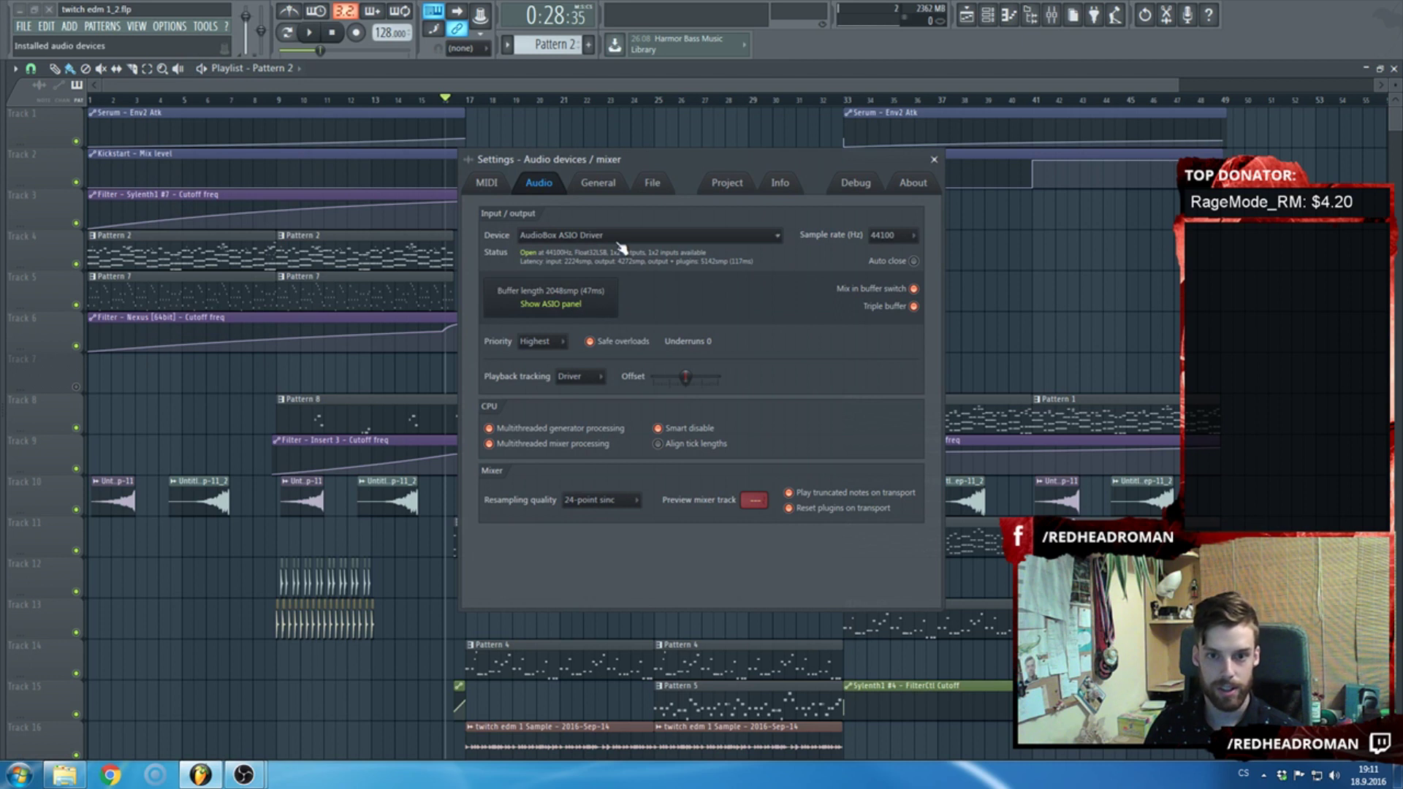
# Set the audio device to FL Studio ASIO and close the audio settings.
pyautogui.click(592, 371)
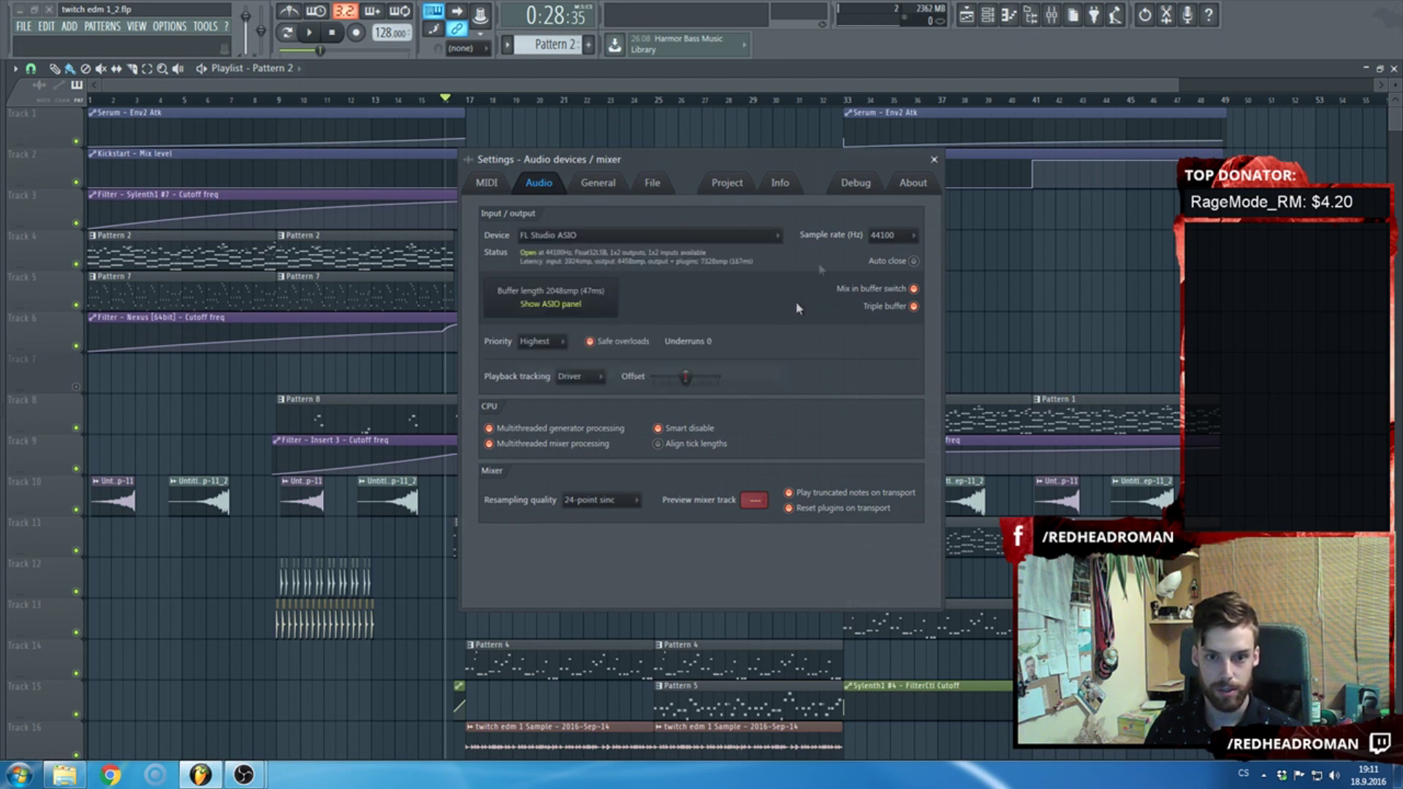
pyautogui.click(934, 159)
# Check the mixer levels, close the mixer, and return the song position to the start.
pyautogui.click(1051, 15)
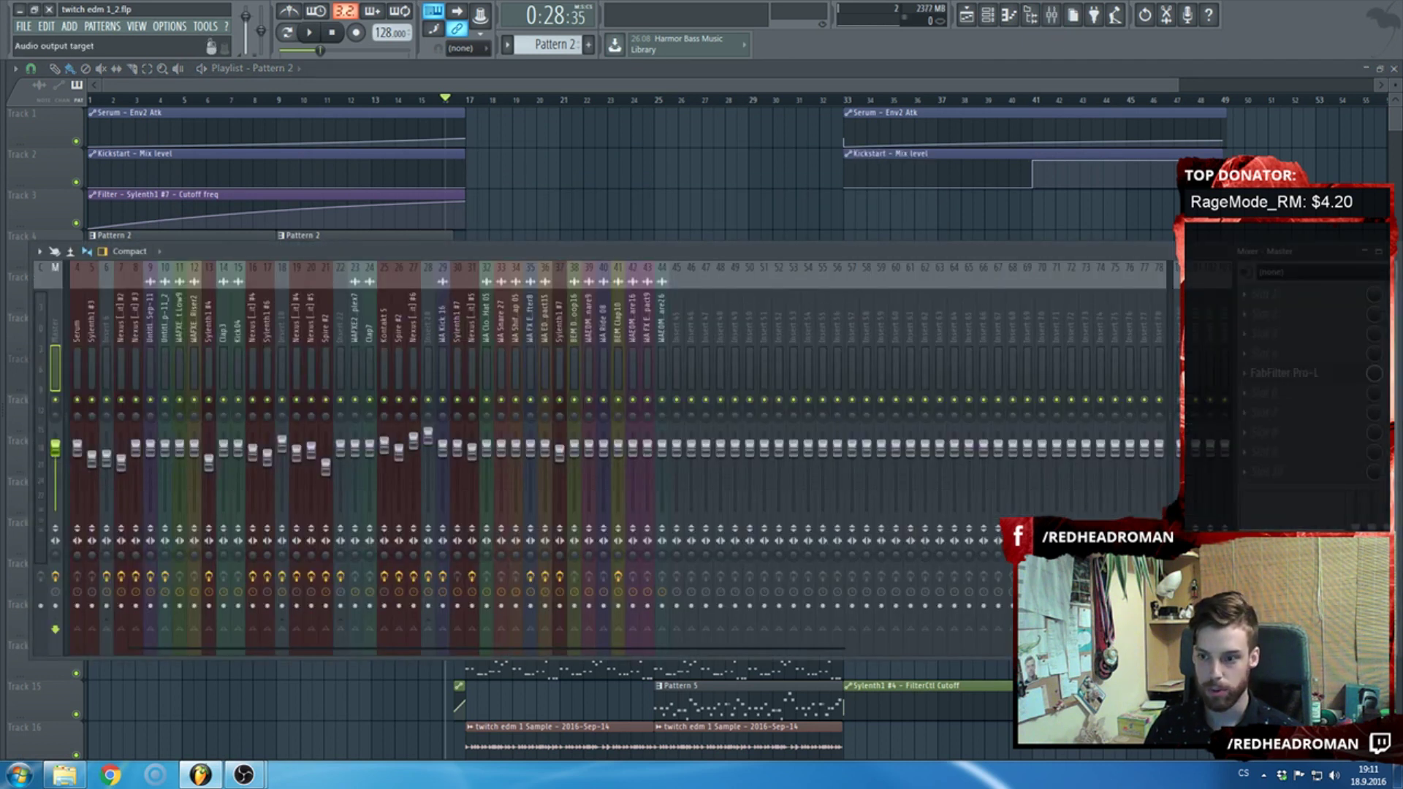
pyautogui.press('F9')
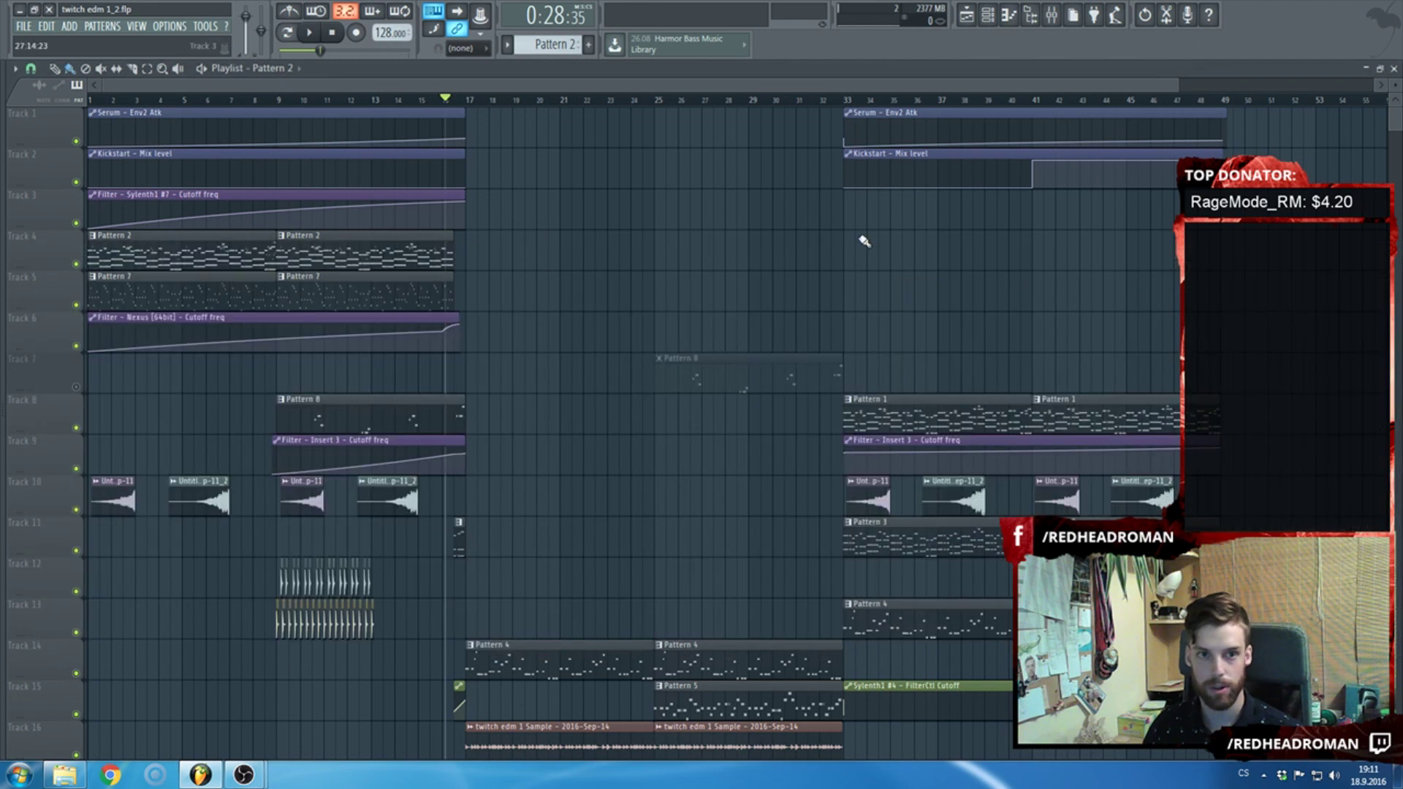
pyautogui.click(338, 36)
# Inspect the Spire and Serum channels in the channel rack and go back to the playlist.
pyautogui.press('F5')
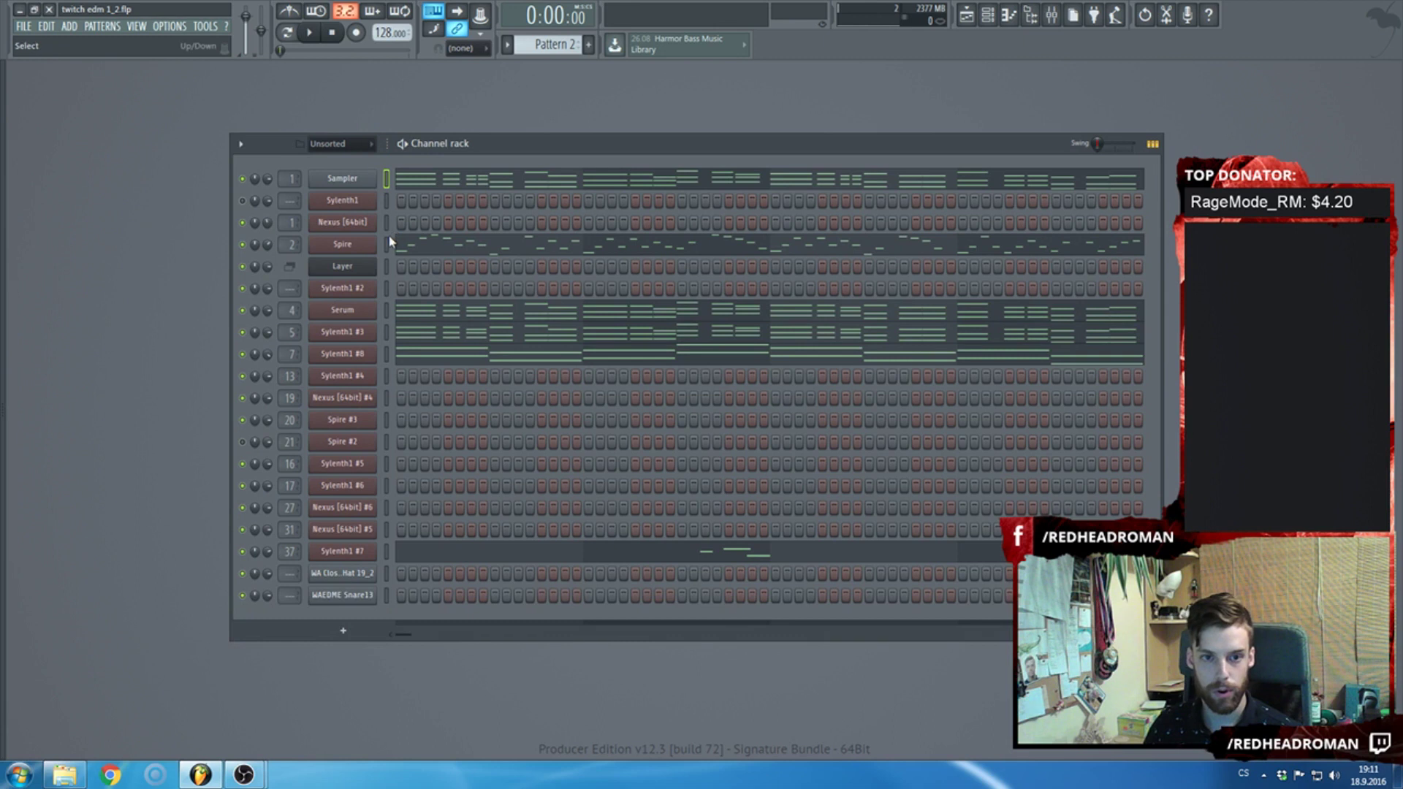
pyautogui.click(377, 250)
pyautogui.press('Escape')
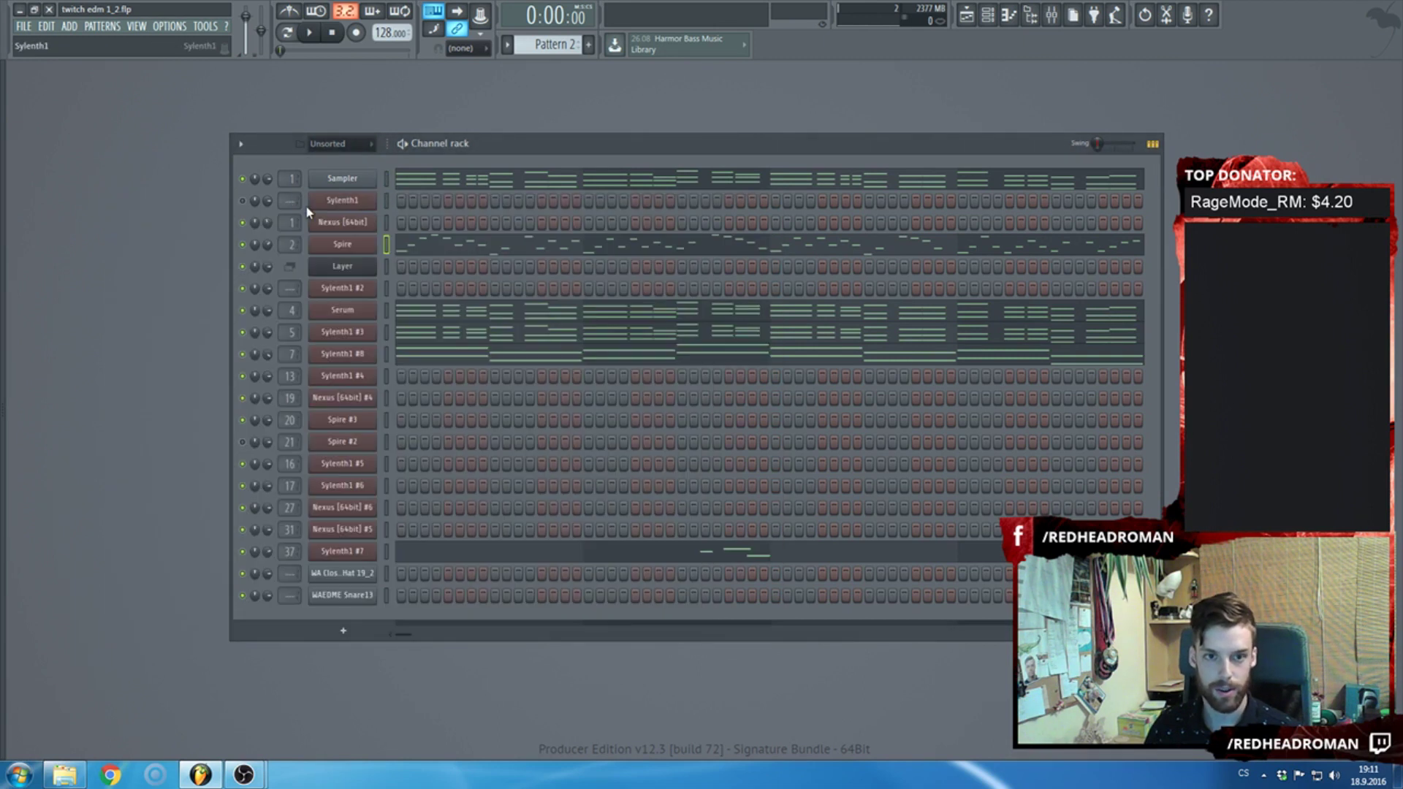
pyautogui.press('F5')
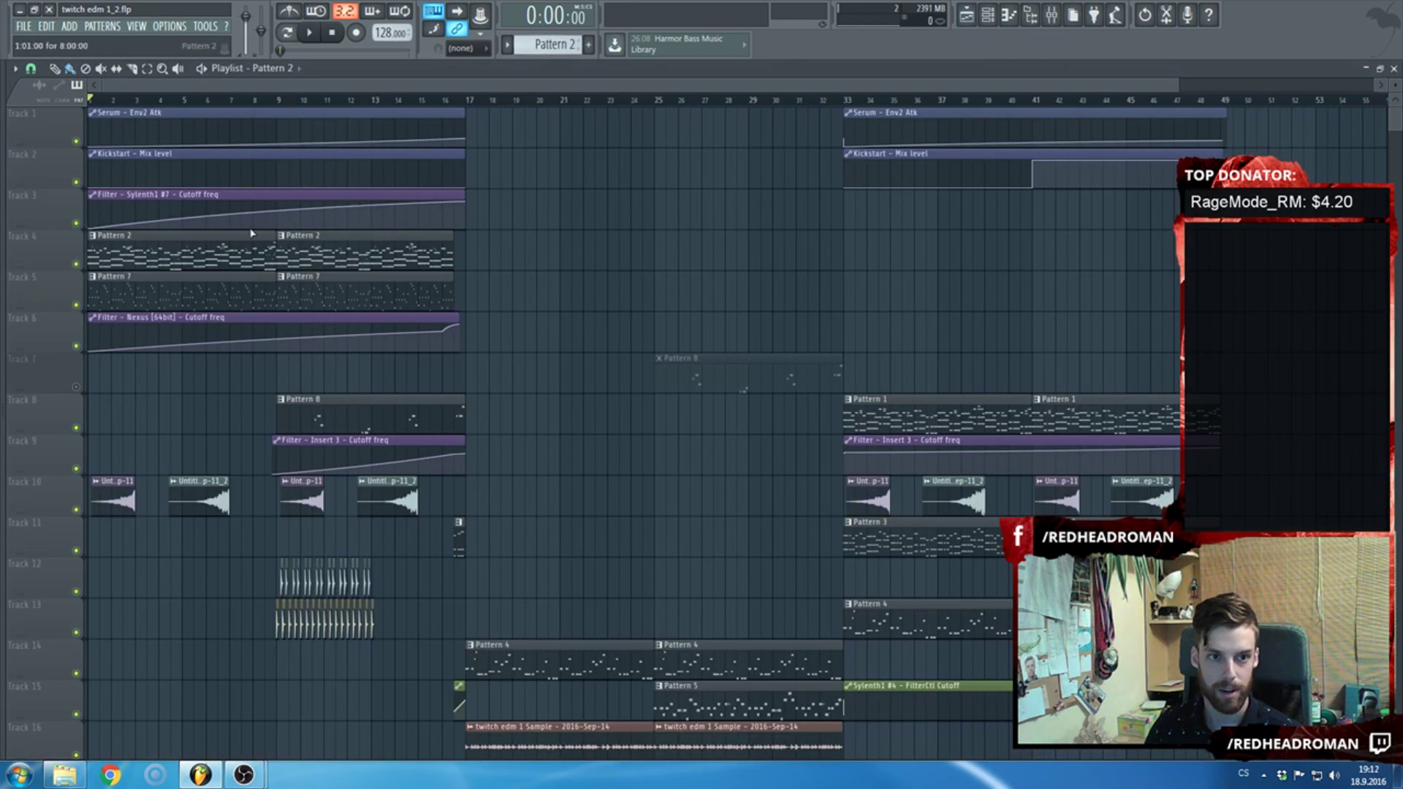
pyautogui.press('F6')
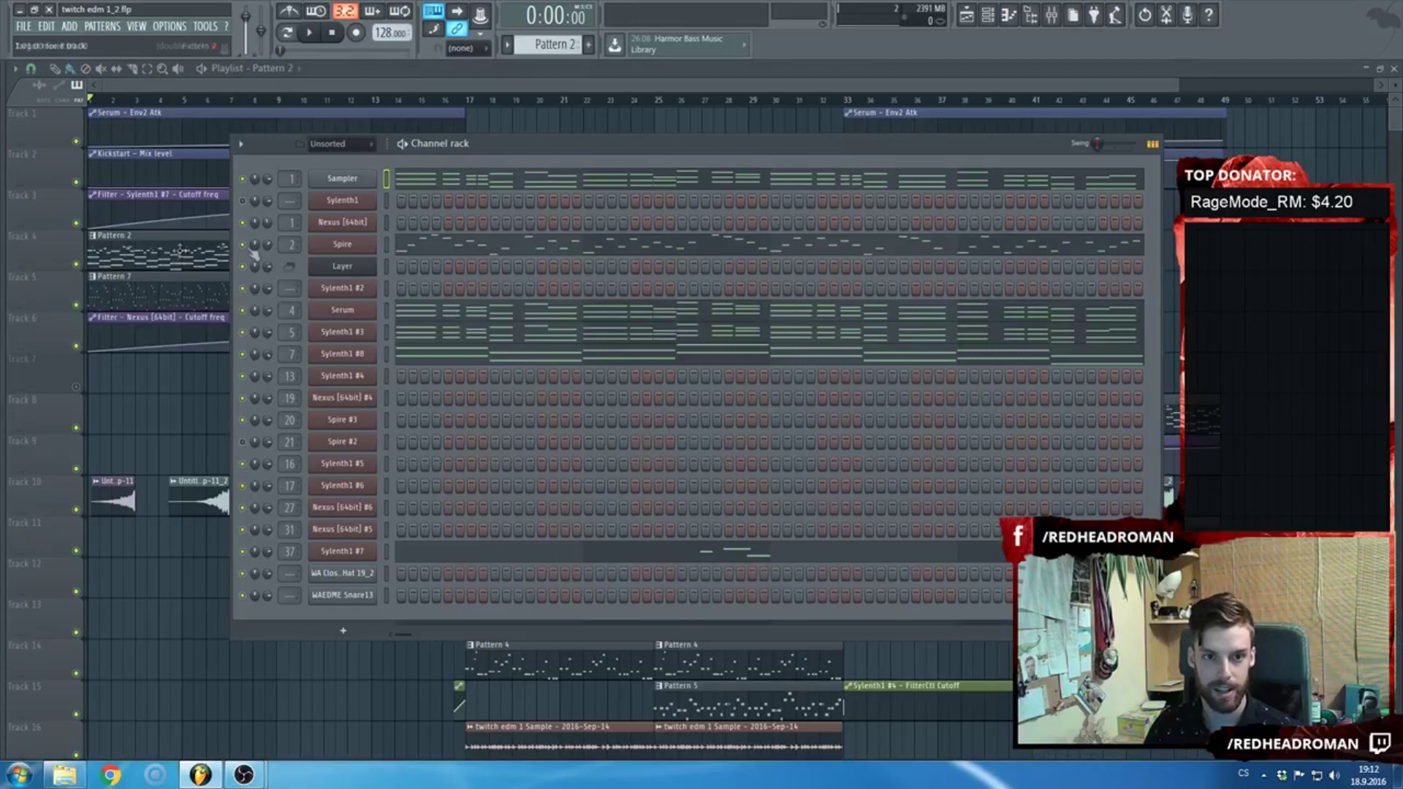
pyautogui.click(358, 312)
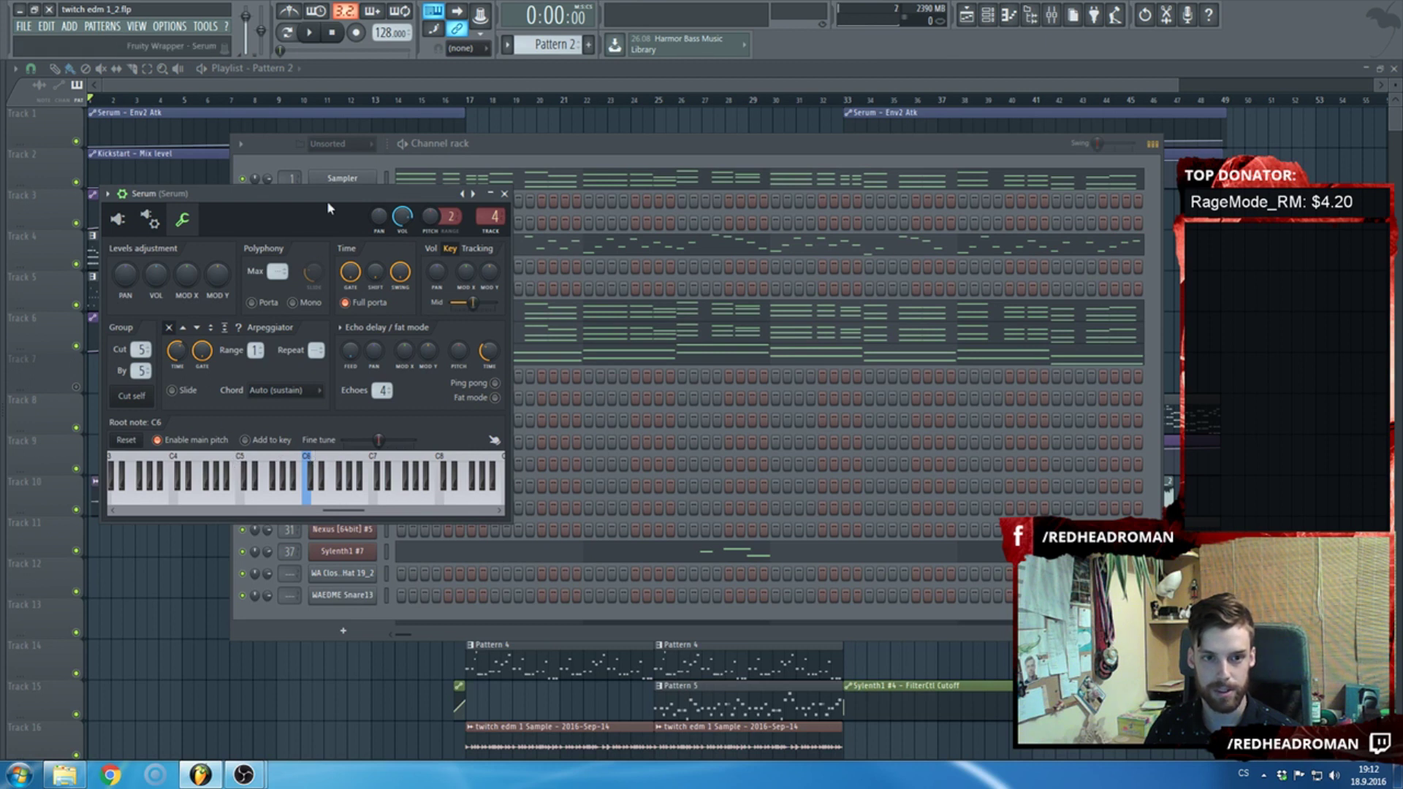
pyautogui.press('Escape')
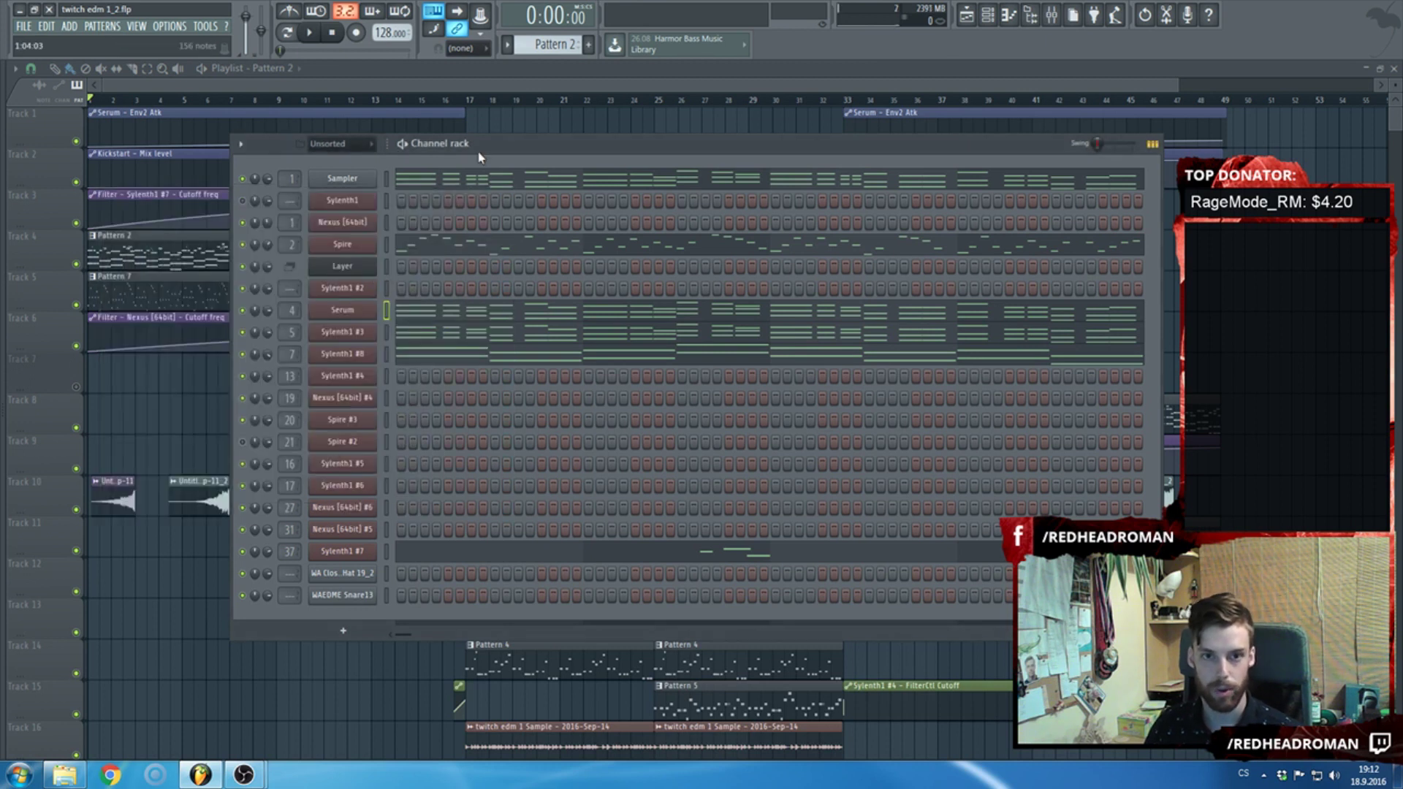
pyautogui.click(510, 93)
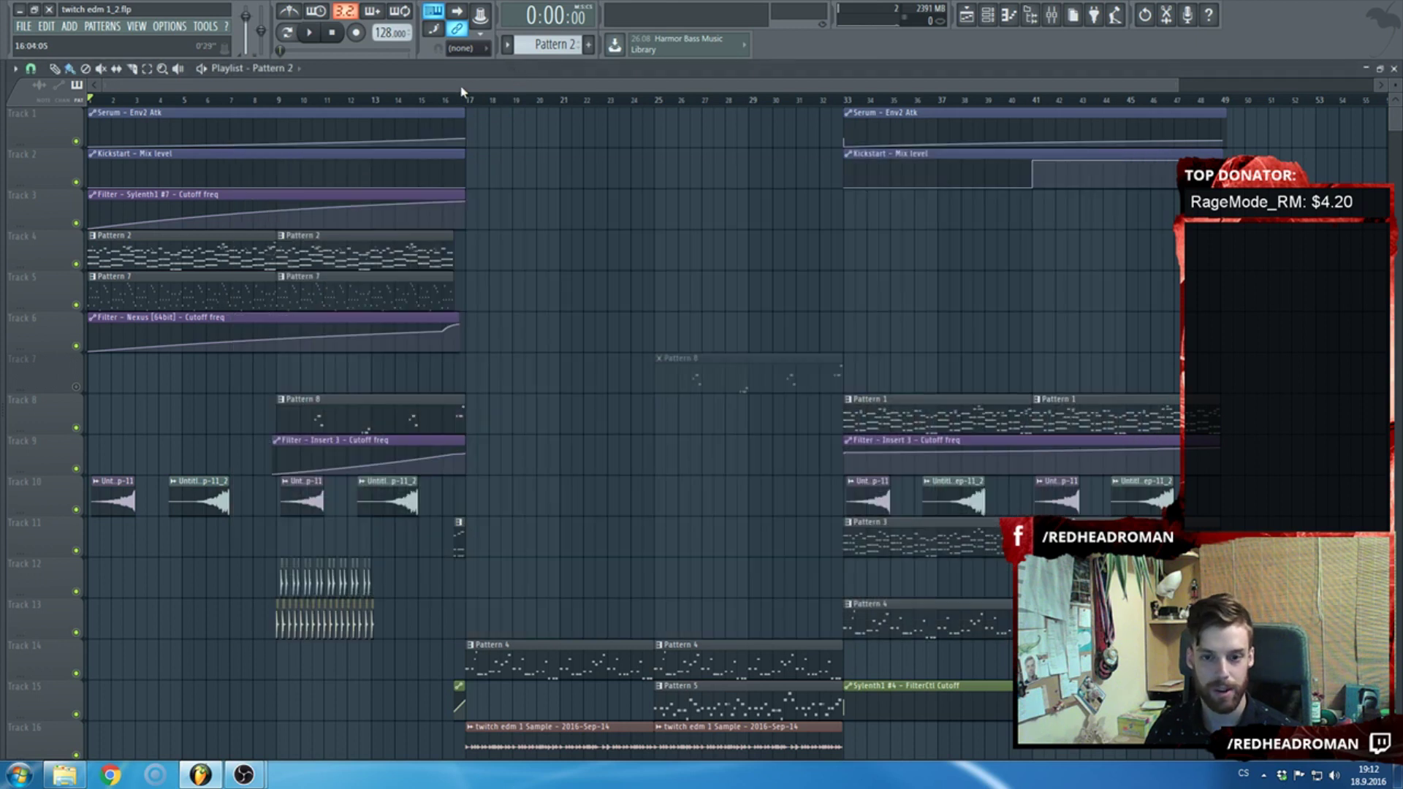
pyautogui.scroll(-2, 524, 288)
pyautogui.scroll(2, 551, 304)
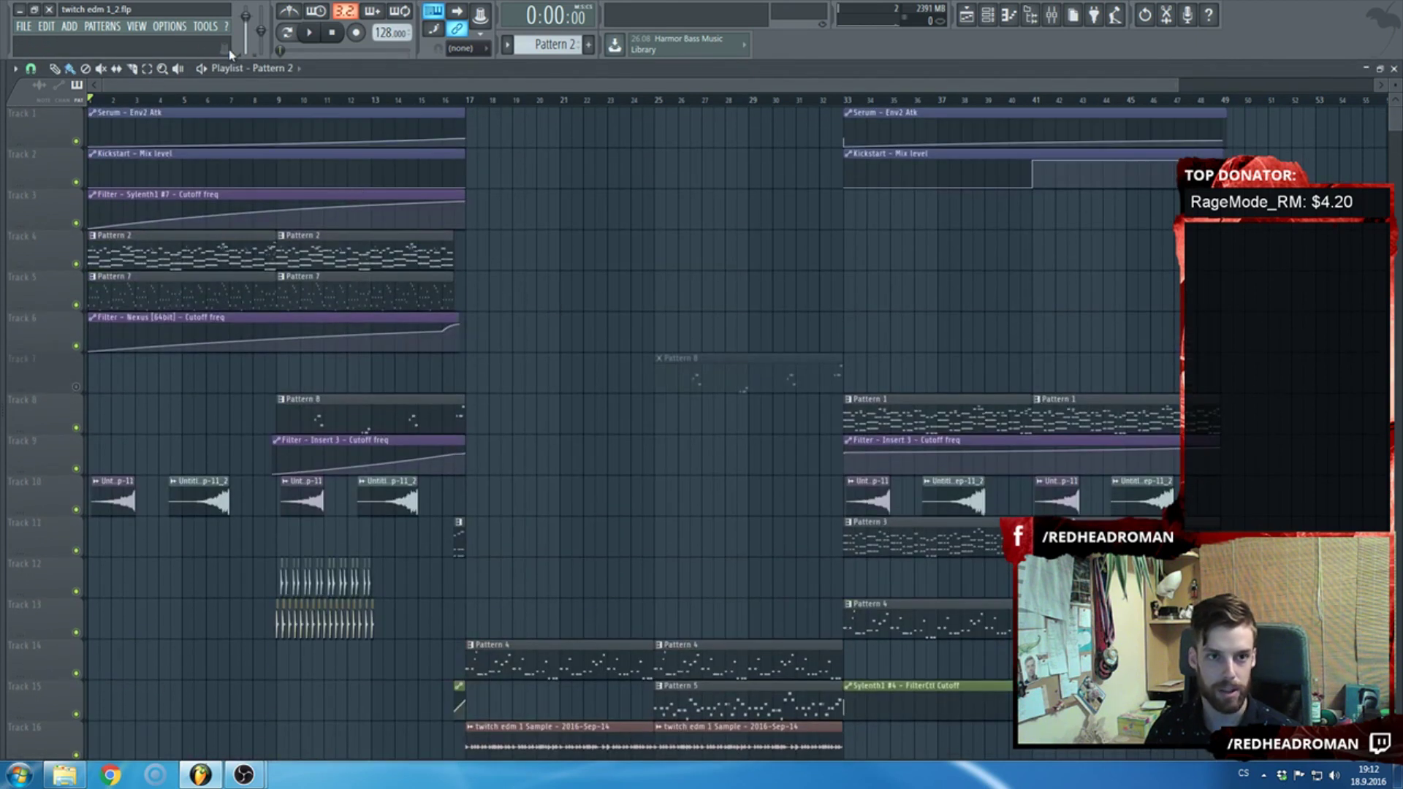
# Play the song from the start, run the macro that switches smart disable for all plugins, and stop playback.
pyautogui.click(311, 34)
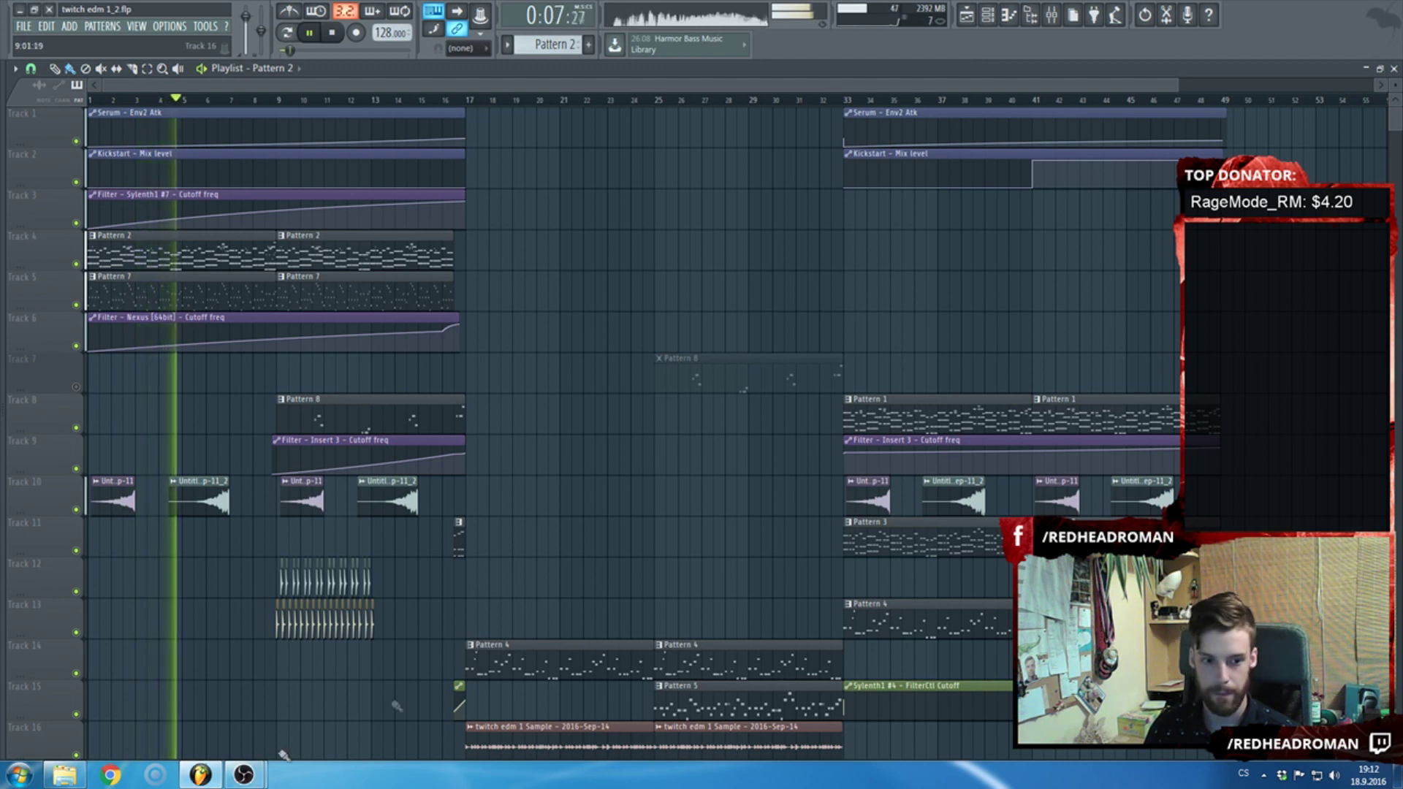
pyautogui.moveTo(249, 785)
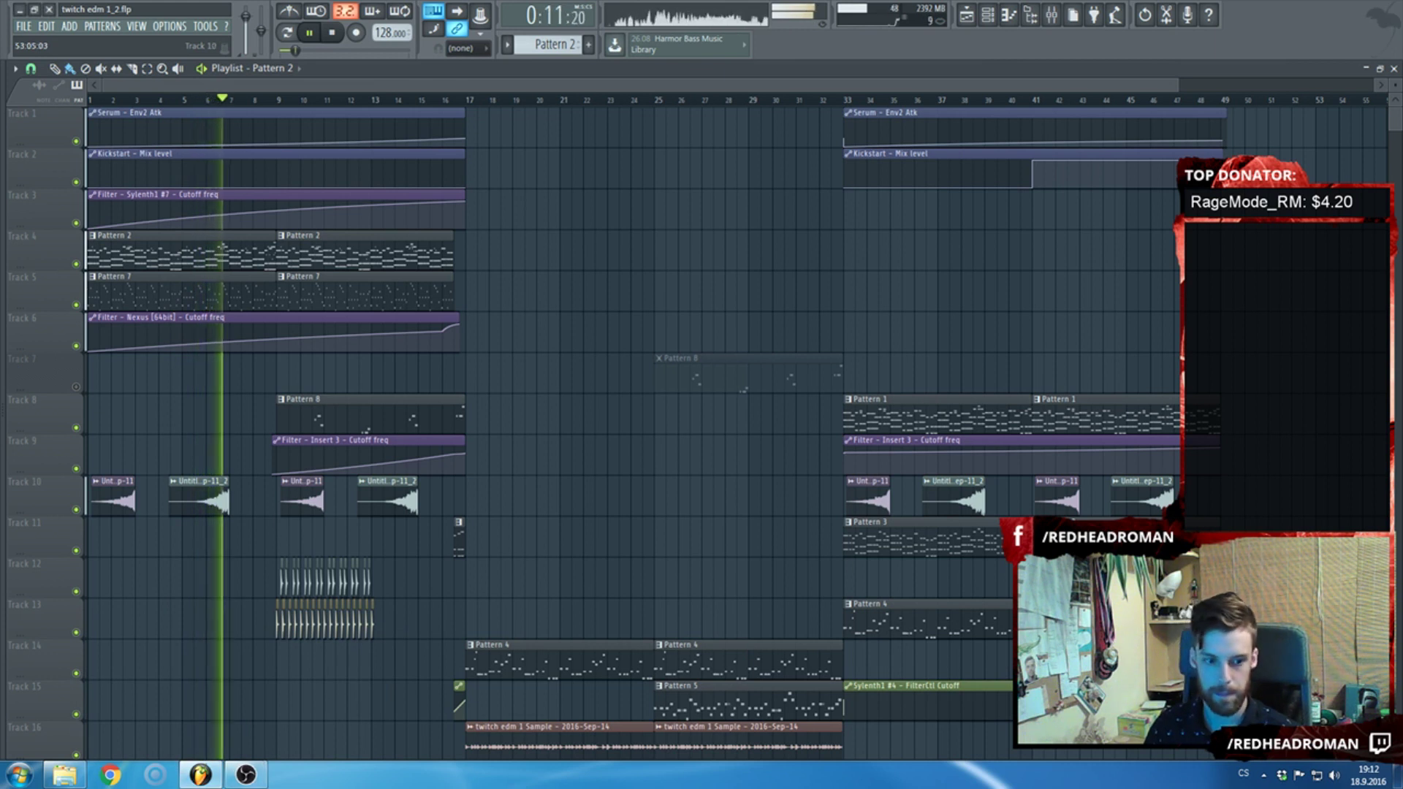
pyautogui.click(205, 25)
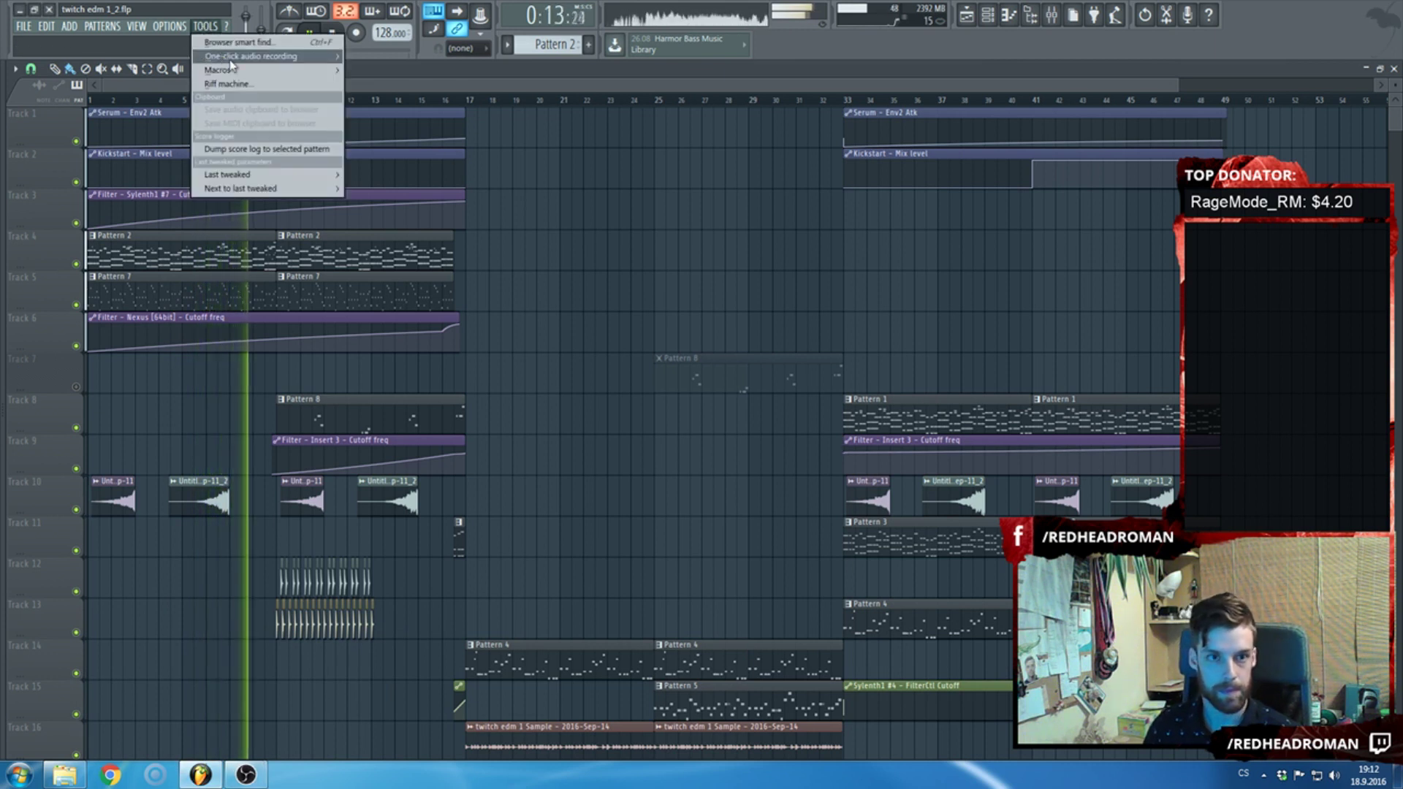
pyautogui.moveTo(234, 73)
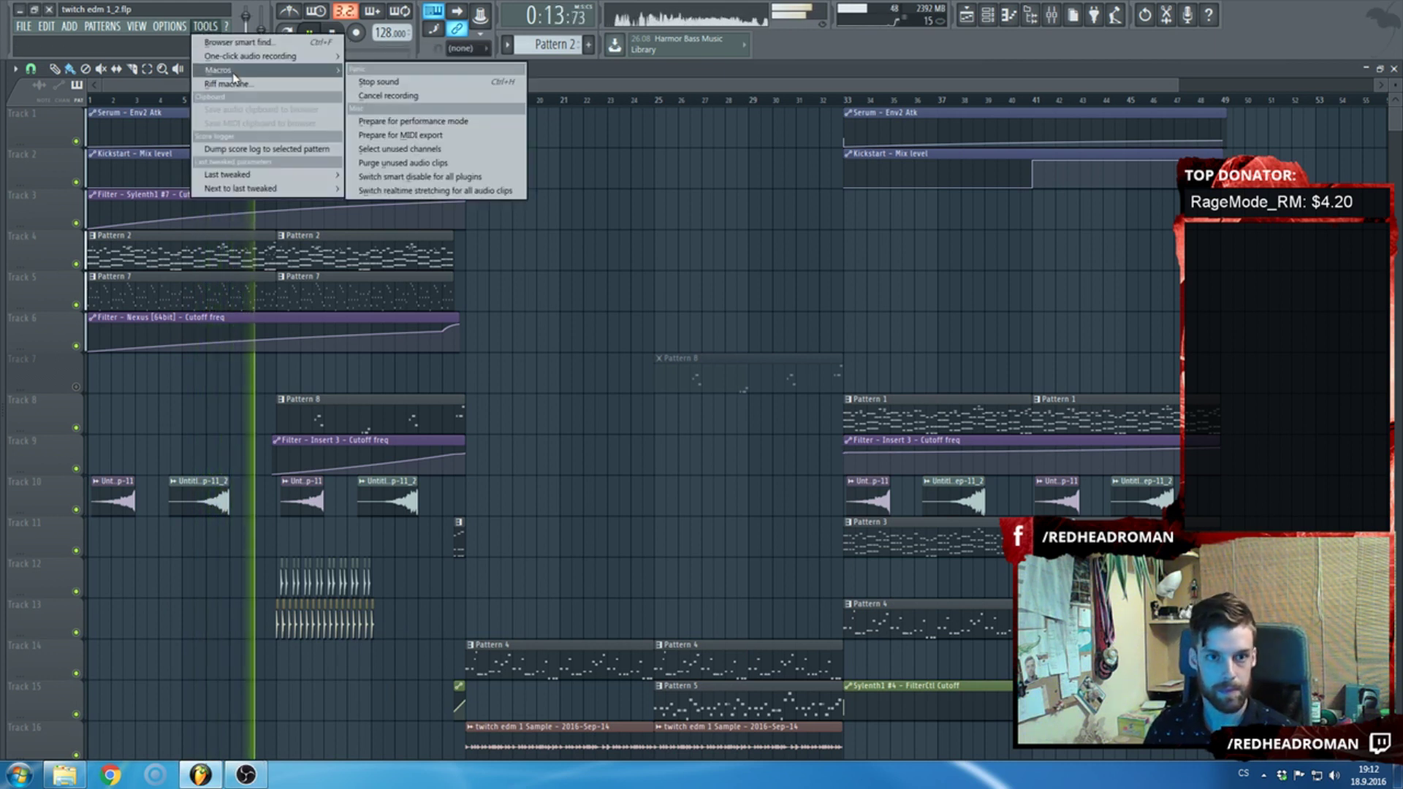
pyautogui.click(443, 179)
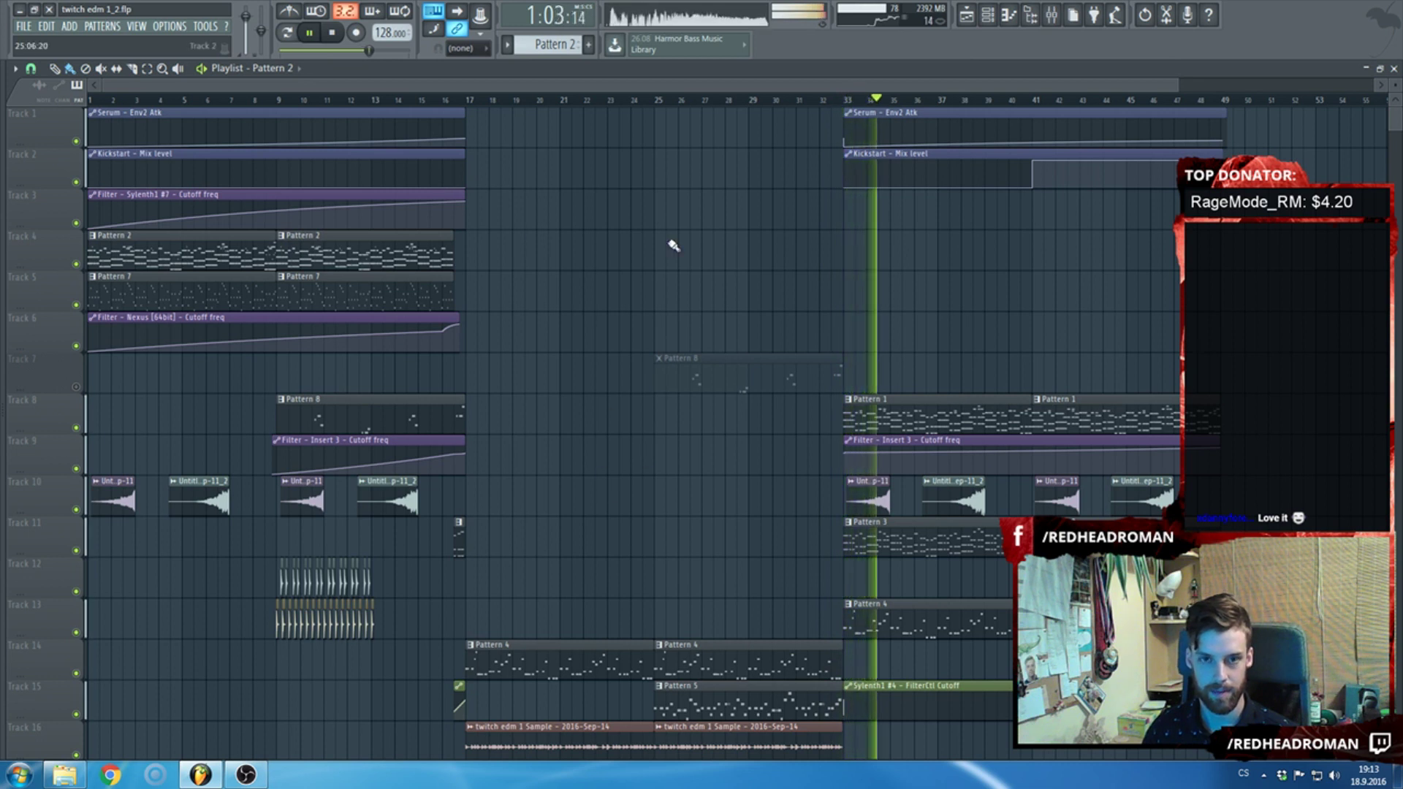
pyautogui.press('space')
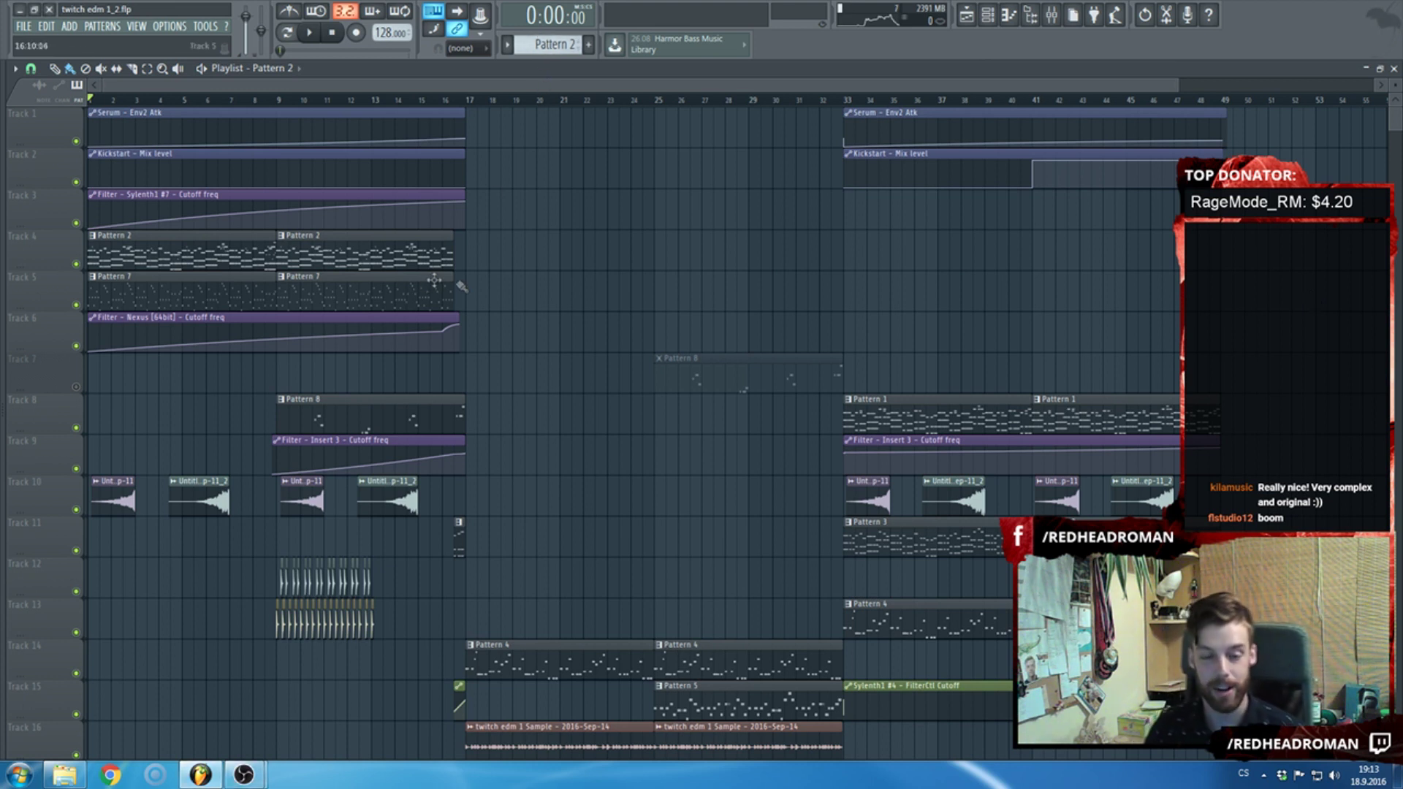
# Examine the arrangement around bar 17 across the playlist tracks, including the Nexus cutoff automation clip.
pyautogui.scroll(-5, 586, 402)
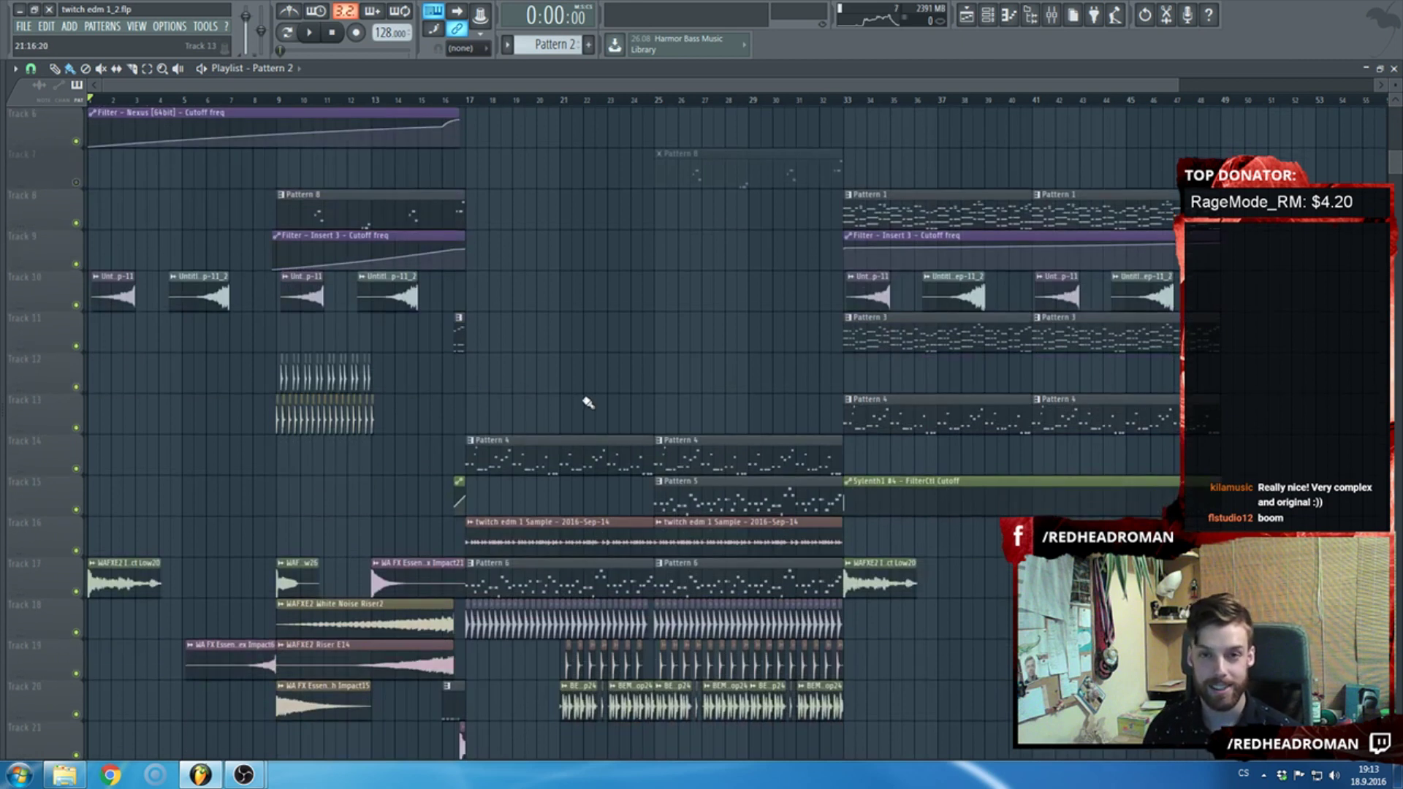
pyautogui.scroll(5, 587, 403)
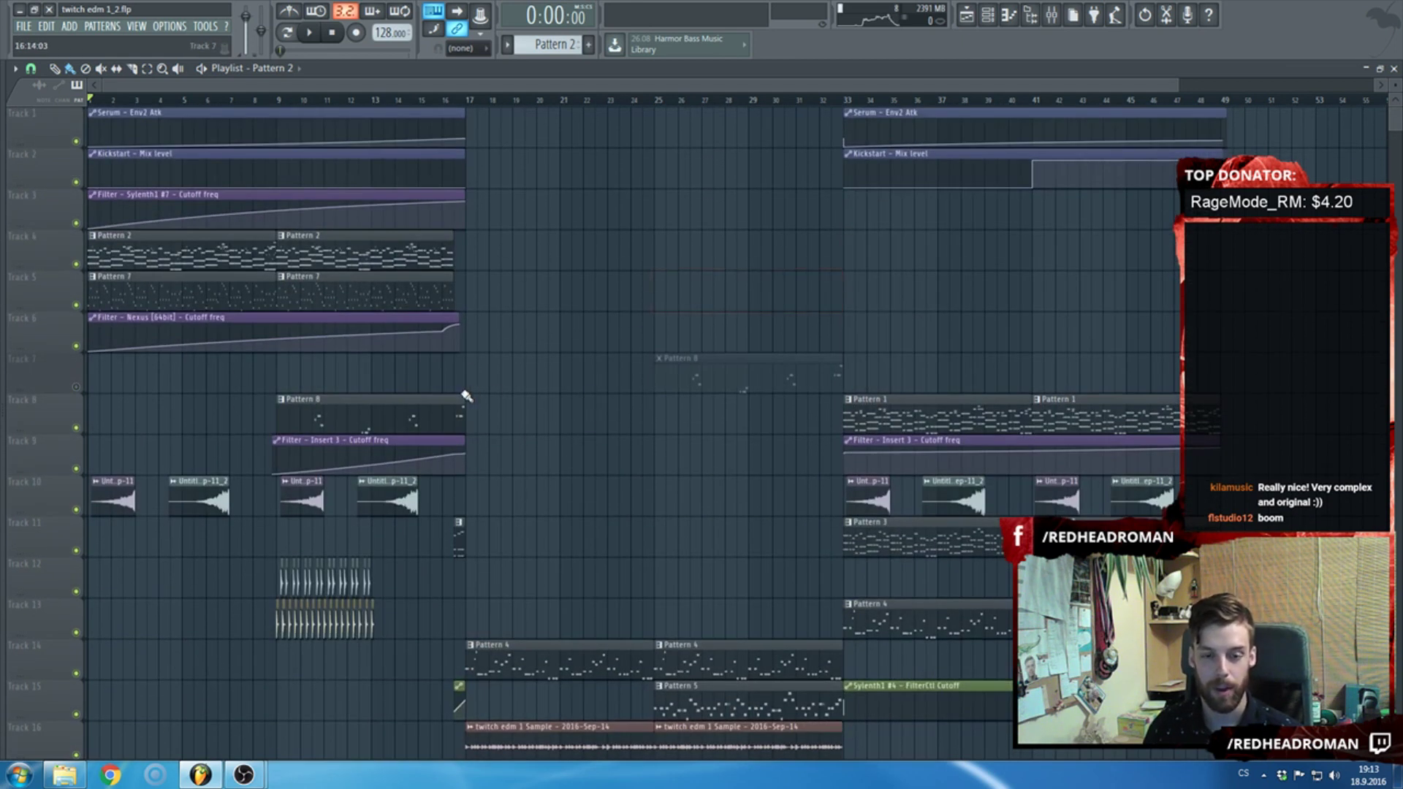
pyautogui.scroll(-3, 432, 367)
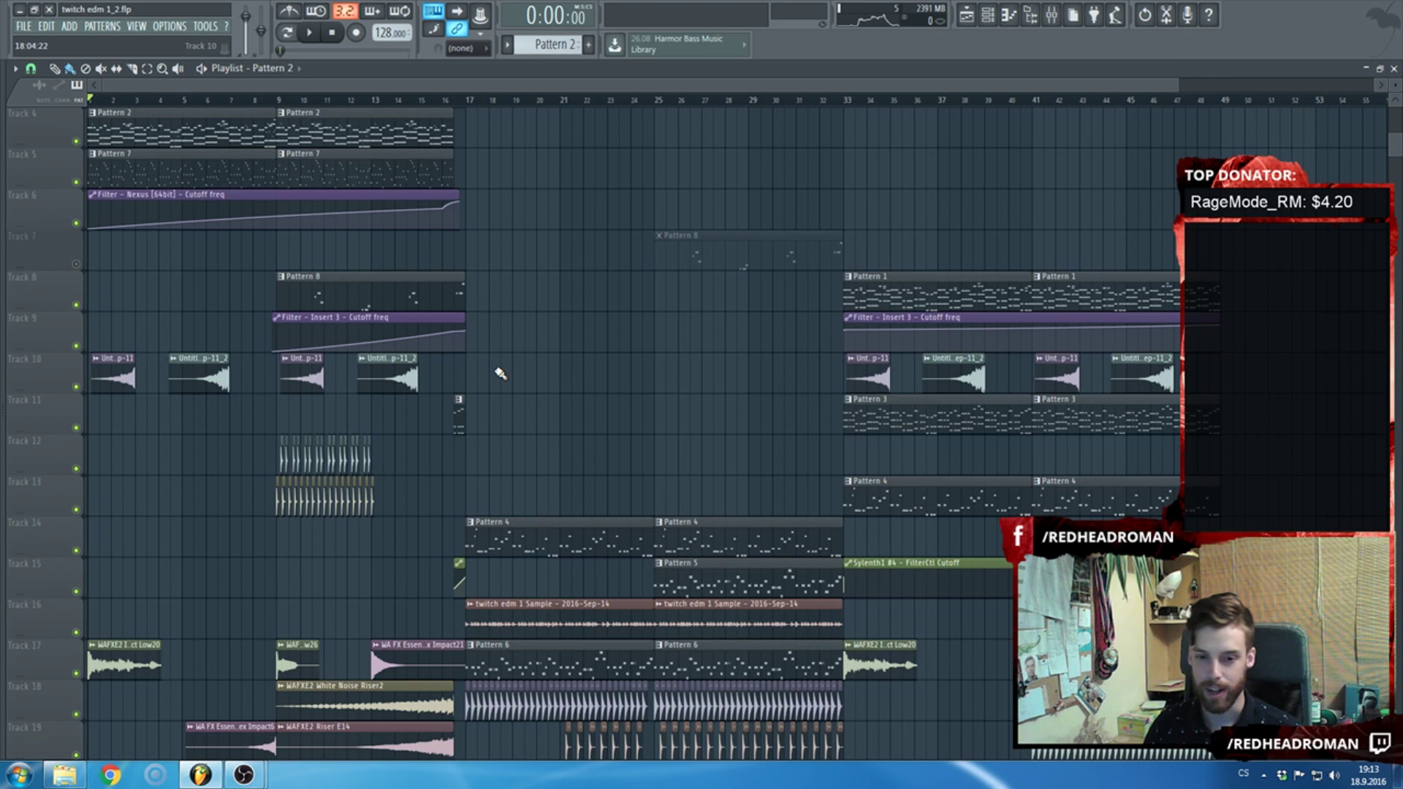
pyautogui.scroll(-5, 537, 329)
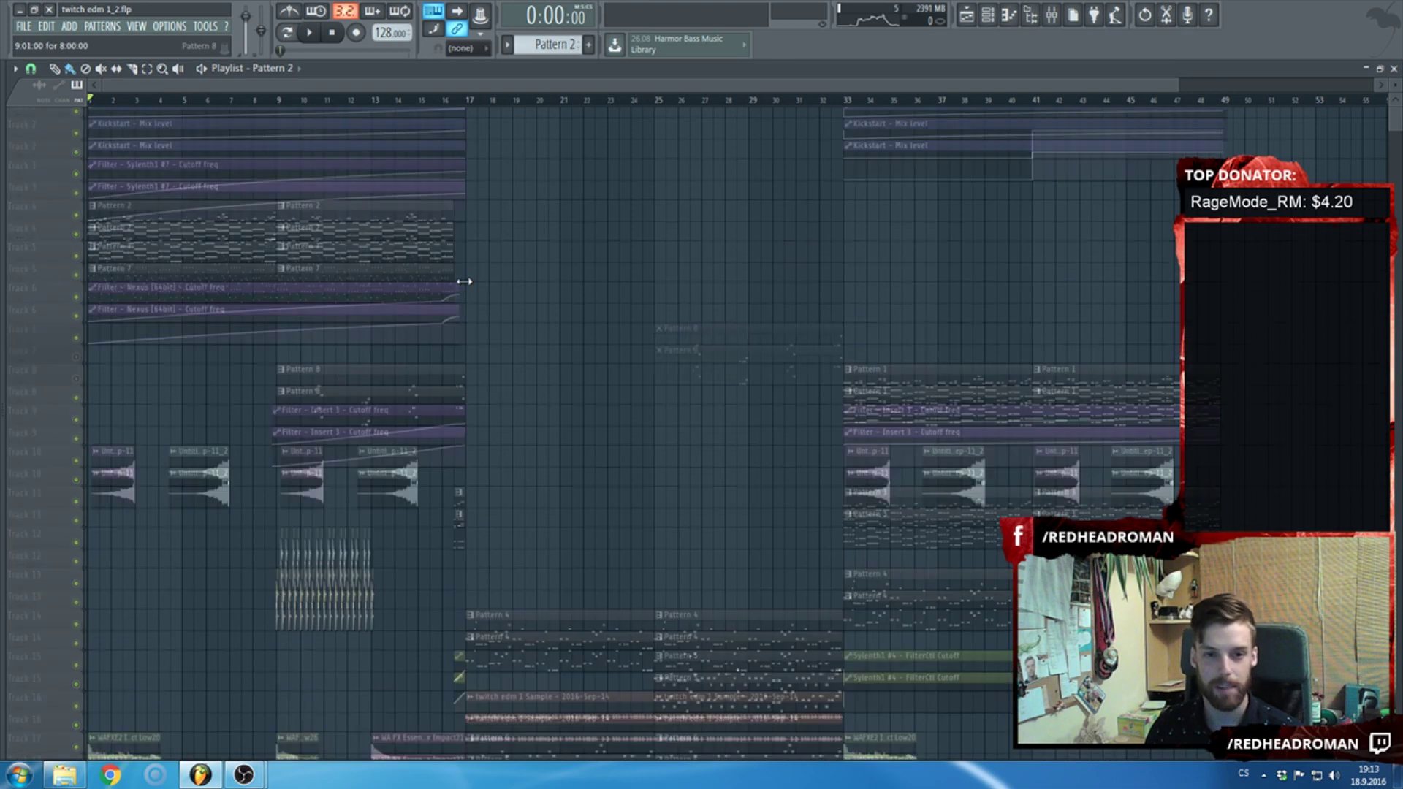
pyautogui.scroll(-2, 496, 535)
pyautogui.keyDown('ctrl'); pyautogui.scroll(6, 538, 318); pyautogui.keyUp('ctrl')
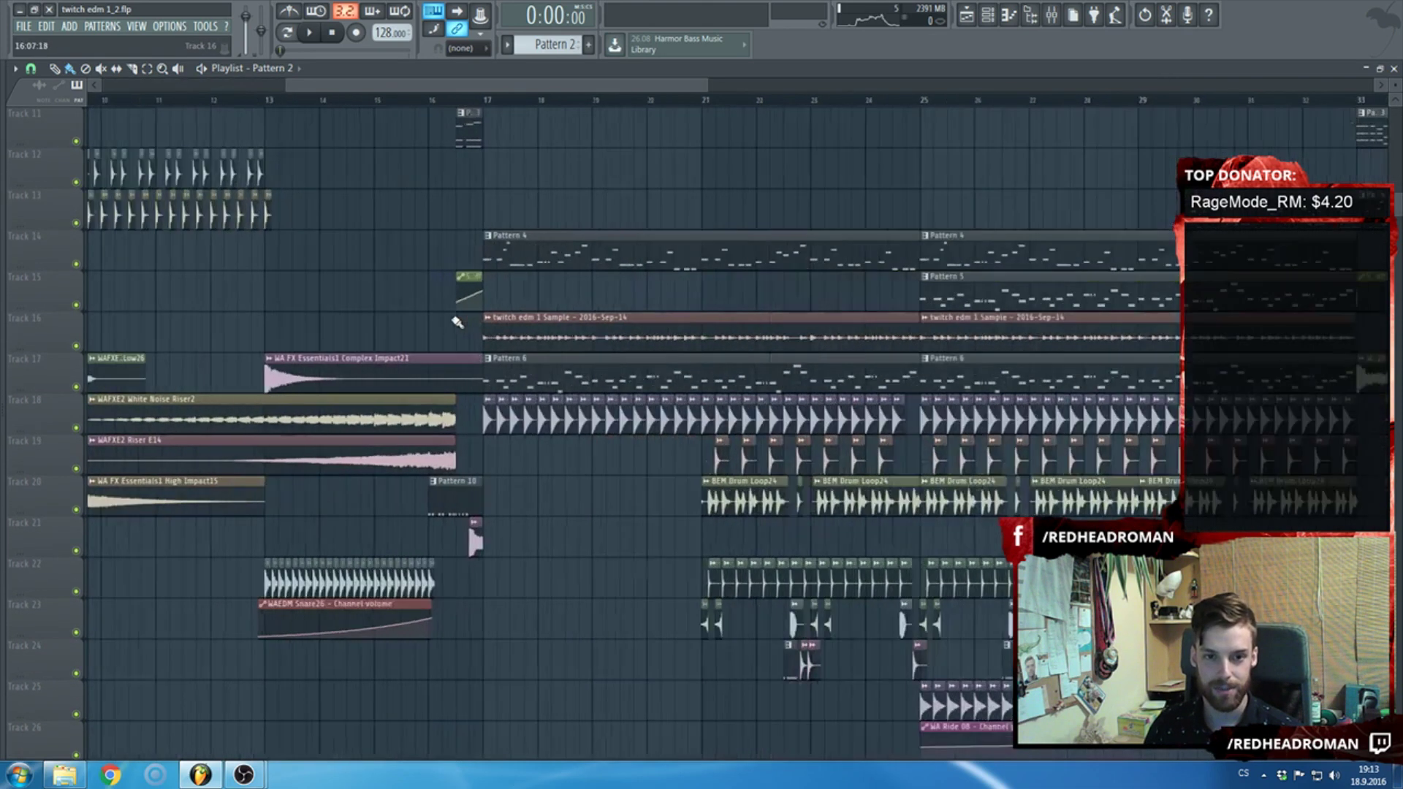
pyautogui.keyDown('ctrl'); pyautogui.scroll(-4, 538, 318); pyautogui.keyUp('ctrl')
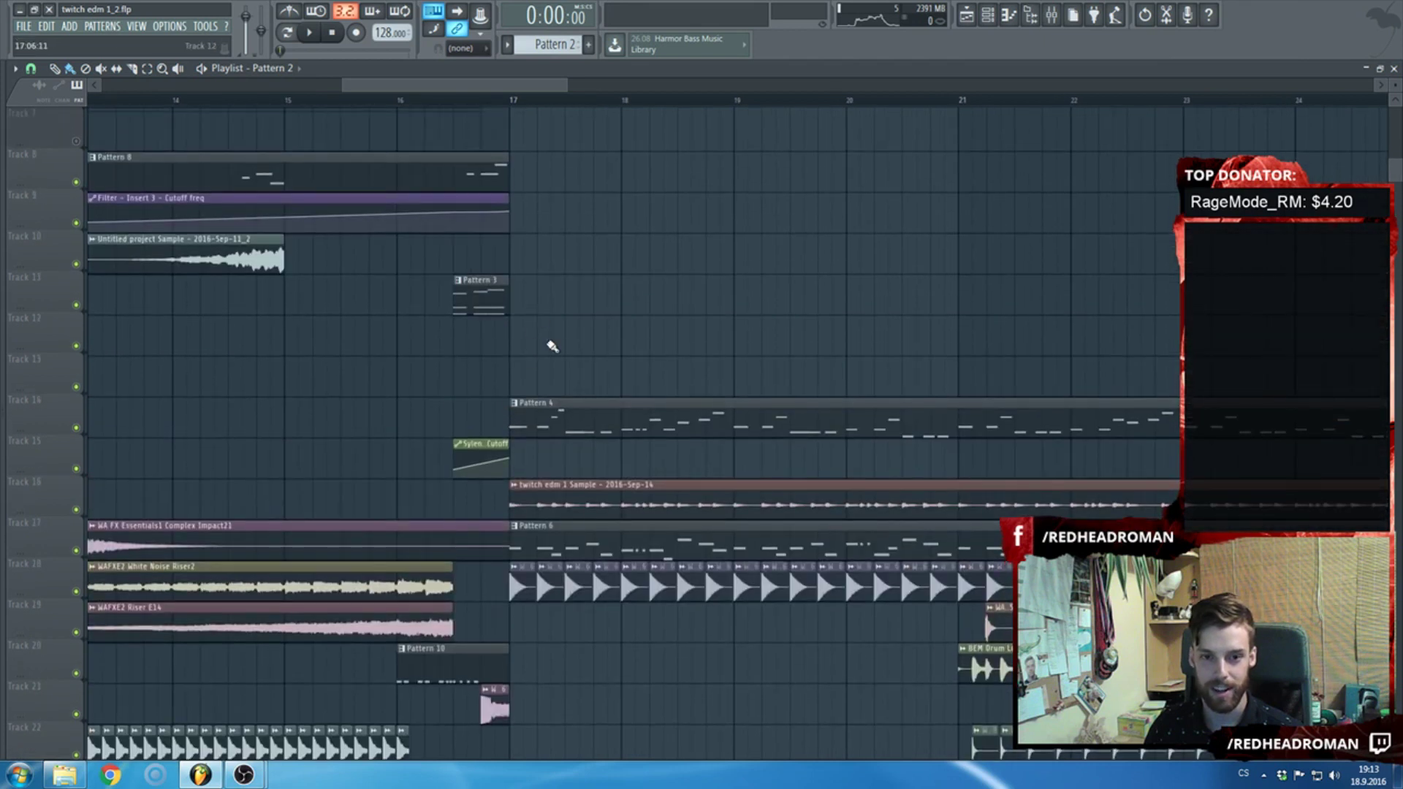
pyautogui.scroll(10, 551, 322)
pyautogui.keyDown('ctrl'); pyautogui.scroll(-2, 548, 344); pyautogui.keyUp('ctrl')
pyautogui.scroll(-3, 541, 293)
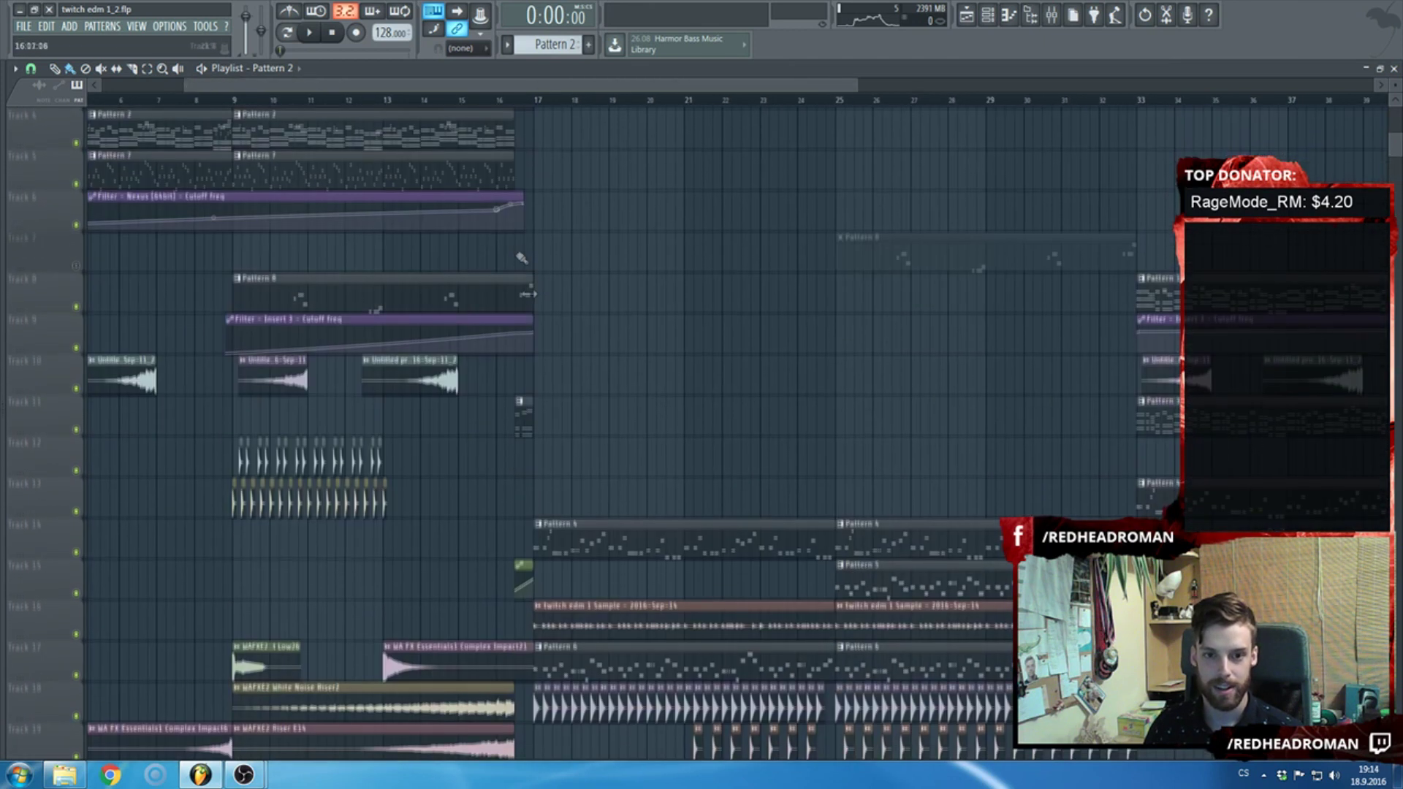
pyautogui.click(518, 210)
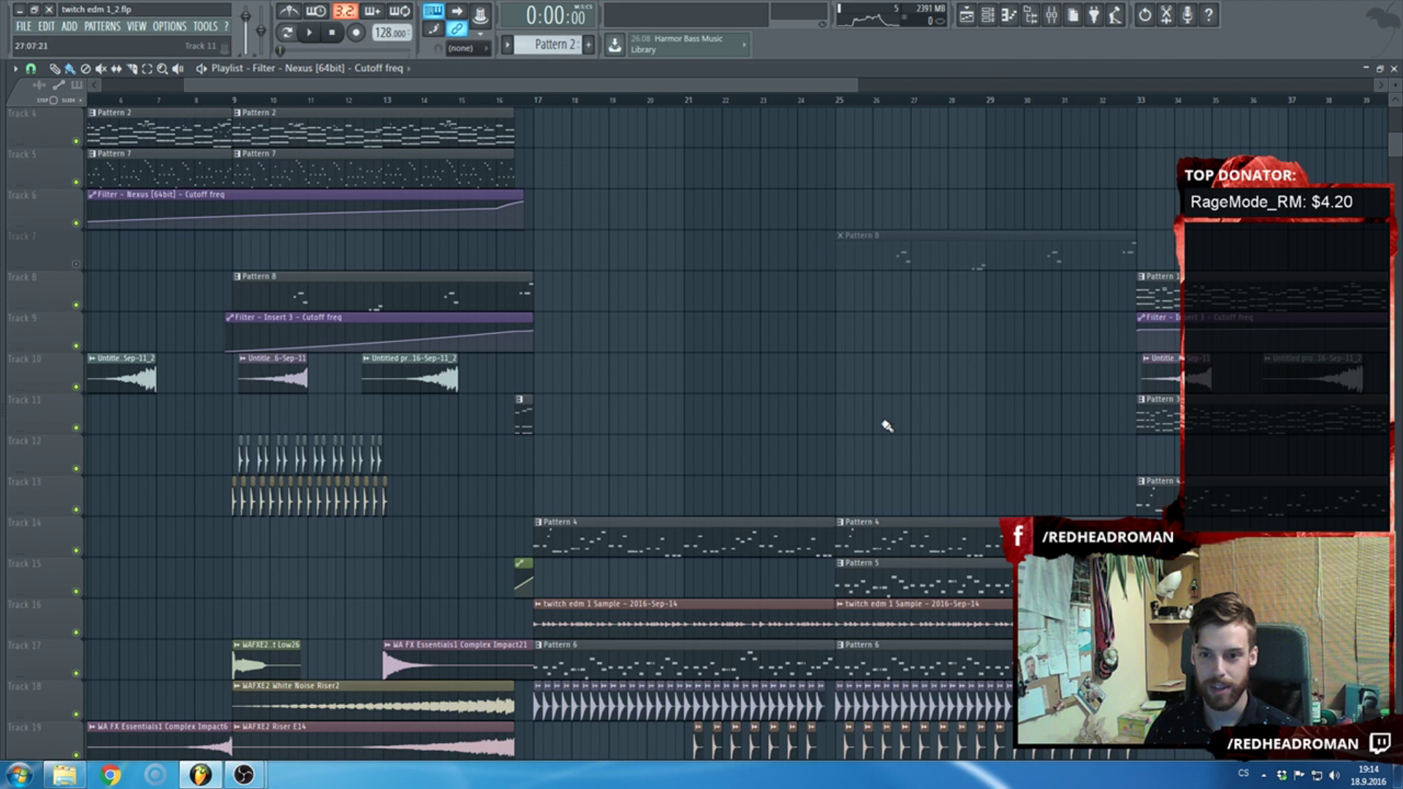
pyautogui.keyDown('ctrl'); pyautogui.scroll(-2, 632, 83); pyautogui.keyUp('ctrl')
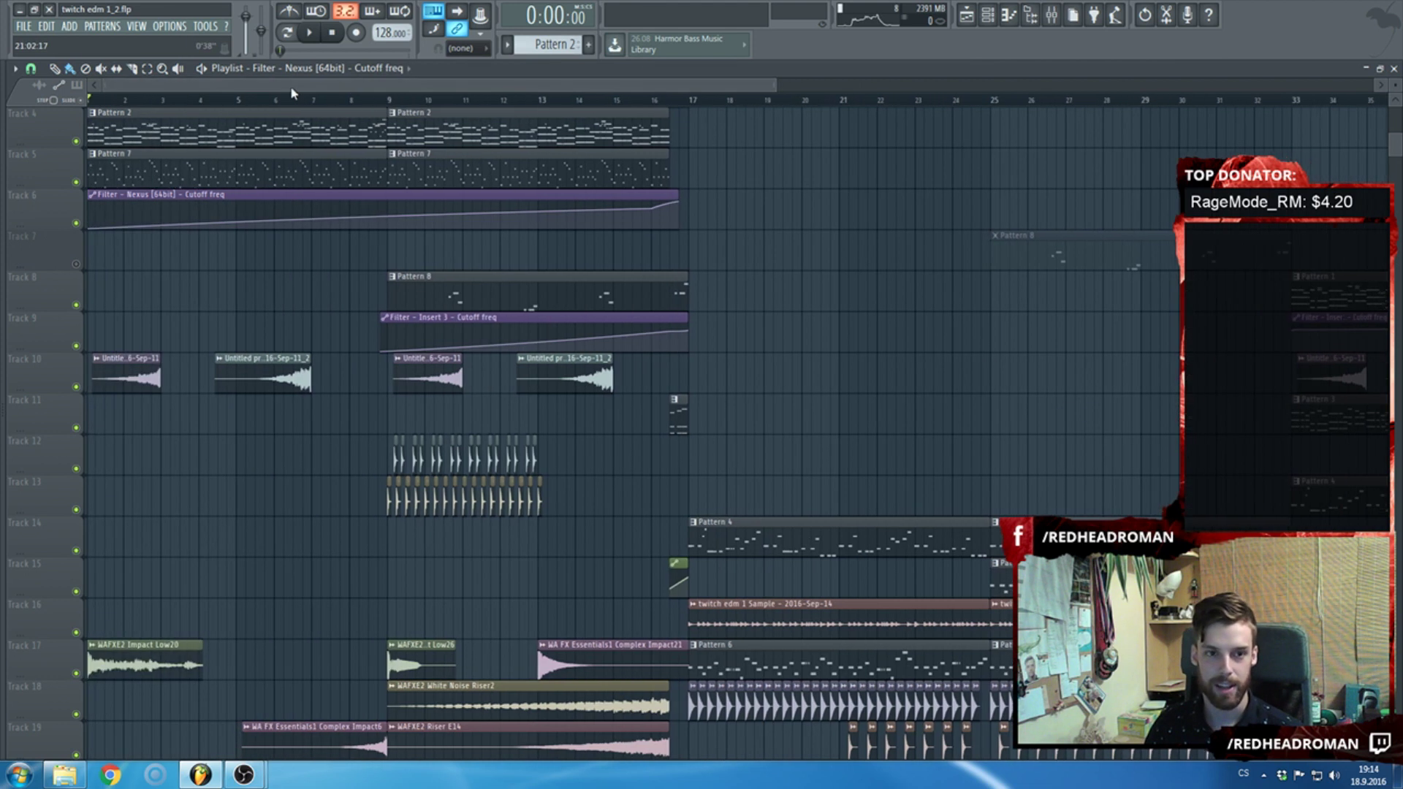
pyautogui.scroll(3, 430, 213)
pyautogui.keyDown('ctrl'); pyautogui.scroll(-1, 431, 215); pyautogui.keyUp('ctrl')
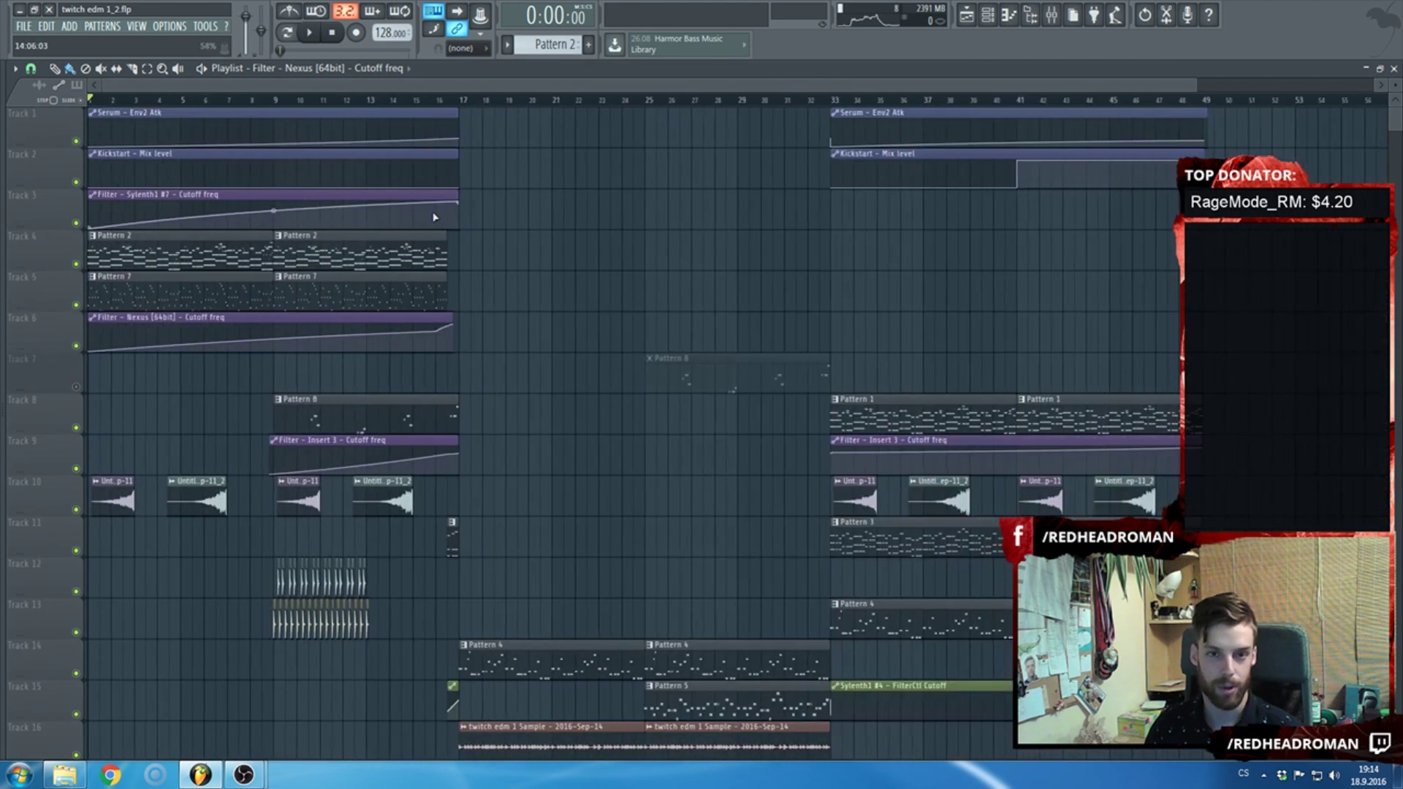
pyautogui.keyDown('ctrl'); pyautogui.scroll(2, 136, 320); pyautogui.keyUp('ctrl')
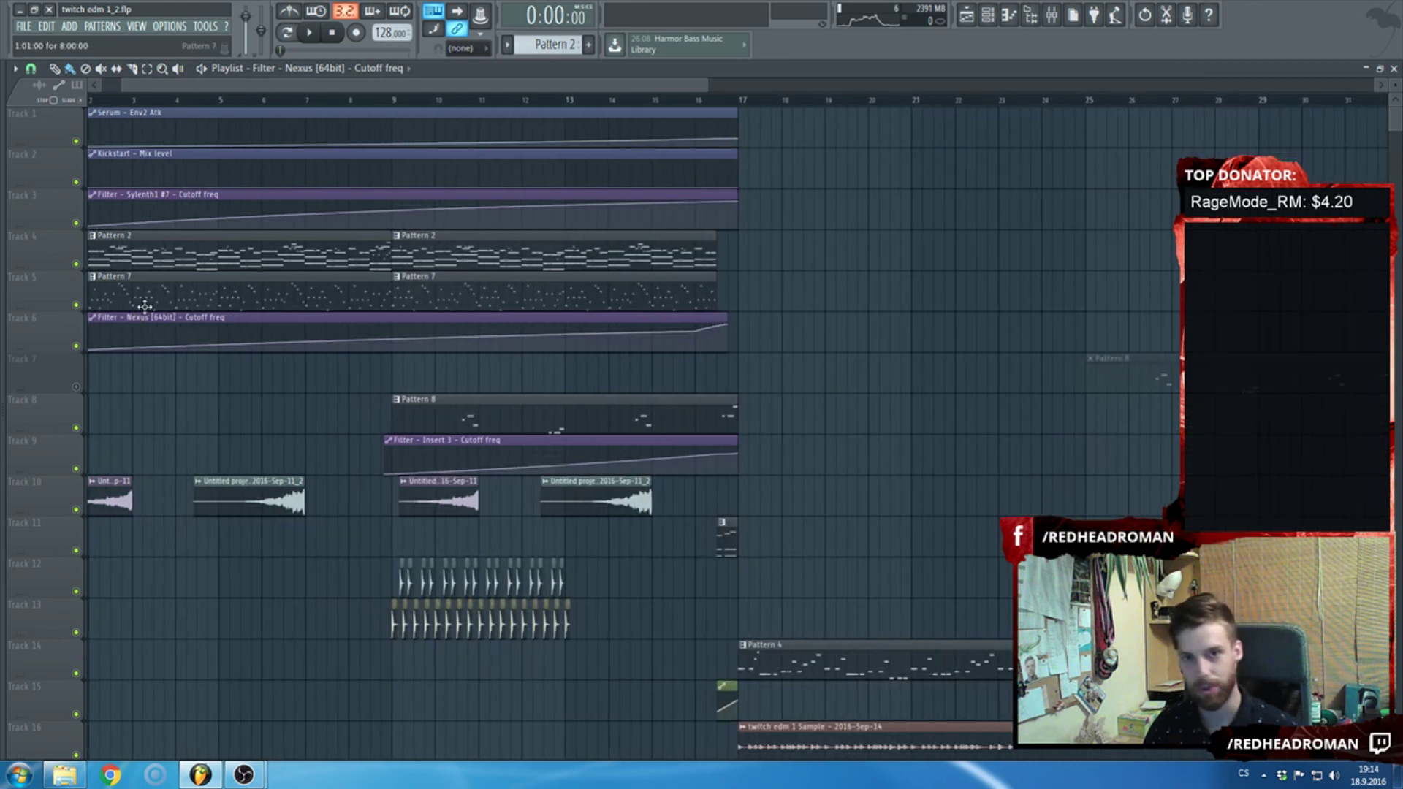
pyautogui.hscroll(-1, 229, 125)
pyautogui.scroll(-4, 338, 313)
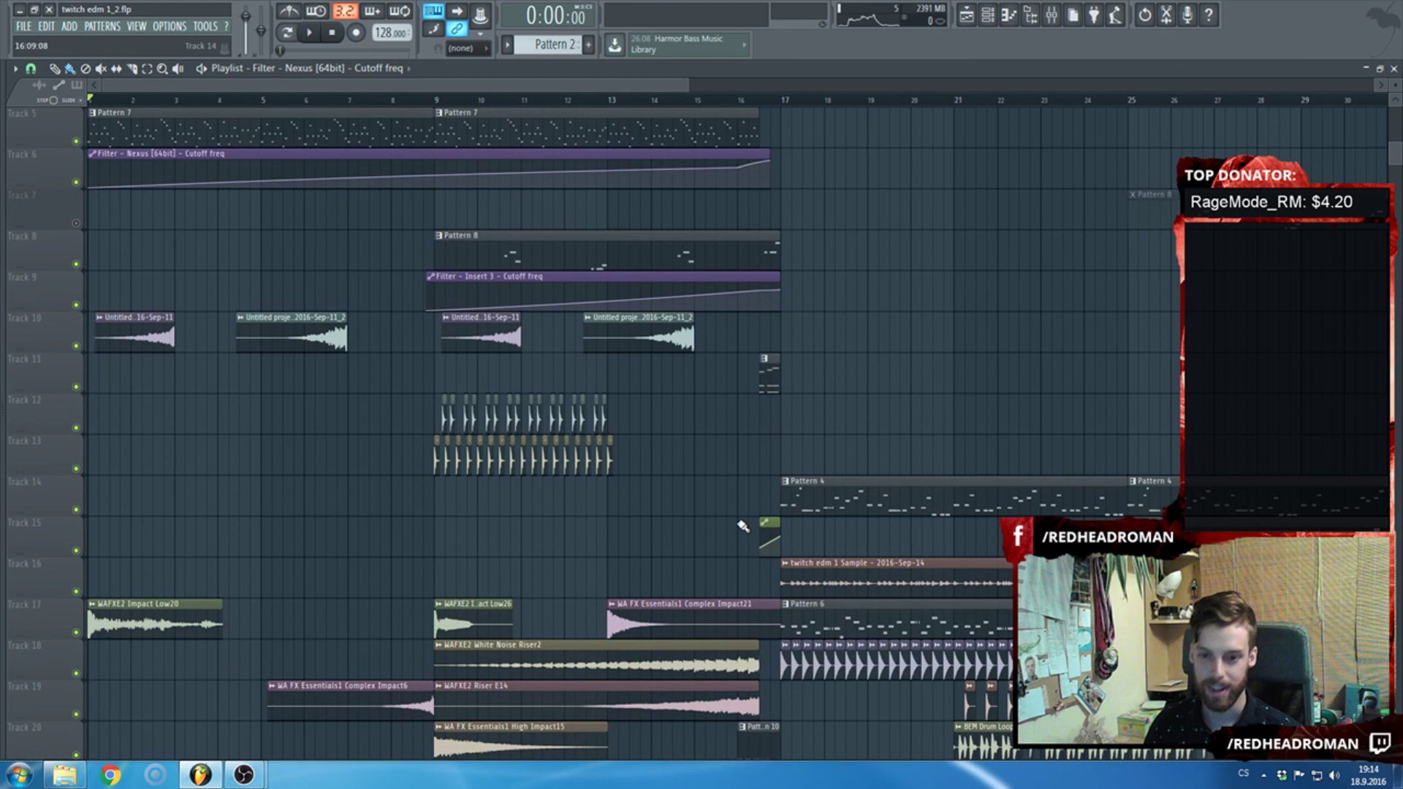
pyautogui.scroll(3, 652, 519)
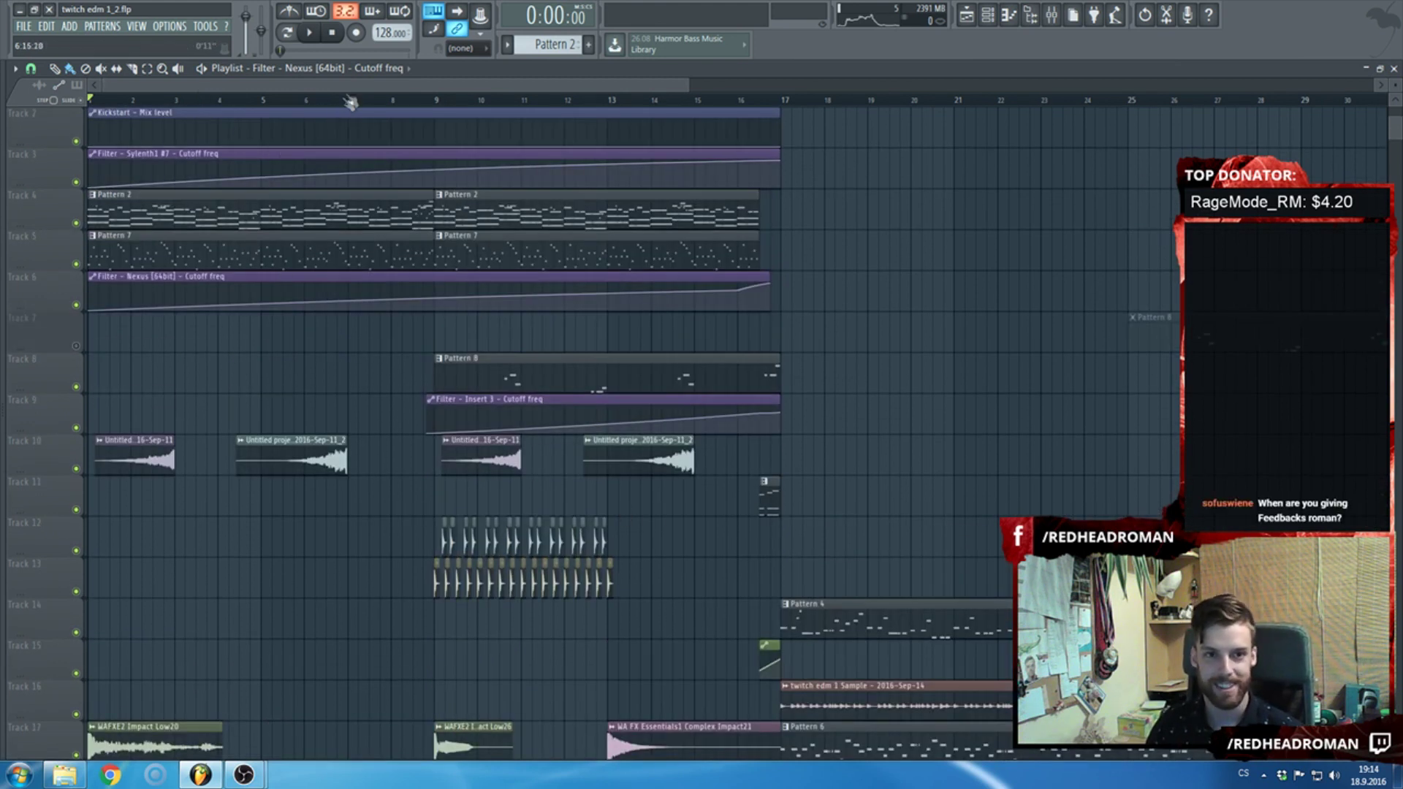
# Switch playback to pattern mode.
pyautogui.press('l')
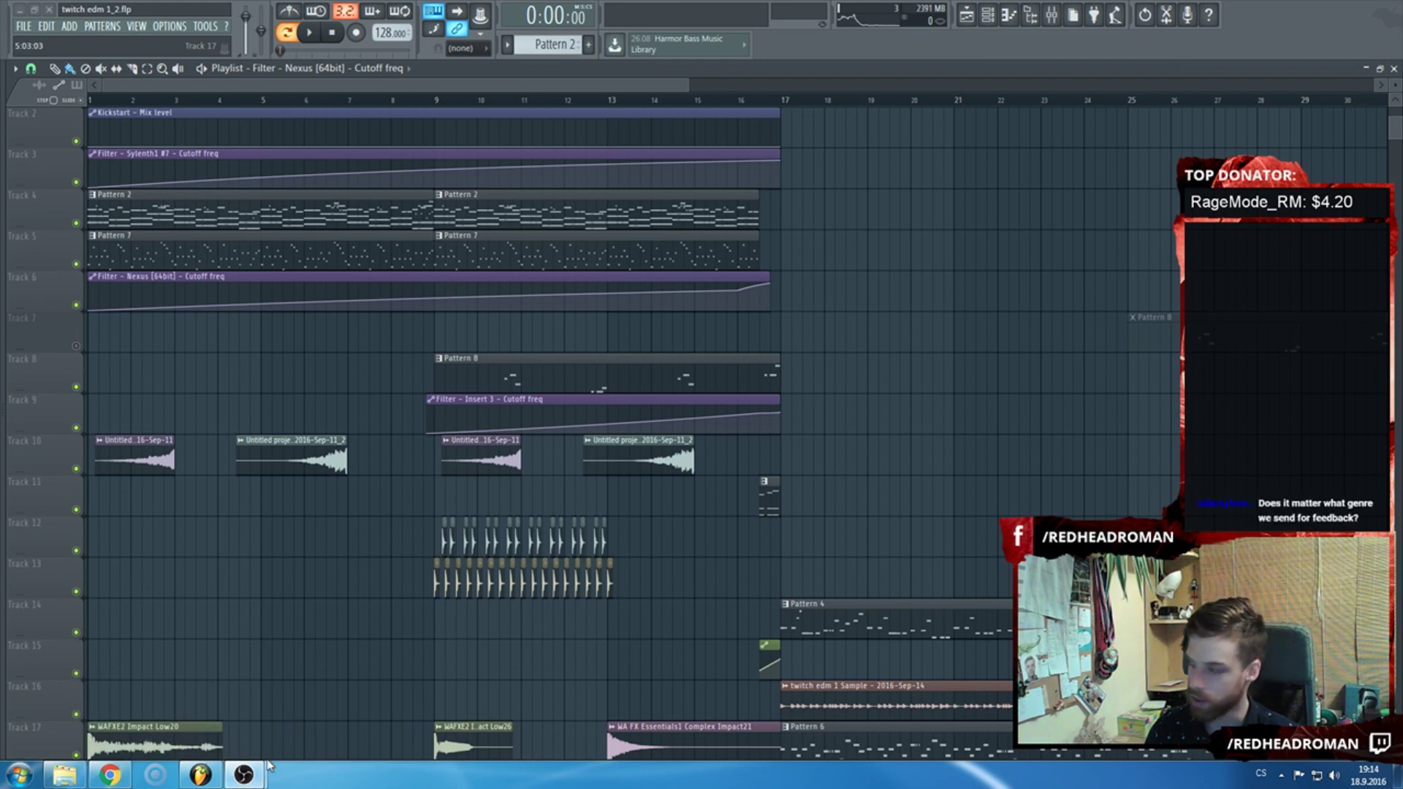
pyautogui.moveTo(257, 779)
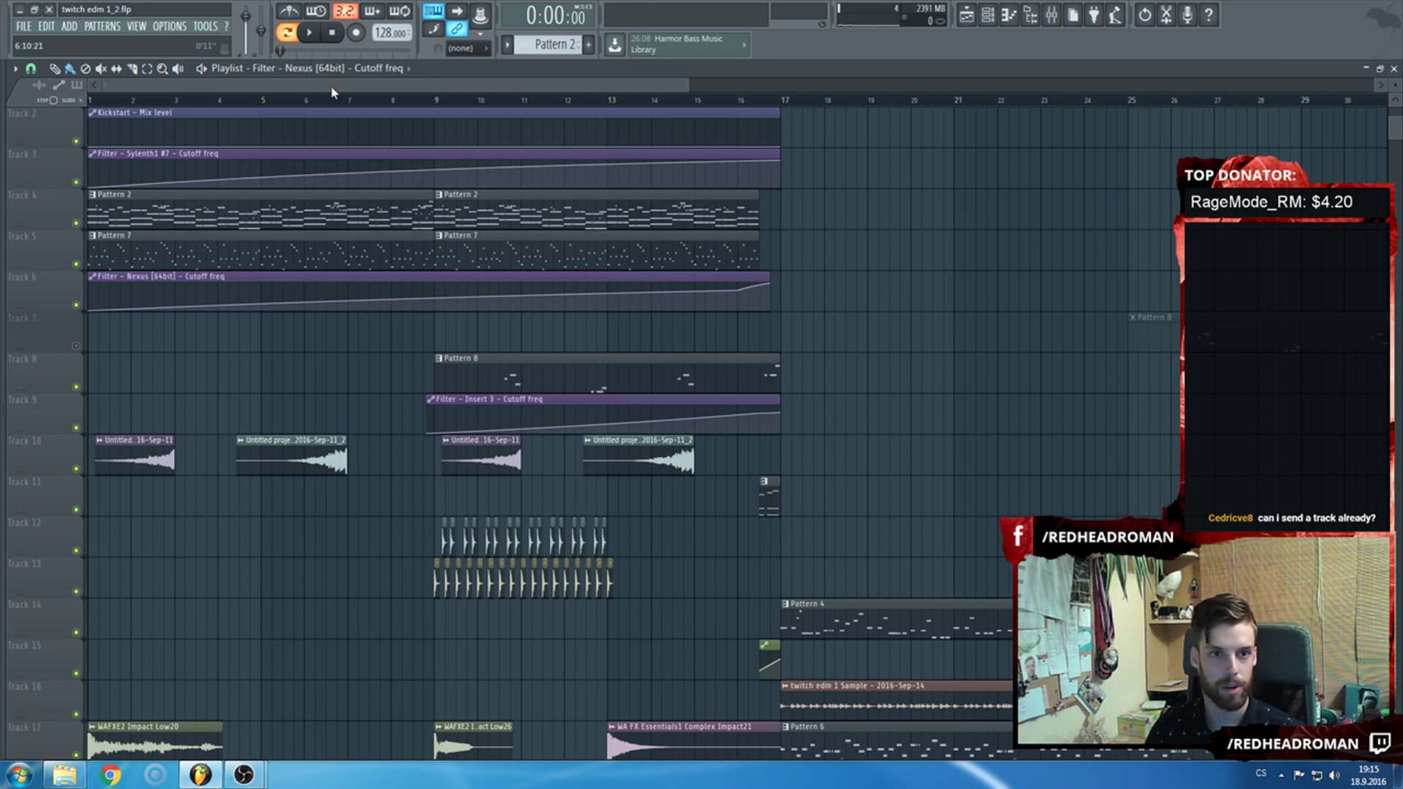
# Expand the sample browser beside the playlist and play the arrangement from the start in song mode.
pyautogui.moveTo(3, 208); pyautogui.dragTo(172, 219)
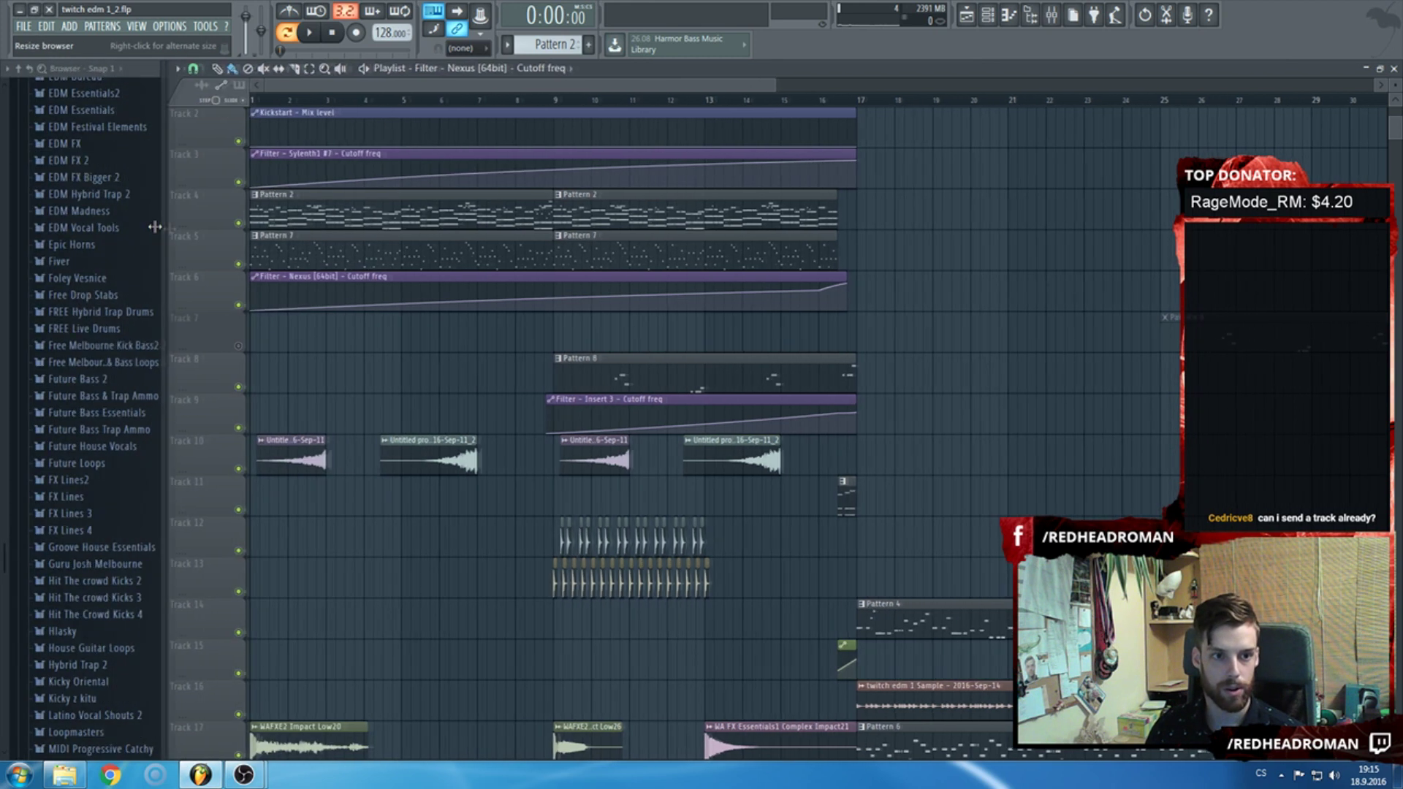
pyautogui.click(294, 41)
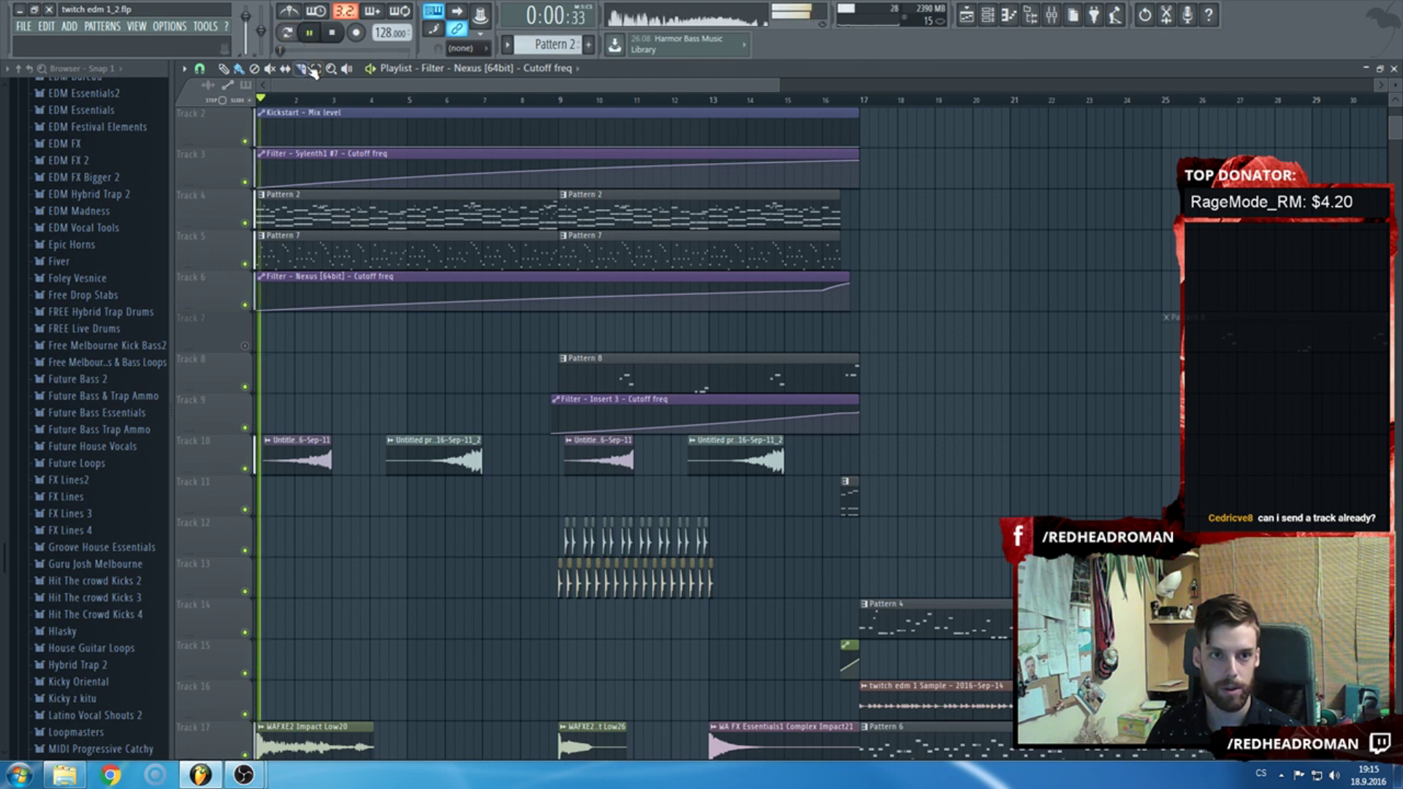
pyautogui.scroll(-4, 418, 450)
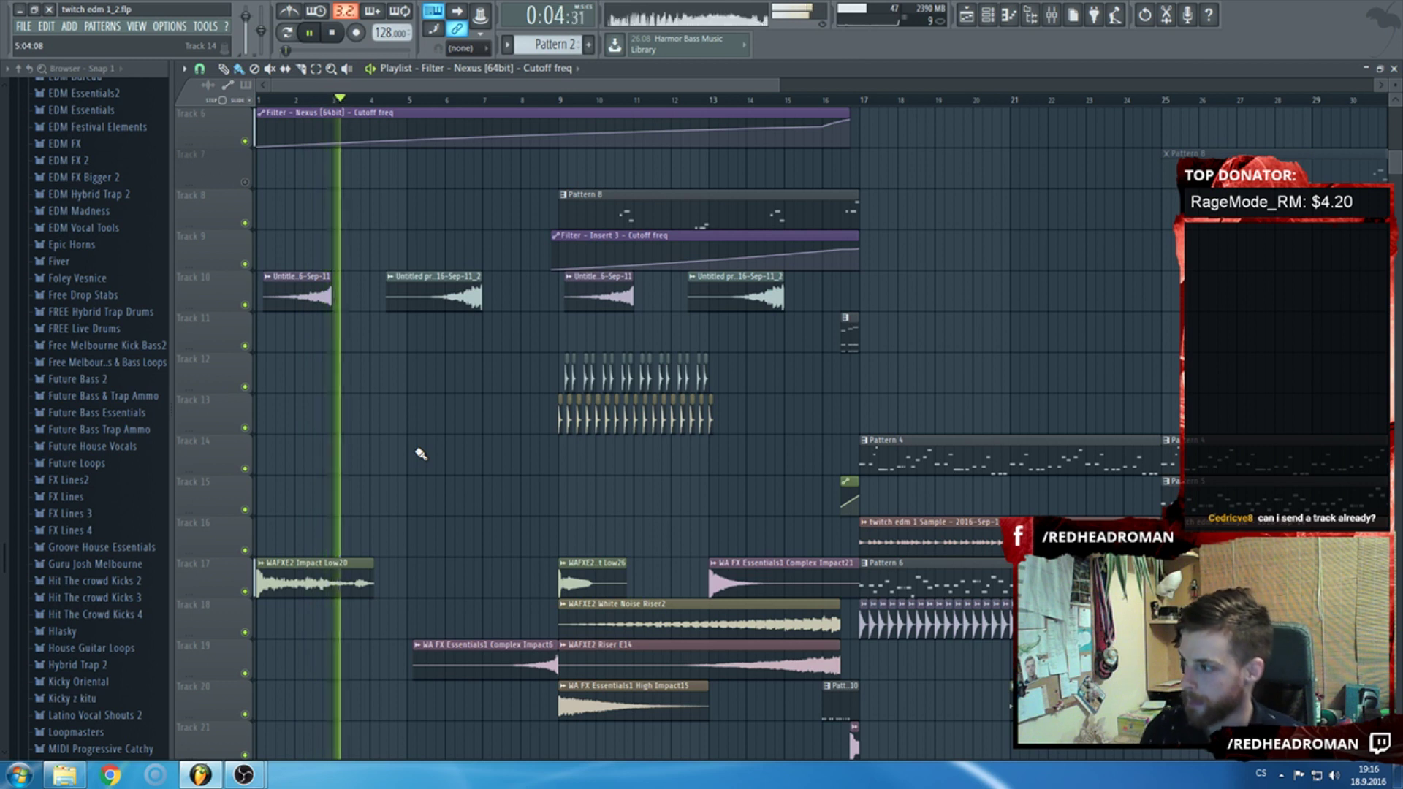
# Survey the playlist tracks while the intro plays, and stop playback.
pyautogui.scroll(5, 381, 475)
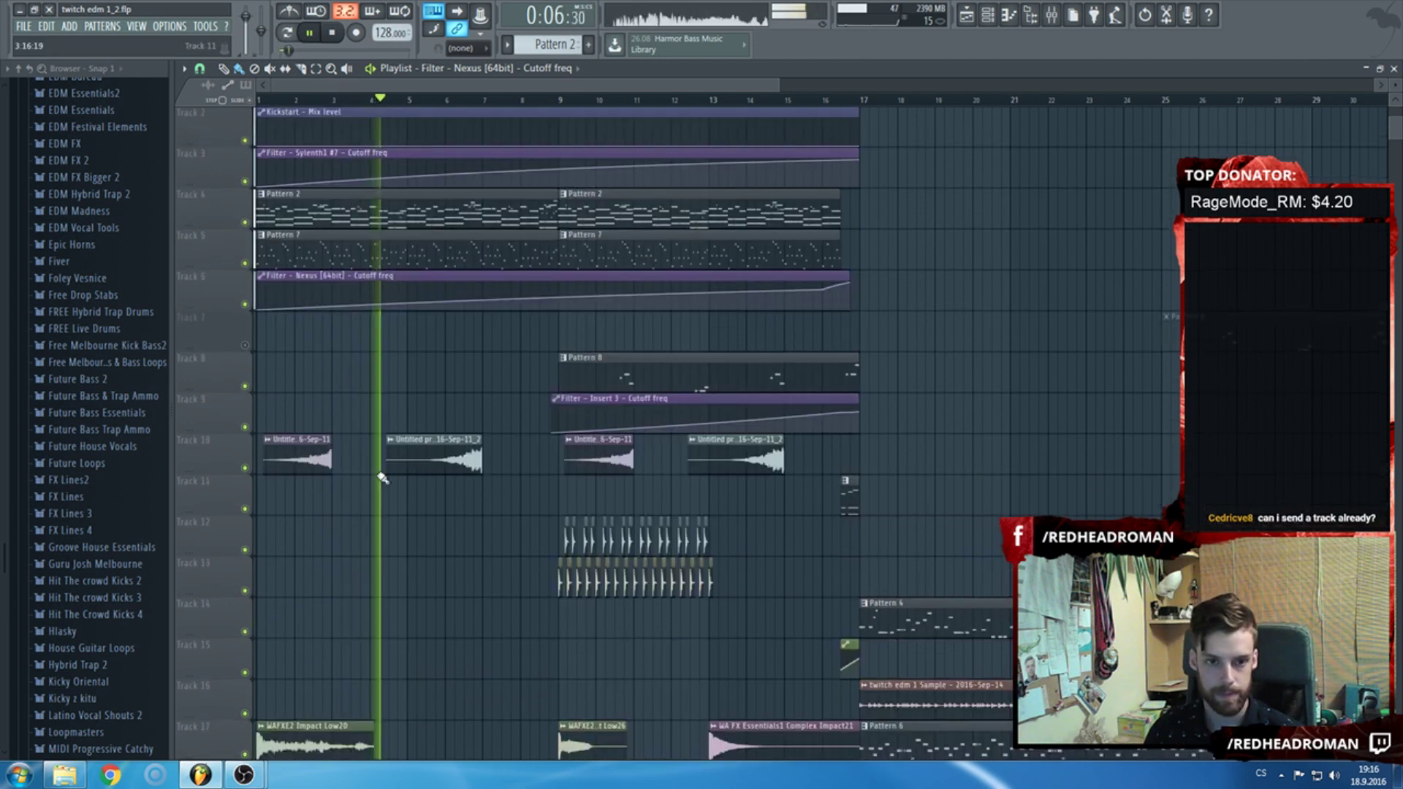
pyautogui.scroll(-4, 563, 393)
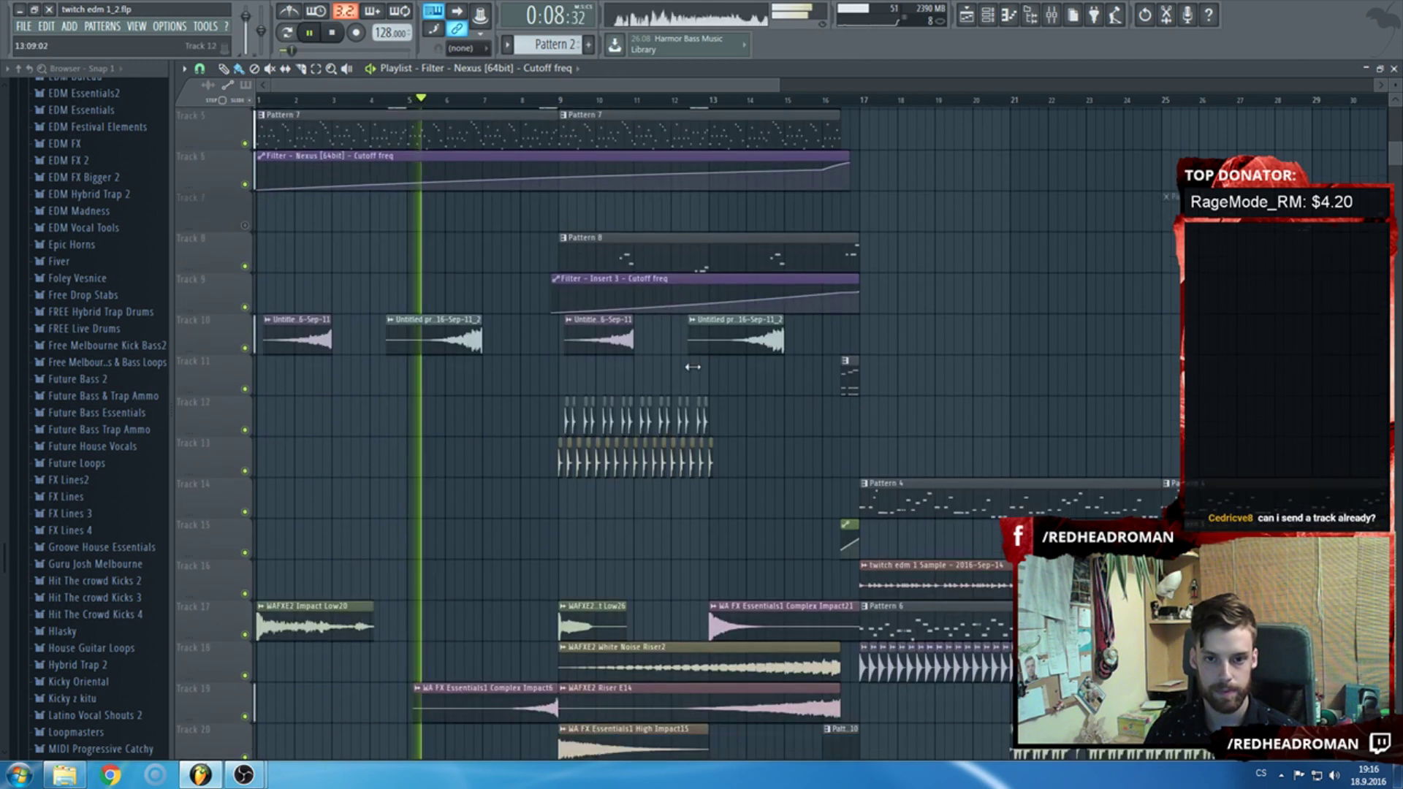
pyautogui.scroll(-3, 563, 392)
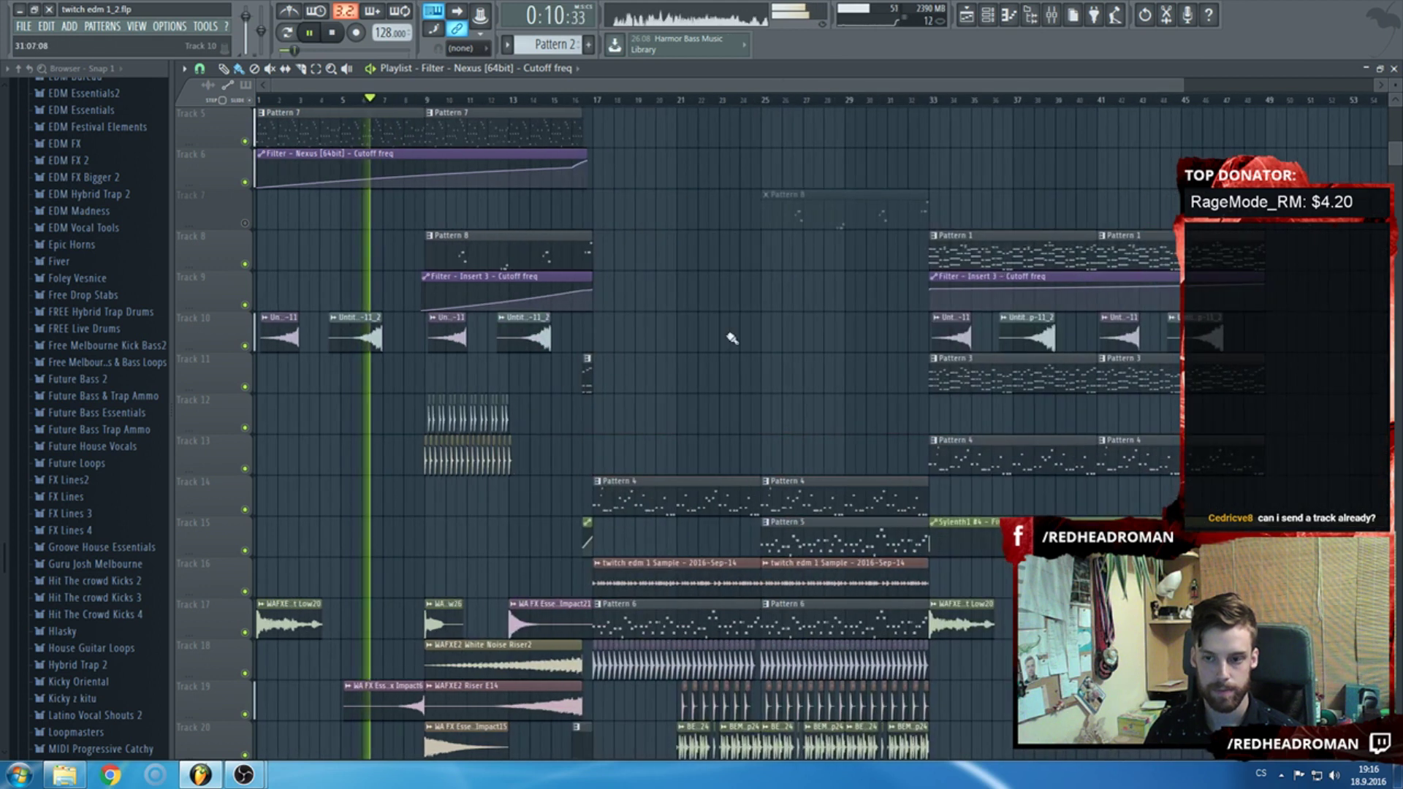
pyautogui.press('space')
pyautogui.scroll(-6, 393, 138)
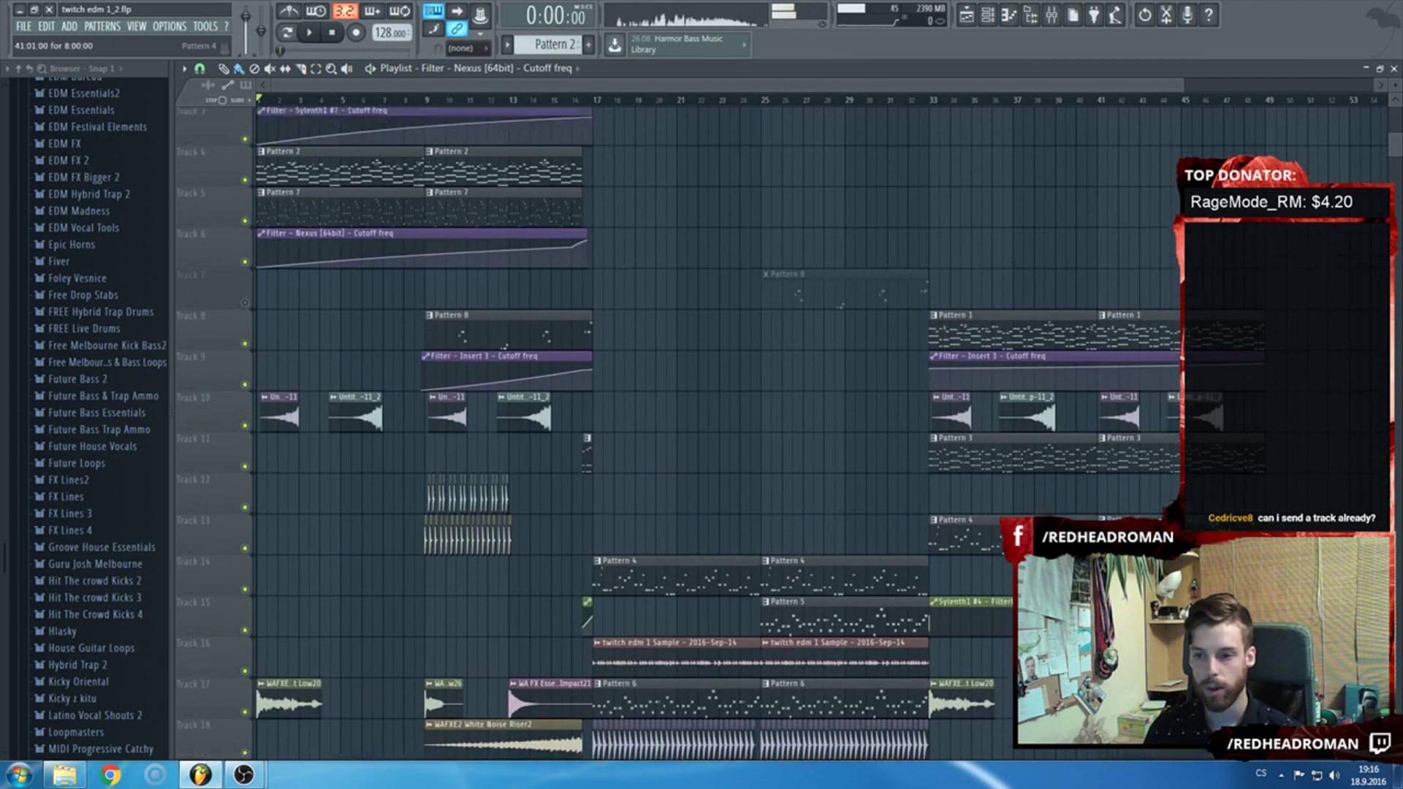
# Select all clips from bar 33 onward and move them together so they start at bar 45.
pyautogui.moveTo(1308, 621); pyautogui.dragTo(947, 157)
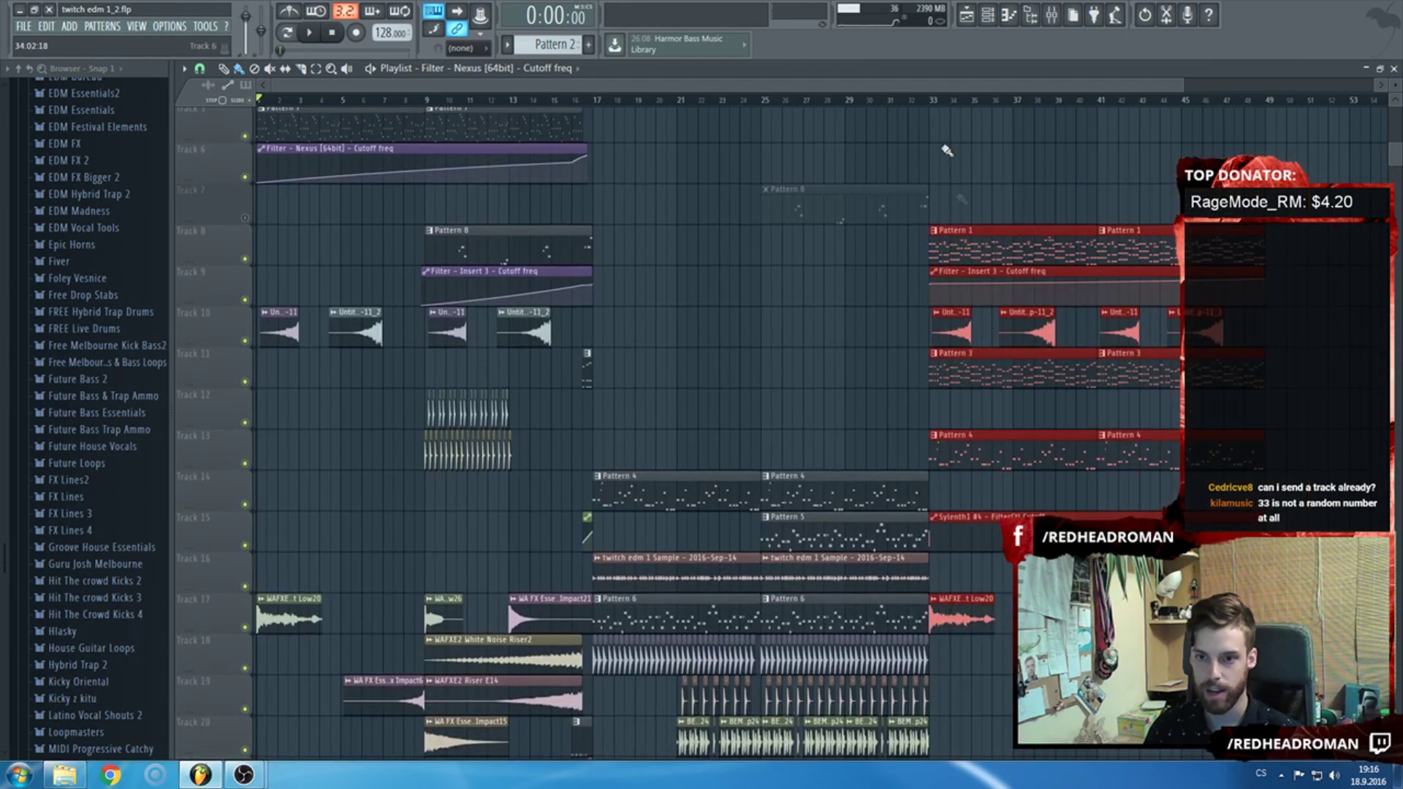
pyautogui.moveTo(950, 245); pyautogui.dragTo(1209, 246)
pyautogui.scroll(4, 1209, 246)
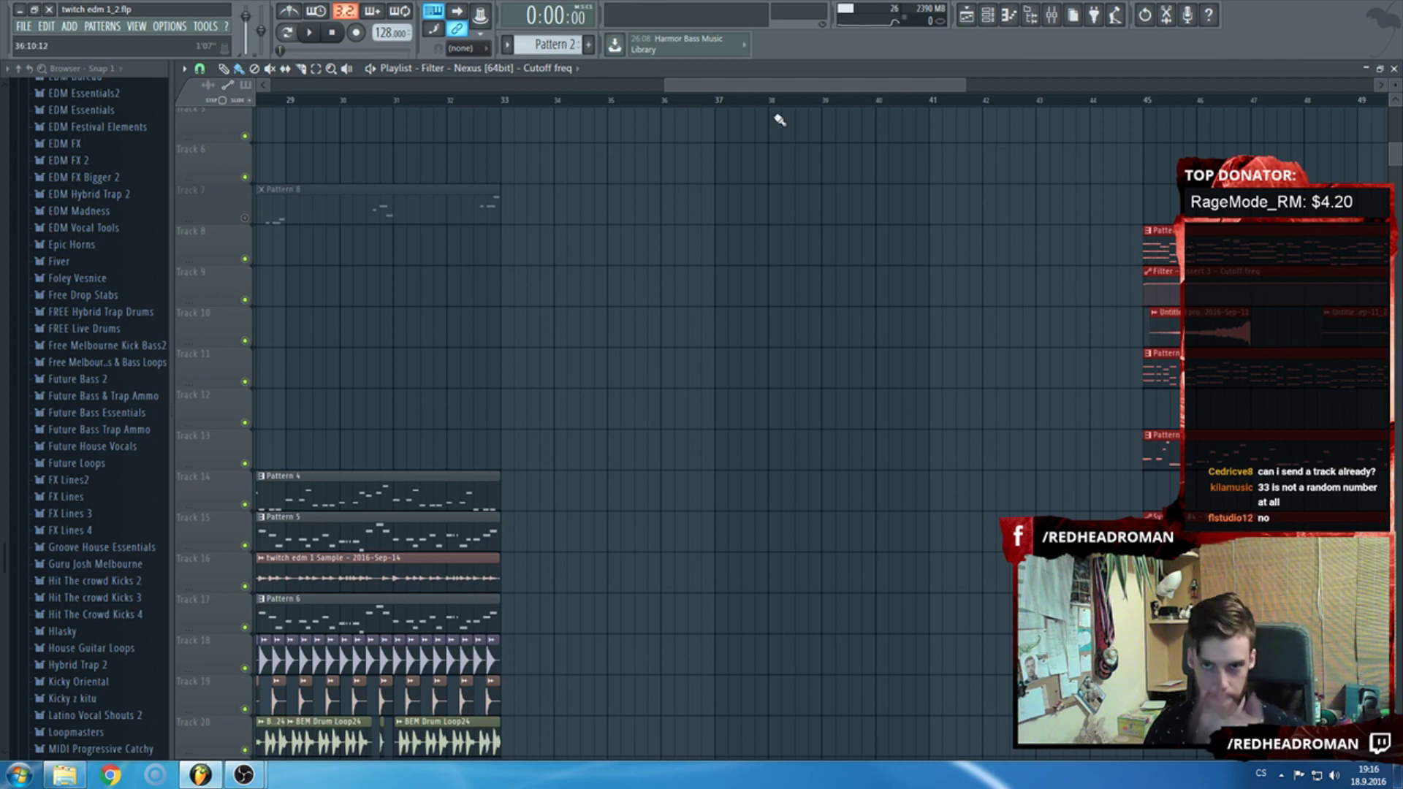
# Set the playlist snap to Bar and move the first Pattern 4 clip on track 13 from bar 45 to bar 33.
pyautogui.click(211, 69)
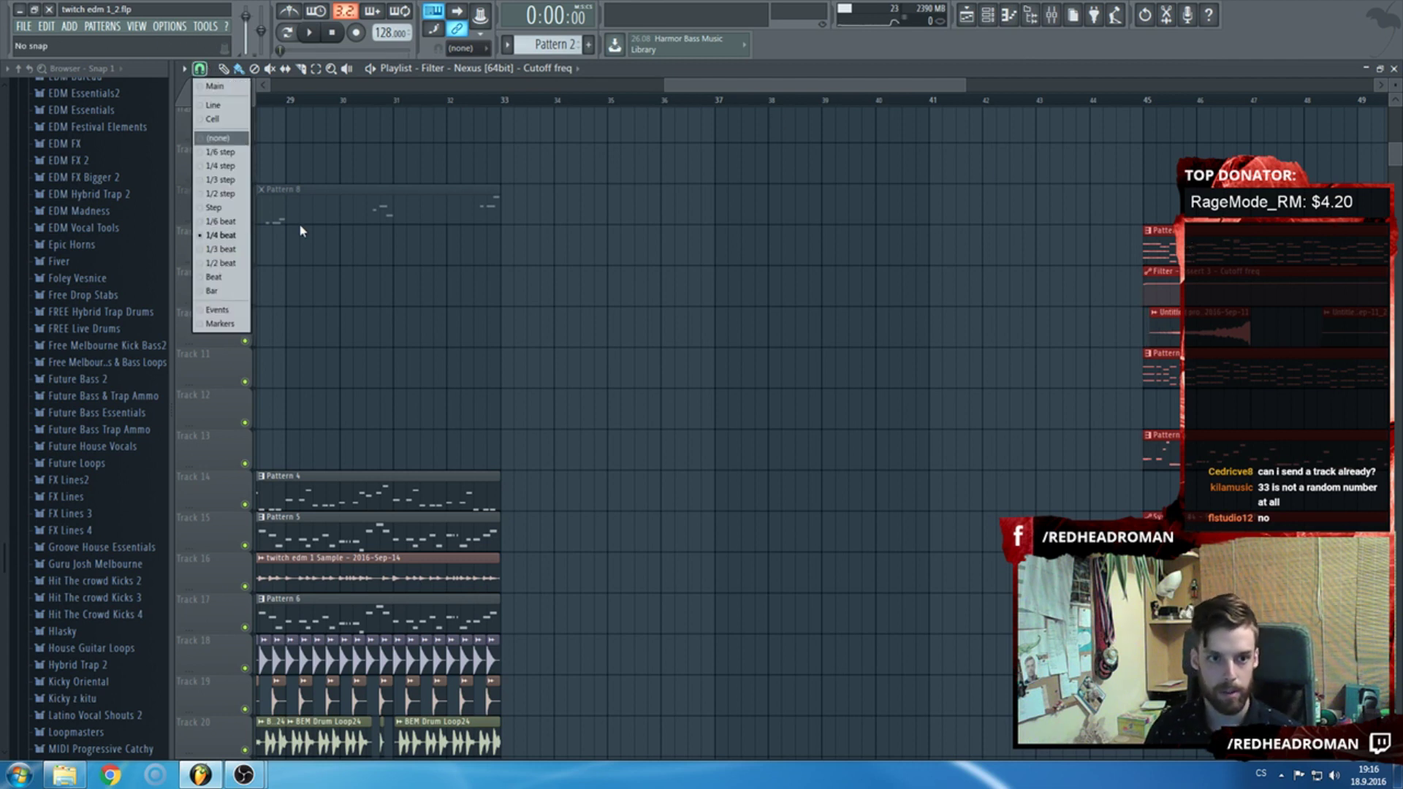
pyautogui.click(212, 292)
pyautogui.scroll(-4, 657, 151)
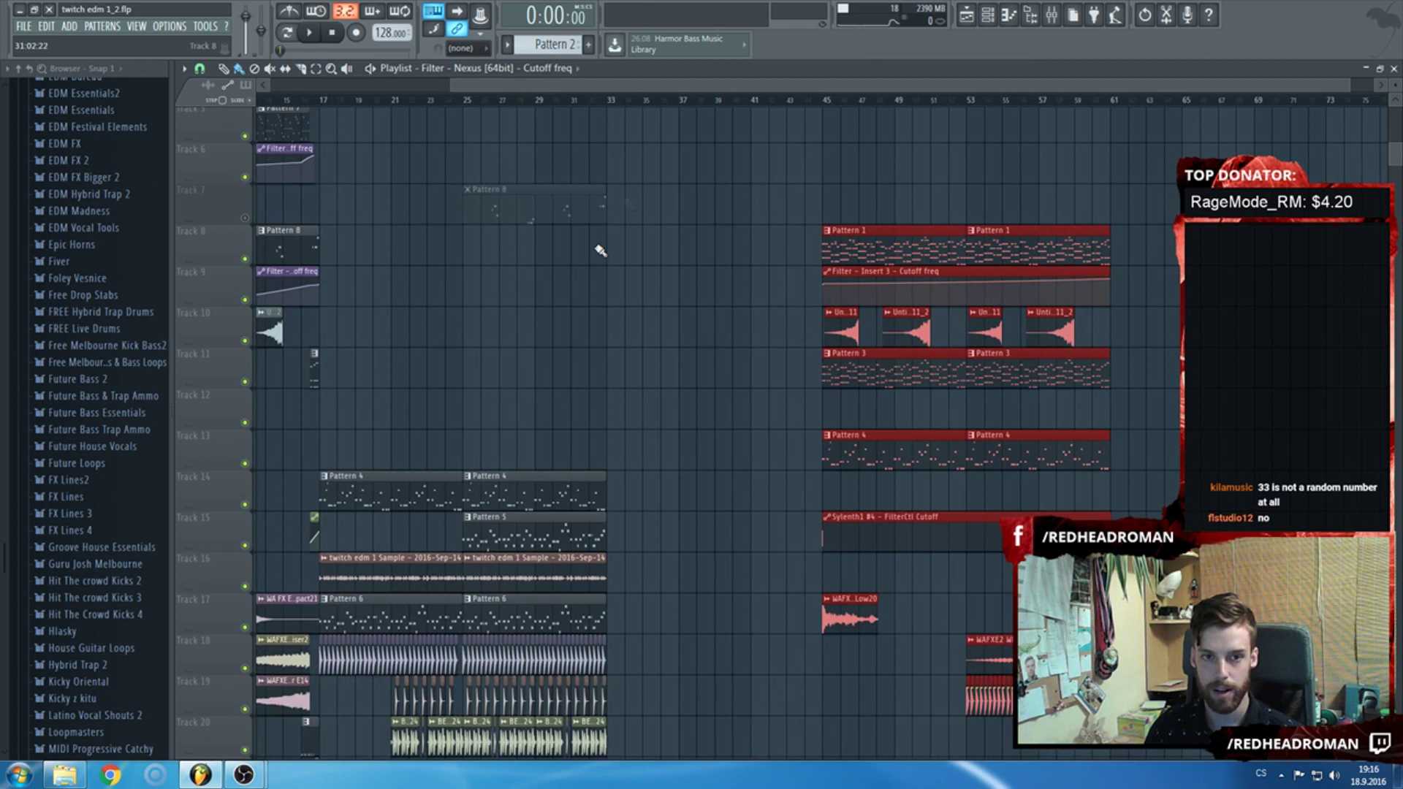
pyautogui.scroll(1, 639, 307)
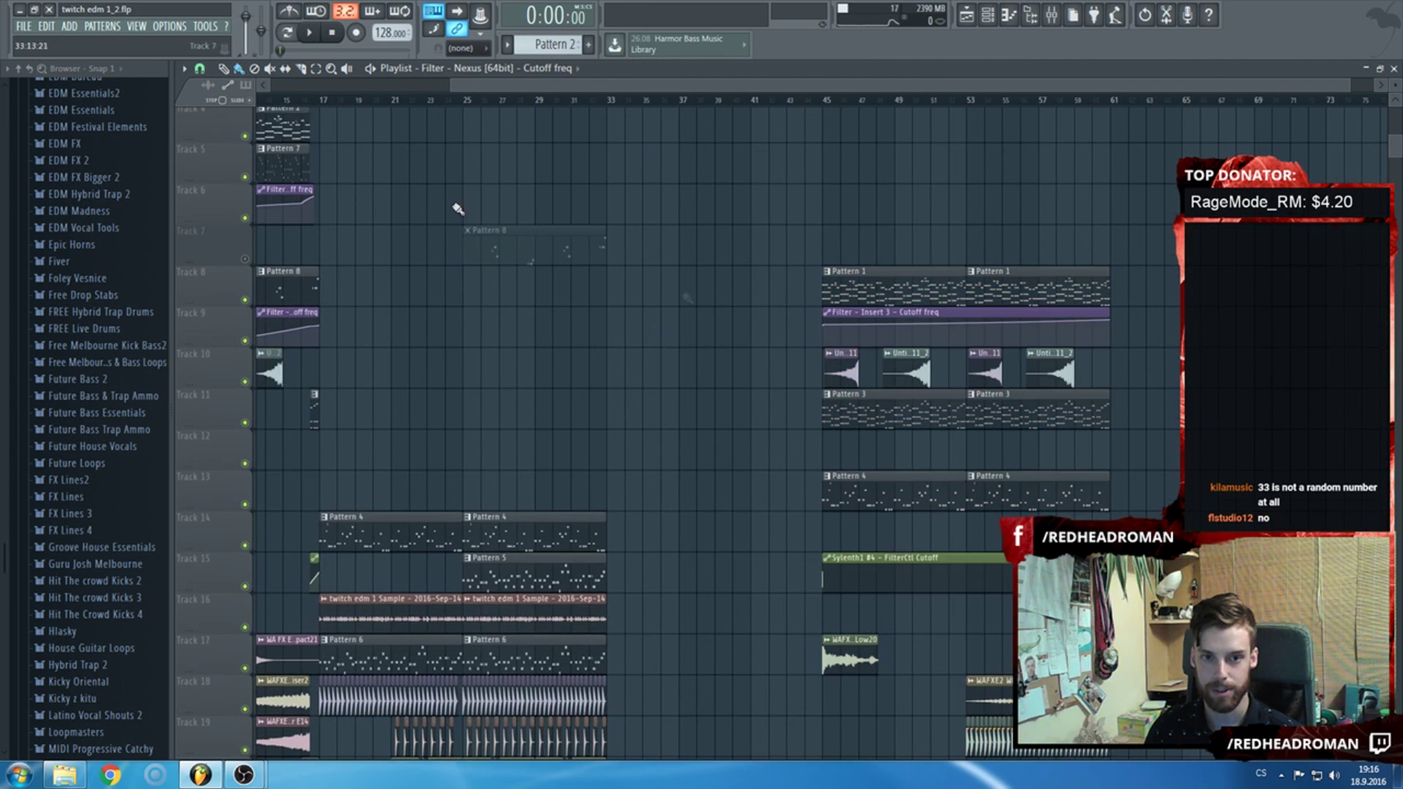
pyautogui.scroll(2, 804, 290)
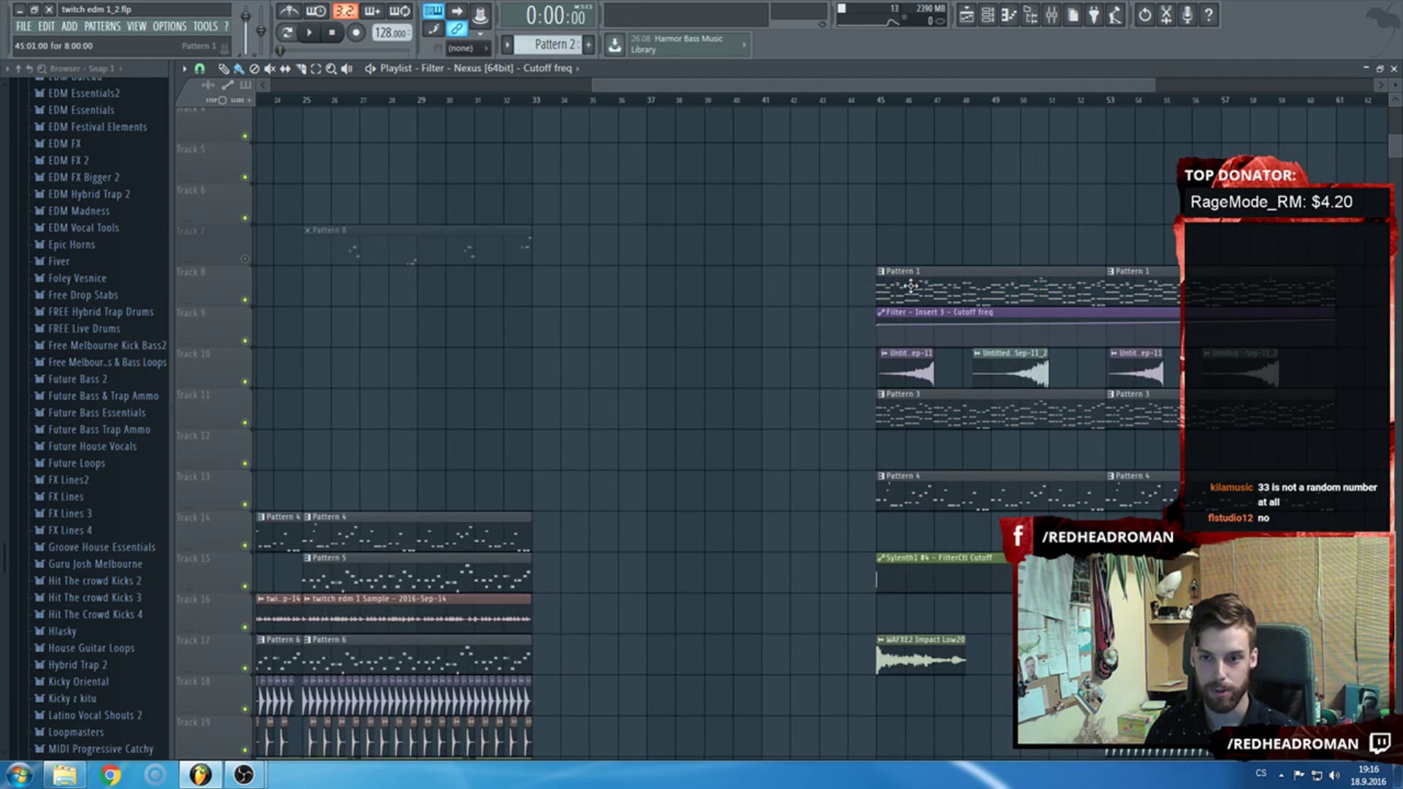
pyautogui.scroll(-2, 689, 288)
pyautogui.scroll(3, 297, 260)
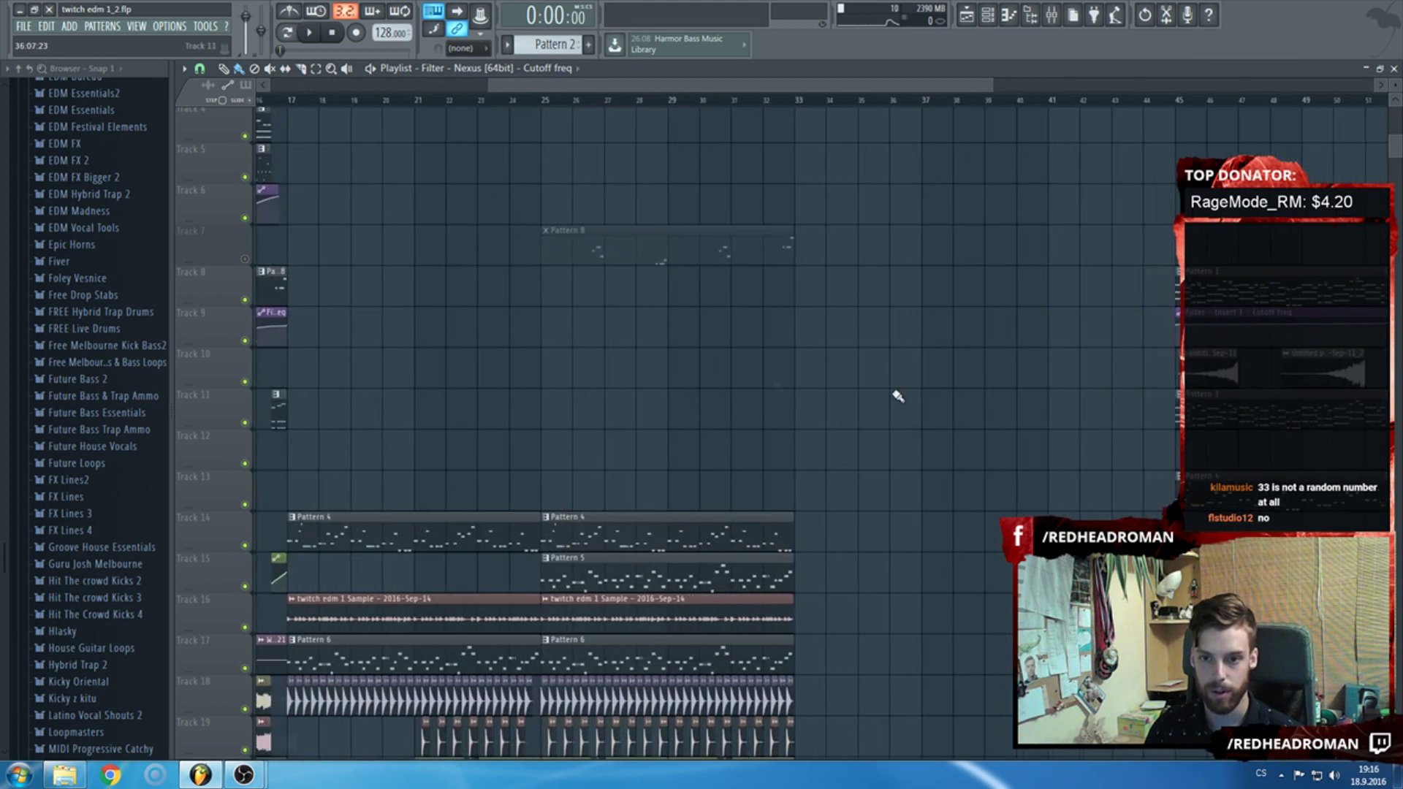
pyautogui.moveTo(1263, 492); pyautogui.dragTo(875, 476)
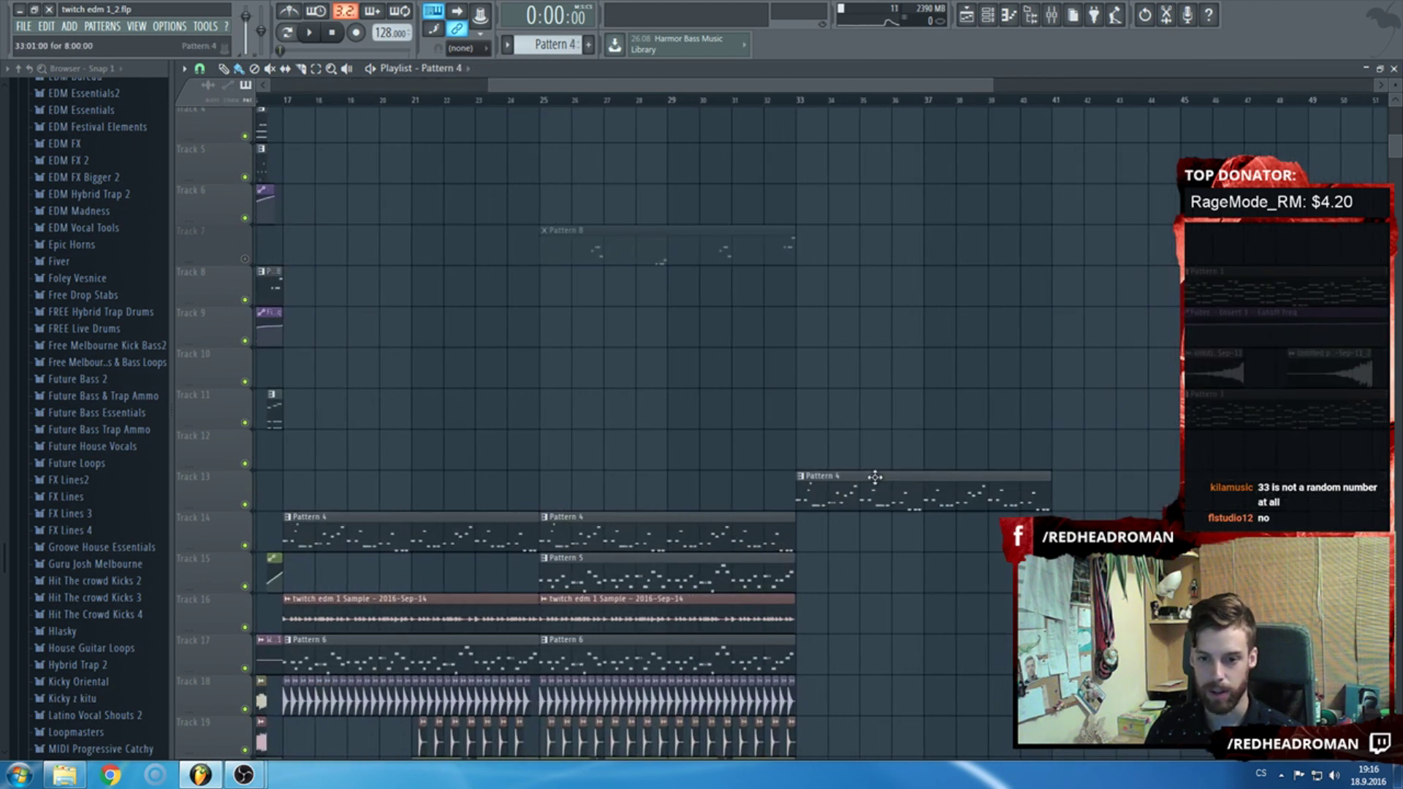
# Play the transition into the moved Pattern 4 clip from bar 33 and again from bar 31, and stop playback.
pyautogui.click(802, 105)
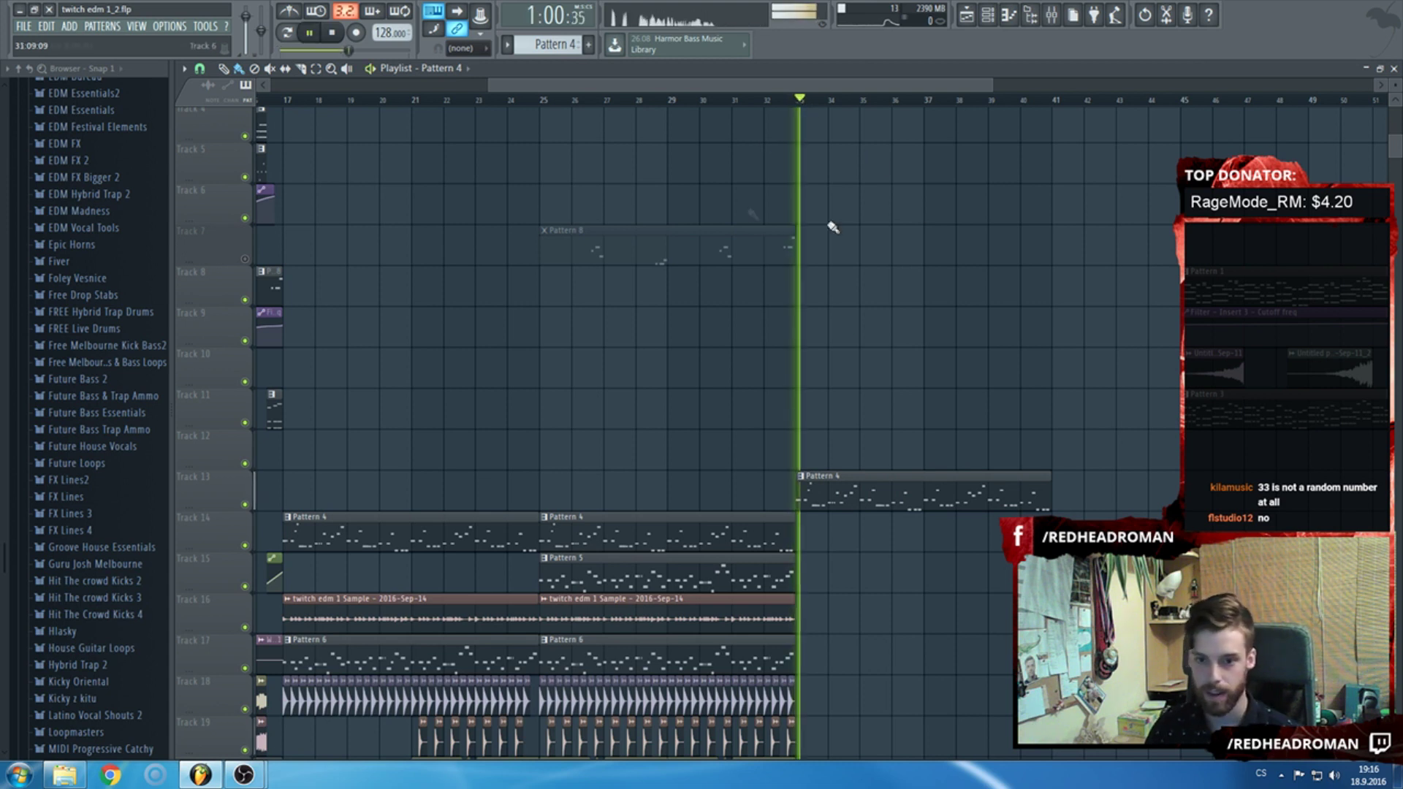
pyautogui.scroll(-2, 846, 347)
pyautogui.scroll(-2, 846, 438)
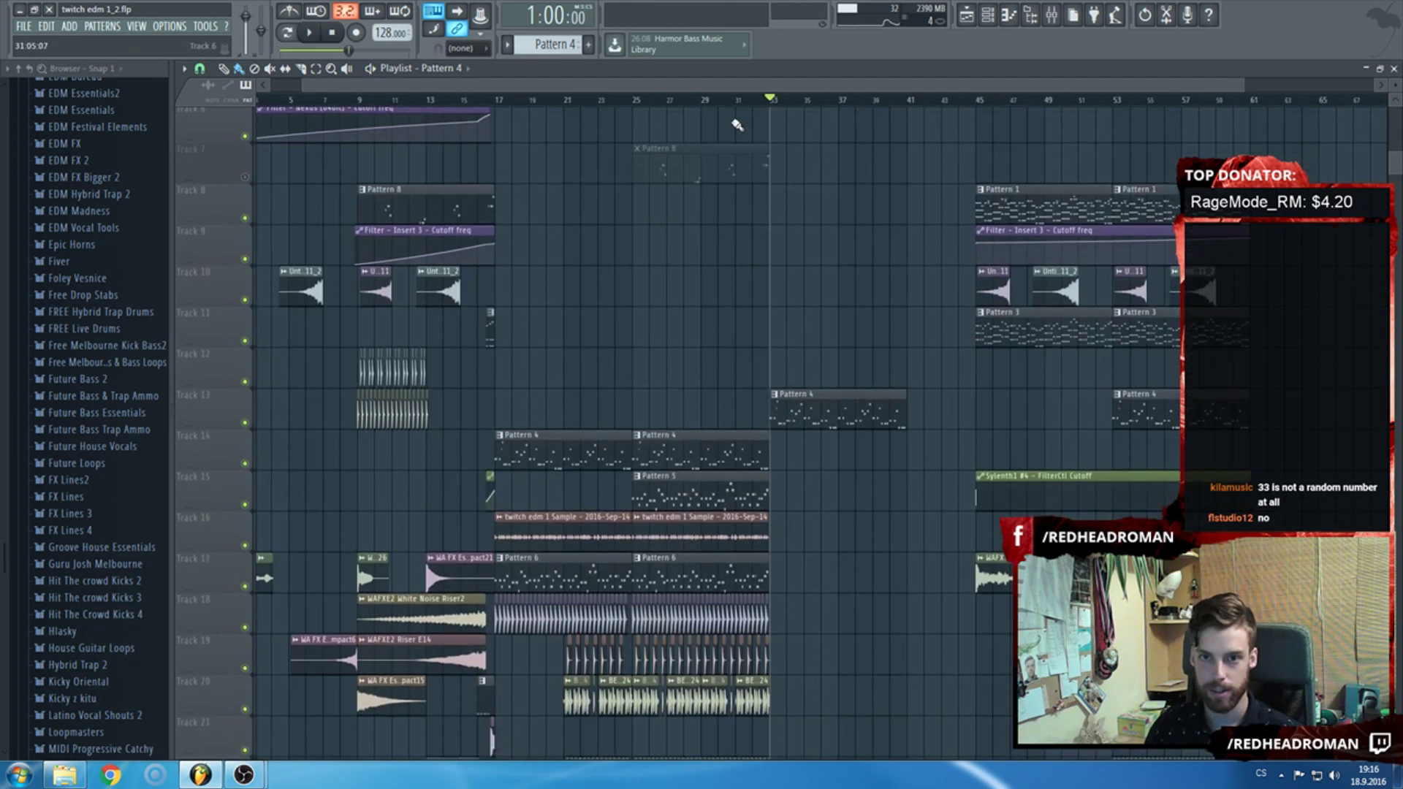
pyautogui.click(739, 101)
pyautogui.scroll(2, 872, 329)
pyautogui.press('space')
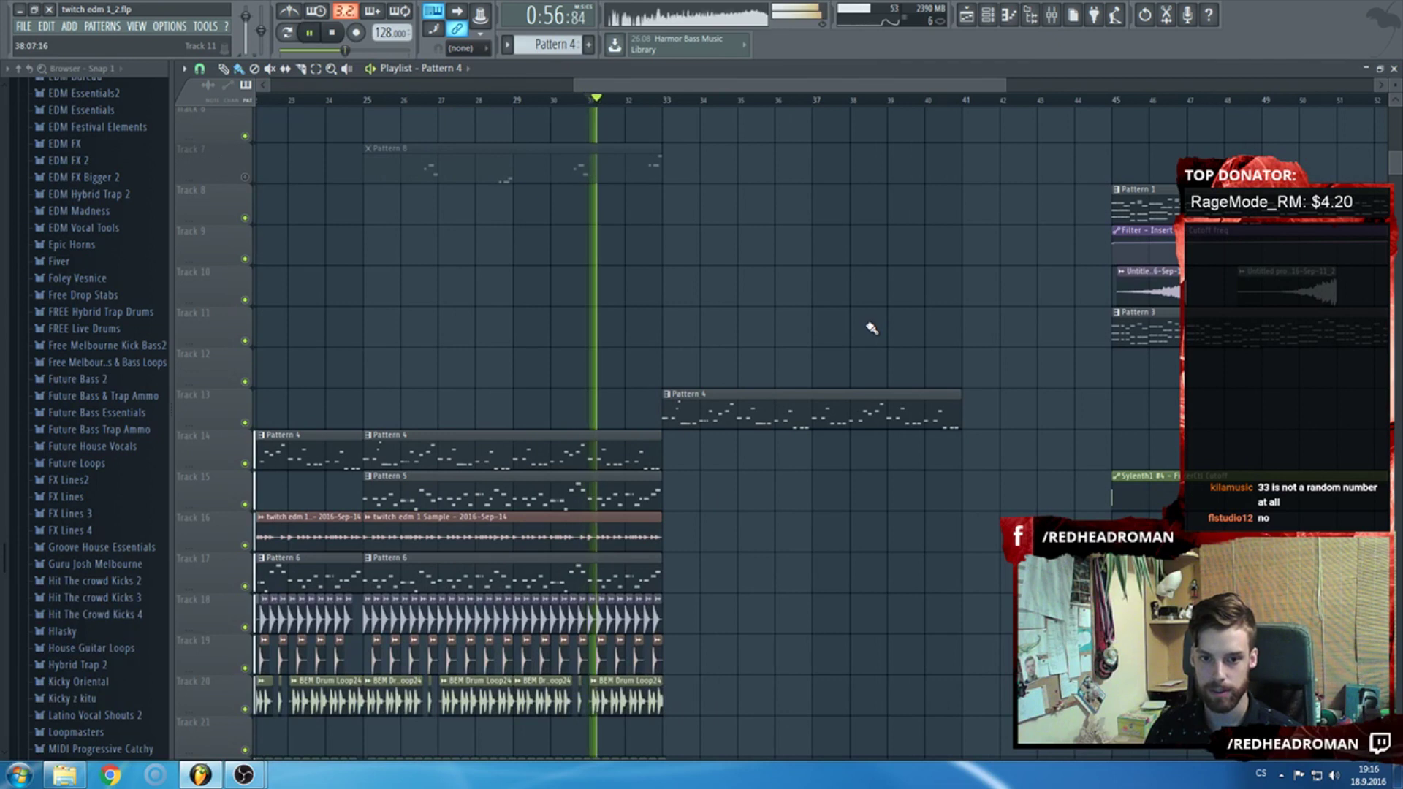
pyautogui.scroll(-4, 869, 327)
pyautogui.scroll(-2, 680, 423)
pyautogui.scroll(2, 726, 407)
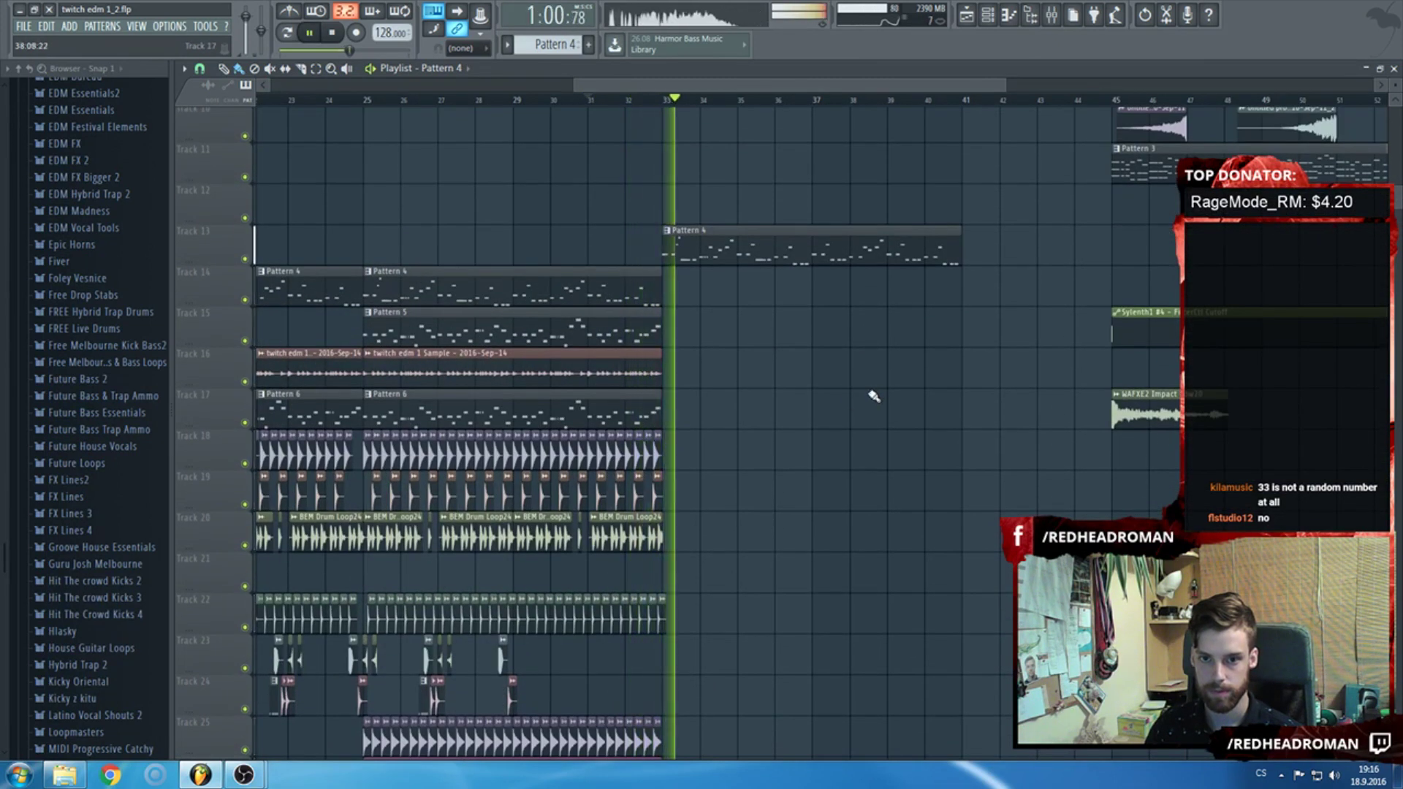
pyautogui.scroll(-3, 855, 395)
pyautogui.press('space')
# Set the snap to 1/2 beat and copy the track 18 kick clips of bars 25 to 33 to bar 33.
pyautogui.scroll(3, 681, 448)
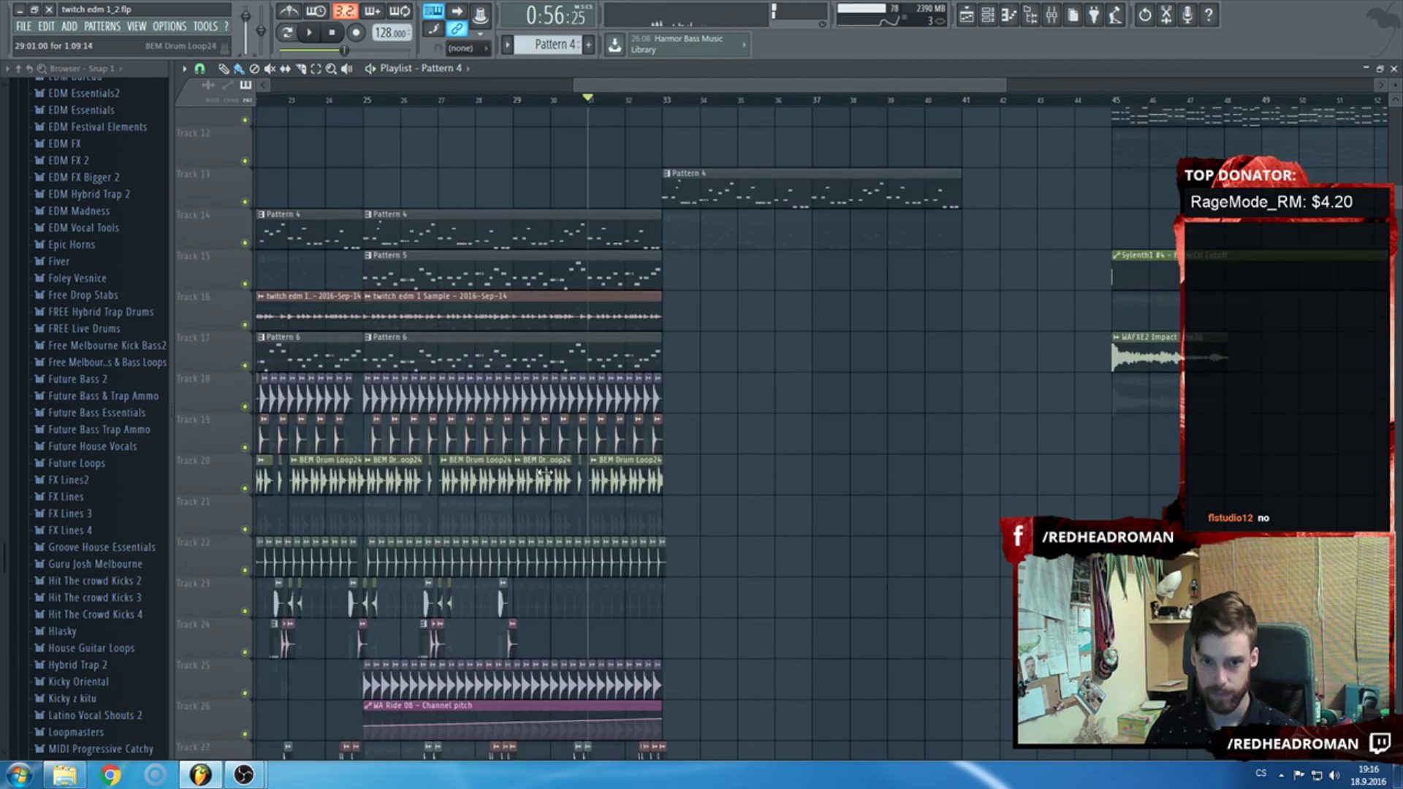
pyautogui.scroll(-2, 681, 449)
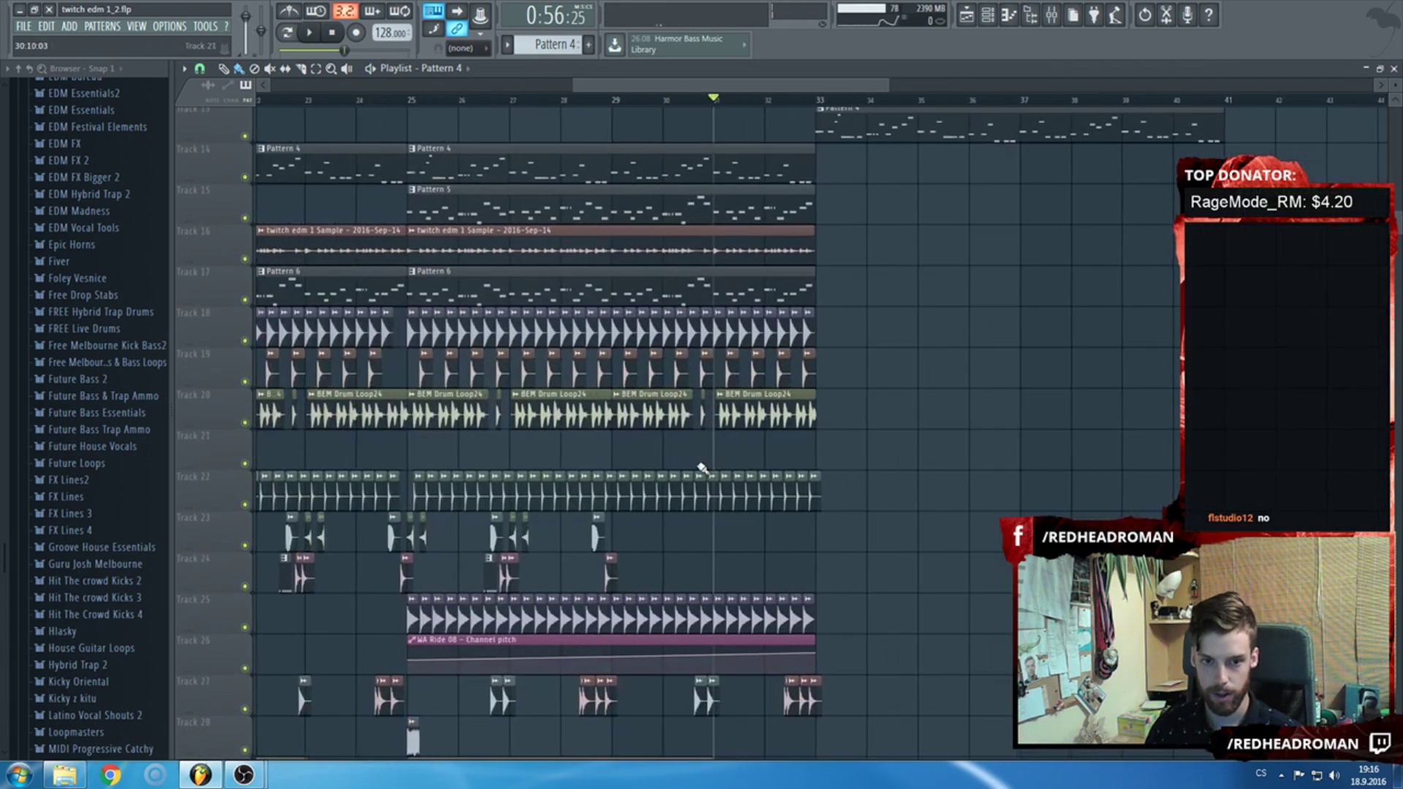
pyautogui.scroll(3, 745, 448)
pyautogui.scroll(4, 745, 448)
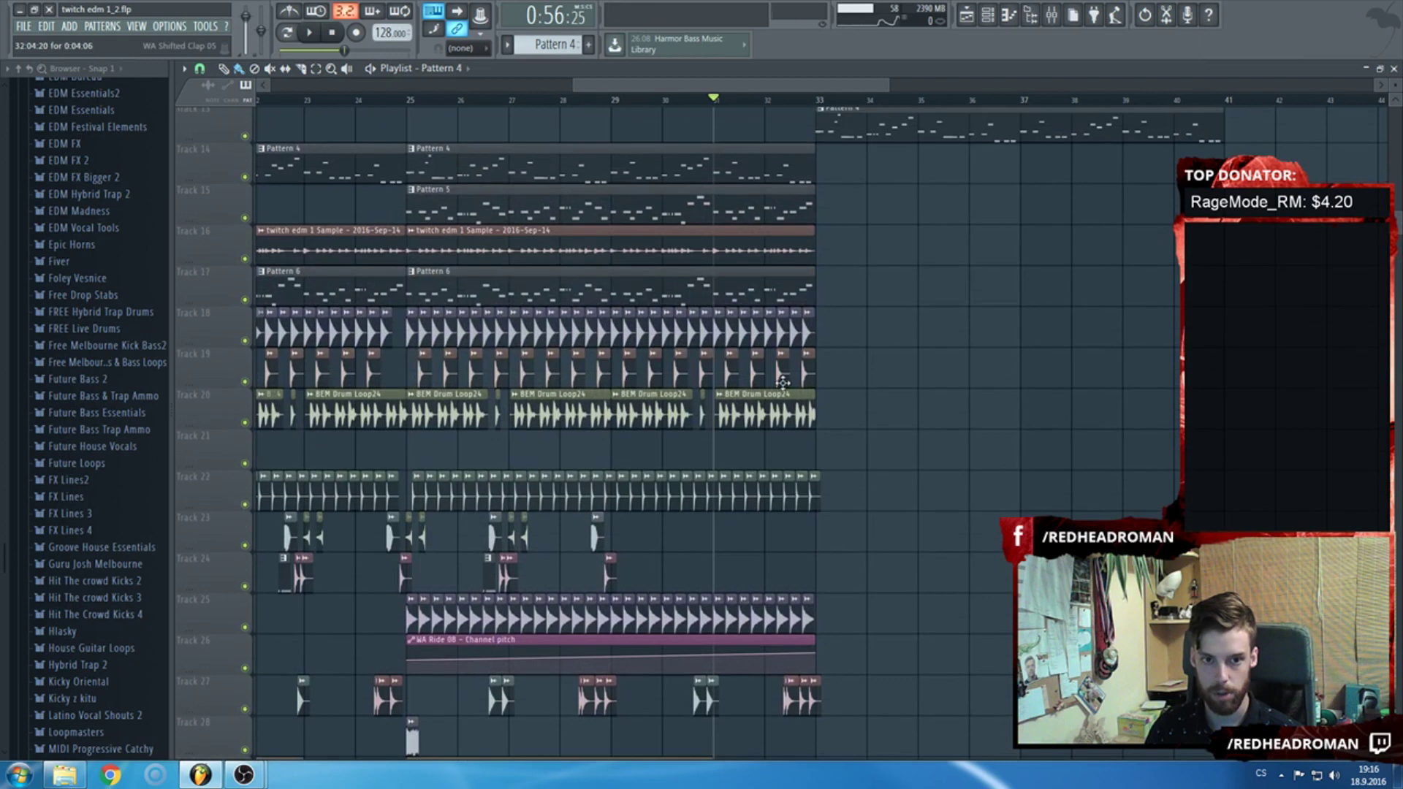
pyautogui.scroll(3, 732, 425)
pyautogui.scroll(2, 731, 425)
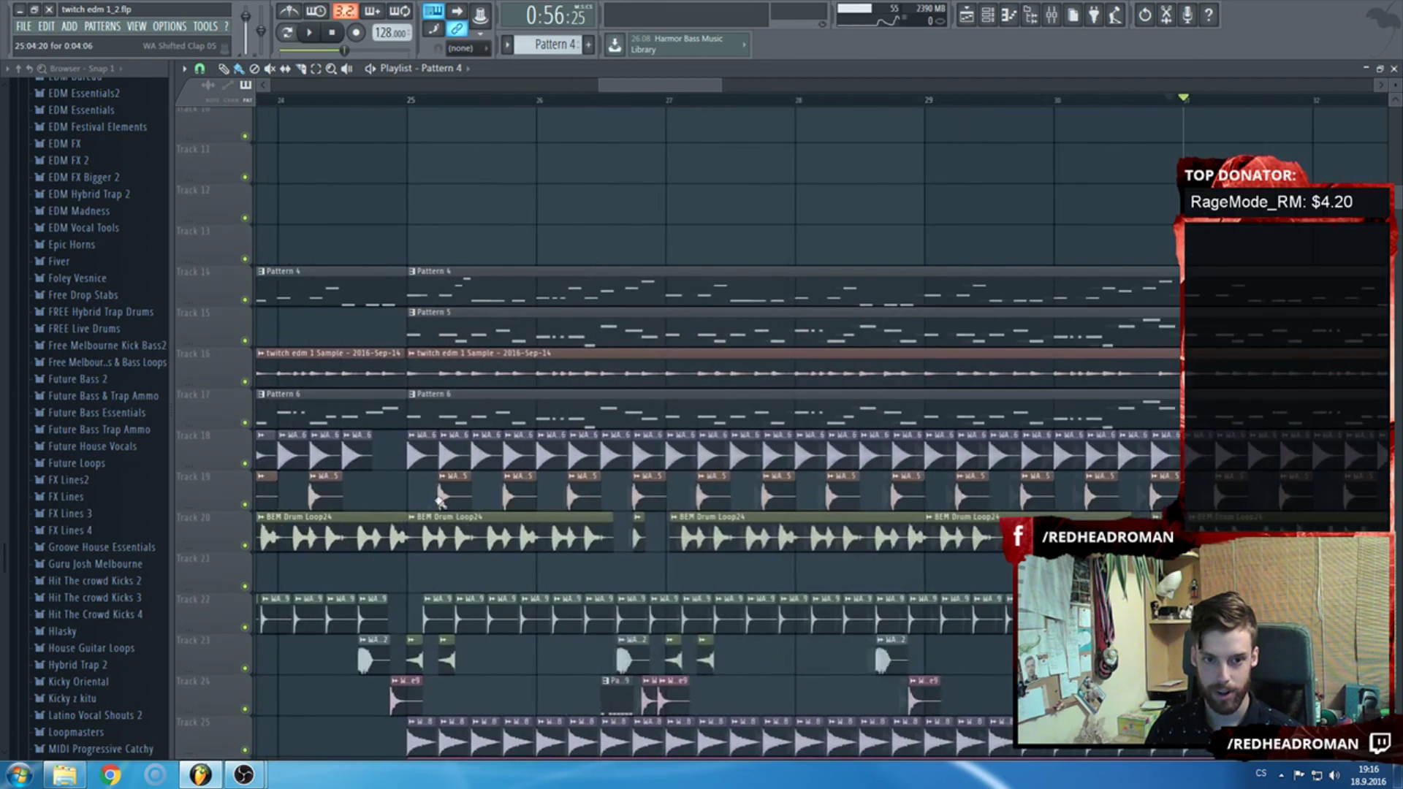
pyautogui.click(199, 68)
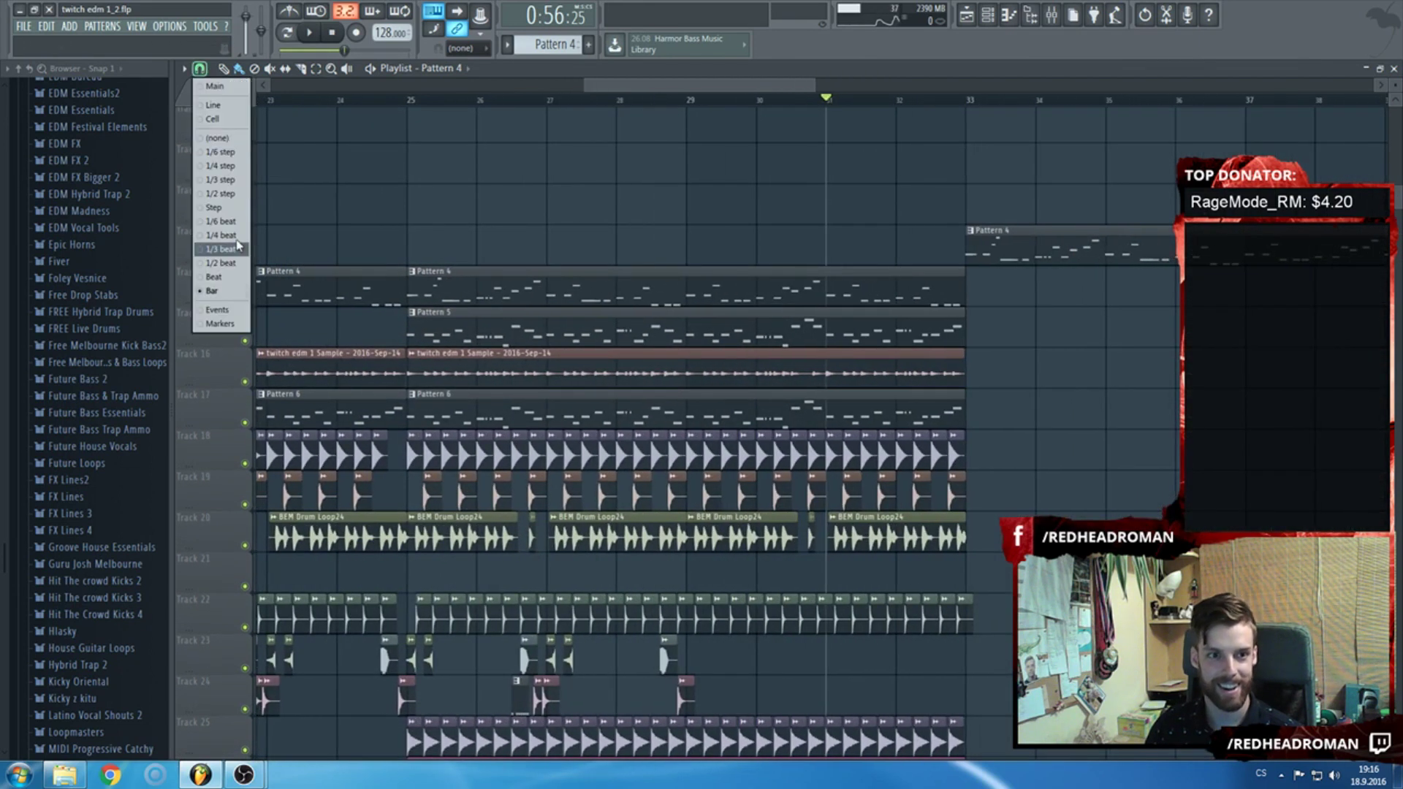
pyautogui.click(232, 263)
pyautogui.click(427, 442)
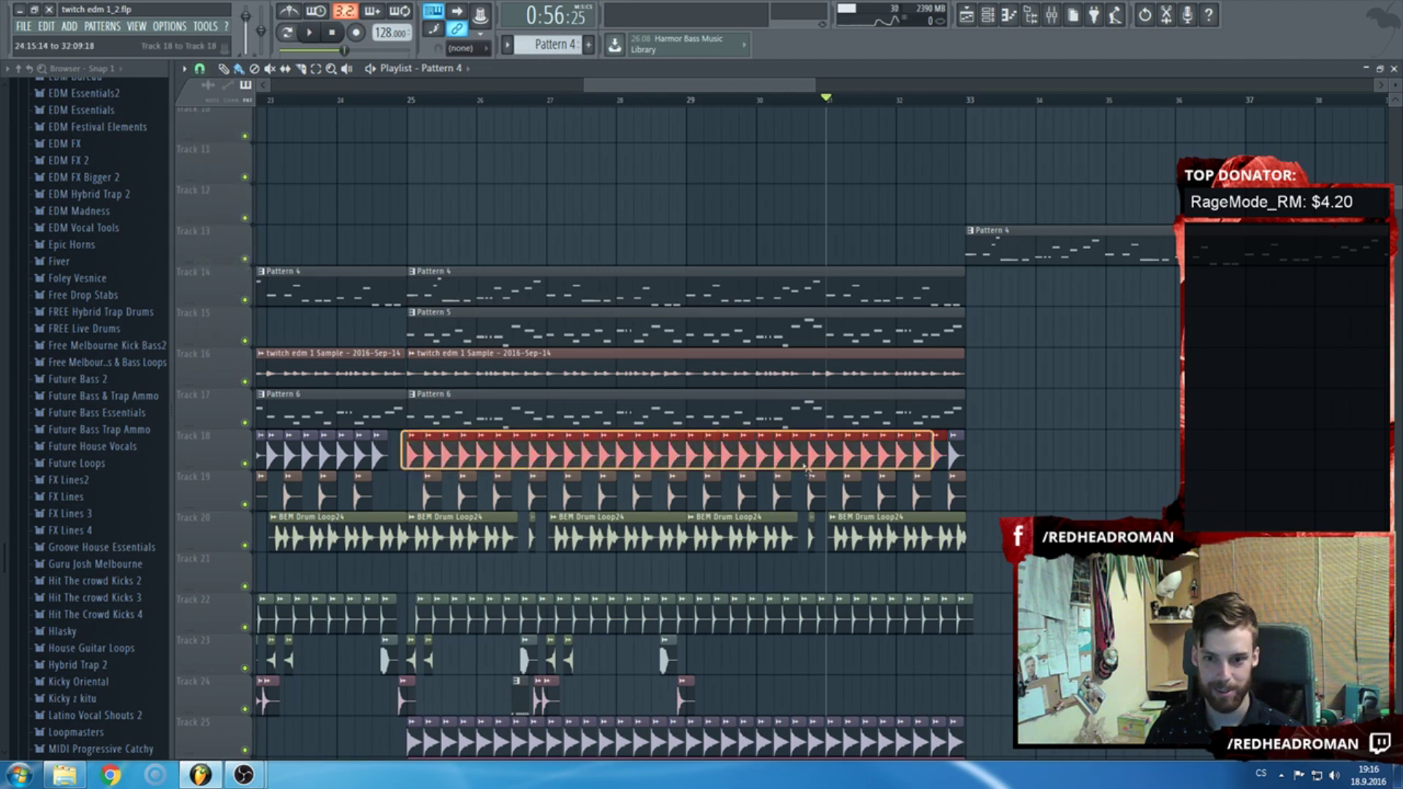
pyautogui.moveTo(409, 459); pyautogui.dragTo(968, 457)
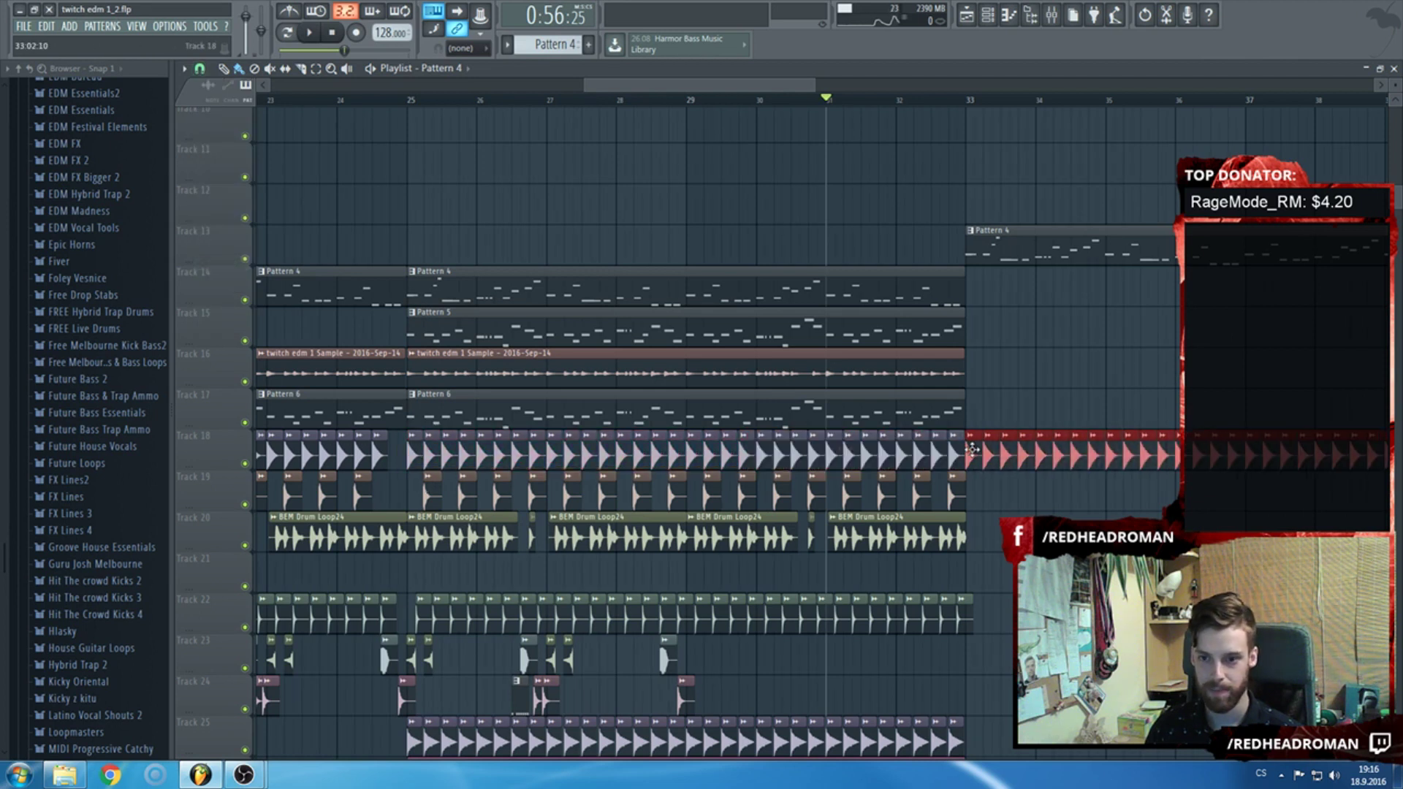
# Shift the copied track 18 kick clips to start at bar 34, and play the section from bar 31.
pyautogui.press('space')
pyautogui.scroll(3, 971, 453)
pyautogui.scroll(-4, 971, 453)
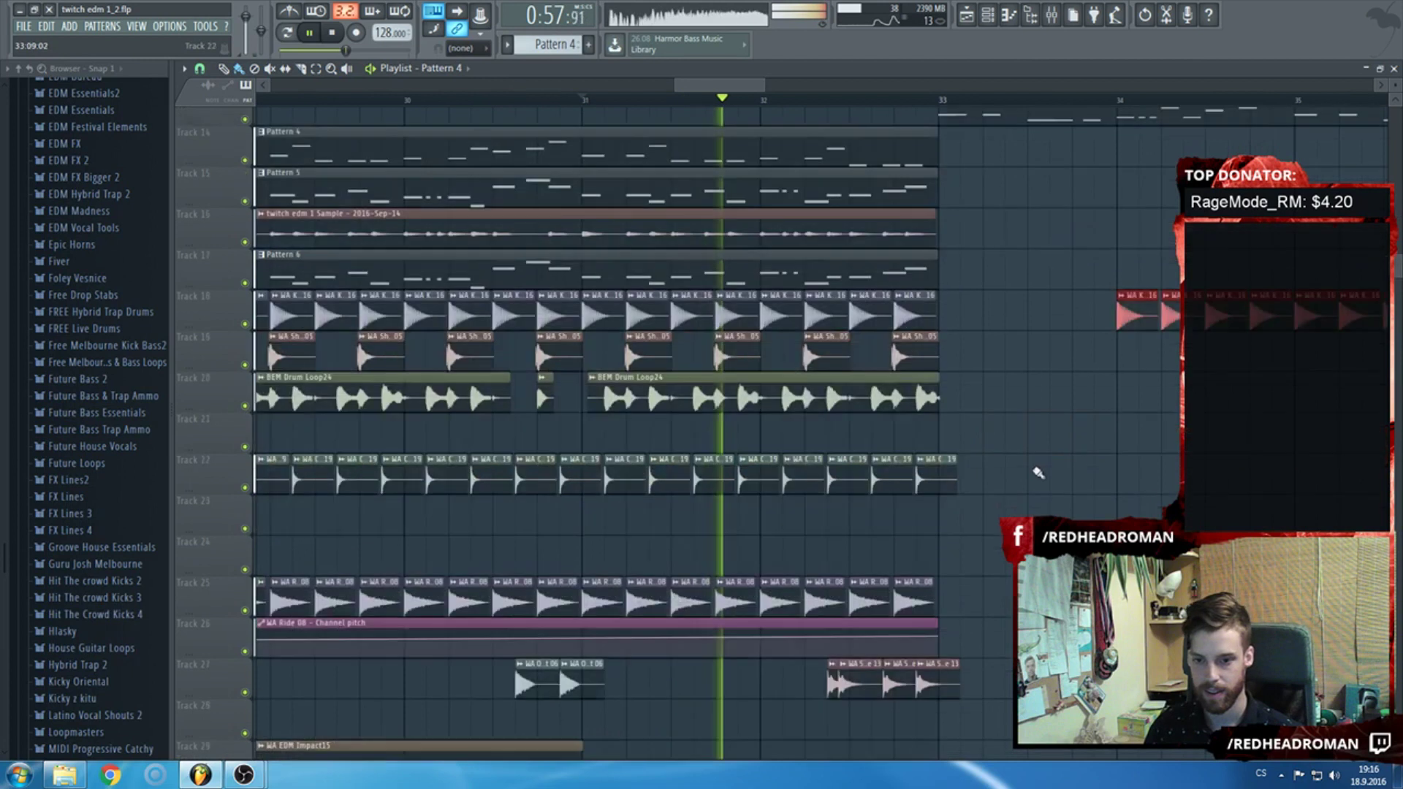
pyautogui.scroll(-3, 658, 467)
pyautogui.press('space')
pyautogui.scroll(2, 109, 365)
# Open the White Noise Uplifters folder of the EDM FX 2 pack in the sample browser.
pyautogui.moveTo(116, 460); pyautogui.dragTo(118, 458)
pyautogui.scroll(5, 126, 450)
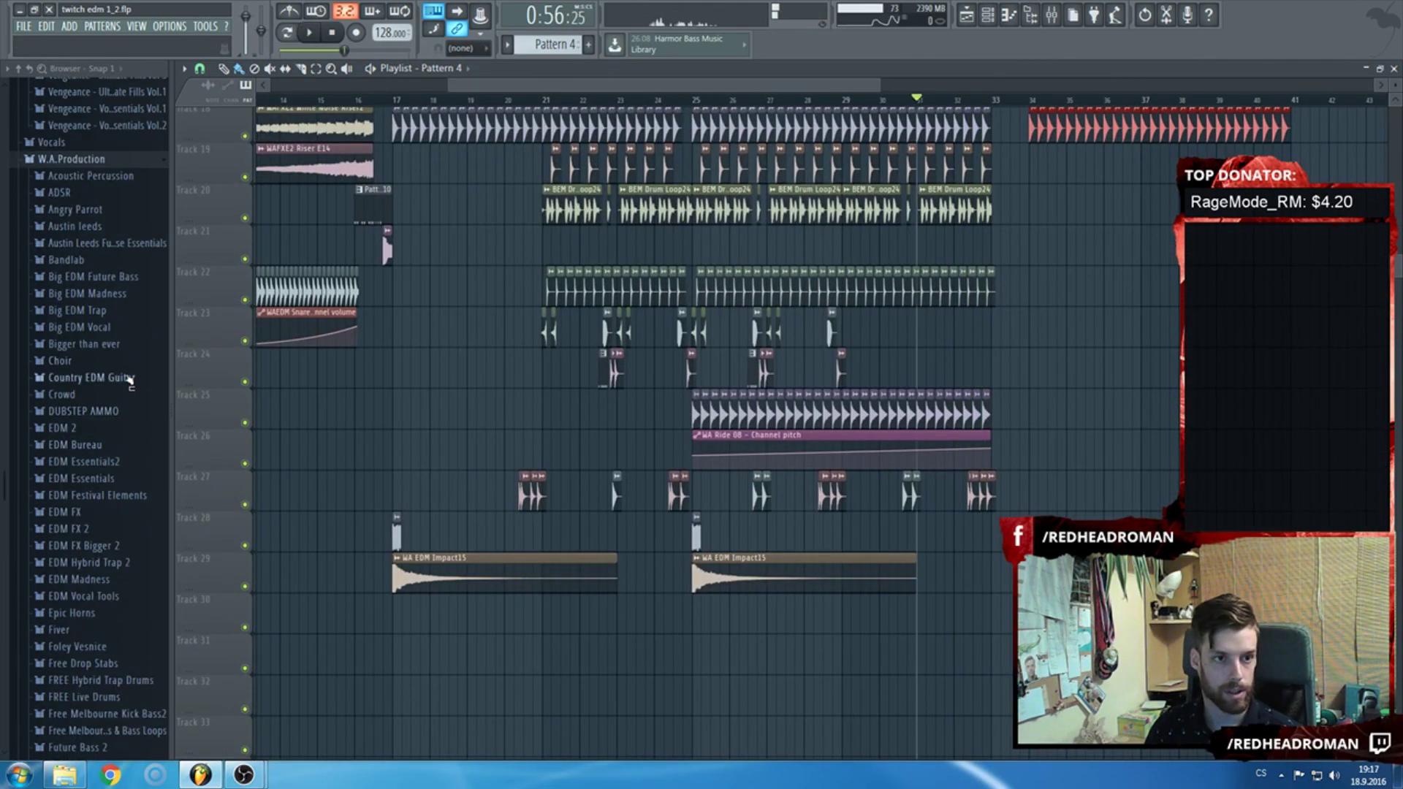
pyautogui.scroll(-2, 129, 380)
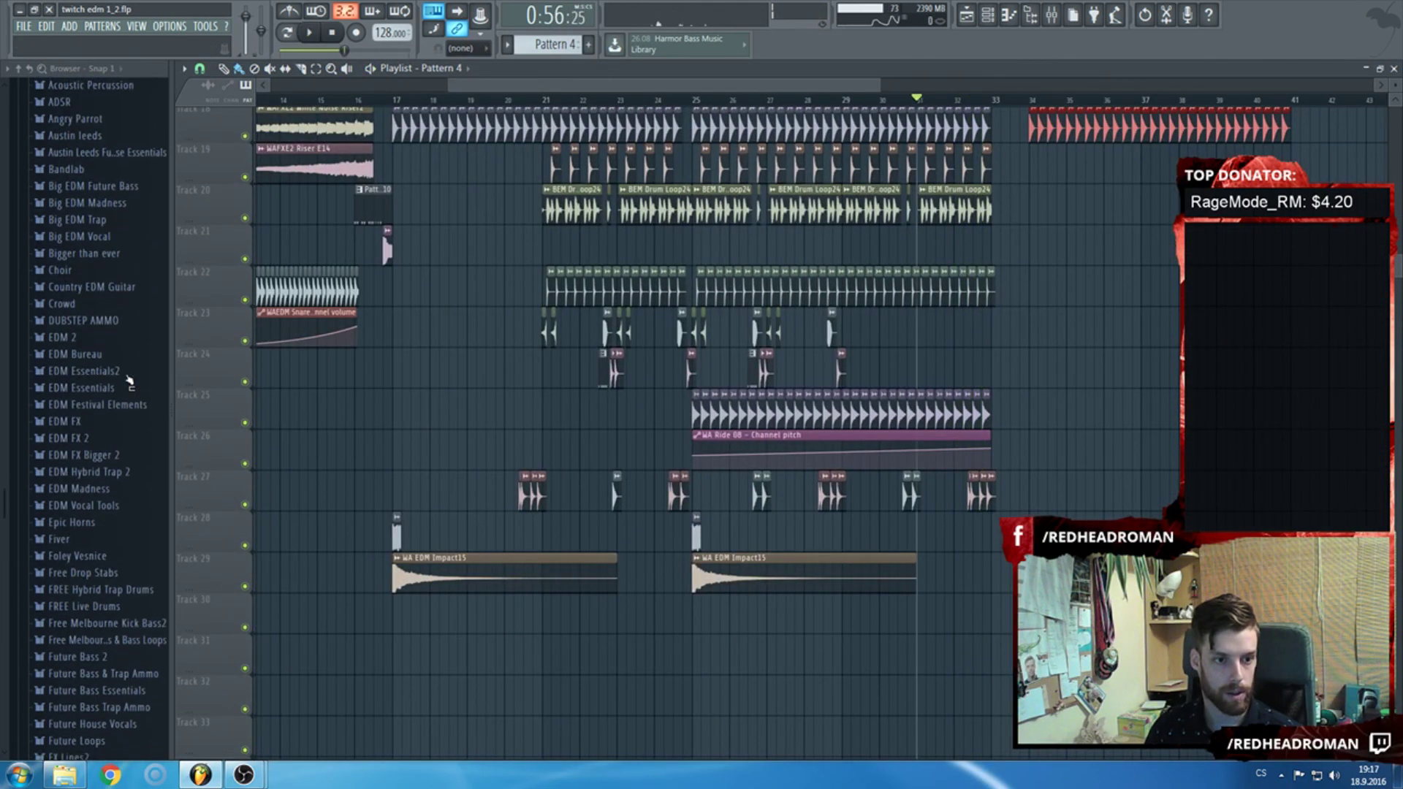
pyautogui.click(120, 442)
pyautogui.click(110, 573)
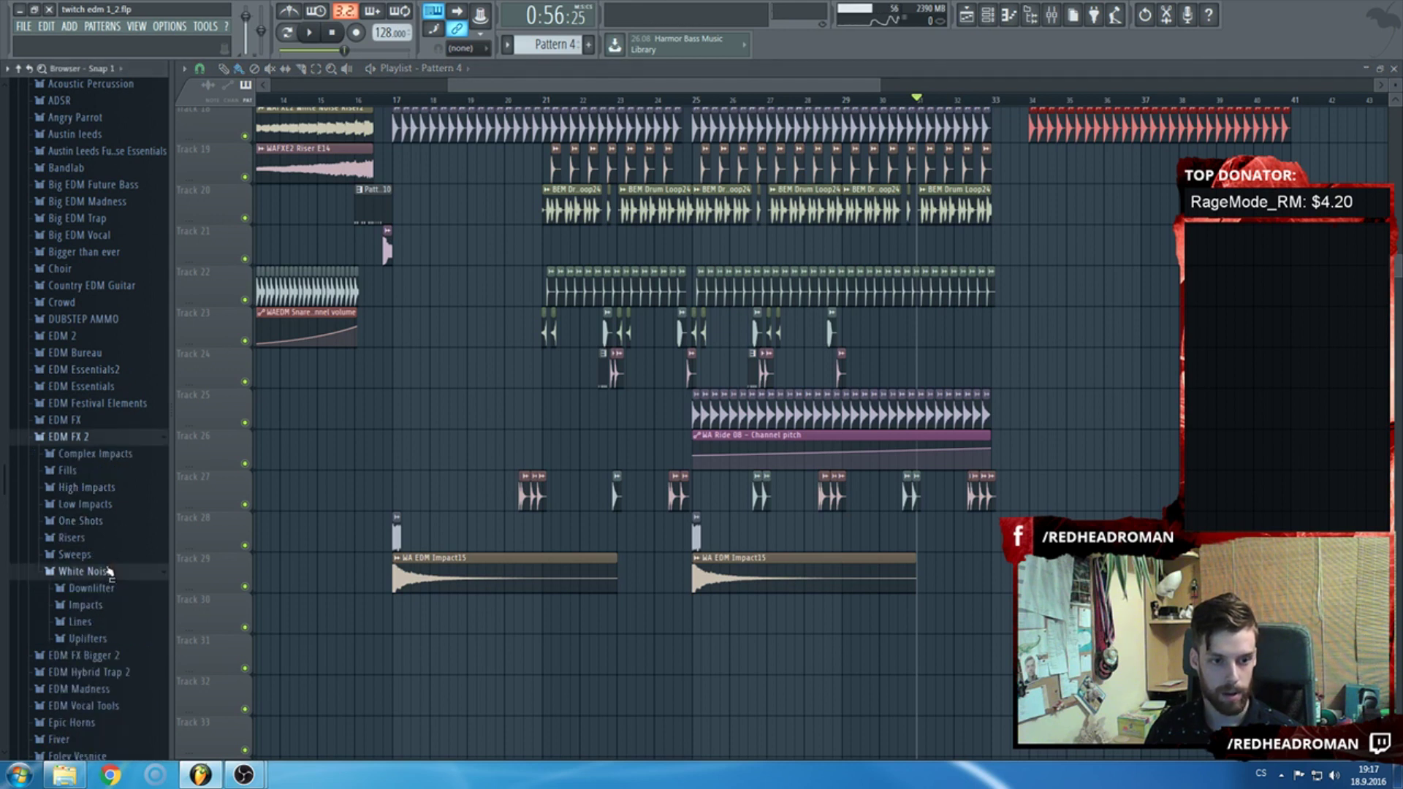
pyautogui.scroll(-3, 109, 573)
pyautogui.click(103, 456)
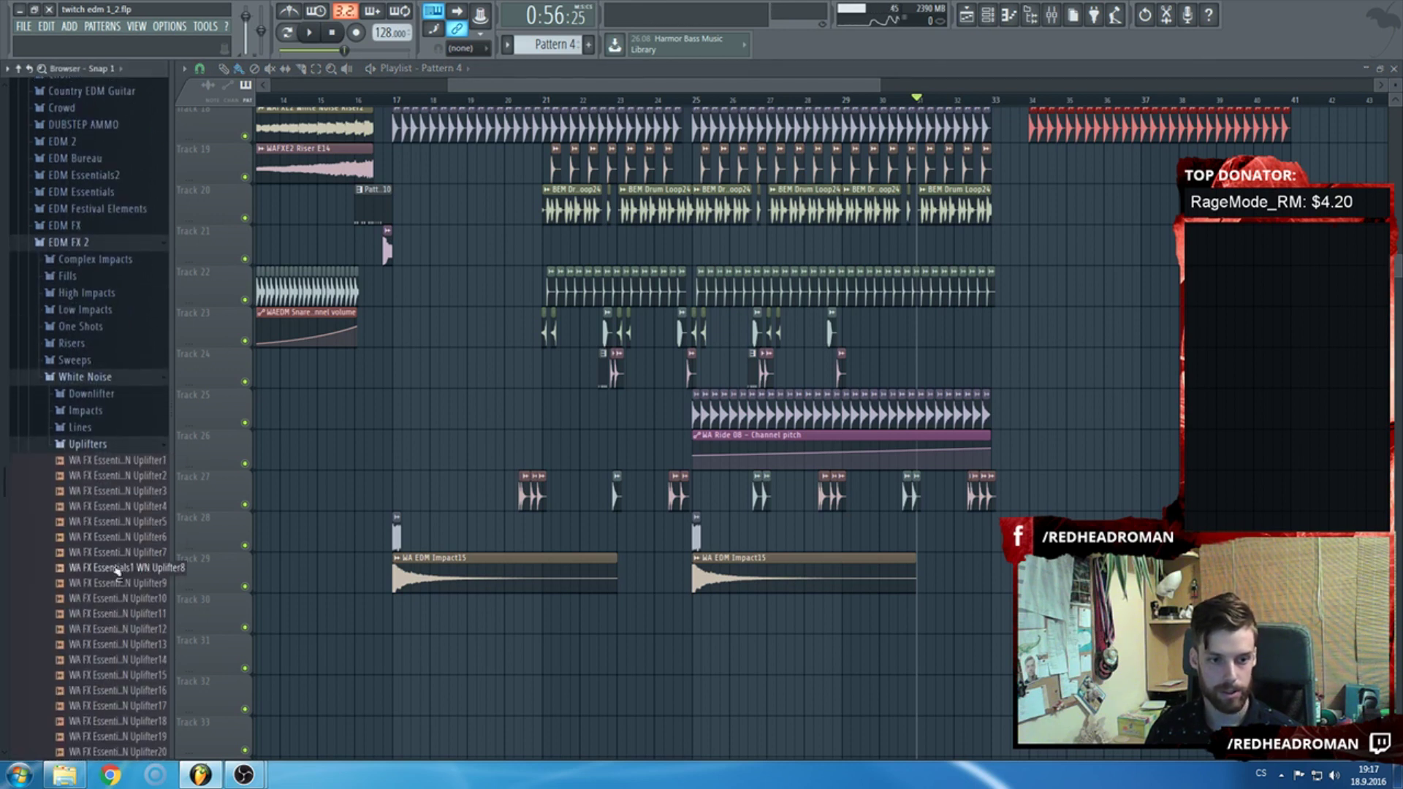
# Widen the browser to show full sample names and place WA FX Essentials1 WN Uplifter8 on track 30 at about bar 28.
pyautogui.moveTo(167, 580); pyautogui.dragTo(186, 577)
pyautogui.scroll(-4, 122, 423)
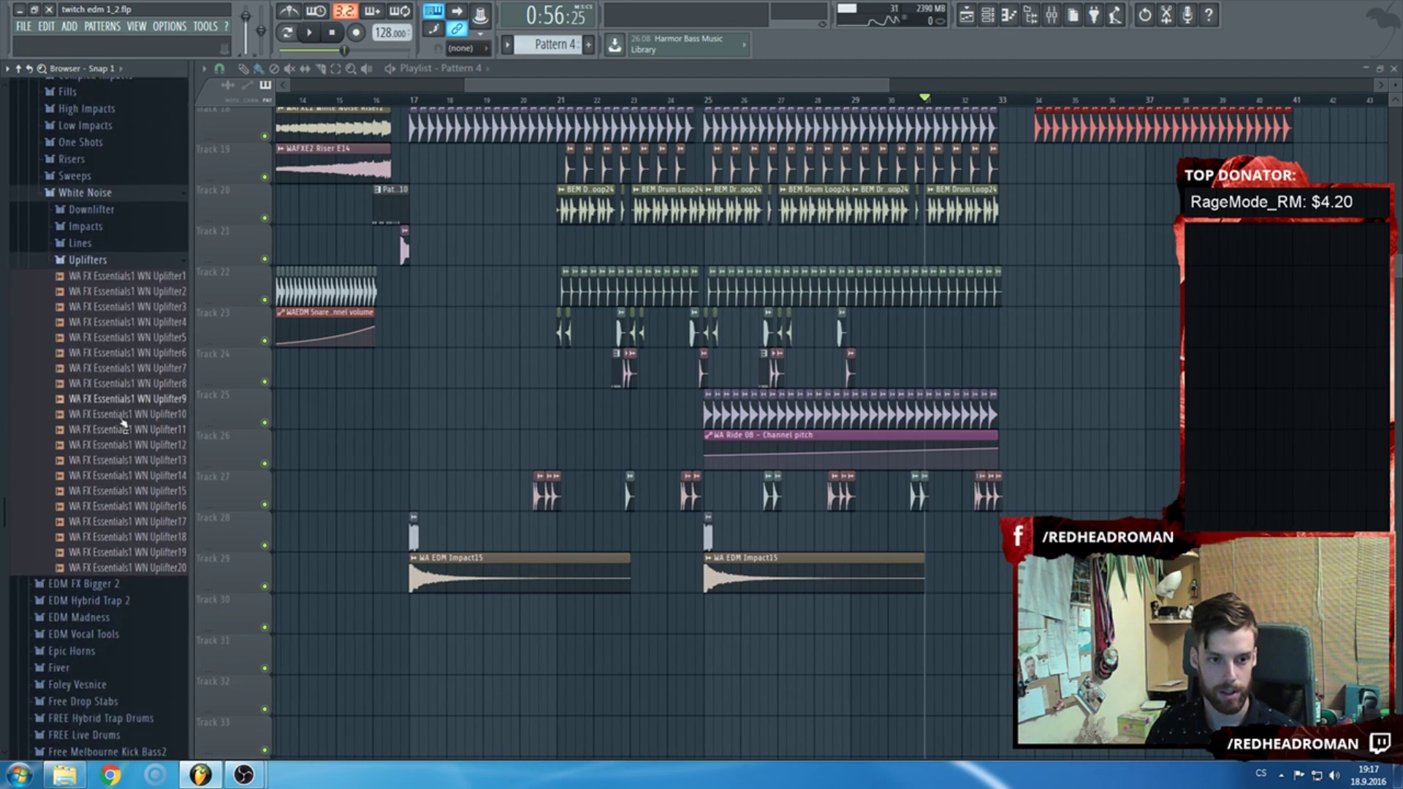
pyautogui.moveTo(123, 391); pyautogui.dragTo(822, 603)
pyautogui.scroll(2, 585, 614)
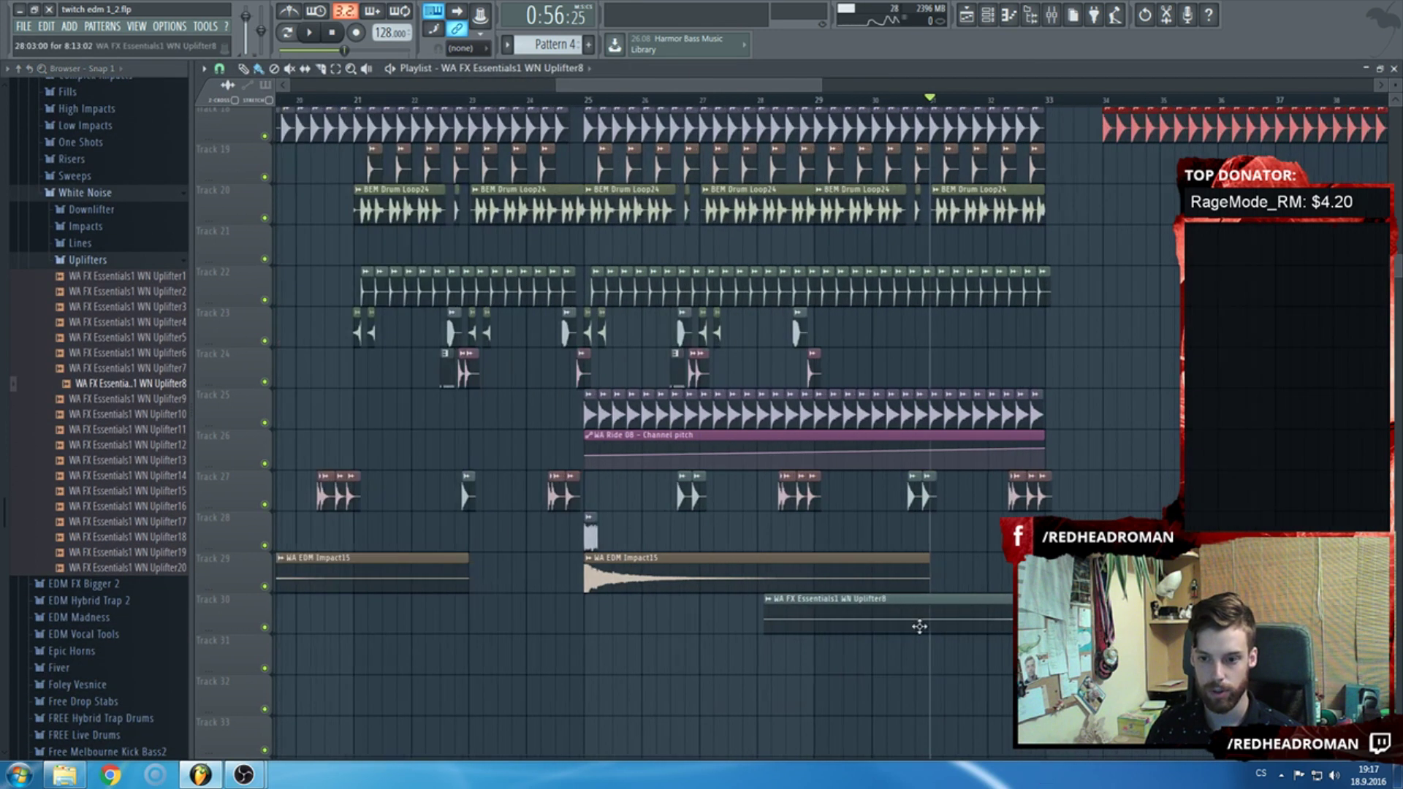
# Try WN Uplifter13 and WN Uplifter6 as replacement samples for the uplifter clip on track 30.
pyautogui.moveTo(124, 460); pyautogui.dragTo(804, 613)
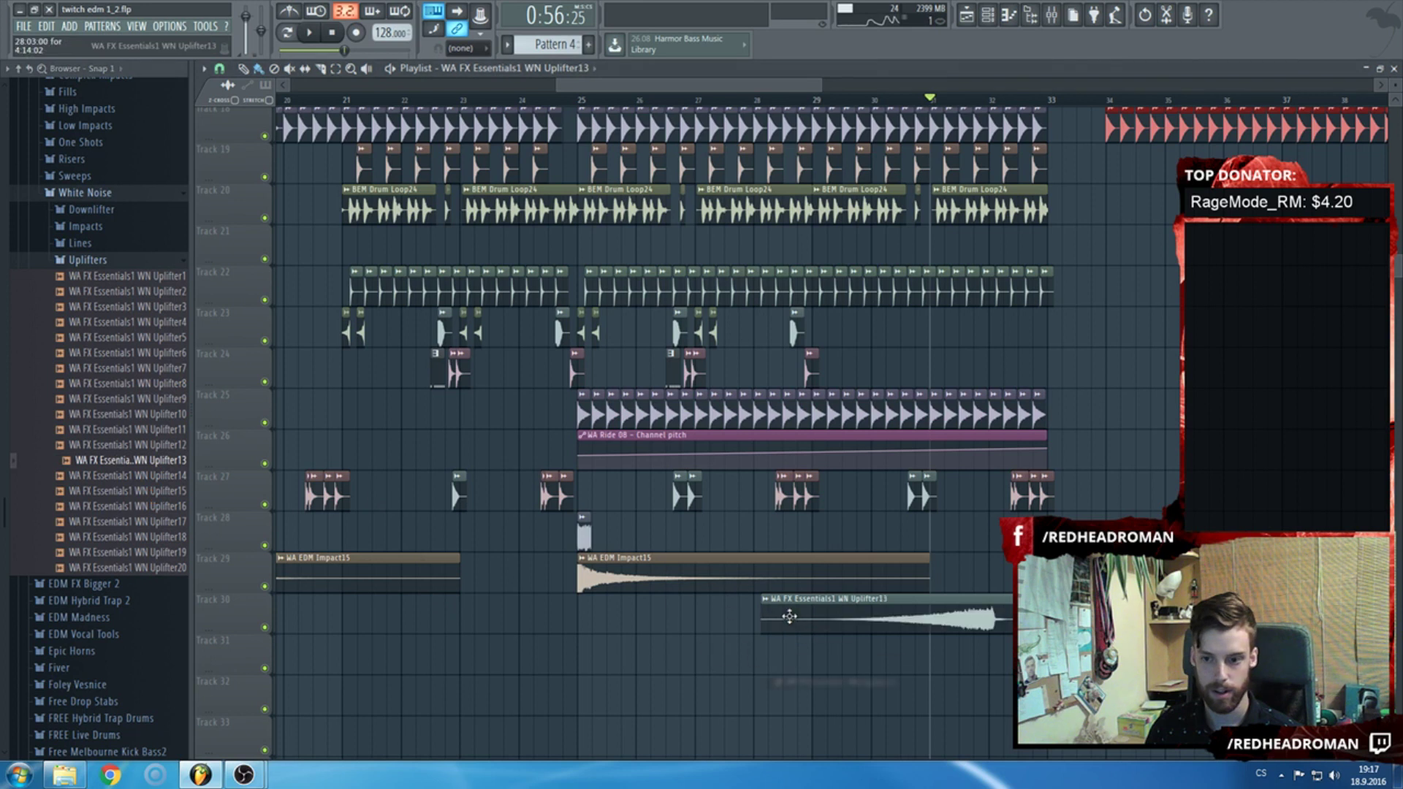
pyautogui.hotkey('ctrl', 'z')
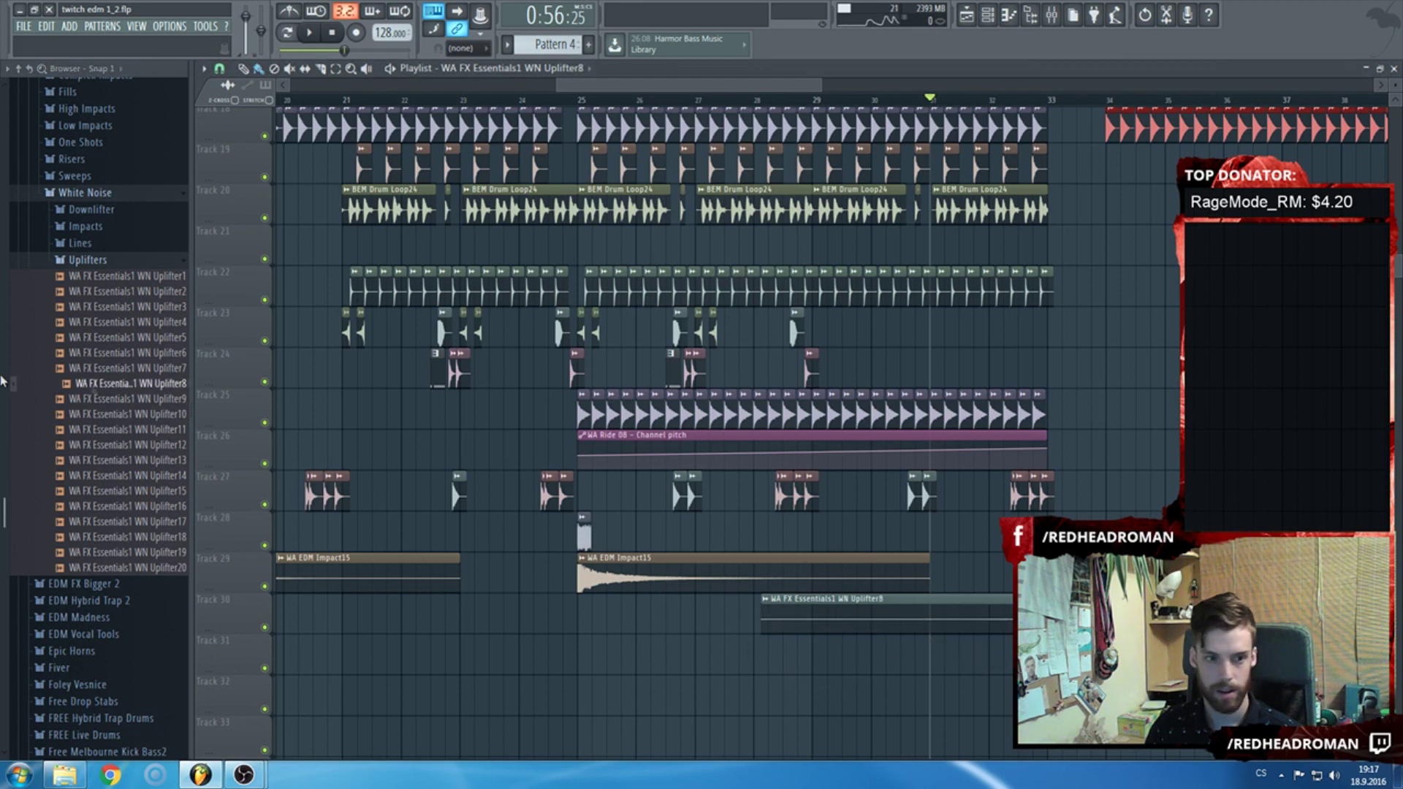
pyautogui.rightClick(125, 380)
pyautogui.rightClick(142, 352)
pyautogui.click(160, 345)
# Open the White Noise folder of EDM FX Bigger 2 and replace the track 30 clip's sample with WAFXE2 White Noise Riser1.
pyautogui.click(103, 583)
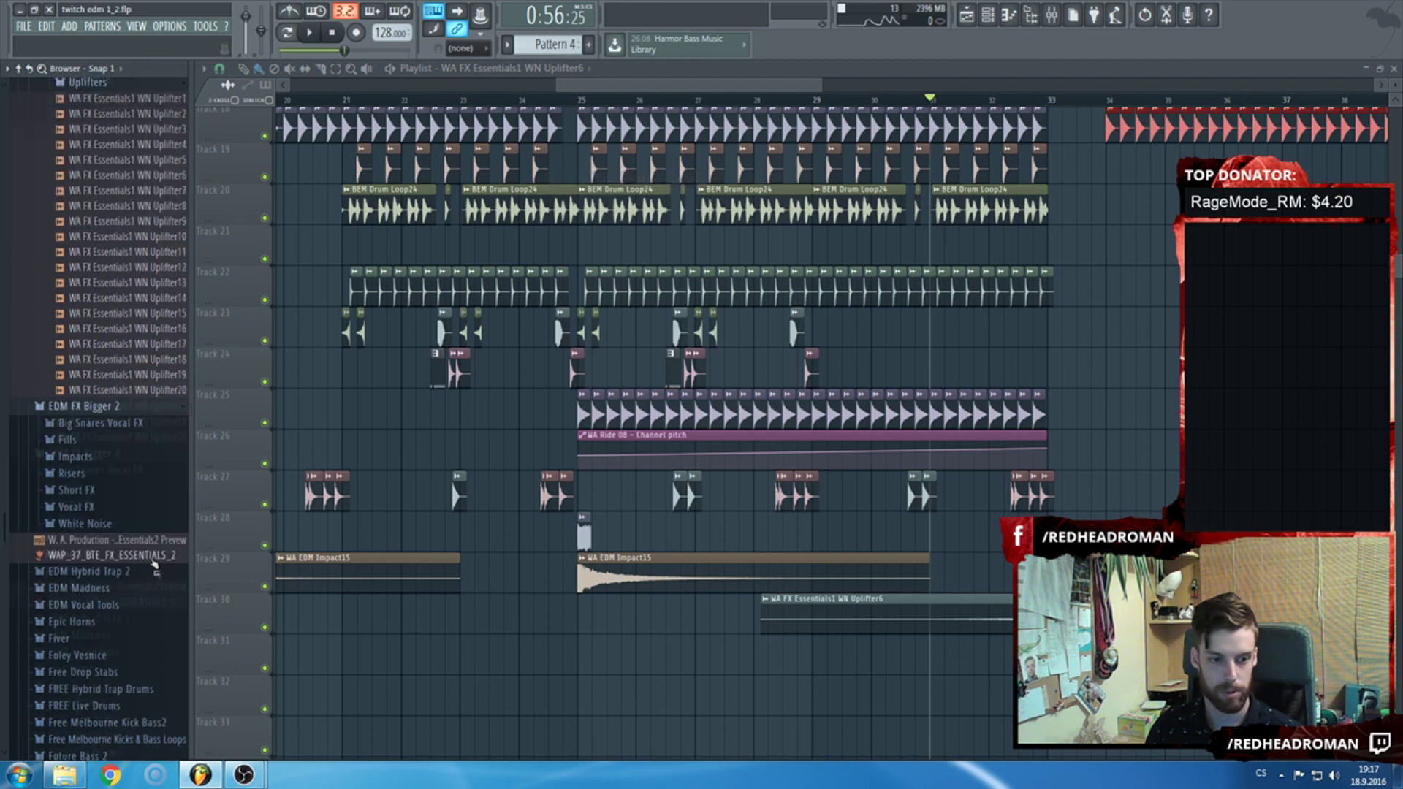
pyautogui.click(106, 519)
pyautogui.scroll(-5, 146, 460)
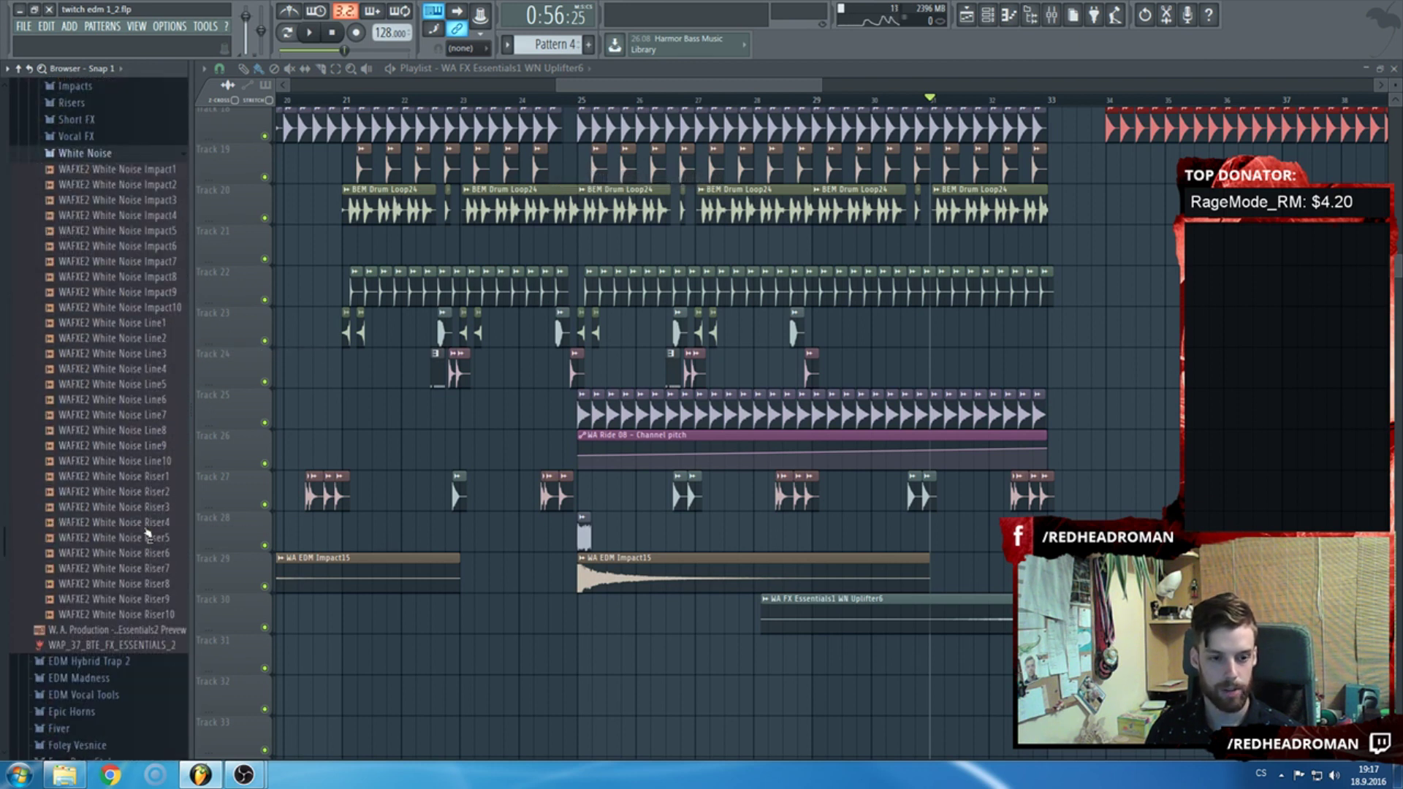
pyautogui.moveTo(117, 429); pyautogui.dragTo(775, 614)
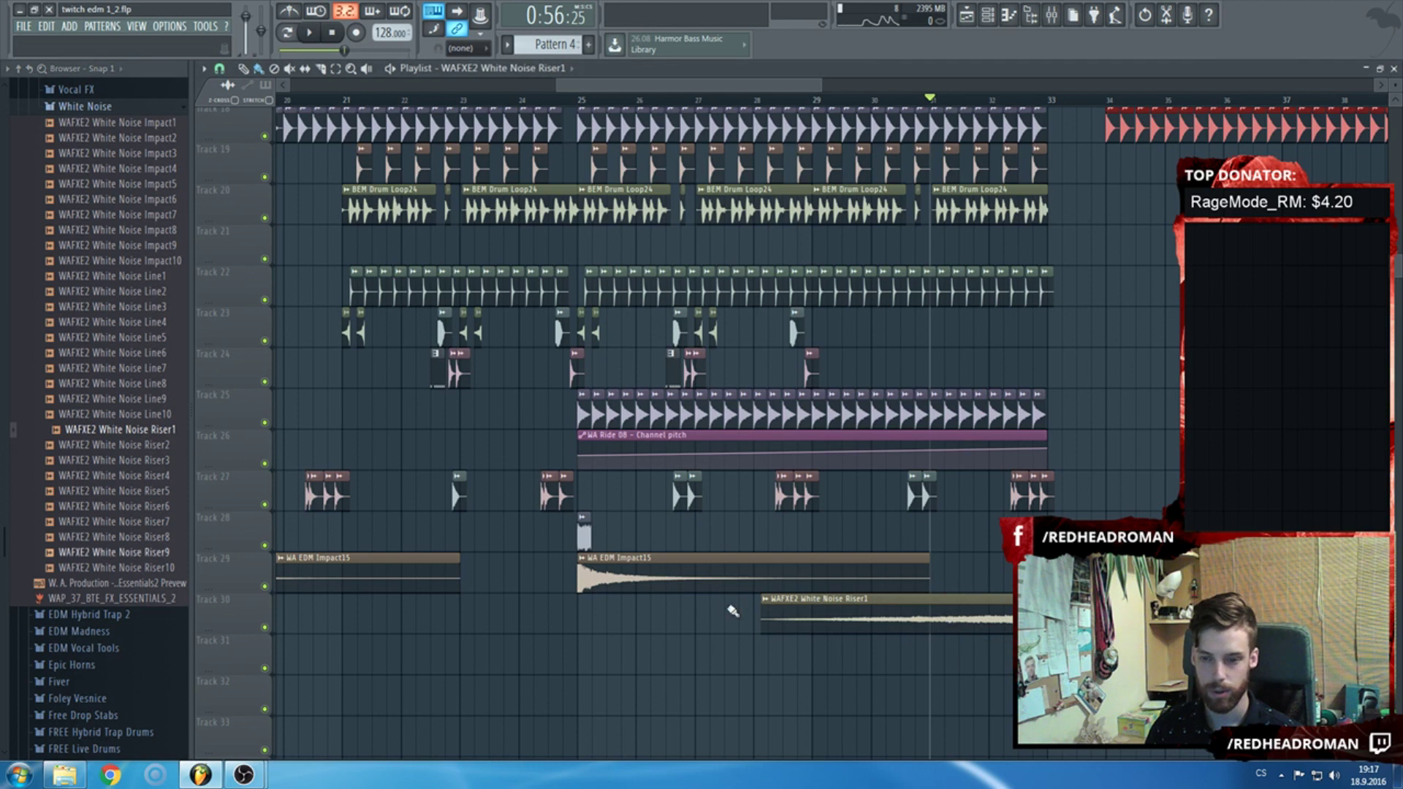
# Replace the track 30 clip's sample with WAFXE2 White Noise Riser3 and move the clip to start at bar 25.
pyautogui.rightClick(164, 446)
pyautogui.click(219, 448)
pyautogui.rightClick(176, 462)
pyautogui.click(185, 461)
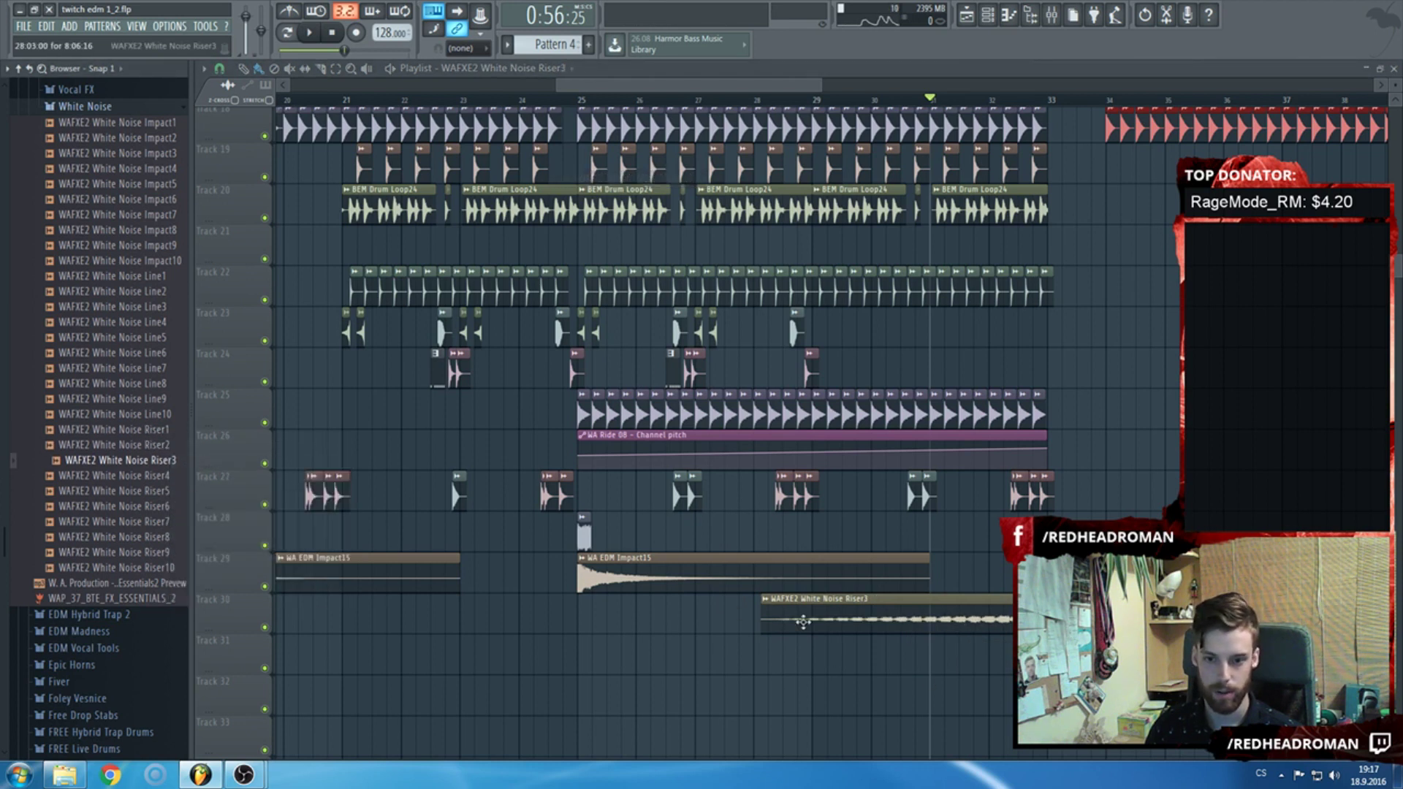
pyautogui.moveTo(797, 614); pyautogui.dragTo(612, 617)
pyautogui.scroll(2, 978, 622)
pyautogui.scroll(2, 978, 621)
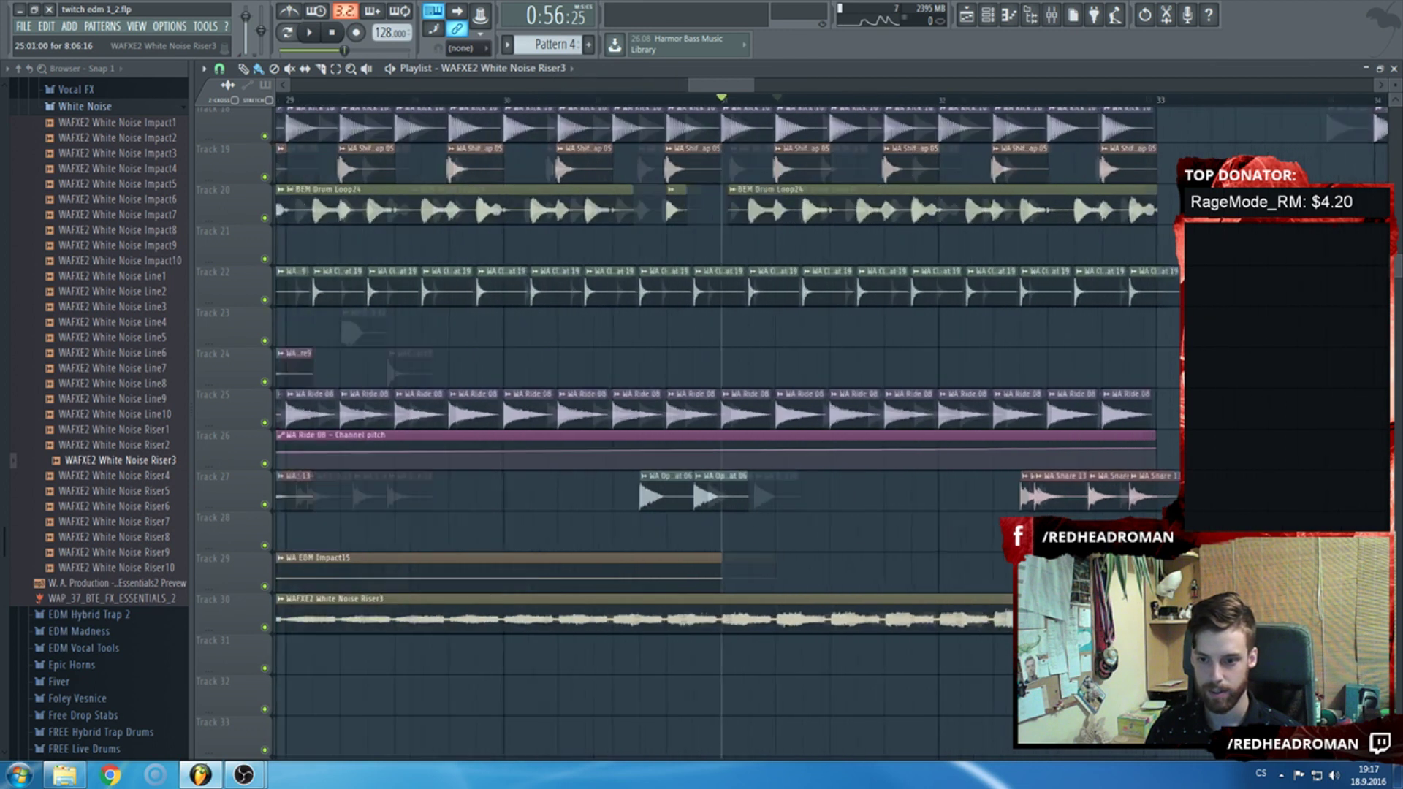
# Route the White Noise Riser3 channel to its own free mixer track, number 45, and close its settings.
pyautogui.doubleClick(978, 622)
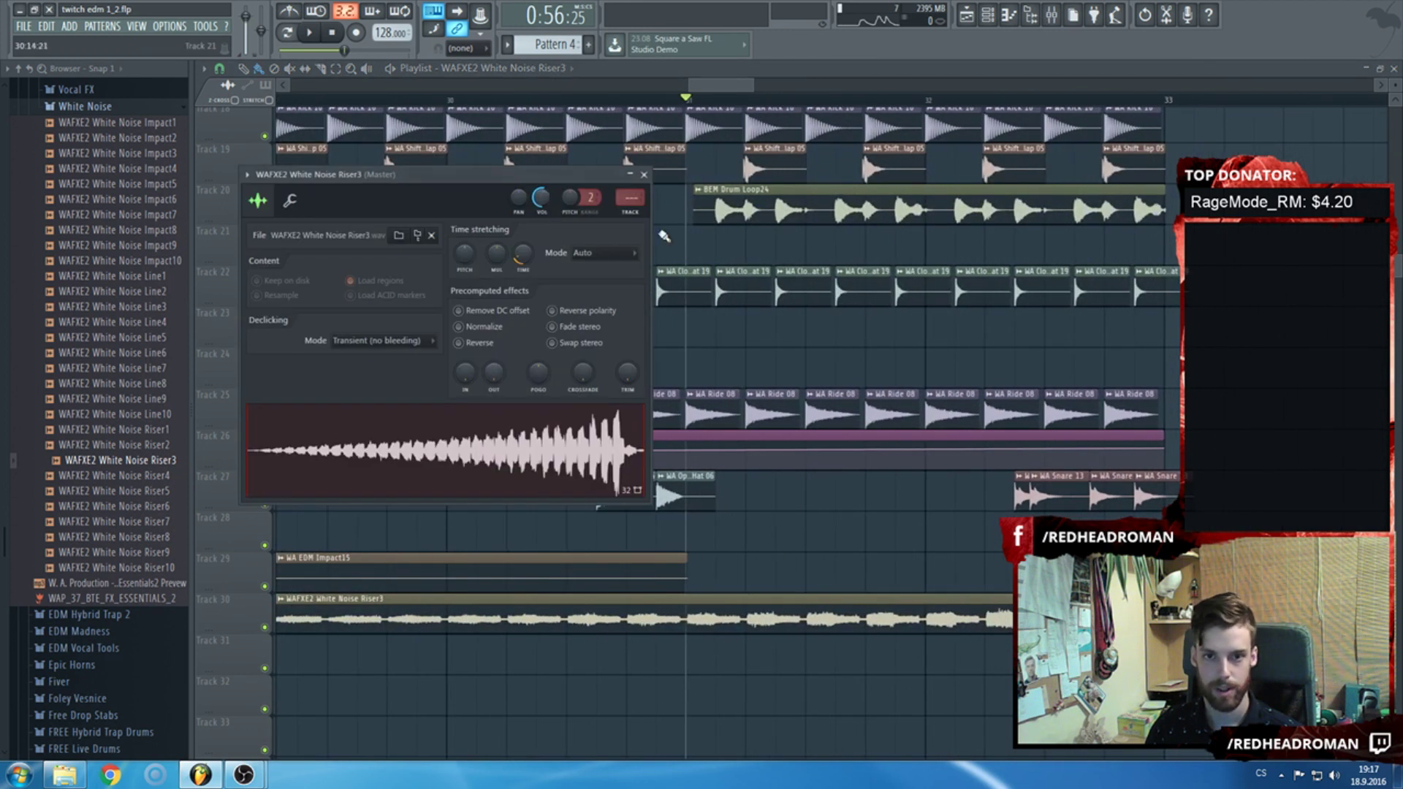
pyautogui.hotkey('ctrl', 'l')
pyautogui.click(644, 174)
pyautogui.press('F9')
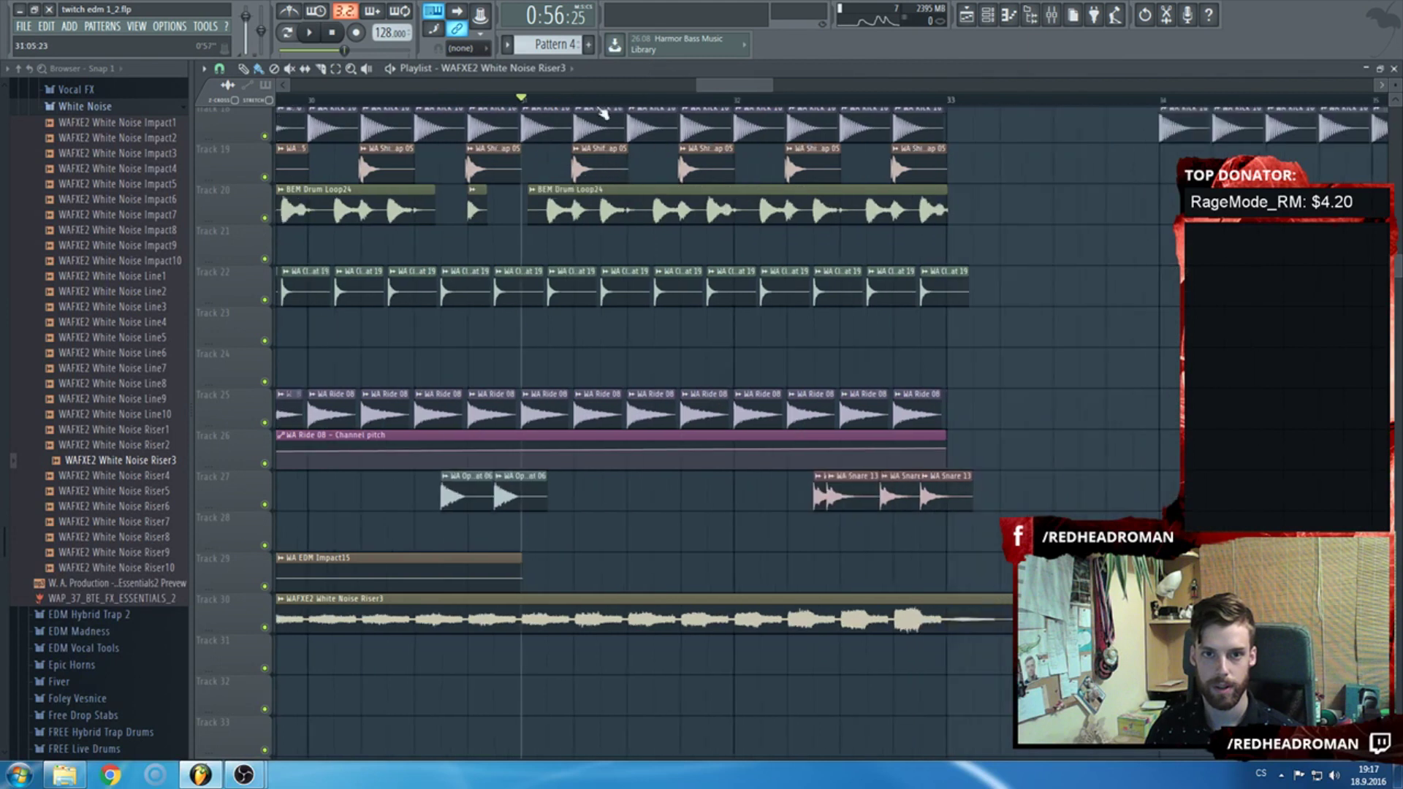
# Play the section from bar 31 and raise the fade-in of the White Noise Riser3 sample.
pyautogui.press('space')
pyautogui.doubleClick(524, 598)
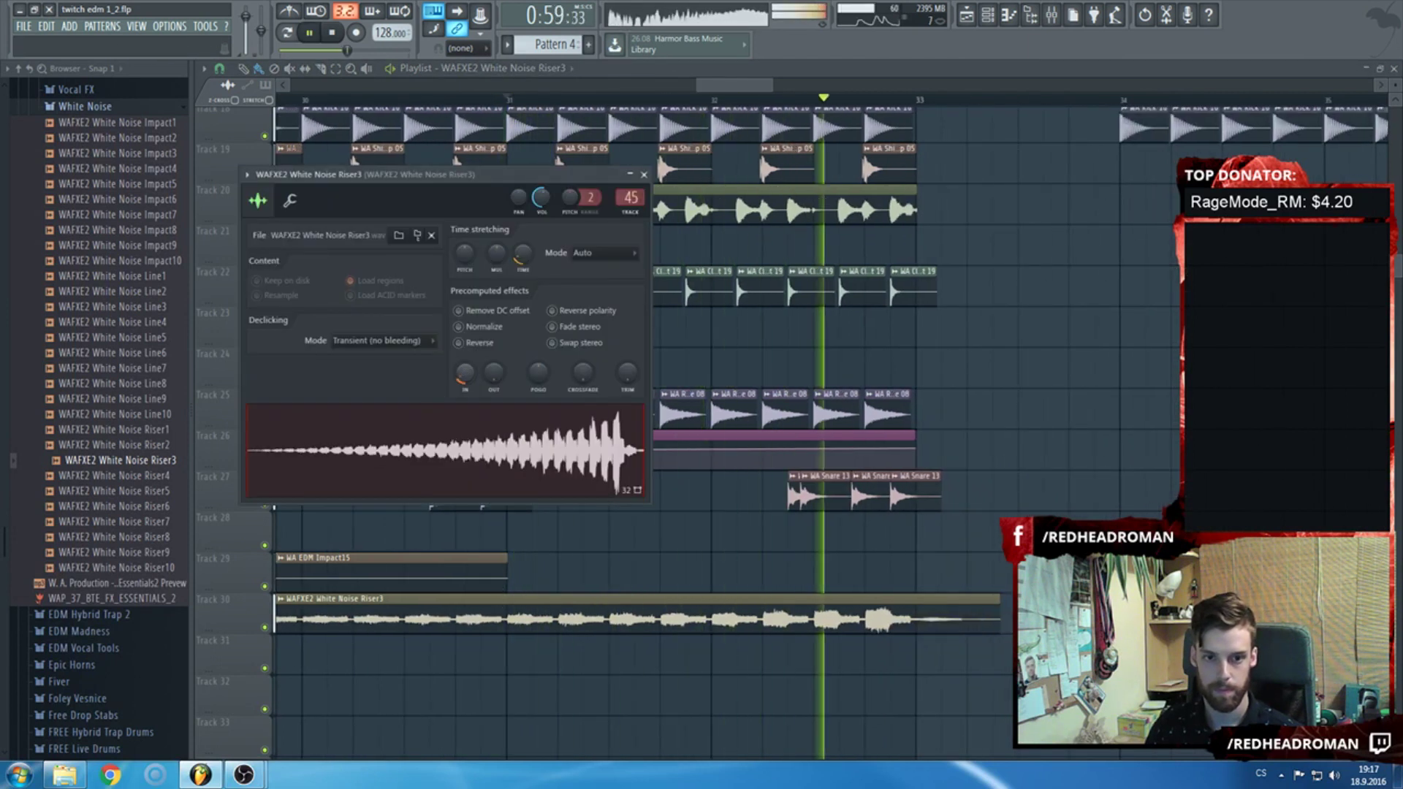
pyautogui.click(510, 190)
pyautogui.press('space')
pyautogui.keyDown('ctrl'); pyautogui.scroll(-5, 417, 448); pyautogui.keyUp('ctrl')
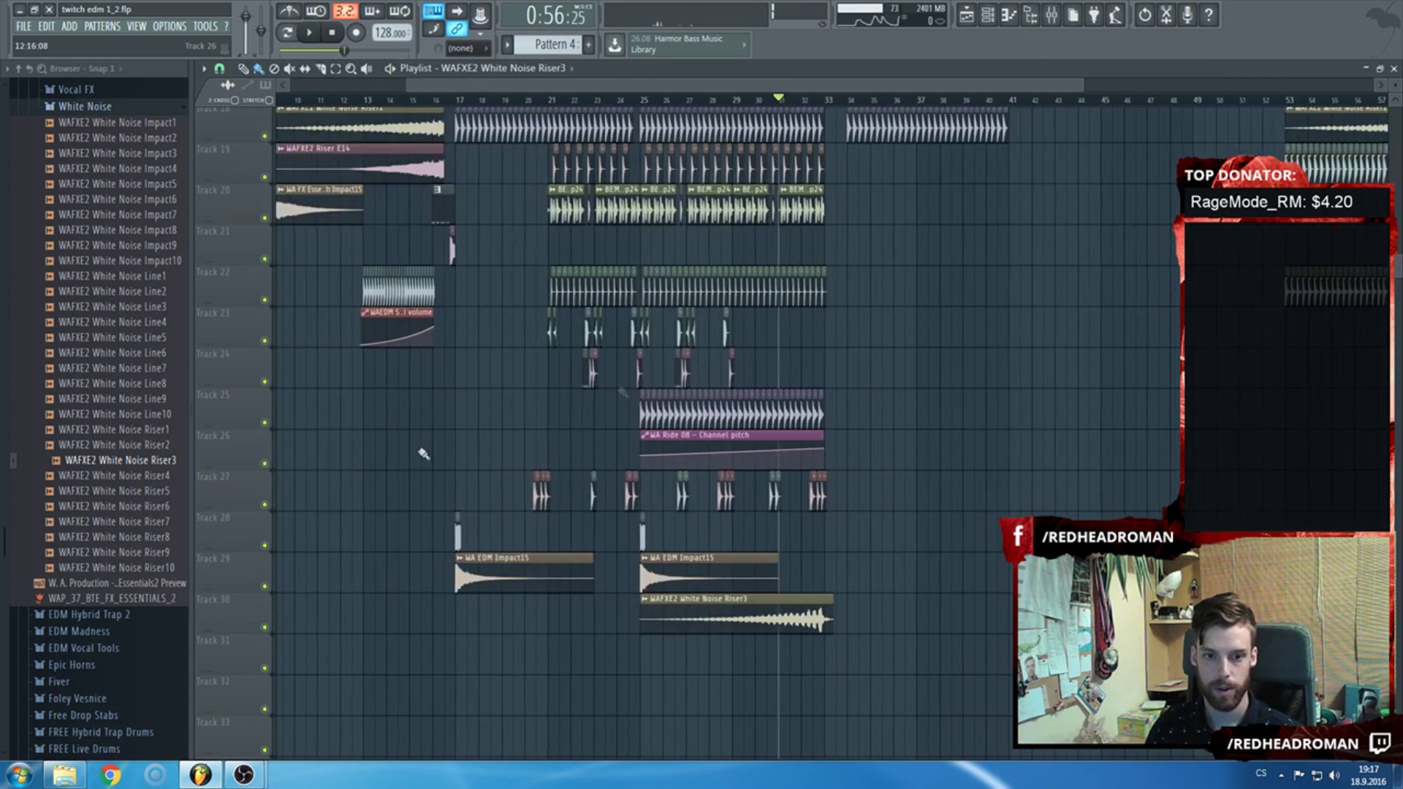
# Place a copy of the WAFXE2 Riser E14 clip from track 19 on track 31, starting at bar 25.
pyautogui.scroll(2, 416, 448)
pyautogui.scroll(-3, 595, 501)
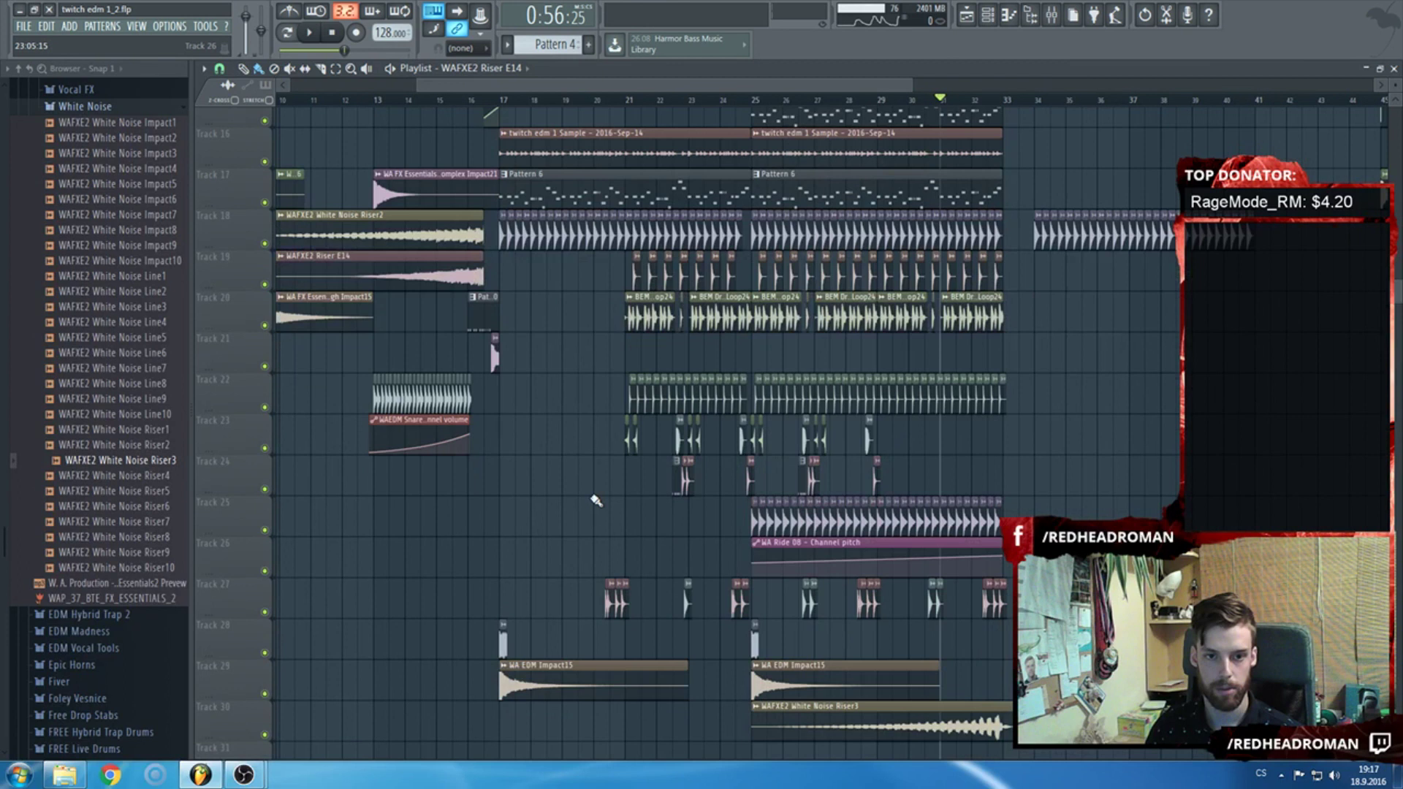
pyautogui.keyDown('ctrl'); pyautogui.scroll(4, 752, 539); pyautogui.keyUp('ctrl')
pyautogui.scroll(-4, 752, 538)
pyautogui.click(689, 484)
pyautogui.keyDown('ctrl'); pyautogui.scroll(-4, 830, 501); pyautogui.keyUp('ctrl')
# Route the Riser E14 channel to mixer track 46 and load Kickstart into its effect slot 4.
pyautogui.doubleClick(877, 491)
pyautogui.click(630, 213)
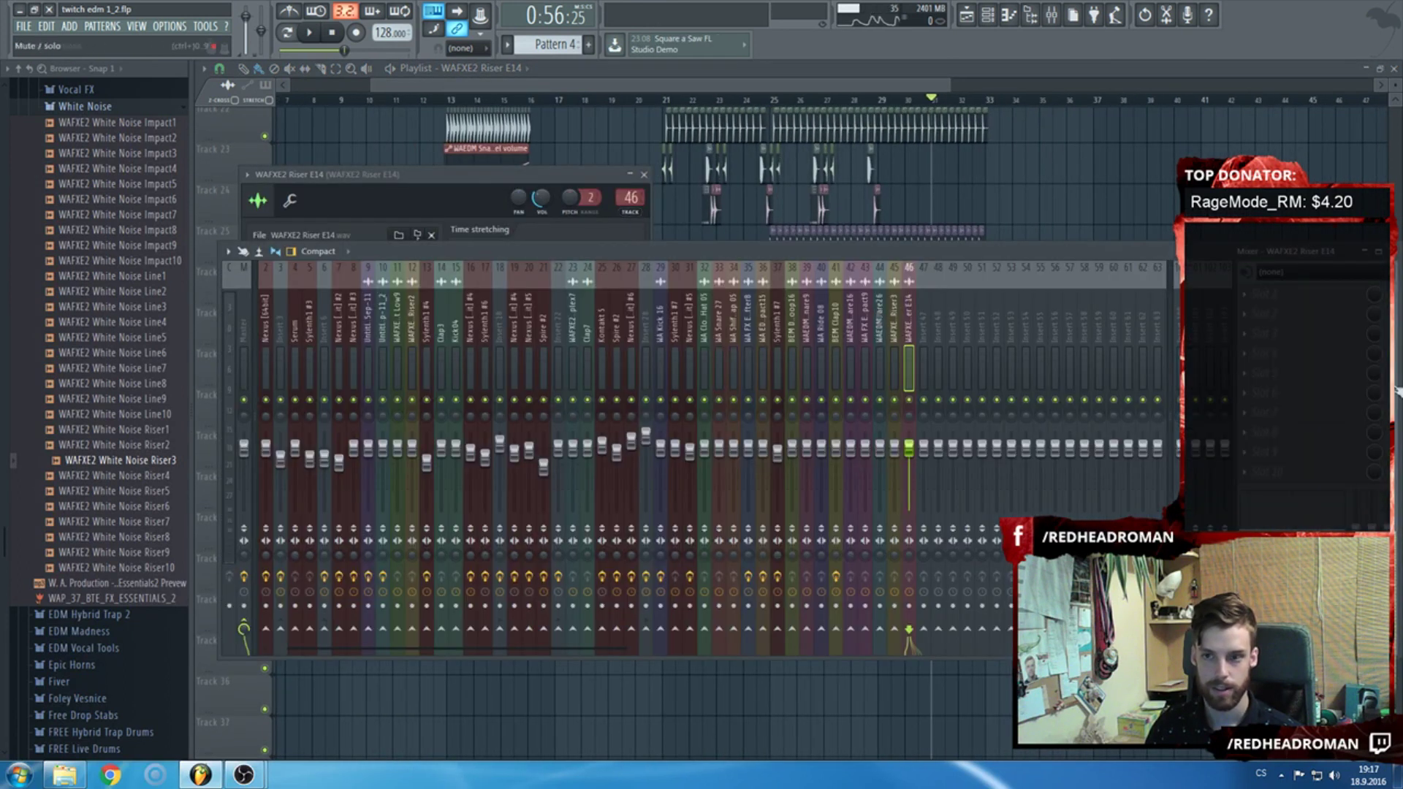
pyautogui.click(1118, 322)
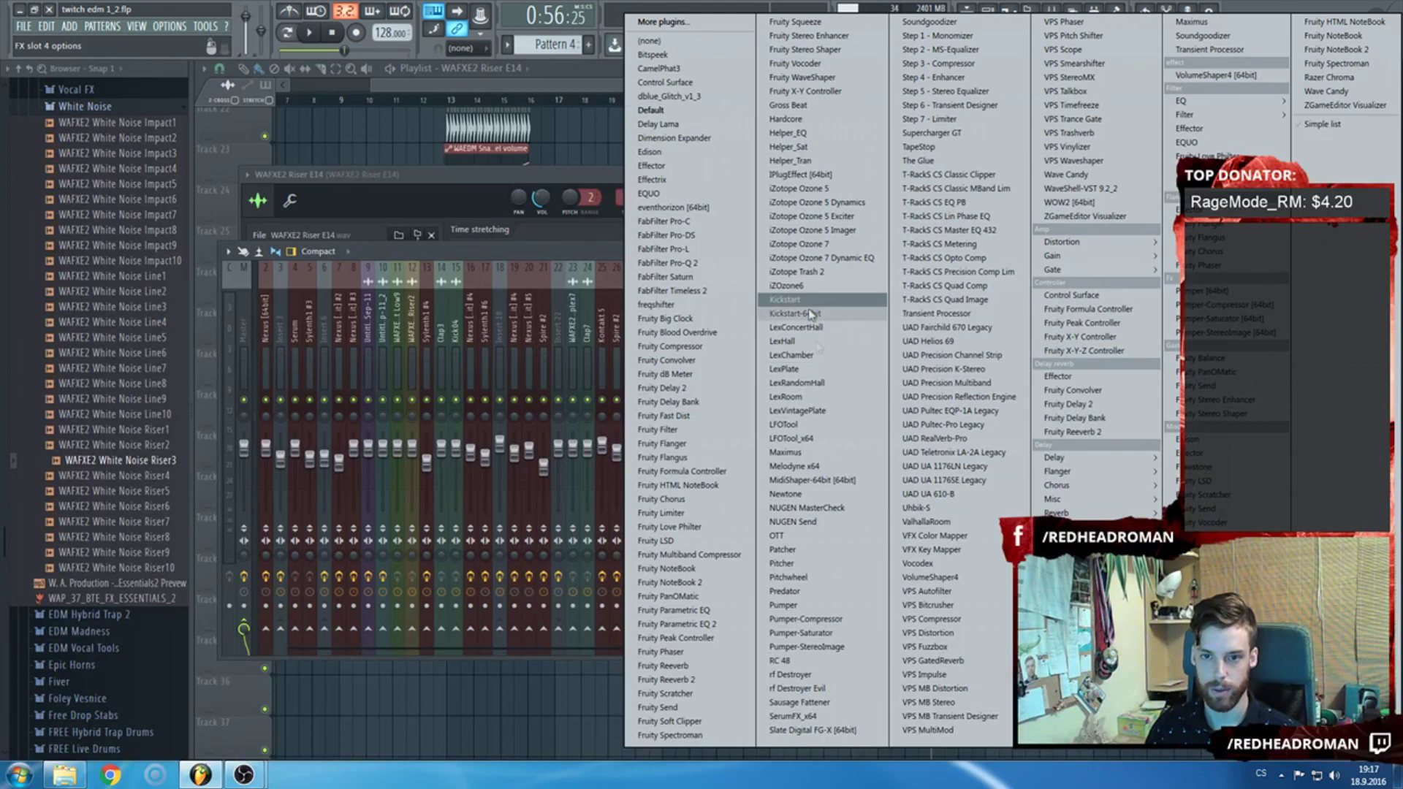
pyautogui.click(786, 299)
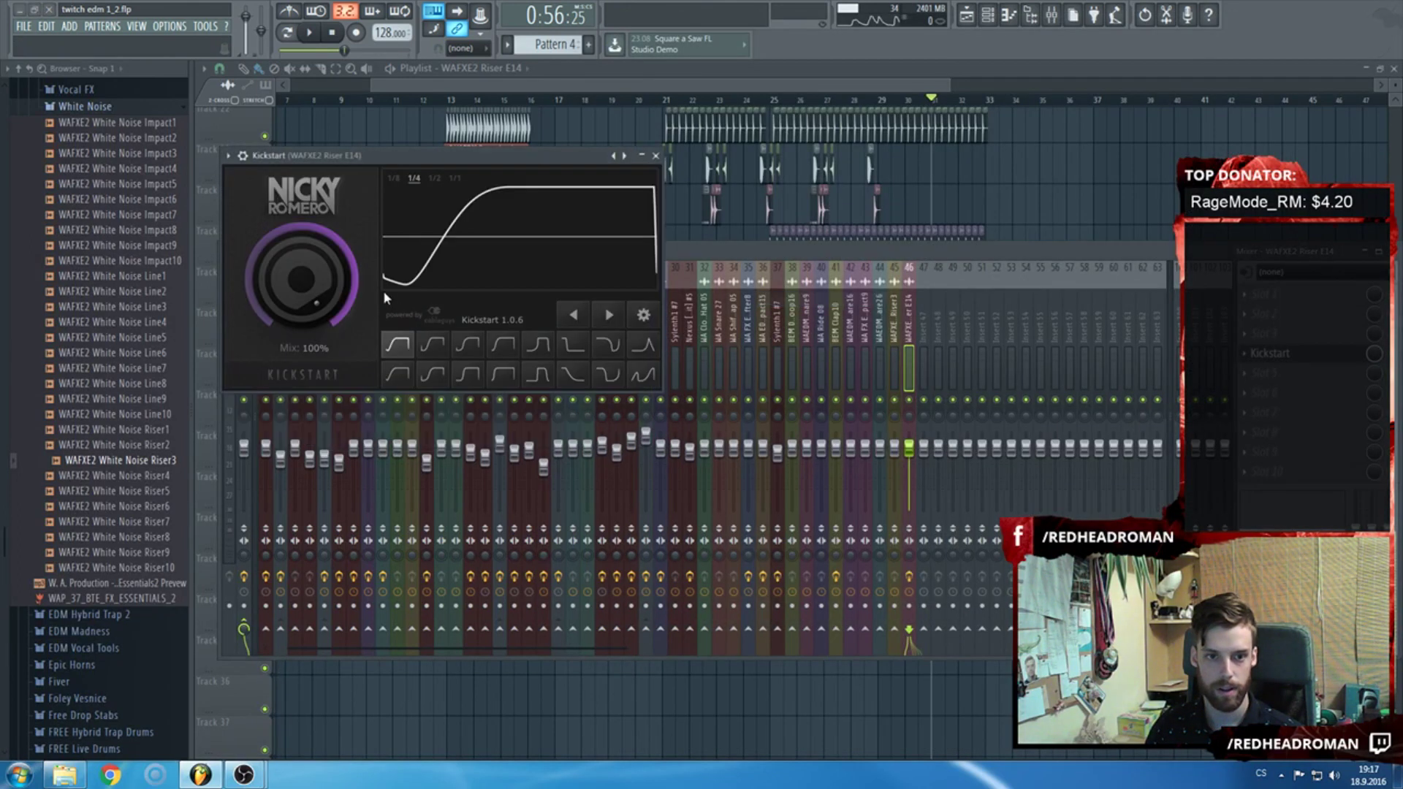
# Choose the Quick Chain curve in Kickstart with a 69% mix, and close the plugin and the mixer.
pyautogui.click(398, 373)
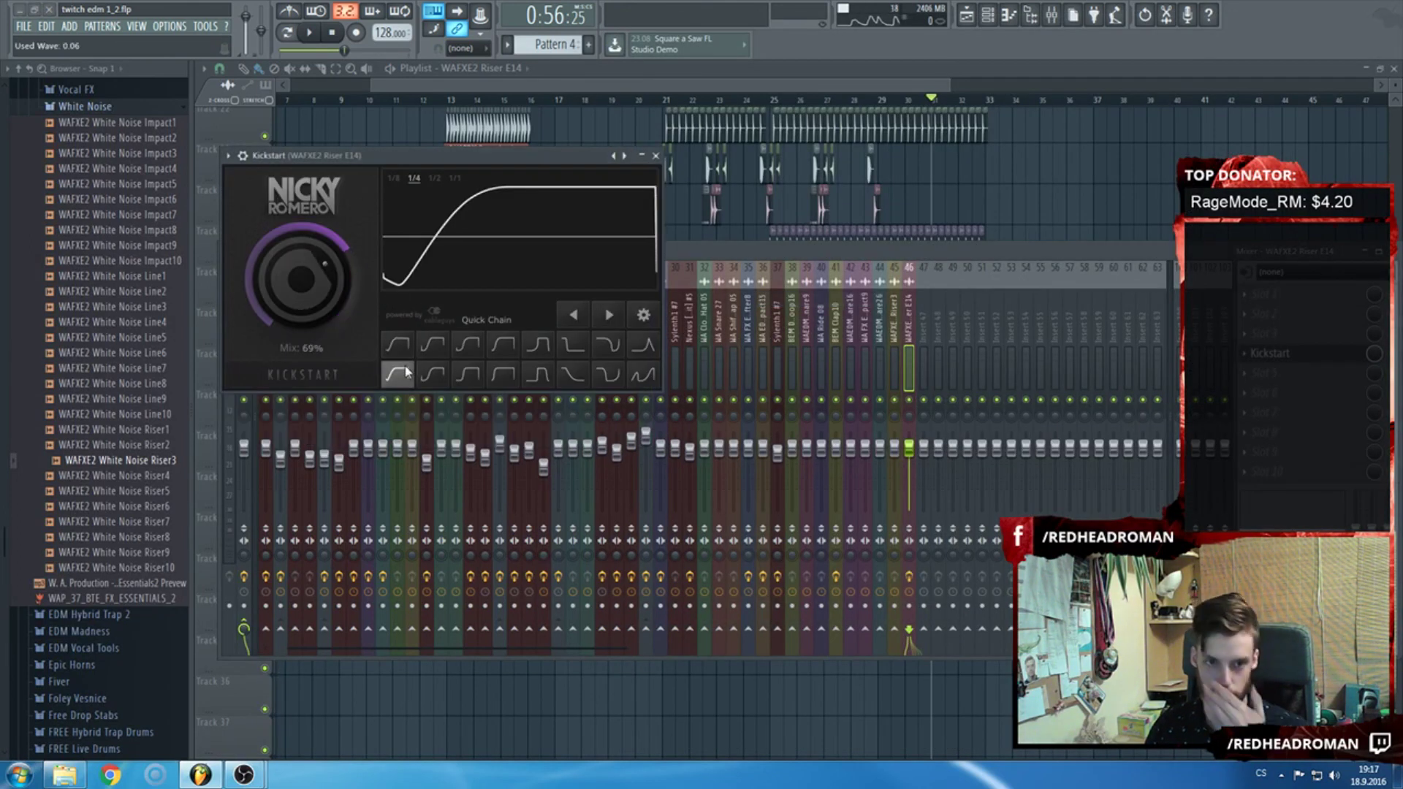
pyautogui.press('Escape')
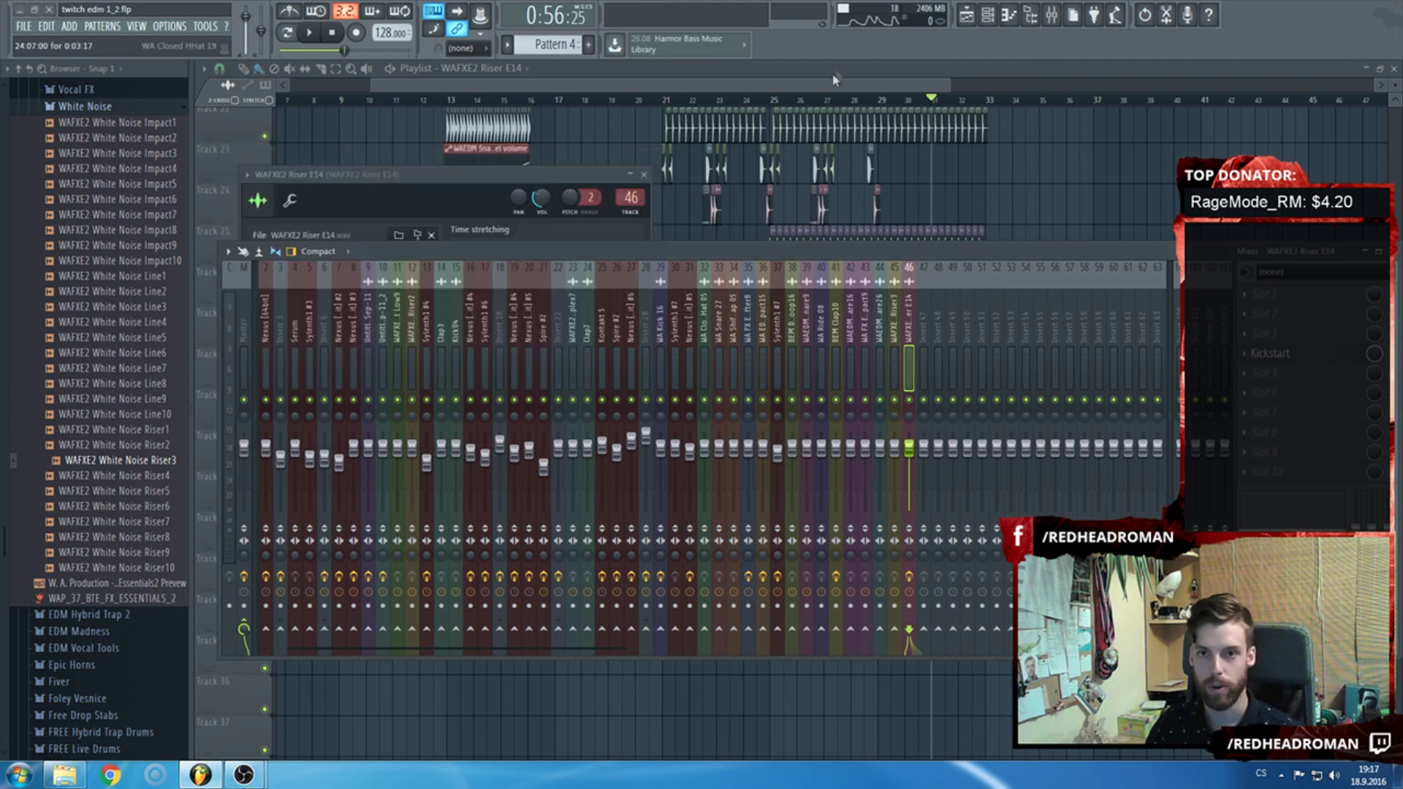
pyautogui.press('F12')
pyautogui.scroll(3, 836, 79)
pyautogui.scroll(-3, 899, 569)
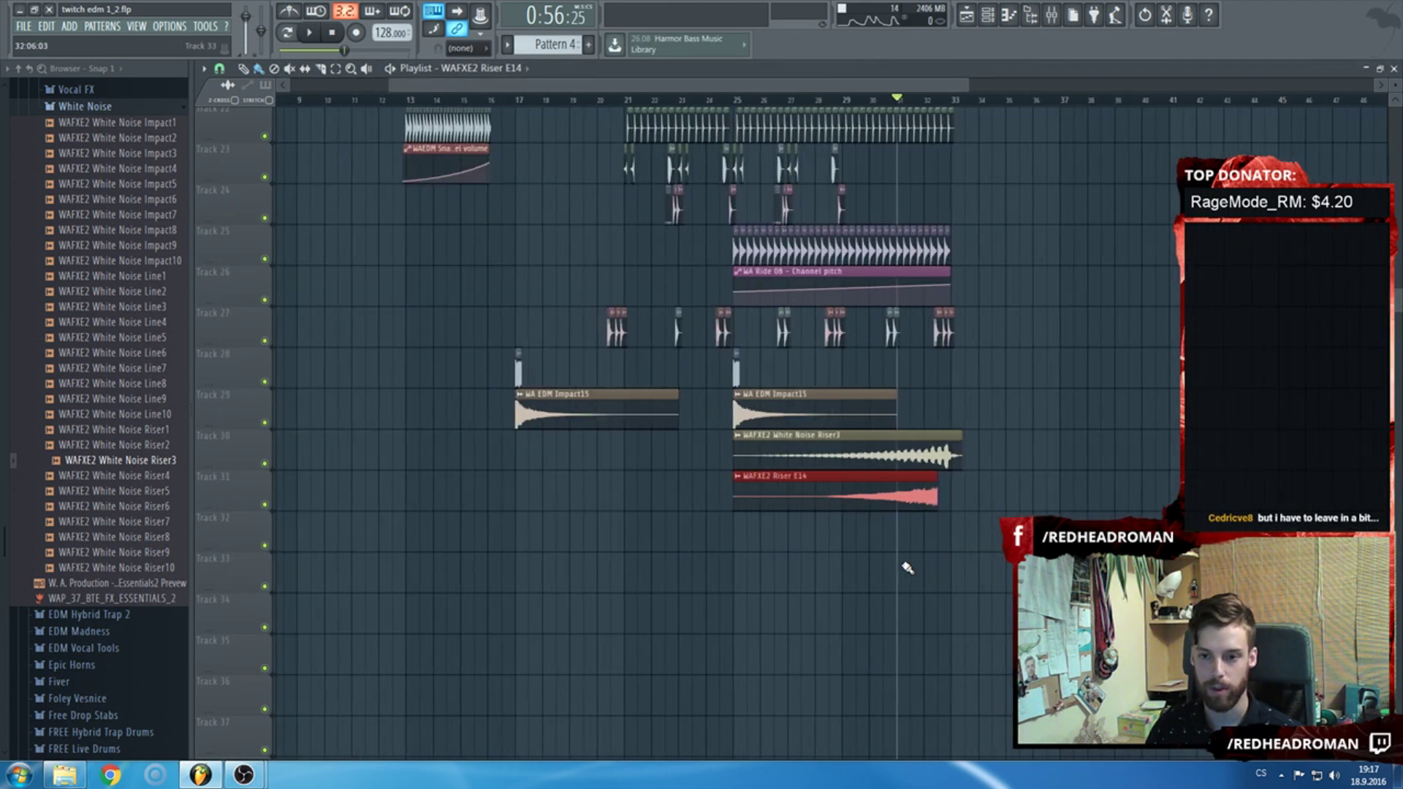
# Create an automation clip for the mix level of Kickstart on Riser E14's mixer track.
pyautogui.scroll(2, 898, 596)
pyautogui.doubleClick(897, 570)
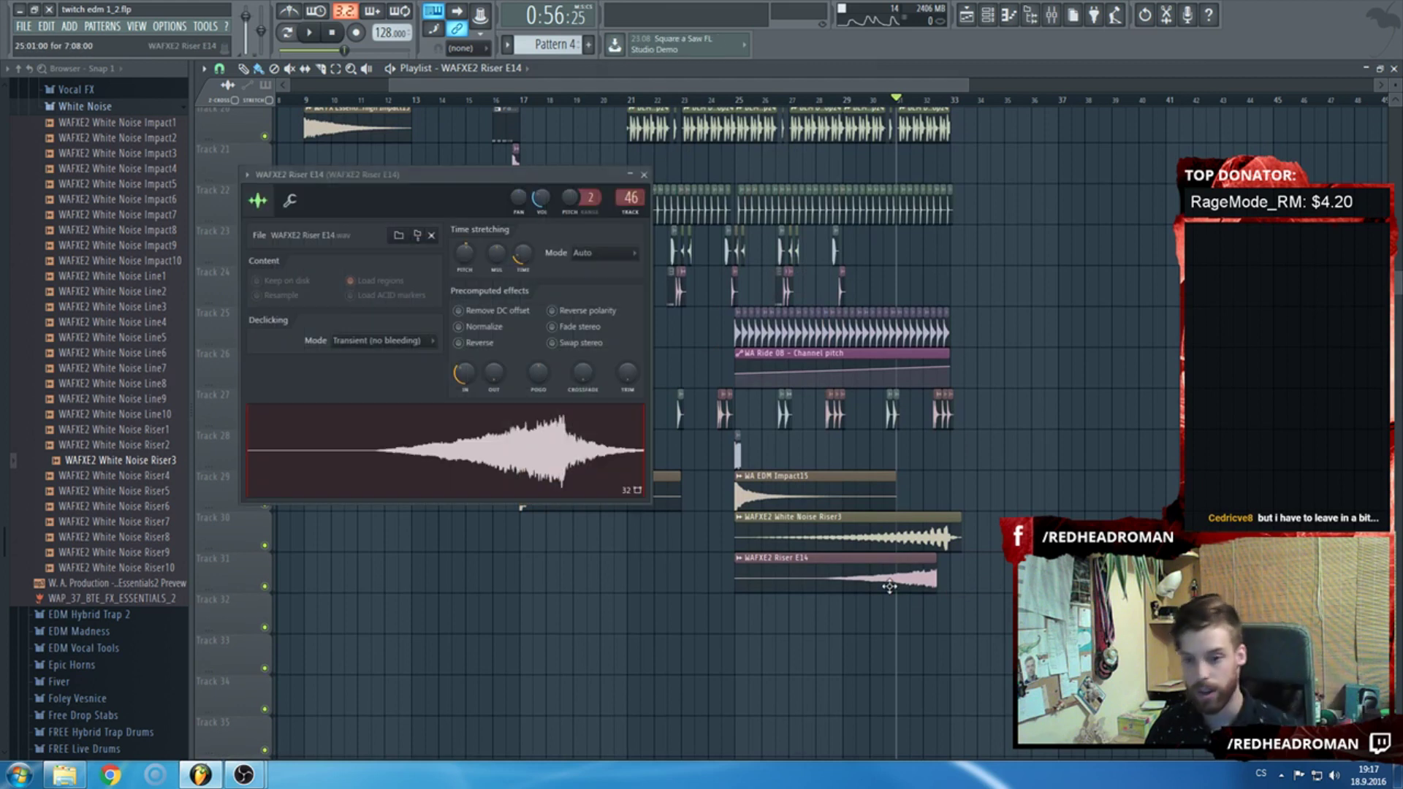
pyautogui.doubleClick(625, 196)
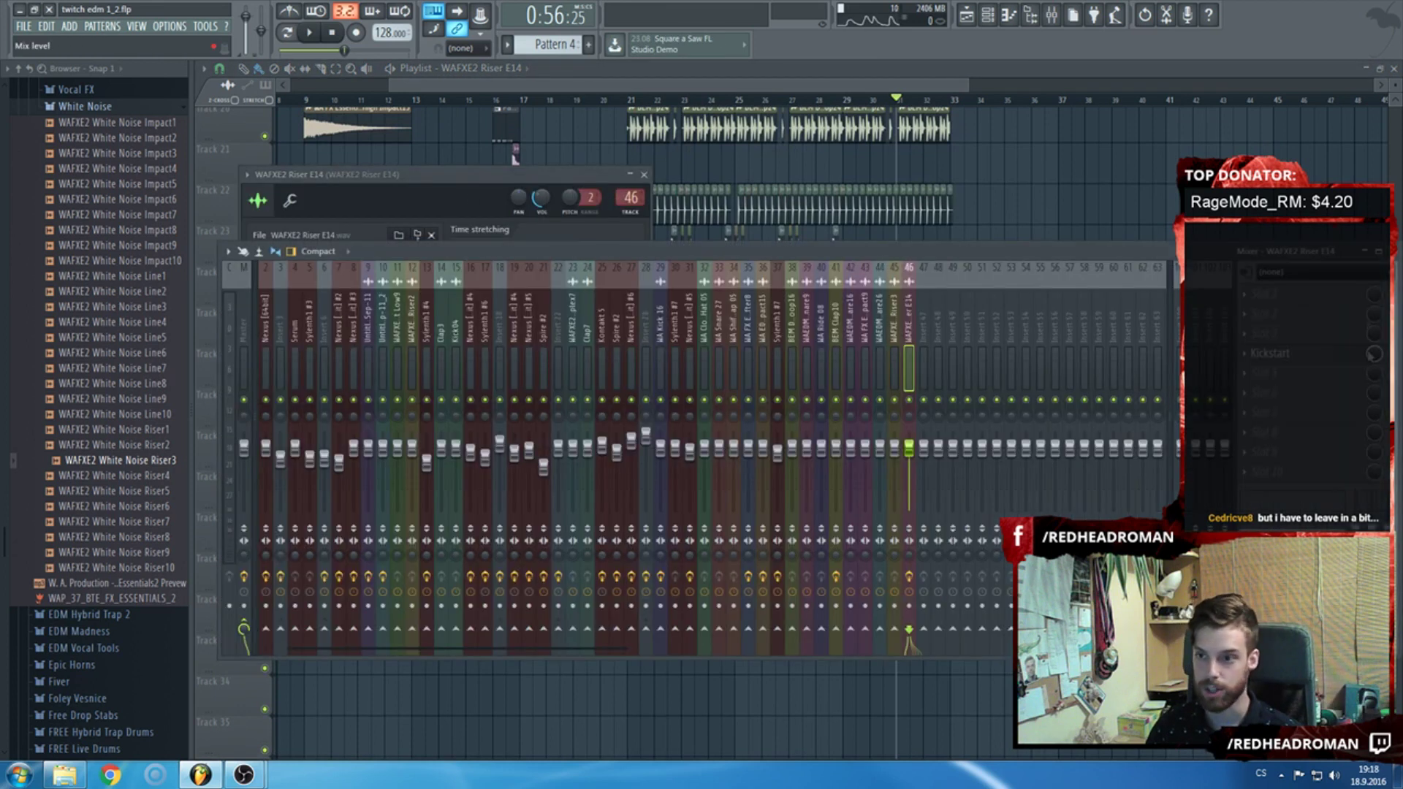
pyautogui.rightClick(1373, 355)
pyautogui.click(1338, 449)
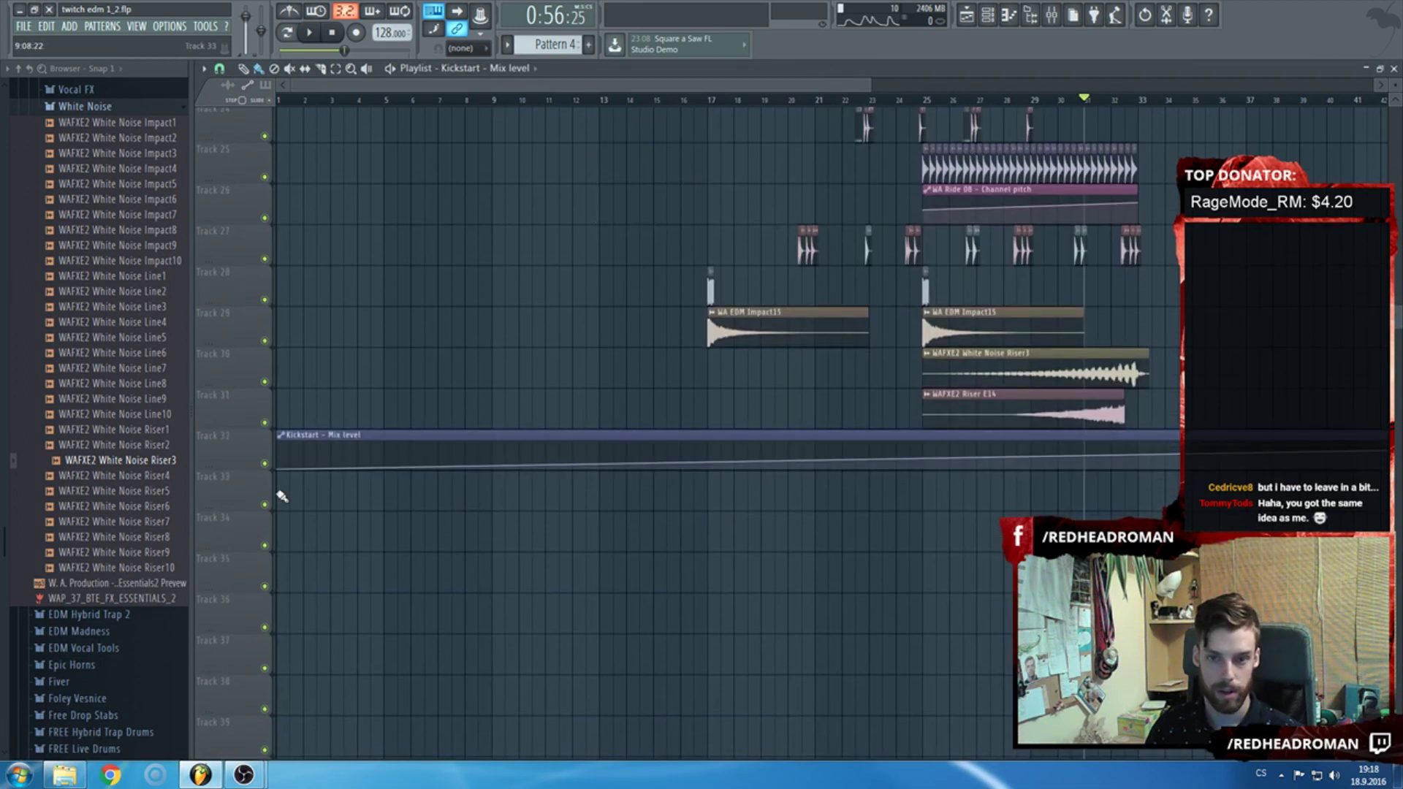
# Shape the Kickstart mix level automation on track 32 to stay flat at the minimum until bar 17 and step up there.
pyautogui.scroll(5, 958, 241)
pyautogui.scroll(-6, 980, 307)
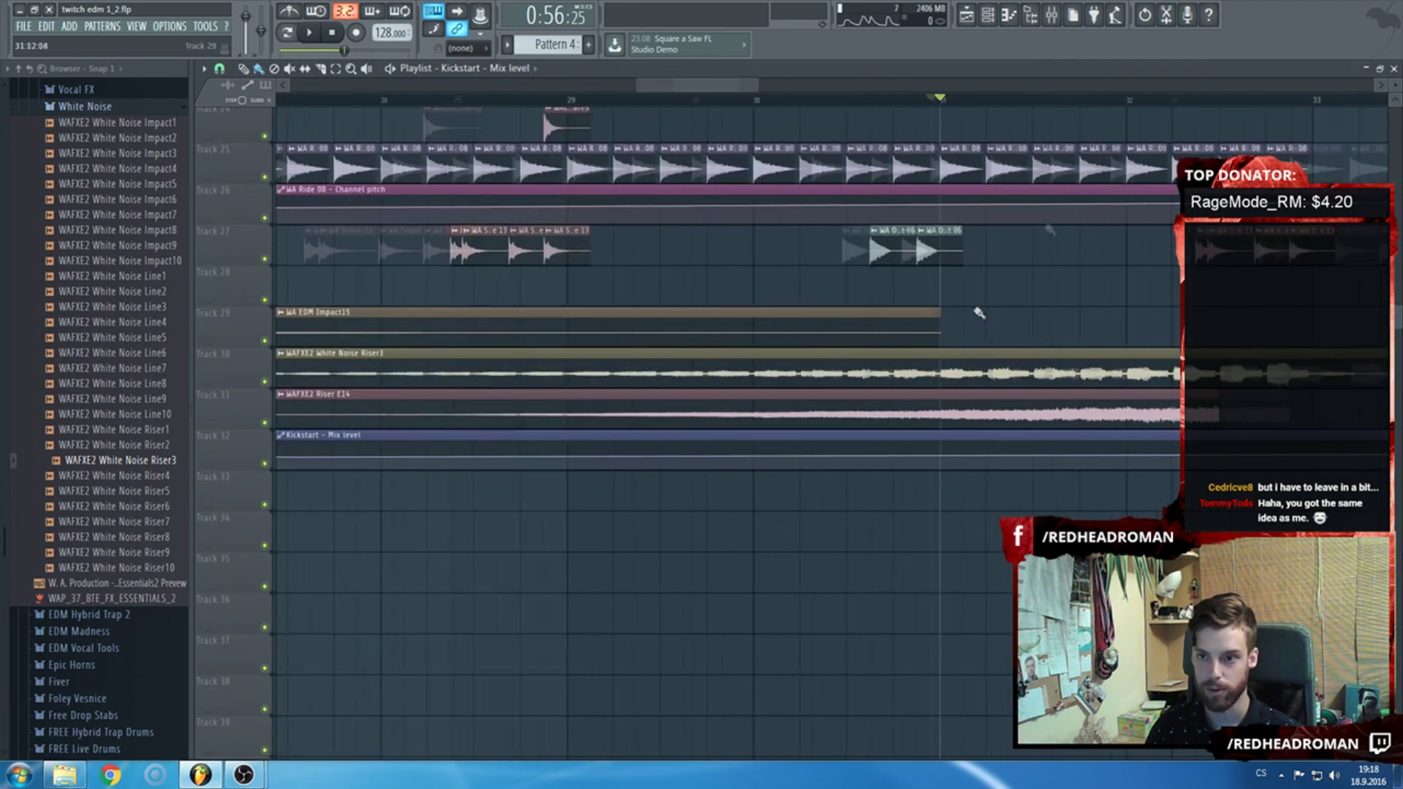
pyautogui.scroll(4, 415, 239)
pyautogui.scroll(-5, 414, 240)
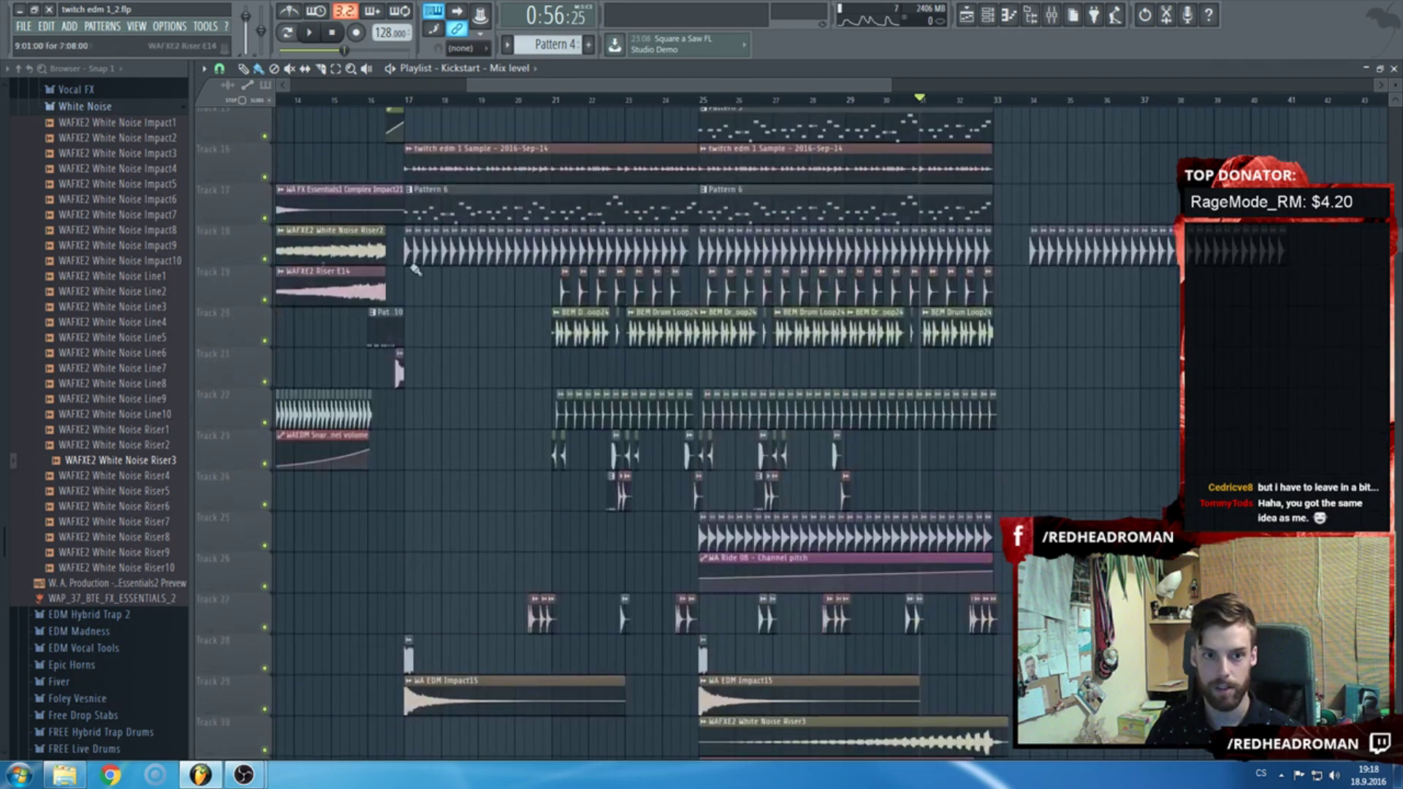
pyautogui.scroll(2, 414, 313)
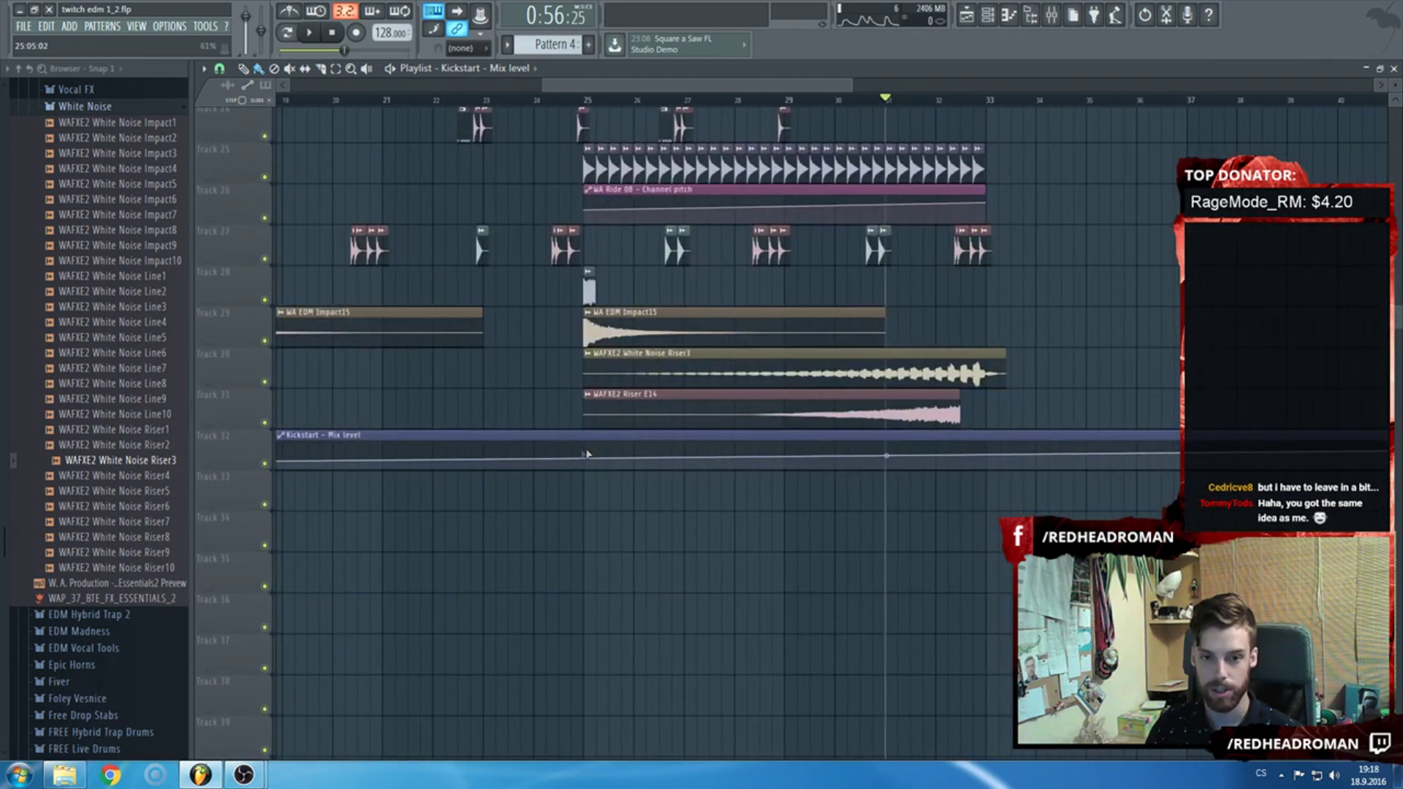
pyautogui.scroll(-6, 580, 442)
pyautogui.moveTo(779, 86); pyautogui.dragTo(667, 188)
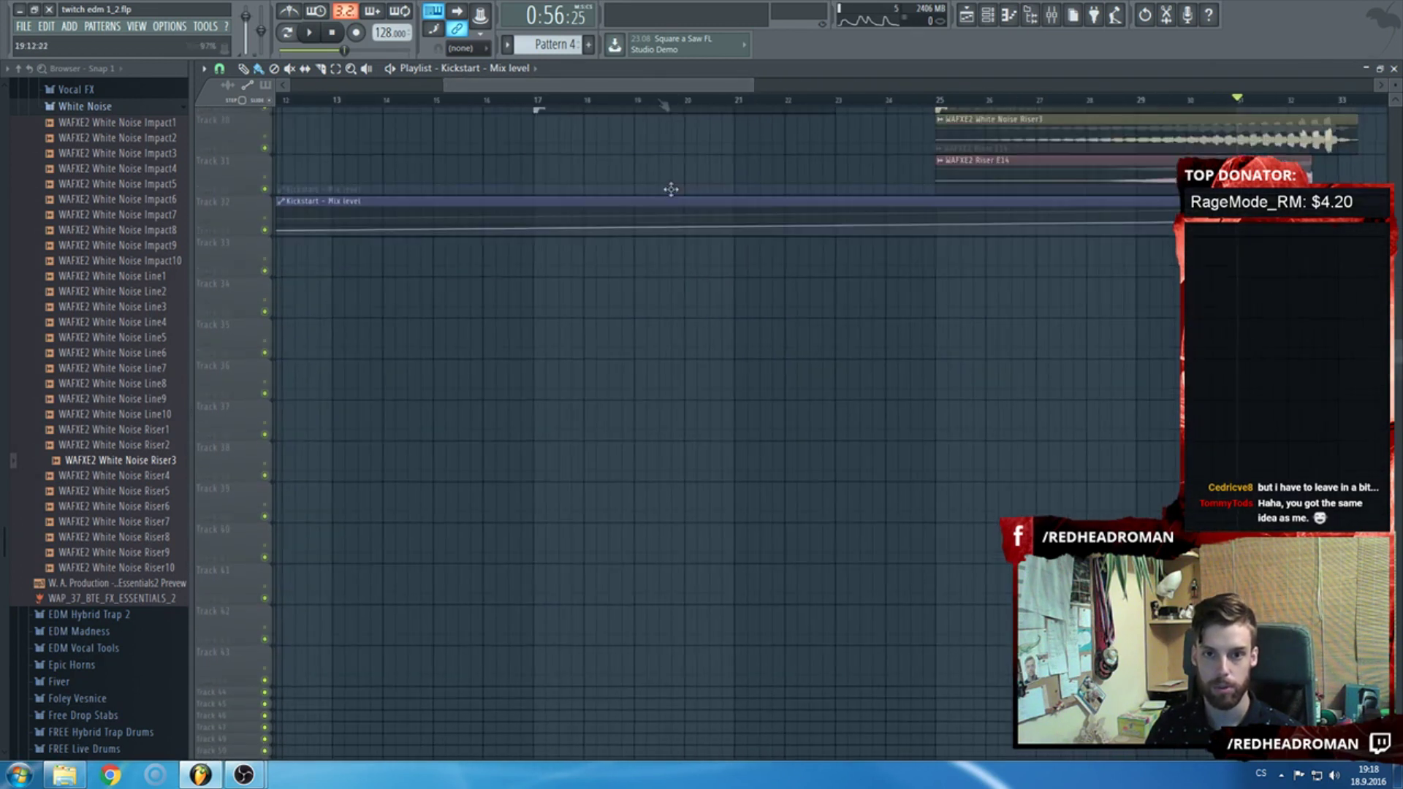
pyautogui.scroll(4, 672, 219)
pyautogui.moveTo(543, 383); pyautogui.dragTo(540, 388)
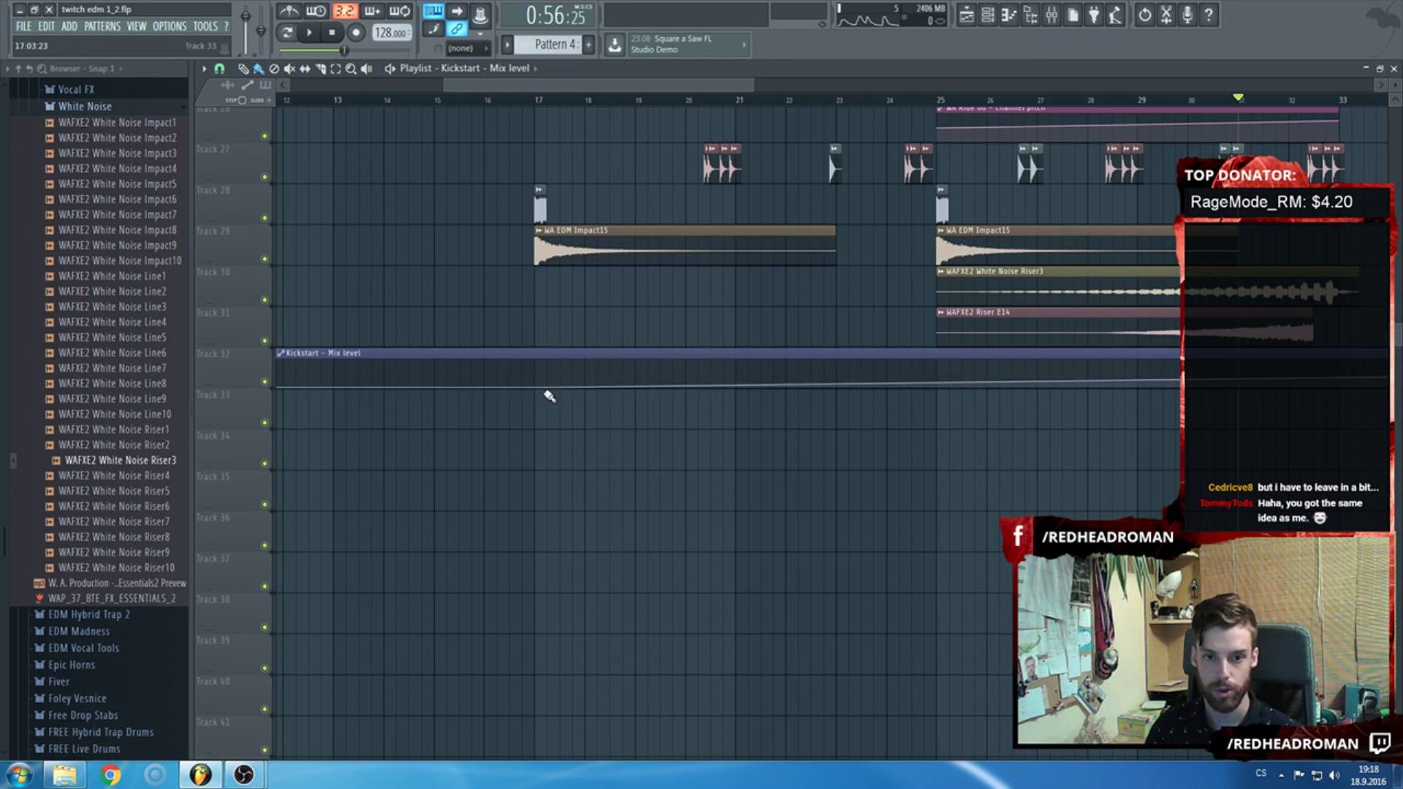
pyautogui.hscroll(5, 736, 275)
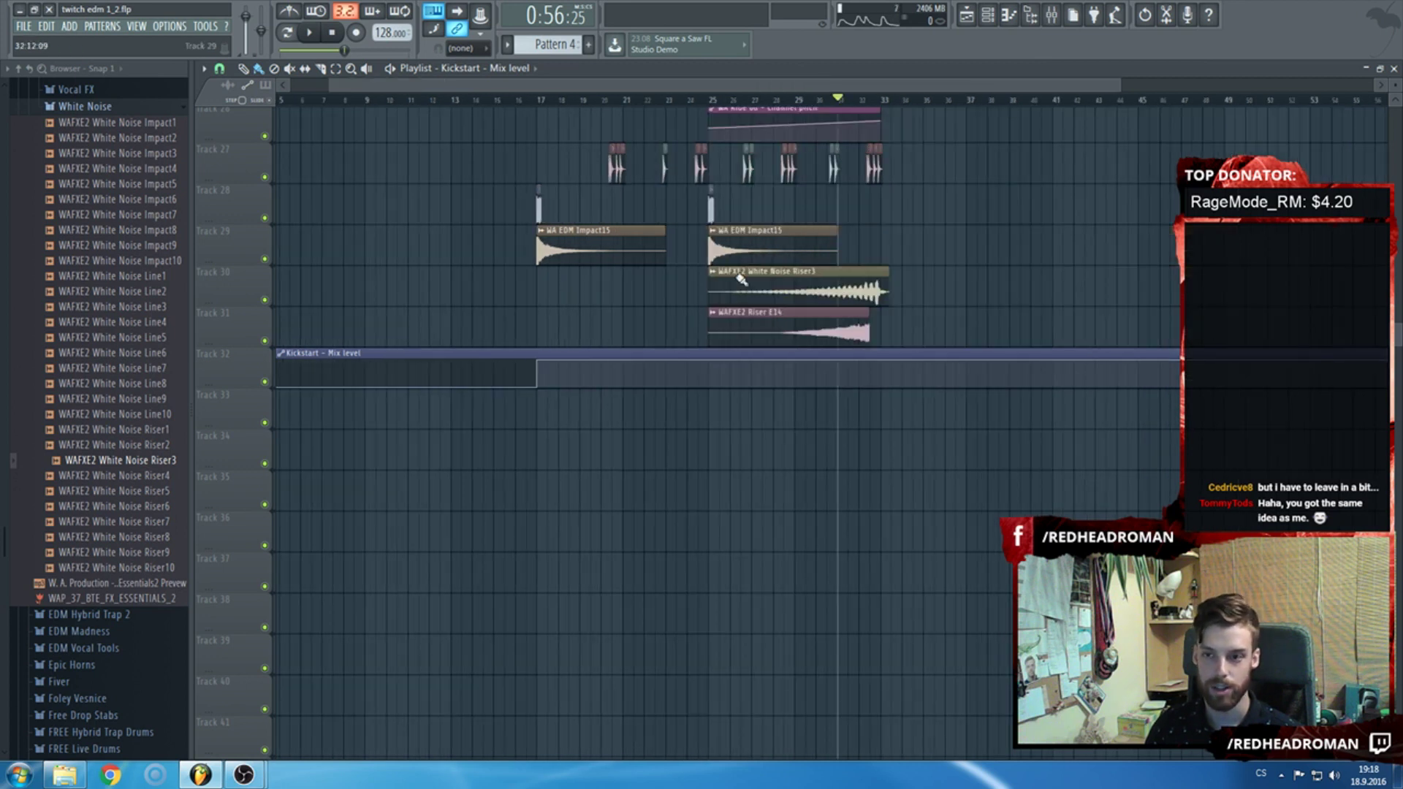
# Lengthen the Riser E14 clip on track 31 to 7:12:00 and play the transition into bar 33.
pyautogui.scroll(4, 951, 336)
pyautogui.scroll(3, 887, 401)
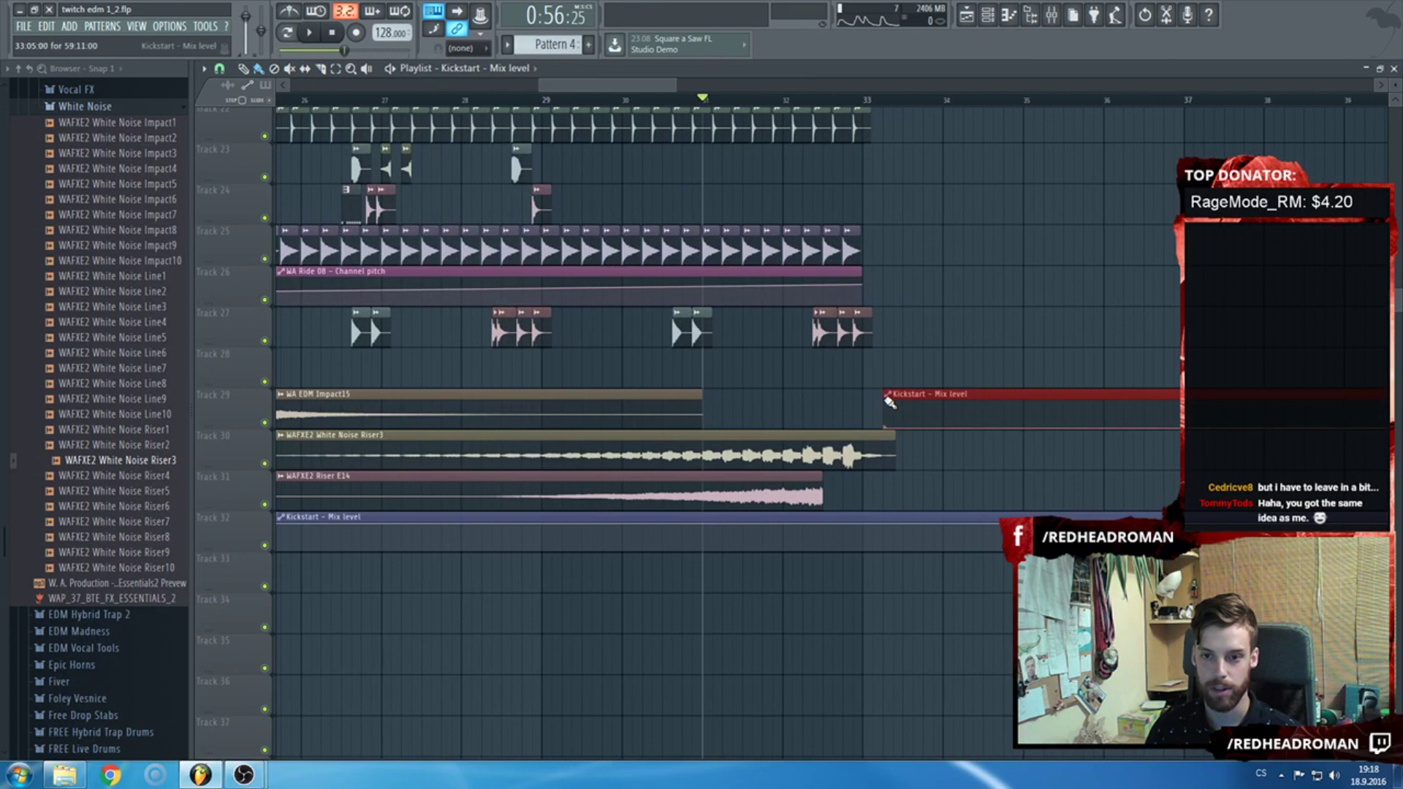
pyautogui.scroll(1, 862, 468)
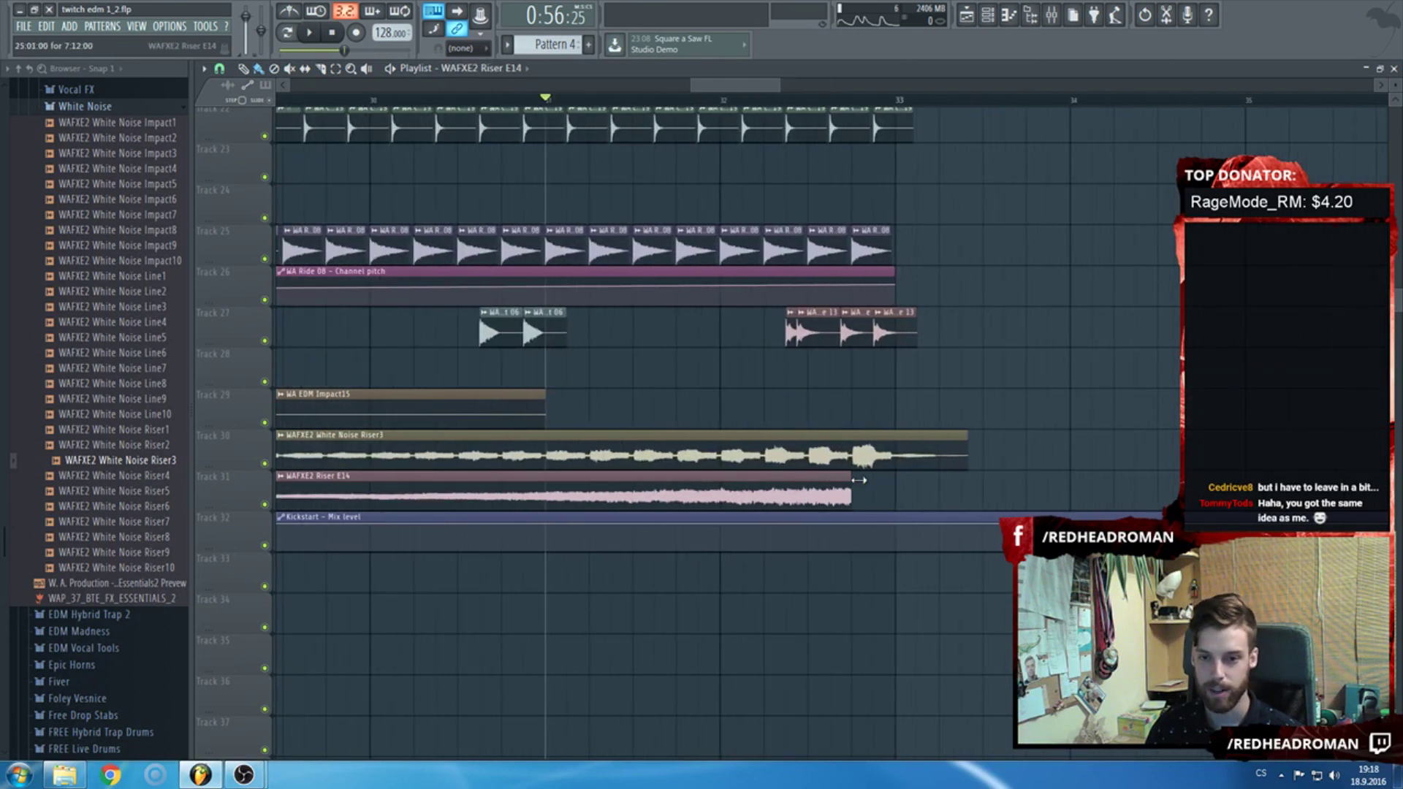
pyautogui.press('space')
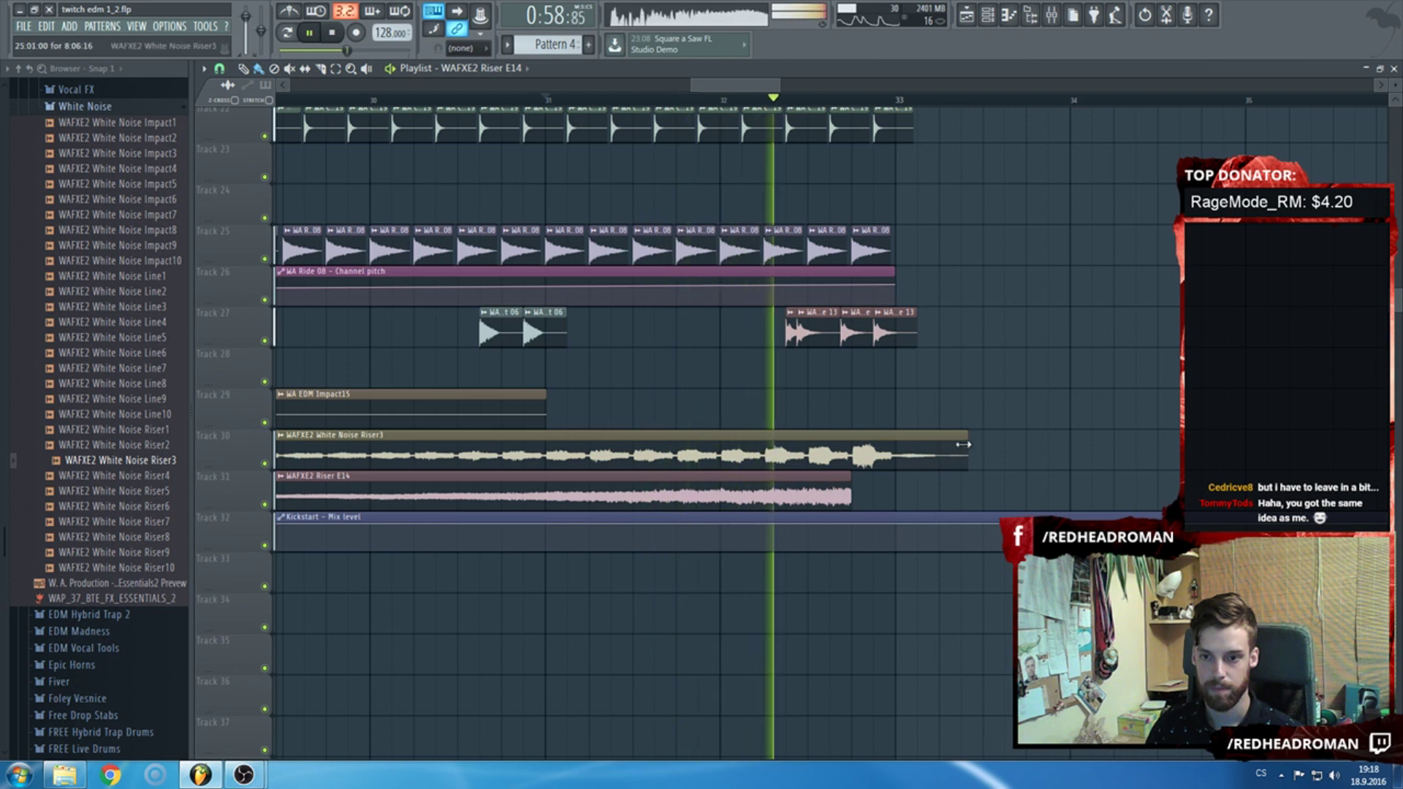
pyautogui.scroll(5, 963, 444)
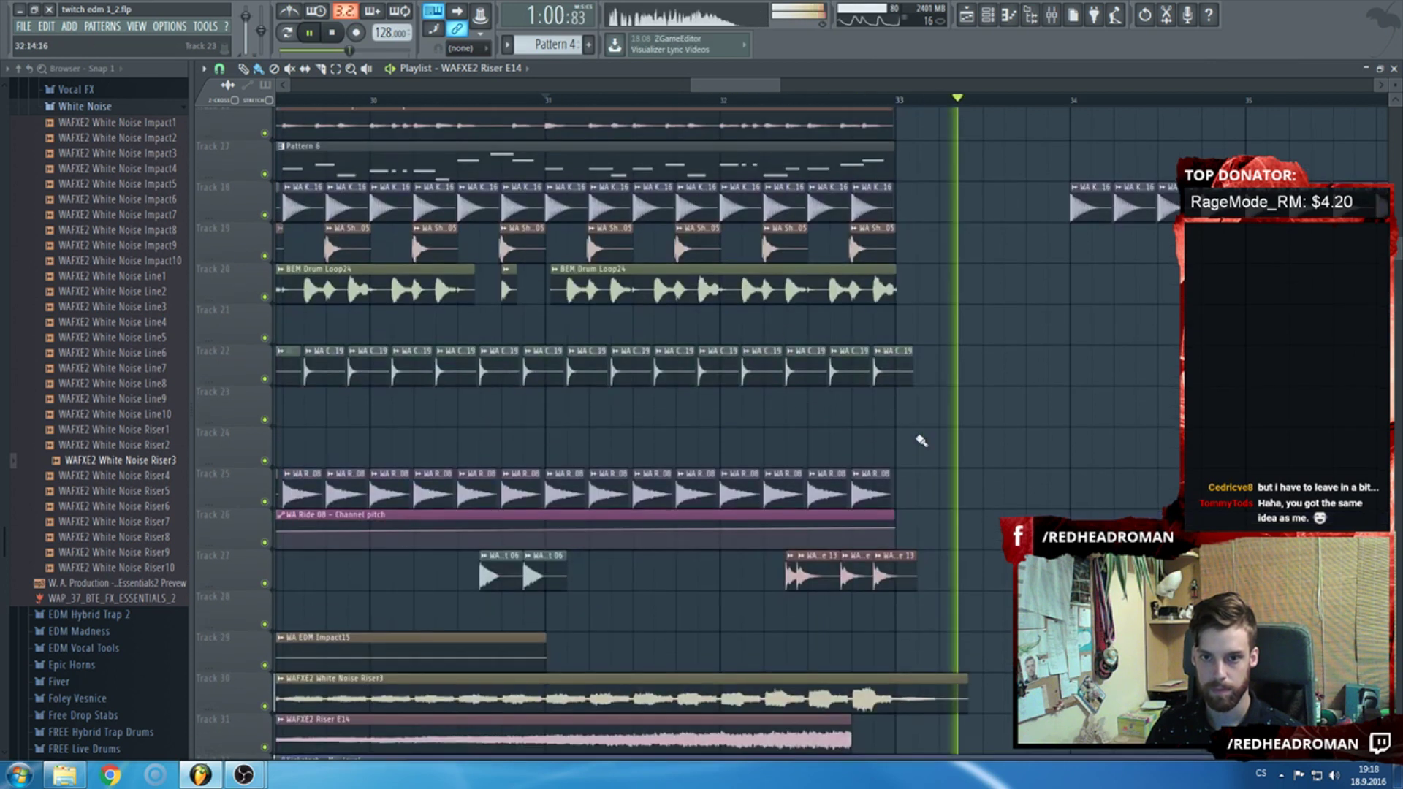
# Place WA Shifted Clap 05 hits on the first and second beats of bar 32 on track 19.
pyautogui.press('space')
pyautogui.scroll(3, 736, 381)
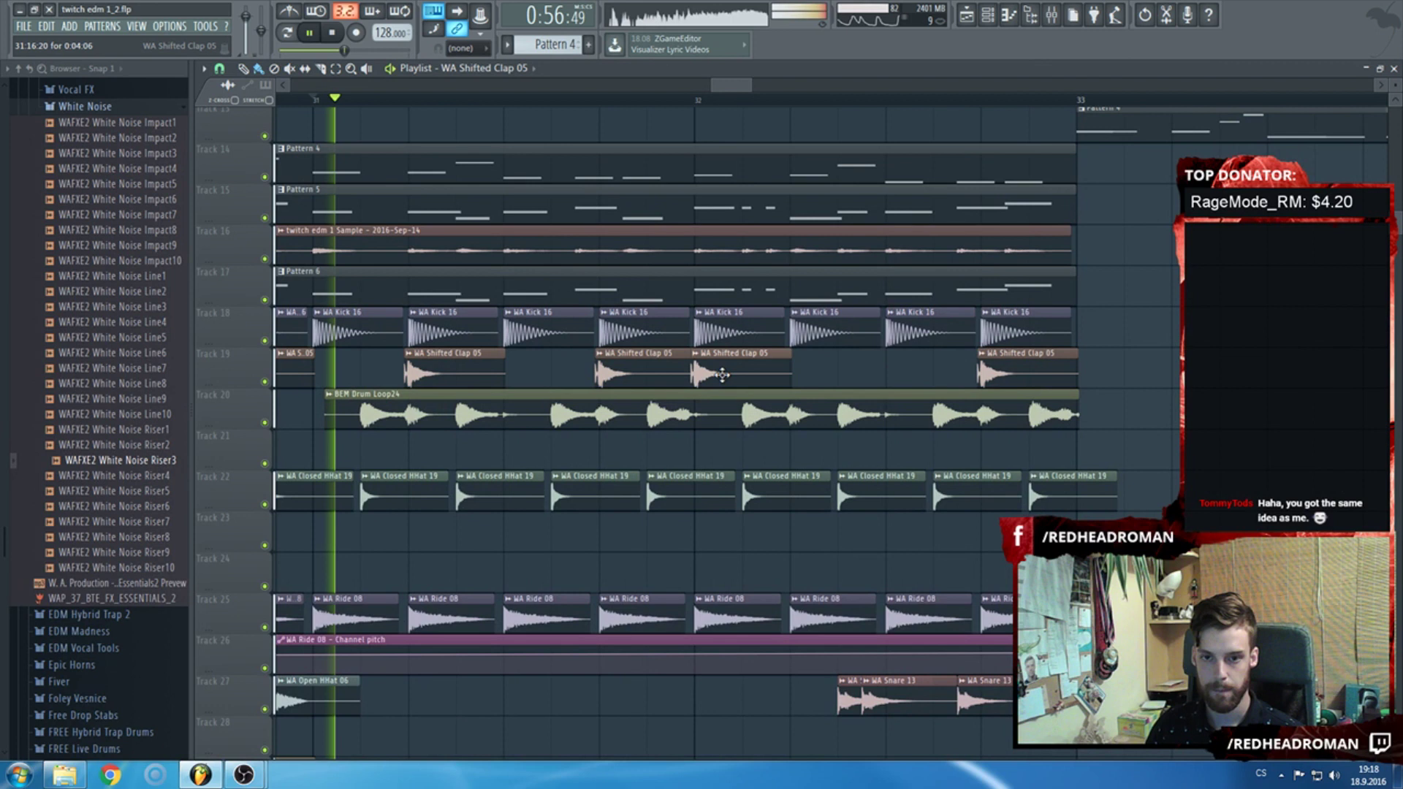
pyautogui.click(804, 374)
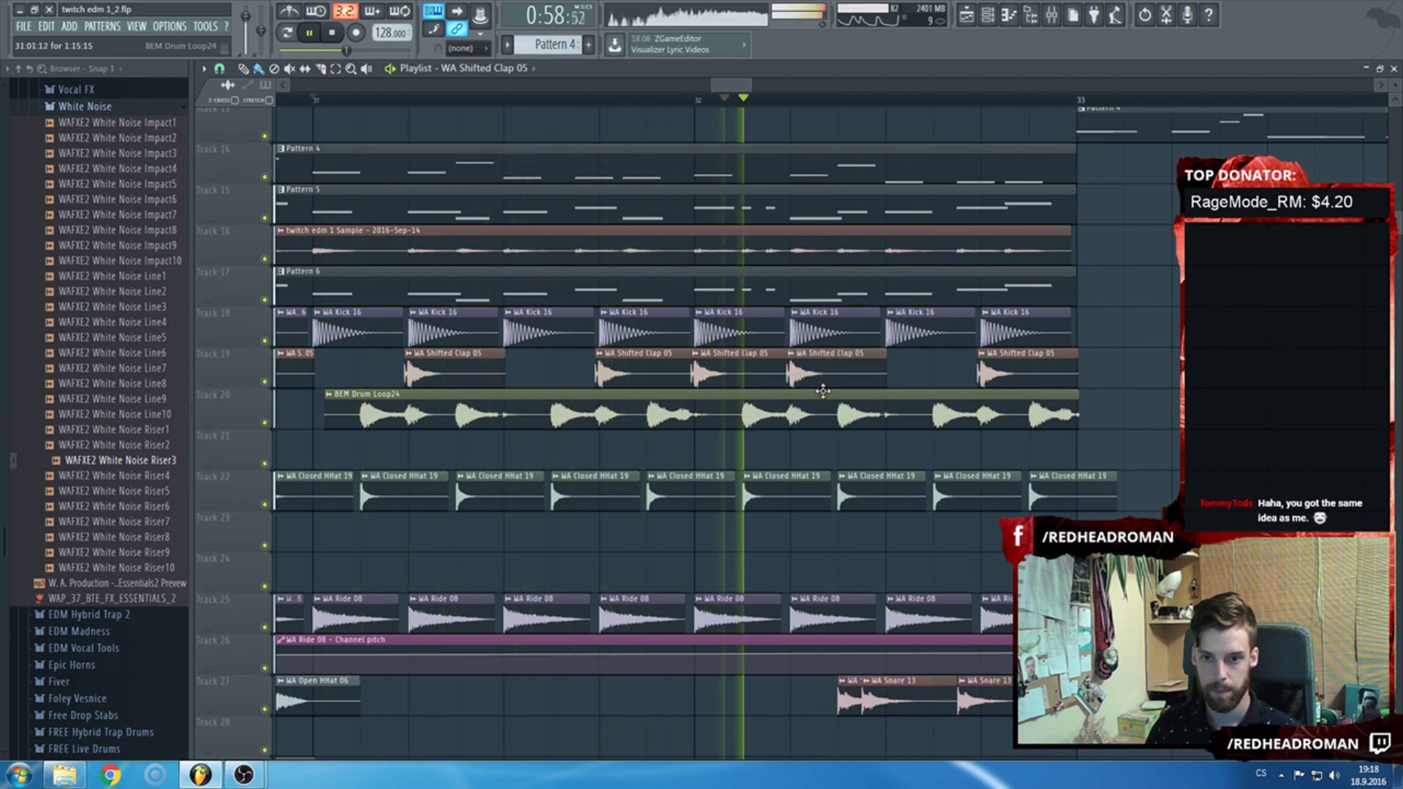
# Remove the second-beat WA Kick 16 in bar 32, shift the last two kicks half a beat earlier and play the result.
pyautogui.press('space')
pyautogui.moveTo(1019, 333); pyautogui.dragTo(967, 330)
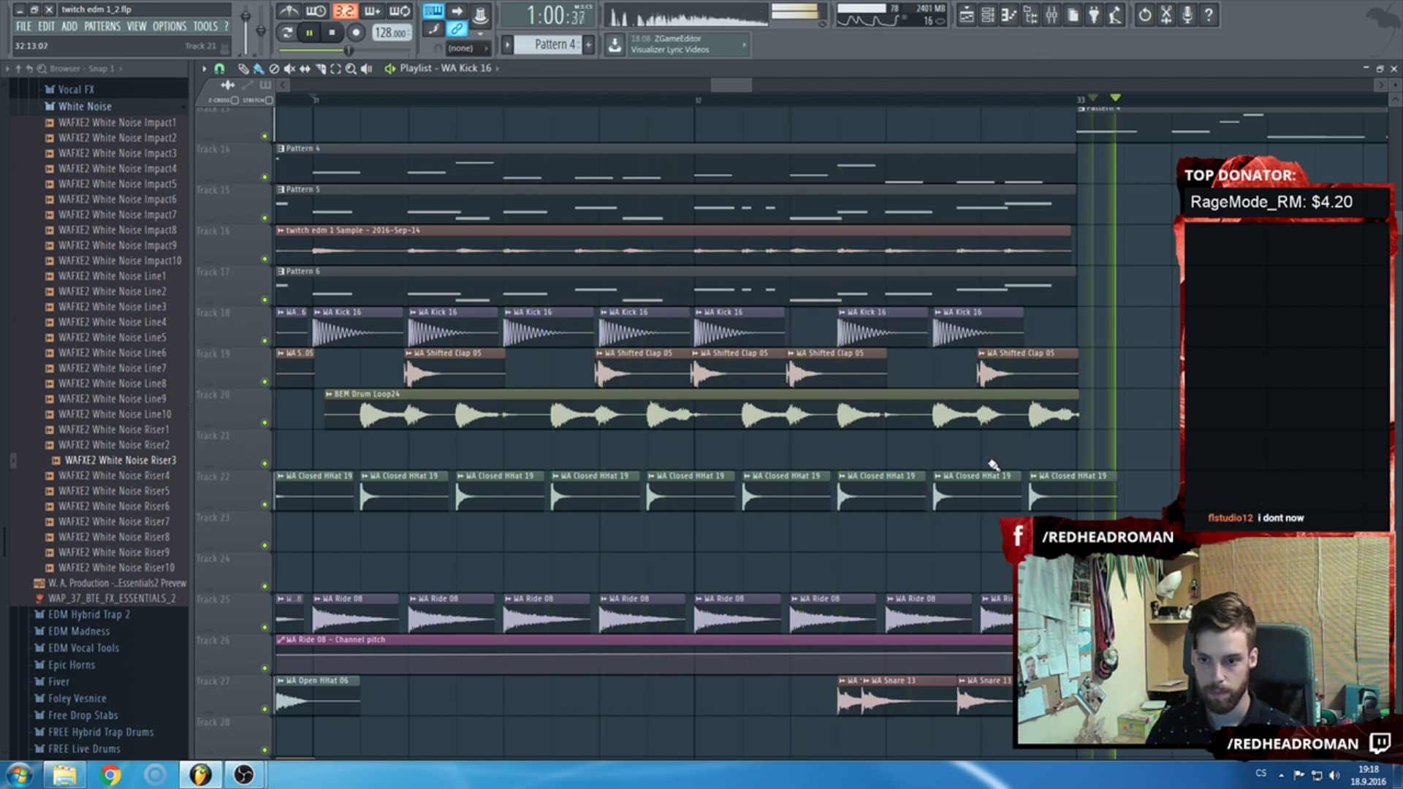
pyautogui.scroll(-4, 993, 464)
pyautogui.scroll(5, 884, 425)
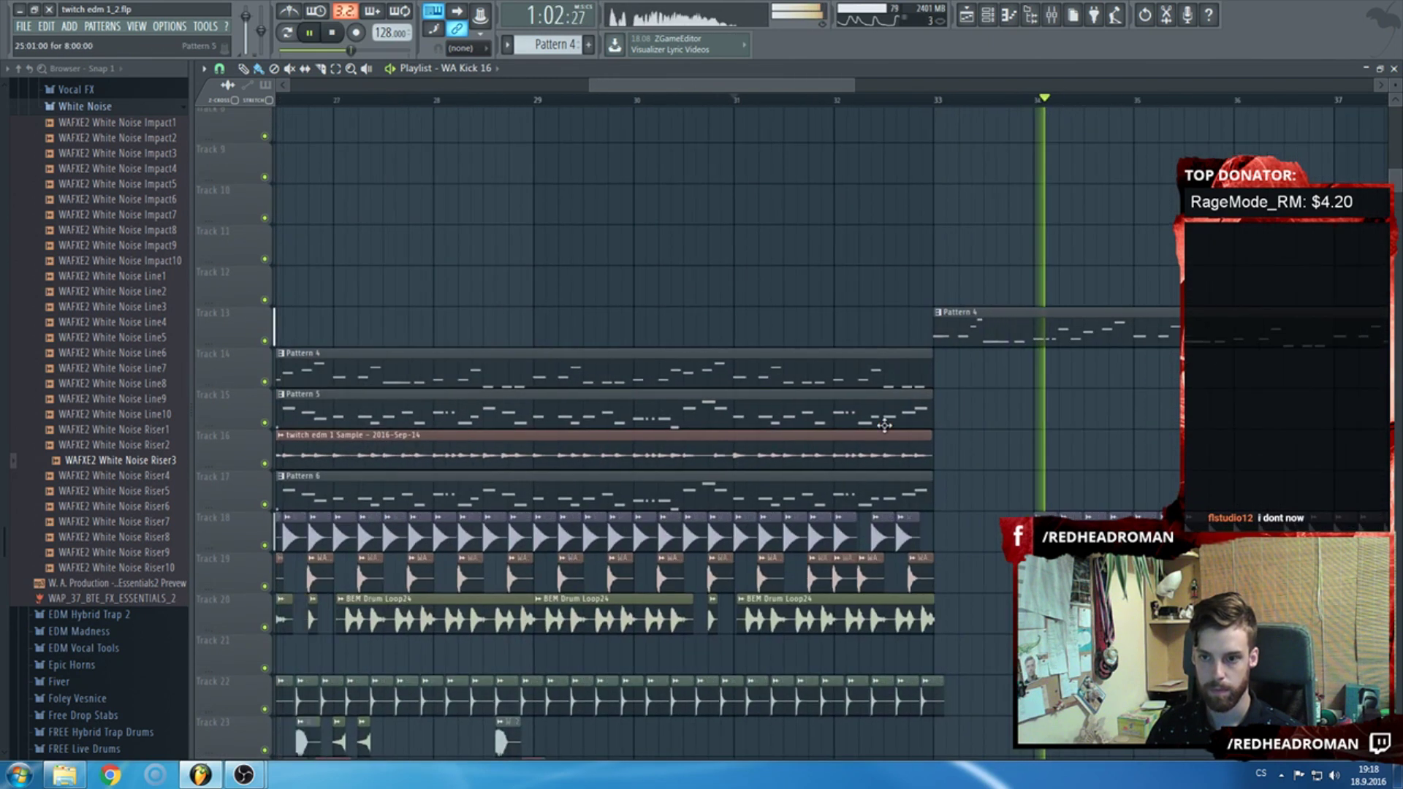
# Play Pattern 4 on its own and open the Spire #2 synth together with its mixer track 21.
pyautogui.scroll(-3, 885, 425)
pyautogui.press('space')
pyautogui.click(971, 338)
pyautogui.press('F6')
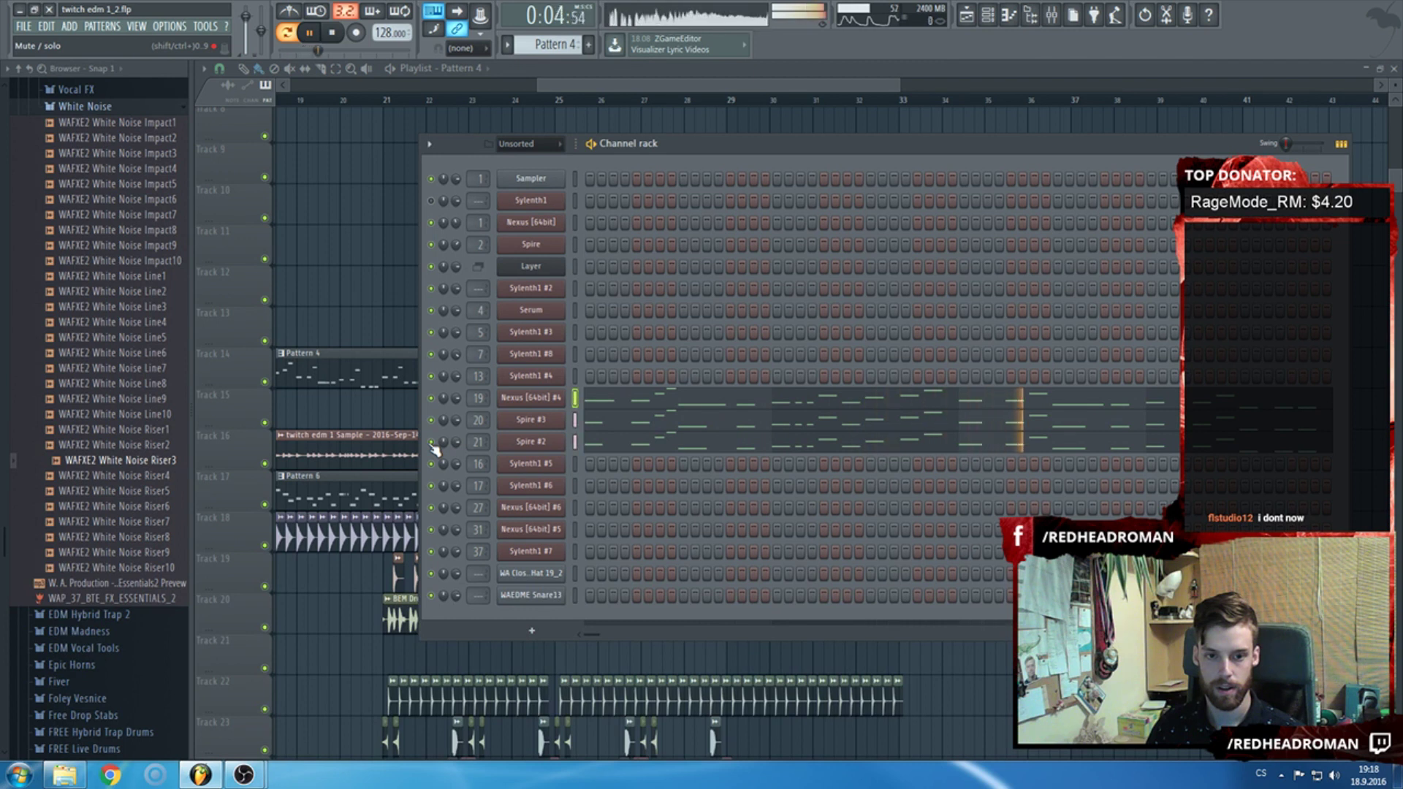
pyautogui.click(539, 444)
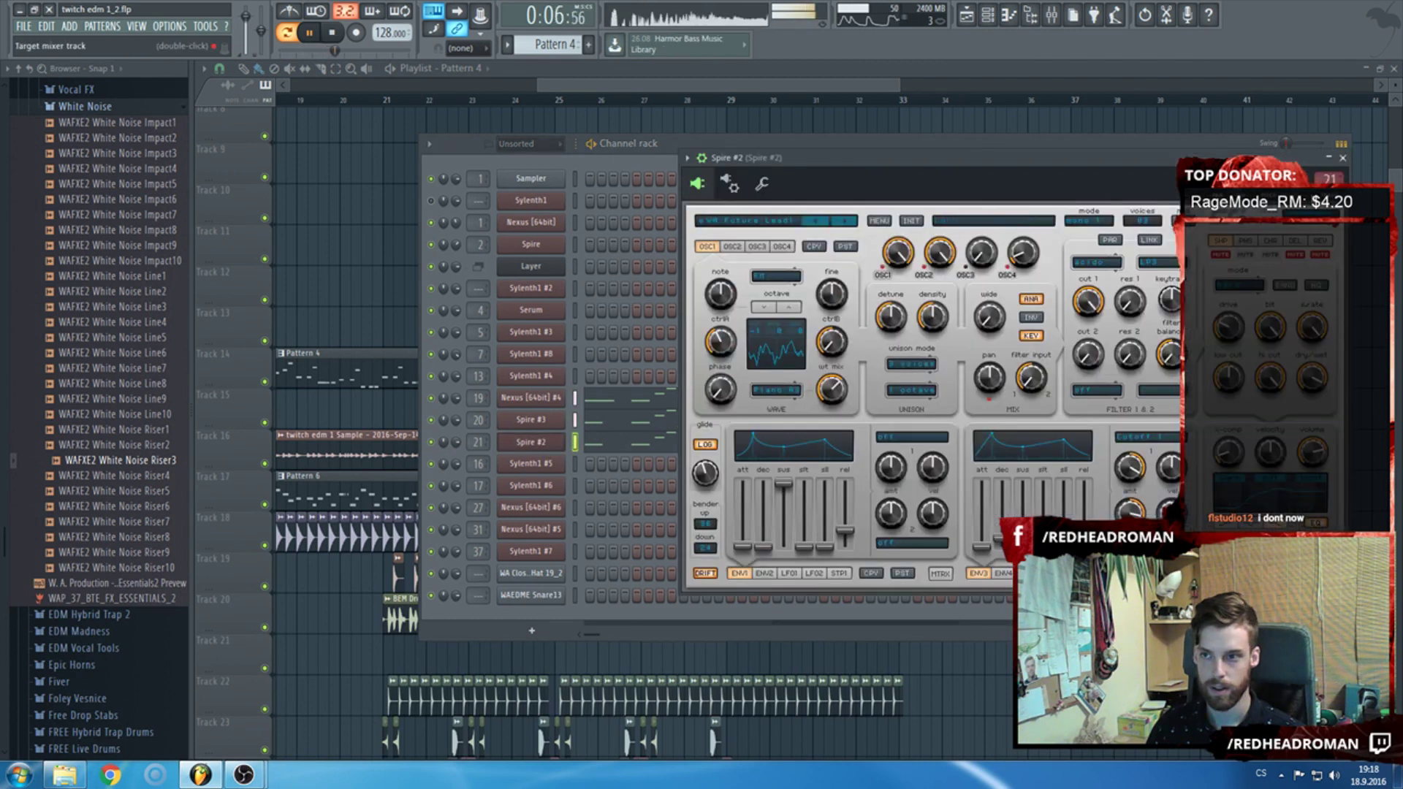
pyautogui.doubleClick(478, 442)
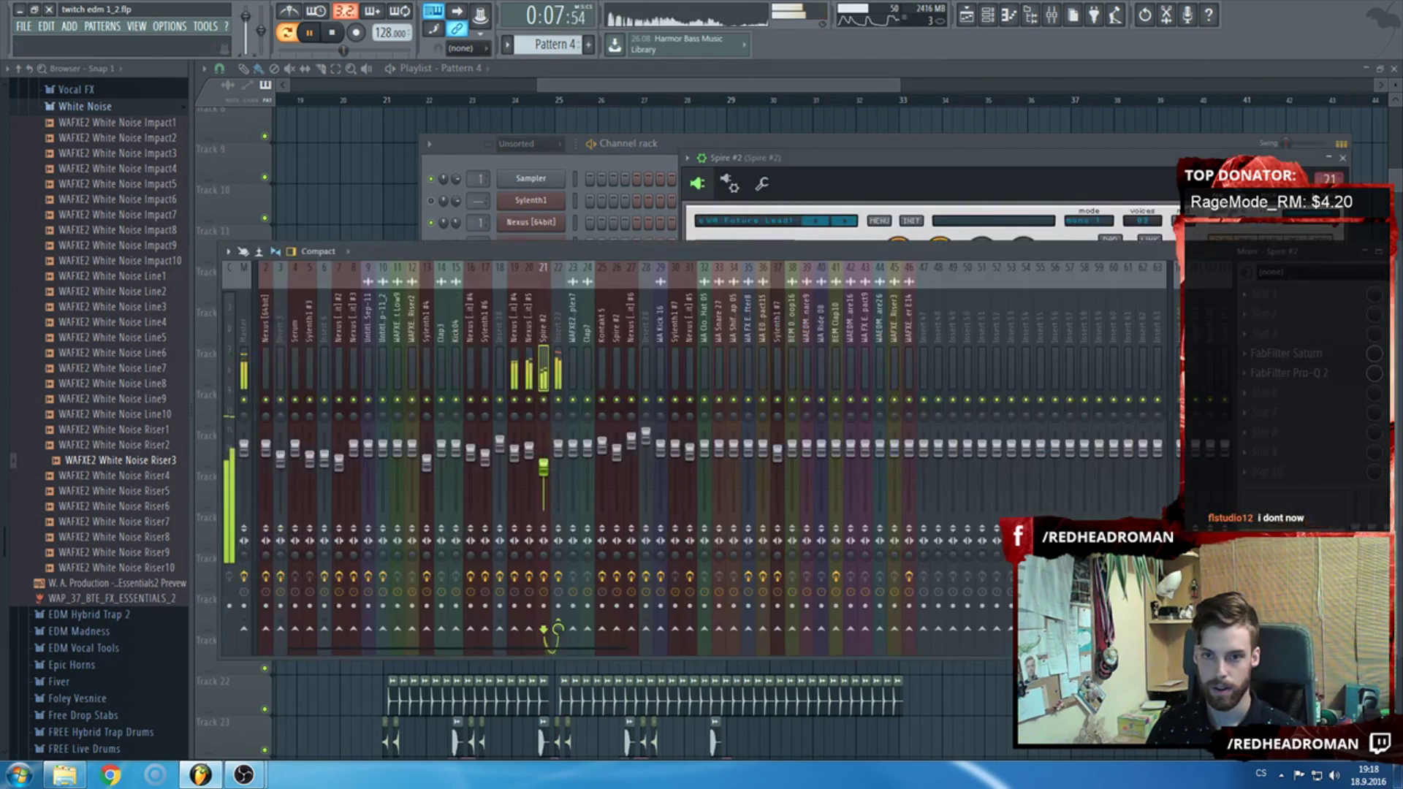
# Adjust a band in FabFilter Pro-Q 2 on the Spire #2 mixer track and close the equalizer.
pyautogui.click(1347, 380)
pyautogui.moveTo(593, 329); pyautogui.dragTo(647, 338)
pyautogui.scroll(3, 592, 360)
pyautogui.click(1023, 362)
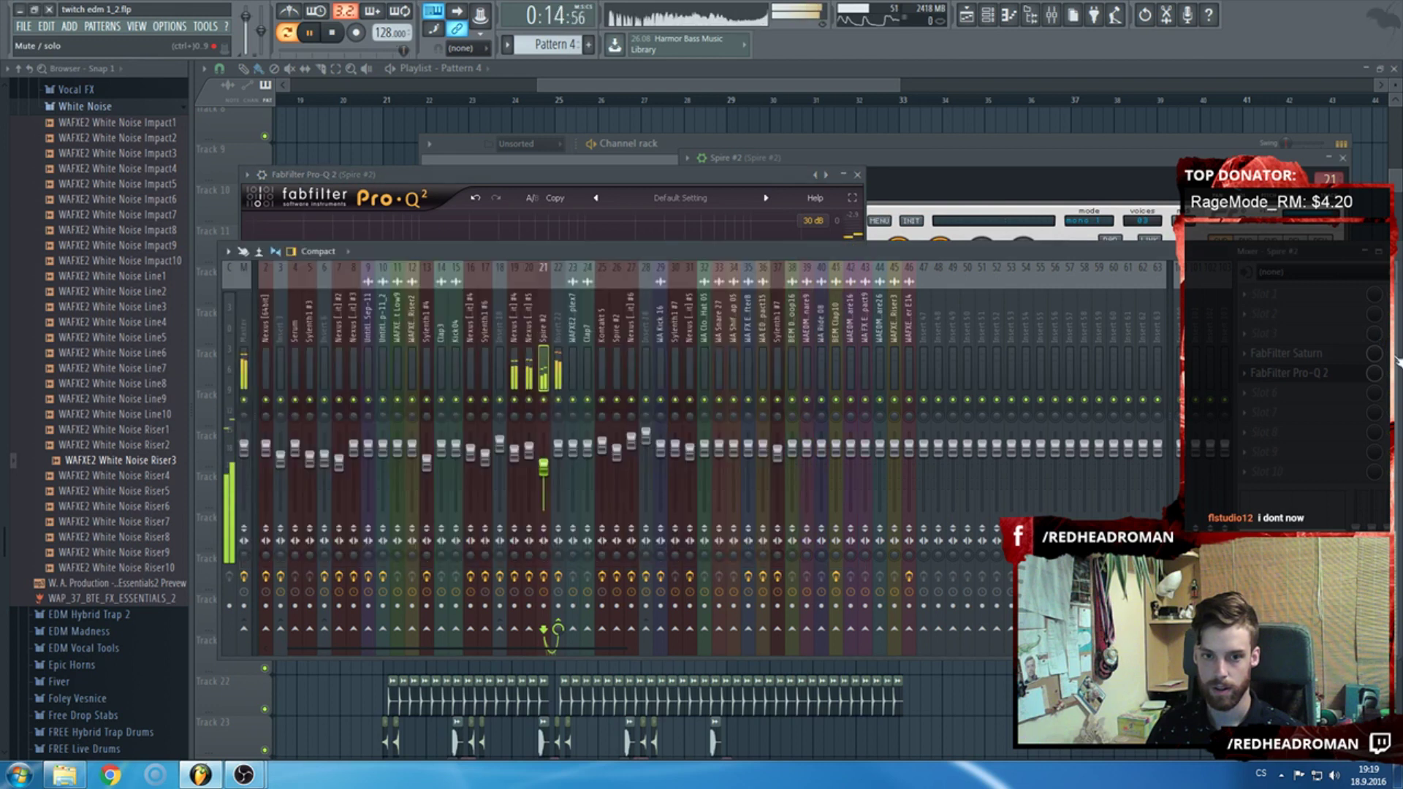
pyautogui.click(859, 176)
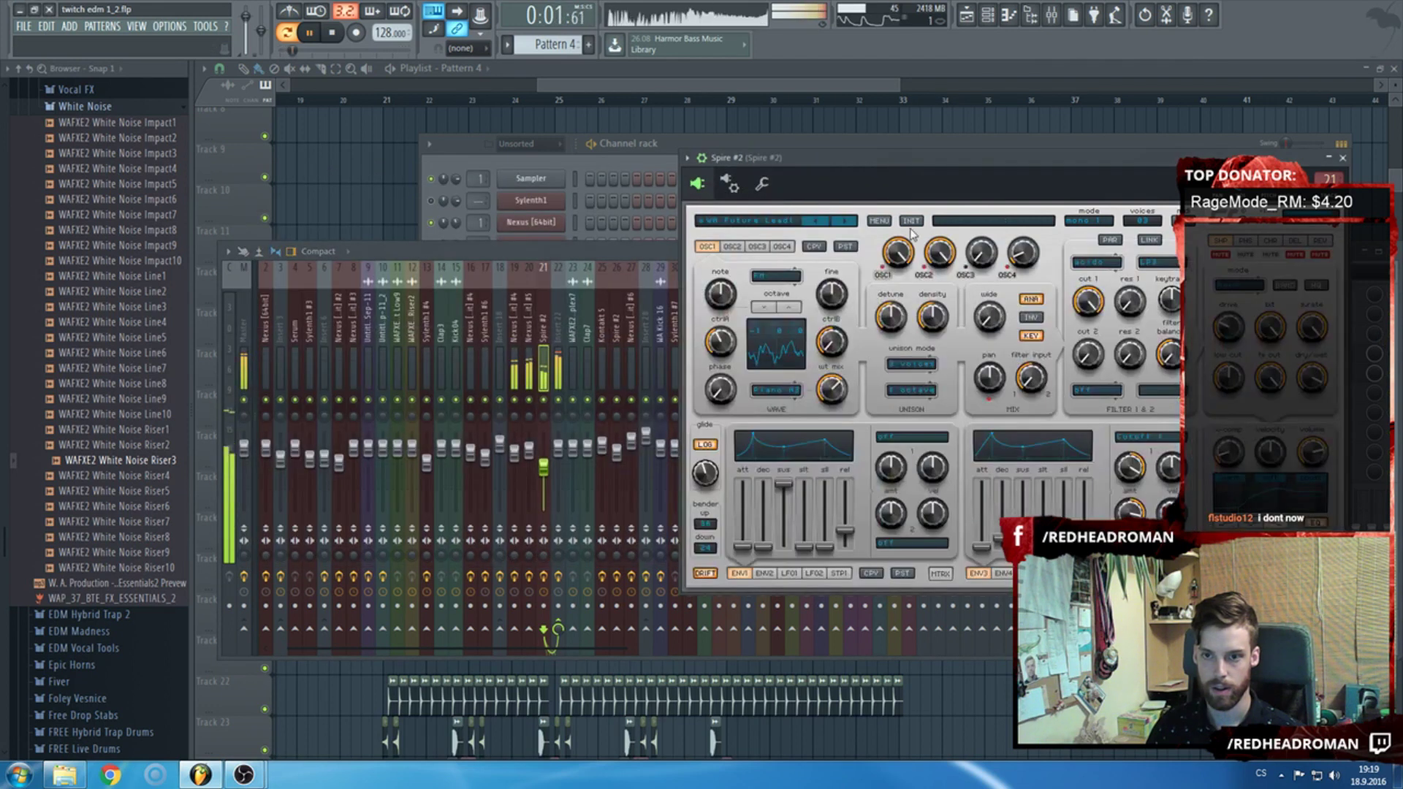
# Lower Spire #2's envelope 1 sustain and set its decay to 436 while Pattern 4 plays, and return to the stopped playlist.
pyautogui.press('F9')
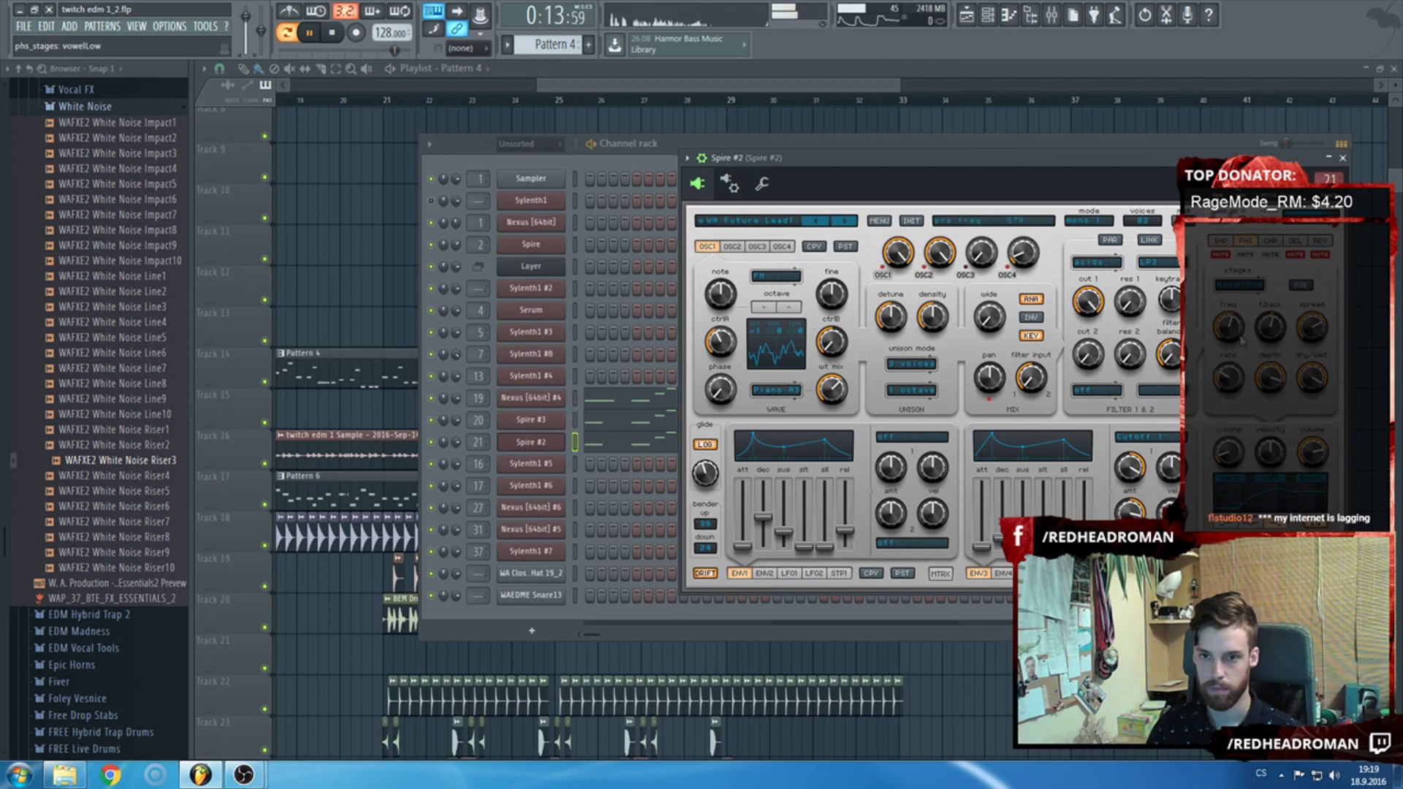
pyautogui.click(1343, 158)
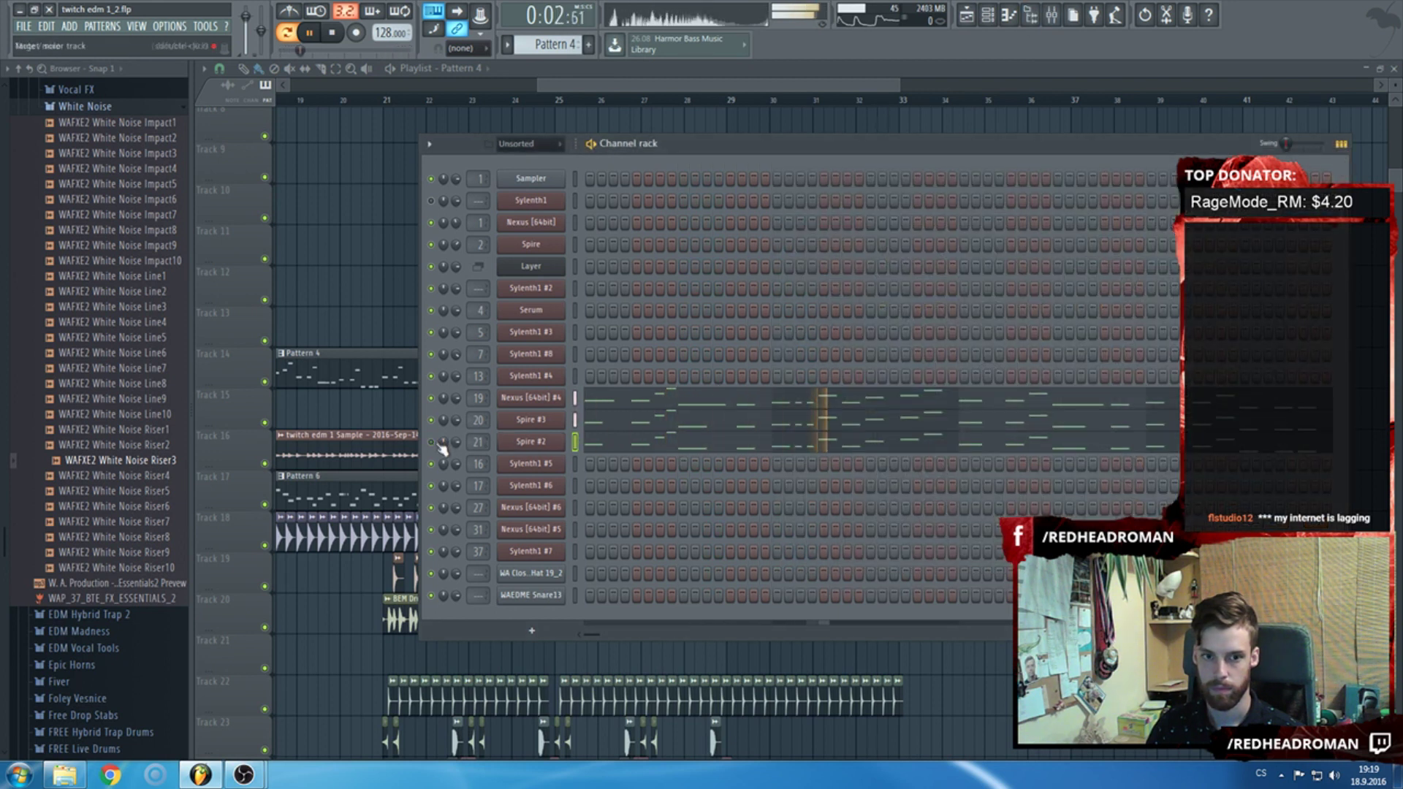
pyautogui.click(549, 443)
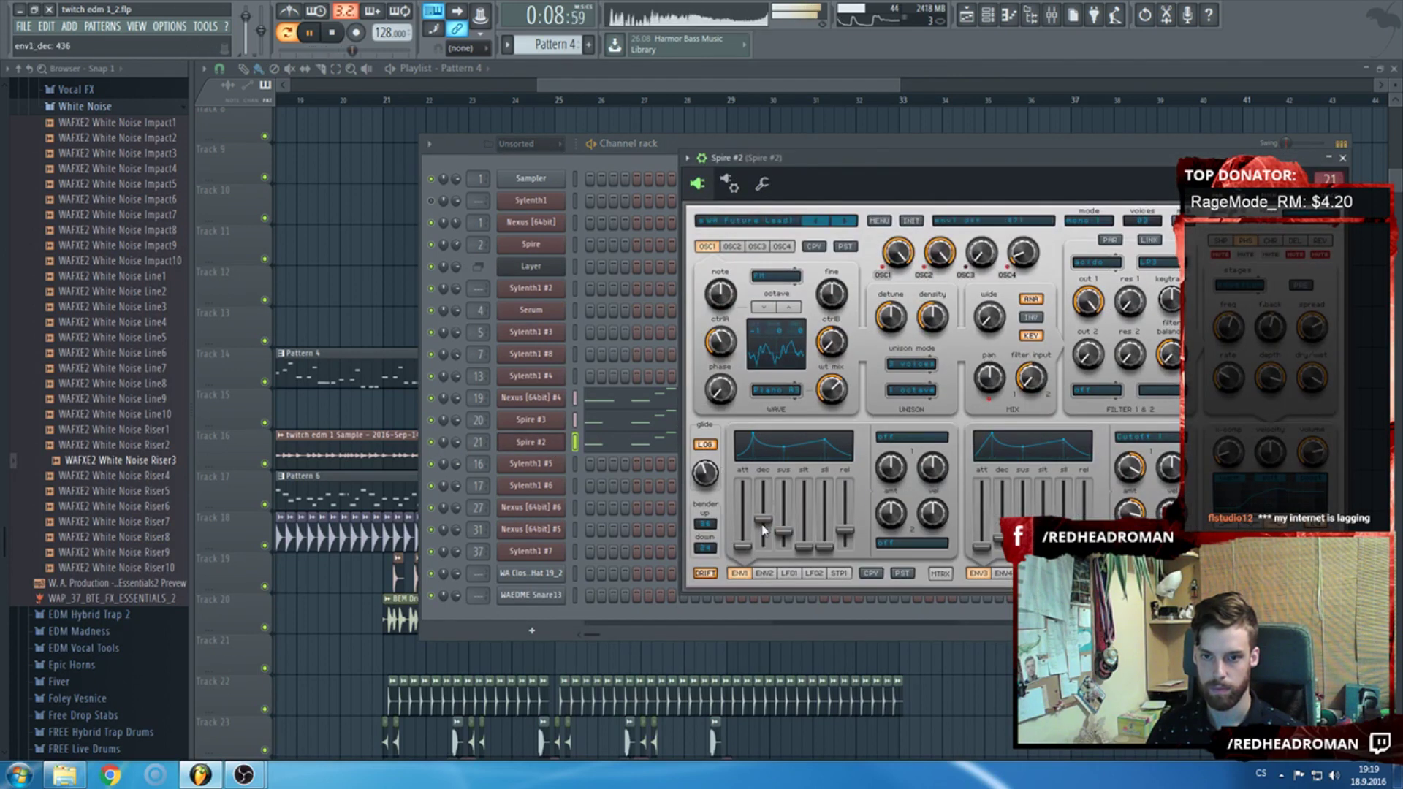
pyautogui.press('Escape')
pyautogui.press('Escape')
pyautogui.press('space')
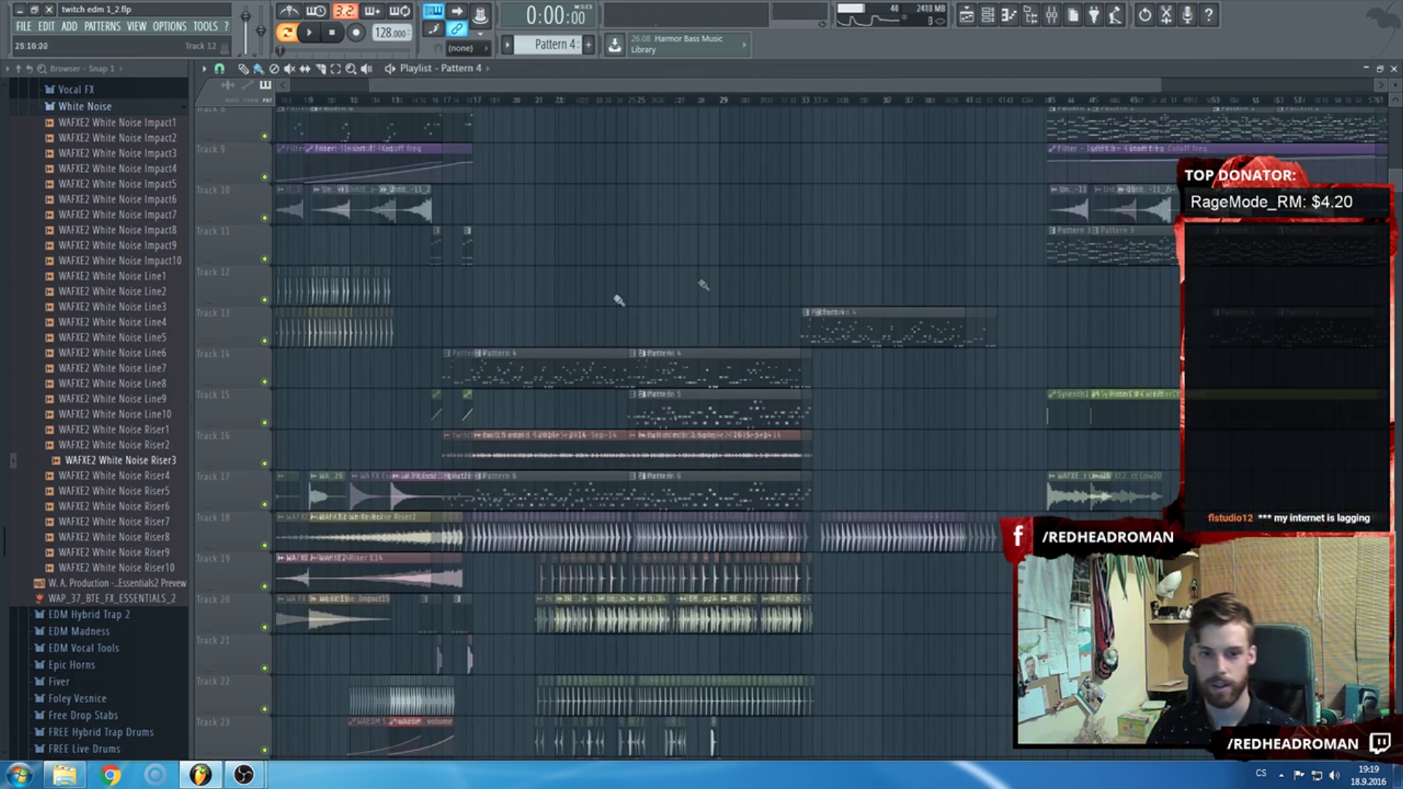
# Play the song arrangement from bar 17.
pyautogui.click(577, 100)
pyautogui.scroll(5, 570, 106)
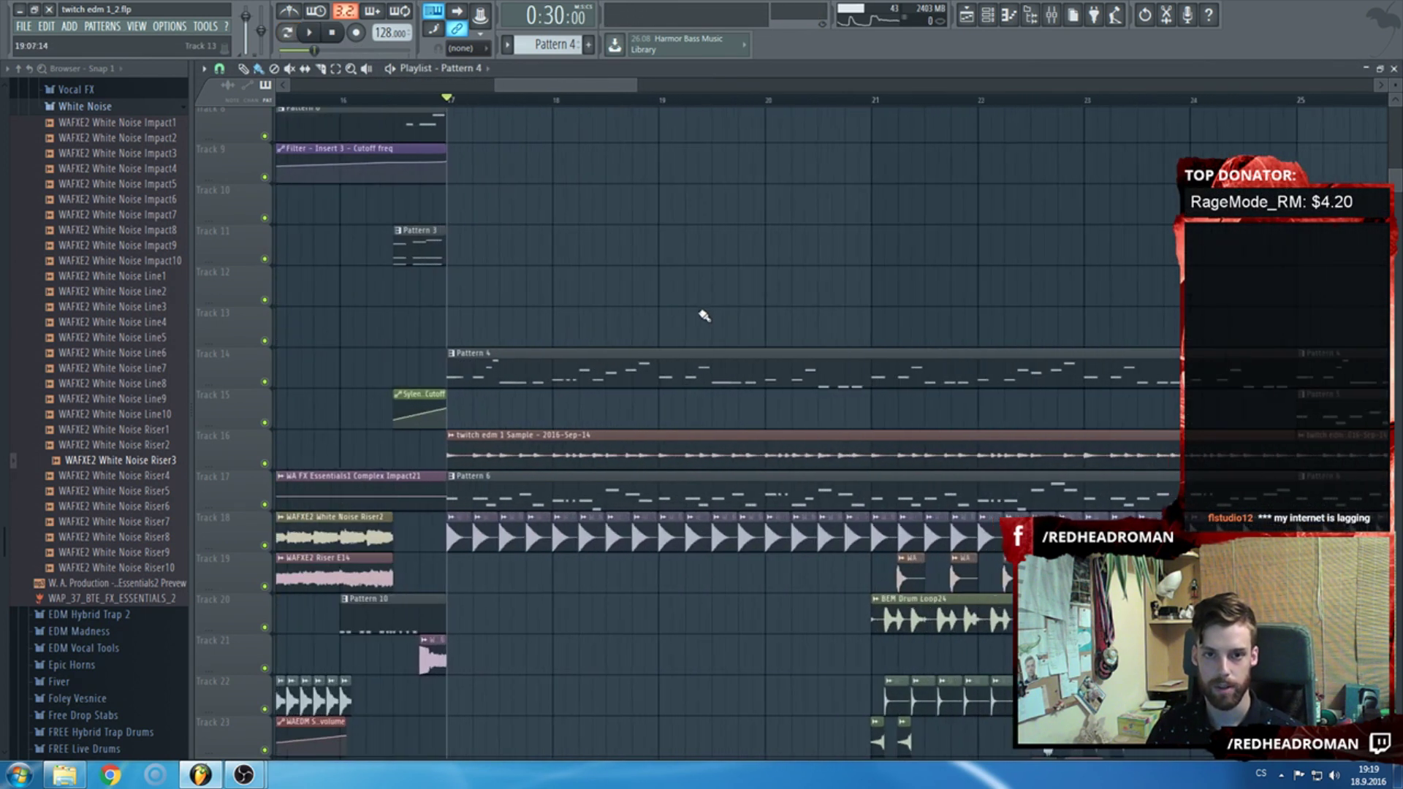
pyautogui.press('space')
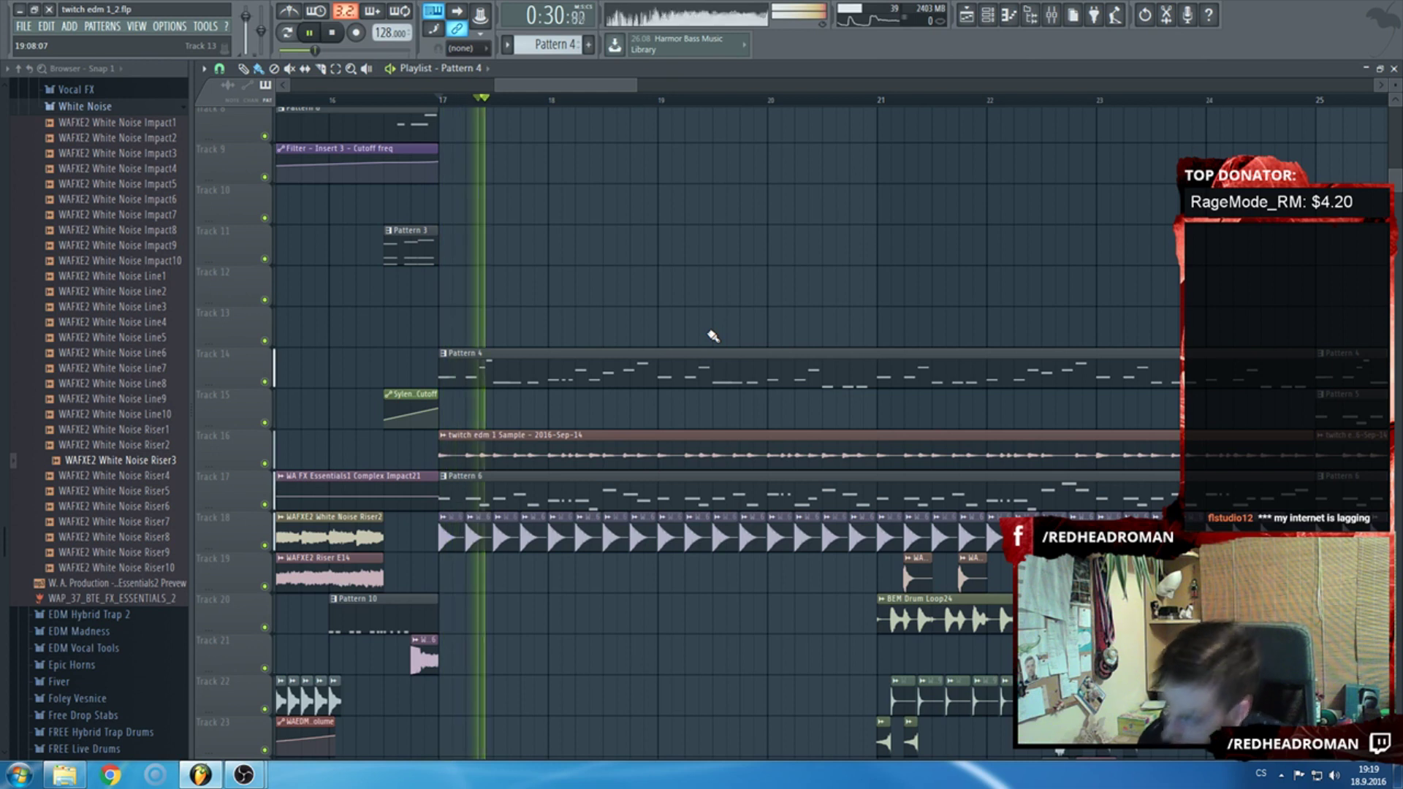
pyautogui.scroll(-3, 713, 336)
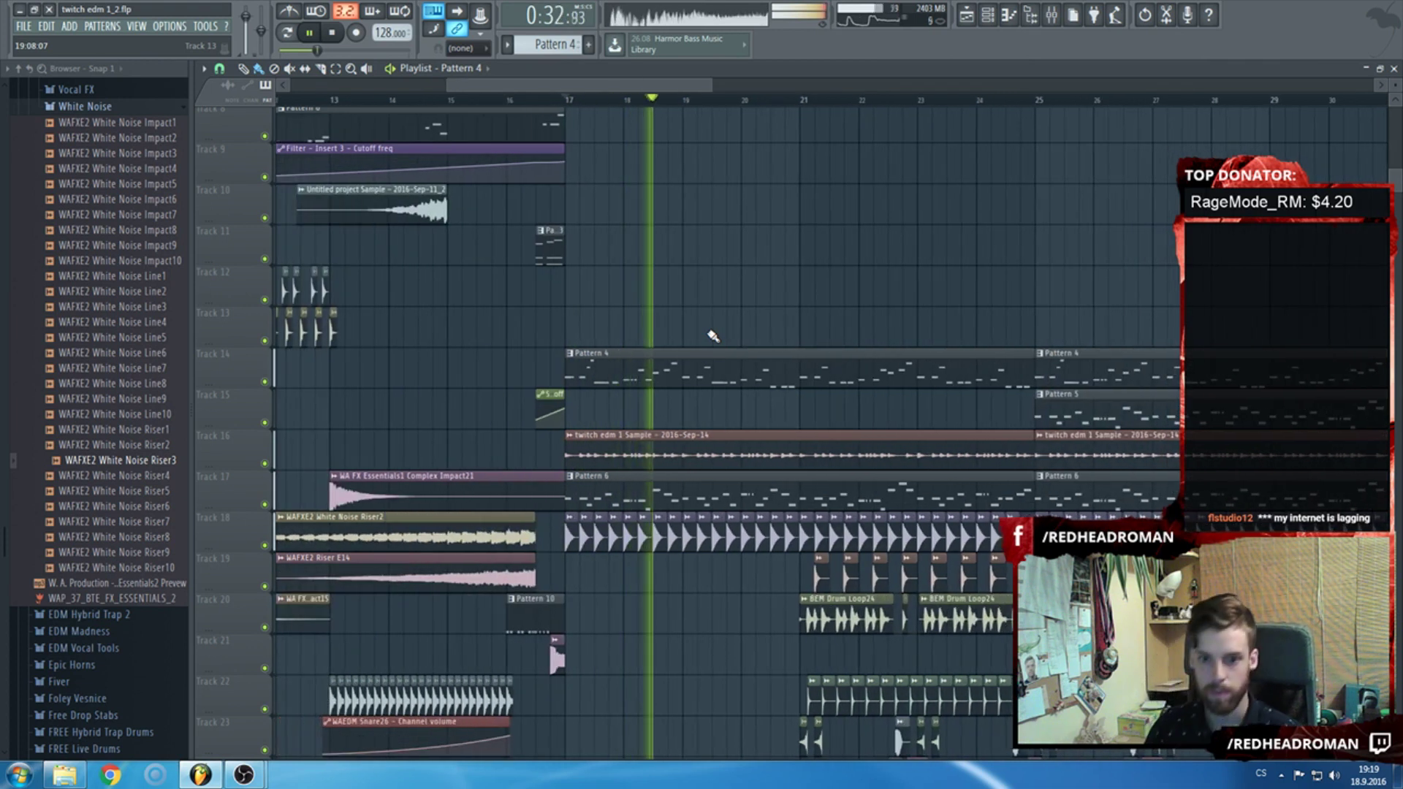
# Play the transition from bar 32 past bar 33 while checking the riser, impact and percussion tracks, and stop playback.
pyautogui.scroll(-2, 713, 336)
pyautogui.click(1065, 101)
pyautogui.scroll(3, 1019, 459)
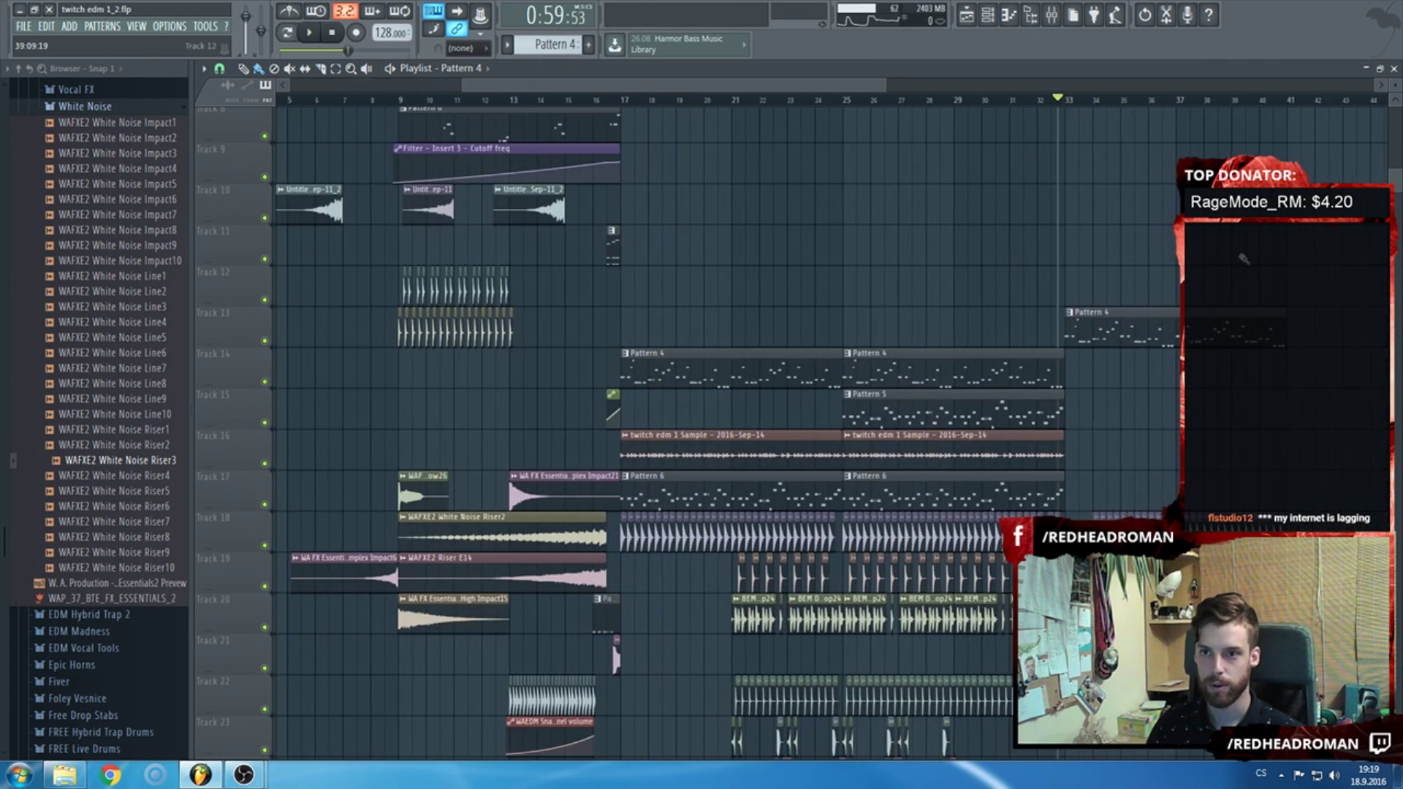
pyautogui.scroll(2, 901, 422)
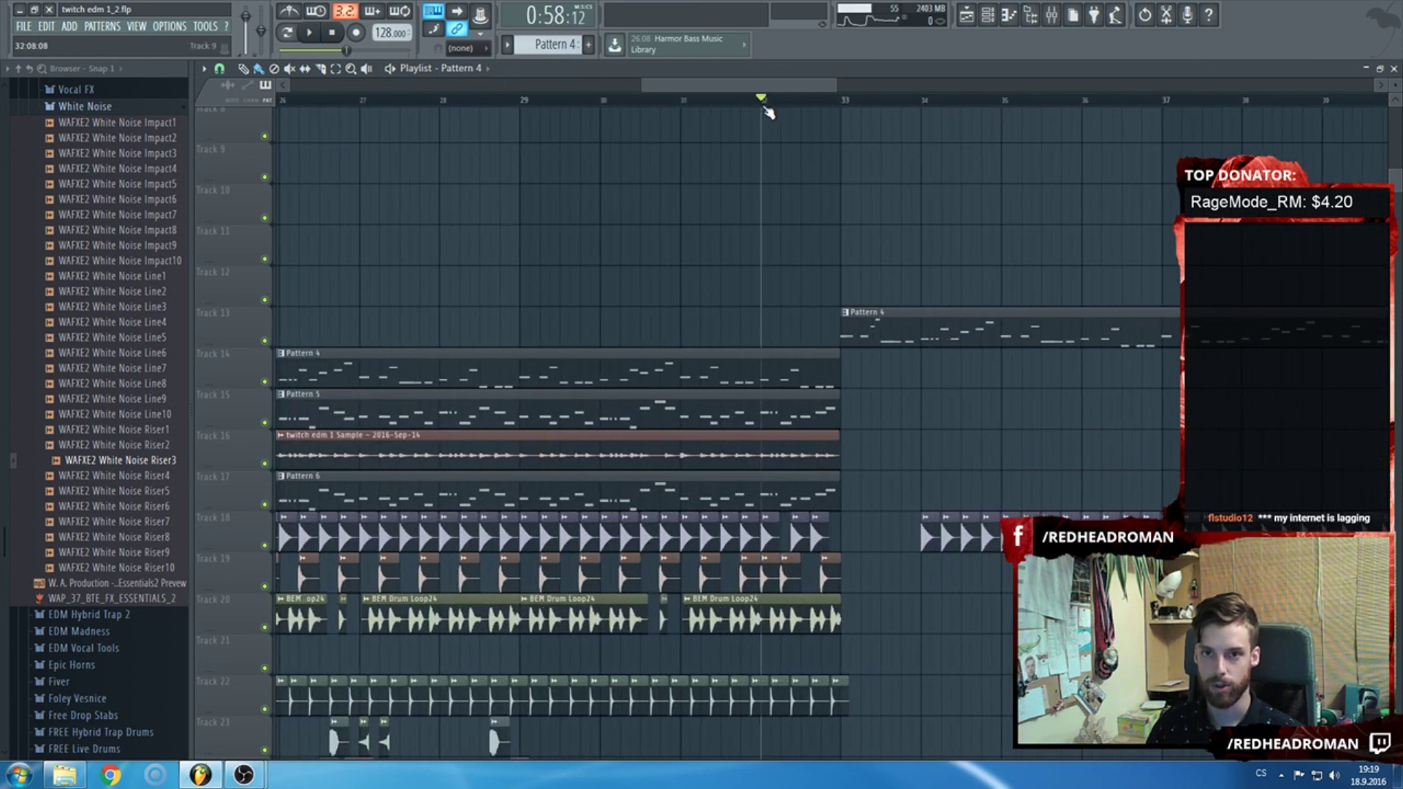
pyautogui.scroll(-3, 977, 351)
pyautogui.press('space')
pyautogui.scroll(-4, 949, 392)
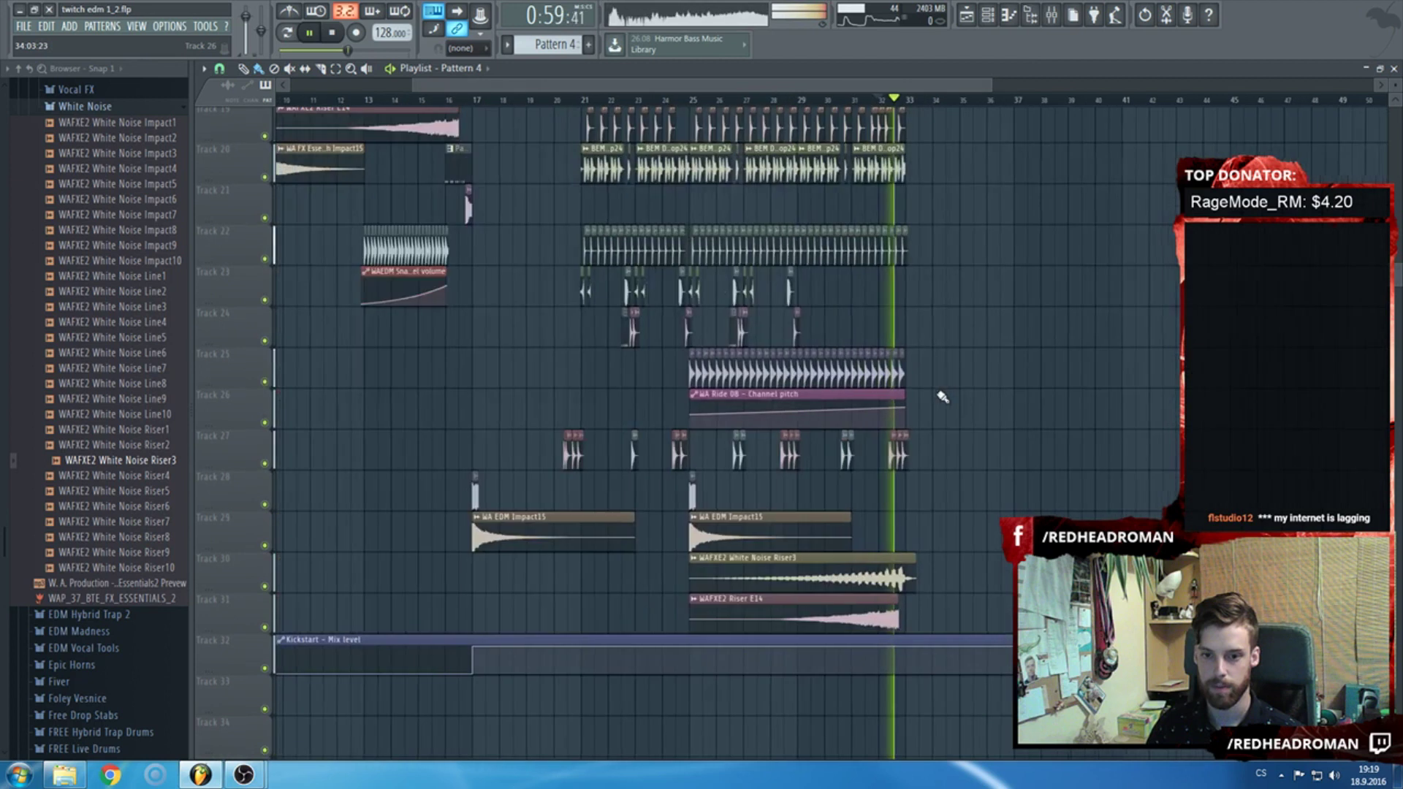
pyautogui.scroll(5, 962, 398)
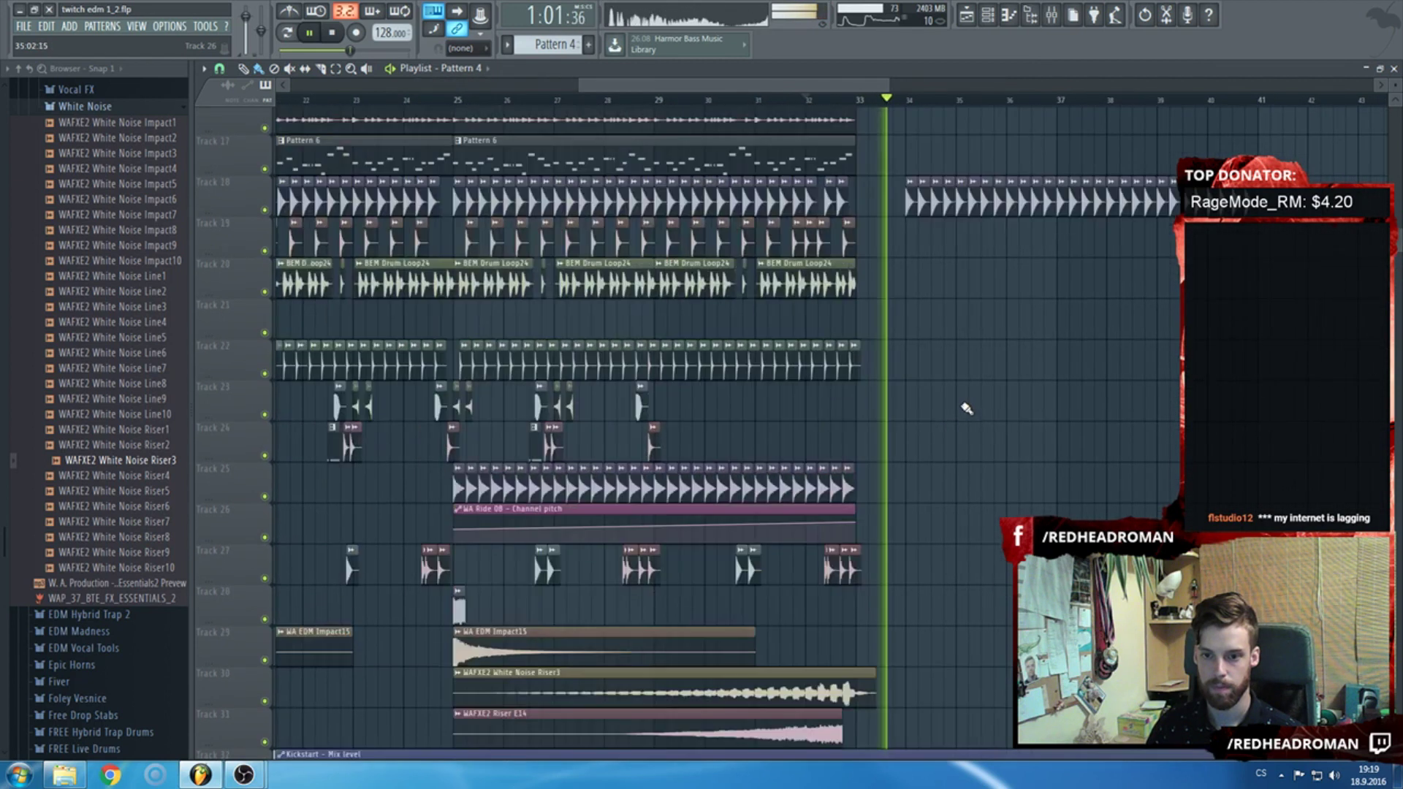
pyautogui.press('space')
# Place WA EDM Impact15 on track 29 at bar 34 and copy the WA Closed HHat 19 run on track 22 to the offbeats after bar 34.
pyautogui.moveTo(961, 598); pyautogui.dragTo(918, 598)
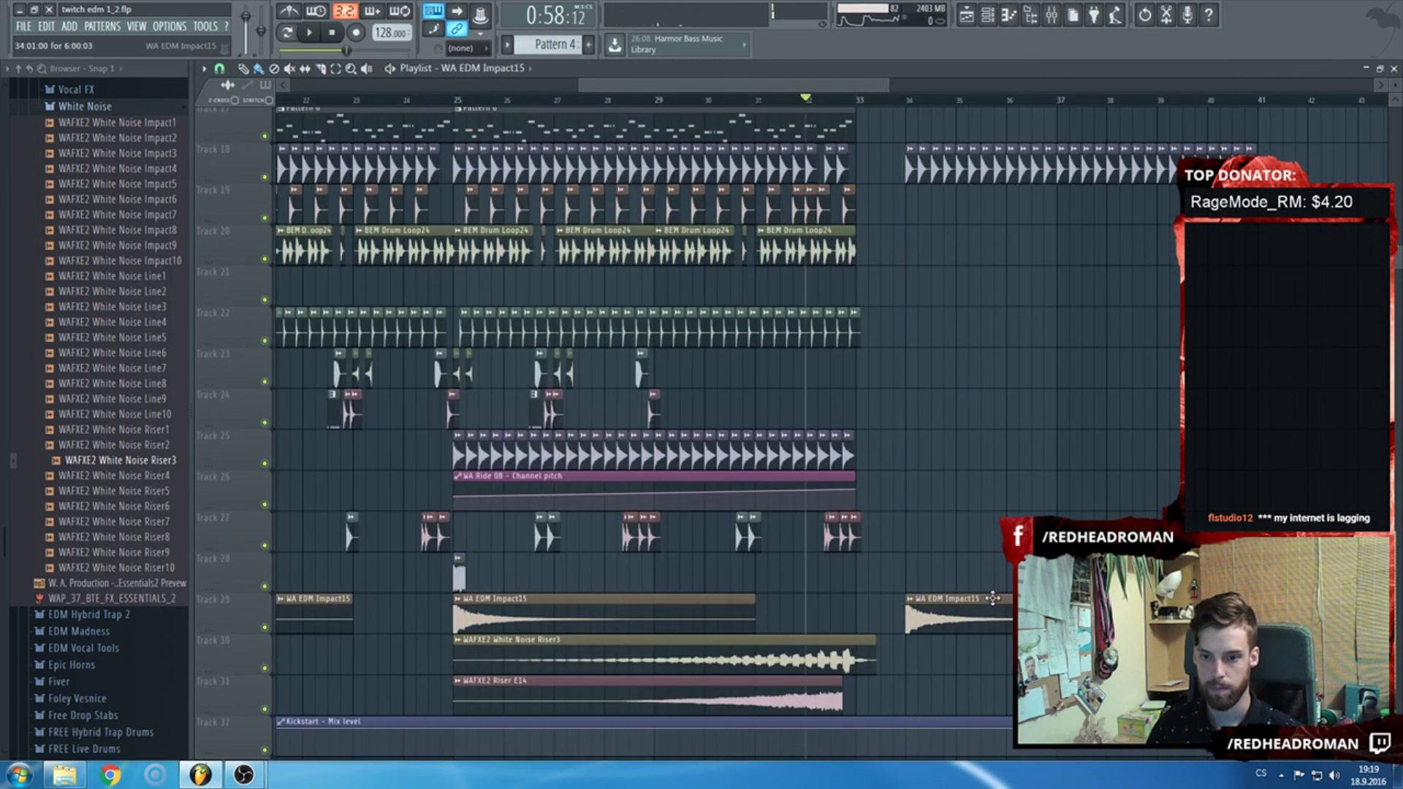
pyautogui.scroll(3, 899, 502)
pyautogui.scroll(1, 919, 447)
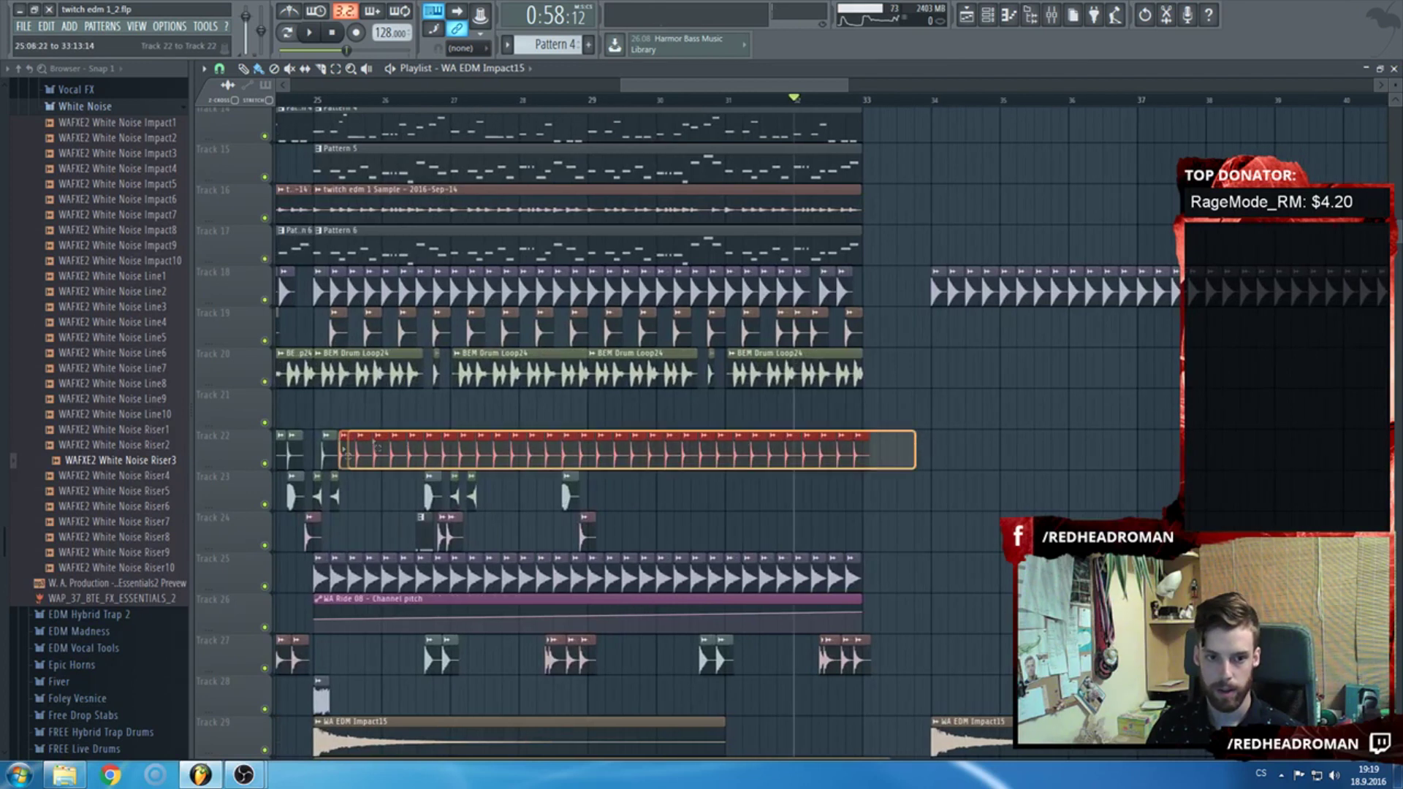
pyautogui.scroll(5, 937, 449)
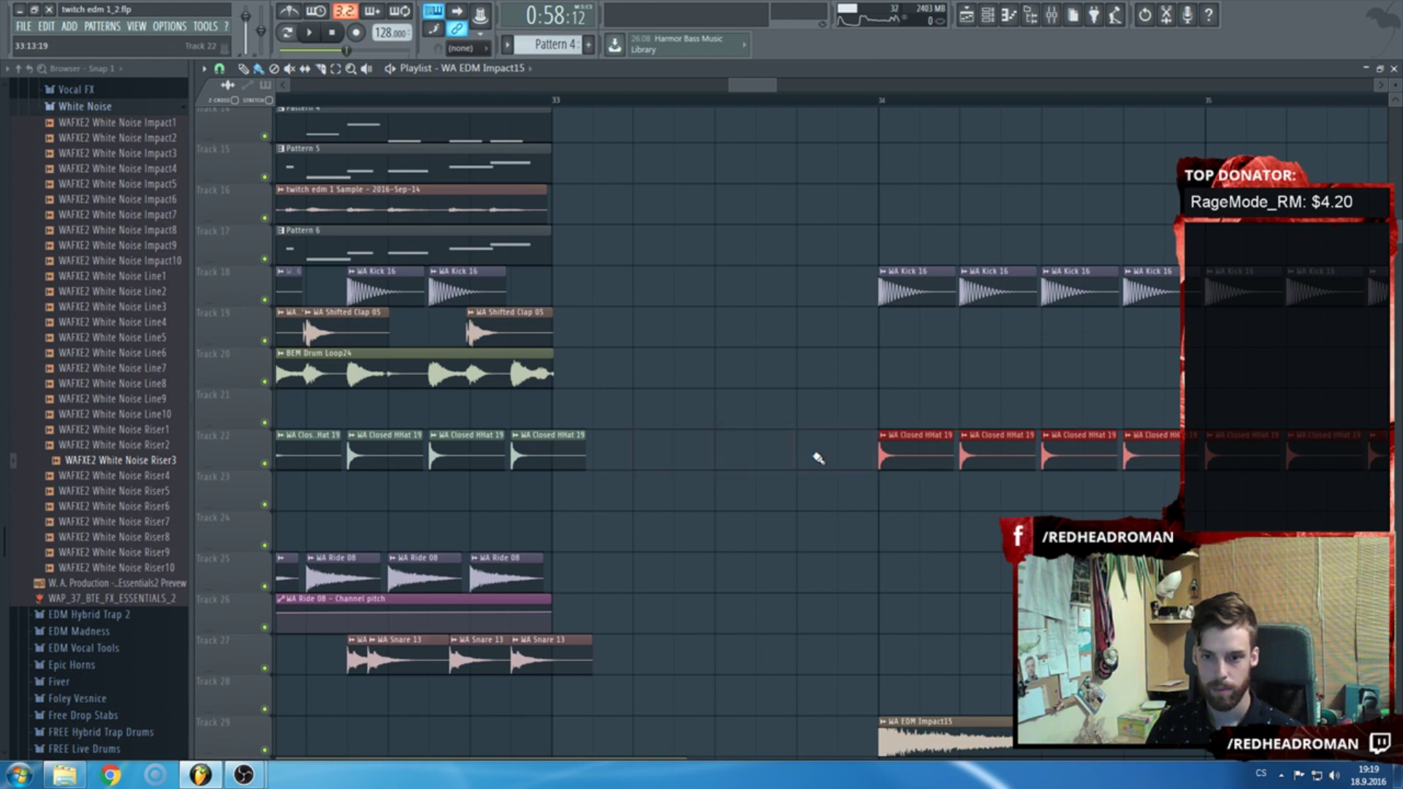
pyautogui.scroll(-5, 818, 458)
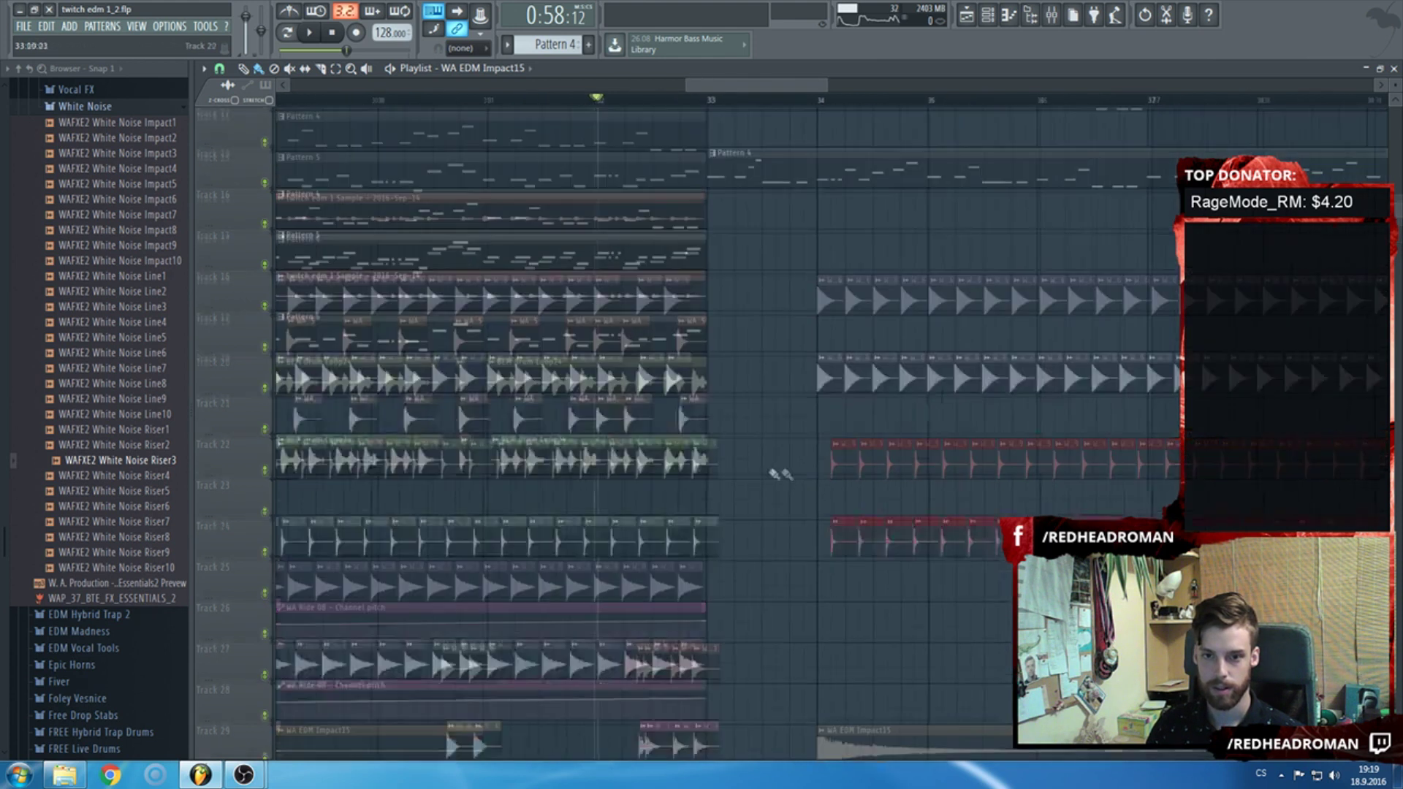
pyautogui.scroll(2, 780, 474)
# Copy the WA Shifted Clap 05 run on track 19 and the BEM Drum Loop24 run on track 20 into the section after bar 34.
pyautogui.scroll(-5, 799, 453)
pyautogui.moveTo(799, 454); pyautogui.dragTo(545, 457)
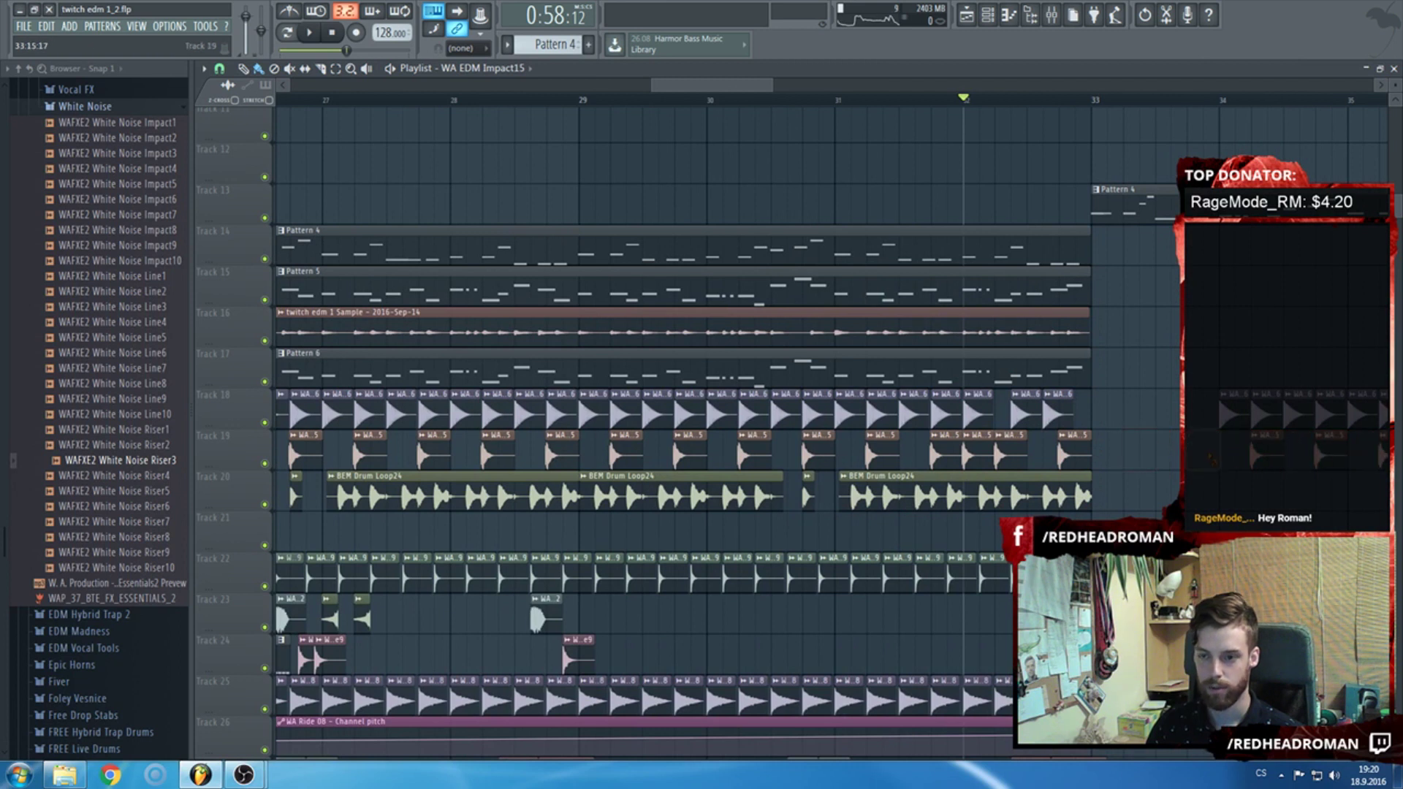
pyautogui.scroll(-3, 1077, 346)
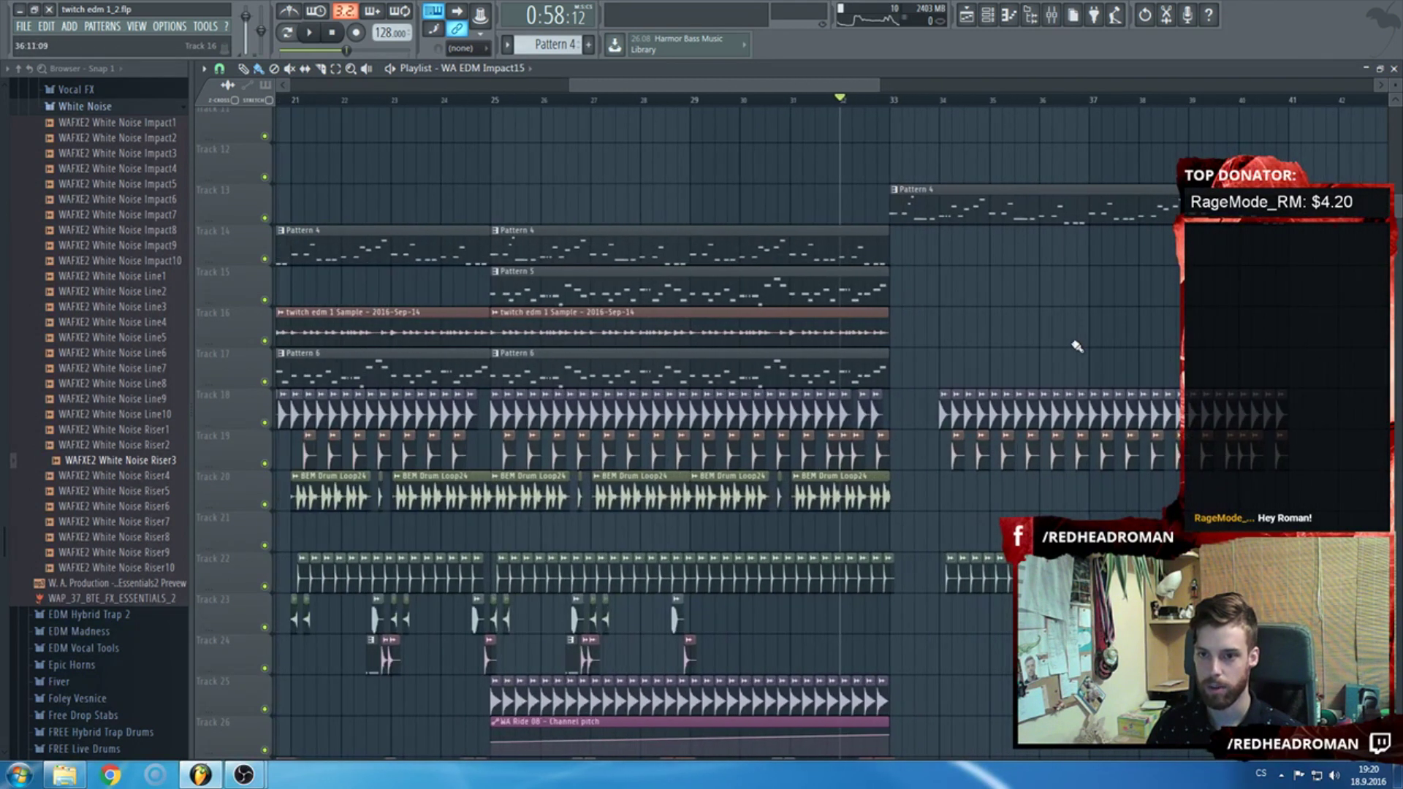
pyautogui.moveTo(939, 494); pyautogui.dragTo(489, 491)
pyautogui.hotkey('ctrl', 'b')
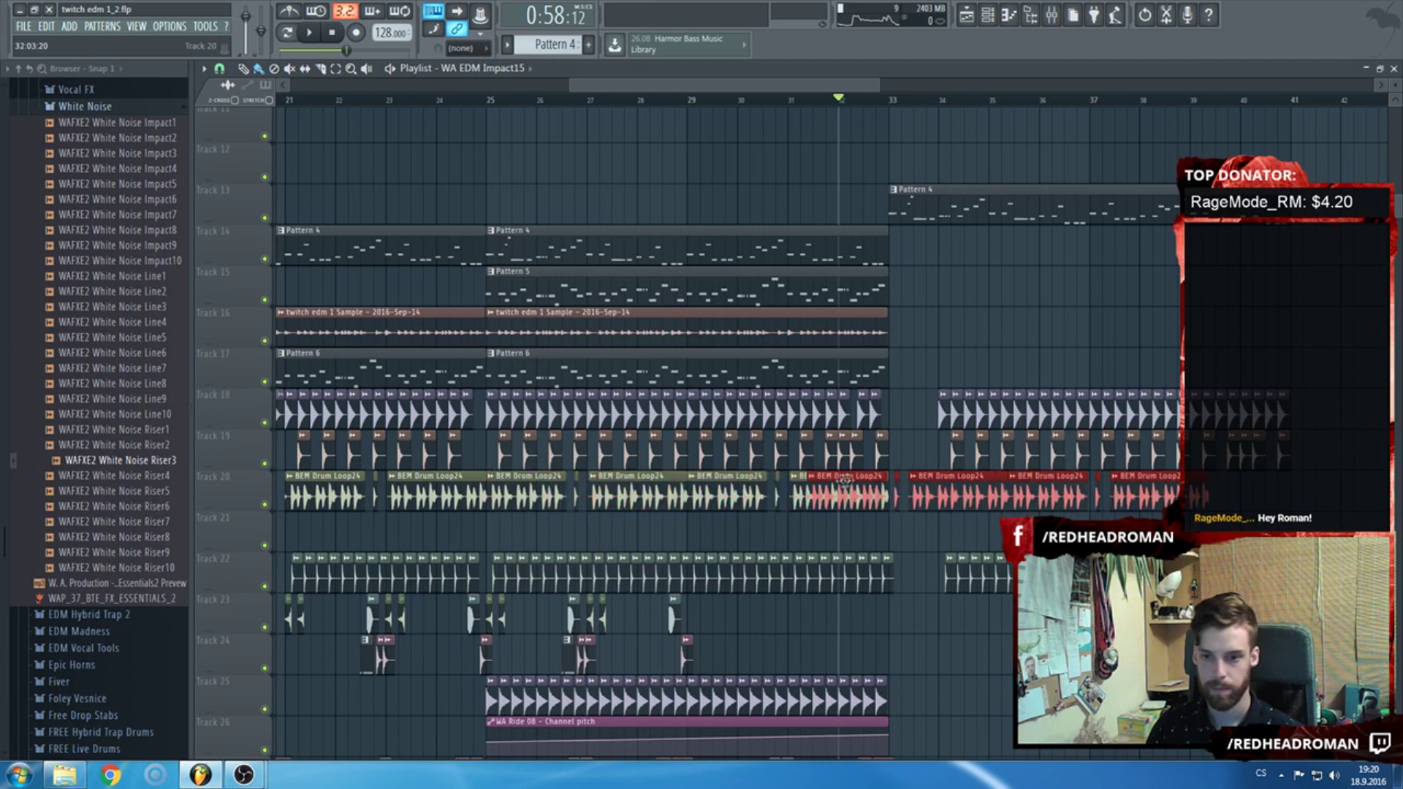
# Play the new section from bar 32 and fill the start of bar 34 on track 20 with a trimmed BEM Drum Loop24 clip.
pyautogui.press('space')
pyautogui.scroll(3, 926, 478)
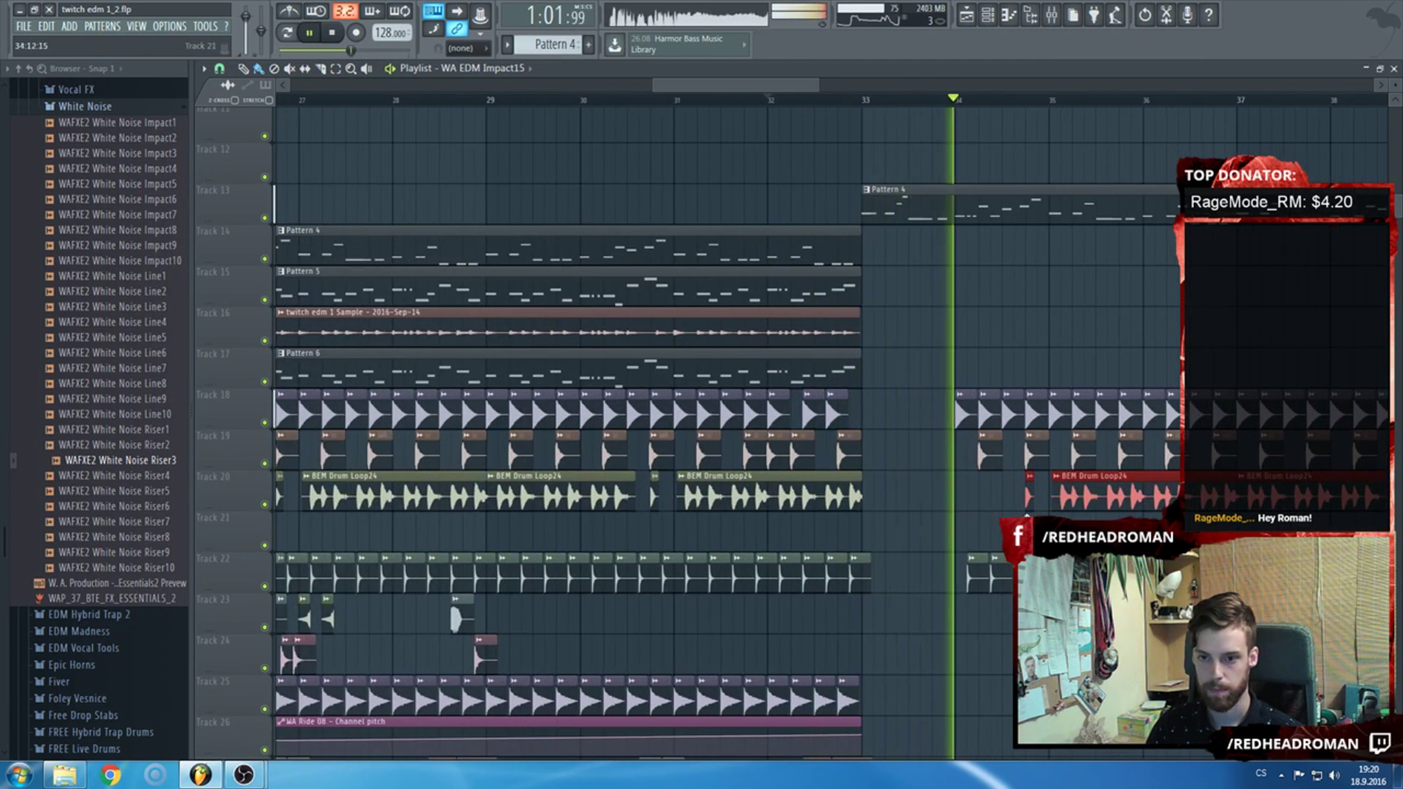
pyautogui.scroll(-2, 898, 505)
pyautogui.scroll(2, 898, 506)
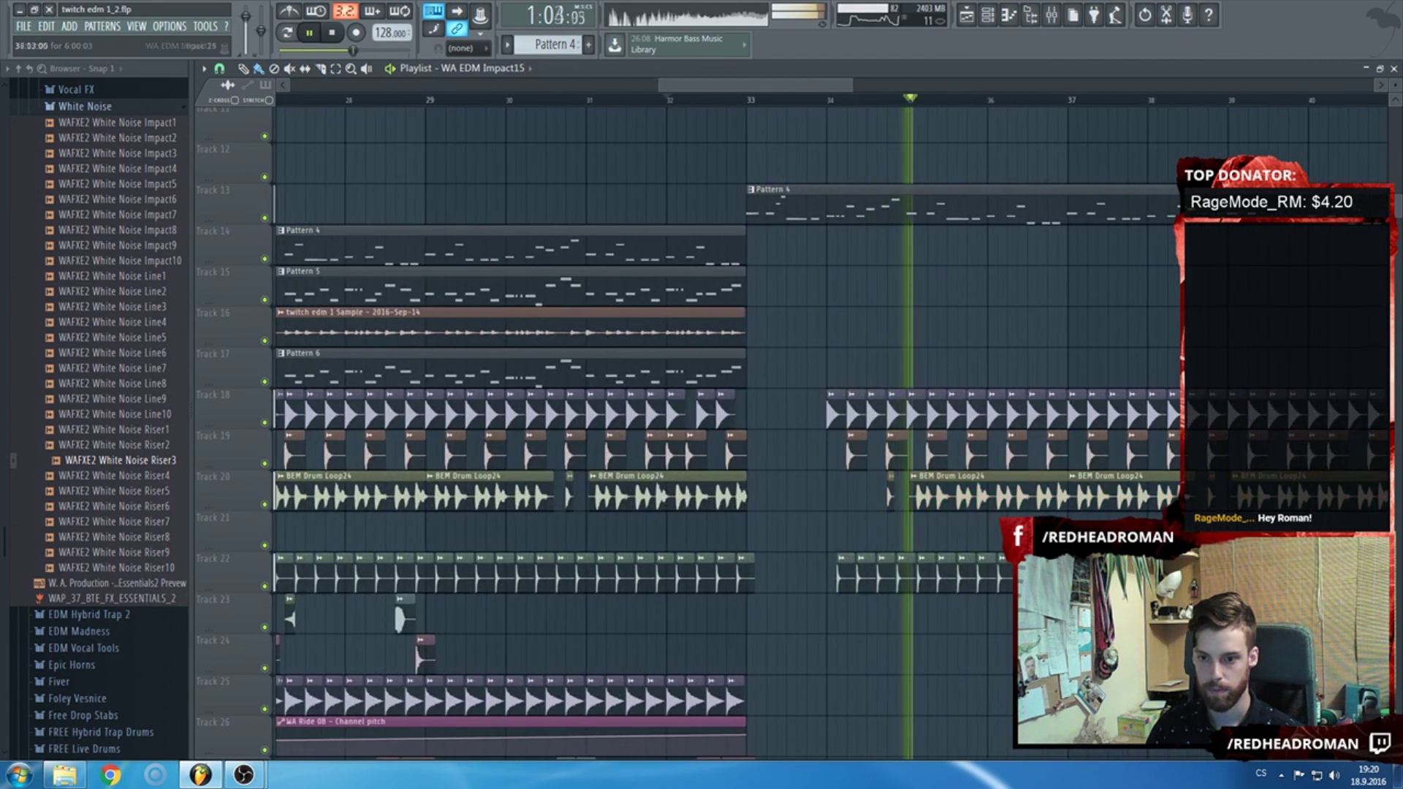
pyautogui.scroll(-3, 856, 517)
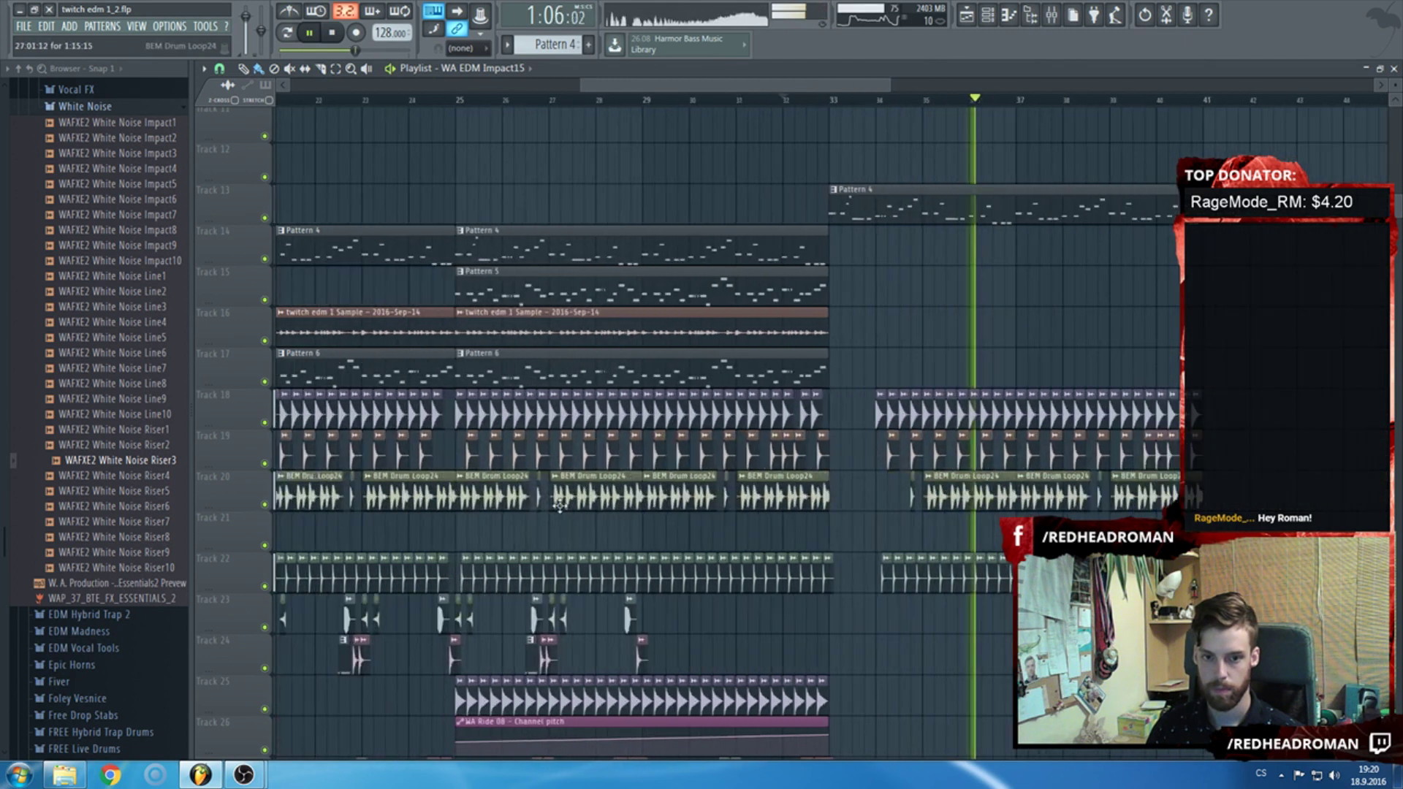
pyautogui.press('space')
pyautogui.scroll(3, 897, 538)
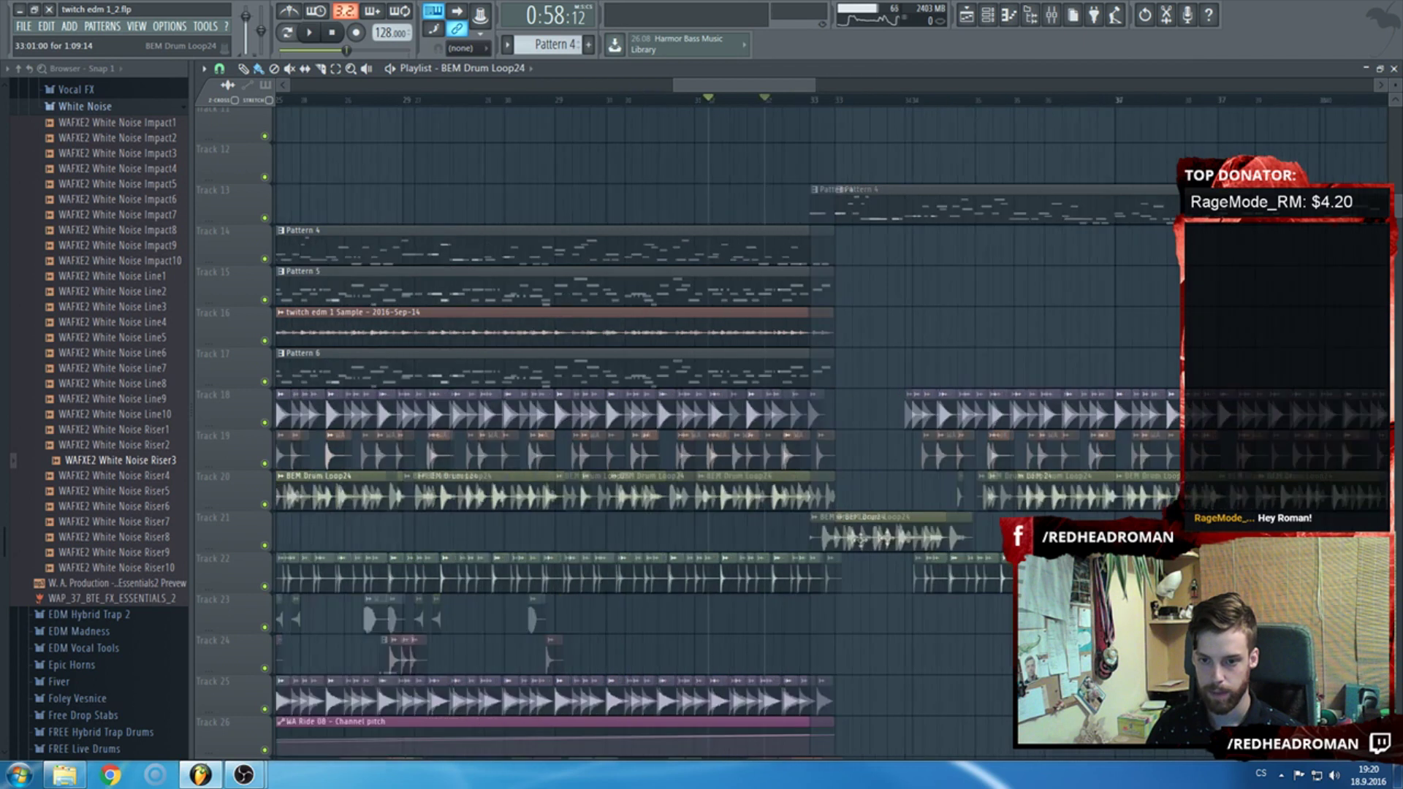
pyautogui.moveTo(898, 539); pyautogui.dragTo(860, 496)
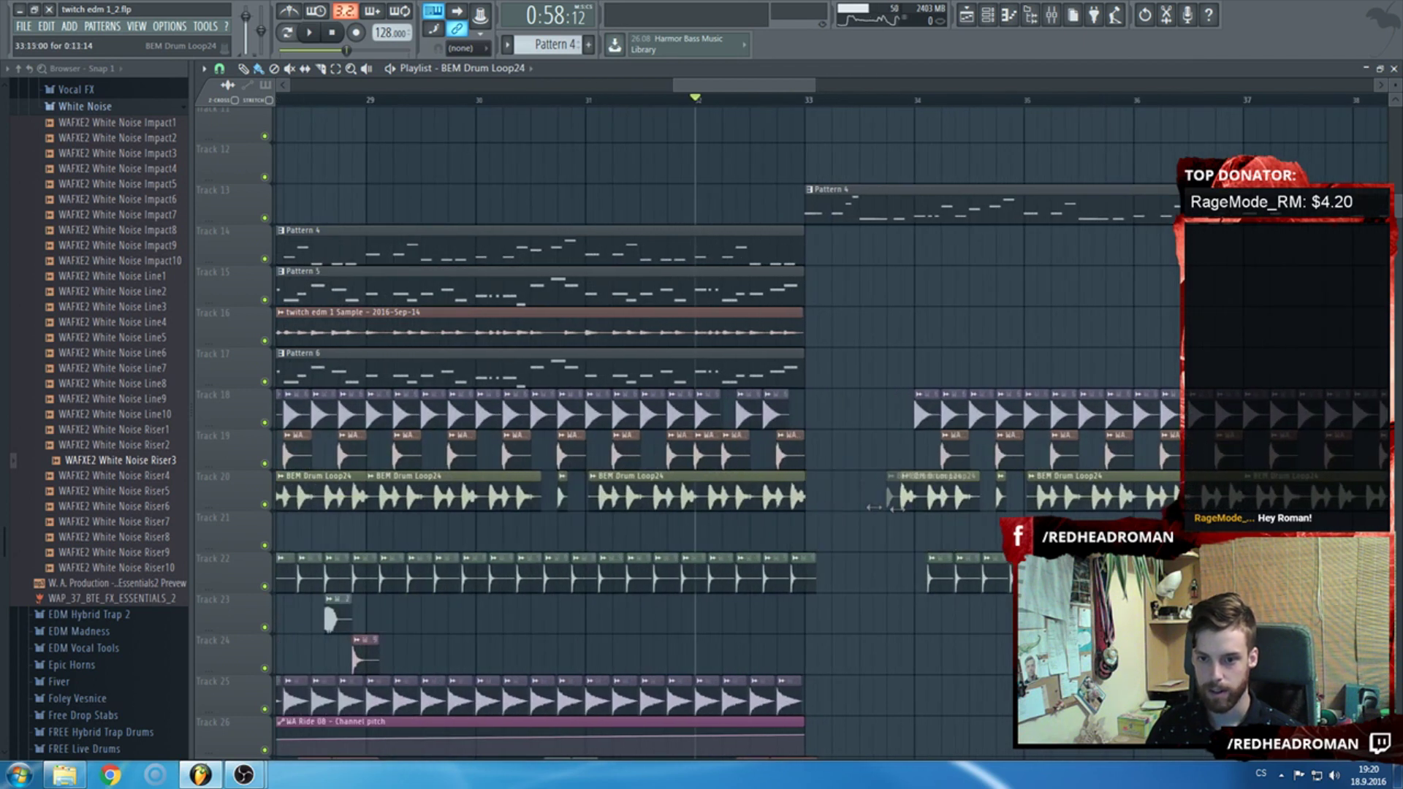
# Try a twitch edm 1 Sample clip at bar 33 on track 16 during playback and delete it.
pyautogui.scroll(3, 896, 468)
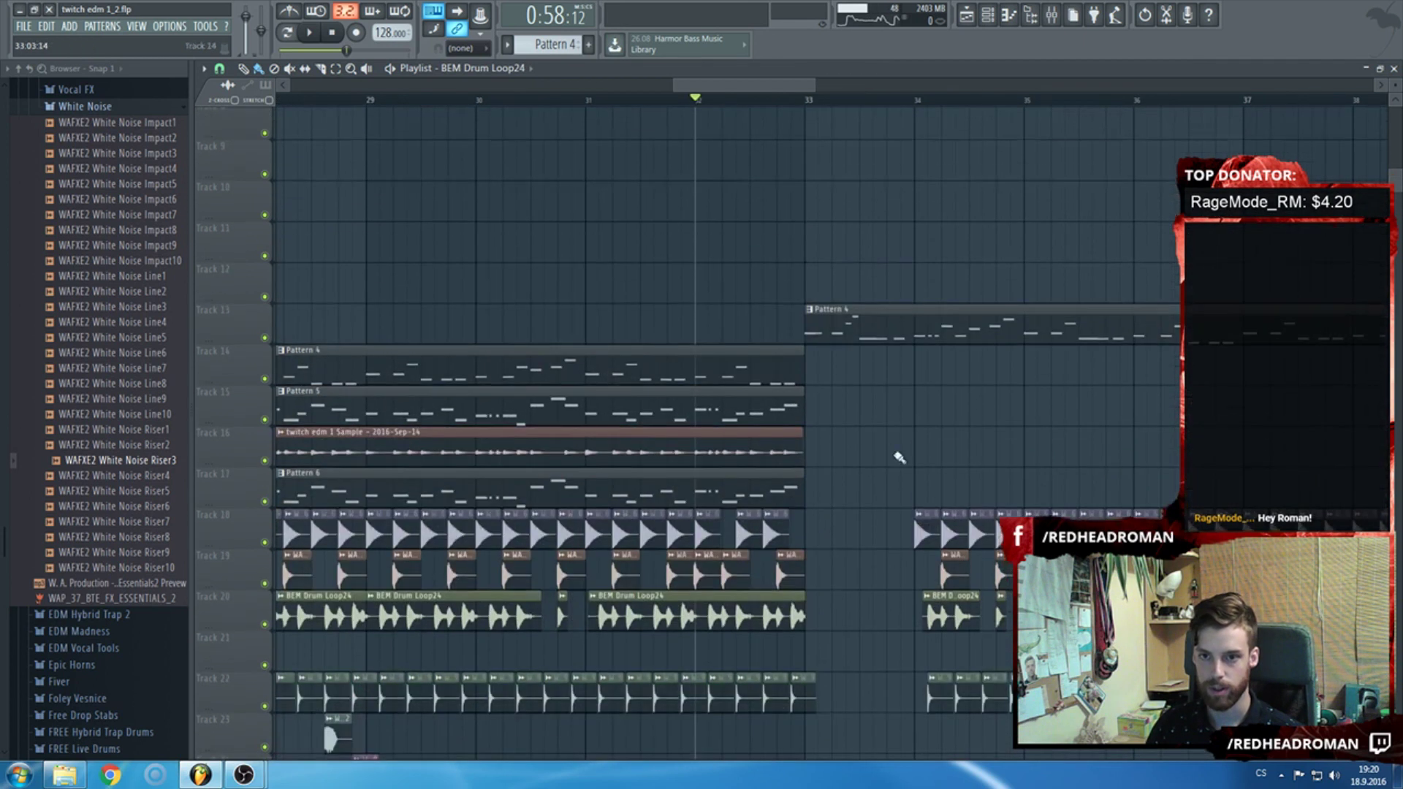
pyautogui.scroll(-4, 975, 355)
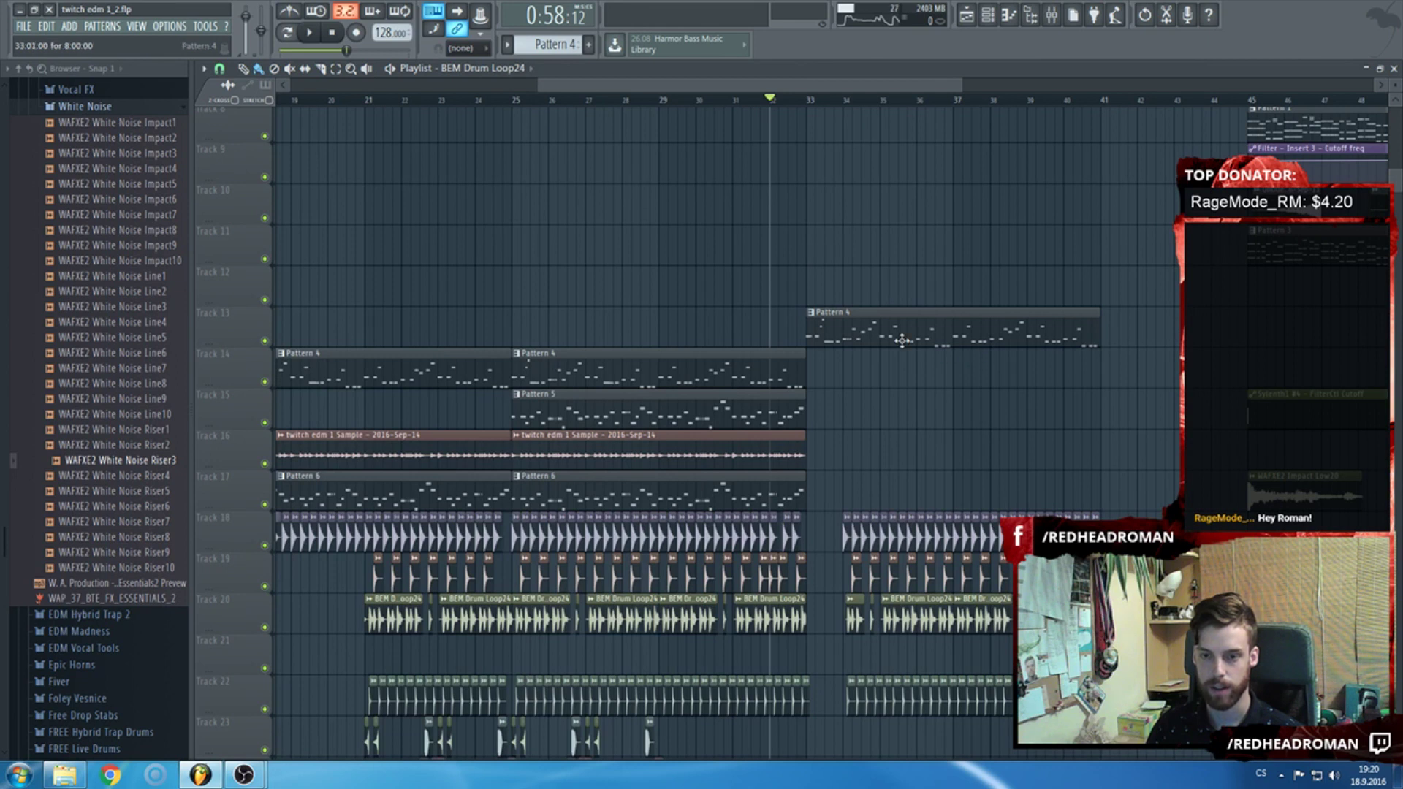
pyautogui.scroll(-1, 902, 343)
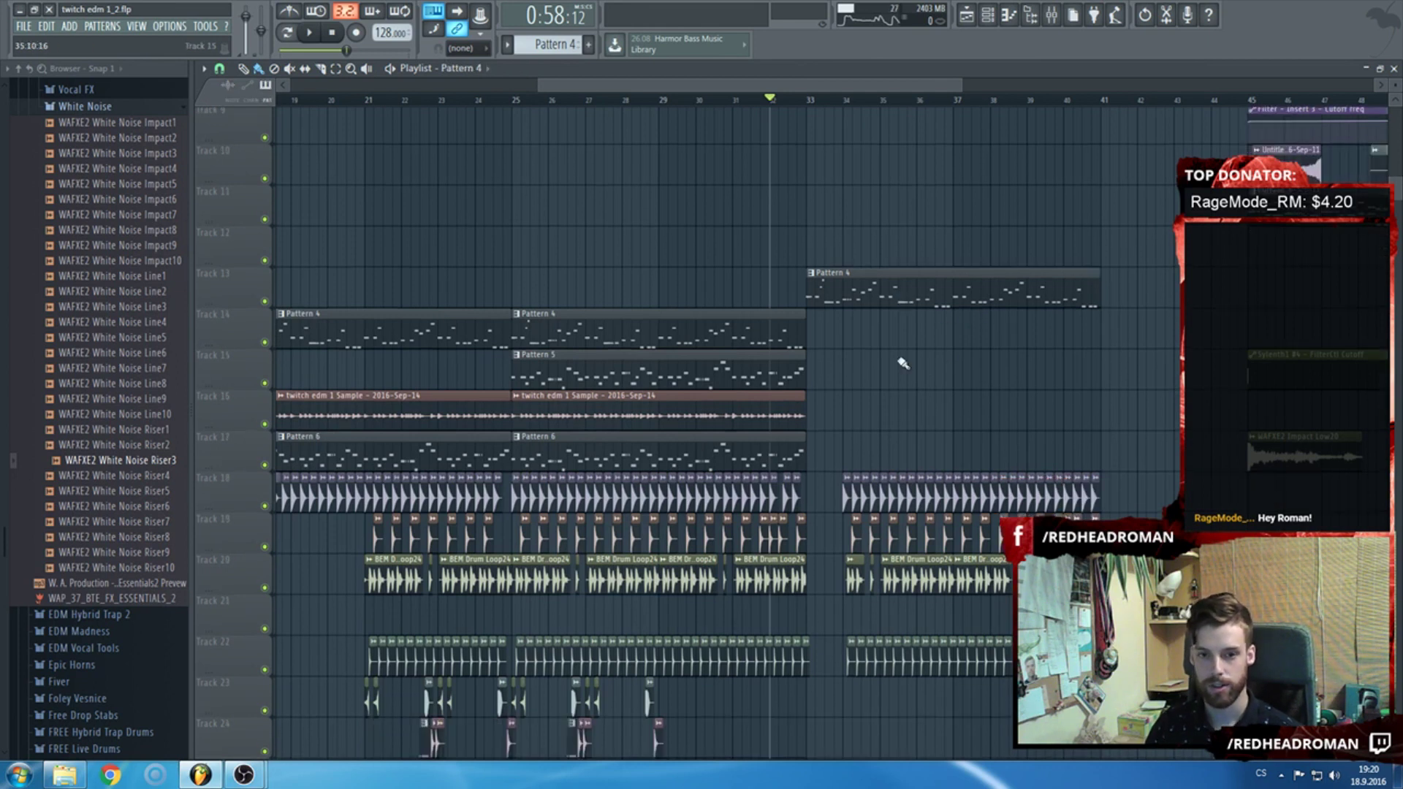
pyautogui.scroll(-2, 815, 380)
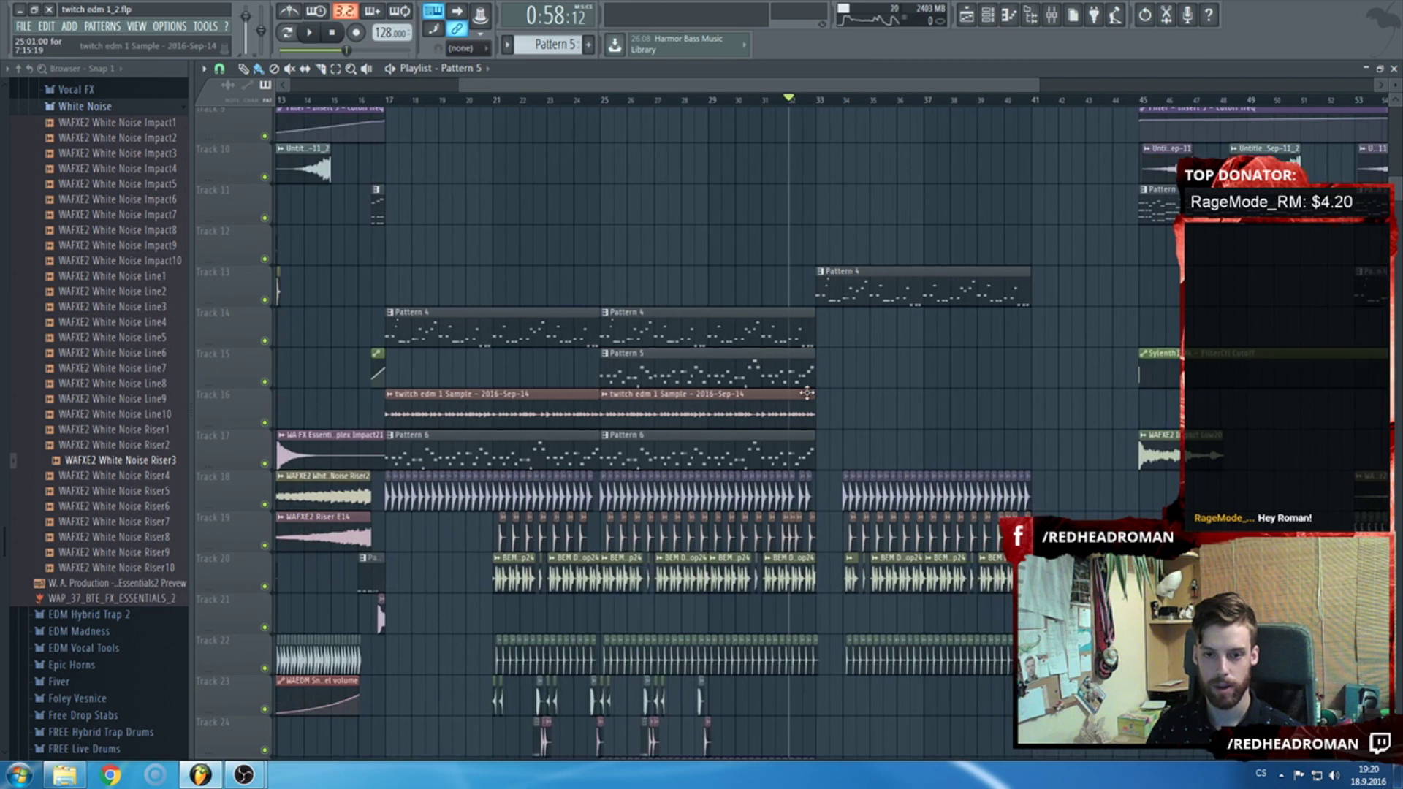
pyautogui.click(839, 405)
pyautogui.press('space')
pyautogui.scroll(3, 848, 453)
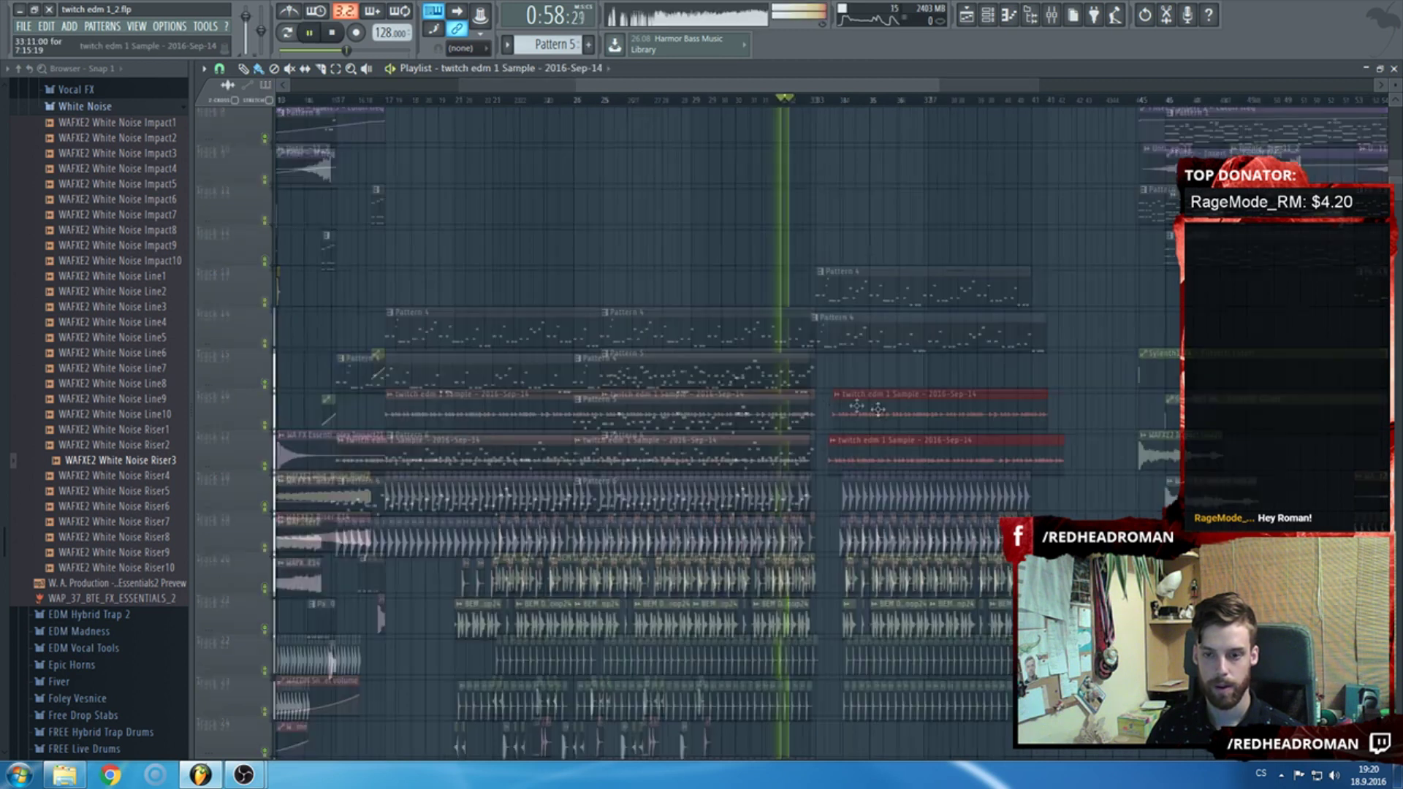
pyautogui.moveTo(853, 493); pyautogui.dragTo(847, 492)
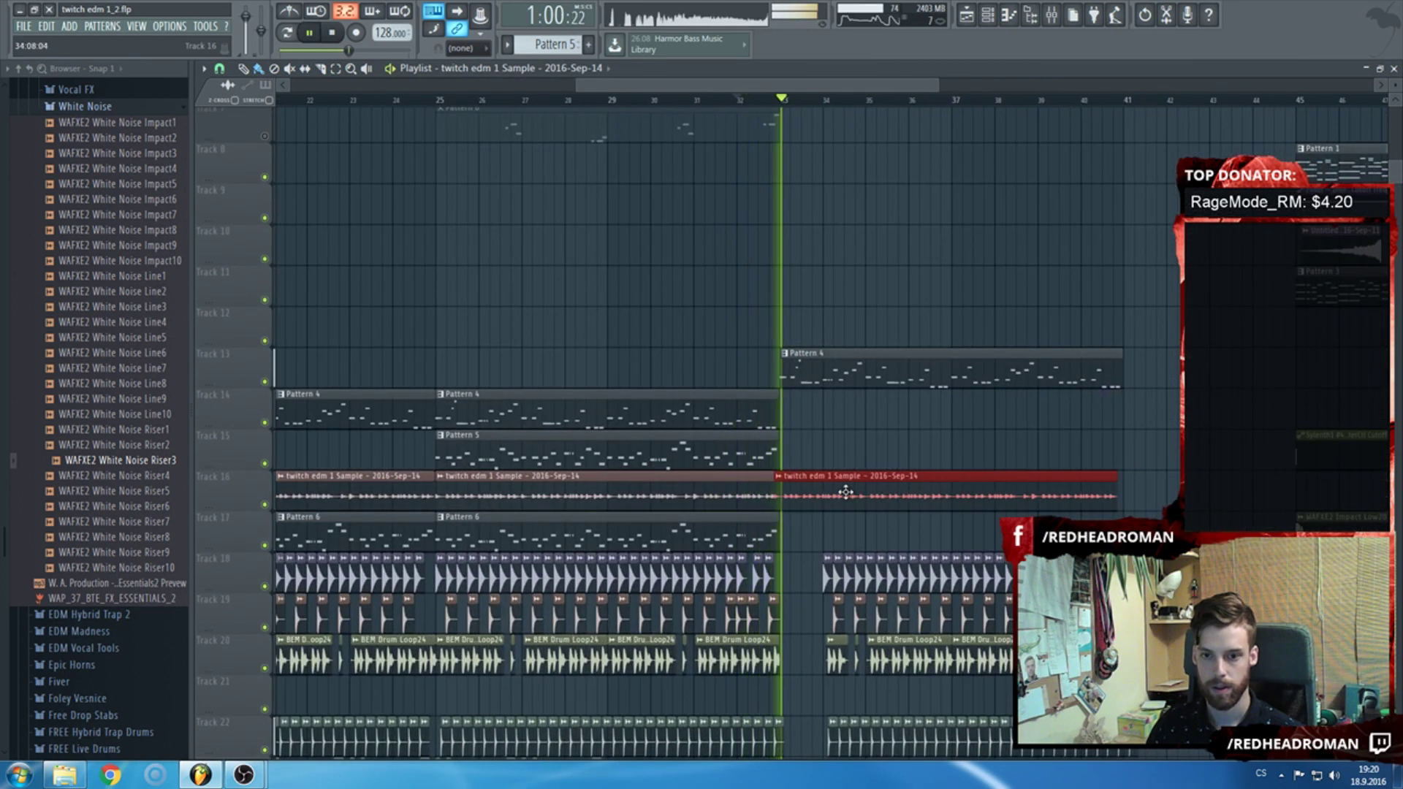
pyautogui.scroll(-3, 855, 438)
pyautogui.rightClick(836, 384)
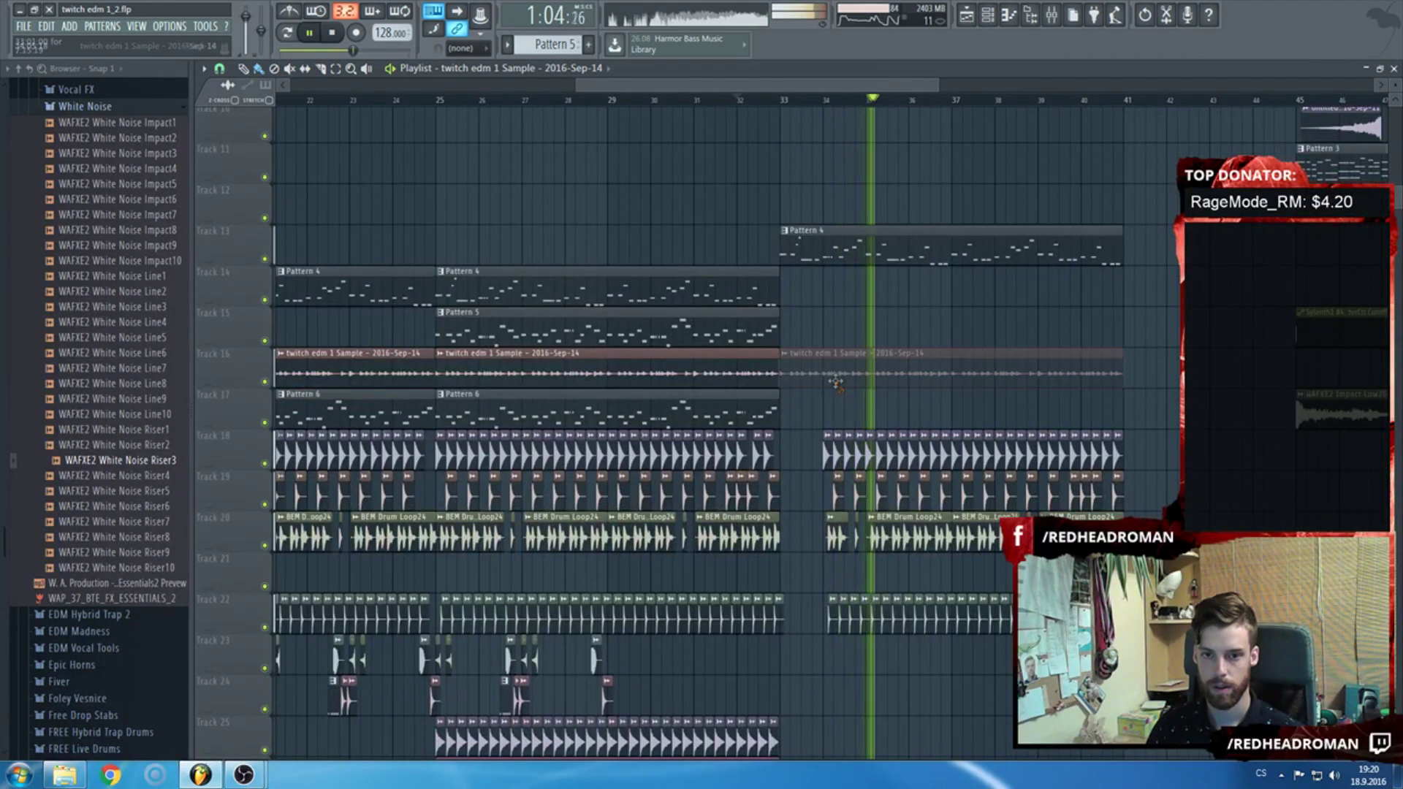
# Place Pattern 5 on track 15 at bar 33 and shorten the clip to one beat.
pyautogui.click(789, 333)
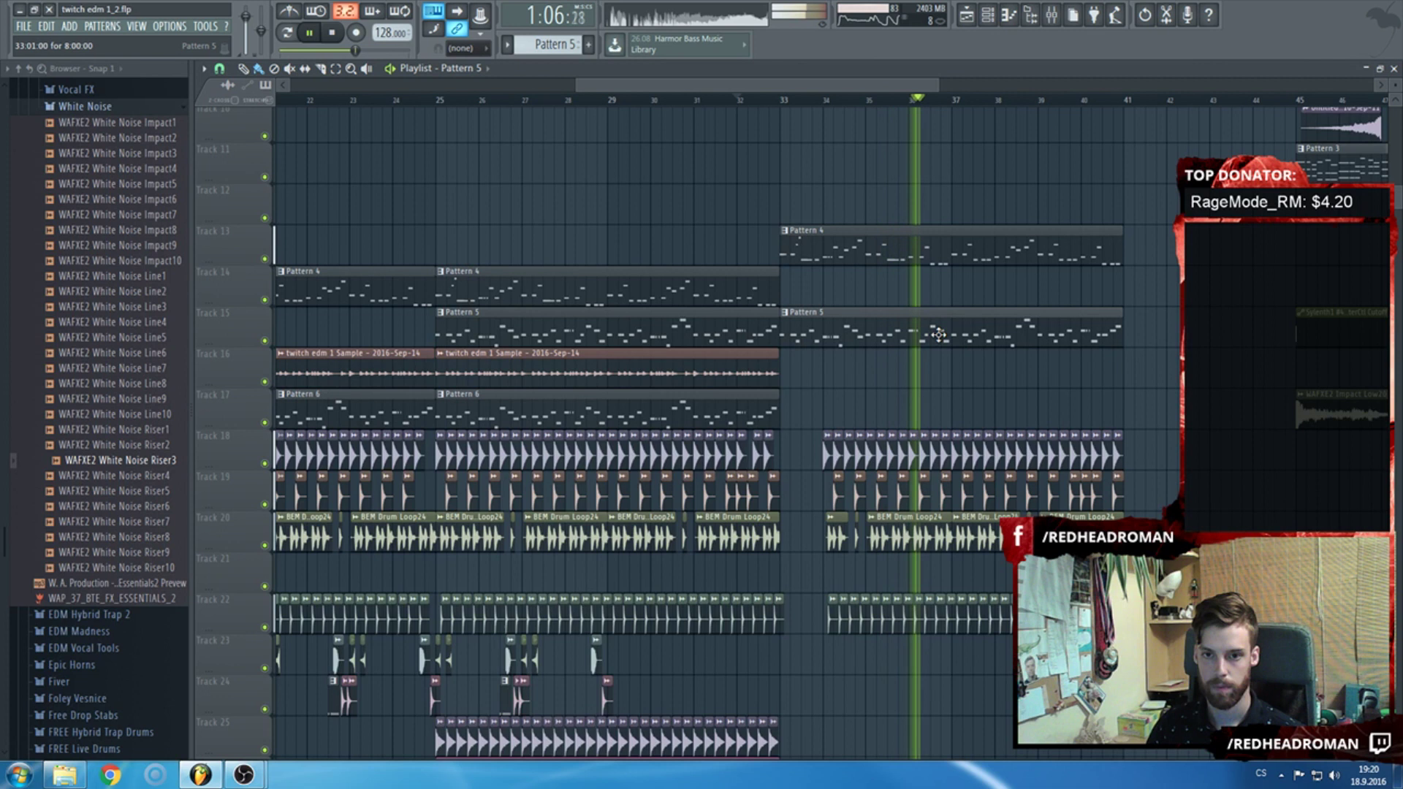
pyautogui.scroll(2, 881, 281)
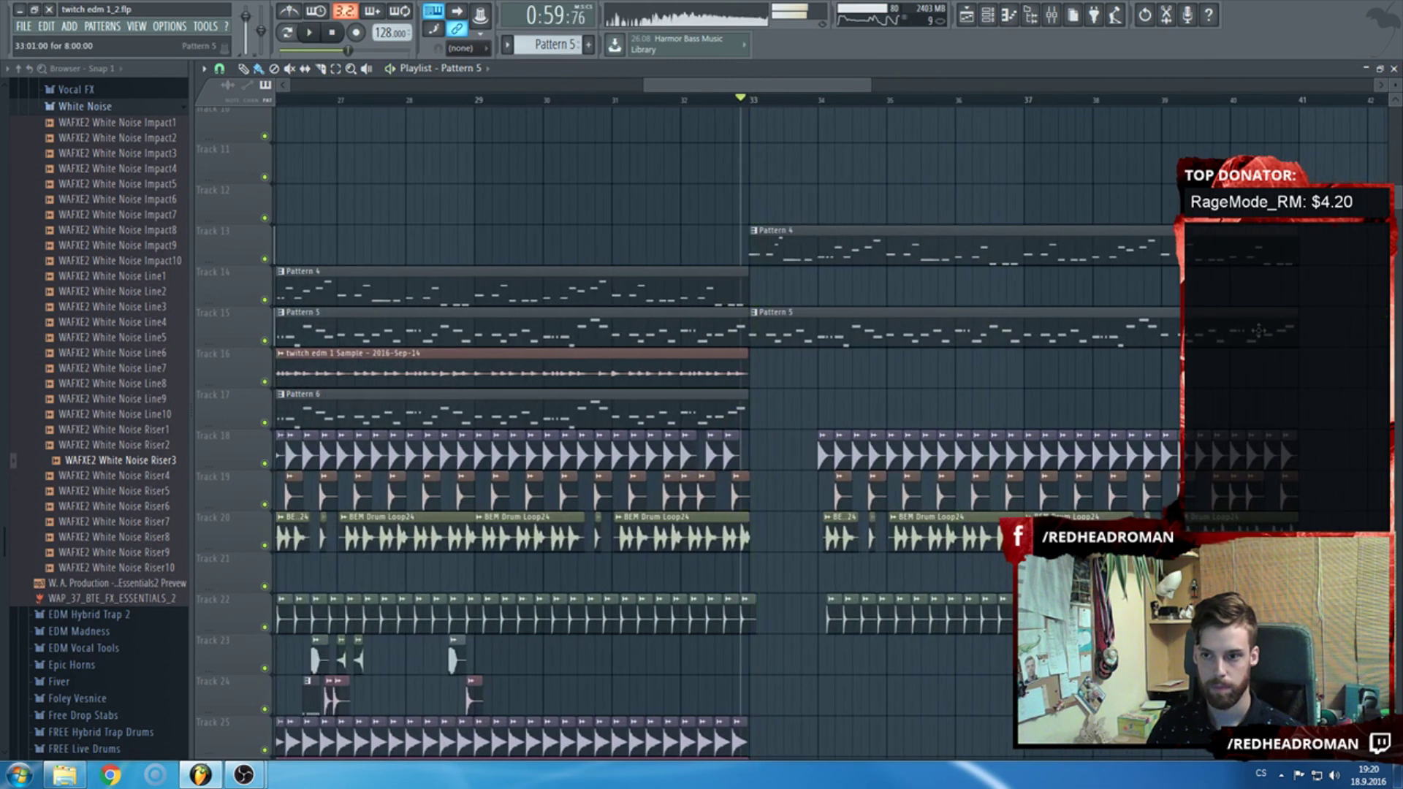
pyautogui.press('space')
pyautogui.moveTo(1297, 322); pyautogui.dragTo(1010, 322)
# Add two more one-beat Pattern 5 clips within bar 33 on track 15 at six-step spacing, leaving none at bar 34.
pyautogui.scroll(3, 760, 322)
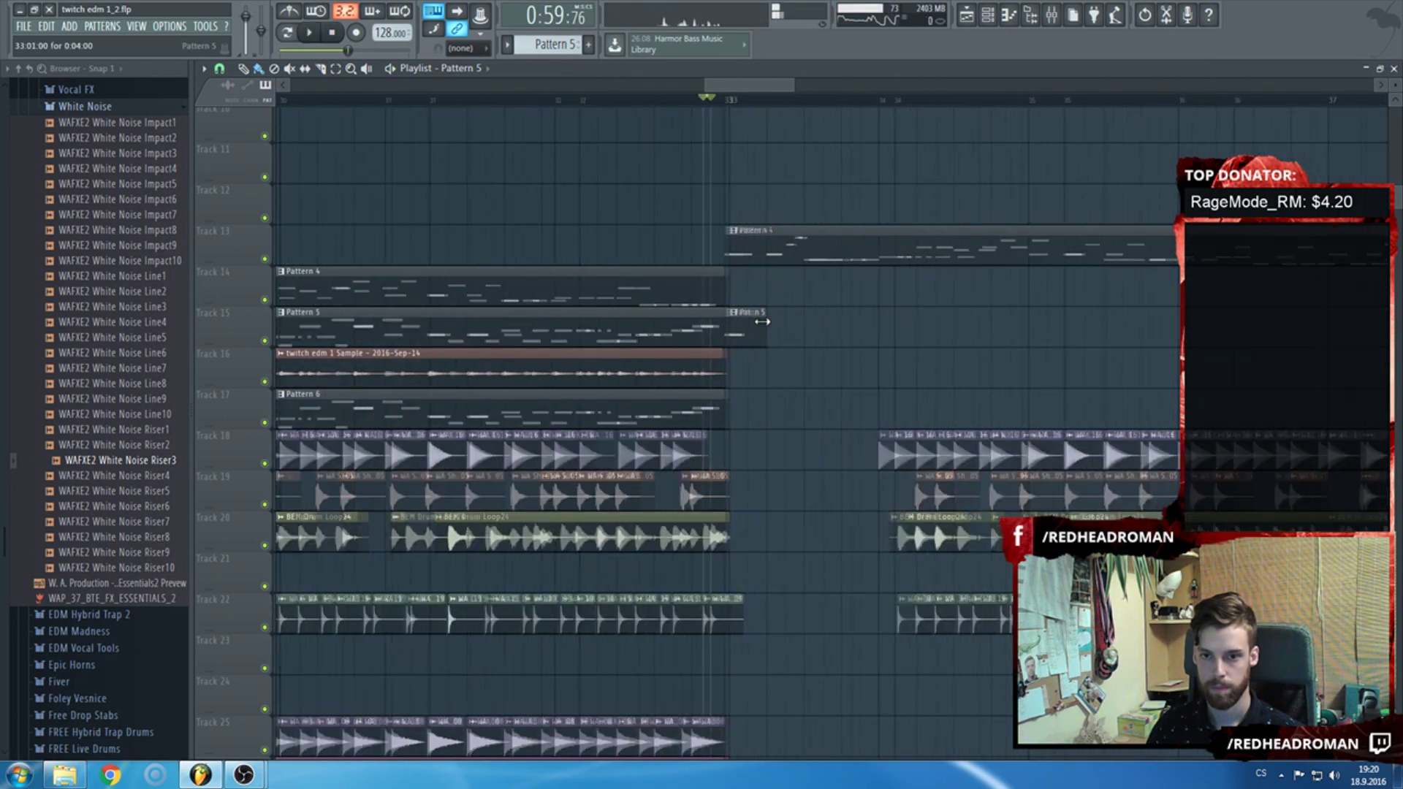
pyautogui.press('space')
pyautogui.click(804, 329)
pyautogui.click(859, 329)
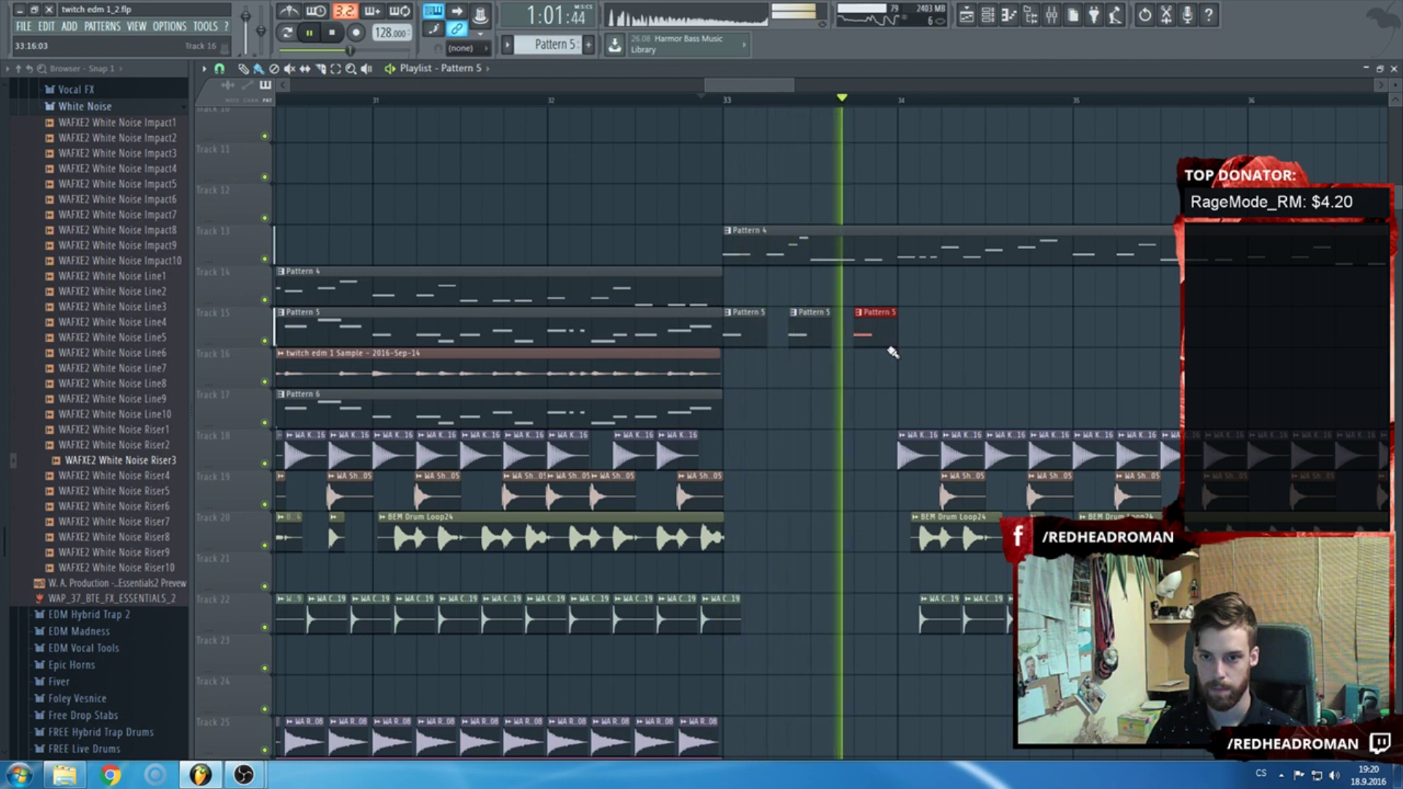
pyautogui.press('space')
pyautogui.rightClick(908, 334)
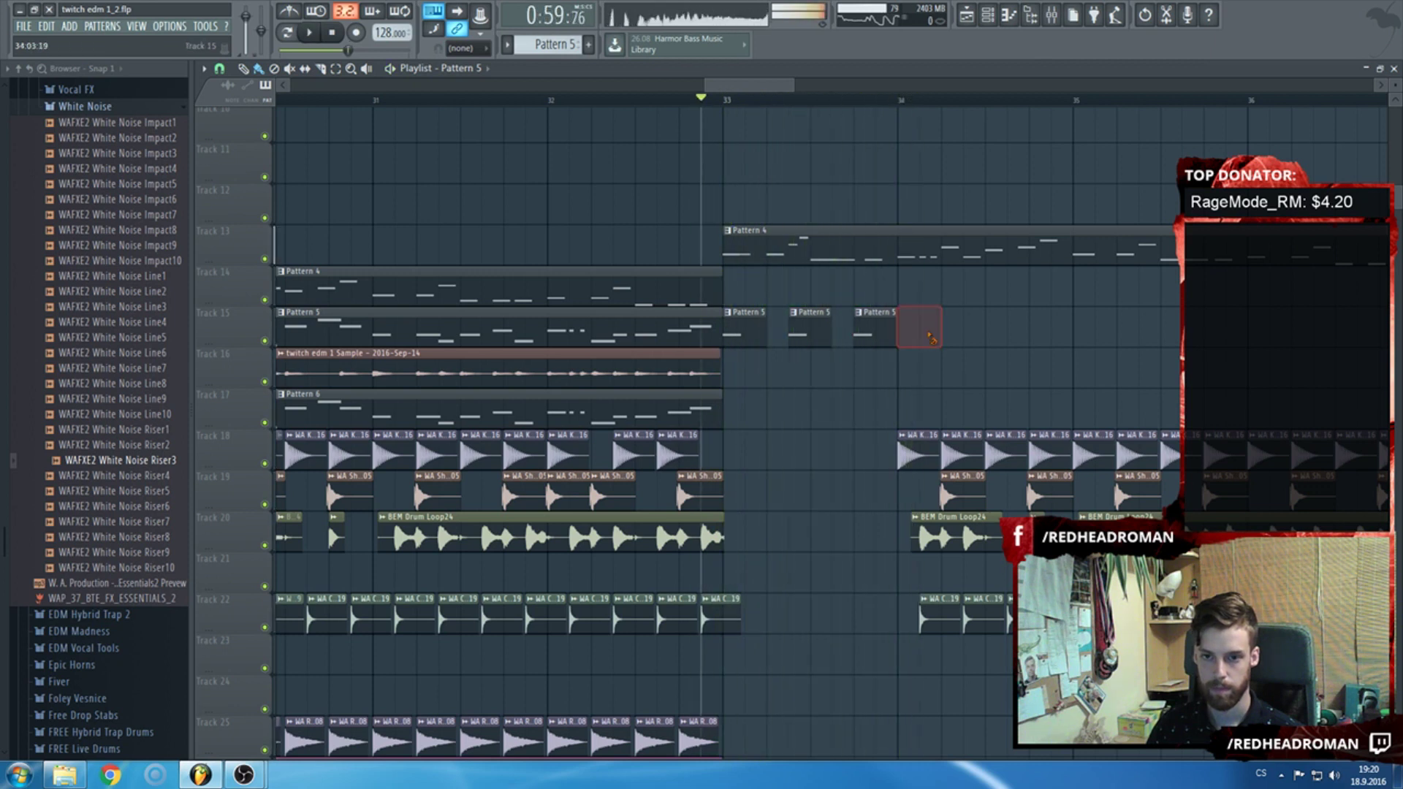
# Move the muted Pattern 8 clip from track 7 to bar 33 on track 8, unmuted, and play the section.
pyautogui.scroll(-3, 746, 314)
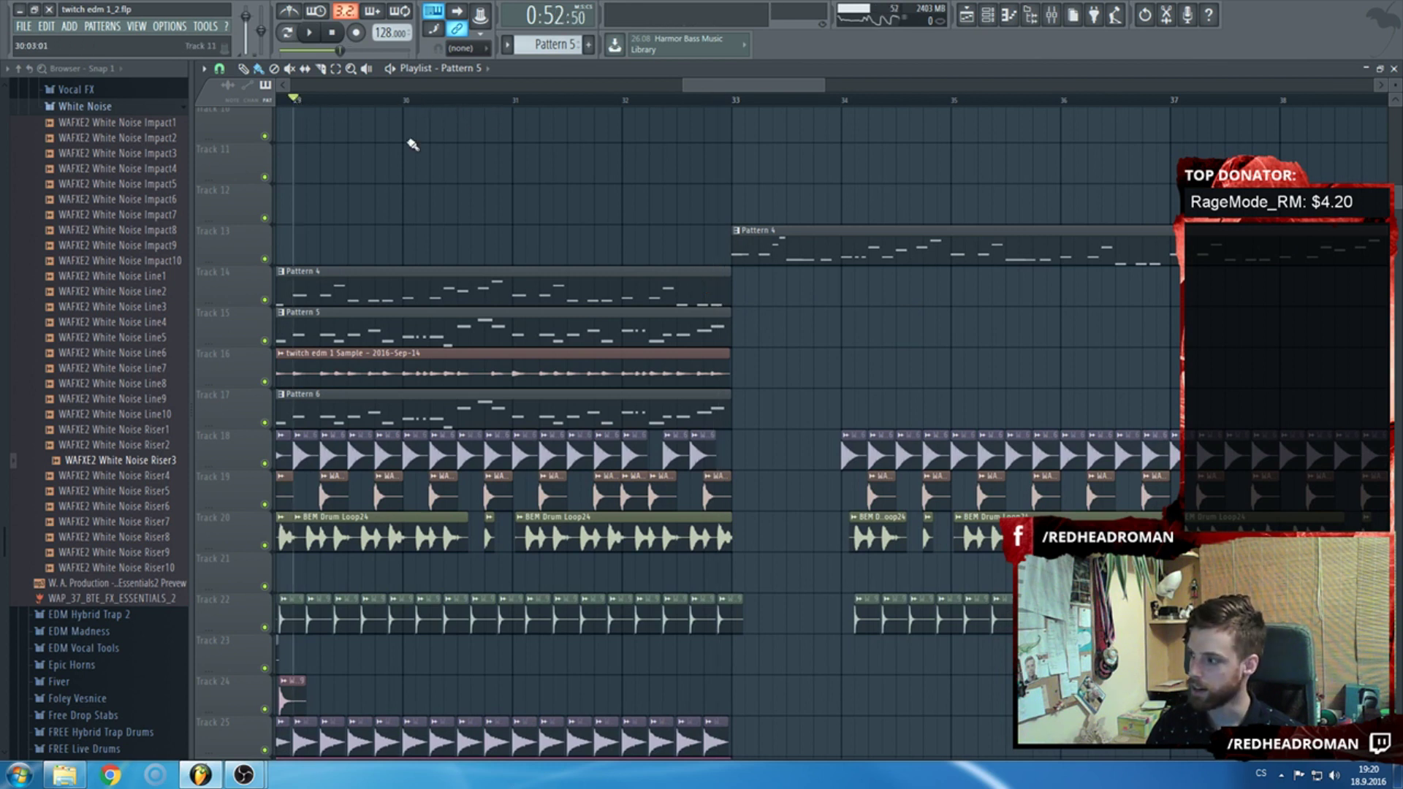
pyautogui.scroll(-4, 621, 219)
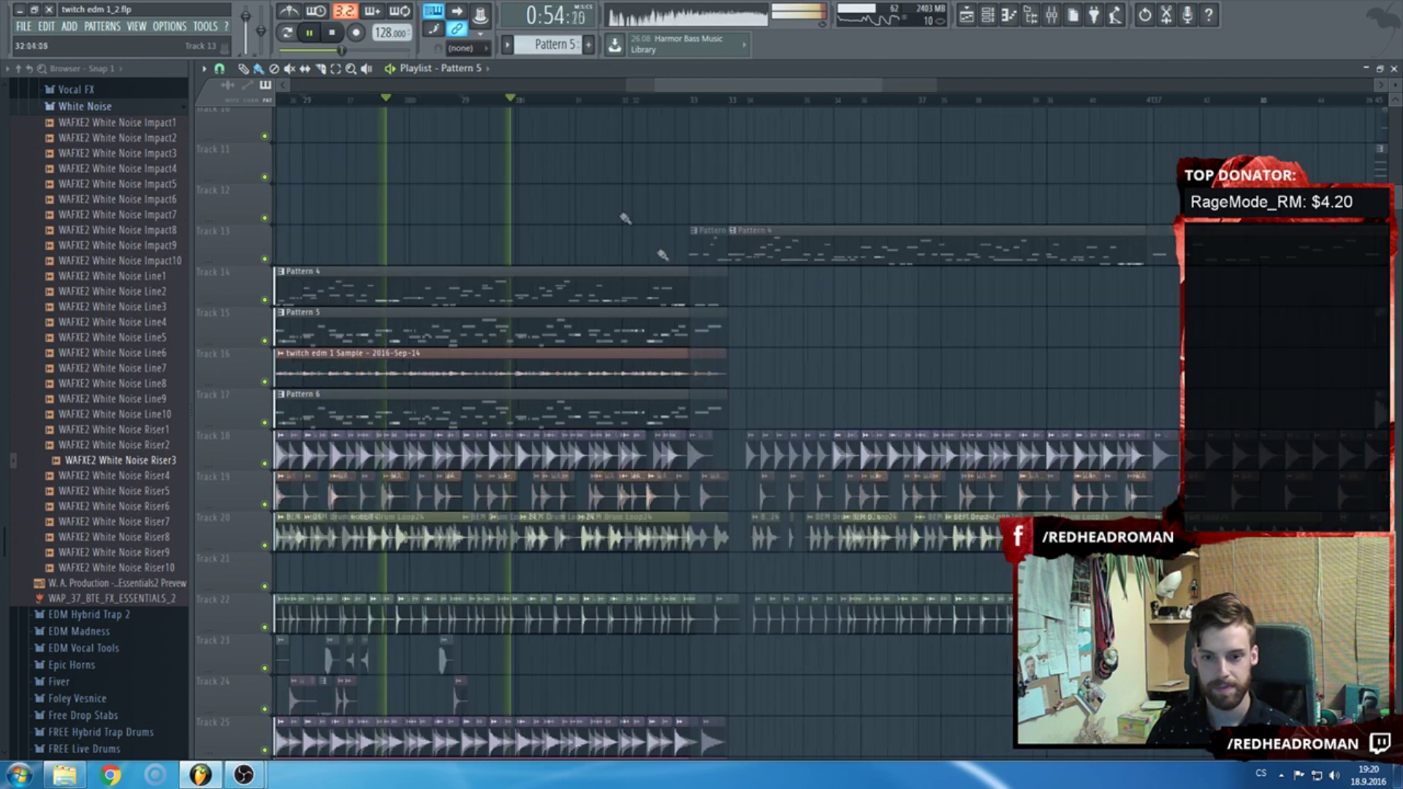
pyautogui.scroll(4, 756, 299)
pyautogui.scroll(-4, 757, 299)
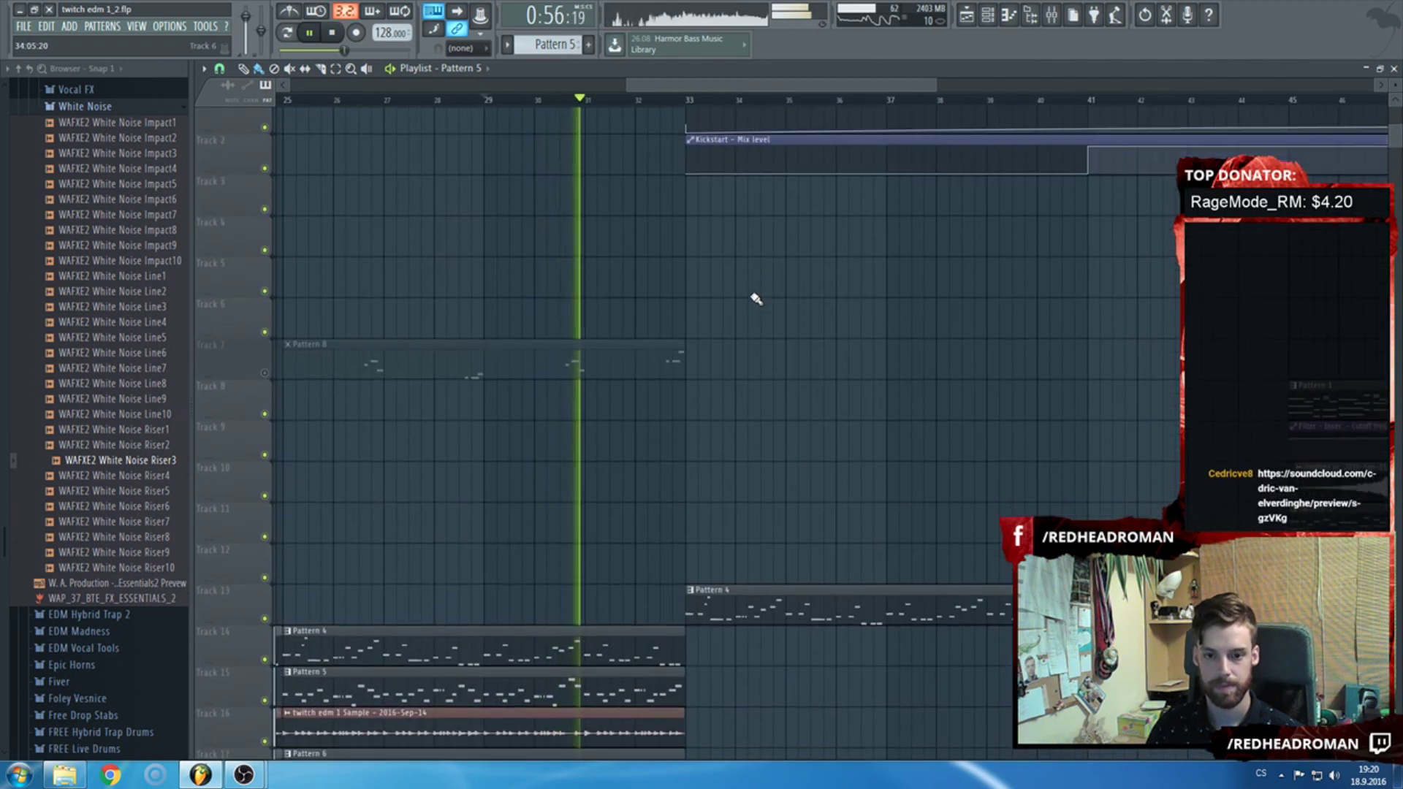
pyautogui.scroll(6, 755, 298)
pyautogui.moveTo(496, 280); pyautogui.dragTo(855, 335)
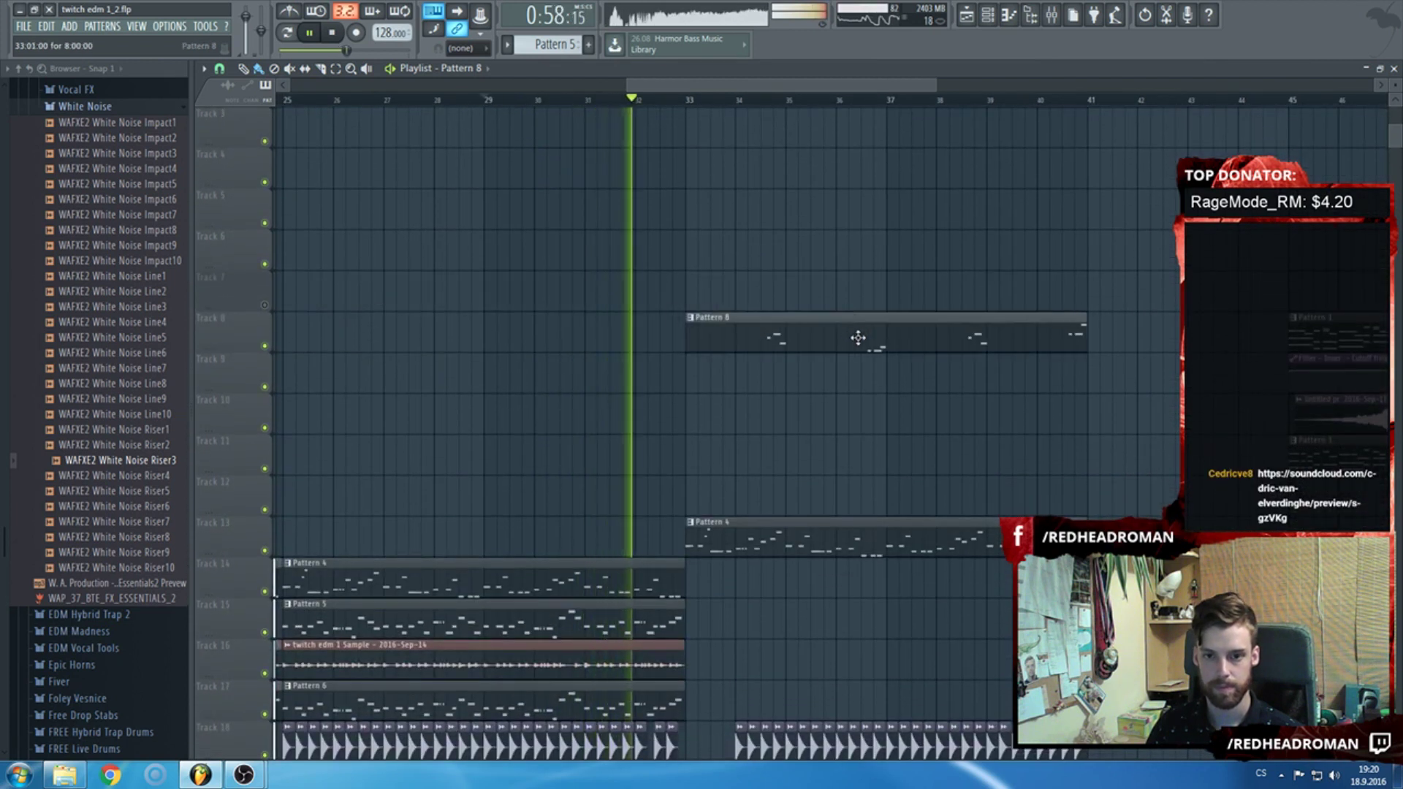
pyautogui.scroll(-3, 859, 393)
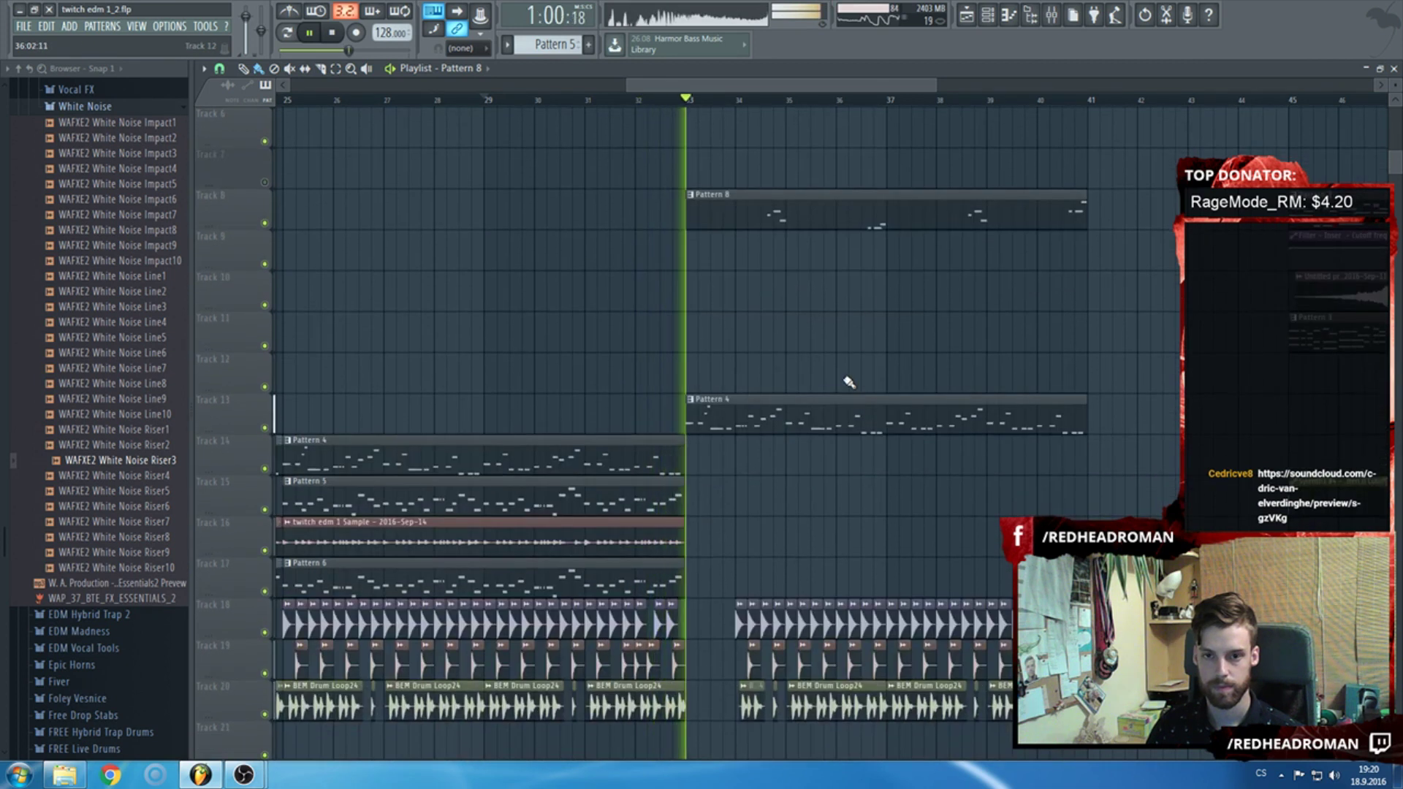
pyautogui.scroll(-1, 842, 376)
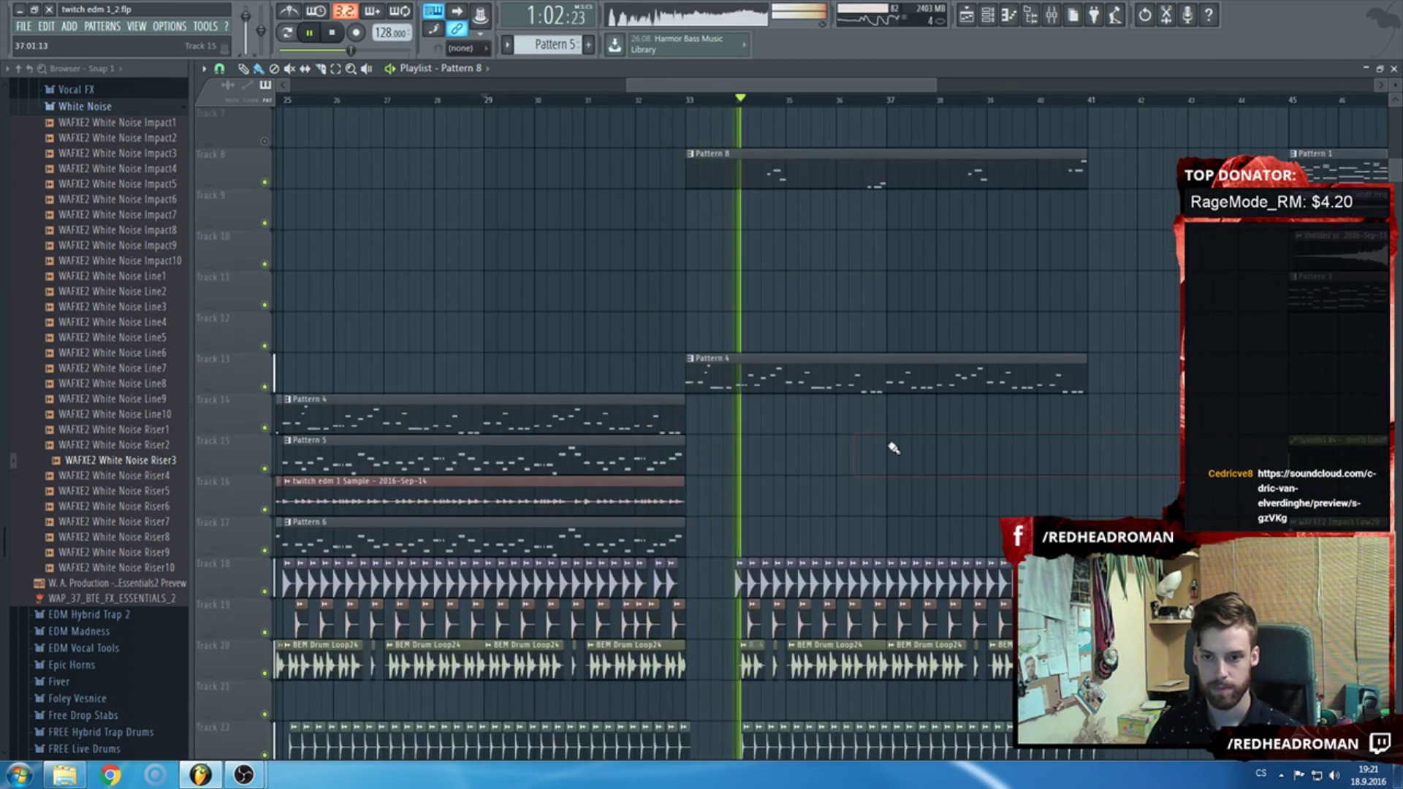
pyautogui.scroll(1, 893, 450)
pyautogui.press('space')
# Clone the Nexus [64bit] channel used by Pattern 8 and dismiss the clone's plugin window.
pyautogui.press('F6')
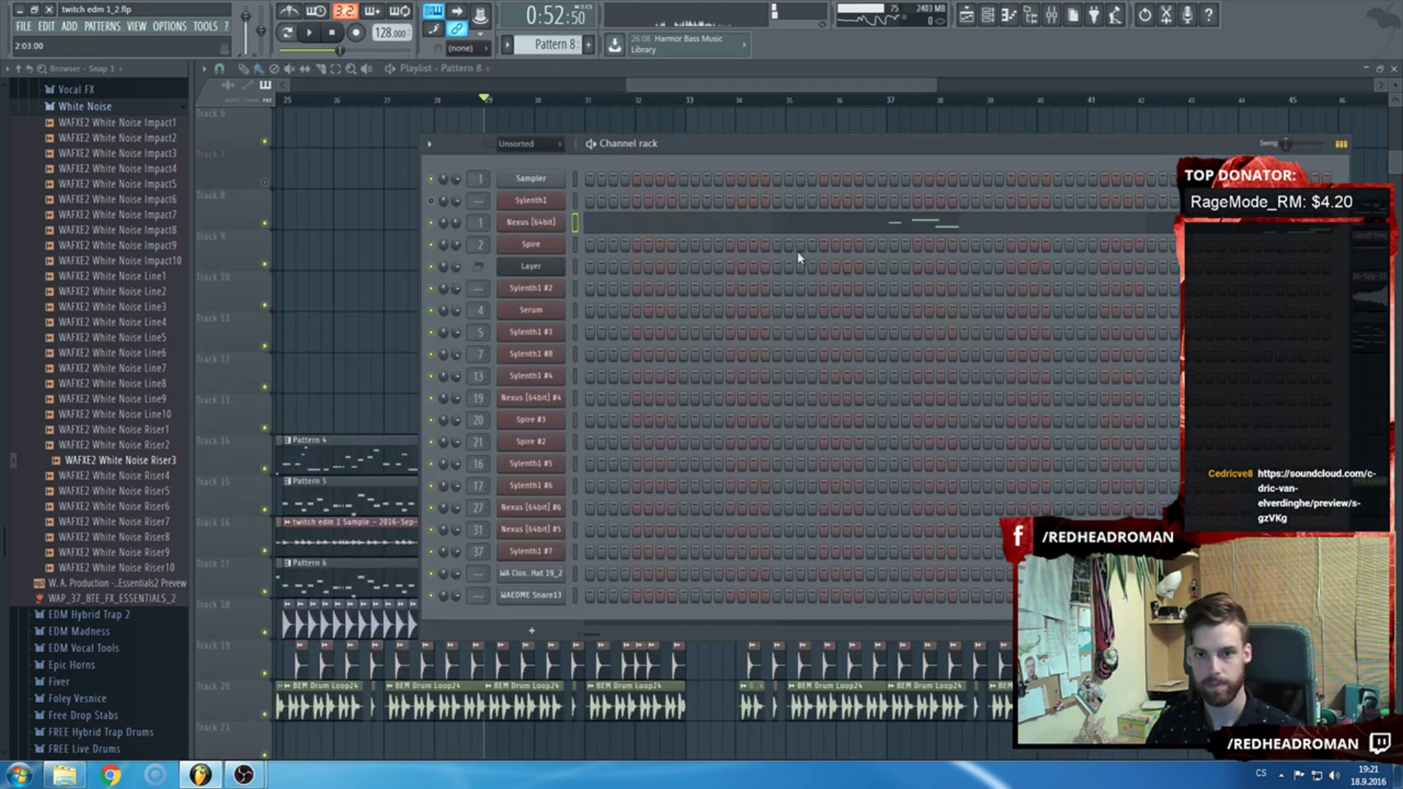
pyautogui.rightClick(524, 228)
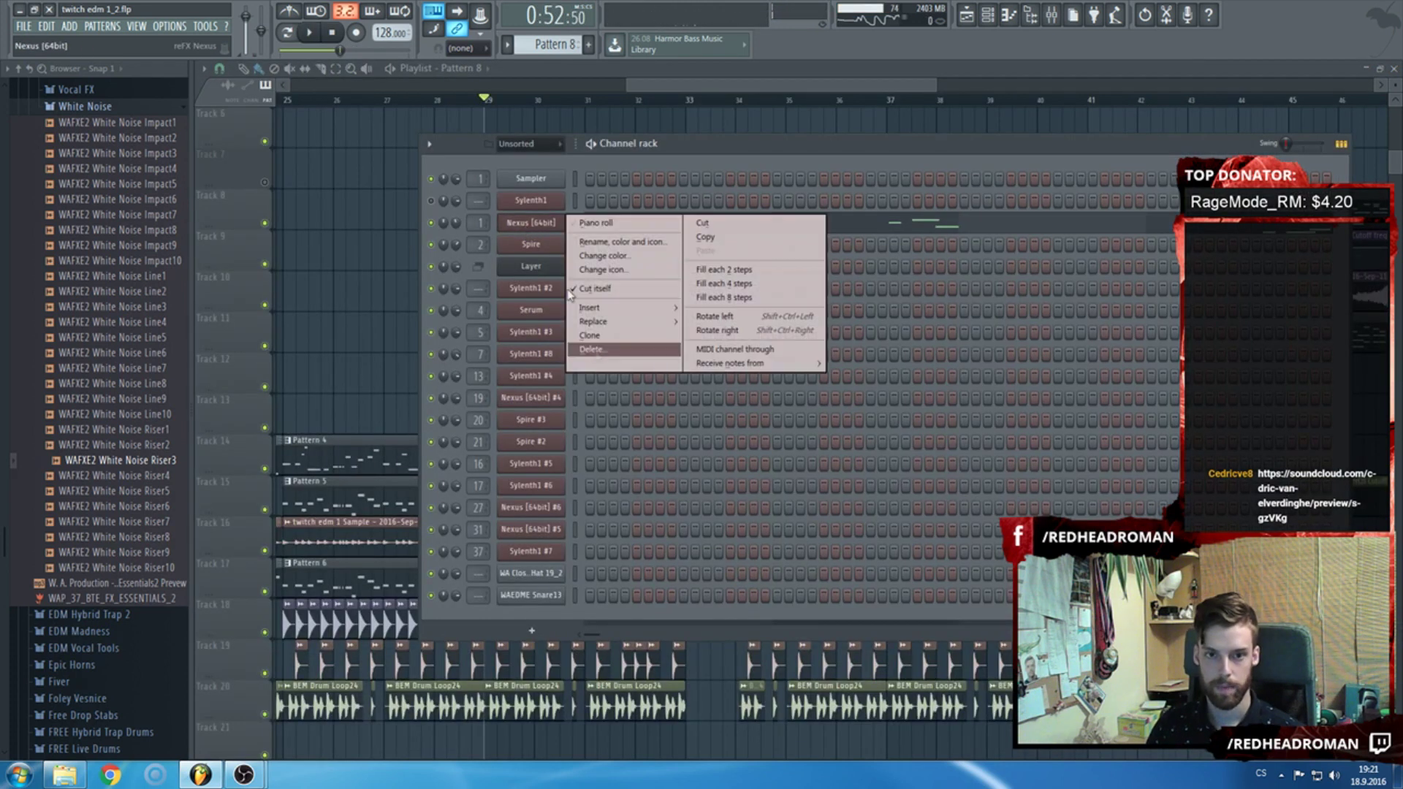
pyautogui.click(611, 338)
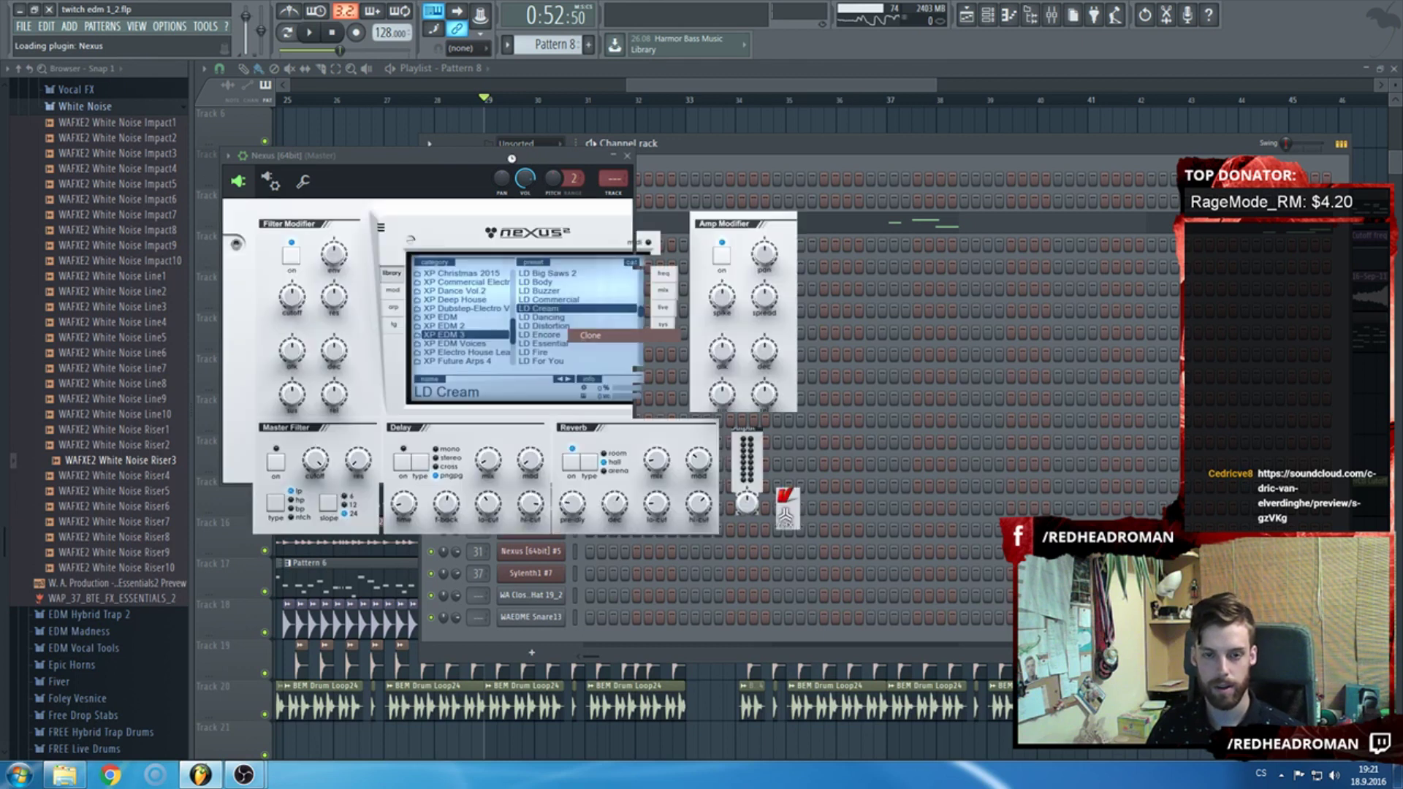
pyautogui.click(498, 156)
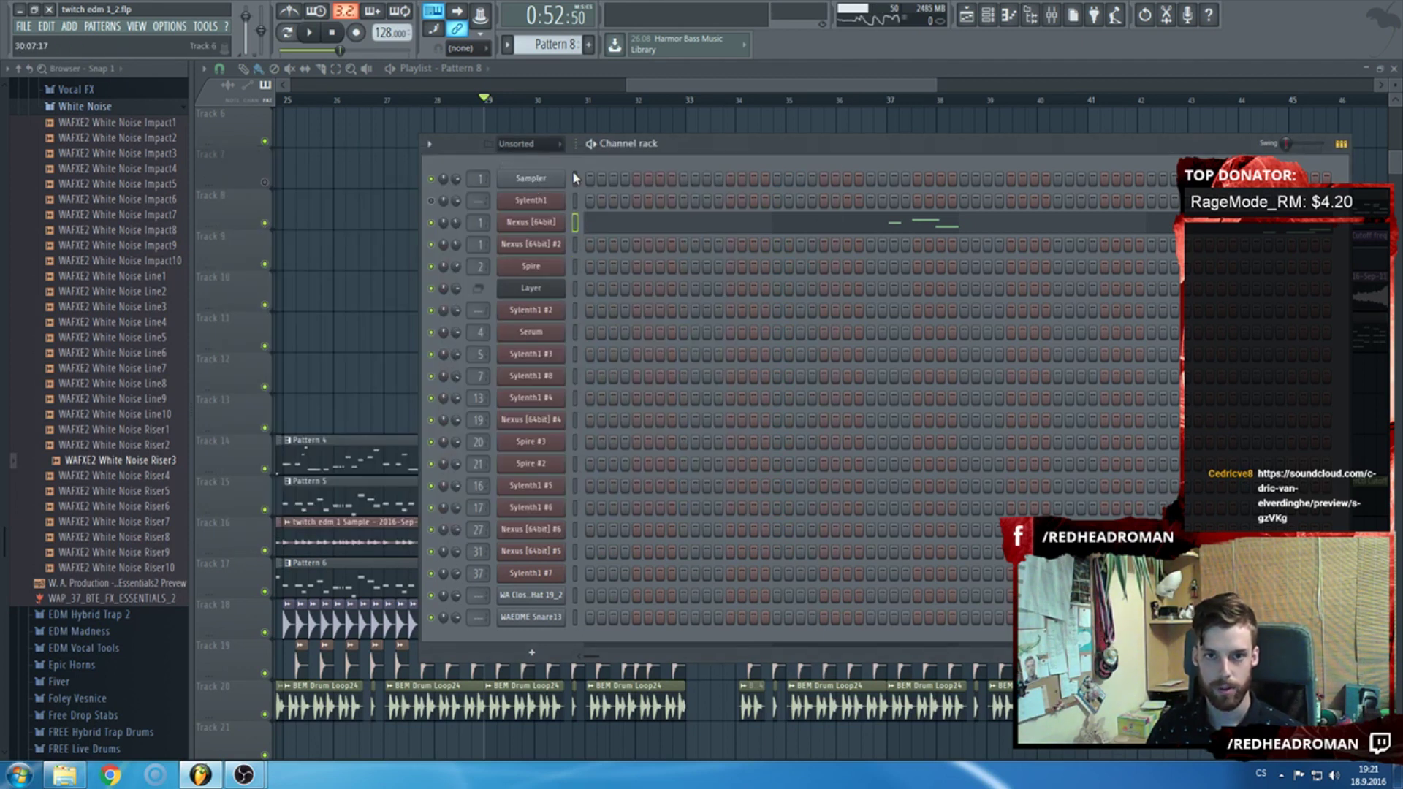
# Create Pattern 11 and copy Pattern 8's Nexus [64bit] notes into its Nexus [64bit] #2 channel.
pyautogui.click(552, 46)
pyautogui.click(585, 157)
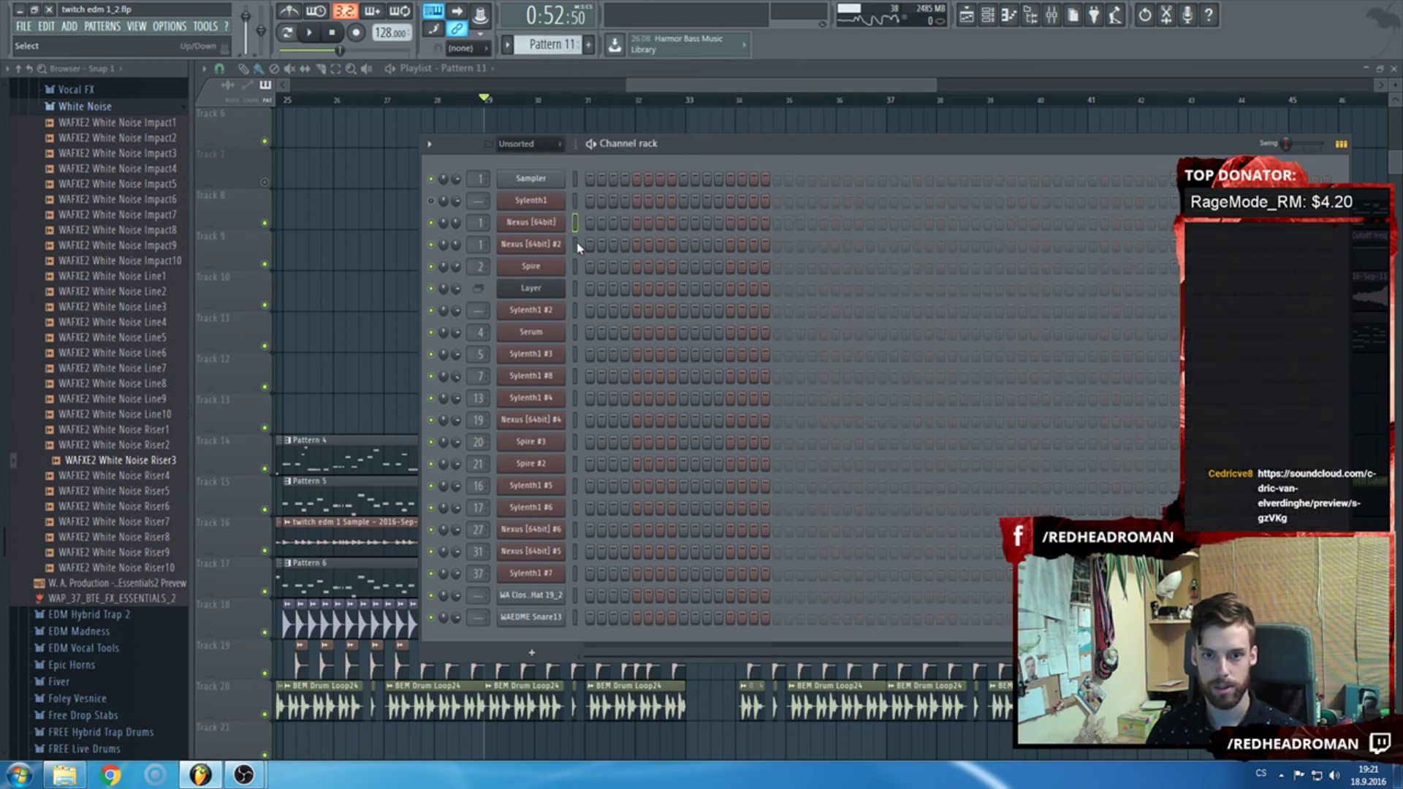
pyautogui.press('F6')
pyautogui.scroll(3, 793, 329)
pyautogui.click(628, 257)
pyautogui.rightClick(686, 216)
pyautogui.press('F6')
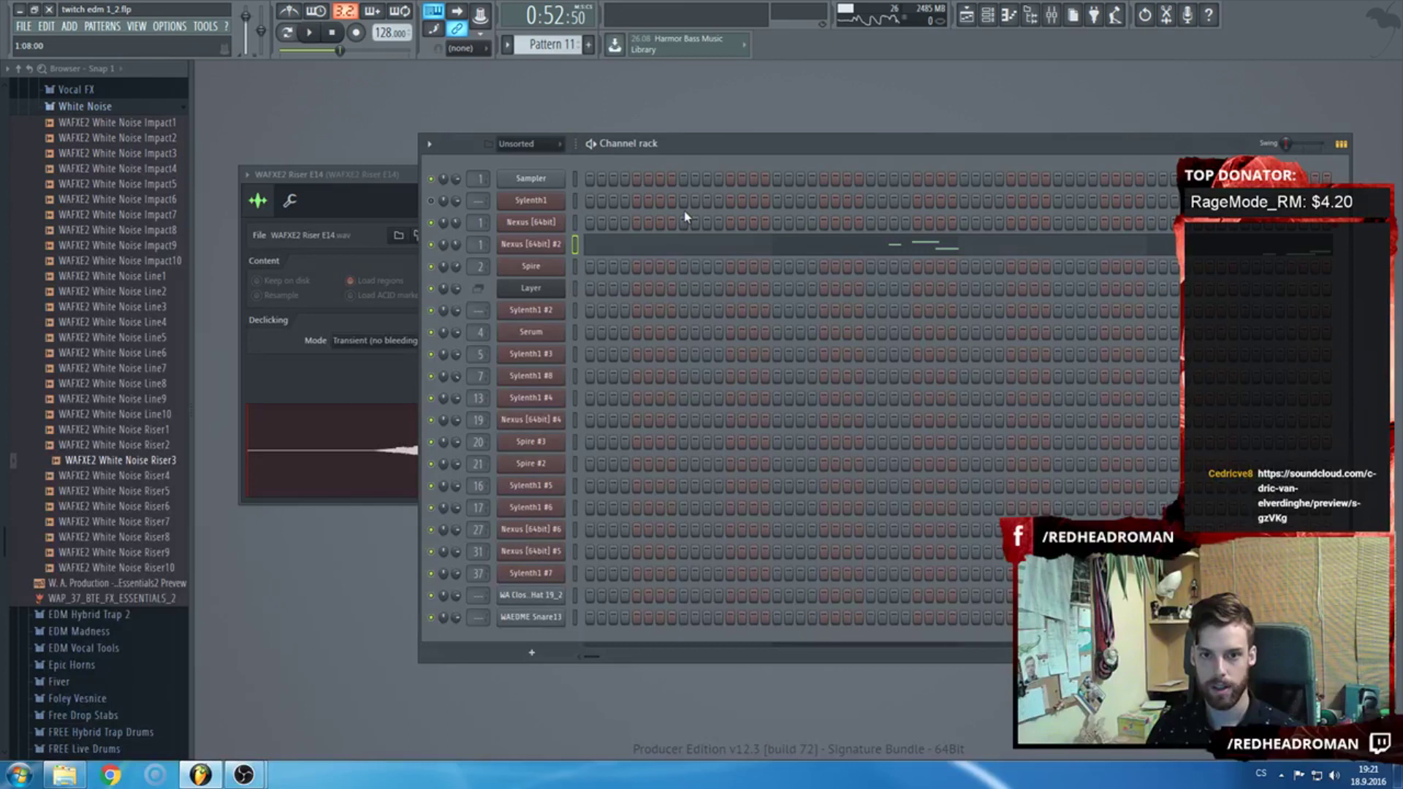
# Check the Nexus [64bit] #2 plugin, and replace the Pattern 8 clip at bar 33 with Pattern 11 on track 9.
pyautogui.click(542, 250)
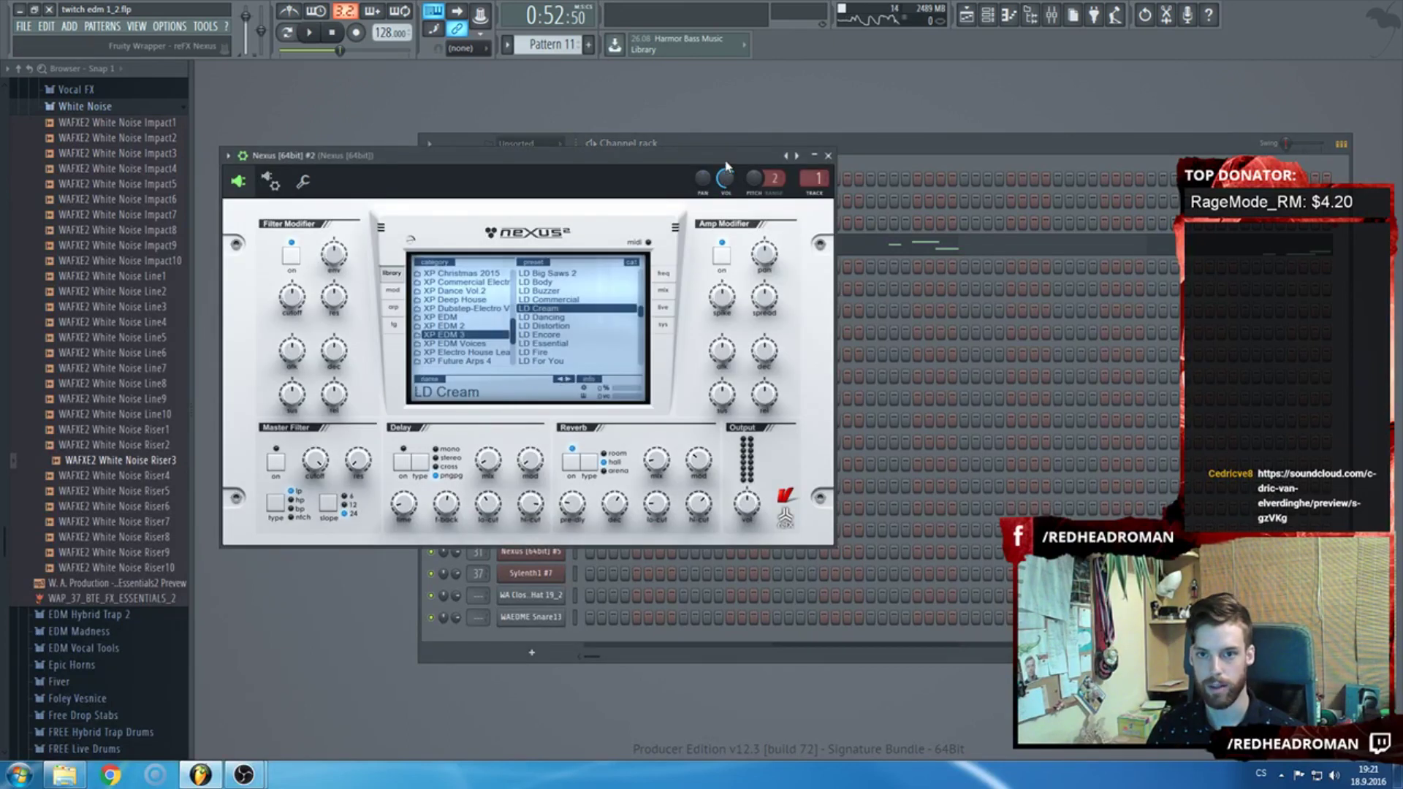
pyautogui.press('Escape')
pyautogui.press('F5')
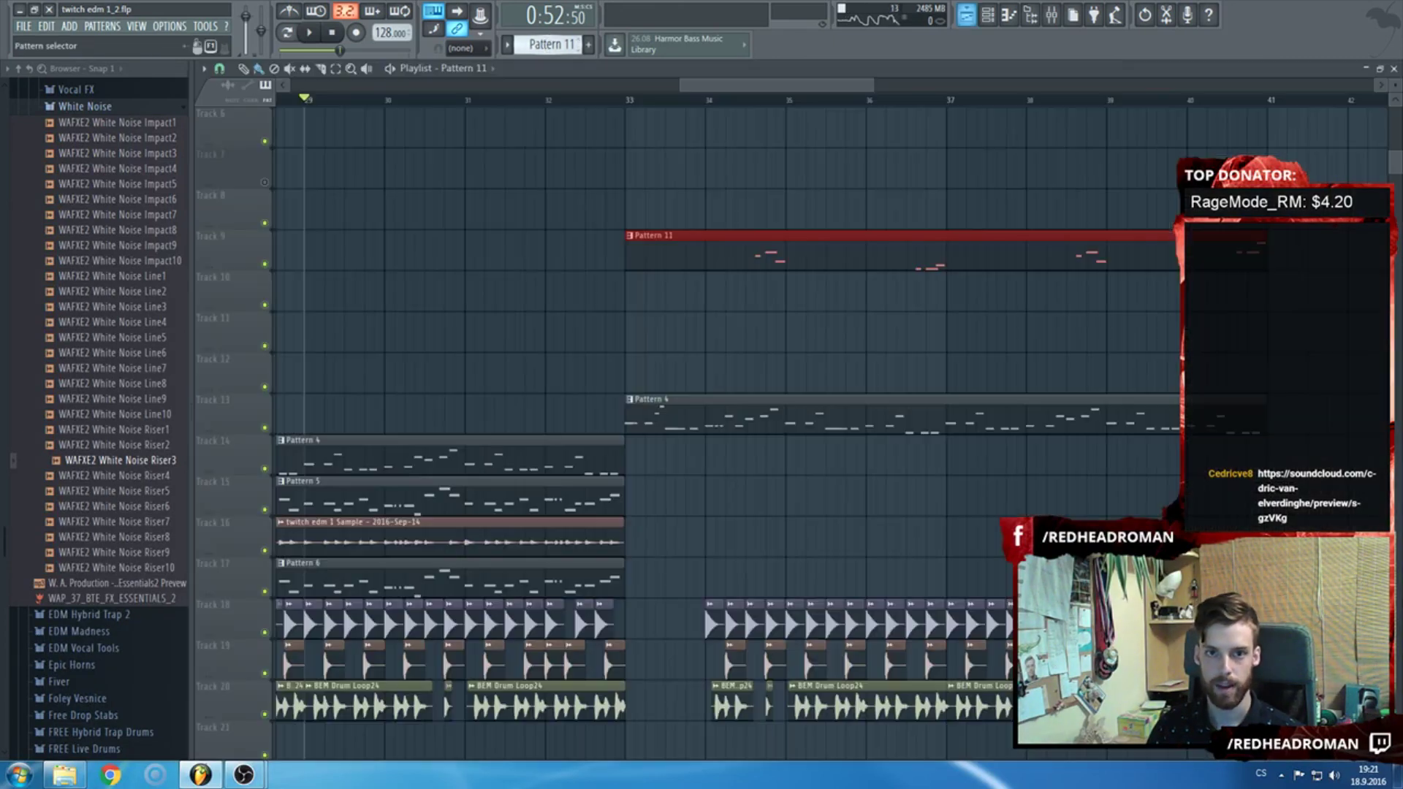
# Copy Pattern 5's Spire #2 melody into the Sampler channel of Pattern 11 as a ghost-note reference.
pyautogui.click(661, 424)
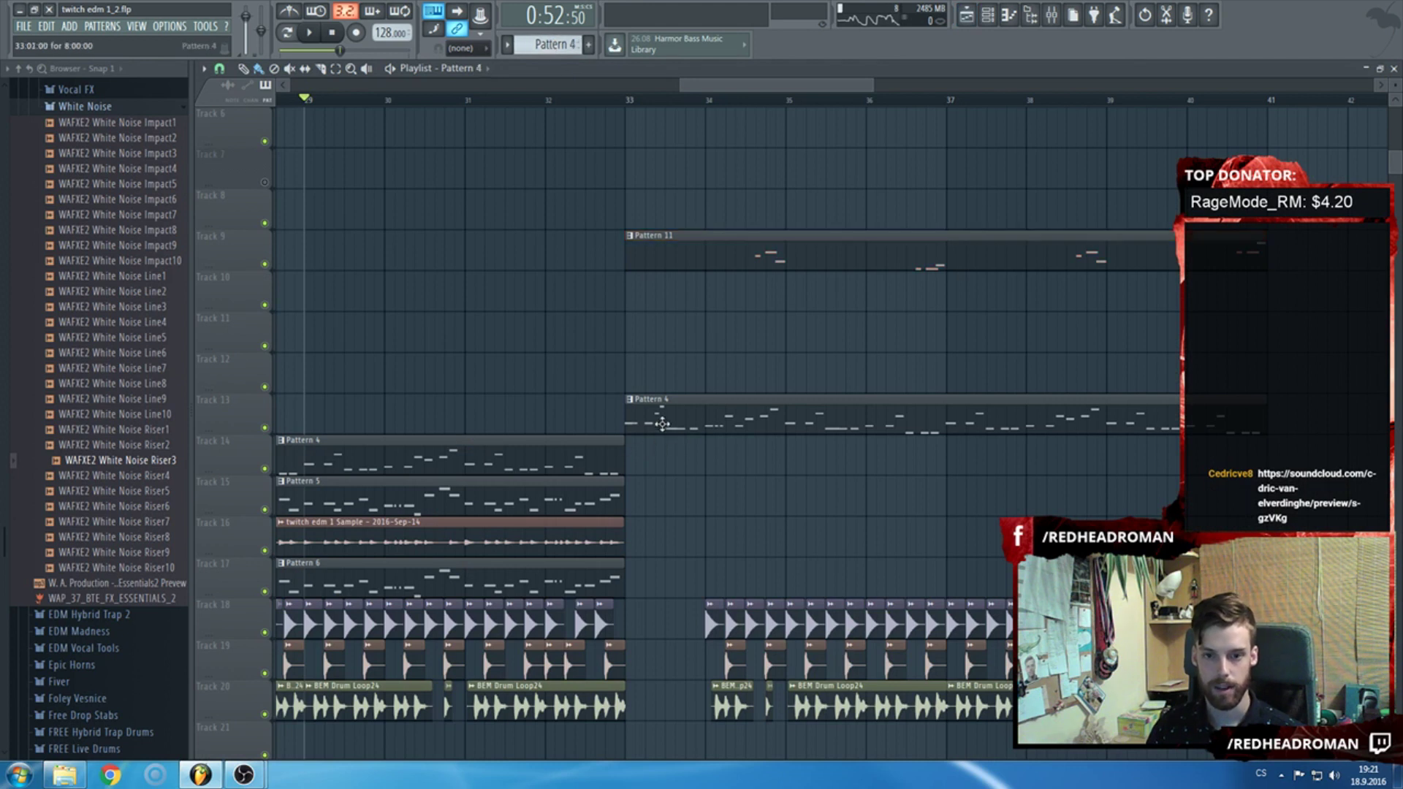
pyautogui.doubleClick(536, 504)
pyautogui.press('F7')
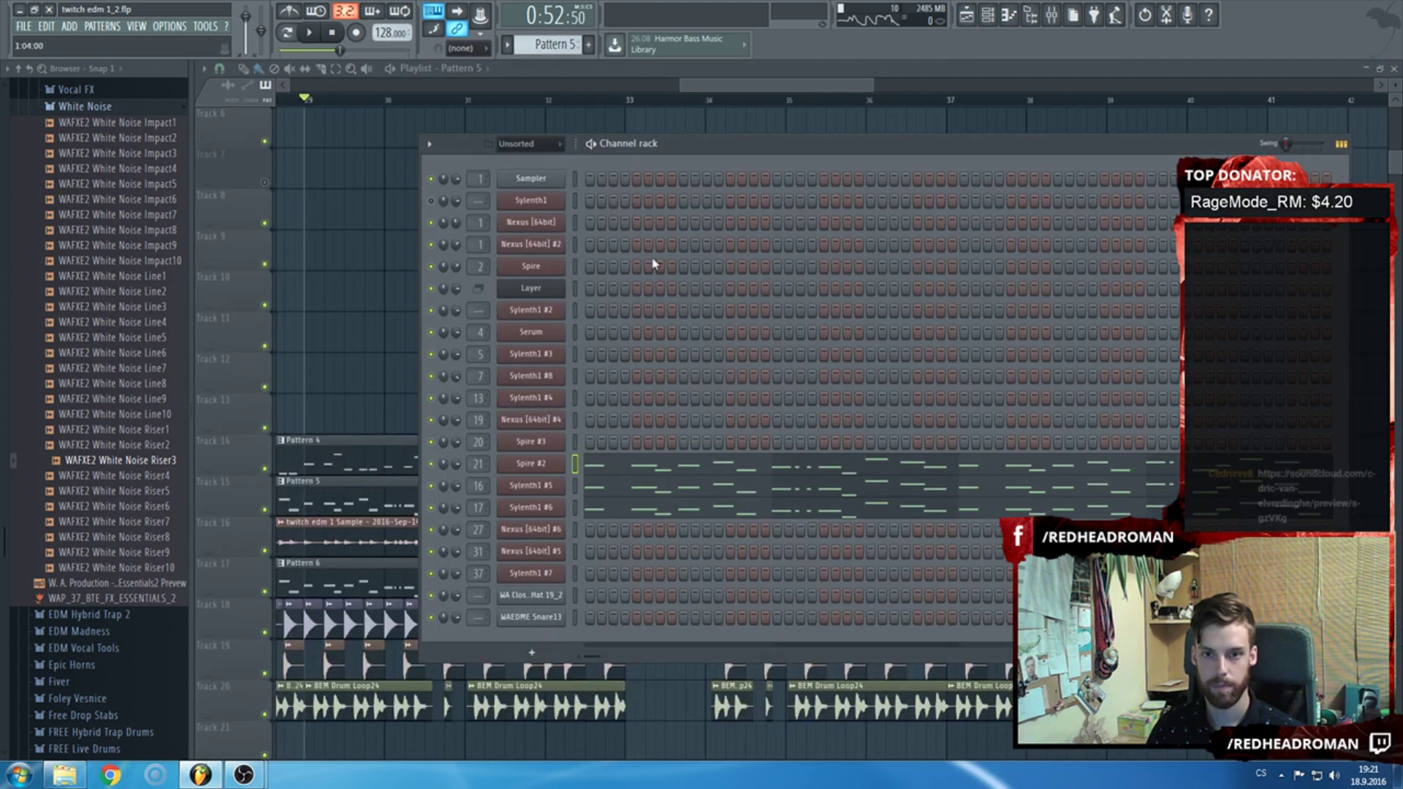
pyautogui.press('F6')
pyautogui.doubleClick(721, 247)
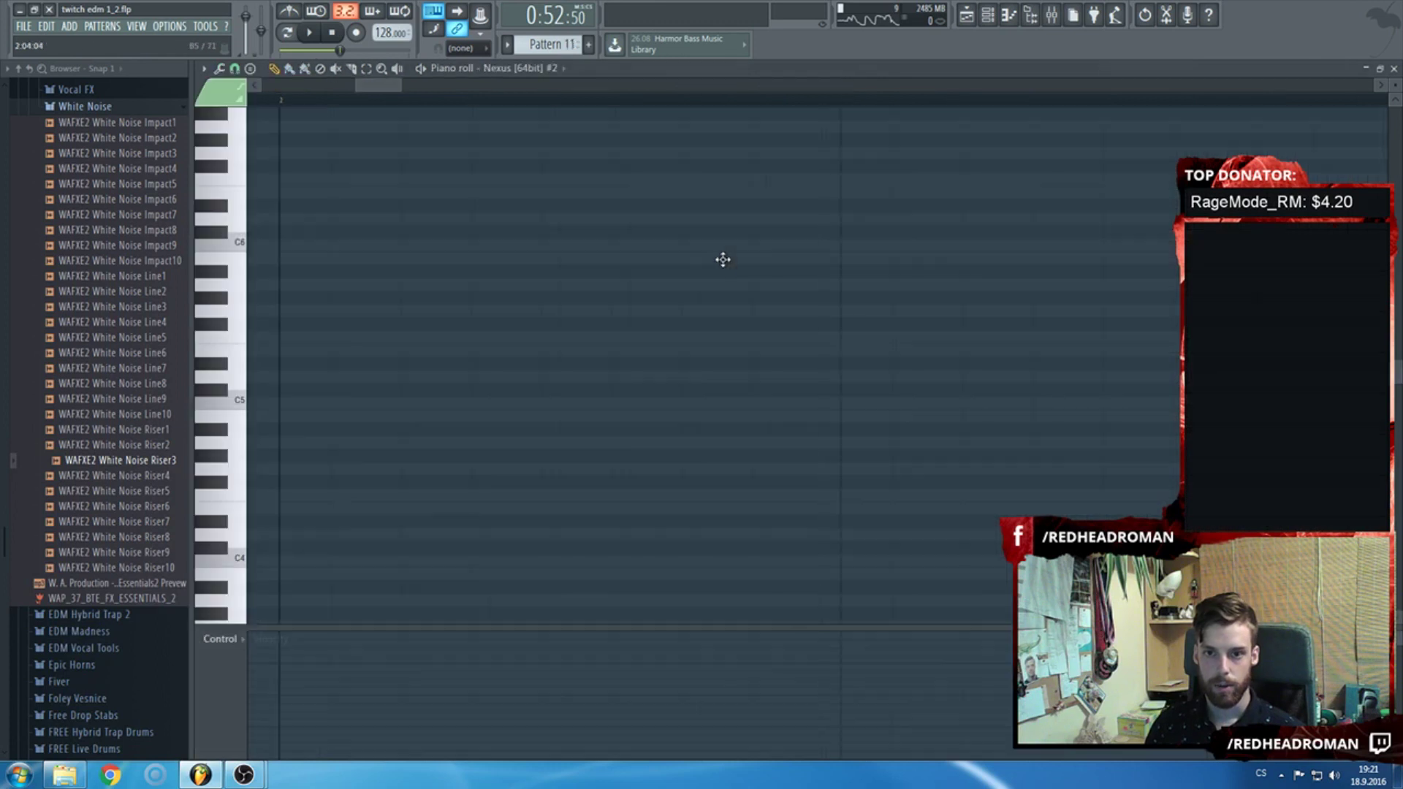
pyautogui.press('F7')
pyautogui.click(531, 178)
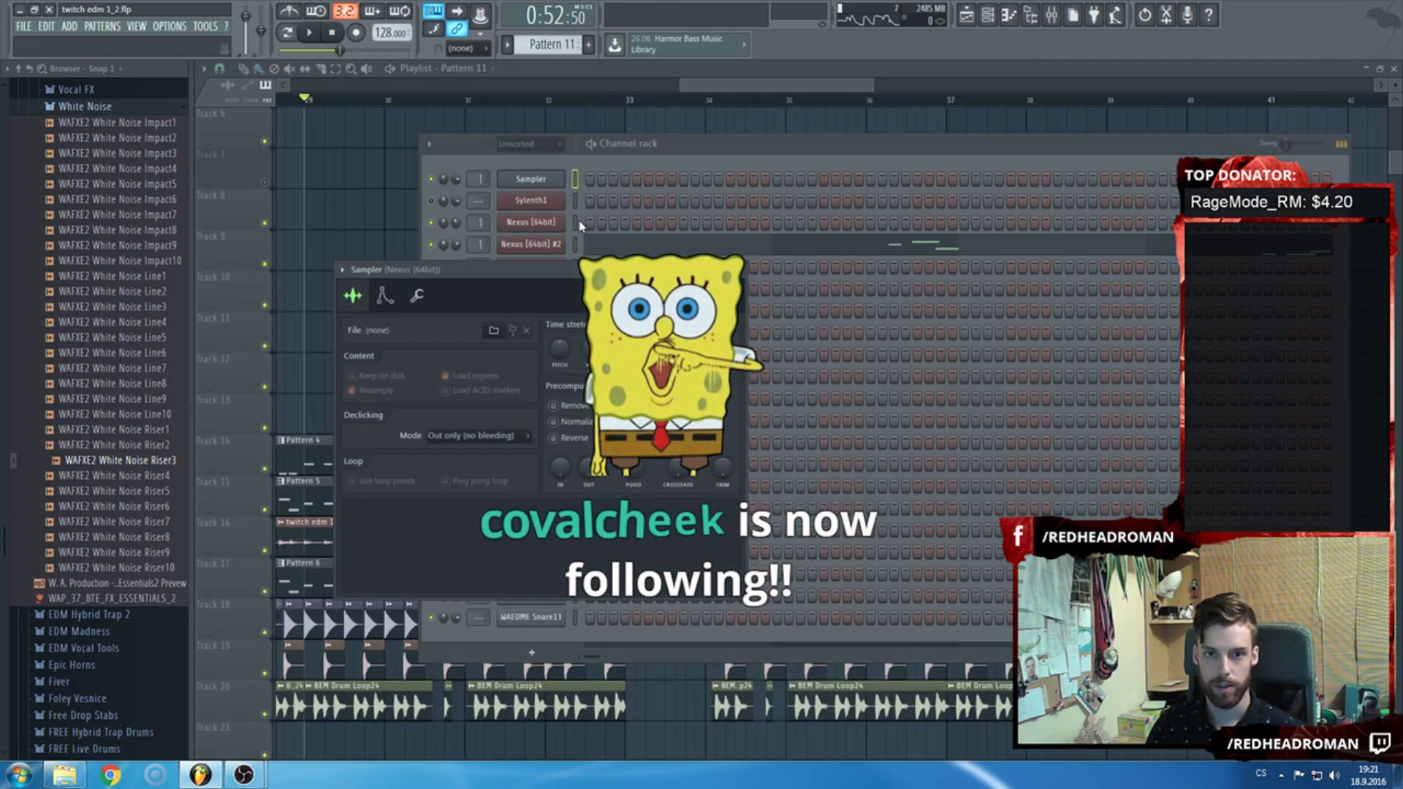
pyautogui.rightClick(538, 181)
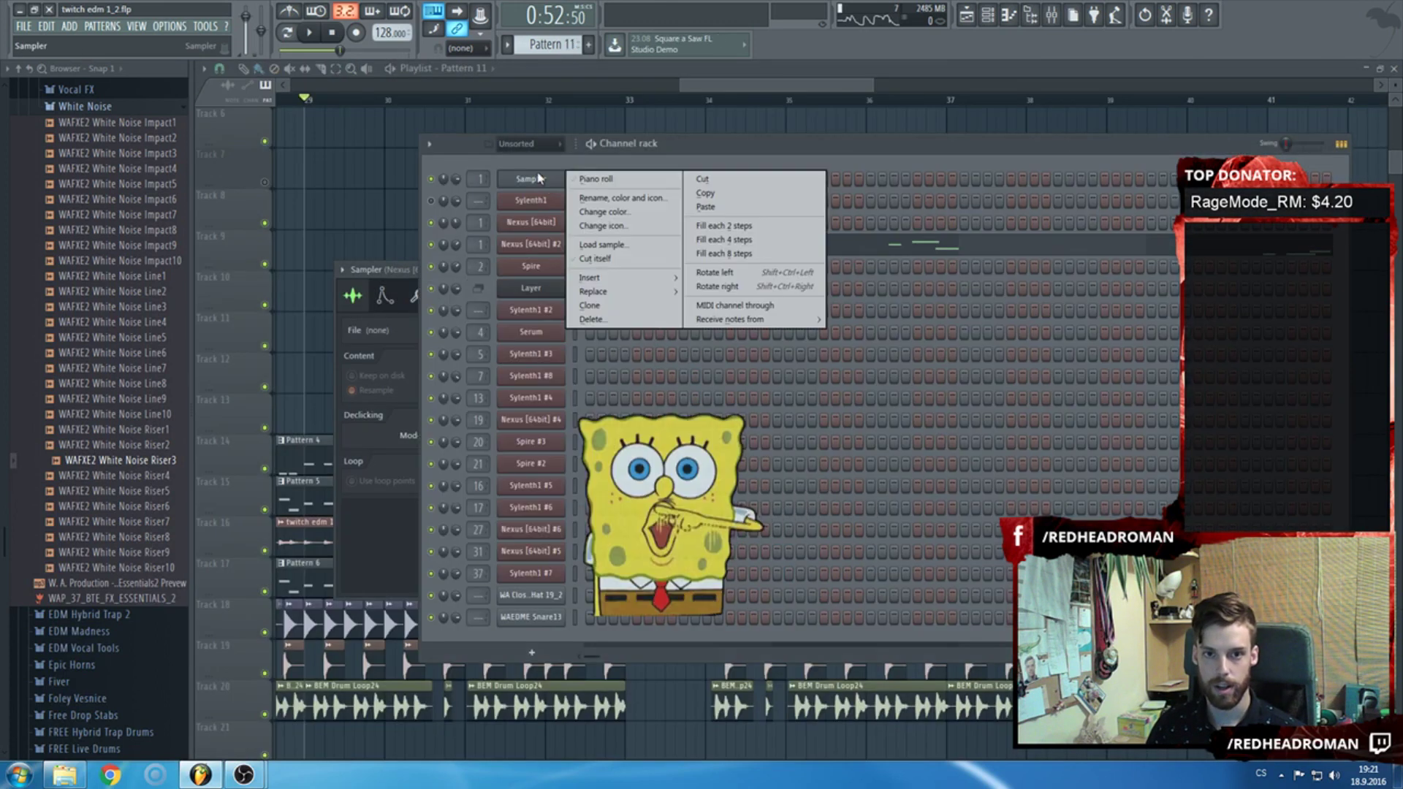
pyautogui.click(577, 192)
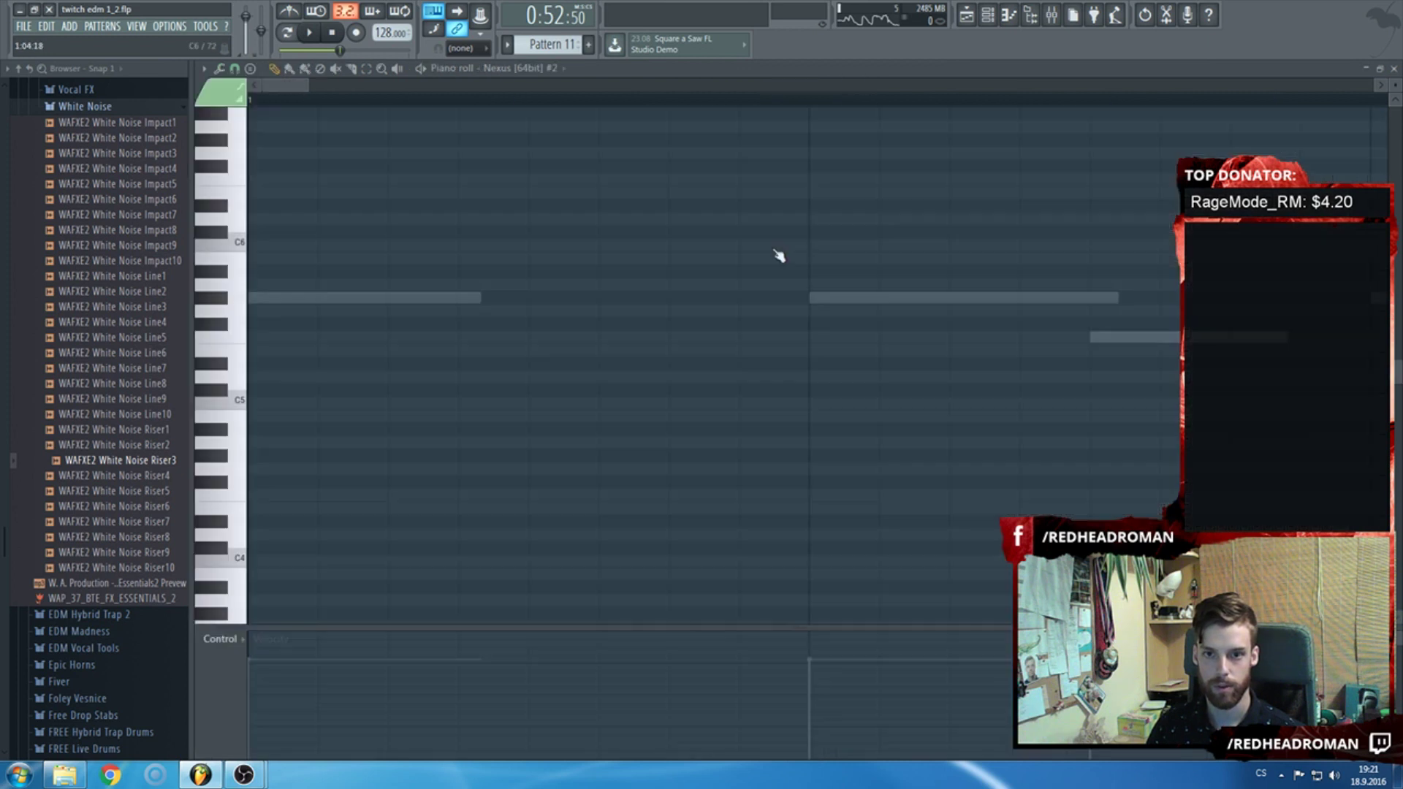
# Play Pattern 11 and raise the last G5 note of bar 2 to A#5 in the Nexus [64bit] #2 piano roll.
pyautogui.click(777, 245)
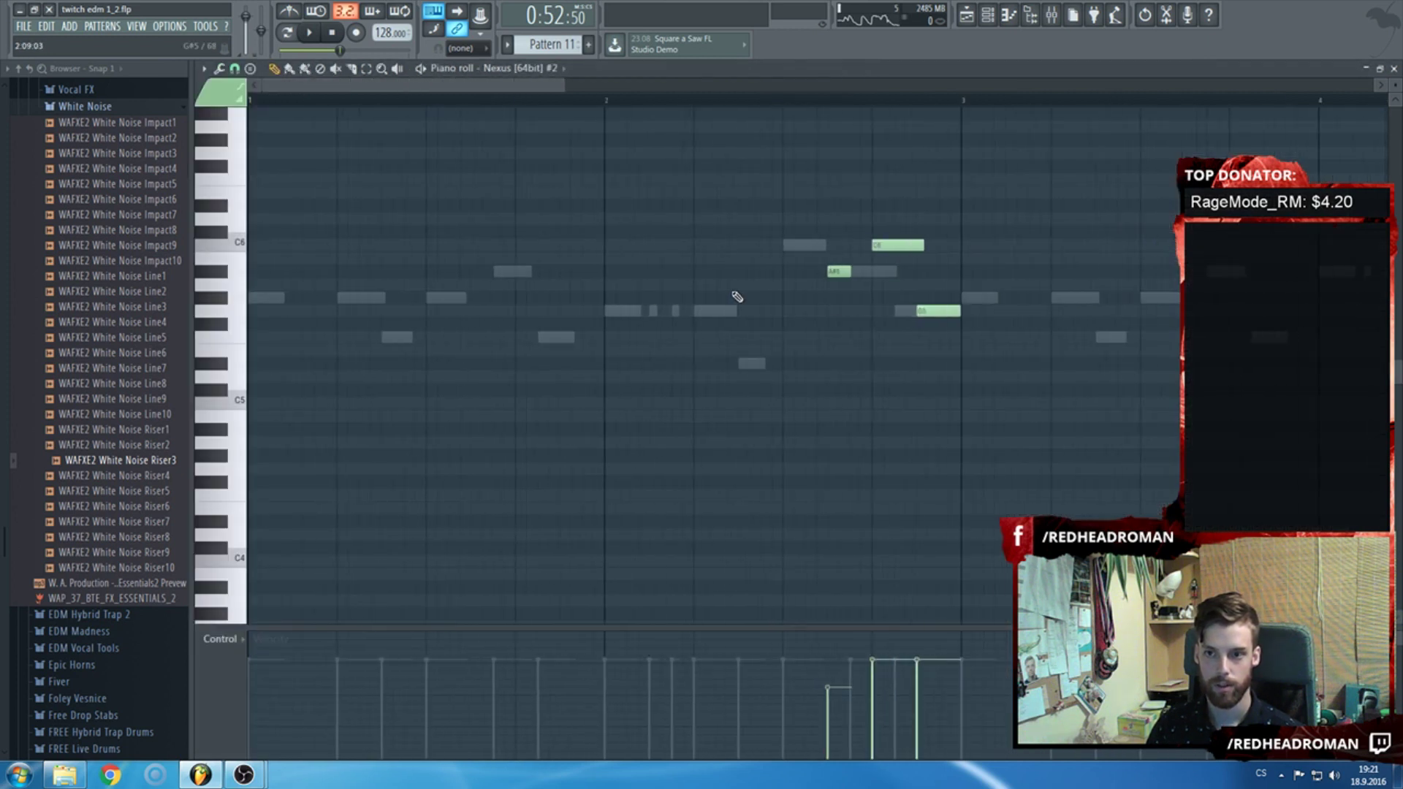
pyautogui.press('space')
pyautogui.scroll(-4, 698, 141)
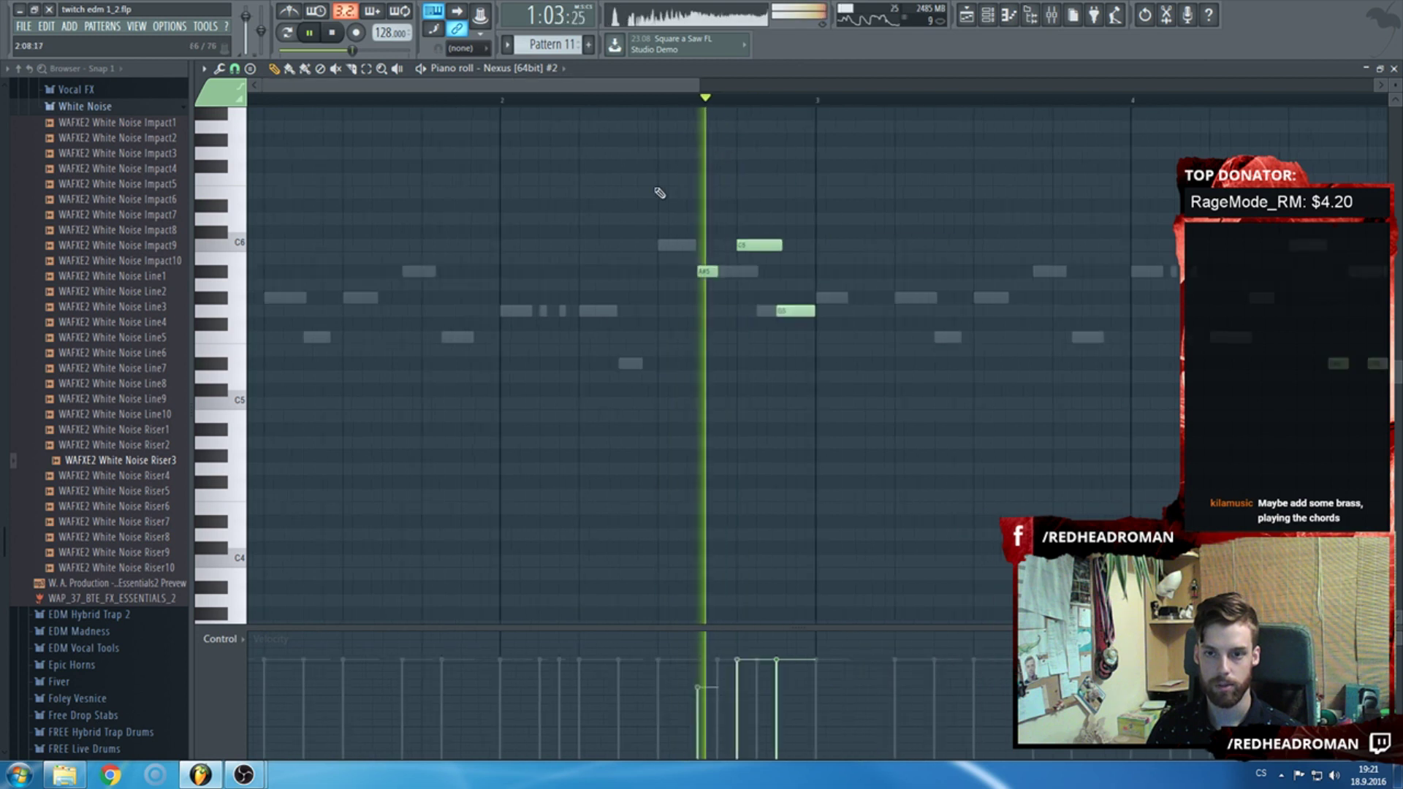
pyautogui.moveTo(727, 298); pyautogui.dragTo(714, 271)
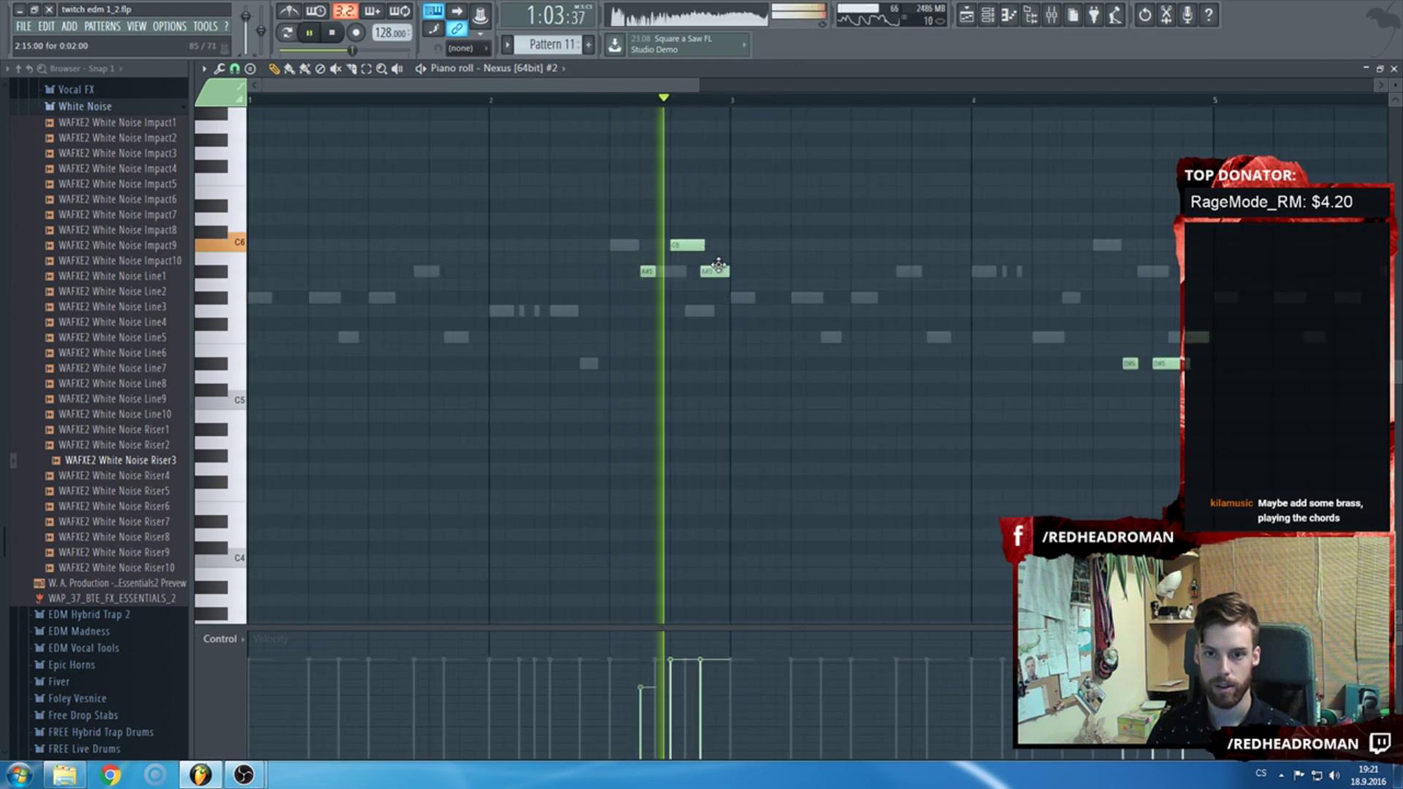
pyautogui.scroll(-2, 889, 319)
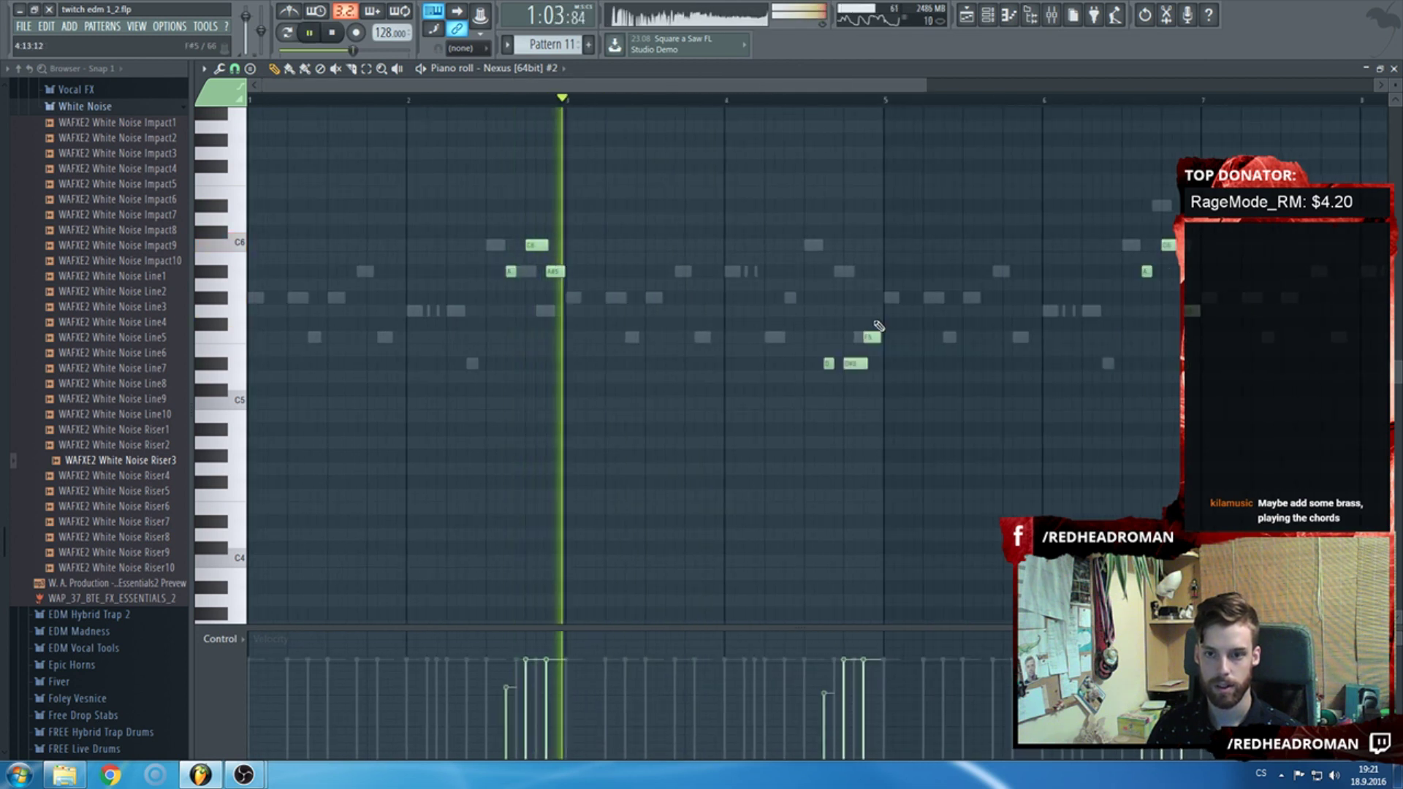
# Add a G#5 note in bar 1 and a G5 note in bar 2, and shift both to step 5 while playing.
pyautogui.scroll(2, 833, 332)
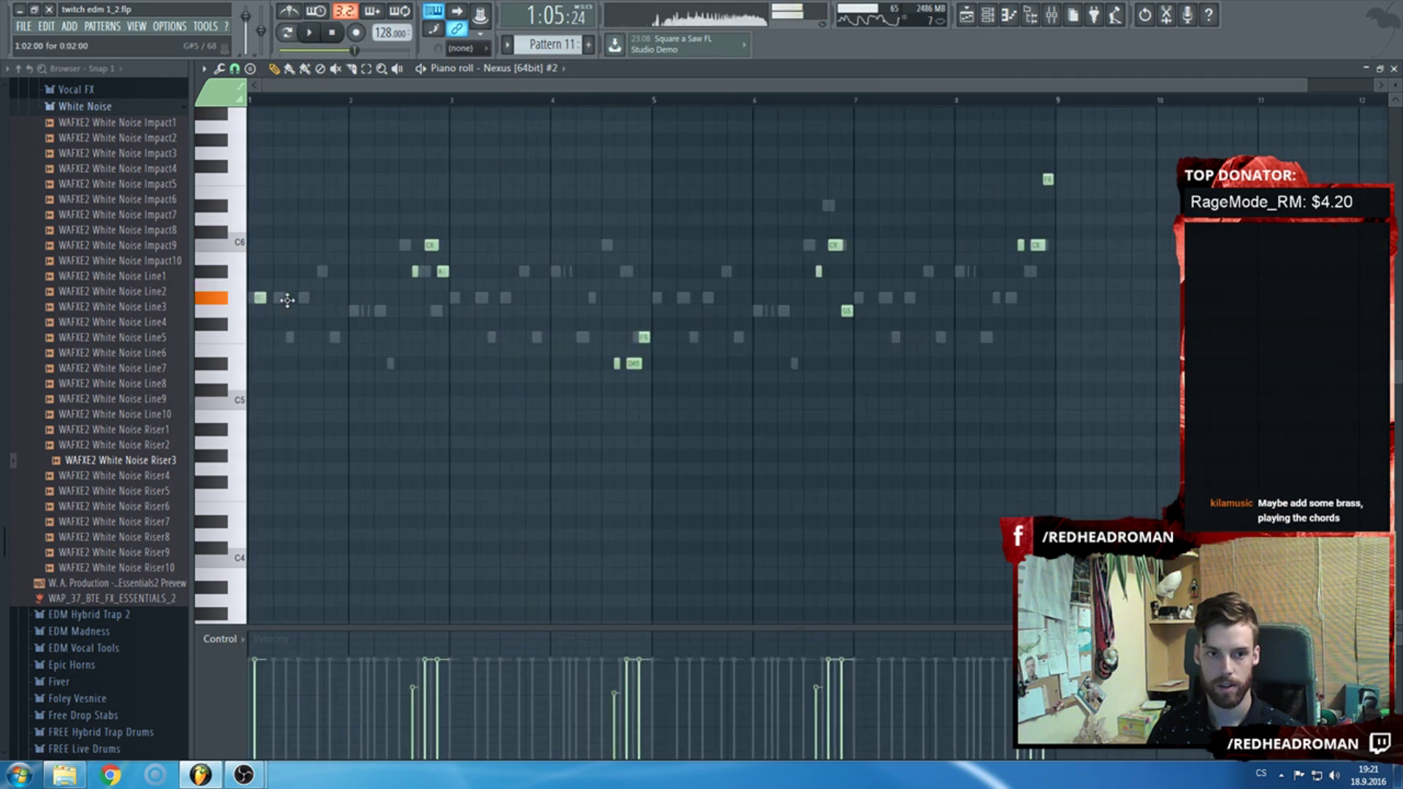
pyautogui.scroll(3, 312, 153)
pyautogui.press('space')
pyautogui.click(441, 311)
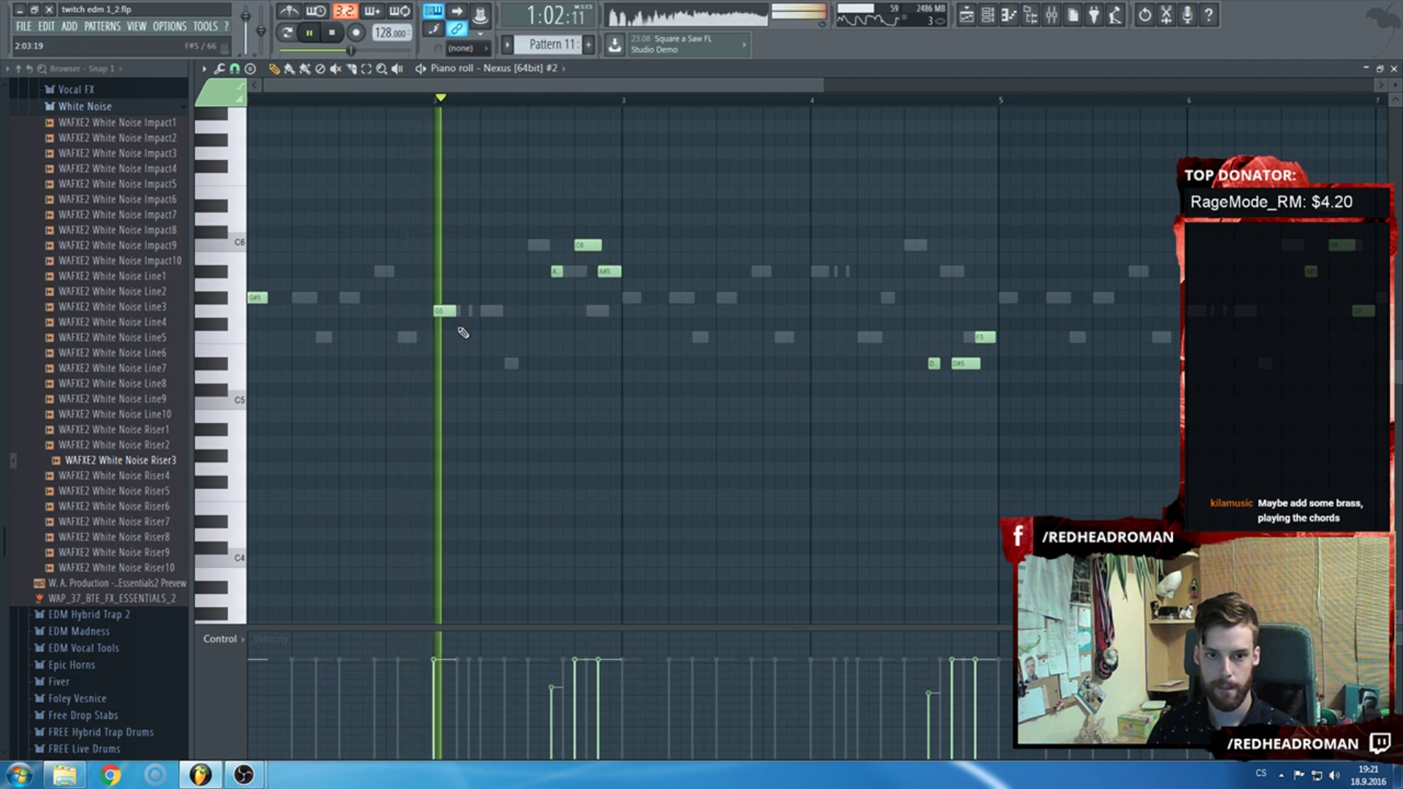
pyautogui.press('space')
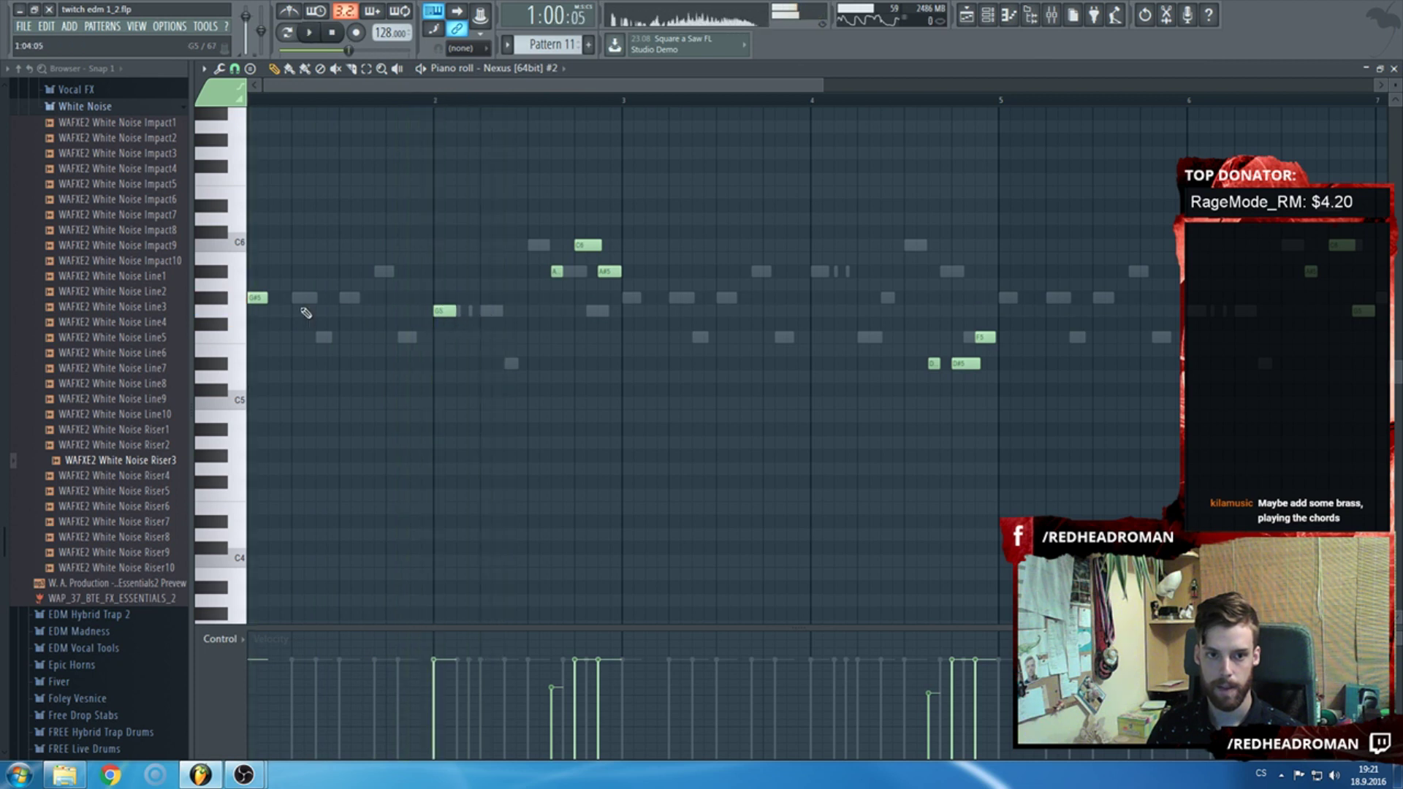
pyautogui.moveTo(257, 297); pyautogui.dragTo(304, 297)
pyautogui.press('space')
pyautogui.press('space')
pyautogui.press('space')
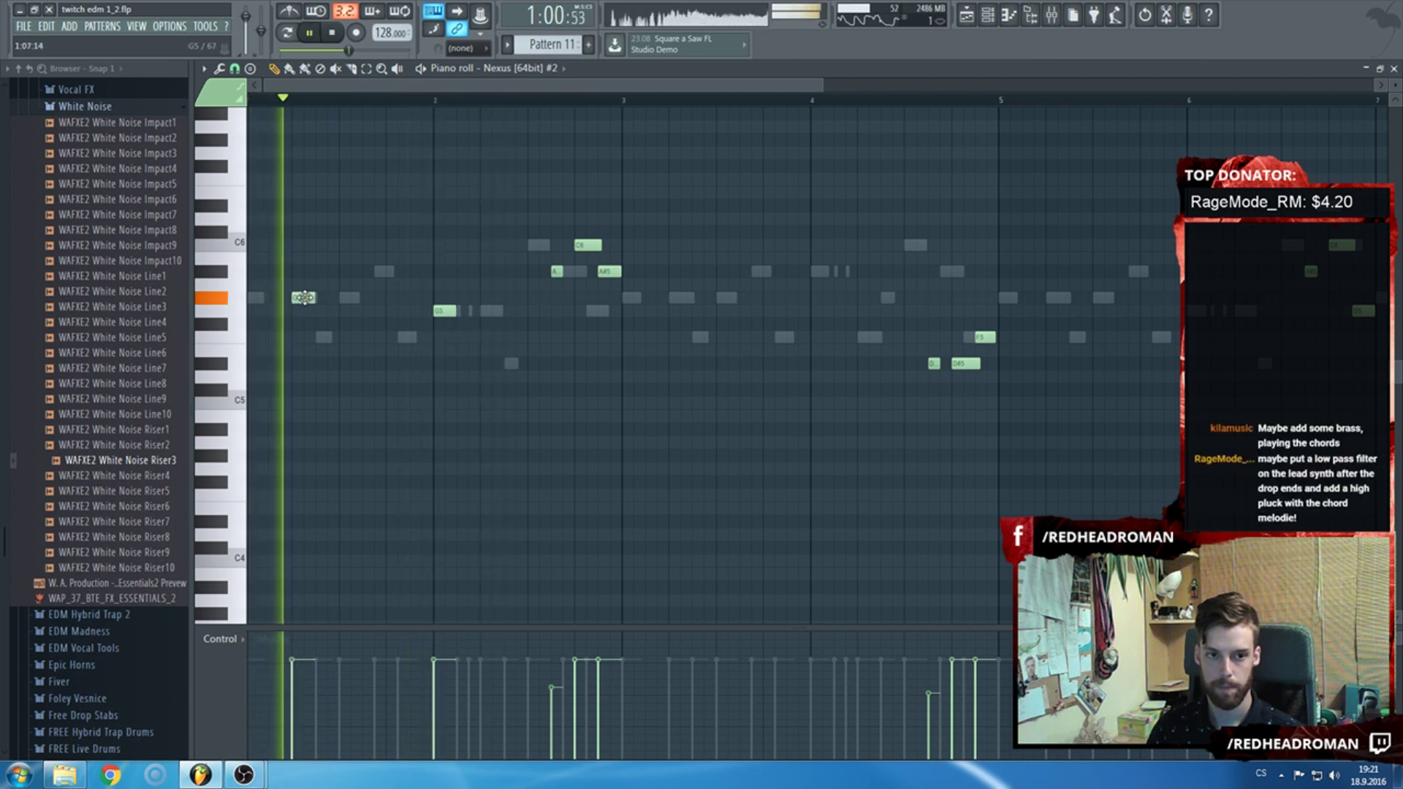
pyautogui.moveTo(443, 310); pyautogui.dragTo(489, 310)
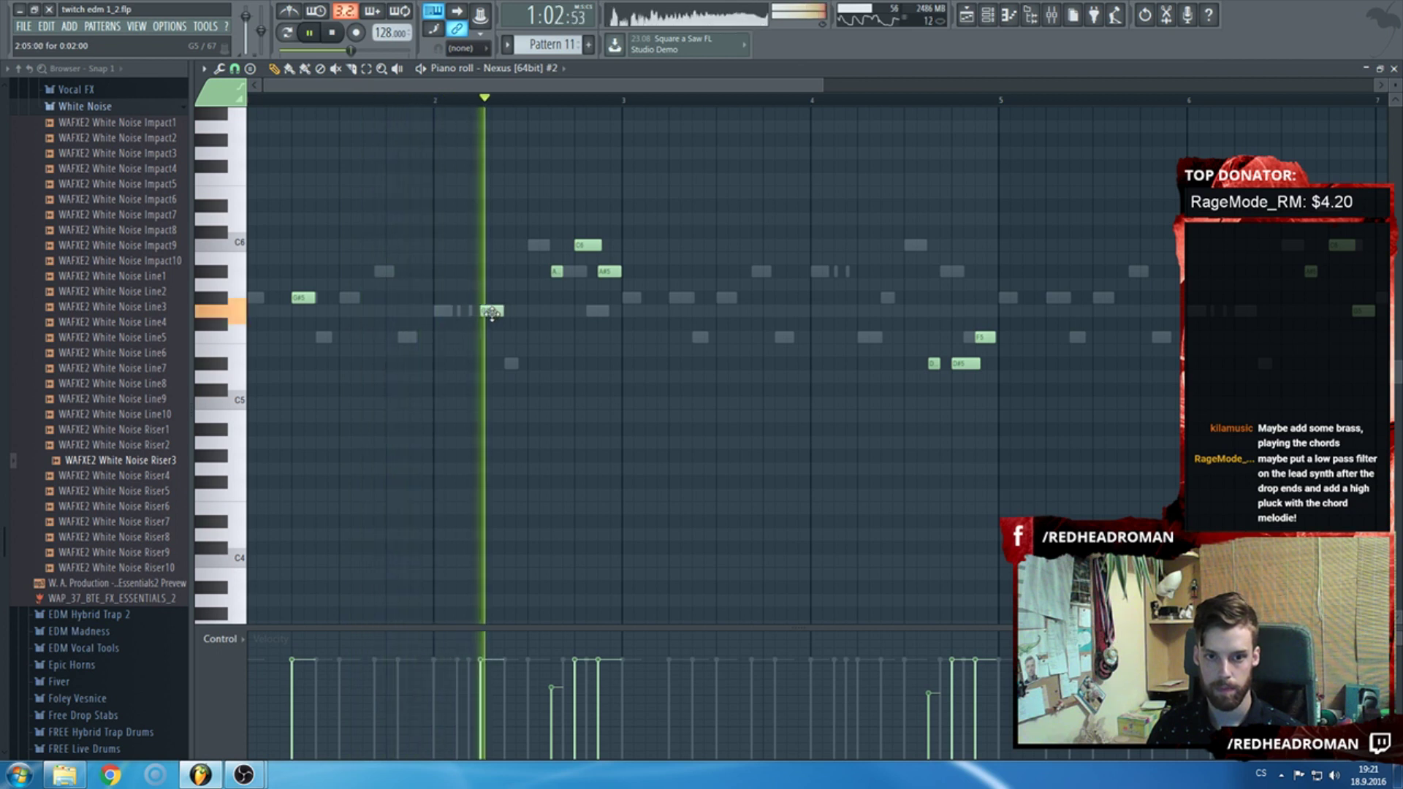
# Add two-step notes around step 5 of each bar: G#5 in bars 3 and 5, F5 in bar 4, G5 in bar 6.
pyautogui.click(678, 298)
pyautogui.press('space')
pyautogui.press('space')
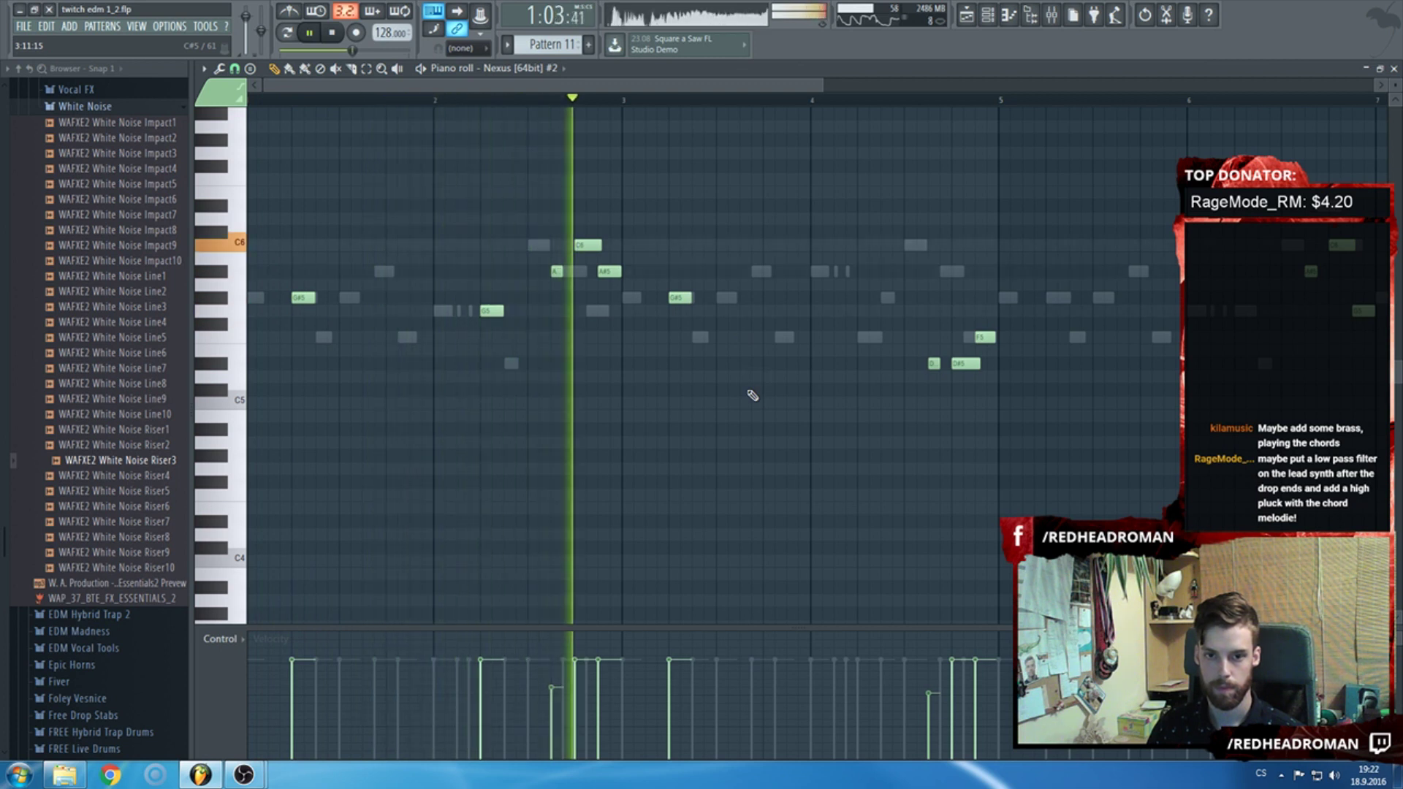
pyautogui.click(868, 337)
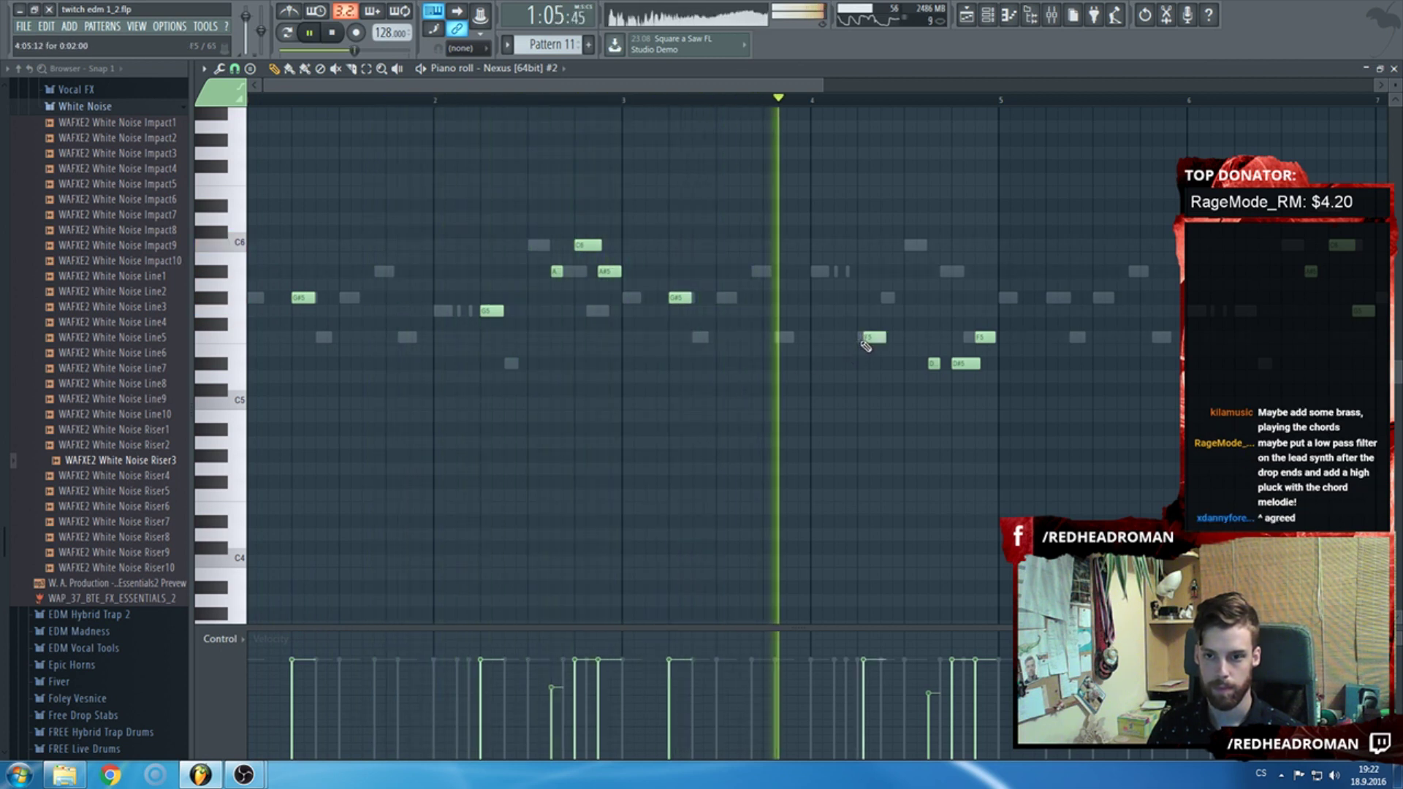
pyautogui.scroll(-2, 840, 329)
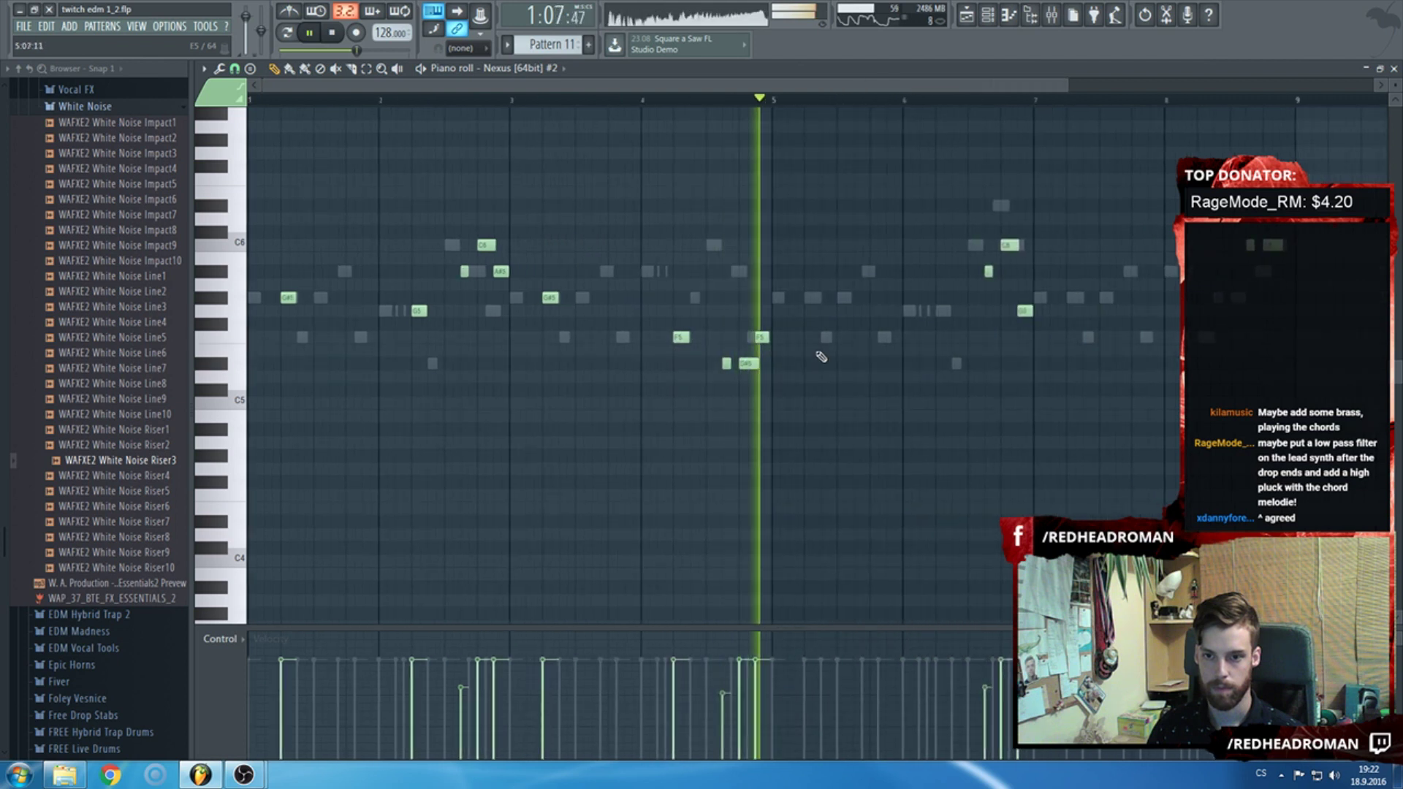
pyautogui.click(813, 299)
pyautogui.press('space')
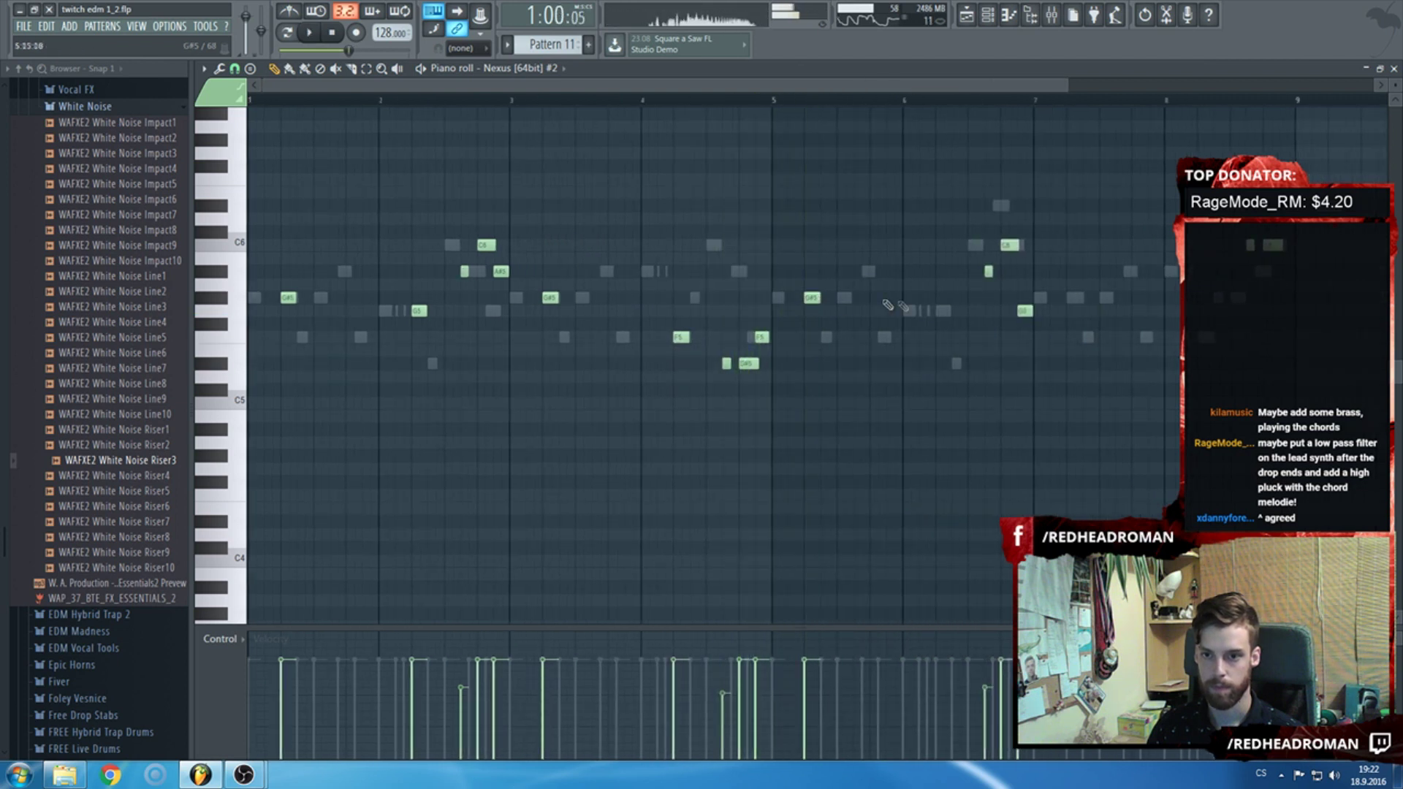
pyautogui.press('space')
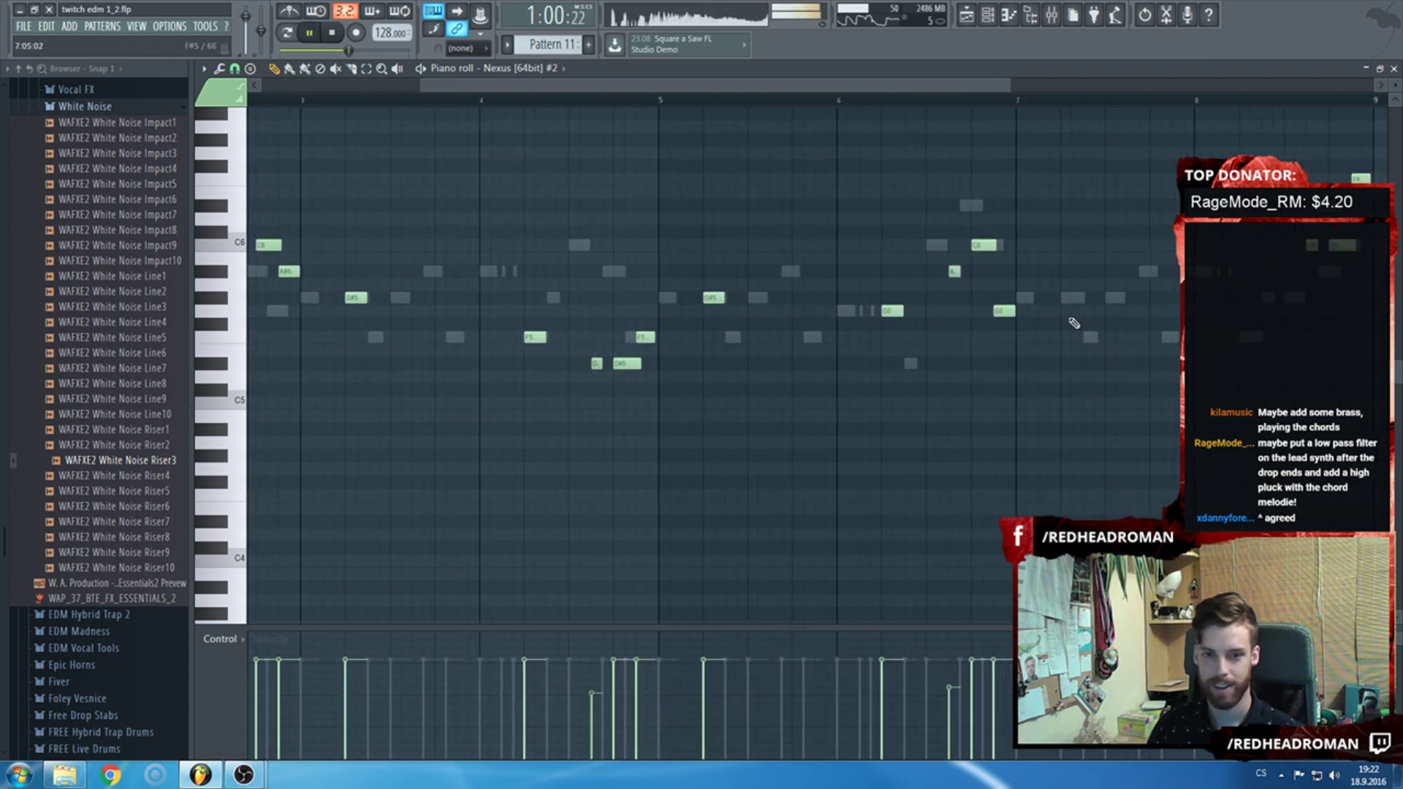
pyautogui.press('F7')
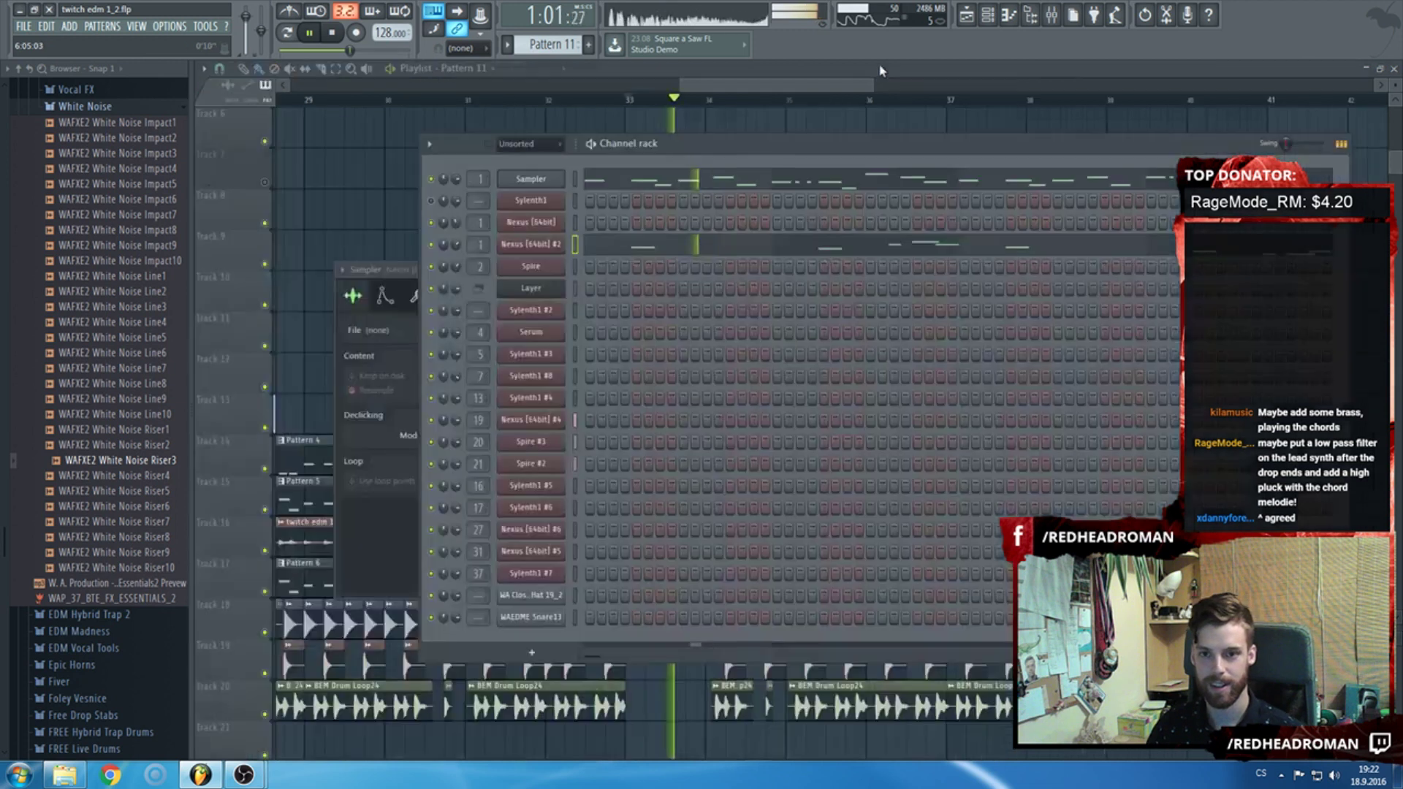
# Check the Nexus [64bit] #2 lead's plugin settings while Pattern 11 plays, and stop playback.
pyautogui.click(531, 244)
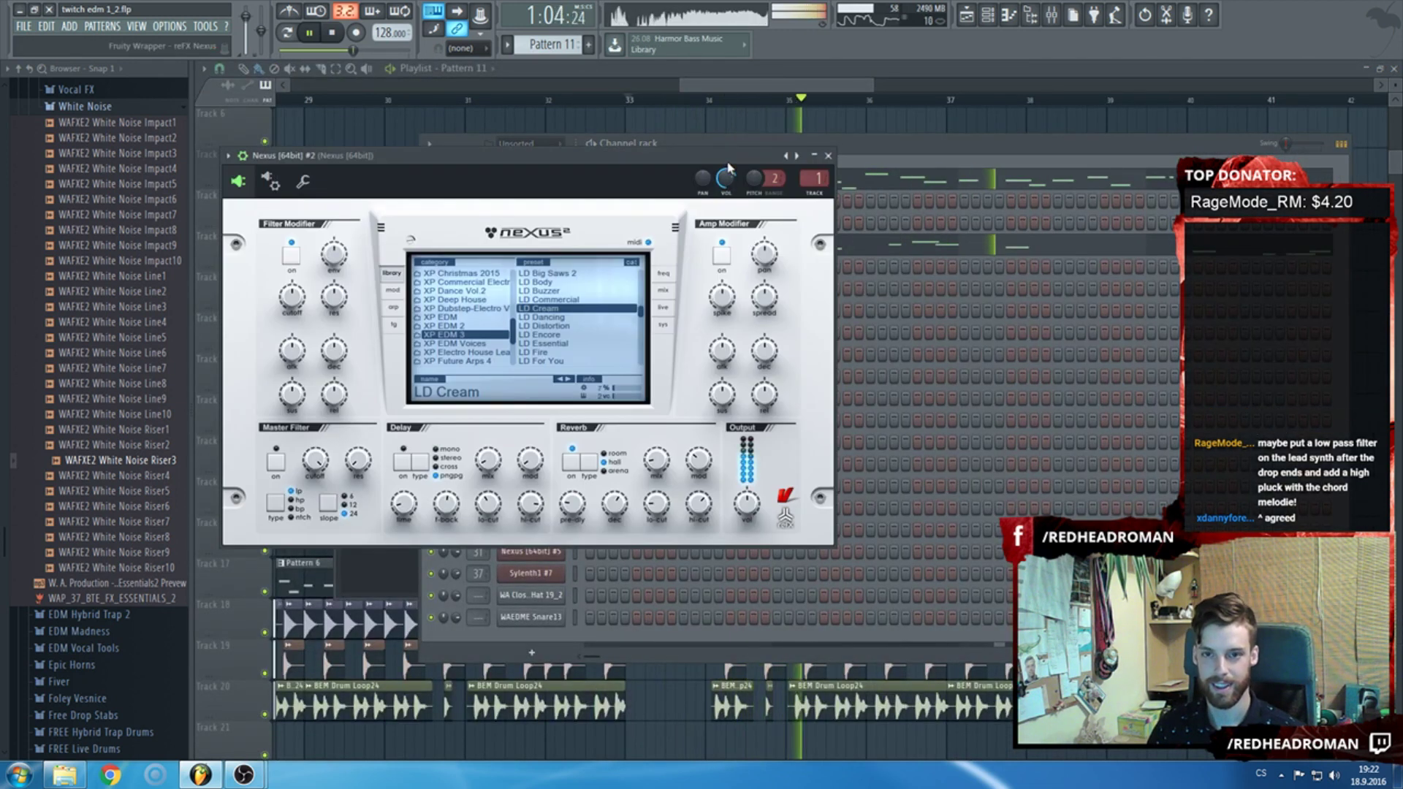
pyautogui.press('Escape')
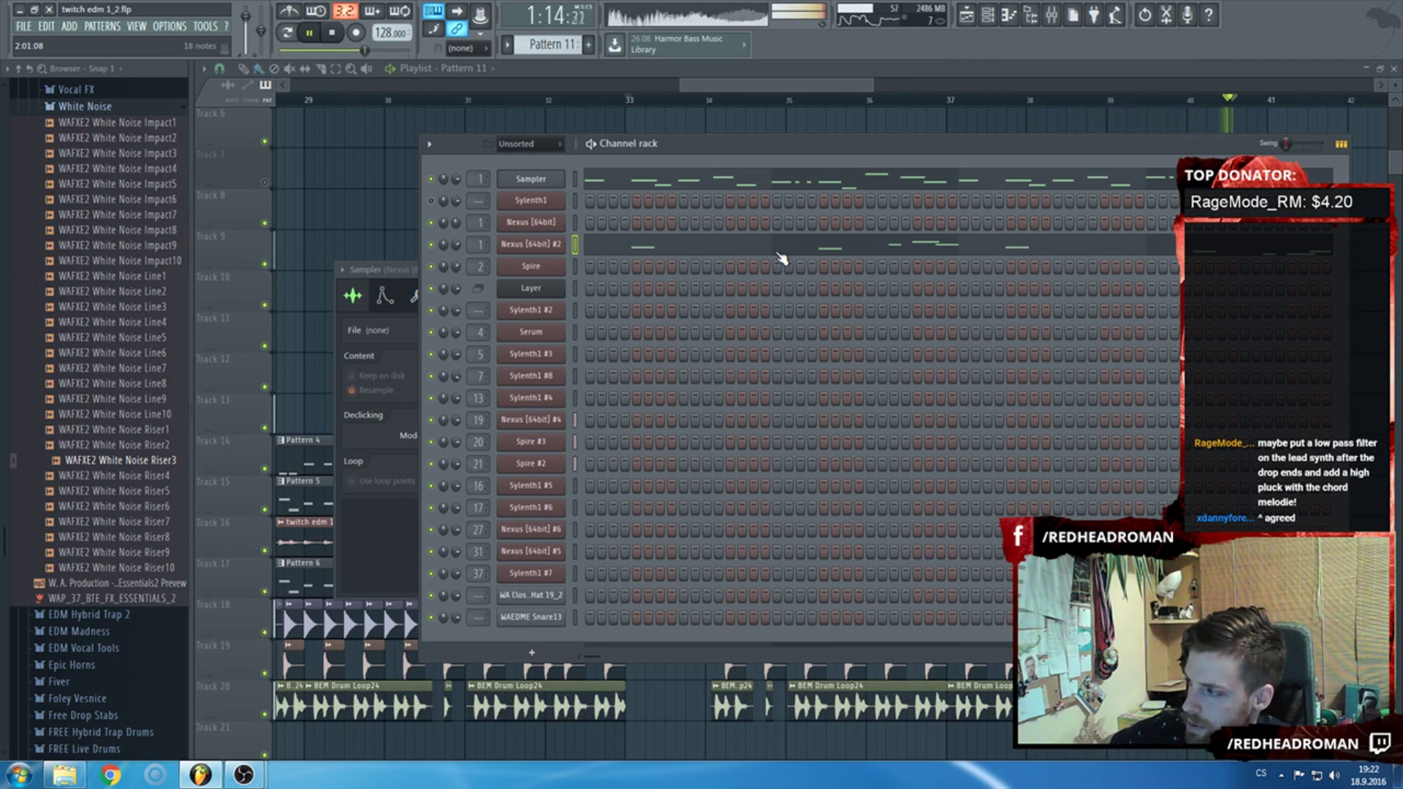
pyautogui.press('space')
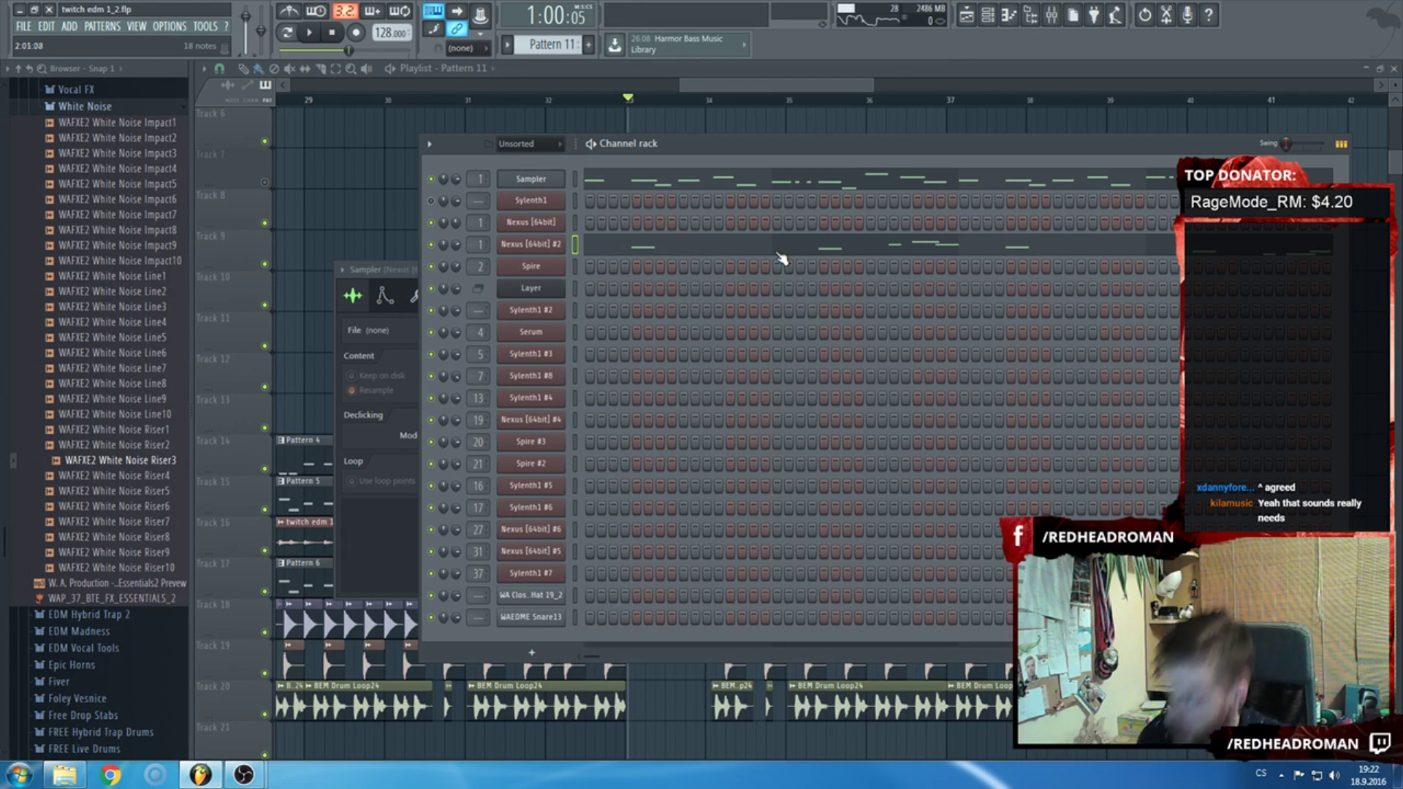
# Play the playlist from just before bar 33 to hear the transition into the section with Pattern 11 and Pattern 4.
pyautogui.click(721, 82)
pyautogui.scroll(-3, 679, 214)
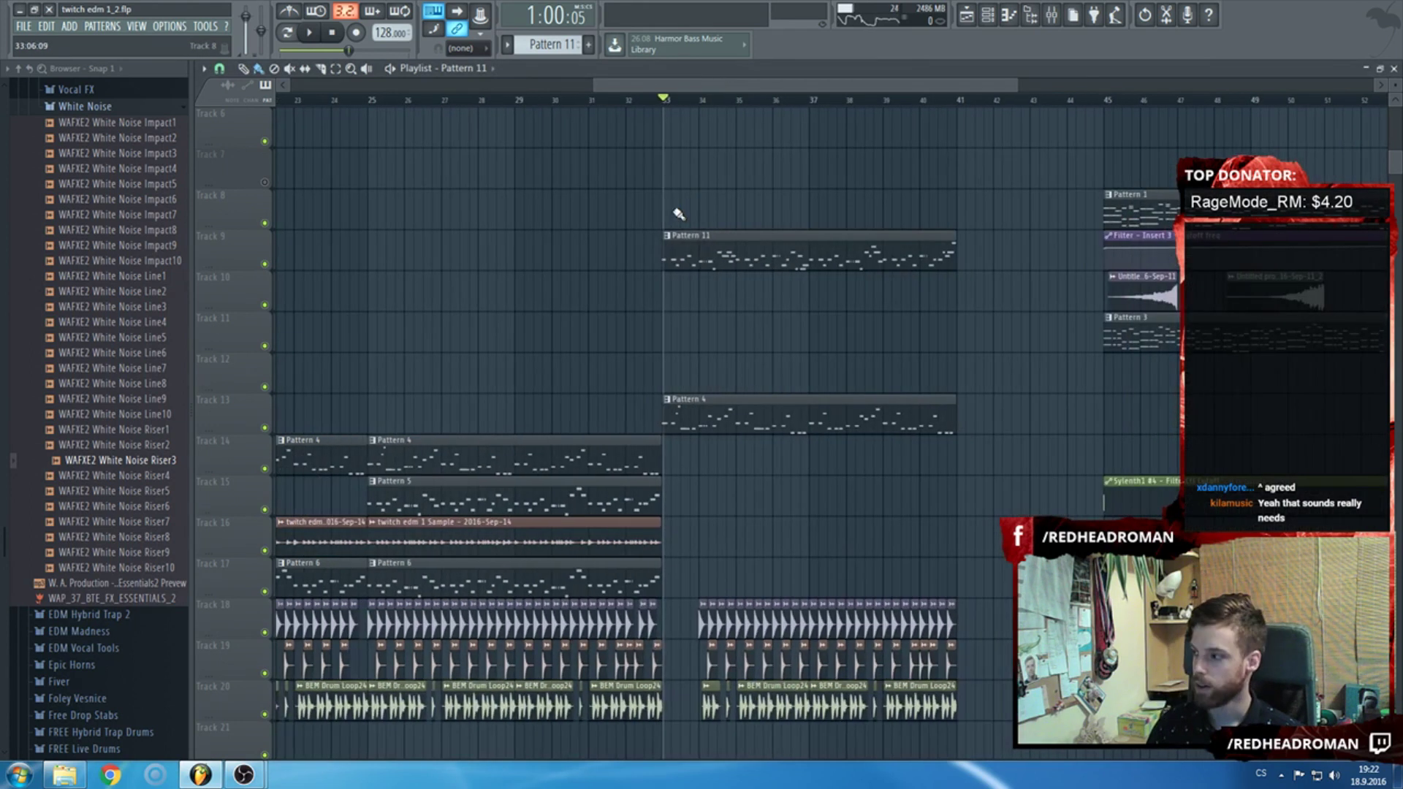
pyautogui.scroll(-1, 679, 214)
pyautogui.scroll(3, 658, 234)
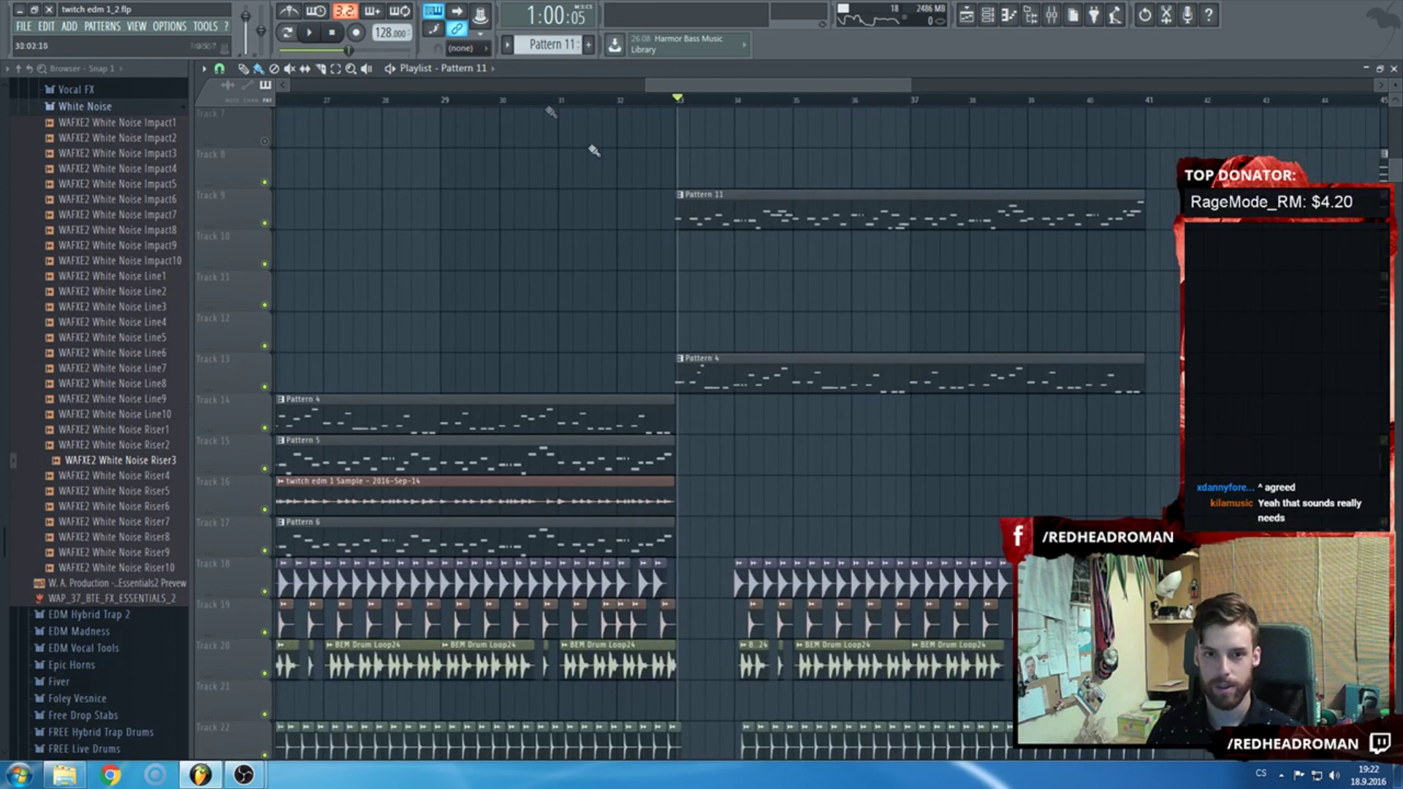
pyautogui.click(444, 101)
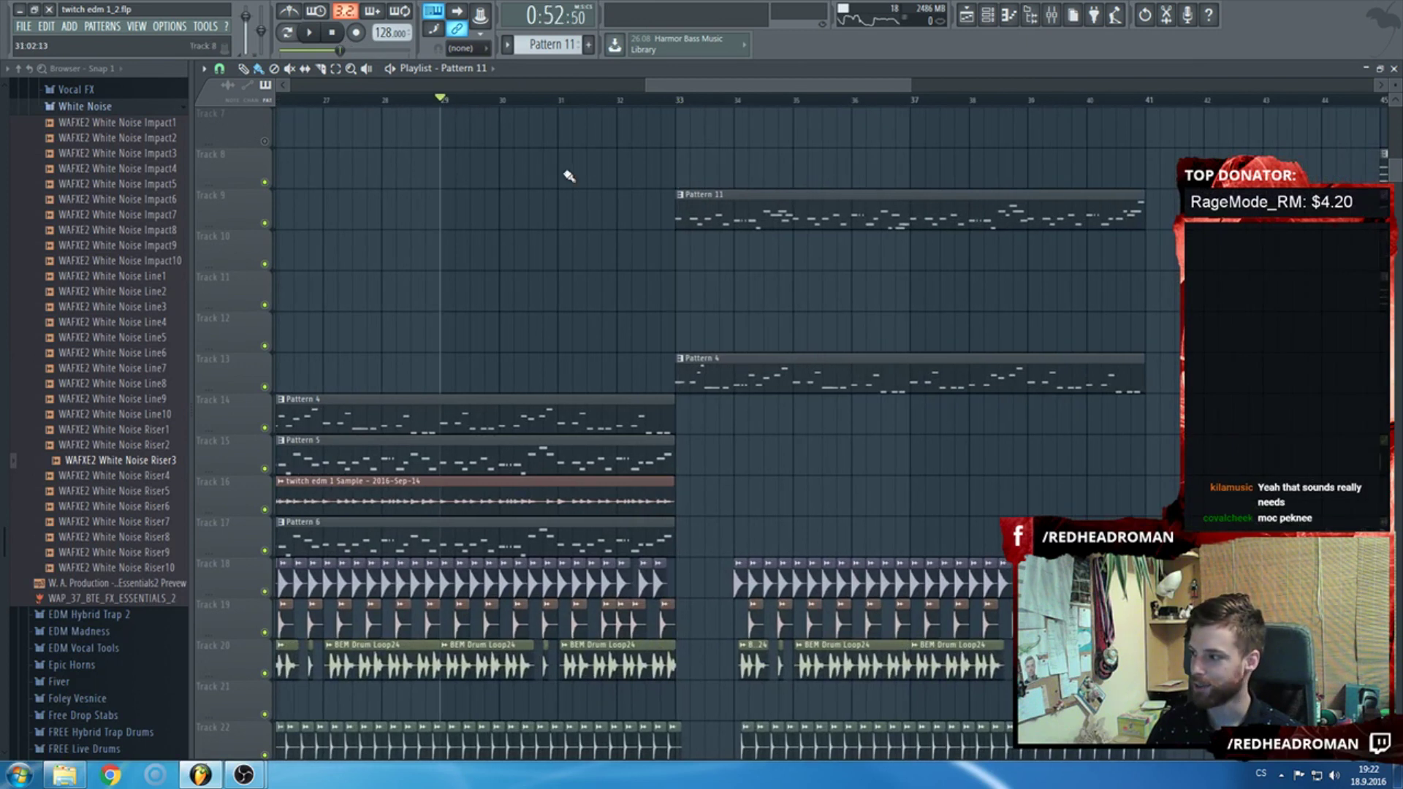
pyautogui.scroll(2, 533, 223)
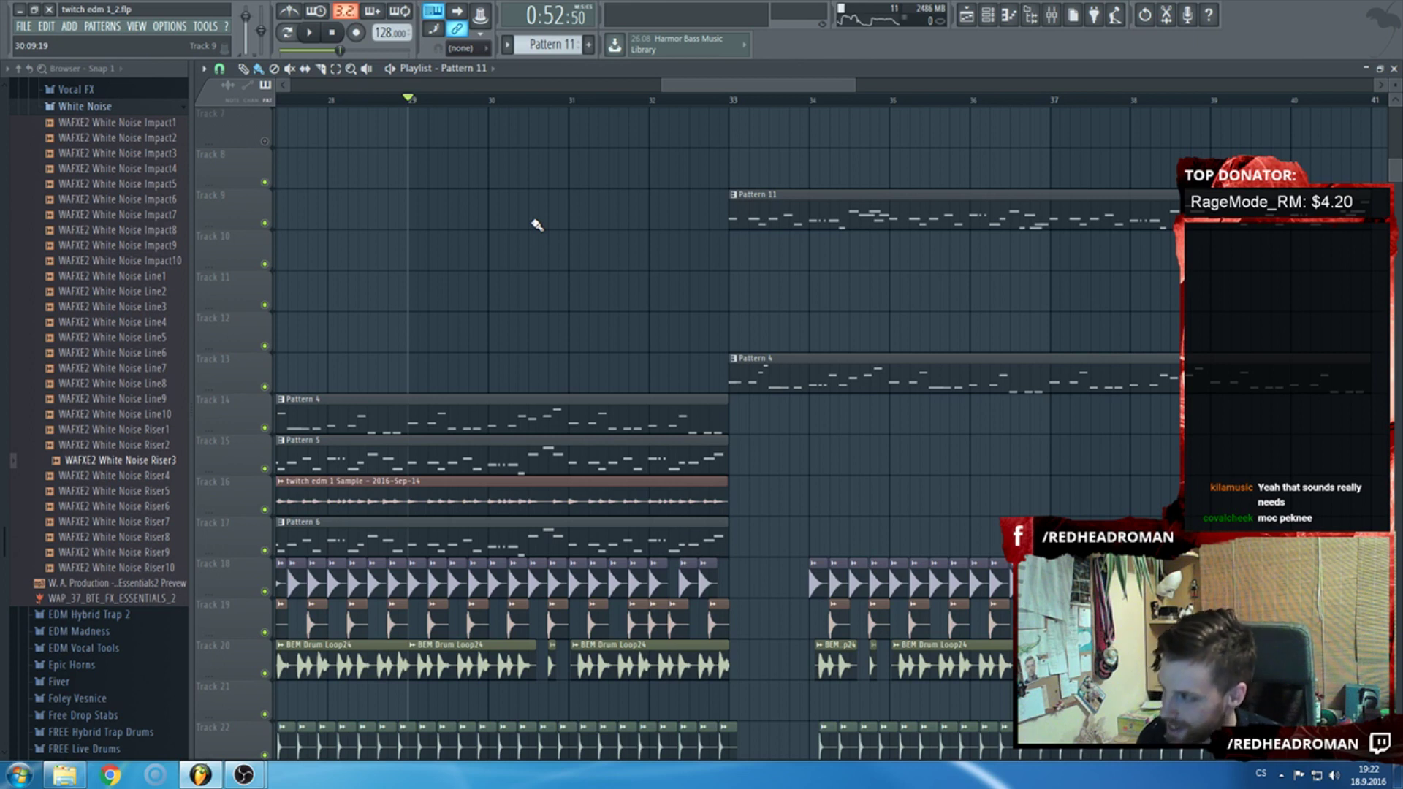
pyautogui.scroll(-1, 537, 225)
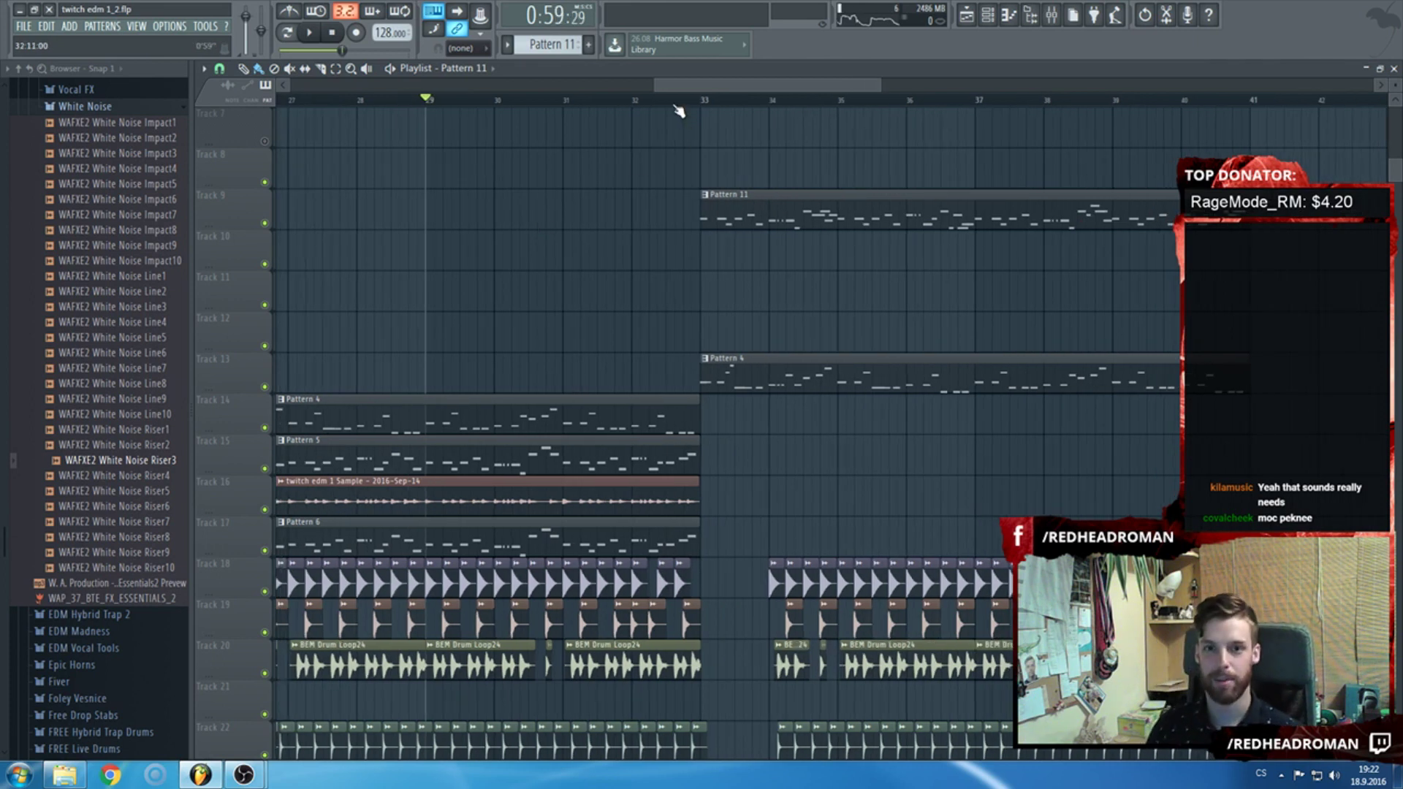
pyautogui.scroll(2, 724, 131)
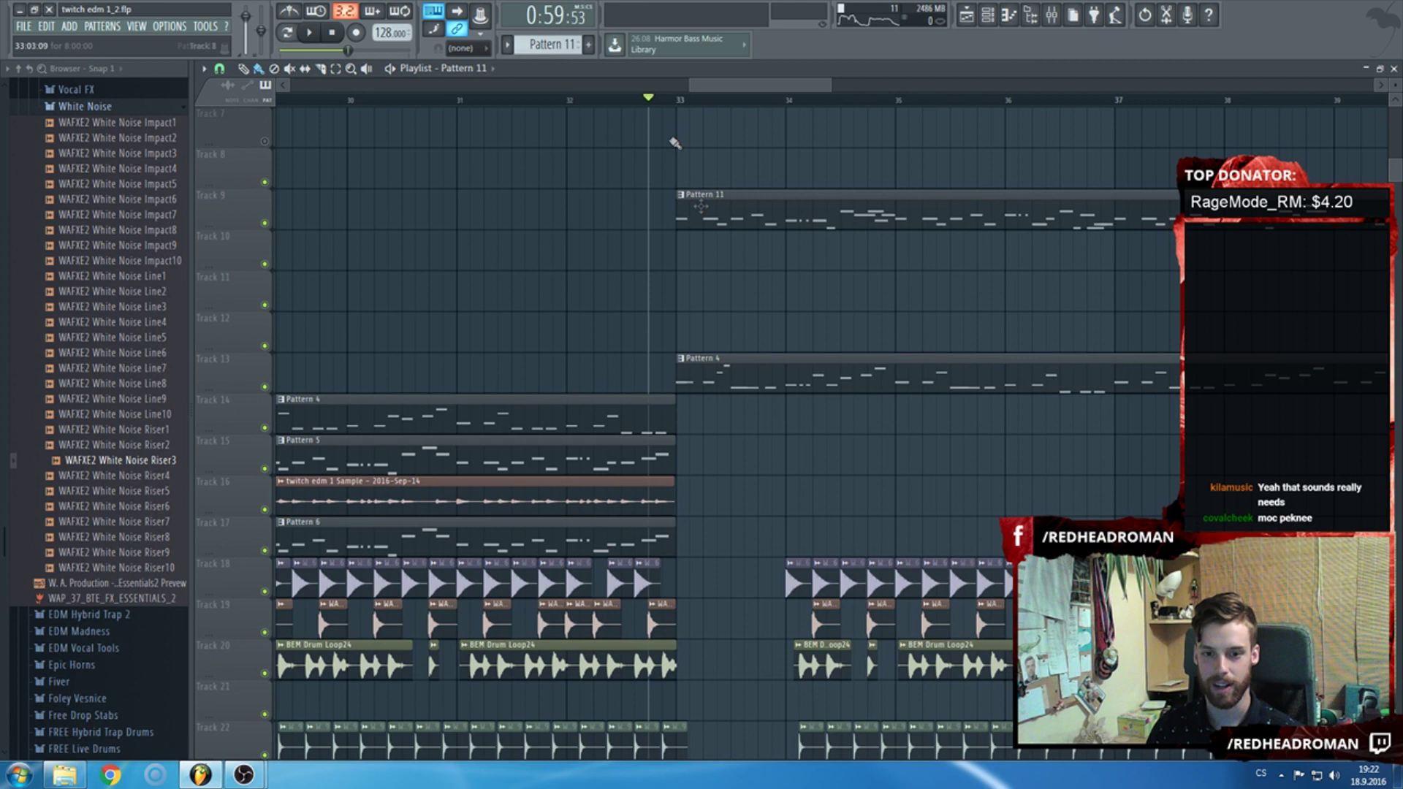
pyautogui.press('space')
pyautogui.scroll(-5, 812, 336)
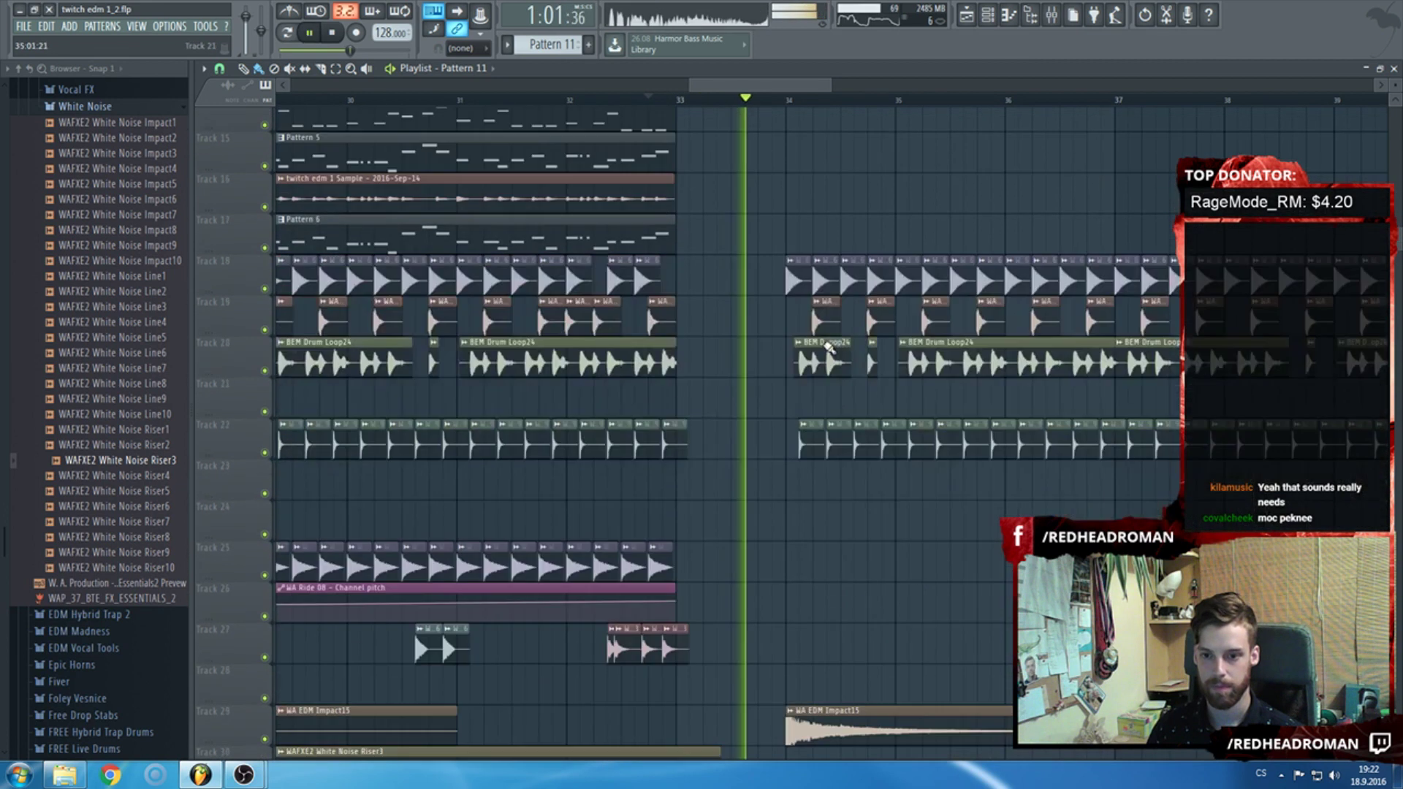
# Set the Nexus [64bit] #2 channel volume to about 73% while the section plays.
pyautogui.press('F6')
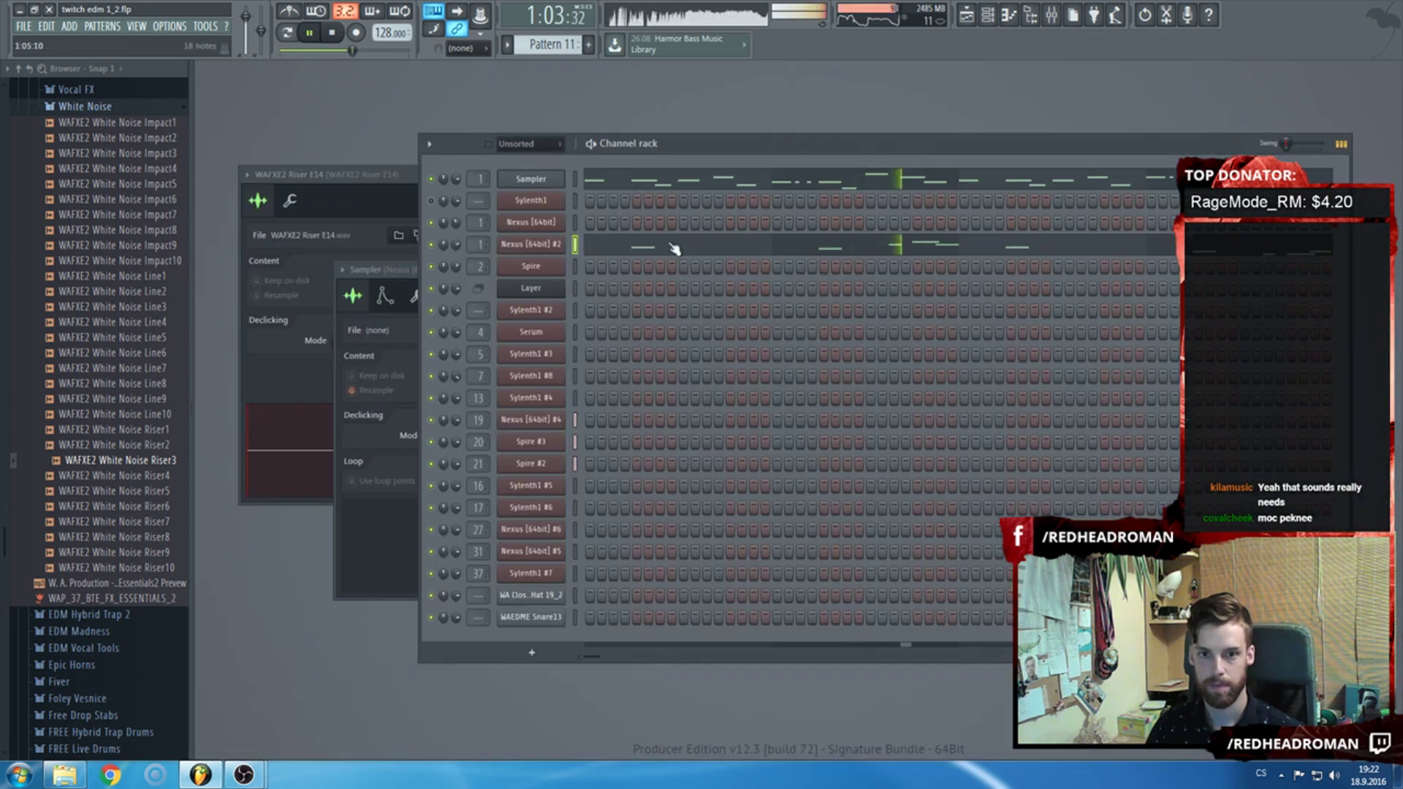
pyautogui.click(536, 250)
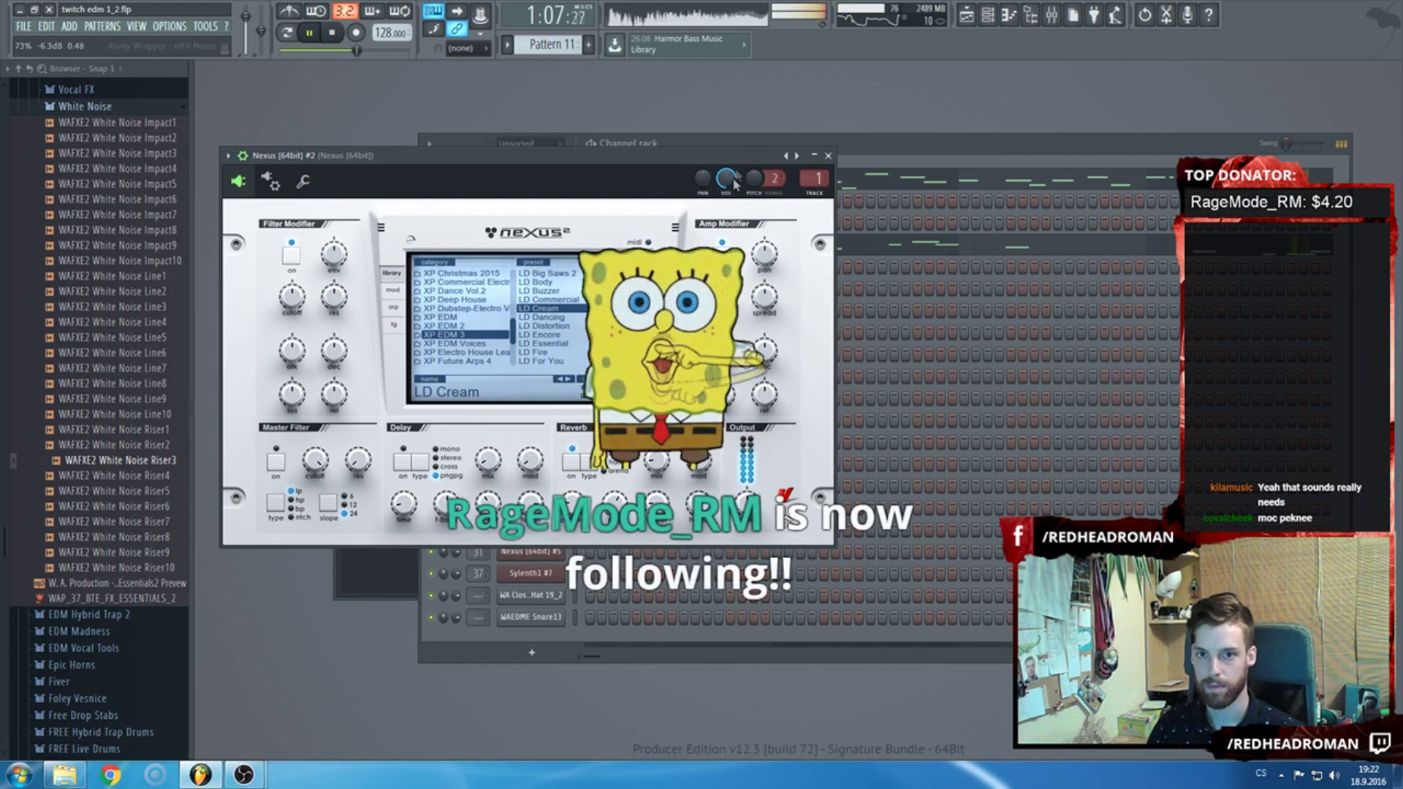
pyautogui.click(828, 156)
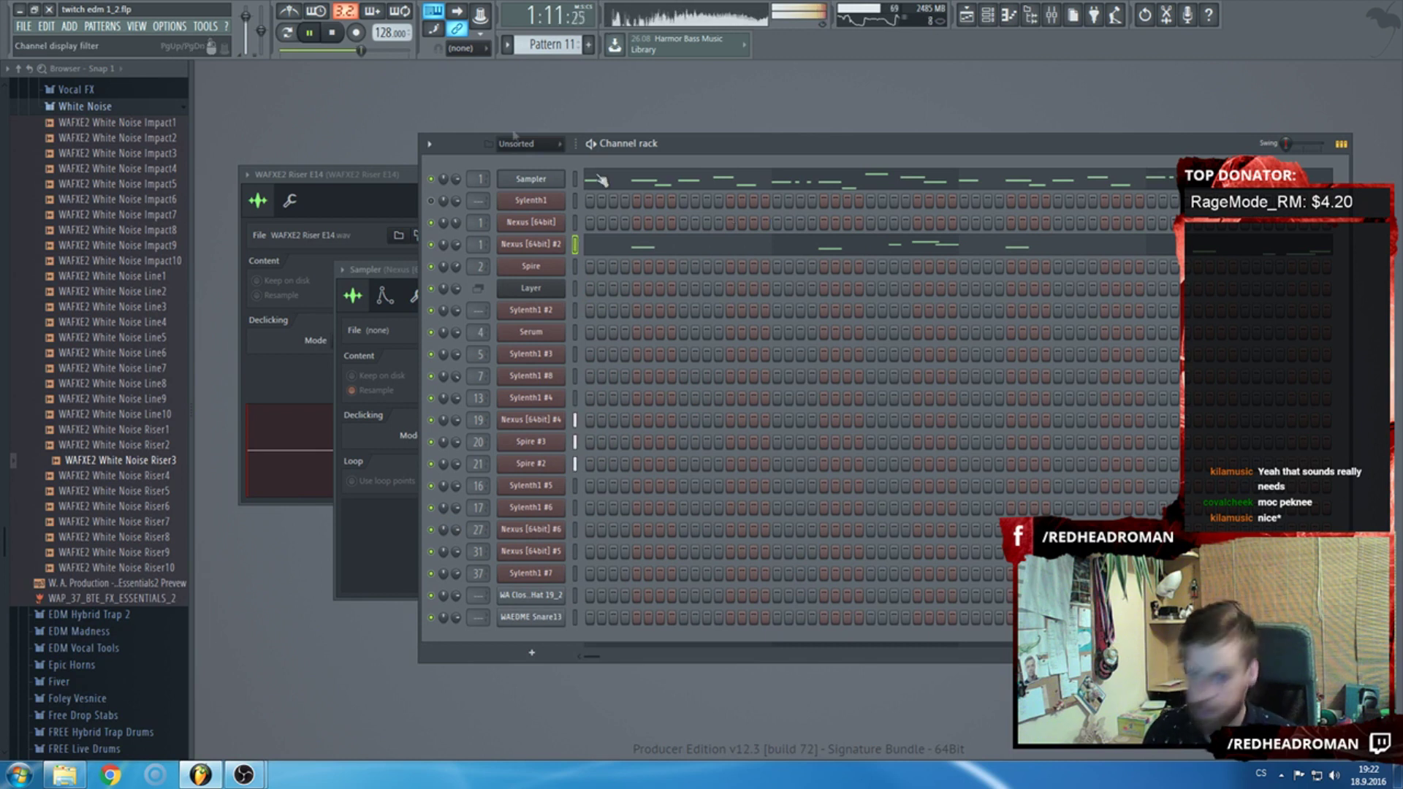
# Review the Nexus [64bit] #2 notes of Pattern 11 in the piano roll and play bars 7 and 8.
pyautogui.press('F5')
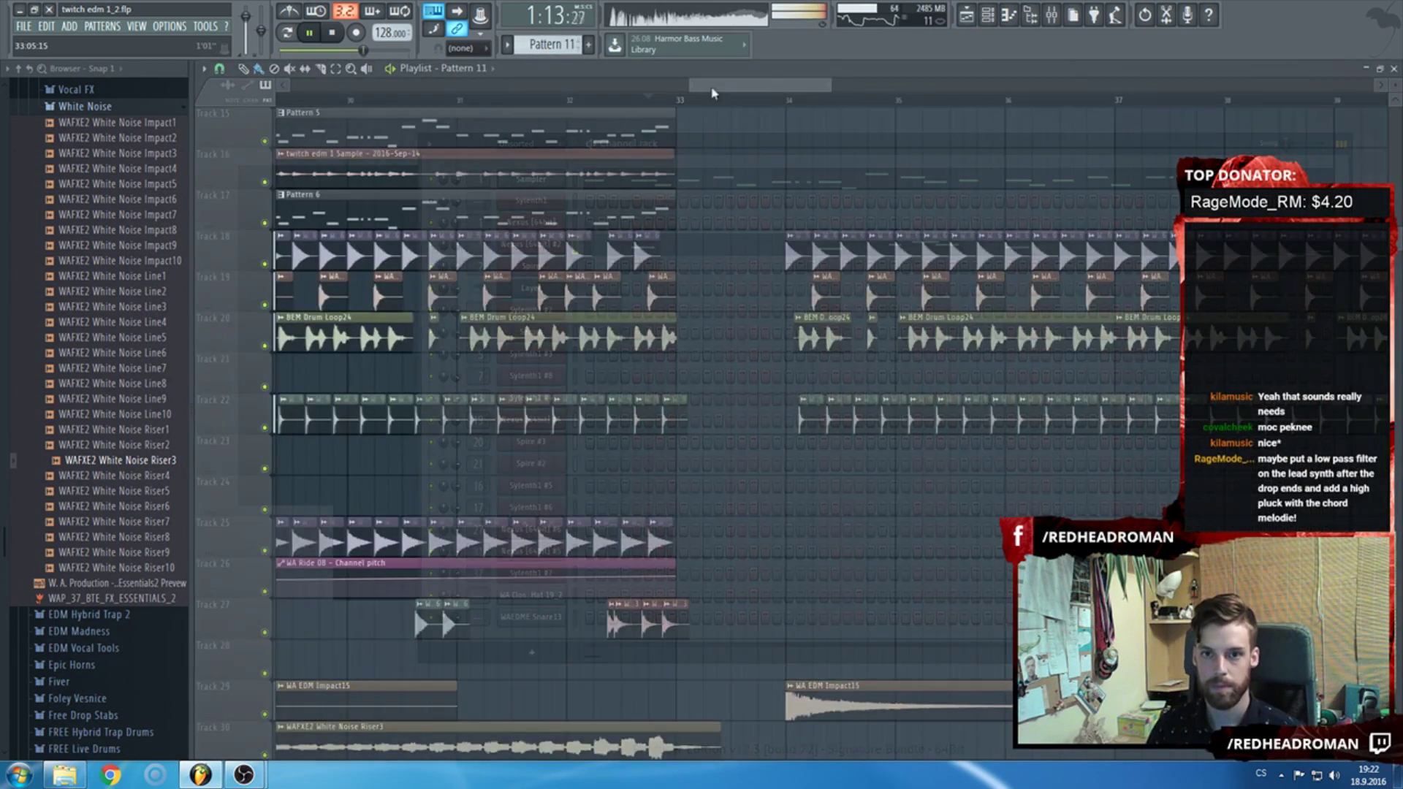
pyautogui.press('F5')
pyautogui.press('F7')
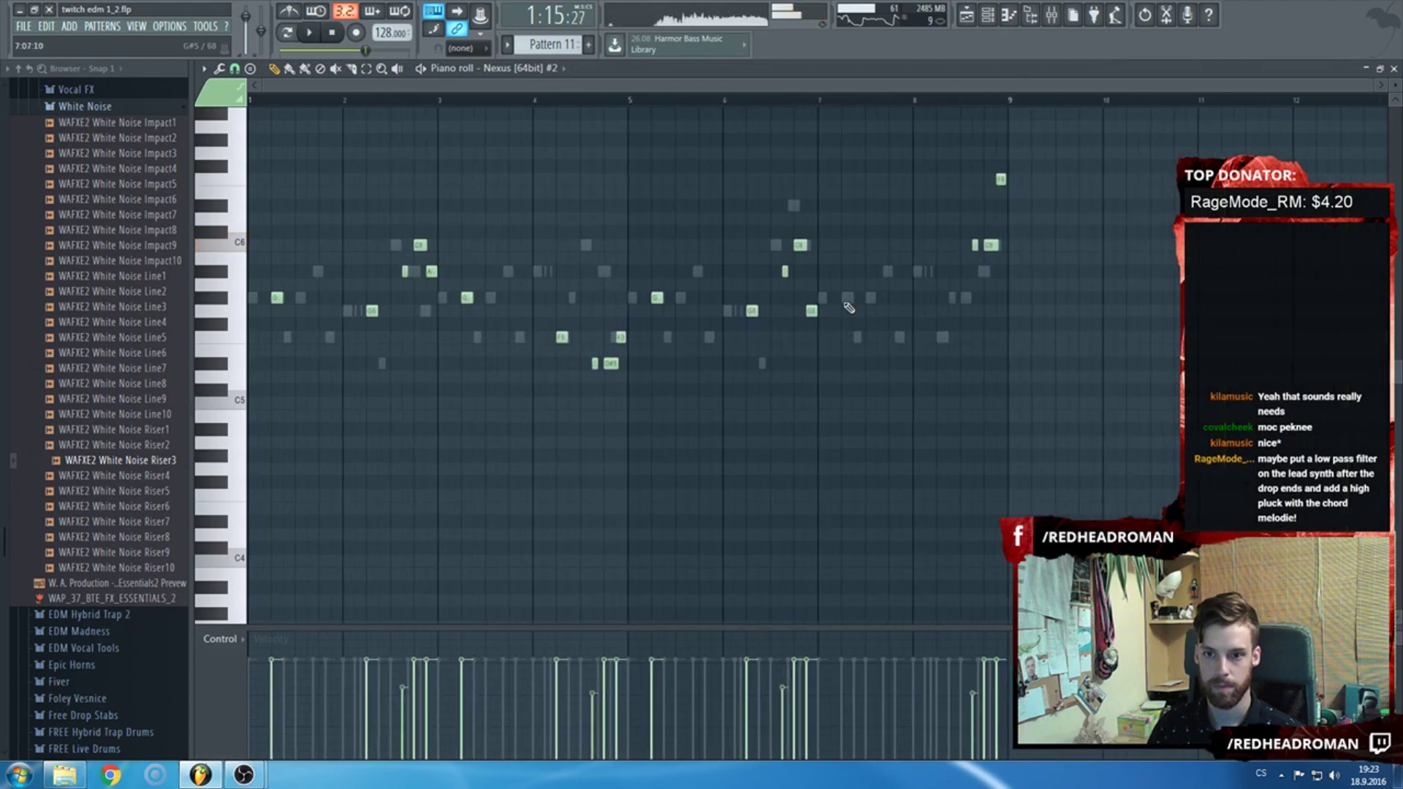
pyautogui.scroll(2, 840, 303)
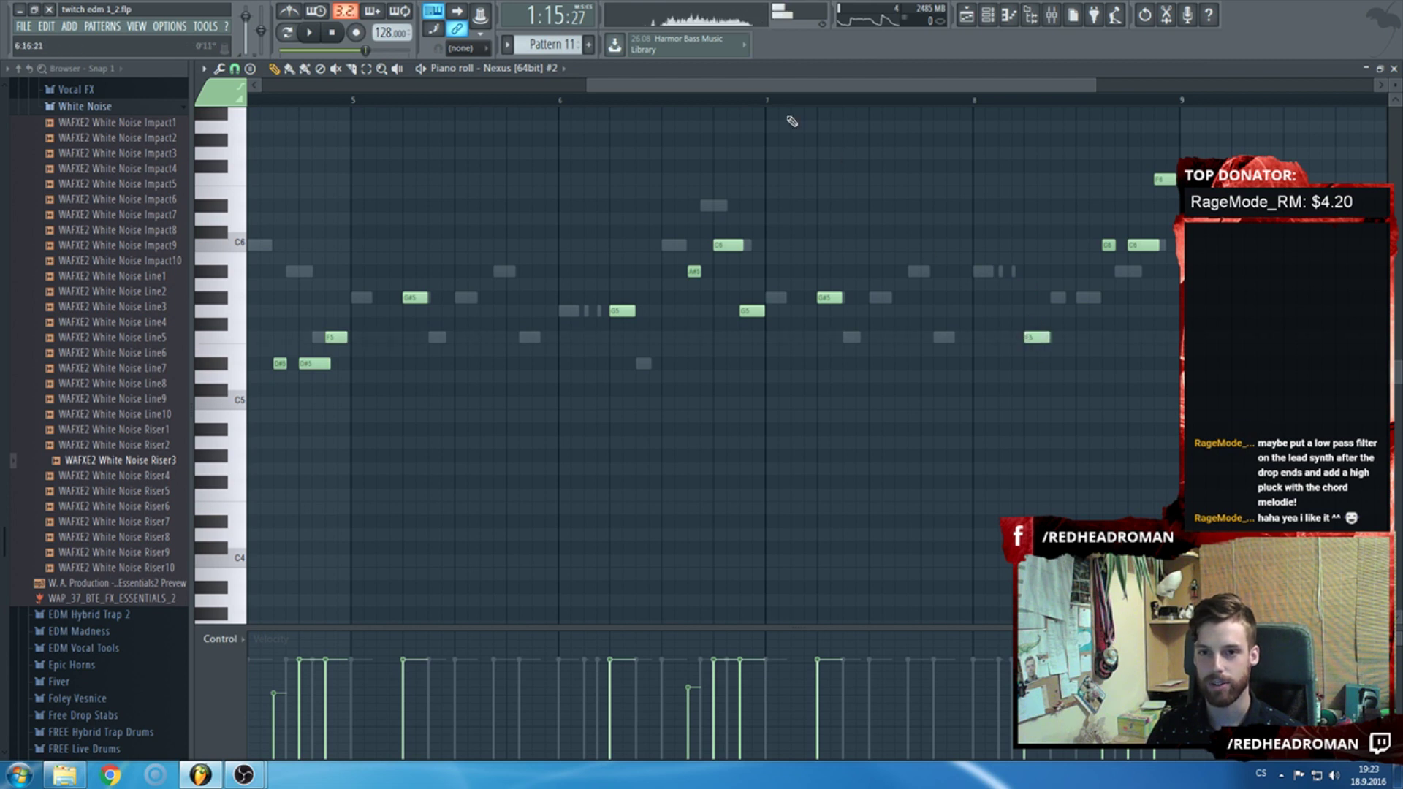
pyautogui.press('space')
pyautogui.scroll(-3, 954, 270)
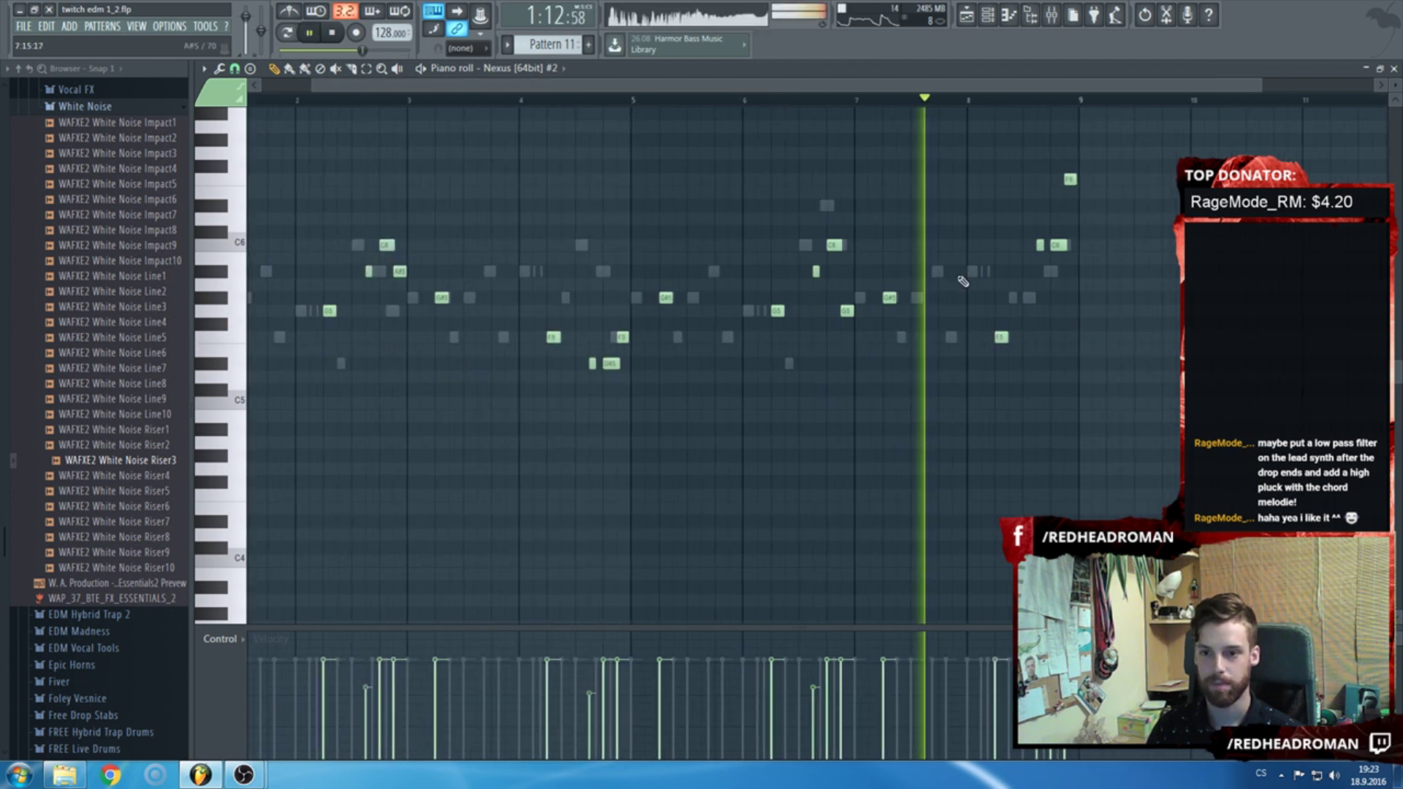
pyautogui.scroll(3, 960, 288)
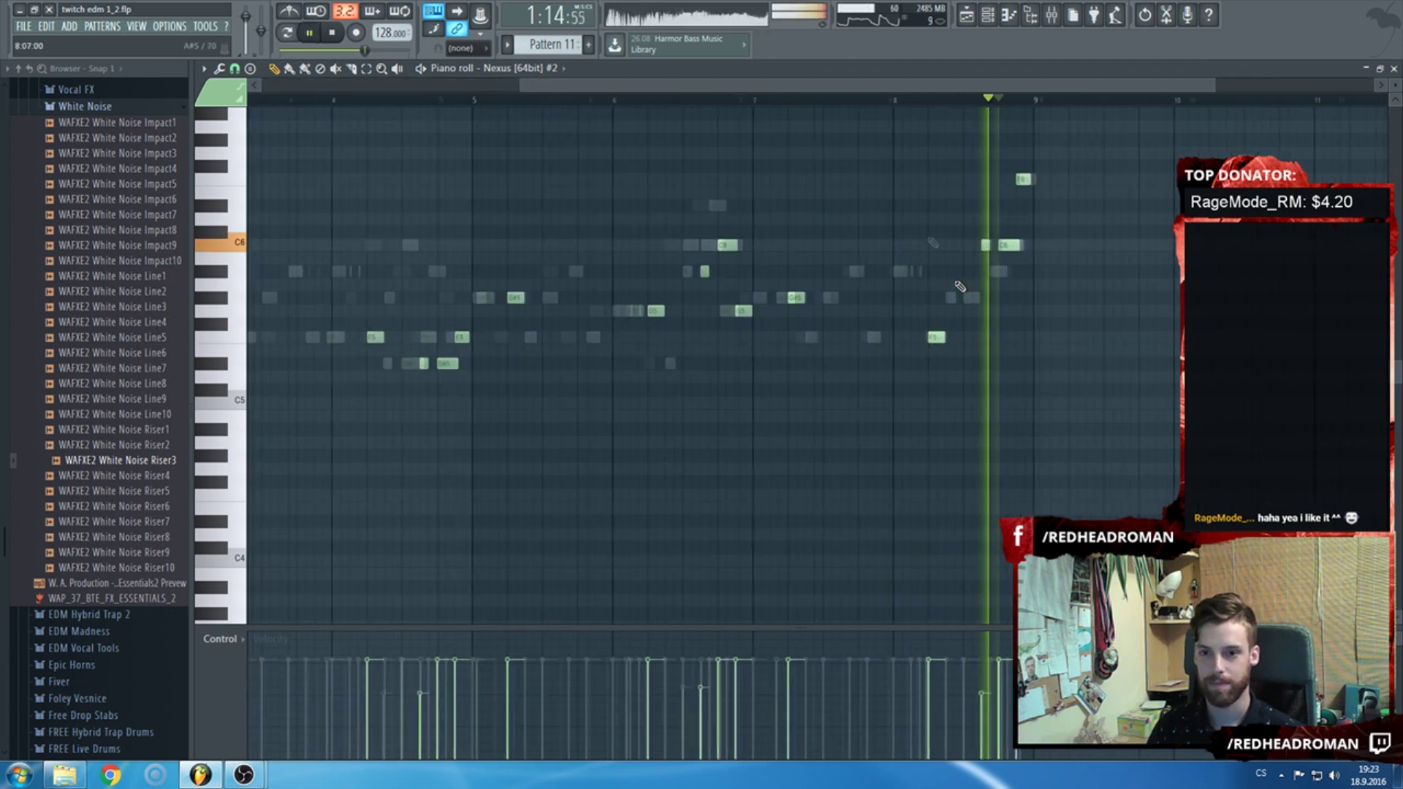
# Place a Pattern 3 clip at bar 33 on Track 11 and play the section with it from just before bar 33.
pyautogui.press('F7')
pyautogui.press('F5')
pyautogui.scroll(5, 882, 247)
pyautogui.scroll(-5, 882, 247)
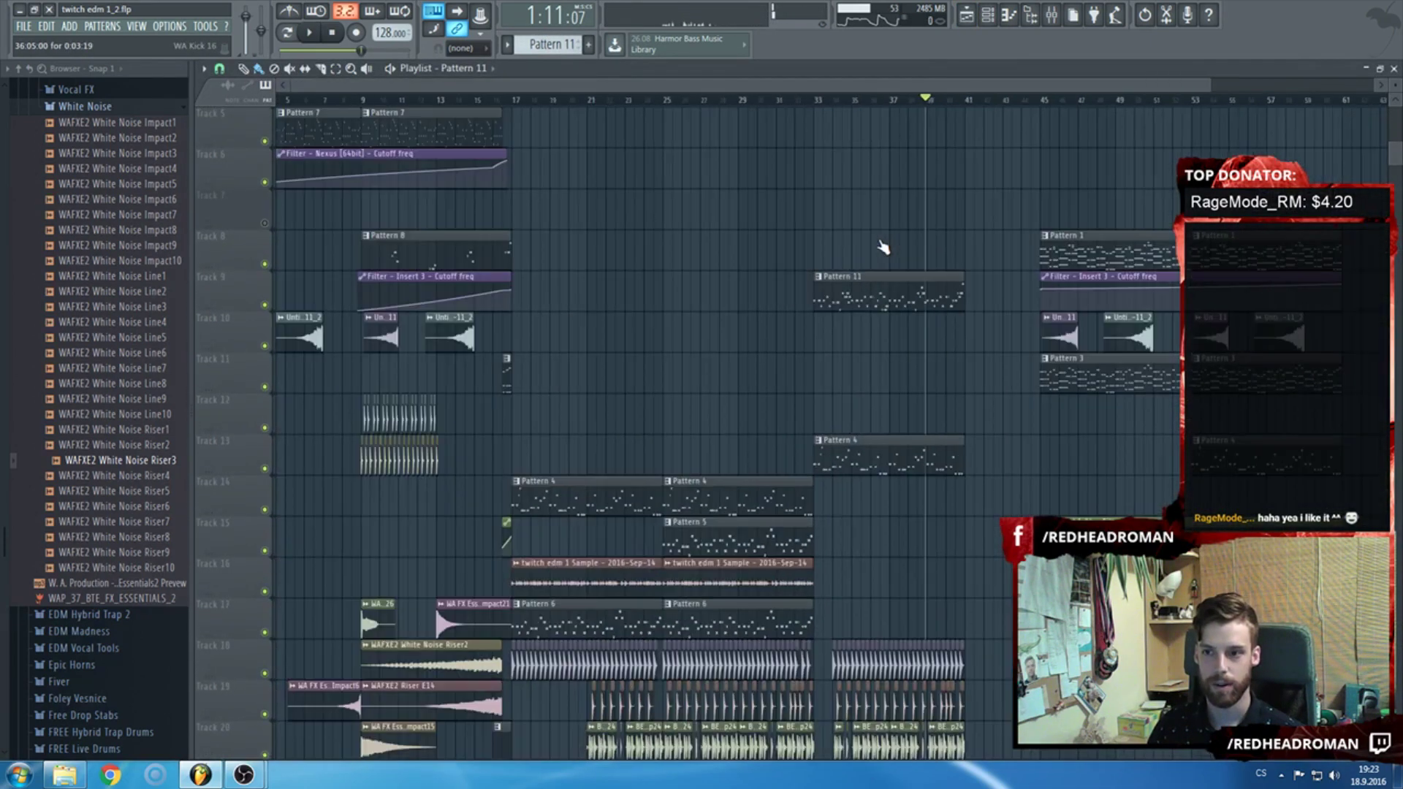
pyautogui.click(827, 378)
pyautogui.scroll(4, 826, 377)
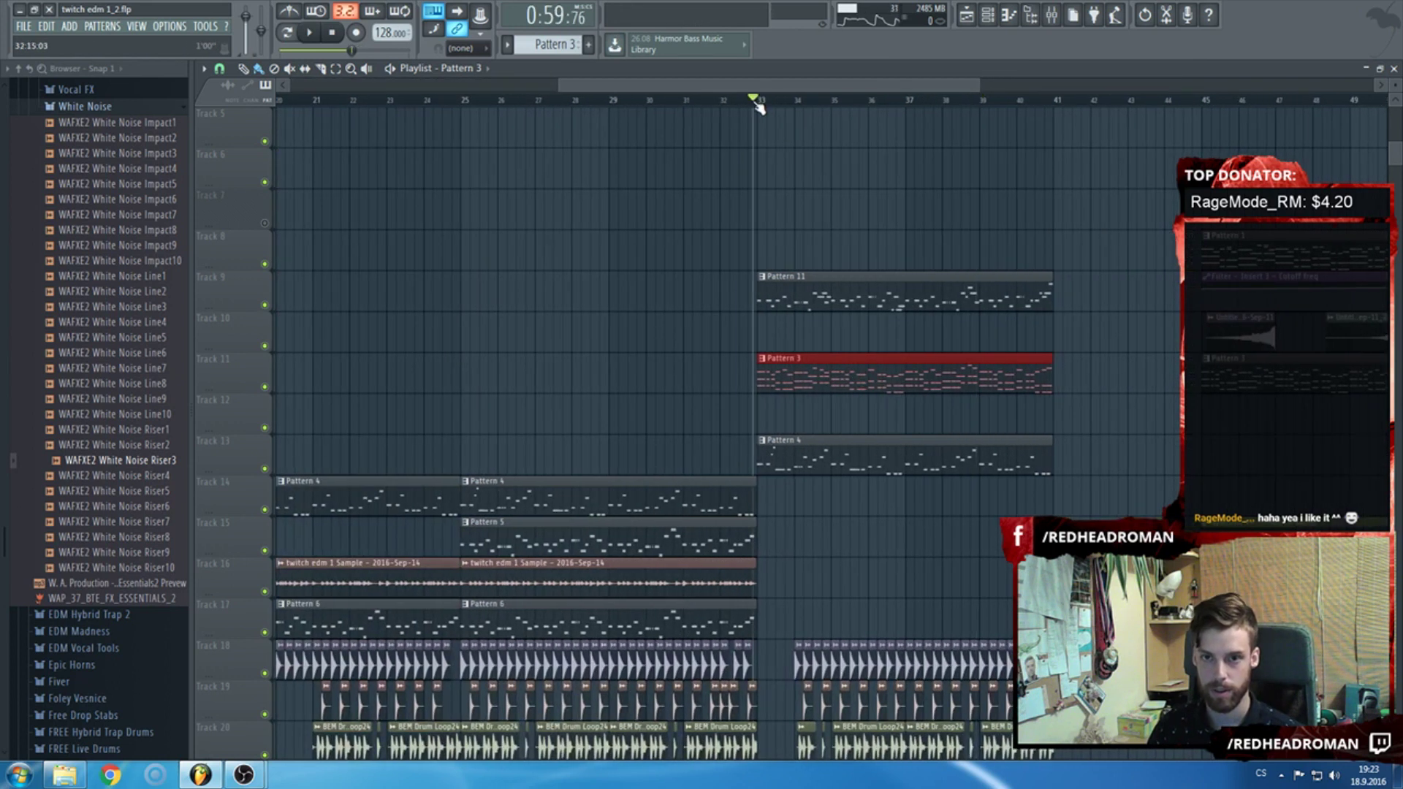
pyautogui.press('space')
pyautogui.scroll(-4, 809, 325)
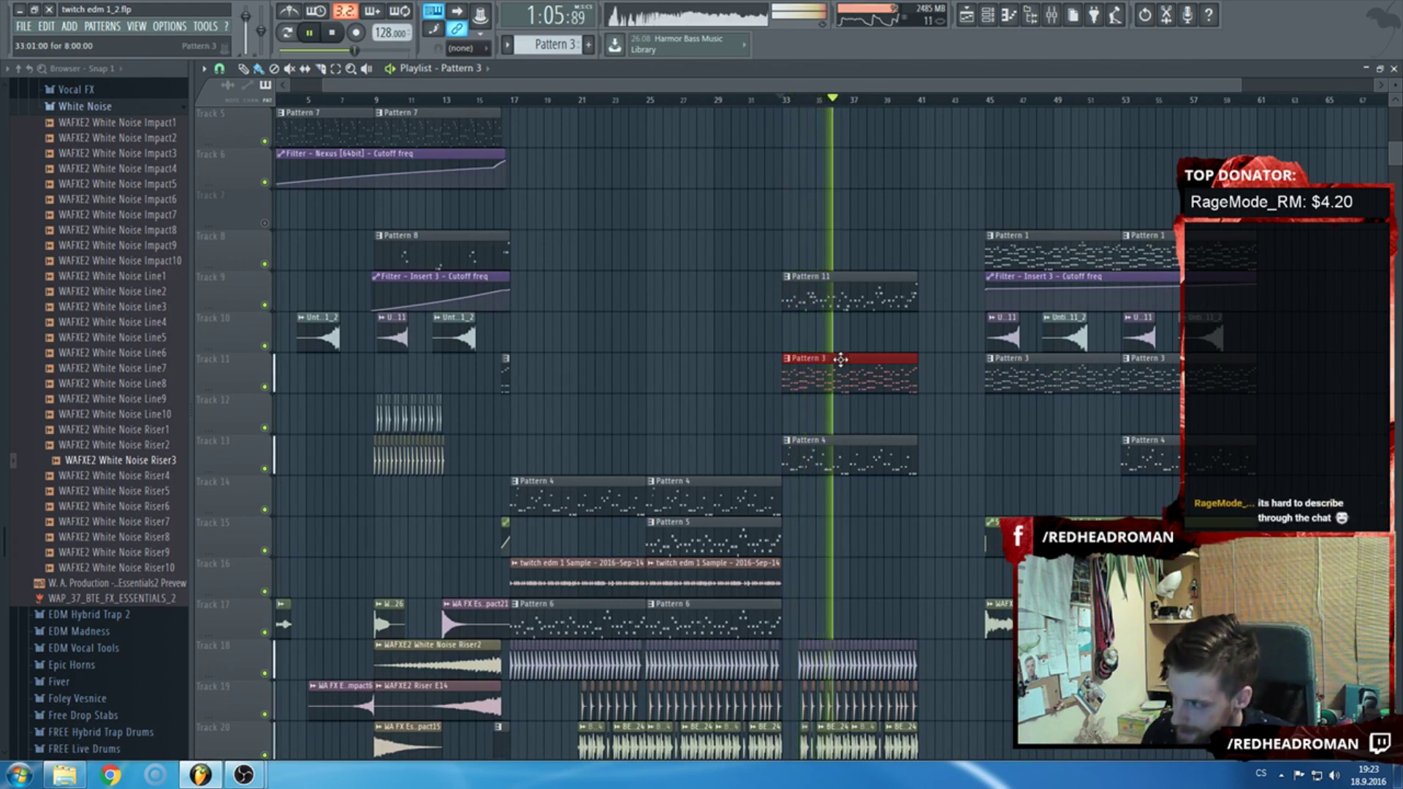
pyautogui.scroll(3, 834, 362)
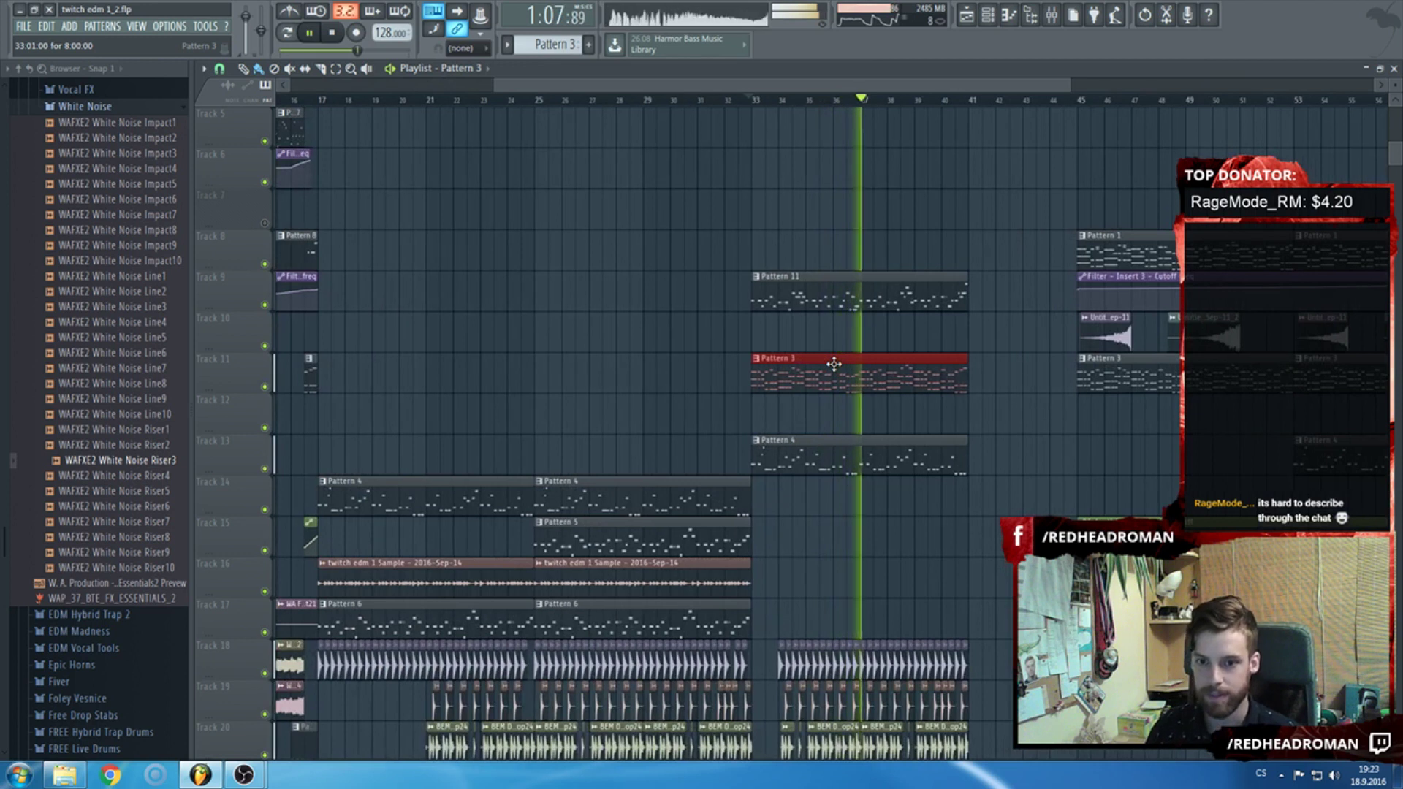
pyautogui.scroll(2, 834, 364)
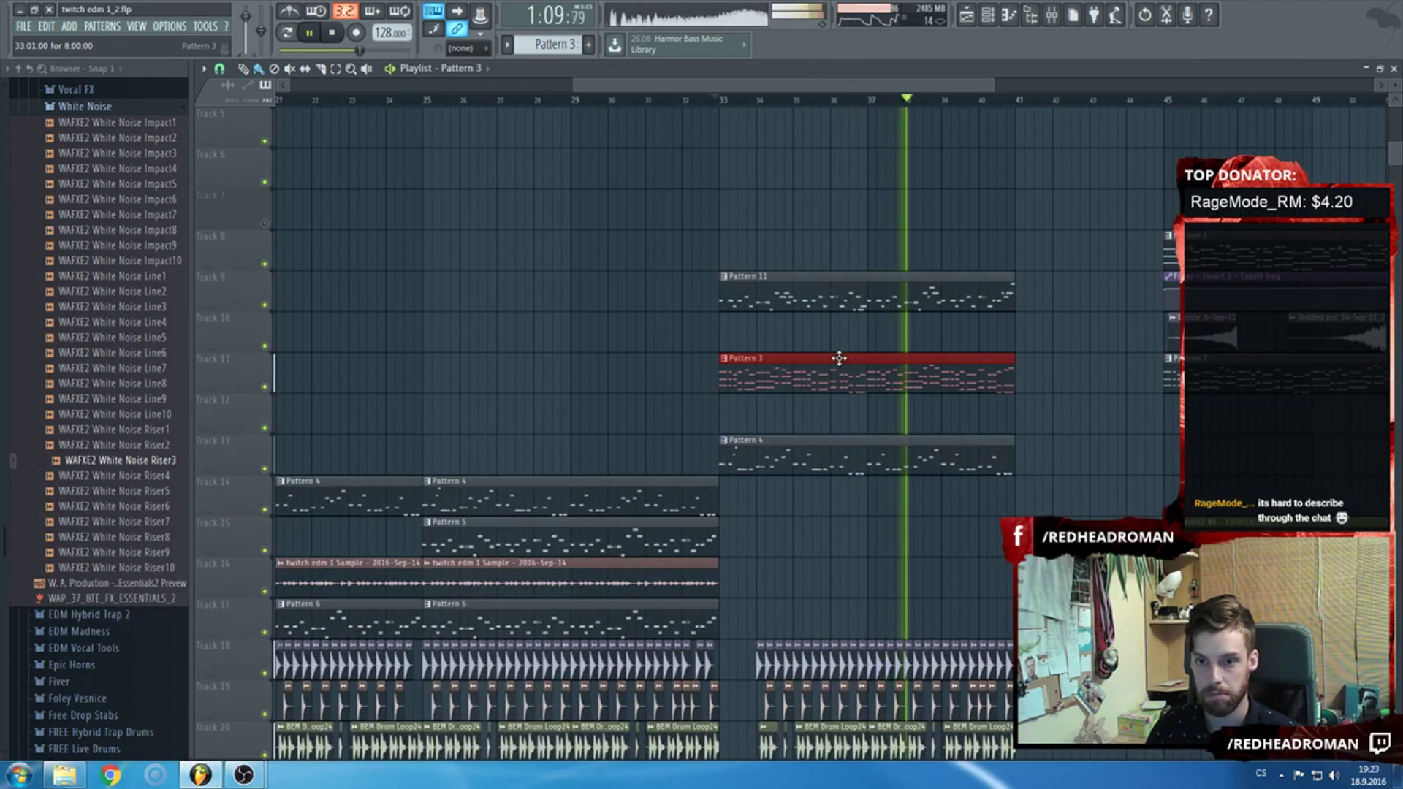
pyautogui.scroll(-3, 839, 358)
pyautogui.scroll(-3, 839, 358)
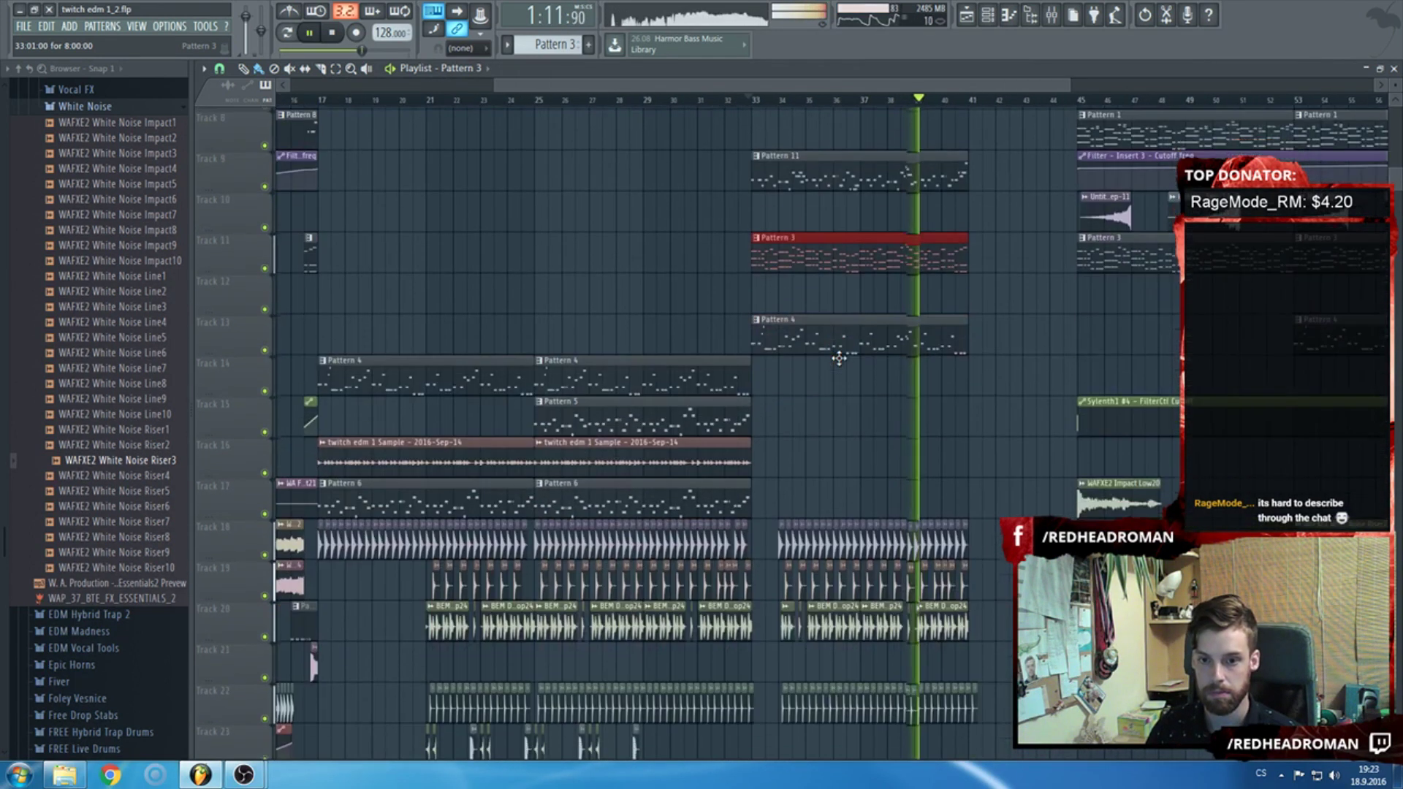
# Move the trial Pattern 3 clip to bar 41 on Track 12, stop playback and delete the clip.
pyautogui.moveTo(809, 245); pyautogui.dragTo(1022, 289)
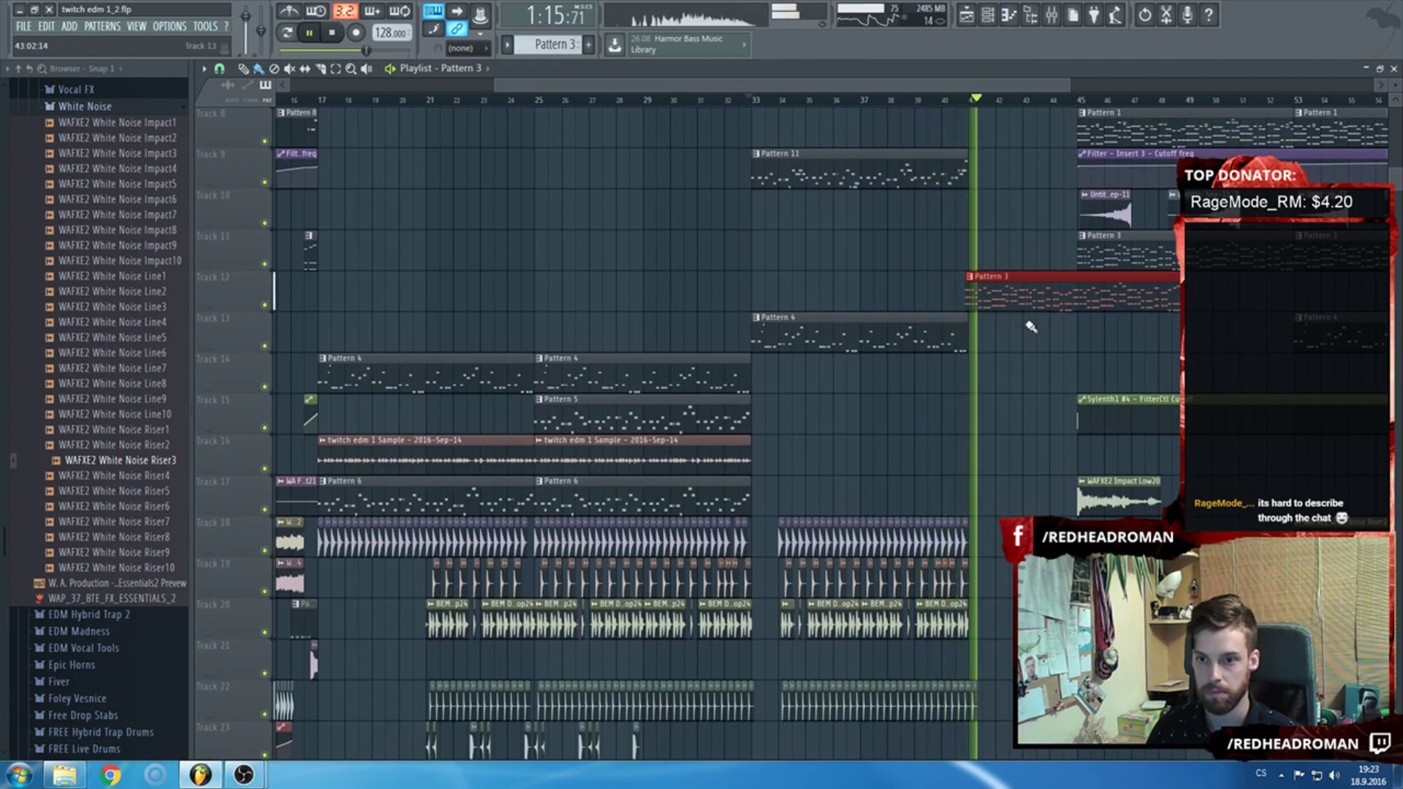
pyautogui.press('space')
pyautogui.rightClick(1027, 306)
# Select all the clips of the section starting at bar 45 and move them together to start at bar 41.
pyautogui.scroll(-5, 950, 318)
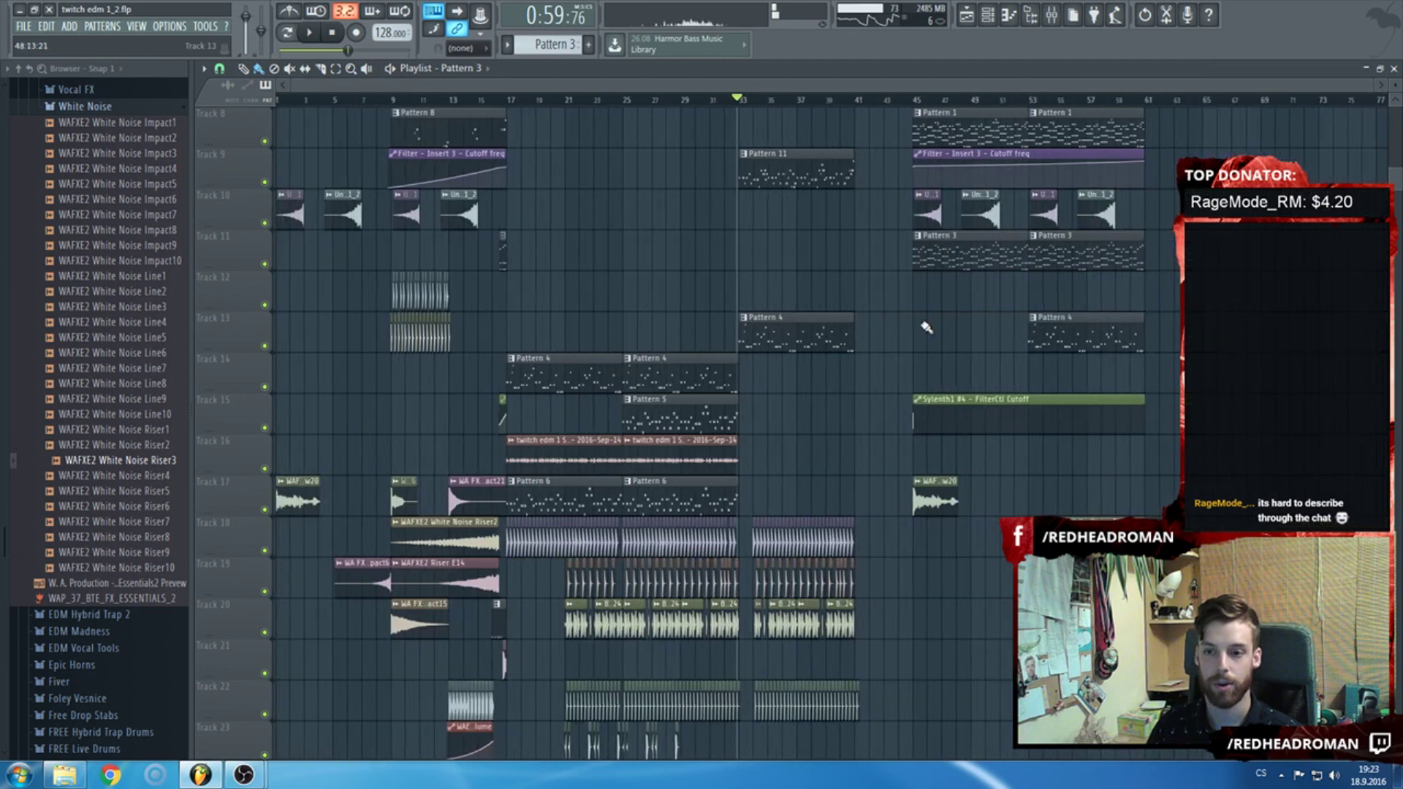
pyautogui.scroll(5, 870, 249)
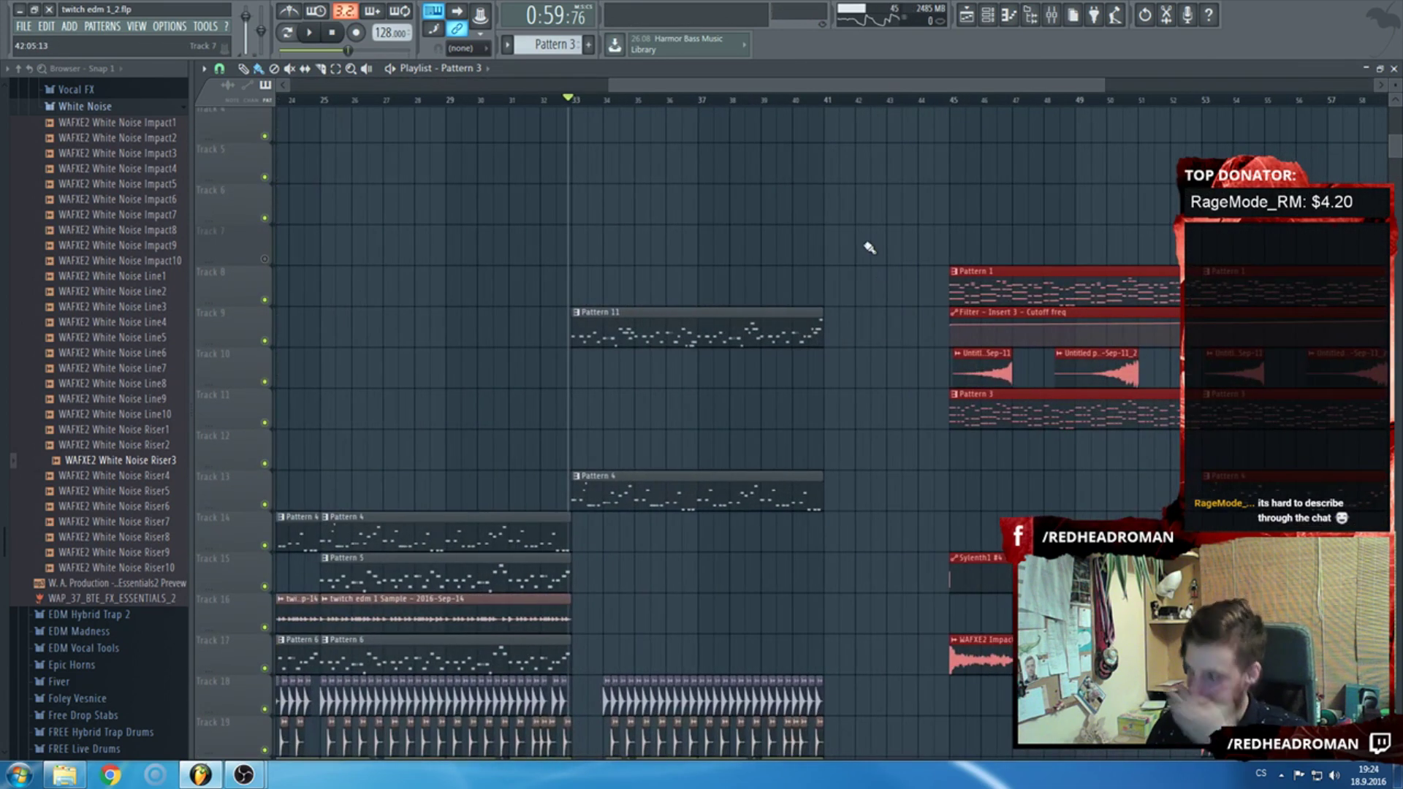
pyautogui.scroll(3, 868, 300)
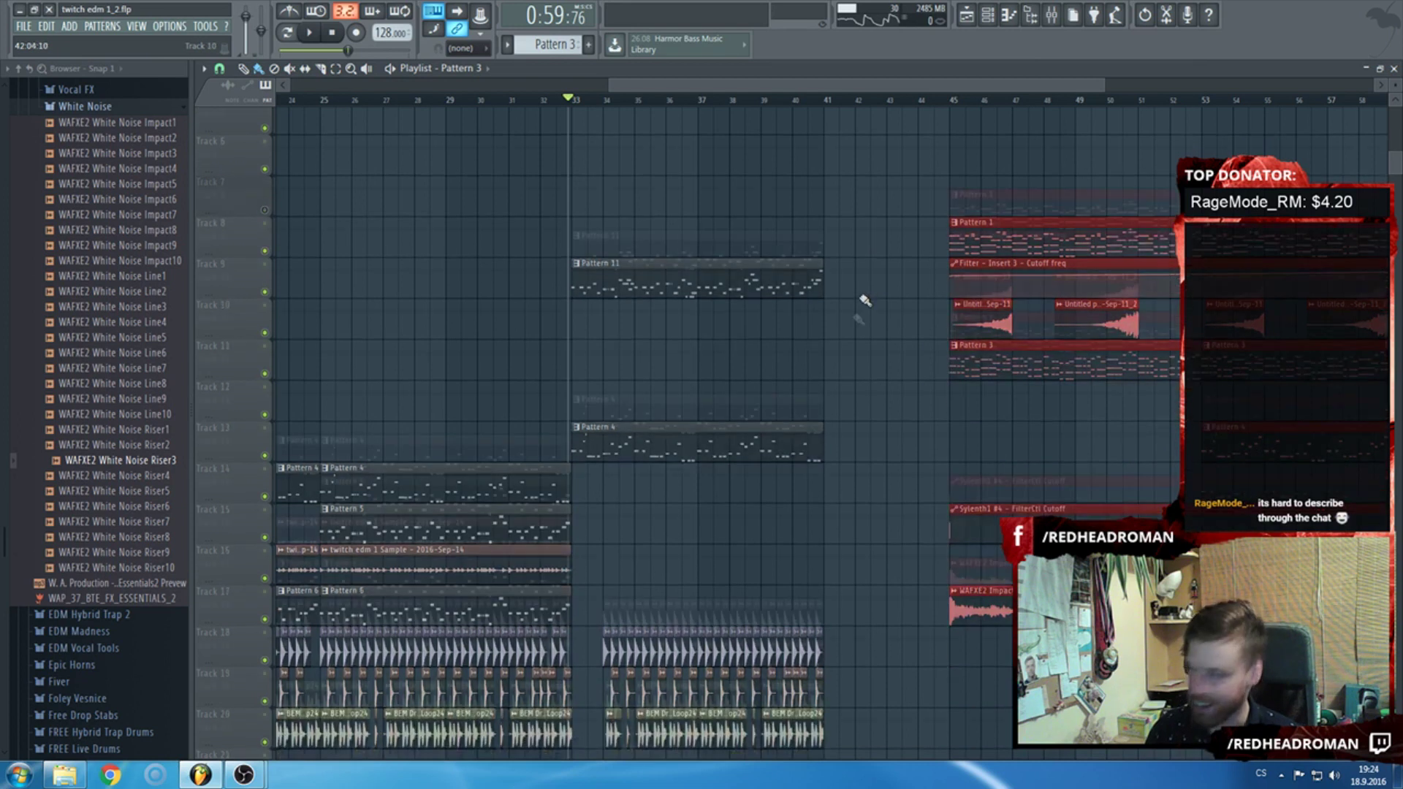
pyautogui.moveTo(1076, 353); pyautogui.dragTo(860, 347)
pyautogui.scroll(-4, 859, 348)
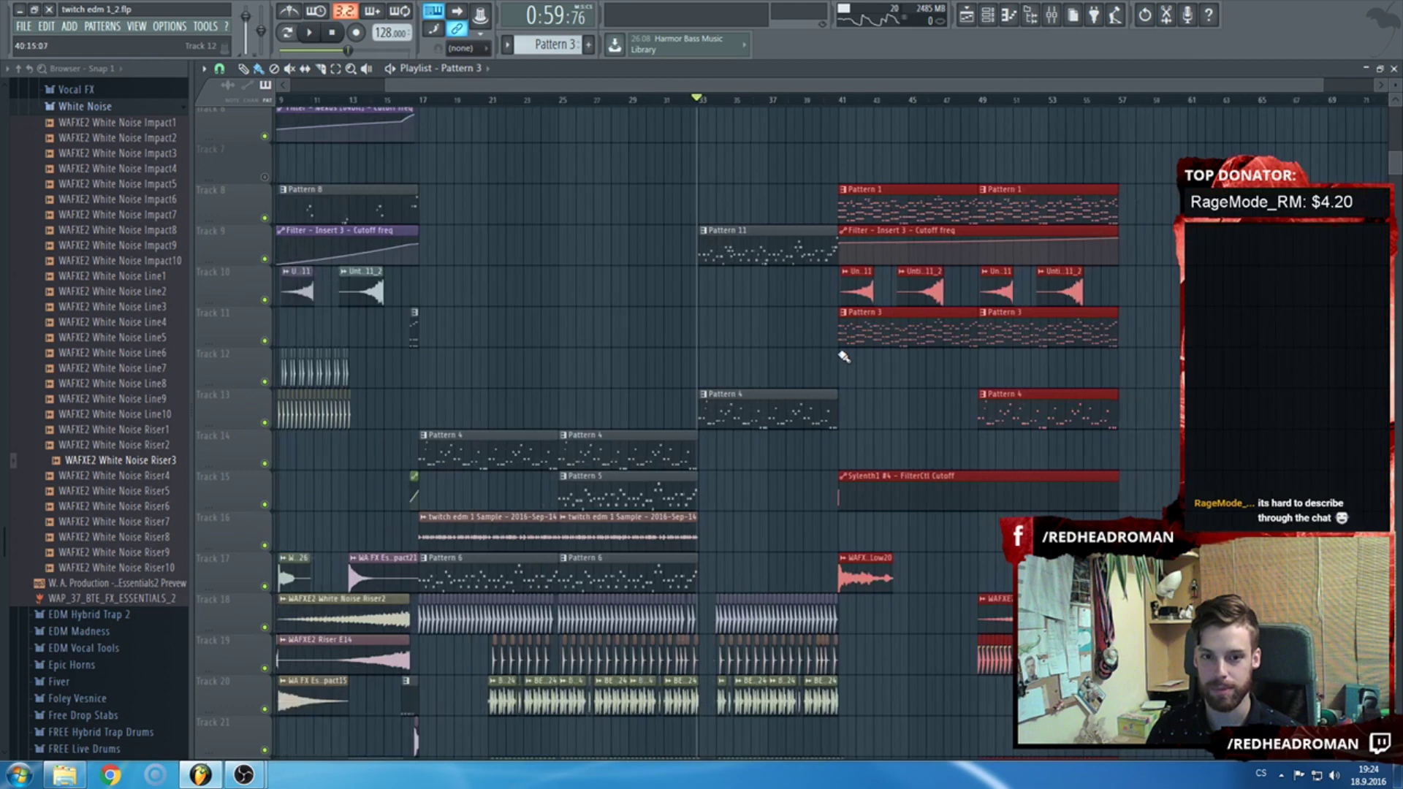
pyautogui.scroll(4, 870, 344)
pyautogui.scroll(-2, 877, 336)
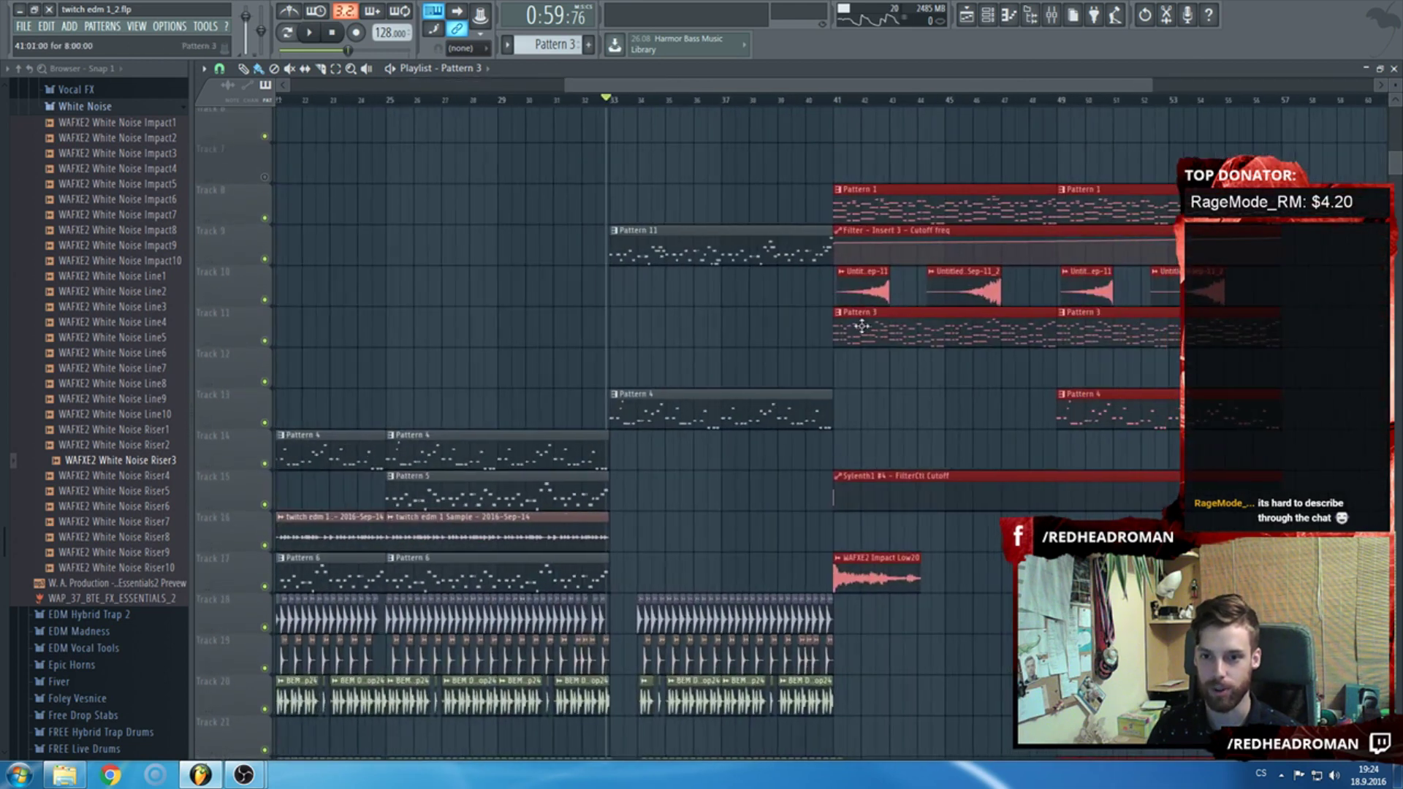
# Play the arrangement from bar 31 to check the drum and effect tracks leading into the bar 33 section.
pyautogui.click(578, 108)
pyautogui.scroll(-5, 578, 146)
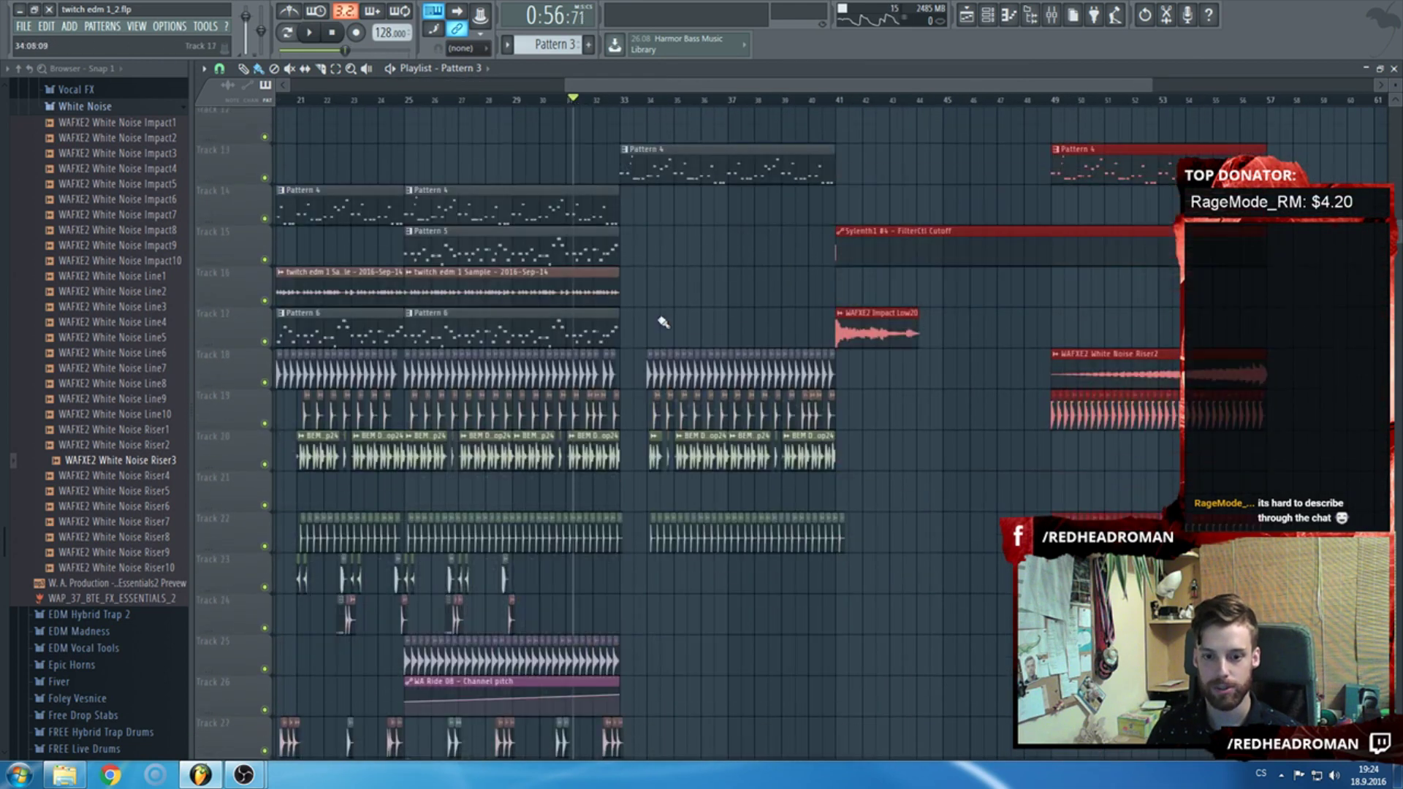
pyautogui.scroll(2, 578, 155)
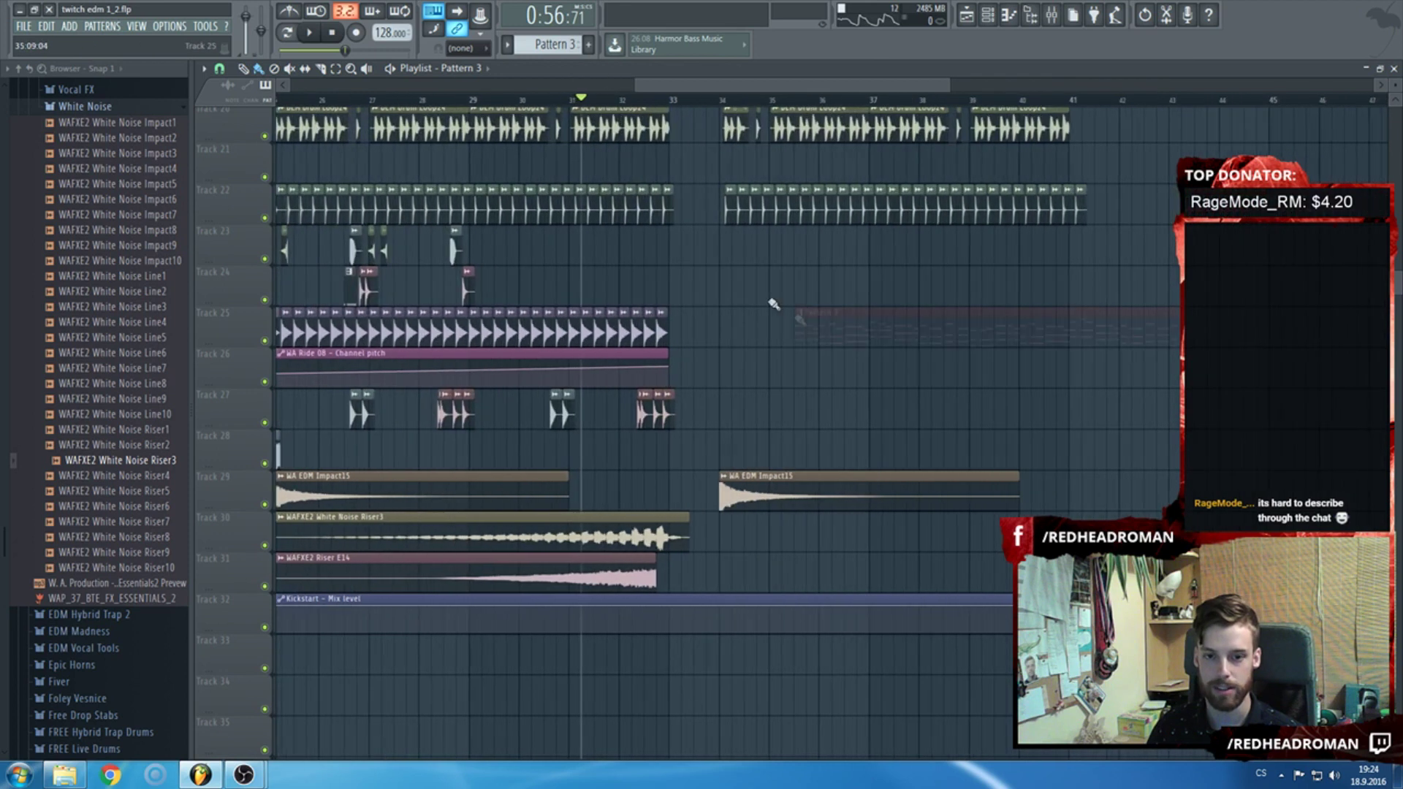
pyautogui.press('space')
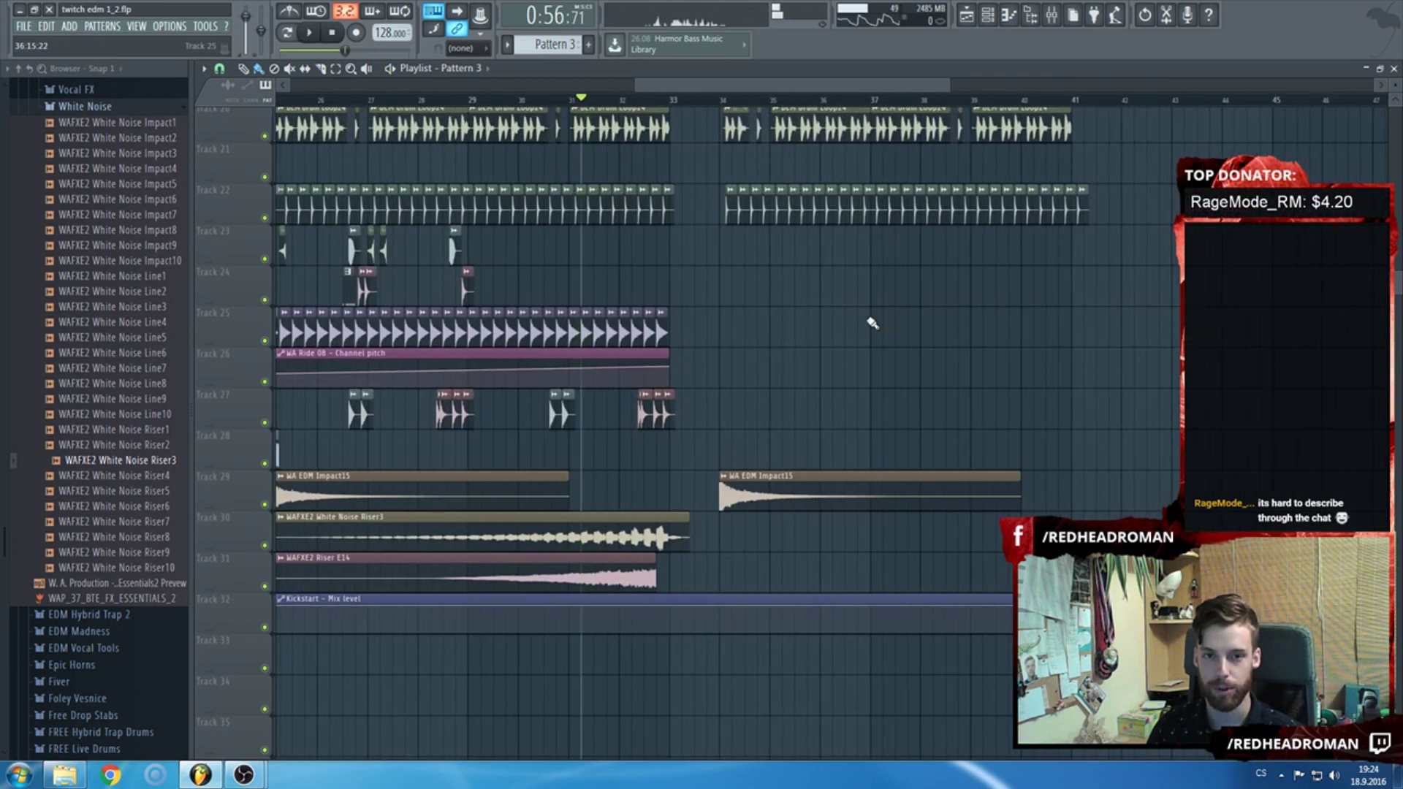
pyautogui.scroll(4, 870, 320)
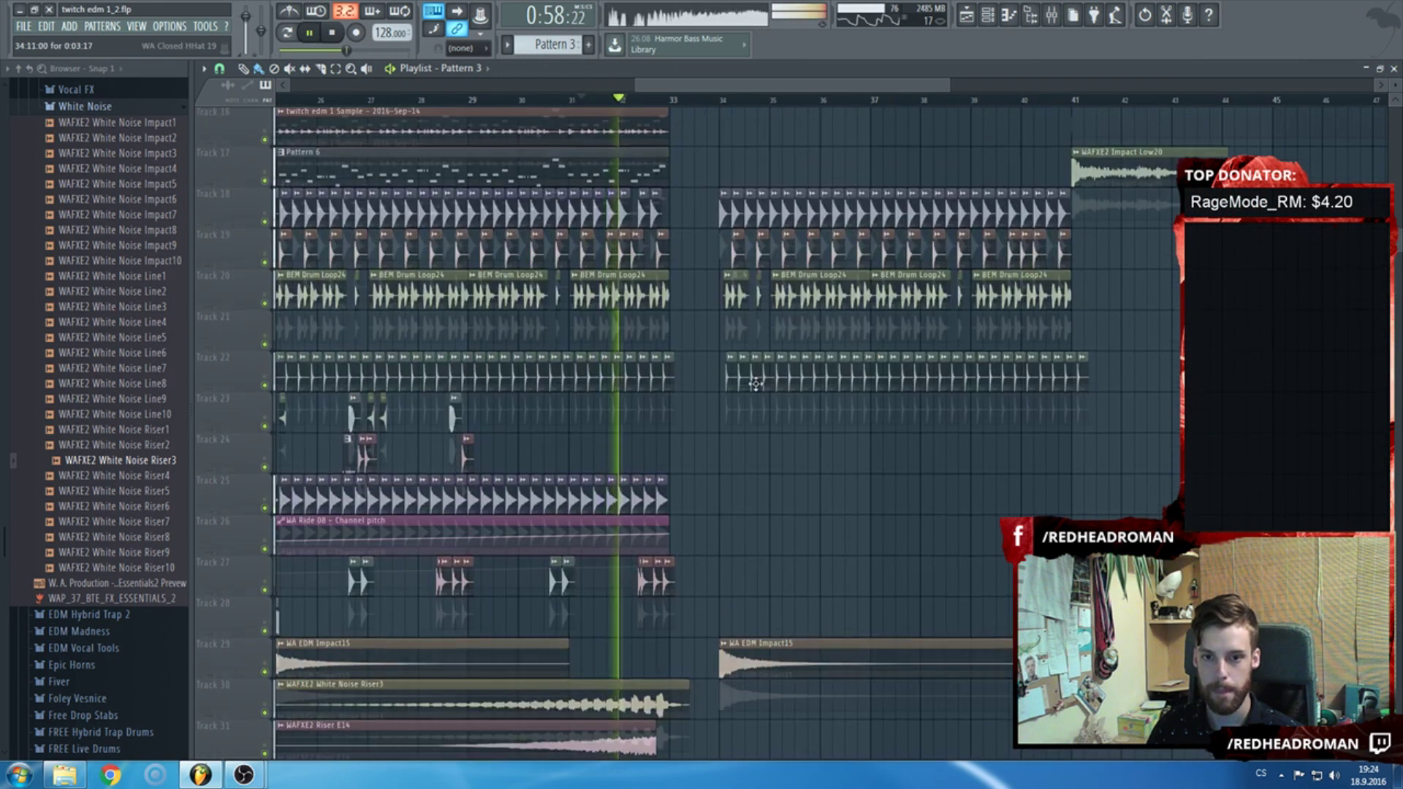
pyautogui.scroll(1, 752, 383)
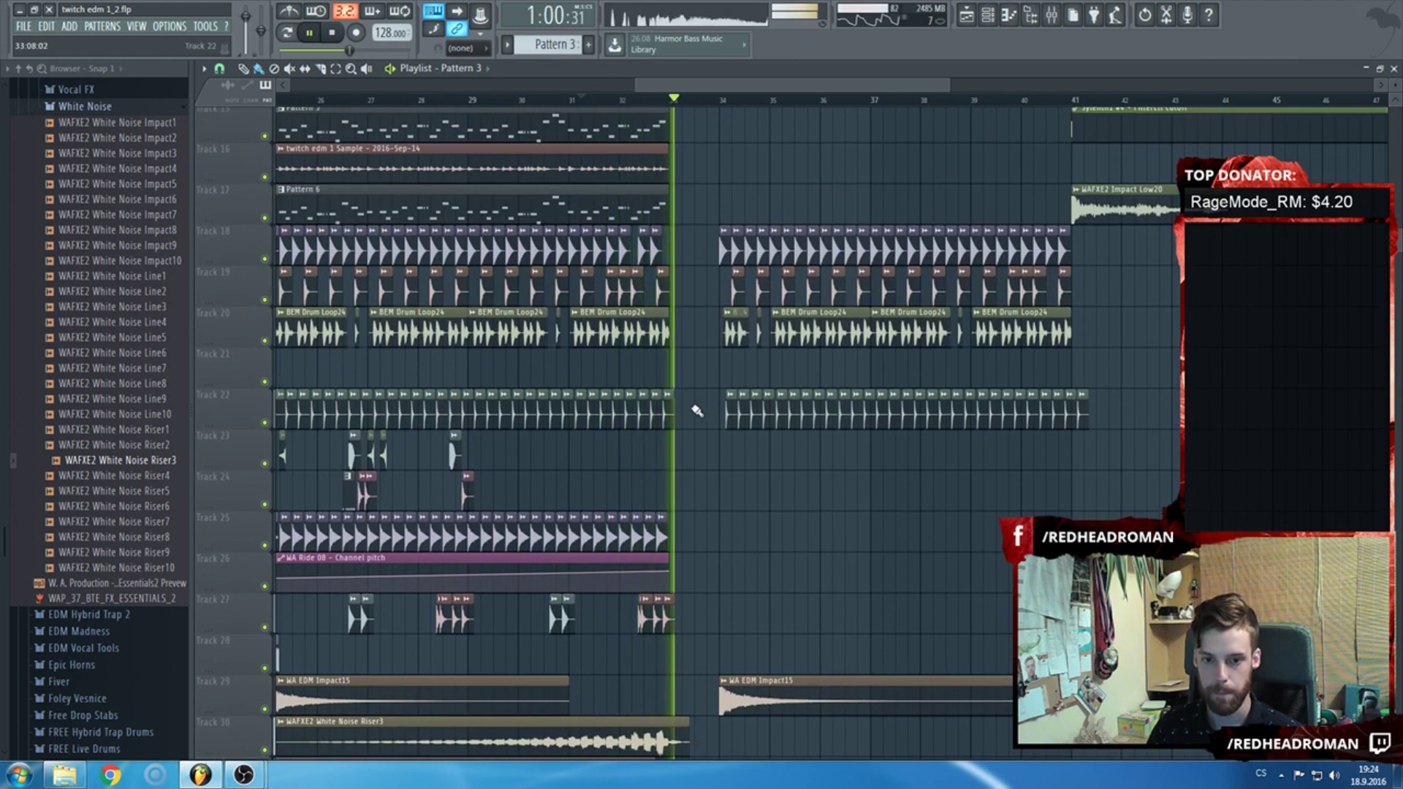
# Look over the melody, drum and effect tracks between bars 33 and 41 while the section plays.
pyautogui.scroll(1, 943, 469)
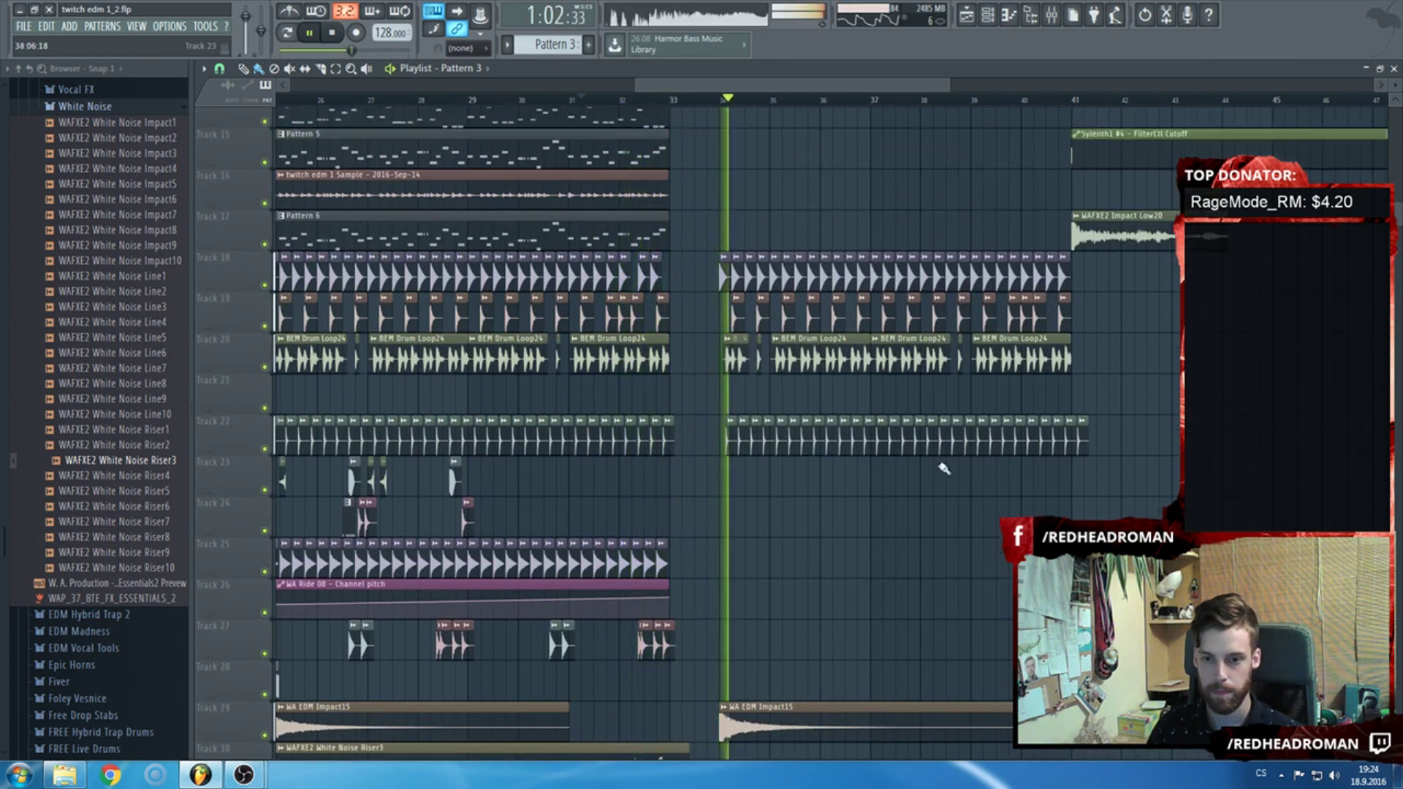
pyautogui.scroll(3, 944, 469)
pyautogui.scroll(4, 777, 157)
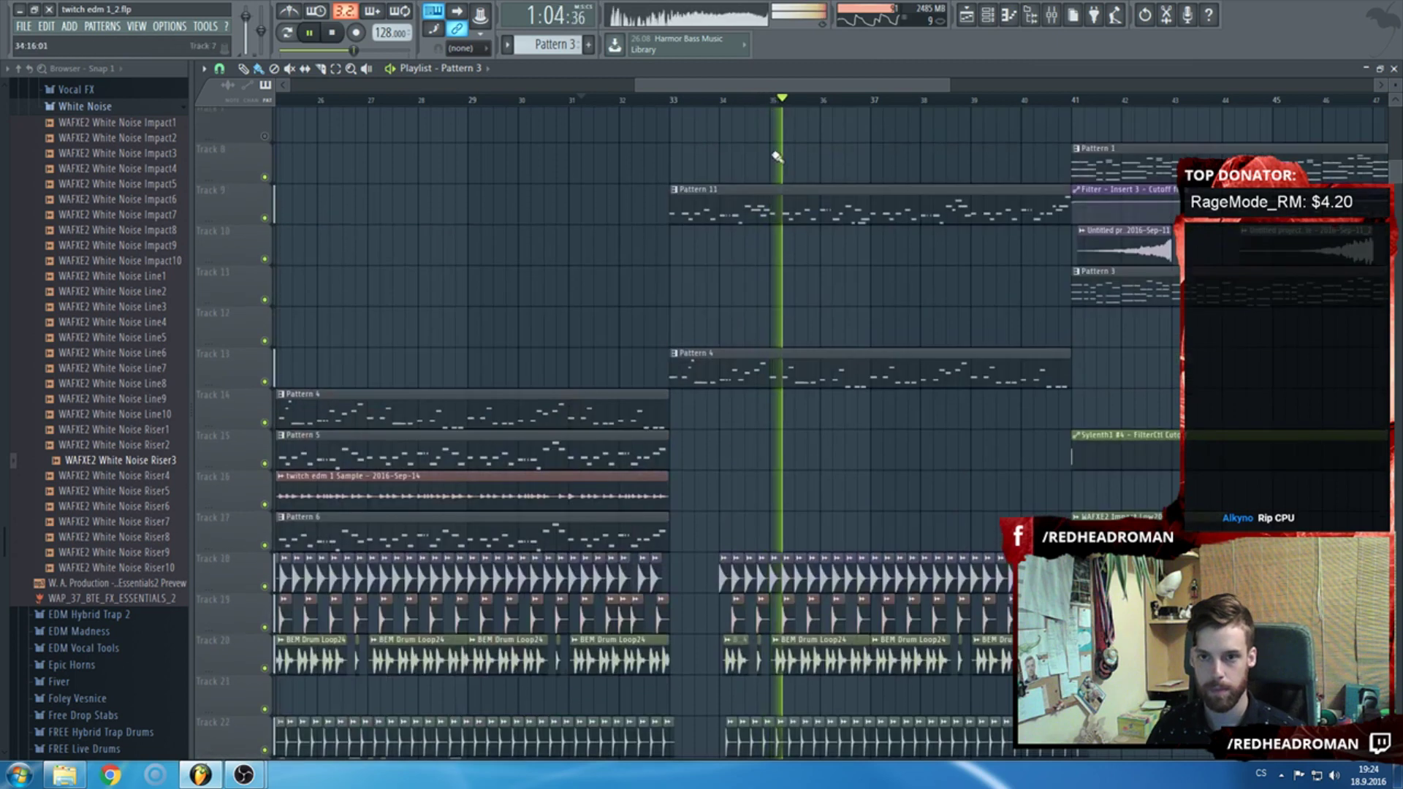
pyautogui.press('F5')
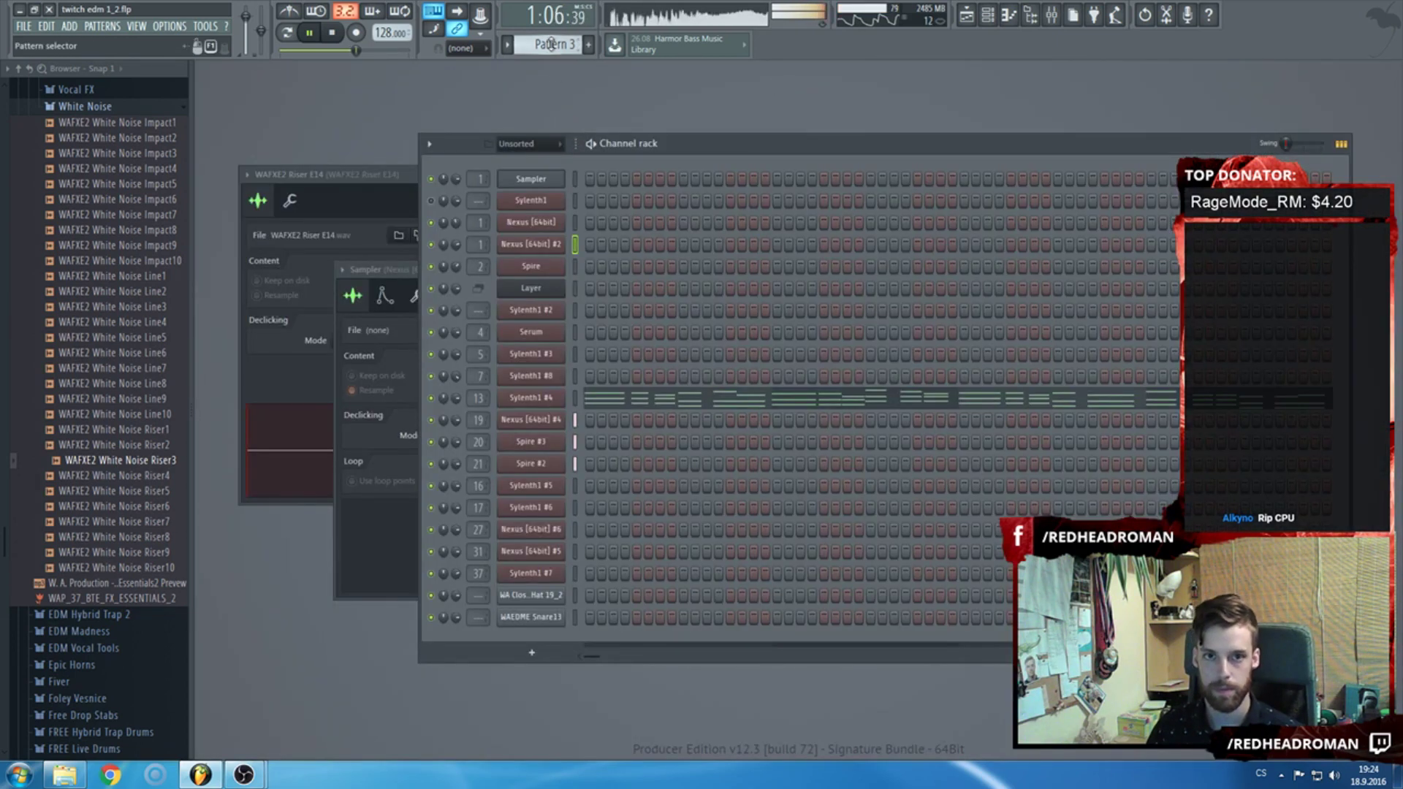
pyautogui.press('F5')
pyautogui.scroll(-3, 788, 257)
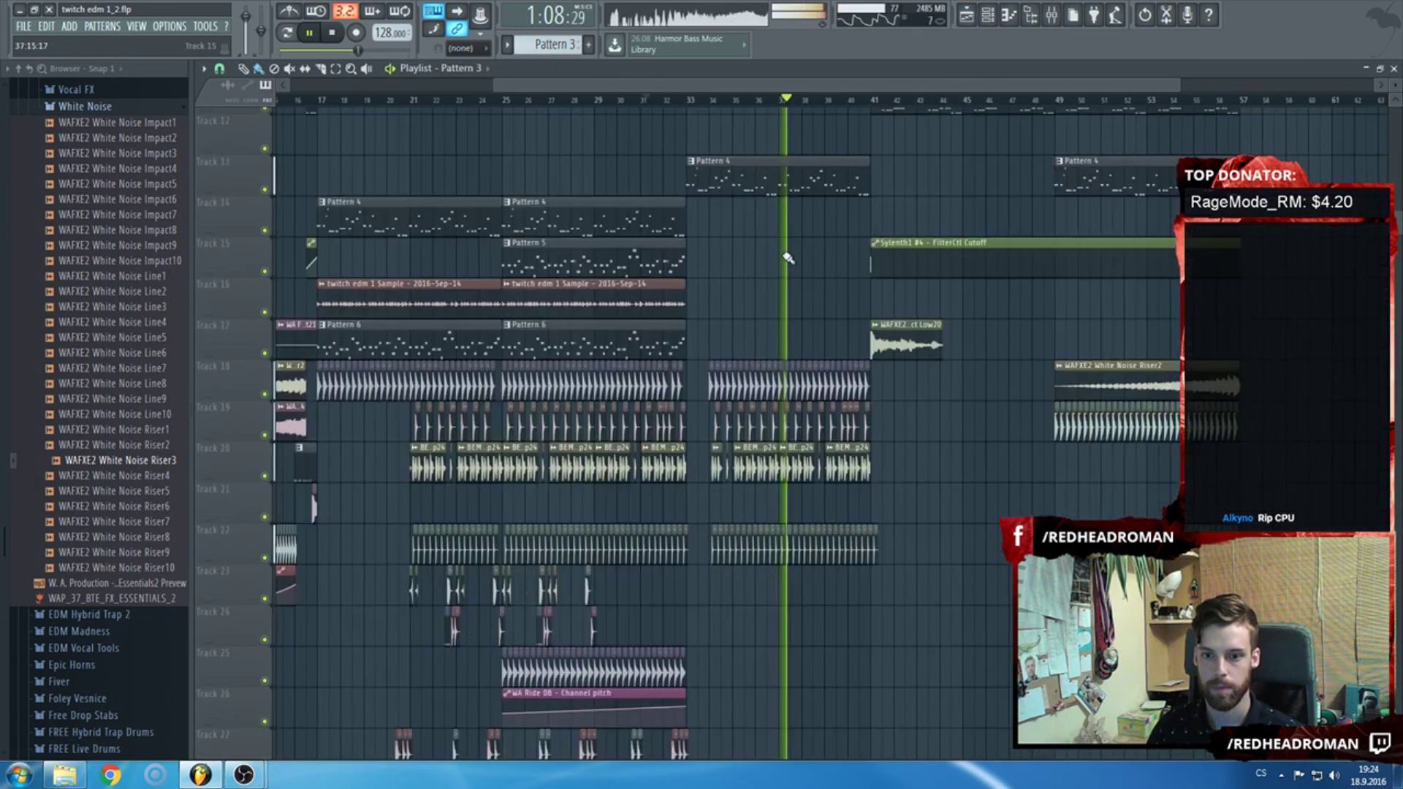
pyautogui.scroll(-2, 787, 257)
pyautogui.scroll(4, 880, 400)
# Place a WA Snare 13 clip on each beat of bar 40, spread over Tracks 26 and 27, and stop playback.
pyautogui.scroll(-3, 548, 535)
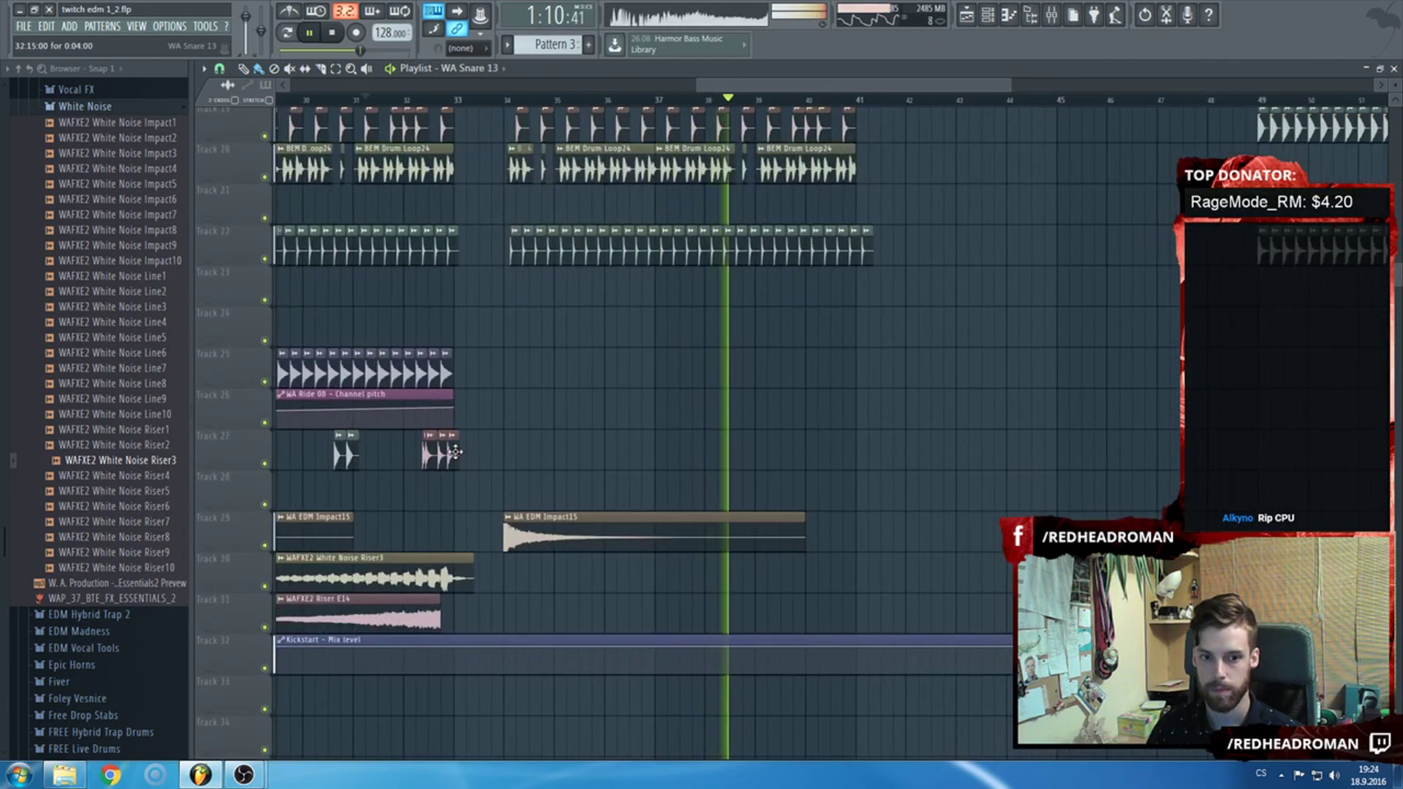
pyautogui.scroll(4, 870, 438)
pyautogui.click(825, 461)
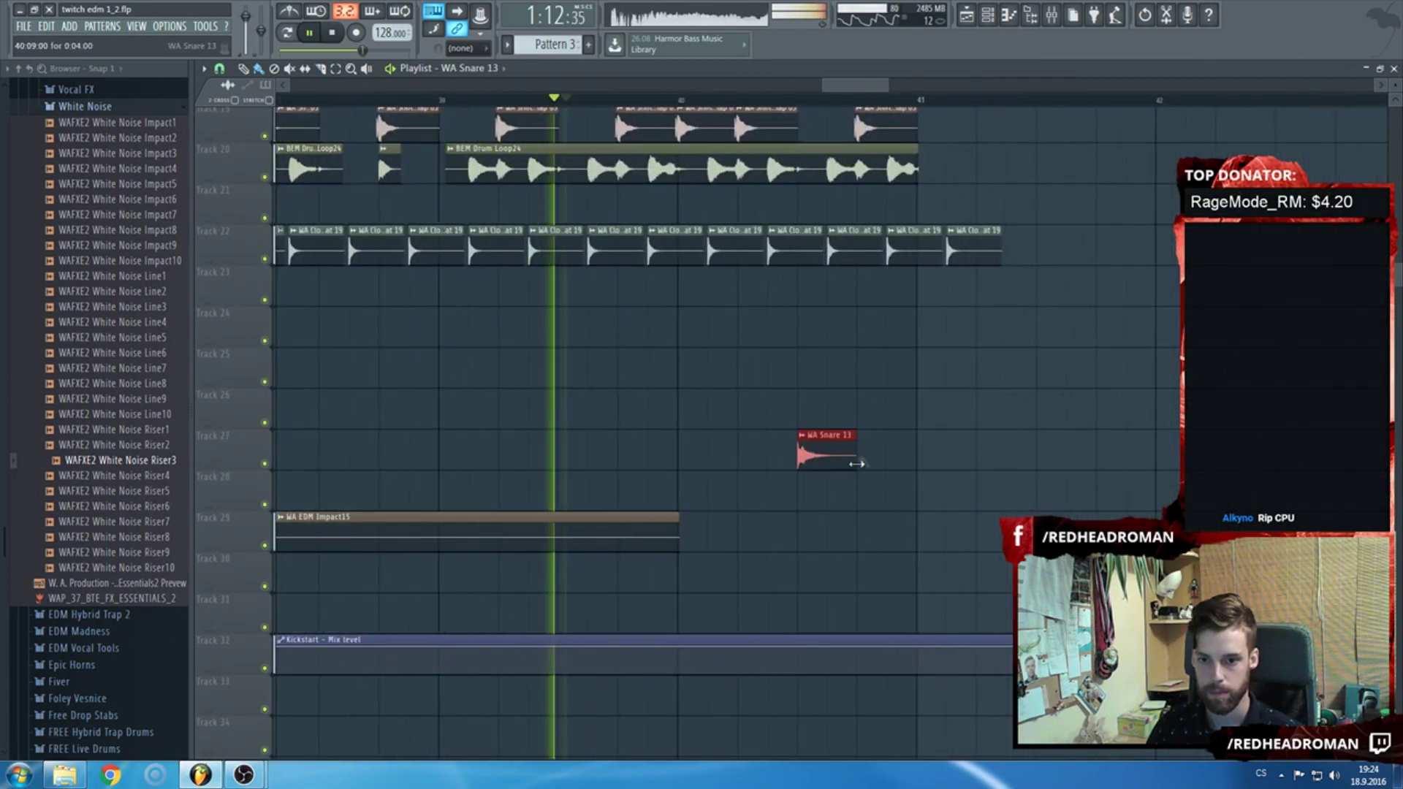
pyautogui.click(886, 424)
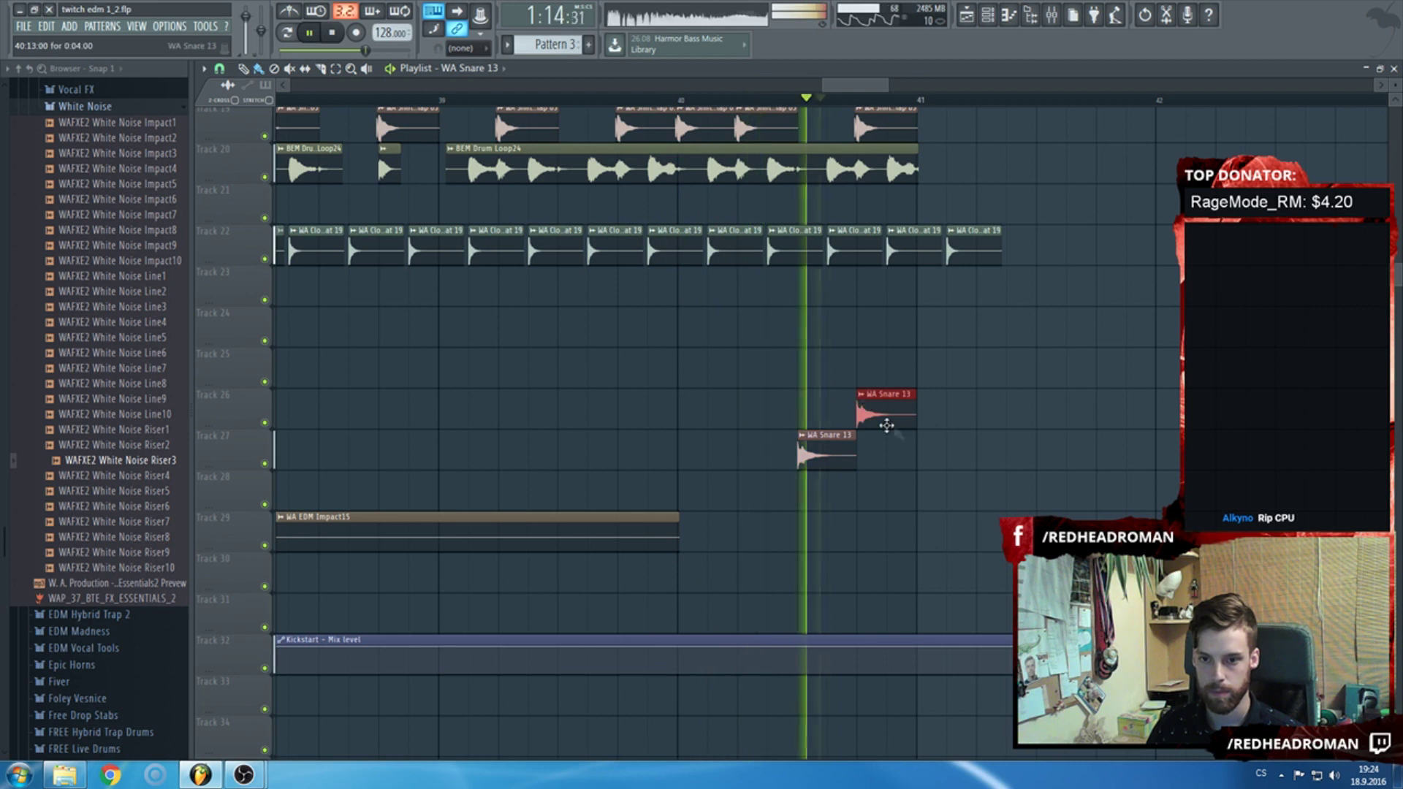
pyautogui.press('space')
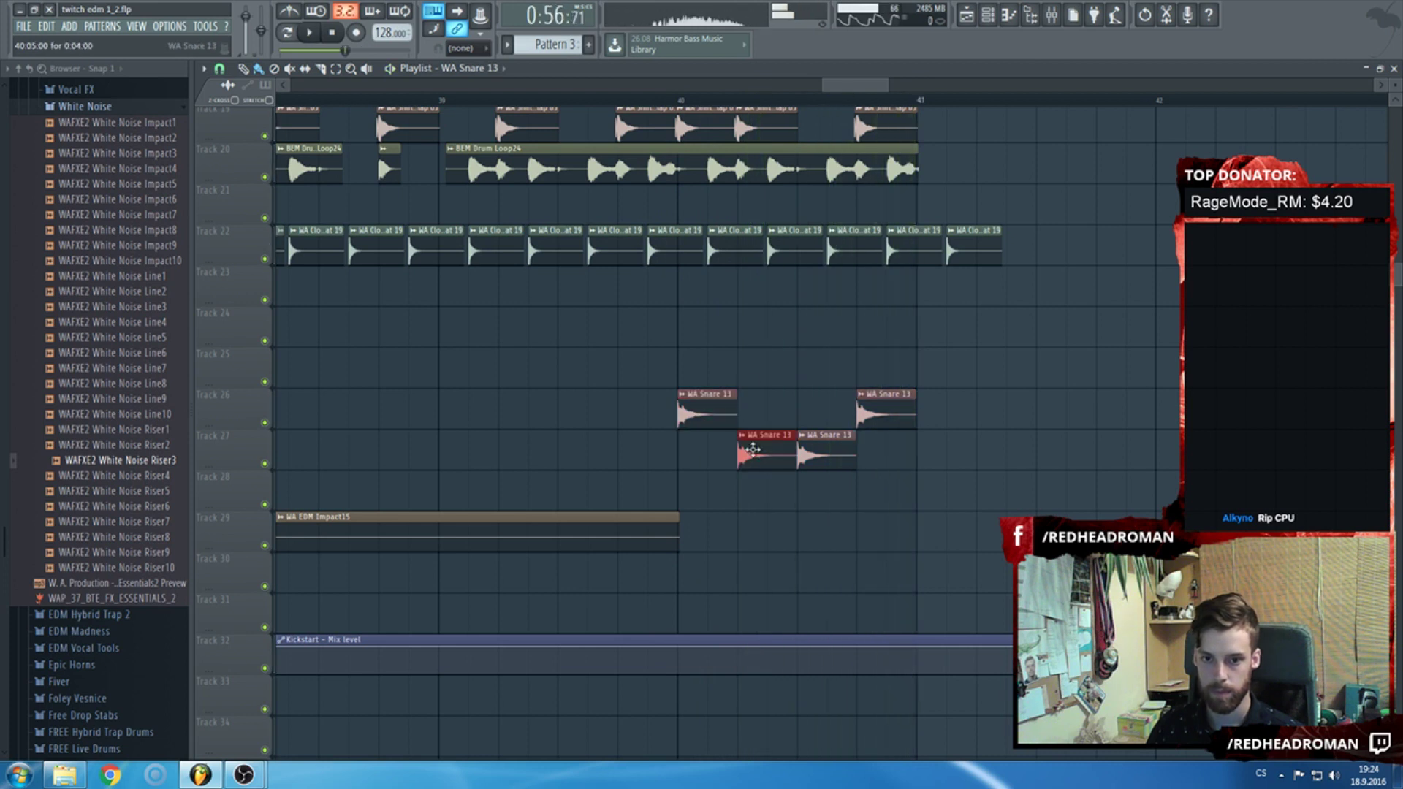
# Set the snap to 1/4 beat and build a closely spaced WA Snare 13 roll on Track 27 across the second half of bar 40.
pyautogui.click(218, 67)
pyautogui.click(241, 119)
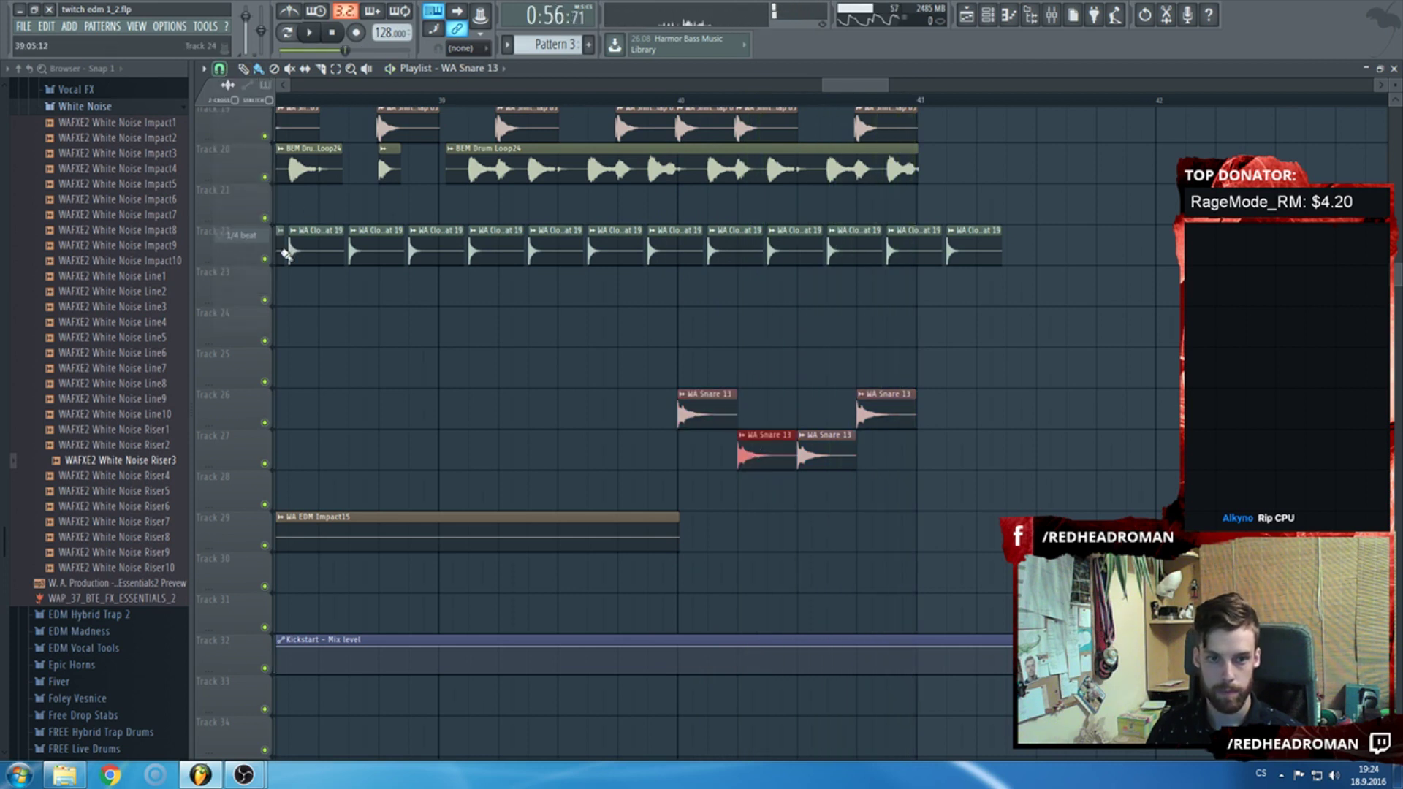
pyautogui.scroll(2, 848, 452)
pyautogui.click(833, 452)
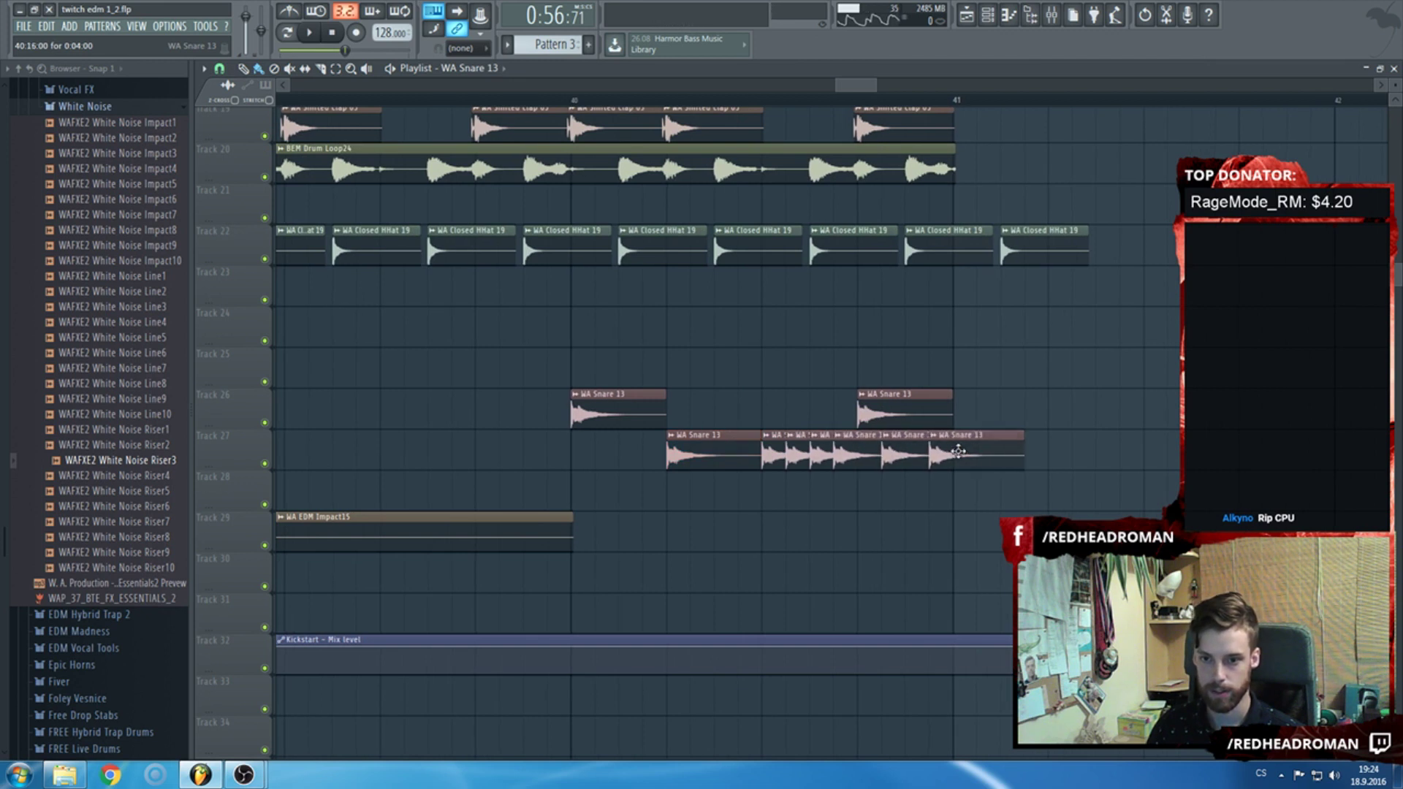
# Play the snare fill and delete the WA Kick 16 clips on Track 18 after the first beat of bar 40.
pyautogui.press('space')
pyautogui.scroll(6, 717, 332)
pyautogui.rightClick(804, 333)
pyautogui.rightClick(901, 330)
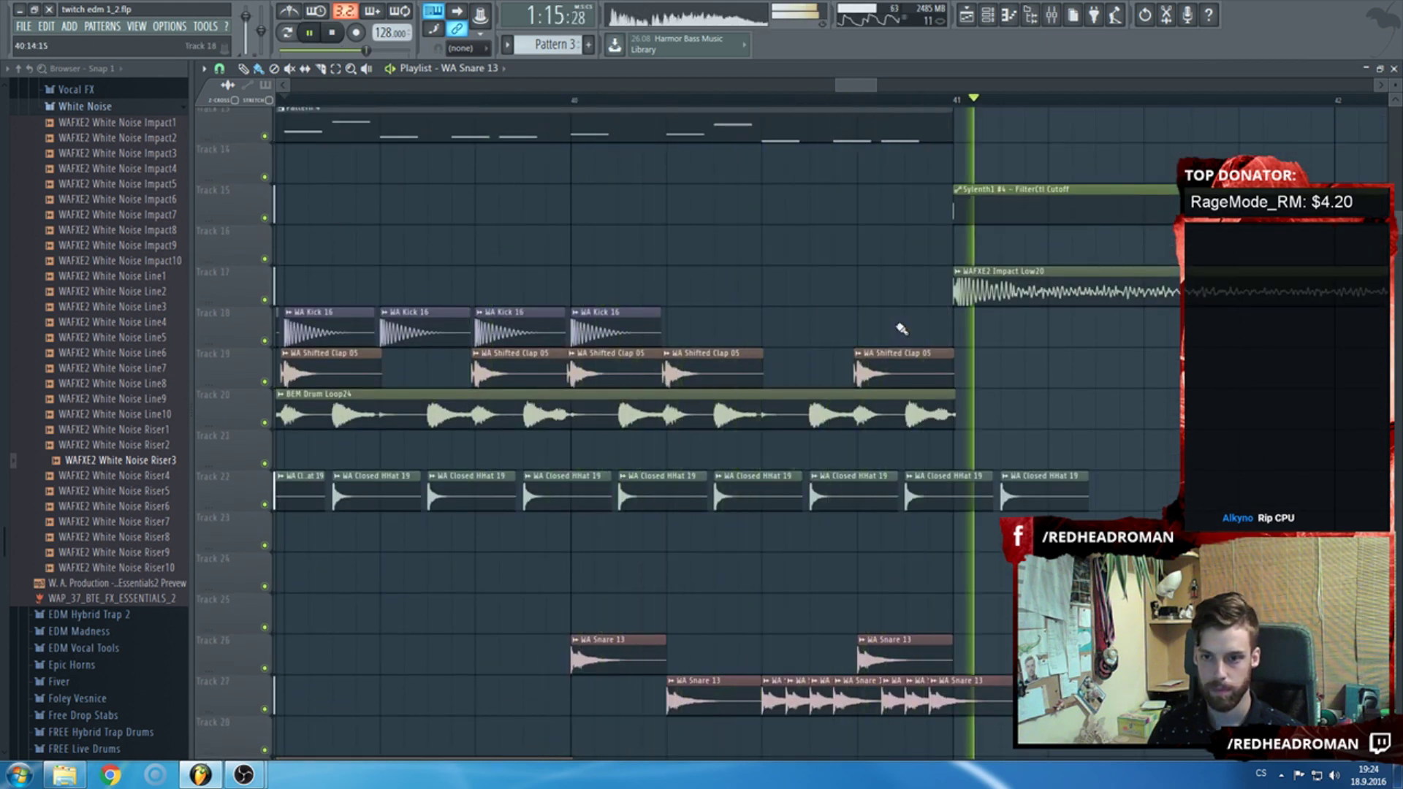
# Stop playback, move the Kickstart Mix level clip from bar 33 to about bar 54 on Track 2, and delete the Serum Env2 Atk clip at bar 33.
pyautogui.scroll(-3, 901, 329)
pyautogui.scroll(11, 848, 319)
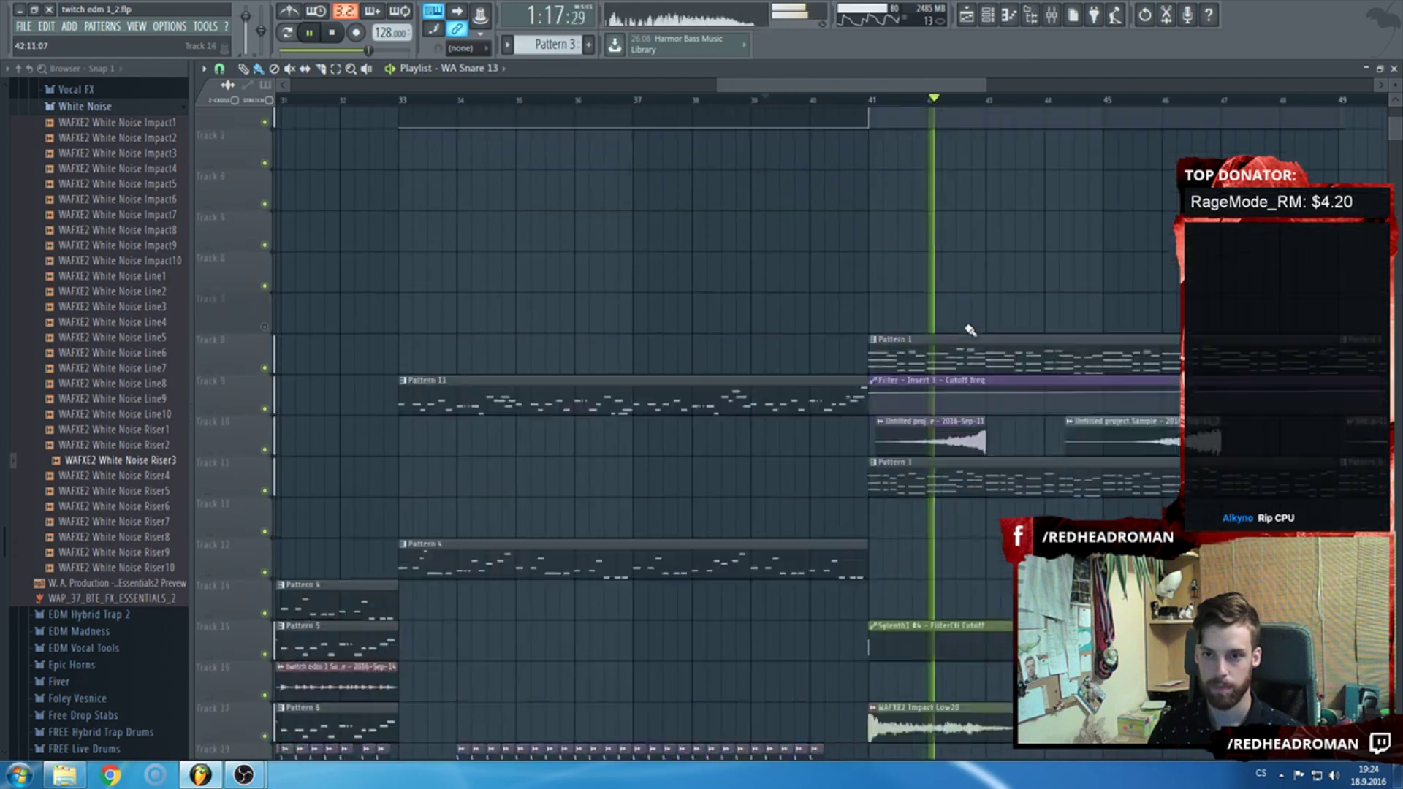
pyautogui.scroll(-4, 971, 331)
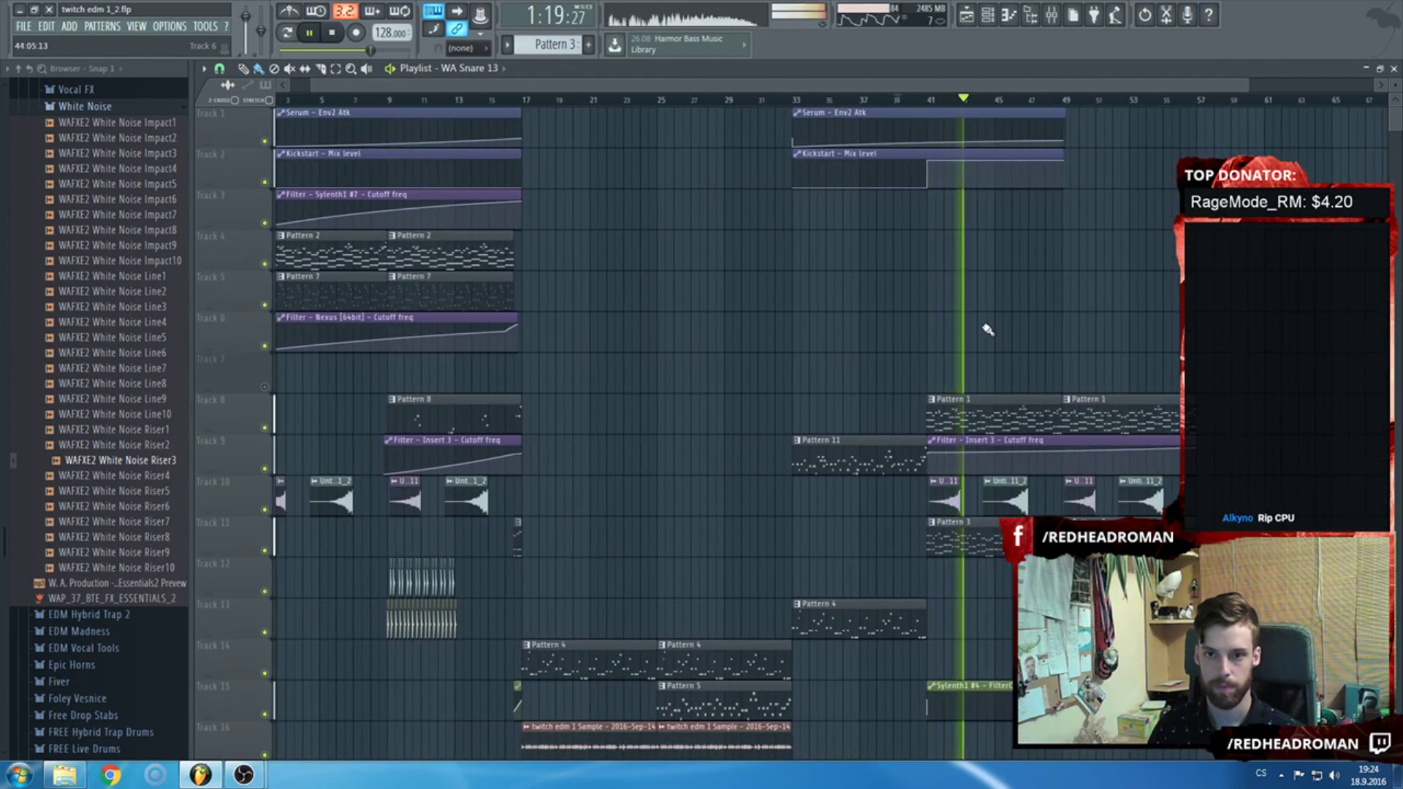
pyautogui.press('space')
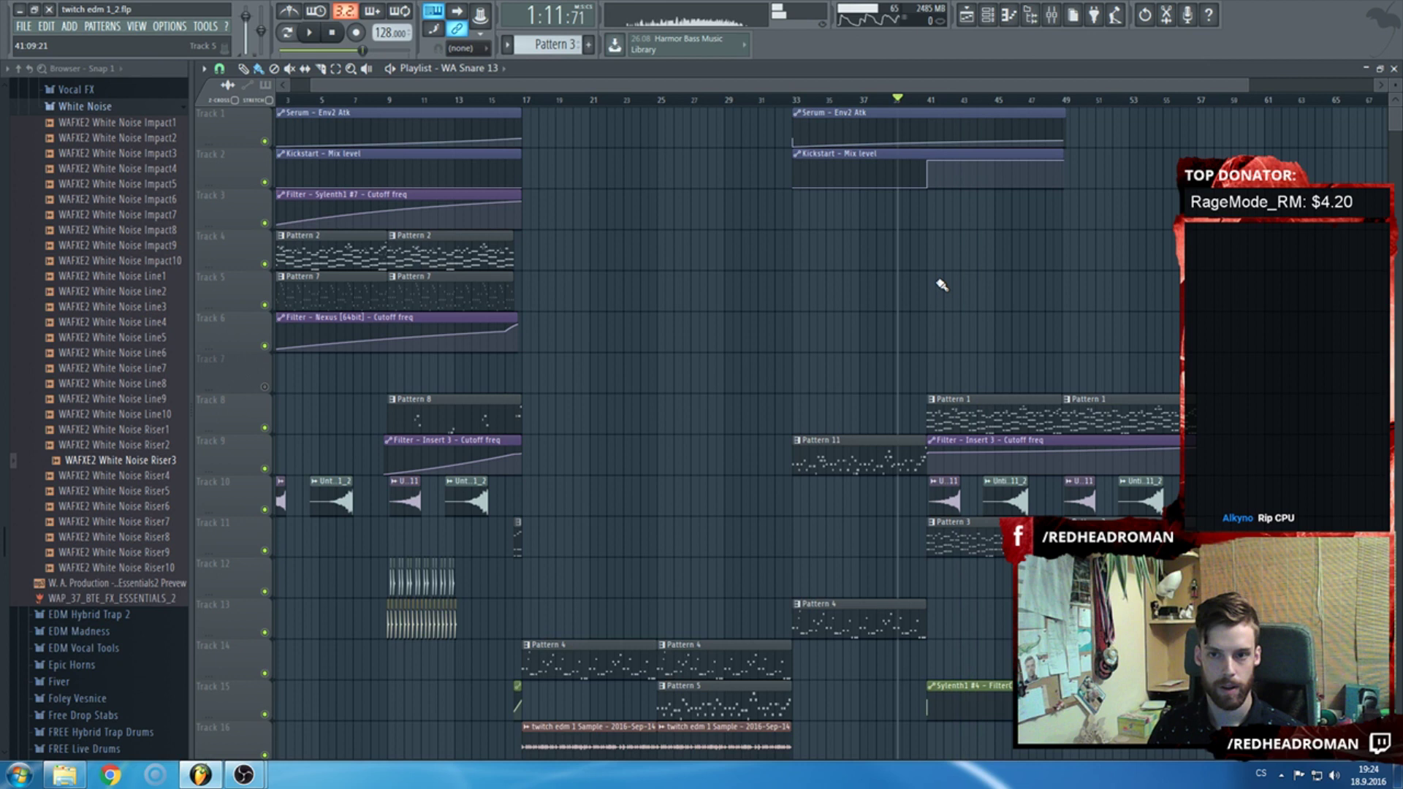
pyautogui.moveTo(889, 158); pyautogui.dragTo(1250, 152)
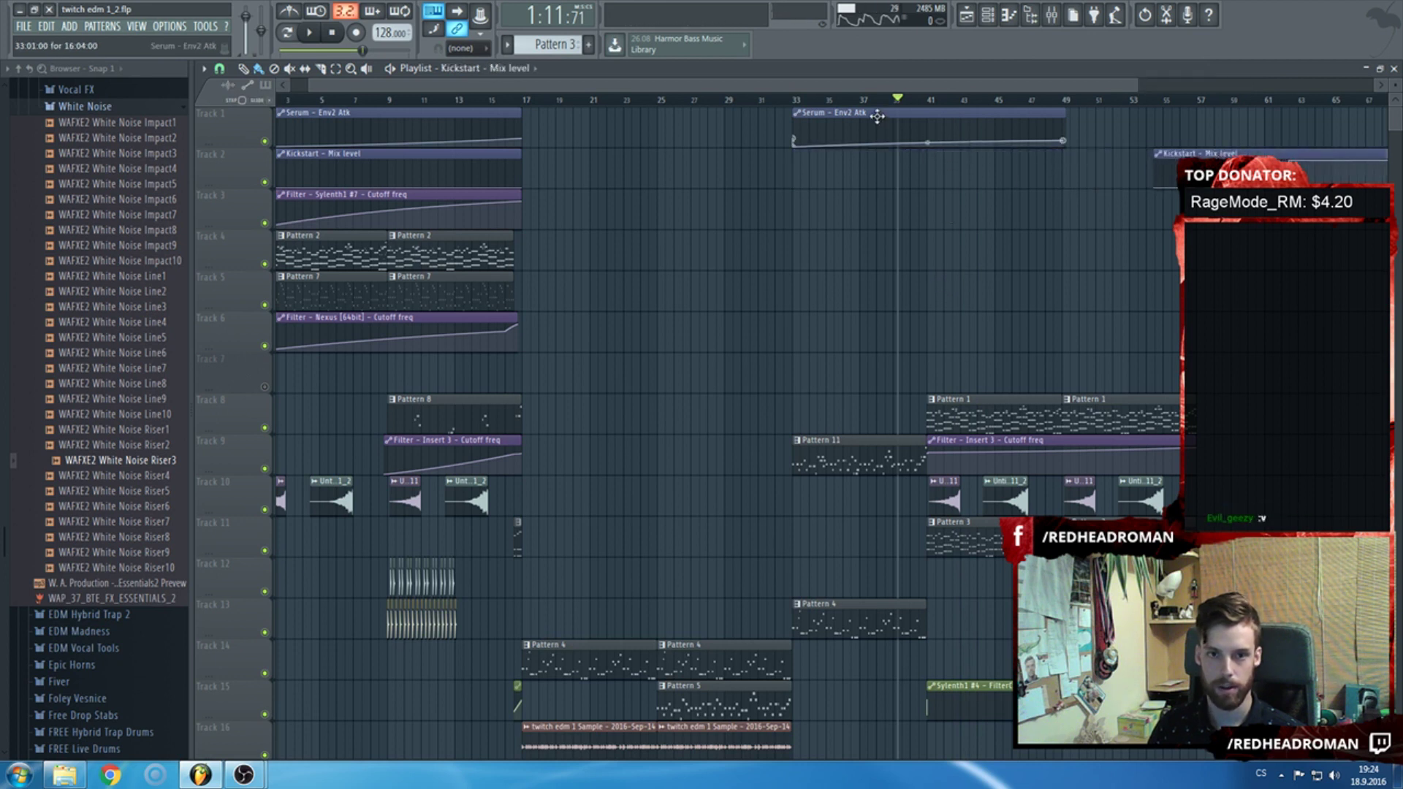
pyautogui.scroll(-6, 887, 288)
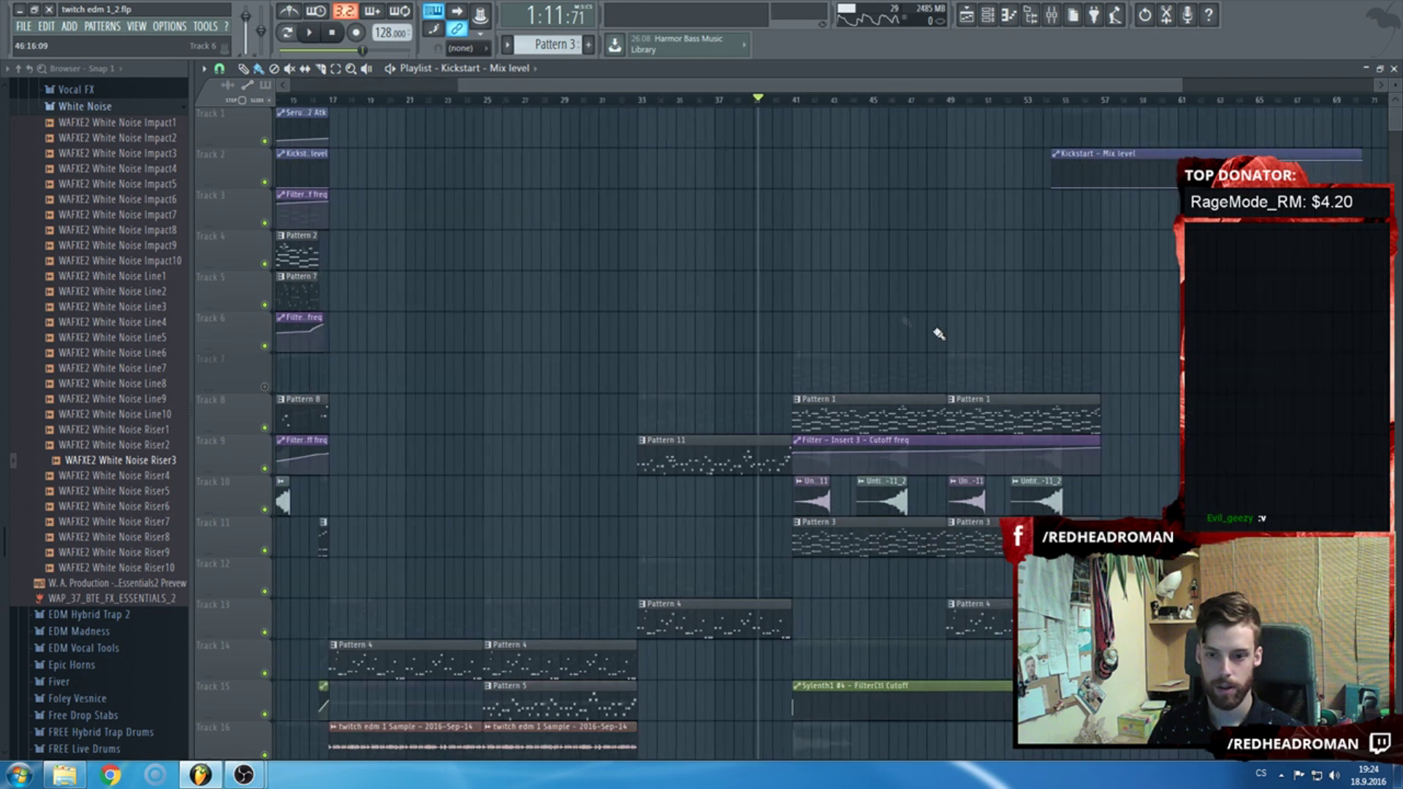
# Open Pattern 1 to check its notes and channels, and delete its clip at bar 41 on Track 8.
pyautogui.scroll(4, 884, 304)
pyautogui.doubleClick(804, 154)
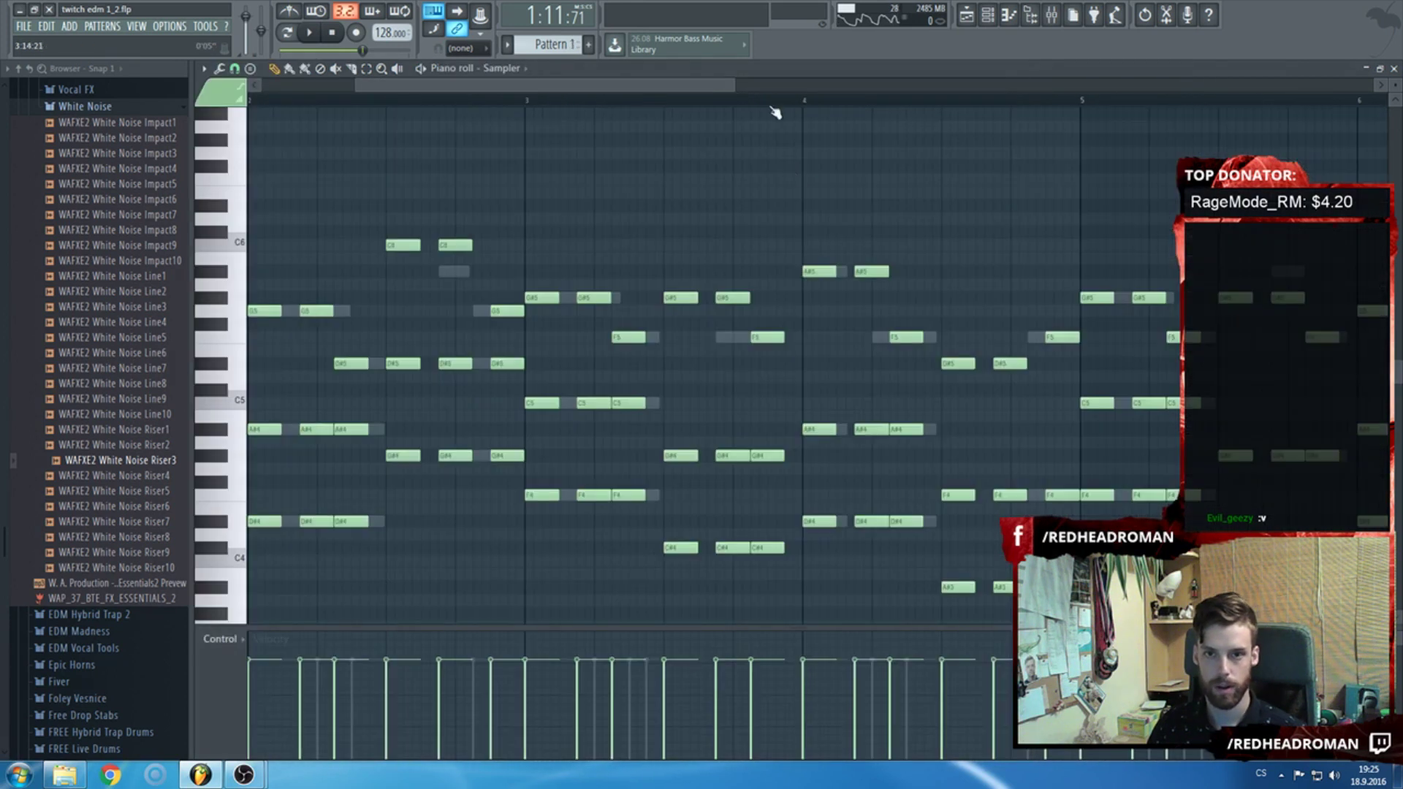
pyautogui.press('F6')
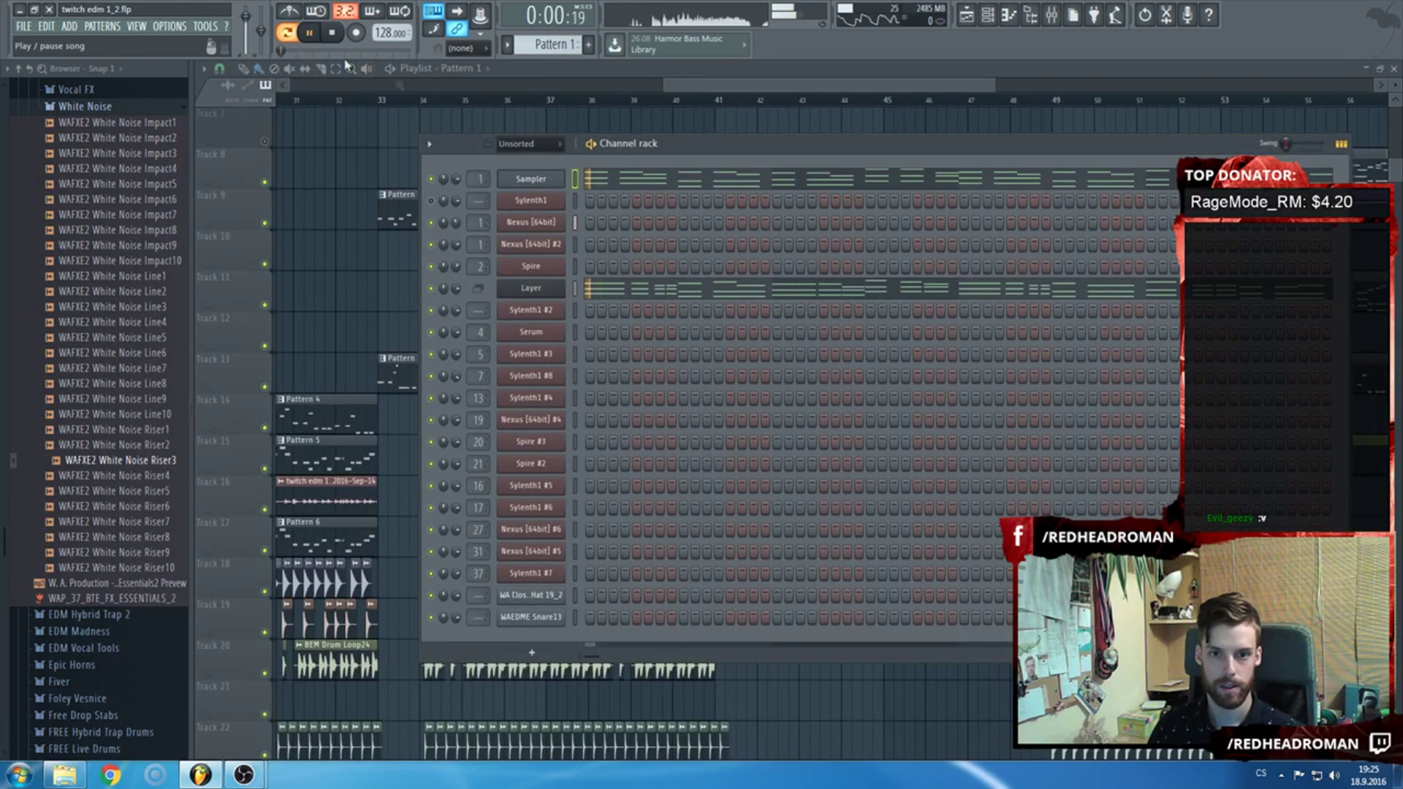
pyautogui.click(660, 91)
pyautogui.press('space')
pyautogui.scroll(-4, 711, 192)
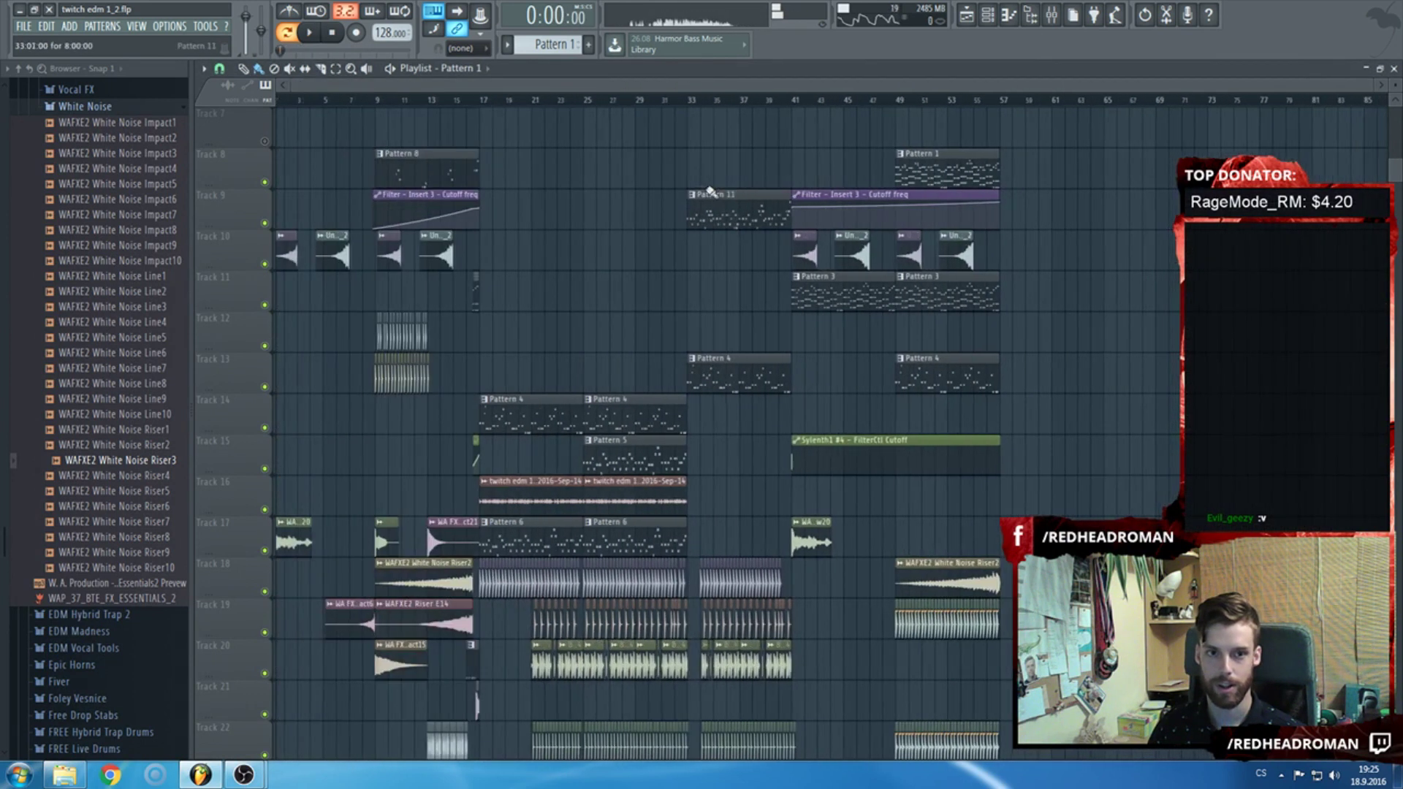
pyautogui.scroll(5, 710, 191)
# Play the arrangement from just before bar 41 to check the transition, and stop playback.
pyautogui.click(752, 100)
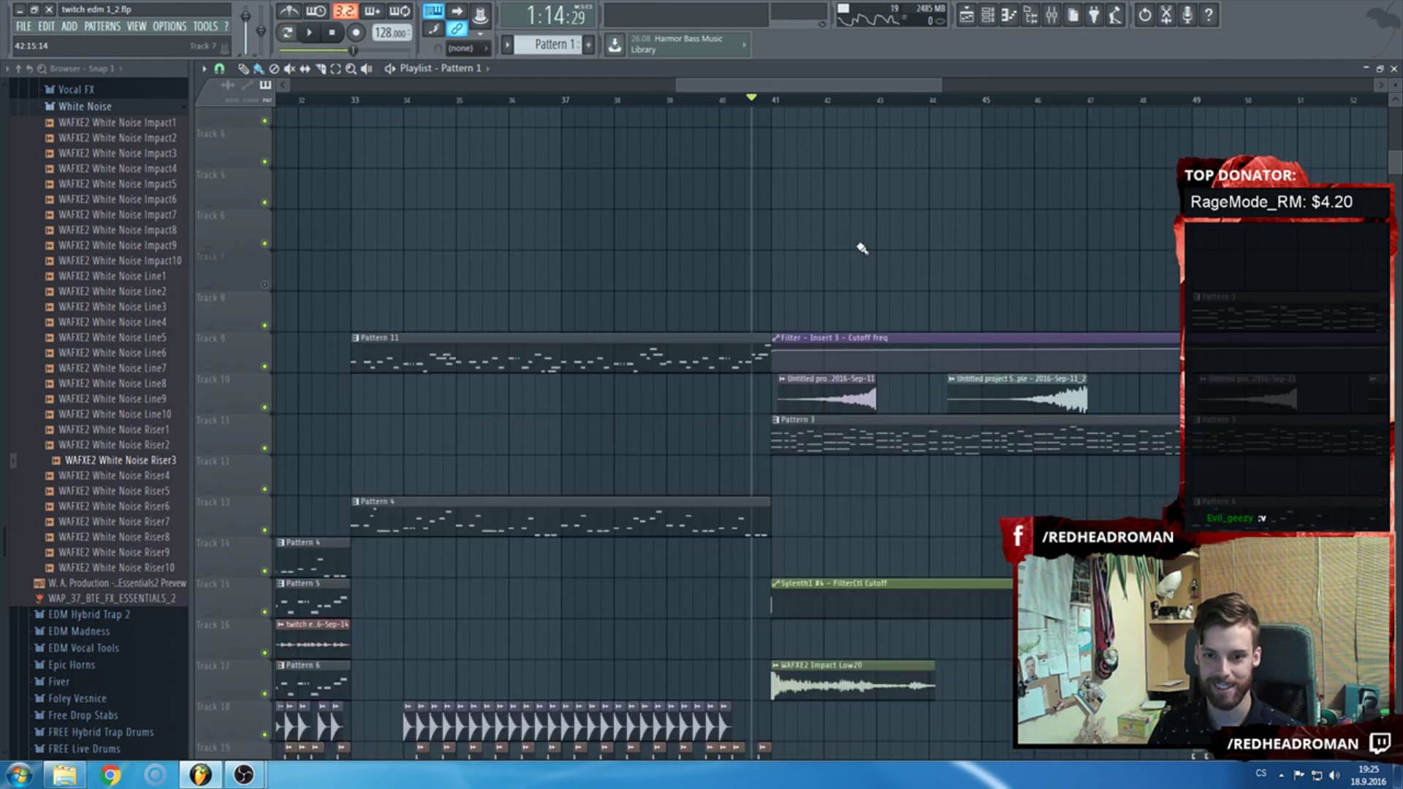
pyautogui.press('space')
pyautogui.scroll(2, 855, 292)
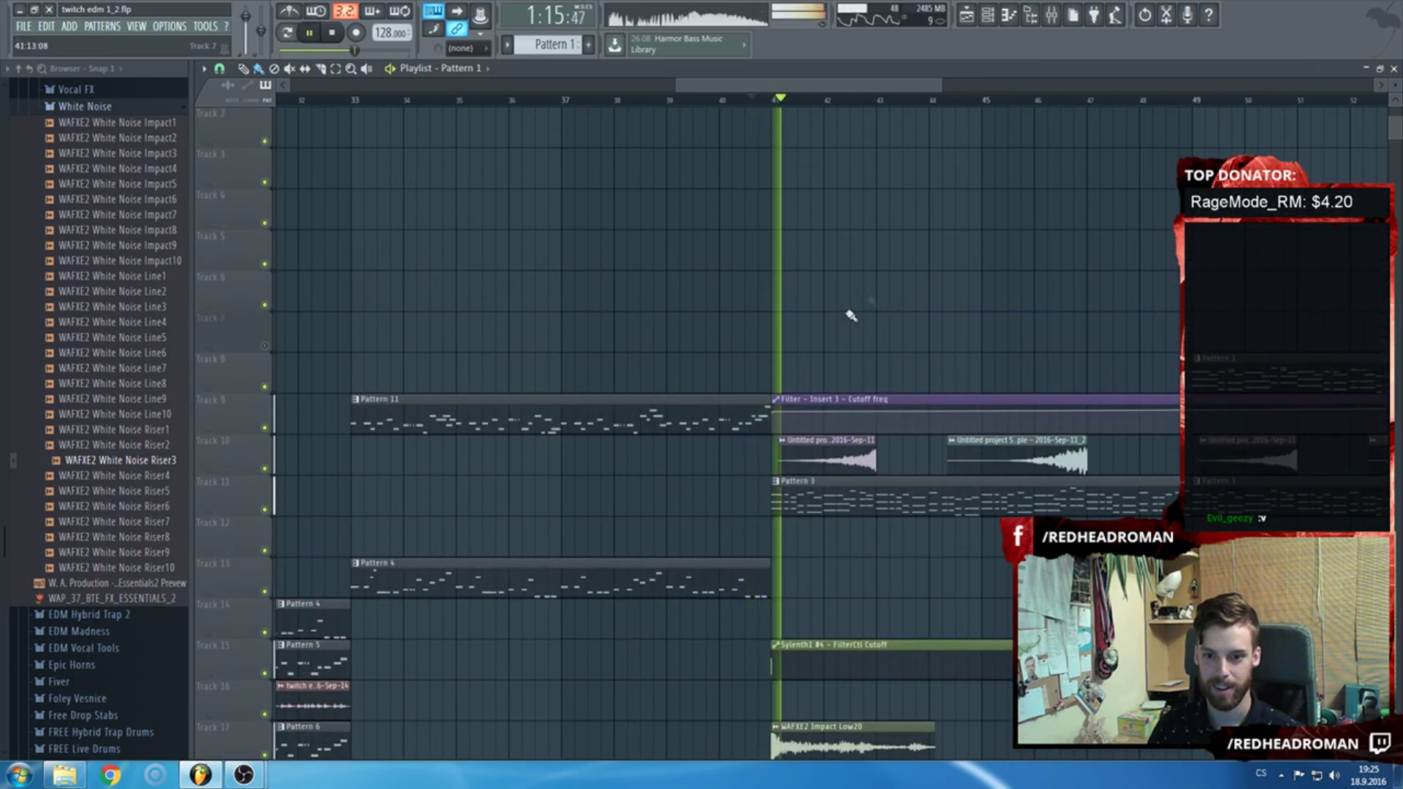
pyautogui.scroll(-3, 851, 316)
pyautogui.scroll(-2, 948, 391)
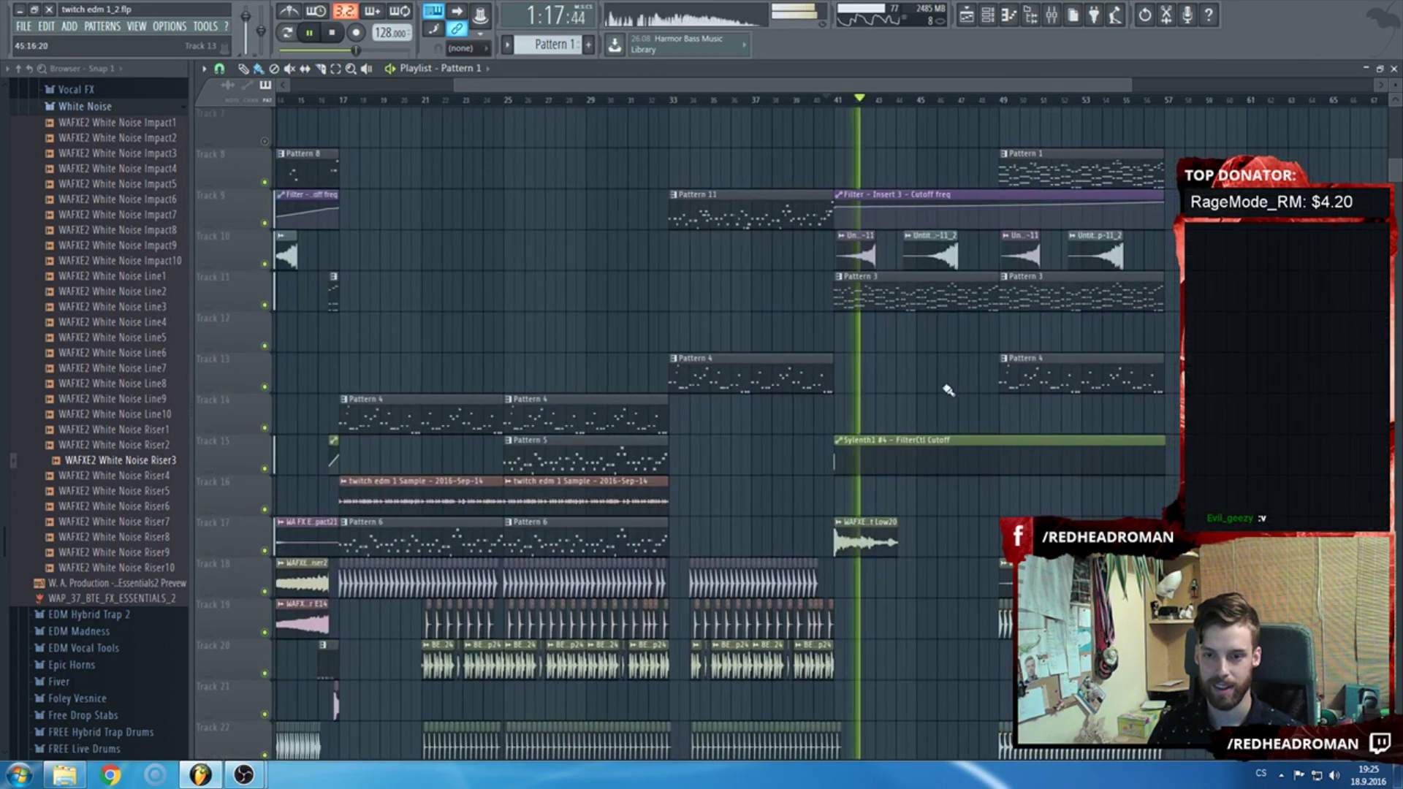
pyautogui.scroll(-2, 948, 391)
pyautogui.scroll(2, 948, 391)
pyautogui.click(967, 424)
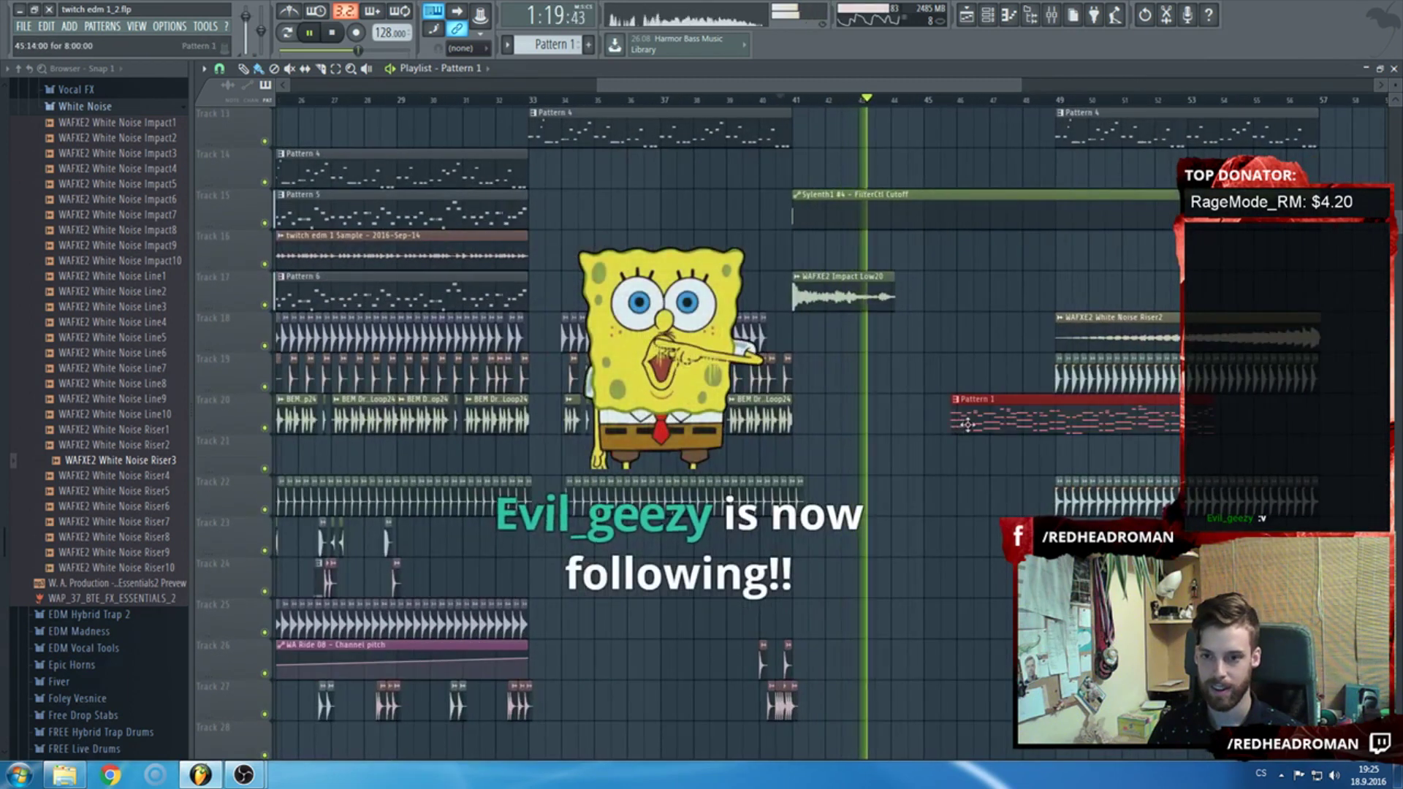
pyautogui.rightClick(967, 425)
pyautogui.scroll(2, 804, 220)
pyautogui.press('space')
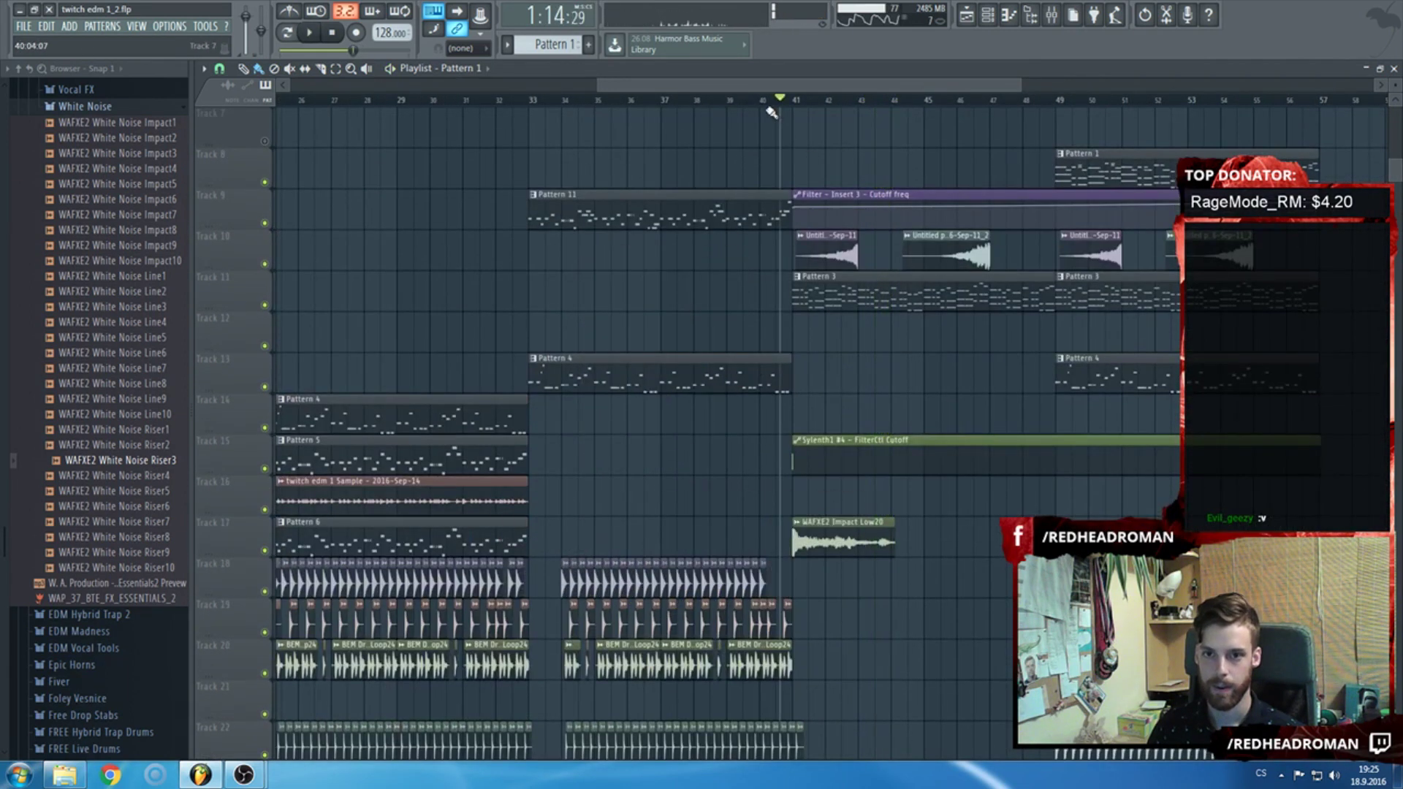
# Delete the Pattern 3 clip at bar 41 on Track 11 and check which channel Pattern 3 uses.
pyautogui.rightClick(889, 293)
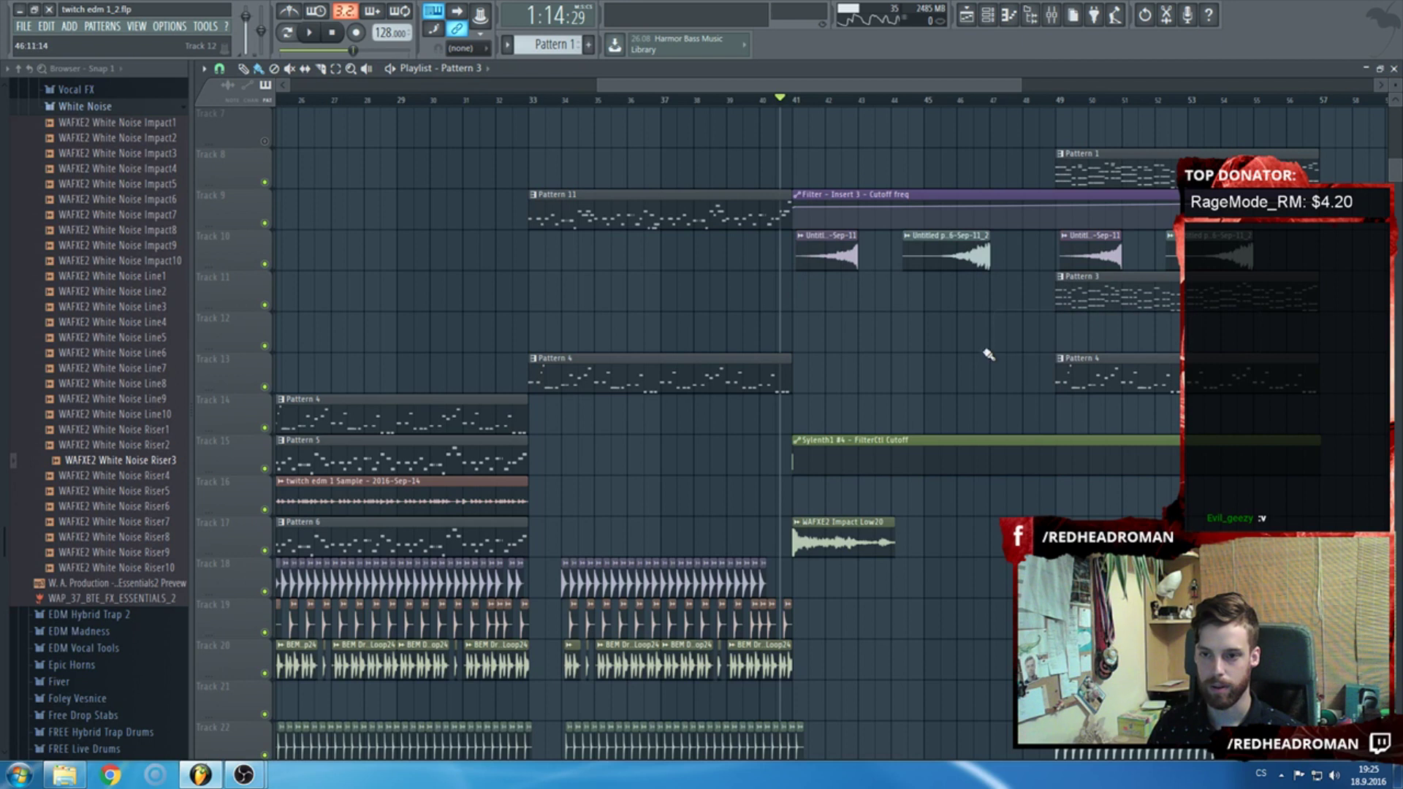
pyautogui.scroll(2, 946, 344)
pyautogui.doubleClick(1104, 312)
pyautogui.press('F6')
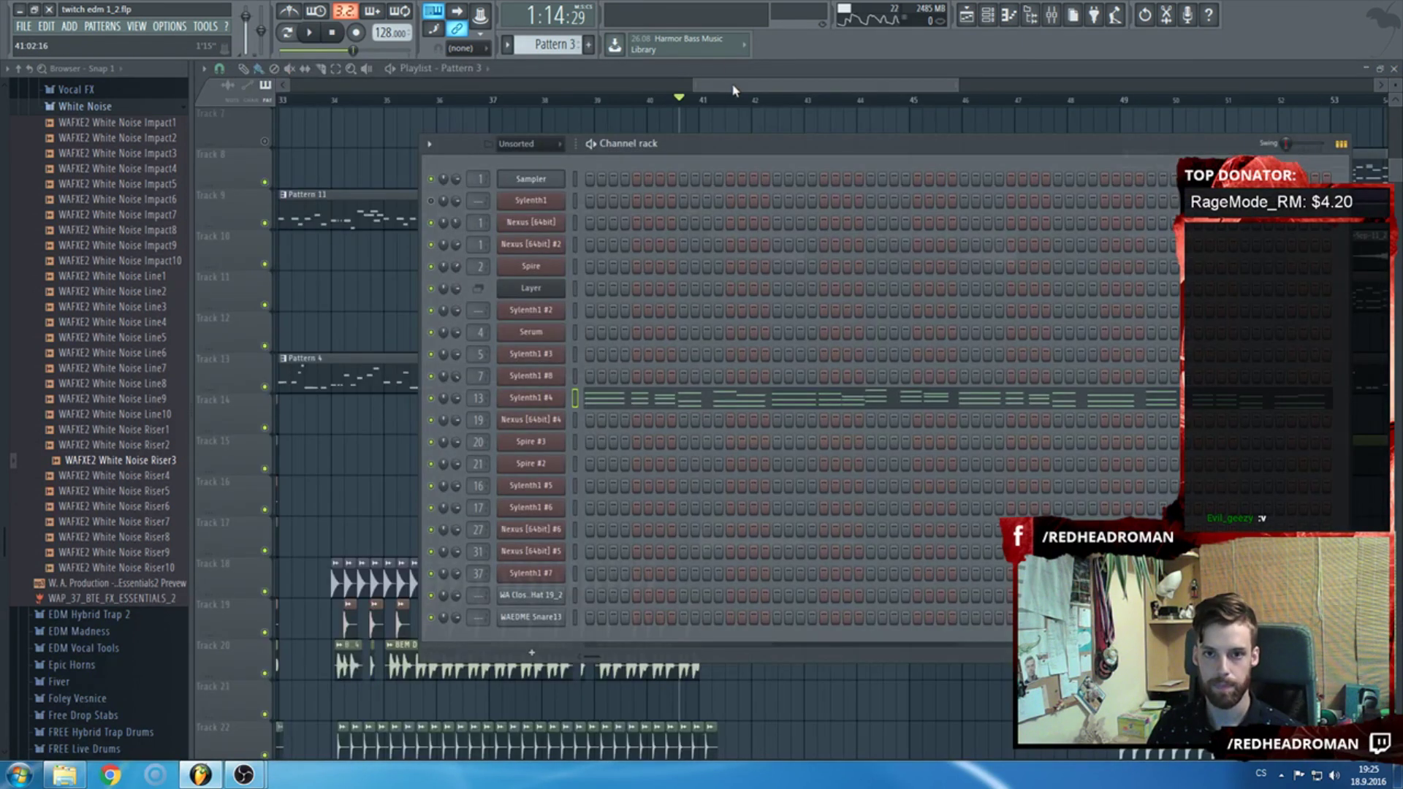
pyautogui.press('F6')
# Open and preview the intro's Pattern 2, stop it and add a new pattern with its default name.
pyautogui.scroll(6, 533, 220)
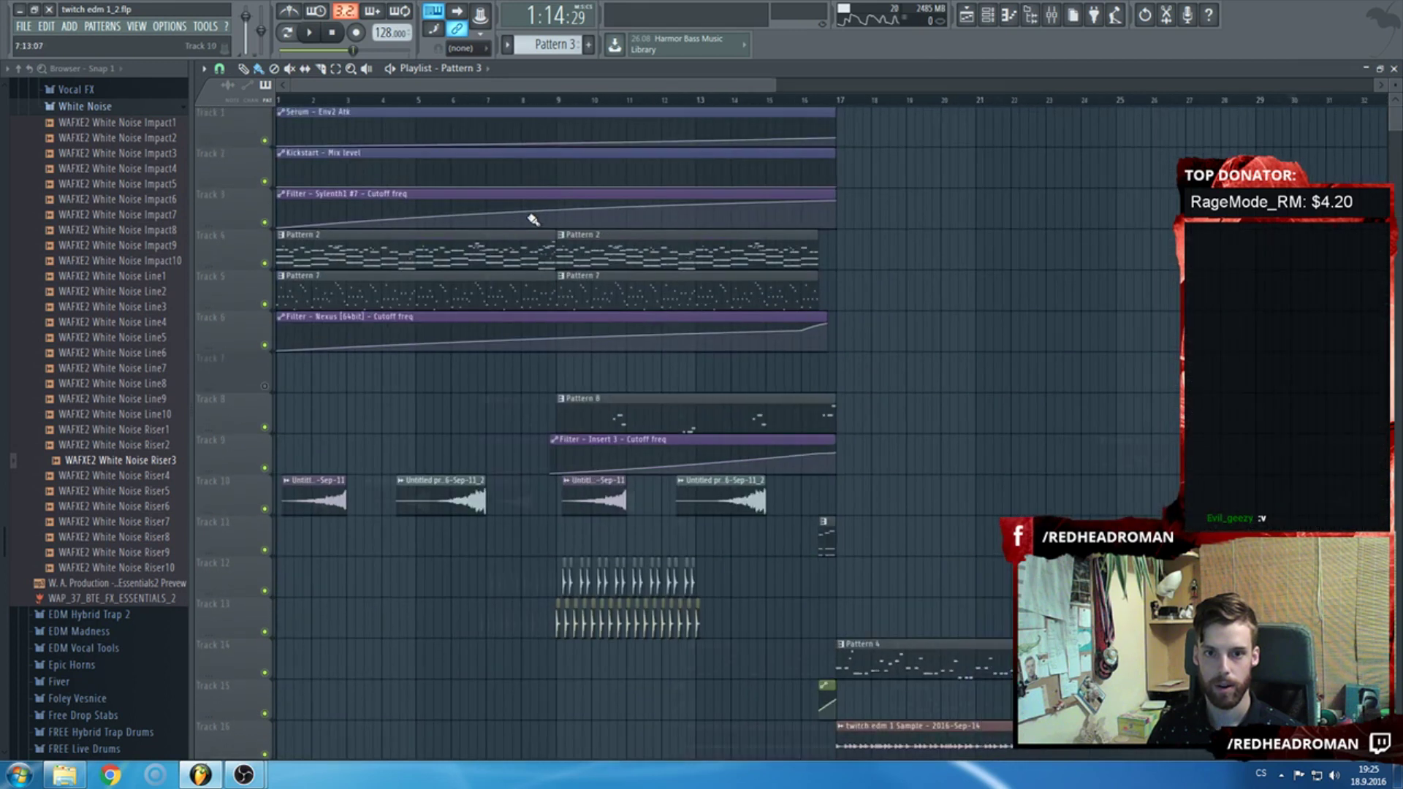
pyautogui.scroll(-3, 532, 219)
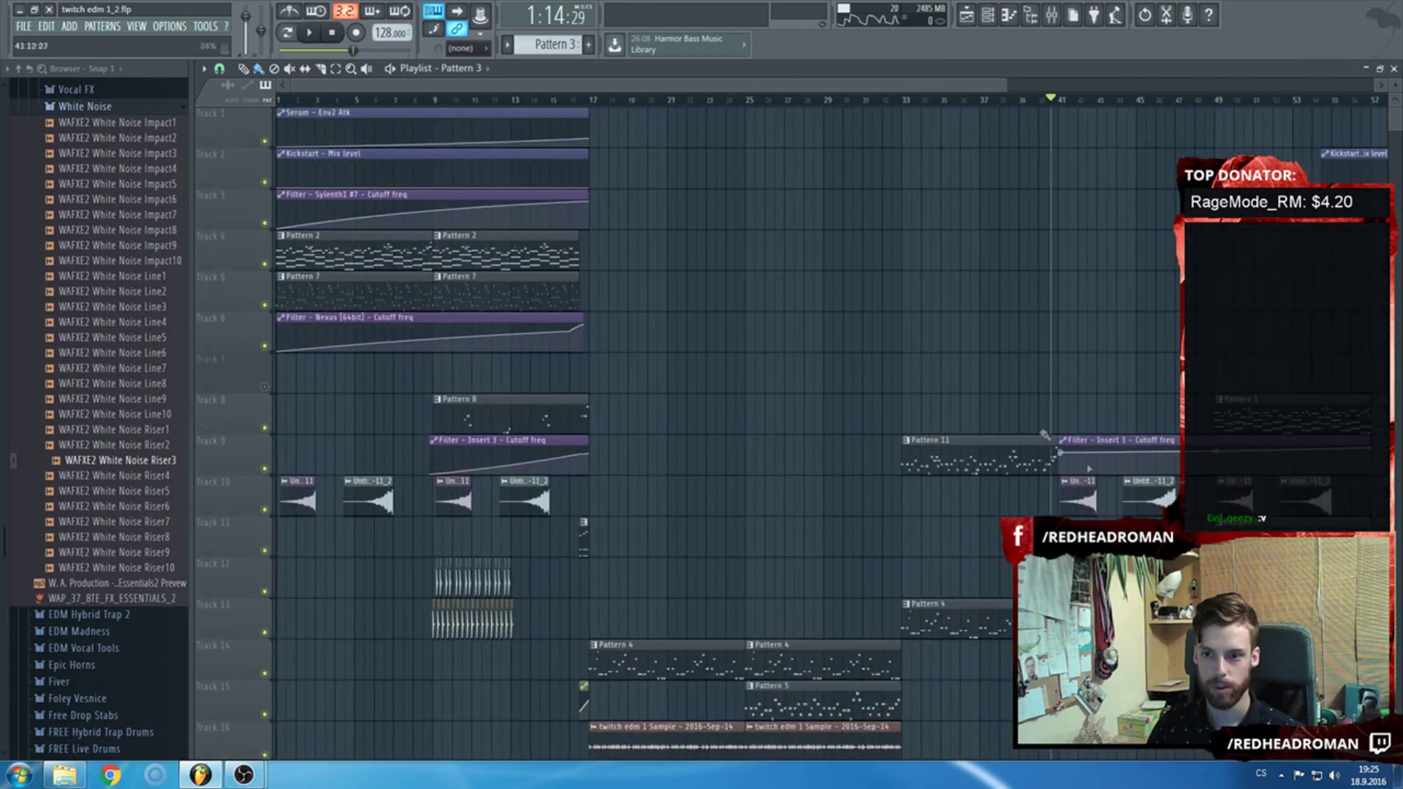
pyautogui.doubleClick(382, 247)
pyautogui.press('space')
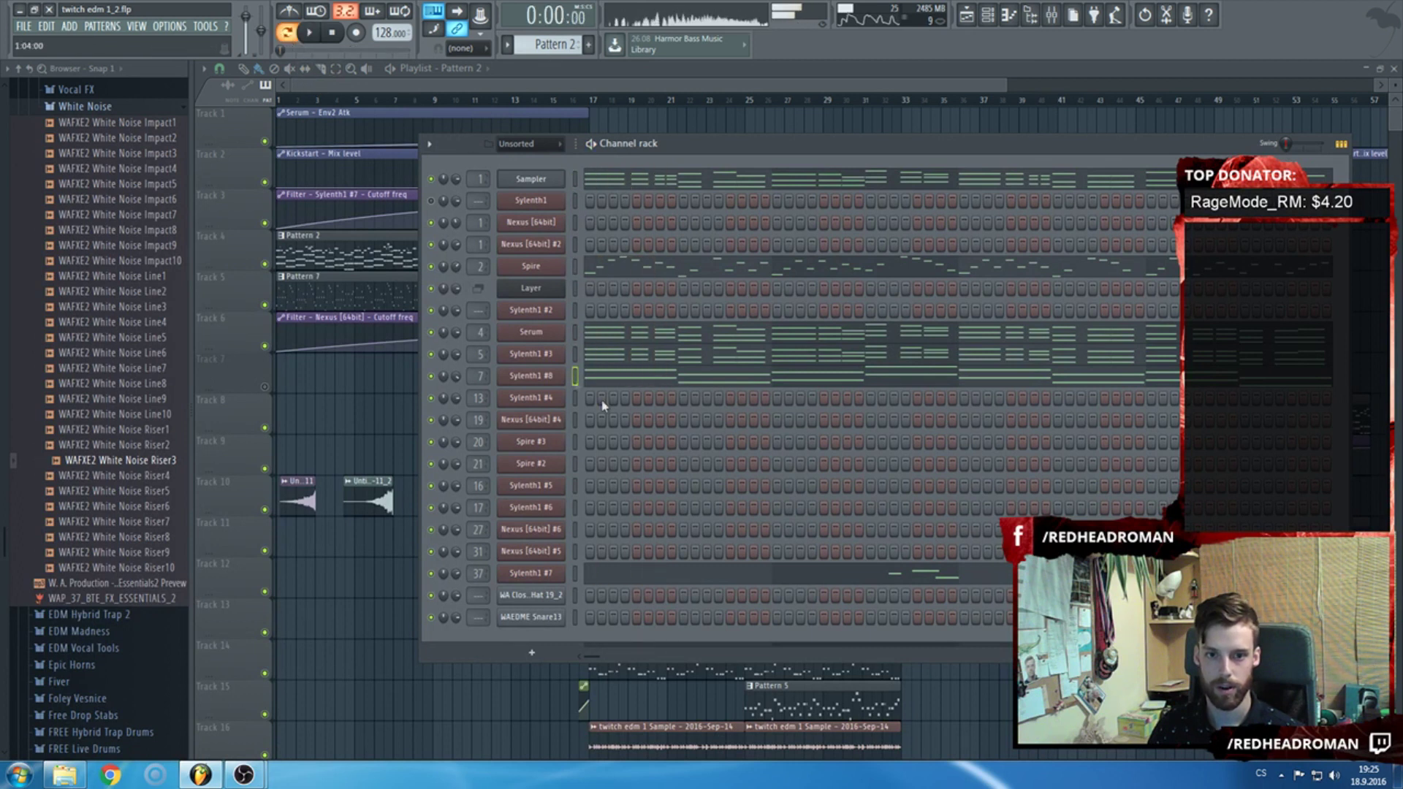
pyautogui.click(556, 44)
pyautogui.click(731, 68)
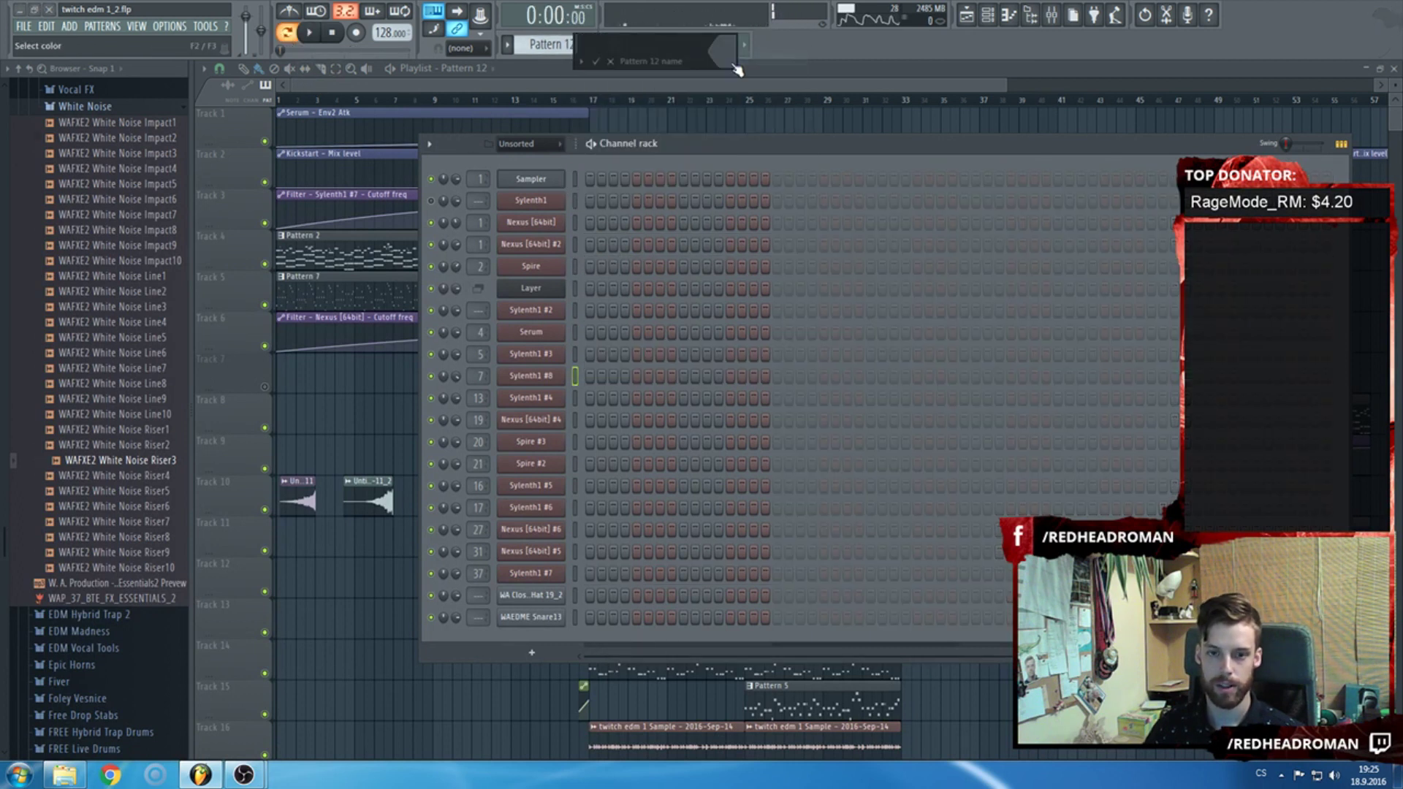
pyautogui.press('F6')
# Place the Pattern 12 clip at bar 41 on Track 16 and set the playback position to bar 40.
pyautogui.hscroll(5, 702, 213)
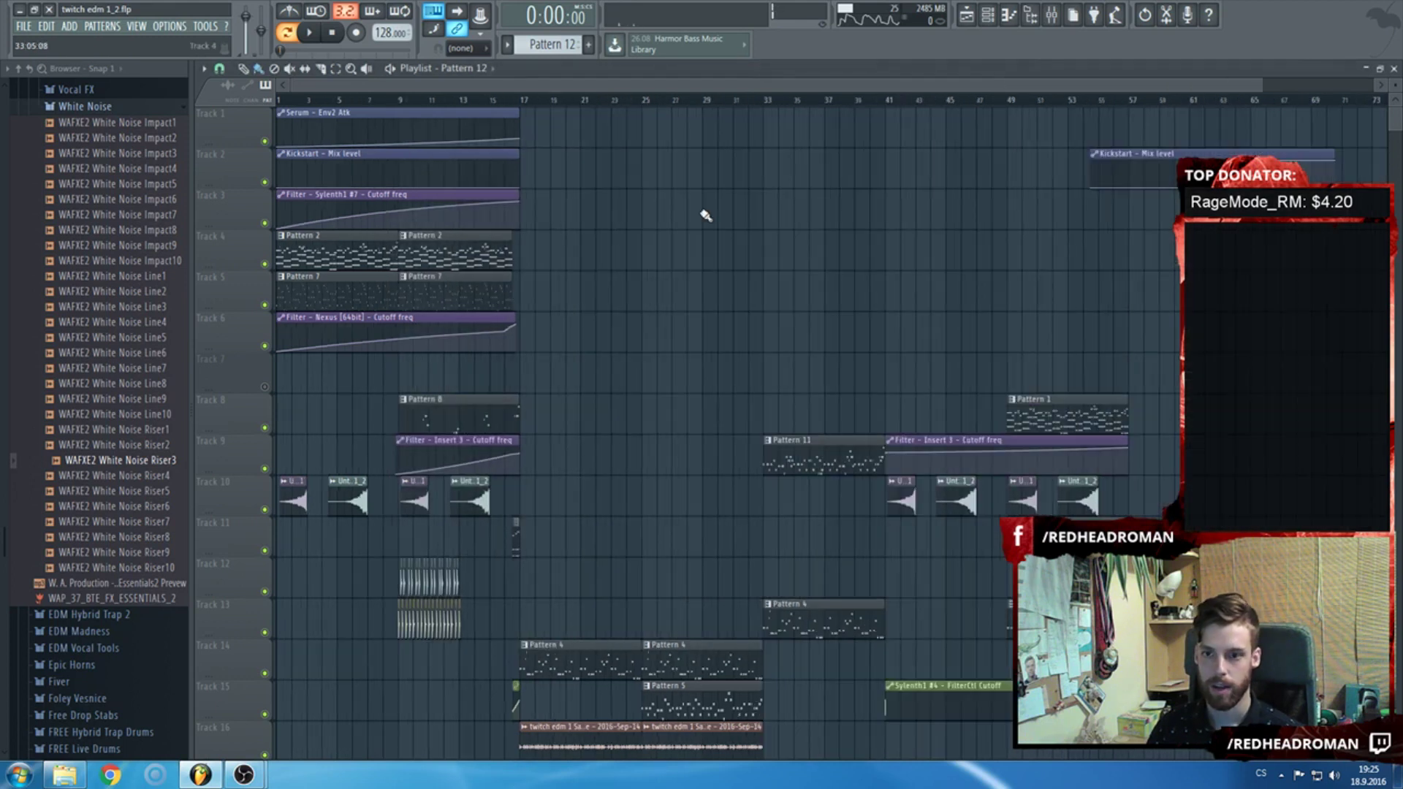
pyautogui.scroll(-5, 908, 461)
pyautogui.scroll(4, 714, 512)
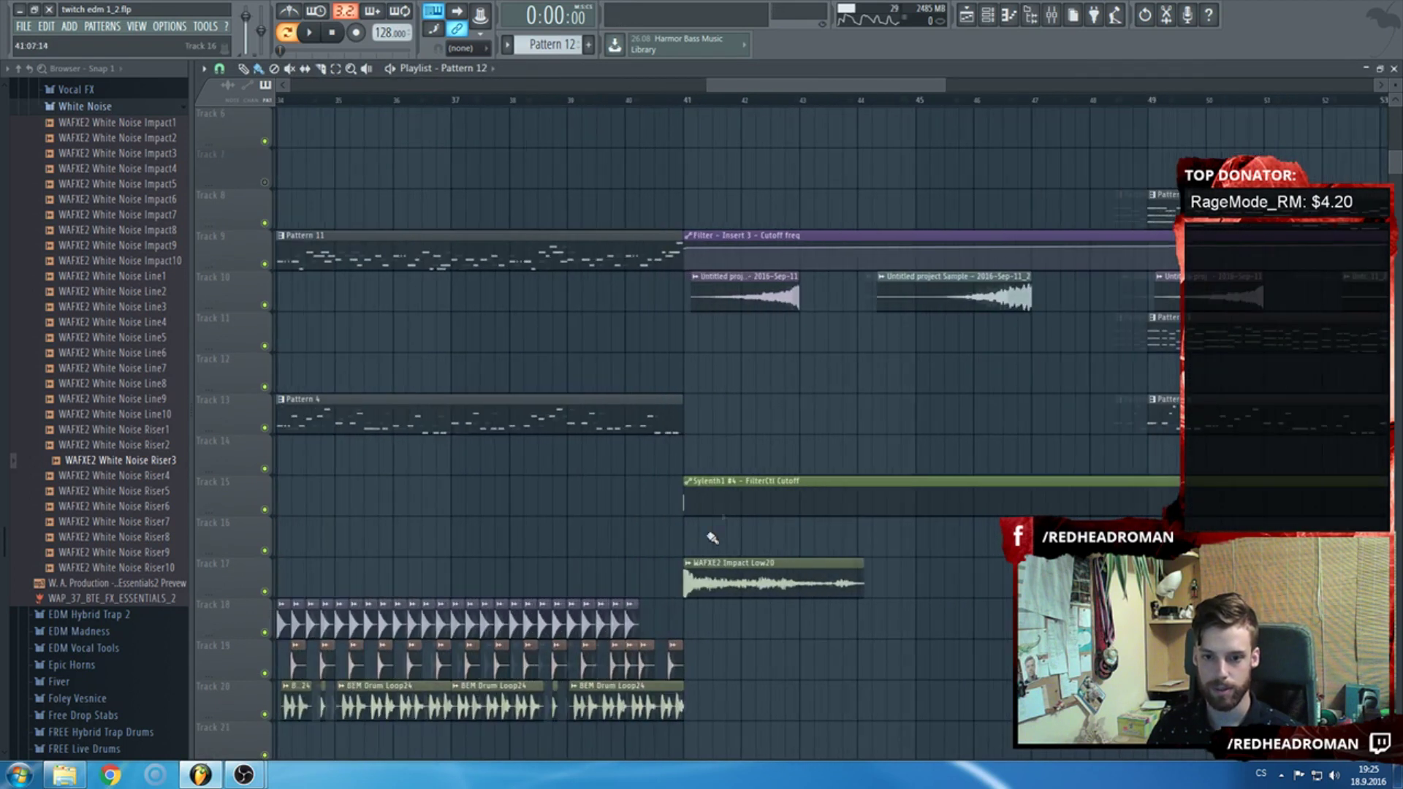
pyautogui.click(678, 538)
pyautogui.click(628, 101)
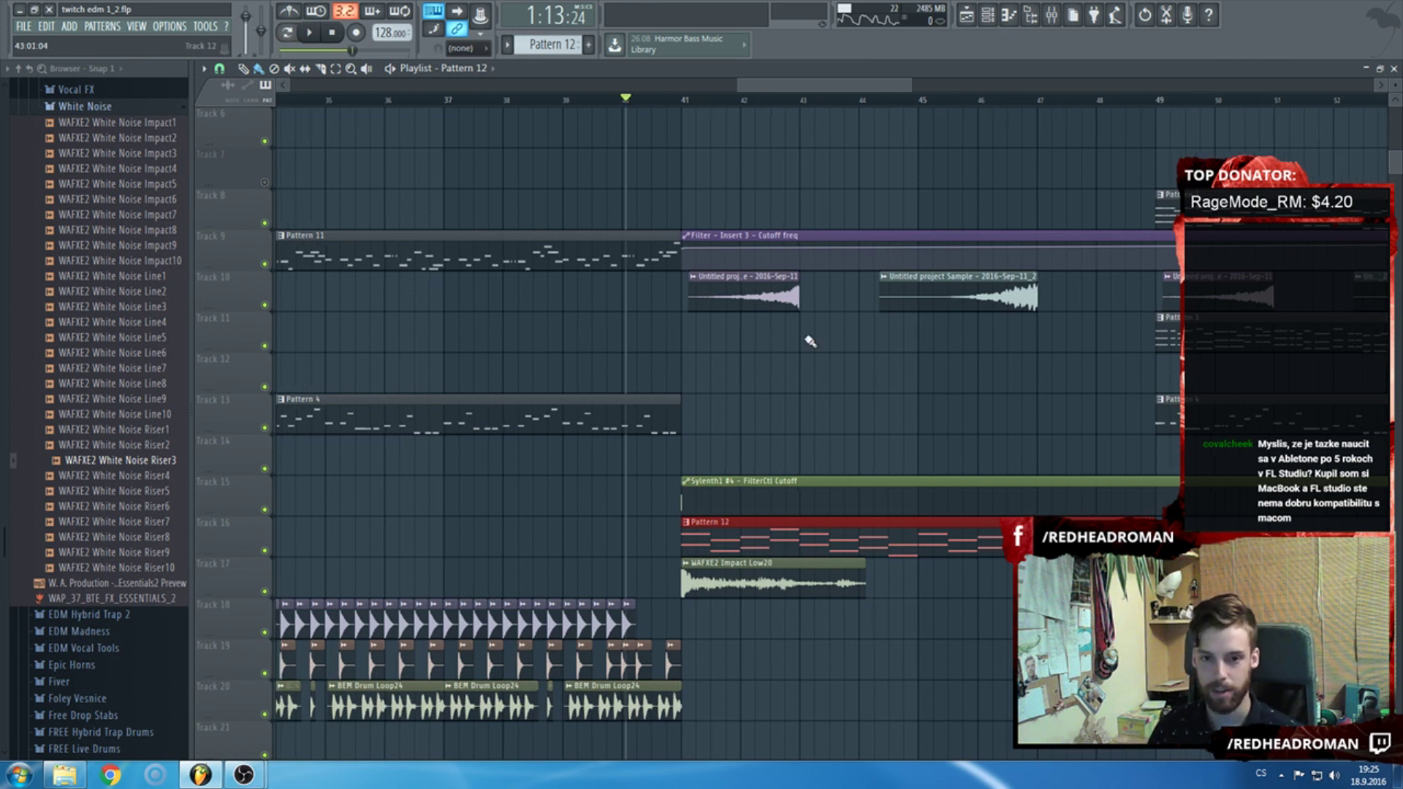
pyautogui.scroll(2, 804, 361)
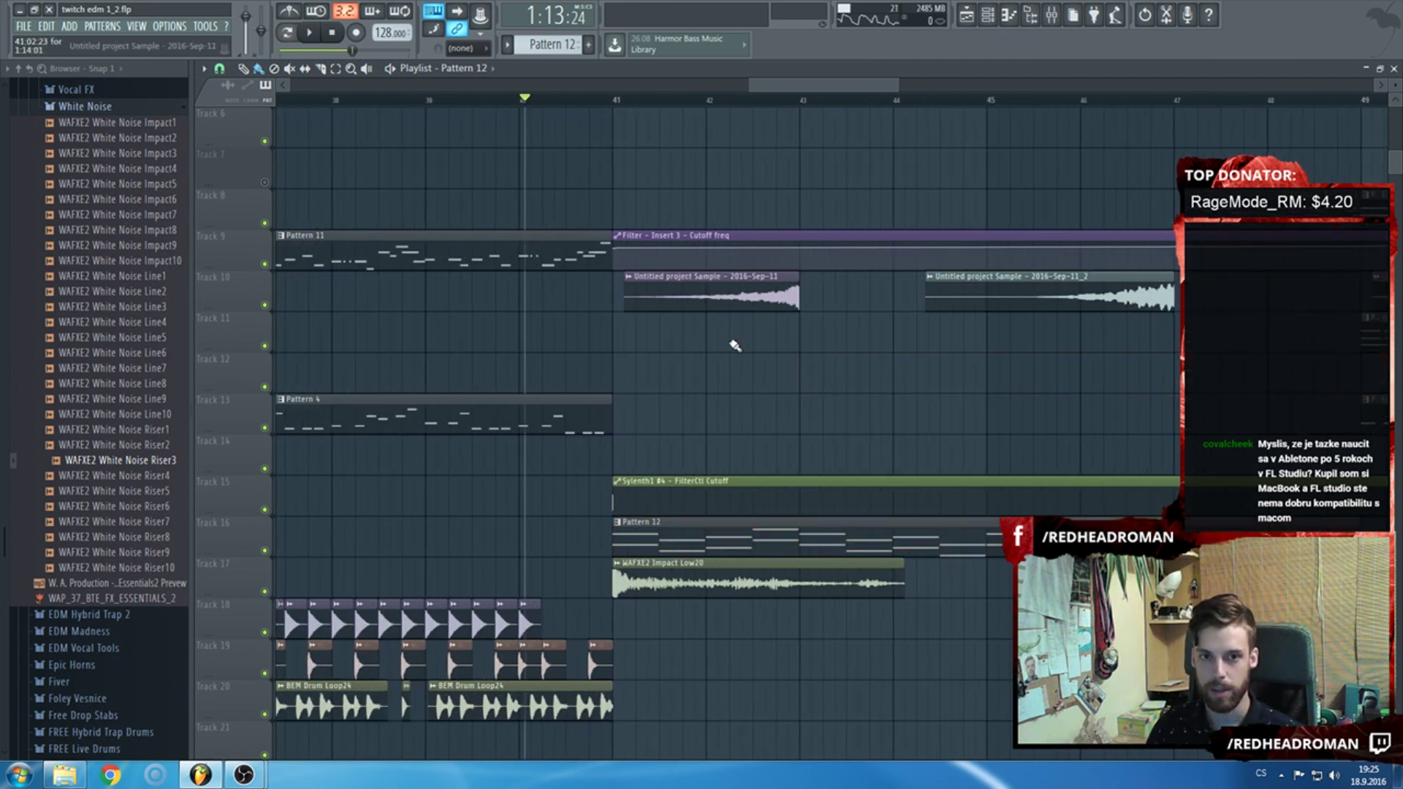
pyautogui.click(519, 100)
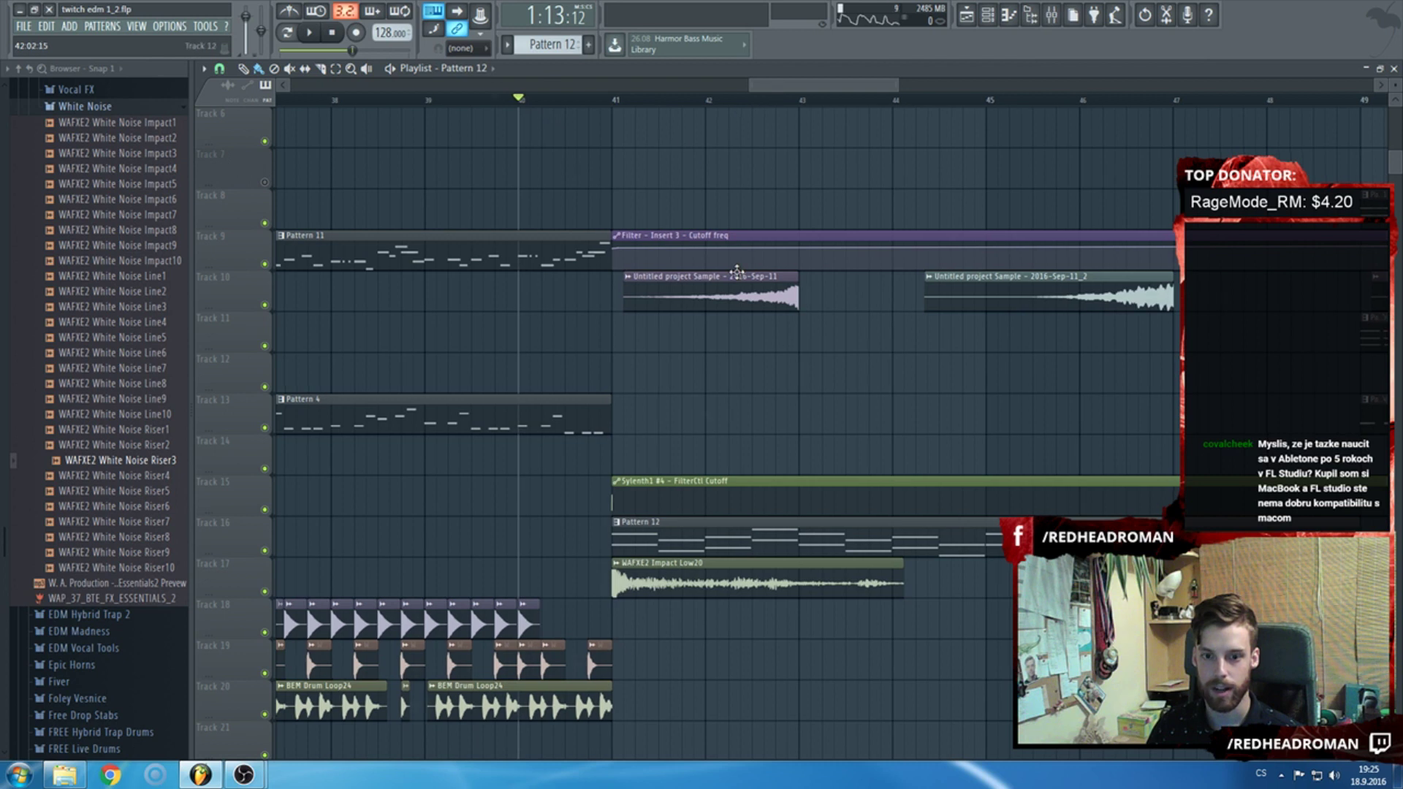
# Play the arrangement from bar 40 through the transition into bar 41 and stop playback.
pyautogui.scroll(2, 702, 409)
pyautogui.scroll(-3, 577, 577)
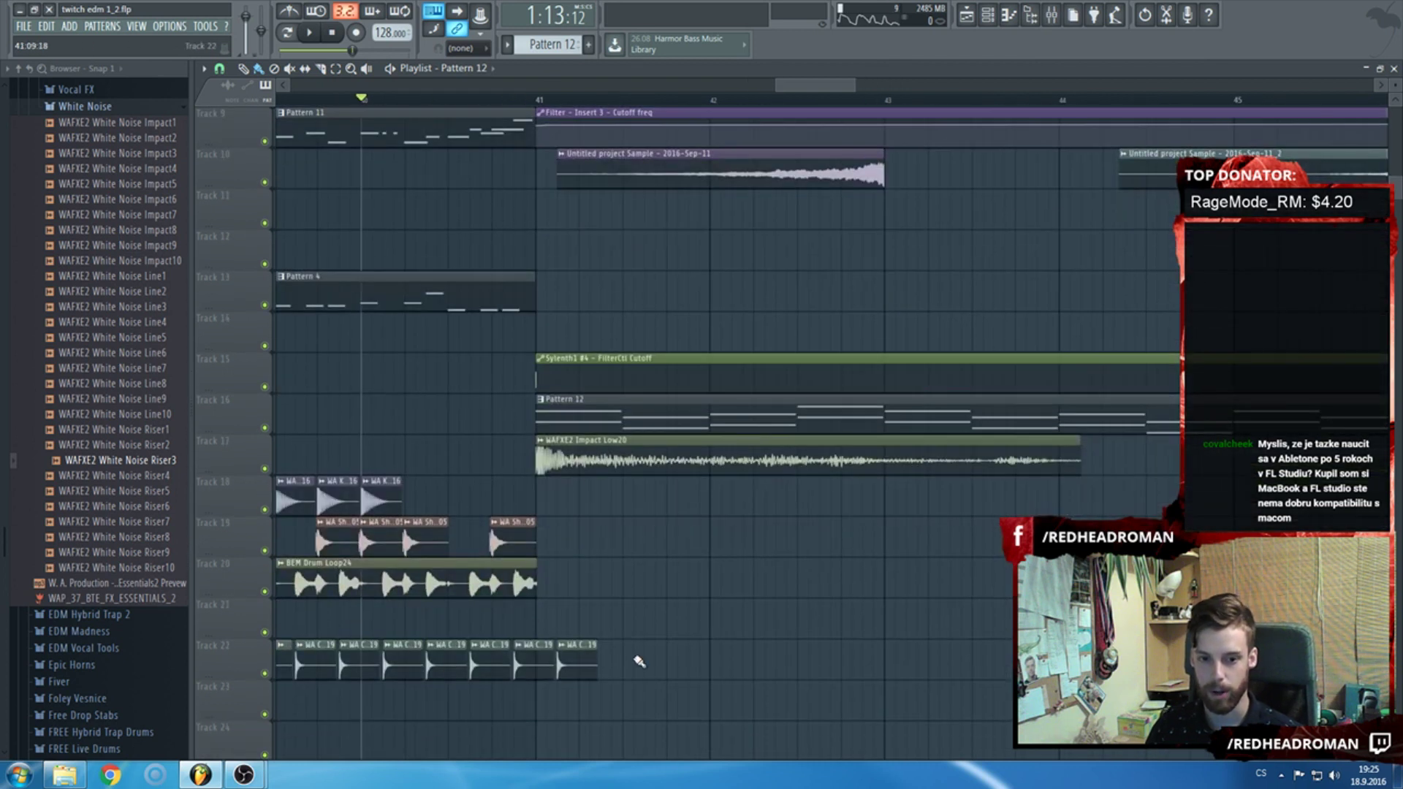
pyautogui.press('space')
pyautogui.scroll(-2, 662, 607)
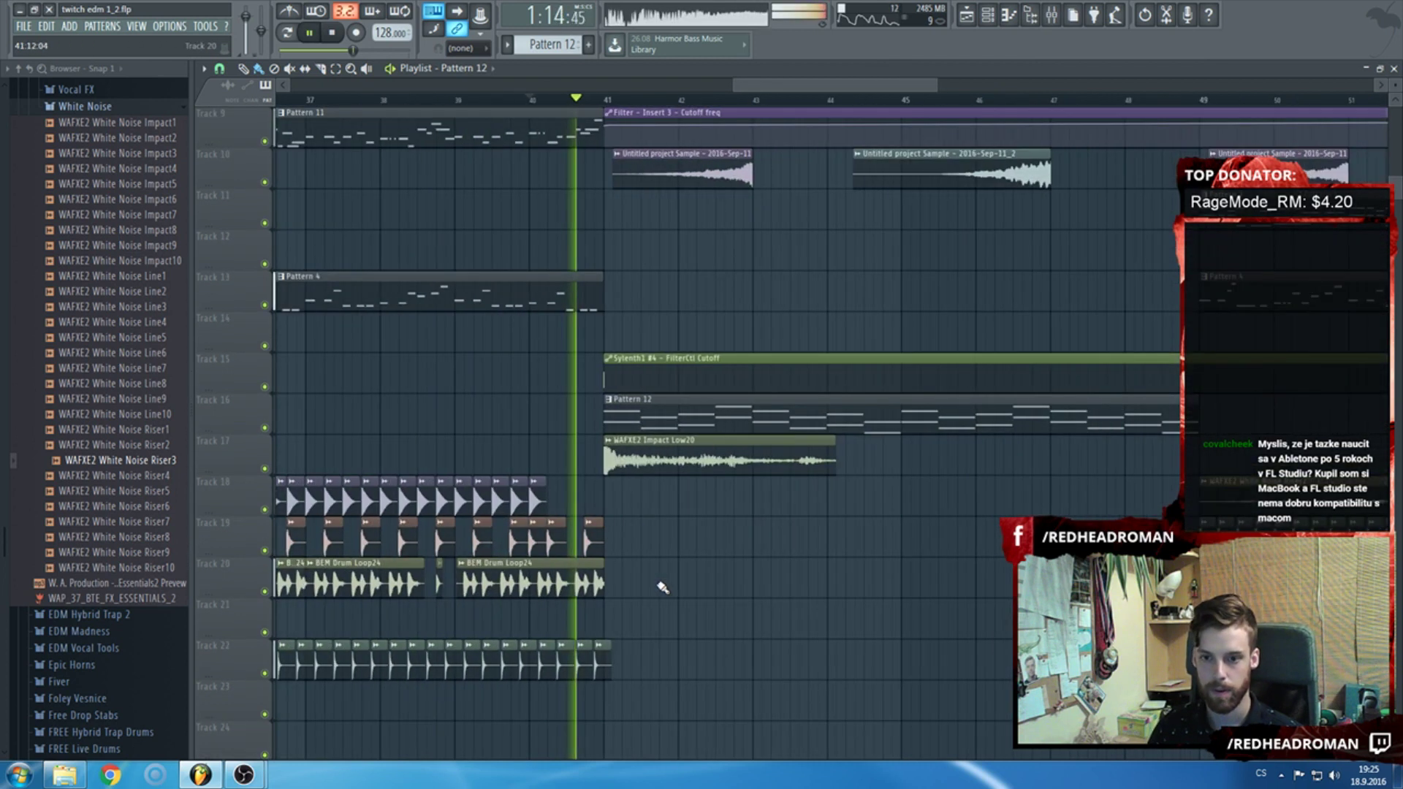
pyautogui.scroll(-1, 663, 587)
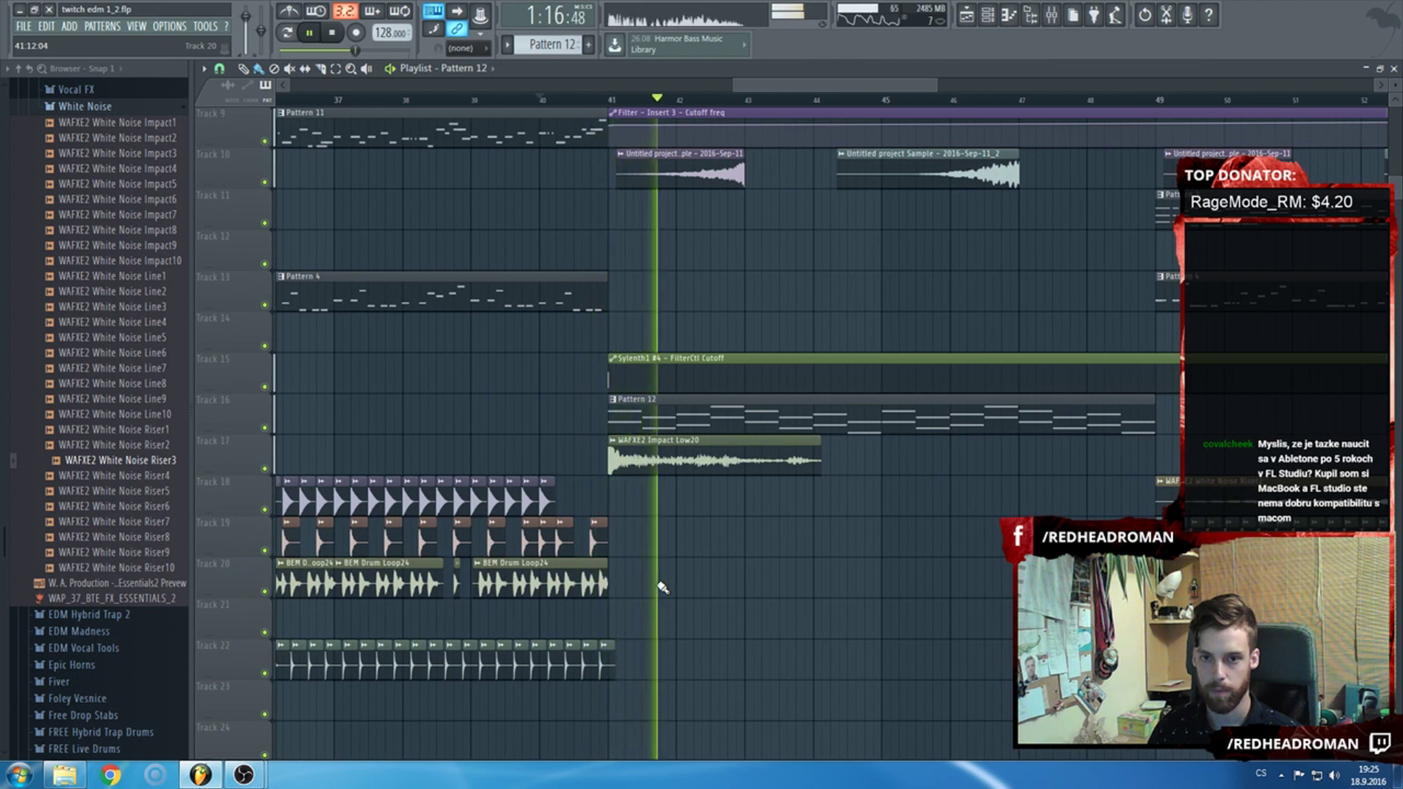
pyautogui.scroll(-4, 682, 584)
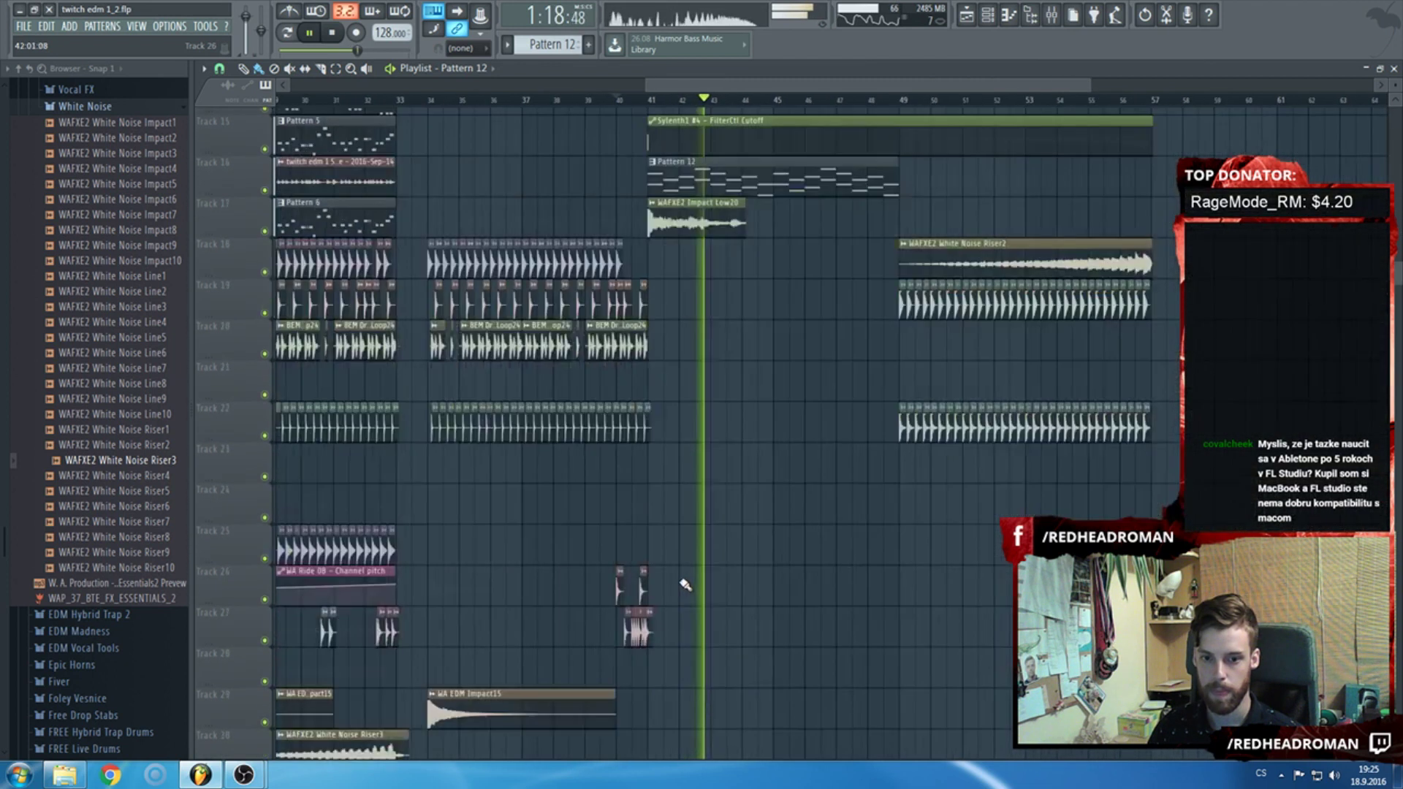
pyautogui.scroll(-3, 685, 585)
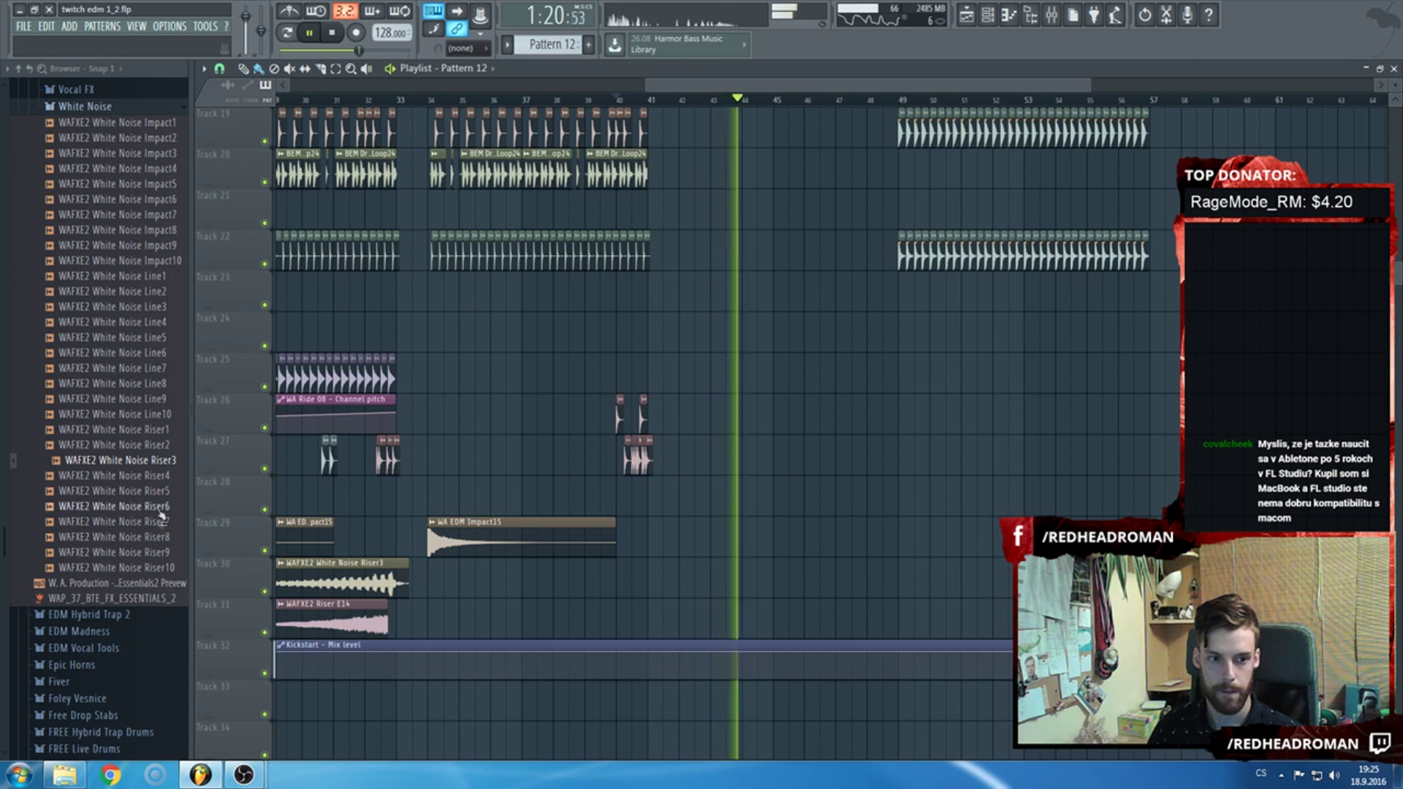
pyautogui.scroll(4, 162, 516)
pyautogui.press('space')
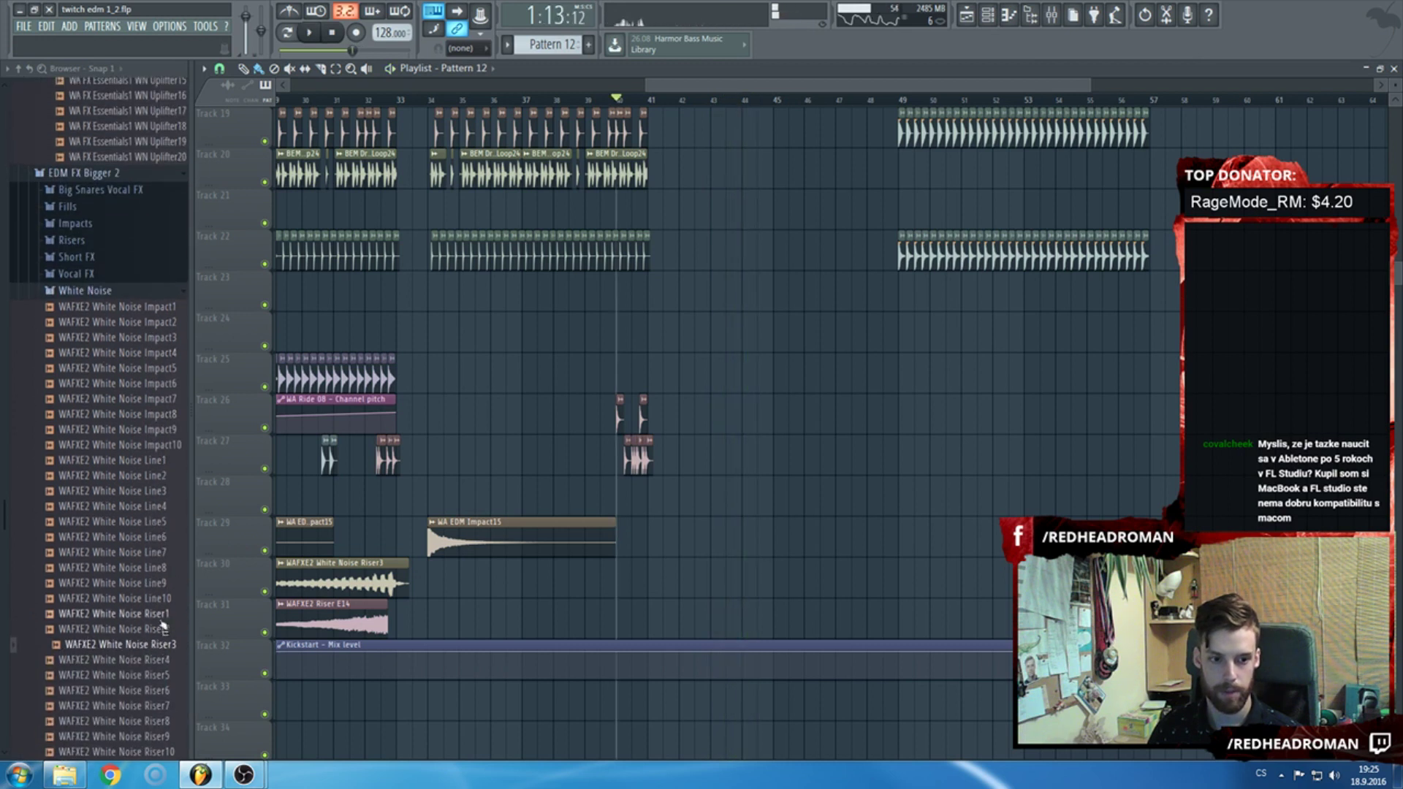
# Place the WAFXE2 White Noise Riser4 sample on Track 30 shortly before bar 36 and add a fade-in to it.
pyautogui.moveTo(156, 659); pyautogui.dragTo(631, 585)
pyautogui.keyDown('ctrl'); pyautogui.scroll(3, 461, 584); pyautogui.keyUp('ctrl')
pyautogui.keyDown('ctrl'); pyautogui.scroll(2, 362, 585); pyautogui.keyUp('ctrl')
pyautogui.doubleClick(631, 585)
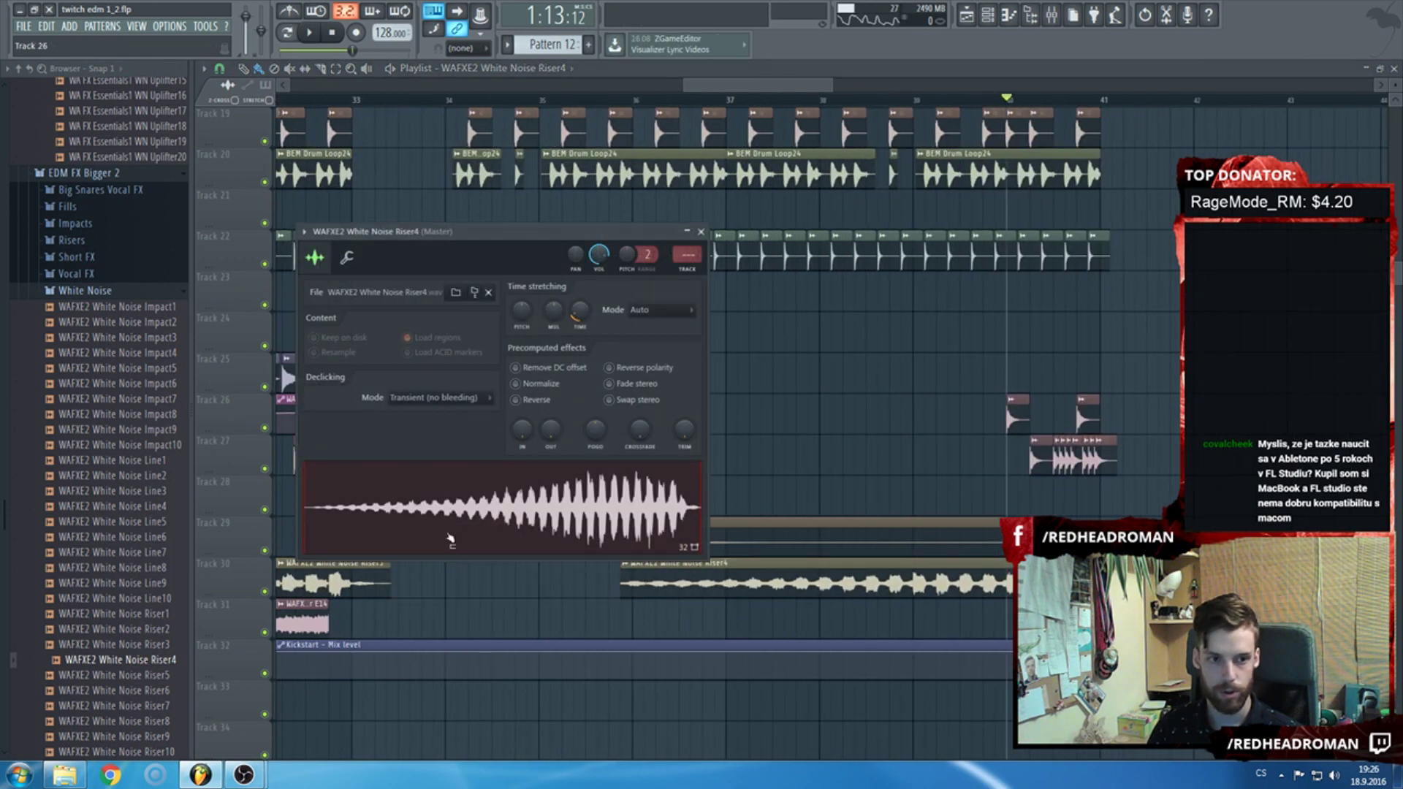
pyautogui.moveTo(521, 433); pyautogui.dragTo(521, 403)
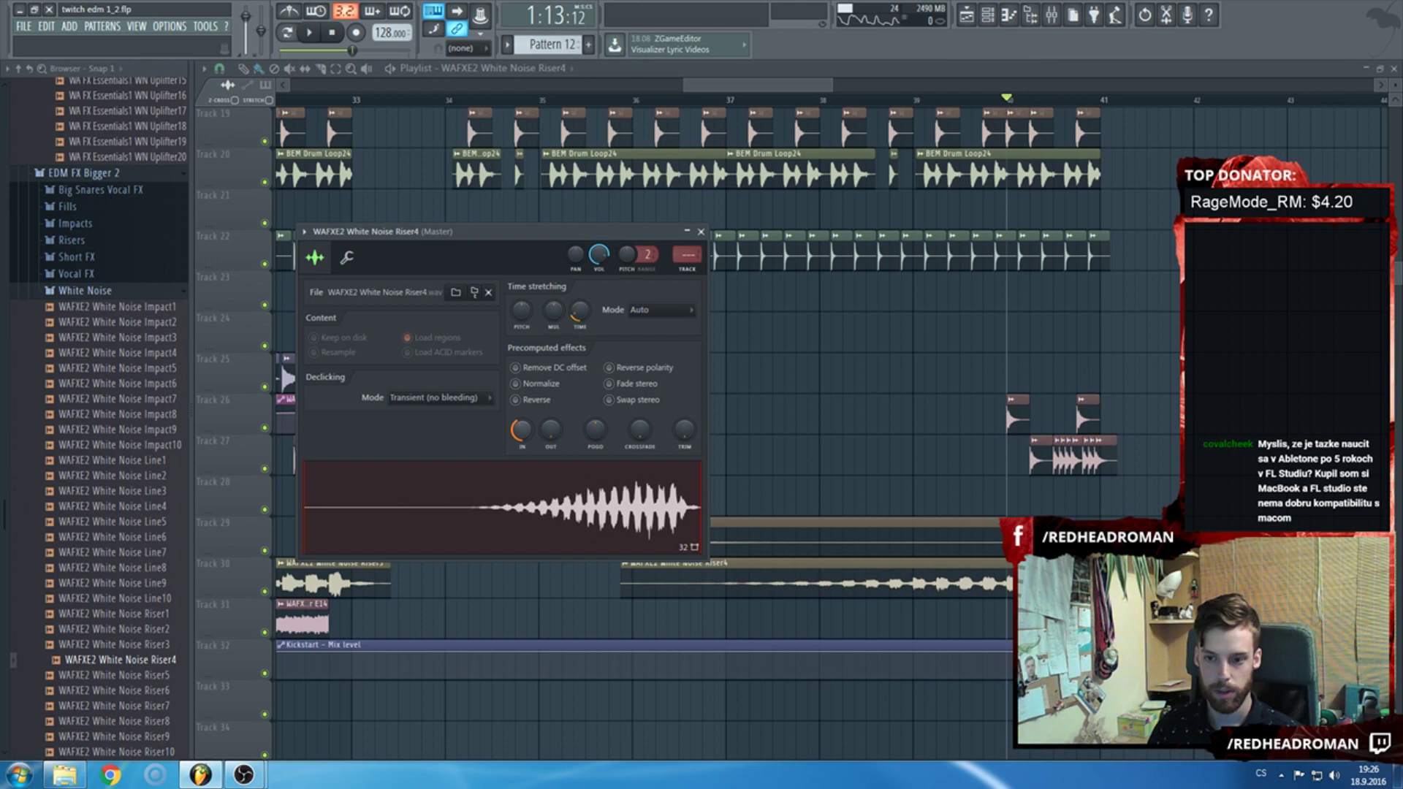
pyautogui.click(701, 231)
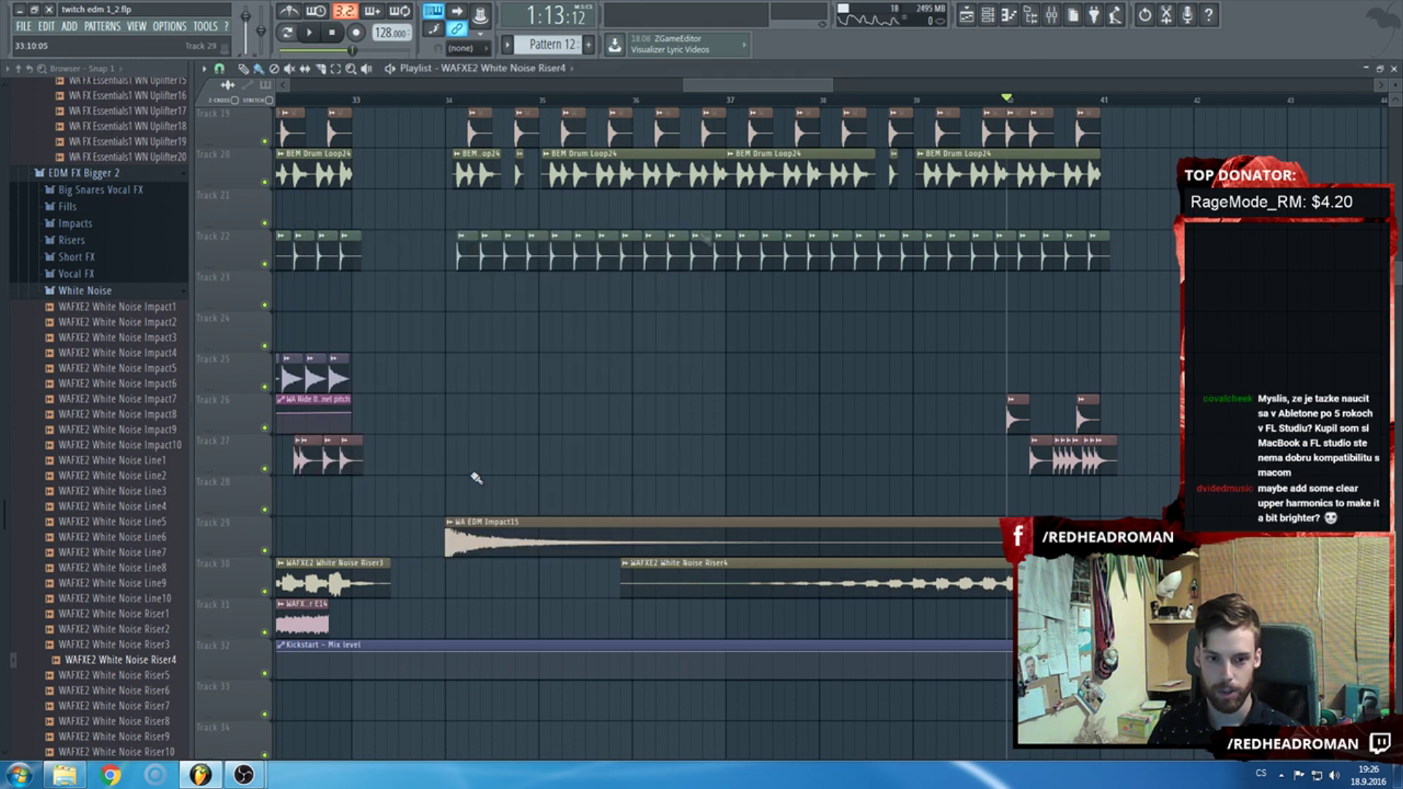
# Route the White Noise Riser4 channel to mixer track 45, the White Noise Riser3 insert.
pyautogui.doubleClick(353, 575)
pyautogui.doubleClick(687, 582)
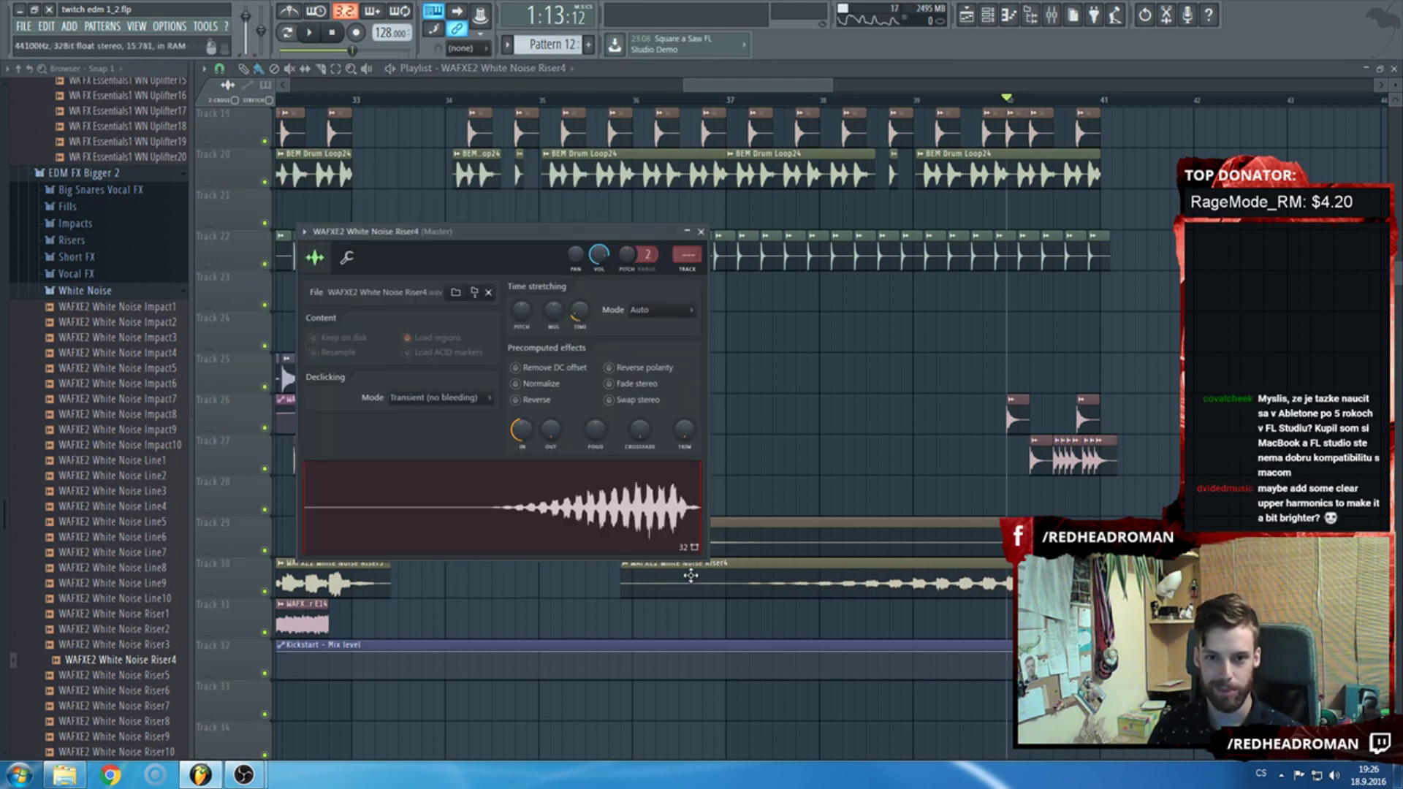
pyautogui.scroll(10, 687, 254)
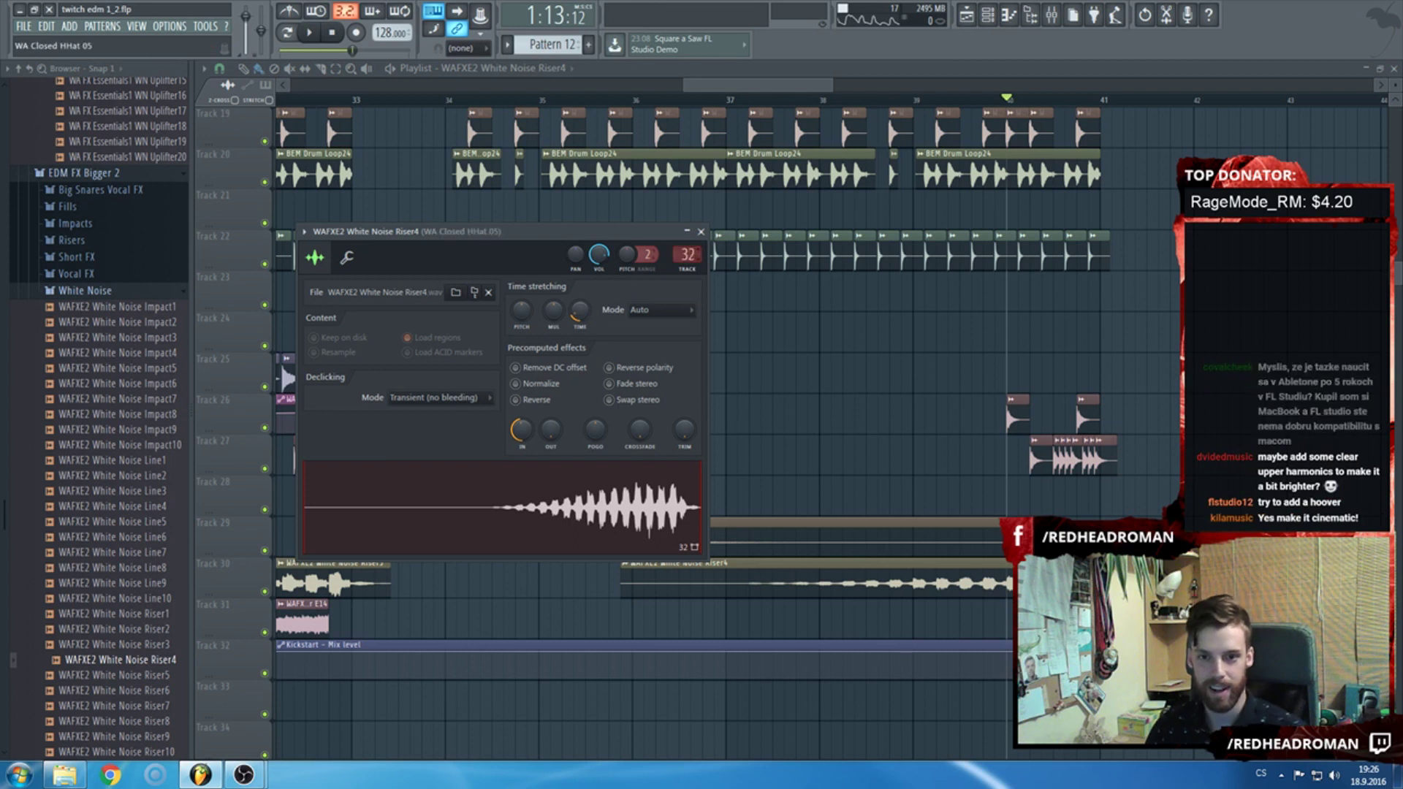
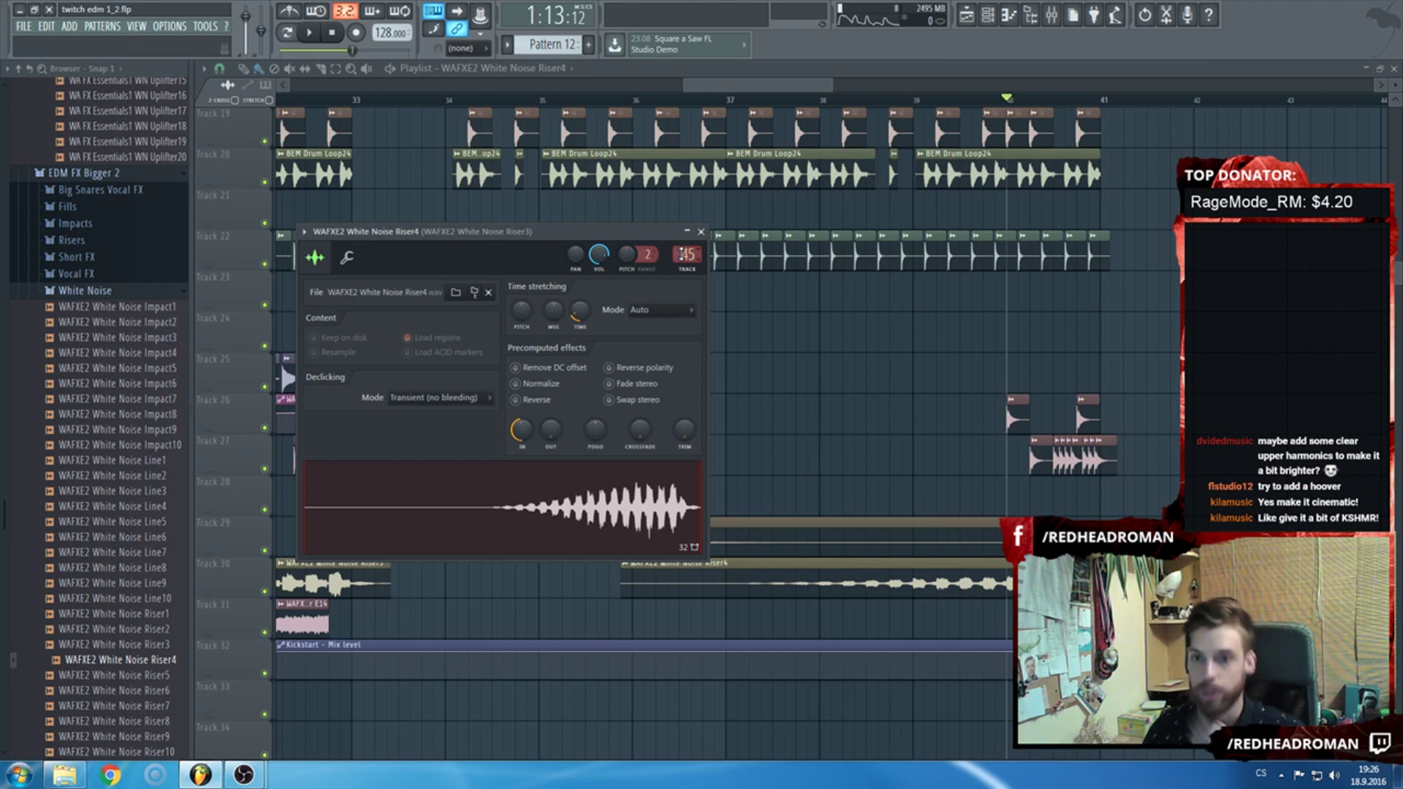
pyautogui.click(701, 232)
# Move the White Noise Riser4 clip on Track 30 so that it starts at bar 36.
pyautogui.scroll(3, 714, 328)
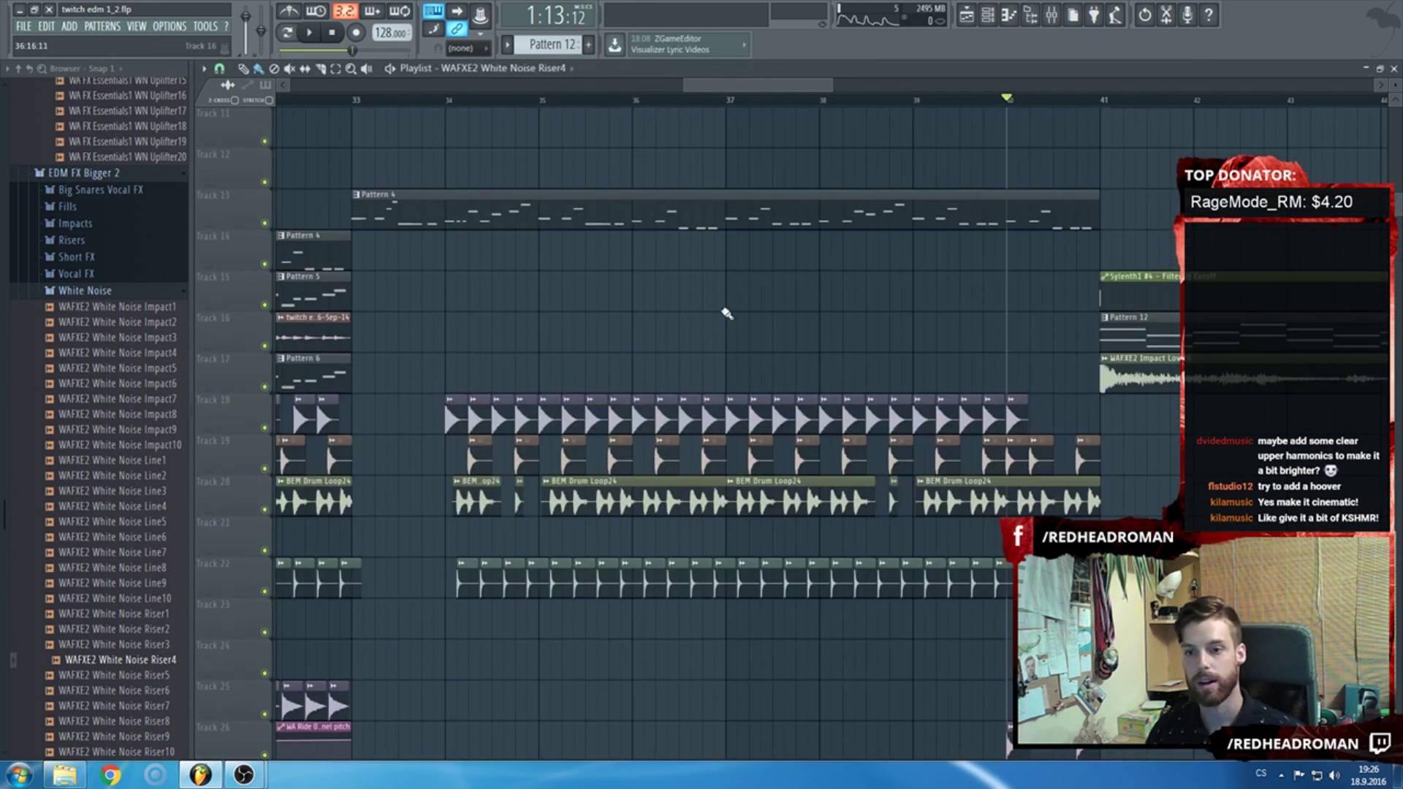
pyautogui.scroll(-3, 998, 490)
pyautogui.moveTo(994, 581); pyautogui.dragTo(1005, 581)
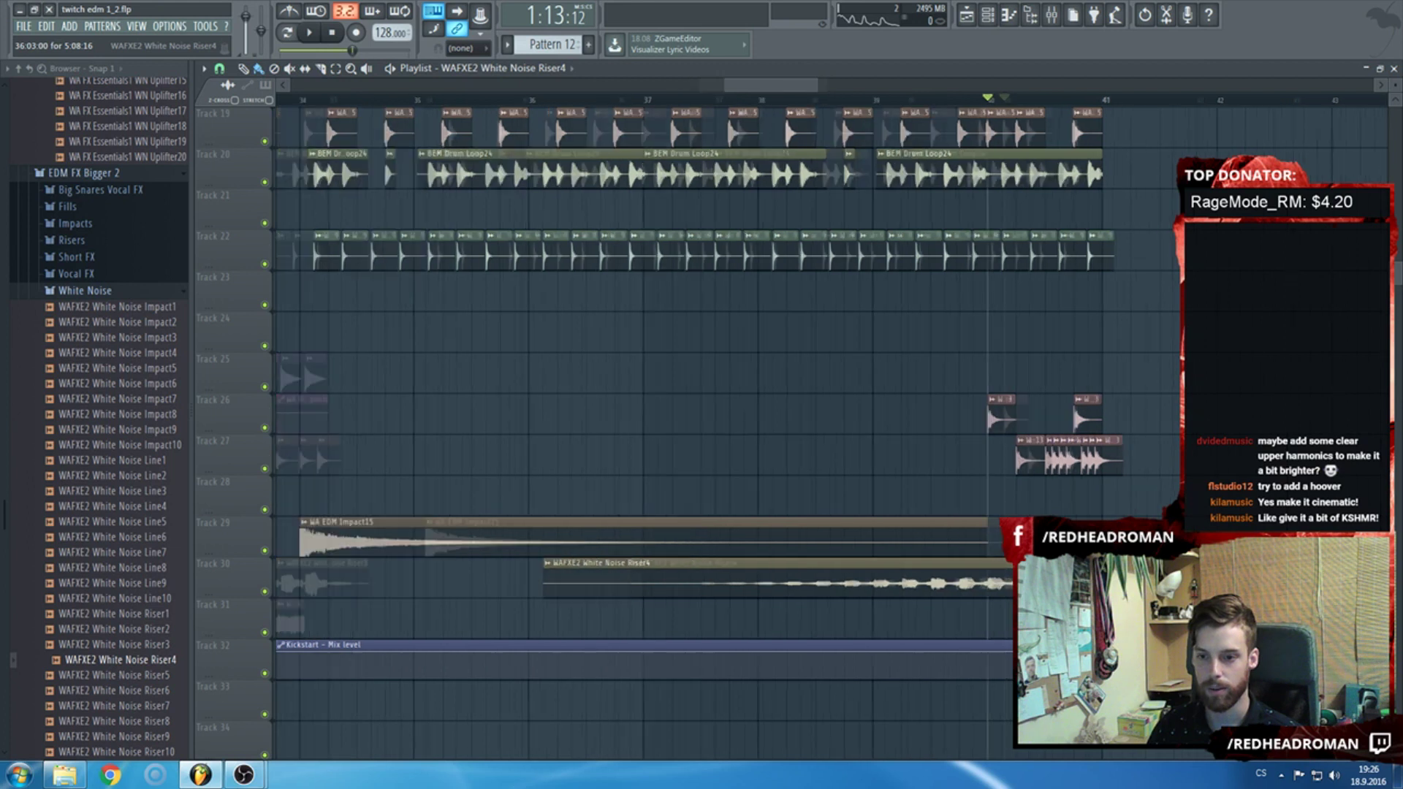
pyautogui.scroll(3, 1078, 581)
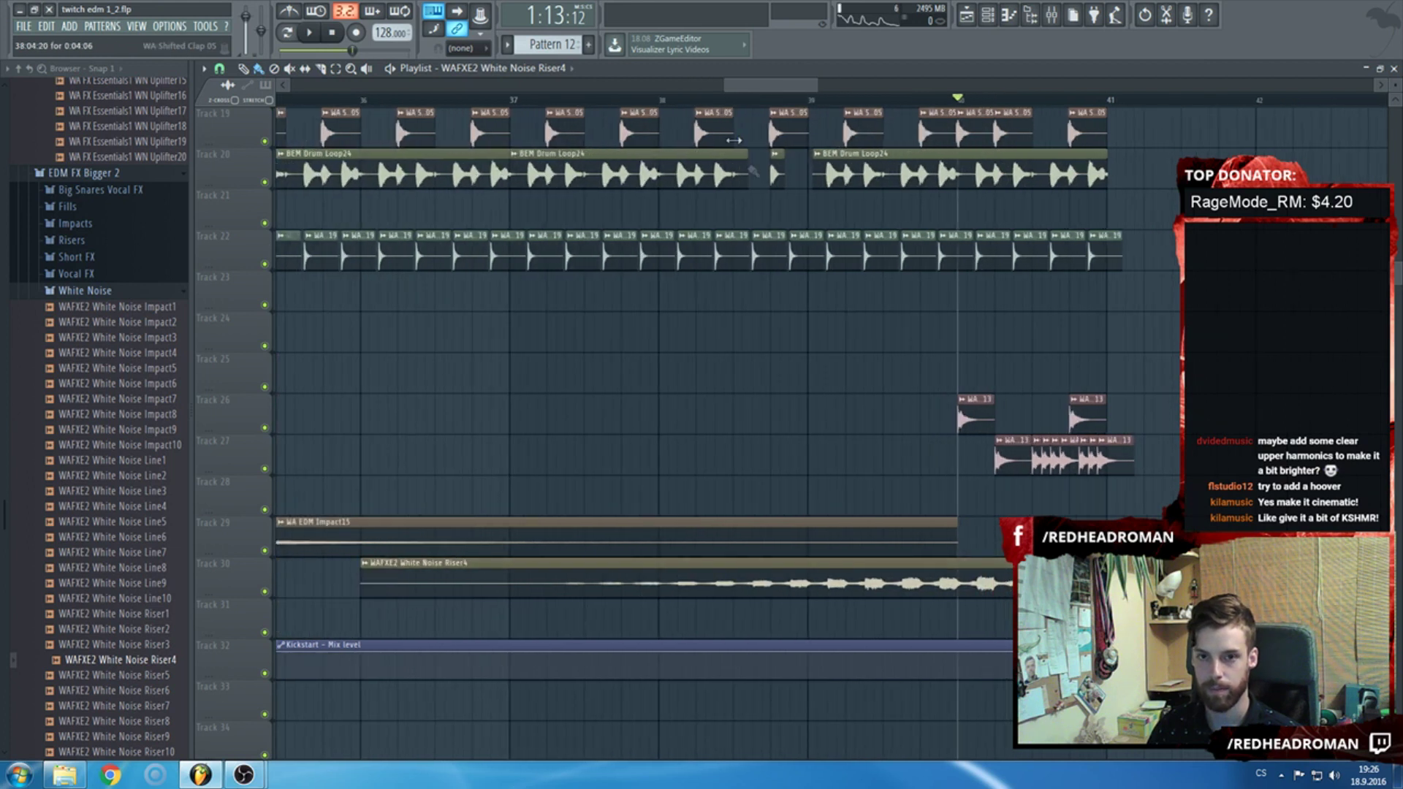
# Listen to the White Noise Riser4 leading into bar 41, check its channel settings and stop playback.
pyautogui.press('space')
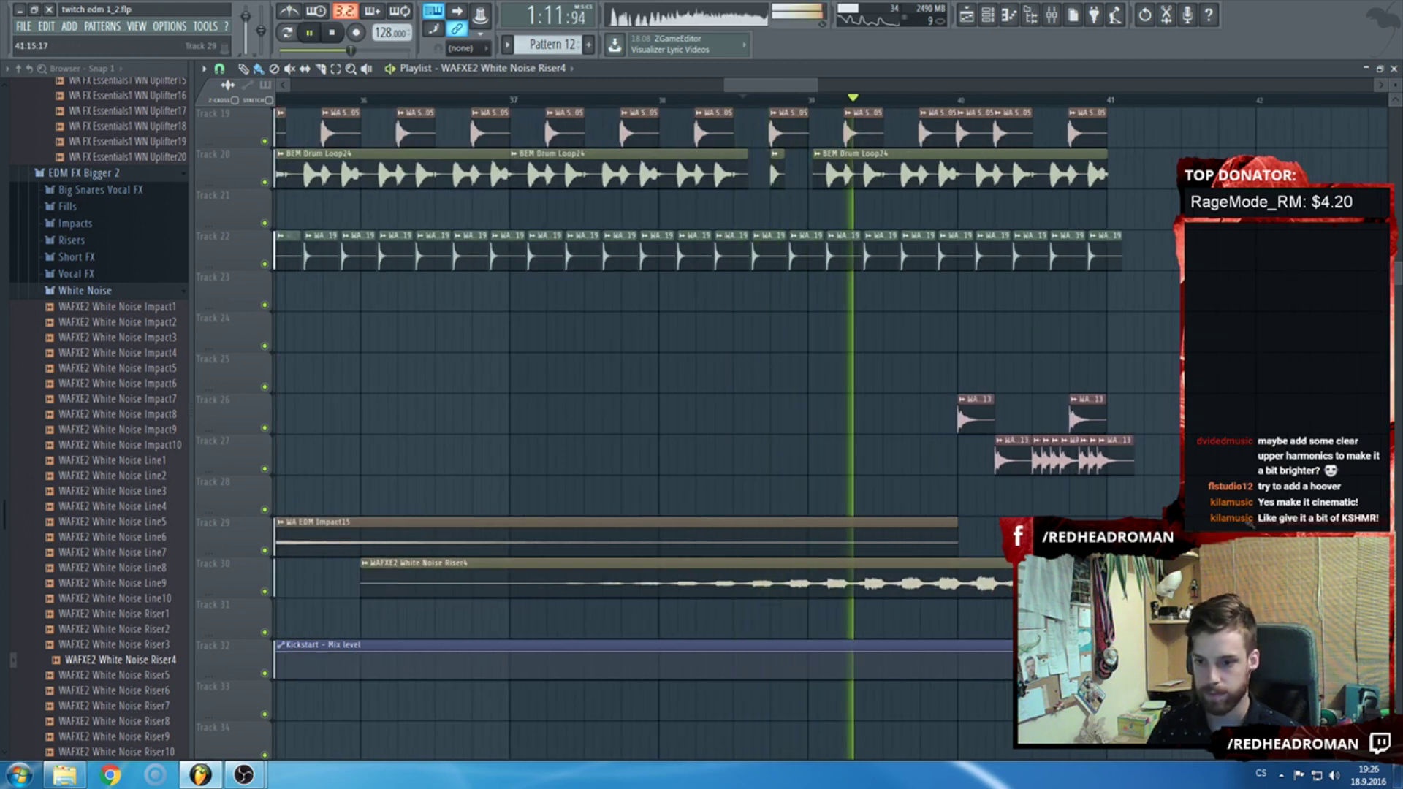
pyautogui.doubleClick(720, 581)
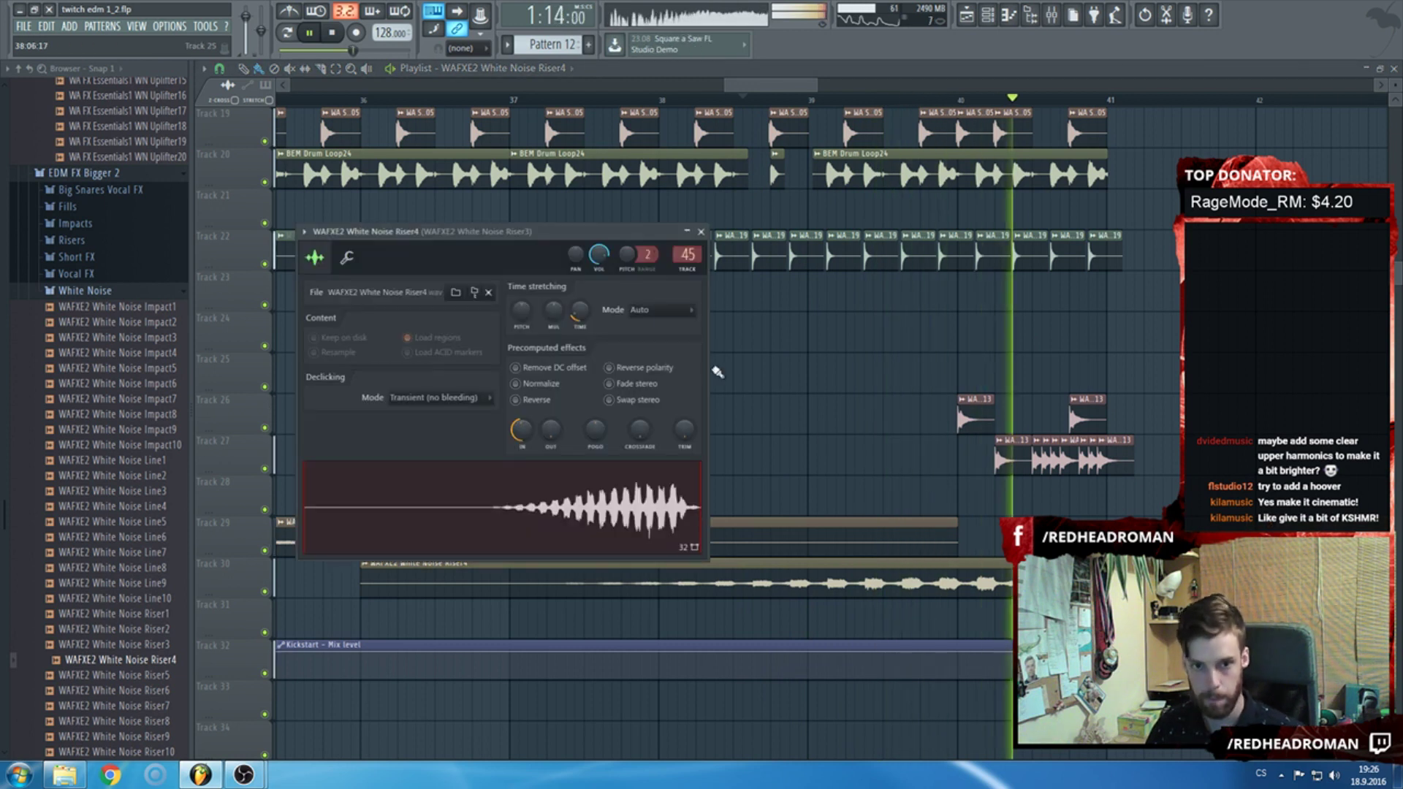
pyautogui.press('Escape')
pyautogui.scroll(3, 738, 355)
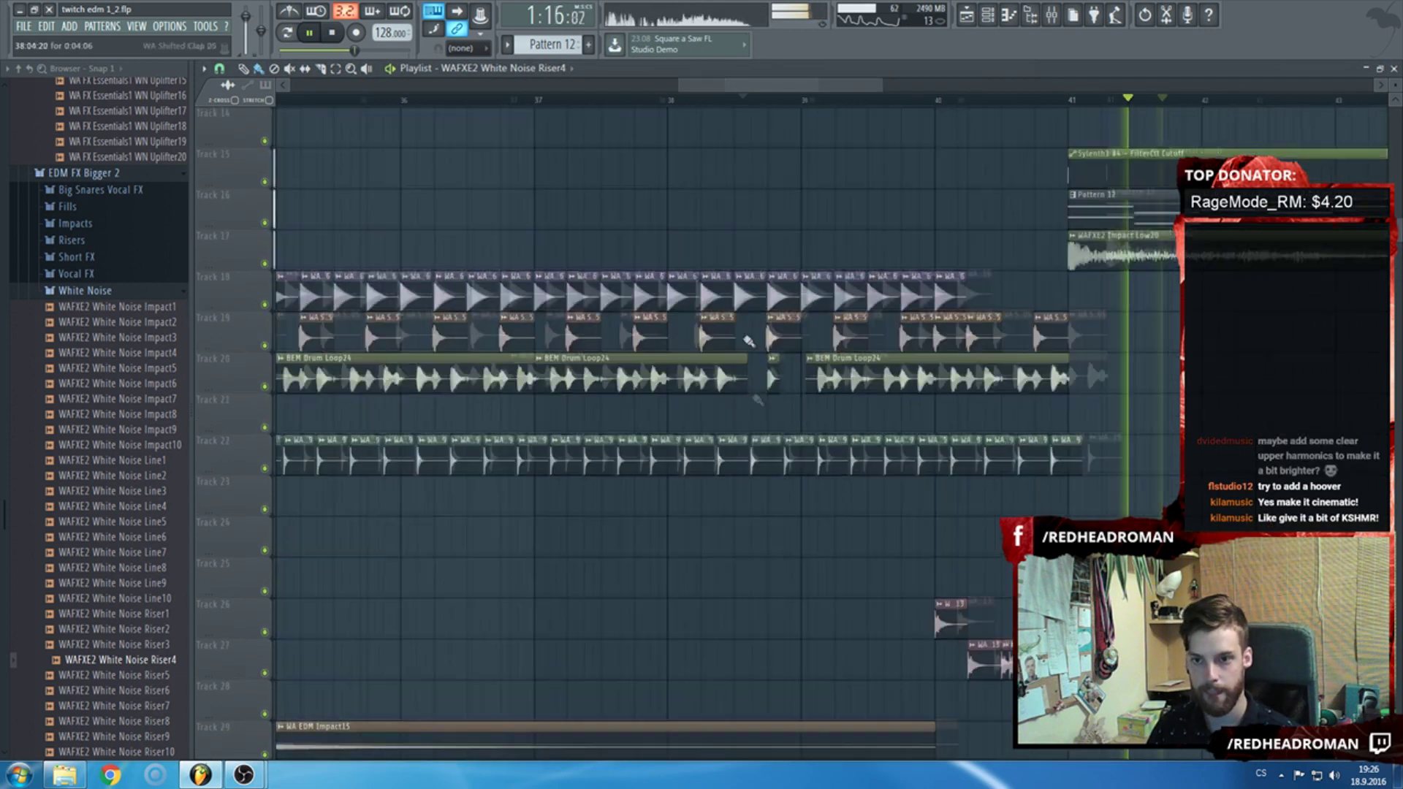
pyautogui.keyDown('ctrl'); pyautogui.scroll(-3, 749, 341); pyautogui.keyUp('ctrl')
pyautogui.press('space')
# Add another Nexus channel directly below Nexus #2 for Pattern 11 and load its LD Dancing preset from XP EDM 3.
pyautogui.scroll(4, 535, 348)
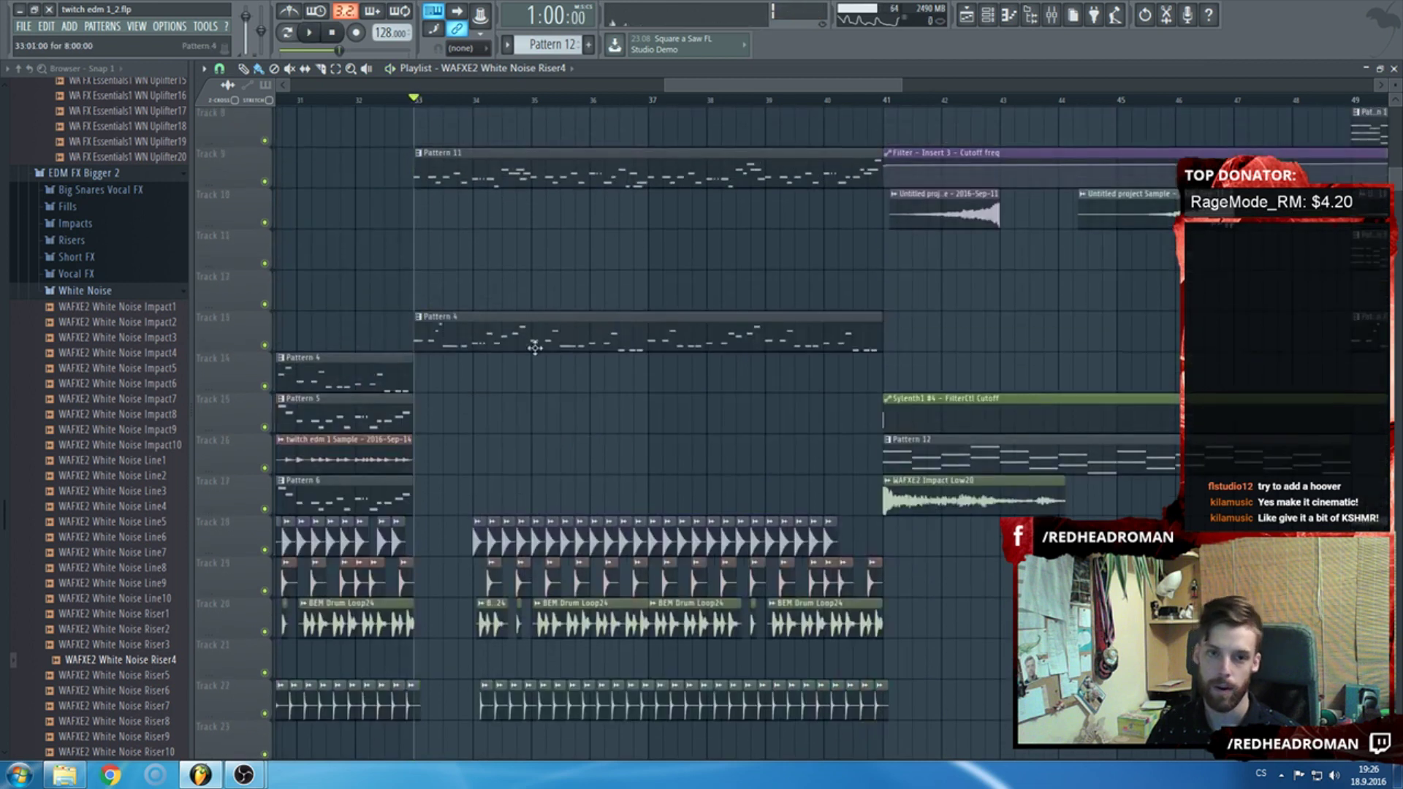
pyautogui.doubleClick(496, 325)
pyautogui.press('F6')
pyautogui.doubleClick(611, 169)
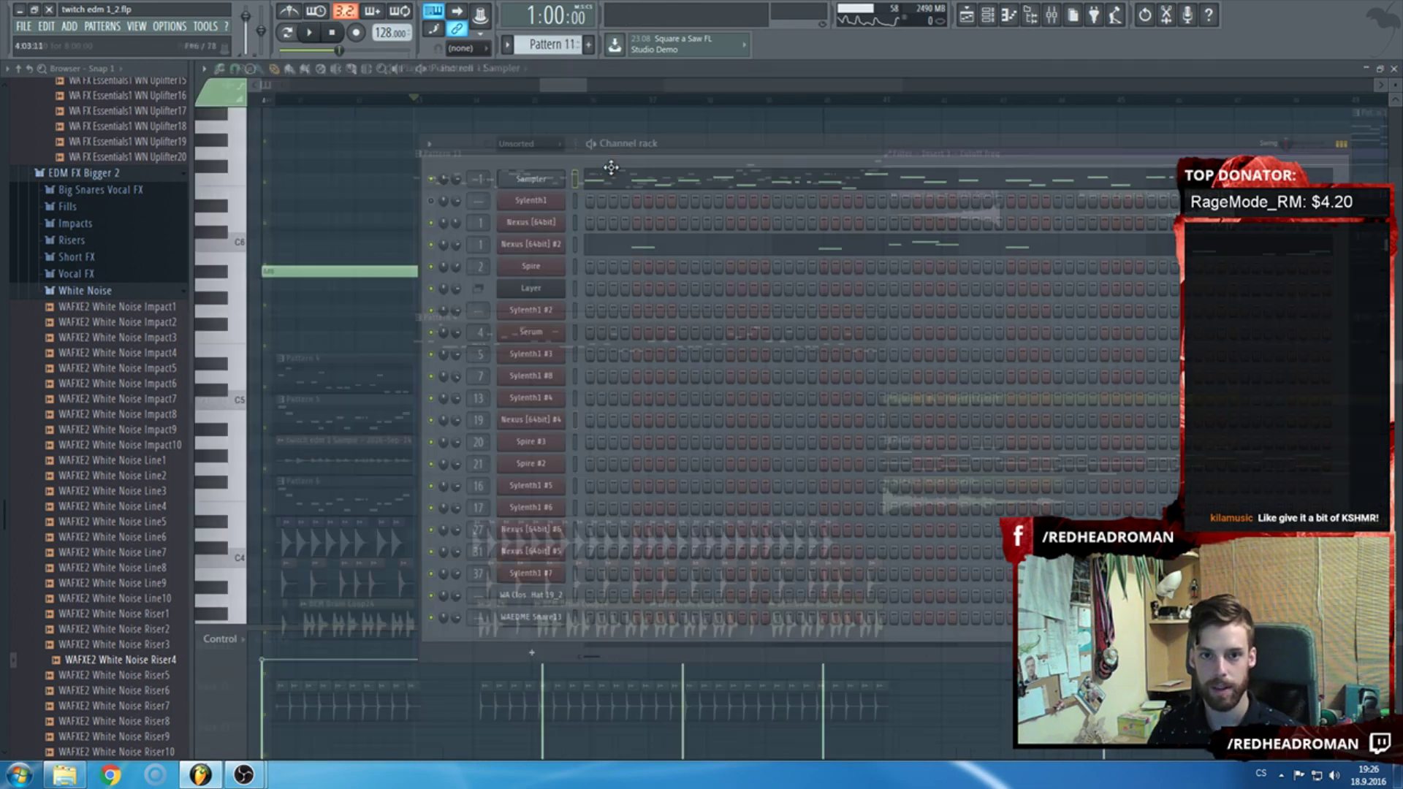
pyautogui.rightClick(542, 252)
pyautogui.click(628, 359)
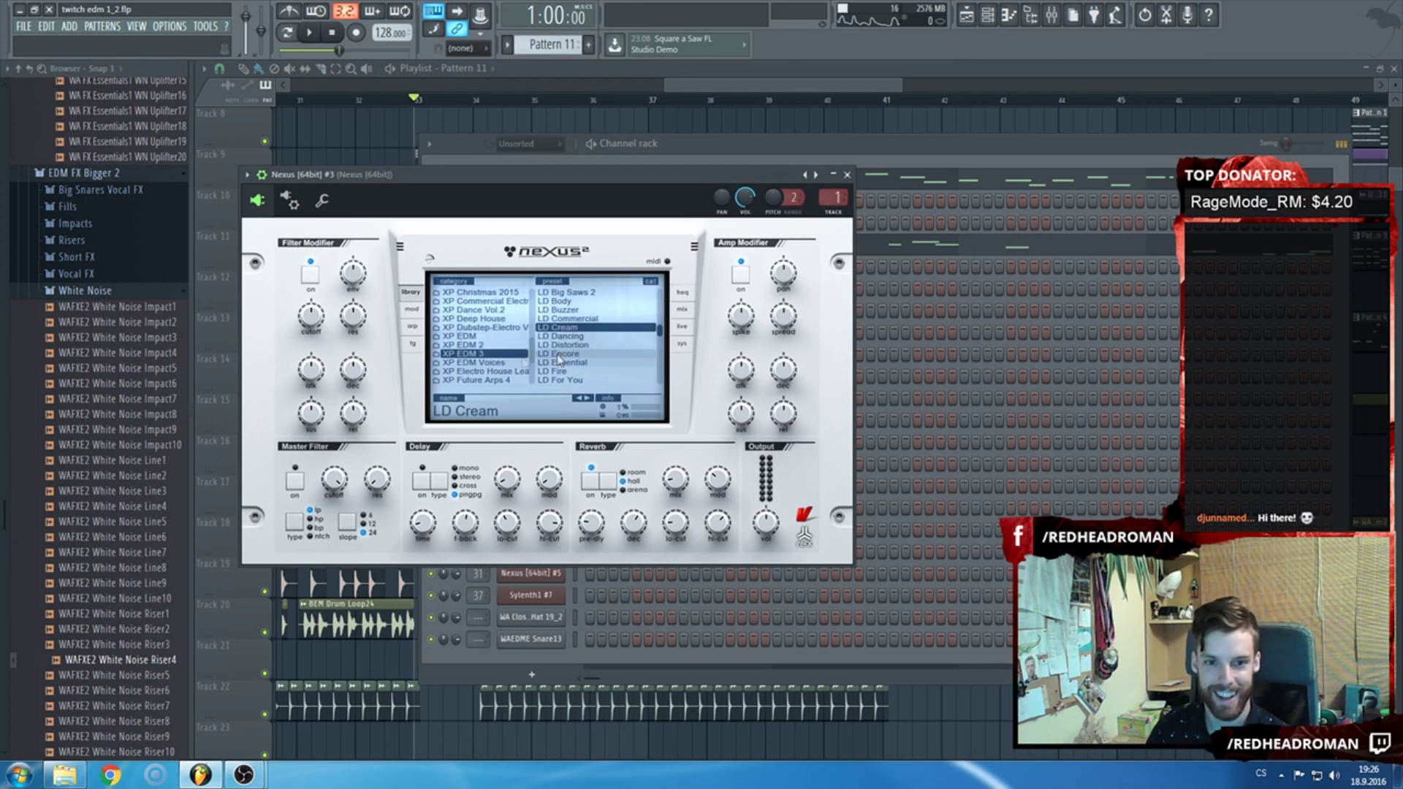
pyautogui.click(573, 338)
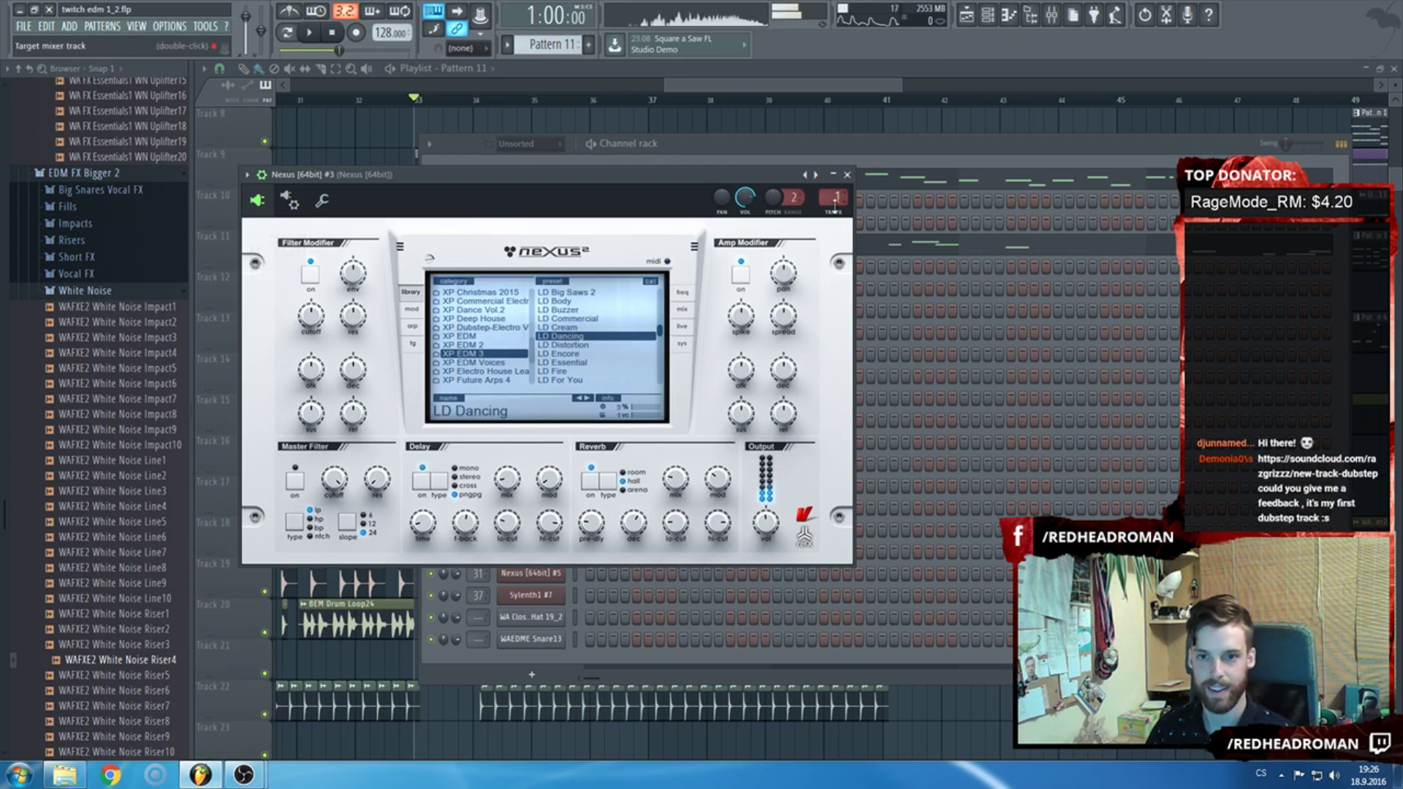
pyautogui.click(847, 175)
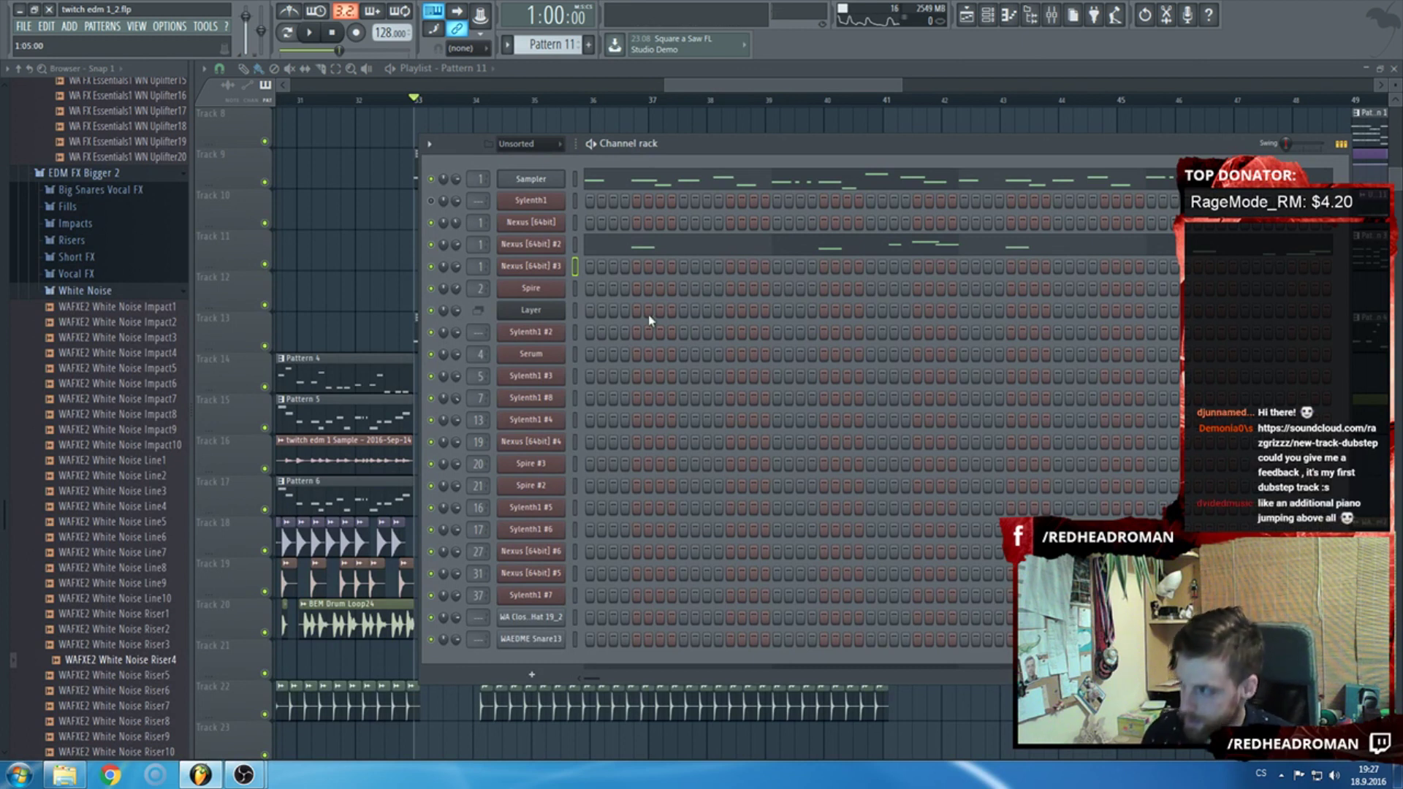
# Enter melody notes in the Nexus #3 piano roll, including A#5, C6 and A#5 in bar 2 and G#5 in bar 3.
pyautogui.rightClick(559, 265)
pyautogui.click(588, 269)
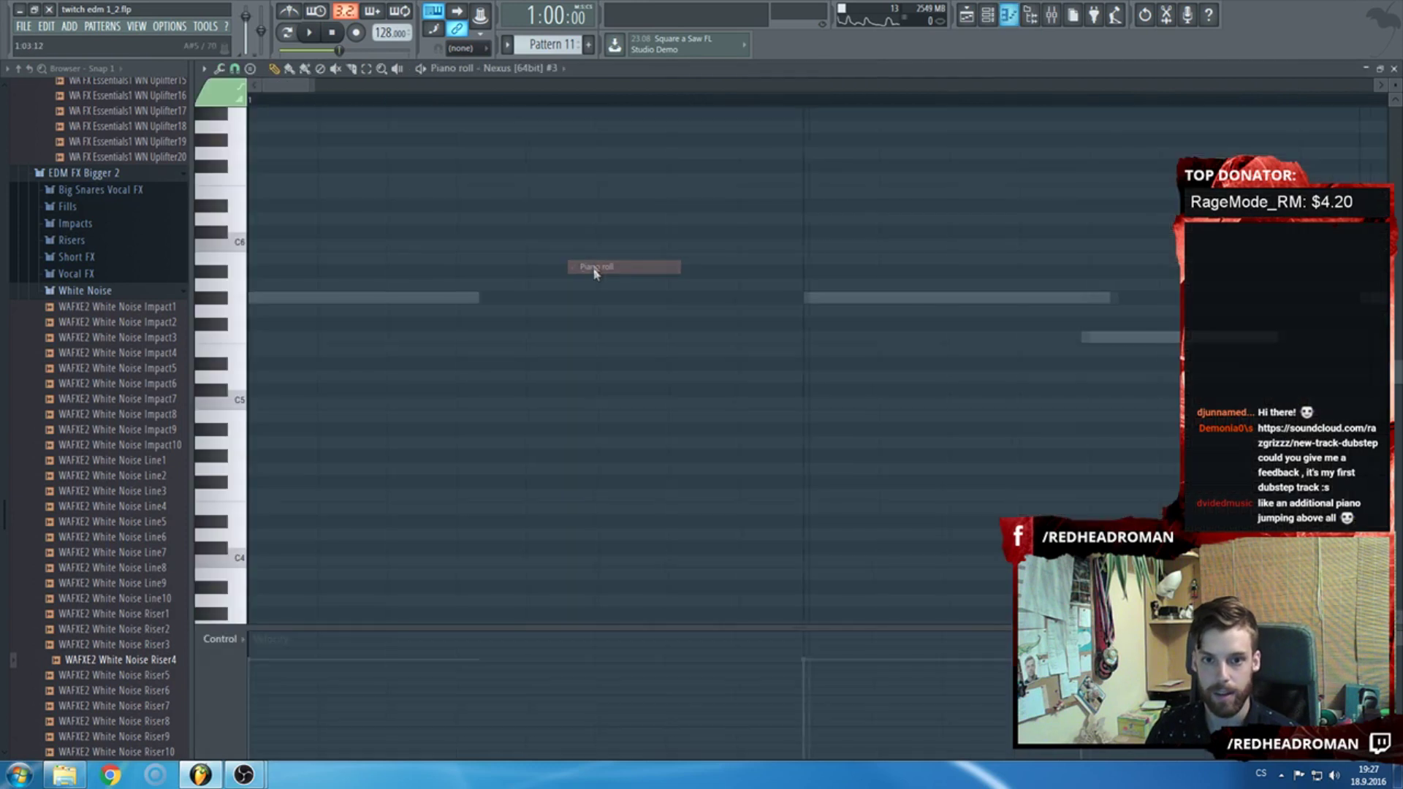
pyautogui.press('F7')
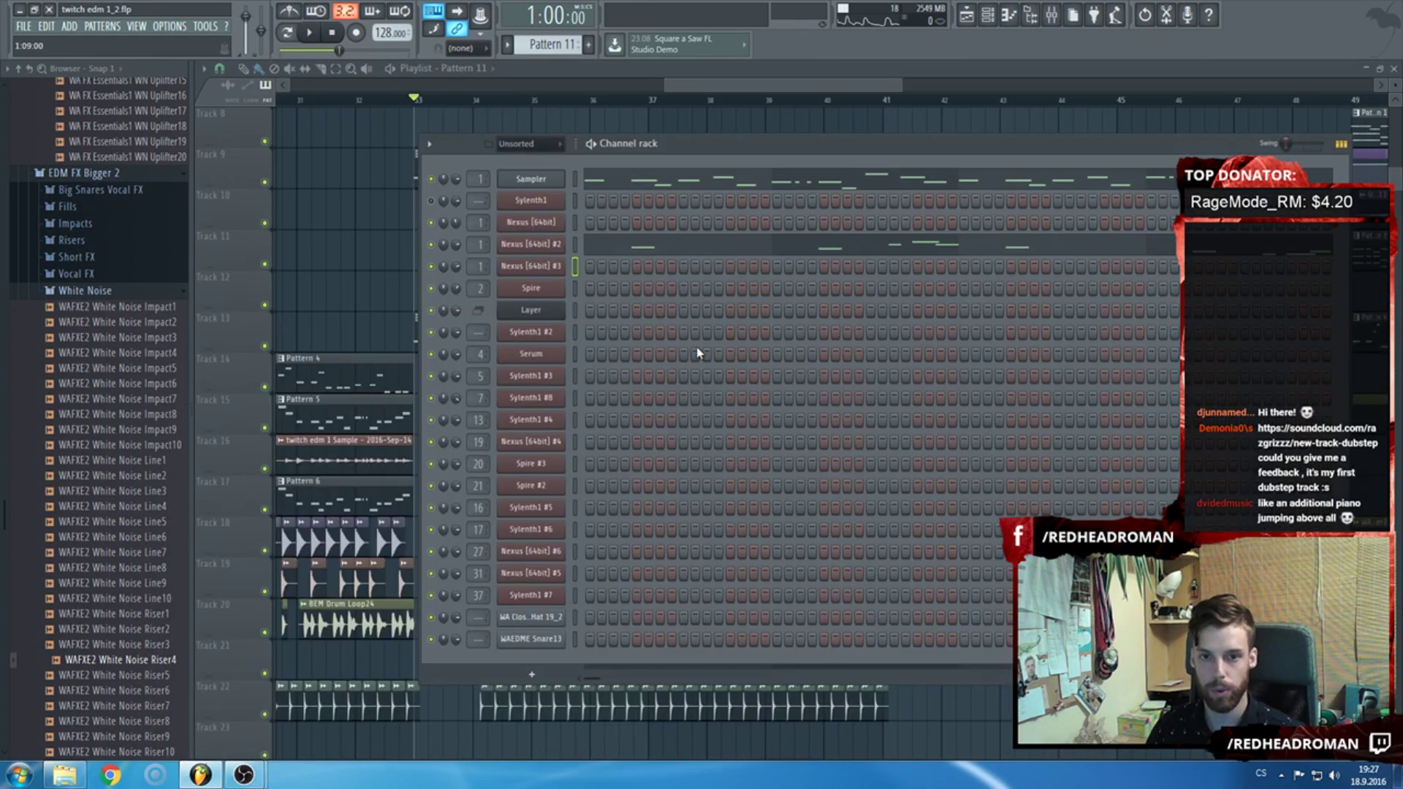
pyautogui.press('F7')
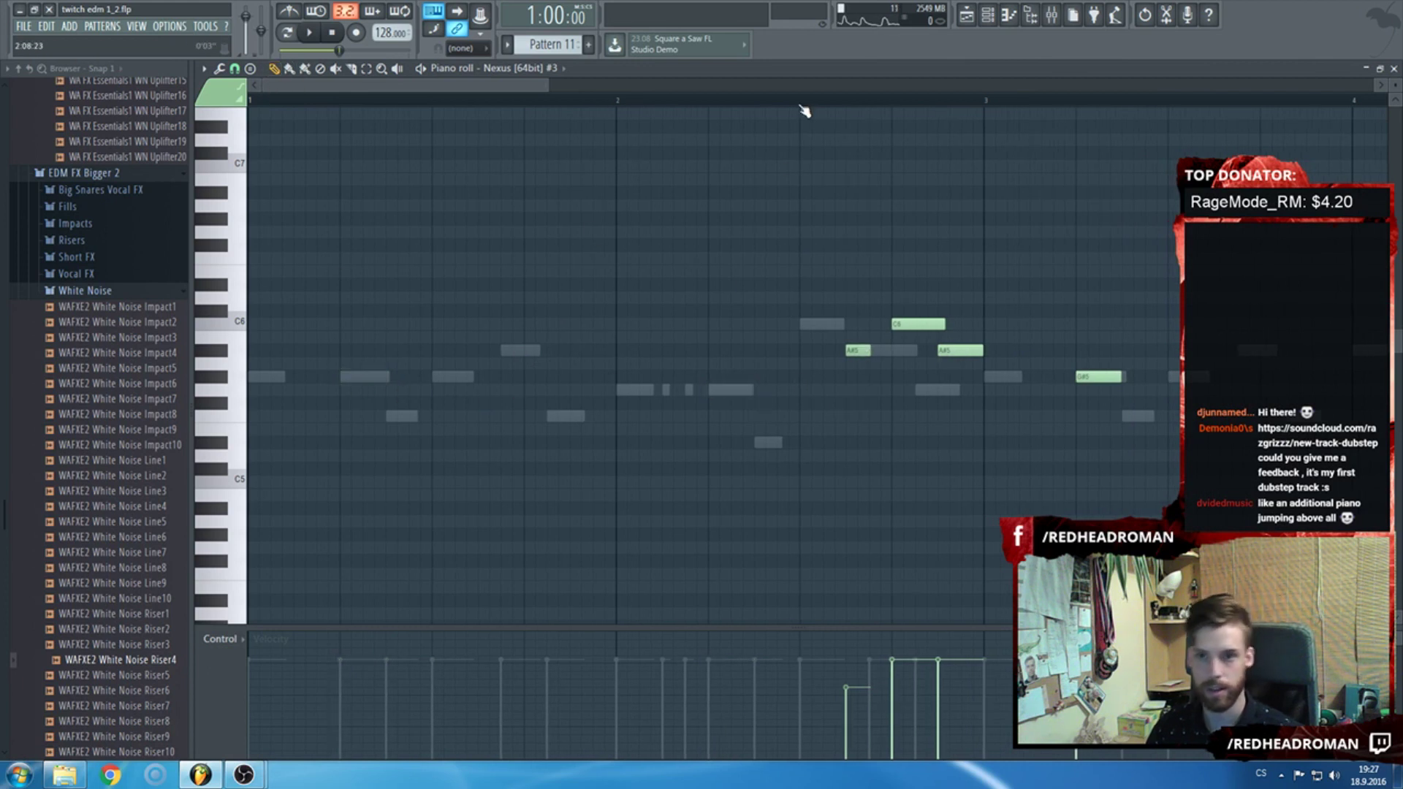
pyautogui.press('F7')
# Switch playback to pattern mode and listen to Pattern 11 with the Nexus #3 notes.
pyautogui.click(287, 33)
pyautogui.press('F7')
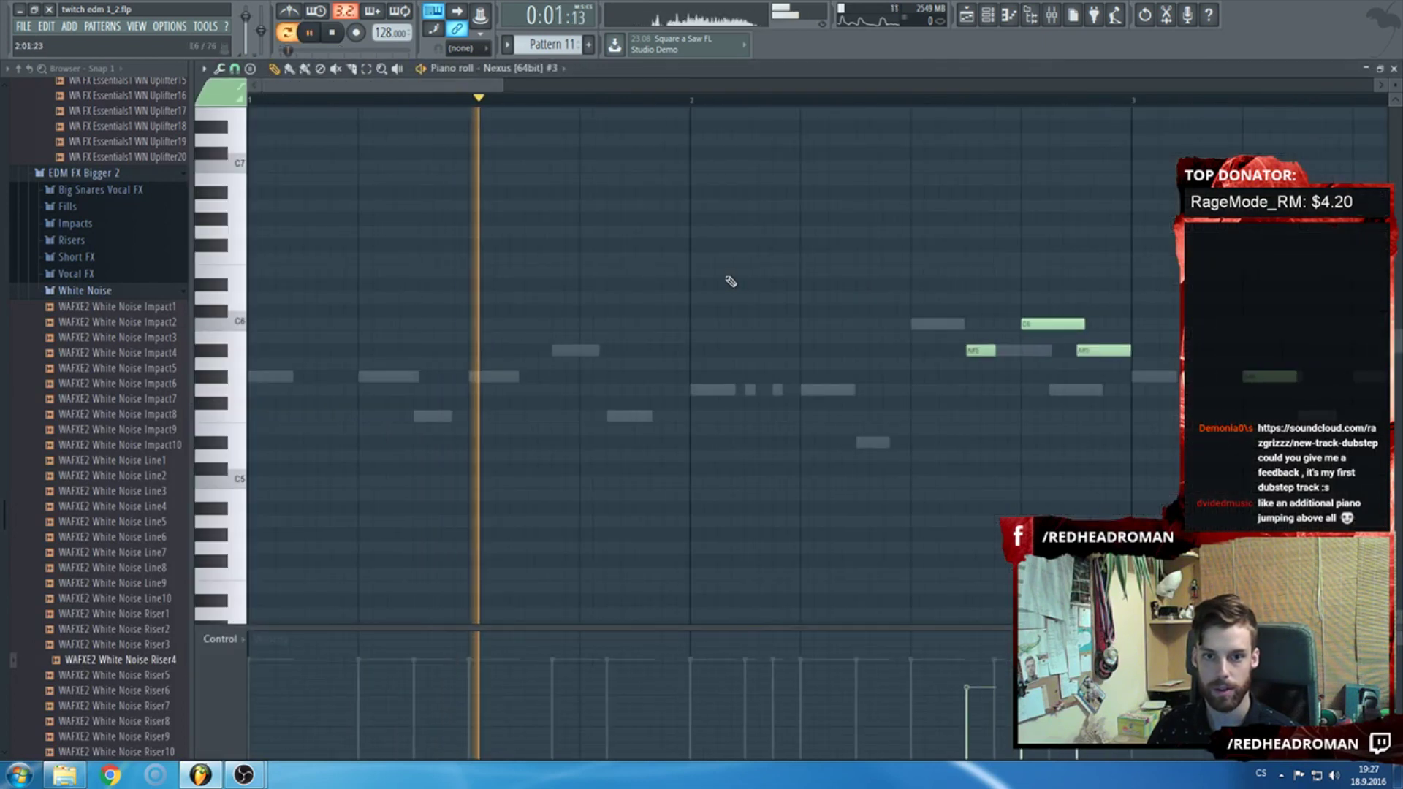
pyautogui.press('F7')
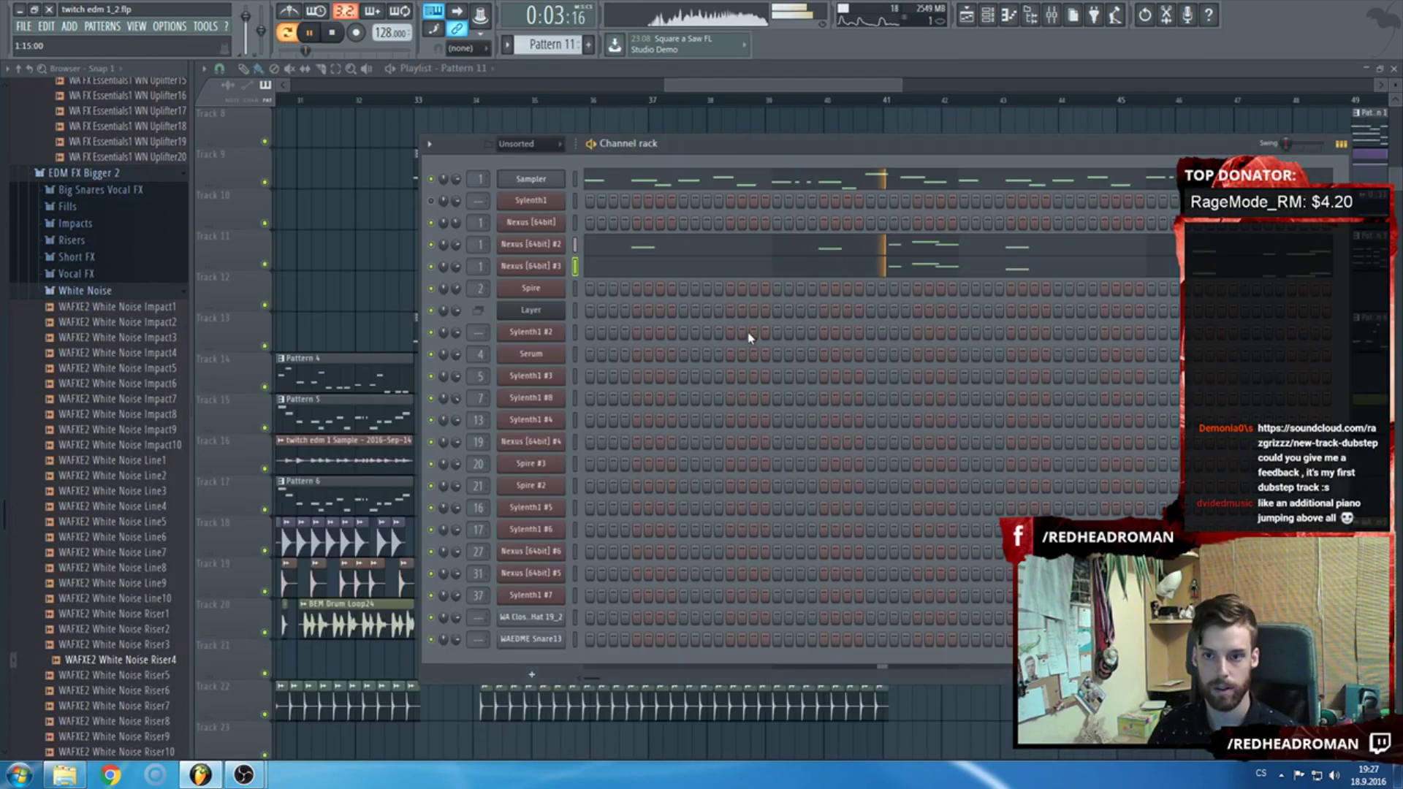
pyautogui.press('space')
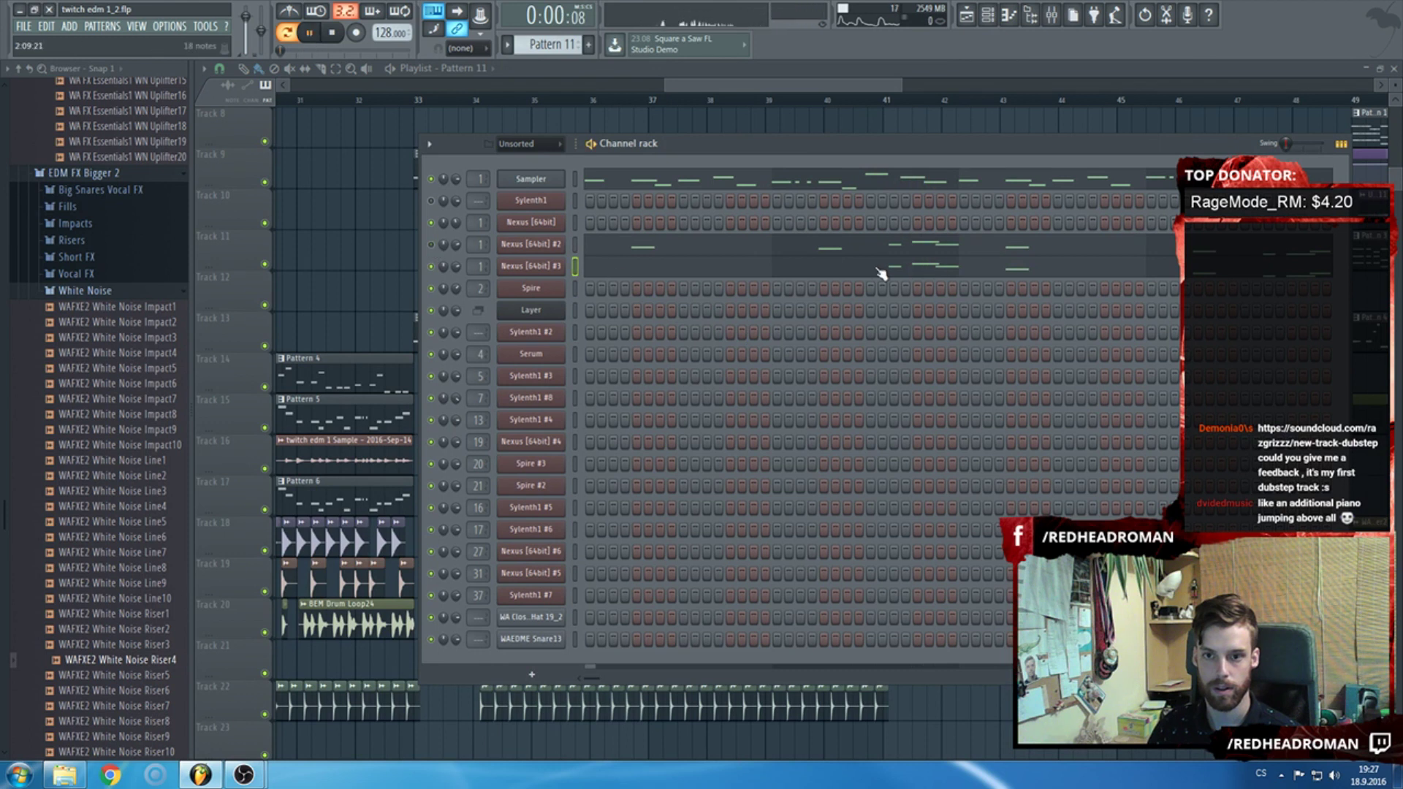
pyautogui.click(880, 270)
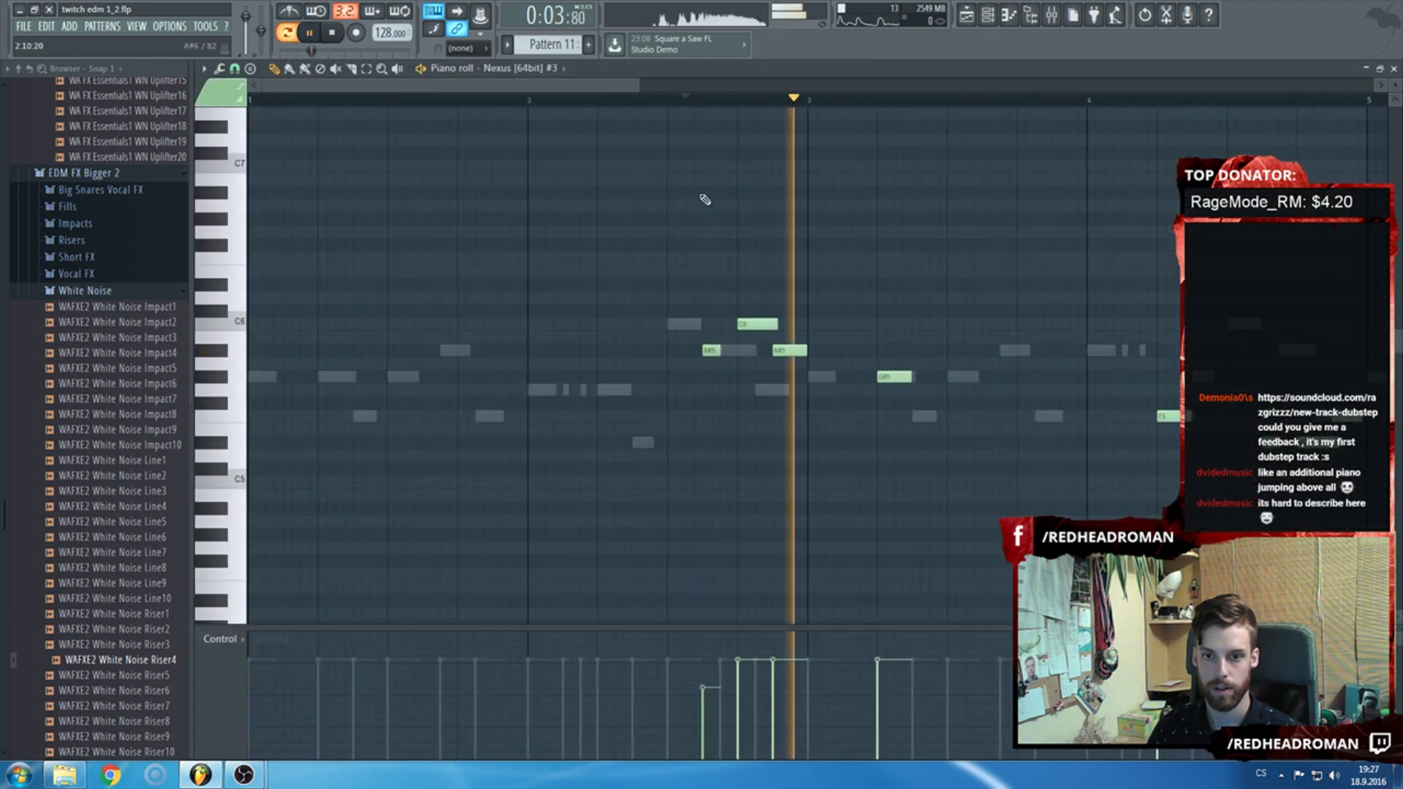
pyautogui.press('F7')
# Check the plugin settings of the Nexus #3 and Nexus #2 channels.
pyautogui.click(549, 273)
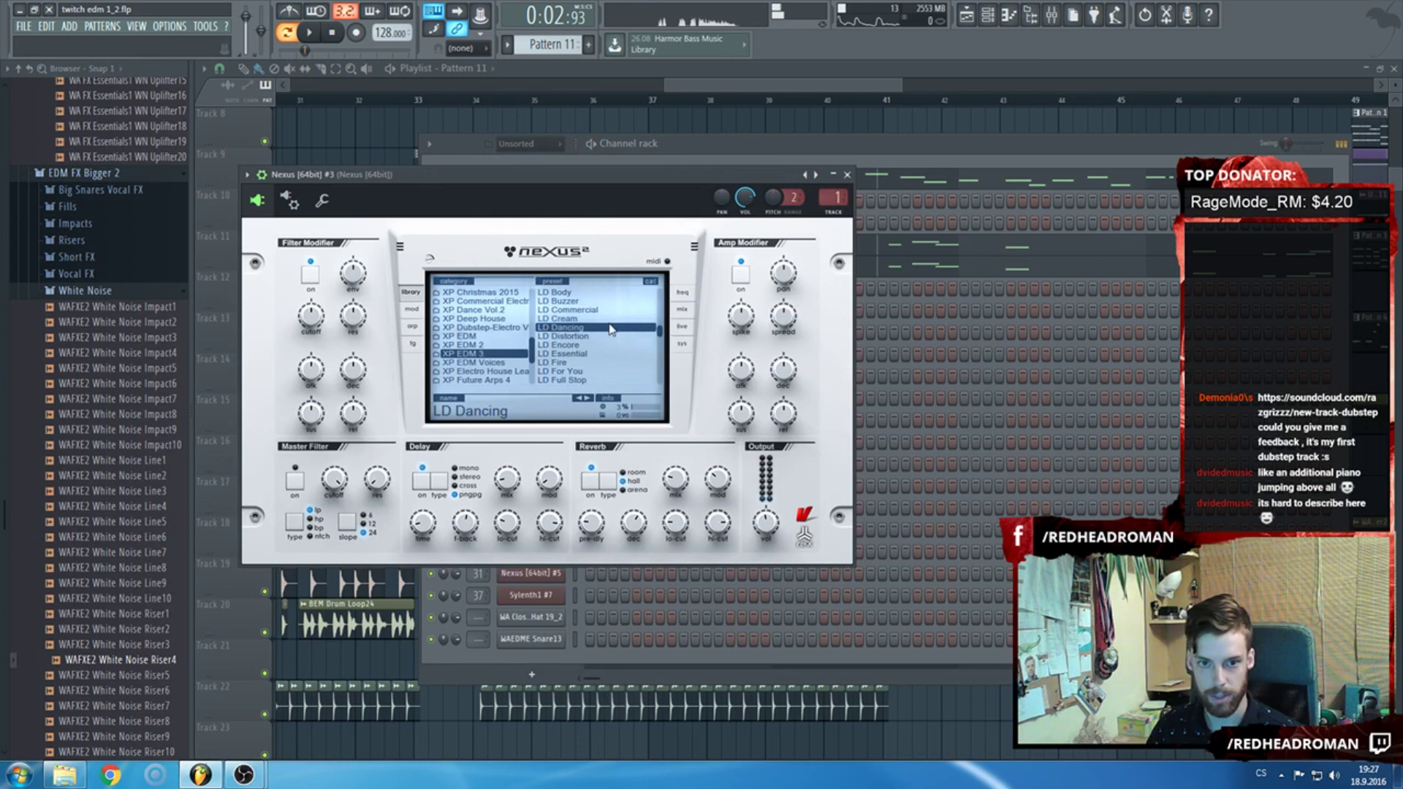
pyautogui.press('Escape')
pyautogui.click(551, 252)
pyautogui.press('Escape')
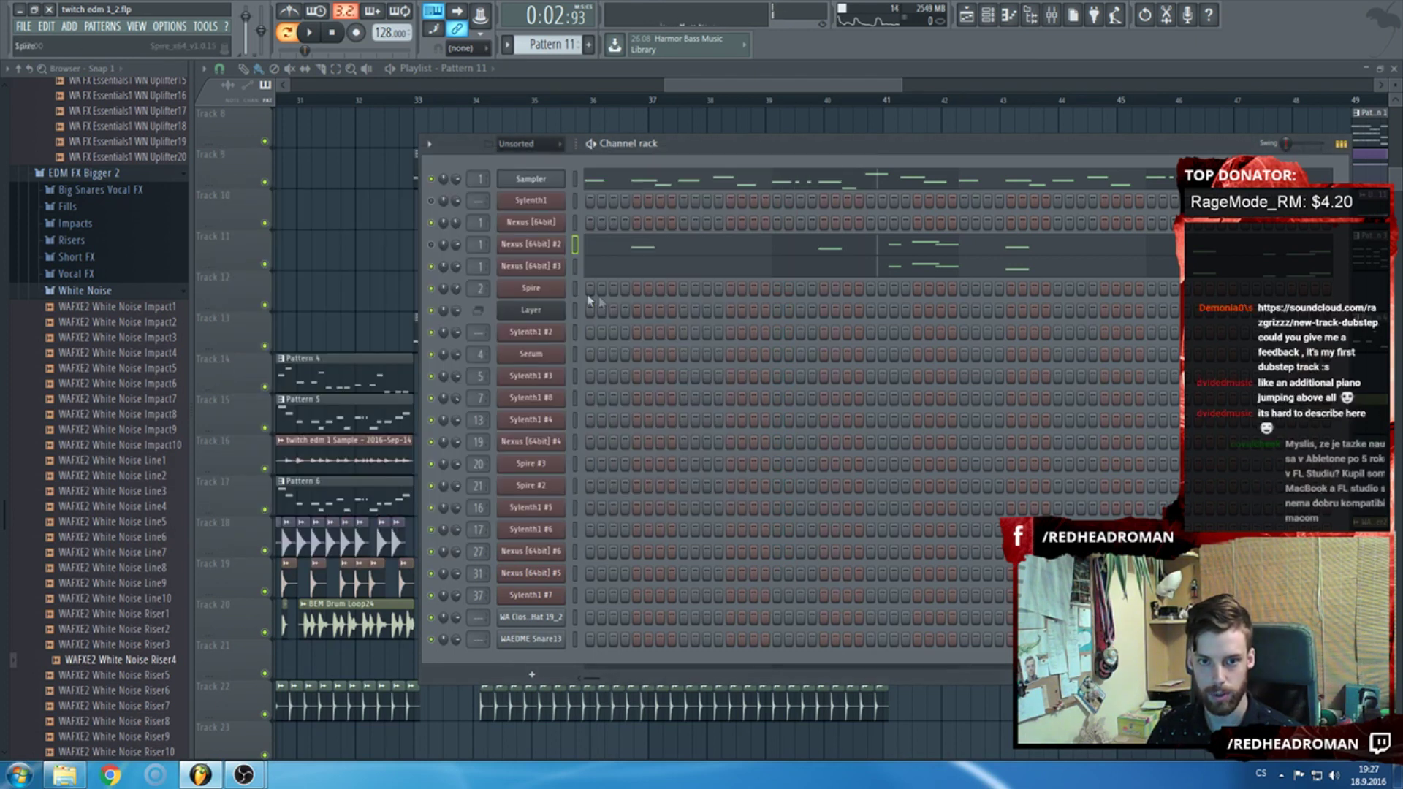
# Set the root note of the Nexus #3 channel to C4 and listen to it in Pattern 11.
pyautogui.click(550, 274)
pyautogui.click(322, 202)
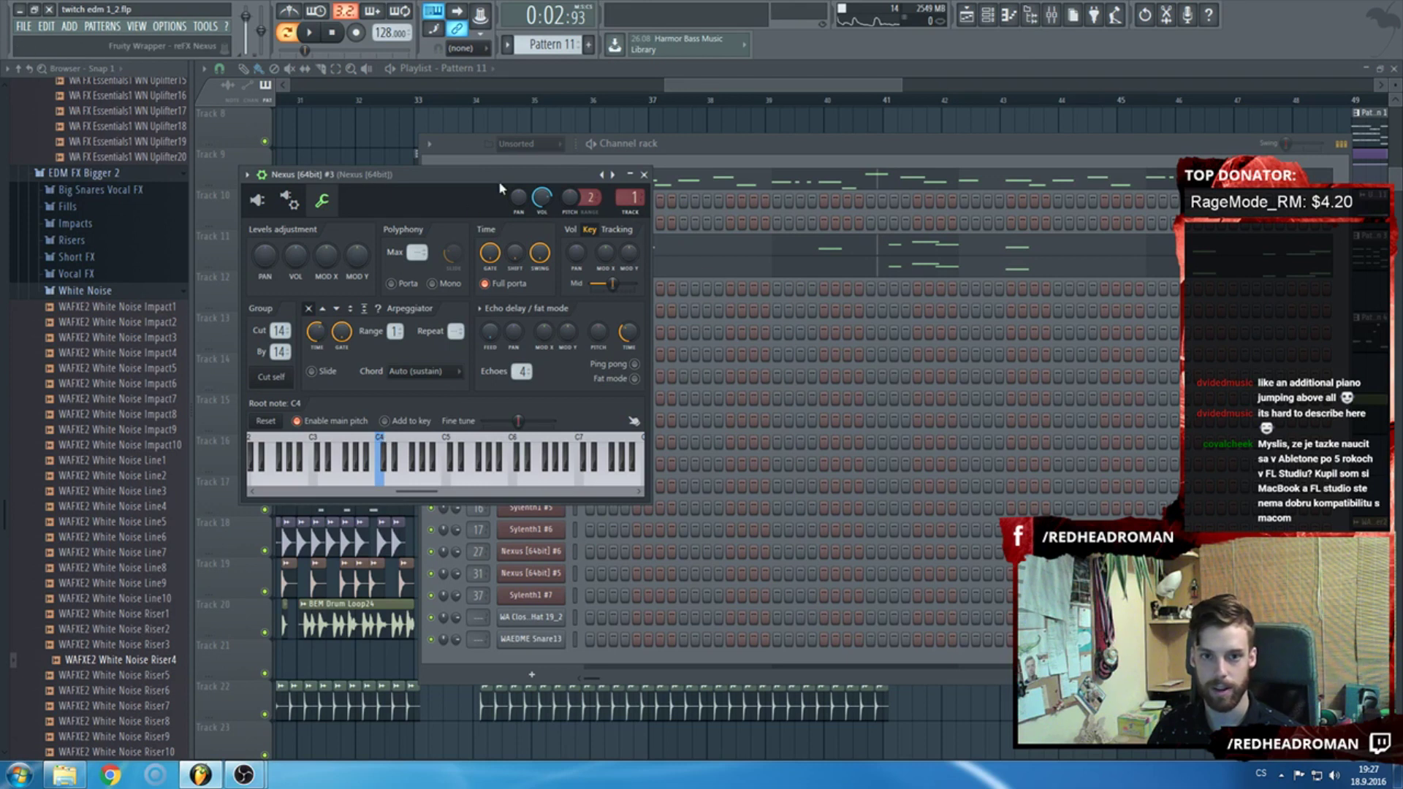
pyautogui.press('Escape')
pyautogui.click(763, 273)
pyautogui.press('space')
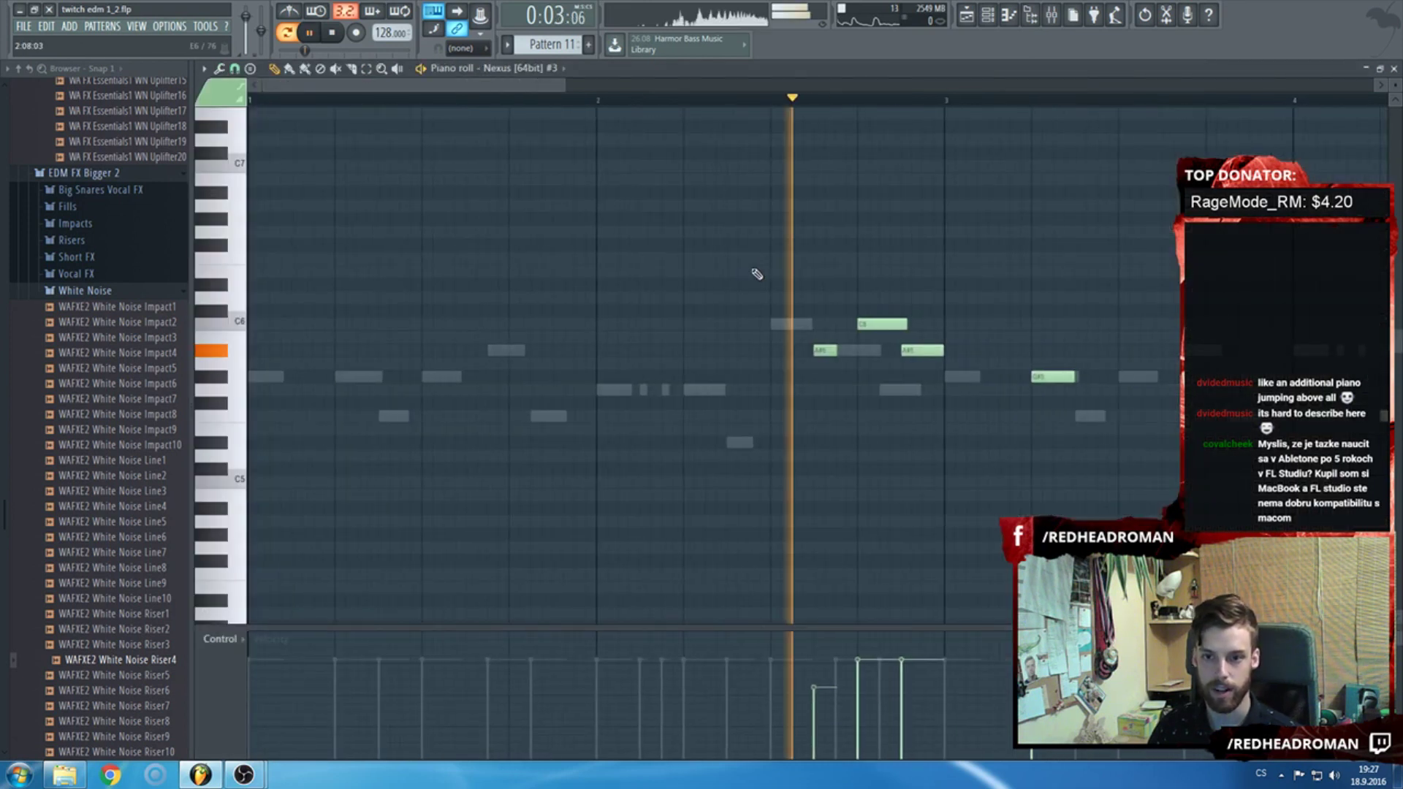
pyautogui.press('Escape')
pyautogui.click(539, 267)
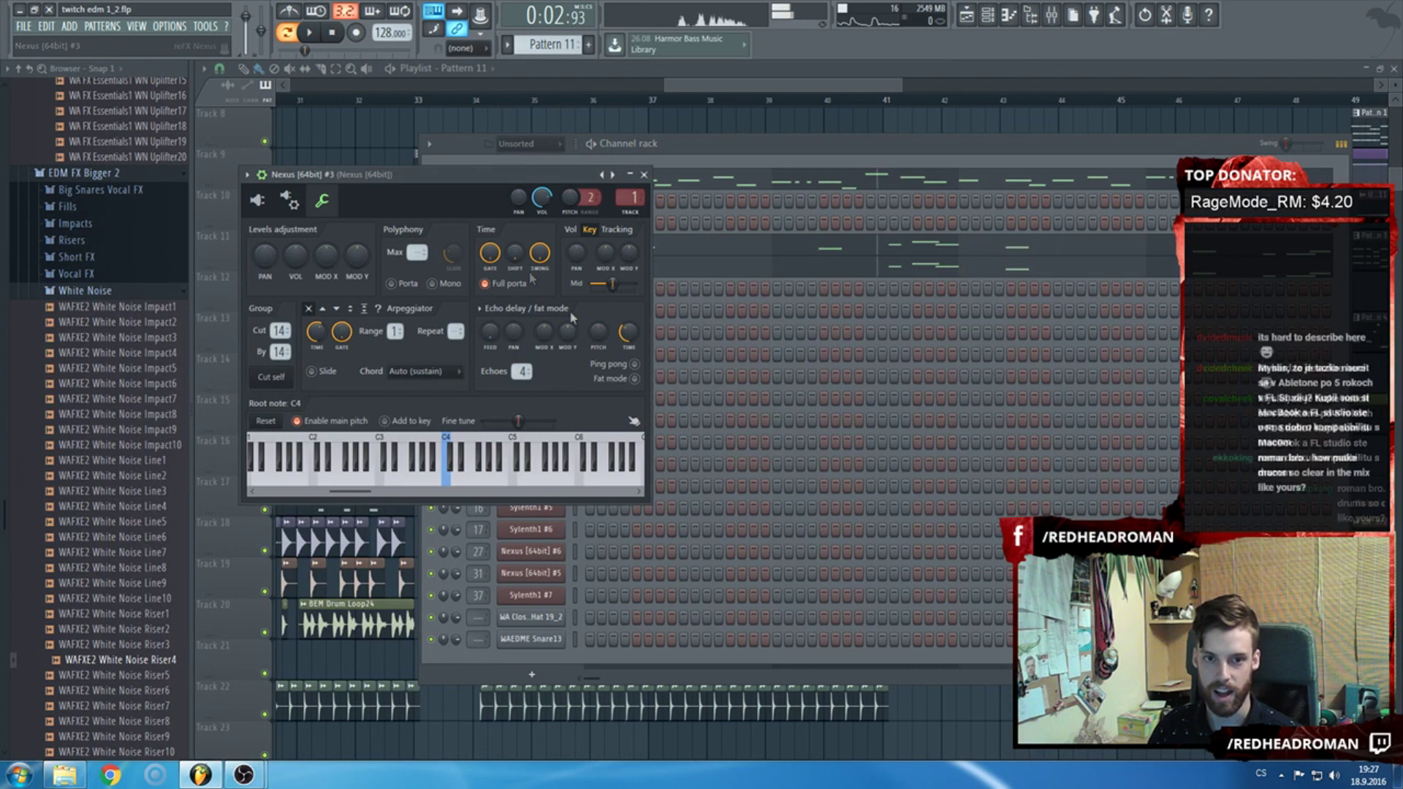
# Check the Nexus #2 notes in the piano roll and listen to the Nexus #3 notes in Pattern 11.
pyautogui.click(259, 201)
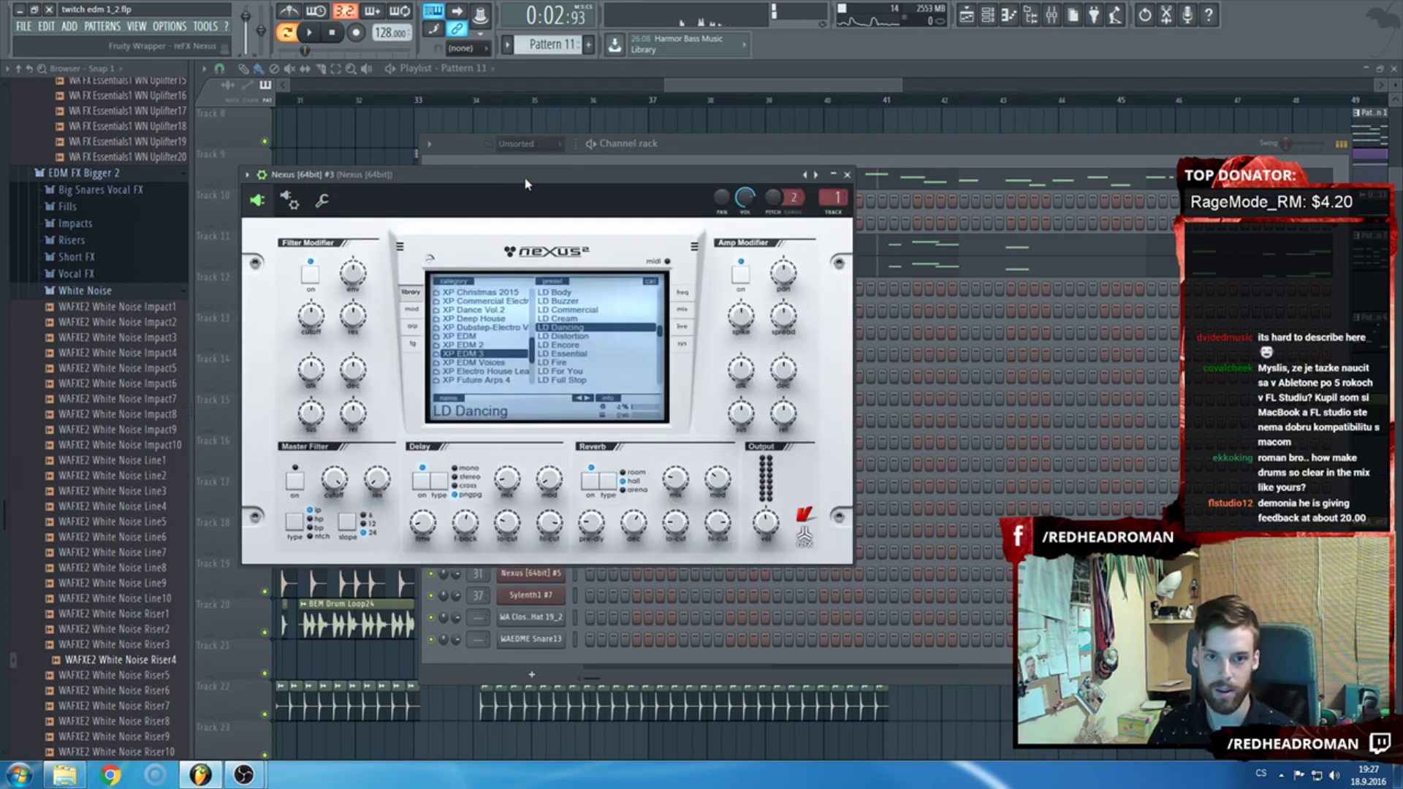
pyautogui.press('Escape')
pyautogui.click(658, 252)
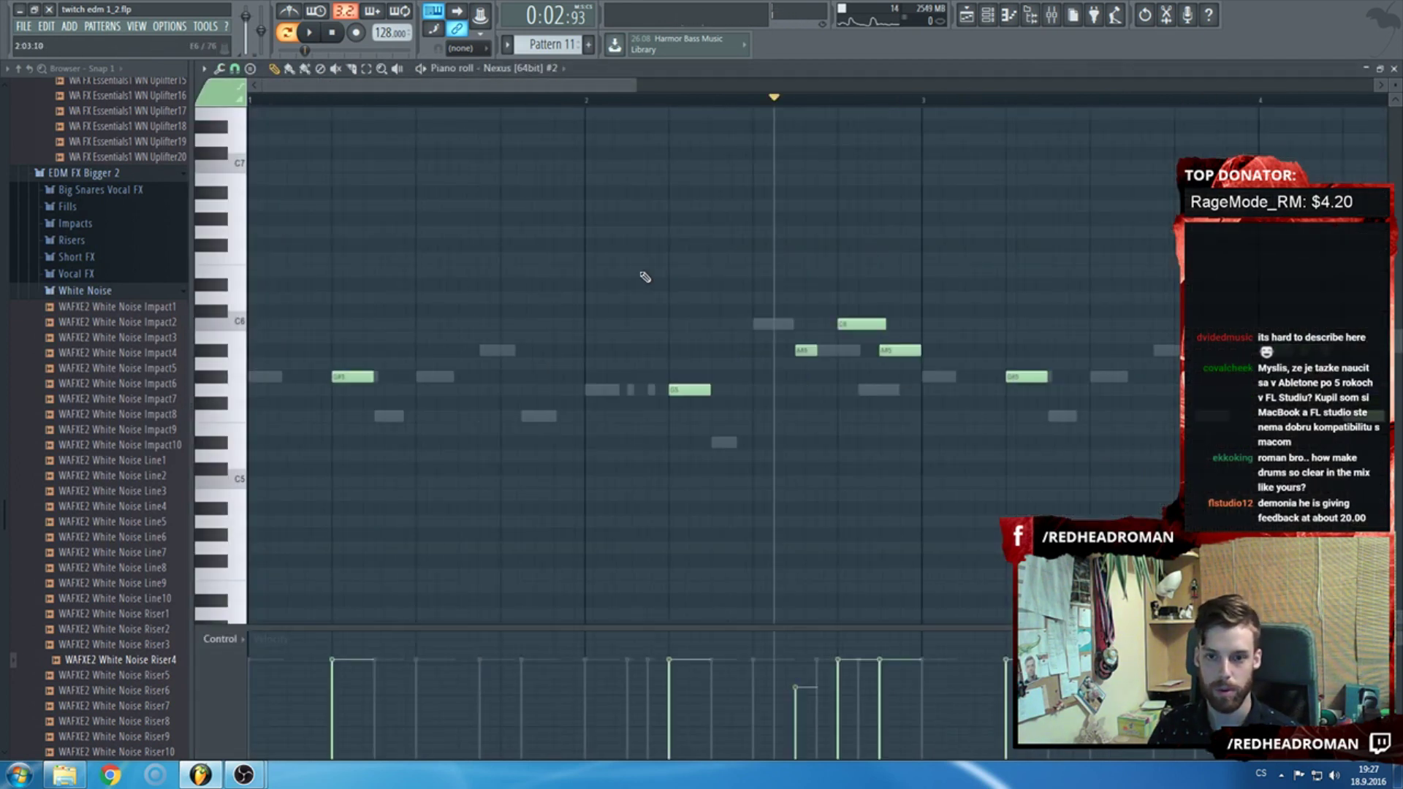
pyautogui.press('Escape')
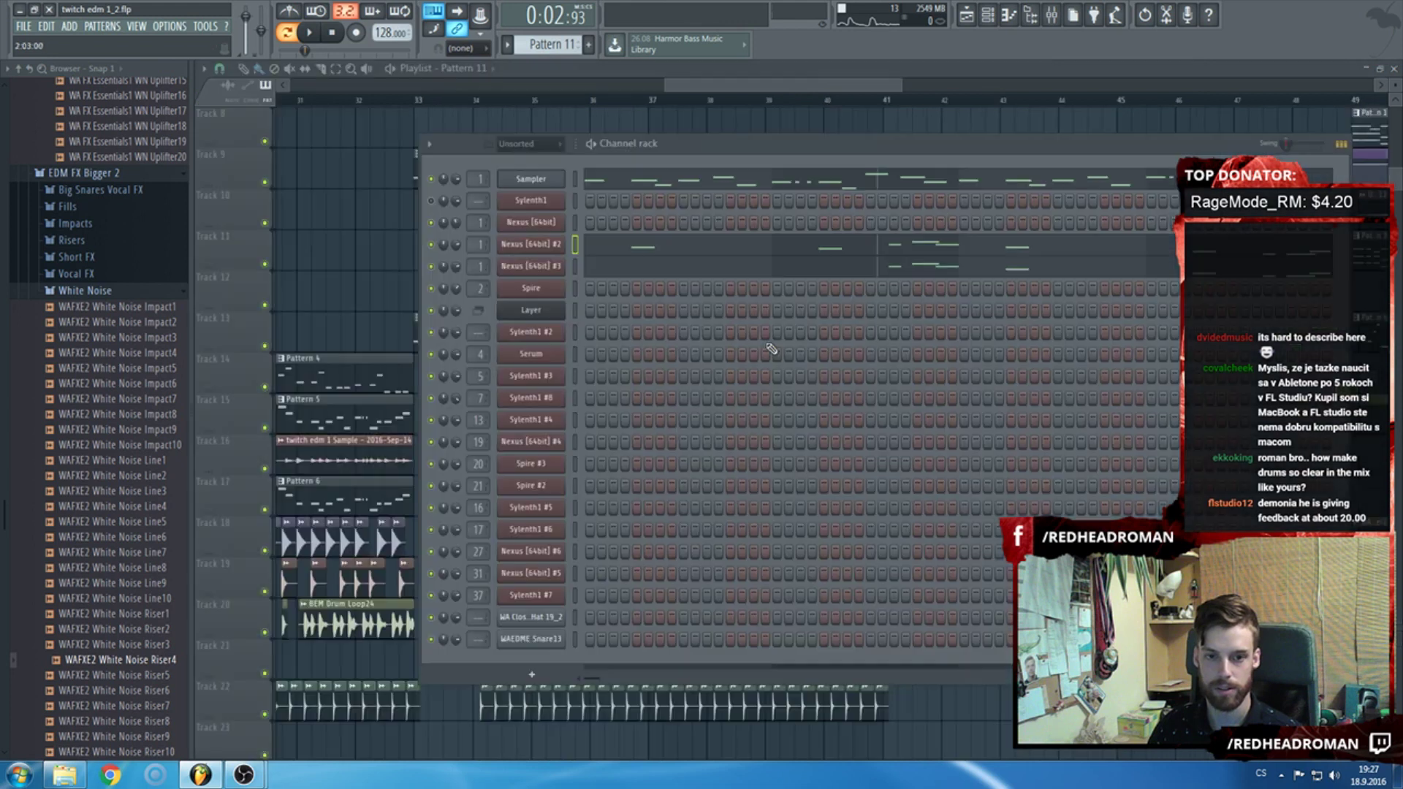
pyautogui.click(886, 272)
pyautogui.press('space')
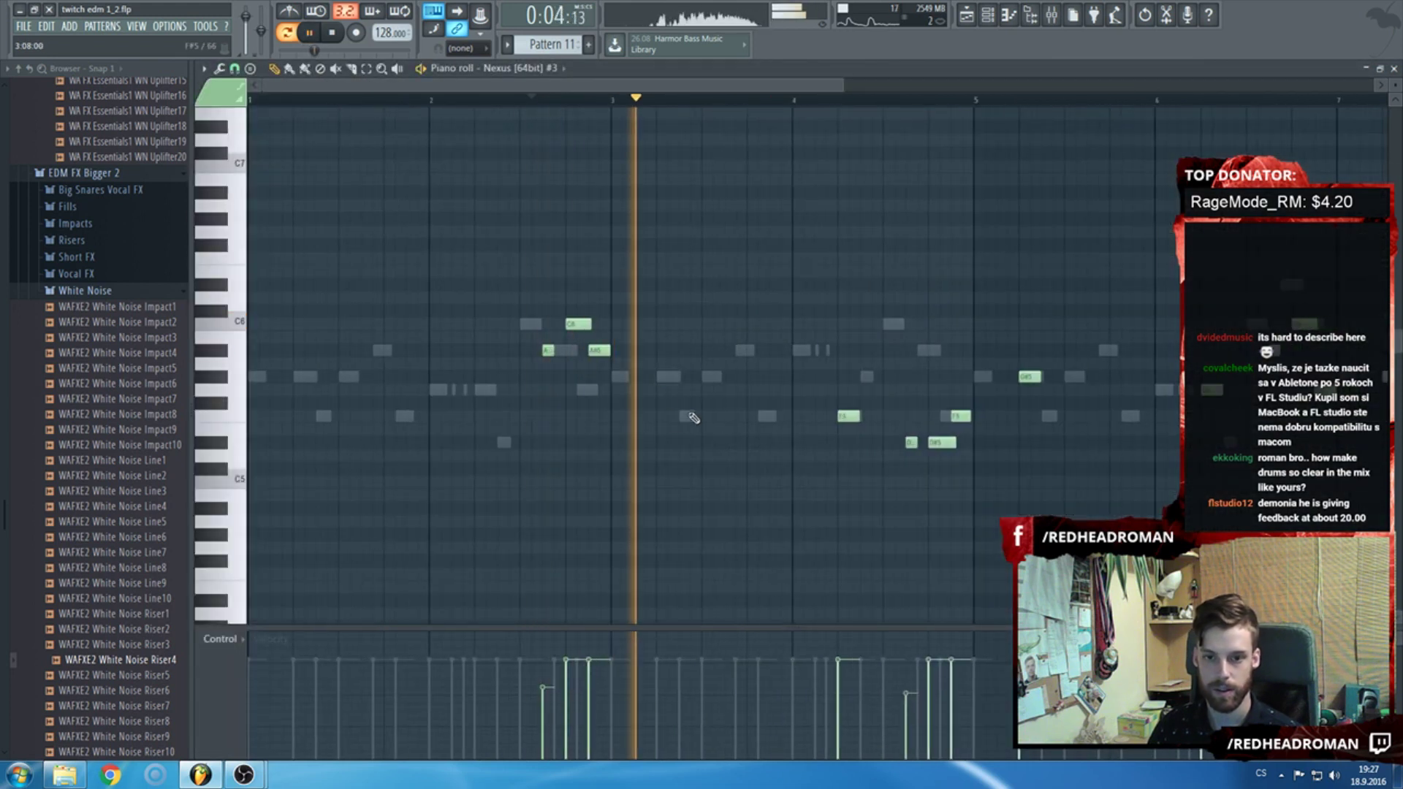
pyautogui.press('Escape')
# Audition the LD Encore, LD Essential and LD Fire presets from XP EDM 3 in Nexus #3 and load LD Essential.
pyautogui.click(538, 269)
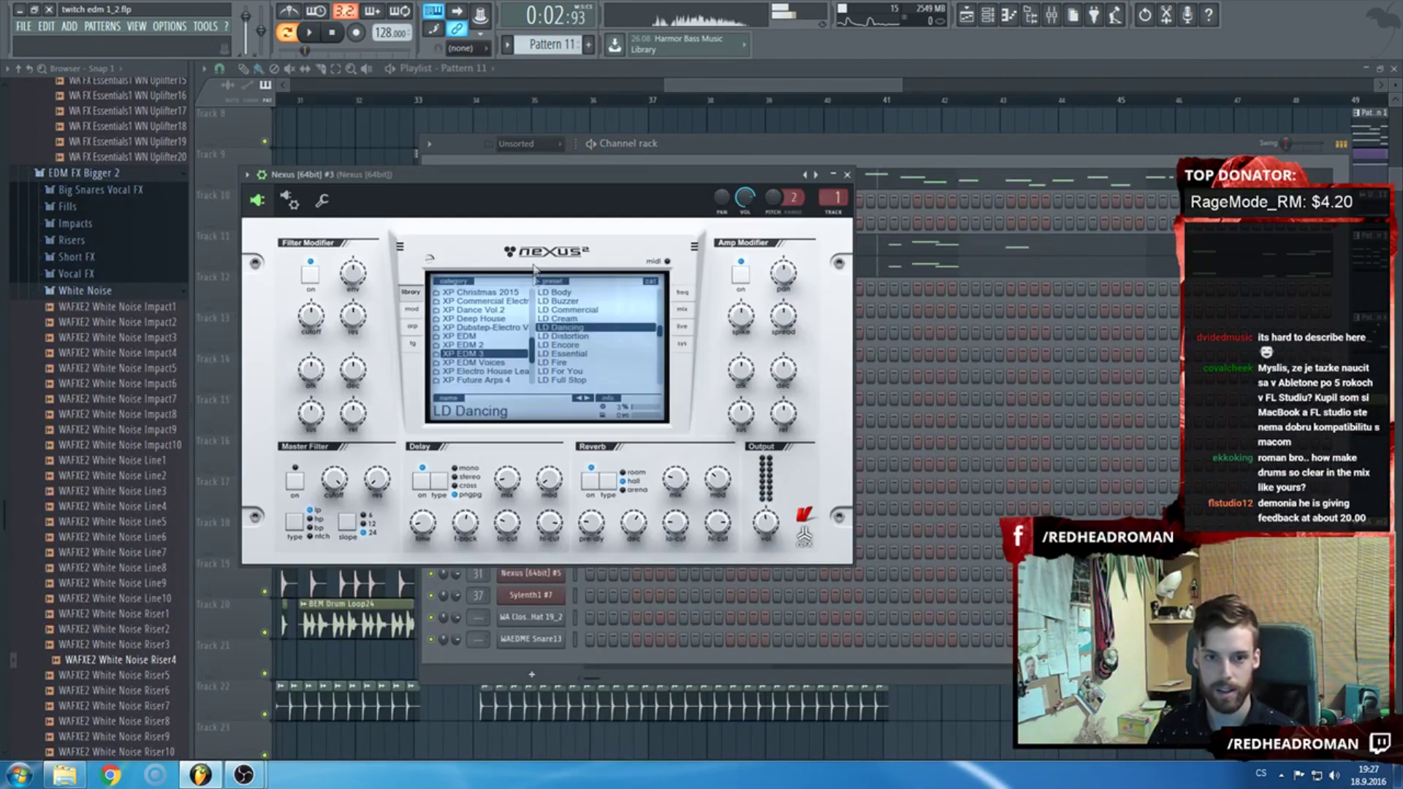
pyautogui.click(556, 338)
pyautogui.press('Down')
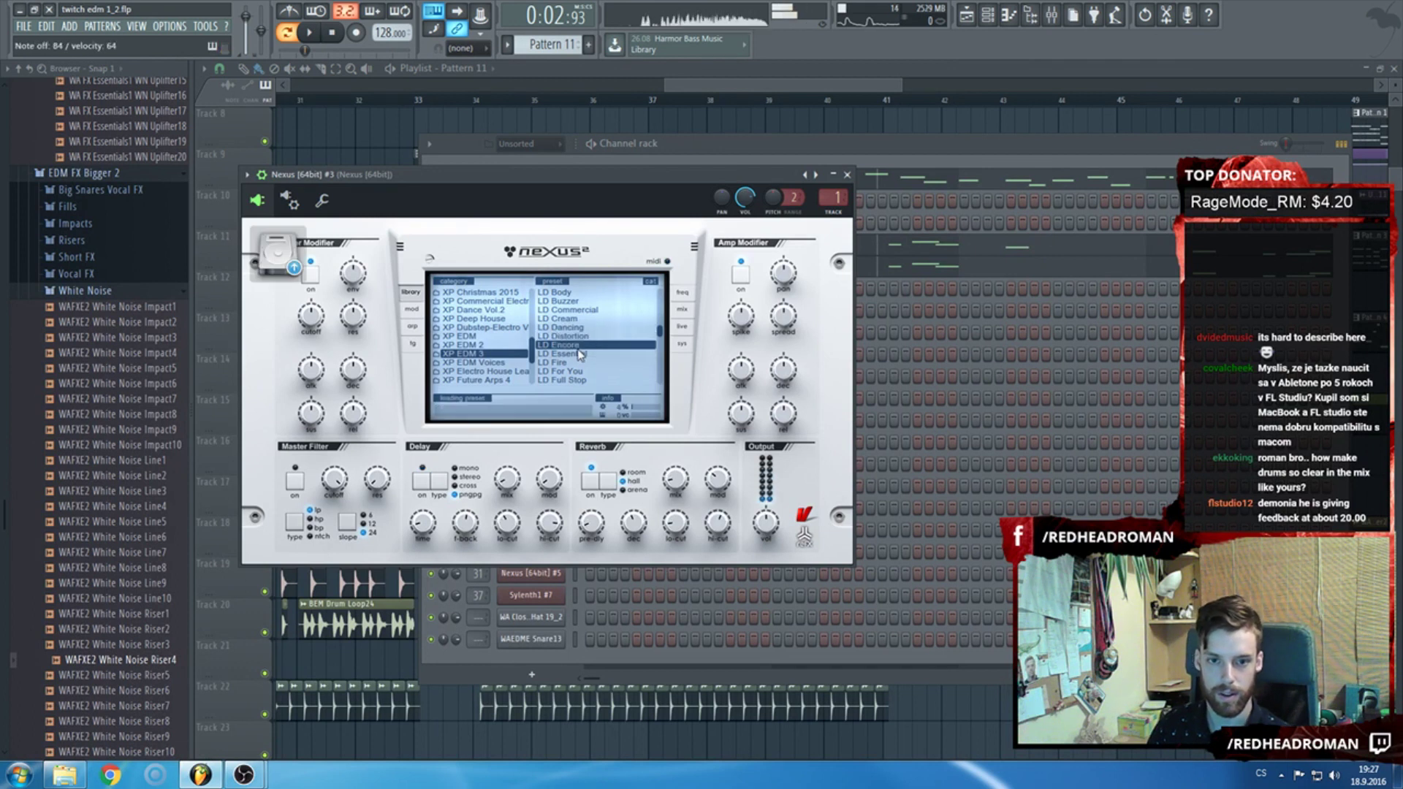
pyautogui.moveTo(650, 175); pyautogui.dragTo(707, 418)
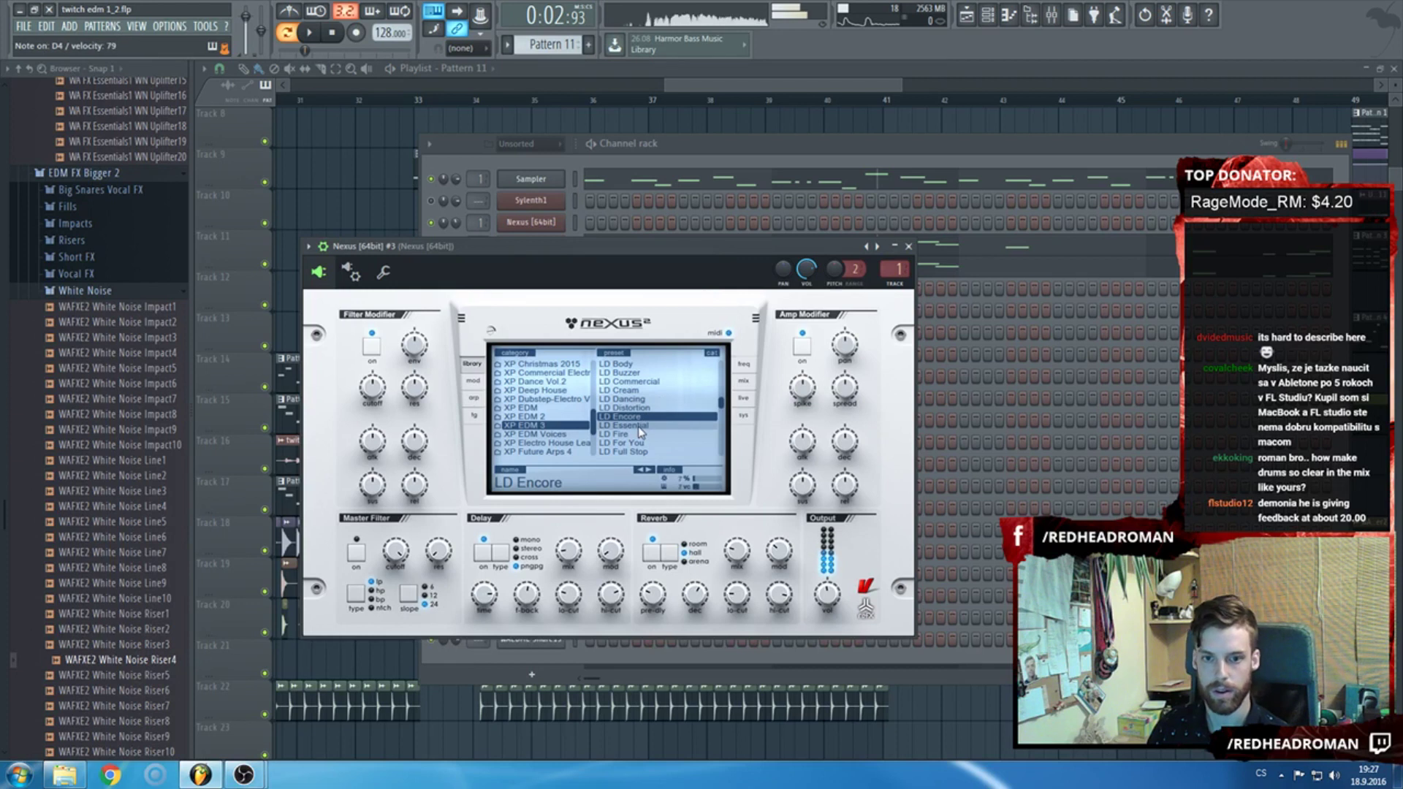
pyautogui.click(640, 427)
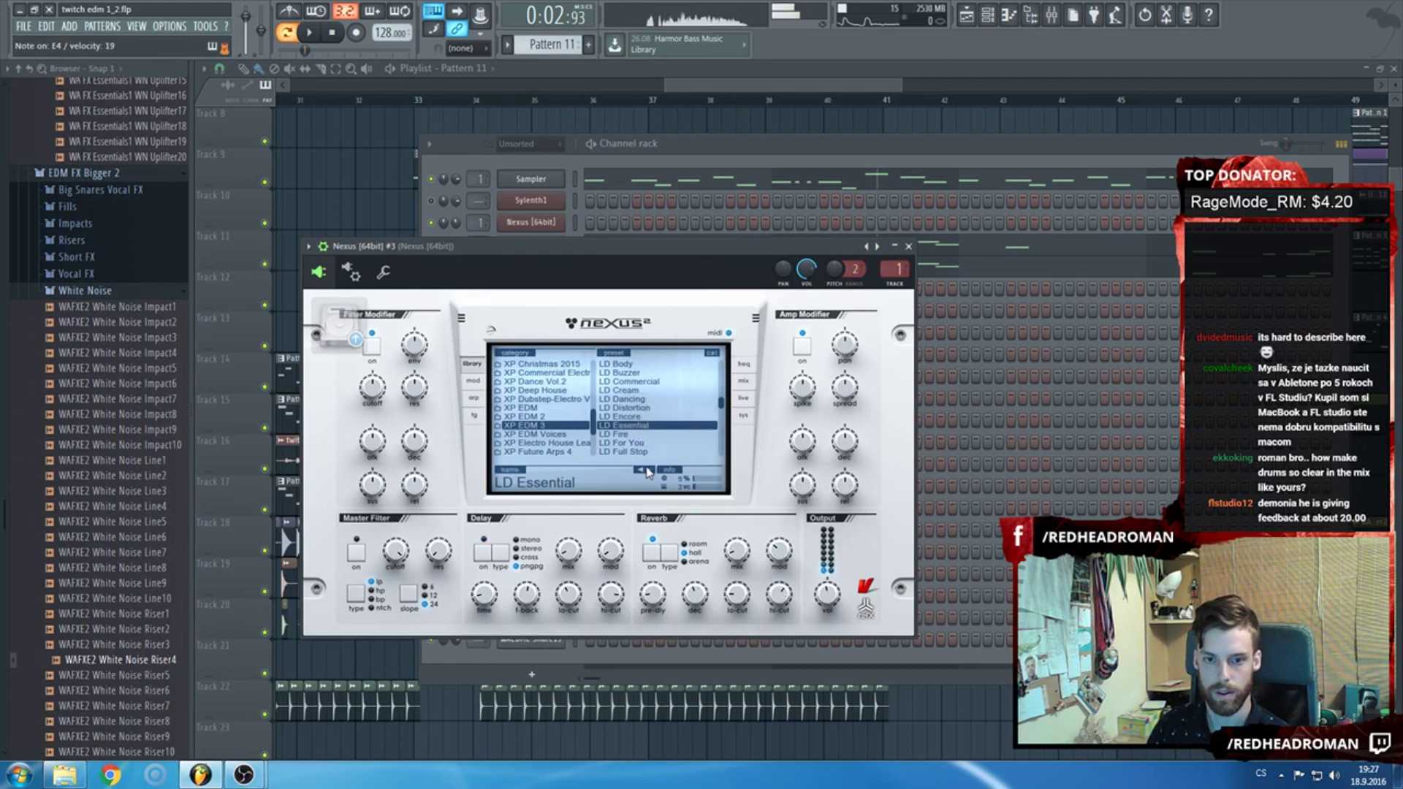
pyautogui.click(646, 471)
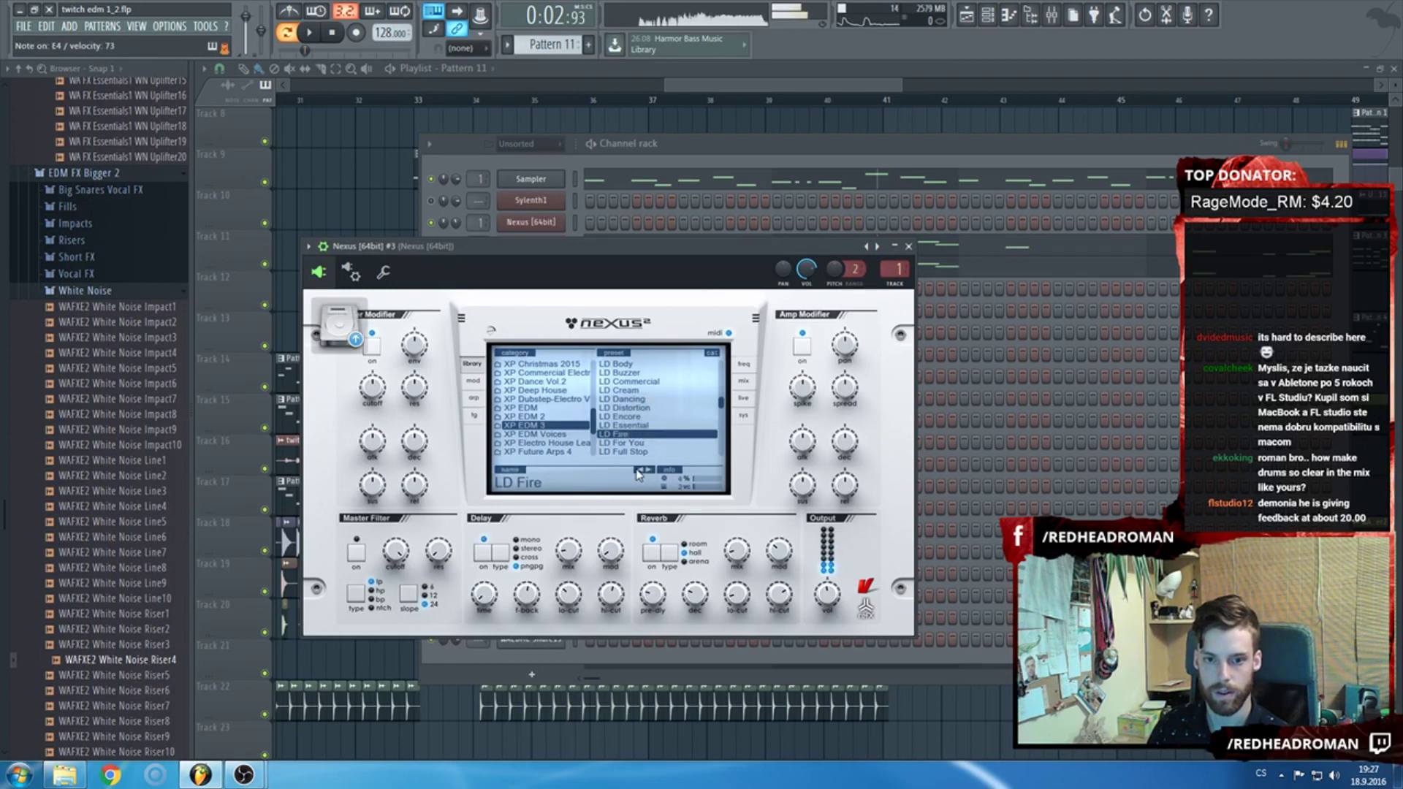
pyautogui.click(638, 472)
# Try C5 as the root note of the Nexus #3 channel and listen to Pattern 11.
pyautogui.click(383, 272)
pyautogui.rightClick(574, 540)
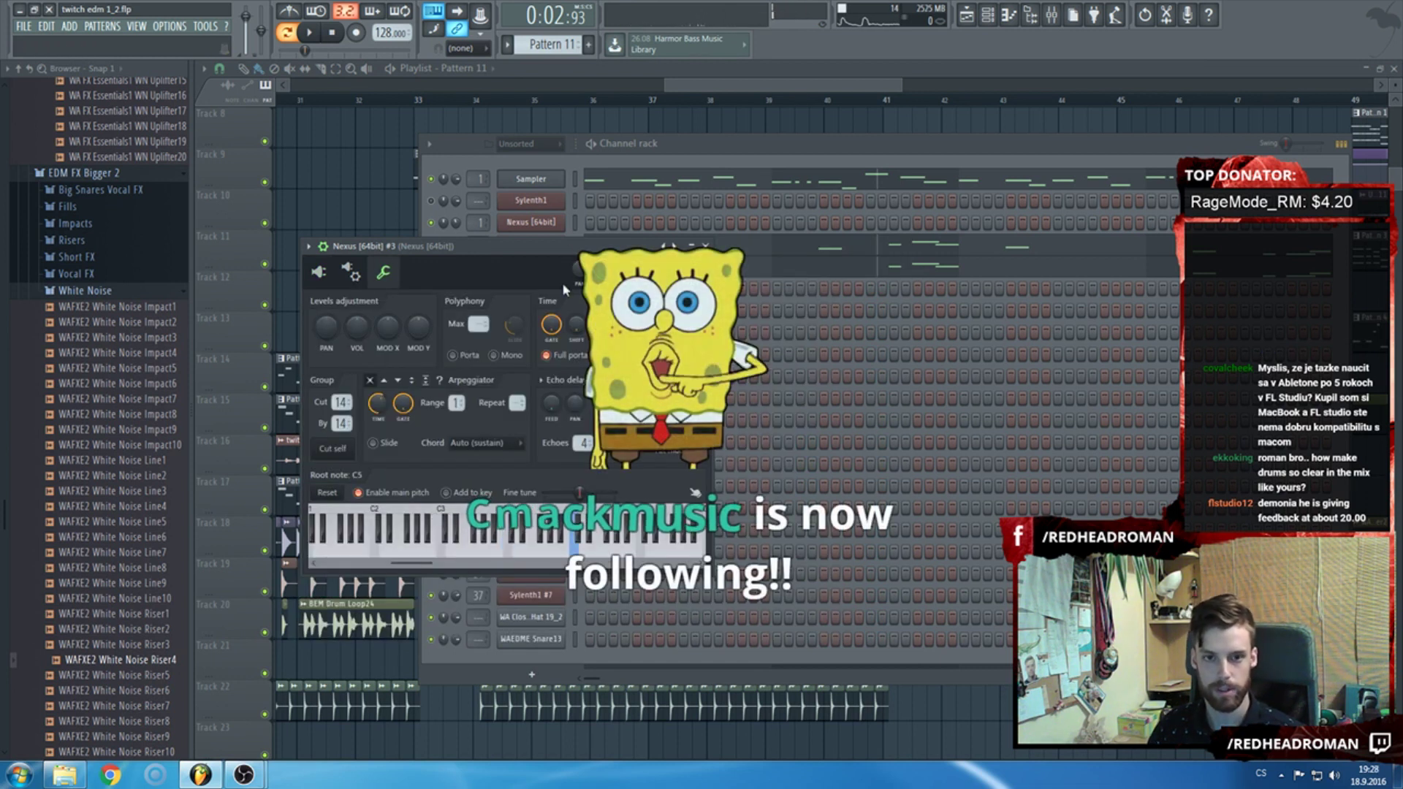
pyautogui.click(704, 247)
pyautogui.press('space')
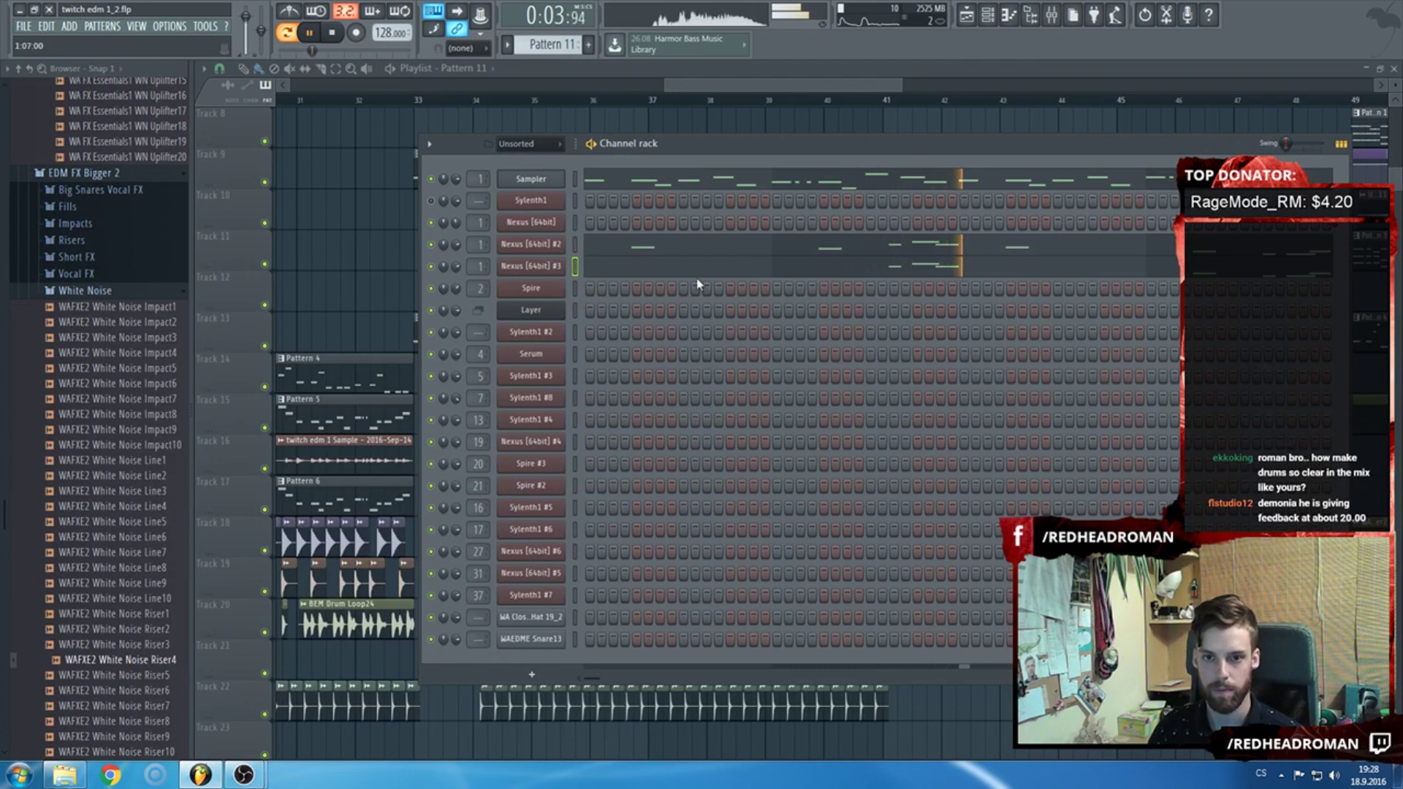
pyautogui.click(532, 266)
# Try transposing all Nexus #3 notes up five semitones in the piano roll and listen to the result.
pyautogui.click(804, 266)
pyautogui.press('space')
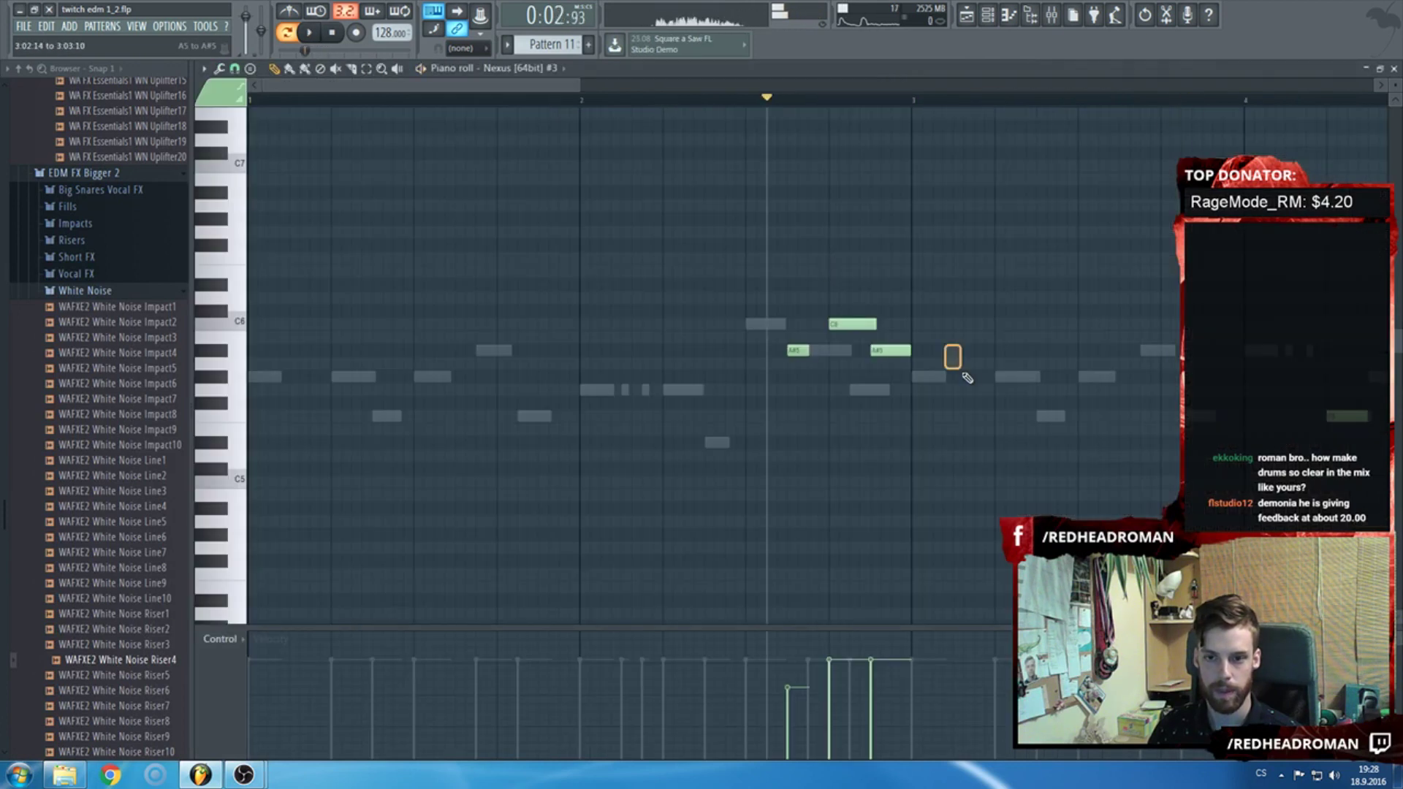
pyautogui.hotkey('ctrl', 'a')
pyautogui.scroll(4, 829, 329)
pyautogui.moveTo(845, 324); pyautogui.dragTo(845, 251)
pyautogui.press('space')
pyautogui.press('space')
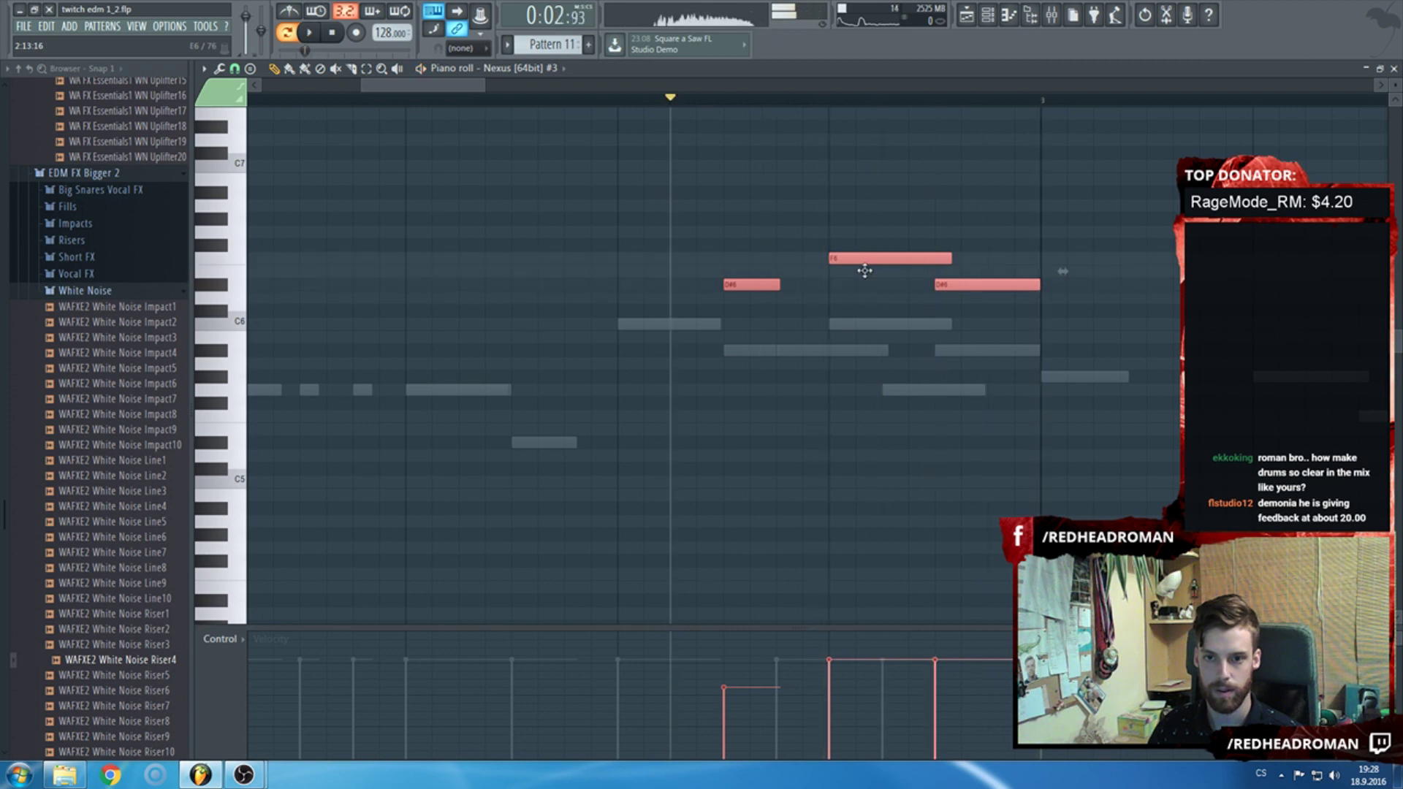
pyautogui.press('space')
pyautogui.press('space')
# Try the selected Nexus #3 notes at a higher pitch and return bar 2 to A#5, C6 and A#5.
pyautogui.moveTo(865, 271); pyautogui.dragTo(863, 218)
pyautogui.press('space')
pyautogui.press('space')
pyautogui.press('space')
pyautogui.press('space')
pyautogui.moveTo(752, 250); pyautogui.dragTo(752, 356)
pyautogui.press('space')
pyautogui.press('space')
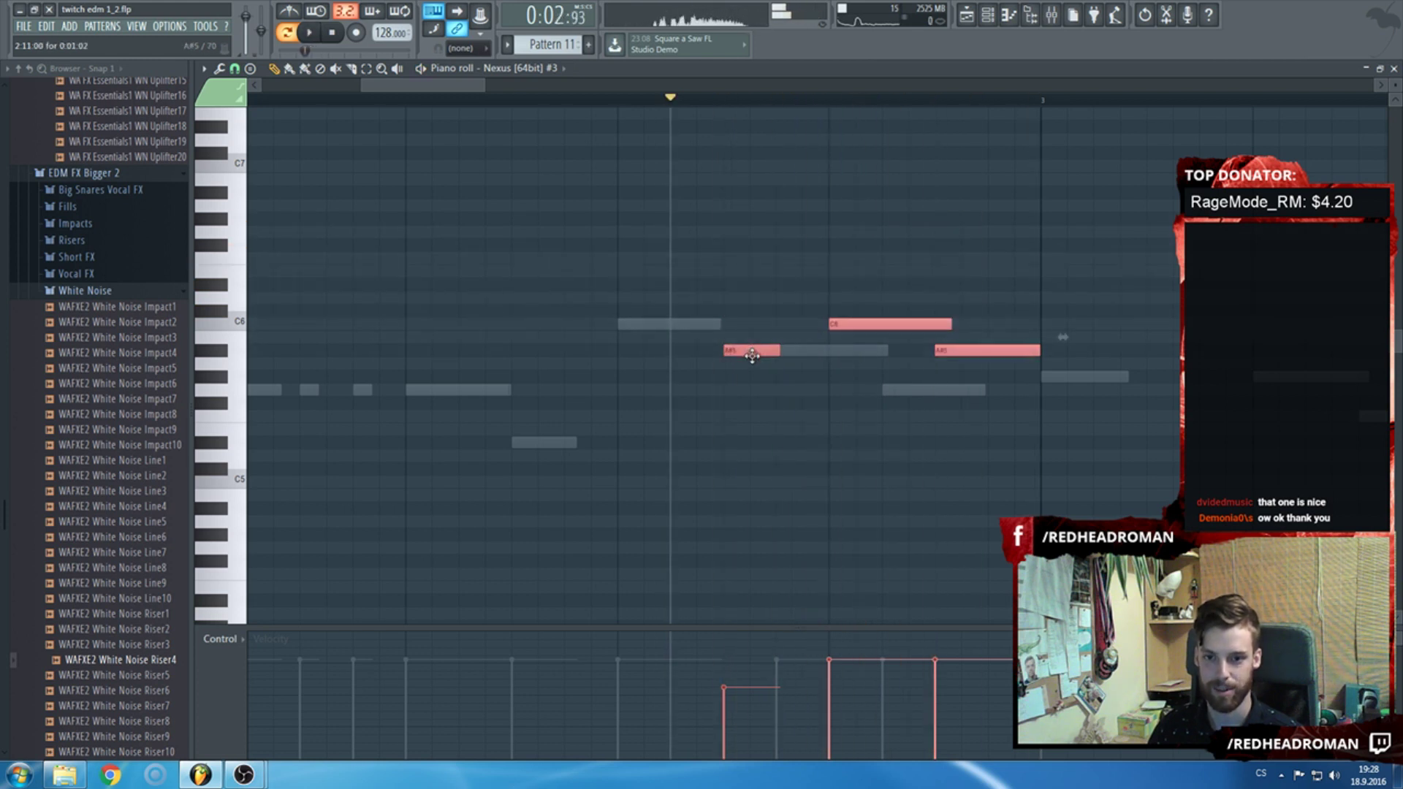
pyautogui.click(903, 495)
pyautogui.rightClick(904, 496)
pyautogui.scroll(-3, 790, 482)
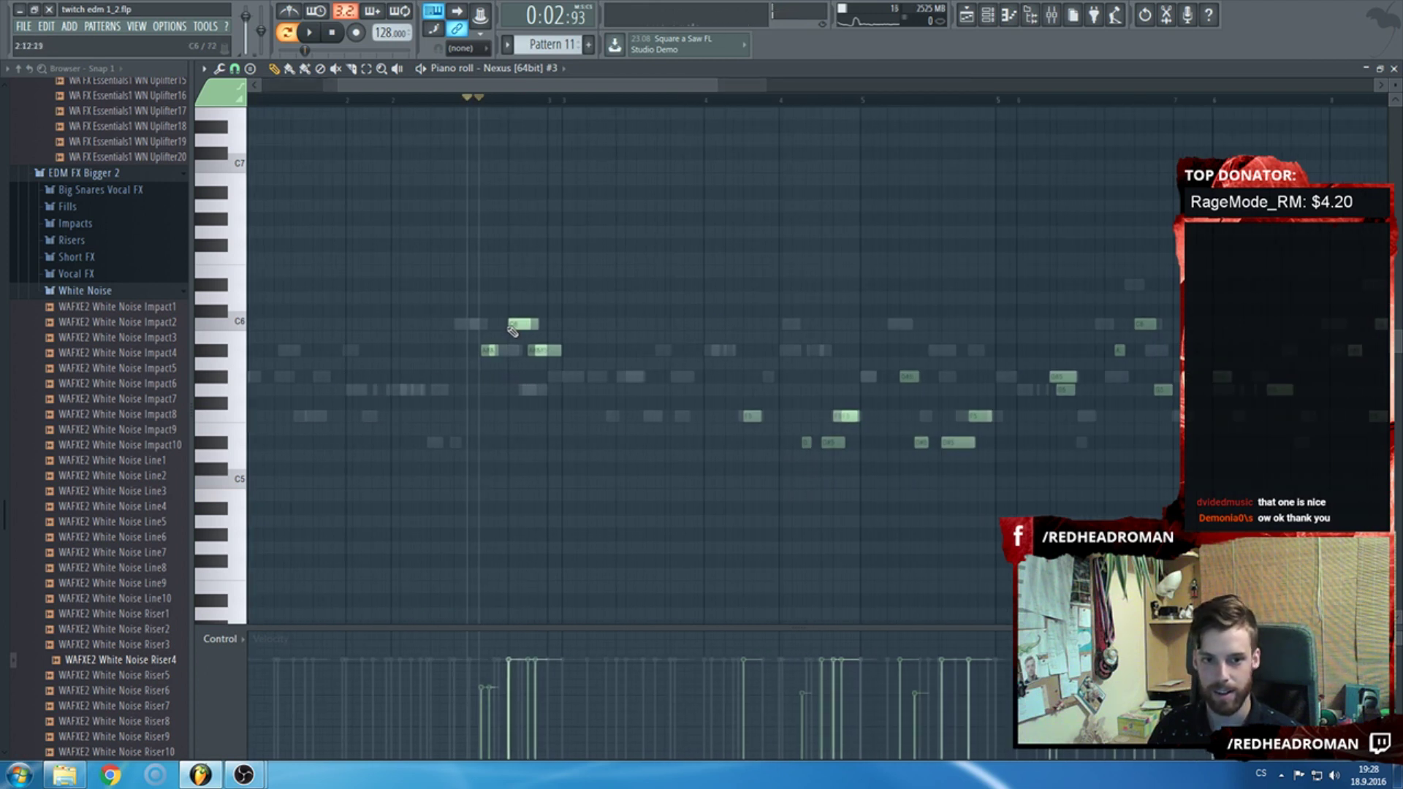
# Review the Nexus #3 notes from bar 2 through bar 8 and play Pattern 11.
pyautogui.scroll(3, 453, 331)
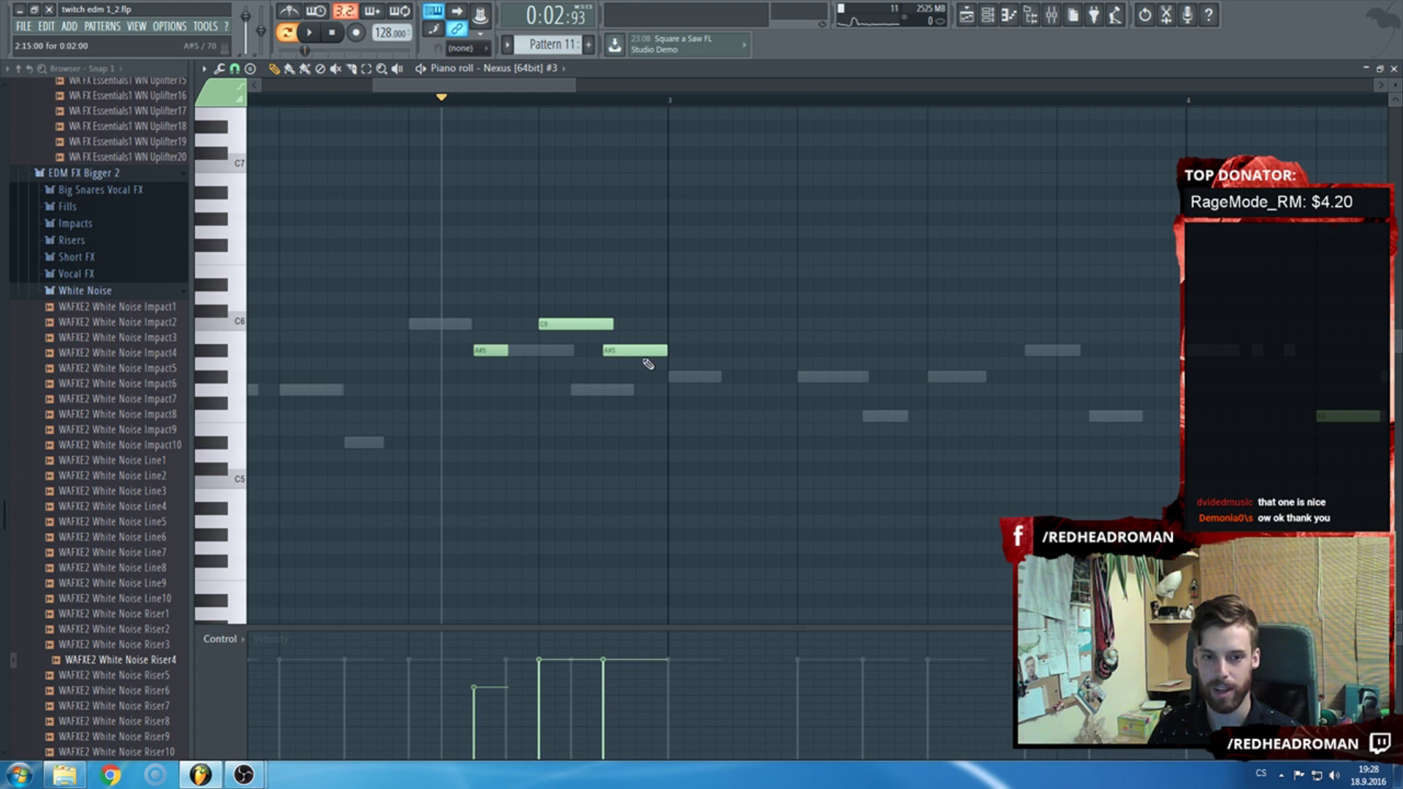
pyautogui.keyDown('ctrl'); pyautogui.scroll(-6, 648, 363); pyautogui.keyUp('ctrl')
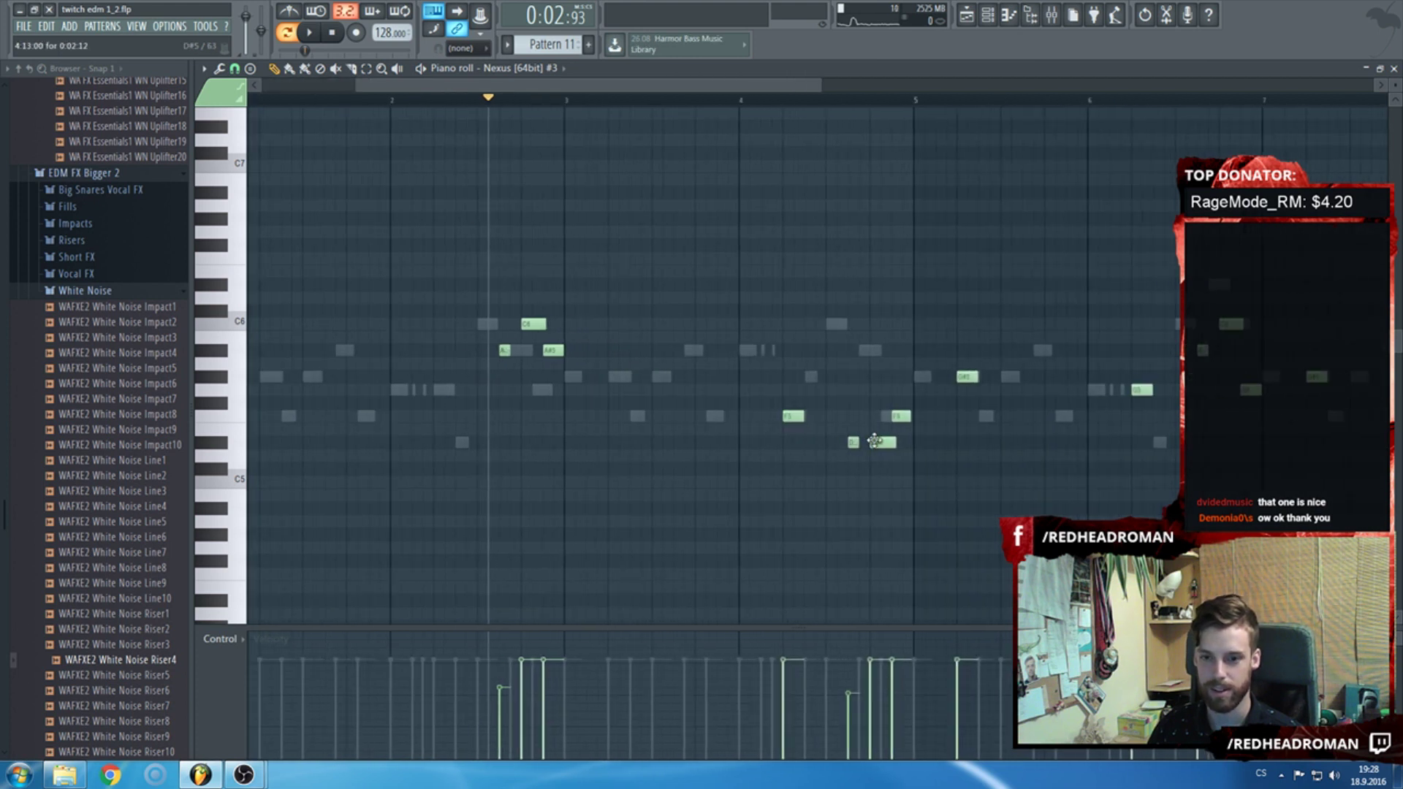
pyautogui.keyDown('ctrl'); pyautogui.scroll(-2, 875, 442); pyautogui.keyUp('ctrl')
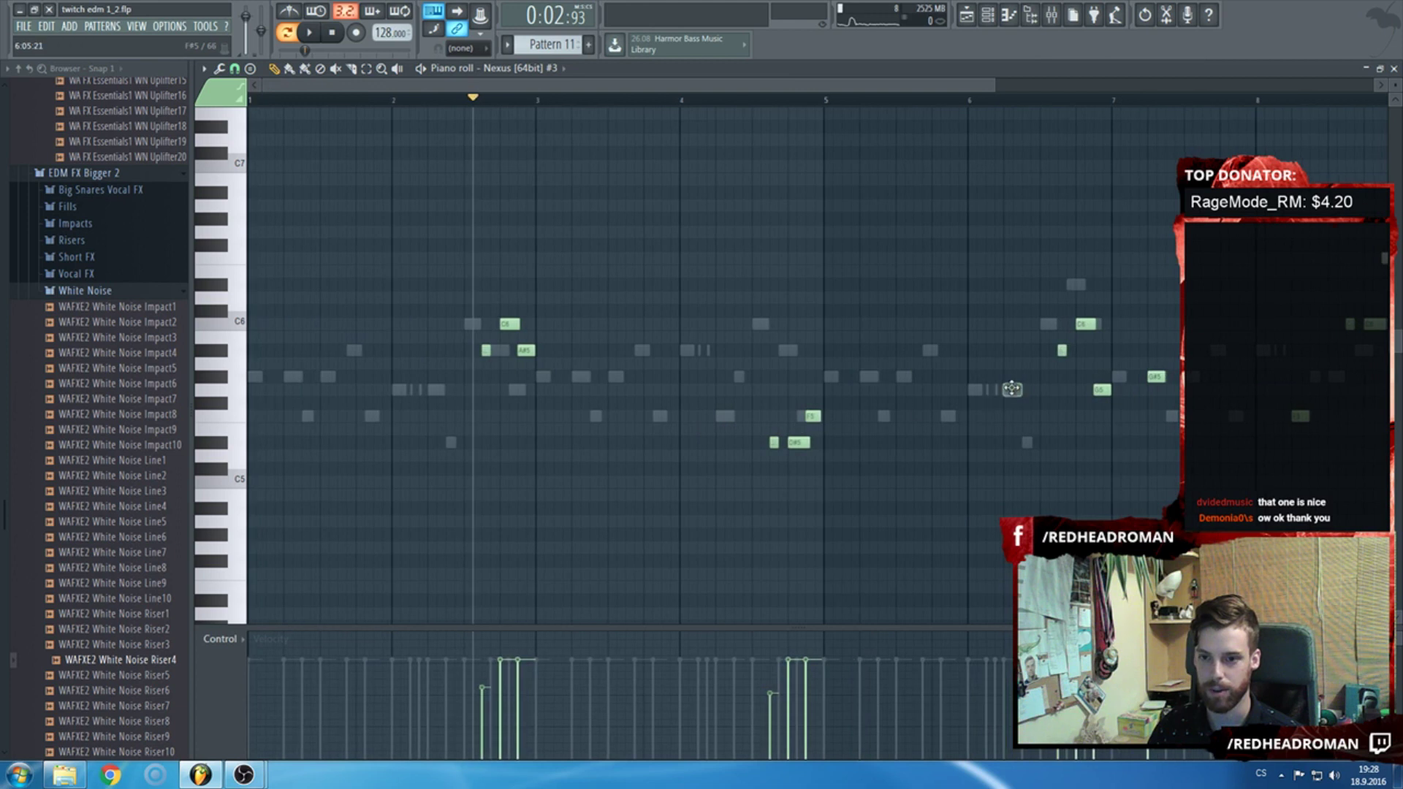
pyautogui.keyDown('ctrl'); pyautogui.scroll(-2, 1102, 453); pyautogui.keyUp('ctrl')
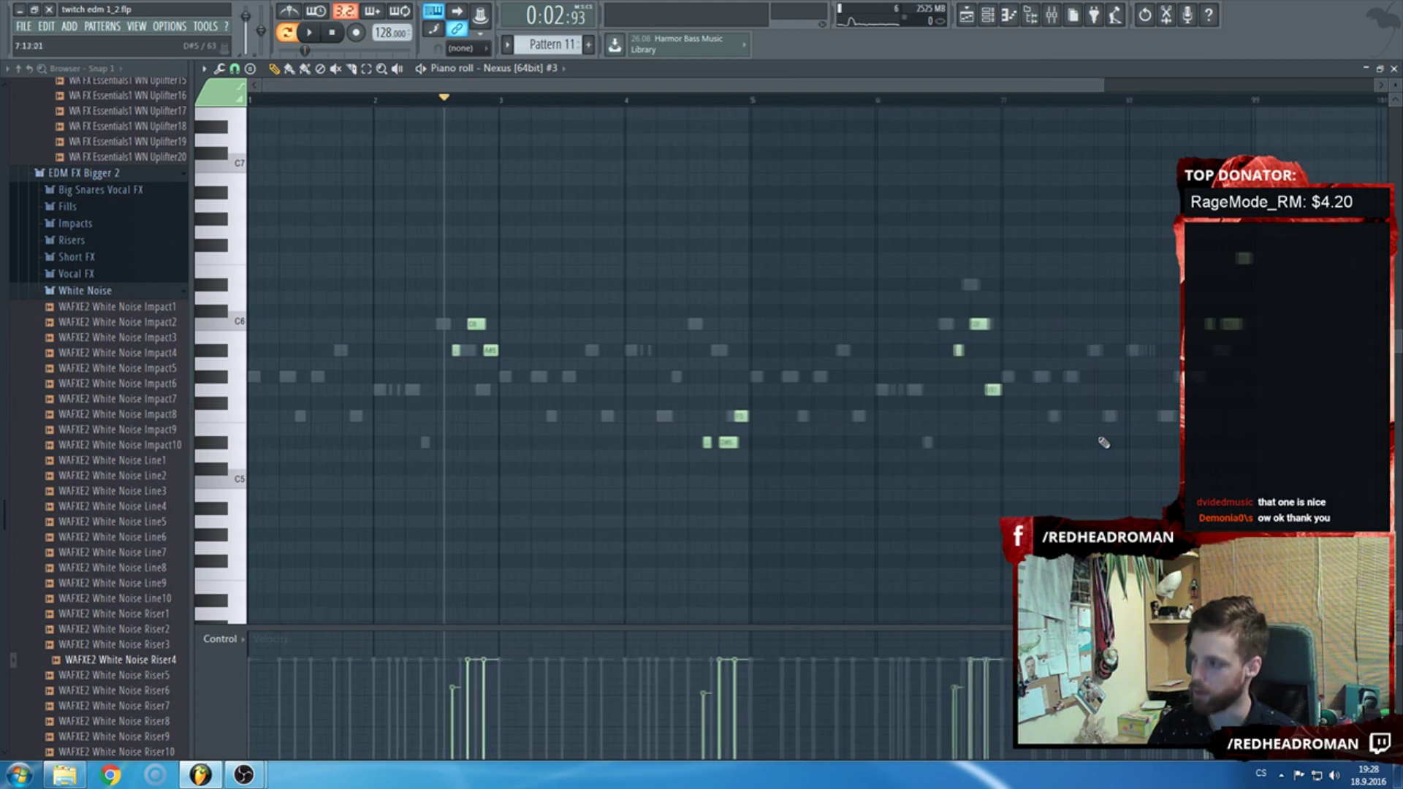
pyautogui.press('space')
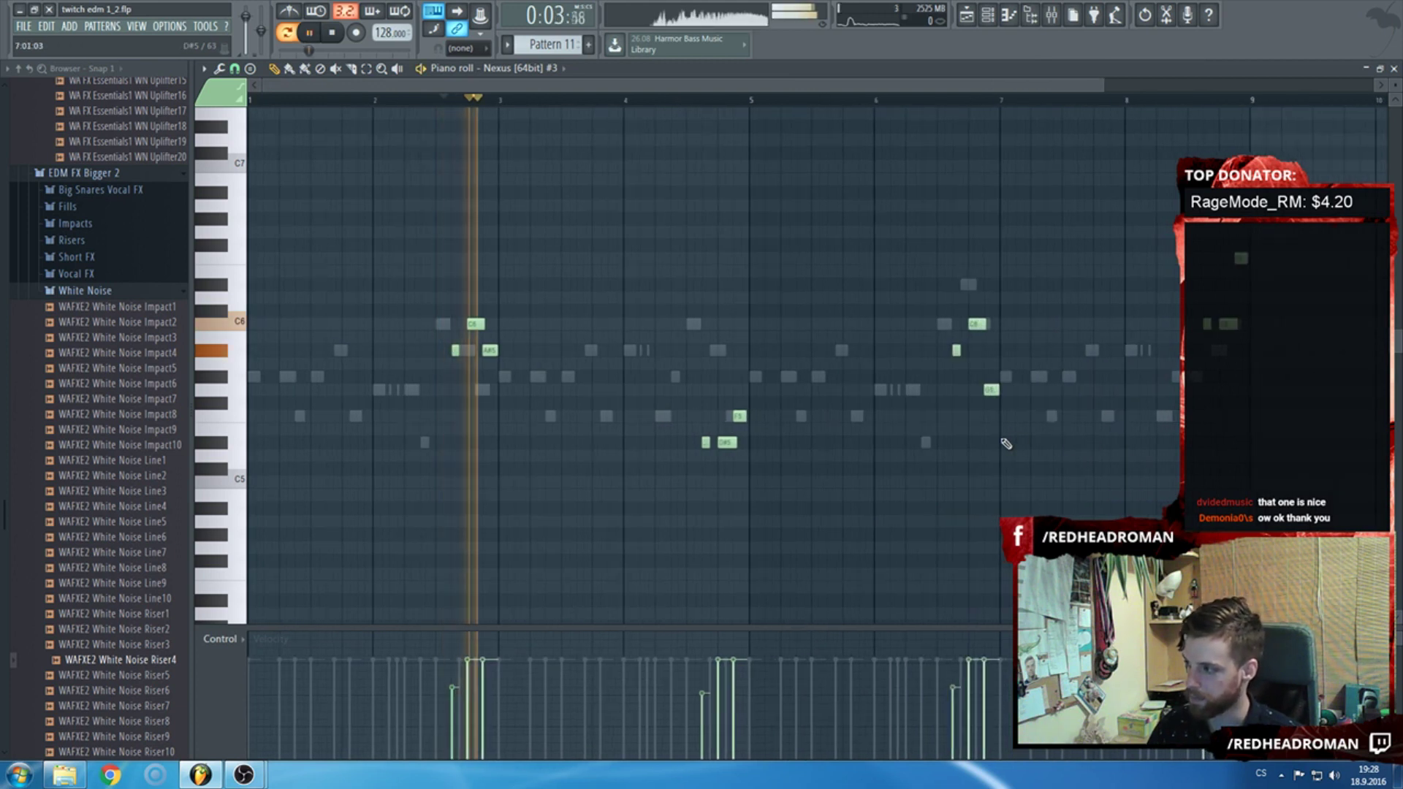
# Switch on portamento in the Nexus #3 modulation settings and set the port-speed to 1/8.
pyautogui.press('F7')
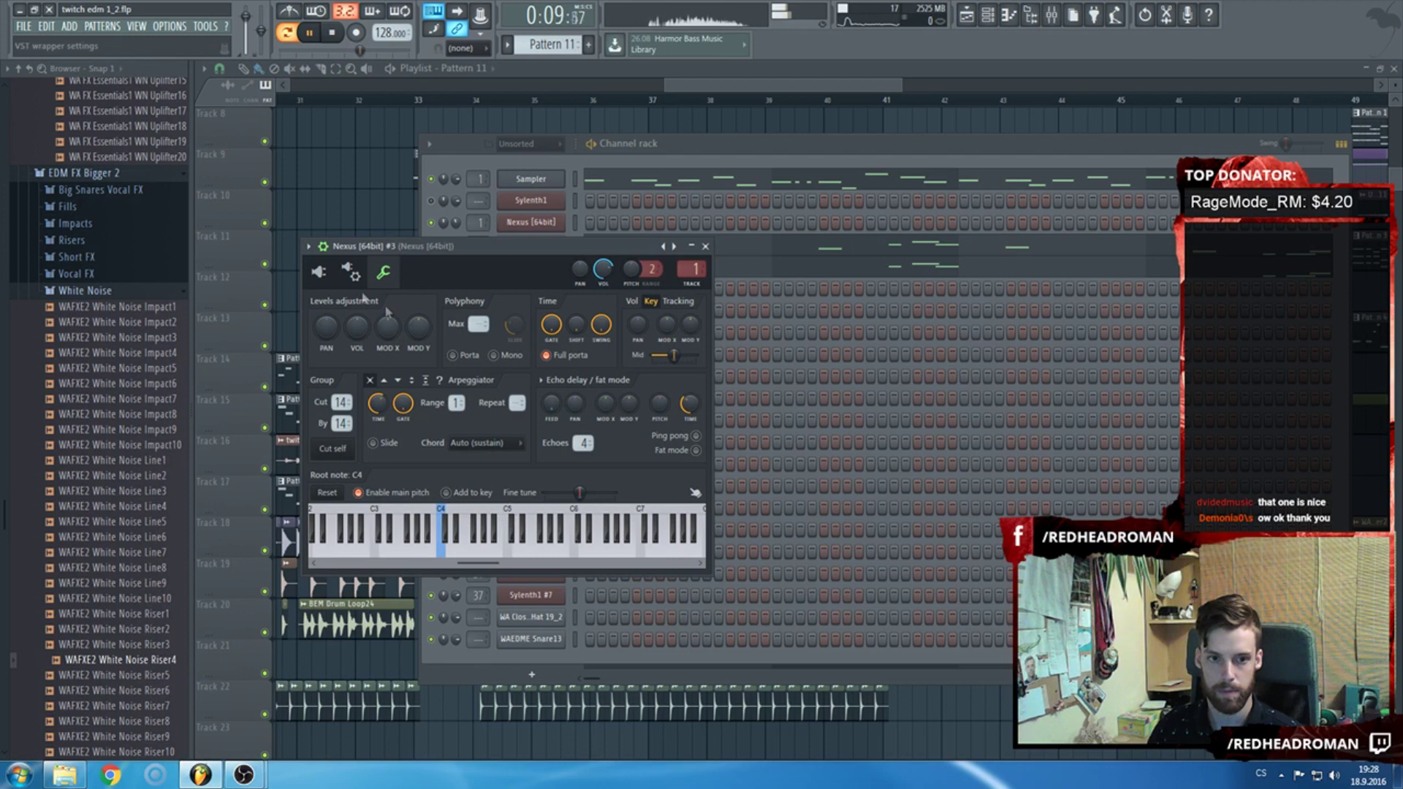
pyautogui.click(318, 272)
pyautogui.click(474, 381)
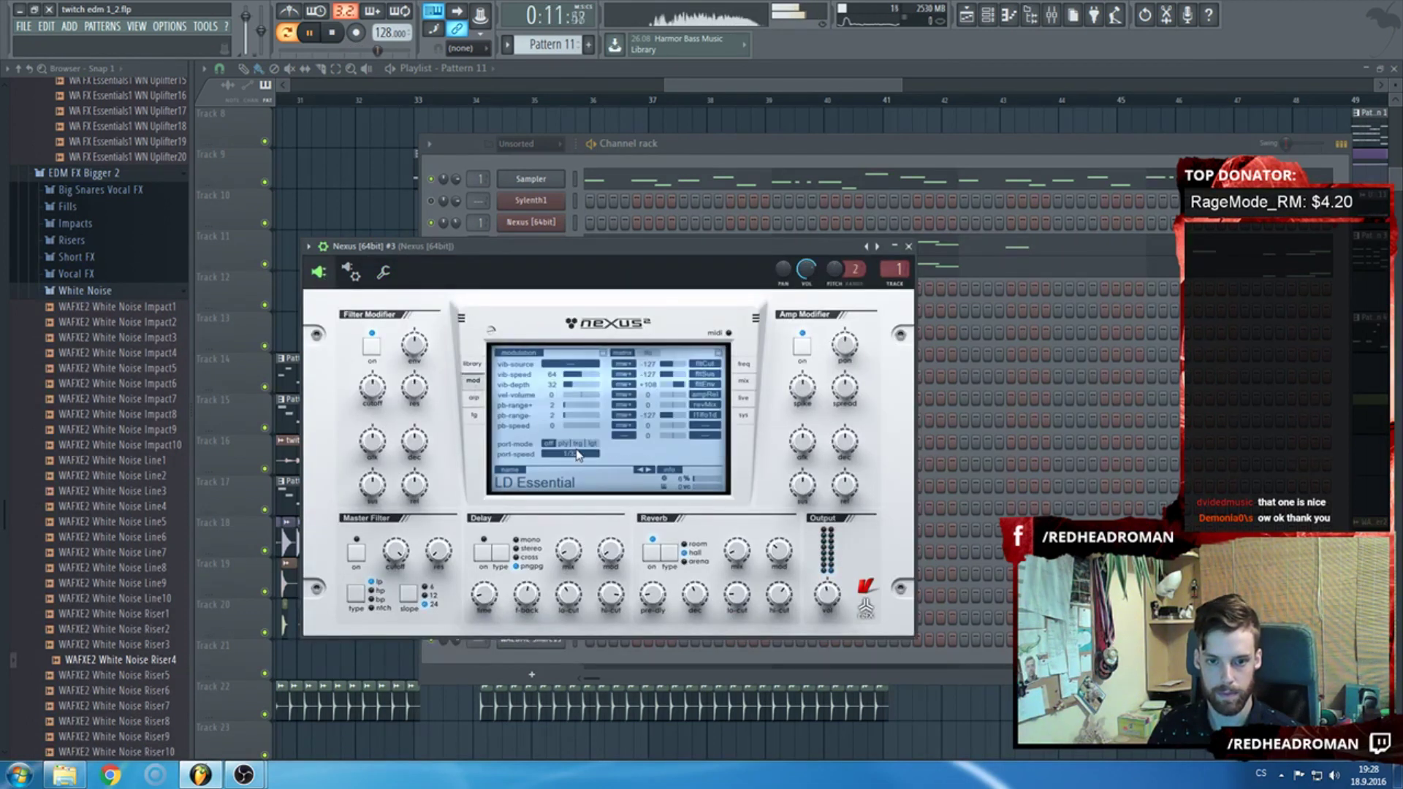
pyautogui.click(383, 276)
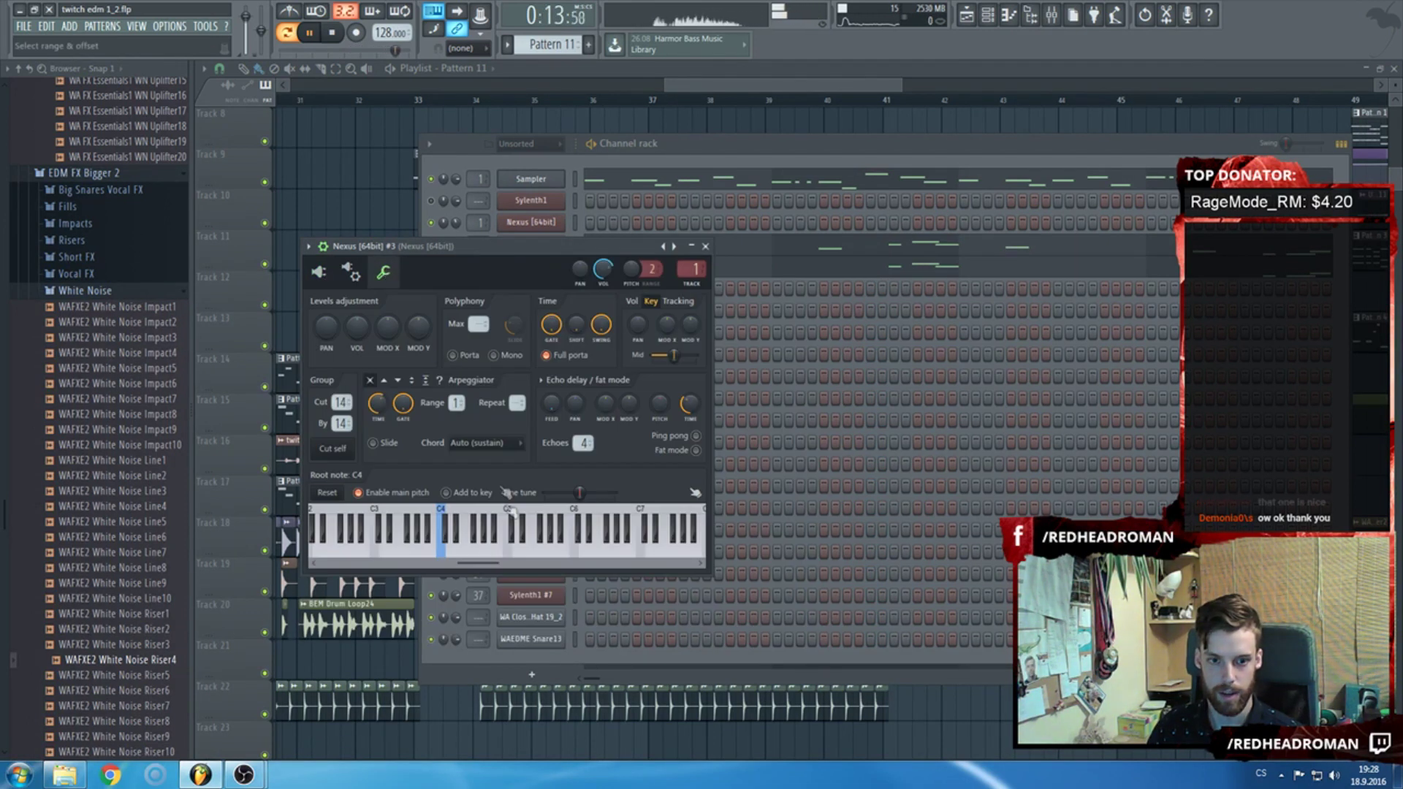
pyautogui.click(323, 274)
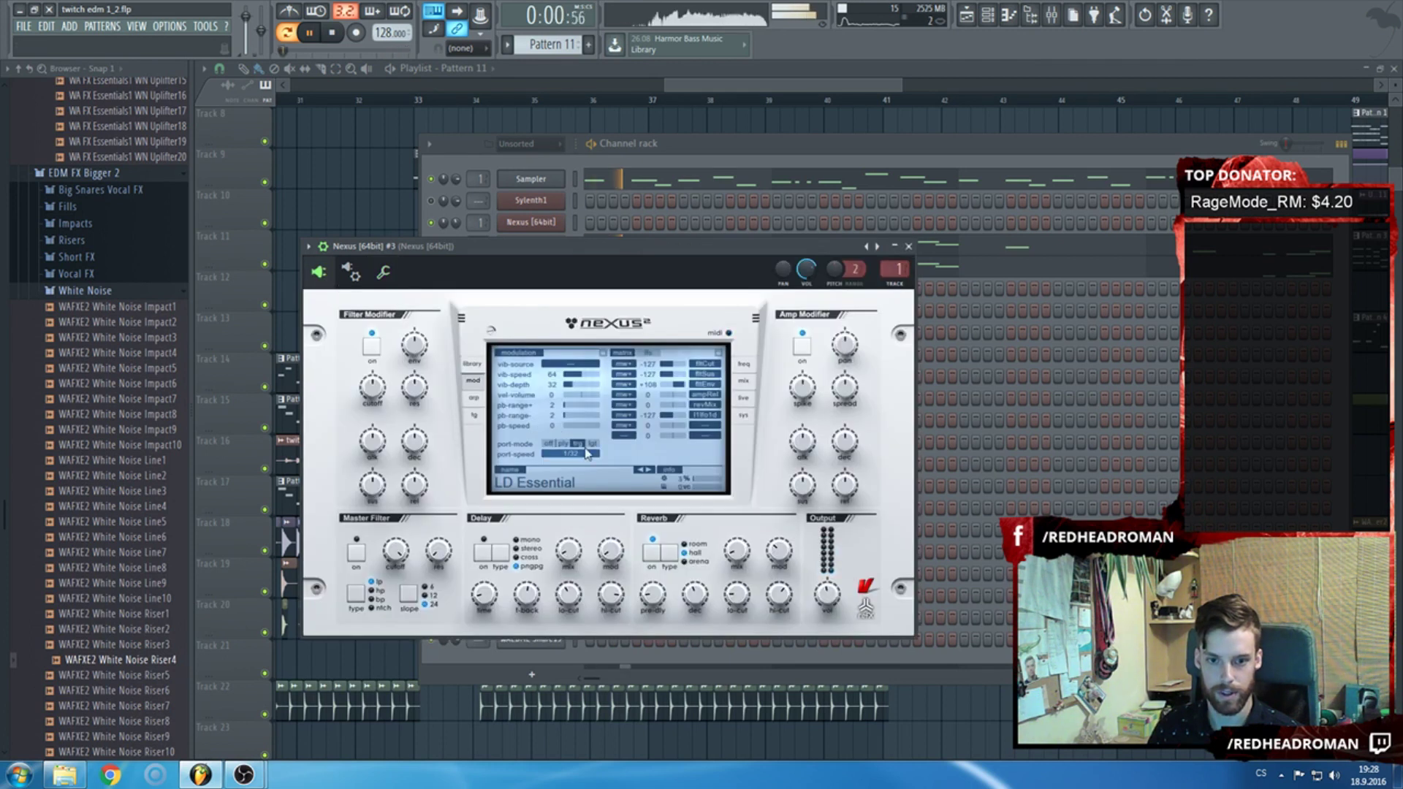
pyautogui.click(571, 454)
pyautogui.click(581, 516)
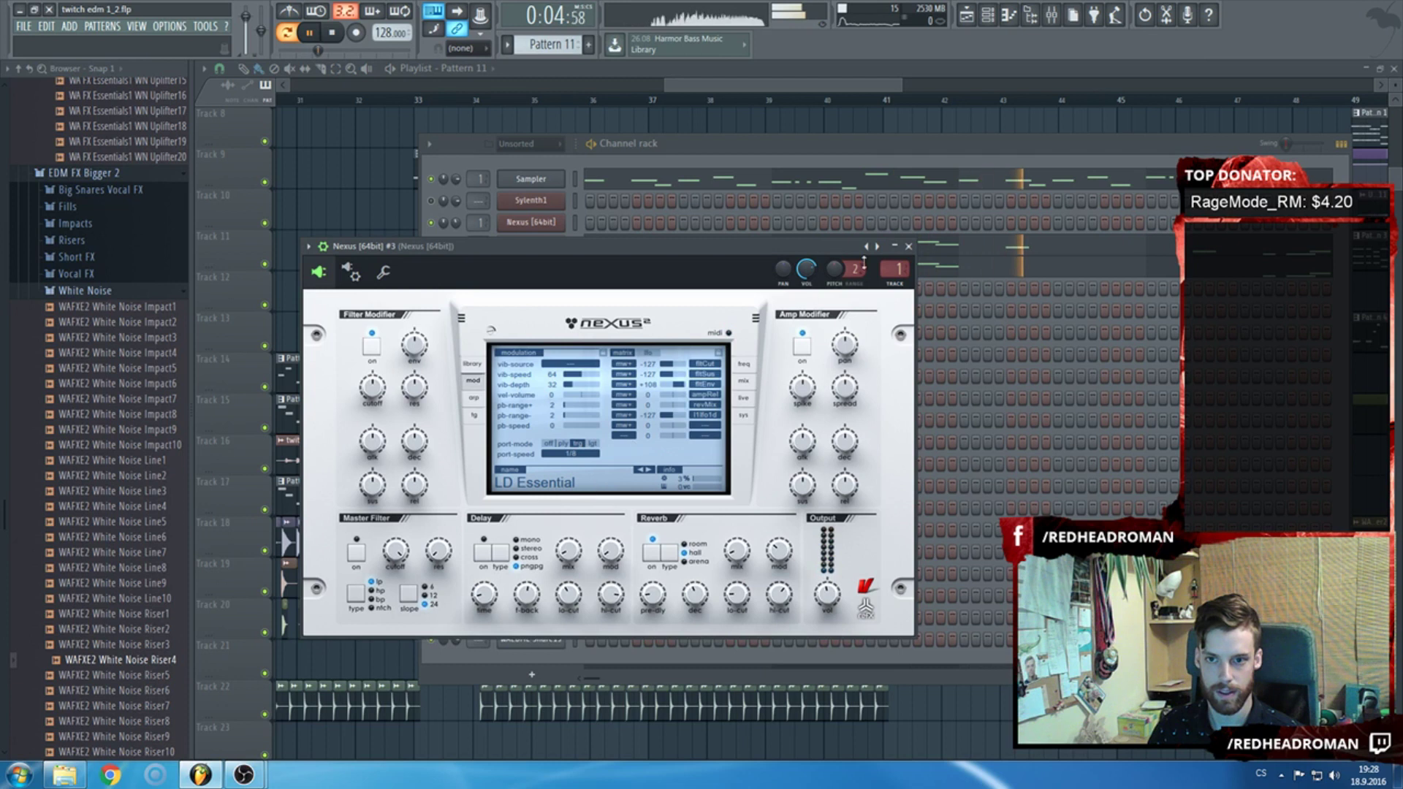
pyautogui.click(908, 246)
pyautogui.click(530, 222)
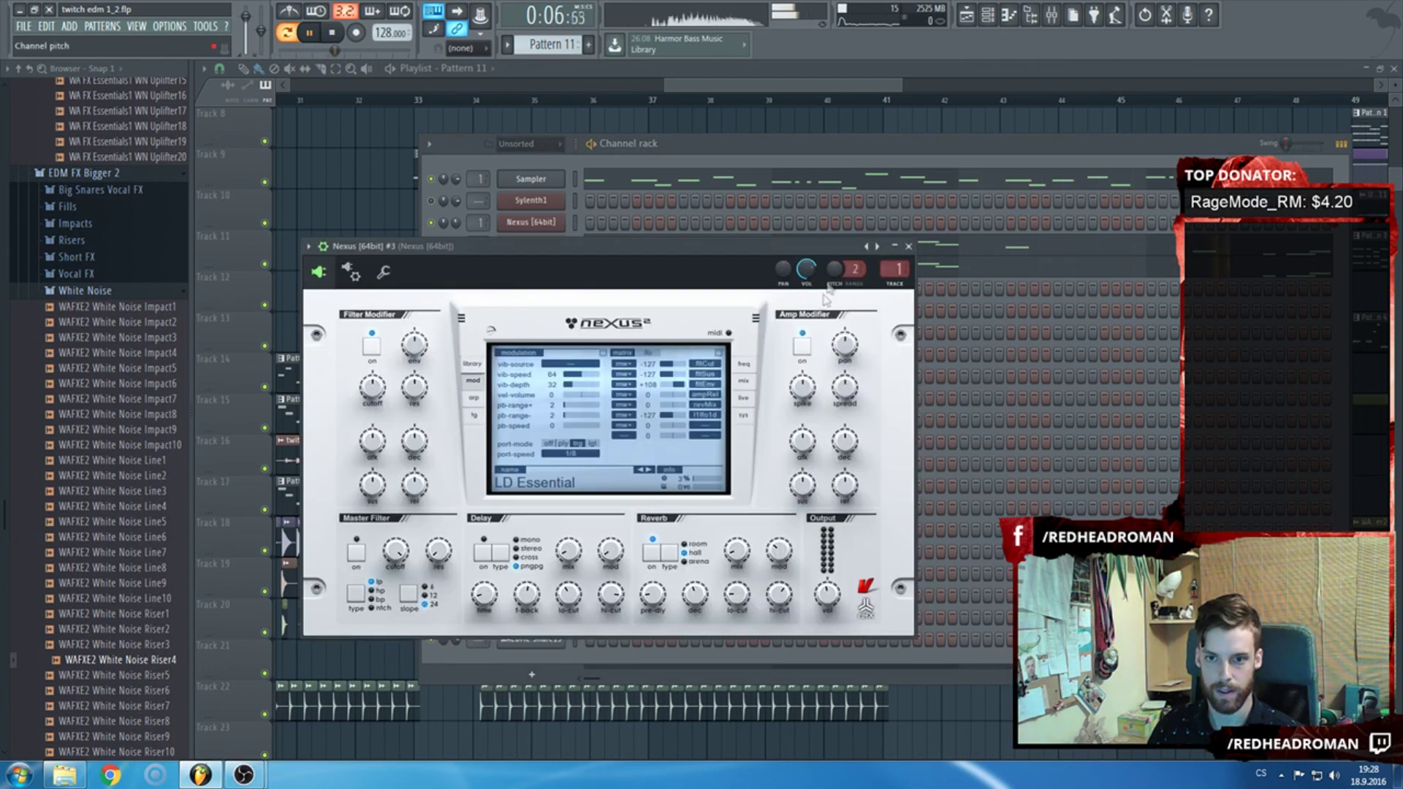
# Play the arrangement in song mode from bar 32, just before the bar 33 section.
pyautogui.click(804, 82)
pyautogui.press('space')
pyautogui.scroll(-2, 752, 229)
pyautogui.click(643, 99)
pyautogui.scroll(-5, 701, 292)
pyautogui.scroll(2, 799, 366)
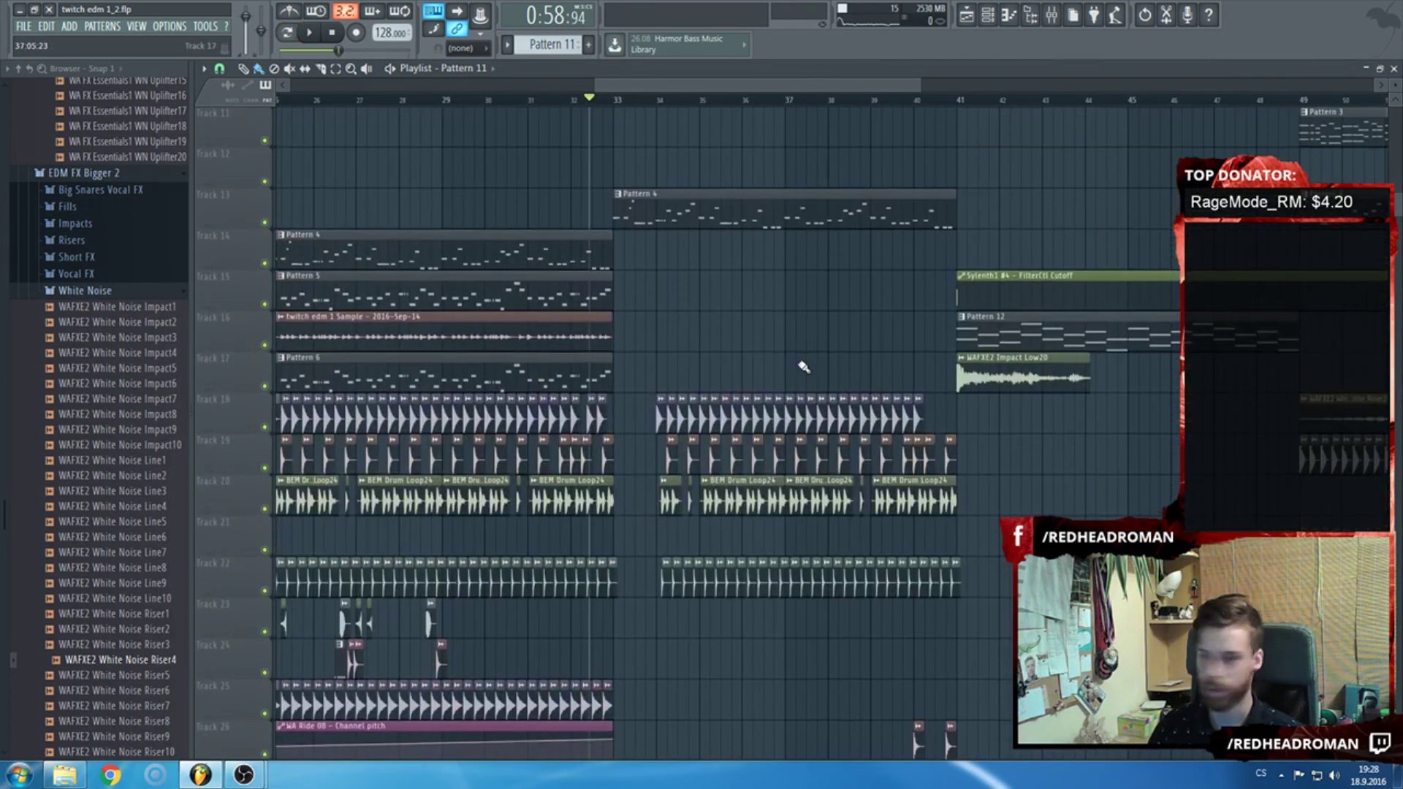
pyautogui.press('space')
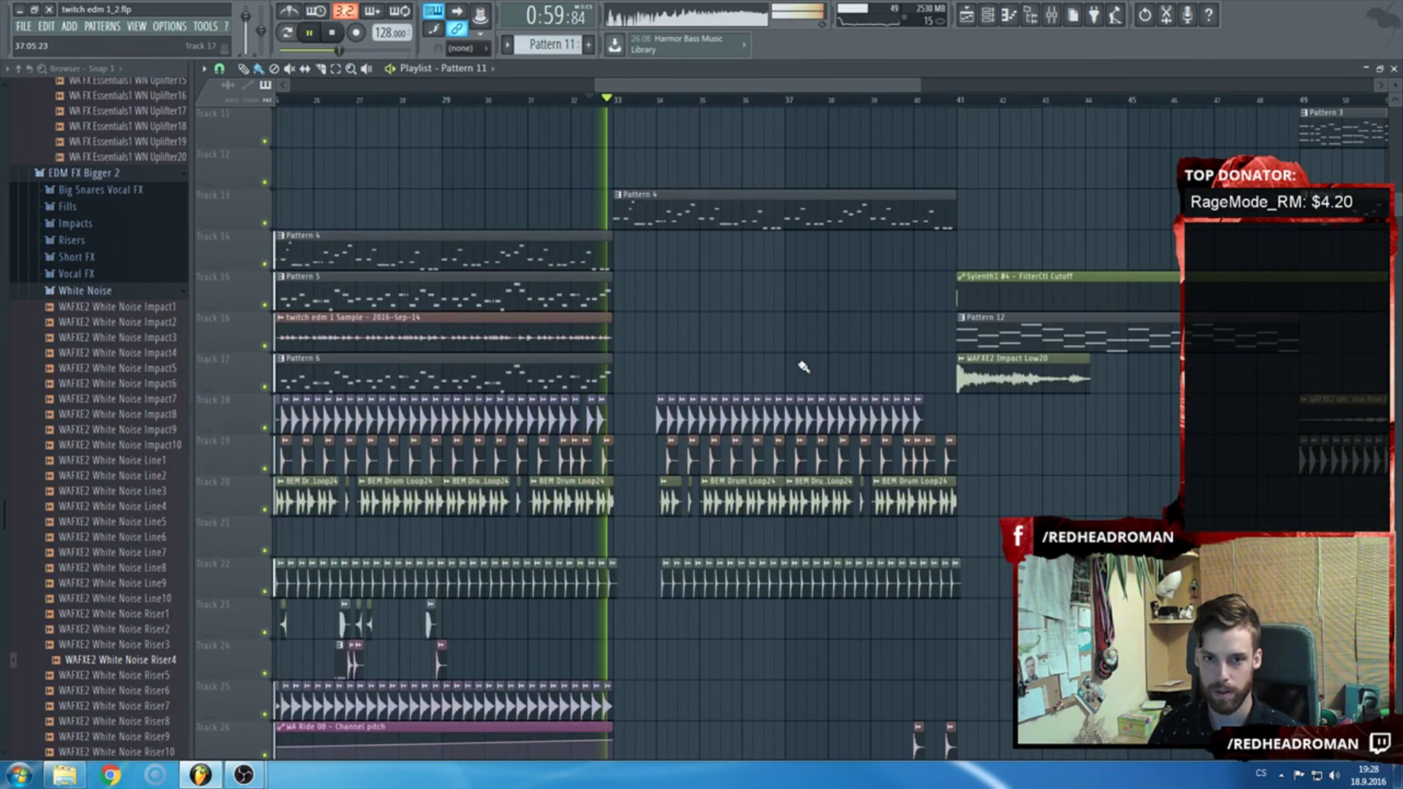
# Collapse the Uplifters, EDM FX Bigger 2 and White Noise sample folders in the browser.
pyautogui.scroll(9, 88, 343)
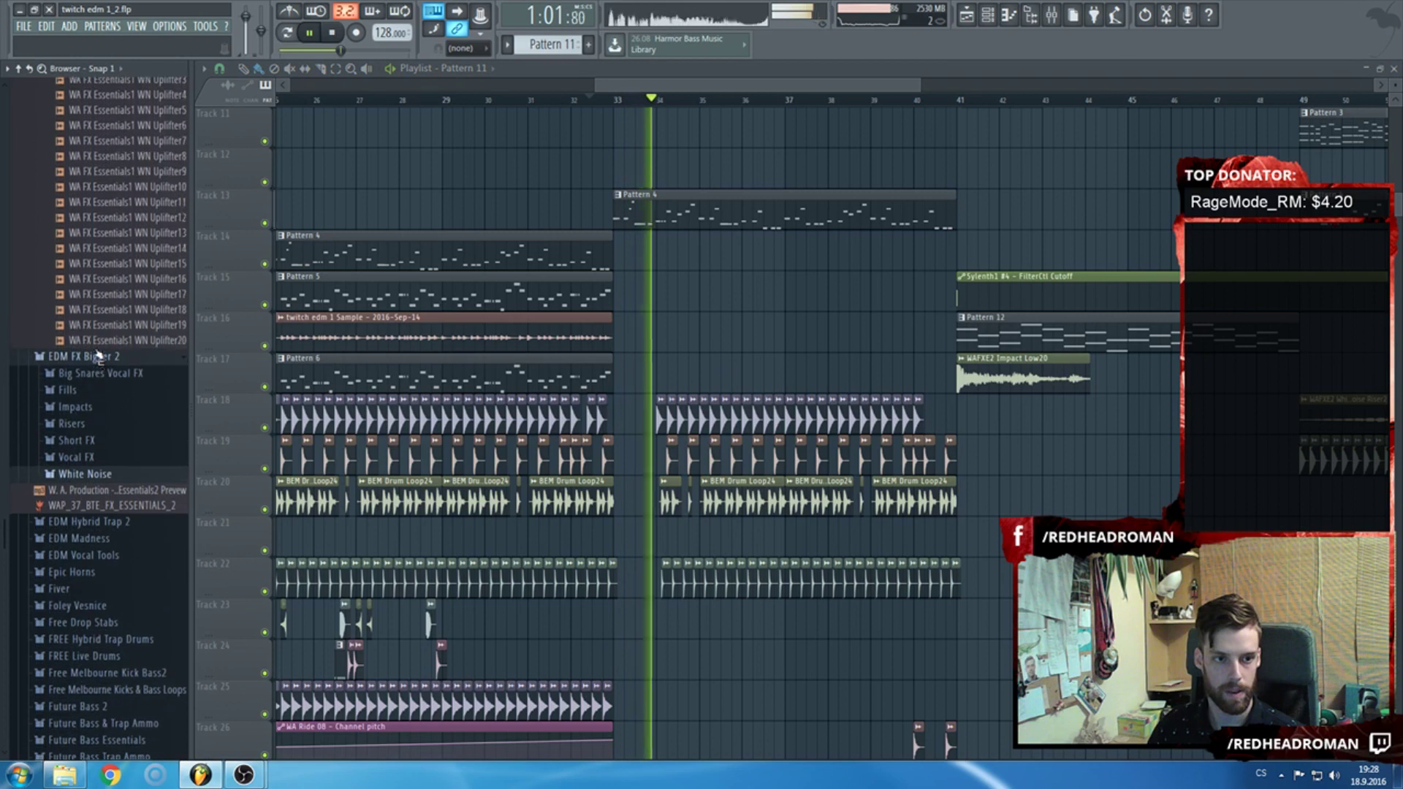
pyautogui.click(87, 309)
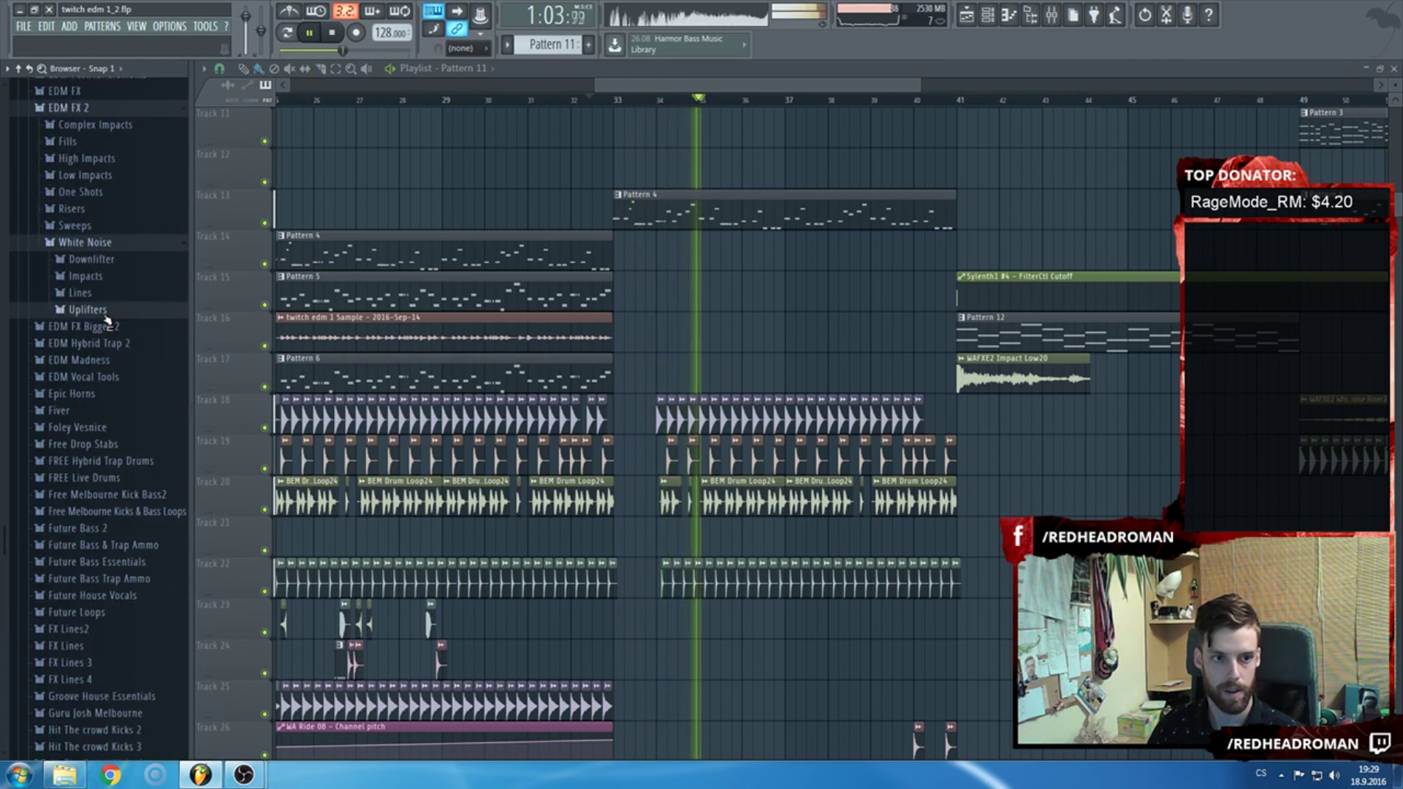
pyautogui.click(106, 246)
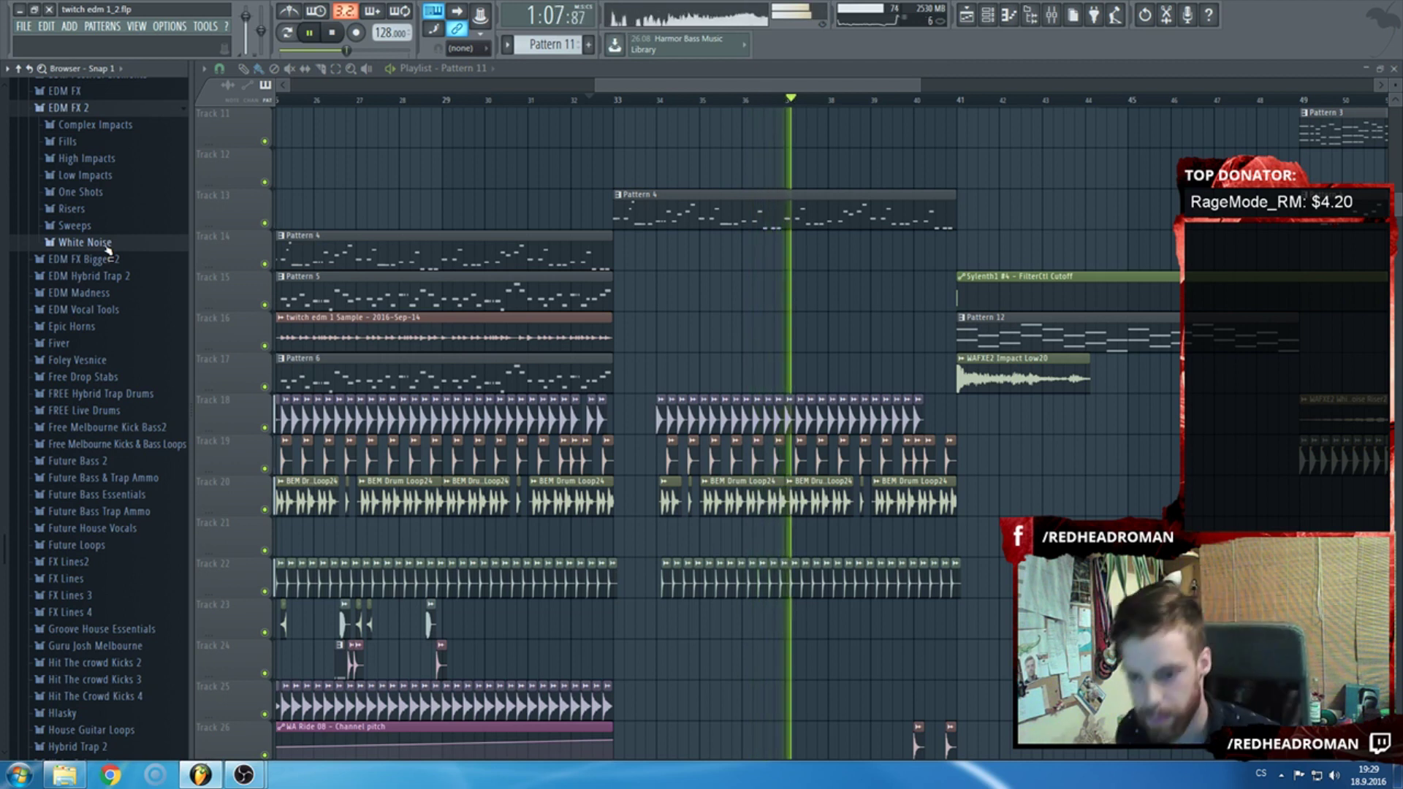
# Examine the drum, snare and riser clips leading into bar 41 while the arrangement plays.
pyautogui.scroll(-4, 846, 464)
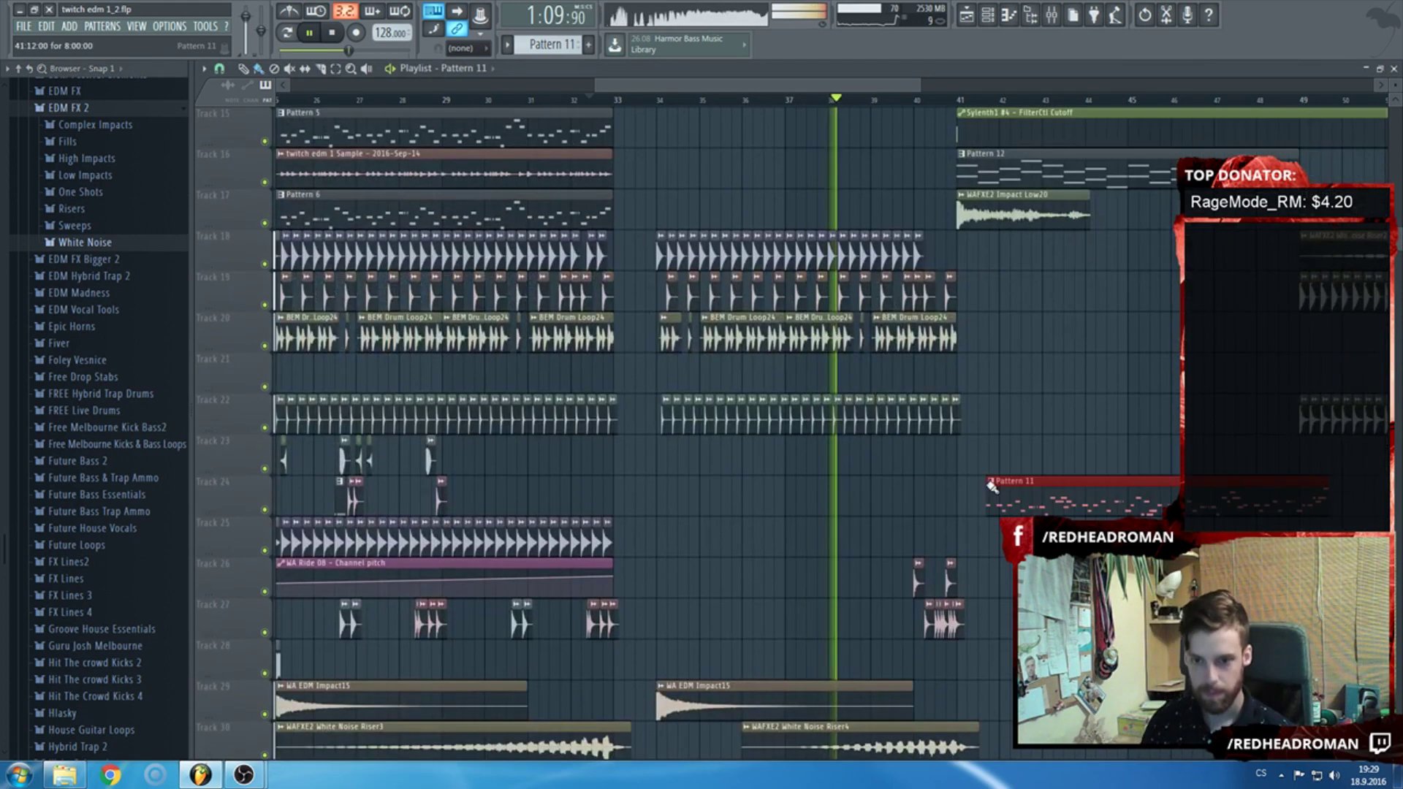
pyautogui.scroll(3, 914, 353)
pyautogui.scroll(3, 913, 353)
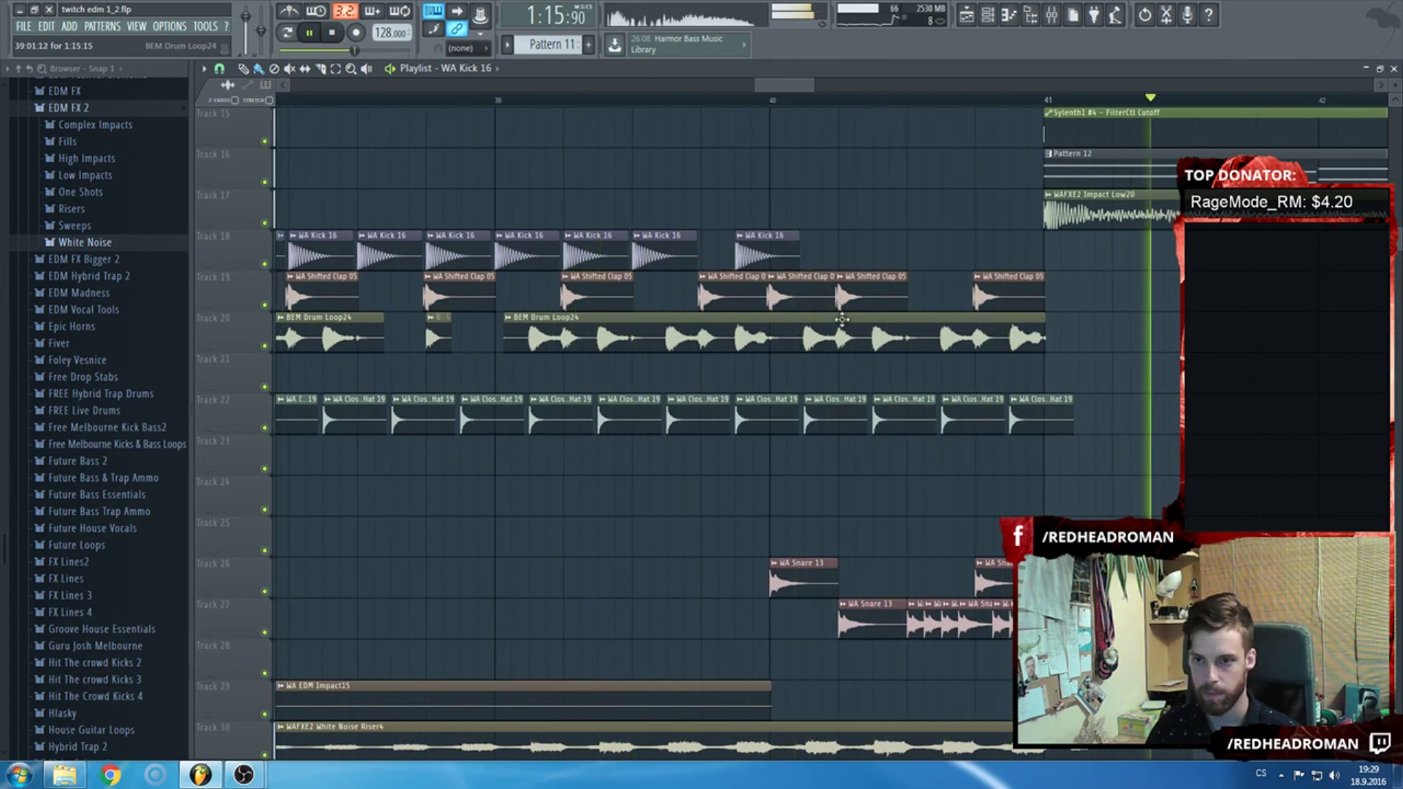
pyautogui.scroll(-3, 842, 319)
pyautogui.scroll(5, 824, 287)
# Hide the playlist, stop playback and close the open Nexus #3 and white noise riser windows.
pyautogui.press('F5')
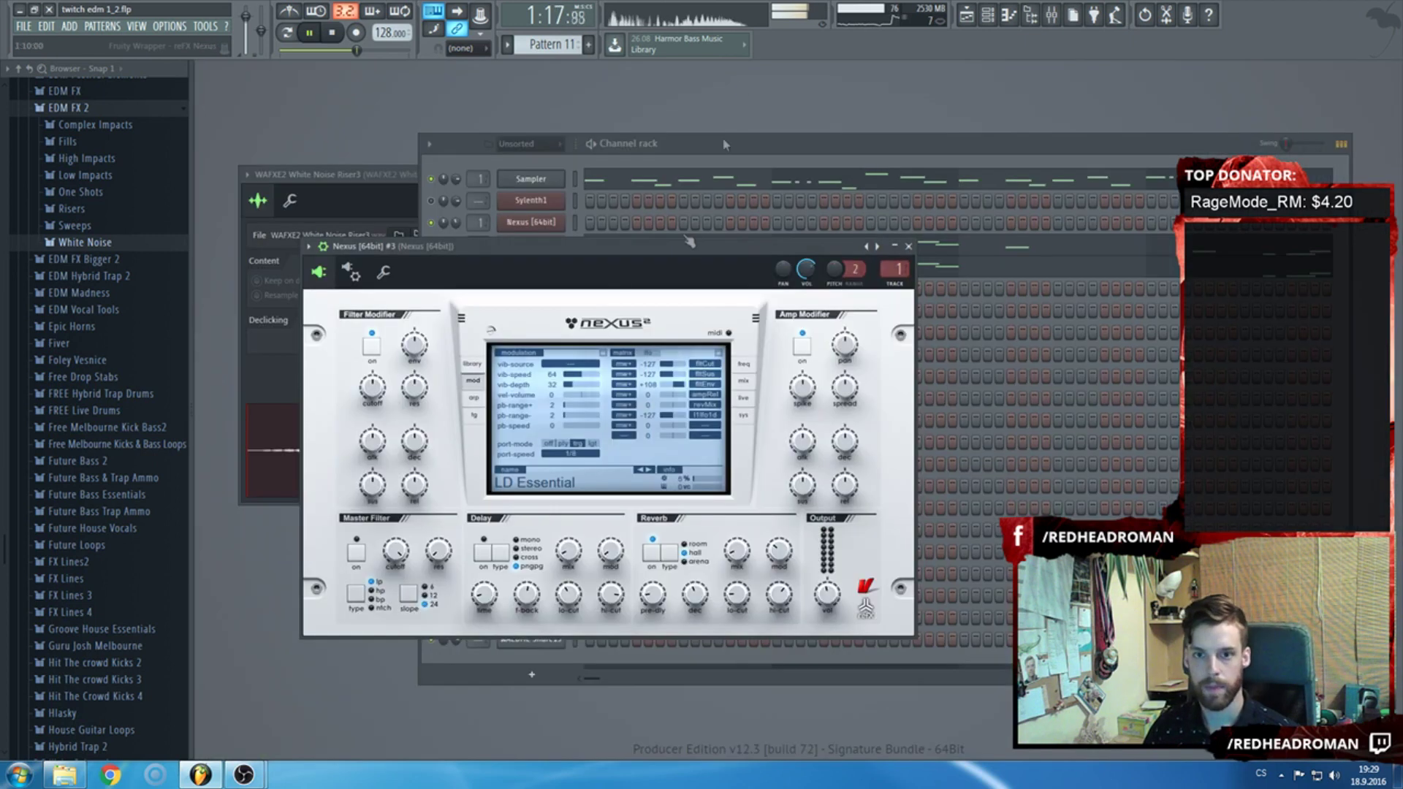
pyautogui.press('Escape')
pyautogui.press('Escape')
pyautogui.press('space')
pyautogui.click(398, 255)
pyautogui.press('Escape')
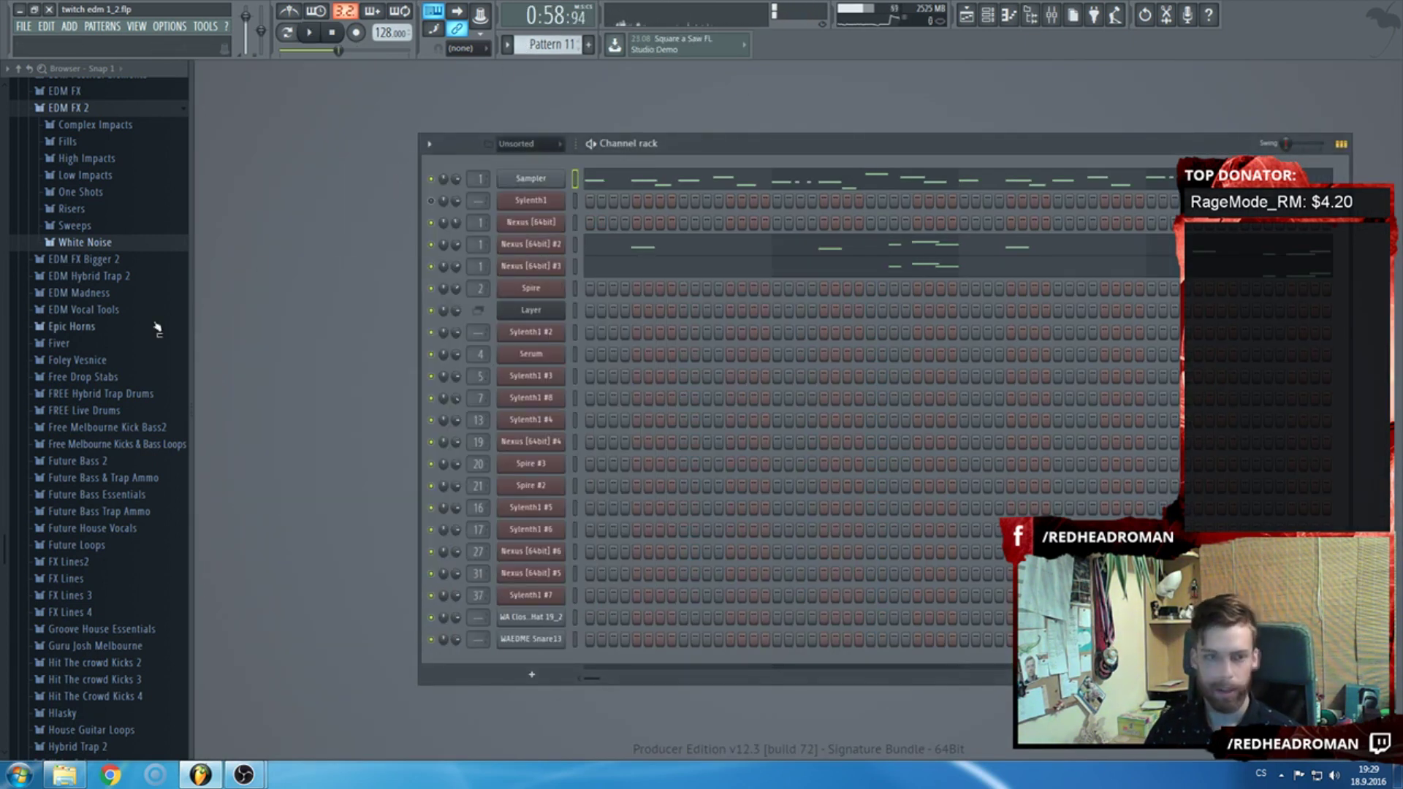
# Widen the browser and look through the Vengeance and W.A.Production sample packs, checking the contents of the Redhead Roman Soundspot folder.
pyautogui.scroll(6, 158, 329)
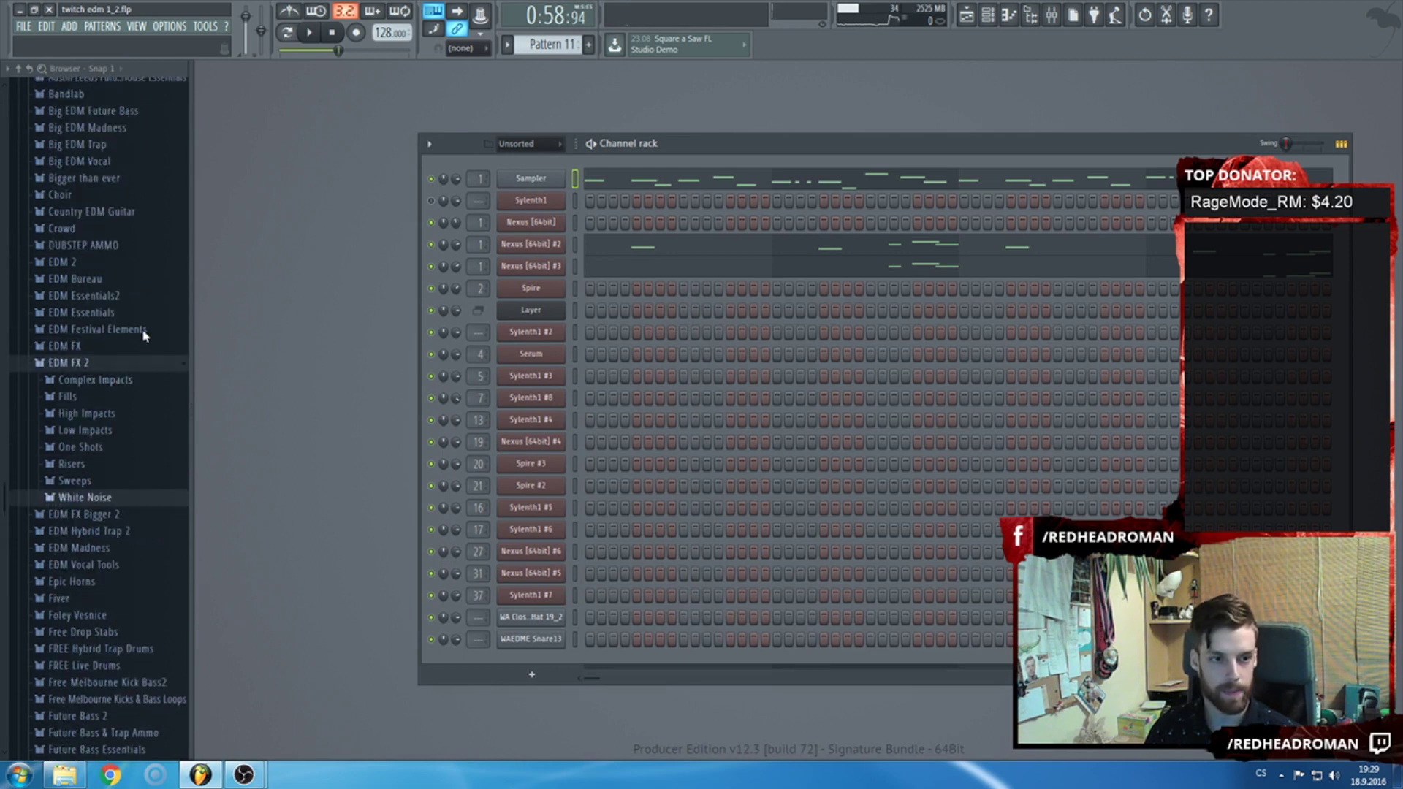
pyautogui.moveTo(189, 388); pyautogui.dragTo(203, 390)
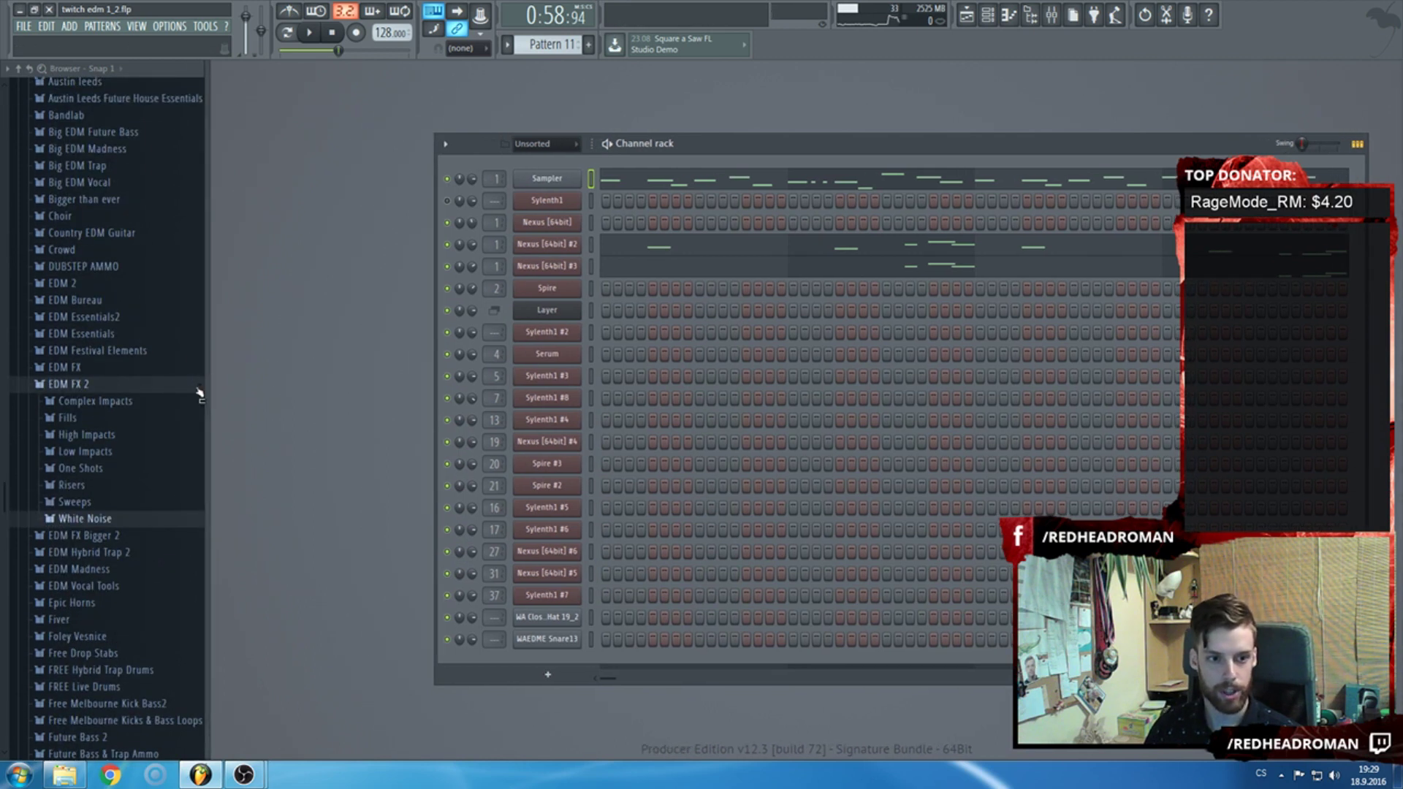
pyautogui.click(197, 389)
pyautogui.scroll(4, 169, 395)
pyautogui.scroll(4, 169, 396)
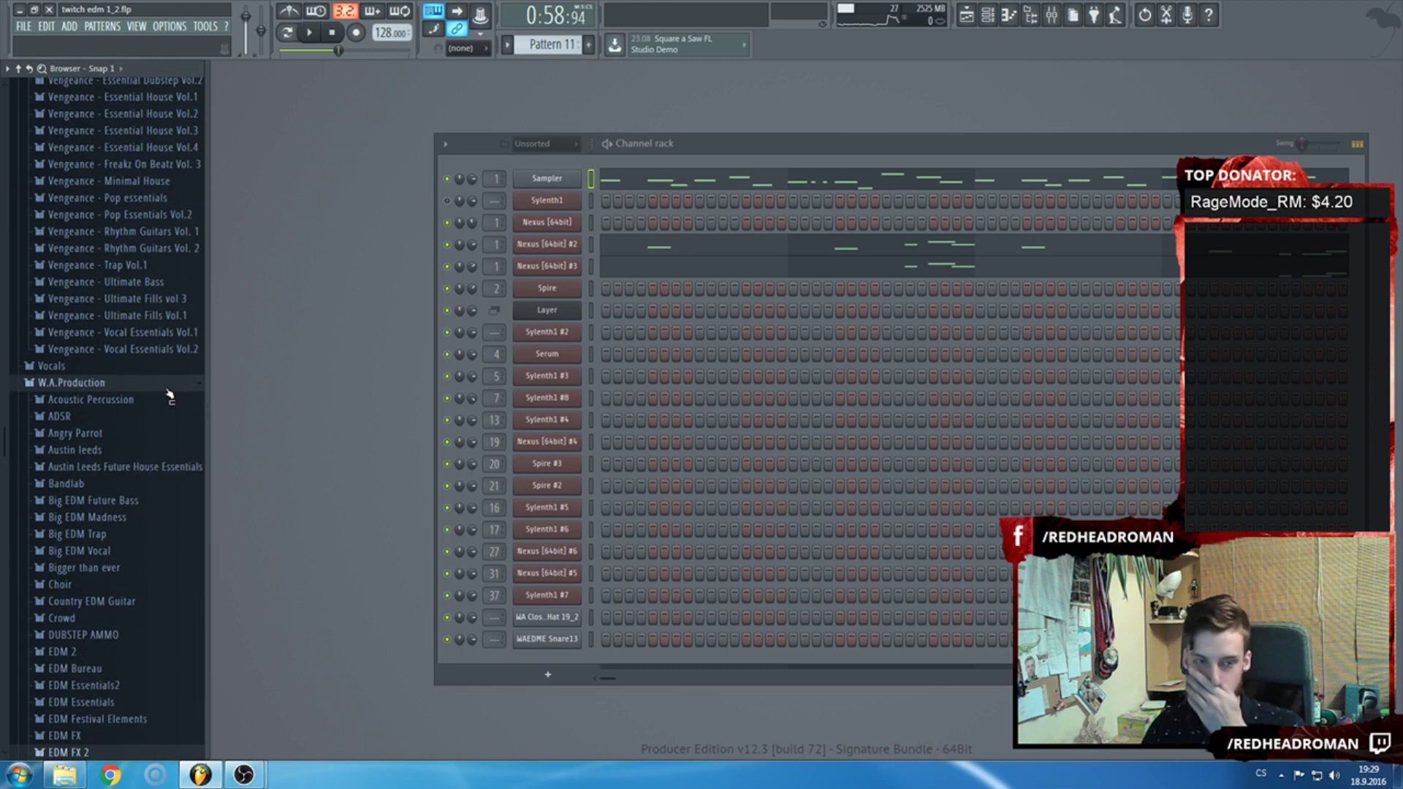
pyautogui.scroll(5, 170, 395)
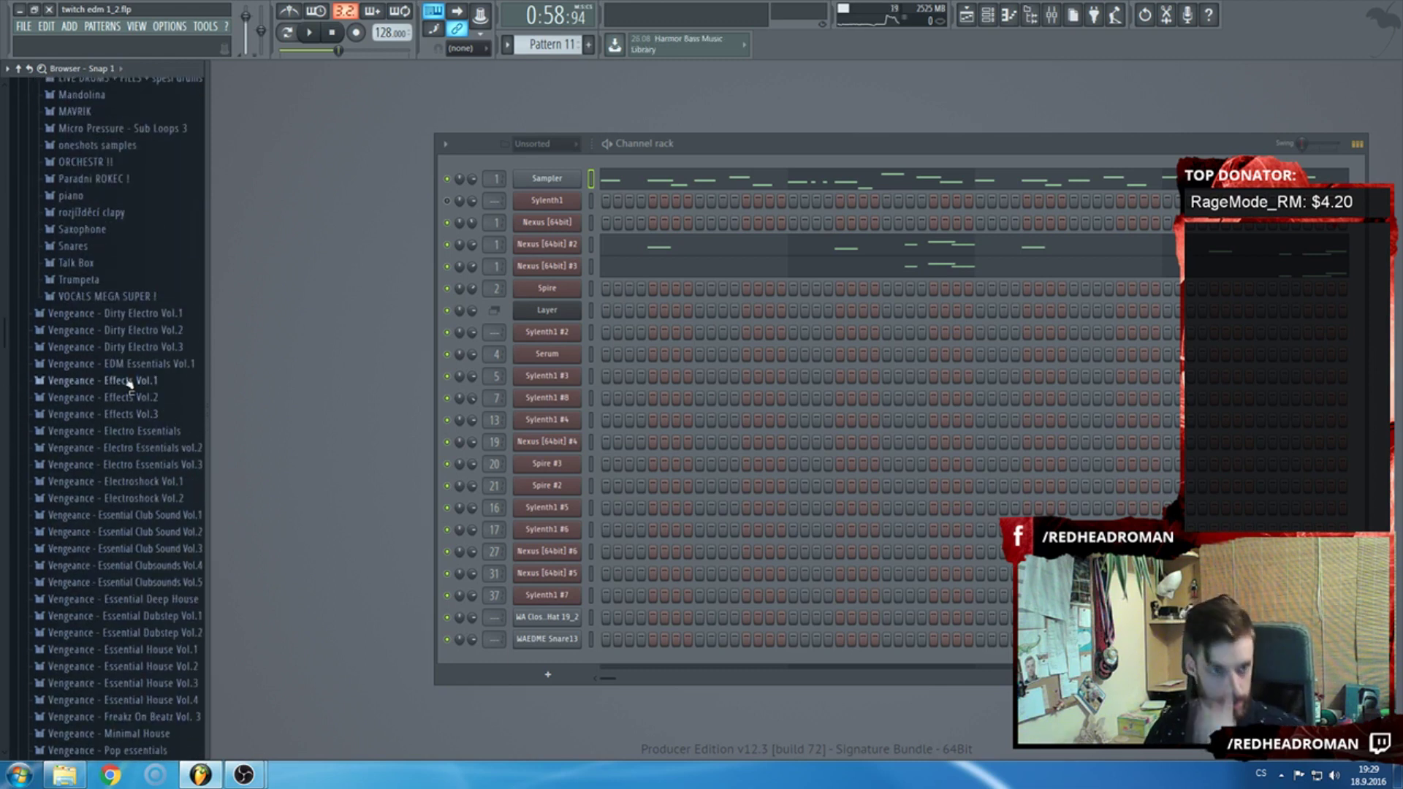
pyautogui.scroll(-9, 129, 386)
pyautogui.scroll(-15, 129, 386)
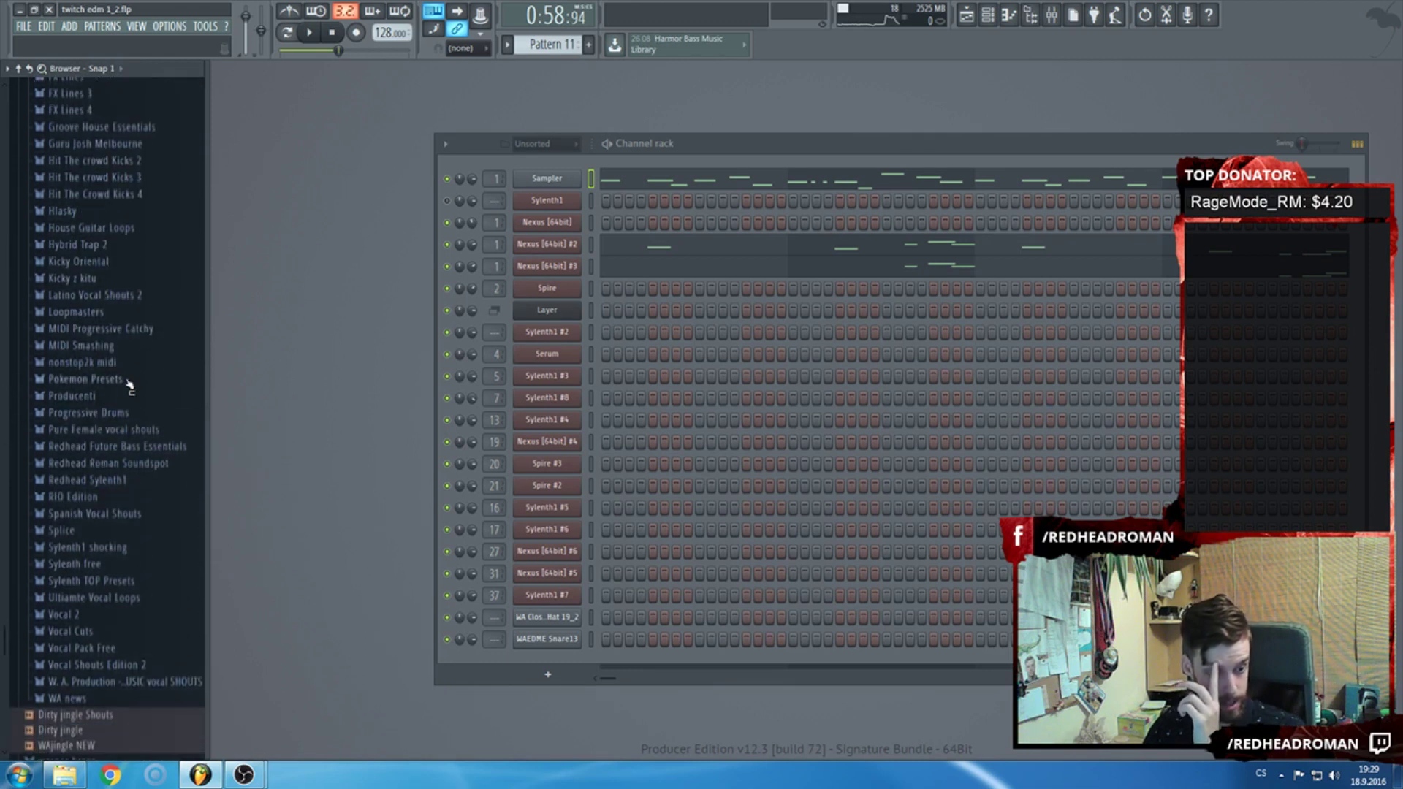
pyautogui.click(62, 684)
pyautogui.click(143, 371)
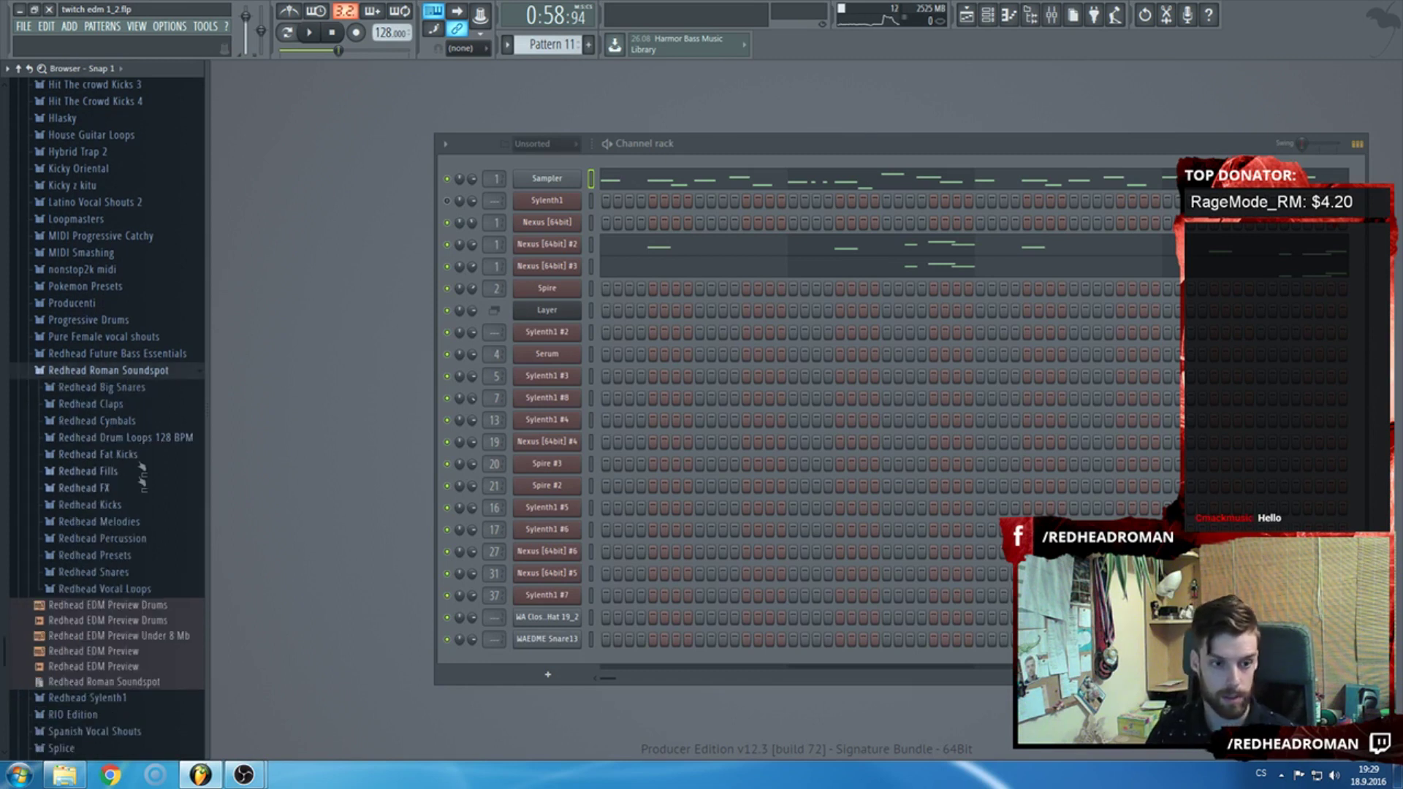
pyautogui.click(148, 371)
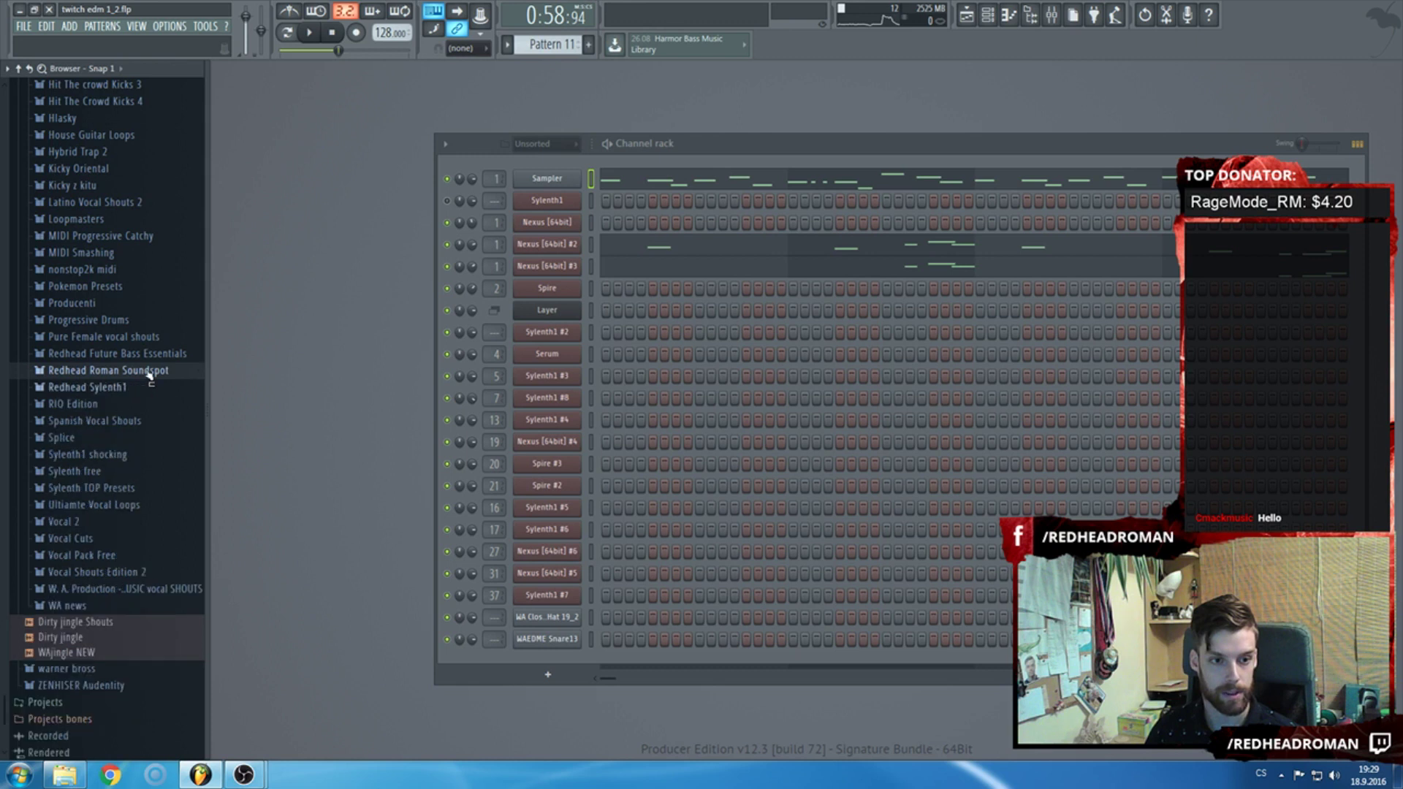
# Expand the Percussion folder in Redhead Future Bass Essentials and audition Percussion4.
pyautogui.click(110, 354)
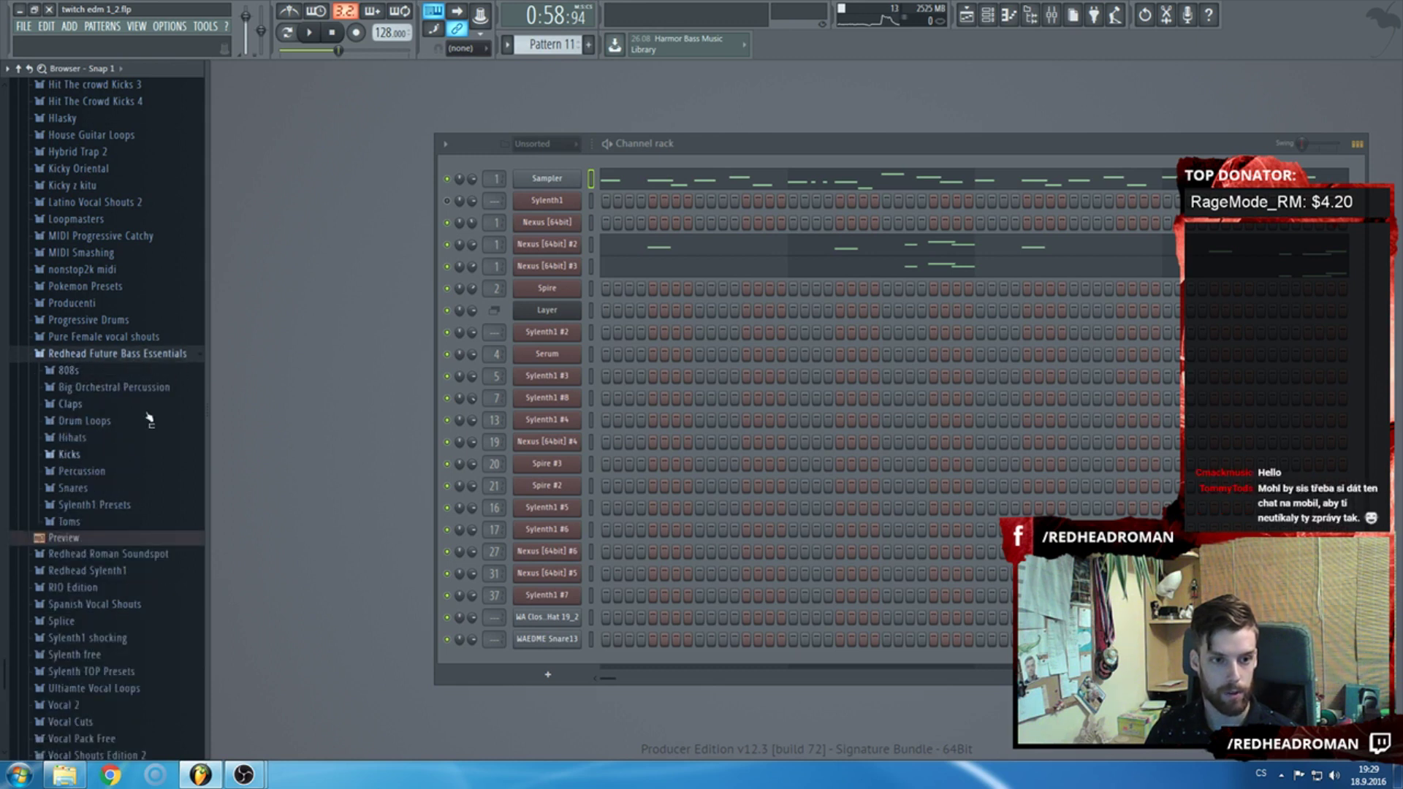
pyautogui.click(114, 474)
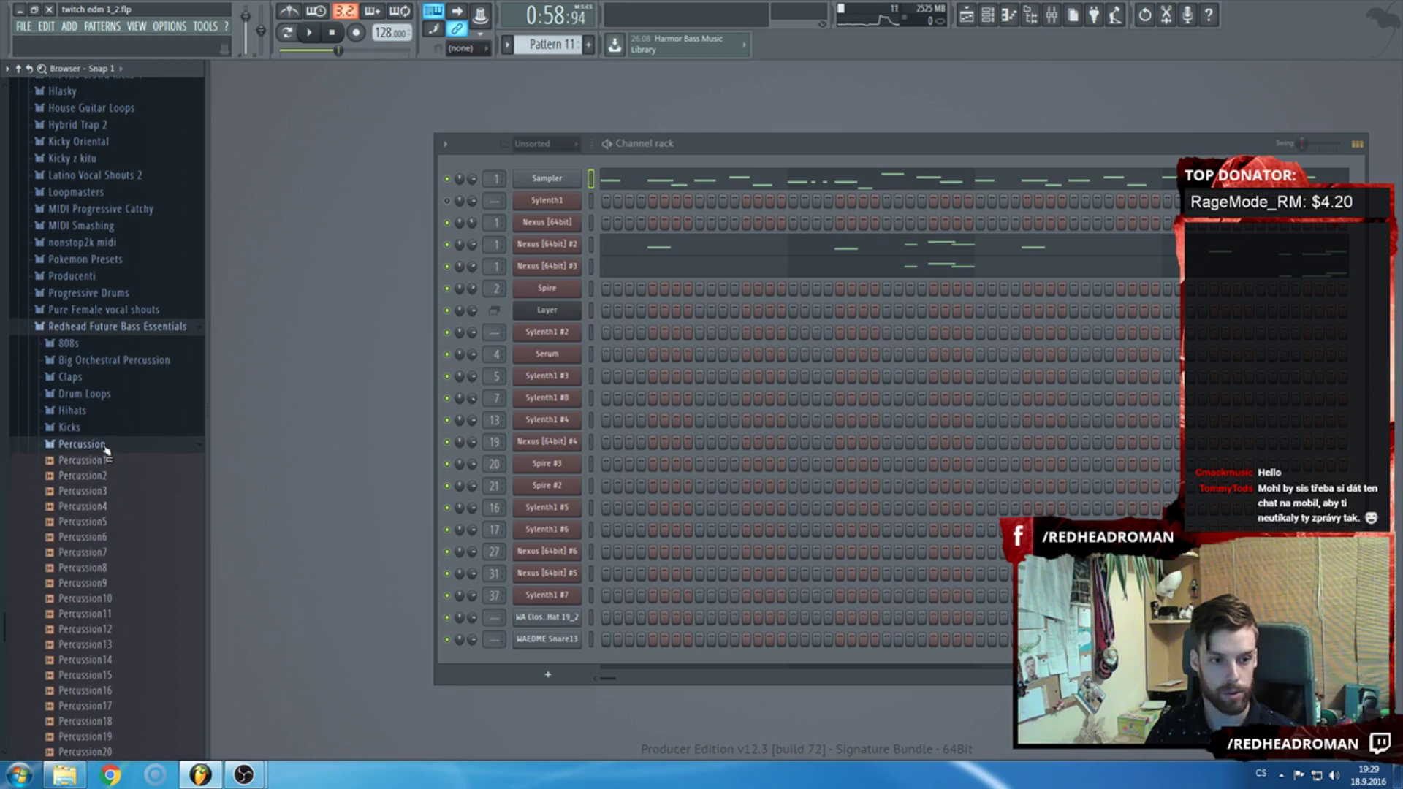
pyautogui.scroll(-5, 110, 470)
pyautogui.scroll(3, 110, 470)
pyautogui.click(97, 416)
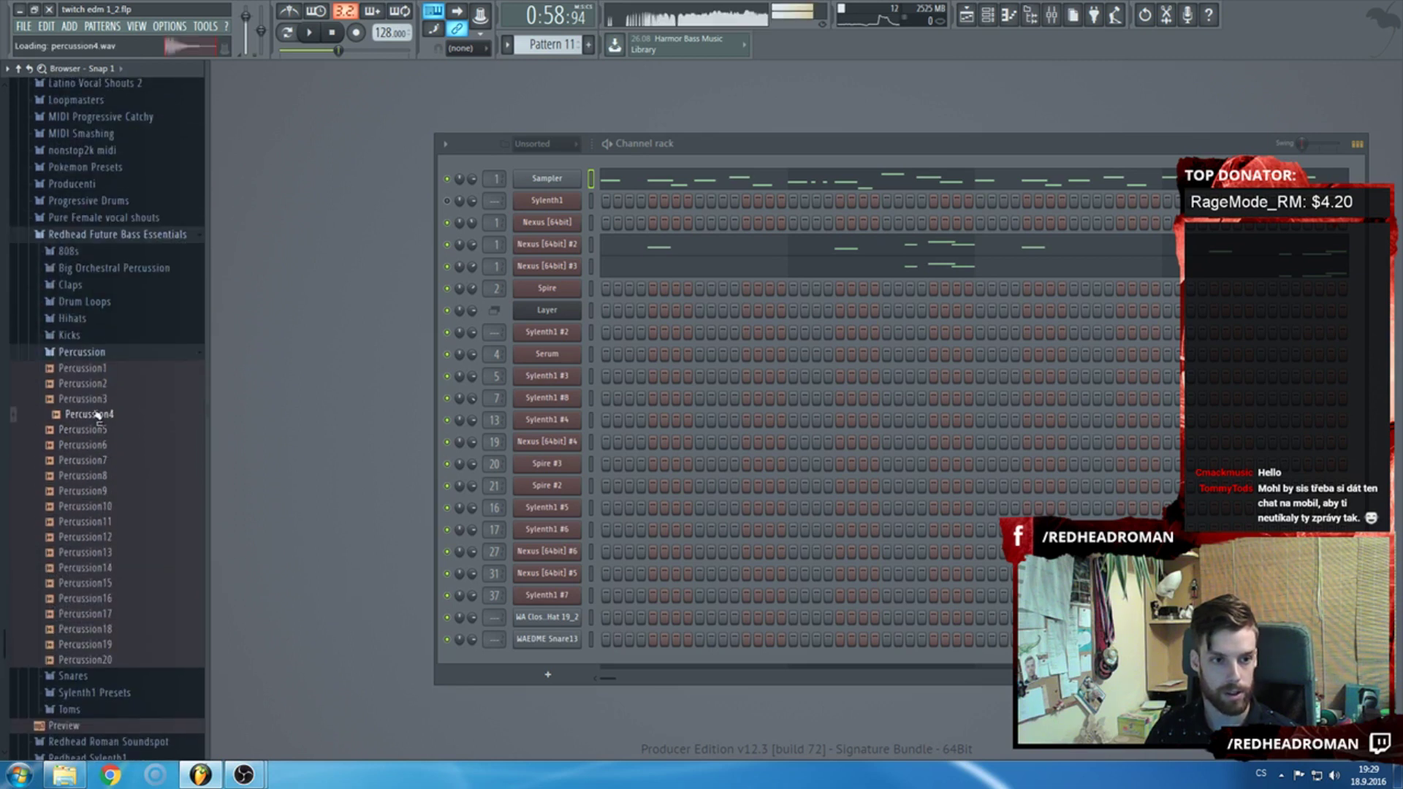
# Audition the Big Hit samples in the Big Orchestral Percussion folder and show the playlist.
pyautogui.click(115, 268)
pyautogui.click(88, 284)
pyautogui.click(93, 300)
pyautogui.click(98, 314)
pyautogui.press('F5')
pyautogui.scroll(-3, 683, 275)
pyautogui.click(78, 346)
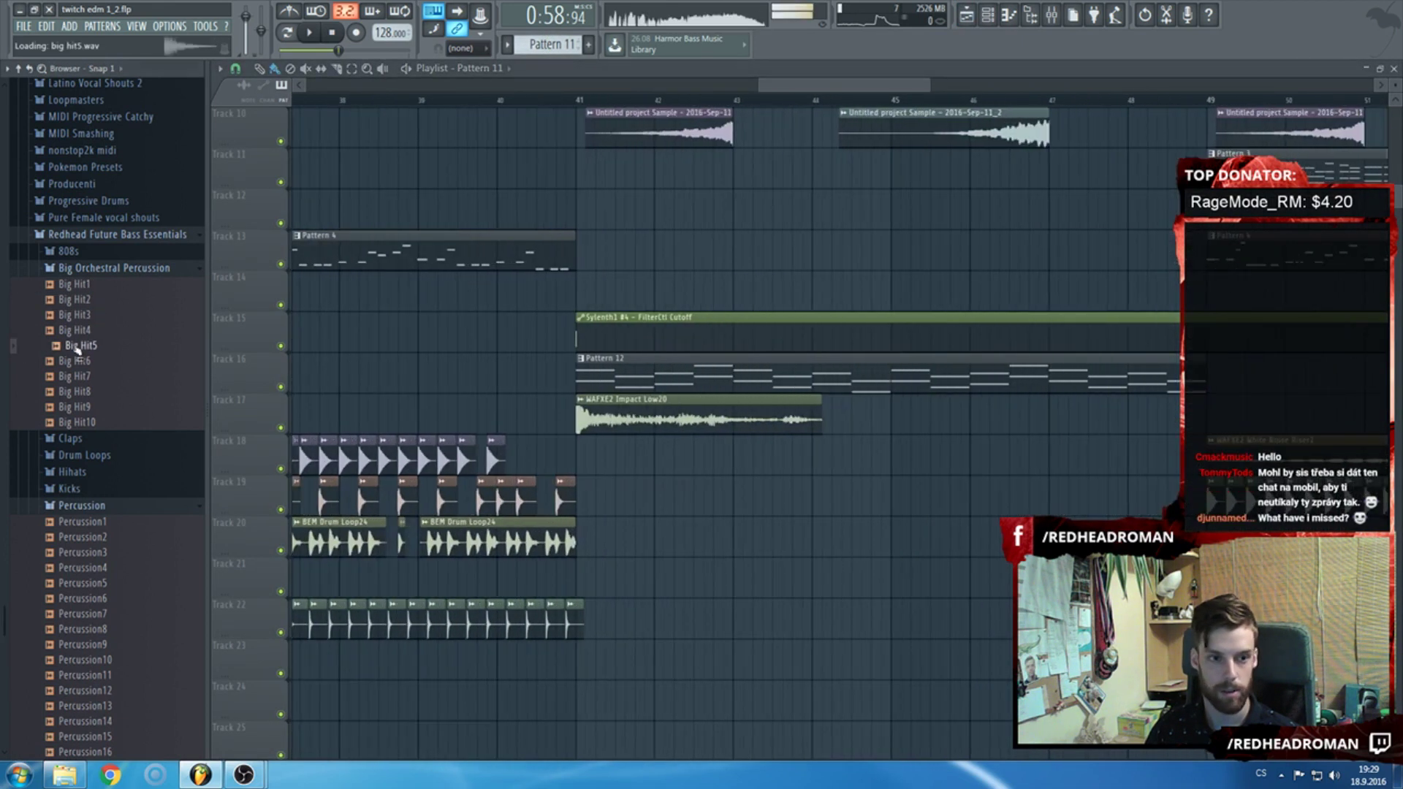
pyautogui.click(80, 362)
pyautogui.click(84, 377)
pyautogui.click(88, 392)
# Place Big Hit8 on Track 18 near the start of bar 41 and route it to free mixer track 47.
pyautogui.moveTo(90, 400); pyautogui.dragTo(488, 463)
pyautogui.scroll(3, 634, 466)
pyautogui.doubleClick(488, 463)
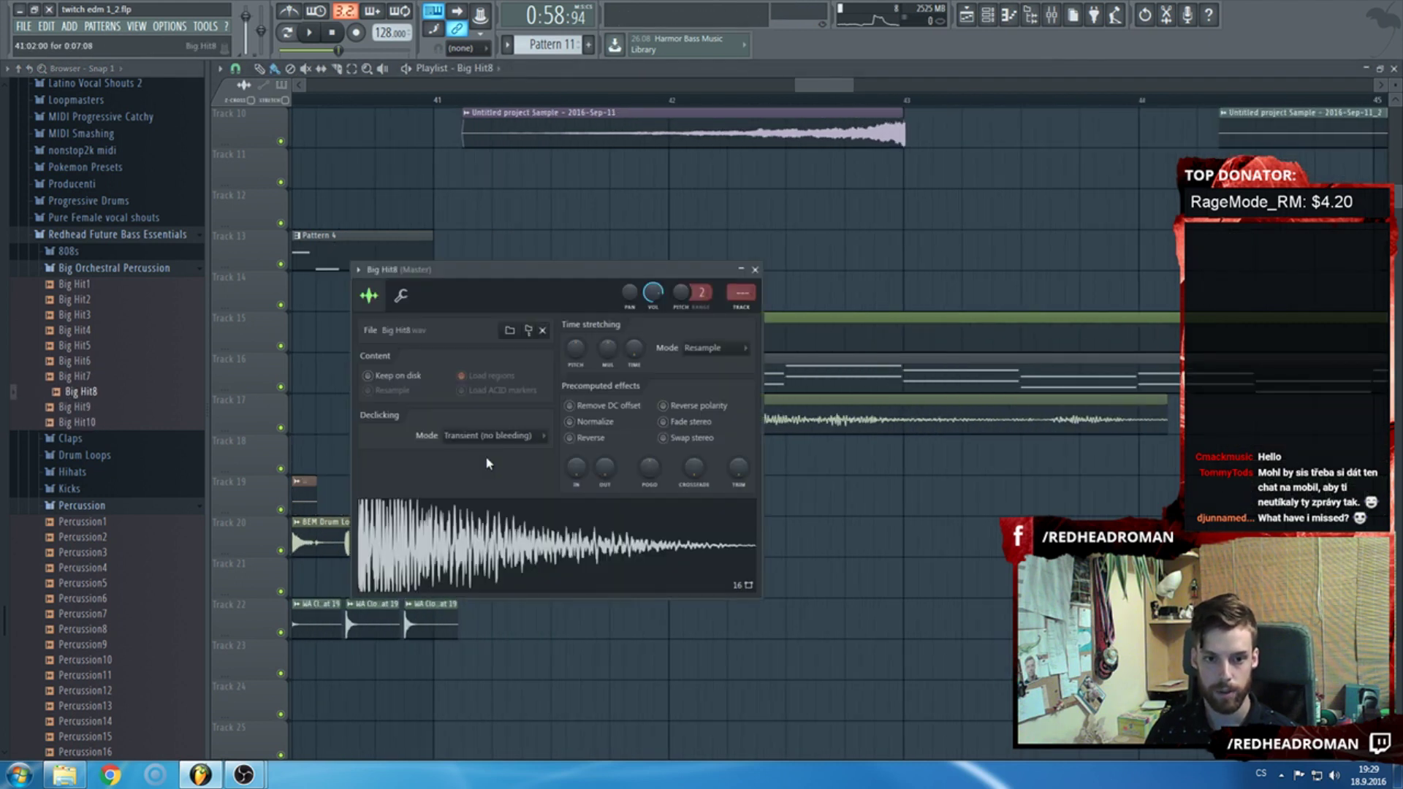
pyautogui.click(744, 295)
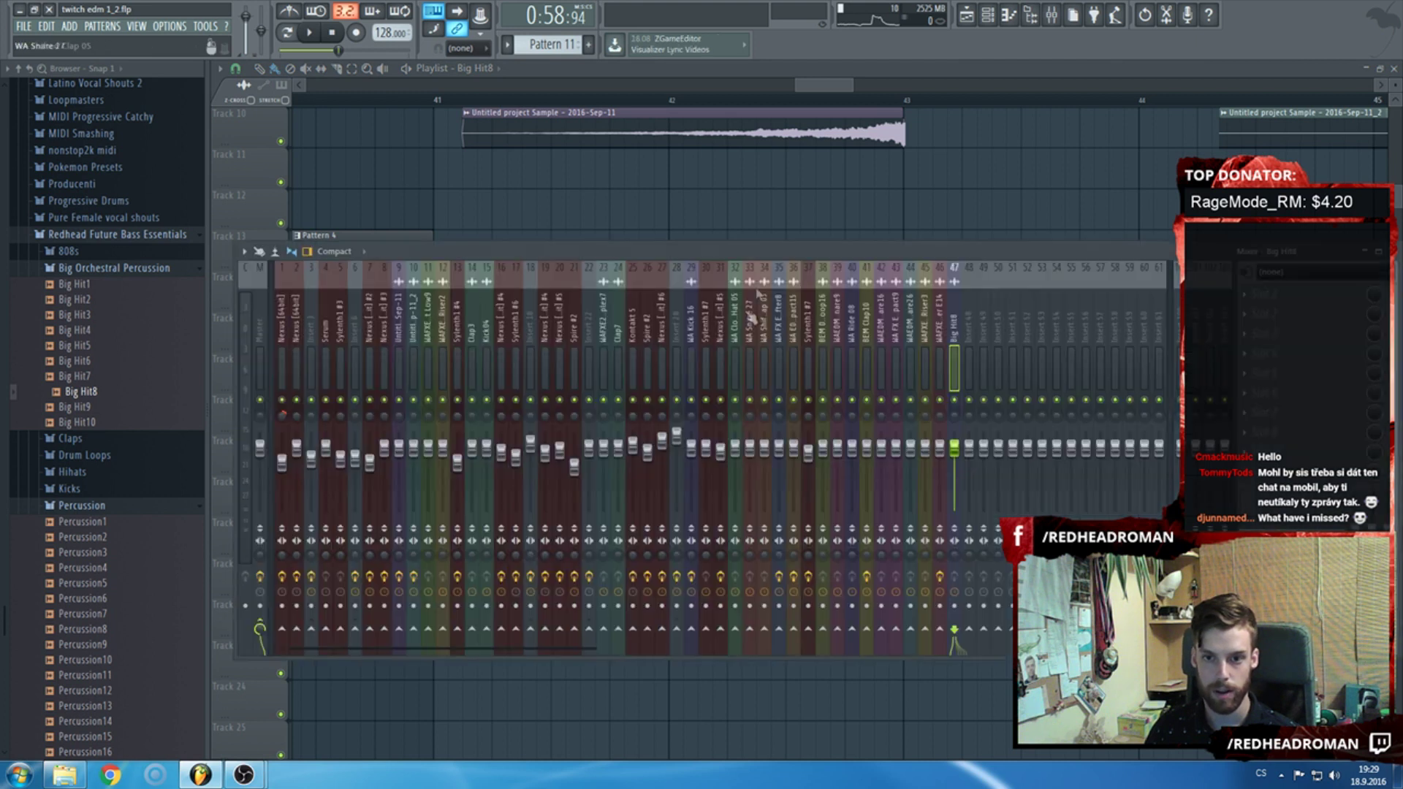
pyautogui.press('F9')
pyautogui.click(755, 269)
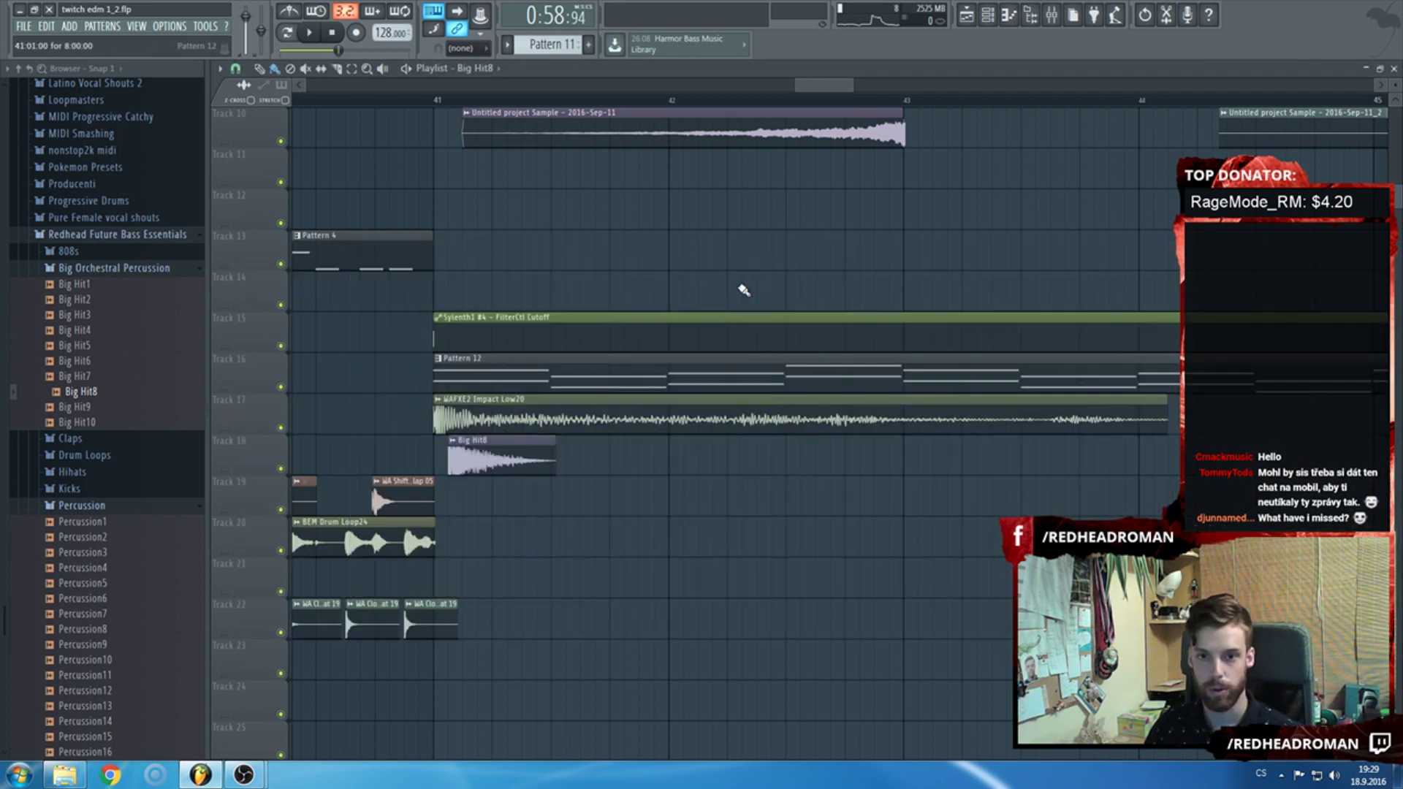
# Play the transition into bar 41 and check the Big Hit8 channel settings.
pyautogui.scroll(-4, 482, 469)
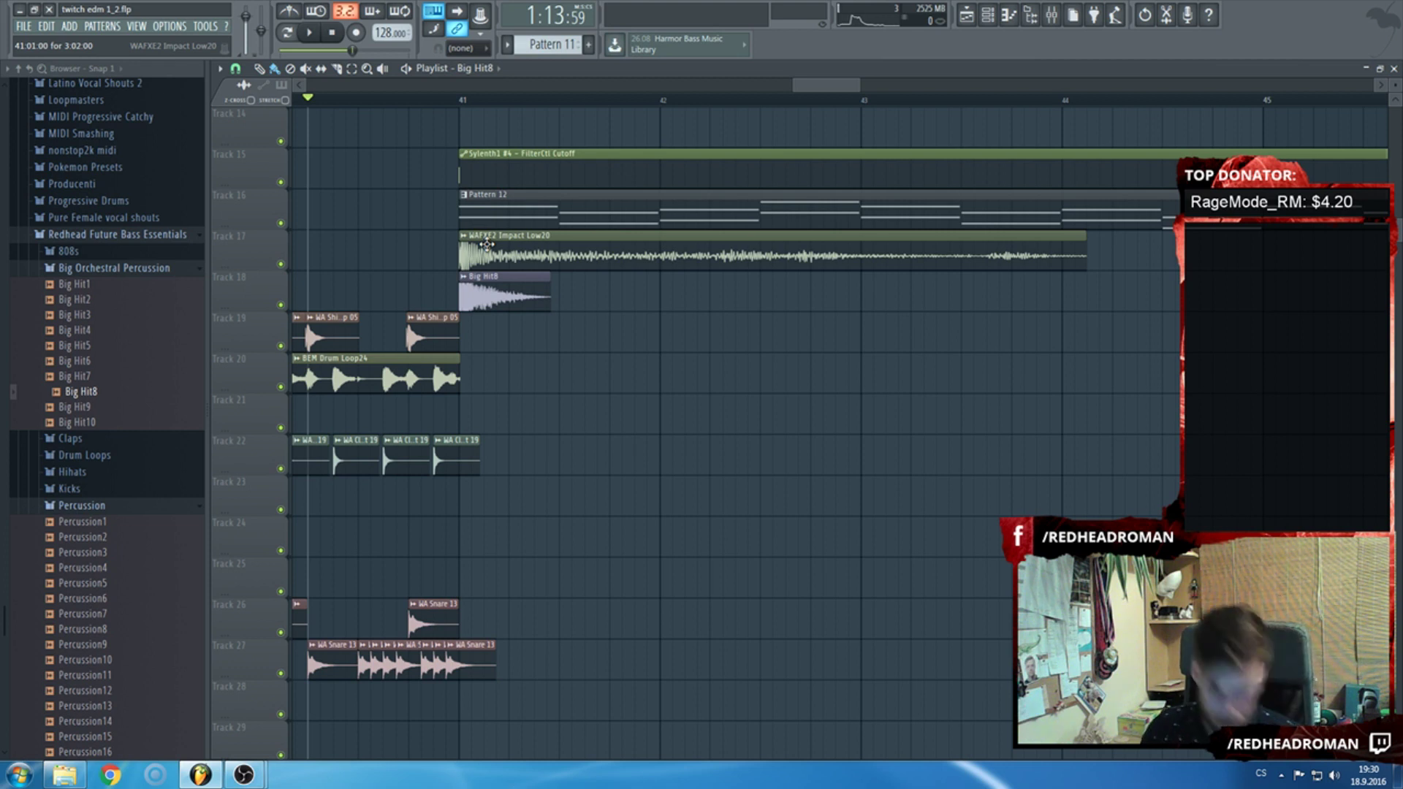
pyautogui.press('space')
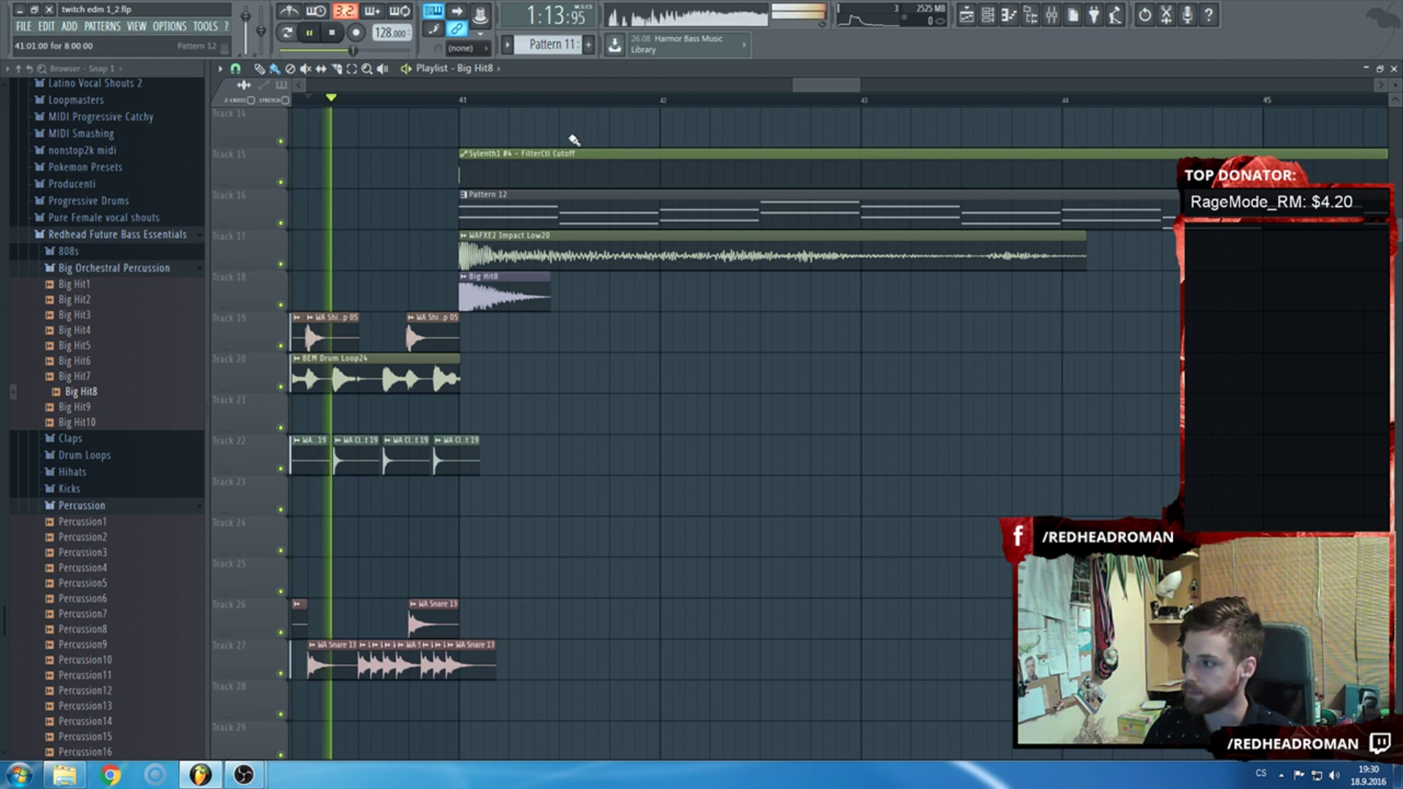
pyautogui.press('space')
pyautogui.doubleClick(504, 292)
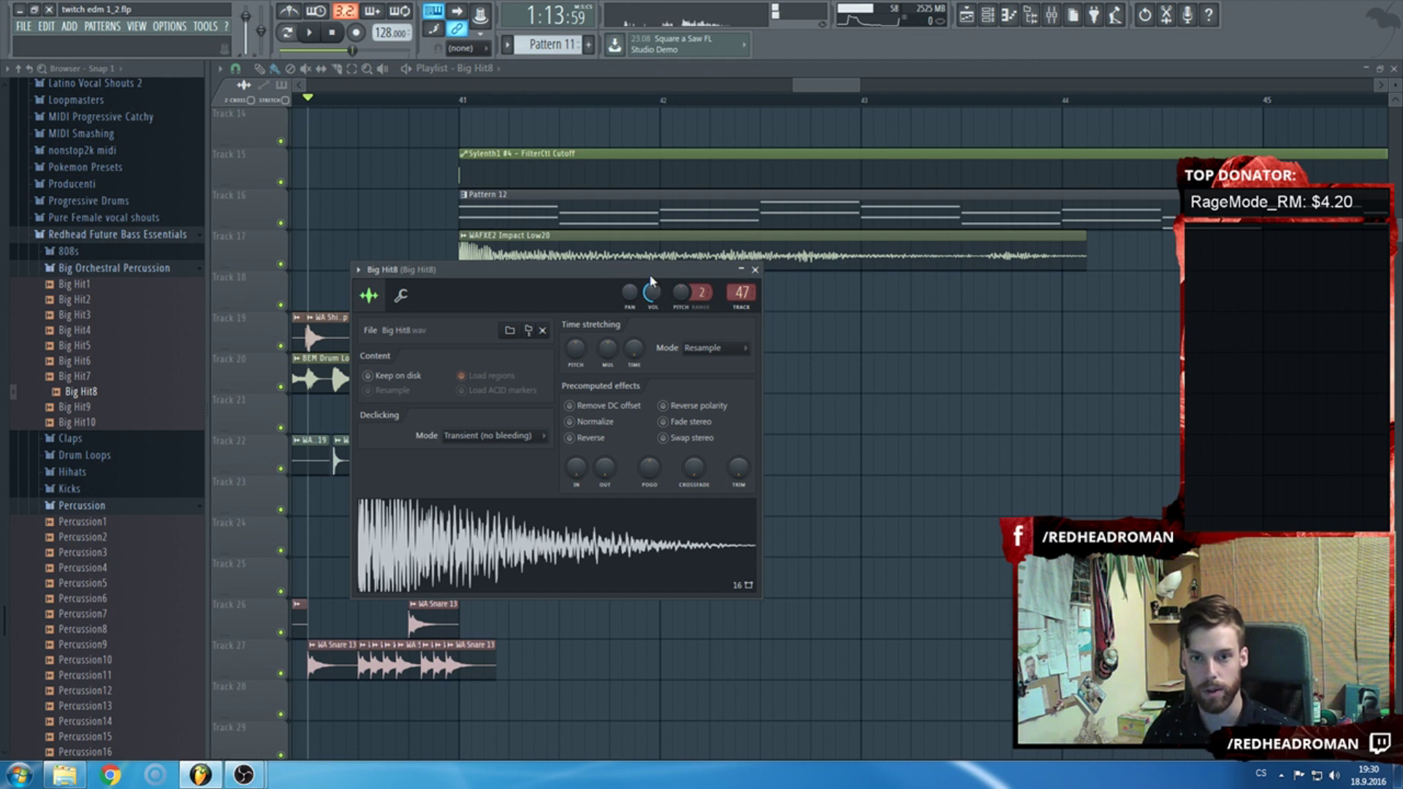
pyautogui.press('Escape')
pyautogui.press('space')
pyautogui.scroll(-2, 503, 296)
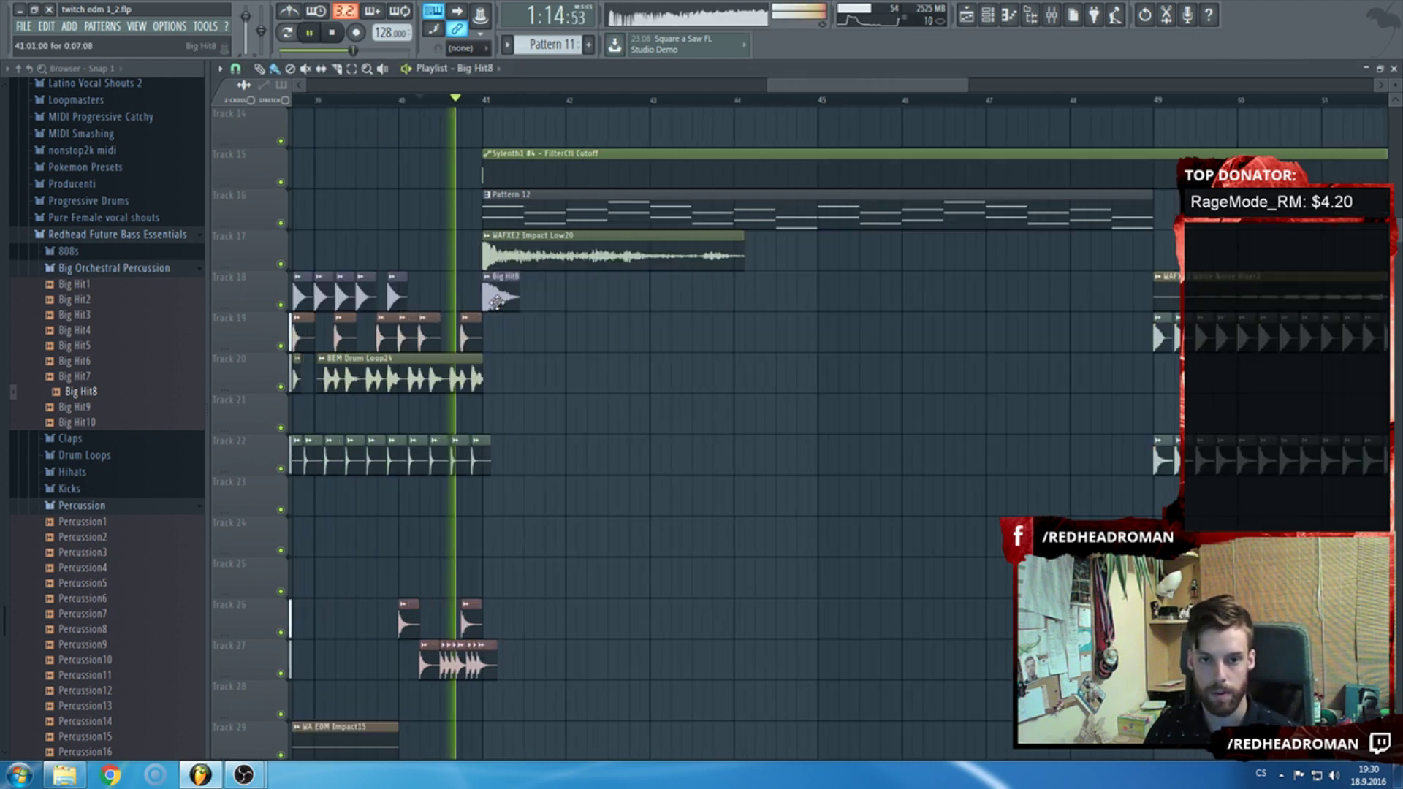
# Move the Big Hit8 clip on Track 18 to bar 45 and make a time selection starting there.
pyautogui.moveTo(504, 296); pyautogui.dragTo(979, 292)
pyautogui.press('space')
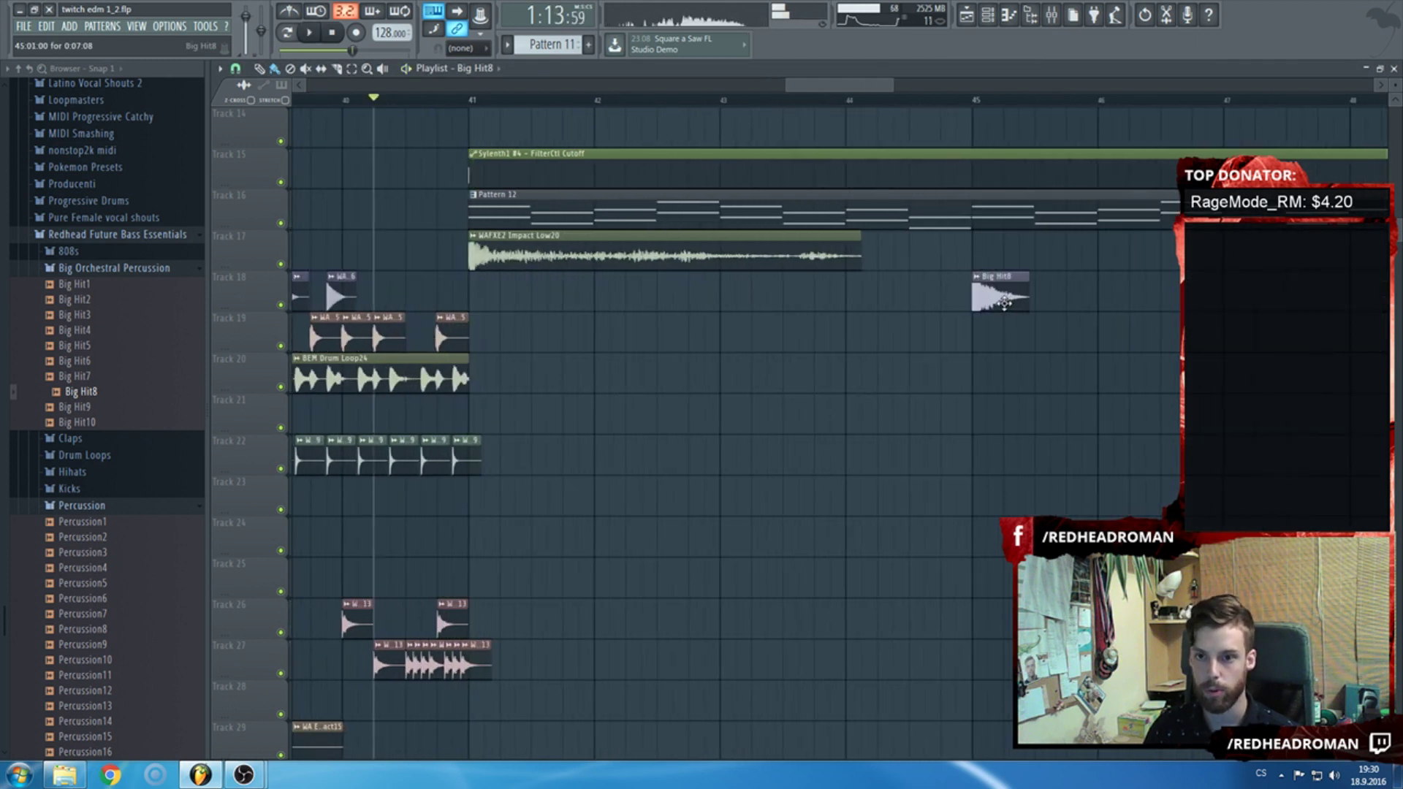
pyautogui.scroll(1, 858, 293)
pyautogui.hscroll(4, 858, 293)
pyautogui.moveTo(737, 101); pyautogui.dragTo(1125, 126)
pyautogui.scroll(2, 826, 310)
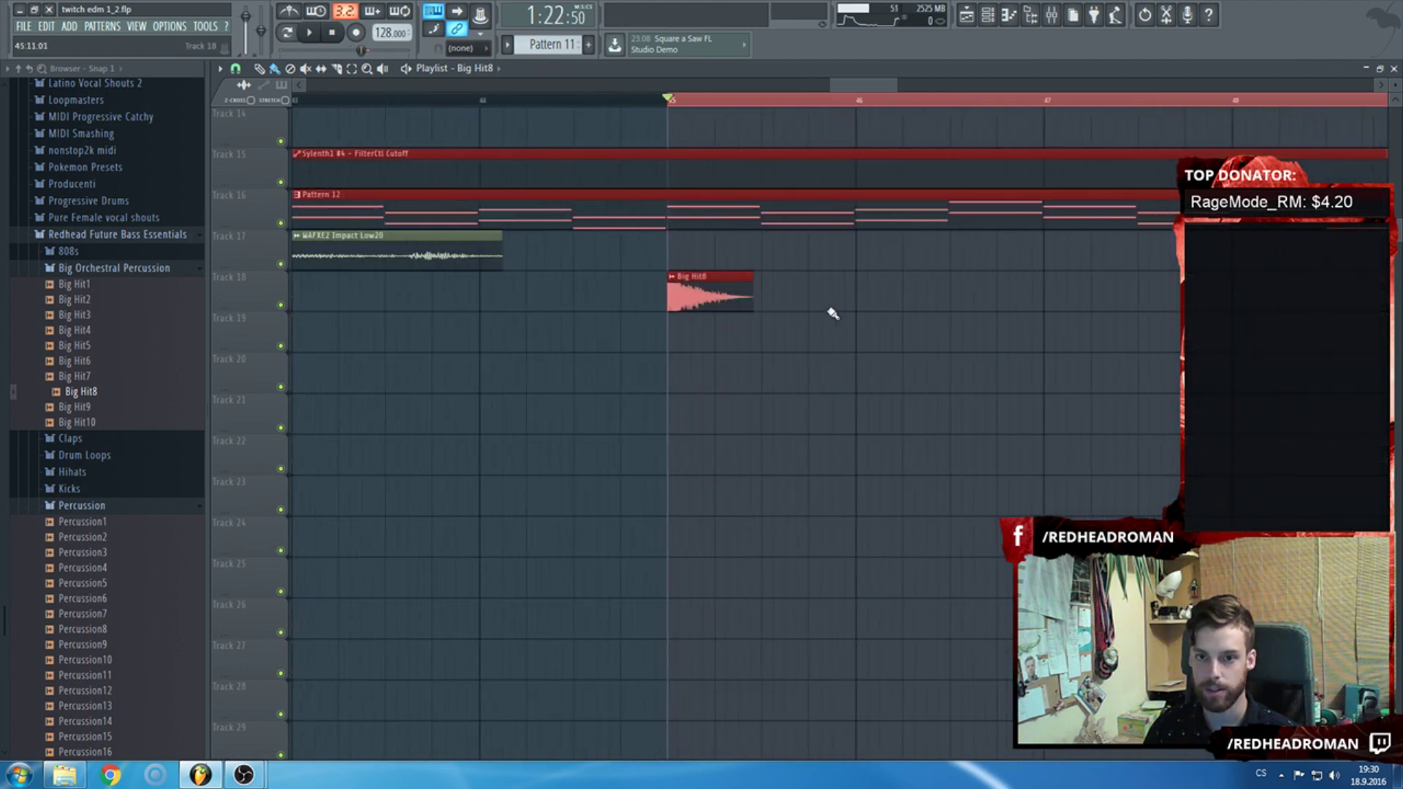
# Play the arrangement from bar 45 to hear Big Hit8 with Pattern 12.
pyautogui.click(855, 322)
pyautogui.rightClick(855, 322)
pyautogui.scroll(2, 768, 366)
pyautogui.press('space')
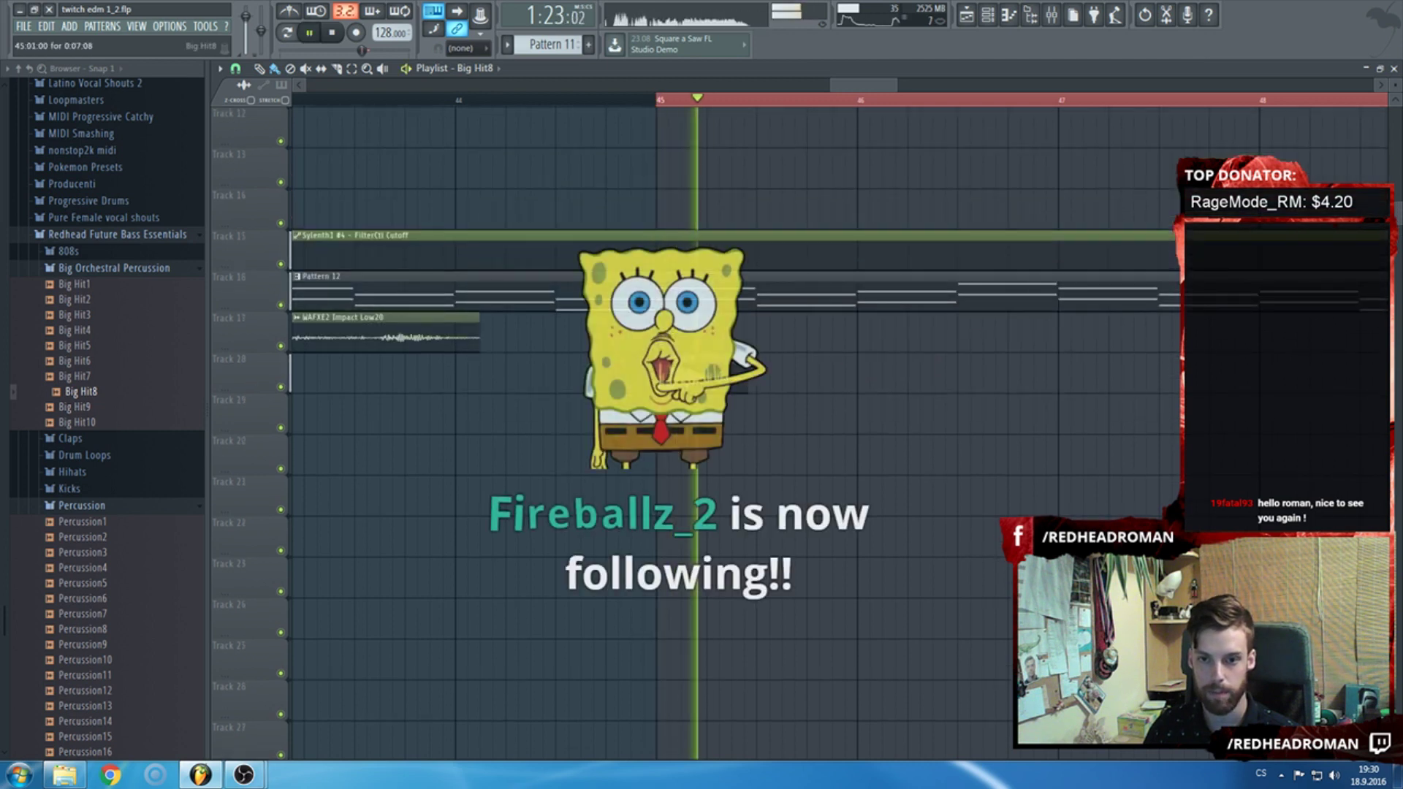
pyautogui.click(767, 418)
pyautogui.press('space')
pyautogui.moveTo(767, 418); pyautogui.dragTo(693, 378)
# Expand folder B of the dhol low samples under ORCHESTR !!, Apocyliptics perccusion, Ensemble, Dhol Drums in the browser.
pyautogui.scroll(9, 121, 495)
pyautogui.scroll(-15, 121, 495)
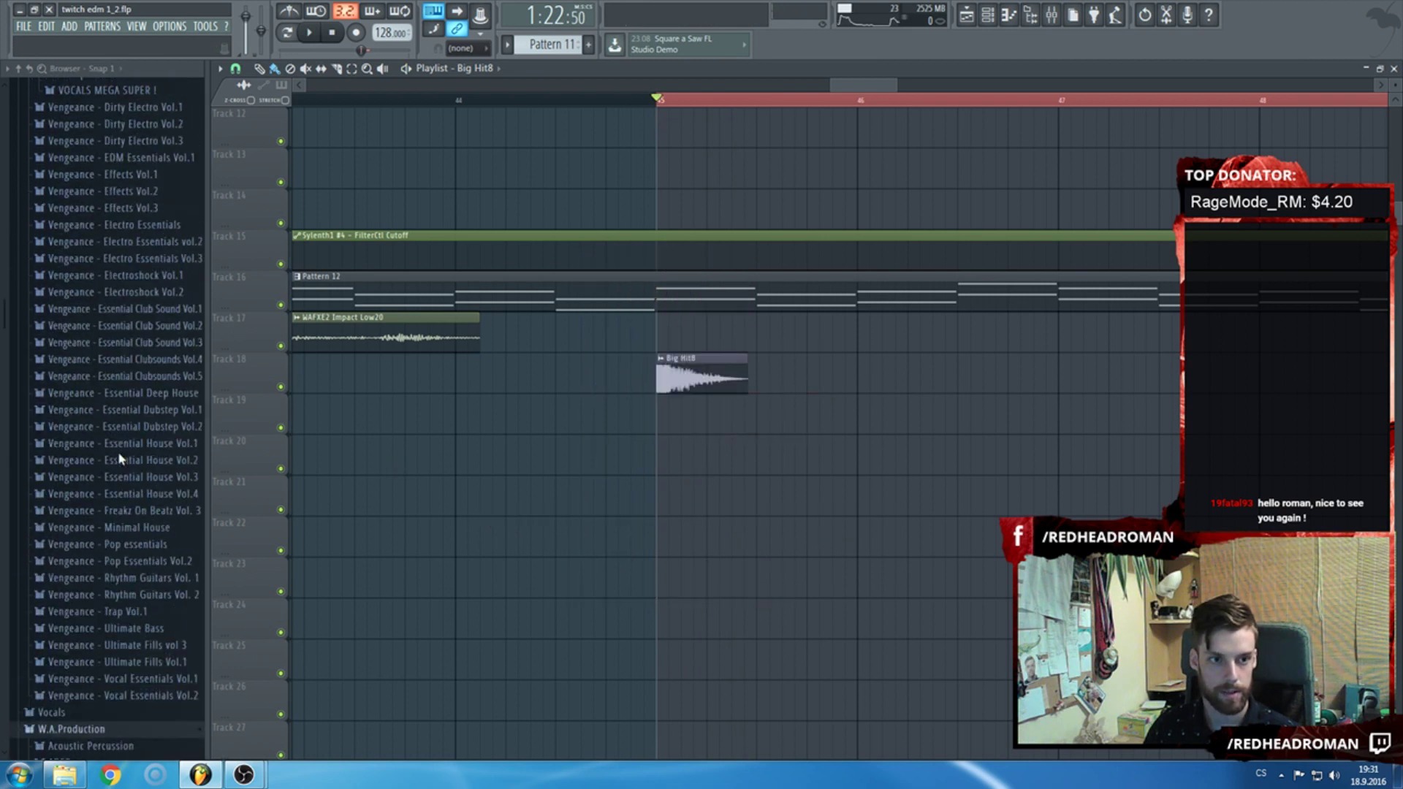
pyautogui.scroll(11, 121, 459)
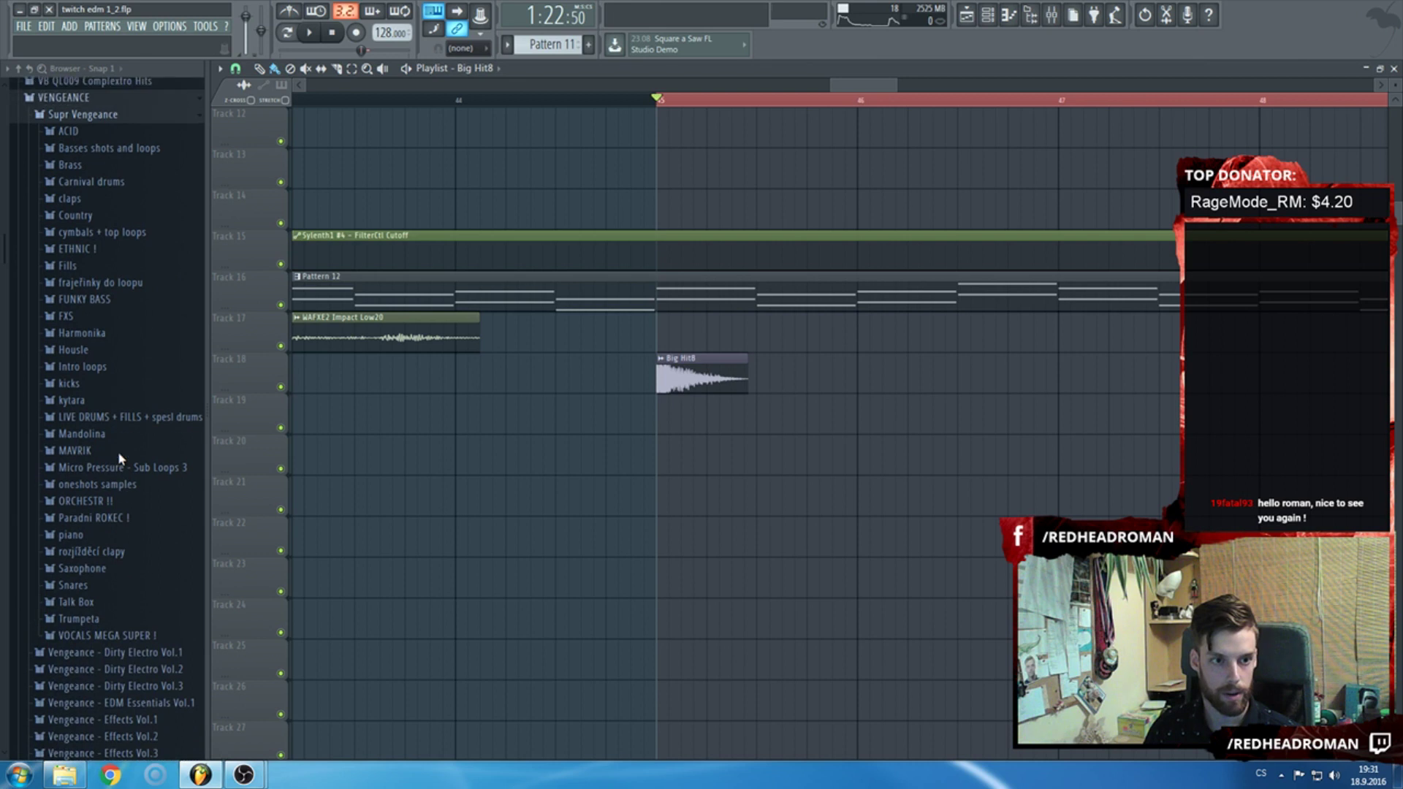
pyautogui.scroll(2, 121, 459)
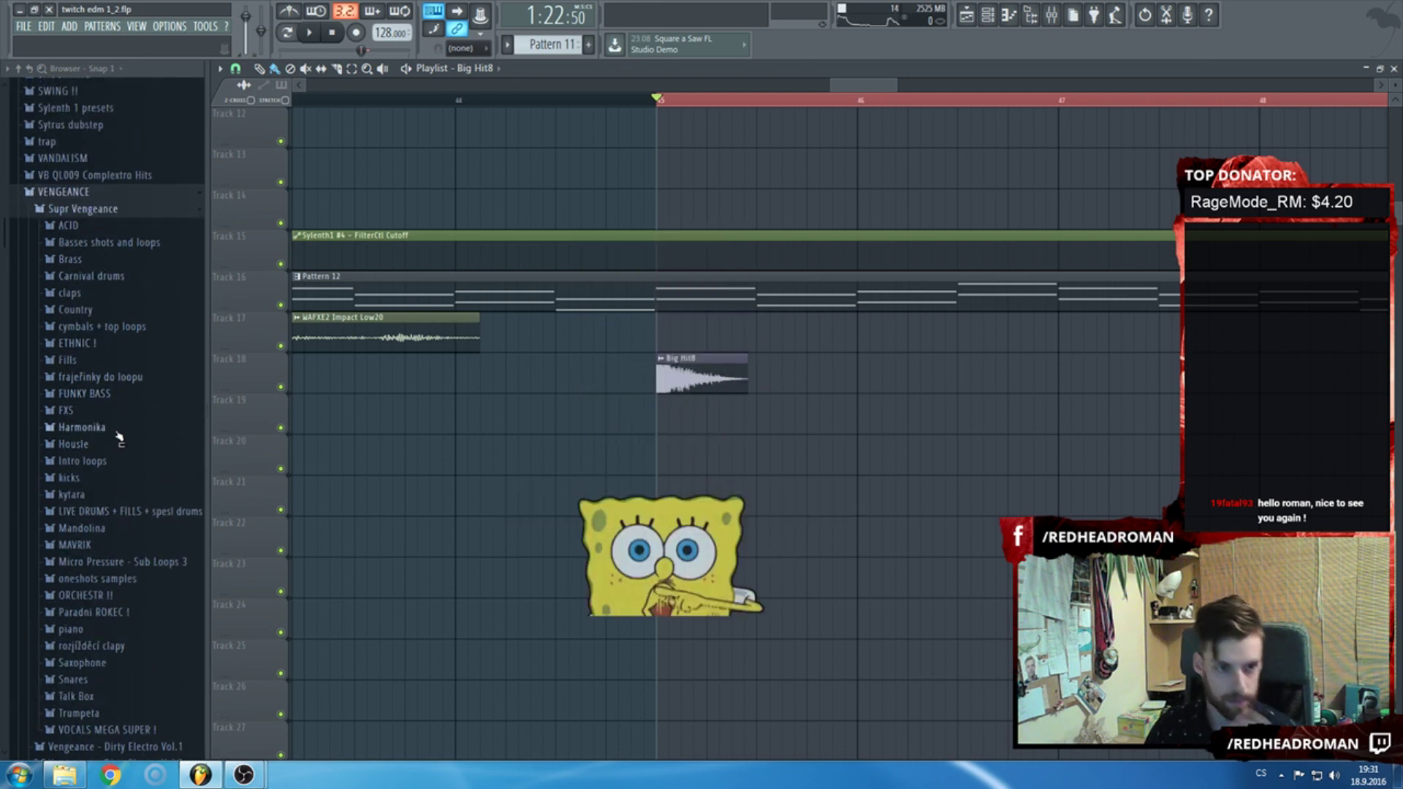
pyautogui.click(134, 595)
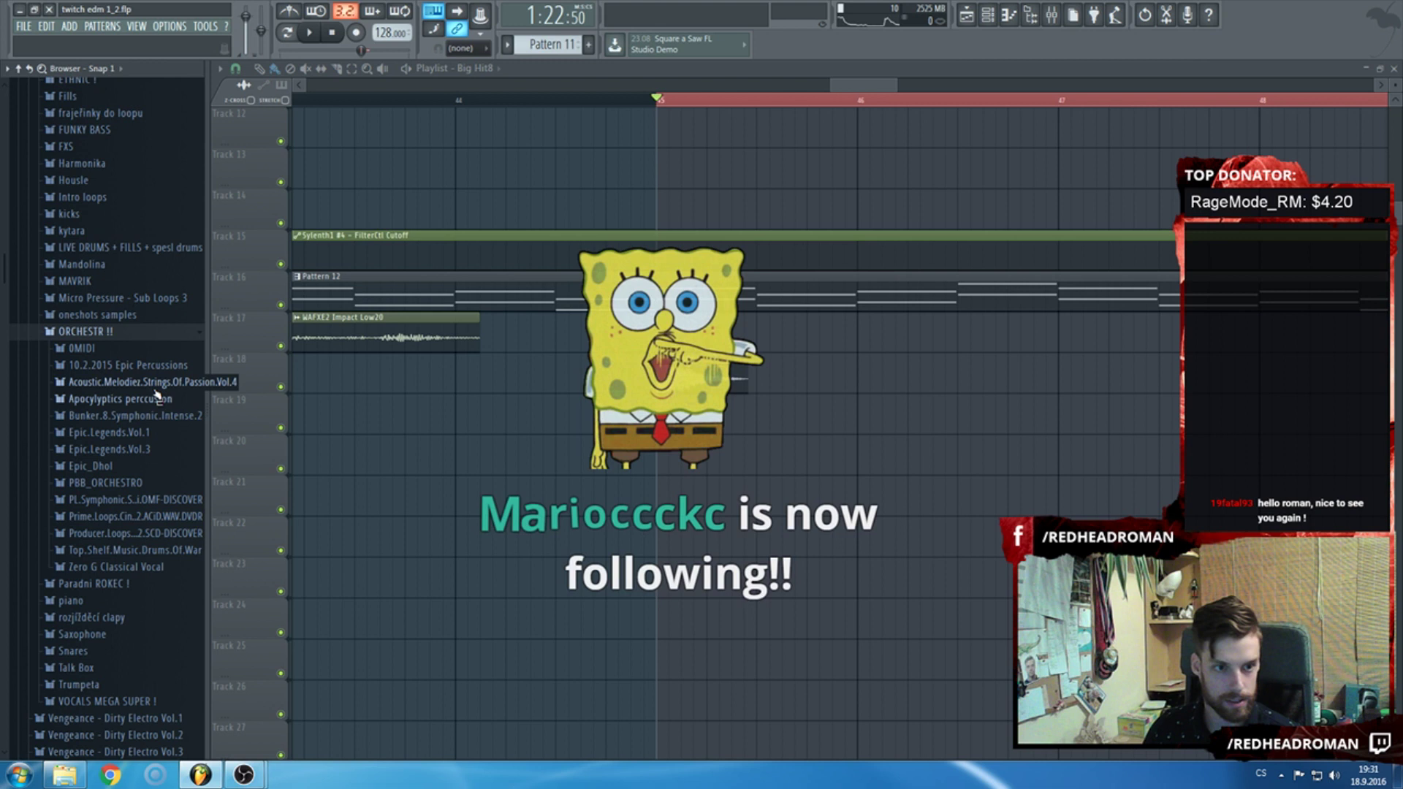
pyautogui.click(162, 404)
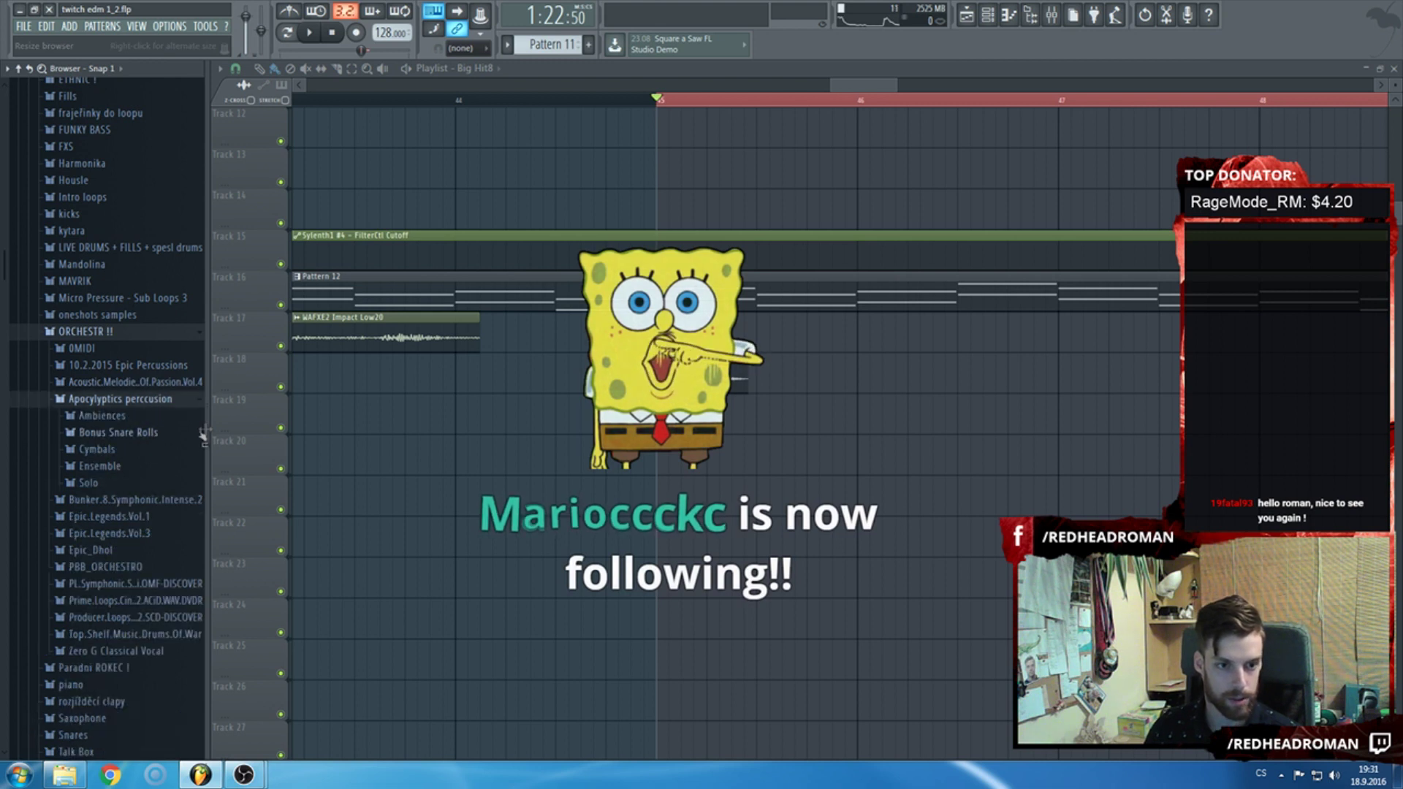
pyautogui.click(144, 466)
pyautogui.click(145, 501)
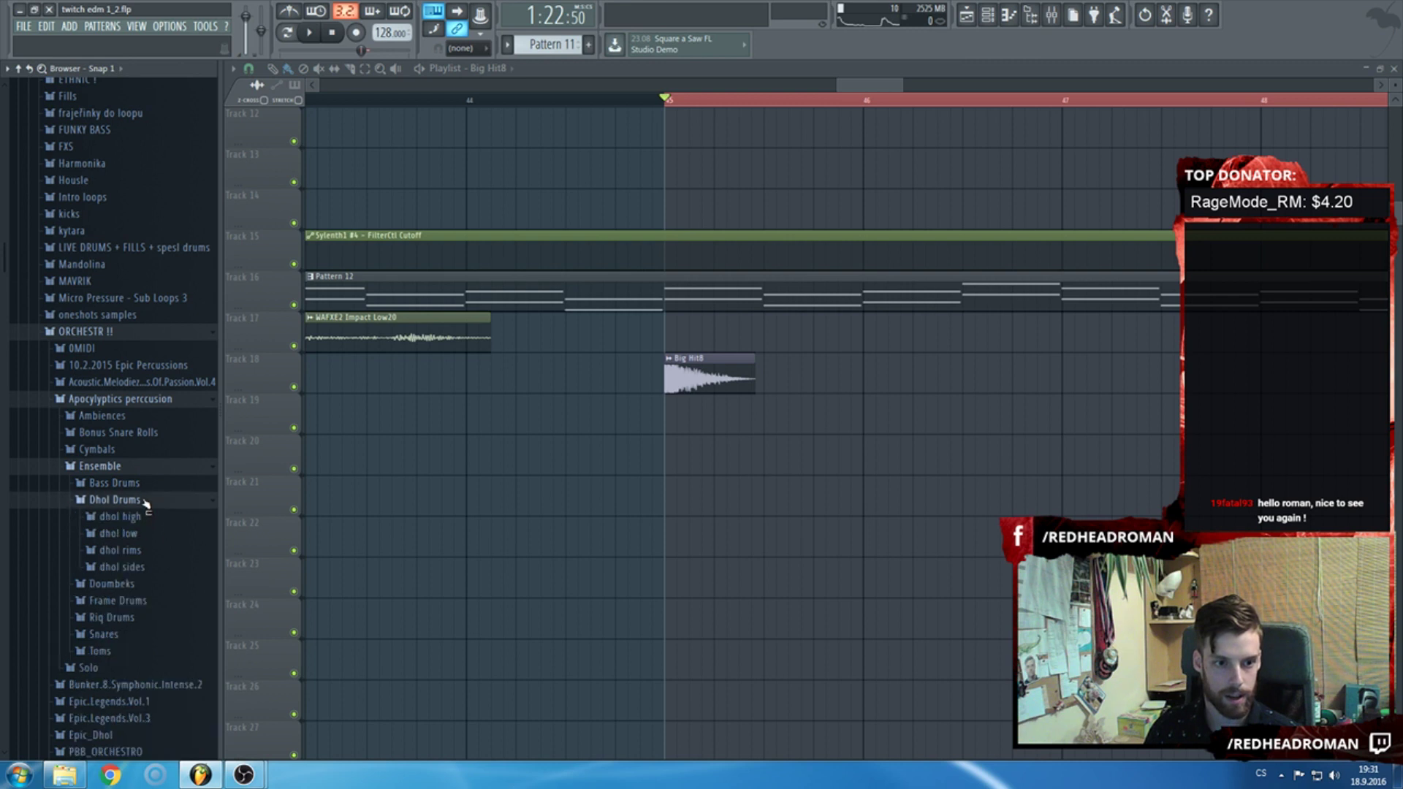
pyautogui.click(156, 534)
pyautogui.click(143, 563)
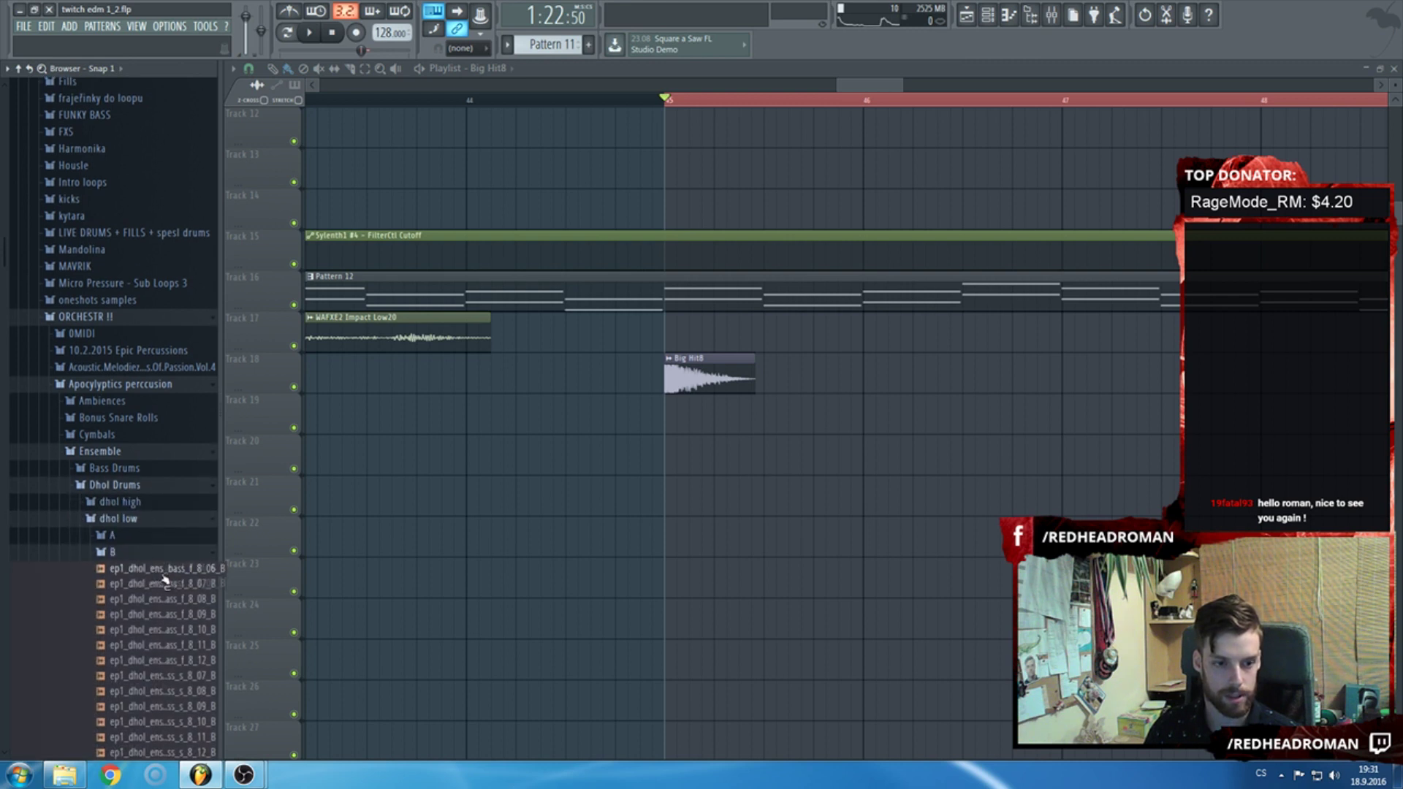
# Audition the dhol bass samples and place ep1_dhol_ens_bass_s_8_09_B on Track 19 at bar 45.
pyautogui.scroll(-2, 153, 570)
pyautogui.click(157, 521)
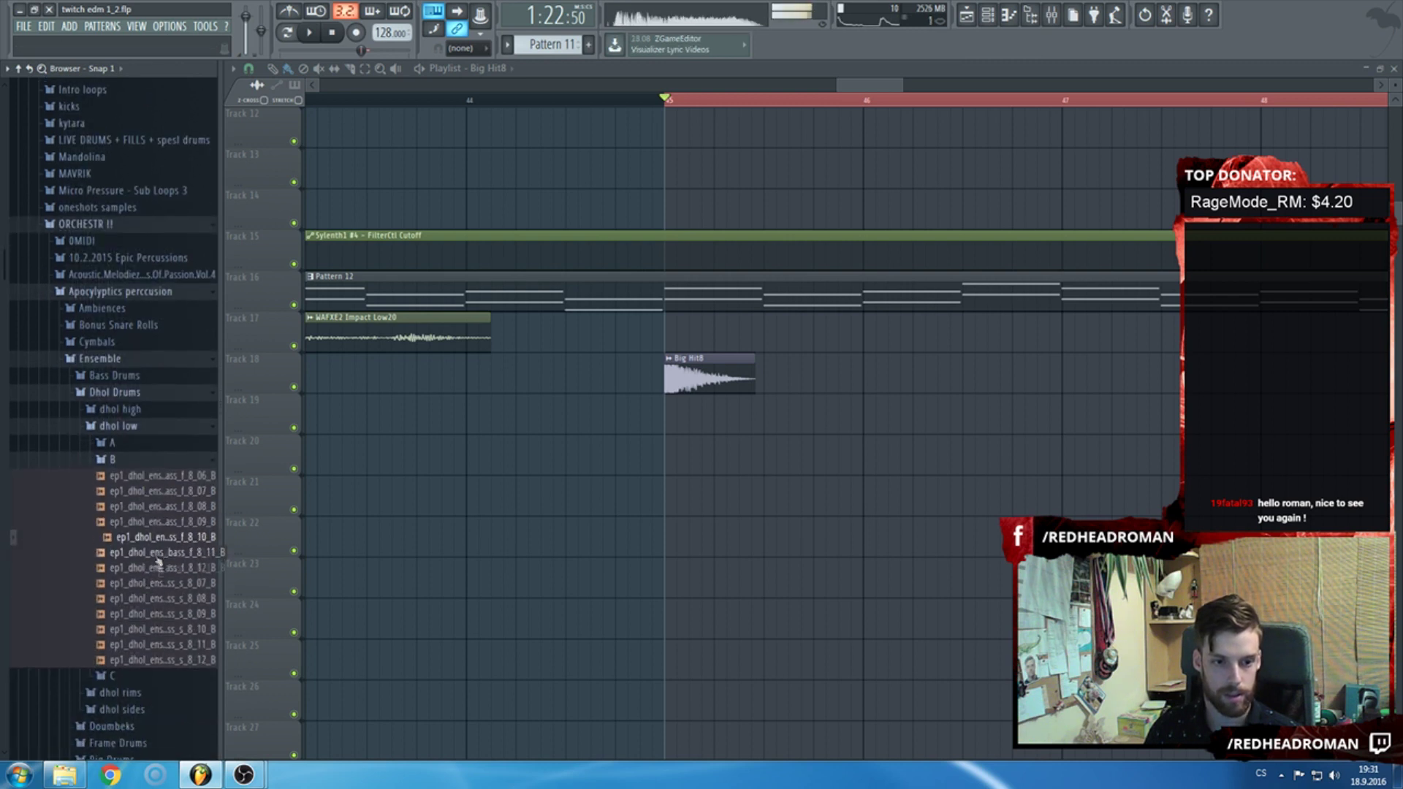
pyautogui.click(156, 614)
pyautogui.moveTo(205, 614); pyautogui.dragTo(686, 415)
# Lower the channel volume of the dhol bass sample and close its settings window.
pyautogui.doubleClick(686, 414)
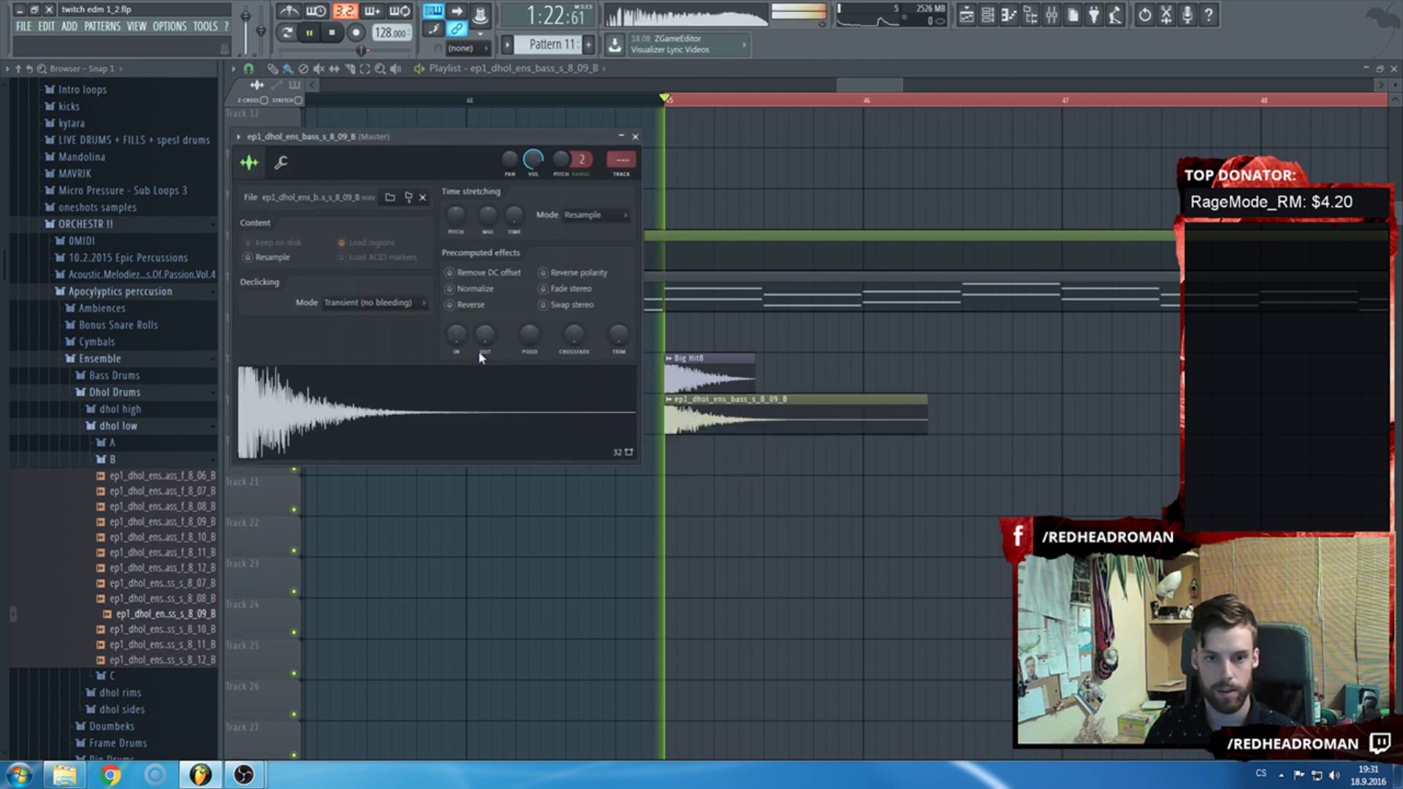
pyautogui.moveTo(532, 171); pyautogui.dragTo(533, 185)
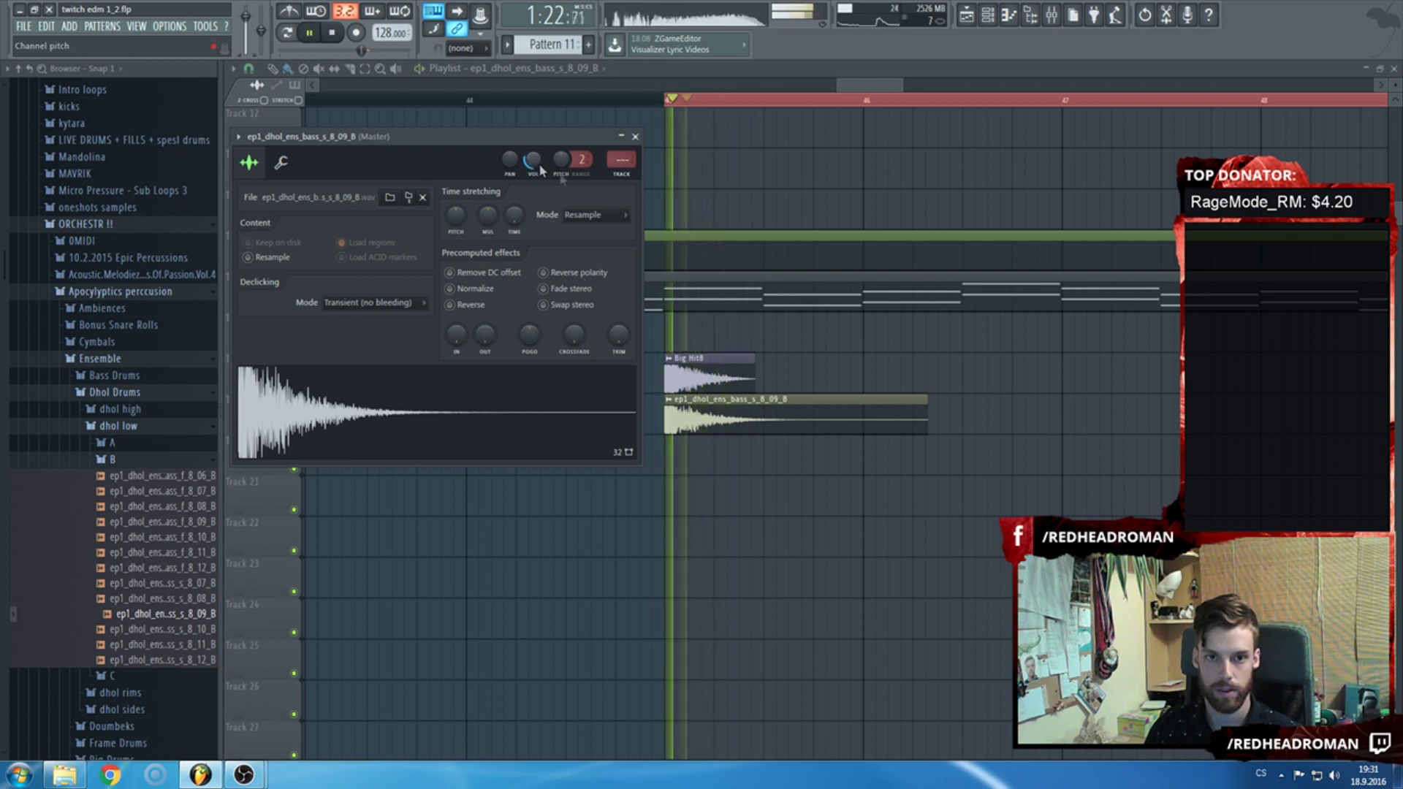
pyautogui.click(635, 137)
# Open the Big Hit8 channel settings and expand the samples folder under Epic_Dhol, 2_Epic_Dhol_Loops, 130 bpm in the browser.
pyautogui.doubleClick(695, 372)
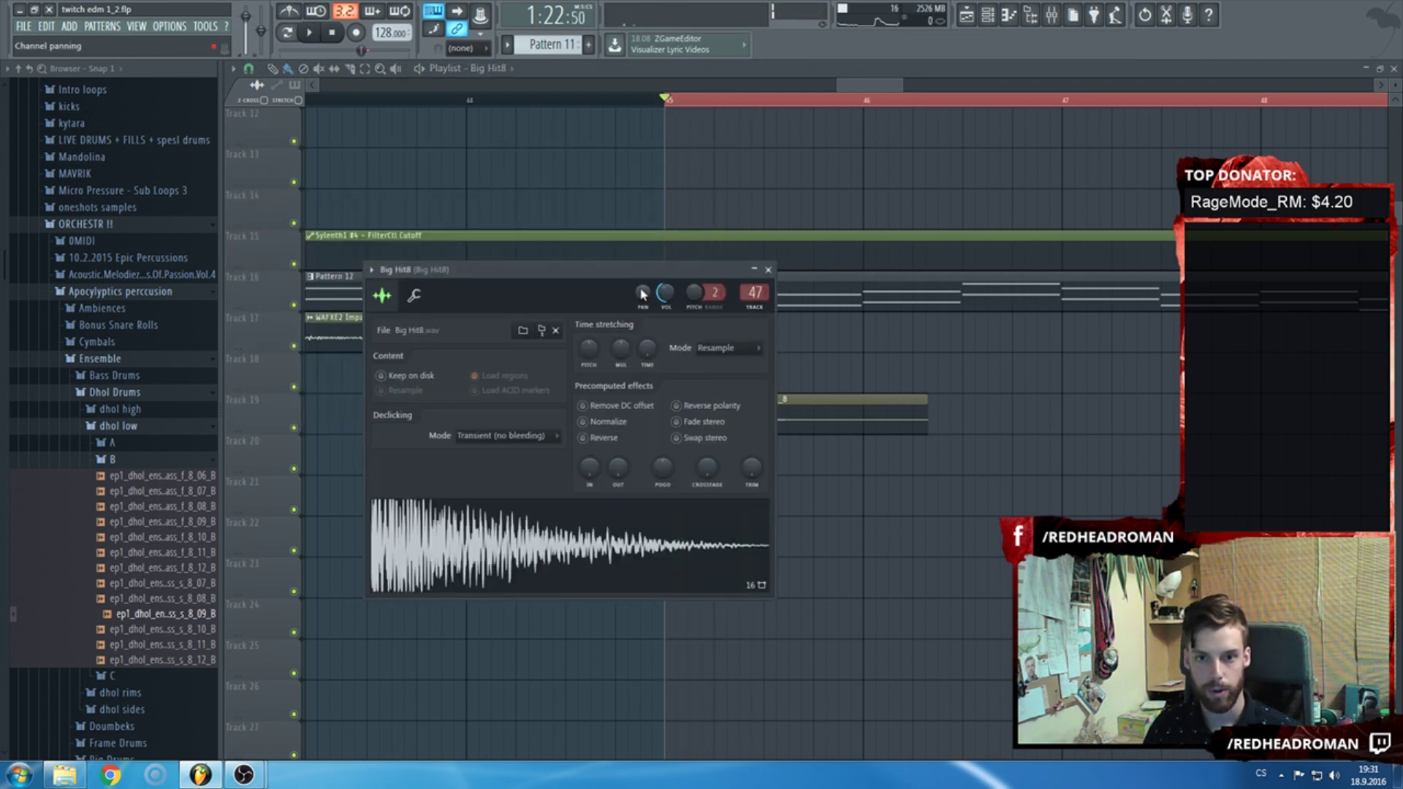
pyautogui.scroll(-12, 106, 481)
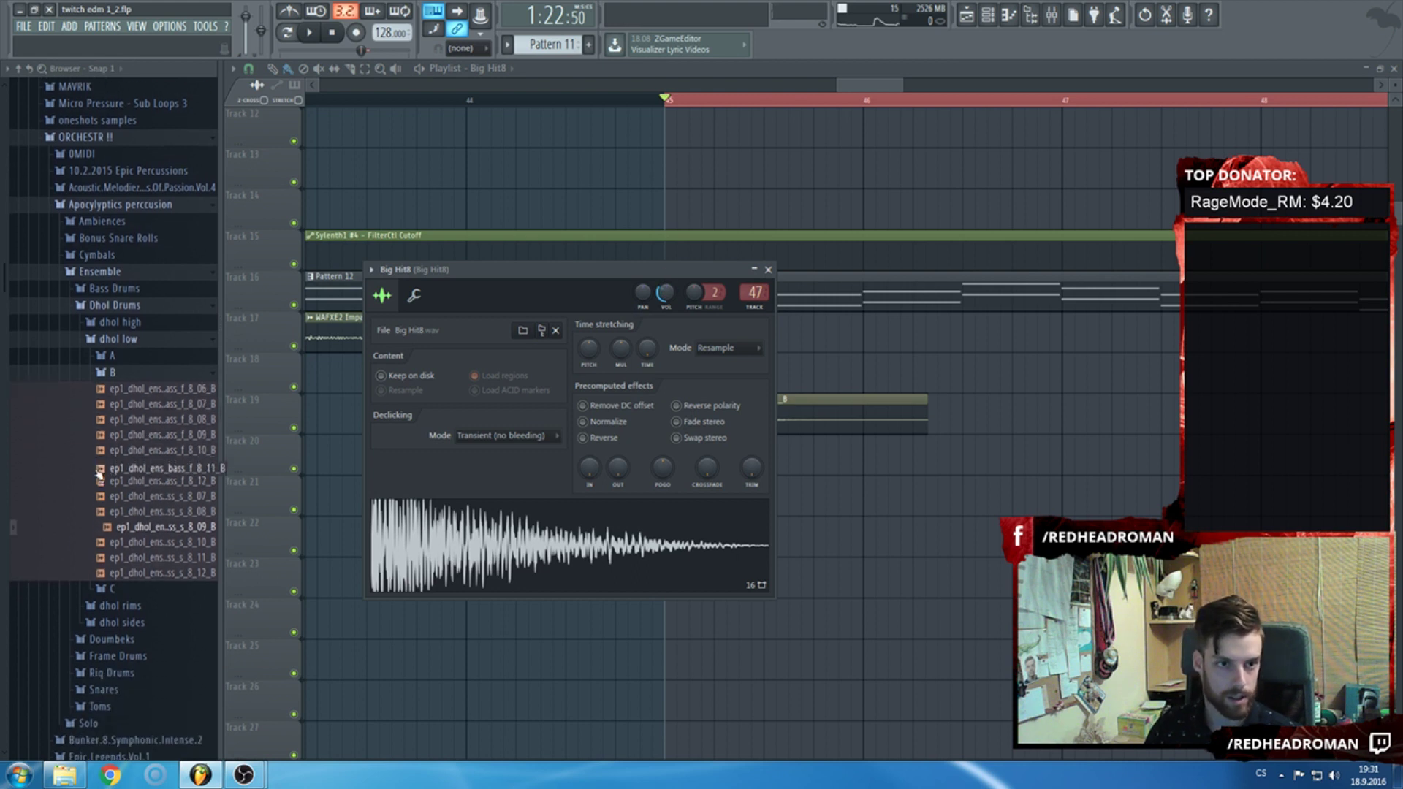
pyautogui.scroll(3, 108, 482)
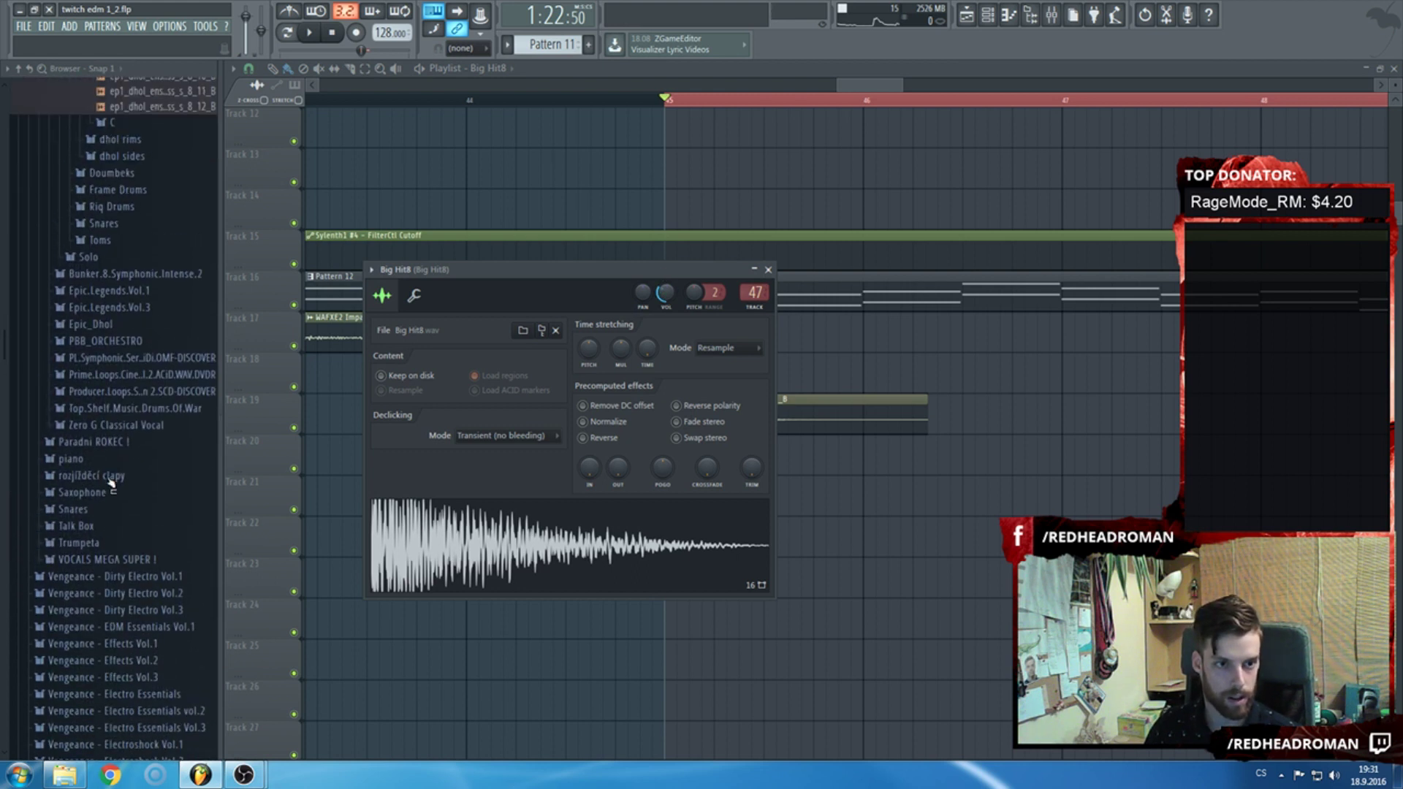
pyautogui.click(109, 326)
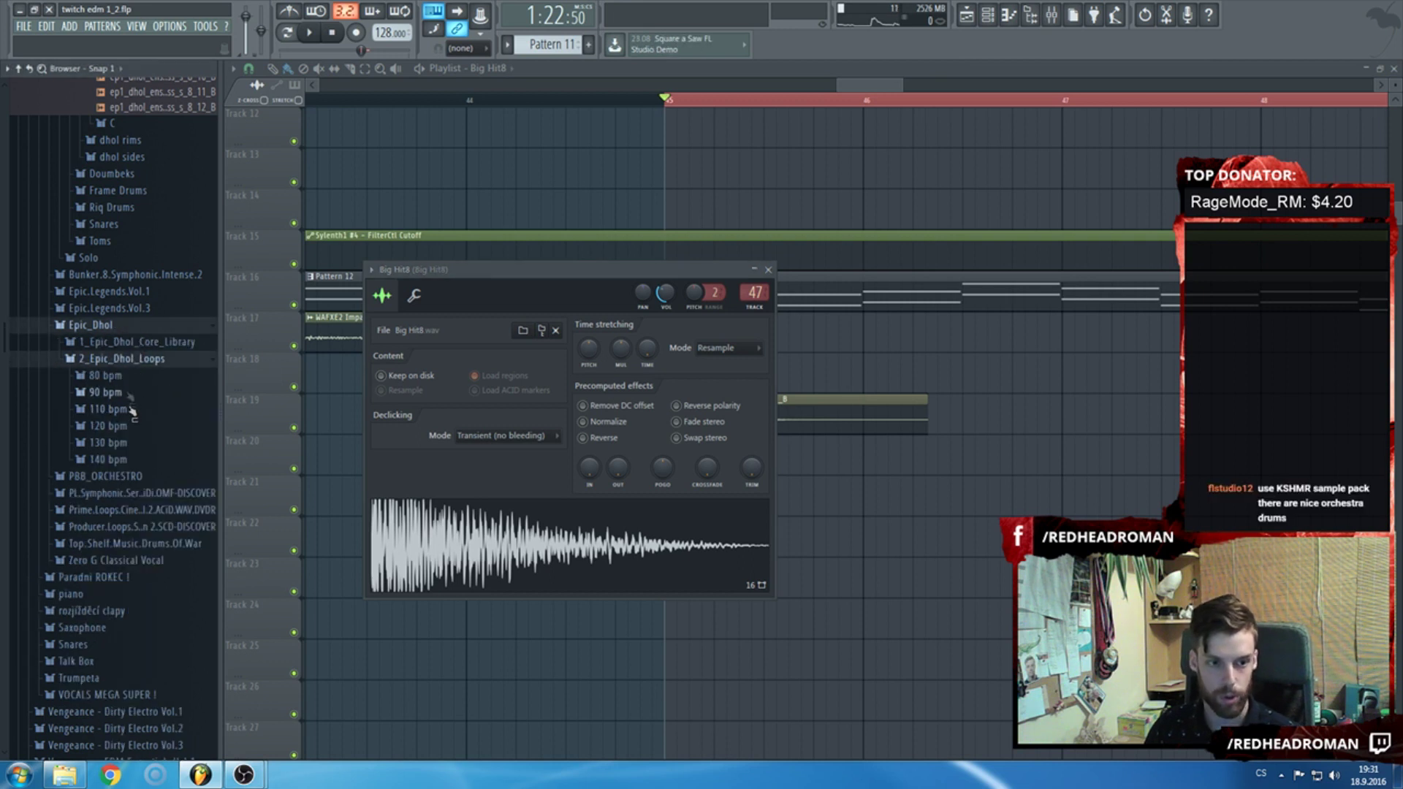
pyautogui.click(114, 445)
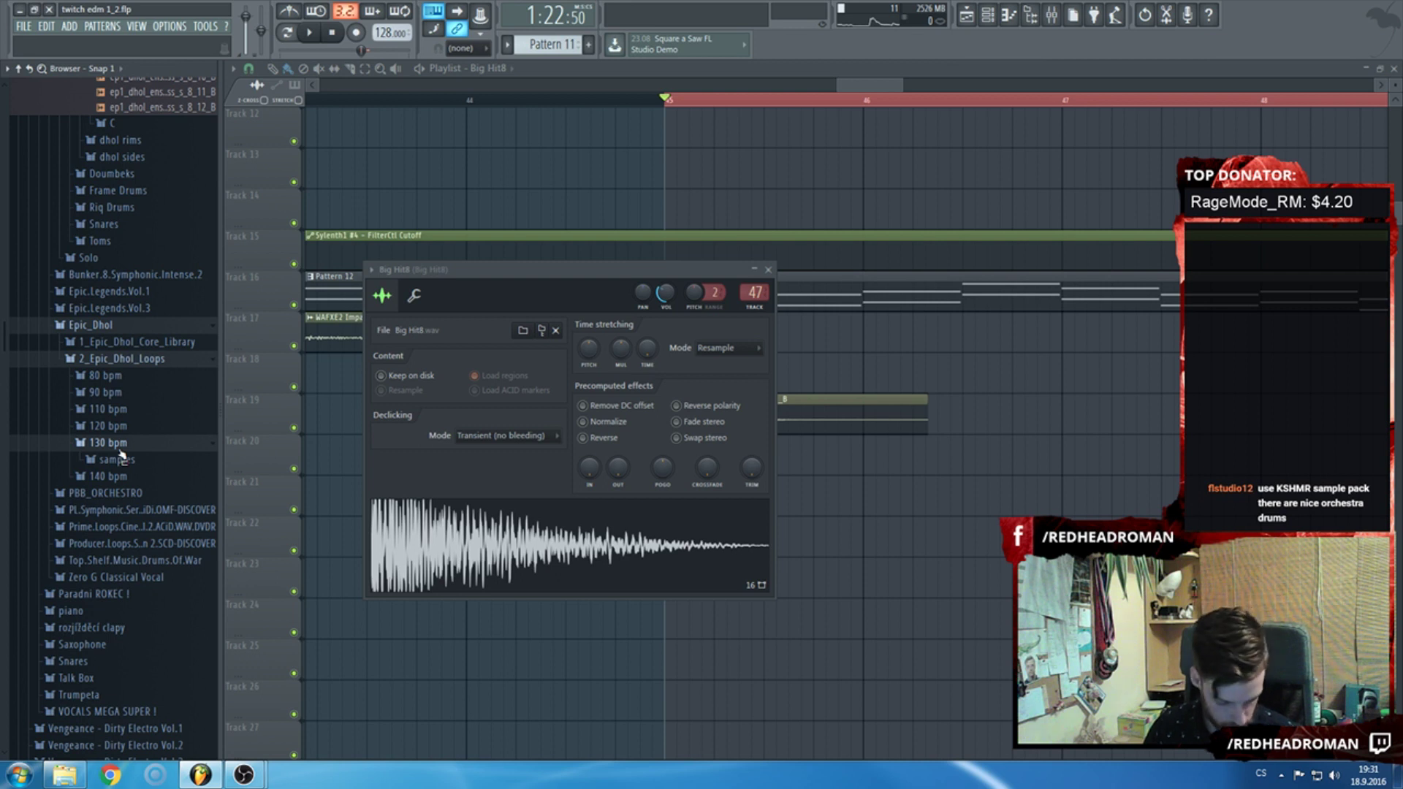
pyautogui.click(124, 456)
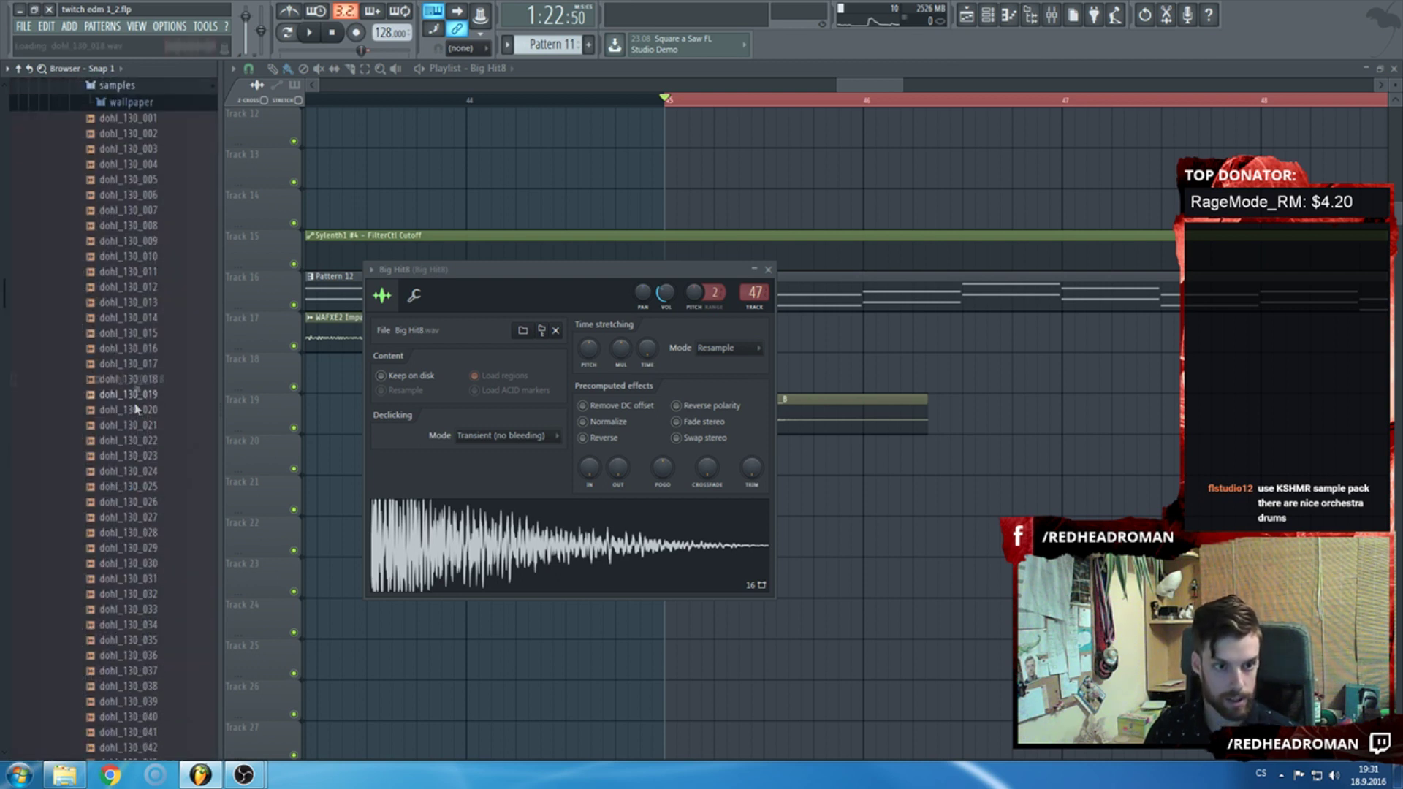
# Audition the 130 bpm dhol loops from dohl_130_019 through dohl_130_023.
pyautogui.click(136, 394)
pyautogui.click(139, 410)
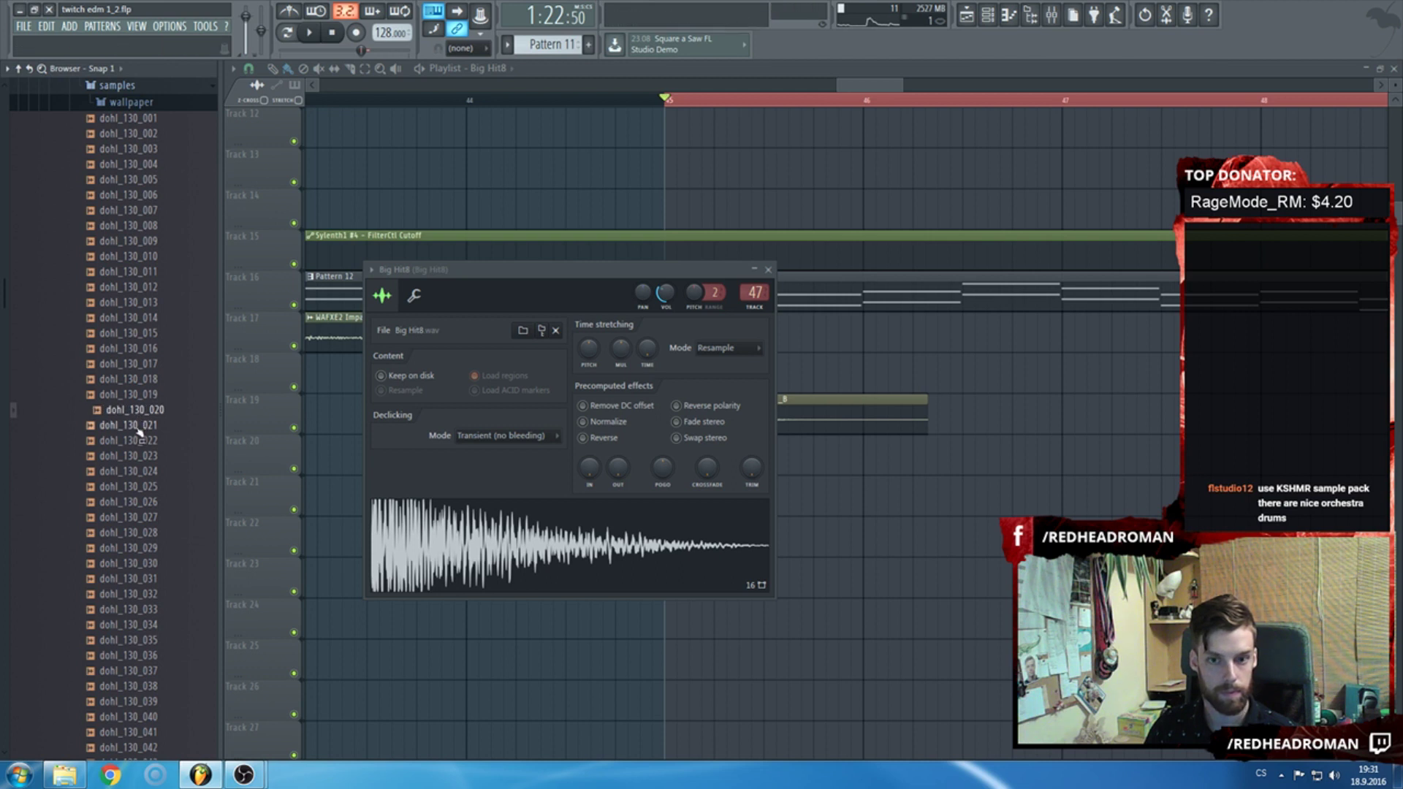
pyautogui.click(139, 426)
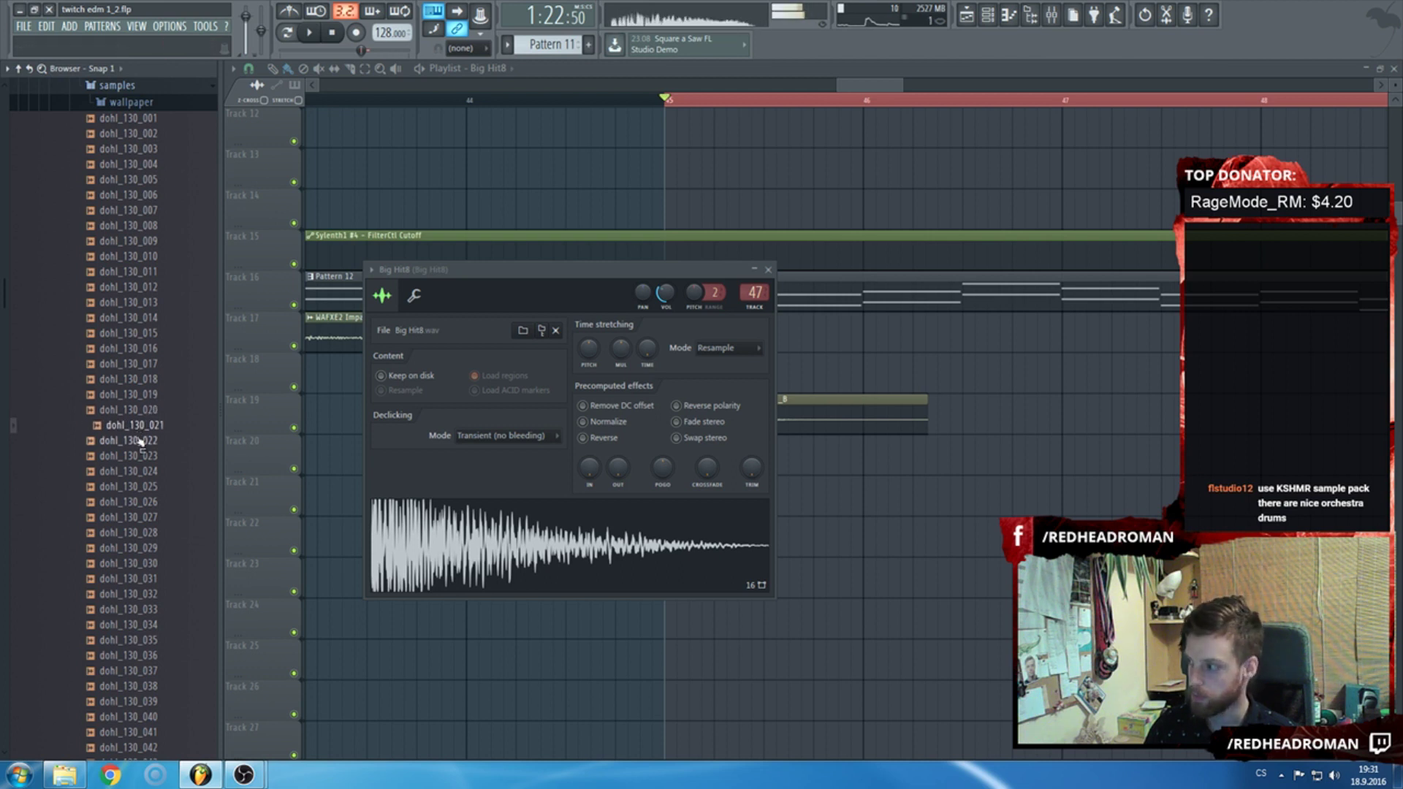
pyautogui.click(138, 440)
pyautogui.click(143, 455)
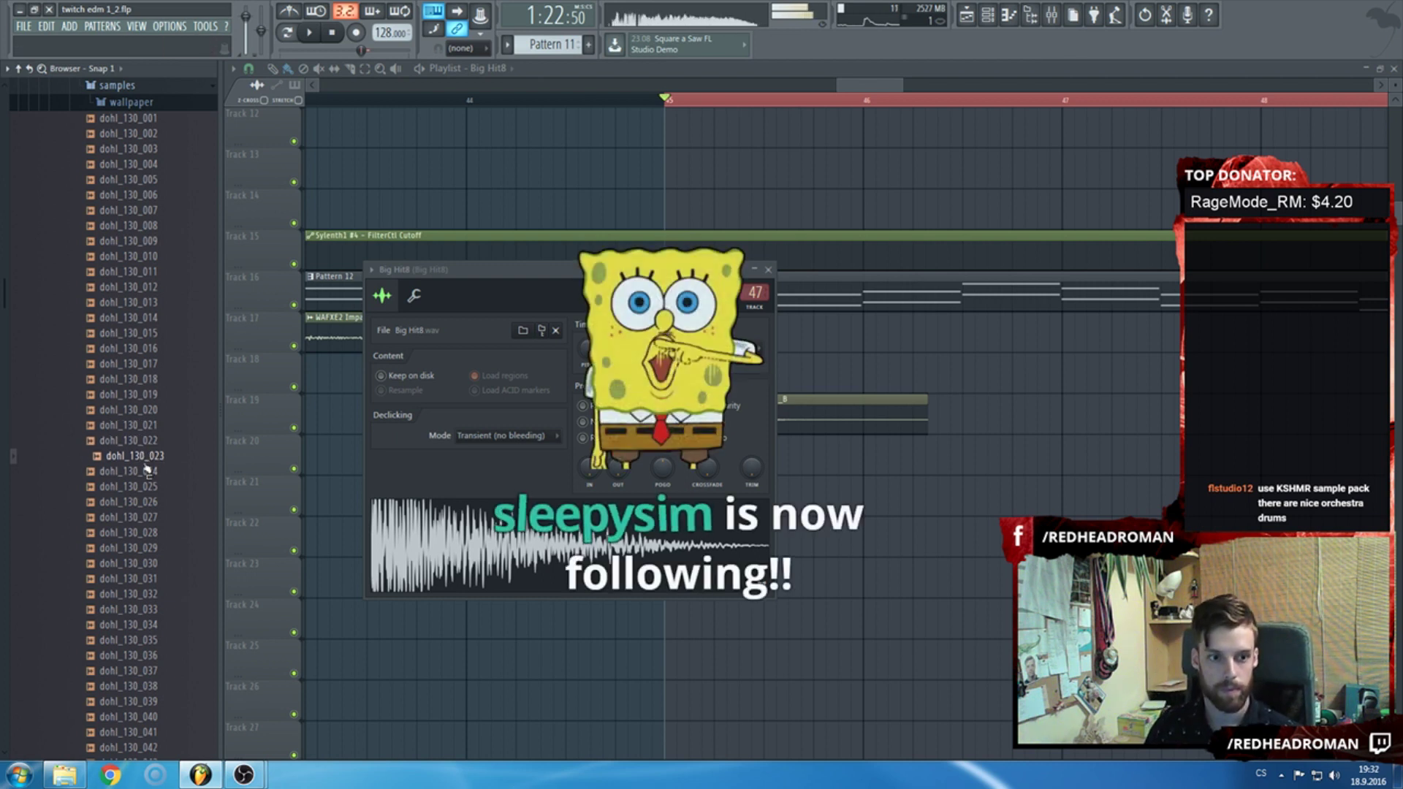
# Place the dohl_130_023 loop on Track 20 at bar 45 and open its channel settings.
pyautogui.moveTo(146, 469); pyautogui.dragTo(717, 458)
pyautogui.doubleClick(716, 458)
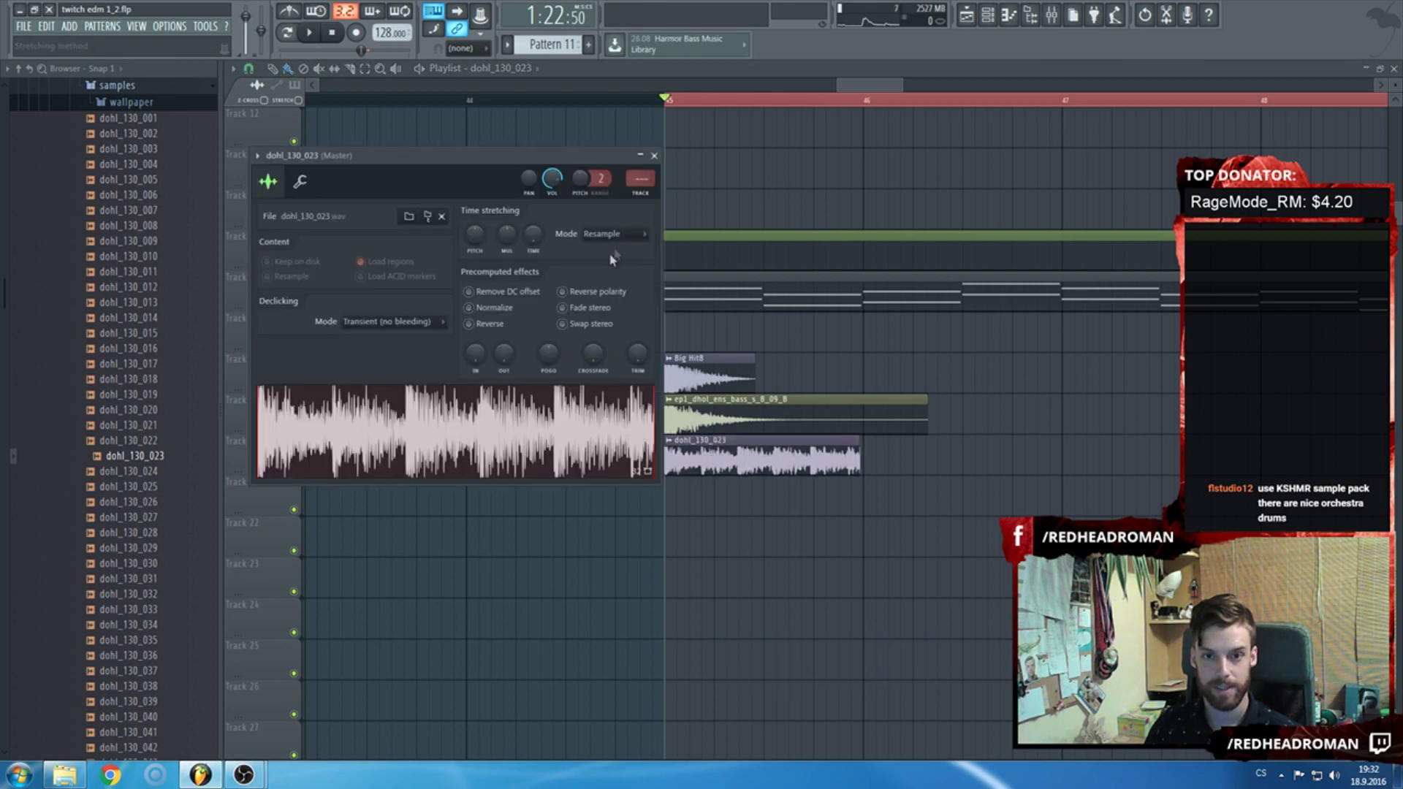
# Route the dohl_130_023 sample channel to mixer track 48.
pyautogui.hotkey('ctrl', 'l')
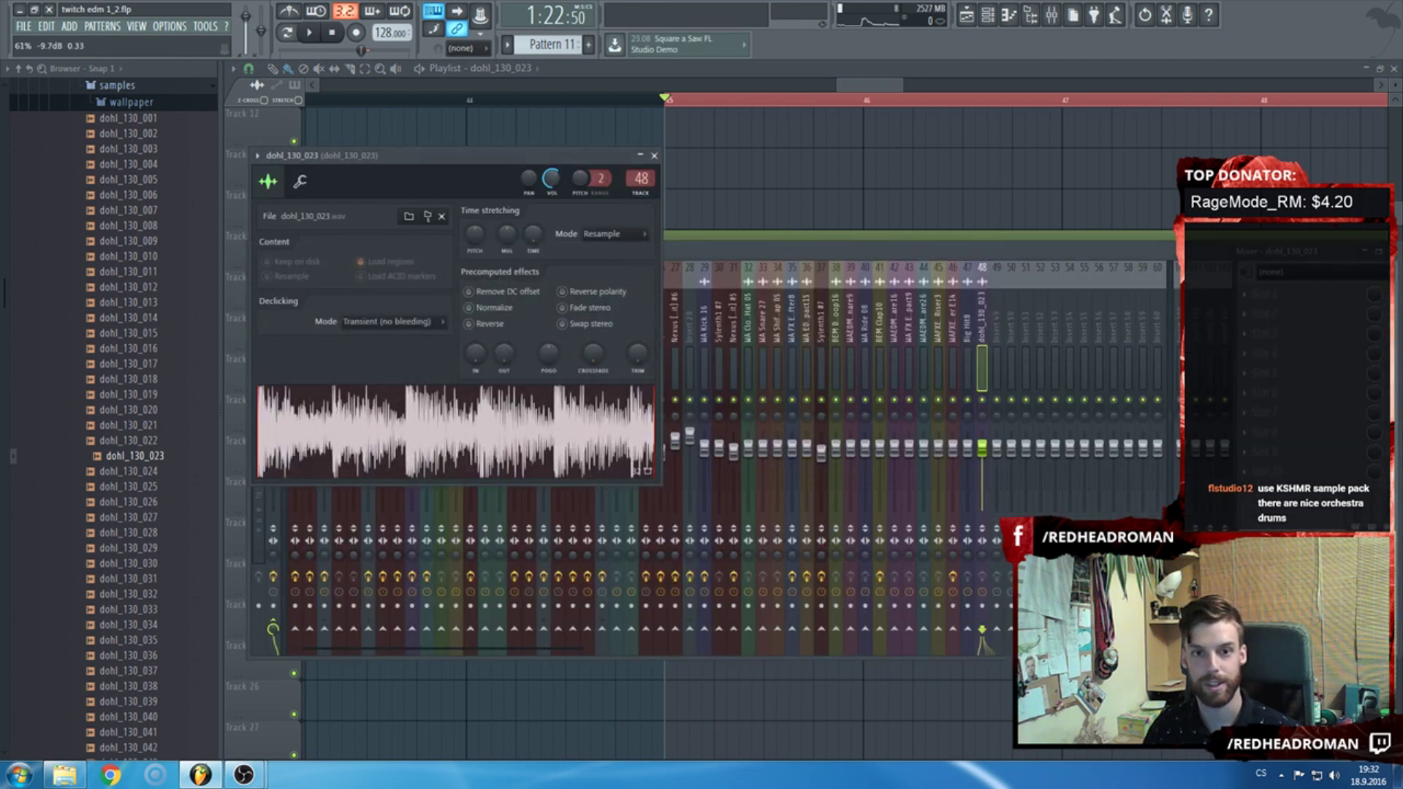
pyautogui.press('Escape')
pyautogui.press('Escape')
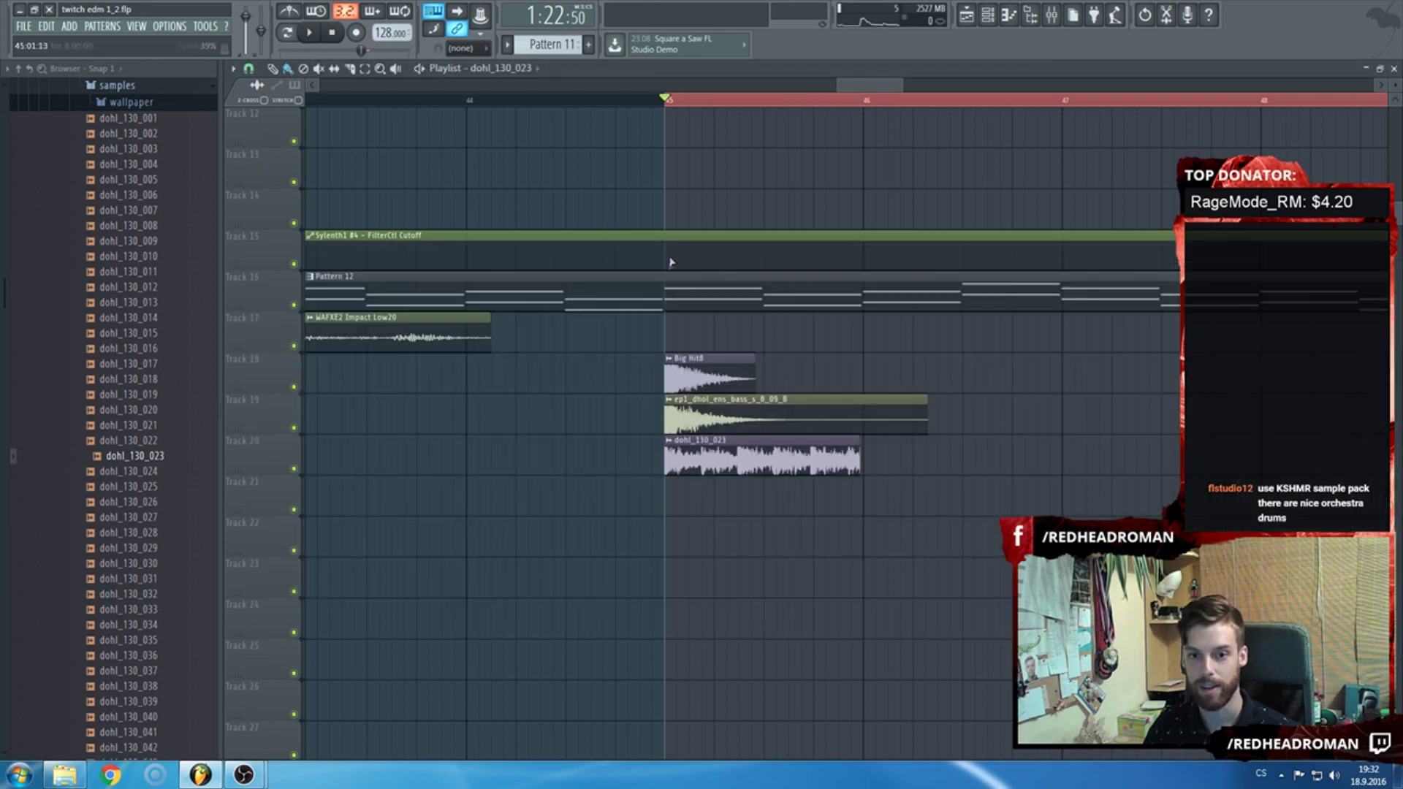
# Stretch the dohl_130_023 sample to 1 bar and set its time-stretching mode to e3 generic.
pyautogui.doubleClick(744, 466)
pyautogui.rightClick(532, 234)
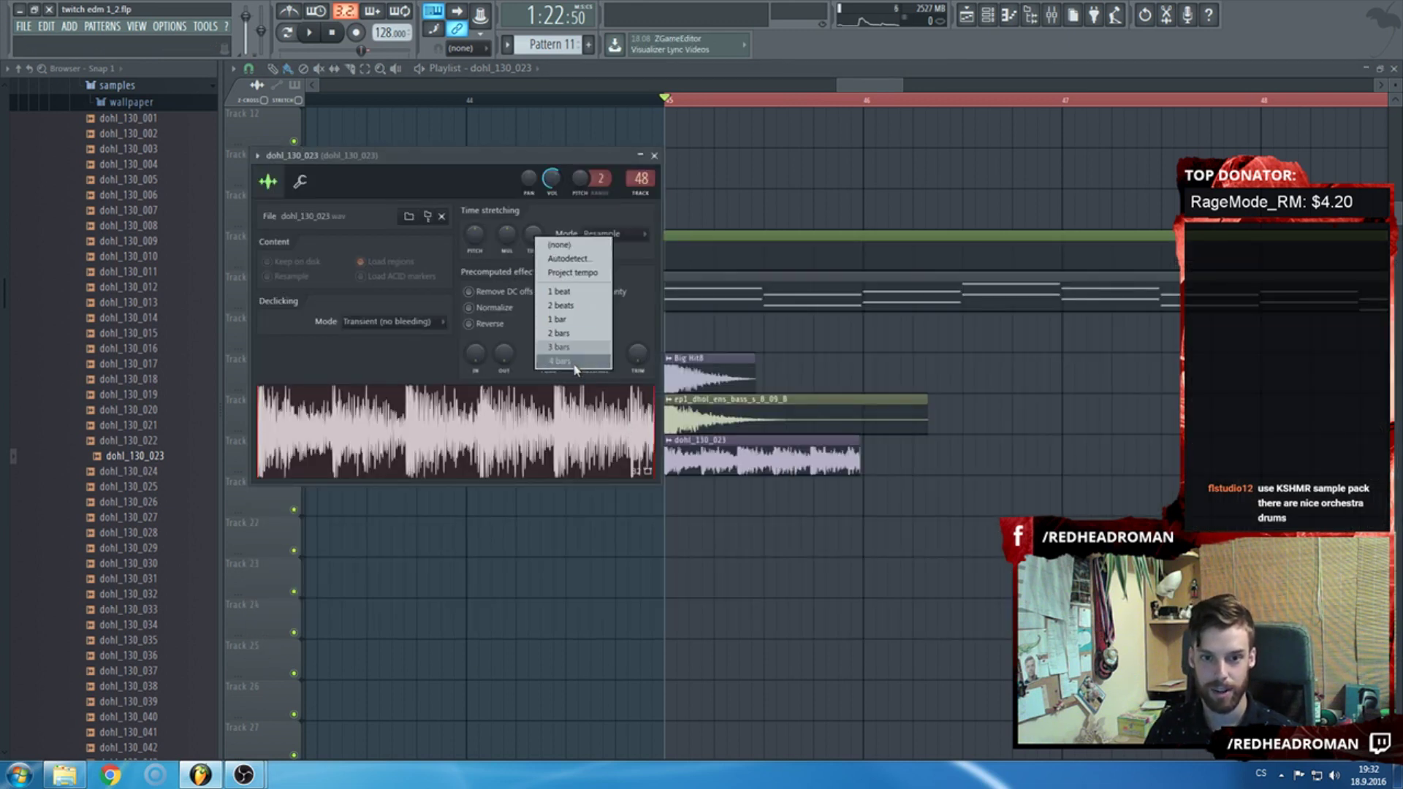
pyautogui.click(571, 321)
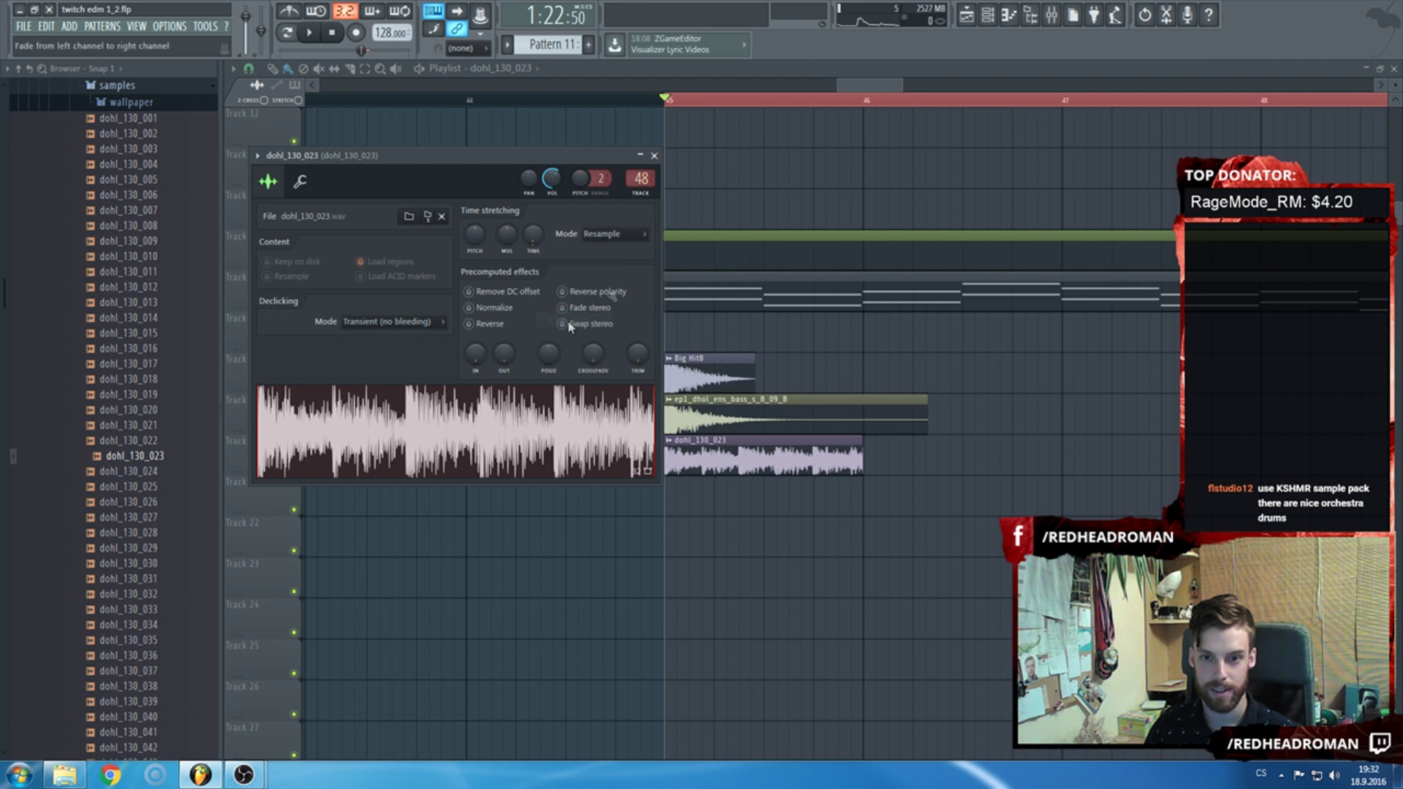
pyautogui.click(600, 234)
pyautogui.click(606, 302)
pyautogui.press('Escape')
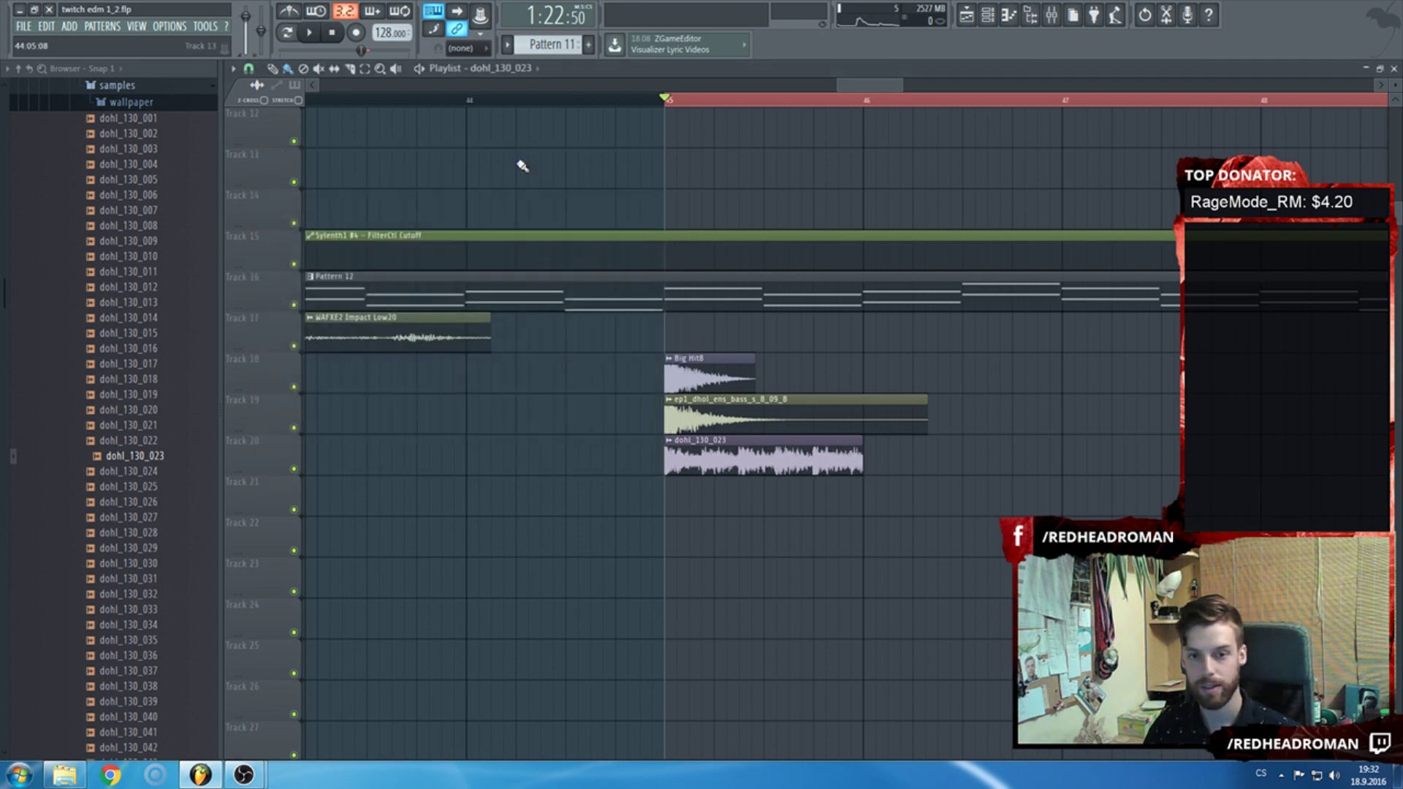
# Duplicate the dohl_130_023 loop along Track 20 so that four copies fill bars 45 to 48.
pyautogui.moveTo(804, 460); pyautogui.dragTo(877, 459)
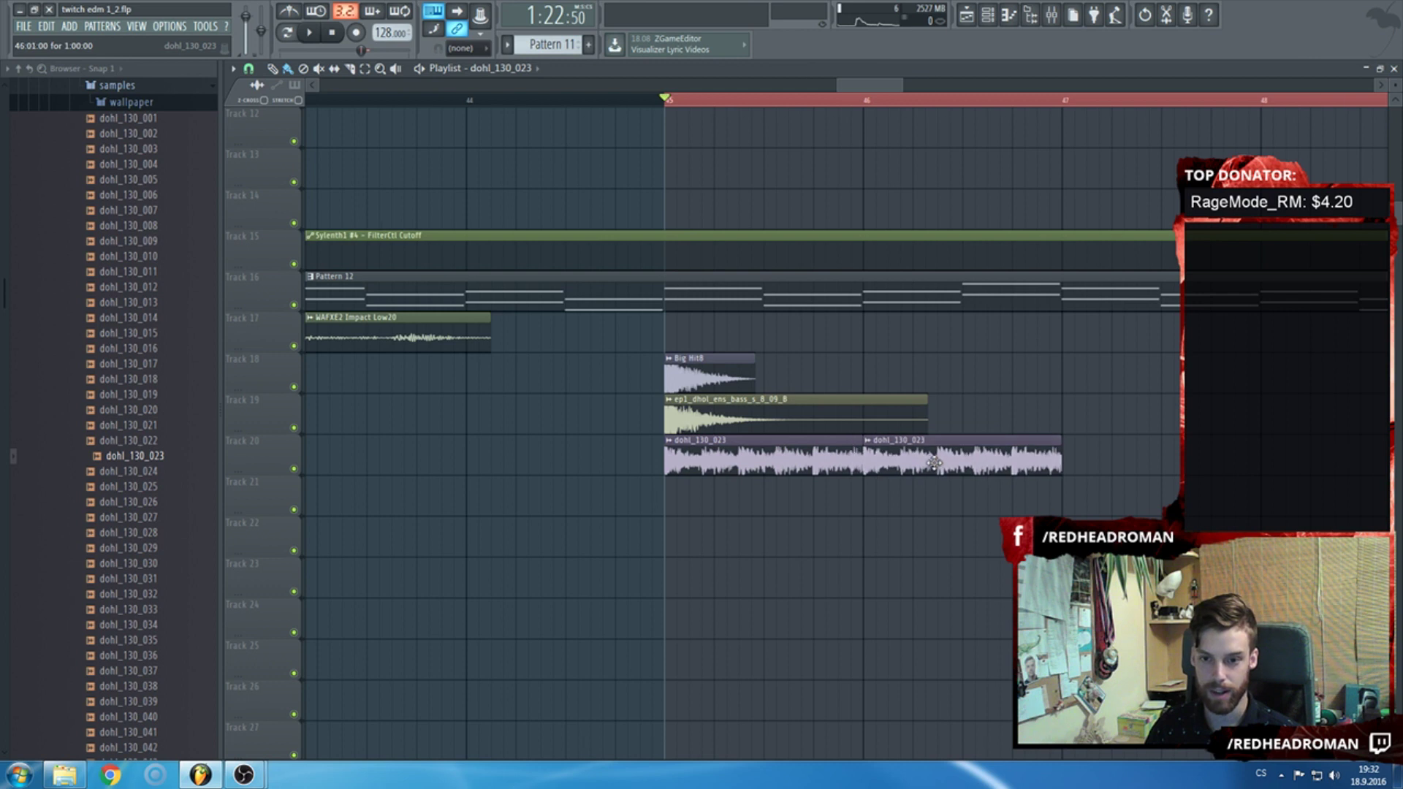
pyautogui.scroll(-2, 1028, 485)
pyautogui.scroll(1, 1028, 485)
pyautogui.moveTo(987, 478); pyautogui.dragTo(647, 435)
pyautogui.hotkey('ctrl', 'b')
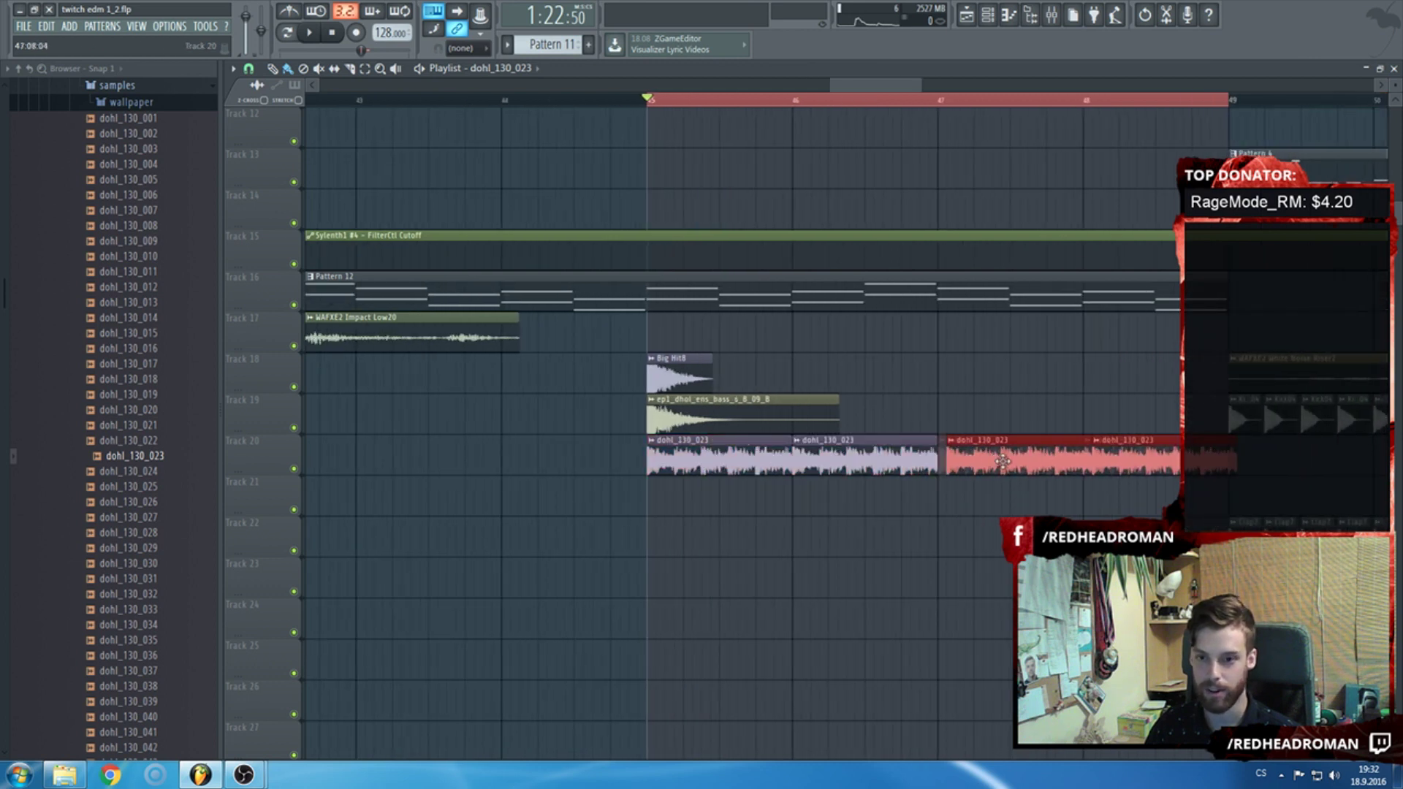
pyautogui.click(976, 502)
pyautogui.scroll(1, 753, 506)
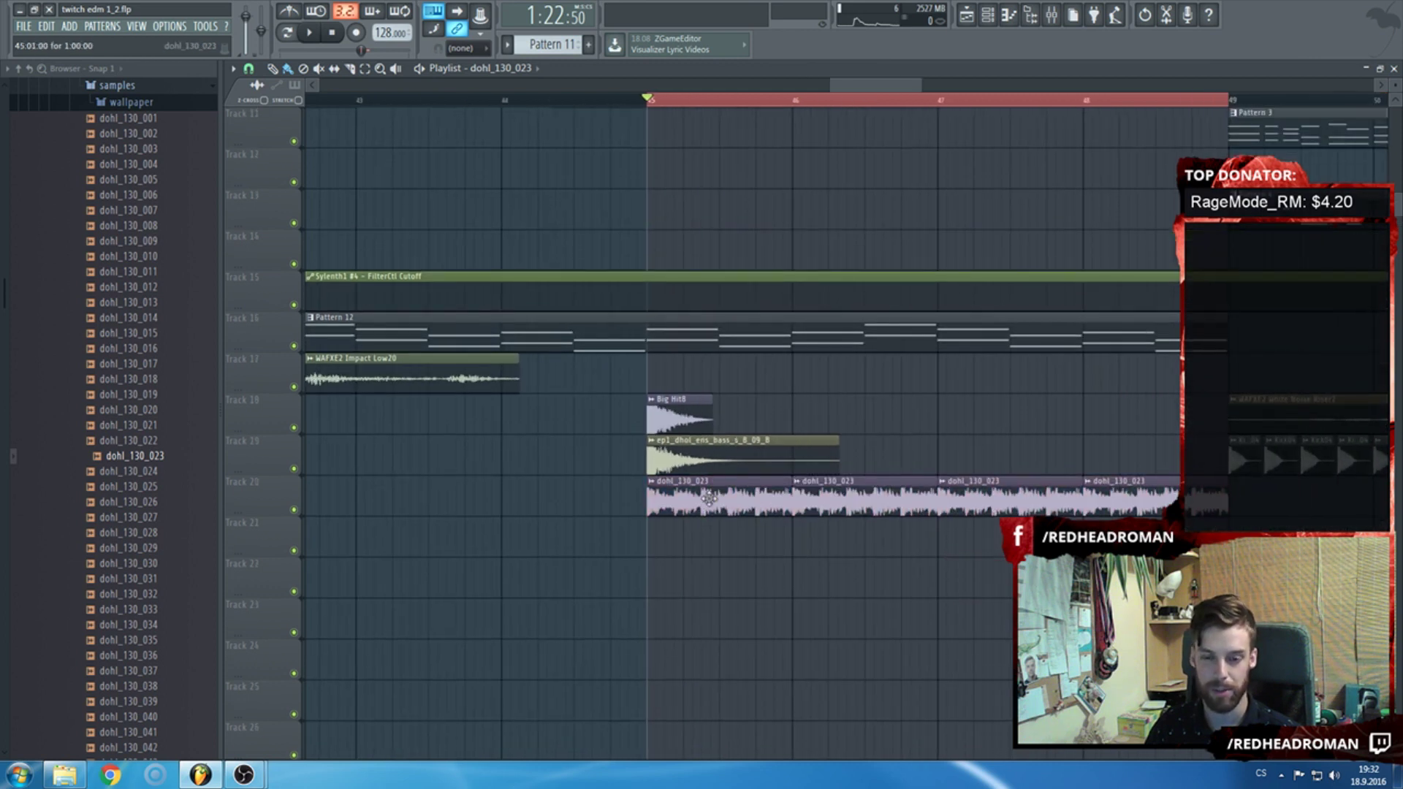
# Move the ep1_dhol_ens_bass_s_8_09_B clip to Track 18 at 45:09 and lower the dohl_130_023 channel volume.
pyautogui.moveTo(693, 459); pyautogui.dragTo(765, 417)
pyautogui.press('space')
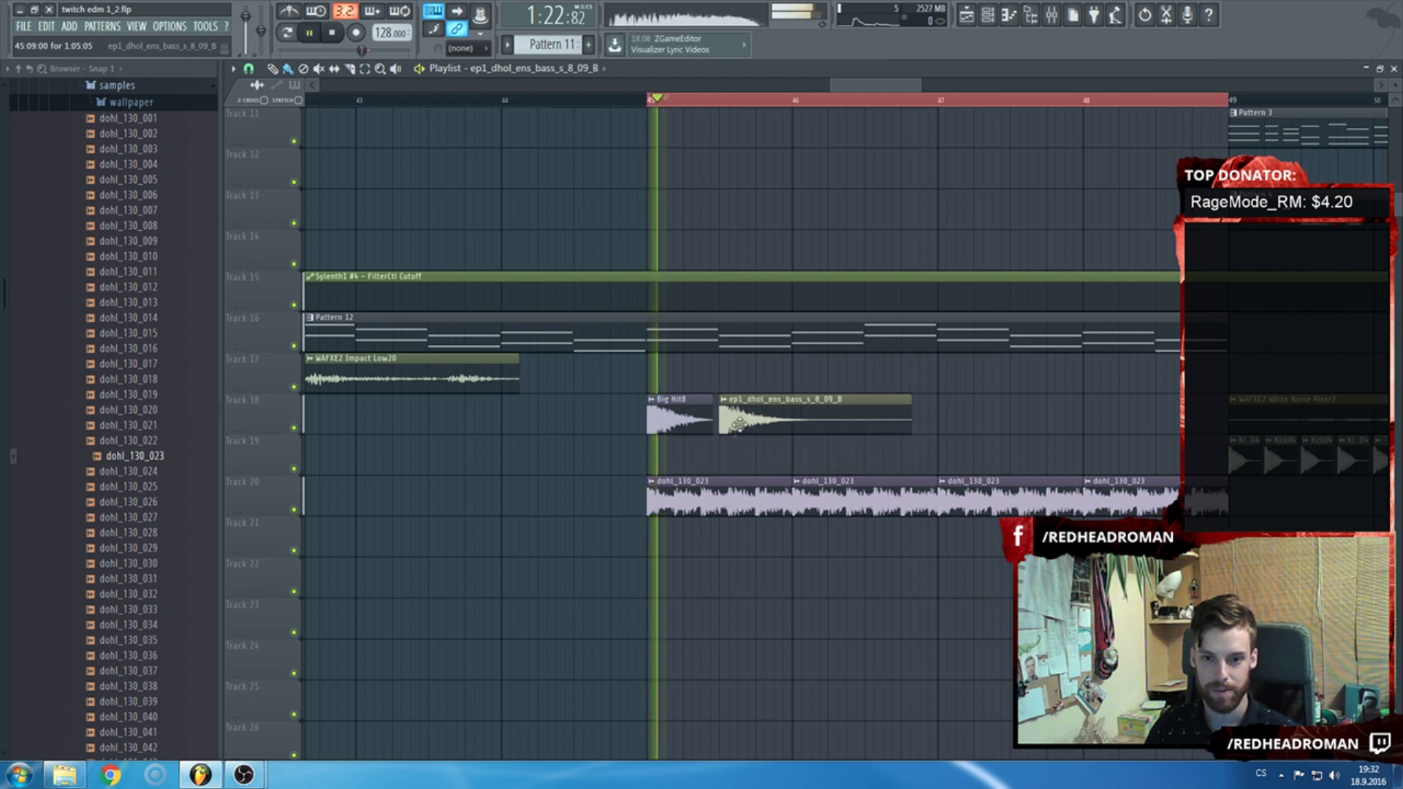
pyautogui.doubleClick(751, 489)
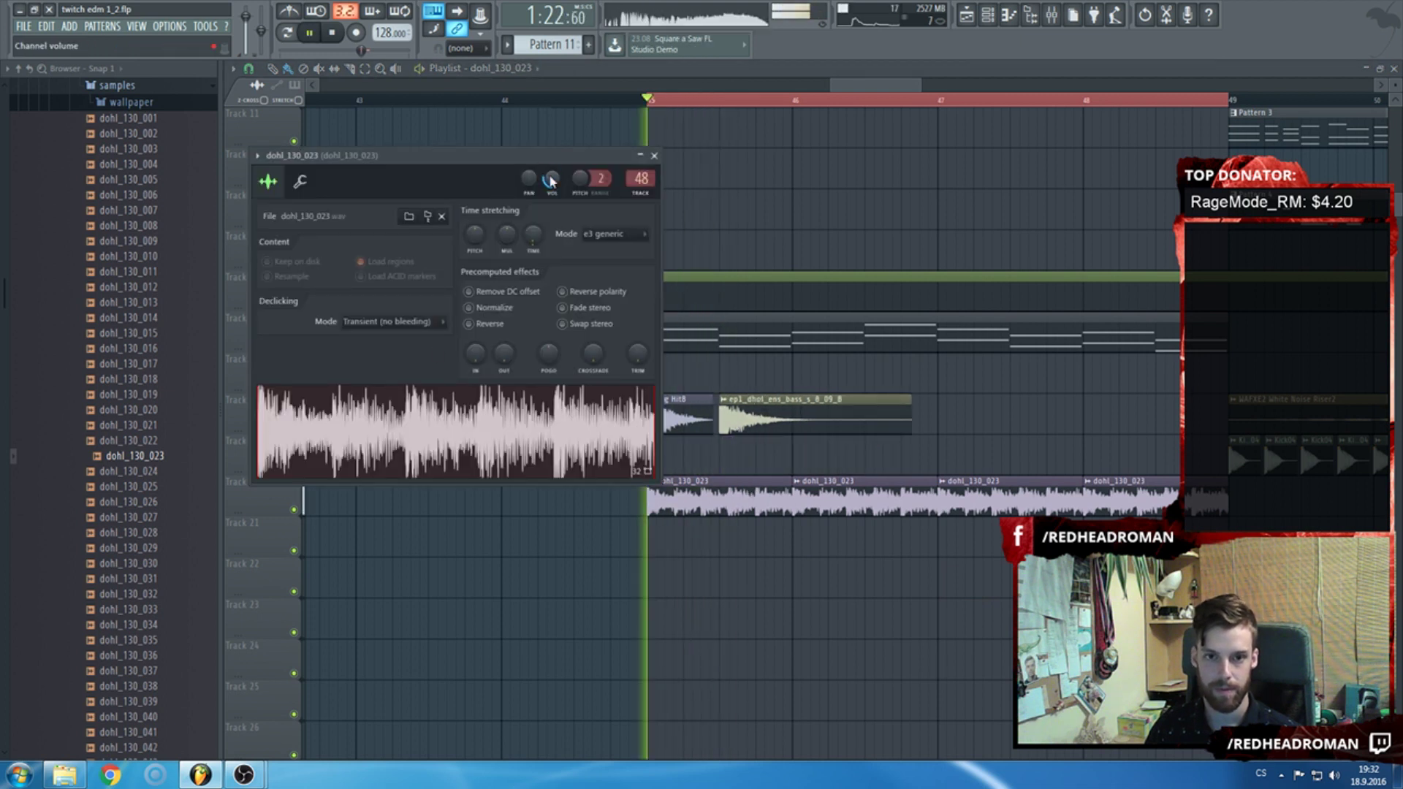
pyautogui.click(654, 155)
# Shift the dhol bass clip to 45:15 on Track 18 and move the Big Hit8 clip to Track 19.
pyautogui.moveTo(753, 413); pyautogui.dragTo(808, 413)
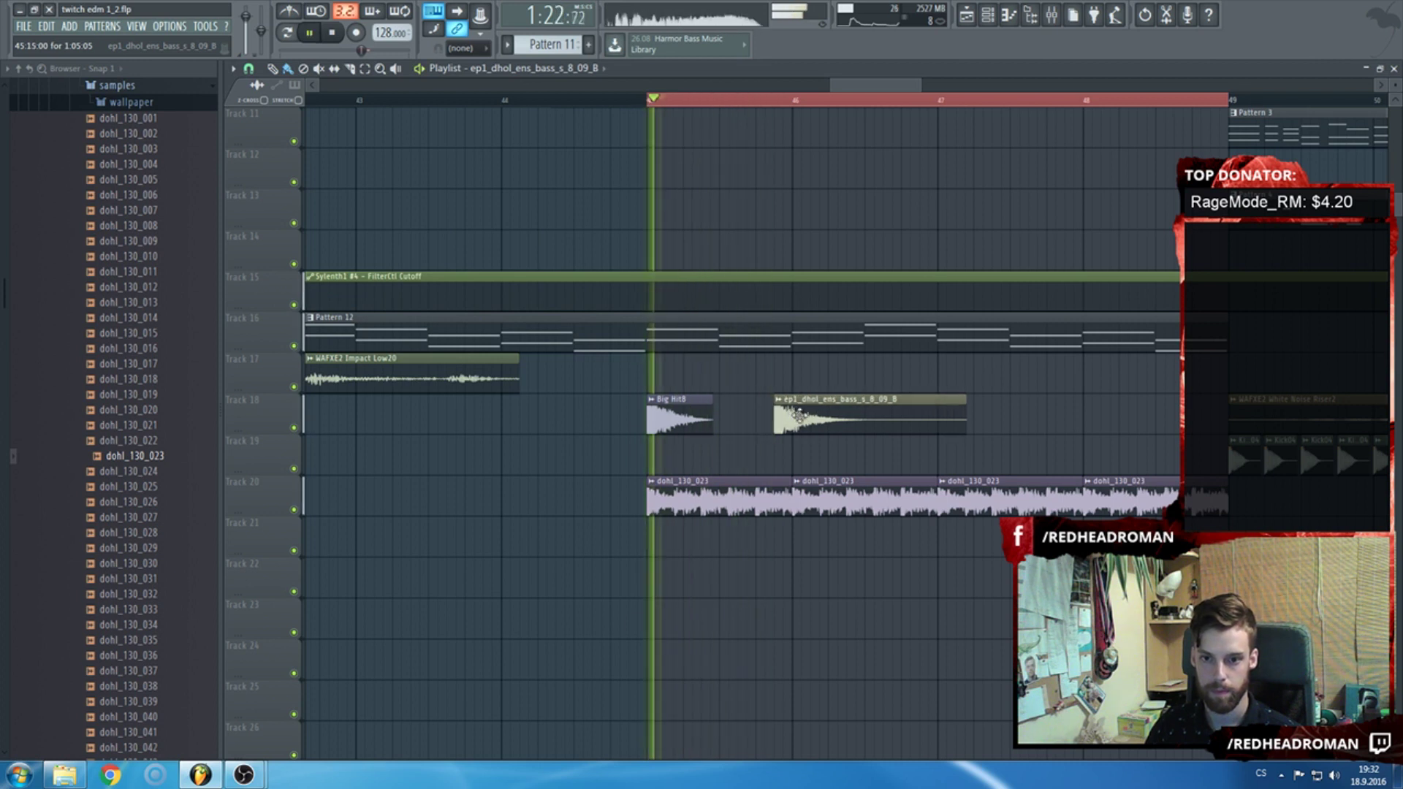
pyautogui.moveTo(684, 410); pyautogui.dragTo(680, 451)
pyautogui.press('space')
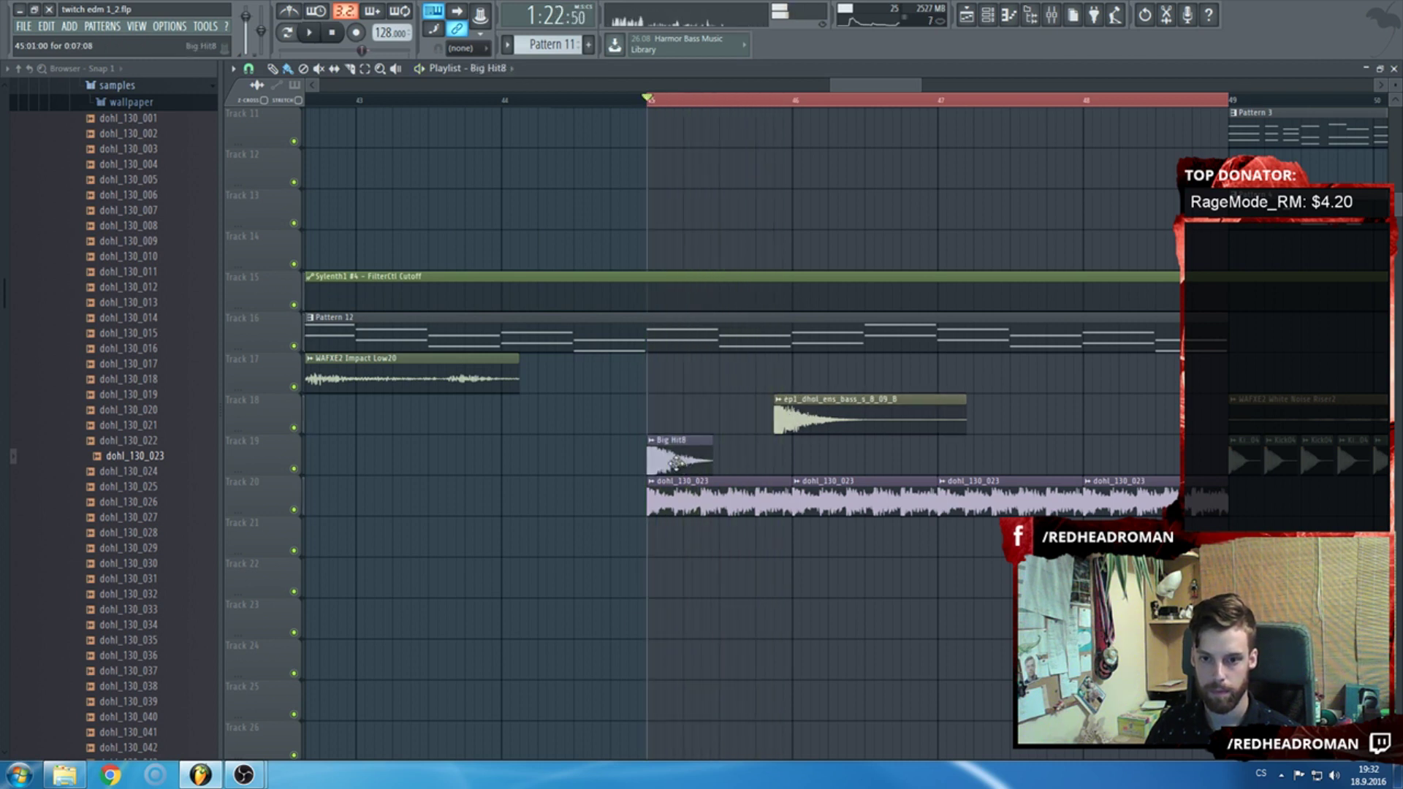
# Lower the dohl_130_023 channel volume further while listening to the section at bar 45.
pyautogui.doubleClick(698, 488)
pyautogui.press('space')
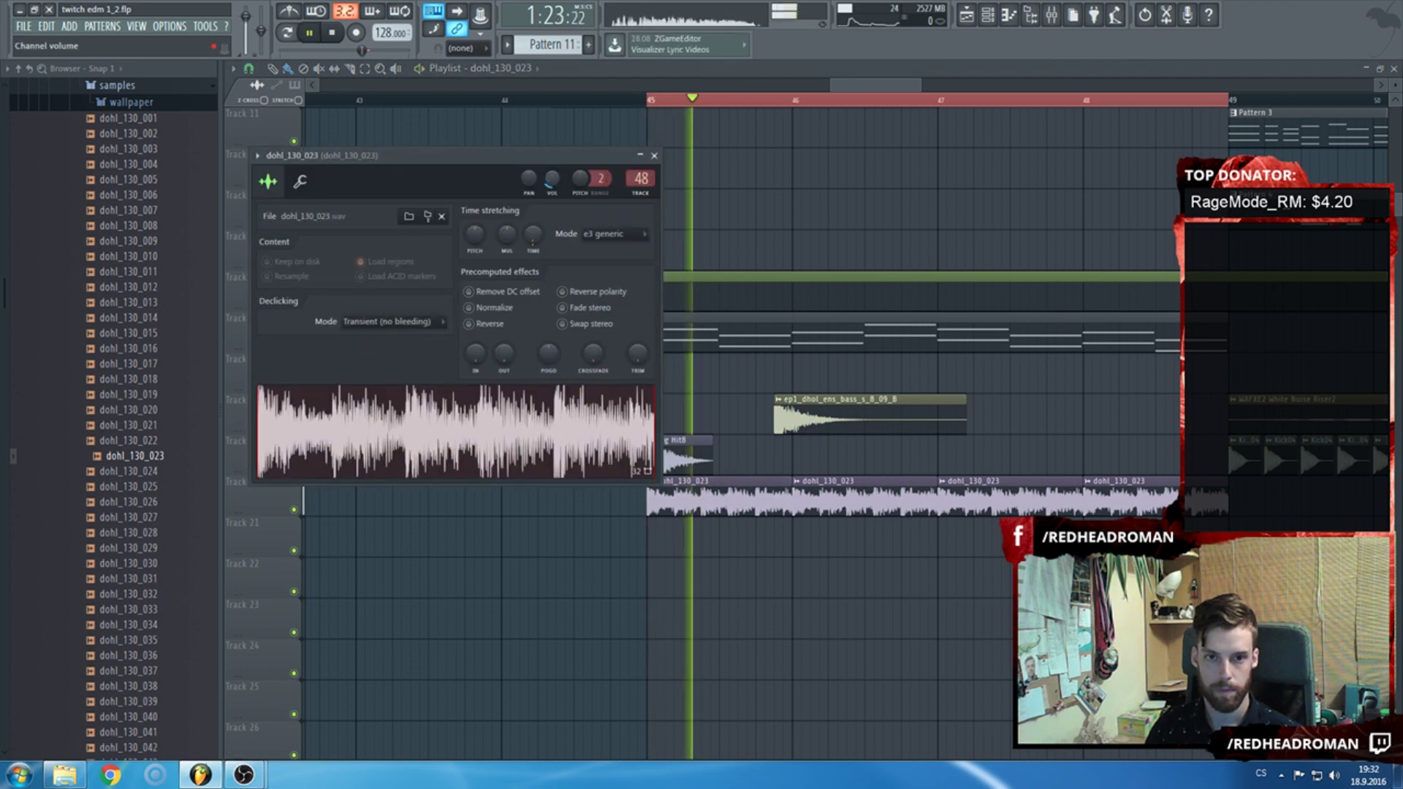
pyautogui.press('space')
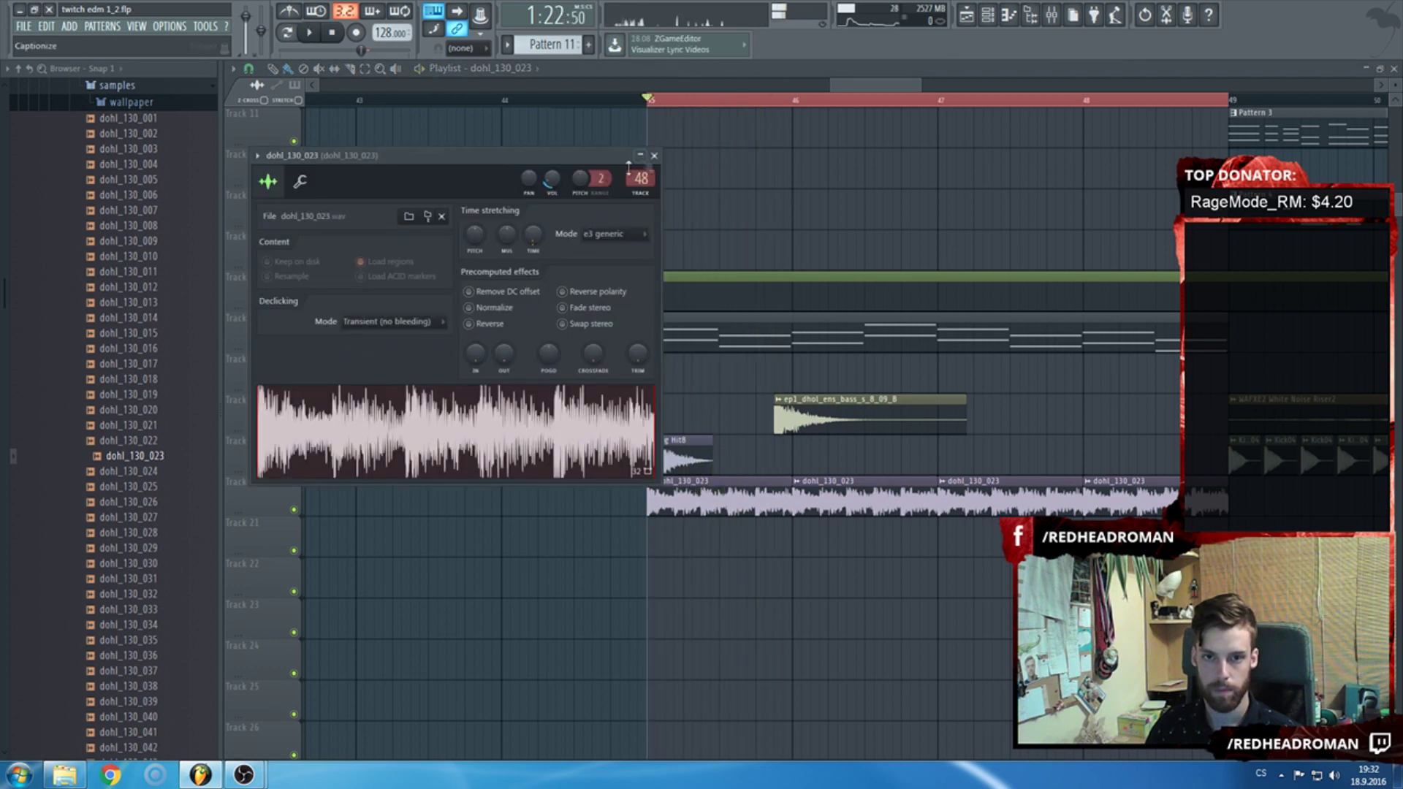
pyautogui.click(655, 155)
# Collapse the 130 bpm samples folder in the browser and fine-tune the dohl_130_023 channel volume.
pyautogui.scroll(4, 147, 395)
pyautogui.click(132, 285)
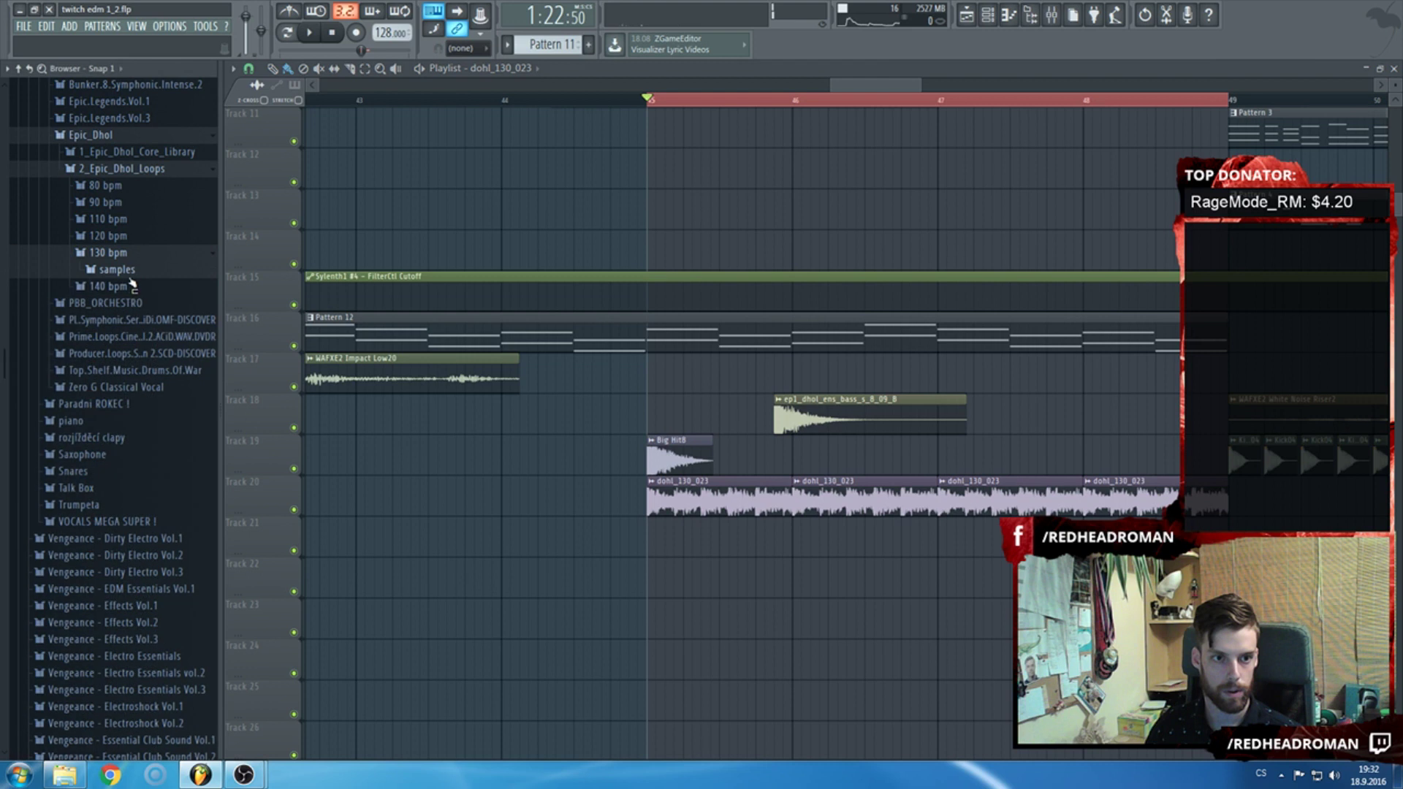
pyautogui.scroll(2, 132, 285)
pyautogui.doubleClick(672, 497)
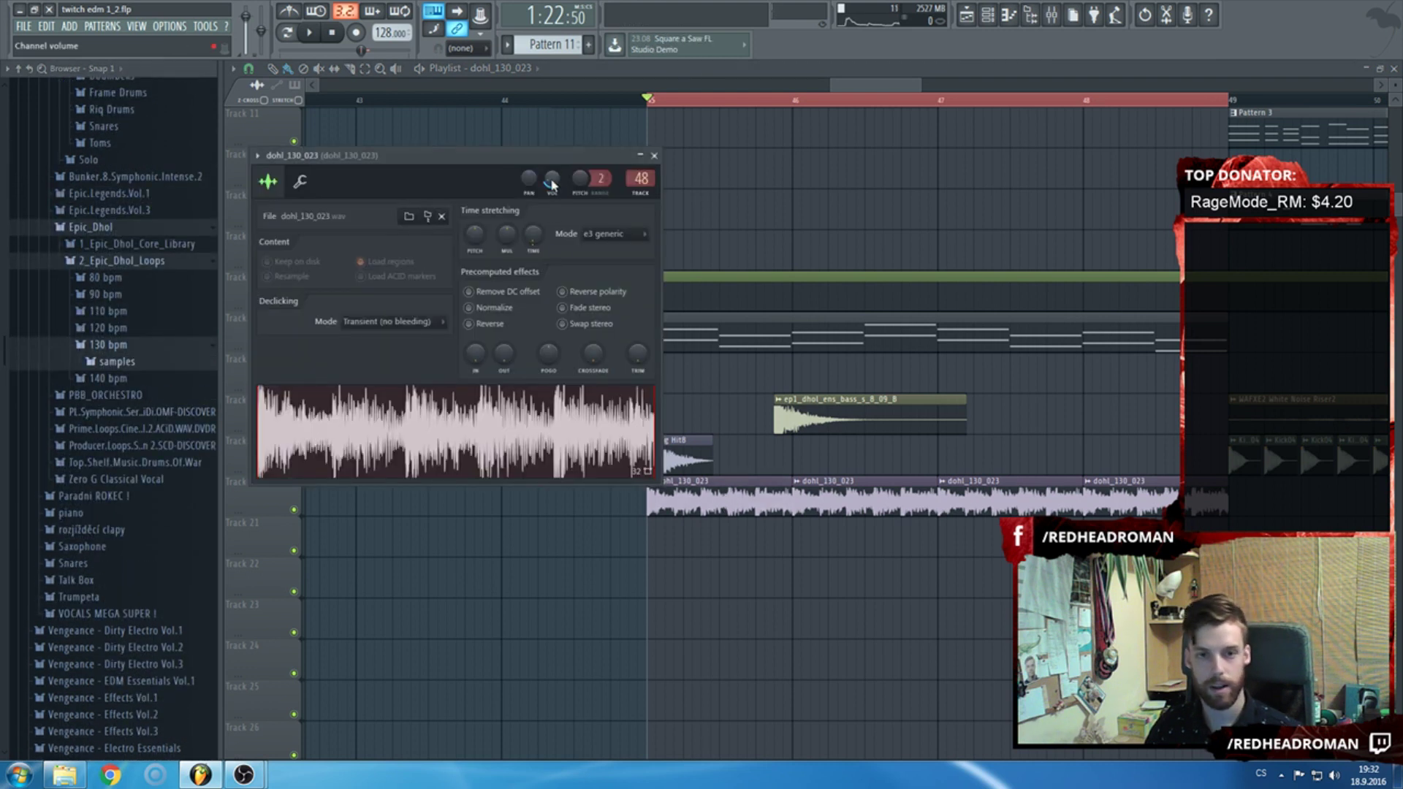
pyautogui.press('Escape')
# Collapse the dhol low folder and expand the Bass Drums folder of the Apocalyptic percussion ensemble.
pyautogui.scroll(7, 178, 407)
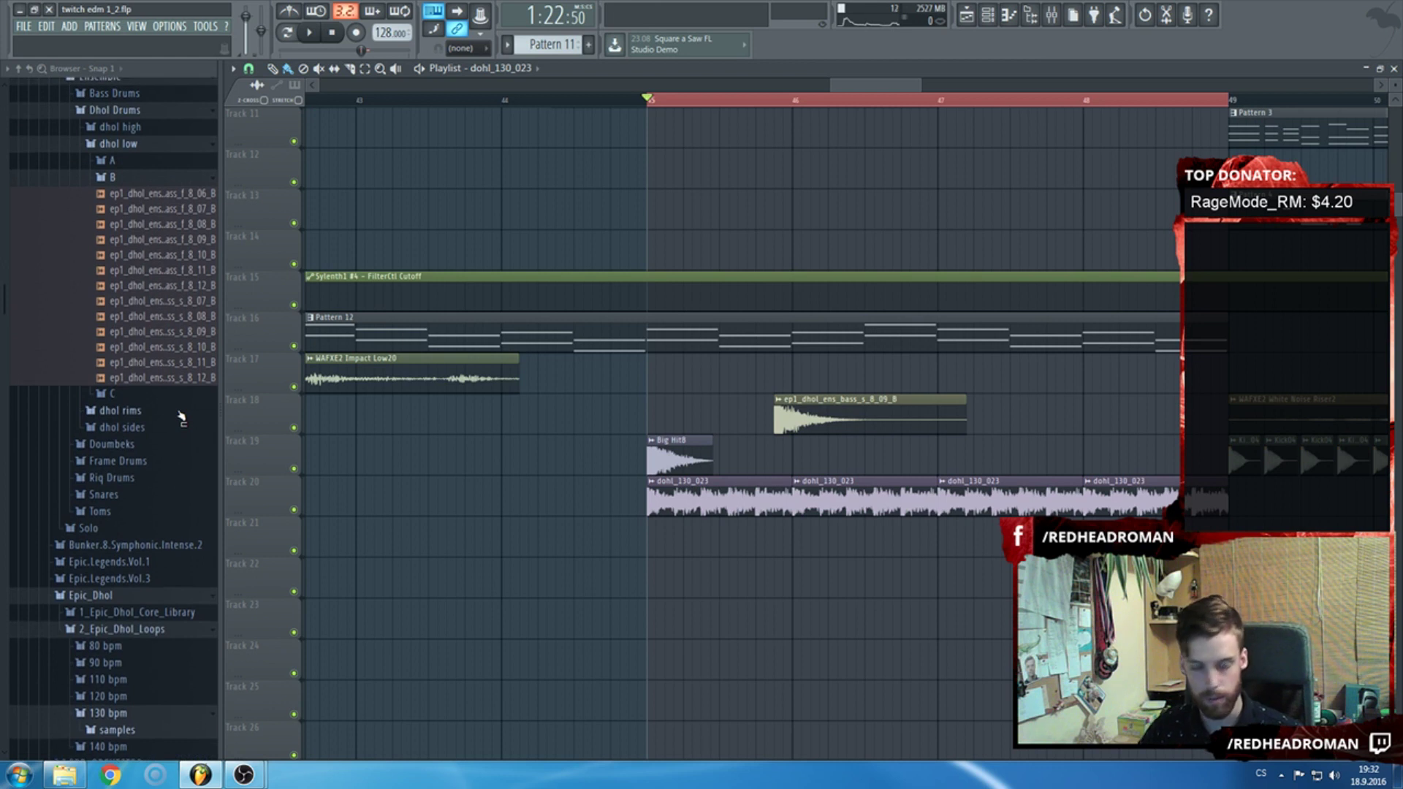
pyautogui.scroll(4, 181, 417)
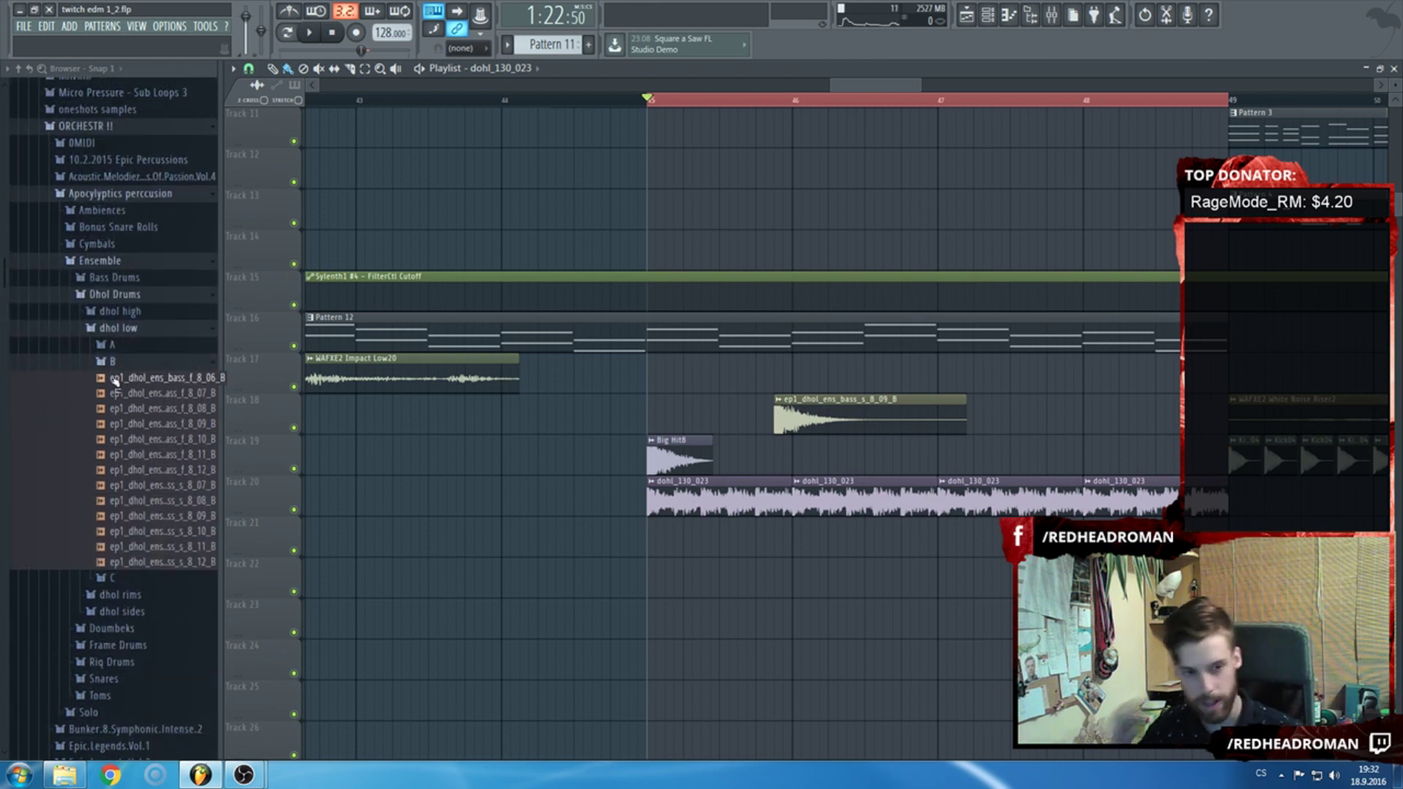
pyautogui.click(129, 335)
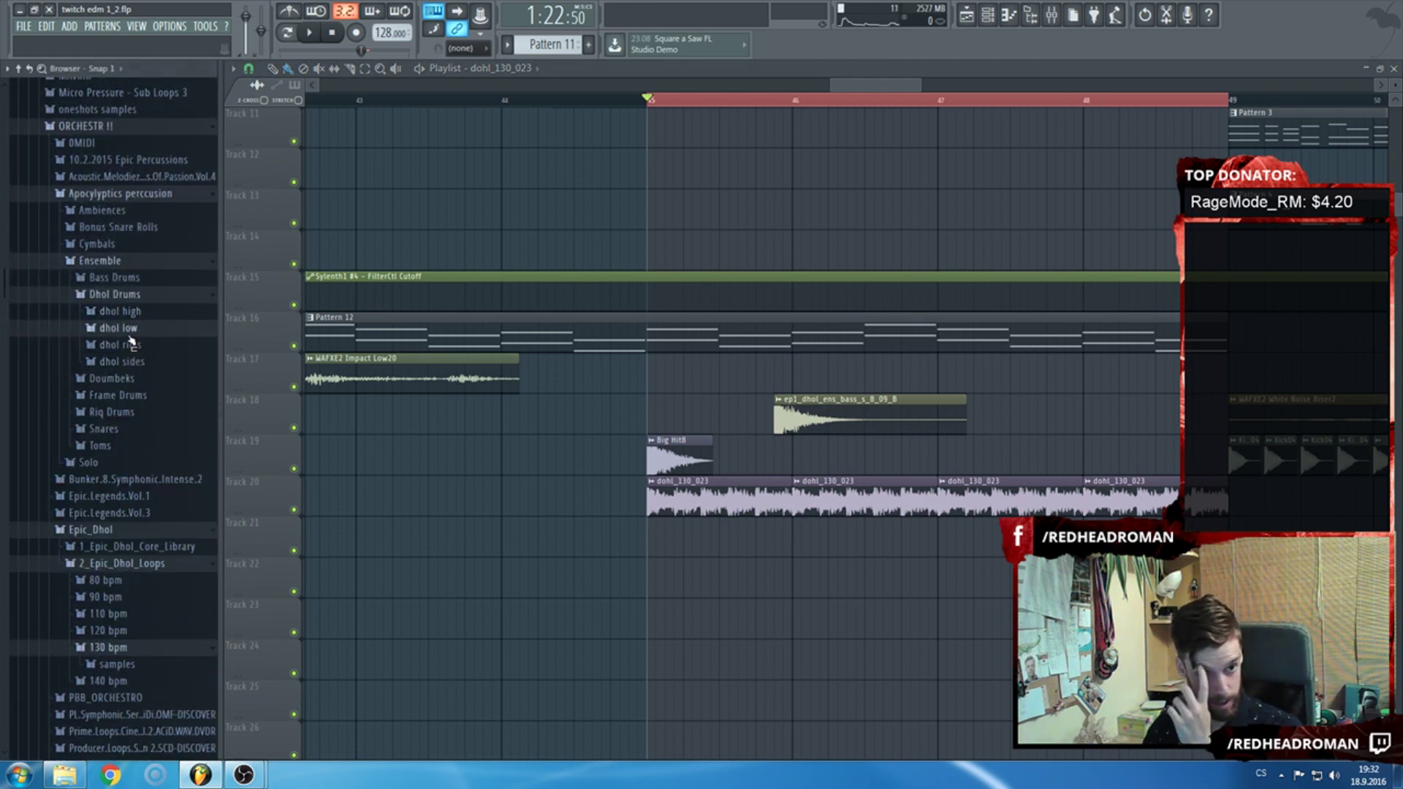
pyautogui.scroll(2, 145, 377)
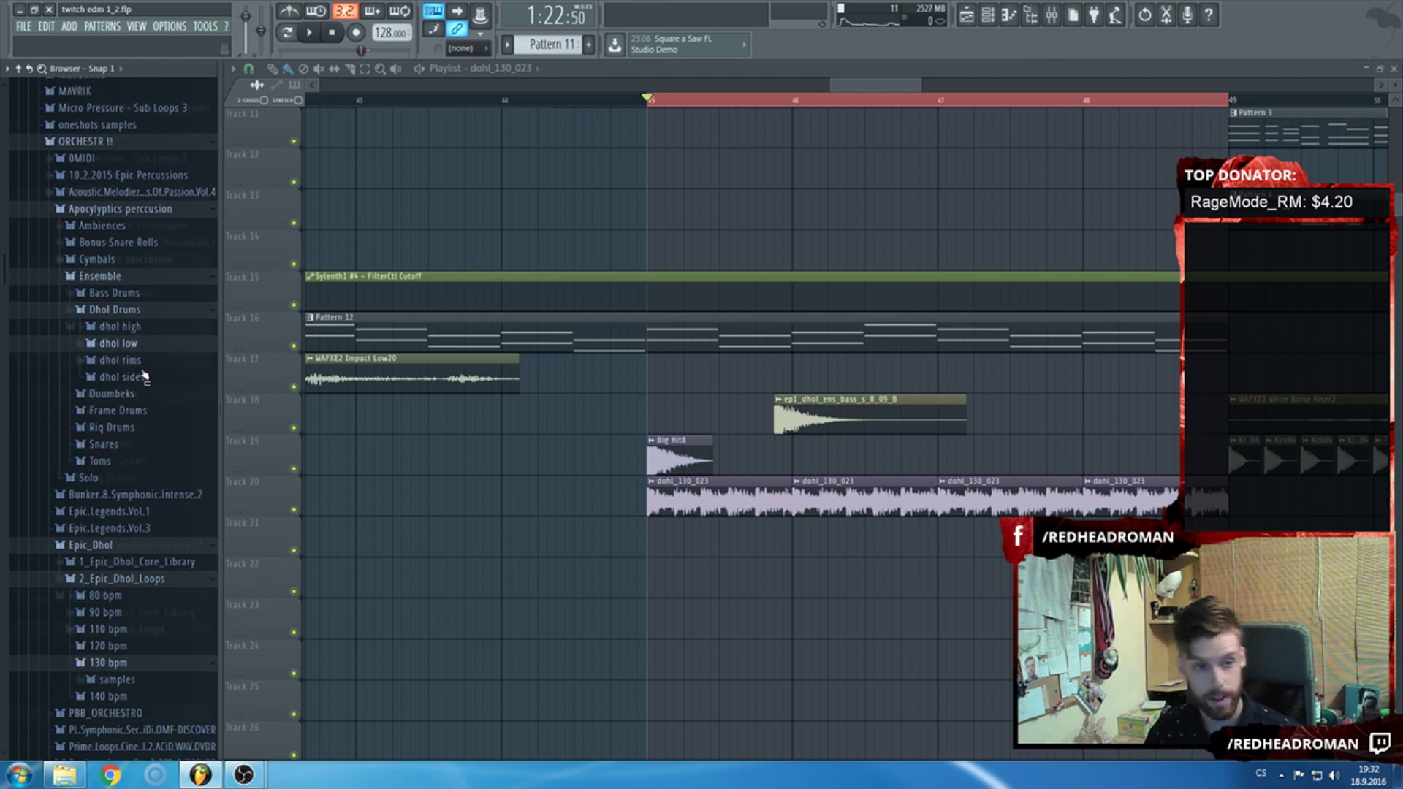
pyautogui.click(124, 370)
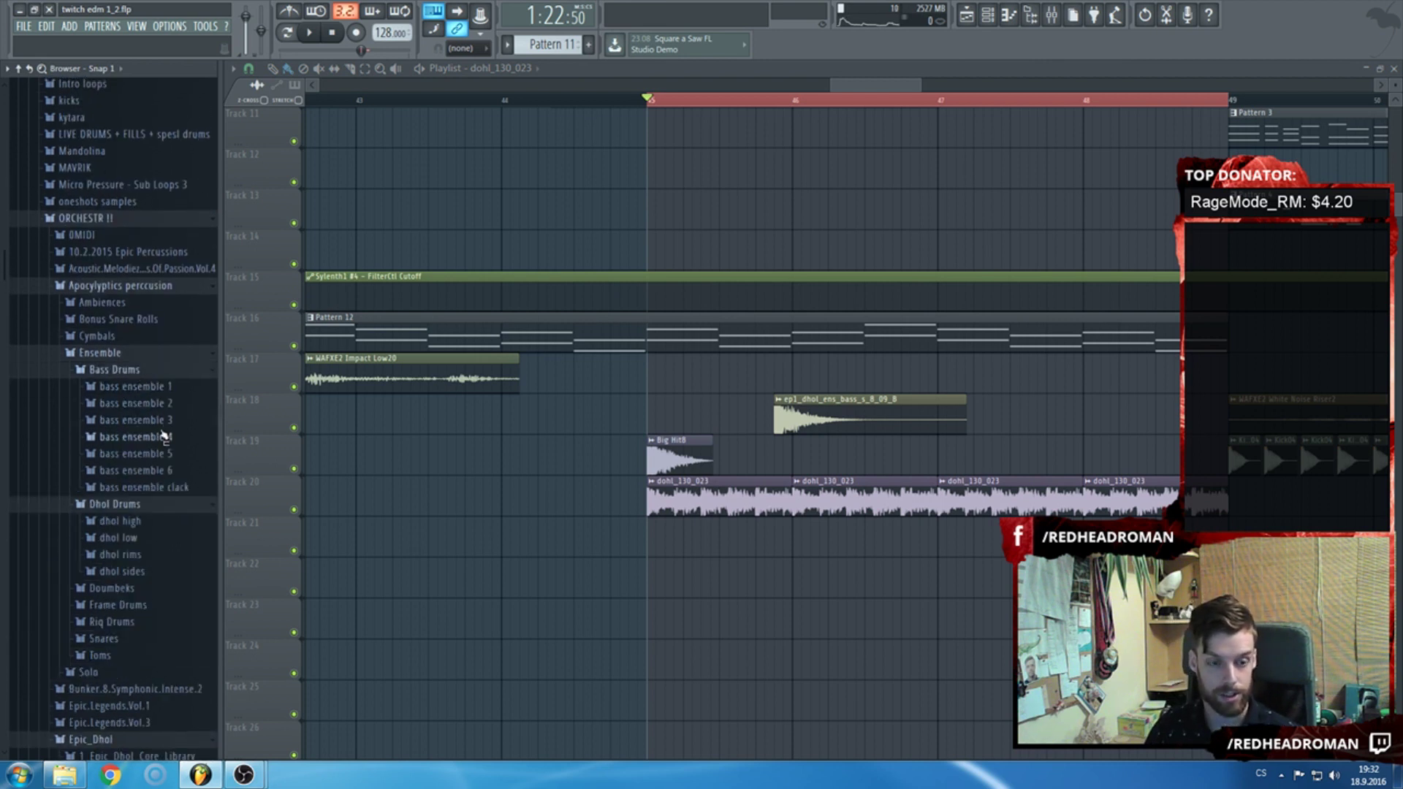
# Audition the bass drum samples in folder B of bass ensemble 3.
pyautogui.click(165, 420)
pyautogui.click(160, 455)
pyautogui.click(159, 486)
pyautogui.click(159, 516)
pyautogui.click(159, 532)
pyautogui.click(164, 577)
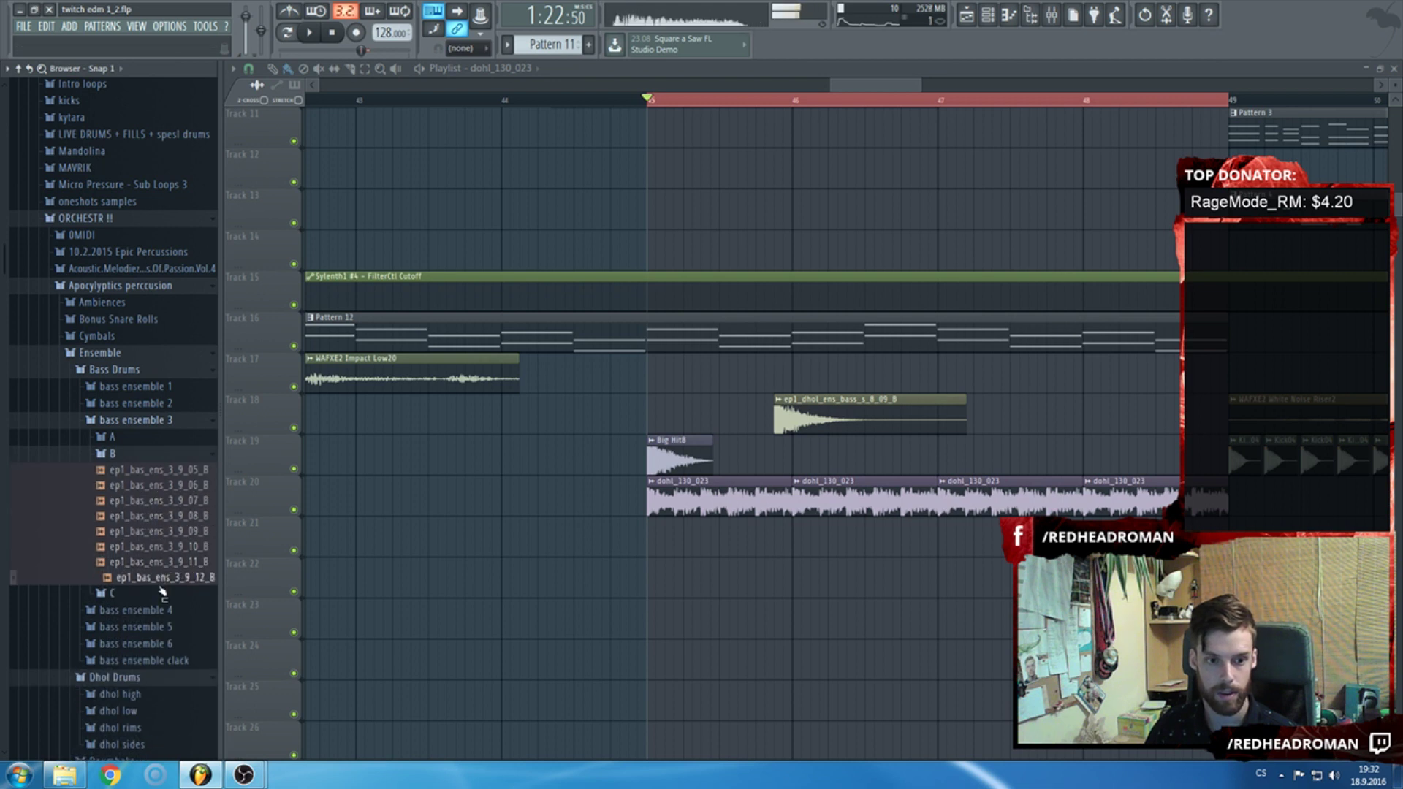
# Audition samples in folder B of bass ensemble 5 and place ep1_bas_ens_5_f_7_09_B on Track 19 at bar 46.
pyautogui.click(136, 627)
pyautogui.click(112, 660)
pyautogui.click(161, 614)
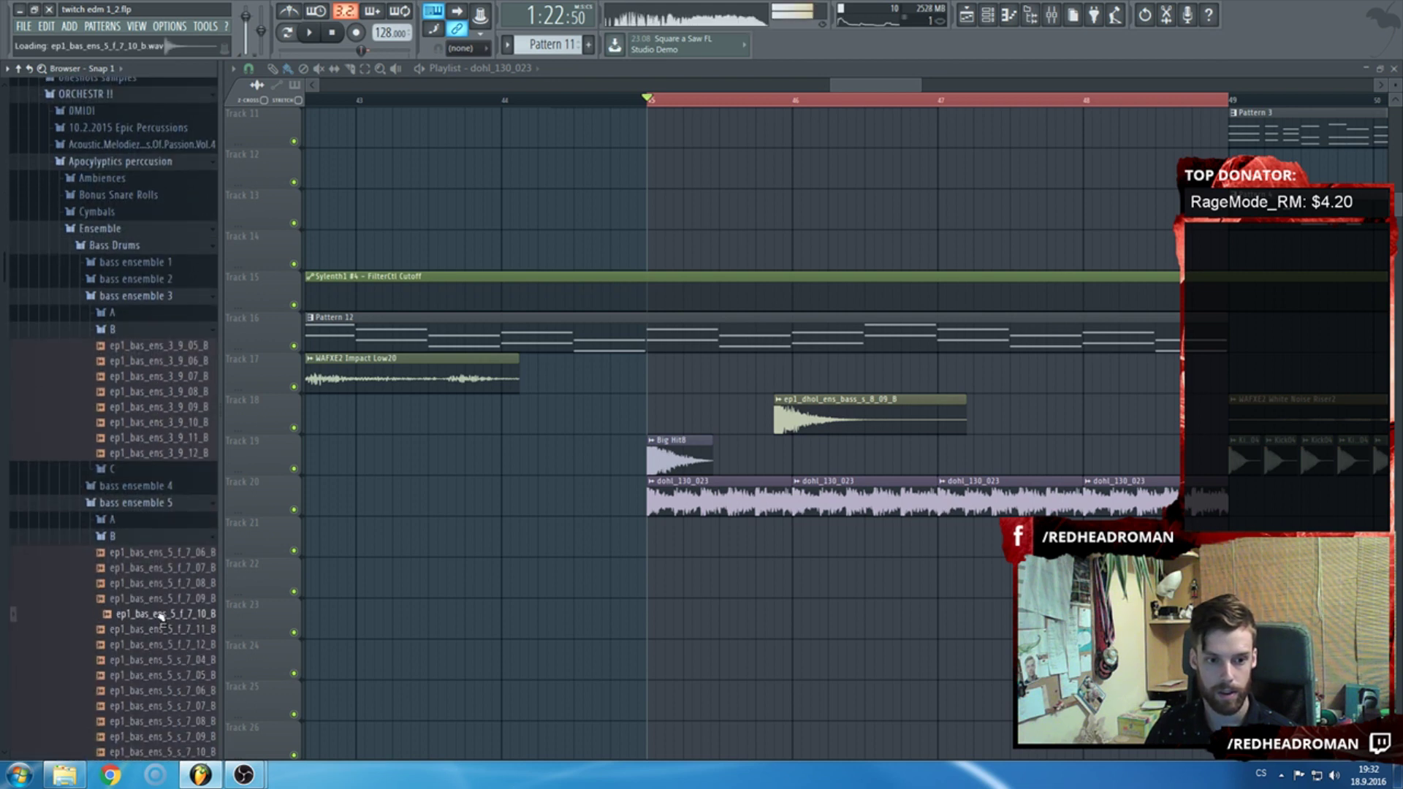
pyautogui.click(164, 598)
pyautogui.moveTo(543, 591); pyautogui.dragTo(795, 461)
# Set the ep1_bas_ens_5_f_7_09_B channel volume to 42% while listening to the section.
pyautogui.press('space')
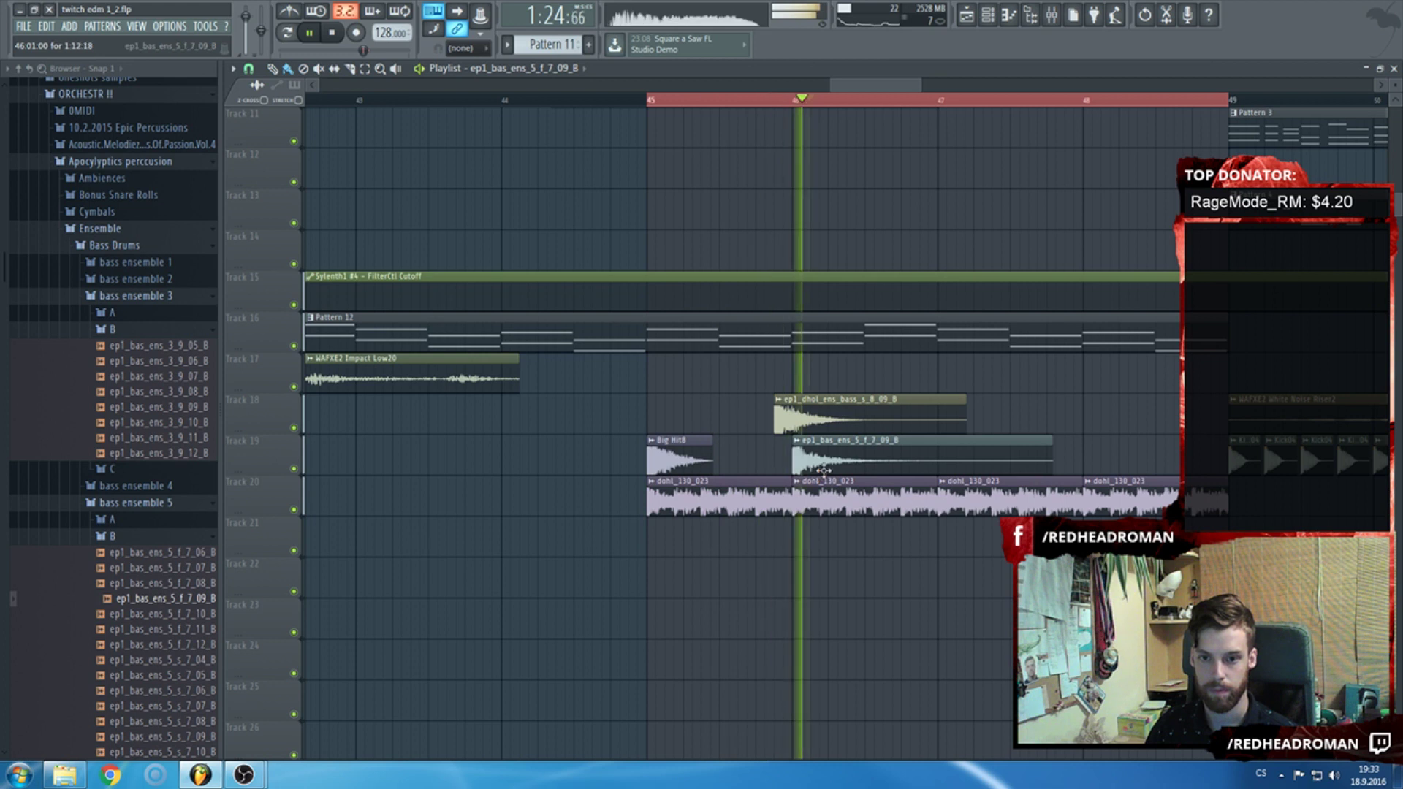
pyautogui.doubleClick(817, 475)
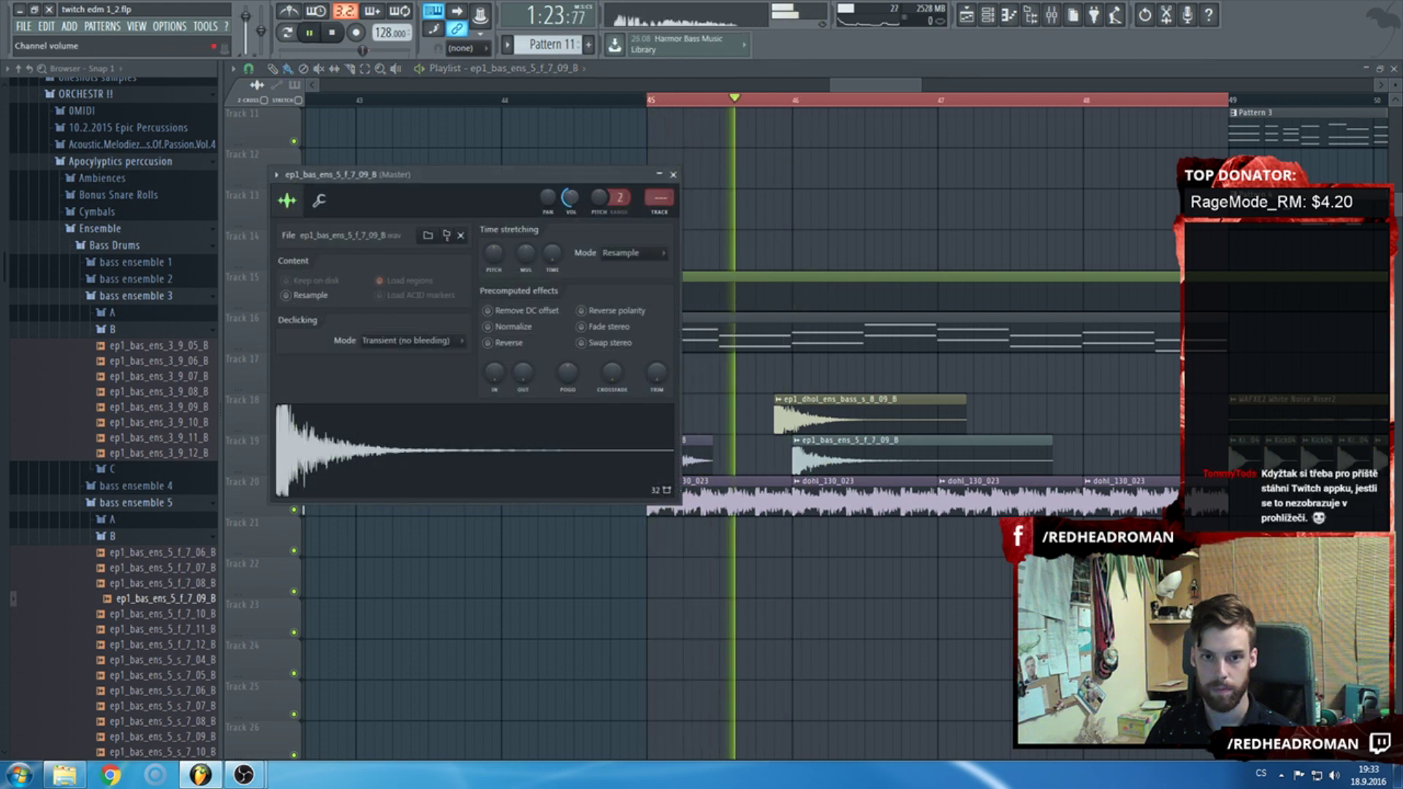
pyautogui.press('space')
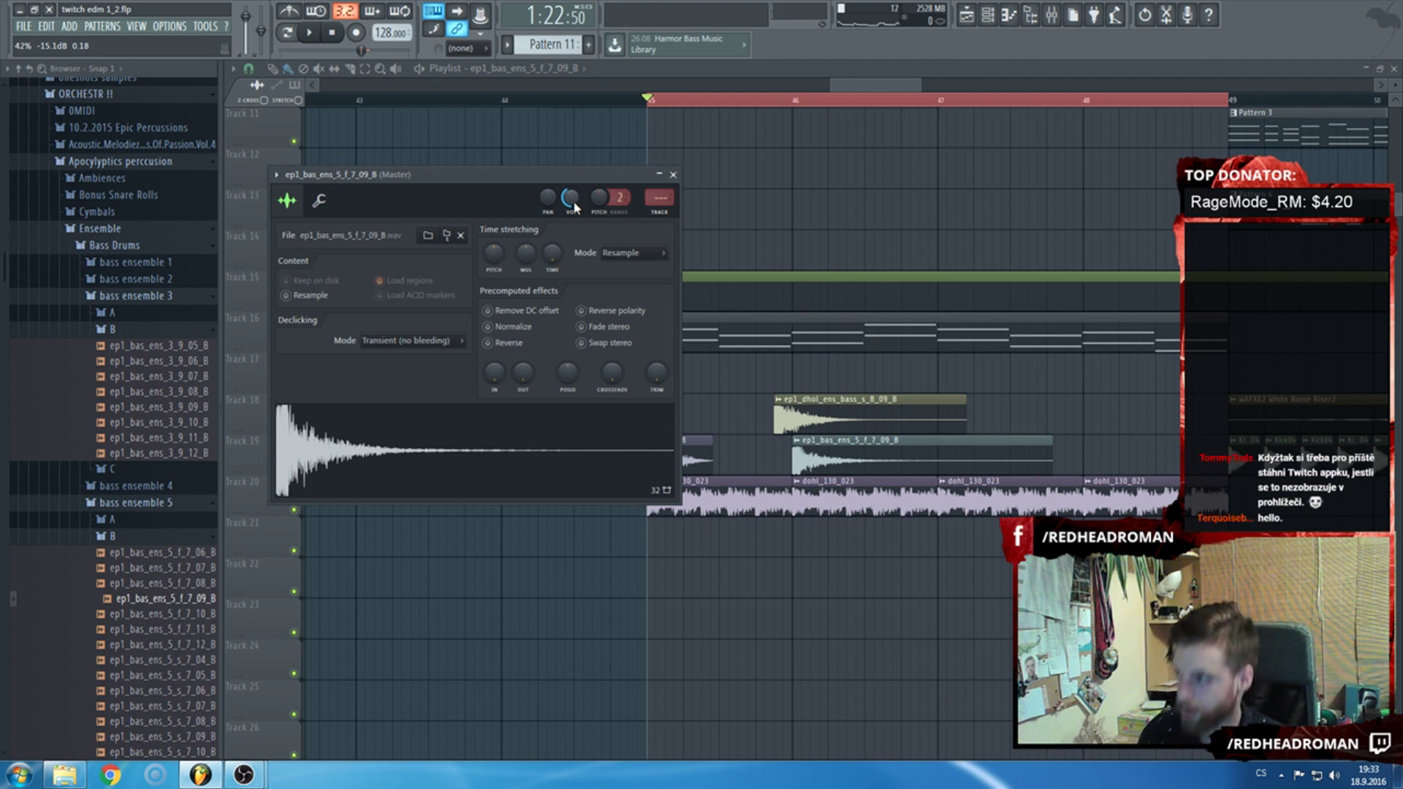
pyautogui.press('Escape')
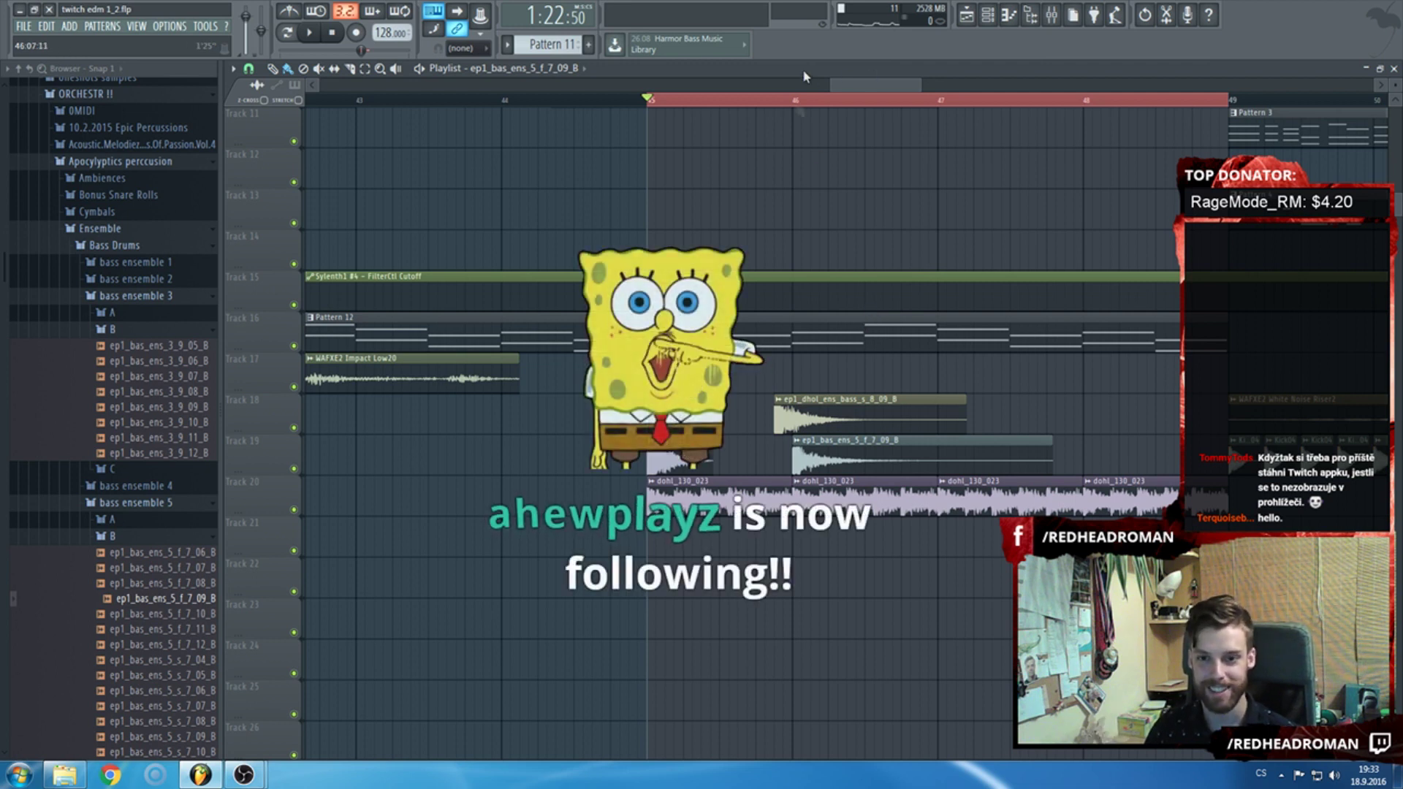
# Play back the section and place a copy of the Big Hit8 clip on Track 19 at bar 47.
pyautogui.scroll(1, 726, 347)
pyautogui.press('space')
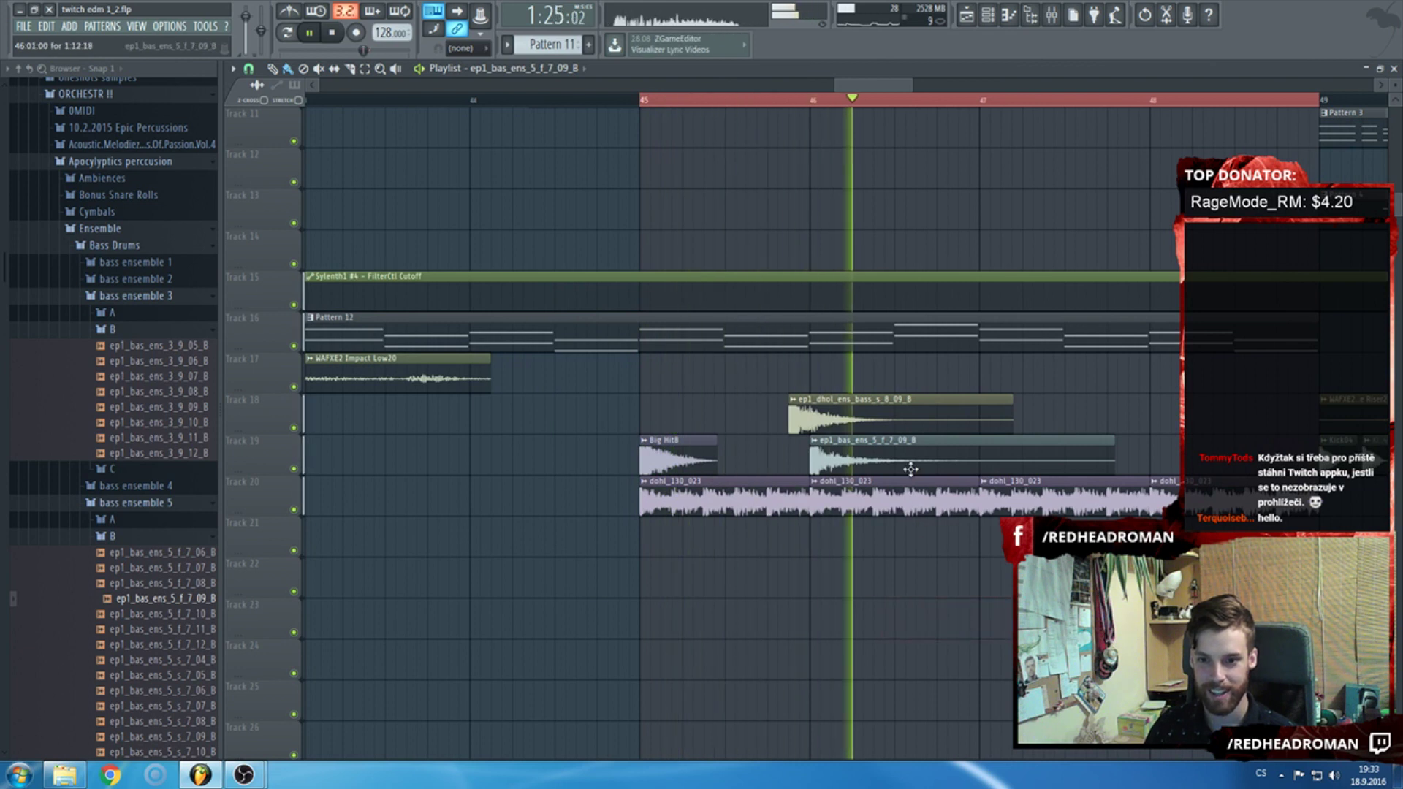
pyautogui.press('space')
pyautogui.click(682, 461)
pyautogui.press('space')
pyautogui.click(987, 459)
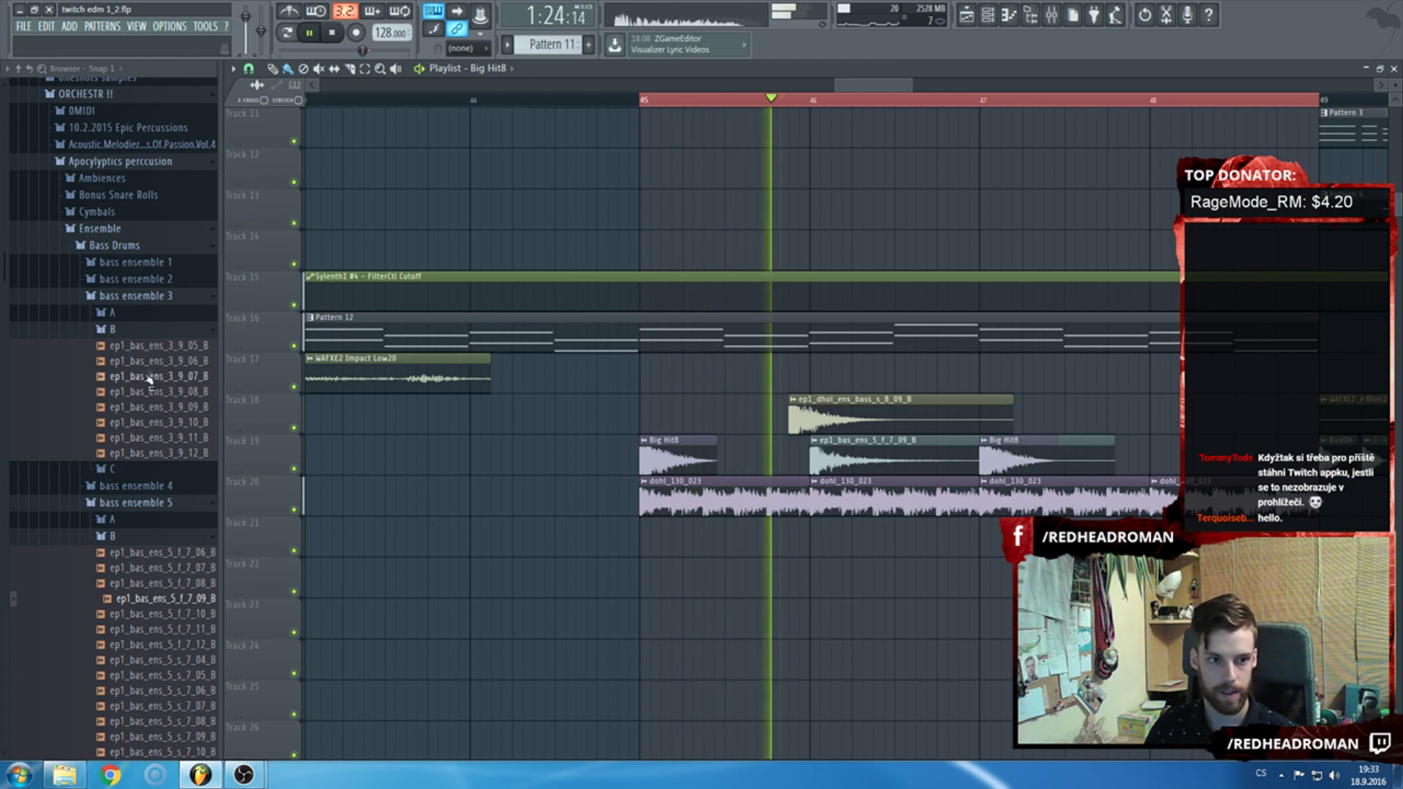
pyautogui.press('space')
# Collapse the bass ensemble 3 and 5 folders and look through the solo Splash cymbal folders.
pyautogui.click(133, 297)
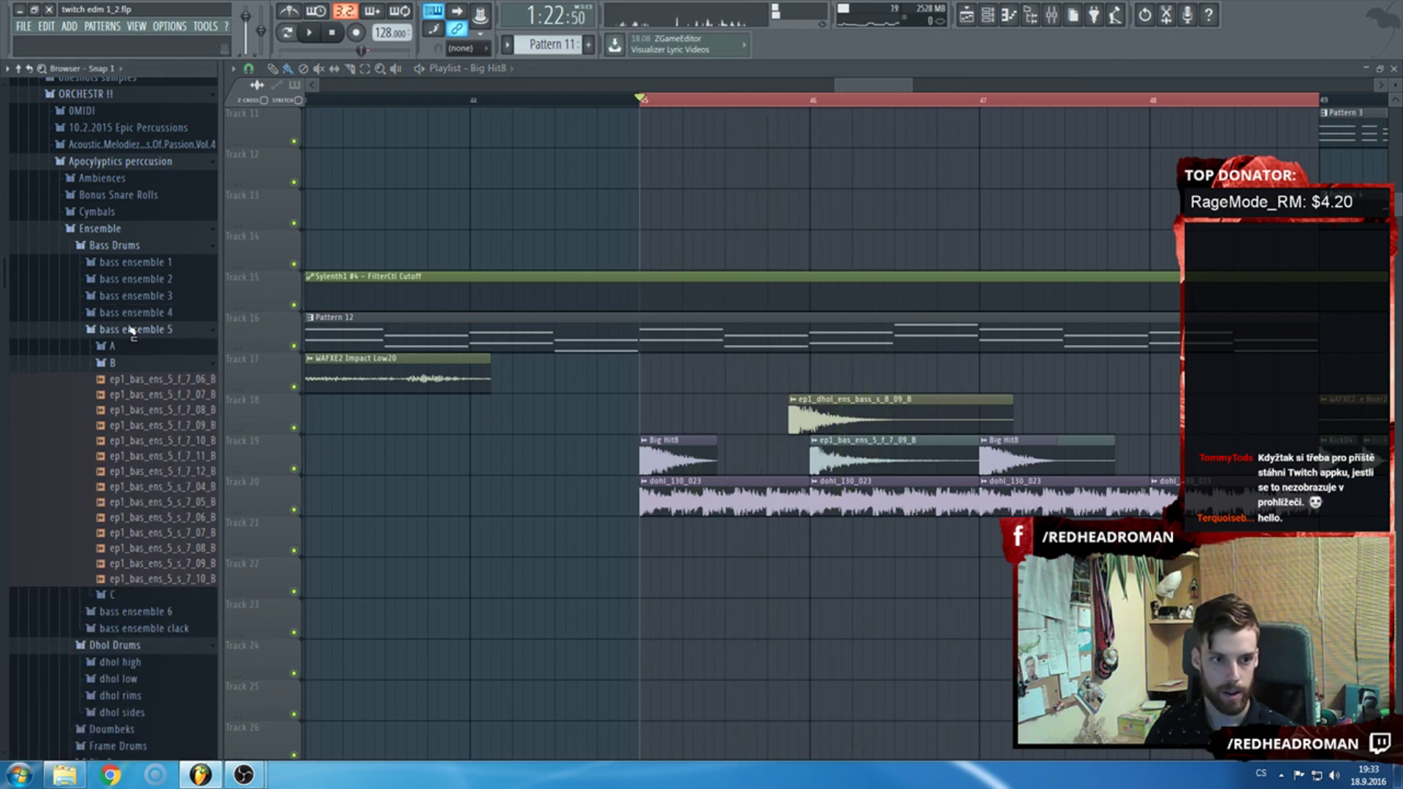
pyautogui.click(131, 330)
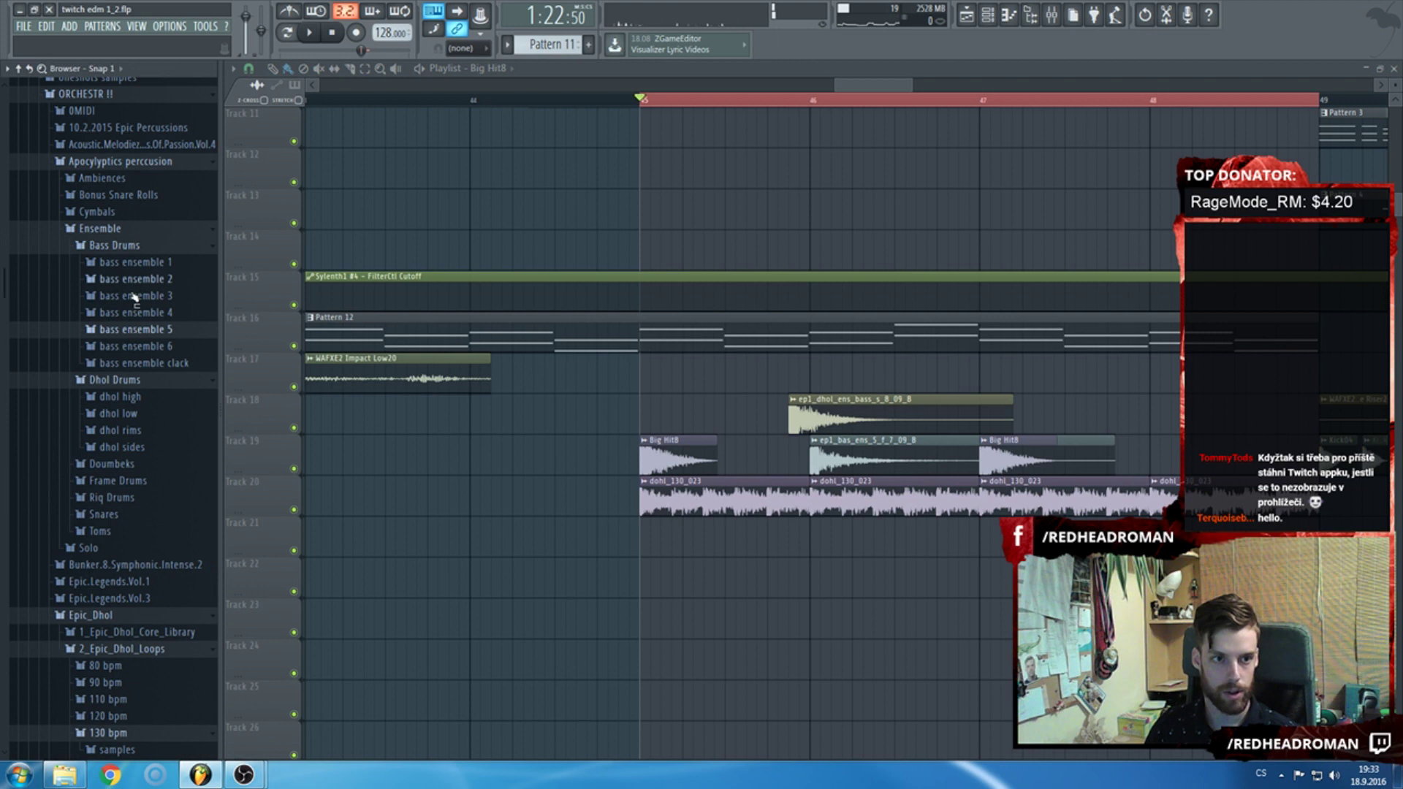
pyautogui.click(122, 213)
pyautogui.click(110, 246)
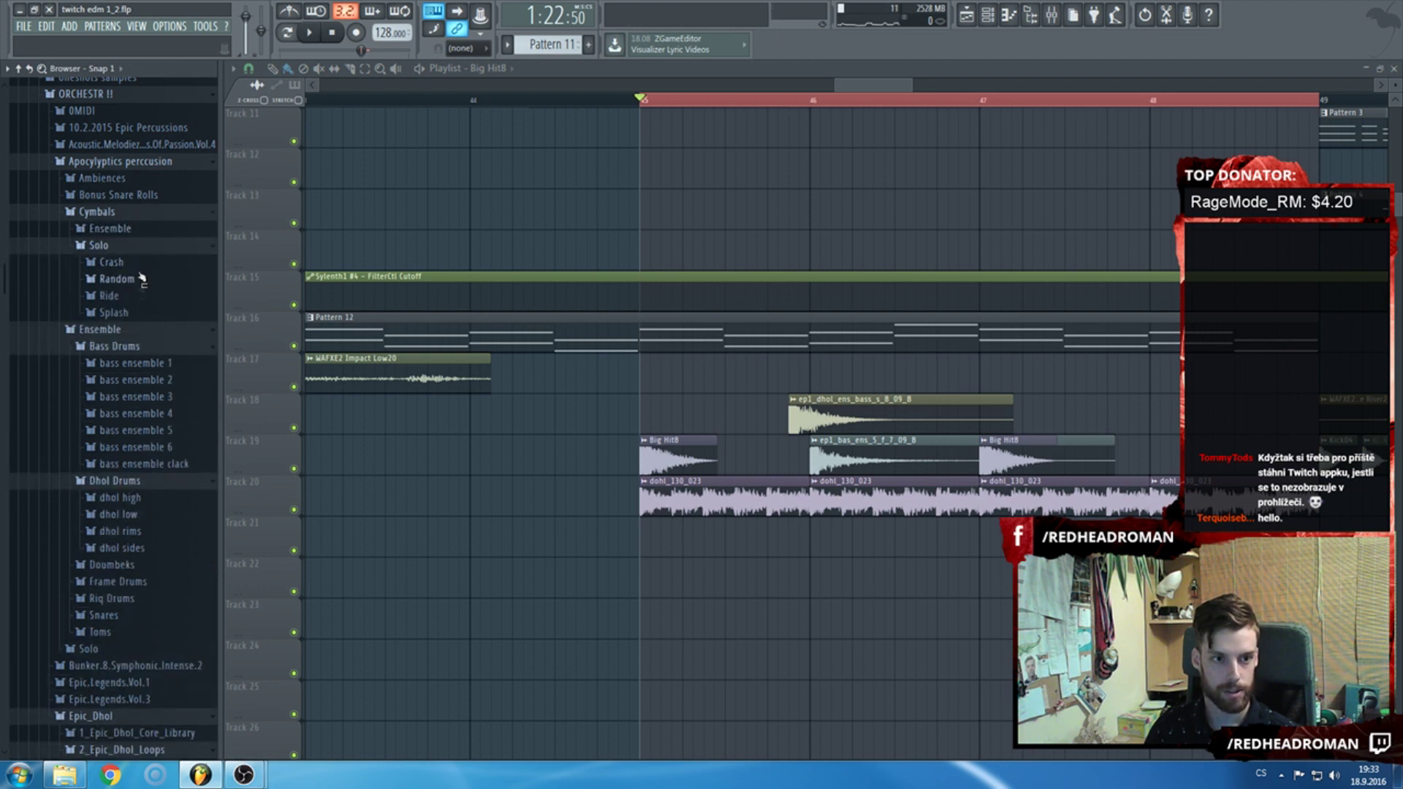
pyautogui.click(141, 312)
pyautogui.click(144, 347)
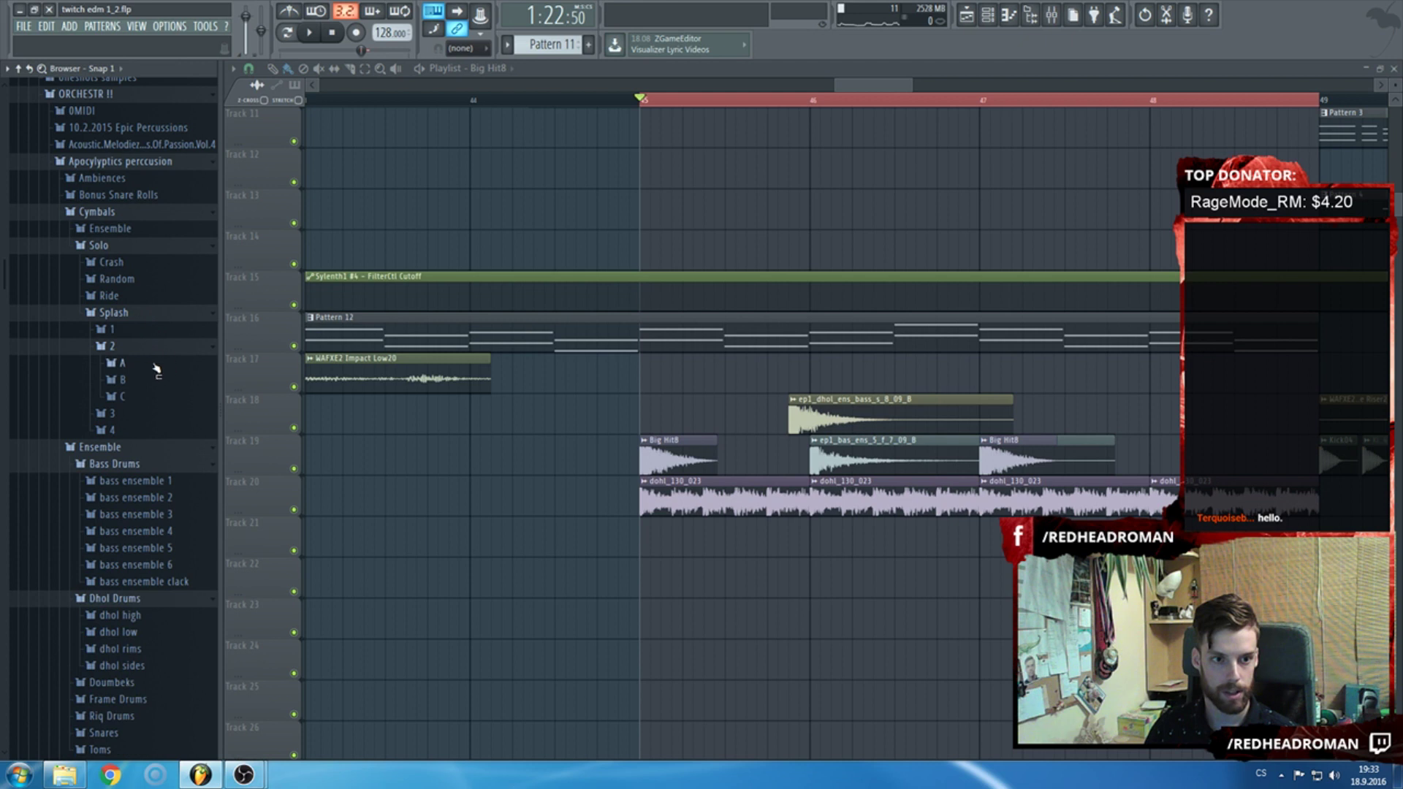
pyautogui.click(155, 365)
# Collapse the Splash, Solo, Cymbals and Ensemble folders in the browser.
pyautogui.click(128, 348)
pyautogui.click(127, 314)
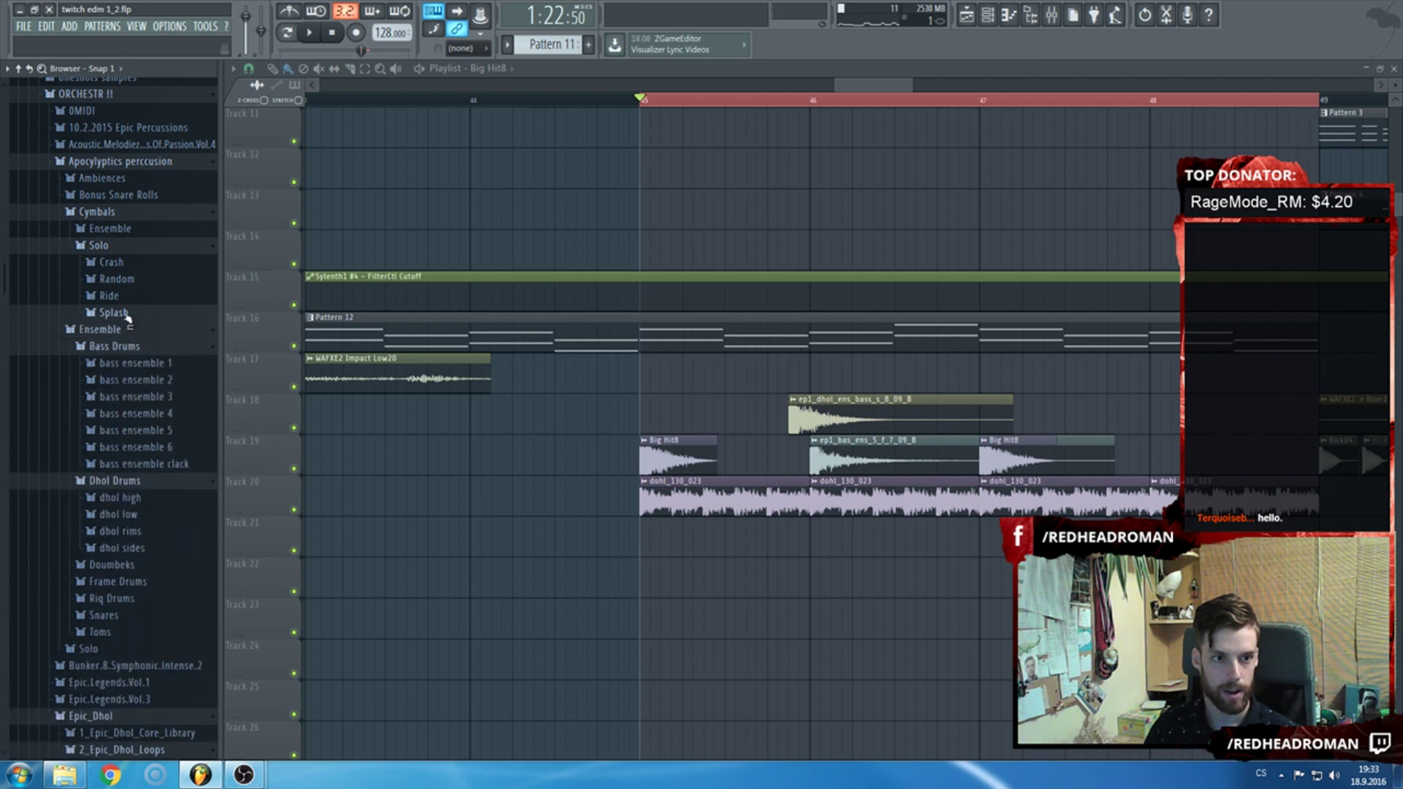
pyautogui.click(108, 245)
pyautogui.click(110, 212)
pyautogui.click(130, 229)
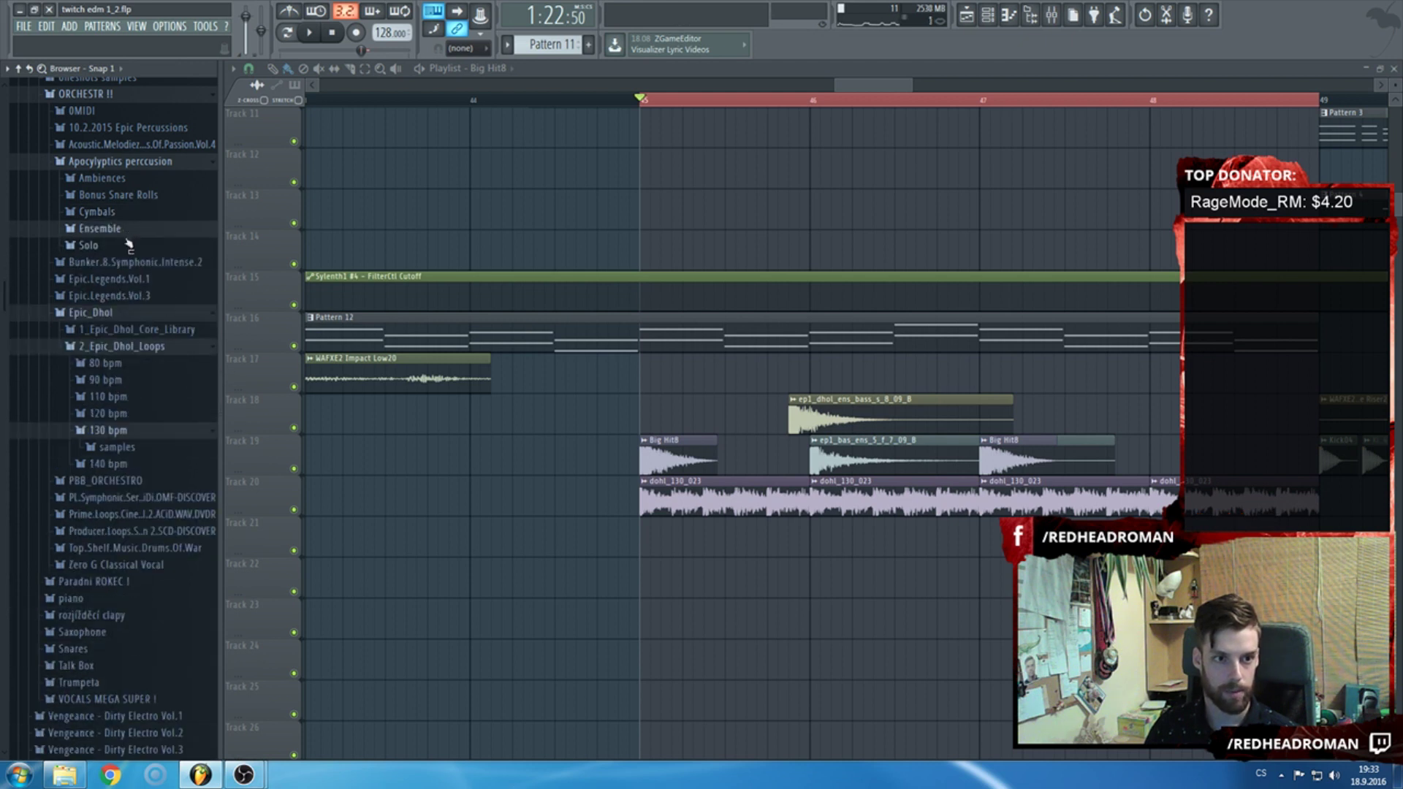
# Look through the solo snare 2 Snares Off samples in folder A, and collapse the Solo folder.
pyautogui.scroll(3, 133, 253)
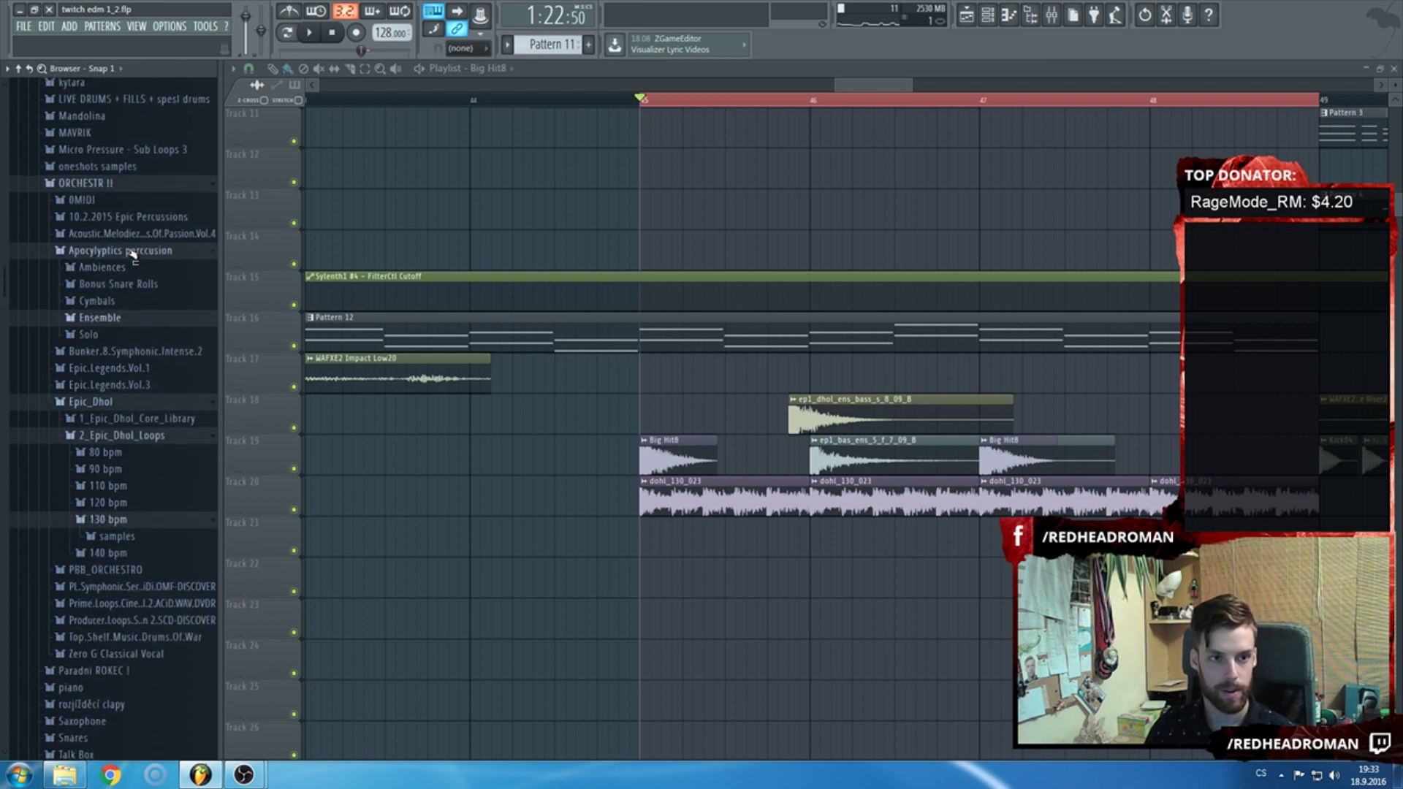
pyautogui.click(124, 338)
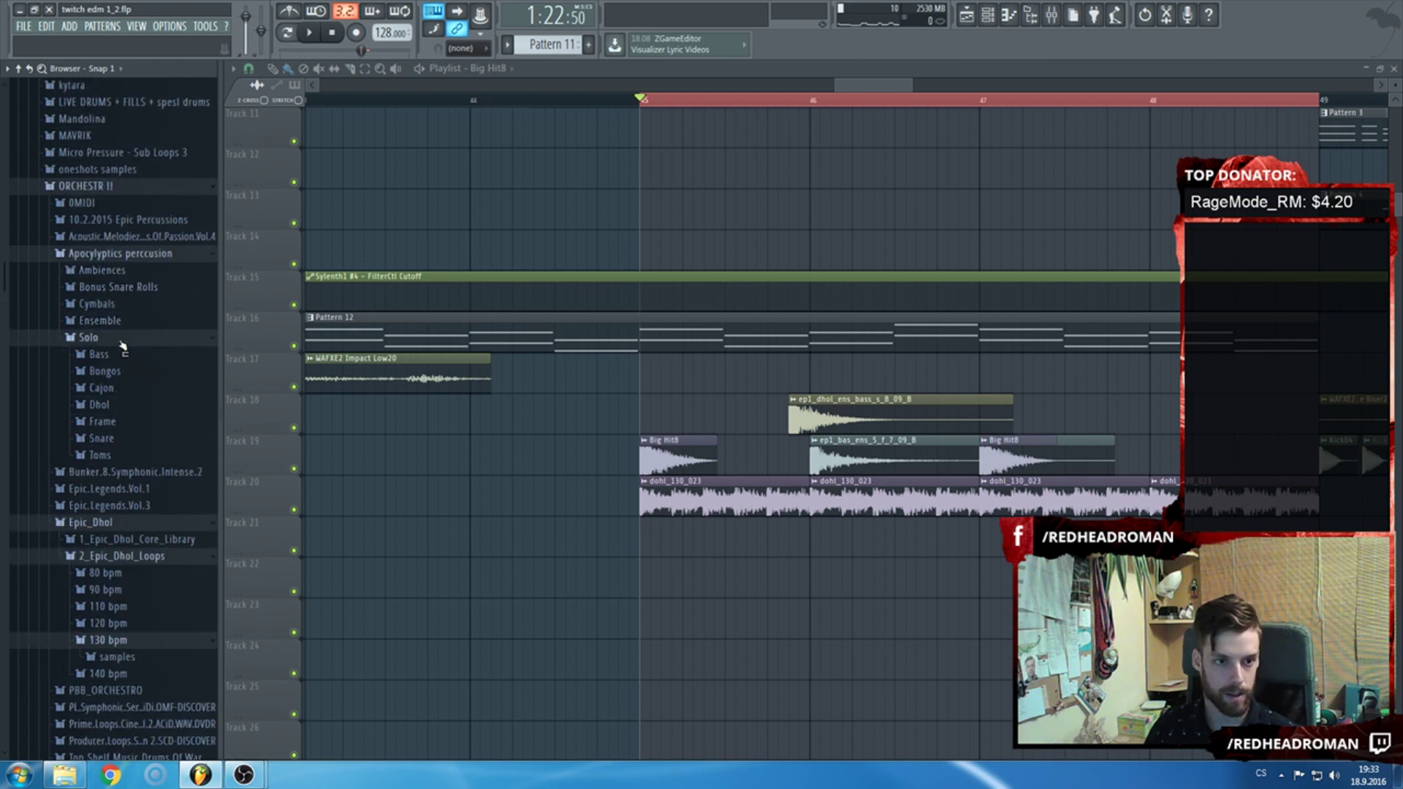
pyautogui.click(130, 439)
pyautogui.click(130, 471)
pyautogui.click(133, 488)
pyautogui.click(125, 505)
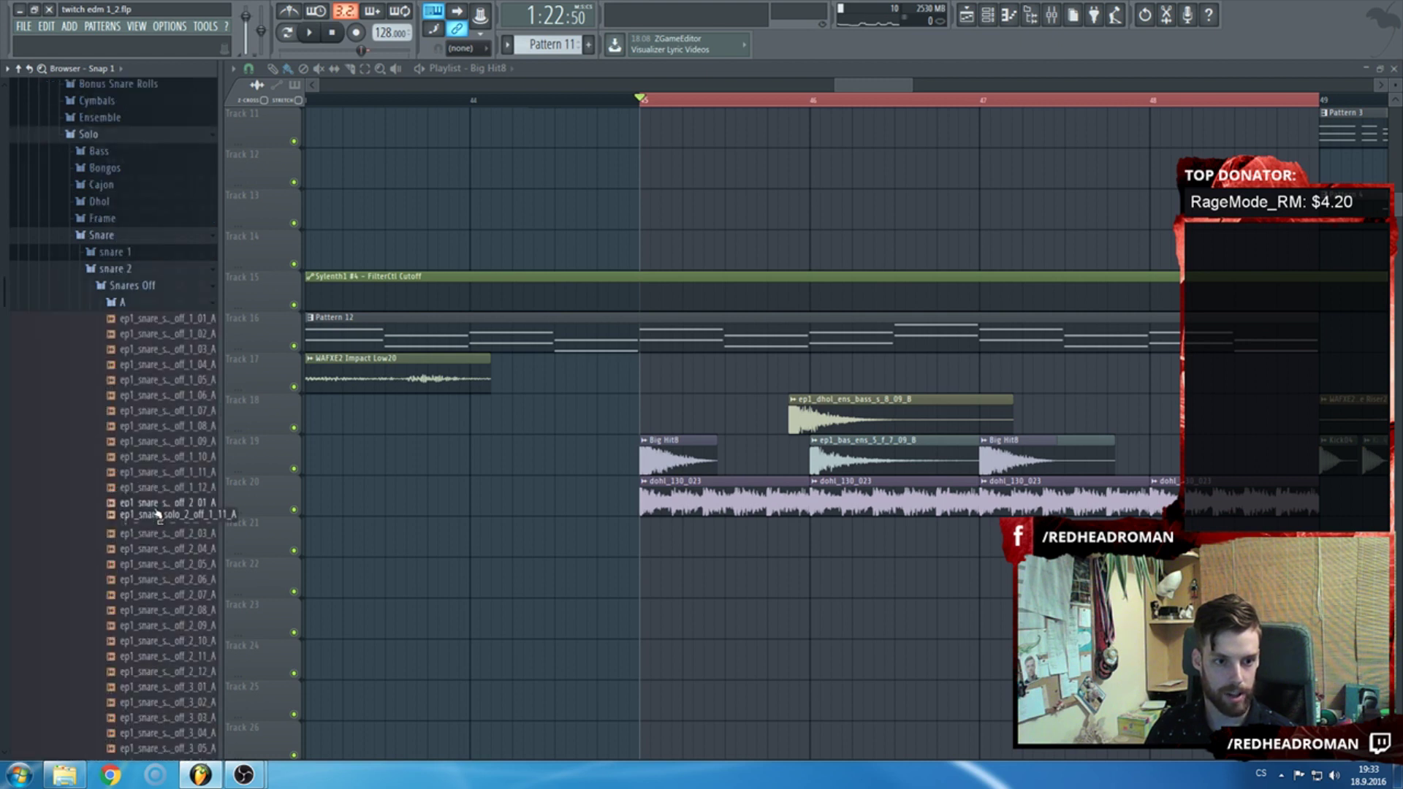
pyautogui.scroll(6, 156, 514)
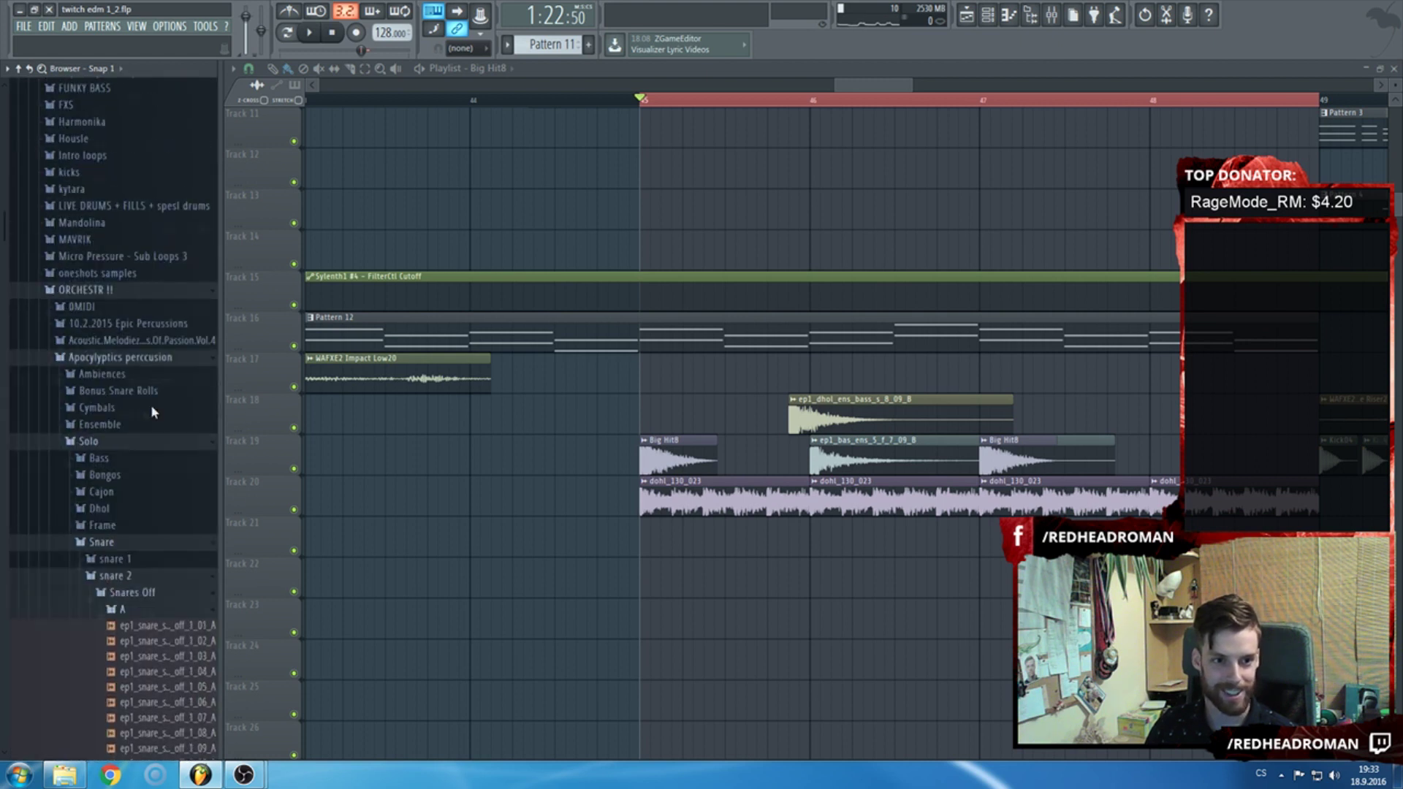
pyautogui.scroll(1, 152, 410)
pyautogui.click(102, 471)
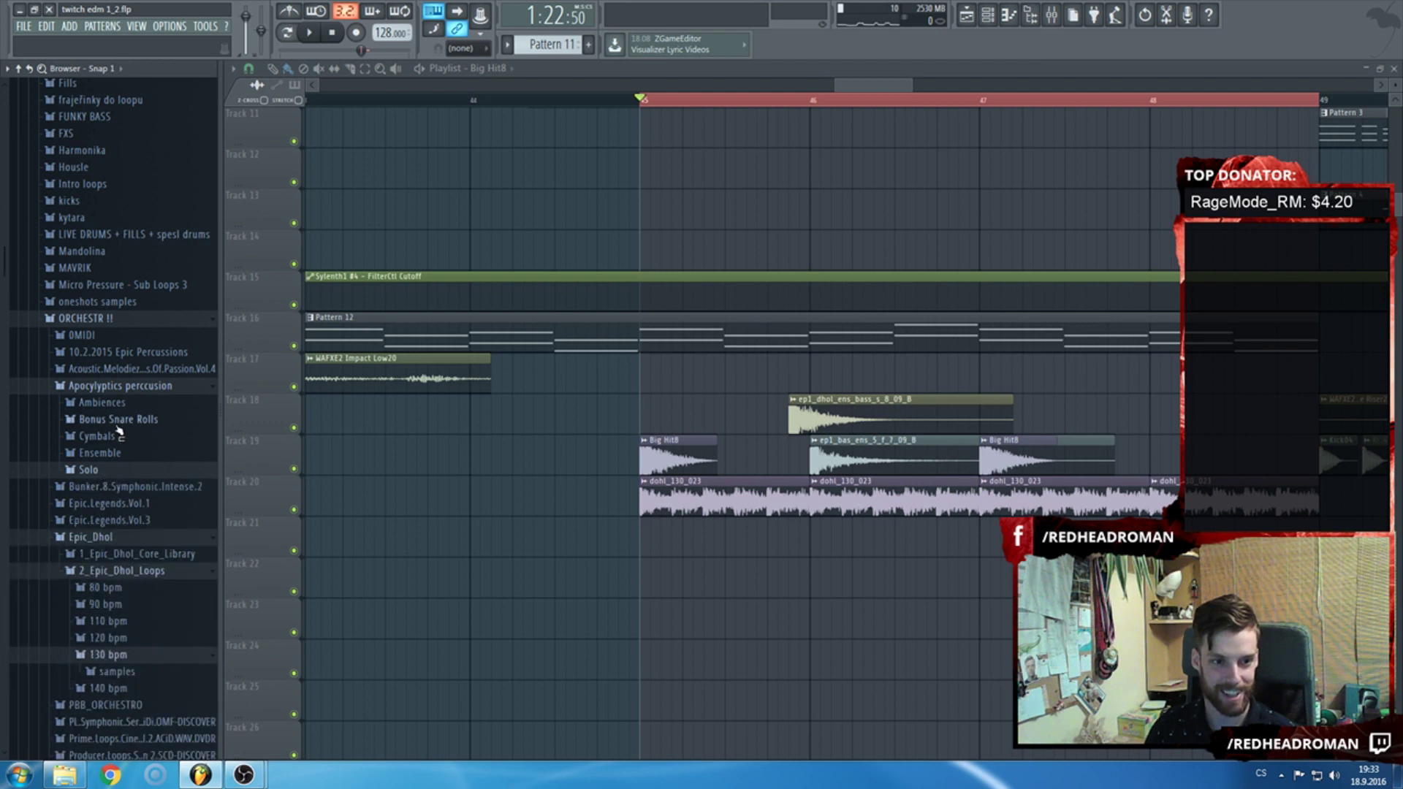
# Browse the snare 4 rolls in folder A of Bonus Snare Rolls and audition snare_4_roll_crec_2_A.
pyautogui.click(117, 426)
pyautogui.click(144, 458)
pyautogui.click(102, 470)
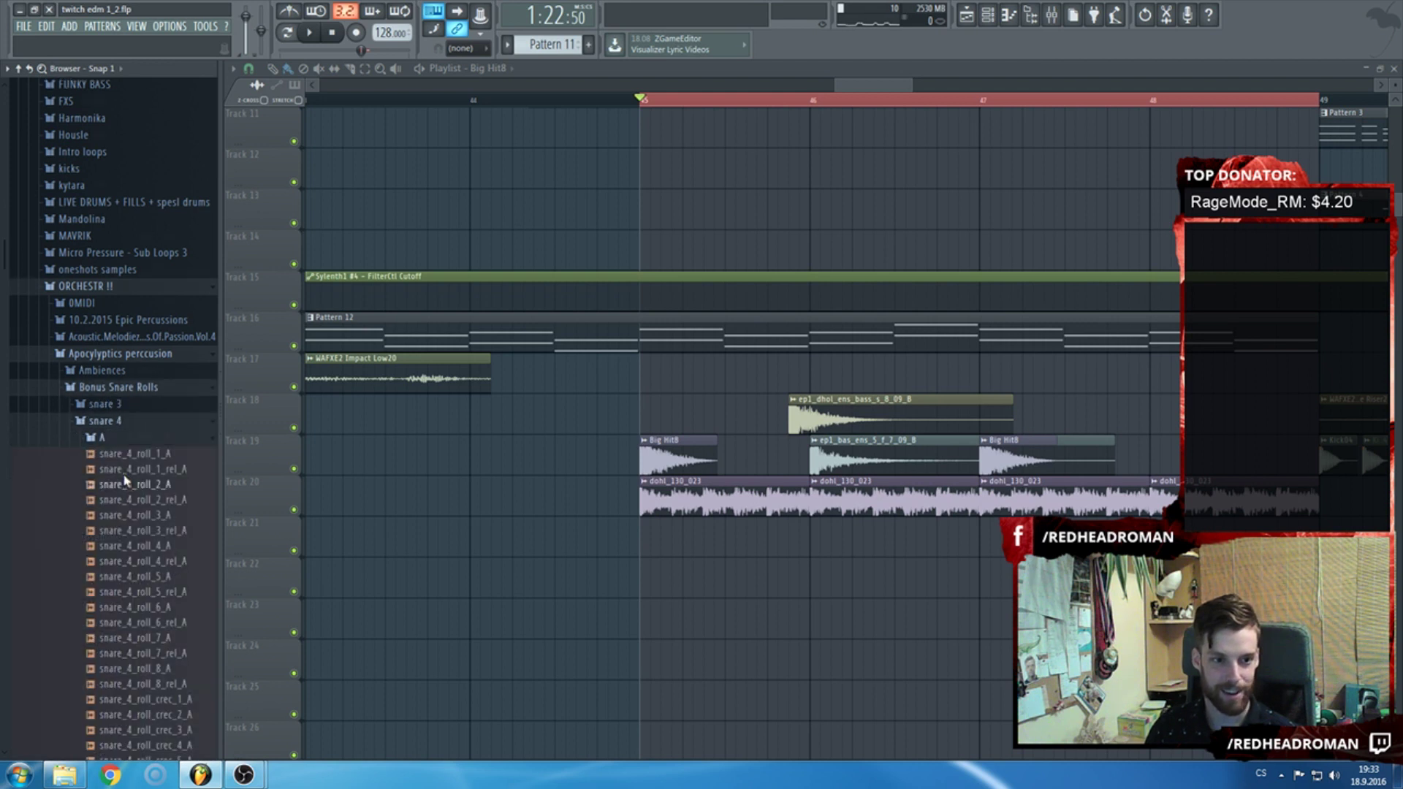
pyautogui.scroll(-3, 150, 409)
pyautogui.click(154, 431)
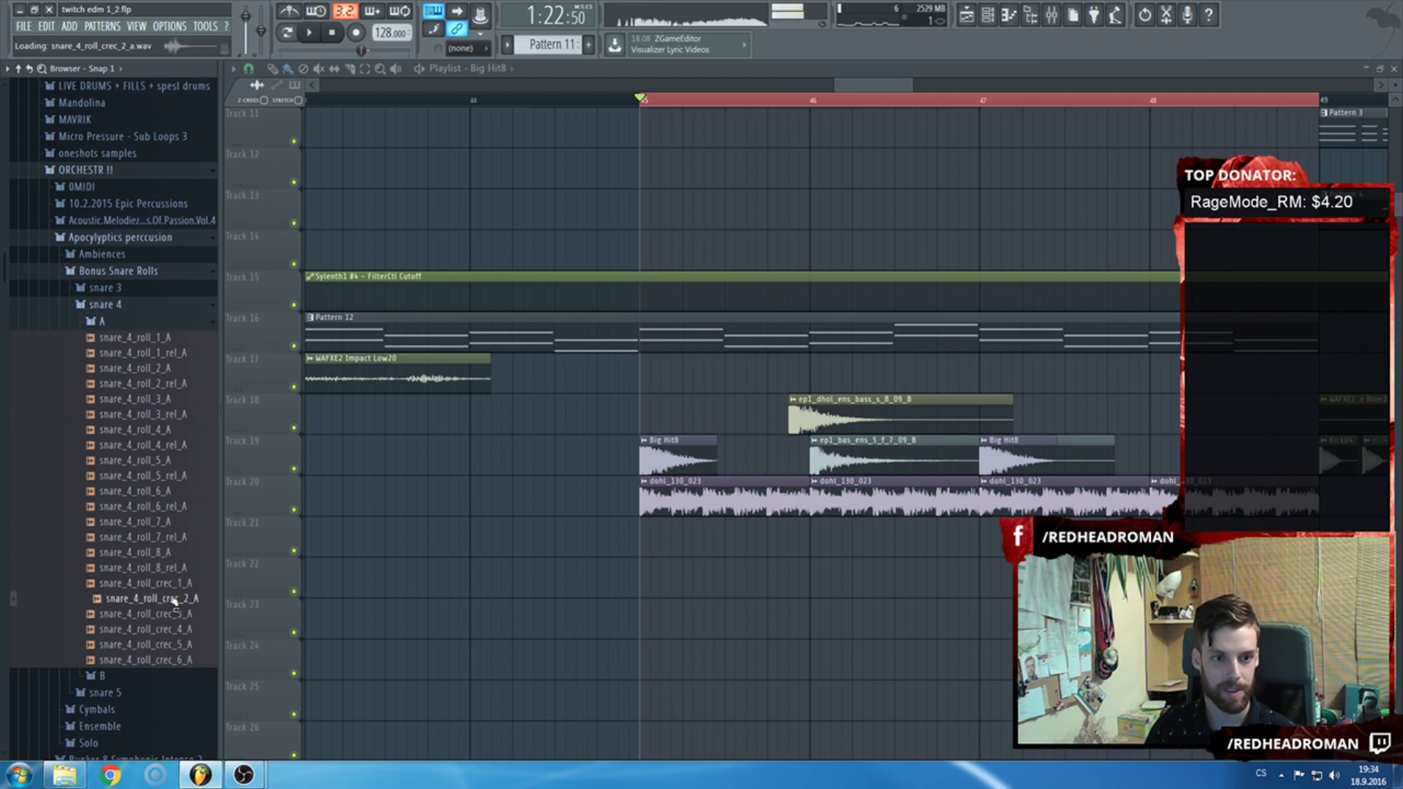
# Switch to the snare 5 rolls in folder B and audition snare_5_roll_crec_2_B.
pyautogui.click(127, 313)
pyautogui.click(103, 321)
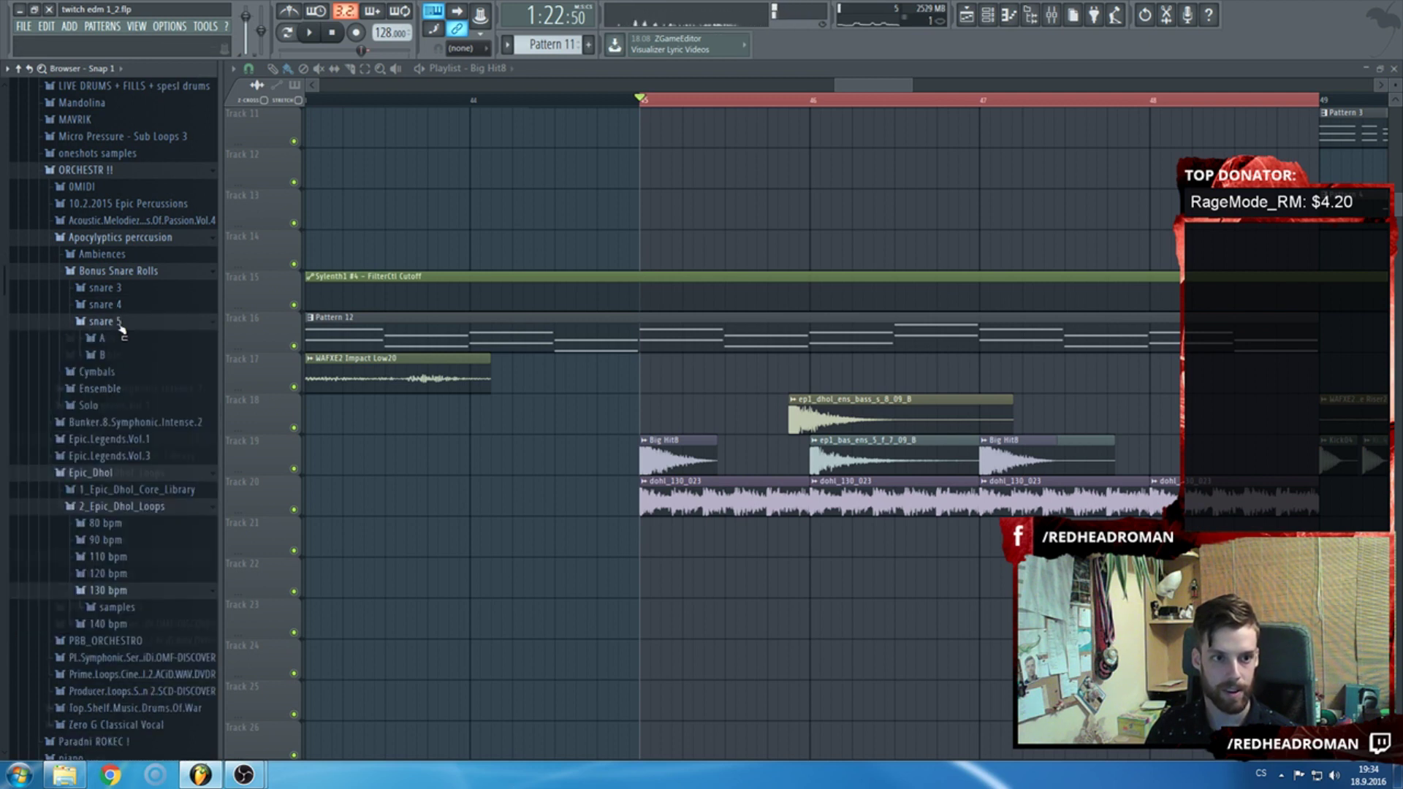
pyautogui.click(101, 355)
pyautogui.click(150, 484)
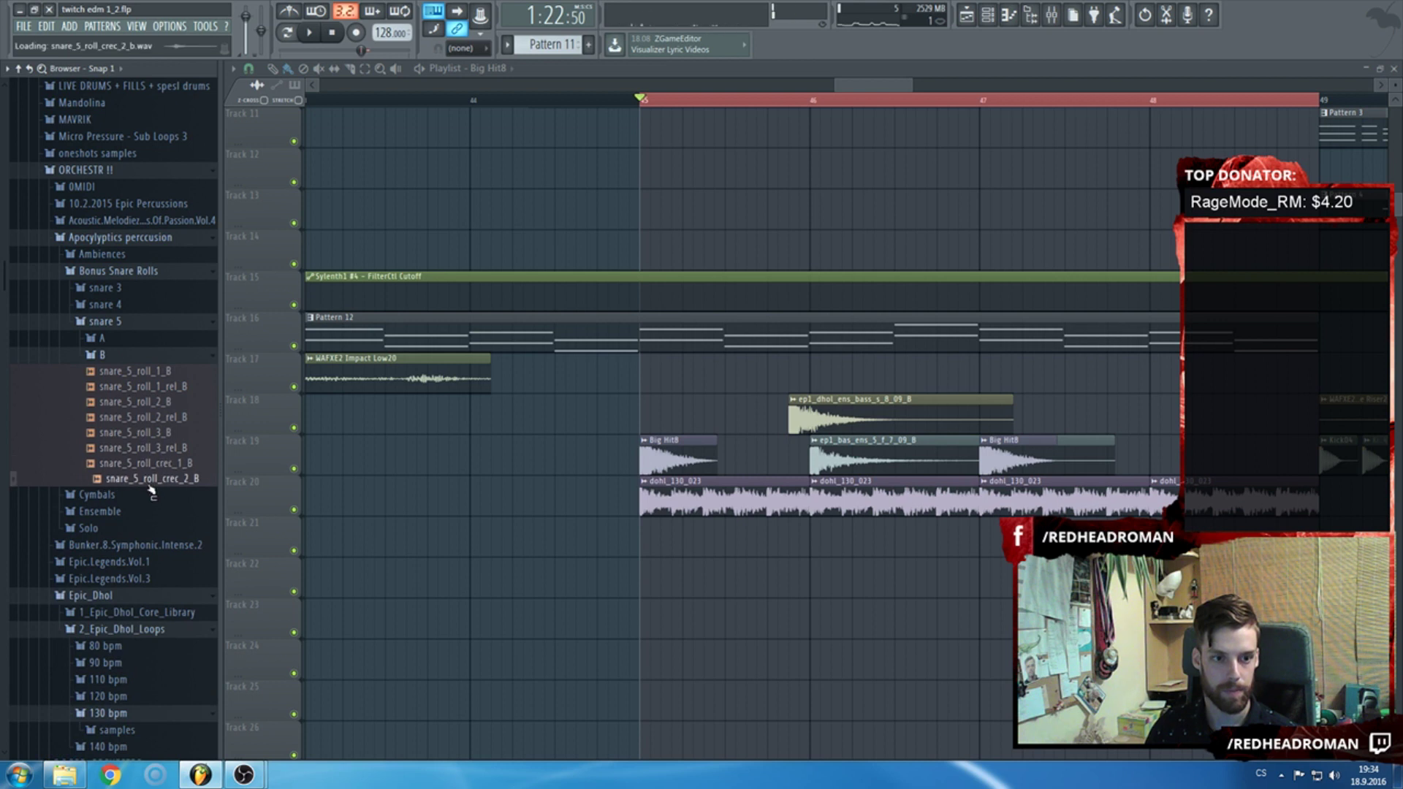
# Audition the snare 3 crescendo rolls in folder A and place snare_3_roll_crec_5_A on Track 22 shortly after bar 45.
pyautogui.click(108, 321)
pyautogui.click(120, 288)
pyautogui.click(127, 302)
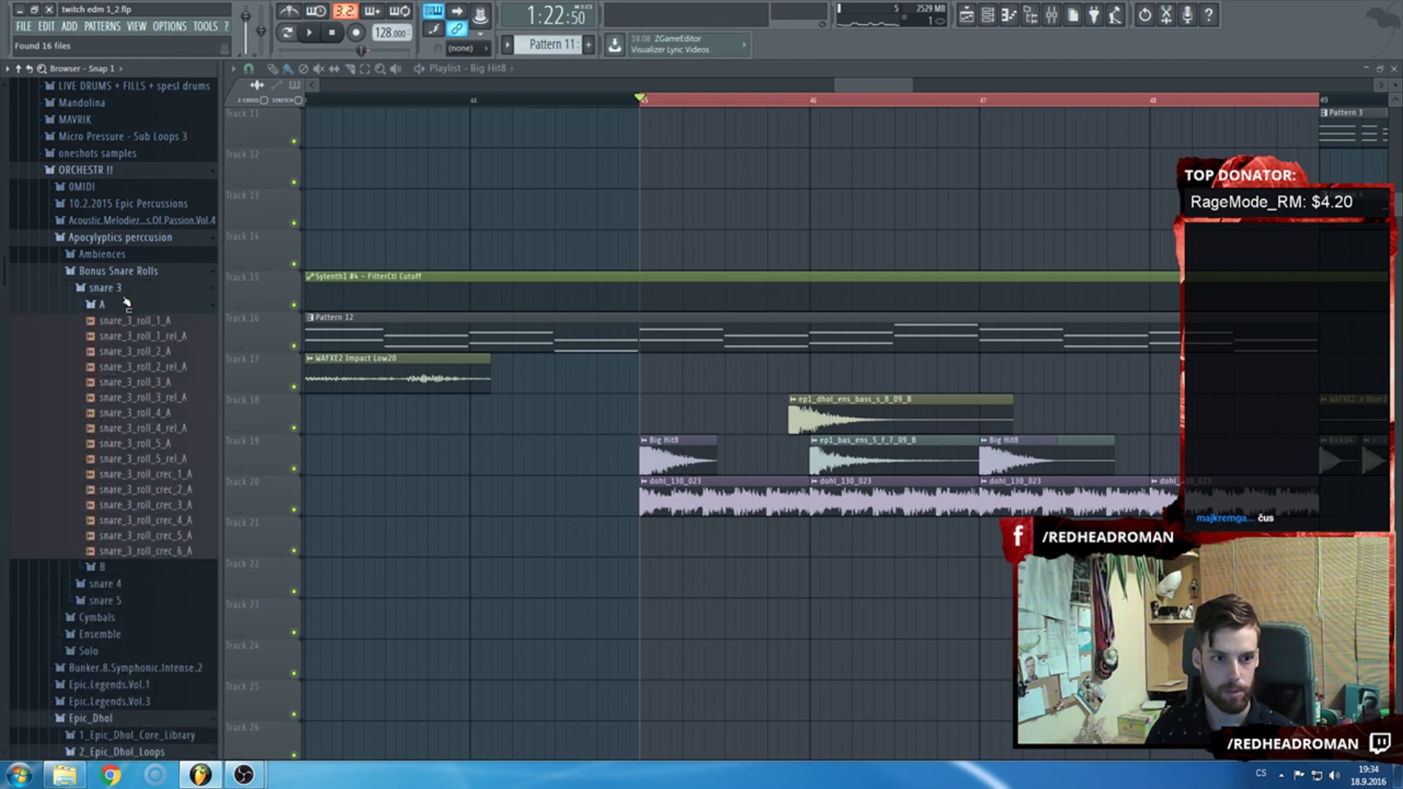
pyautogui.click(170, 477)
pyautogui.click(174, 536)
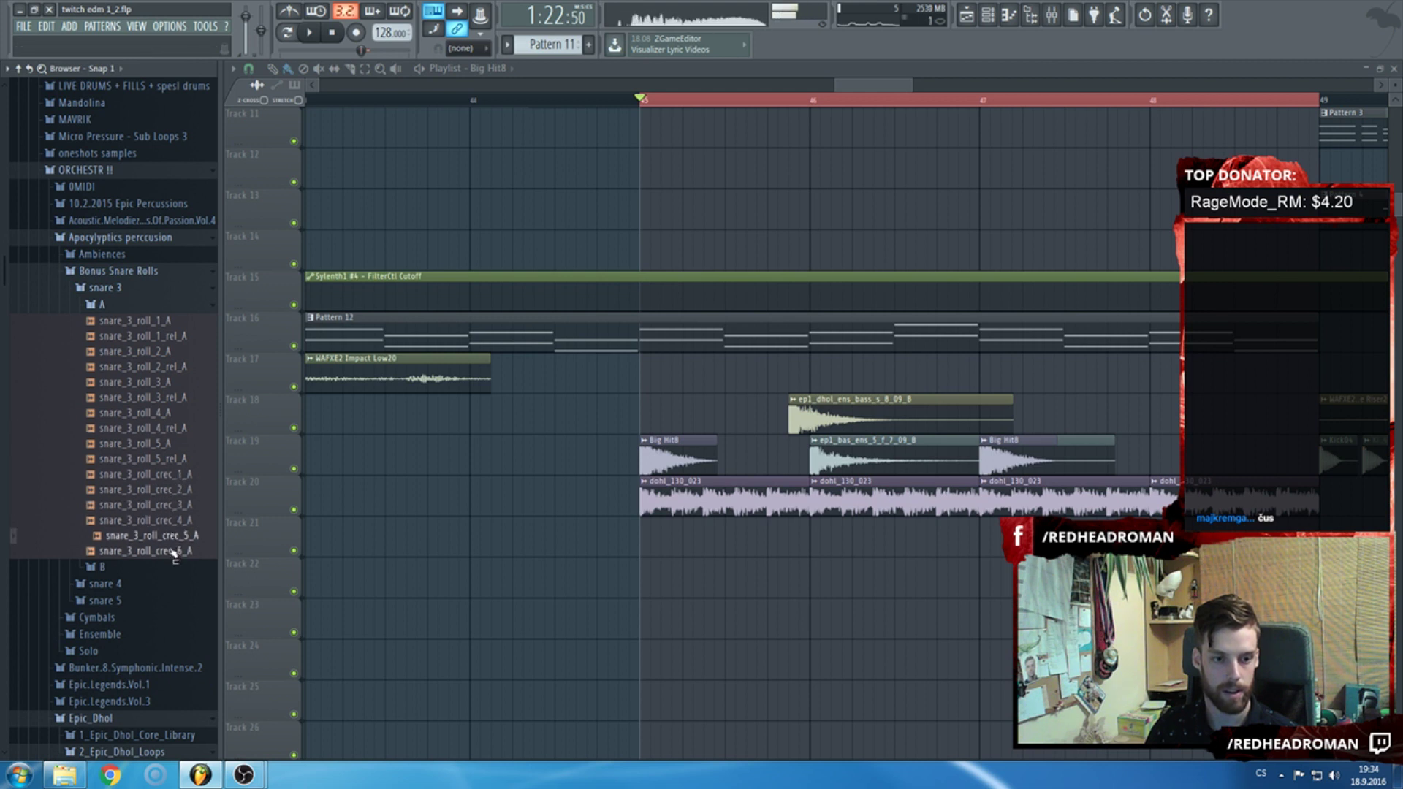
pyautogui.moveTo(181, 550); pyautogui.dragTo(683, 589)
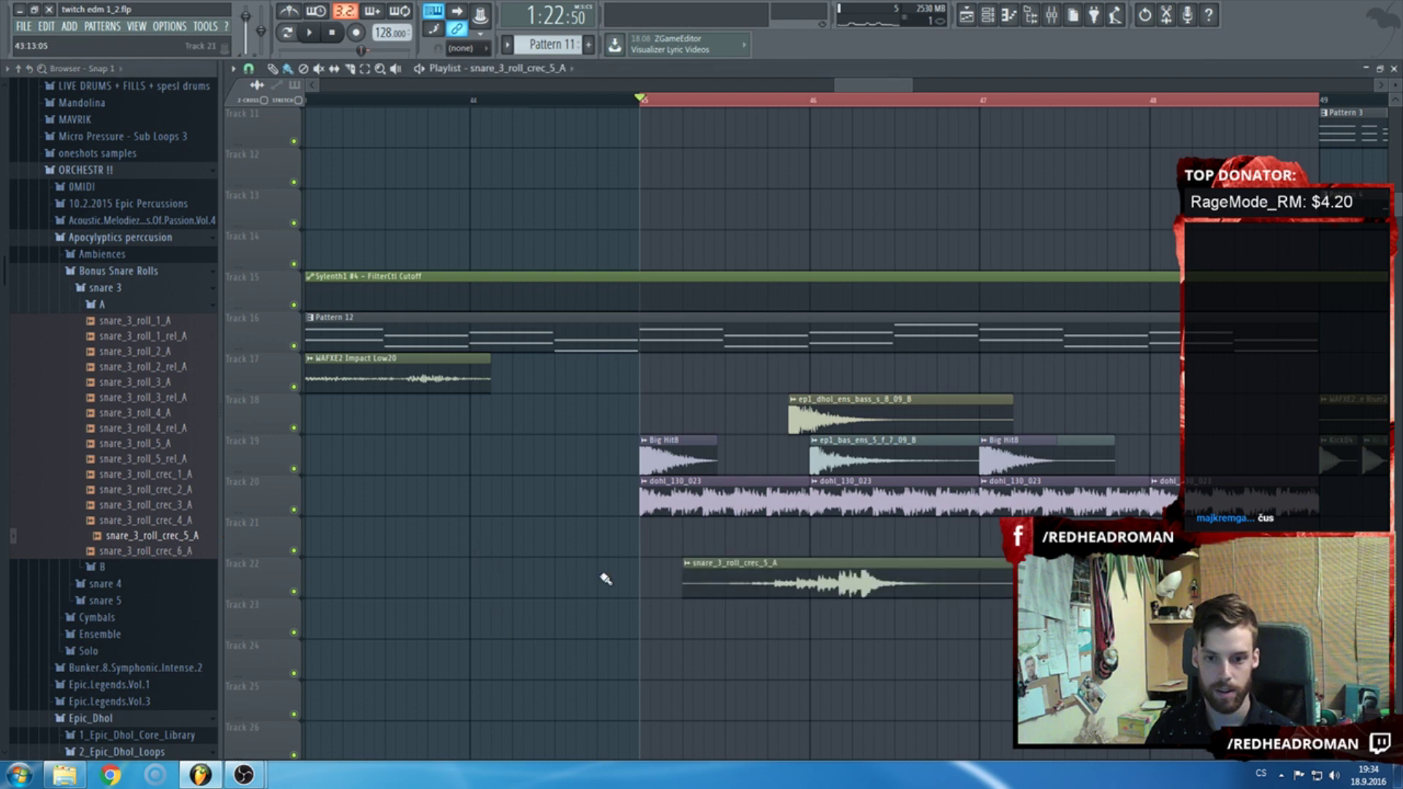
# Place the ensemble cymbal sample ep1_cym_ens_crsc_shrt_03_B on Track 24, aligned so its swell peaks around bar 45.
pyautogui.click(121, 272)
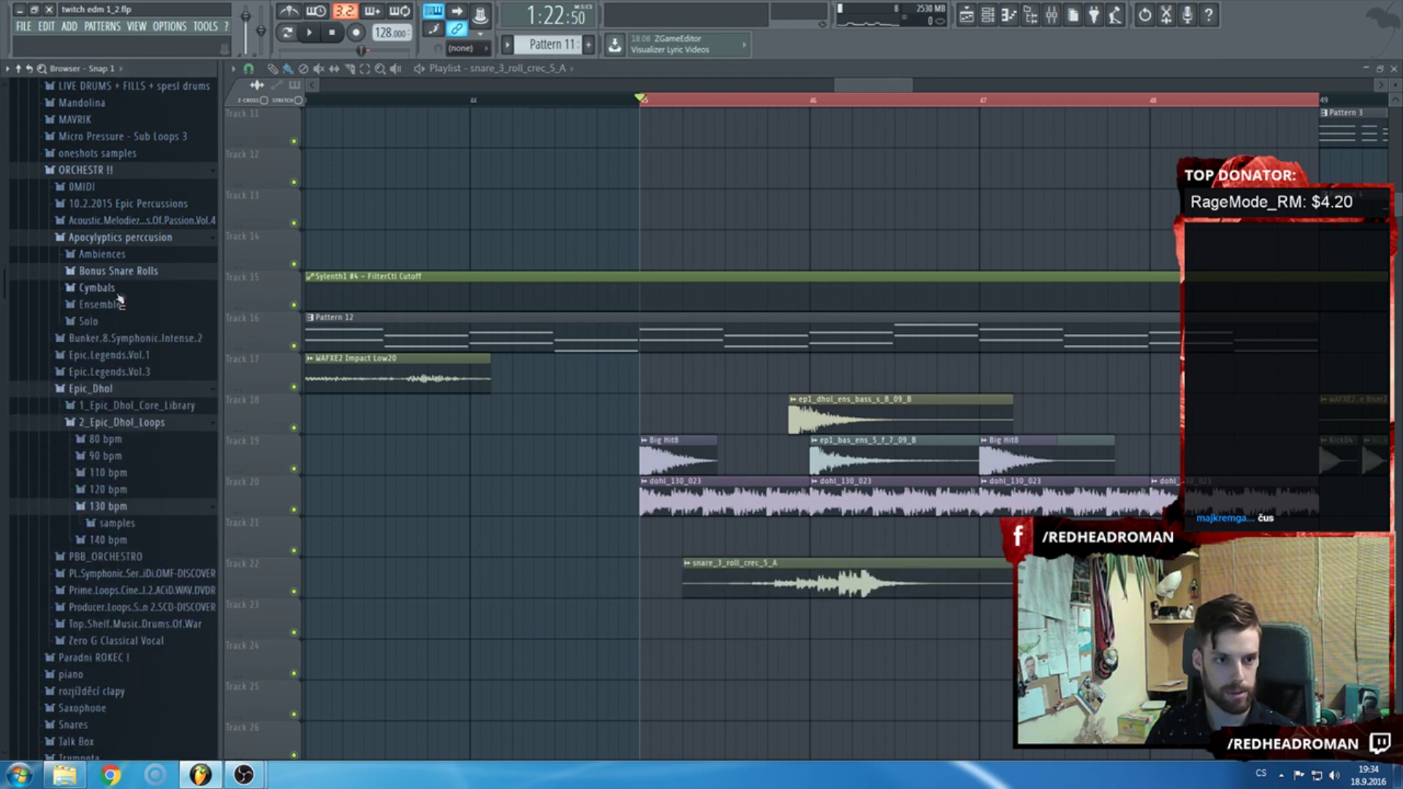
pyautogui.click(117, 292)
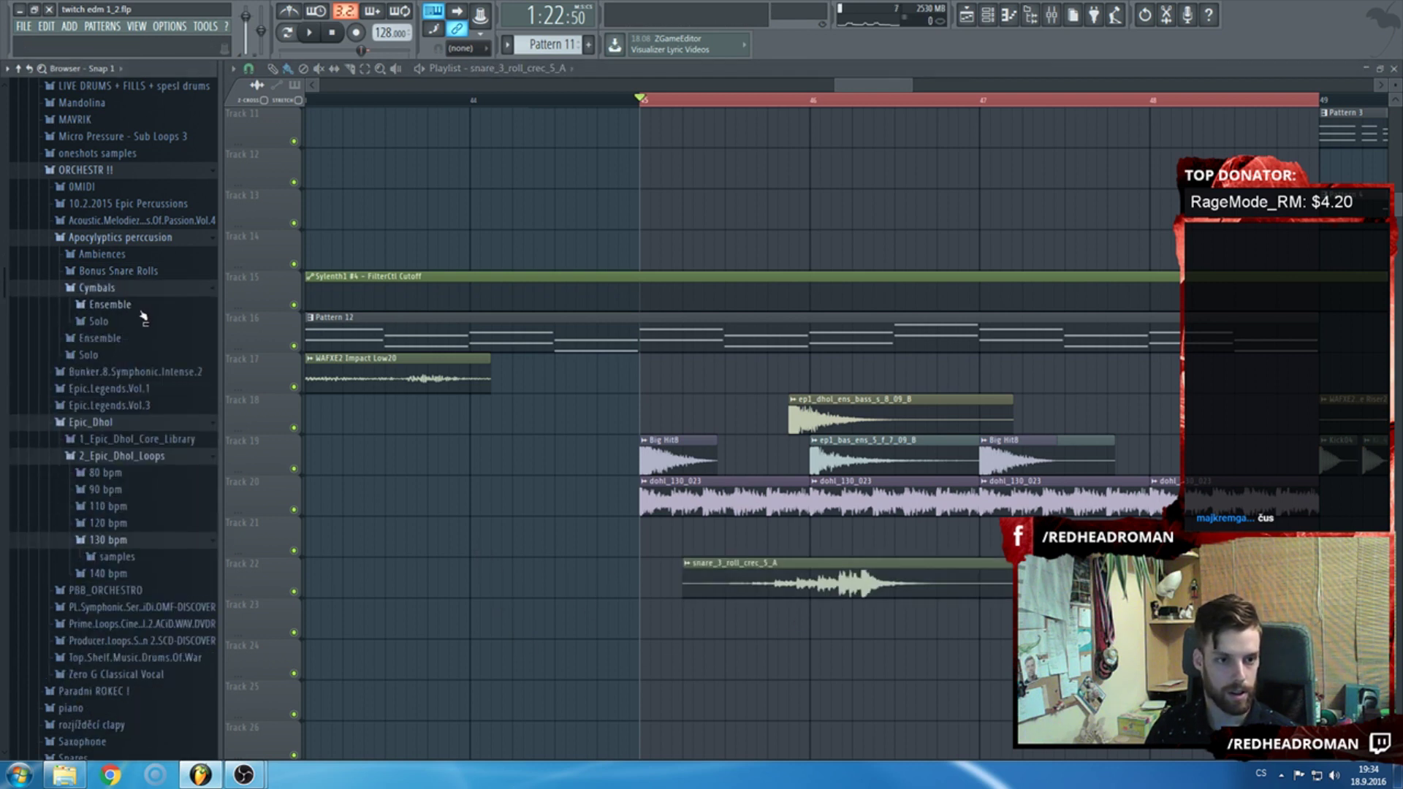
pyautogui.click(143, 305)
pyautogui.click(143, 322)
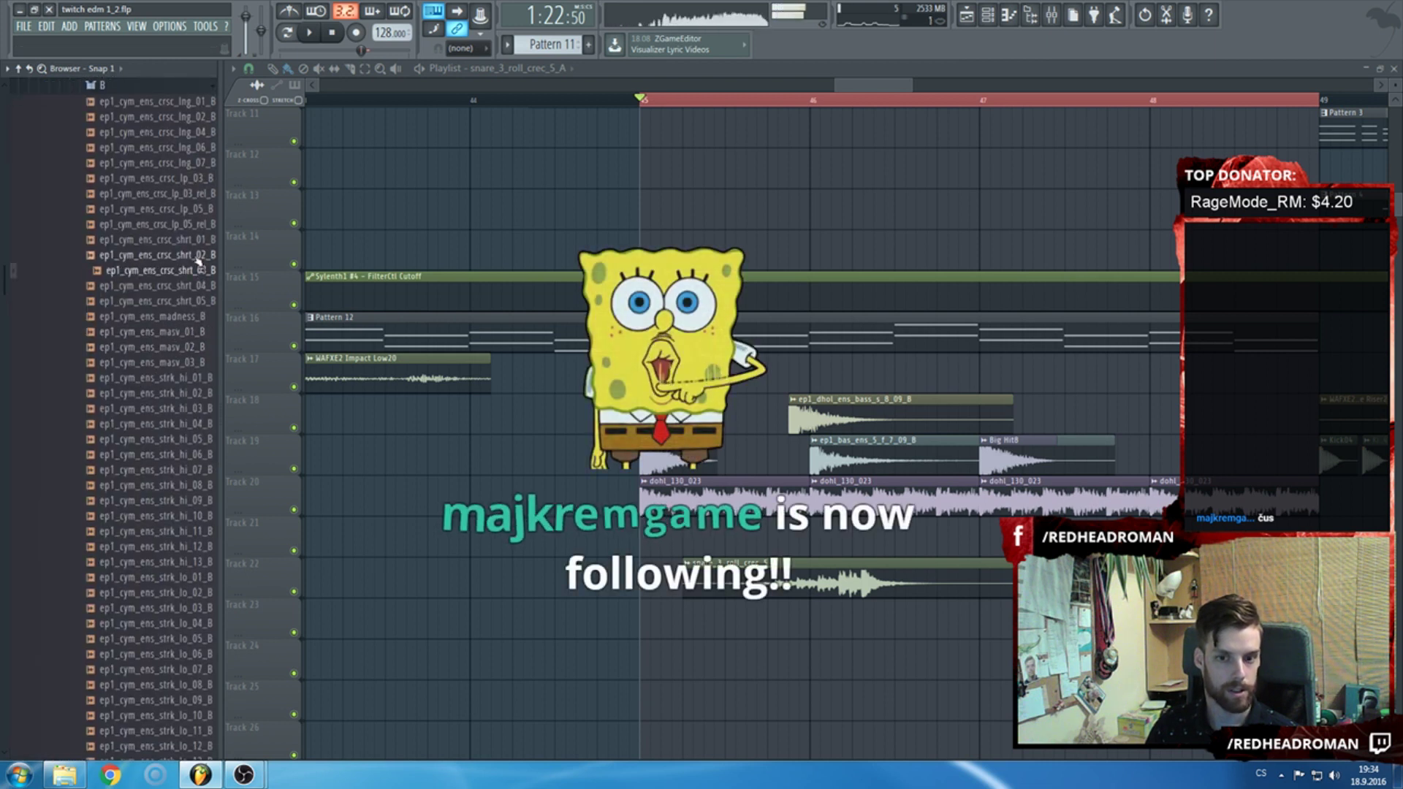
pyautogui.moveTo(194, 270); pyautogui.dragTo(494, 656)
pyautogui.scroll(3, 571, 660)
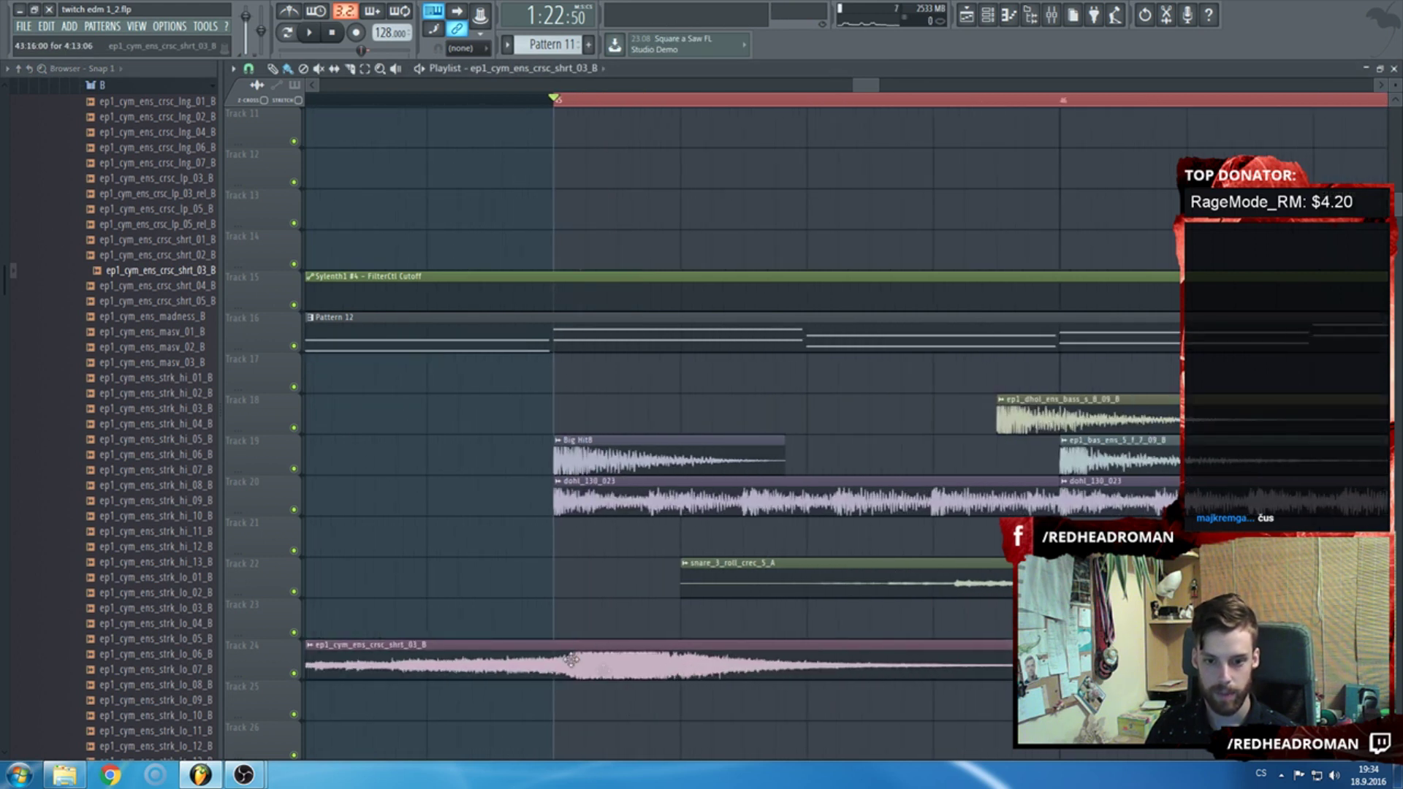
pyautogui.scroll(-3, 649, 662)
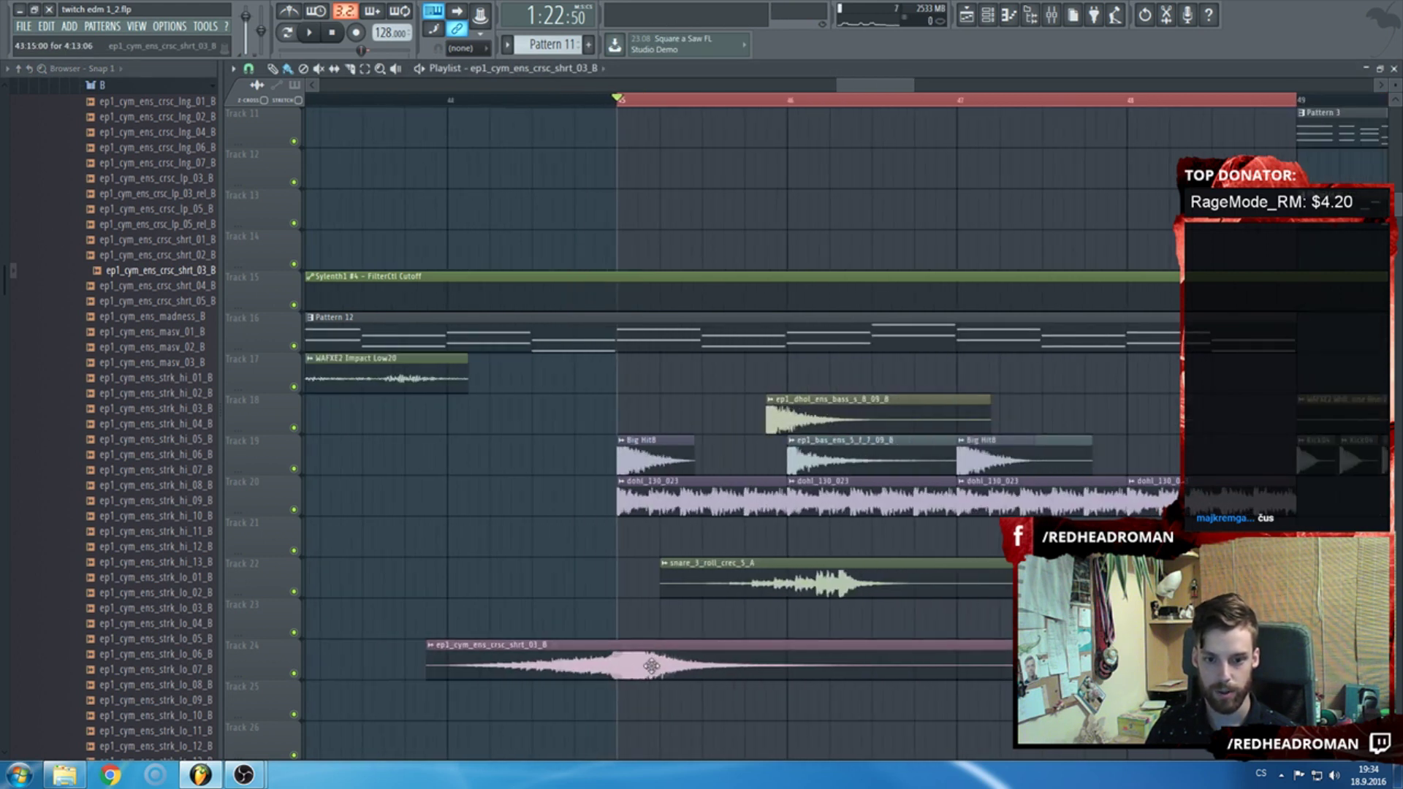
# Lower the ep1_cym_ens_crsc_shrt_03_B channel volume while listening to the section.
pyautogui.doubleClick(650, 667)
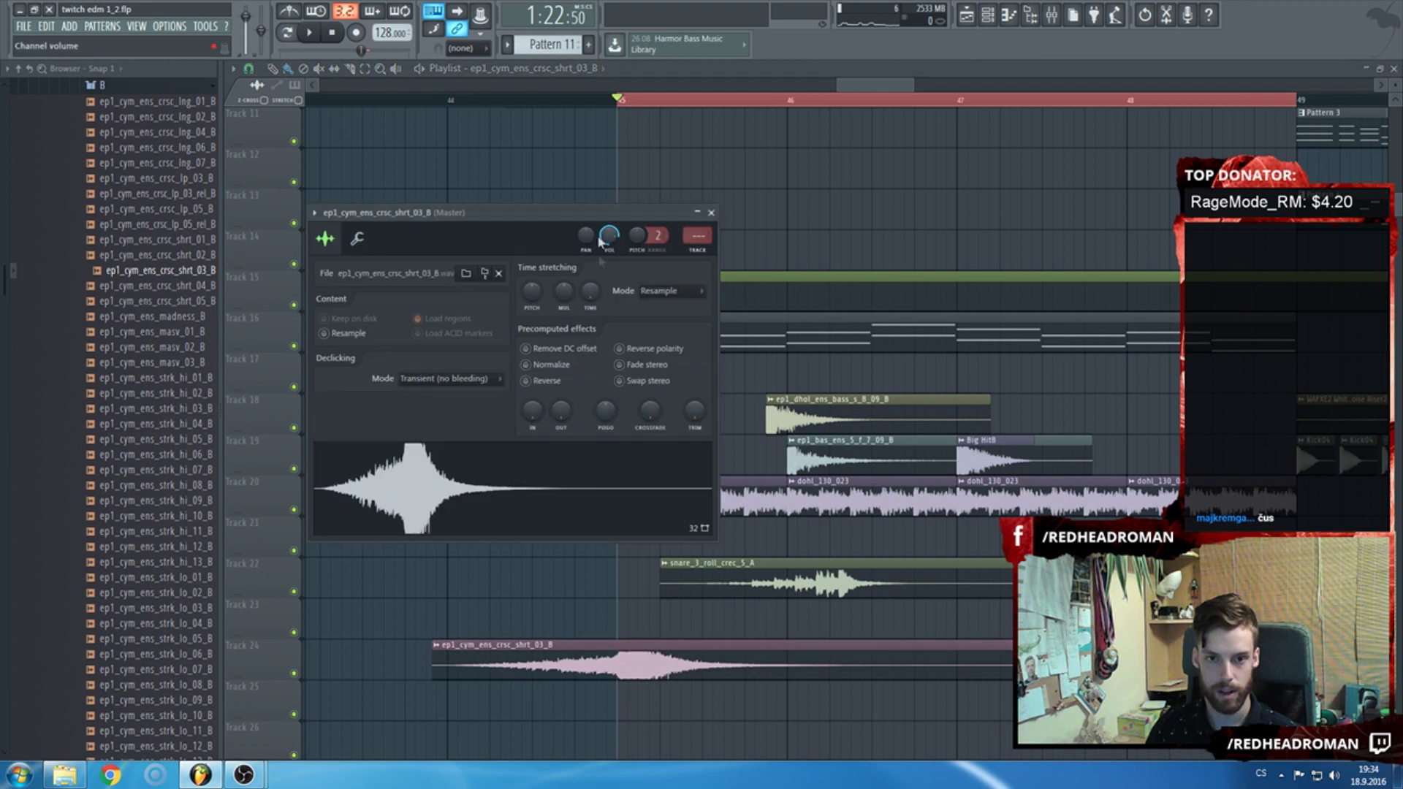
pyautogui.press('space')
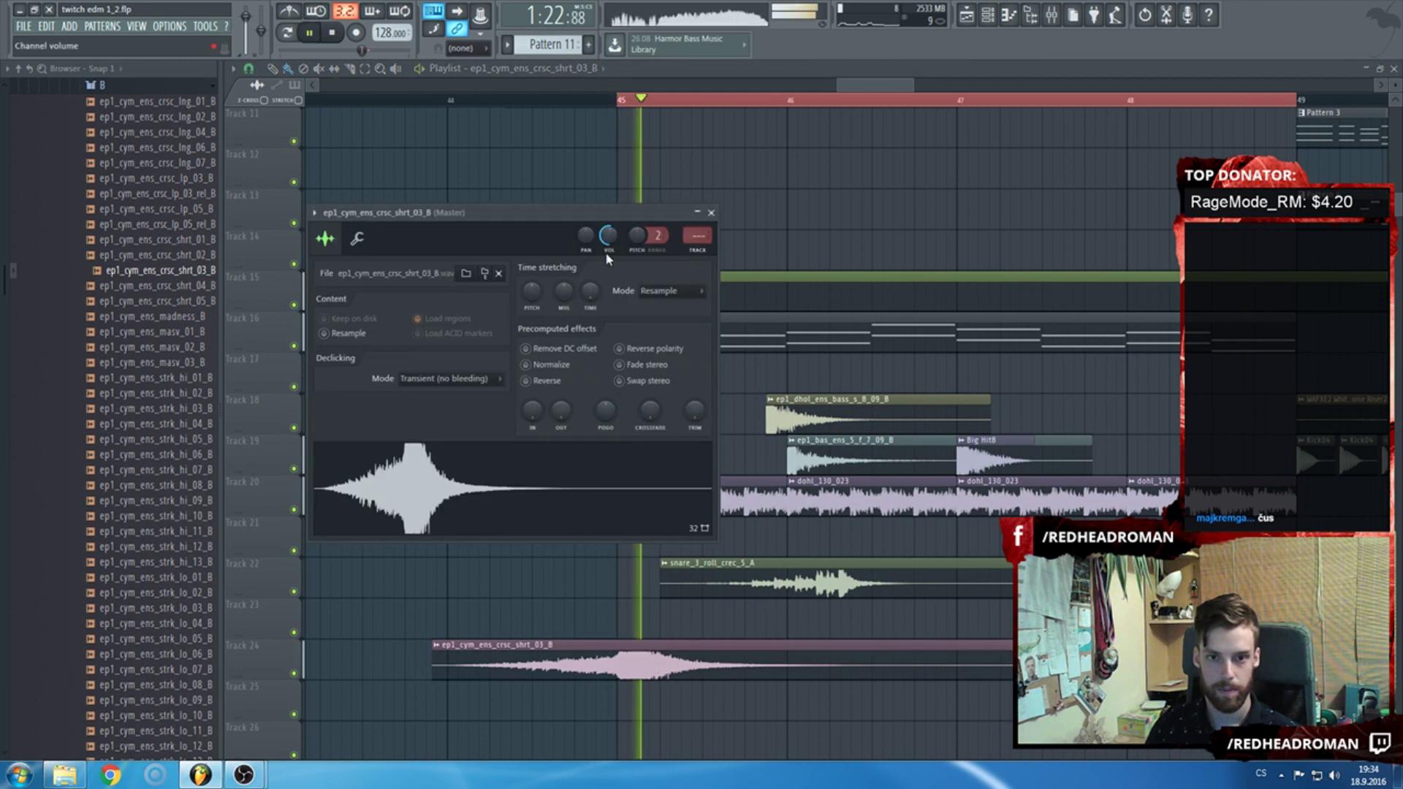
pyautogui.moveTo(608, 235); pyautogui.dragTo(604, 248)
pyautogui.press('space')
# Clear the time selection over bars 45 to 48 and play back from bar 44 to check the cymbal swell.
pyautogui.click(618, 103)
pyautogui.click(458, 99)
pyautogui.press('space')
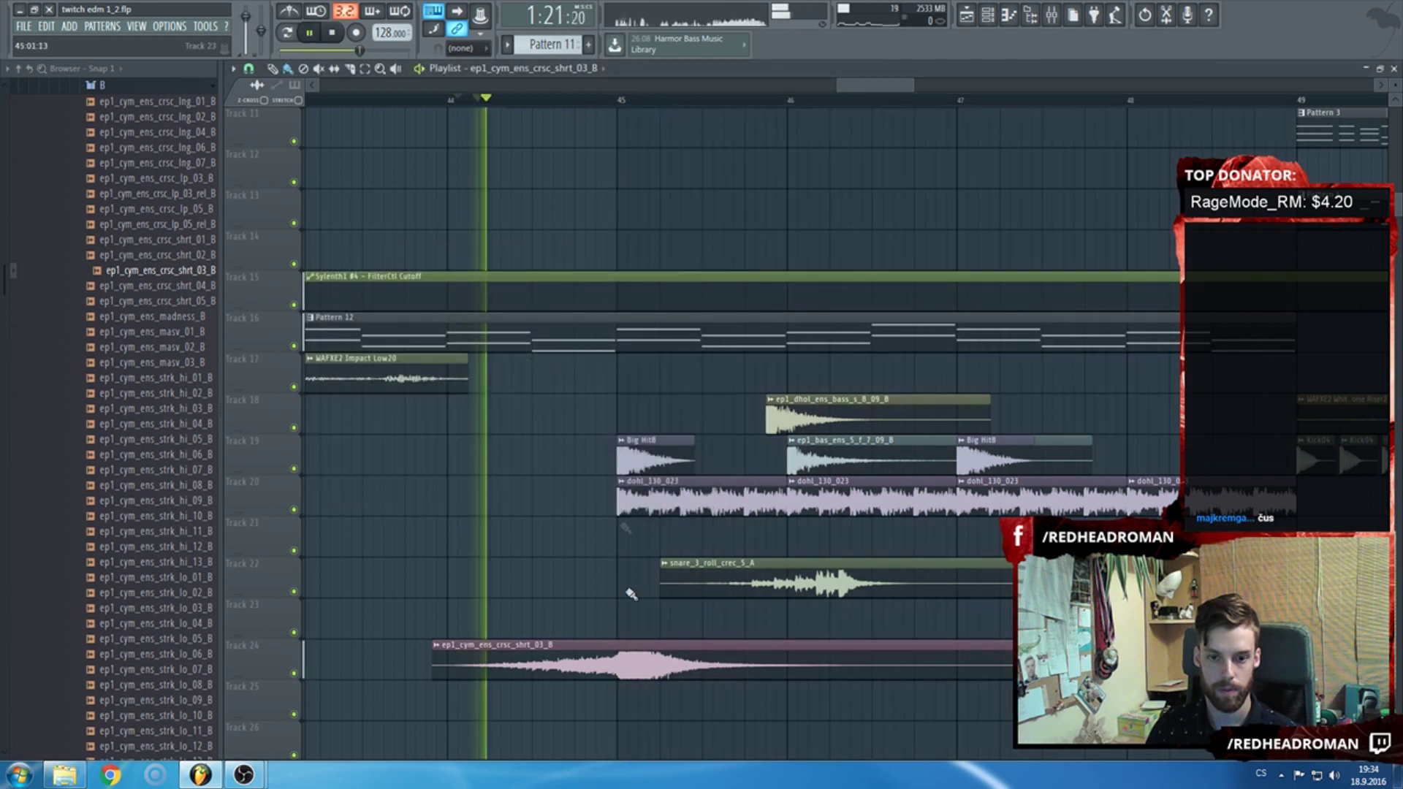
pyautogui.doubleClick(702, 662)
pyautogui.press('space')
pyautogui.press('space')
# Move the snare_3_roll_crec_5_A clip on Track 22 one bar later, listen to it in context, and delete it.
pyautogui.moveTo(842, 584); pyautogui.dragTo(1012, 585)
pyautogui.press('space')
pyautogui.press('space')
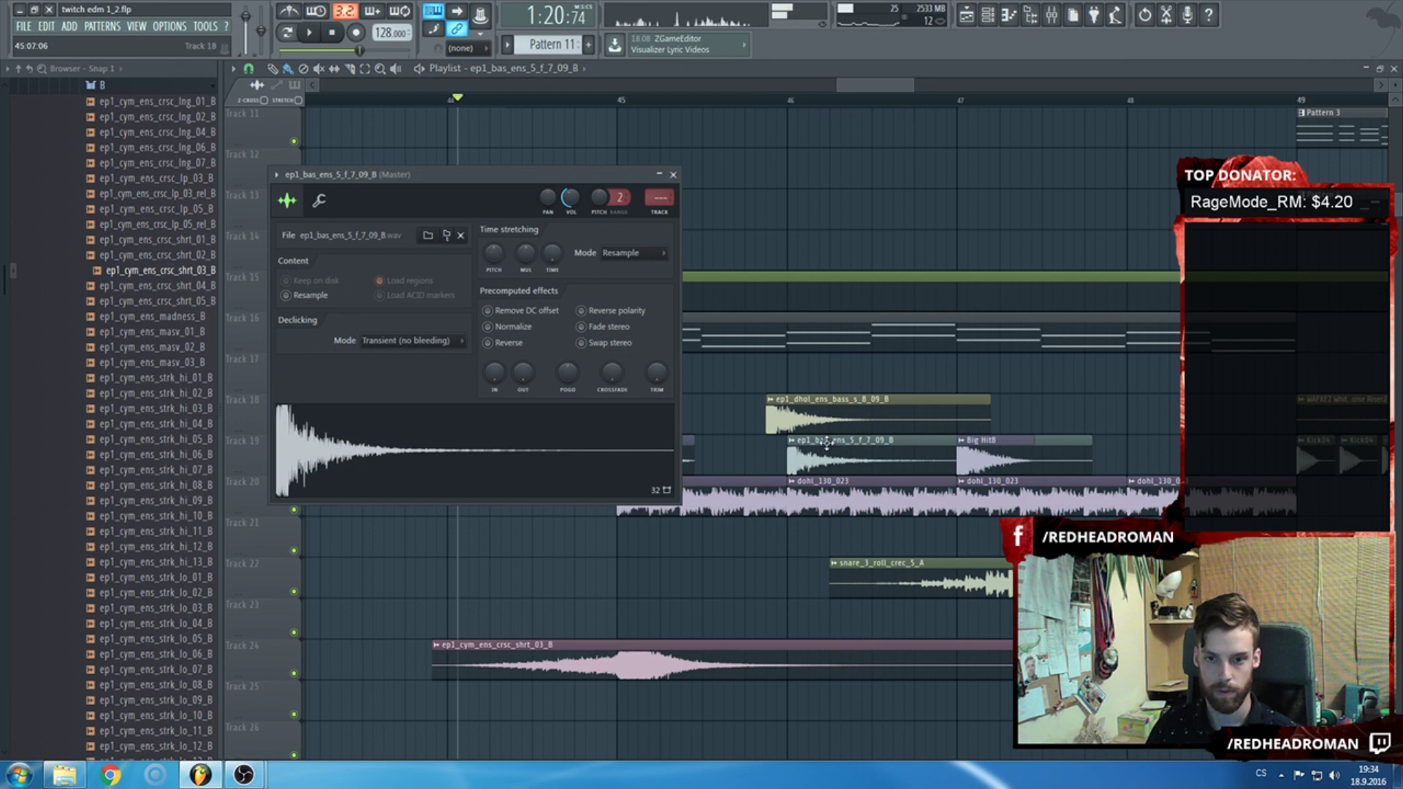
pyautogui.rightClick(1009, 583)
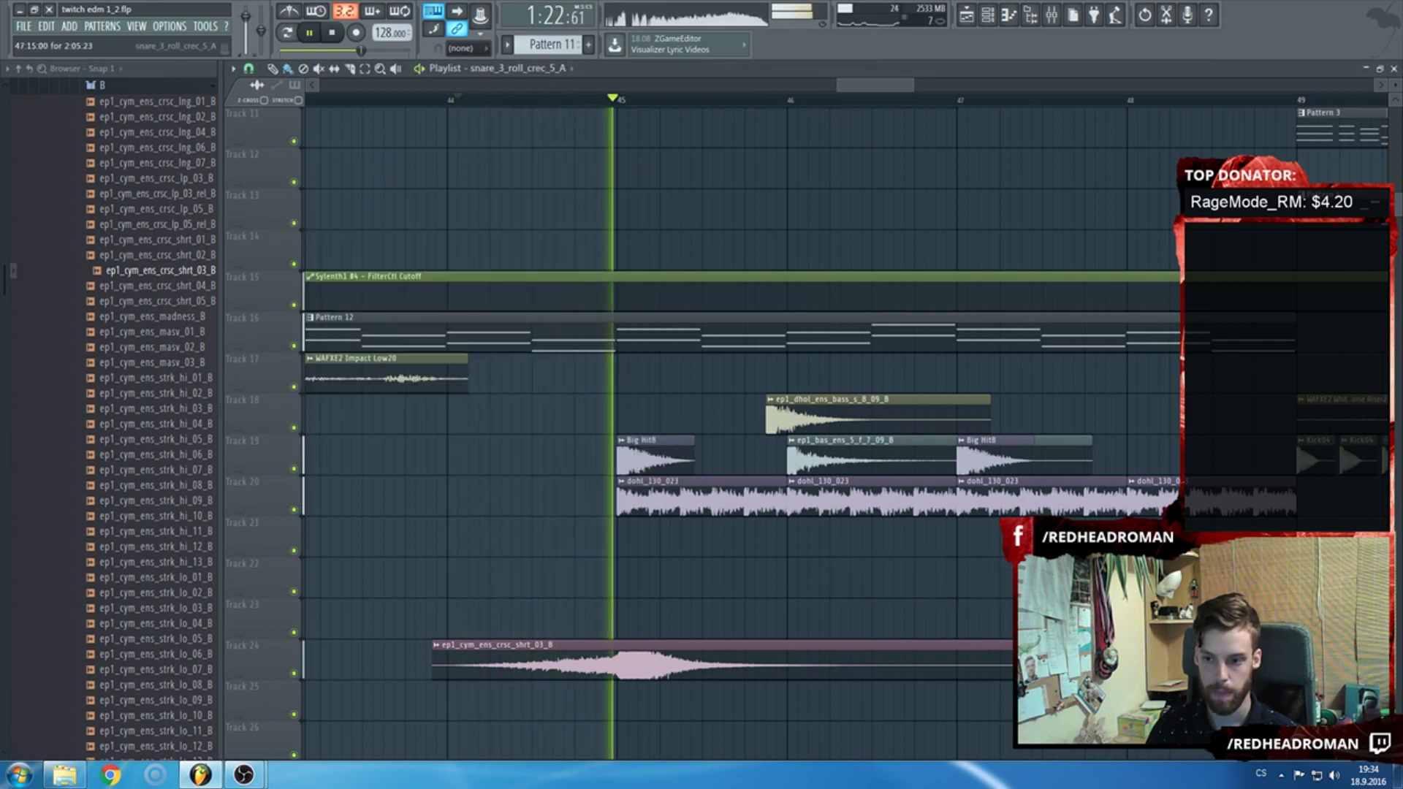
pyautogui.press('space')
# Audition the ensemble cymbal hit ep1_cym_ens_strk_hi_03_B and collapse its B folder.
pyautogui.click(78, 413)
pyautogui.scroll(4, 78, 413)
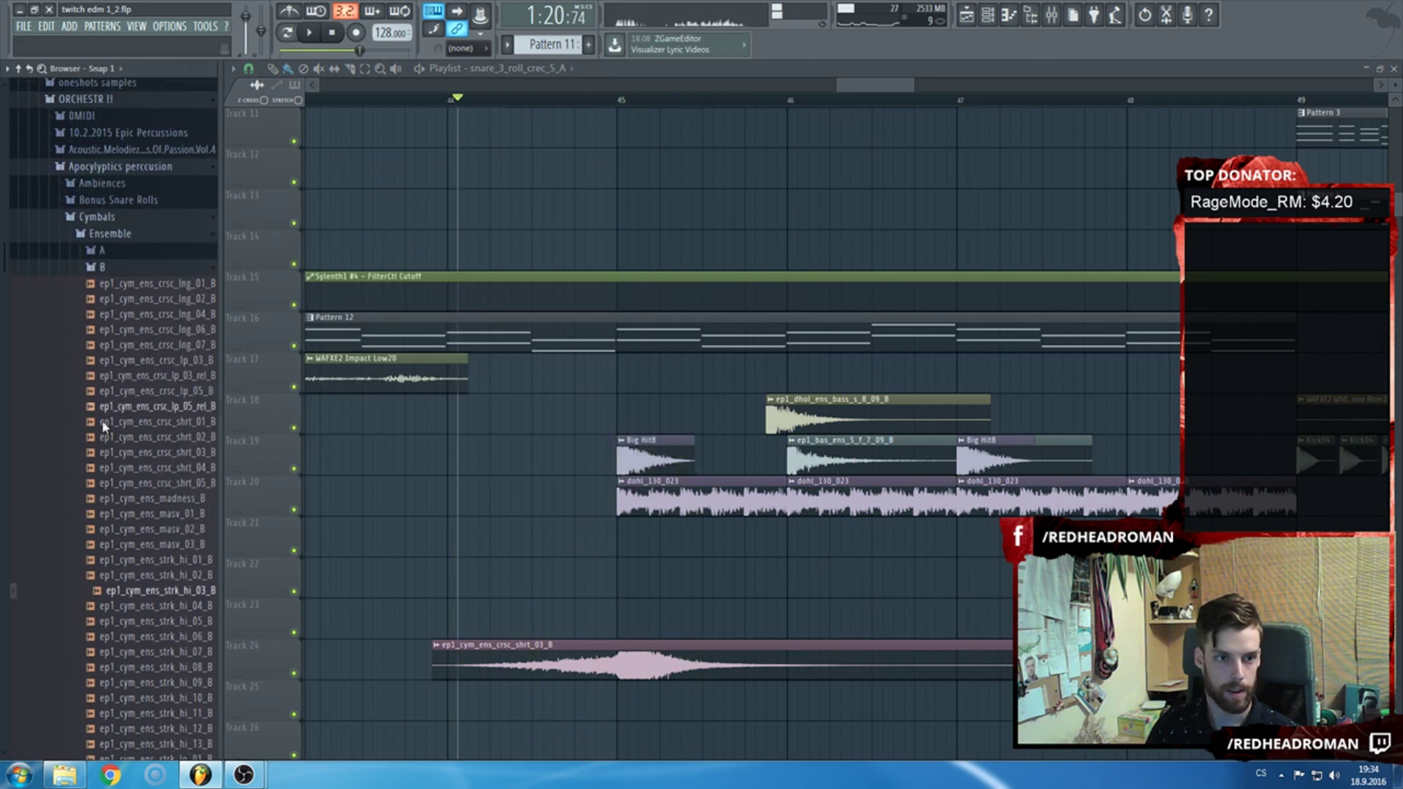
pyautogui.click(104, 270)
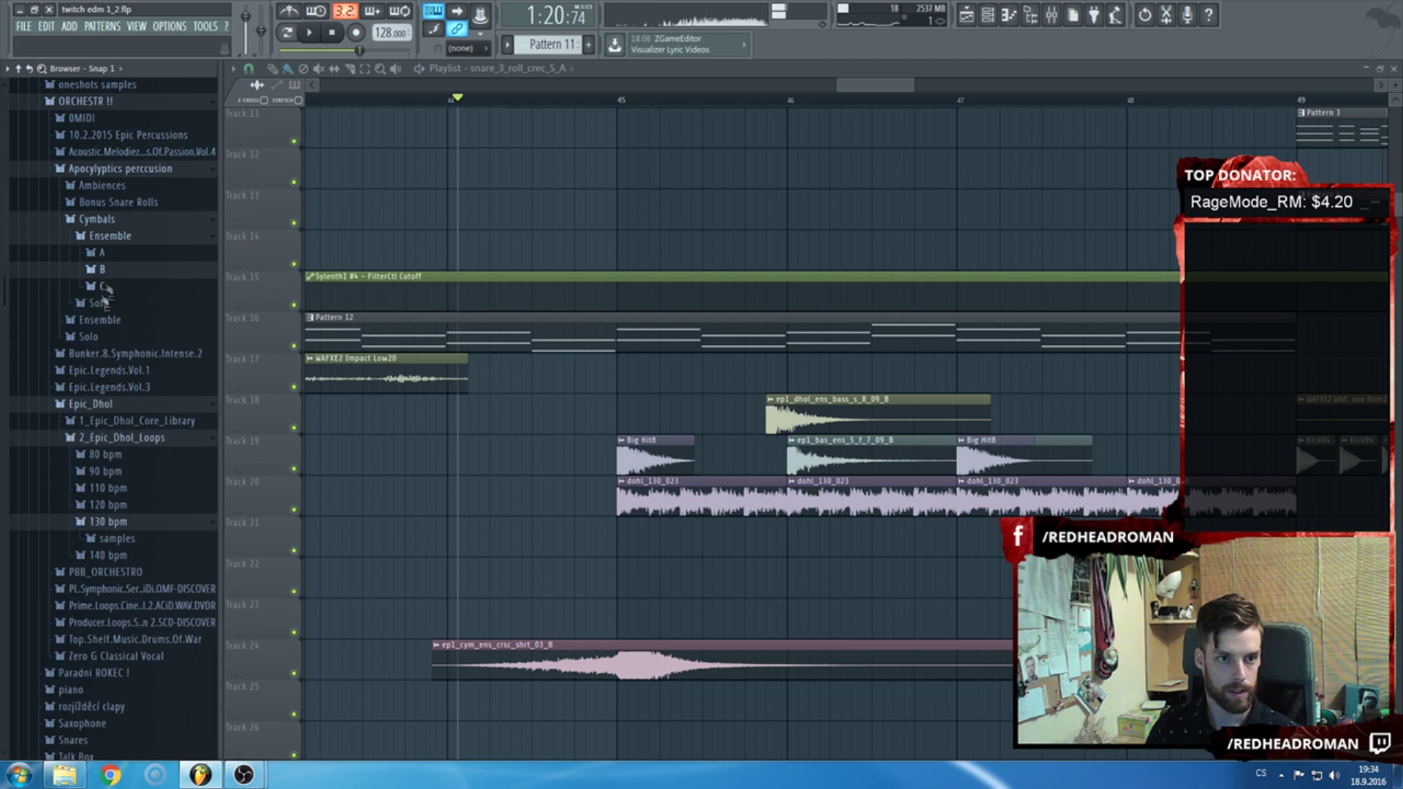
# Look through the Dhol Drums and Snares subfolders of the Ensemble percussion folder.
pyautogui.click(121, 323)
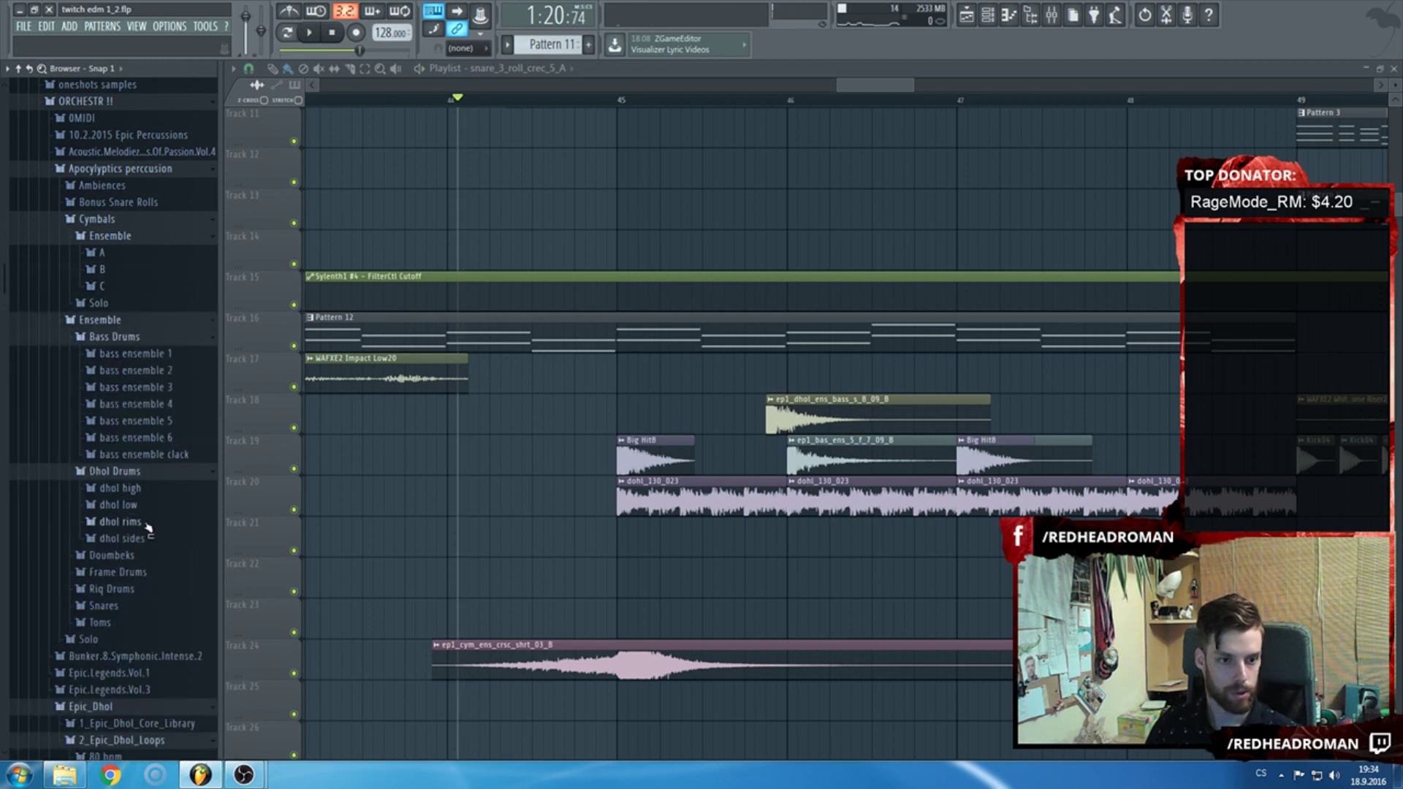
pyautogui.click(142, 473)
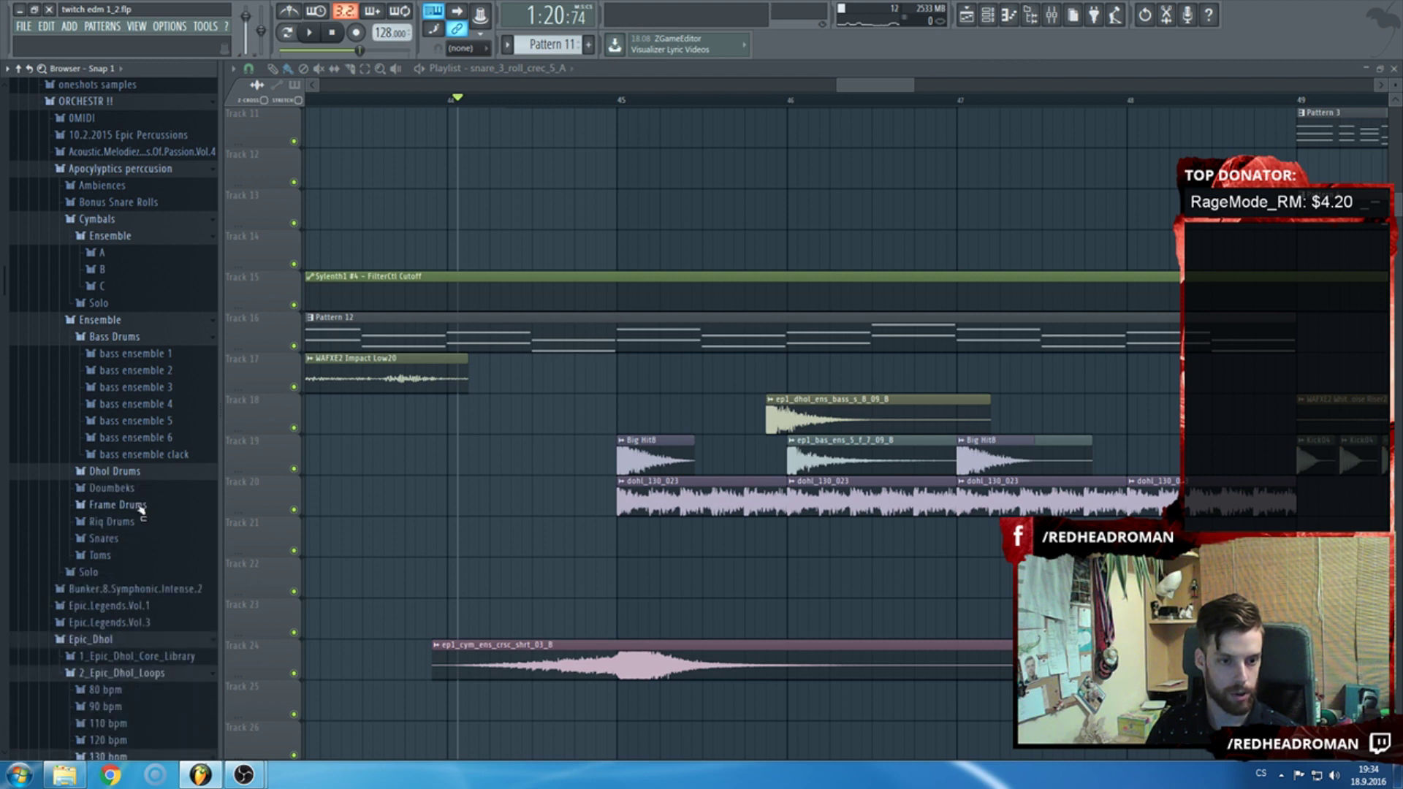
pyautogui.scroll(-3, 144, 526)
pyautogui.click(130, 447)
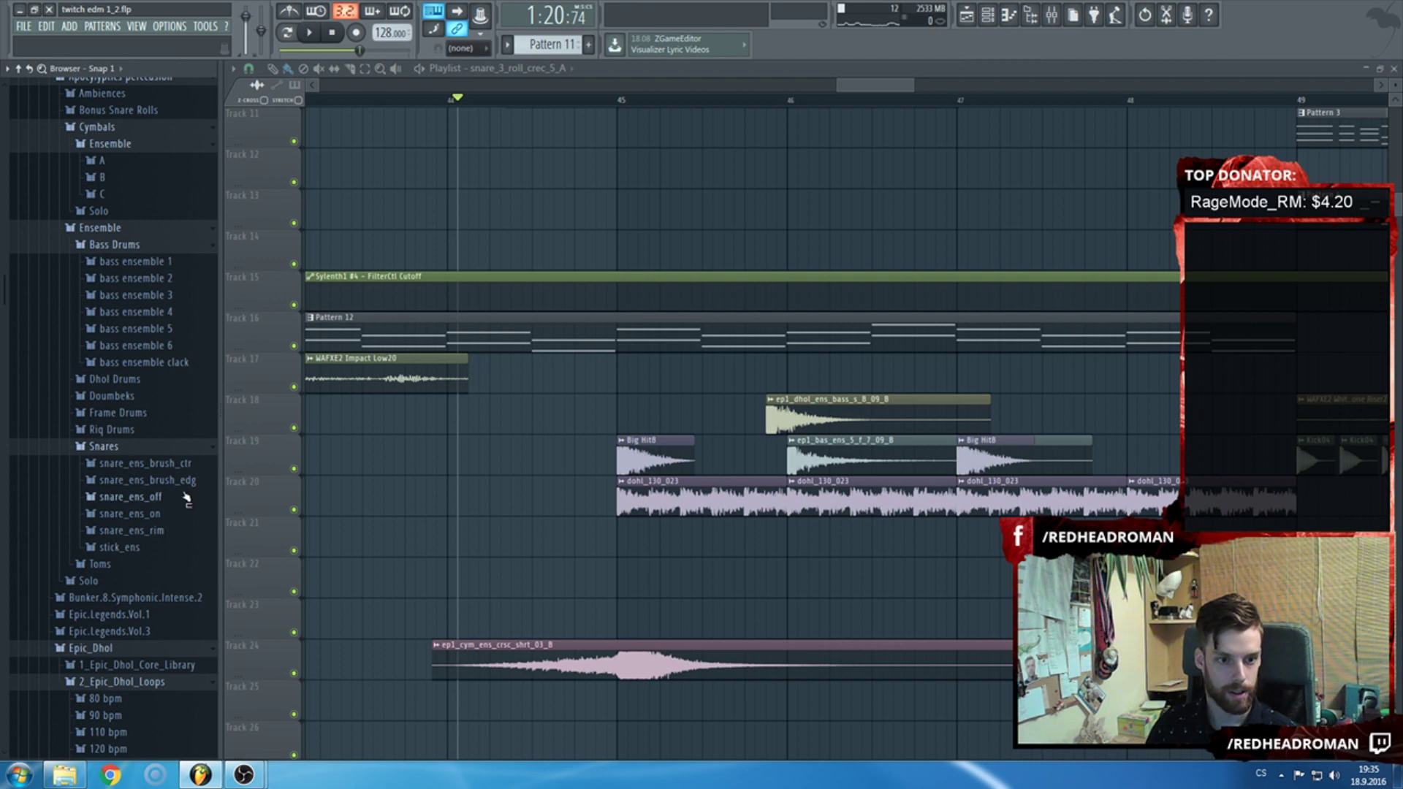
pyautogui.scroll(3, 186, 499)
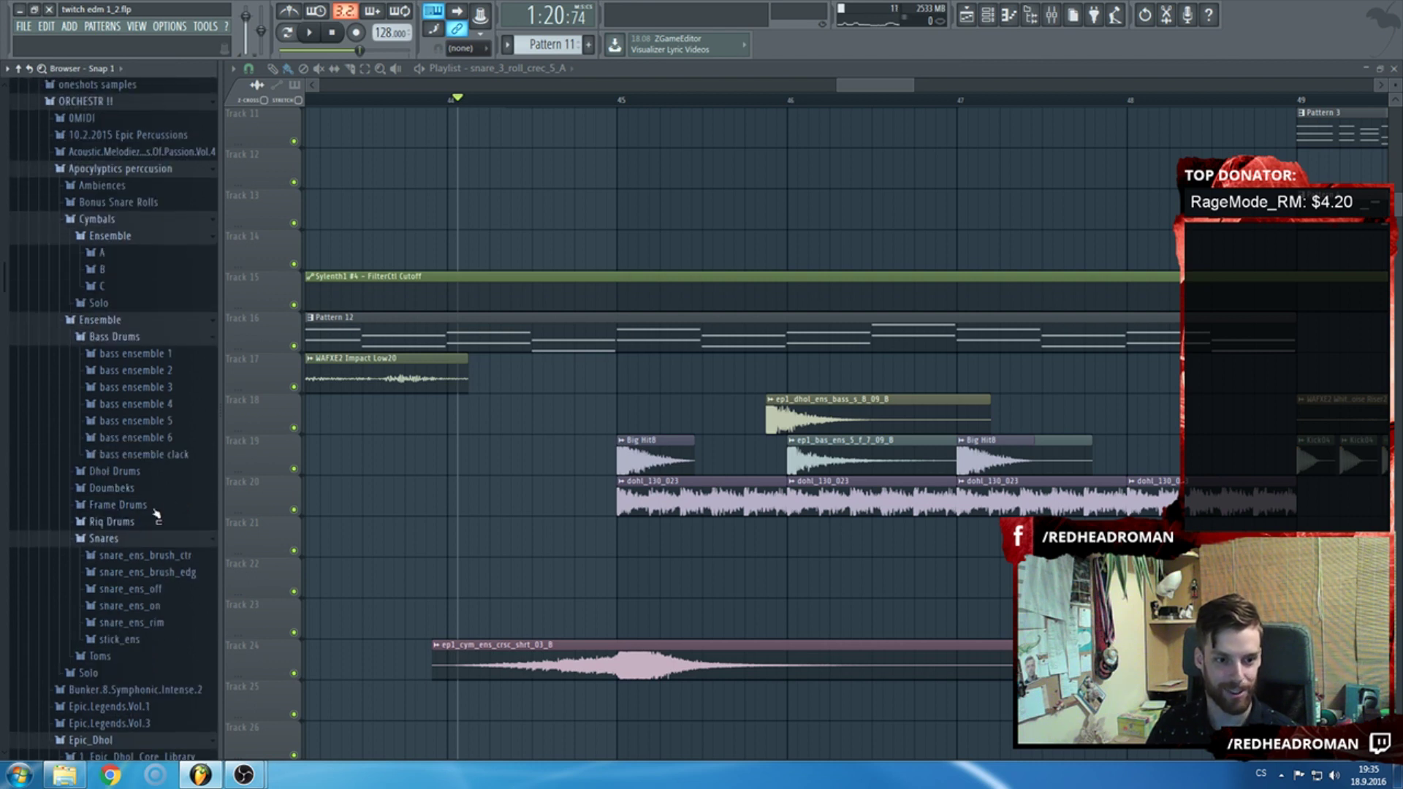
pyautogui.click(103, 538)
# Look through the ensemble Toms 2 samples in folder f, B, and collapse the Toms folder.
pyautogui.scroll(-2, 117, 512)
pyautogui.click(124, 466)
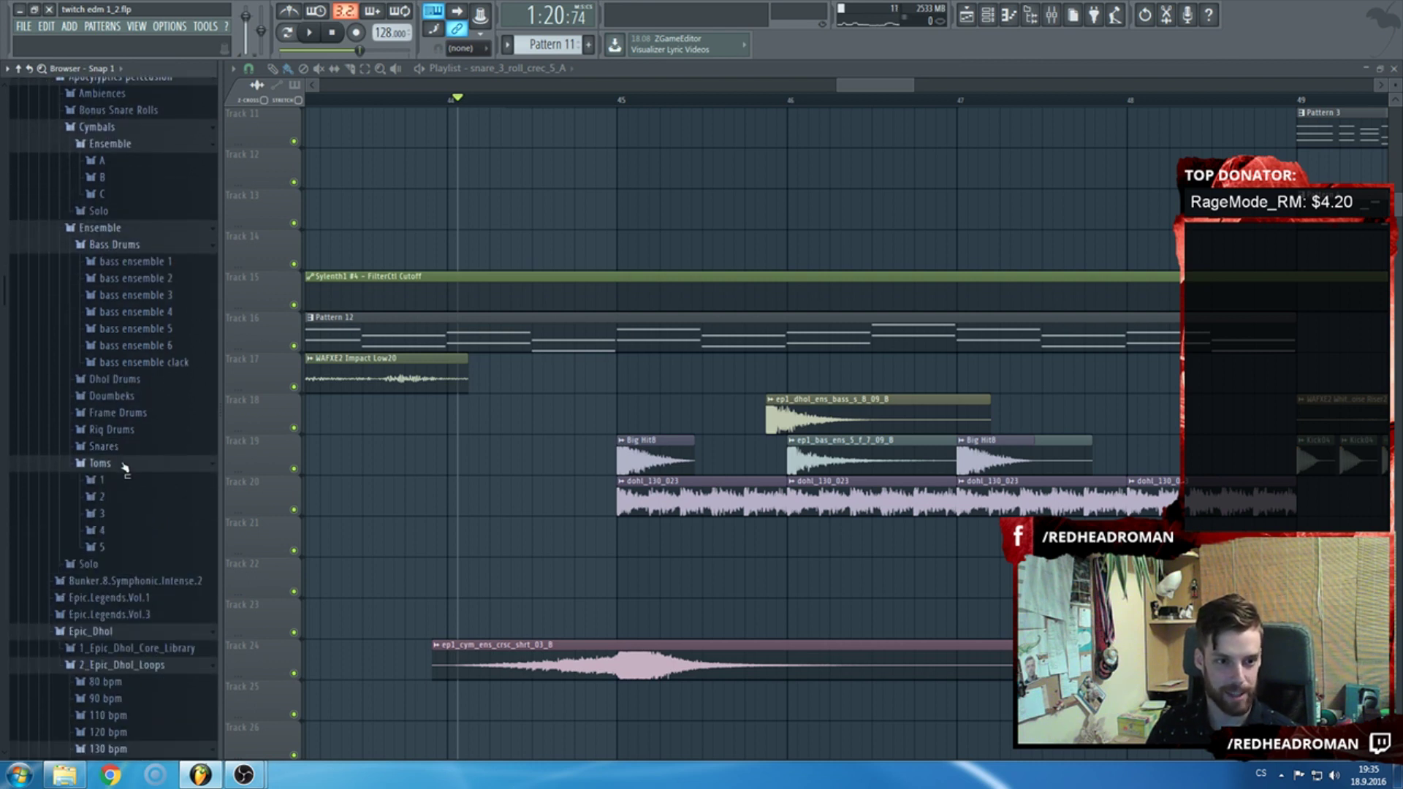
pyautogui.click(118, 500)
pyautogui.click(140, 519)
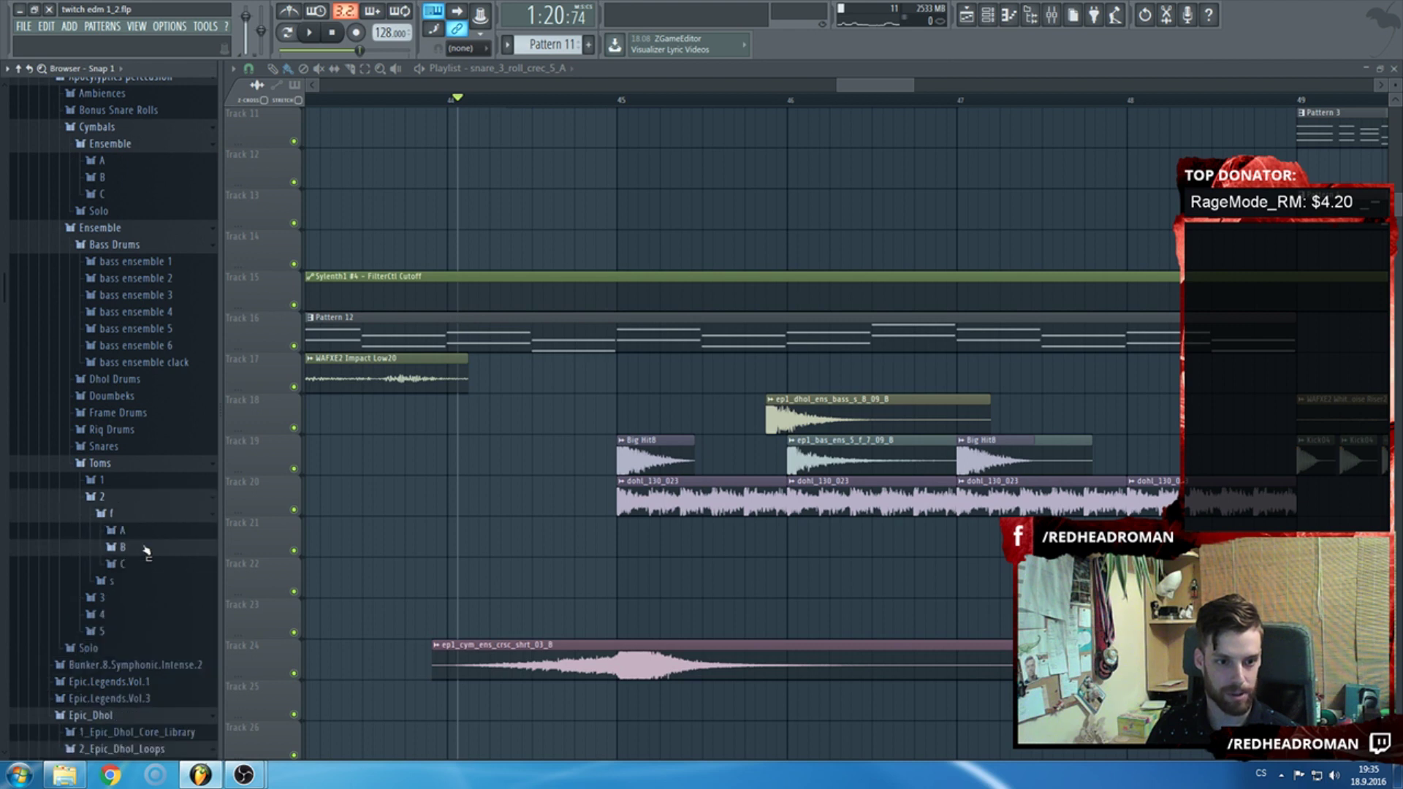
pyautogui.click(141, 549)
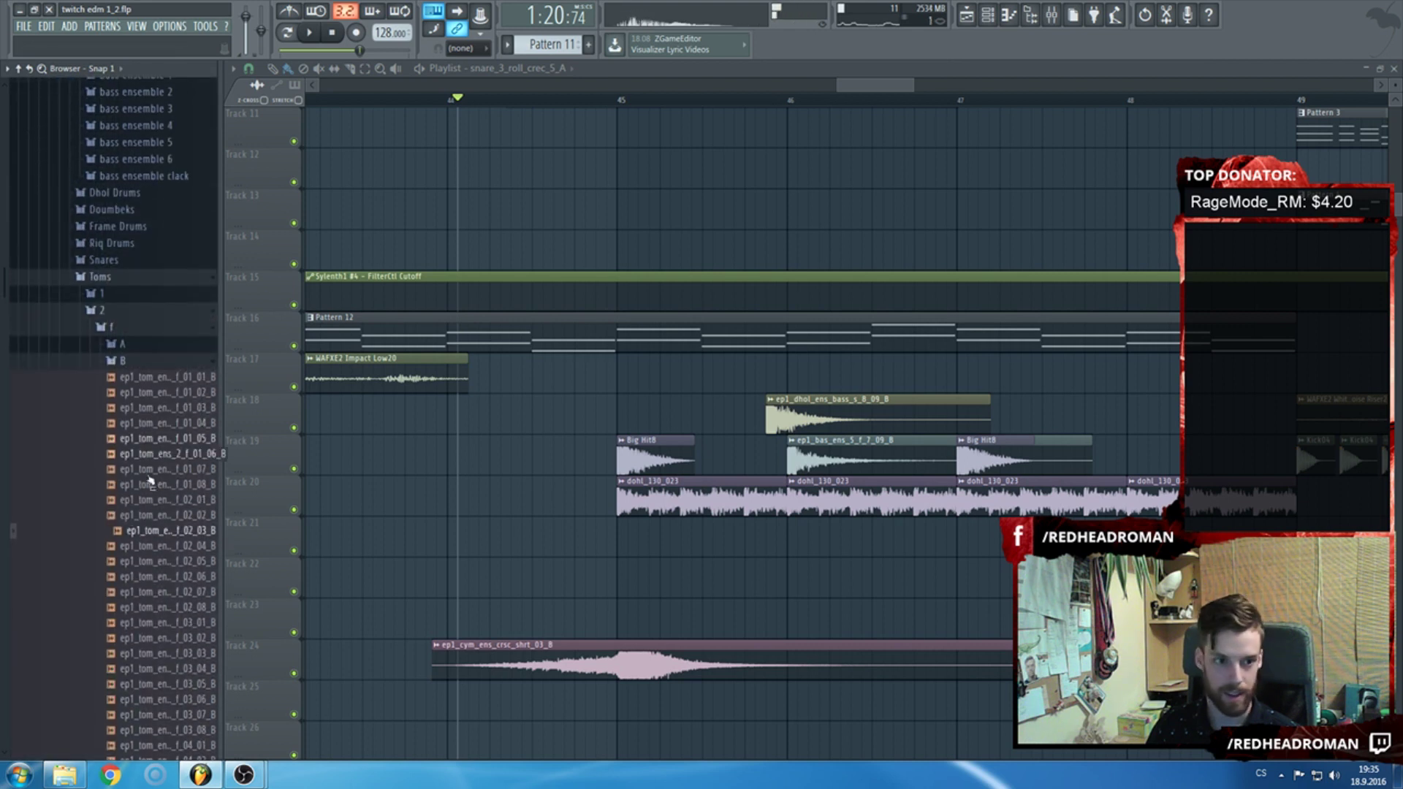
pyautogui.click(99, 278)
# Look through the solo Cajon 2 samples, collapse the Solo folder, and open the 1_Epic_Dhol_Core_Library folder.
pyautogui.scroll(2, 134, 354)
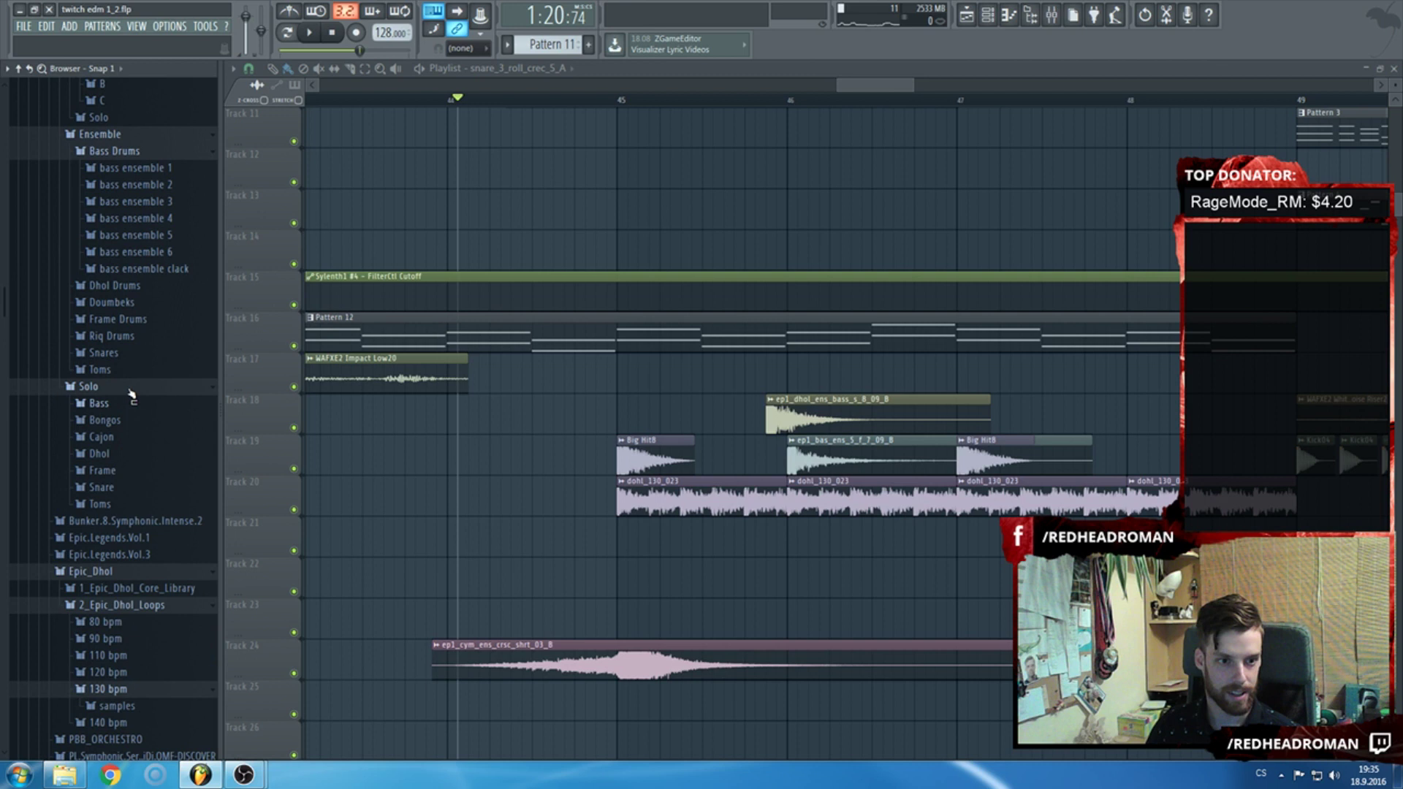
pyautogui.click(150, 437)
pyautogui.click(150, 470)
pyautogui.click(152, 504)
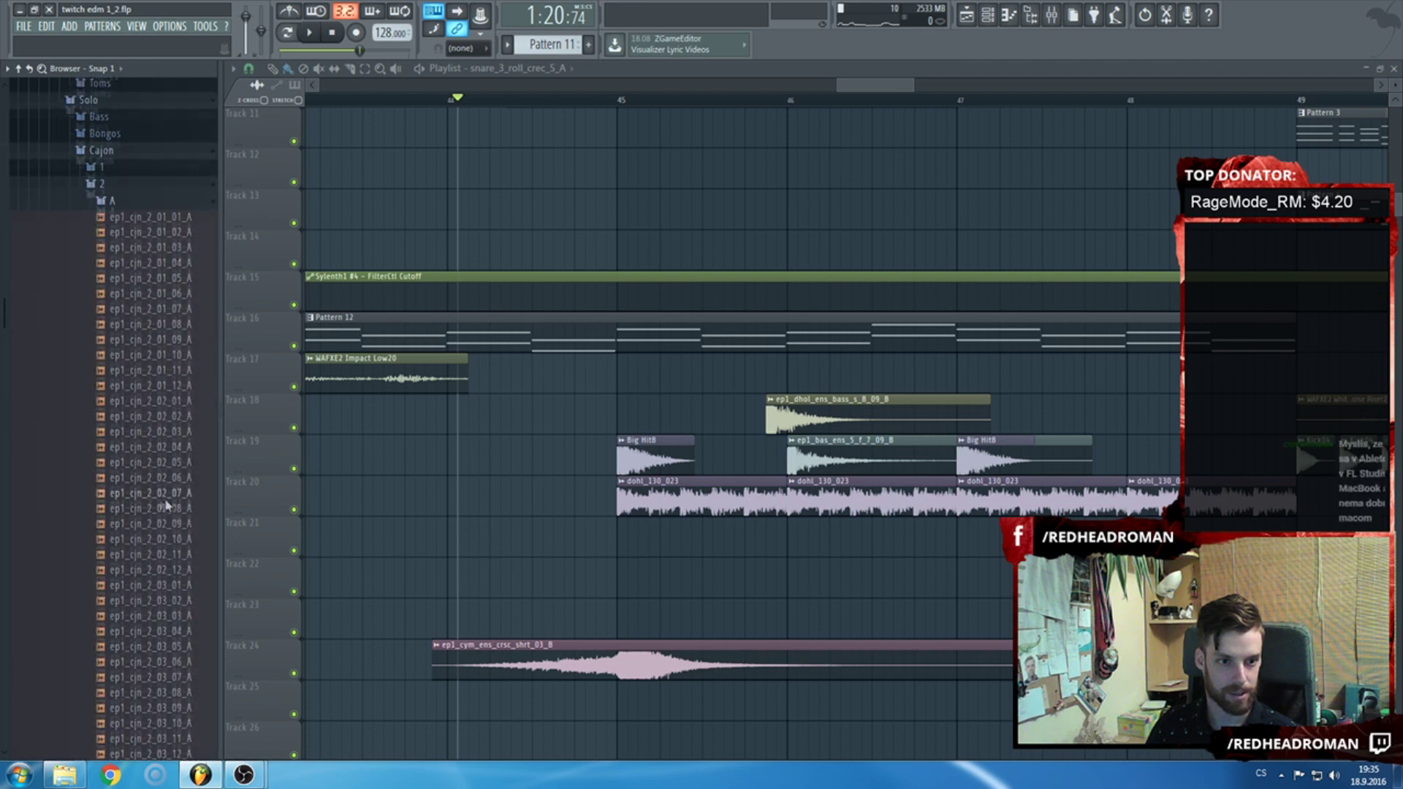
pyautogui.scroll(5, 162, 470)
pyautogui.click(110, 373)
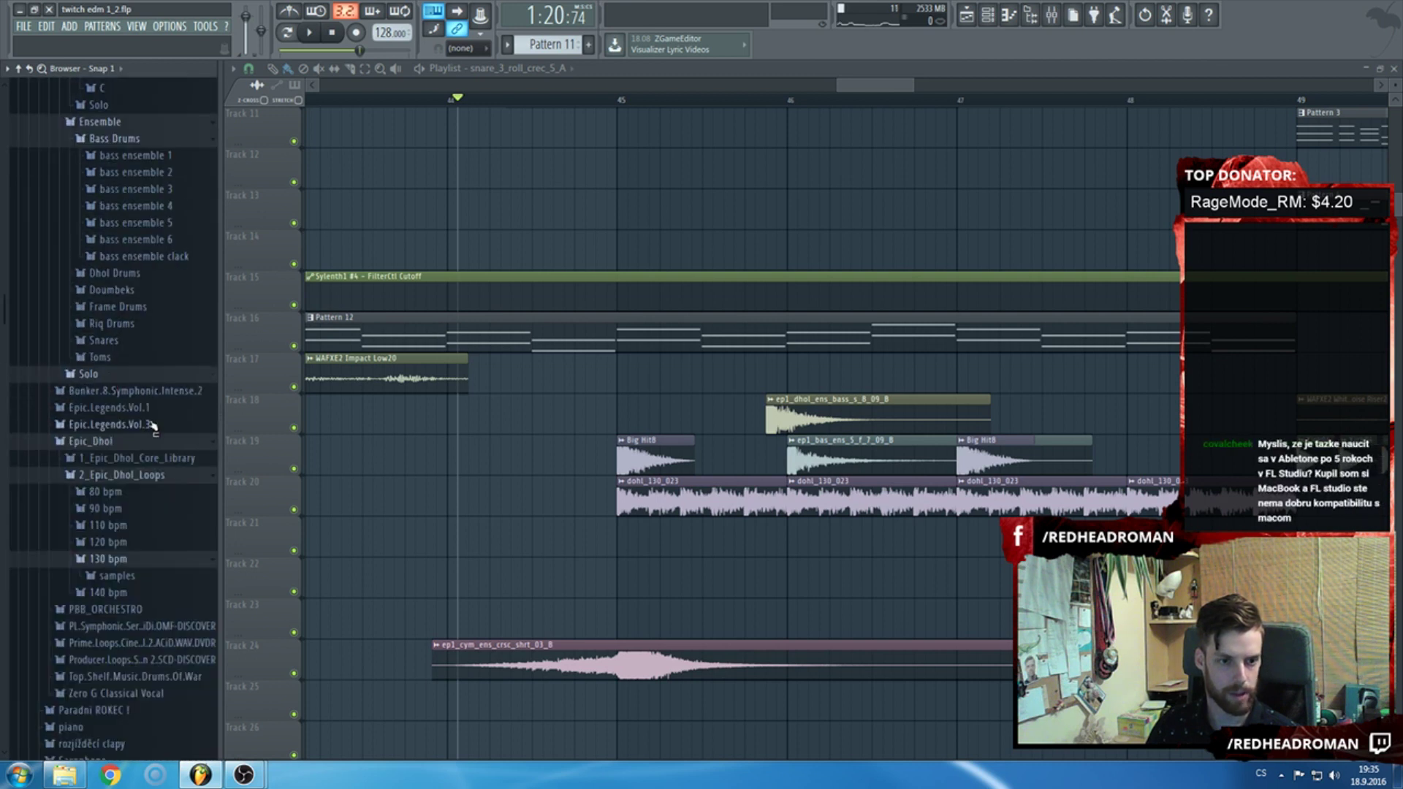
pyautogui.click(179, 459)
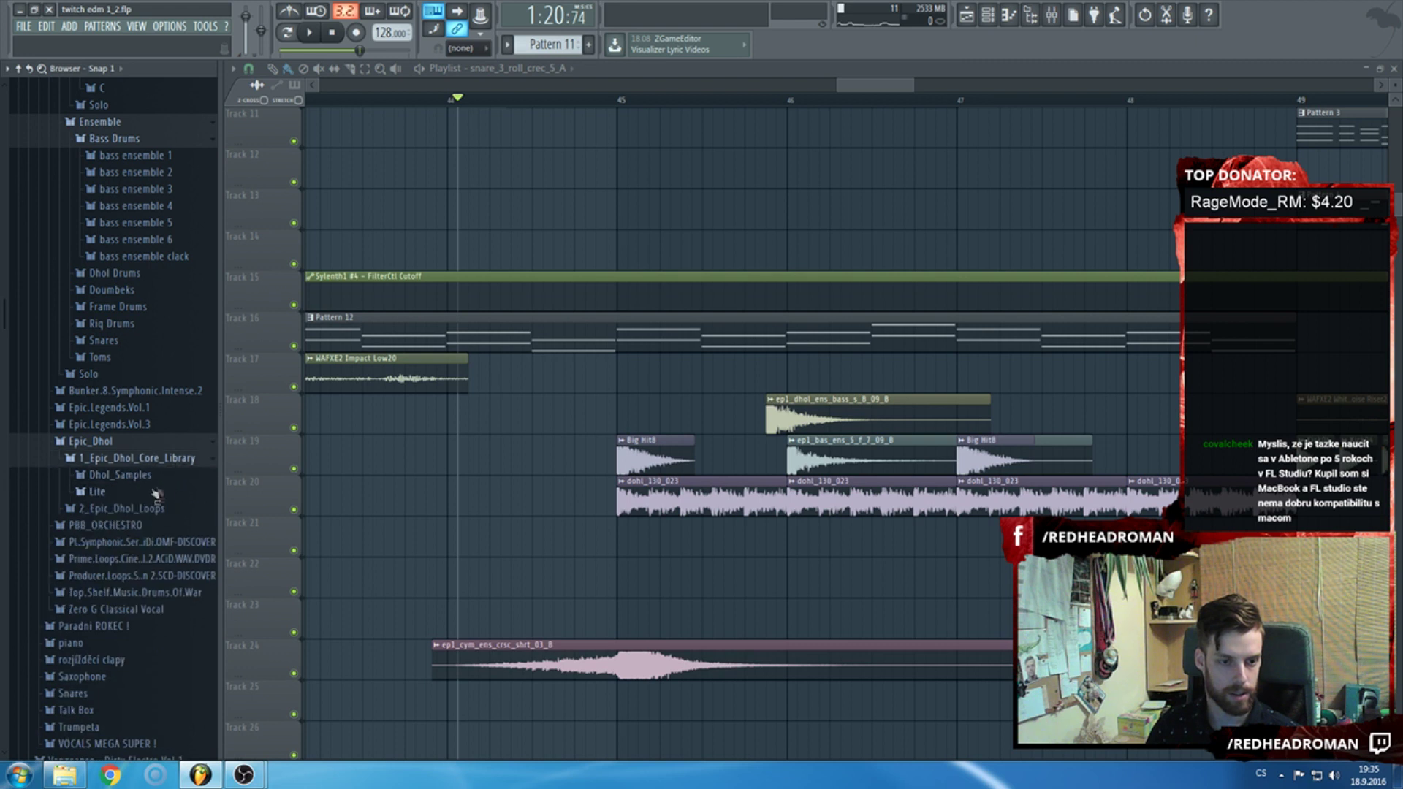
# Audition dhol effects samples from the Dhol_Samples folder and place dhol_crescendo_short_03 on Track 25, starting late in bar 44.
pyautogui.click(162, 476)
pyautogui.click(156, 506)
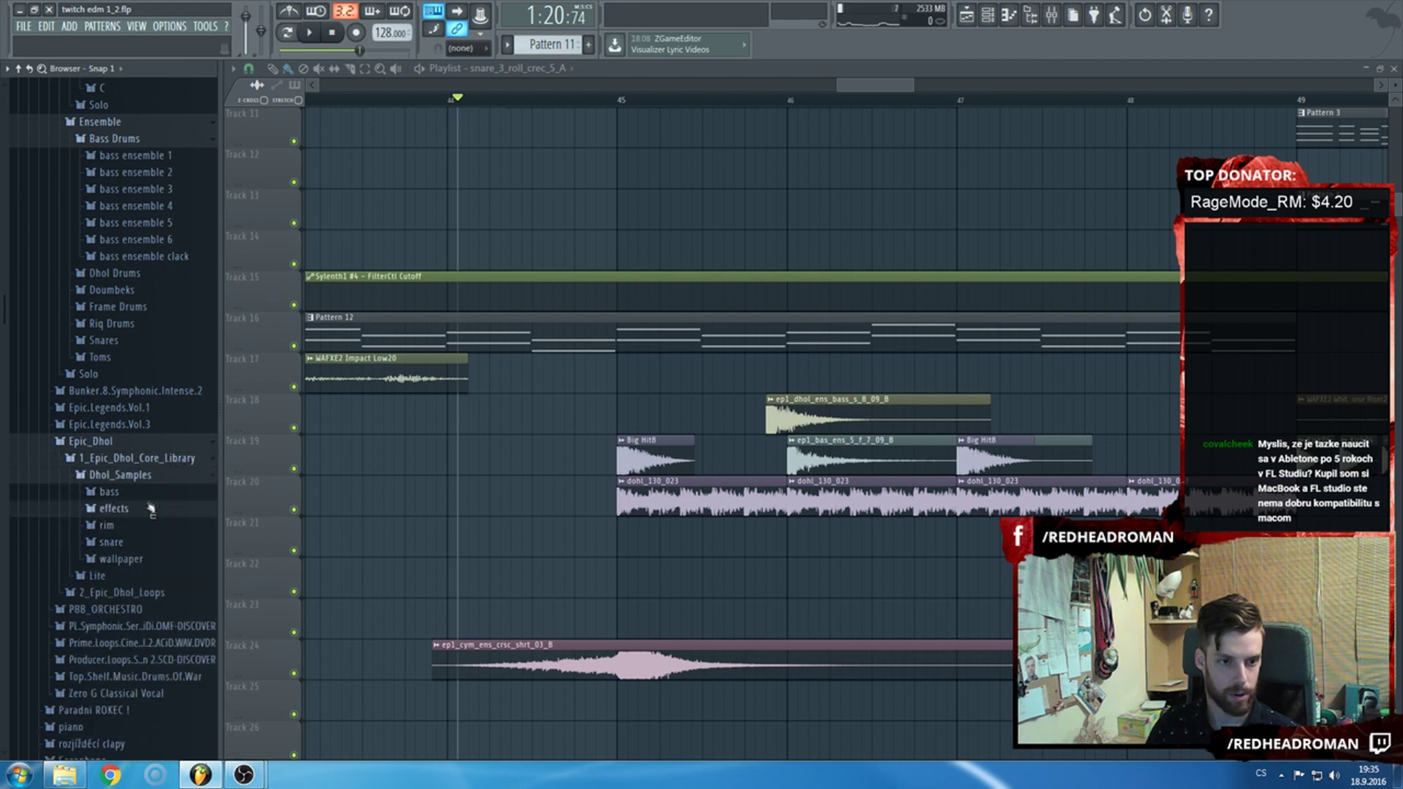
pyautogui.click(160, 485)
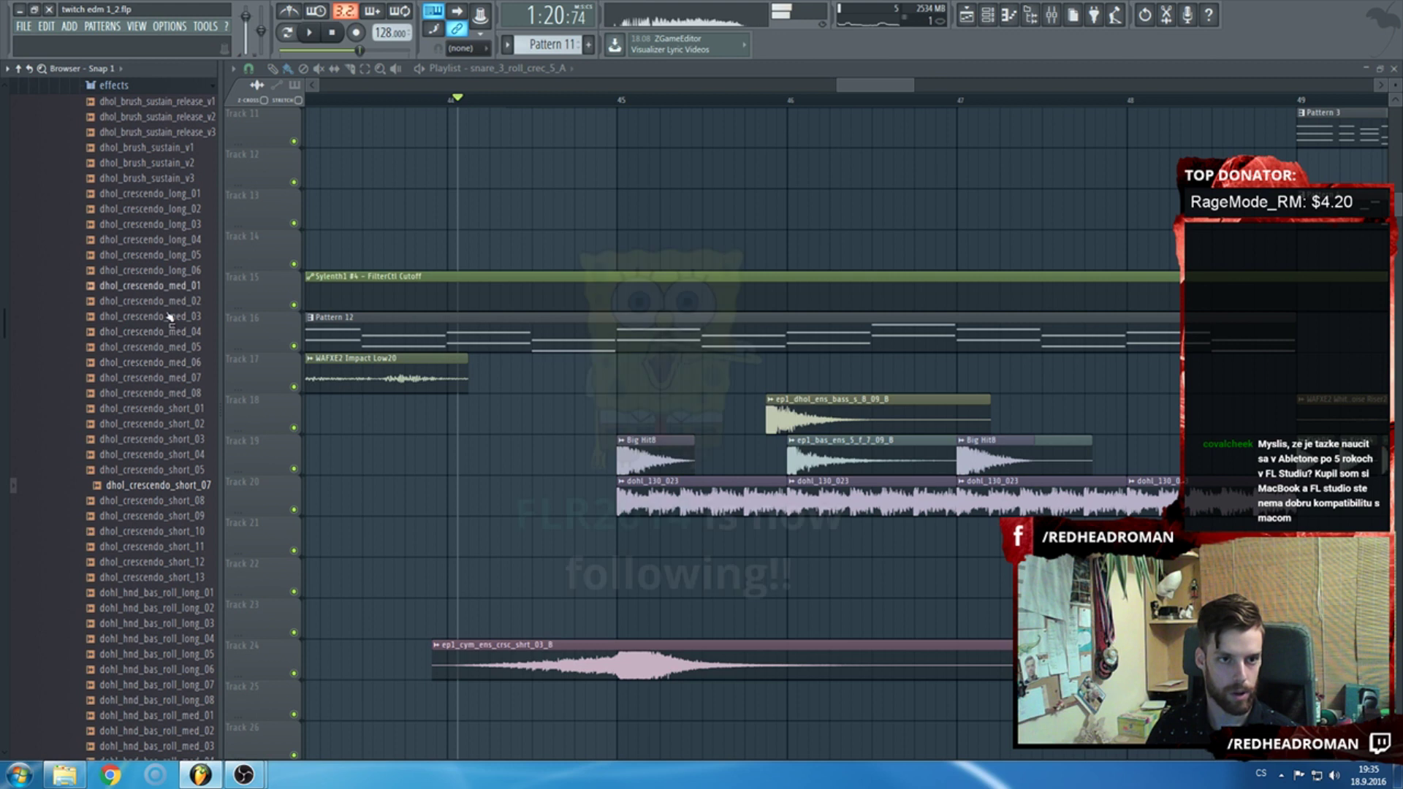
pyautogui.click(170, 118)
pyautogui.click(176, 439)
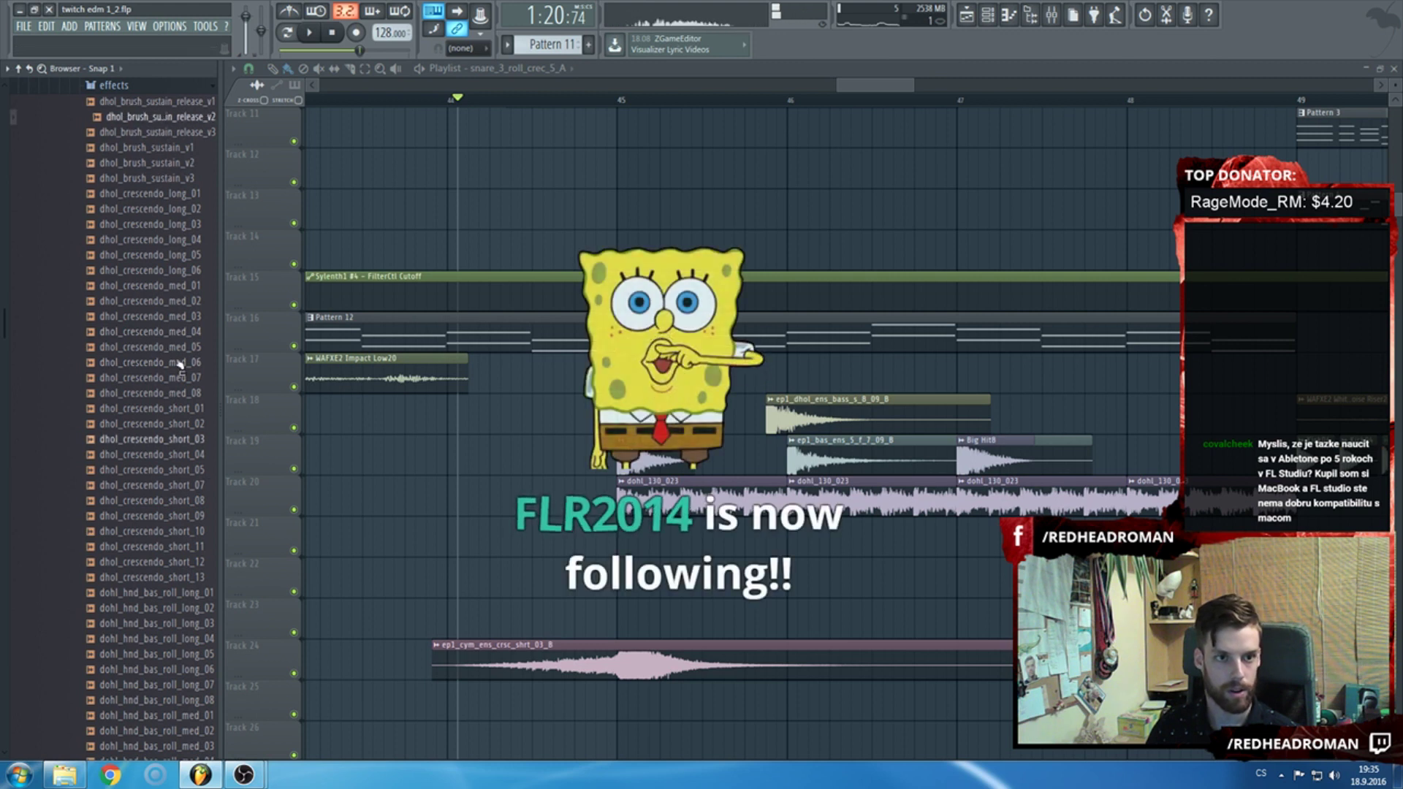
pyautogui.moveTo(185, 459); pyautogui.dragTo(563, 702)
# Audition dohl_hnd_bas_roll_long_07 and place it on Track 22, starting just before bar 45.
pyautogui.scroll(-4, 185, 563)
pyautogui.click(169, 500)
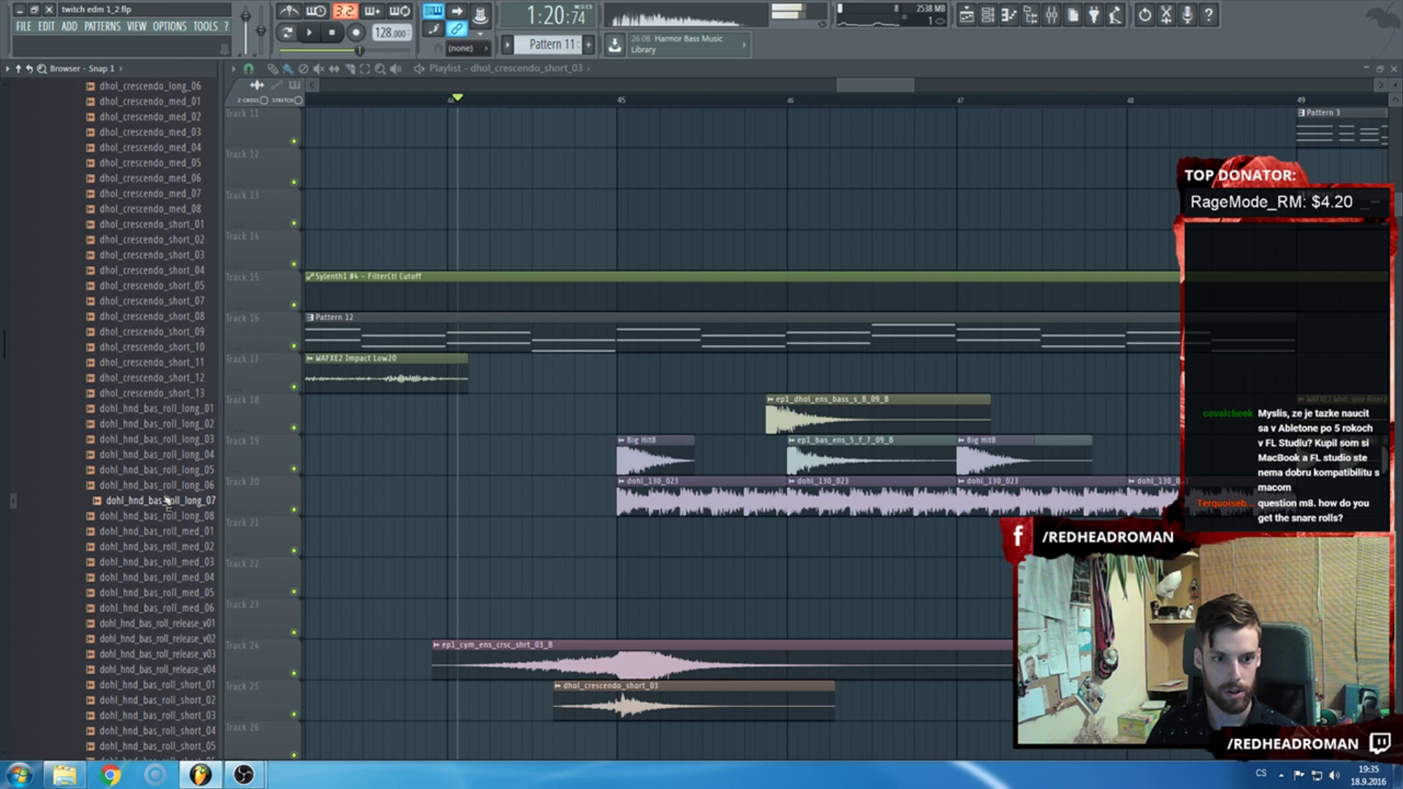
pyautogui.moveTo(165, 481); pyautogui.dragTo(605, 580)
# Look further through the dhol effects samples and audition dohl_hnd_bas_roll_short_03.
pyautogui.scroll(-3, 606, 579)
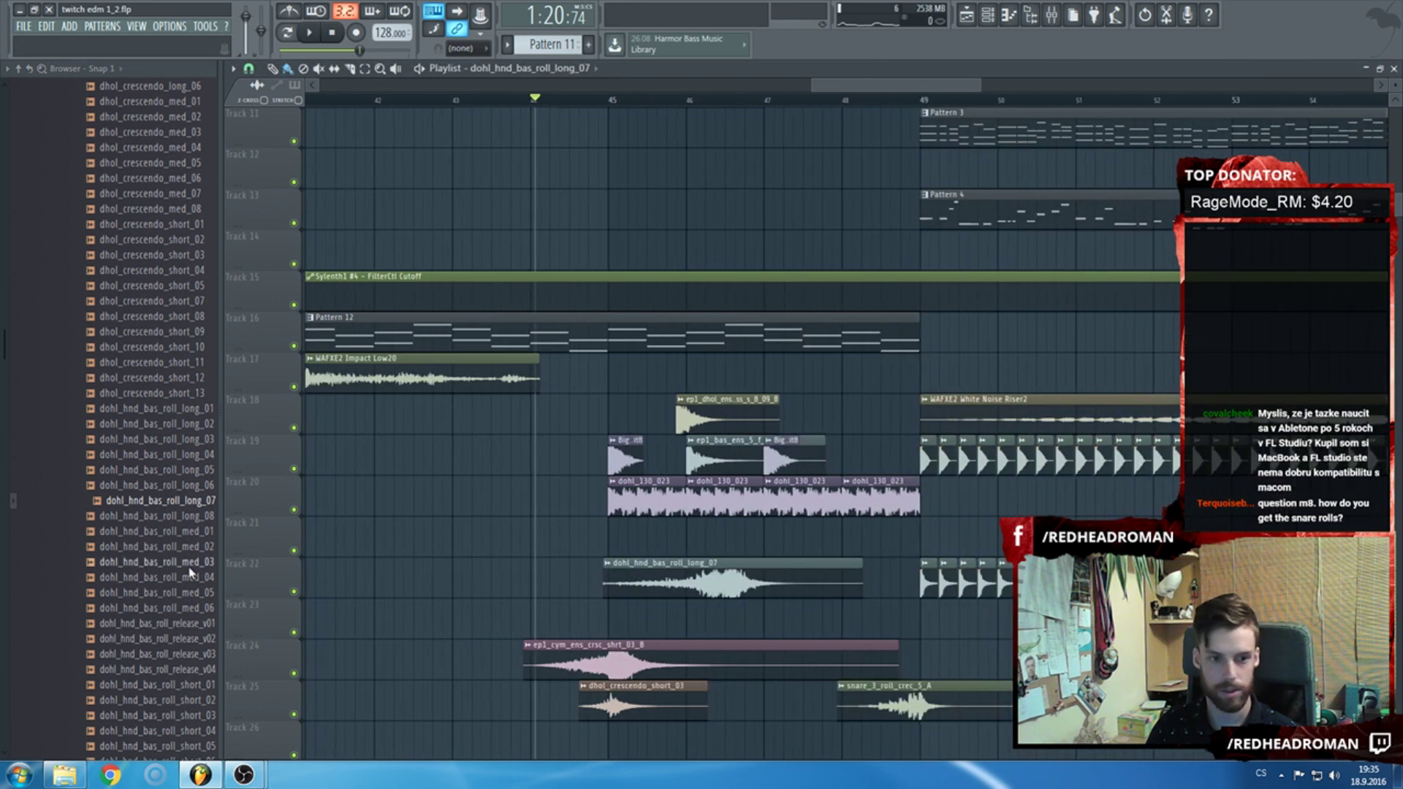
pyautogui.scroll(-4, 141, 564)
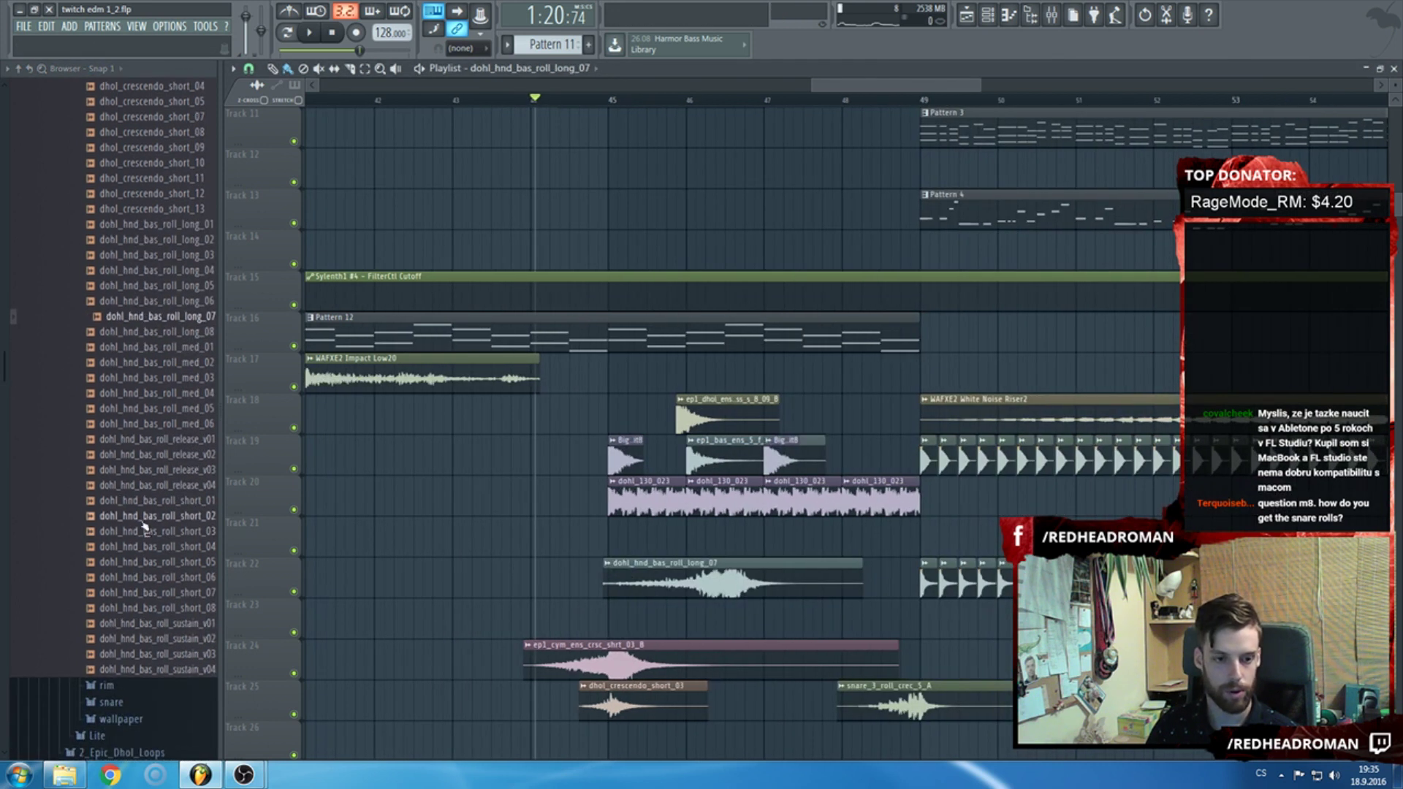
pyautogui.click(145, 533)
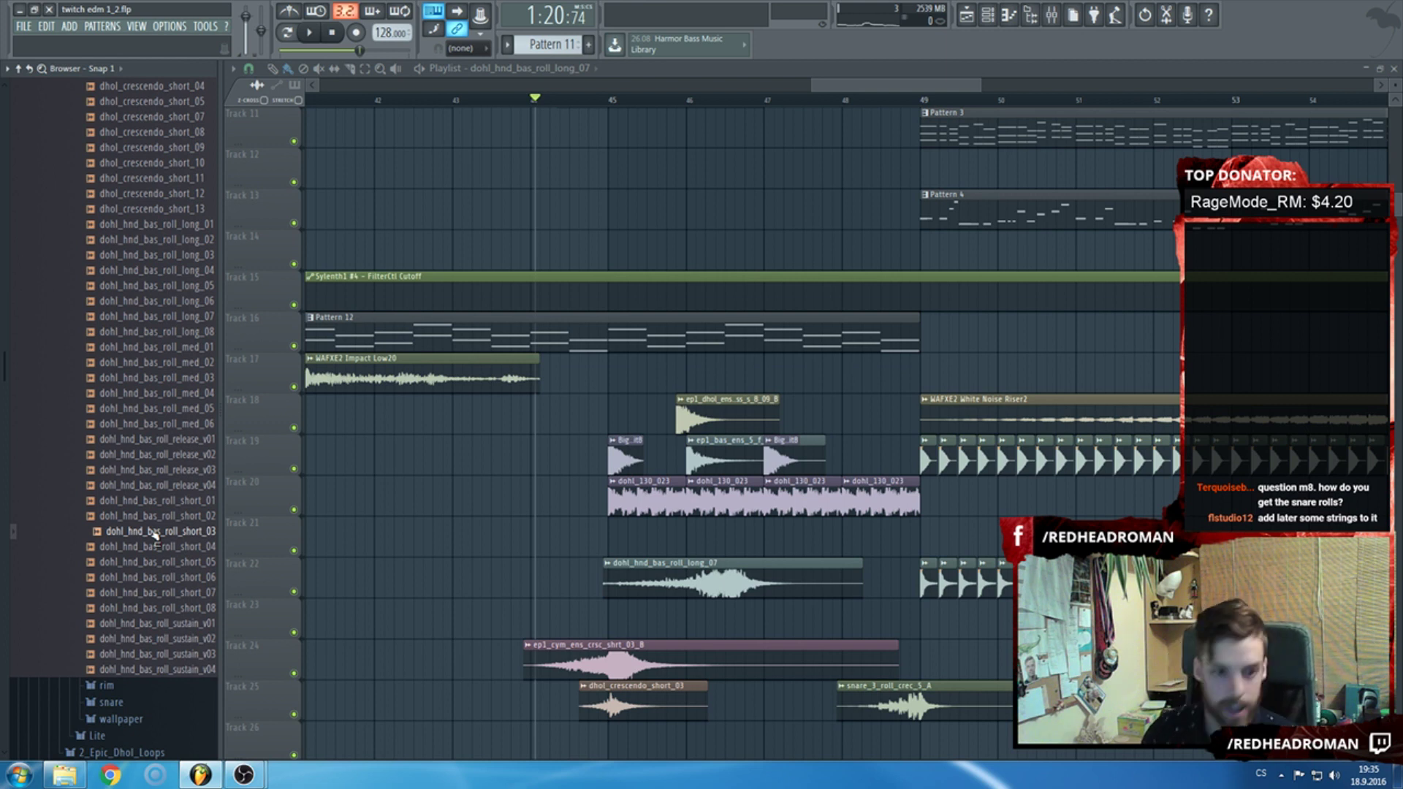
# Look through the Epic_Dhol and Apocalyptics perccusion folders for further samples and collapse the Dhol_Samples folder.
pyautogui.scroll(13, 155, 535)
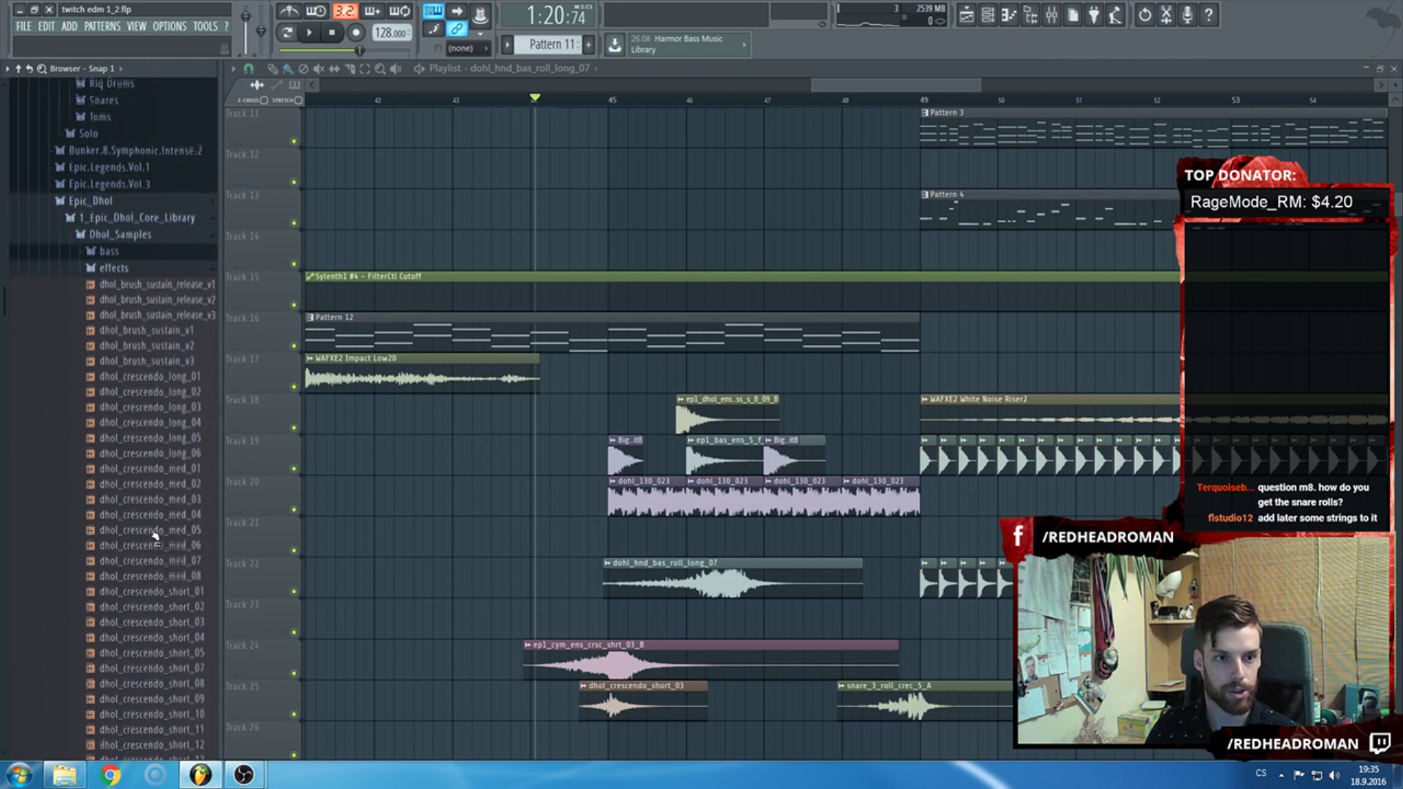
pyautogui.scroll(6, 155, 536)
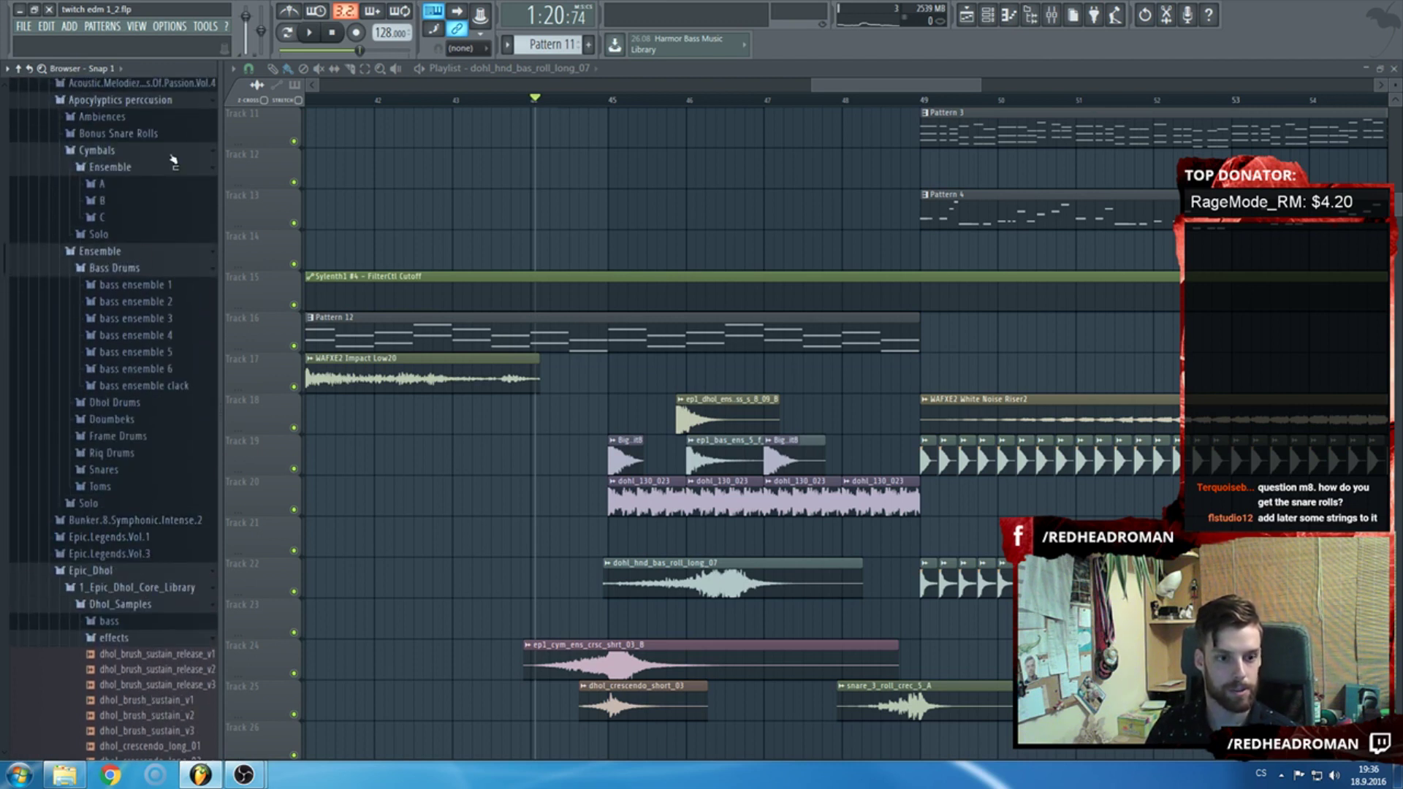
pyautogui.scroll(-2, 115, 455)
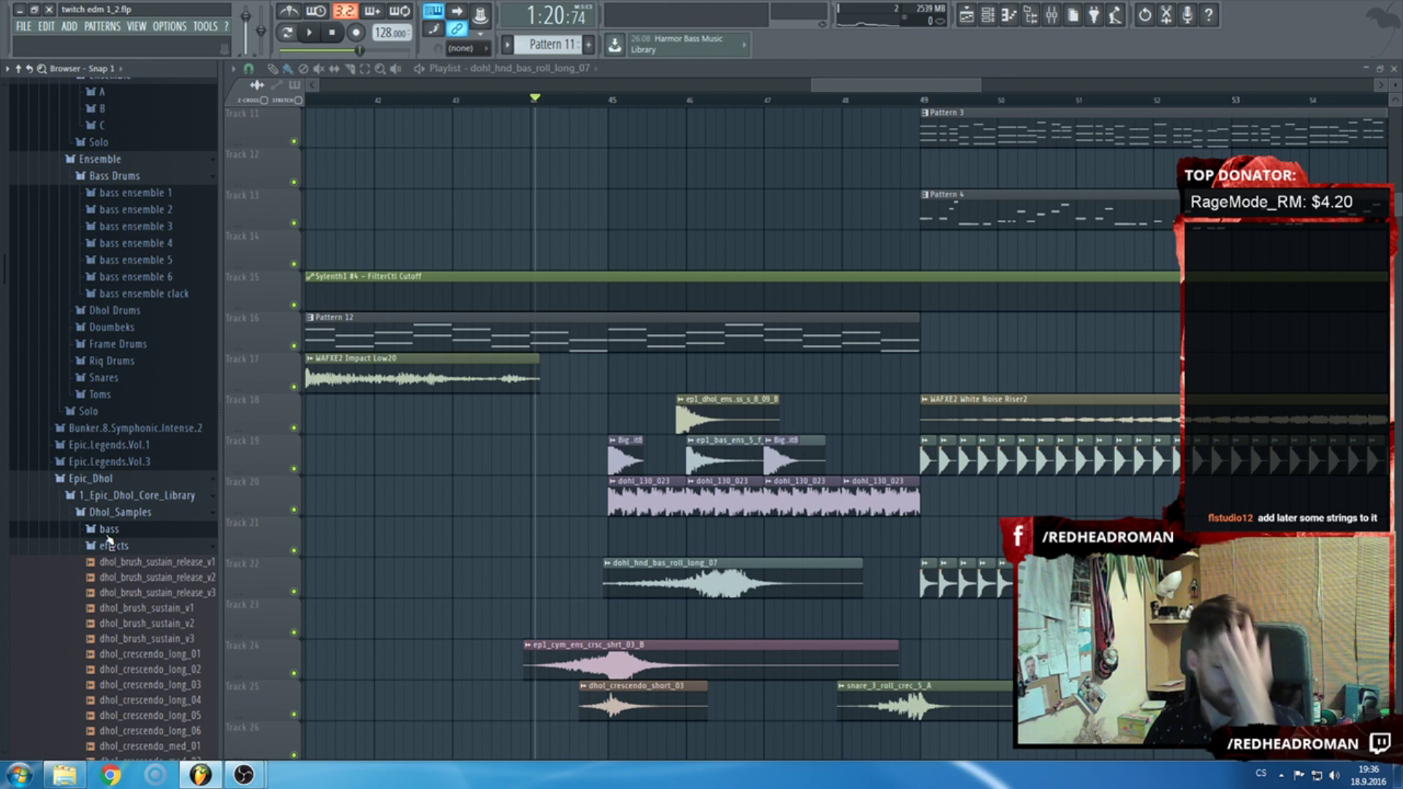
pyautogui.scroll(-6, 108, 538)
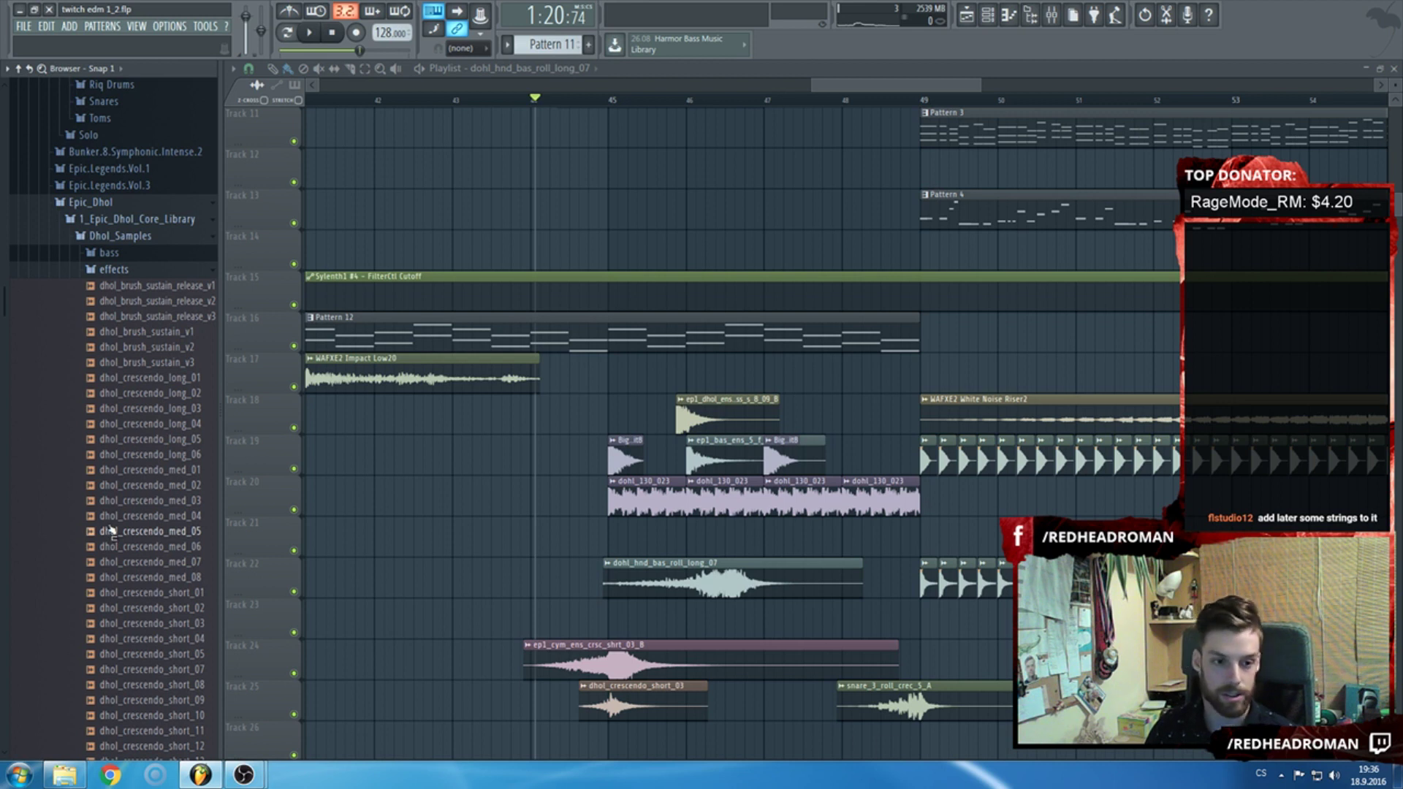
pyautogui.click(108, 253)
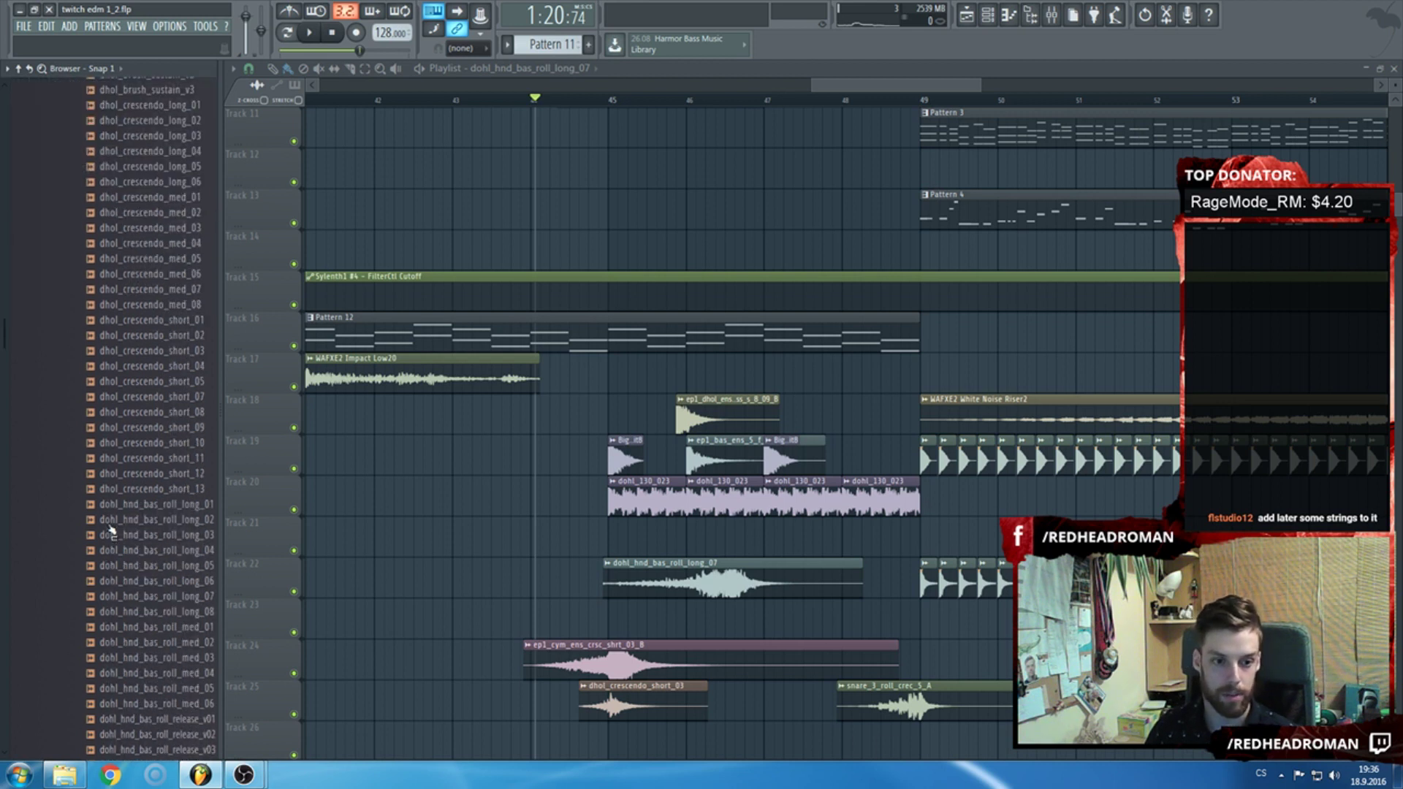
pyautogui.click(113, 161)
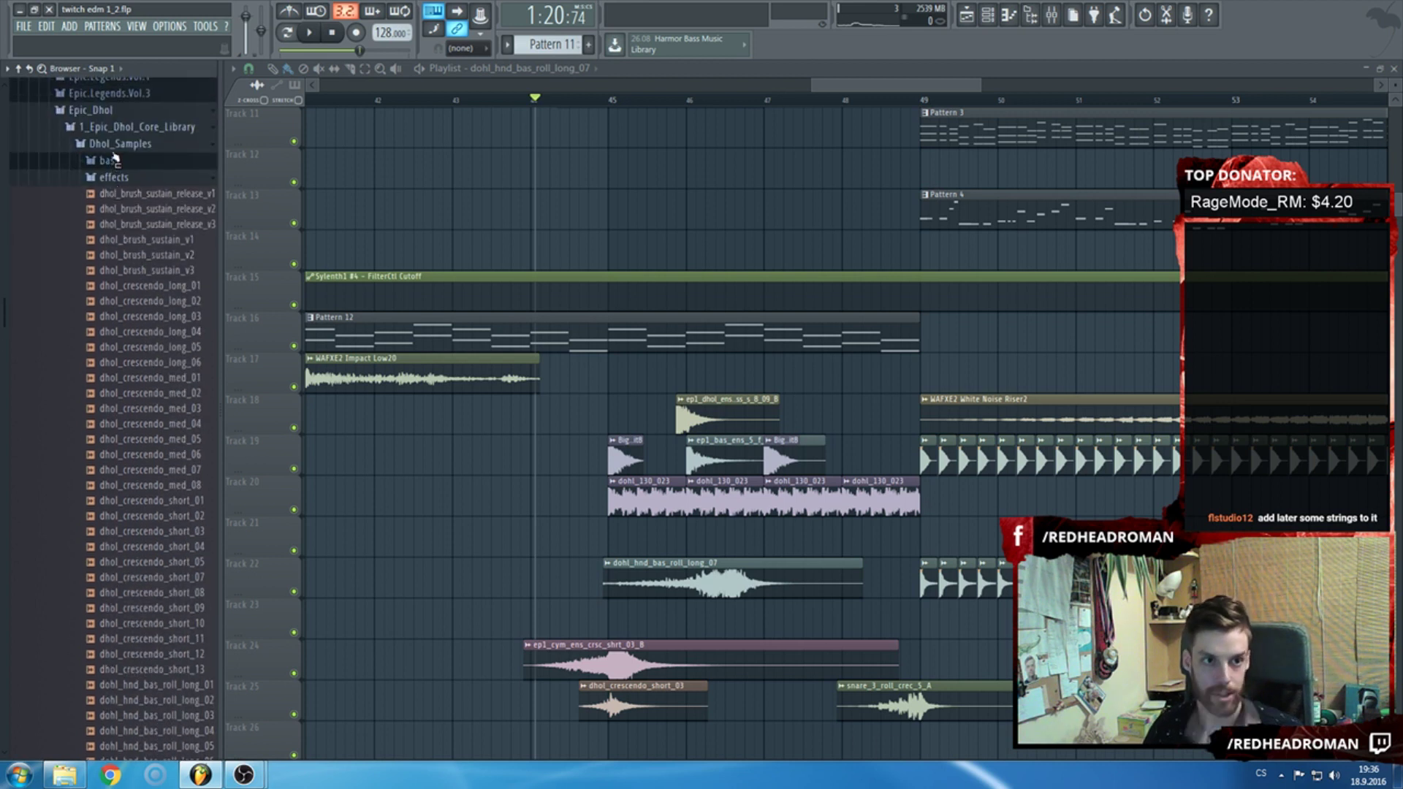
pyautogui.scroll(12, 109, 168)
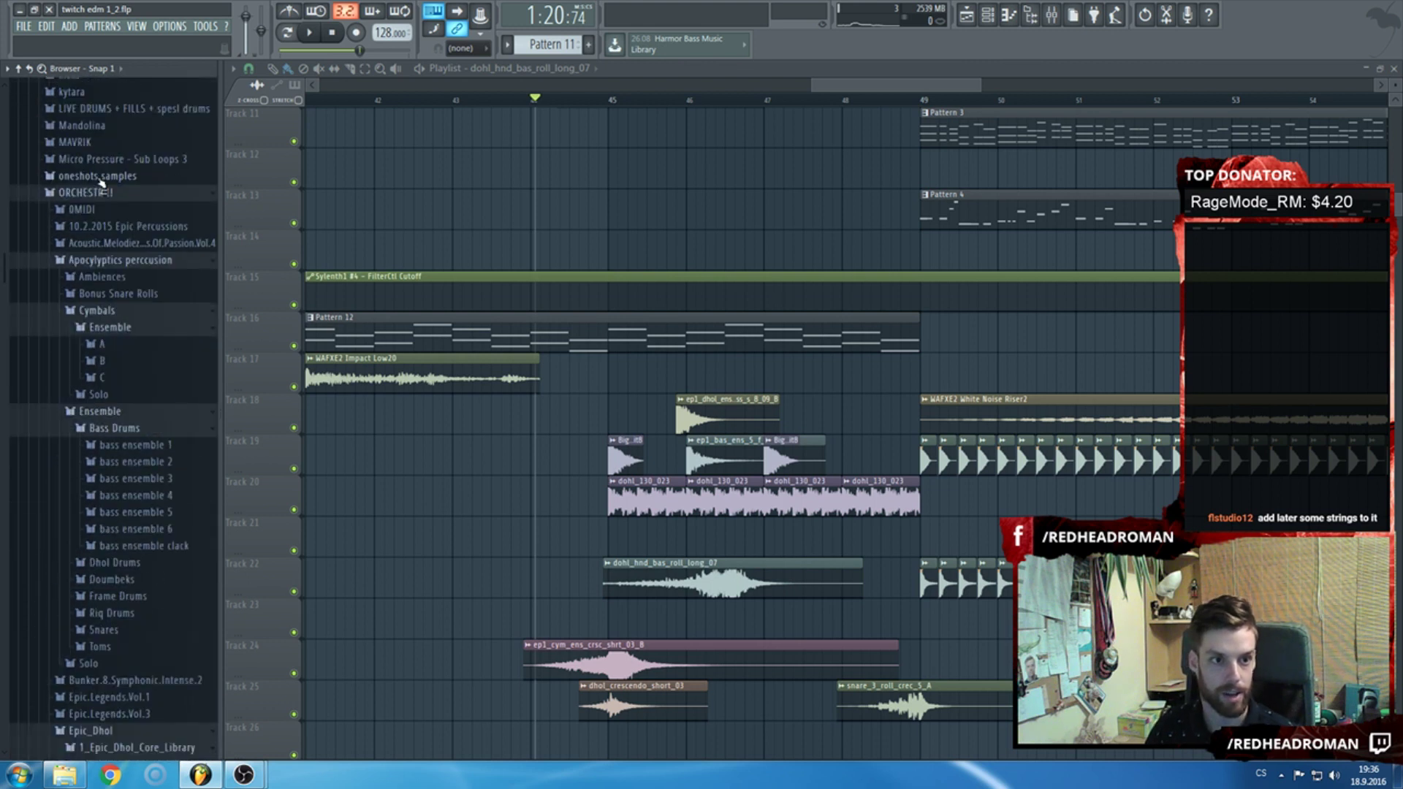
pyautogui.scroll(-3, 92, 197)
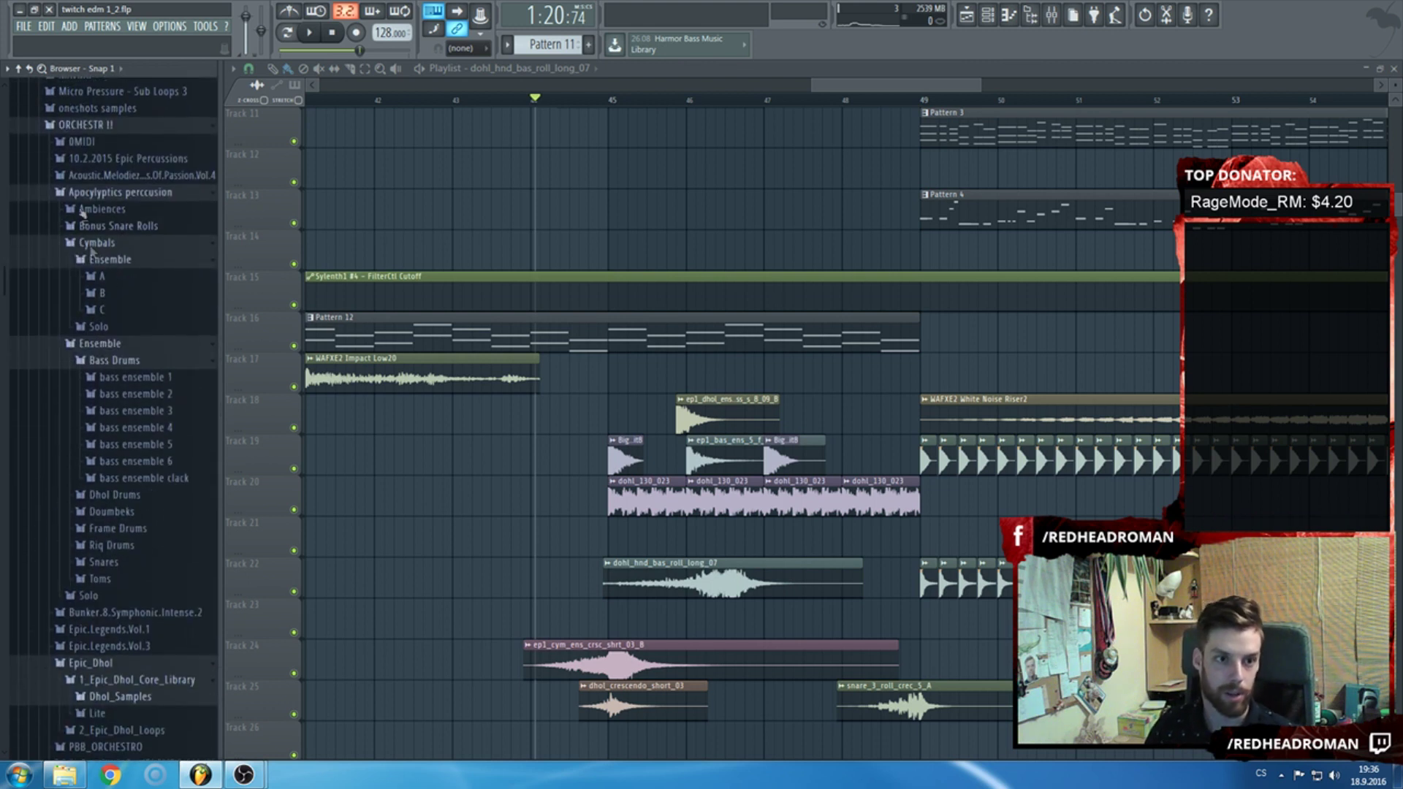
pyautogui.scroll(-12, 122, 401)
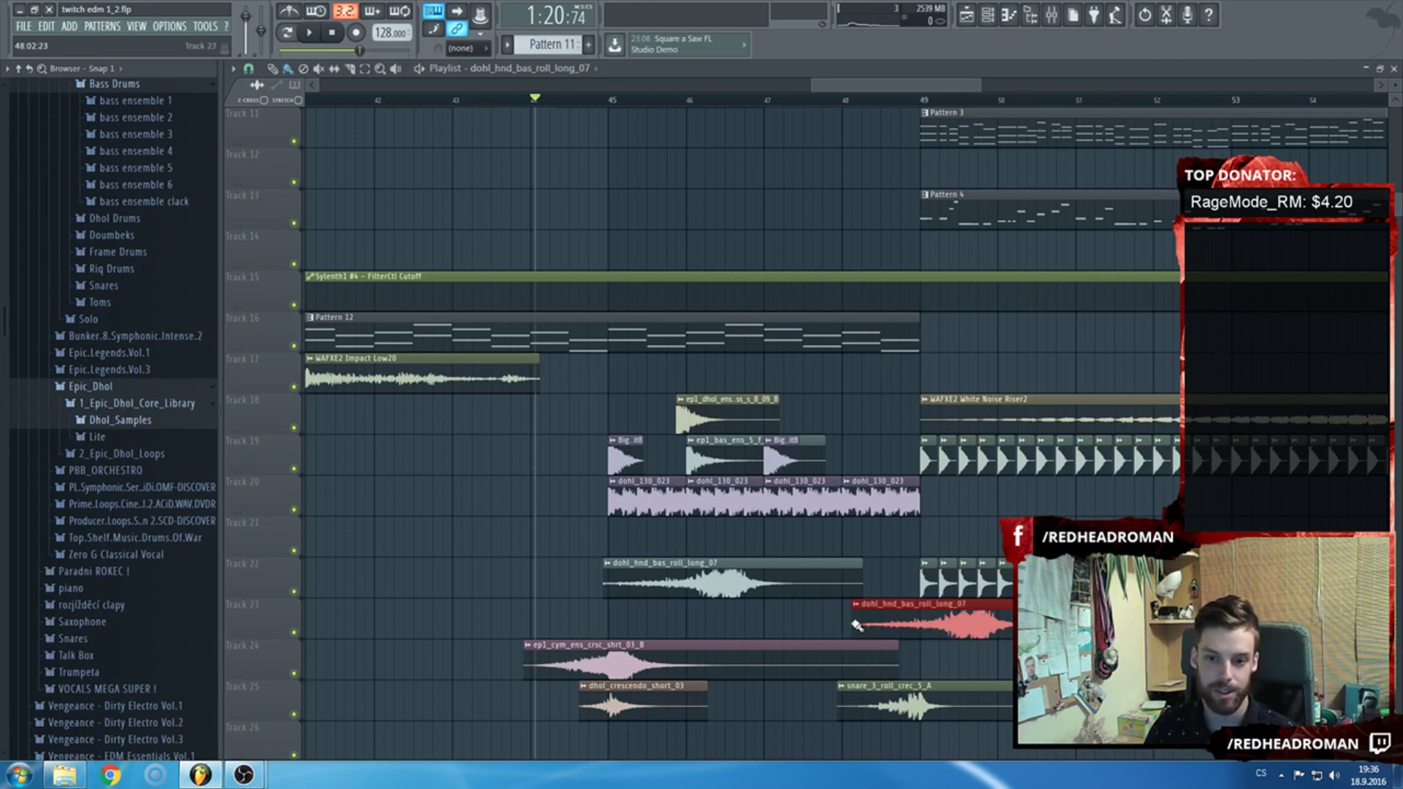
# Align the dhol_crescendo_short_03 clip to peak at bar 45 and shift the ep1_cym_ens_crsc_shrt_03_B clip on Track 24 to late bar 46.
pyautogui.scroll(-2, 866, 621)
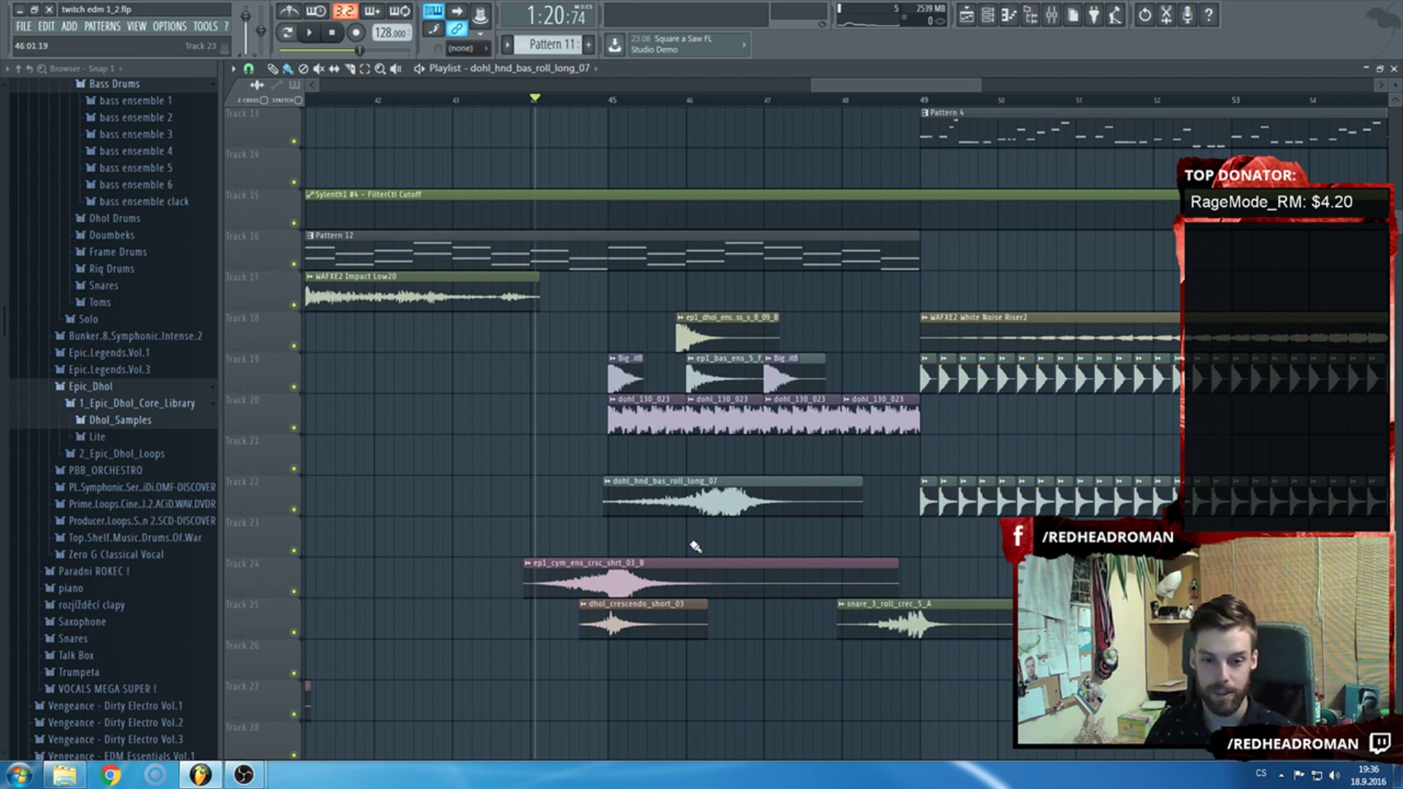
pyautogui.click(625, 626)
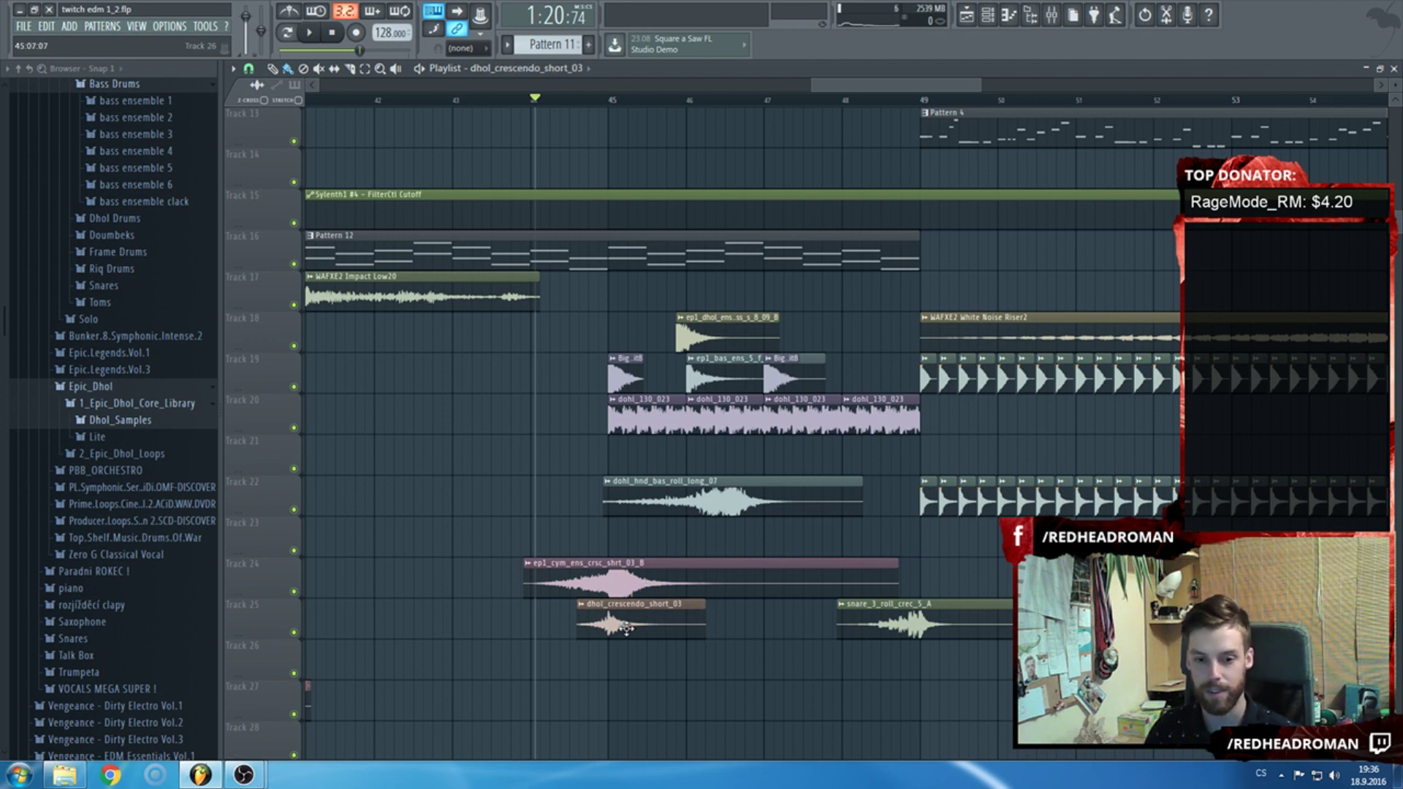
pyautogui.keyDown('ctrl'); pyautogui.scroll(3, 637, 658); pyautogui.keyUp('ctrl')
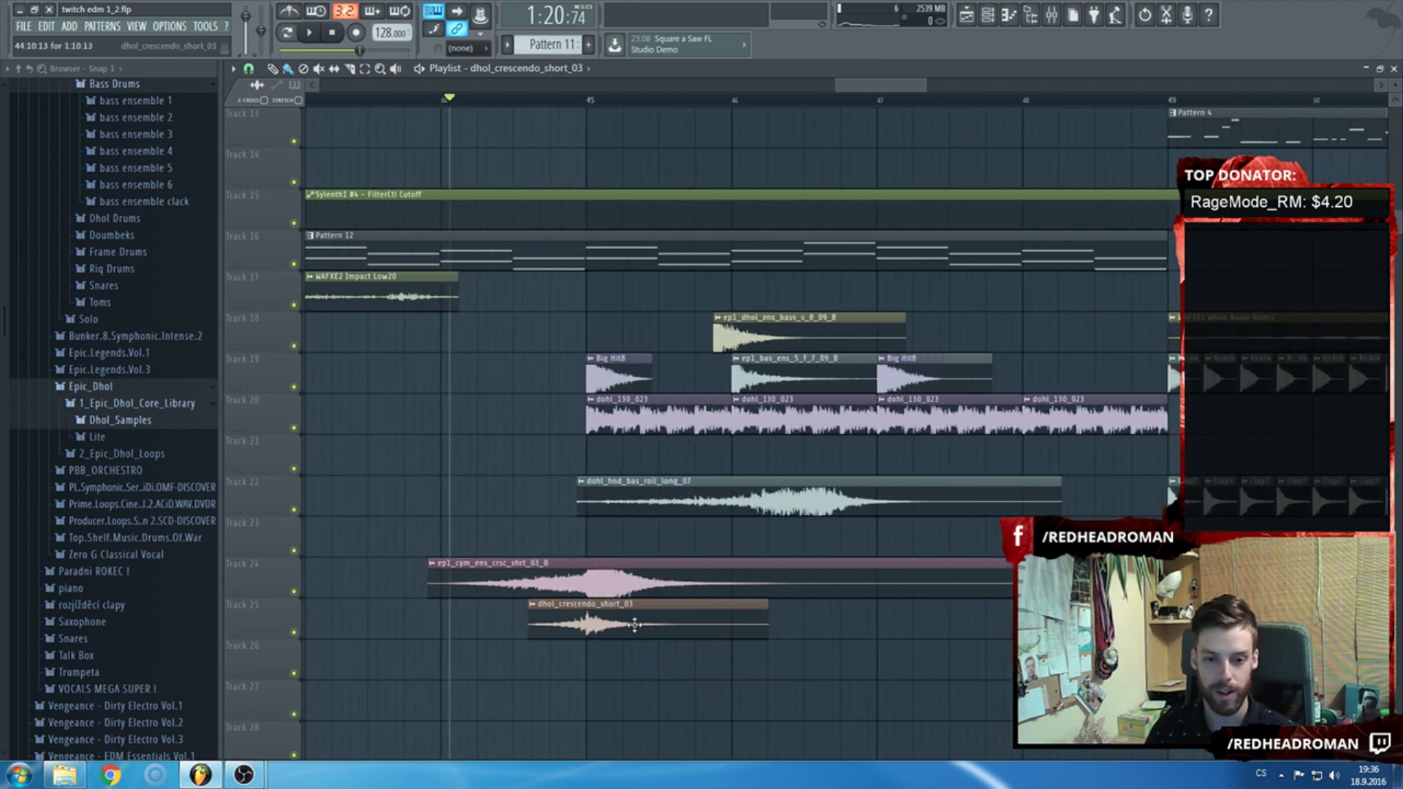
pyautogui.moveTo(696, 567); pyautogui.dragTo(1111, 567)
# Move dohl_hnd_bas_roll_long_07 to Track 23 with its peak near bar 45, and route its channel to mixer track 49.
pyautogui.keyDown('ctrl'); pyautogui.scroll(-2, 833, 502); pyautogui.keyUp('ctrl')
pyautogui.moveTo(831, 502); pyautogui.dragTo(702, 544)
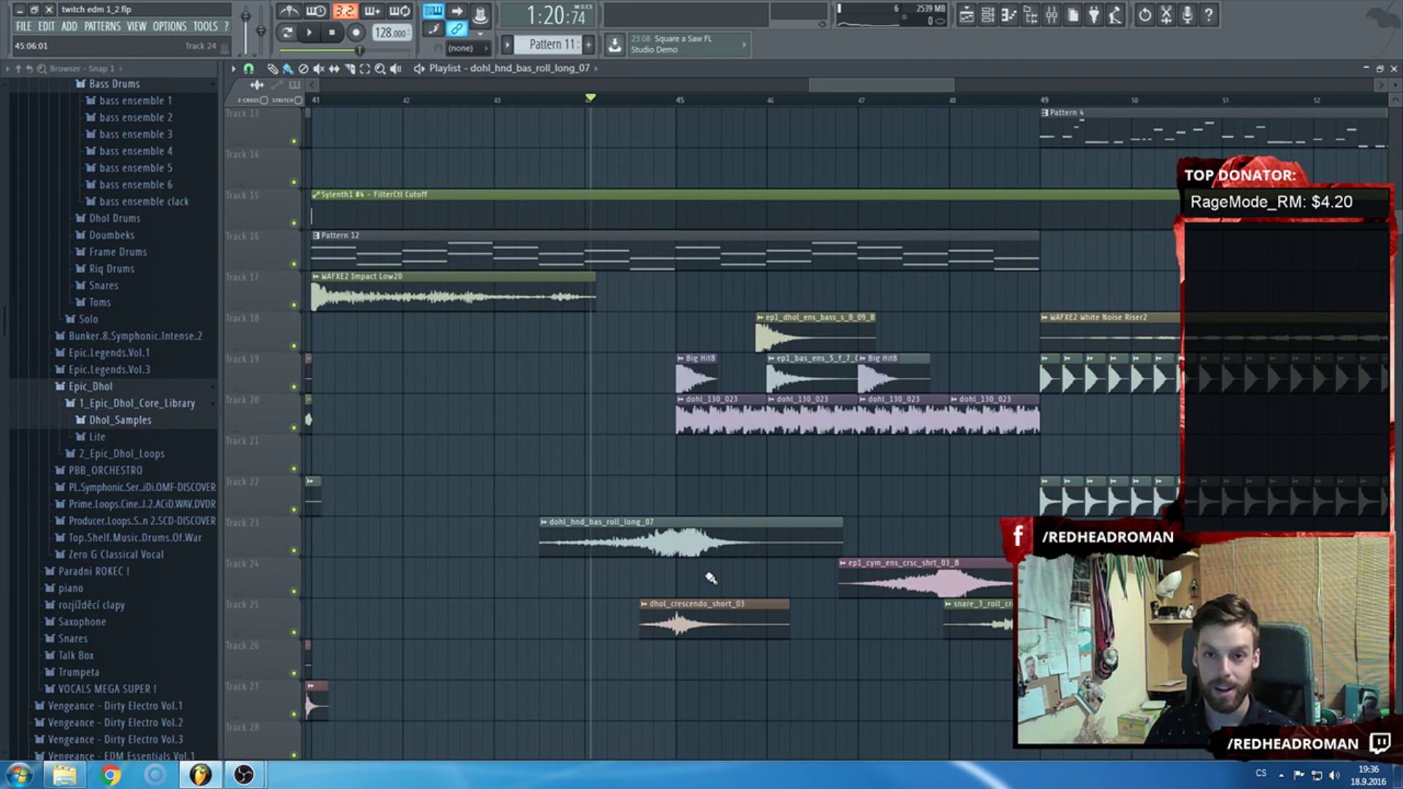
pyautogui.doubleClick(703, 541)
pyautogui.hotkey('ctrl', 'l')
pyautogui.press('F9')
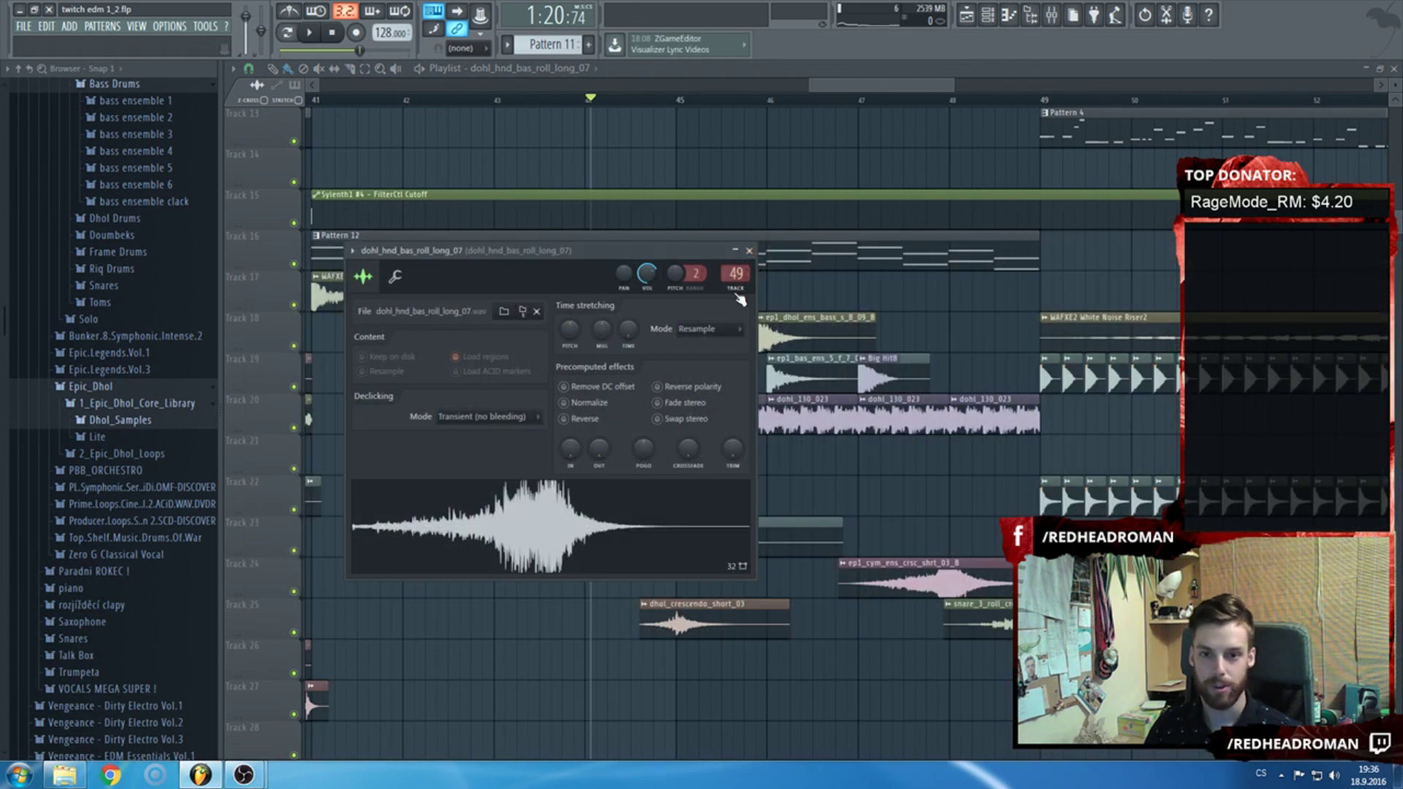
pyautogui.press('Escape')
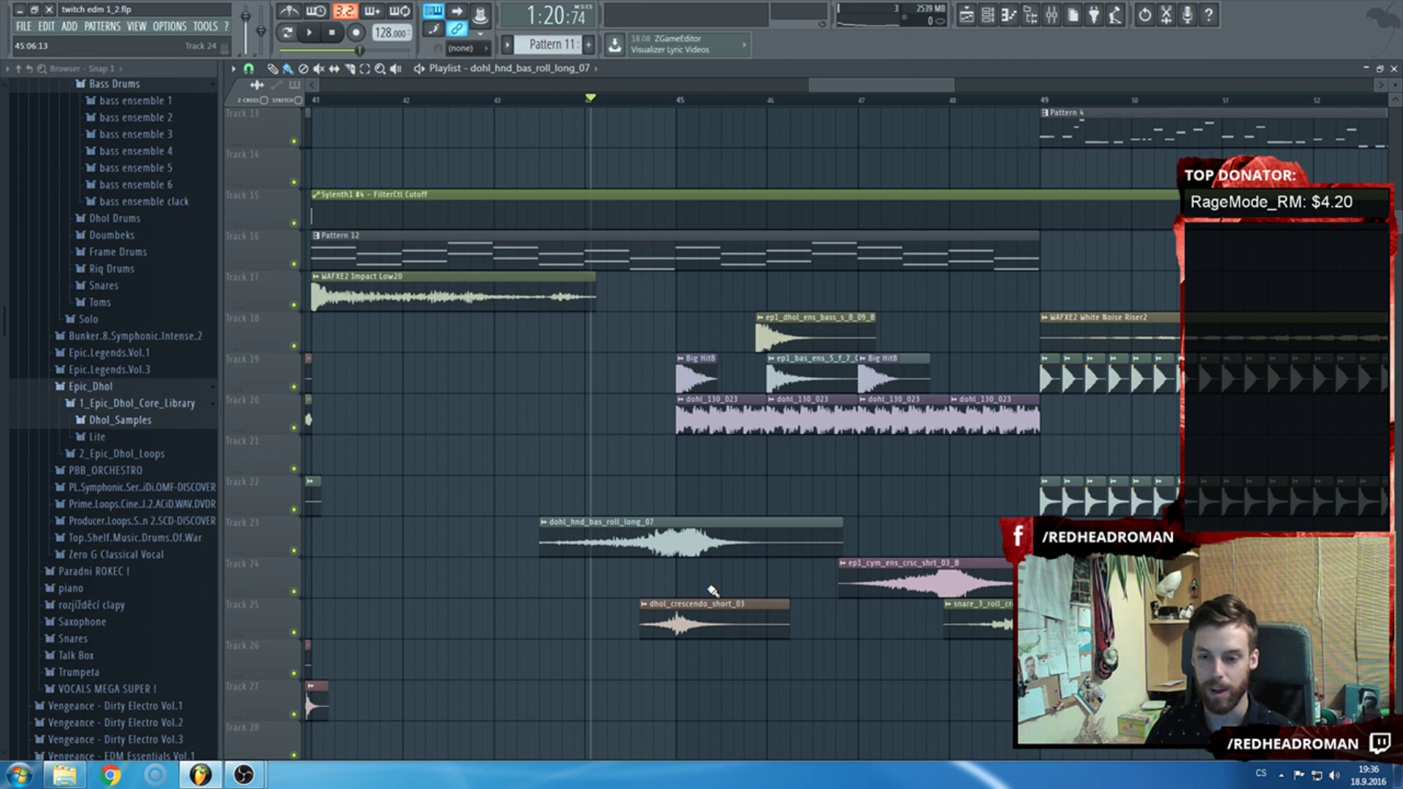
# Shift ep1_cym_ens_crsc_shrt_03_B to start at 47:15:13 and dohl_hnd_bas_roll_long_07 to start at 43:07:00.
pyautogui.moveTo(889, 581); pyautogui.dragTo(991, 581)
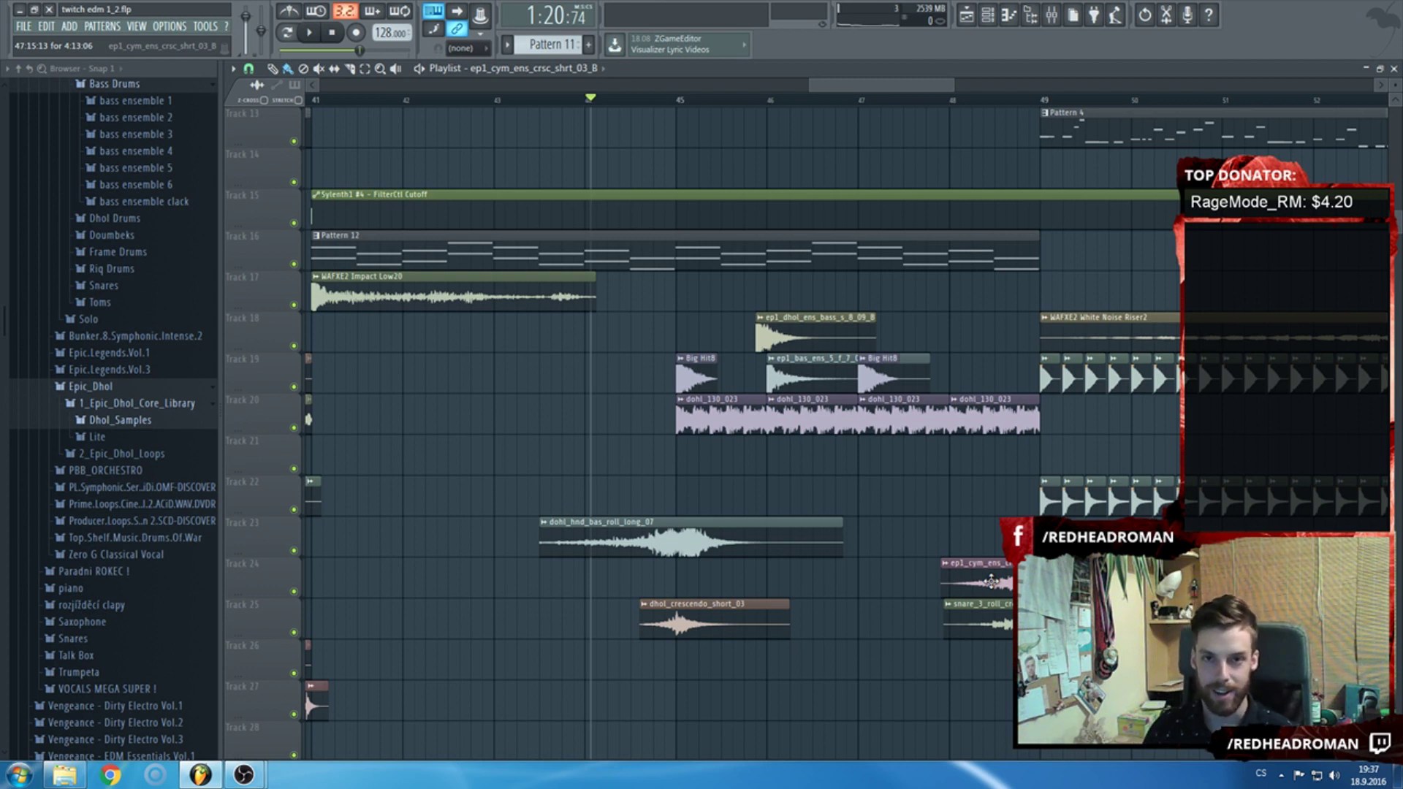
pyautogui.moveTo(767, 550); pyautogui.dragTo(795, 555)
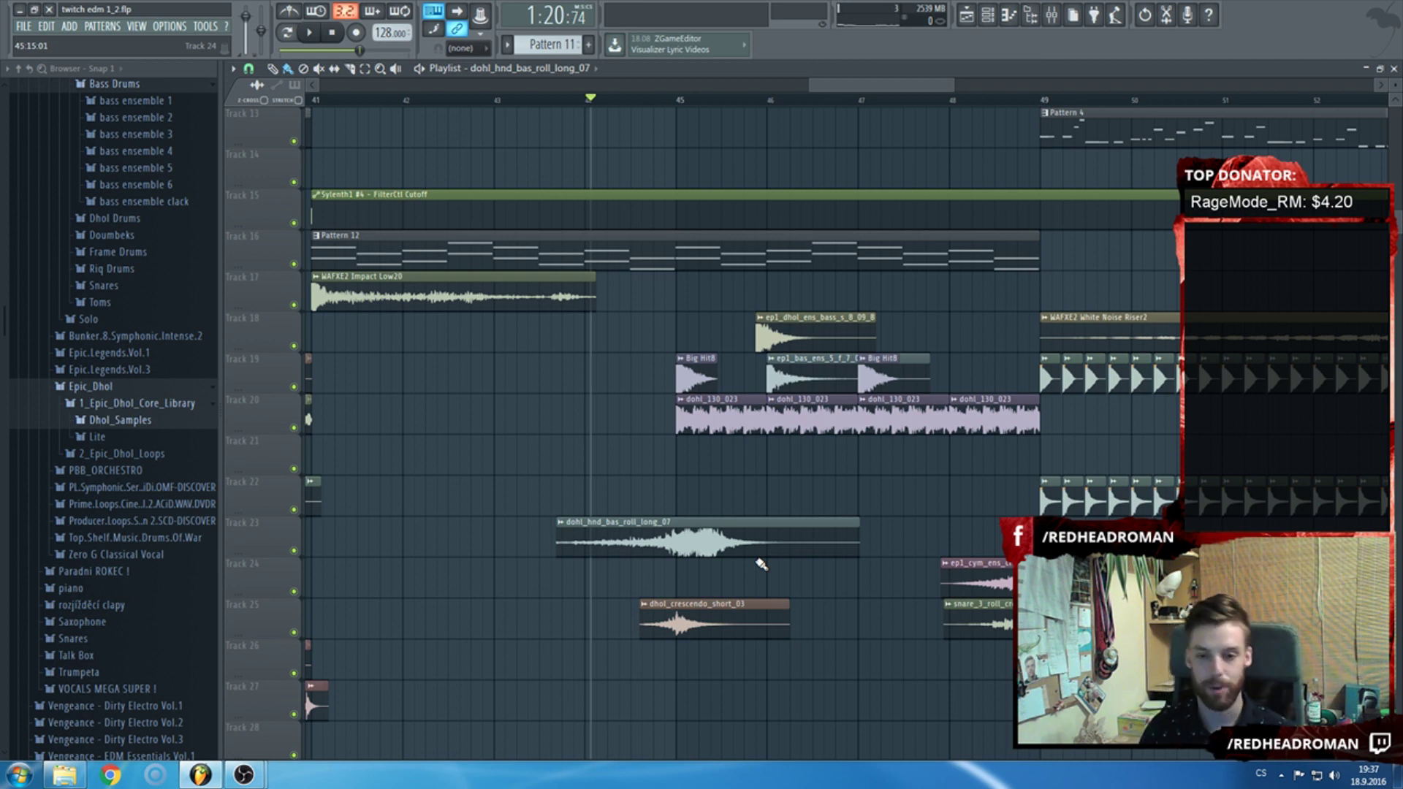
pyautogui.moveTo(738, 550); pyautogui.dragTo(709, 551)
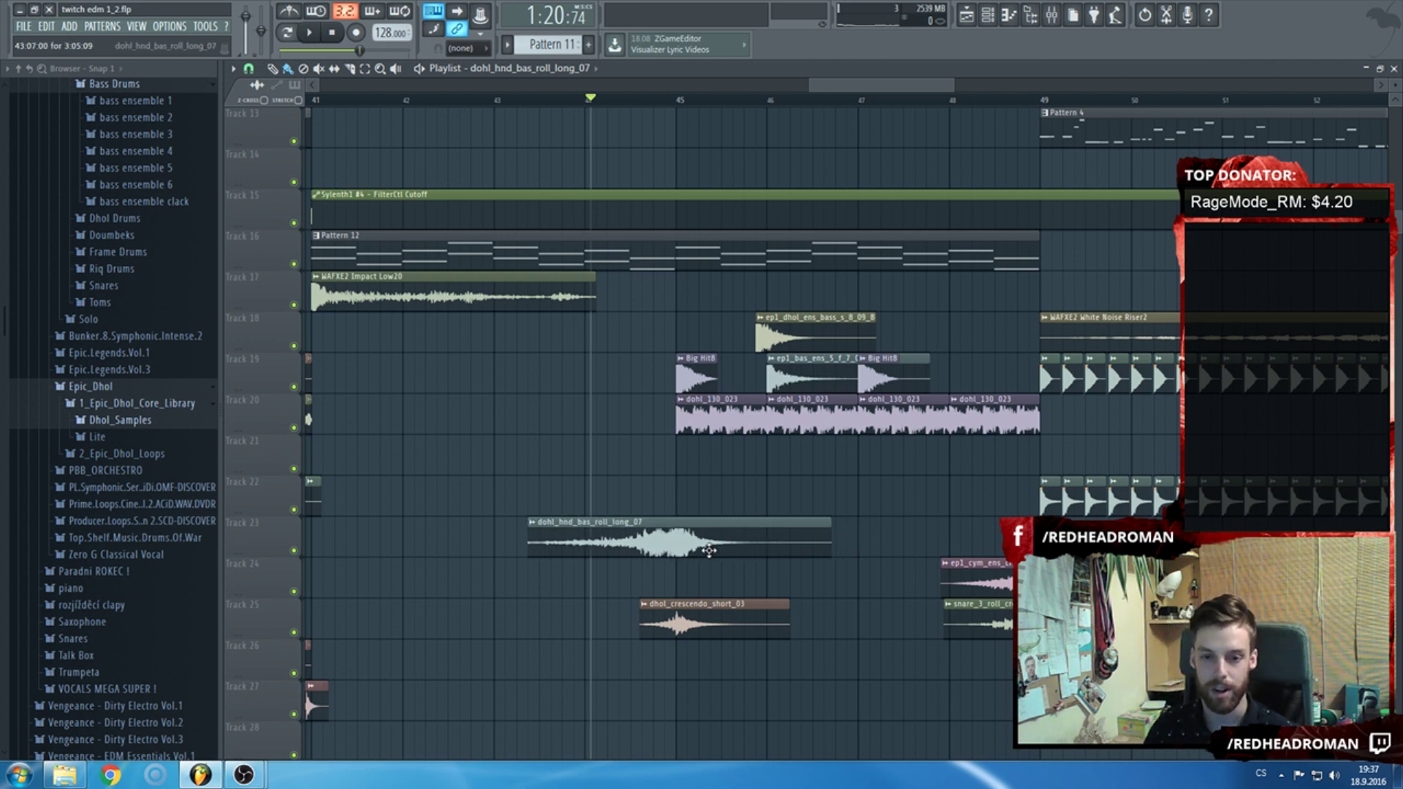
# Filter the channel rack to the Unsorted group, look at the Nexus [64bit] #2 notes, and return to the playlist.
pyautogui.press('F6')
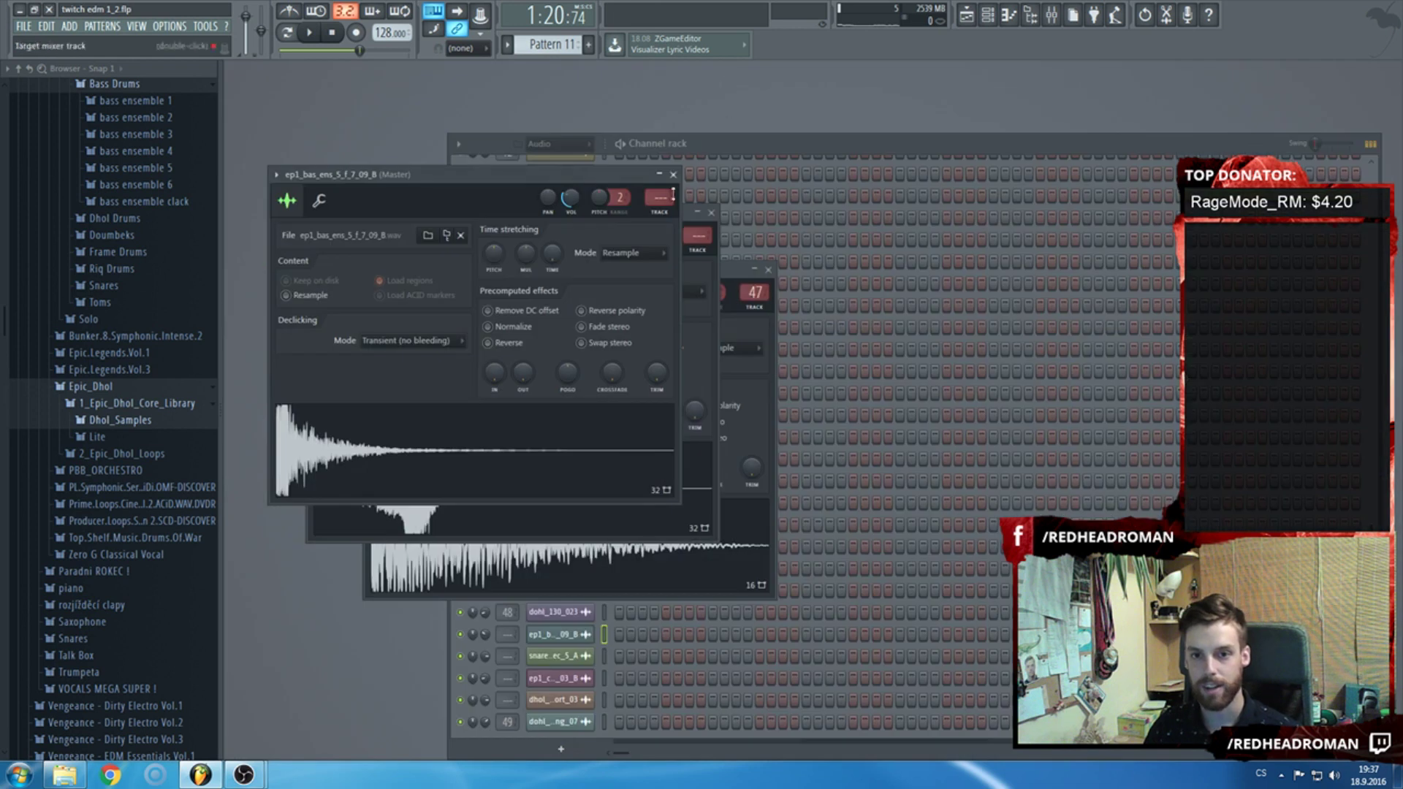
pyautogui.click(560, 144)
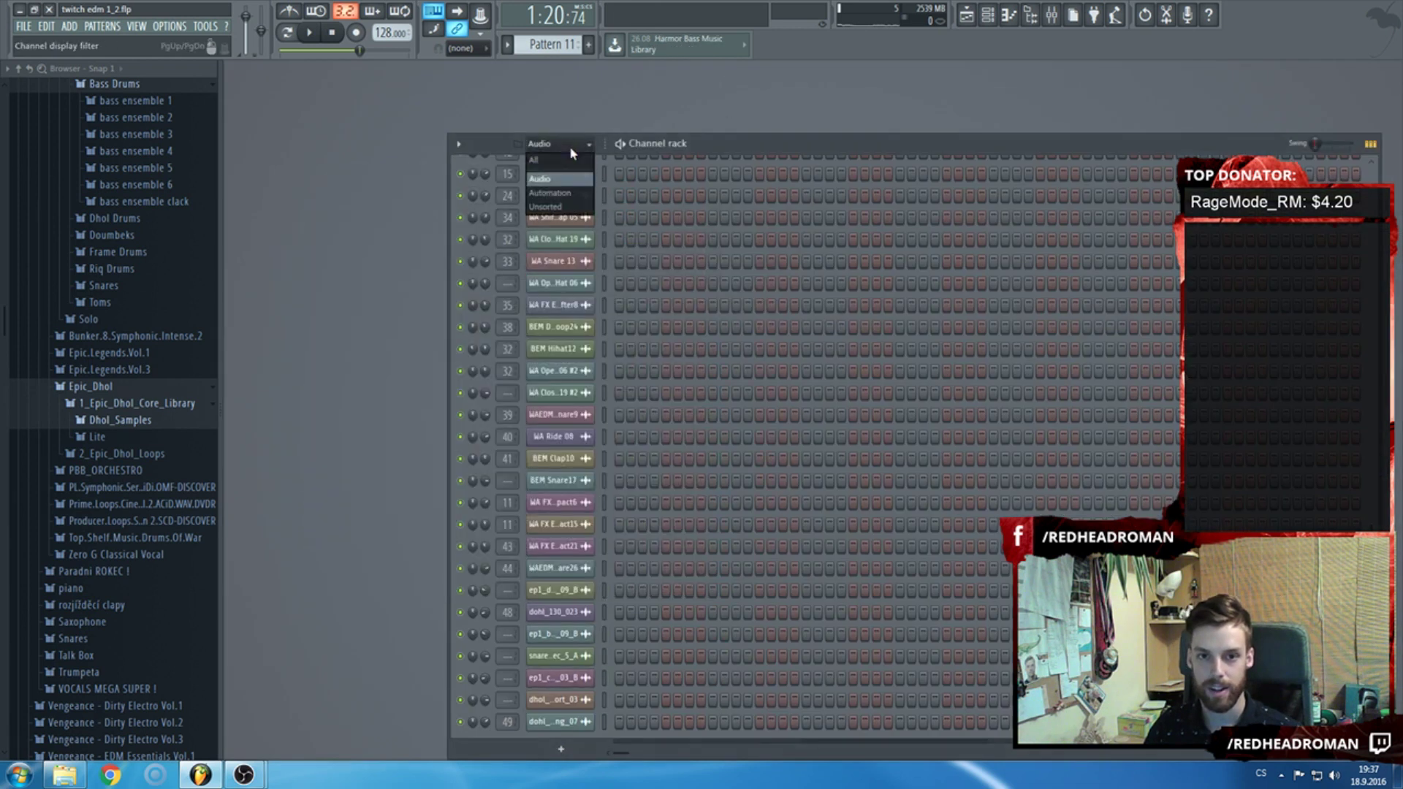
pyautogui.click(561, 209)
pyautogui.click(683, 244)
pyautogui.scroll(-1, 585, 327)
pyautogui.press('F7')
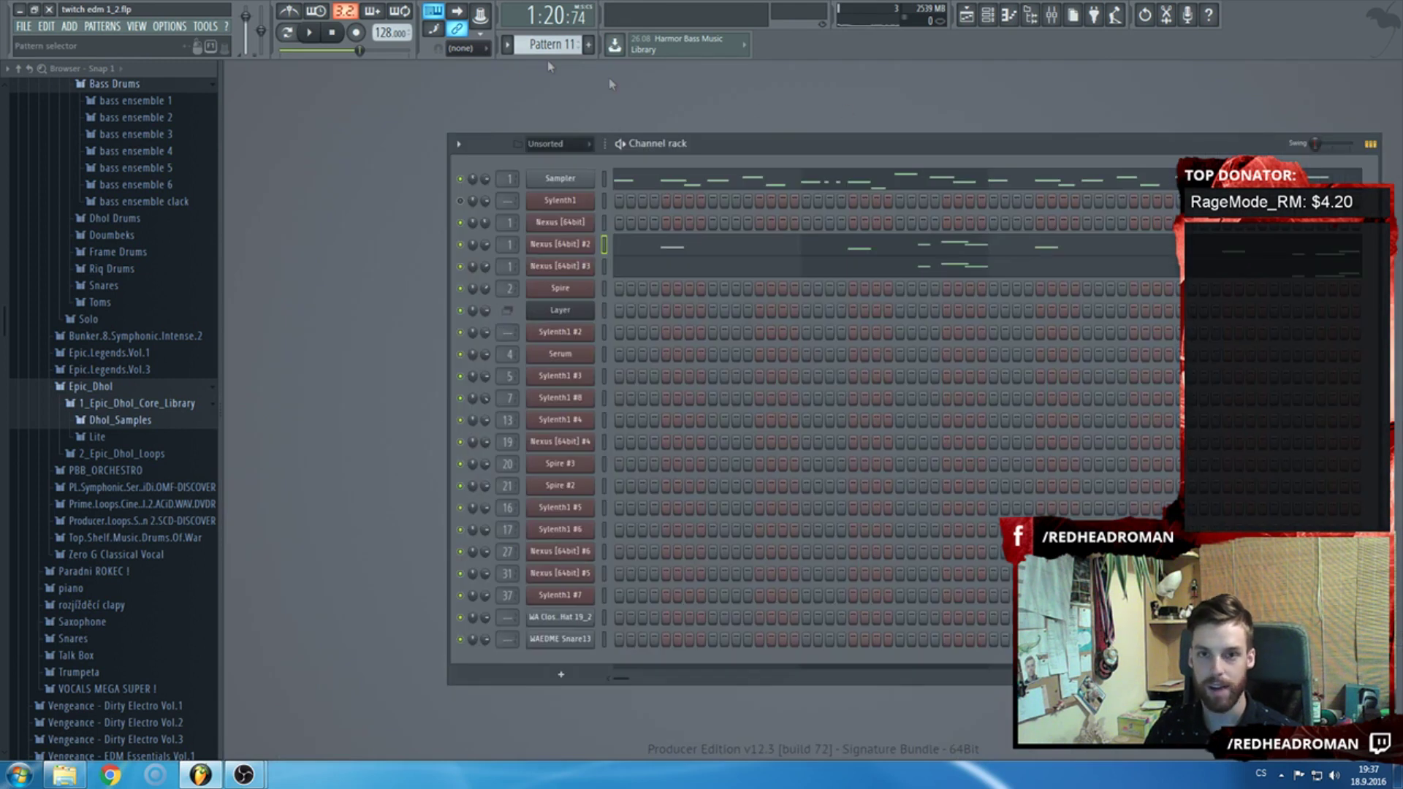
pyautogui.press('F5')
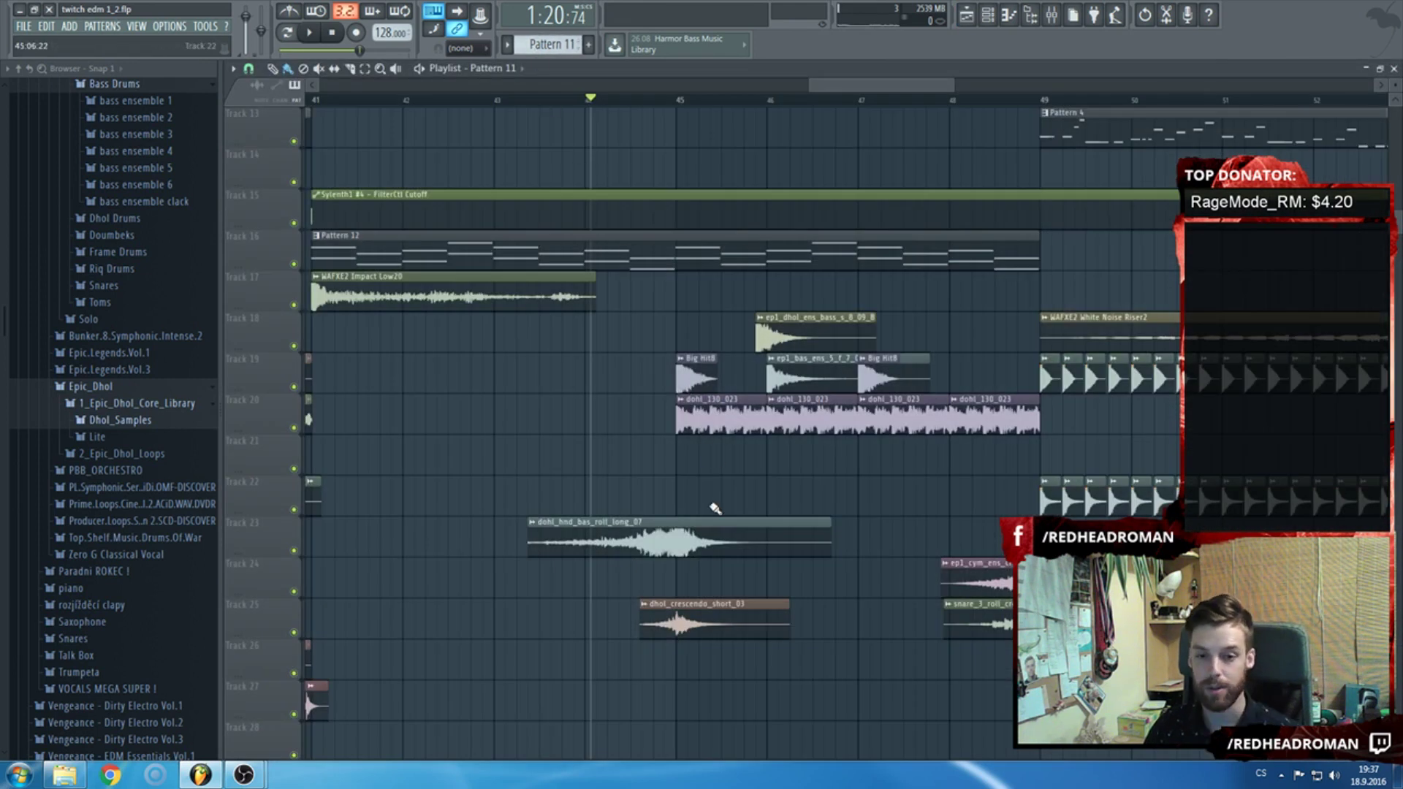
# Move the dohl_hnd_bas_roll_long_07 clip down to Track 24, directly above the dhol crescendo.
pyautogui.click(541, 535)
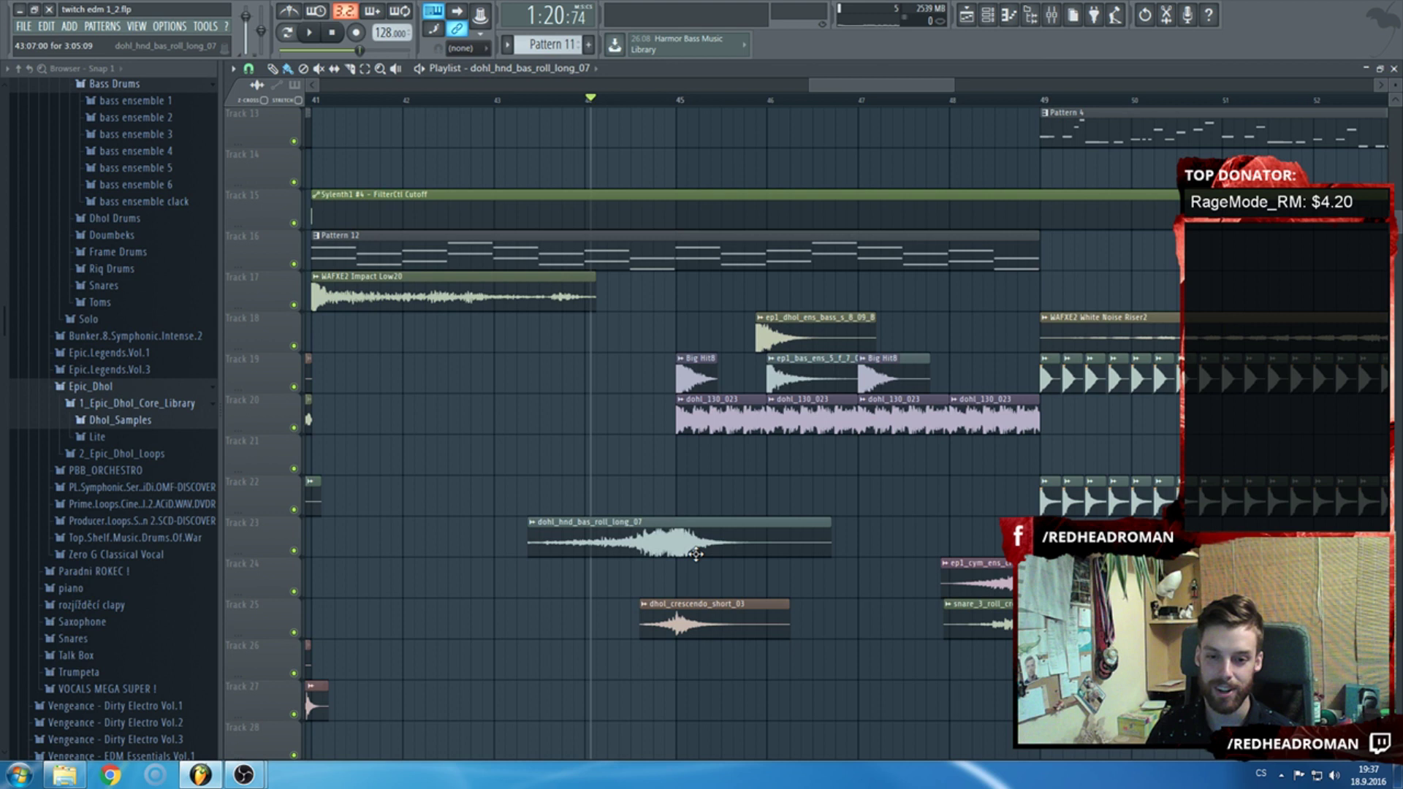
pyautogui.scroll(4, 696, 544)
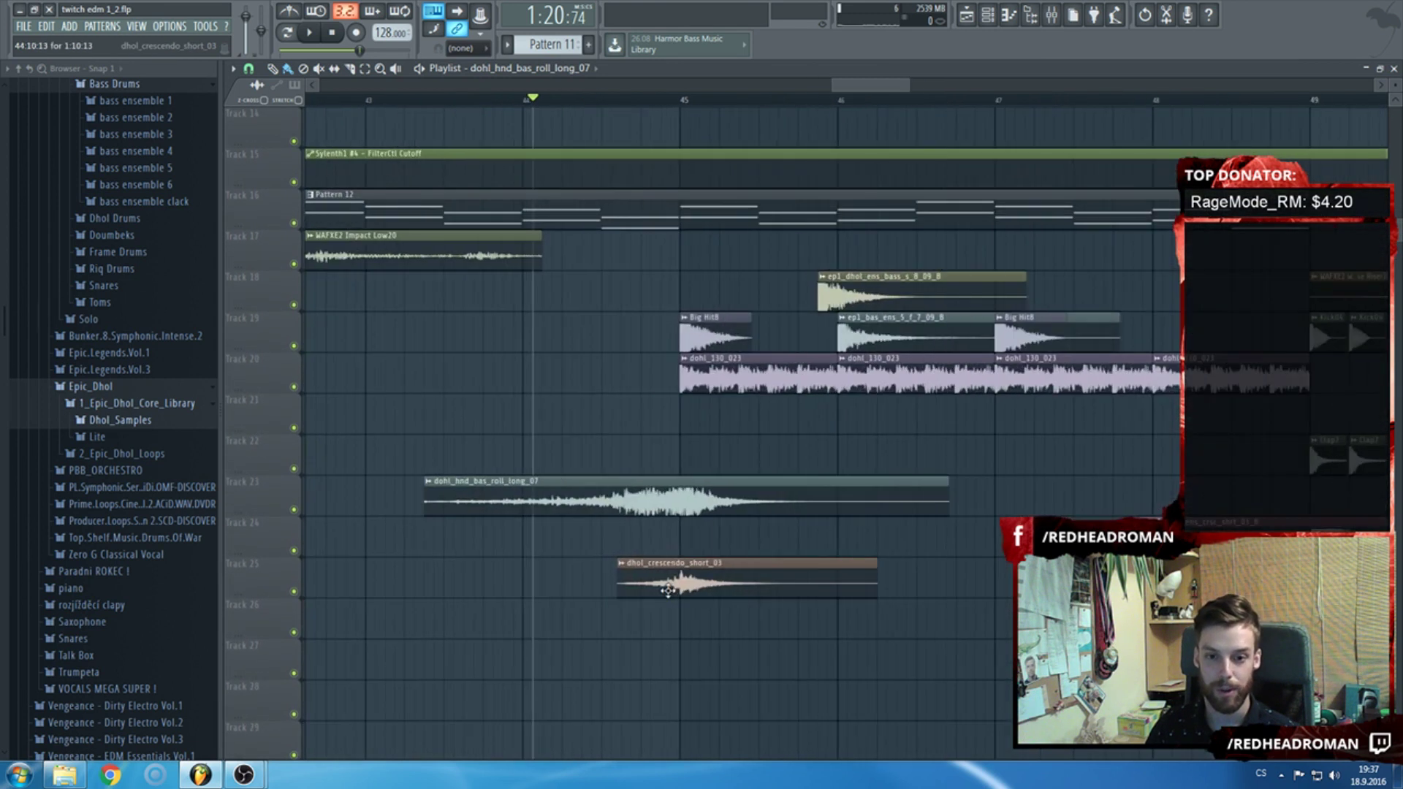
pyautogui.moveTo(687, 512); pyautogui.dragTo(688, 553)
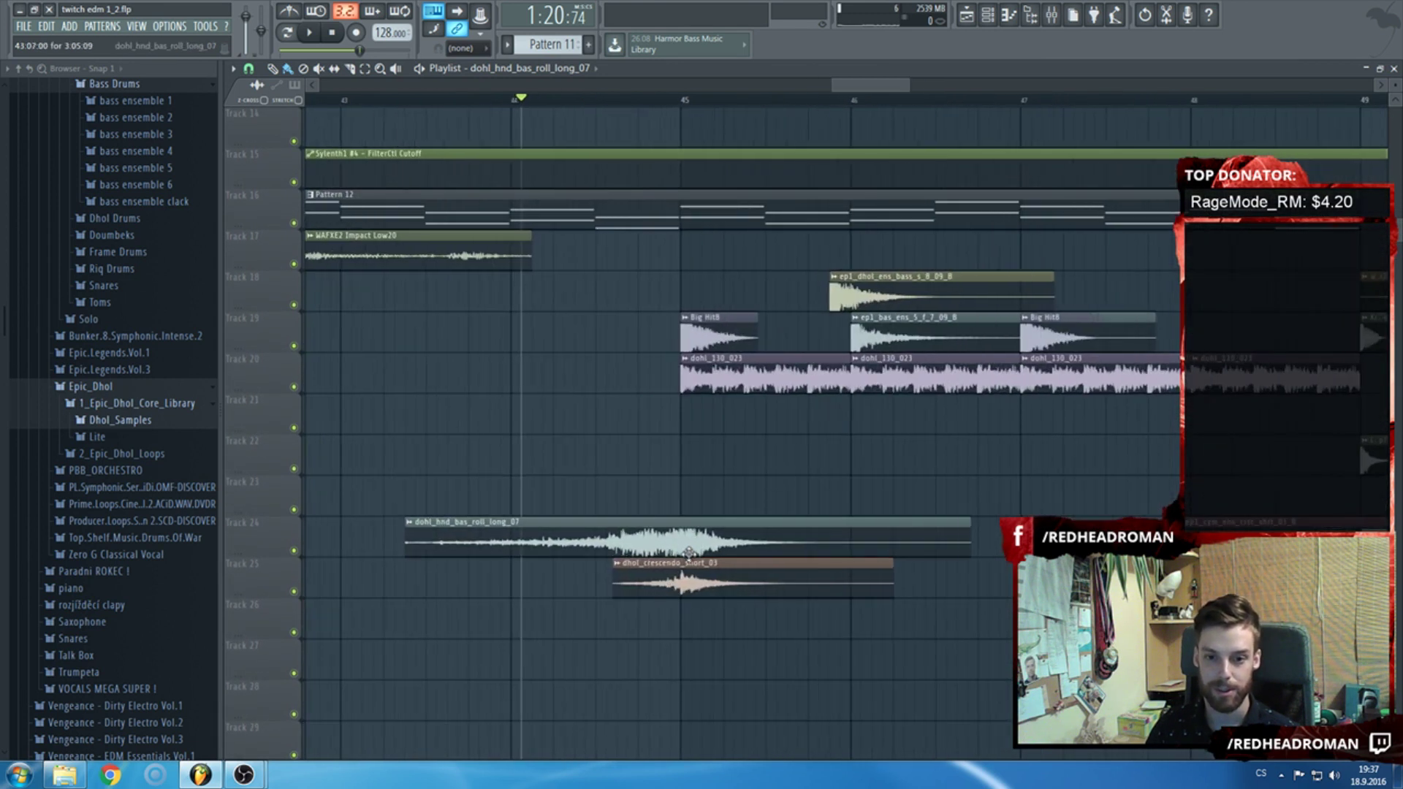
pyautogui.scroll(-3, 667, 439)
# Play back the layered percussion section from ahead of bar 45 to check the dhol roll and crescendo.
pyautogui.click(551, 105)
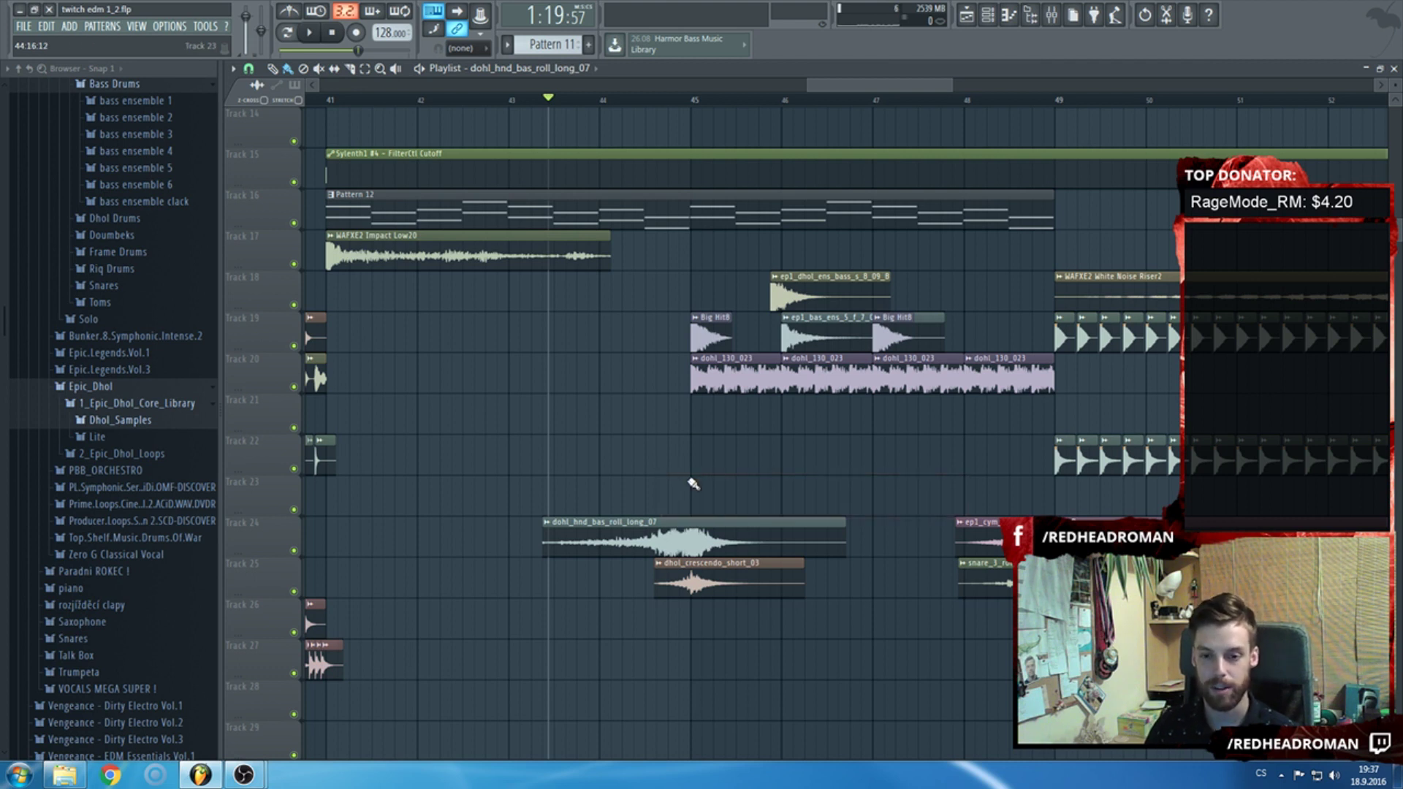
pyautogui.scroll(-3, 690, 486)
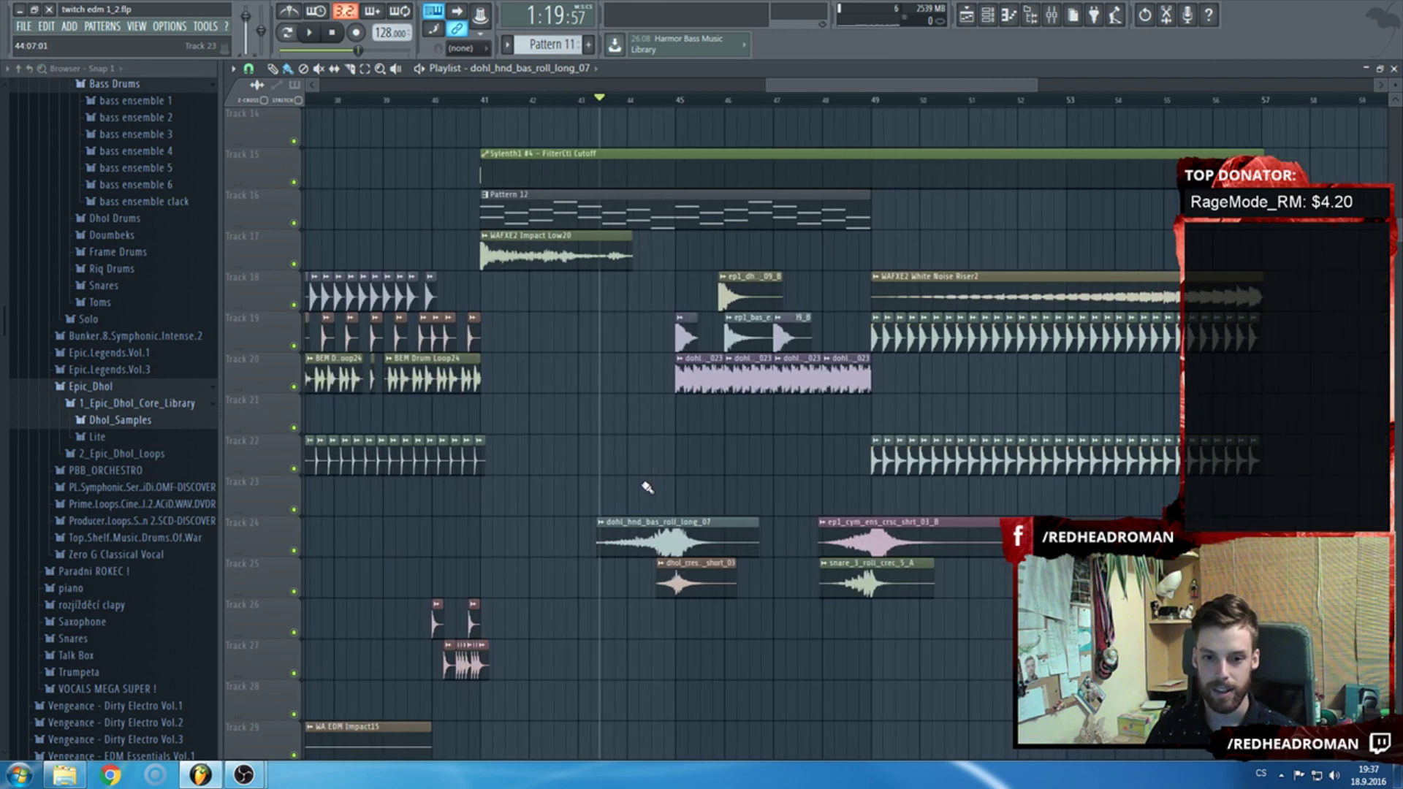
pyautogui.press('space')
pyautogui.scroll(2, 541, 285)
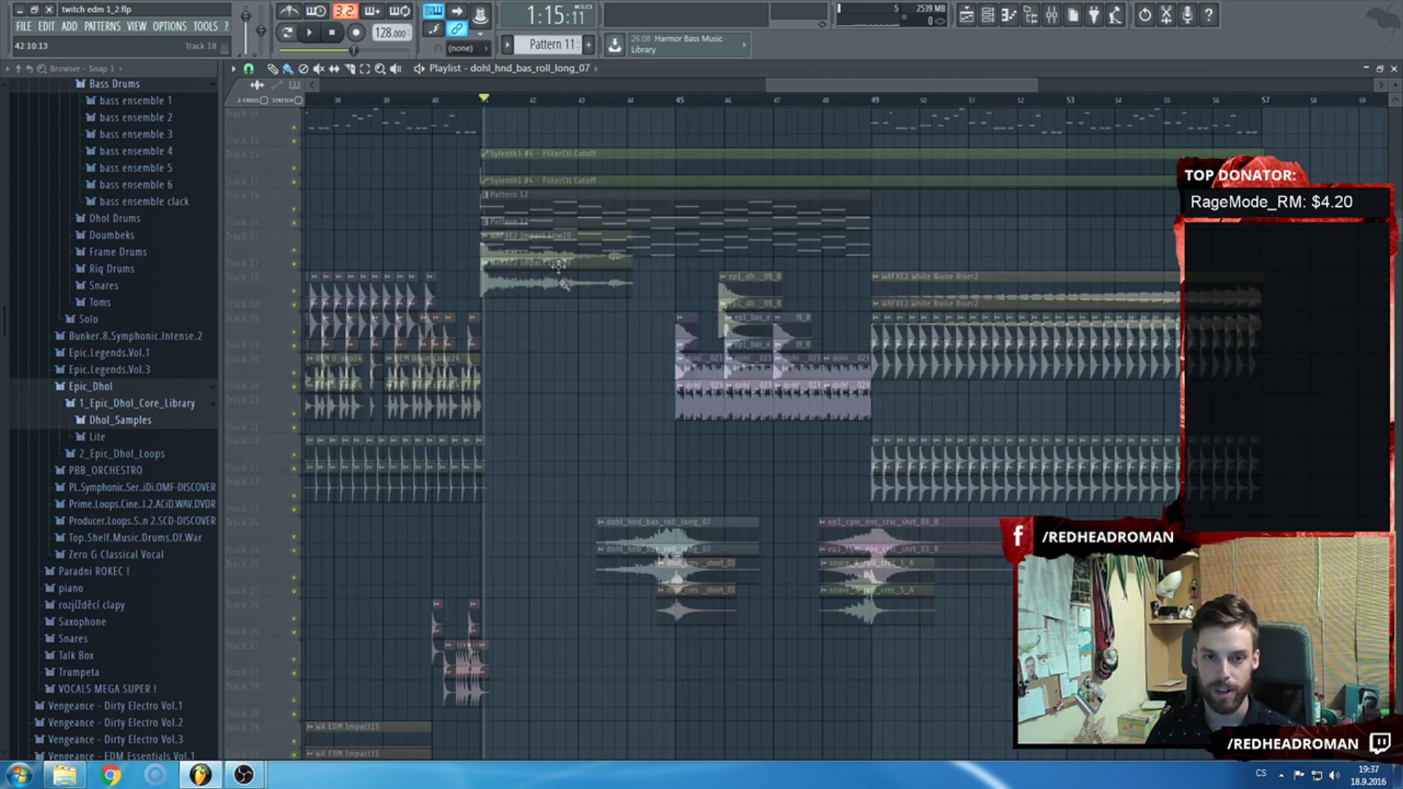
# Normalize the dohl_hnd_bas_roll_long_07 sample and add a quick fade-in to it.
pyautogui.scroll(1, 563, 284)
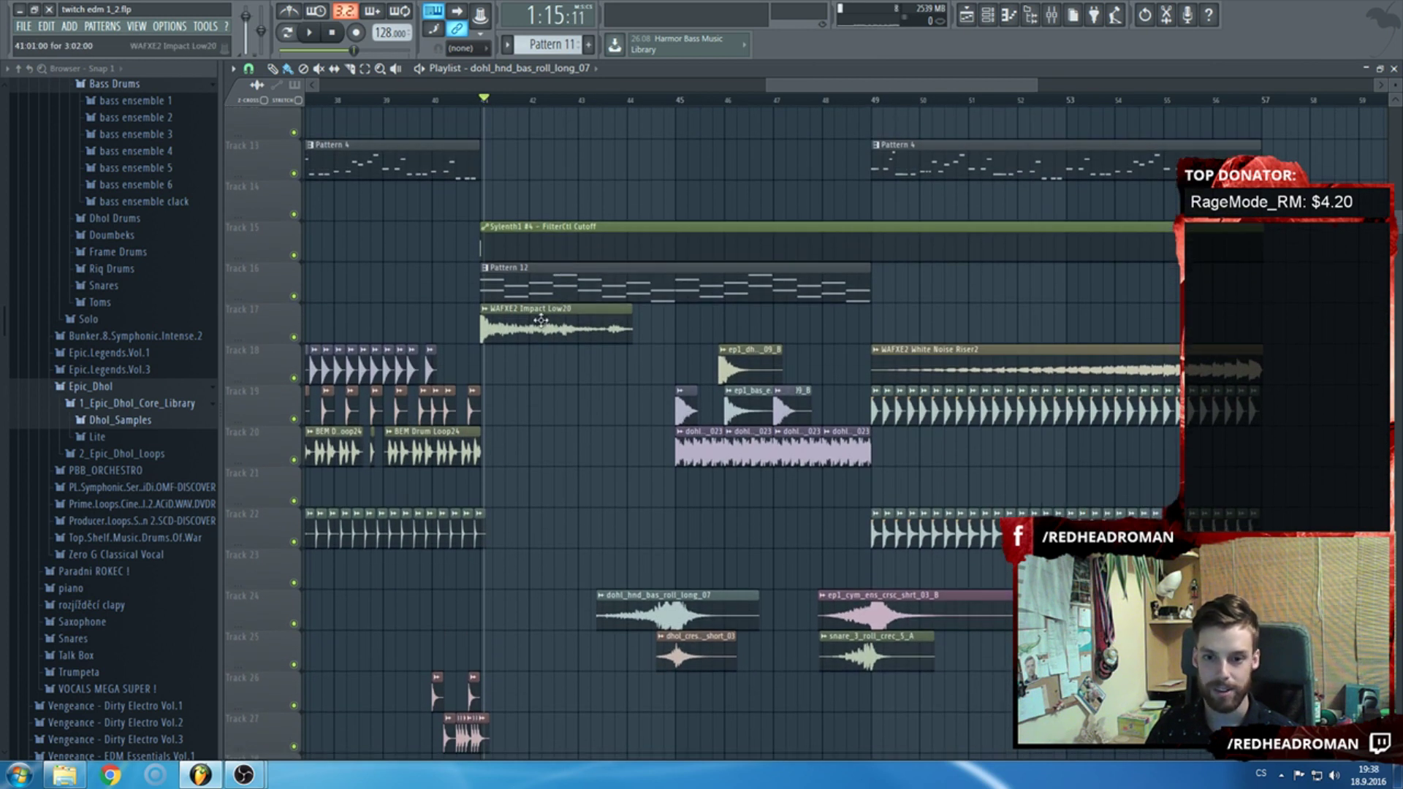
pyautogui.scroll(-3, 545, 351)
pyautogui.scroll(3, 545, 350)
pyautogui.scroll(1, 546, 350)
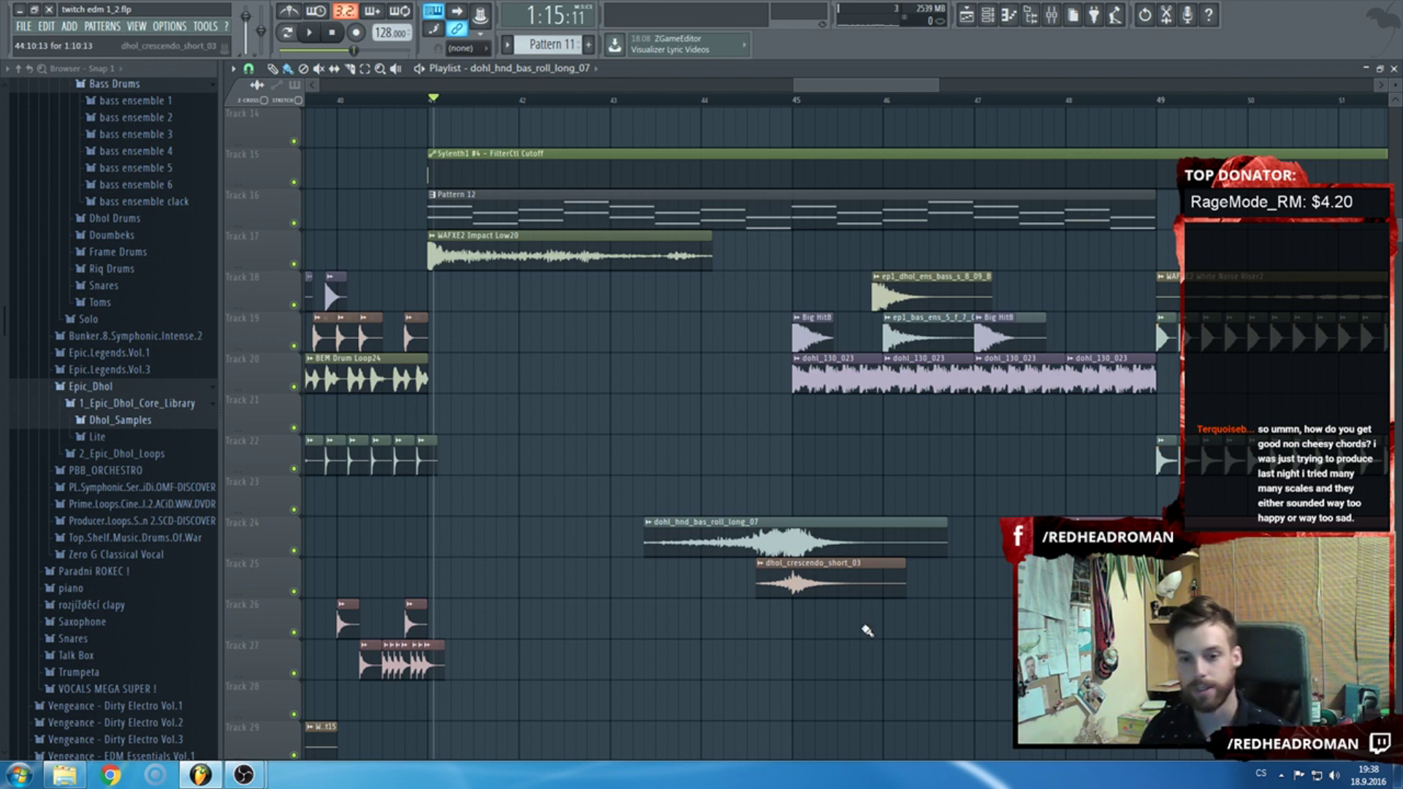
pyautogui.doubleClick(789, 538)
pyautogui.moveTo(569, 449); pyautogui.dragTo(569, 439)
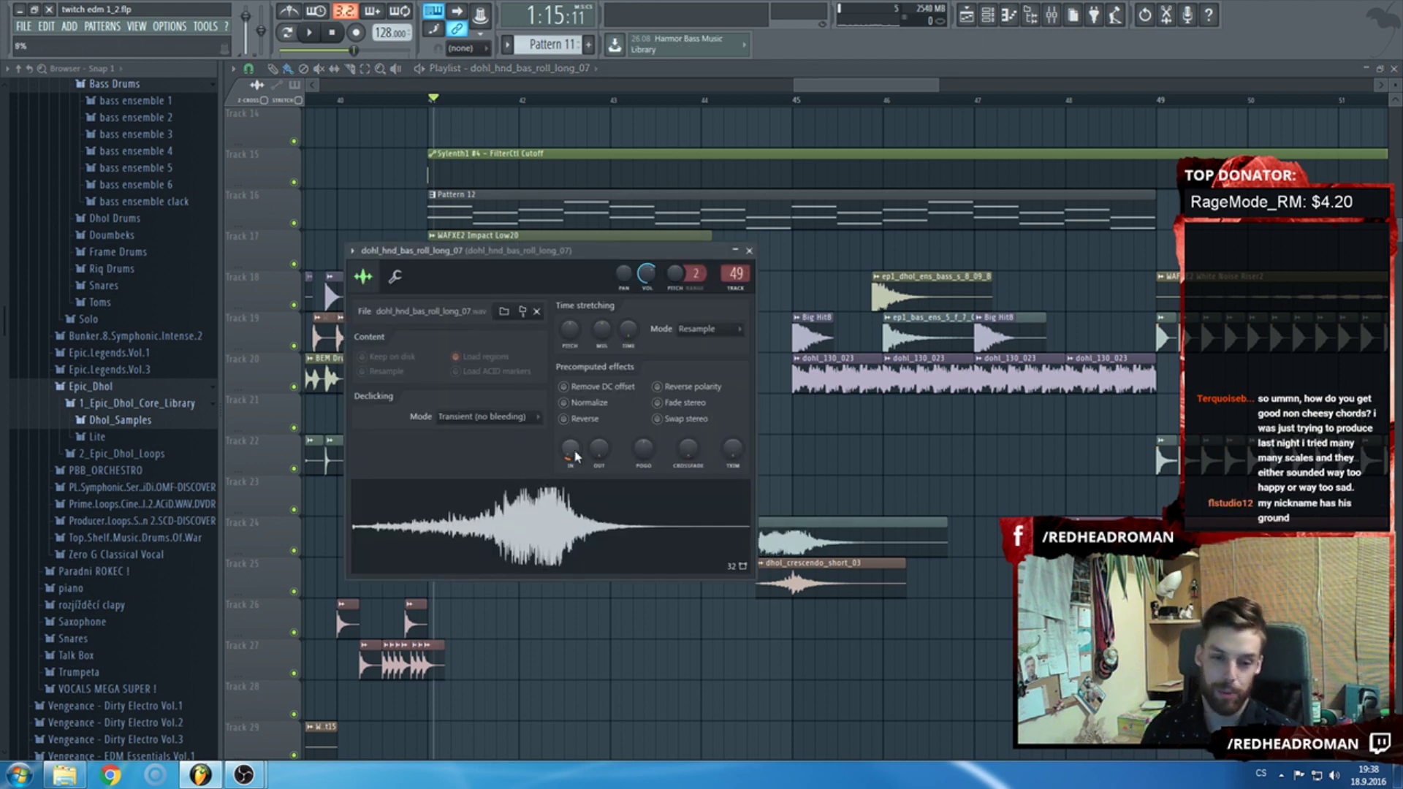
pyautogui.click(589, 406)
pyautogui.moveTo(570, 449); pyautogui.dragTo(569, 431)
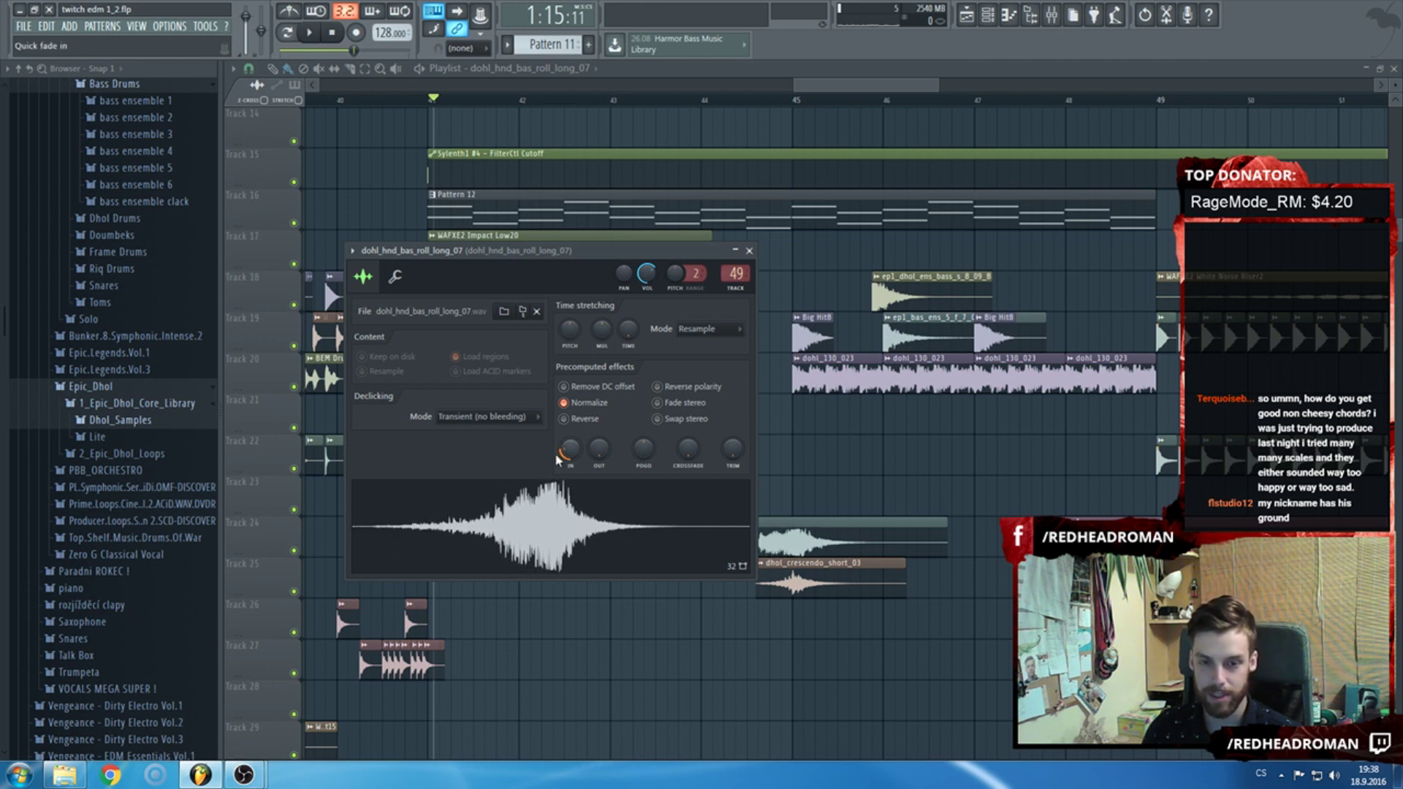
pyautogui.press('Escape')
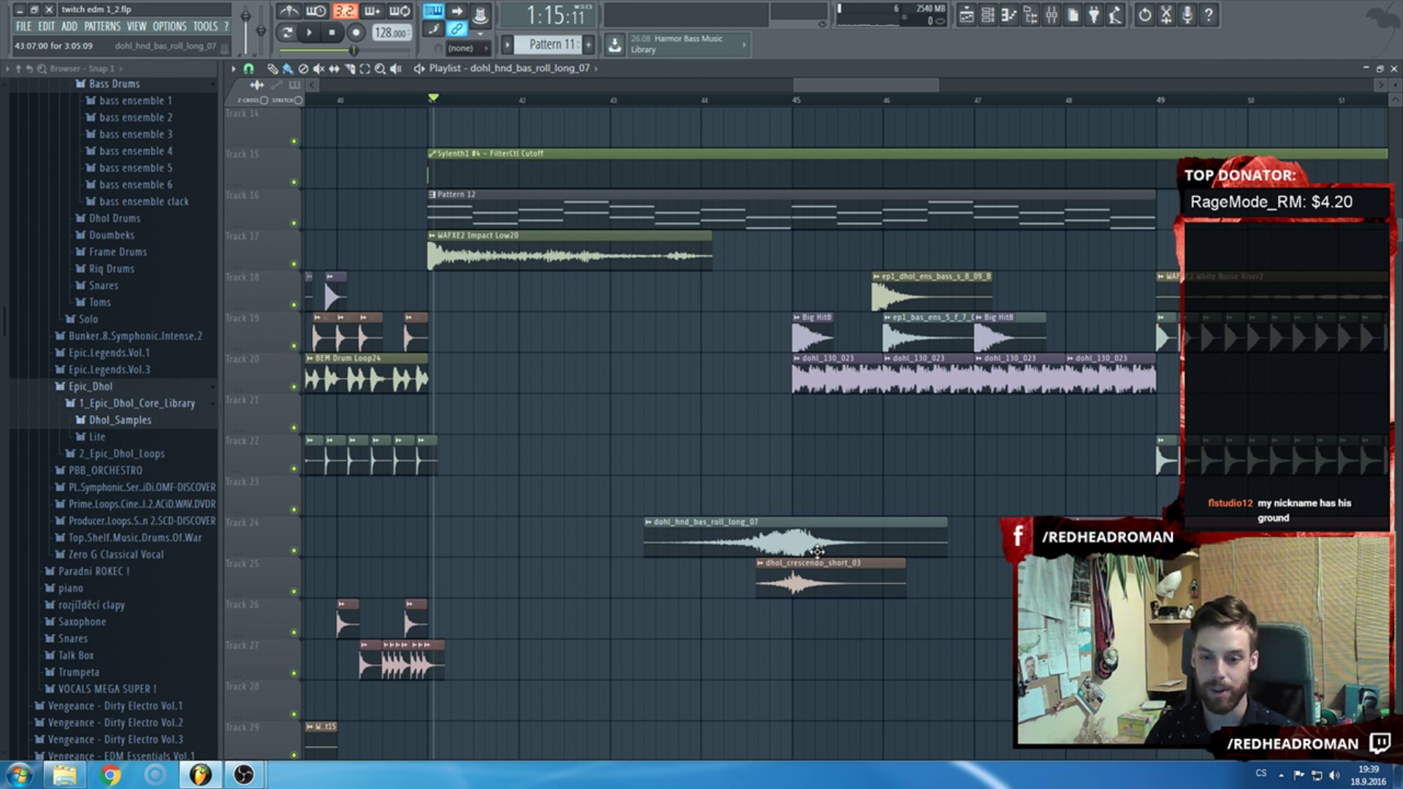
# Shift the dohl_hnd_bas_roll_long_07 clip to start at 43:06:00 and place the playback position at bar 43.
pyautogui.moveTo(818, 549); pyautogui.dragTo(811, 549)
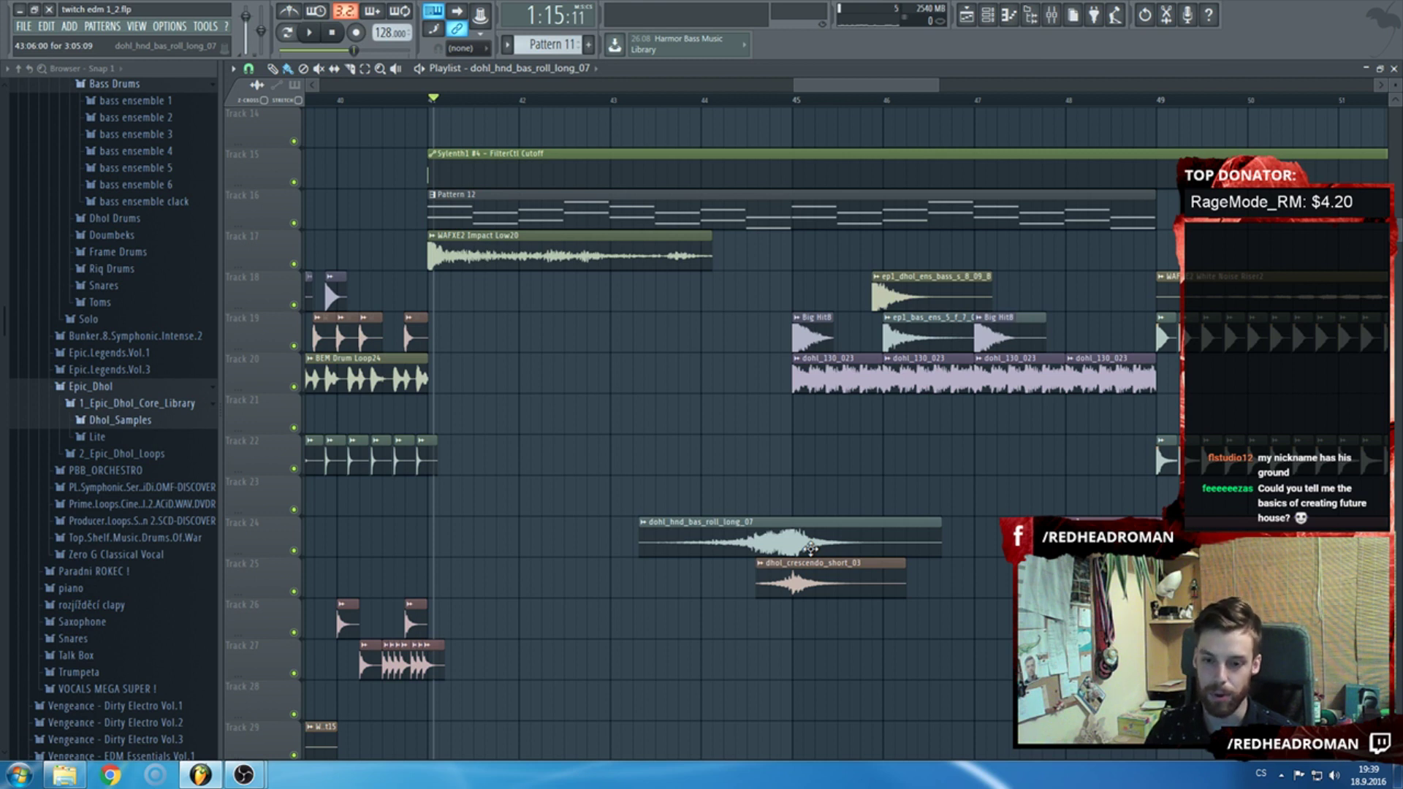
pyautogui.scroll(2, 822, 556)
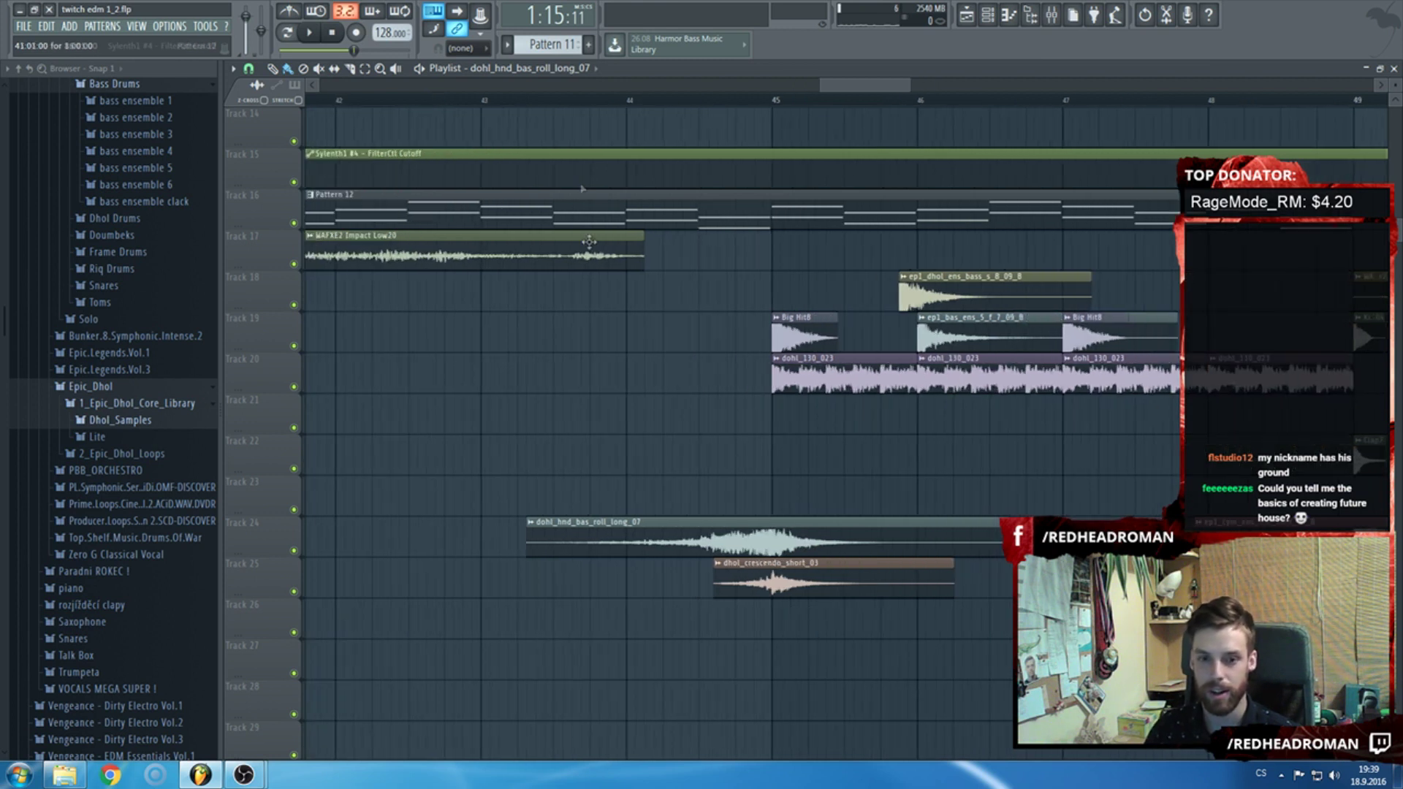
pyautogui.click(457, 206)
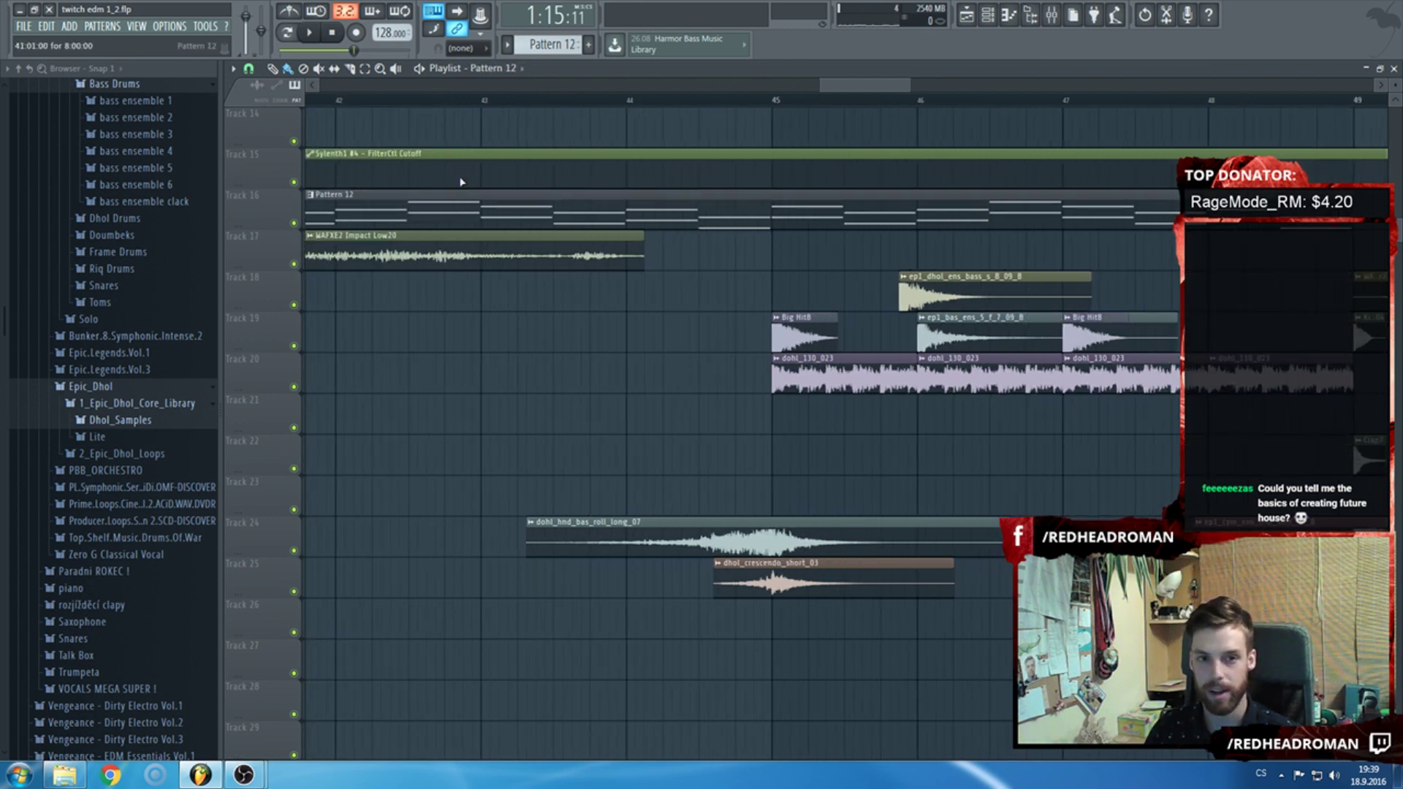
pyautogui.click(482, 100)
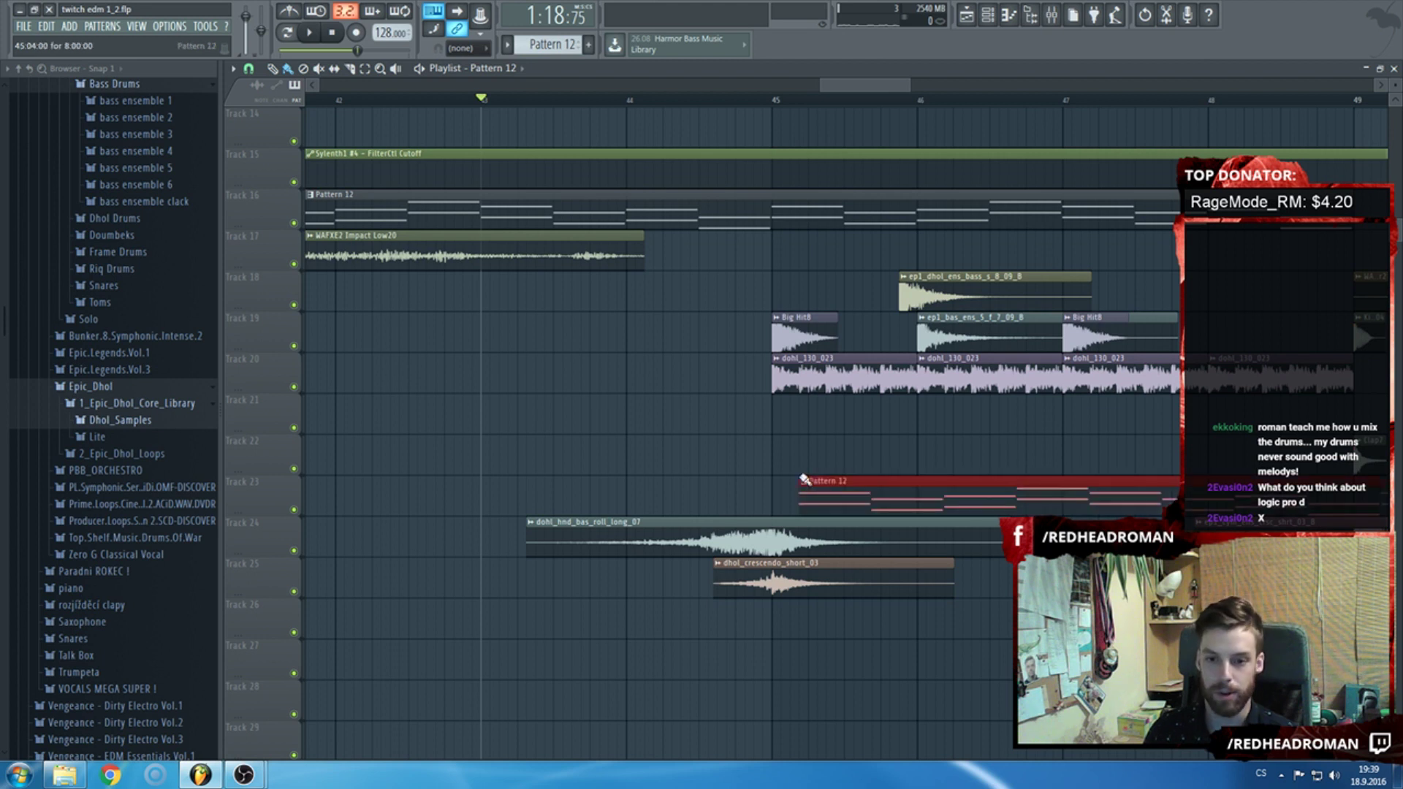
pyautogui.scroll(-2, 703, 431)
pyautogui.scroll(-1, 703, 432)
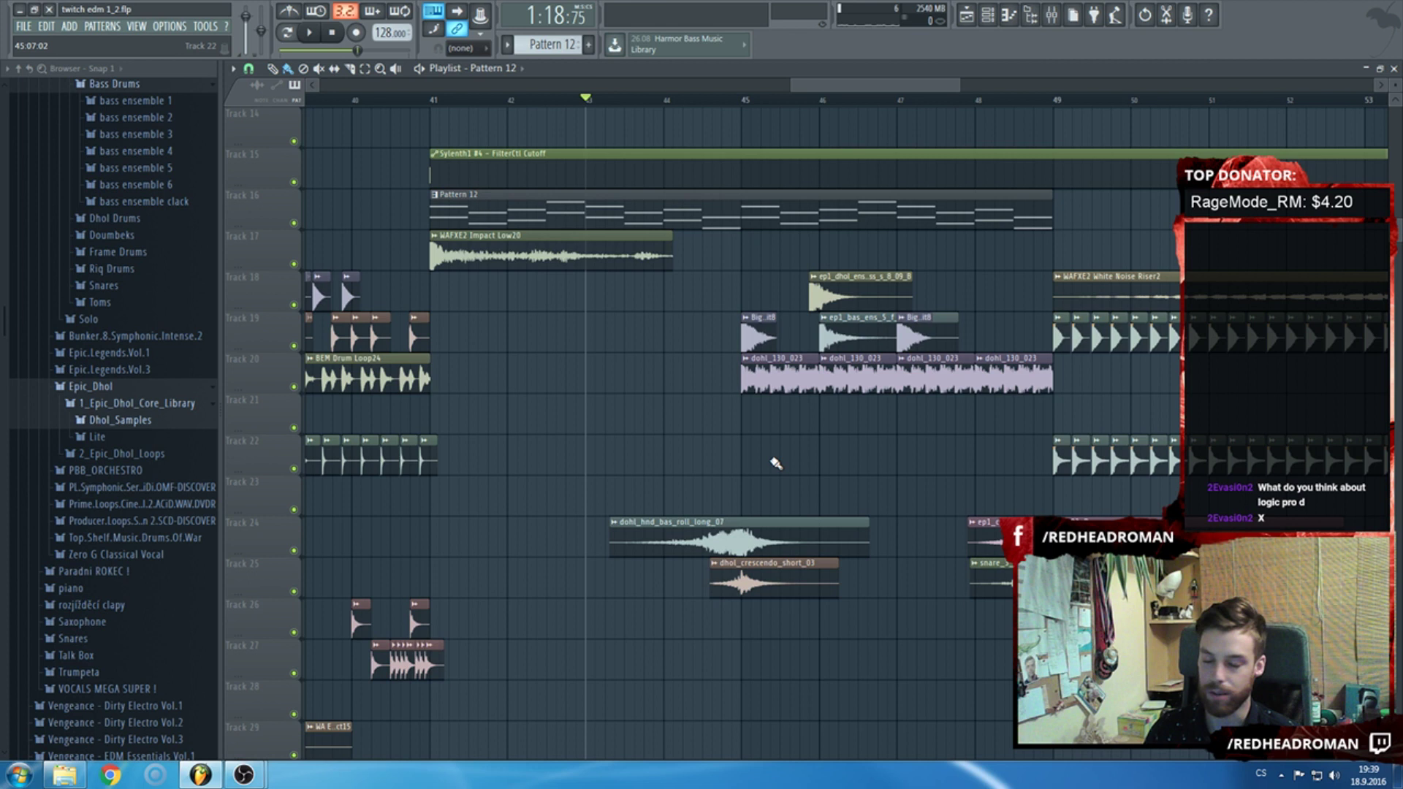
pyautogui.scroll(2, 687, 456)
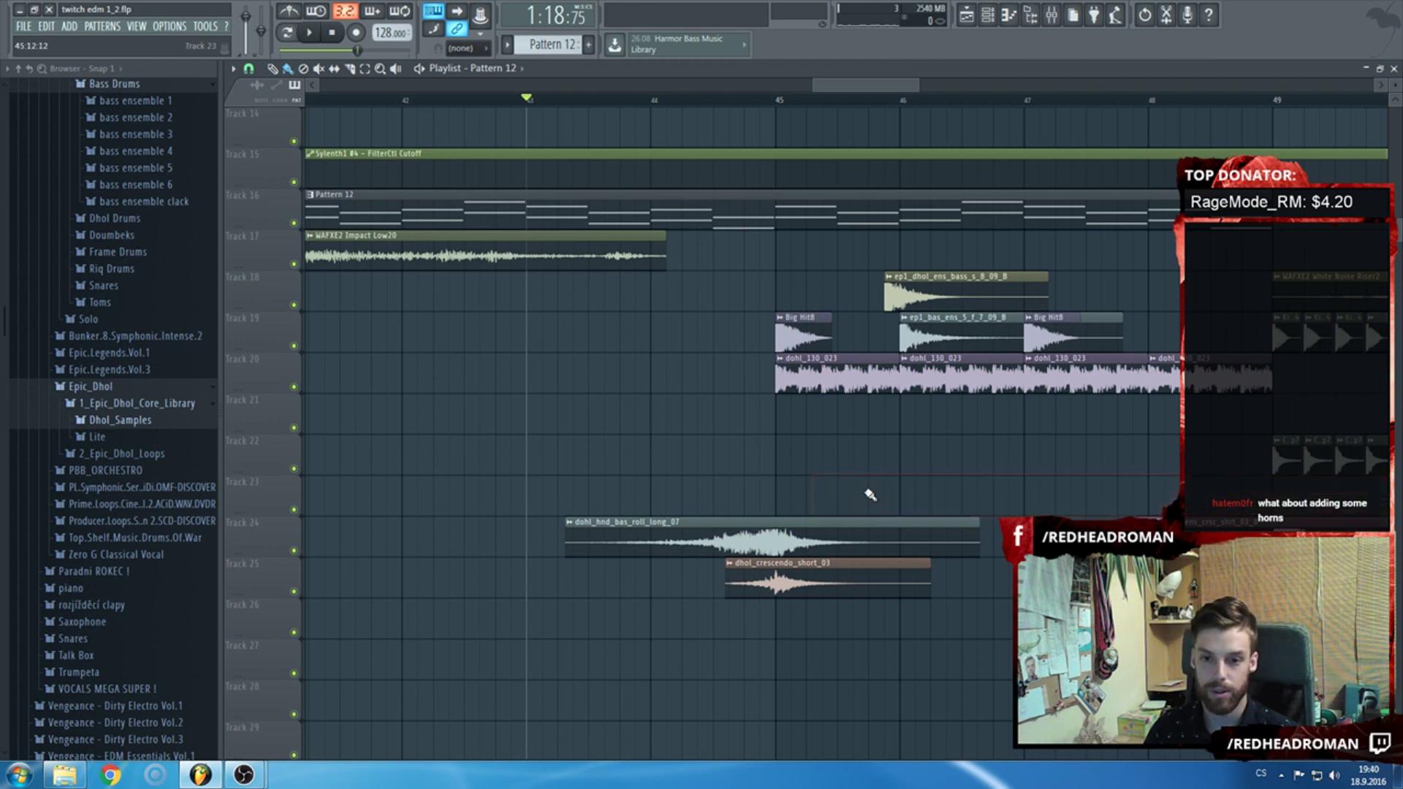
pyautogui.scroll(-3, 730, 476)
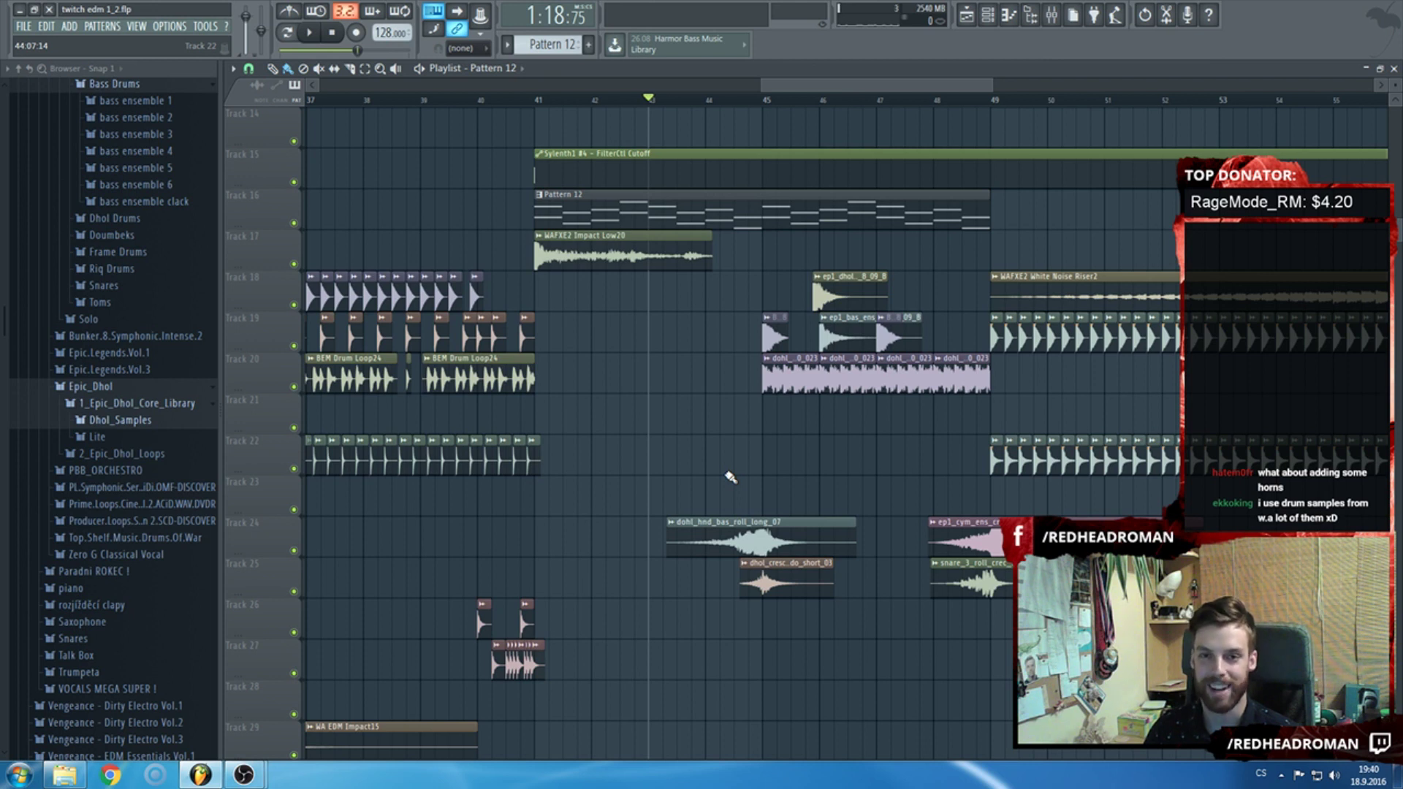
pyautogui.scroll(3, 730, 476)
pyautogui.moveTo(828, 101)
pyautogui.mouseDown()
pyautogui.moveTo(804, 119)
pyautogui.moveTo(967, 179)
pyautogui.mouseUp()
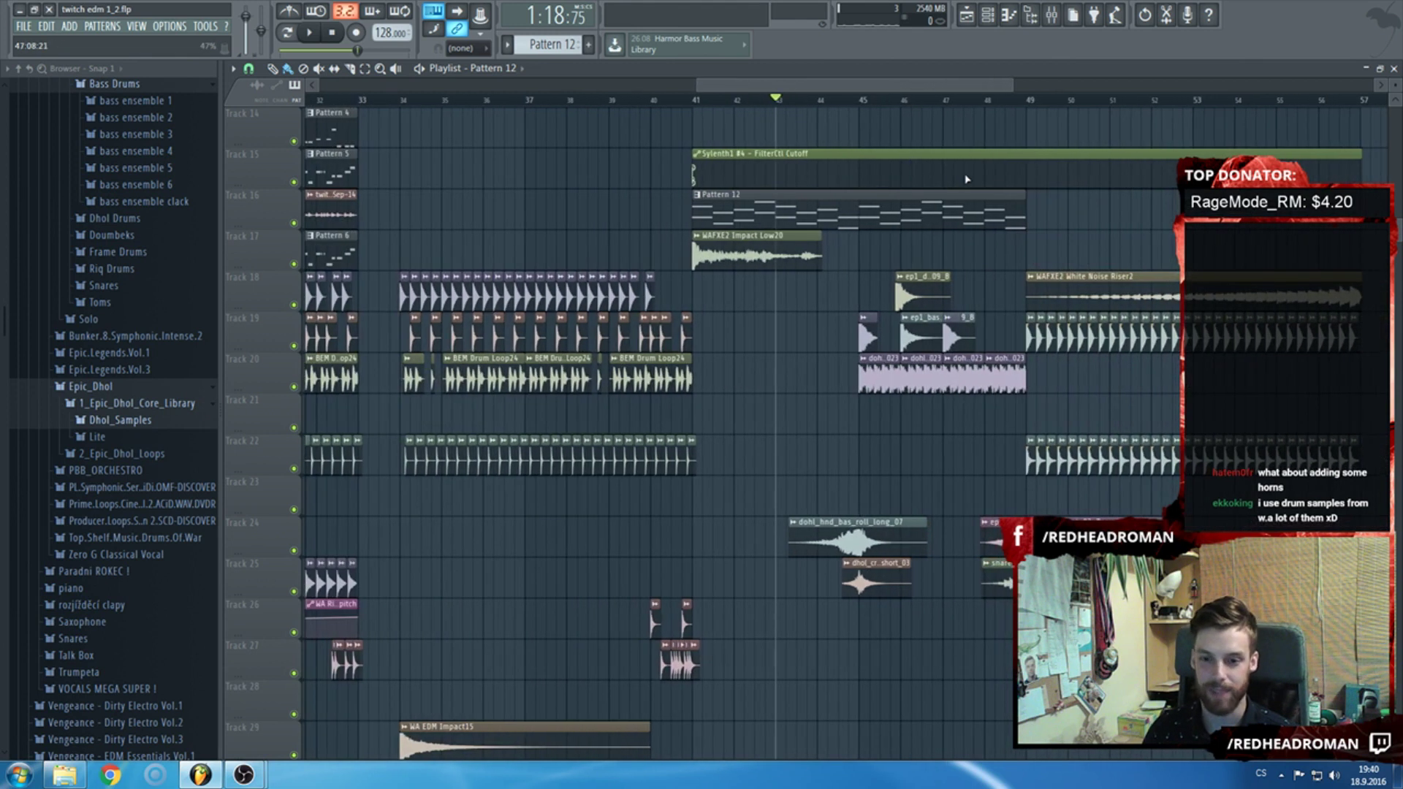
pyautogui.scroll(2, 967, 179)
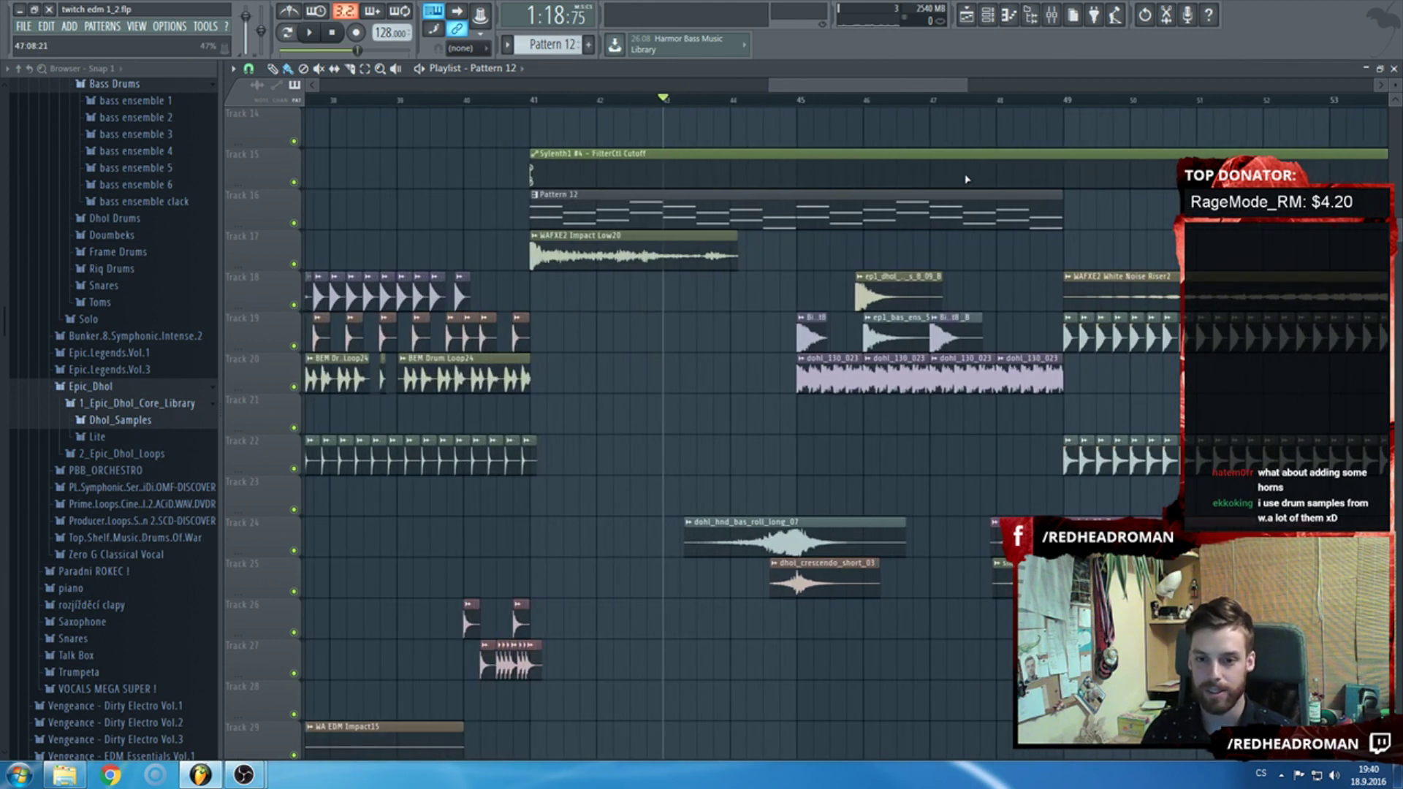
pyautogui.click(798, 100)
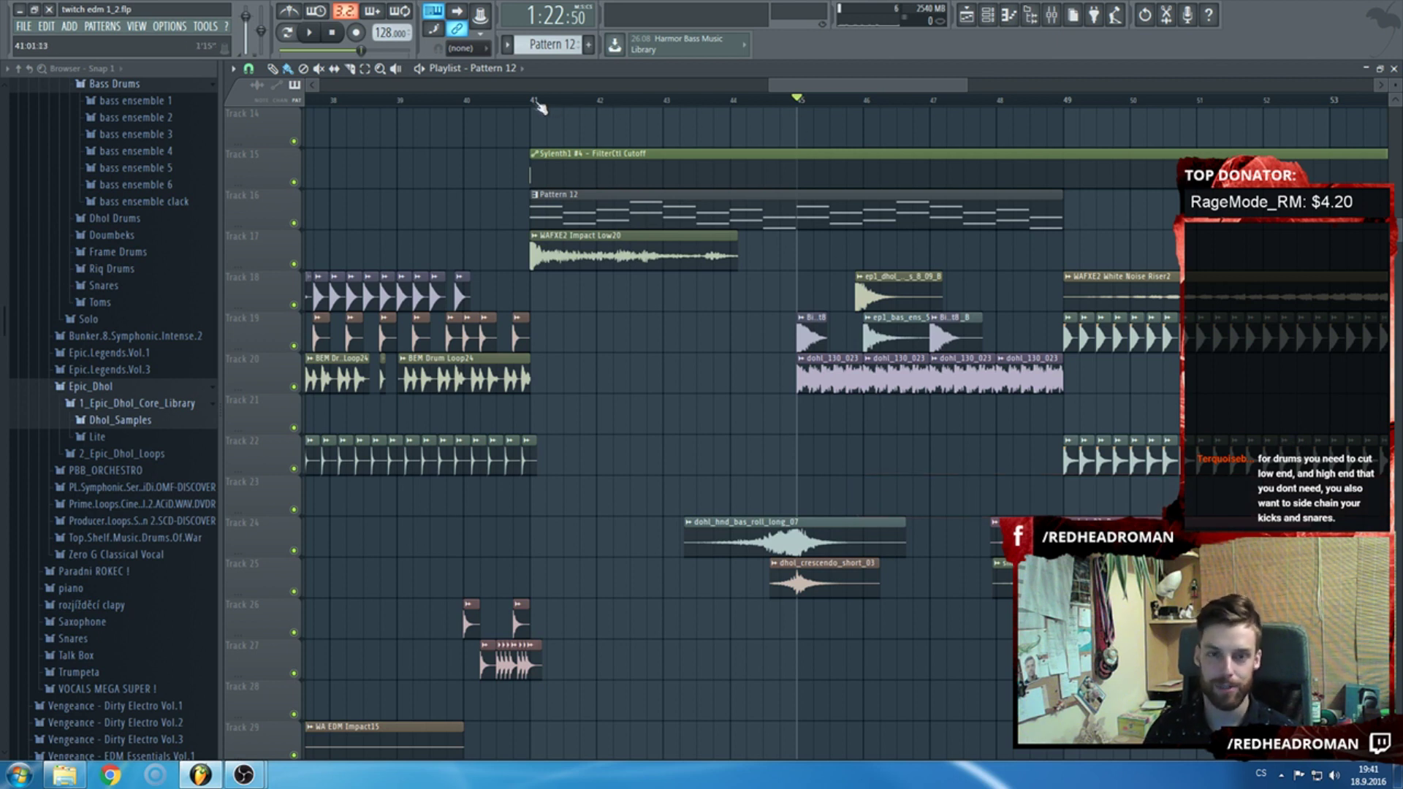
pyautogui.click(895, 487)
pyautogui.rightClick(918, 489)
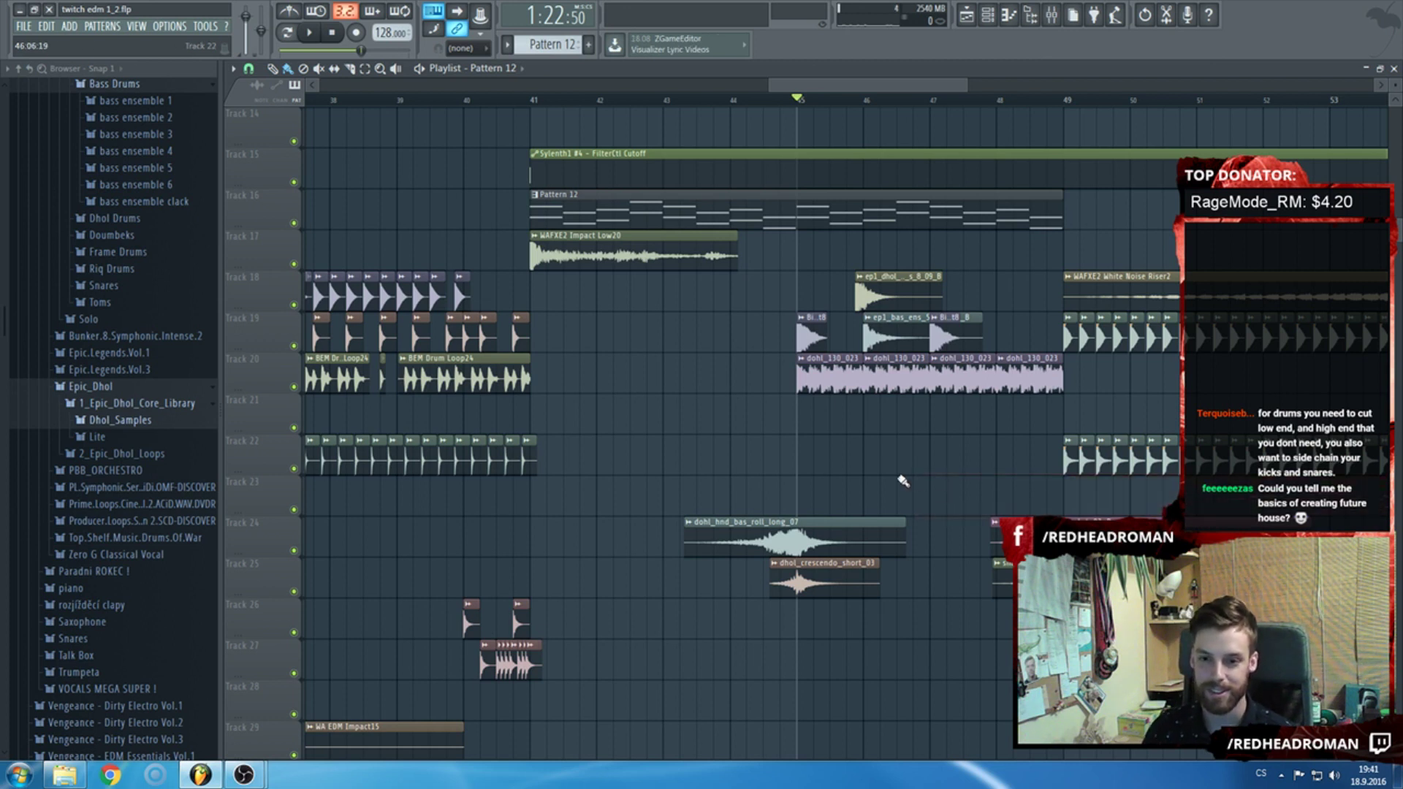
pyautogui.scroll(4, 824, 478)
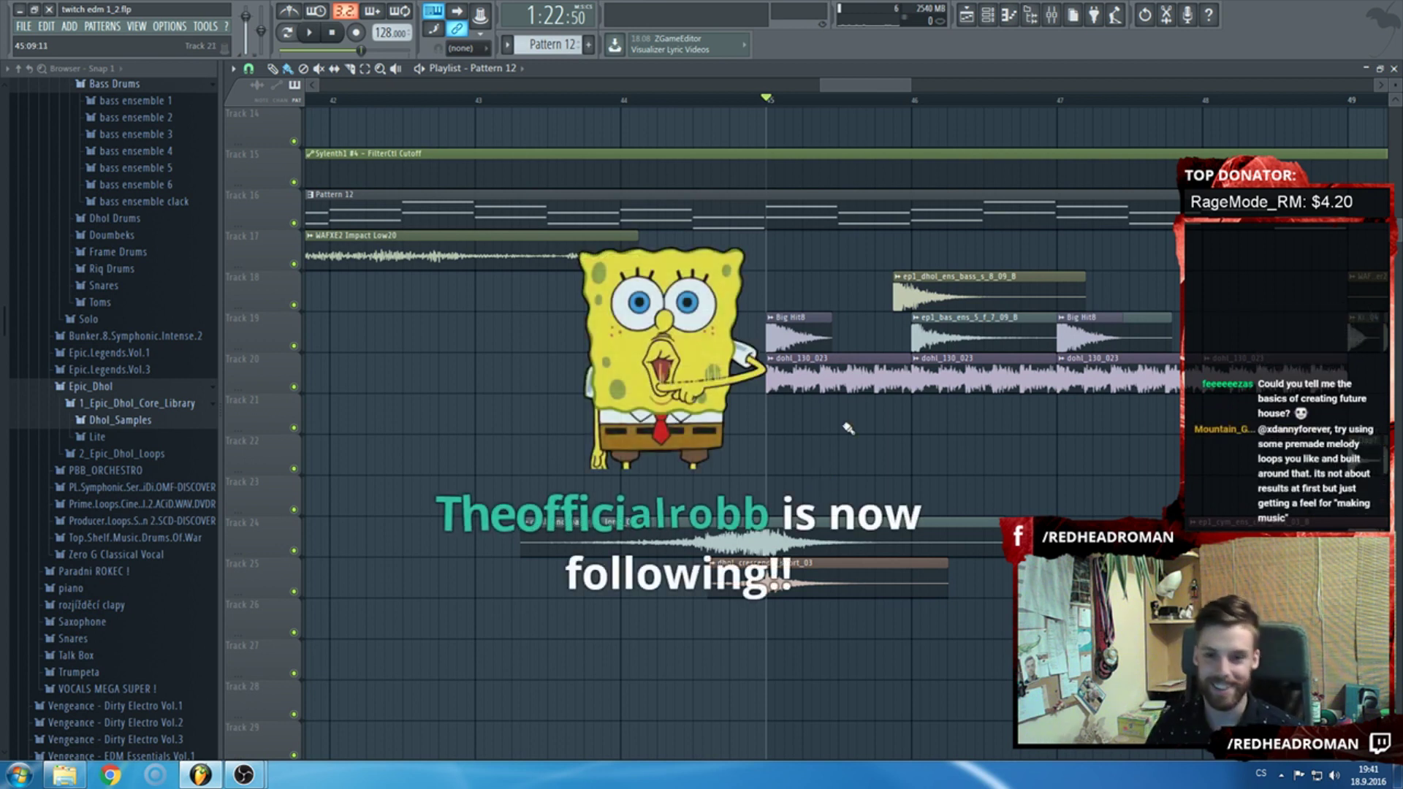
pyautogui.scroll(-2, 808, 470)
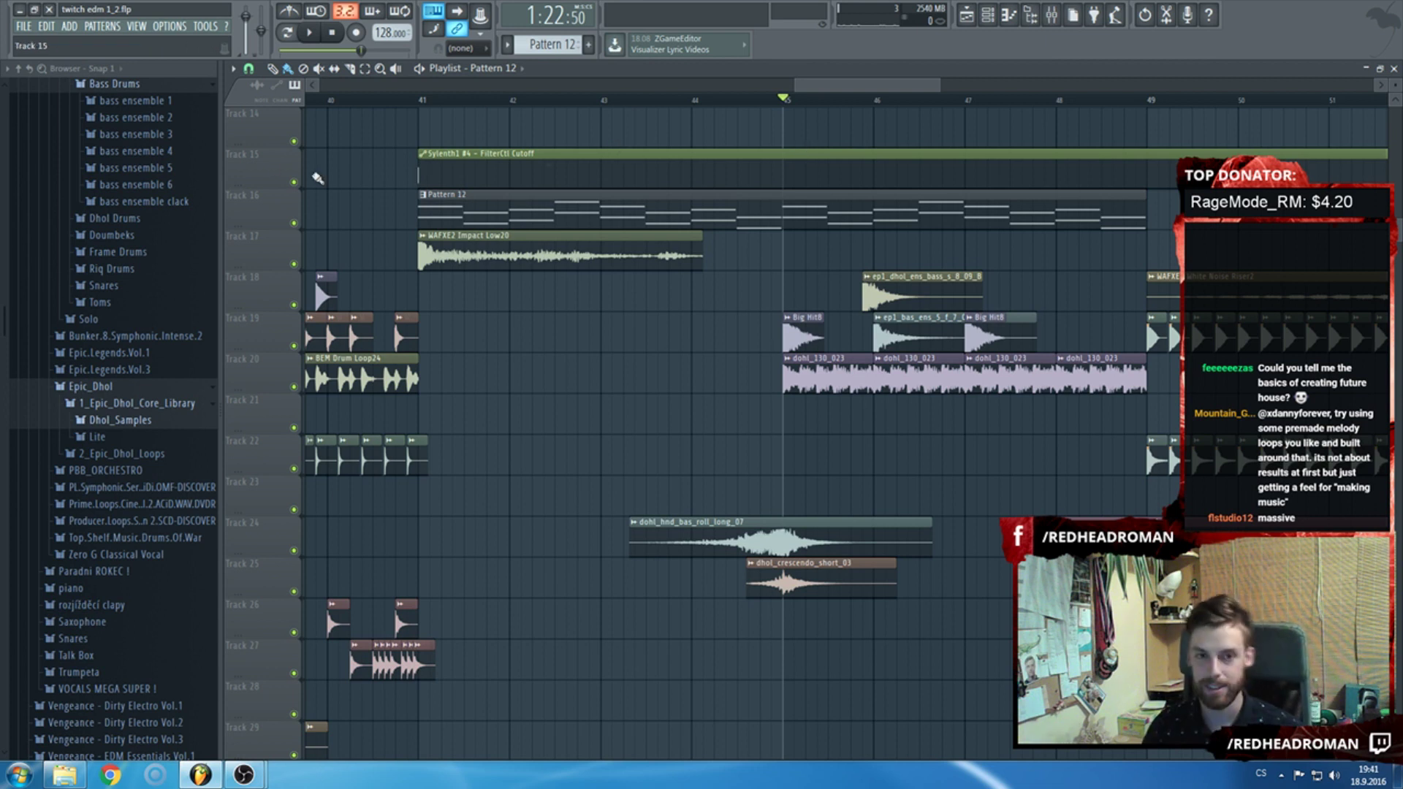
# Play the percussion from bar 45 and open the settings of the Big Hit8 sample on Track 19.
pyautogui.click(402, 103)
pyautogui.scroll(-3, 808, 407)
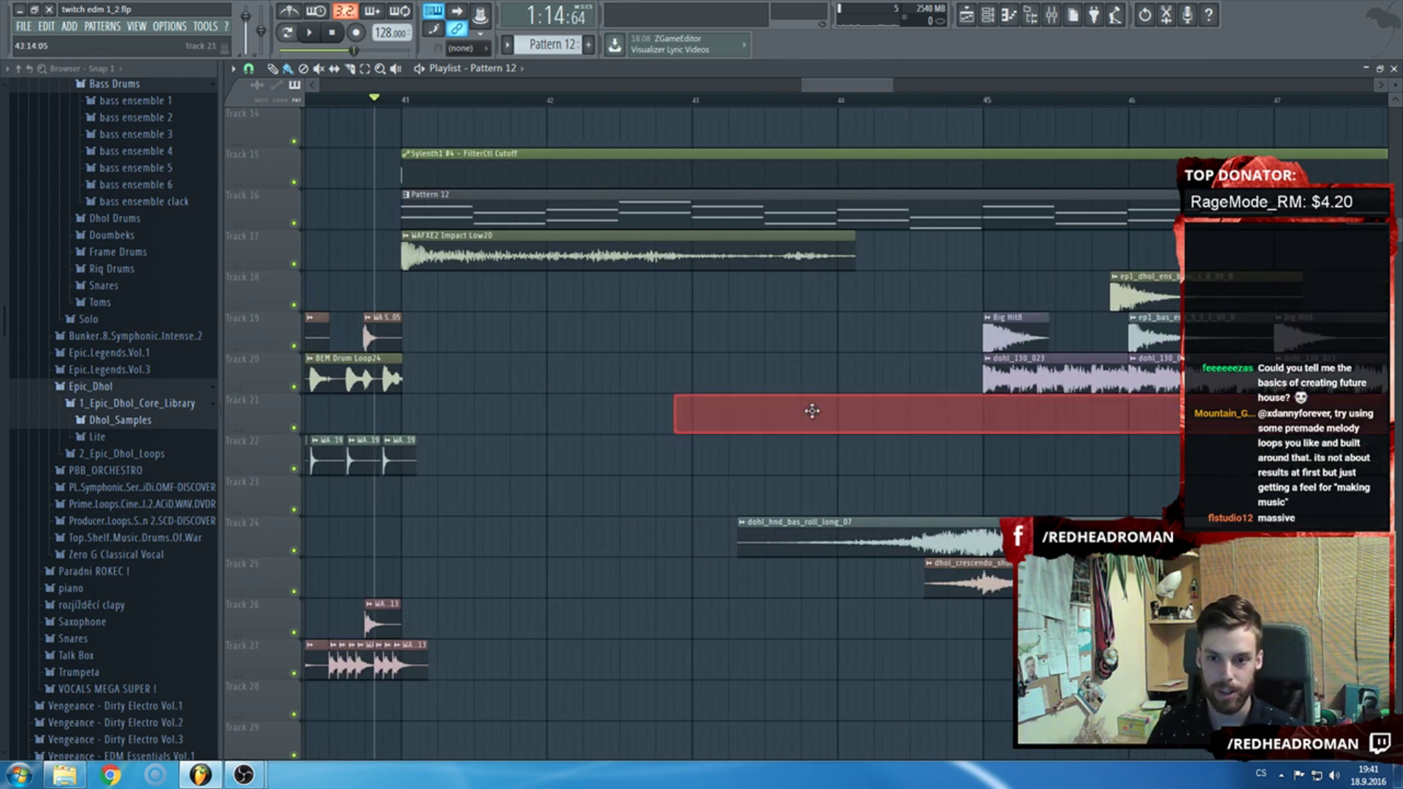
pyautogui.click(720, 100)
pyautogui.press('space')
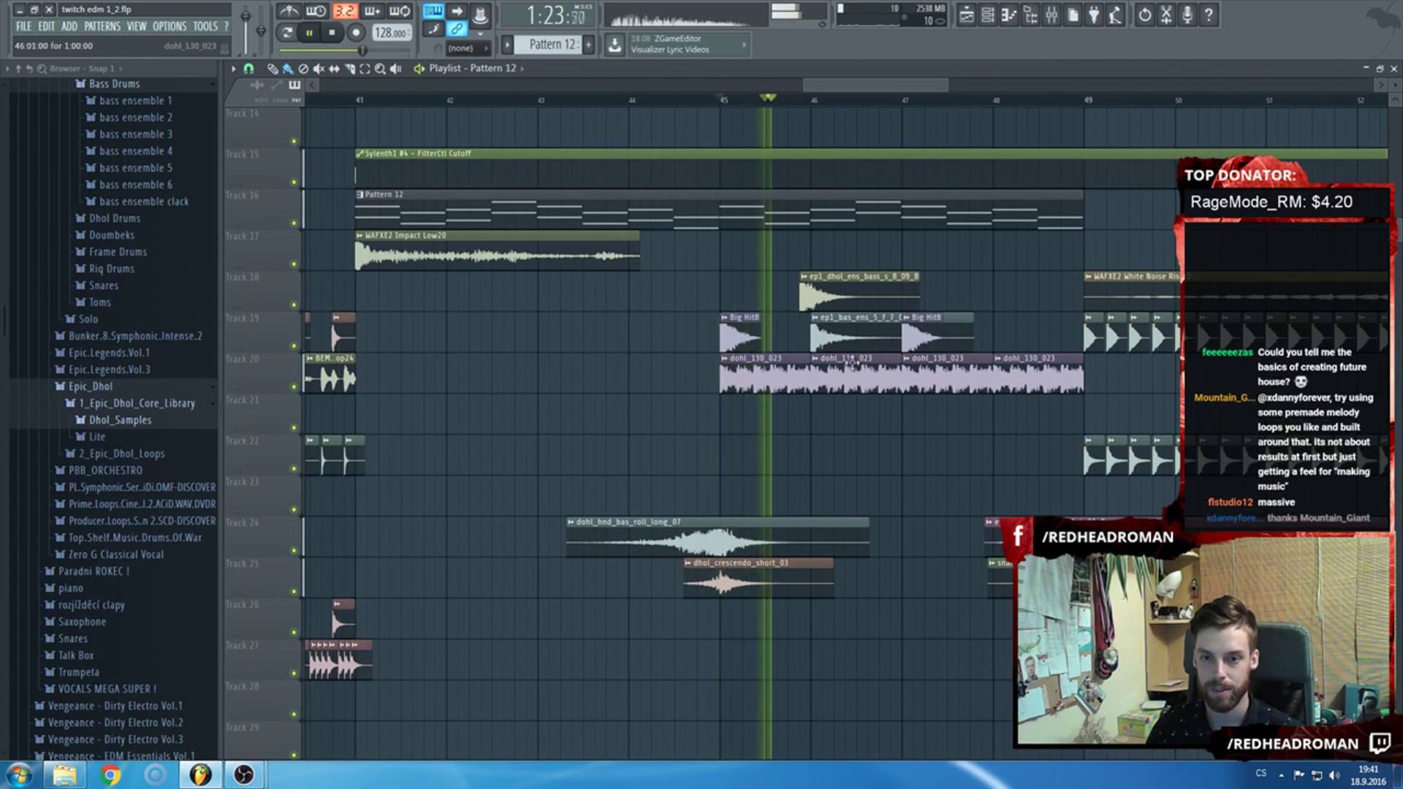
pyautogui.doubleClick(738, 332)
pyautogui.press('space')
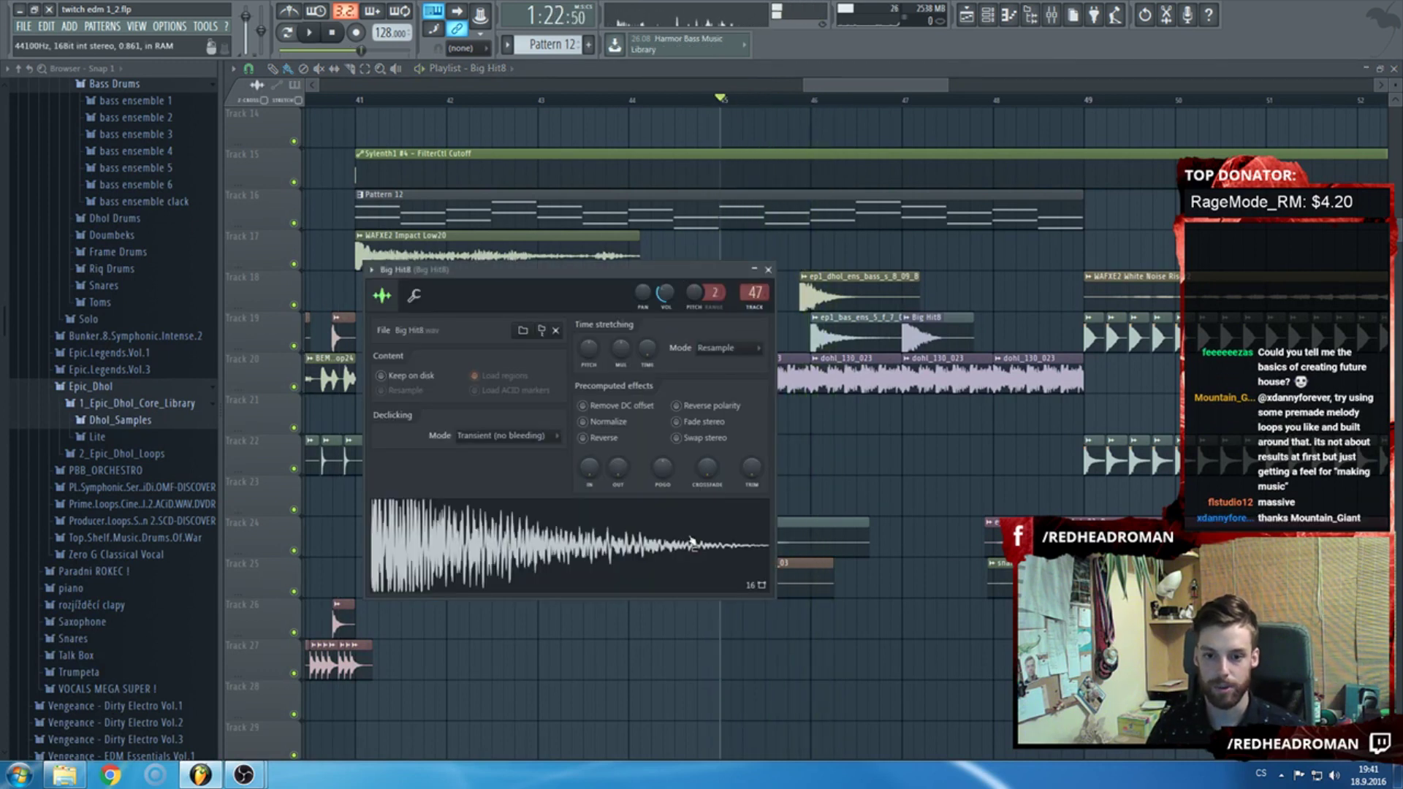
# Check the dohl_hnd_bas_roll_long_07 sample settings, close them, and play back from the middle of bar 43.
pyautogui.doubleClick(819, 522)
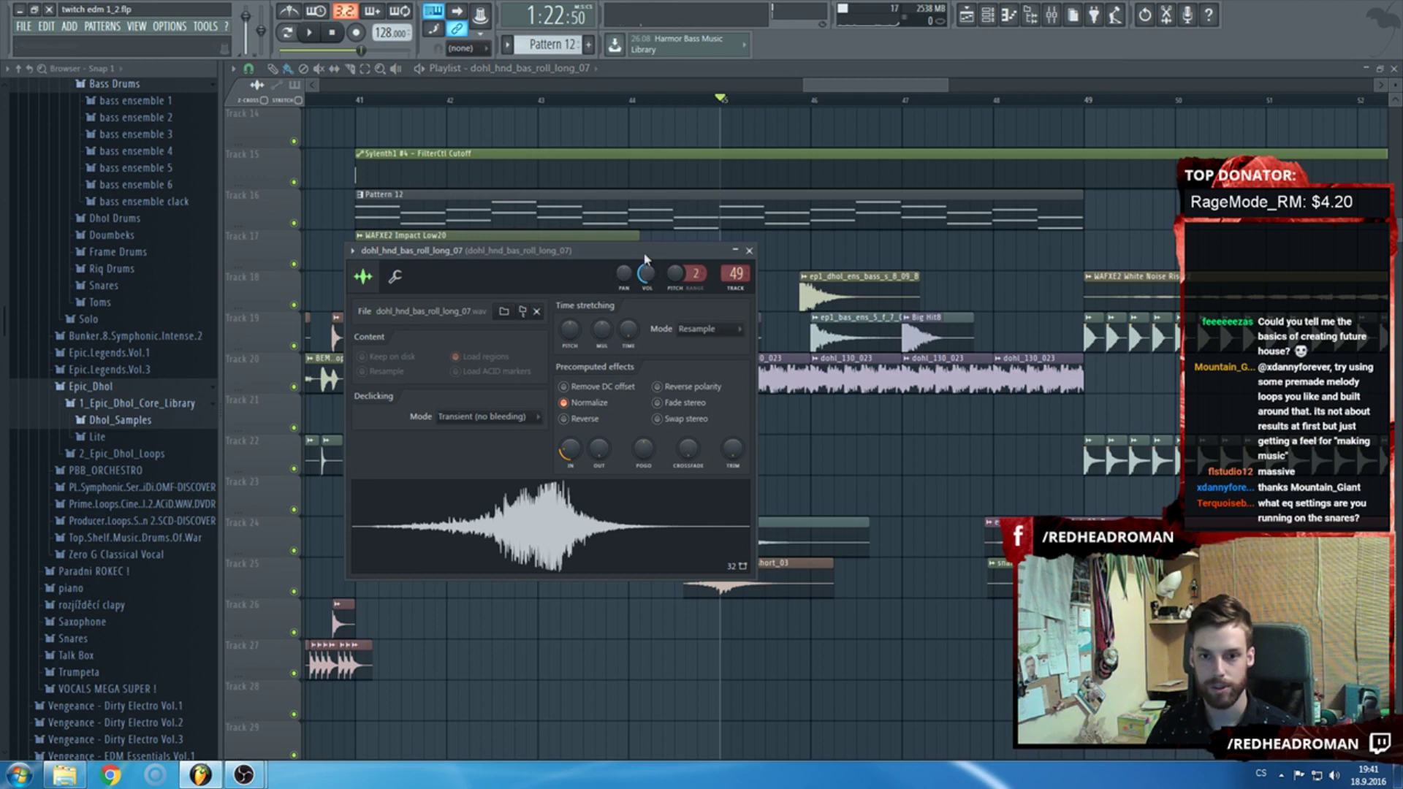
pyautogui.press('Escape')
pyautogui.click(584, 99)
pyautogui.press('space')
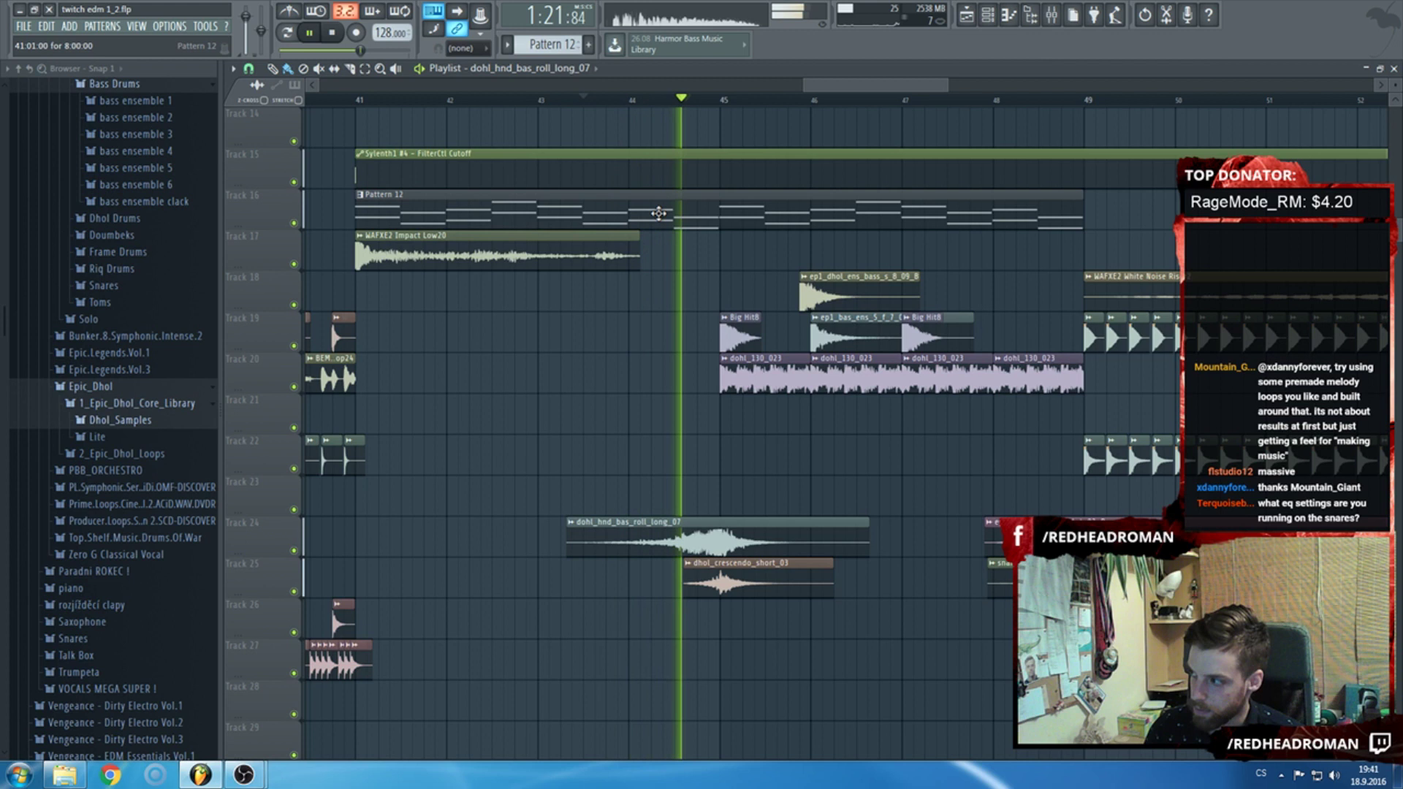
# Lower the dohl_hnd_bas_roll_long_07 channel volume to about 30% and switch off its normalization.
pyautogui.doubleClick(658, 536)
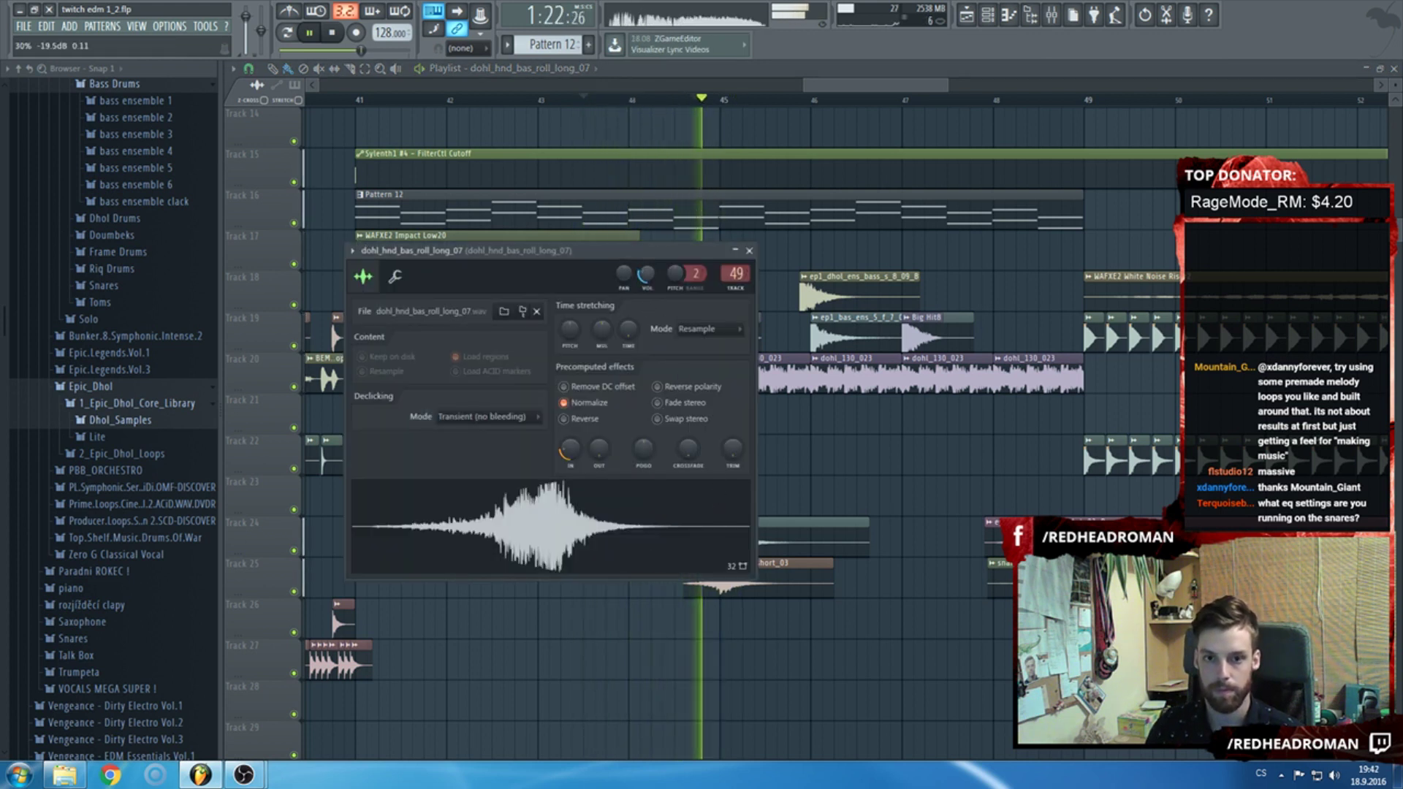
pyautogui.press('space')
pyautogui.press('space')
pyautogui.click(564, 403)
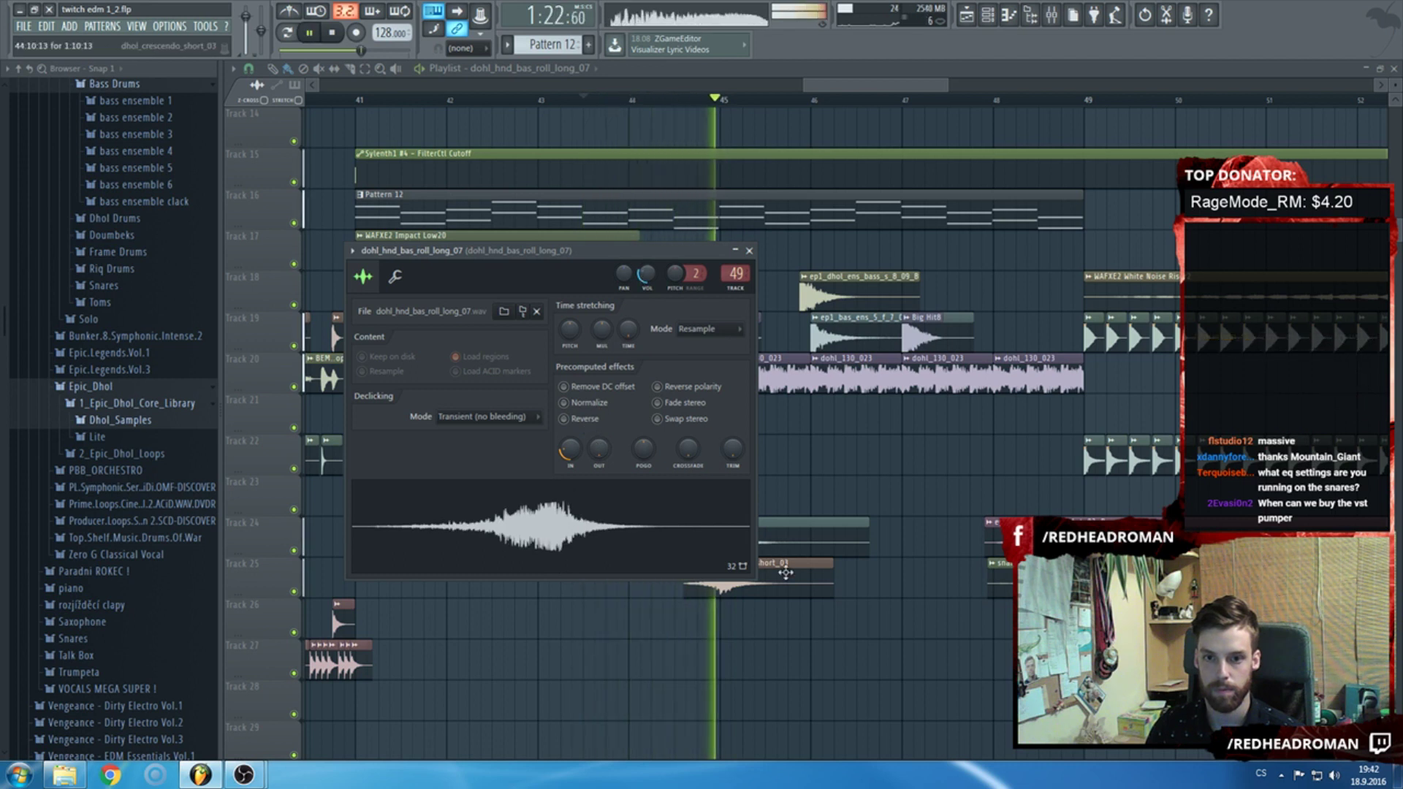
# Move the Big Hit8 clip at bar 45 from Track 19 down to Track 22 and replay the section.
pyautogui.press('space')
pyautogui.click(763, 257)
pyautogui.press('space')
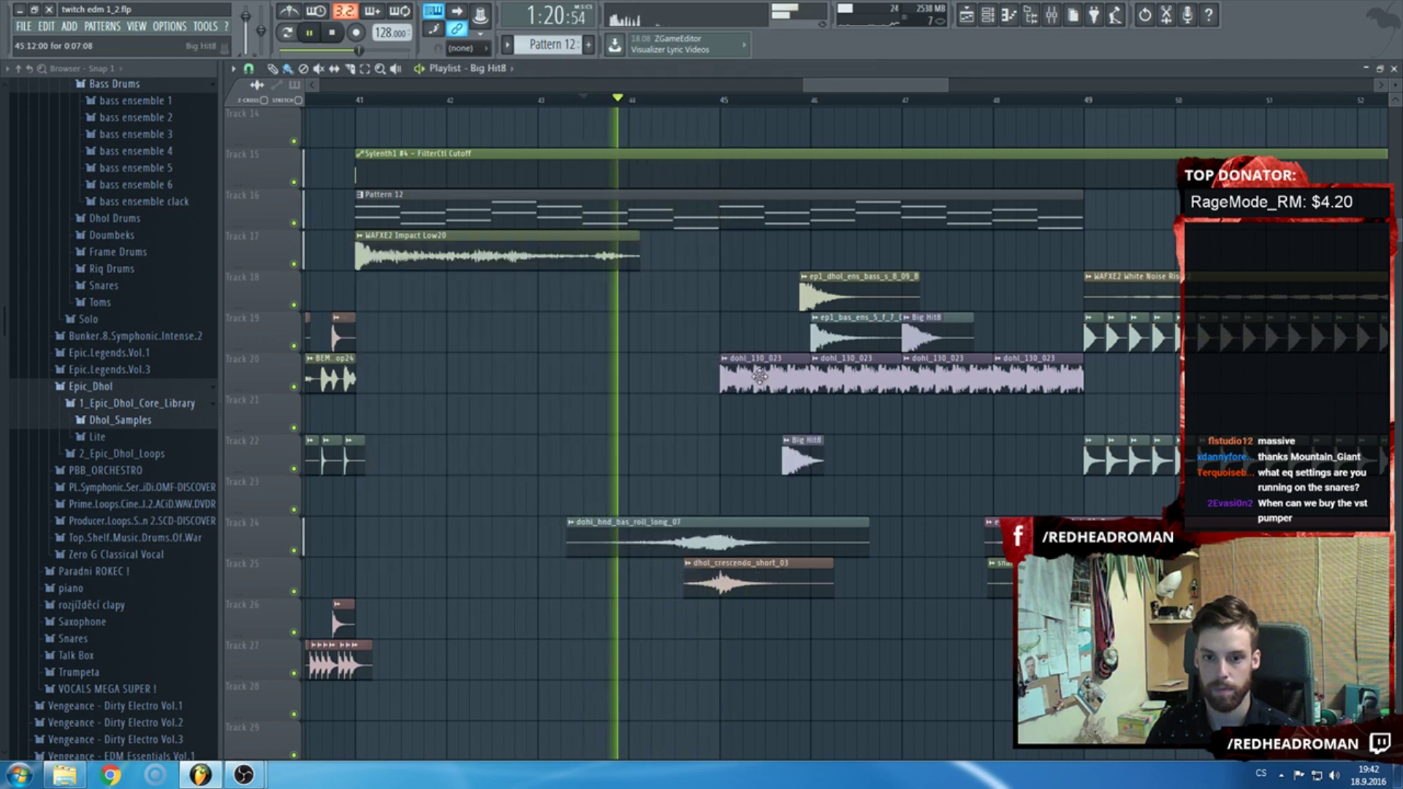
# Set the time-stretching pitch of dohl_hnd_bas_roll_long_07 to -200 cents with the stretch mode on Auto, and resume playback.
pyautogui.doubleClick(745, 541)
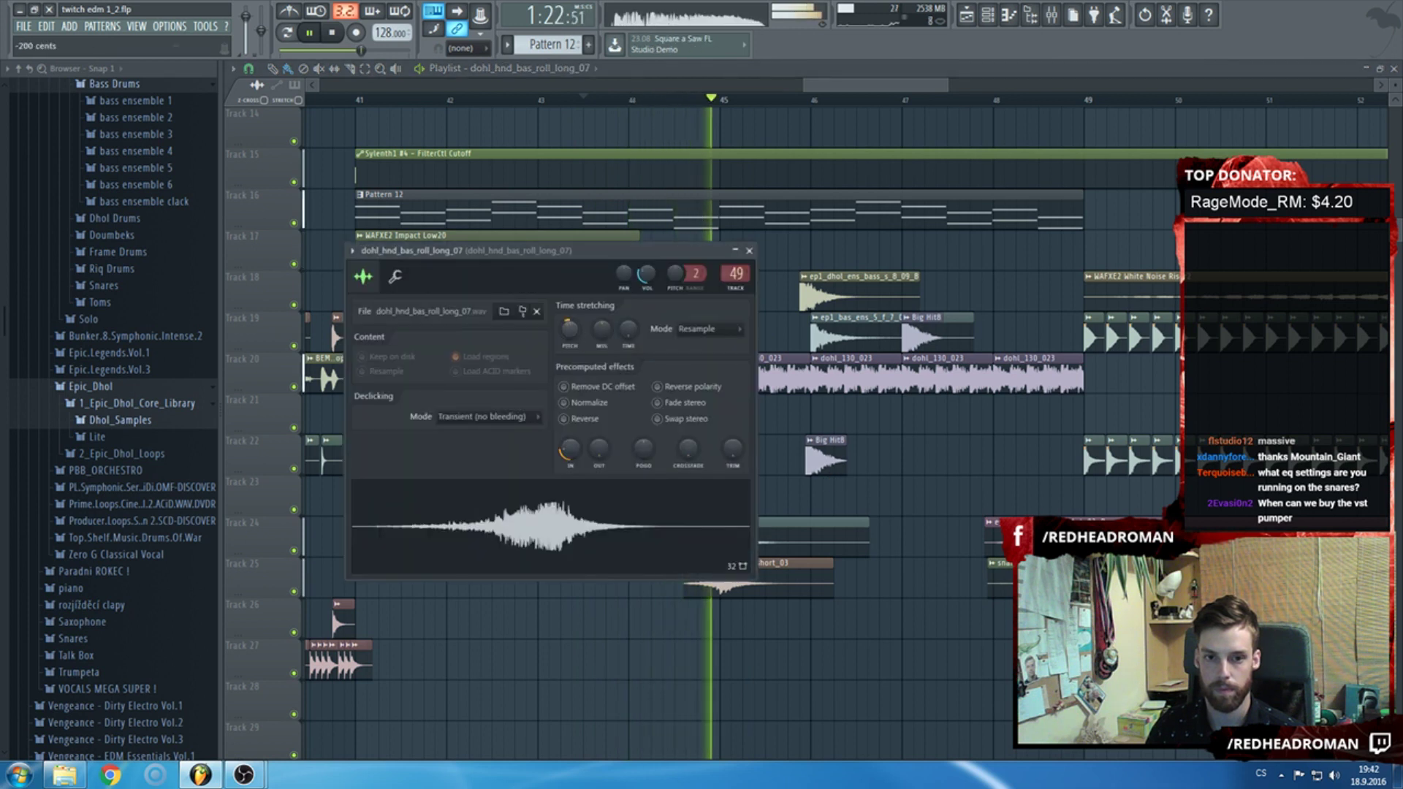
pyautogui.press('space')
pyautogui.press('Escape')
pyautogui.press('space')
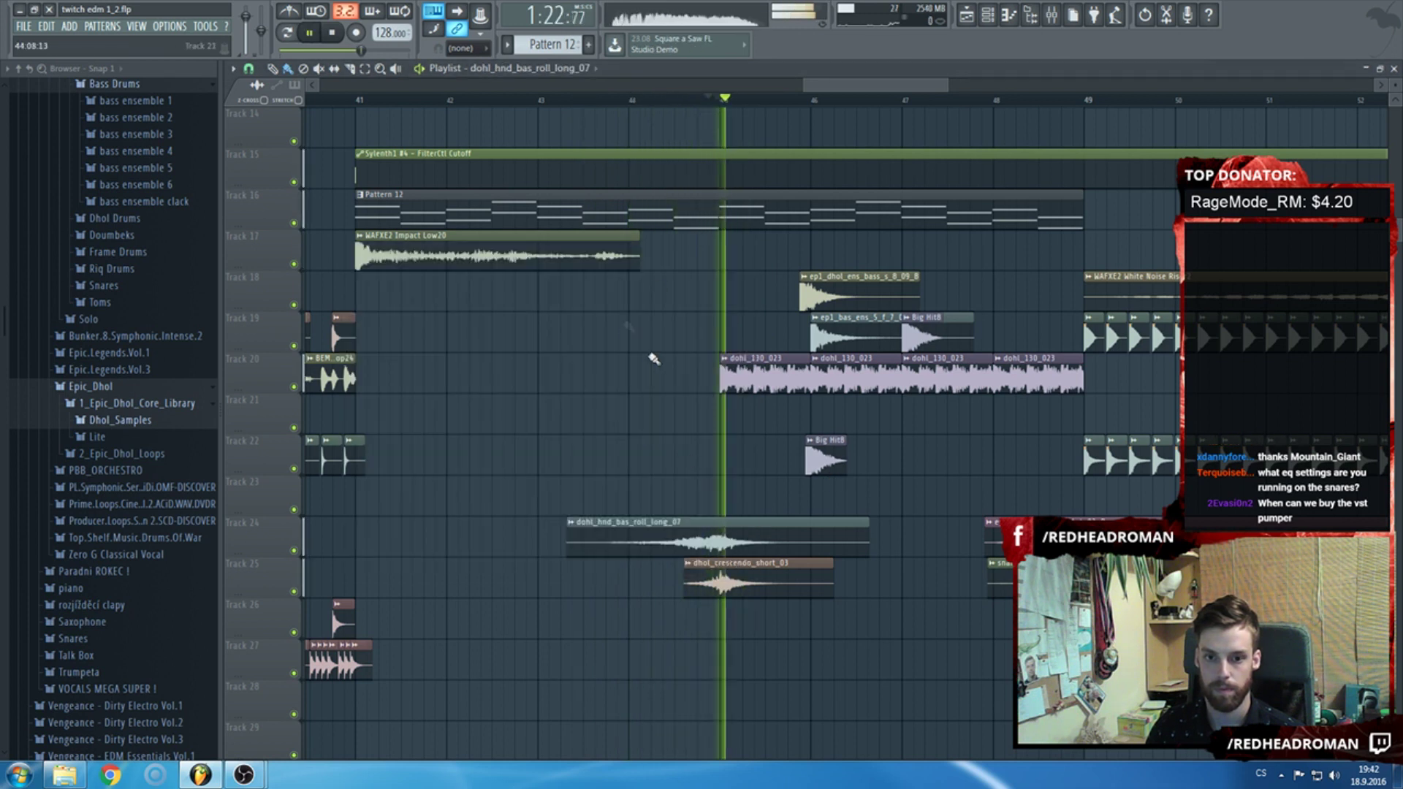
# Move dhol_crescendo_short_03 to Track 26 leading into bar 49, and ep1_cym_ens_crsc_shrt_03_B to Track 25 so it peaks at bar 45.
pyautogui.moveTo(731, 581); pyautogui.dragTo(822, 585)
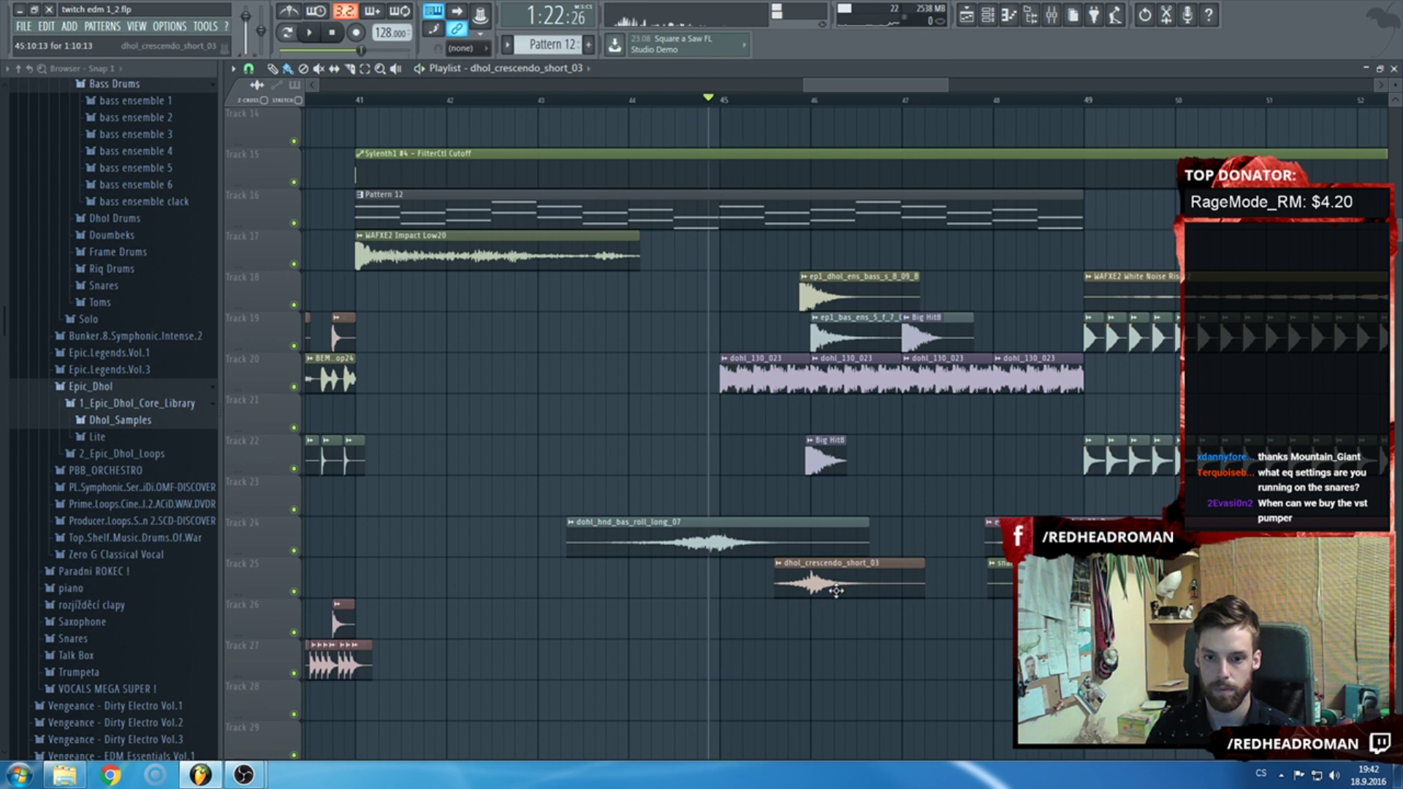
pyautogui.doubleClick(819, 585)
pyautogui.press('space')
pyautogui.press('Escape')
pyautogui.rightClick(818, 581)
pyautogui.moveTo(782, 585); pyautogui.dragTo(737, 604)
# Play back from bar 44 and set the ep1_cym_ens_crsc_shrt_03_B channel volume to about 17%.
pyautogui.click(628, 100)
pyautogui.press('space')
pyautogui.doubleClick(718, 535)
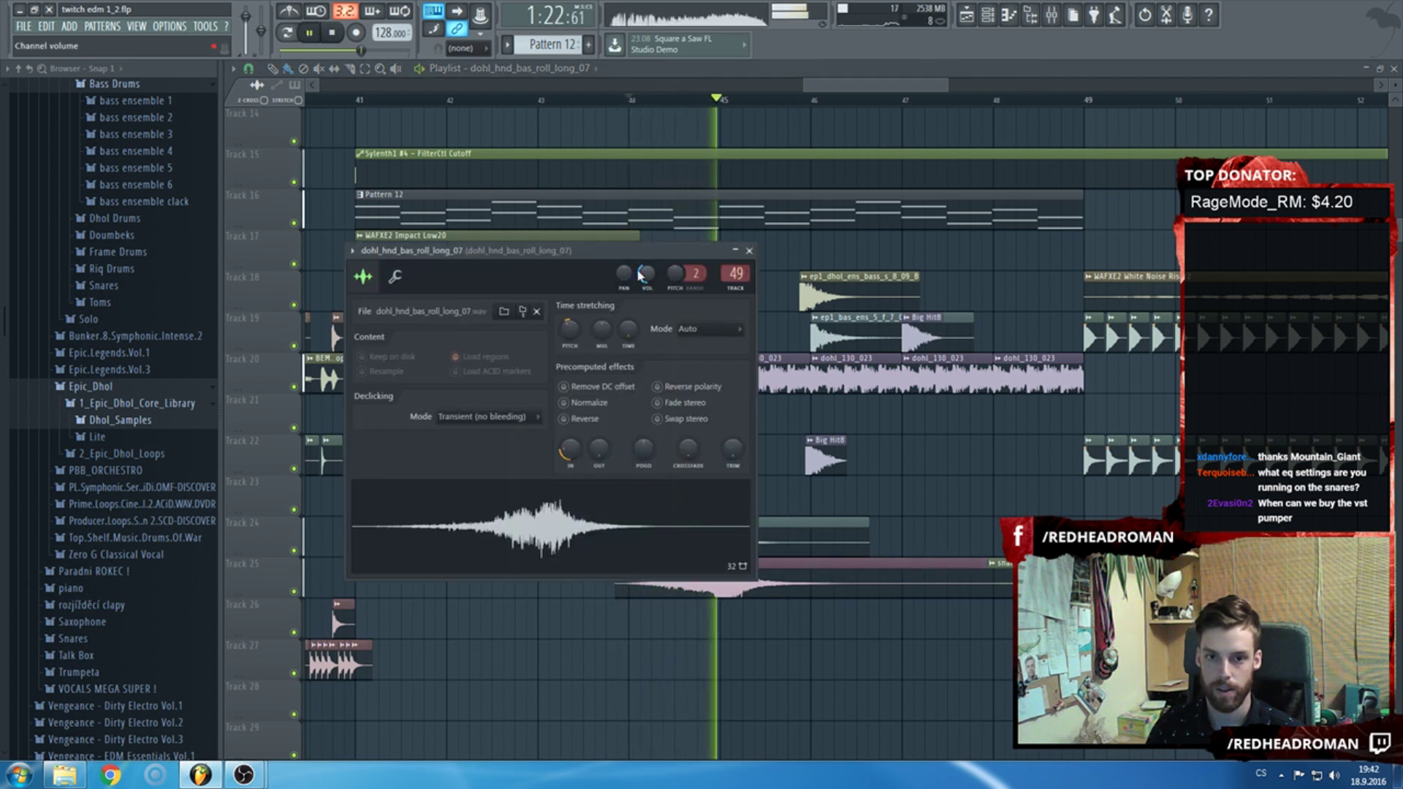
pyautogui.doubleClick(764, 577)
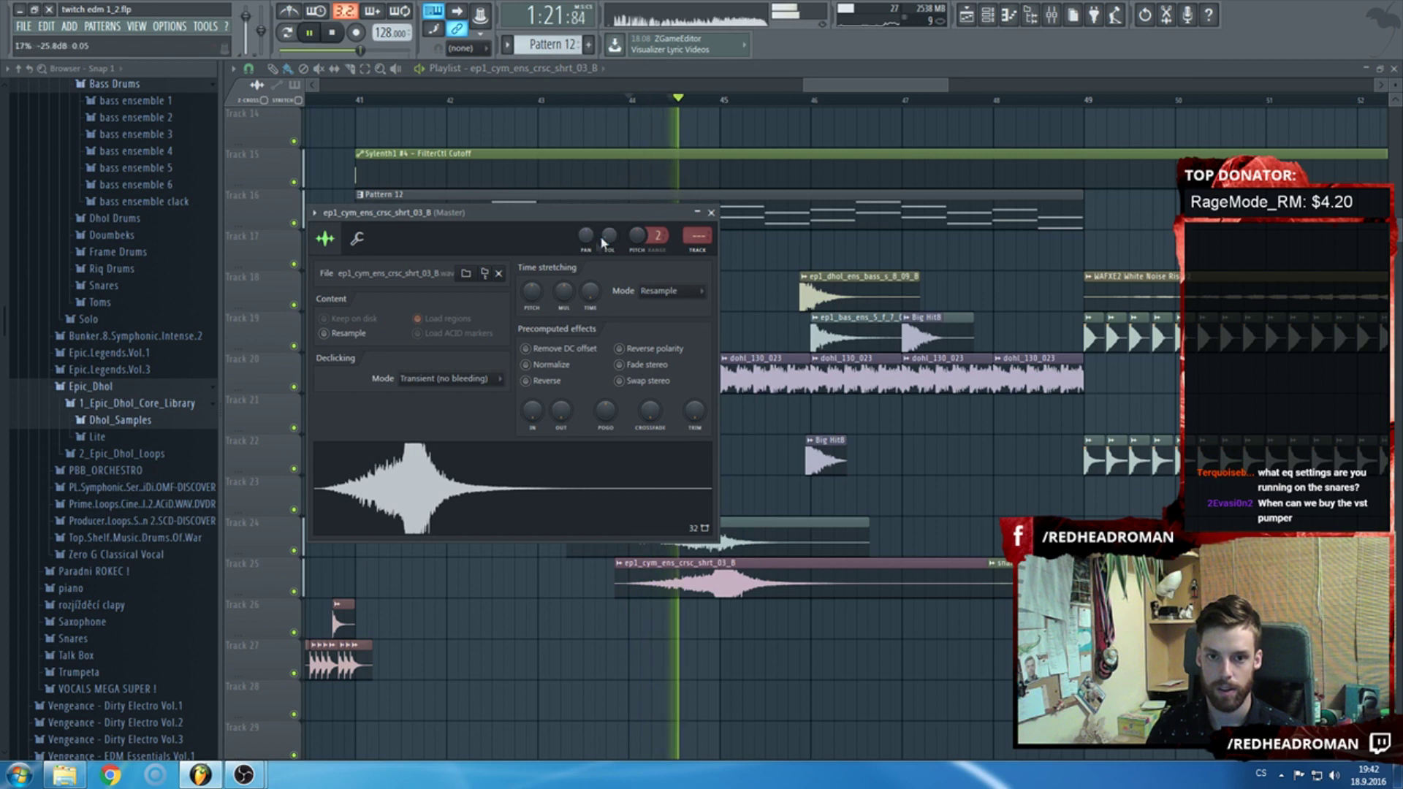
pyautogui.click(711, 212)
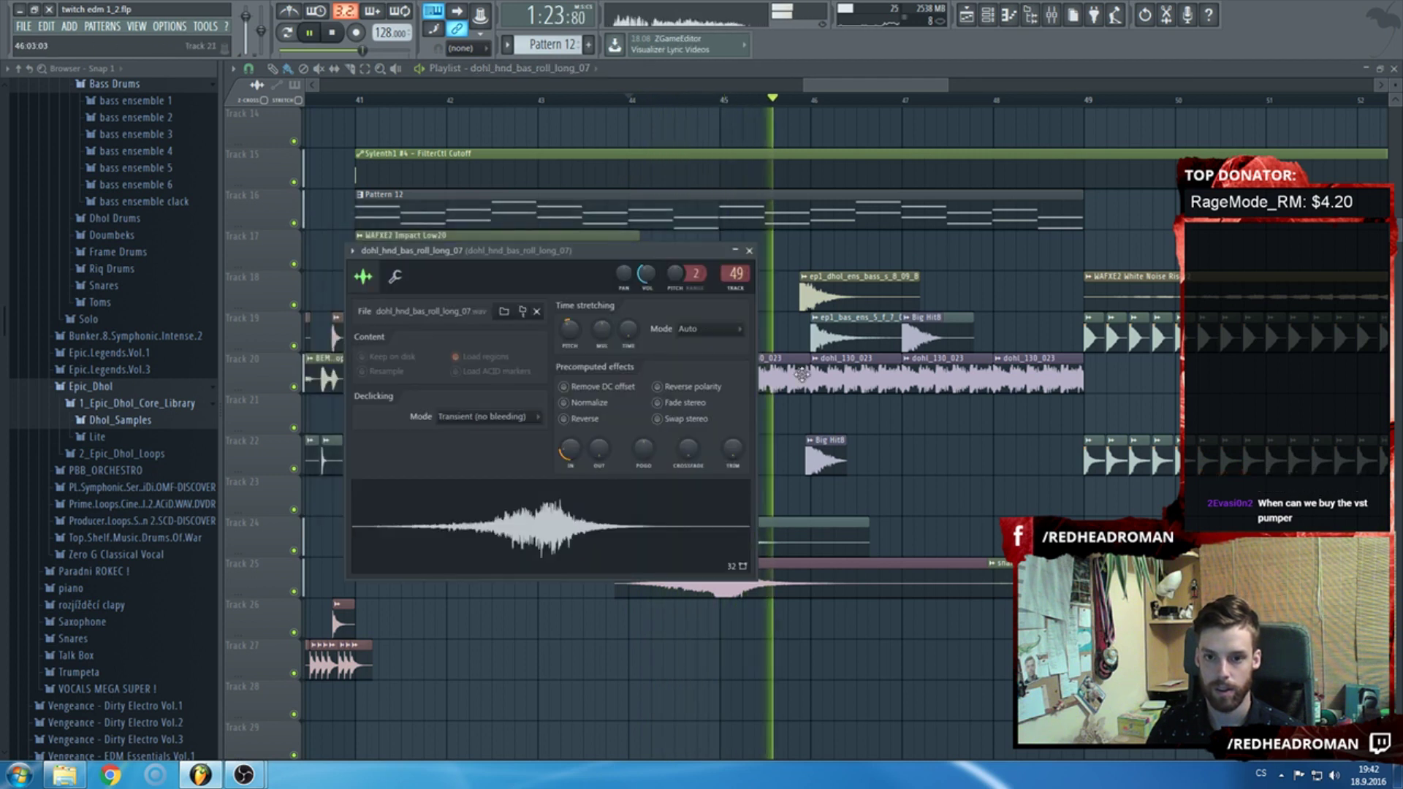
# Replay the section from bar 44 and delete the Big Hit8 clips at bars 45 and 47 on Track 19.
pyautogui.click(774, 249)
pyautogui.press('space')
pyautogui.press('space')
pyautogui.scroll(-2, 819, 416)
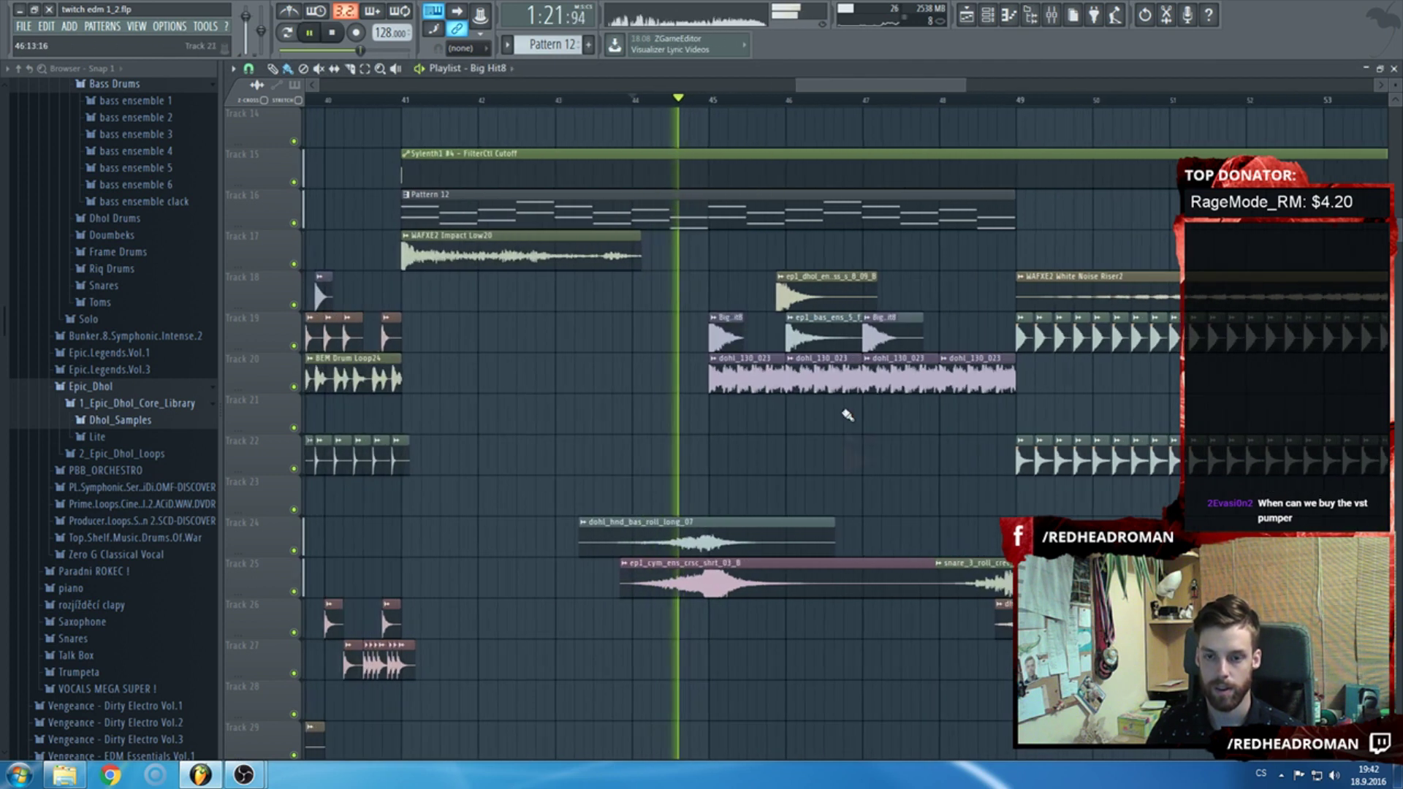
pyautogui.rightClick(723, 337)
pyautogui.press('space')
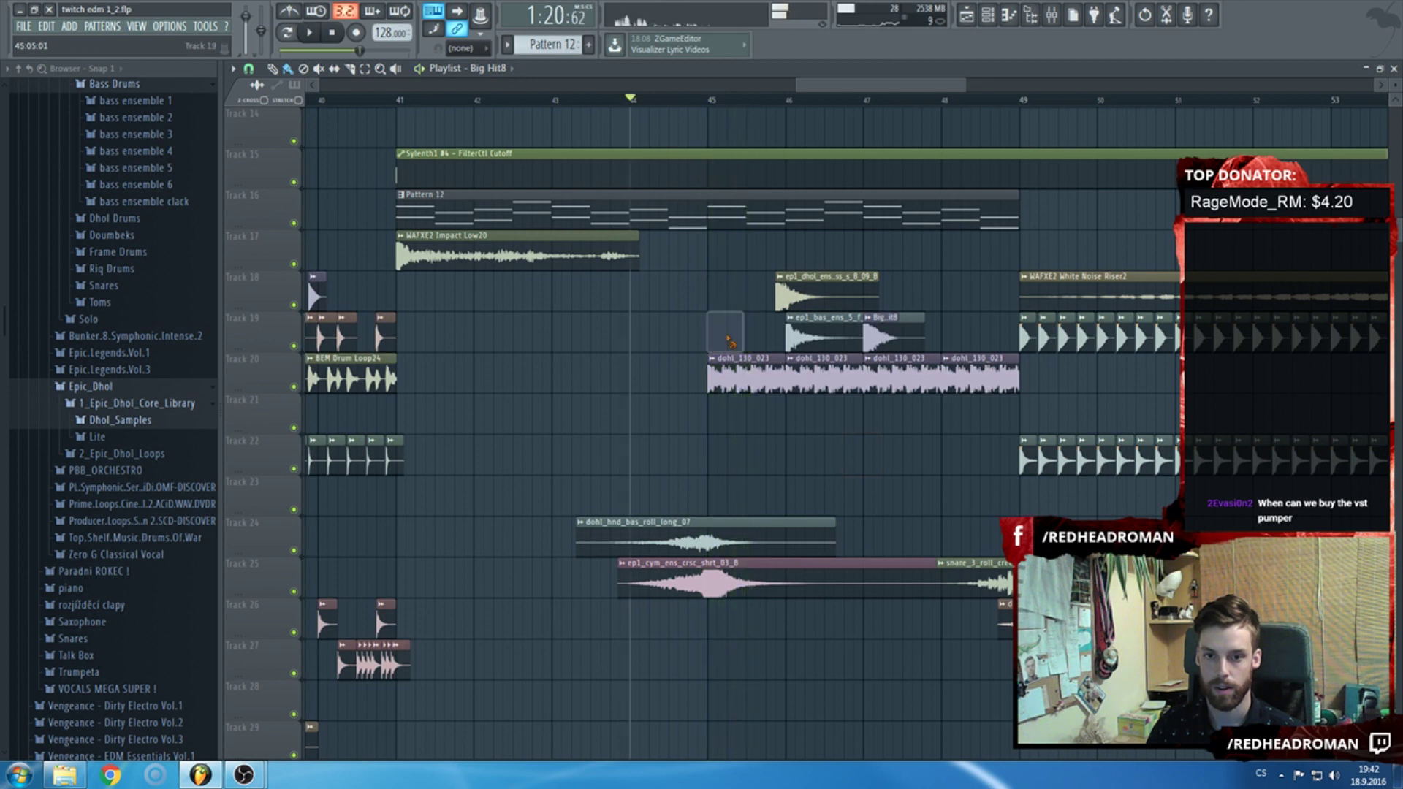
pyautogui.scroll(5, 30, 371)
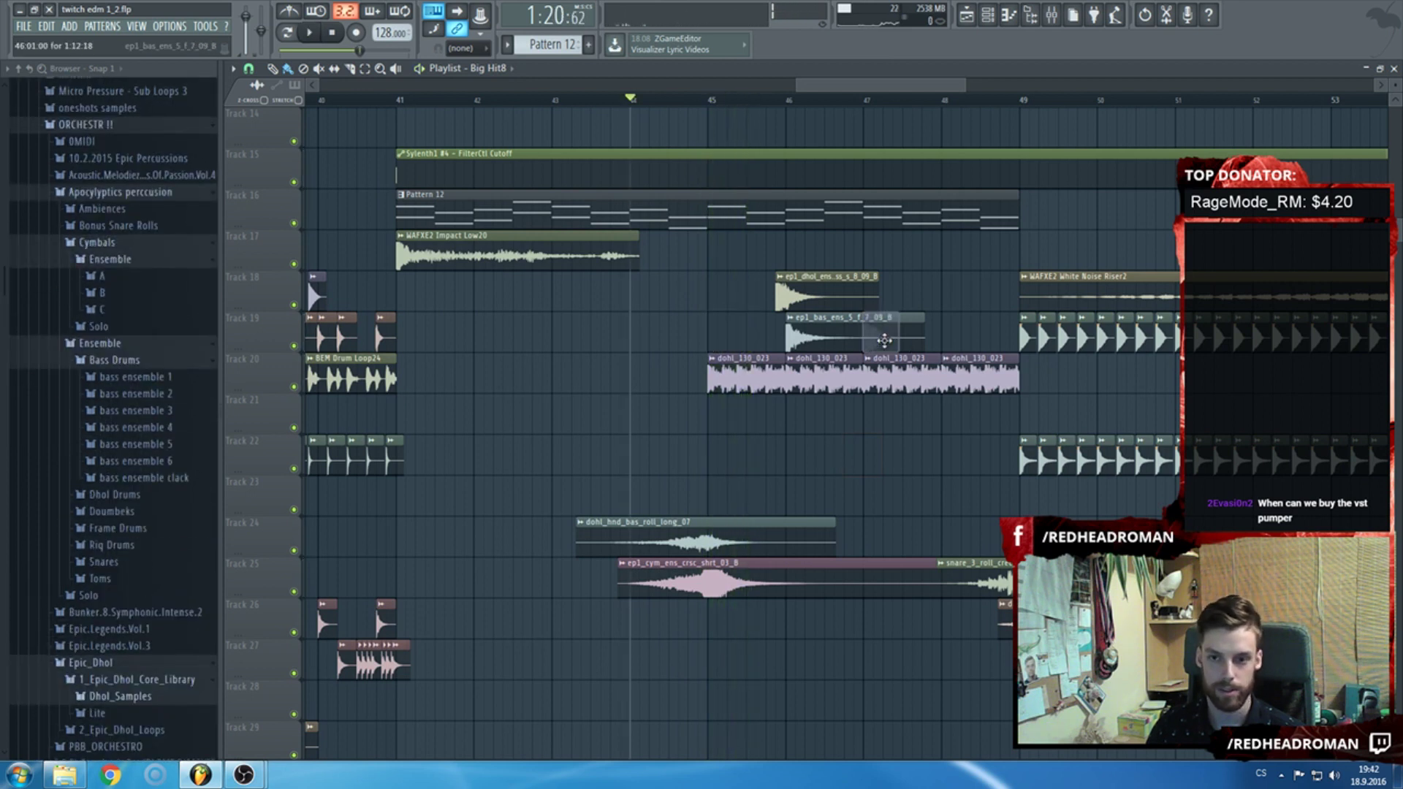
# Open the low dhol folder of the Apocalyptics percussion Dhol Drums ensemble and audition the hits in subfolder B.
pyautogui.scroll(3, 885, 338)
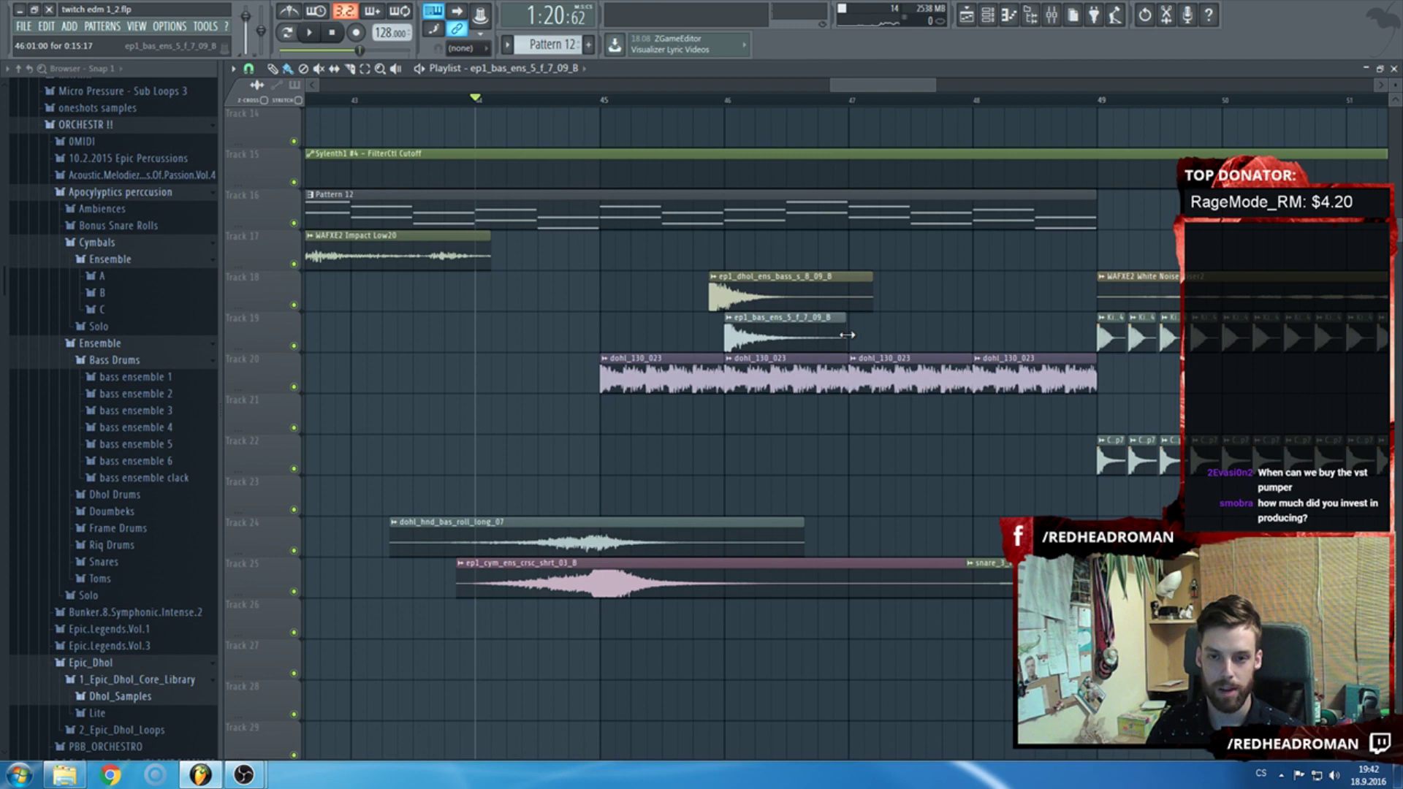
pyautogui.scroll(3, 157, 464)
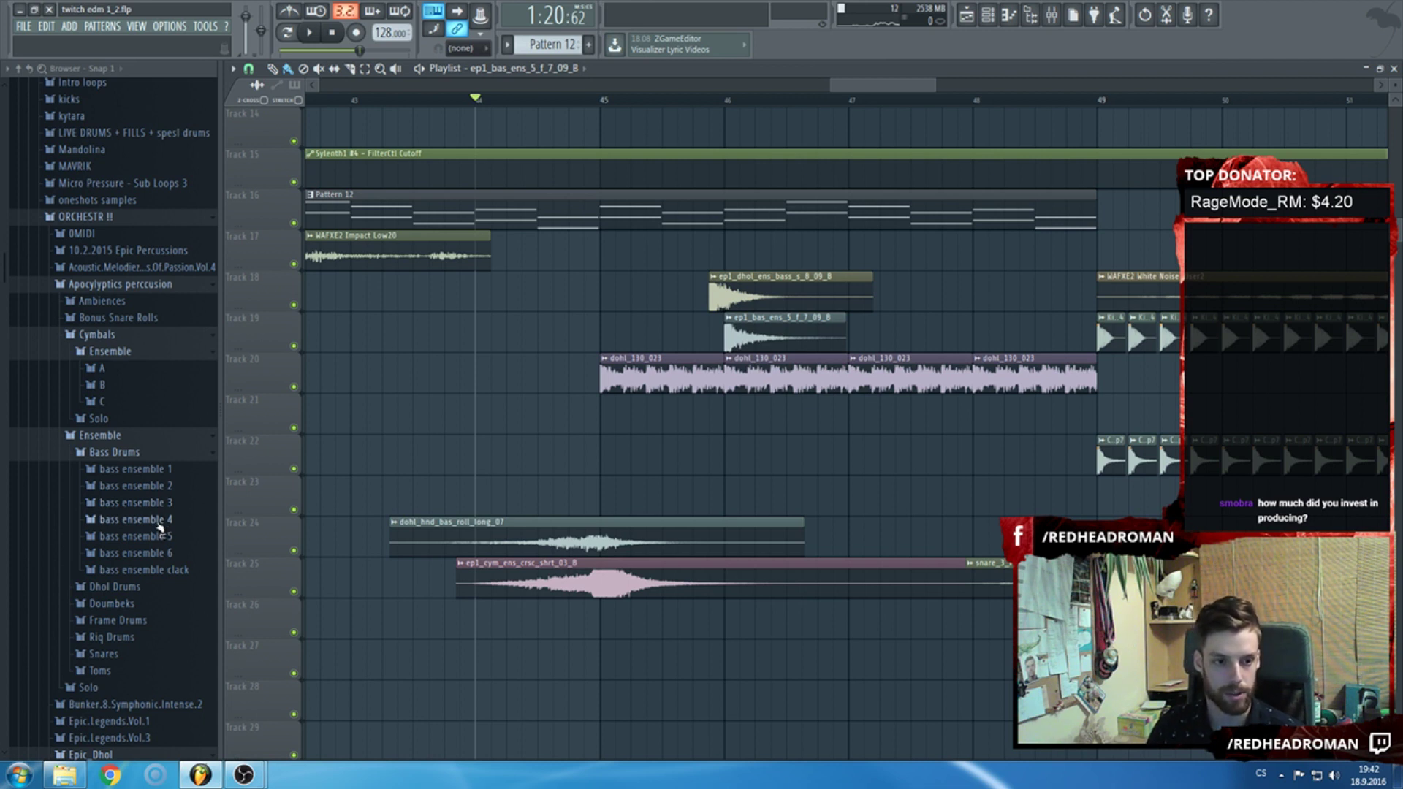
pyautogui.scroll(3, 159, 520)
pyautogui.scroll(-3, 160, 521)
pyautogui.click(174, 585)
pyautogui.click(165, 583)
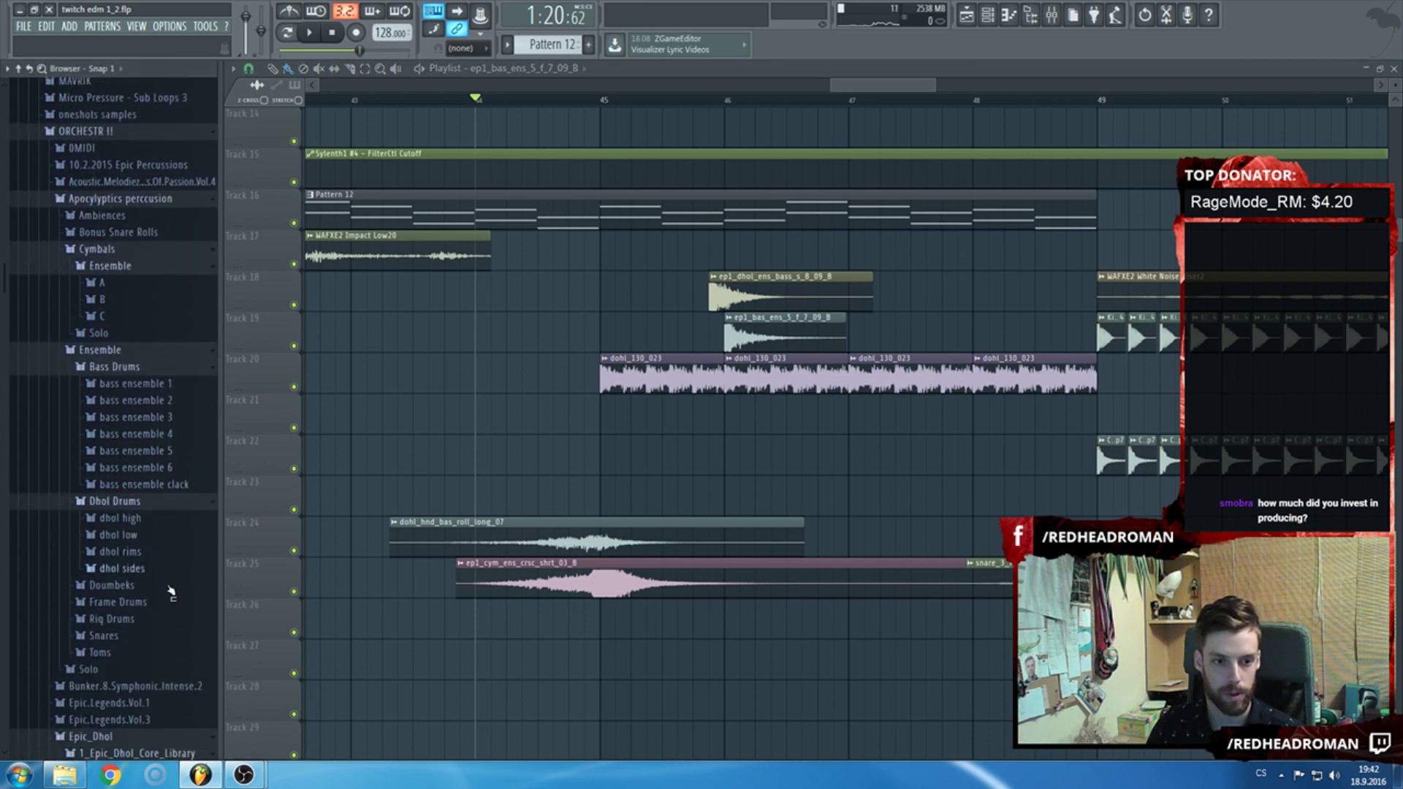
pyautogui.click(155, 540)
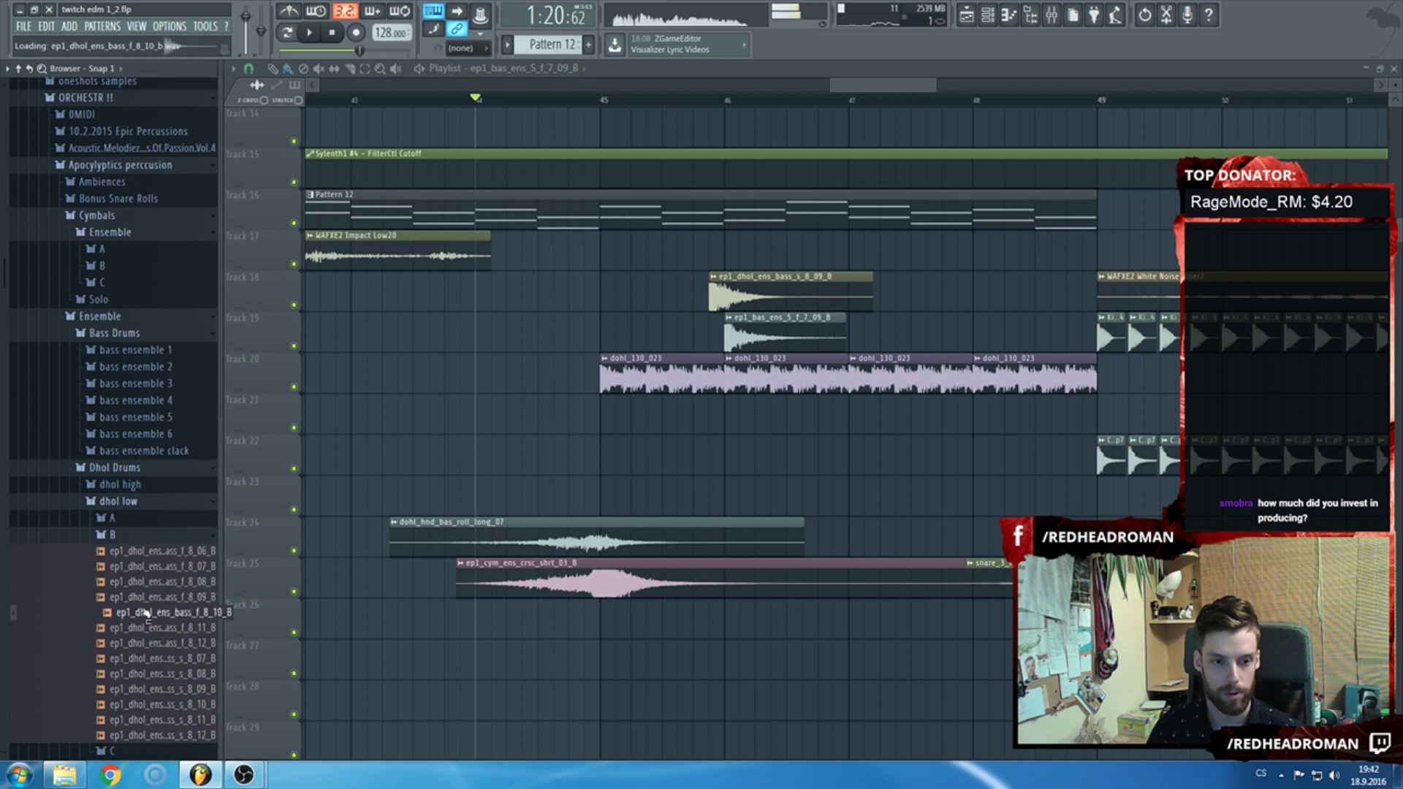
pyautogui.click(163, 660)
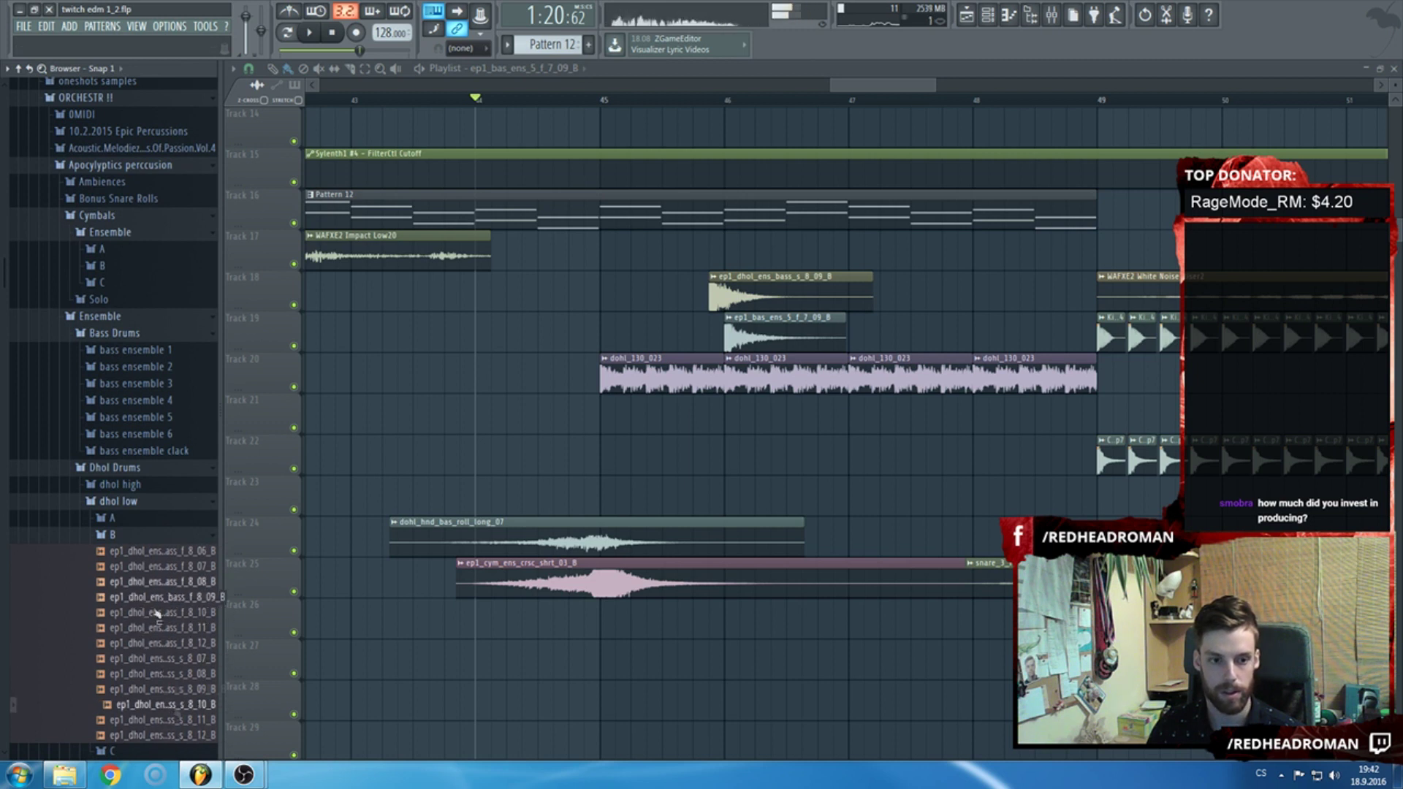
# Audition the low dhol hits in subfolder A and place ep1_dhol_ens_bass_f_8_11_A on Track 21 at bar 45.
pyautogui.click(149, 519)
pyautogui.click(146, 551)
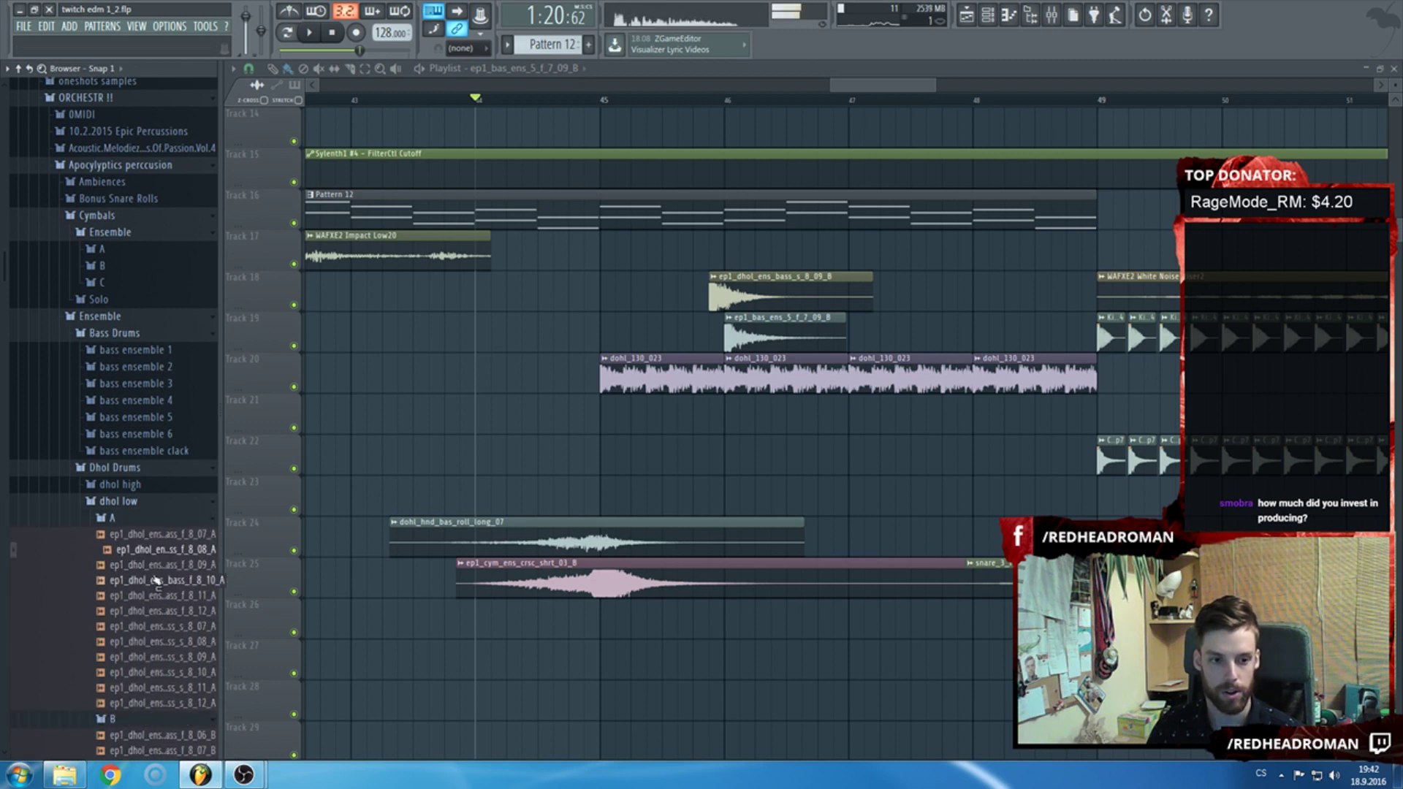
pyautogui.moveTo(149, 550); pyautogui.dragTo(139, 629)
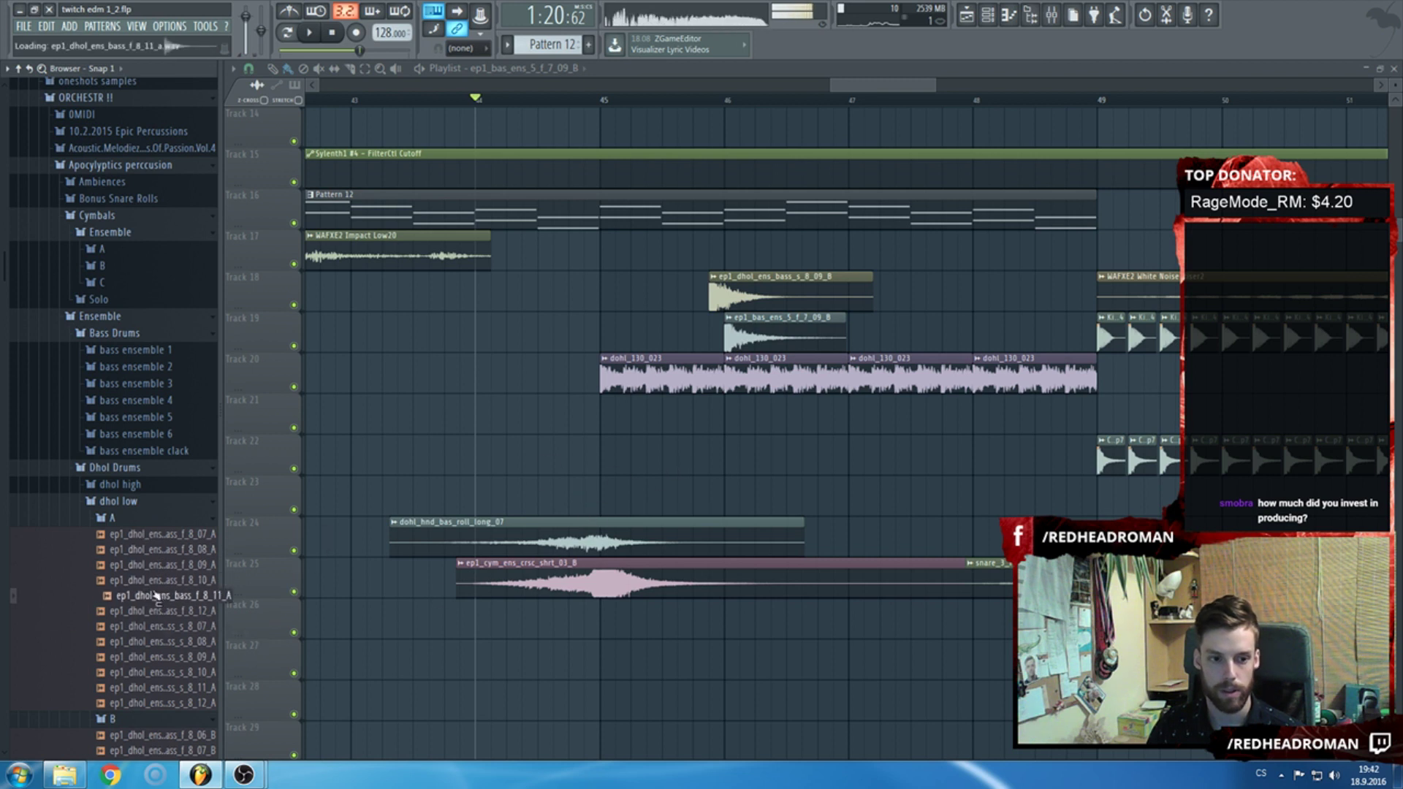
pyautogui.click(153, 595)
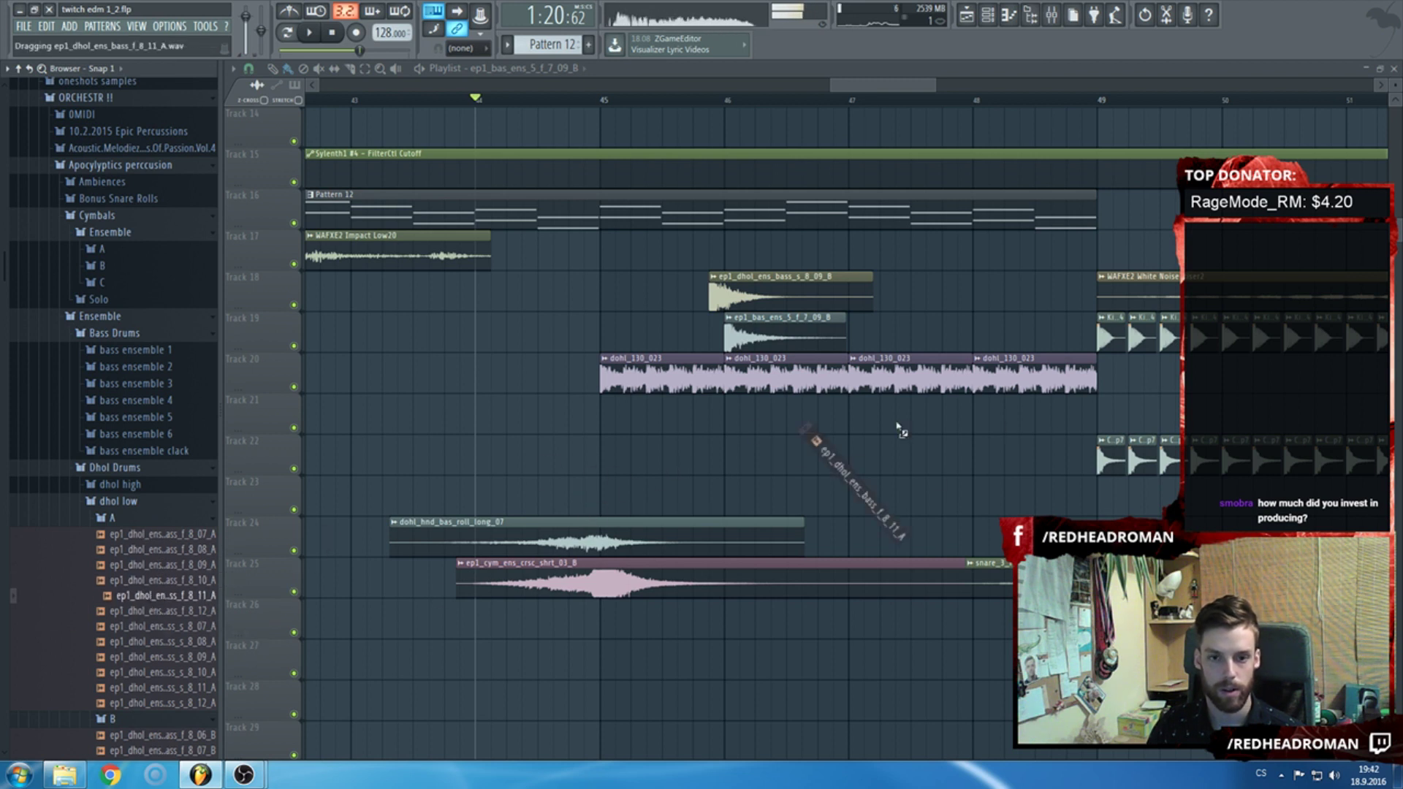
pyautogui.moveTo(901, 432); pyautogui.dragTo(841, 421)
# Lower the ep1_dhol_ens_bass_f_8_11_A channel volume to about 43% and repeat the clip at bar 47 on Track 21.
pyautogui.scroll(3, 689, 417)
pyautogui.doubleClick(552, 422)
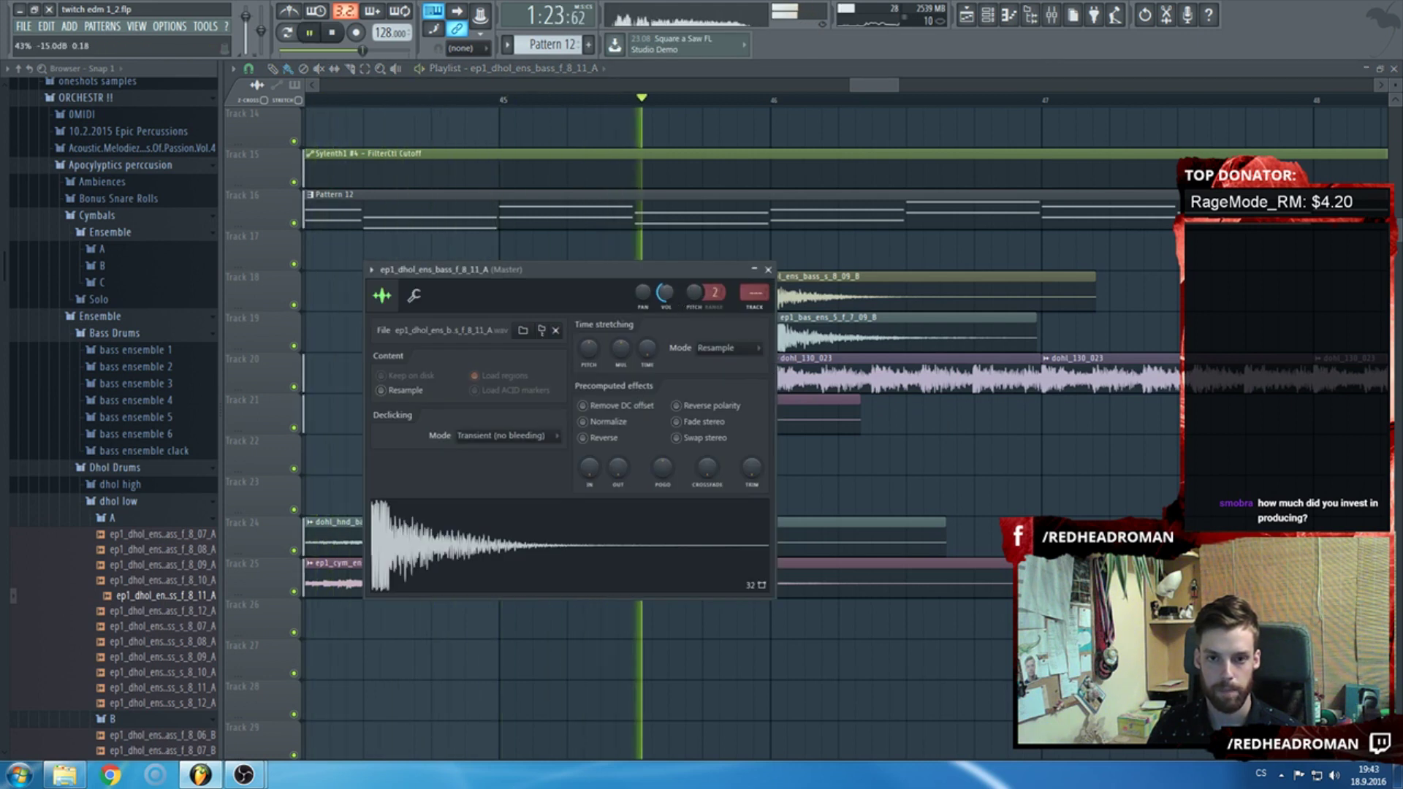
pyautogui.press('Escape')
pyautogui.scroll(-3, 696, 336)
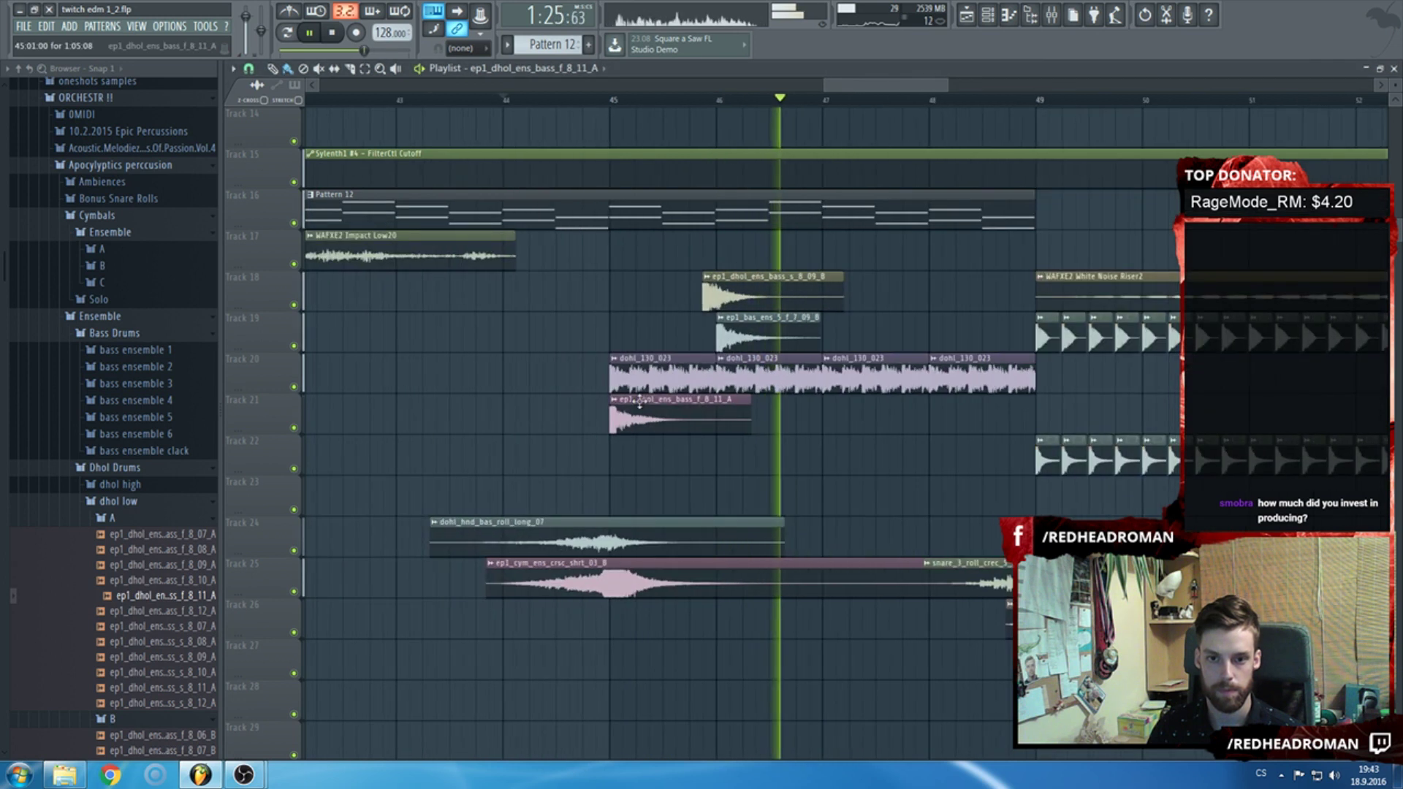
pyautogui.click(846, 421)
pyautogui.press('space')
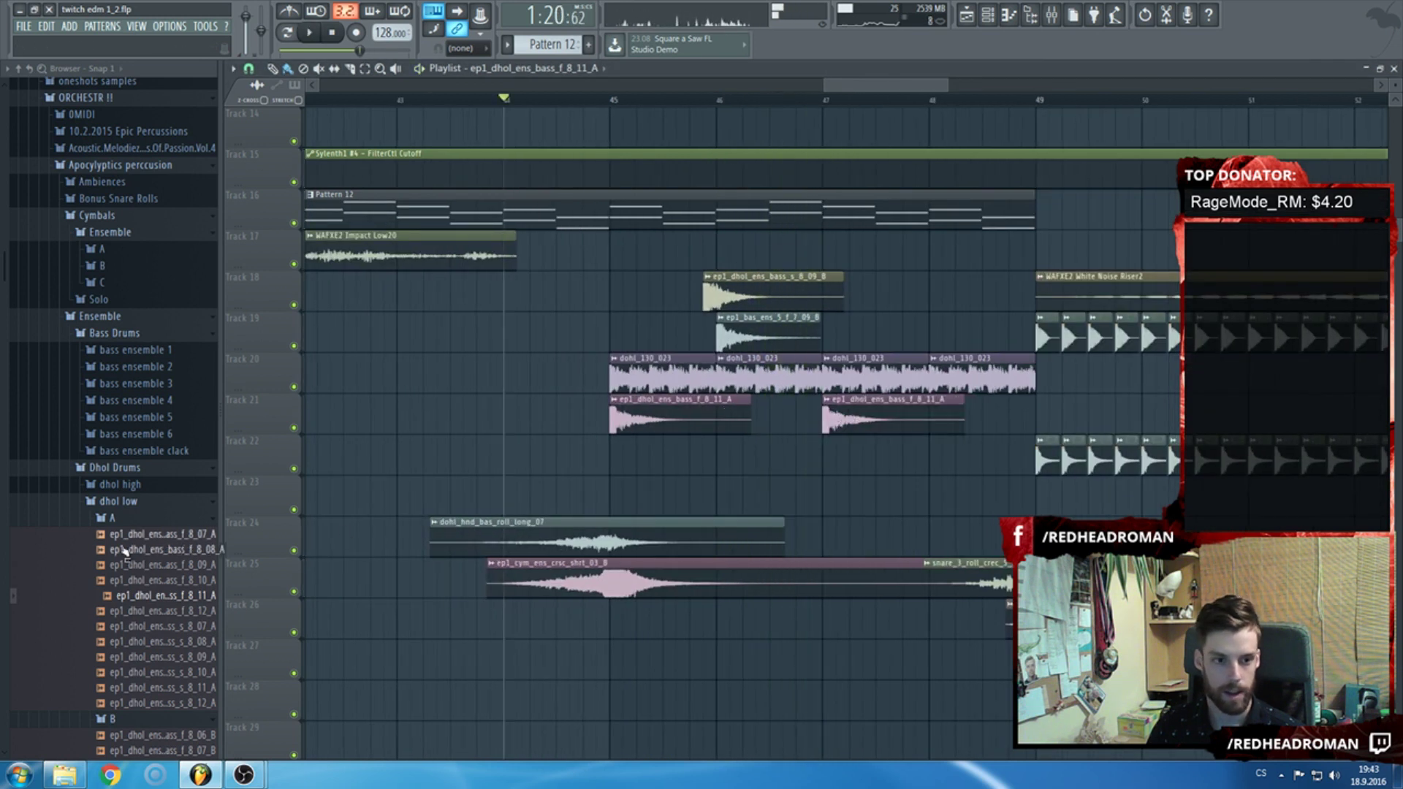
# Audition the short dhol crescendos in Dhol_Samples and place dhol_crescendo_short_08 on Track 22 leading into bar 47.
pyautogui.click(121, 501)
pyautogui.scroll(-3, 144, 508)
pyautogui.scroll(-3, 147, 509)
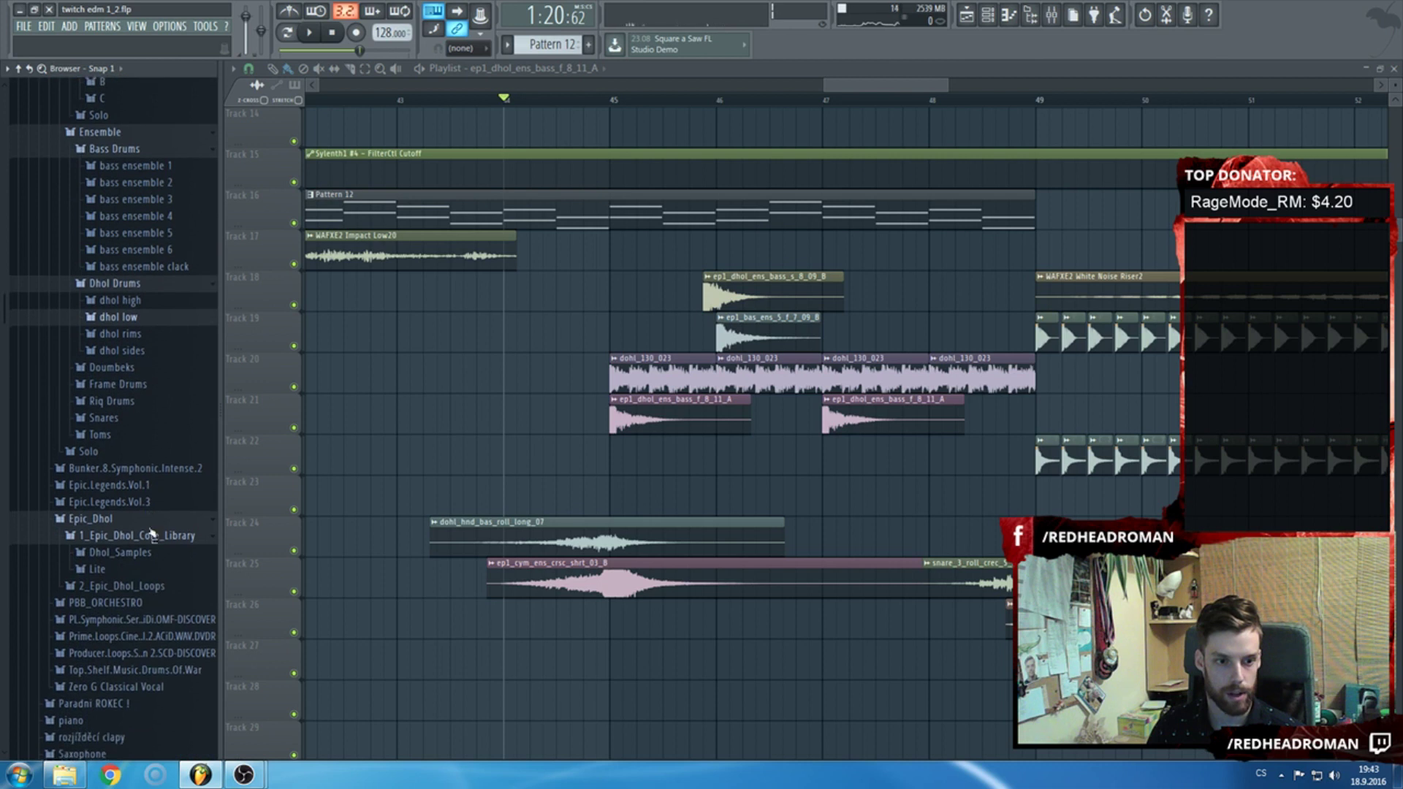
pyautogui.click(142, 541)
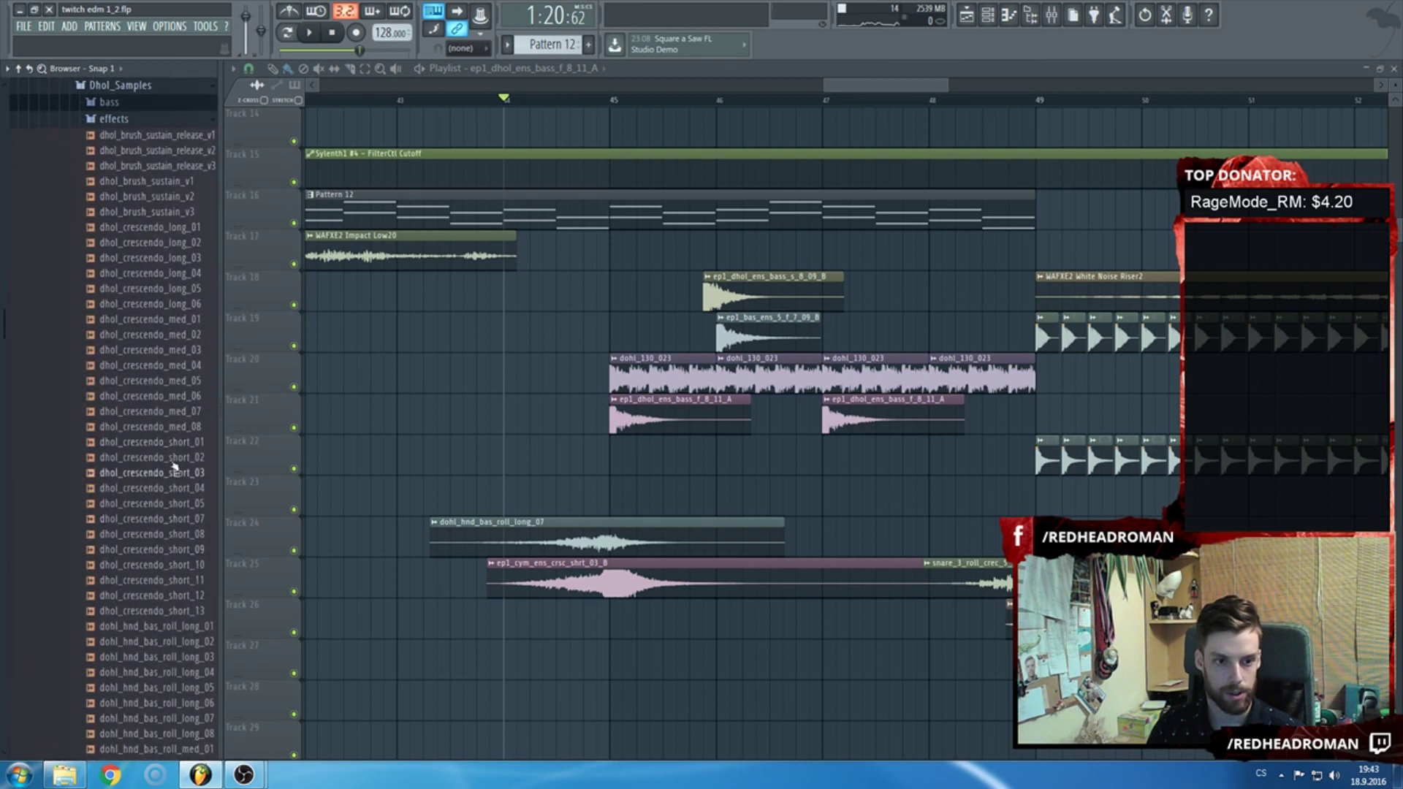
pyautogui.click(173, 475)
pyautogui.click(171, 488)
pyautogui.click(170, 503)
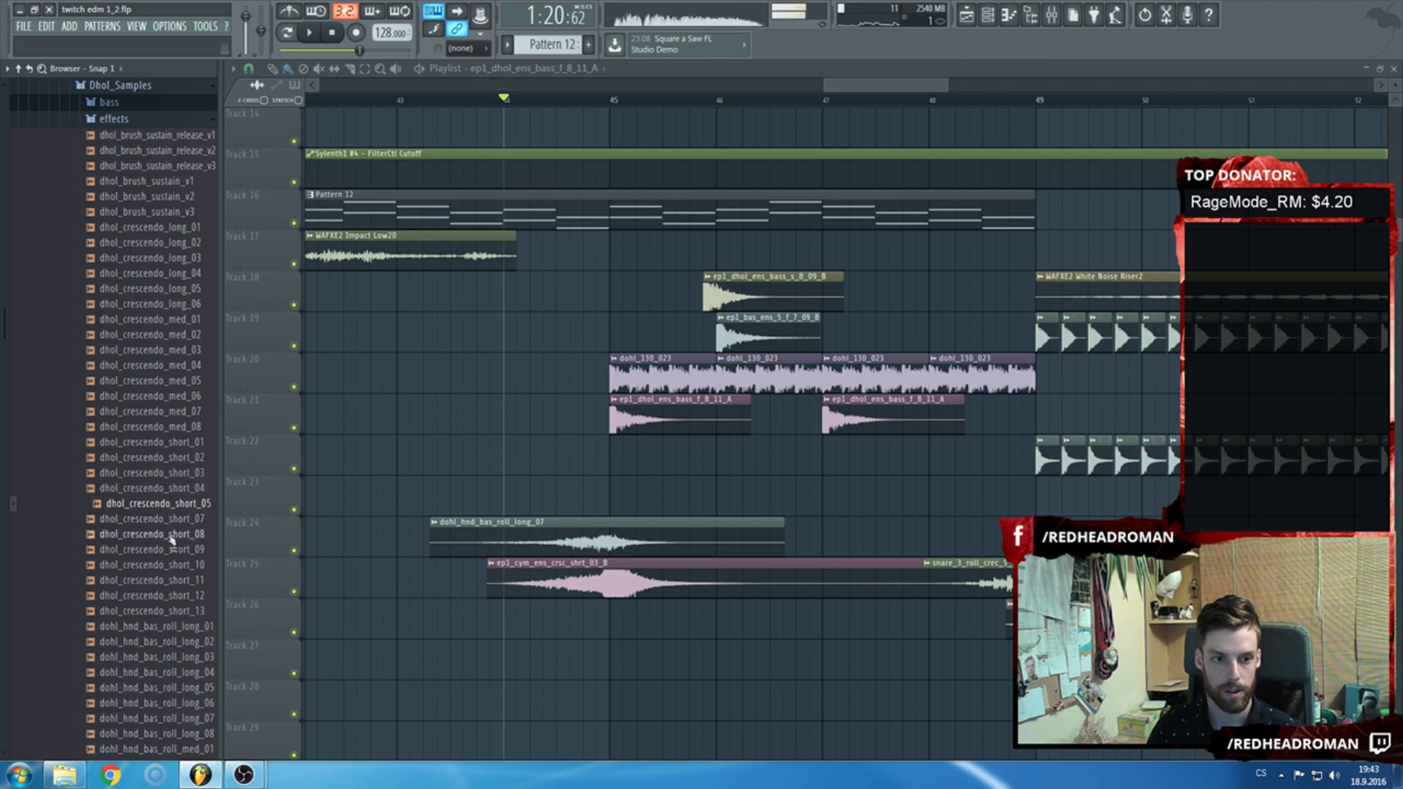
pyautogui.click(170, 535)
pyautogui.moveTo(173, 543); pyautogui.dragTo(895, 453)
# Fade in the opening of dhol_crescendo_short_08 in Edison and bring the edited sample back into the playlist.
pyautogui.scroll(3, 830, 505)
pyautogui.doubleClick(894, 453)
pyautogui.rightClick(506, 431)
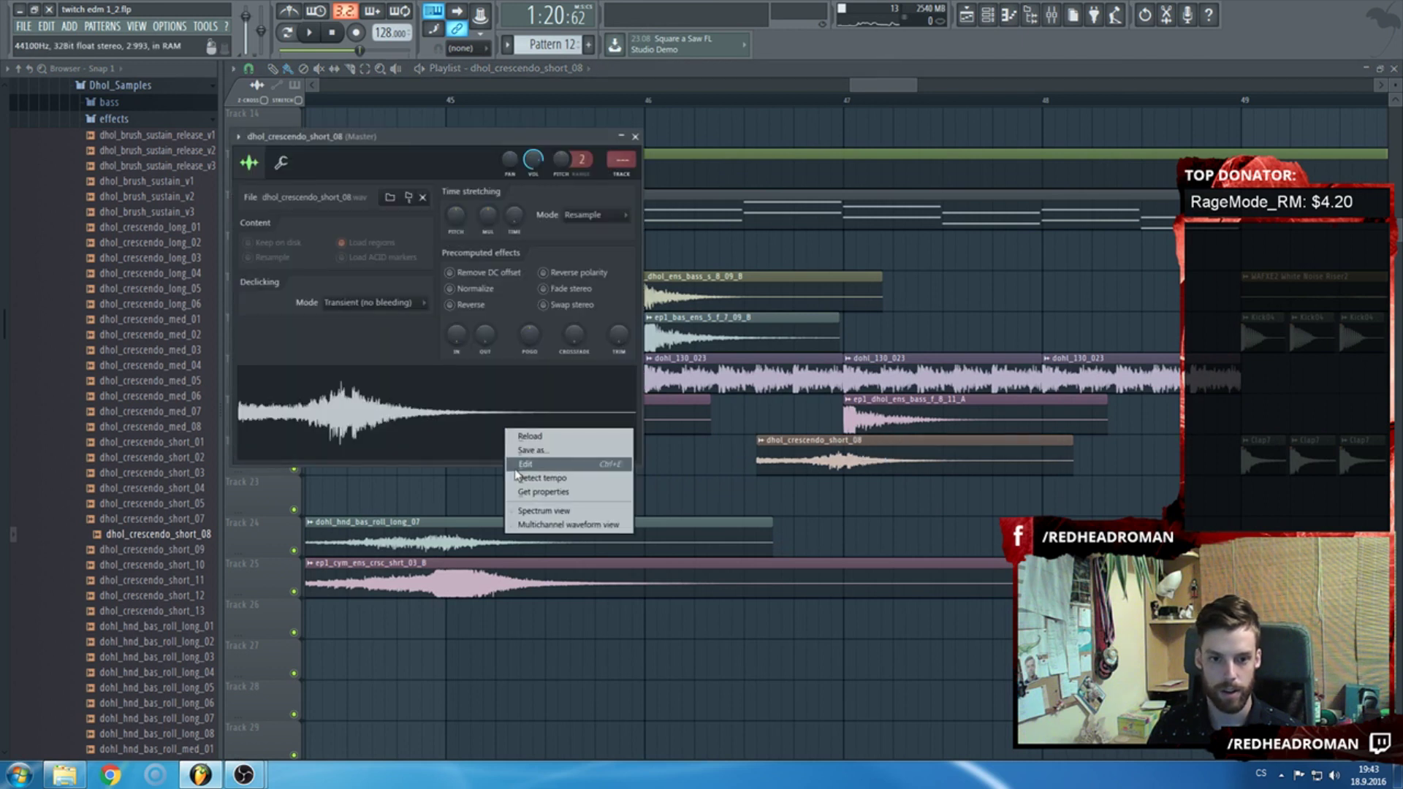
pyautogui.click(519, 465)
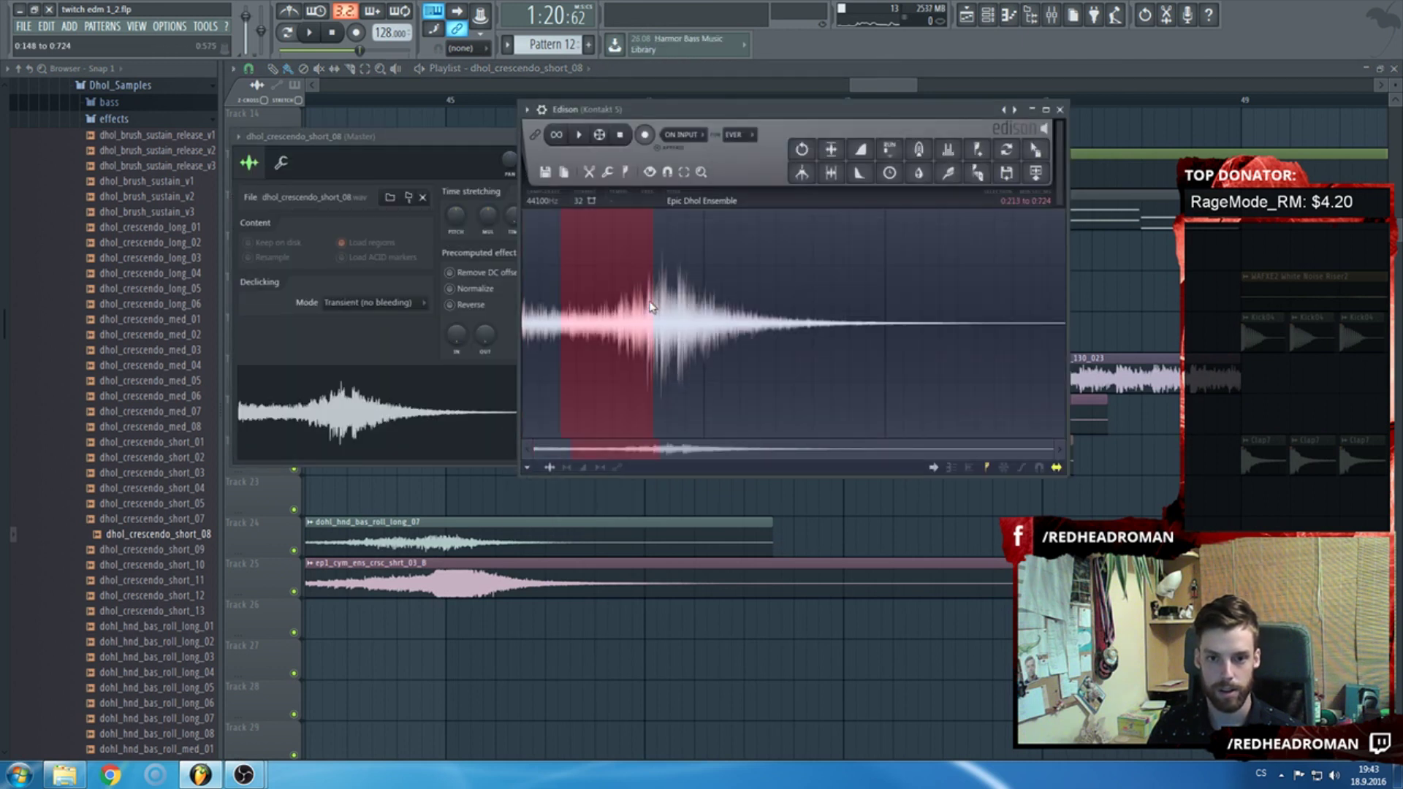
pyautogui.hotkey('shift', 'i')
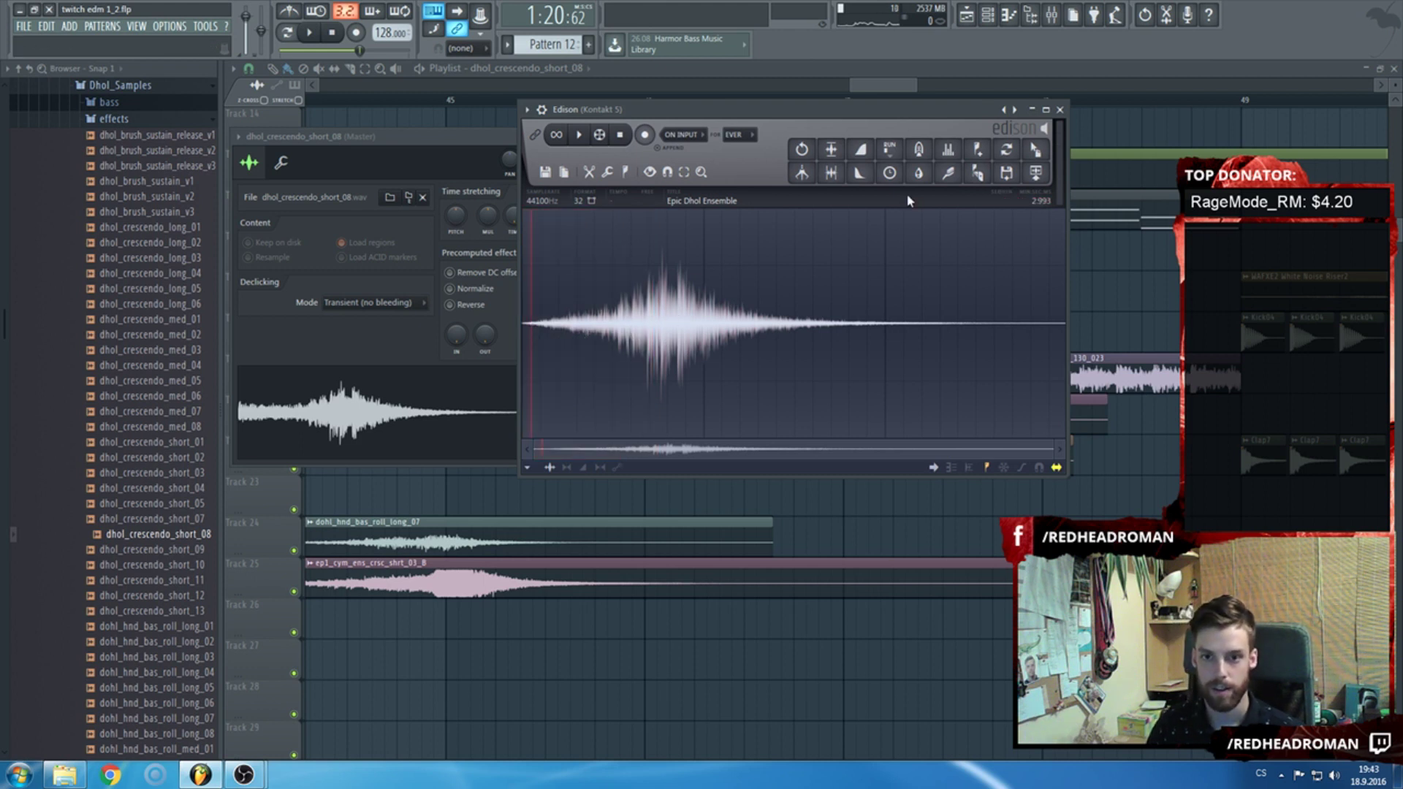
pyautogui.moveTo(1035, 149); pyautogui.dragTo(814, 465)
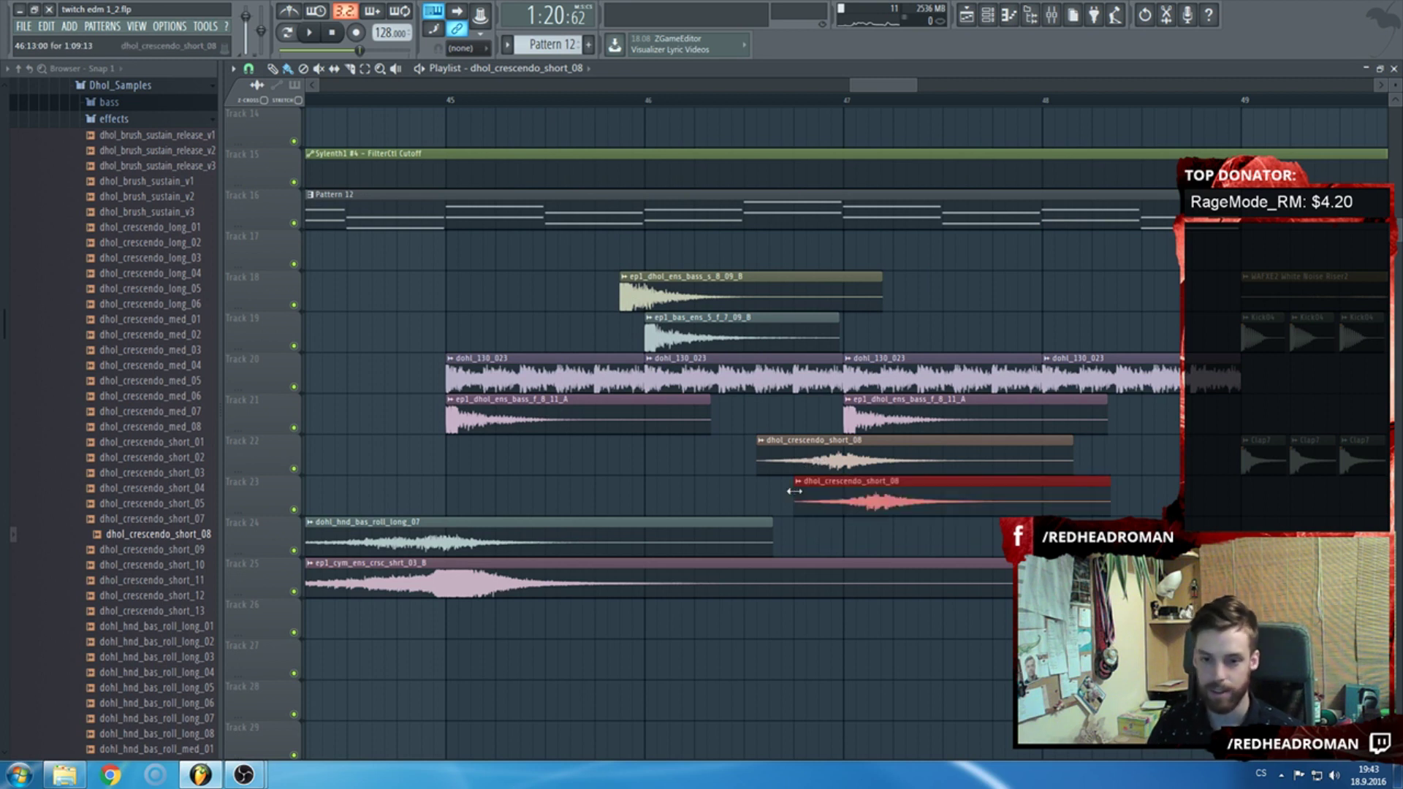
# Play back from bar 46 and lower the channel volume of dhol_crescendo_short_08.
pyautogui.scroll(2, 867, 460)
pyautogui.click(593, 100)
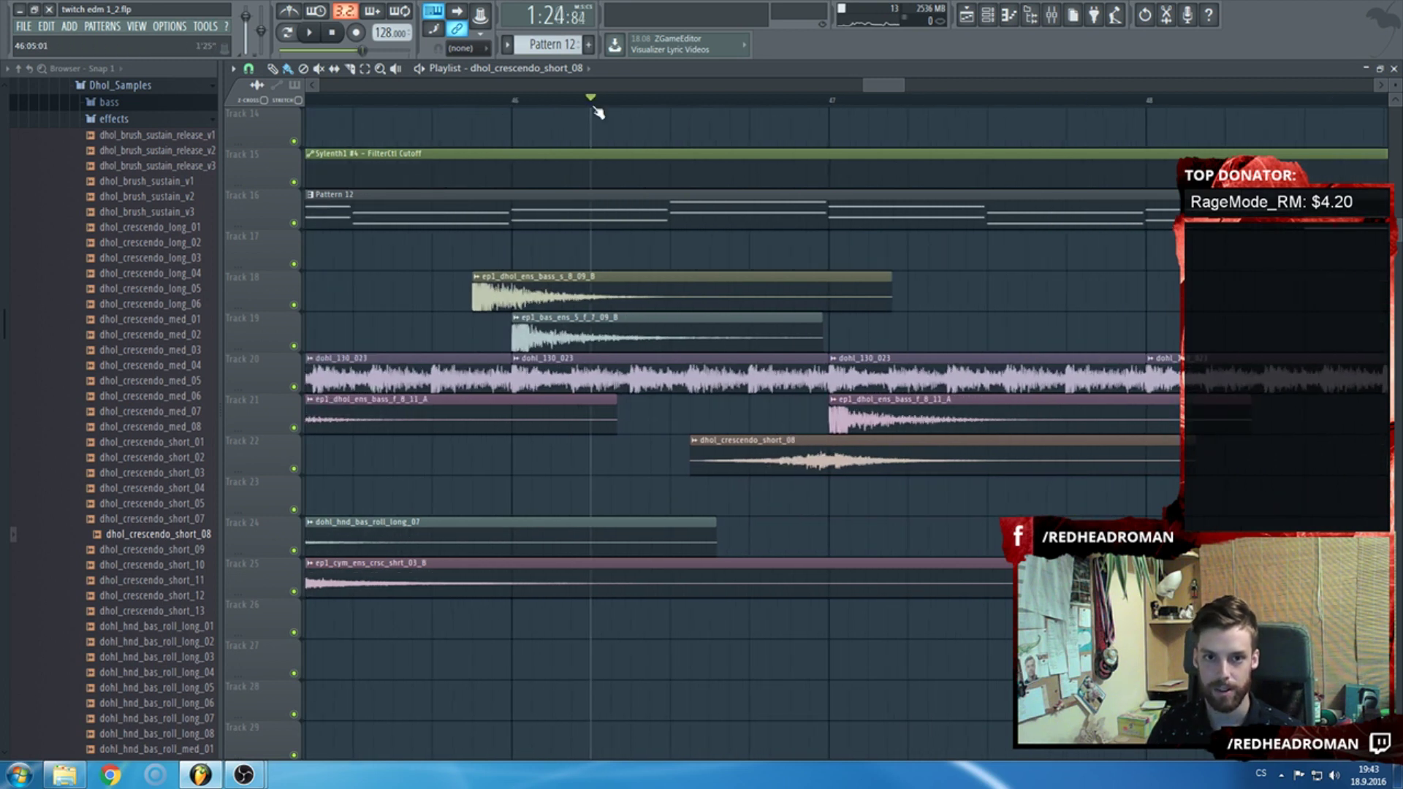
pyautogui.scroll(2, 578, 100)
pyautogui.moveTo(844, 462); pyautogui.dragTo(828, 461)
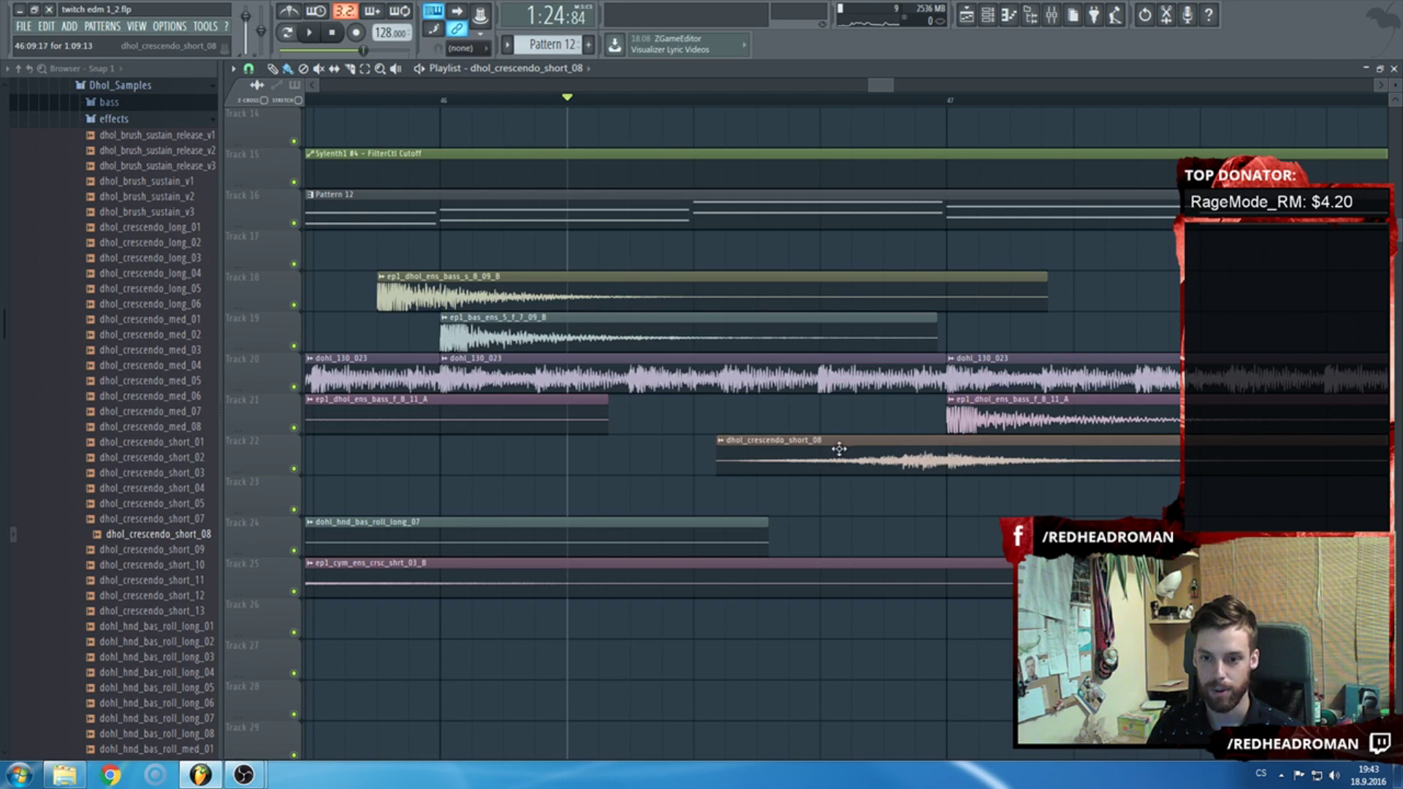
pyautogui.doubleClick(839, 449)
pyautogui.press('space')
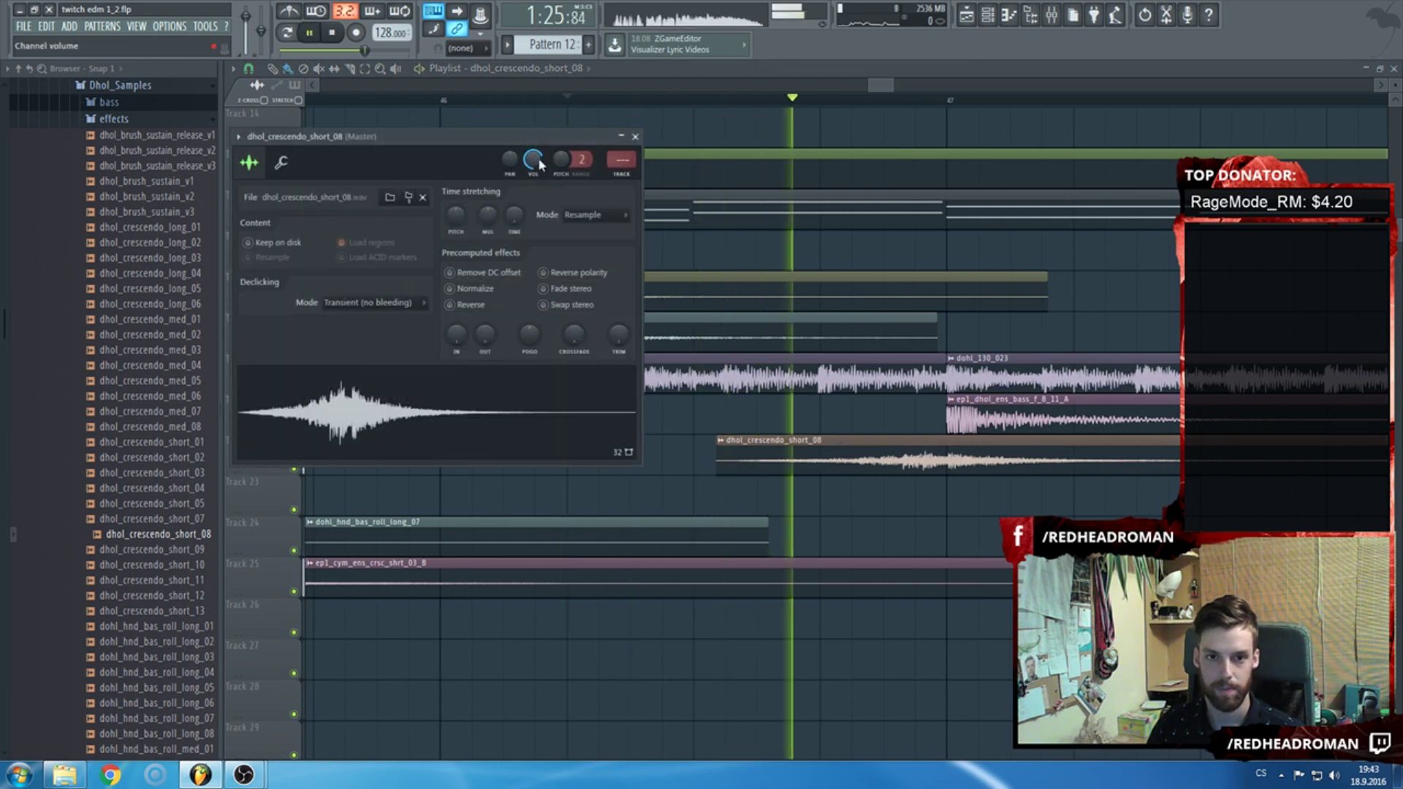
# Shift the dhol_crescendo_short_08 clip on Track 22 to 46:10:17 so that its peak lands on bar 47.
pyautogui.moveTo(821, 451); pyautogui.dragTo(884, 451)
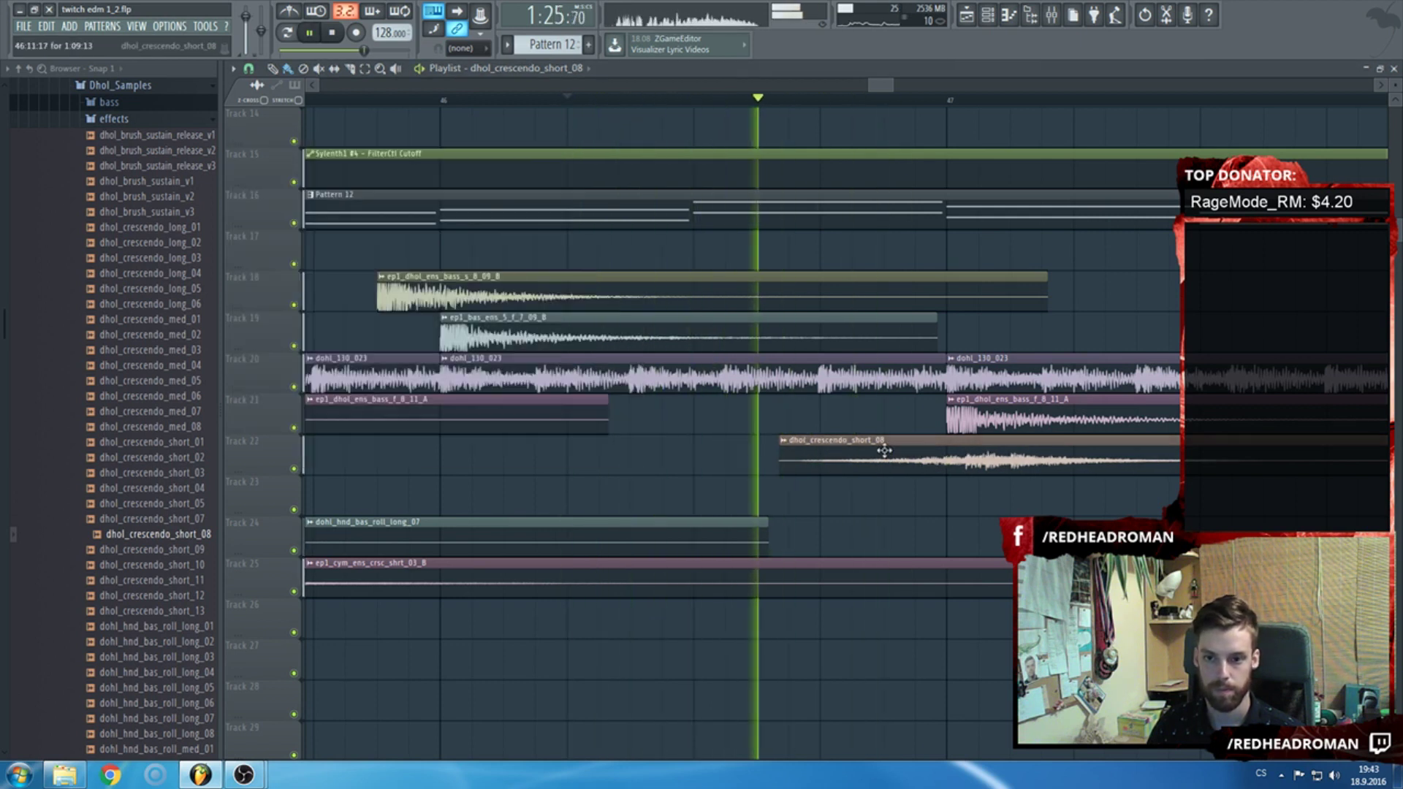
pyautogui.moveTo(980, 459); pyautogui.dragTo(948, 459)
pyautogui.scroll(-1, 947, 459)
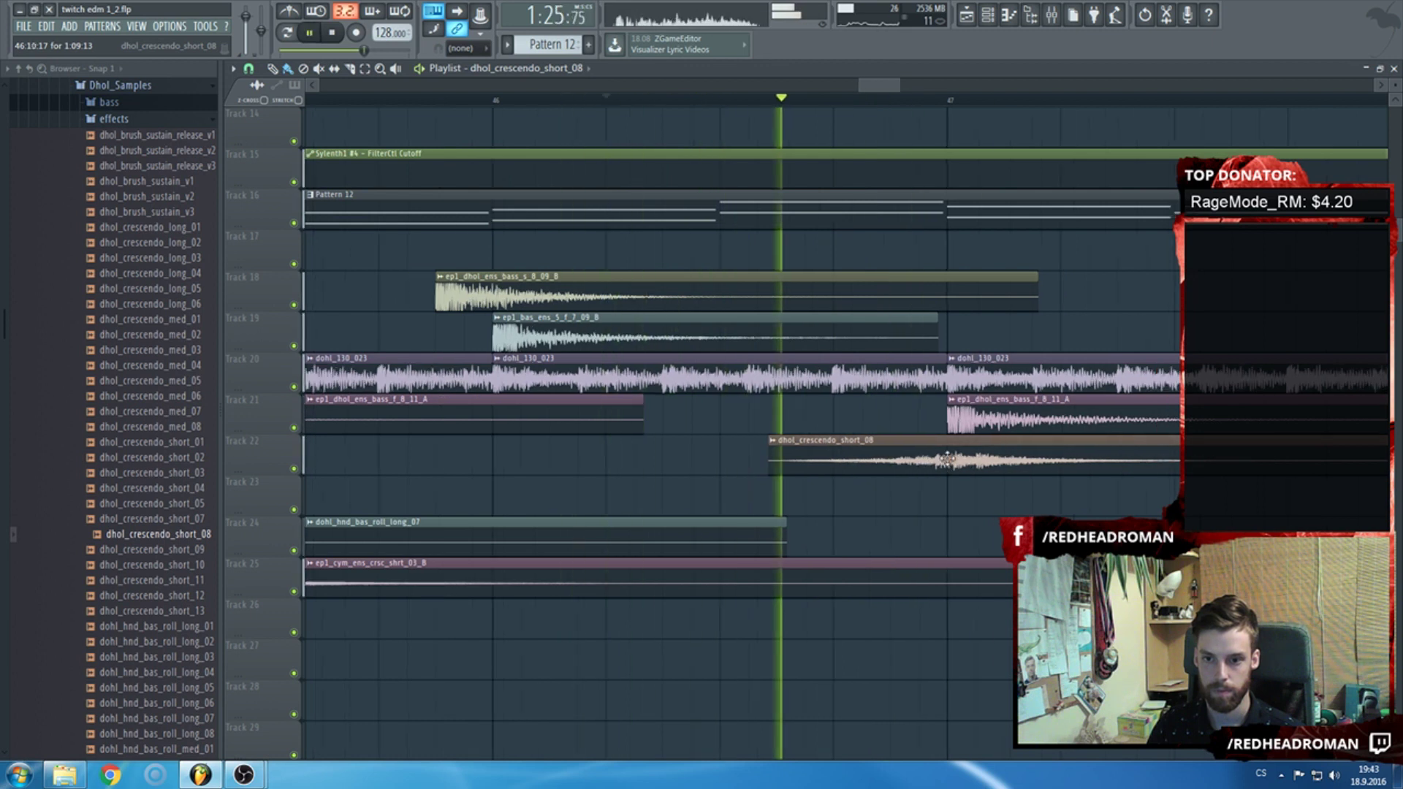
pyautogui.scroll(-2, 947, 459)
# Set the stretch mode of dhol_crescendo_short_08 to Auto, adjust its time-stretching pitch and check it in playback.
pyautogui.doubleClick(948, 459)
pyautogui.click(581, 215)
pyautogui.click(554, 223)
pyautogui.press('space')
pyautogui.press('space')
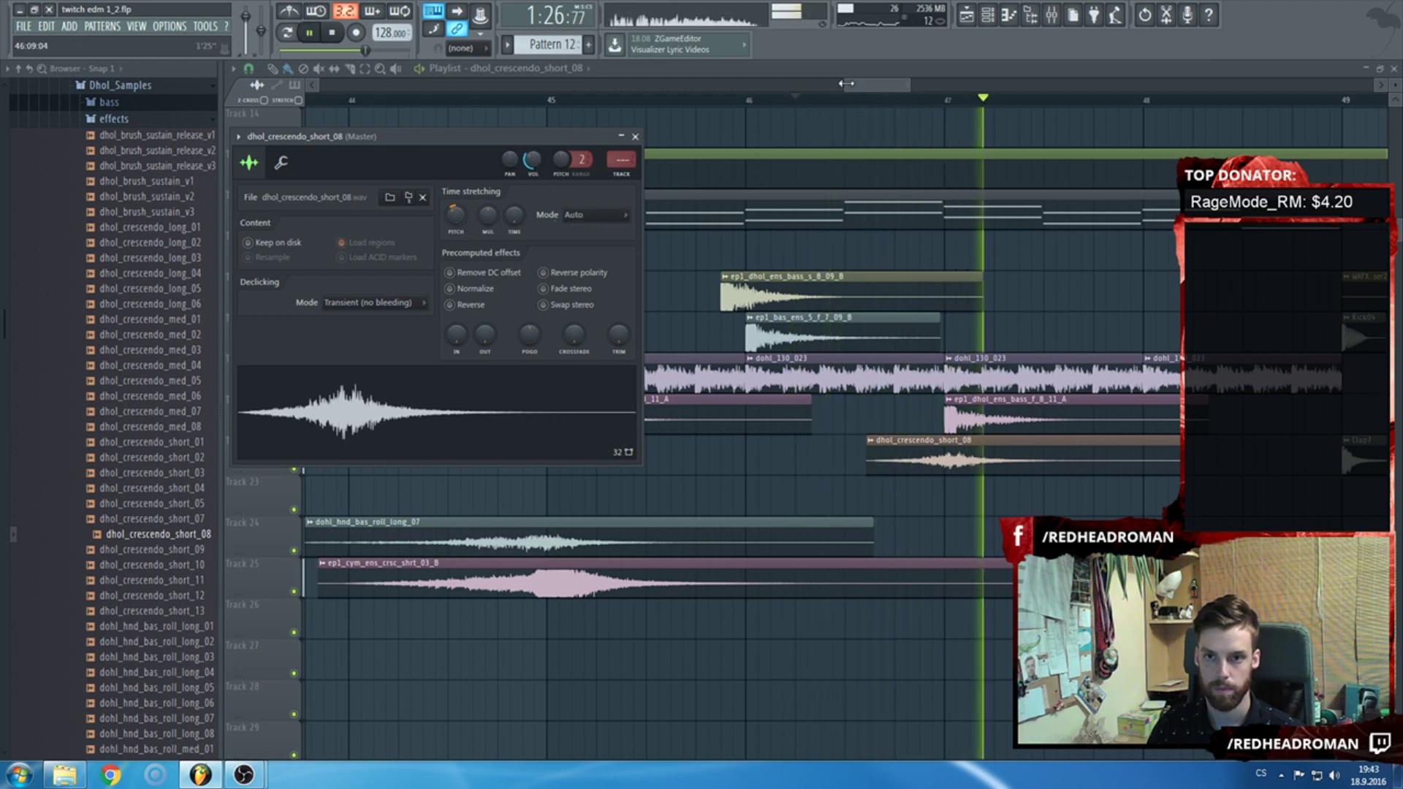
pyautogui.press('Escape')
pyautogui.press('space')
# Duplicate the four dohl_130_023 clips on Track 20 so that the copies fill bars 41 to 45.
pyautogui.scroll(-3, 545, 225)
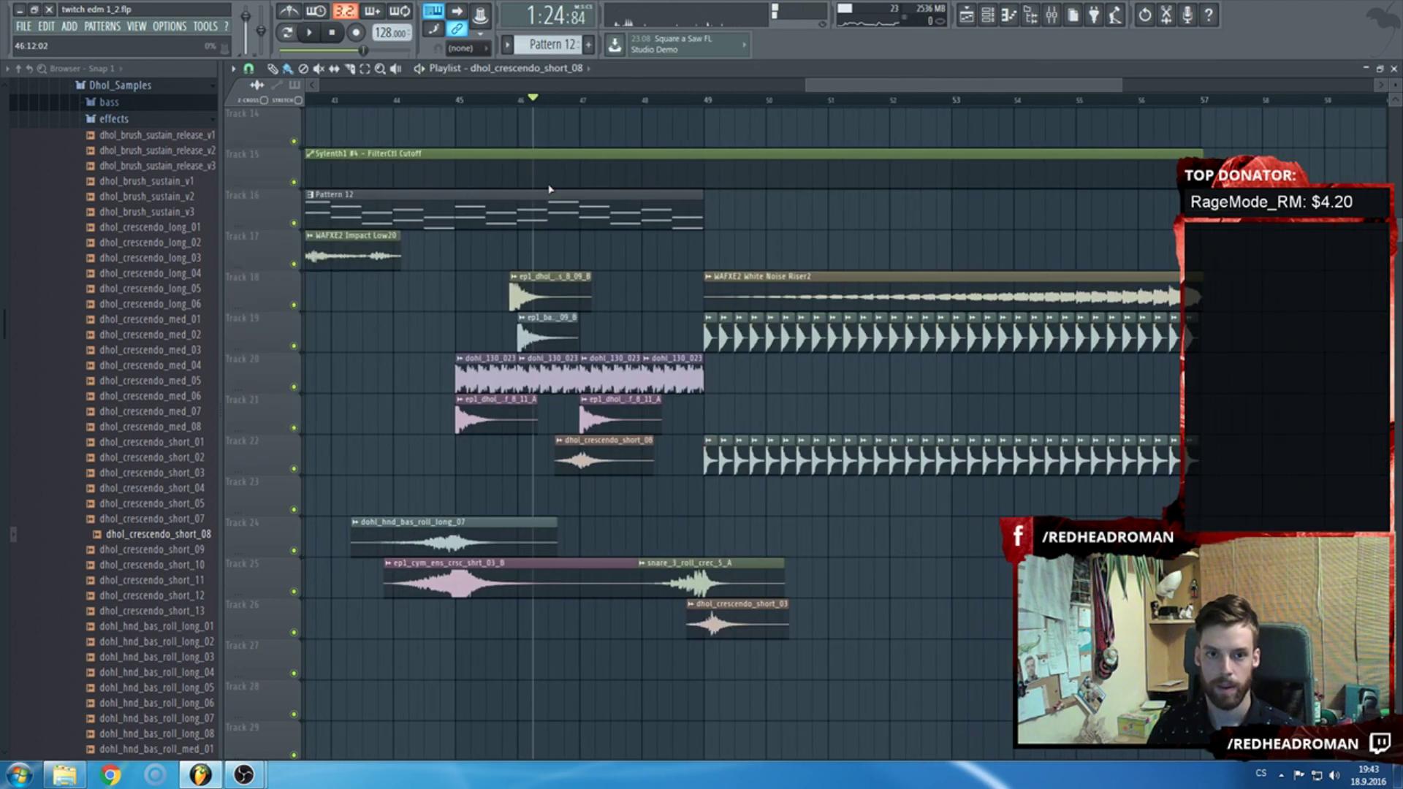
pyautogui.scroll(2, 550, 191)
pyautogui.moveTo(599, 351); pyautogui.dragTo(870, 388)
pyautogui.moveTo(691, 373); pyautogui.dragTo(425, 374)
# Insert an empty playlist track directly below the dohl_130_023 loops on Track 20.
pyautogui.scroll(4, 390, 379)
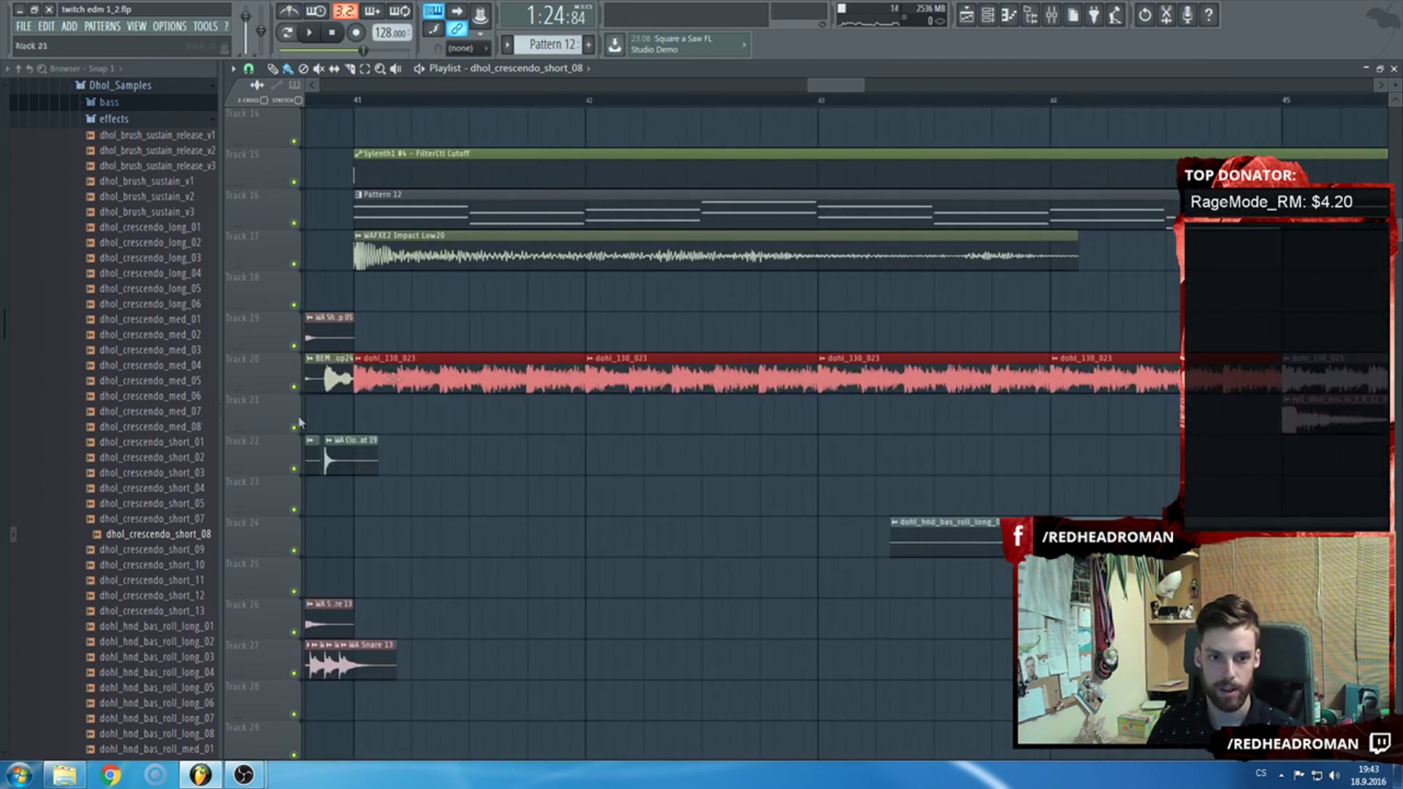
pyautogui.rightClick(247, 428)
pyautogui.click(292, 624)
pyautogui.scroll(-3, 485, 231)
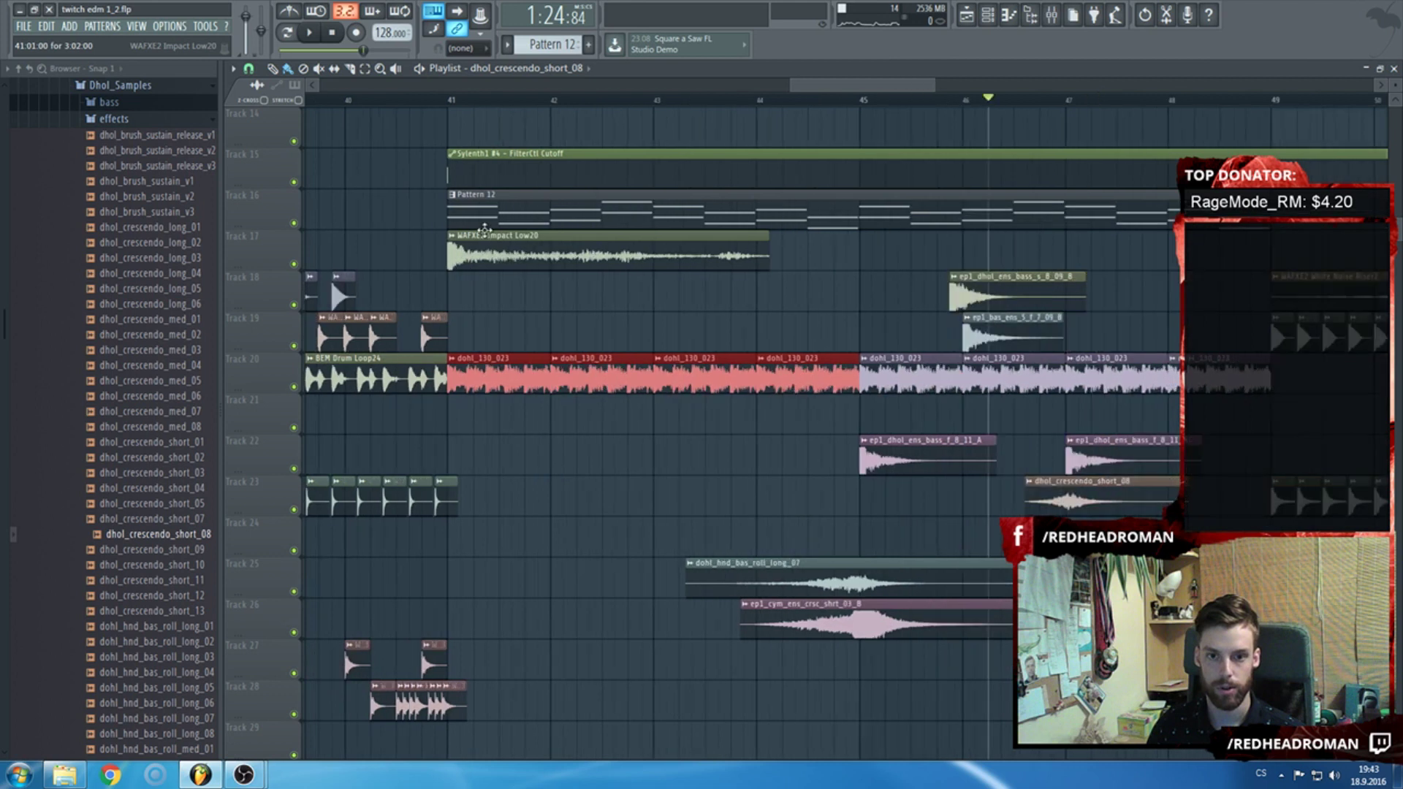
# Select bars 41 to 49 and load Fruity Filter into slot 6 of the dohl_130_023 mixer track.
pyautogui.scroll(-1, 485, 231)
pyautogui.moveTo(456, 103); pyautogui.dragTo(1177, 124)
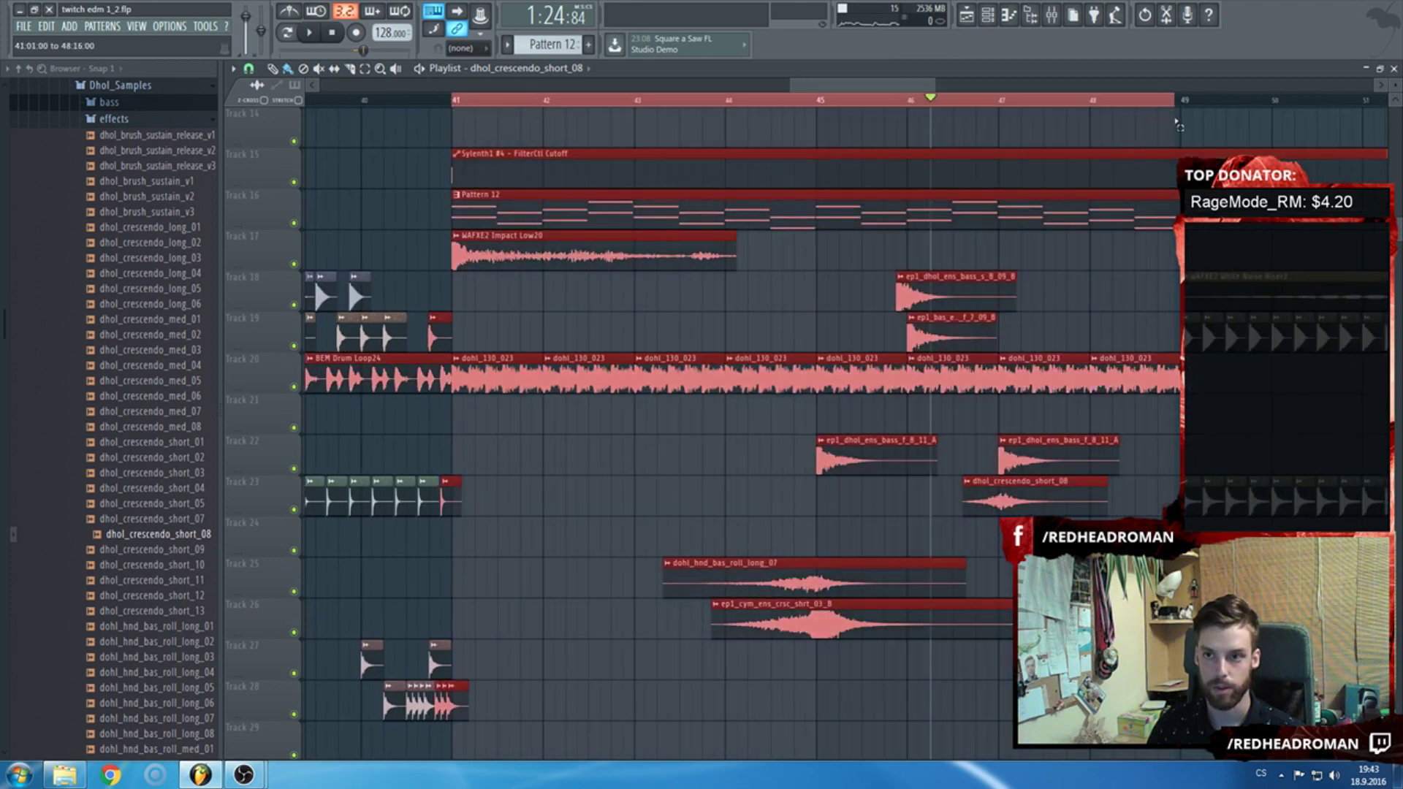
pyautogui.doubleClick(645, 383)
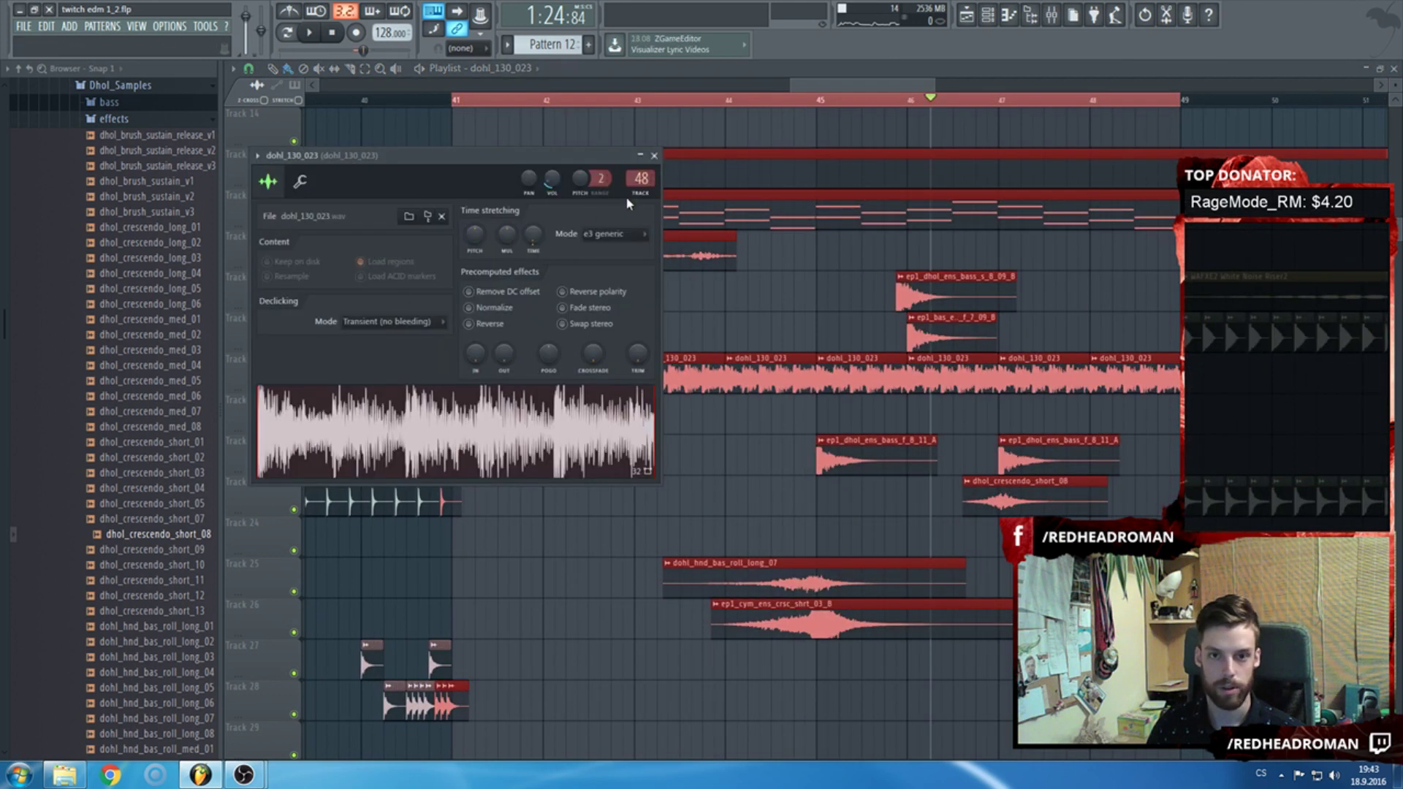
pyautogui.doubleClick(641, 180)
pyautogui.click(1314, 412)
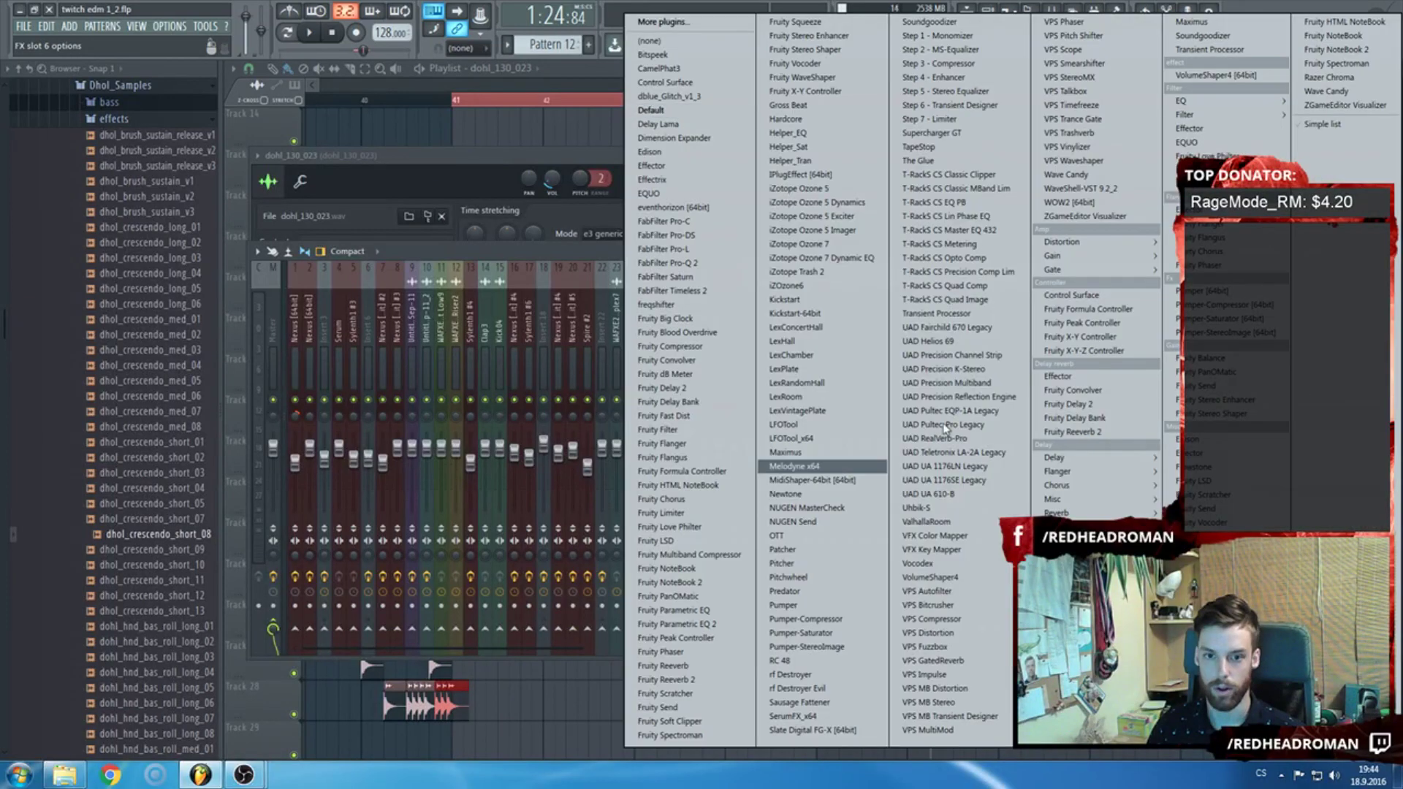
pyautogui.click(709, 433)
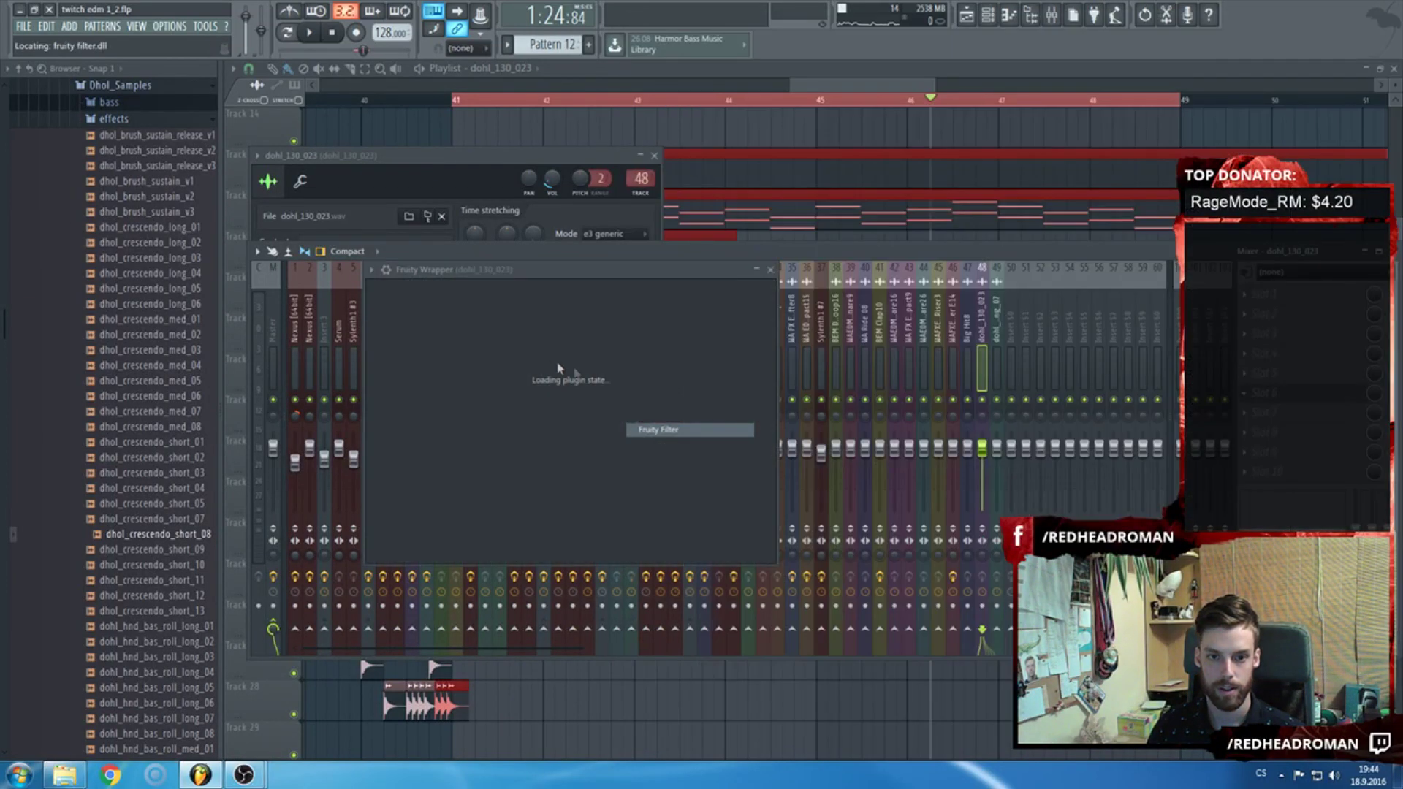
# Create an automation clip for the Fruity Filter cutoff frequency on dohl_130_023, spanning bars 41 to 49.
pyautogui.click(24, 26)
pyautogui.click(70, 93)
pyautogui.click(1297, 394)
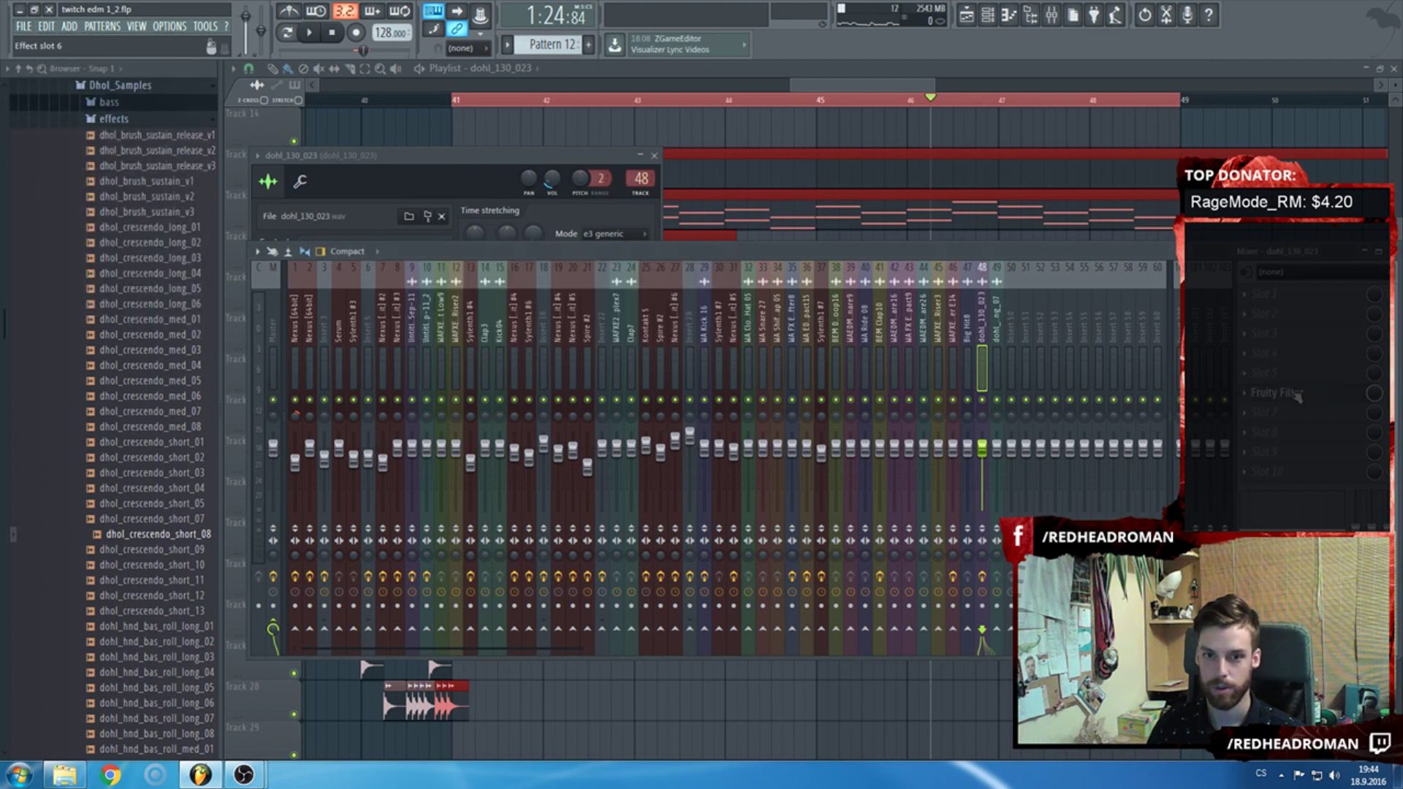
pyautogui.click(1297, 395)
pyautogui.rightClick(383, 304)
pyautogui.click(413, 366)
pyautogui.click(809, 81)
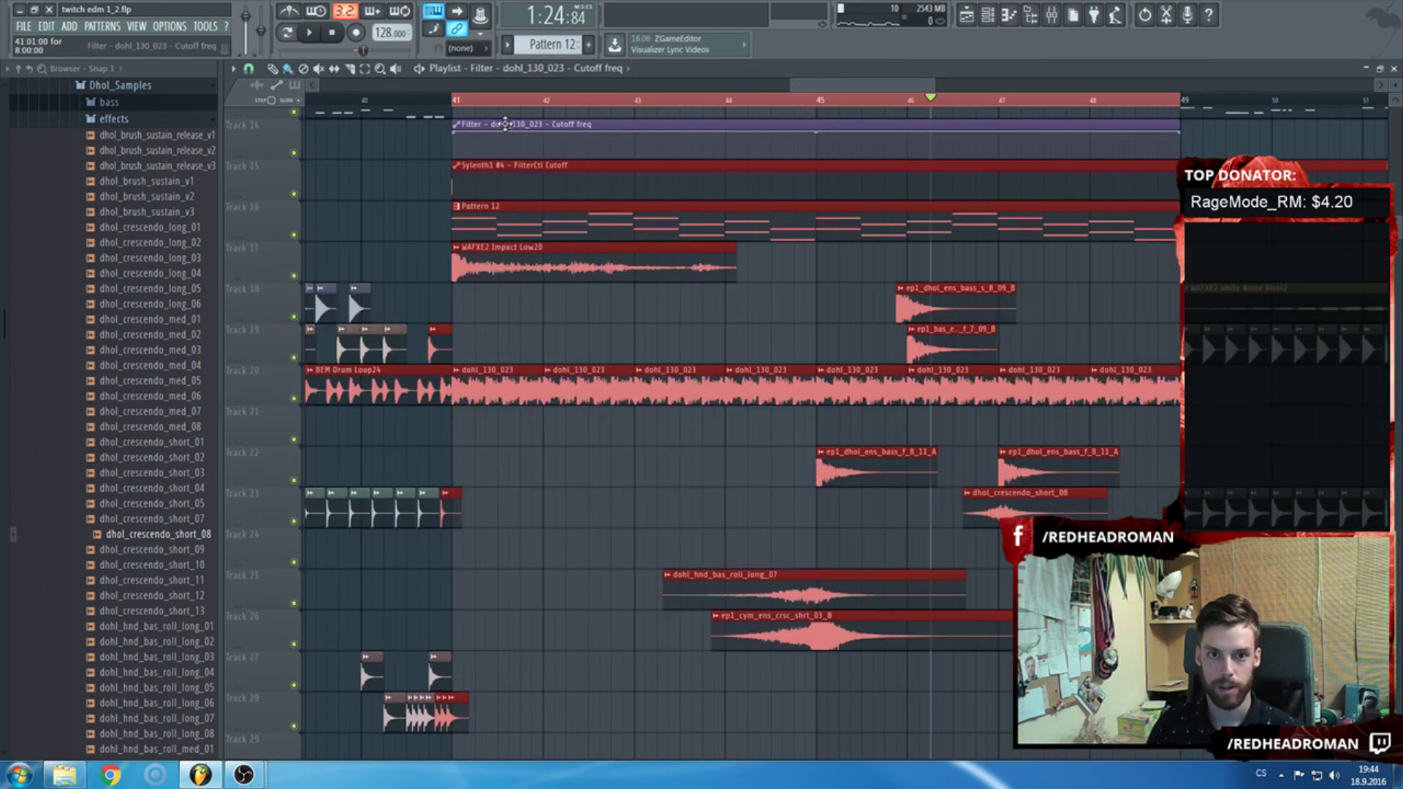
# Move the cutoff automation clip to Track 21, shape it into a rising curve and play it back from bar 41.
pyautogui.moveTo(505, 124); pyautogui.dragTo(504, 413)
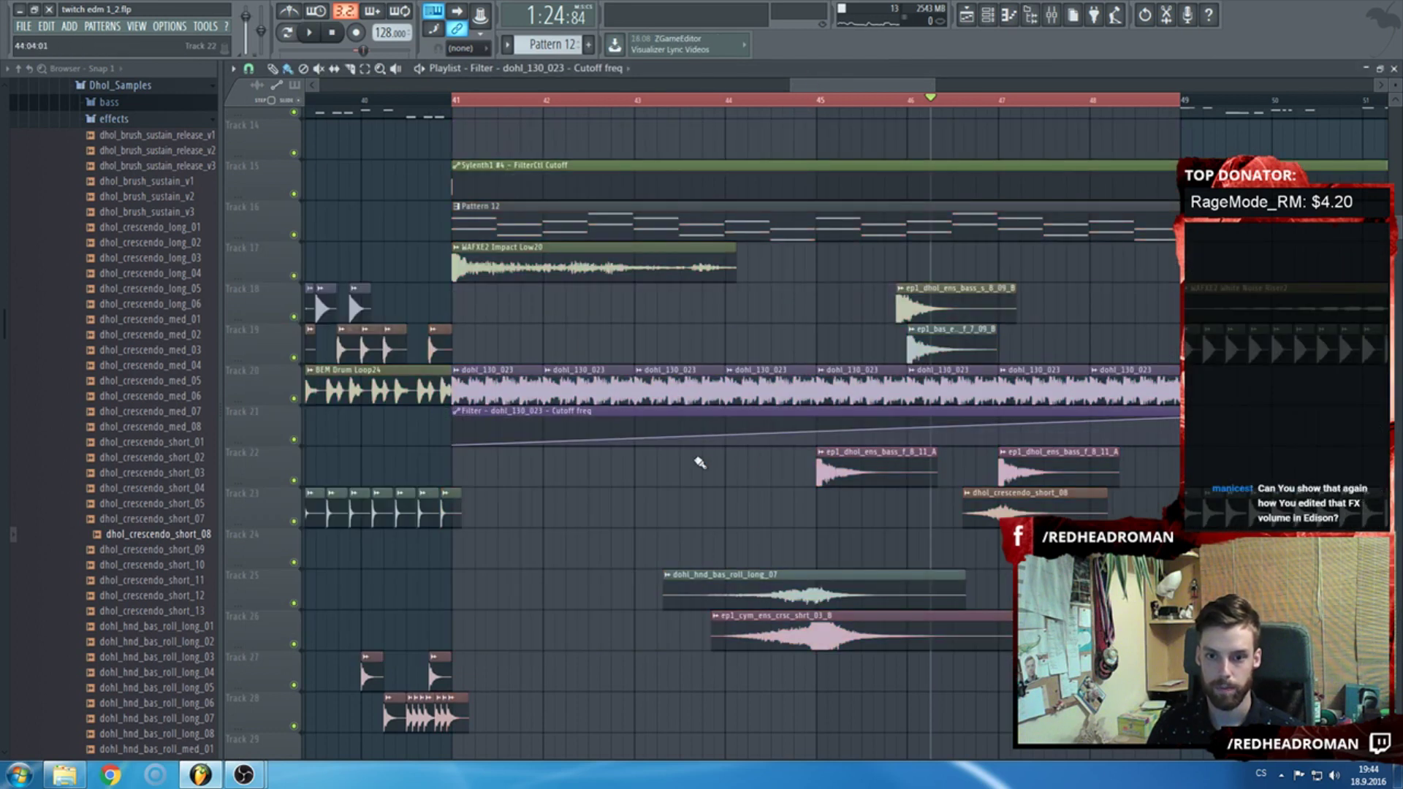
pyautogui.moveTo(825, 432); pyautogui.dragTo(816, 424)
pyautogui.press('space')
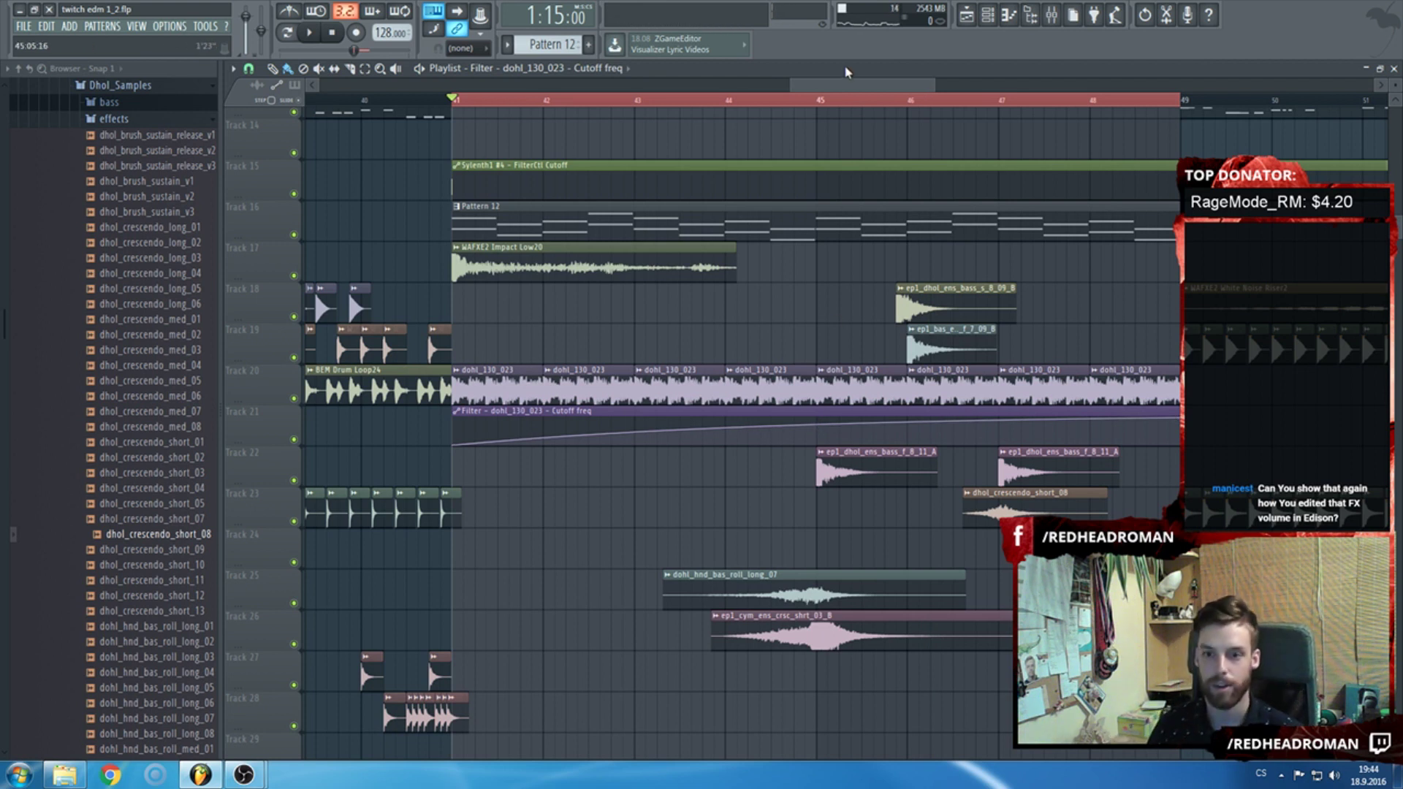
# Open the dhol_crescendo_short_08 sample in Edison and select its waveform from the start to the loudest peak.
pyautogui.rightClick(153, 514)
pyautogui.press('Escape')
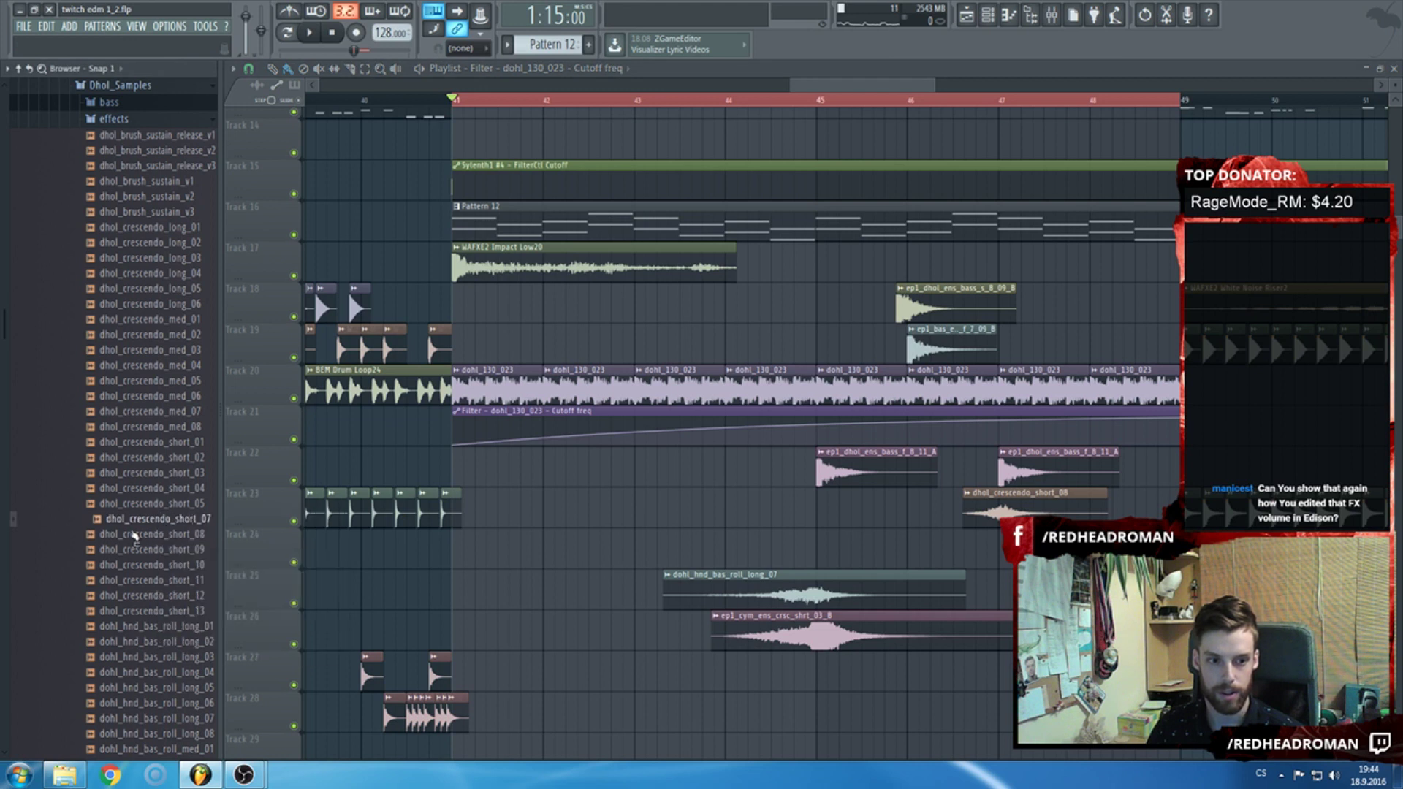
pyautogui.rightClick(152, 539)
pyautogui.click(253, 568)
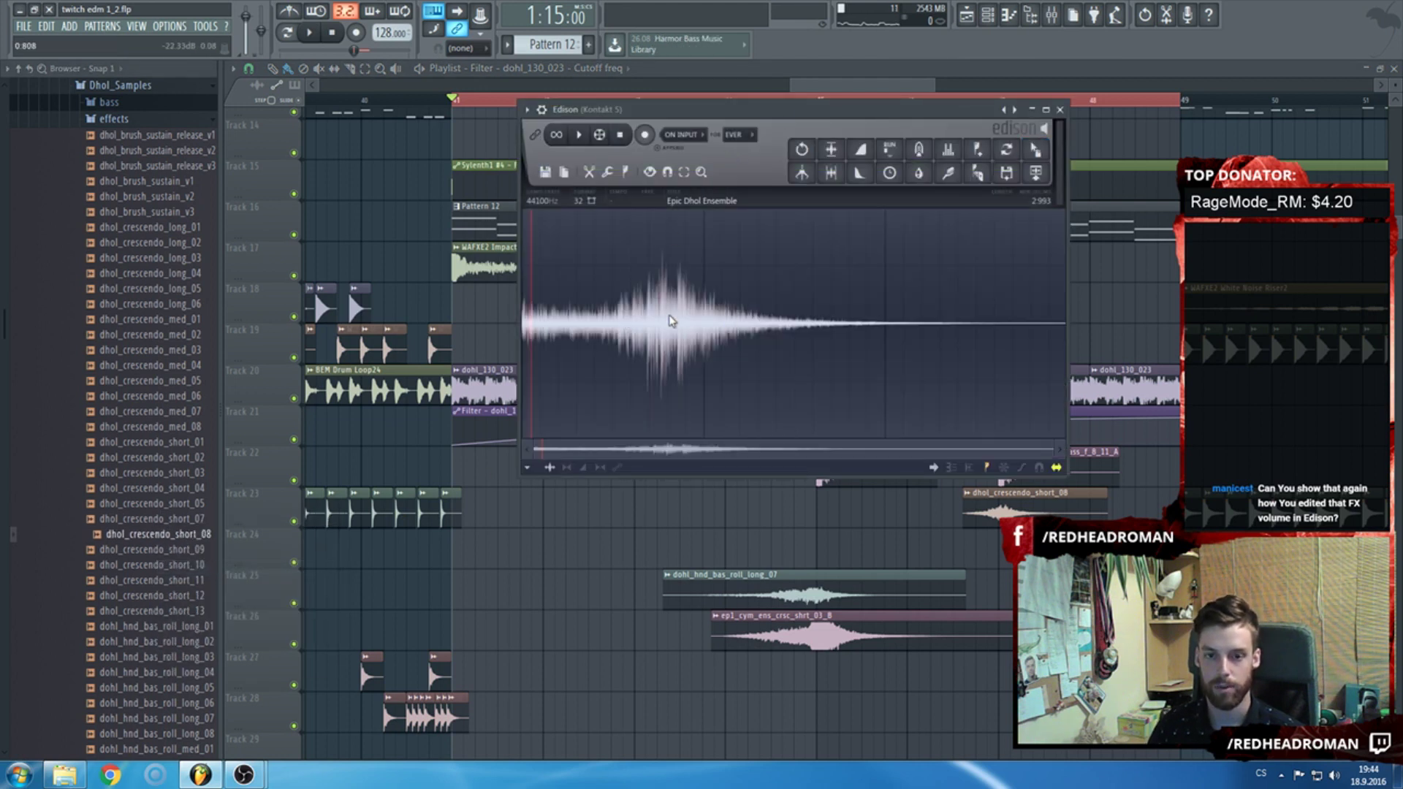
pyautogui.moveTo(662, 321); pyautogui.dragTo(524, 330)
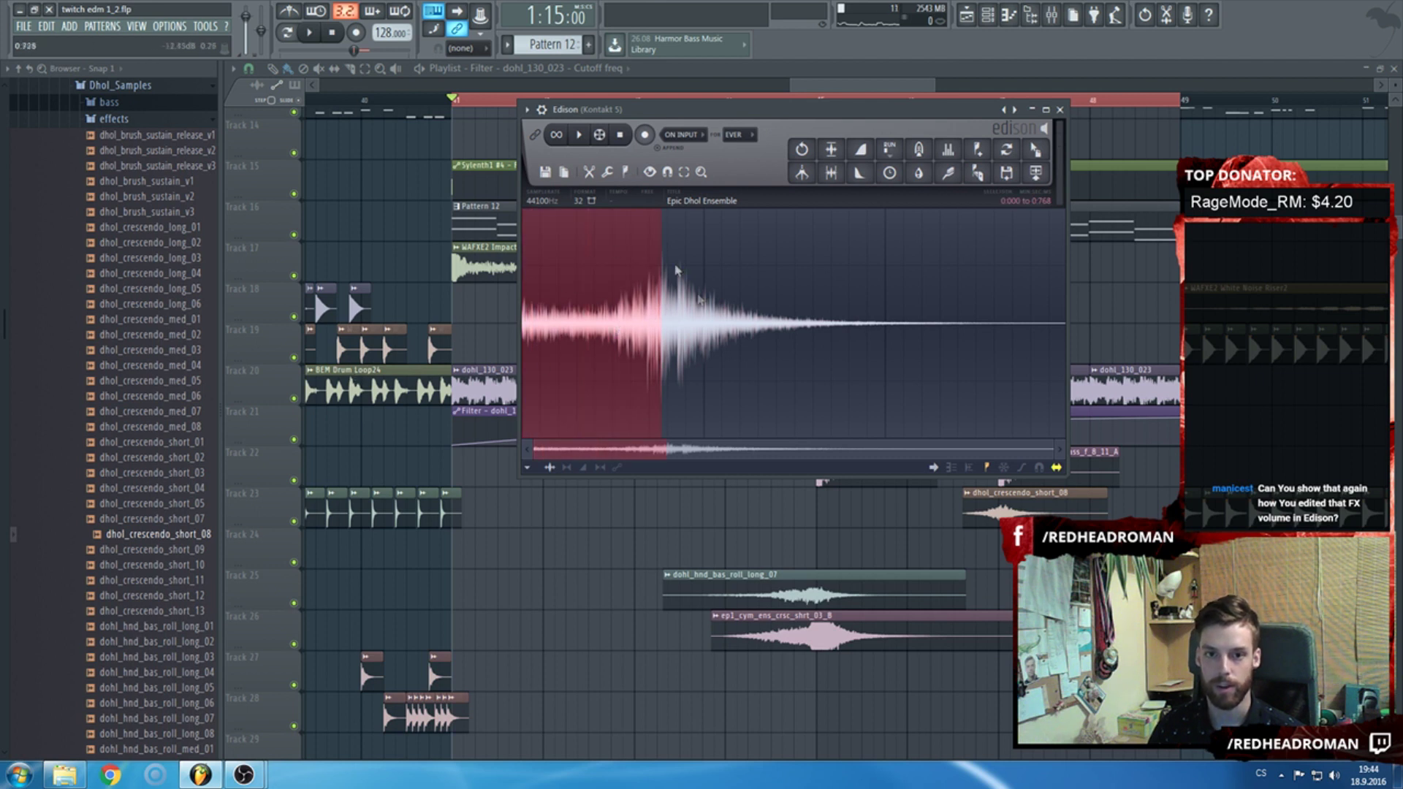
# Apply a fade-in to the selected opening of the crescendo sample, clear the selection and close Edison.
pyautogui.click(628, 173)
pyautogui.click(609, 173)
pyautogui.click(609, 172)
pyautogui.click(609, 172)
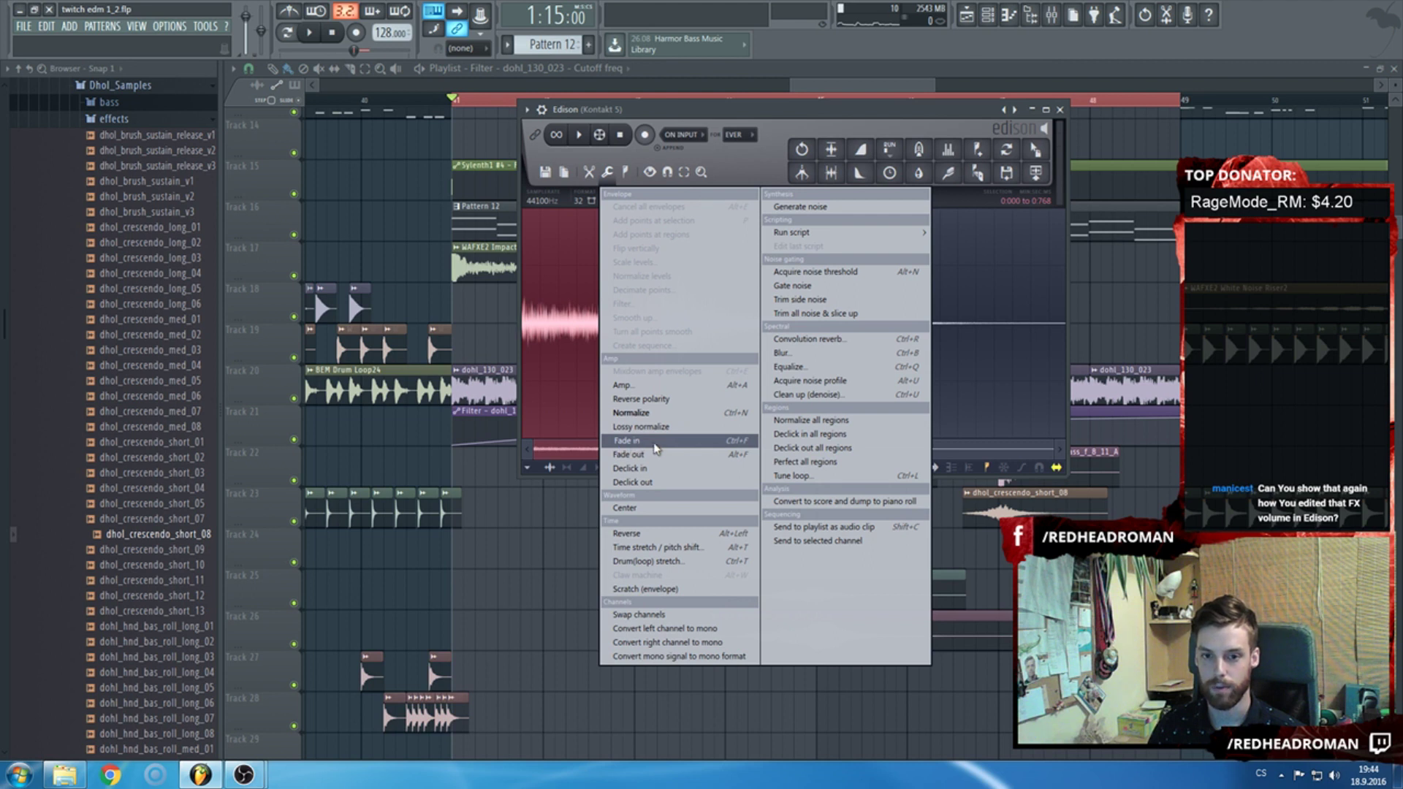
pyautogui.click(656, 442)
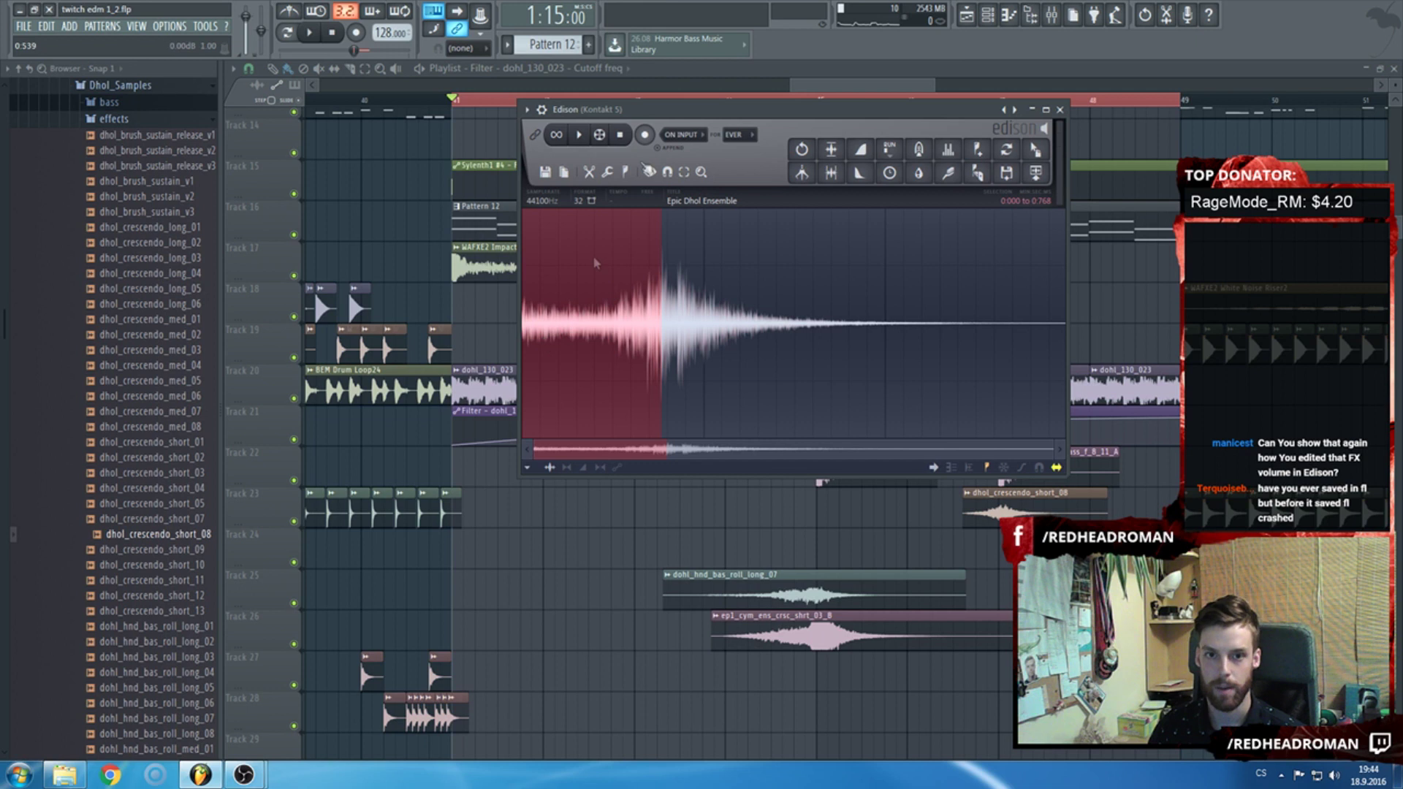
pyautogui.click(627, 173)
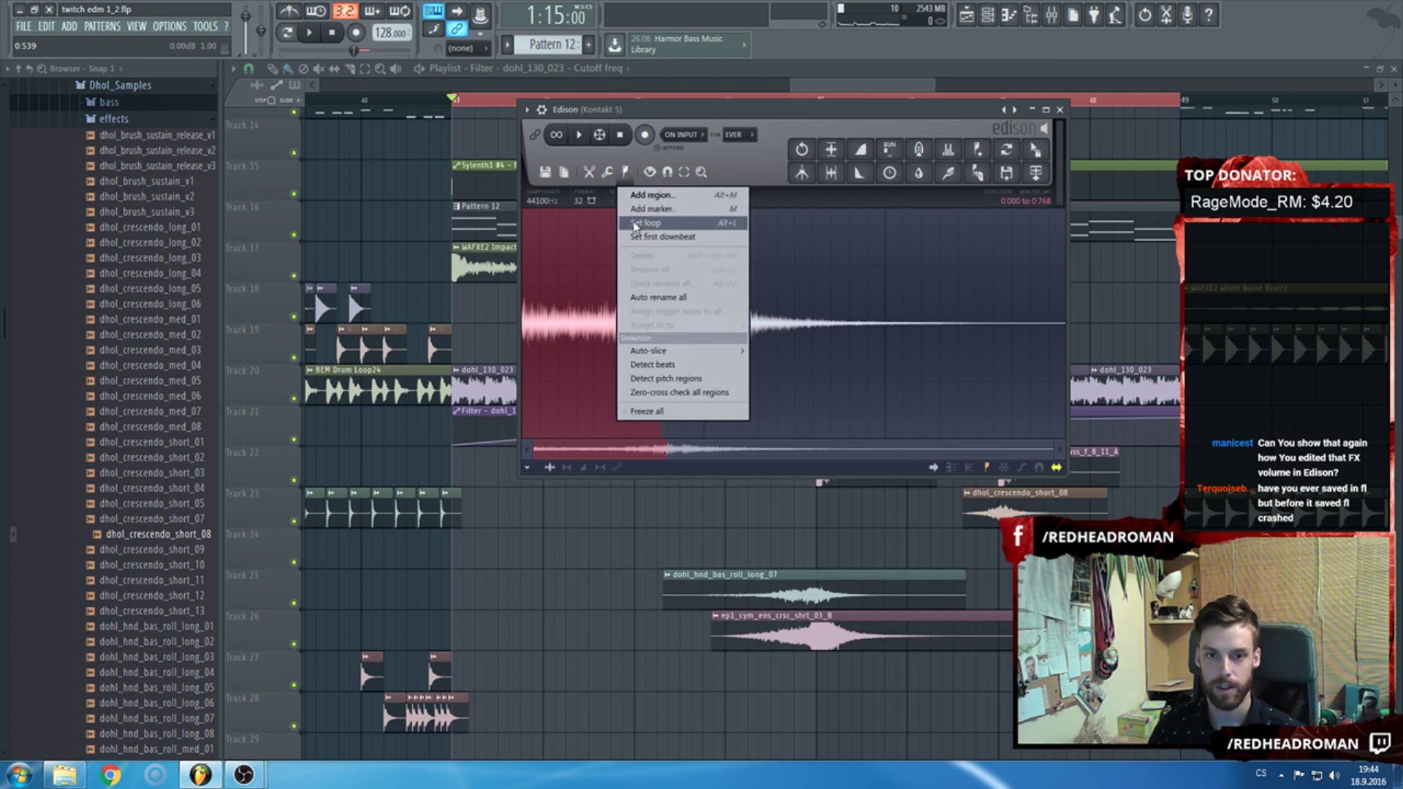
pyautogui.click(611, 177)
pyautogui.click(610, 174)
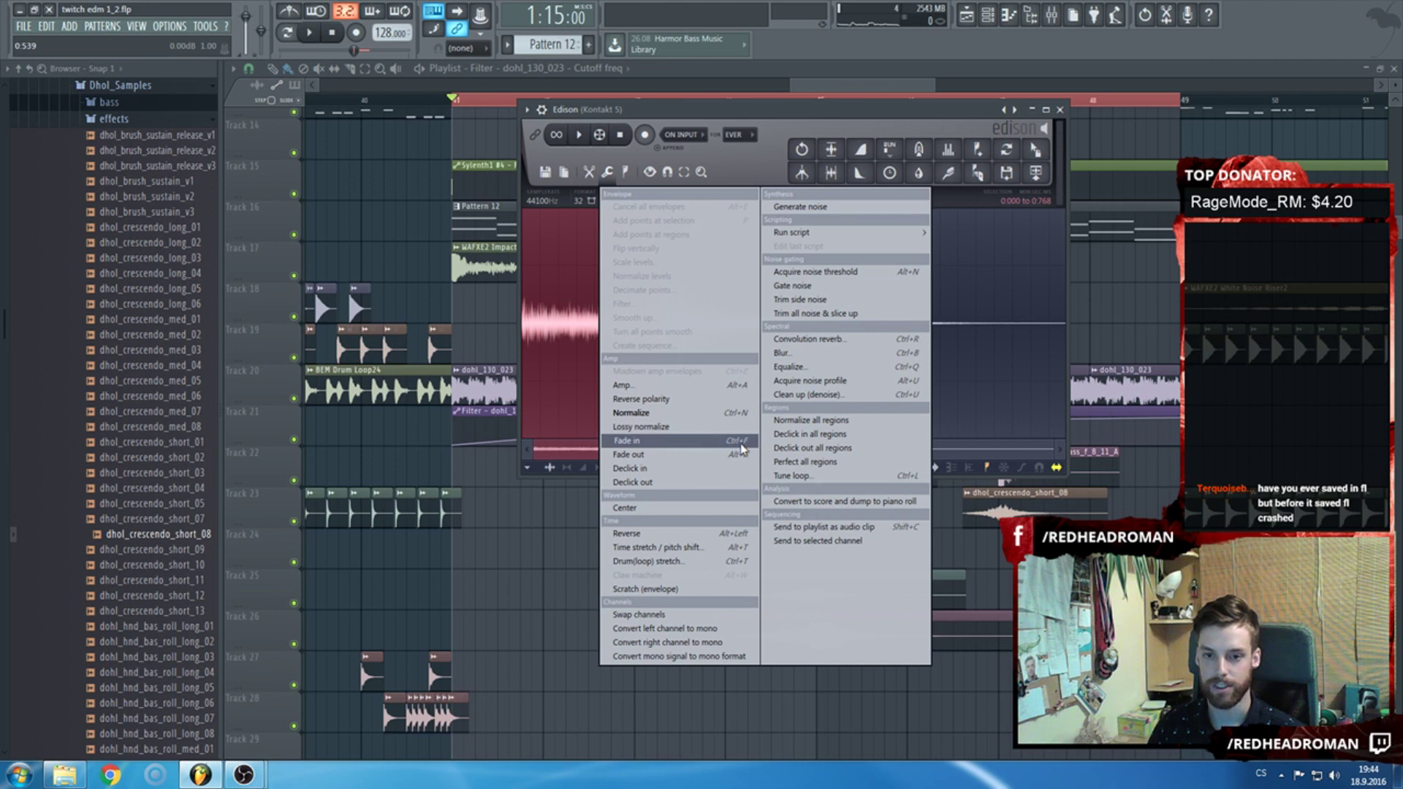
pyautogui.click(740, 442)
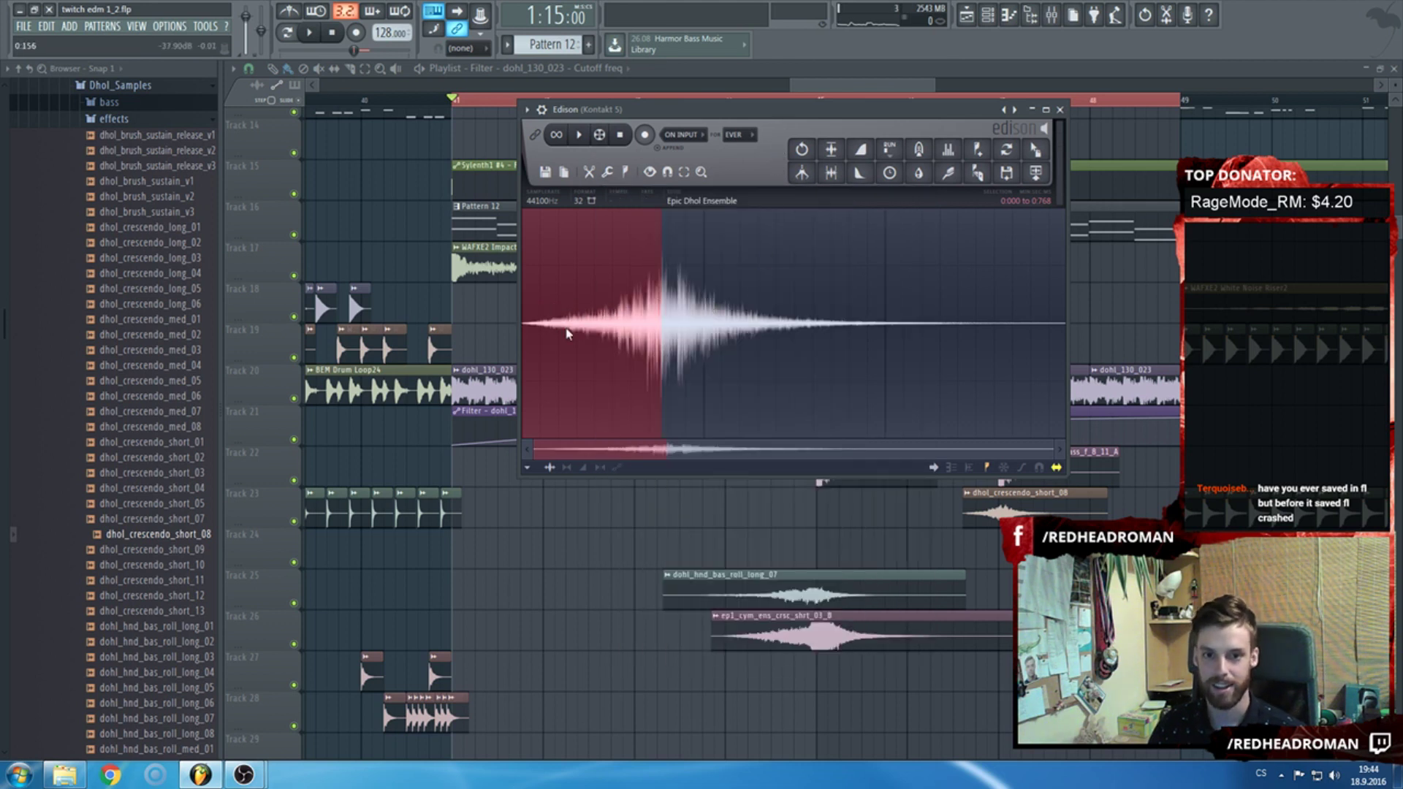
pyautogui.click(525, 325)
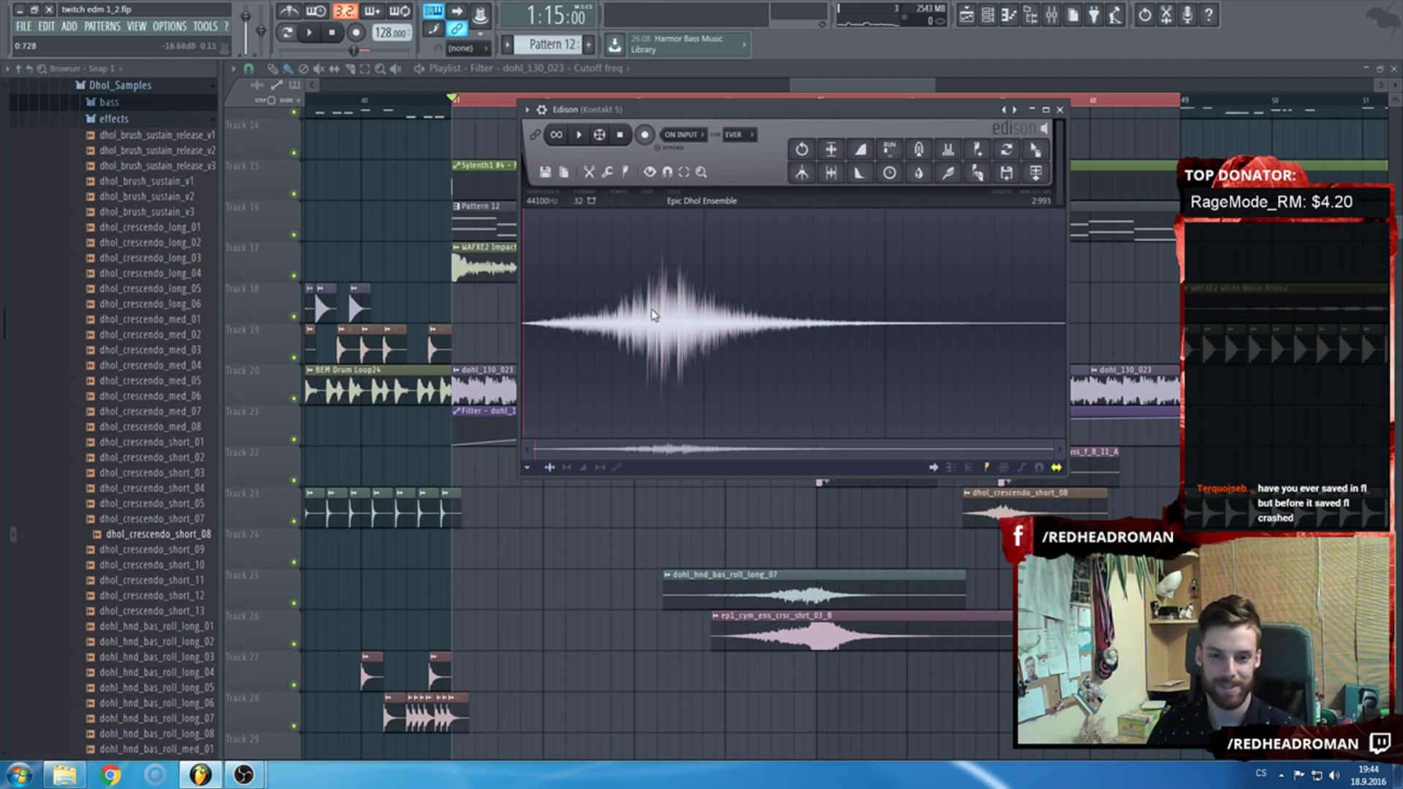
pyautogui.click(1060, 110)
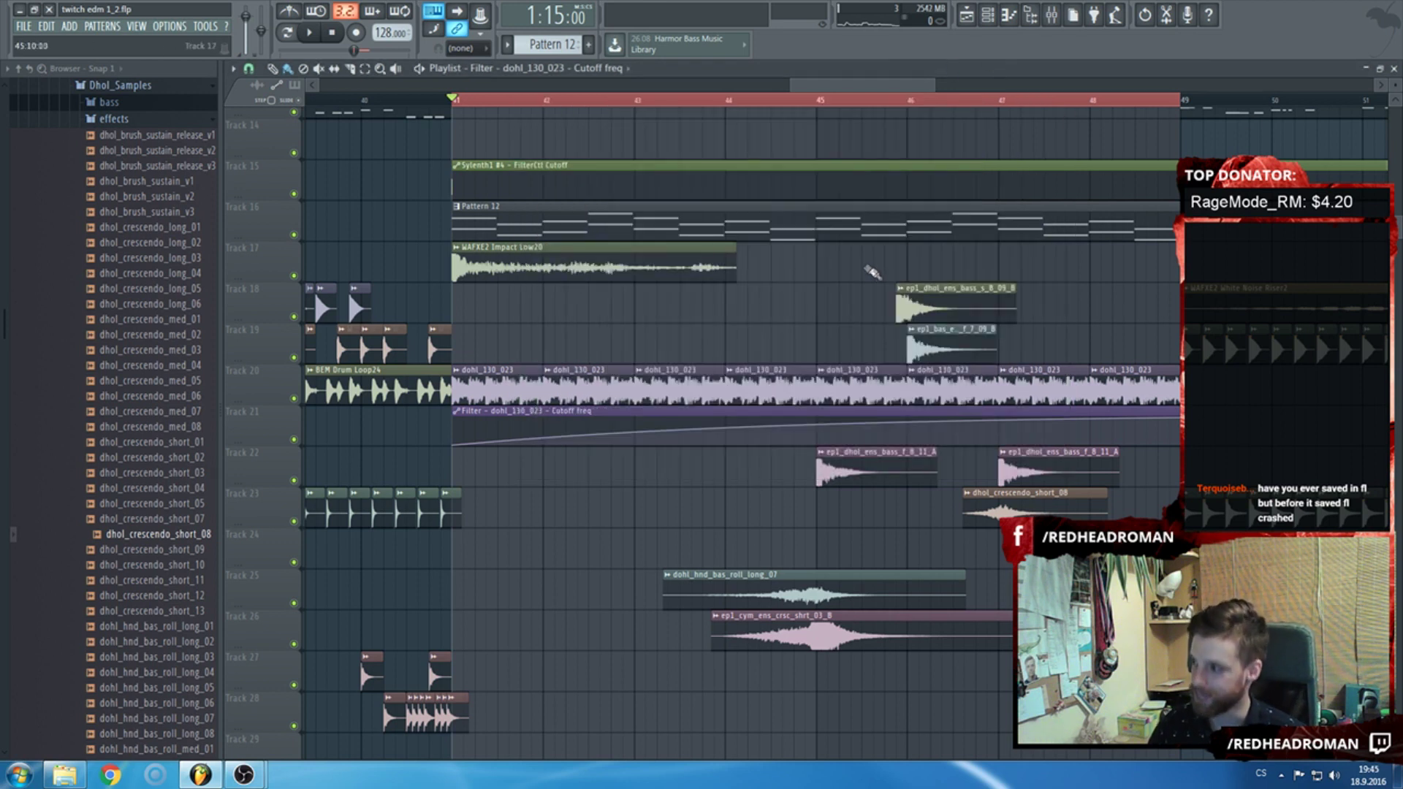
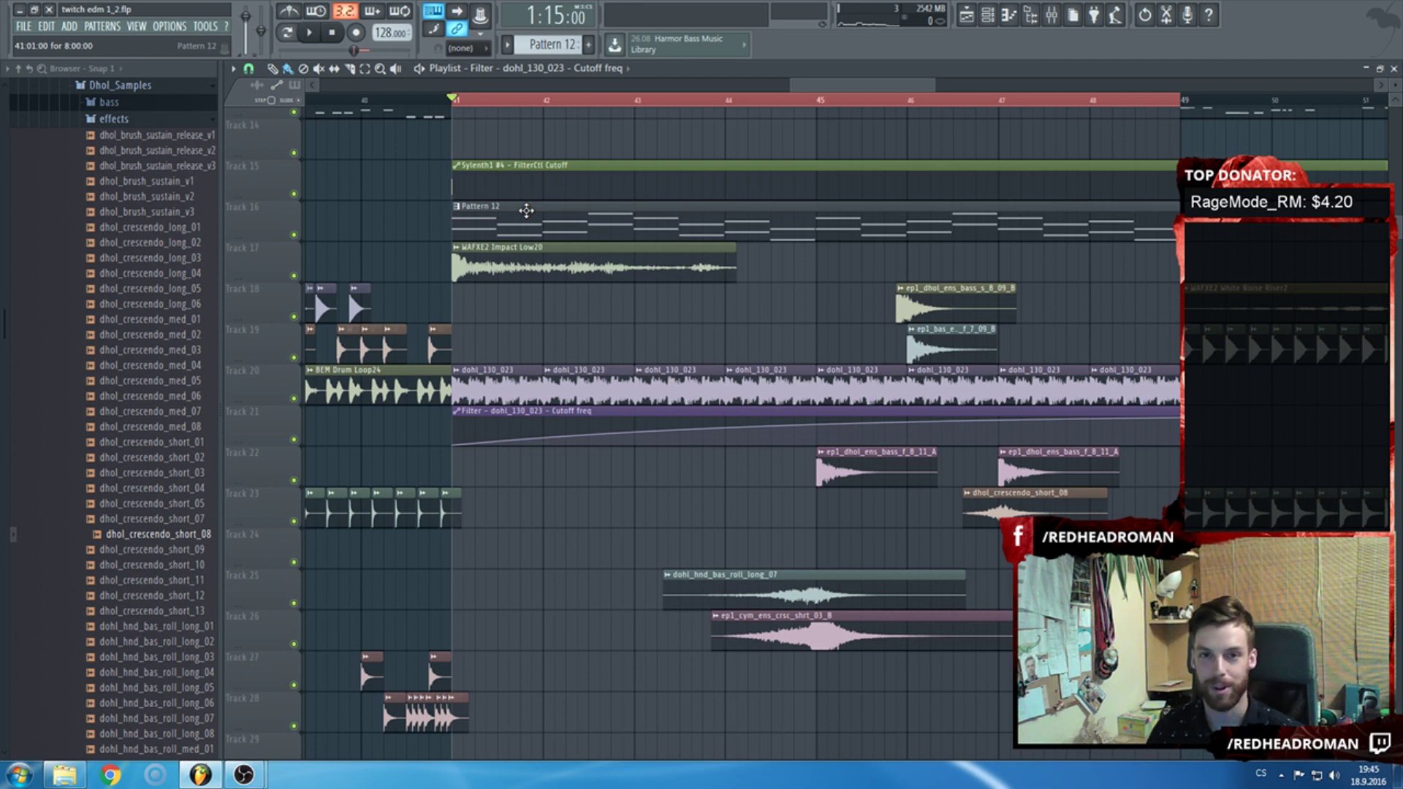
pyautogui.scroll(-3, 810, 95)
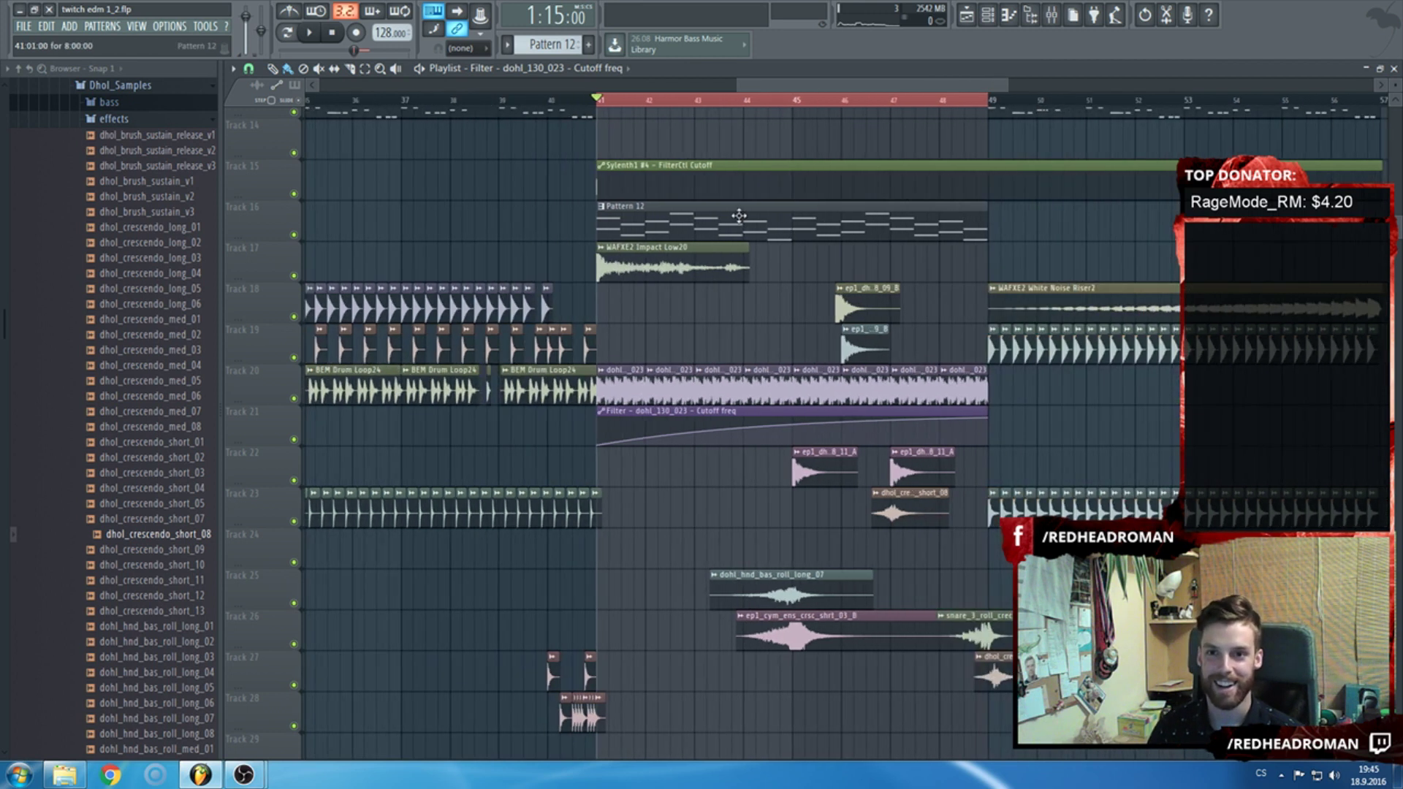
pyautogui.scroll(3, 781, 91)
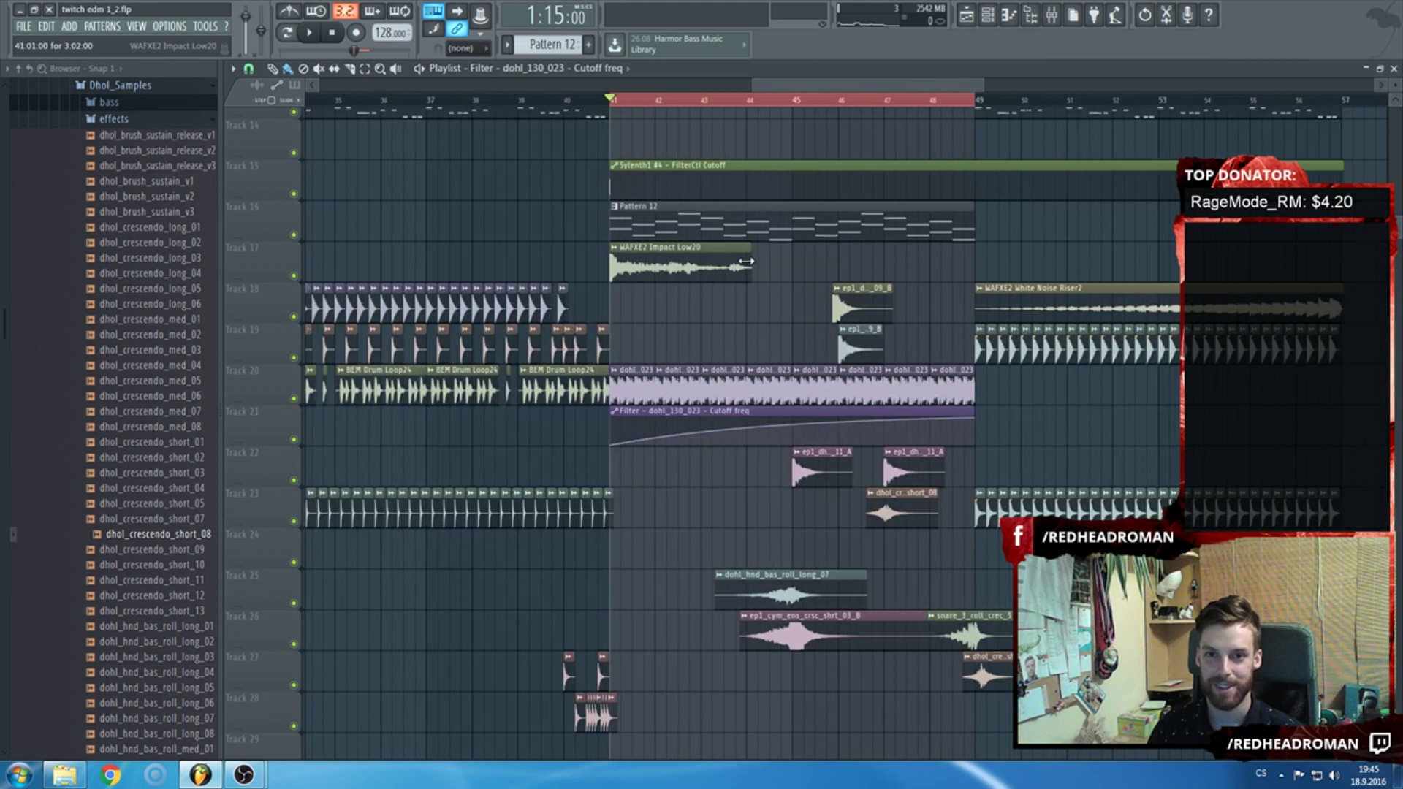
pyautogui.scroll(-1, 781, 89)
pyautogui.scroll(2, 781, 90)
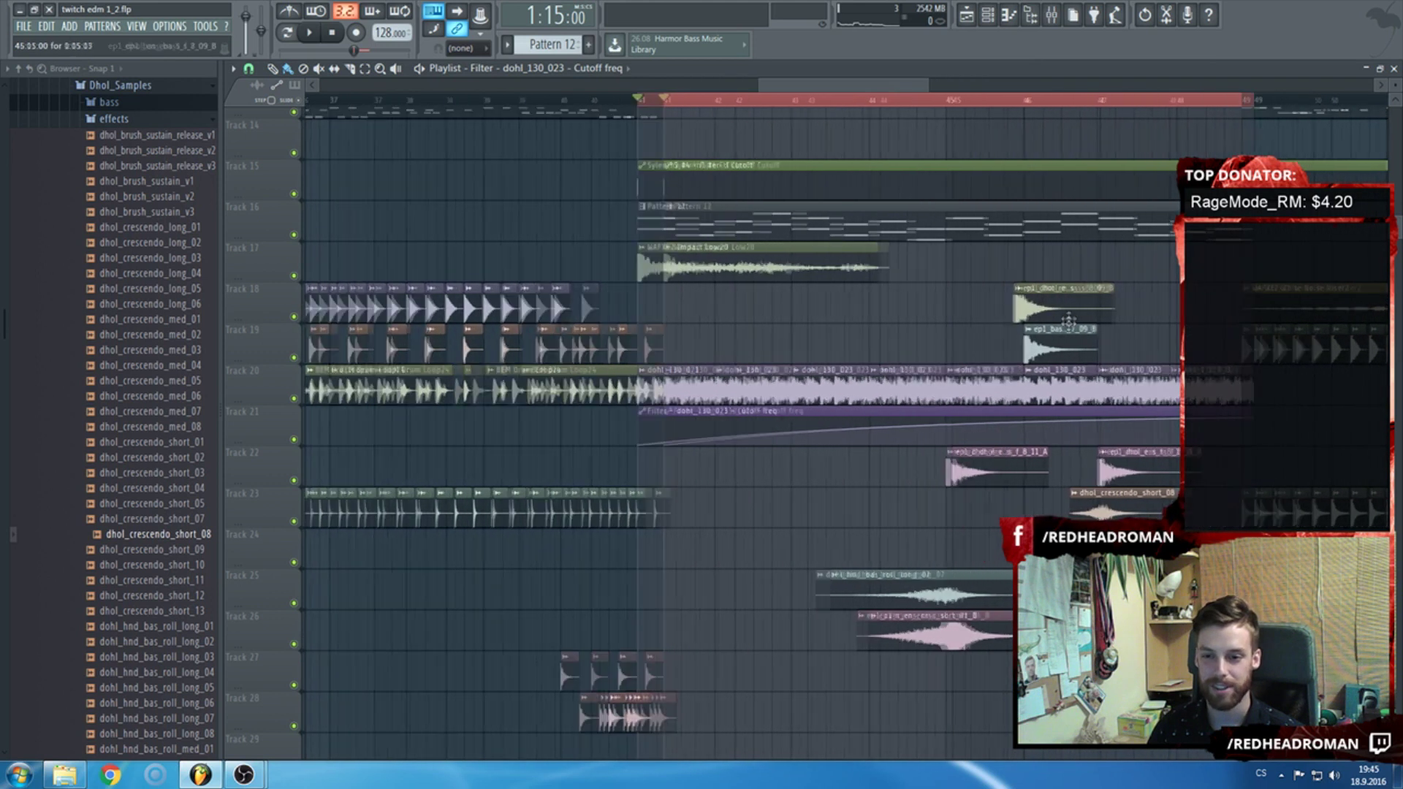
pyautogui.scroll(-1, 899, 633)
pyautogui.moveTo(922, 680); pyautogui.dragTo(923, 669)
pyautogui.rightClick(969, 673)
pyautogui.click(991, 513)
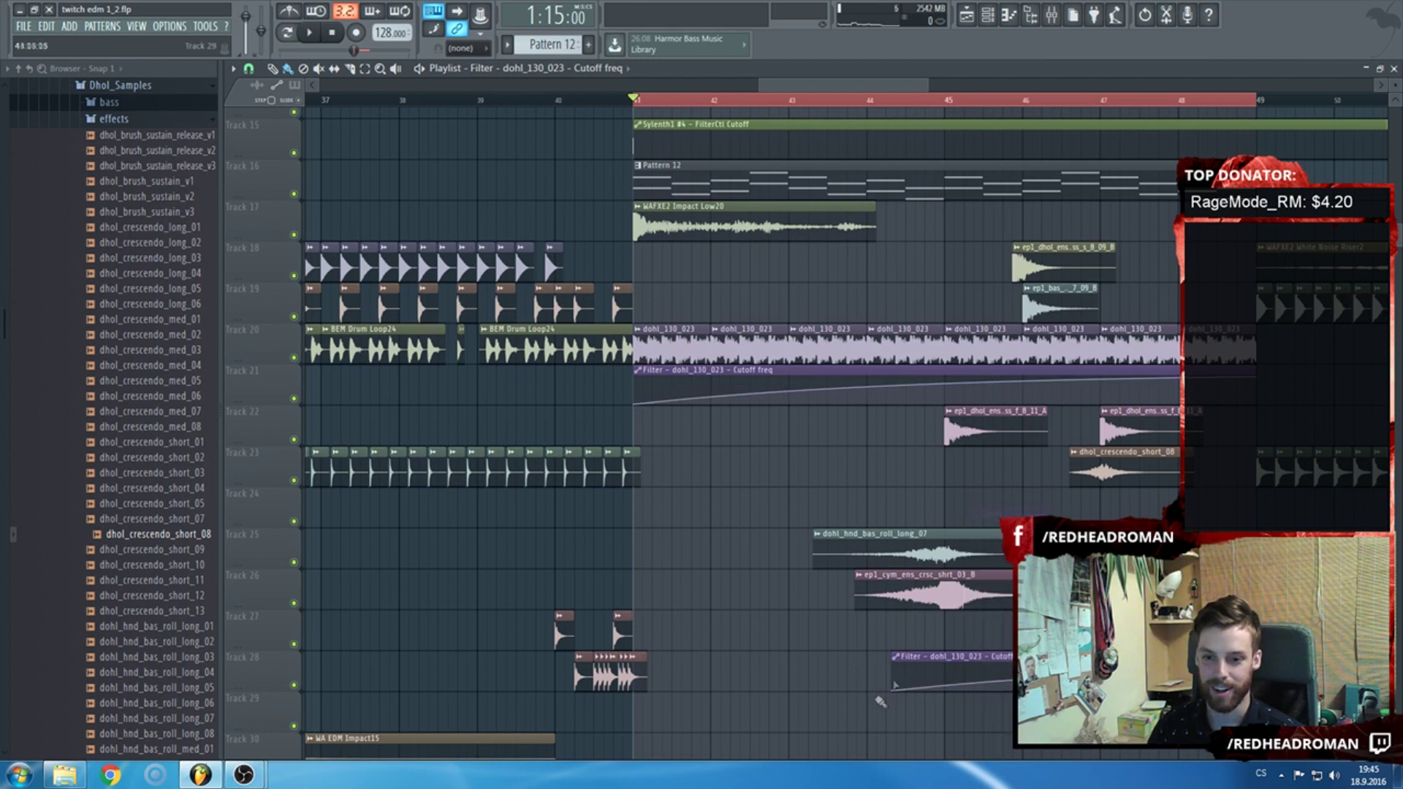
pyautogui.scroll(4, 840, 649)
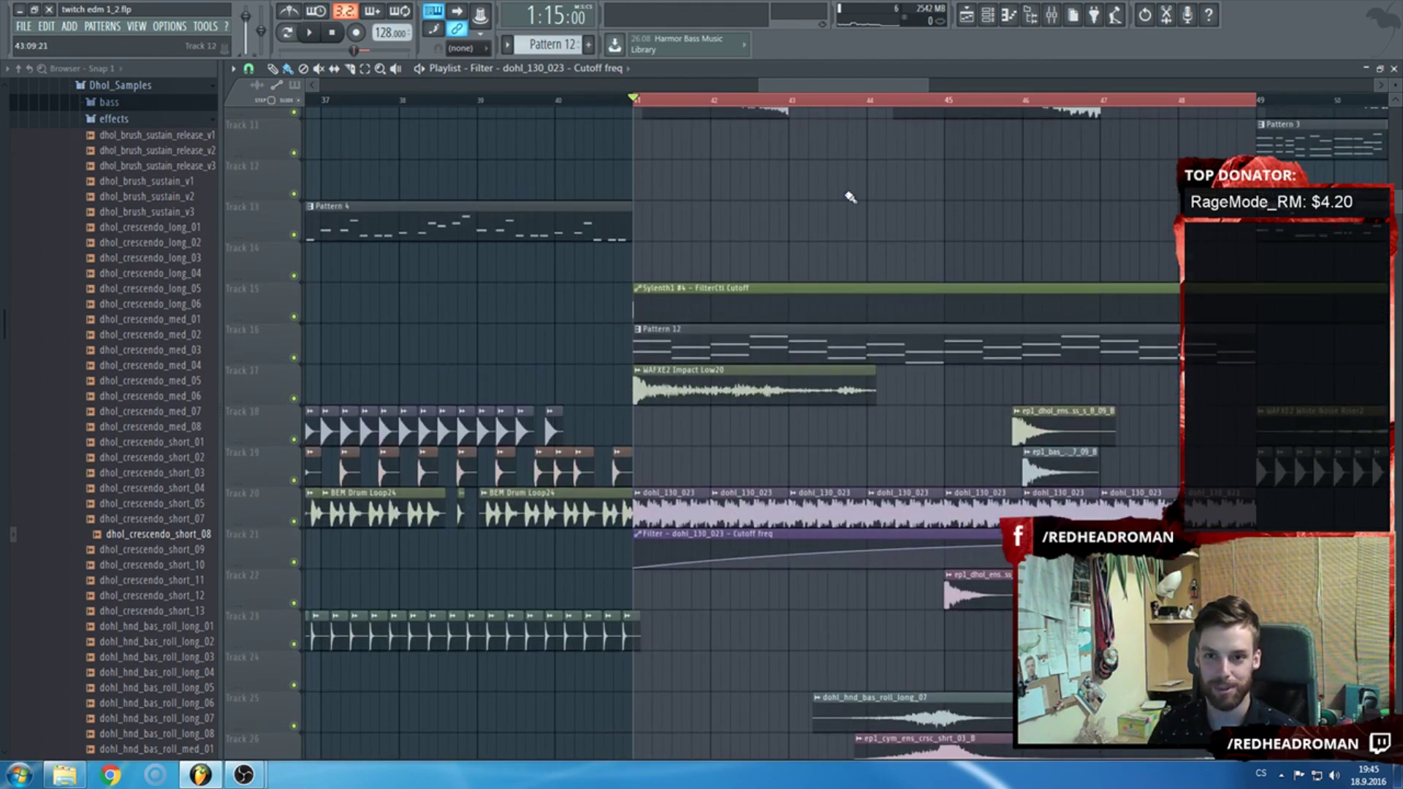
pyautogui.moveTo(809, 97); pyautogui.dragTo(821, 95)
pyautogui.scroll(-1, 767, 293)
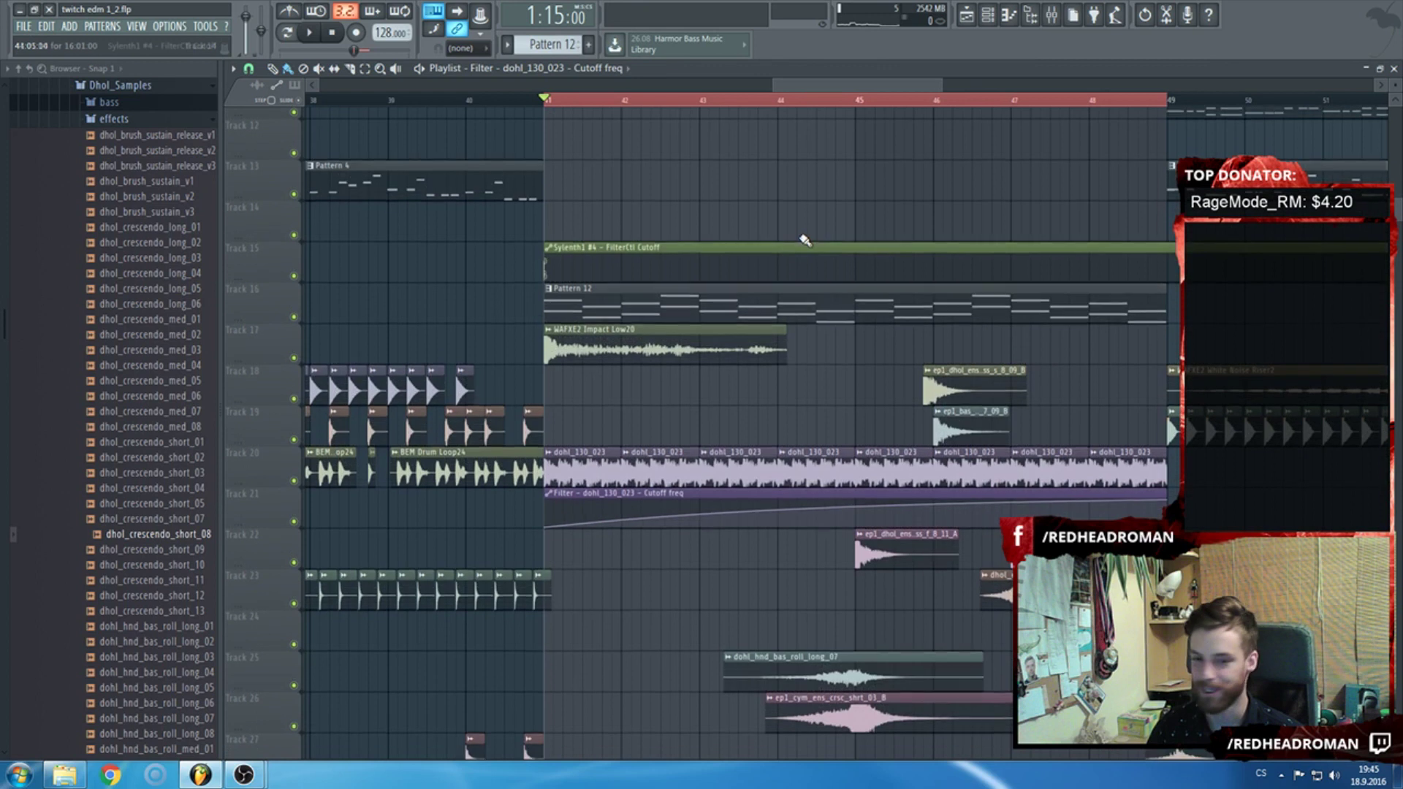
pyautogui.scroll(-2, 725, 376)
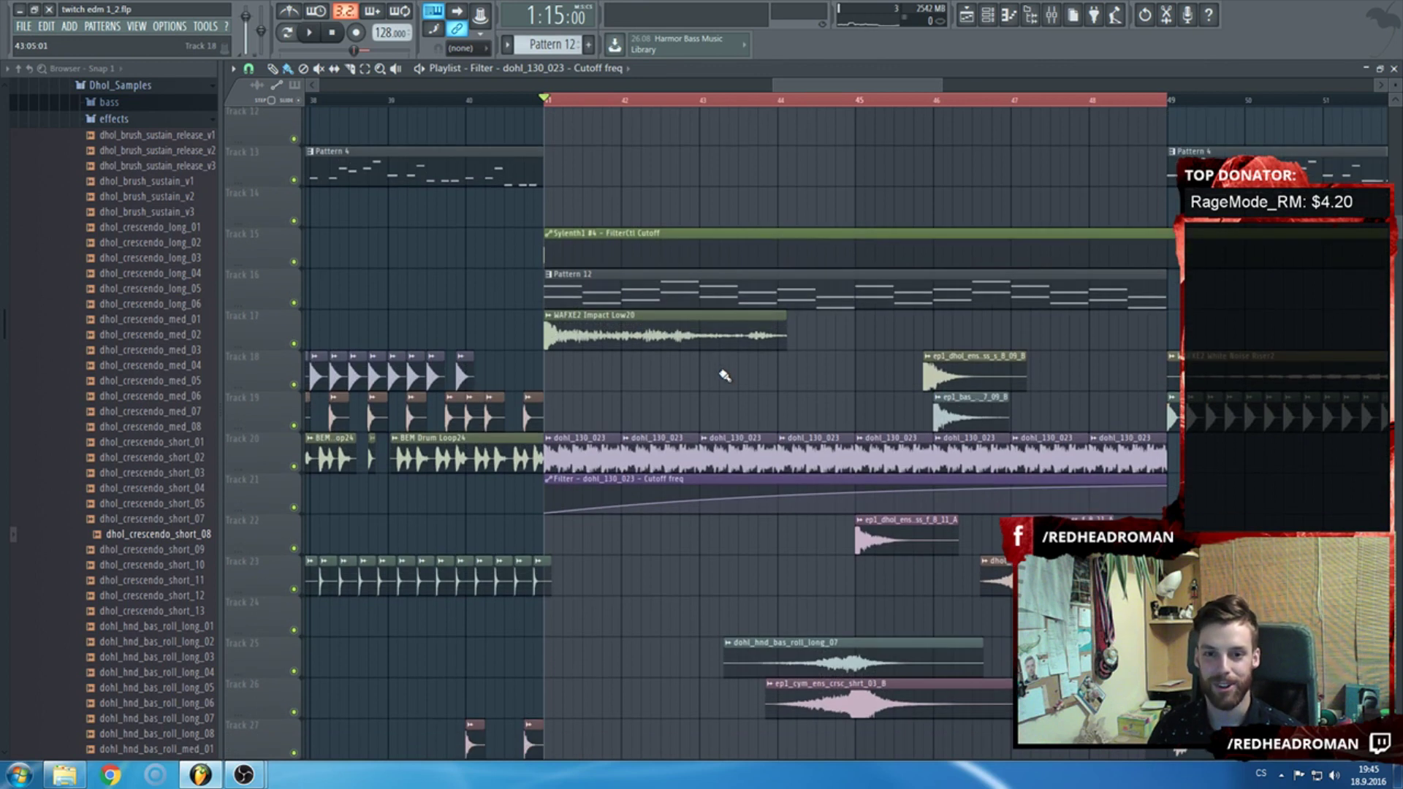
# Place an ep1_dhol_ens_bass_f_8_11_A clip at bar 41 on Track 22 and set its channel volume to about 42%.
pyautogui.press('space')
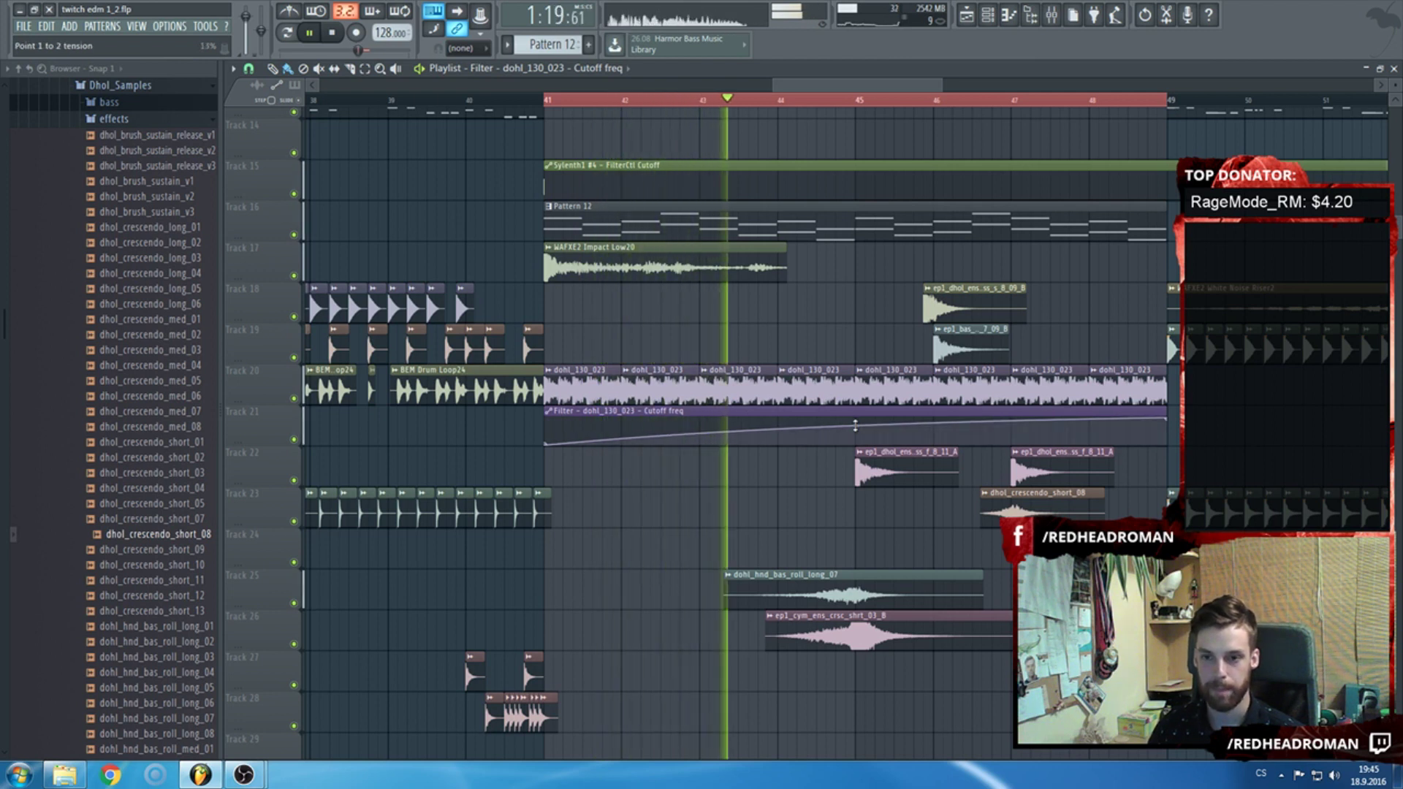
pyautogui.scroll(-1, 931, 386)
pyautogui.moveTo(663, 426); pyautogui.dragTo(594, 426)
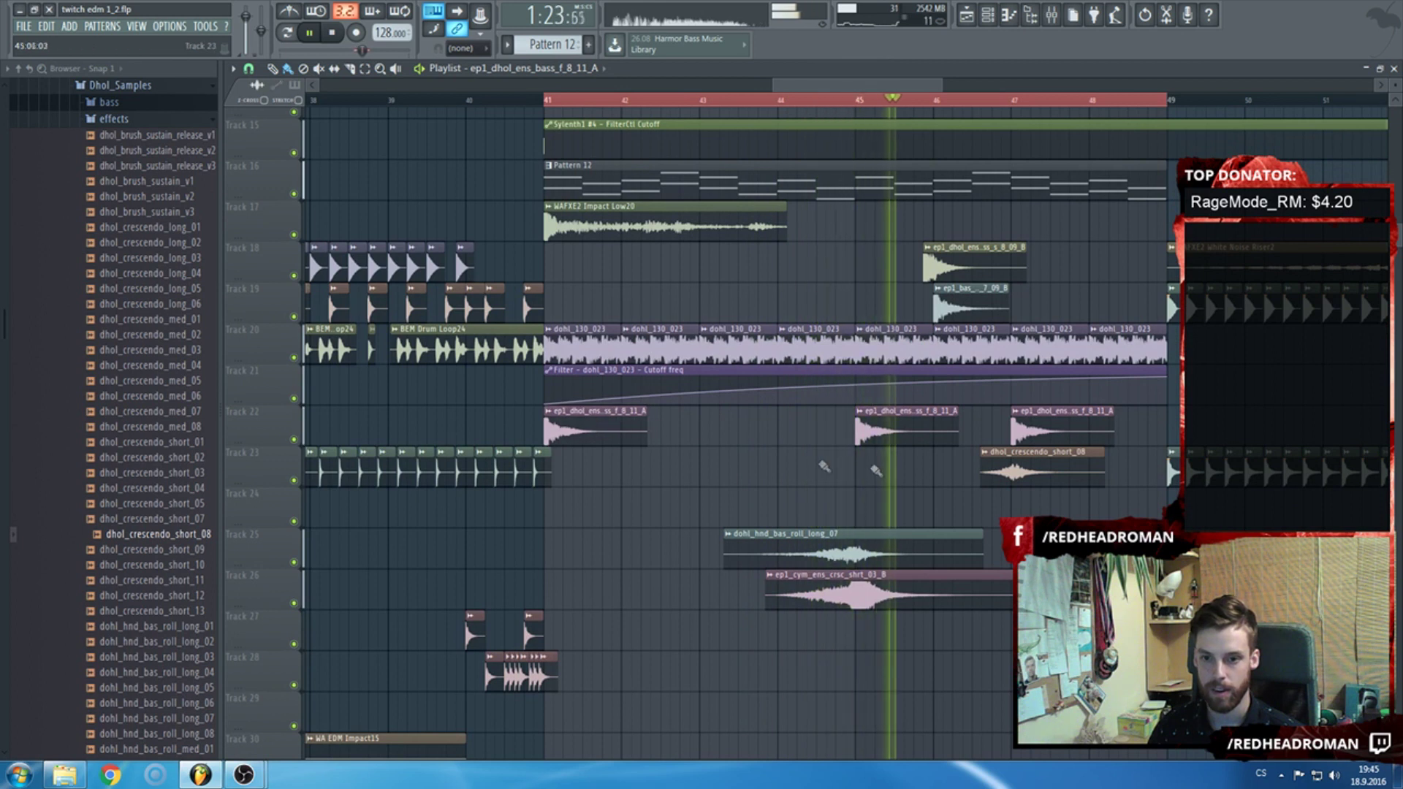
pyautogui.doubleClick(862, 428)
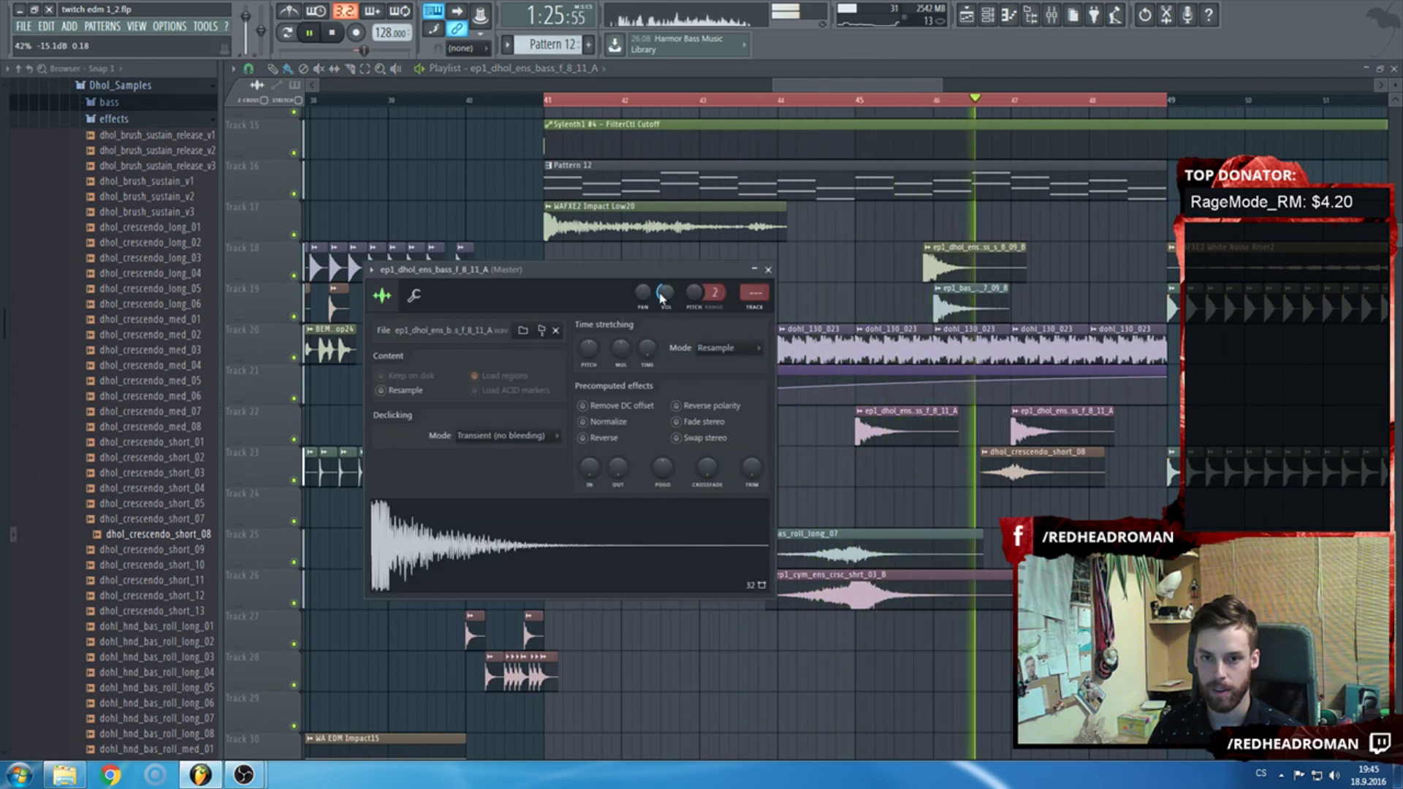
pyautogui.click(768, 269)
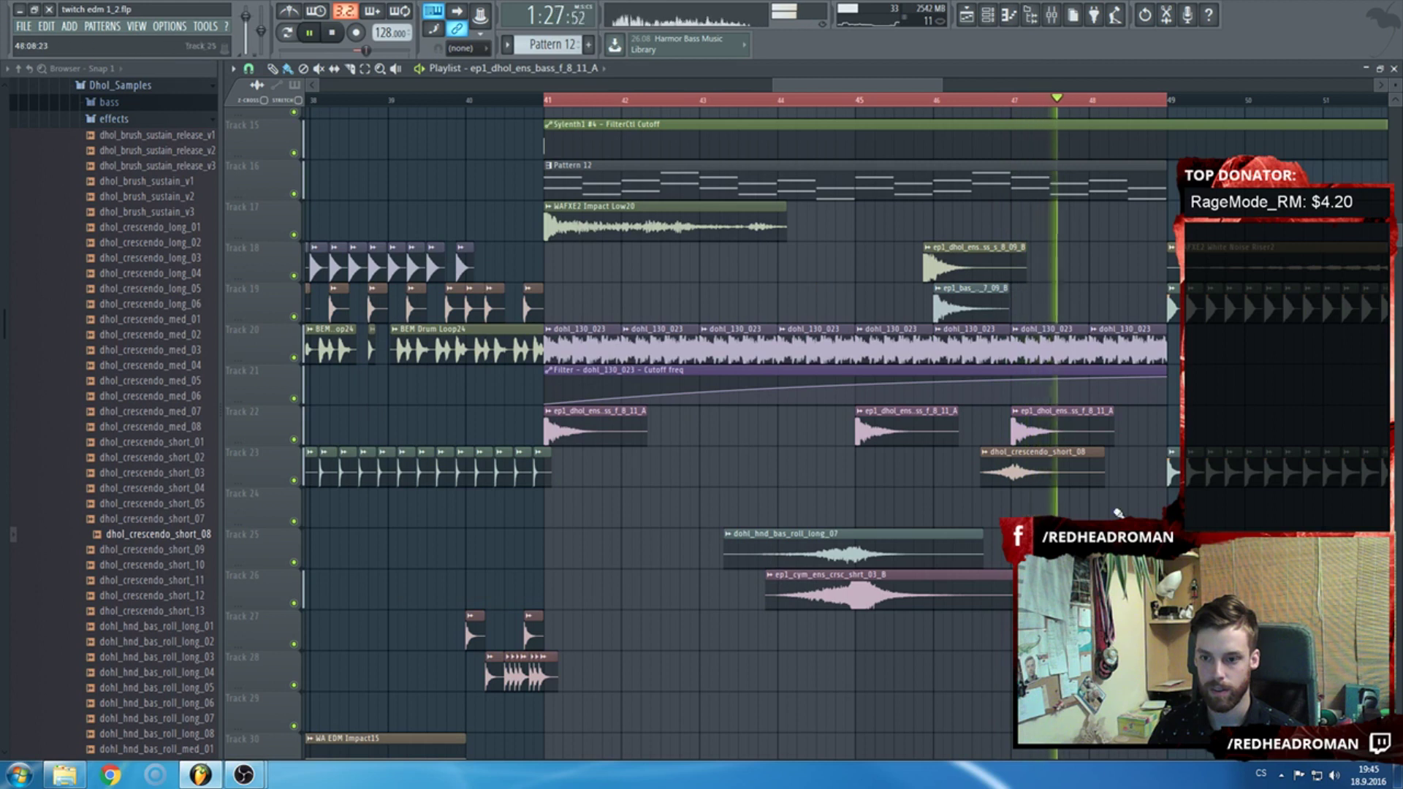
# Route the snare_3_roll_crec_5_A channel to mixer track 50, then close the mixer and channel settings.
pyautogui.doubleClick(534, 292)
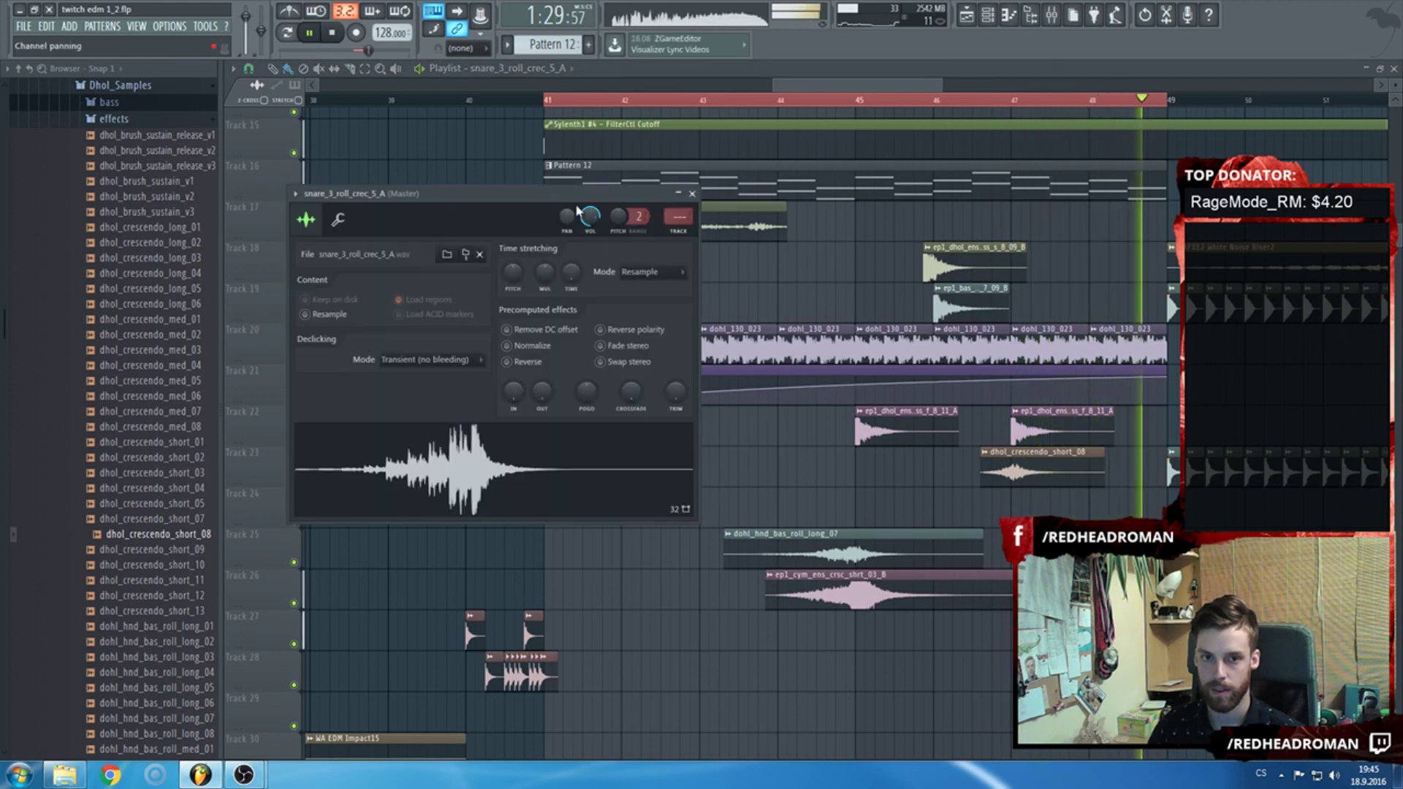
pyautogui.hotkey('ctrl', 'l')
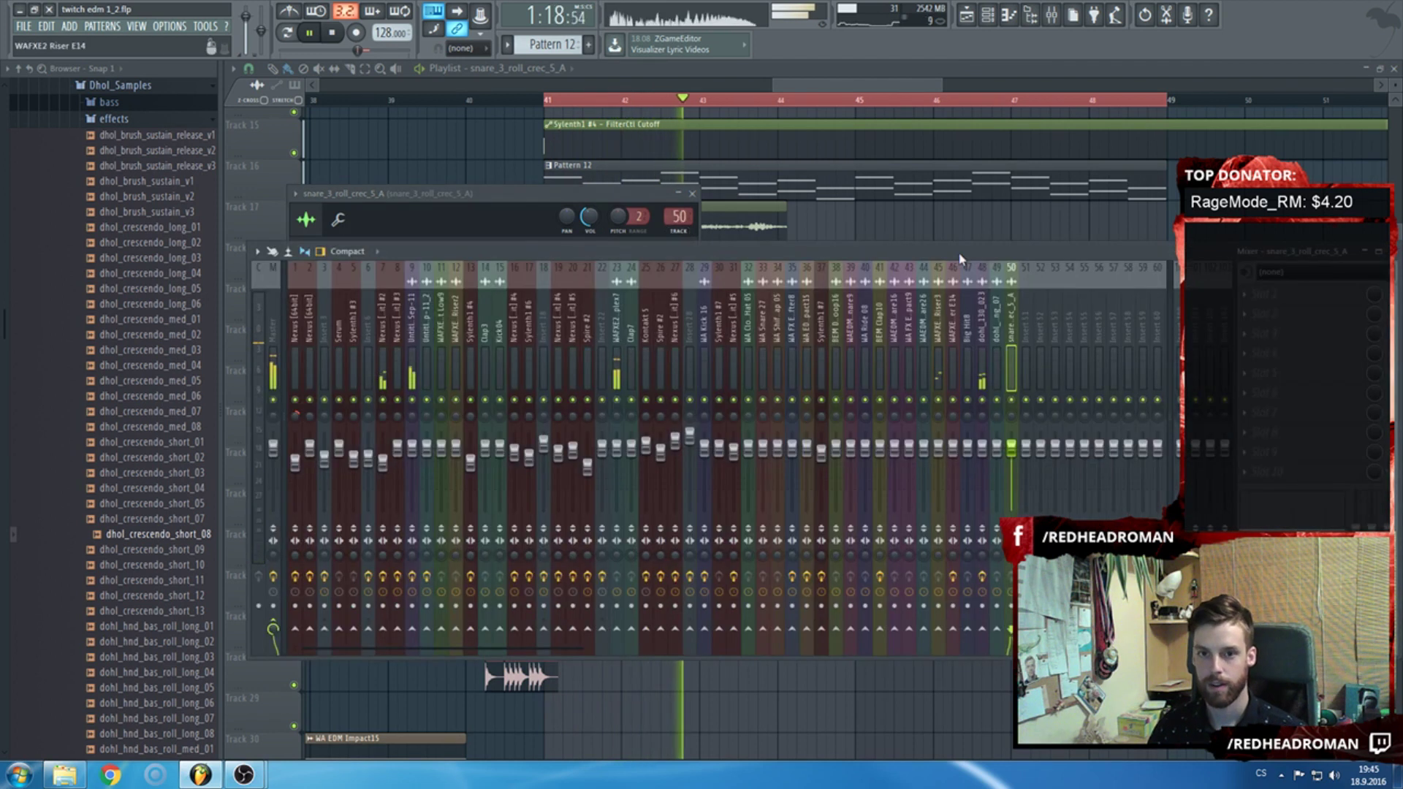
pyautogui.press('F9')
pyautogui.scroll(-1, 731, 219)
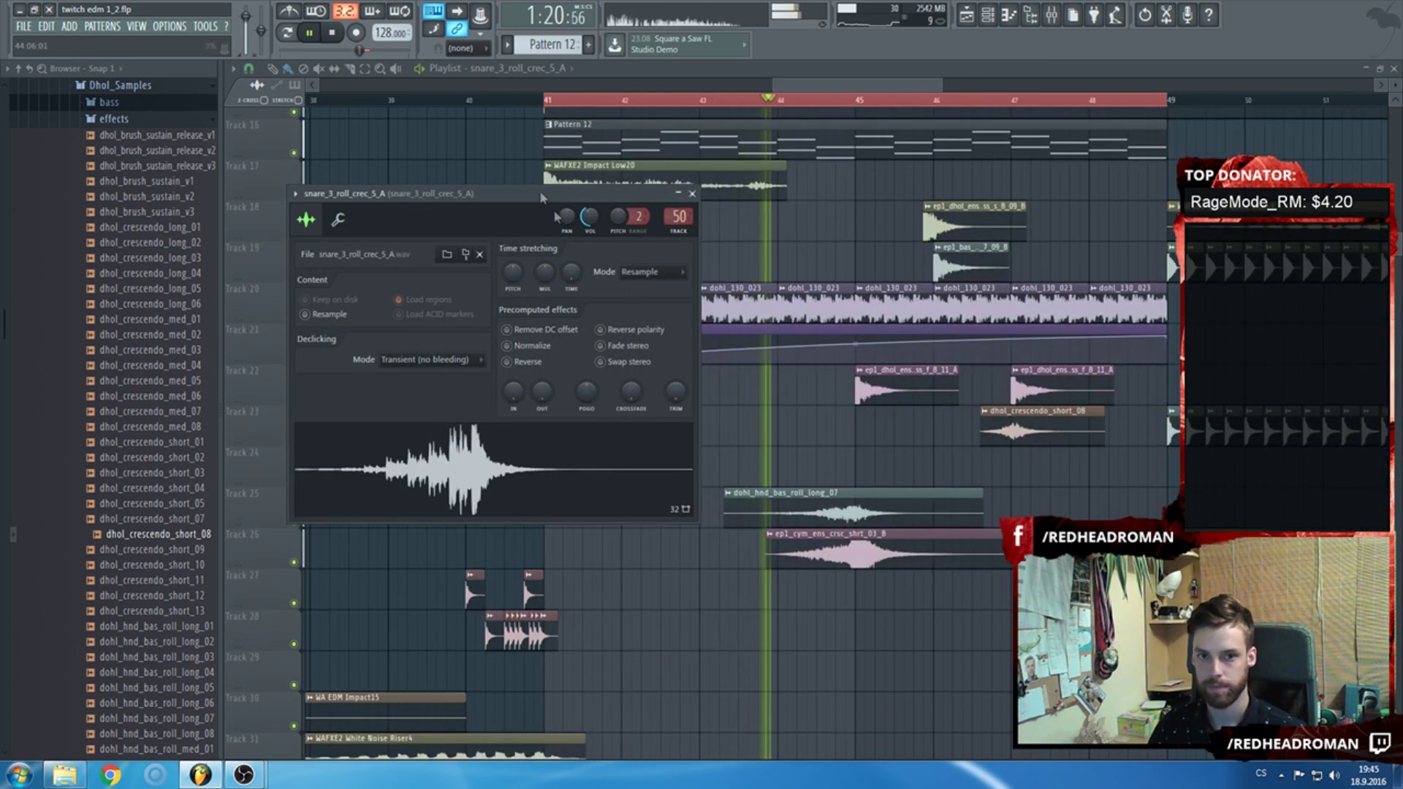
pyautogui.press('Escape')
# Check the dhol_crescendo_short_03 channel settings and move the snare_3_roll_crec_5_A clip down from Track 26 to Track 27.
pyautogui.scroll(-1, 731, 366)
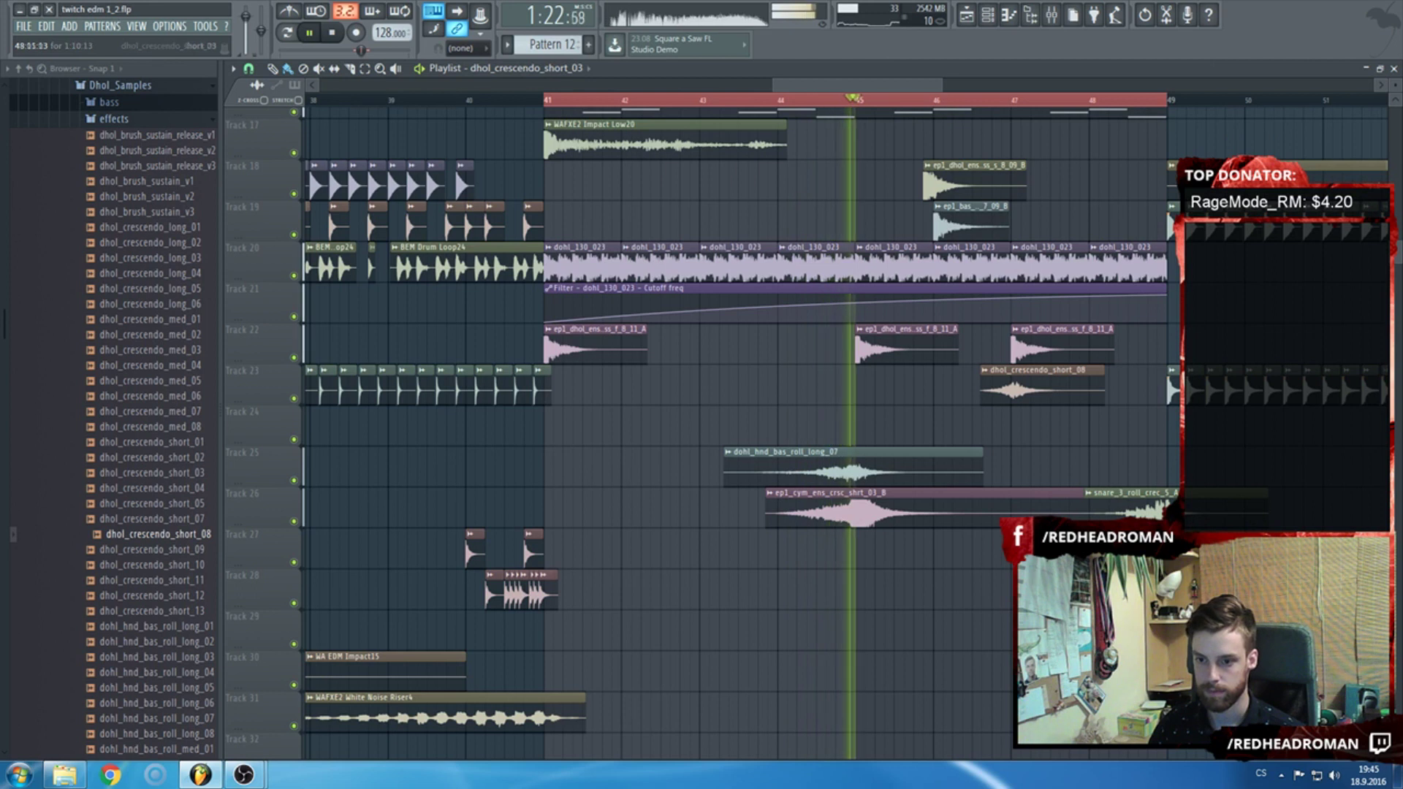
pyautogui.doubleClick(625, 393)
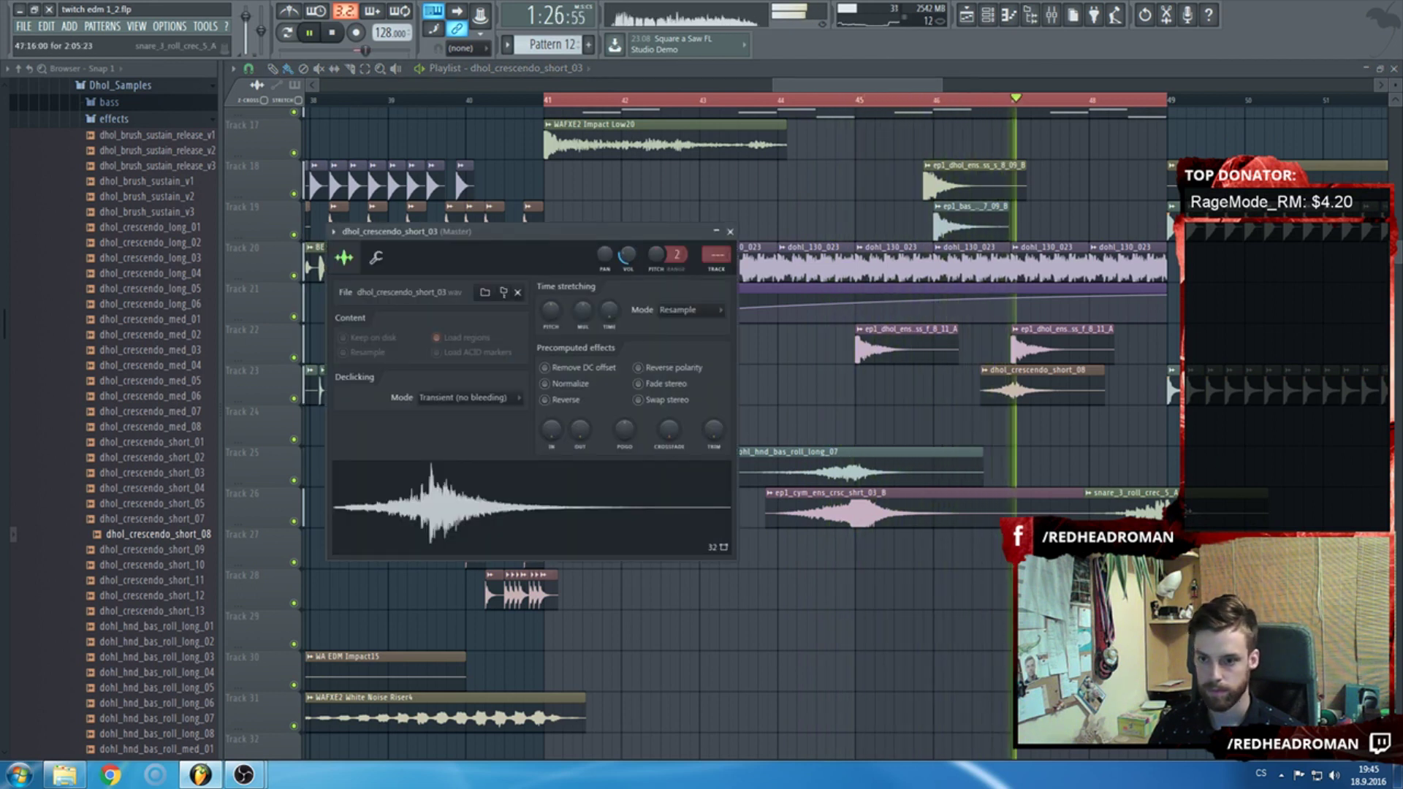
pyautogui.press('Escape')
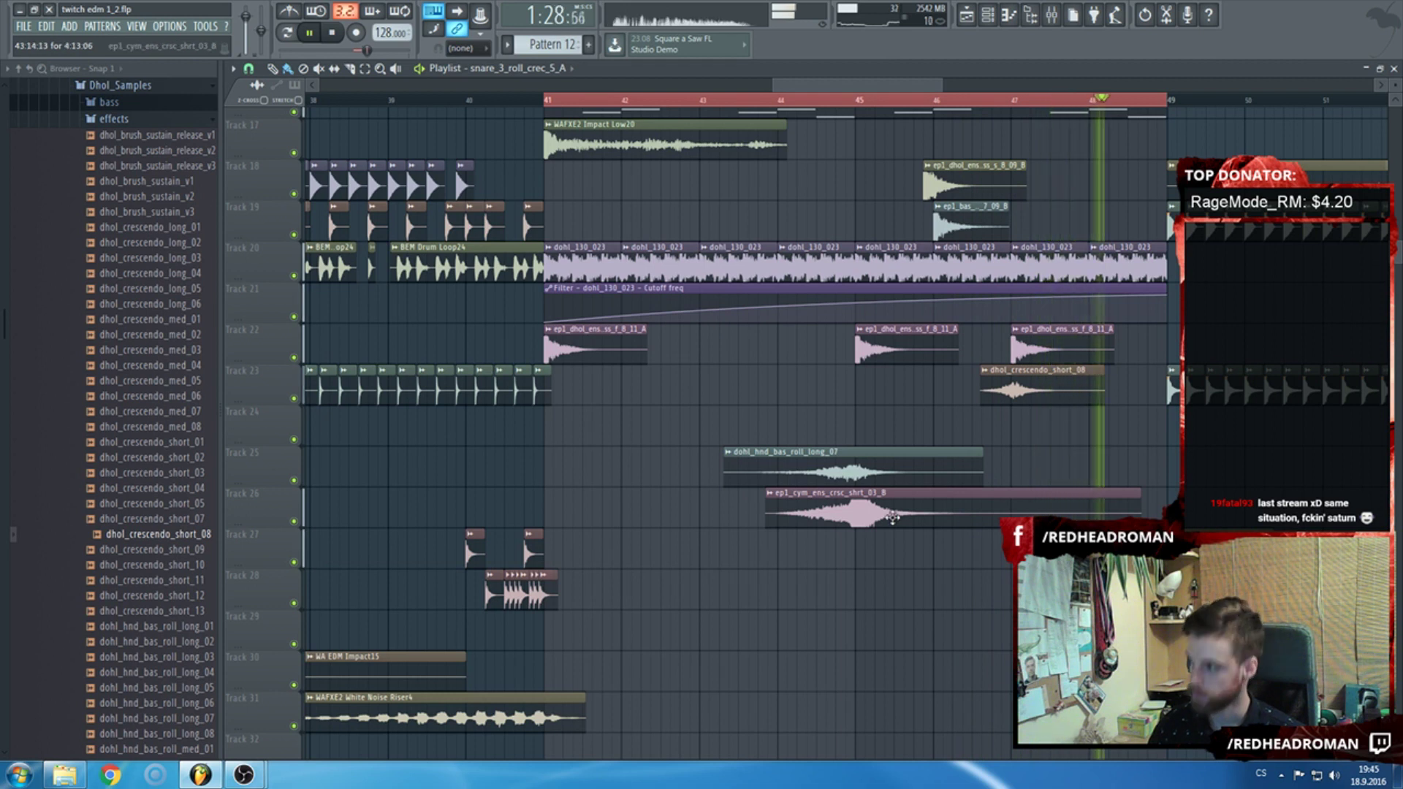
pyautogui.press('space')
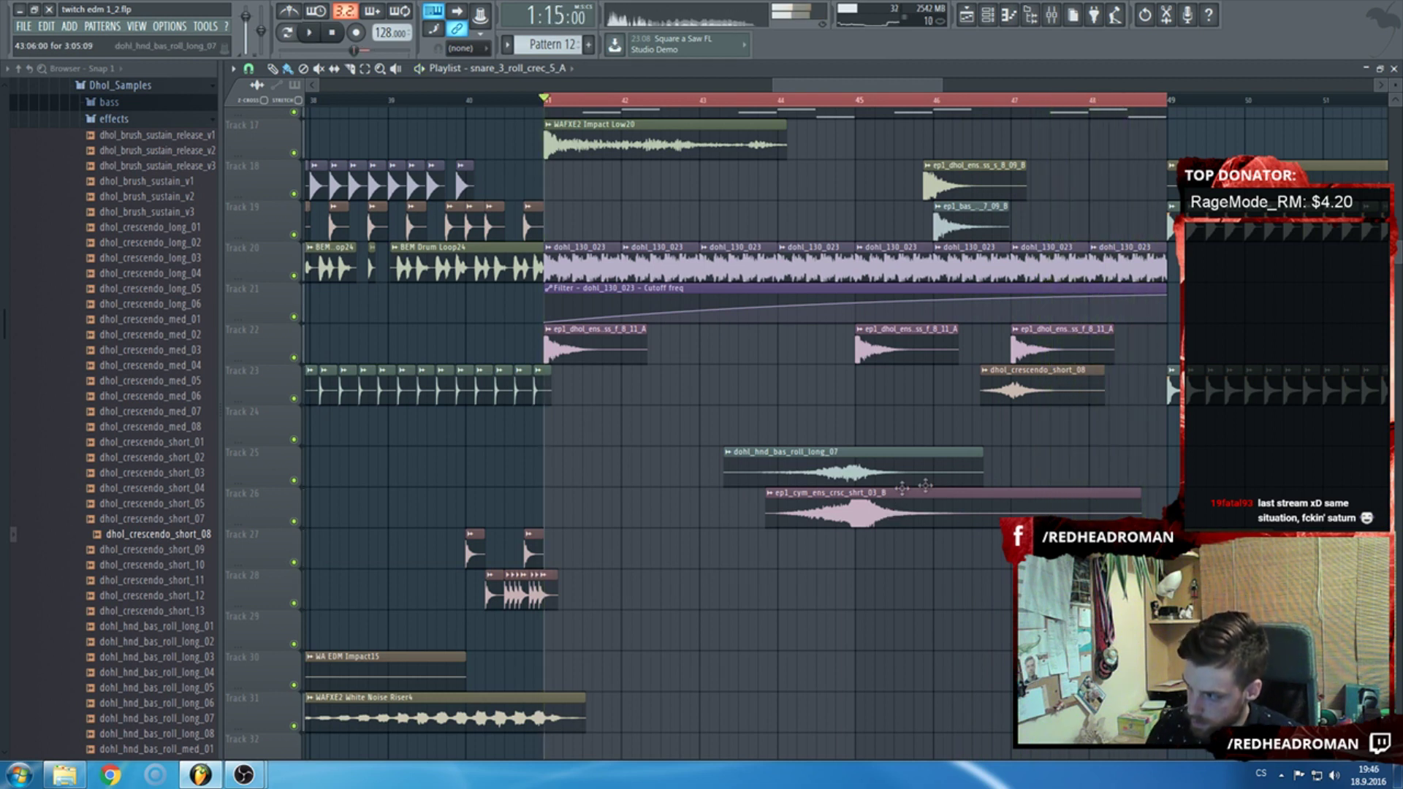
# Inspect the snare_3_roll_crec_5_A channel settings and audition the snare roll from just after bar 48.
pyautogui.scroll(4, 1158, 501)
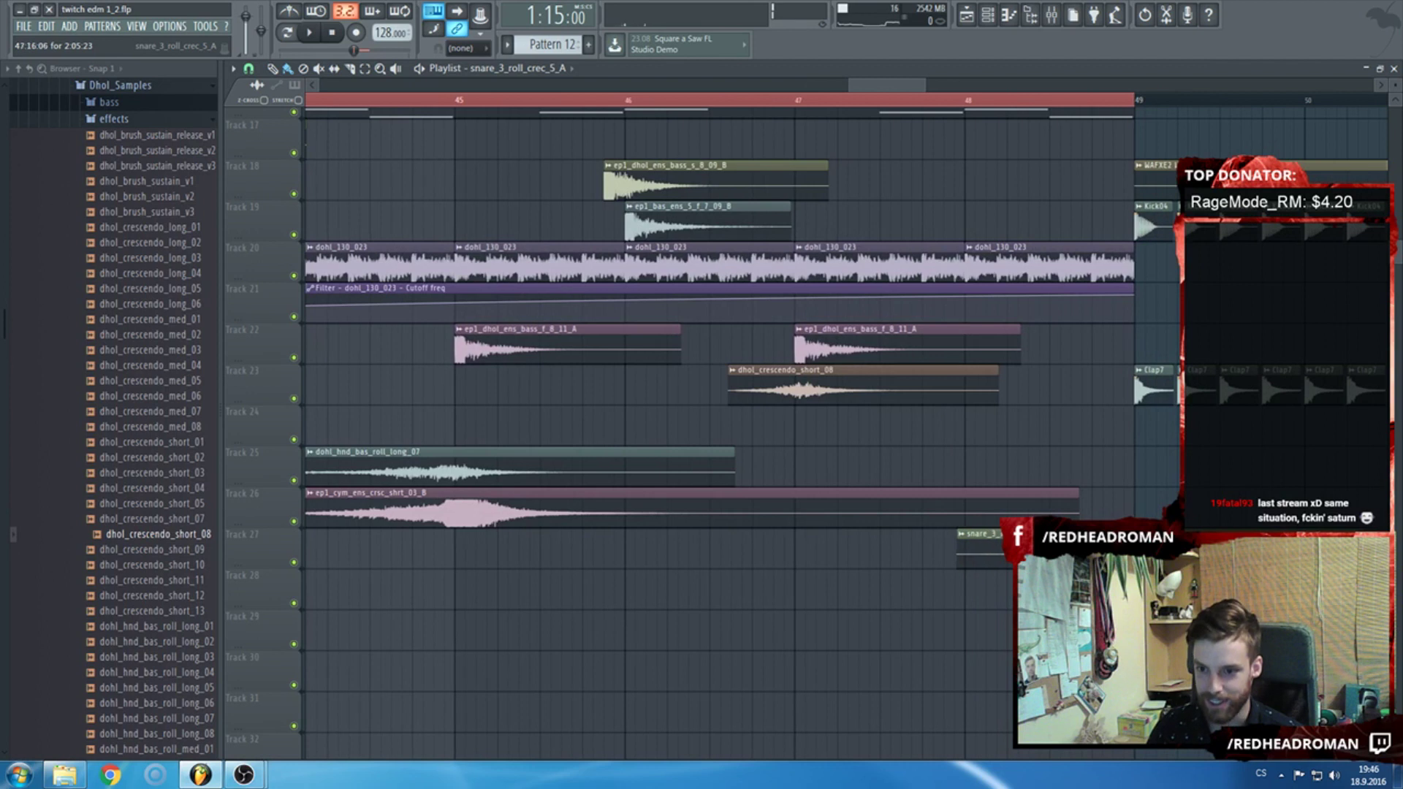
pyautogui.doubleClick(980, 542)
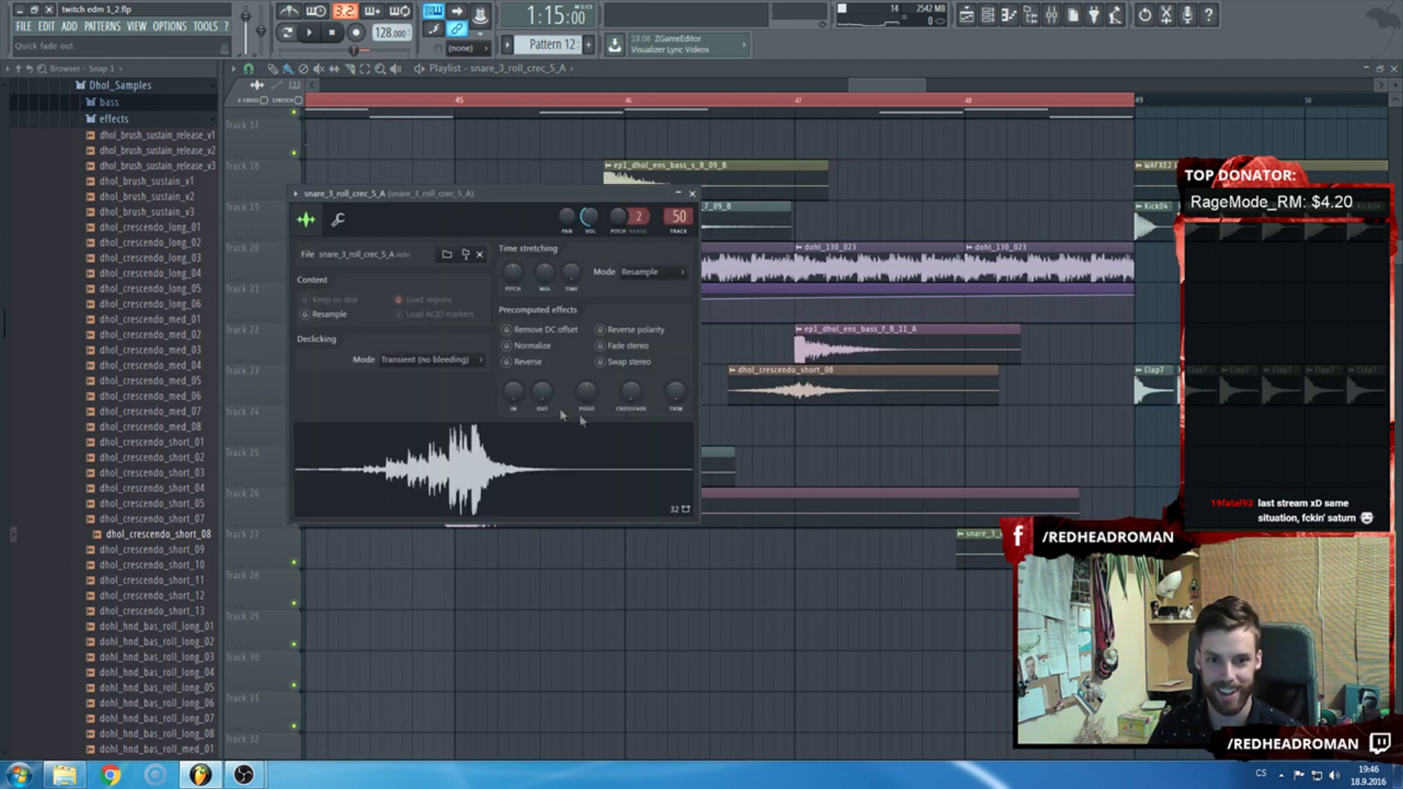
pyautogui.press('Escape')
pyautogui.click(1012, 106)
pyautogui.press('space')
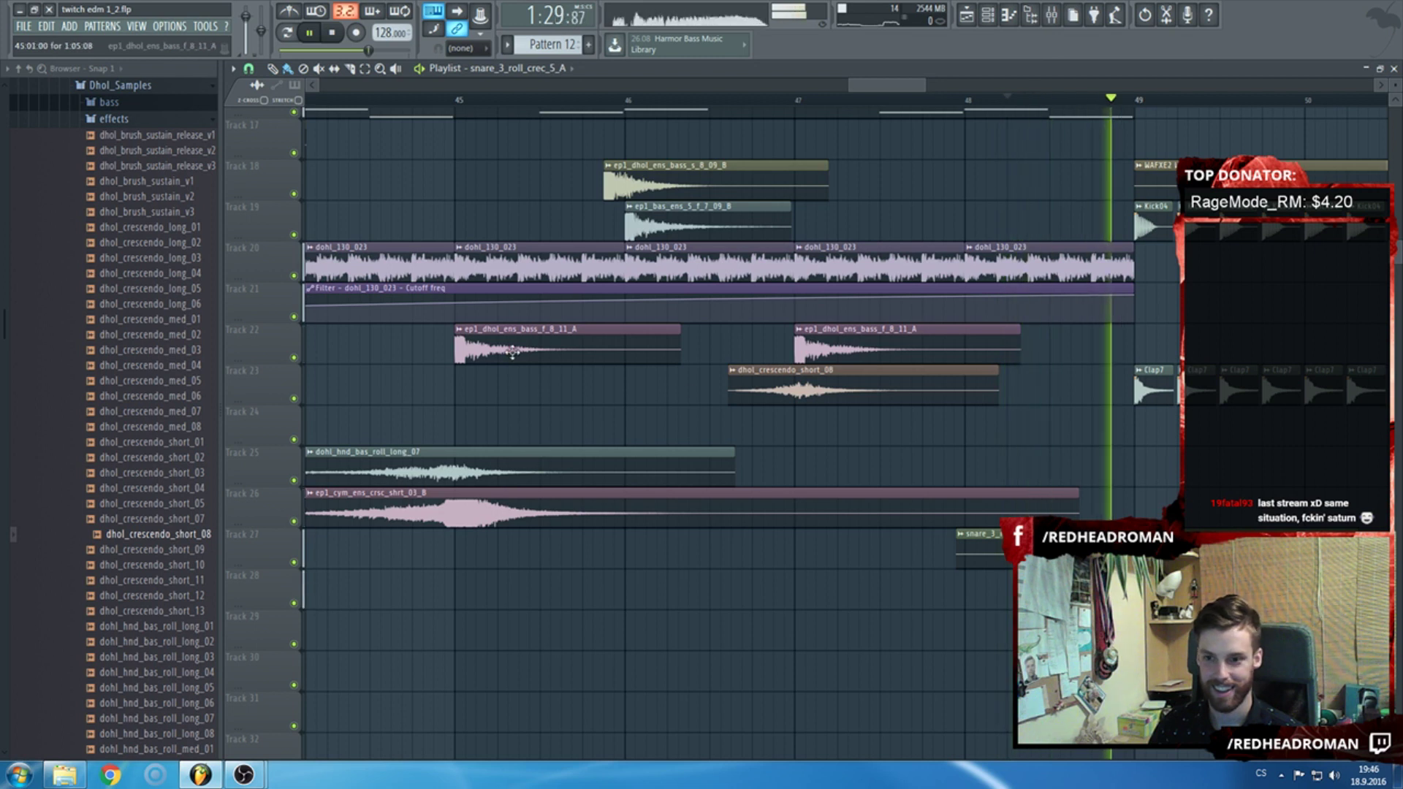
# Place an ep1_dhol_ens_bass_f_8_11_A clip at bar 49 on Track 22 and return the playback position to bar 41.
pyautogui.moveTo(512, 349); pyautogui.dragTo(1188, 360)
pyautogui.scroll(-4, 886, 375)
pyautogui.scroll(3, 899, 388)
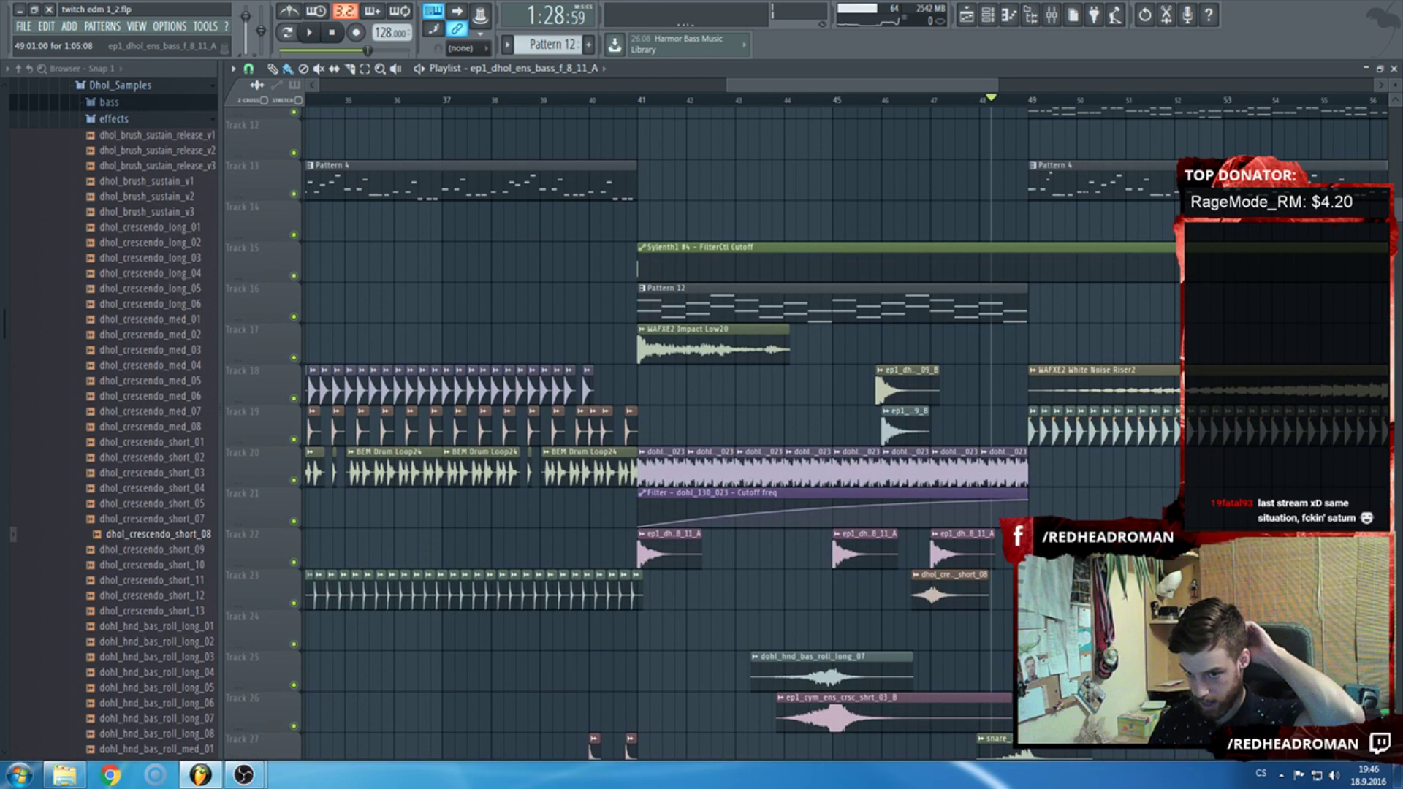
pyautogui.hscroll(-2, 696, 115)
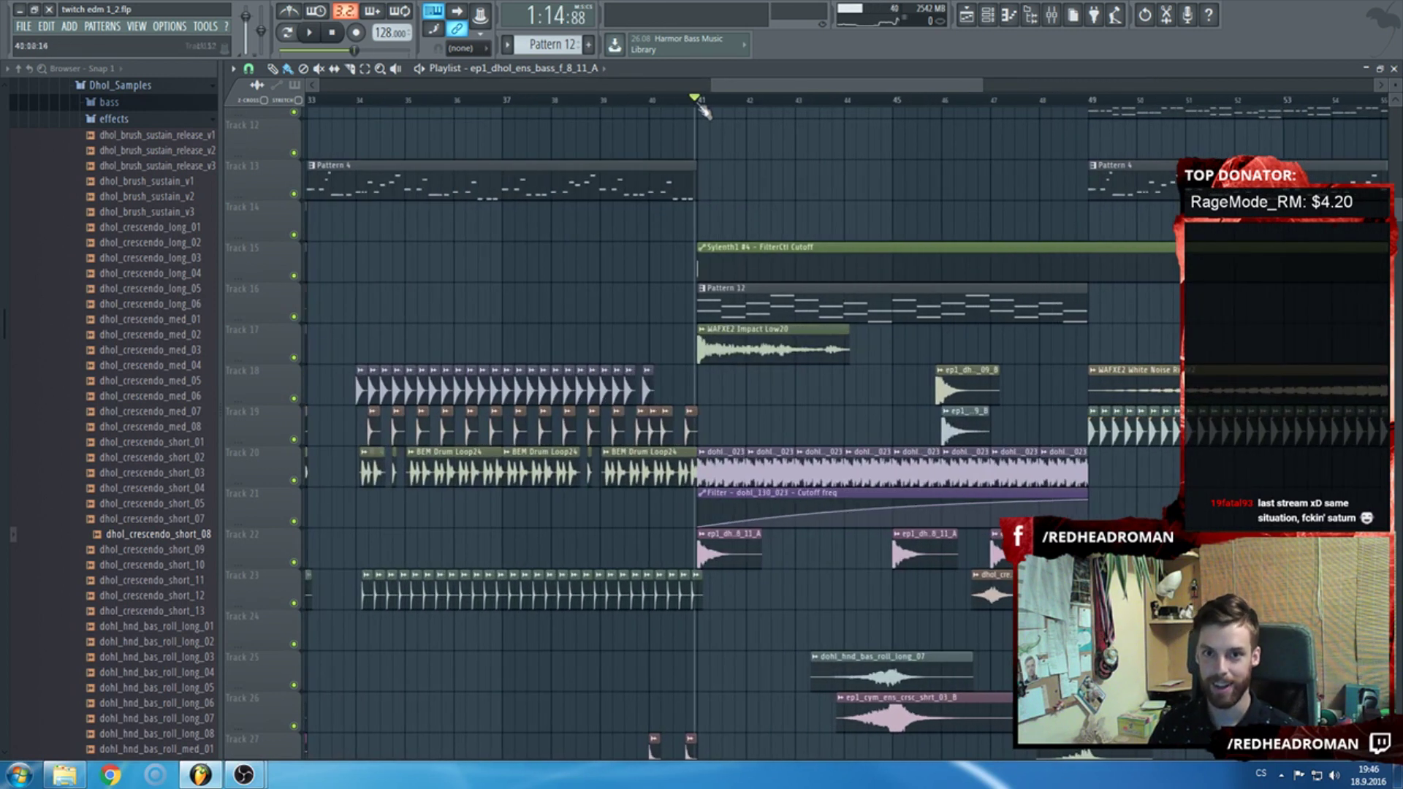
pyautogui.scroll(2, 701, 107)
pyautogui.scroll(-4, 821, 304)
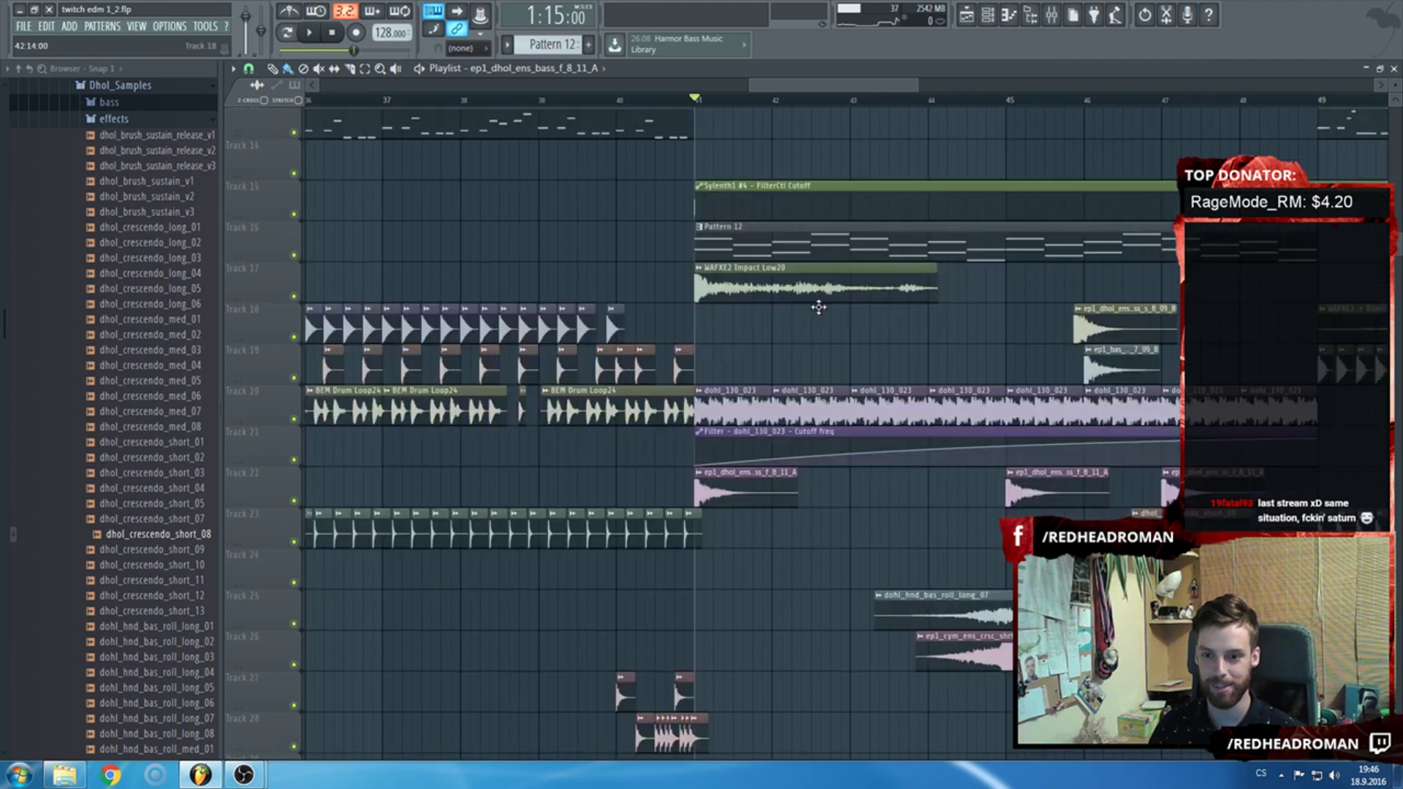
# Move the kick and Clap7 clip rows on Tracks 19 and 23 from bar 49 to just past bar 57.
pyautogui.scroll(2, 839, 322)
pyautogui.press('space')
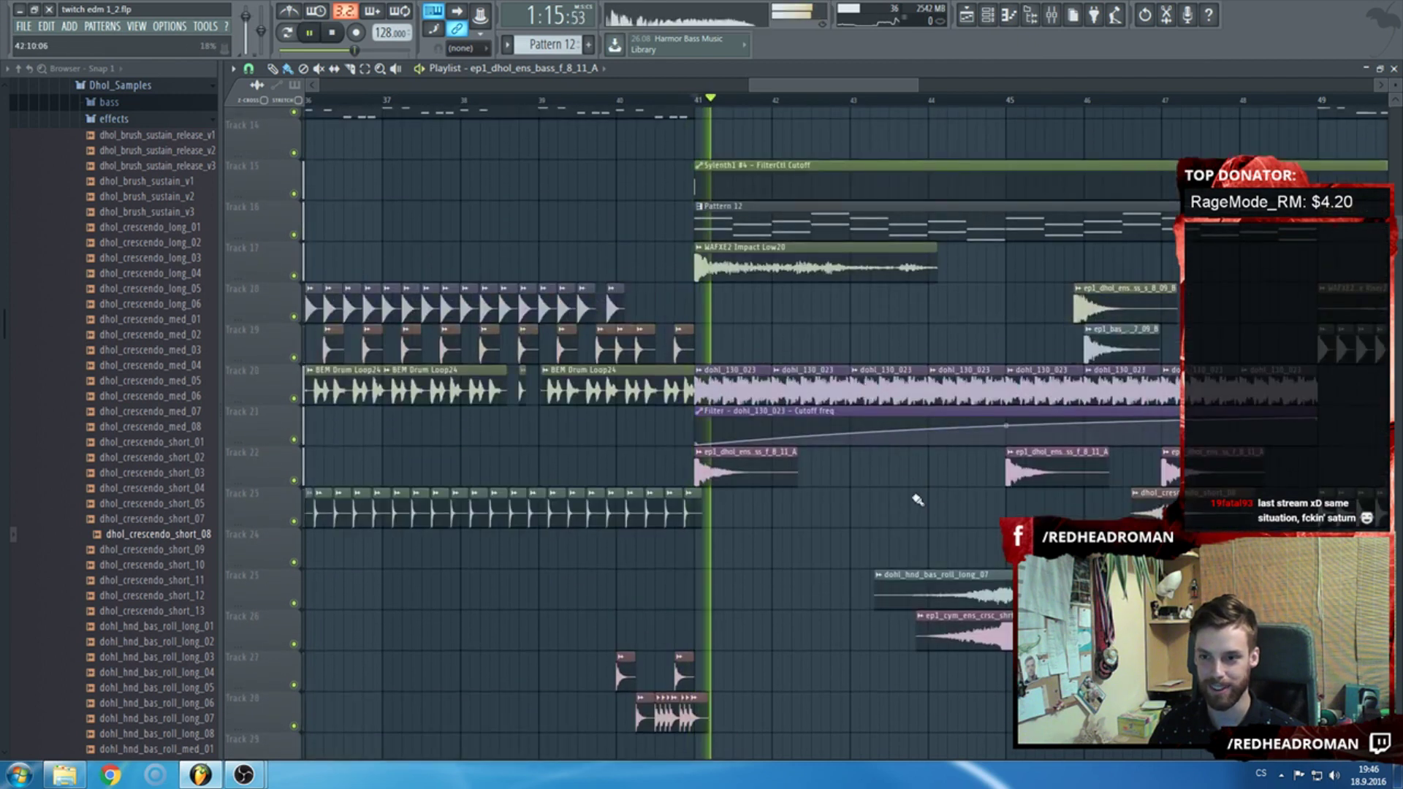
pyautogui.hscroll(6, 894, 453)
pyautogui.moveTo(959, 523); pyautogui.dragTo(455, 521)
pyautogui.press('space')
pyautogui.scroll(2, 453, 519)
pyautogui.scroll(-3, 453, 520)
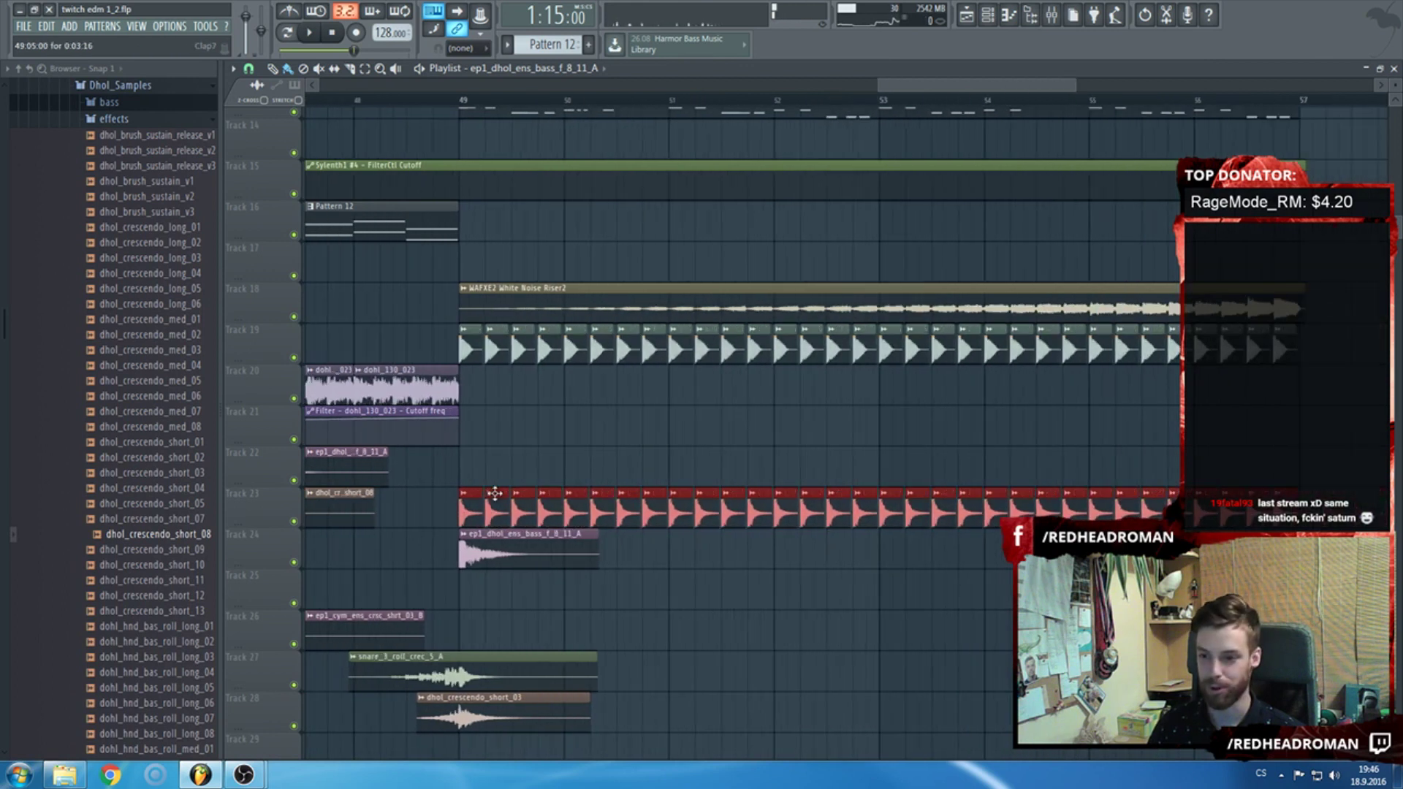
pyautogui.scroll(2, 499, 519)
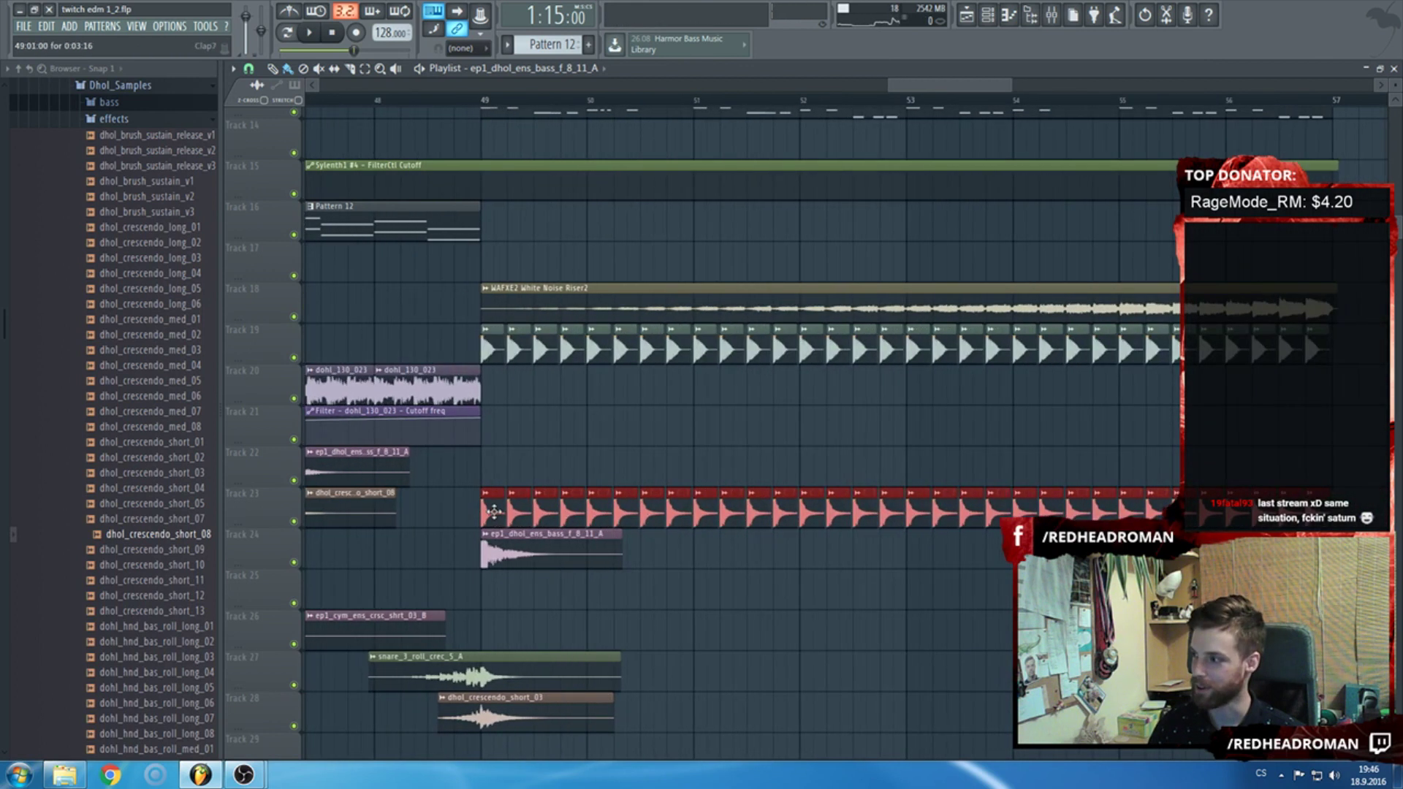
pyautogui.scroll(3, 500, 512)
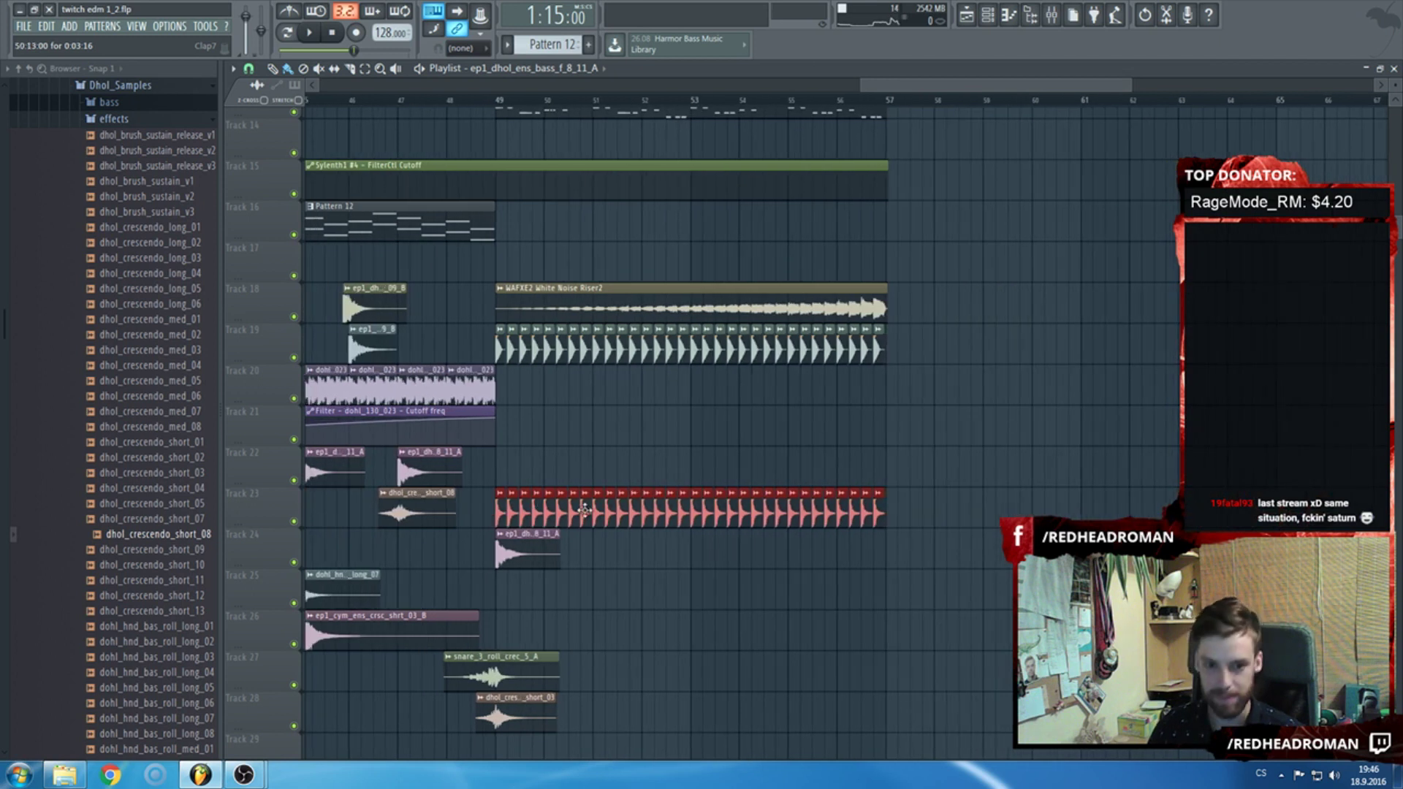
pyautogui.scroll(2, 510, 519)
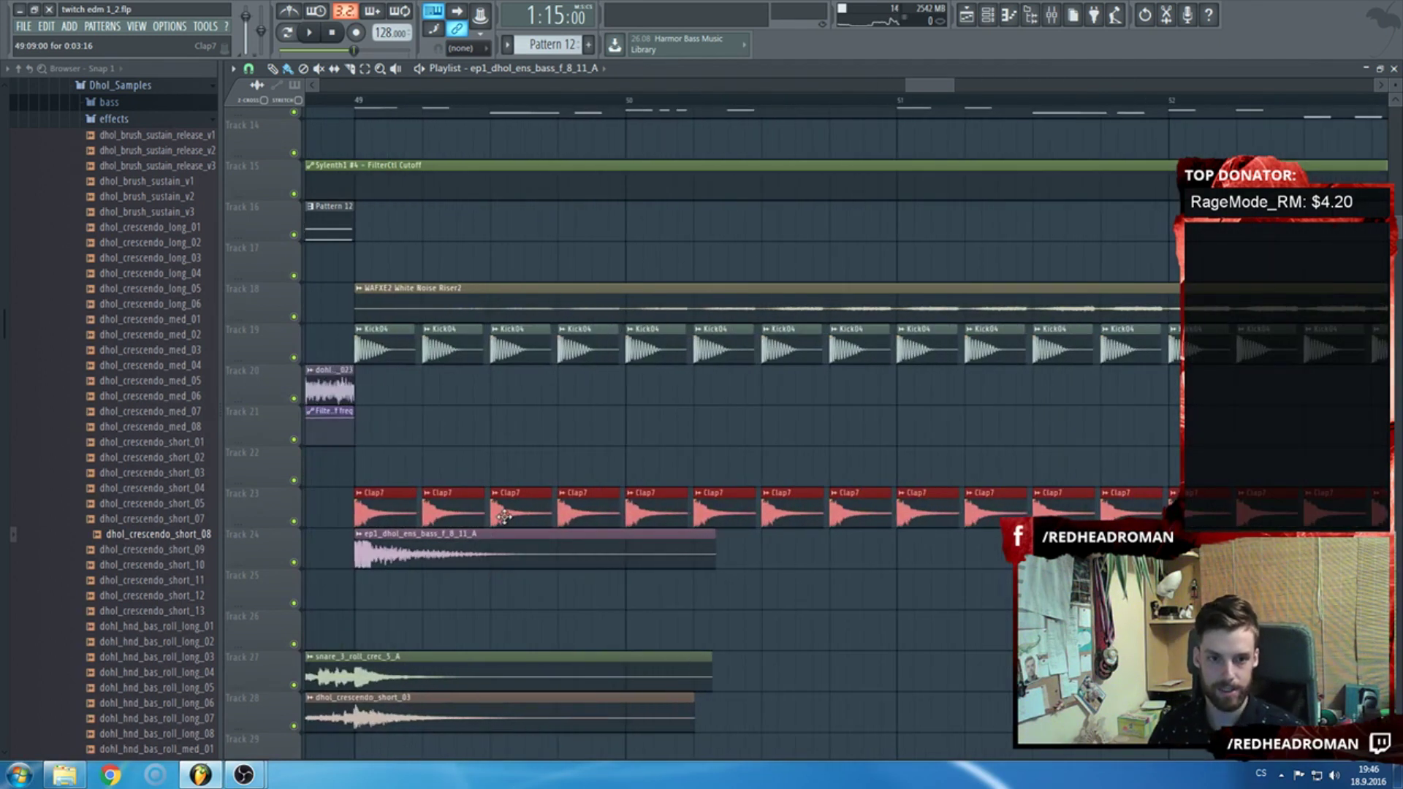
pyautogui.scroll(-4, 515, 470)
pyautogui.moveTo(1185, 522); pyautogui.dragTo(986, 371)
pyautogui.scroll(-4, 1096, 384)
pyautogui.scroll(3, 978, 369)
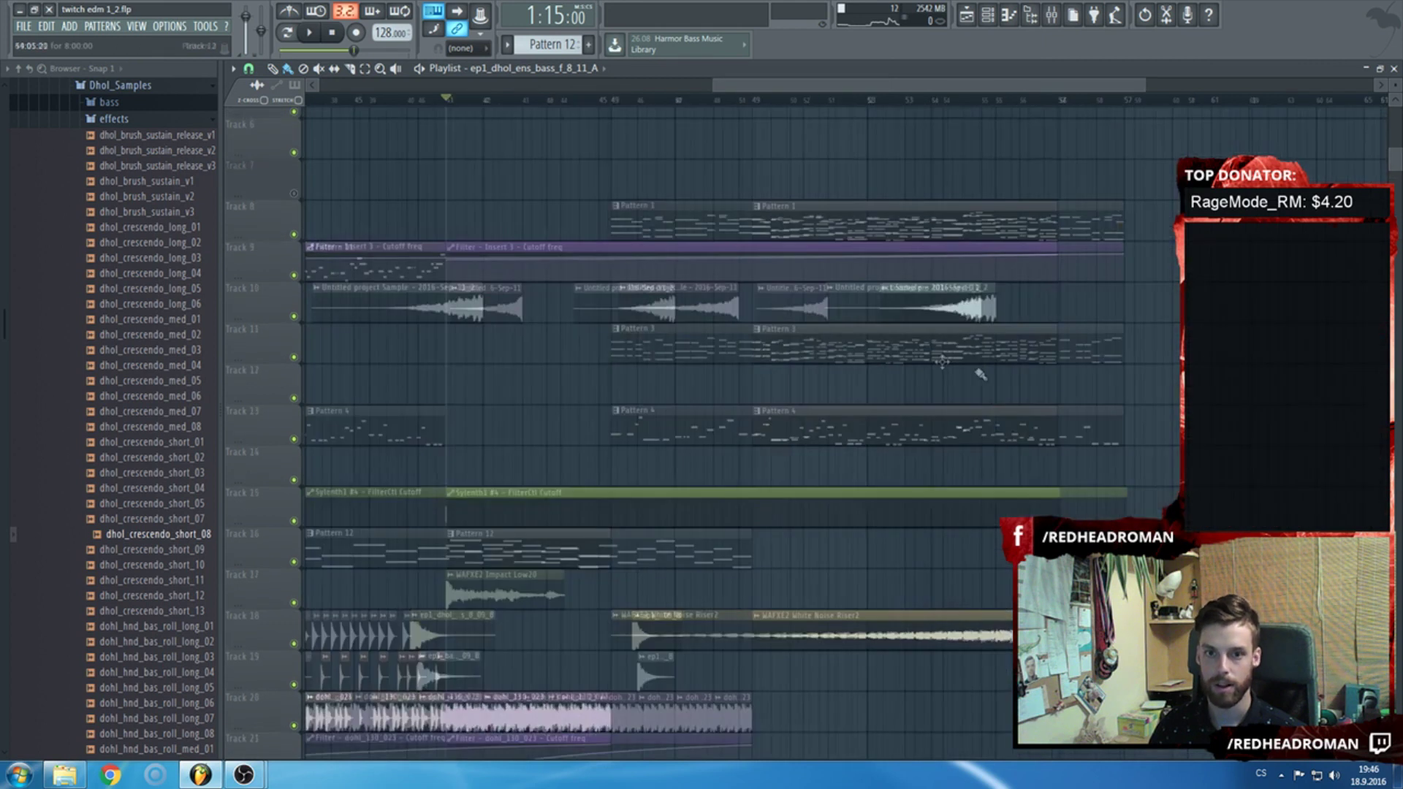
# Audition from just before bar 49 and delete the Pattern 1, Pattern 3 and Pattern 4 clips spanning bars 49 to 57.
pyautogui.click(795, 103)
pyautogui.press('space')
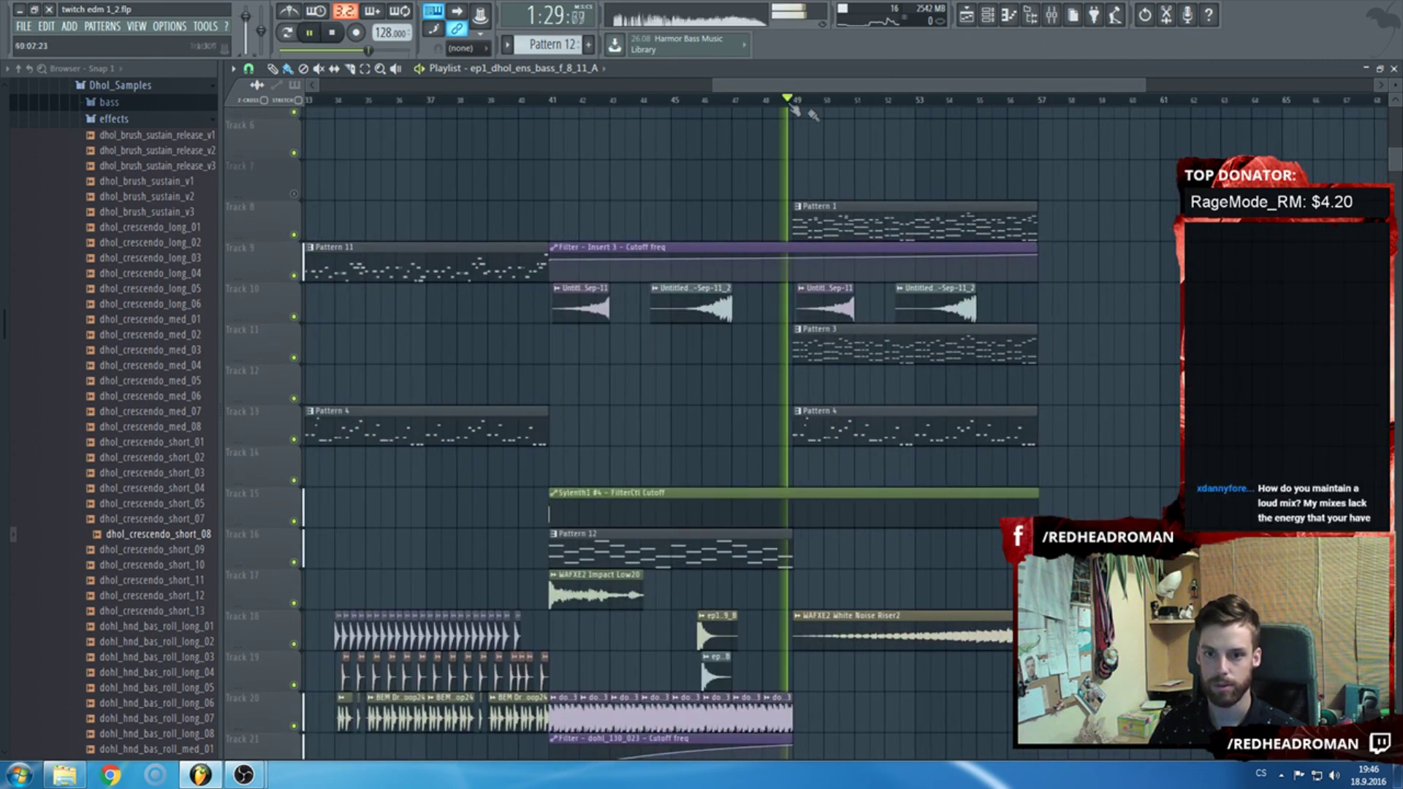
pyautogui.moveTo(843, 437); pyautogui.dragTo(1126, 437)
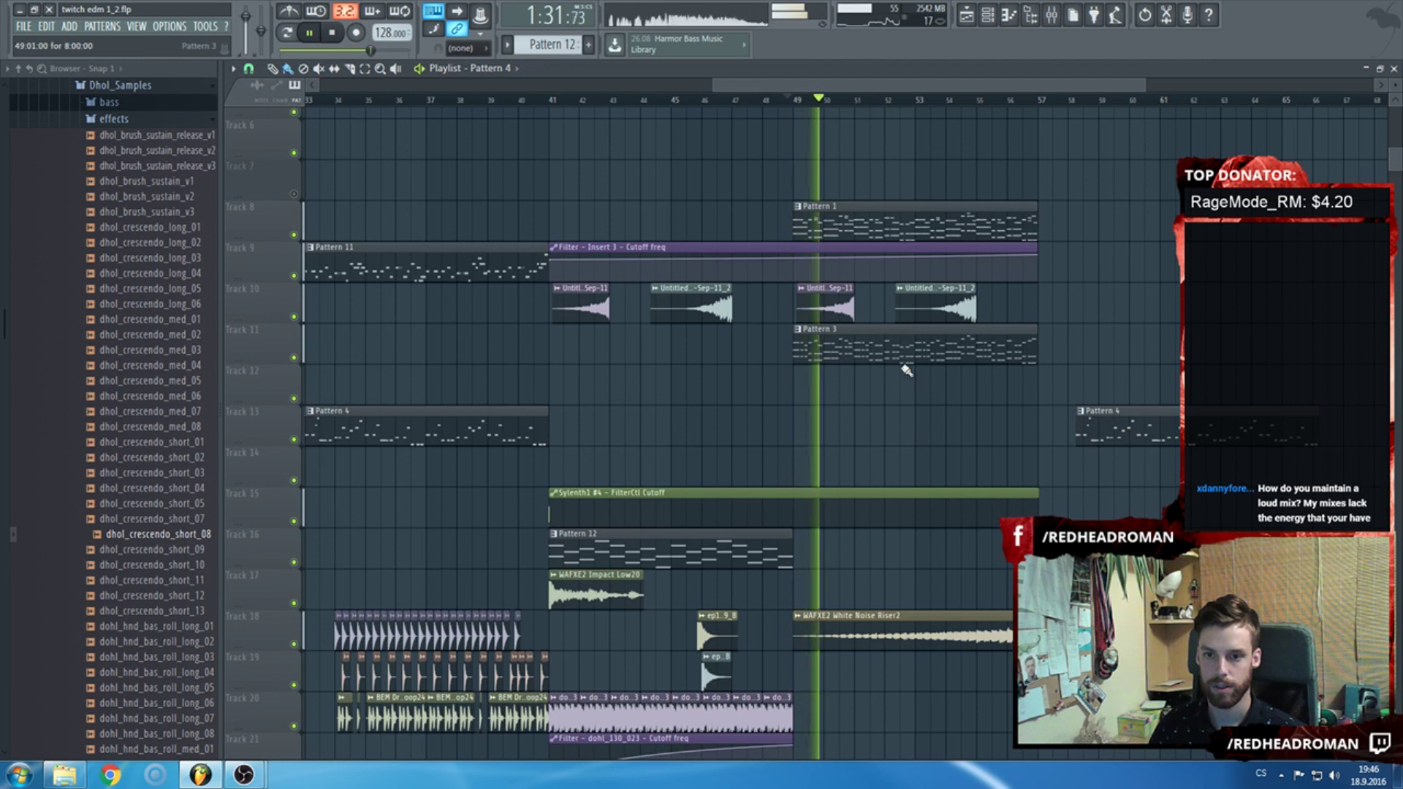
pyautogui.moveTo(892, 353); pyautogui.dragTo(1148, 352)
pyautogui.moveTo(978, 234); pyautogui.dragTo(1129, 227)
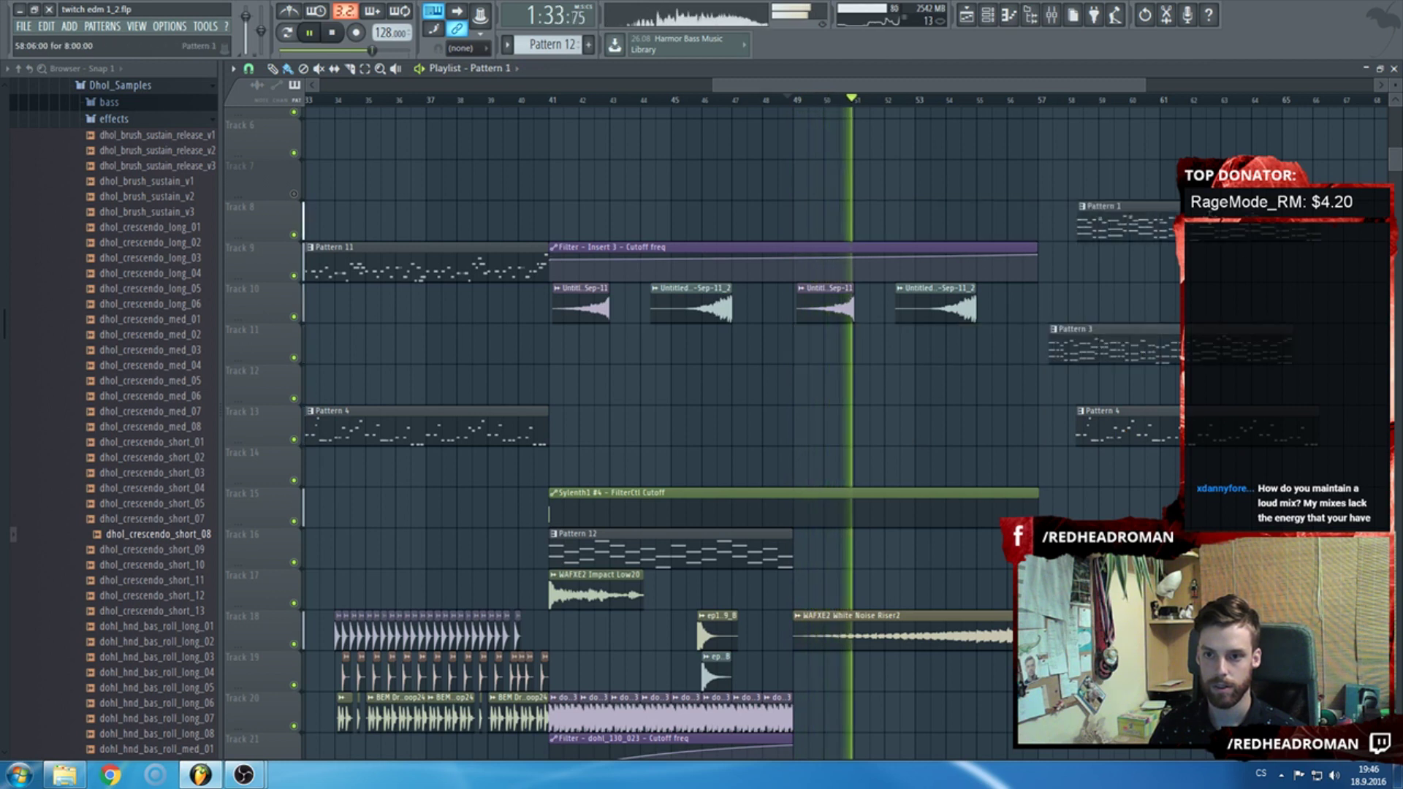
pyautogui.rightClick(1111, 344)
pyautogui.rightClick(1125, 219)
pyautogui.rightClick(1125, 427)
pyautogui.press('space')
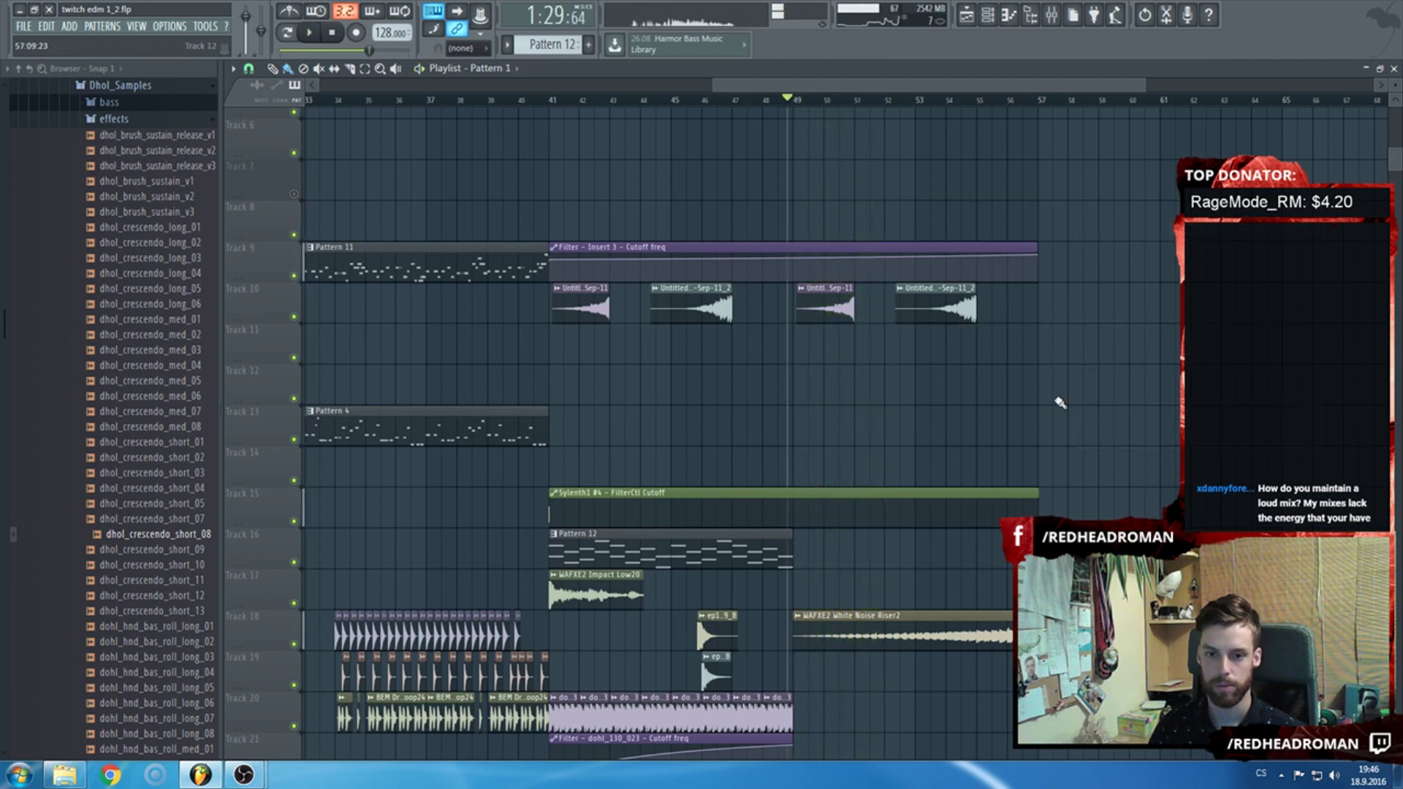
# Place a Pattern 7 clip at bar 49 on Track 5.
pyautogui.scroll(-4, 1058, 397)
pyautogui.scroll(5, 533, 329)
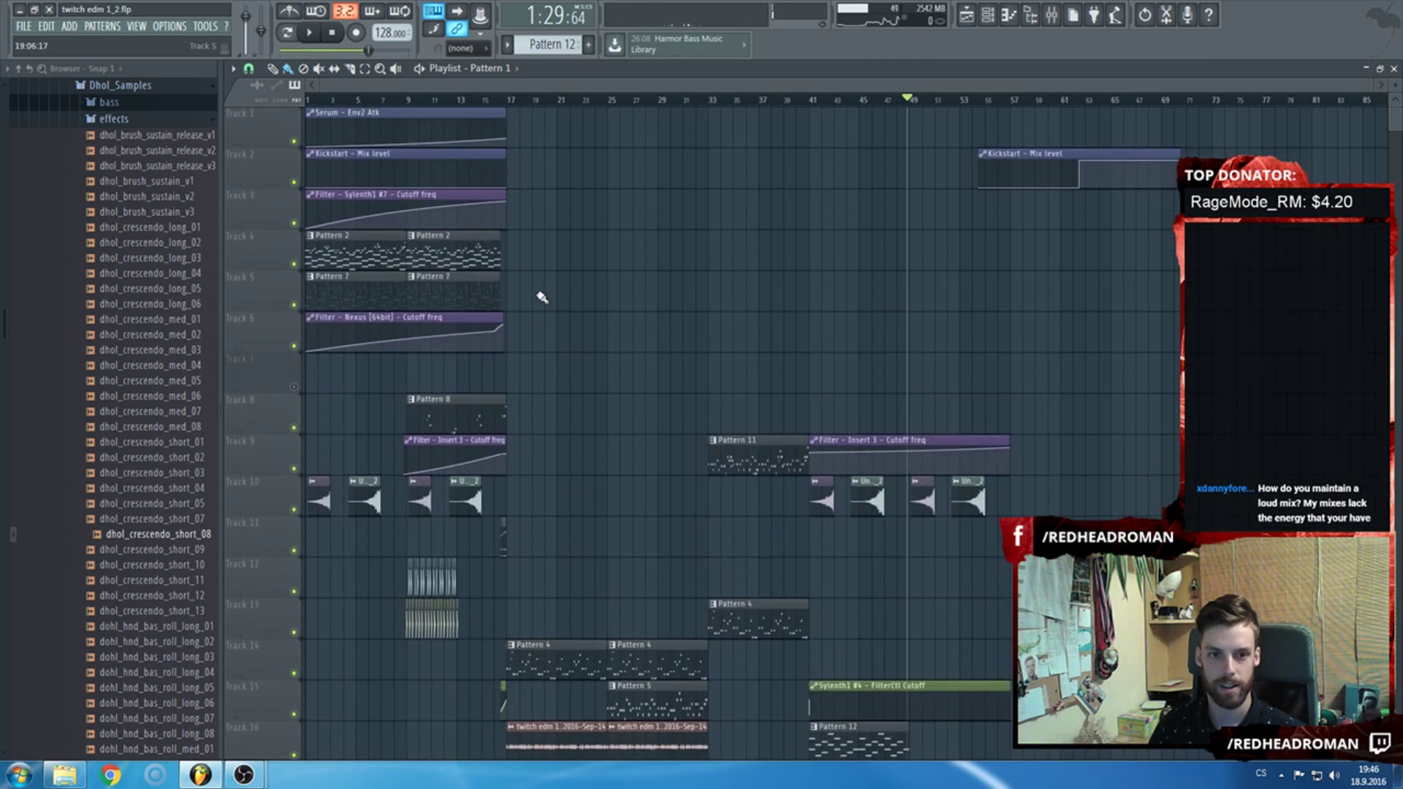
pyautogui.hotkey('ctrl', 'b')
pyautogui.moveTo(553, 298); pyautogui.dragTo(886, 329)
pyautogui.scroll(-5, 917, 329)
pyautogui.scroll(3, 915, 323)
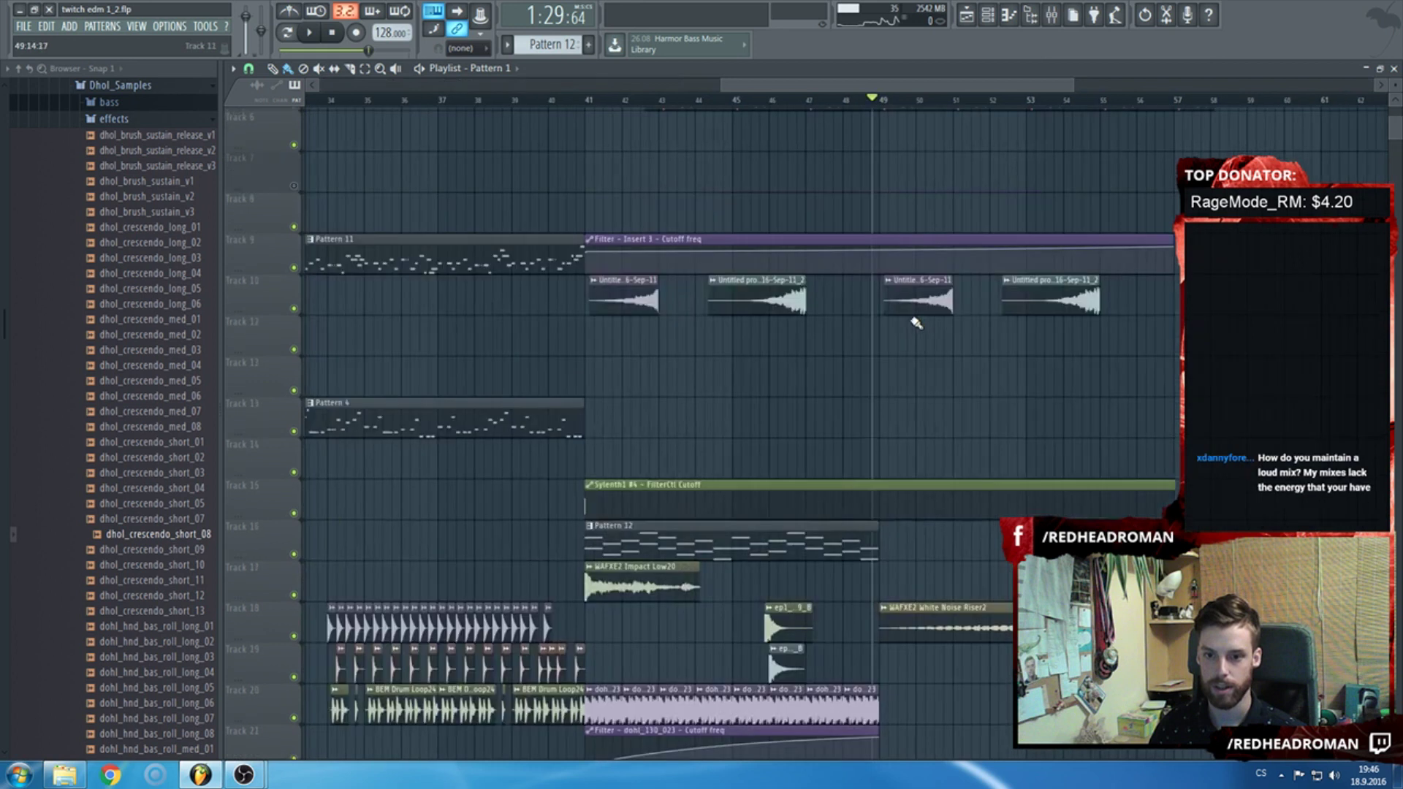
pyautogui.scroll(5, 915, 323)
pyautogui.moveTo(815, 272); pyautogui.dragTo(999, 294)
# Extend the Filter - Nexus [64bit] - Cutoff freq automation clip on Track 6 to about bar 61.
pyautogui.scroll(2, 996, 293)
pyautogui.scroll(-6, 936, 367)
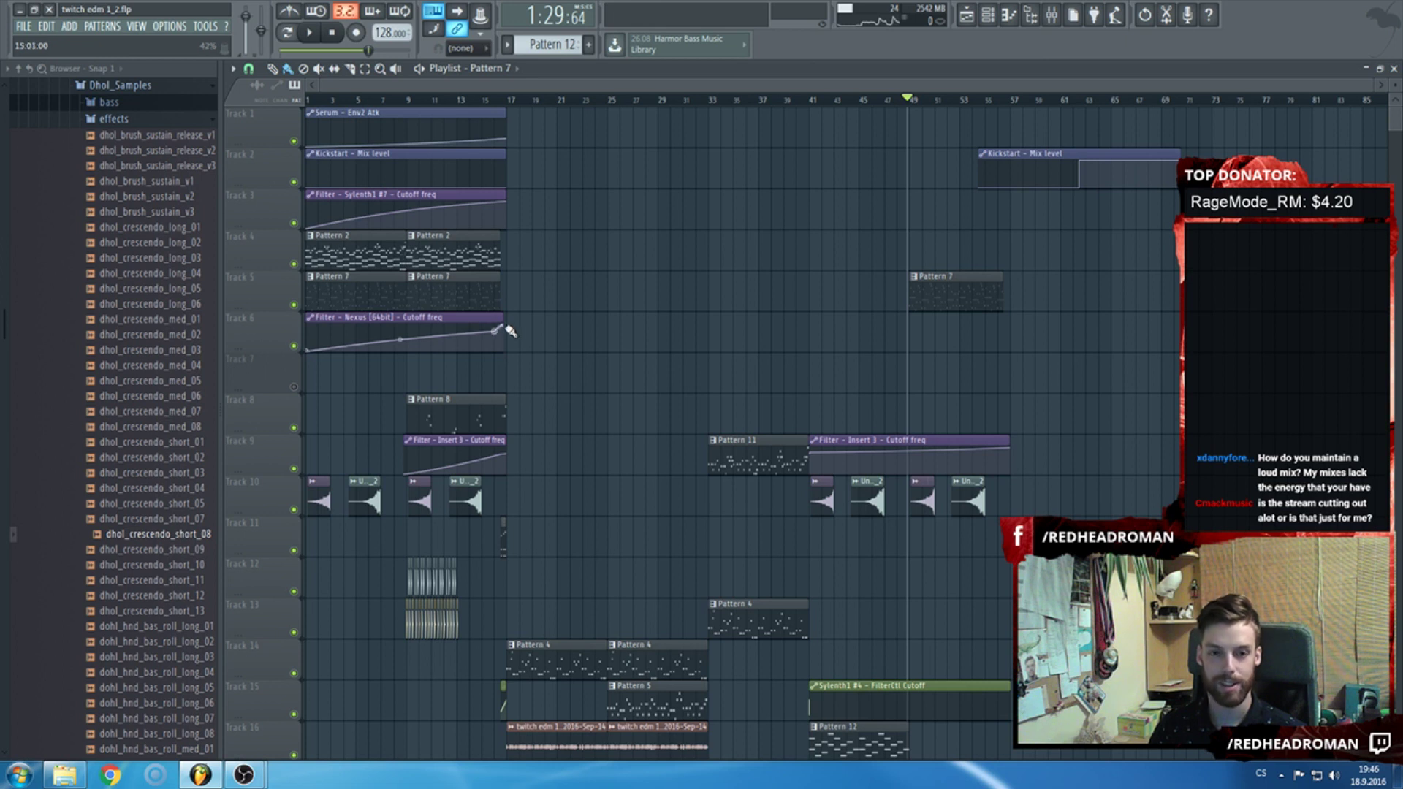
pyautogui.scroll(2, 333, 344)
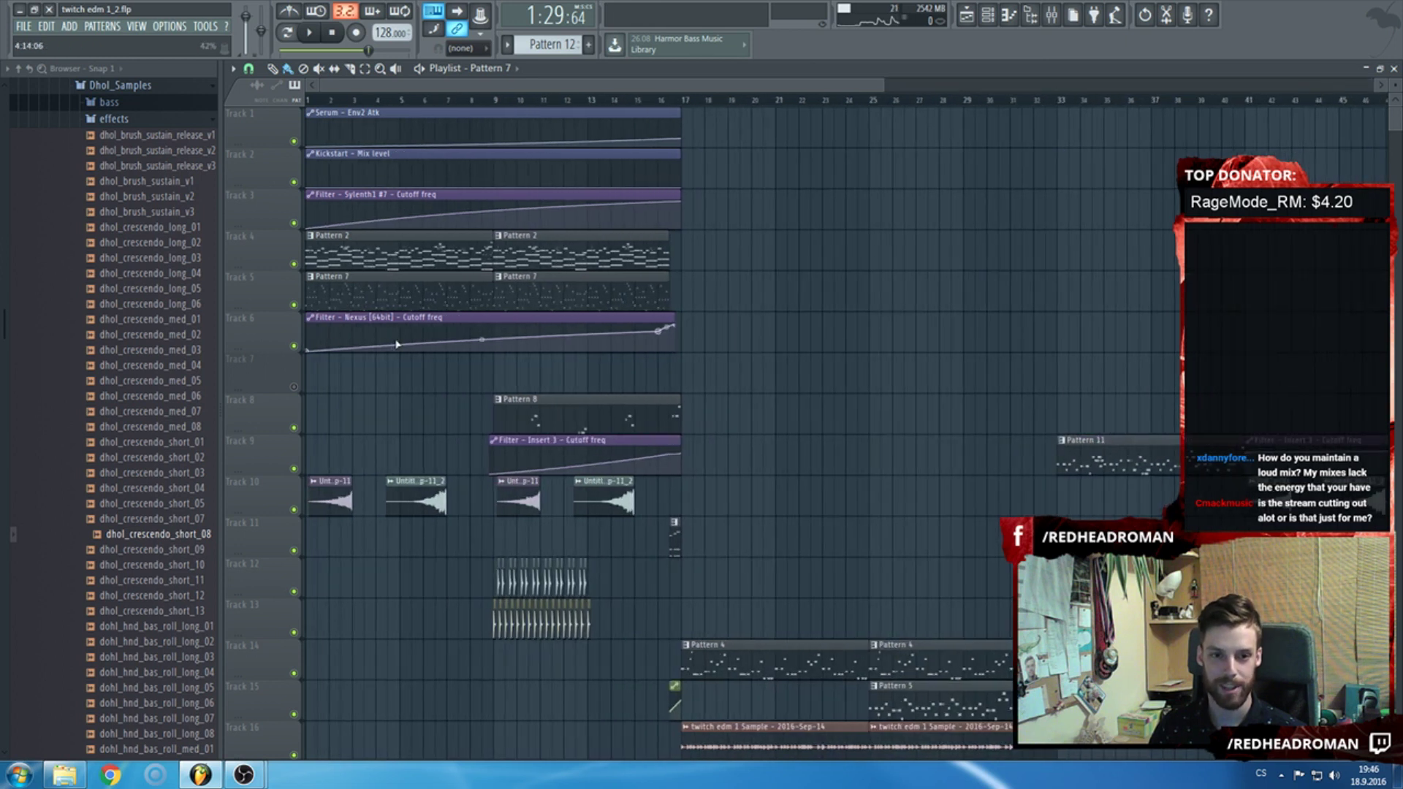
pyautogui.scroll(-2, 402, 340)
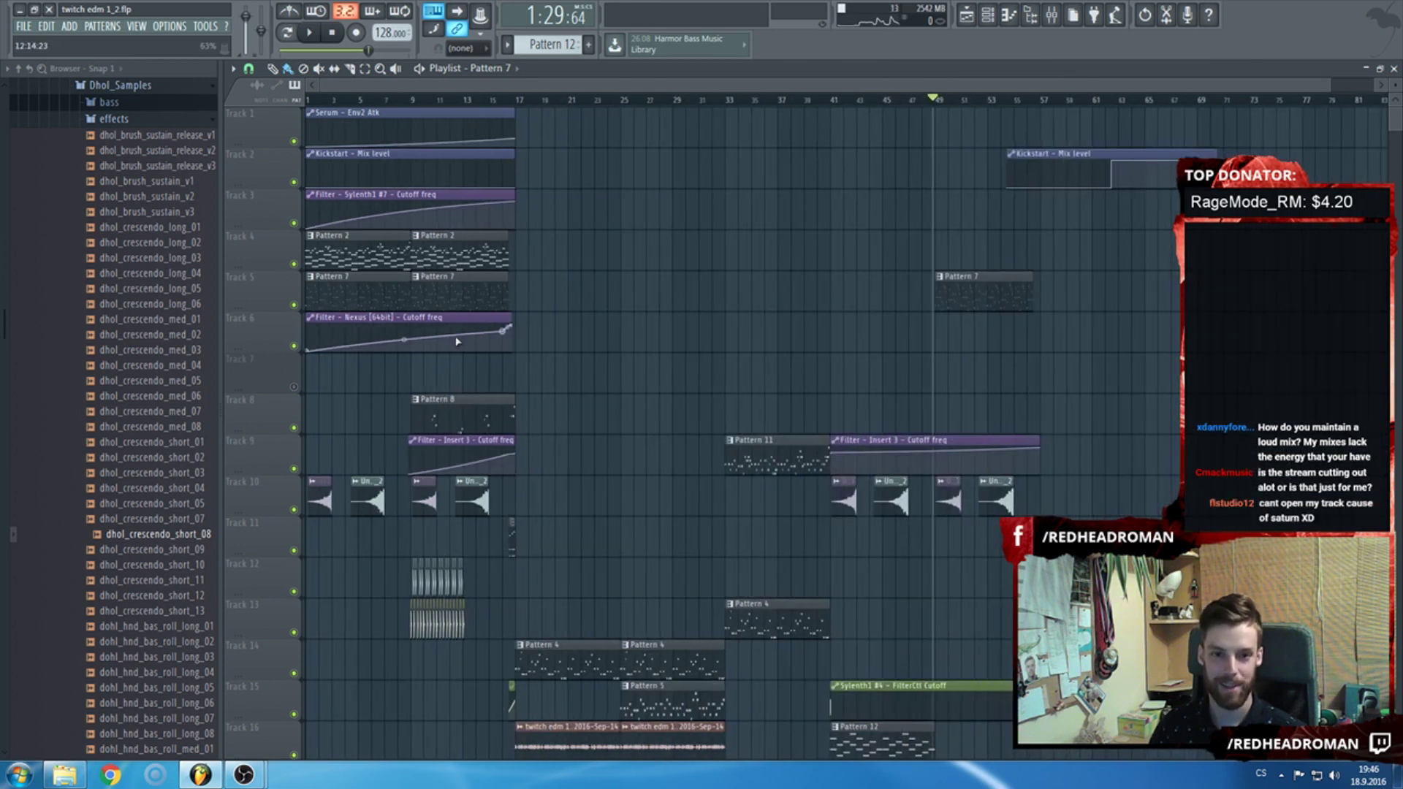
pyautogui.moveTo(508, 317); pyautogui.dragTo(989, 328)
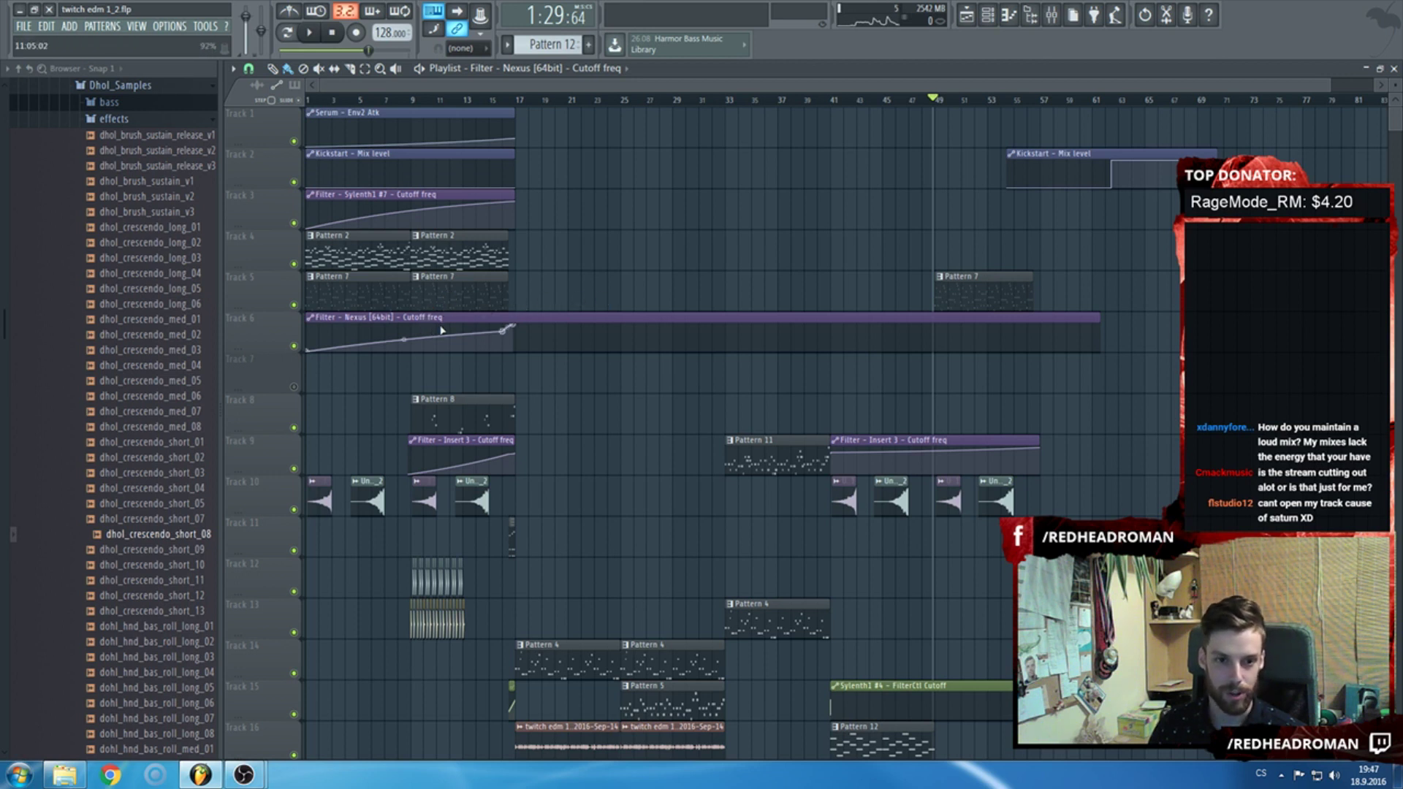
# Check Pattern 7's instrument in the channel rack and audition the intro from the start while toggling Track 6's mute.
pyautogui.press('F6')
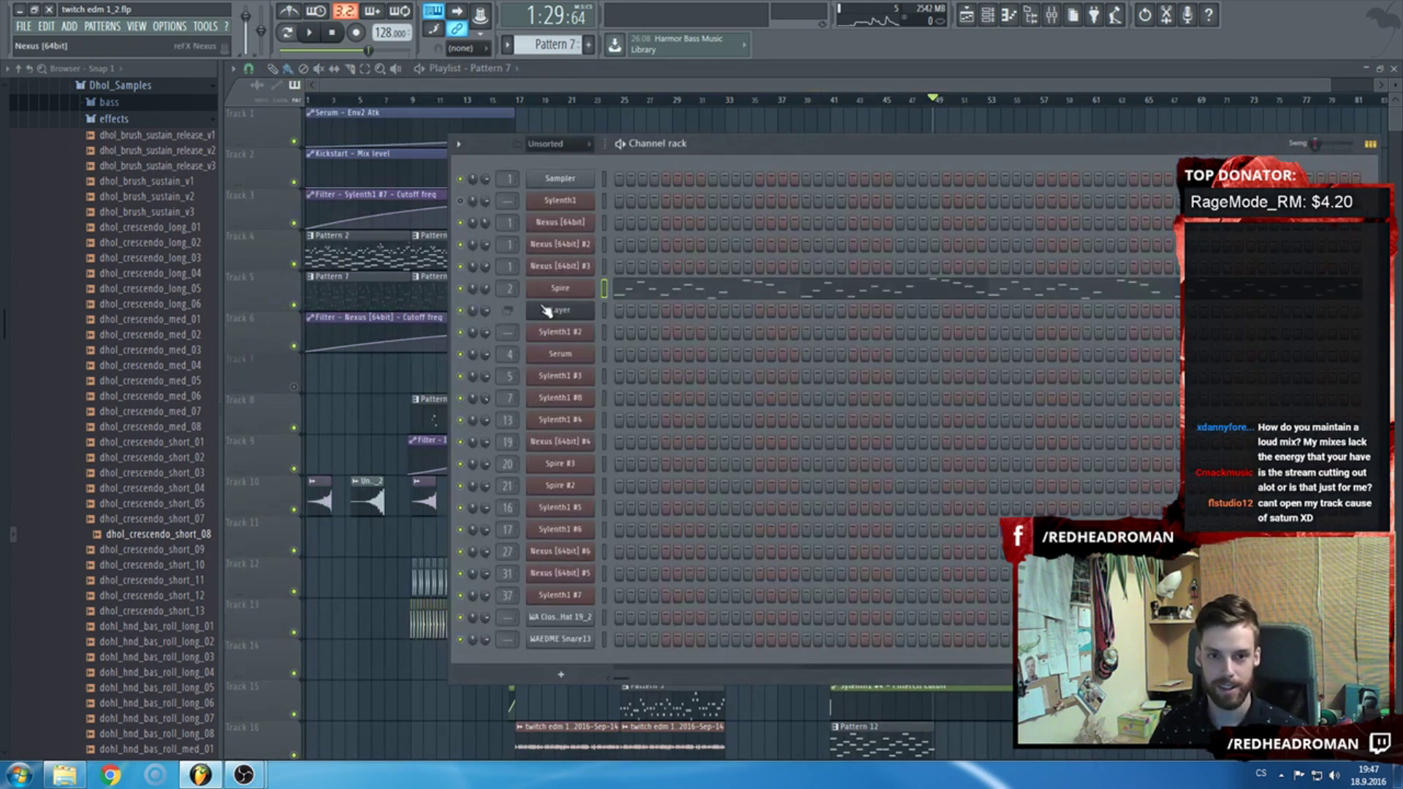
pyautogui.press('F6')
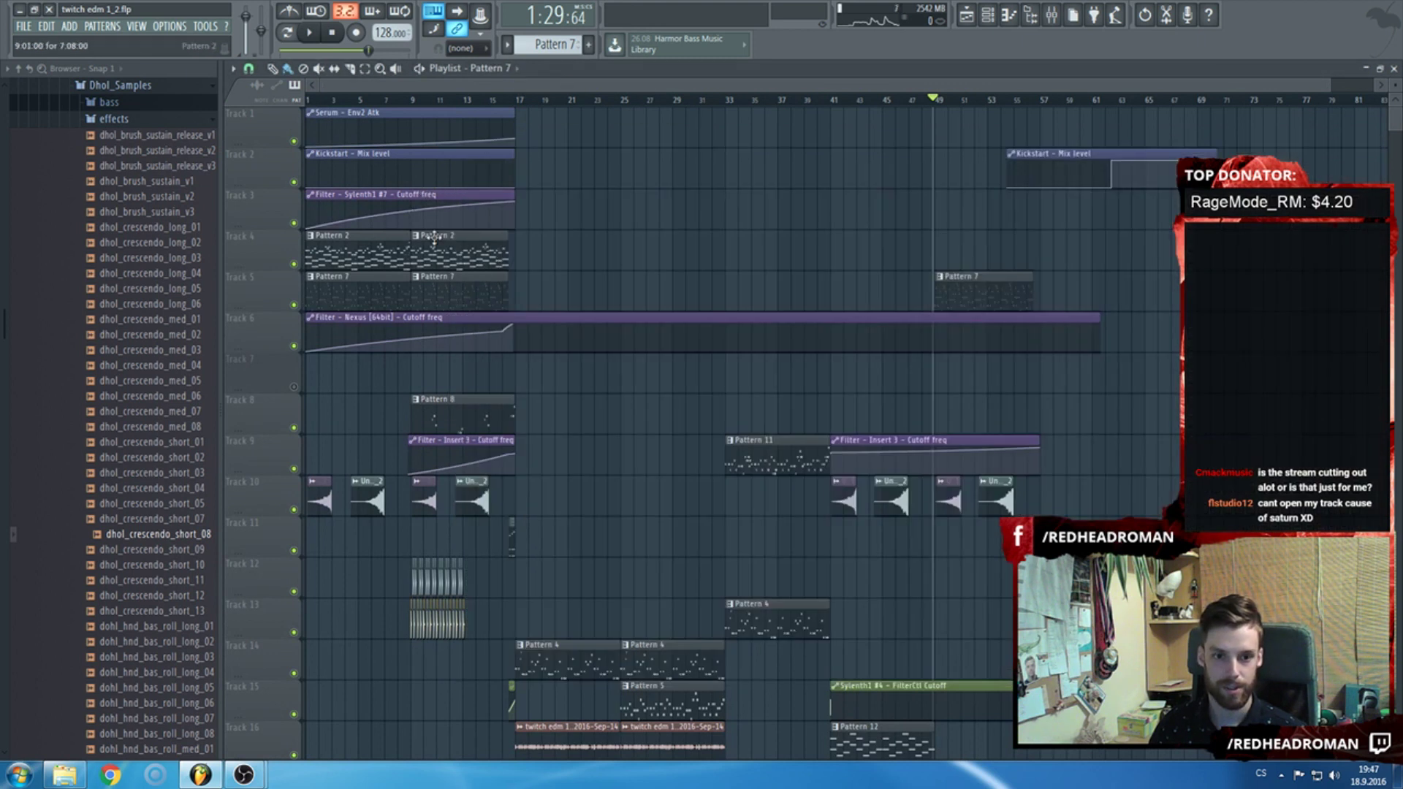
pyautogui.scroll(-5, 438, 256)
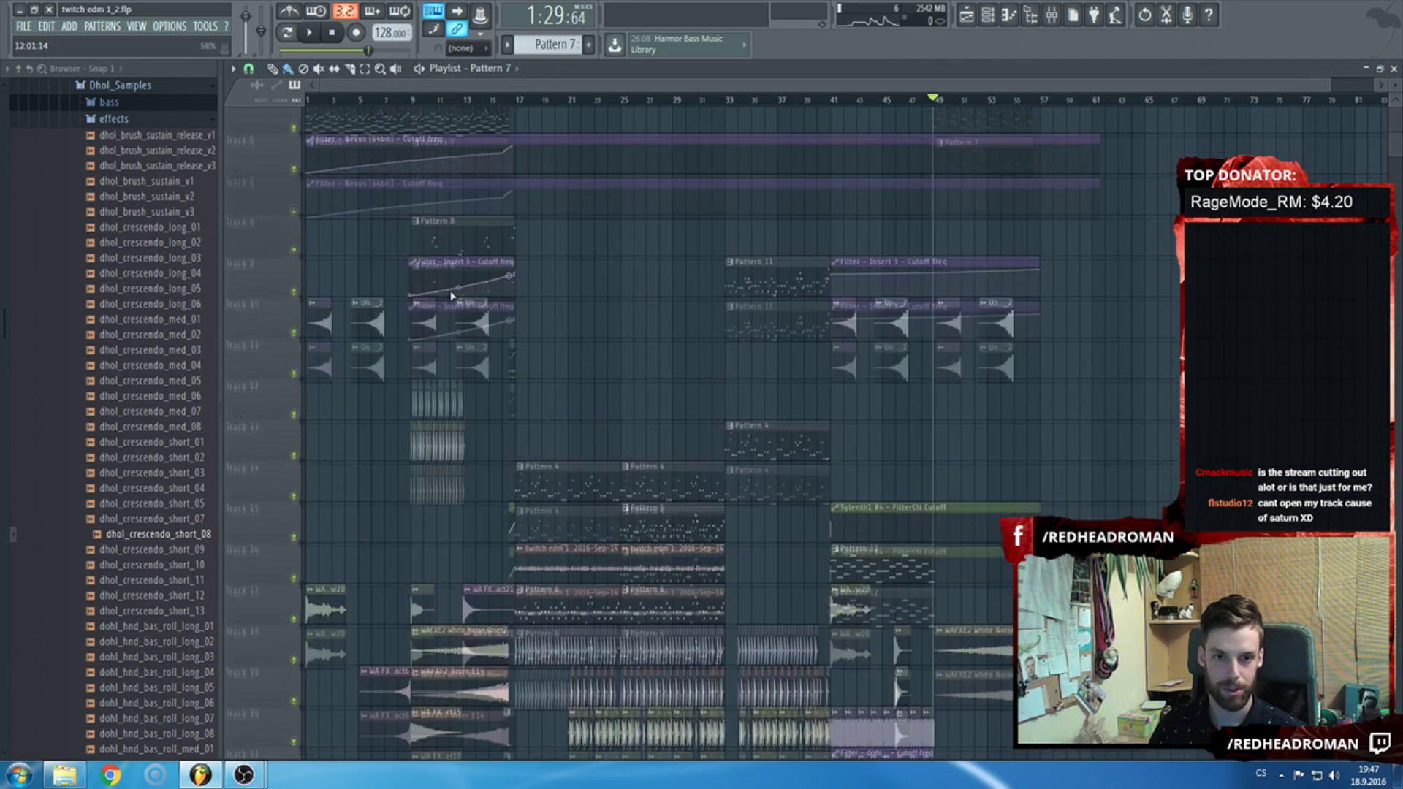
pyautogui.scroll(5, 451, 296)
pyautogui.press('space')
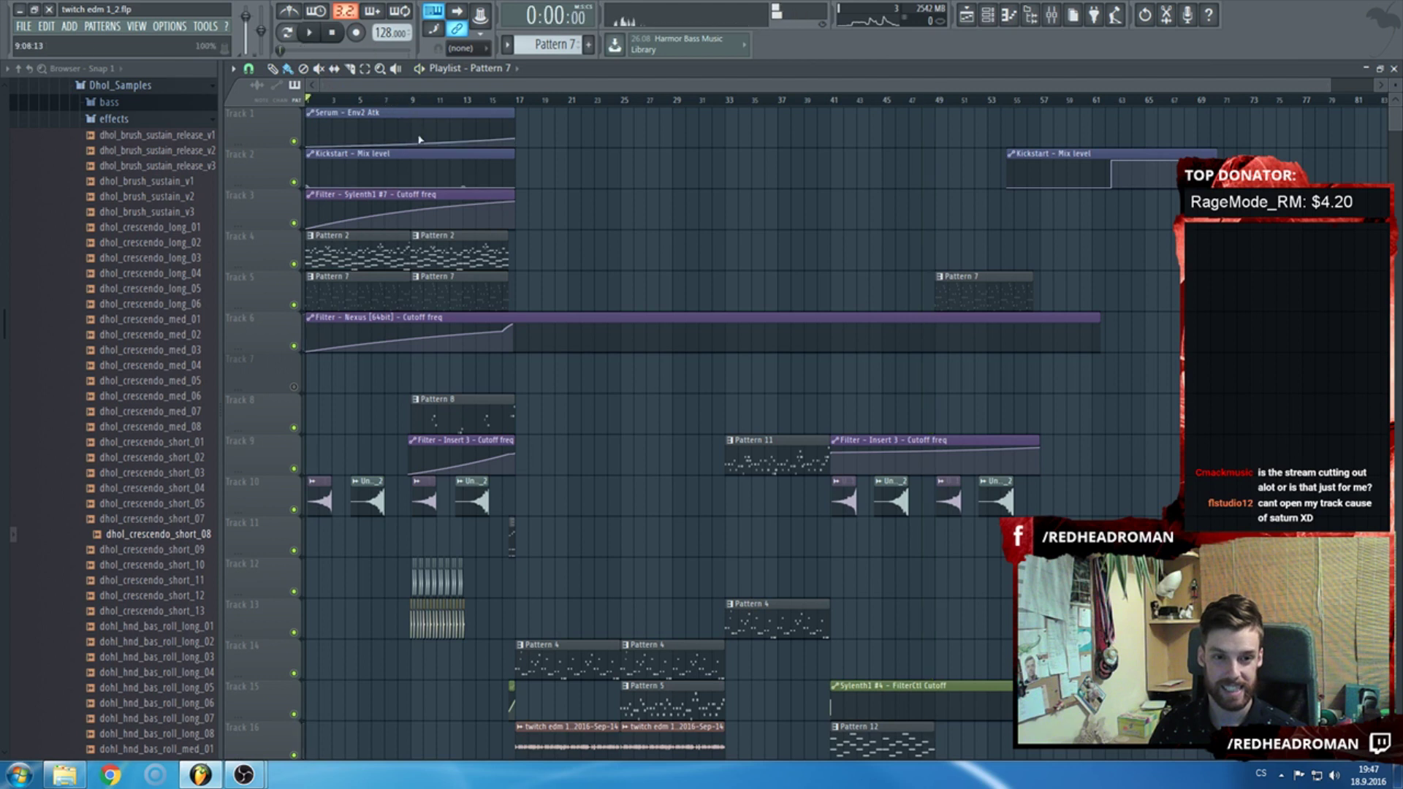
pyautogui.click(295, 346)
pyautogui.click(294, 346)
pyautogui.press('space')
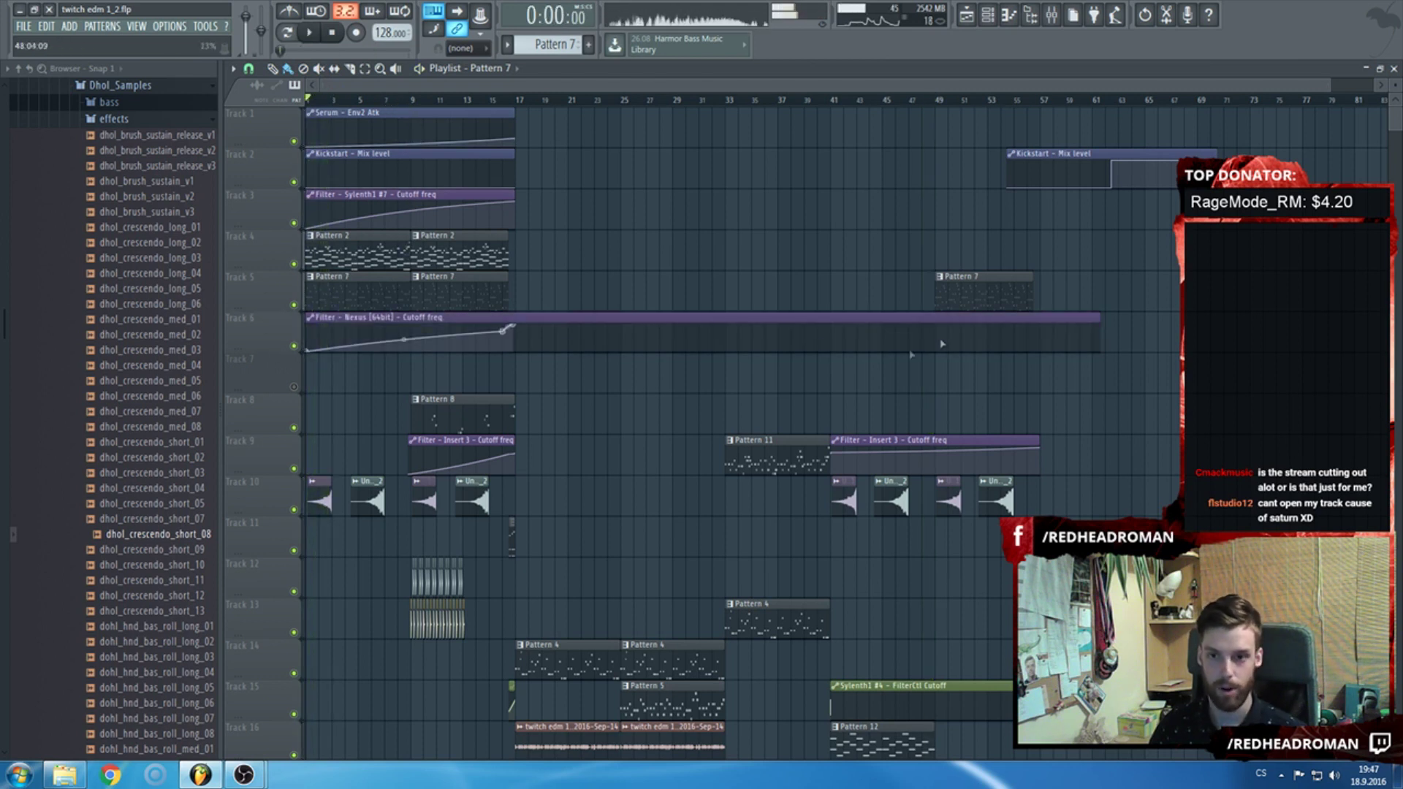
# Shape the Nexus cutoff automation on Track 6 to drop low at bar 41 and curve upward to bar 49.
pyautogui.scroll(8, 940, 343)
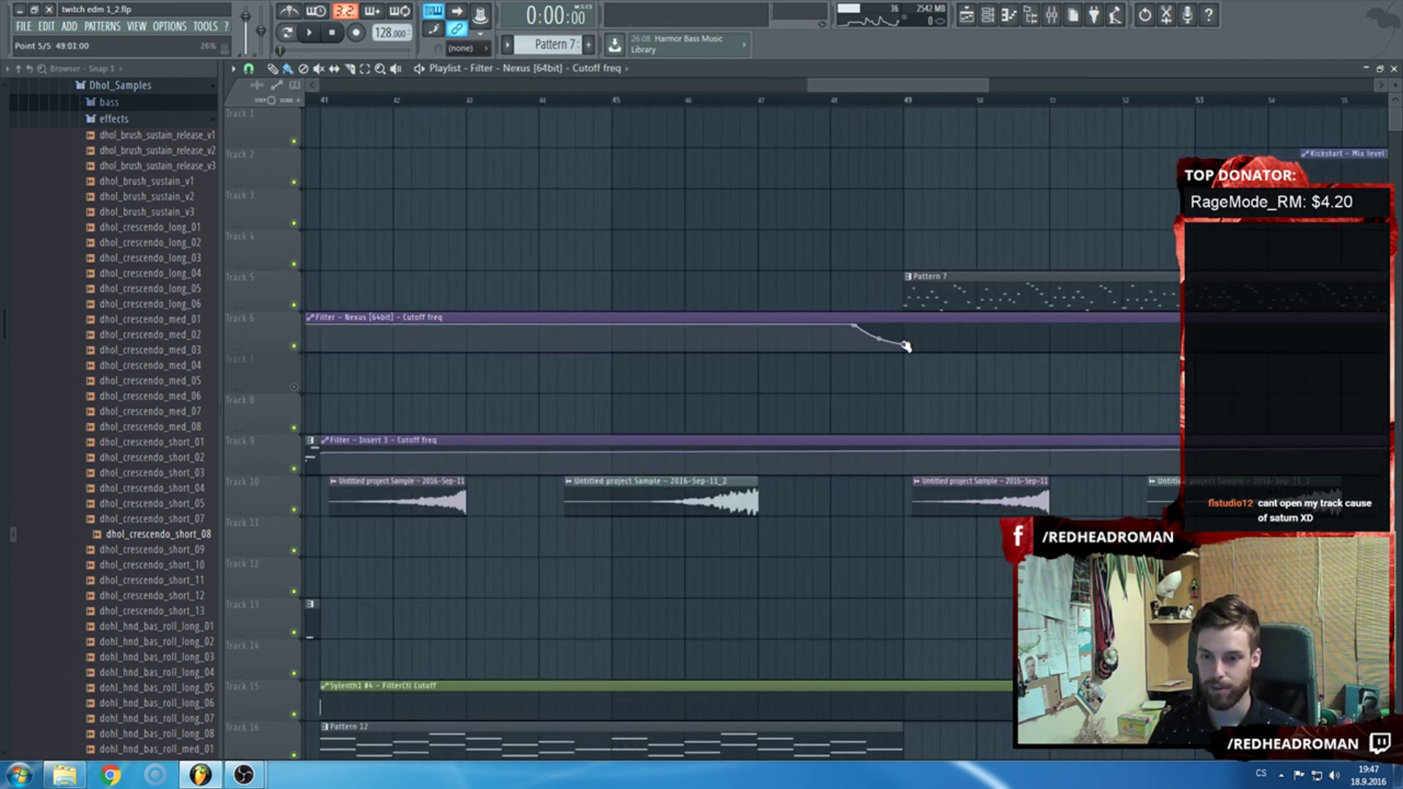
pyautogui.scroll(-2, 839, 332)
pyautogui.scroll(-5, 867, 288)
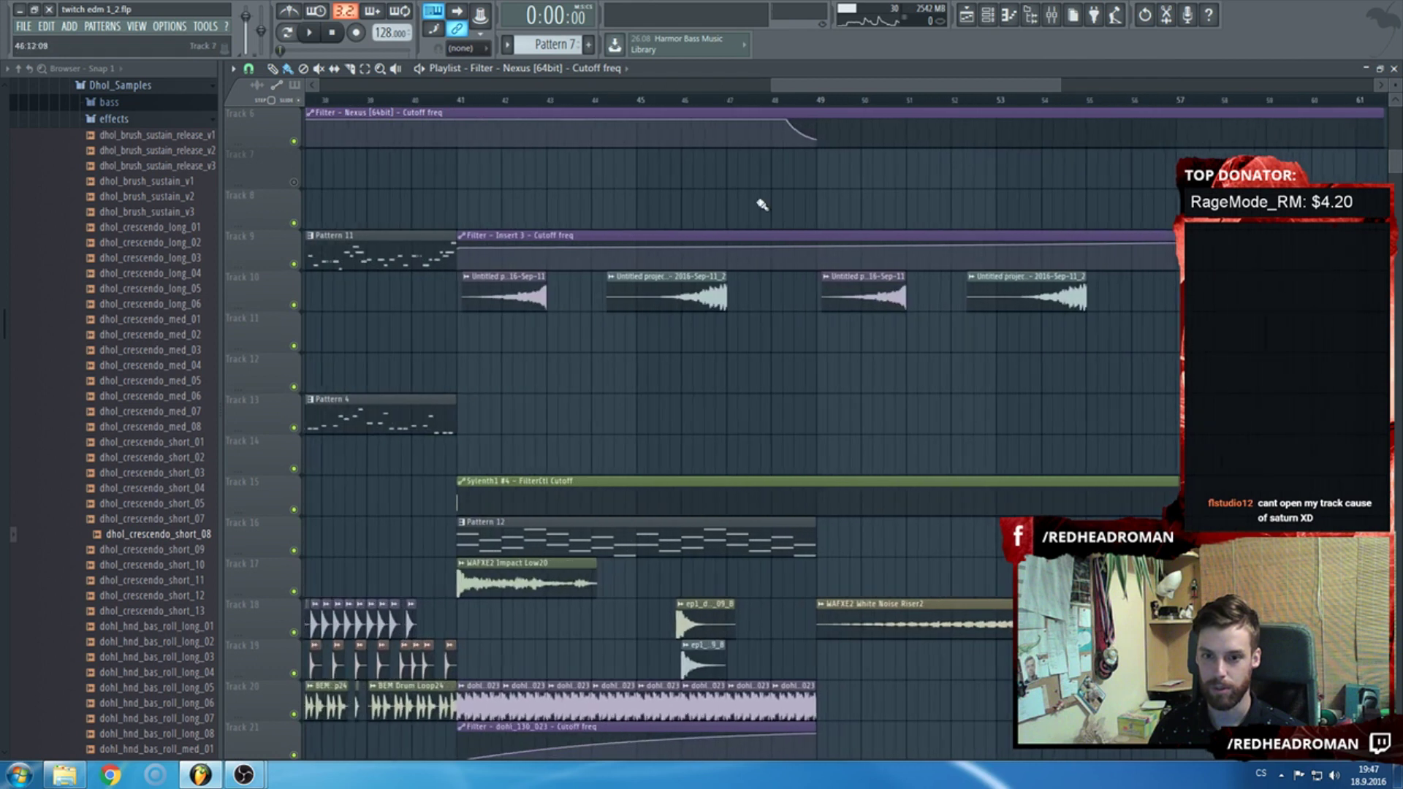
pyautogui.scroll(4, 642, 354)
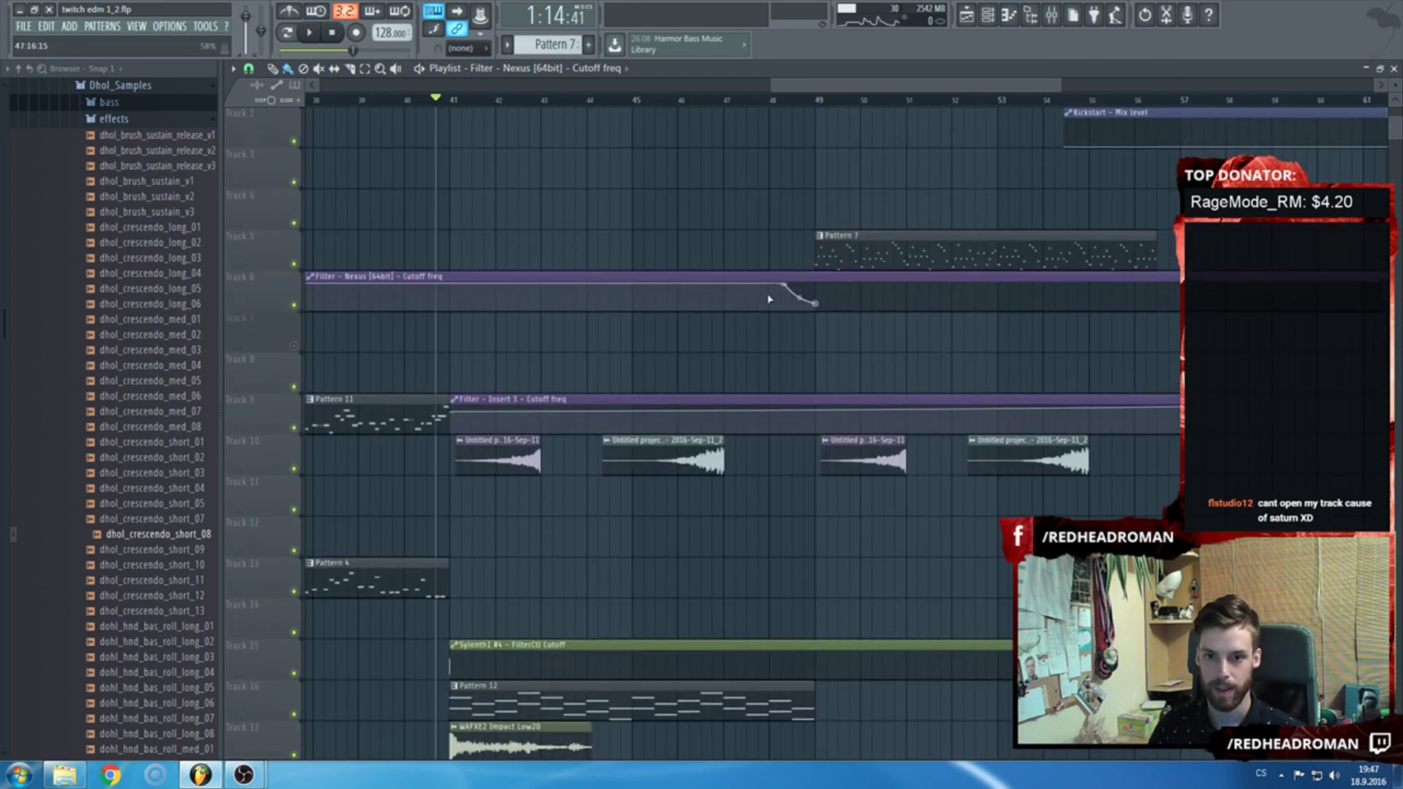
pyautogui.moveTo(788, 287); pyautogui.dragTo(498, 272)
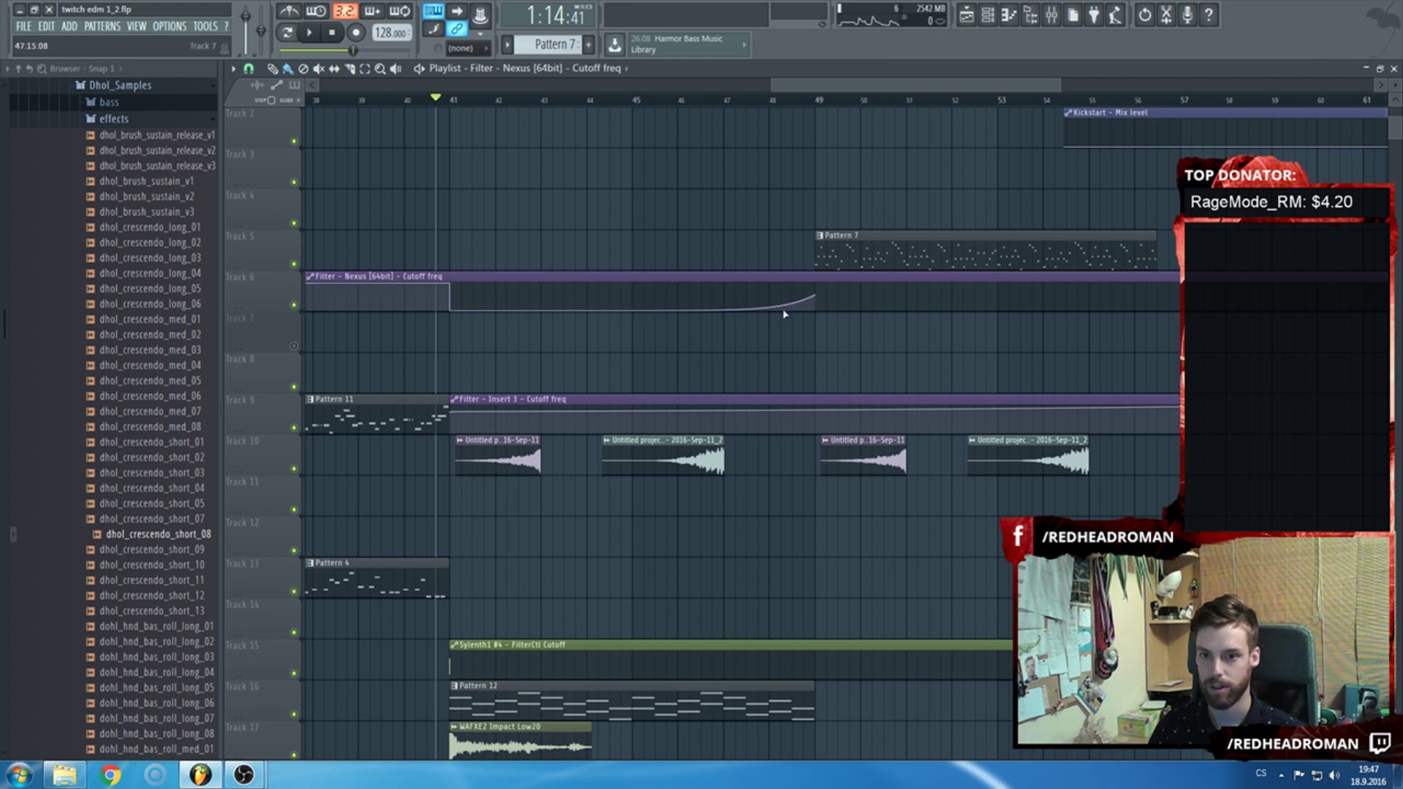
# Place a second Pattern 7 clip at bar 41 on Track 5.
pyautogui.scroll(-2, 784, 314)
pyautogui.scroll(3, 784, 314)
pyautogui.scroll(2, 767, 256)
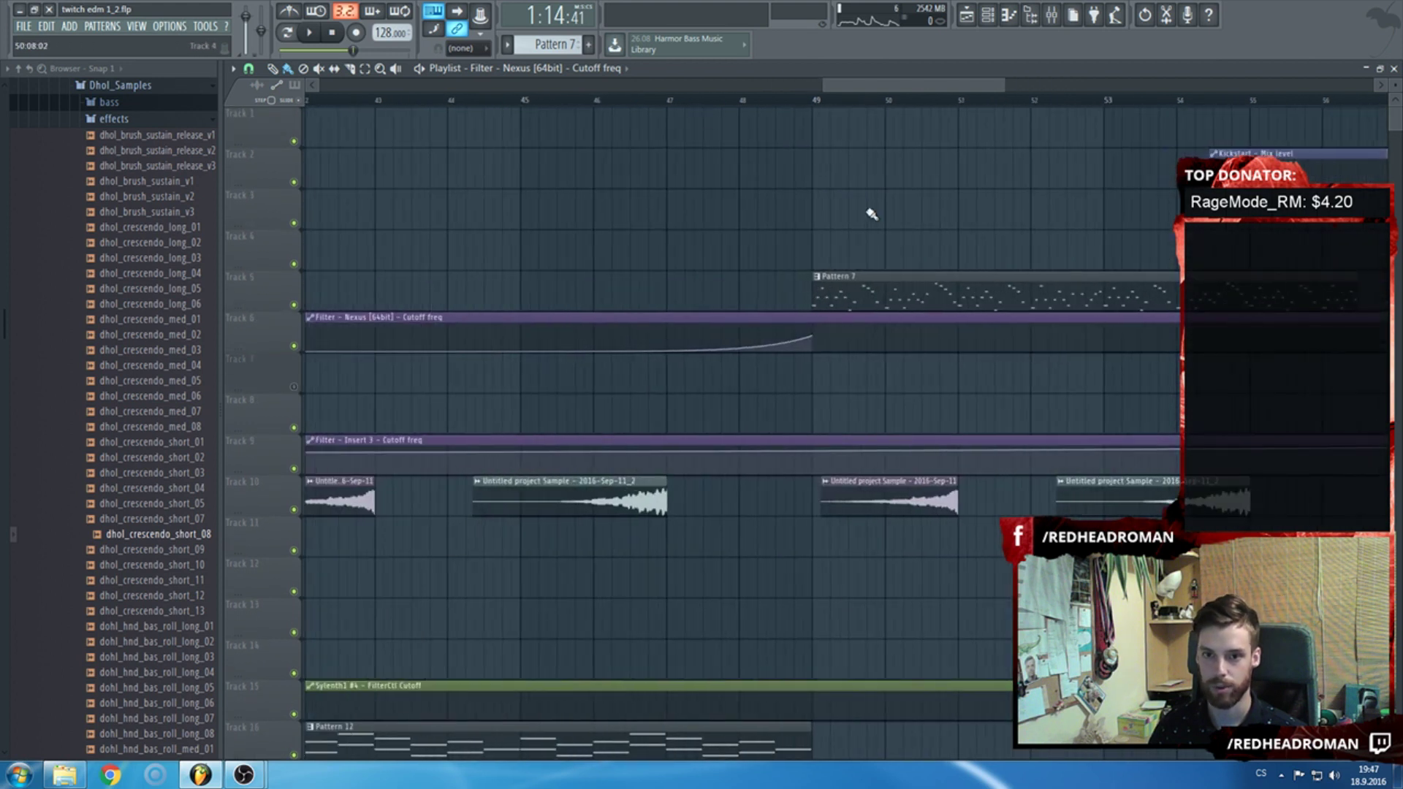
pyautogui.scroll(-3, 872, 214)
pyautogui.click(647, 290)
pyautogui.scroll(4, 621, 289)
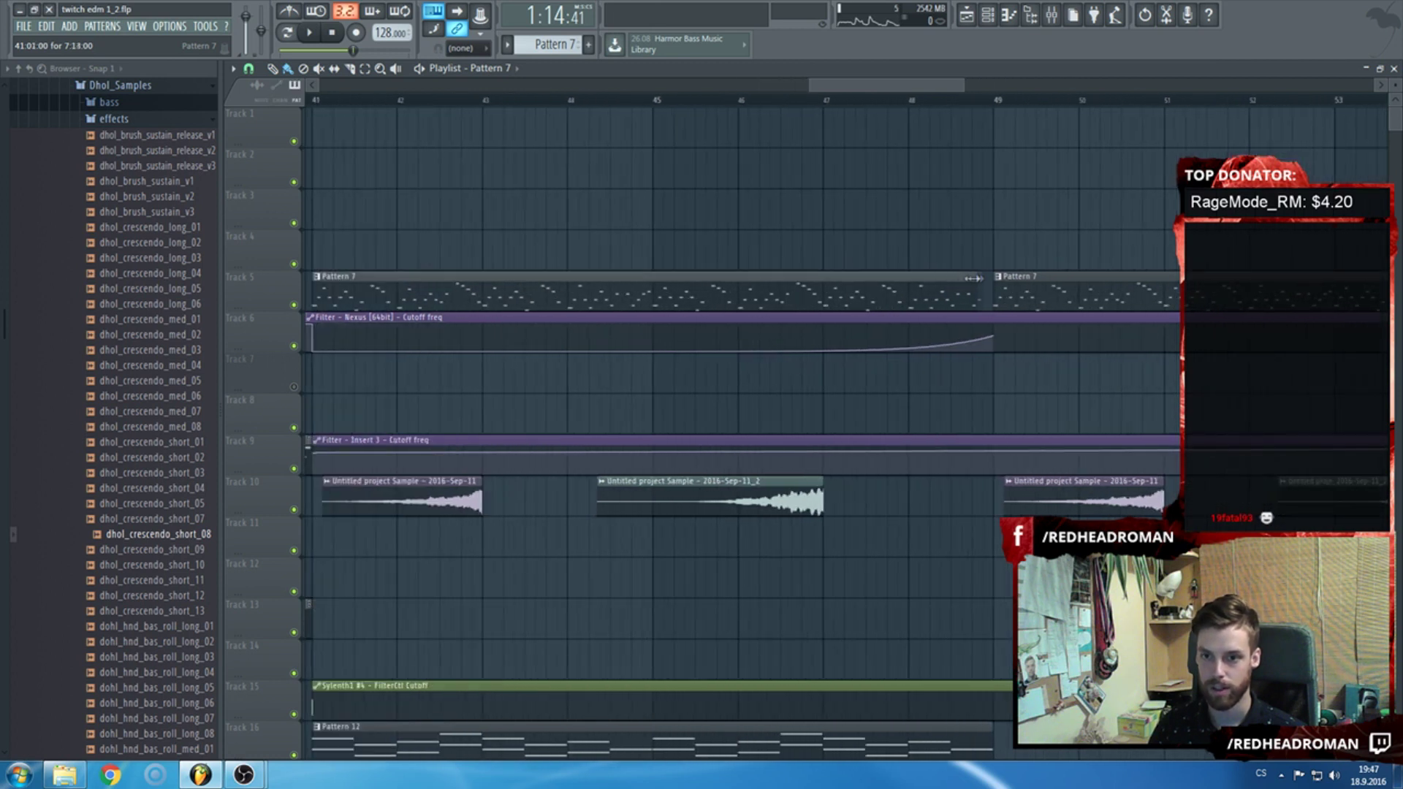
# Audition the section before bar 49 and place another Pattern 12 clip at bar 49 on Track 16.
pyautogui.press('space')
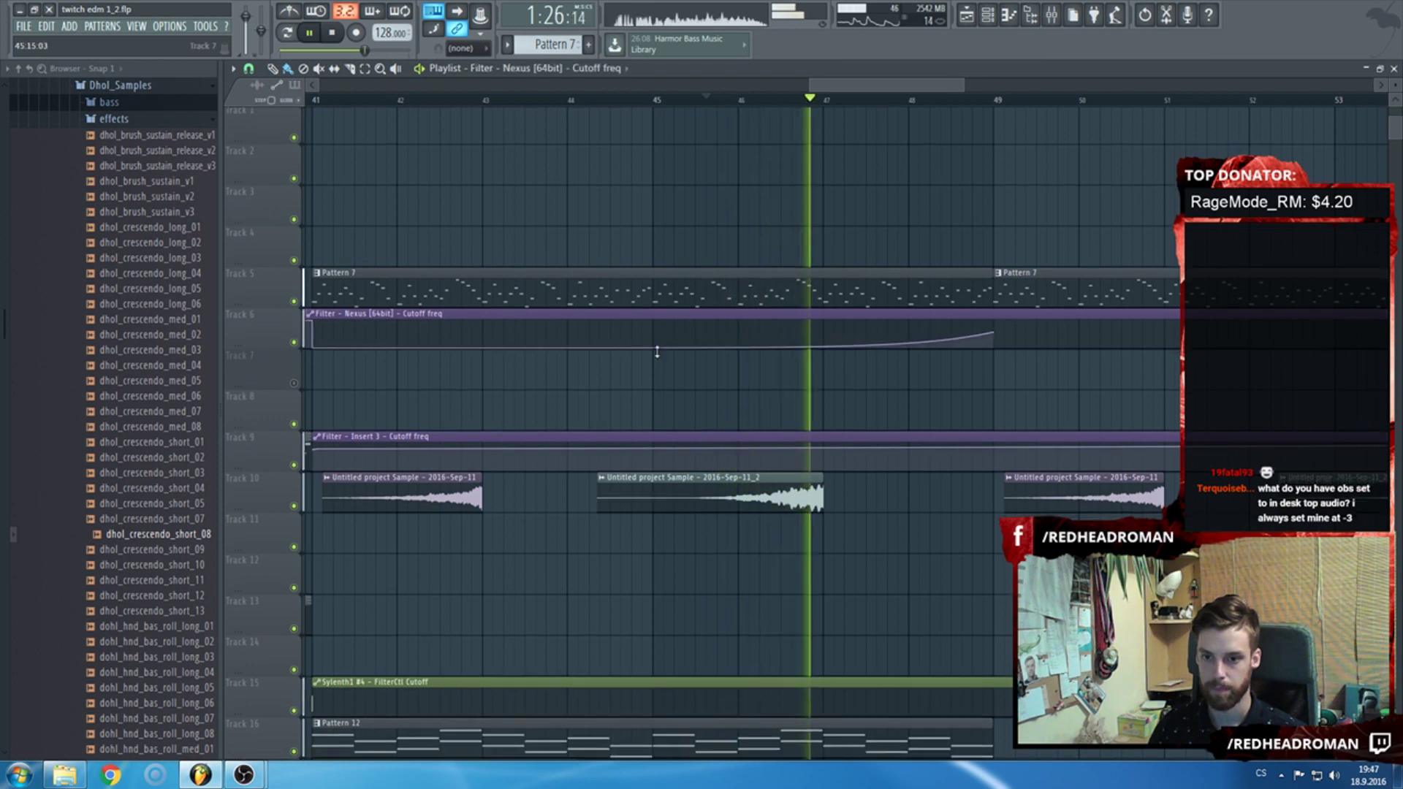
pyautogui.scroll(-5, 967, 454)
pyautogui.scroll(5, 967, 454)
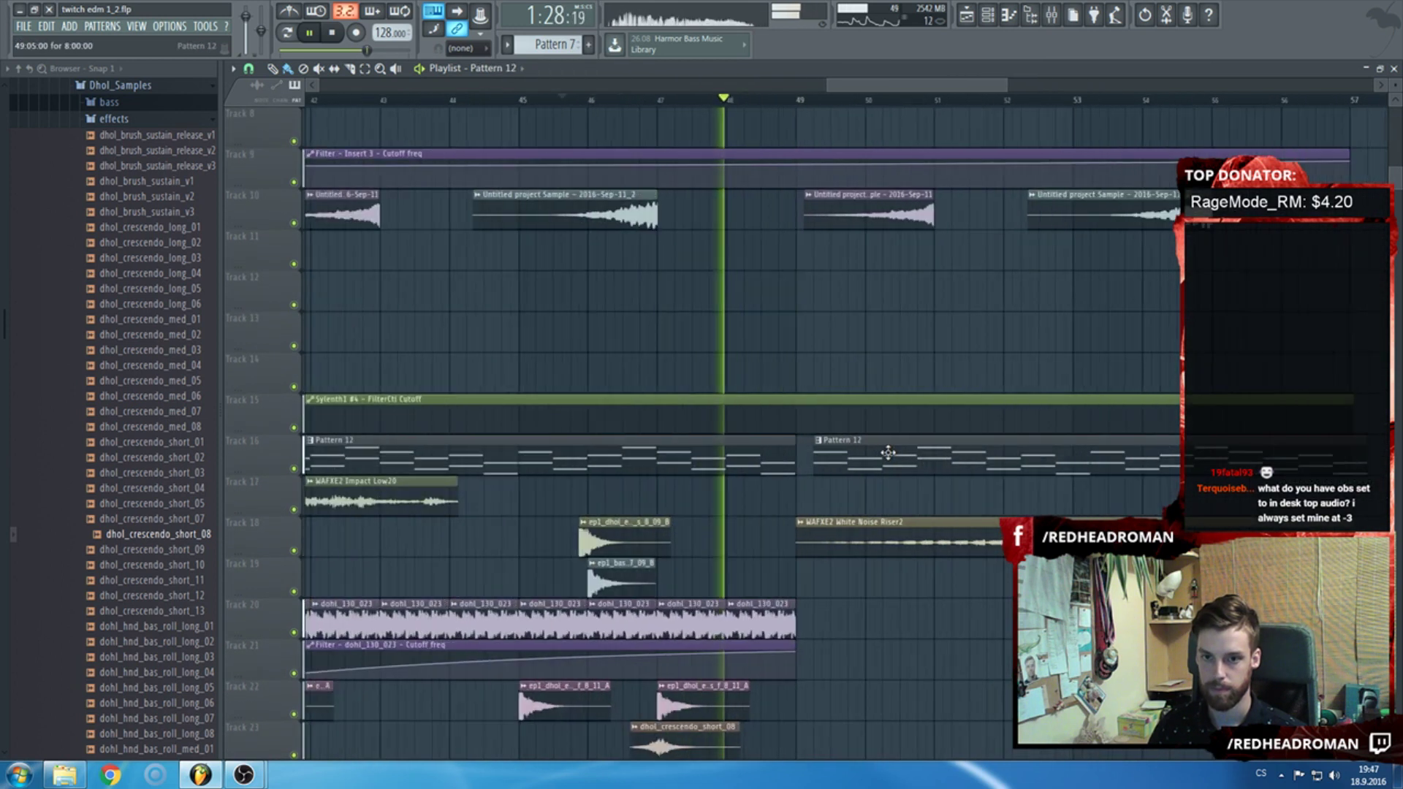
pyautogui.scroll(3, 869, 455)
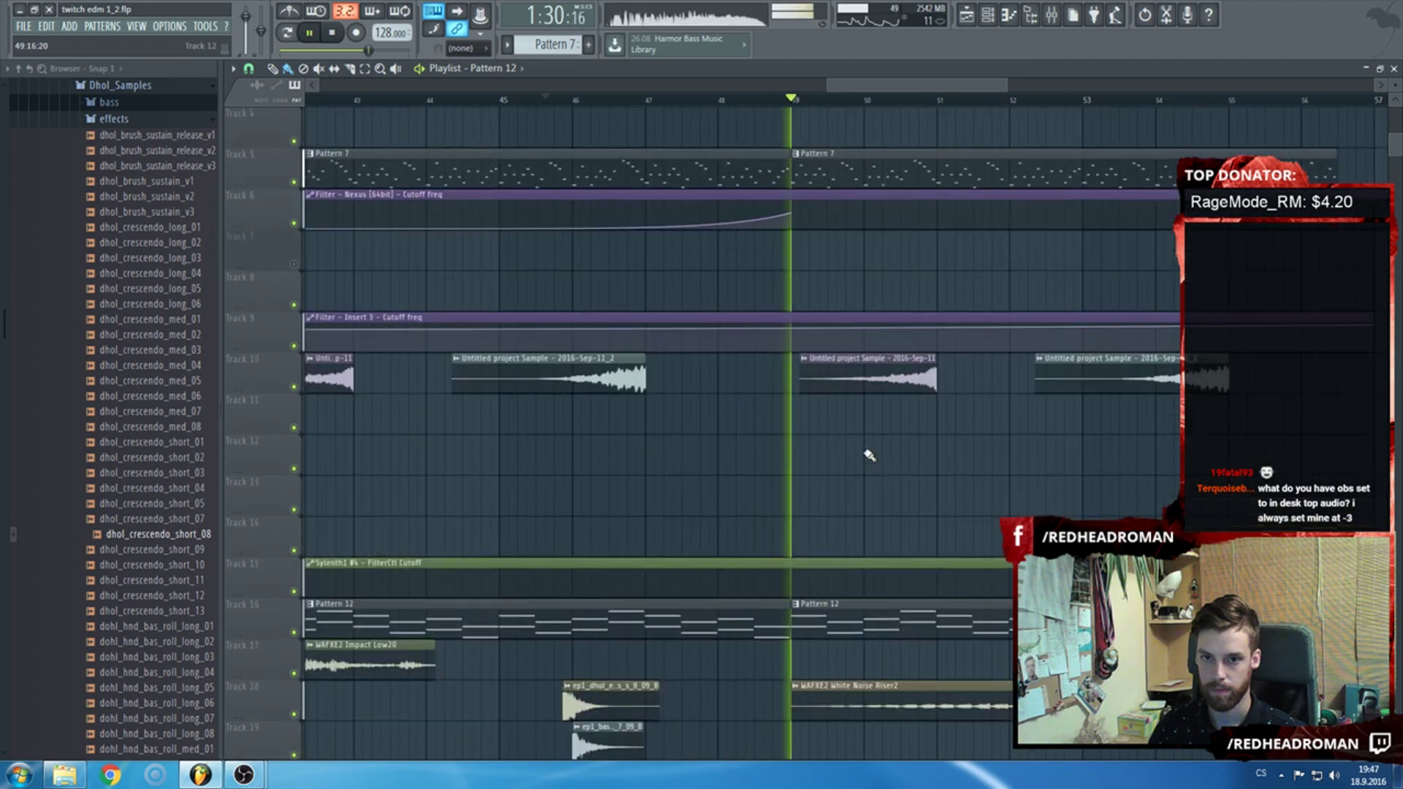
# Stop playback and move the WAFXE2 White Noise Riser2 clip on Track 18 to just after bar 61.
pyautogui.scroll(-4, 898, 504)
pyautogui.scroll(4, 899, 504)
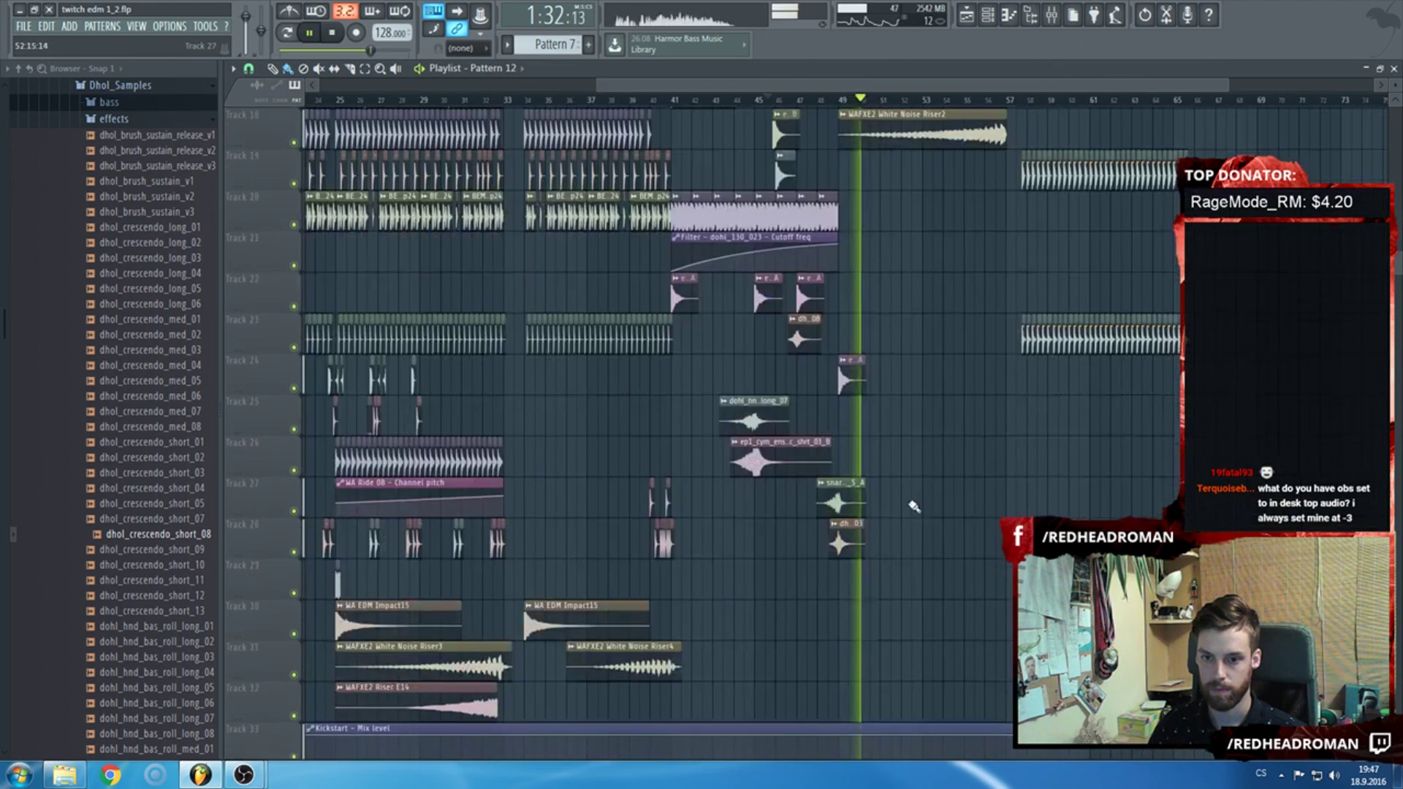
pyautogui.press('space')
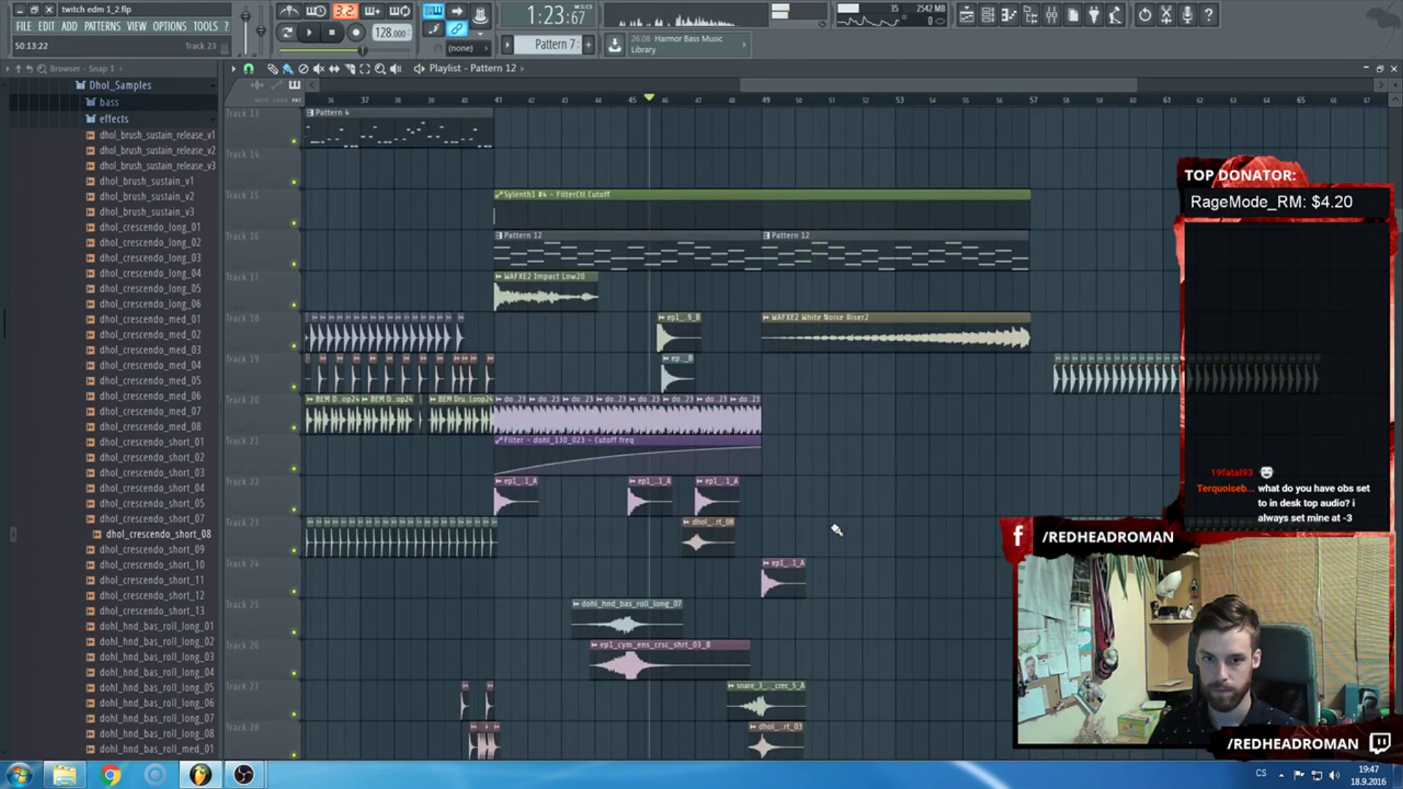
pyautogui.scroll(1, 830, 526)
pyautogui.moveTo(1048, 373); pyautogui.dragTo(1231, 374)
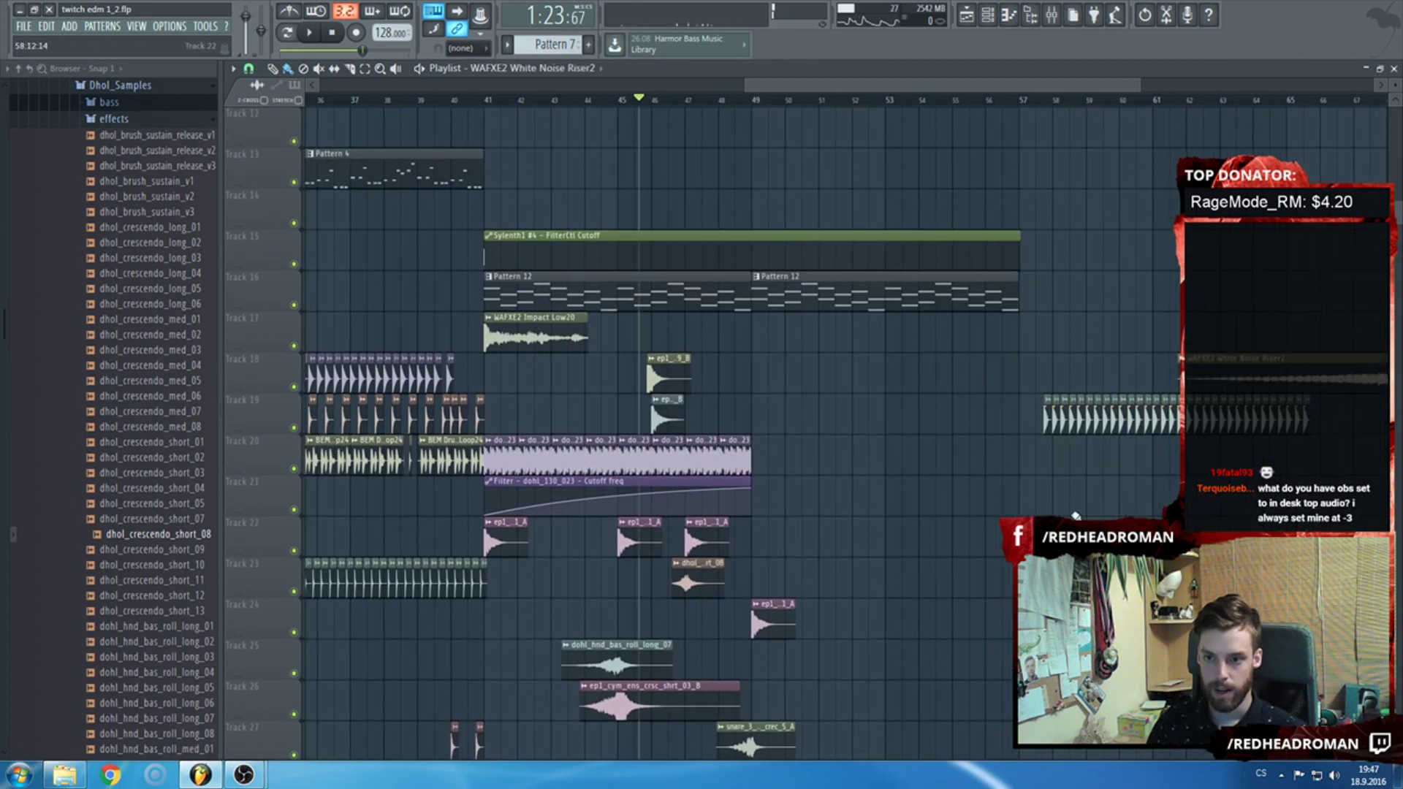
# Duplicate the dhol percussion, crescendo and filter automation clips of bars 41 to 49 on Tracks 18 to 28 to start at bar 49.
pyautogui.scroll(-3, 914, 548)
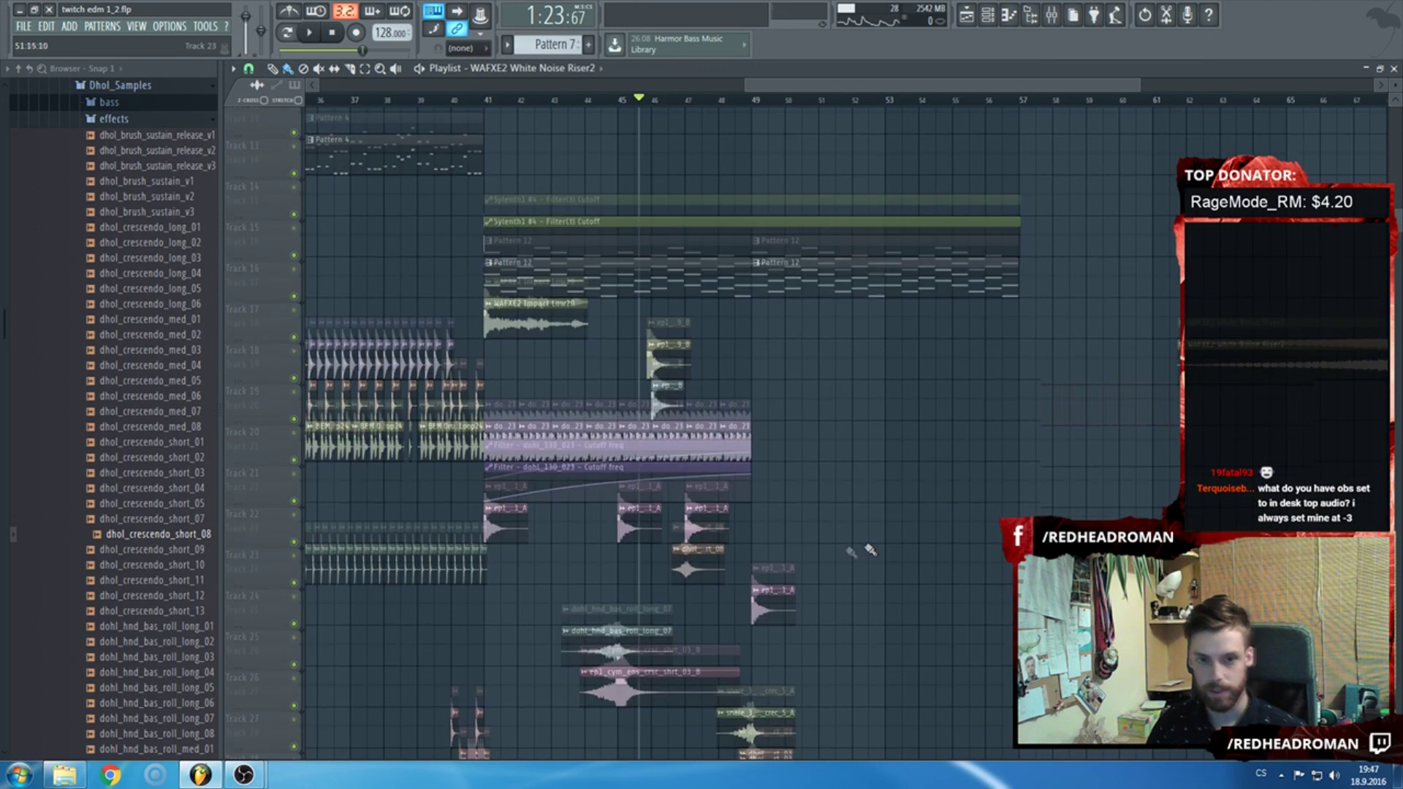
pyautogui.moveTo(847, 679); pyautogui.dragTo(503, 228)
pyautogui.hotkey('ctrl', 'b')
pyautogui.scroll(4, 685, 327)
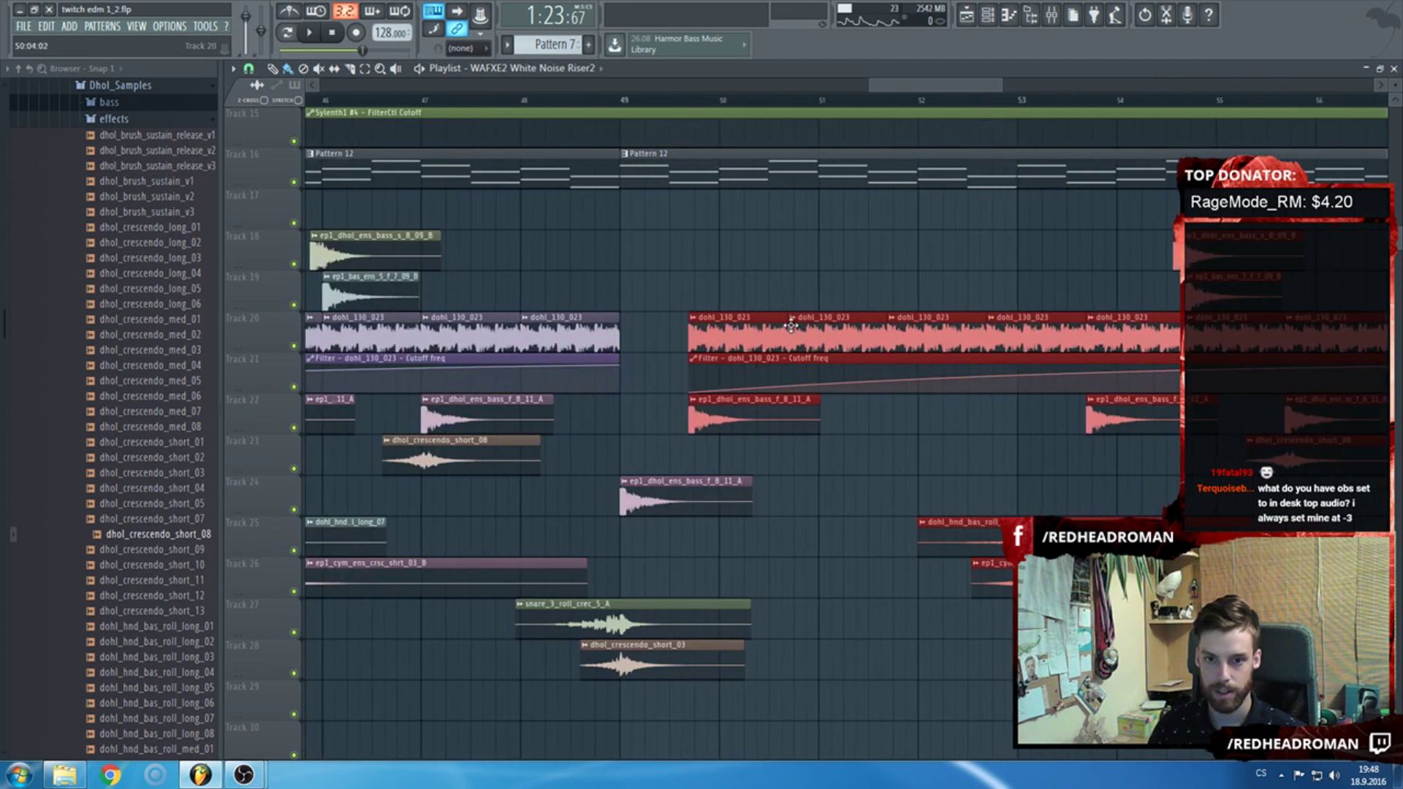
pyautogui.moveTo(685, 327); pyautogui.dragTo(680, 326)
pyautogui.scroll(-3, 716, 193)
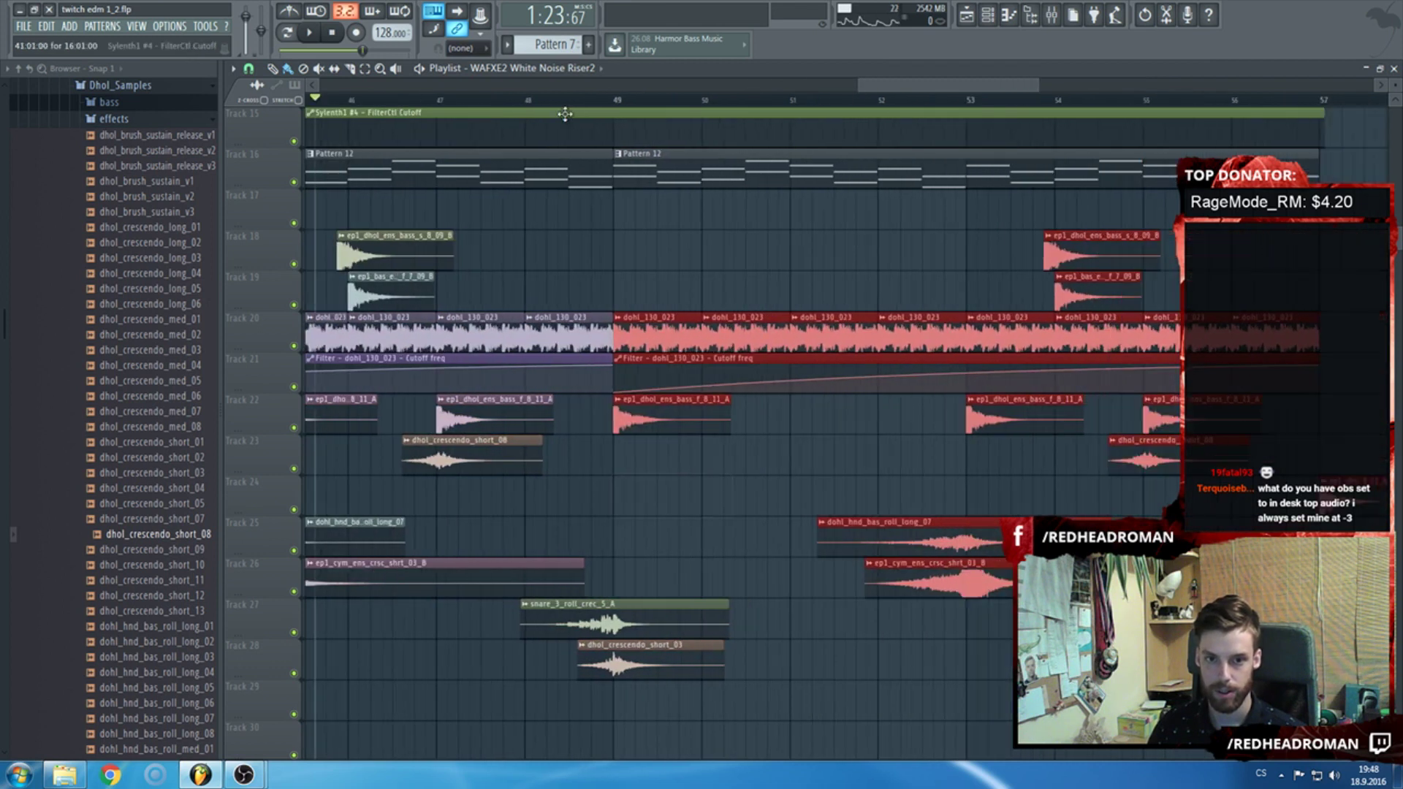
# Audition the extended break and remove the duplicated Filter - dohl_130_023 cutoff clip at bar 49 on Track 21.
pyautogui.press('space')
pyautogui.scroll(4, 738, 212)
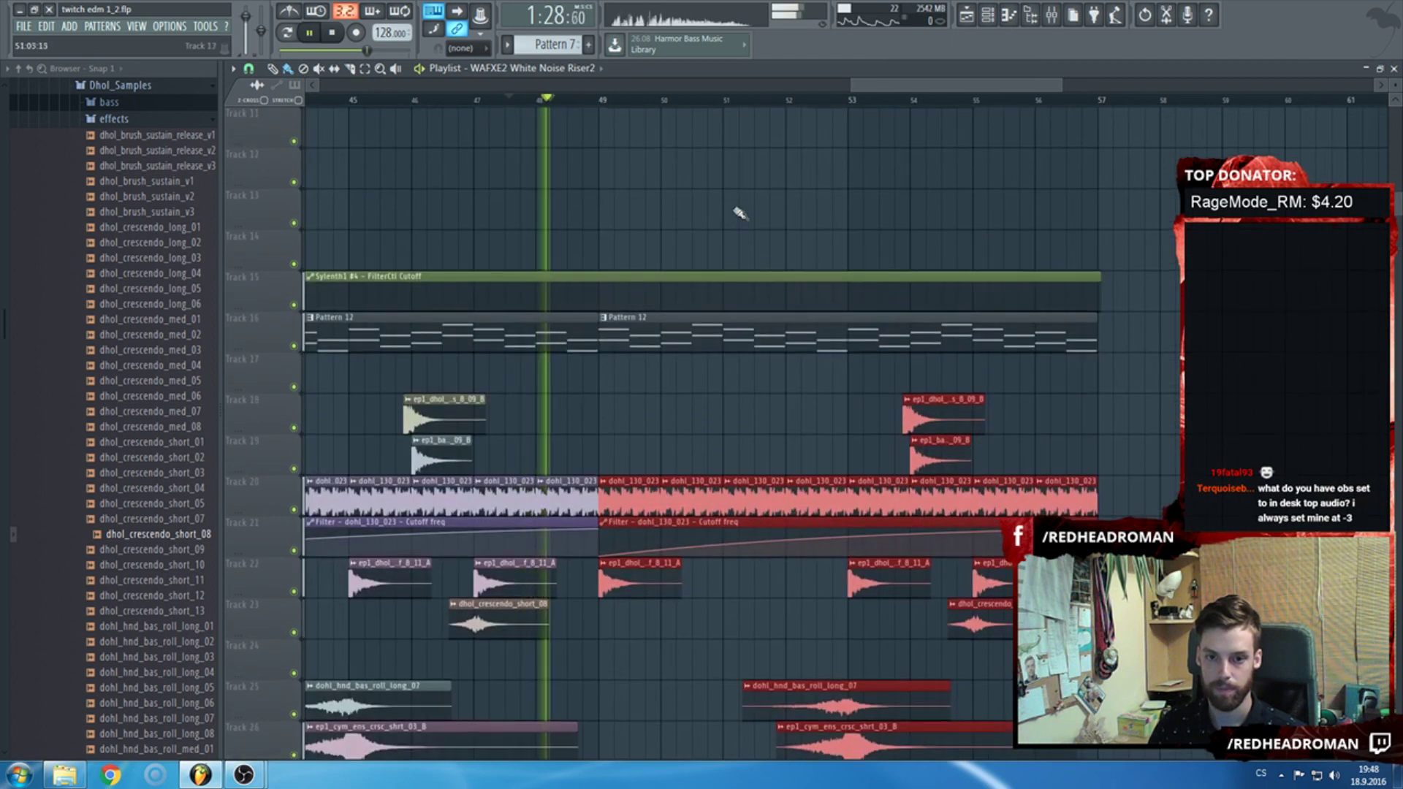
pyautogui.scroll(-3, 768, 223)
pyautogui.scroll(4, 822, 208)
pyautogui.scroll(4, 811, 233)
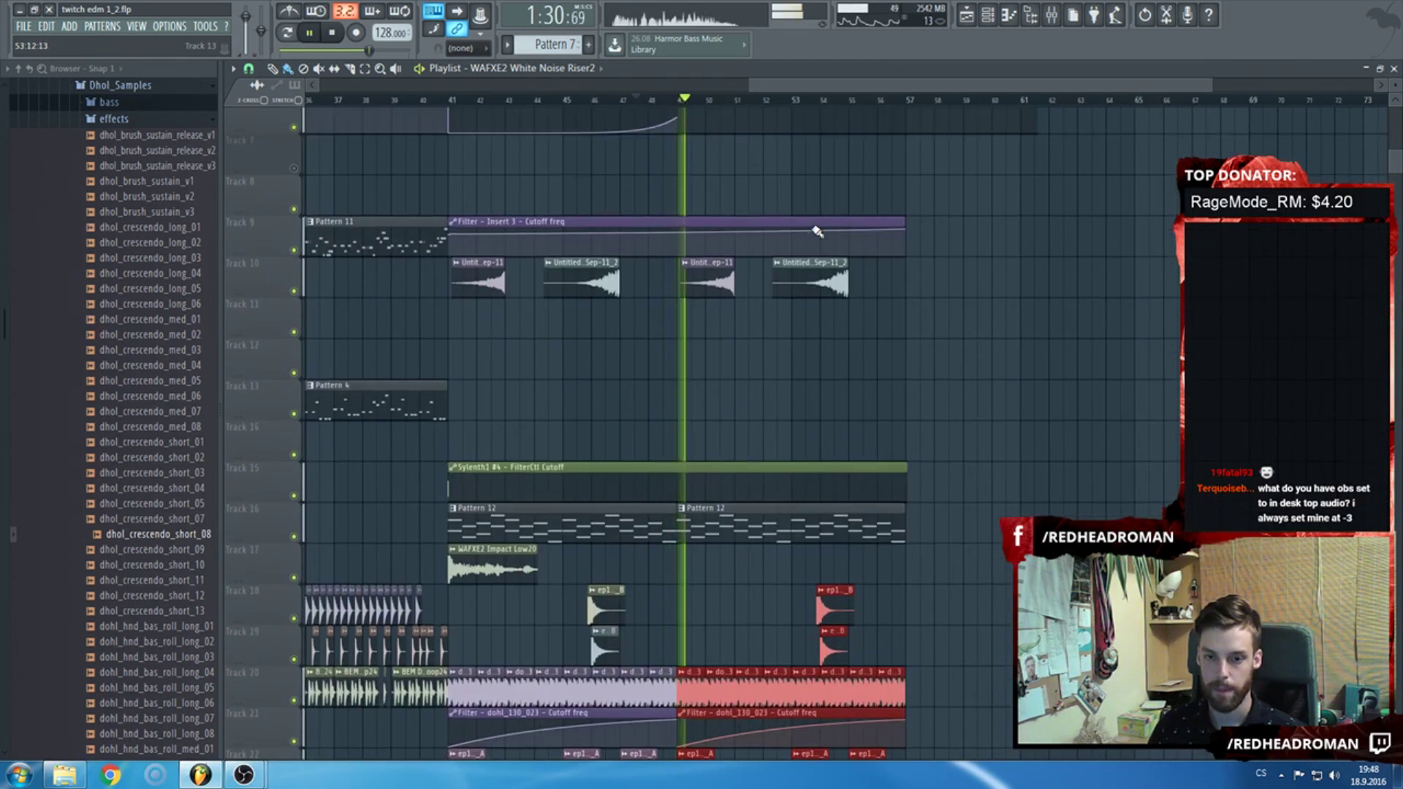
pyautogui.scroll(-7, 811, 263)
pyautogui.scroll(-6, 804, 315)
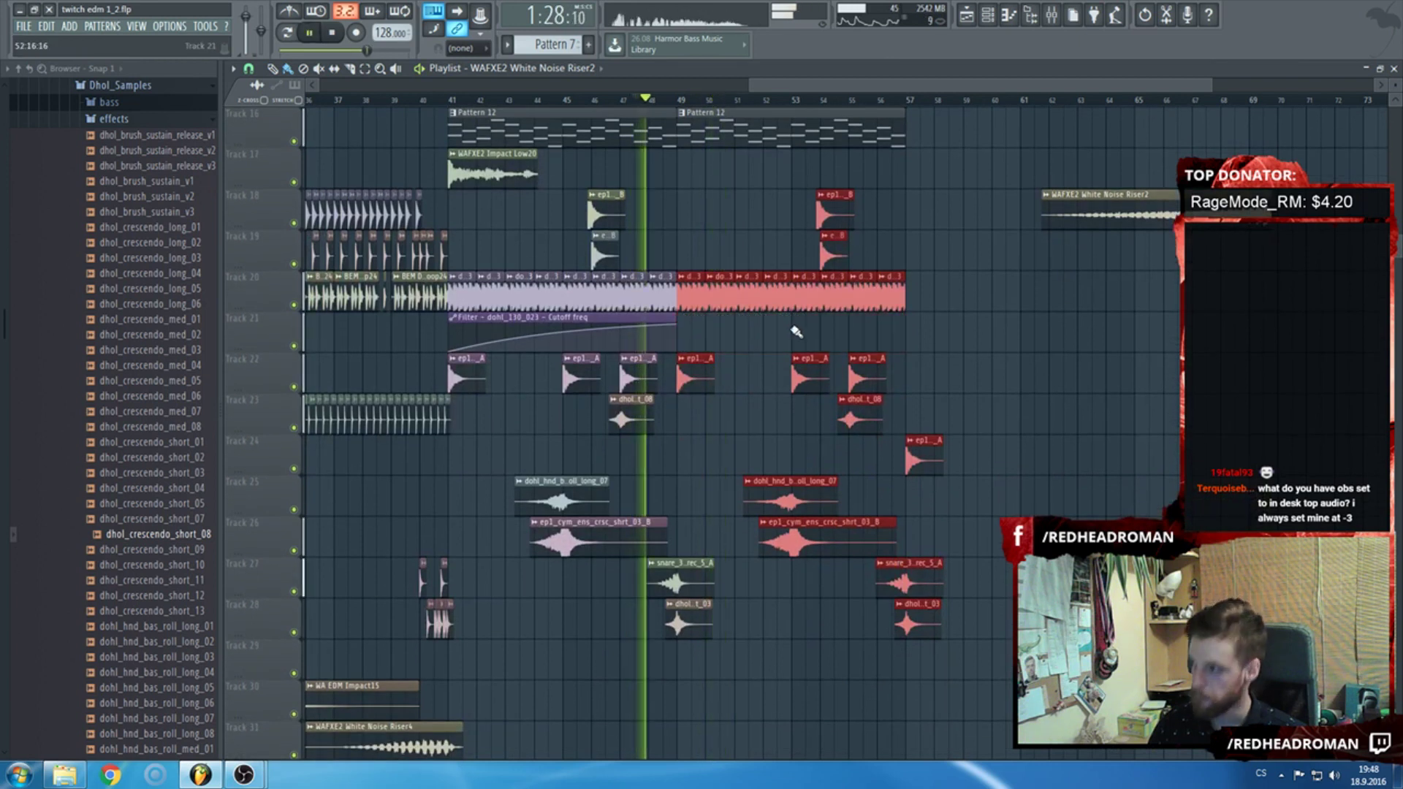
pyautogui.press('space')
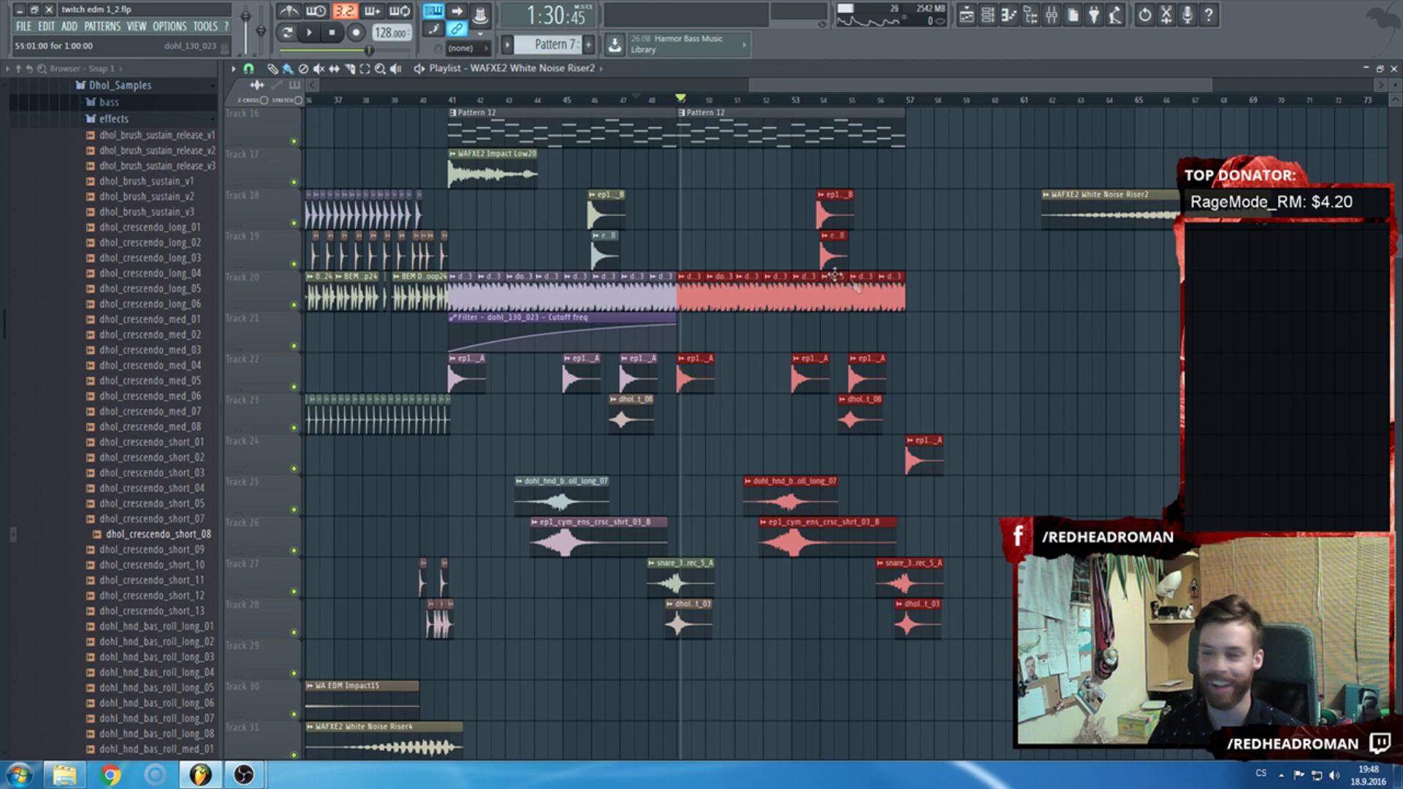
pyautogui.press('space')
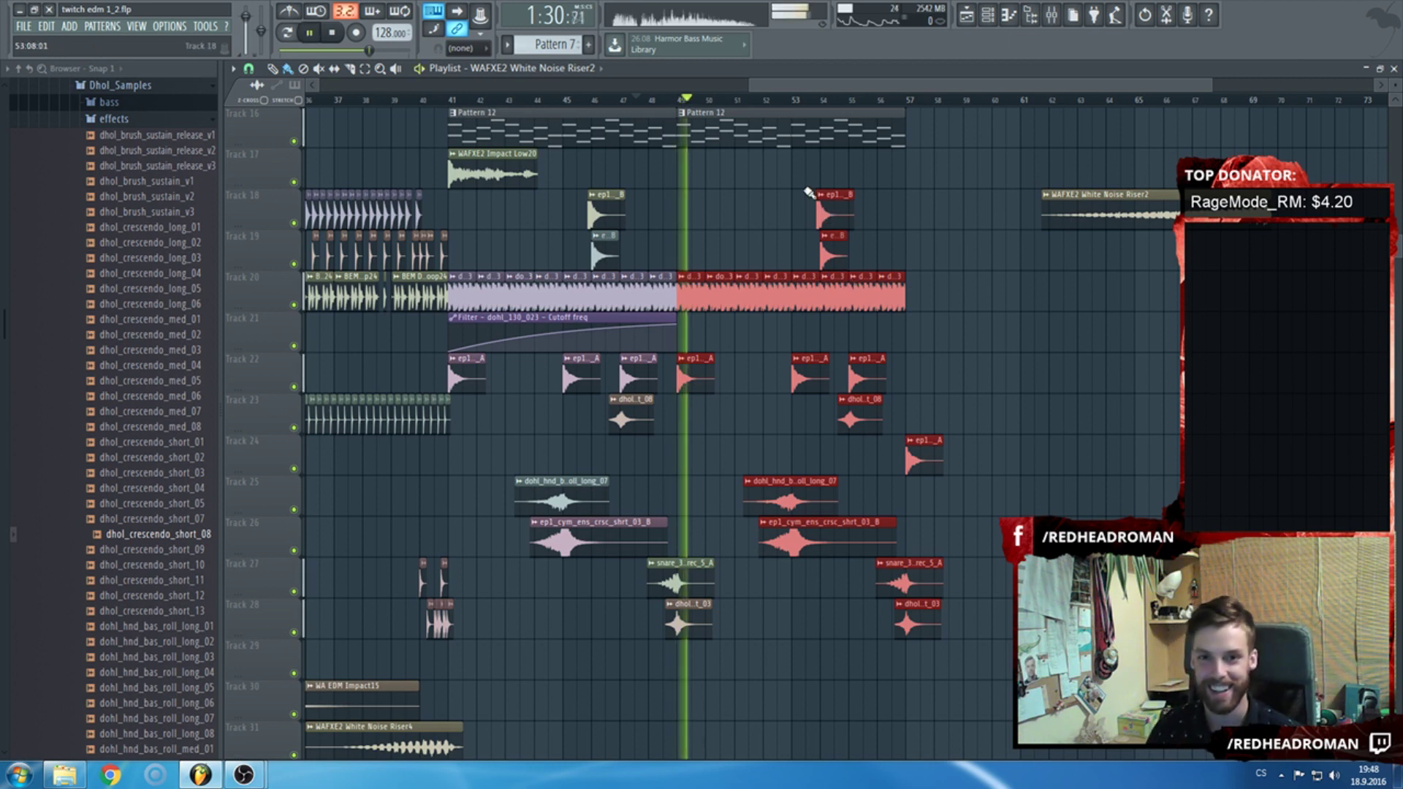
pyautogui.click(1068, 386)
# Extend the Sylenth1 #7 cutoff automation on Track 3 to about bar 65 and curve it down to low at bar 49.
pyautogui.scroll(9, 1016, 381)
pyautogui.keyDown('ctrl'); pyautogui.scroll(-3, 785, 342); pyautogui.keyUp('ctrl')
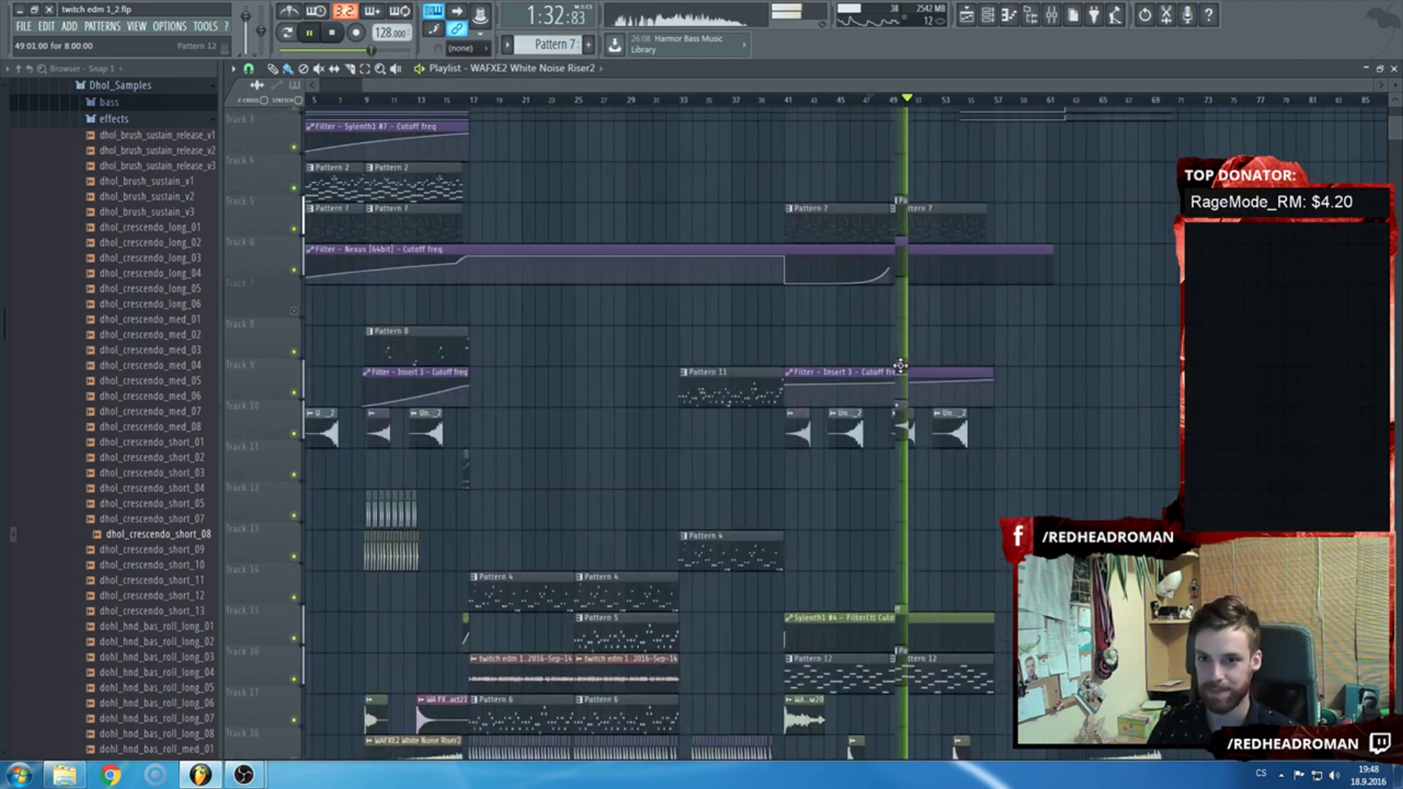
pyautogui.moveTo(438, 210); pyautogui.dragTo(971, 223)
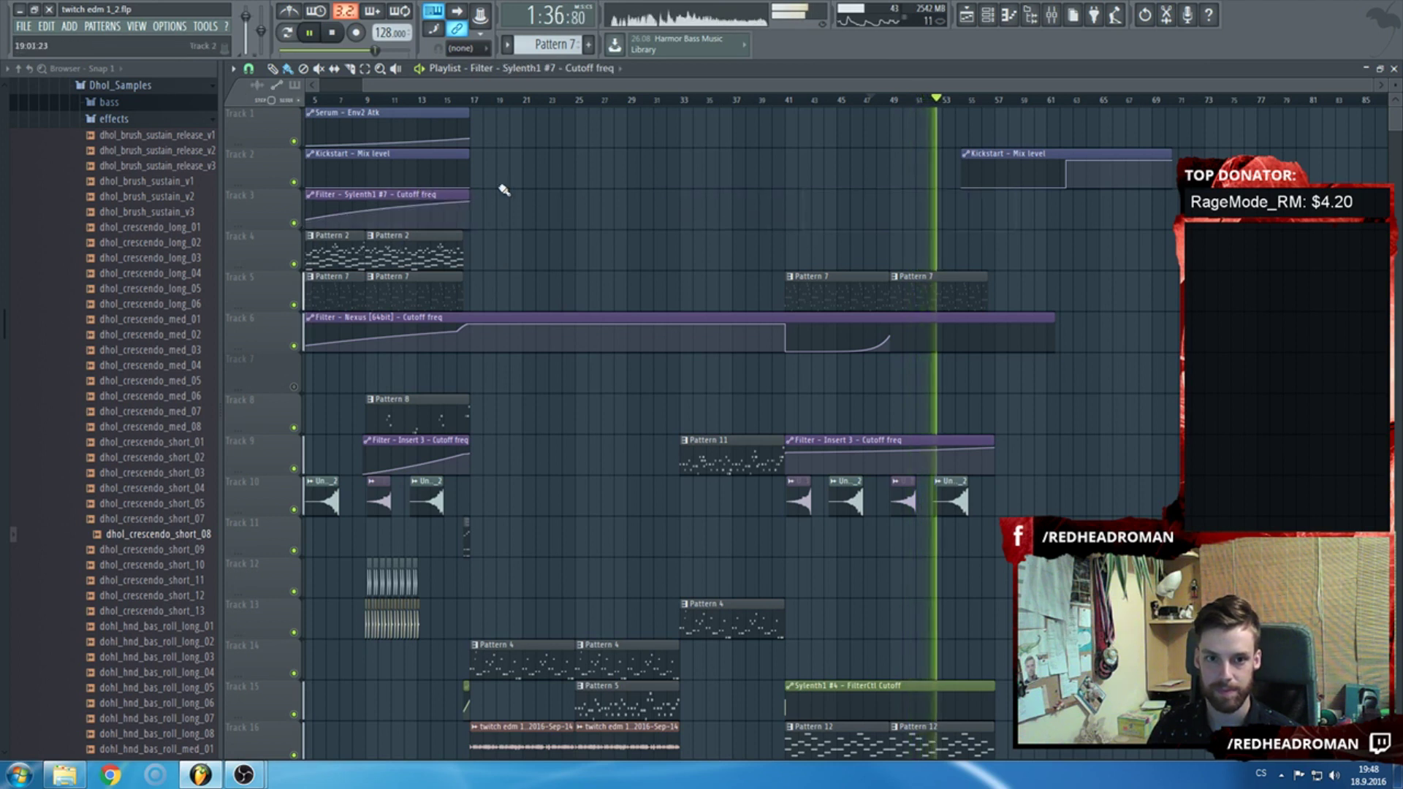
pyautogui.moveTo(470, 195); pyautogui.dragTo(1111, 212)
pyautogui.moveTo(855, 212); pyautogui.dragTo(857, 195)
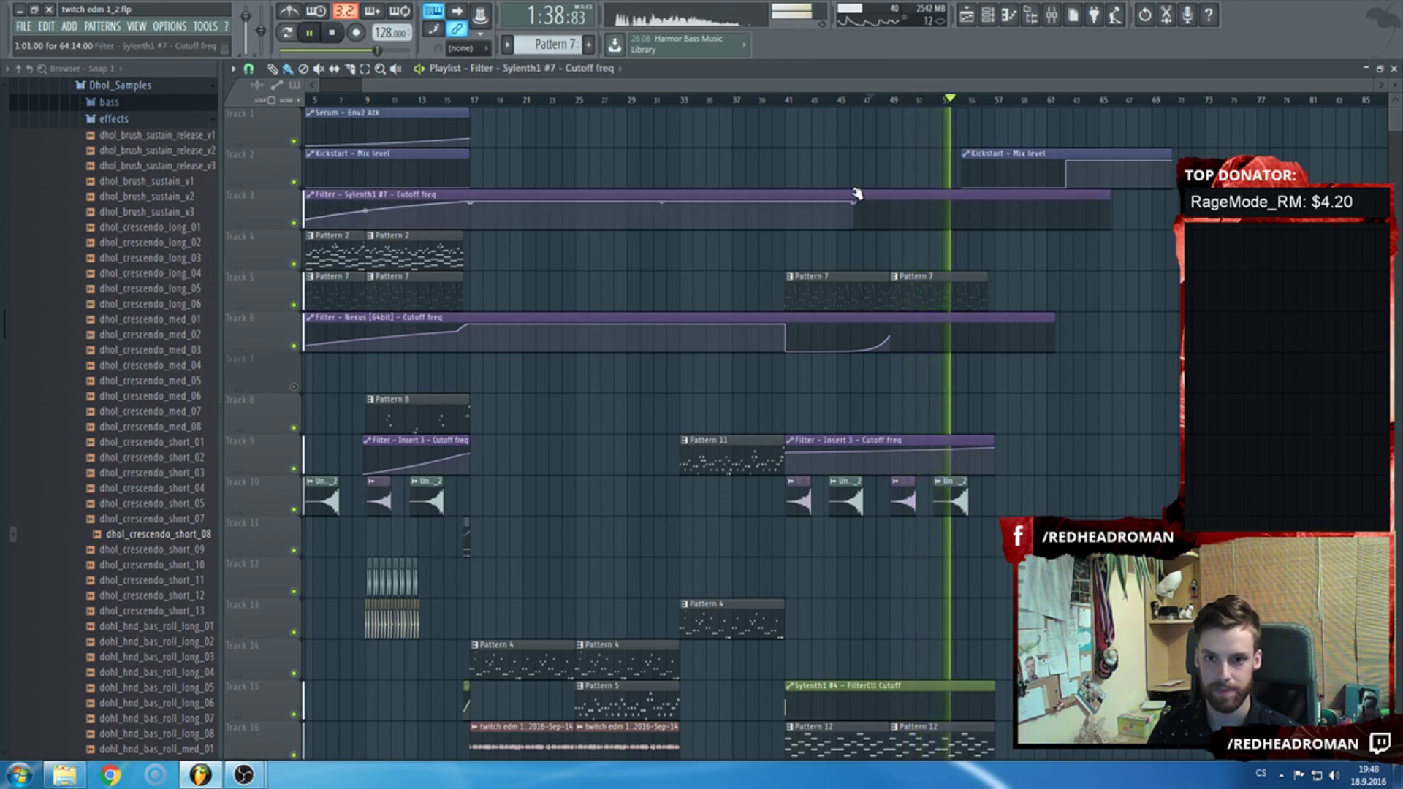
# Copy both Pattern 2 clips on Track 4 to bars 41 and 49, and audition the transition around bar 49.
pyautogui.moveTo(651, 259); pyautogui.dragTo(311, 248)
pyautogui.moveTo(438, 252); pyautogui.dragTo(883, 261)
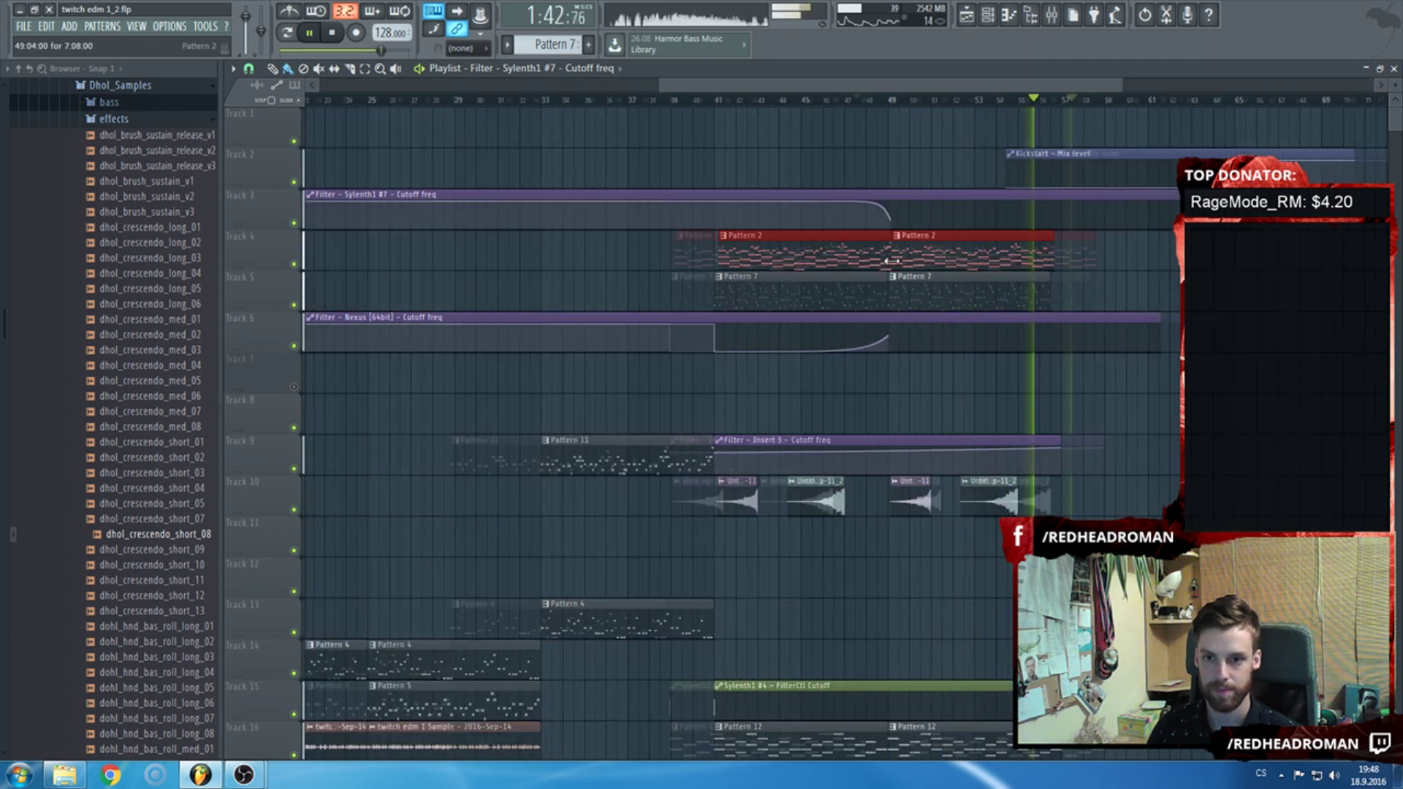
pyautogui.scroll(5, 841, 256)
pyautogui.click(877, 100)
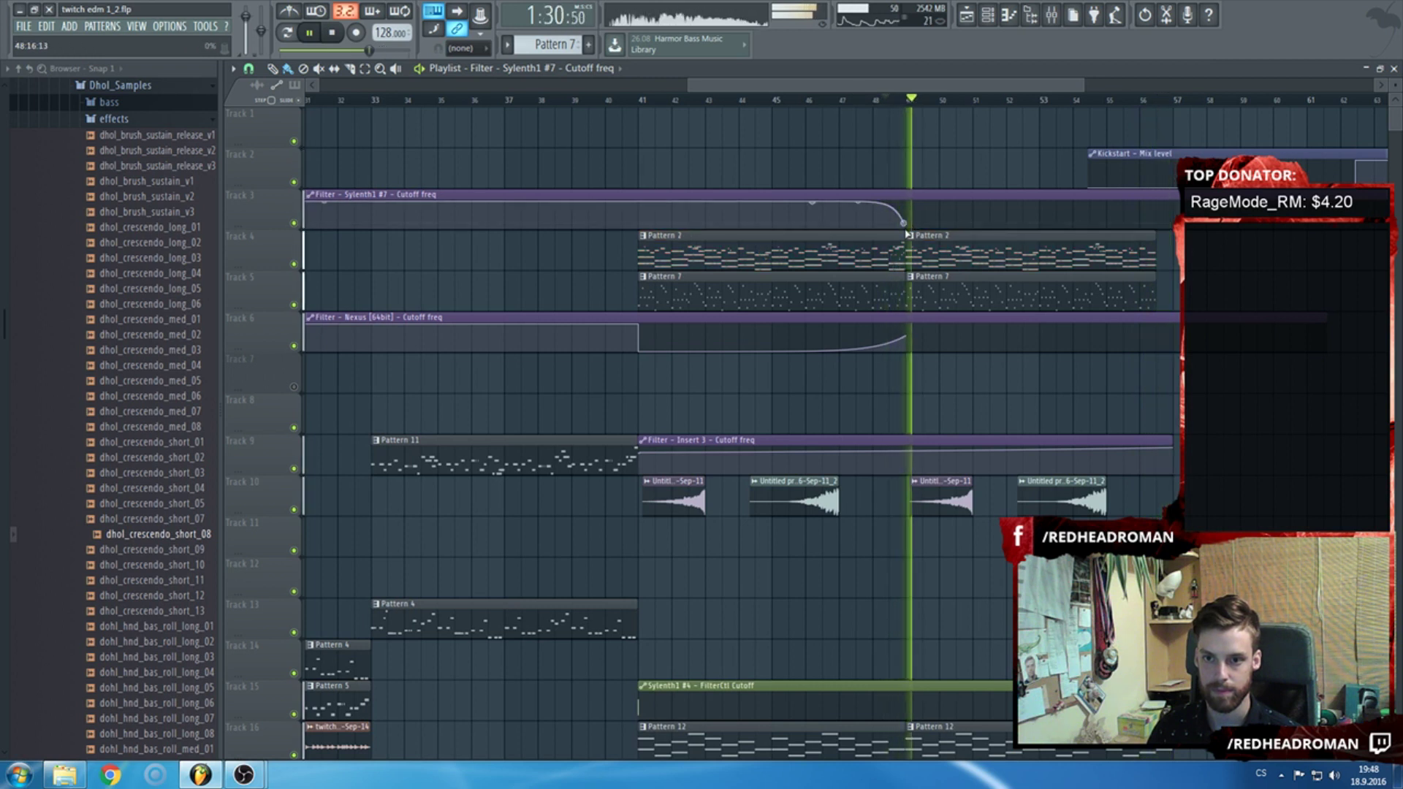
pyautogui.scroll(-5, 907, 248)
pyautogui.press('space')
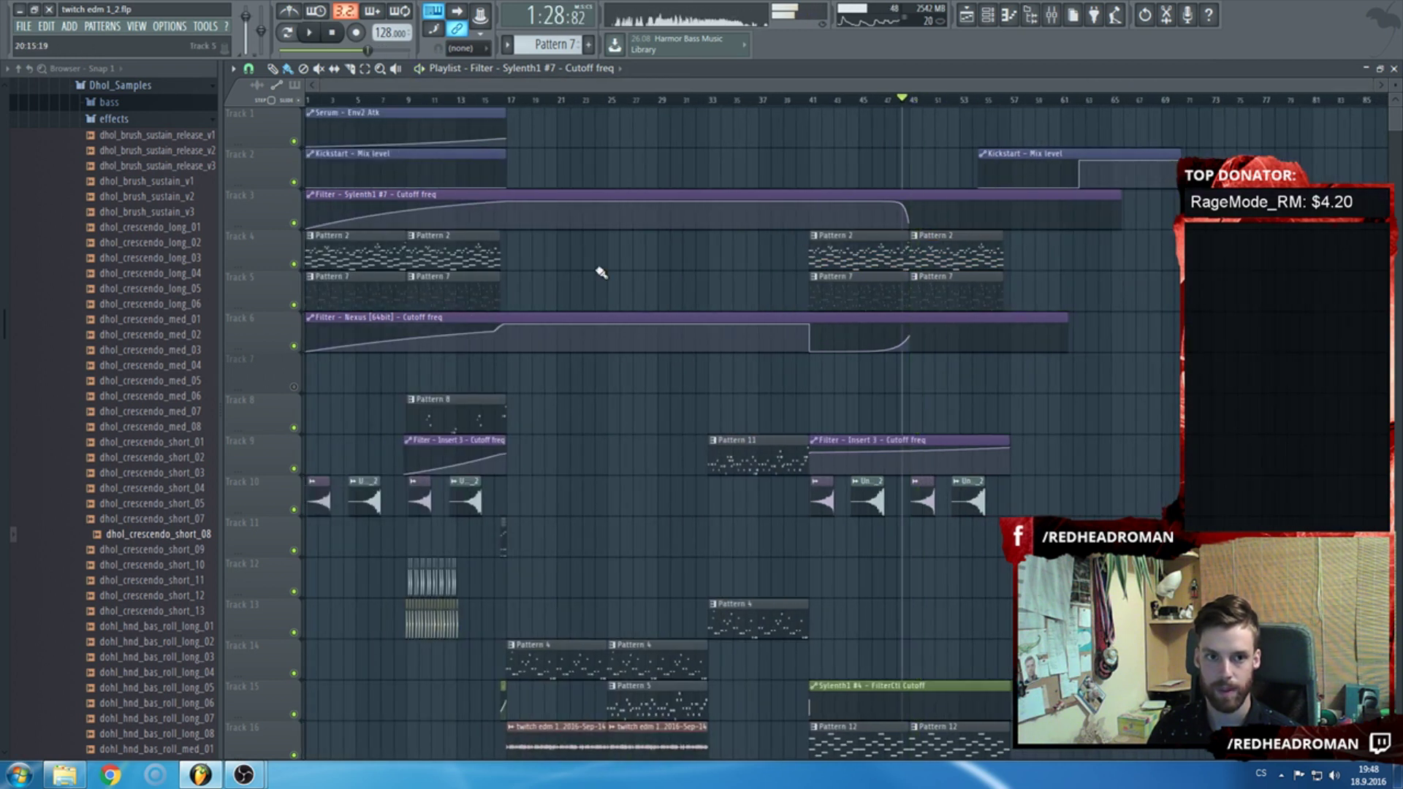
# Review the arrangement and insert an empty playlist track between the Pattern 2 and Pattern 7 tracks.
pyautogui.scroll(-3, 548, 296)
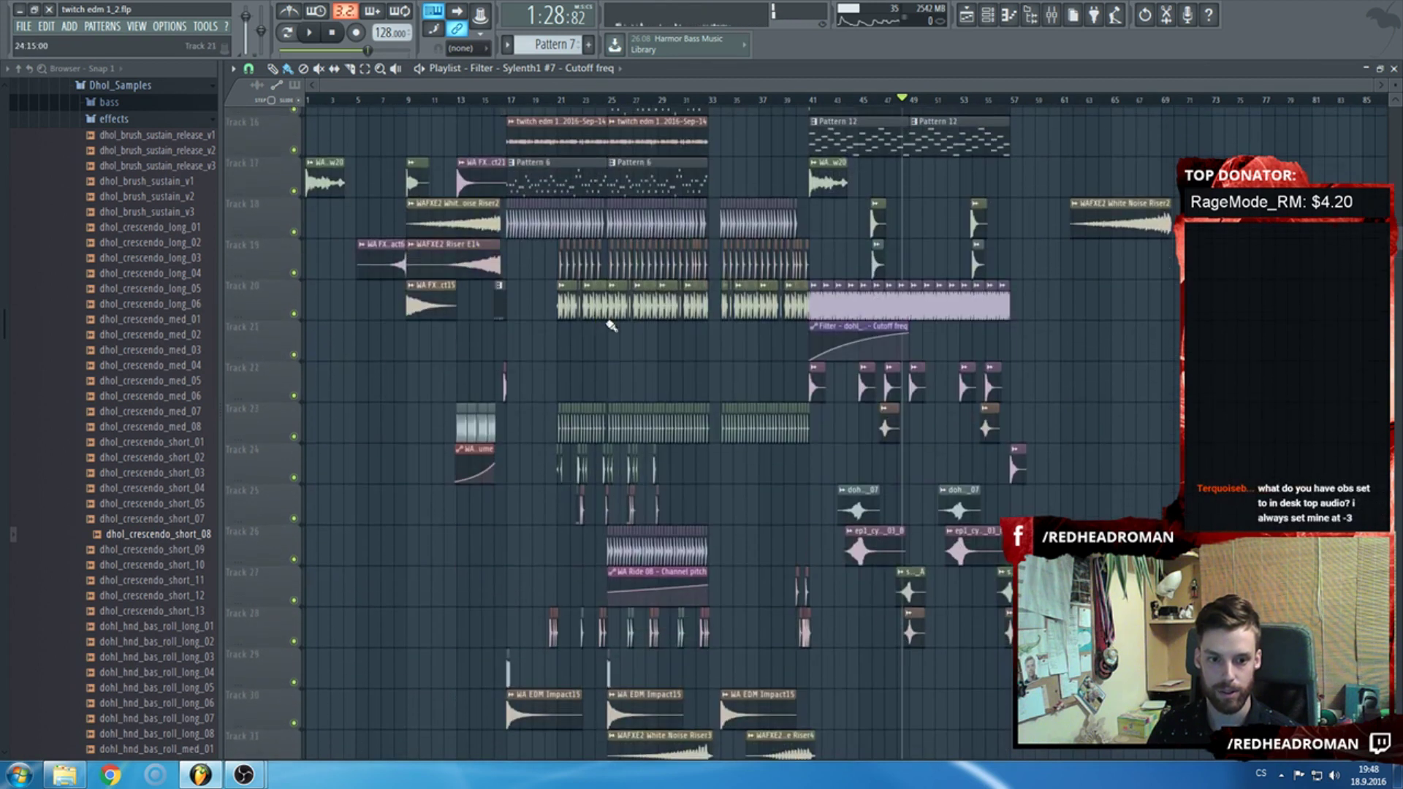
pyautogui.scroll(2, 628, 327)
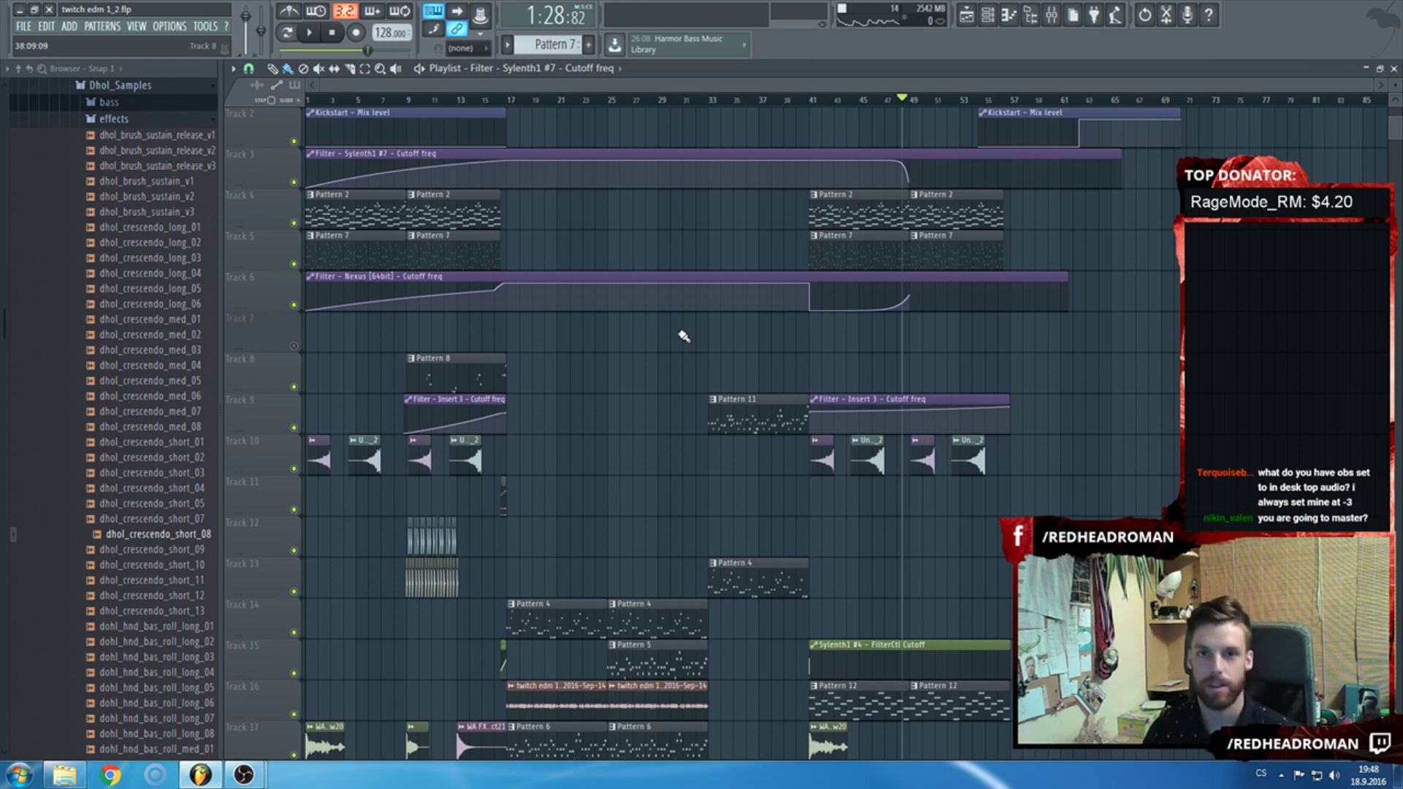
pyautogui.scroll(1, 804, 364)
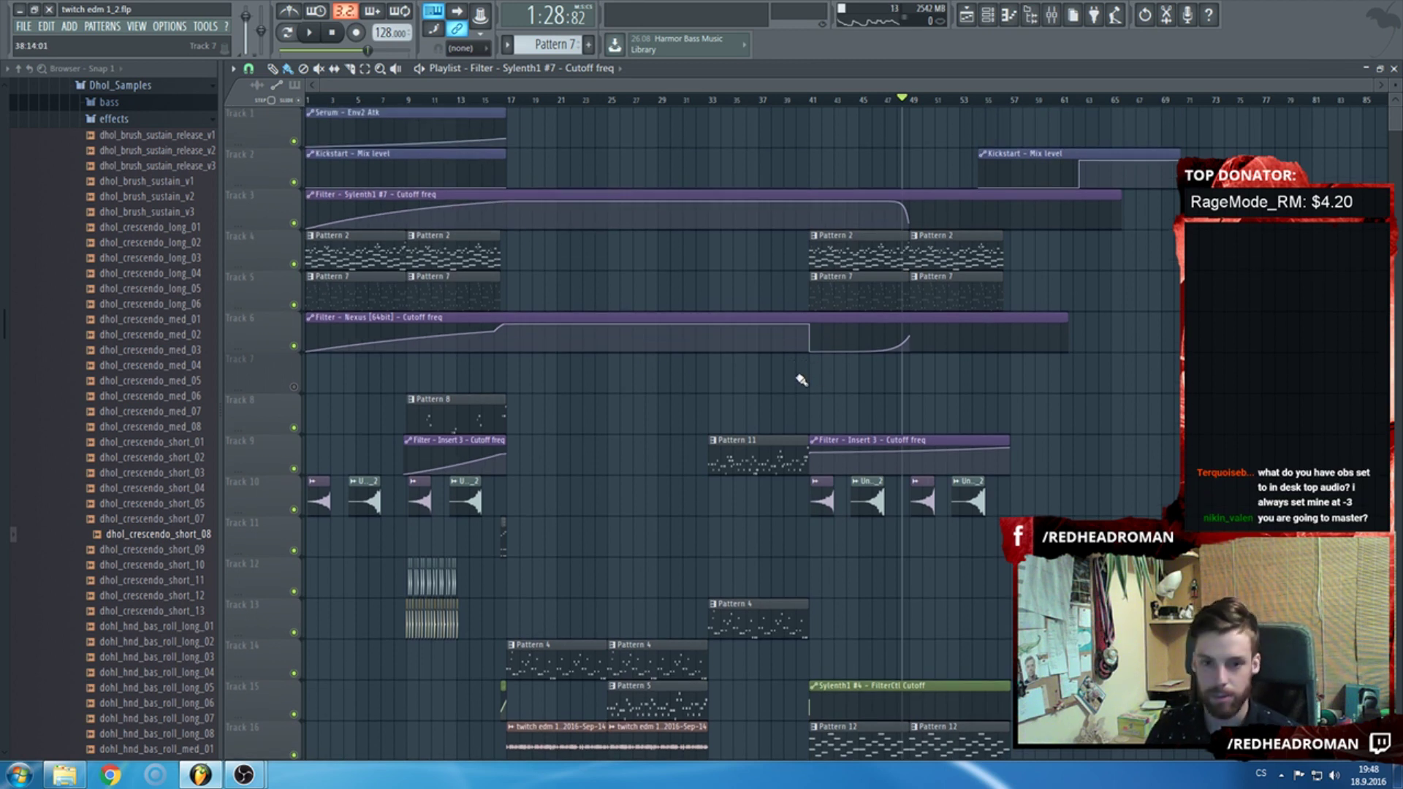
pyautogui.rightClick(283, 272)
pyautogui.click(326, 499)
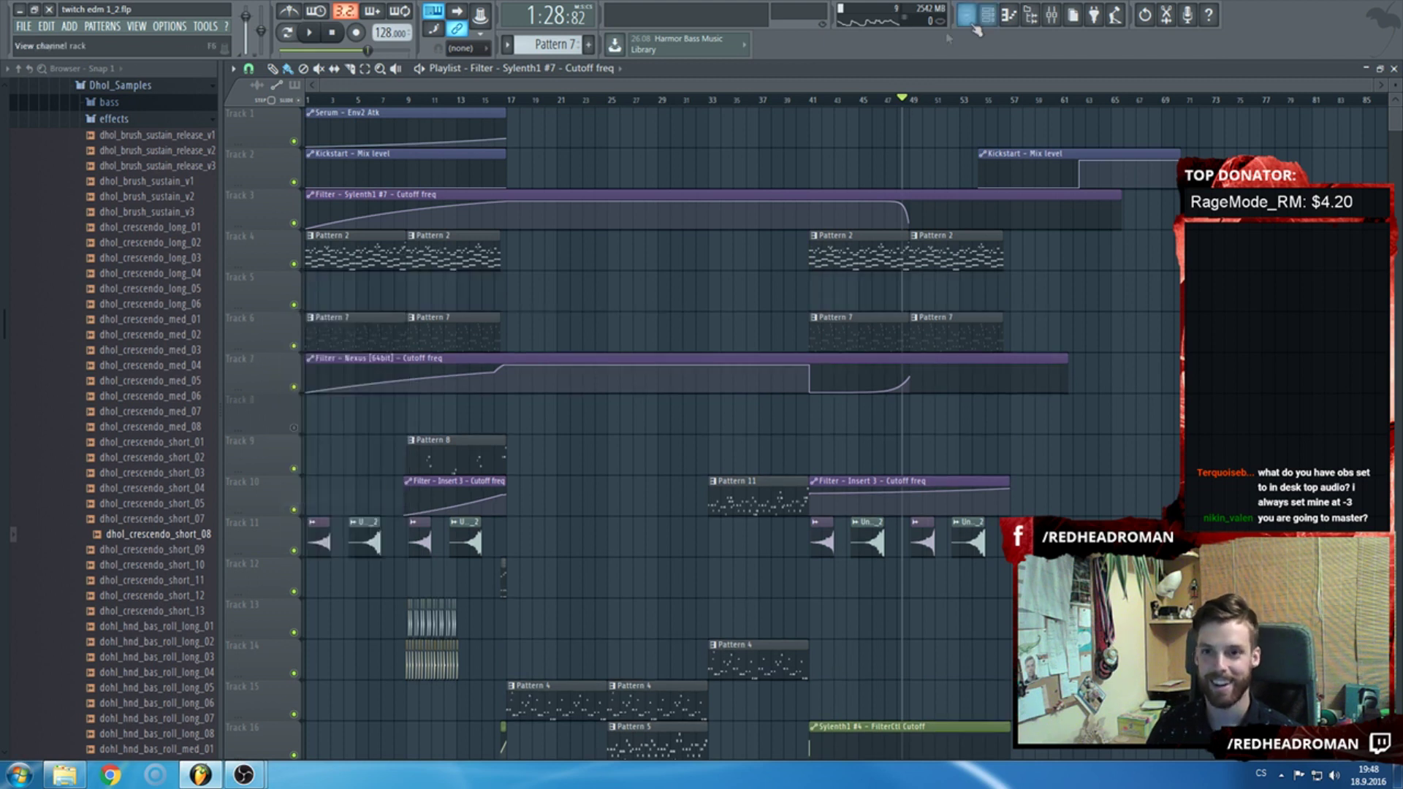
# Play the intro with Insert 6 and its Serum and Sylenth1 #3 sources soloed in the mixer, and lower Sylenth1 #3 to -6.6 dB.
pyautogui.click(1053, 16)
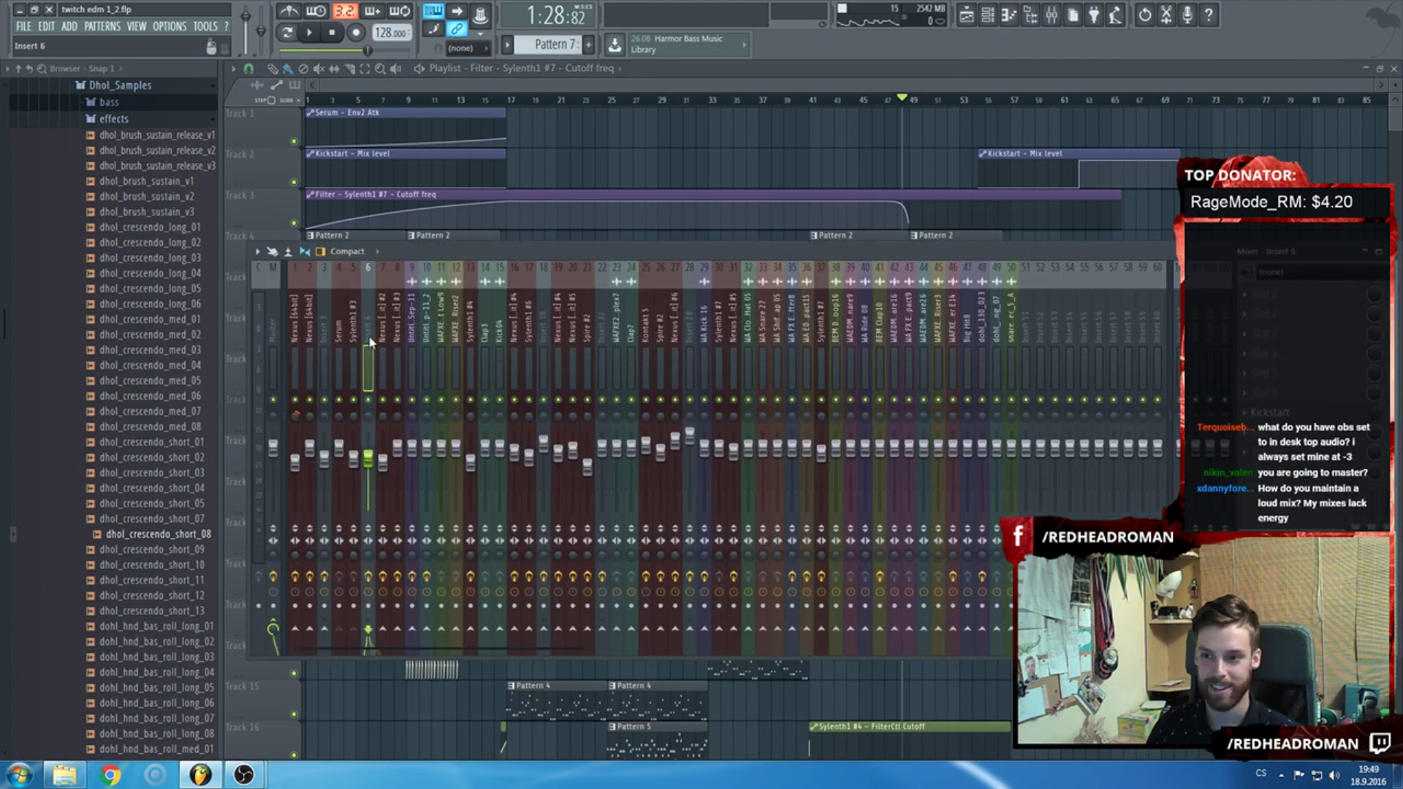
pyautogui.press('space')
pyautogui.press('space')
pyautogui.press('space')
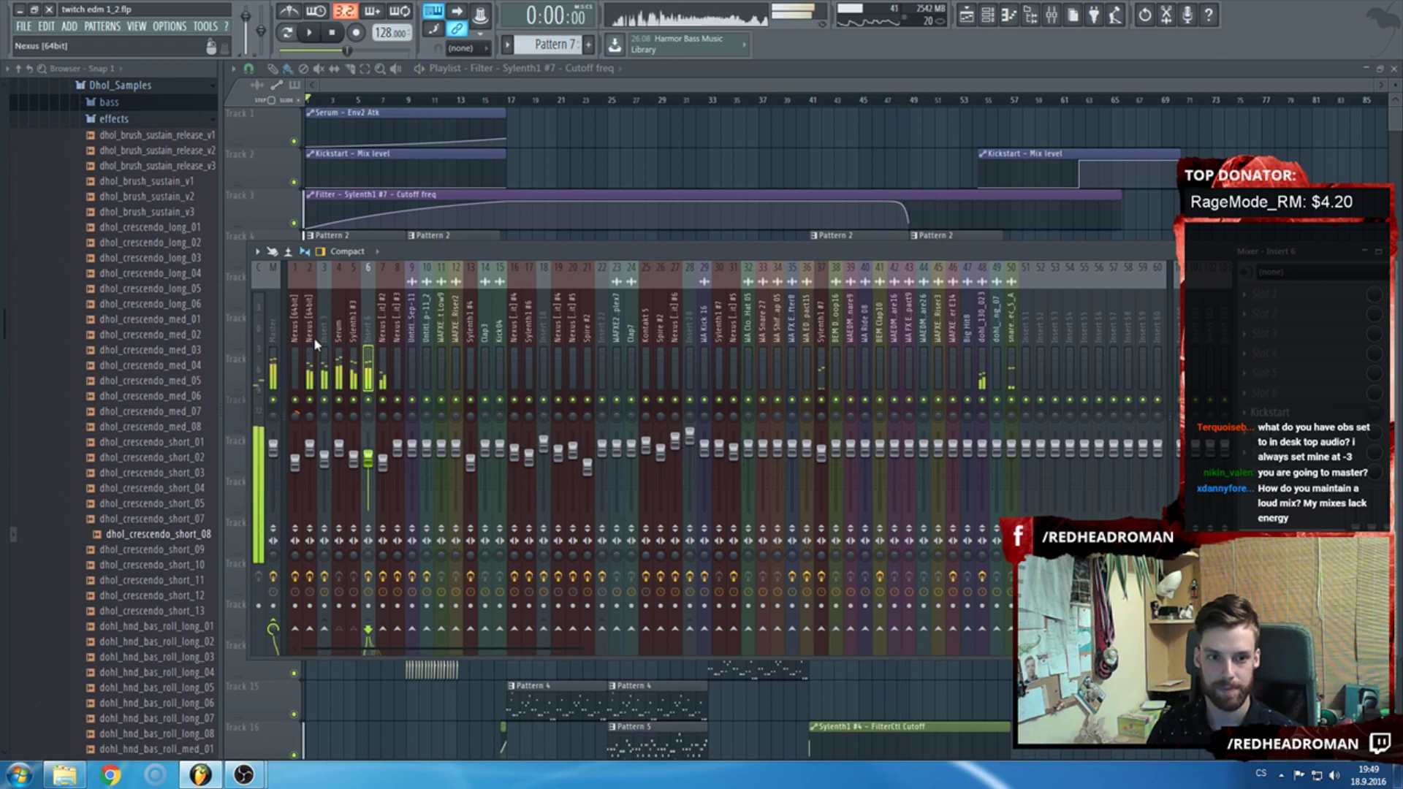
pyautogui.click(319, 335)
pyautogui.click(338, 337)
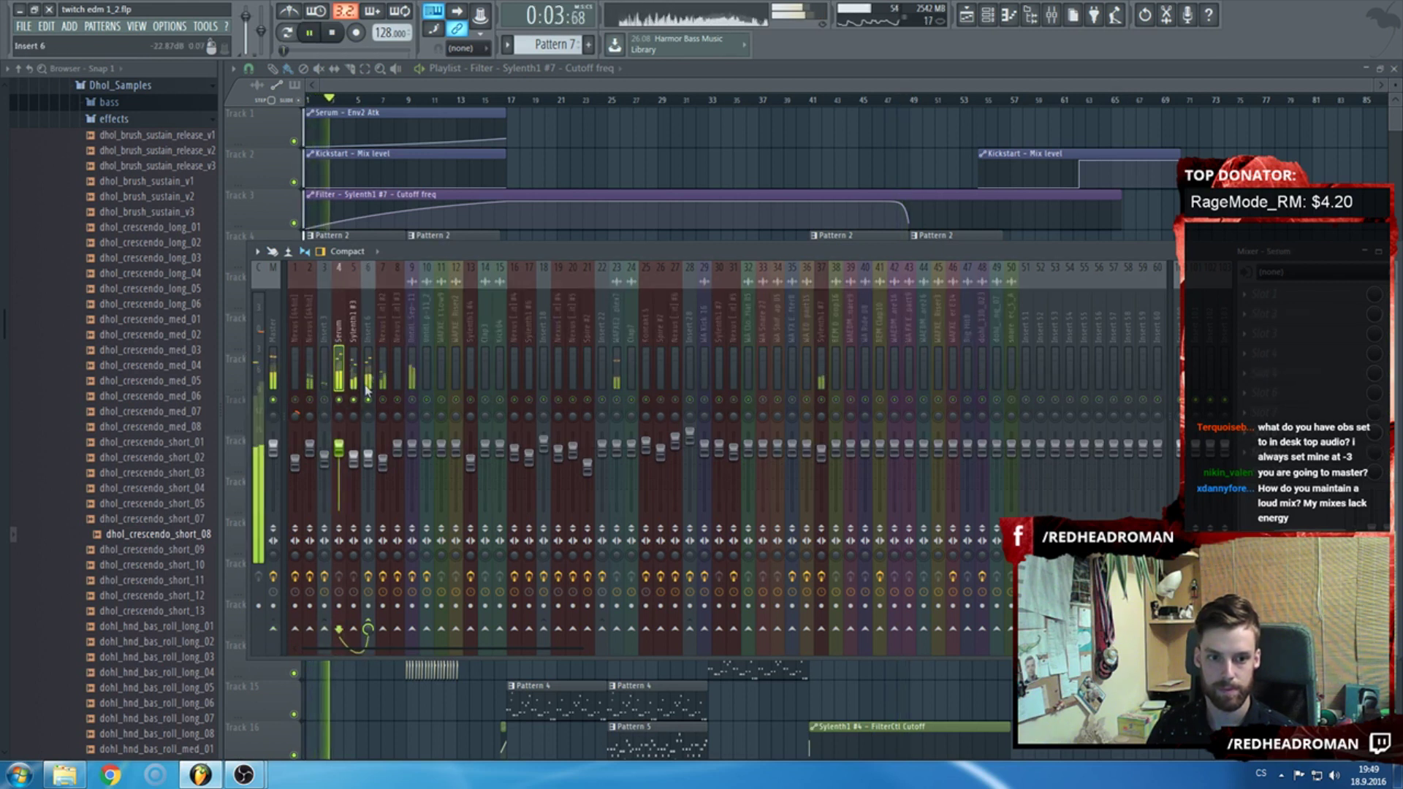
pyautogui.click(357, 460)
pyautogui.moveTo(358, 460); pyautogui.dragTo(354, 469)
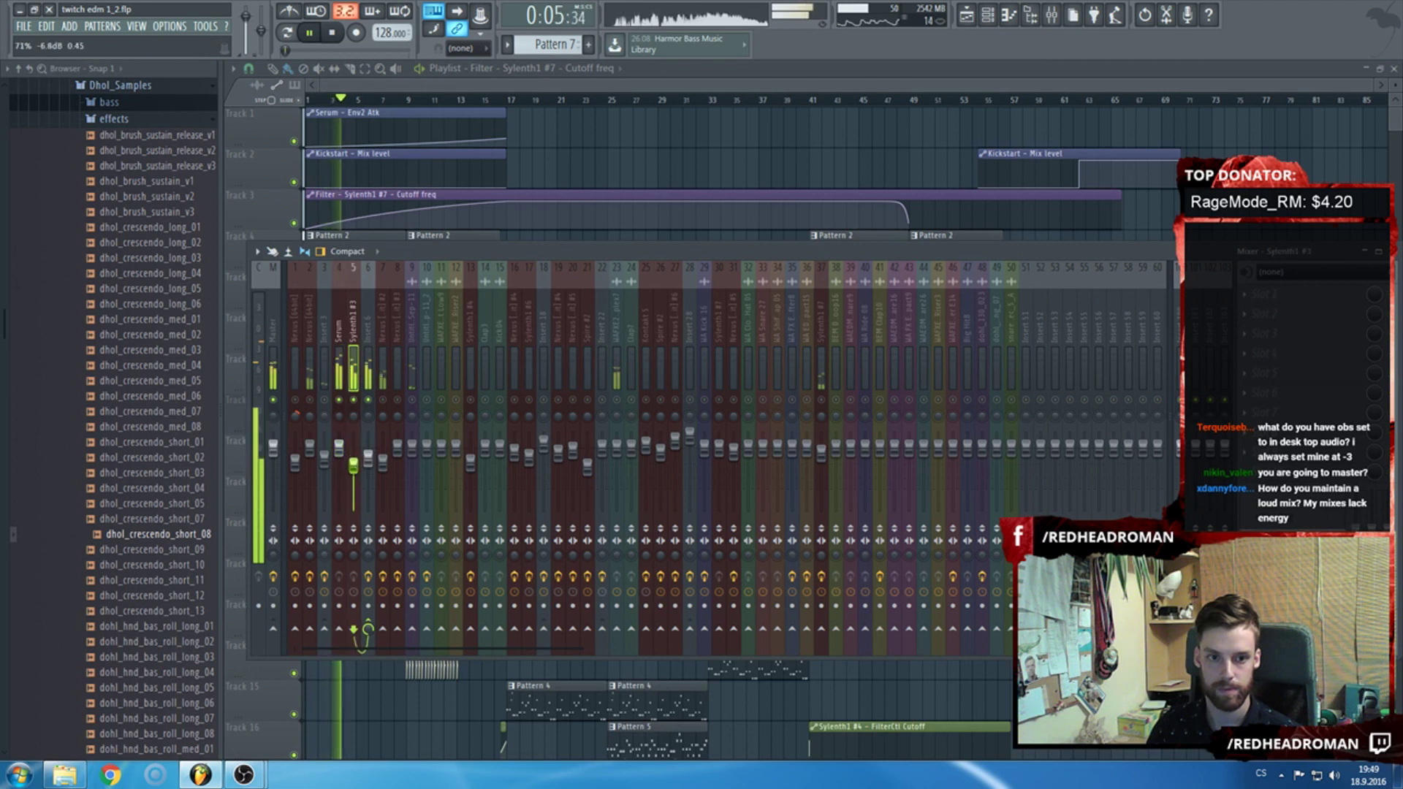
pyautogui.click(369, 345)
pyautogui.press('space')
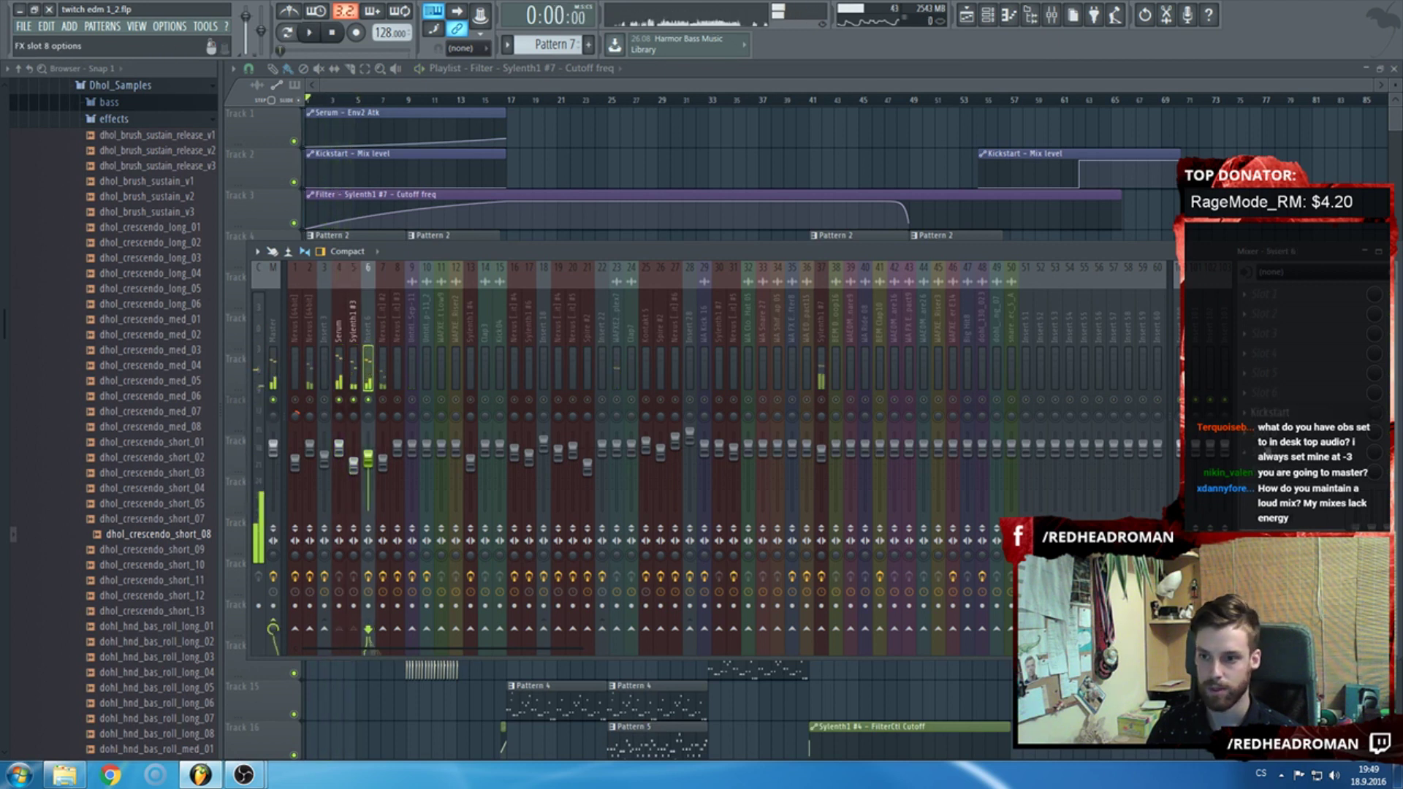
# Load Fruity Filter into effect slot 5 of mixer Insert 6.
pyautogui.click(1271, 429)
pyautogui.press('Escape')
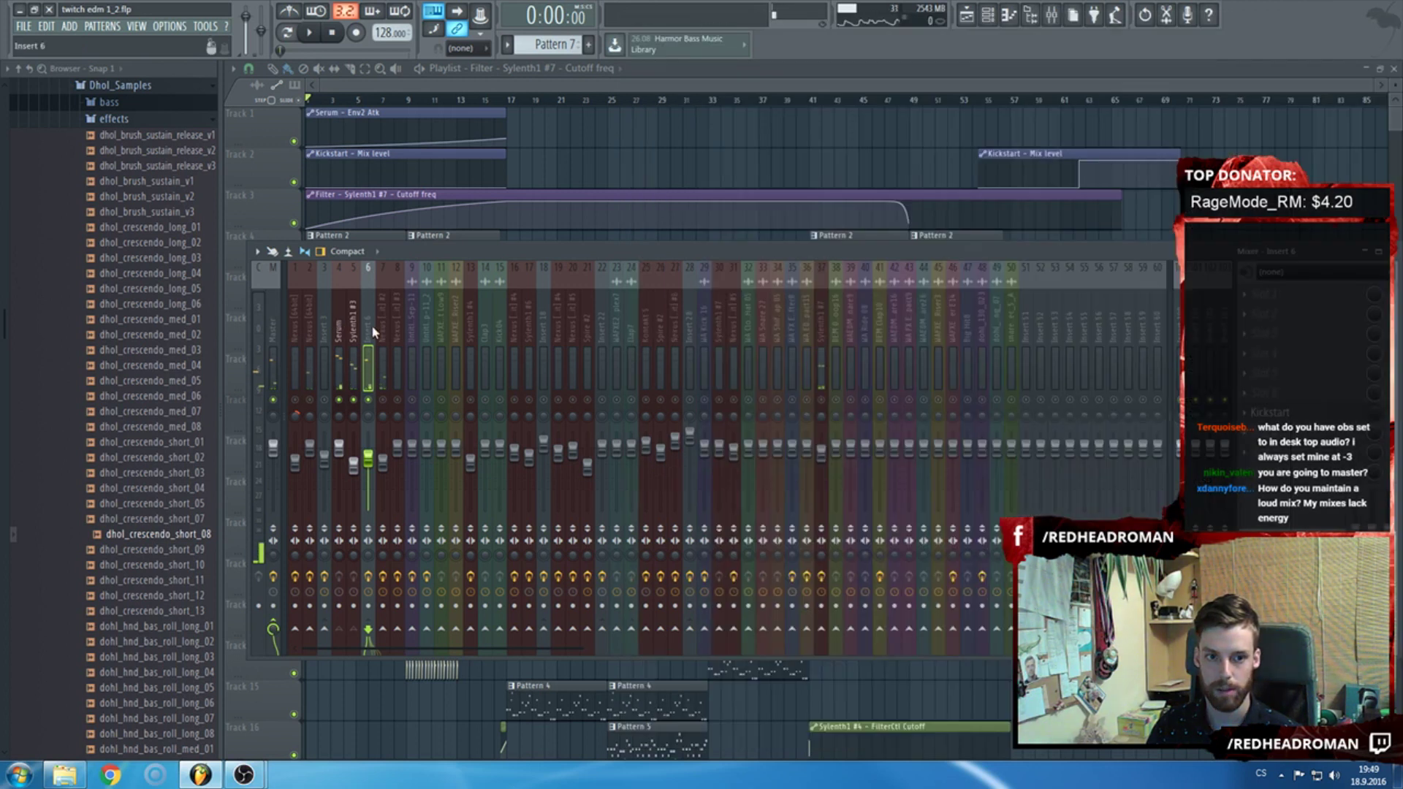
pyautogui.click(1283, 386)
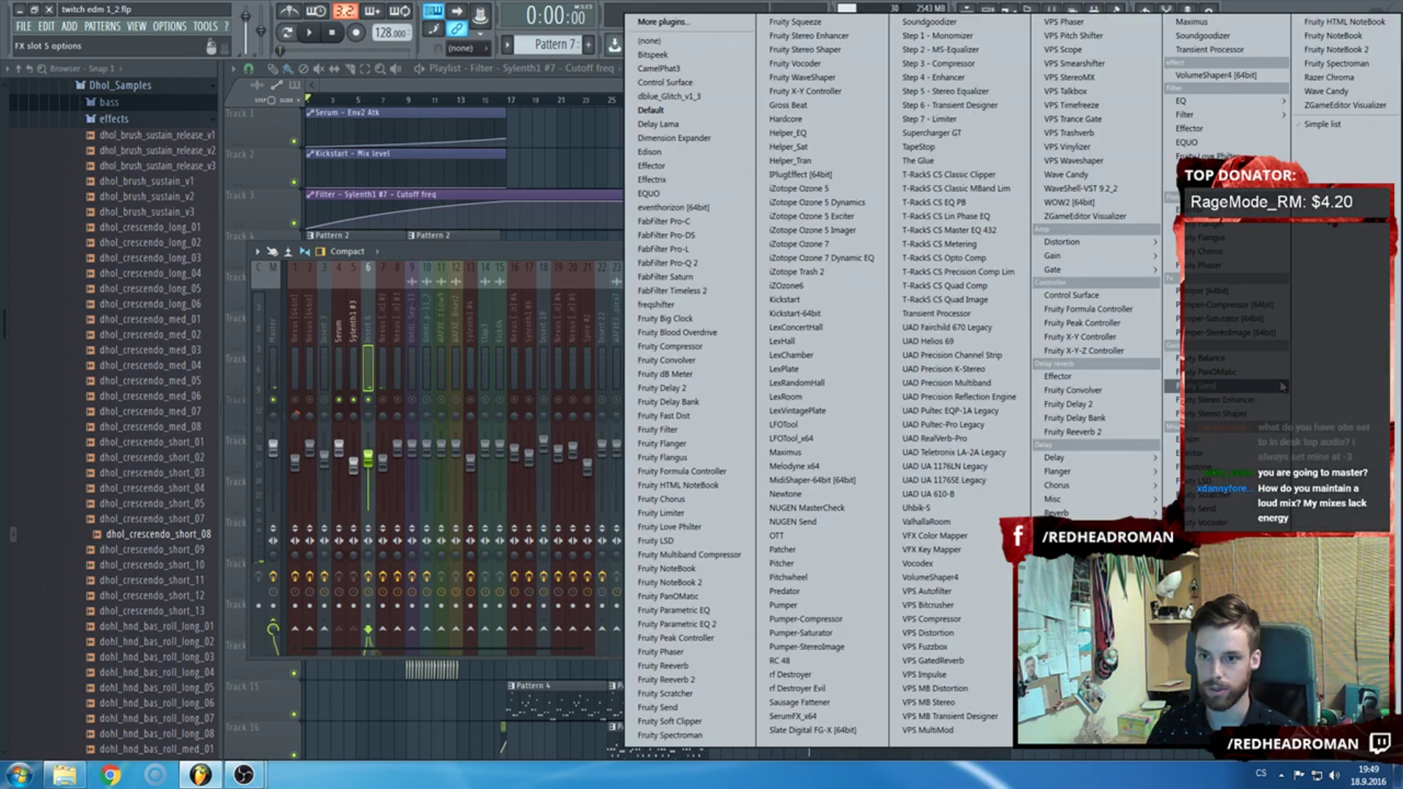
pyautogui.click(681, 431)
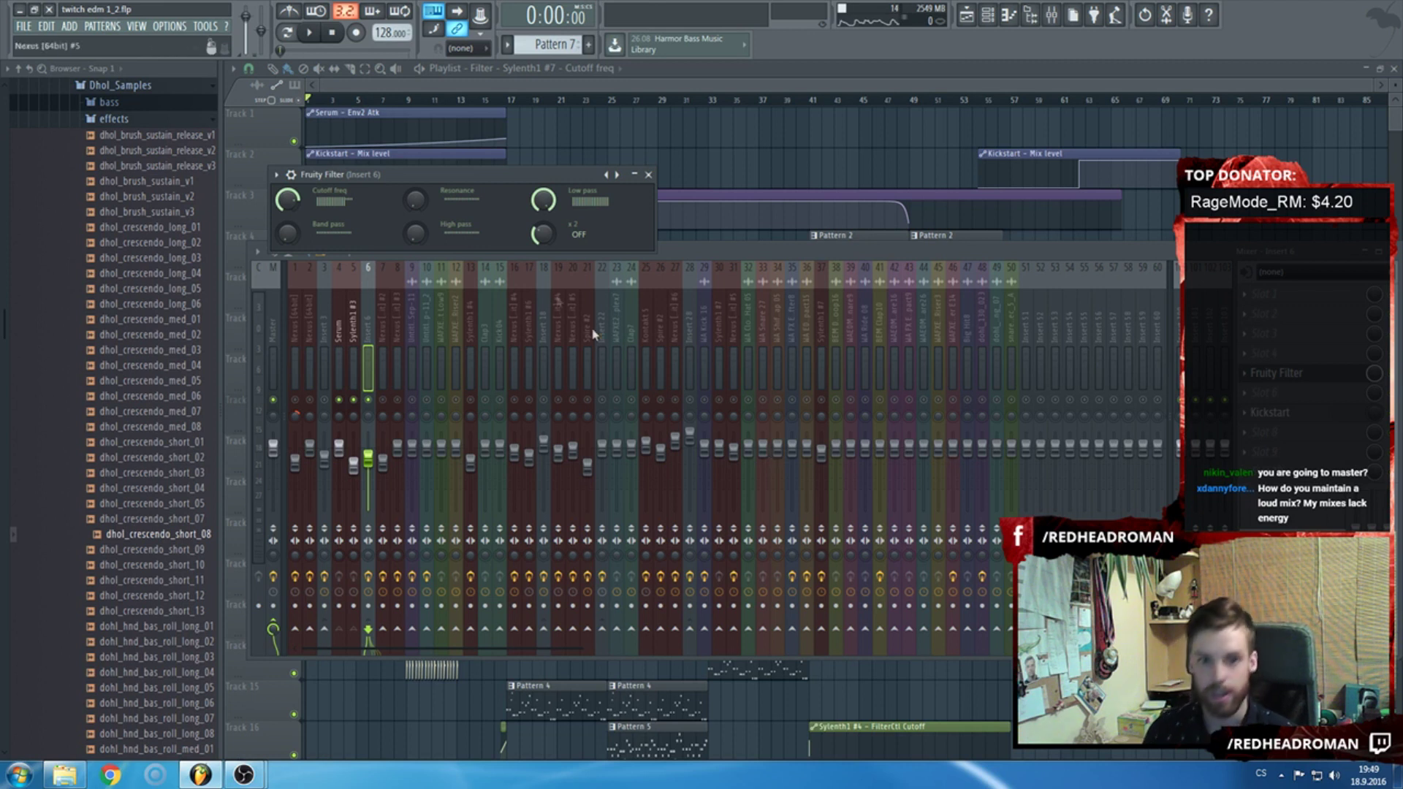
# Create an automation clip for the Insert 6 filter's cutoff frequency, move it to Track 8 and unmute that track.
pyautogui.rightClick(293, 205)
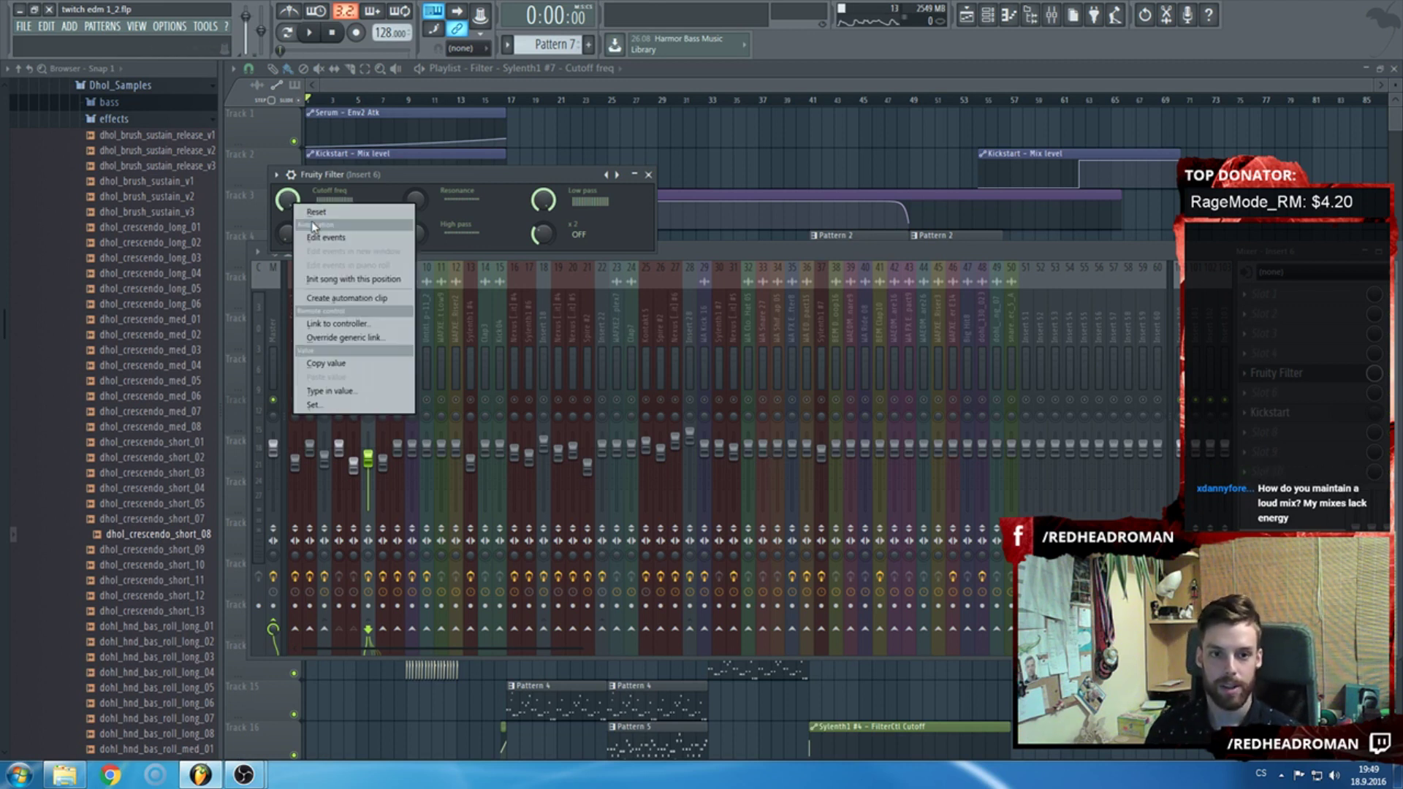
pyautogui.click(385, 298)
pyautogui.click(735, 84)
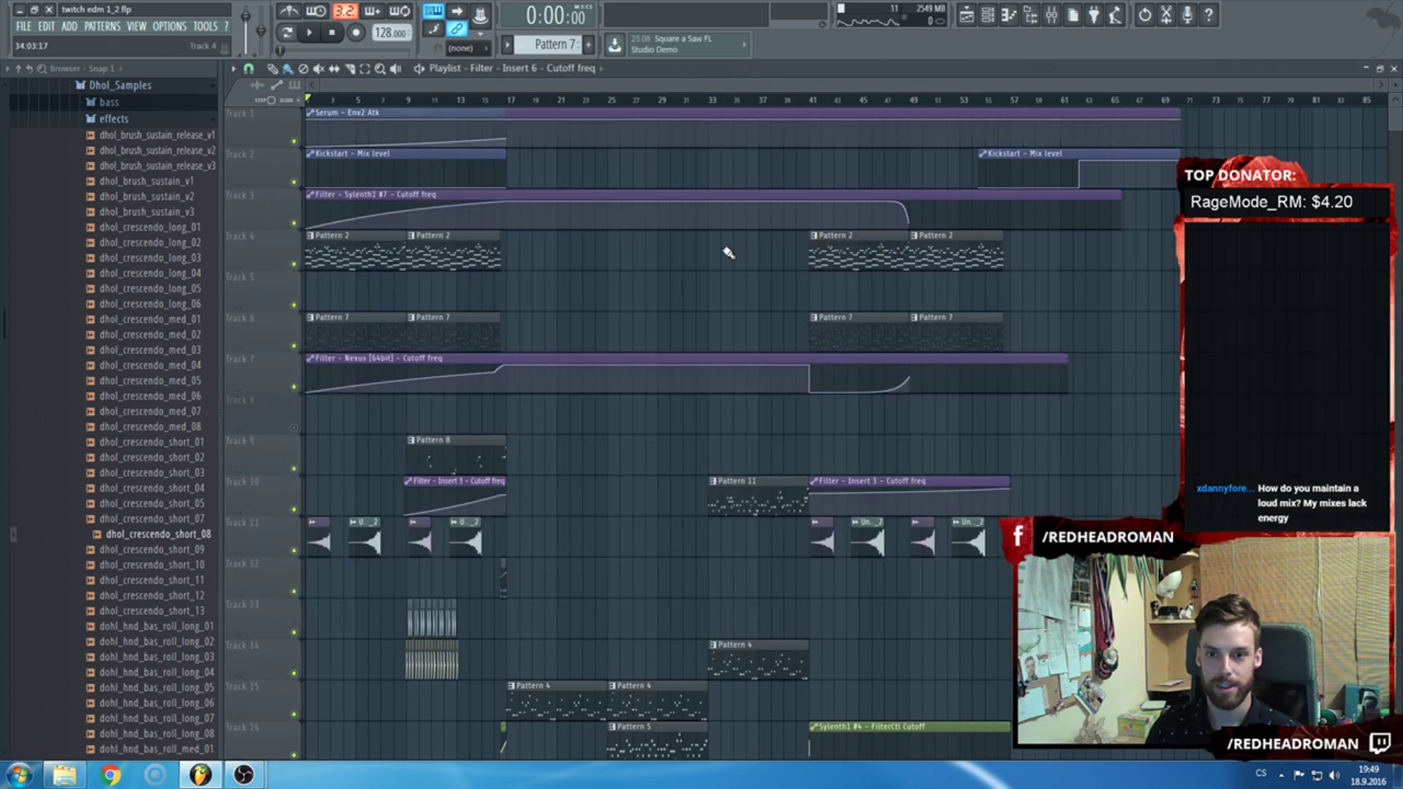
pyautogui.moveTo(648, 114); pyautogui.dragTo(570, 425)
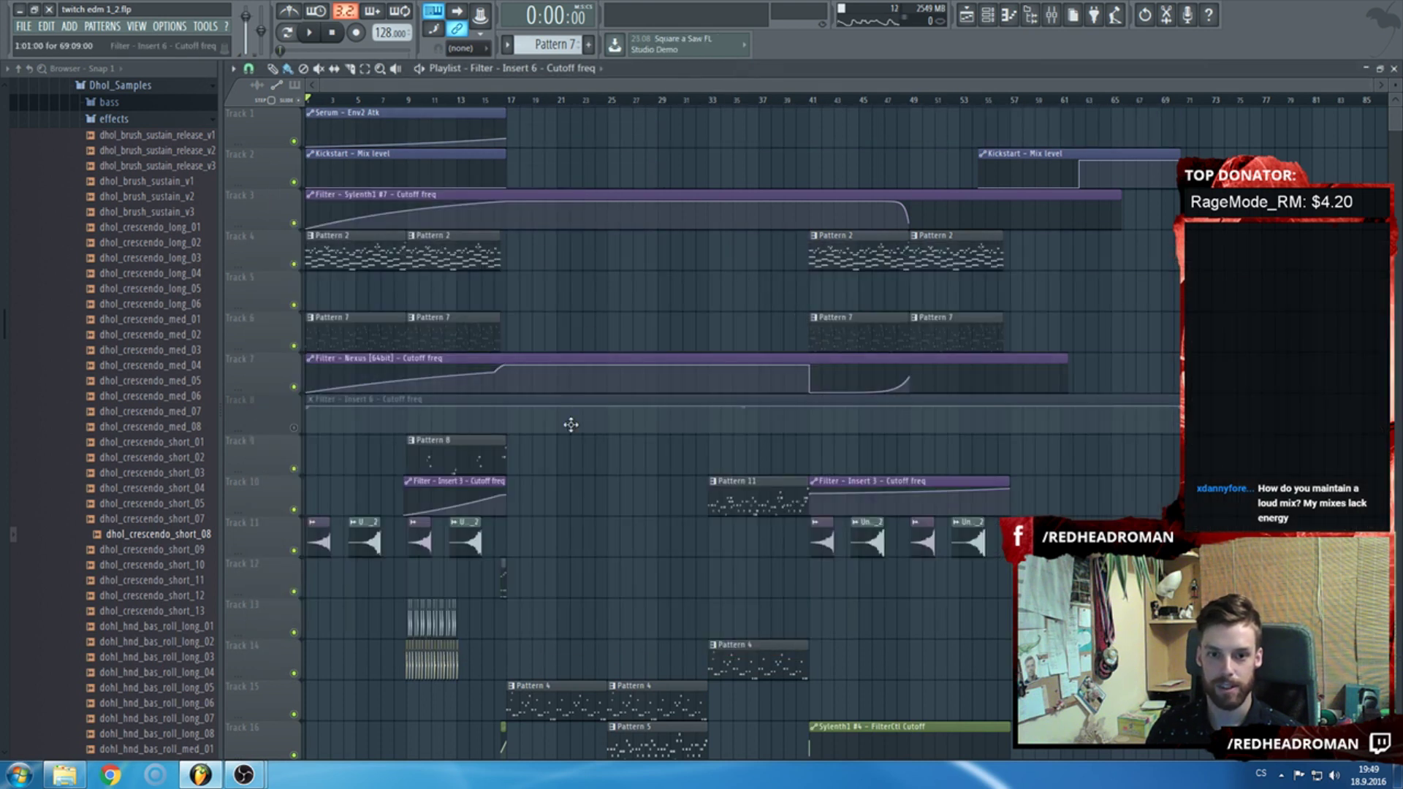
pyautogui.click(296, 429)
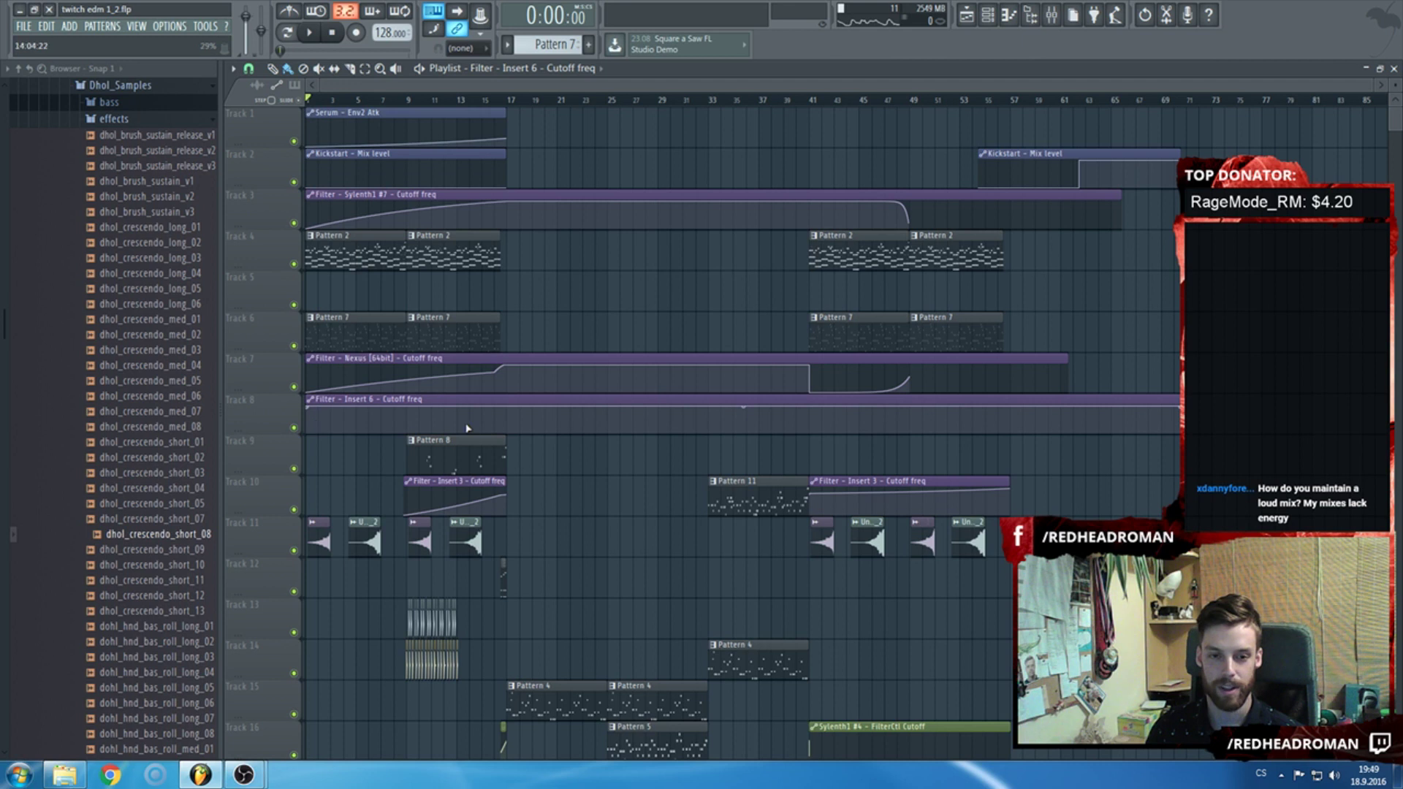
# Shape the Insert 6 cutoff automation on Track 8 to start at 18% at bar 1 and curve up to a high point at bar 17.
pyautogui.scroll(-5, 557, 476)
pyautogui.scroll(3, 566, 477)
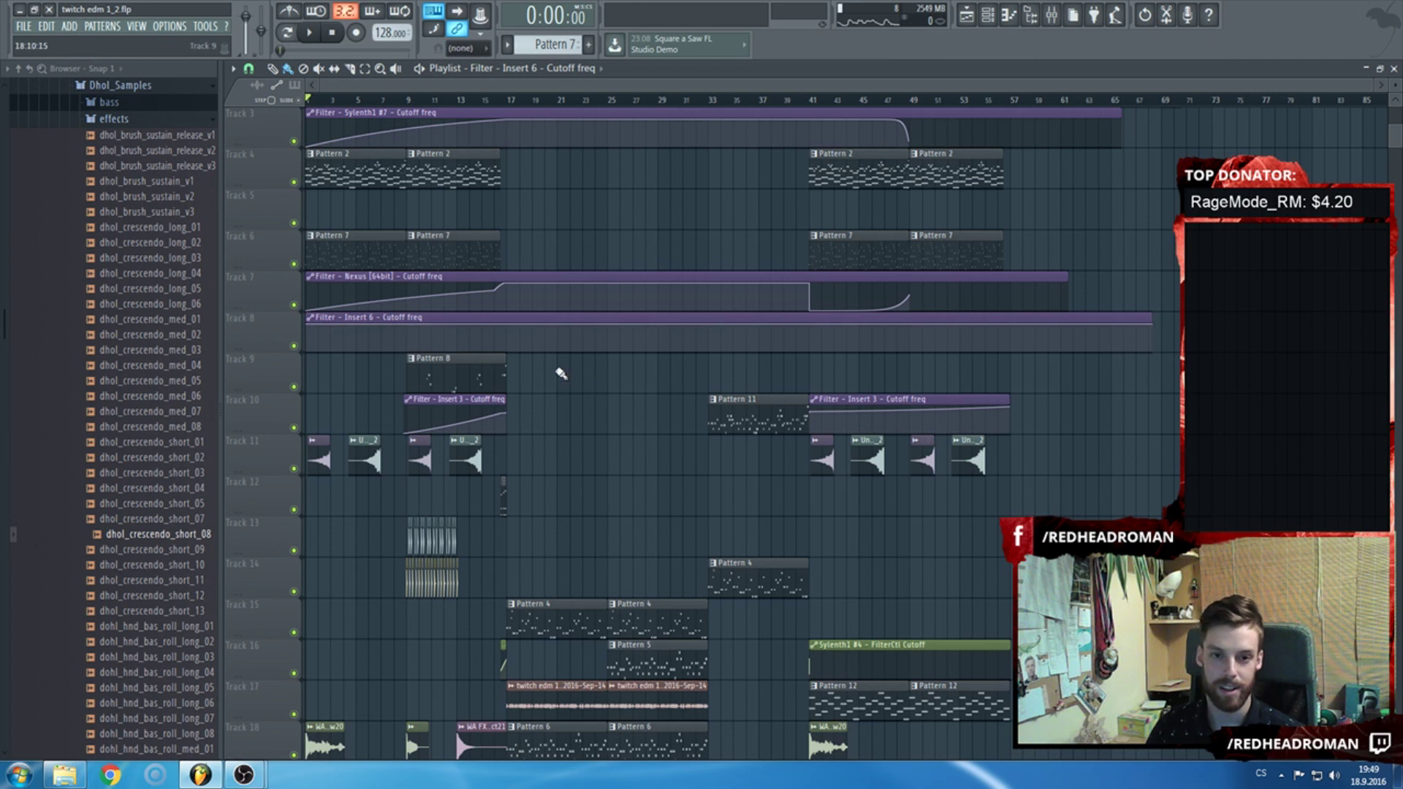
pyautogui.moveTo(506, 333); pyautogui.dragTo(509, 320)
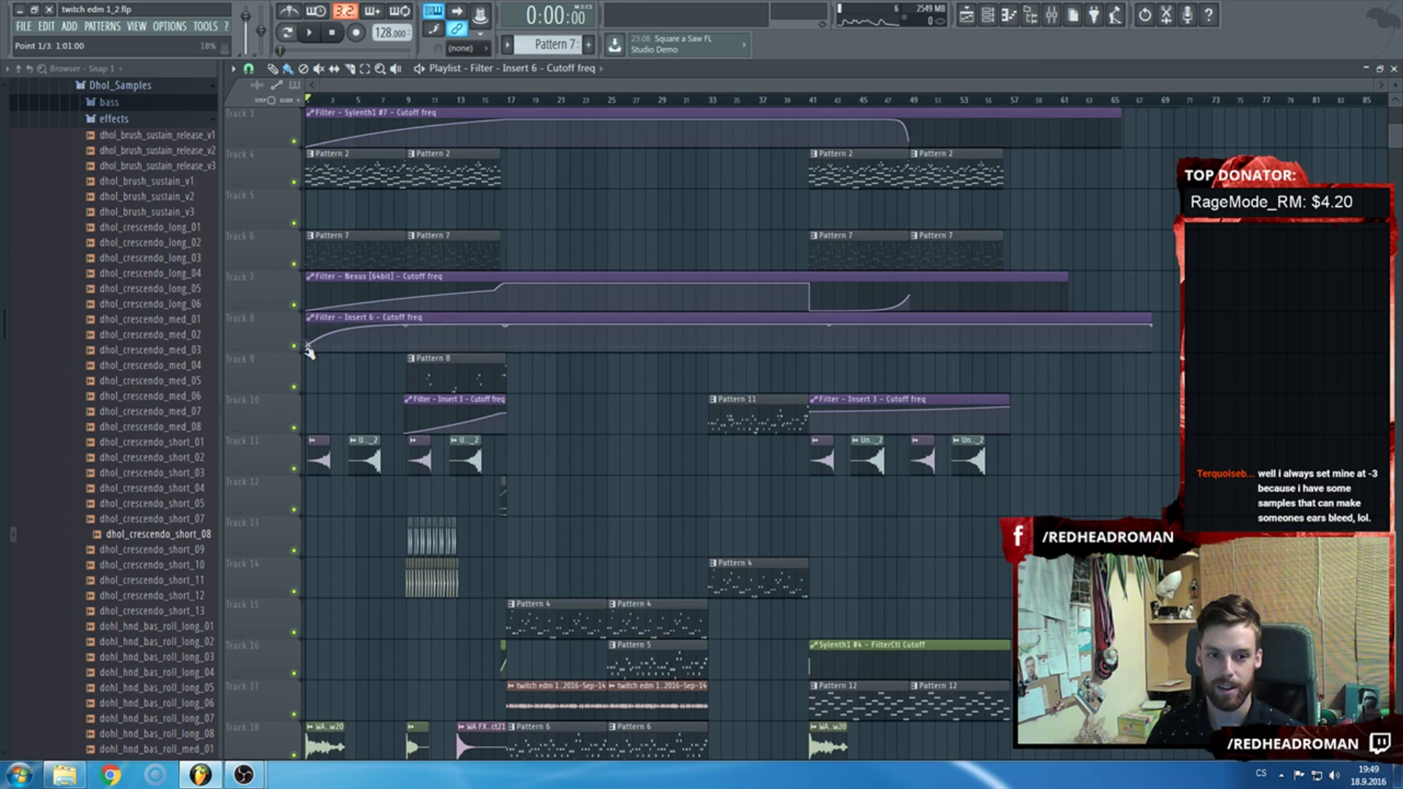
# Delete the Pattern 2 clip that spans bars 41 to 49 on Track 4.
pyautogui.scroll(5, 731, 351)
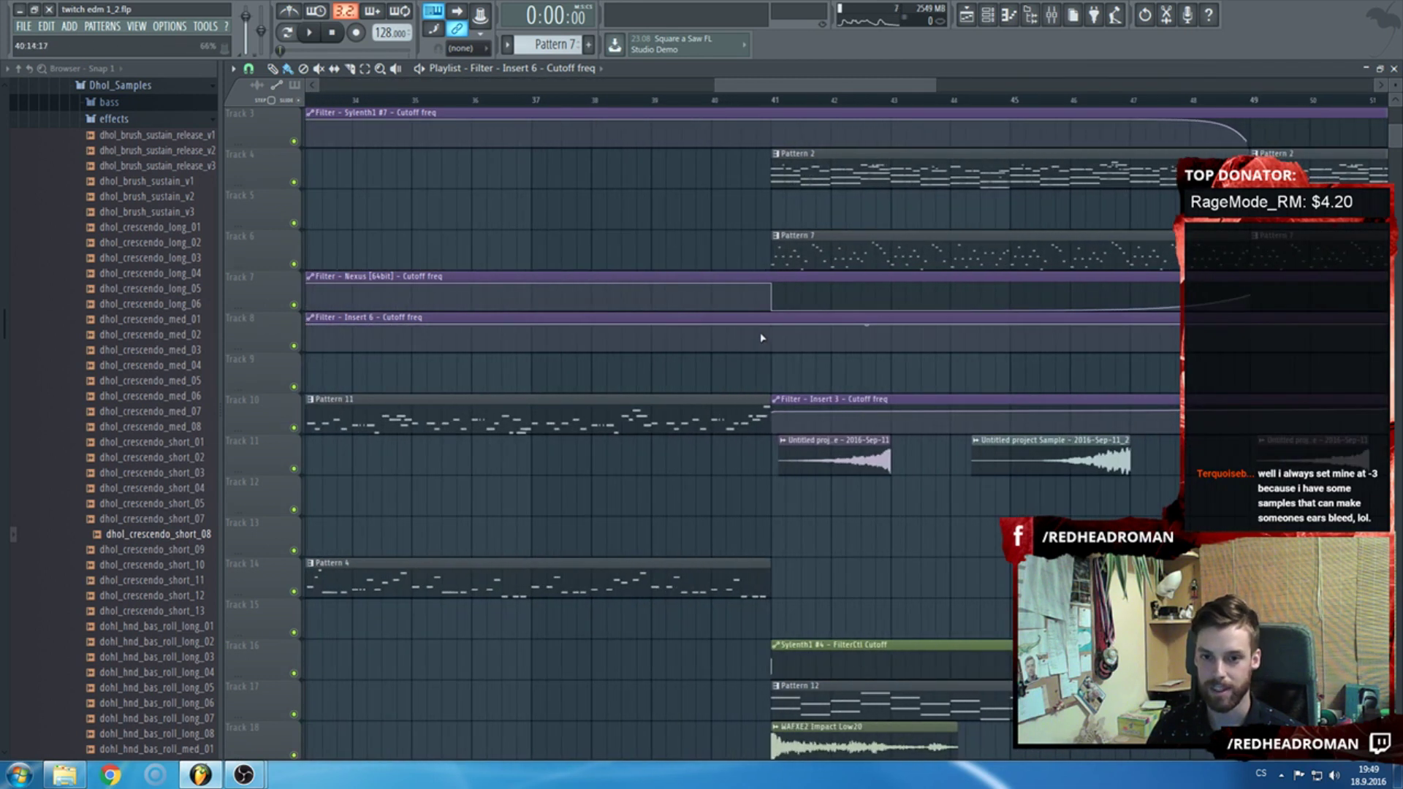
pyautogui.scroll(-1, 769, 334)
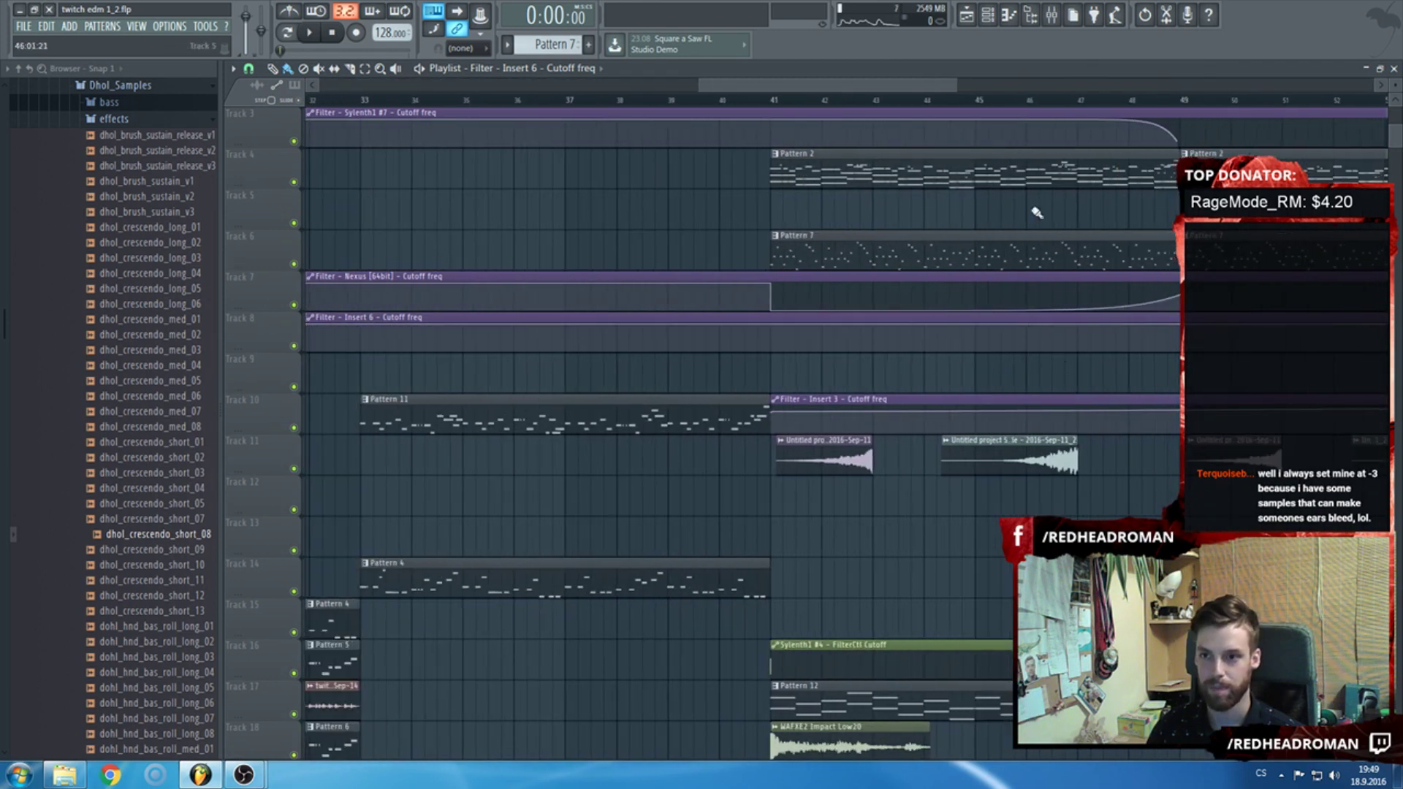
pyautogui.rightClick(1015, 167)
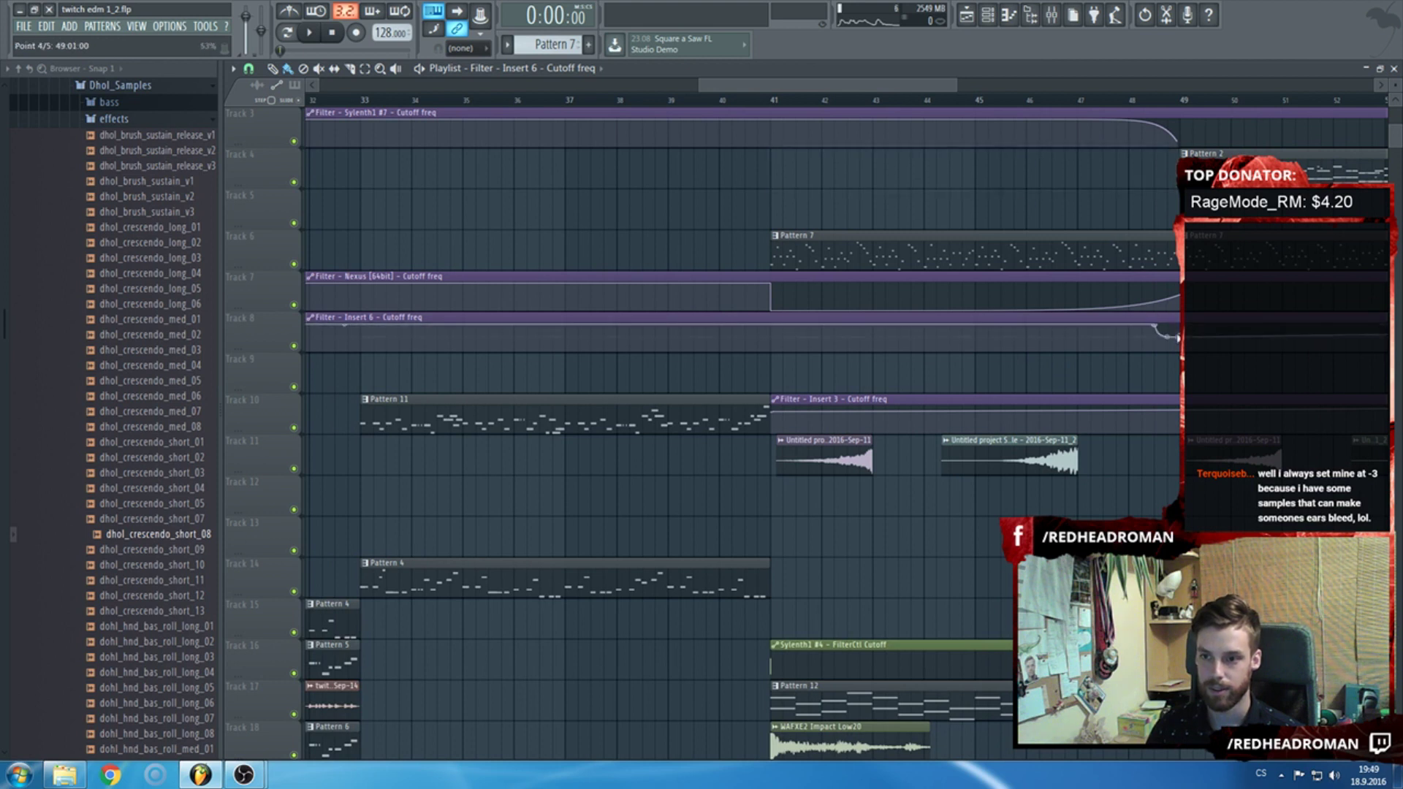
# Shape the Insert 6 cutoff automation on Track 8 to drop to 42% at bar 49 and rise to 87% at bar 57 during playback.
pyautogui.scroll(-2, 1095, 129)
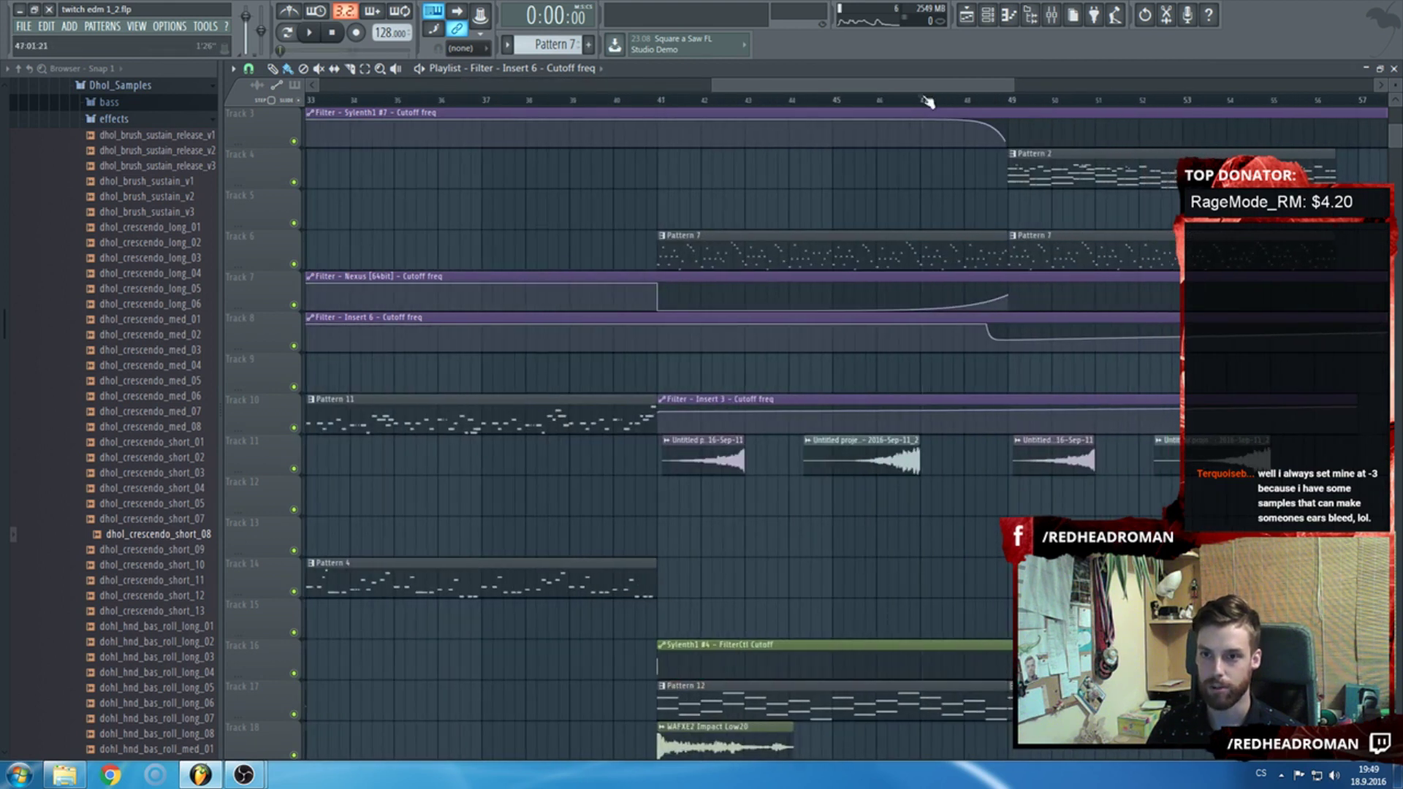
pyautogui.click(926, 100)
pyautogui.press('space')
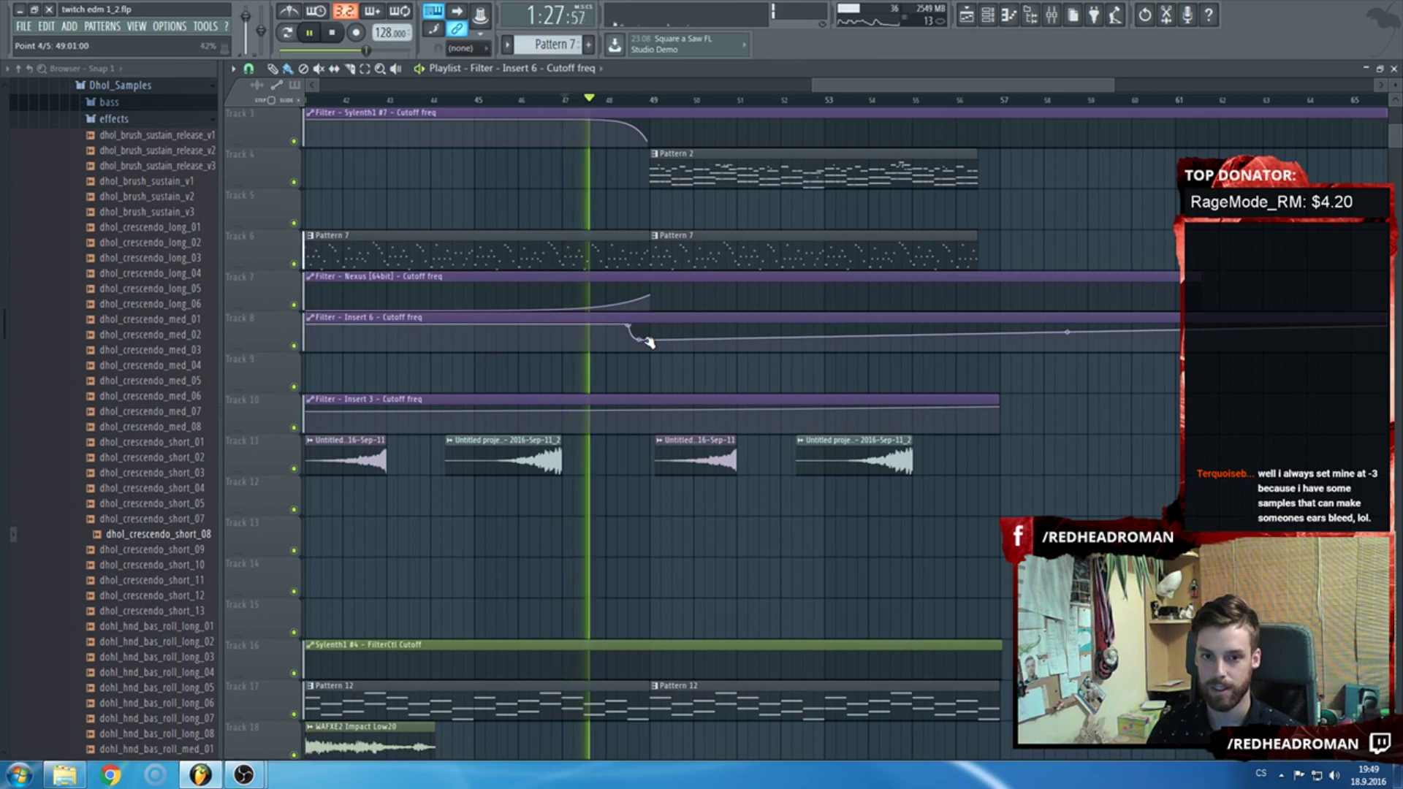
pyautogui.press('F9')
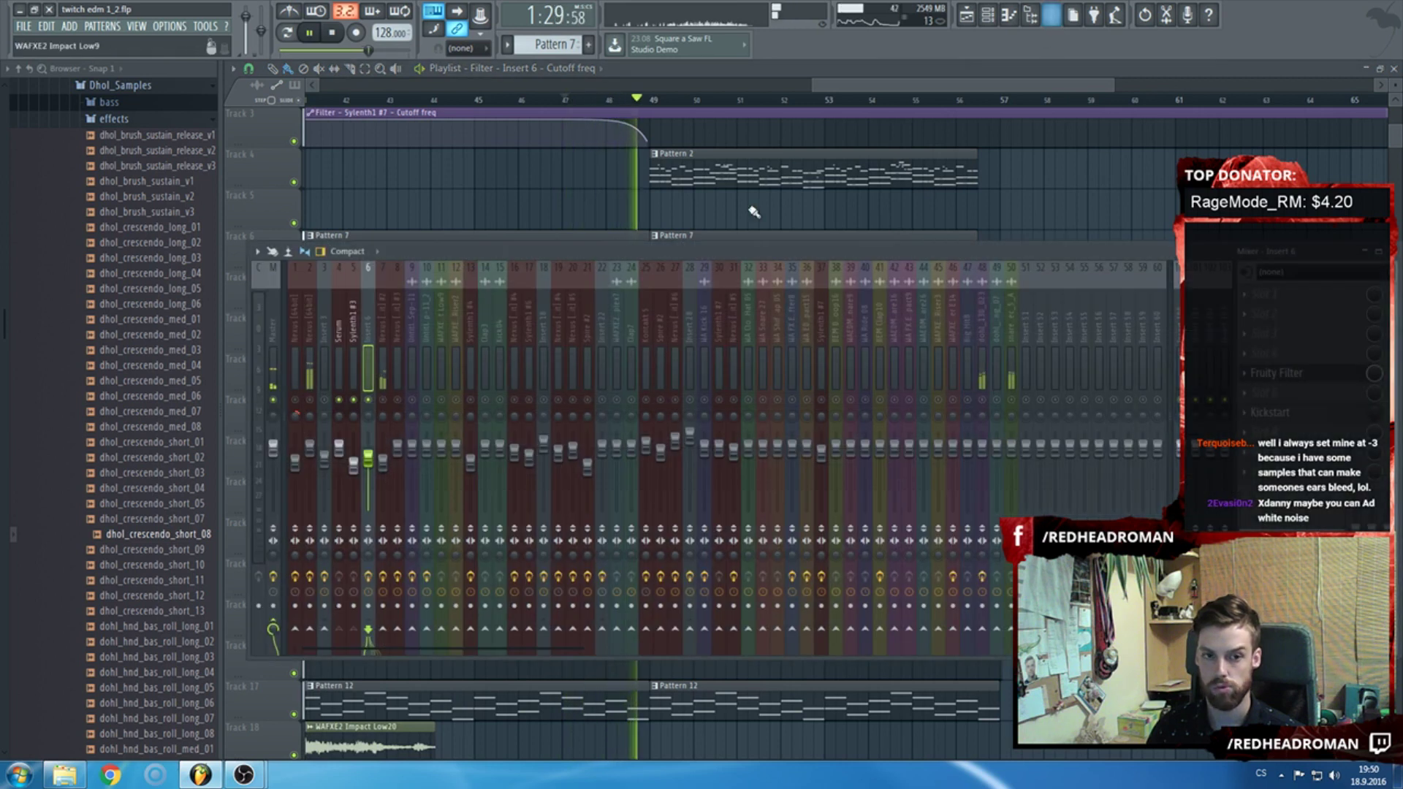
pyautogui.press('F9')
pyautogui.rightClick(997, 330)
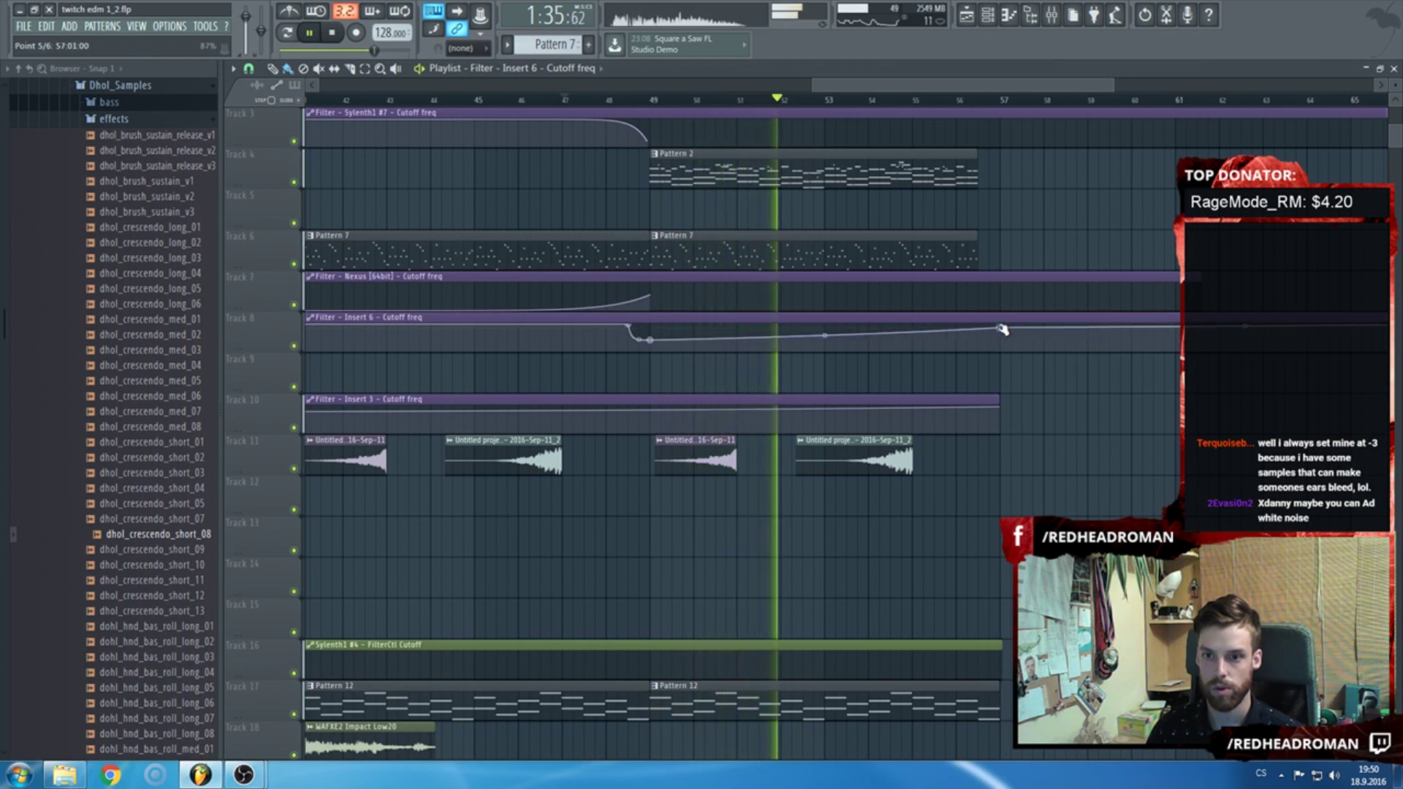
pyautogui.scroll(-3, 927, 329)
pyautogui.scroll(-1, 927, 329)
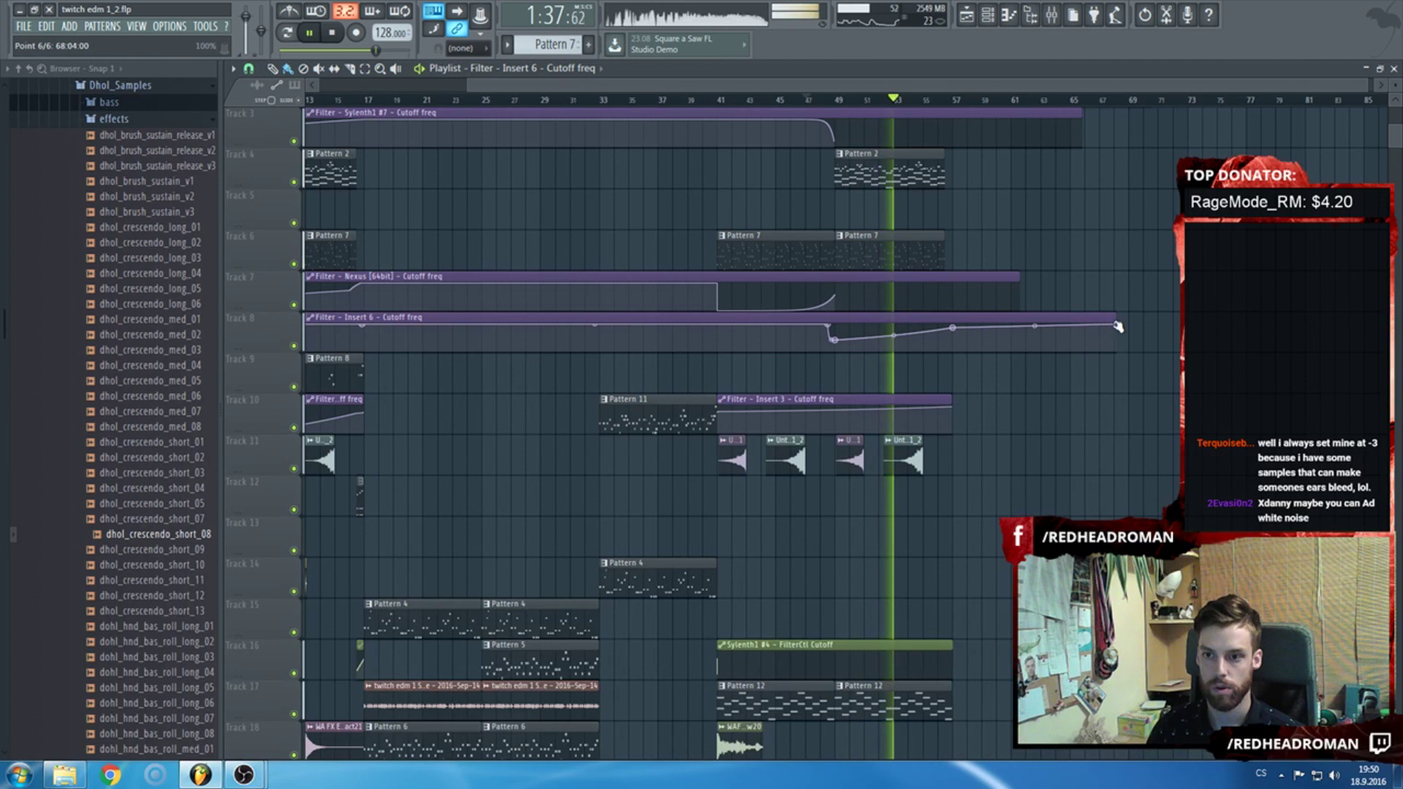
# Shorten the Nexus and Insert 6 cutoff clips and duplicate bar 49's Pattern 2 and Pattern 7 clips at bar 57 without a gap.
pyautogui.moveTo(1020, 276); pyautogui.dragTo(653, 143)
pyautogui.scroll(3, 996, 261)
pyautogui.hotkey('ctrl', 'b')
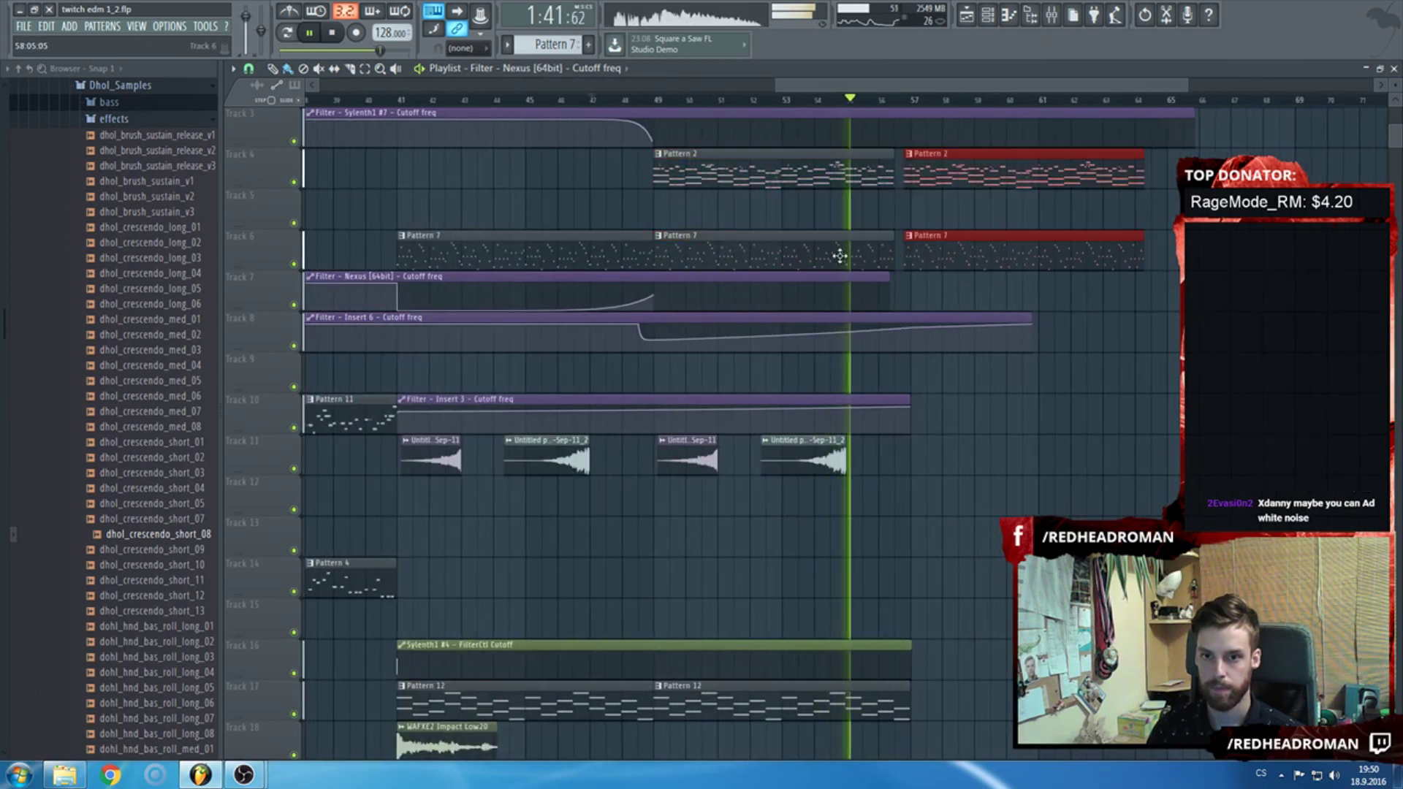
pyautogui.scroll(2, 955, 253)
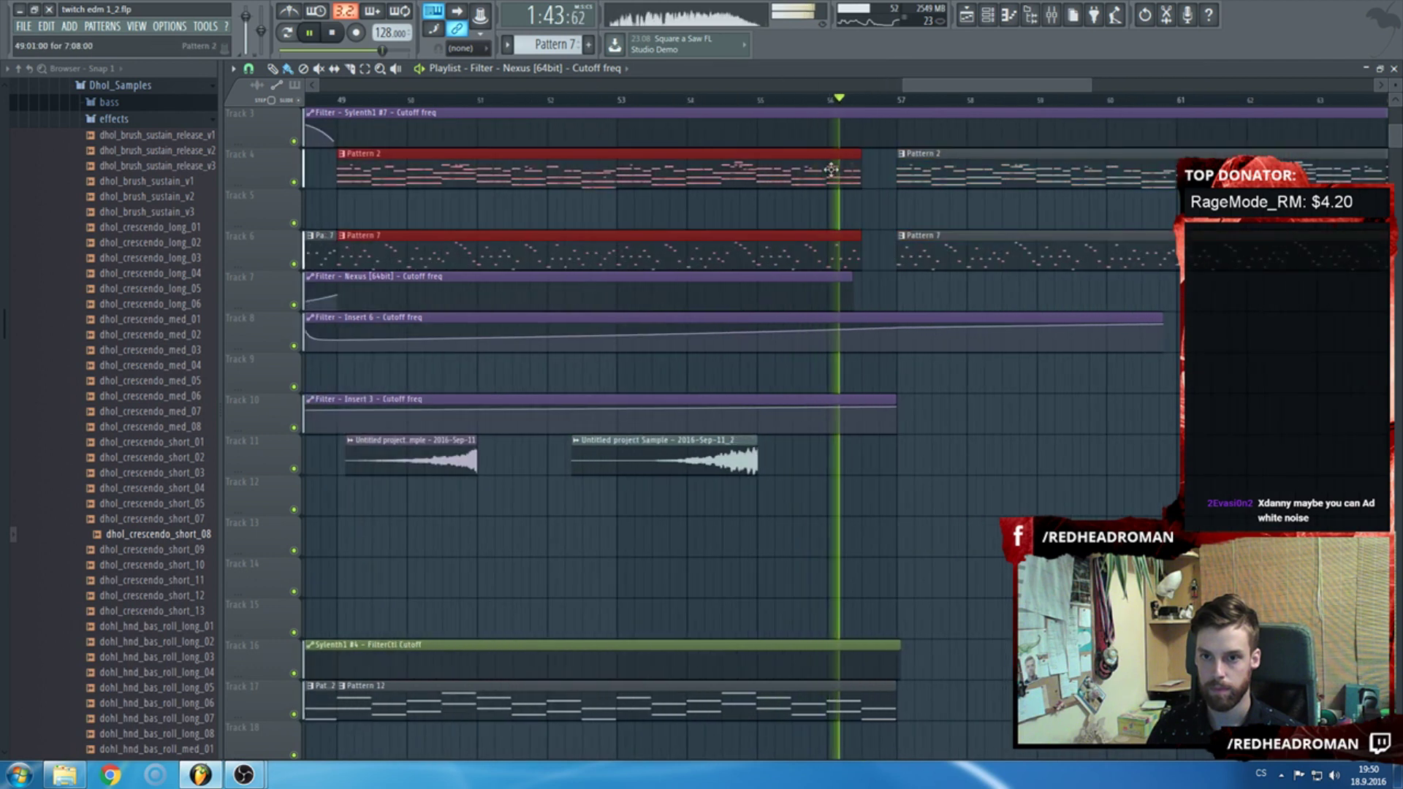
pyautogui.press('space')
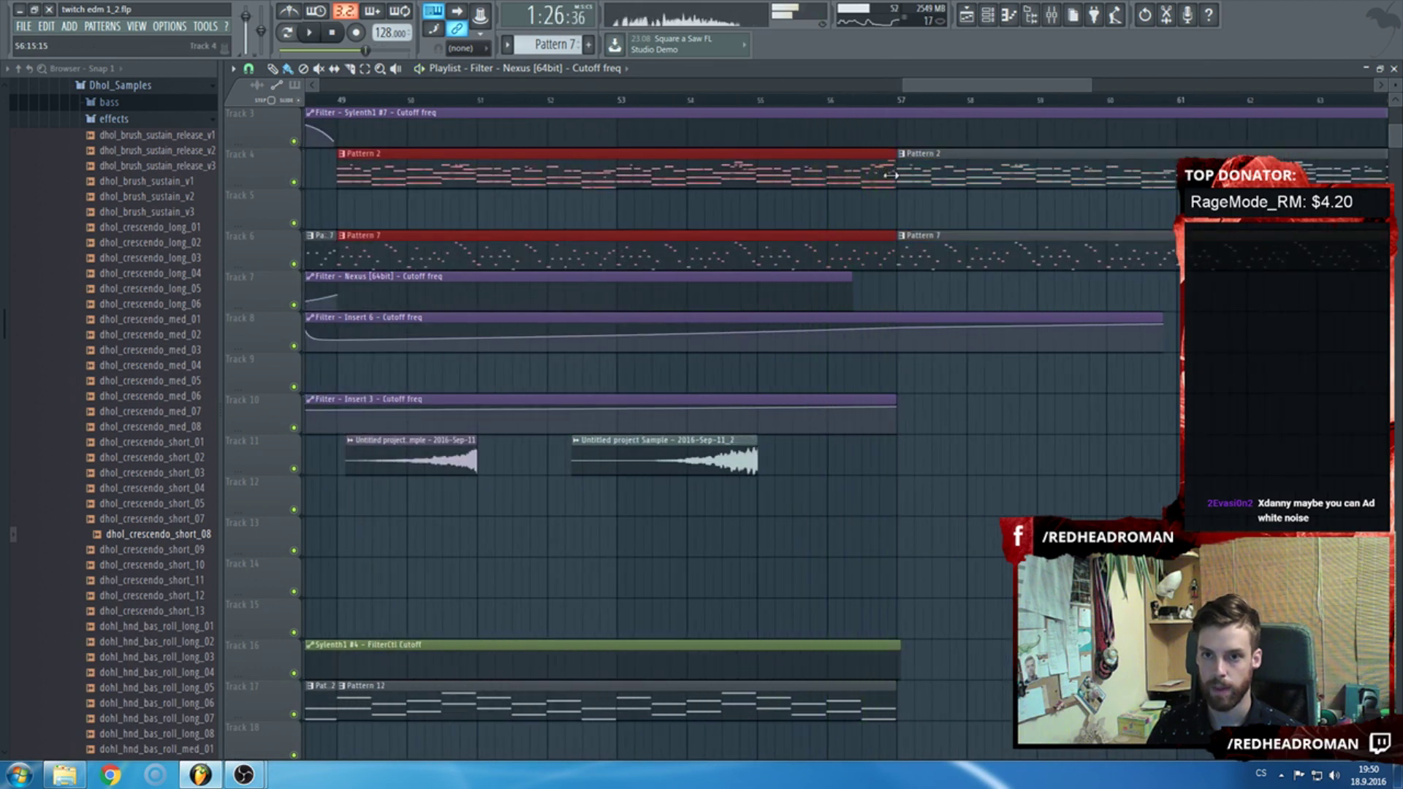
# Close the mixer and the open Fruity Filter and sample windows, keeping only the channel rack.
pyautogui.scroll(-3, 815, 212)
pyautogui.press('F5')
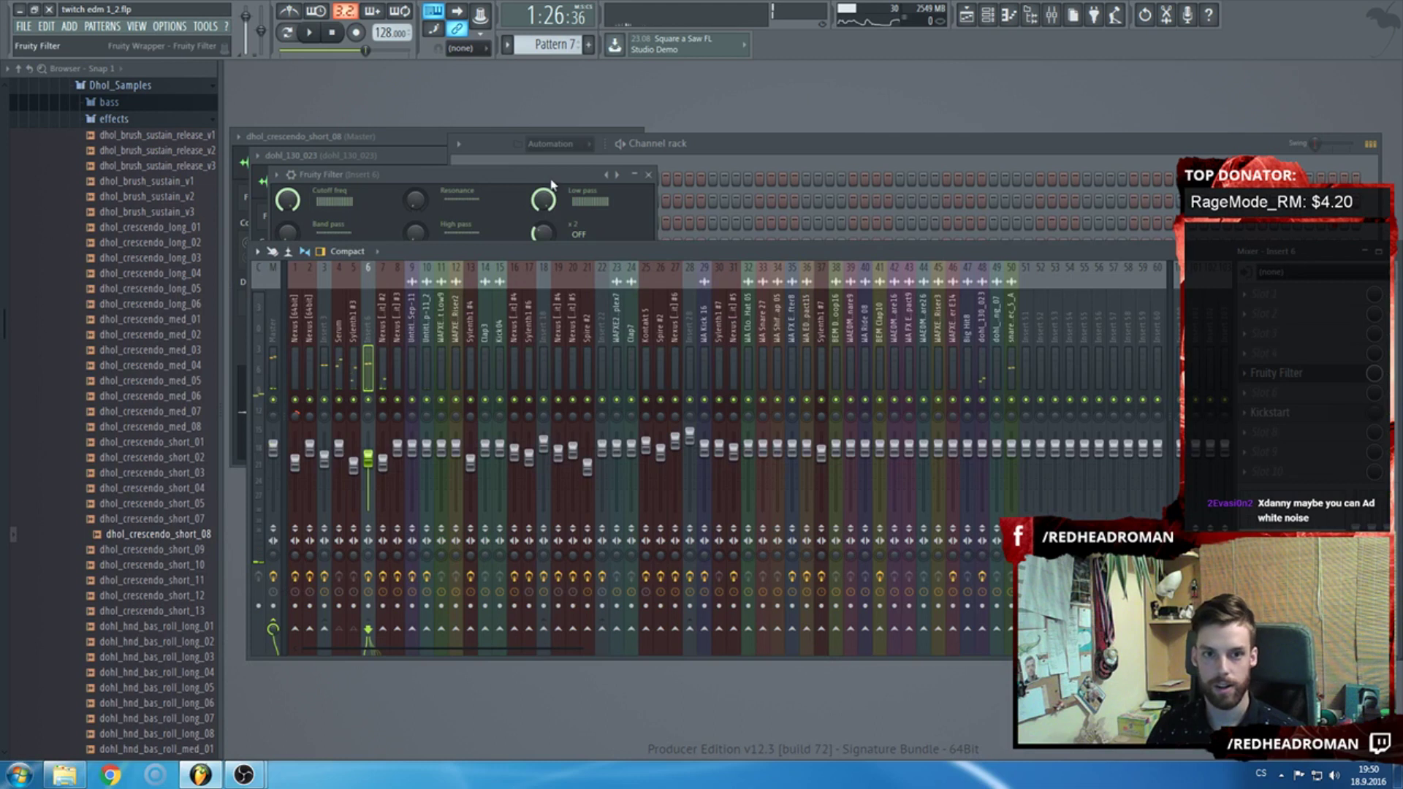
pyautogui.click(383, 165)
pyautogui.press('F9')
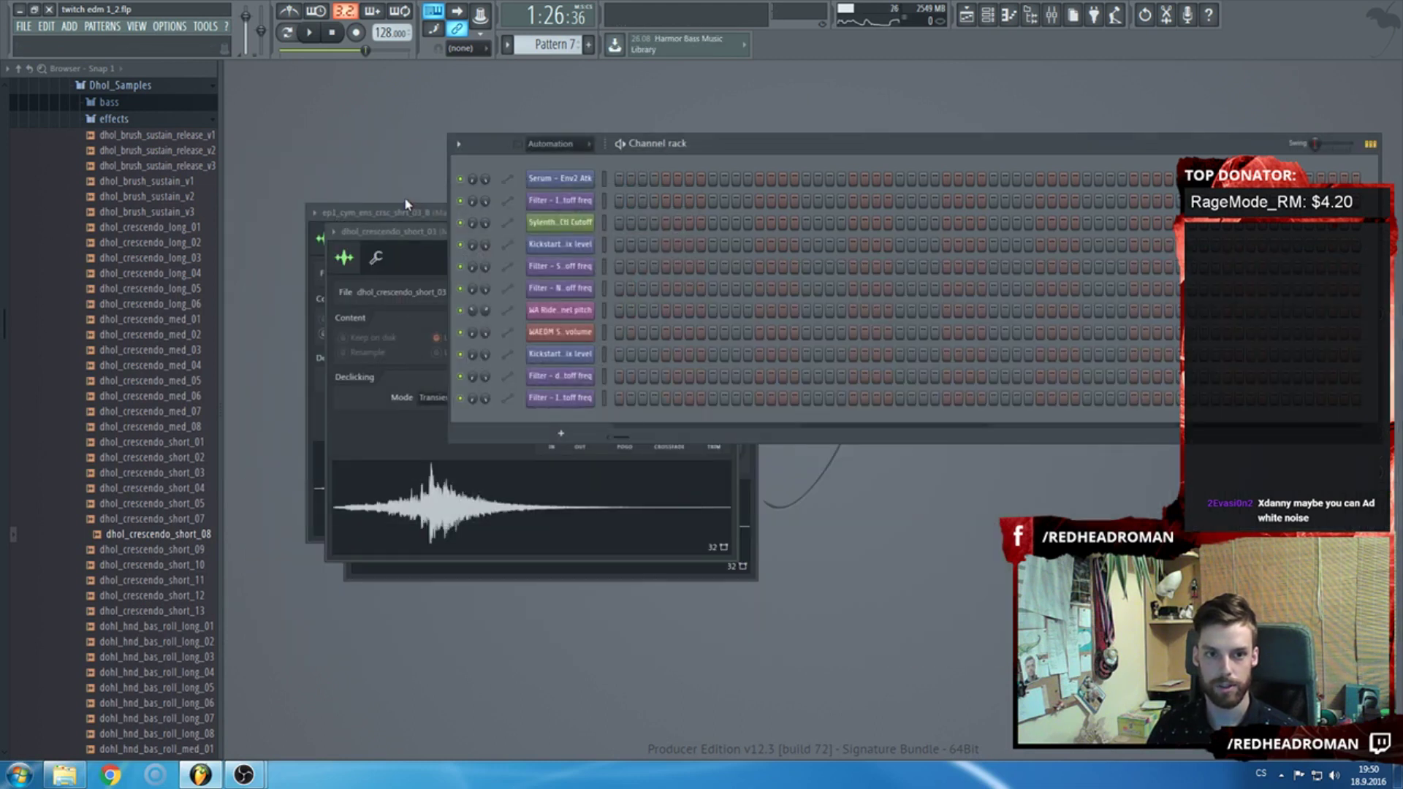
pyautogui.click(429, 229)
pyautogui.press('Escape')
pyautogui.press('Escape')
pyautogui.press('Escape')
pyautogui.press('Escape')
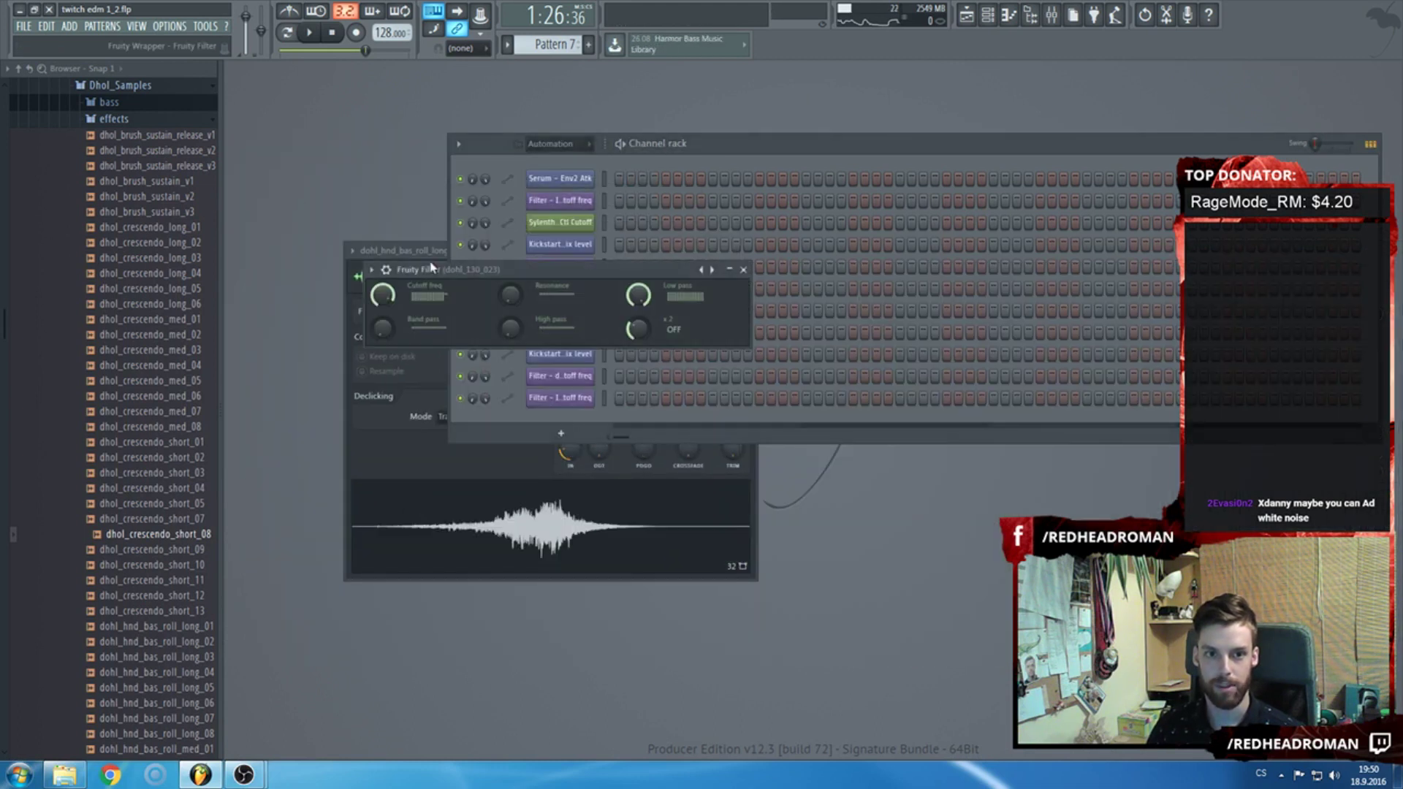
# Audition the project's patterns one after another in pattern mode, from Pattern 1 onward, and settle on Pattern 8.
pyautogui.scroll(6, 545, 47)
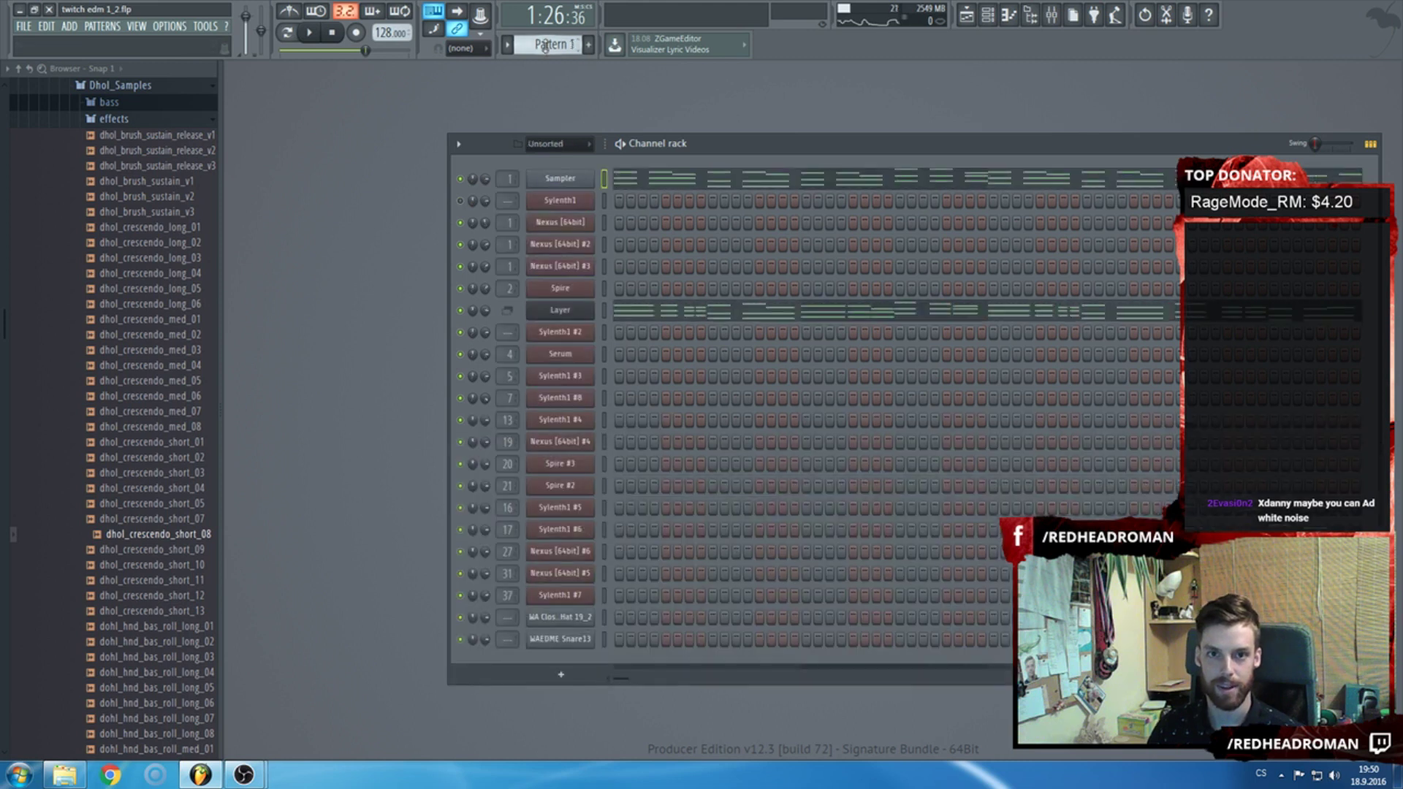
pyautogui.scroll(-1, 568, 56)
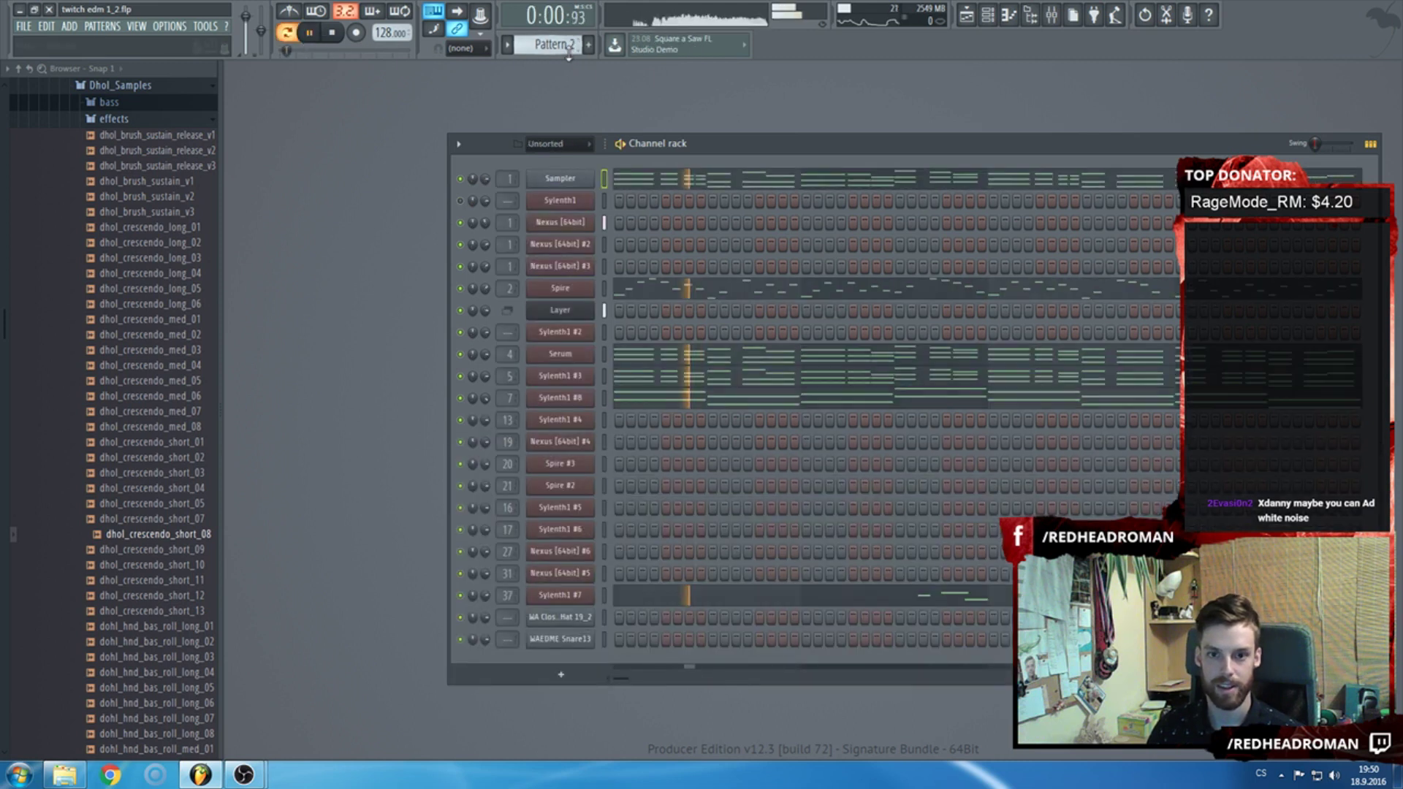
pyautogui.scroll(-1, 568, 55)
pyautogui.scroll(-1, 569, 56)
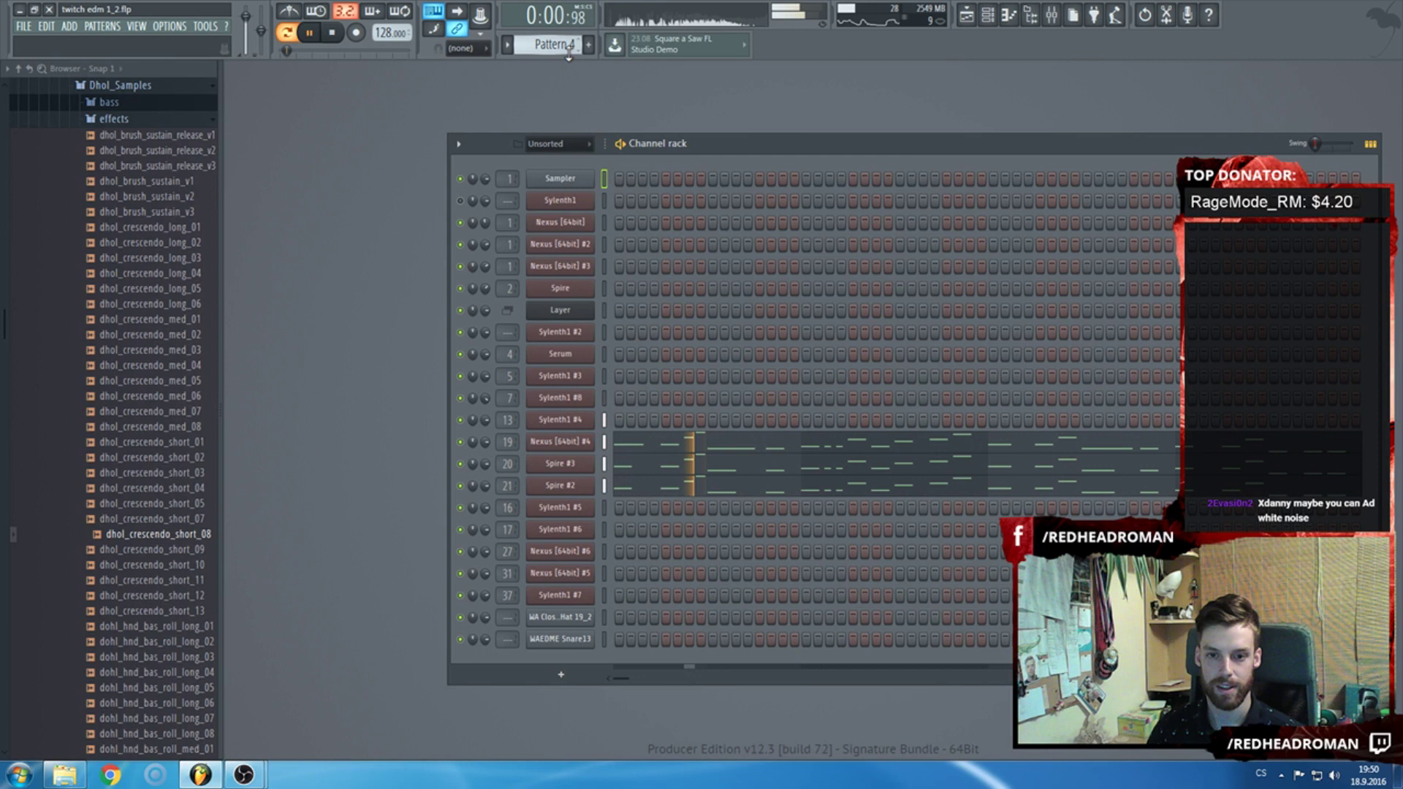
pyautogui.scroll(-2, 568, 55)
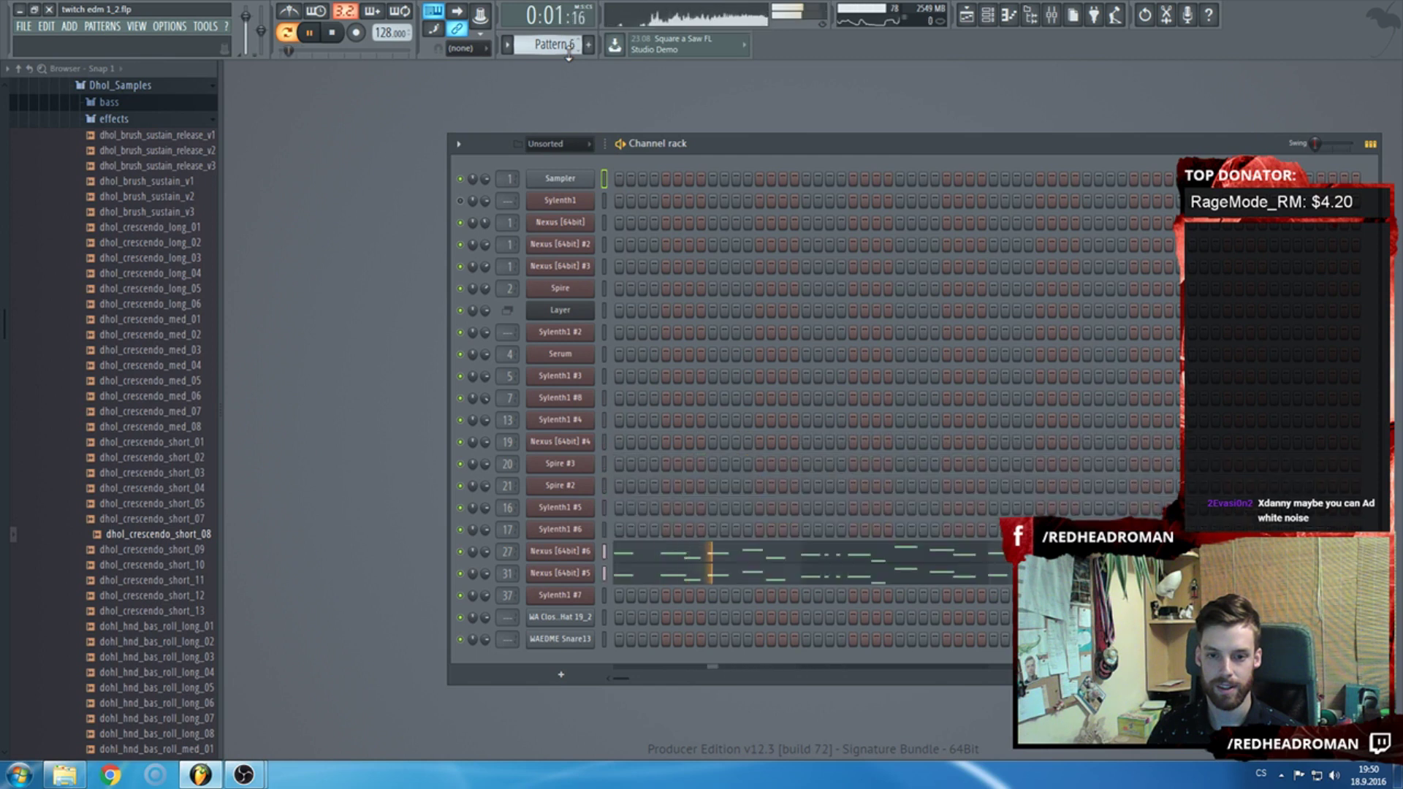
pyautogui.scroll(-1, 568, 56)
pyautogui.scroll(-1, 568, 55)
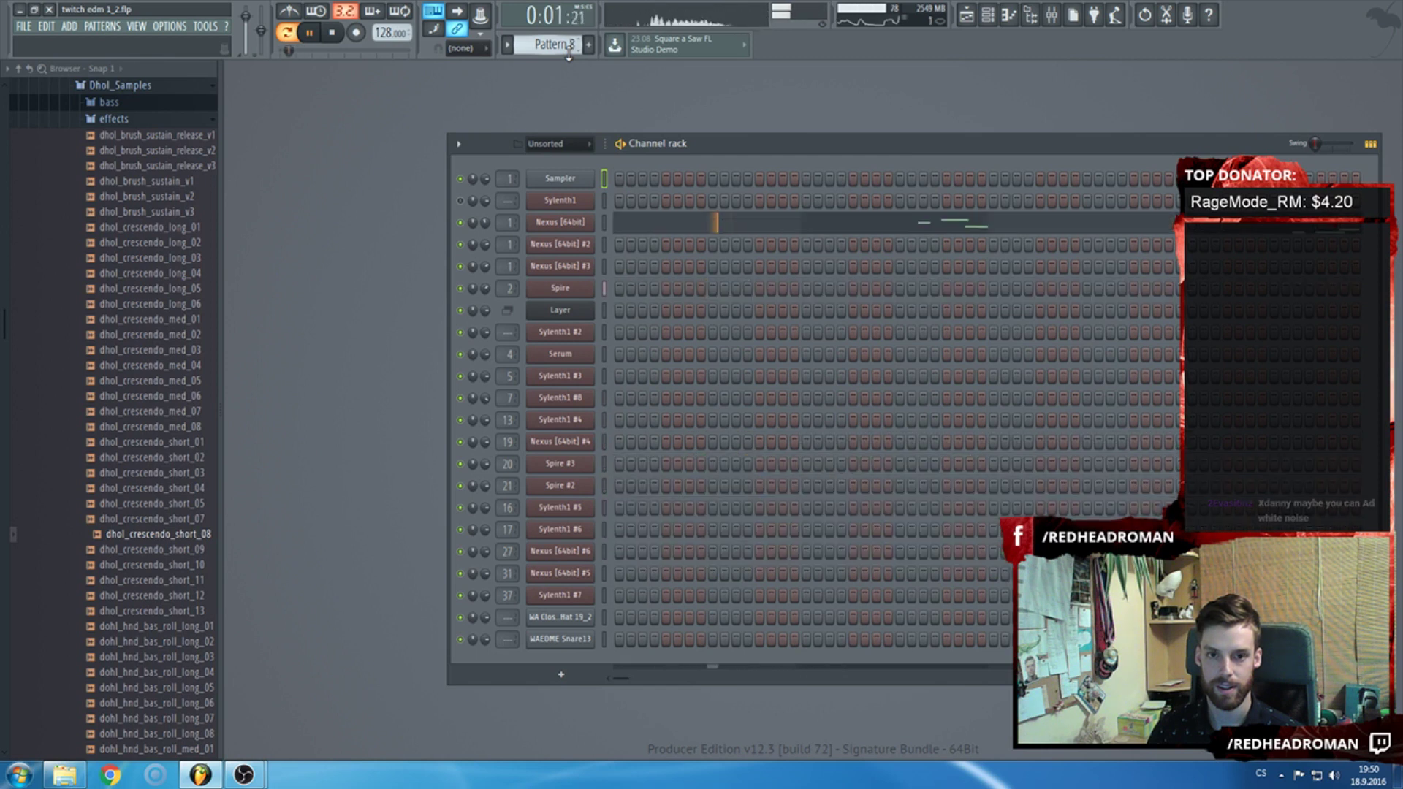
pyautogui.scroll(-1, 568, 55)
pyautogui.scroll(1, 568, 55)
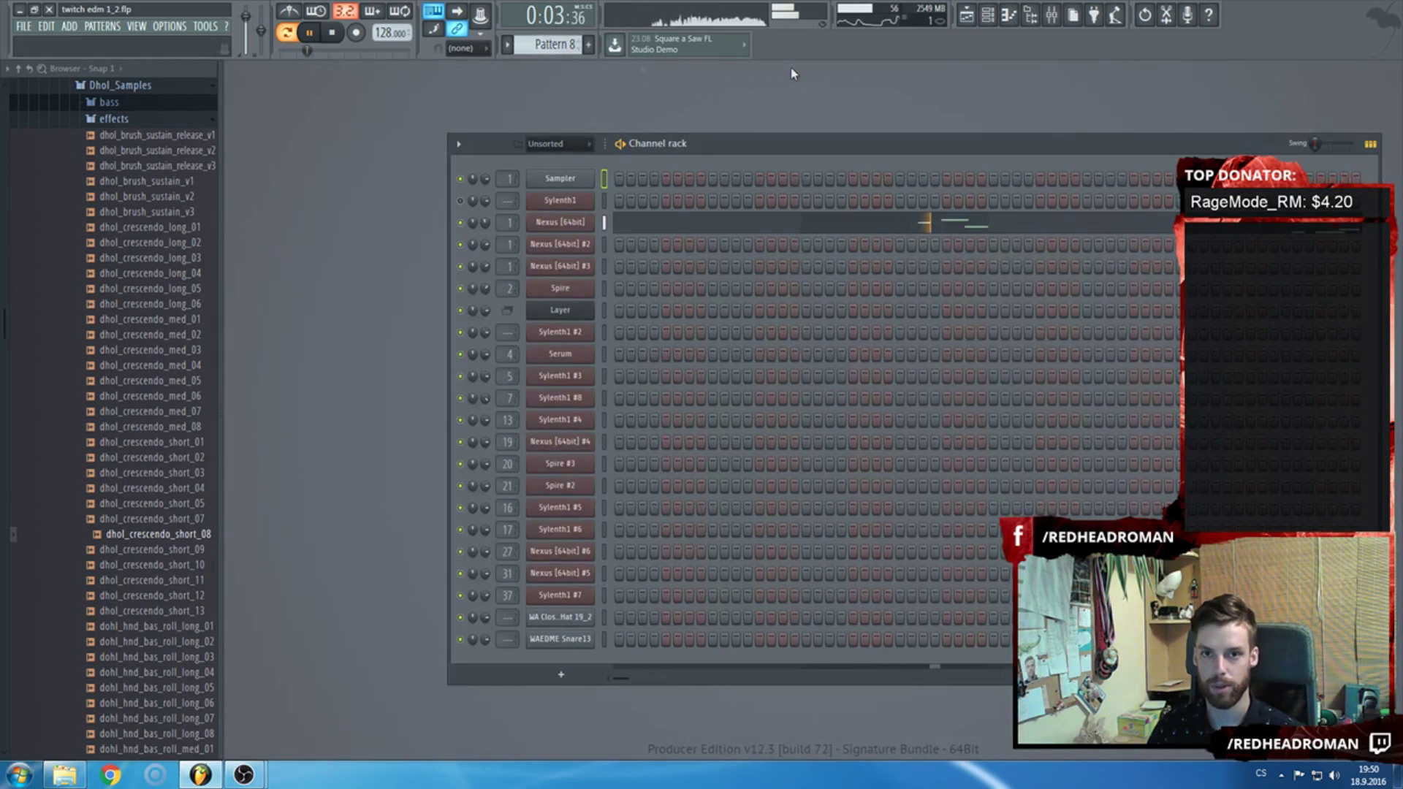
# Play the break from about bar 52 and duplicate the dhol percussion clips of bars 49 to 57 so the copies start around bar 57.
pyautogui.press('F5')
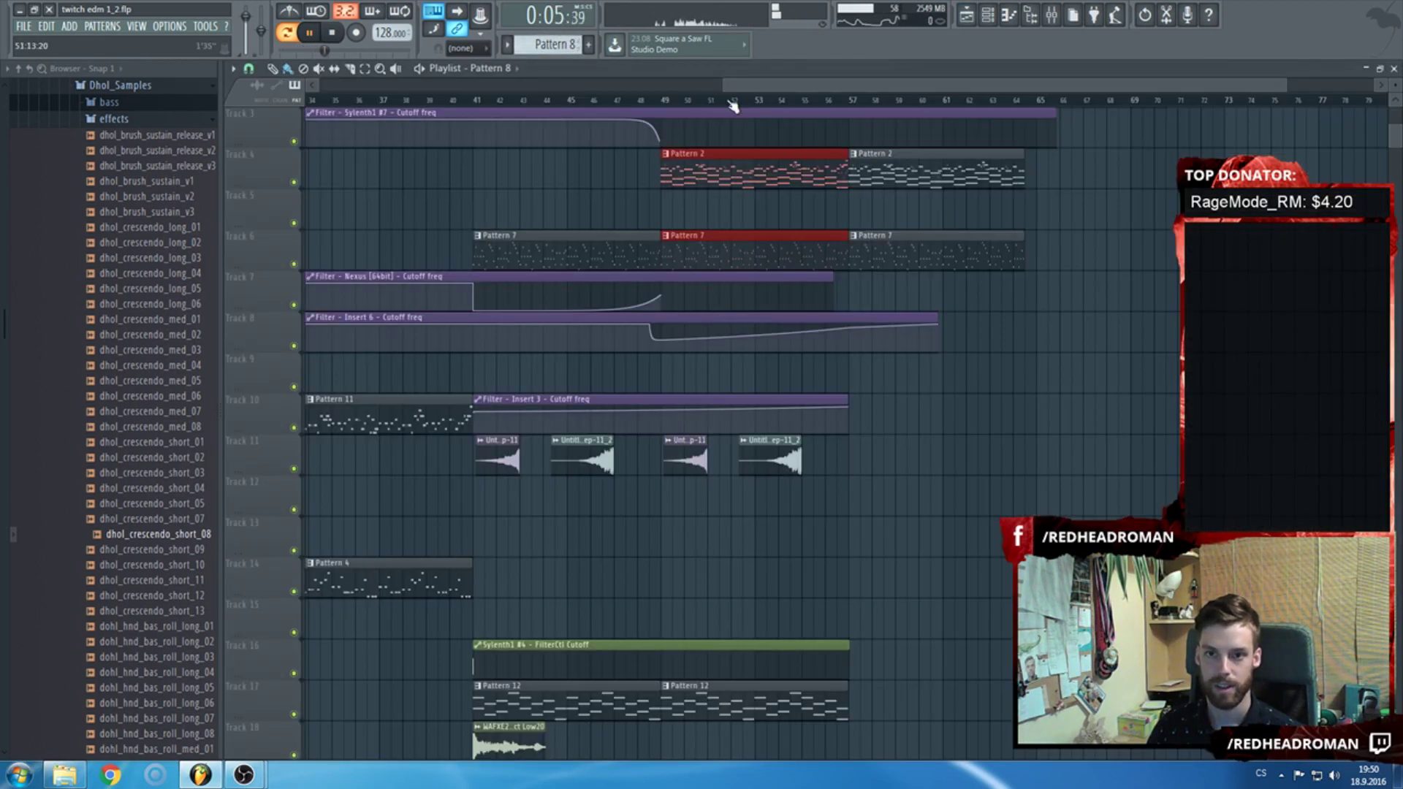
pyautogui.click(733, 106)
pyautogui.scroll(-5, 861, 323)
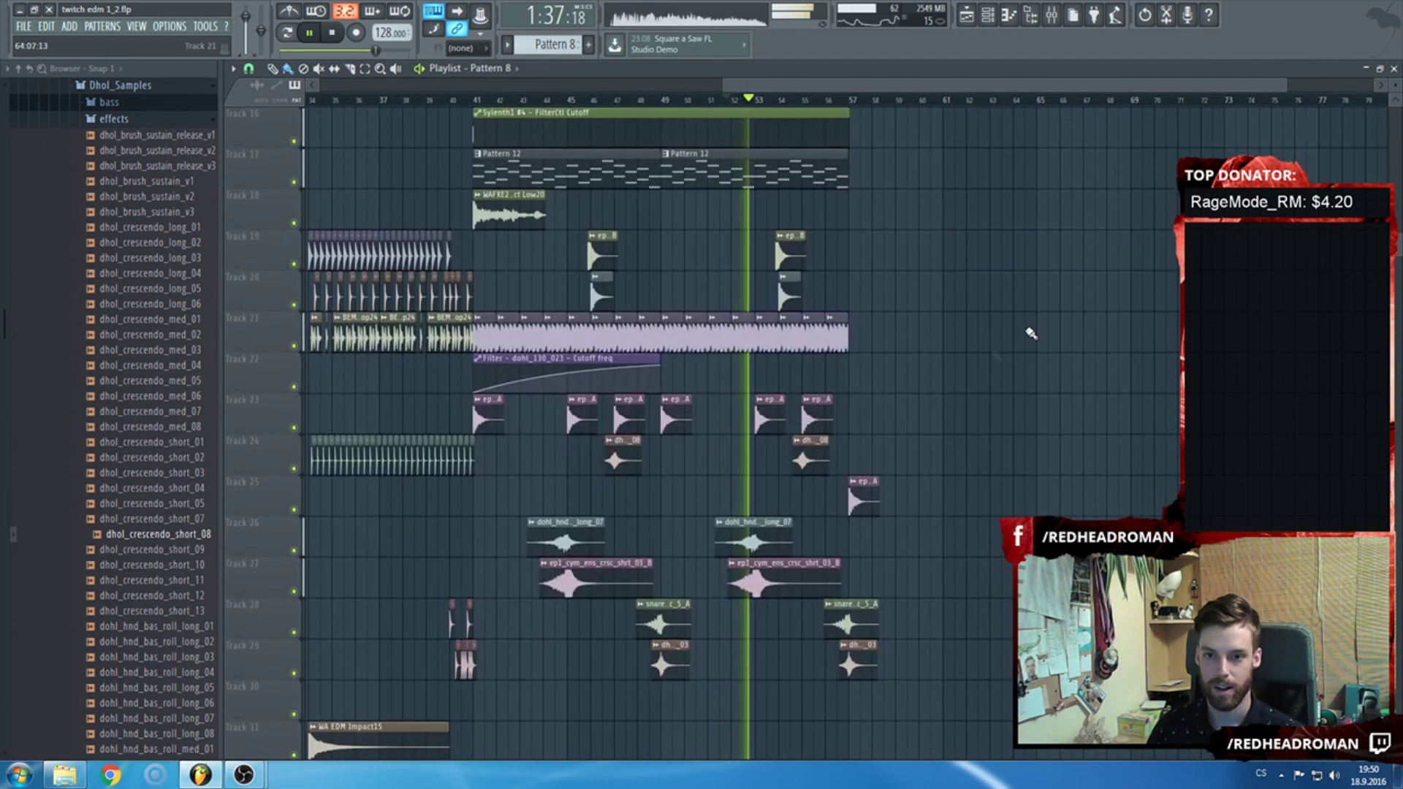
pyautogui.press('space')
pyautogui.scroll(3, 833, 336)
pyautogui.moveTo(998, 716); pyautogui.dragTo(498, 262)
pyautogui.hotkey('ctrl', 'b')
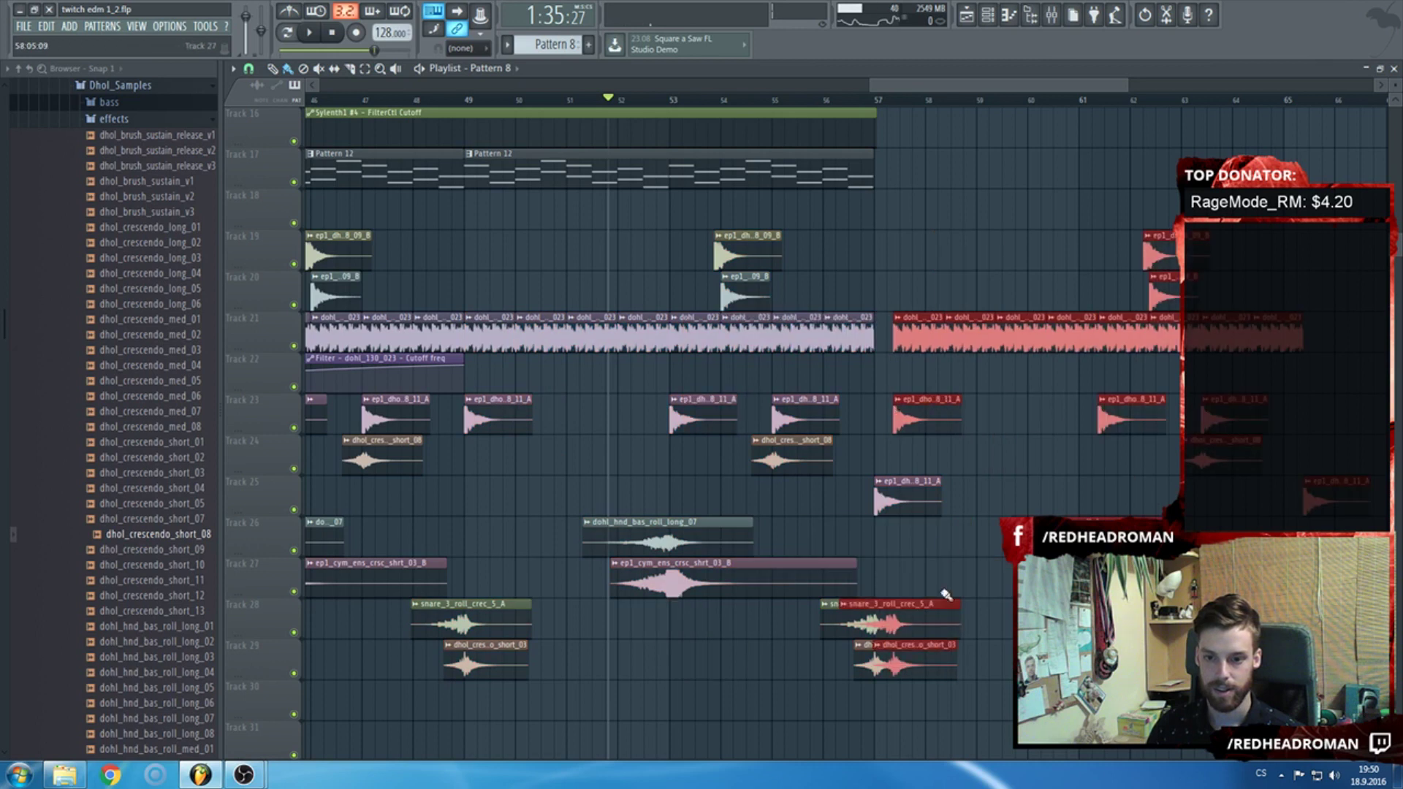
pyautogui.scroll(1, 898, 545)
pyautogui.scroll(-1, 897, 545)
pyautogui.press('space')
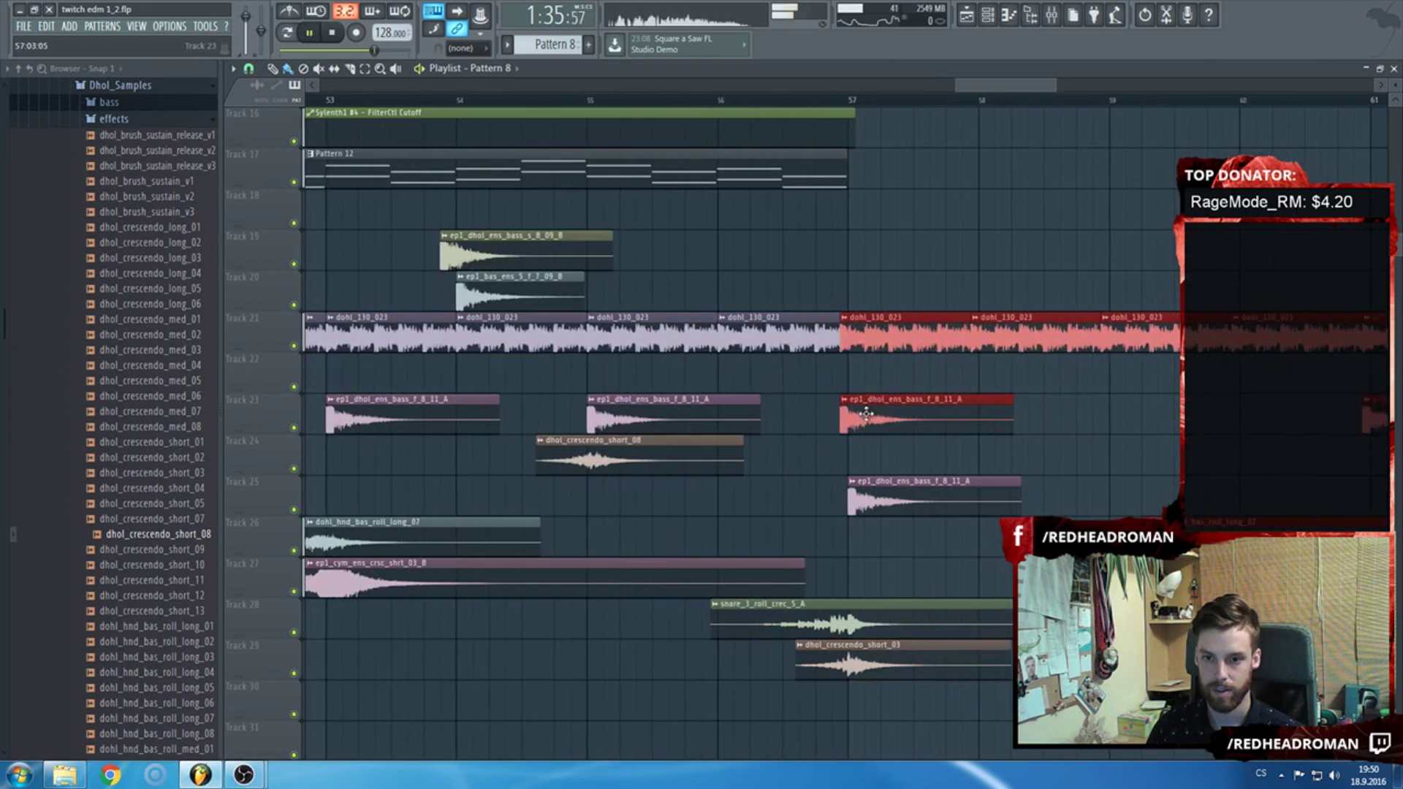
# Duplicate the two Pattern 12 clips on Track 17 so the copies start at bar 57.
pyautogui.scroll(-1, 835, 361)
pyautogui.scroll(2, 833, 358)
pyautogui.scroll(-1, 833, 350)
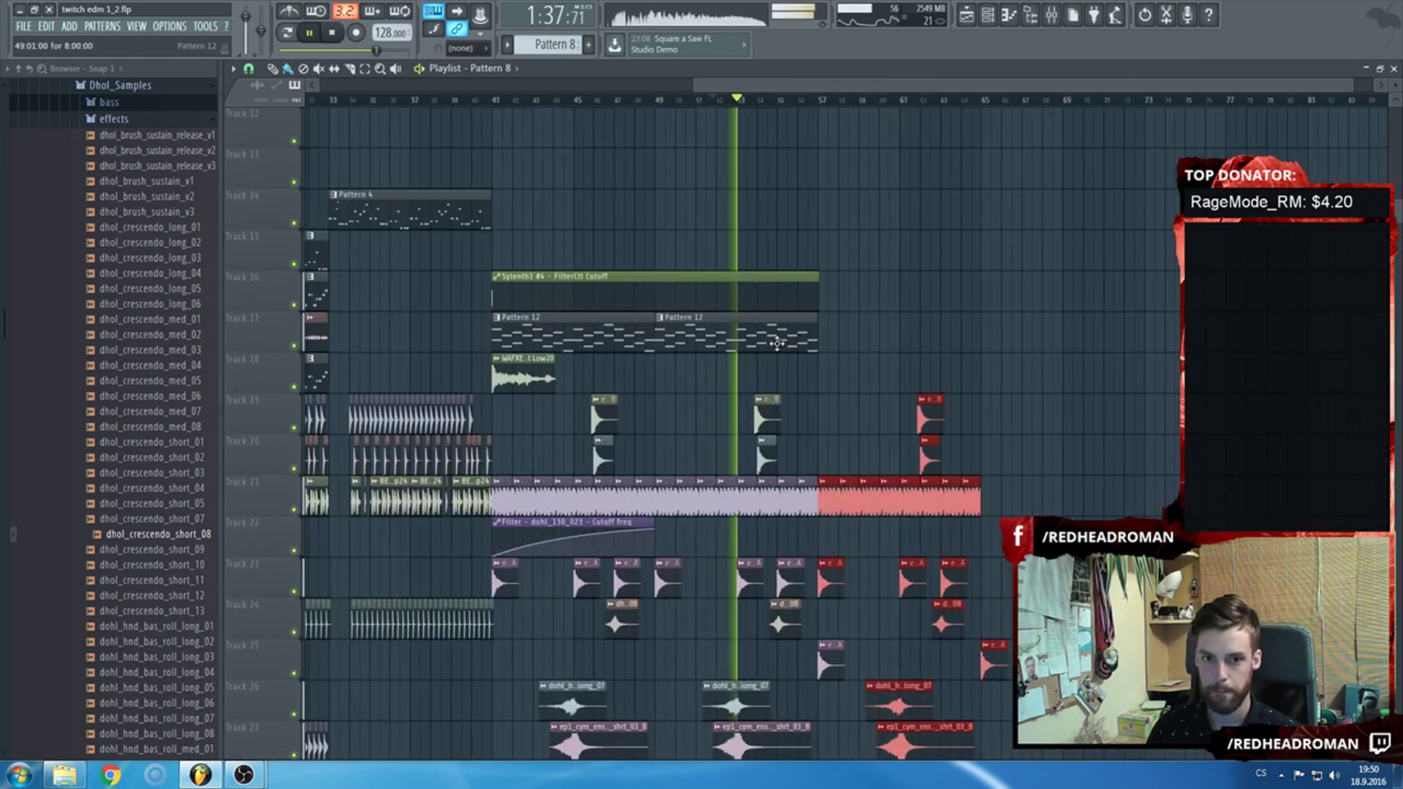
pyautogui.hotkey('ctrl', 'b')
pyautogui.scroll(2, 833, 338)
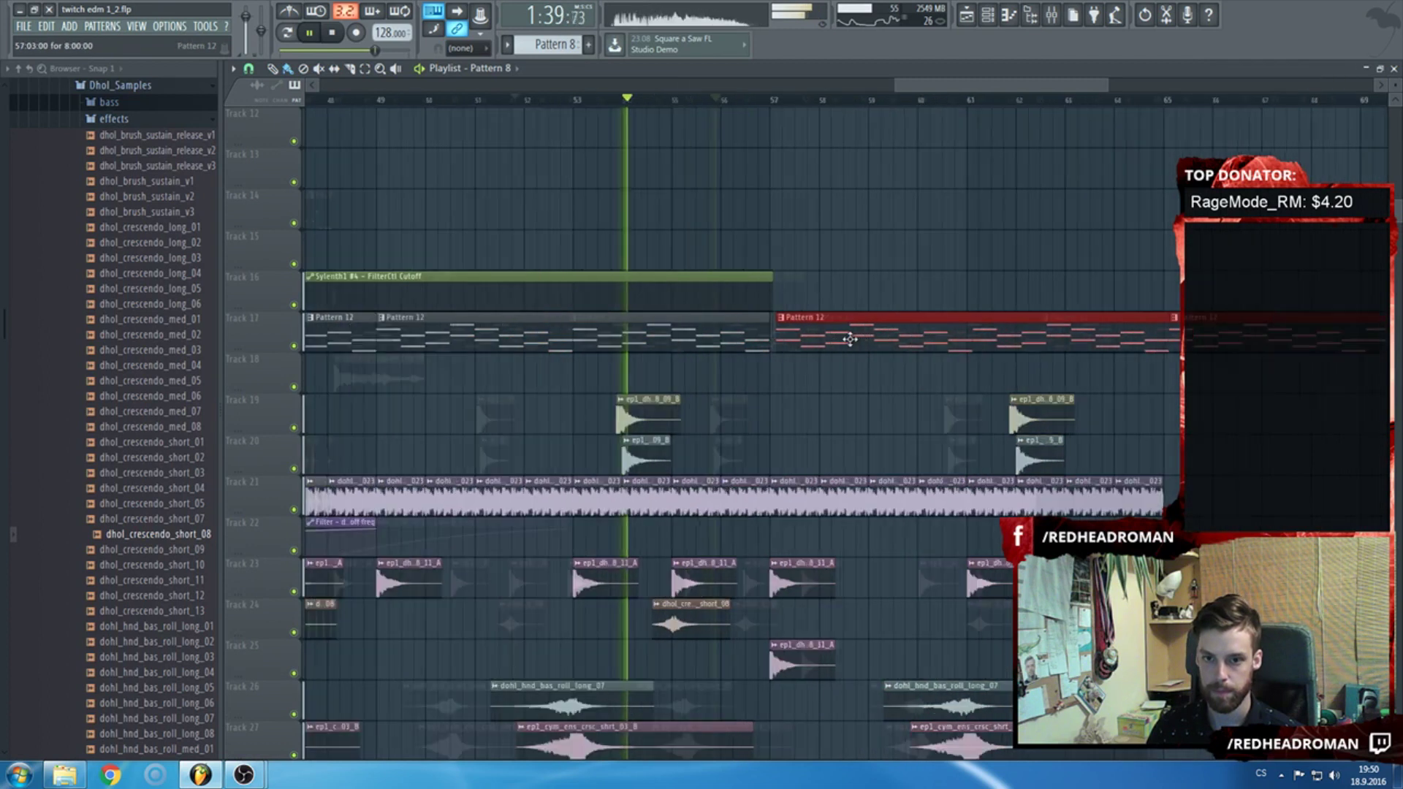
pyautogui.scroll(-2, 827, 337)
pyautogui.scroll(4, 740, 518)
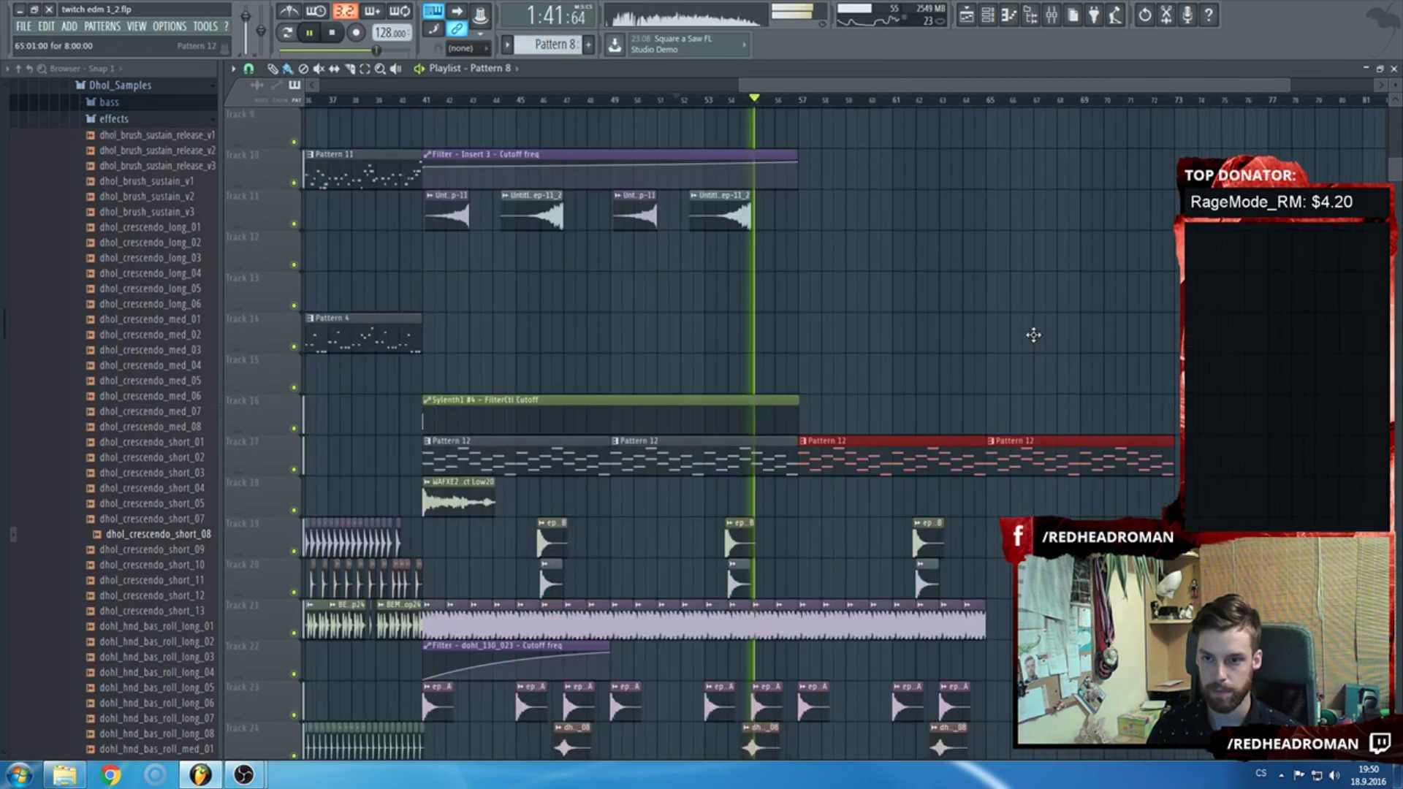
pyautogui.moveTo(740, 518); pyautogui.dragTo(577, 438)
pyautogui.click(950, 450)
# Stop playback and remove the extra Pattern 12 clip at bar 65 on Track 17.
pyautogui.scroll(-5, 984, 687)
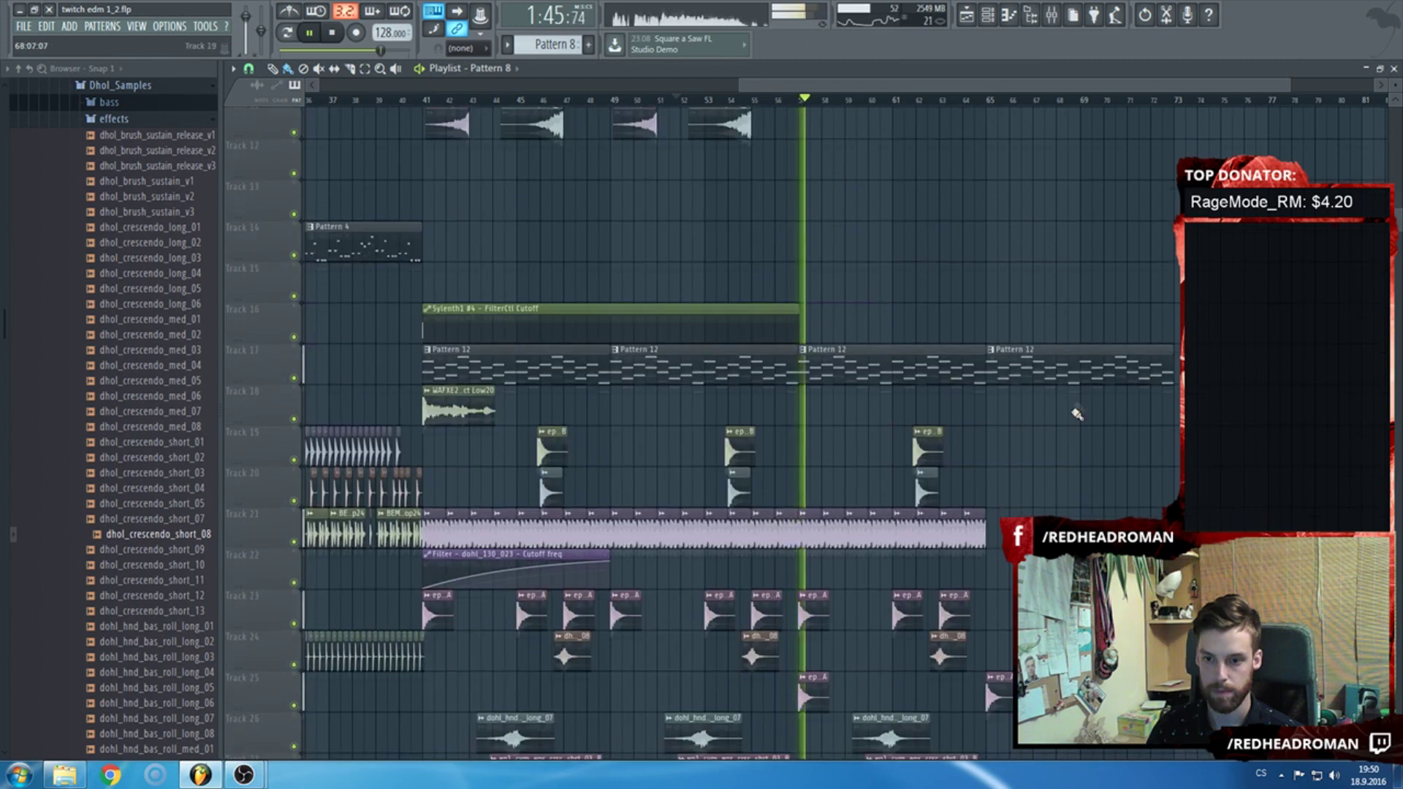
pyautogui.press('space')
pyautogui.scroll(-2, 1037, 414)
pyautogui.scroll(5, 987, 468)
pyautogui.scroll(1, 1007, 488)
pyautogui.scroll(-6, 918, 404)
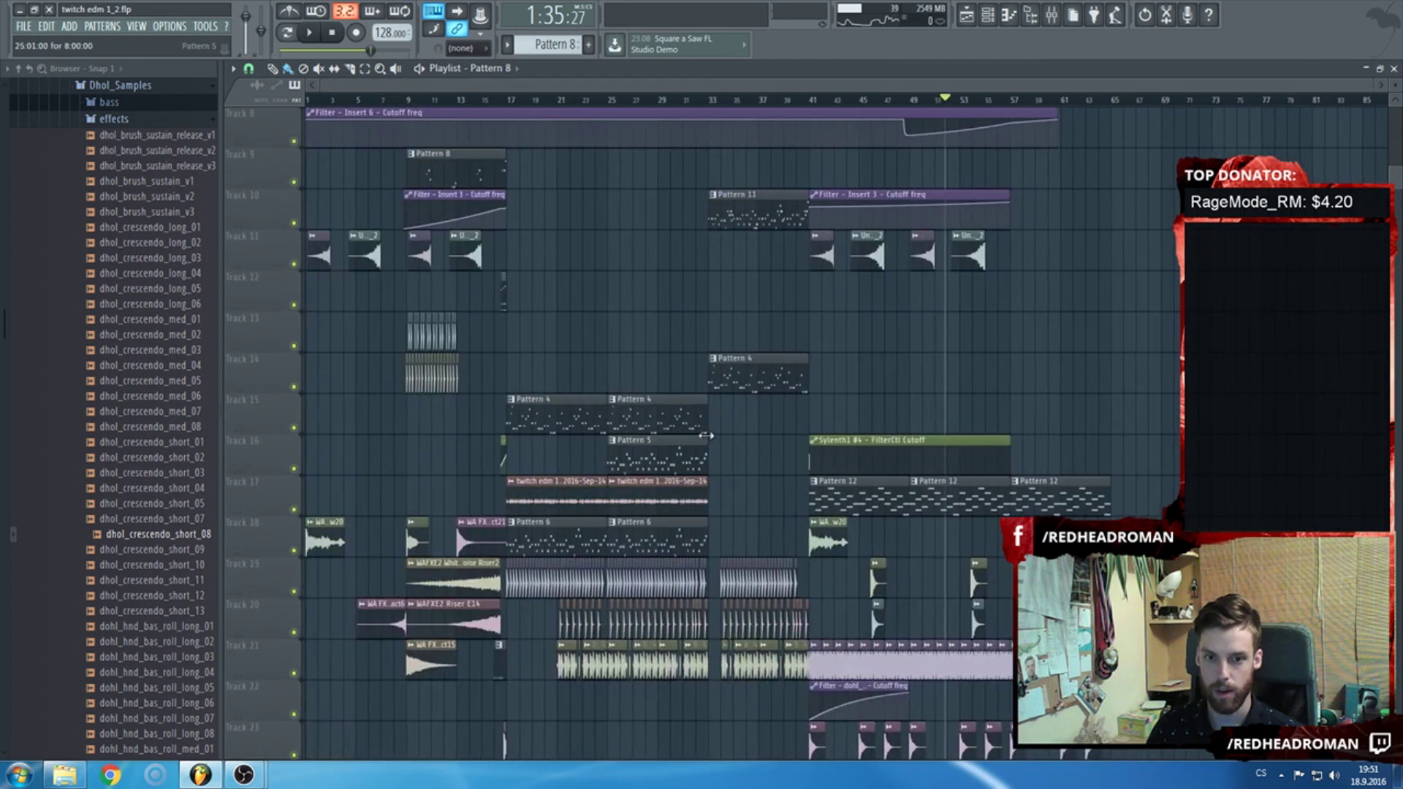
# Move the Sylenth1 #4 filter cutoff clip to Track 14 and the Pattern 12 clips to Track 15.
pyautogui.scroll(-3, 828, 505)
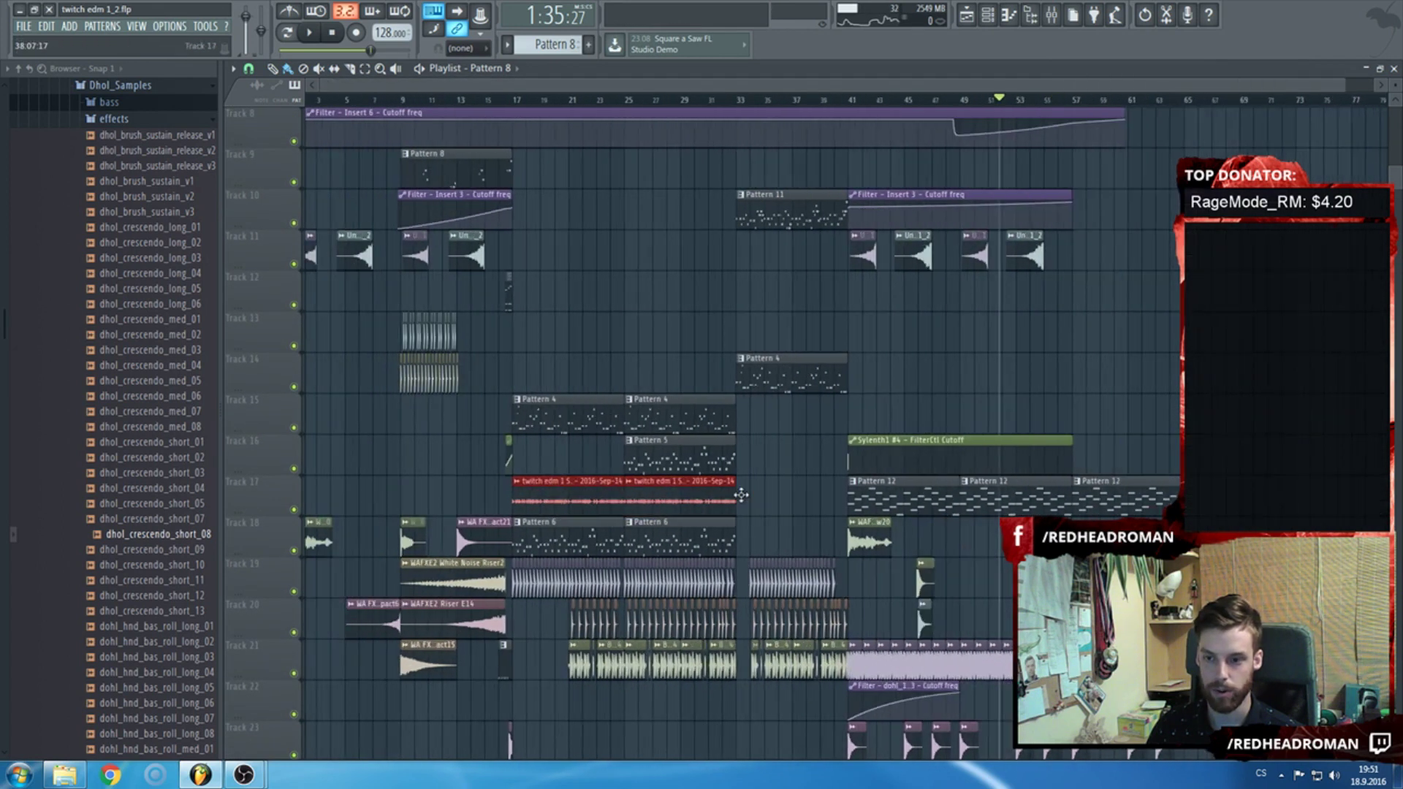
pyautogui.moveTo(900, 505); pyautogui.dragTo(835, 387)
pyautogui.scroll(4, 859, 432)
pyautogui.scroll(-6, 835, 388)
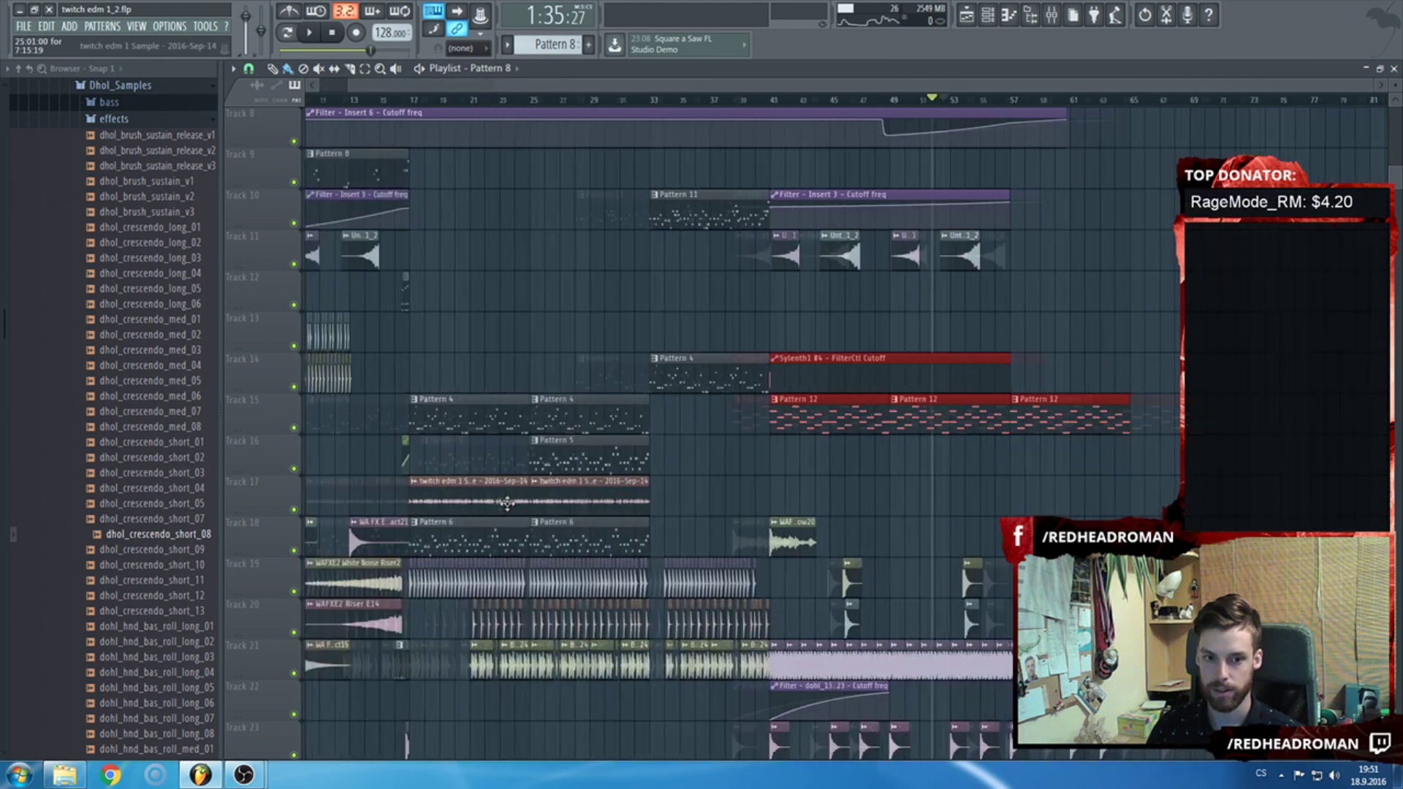
# Insert an empty track at Track 18 and copy a twitch edm 1 sample clip to bar 57 on Track 17.
pyautogui.rightClick(265, 541)
pyautogui.click(316, 691)
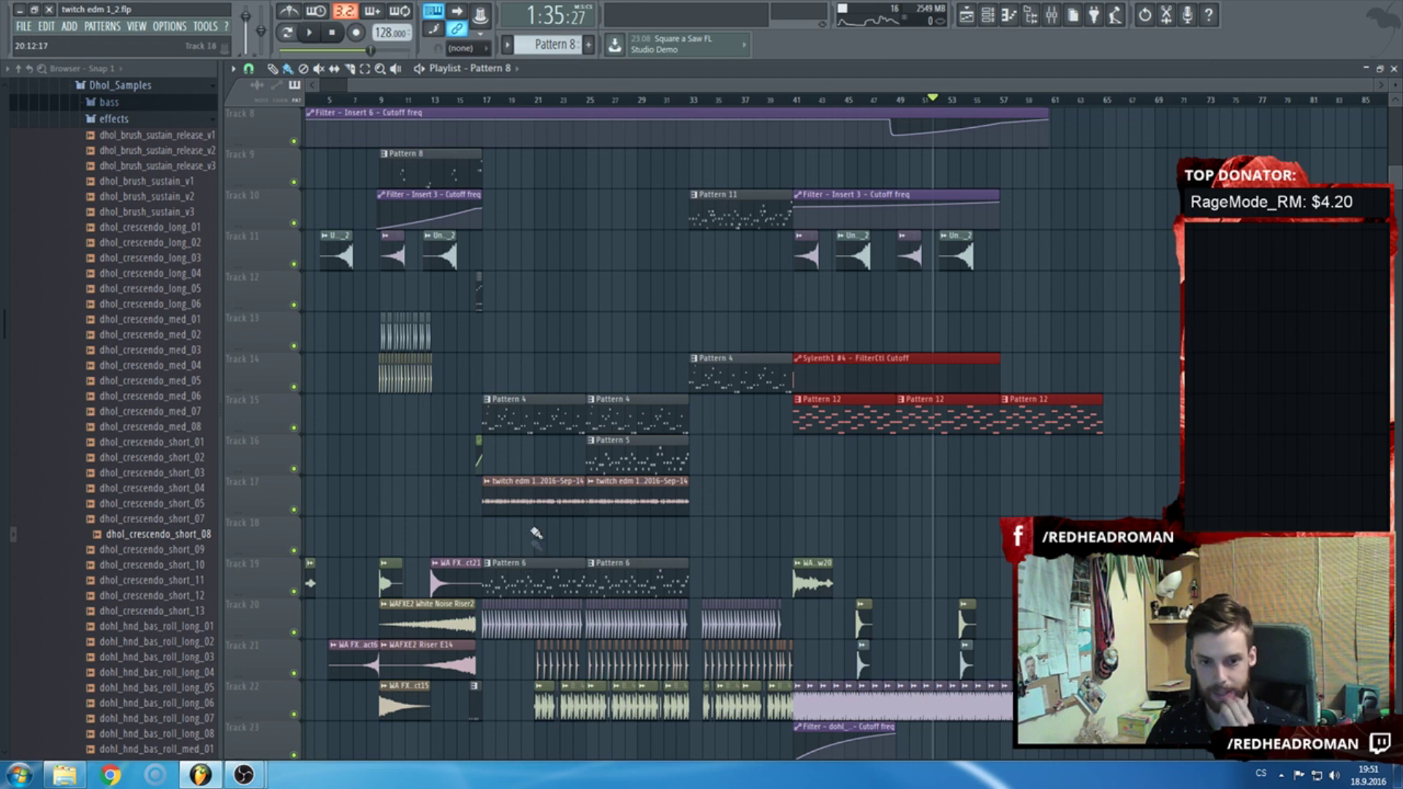
pyautogui.moveTo(529, 491); pyautogui.dragTo(1138, 495)
pyautogui.scroll(5, 972, 493)
pyautogui.scroll(-3, 1138, 495)
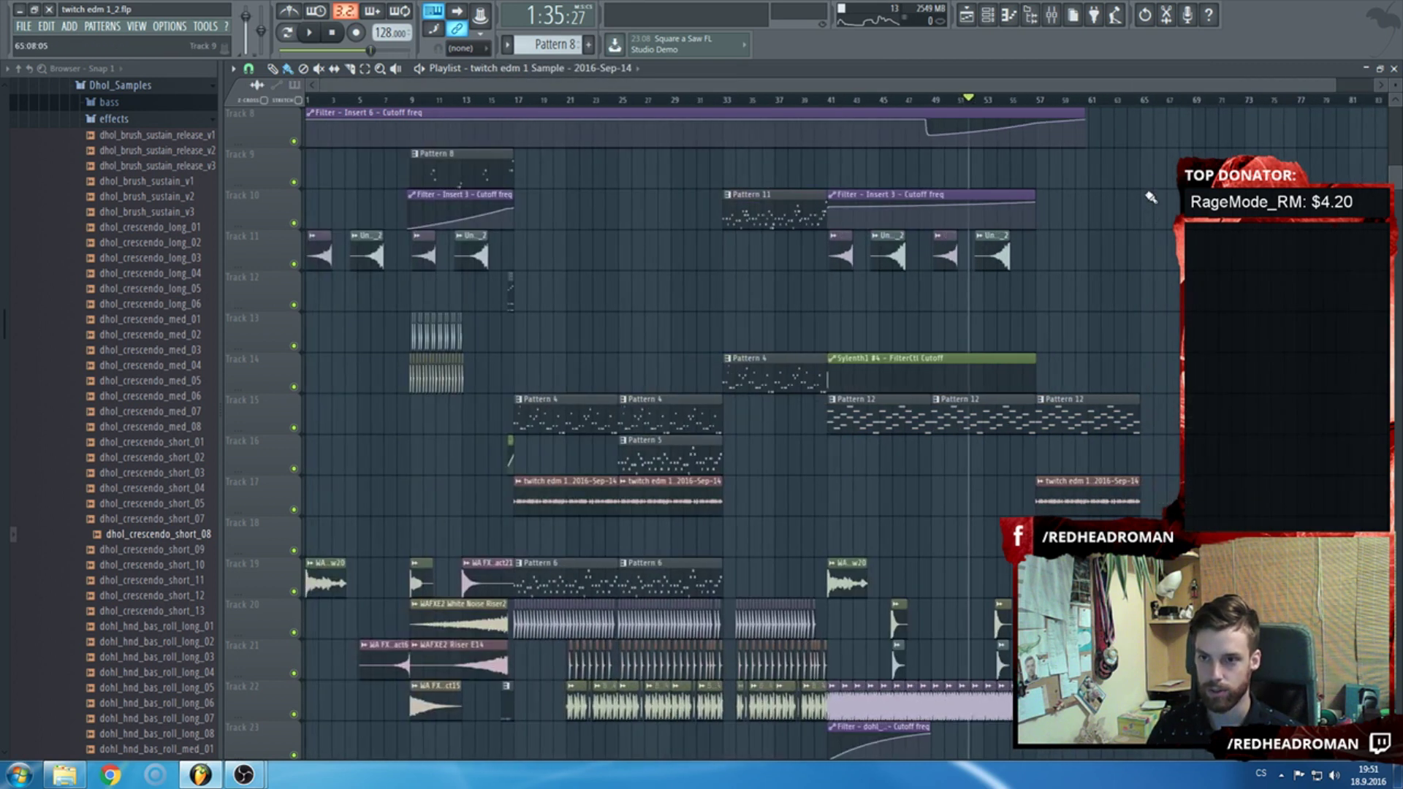
# Load Fruity Filter into effect slot 10 of the twitch edm 1 sample's mixer track, Kontakt 5.
pyautogui.doubleClick(1085, 511)
pyautogui.press('F9')
pyautogui.click(1263, 477)
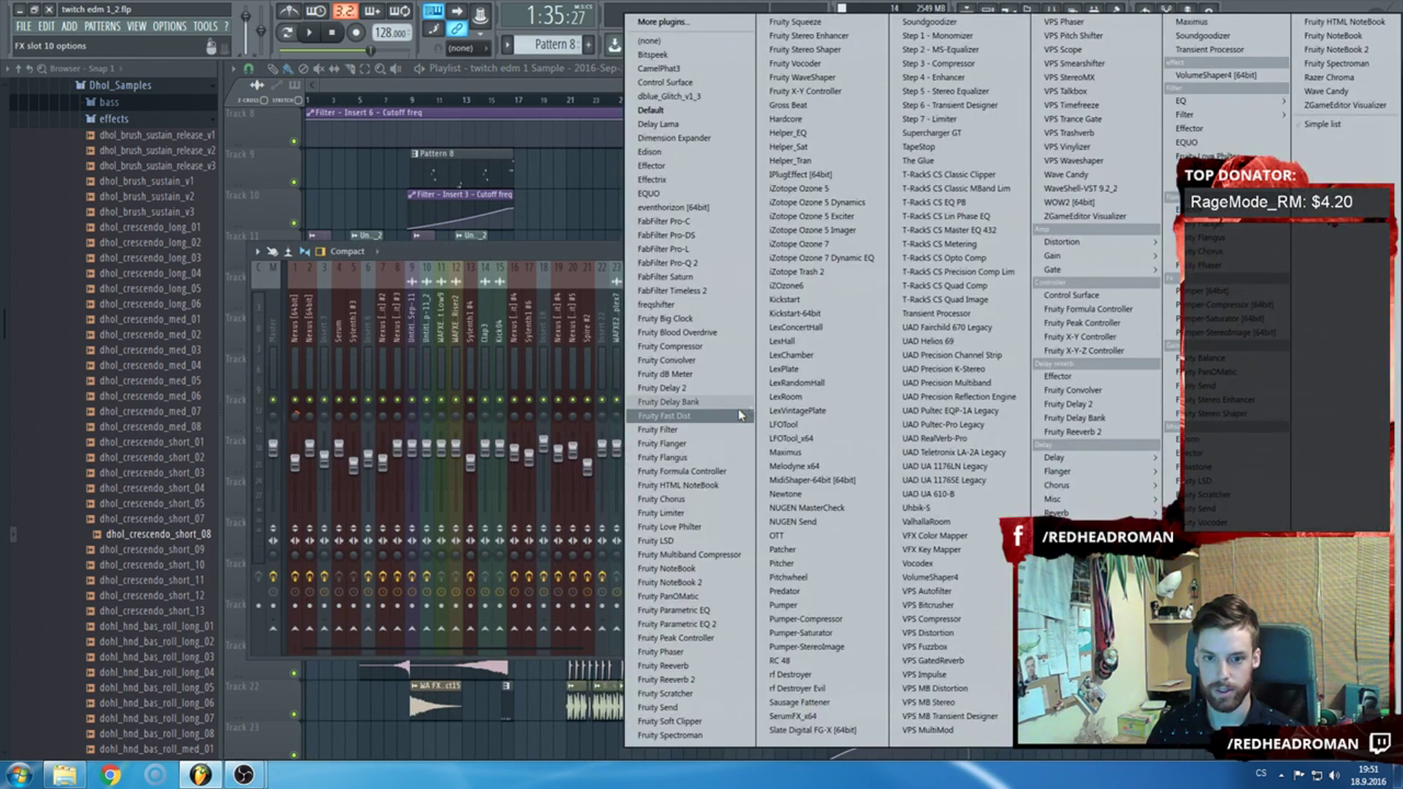
pyautogui.click(706, 432)
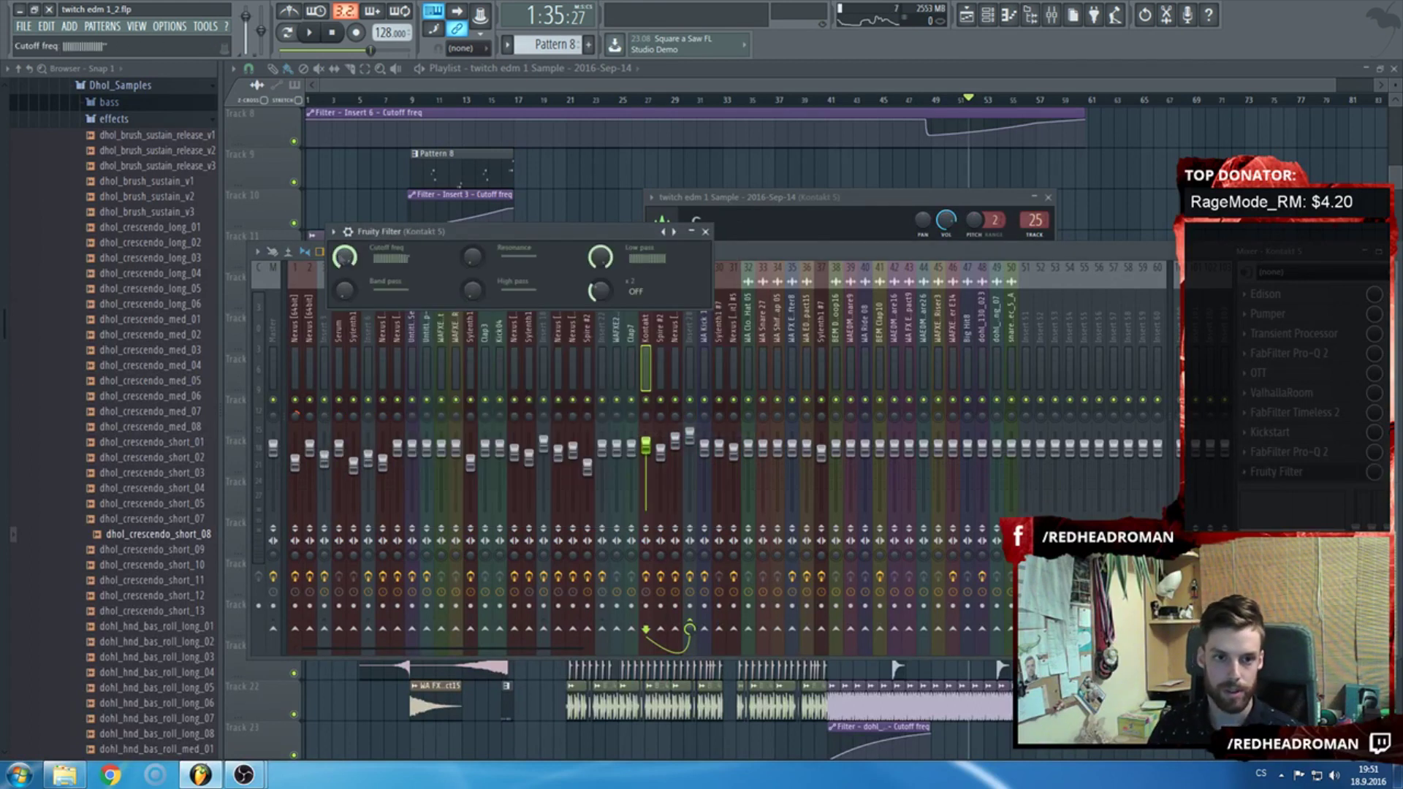
# Create an automation clip for the Kontakt 5 Fruity Filter cutoff frequency and move it to Track 18.
pyautogui.rightClick(342, 258)
pyautogui.click(380, 350)
pyautogui.click(687, 87)
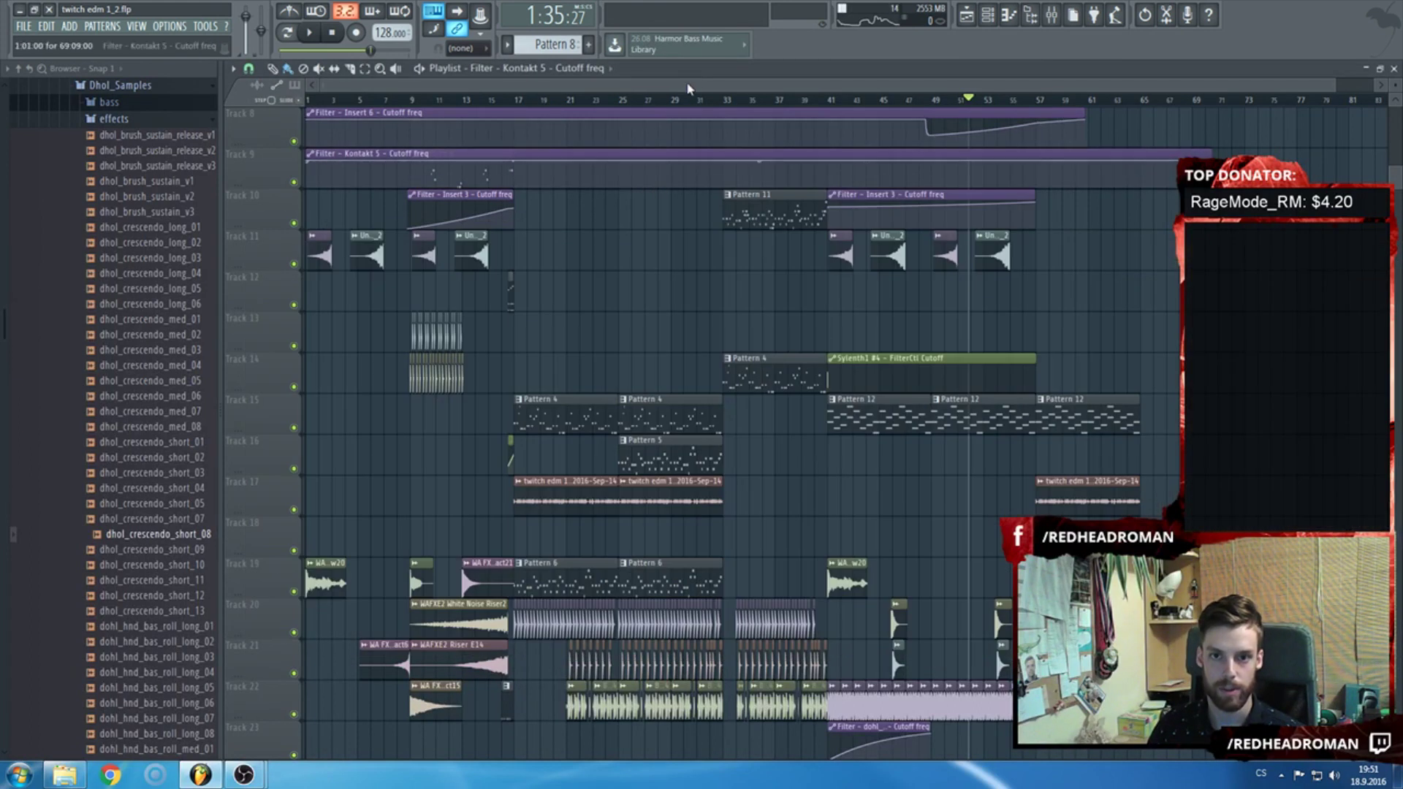
pyautogui.moveTo(596, 167); pyautogui.dragTo(489, 554)
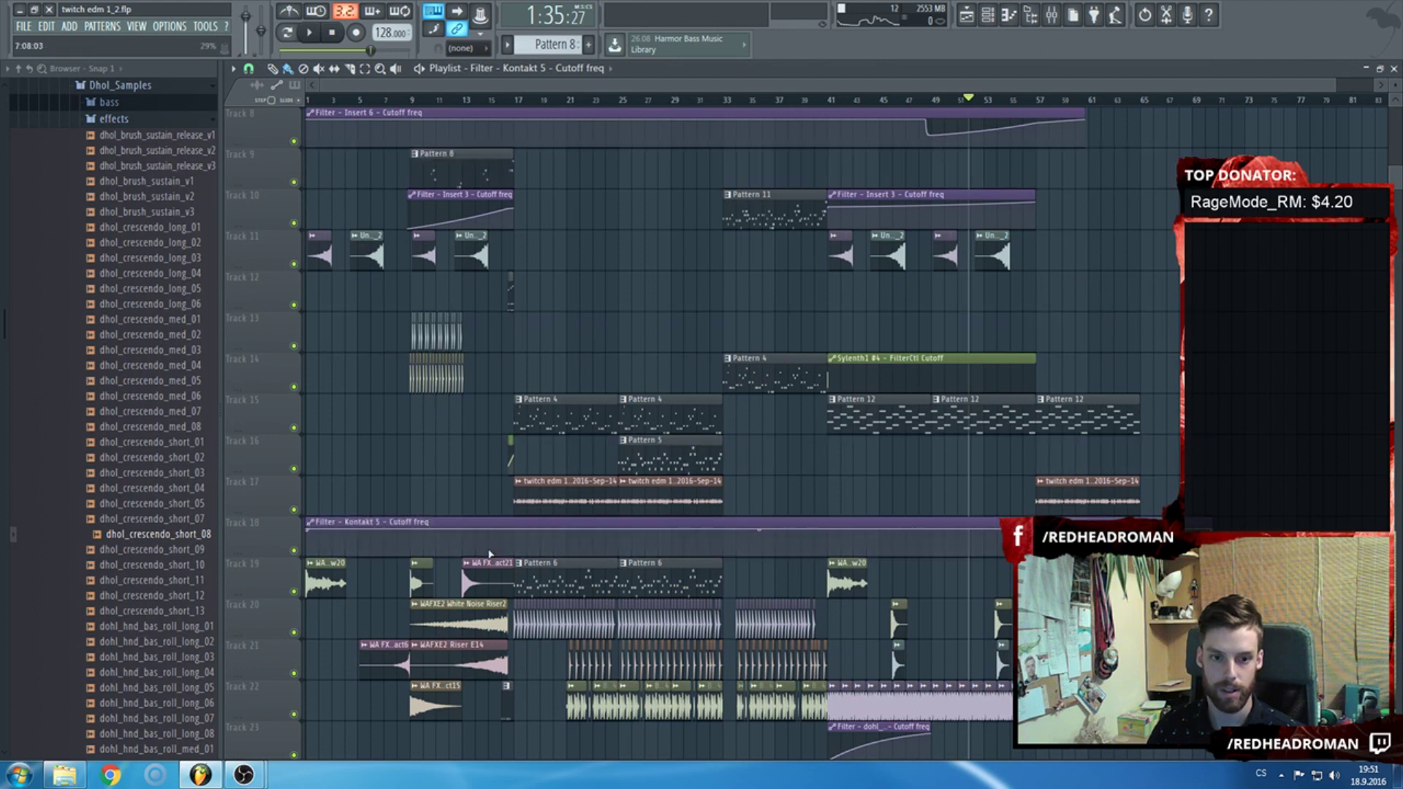
# Shape the Track 18 cutoff automation to dip at bar 57 and rise back to full by bar 65, starting playback near bar 57.
pyautogui.scroll(10, 957, 575)
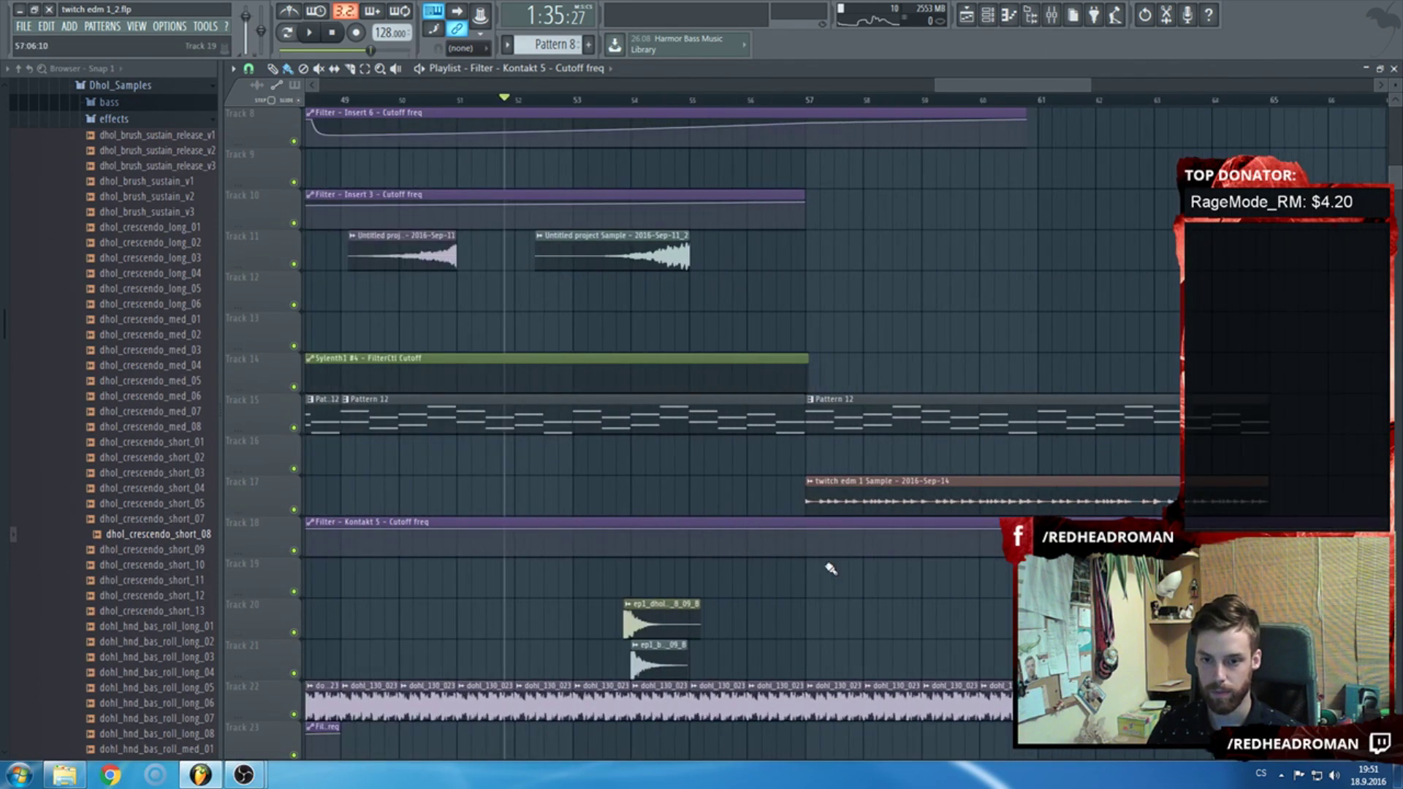
pyautogui.moveTo(790, 547); pyautogui.dragTo(800, 554)
pyautogui.click(773, 108)
pyautogui.press('space')
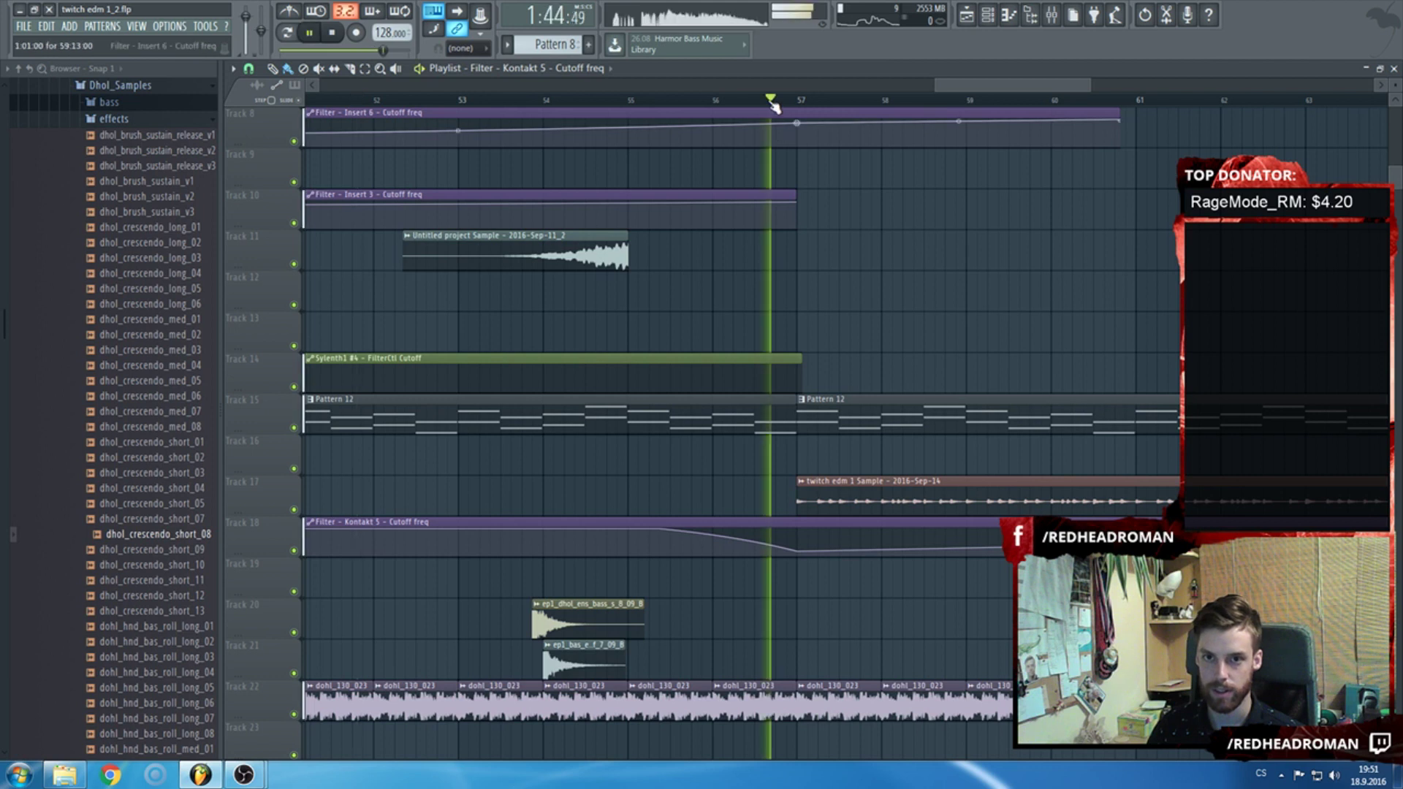
pyautogui.scroll(-5, 773, 108)
pyautogui.moveTo(1134, 504); pyautogui.dragTo(1133, 489)
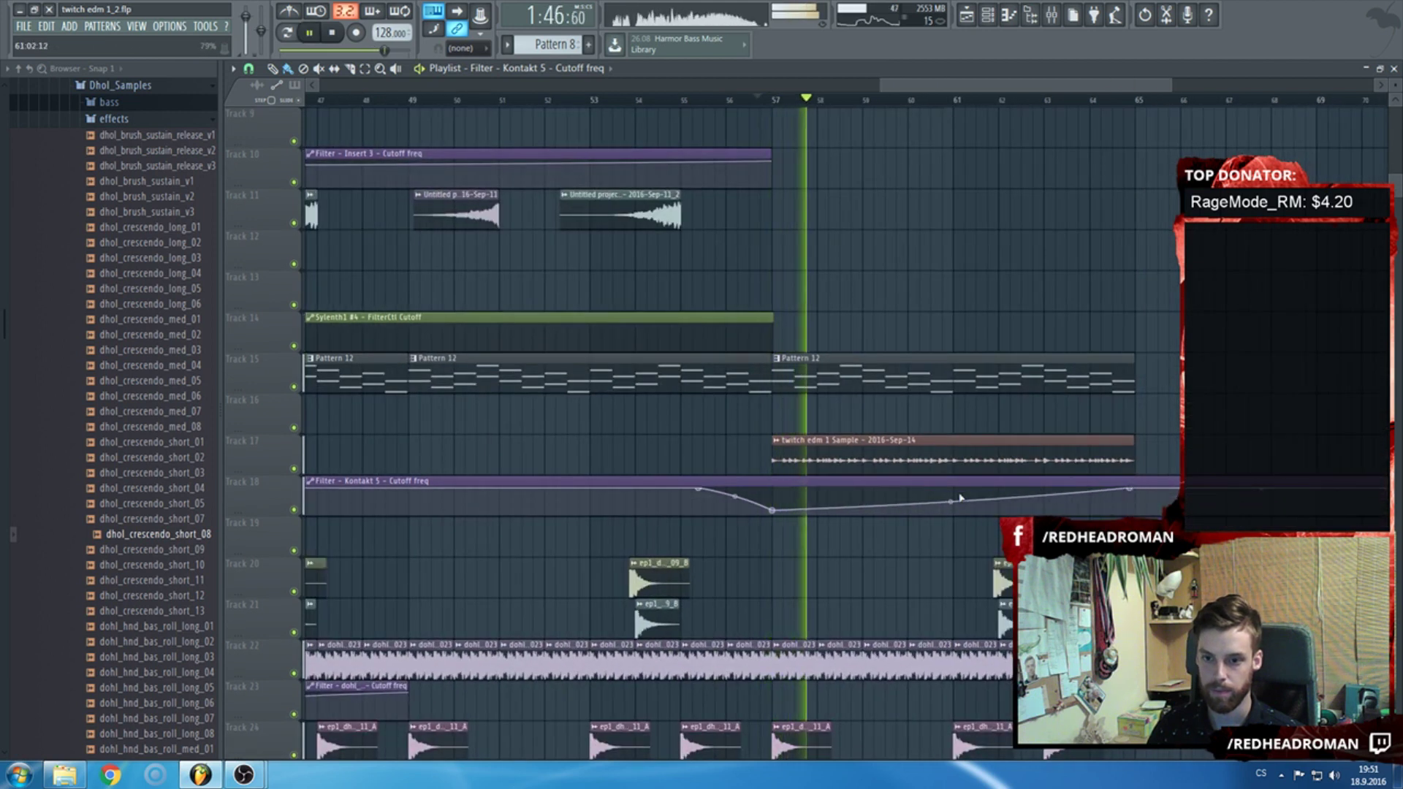
# Delete the dohl_130_023 loop clips on Track 22 from about bar 58 onward and play the section up to bar 65.
pyautogui.scroll(-4, 953, 512)
pyautogui.scroll(3, 957, 516)
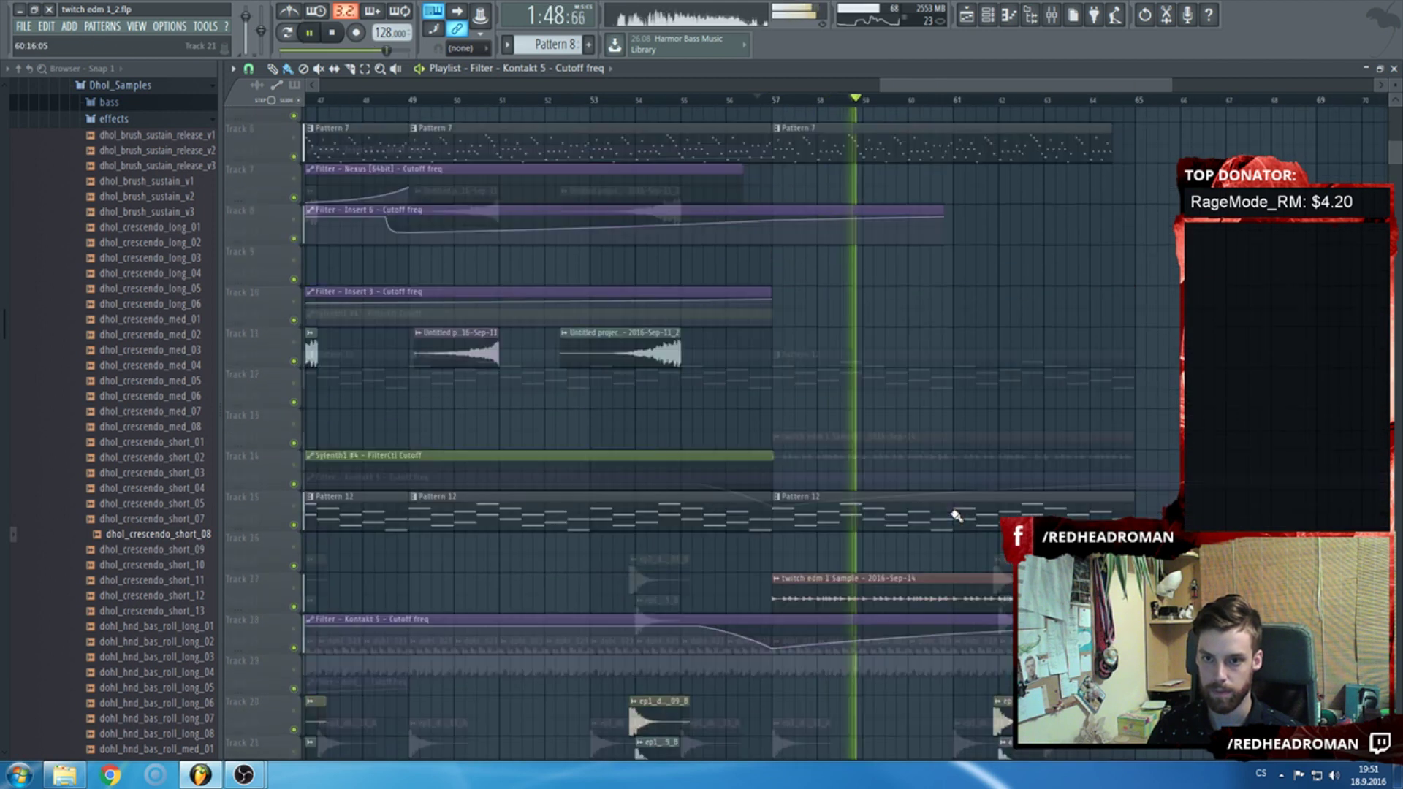
pyautogui.scroll(-6, 970, 492)
pyautogui.moveTo(1135, 373); pyautogui.dragTo(818, 374)
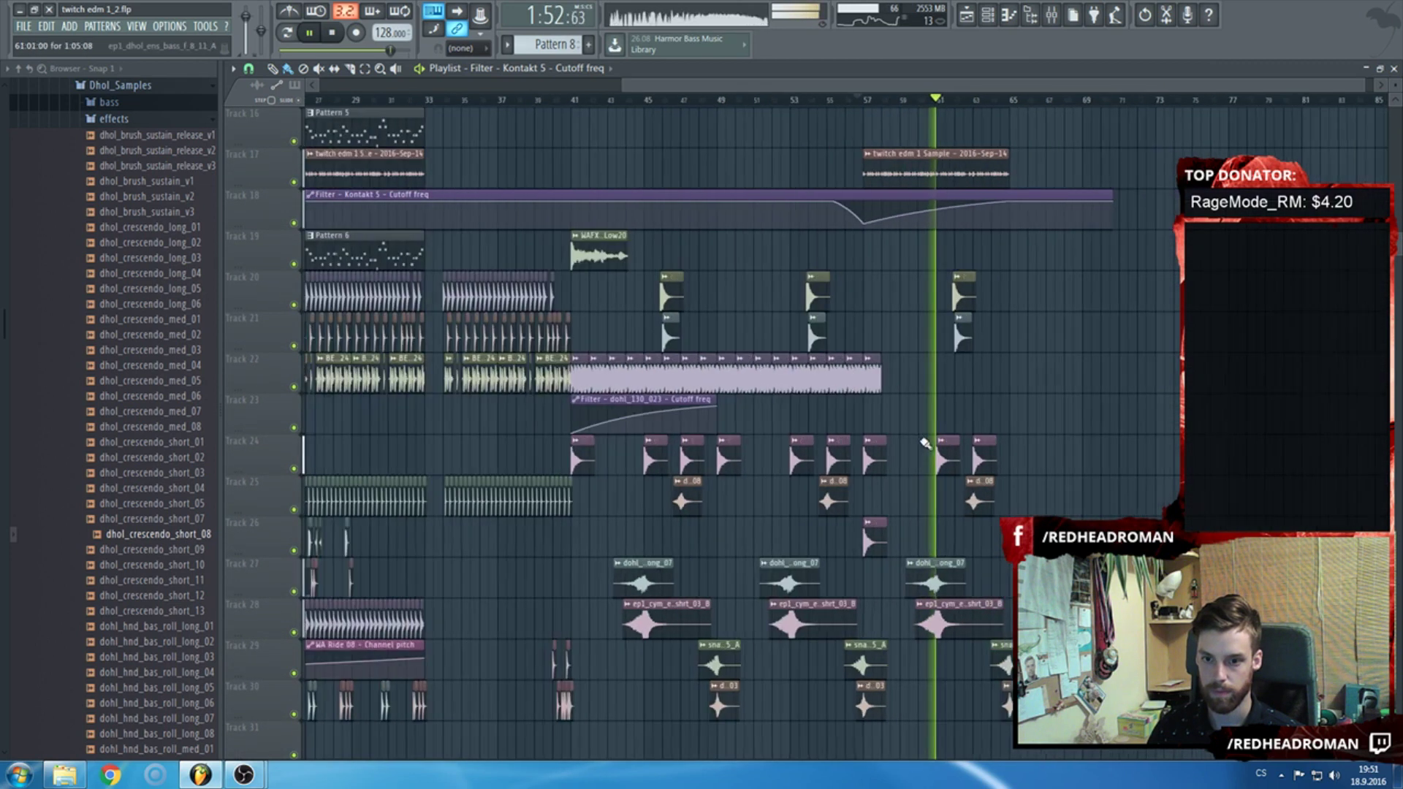
pyautogui.scroll(-5, 1089, 486)
pyautogui.scroll(7, 1038, 468)
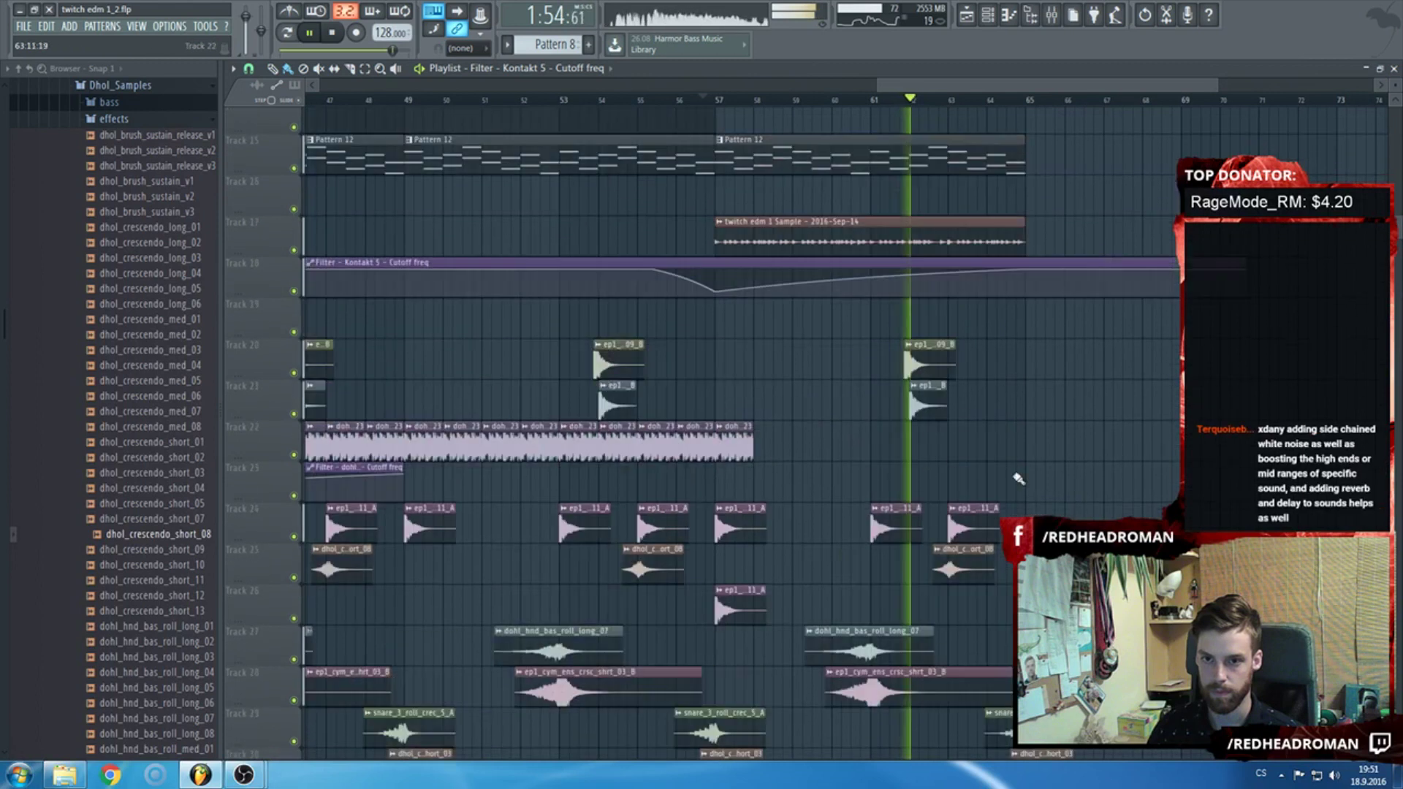
pyautogui.scroll(-2, 868, 510)
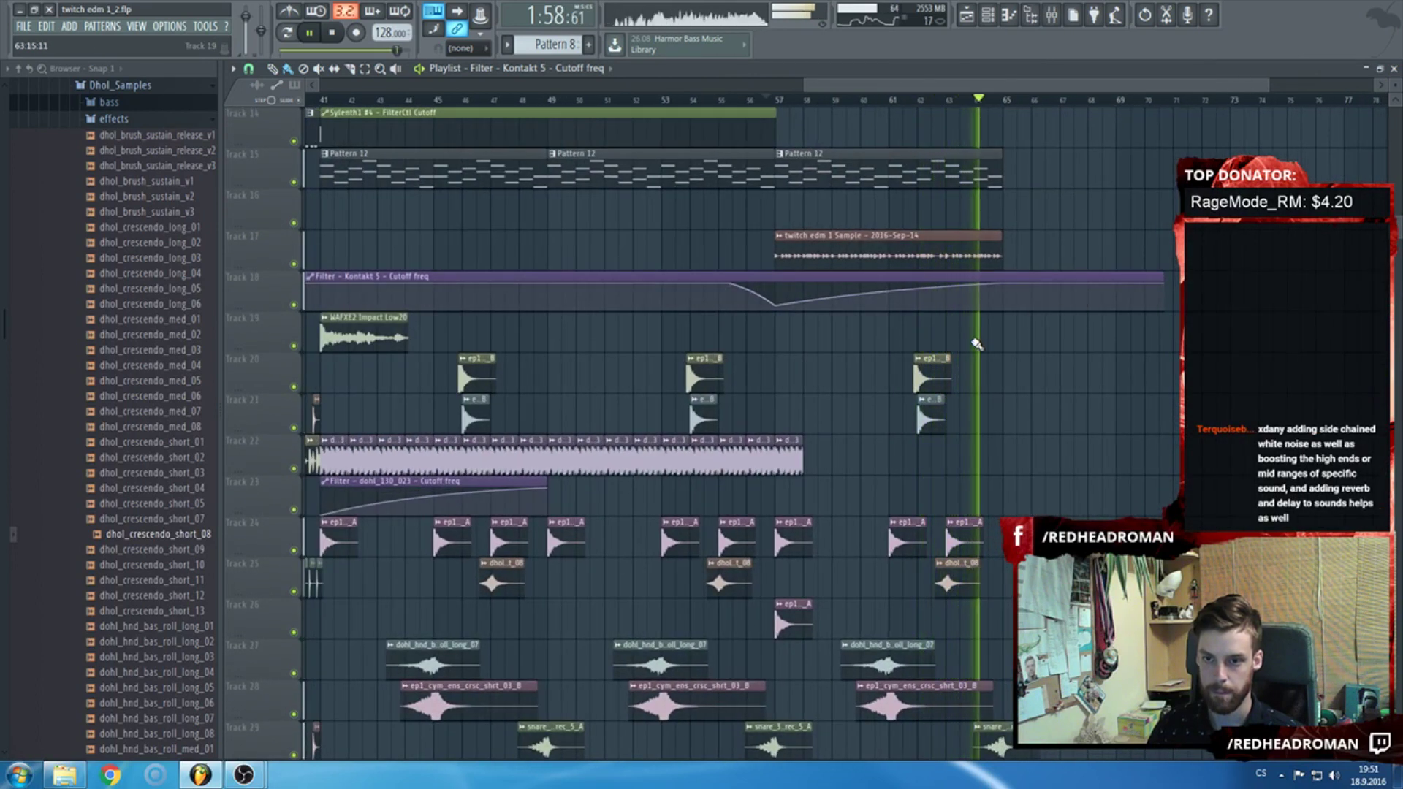
pyautogui.press('space')
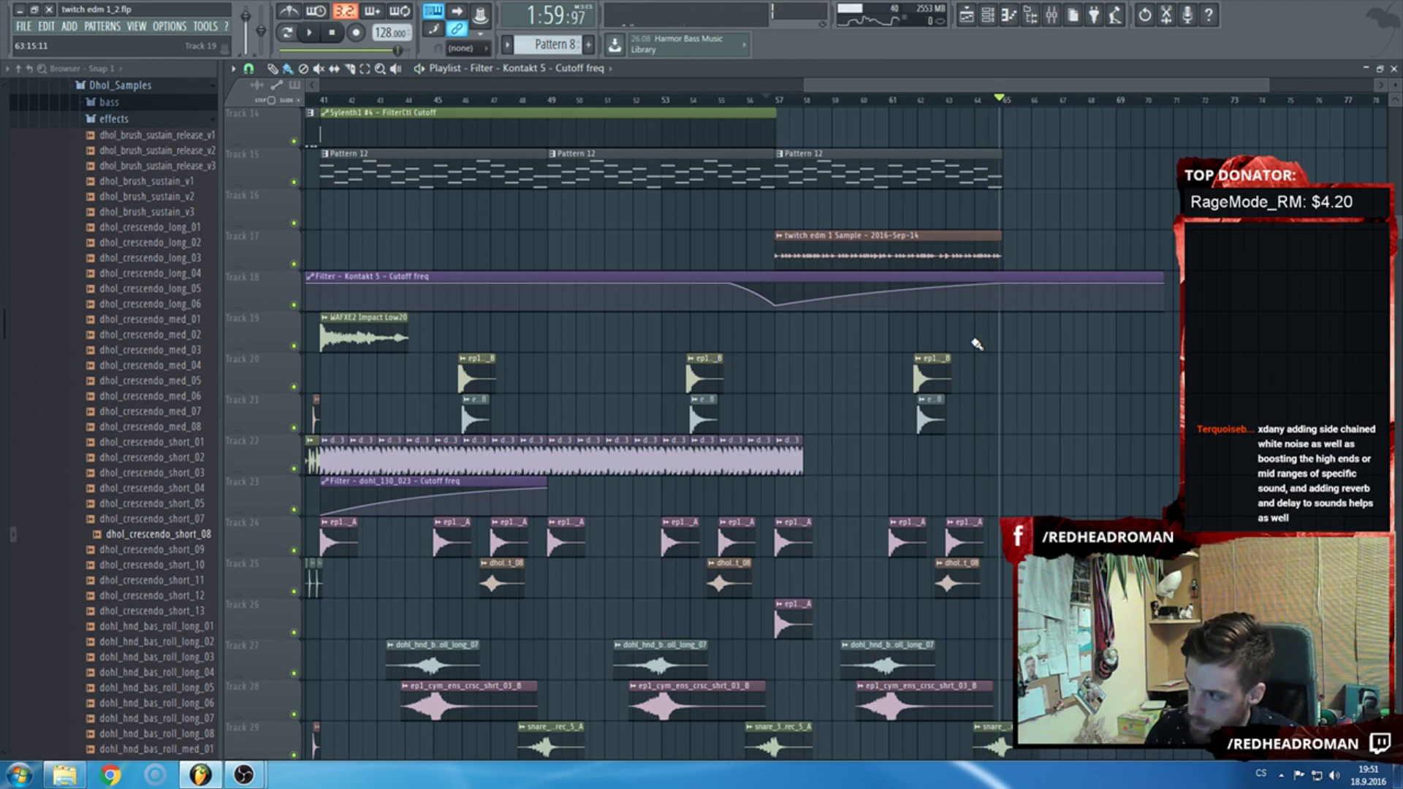
# Delete the dhol, cymbal and snare clips after bar 57 on Tracks 20 to 30.
pyautogui.click(745, 103)
pyautogui.scroll(-3, 819, 226)
pyautogui.rightClick(932, 252)
pyautogui.rightClick(929, 292)
pyautogui.rightClick(906, 417)
pyautogui.rightClick(926, 545)
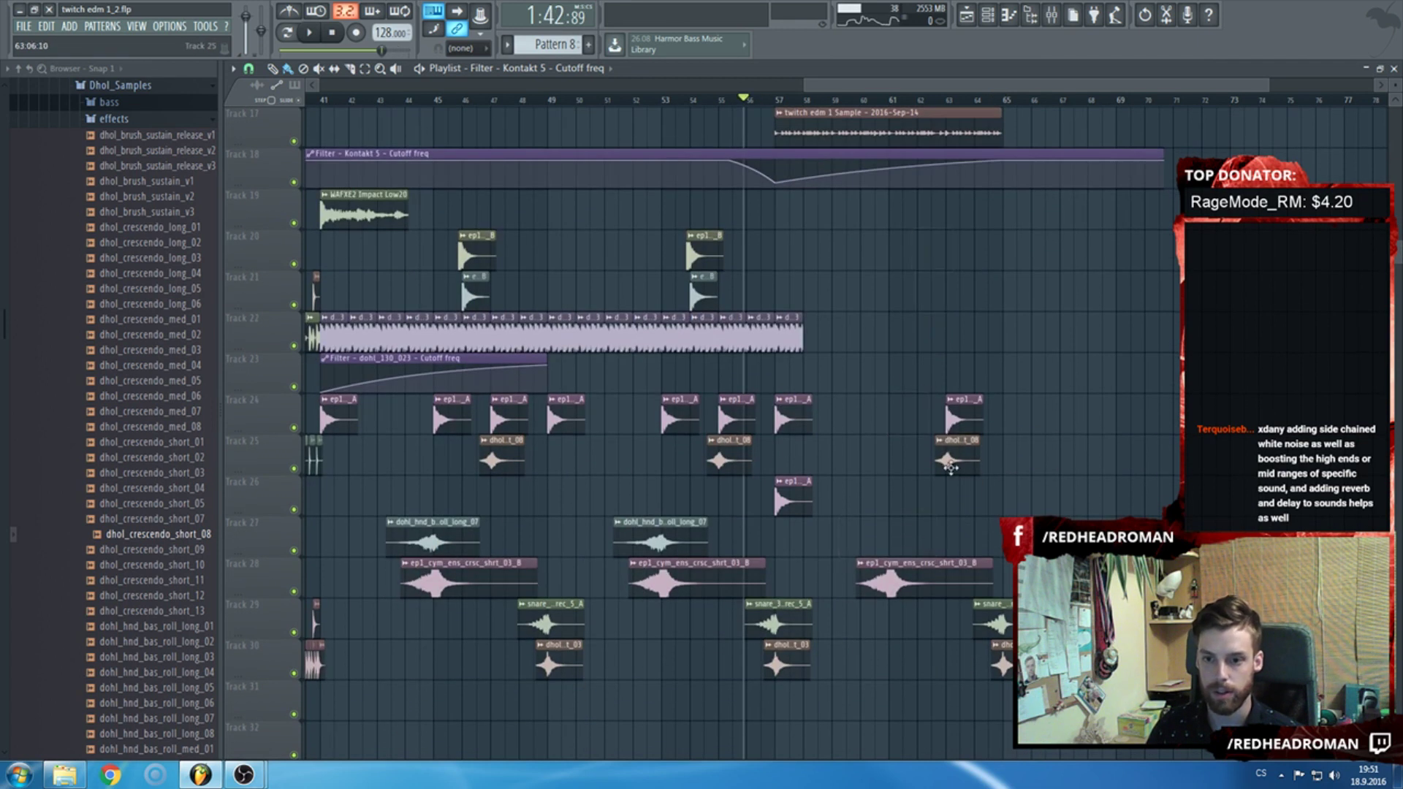
pyautogui.rightClick(950, 468)
pyautogui.rightClick(963, 420)
pyautogui.rightClick(994, 622)
pyautogui.rightClick(1001, 662)
pyautogui.rightClick(950, 581)
# Move the two rows of clap clips at bar 9 up to Tracks 12 and 13 and copy them to bar 57.
pyautogui.scroll(-3, 420, 302)
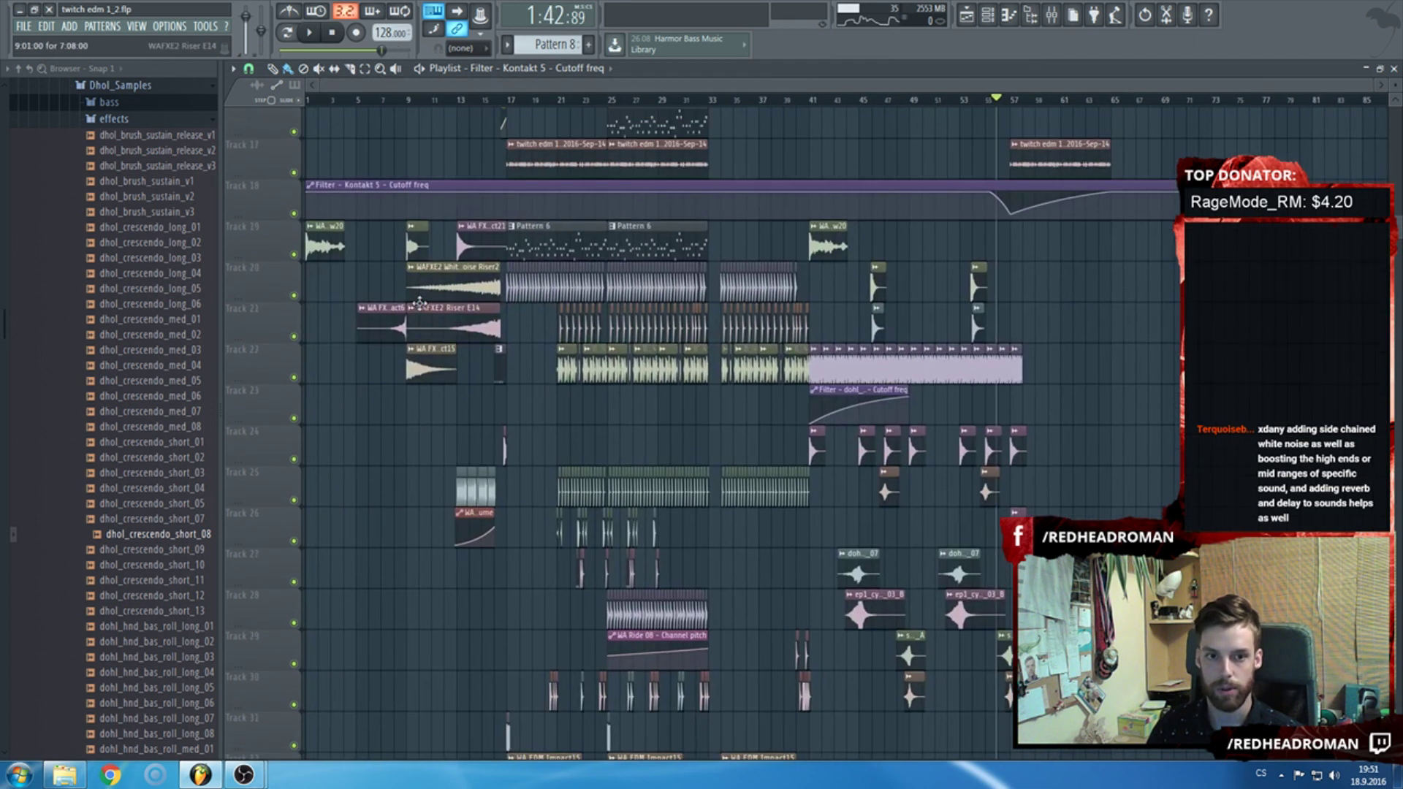
pyautogui.scroll(3, 420, 303)
pyautogui.scroll(8, 420, 303)
pyautogui.moveTo(391, 274); pyautogui.dragTo(540, 394)
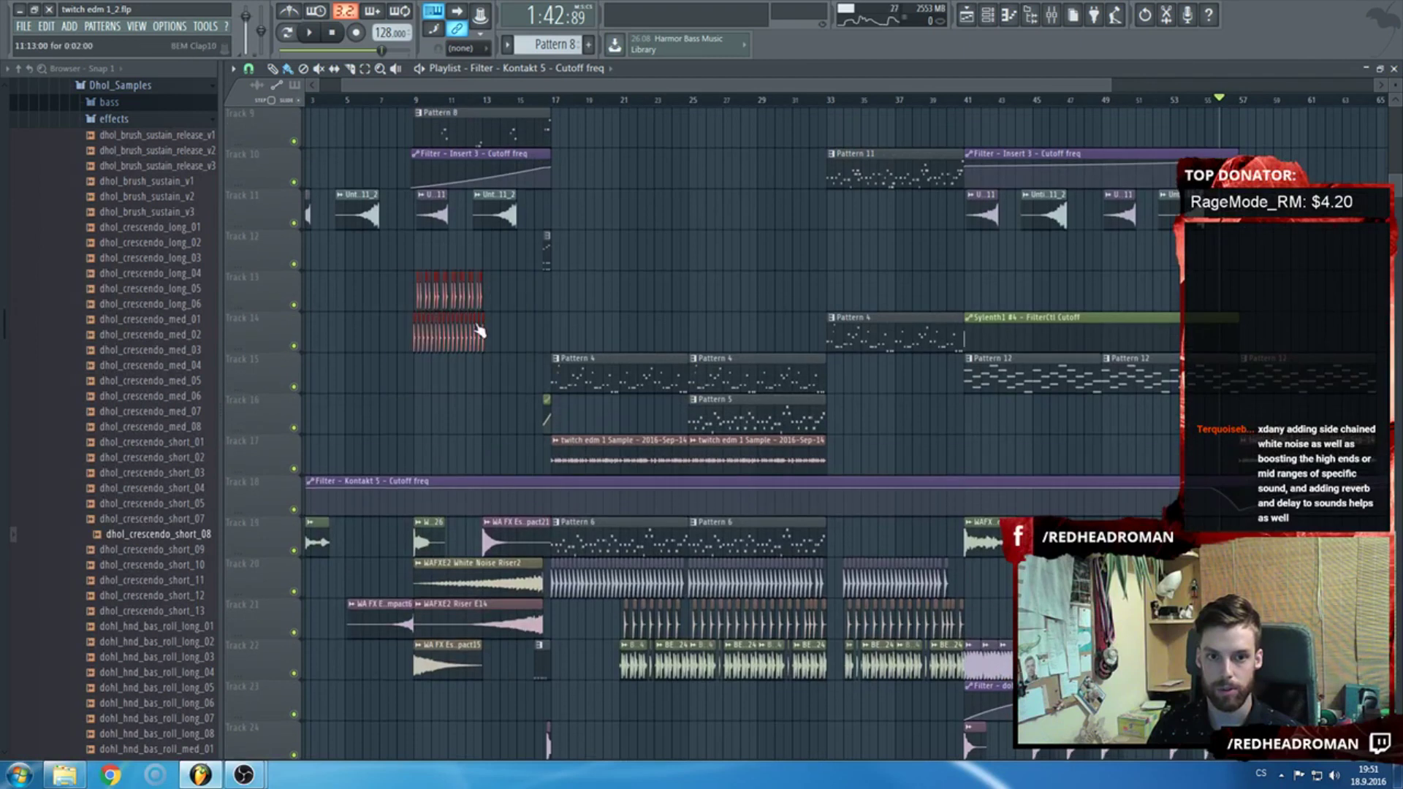
pyautogui.scroll(-2, 478, 331)
pyautogui.scroll(4, 441, 330)
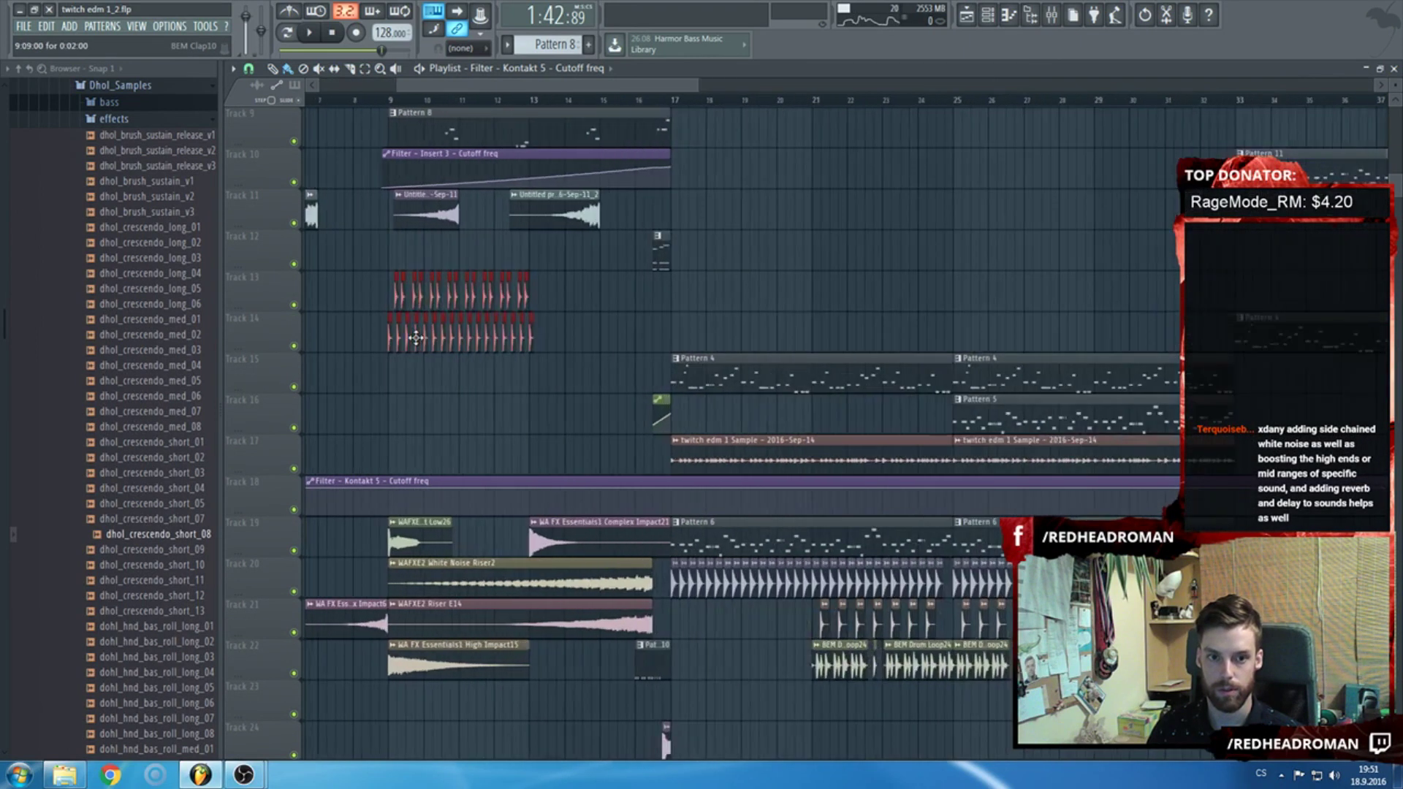
pyautogui.moveTo(369, 325); pyautogui.dragTo(1091, 297)
pyautogui.scroll(-5, 369, 284)
pyautogui.scroll(5, 1091, 298)
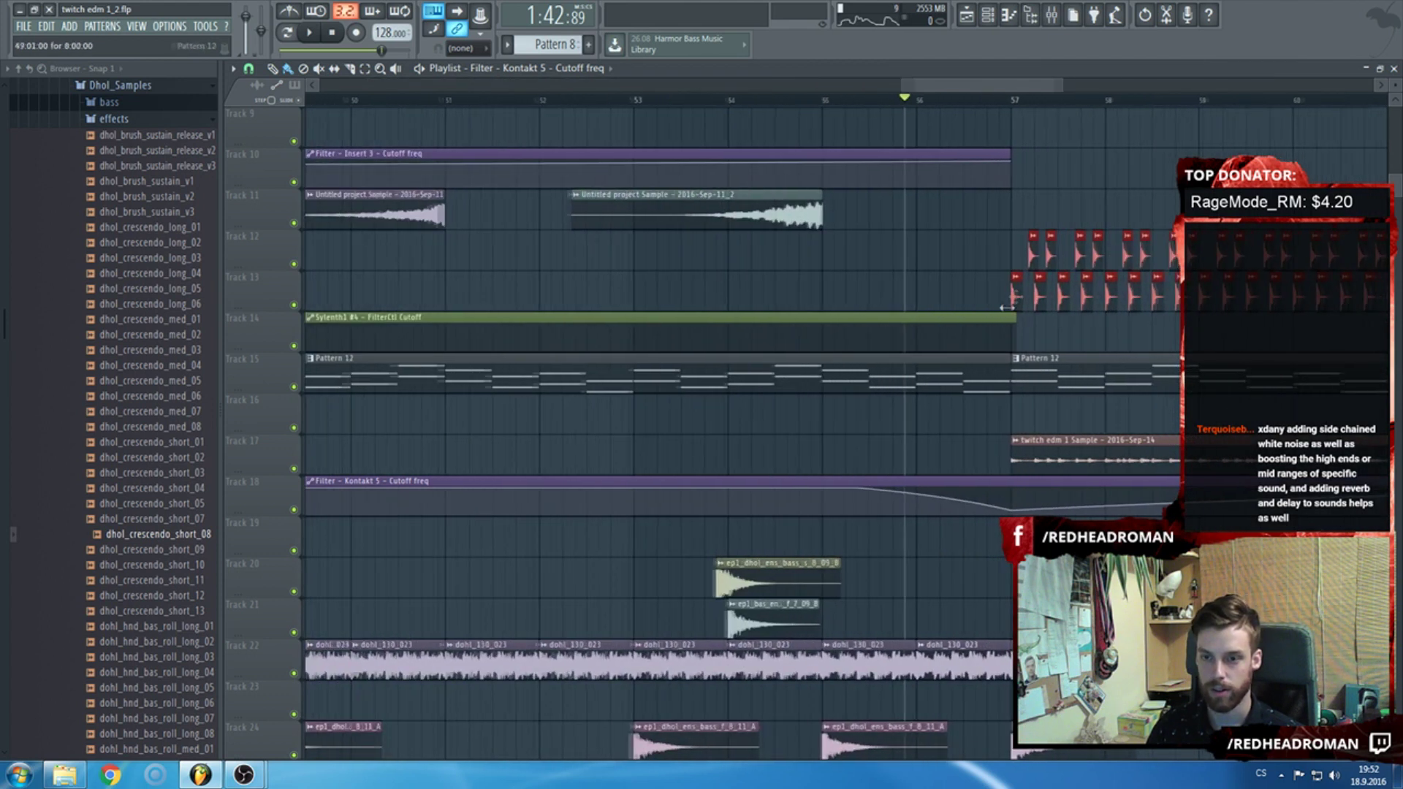
# Duplicate the intro's impact, riser, Pattern 10 and snare roll clips on Tracks 19 to 26 to around bar 57.
pyautogui.scroll(-5, 1021, 297)
pyautogui.scroll(-4, 571, 488)
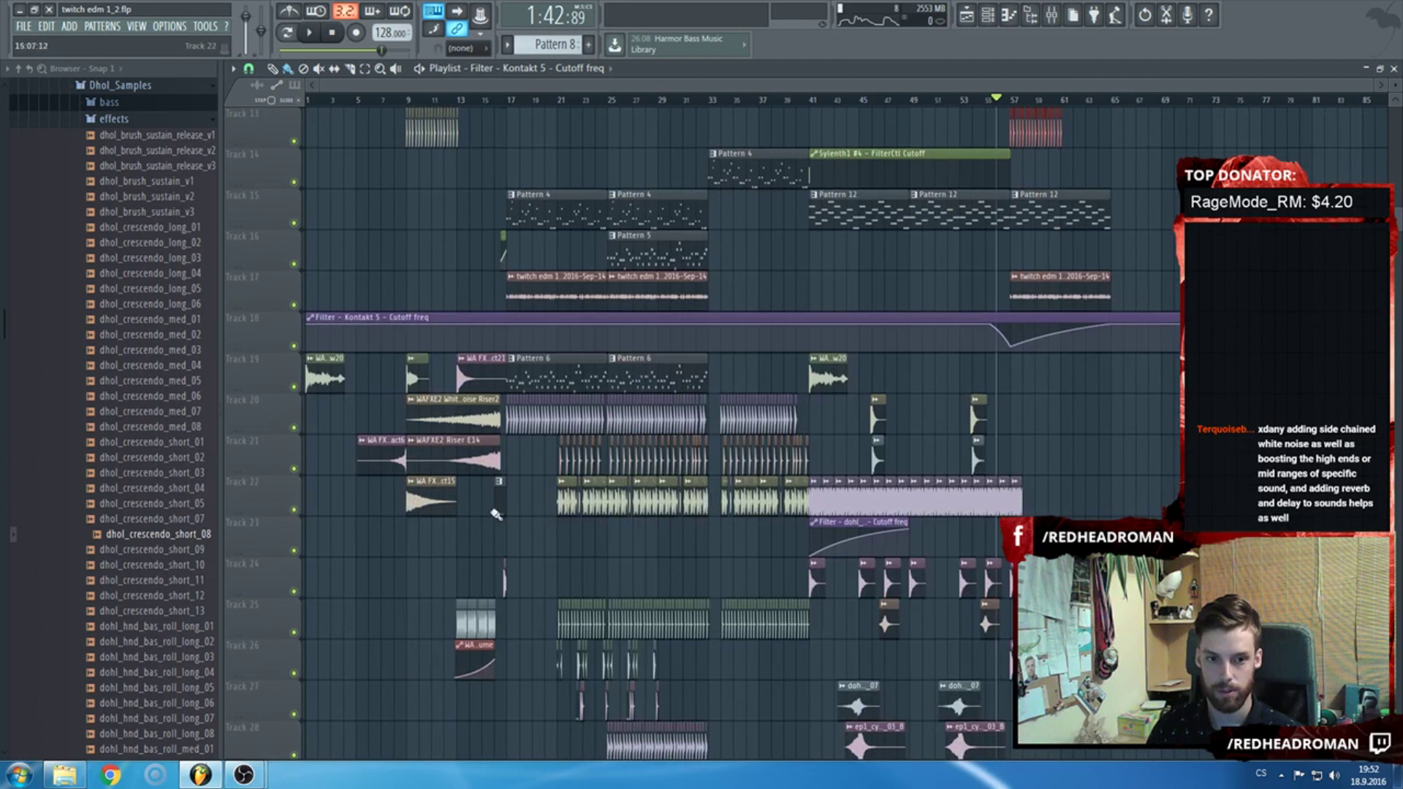
pyautogui.moveTo(501, 687); pyautogui.dragTo(1038, 446)
pyautogui.scroll(2, 981, 395)
pyautogui.scroll(-4, 1016, 461)
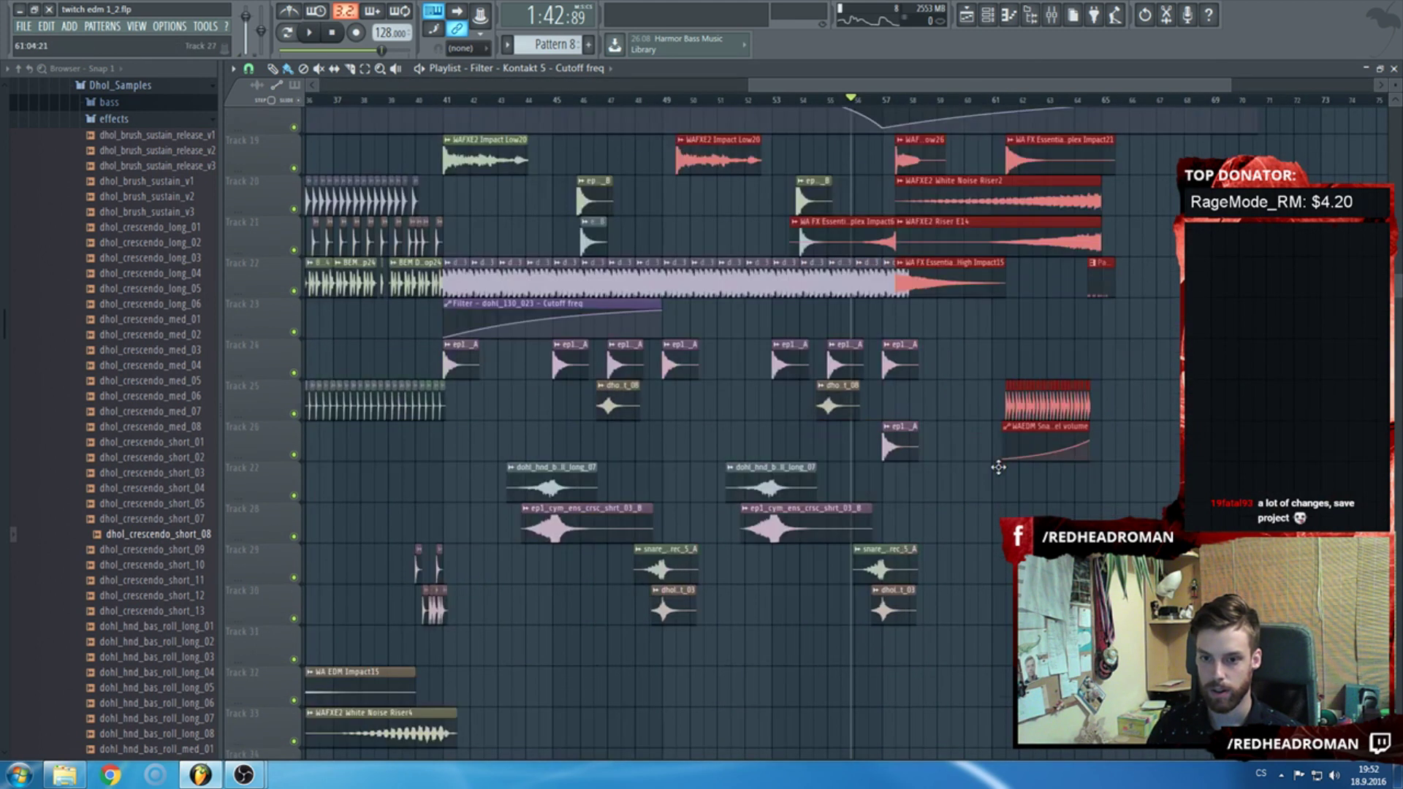
pyautogui.scroll(4, 1004, 471)
pyautogui.scroll(2, 948, 452)
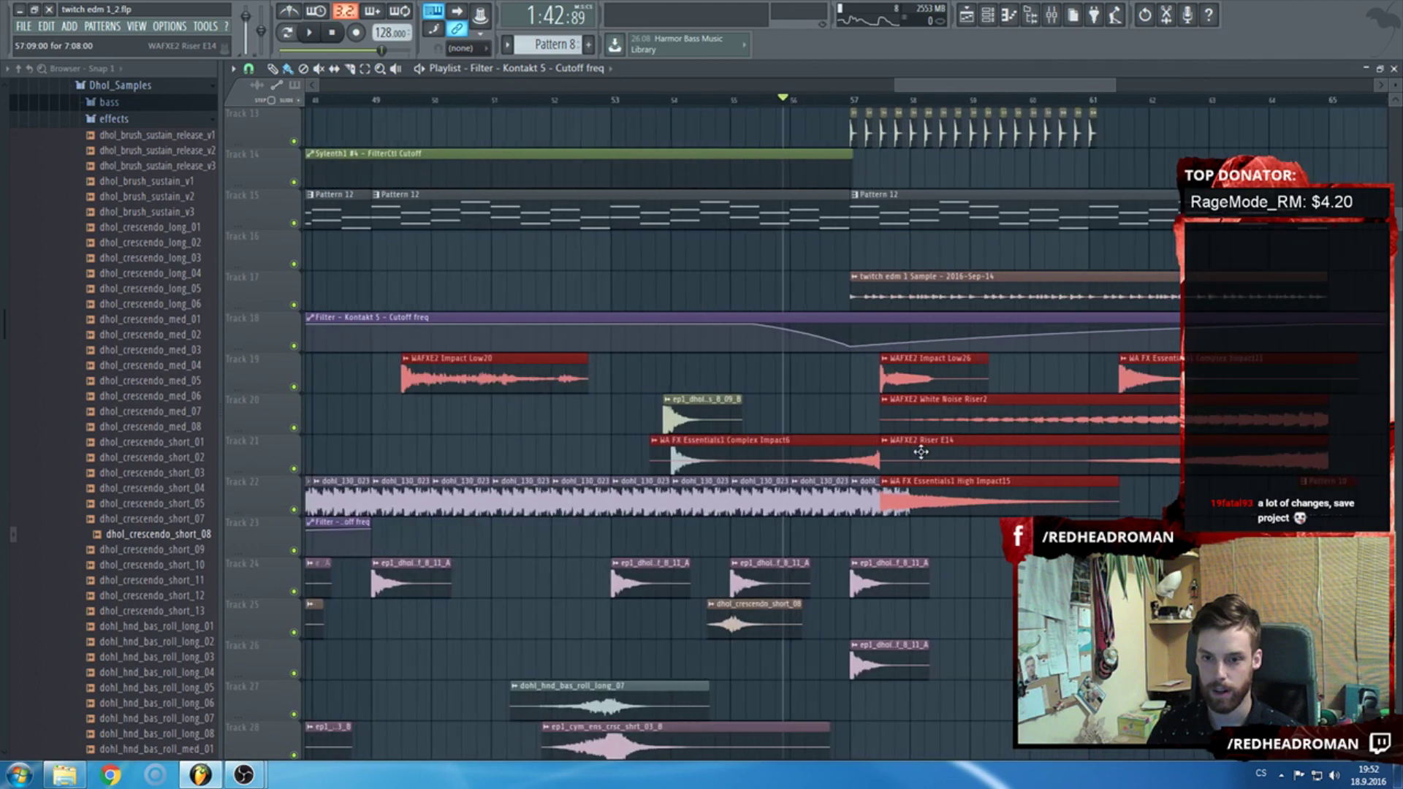
# Remove the dohl_130_023 clip past bar 57 on Track 22 and align the copied riser clips to start at bar 57.
pyautogui.moveTo(948, 452); pyautogui.dragTo(888, 494)
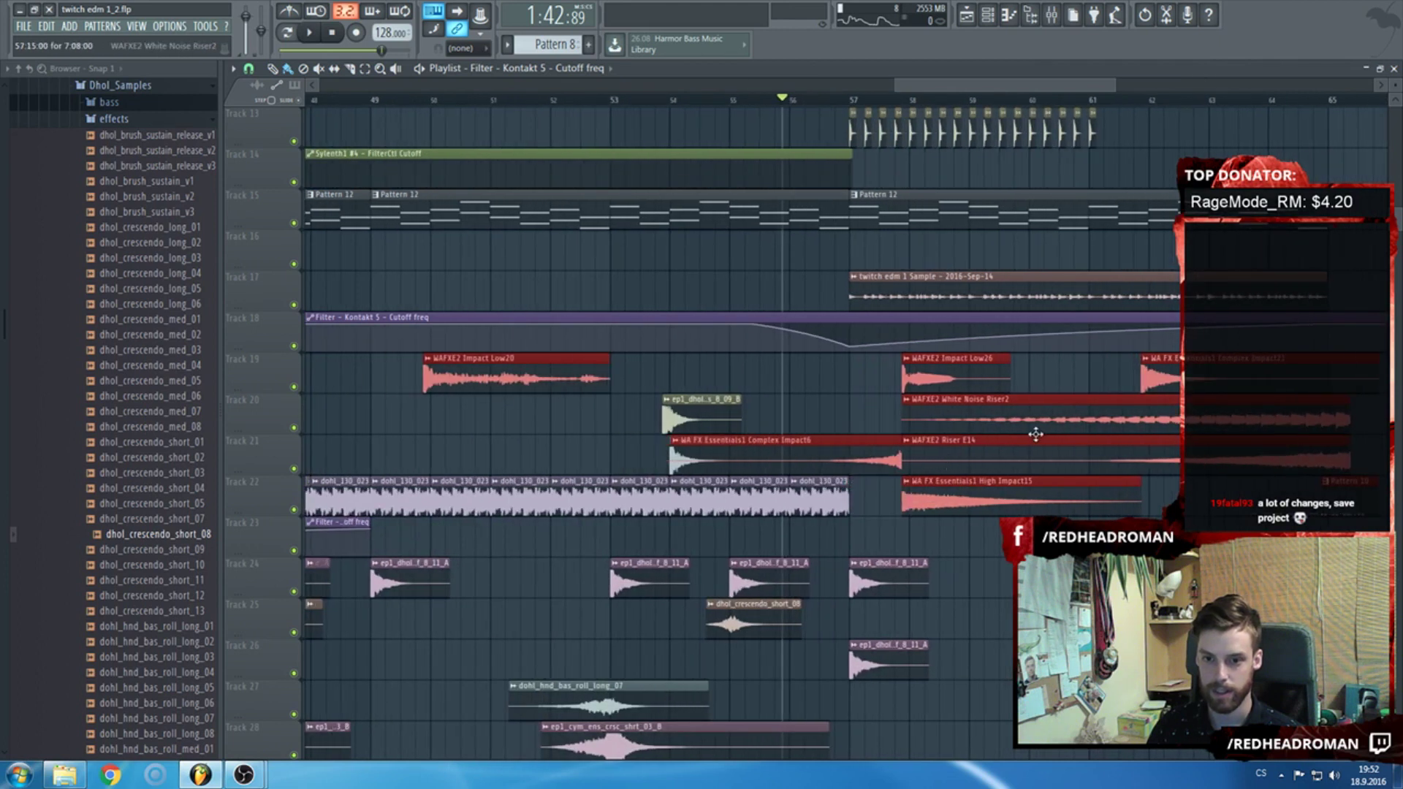
pyautogui.moveTo(1036, 435); pyautogui.dragTo(978, 451)
pyautogui.click(845, 407)
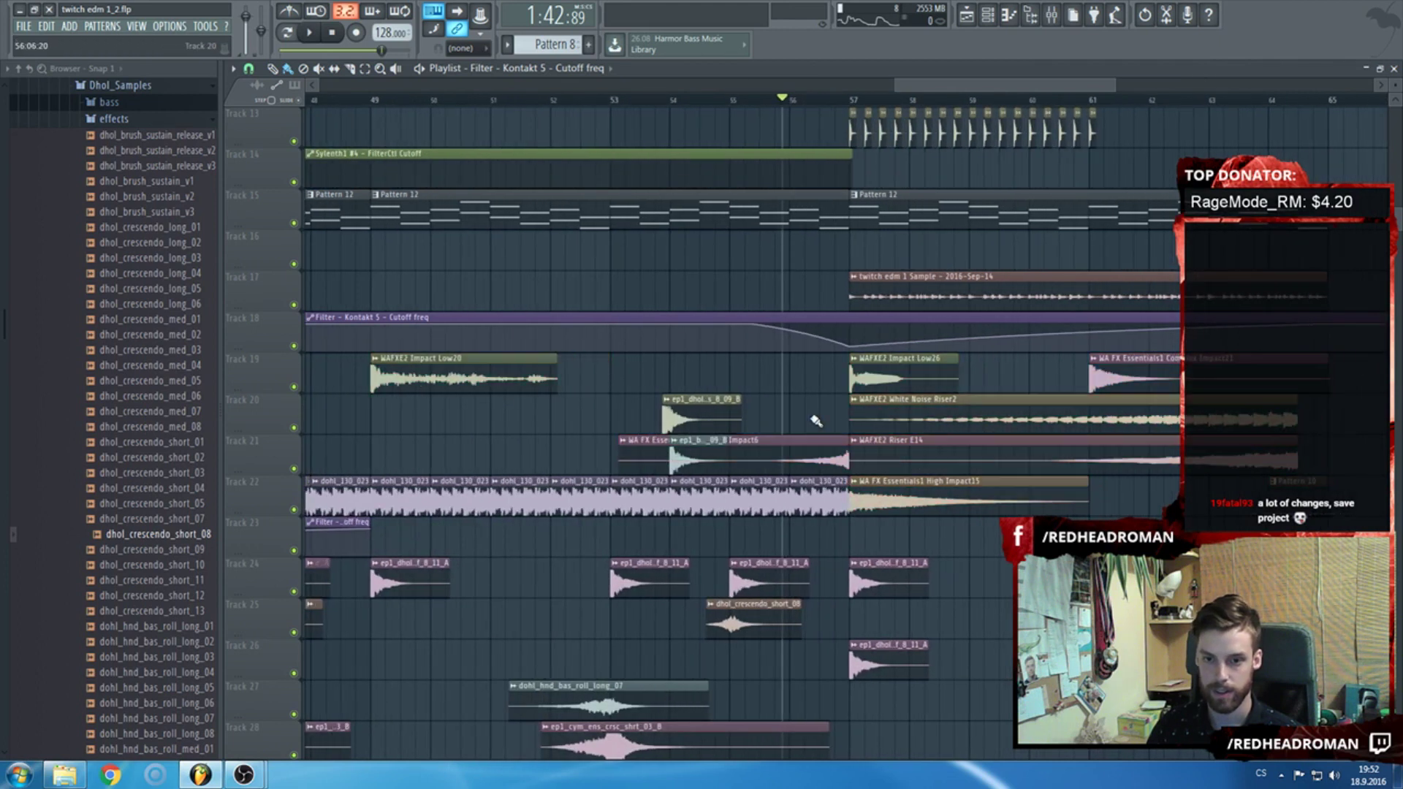
# Move the Complex Impact6 clip before bar 57 to Track 19 and the High Impact15 clip to Track 23 while playing the section back.
pyautogui.moveTo(809, 459); pyautogui.dragTo(809, 376)
pyautogui.press('space')
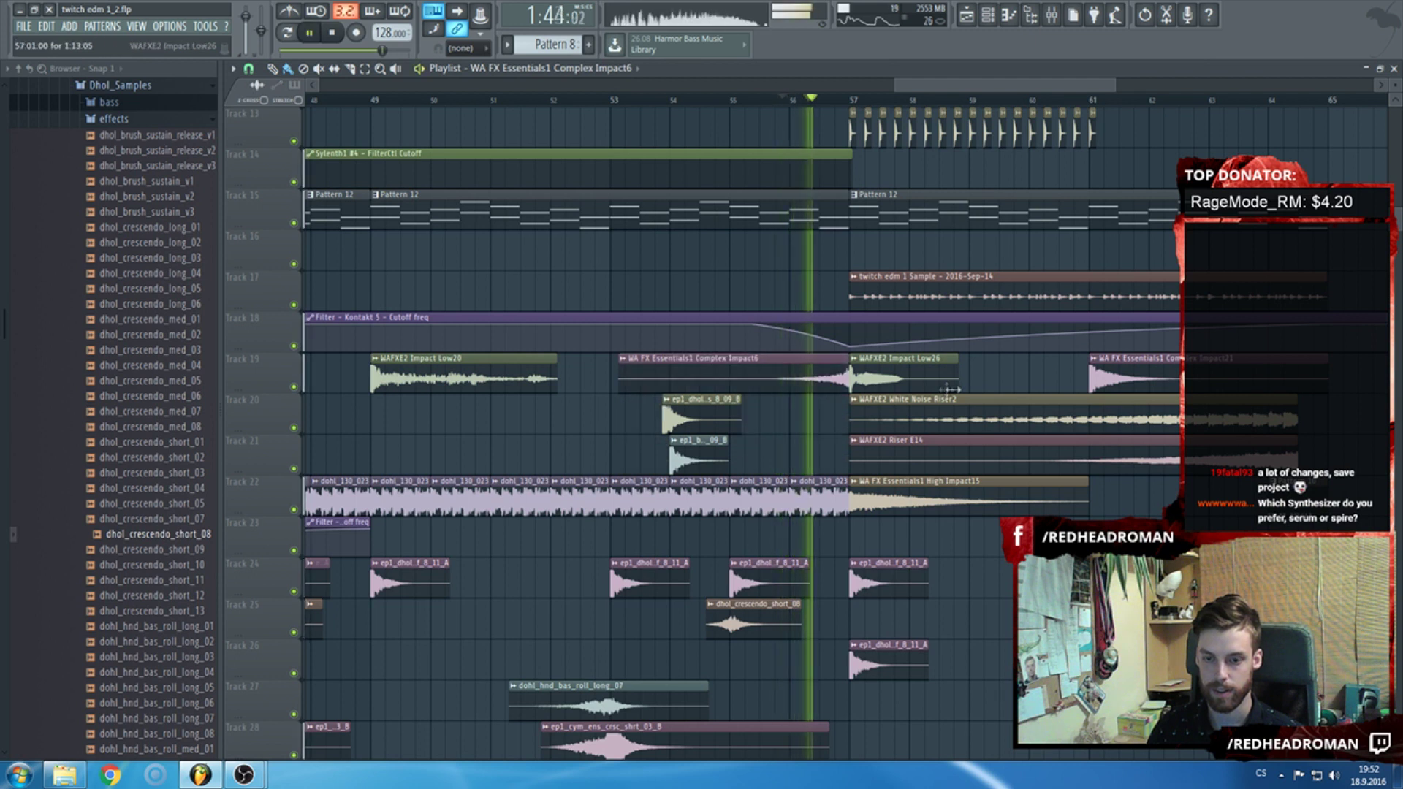
pyautogui.scroll(3, 997, 410)
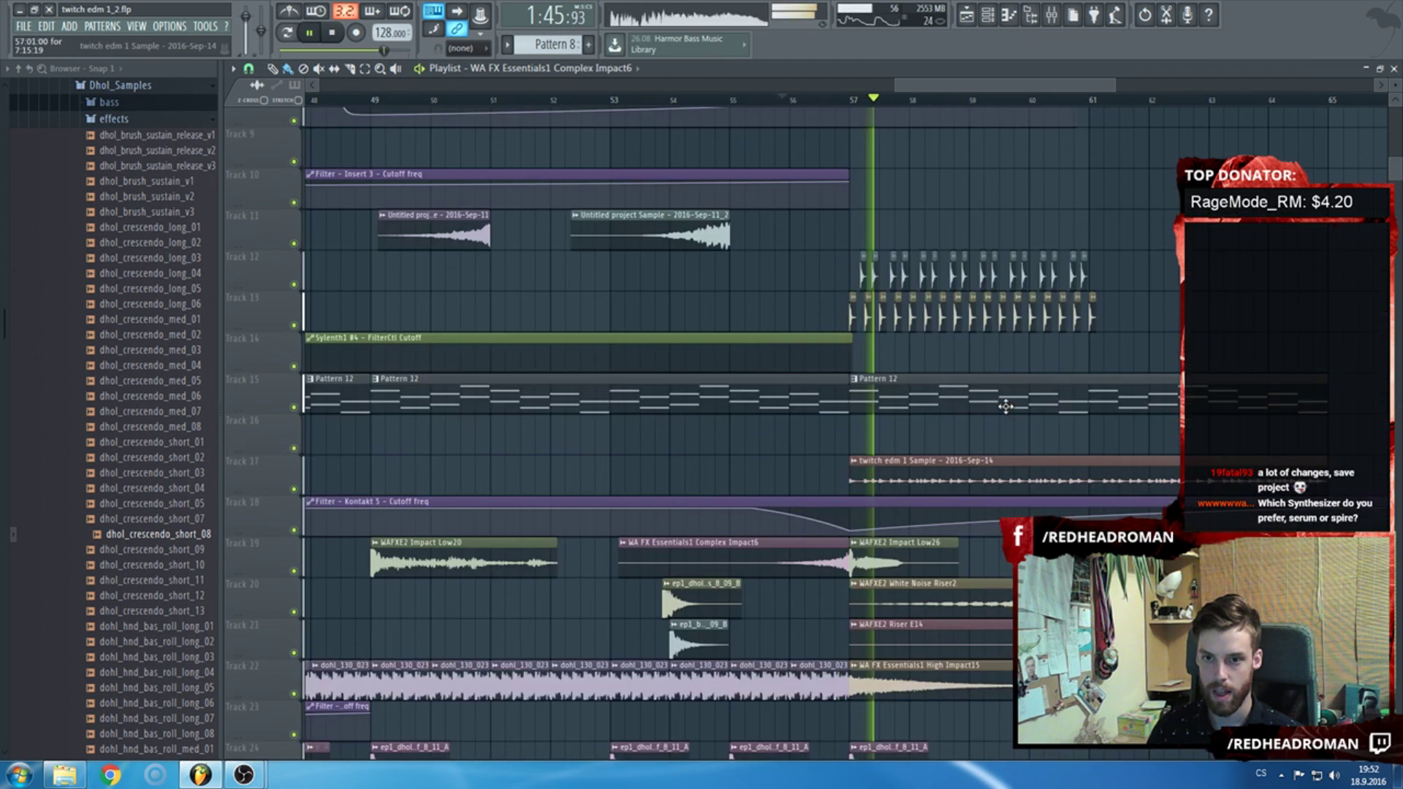
pyautogui.scroll(-4, 998, 410)
pyautogui.scroll(2, 1030, 437)
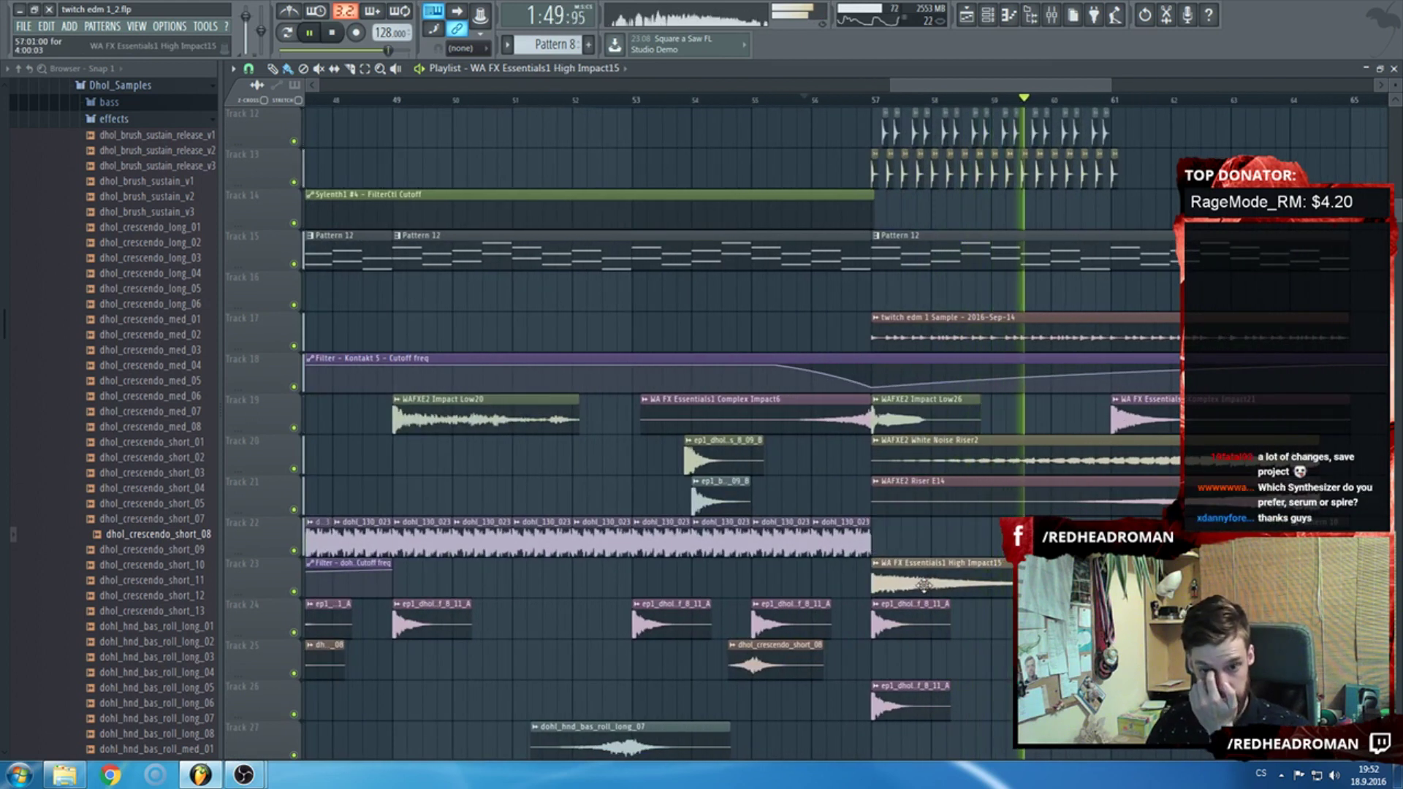
pyautogui.scroll(-3, 923, 585)
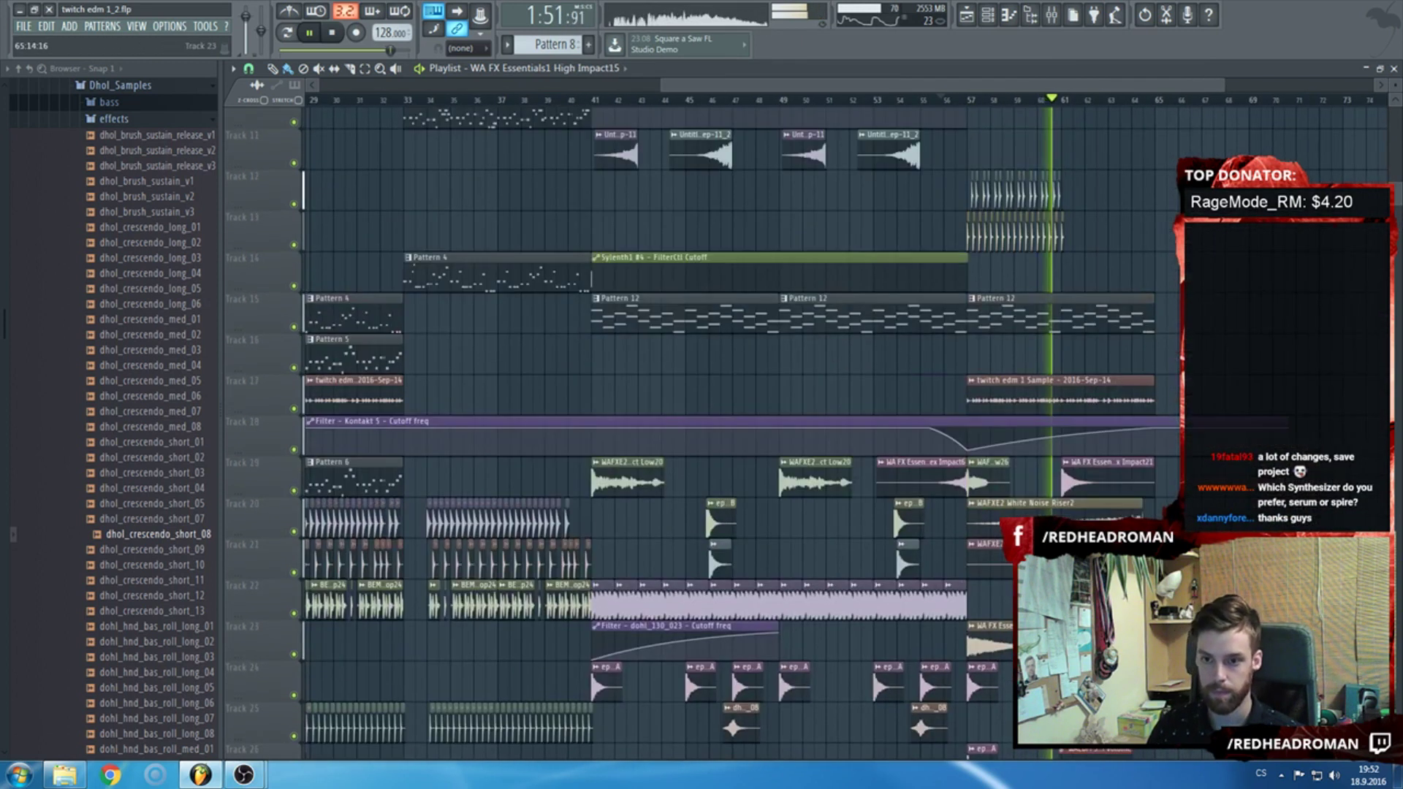
pyautogui.scroll(4, 590, 669)
pyautogui.scroll(-3, 916, 494)
pyautogui.scroll(1, 916, 494)
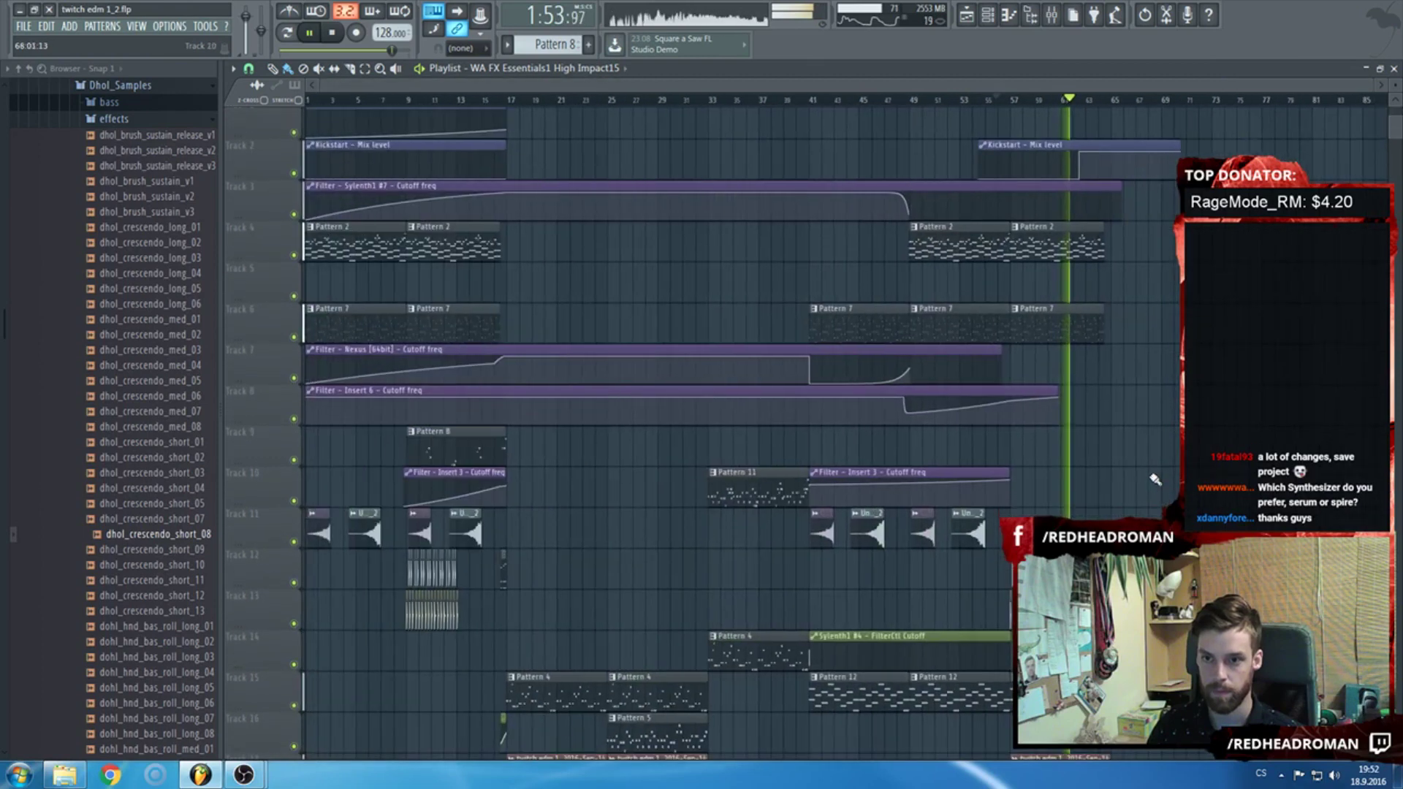
pyautogui.scroll(-7, 915, 494)
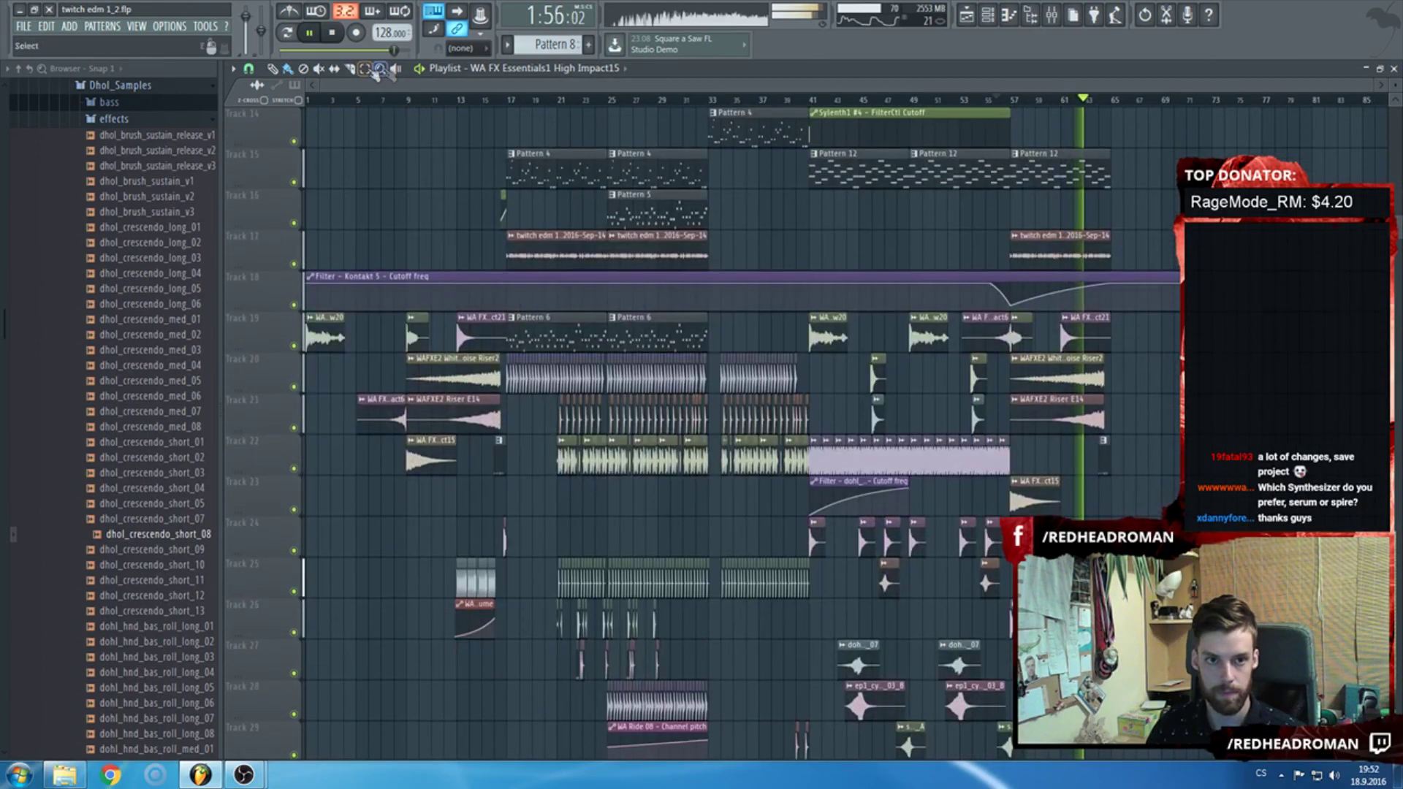
# Activate the playlist Slice tool, stop playback and set the playlist snap to Bar.
pyautogui.scroll(3, 456, 293)
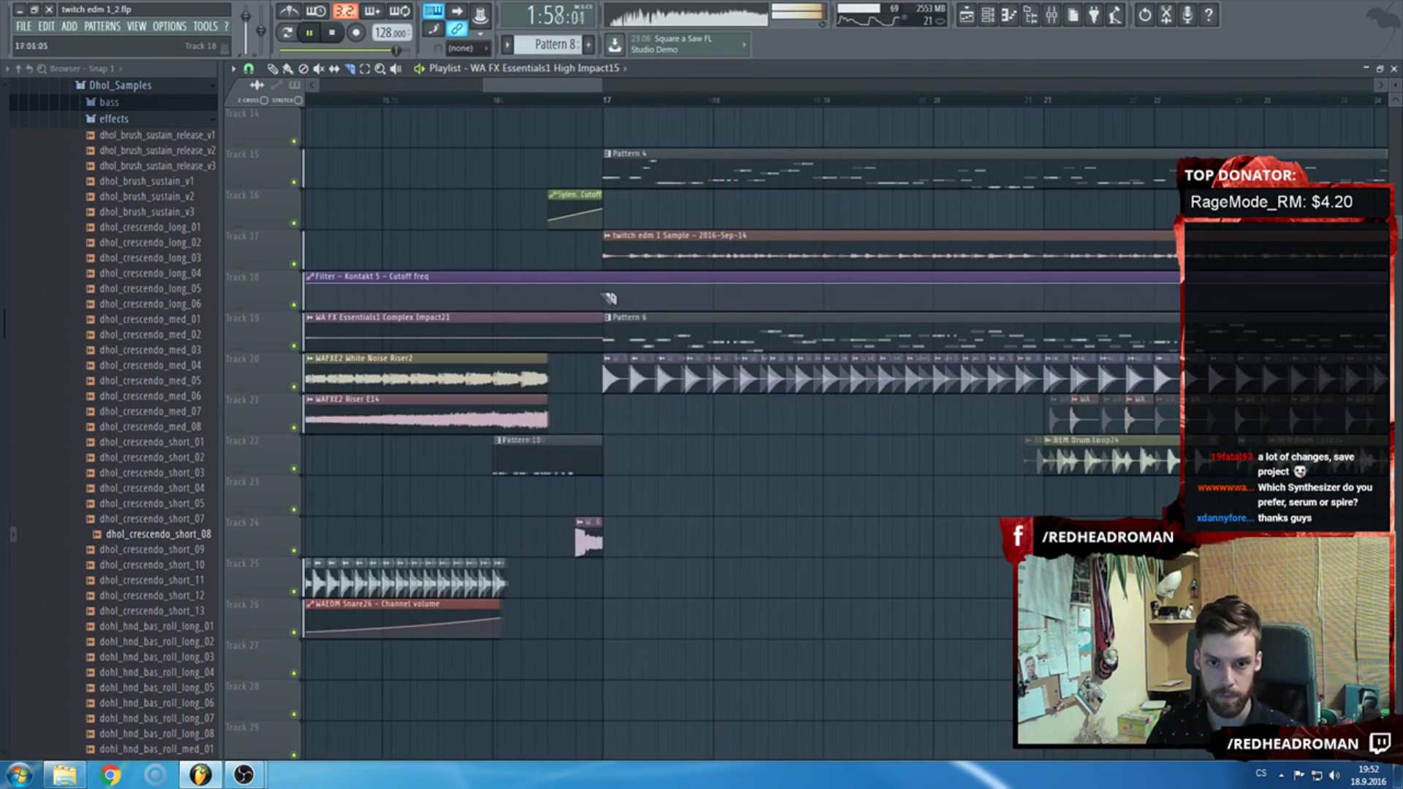
pyautogui.scroll(2, 1005, 312)
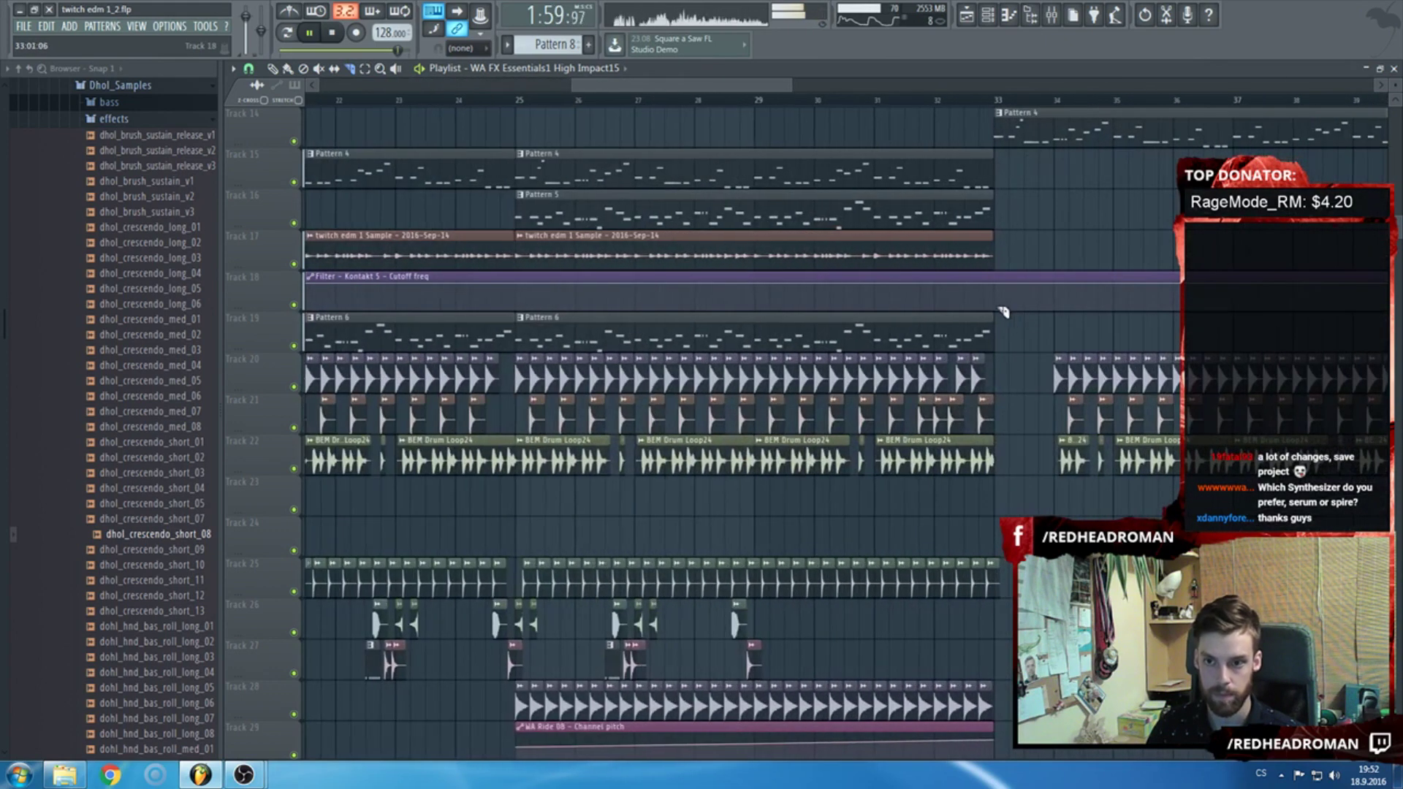
pyautogui.press('space')
pyautogui.scroll(-7, 1001, 350)
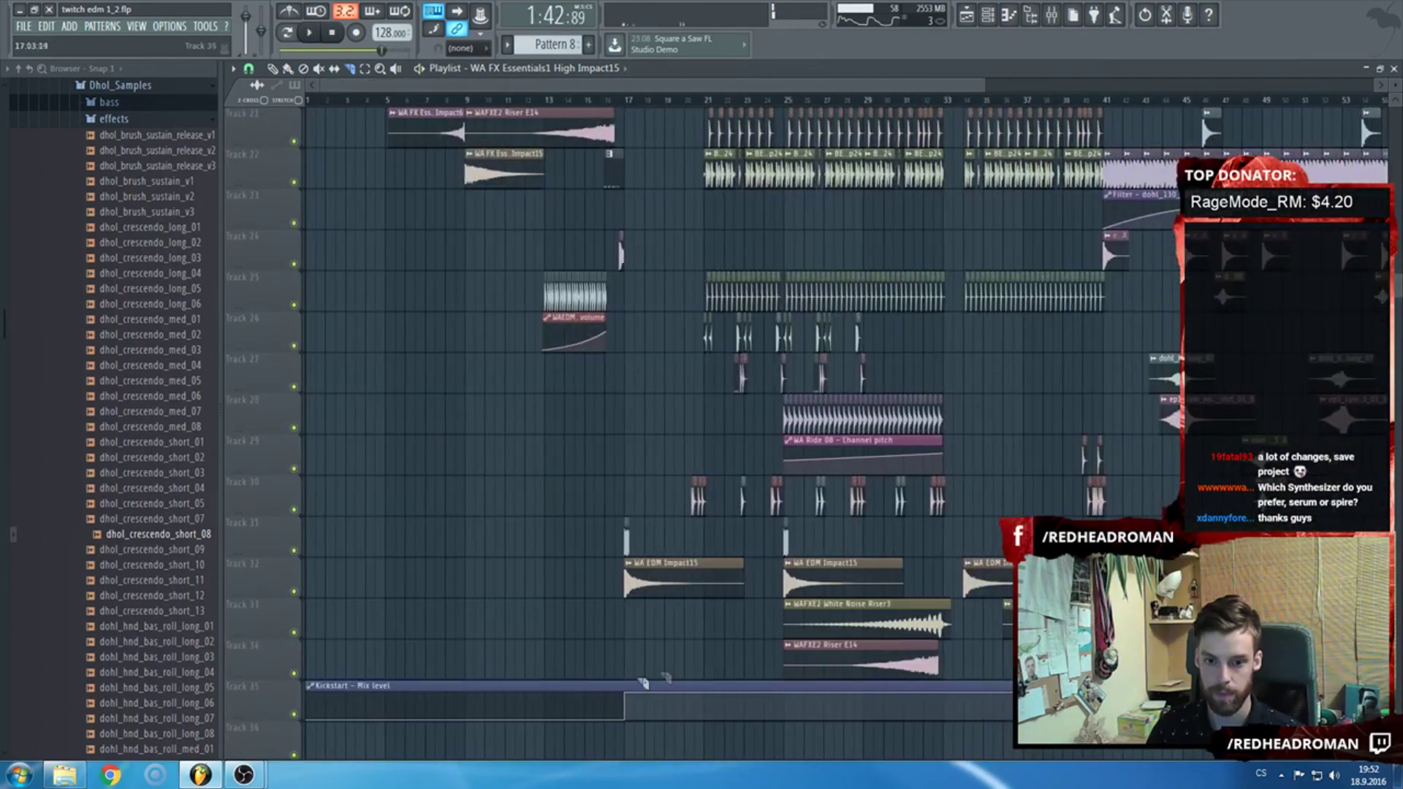
pyautogui.scroll(-3, 902, 651)
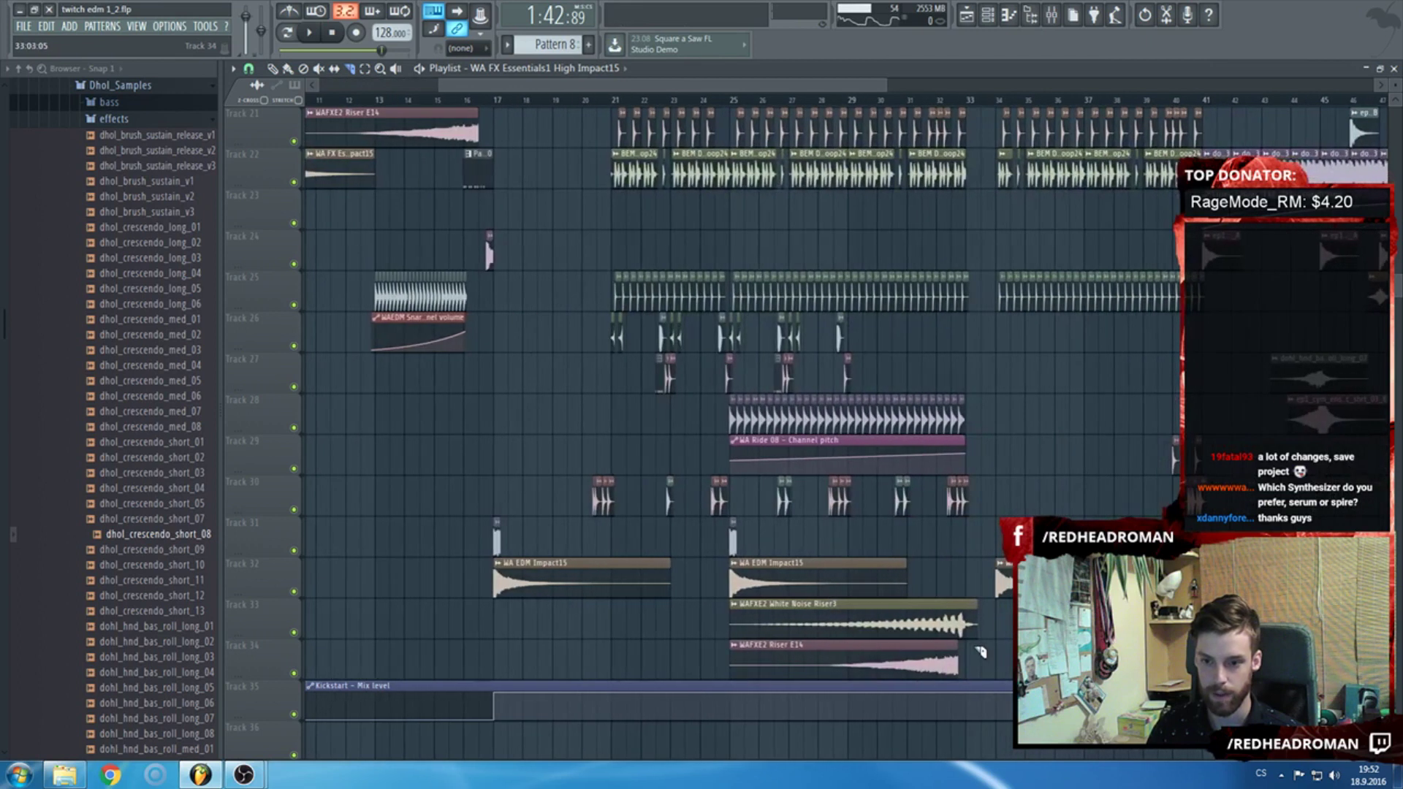
pyautogui.click(249, 68)
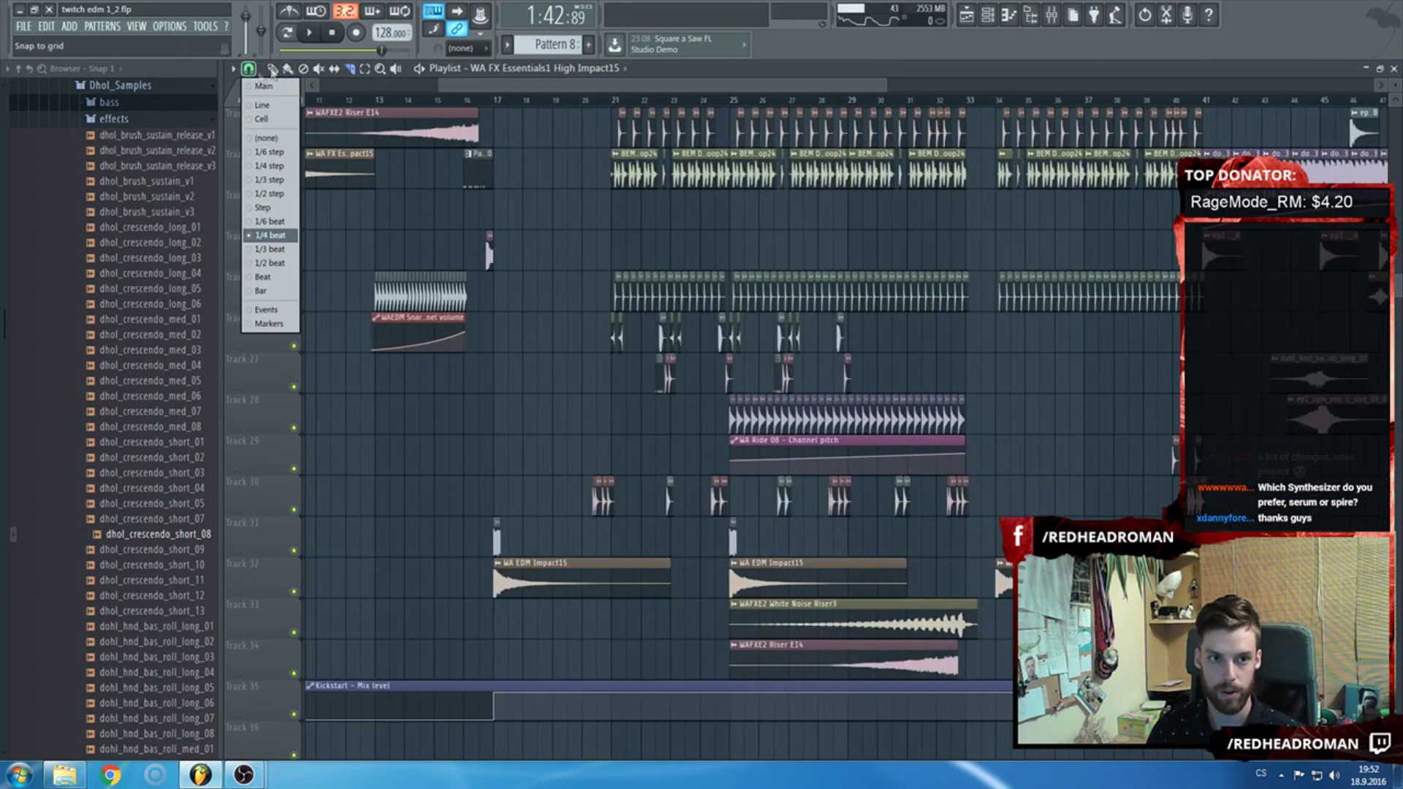
pyautogui.click(261, 290)
# Slice the clips on all playlist tracks at bar 17 and again at bar 41.
pyautogui.scroll(16, 504, 747)
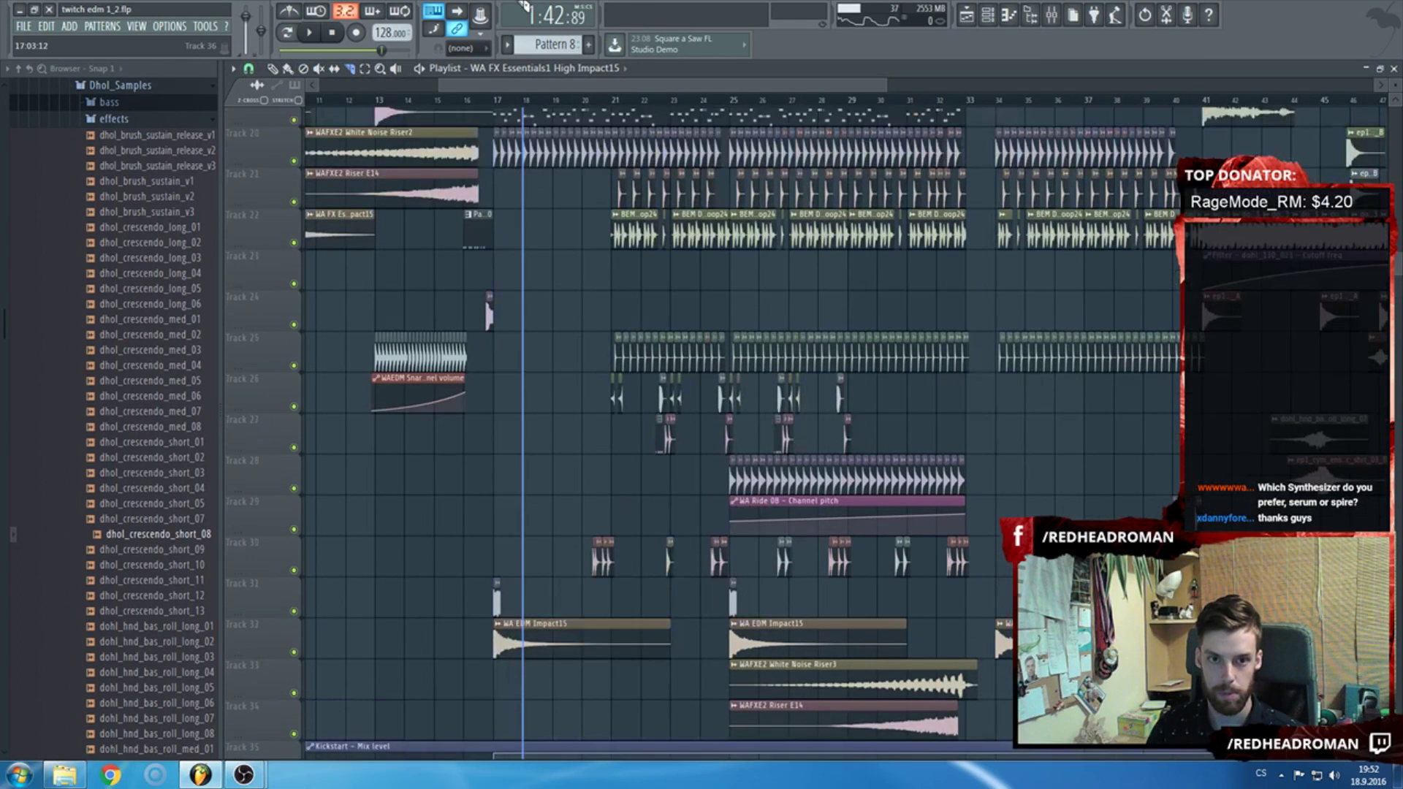
pyautogui.scroll(4, 514, 186)
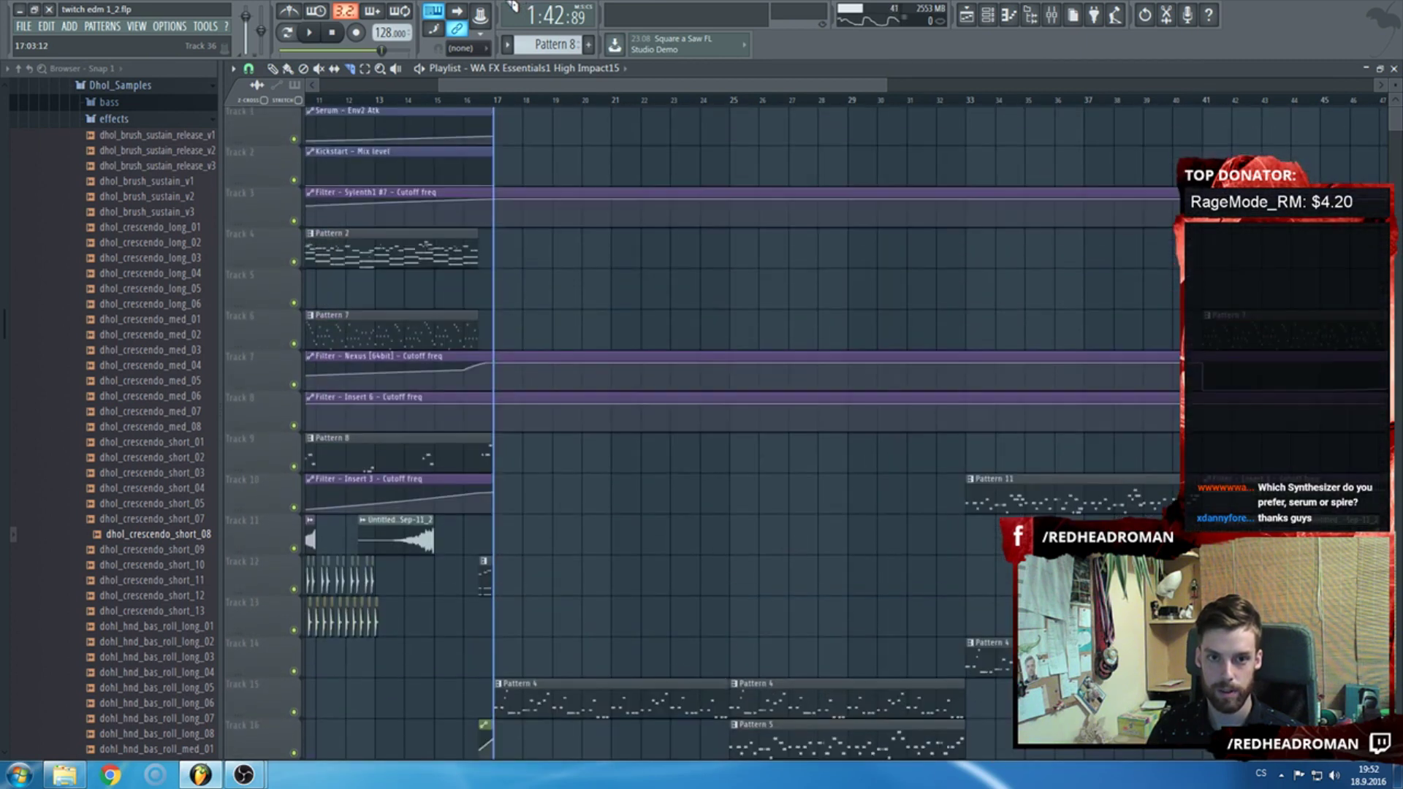
pyautogui.scroll(-20, 623, 341)
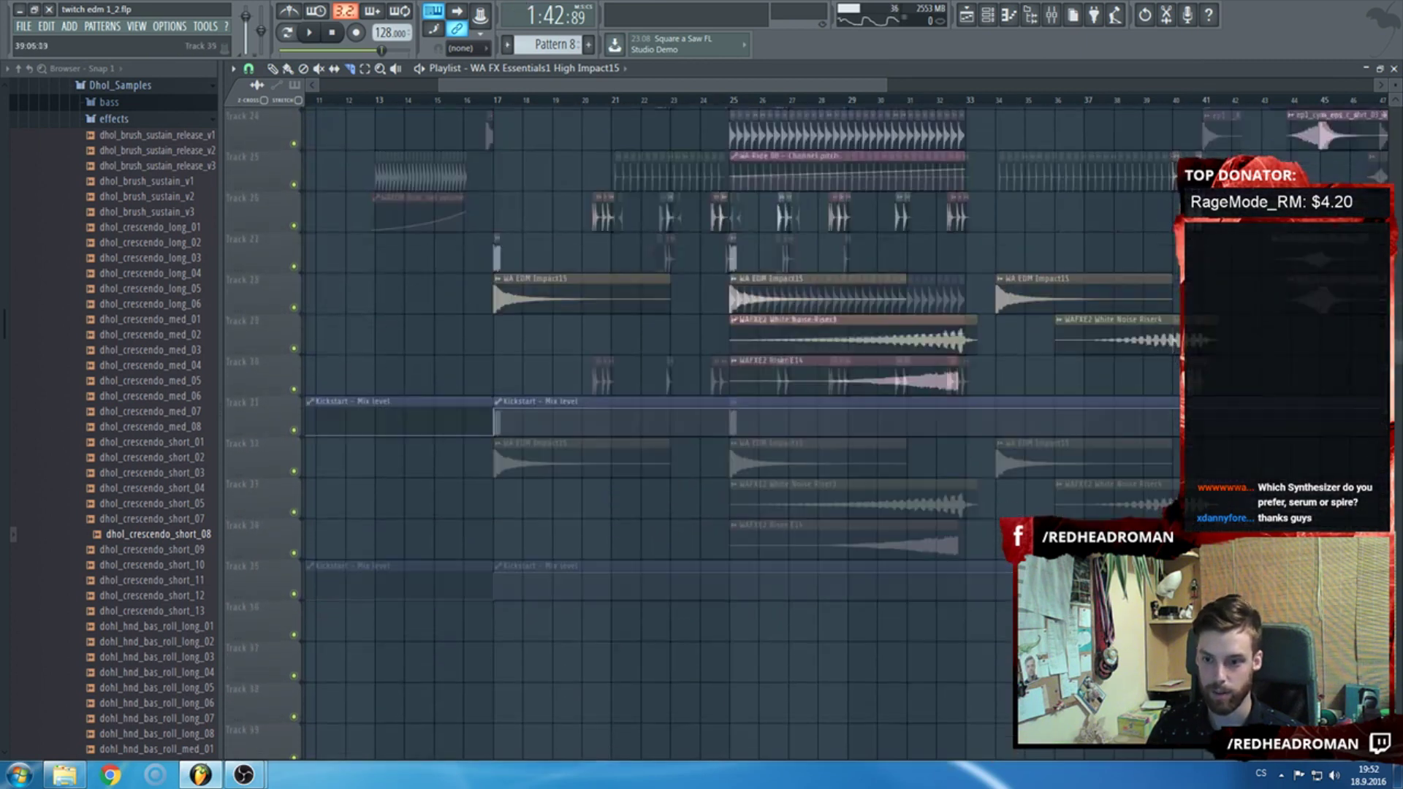
pyautogui.scroll(20, 1212, 49)
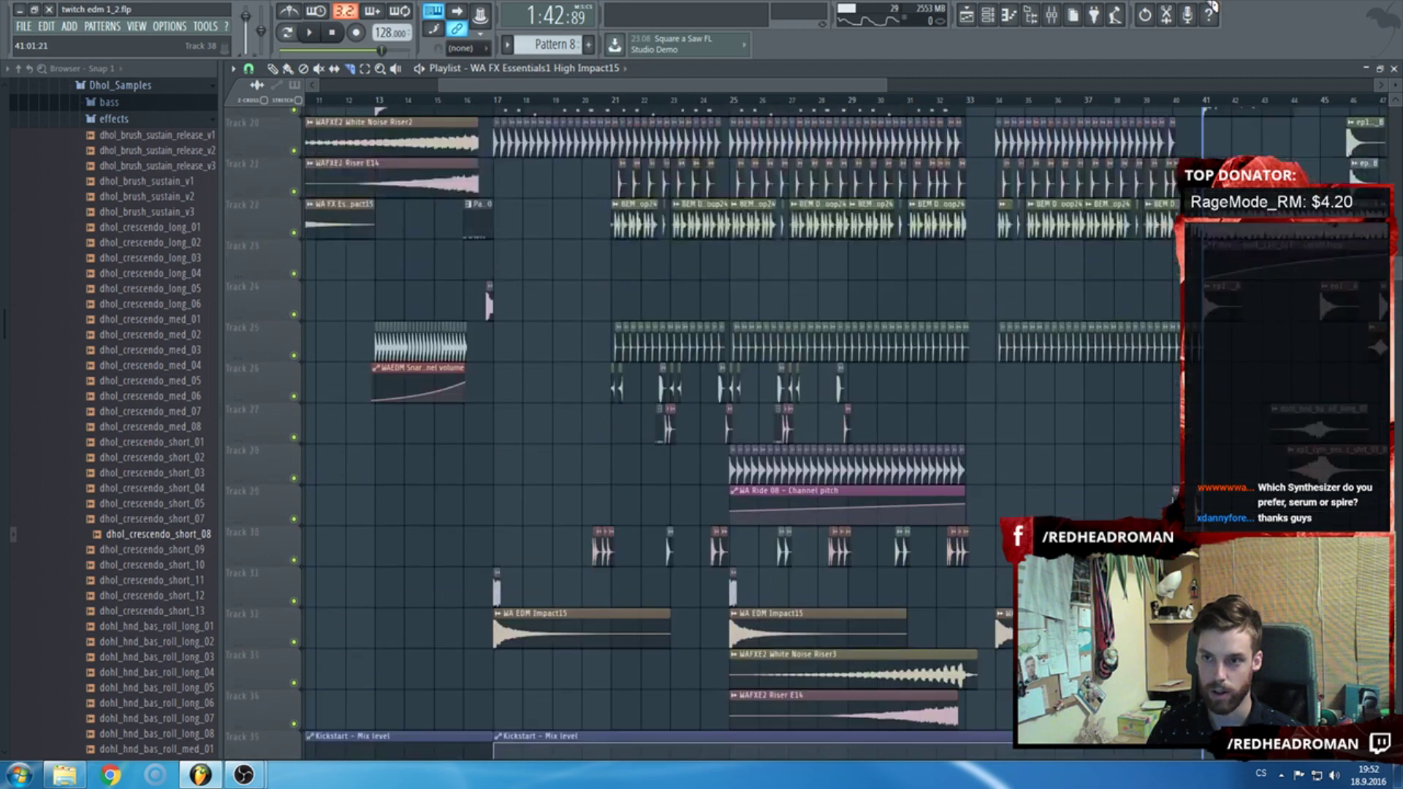
pyautogui.keyDown('ctrl'); pyautogui.scroll(-3, 892, 338); pyautogui.keyUp('ctrl')
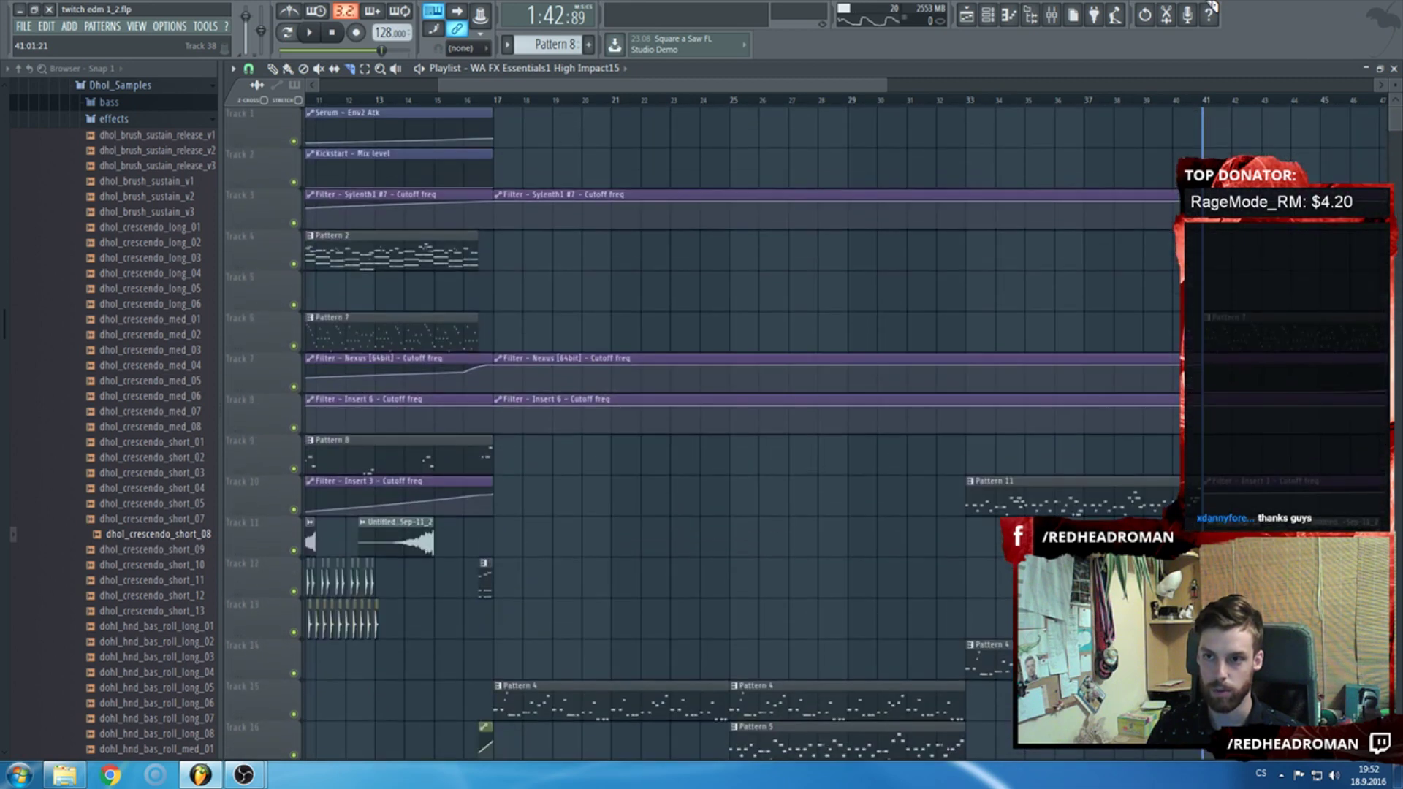
# Delete the Kickstart mix level clip on Track 2 and shorten the Sylenth1 #7 and Kontakt 5 cutoff automation clips to end before bar 65.
pyautogui.keyDown('ctrl'); pyautogui.scroll(3, 731, 377); pyautogui.keyUp('ctrl')
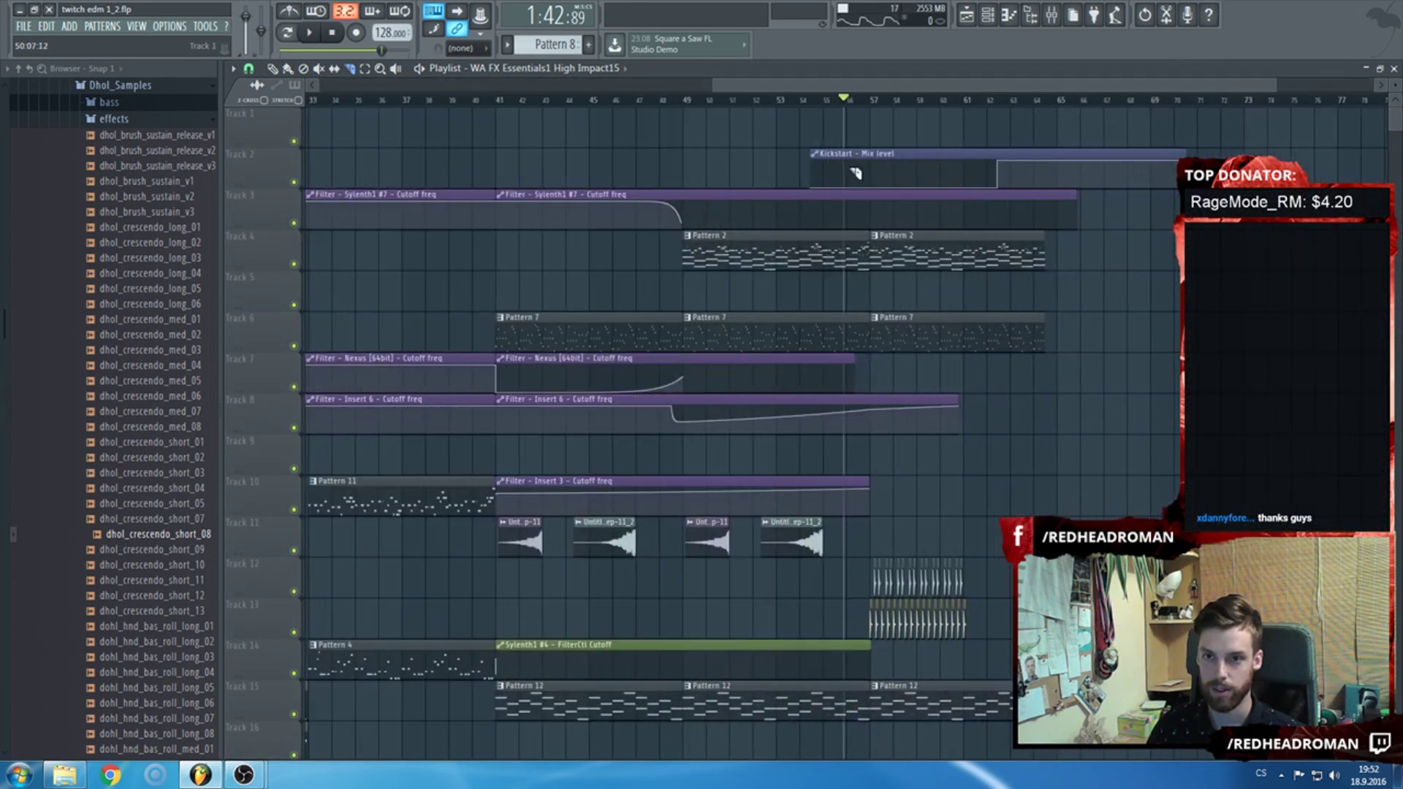
pyautogui.click(249, 69)
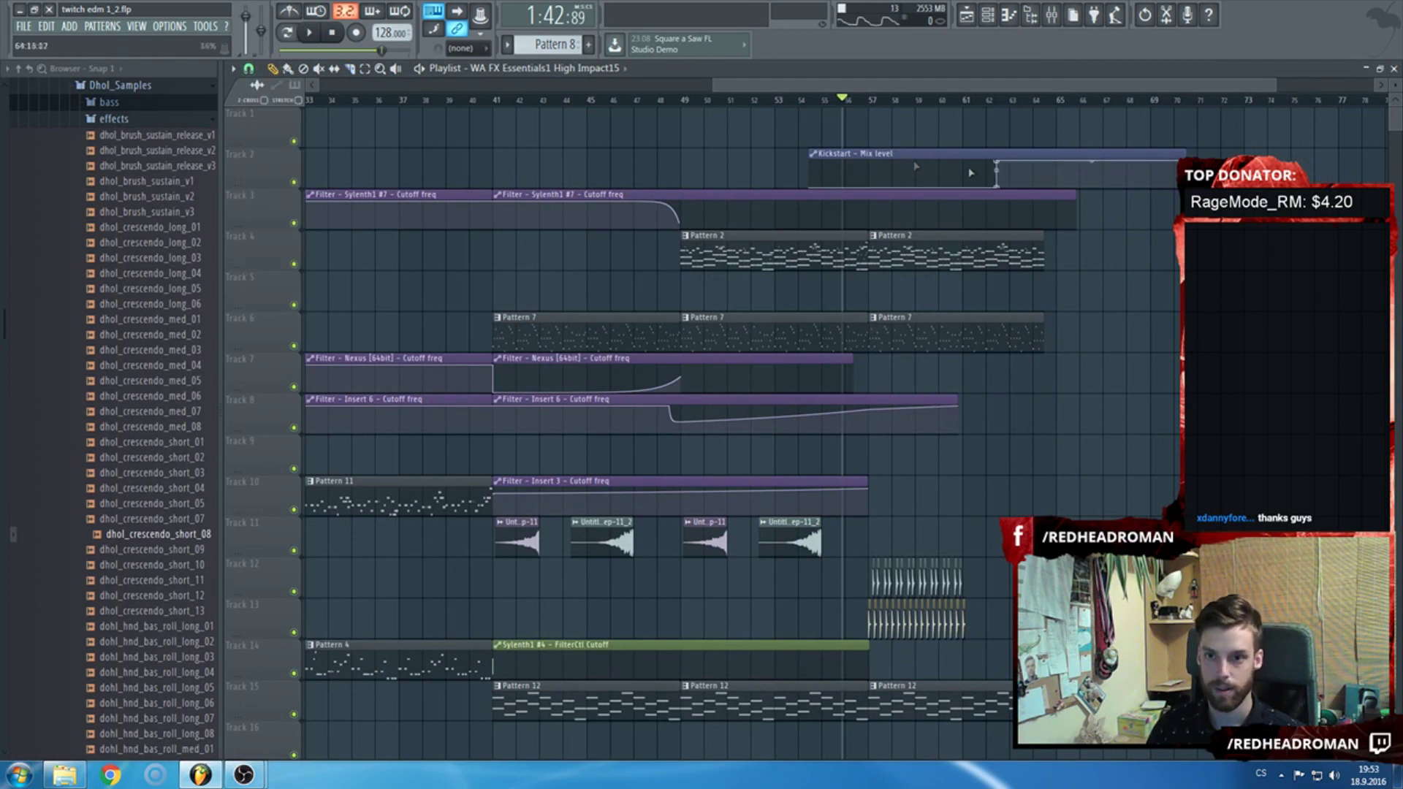
pyautogui.click(1073, 197)
pyautogui.scroll(-3, 1033, 282)
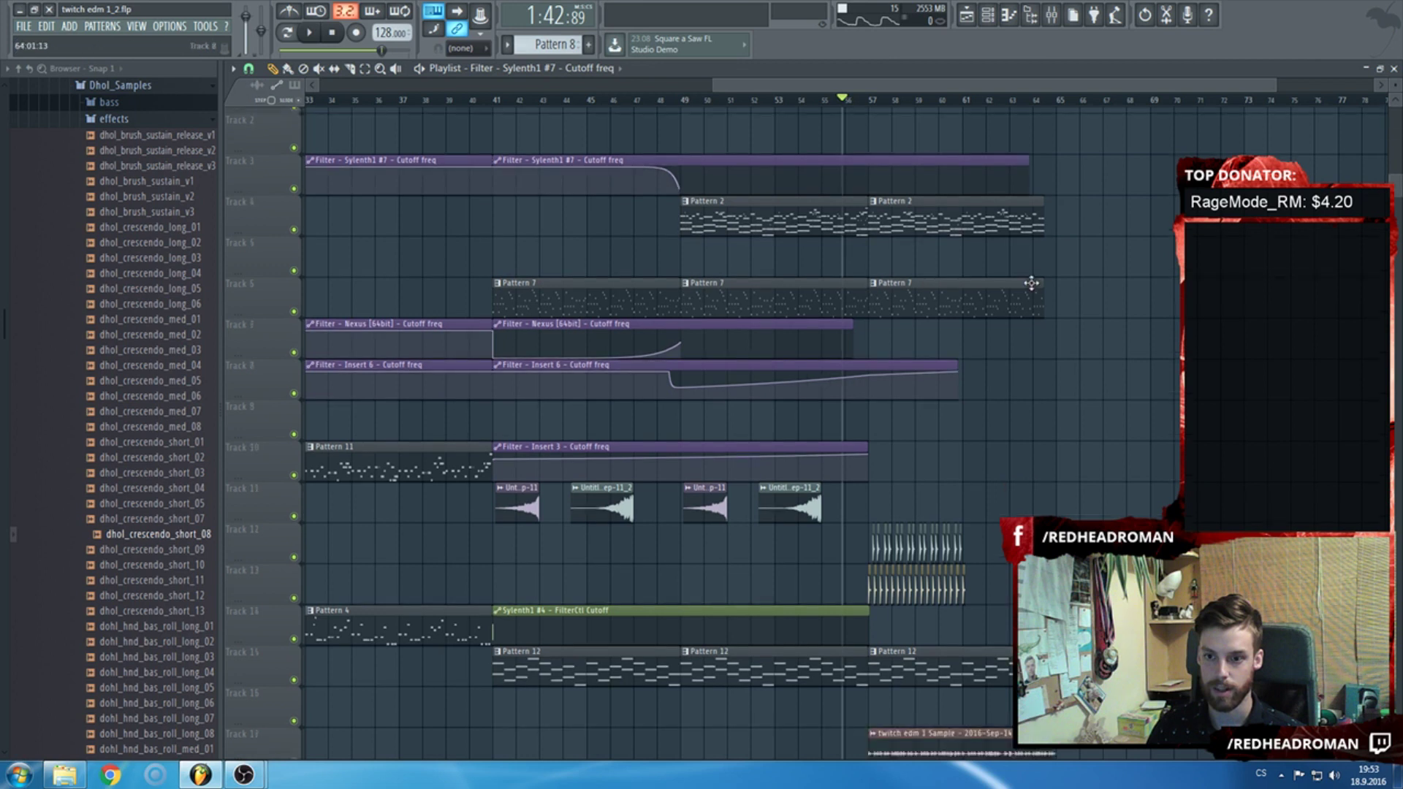
pyautogui.keyDown('ctrl'); pyautogui.scroll(-2, 1034, 282); pyautogui.keyUp('ctrl')
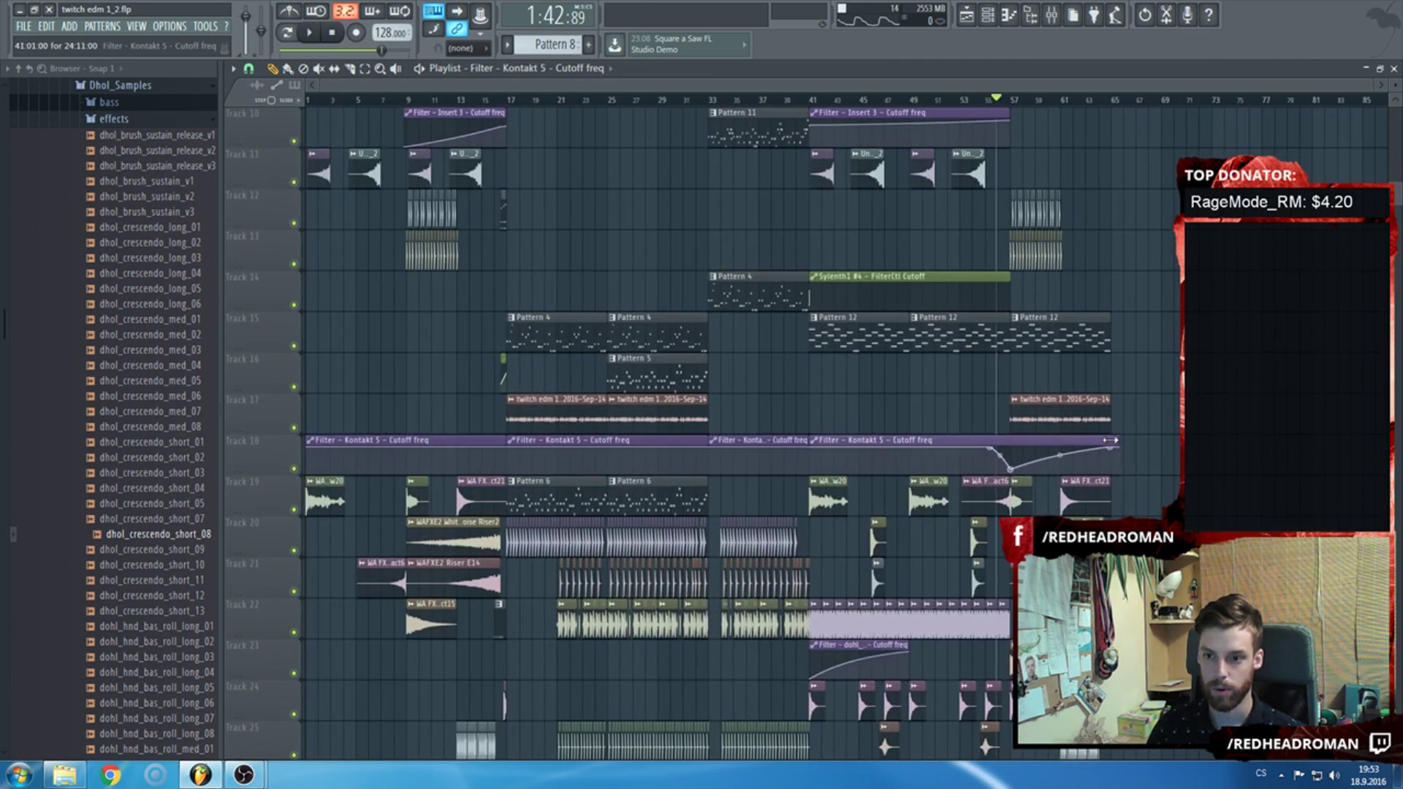
pyautogui.moveTo(1080, 437); pyautogui.dragTo(1089, 238)
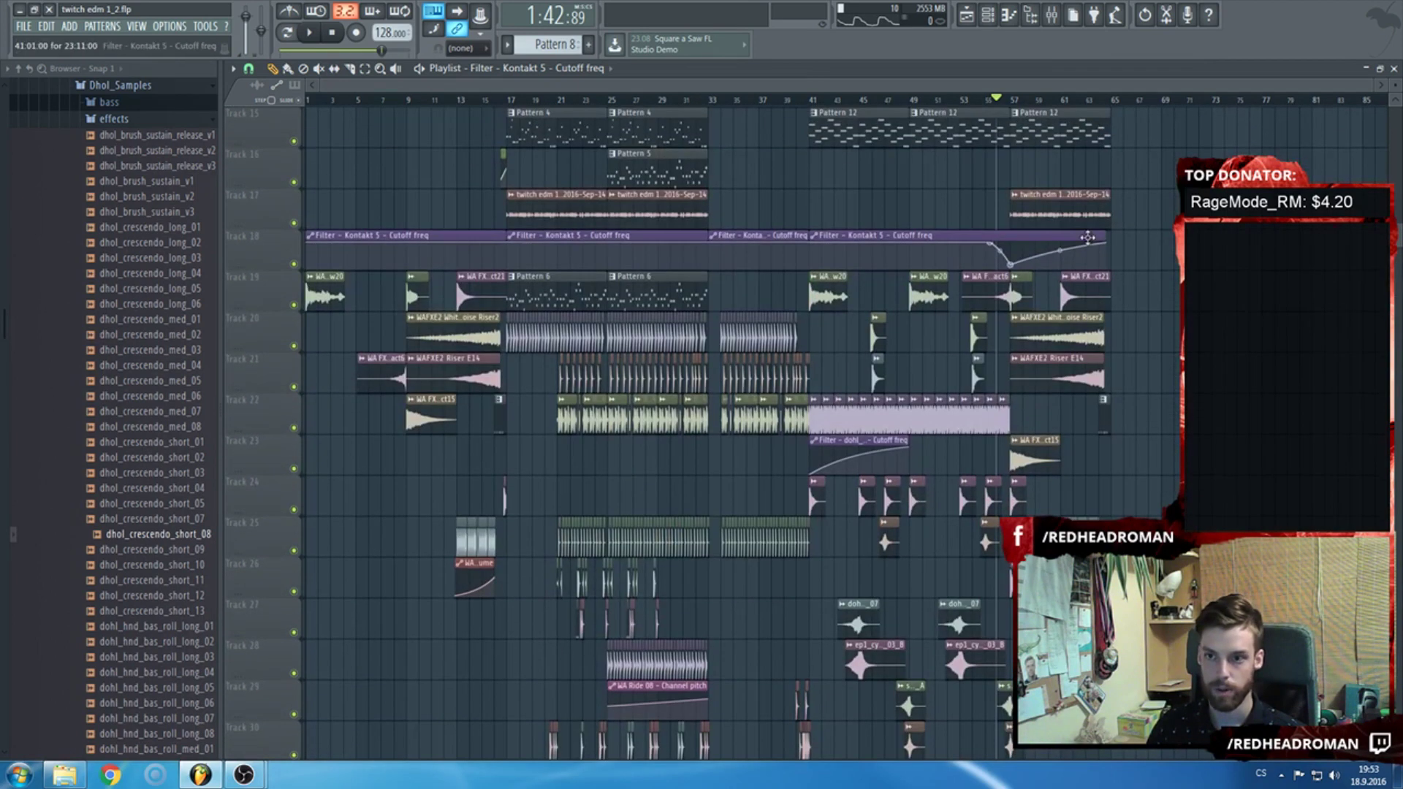
# Duplicate all clips between bars 17 and 41 and move the copied section to start at bar 65.
pyautogui.scroll(-5, 1118, 236)
pyautogui.moveTo(515, 577); pyautogui.dragTo(805, 6)
pyautogui.hotkey('ctrl', 'b')
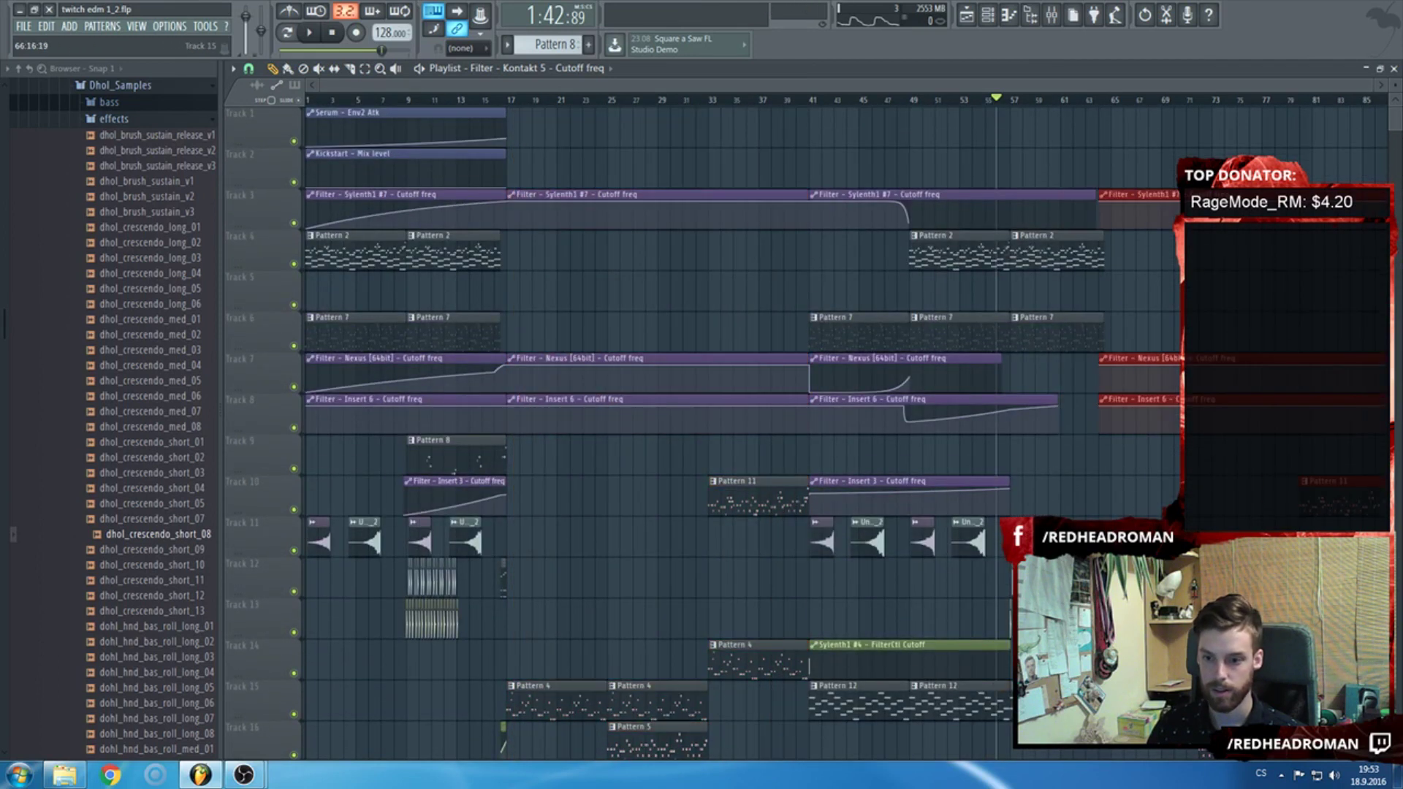
pyautogui.hotkey('shift', 'Left')
# Play the build-up from around bar 59 towards the copied section at bar 65 and check the clips on all tracks.
pyautogui.click(1057, 102)
pyautogui.press('space')
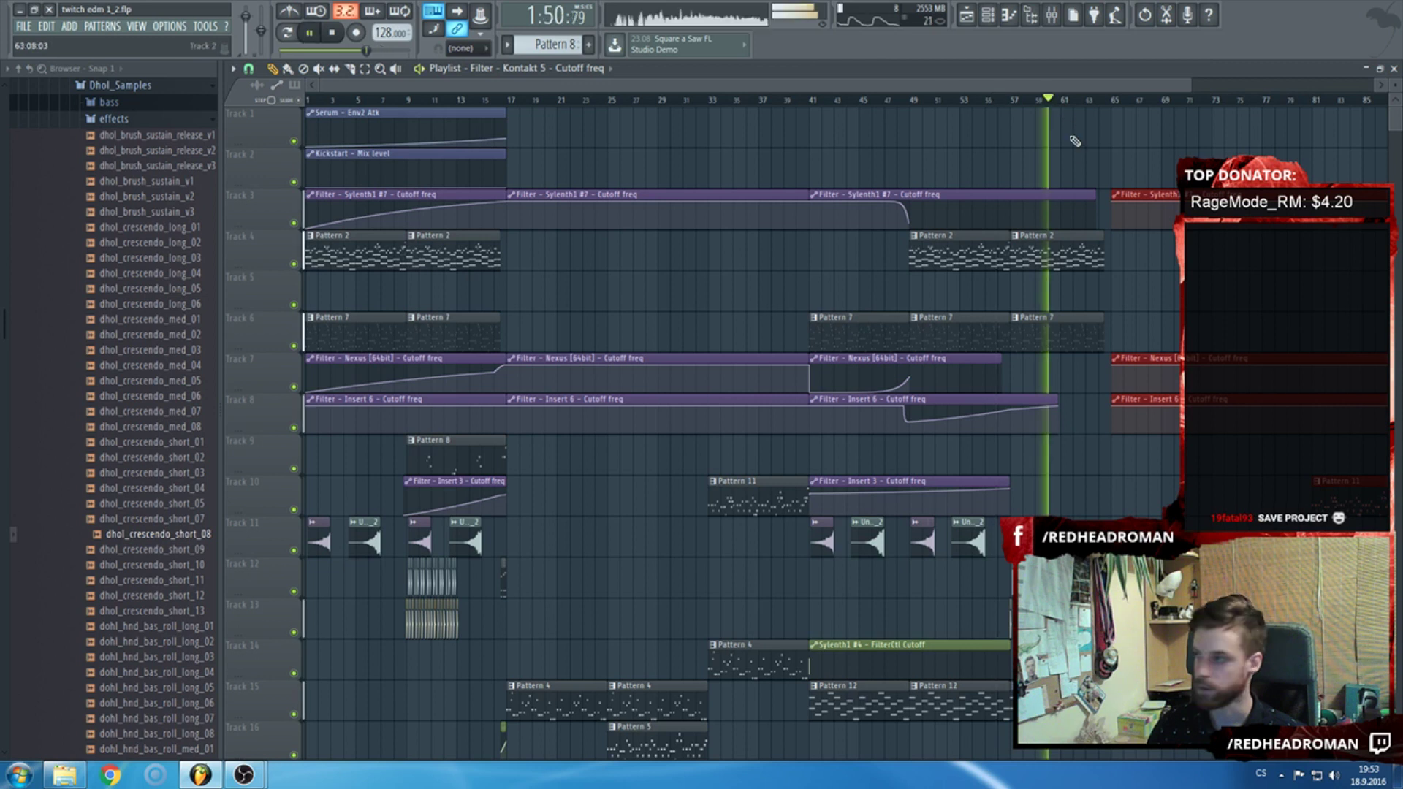
pyautogui.scroll(-1, 1094, 319)
pyautogui.press('space')
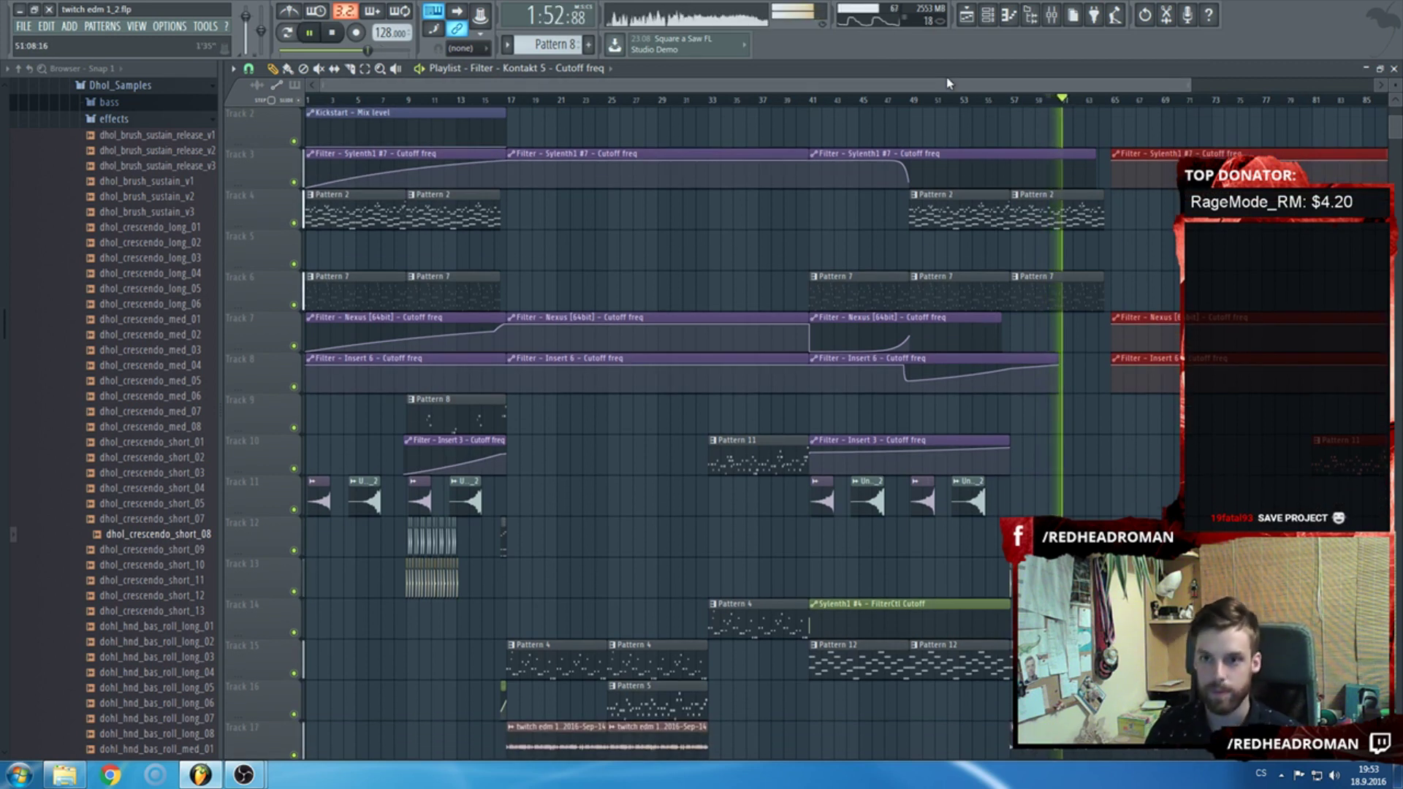
pyautogui.press('space')
pyautogui.scroll(-5, 994, 409)
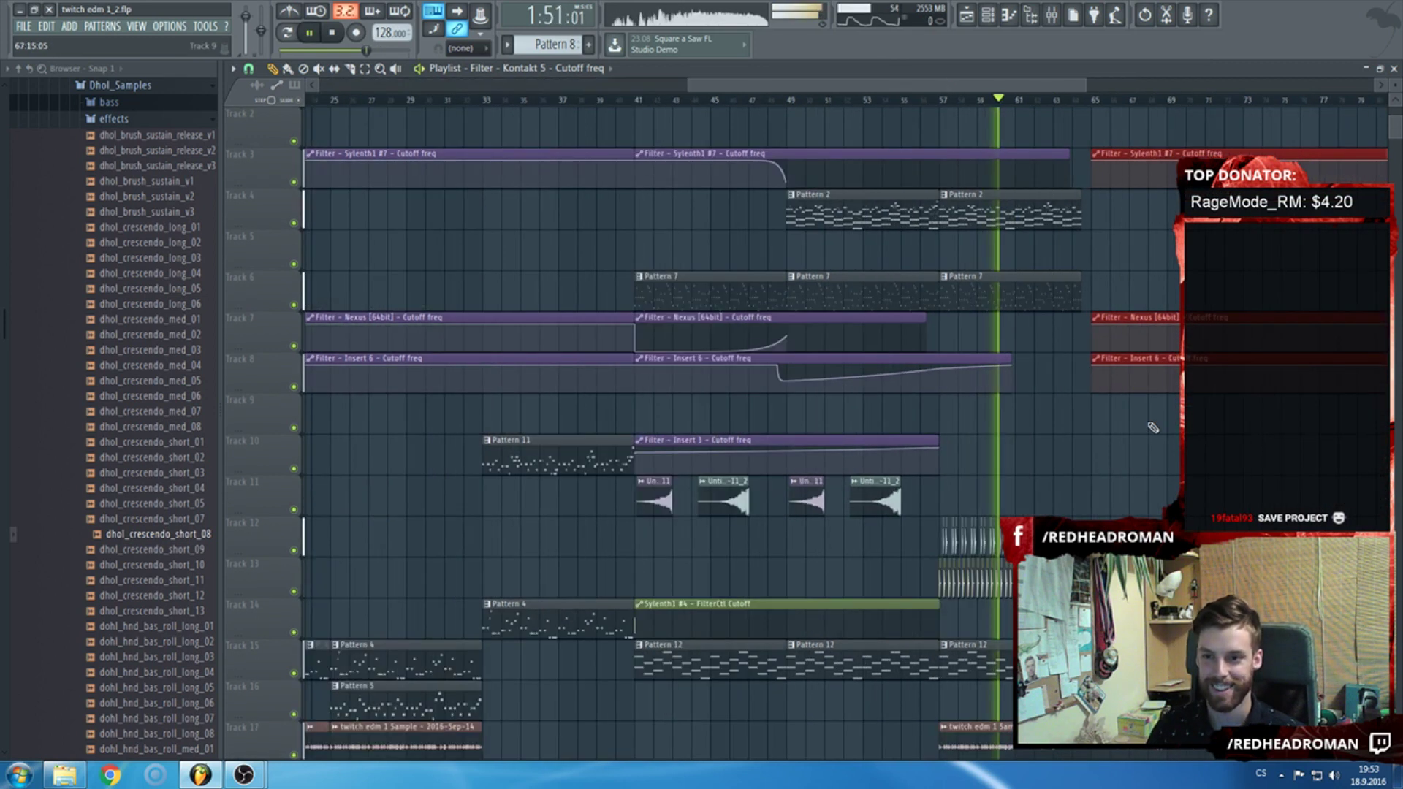
pyautogui.keyDown('ctrl'); pyautogui.scroll(3, 986, 457); pyautogui.keyUp('ctrl')
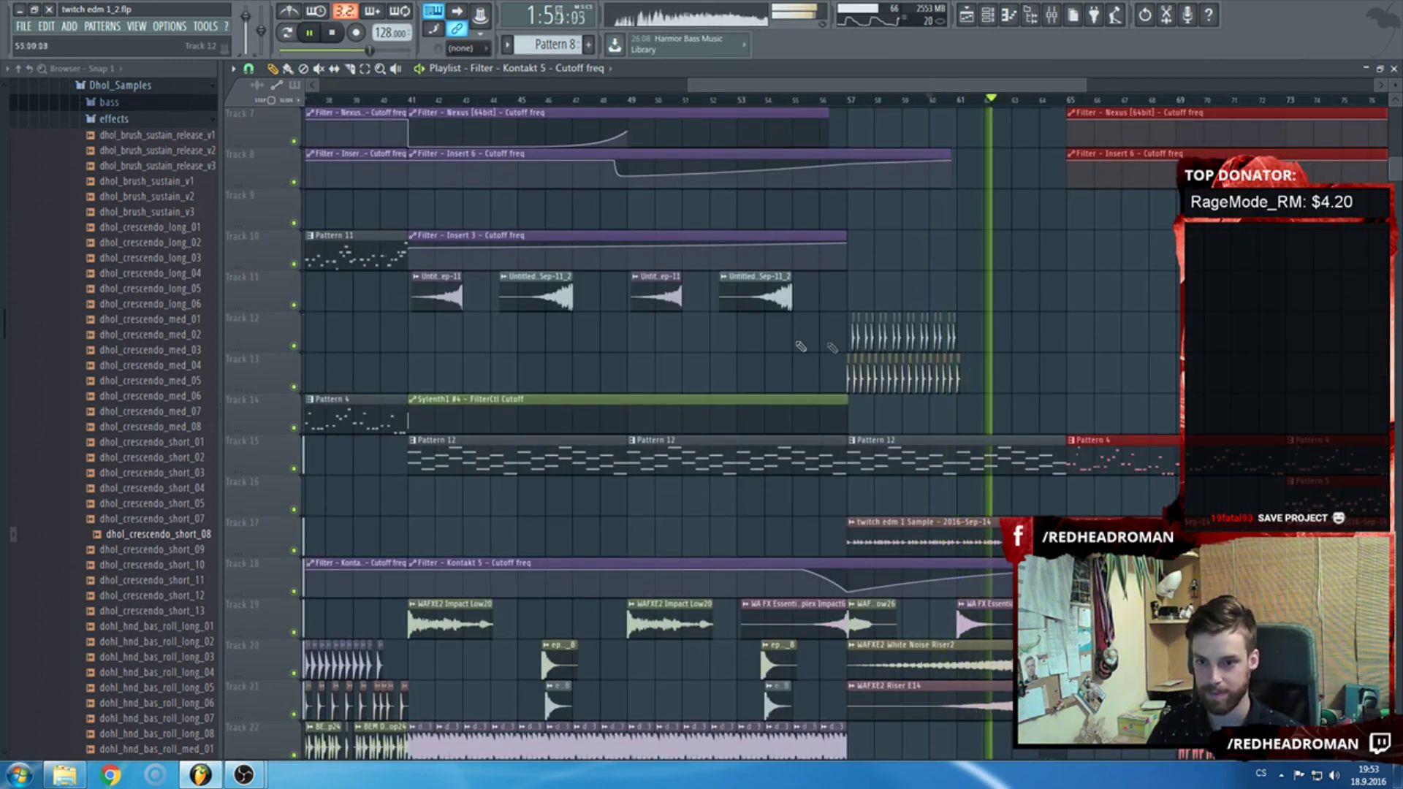
pyautogui.scroll(-8, 801, 347)
pyautogui.keyDown('ctrl'); pyautogui.scroll(-2, 802, 347); pyautogui.keyUp('ctrl')
pyautogui.scroll(-9, 1169, 393)
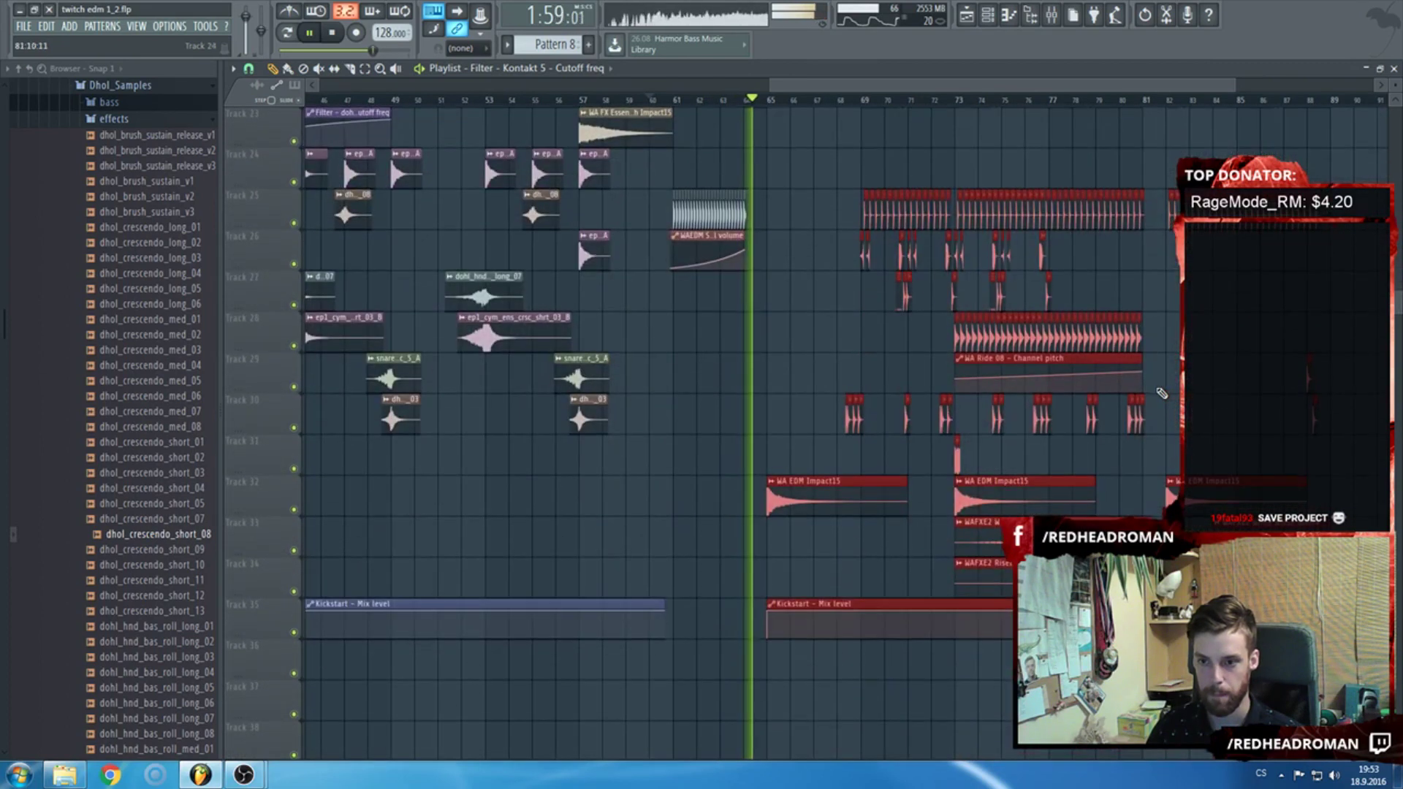
# Fill the gap at the start of bar 65 on Track 20 with two more WA Kick 16 clips.
pyautogui.scroll(11, 1001, 326)
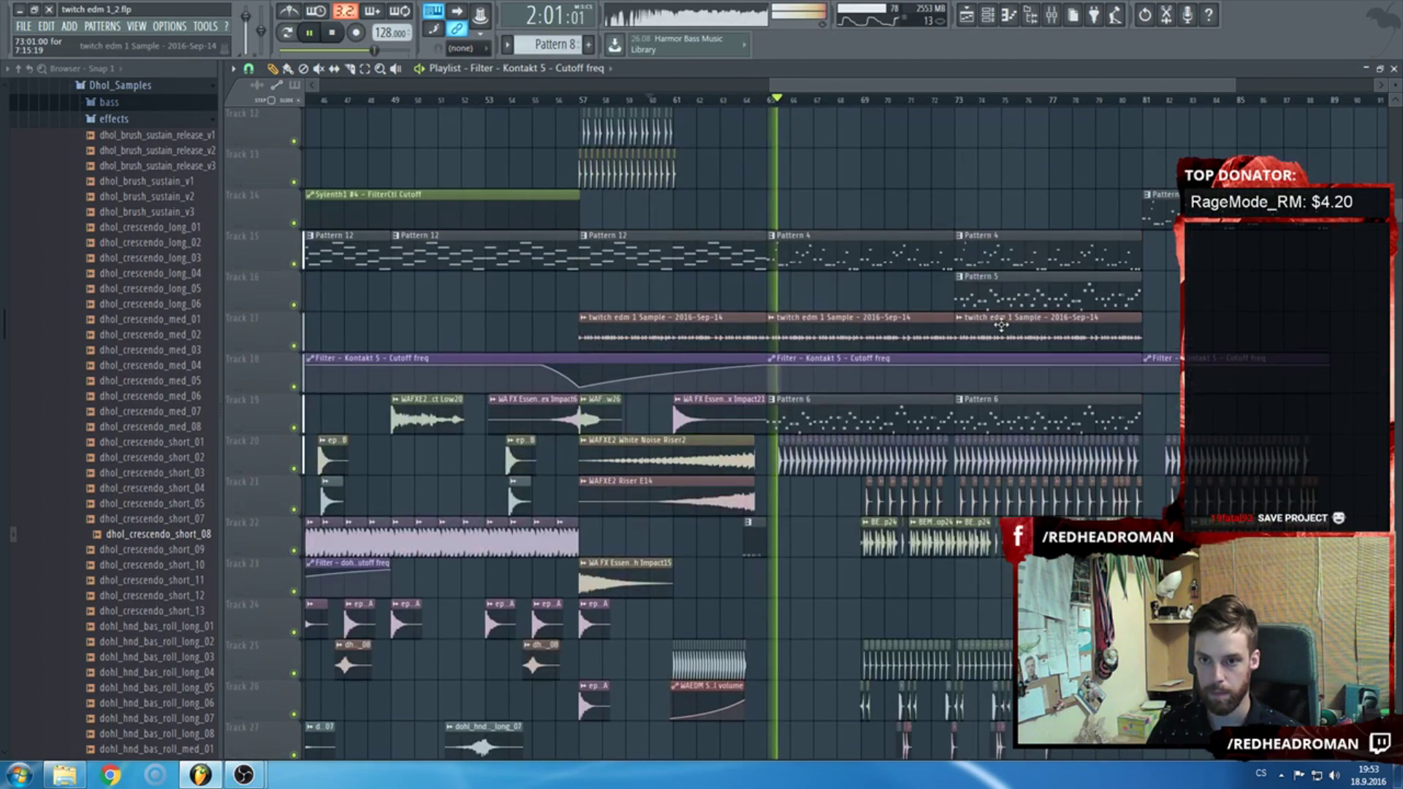
pyautogui.scroll(-6, 913, 278)
pyautogui.keyDown('ctrl'); pyautogui.scroll(6, 824, 231); pyautogui.keyUp('ctrl')
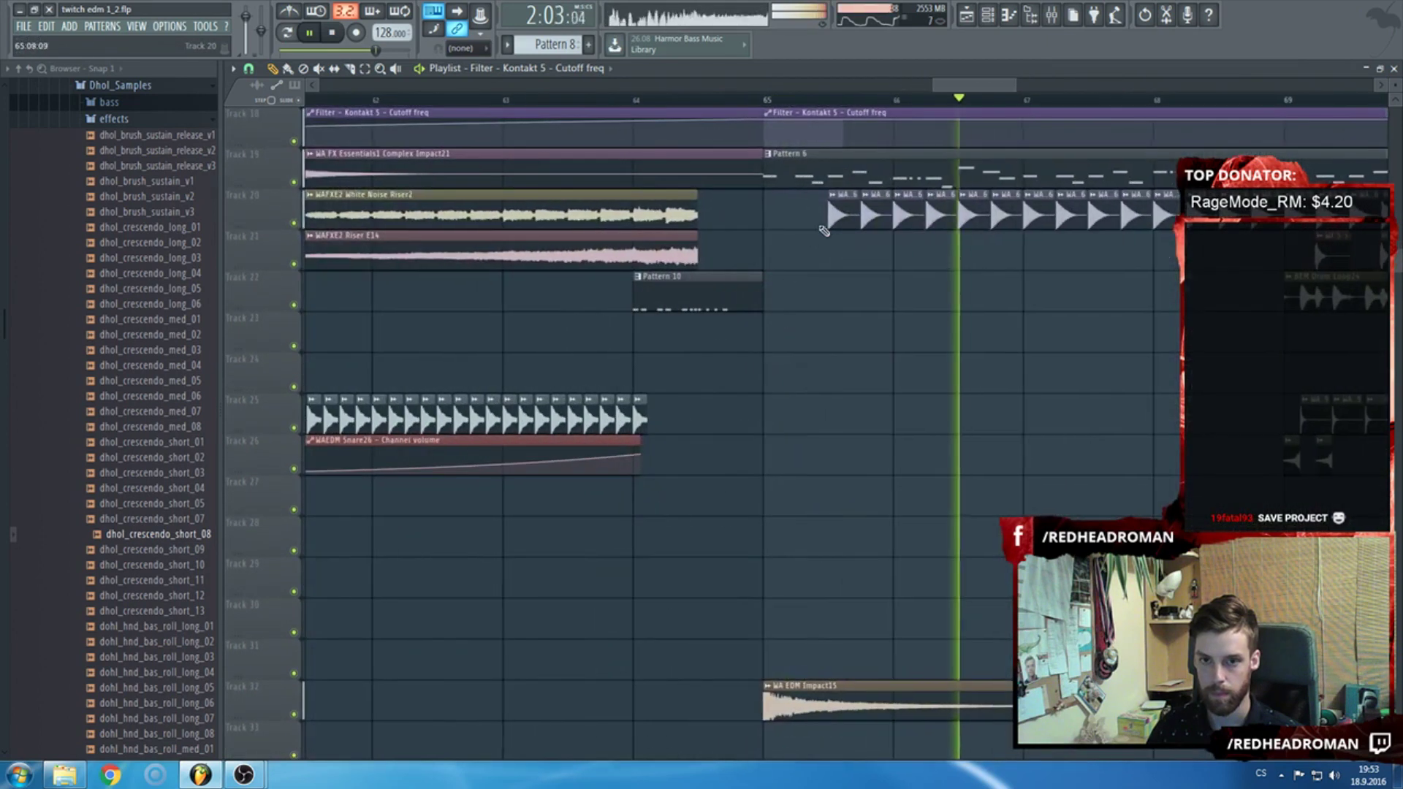
pyautogui.moveTo(906, 194); pyautogui.dragTo(825, 217)
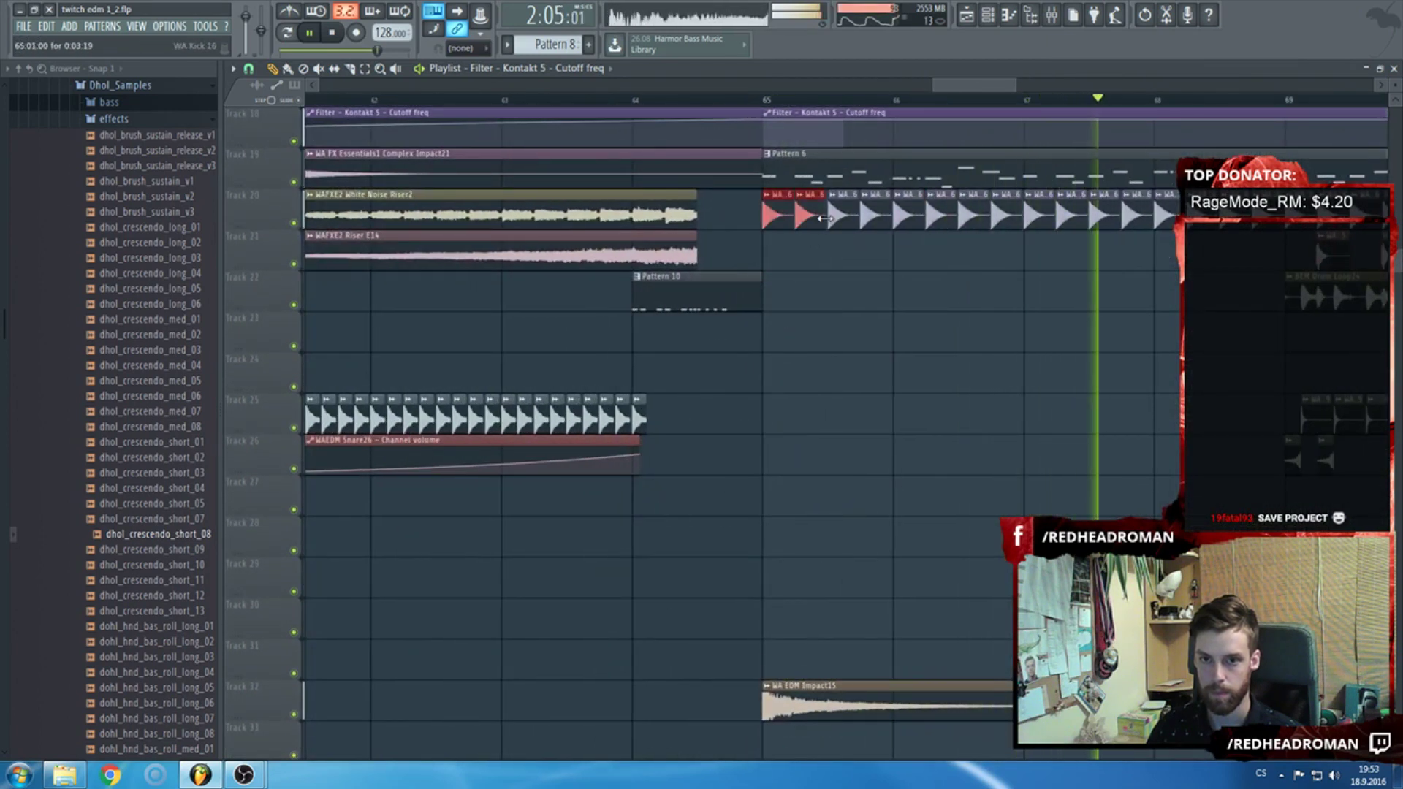
# Place a Pattern 5 clip at bar 65 on Track 16, beneath the Pattern 4 clip.
pyautogui.scroll(7, 825, 217)
pyautogui.keyDown('ctrl'); pyautogui.scroll(-5, 825, 217); pyautogui.keyUp('ctrl')
pyautogui.click(786, 331)
pyautogui.moveTo(786, 331); pyautogui.dragTo(749, 330)
pyautogui.scroll(-1, 805, 262)
pyautogui.scroll(-2, 804, 262)
pyautogui.scroll(1, 782, 297)
# Show the channel rack briefly to check which channels Pattern 5 plays.
pyautogui.doubleClick(783, 297)
pyautogui.press('F6')
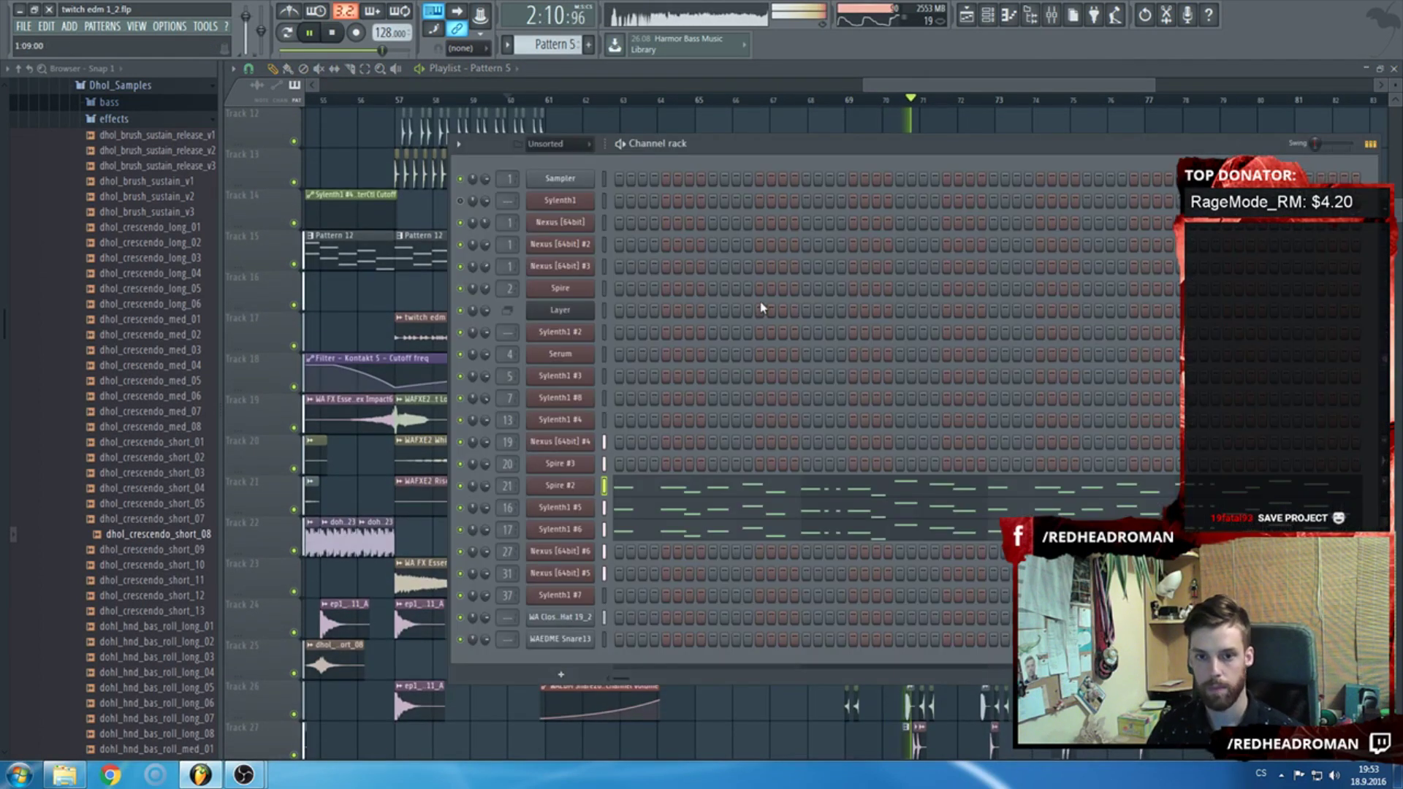
pyautogui.press('F6')
pyautogui.keyDown('ctrl'); pyautogui.scroll(-2, 715, 184); pyautogui.keyUp('ctrl')
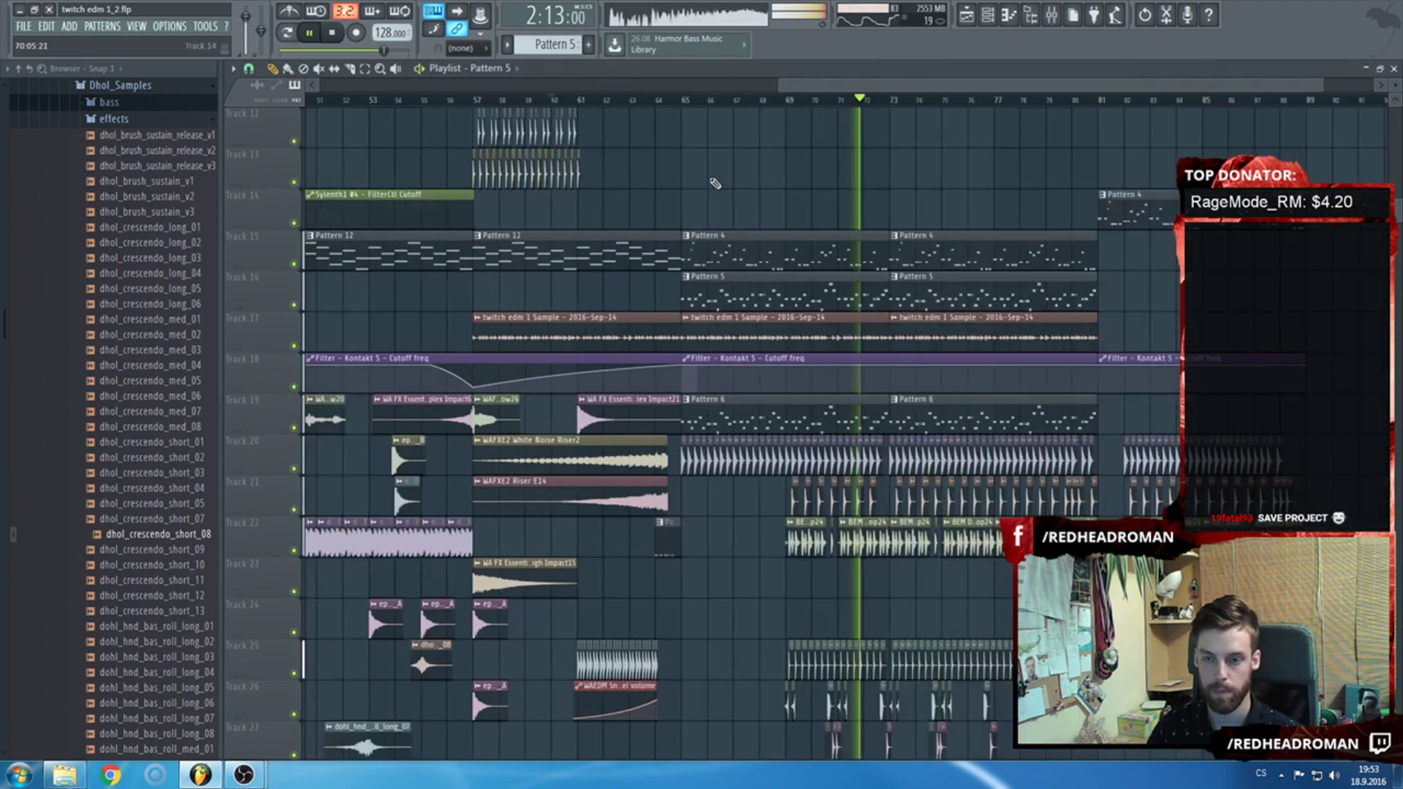
pyautogui.keyDown('ctrl'); pyautogui.scroll(1, 715, 183); pyautogui.keyUp('ctrl')
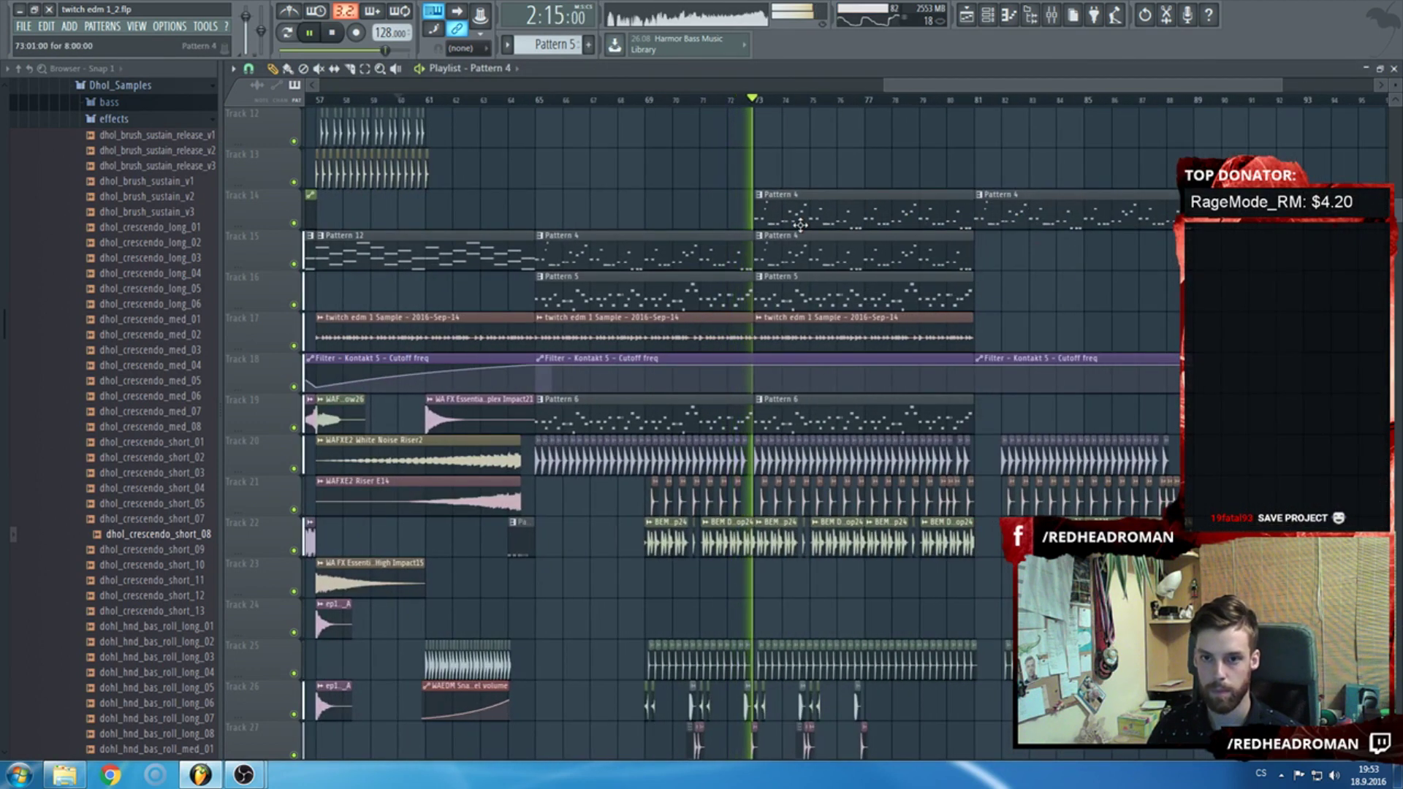
pyautogui.scroll(3, 877, 265)
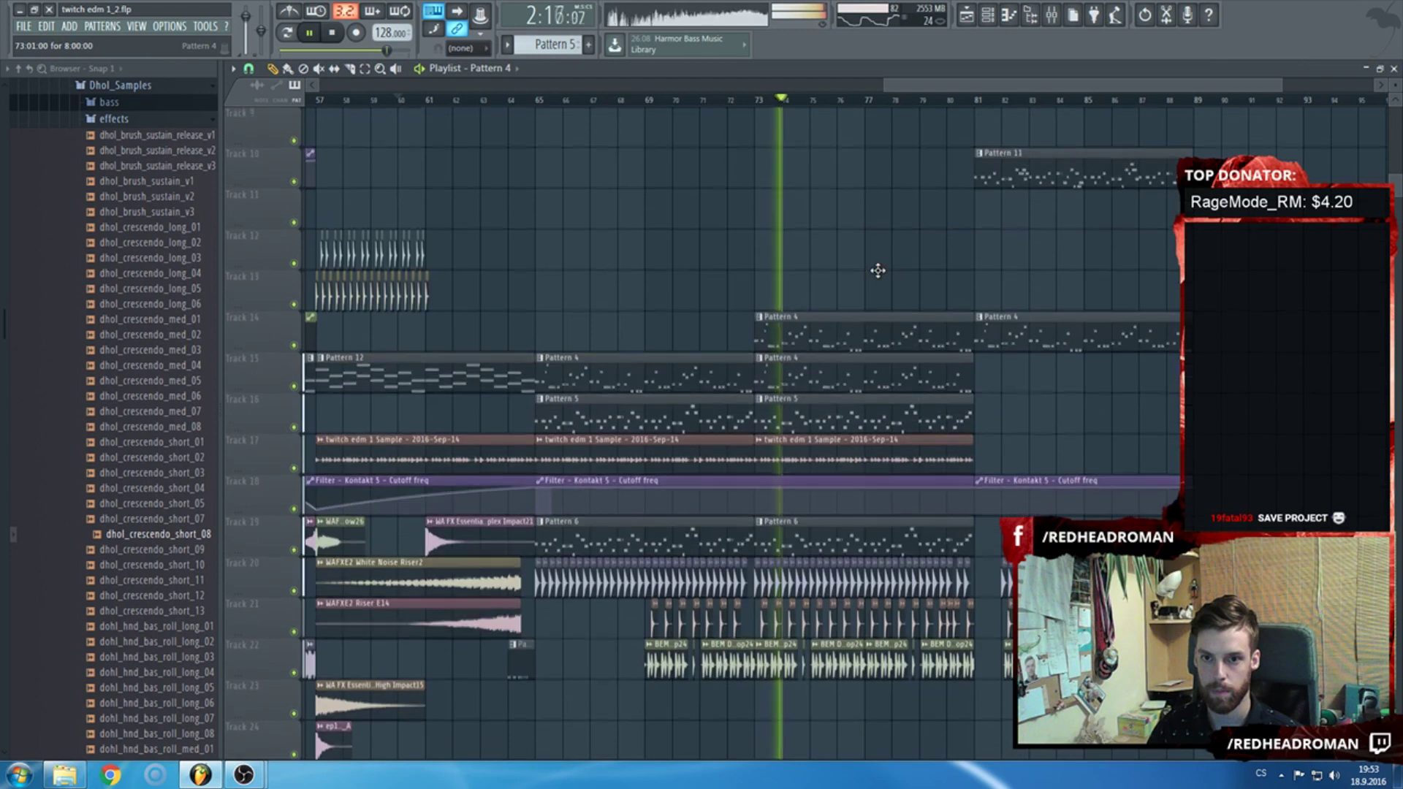
pyautogui.rightClick(877, 336)
# Place a Pattern 11 clip at bar 73 on Track 10, directly before the existing Pattern 11 clip.
pyautogui.click(853, 184)
pyautogui.moveTo(852, 184); pyautogui.dragTo(824, 184)
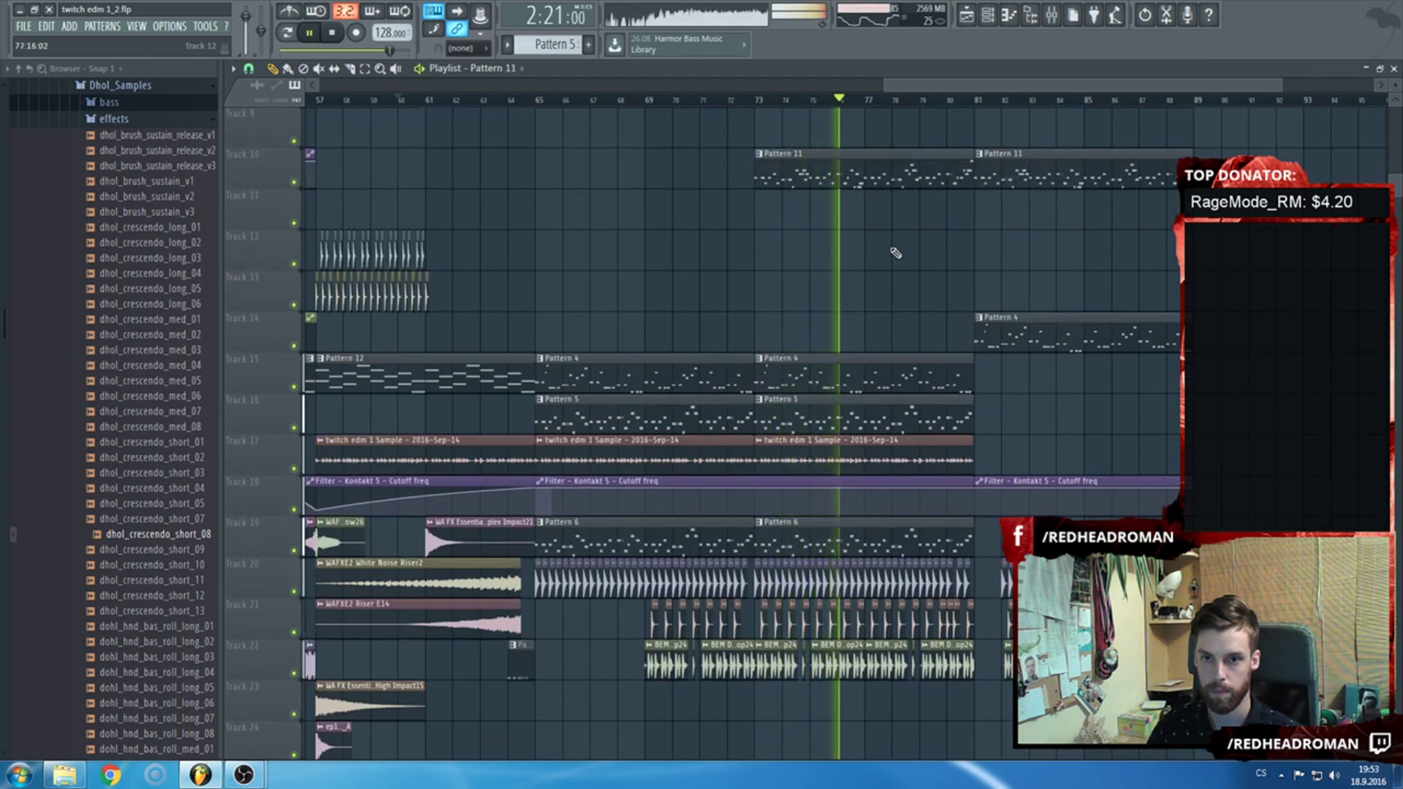
pyautogui.keyDown('ctrl'); pyautogui.scroll(2, 892, 251); pyautogui.keyUp('ctrl')
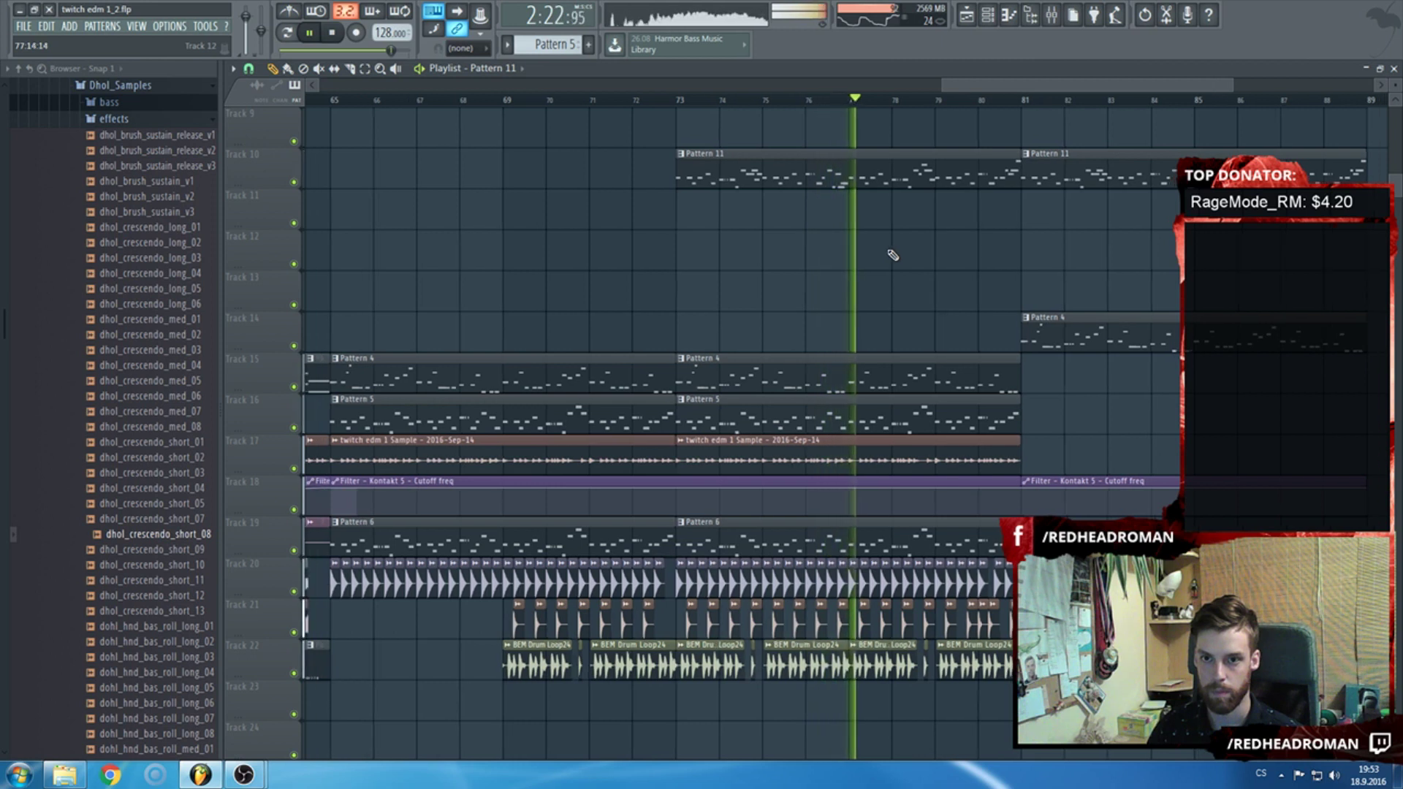
pyautogui.keyDown('ctrl'); pyautogui.scroll(-3, 896, 253); pyautogui.keyUp('ctrl')
pyautogui.scroll(3, 890, 255)
pyautogui.scroll(2, 891, 257)
pyautogui.keyDown('ctrl'); pyautogui.scroll(-4, 893, 257); pyautogui.keyUp('ctrl')
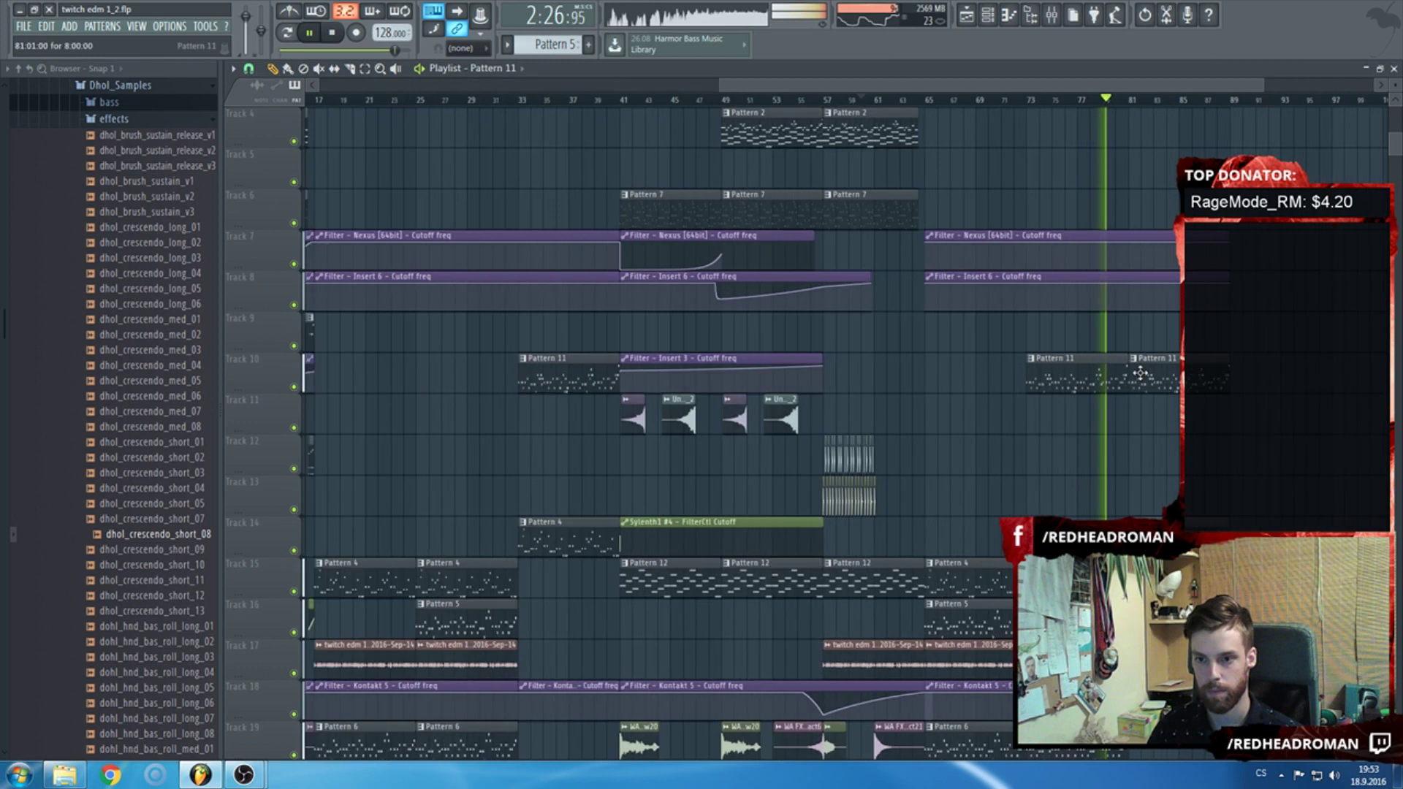
pyautogui.scroll(-3, 919, 270)
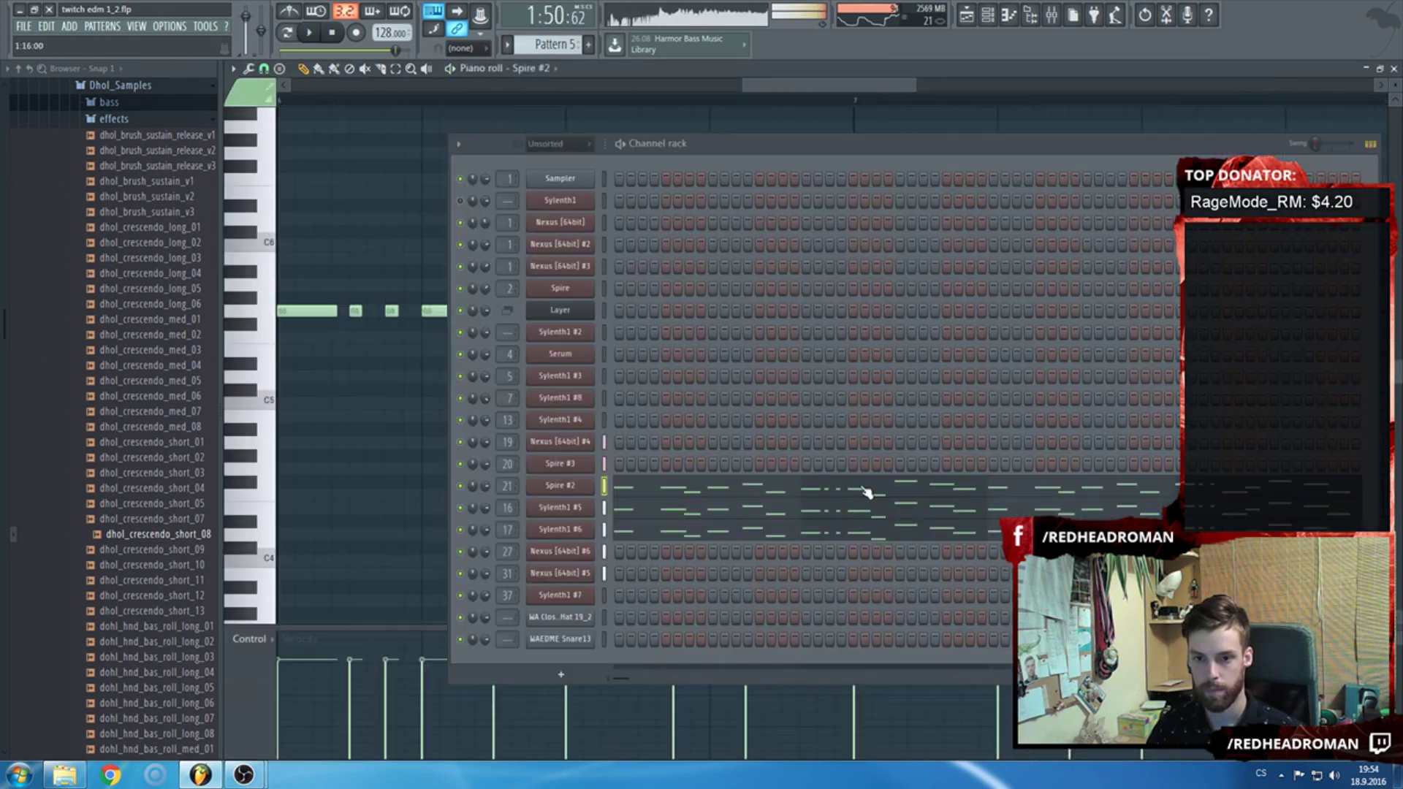
# Play Pattern 5 on its own with the mixer showing and insert 22 selected.
pyautogui.press('F5')
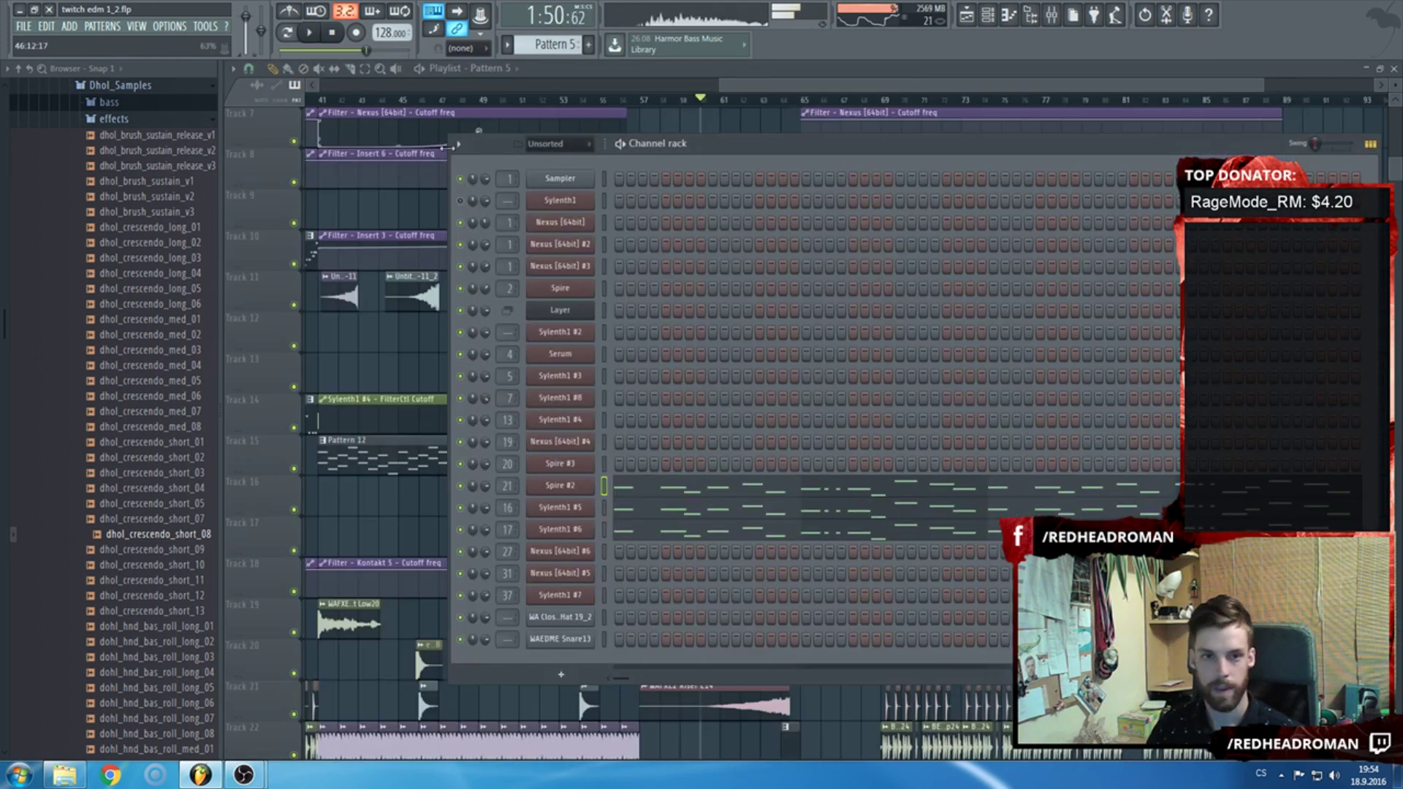
pyautogui.click(1057, 16)
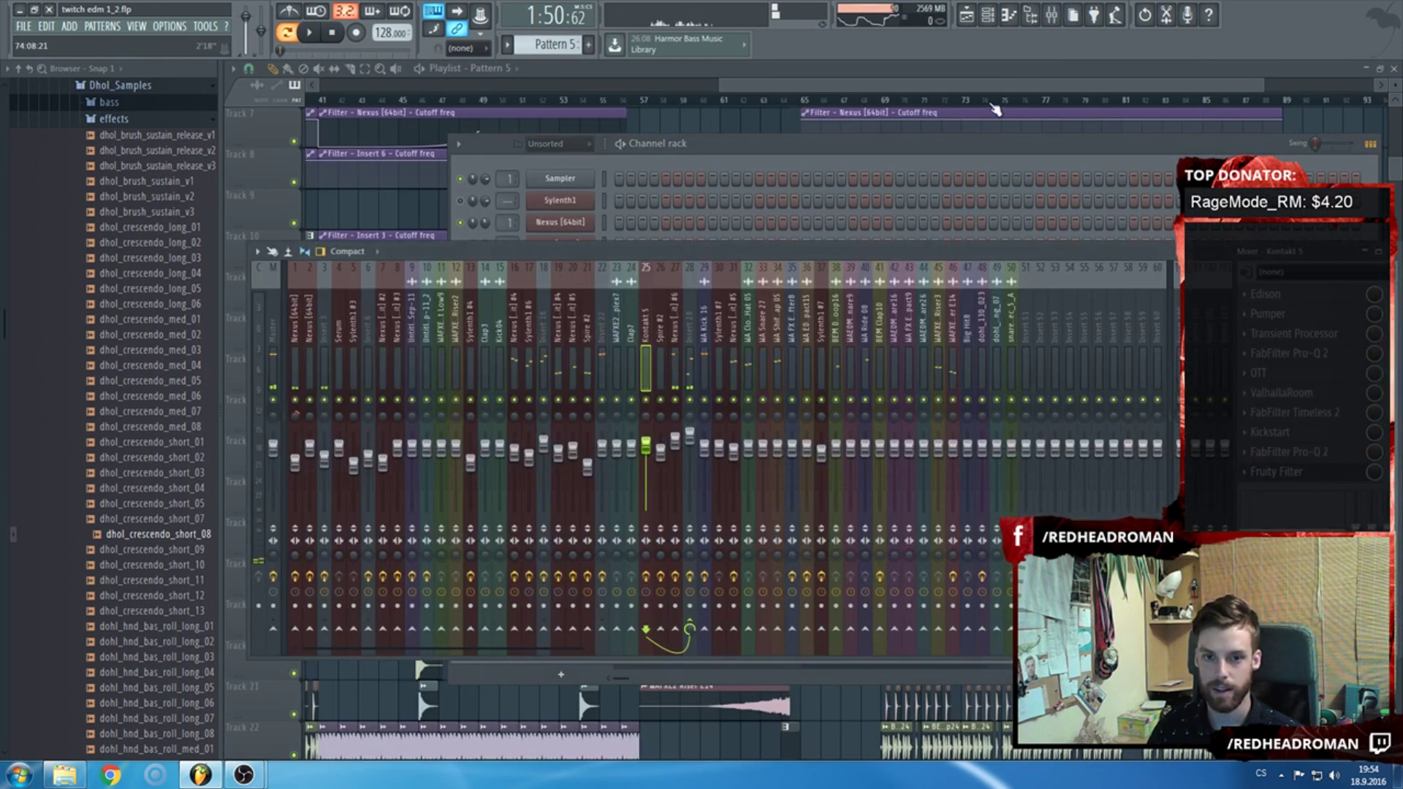
pyautogui.click(606, 329)
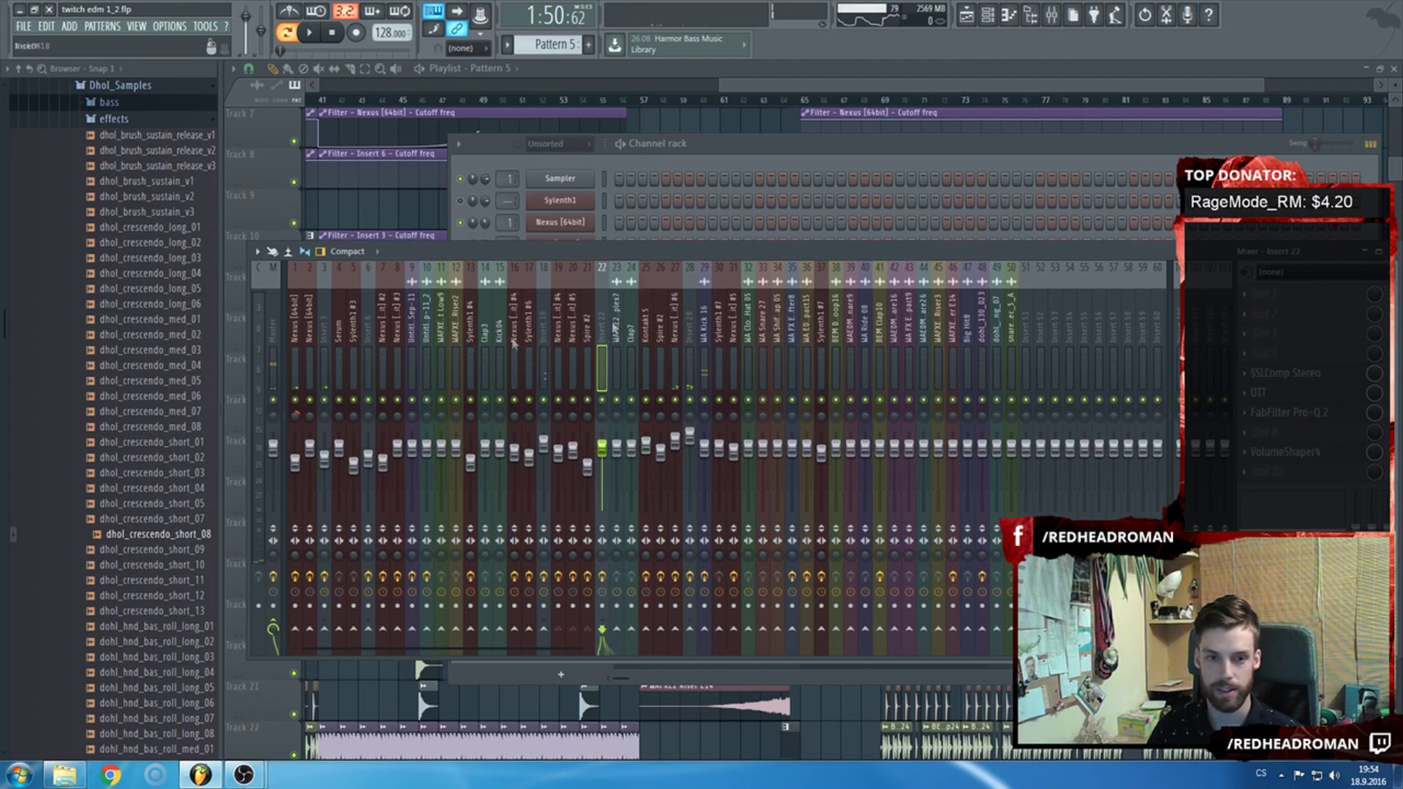
pyautogui.press('F9')
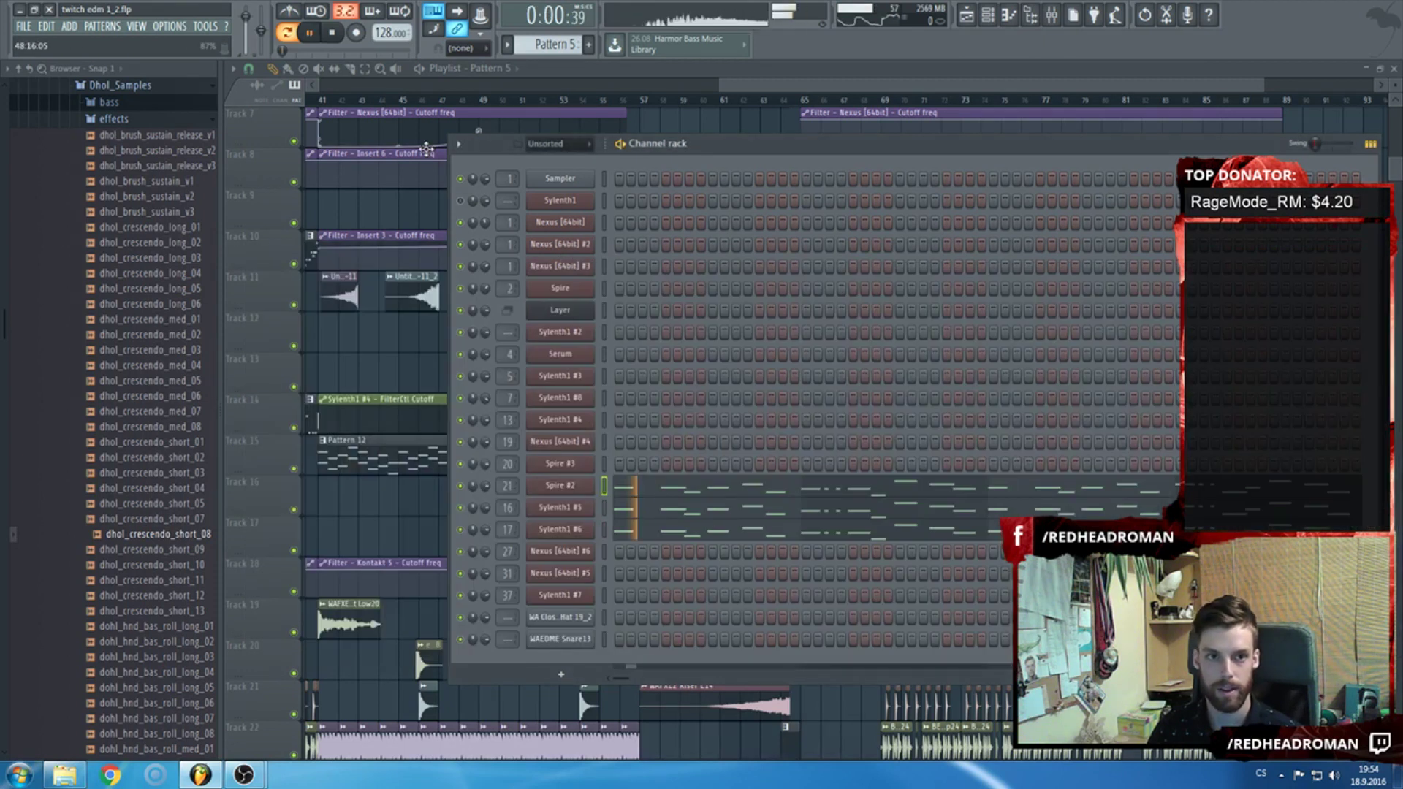
pyautogui.click(1052, 17)
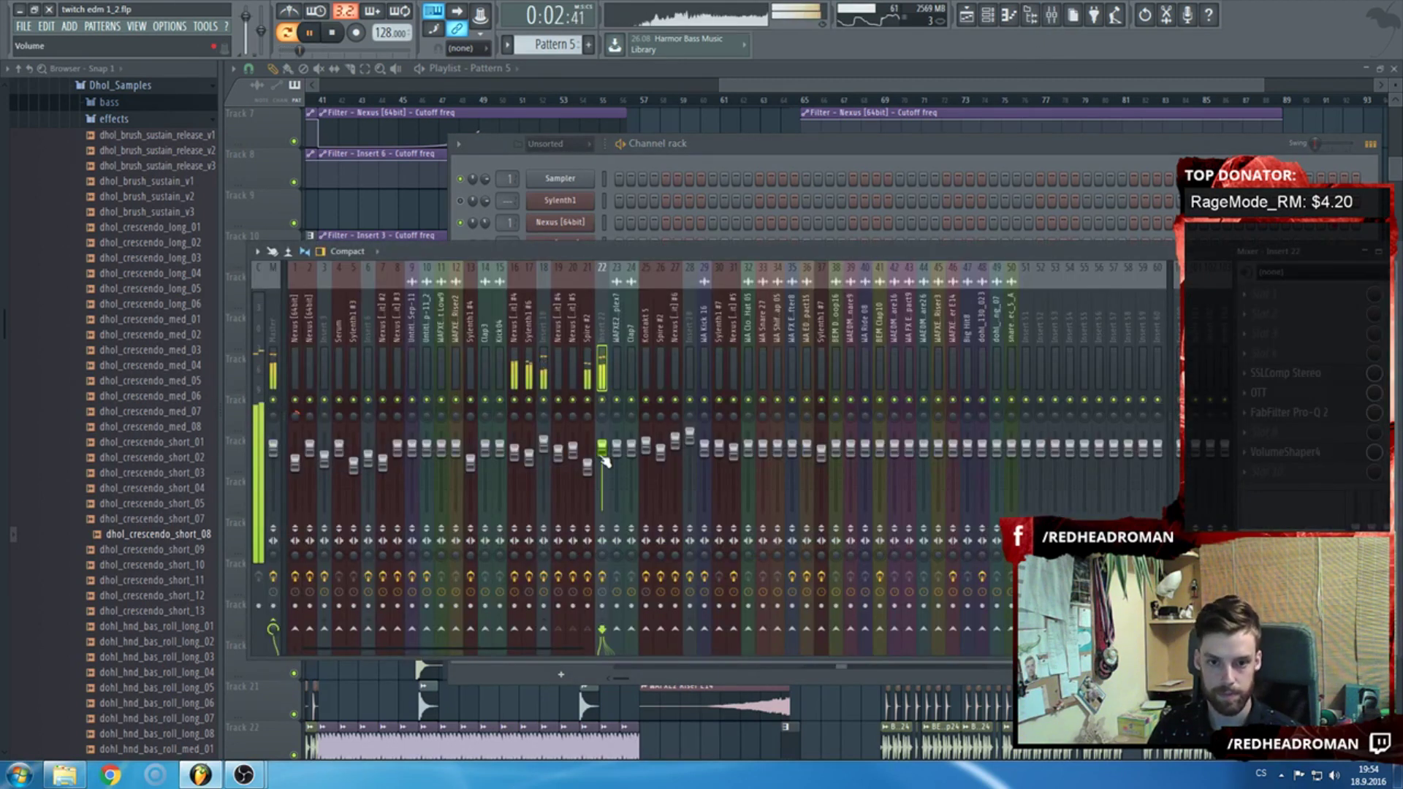
# Audition the Sylenth1 #6 and Spire #2 mixer tracks by soloing each one in turn, and stop playback.
pyautogui.rightClick(529, 401)
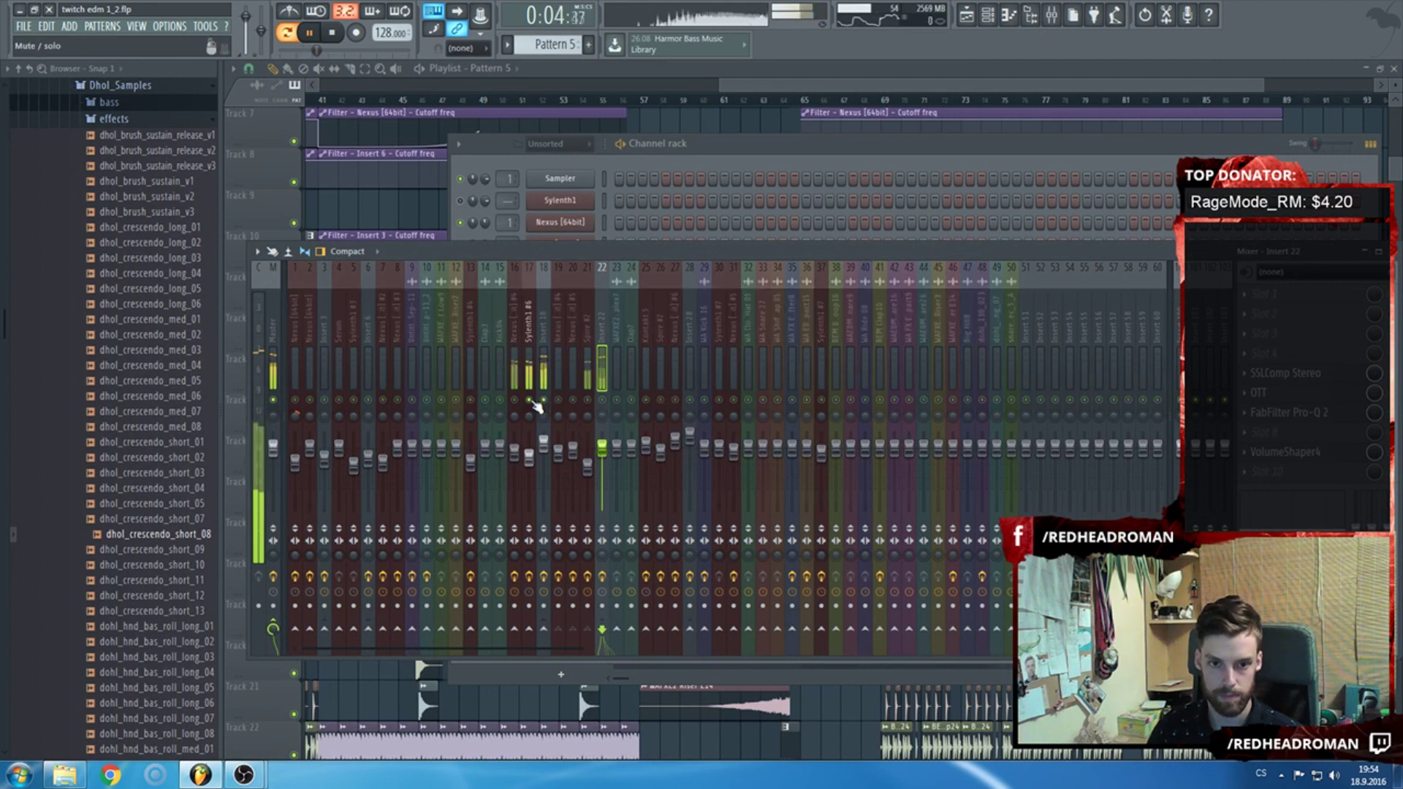
pyautogui.rightClick(588, 402)
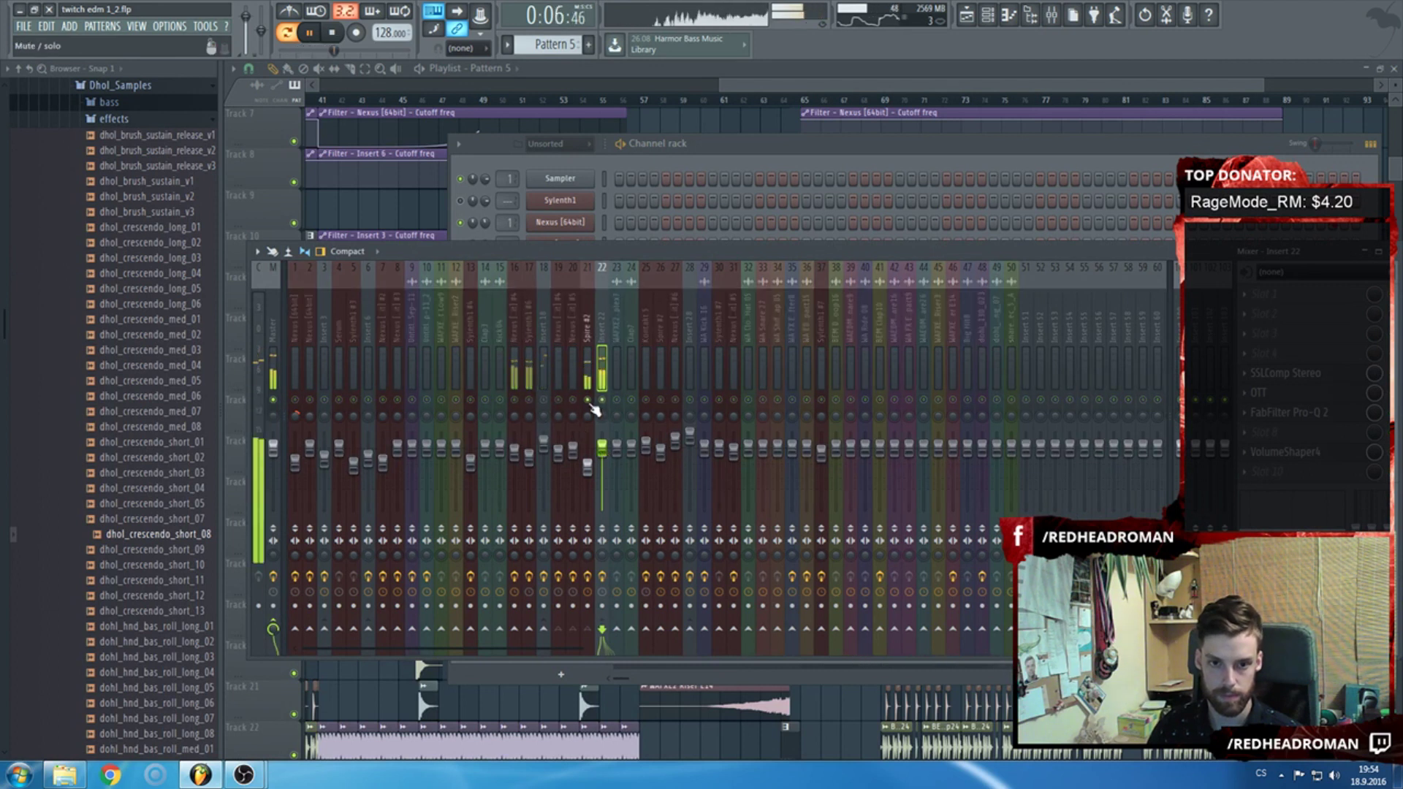
pyautogui.click(716, 156)
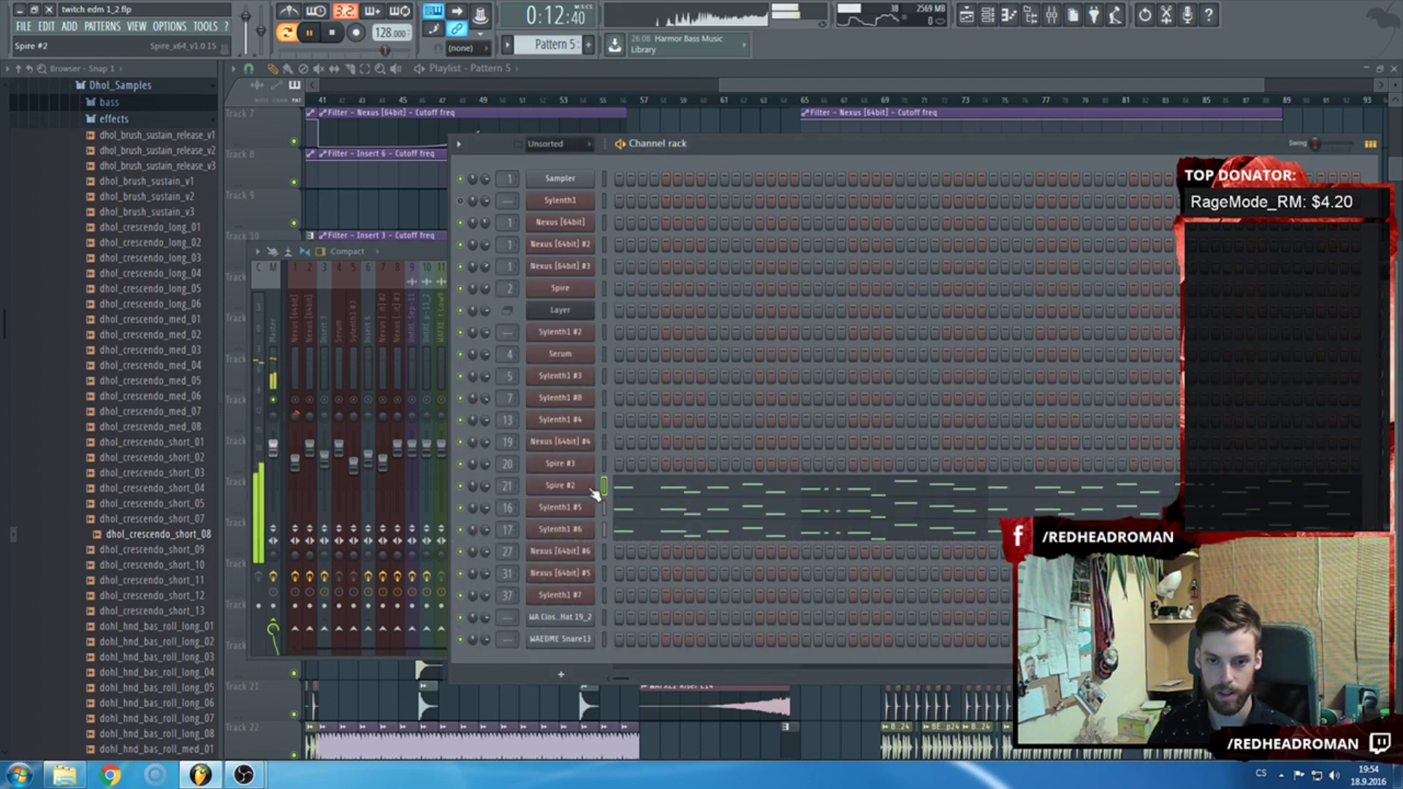
pyautogui.press('space')
# Compare the channels used by Pattern 4 and Pattern 5 in the channel rack, returning to Pattern 5 with Spire #2 selected.
pyautogui.click(619, 509)
pyautogui.press('F7')
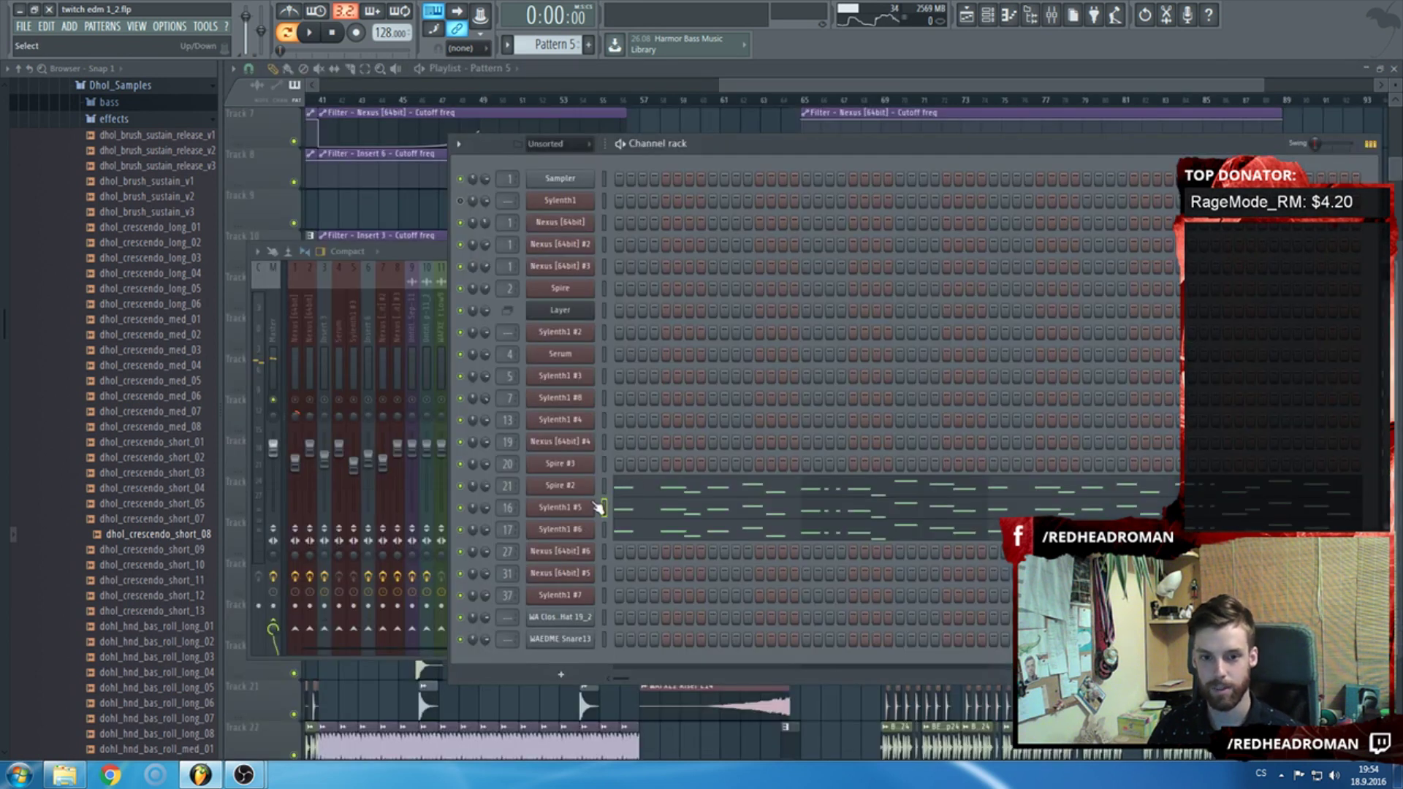
pyautogui.scroll(1, 557, 46)
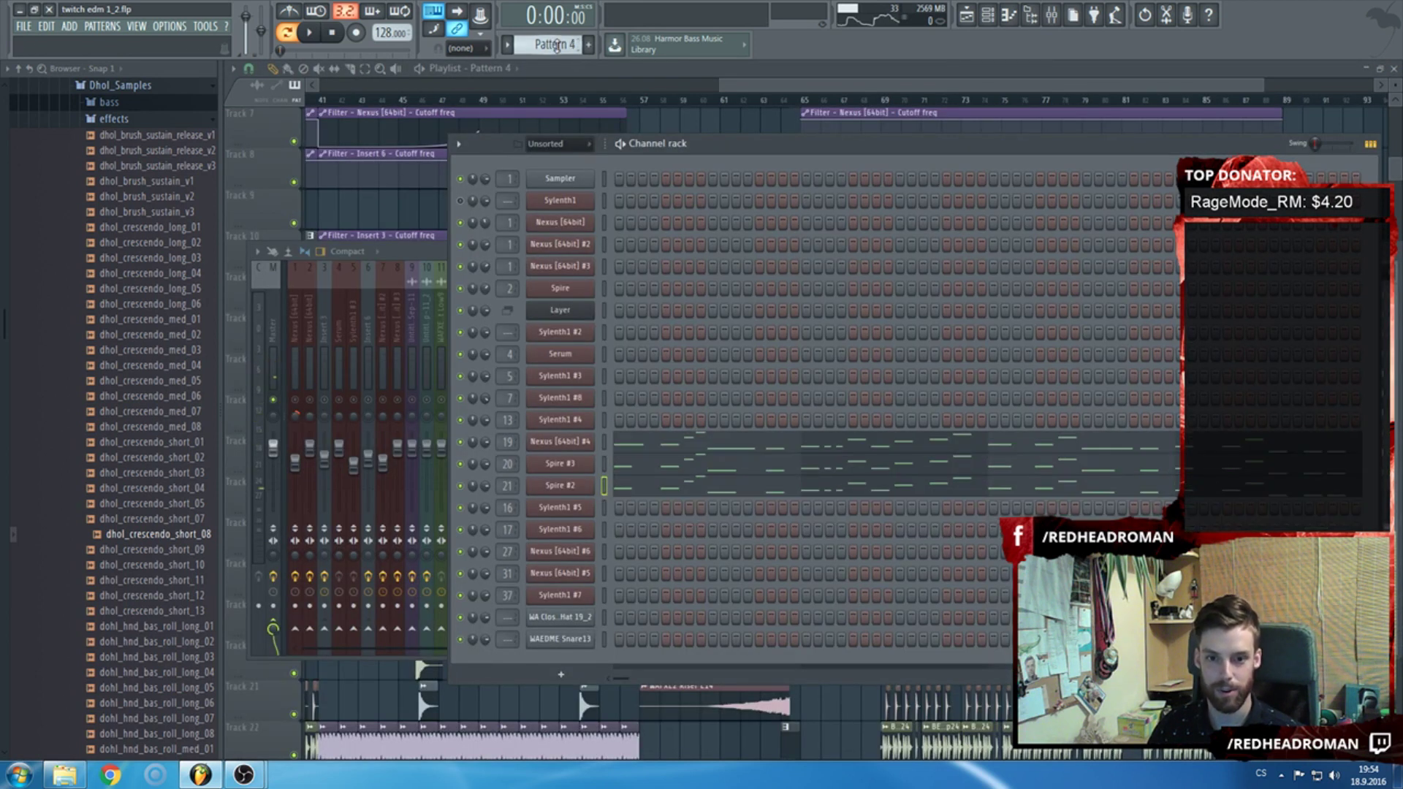
pyautogui.scroll(-1, 557, 45)
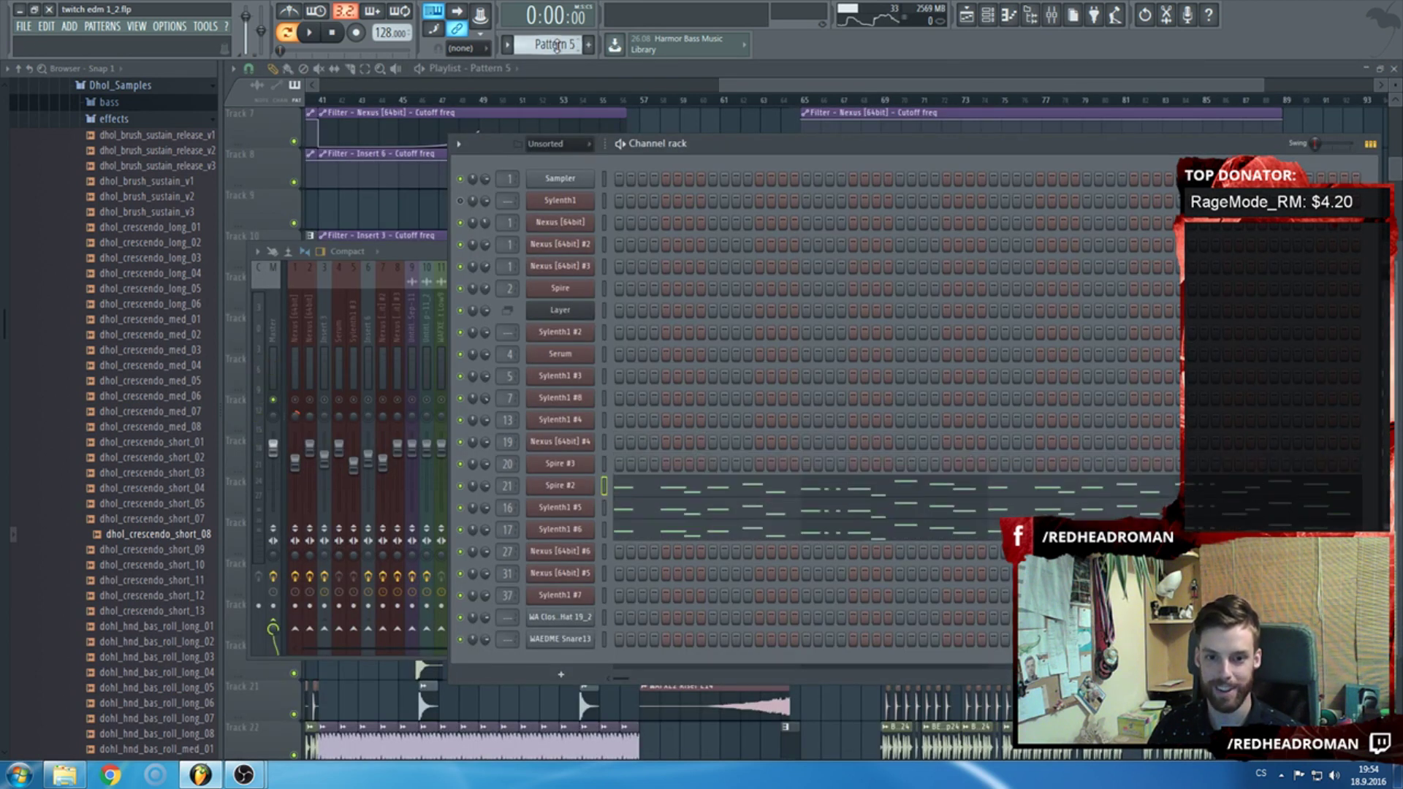
pyautogui.click(605, 487)
# Unsolo the Spire #2 mixer track and set the Sylenth1 #6 track's volume to 76% (-5.7 dB) while Pattern 5 plays.
pyautogui.click(424, 254)
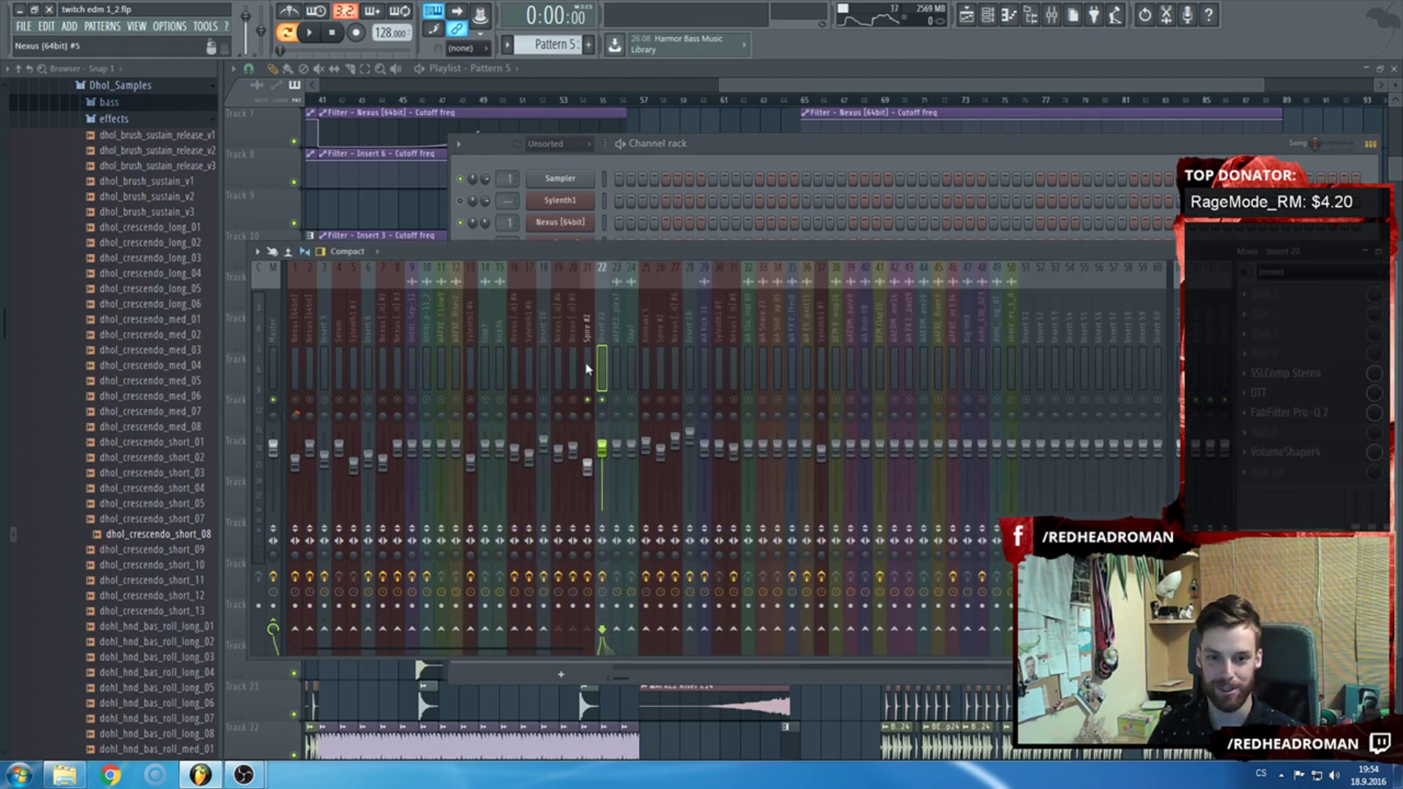
pyautogui.rightClick(587, 400)
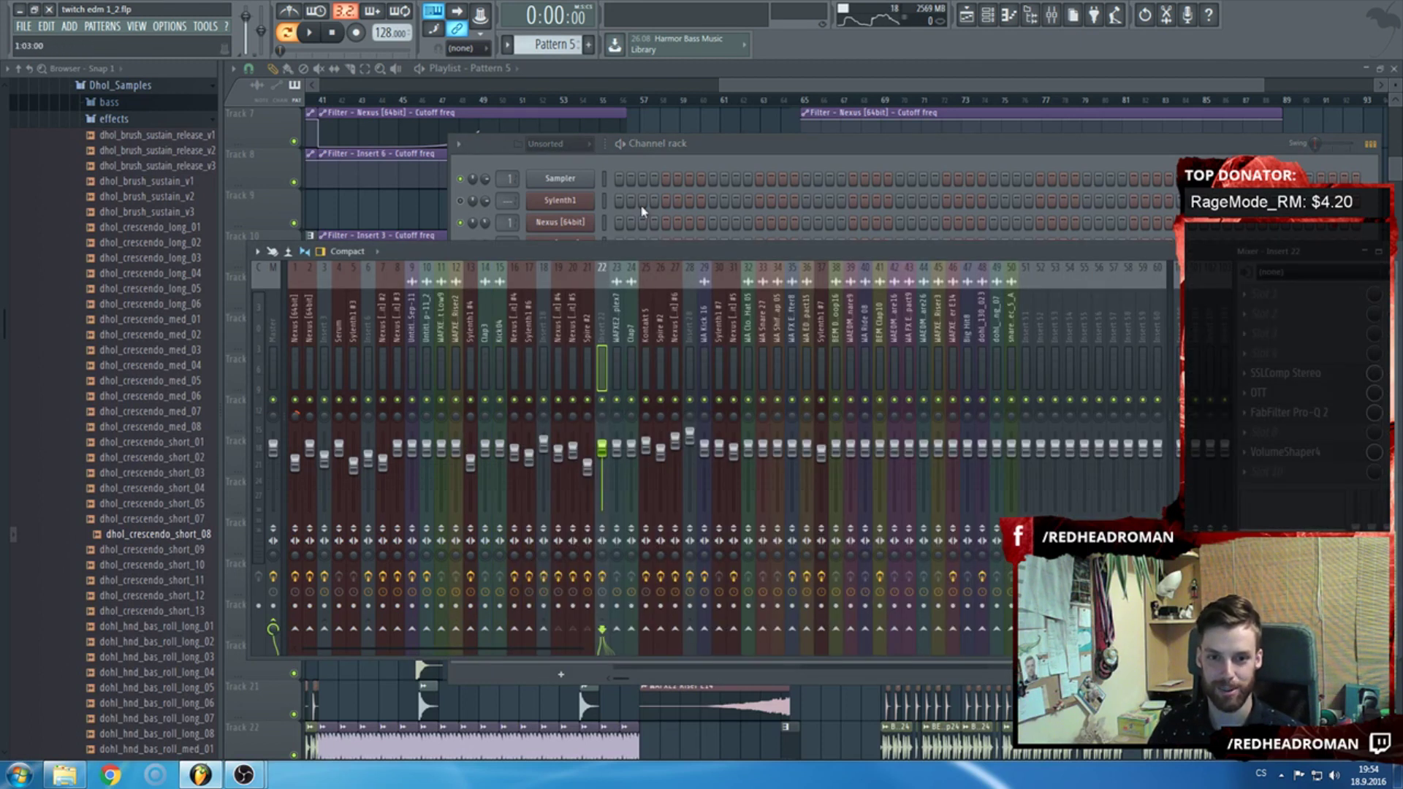
pyautogui.press('space')
pyautogui.moveTo(550, 430); pyautogui.dragTo(529, 460)
pyautogui.press('space')
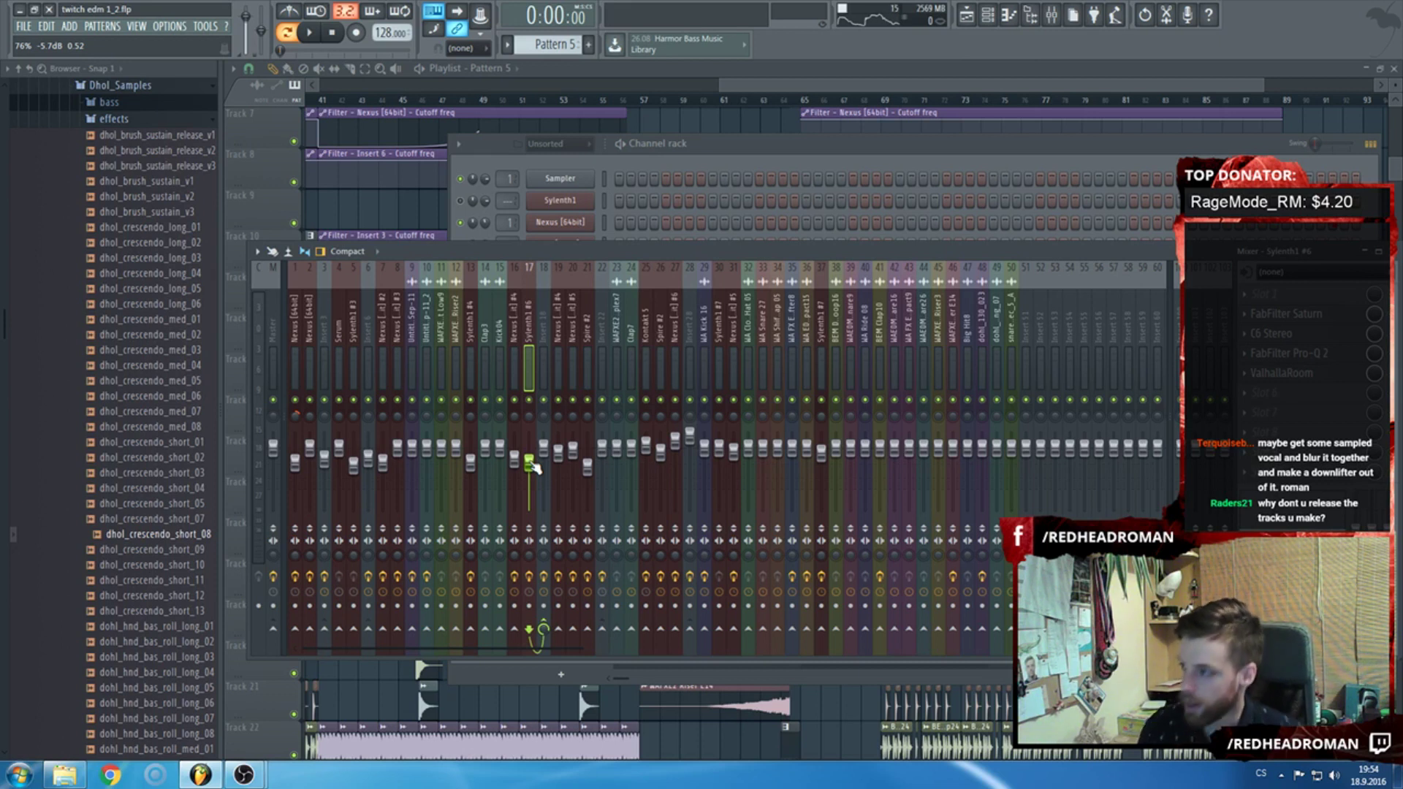
# Return to the playlist in song mode and move the playhead to late bar 54, before the buildup.
pyautogui.click(758, 71)
pyautogui.scroll(-5, 727, 219)
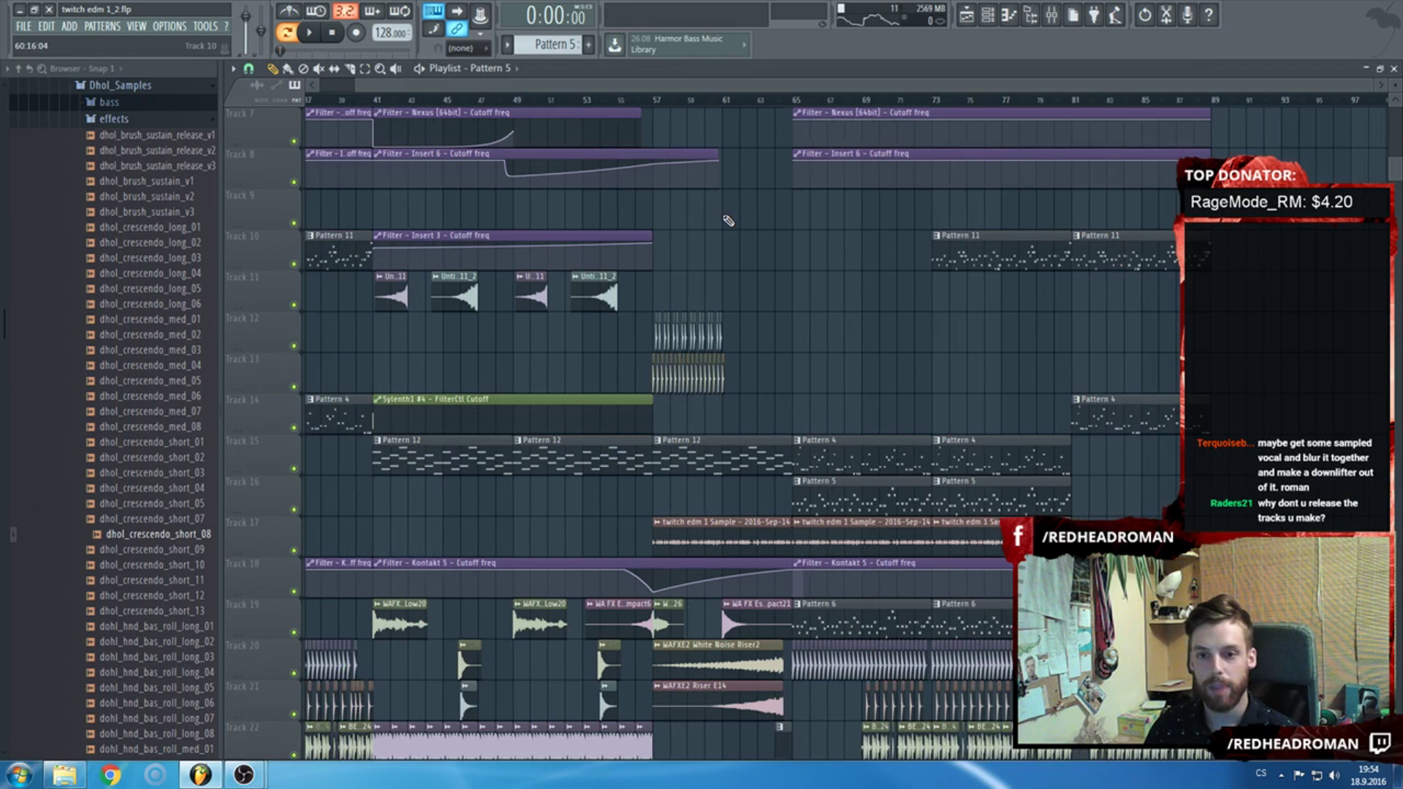
pyautogui.scroll(3, 741, 203)
pyautogui.scroll(2, 741, 203)
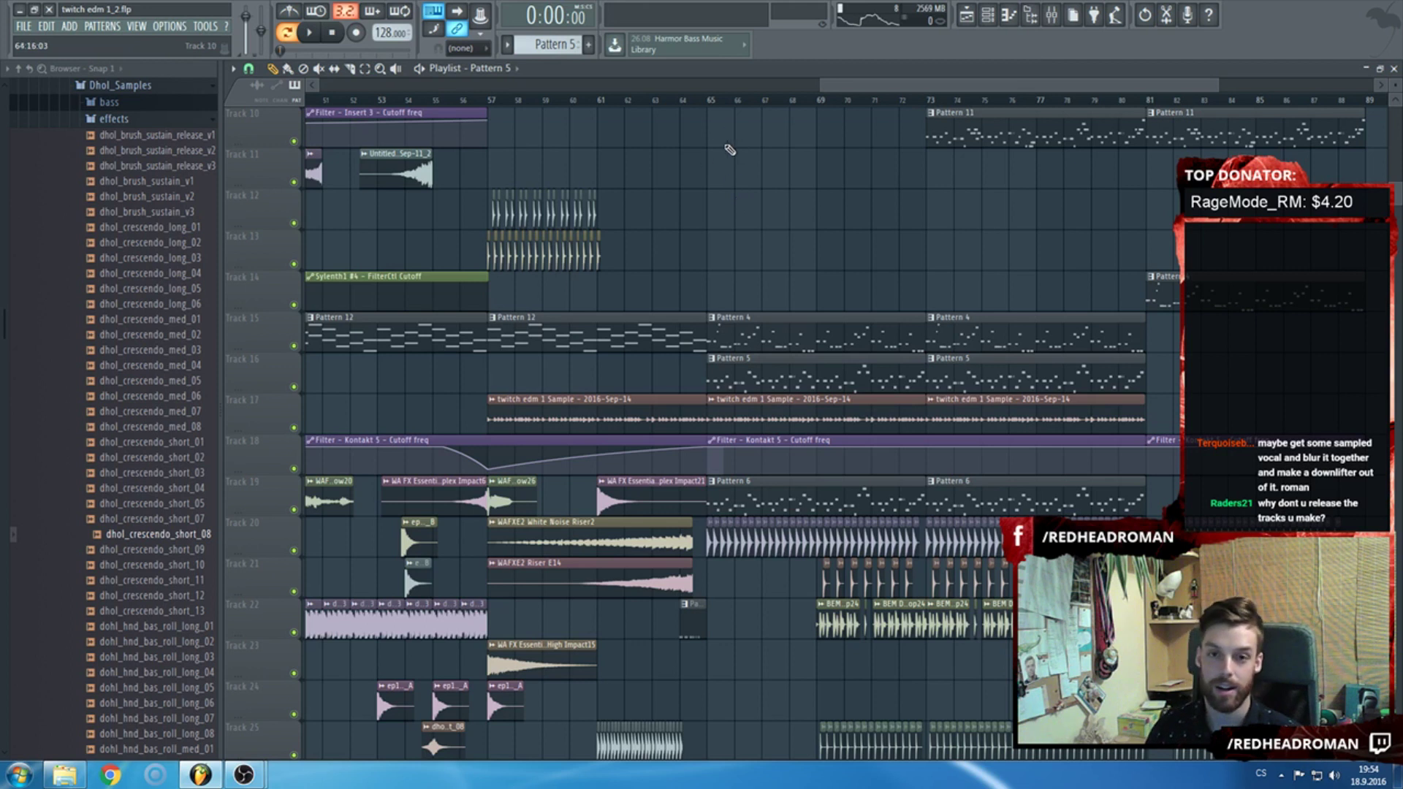
pyautogui.scroll(-3, 674, 216)
pyautogui.scroll(1, 673, 216)
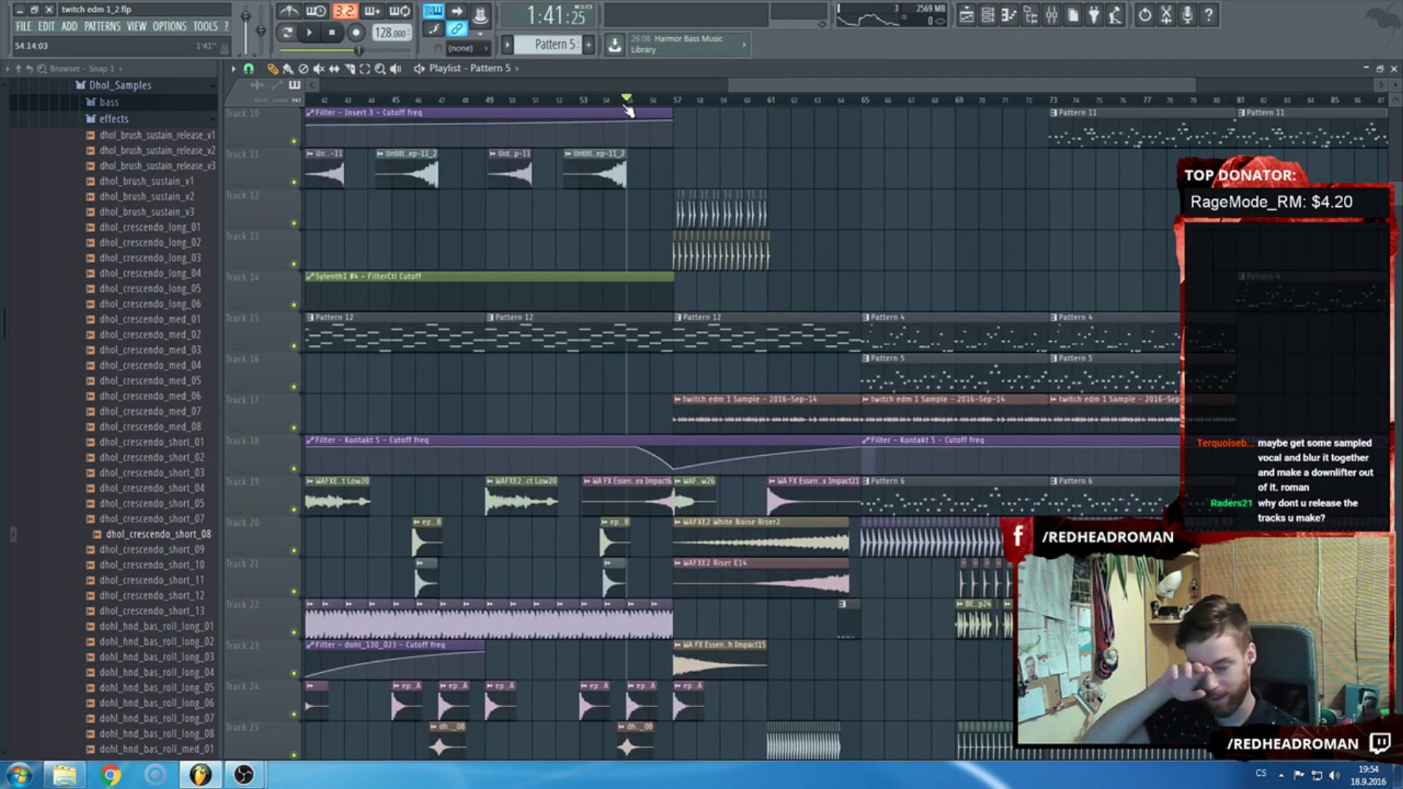
# Play the song from late bar 54 and examine the tracks of the buildup and the drop at bar 65.
pyautogui.scroll(3, 673, 212)
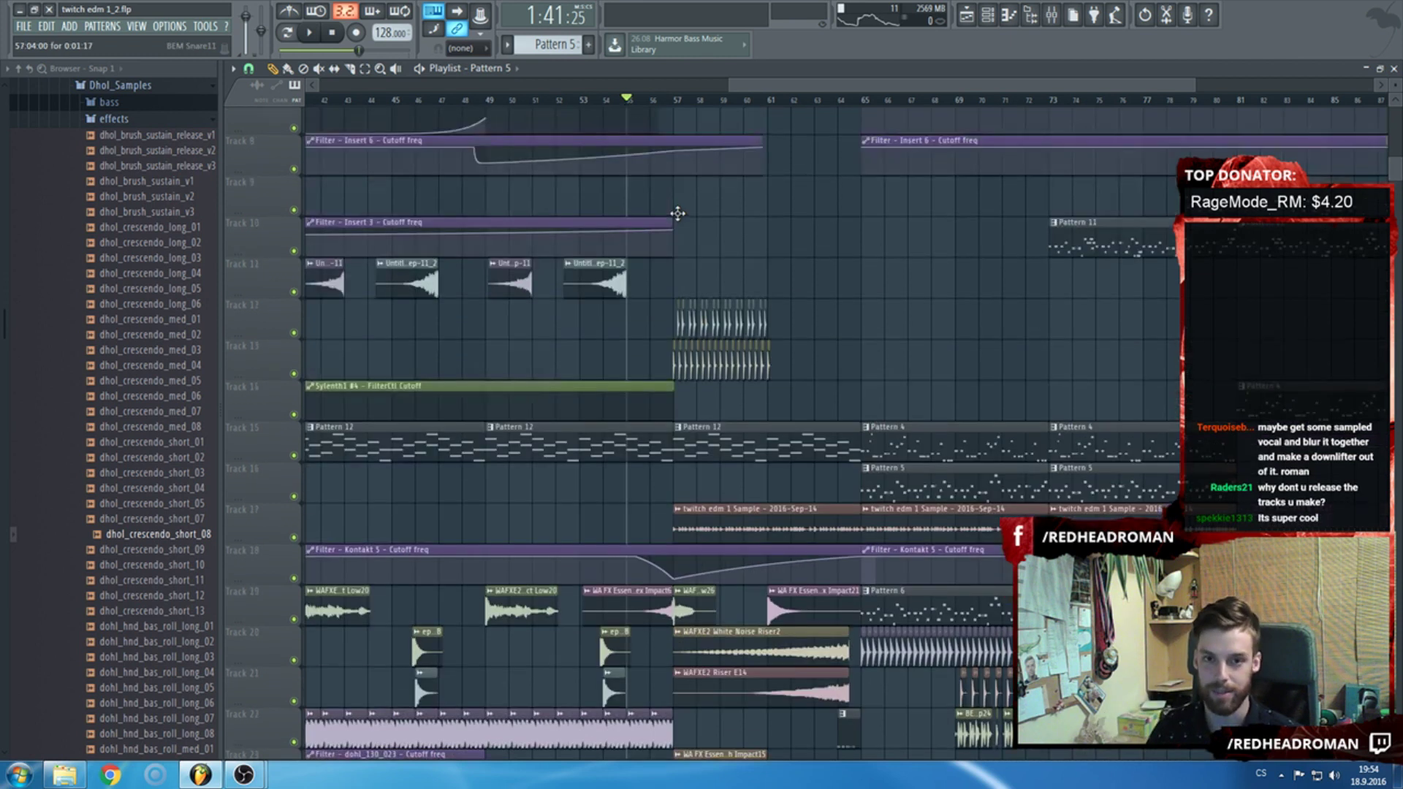
pyautogui.scroll(2, 727, 316)
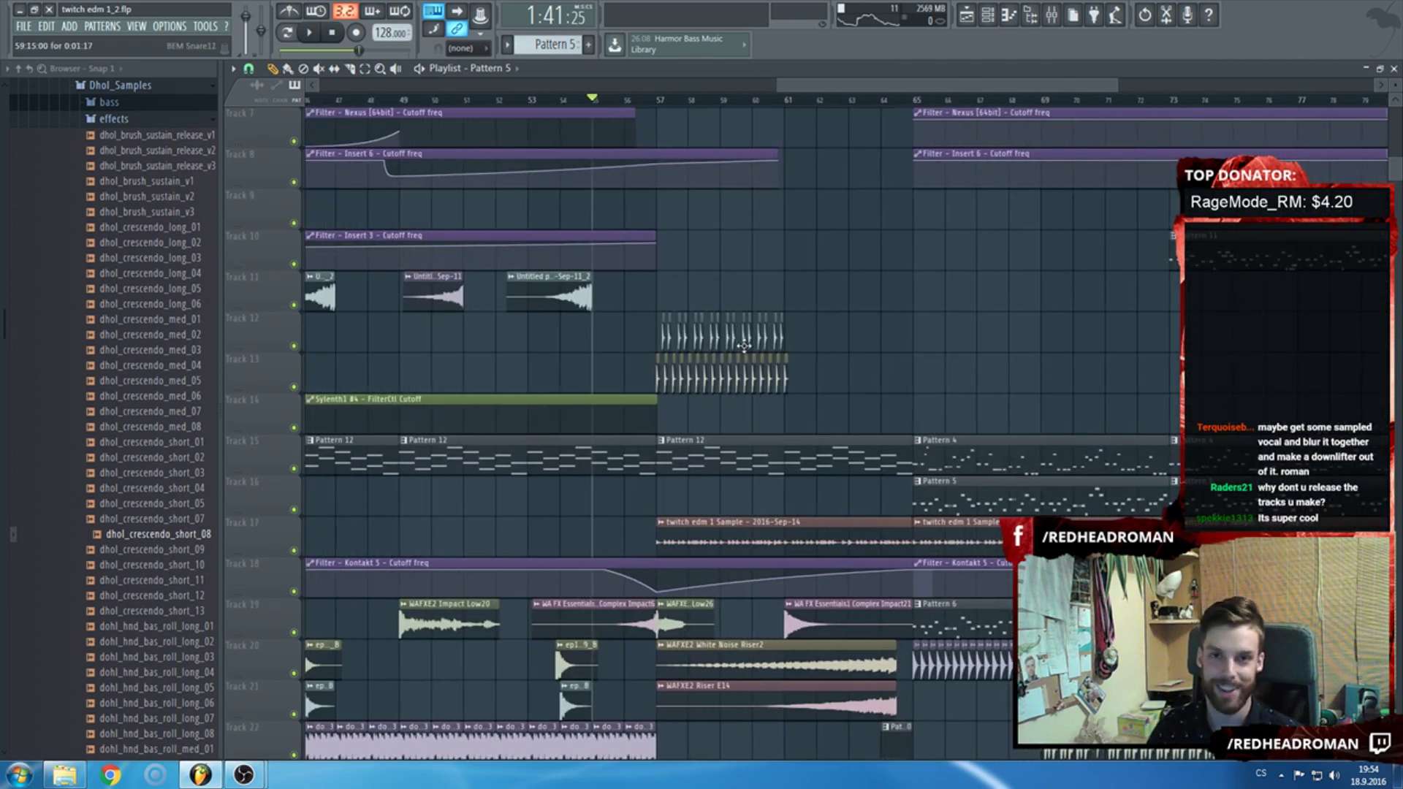
pyautogui.scroll(-2, 744, 346)
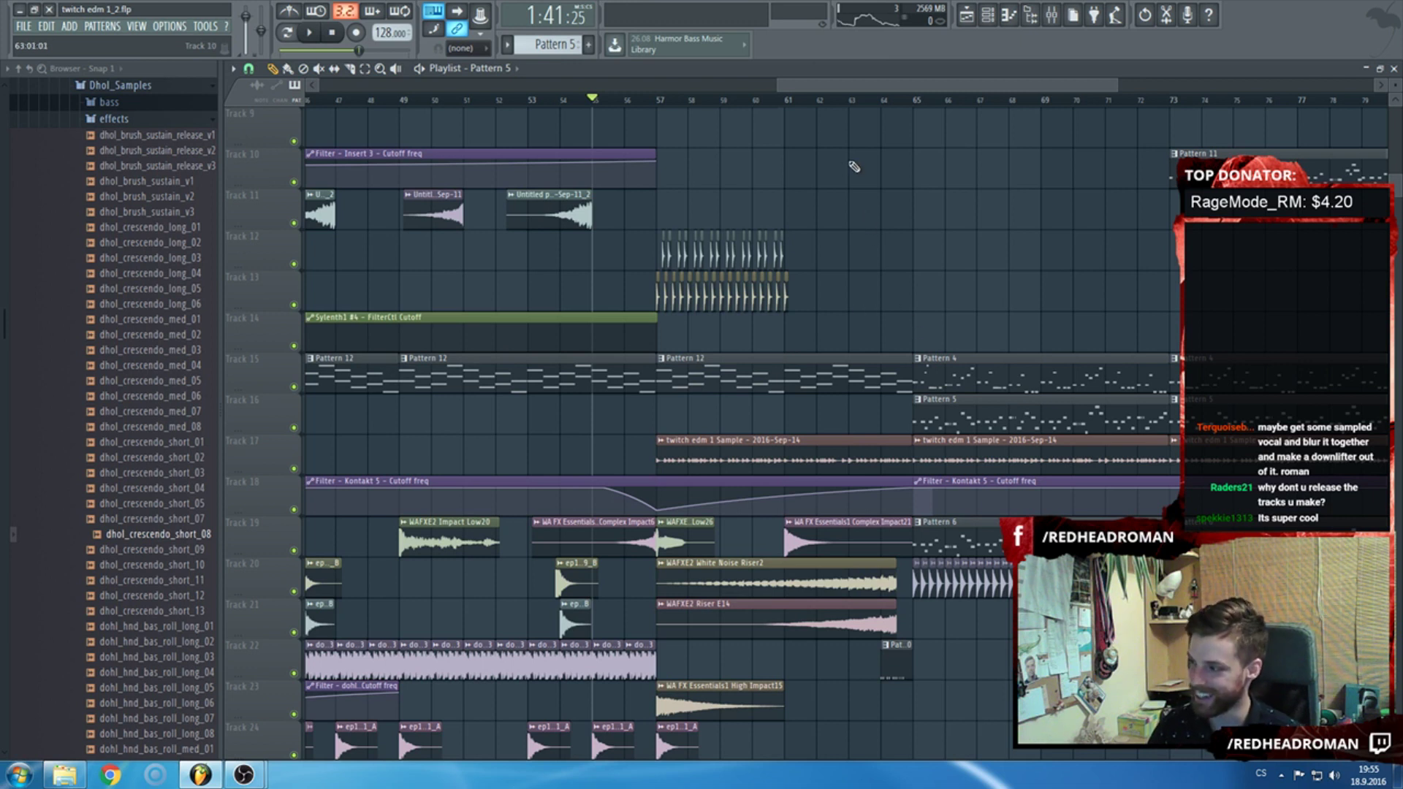
pyautogui.press('space')
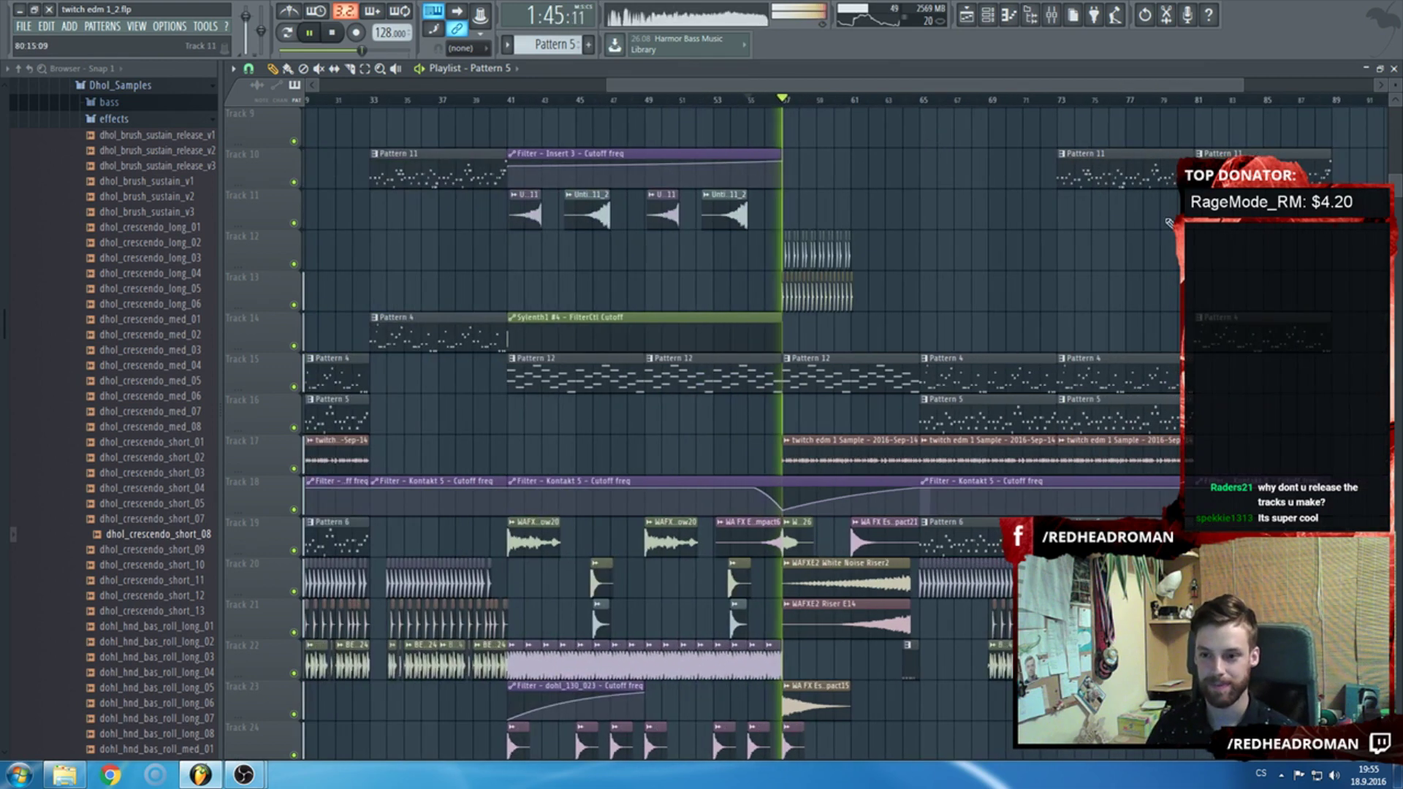
pyautogui.scroll(-2, 936, 134)
pyautogui.scroll(-4, 845, 223)
pyautogui.scroll(-5, 844, 223)
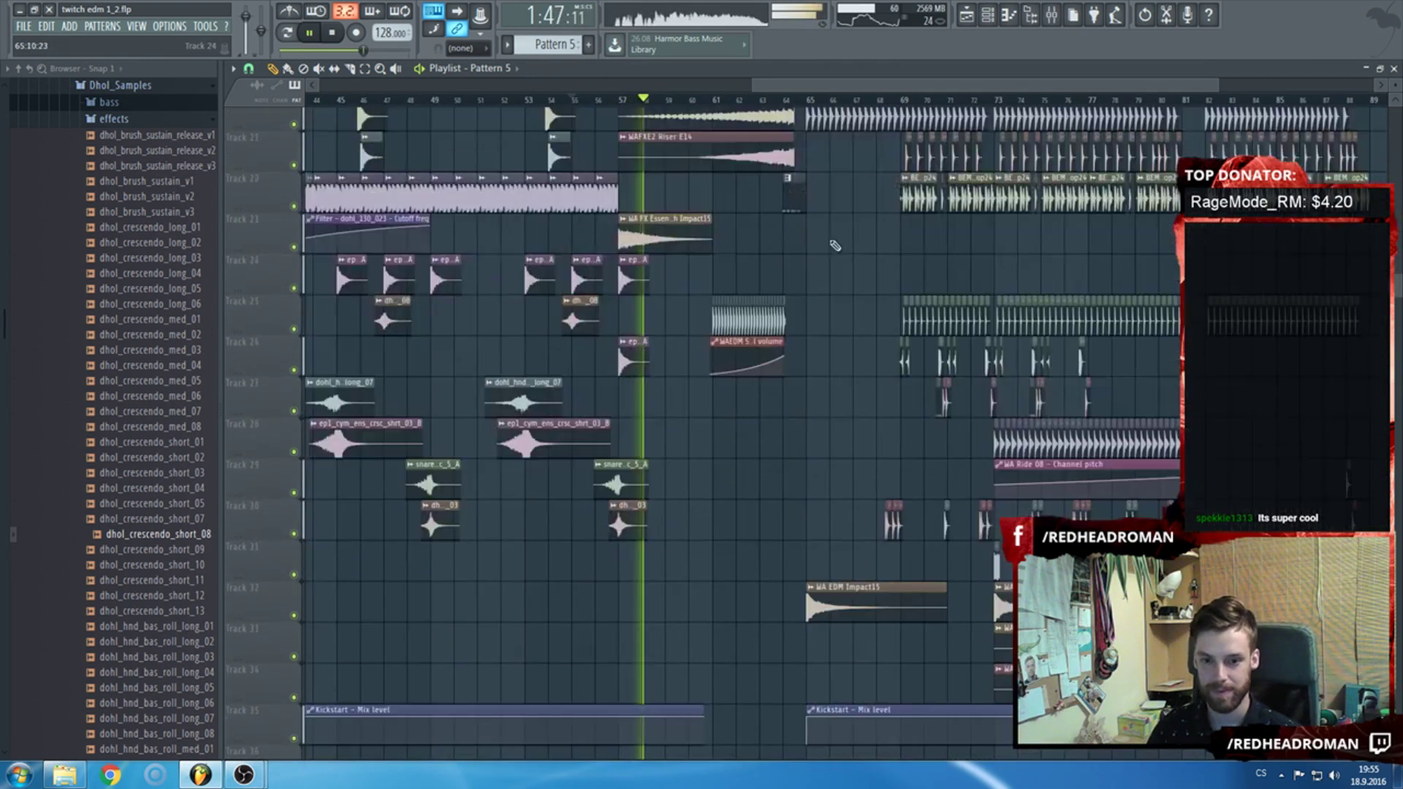
pyautogui.scroll(3, 809, 424)
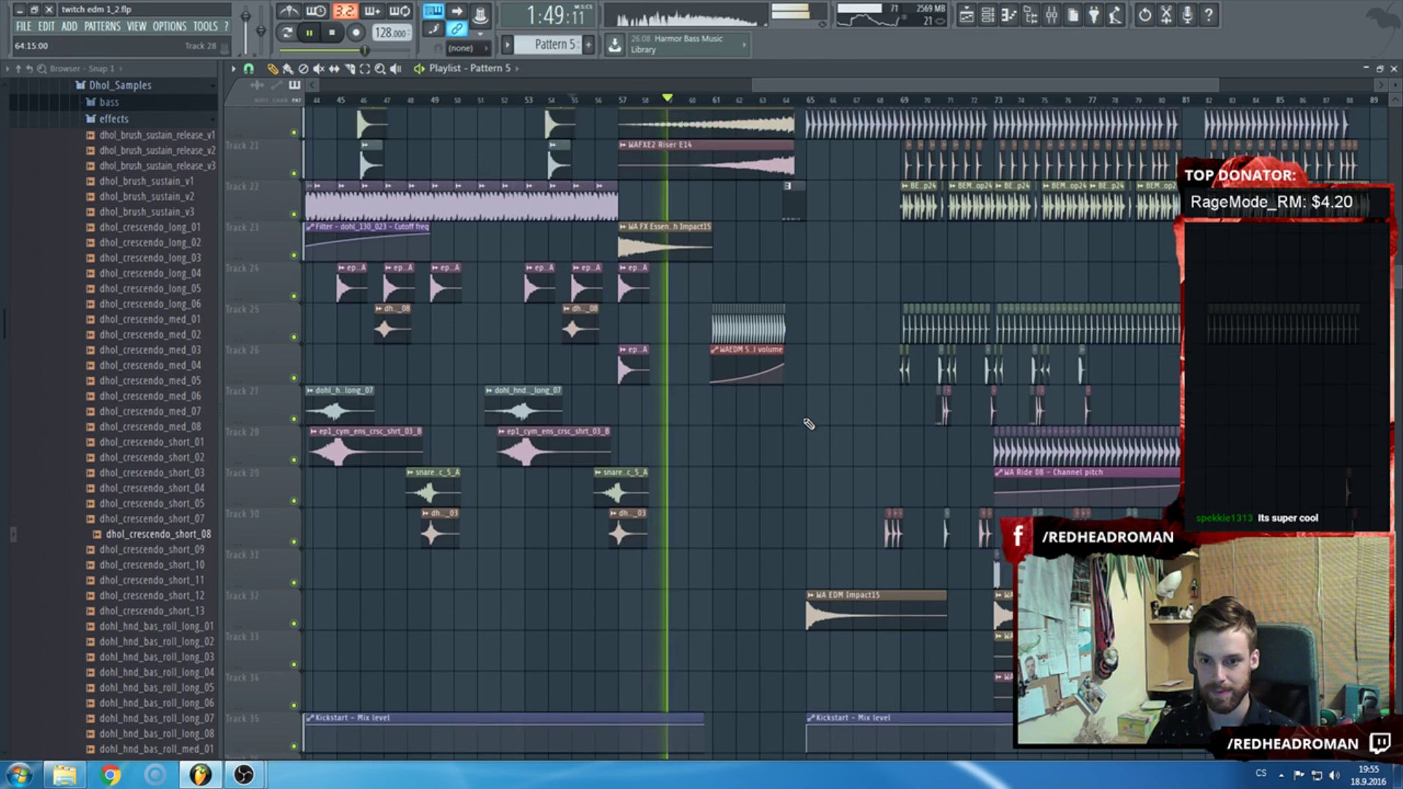
pyautogui.scroll(3, 809, 424)
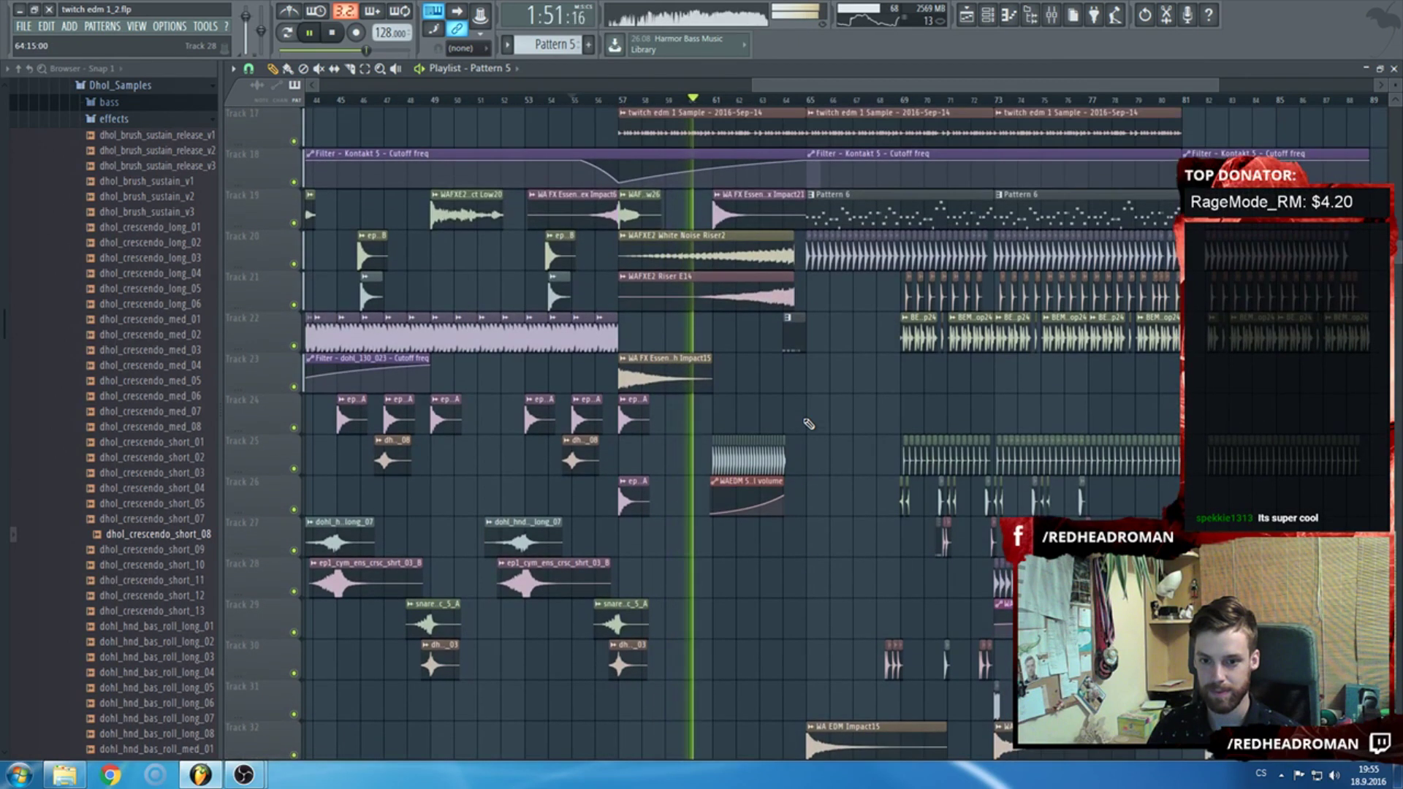
# Continue listening through the second drop from bar 65 to bar 81 while examining its tracks, and stop playback.
pyautogui.scroll(2, 809, 424)
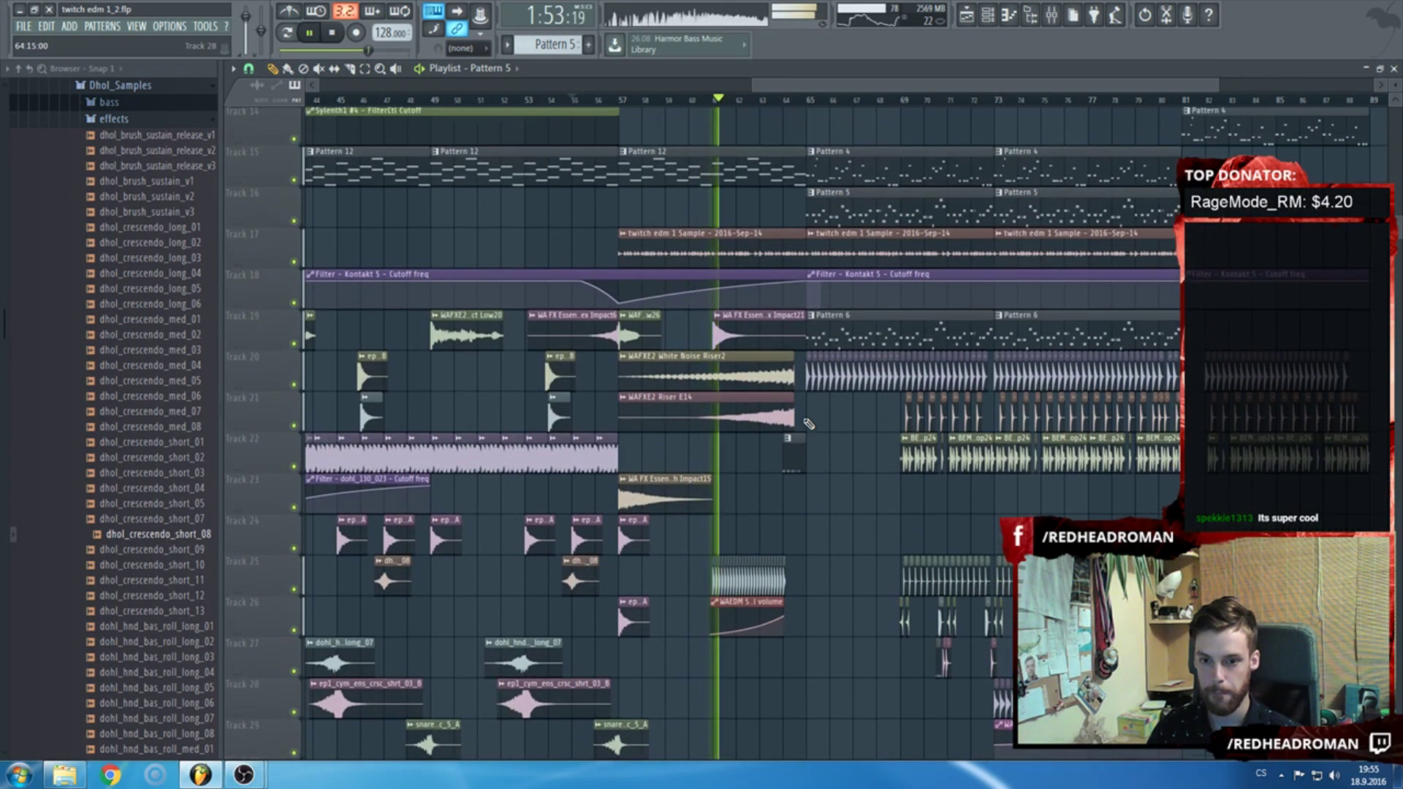
pyautogui.scroll(2, 809, 424)
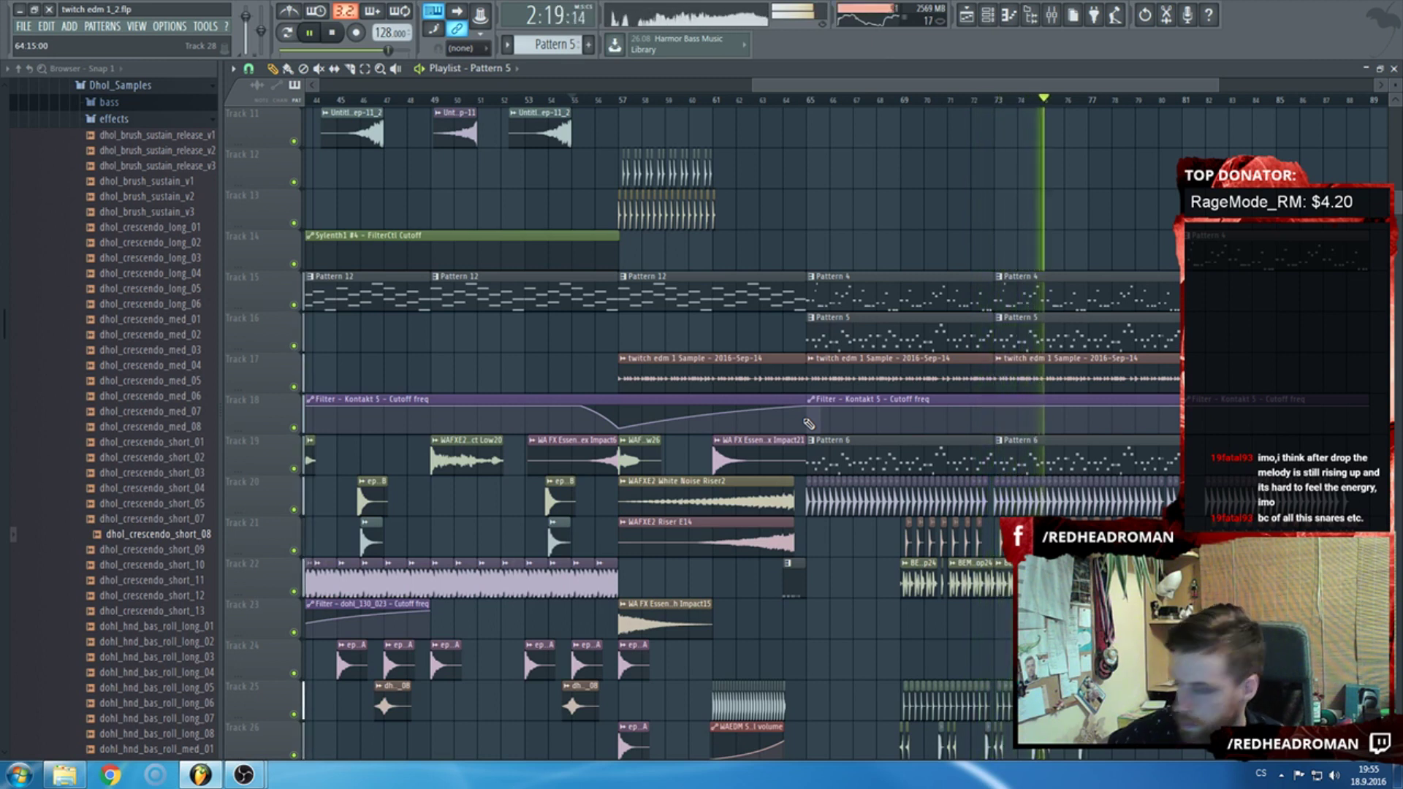
pyautogui.scroll(-2, 809, 424)
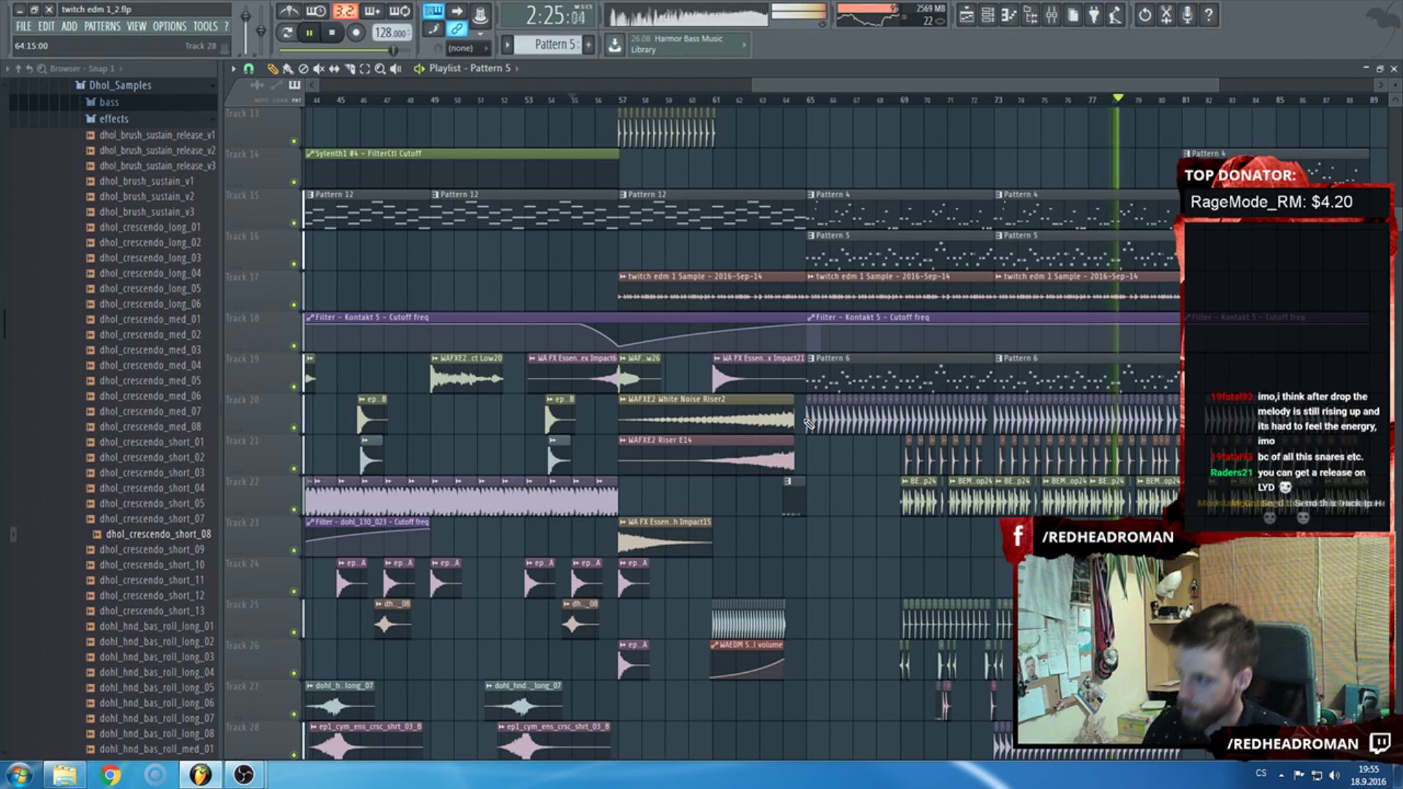
pyautogui.scroll(-1, 809, 423)
pyautogui.keyDown('ctrl'); pyautogui.scroll(-1, 809, 424); pyautogui.keyUp('ctrl')
pyautogui.keyDown('ctrl'); pyautogui.scroll(2, 850, 435); pyautogui.keyUp('ctrl')
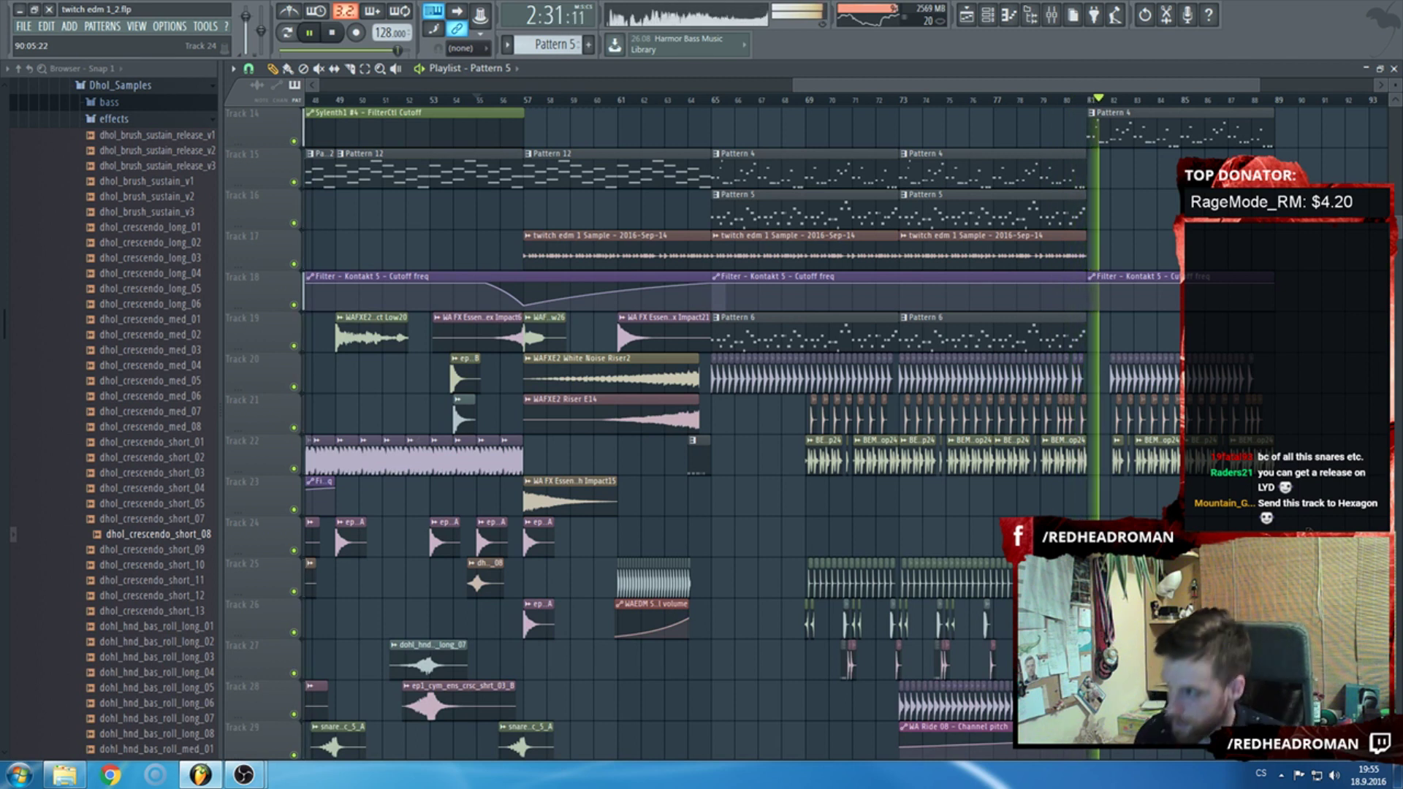
pyautogui.press('space')
# Review the arrangement of the whole song and start playback just before bar 40, ahead of the breakdown.
pyautogui.scroll(13, 521, 606)
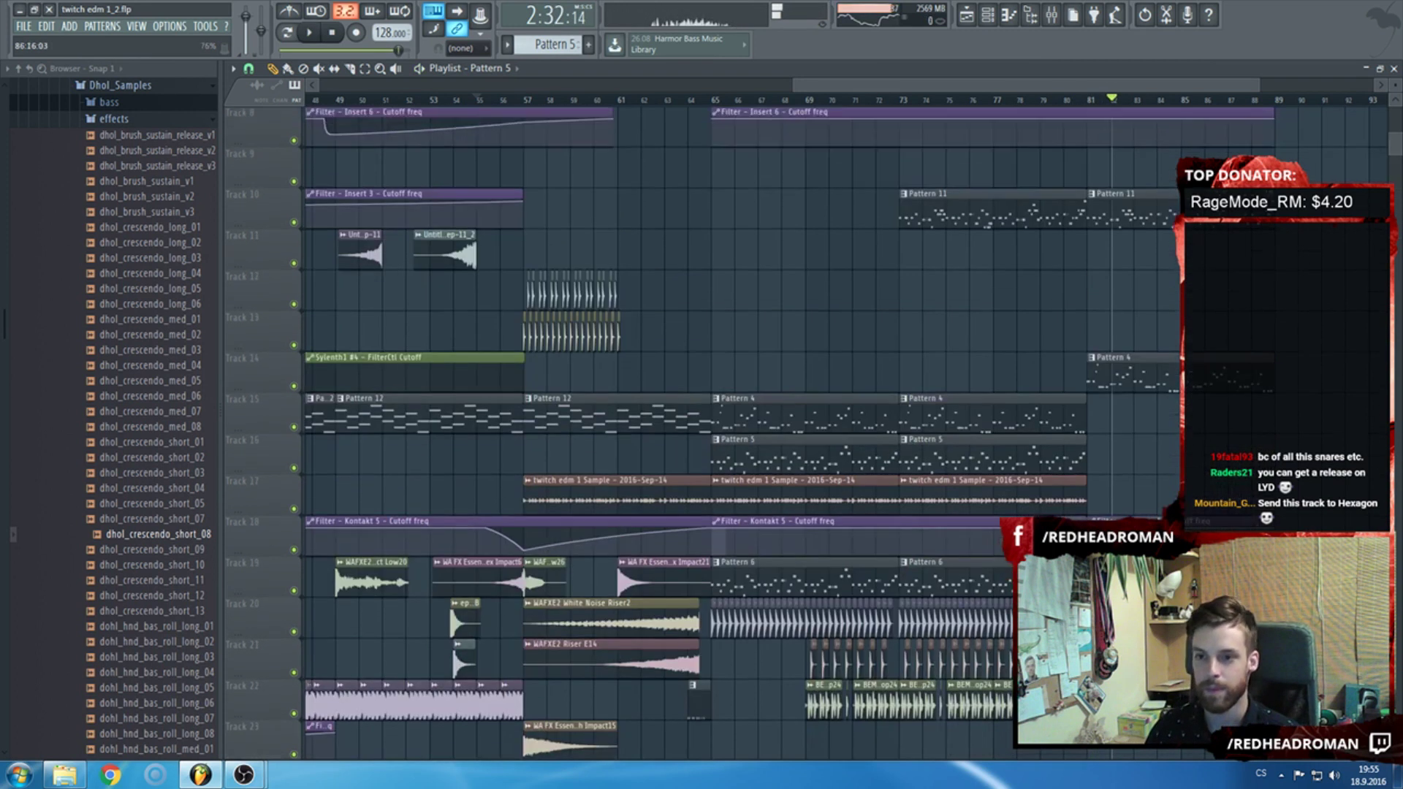
pyautogui.keyDown('ctrl'); pyautogui.scroll(-5, 926, 95); pyautogui.keyUp('ctrl')
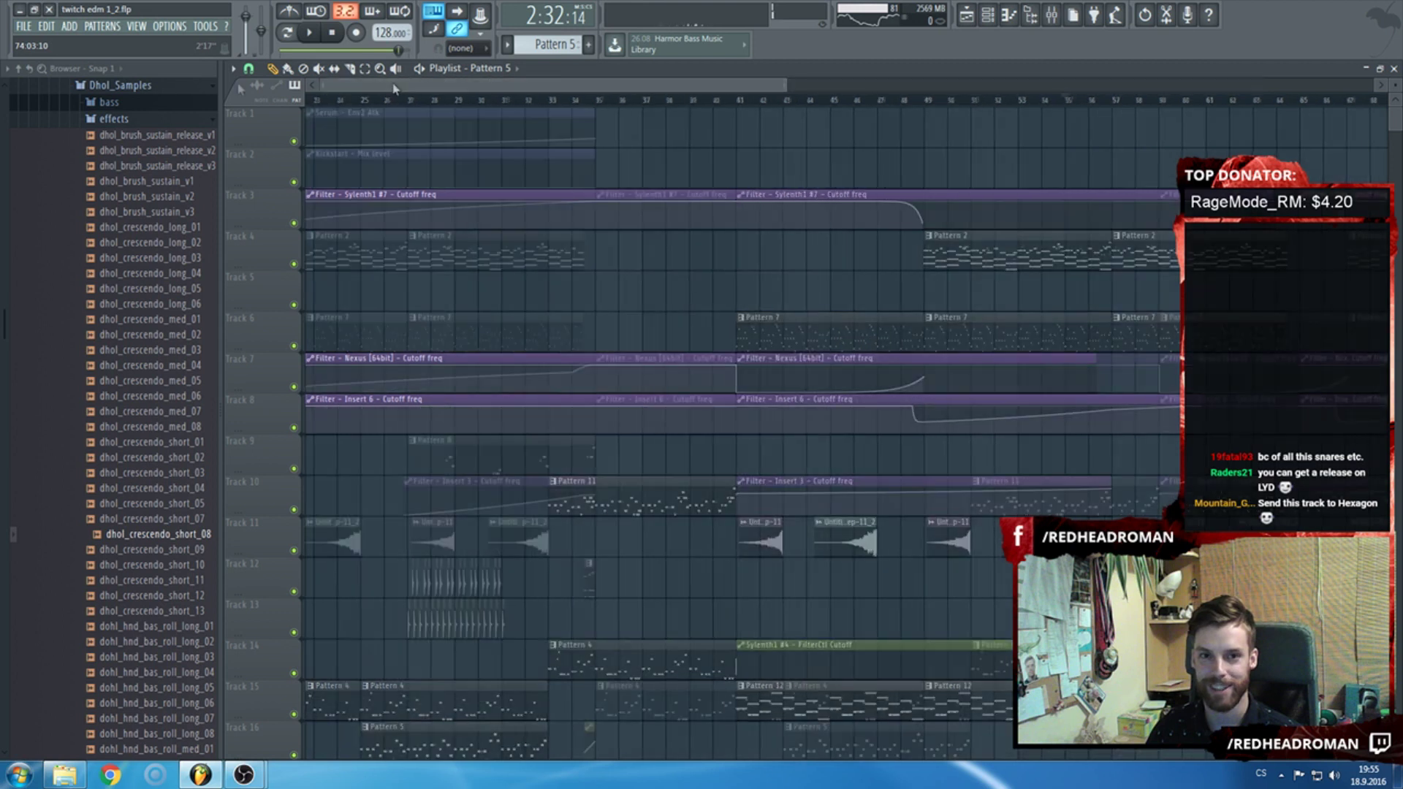
pyautogui.scroll(-1, 591, 273)
pyautogui.scroll(-3, 592, 274)
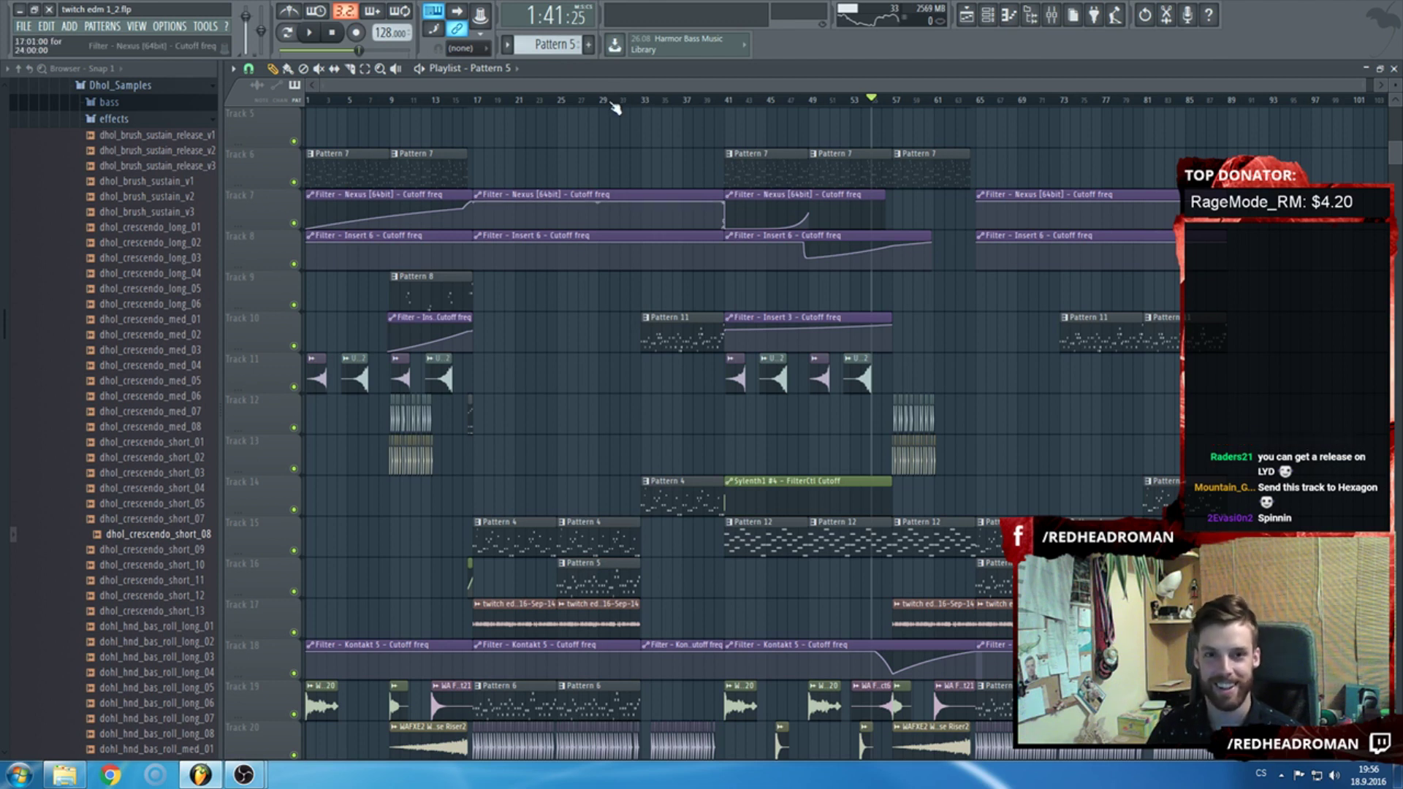
pyautogui.scroll(5, 517, 244)
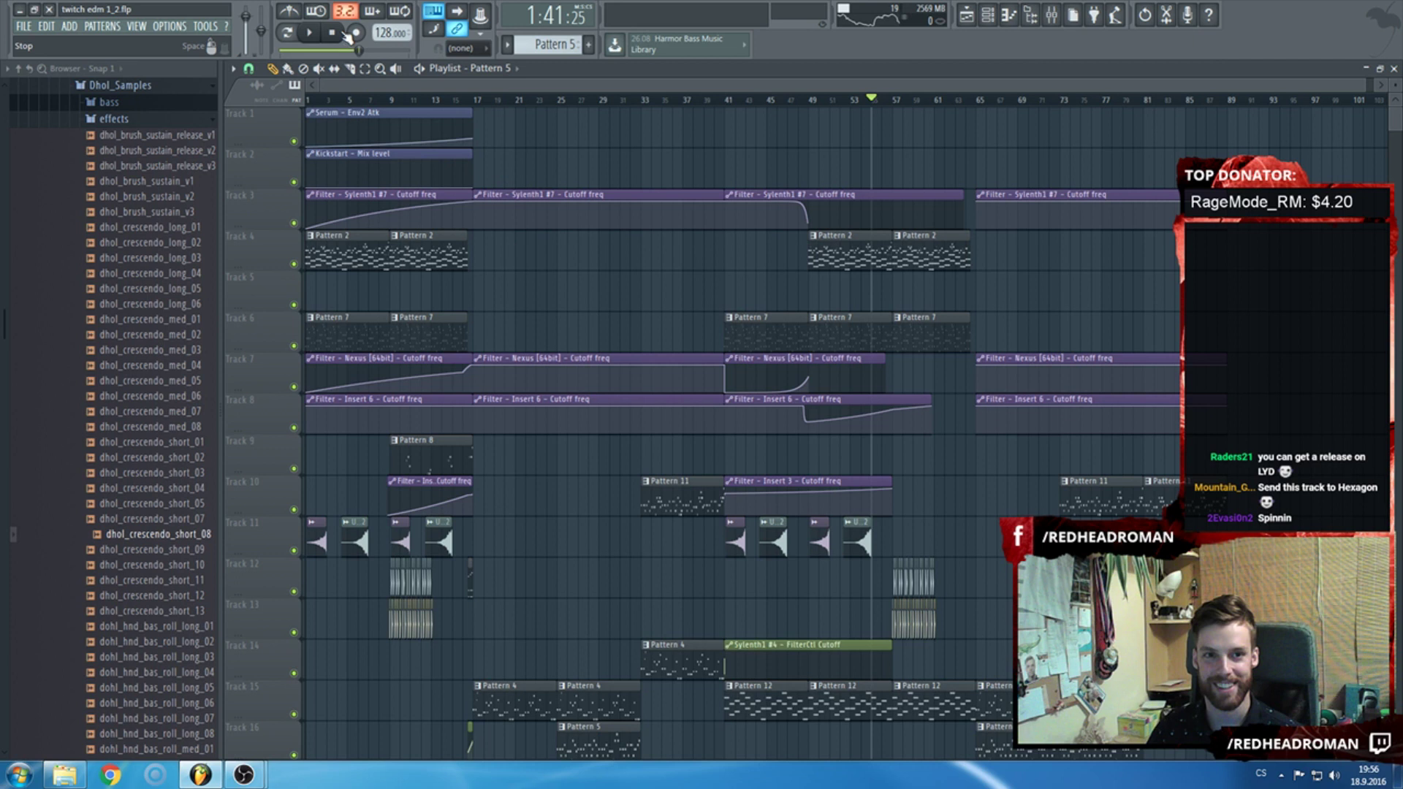
pyautogui.scroll(-8, 753, 290)
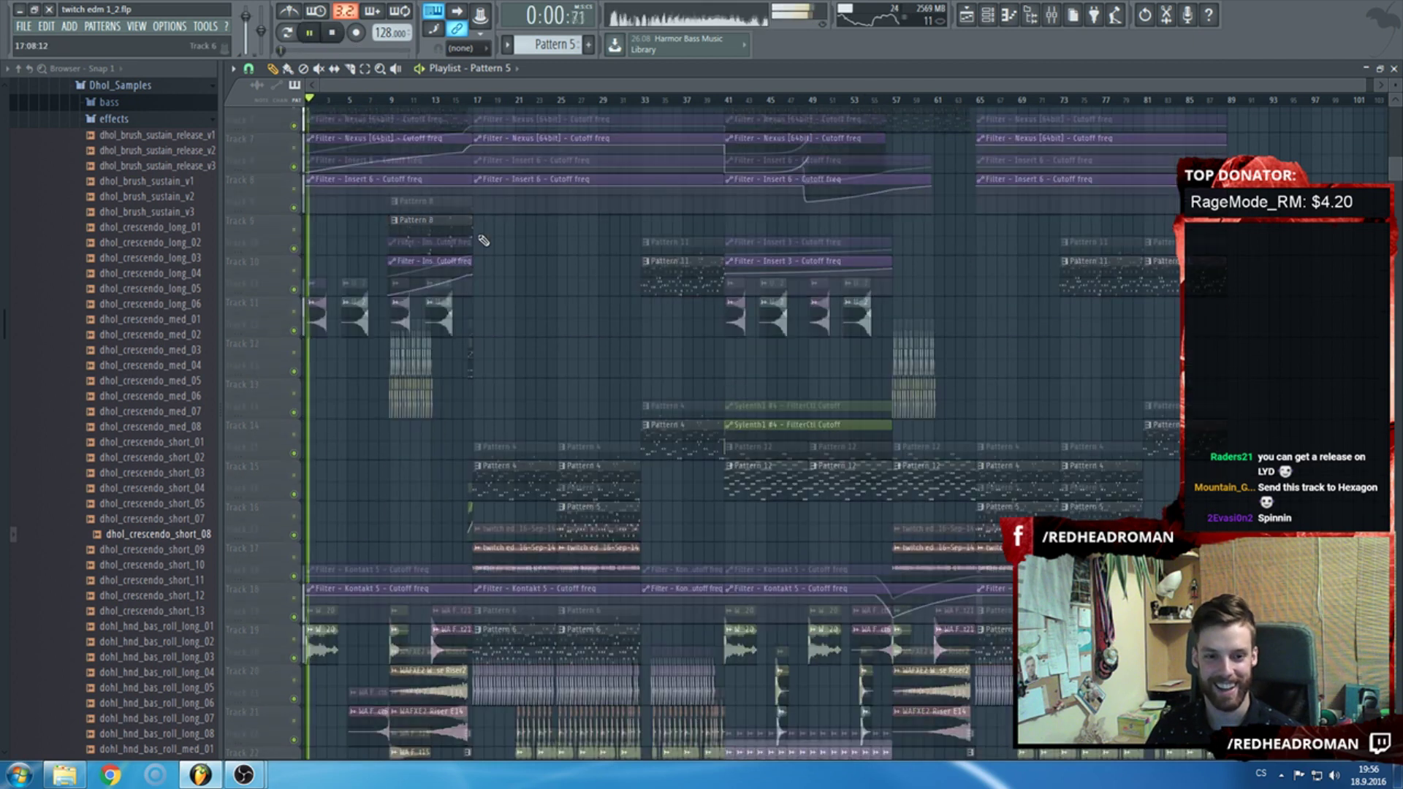
pyautogui.press('space')
pyautogui.scroll(-2, 753, 291)
pyautogui.scroll(4, 753, 290)
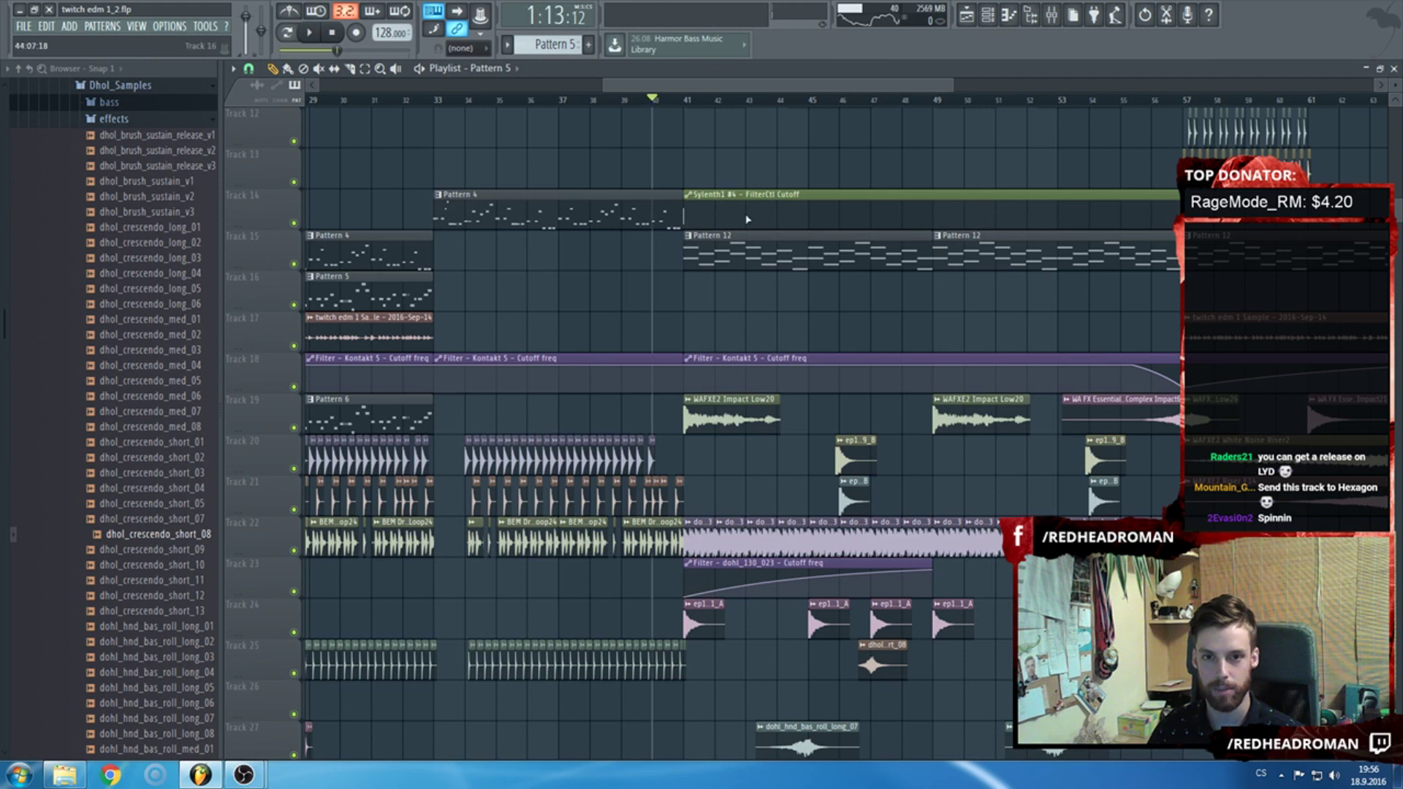
pyautogui.press('space')
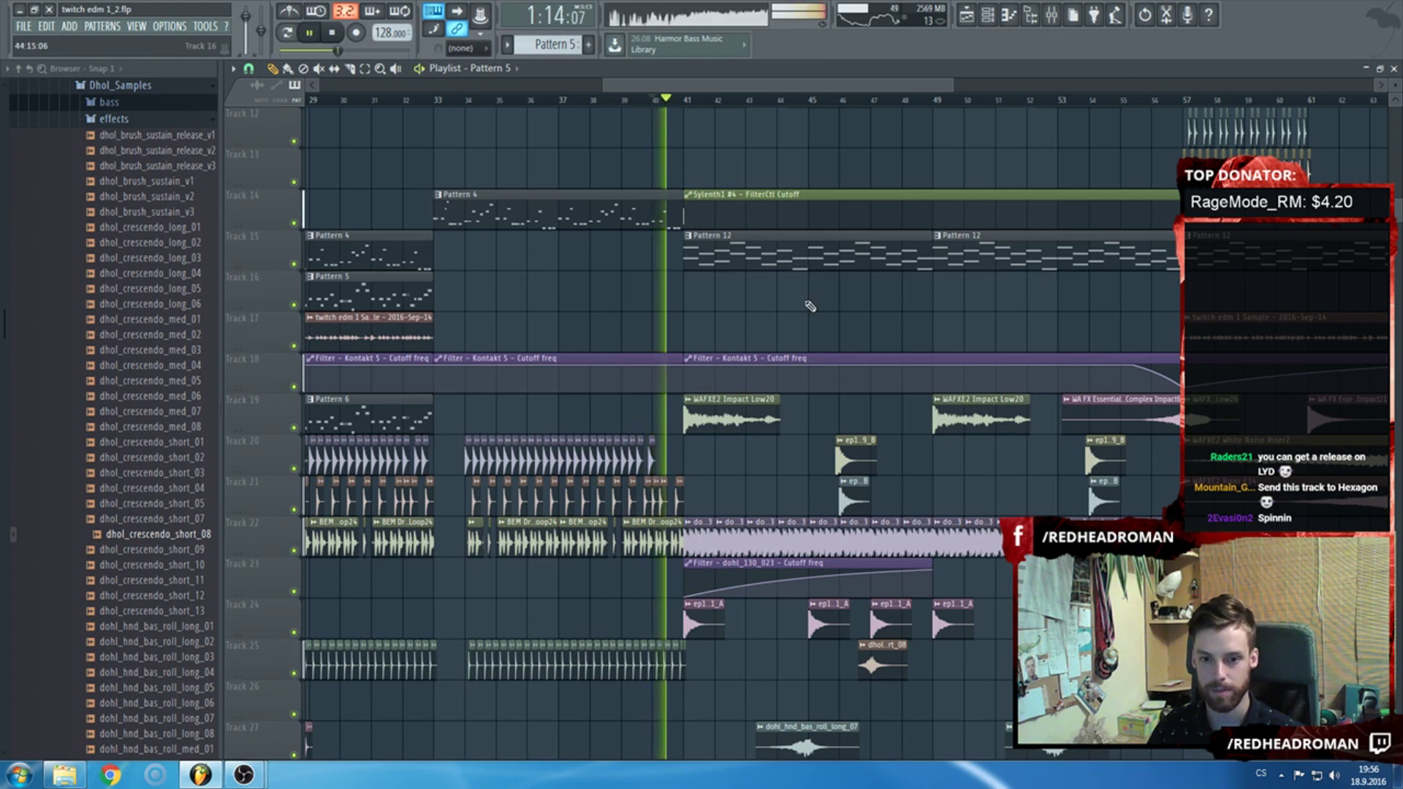
# Check the project credits and working time in the project info settings, and close the settings.
pyautogui.click(170, 26)
pyautogui.click(183, 45)
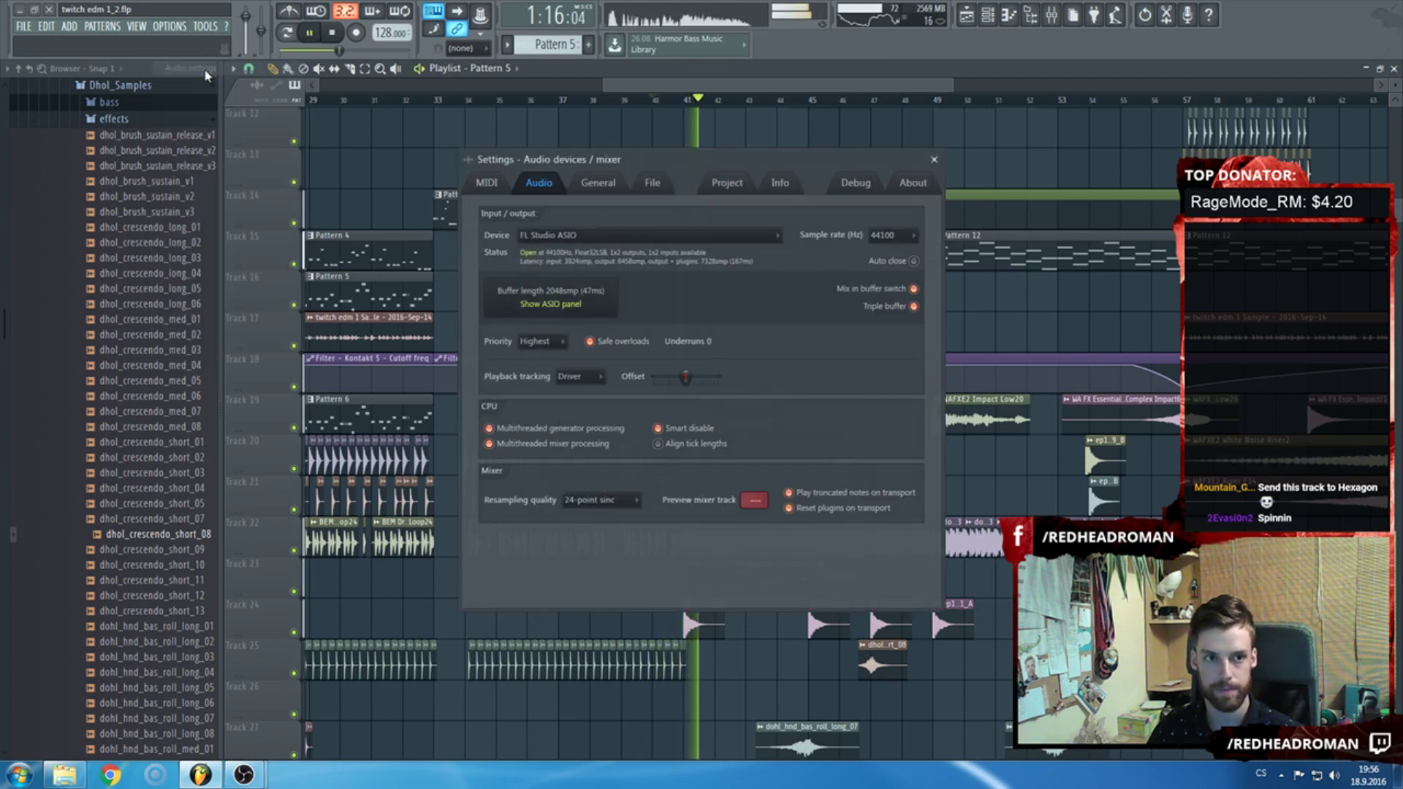
pyautogui.click(781, 183)
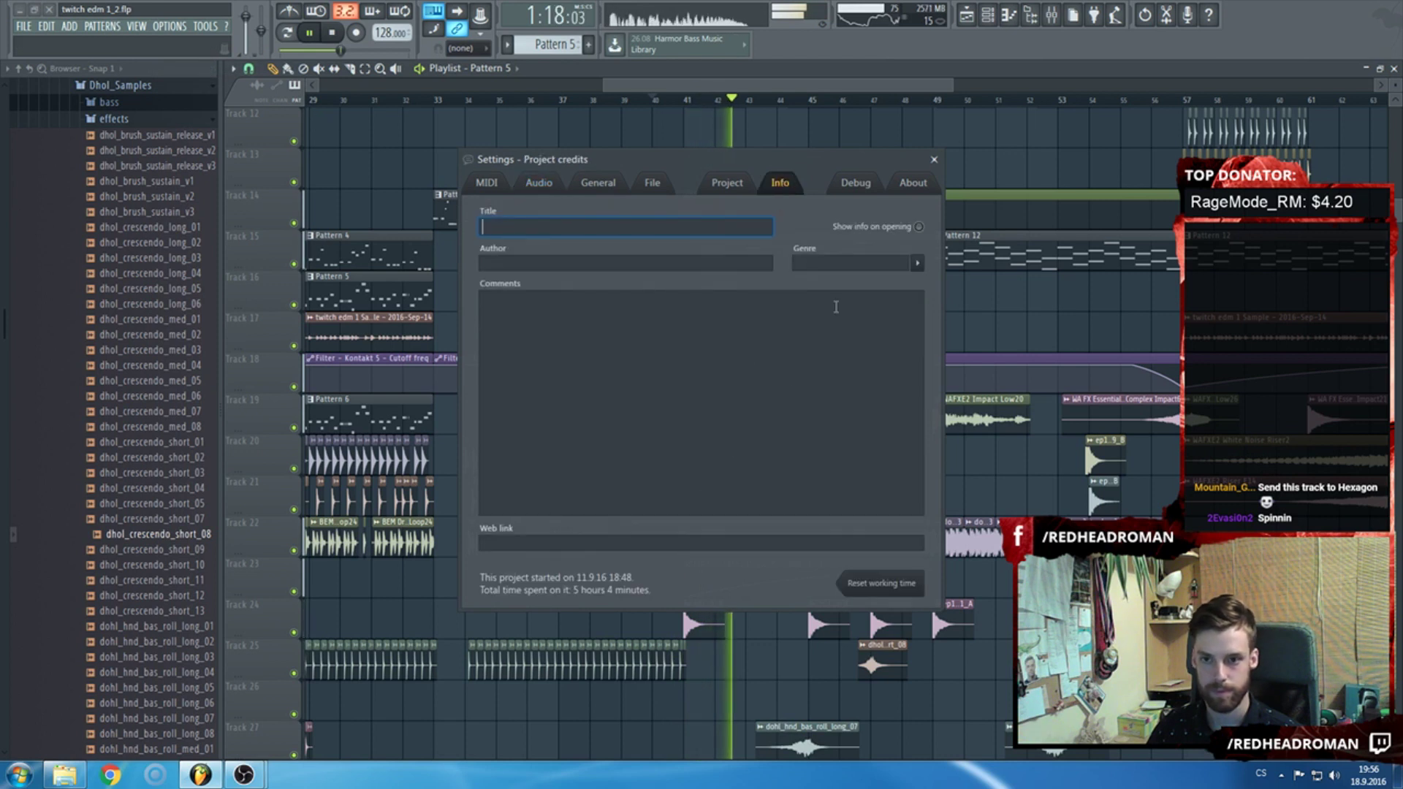
pyautogui.click(934, 159)
# Examine the breakdown's percussion clips during playback and check the mixer routing of the ep1_dhol_ens_bass_f_8_11_A sample.
pyautogui.scroll(-2, 628, 358)
pyautogui.scroll(-2, 629, 358)
pyautogui.scroll(-2, 753, 371)
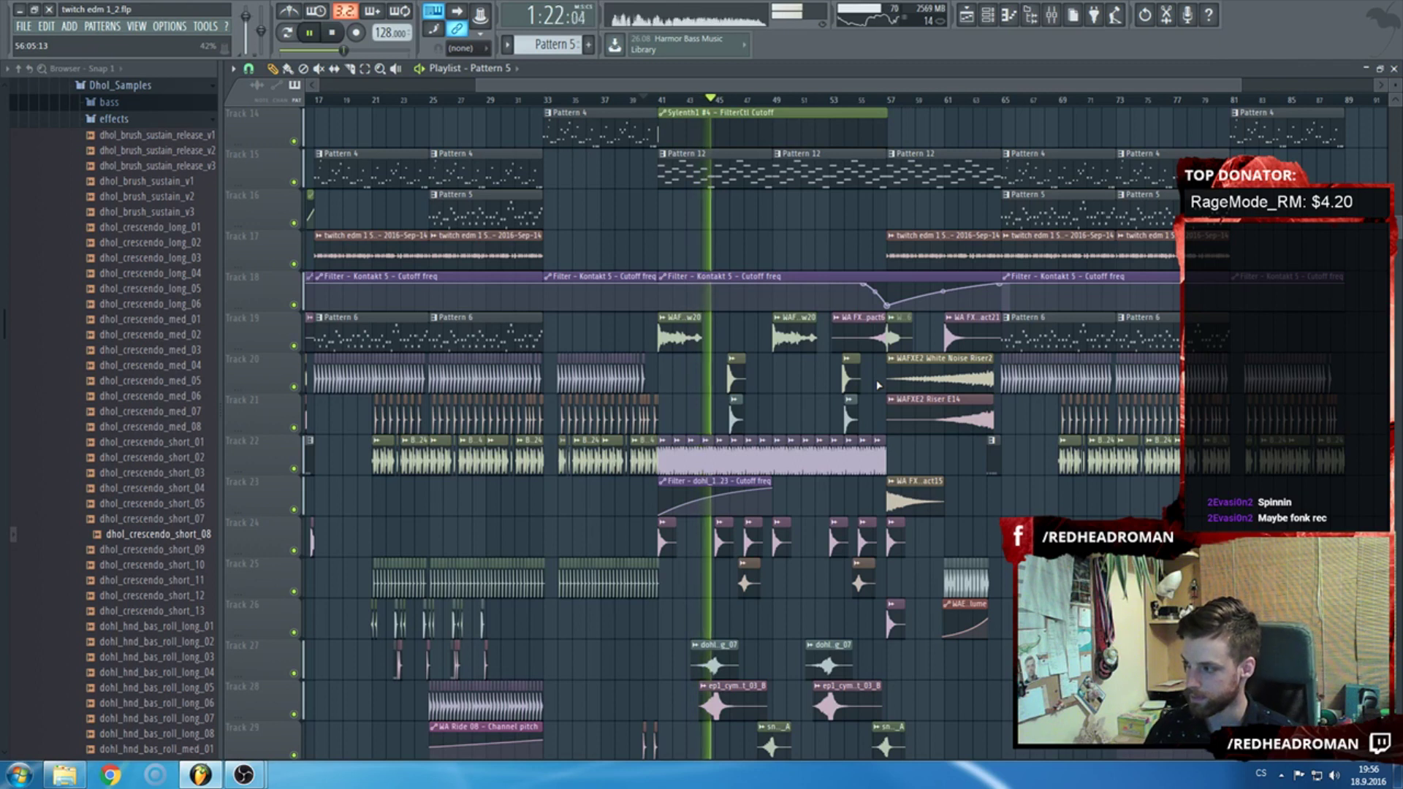
pyautogui.scroll(2, 873, 386)
pyautogui.scroll(-5, 863, 388)
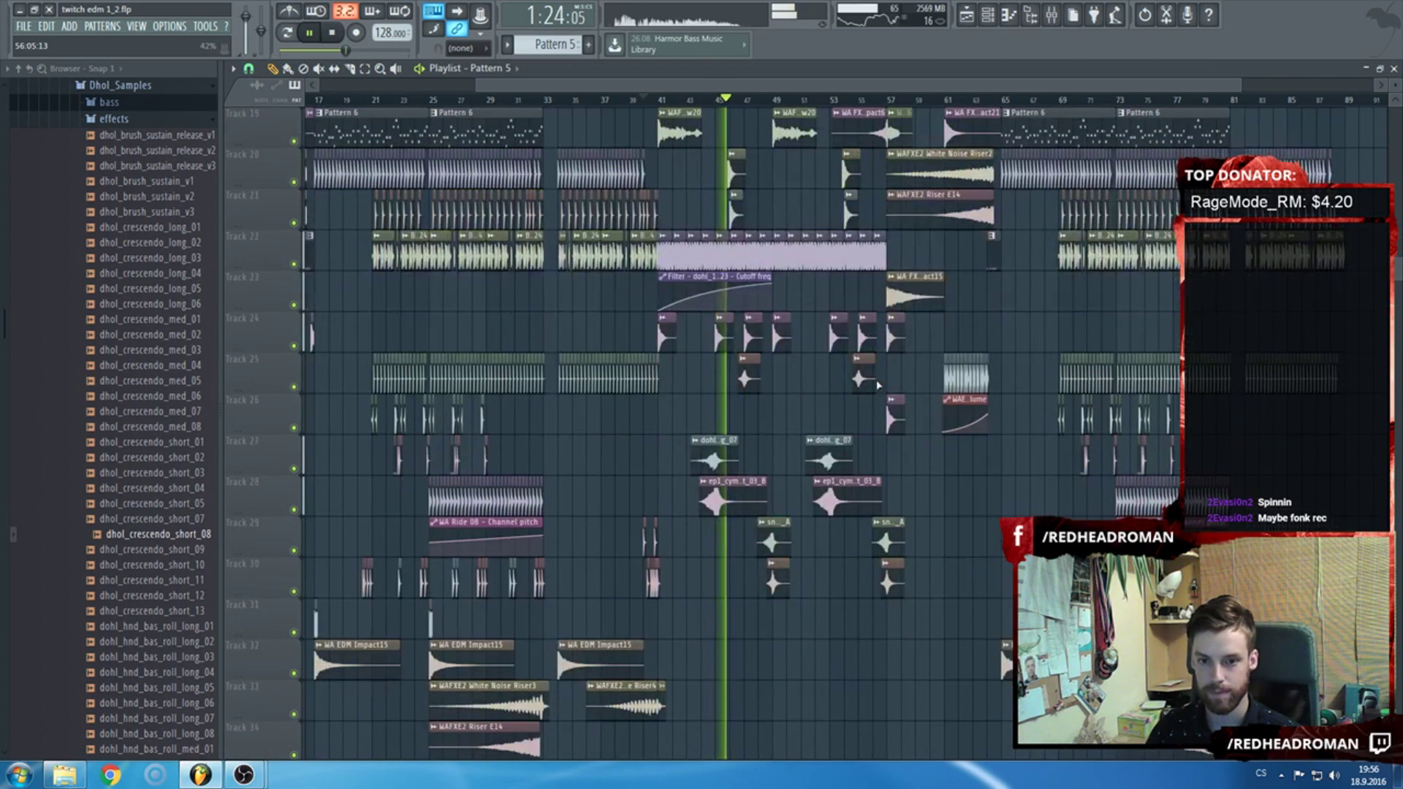
pyautogui.scroll(1, 782, 381)
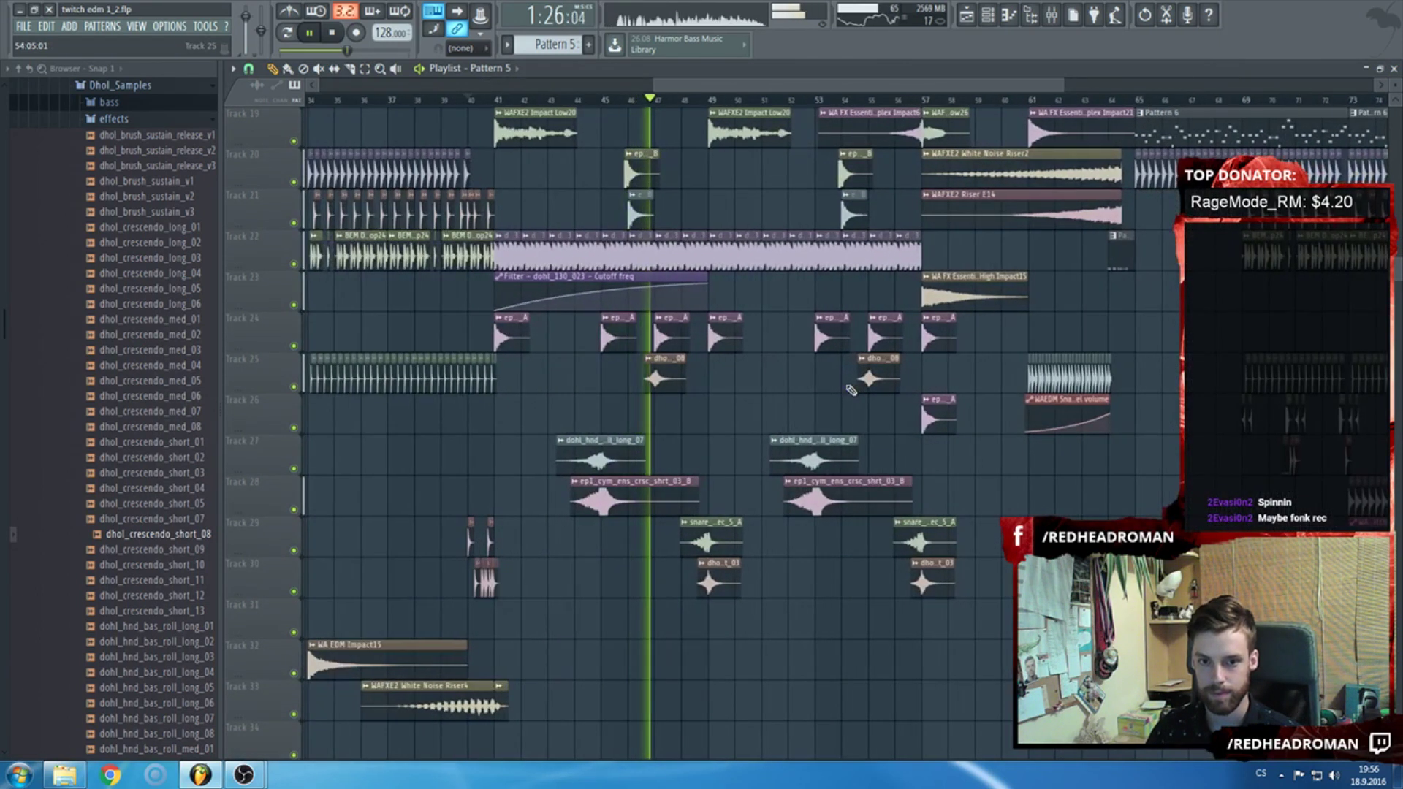
pyautogui.click(717, 317)
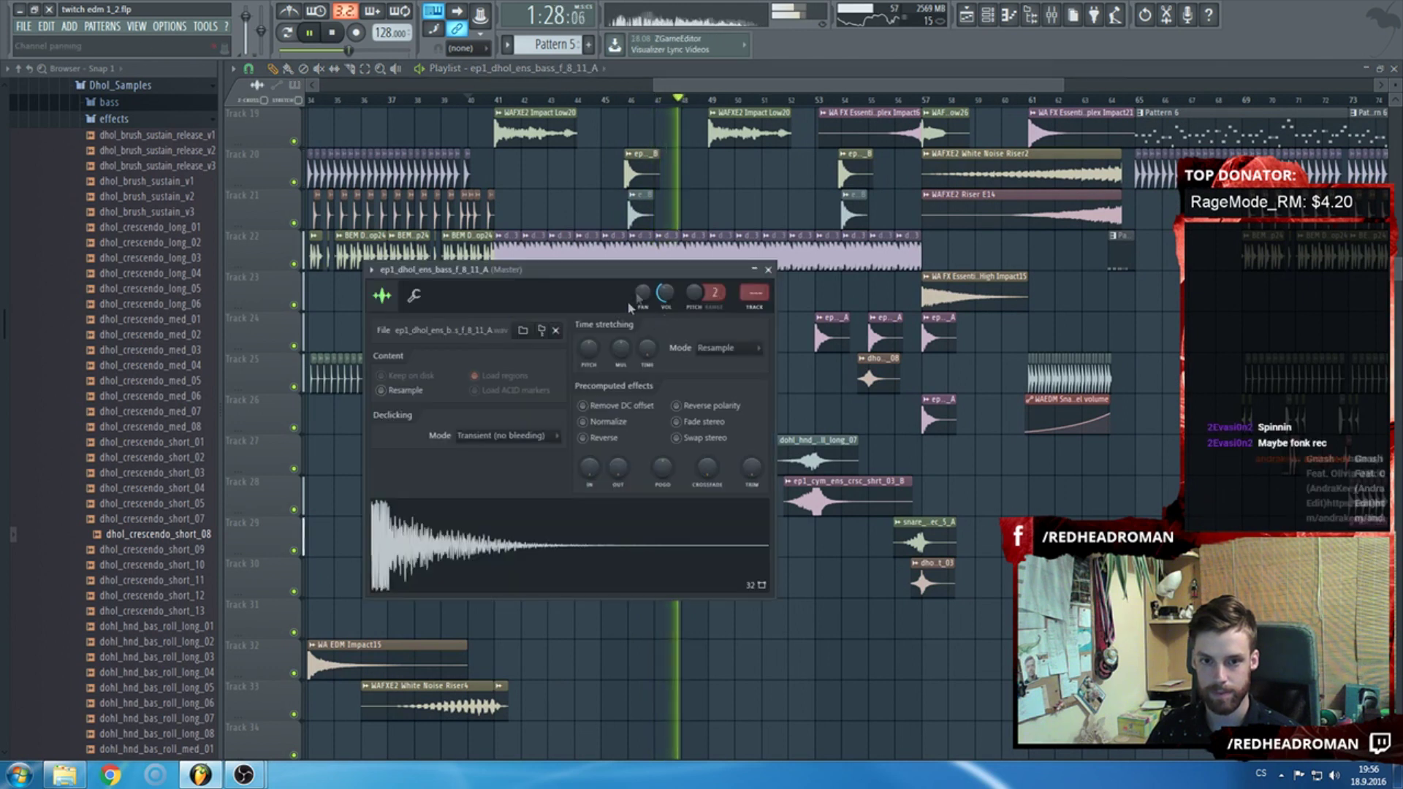
pyautogui.press('Escape')
# Route the unassigned ep1 and dhol sample channels at the end of the channel rack together to mixer track 51.
pyautogui.press('F5')
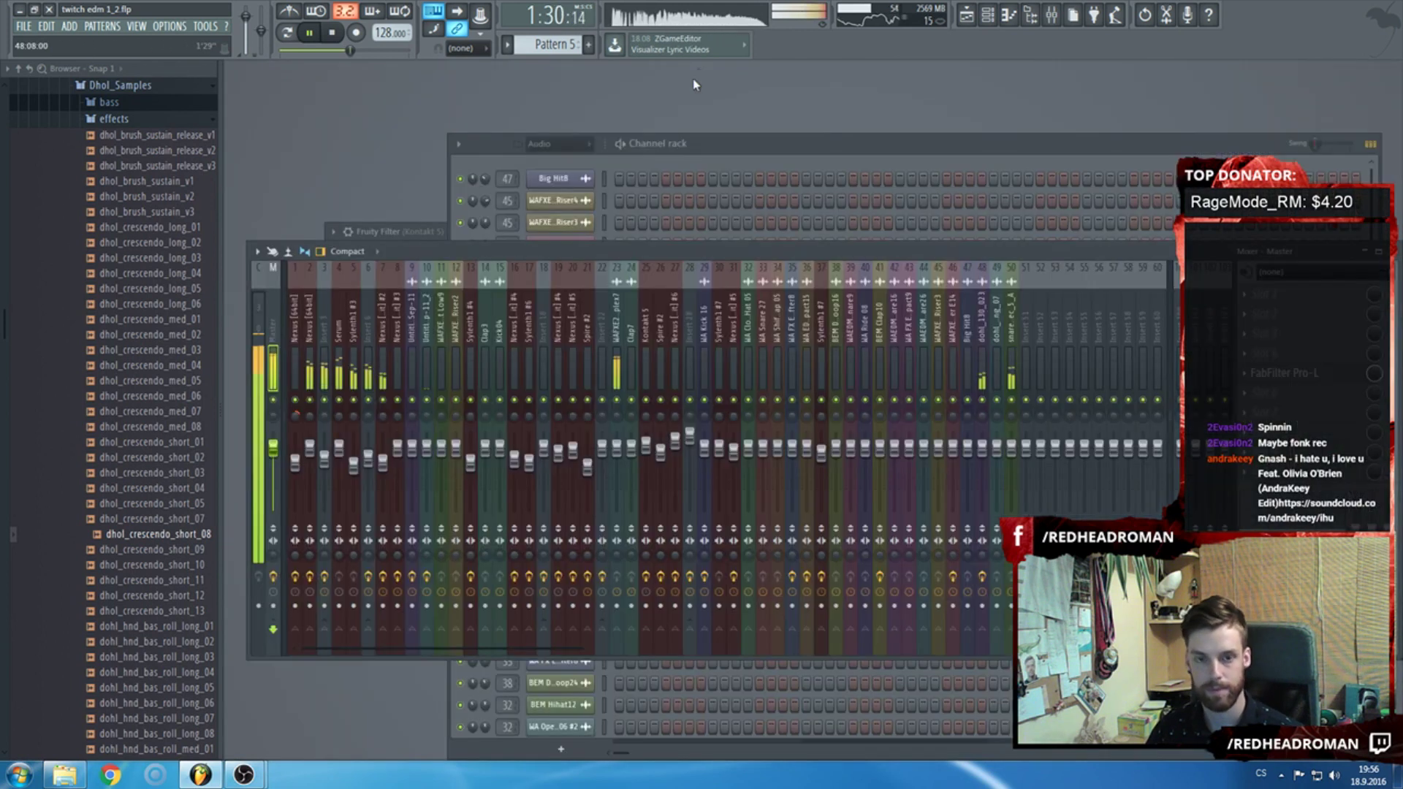
pyautogui.press('F9')
pyautogui.click(430, 235)
pyautogui.scroll(-6, 567, 527)
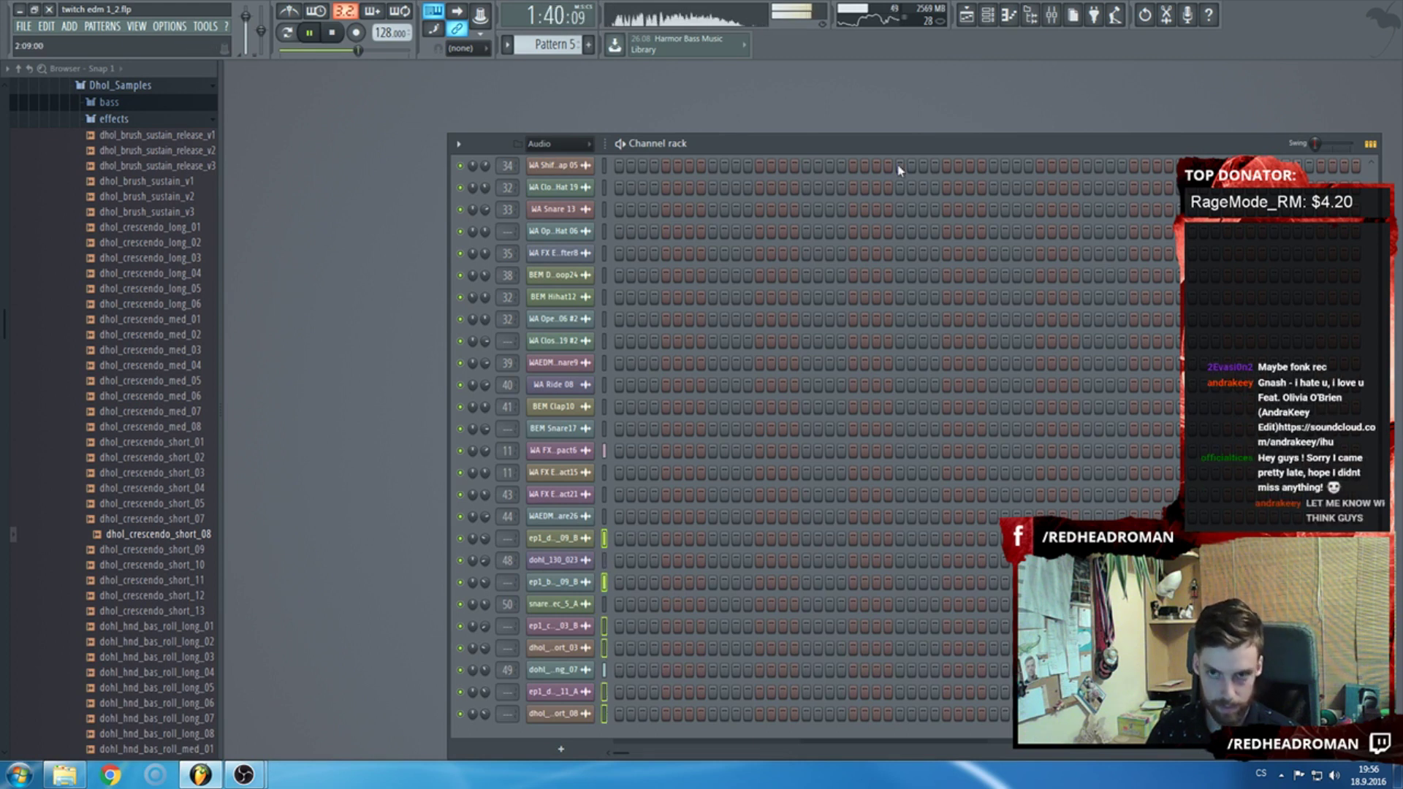
pyautogui.click(1050, 14)
pyautogui.rightClick(1027, 325)
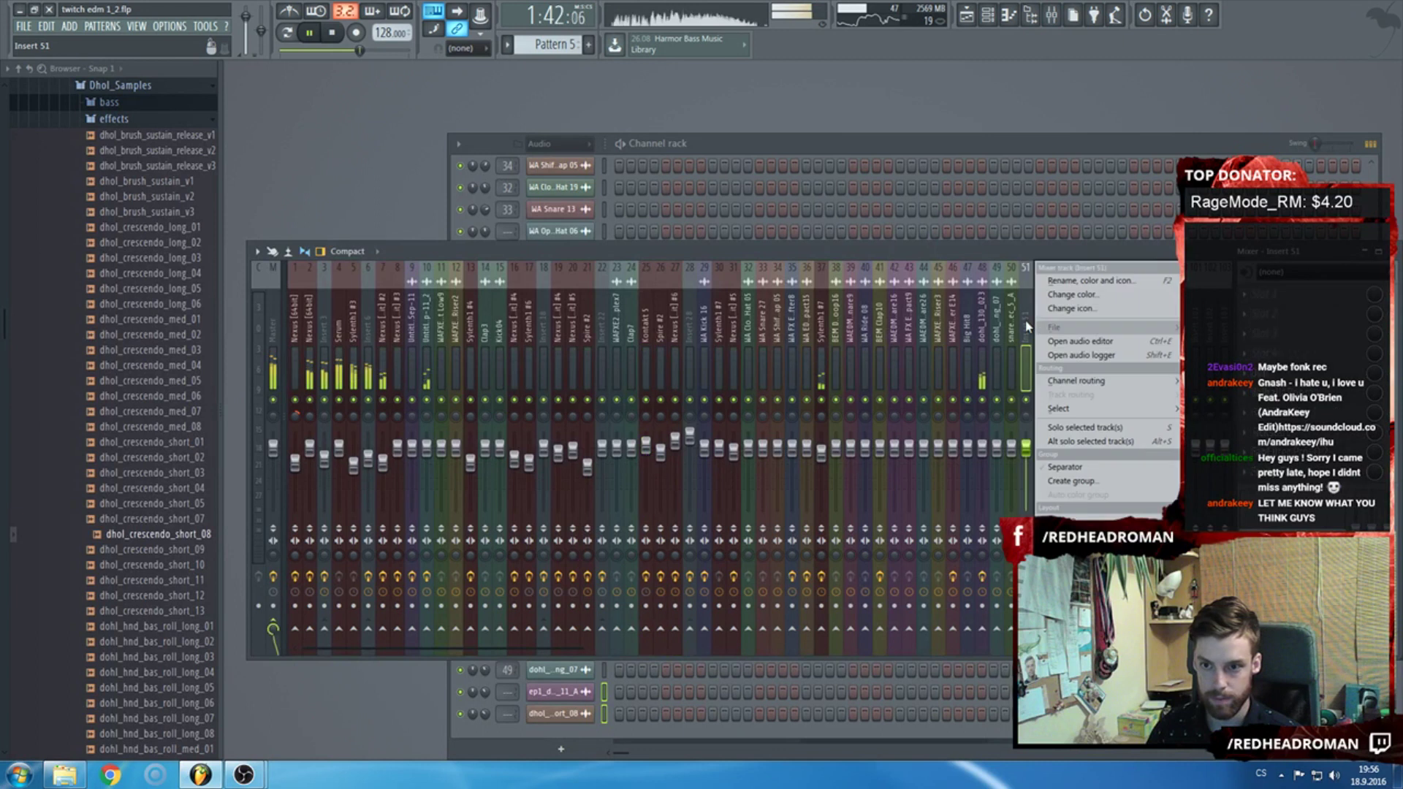
pyautogui.moveTo(1111, 381)
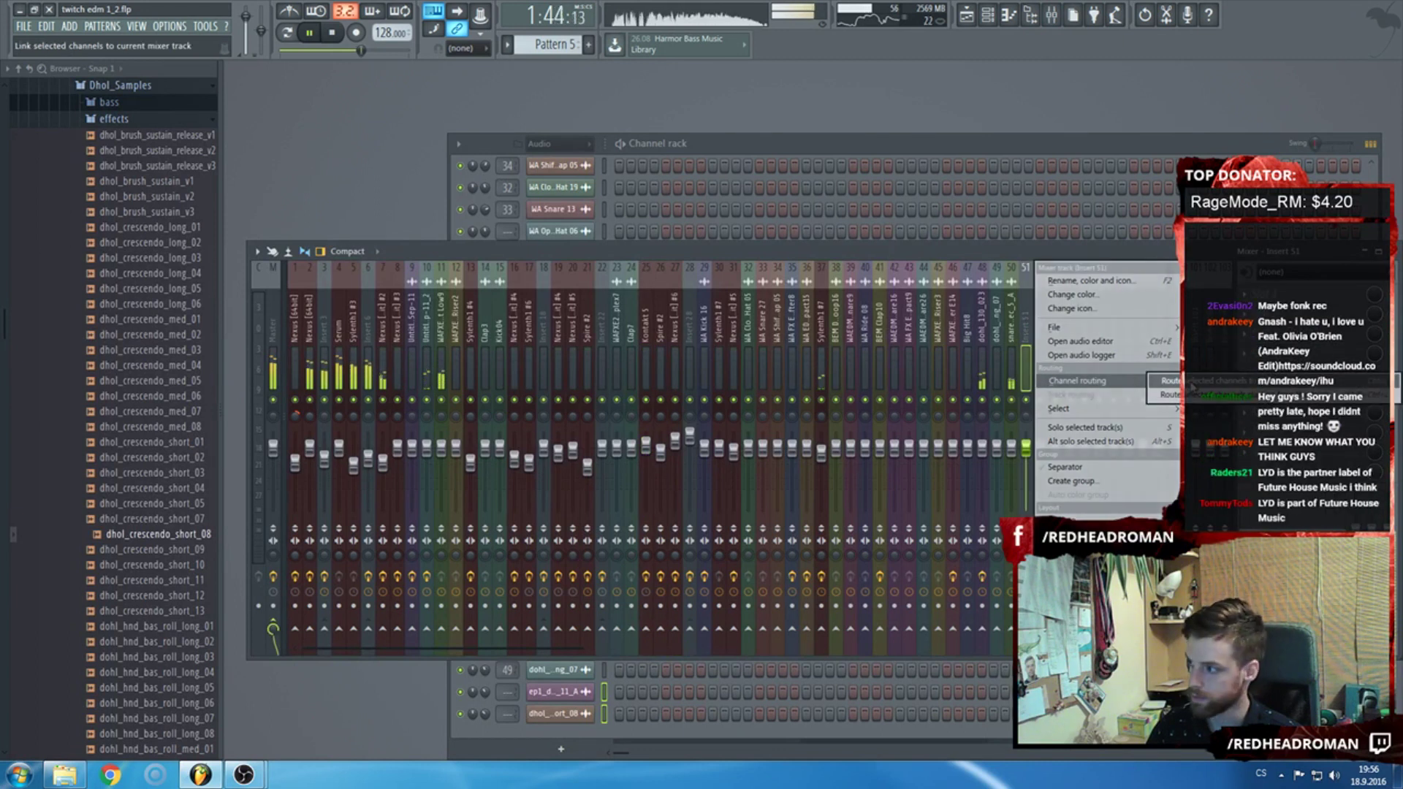
pyautogui.click(1164, 382)
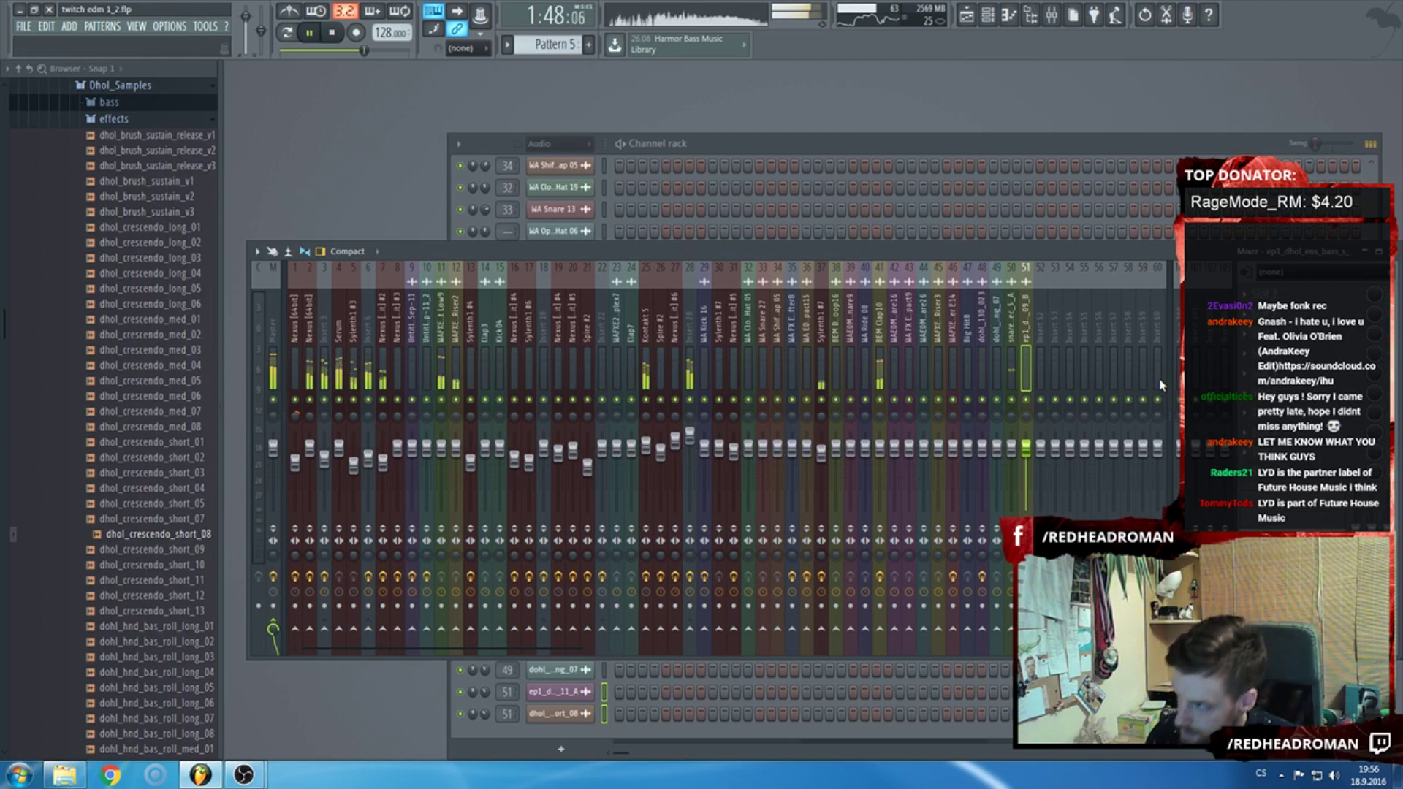
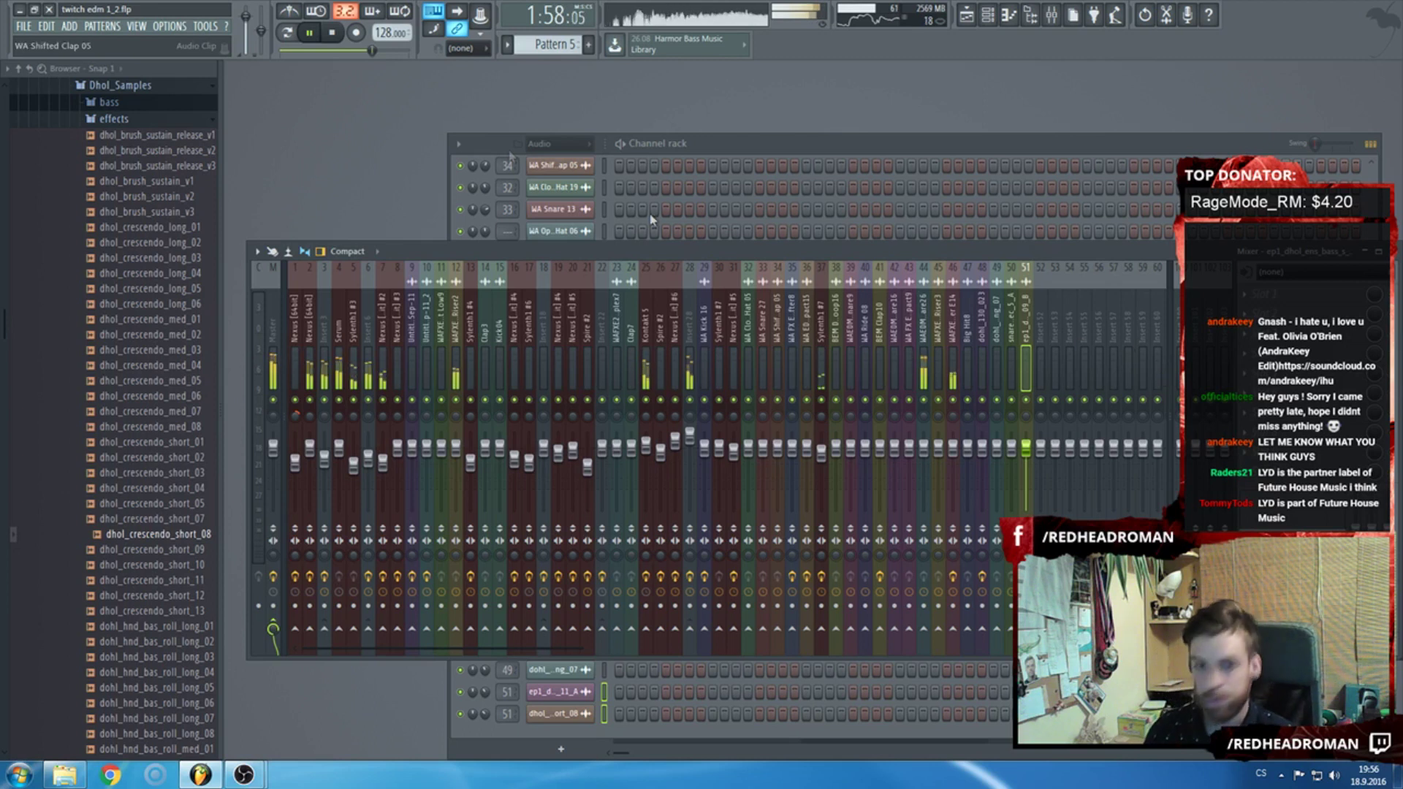
# Return to the playlist, examine the tracks around the drop at bar 65 as it plays, and stop playback.
pyautogui.press('F5')
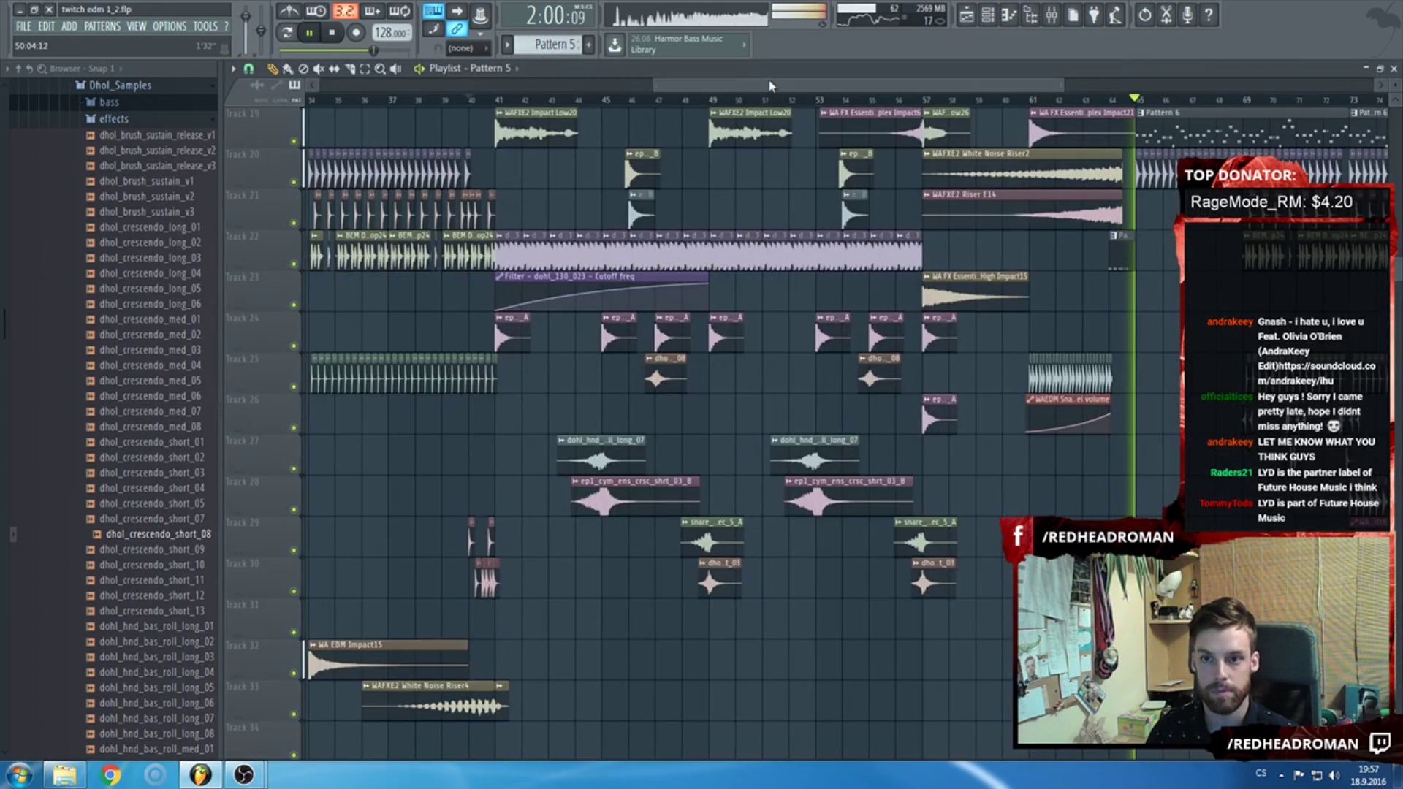
pyautogui.scroll(5, 910, 265)
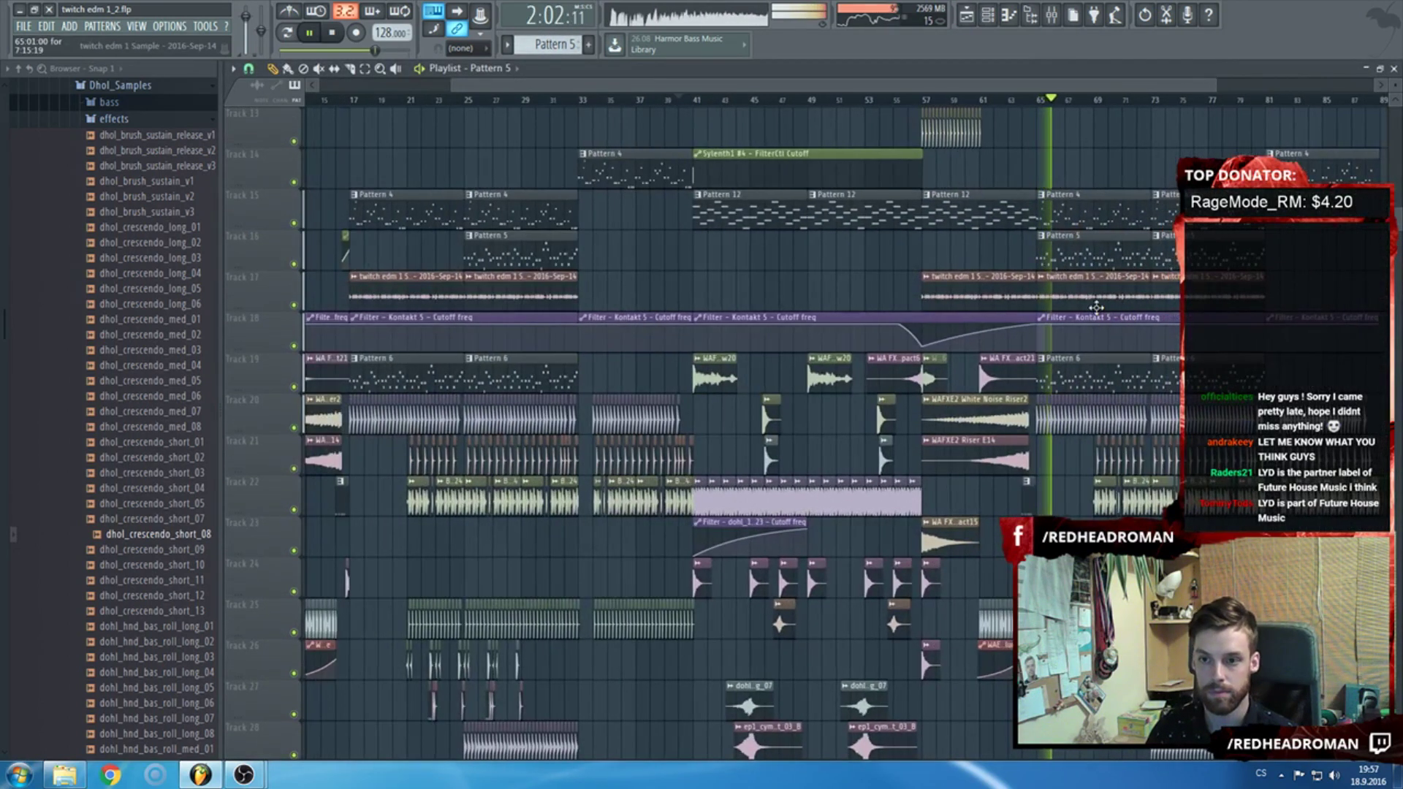
pyautogui.keyDown('ctrl'); pyautogui.scroll(-2, 1097, 307); pyautogui.keyUp('ctrl')
pyautogui.scroll(-13, 1096, 307)
pyautogui.keyDown('ctrl'); pyautogui.scroll(2, 1107, 410); pyautogui.keyUp('ctrl')
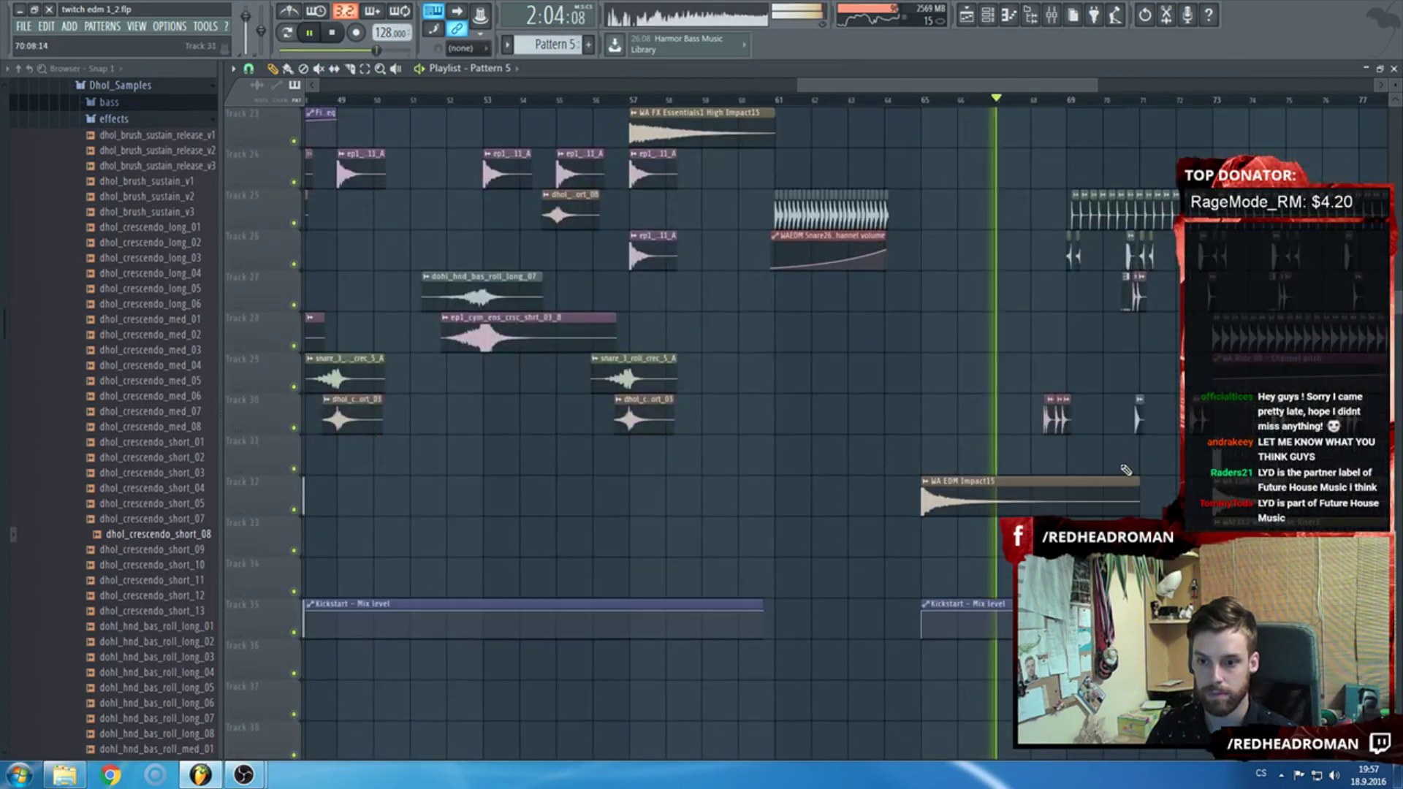
pyautogui.press('space')
# Collapse the Dhol sample folders in the browser and set the playlist snap to 1/4 beat.
pyautogui.click(117, 120)
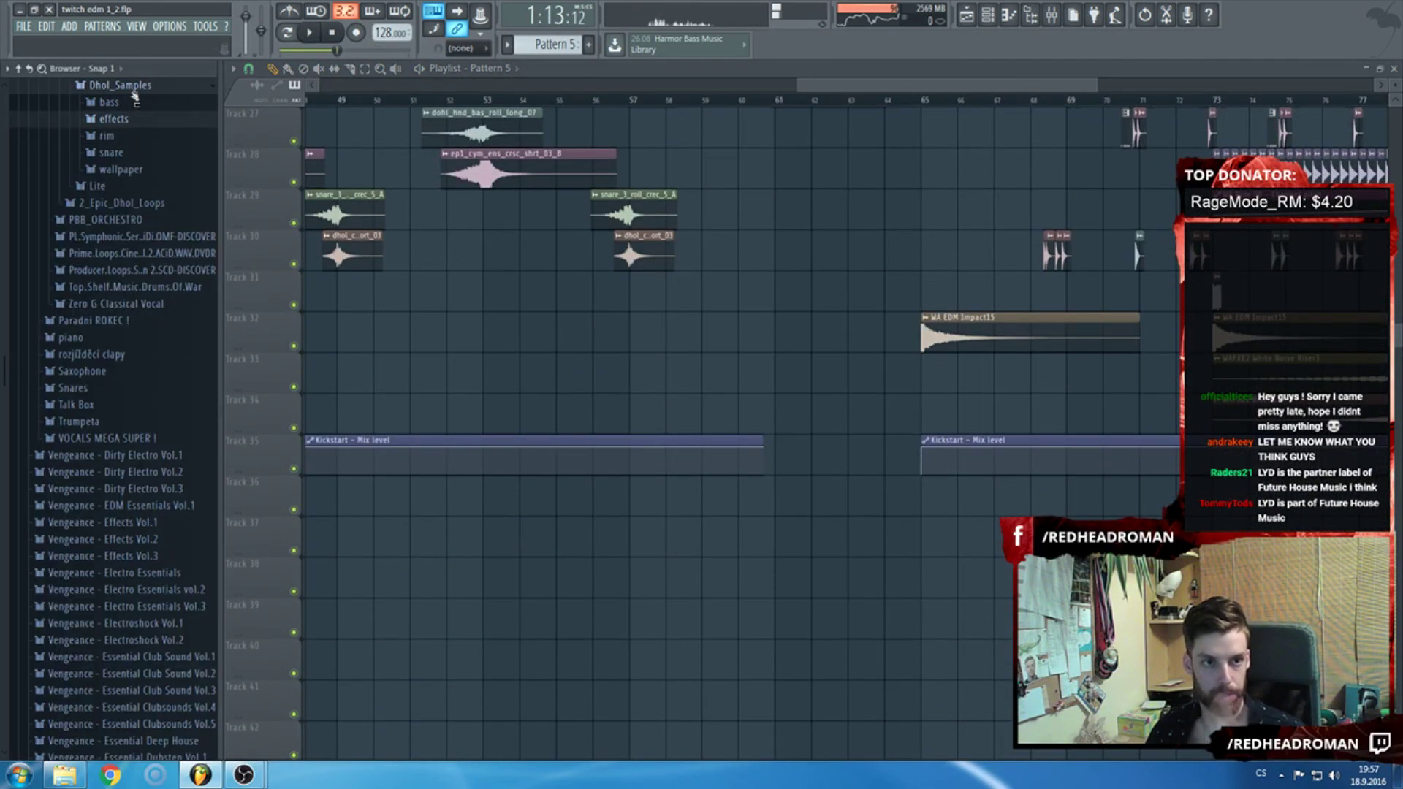
pyautogui.click(250, 69)
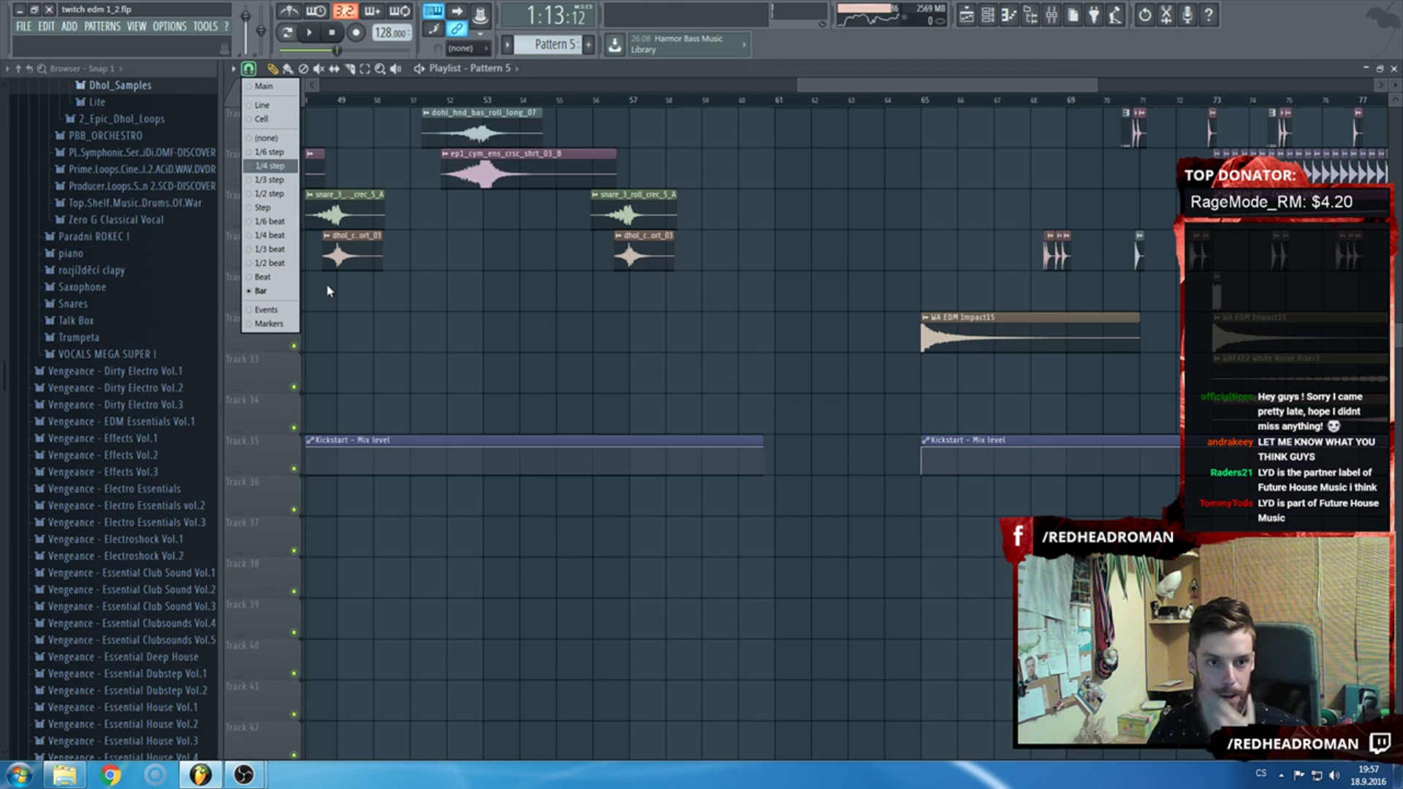
pyautogui.click(278, 236)
# Find the Rides folder within the Cymbals samples of EDM Essentials and audition the first ride samples.
pyautogui.scroll(6, 127, 334)
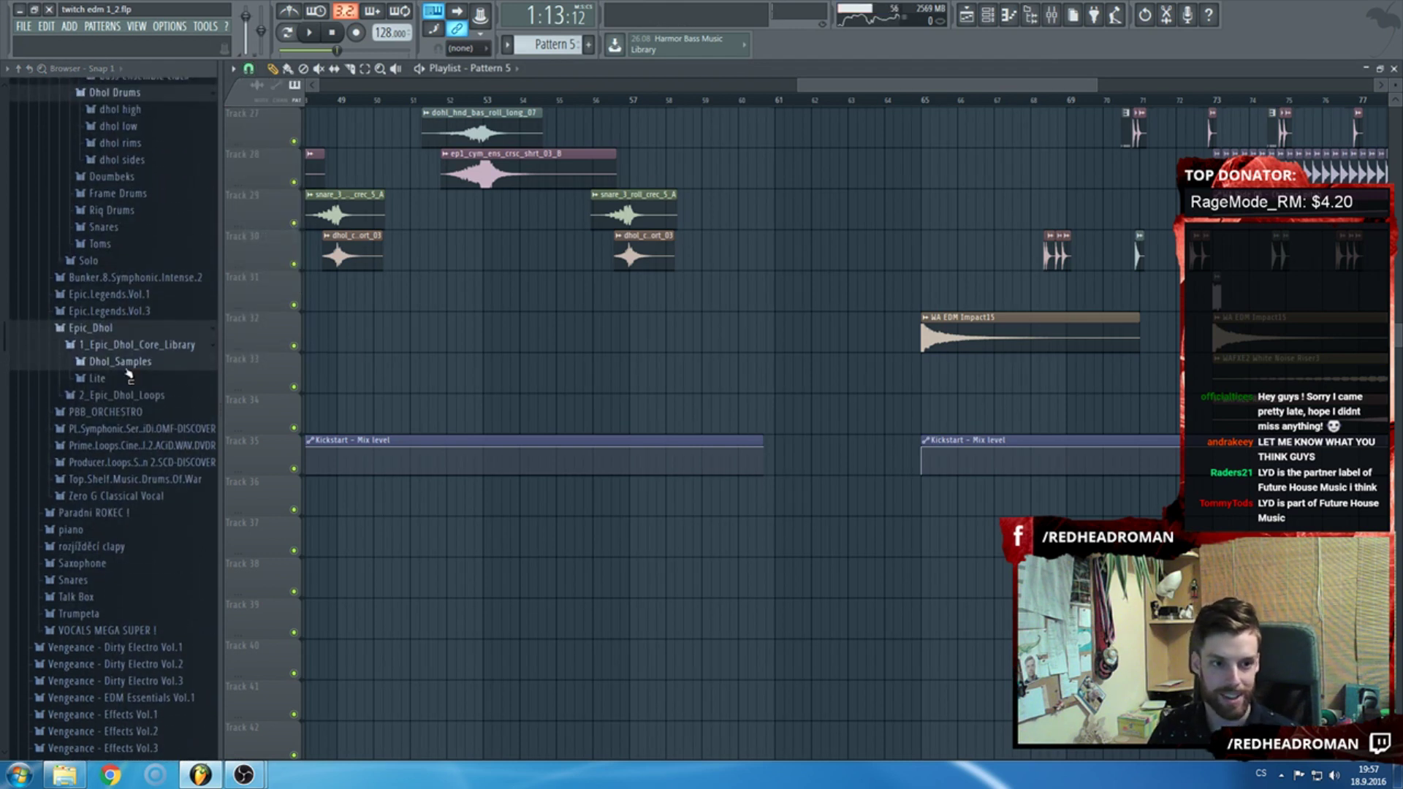
pyautogui.scroll(-20, 126, 331)
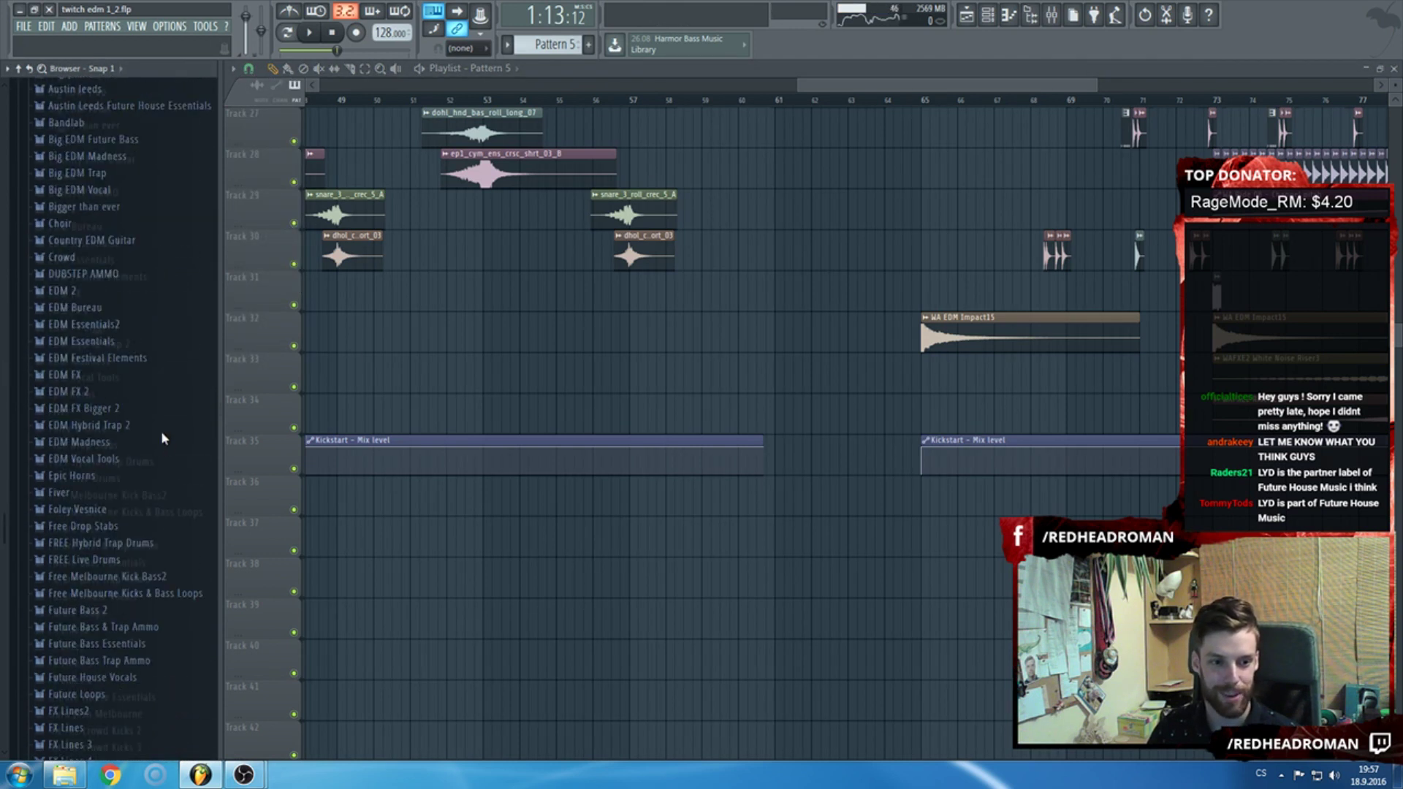
pyautogui.scroll(2, 161, 437)
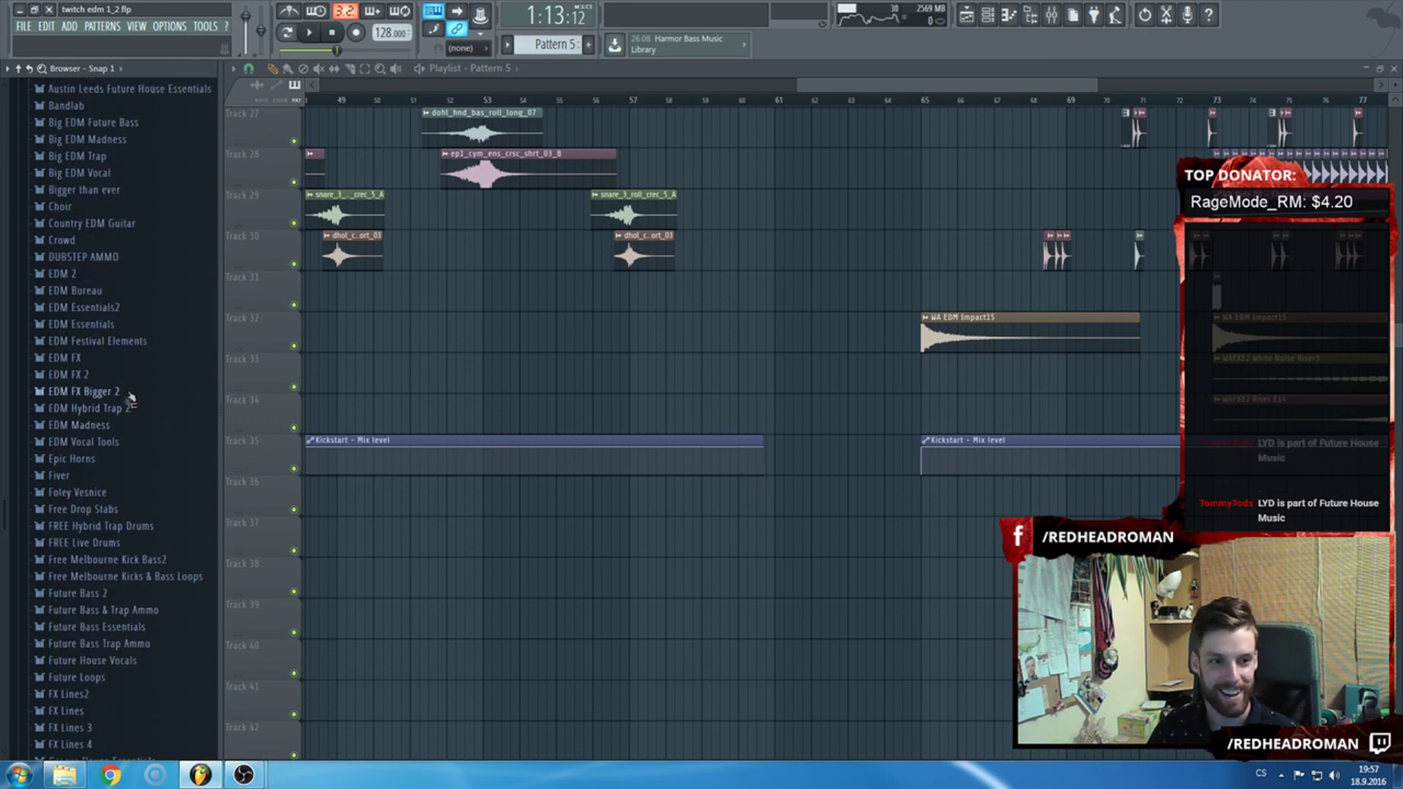
pyautogui.click(128, 325)
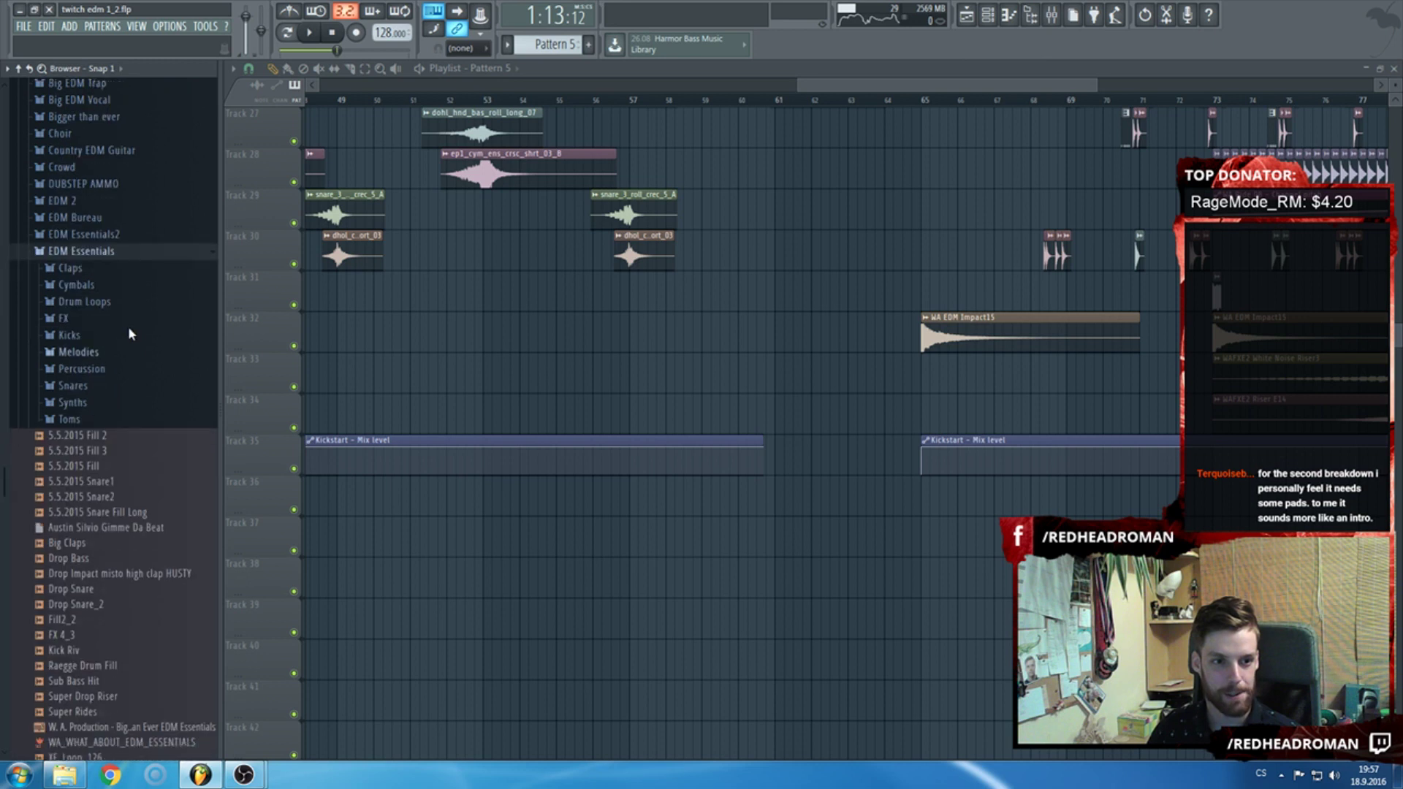
pyautogui.click(93, 279)
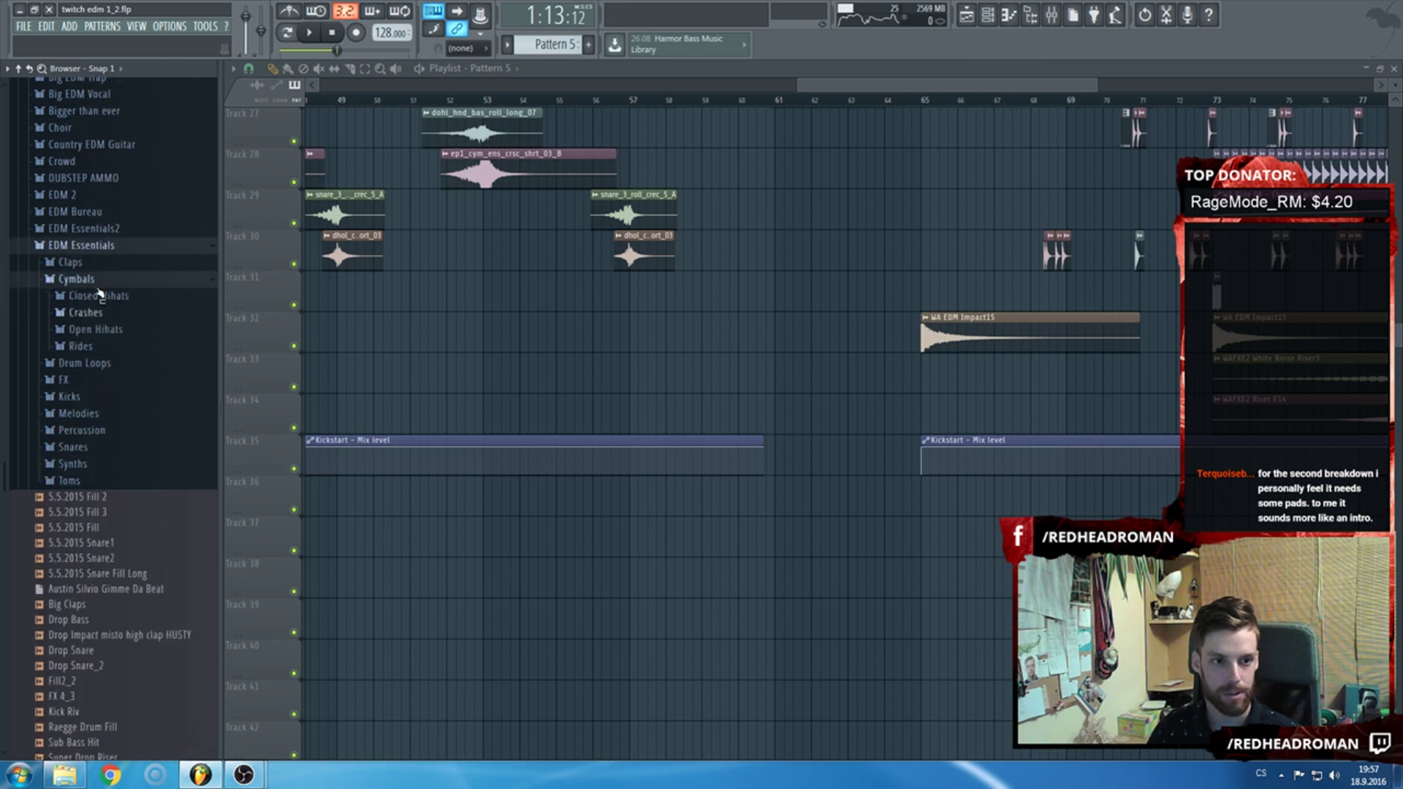
pyautogui.click(81, 346)
pyautogui.click(110, 363)
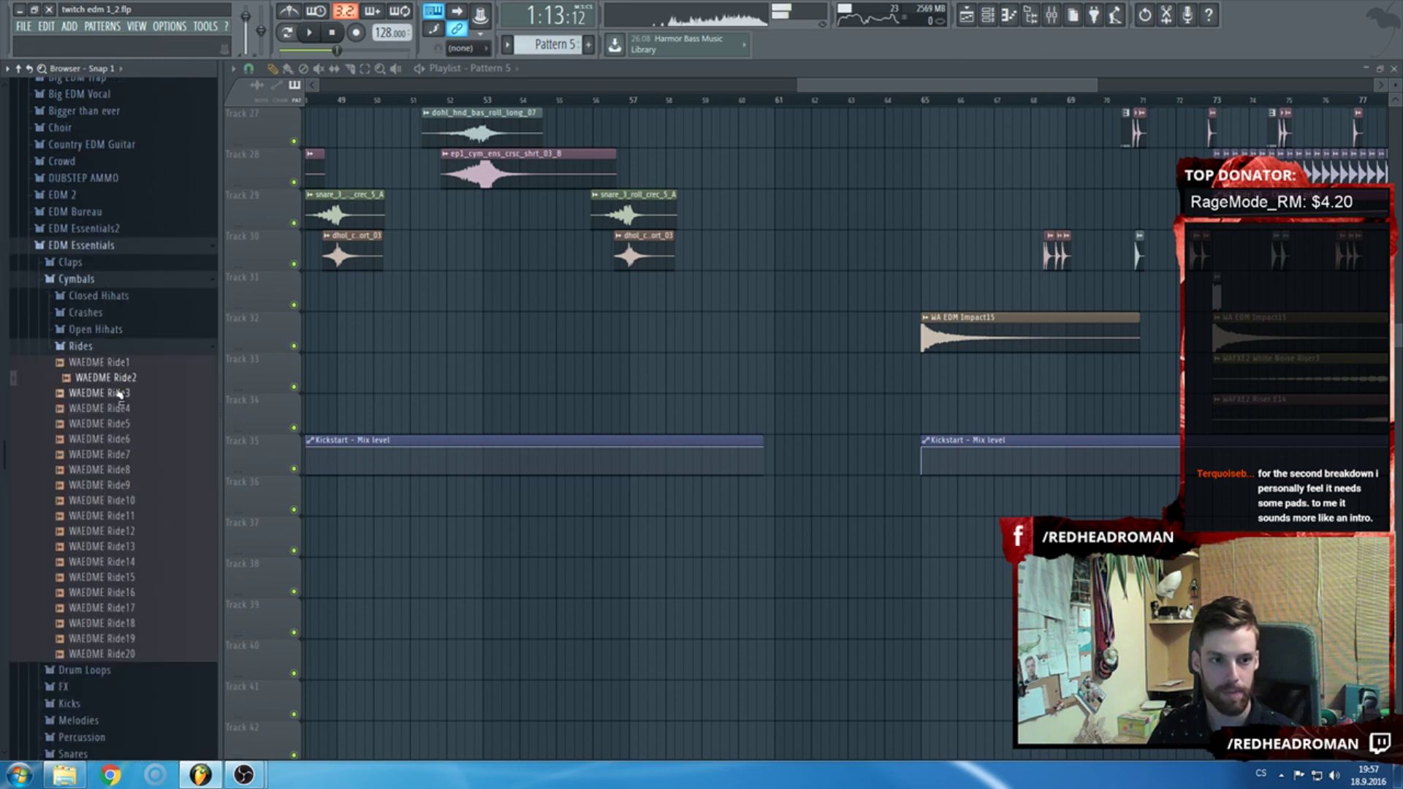
# Place the WAEDME Ride2 sample on playlist track 36 at the start of the drop, bar 65.
pyautogui.click(126, 380)
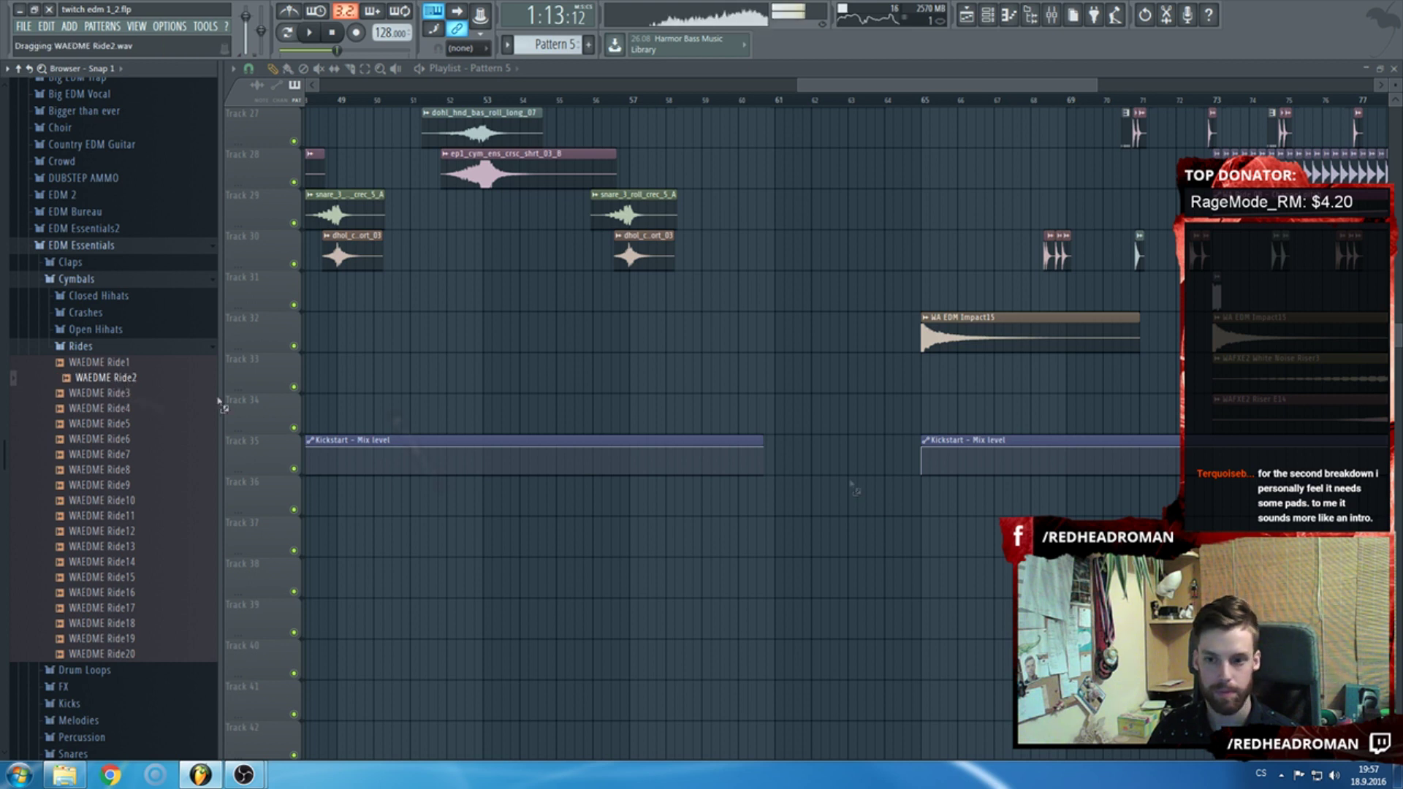
pyautogui.moveTo(930, 507); pyautogui.dragTo(931, 507)
pyautogui.scroll(4, 930, 507)
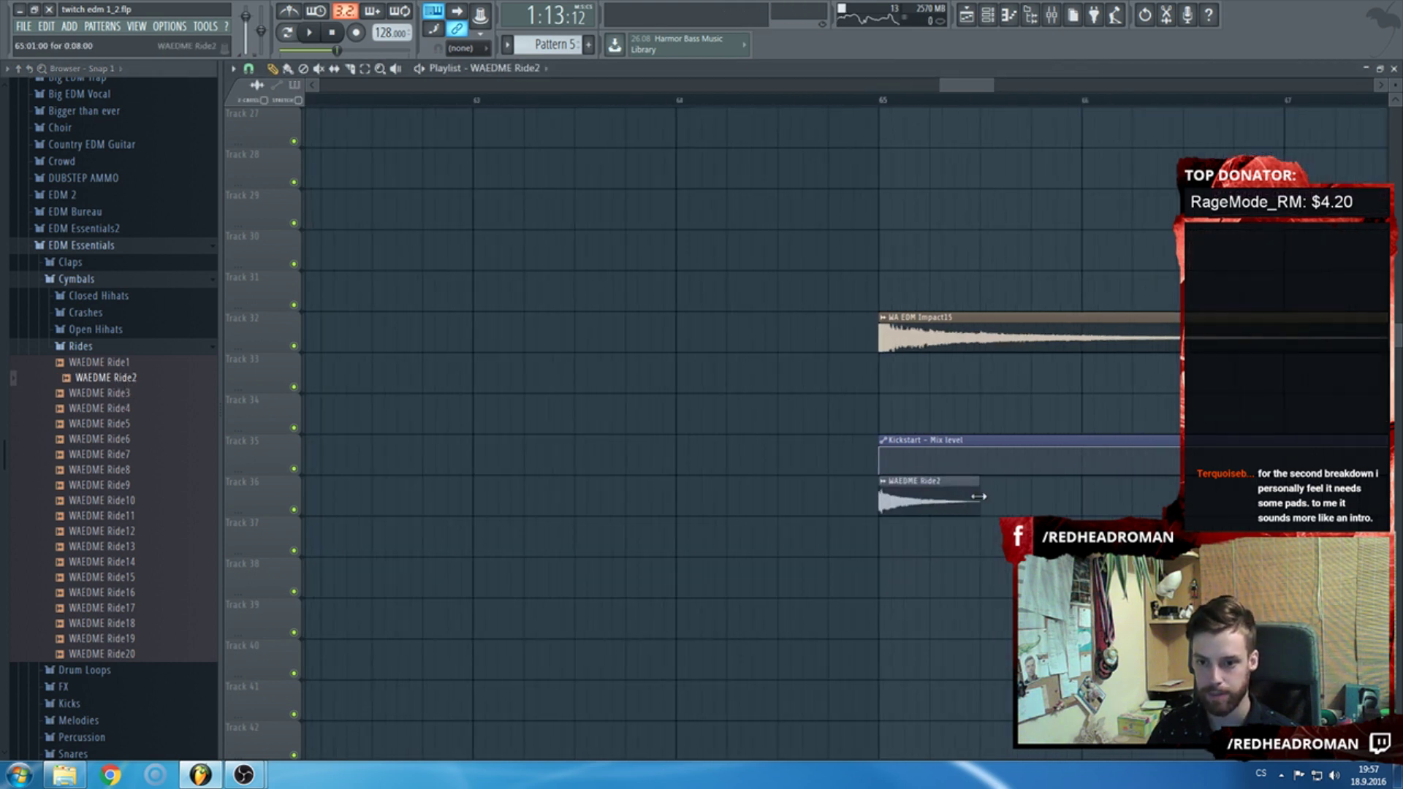
# Open the WAEDME Ride2 channel settings and route the sample to free mixer track 52.
pyautogui.doubleClick(920, 496)
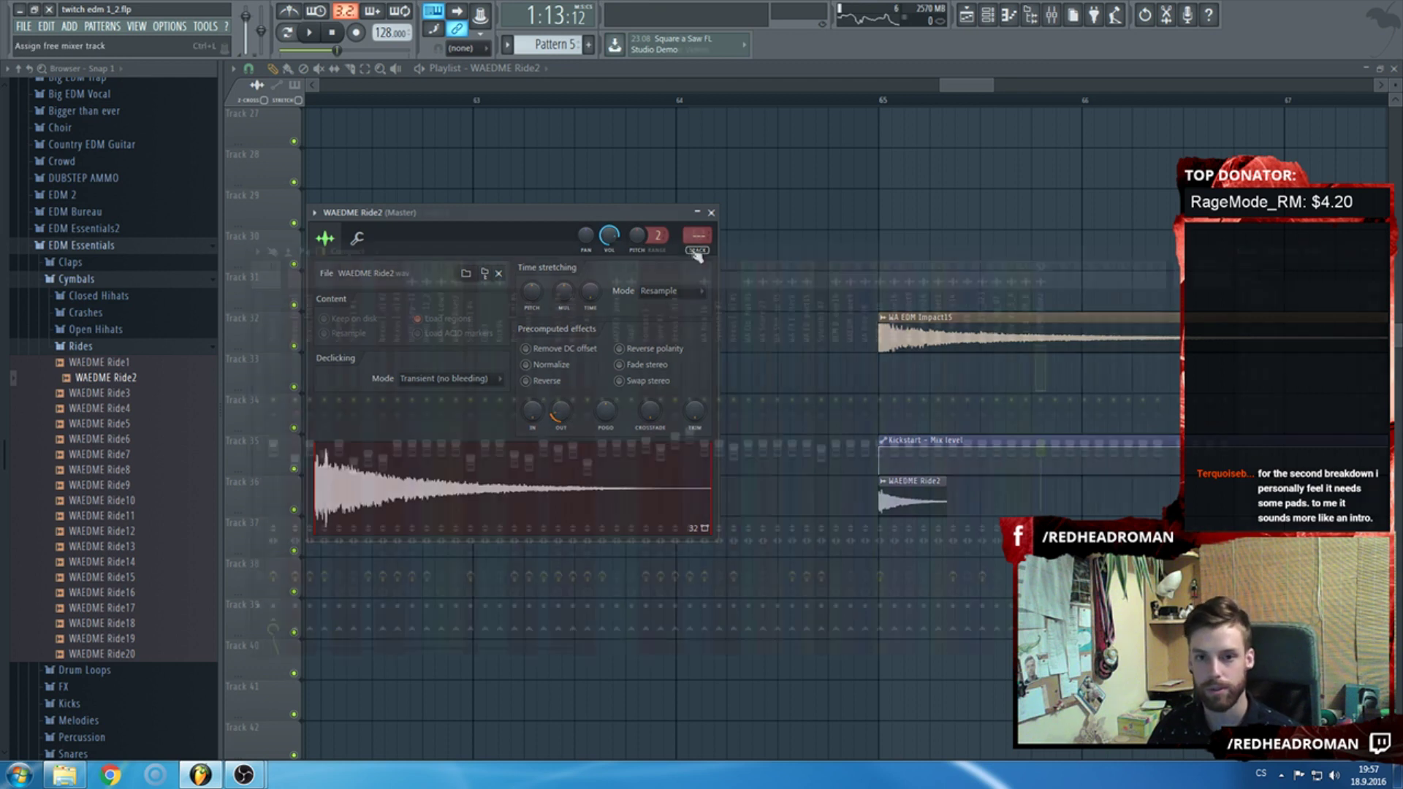
pyautogui.press('F9')
pyautogui.press('Escape')
pyautogui.press('F9')
# Load Kickstart in effect slot 6 of the WAEDME Ride2 mixer track with its mix at 86%, and return to the playlist.
pyautogui.doubleClick(899, 491)
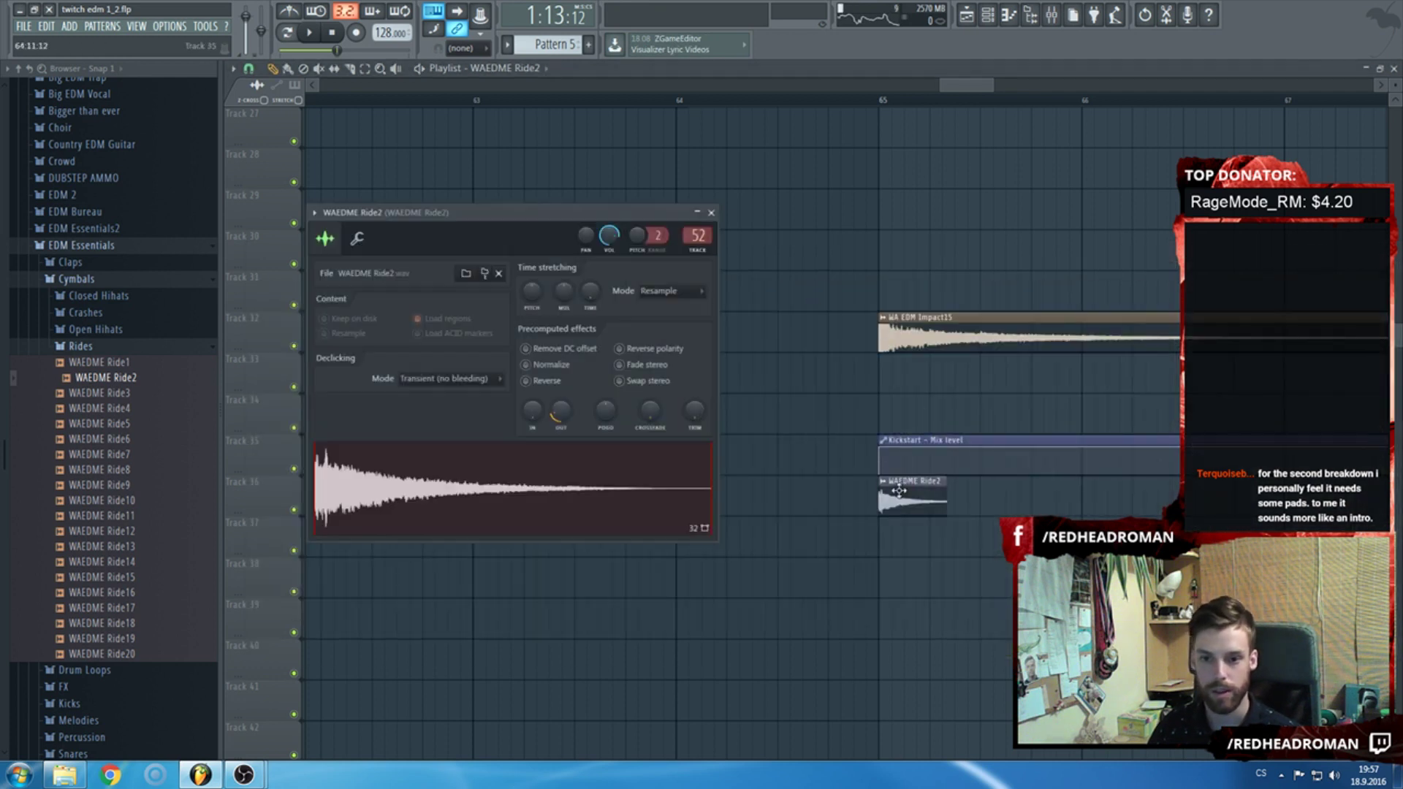
pyautogui.doubleClick(698, 235)
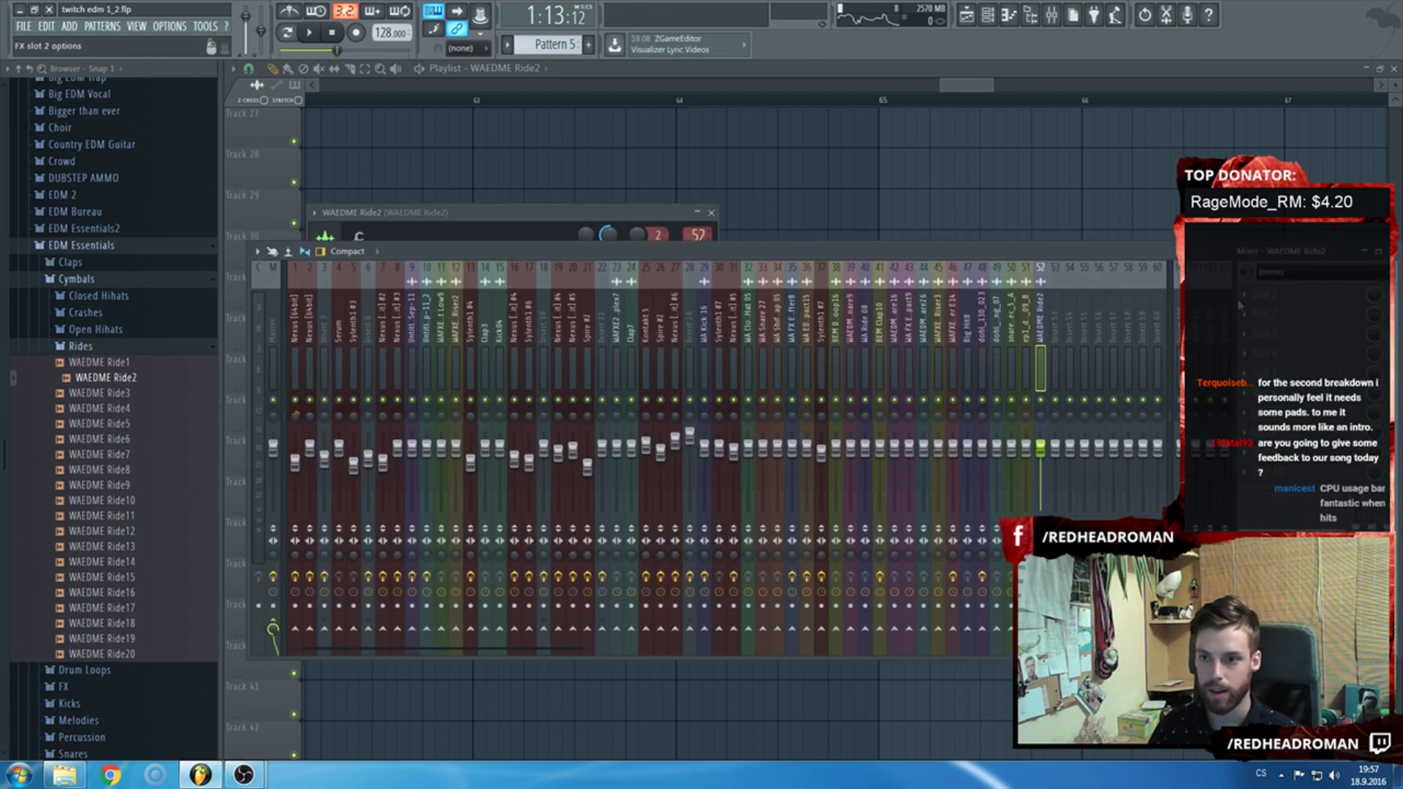
pyautogui.click(1104, 457)
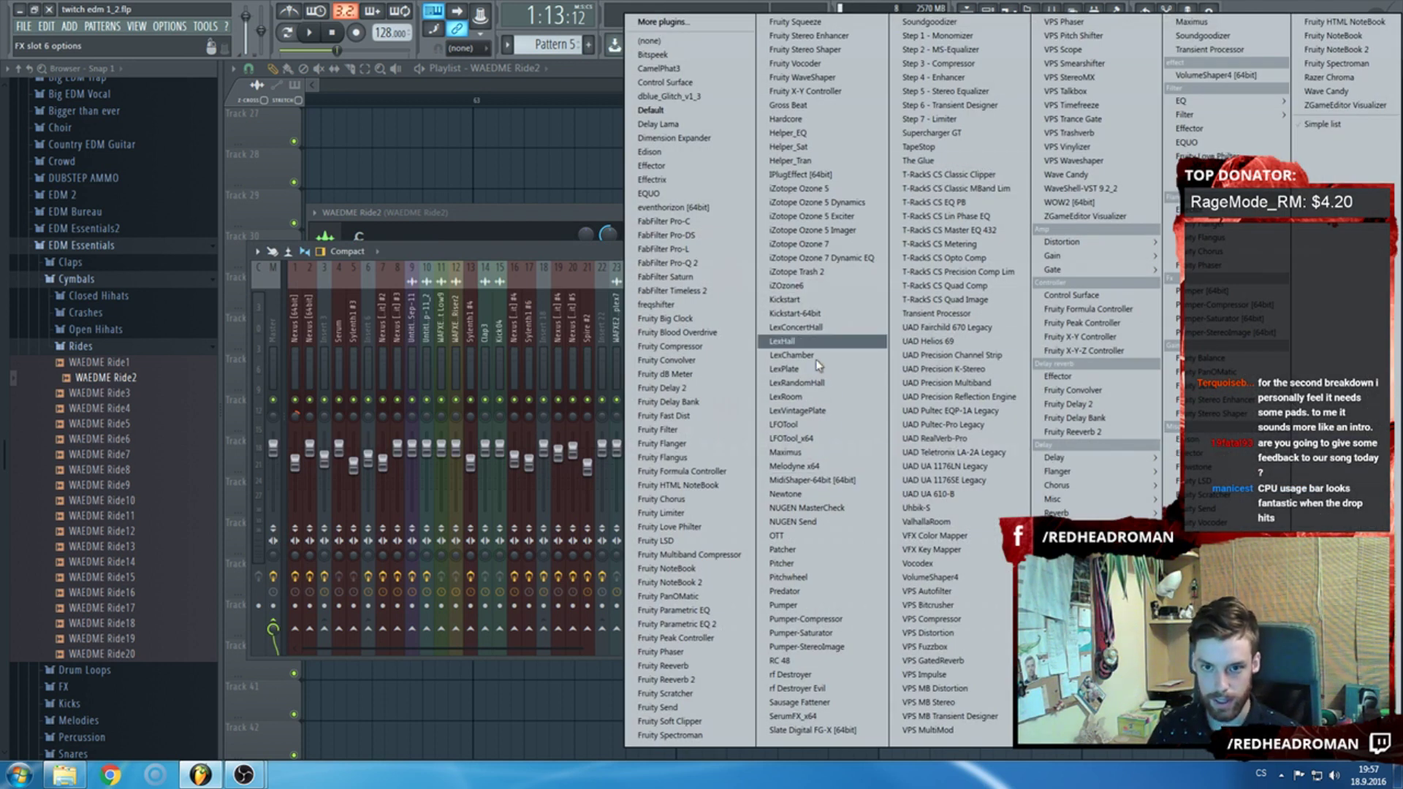
pyautogui.click(808, 303)
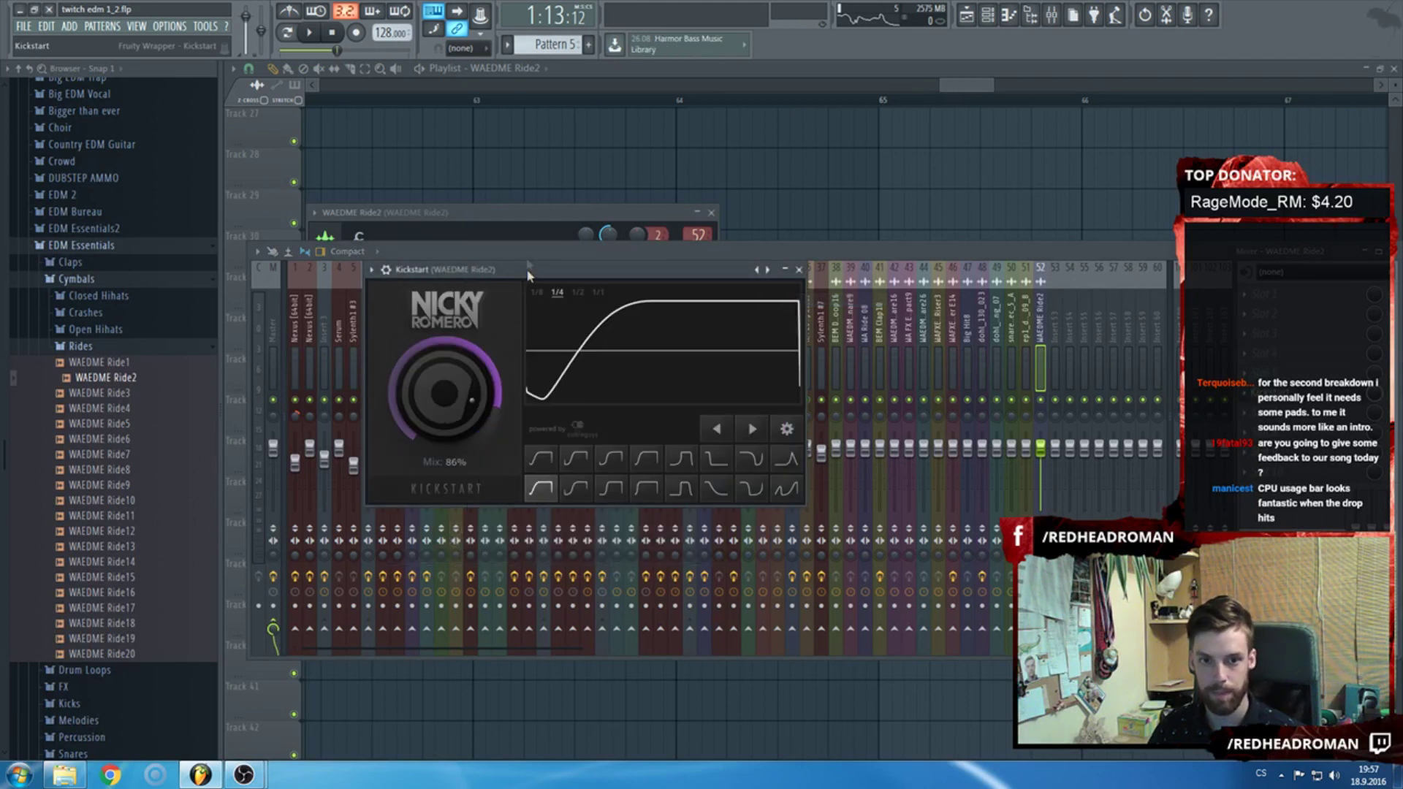
pyautogui.press('Escape')
pyautogui.press('Escape')
pyautogui.press('Escape')
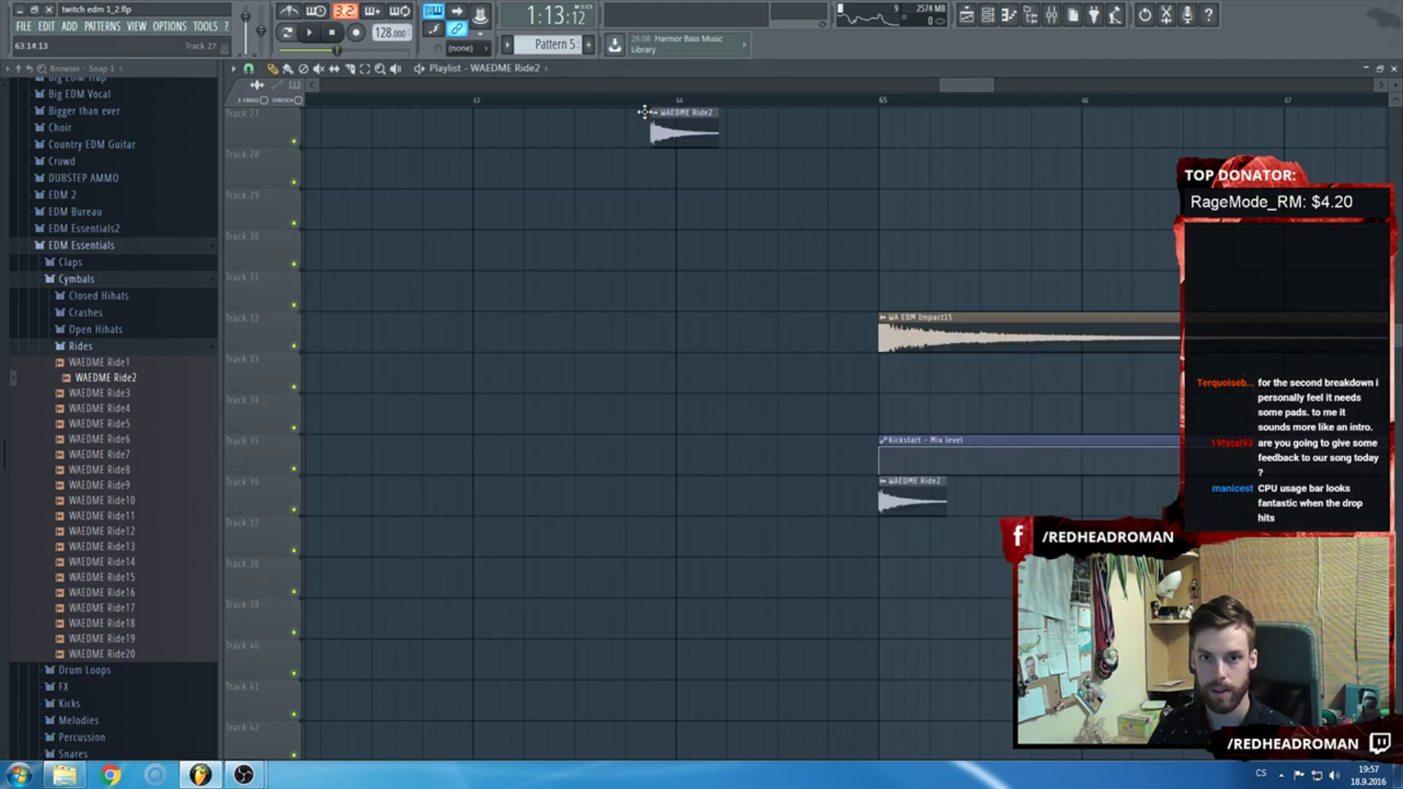
# Trim the WAEDME Ride2 clip to about one beat and add two copies on the following beats of track 36.
pyautogui.press('space')
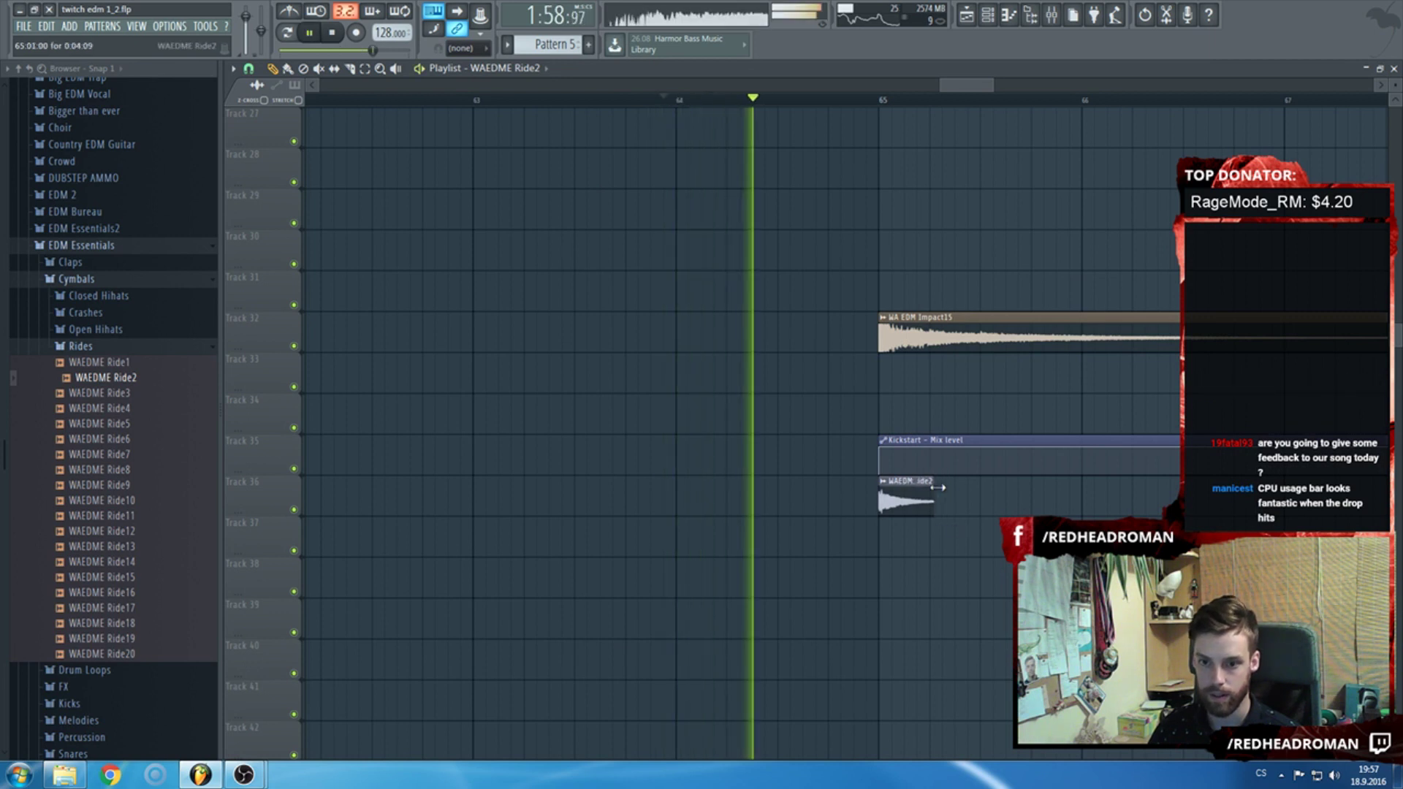
pyautogui.moveTo(946, 488); pyautogui.dragTo(928, 488)
pyautogui.click(937, 496)
pyautogui.press('space')
pyautogui.click(1003, 496)
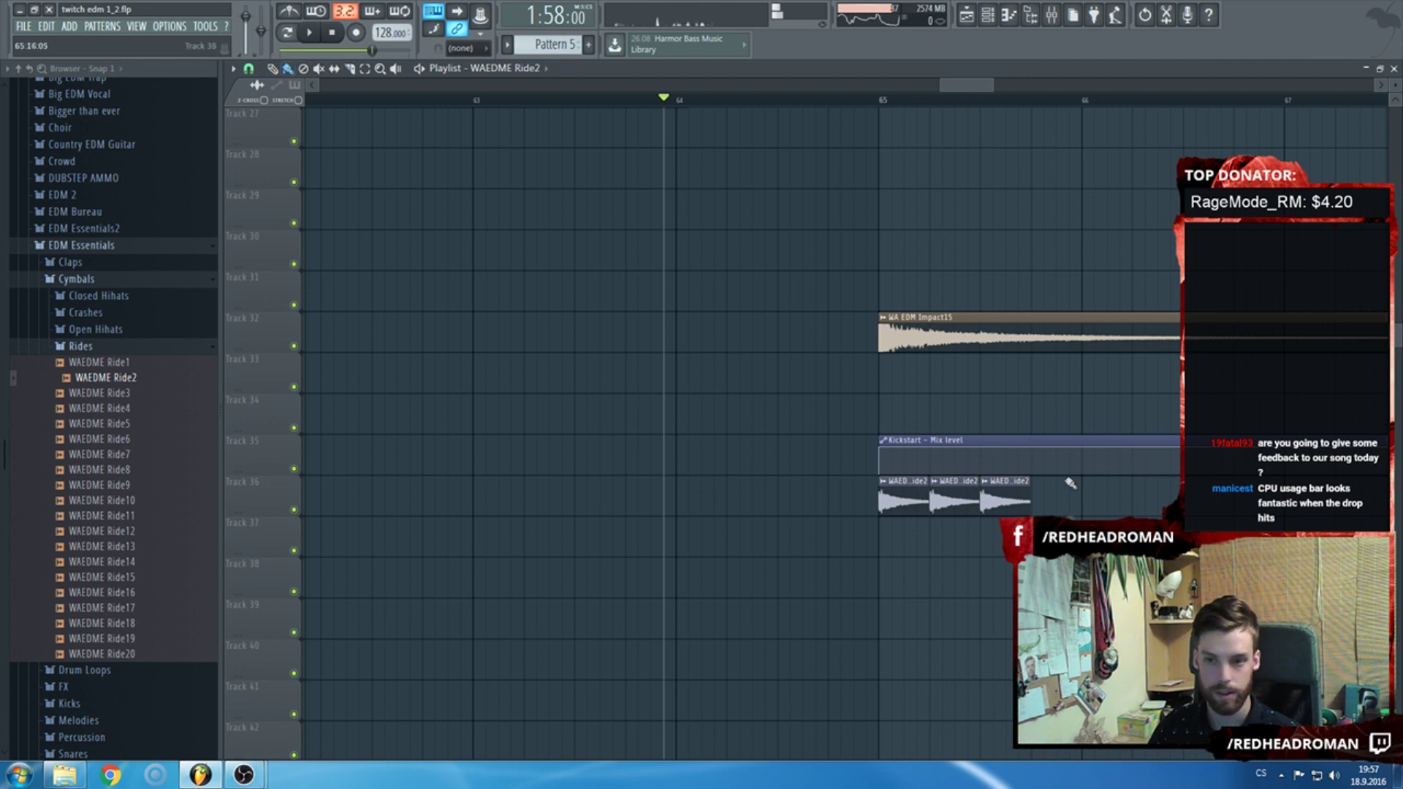
# Play the drop and duplicate the WAEDME Ride2 clips along track 36 so they continue past bar 69.
pyautogui.press('space')
pyautogui.scroll(-3, 1039, 512)
pyautogui.scroll(1, 1039, 512)
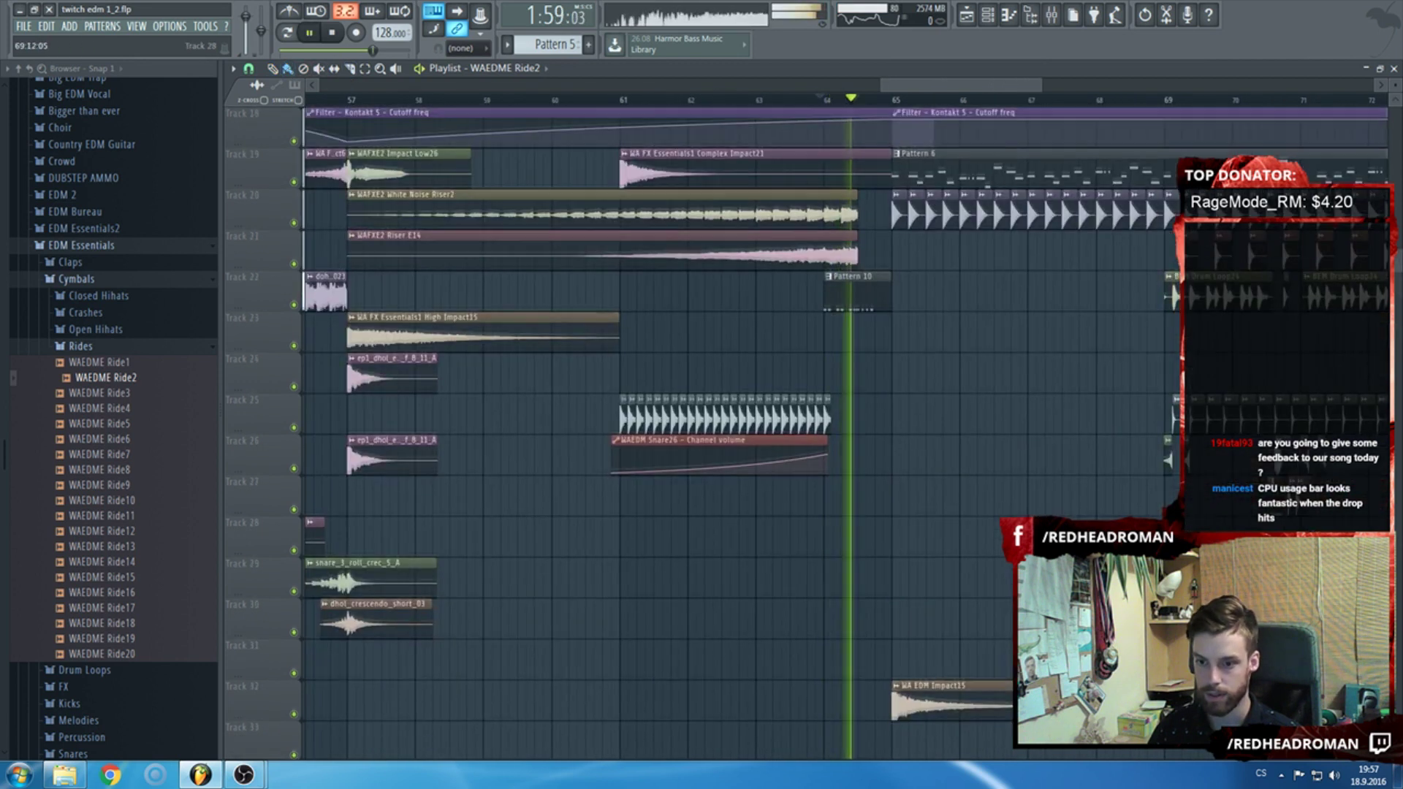
pyautogui.scroll(2, 1289, 359)
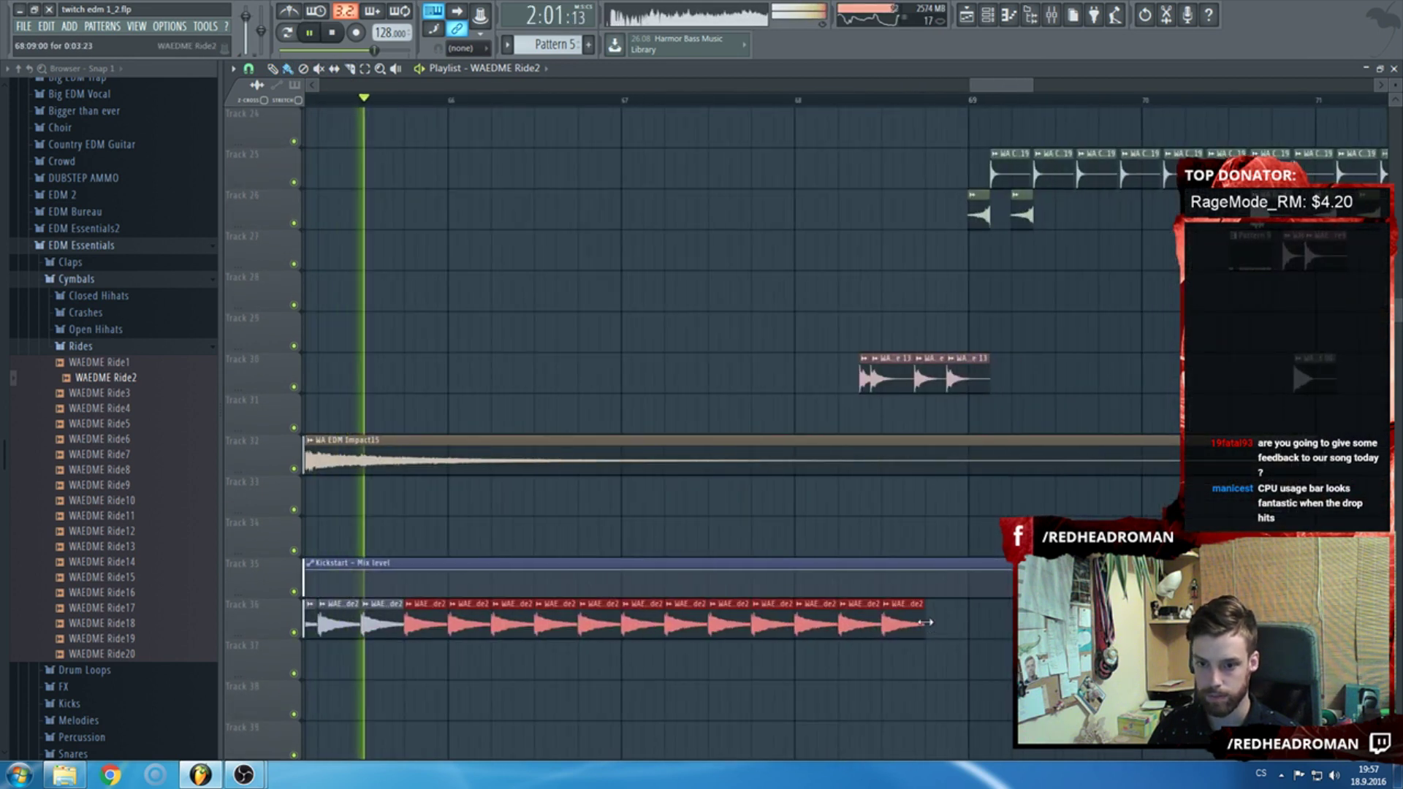
pyautogui.hotkey('ctrl', 'b')
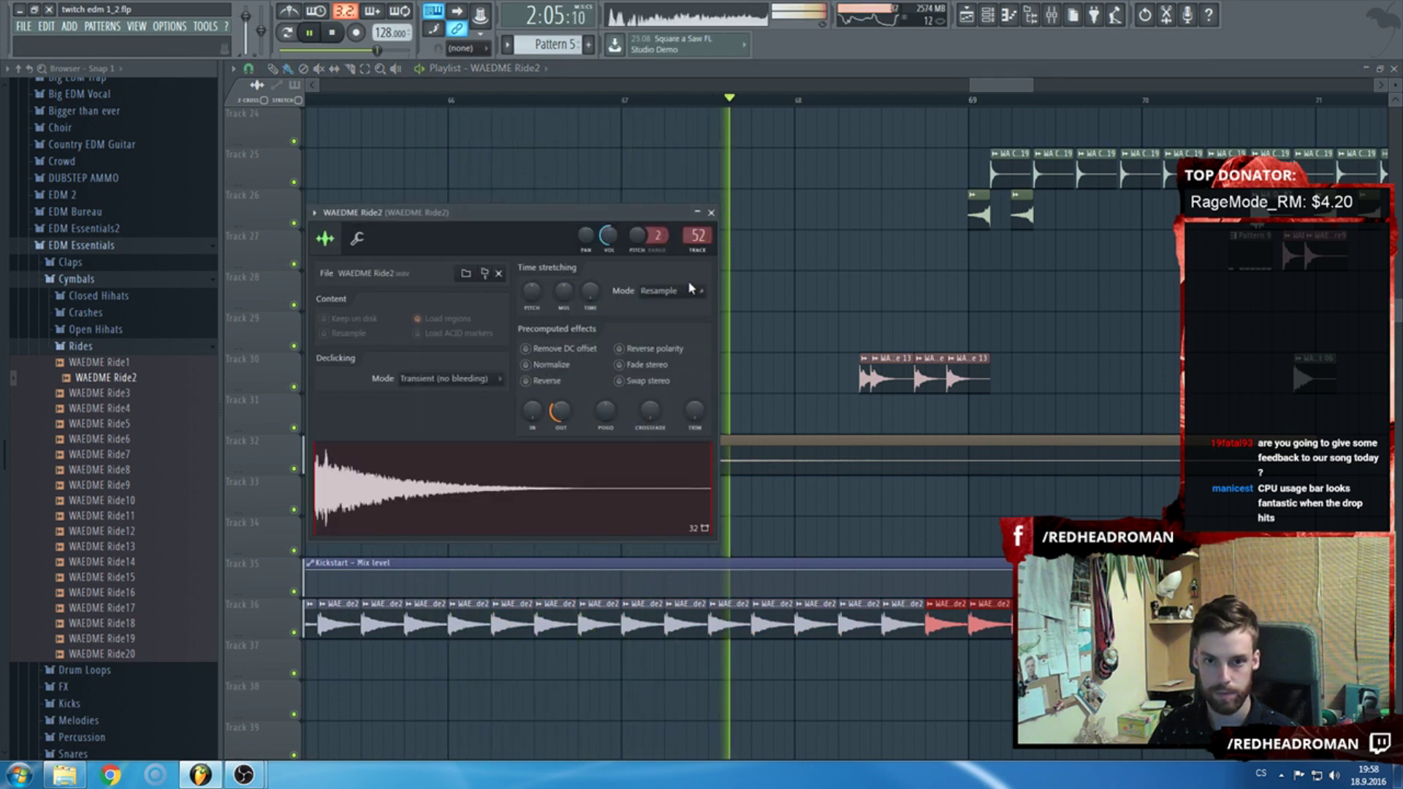
# Stop playback, audition other rides and replace the sample used by the track 36 clips with WAEDME Ride8.
pyautogui.doubleClick(698, 235)
pyautogui.press('space')
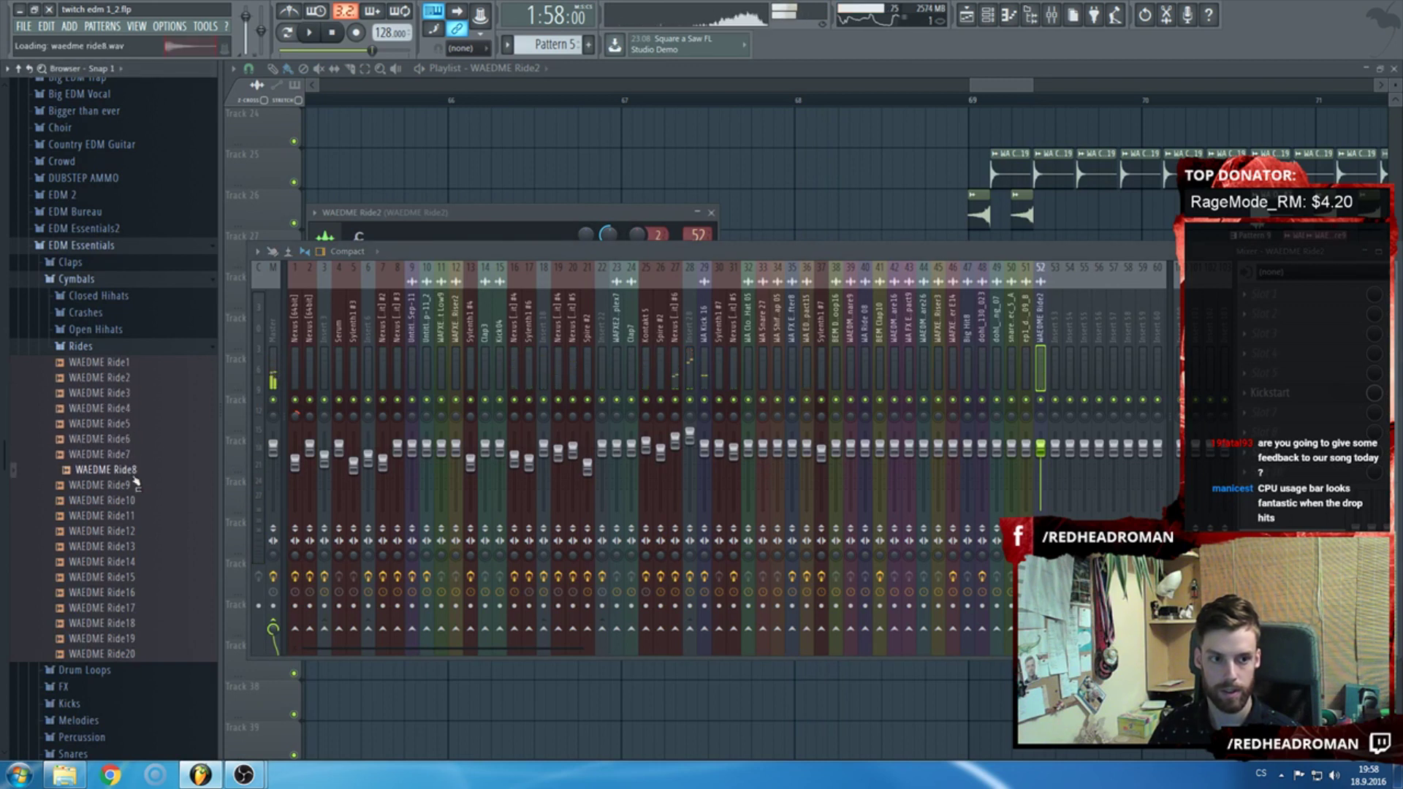
pyautogui.click(626, 79)
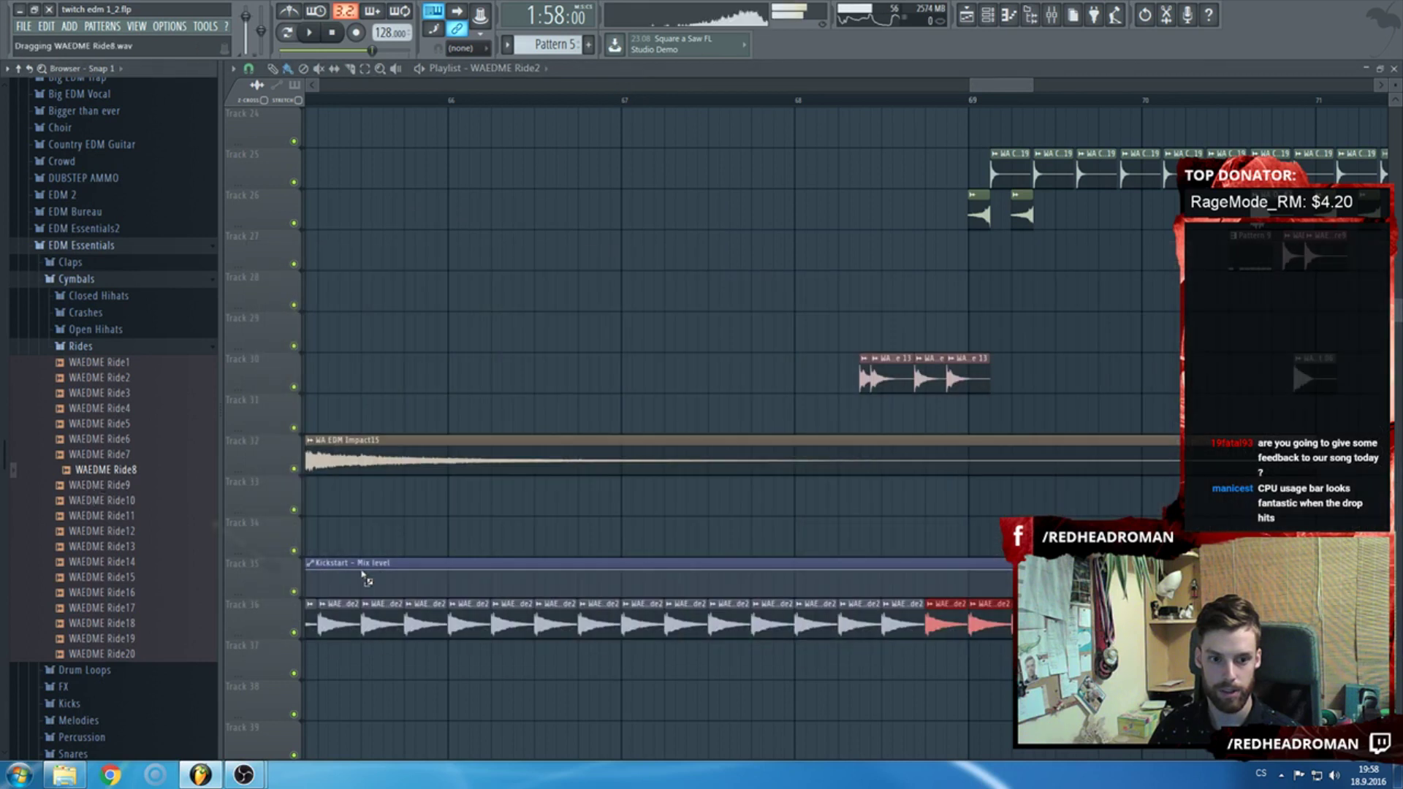
pyautogui.moveTo(439, 635); pyautogui.dragTo(427, 622)
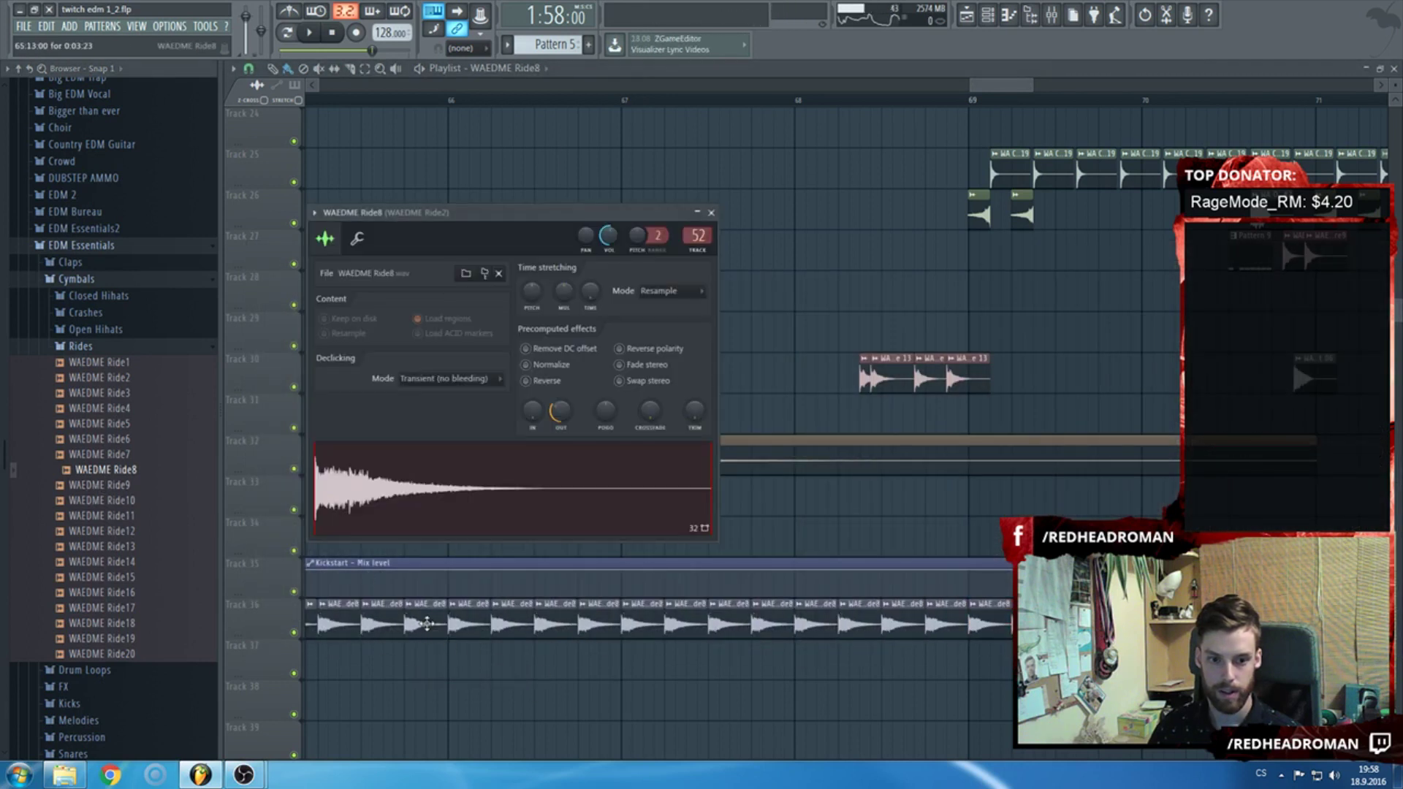
# Set the Kickstart mix on the ride's mixer track to 62% and close the plugin and mixer.
pyautogui.doubleClick(694, 235)
pyautogui.click(1288, 391)
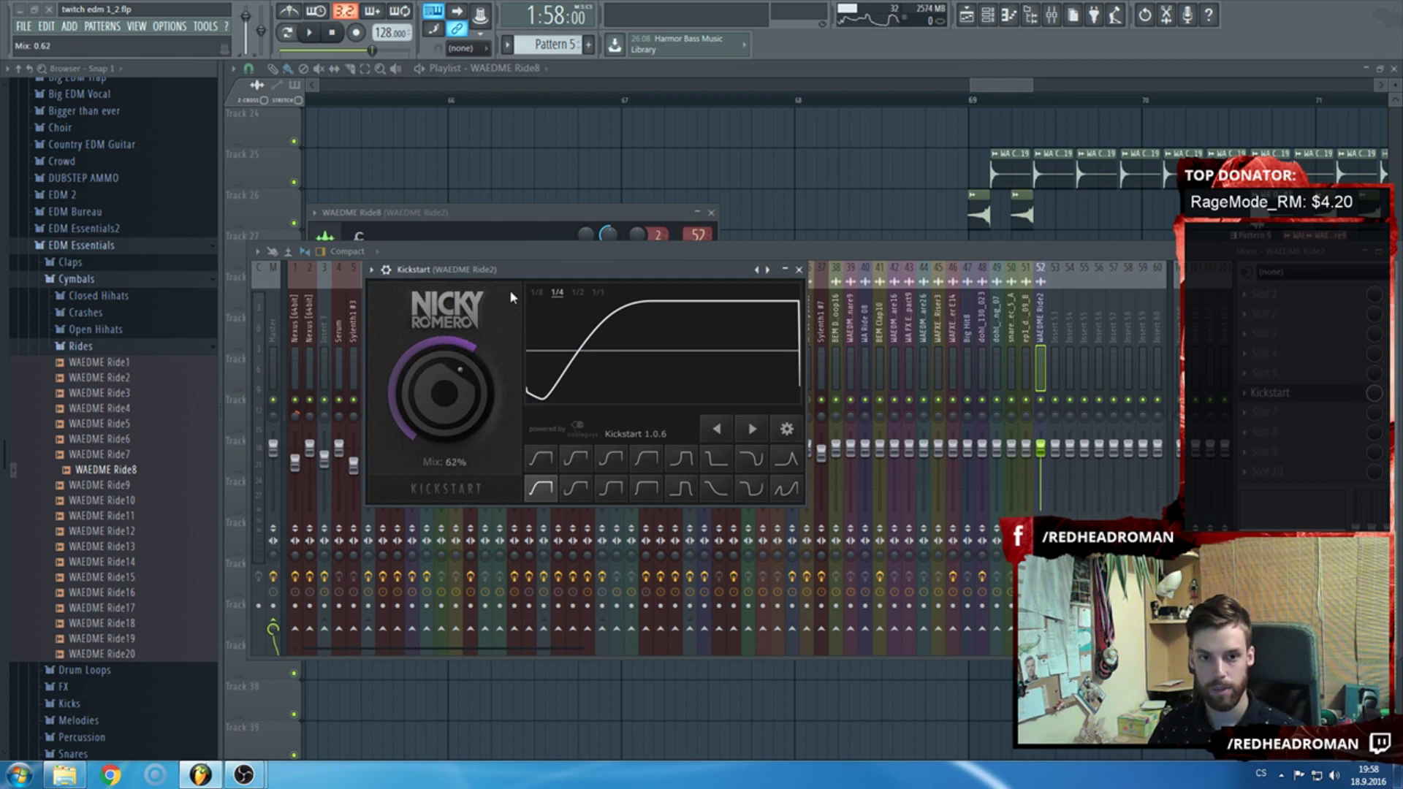
pyautogui.press('Escape')
pyautogui.press('Escape')
pyautogui.press('Escape')
# During playback, select the WAEDME Ride8 clips on track 36 and duplicate them so the rides run through to bar 81.
pyautogui.press('space')
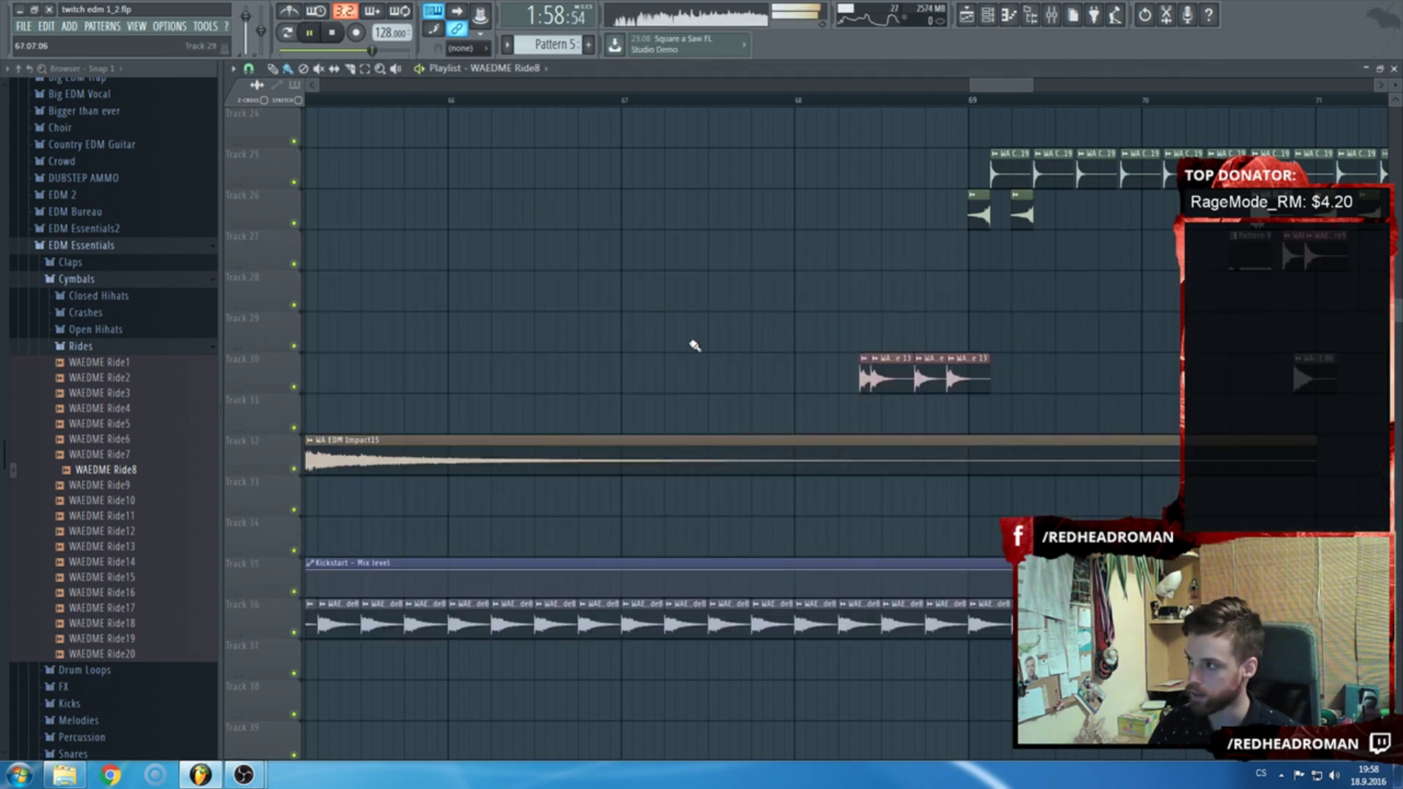
pyautogui.scroll(-3, 695, 346)
pyautogui.scroll(-2, 716, 376)
pyautogui.moveTo(1008, 544); pyautogui.dragTo(559, 541)
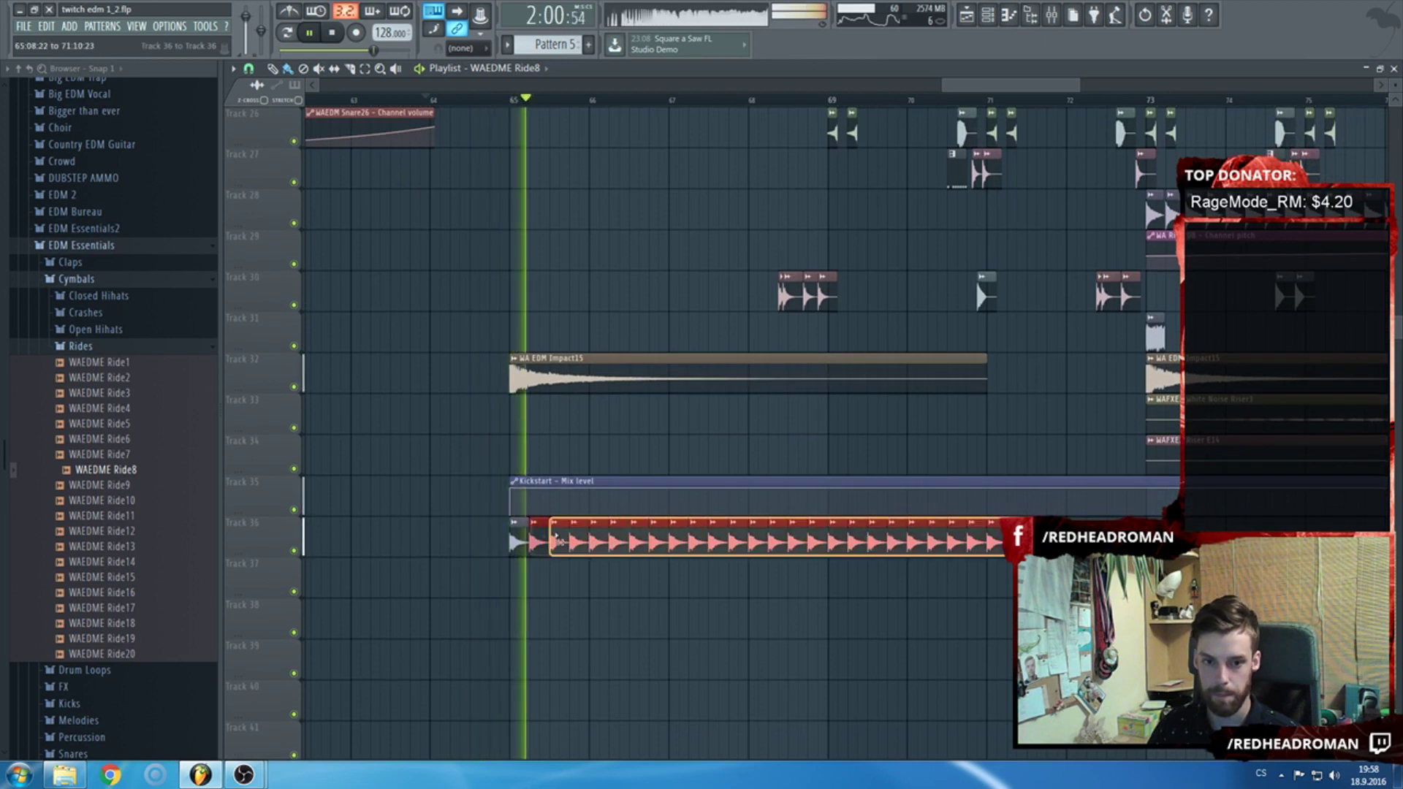
pyautogui.click(559, 541)
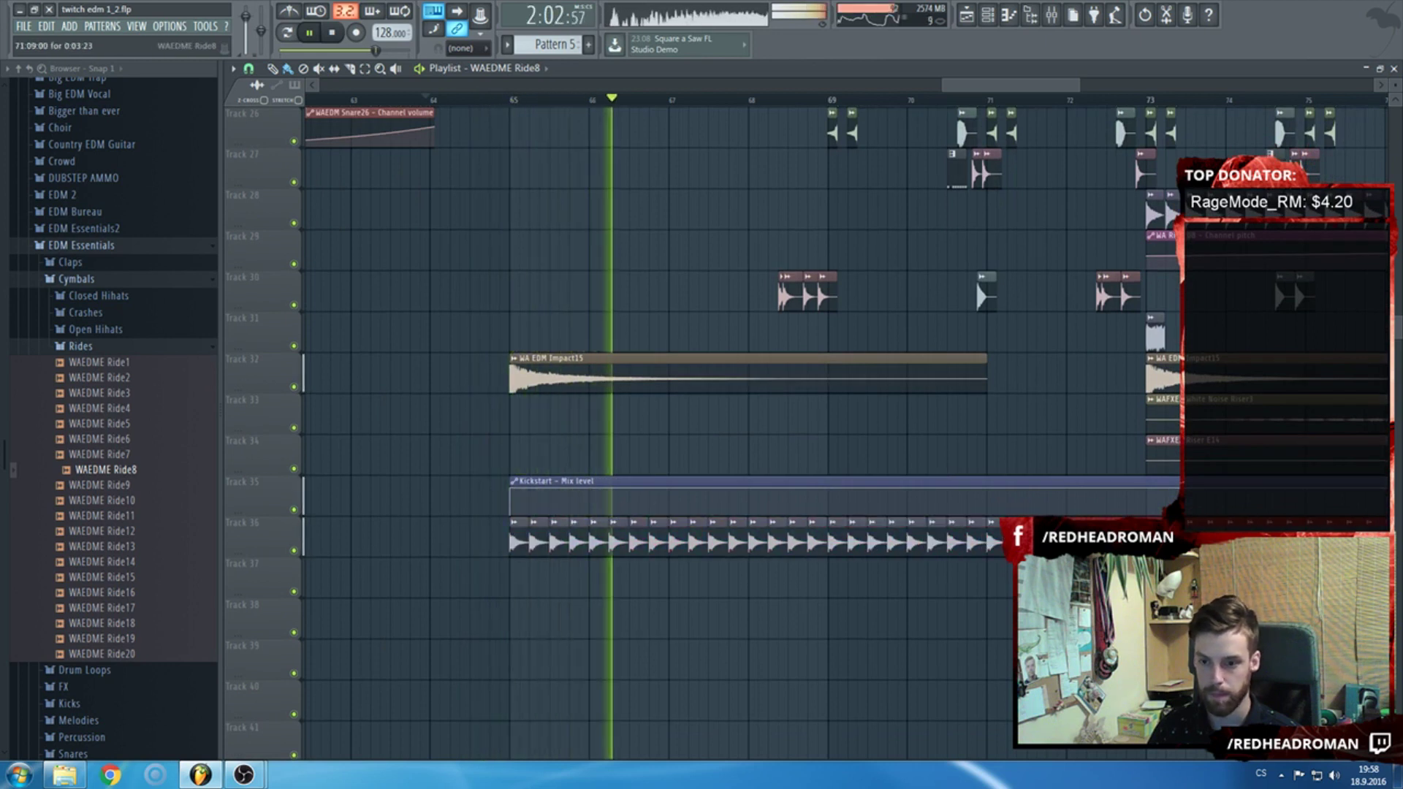
pyautogui.hotkey('ctrl', 'b')
pyautogui.scroll(-2, 731, 438)
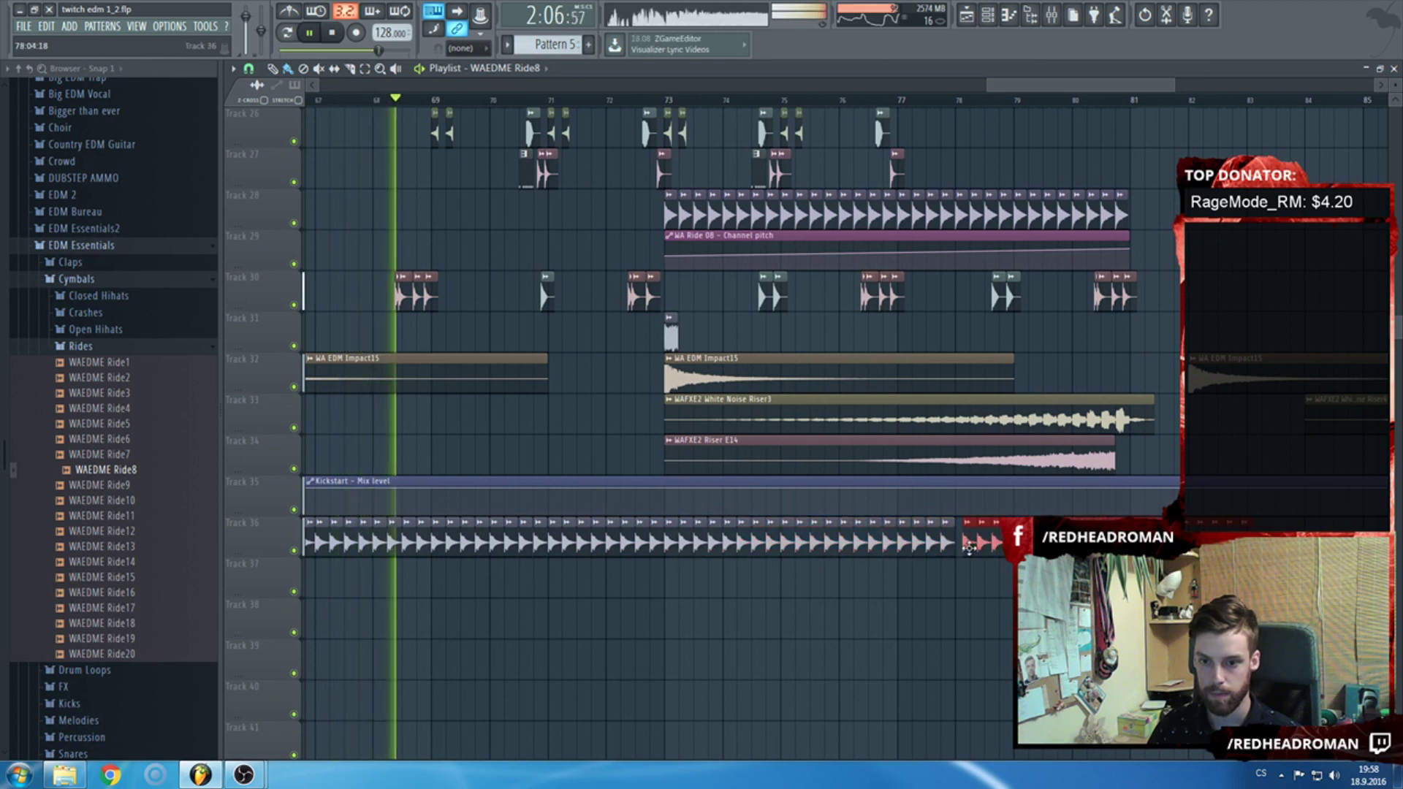
pyautogui.scroll(5, 731, 402)
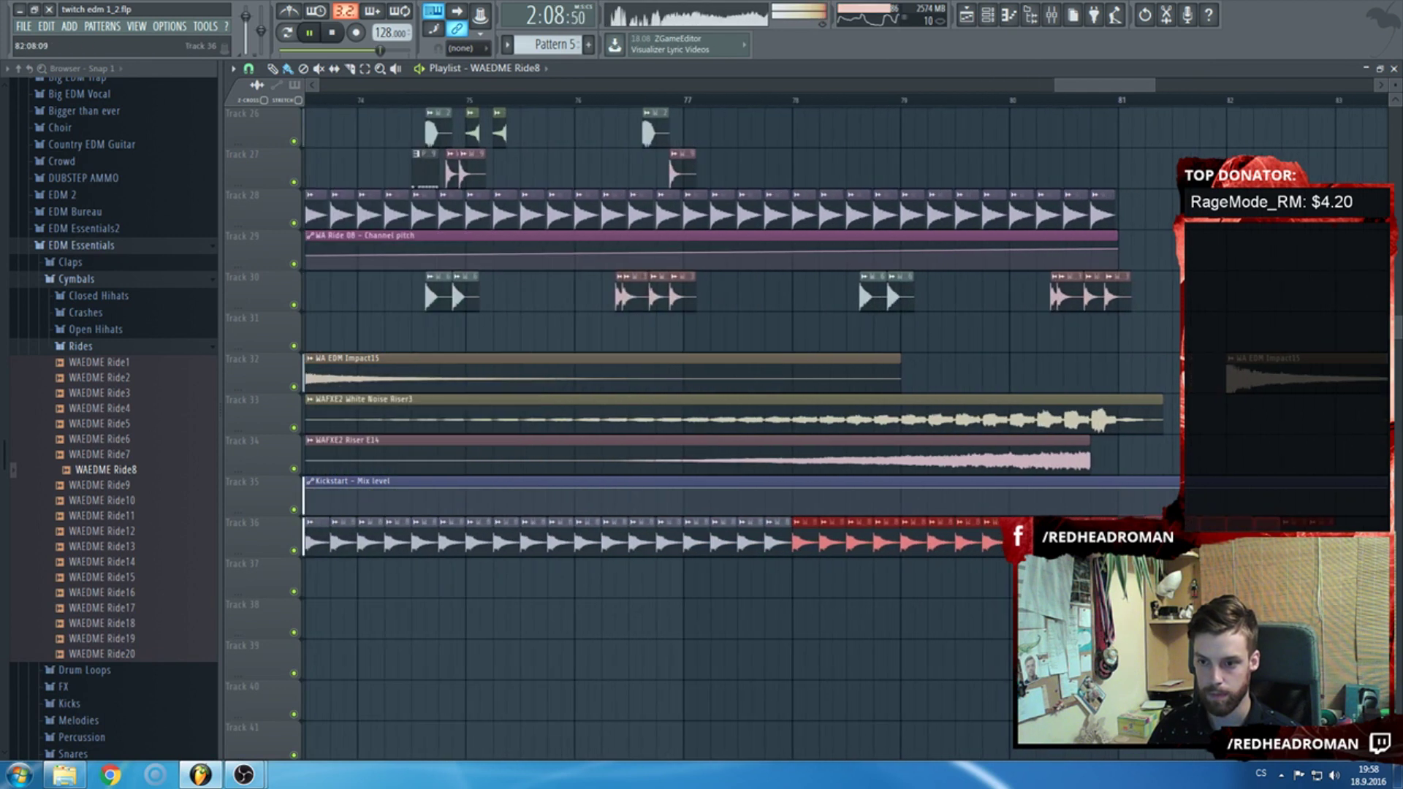
pyautogui.scroll(-2, 731, 402)
pyautogui.scroll(2, 731, 402)
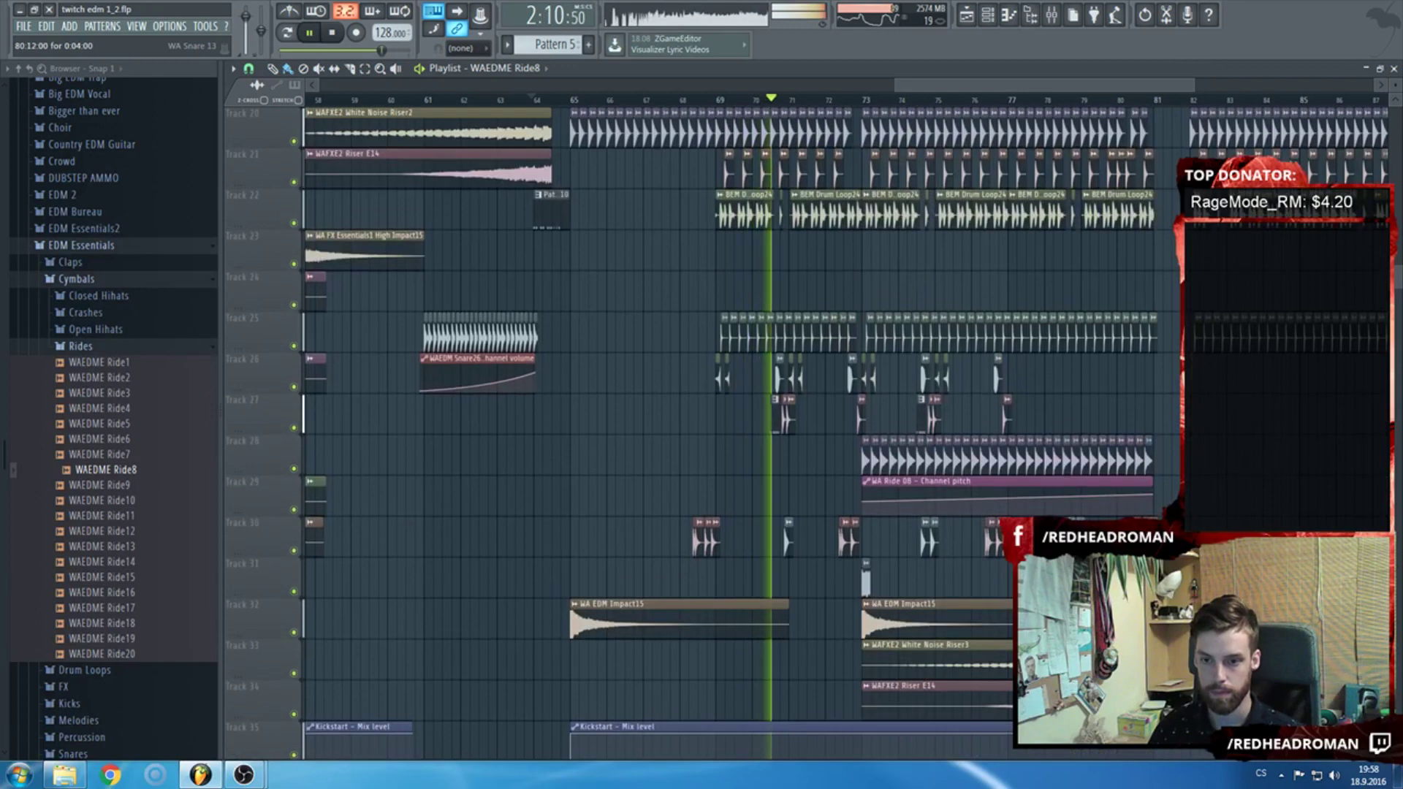
# Check the break in the kick pattern and clear the WAEDME Ride8 clips just before bar 73 on track 36.
pyautogui.scroll(5, 823, 537)
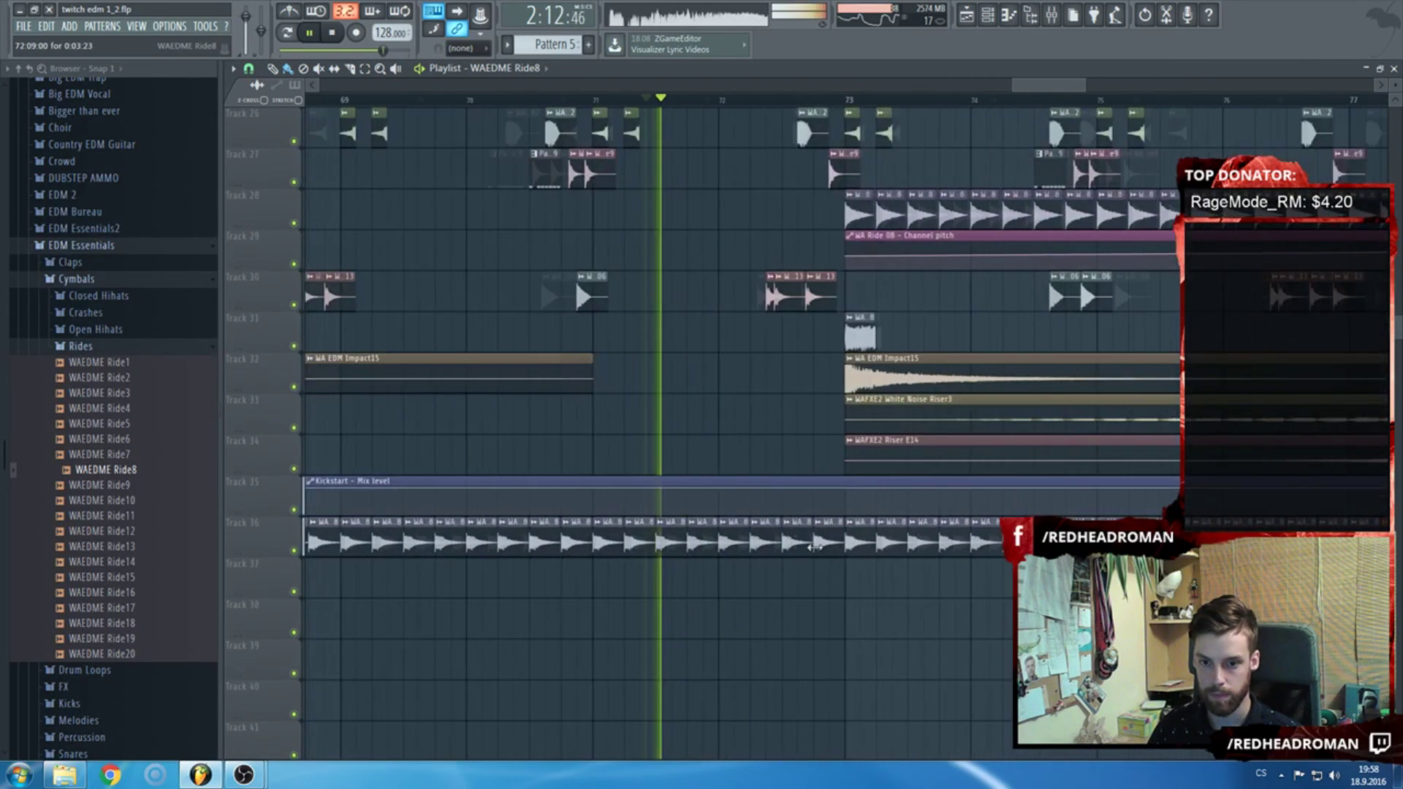
pyautogui.scroll(5, 804, 511)
pyautogui.scroll(3, 782, 464)
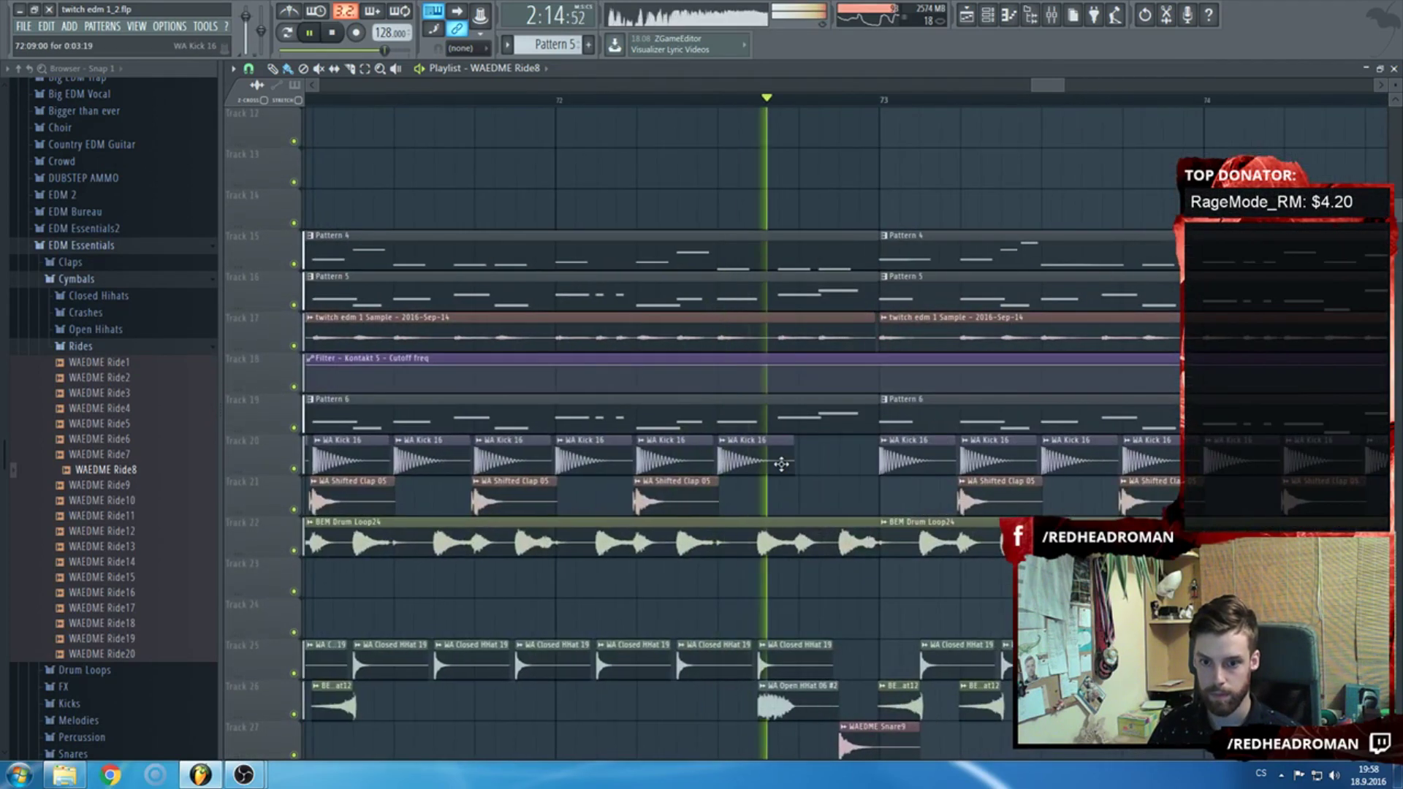
pyautogui.scroll(-6, 810, 468)
pyautogui.scroll(-4, 877, 497)
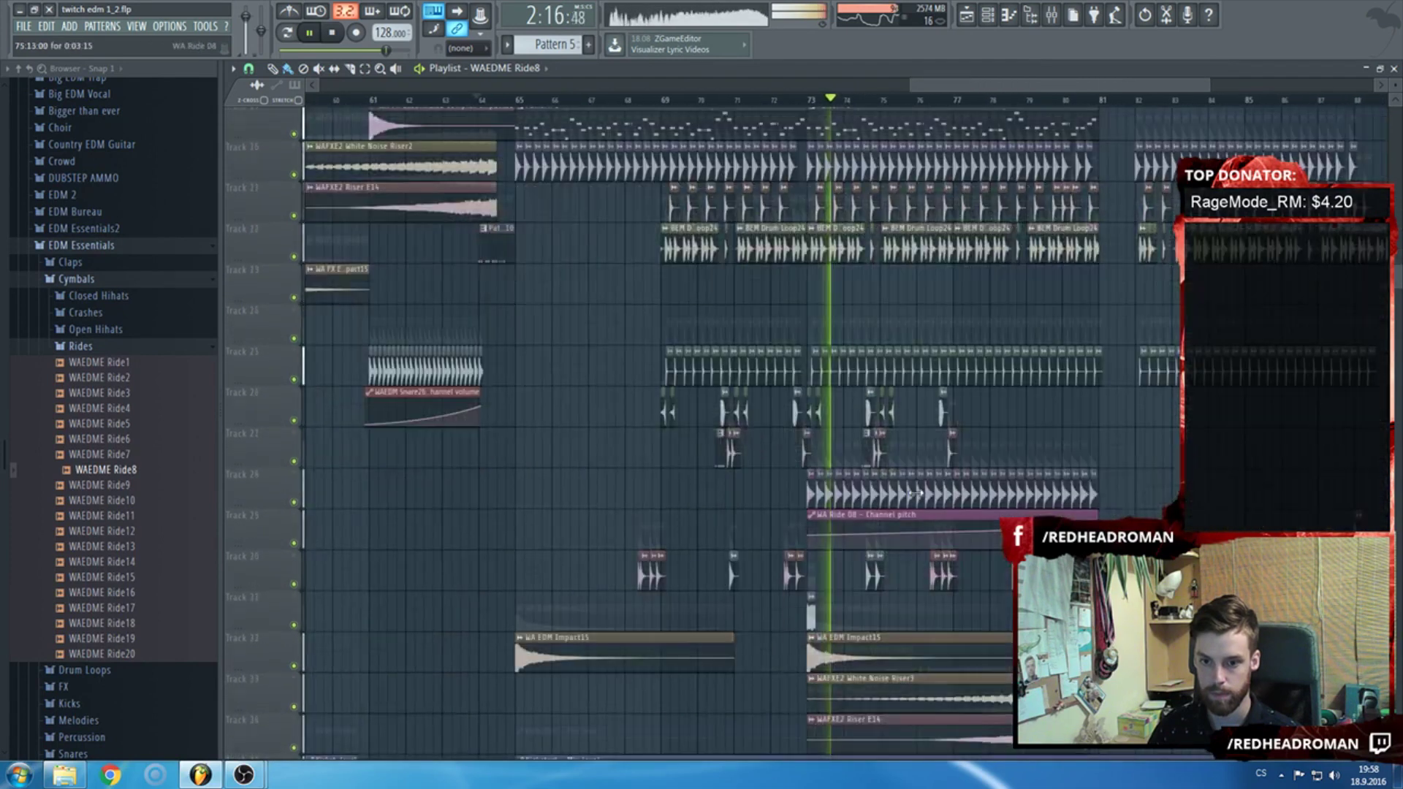
# Check the WA Ride 08 channel settings, close them, and examine both ride layers across the drop during playback.
pyautogui.scroll(3, 918, 516)
pyautogui.doubleClick(826, 459)
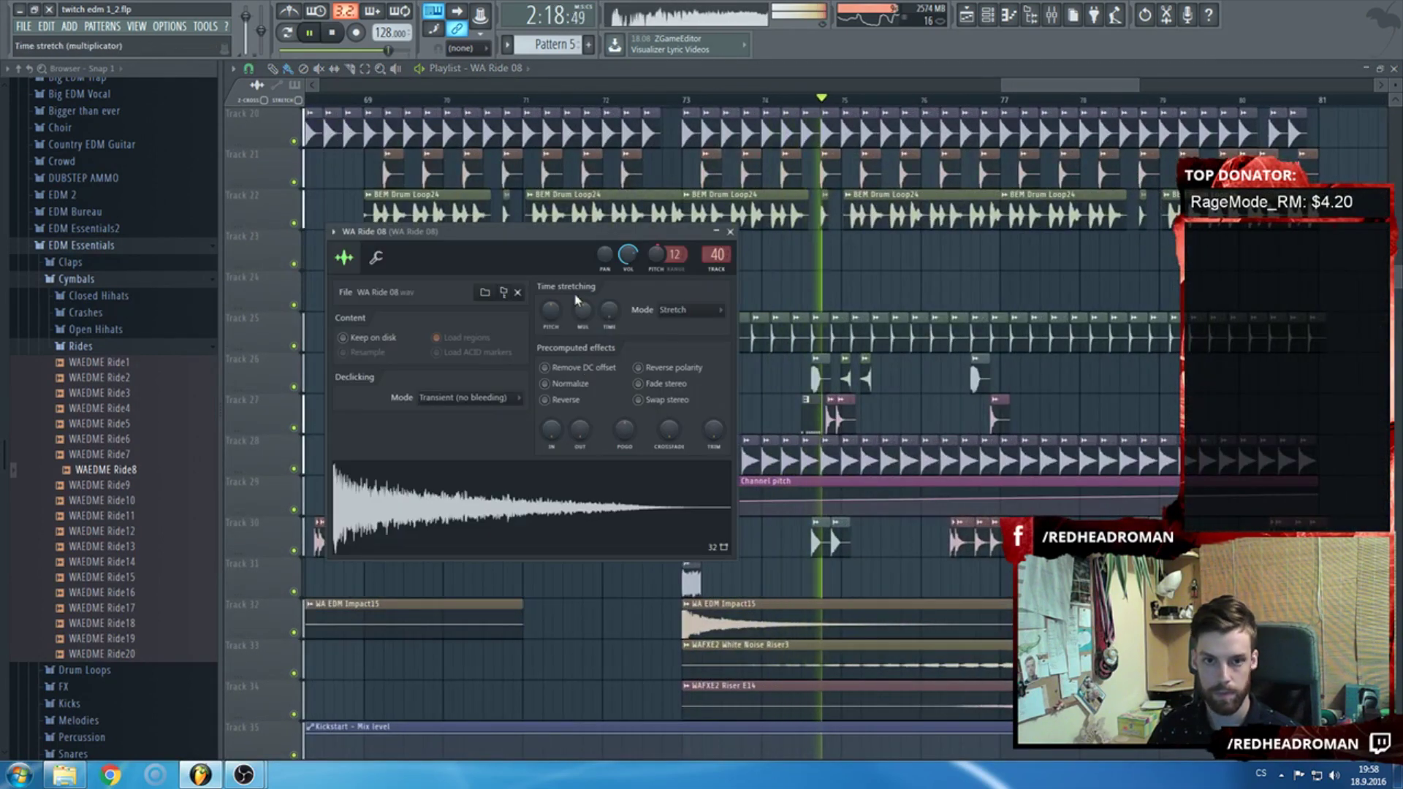
pyautogui.click(730, 232)
pyautogui.scroll(-5, 877, 439)
pyautogui.scroll(-3, 950, 475)
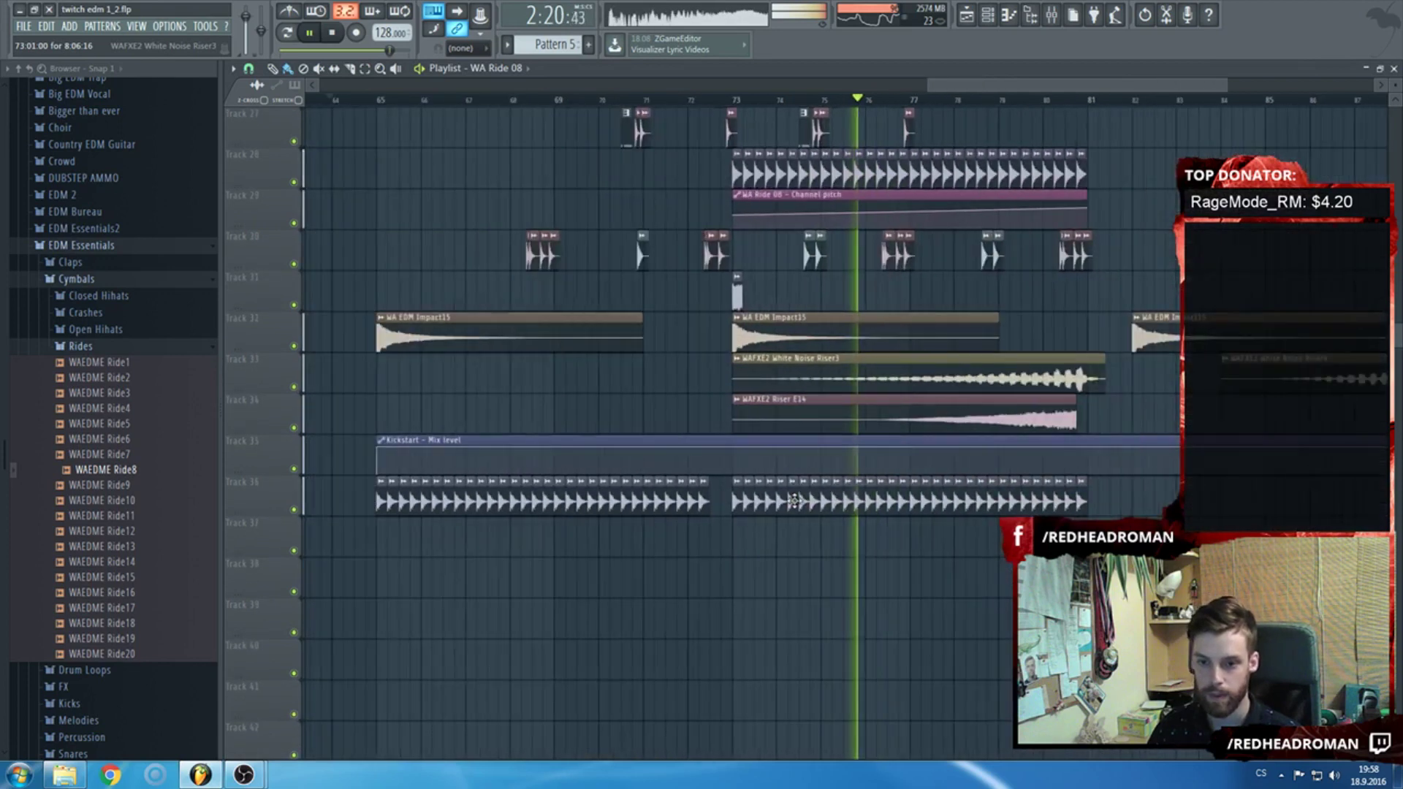
pyautogui.scroll(6, 1048, 514)
pyautogui.scroll(-4, 603, 201)
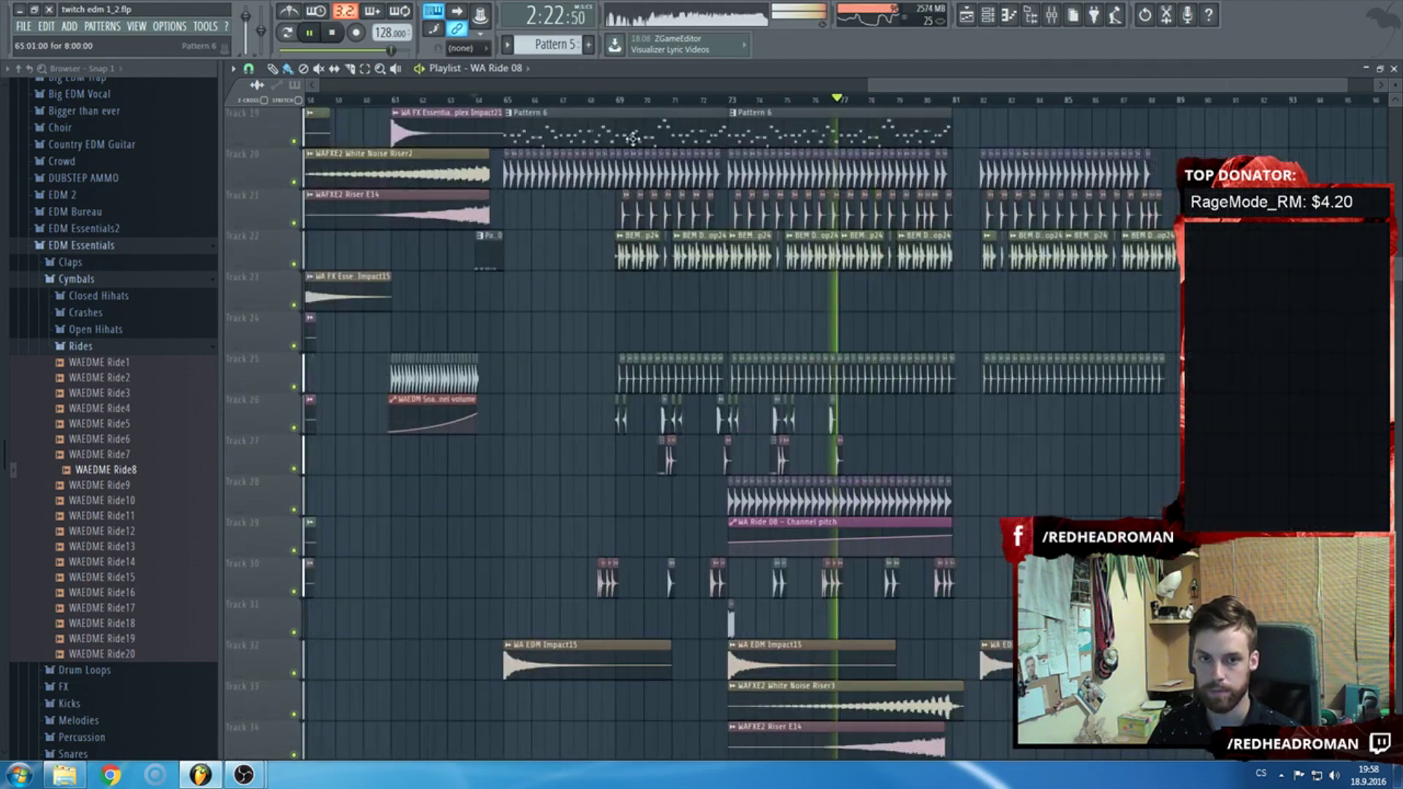
# Listen to the break from bar 41 and look over its clips while the song plays.
pyautogui.scroll(3, 742, 210)
pyautogui.scroll(3, 532, 179)
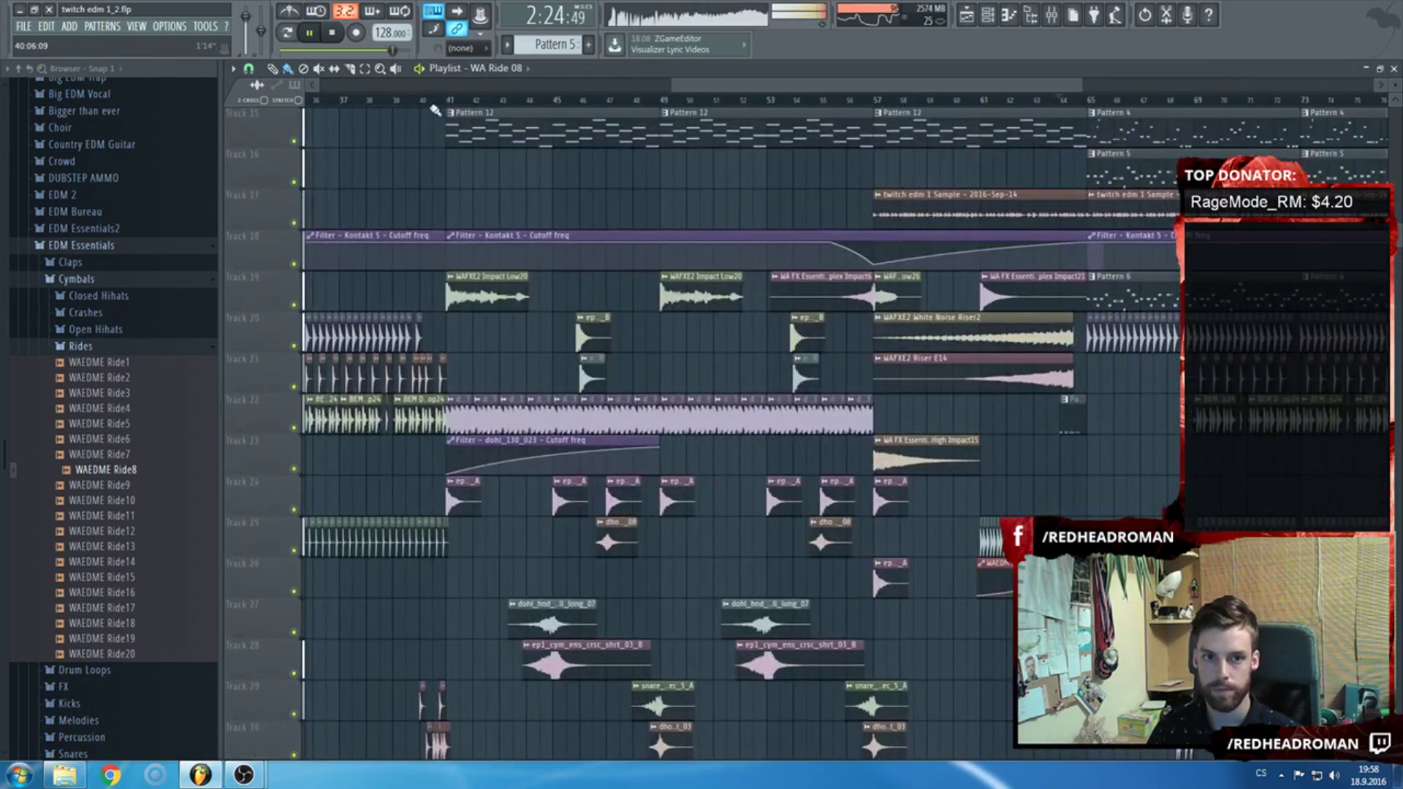
pyautogui.scroll(4, 468, 204)
pyautogui.scroll(2, 512, 241)
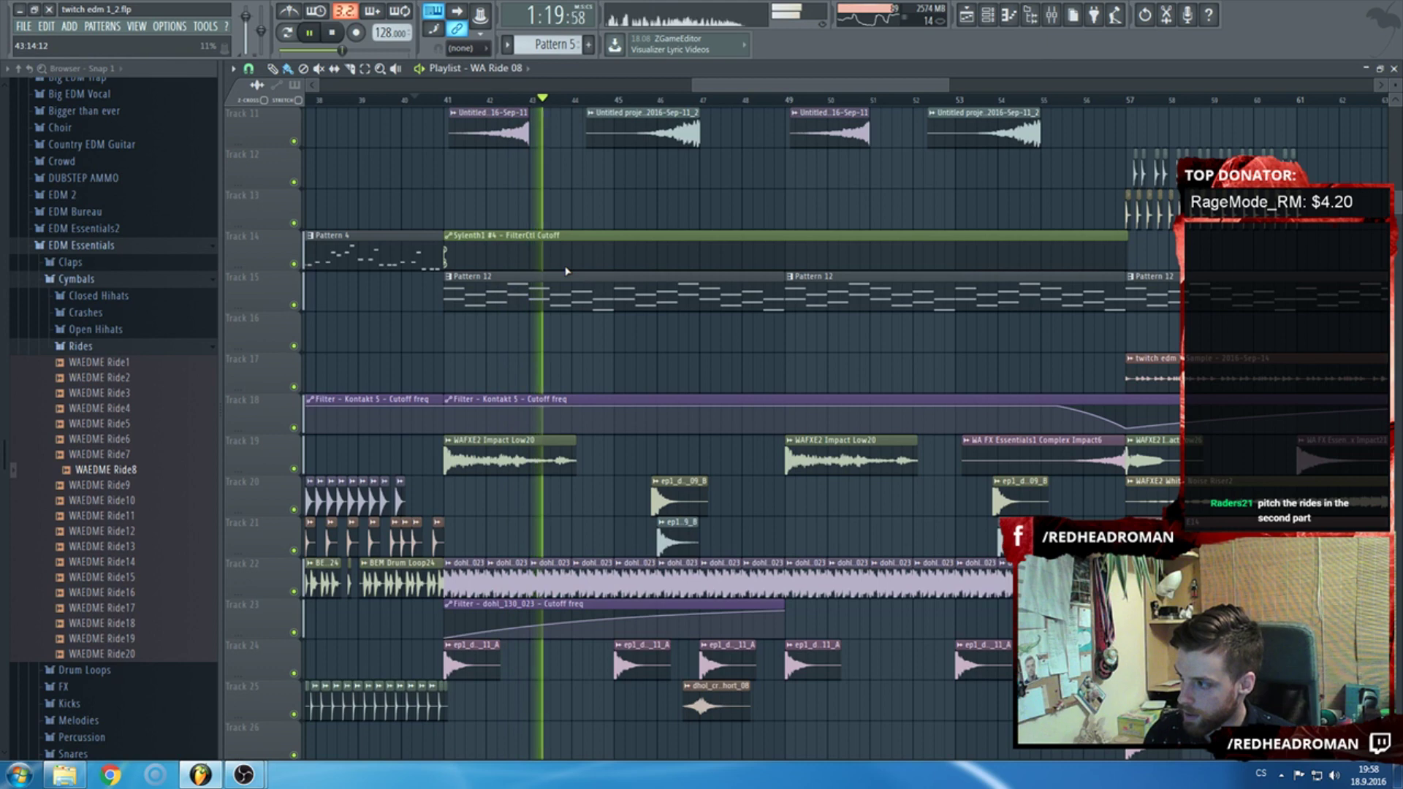
# Stop playback and examine the ride layers and the WA Ride 08 channel pitch automation between bars 73 and 81.
pyautogui.press('space')
pyautogui.scroll(-17, 566, 271)
pyautogui.keyDown('ctrl'); pyautogui.scroll(-4, 890, 282); pyautogui.keyUp('ctrl')
pyautogui.scroll(4, 890, 282)
pyautogui.keyDown('ctrl'); pyautogui.scroll(4, 913, 307); pyautogui.keyUp('ctrl')
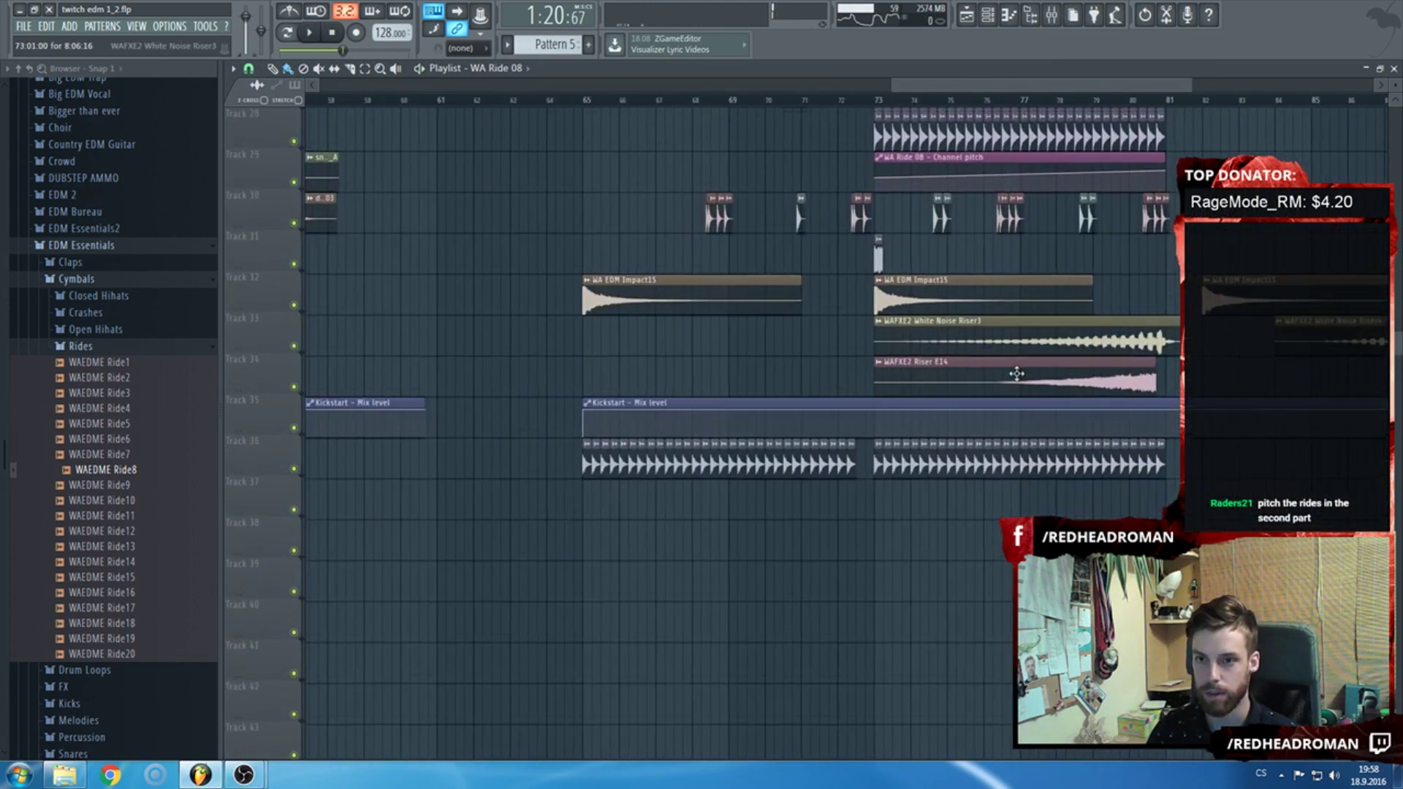
pyautogui.scroll(4, 839, 441)
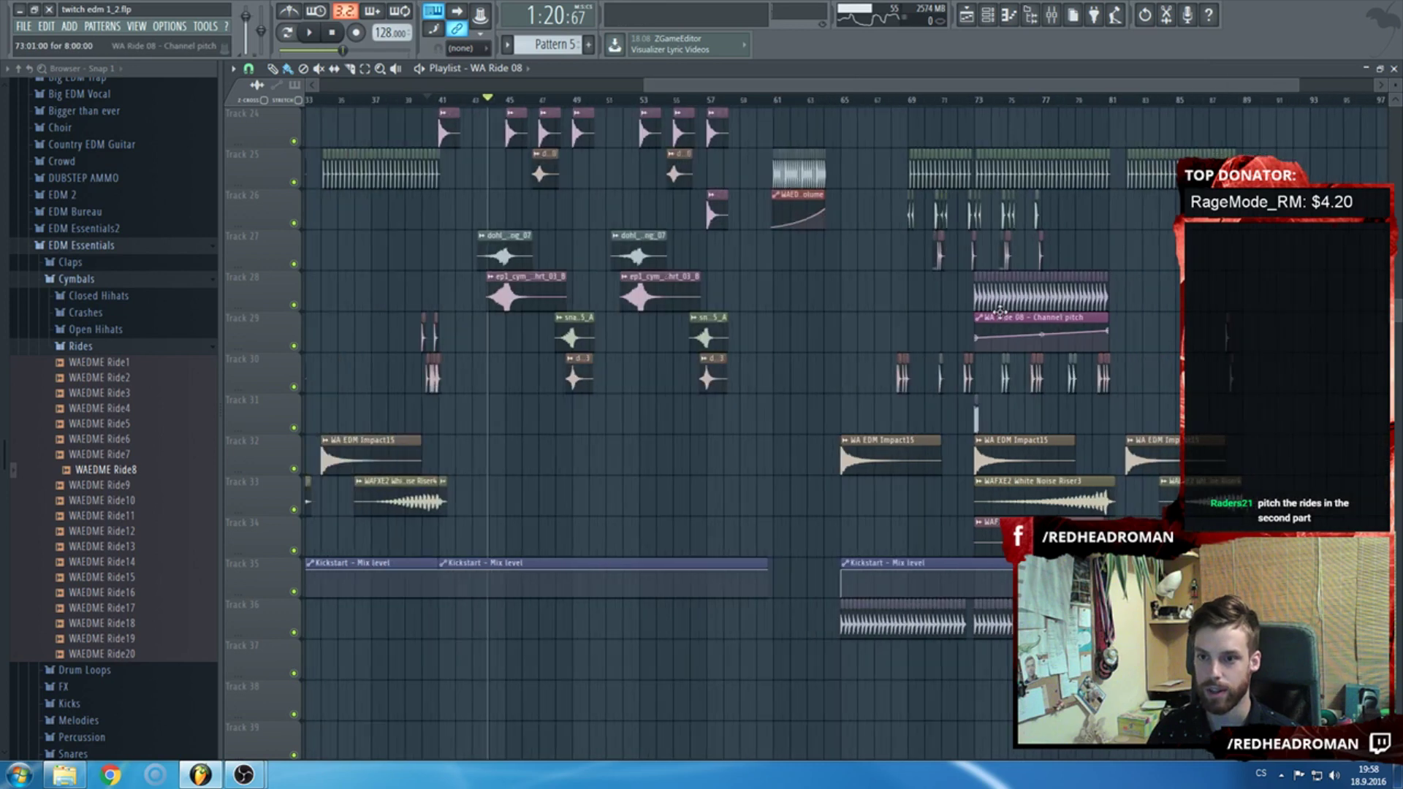
pyautogui.keyDown('ctrl'); pyautogui.scroll(-5, 626, 461); pyautogui.keyUp('ctrl')
pyautogui.scroll(4, 731, 402)
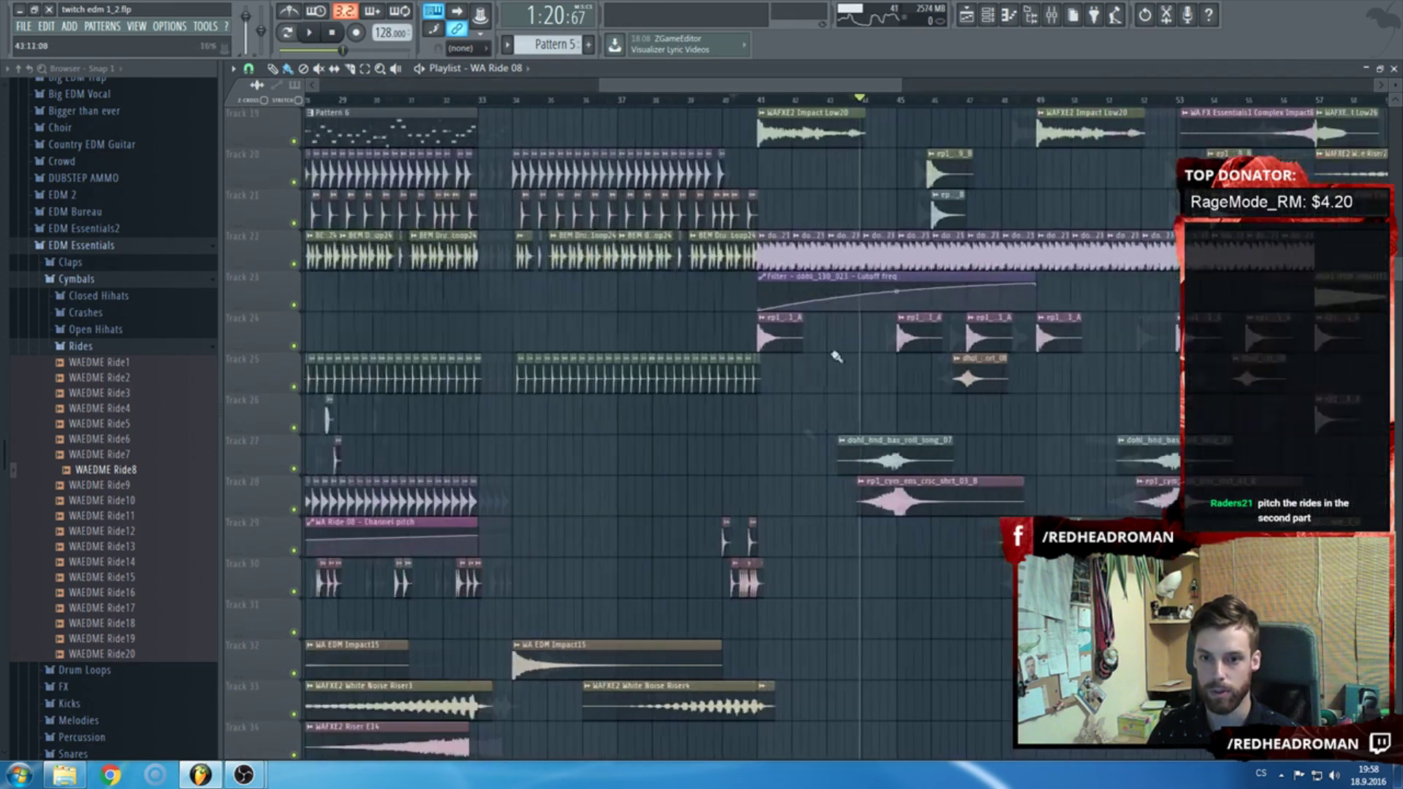
# Play the break from bar 41 and check the Sylenth1 #8 synth used in Pattern 12, then close it.
pyautogui.keyDown('ctrl'); pyautogui.scroll(5, 831, 353); pyautogui.keyUp('ctrl')
pyautogui.scroll(3, 769, 302)
pyautogui.scroll(2, 769, 301)
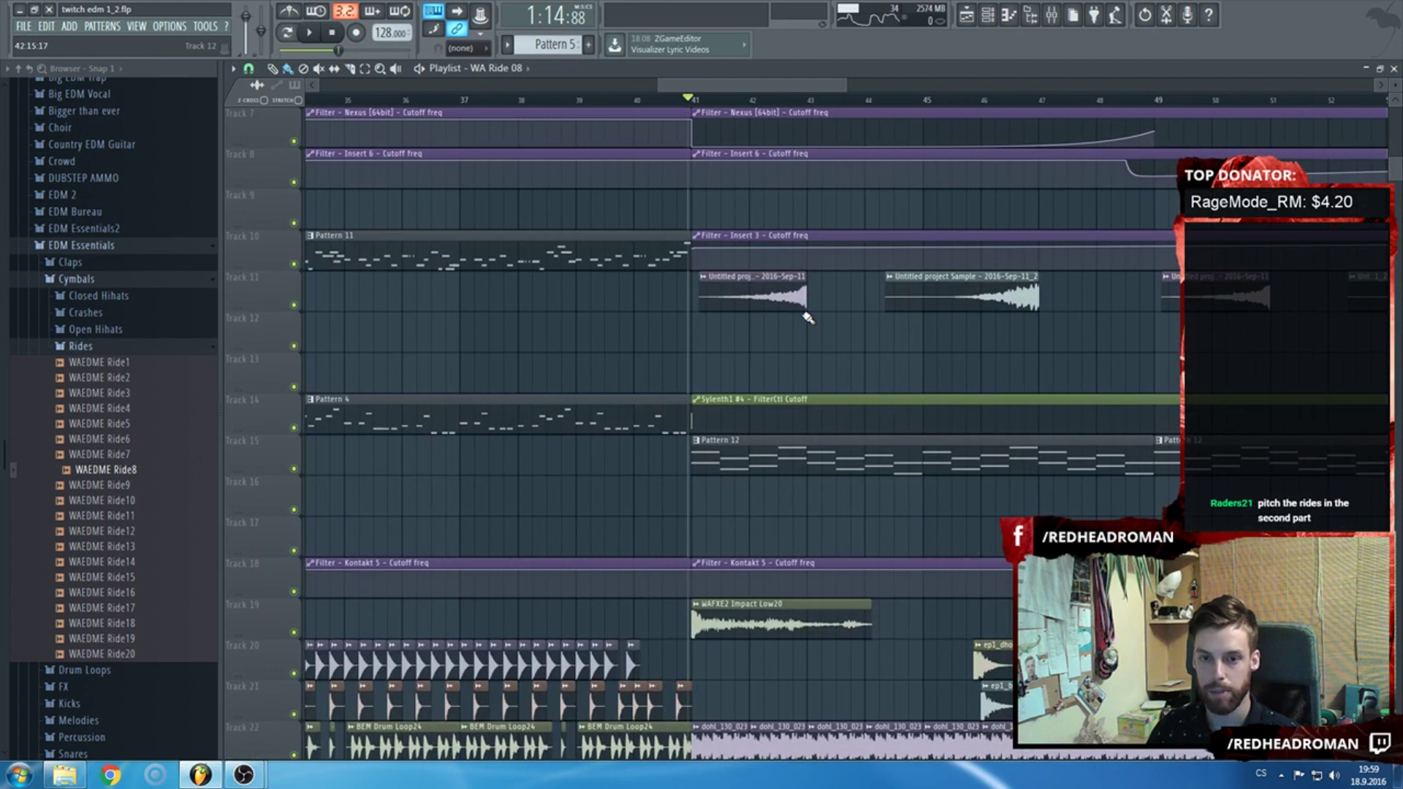
pyautogui.press('space')
pyautogui.keyDown('ctrl'); pyautogui.scroll(-2, 765, 346); pyautogui.keyUp('ctrl')
pyautogui.keyDown('ctrl'); pyautogui.scroll(-1, 765, 346); pyautogui.keyUp('ctrl')
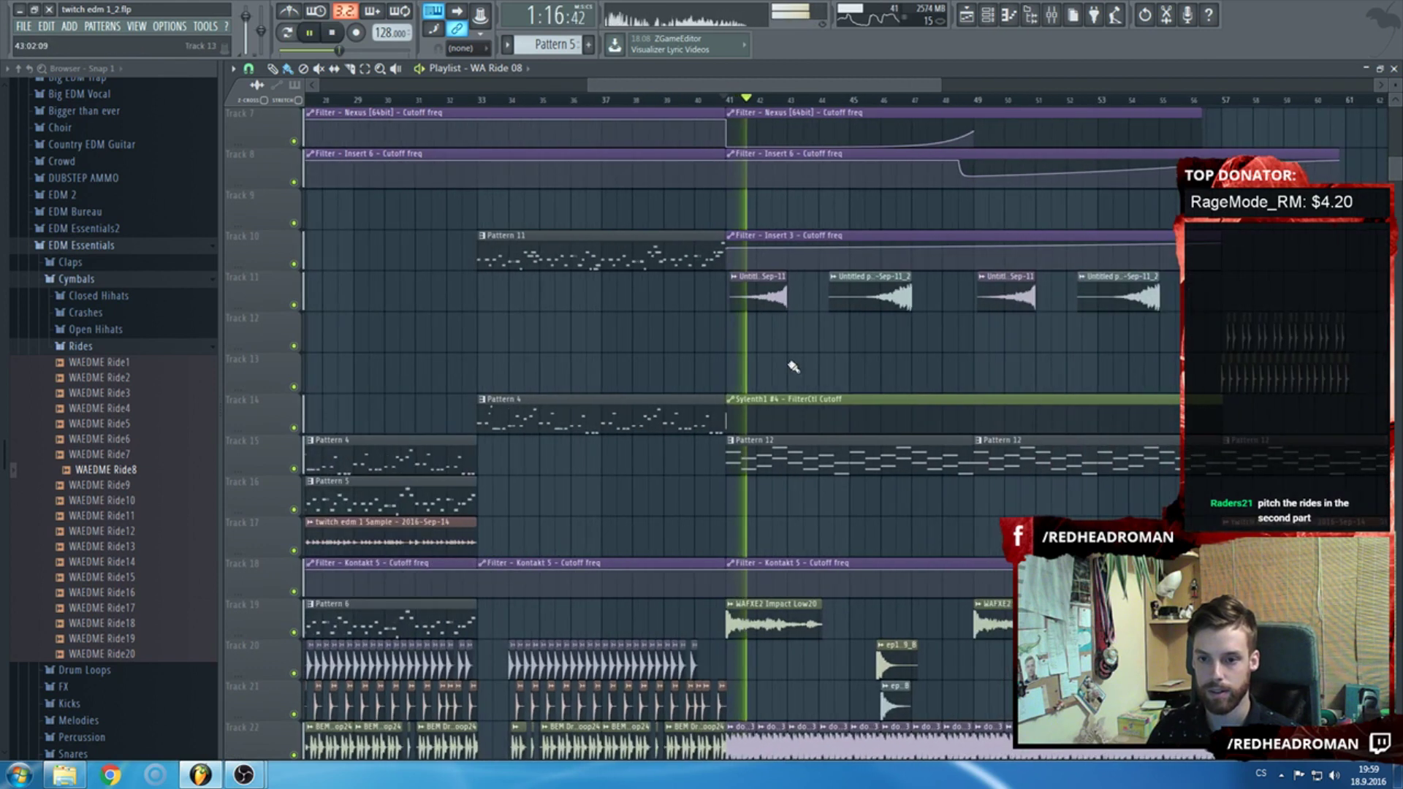
pyautogui.doubleClick(809, 449)
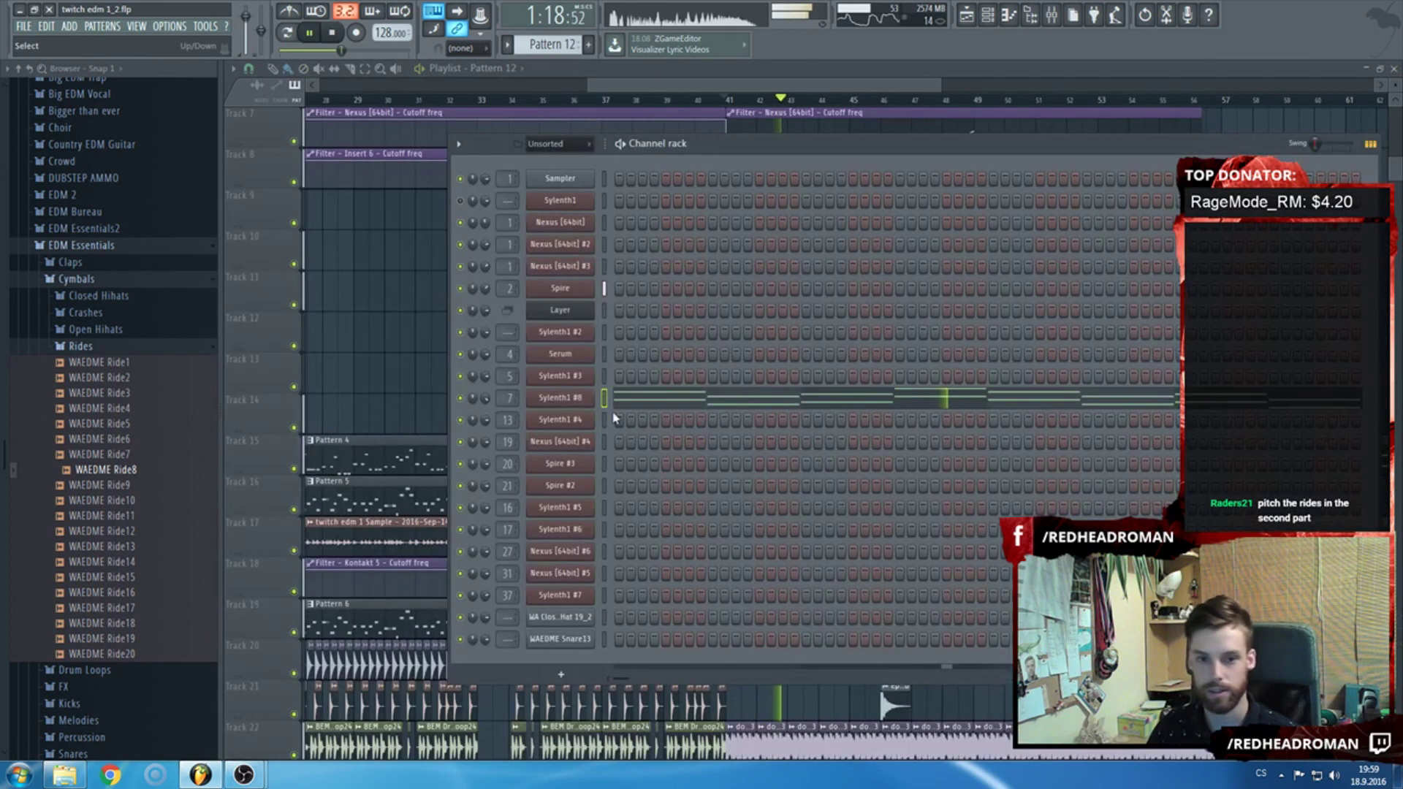
pyautogui.click(565, 398)
pyautogui.press('space')
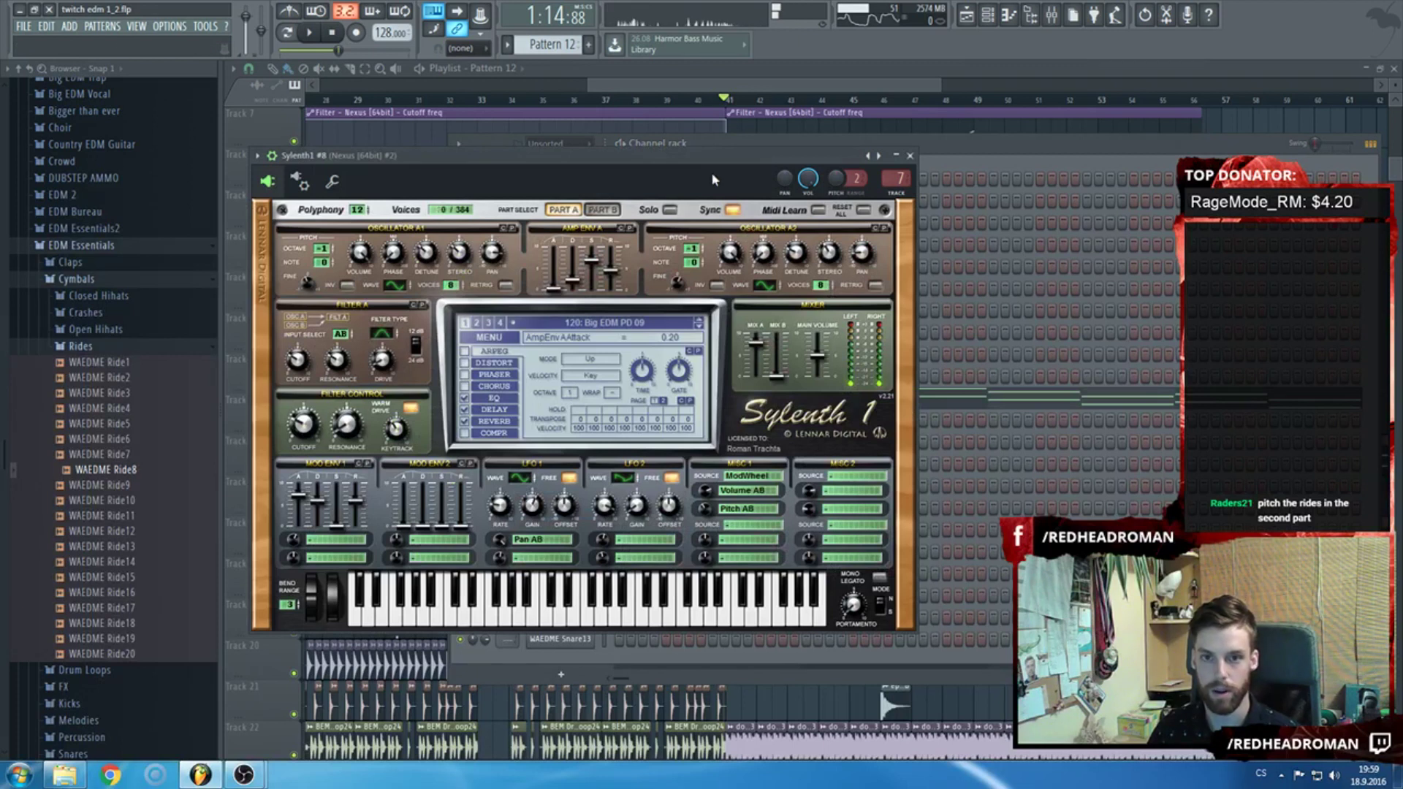
pyautogui.press('Escape')
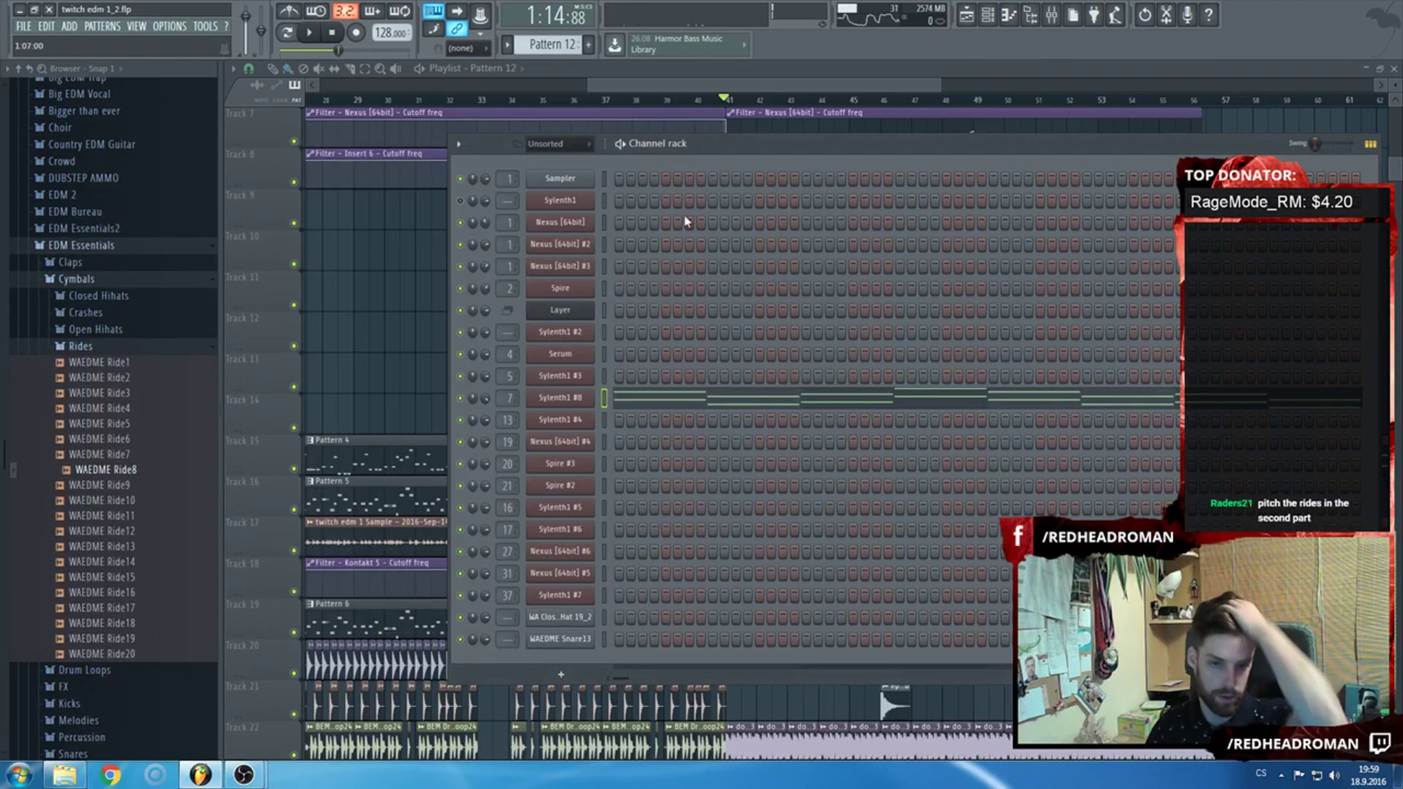
# Add a Nexus [64bit] instrument channel and route it to mixer track 53.
pyautogui.click(561, 674)
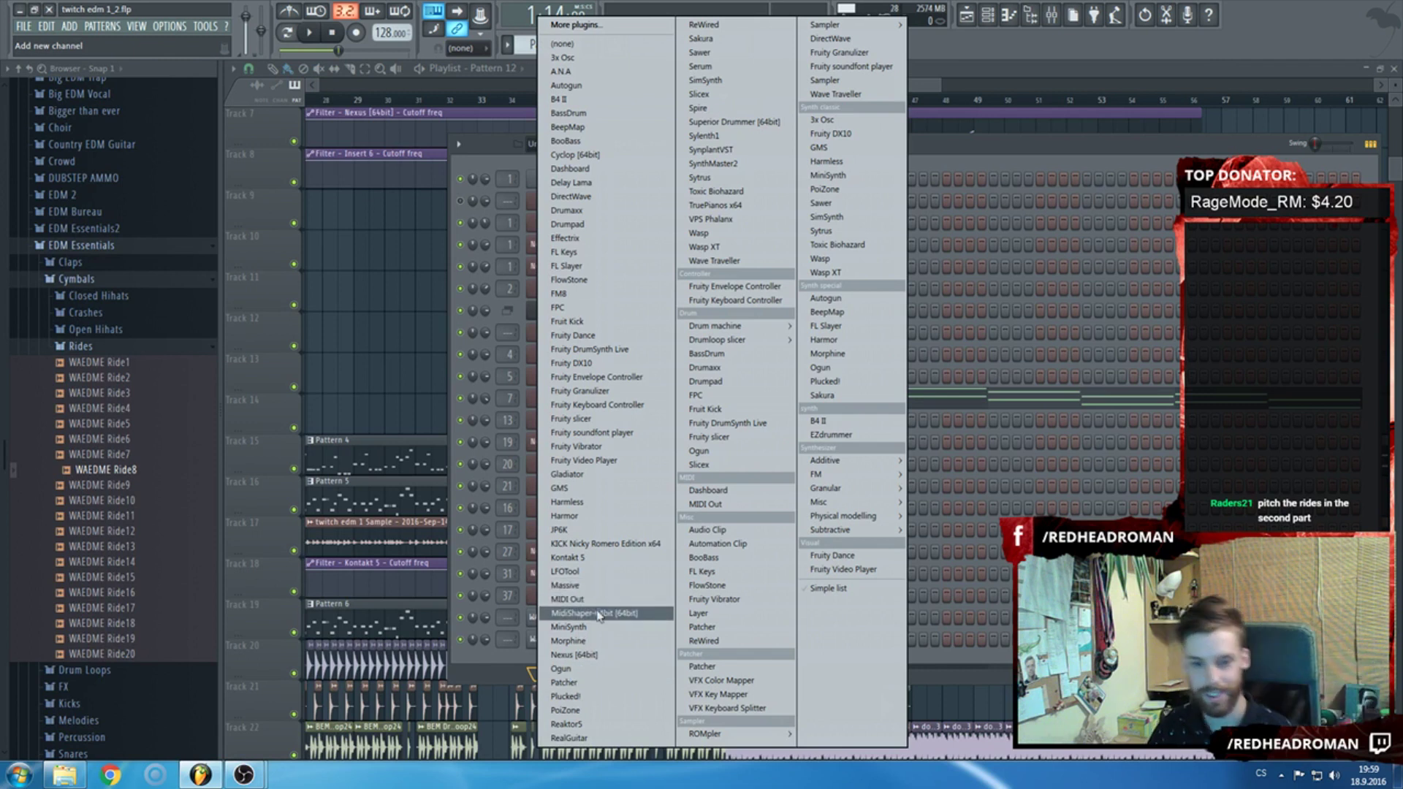
pyautogui.click(590, 655)
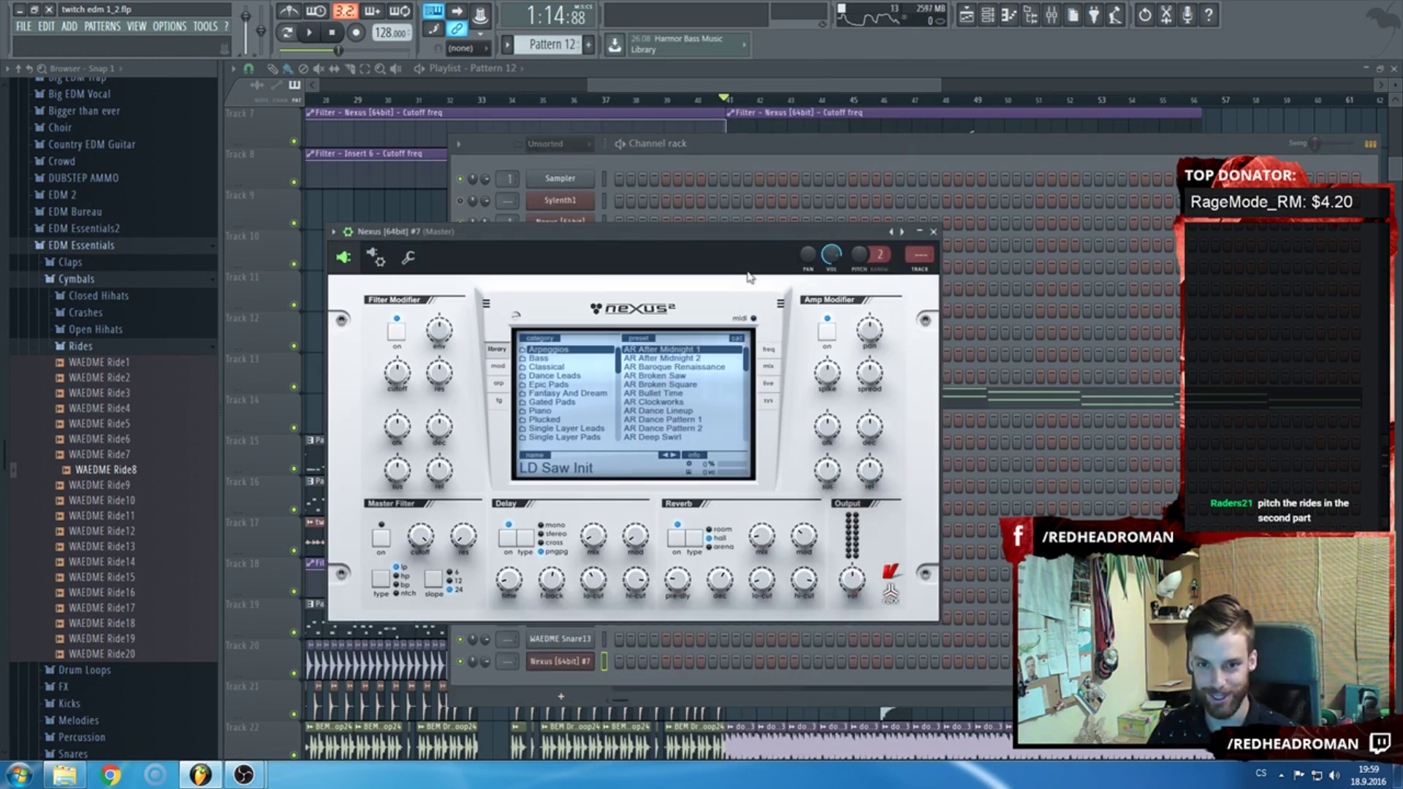
pyautogui.hotkey('ctrl', 'l')
pyautogui.press('F9')
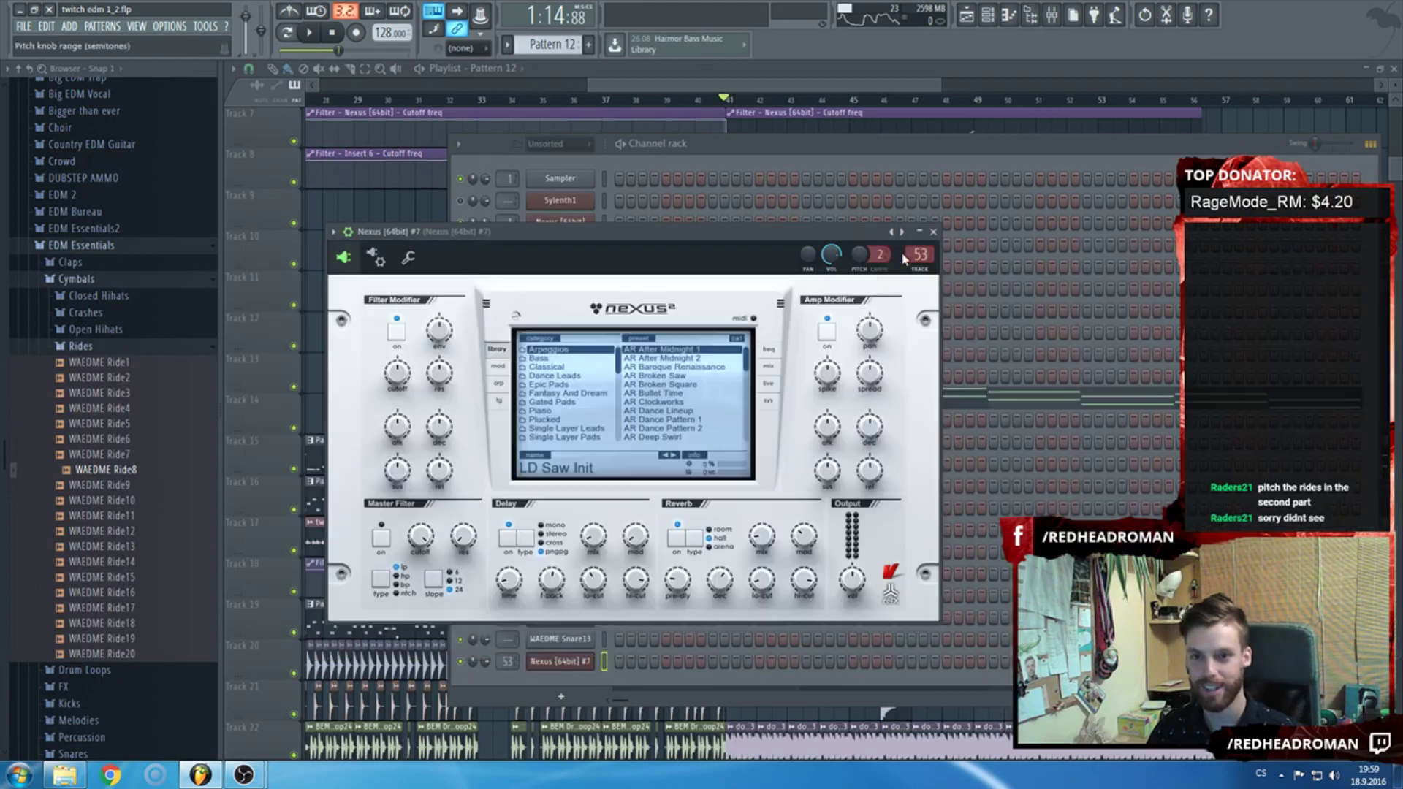
# Audition the XP Electro House presets PD Bad, PD Beautiful, PD Noisy Saw, PD Party Jump, PD Shuffle It and PD Smash It MW.
pyautogui.scroll(-10, 570, 391)
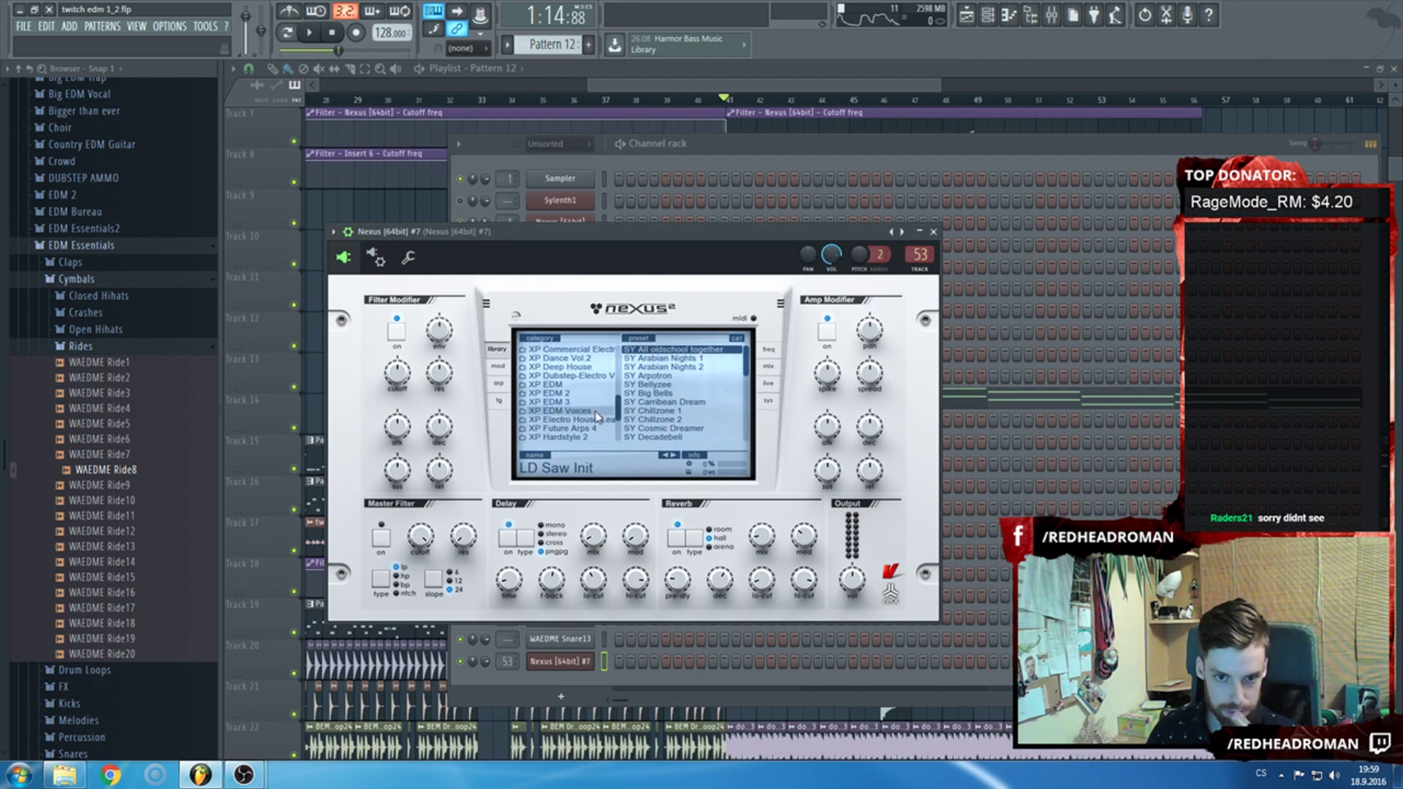
pyautogui.click(594, 421)
pyautogui.scroll(-5, 705, 404)
pyautogui.scroll(-3, 705, 404)
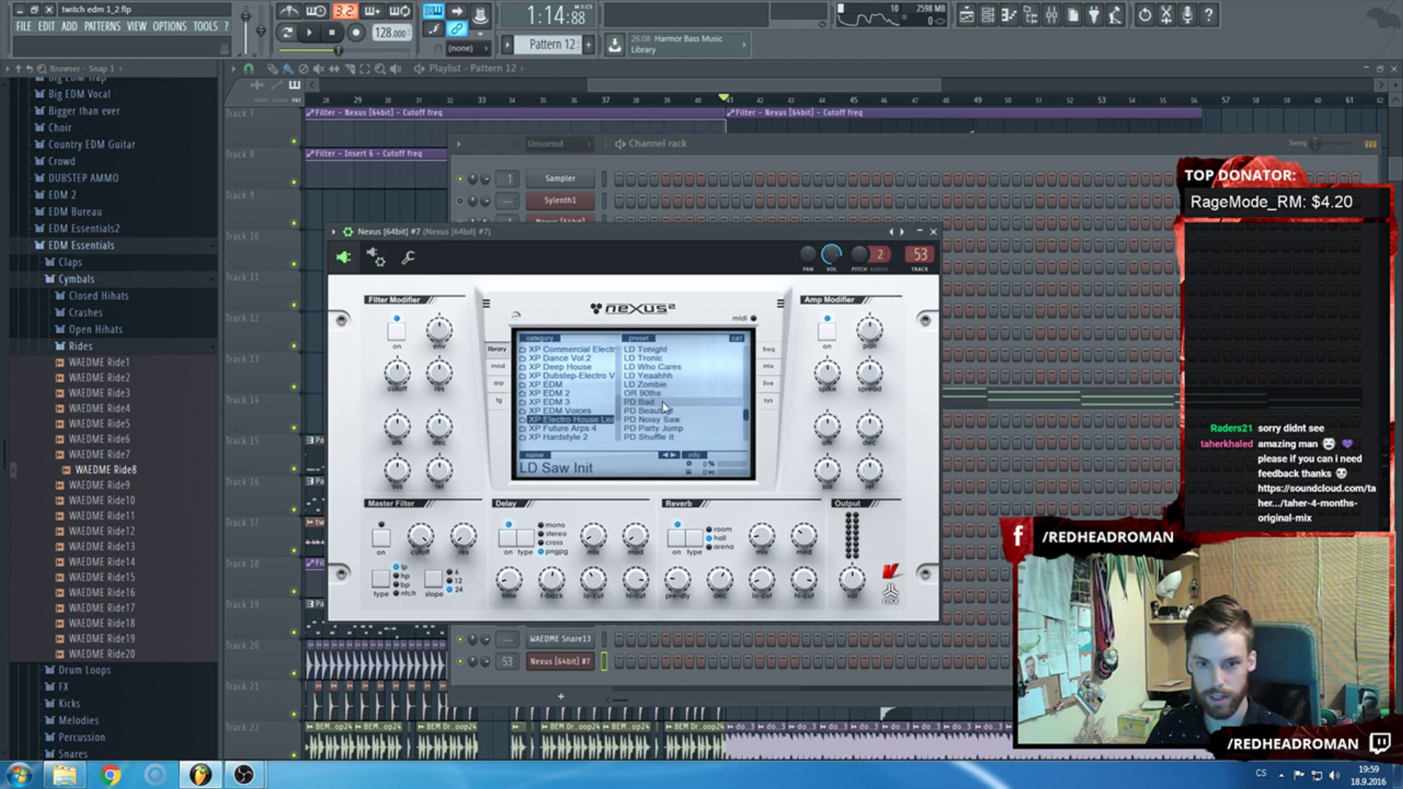
pyautogui.click(663, 403)
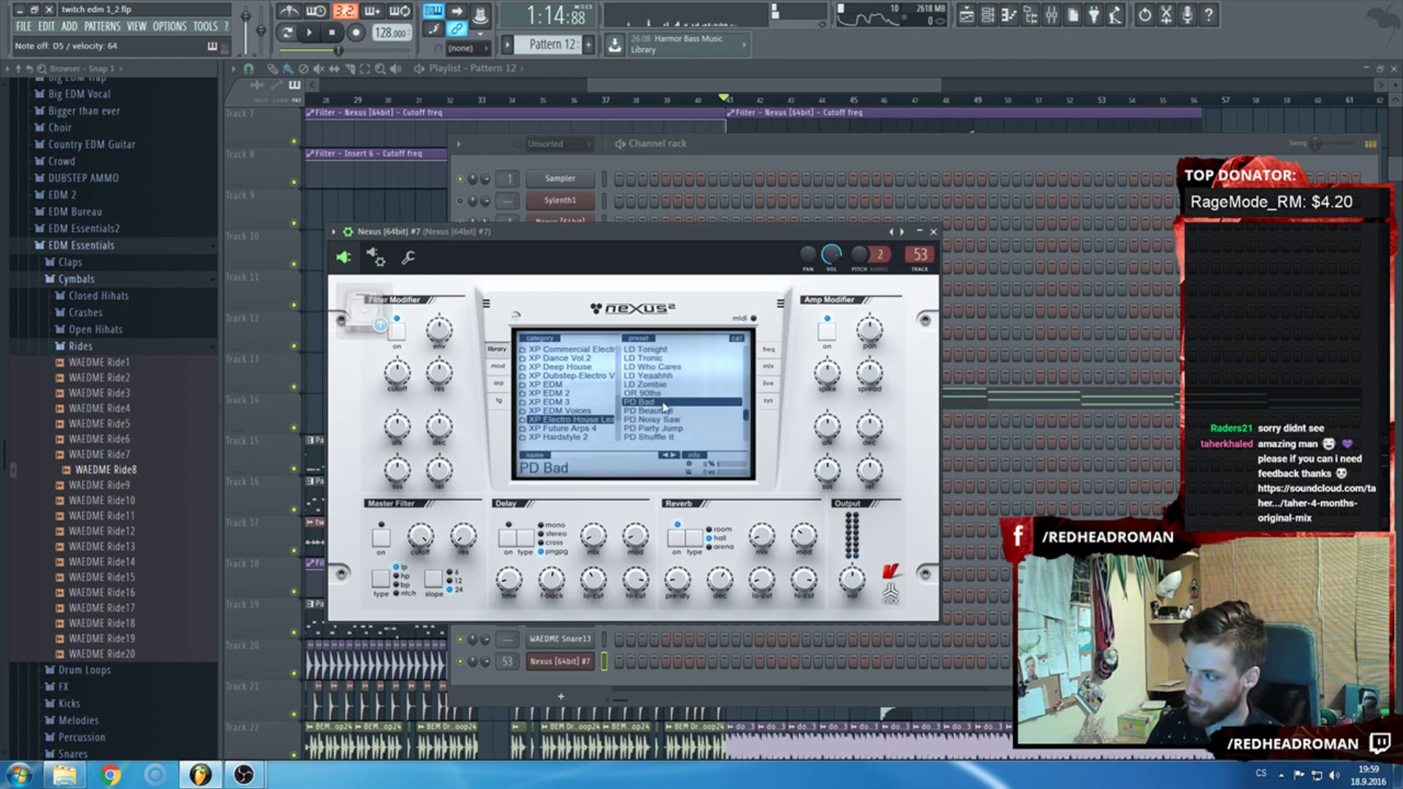
pyautogui.click(660, 412)
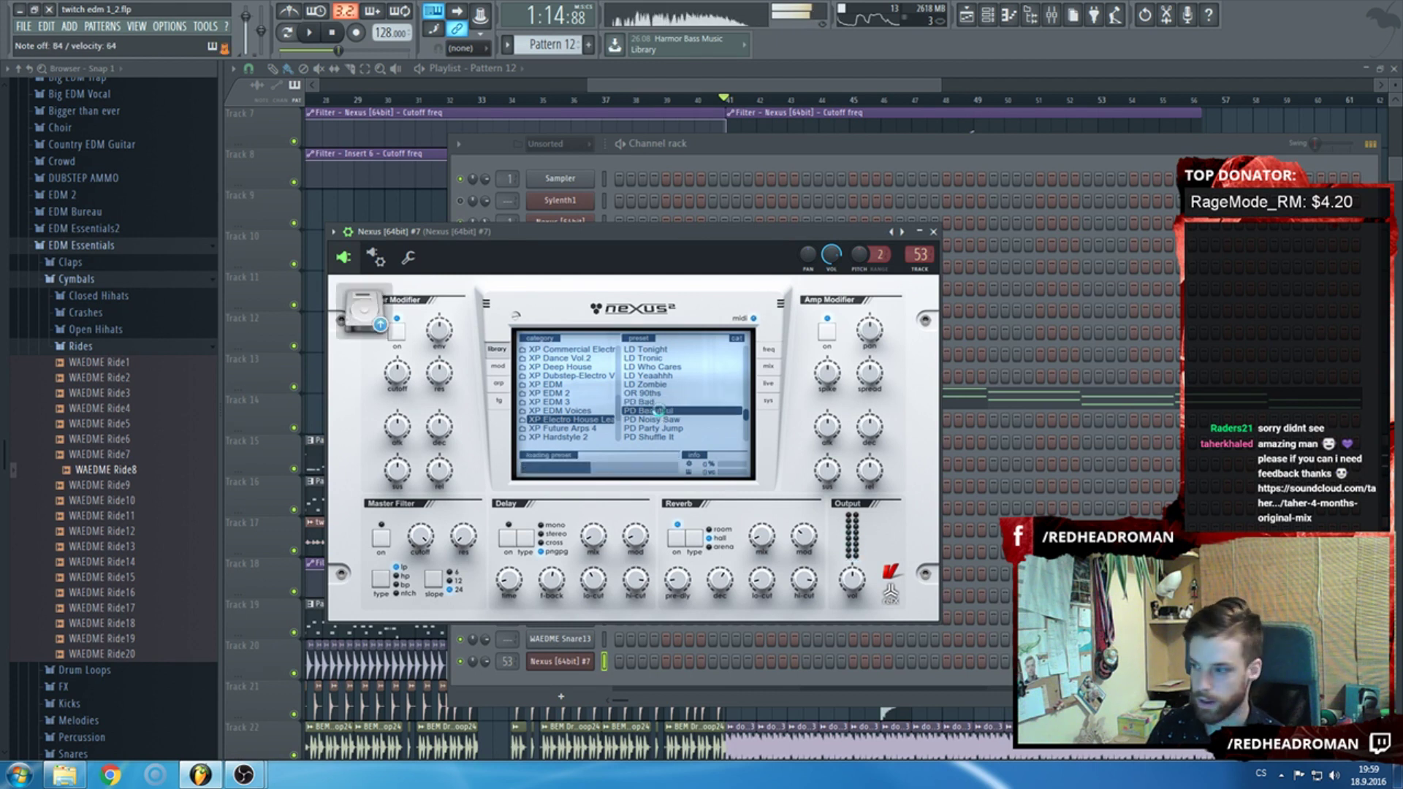
pyautogui.click(662, 421)
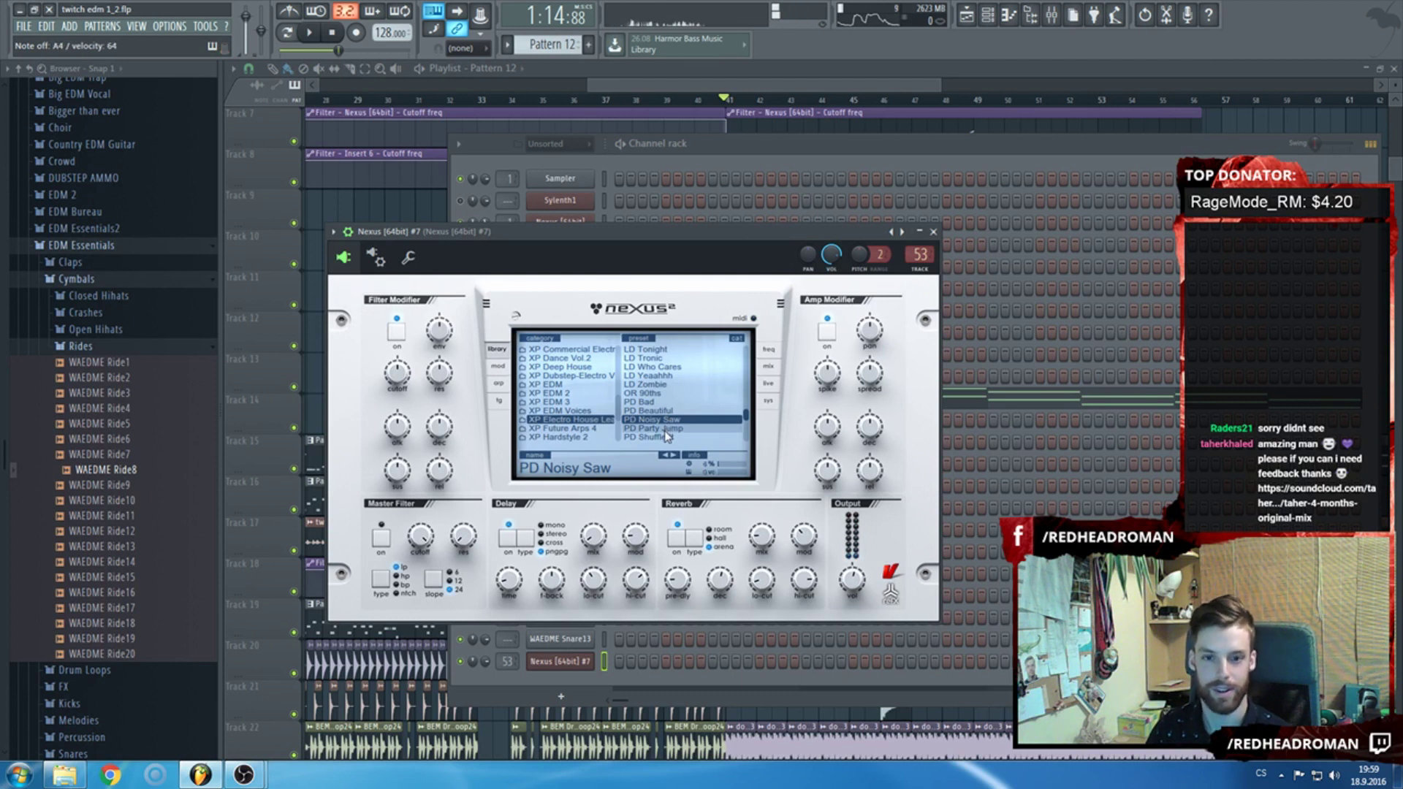
pyautogui.click(665, 430)
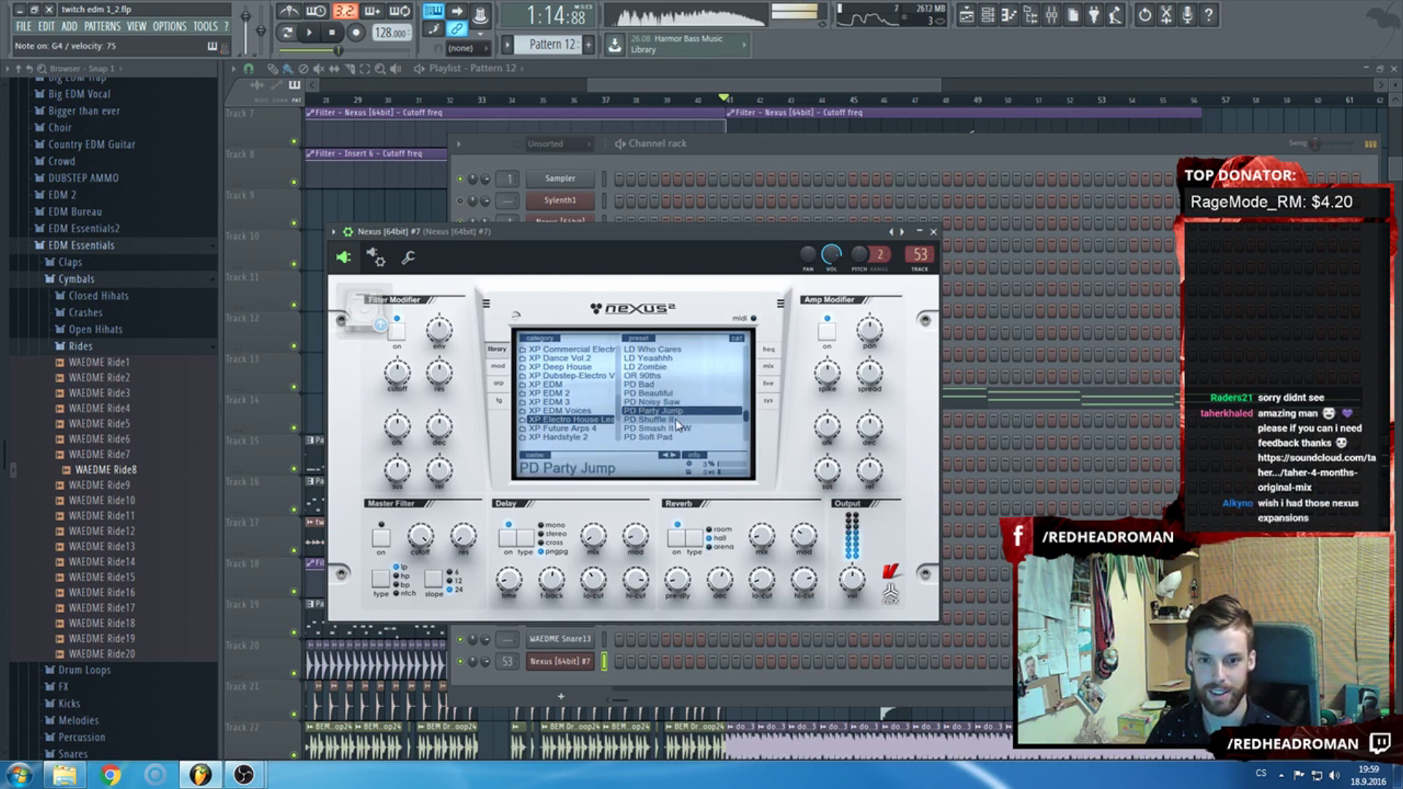
pyautogui.click(673, 422)
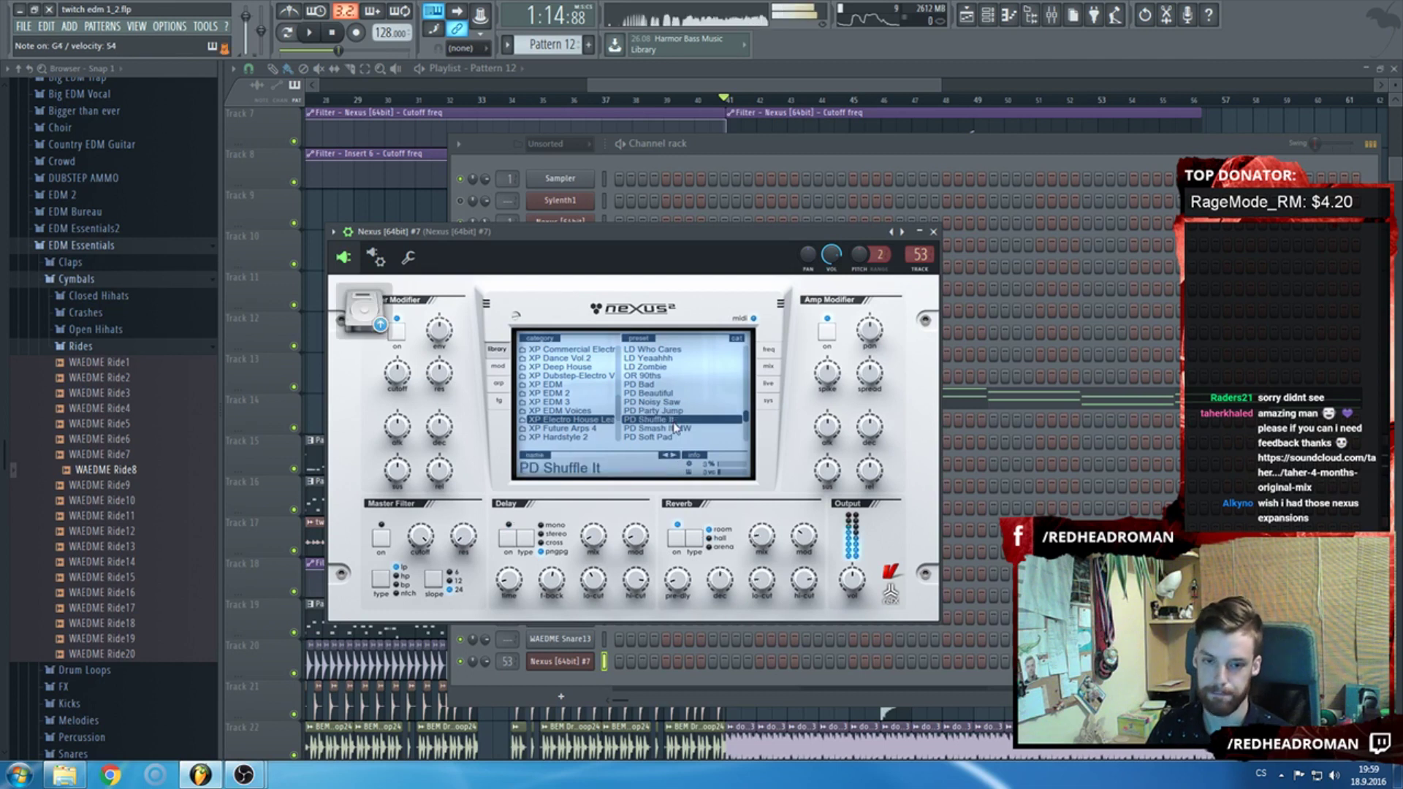
pyautogui.click(673, 429)
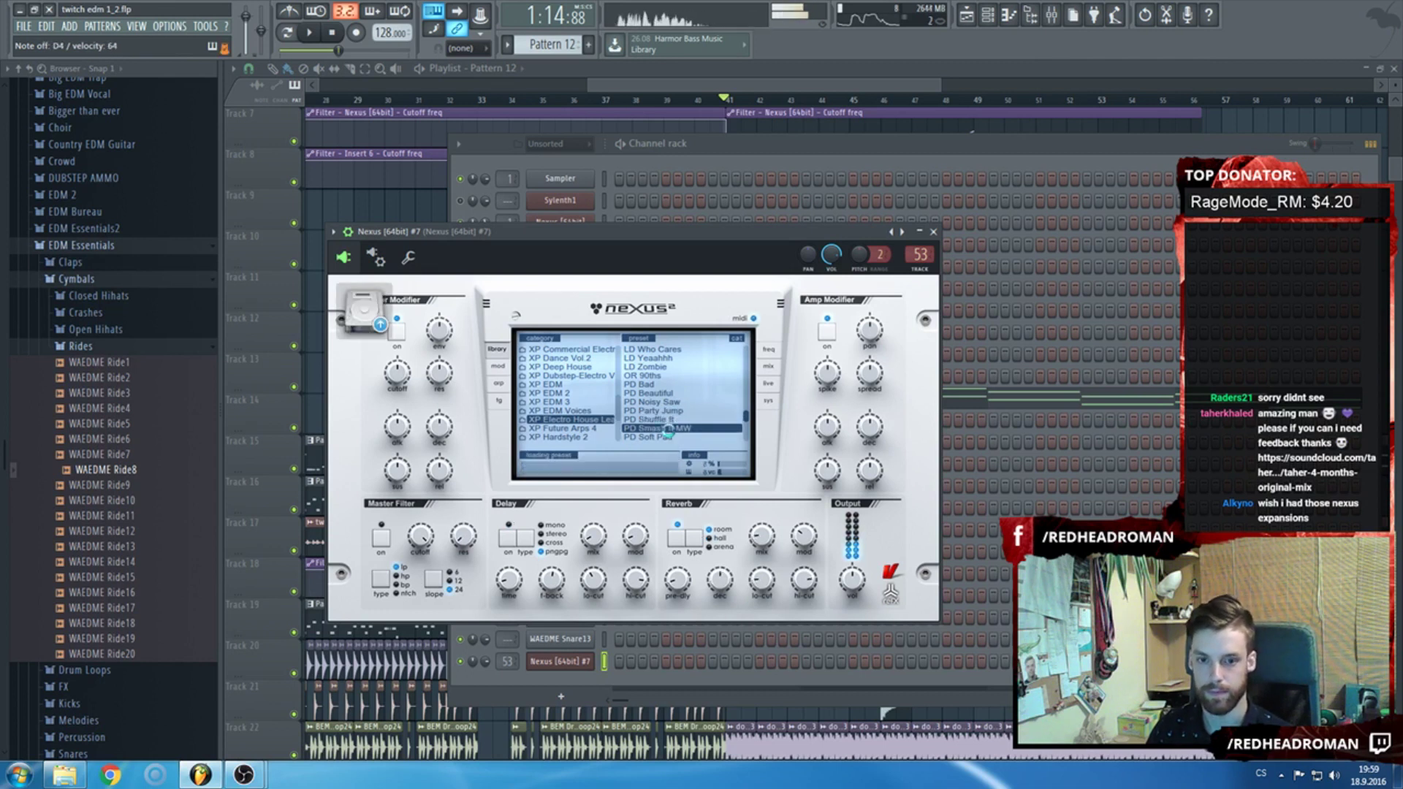
# Load the ST Herc Strings Chamber preset from the XP Hollywood category.
pyautogui.scroll(-3, 614, 424)
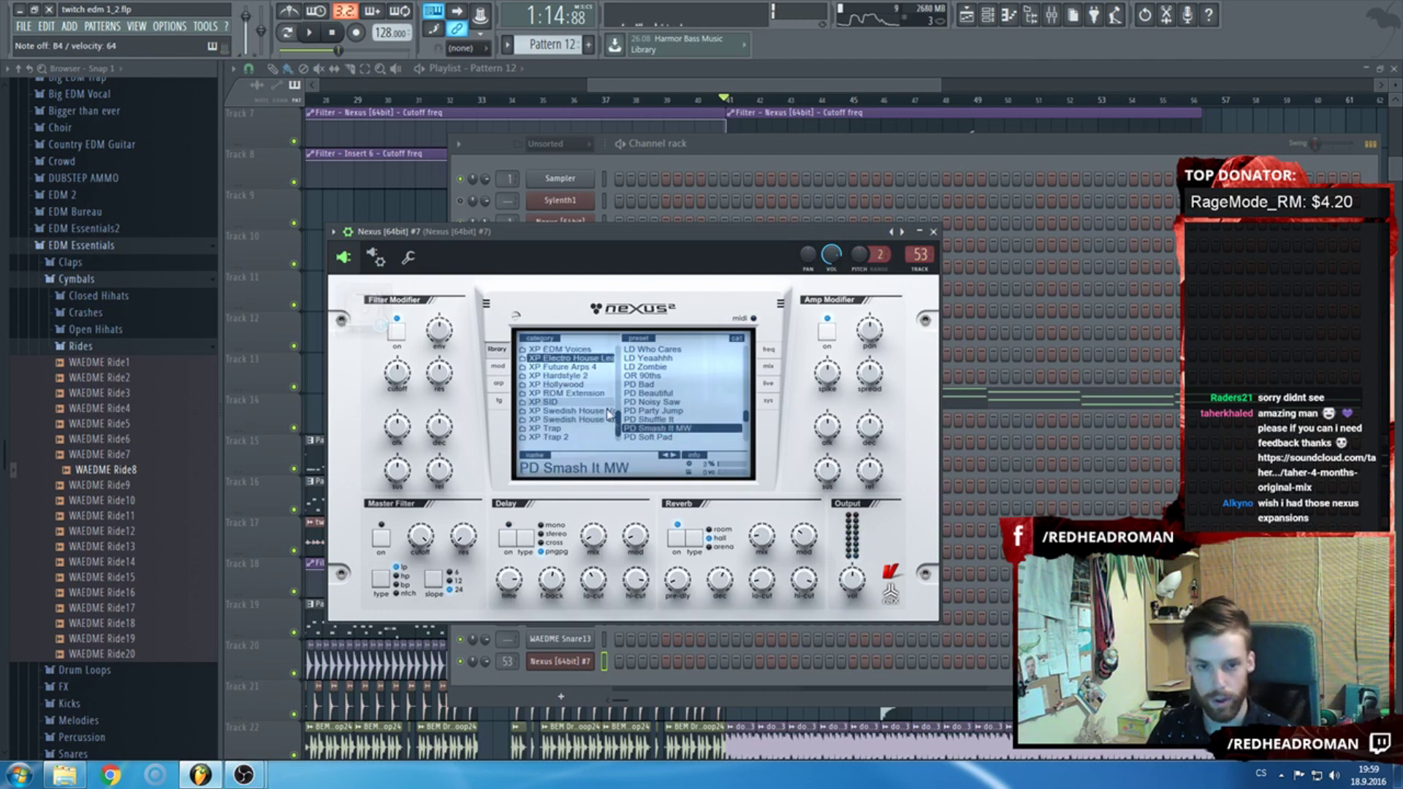
pyautogui.click(557, 385)
pyautogui.scroll(-1, 571, 395)
pyautogui.scroll(-3, 662, 400)
pyautogui.scroll(-10, 662, 401)
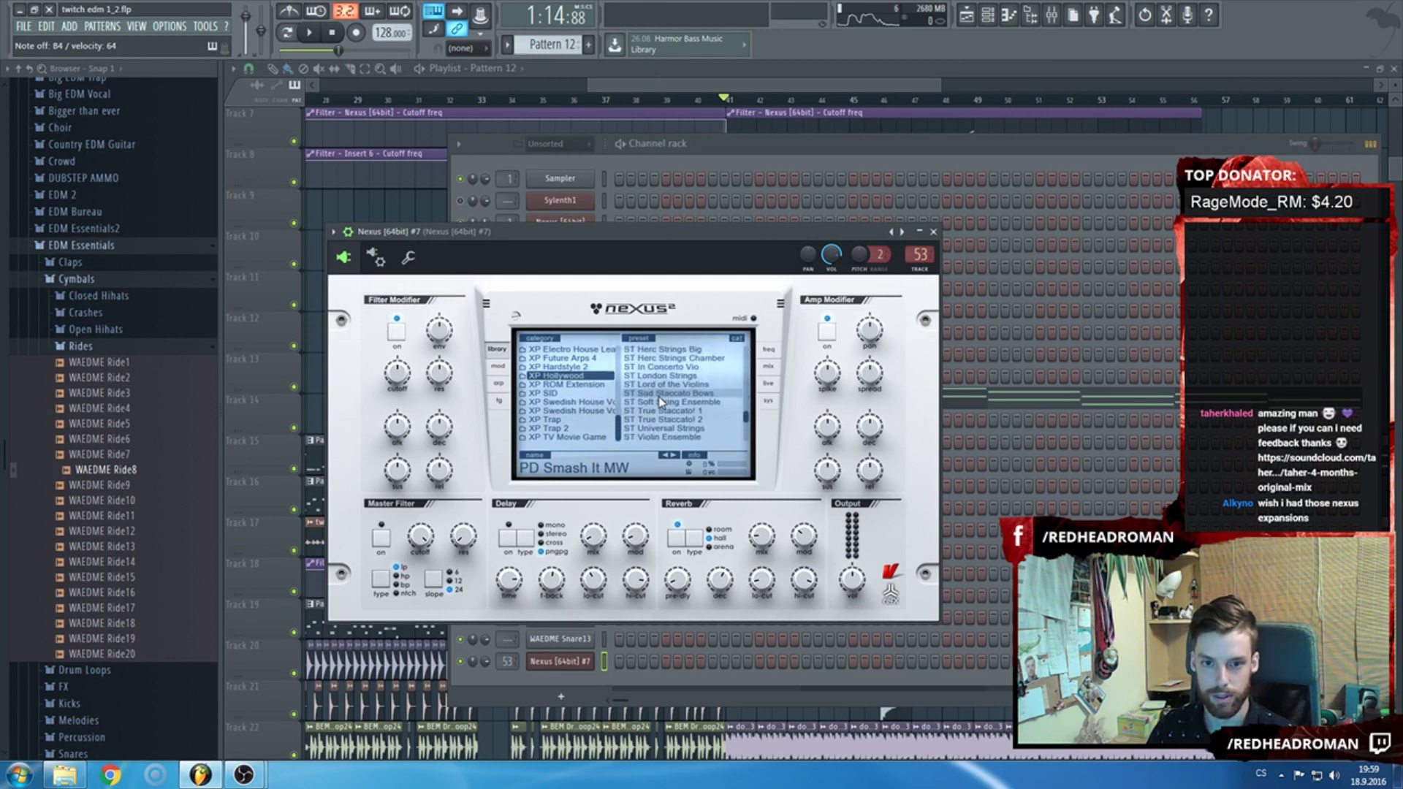
pyautogui.click(664, 403)
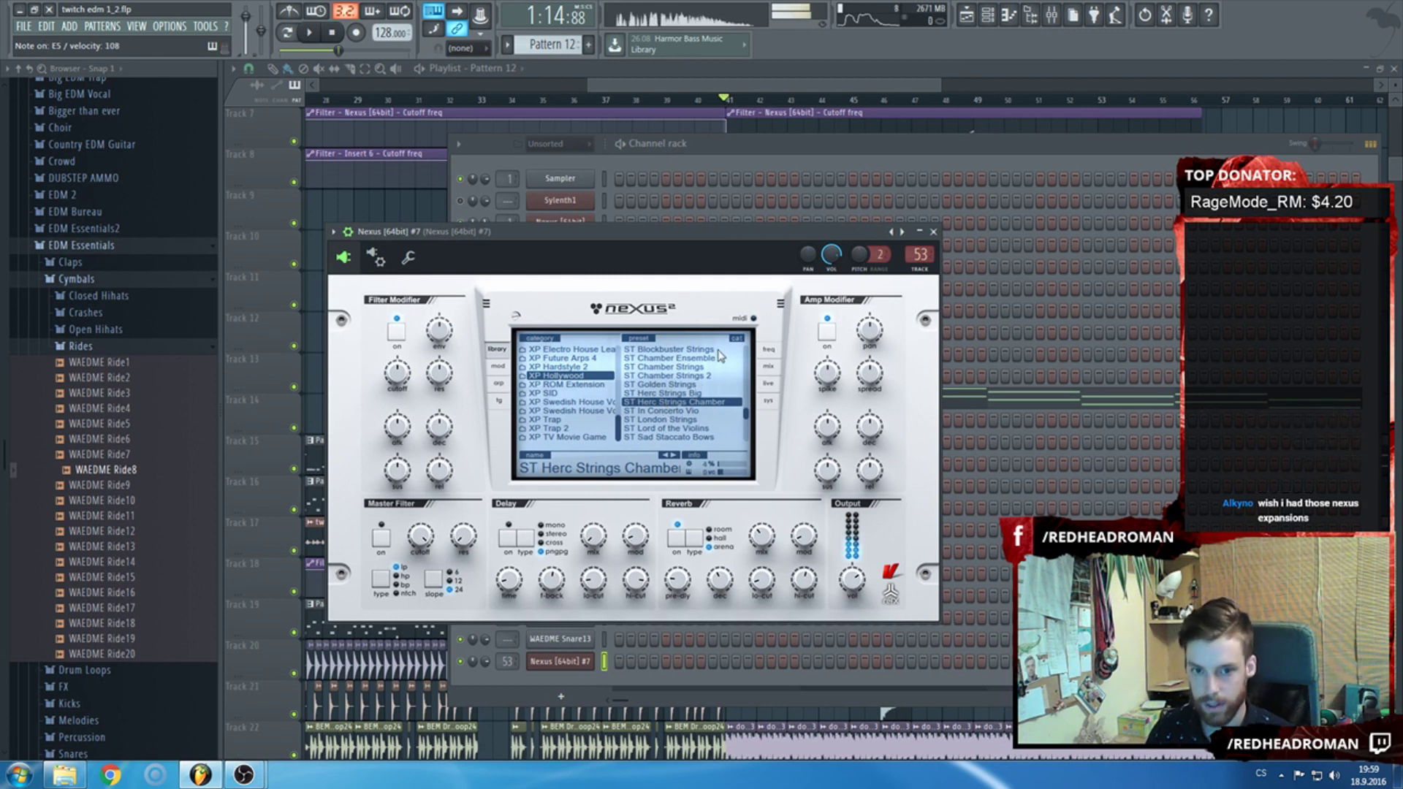
# Create the first empty pattern, Pattern 13, keeping its default name.
pyautogui.click(822, 154)
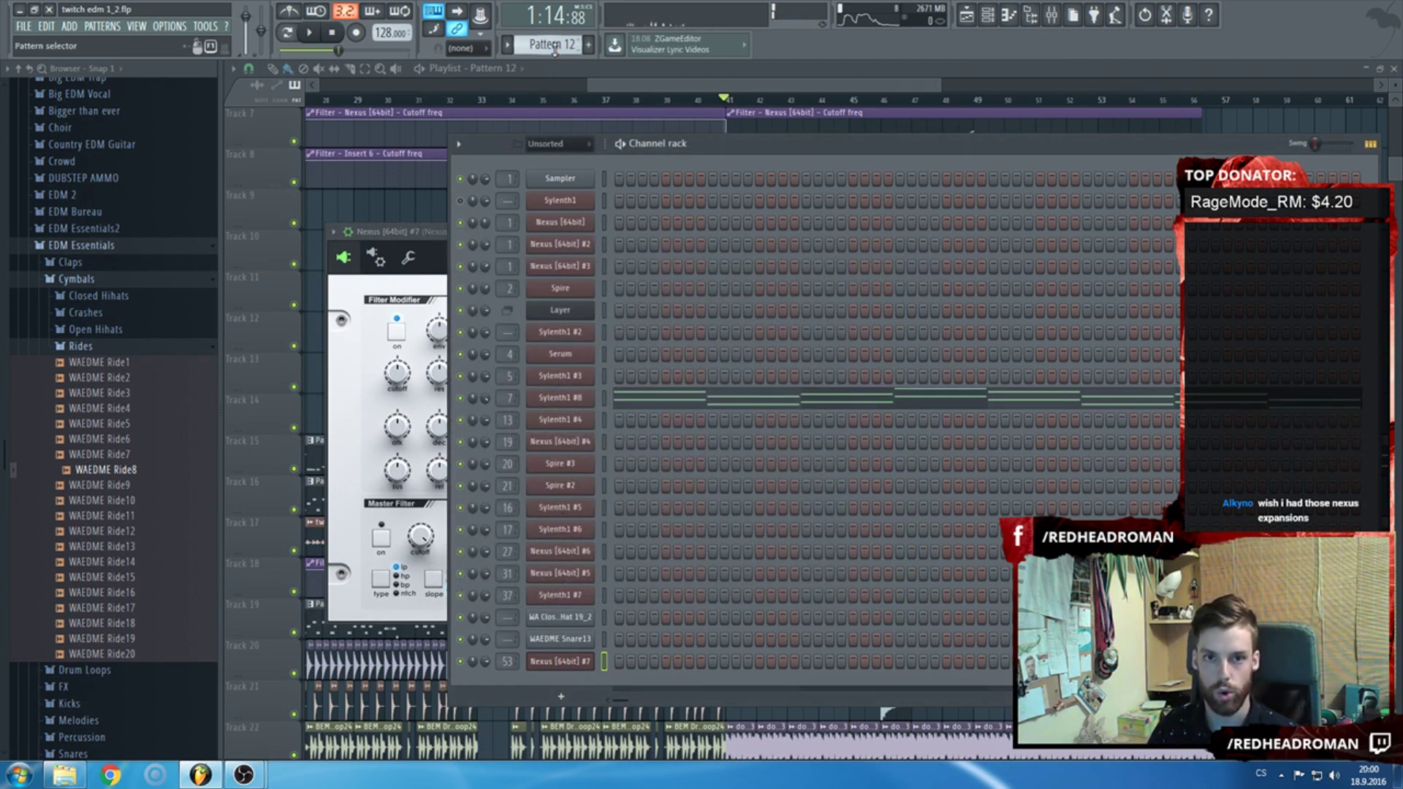
pyautogui.click(553, 45)
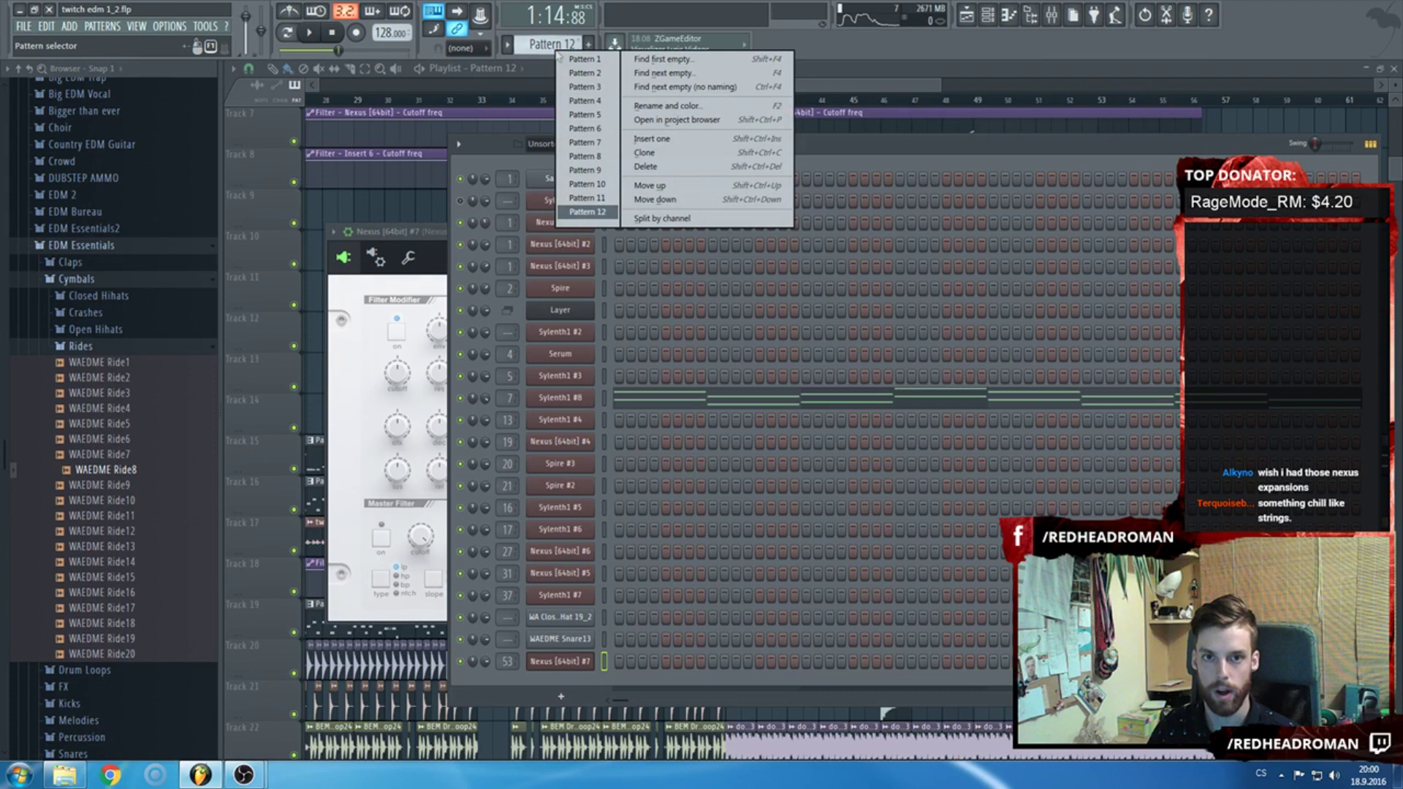
pyautogui.click(638, 60)
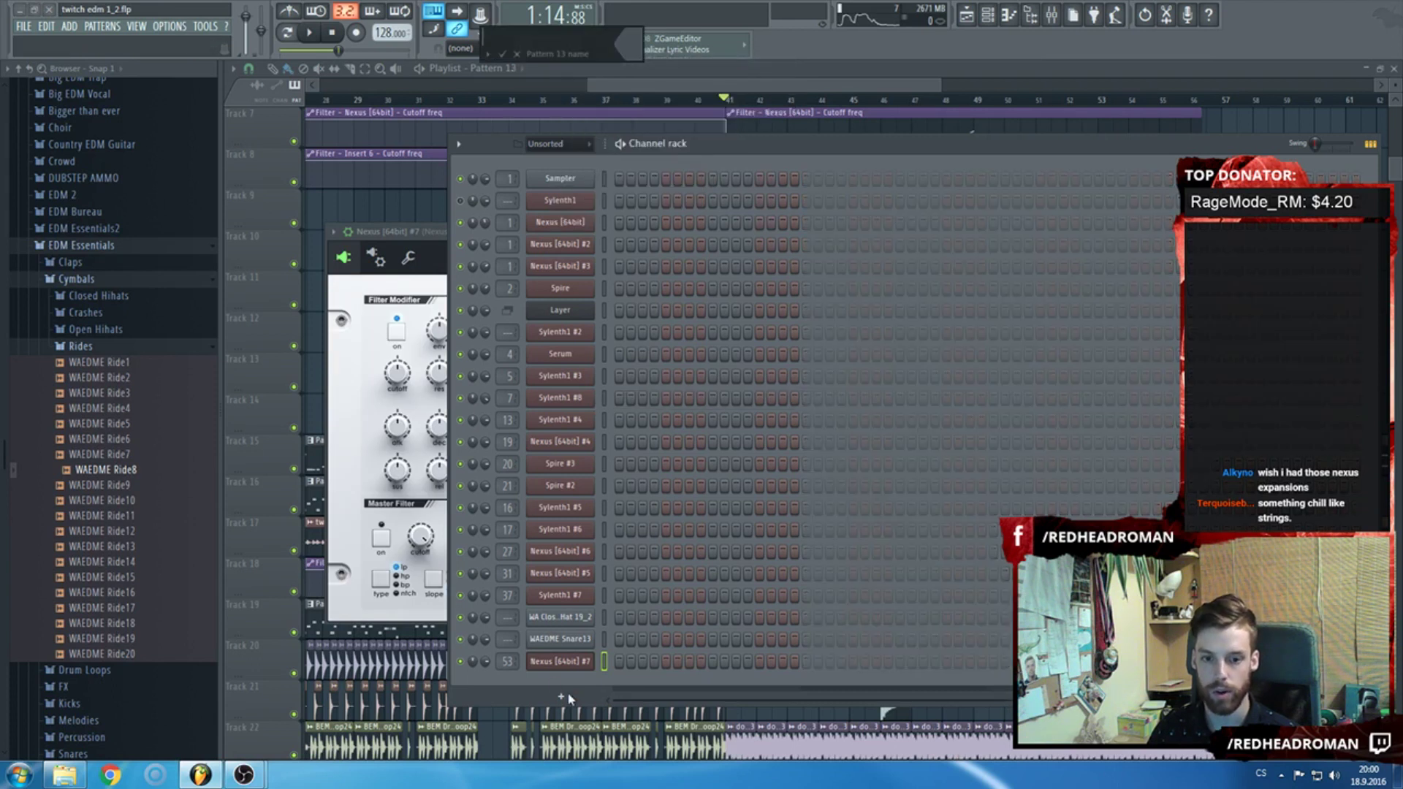
pyautogui.press('Return')
# Open the piano roll of the Nexus [64bit] #7 channel and try a short E5 note at the start of bar 1.
pyautogui.rightClick(571, 671)
pyautogui.click(655, 599)
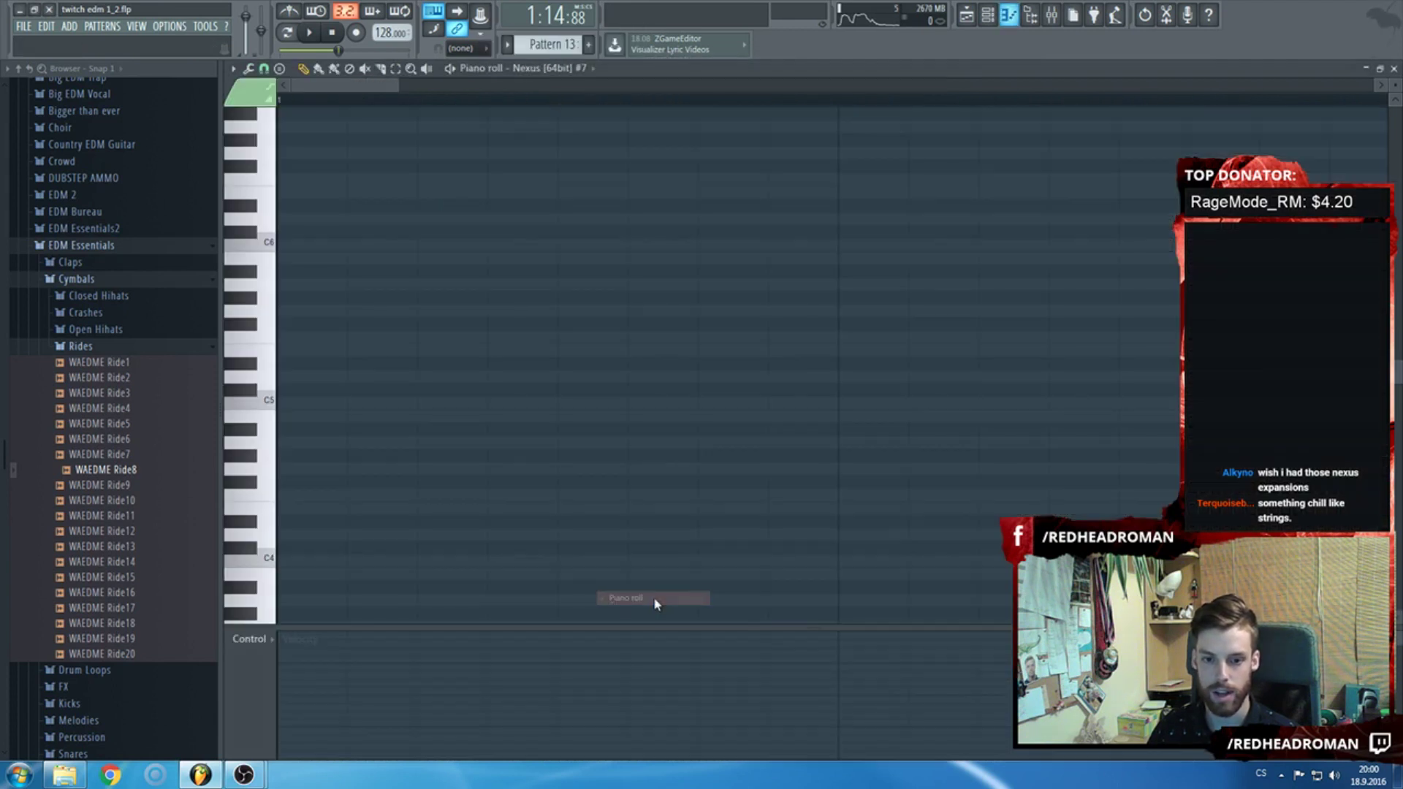
pyautogui.scroll(-4, 524, 525)
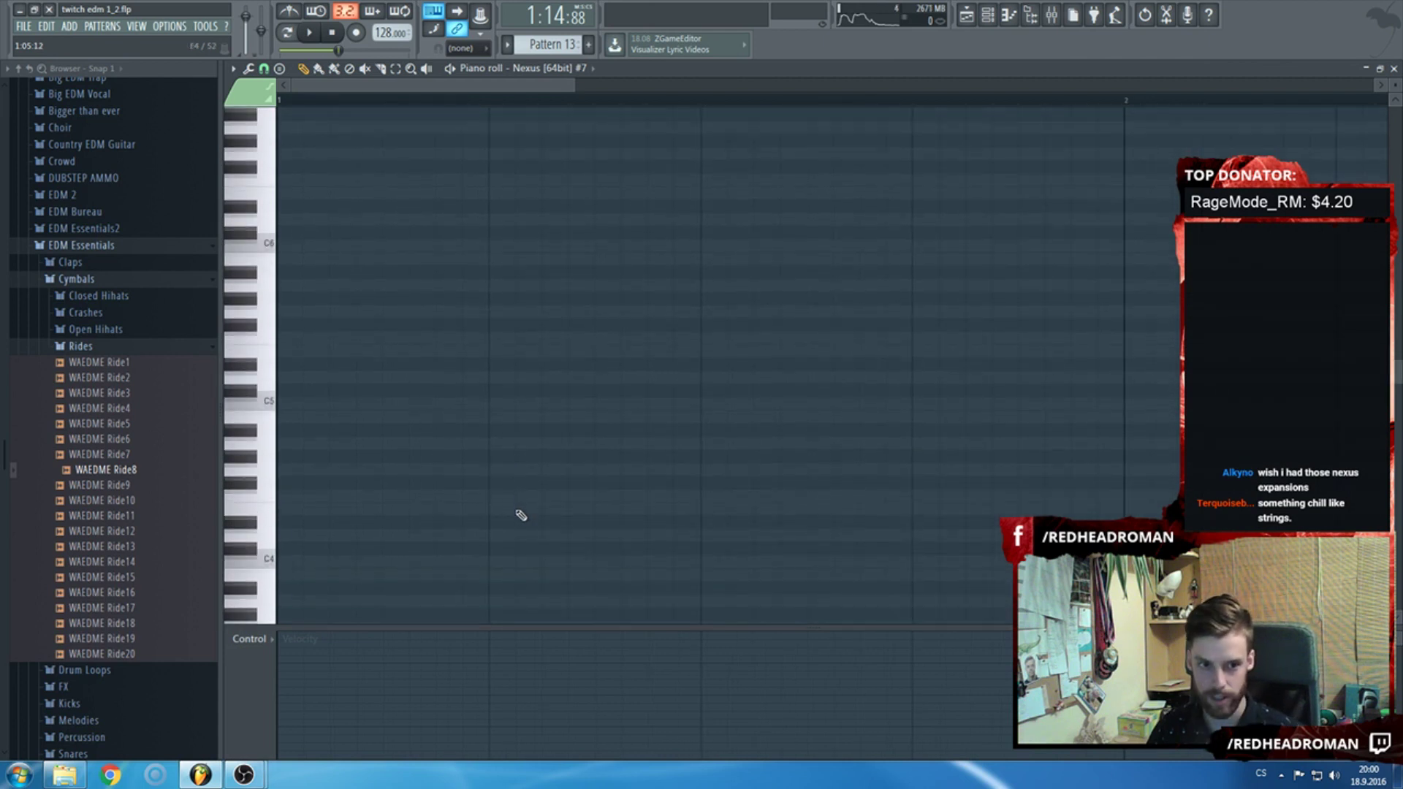
pyautogui.moveTo(380, 352); pyautogui.dragTo(265, 352)
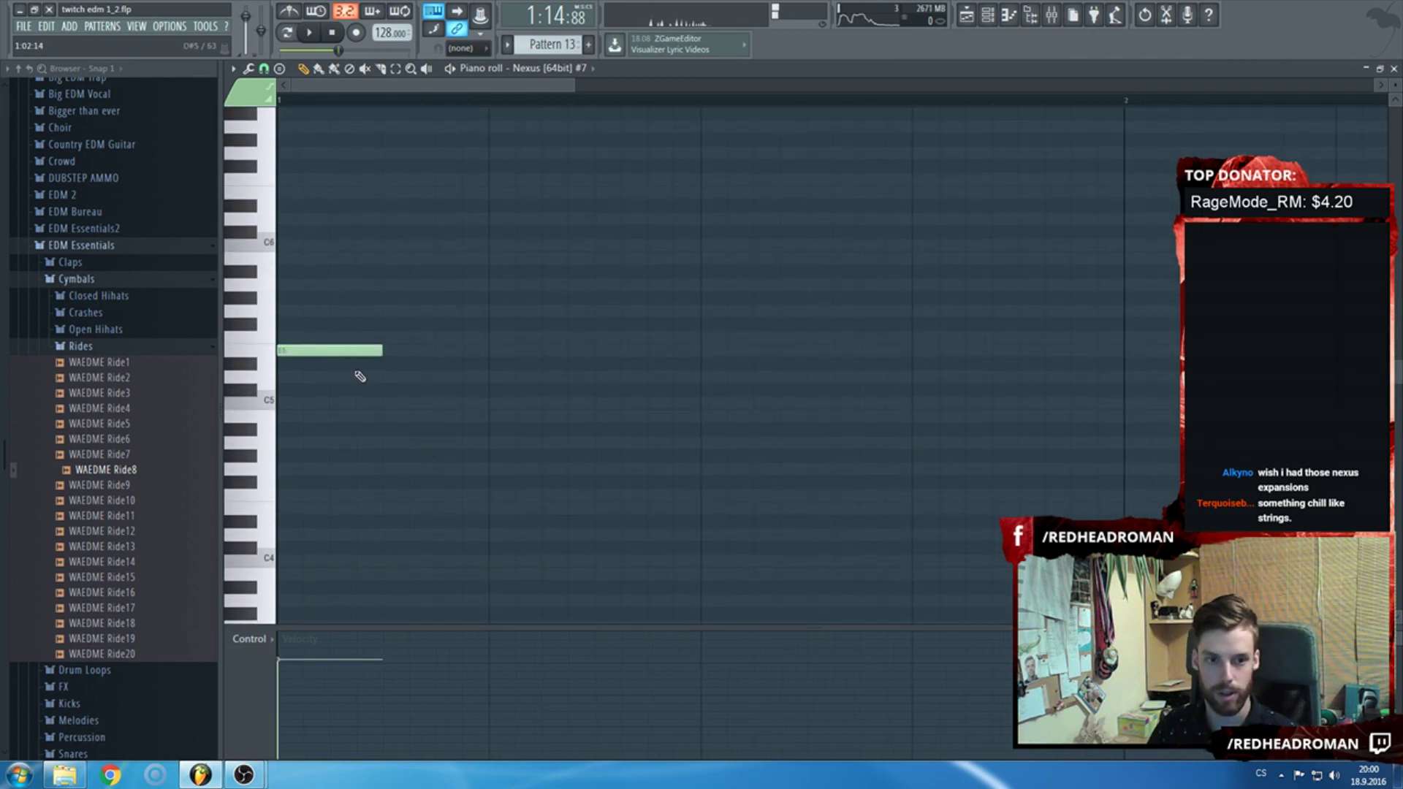
pyautogui.keyDown('ctrl'); pyautogui.scroll(-2, 362, 379); pyautogui.keyUp('ctrl')
pyautogui.press('F7')
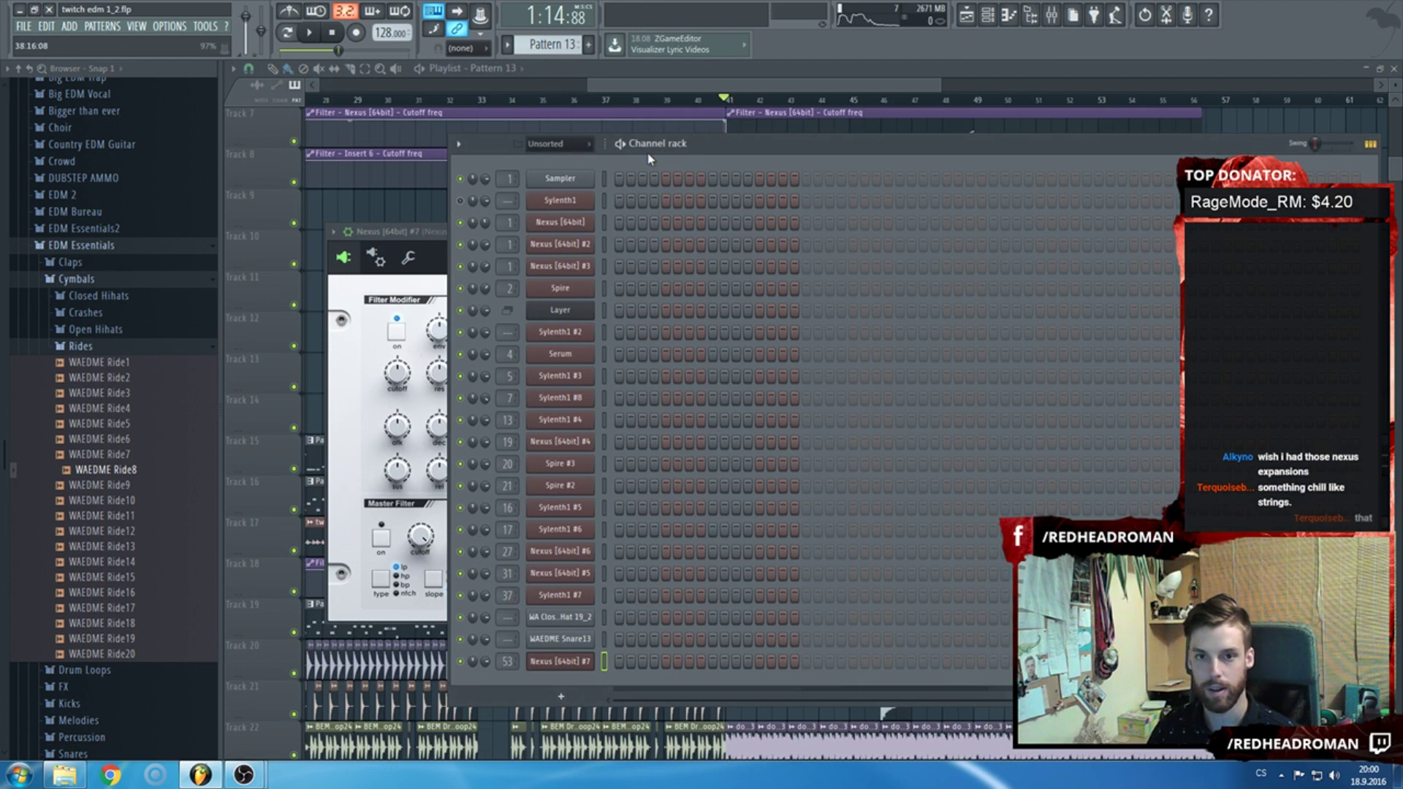
# Copy the Layer channel's chord notes from Pattern 1 into the Nexus [64bit] #7 channel of Pattern 13.
pyautogui.scroll(-12, 554, 47)
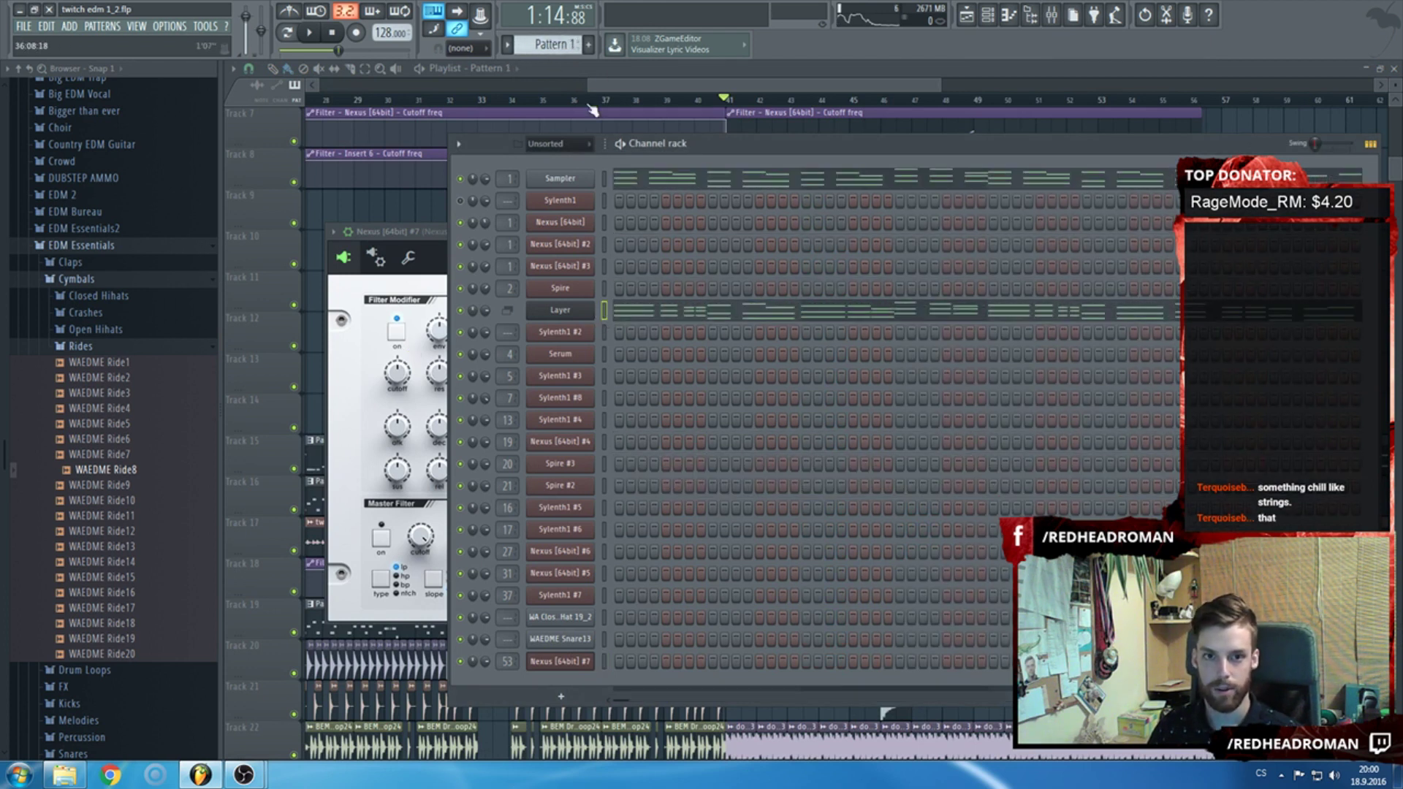
pyautogui.click(553, 44)
pyautogui.click(588, 199)
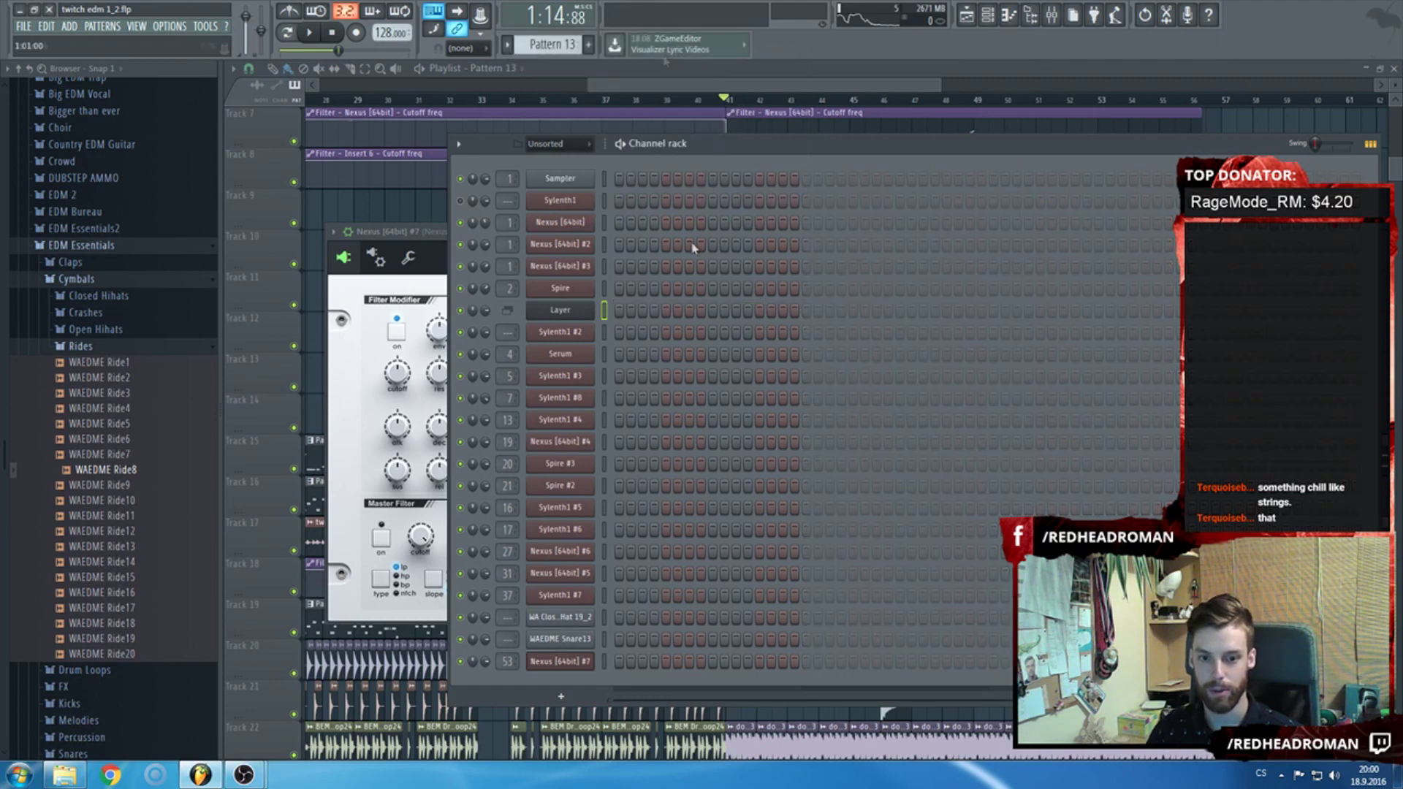
pyautogui.click(604, 662)
pyautogui.hotkey('ctrl', 'v')
pyautogui.press('F7')
pyautogui.press('F7')
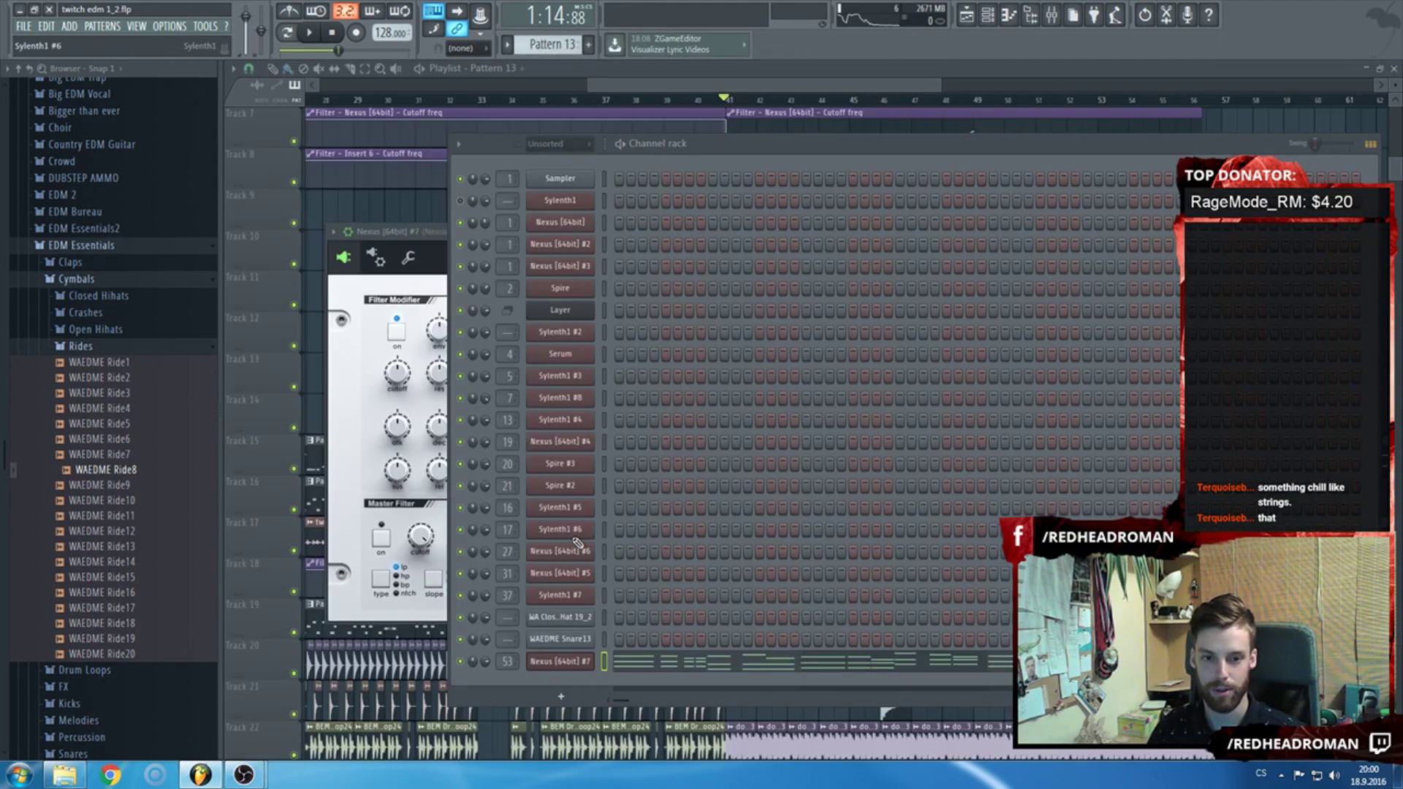
# Undo the pasted chord notes and draw a half-bar F4, C5 and G#5 chord at the start of bar 1 for Nexus [64bit] #7.
pyautogui.hotkey('ctrl', 'z')
pyautogui.rightClick(585, 662)
pyautogui.click(643, 598)
pyautogui.click(288, 495)
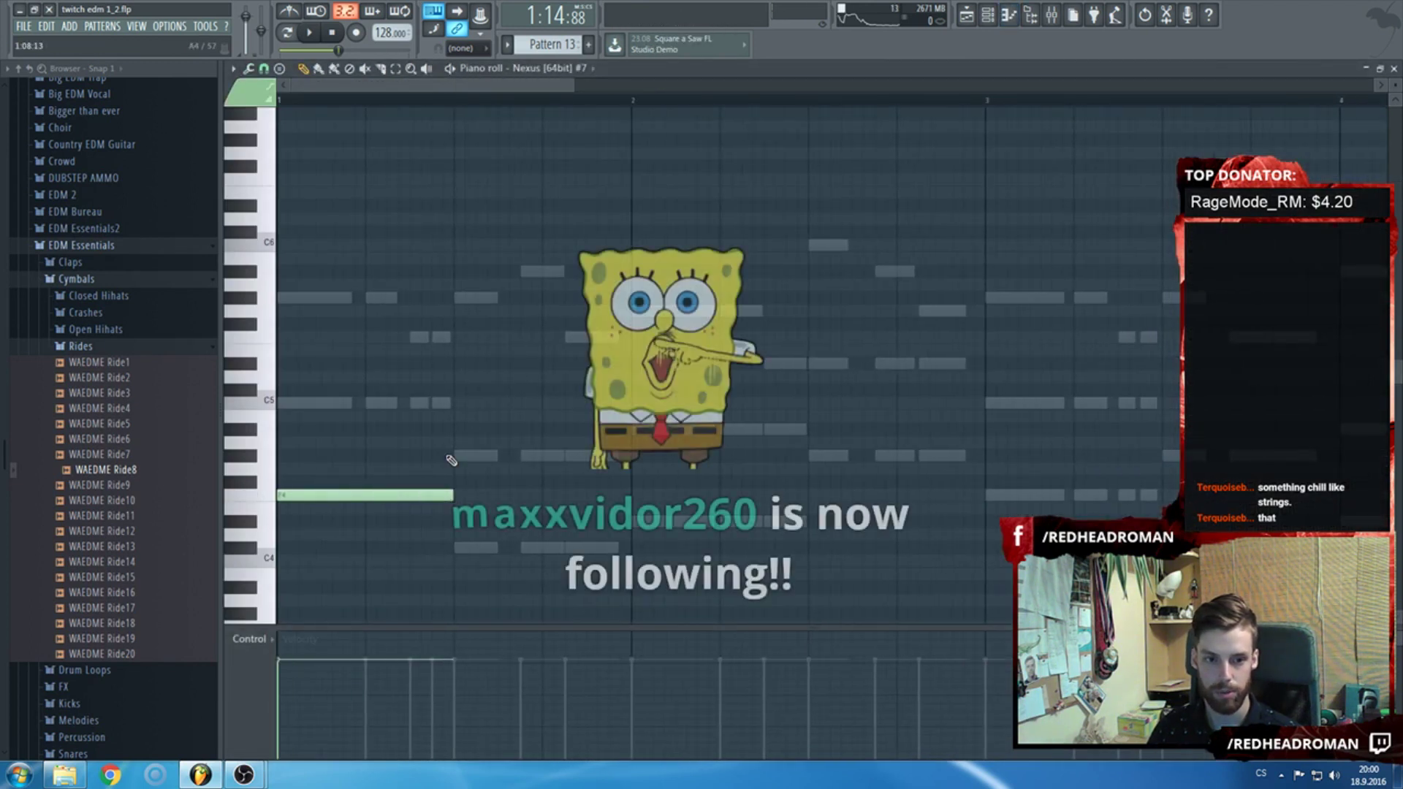
pyautogui.click(288, 403)
pyautogui.click(383, 300)
pyautogui.moveTo(386, 305); pyautogui.dragTo(331, 301)
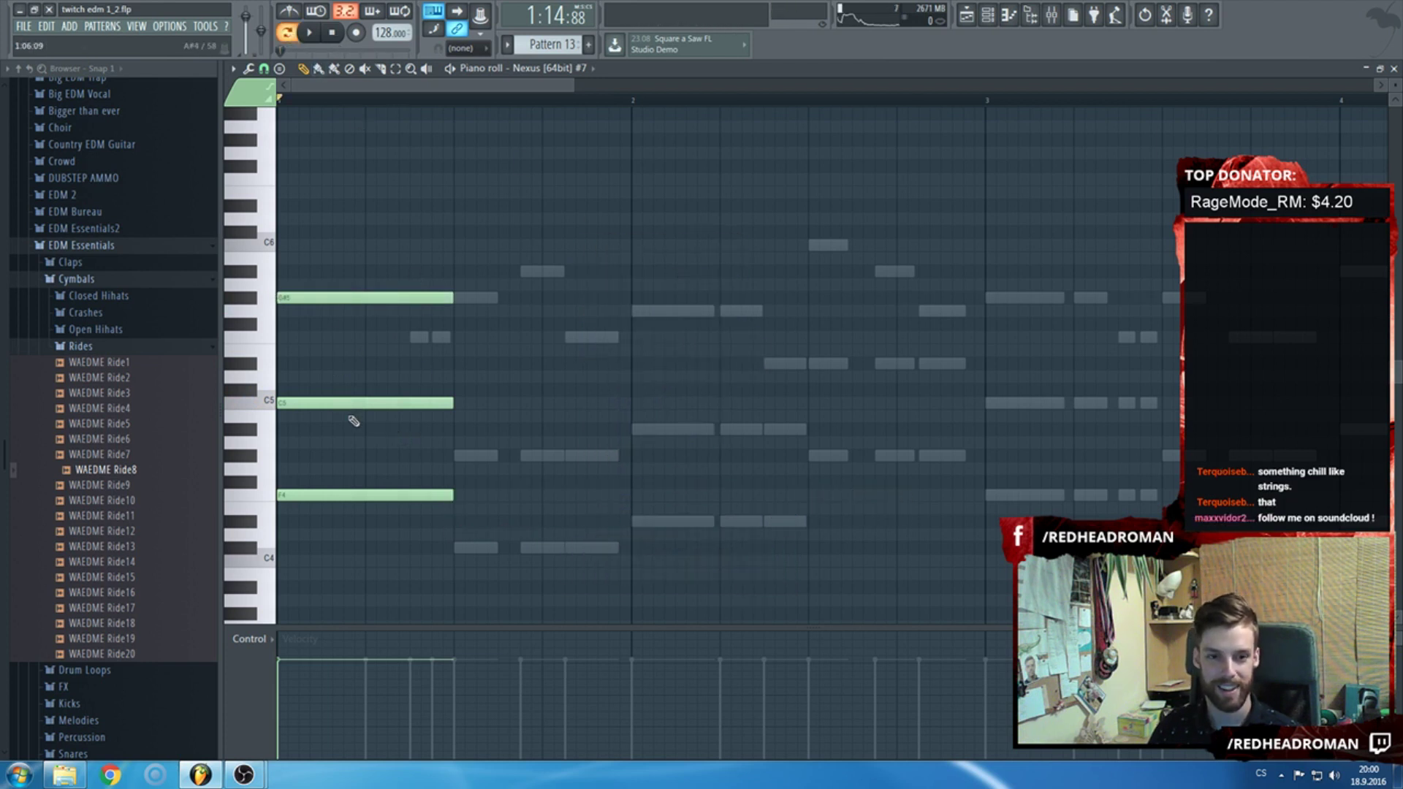
# Try a C#4, G#4 and F5 chord in the second half of bar 1 and delete its notes.
pyautogui.hotkey('ctrl', 'a')
pyautogui.moveTo(344, 404); pyautogui.dragTo(520, 458)
pyautogui.press('space')
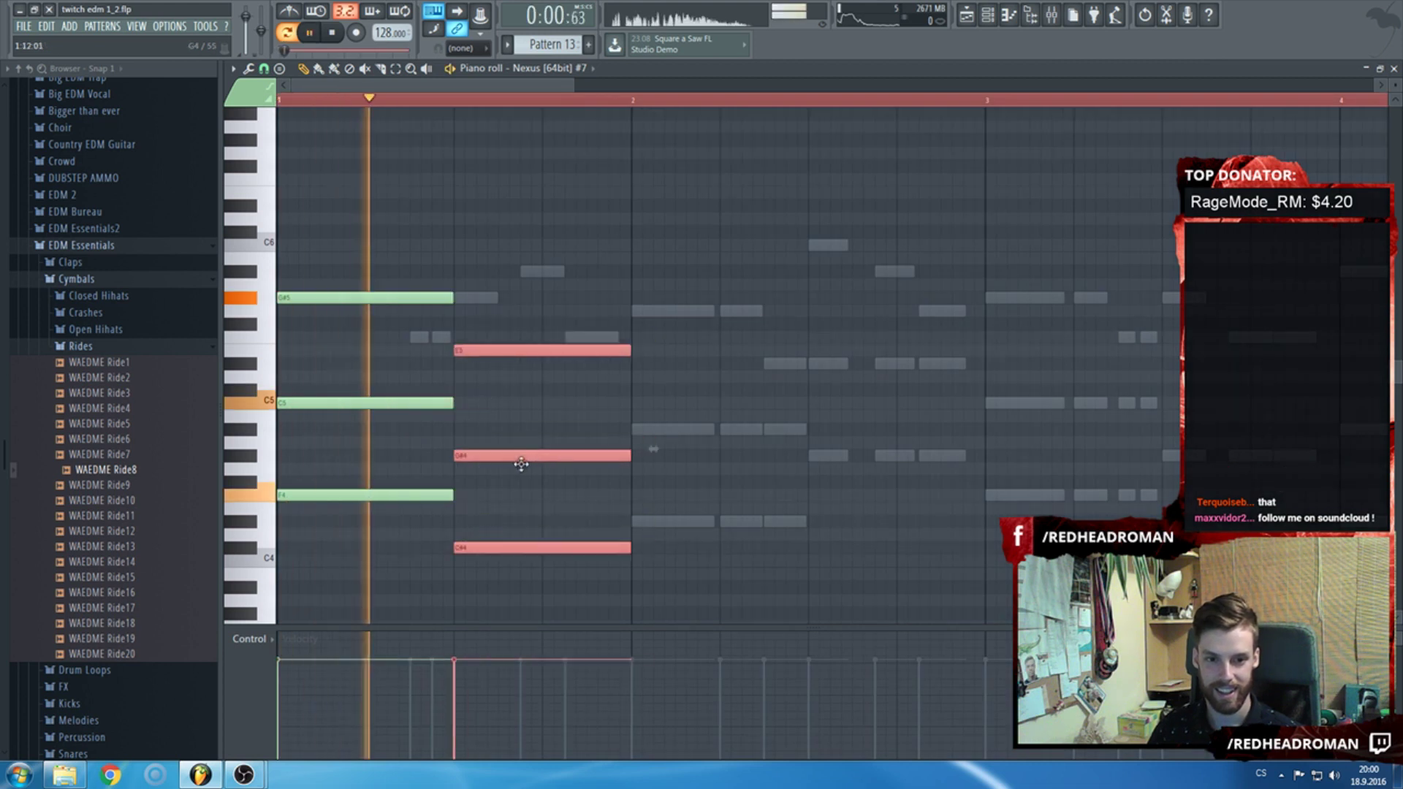
pyautogui.click(577, 439)
pyautogui.scroll(-3, 559, 442)
pyautogui.scroll(3, 517, 370)
pyautogui.click(472, 301)
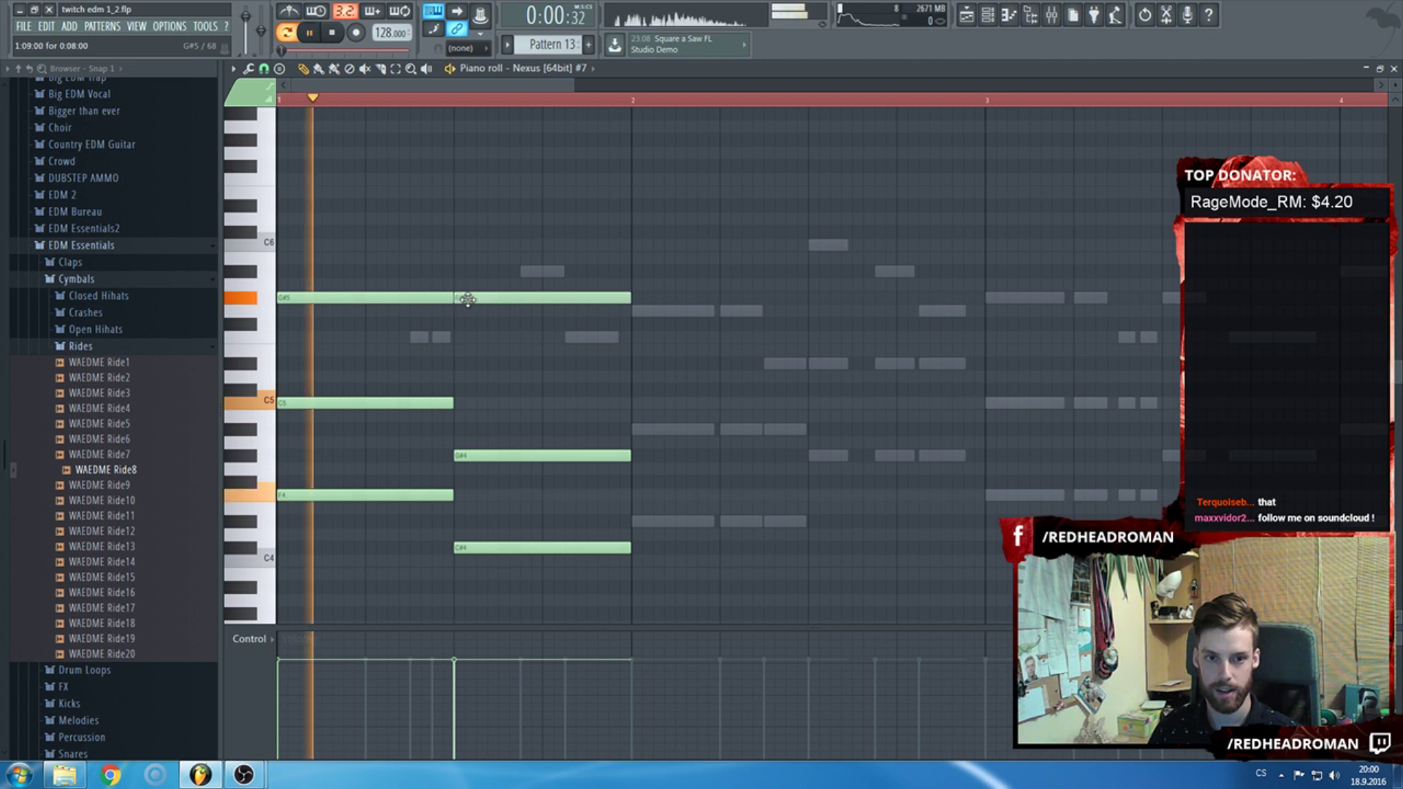
pyautogui.moveTo(470, 300); pyautogui.dragTo(475, 329)
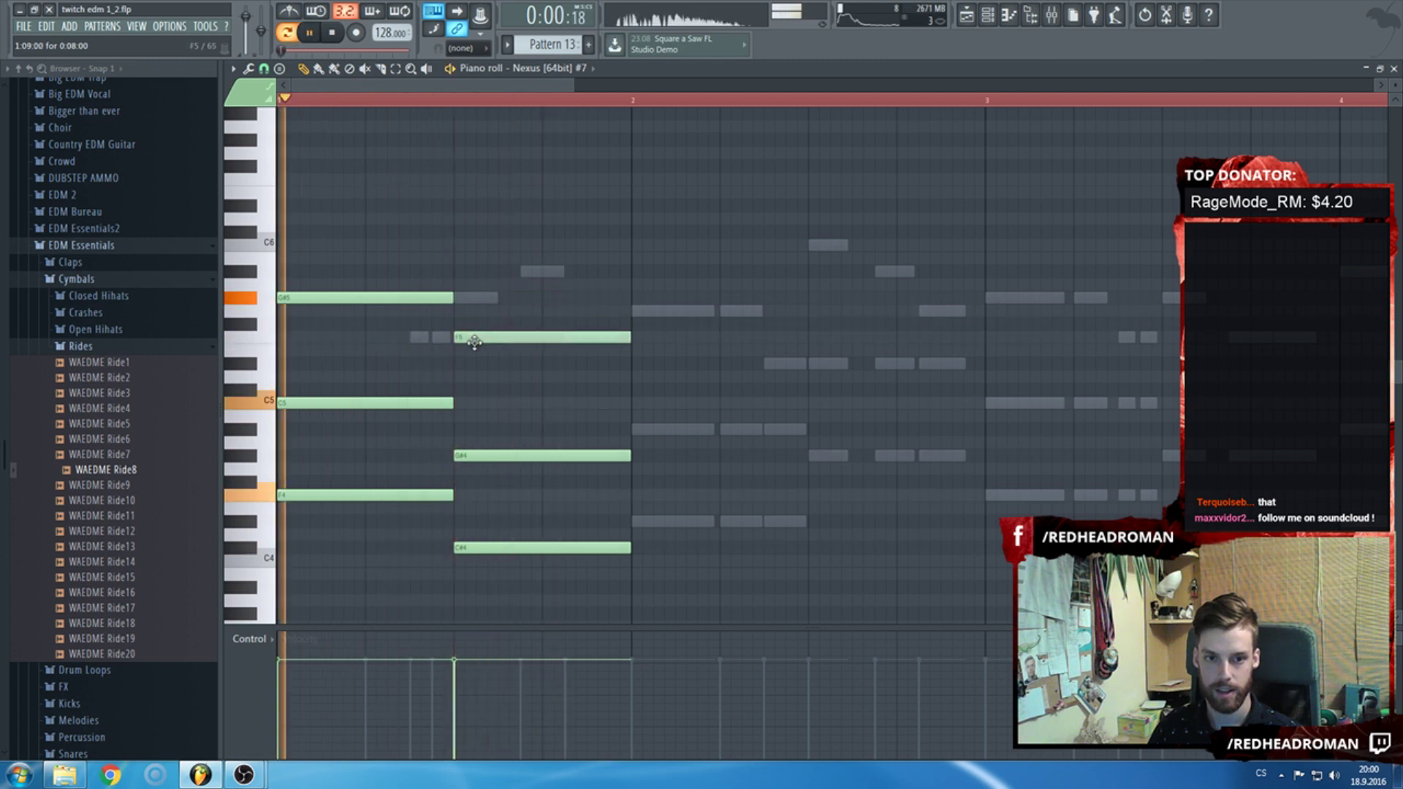
pyautogui.rightClick(607, 337)
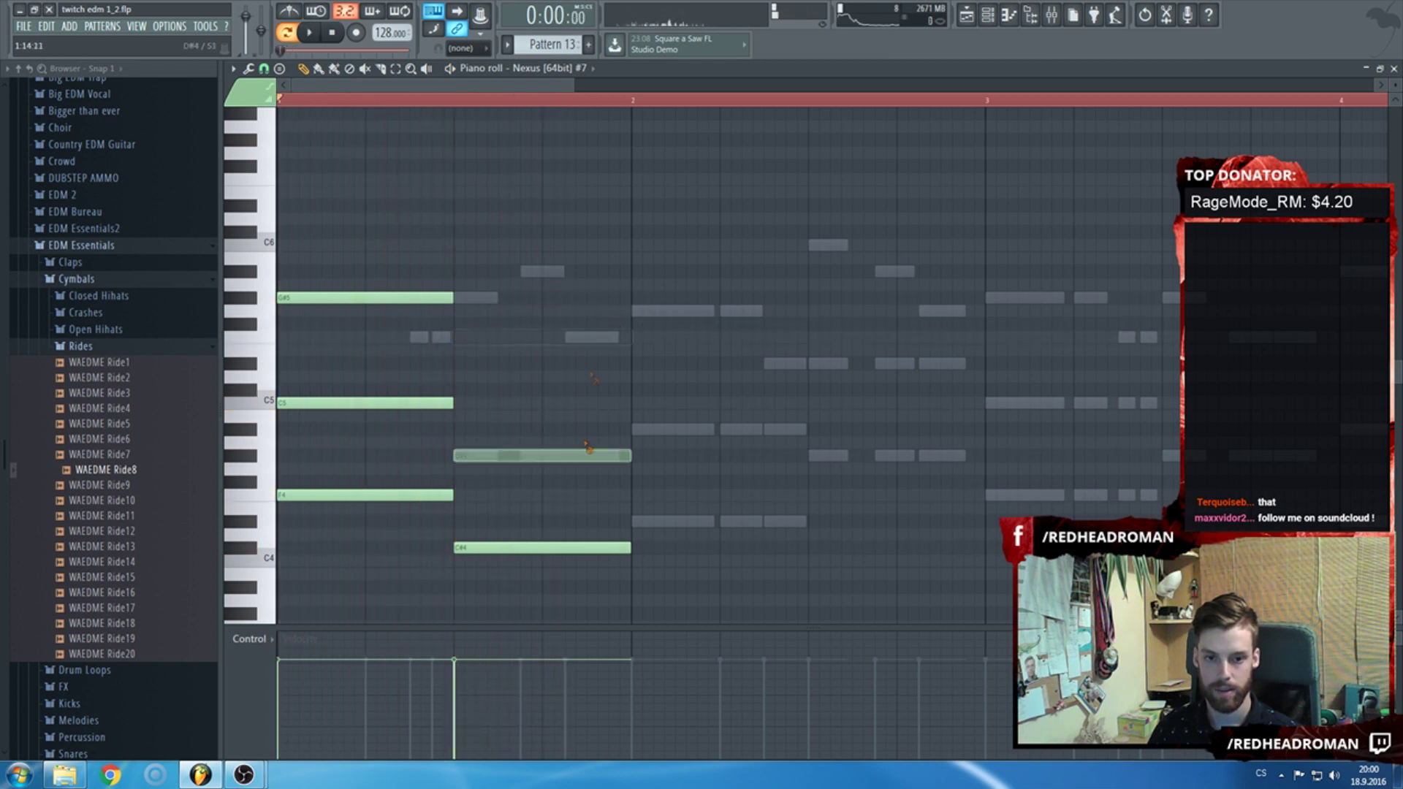
pyautogui.rightClick(588, 455)
pyautogui.rightClick(578, 548)
# Draw half-bar chords of D#4, A#4 and G5 at bar 2 and F4, C5 and G#5 at bar 3.
pyautogui.click(644, 524)
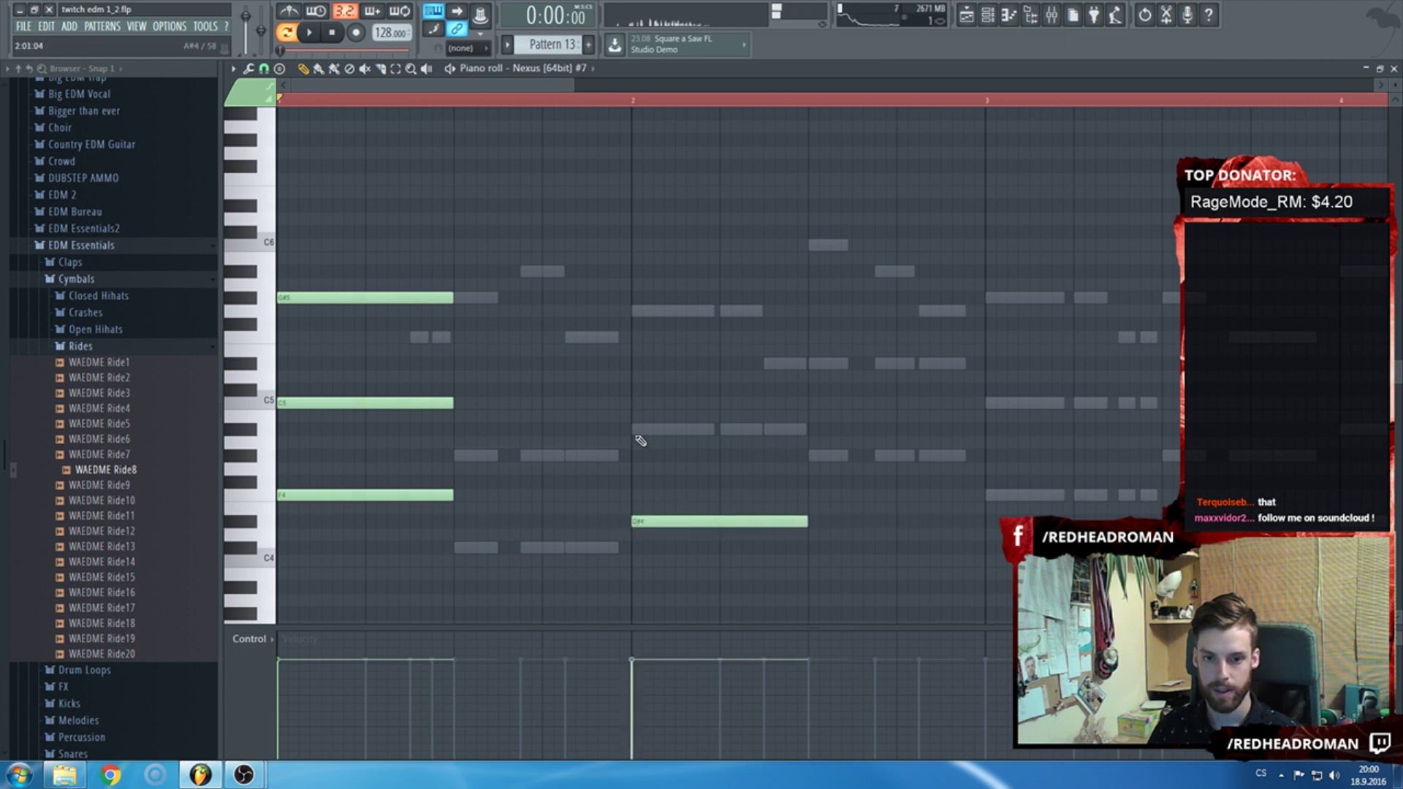
pyautogui.click(637, 311)
pyautogui.scroll(-2, 752, 442)
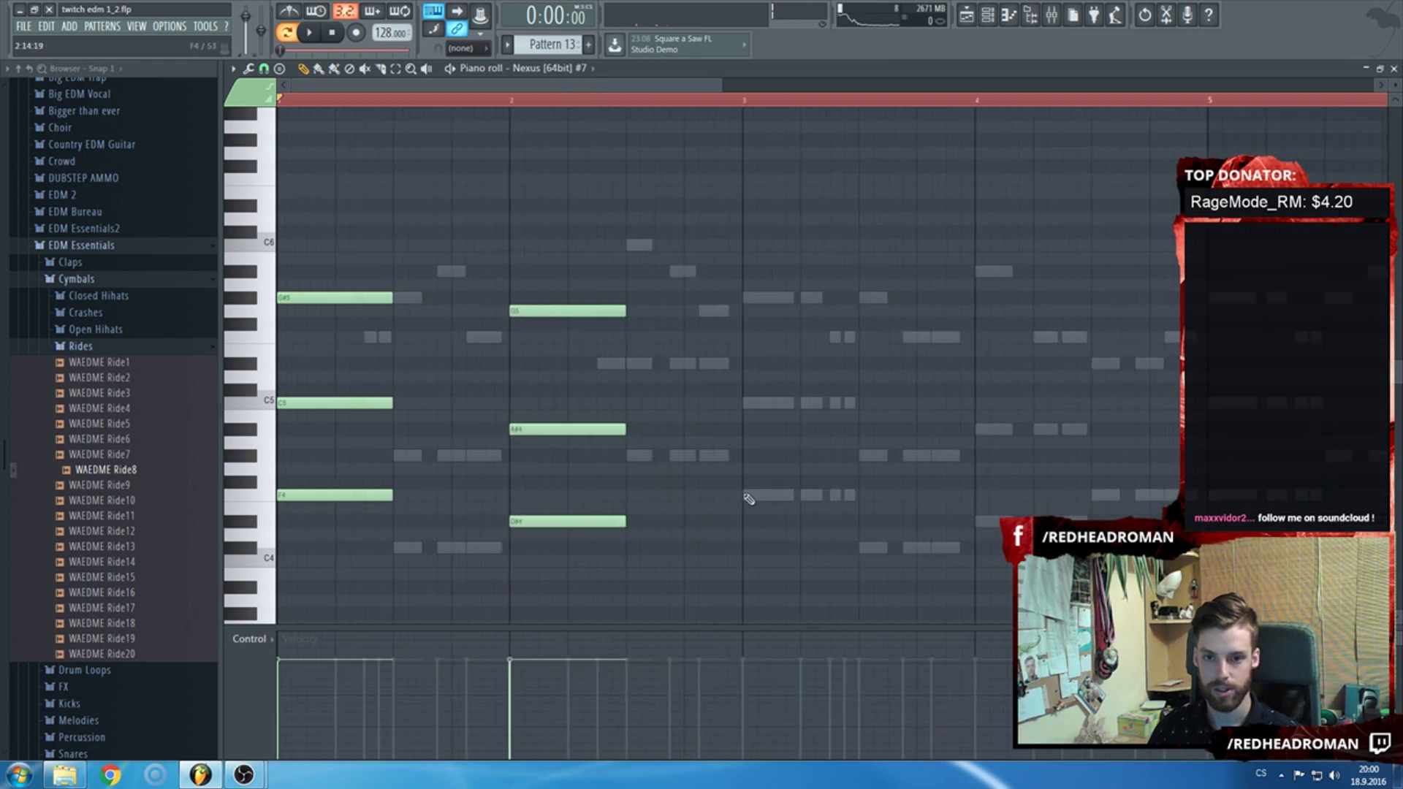
pyautogui.click(747, 497)
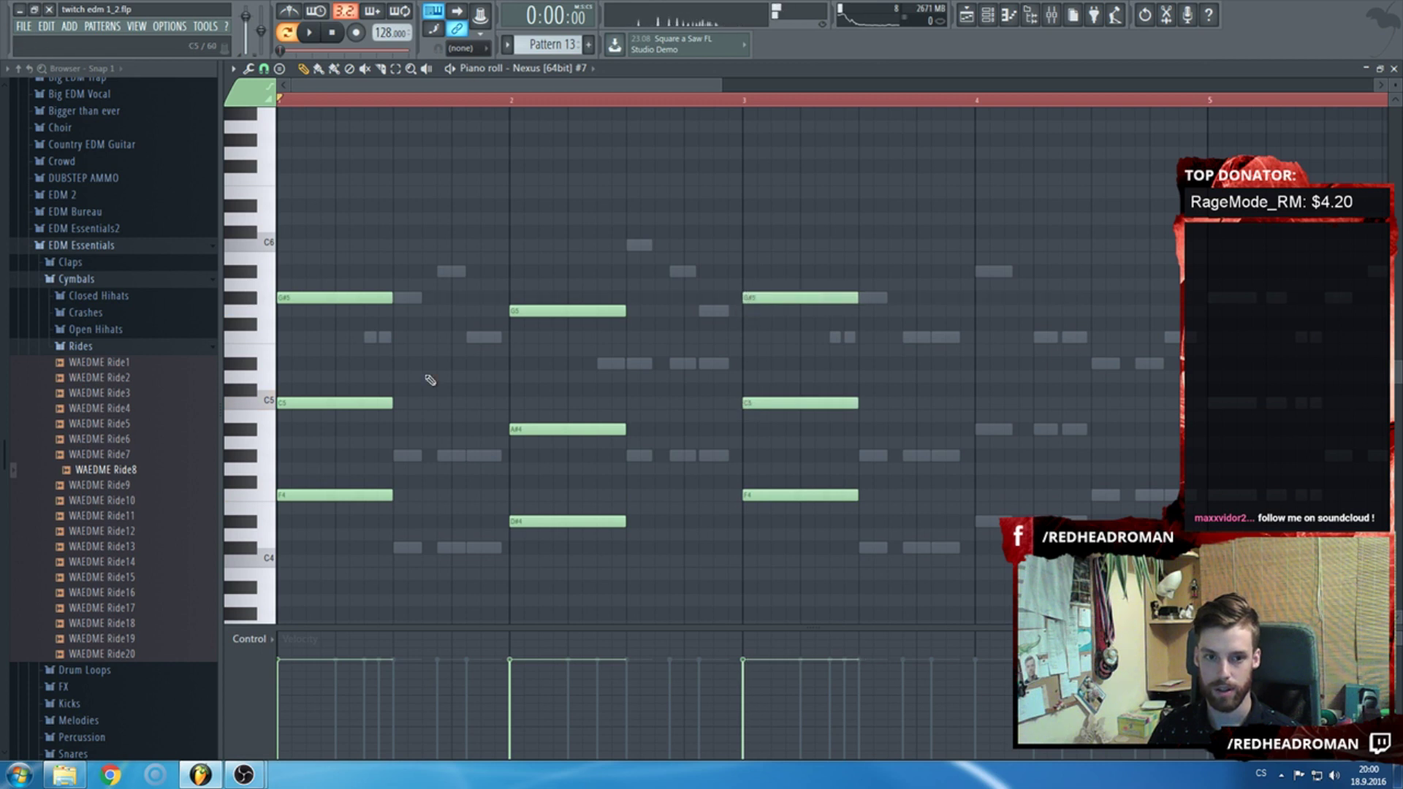
# Replace the bar 1 chord with a short-note arpeggio following the ghost notes: F4, C5, G#5, A#5 and F5.
pyautogui.scroll(2, 430, 379)
pyautogui.rightClick(322, 402)
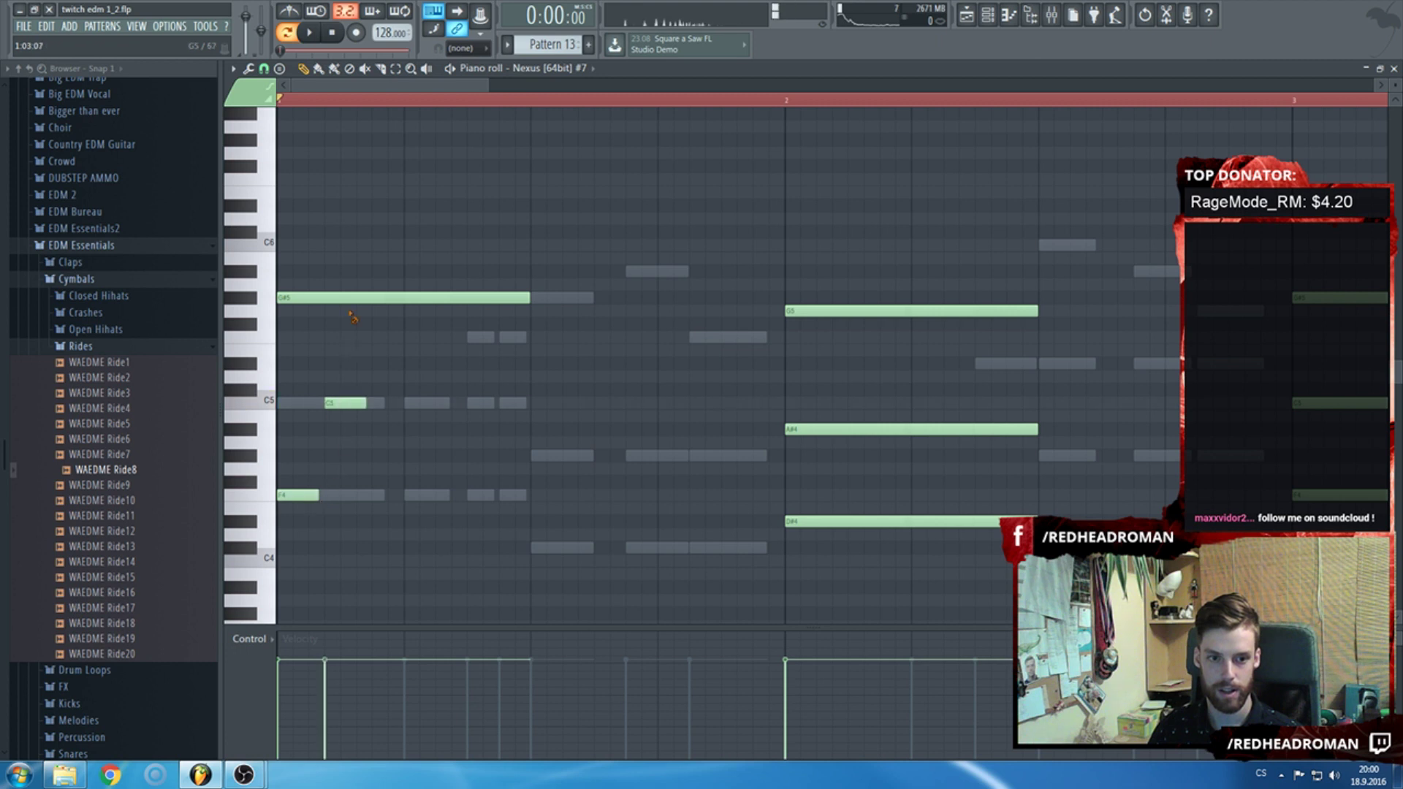
pyautogui.rightClick(380, 298)
pyautogui.moveTo(343, 403); pyautogui.dragTo(555, 298)
pyautogui.press('space')
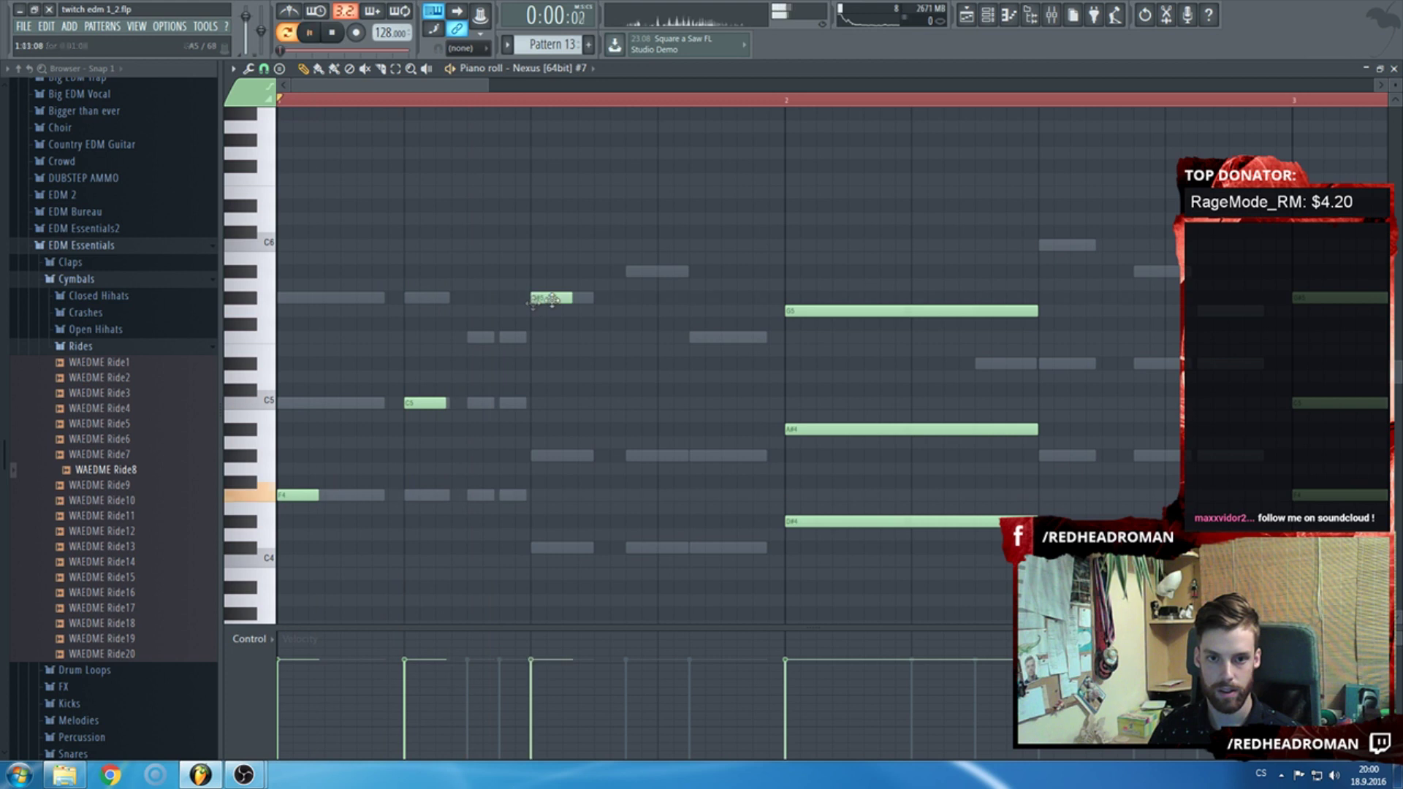
pyautogui.click(643, 274)
pyautogui.click(702, 336)
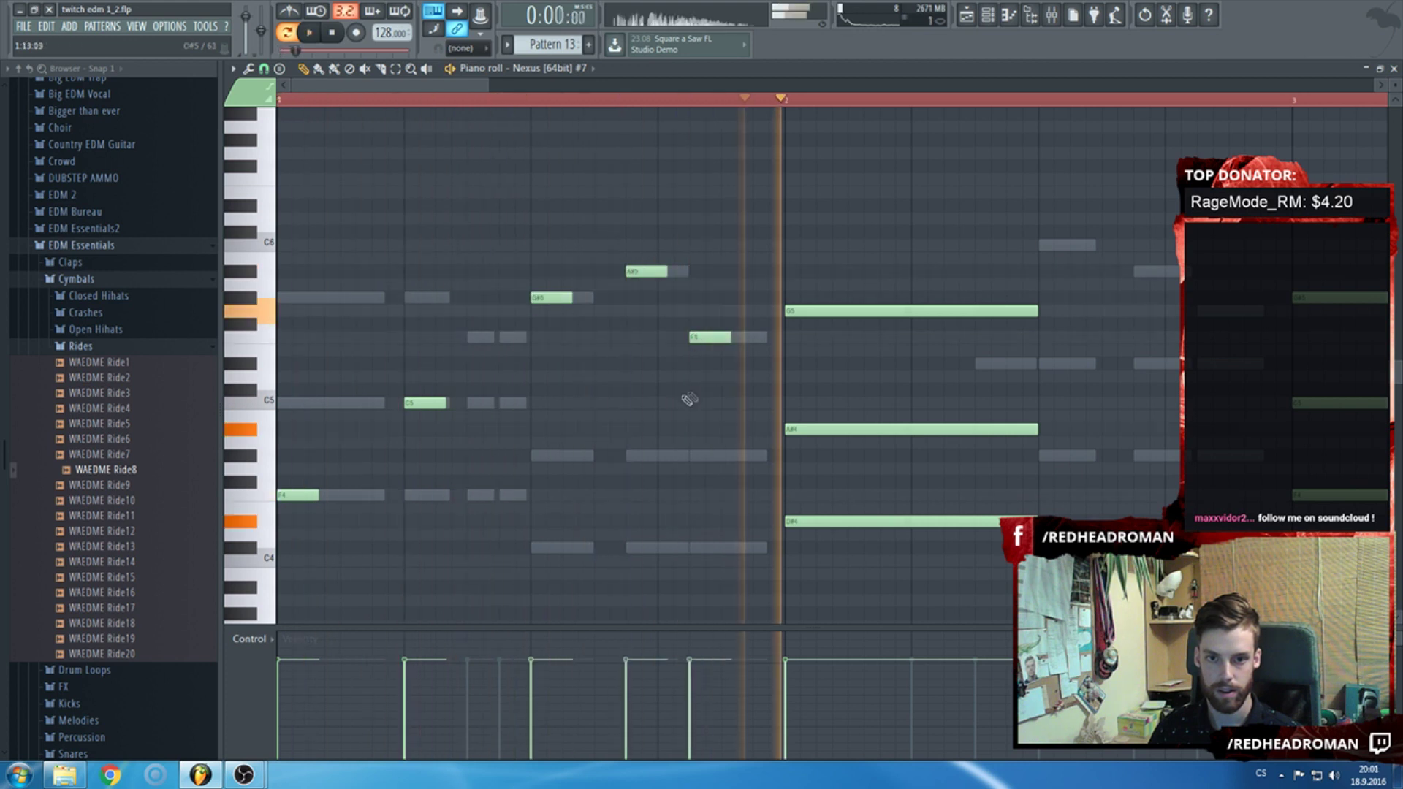
# Lengthen A#5 and F5 and start both on beat 4 of bar 1, adding a short G#4 leading into bar 2.
pyautogui.moveTo(709, 337); pyautogui.dragTo(726, 272)
pyautogui.click(695, 337)
pyautogui.press('space')
pyautogui.moveTo(700, 338); pyautogui.dragTo(683, 338)
pyautogui.press('space')
pyautogui.click(708, 456)
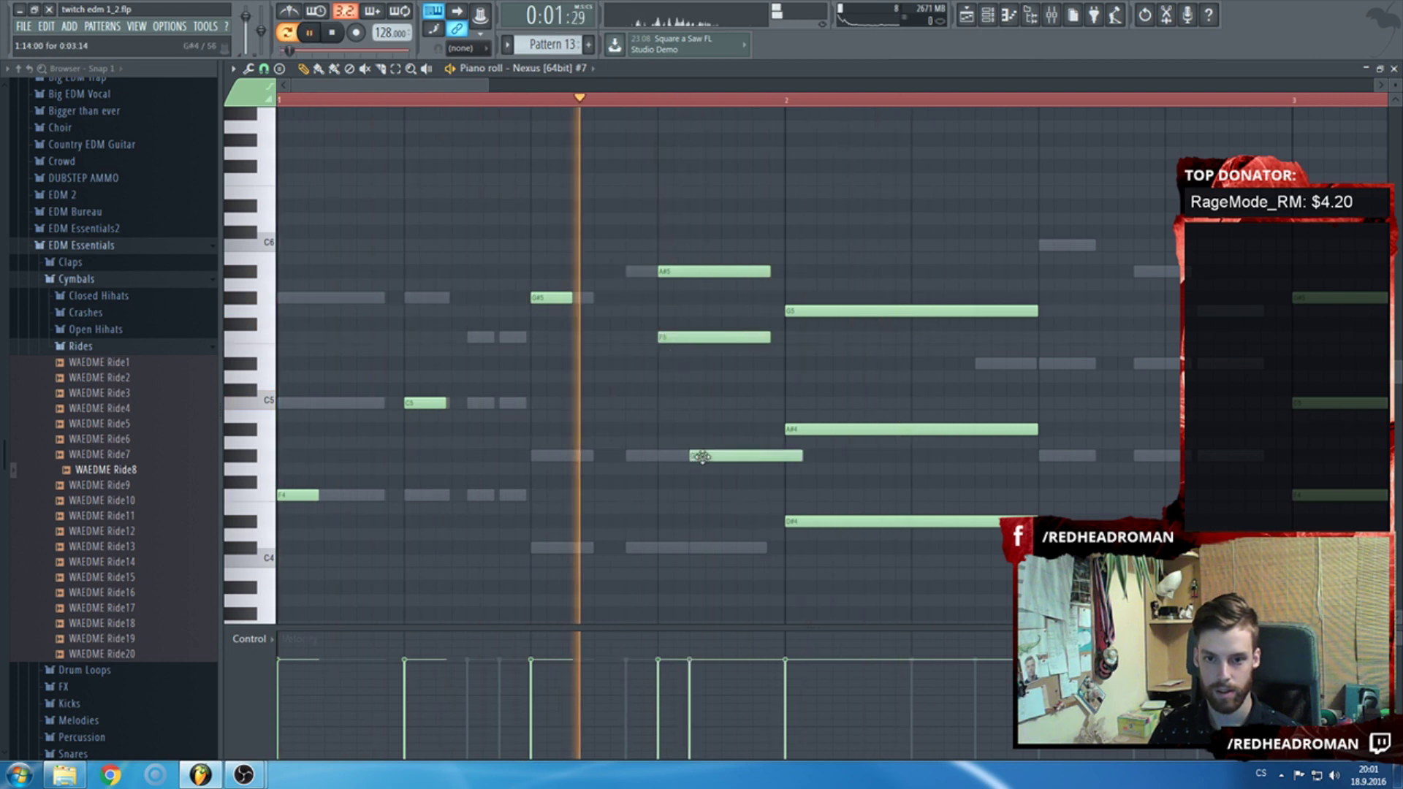
pyautogui.moveTo(745, 456); pyautogui.dragTo(797, 456)
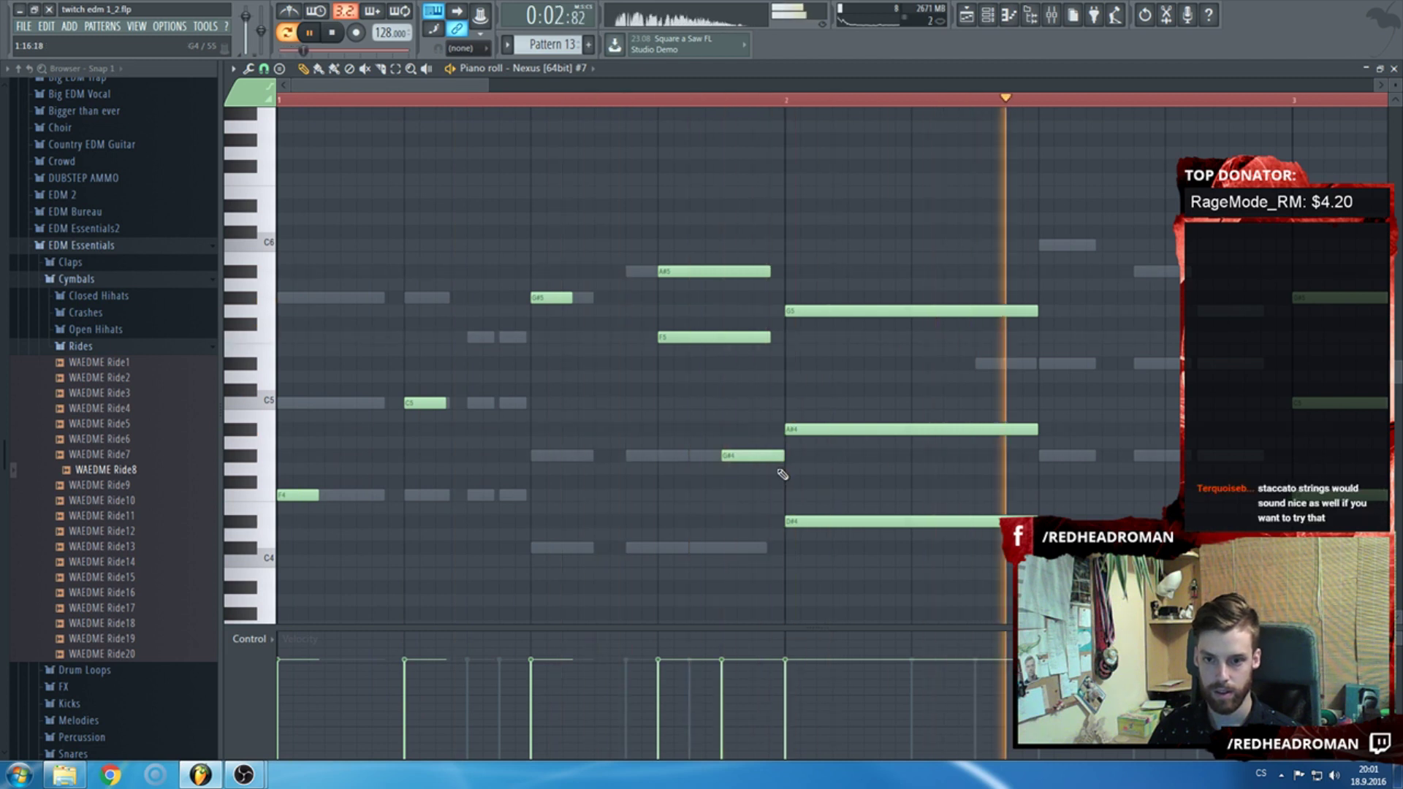
# Draw a G#4, D#5 and C6 chord filling the second half of bar 2.
pyautogui.press('space')
pyautogui.keyDown('ctrl'); pyautogui.scroll(-1, 848, 448); pyautogui.keyUp('ctrl')
pyautogui.keyDown('ctrl'); pyautogui.scroll(2, 731, 452); pyautogui.keyUp('ctrl')
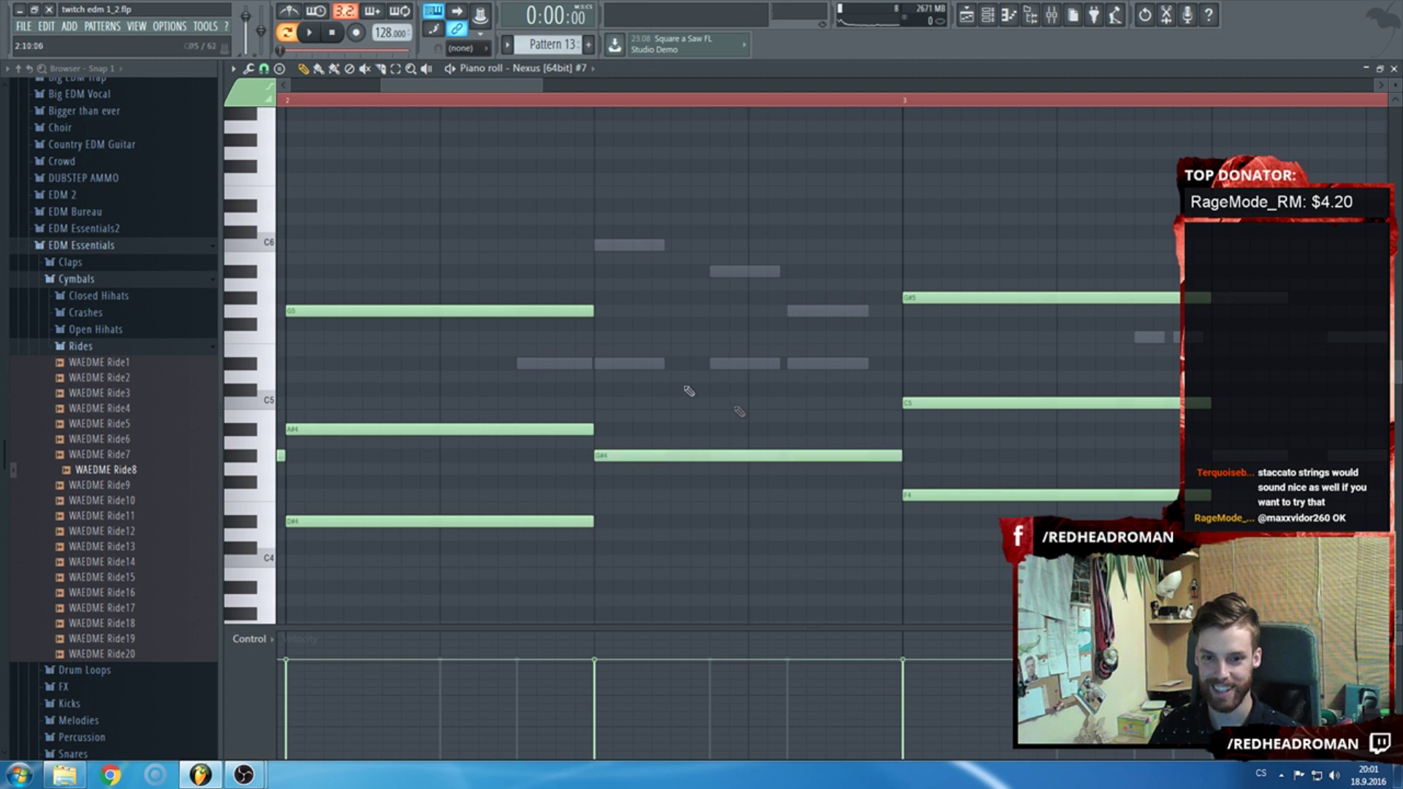
pyautogui.click(614, 364)
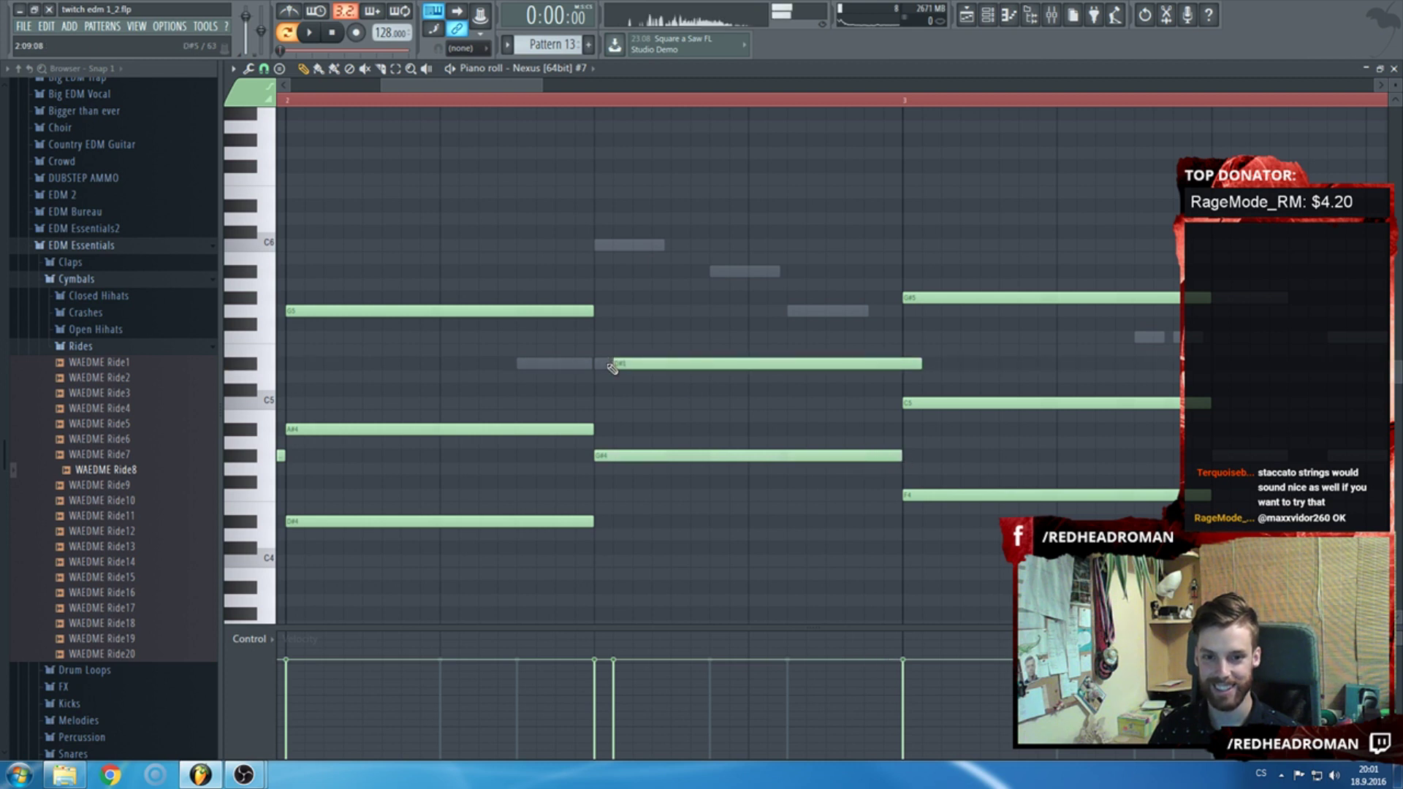
pyautogui.click(598, 250)
pyautogui.keyDown('ctrl'); pyautogui.scroll(-2, 598, 366); pyautogui.keyUp('ctrl')
pyautogui.press('space')
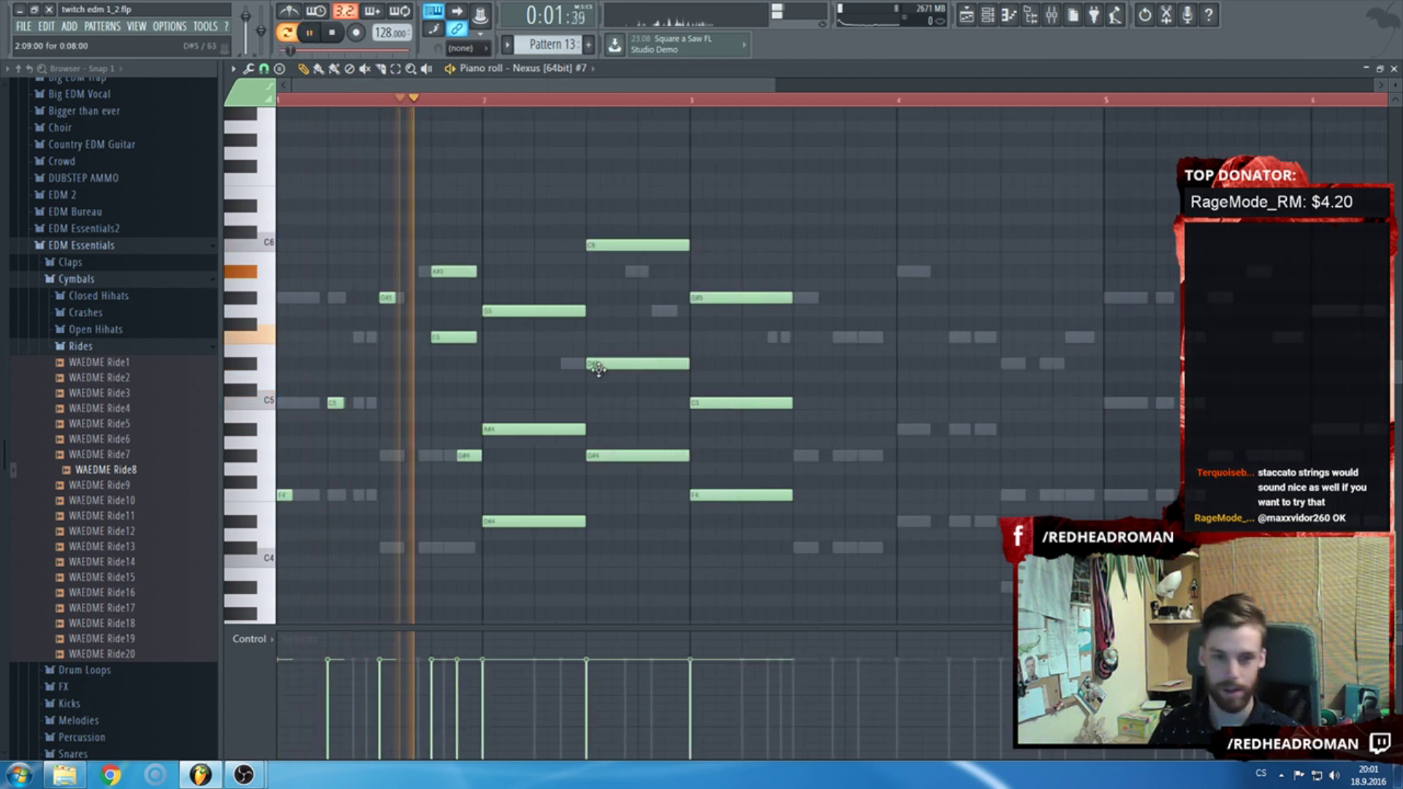
# Delete the short G#4 before bar 2 and put a two-step F5 in its place at 1:15.
pyautogui.press('space')
pyautogui.keyDown('ctrl'); pyautogui.scroll(2, 431, 347); pyautogui.keyUp('ctrl')
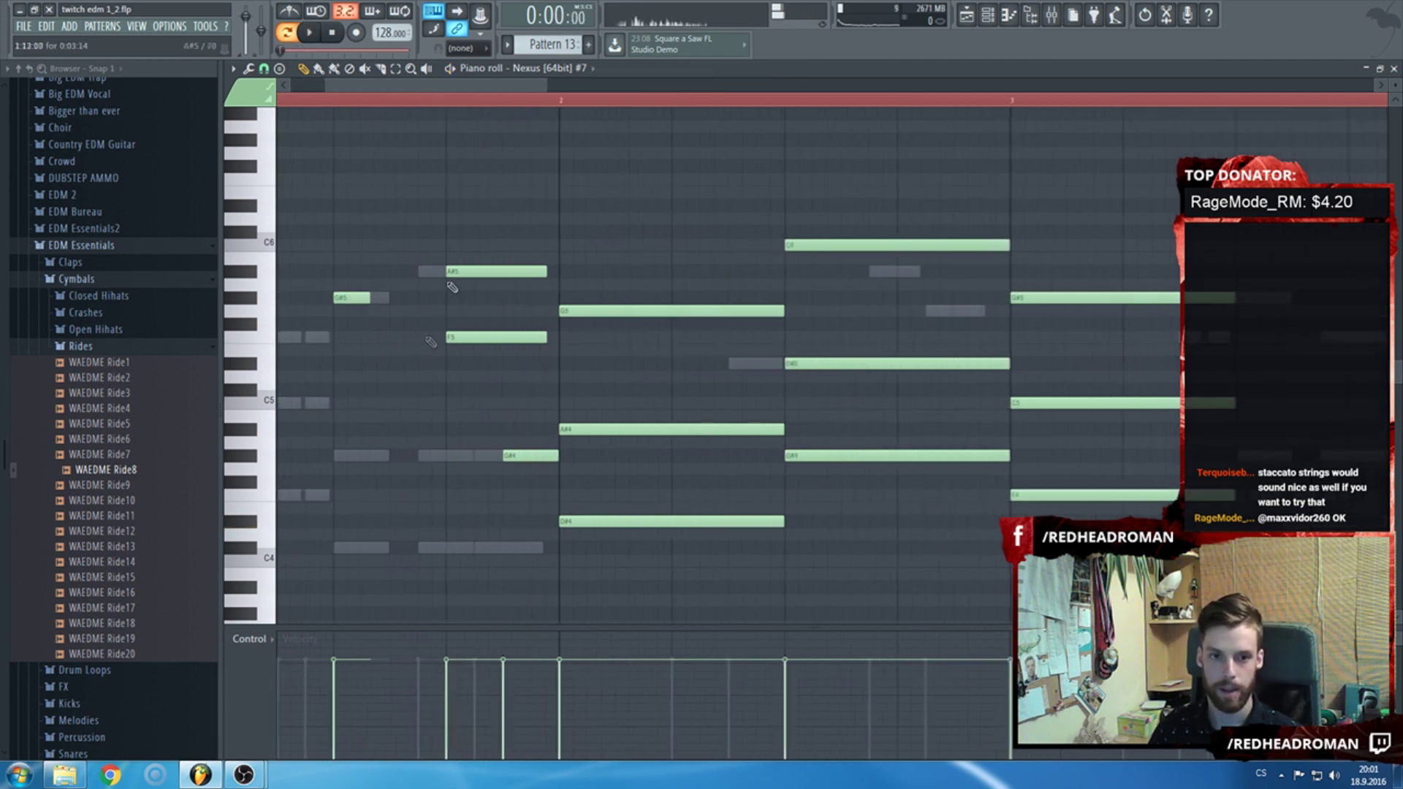
pyautogui.press('space')
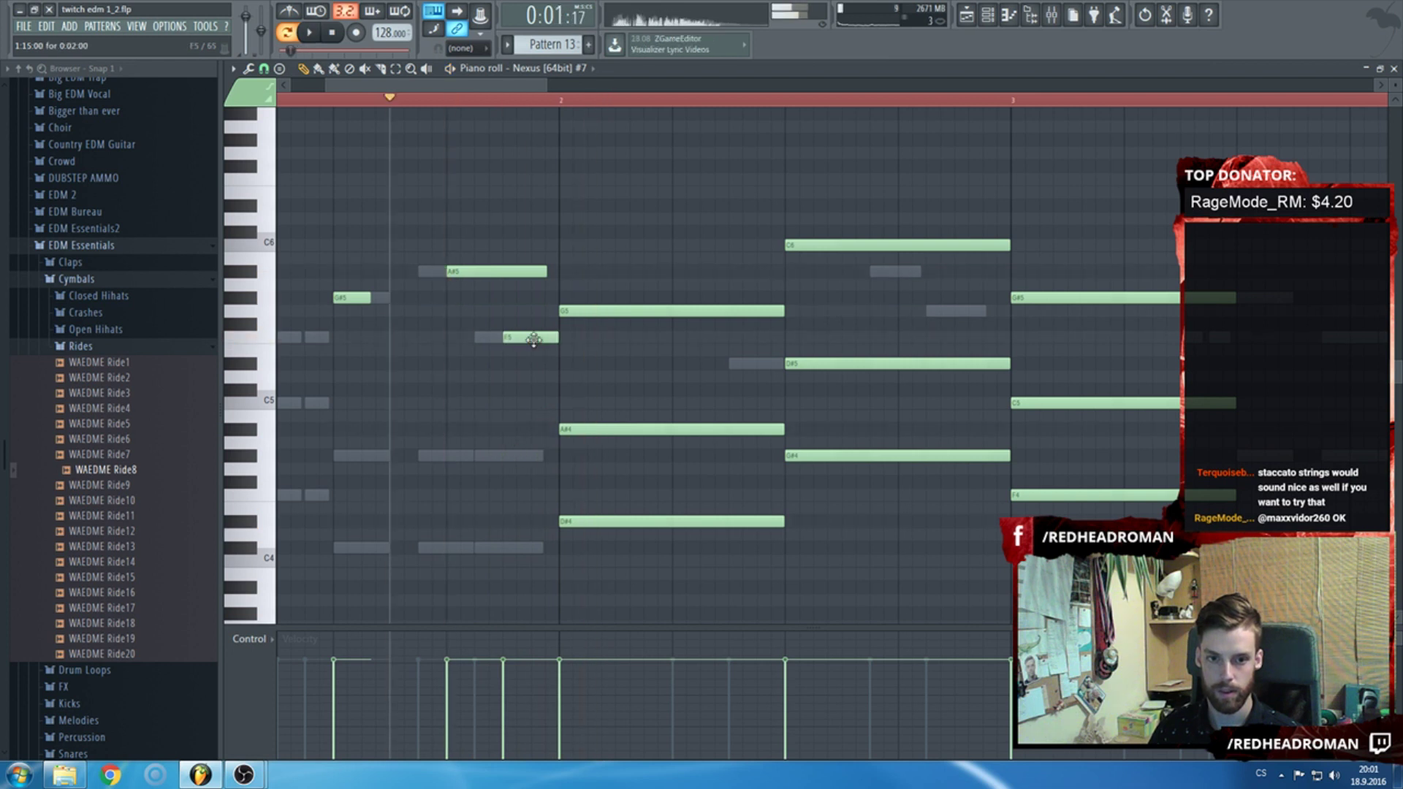
pyautogui.keyDown('ctrl'); pyautogui.scroll(-1, 534, 340); pyautogui.keyUp('ctrl')
pyautogui.keyDown('ctrl'); pyautogui.scroll(1, 782, 512); pyautogui.keyUp('ctrl')
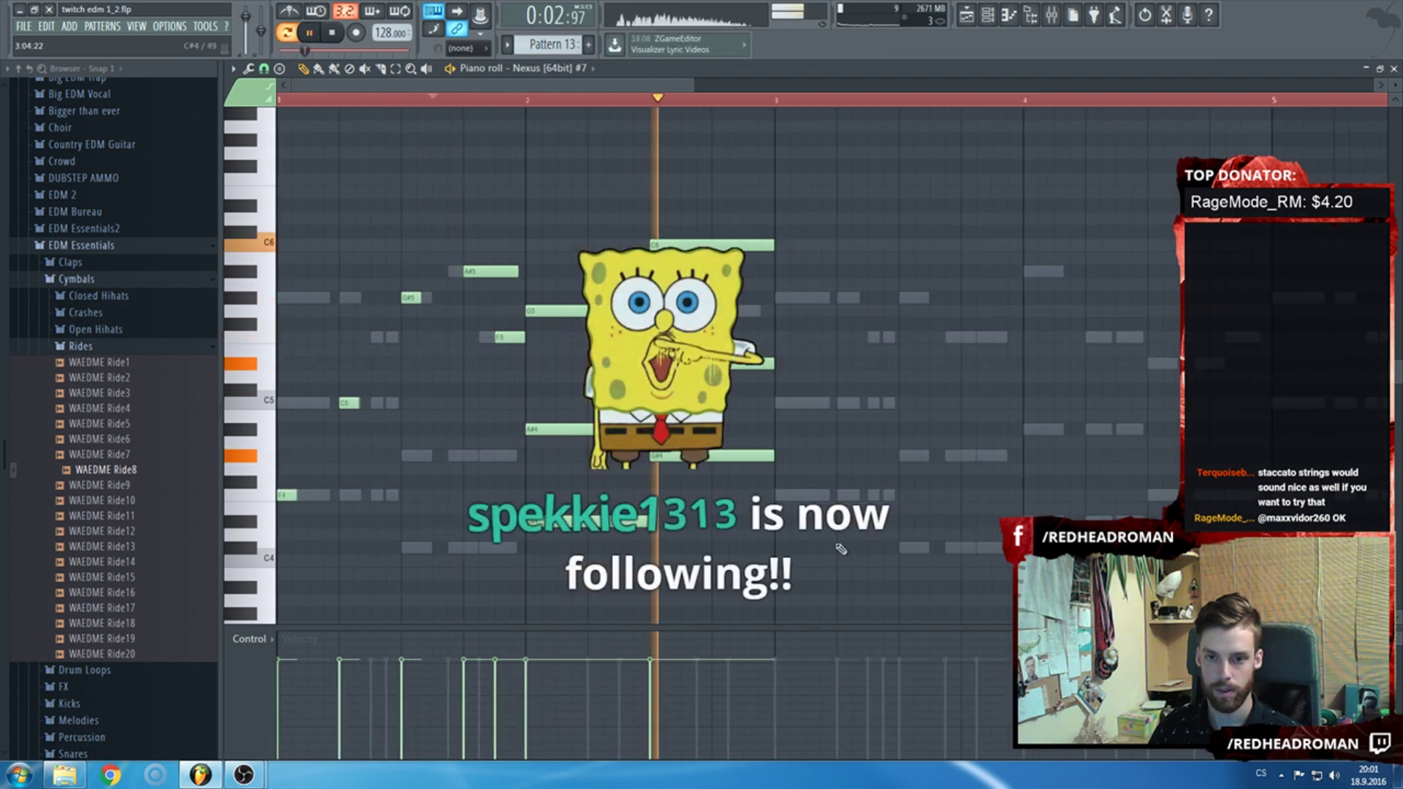
# Move the C6 of the second bar 2 chord down to C4 and replace the bar 3 chord with a short F4.
pyautogui.press('space')
pyautogui.moveTo(573, 245); pyautogui.dragTo(569, 561)
pyautogui.press('space')
pyautogui.keyDown('ctrl'); pyautogui.scroll(-2, 722, 426); pyautogui.keyUp('ctrl')
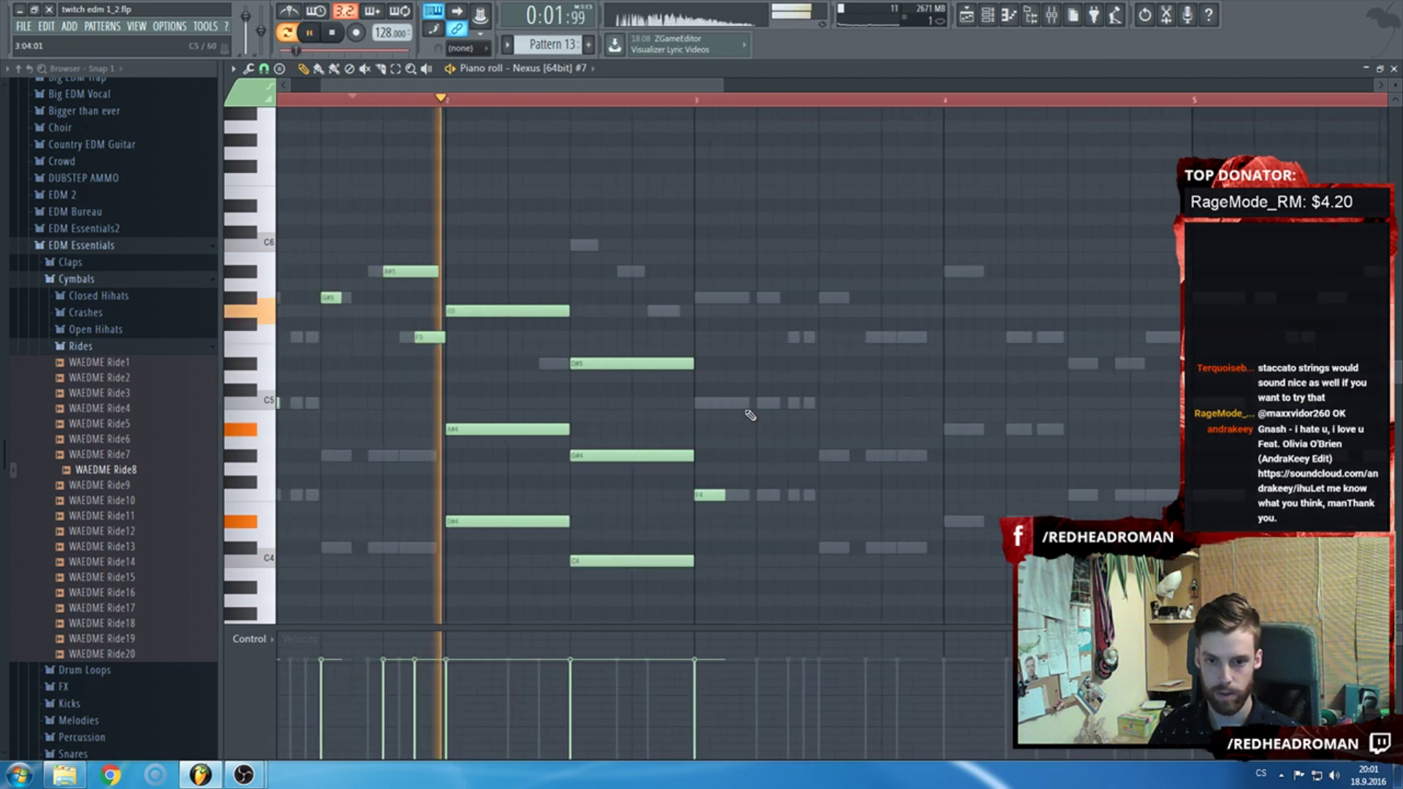
pyautogui.press('space')
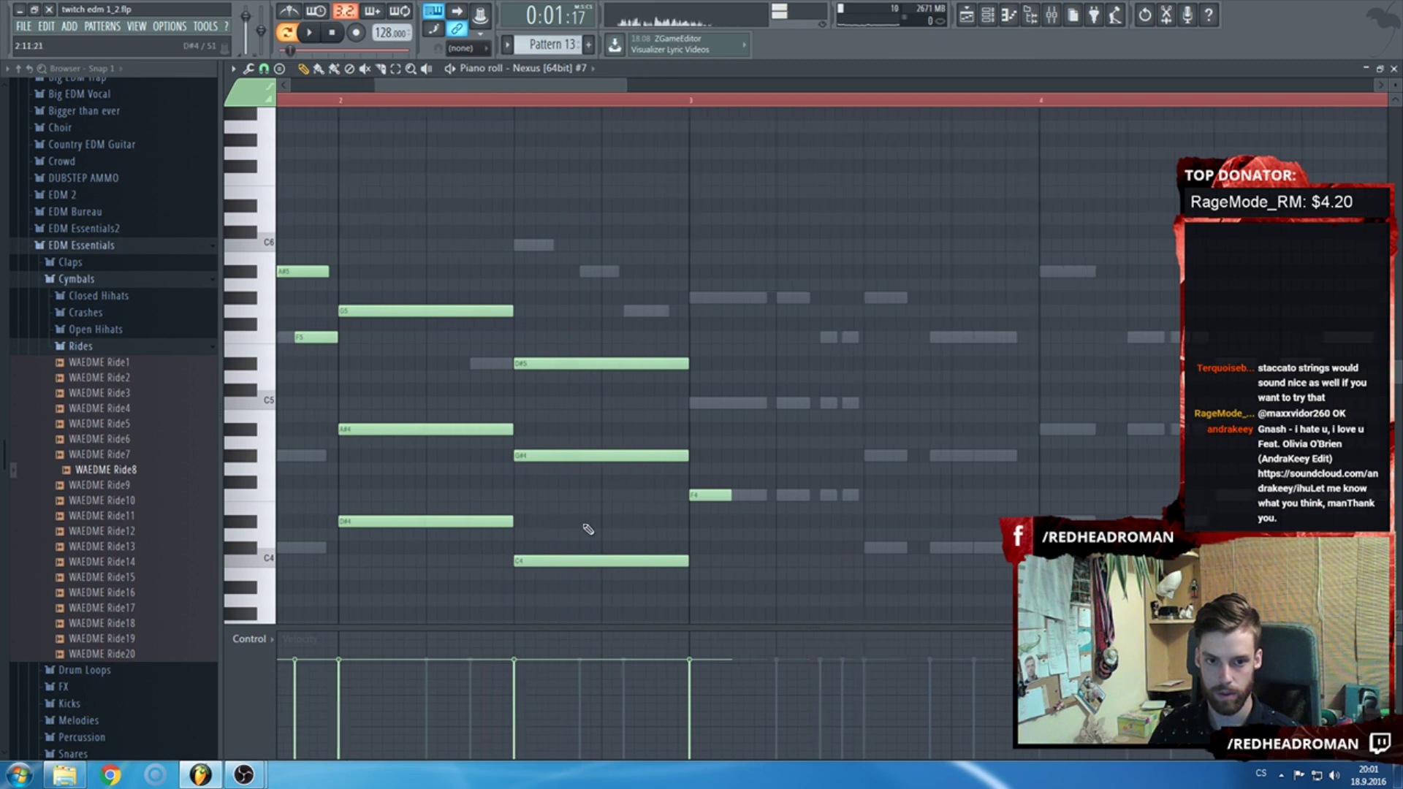
# Try a D#4, G#4 and C6 voicing for the second chord of bar 2.
pyautogui.keyDown('ctrl'); pyautogui.scroll(2, 578, 519); pyautogui.keyUp('ctrl')
pyautogui.scroll(-1, 568, 513)
pyautogui.moveTo(528, 477); pyautogui.dragTo(529, 432)
pyautogui.moveTo(518, 288); pyautogui.dragTo(514, 203)
pyautogui.press('space')
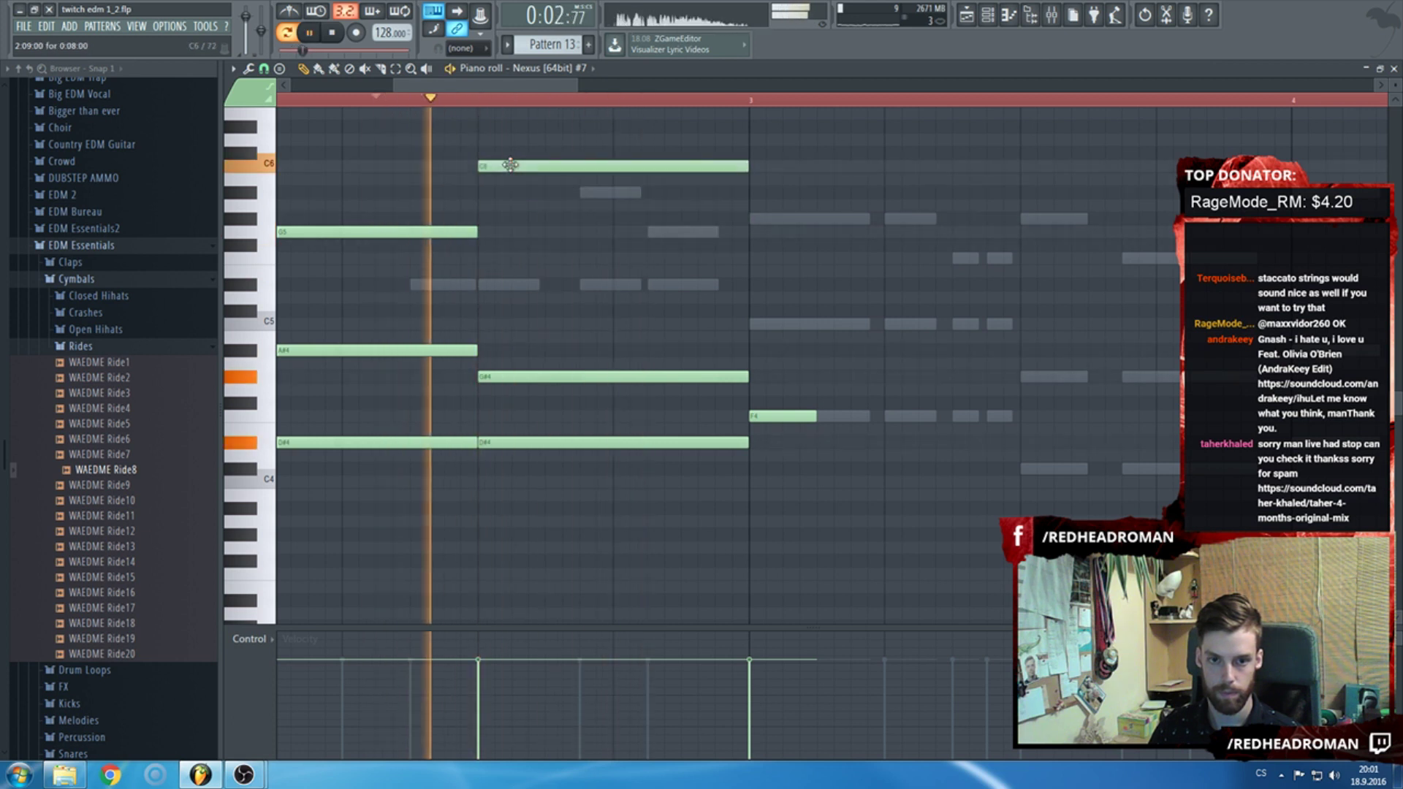
# Revoice the second chord of bar 2 as G#4 and C5, trying a low G#3 beneath it and deleting that note.
pyautogui.press('space')
pyautogui.click(512, 196)
pyautogui.press('space')
pyautogui.moveTo(512, 197)
pyautogui.mouseDown()
pyautogui.moveTo(514, 337)
pyautogui.moveTo(515, 324)
pyautogui.mouseUp()
pyautogui.scroll(-3, 535, 390)
pyautogui.moveTo(527, 402); pyautogui.dragTo(523, 497)
pyautogui.press('space')
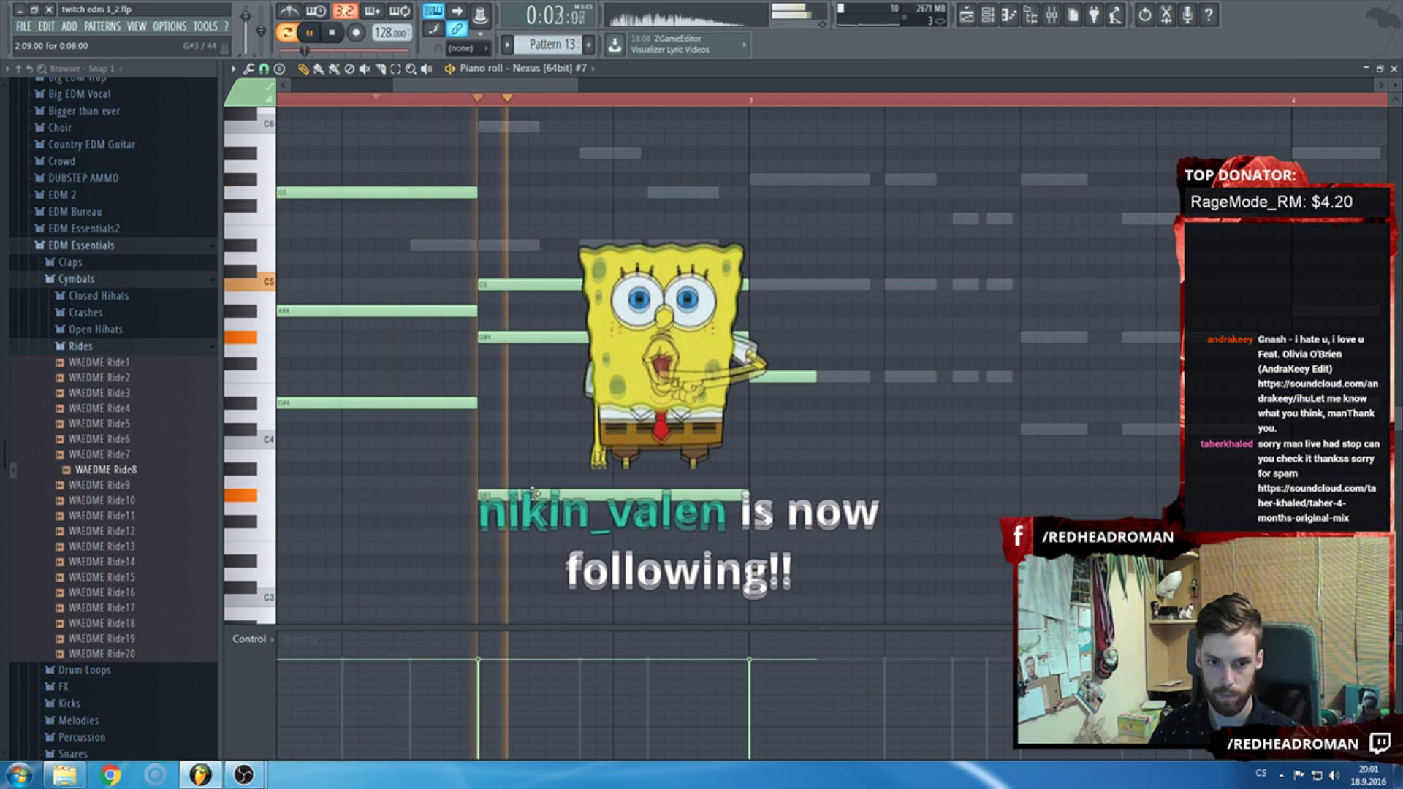
pyautogui.scroll(-3, 564, 490)
pyautogui.press('space')
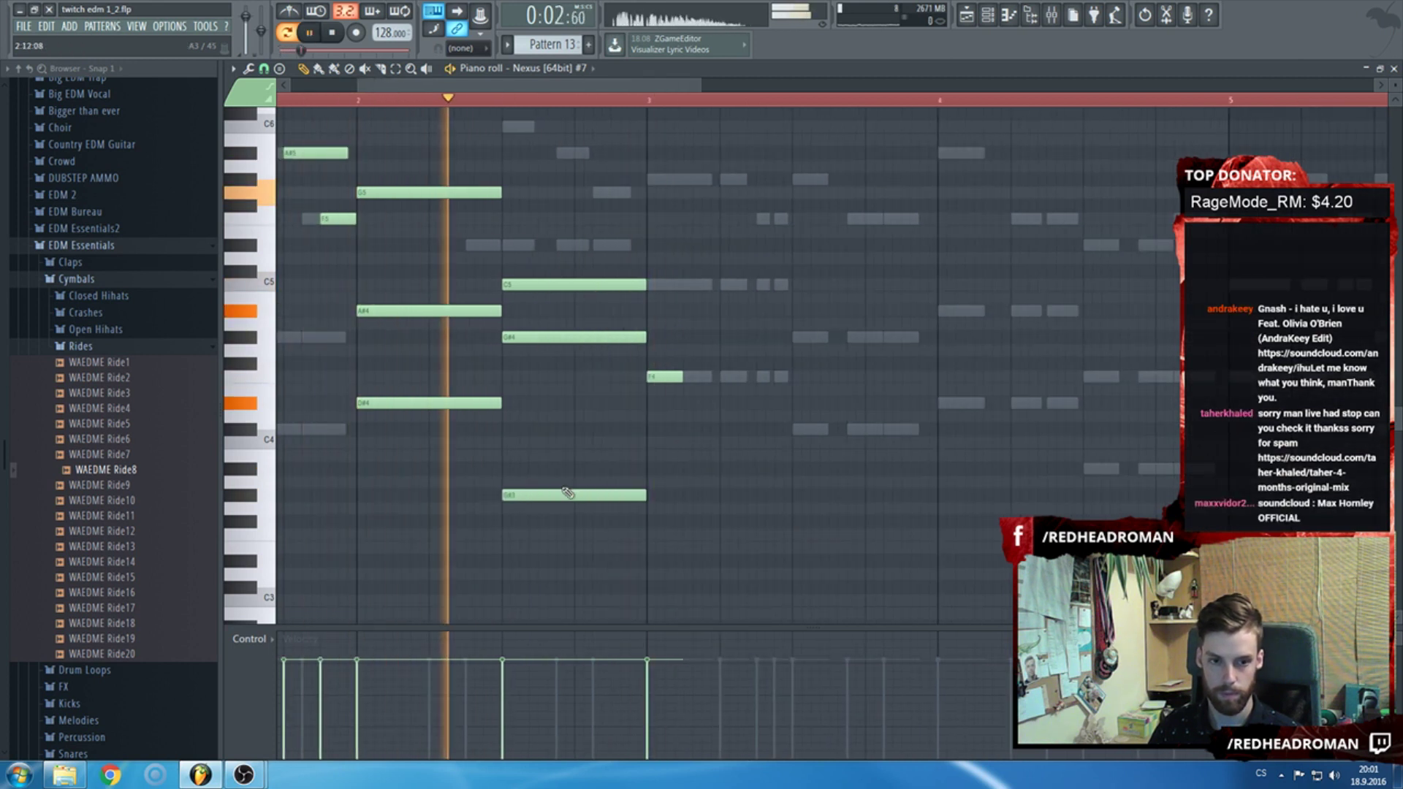
pyautogui.press('space')
pyautogui.rightClick(546, 500)
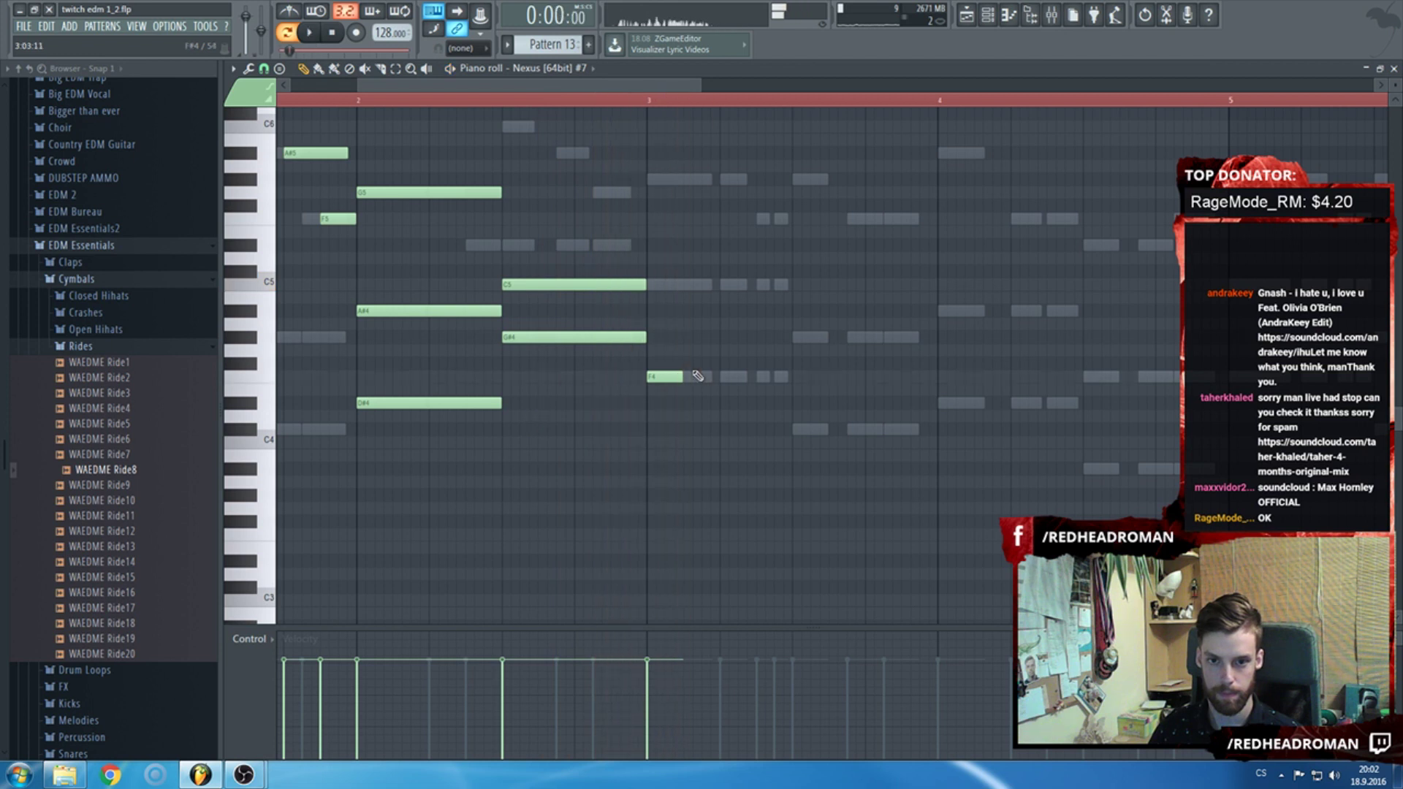
# Continue the bar 3 arpeggio with C5, G#5, A#5 and a closing F5 matching bar 1, and play the pattern back.
pyautogui.press('space')
pyautogui.scroll(-2, 566, 383)
pyautogui.scroll(2, 566, 382)
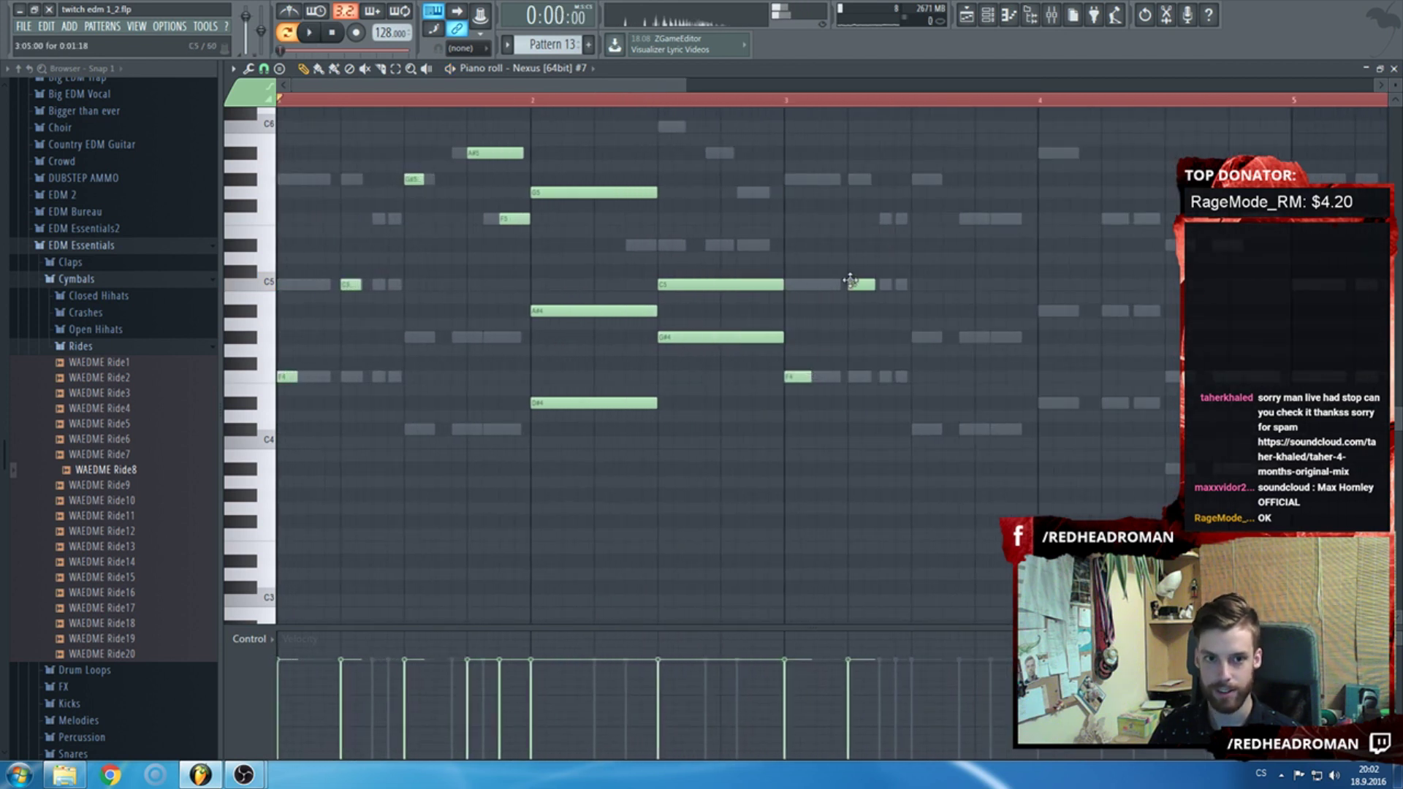
pyautogui.click(922, 180)
pyautogui.scroll(2, 979, 227)
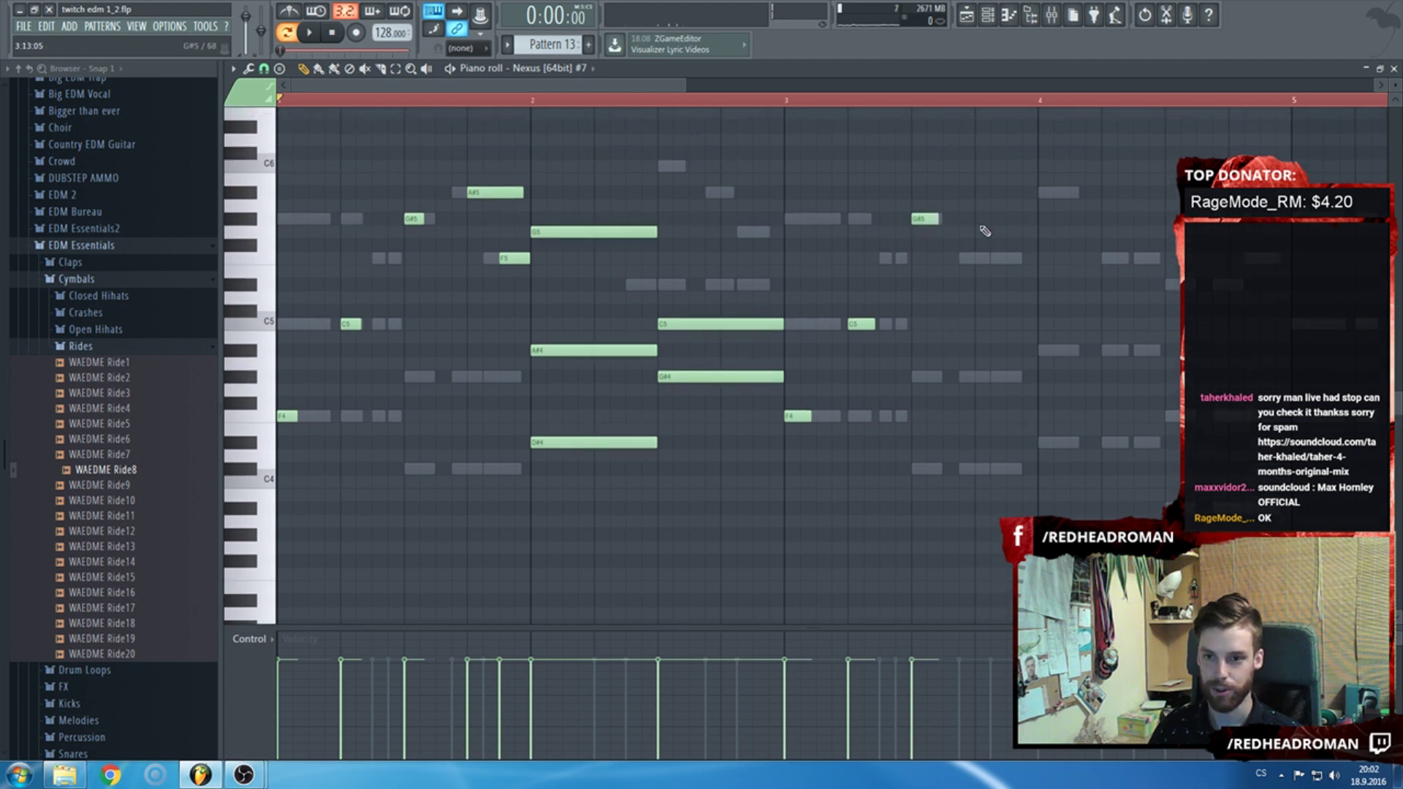
pyautogui.click(979, 259)
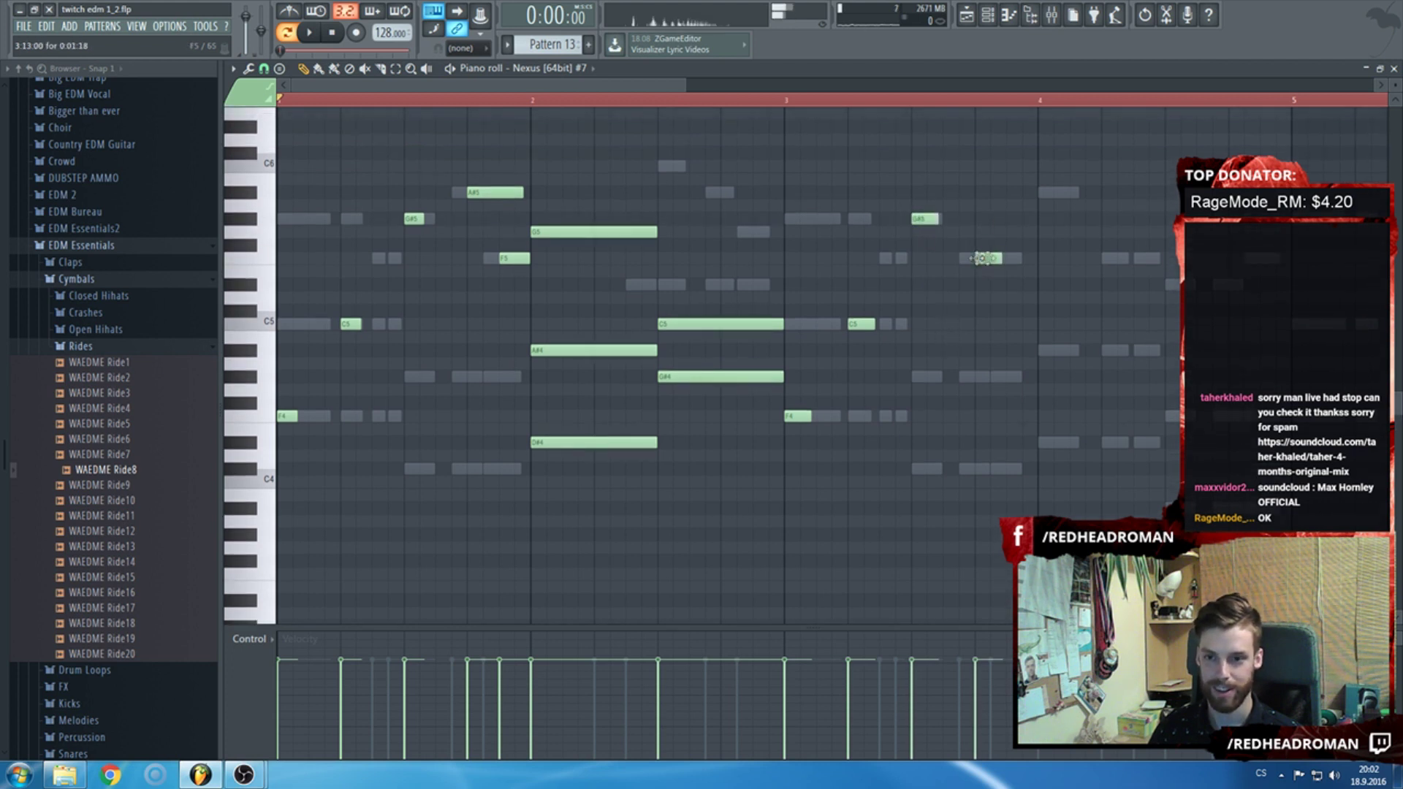
pyautogui.moveTo(991, 258); pyautogui.dragTo(1034, 193)
pyautogui.click(1032, 259)
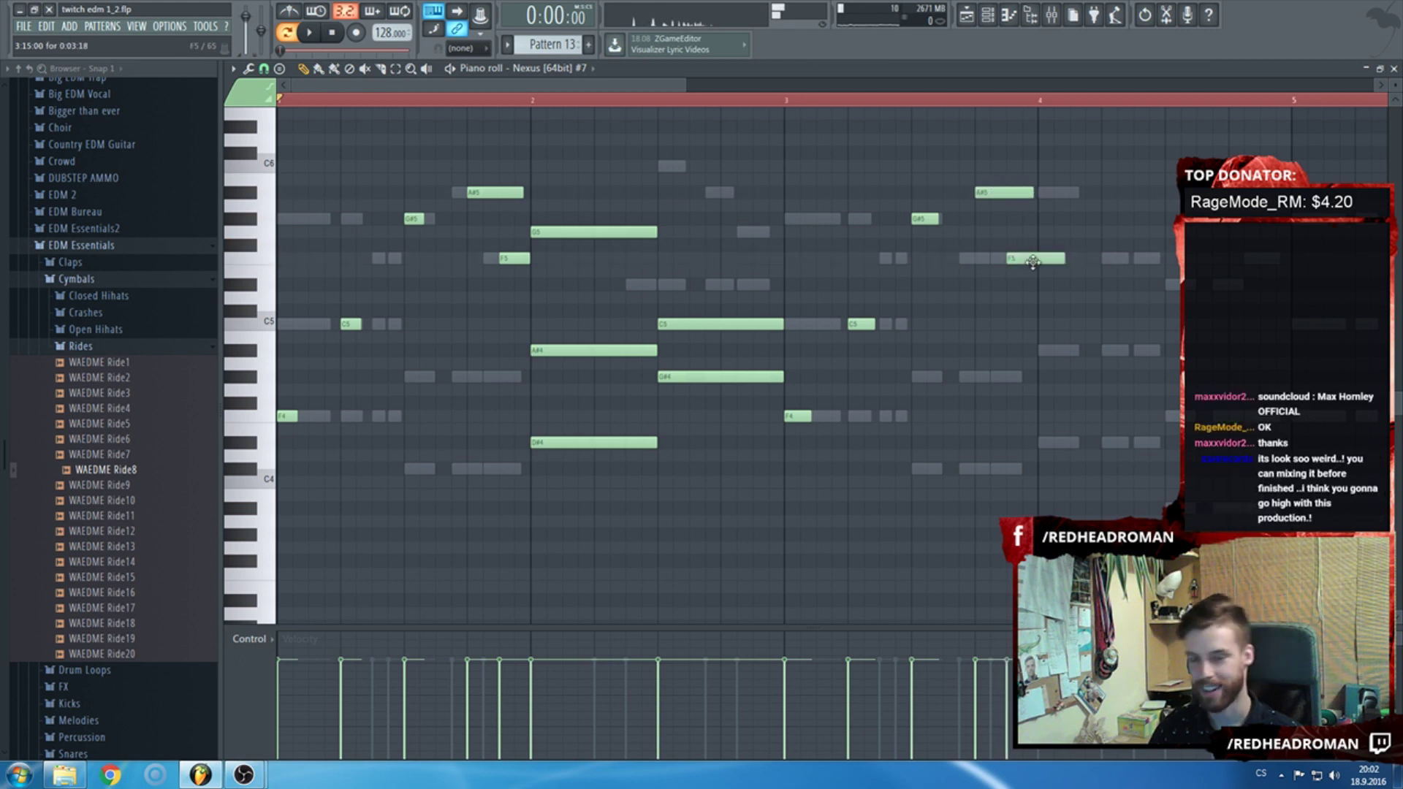
pyautogui.press('space')
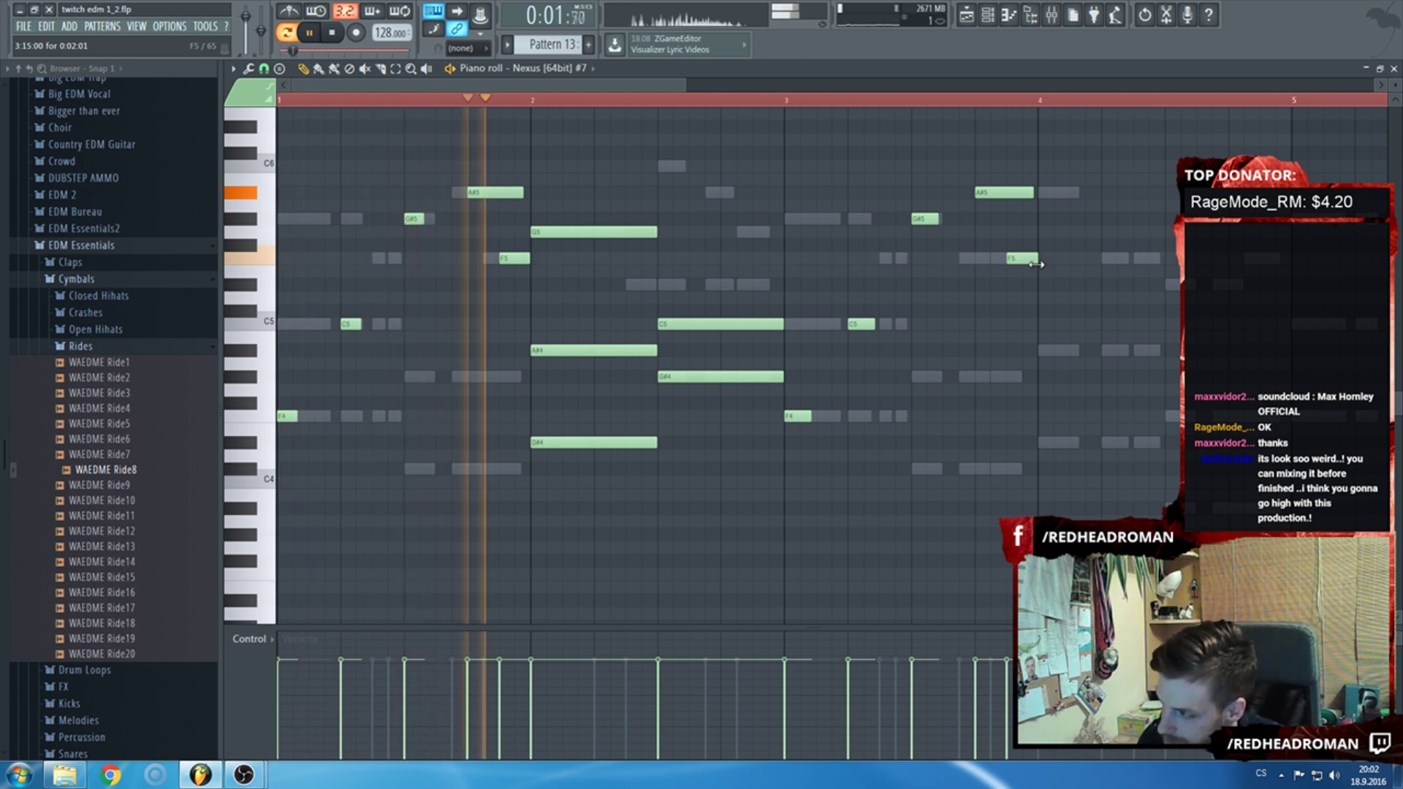
pyautogui.press('space')
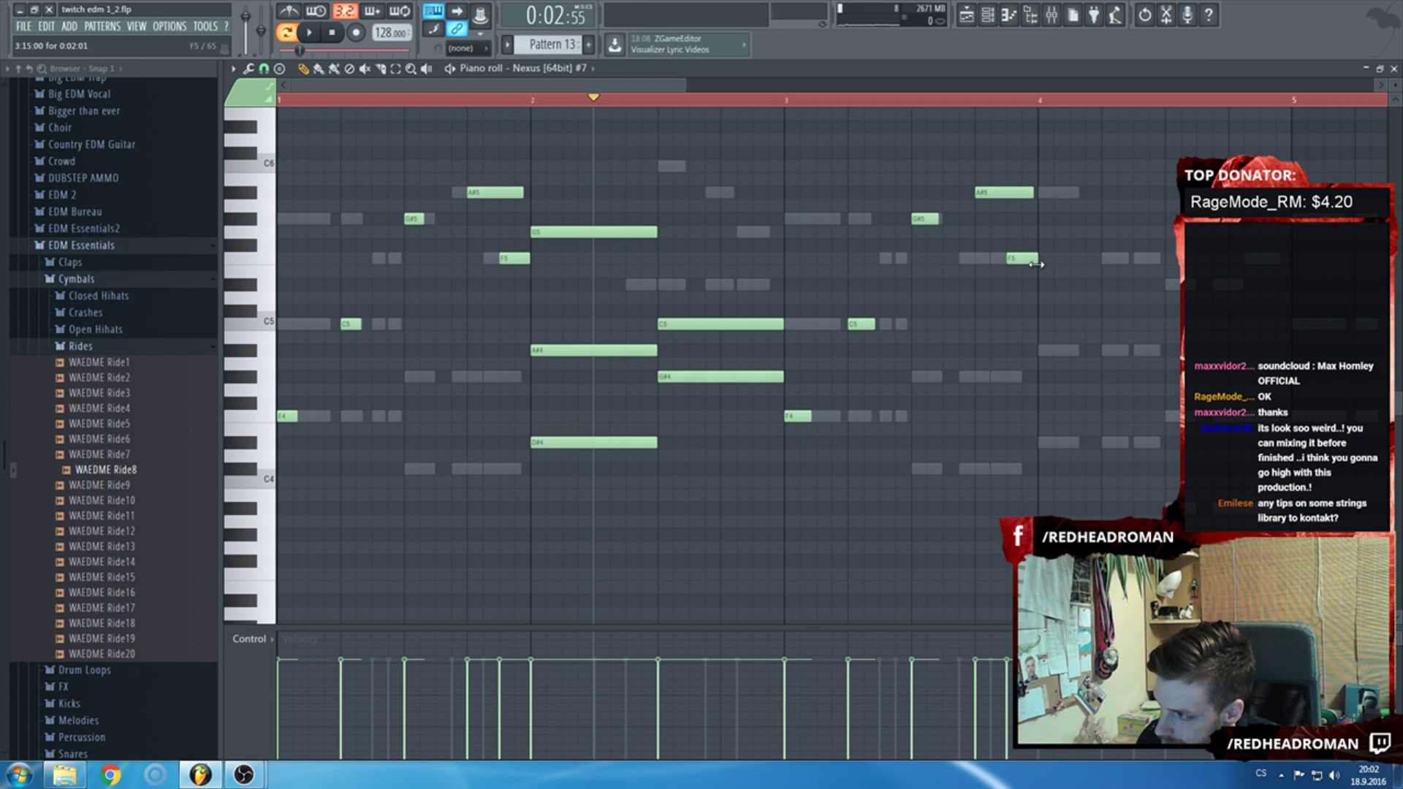
pyautogui.press('space')
pyautogui.press('space')
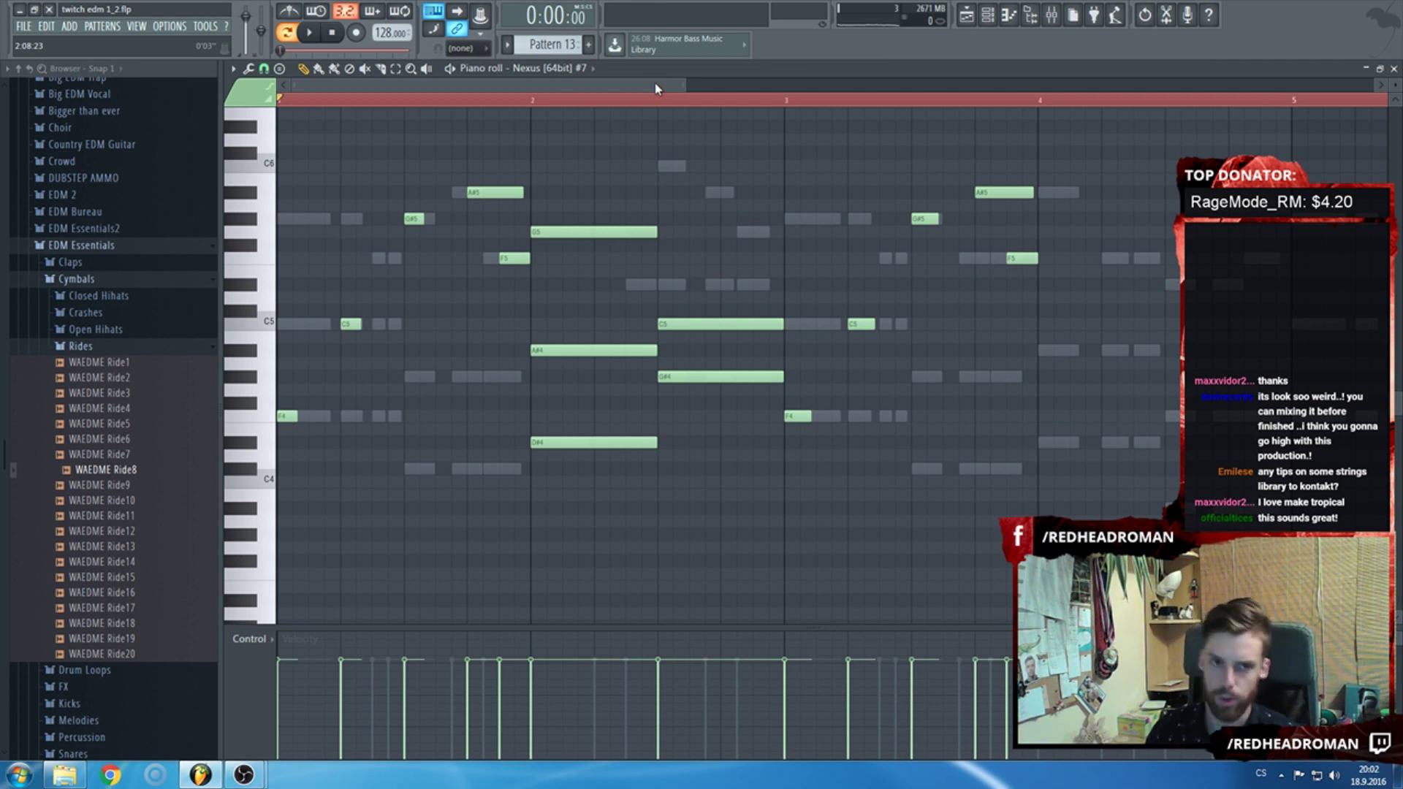
# Save the project and launch a second instance of FL Studio 12 (64bit).
pyautogui.click(19, 774)
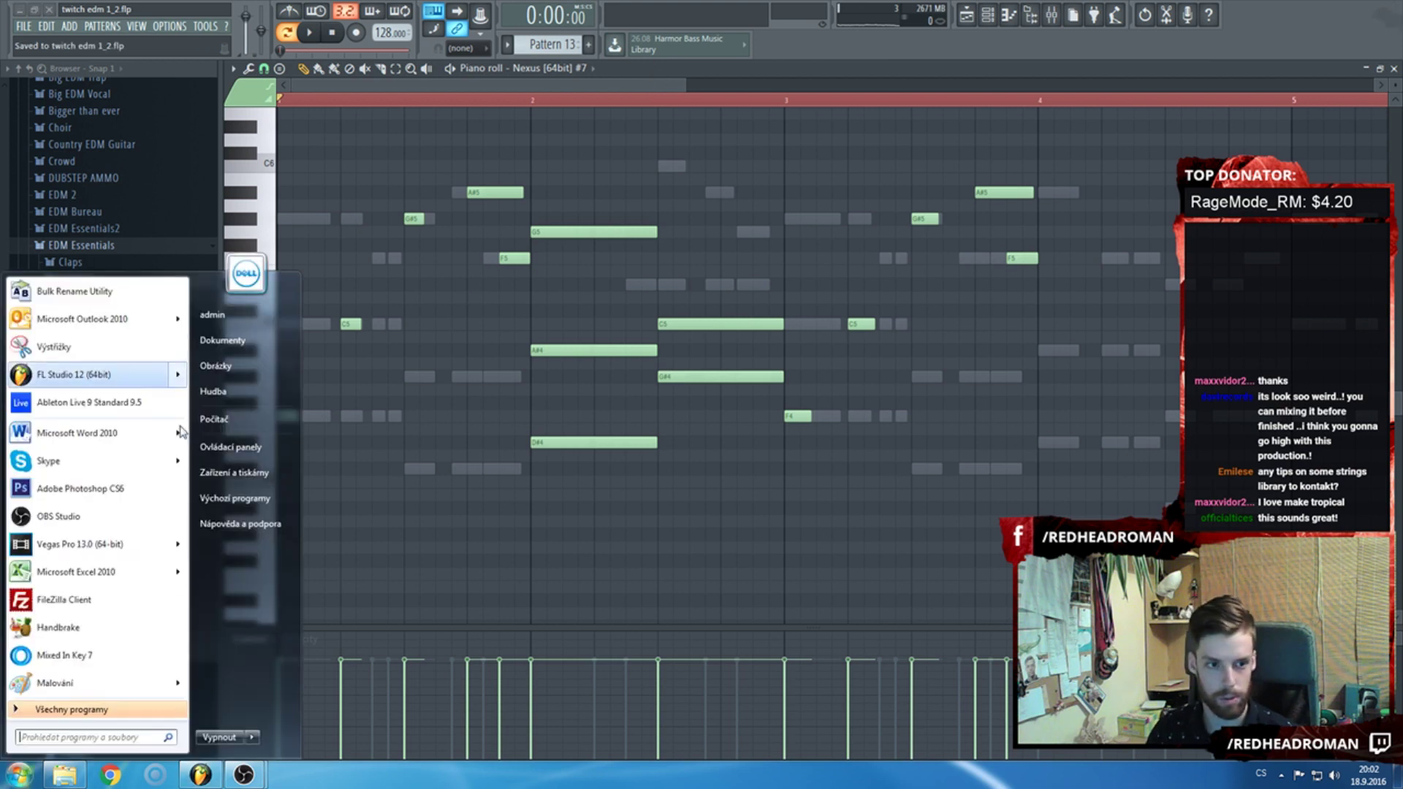
pyautogui.click(73, 375)
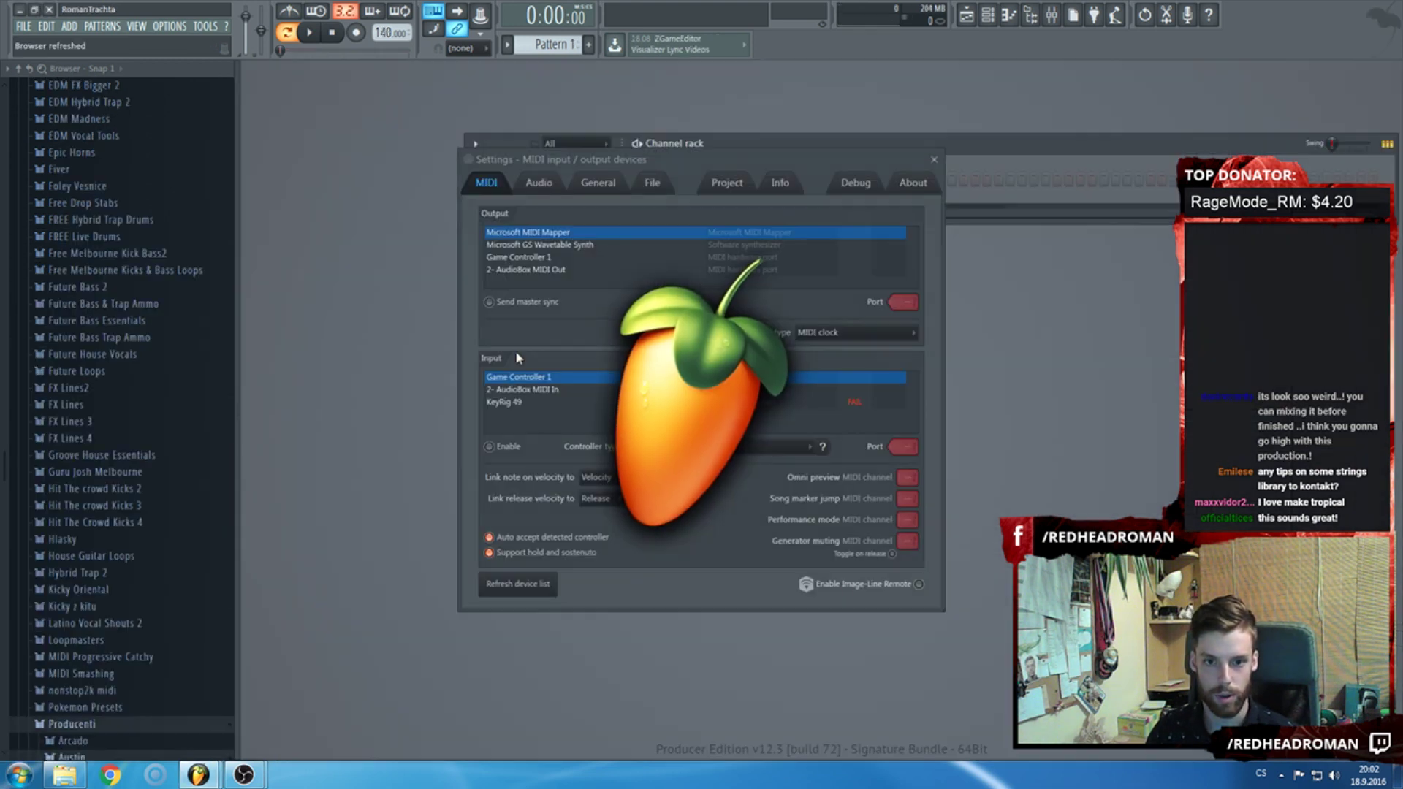
# Dismiss the settings window and add a Kontakt 5 channel to the new project.
pyautogui.click(937, 155)
pyautogui.click(577, 215)
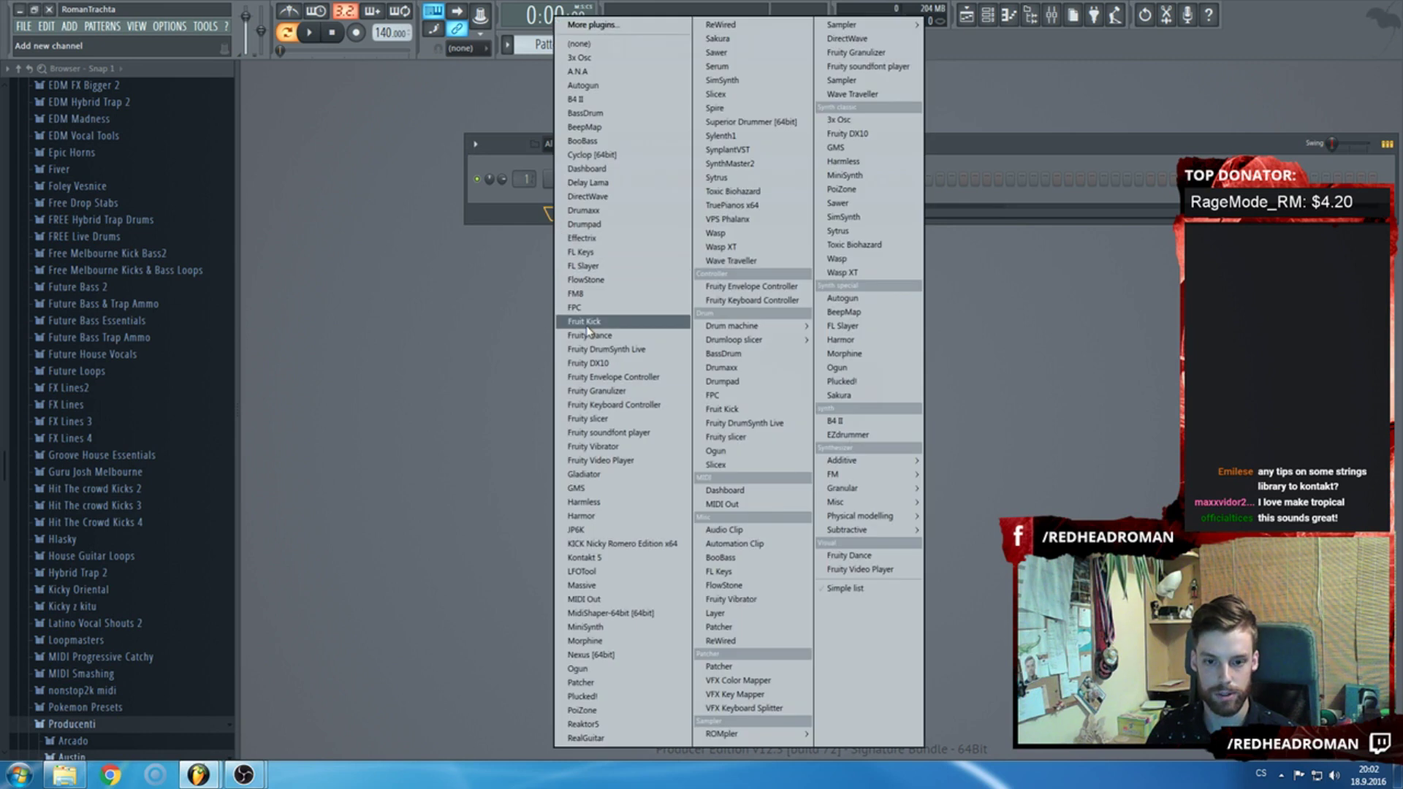
pyautogui.click(591, 560)
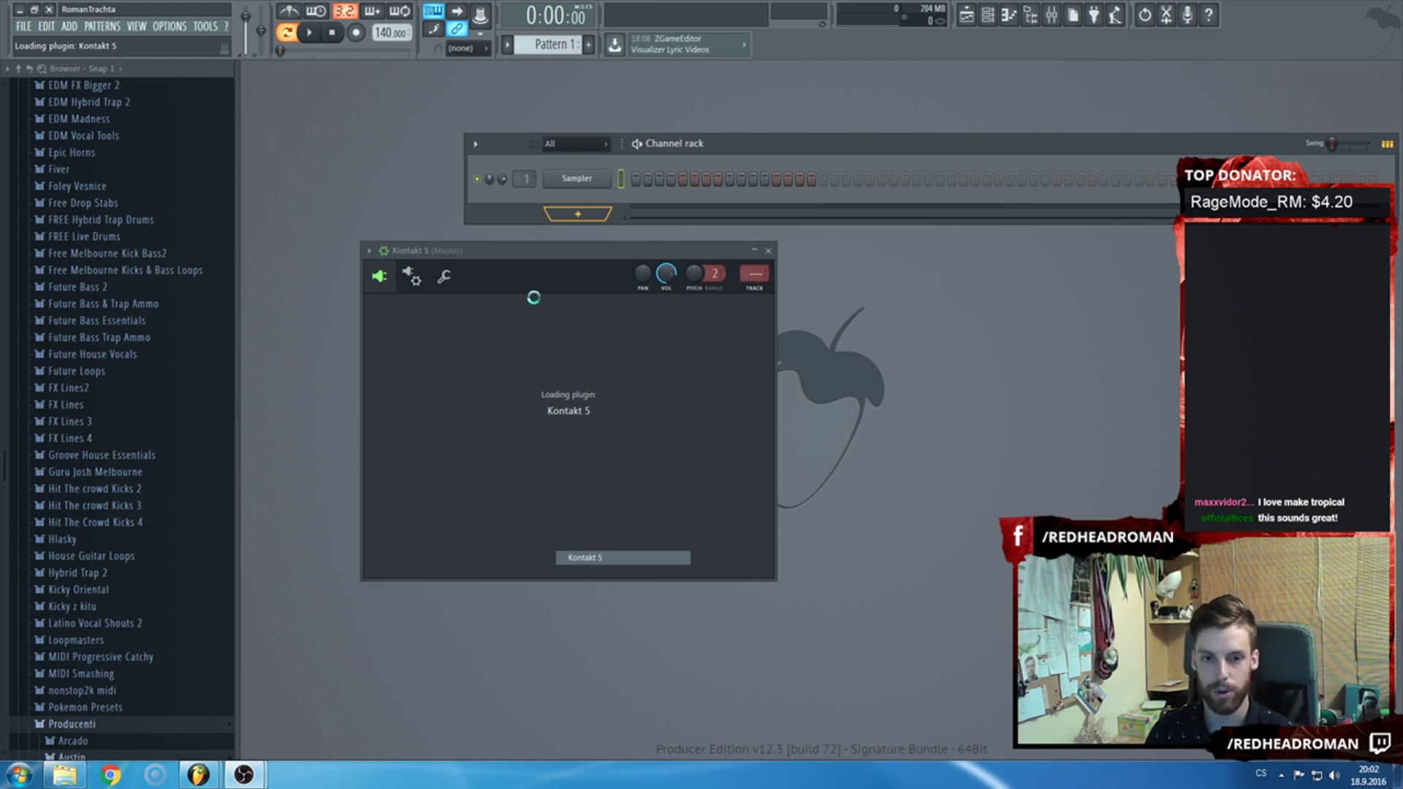
pyautogui.moveTo(205, 774)
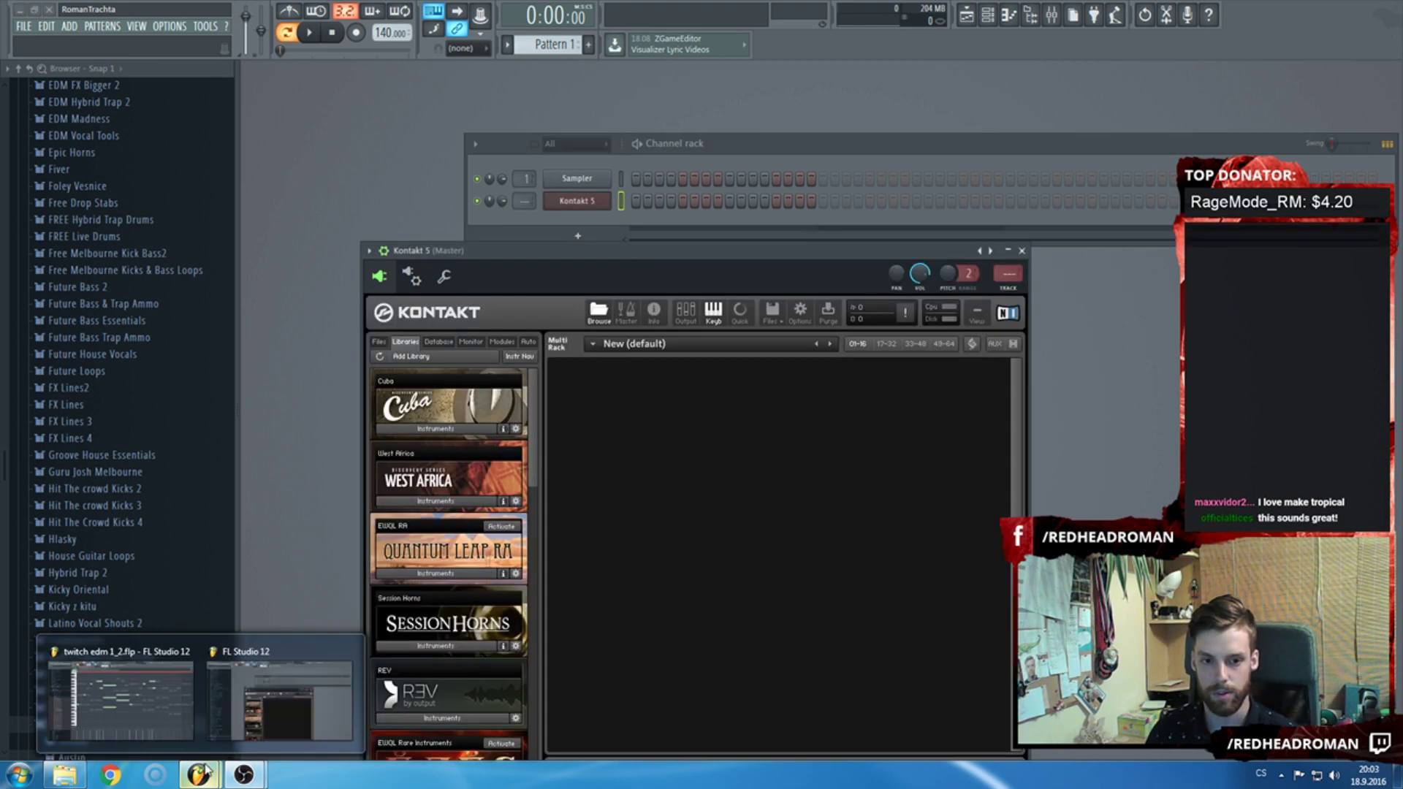
# Look through Kontakt's instrument libraries for string and orchestral collections such as Symphobia, Albion and Orchestral Essentials.
pyautogui.moveTo(562, 259); pyautogui.dragTo(568, 158)
pyautogui.moveTo(538, 331); pyautogui.dragTo(539, 497)
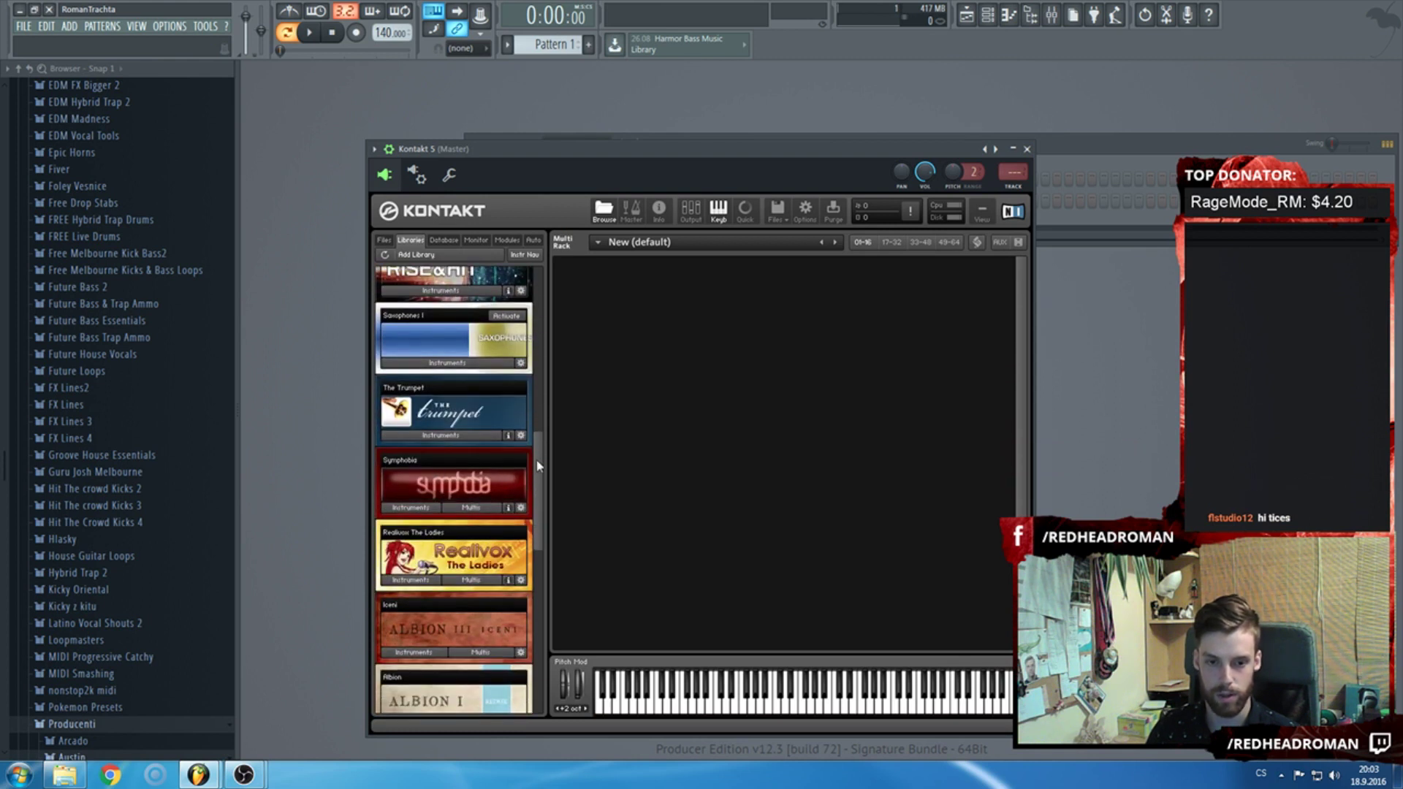
pyautogui.scroll(-2, 538, 466)
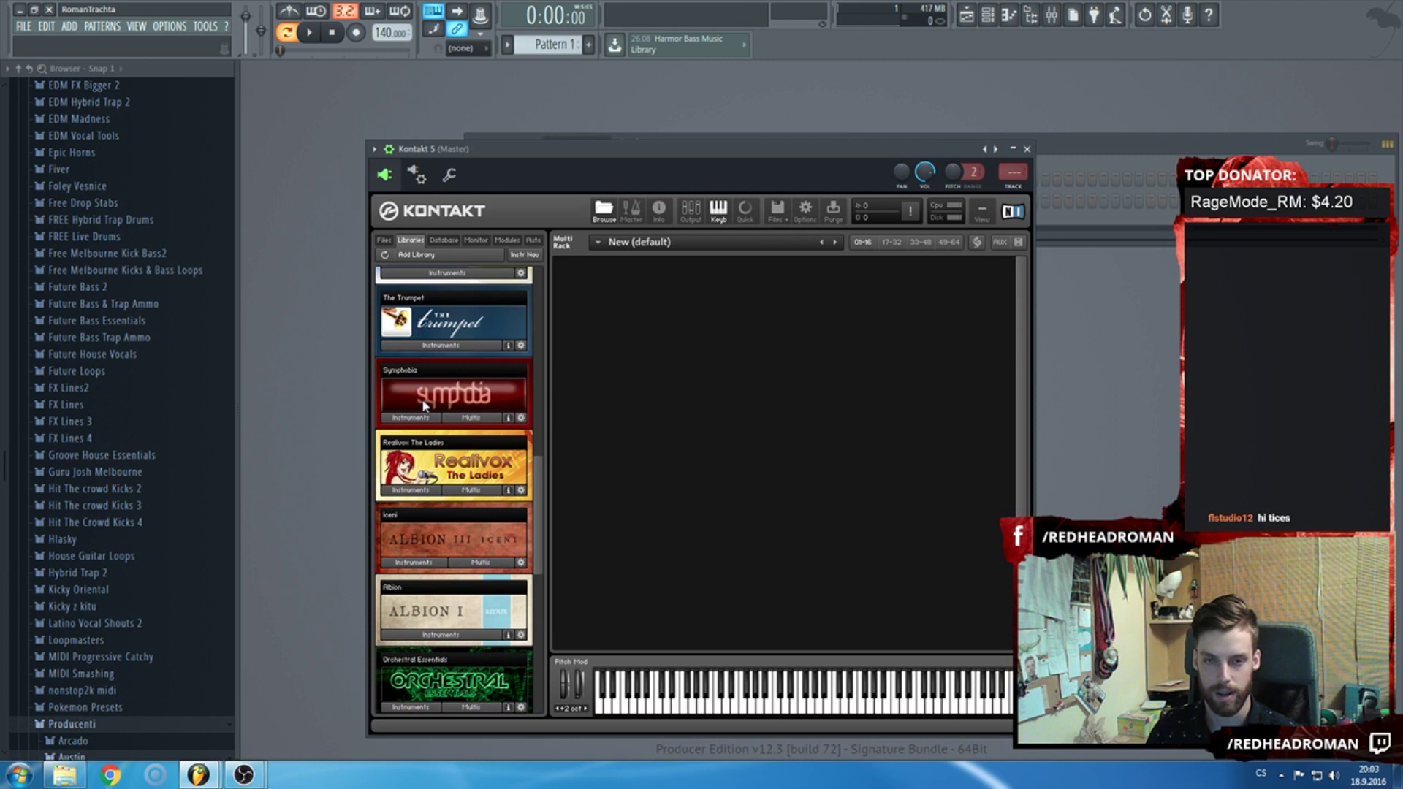
pyautogui.scroll(-2, 541, 488)
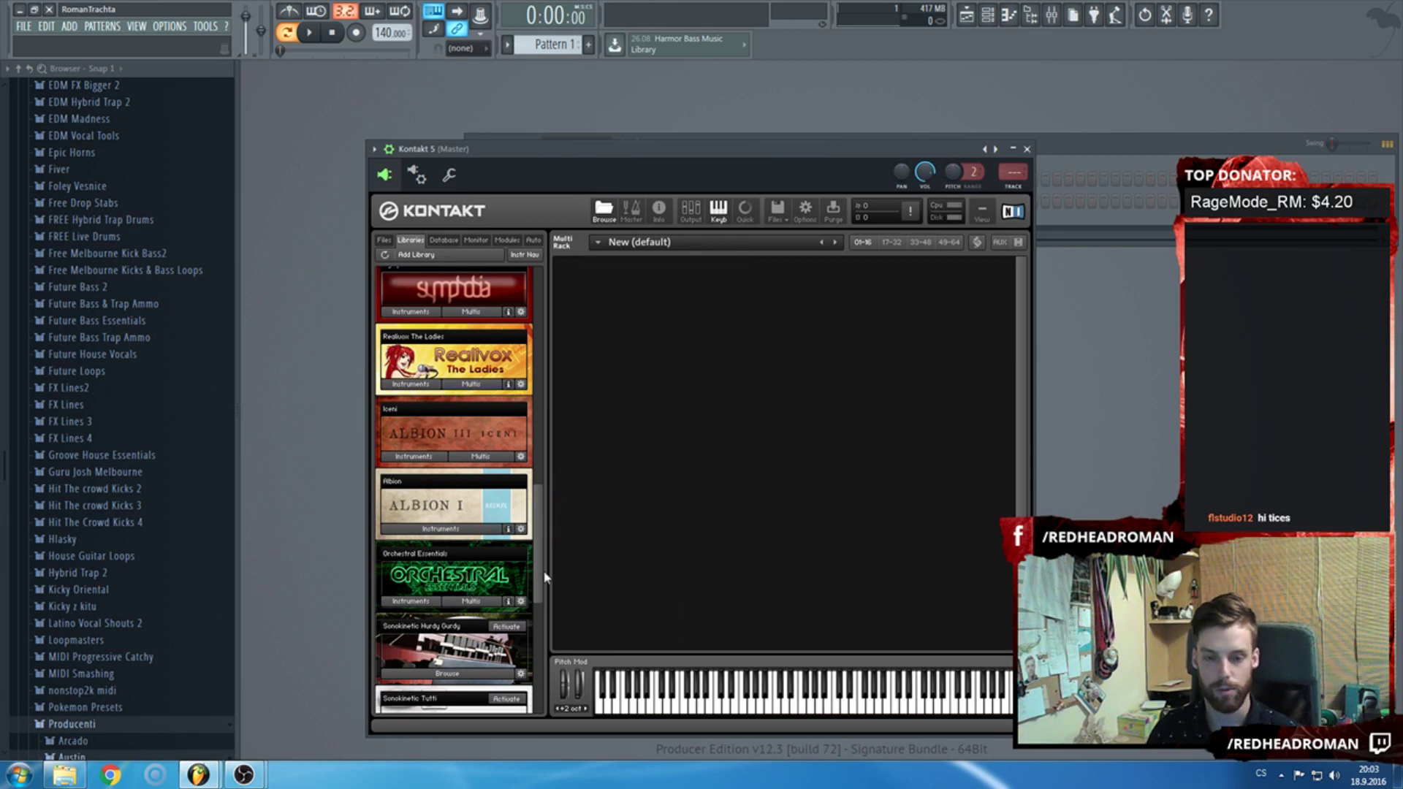
pyautogui.scroll(1, 541, 570)
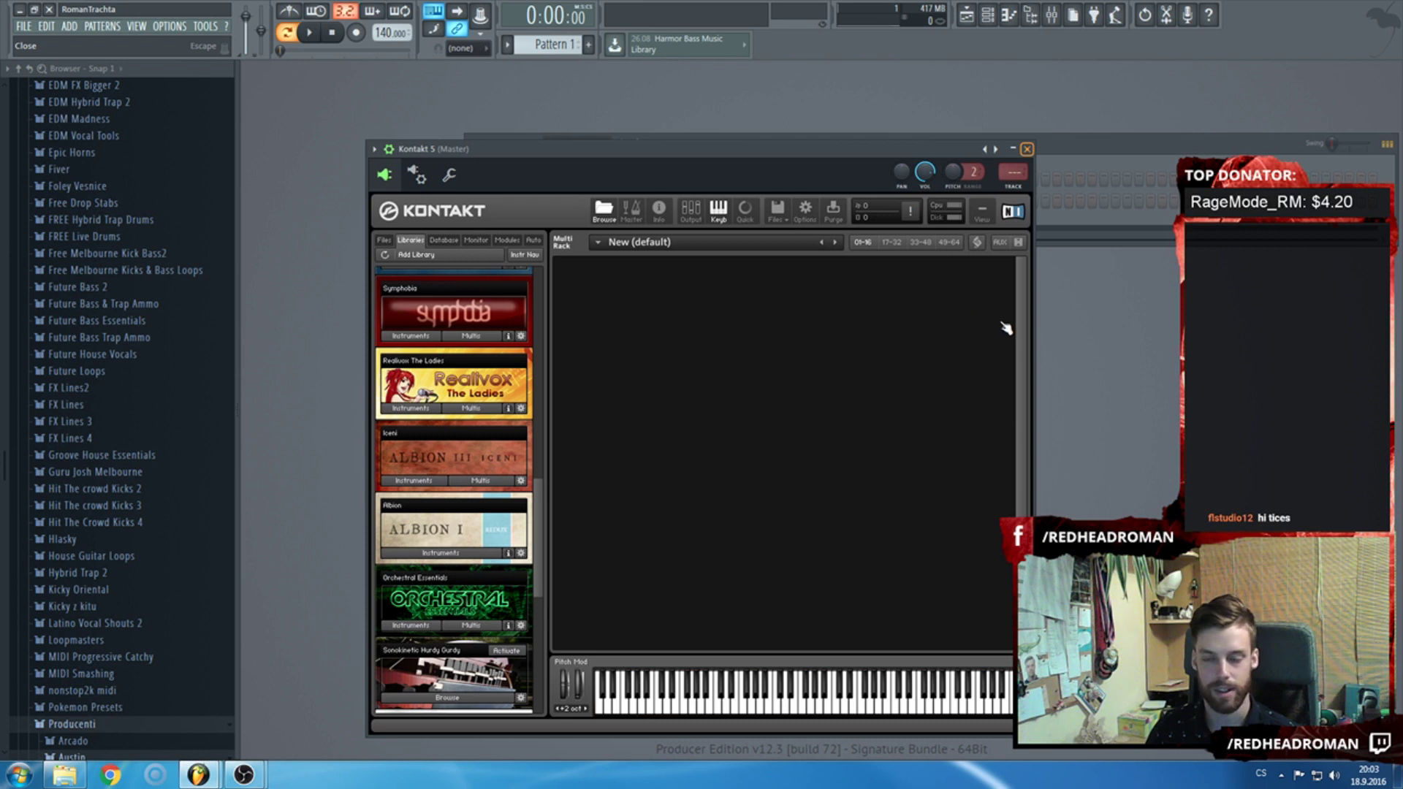
# Switch back to the twitch edm 1_2 project and play back Pattern 13 through its third bar.
pyautogui.moveTo(198, 775)
pyautogui.click(177, 703)
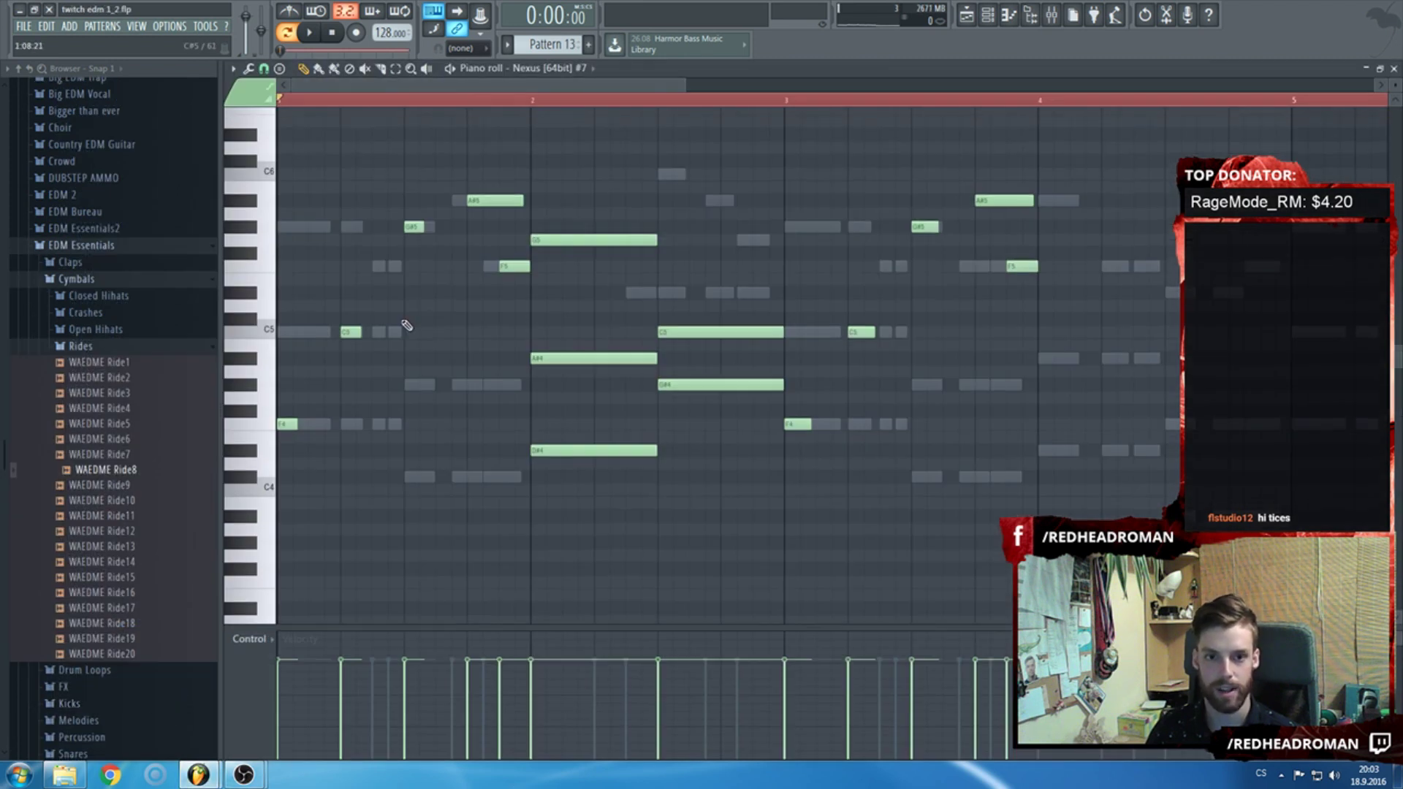
pyautogui.scroll(4, 406, 326)
pyautogui.press('space')
pyautogui.scroll(-2, 658, 358)
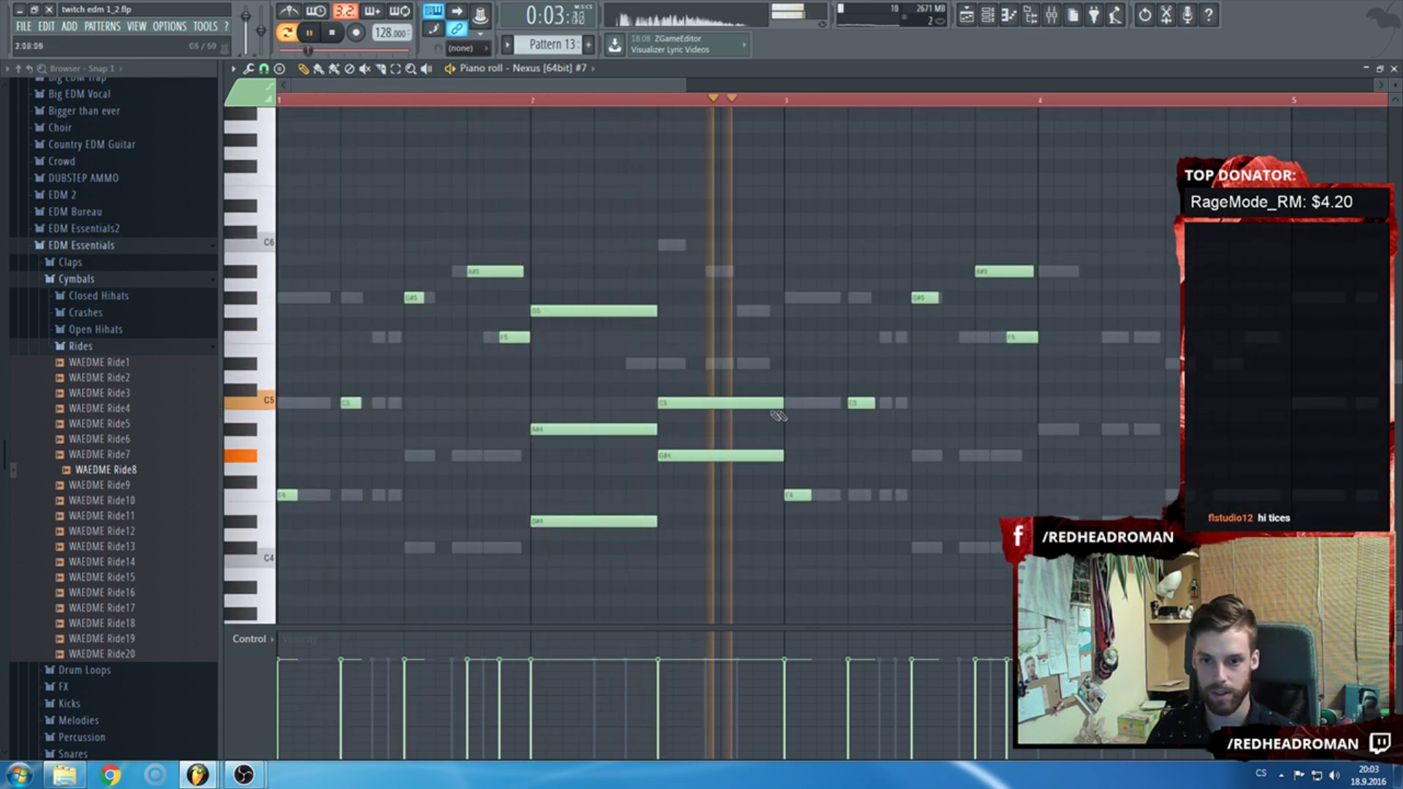
pyautogui.press('space')
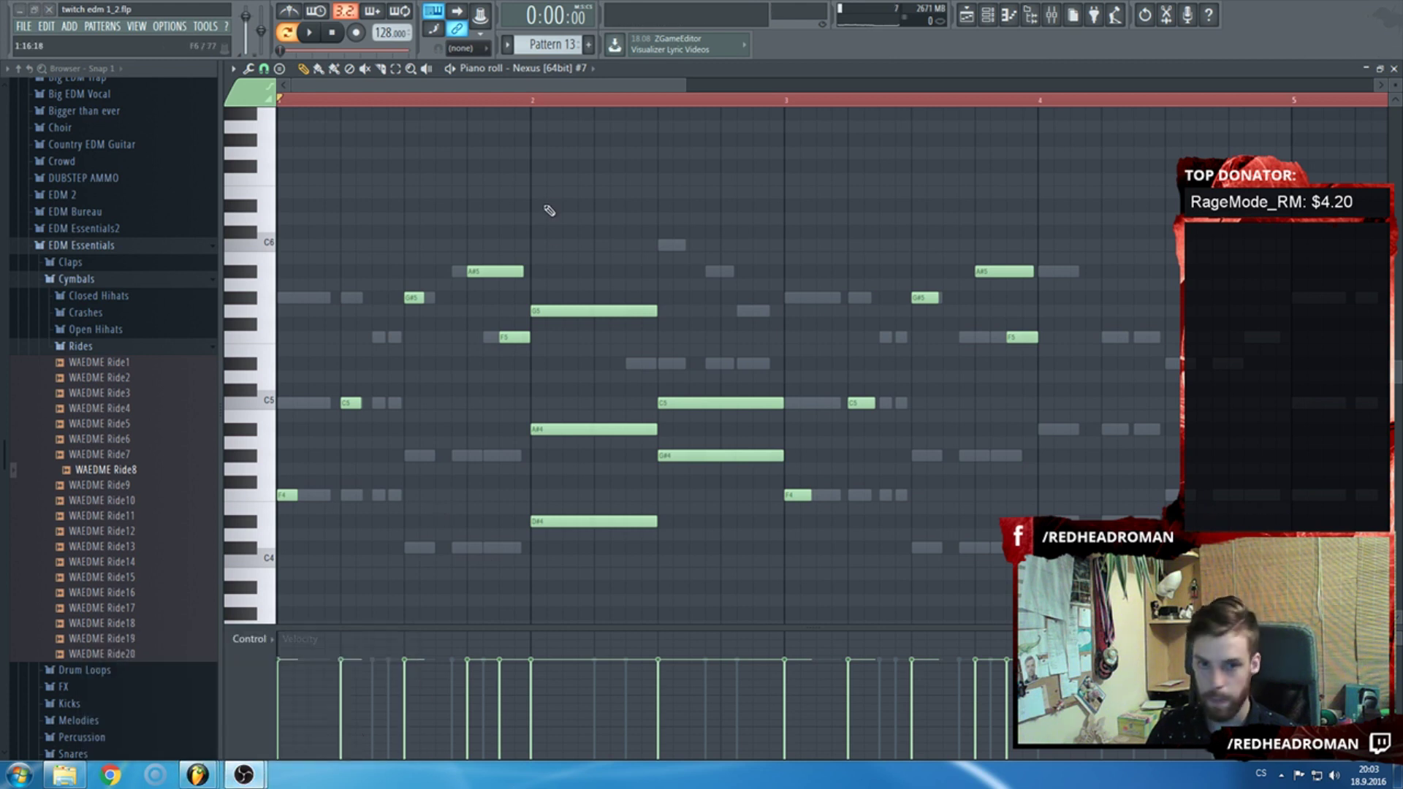
pyautogui.press('space')
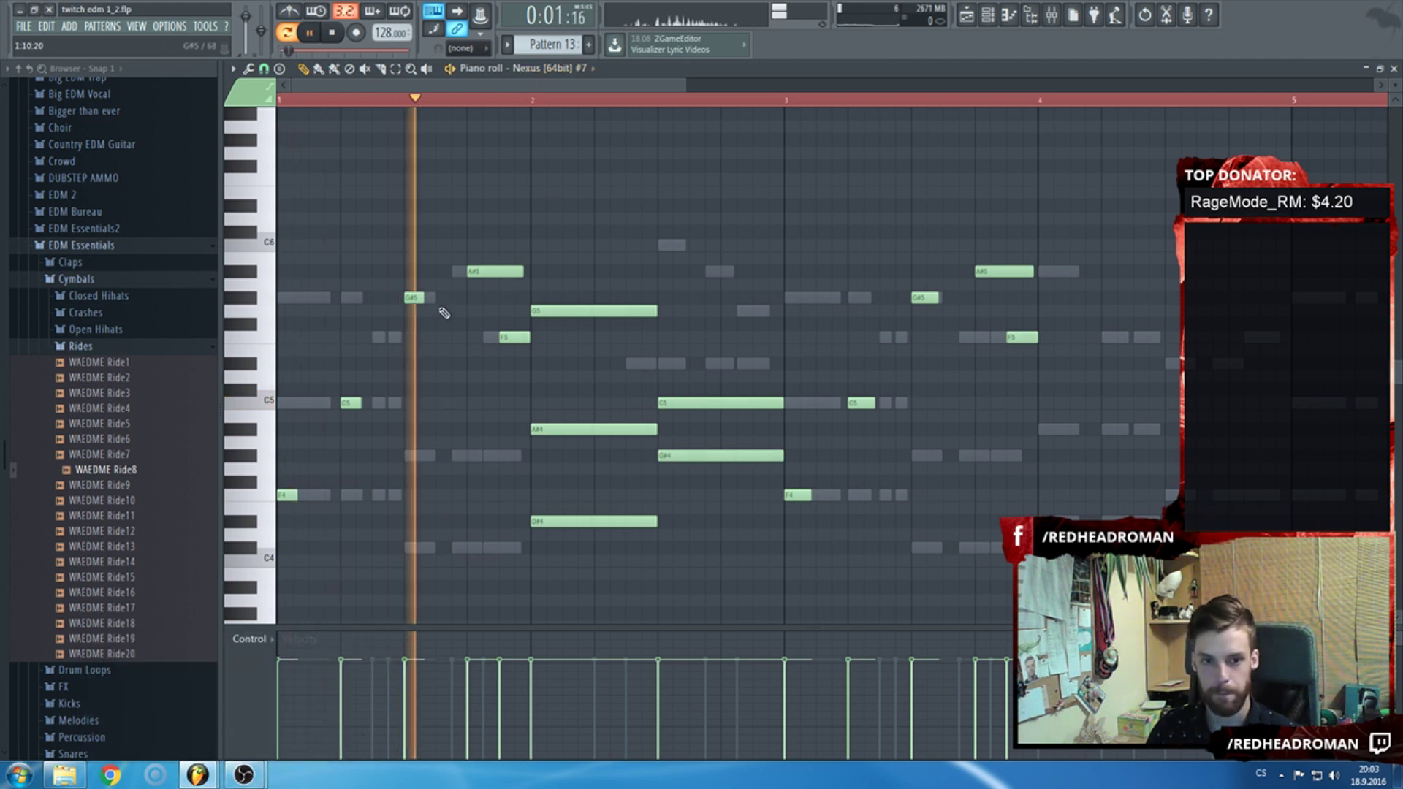
pyautogui.scroll(-2, 438, 311)
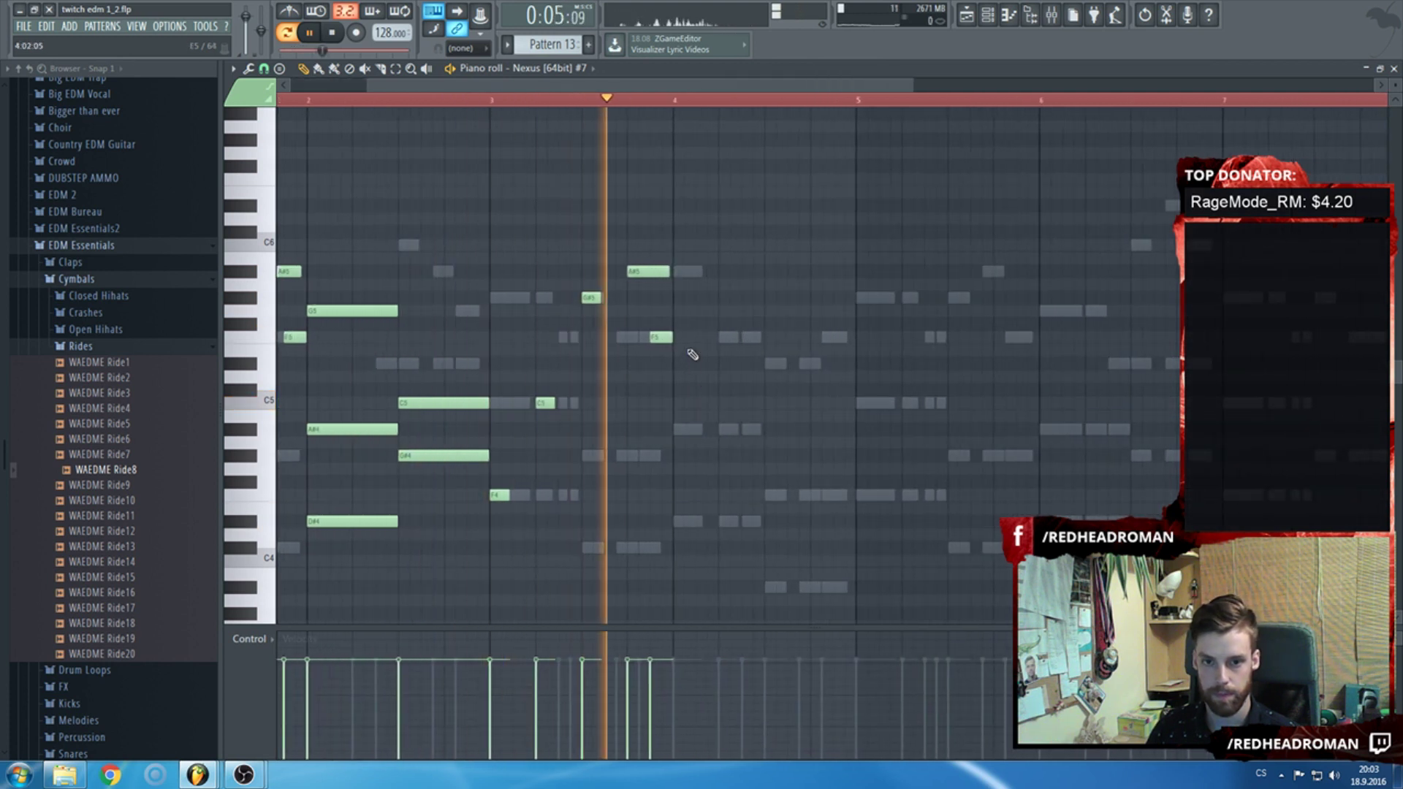
pyautogui.press('space')
# Add an A#4 and D#4 chord, nearly half a bar long, at the start of bar 4.
pyautogui.click(685, 430)
pyautogui.moveTo(690, 431); pyautogui.dragTo(684, 431)
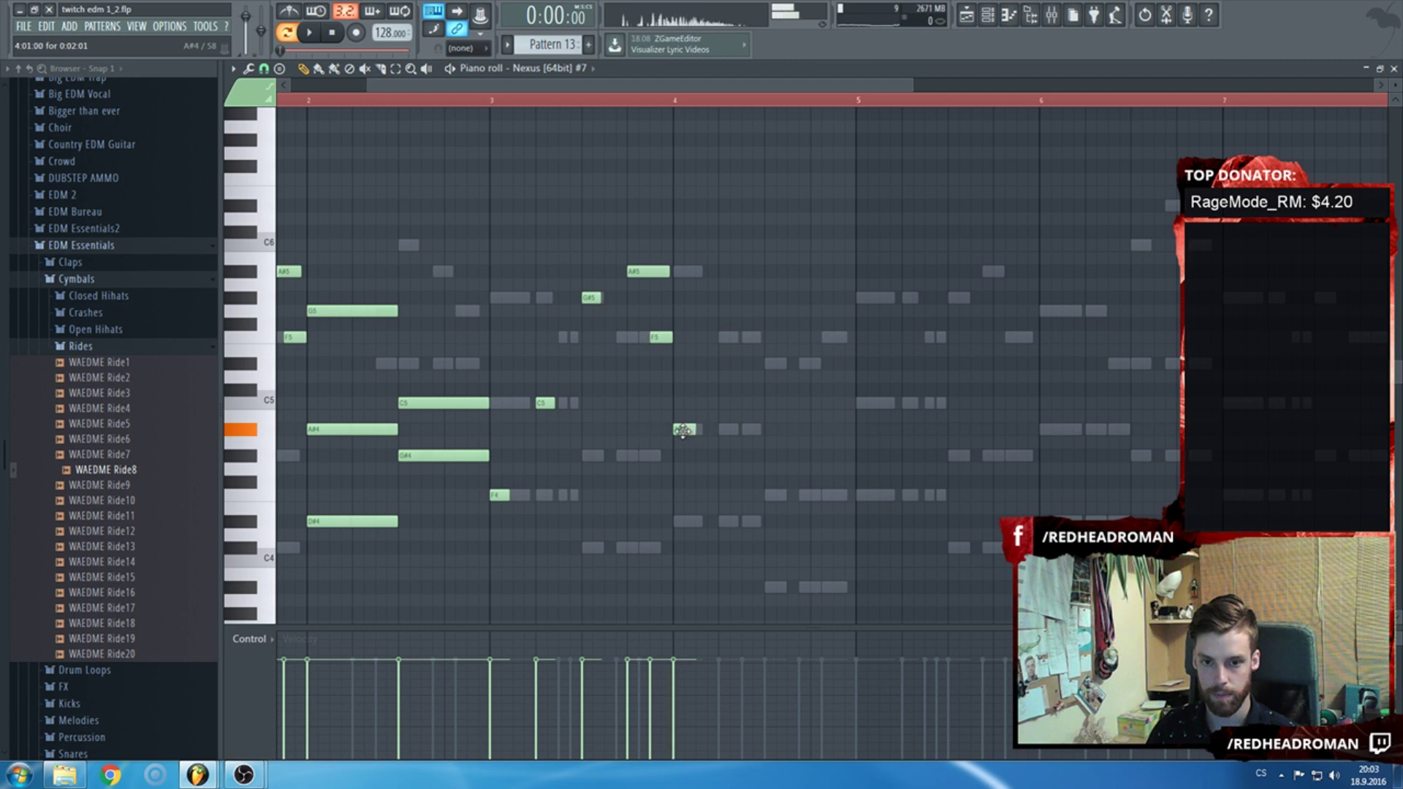
pyautogui.click(675, 525)
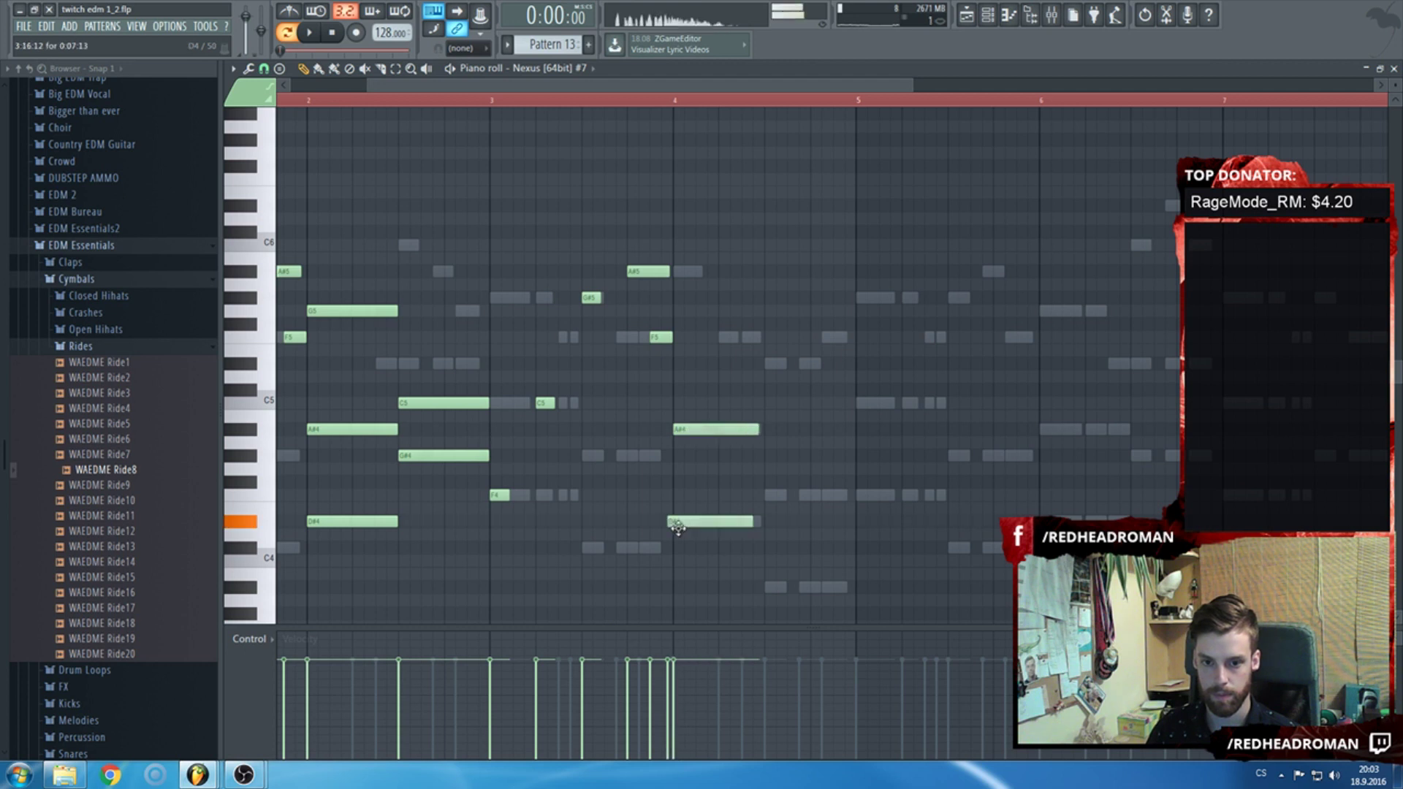
# Add A#3, F4 and D#5 as bar 4's second chord, align the first chord's D#4 with its A#4, and play the result.
pyautogui.click(769, 587)
pyautogui.click(769, 496)
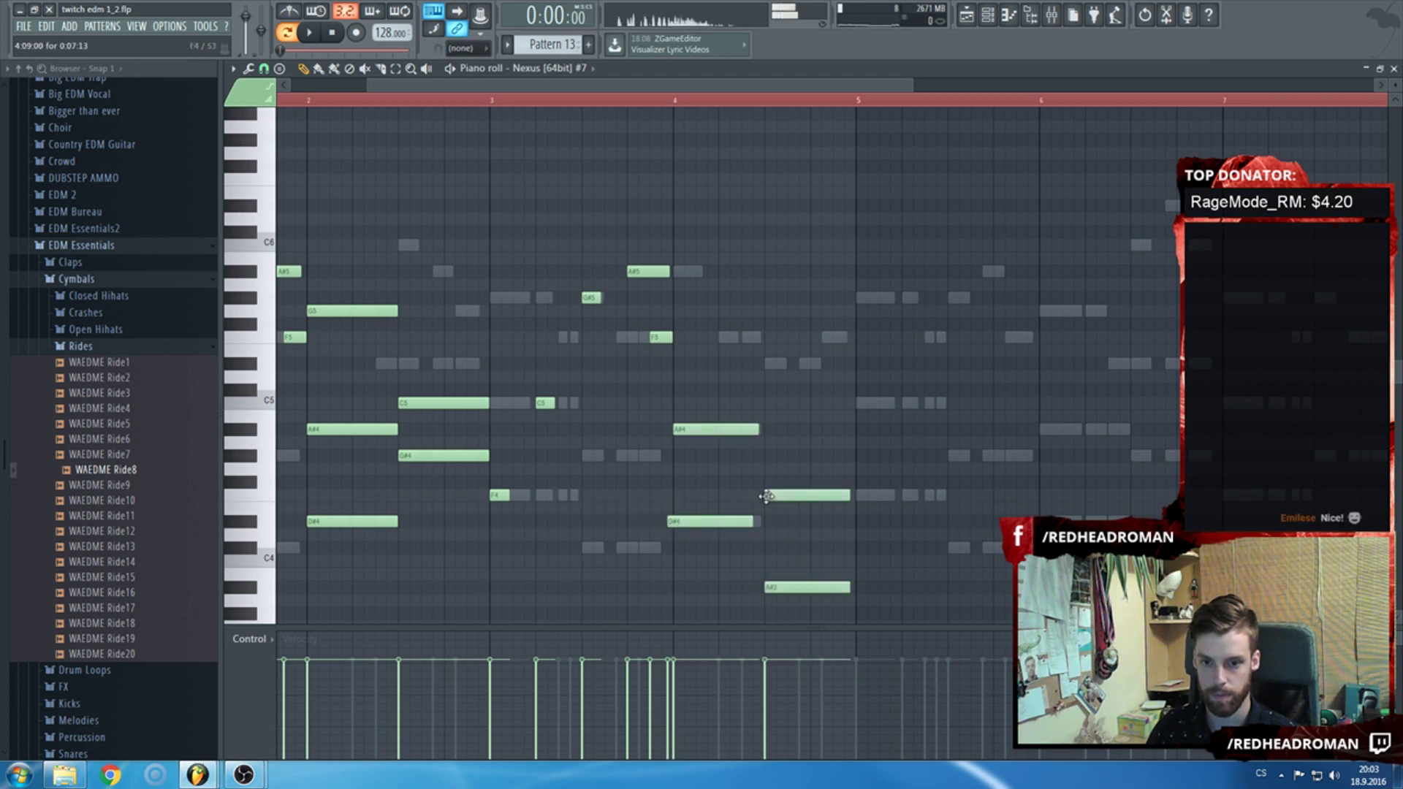
pyautogui.click(769, 364)
pyautogui.moveTo(702, 521); pyautogui.dragTo(714, 522)
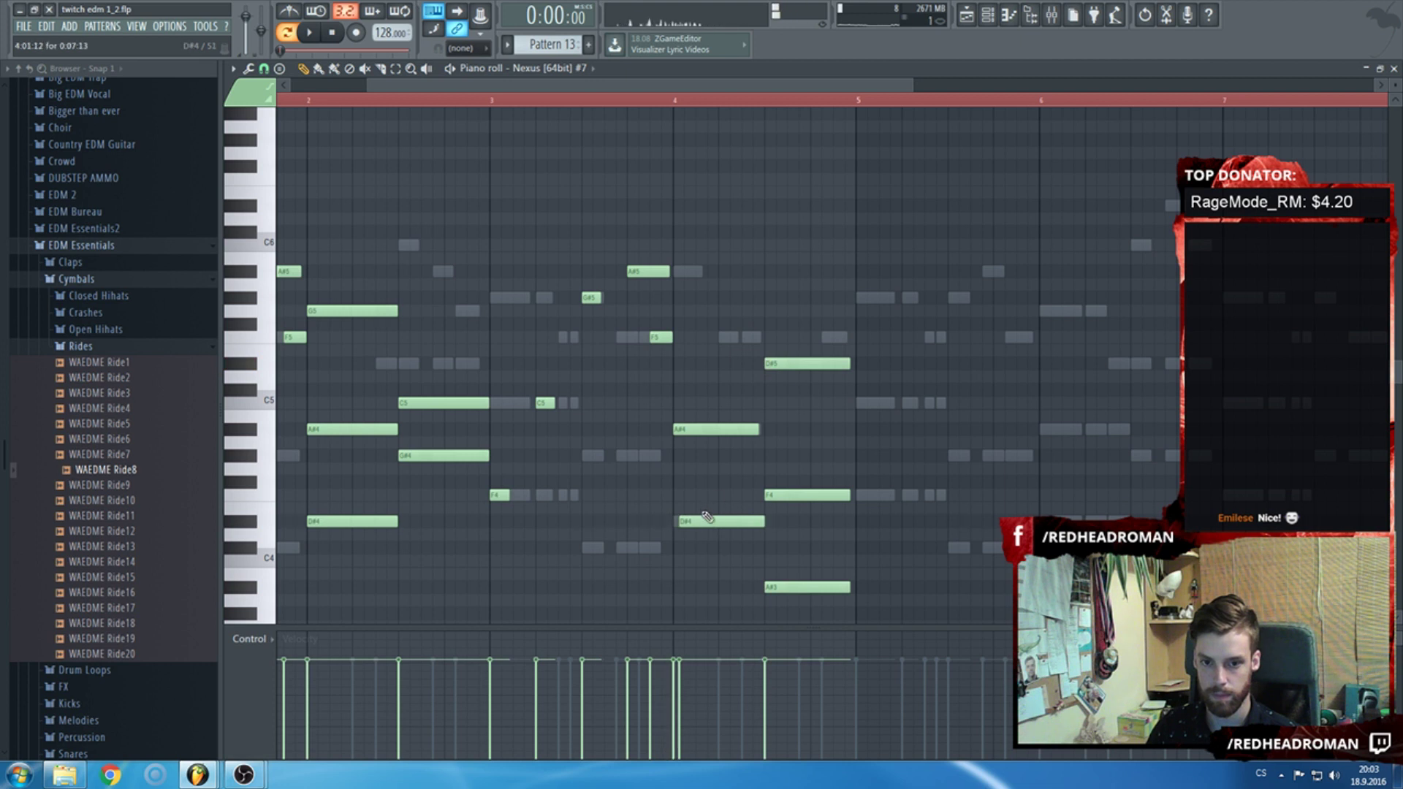
pyautogui.press('space')
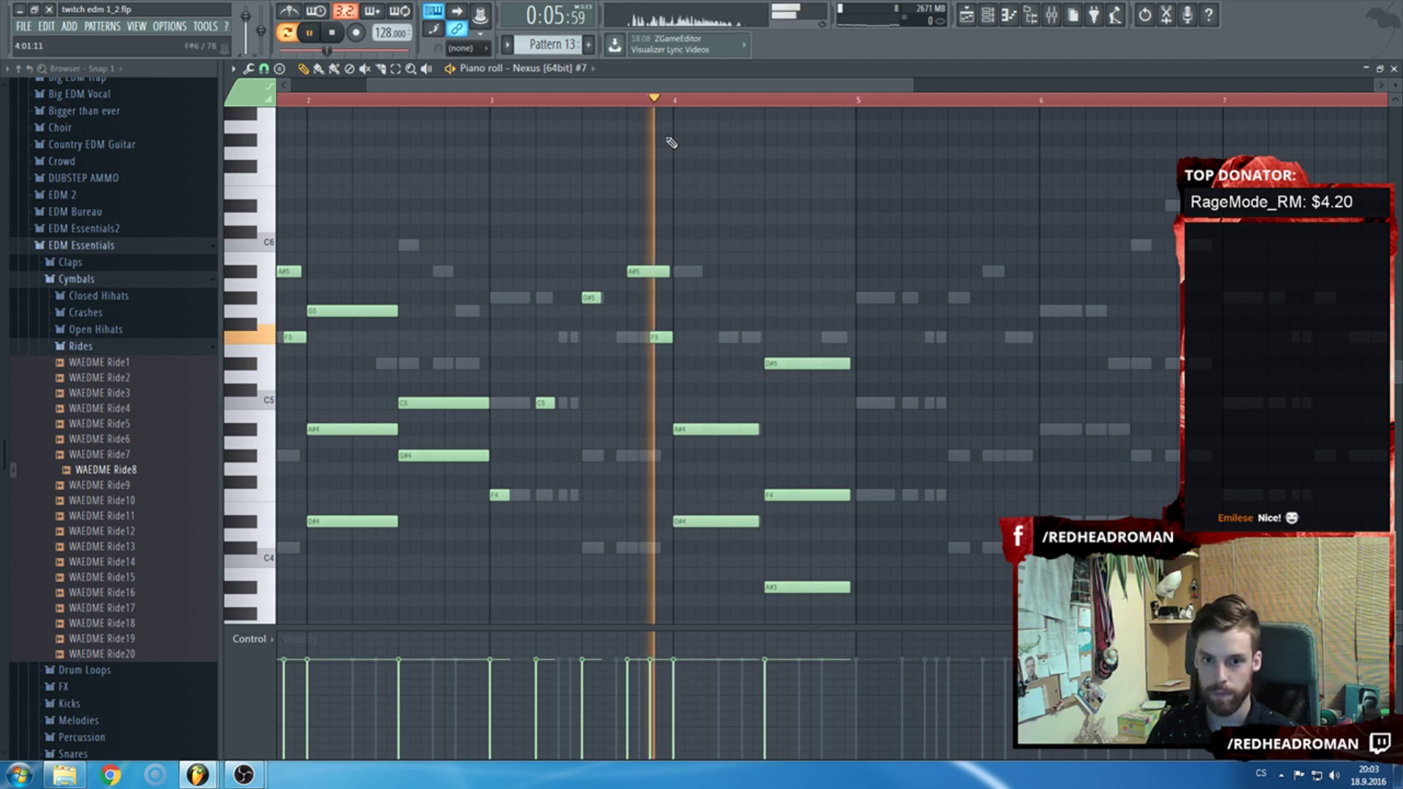
pyautogui.press('space')
# Revoice the second chord of bar 4 as A#4 and F5, removing the D#5, and play it back.
pyautogui.moveTo(776, 585); pyautogui.dragTo(796, 337)
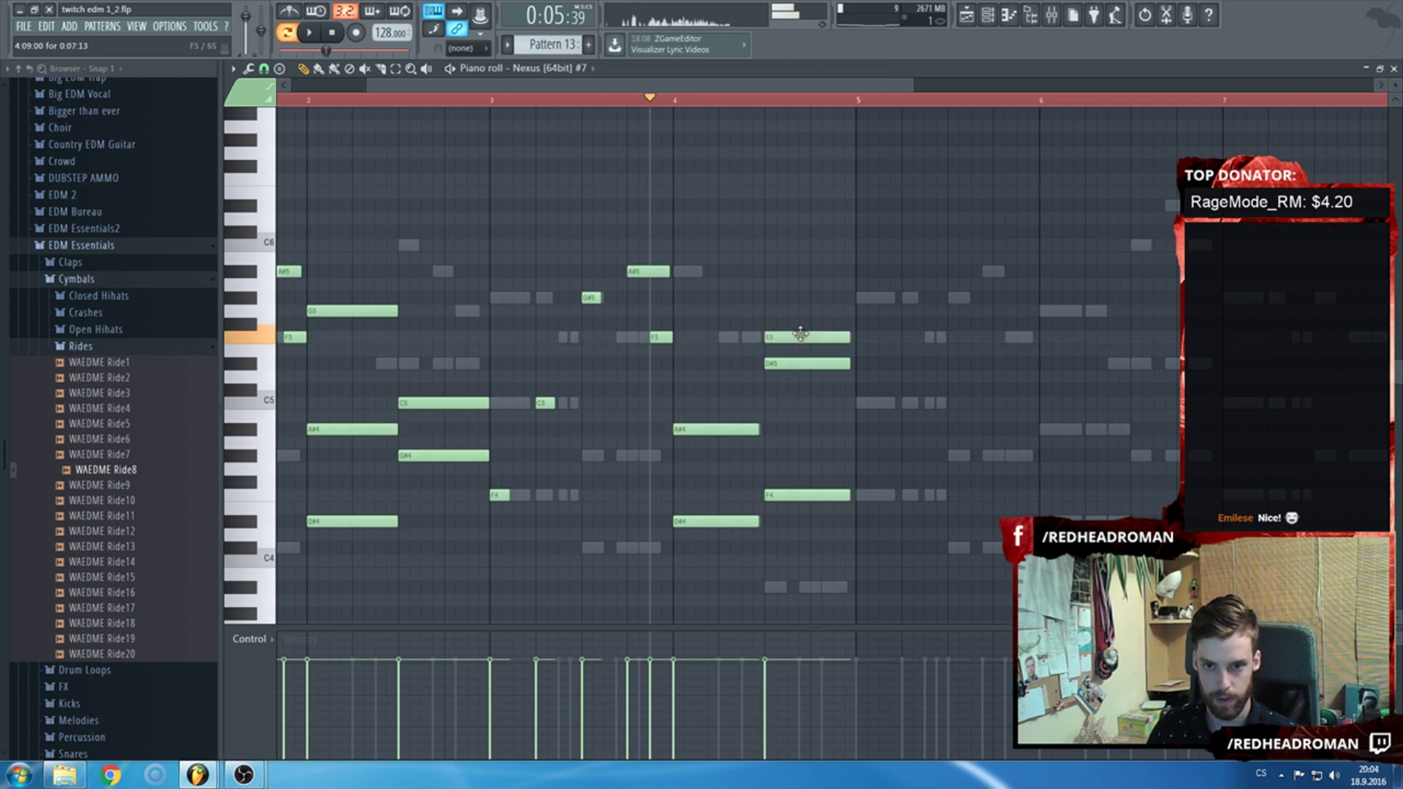
pyautogui.rightClick(797, 363)
pyautogui.press('space')
pyautogui.press('space')
pyautogui.moveTo(791, 494); pyautogui.dragTo(782, 434)
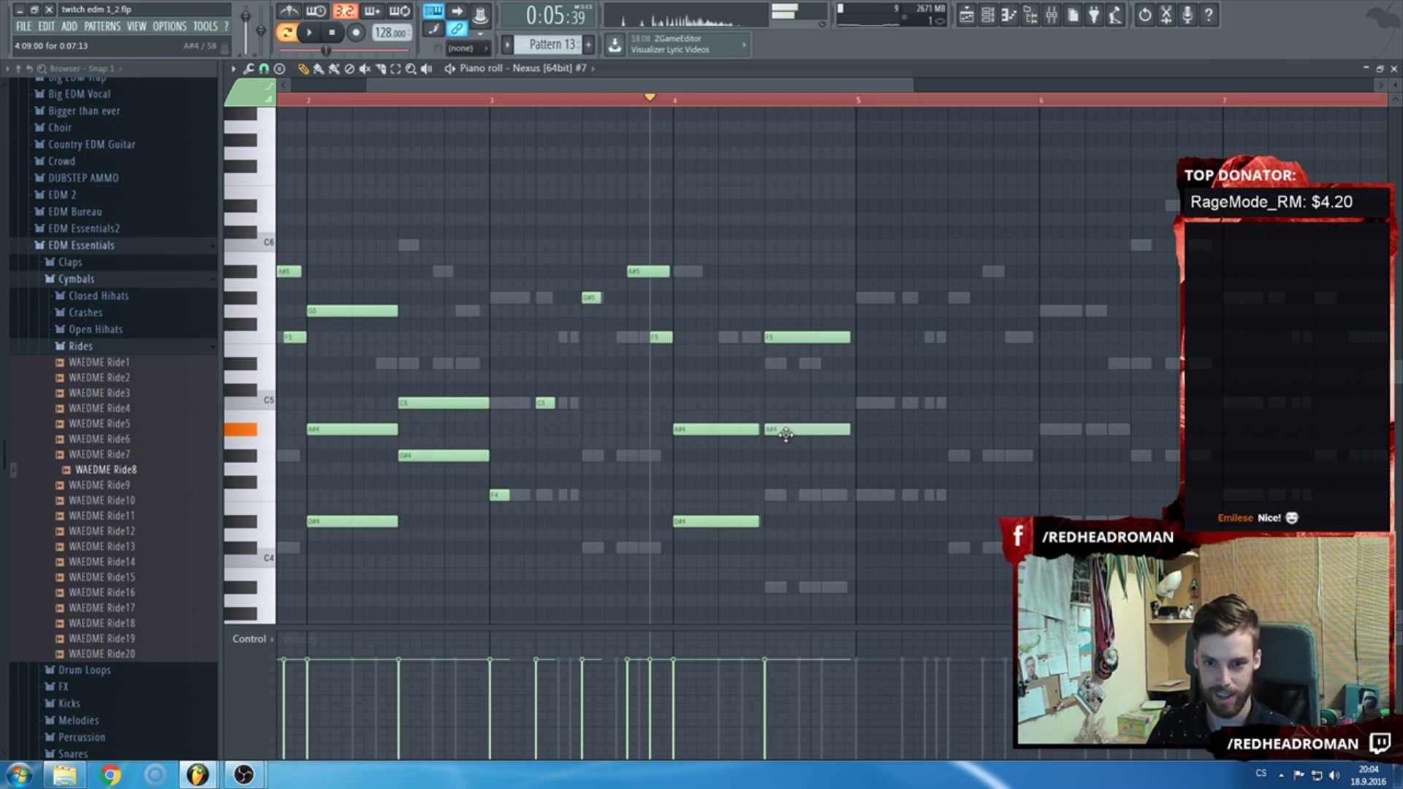
pyautogui.press('space')
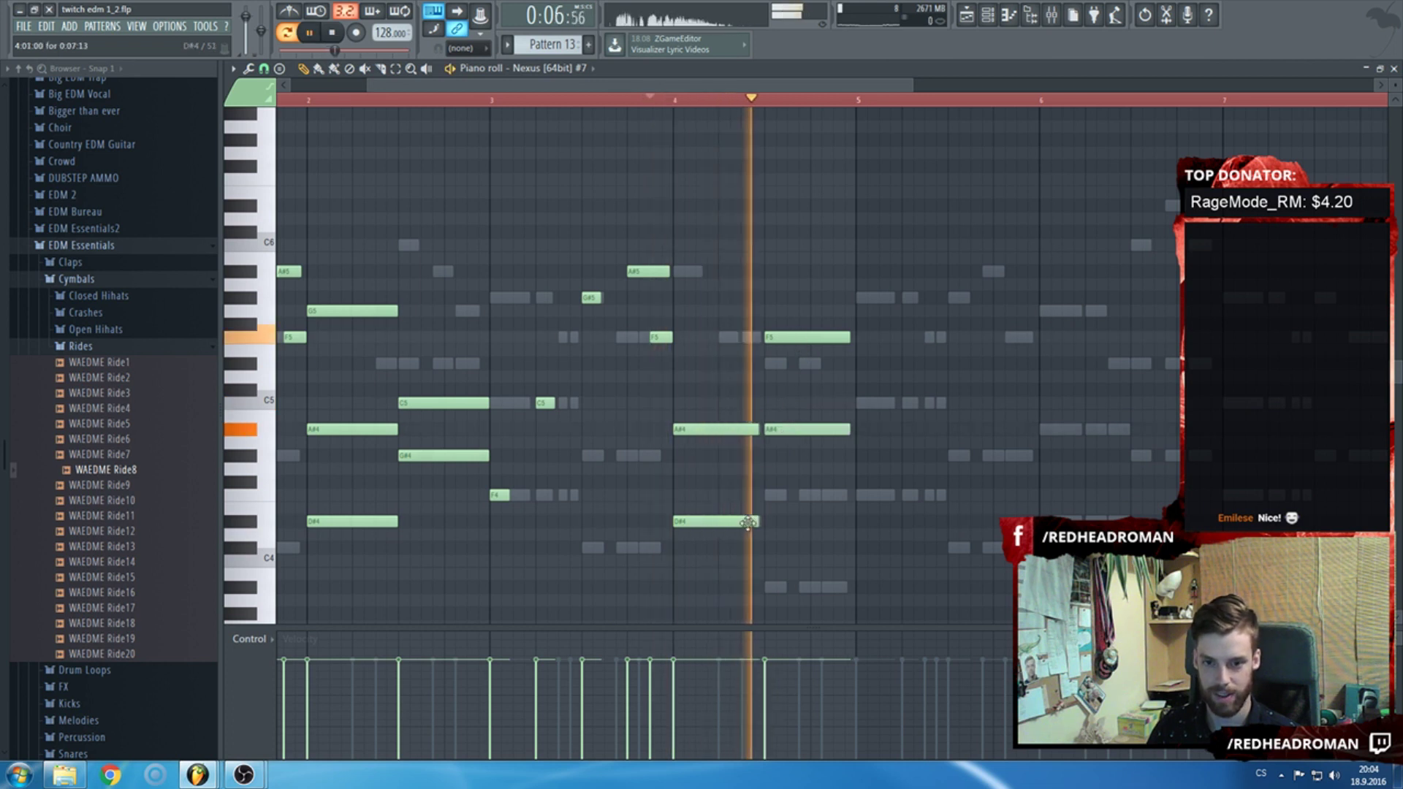
pyautogui.press('space')
# Try a C#6 top note over the second chord of bar 4, lower it to B5, and play it back.
pyautogui.moveTo(767, 291); pyautogui.dragTo(766, 224)
pyautogui.keyDown('ctrl'); pyautogui.scroll(8, 793, 360); pyautogui.keyUp('ctrl')
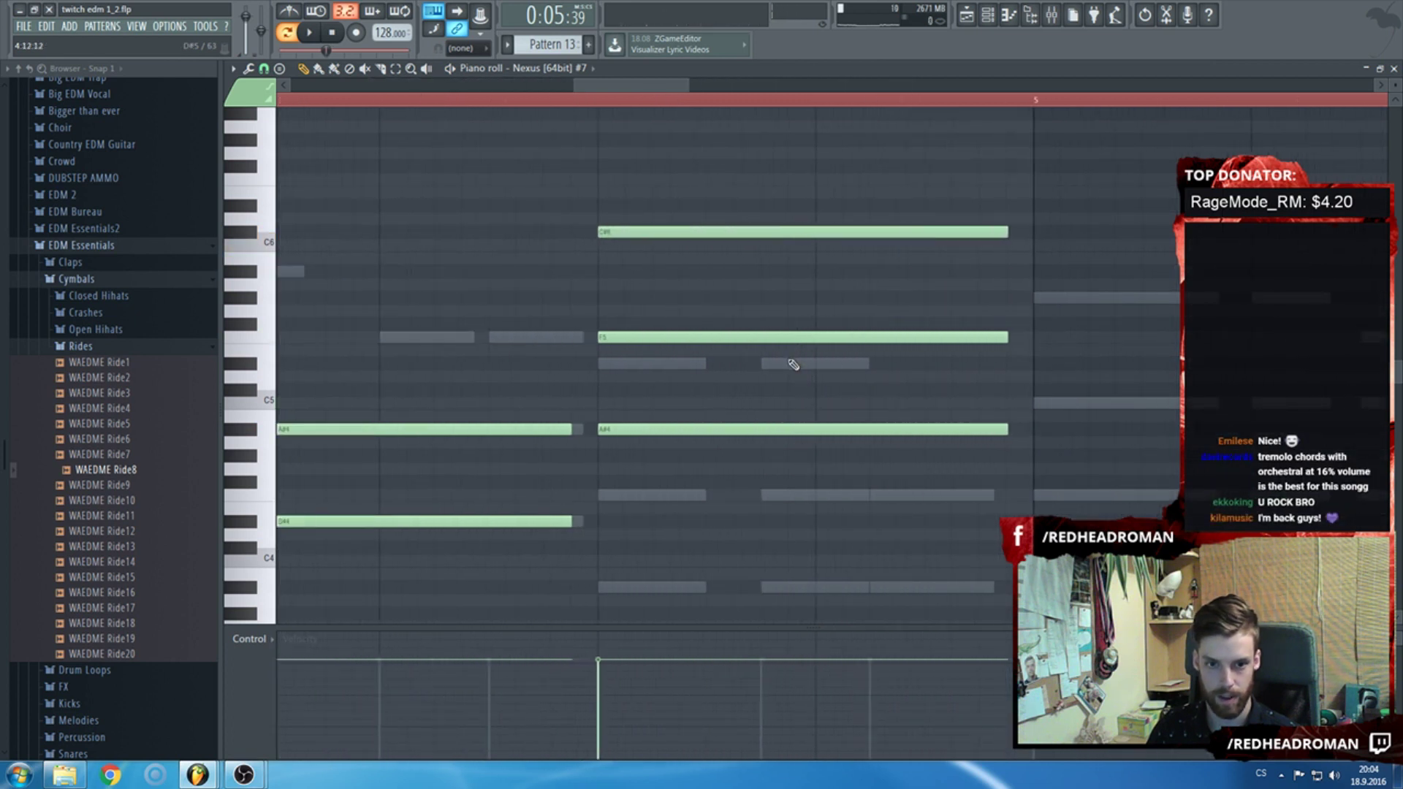
pyautogui.keyDown('ctrl'); pyautogui.scroll(-3, 663, 377); pyautogui.keyUp('ctrl')
pyautogui.moveTo(651, 232); pyautogui.dragTo(665, 259)
pyautogui.click(652, 260)
pyautogui.rightClick(652, 259)
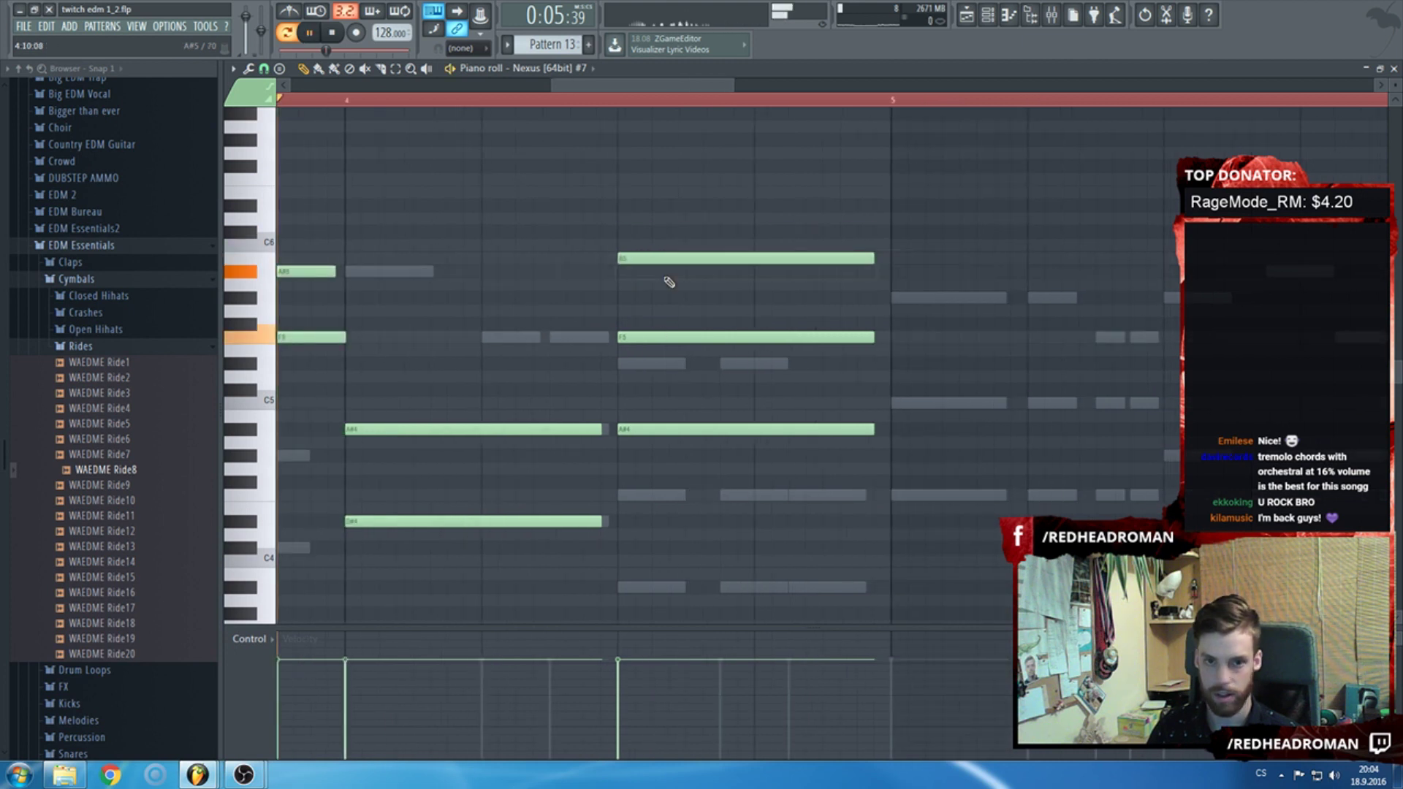
pyautogui.press('space')
pyautogui.keyDown('ctrl'); pyautogui.scroll(-3, 669, 290); pyautogui.keyUp('ctrl')
pyautogui.press('space')
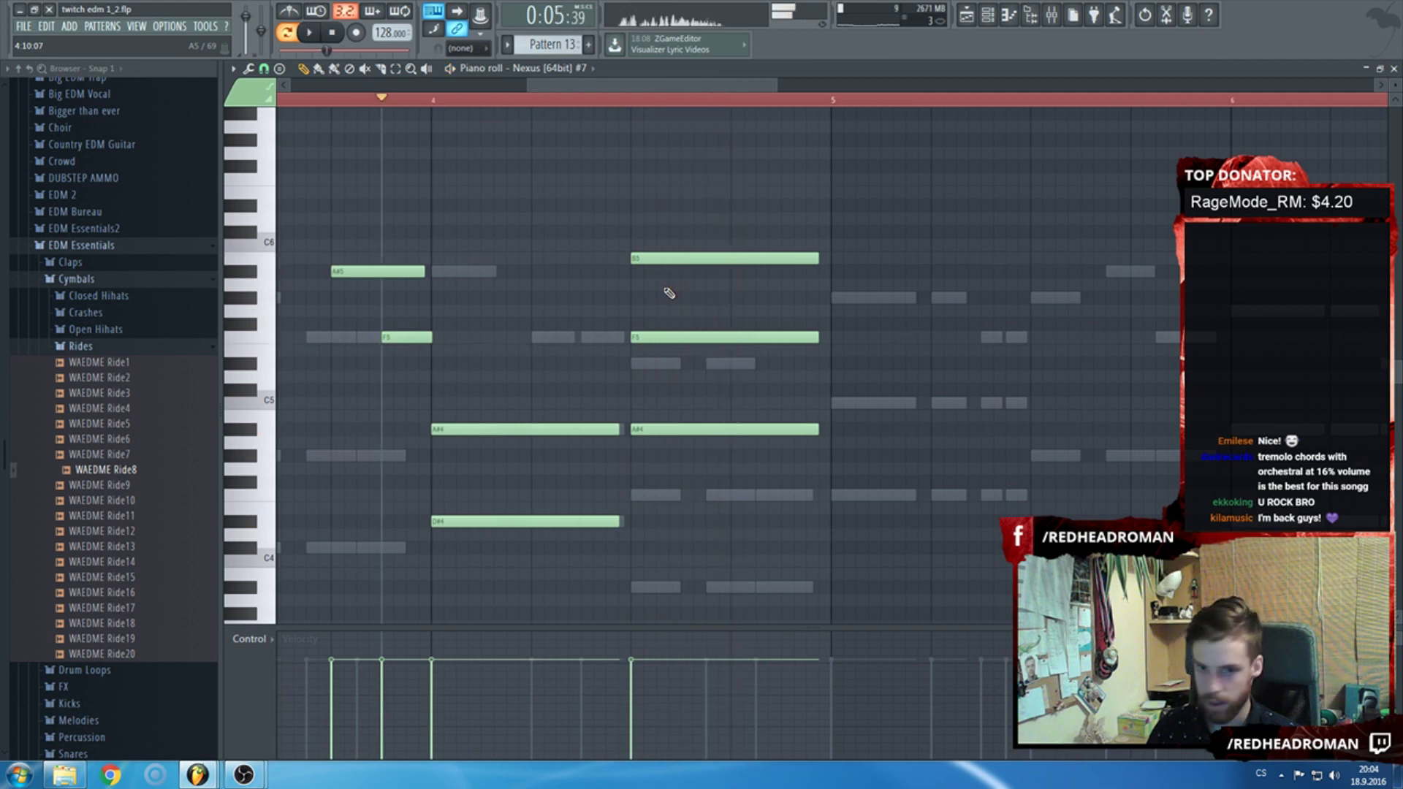
# Try a D#5 in the second chord of bar 4, delete it, and remove the B5 note as well.
pyautogui.click(646, 365)
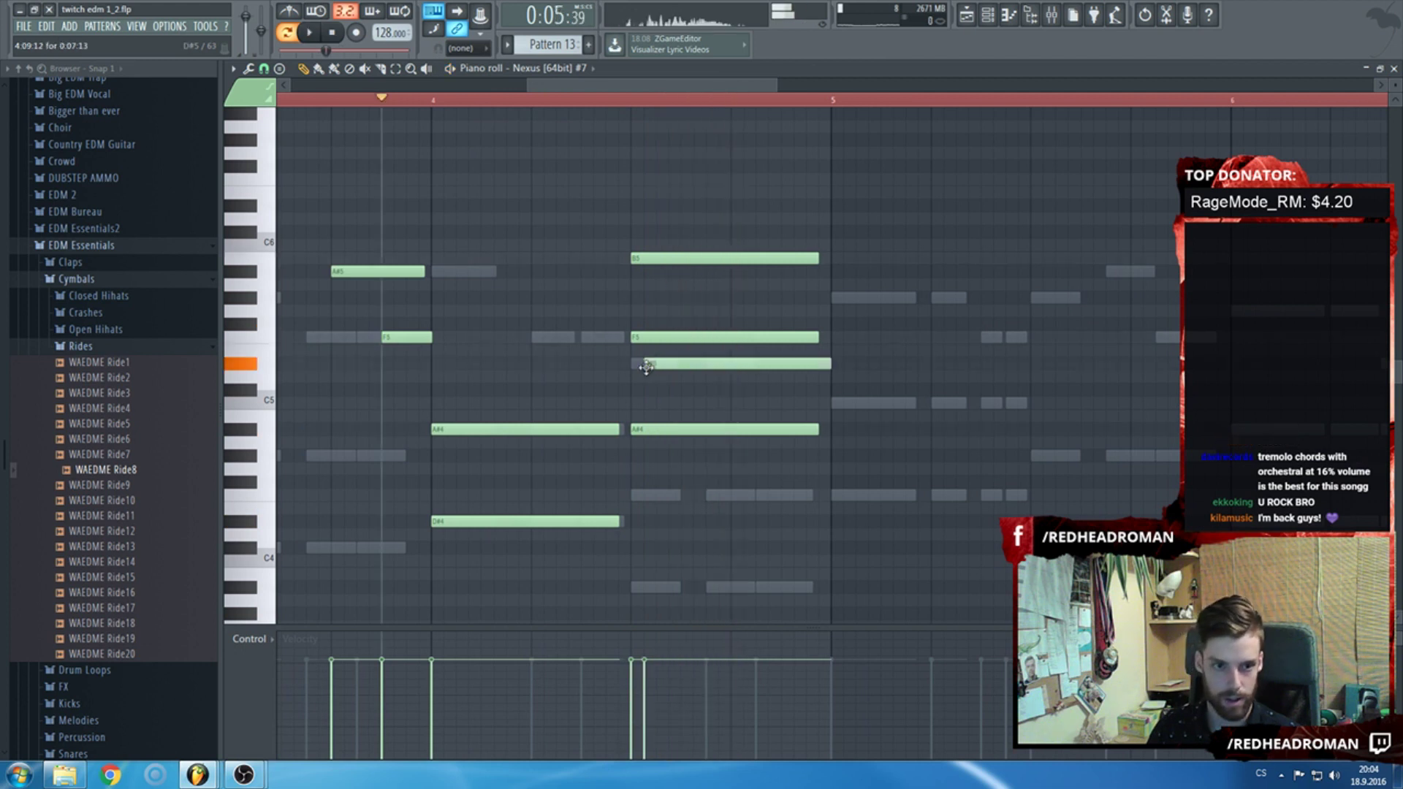
pyautogui.rightClick(694, 363)
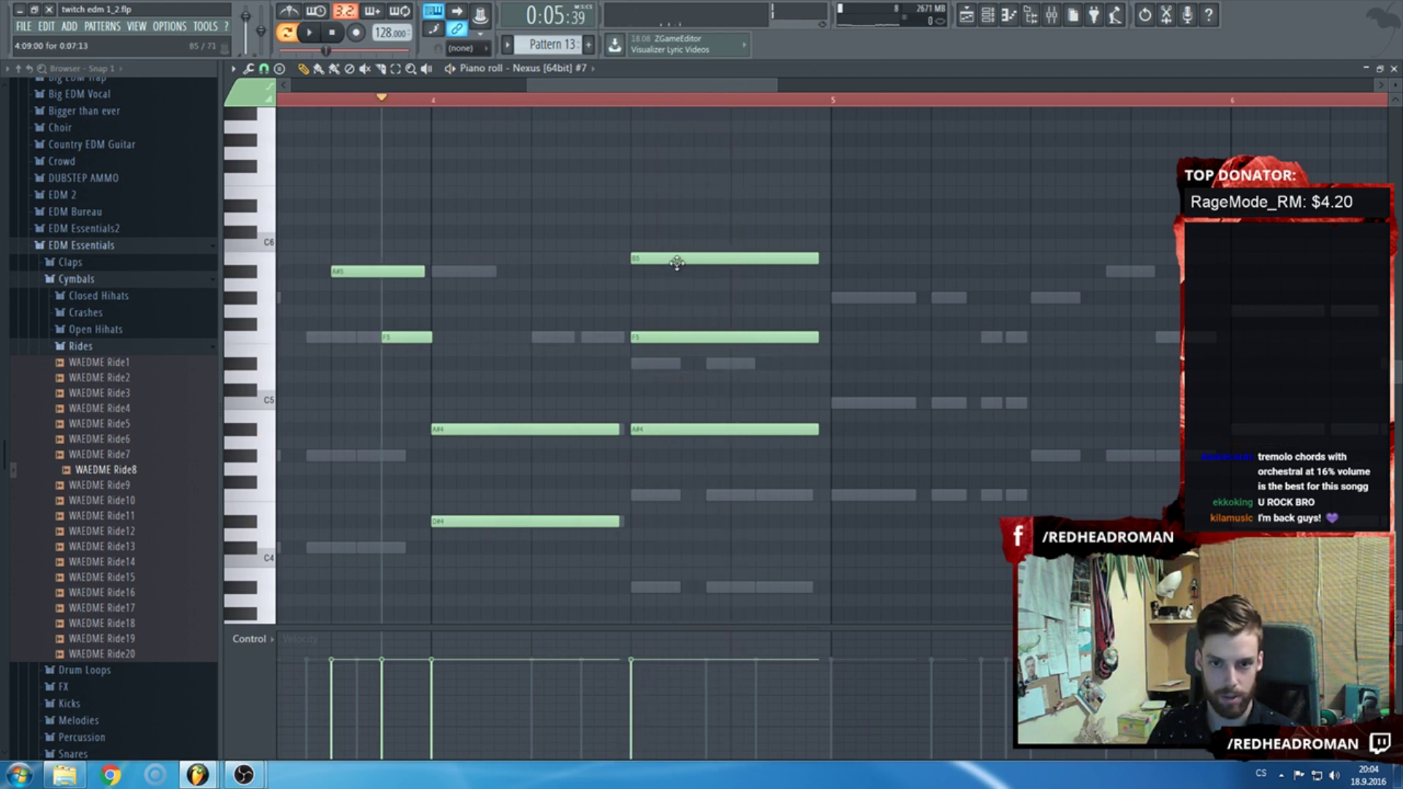
pyautogui.moveTo(677, 258); pyautogui.dragTo(675, 363)
pyautogui.rightClick(674, 366)
# Add a top note to bar 4's second chord, trying A5 and A#5 before moving it to F6, and play it back.
pyautogui.click(636, 284)
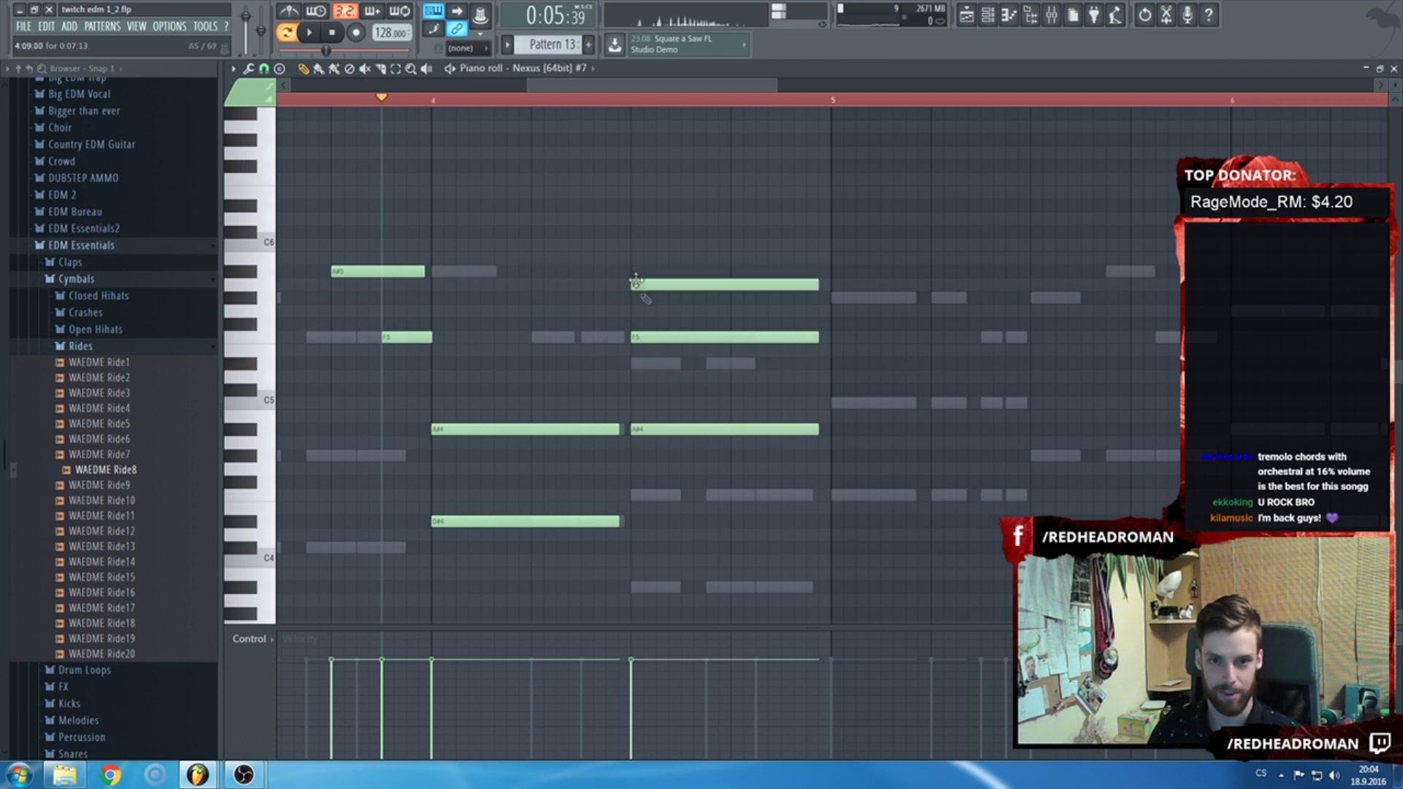
pyautogui.moveTo(661, 284); pyautogui.dragTo(662, 271)
pyautogui.press('space')
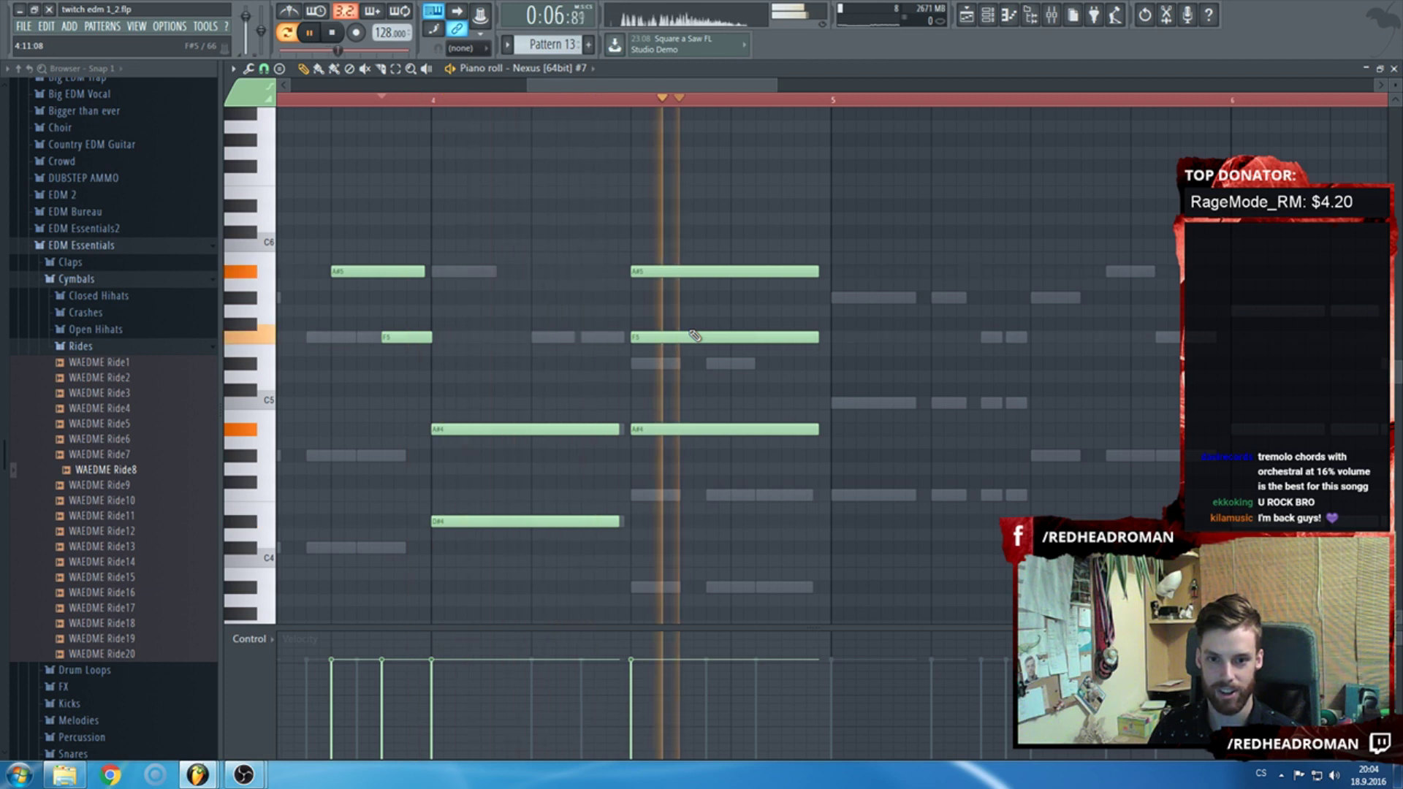
pyautogui.press('space')
pyautogui.moveTo(694, 272); pyautogui.dragTo(644, 180)
pyautogui.press('space')
pyautogui.scroll(-5, 643, 256)
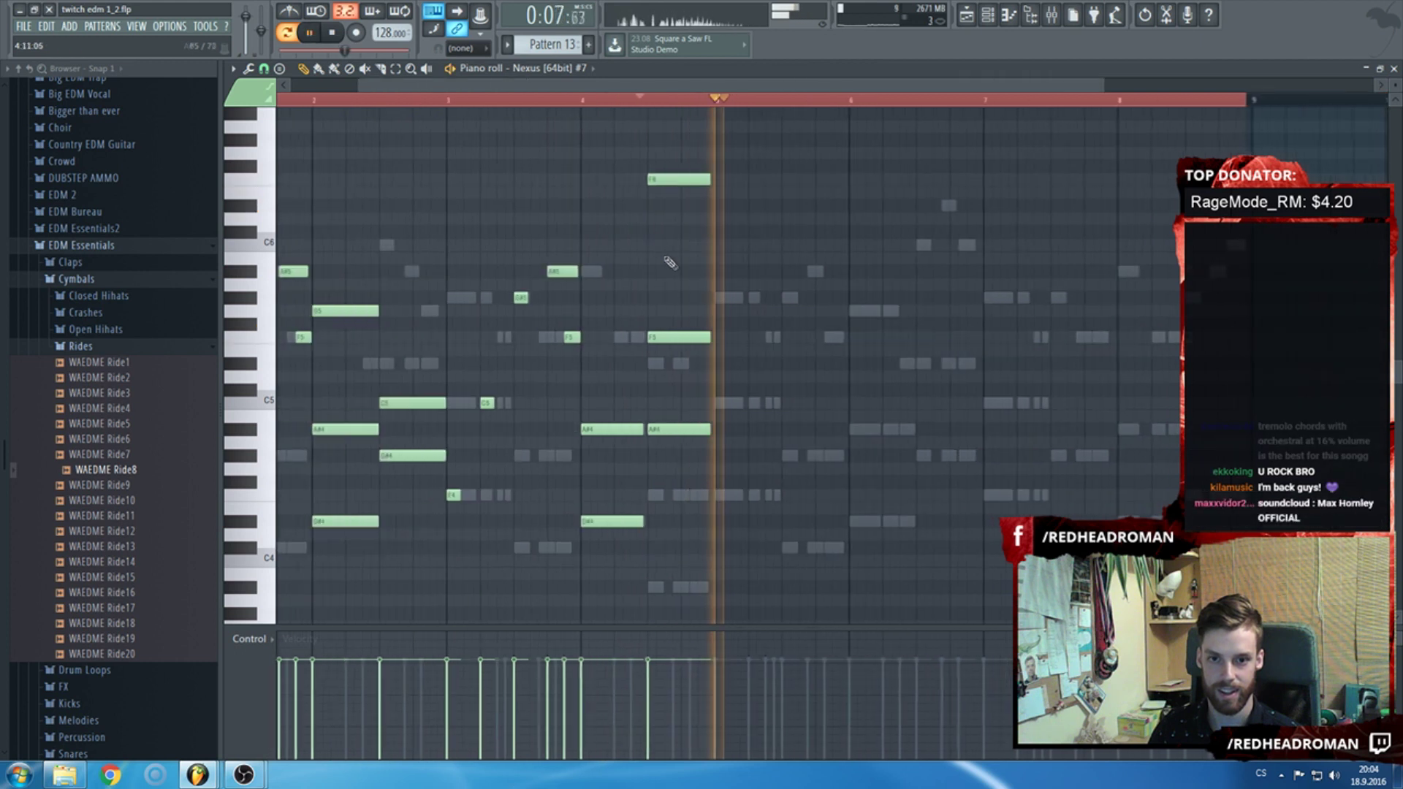
# Place a Pattern 13 clip on Track 13 of the playlist, starting at bar 41.
pyautogui.hotkey('ctrl', 'a')
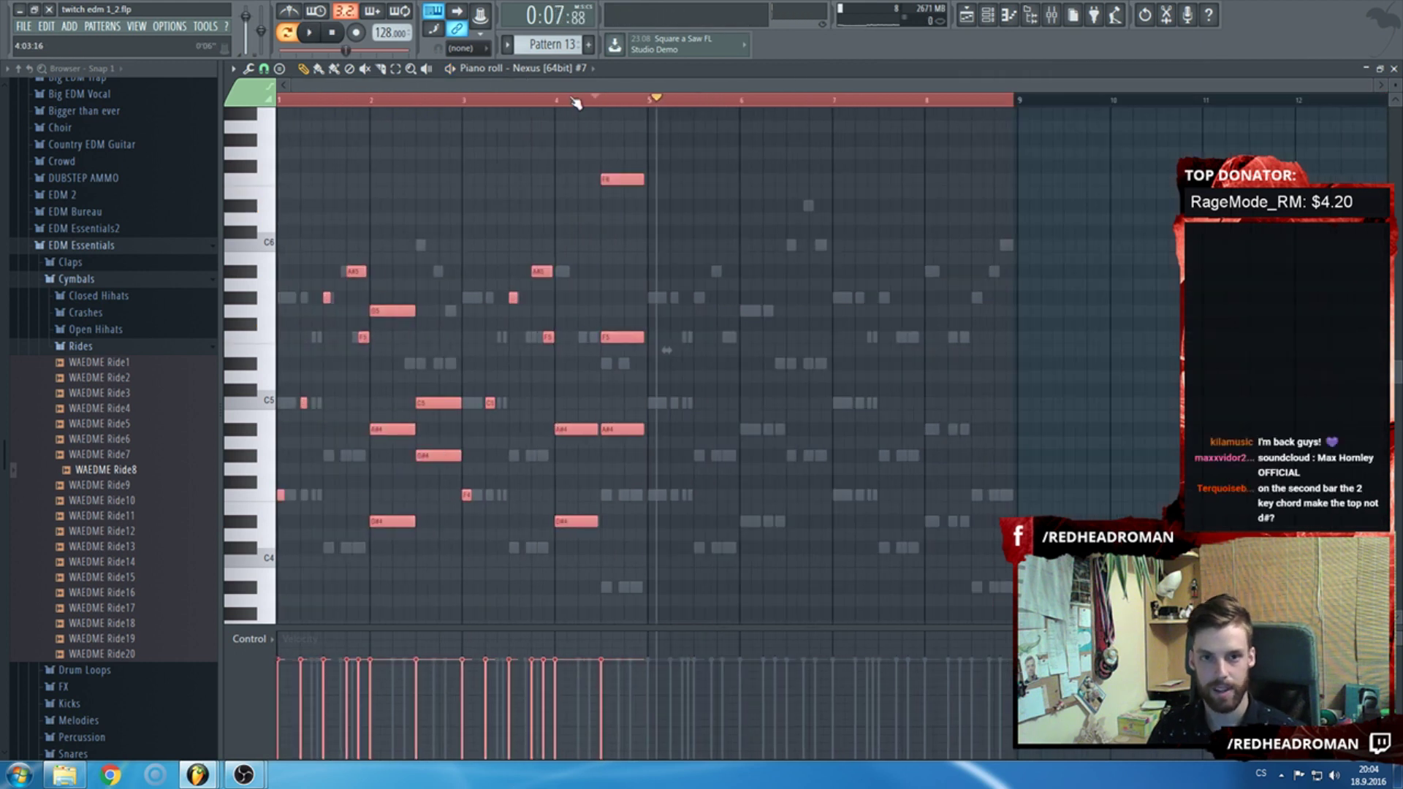
pyautogui.press('F7')
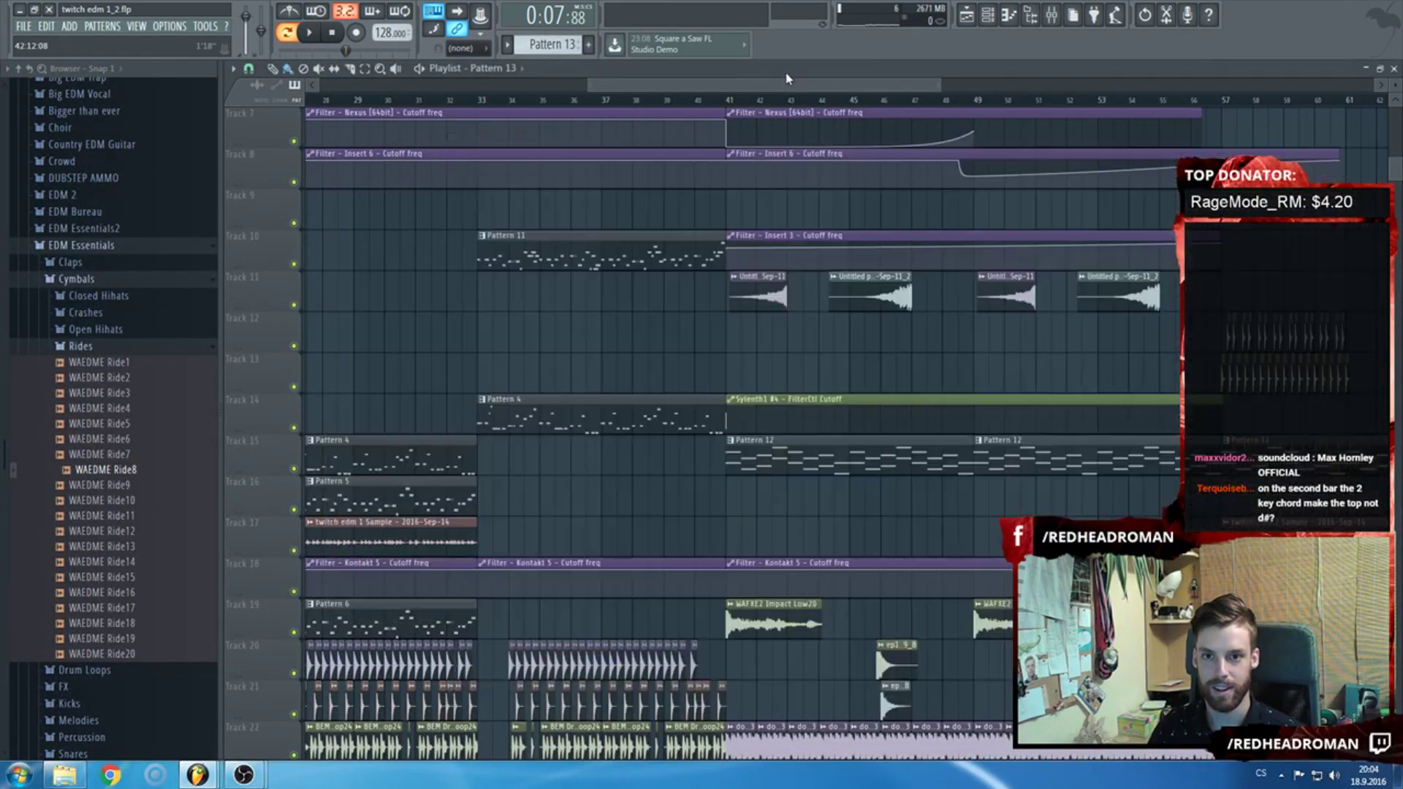
pyautogui.click(785, 72)
pyautogui.moveTo(548, 357)
pyautogui.mouseDown()
pyautogui.moveTo(577, 355)
pyautogui.moveTo(574, 315)
pyautogui.moveTo(574, 363)
pyautogui.mouseUp()
pyautogui.rightClick(575, 363)
pyautogui.moveTo(976, 373); pyautogui.dragTo(760, 379)
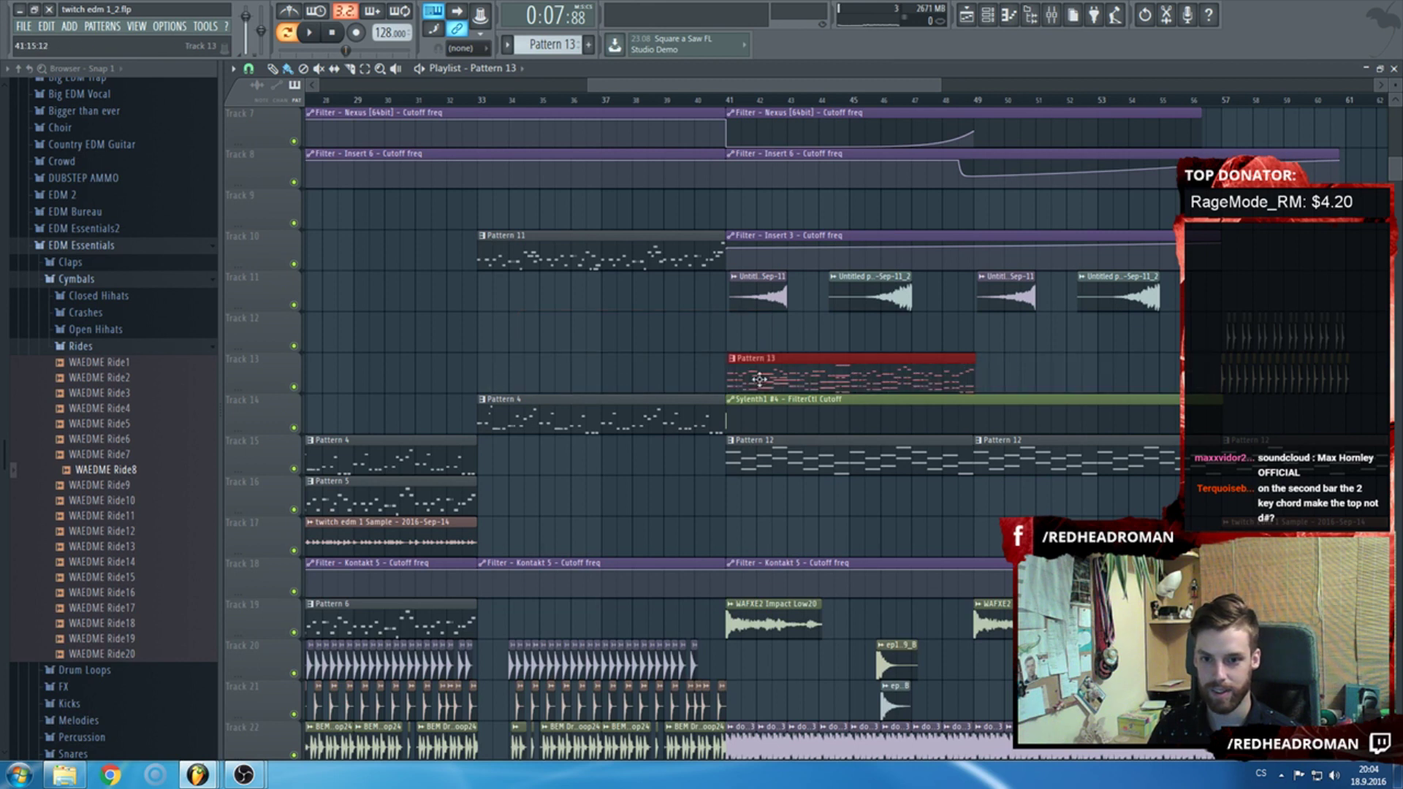
# Play the arrangement from just before bar 41 to hear Pattern 13 in context.
pyautogui.click(691, 104)
pyautogui.press('space')
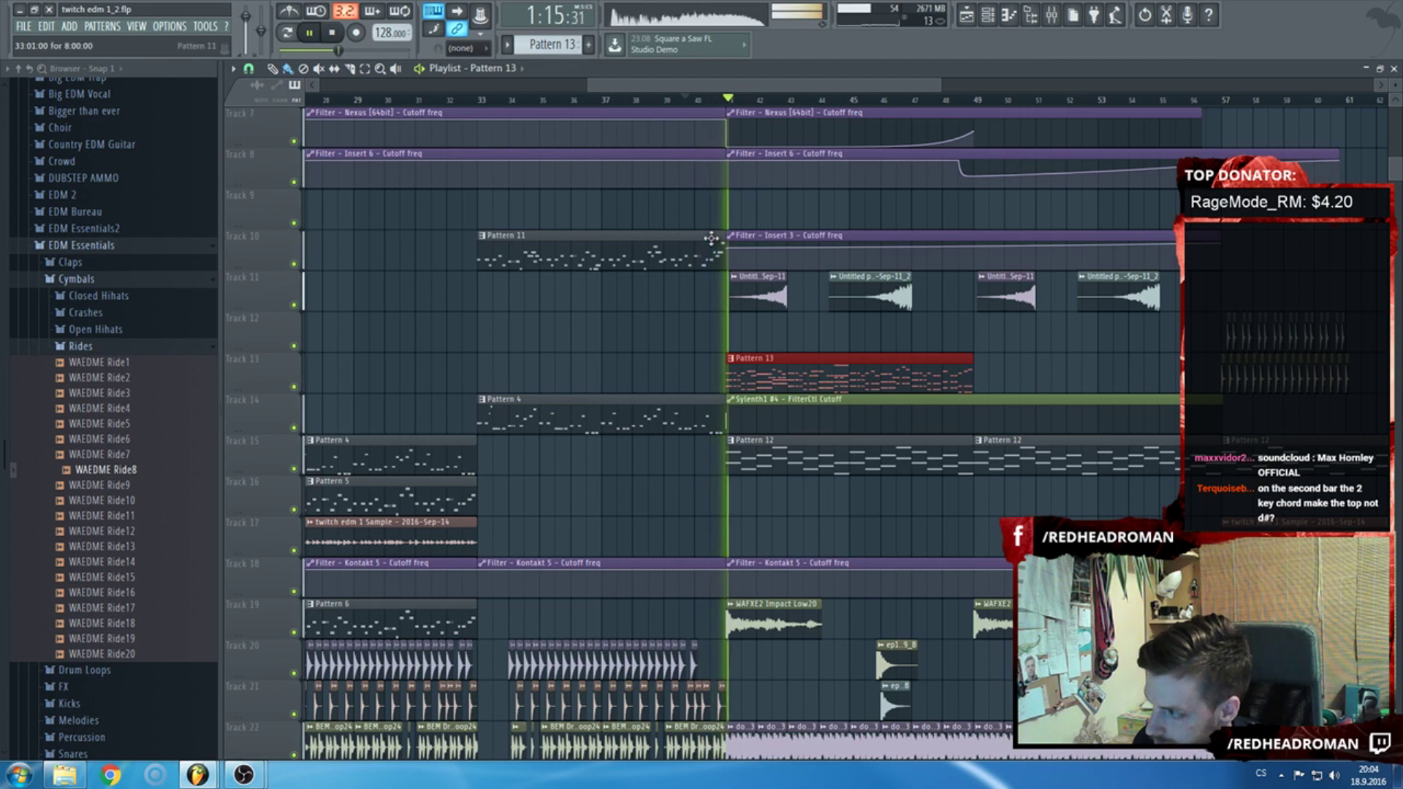
pyautogui.scroll(1, 735, 336)
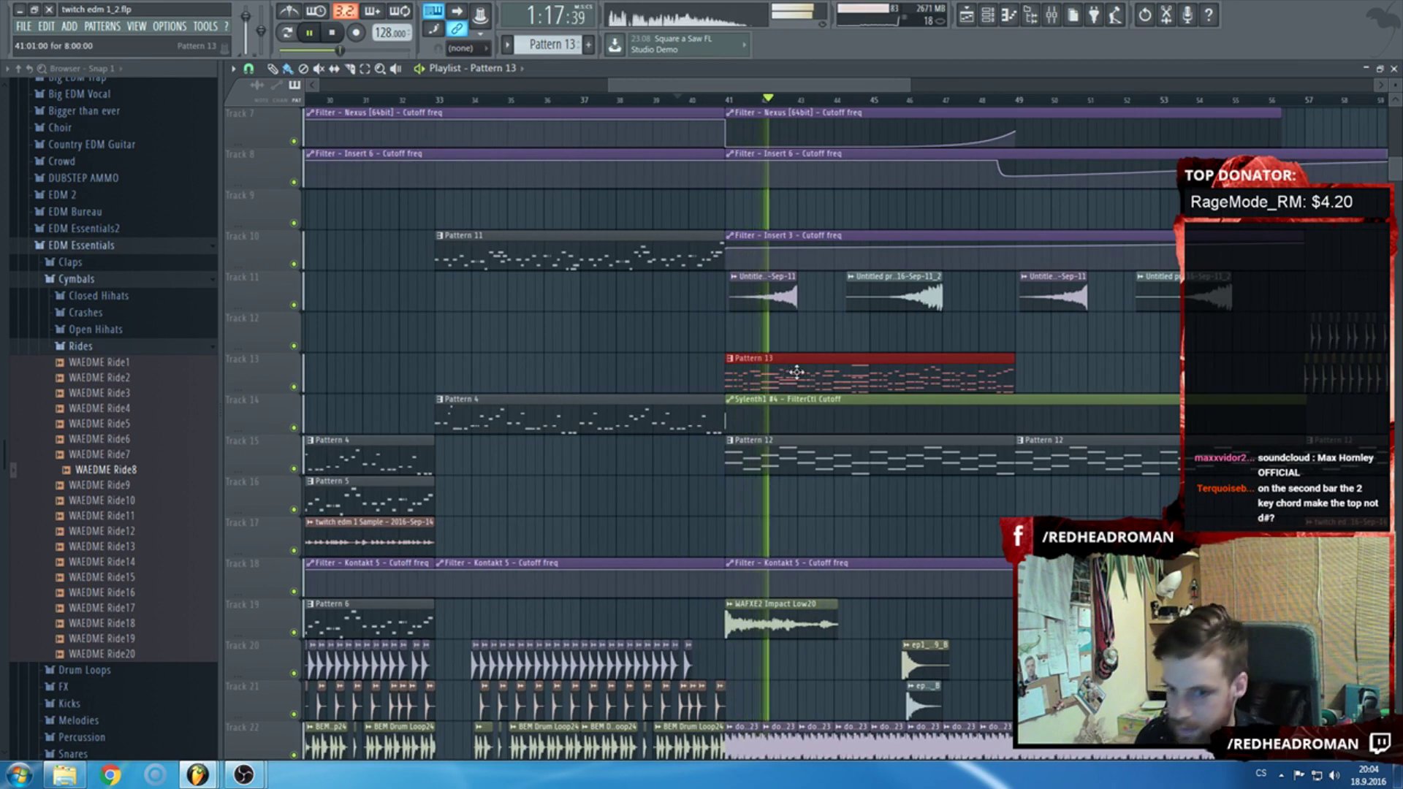
pyautogui.scroll(3, 1024, 391)
# Move the two rows of short sample clips starting at bar 57 up one track, onto Tracks 11 and 12.
pyautogui.scroll(-4, 958, 304)
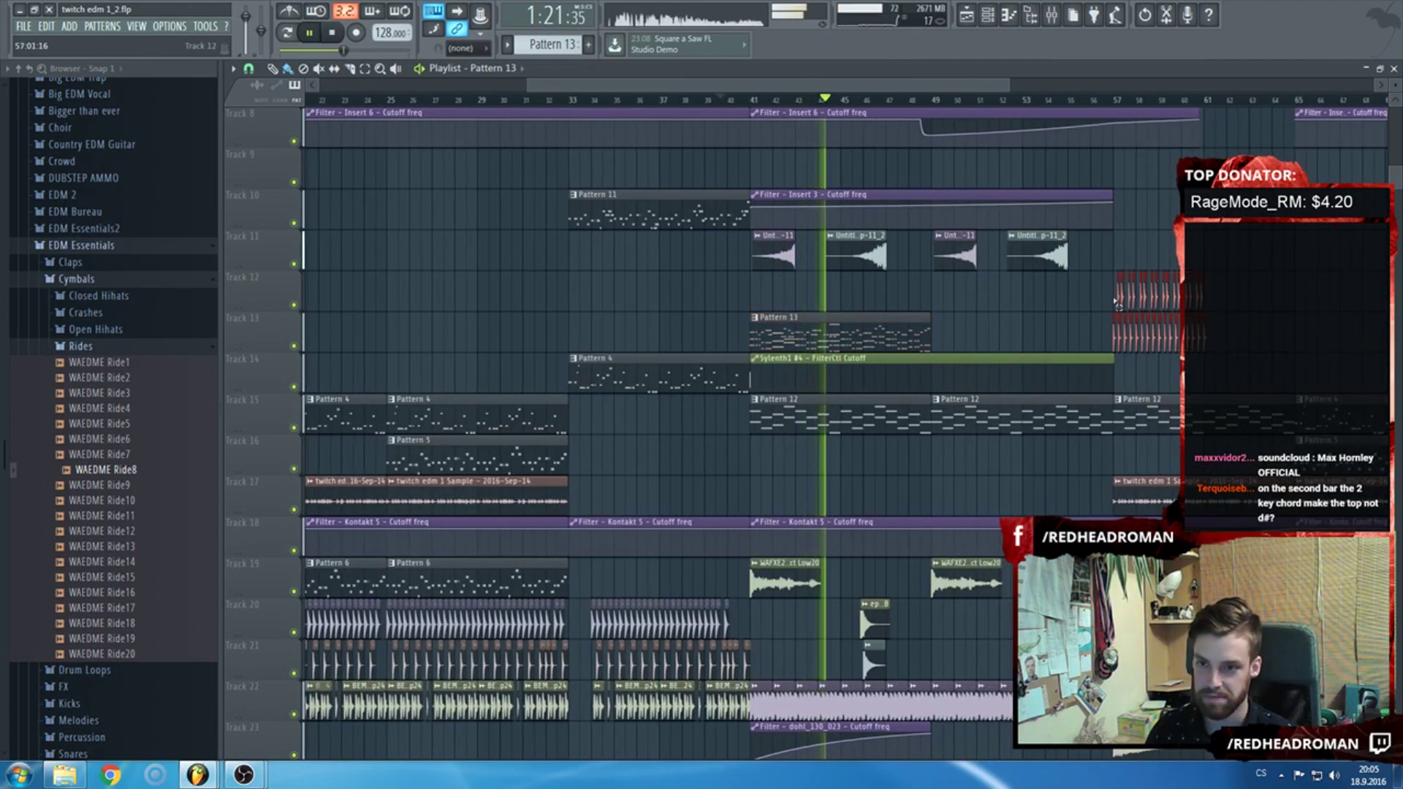
pyautogui.scroll(5, 1117, 345)
pyautogui.moveTo(1117, 345); pyautogui.dragTo(1101, 305)
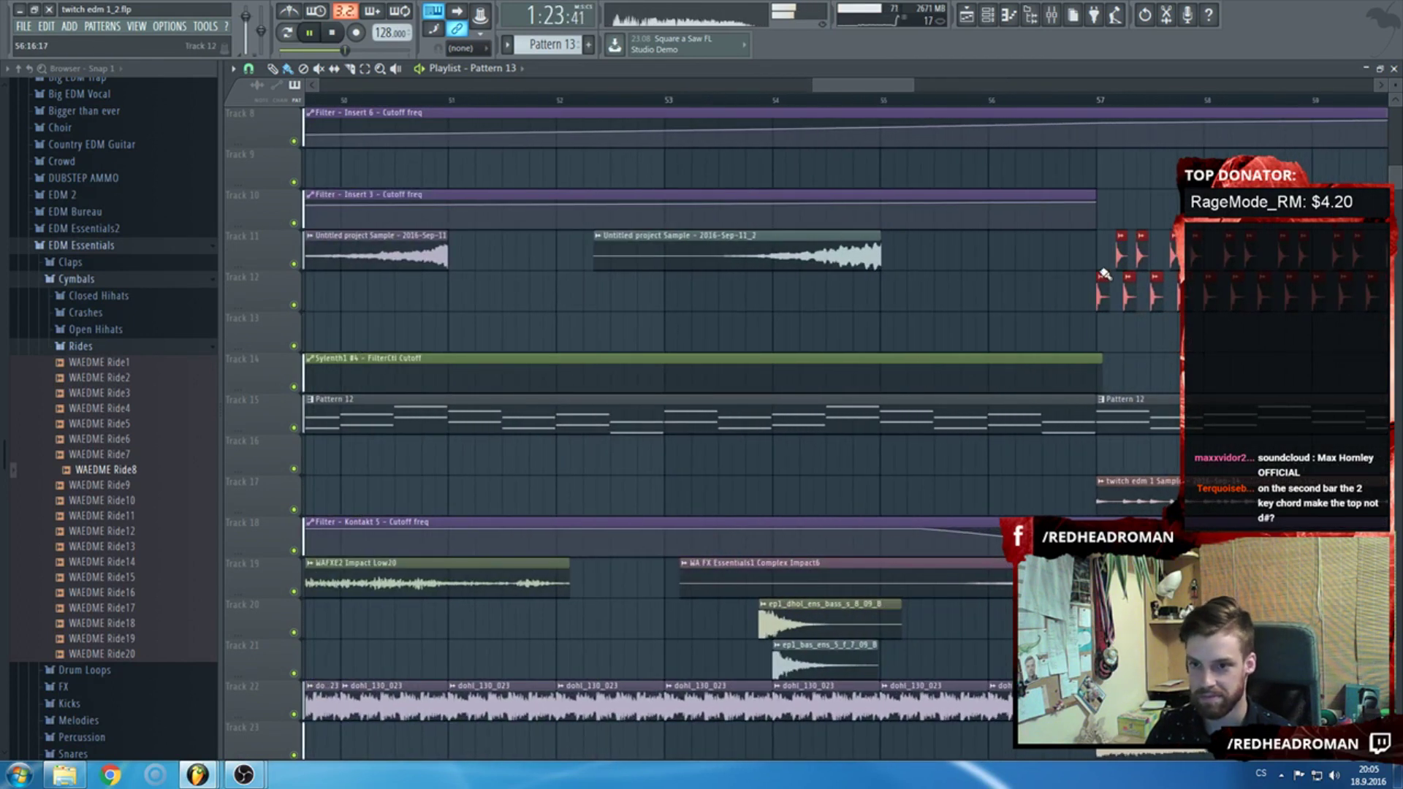
# Try D#6 as the top note of bar 4's second chord in the Nexus #7 piano roll and play it back.
pyautogui.press('space')
pyautogui.scroll(-4, 1104, 274)
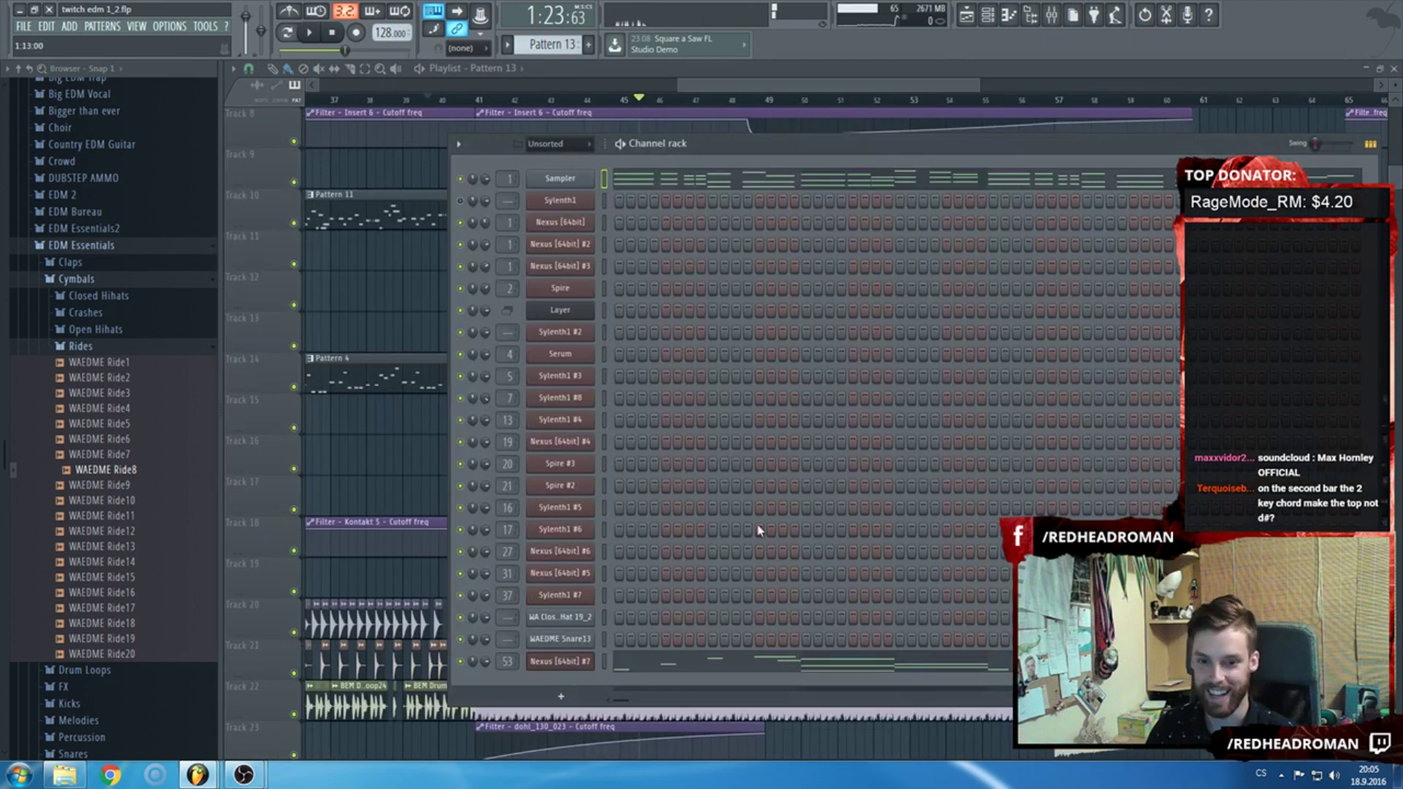
pyautogui.click(786, 668)
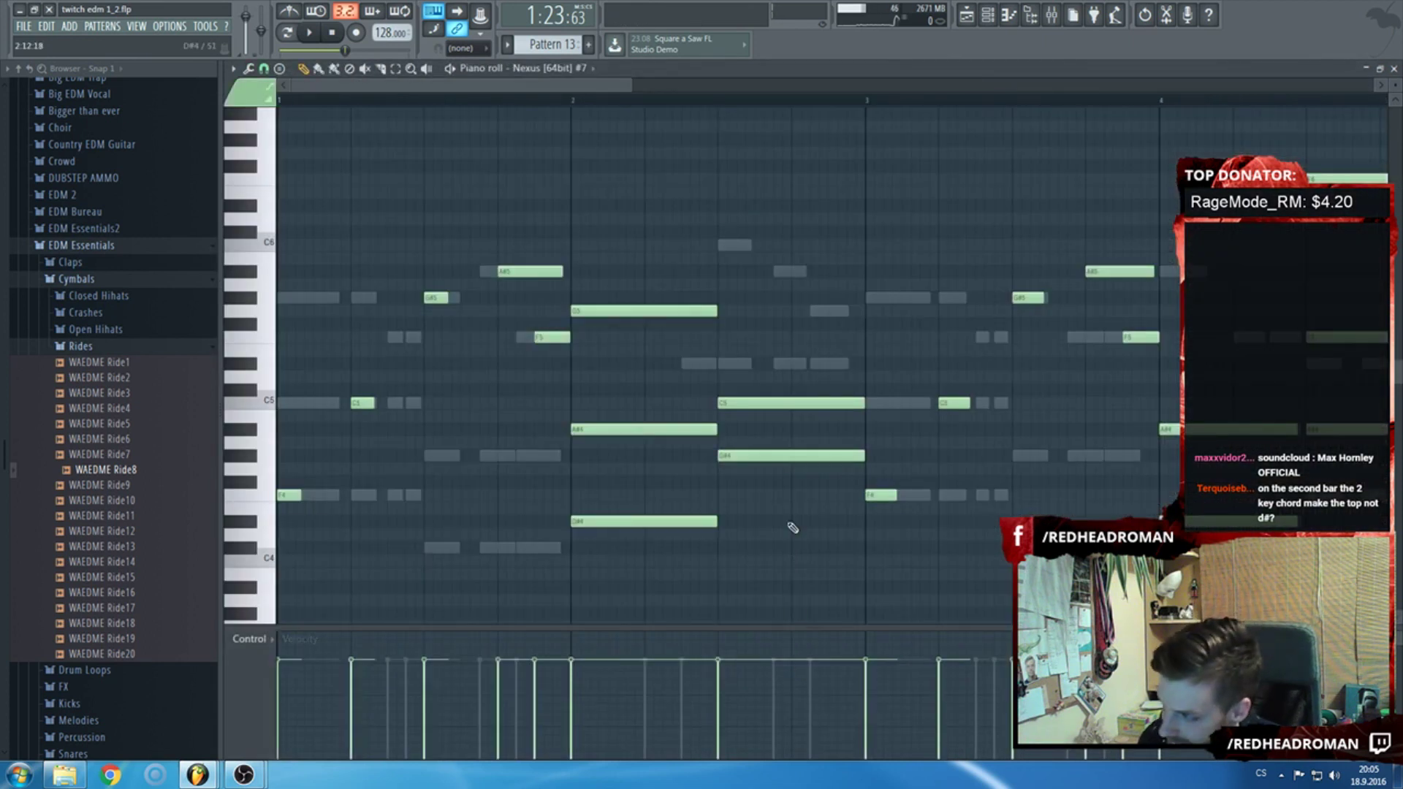
pyautogui.keyDown('ctrl'); pyautogui.scroll(-2, 779, 475); pyautogui.keyUp('ctrl')
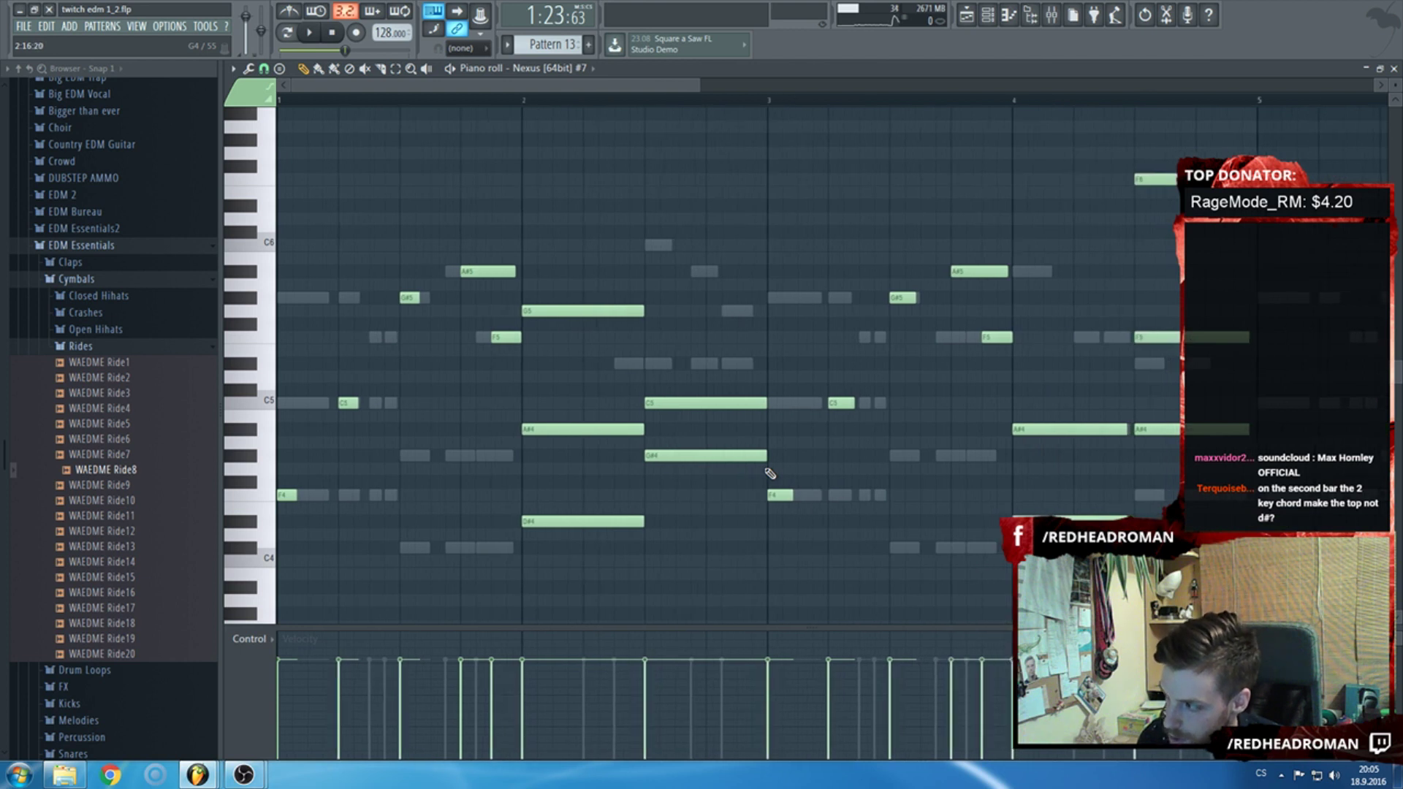
pyautogui.keyDown('ctrl'); pyautogui.scroll(-2, 731, 460); pyautogui.keyUp('ctrl')
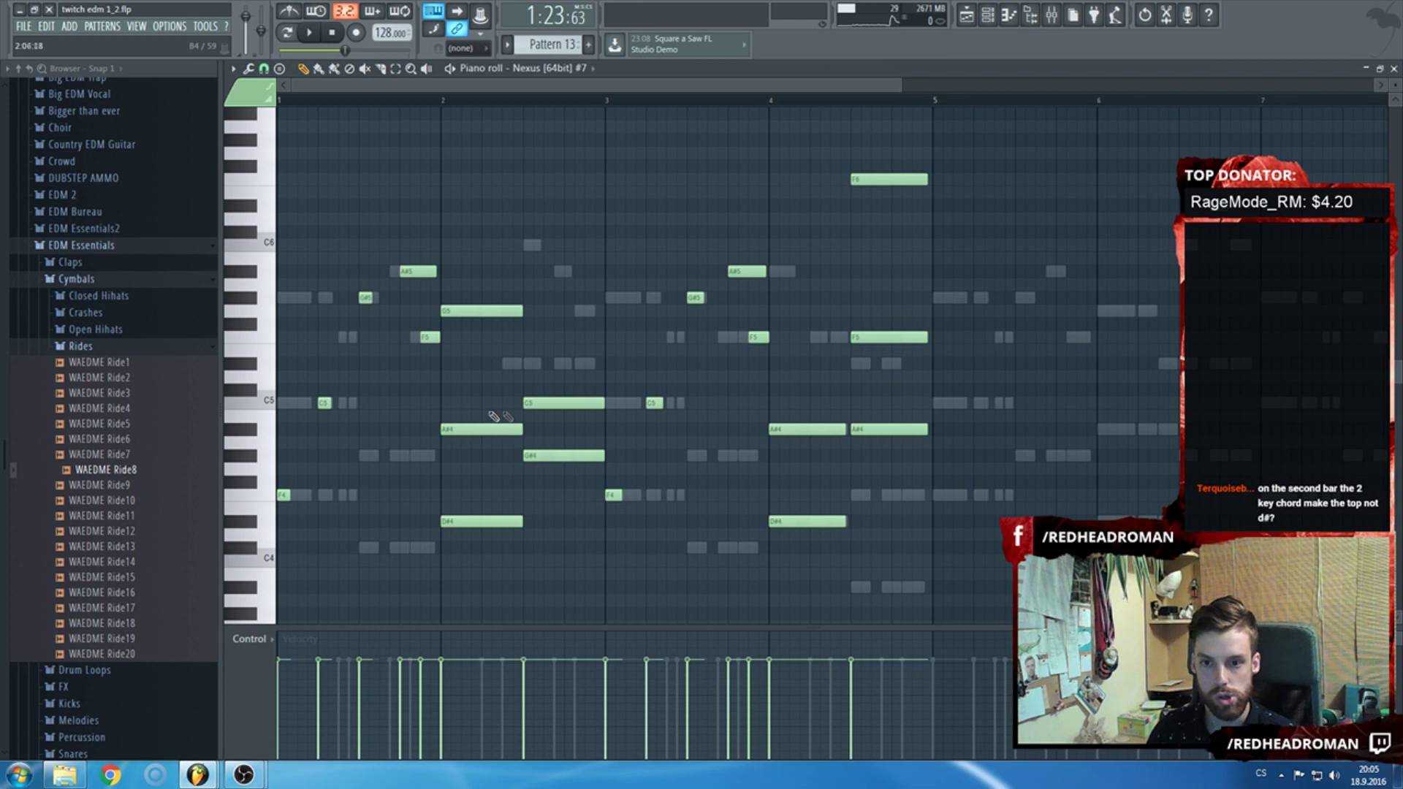
pyautogui.moveTo(877, 179)
pyautogui.mouseDown()
pyautogui.moveTo(877, 232)
pyautogui.moveTo(877, 206)
pyautogui.mouseUp()
pyautogui.press('space')
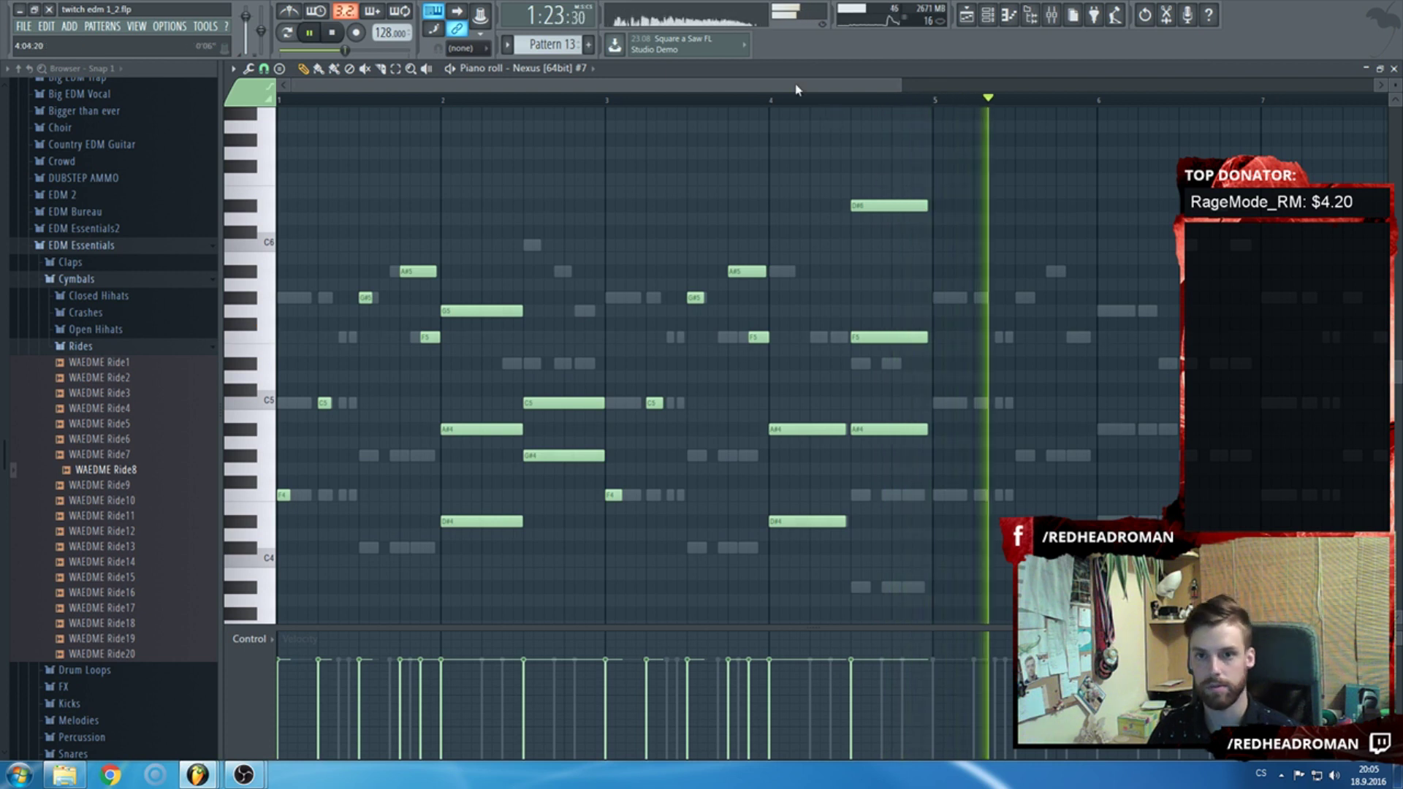
pyautogui.press('space')
# Play the playlist arrangement from bar 41 to hear Pattern 13 in context.
pyautogui.press('F7')
pyautogui.press('F6')
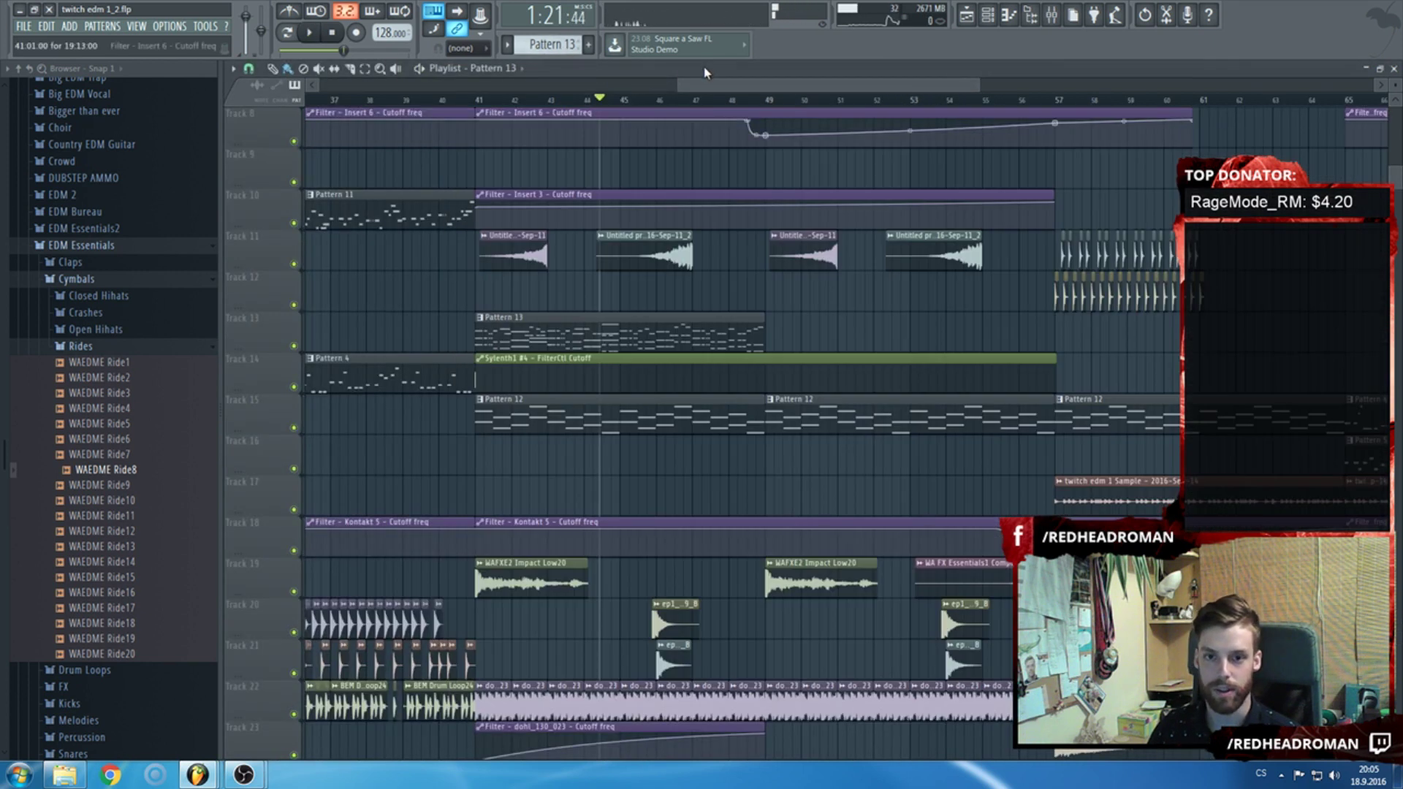
pyautogui.click(476, 102)
pyautogui.scroll(3, 475, 102)
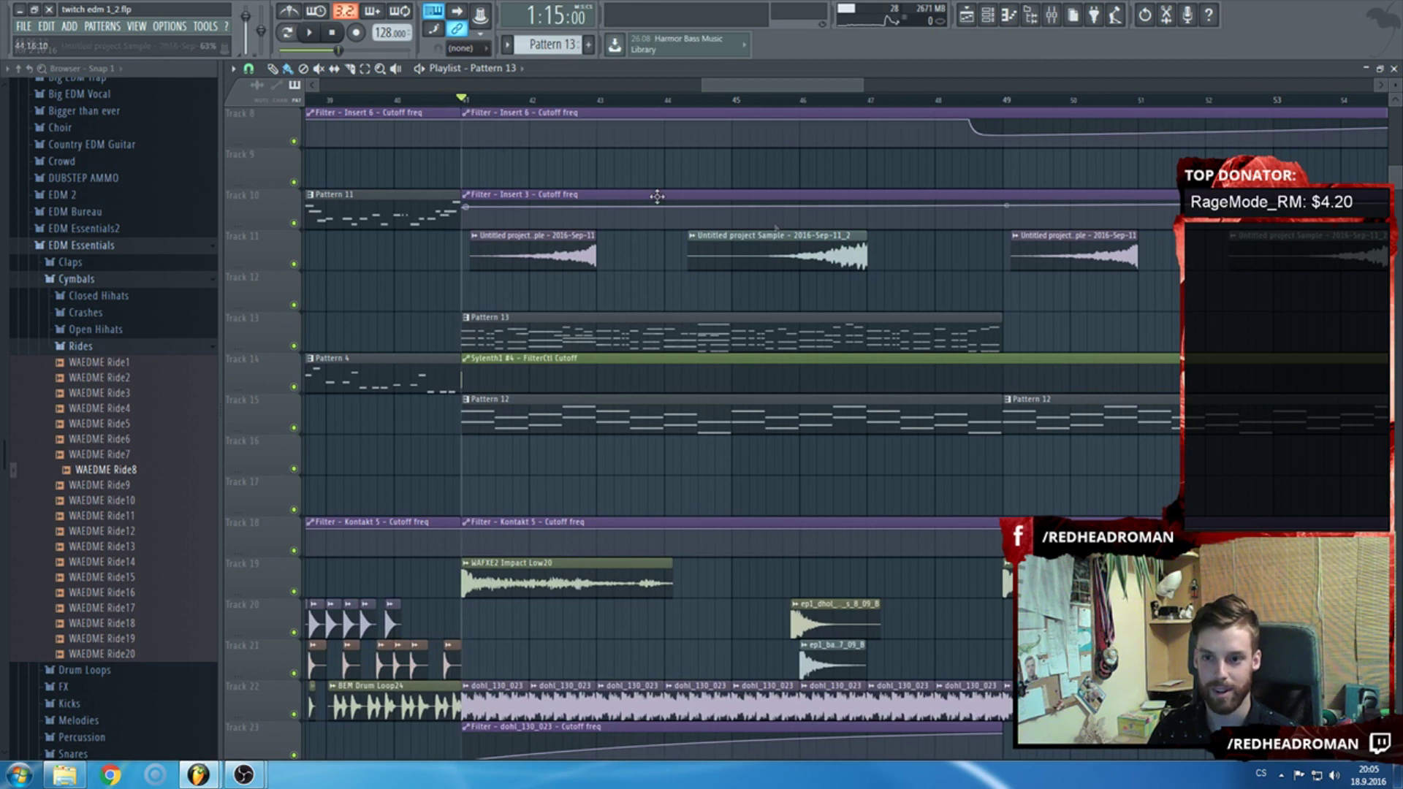
pyautogui.press('space')
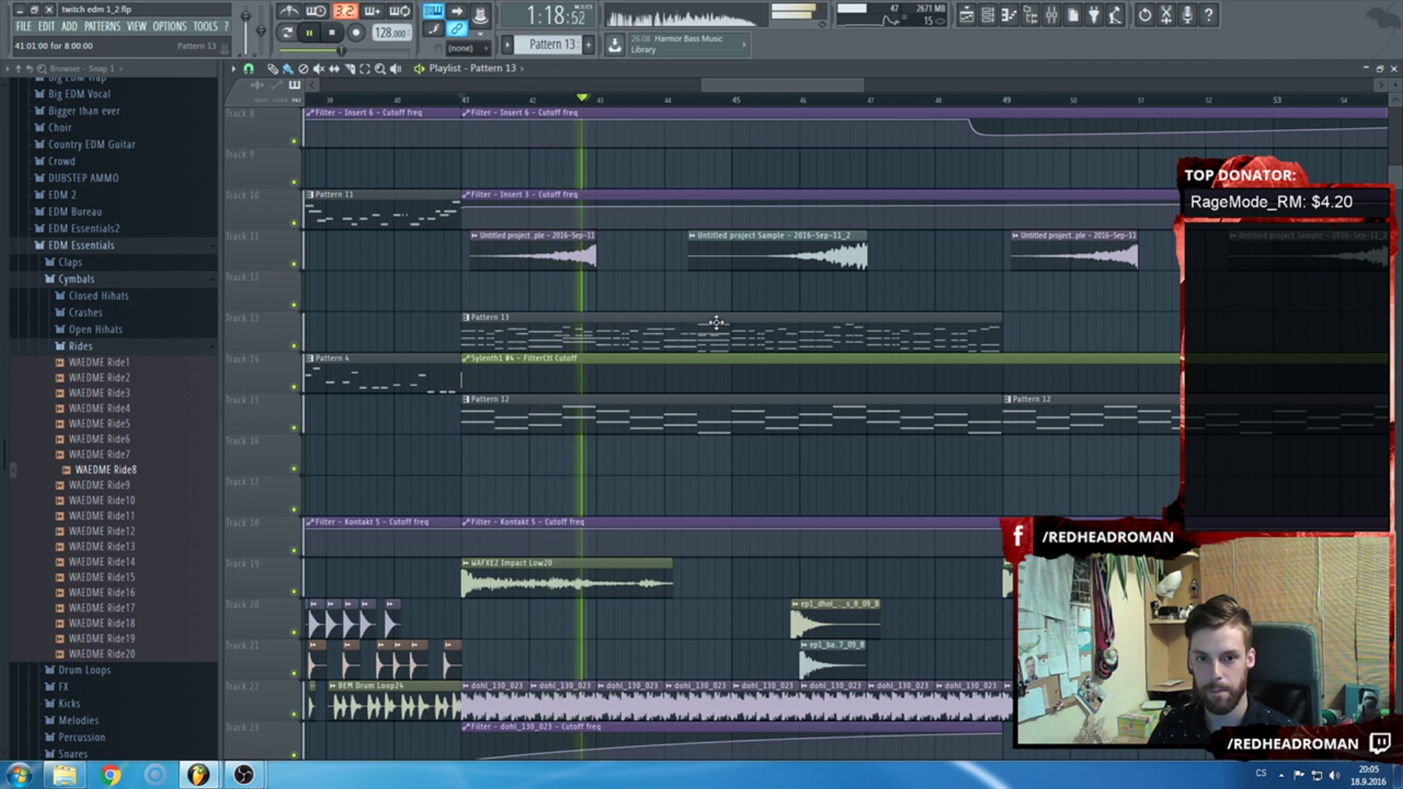
# Move the top note of bar 4's second chord to A#5 and lower the velocities of both bar 4 chords.
pyautogui.press('F5')
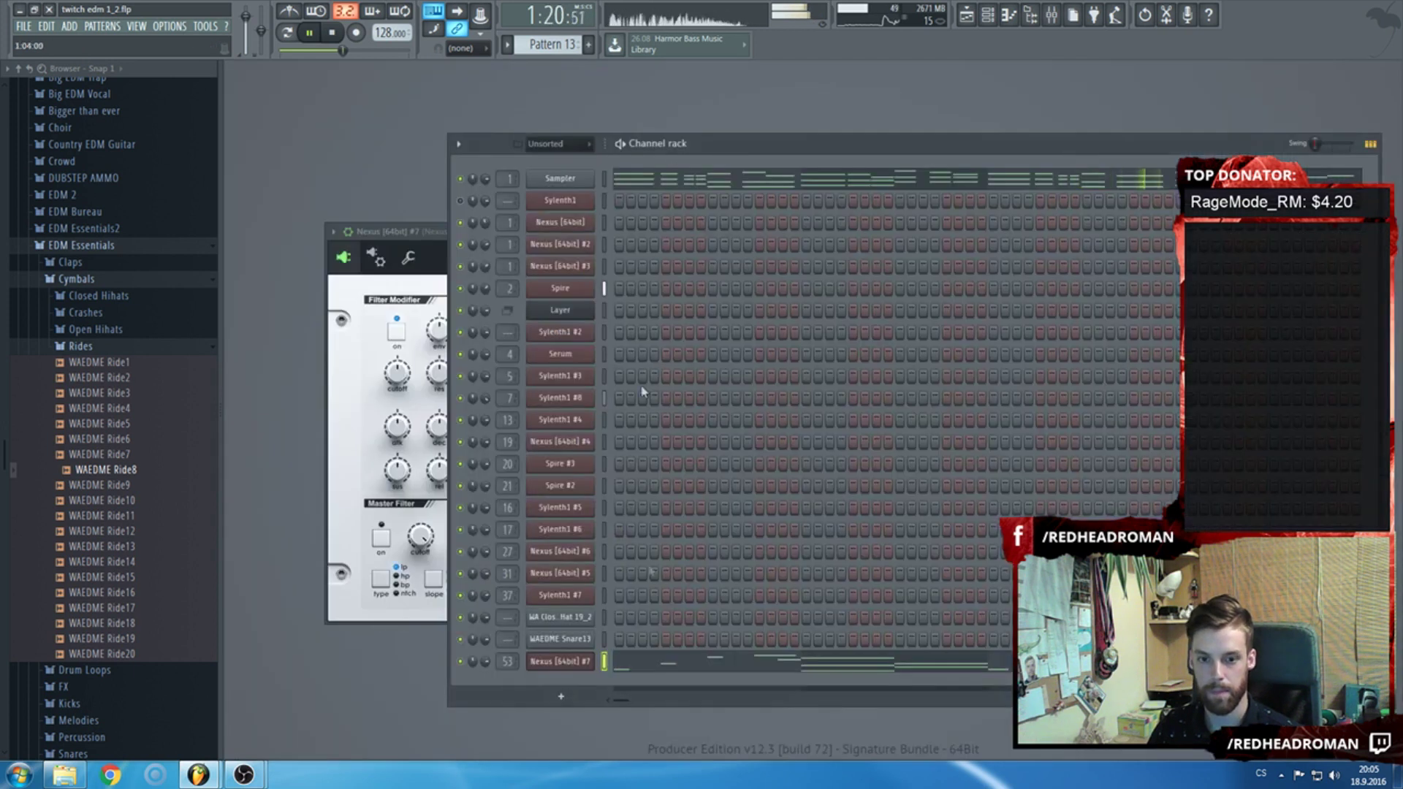
pyautogui.press('F7')
pyautogui.press('space')
pyautogui.moveTo(813, 205); pyautogui.dragTo(813, 264)
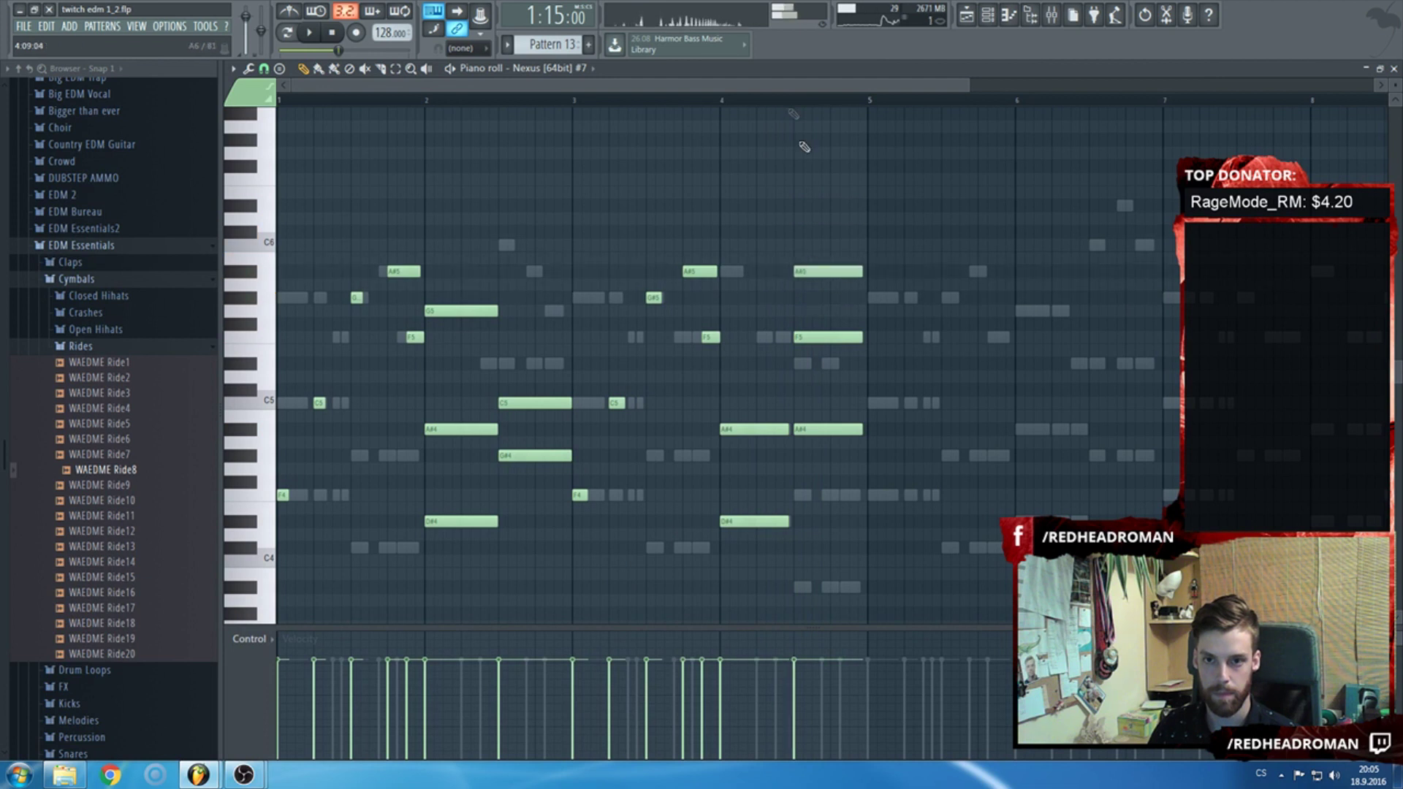
pyautogui.click(784, 98)
pyautogui.moveTo(801, 698); pyautogui.dragTo(724, 695)
pyautogui.press('space')
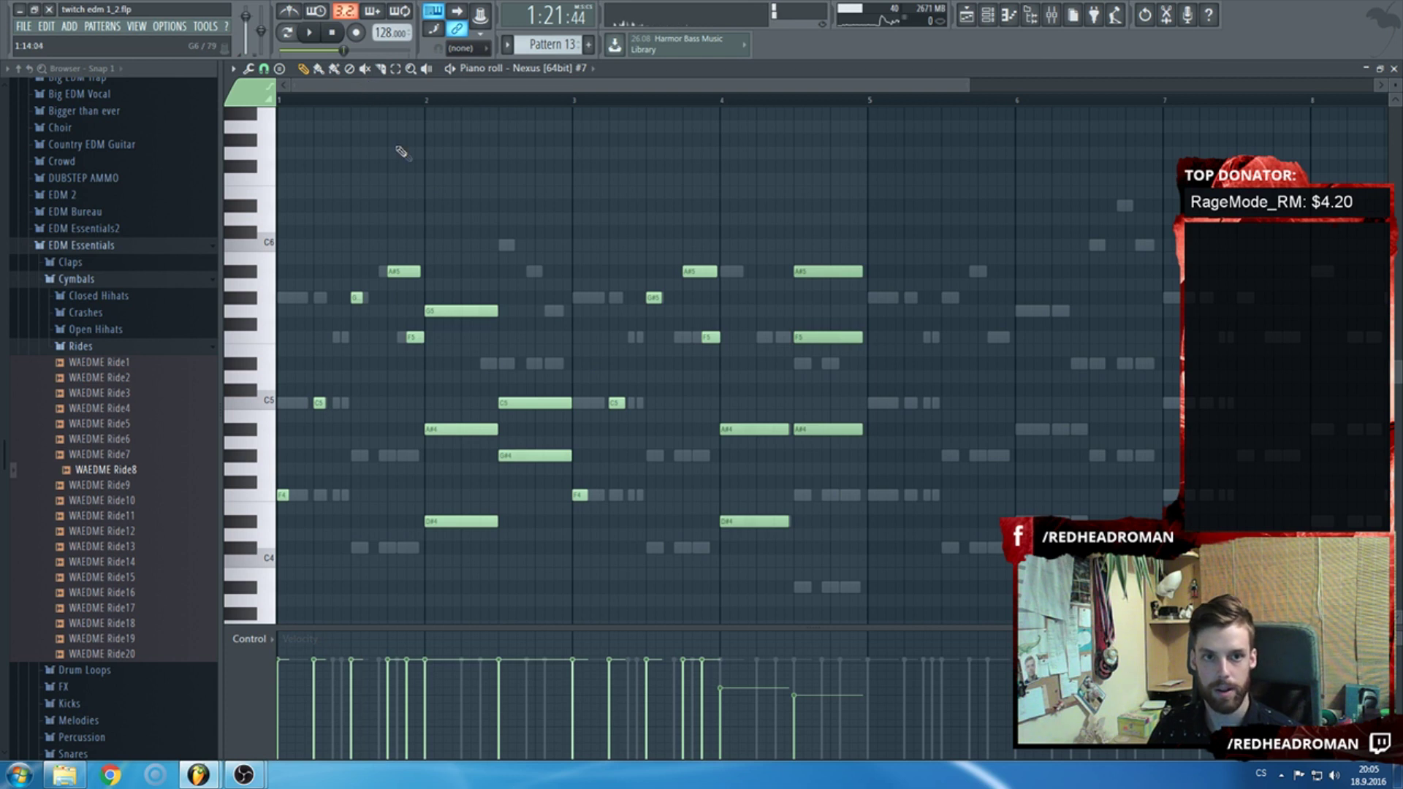
pyautogui.press('F7')
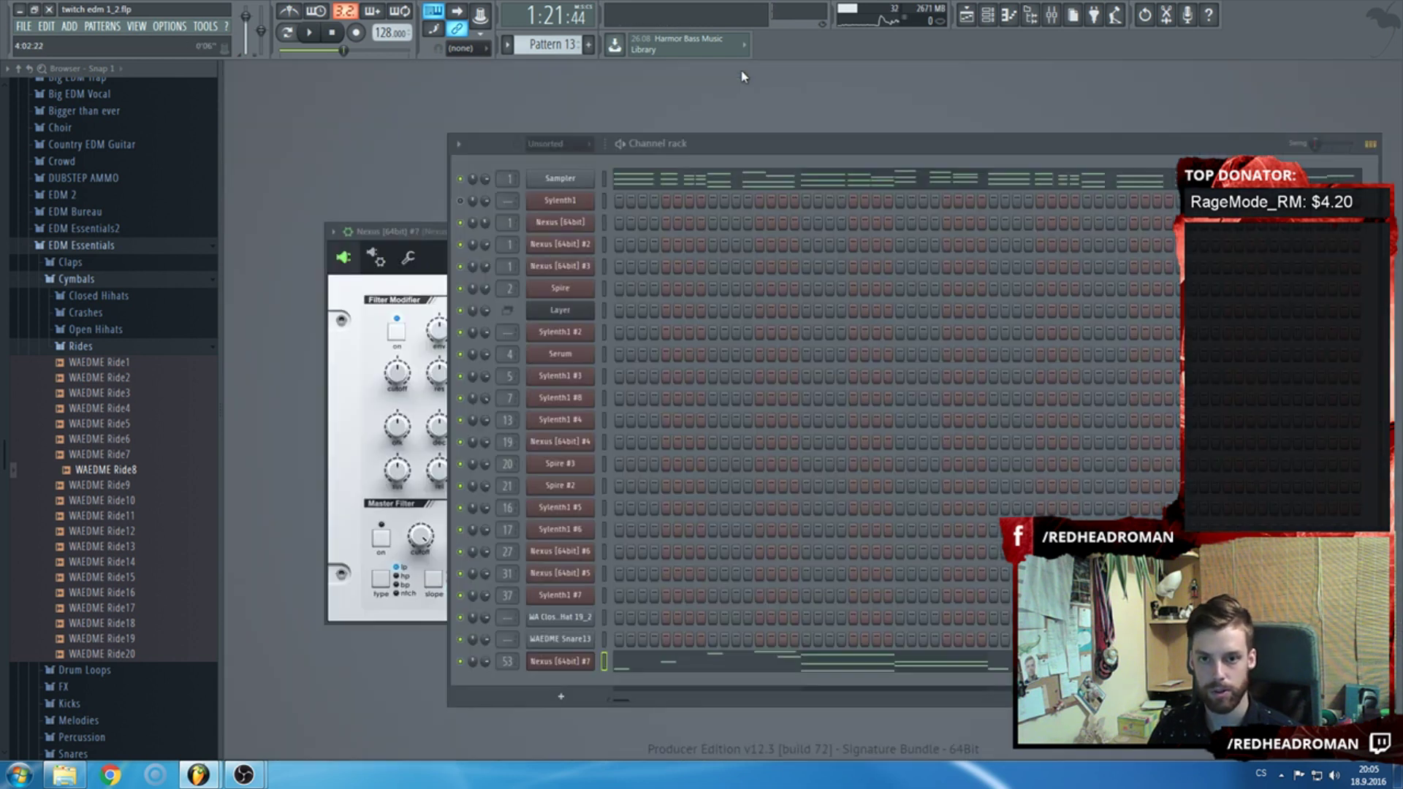
# Load the ST In Concerto Vio preset in Nexus #7 and play it within the arrangement.
pyautogui.click(565, 660)
pyautogui.click(703, 420)
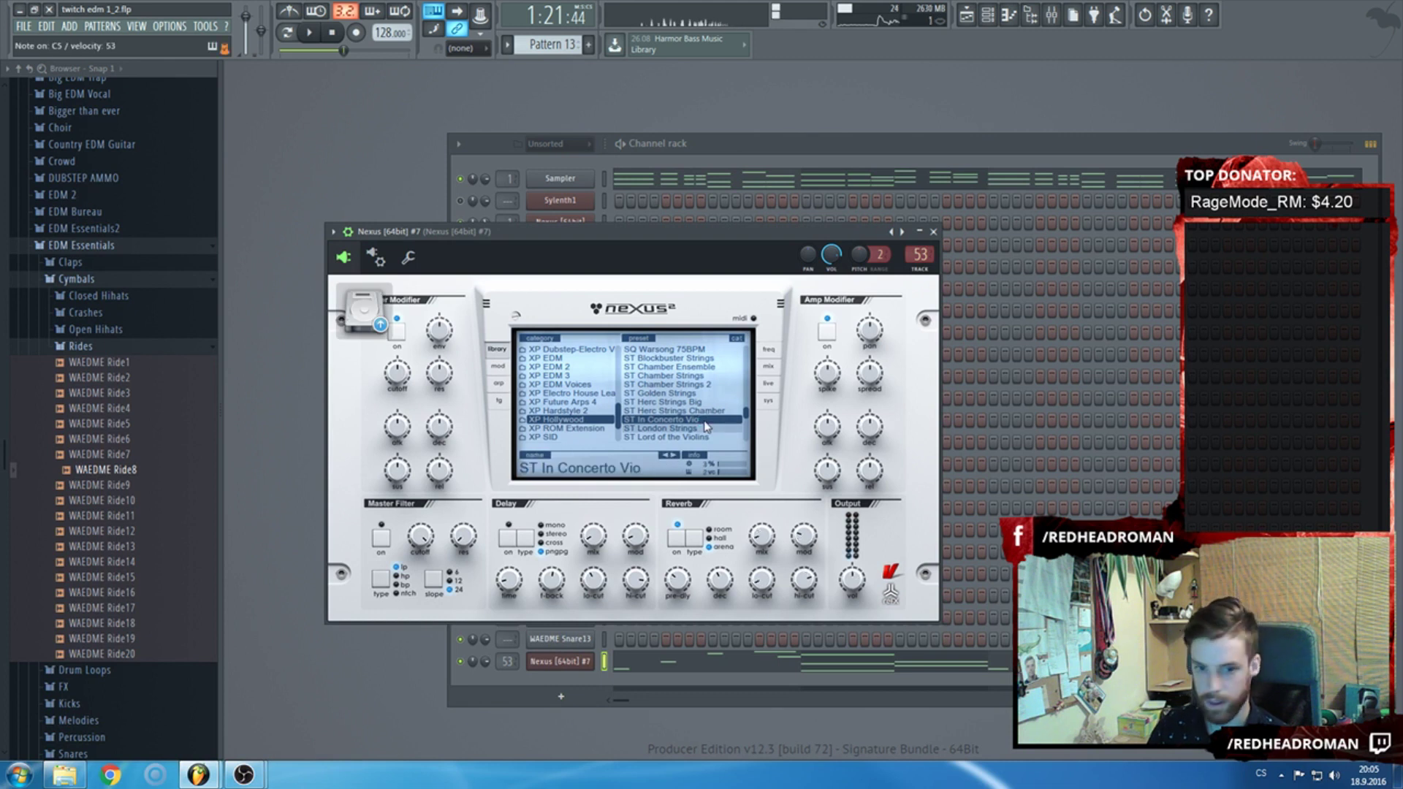
pyautogui.press('F6')
pyautogui.press('space')
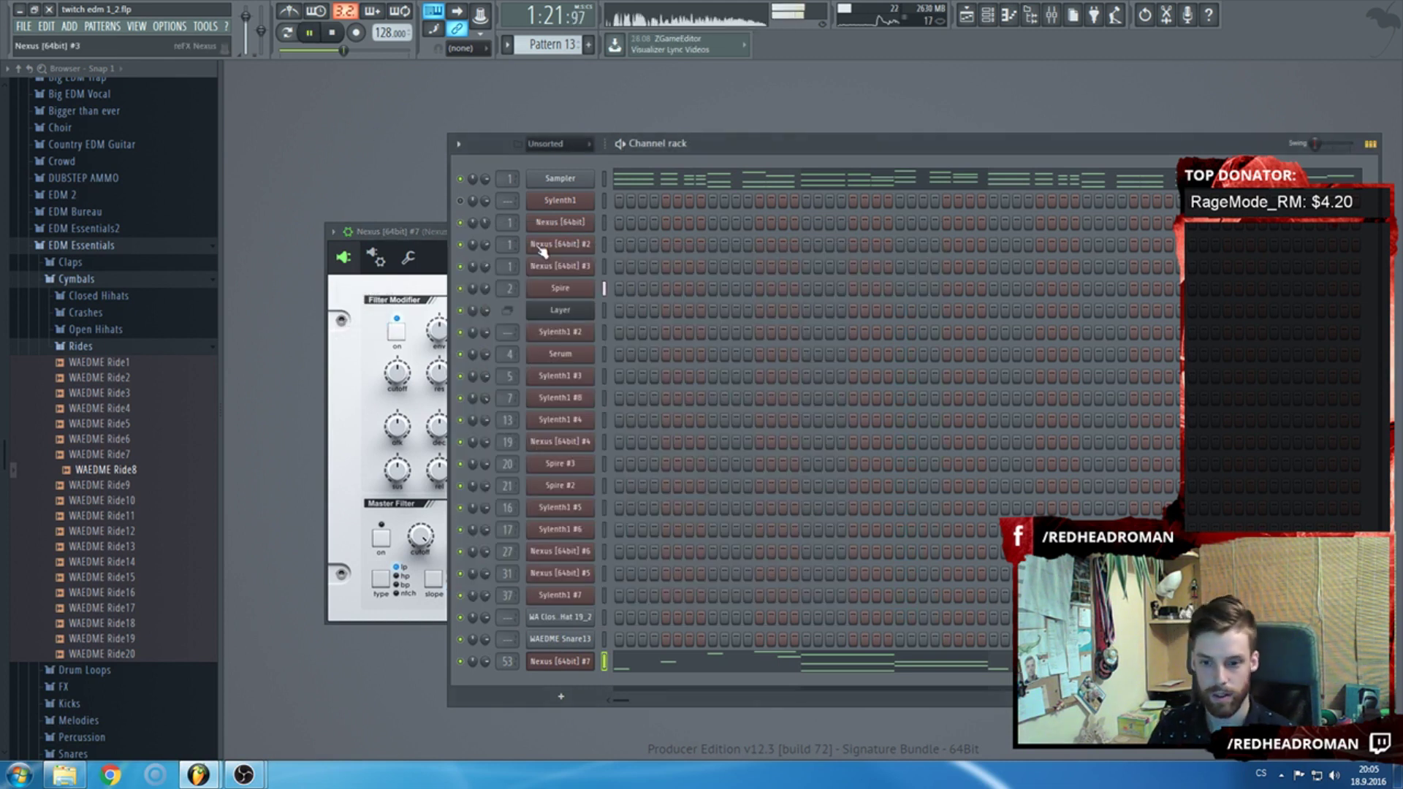
pyautogui.press('space')
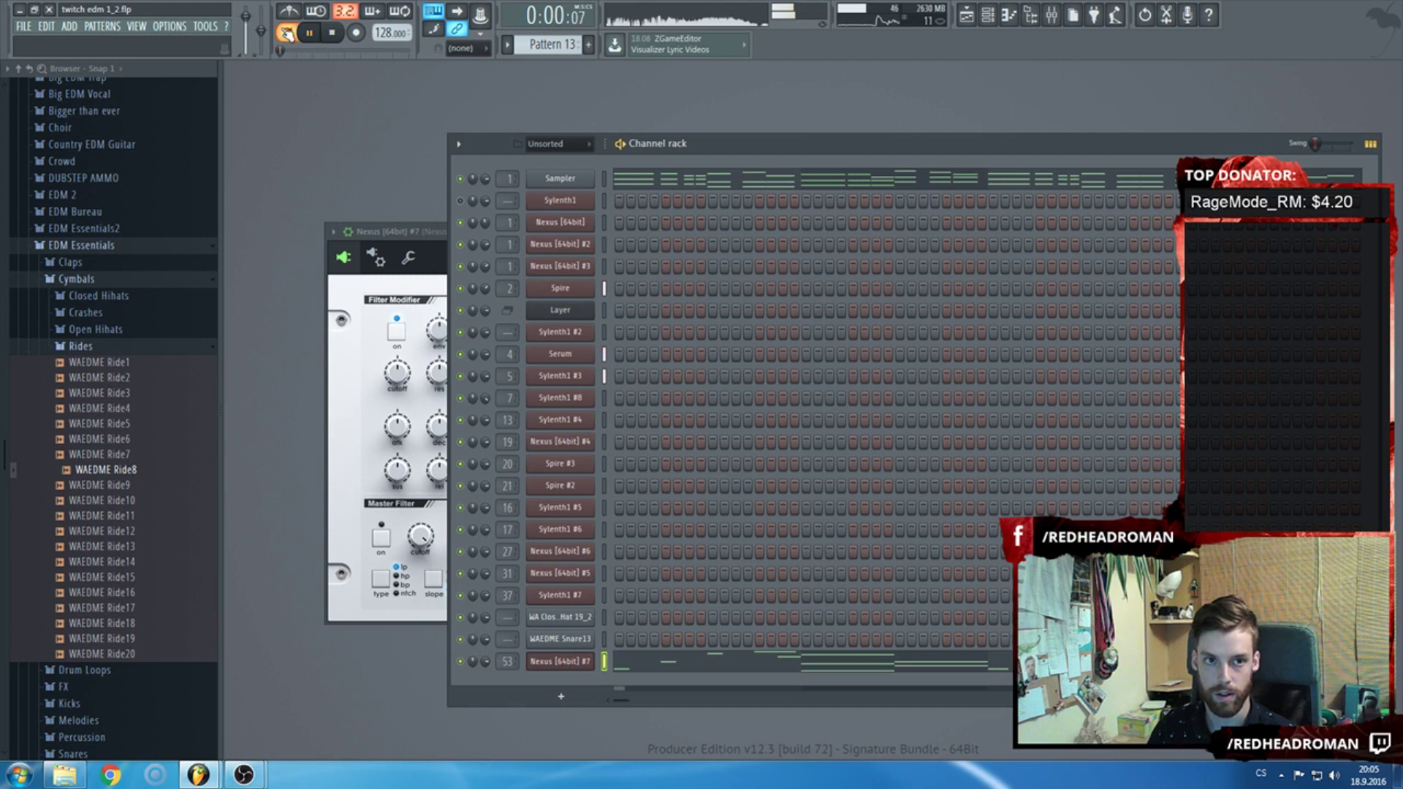
# Check Nexus #7's miscellaneous channel settings while Pattern 13 plays in pattern mode.
pyautogui.click(414, 234)
pyautogui.click(409, 257)
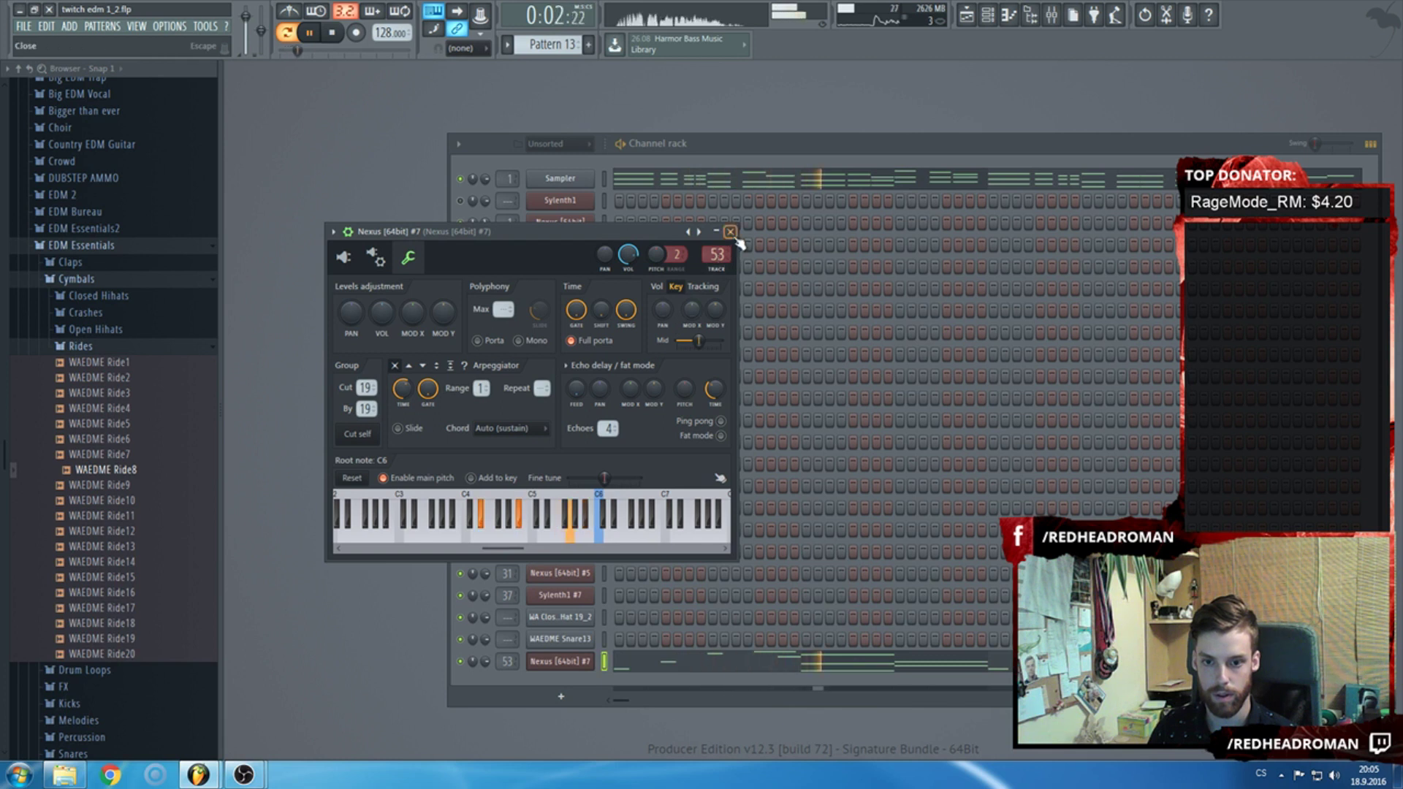
pyautogui.click(731, 232)
pyautogui.press('space')
# Clone the Nexus #7 channel and try ST London Strings, ST Lord of the Violins and ST Sad Staccato Bows in the copy.
pyautogui.rightClick(560, 661)
pyautogui.click(617, 711)
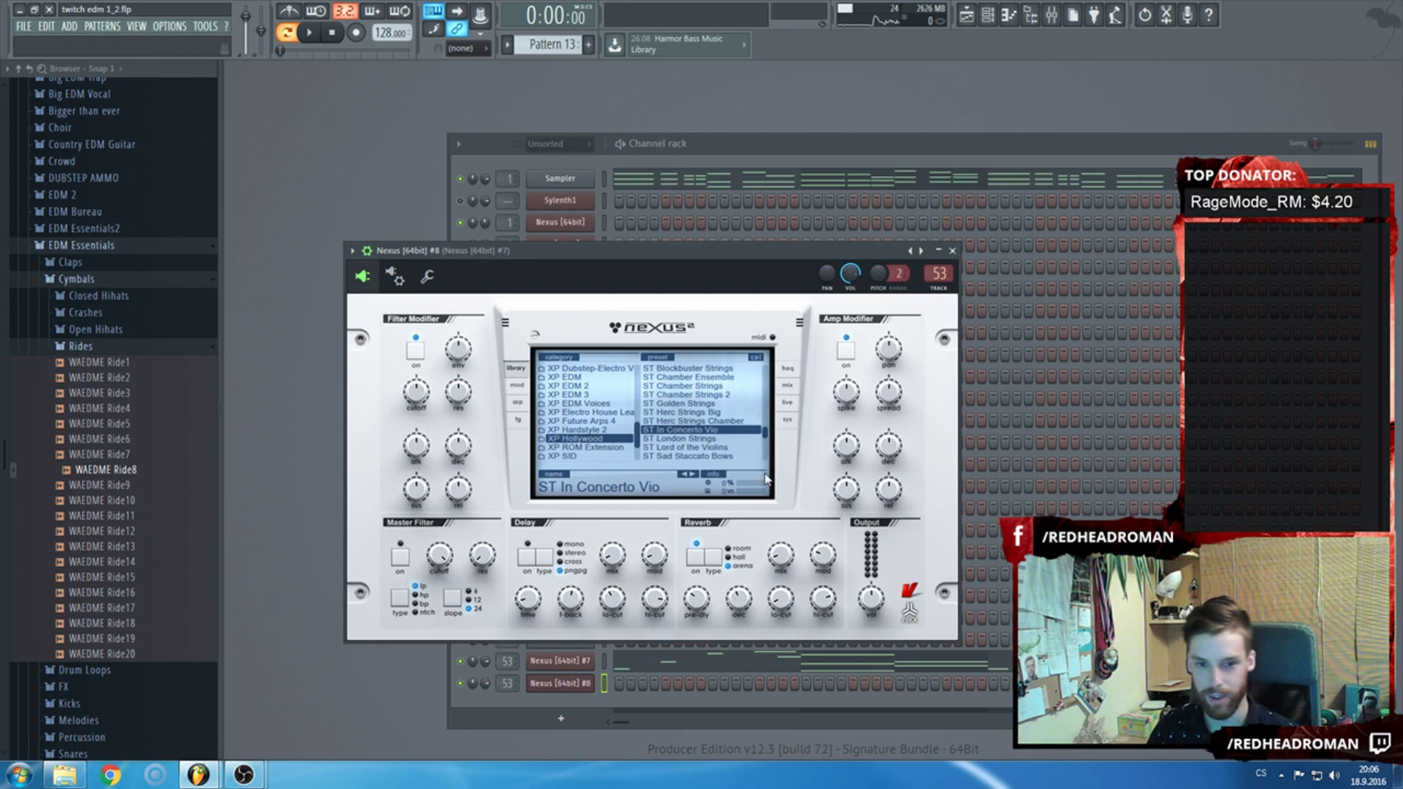
pyautogui.click(704, 439)
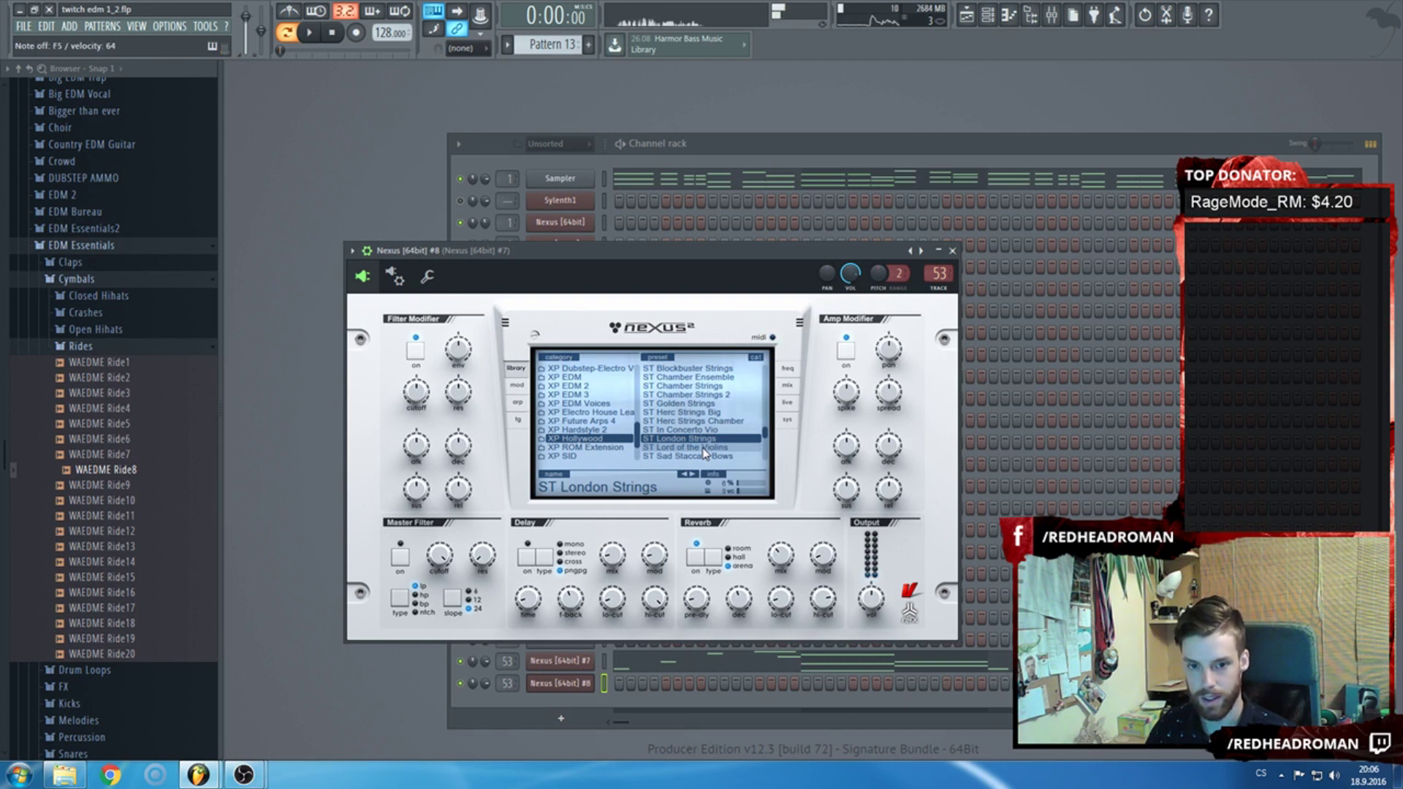
pyautogui.click(426, 281)
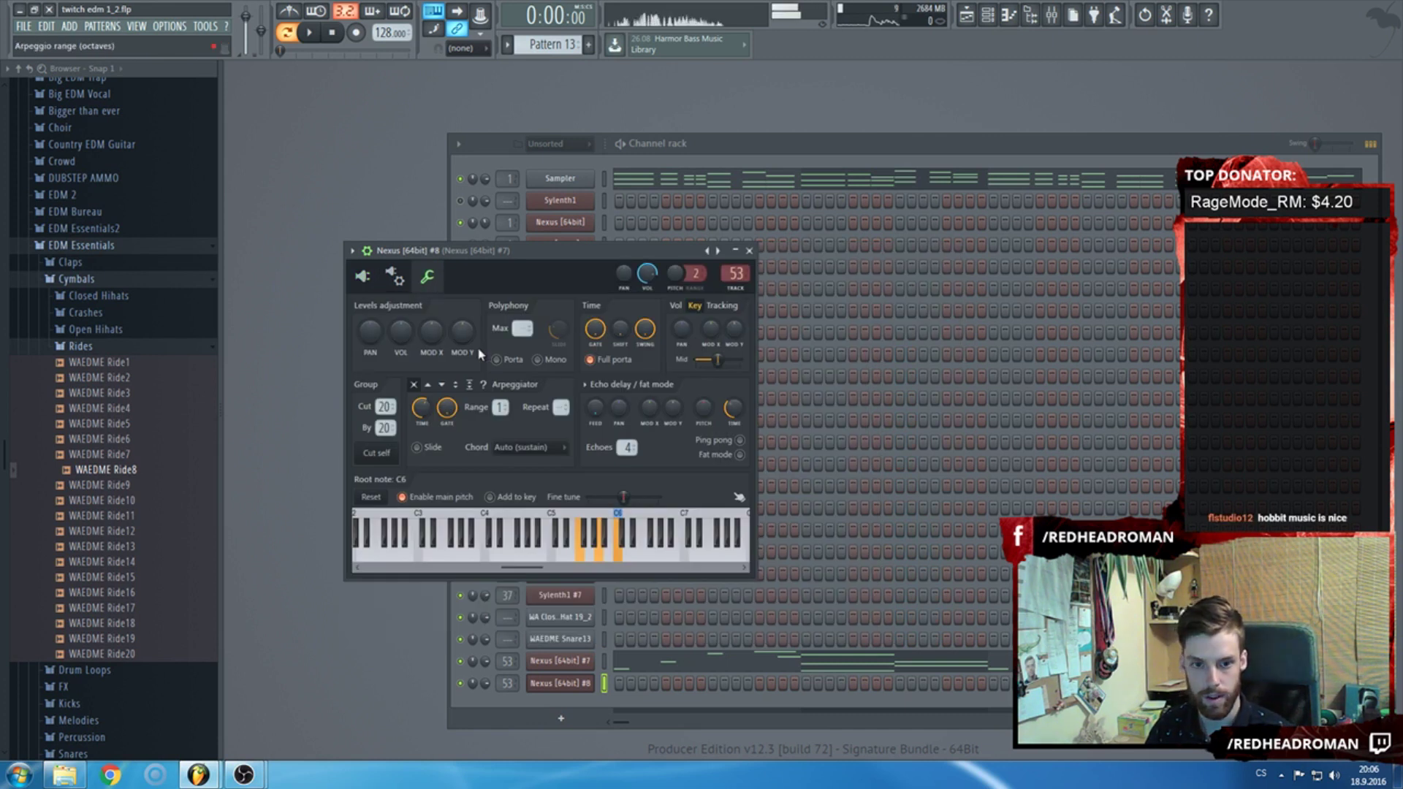
pyautogui.click(362, 278)
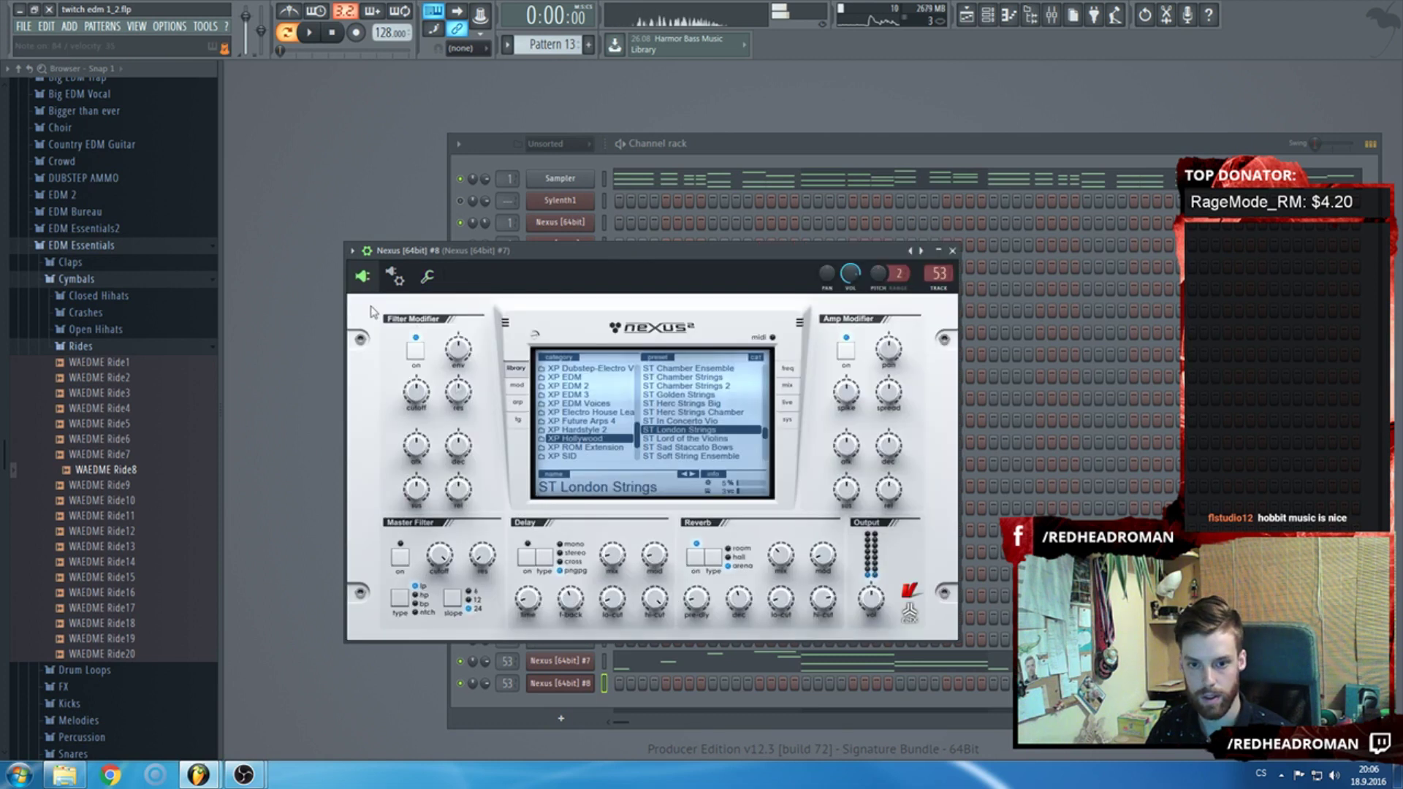
pyautogui.click(692, 439)
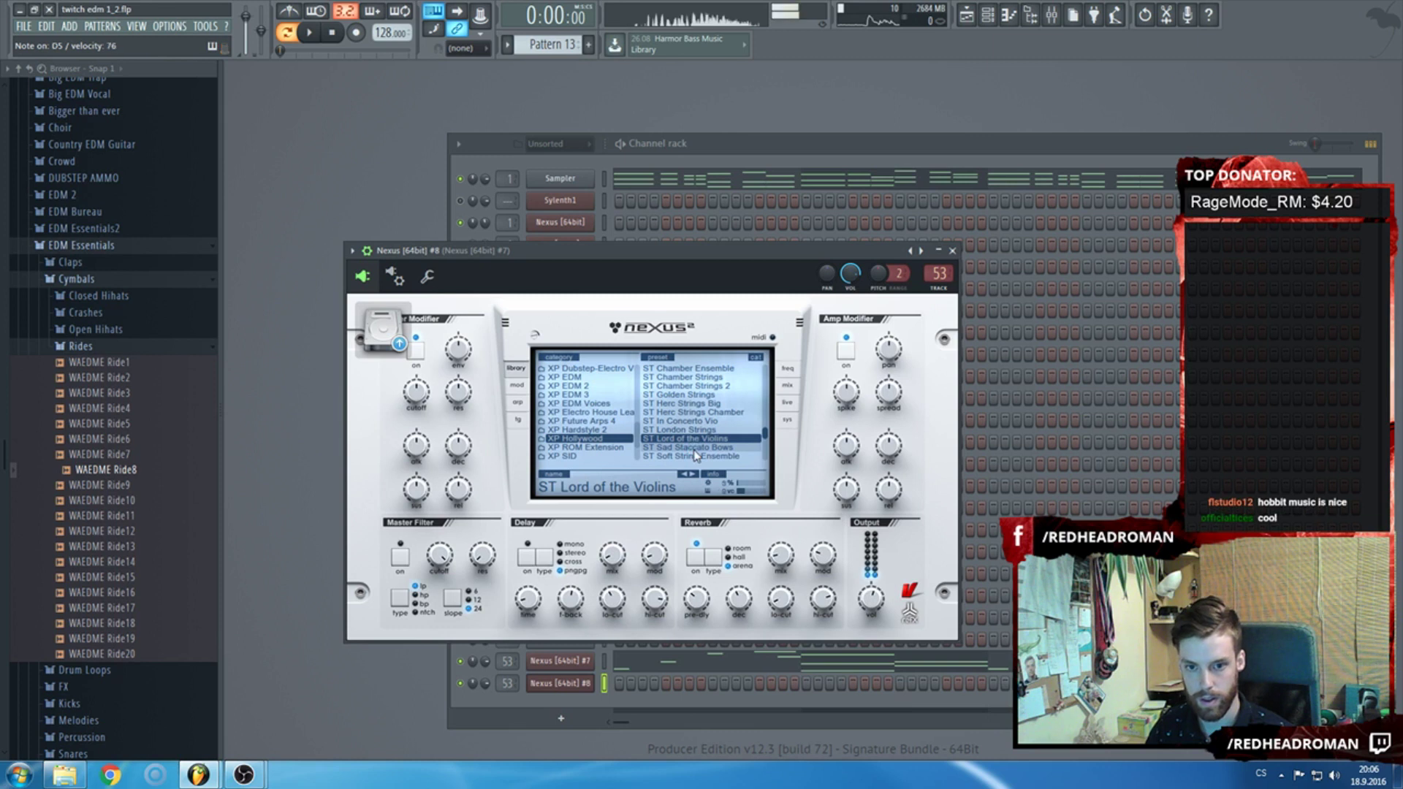
pyautogui.click(694, 448)
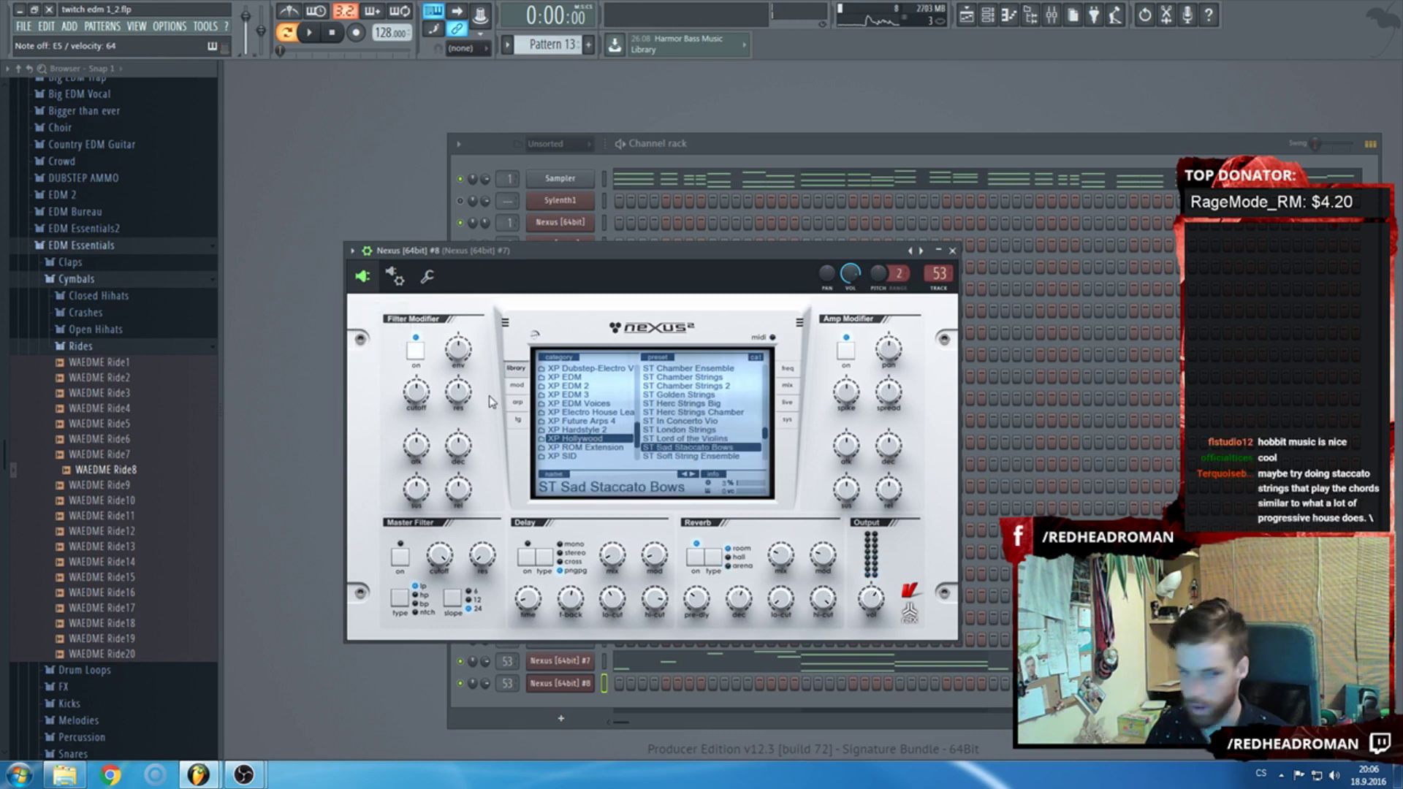
# Copy the Nexus #7 notes in Pattern 13 into the Nexus #8 channel.
pyautogui.click(638, 565)
pyautogui.click(742, 669)
pyautogui.press('F7')
pyautogui.click(604, 683)
pyautogui.hotkey('ctrl', 'v')
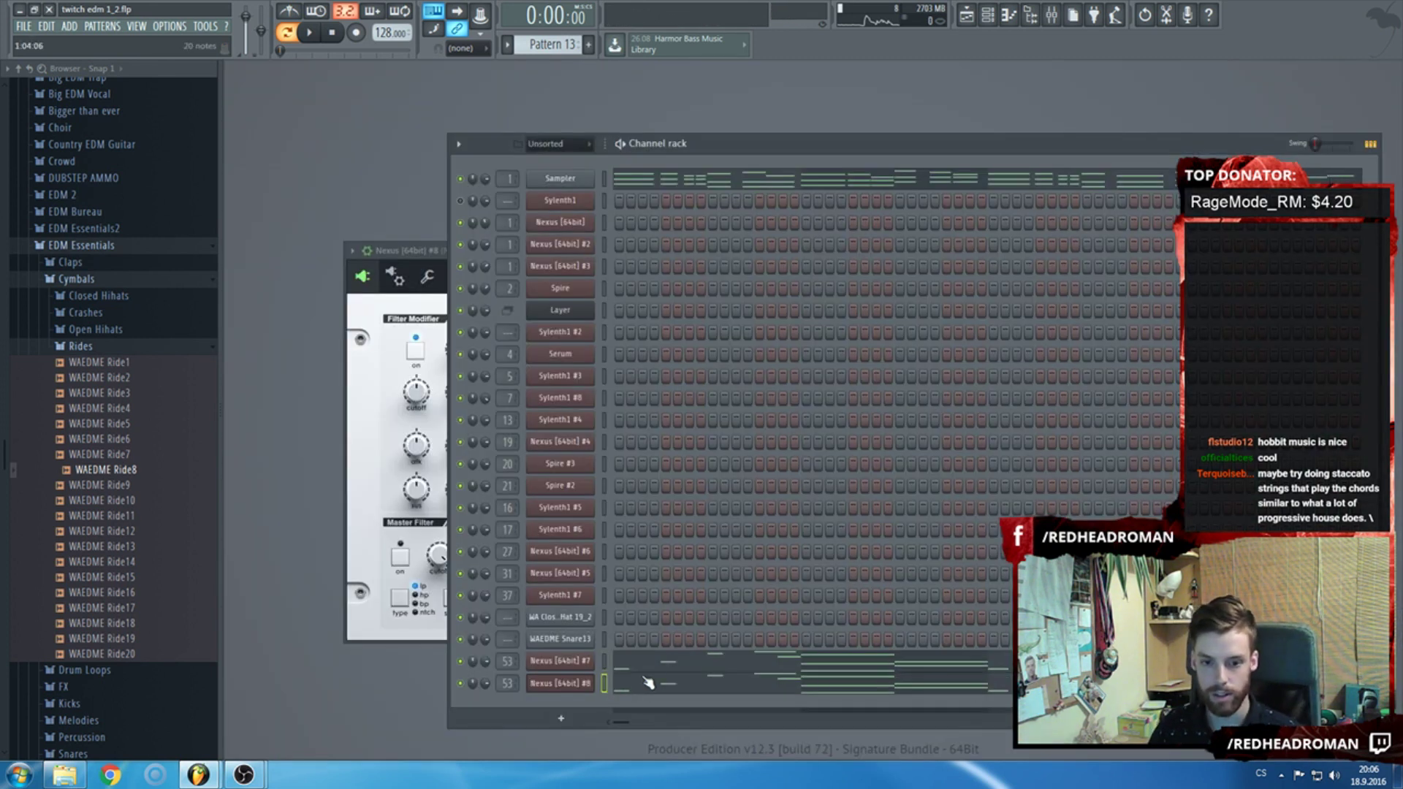
# Delete G5 and A#4 from Nexus #8's first bar 2 chord and C5 from its second, and play the pattern.
pyautogui.click(689, 689)
pyautogui.rightClick(709, 310)
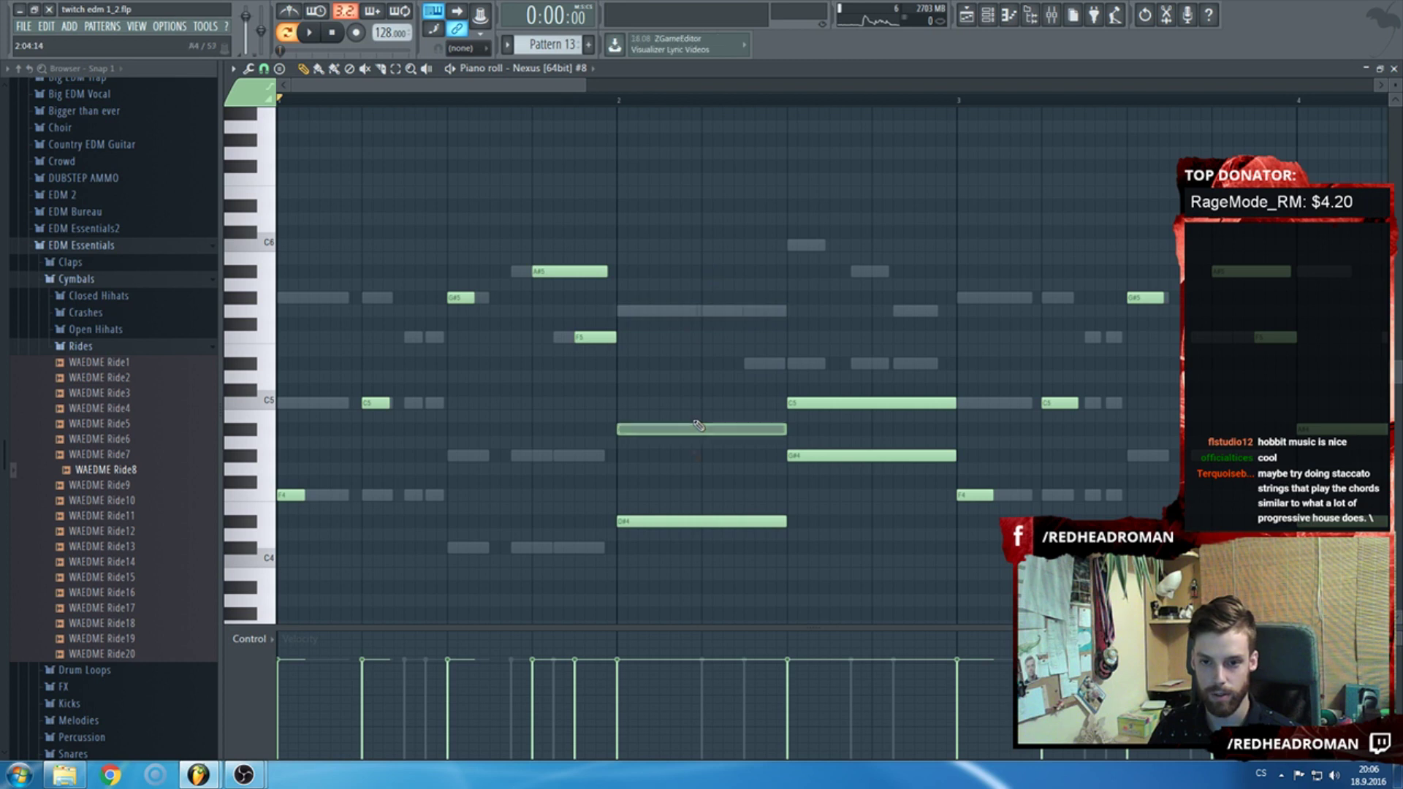
pyautogui.rightClick(705, 429)
pyautogui.rightClick(797, 403)
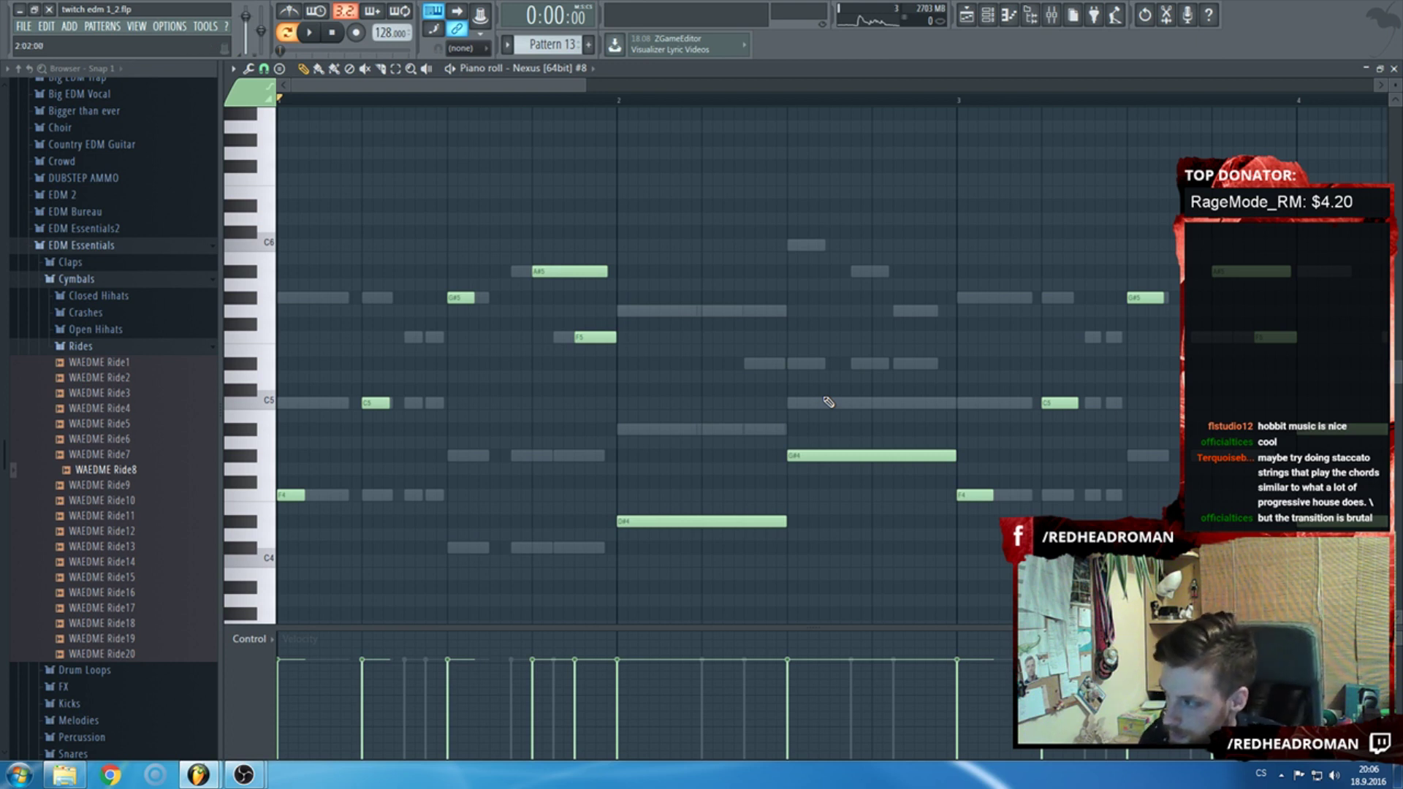
pyautogui.press('F7')
pyautogui.press('space')
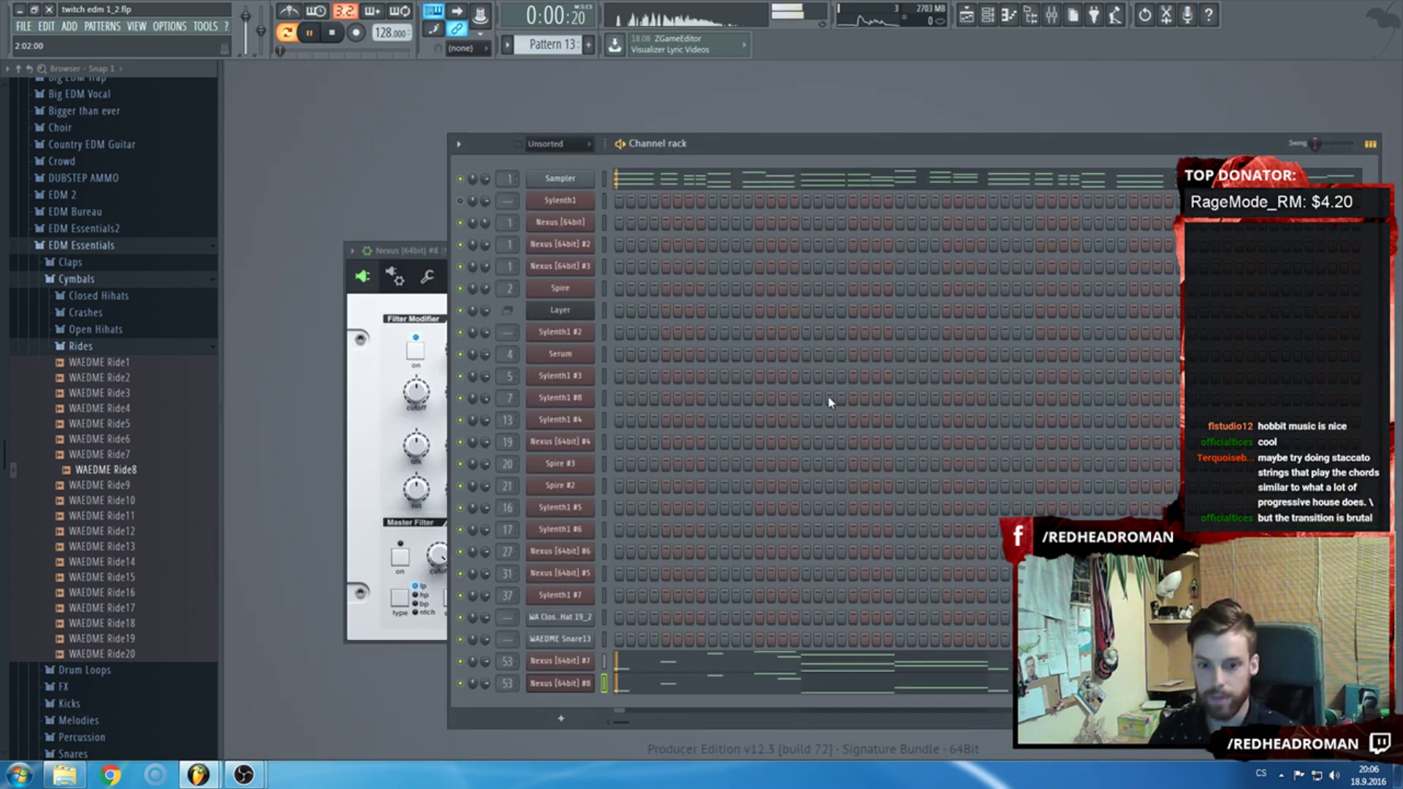
pyautogui.click(769, 673)
pyautogui.press('space')
pyautogui.press('F7')
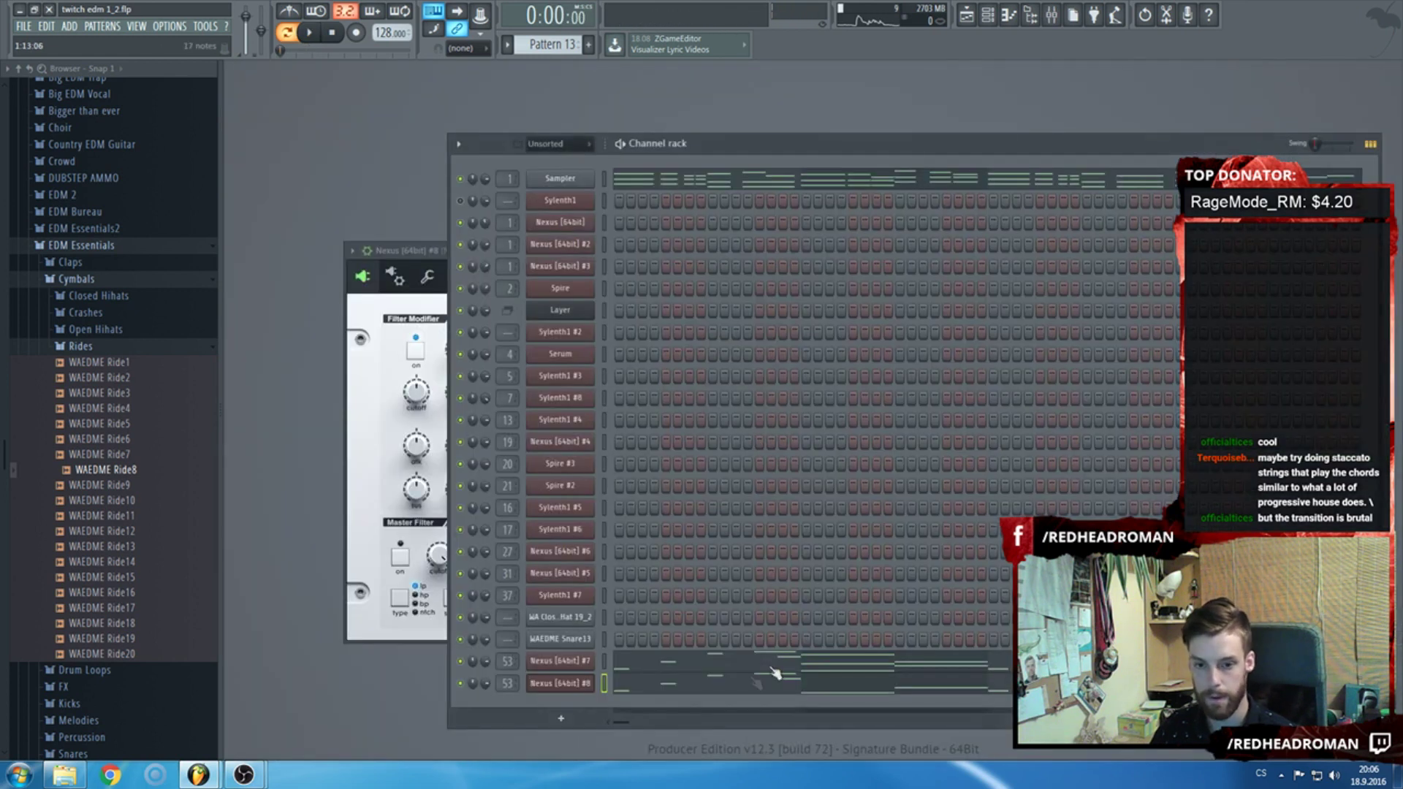
# Audition Nexus #8 string presets, including ST Soft String Ensemble, ST True Staccato! 1, ST Herc Strings Chamber and ST London Strings.
pyautogui.click(577, 683)
pyautogui.click(694, 438)
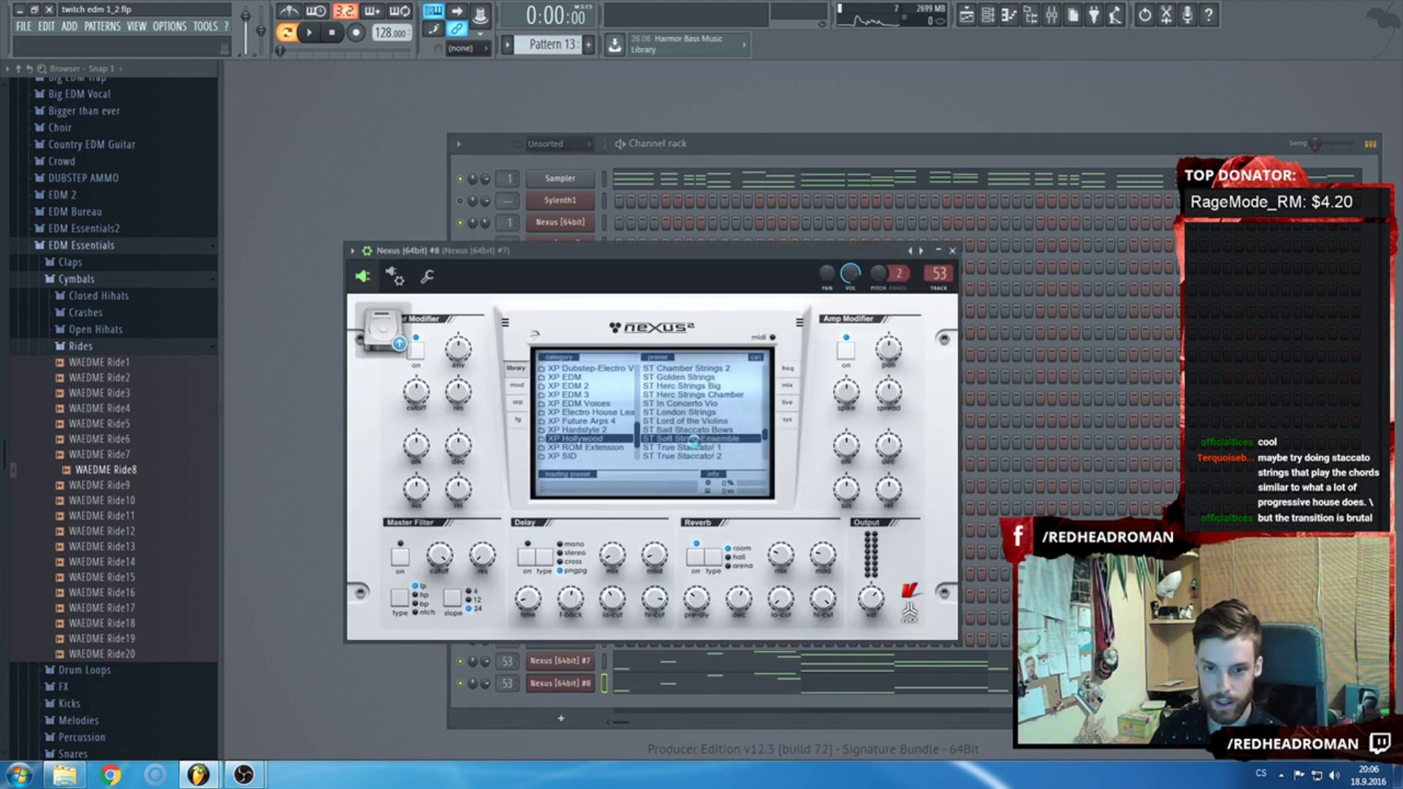
pyautogui.click(720, 447)
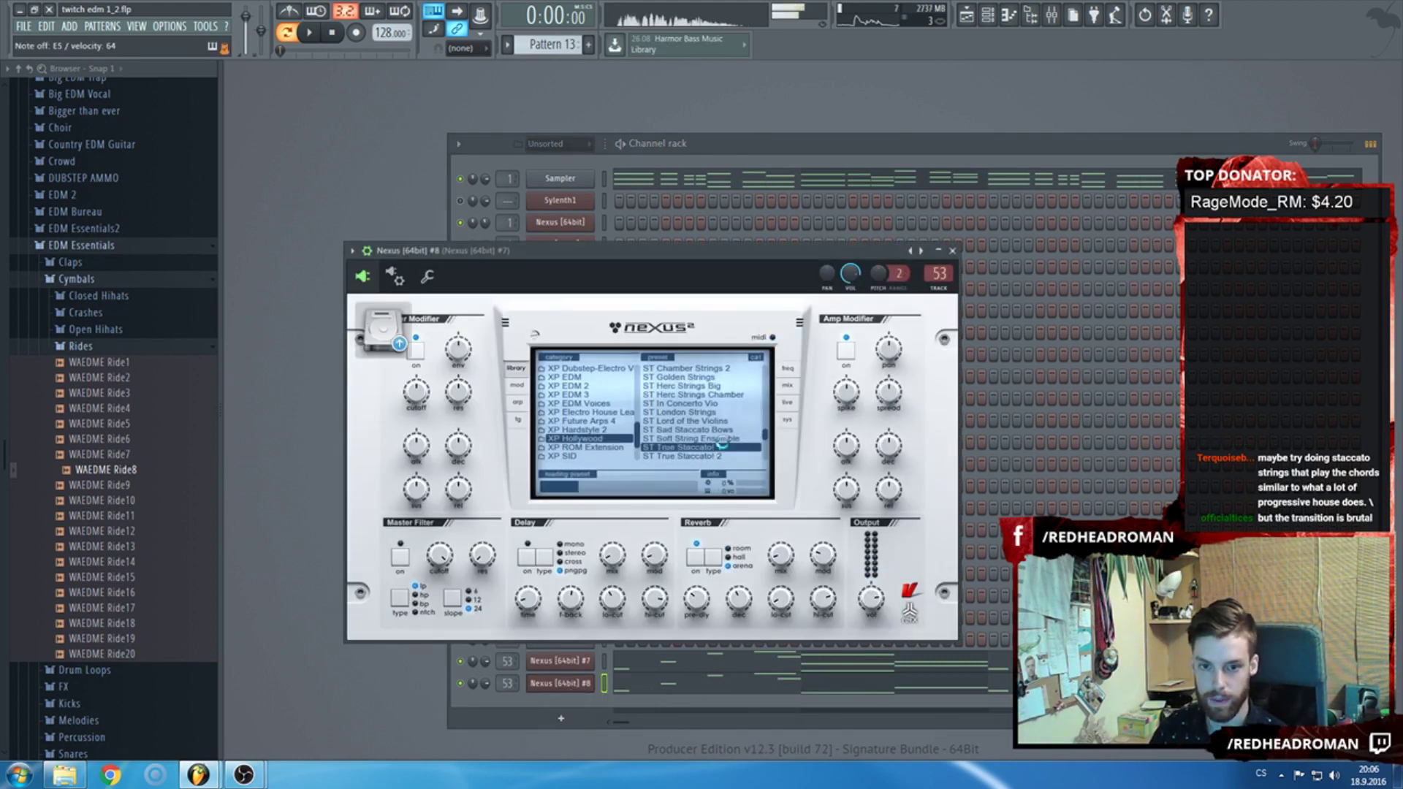
pyautogui.click(708, 395)
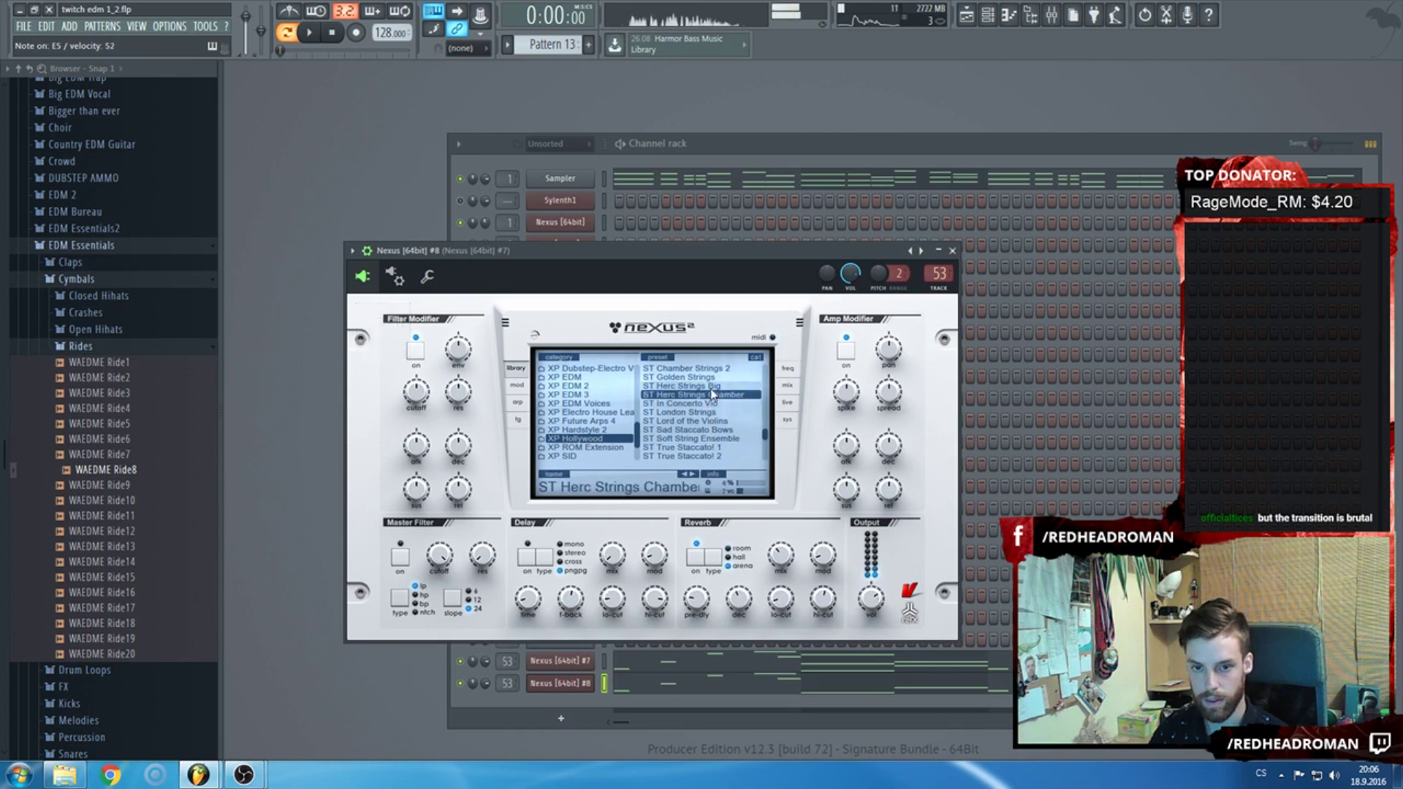
pyautogui.press('Down')
pyautogui.press('Down')
pyautogui.press('Down')
pyautogui.press('Down')
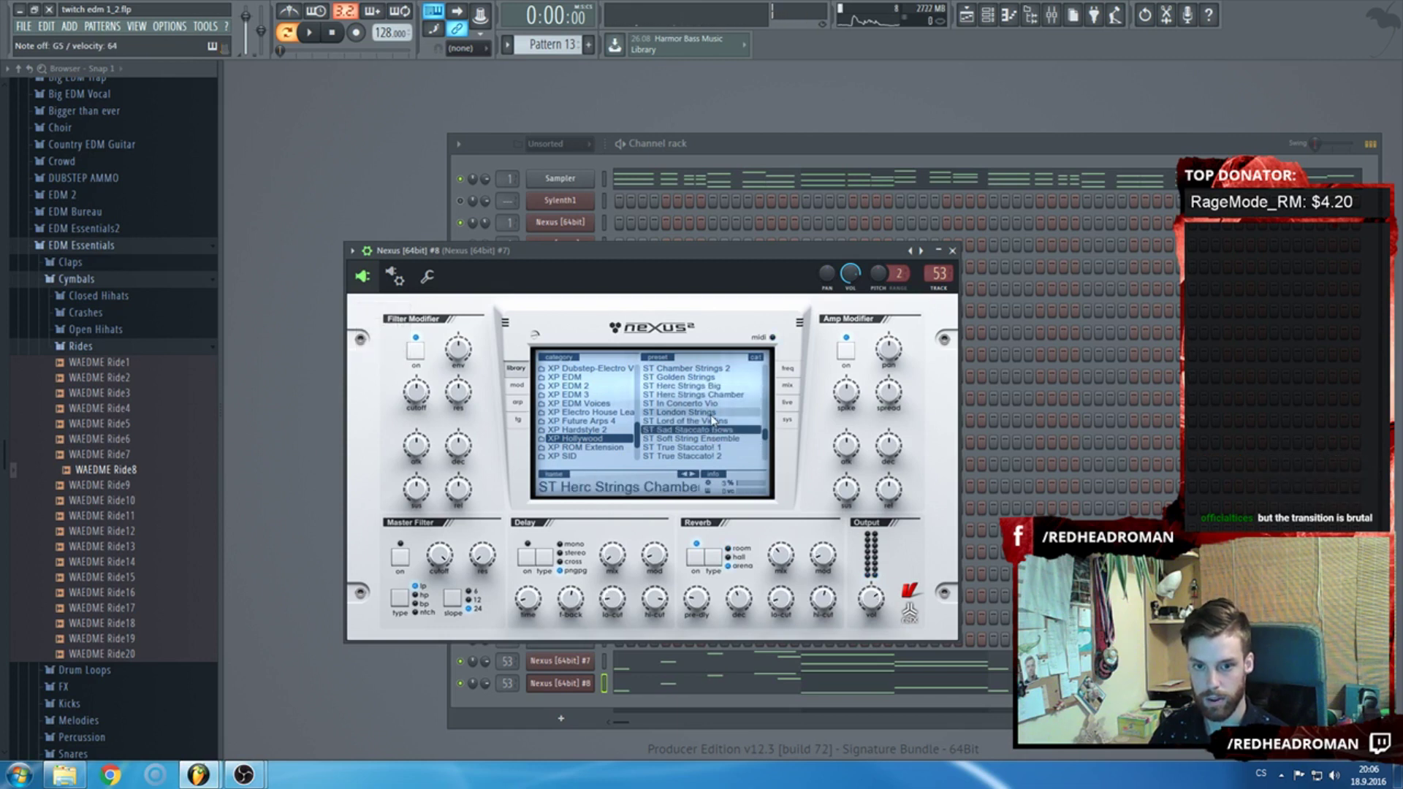
pyautogui.click(712, 415)
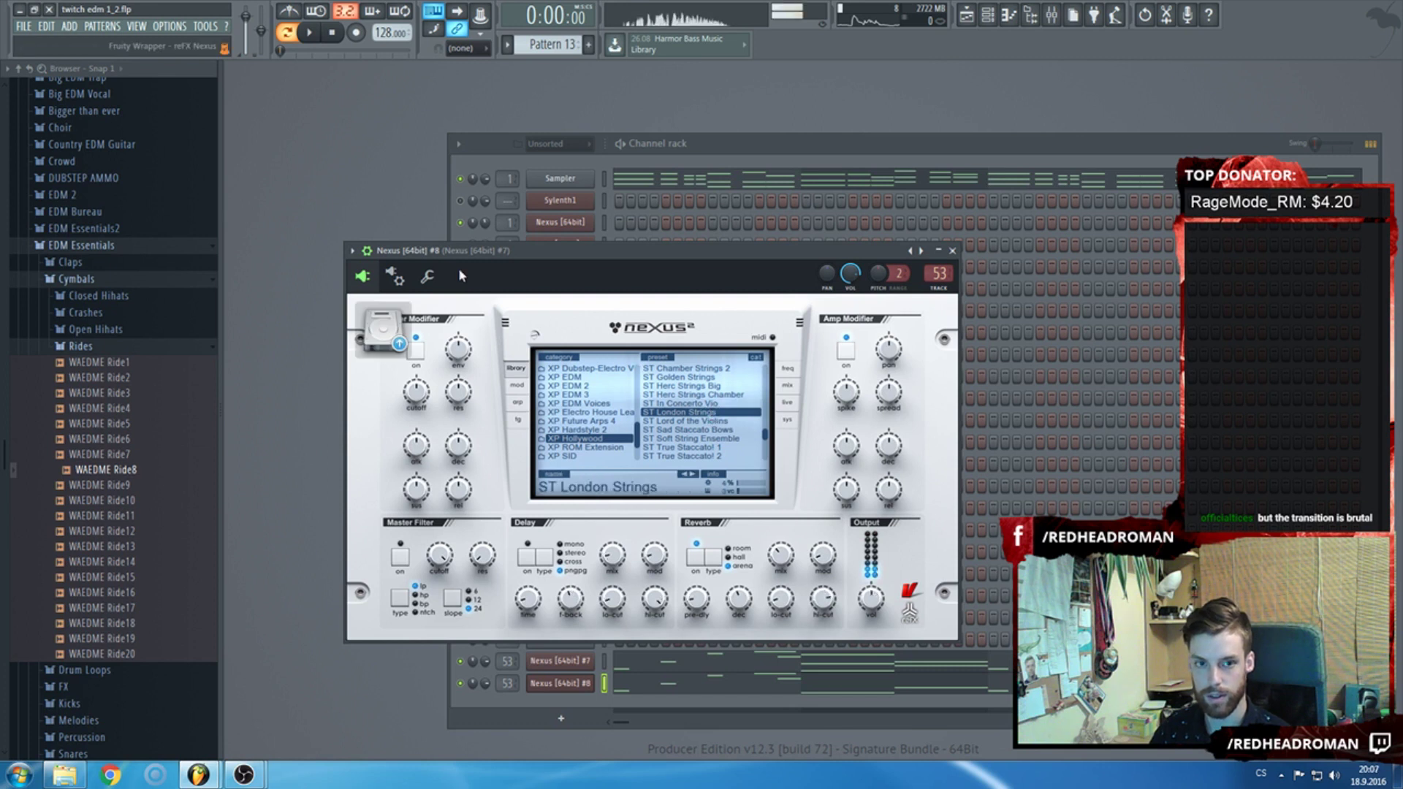
# Try ST Herc Strings Chamber in Nexus #8, load ST Herc Strings Big, and set the amp modifier attack to 23.
pyautogui.click(676, 394)
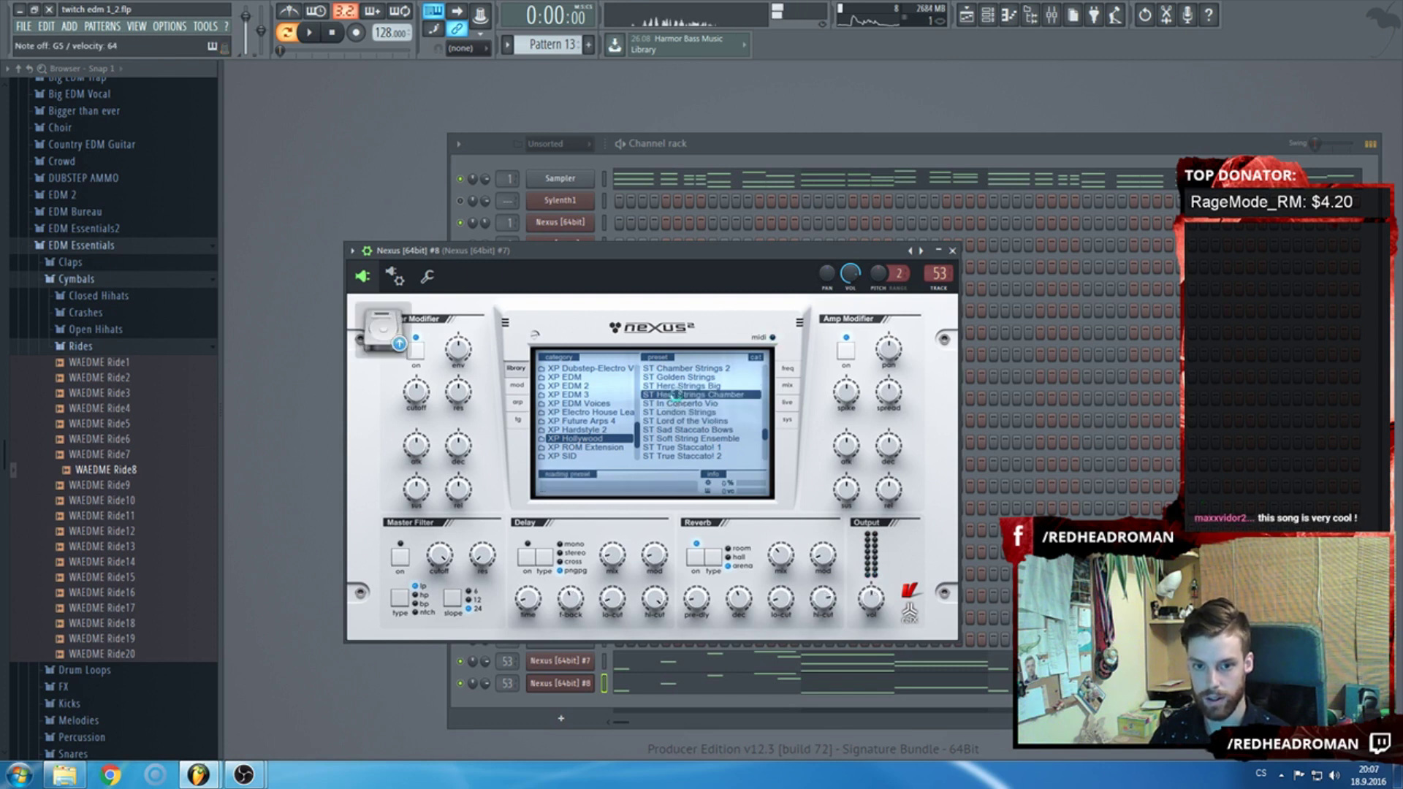
pyautogui.scroll(2, 687, 409)
pyautogui.click(689, 404)
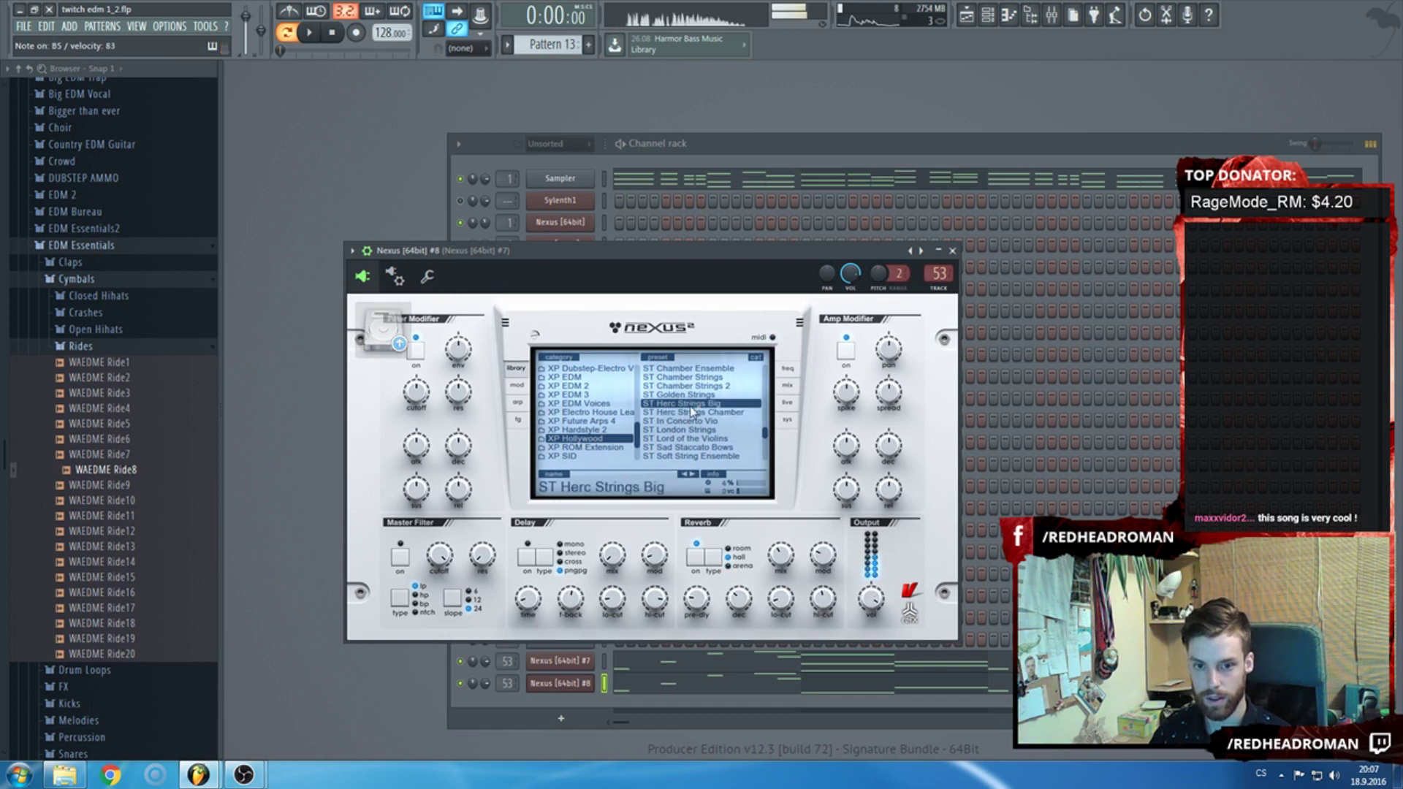
pyautogui.click(432, 249)
pyautogui.moveTo(850, 460)
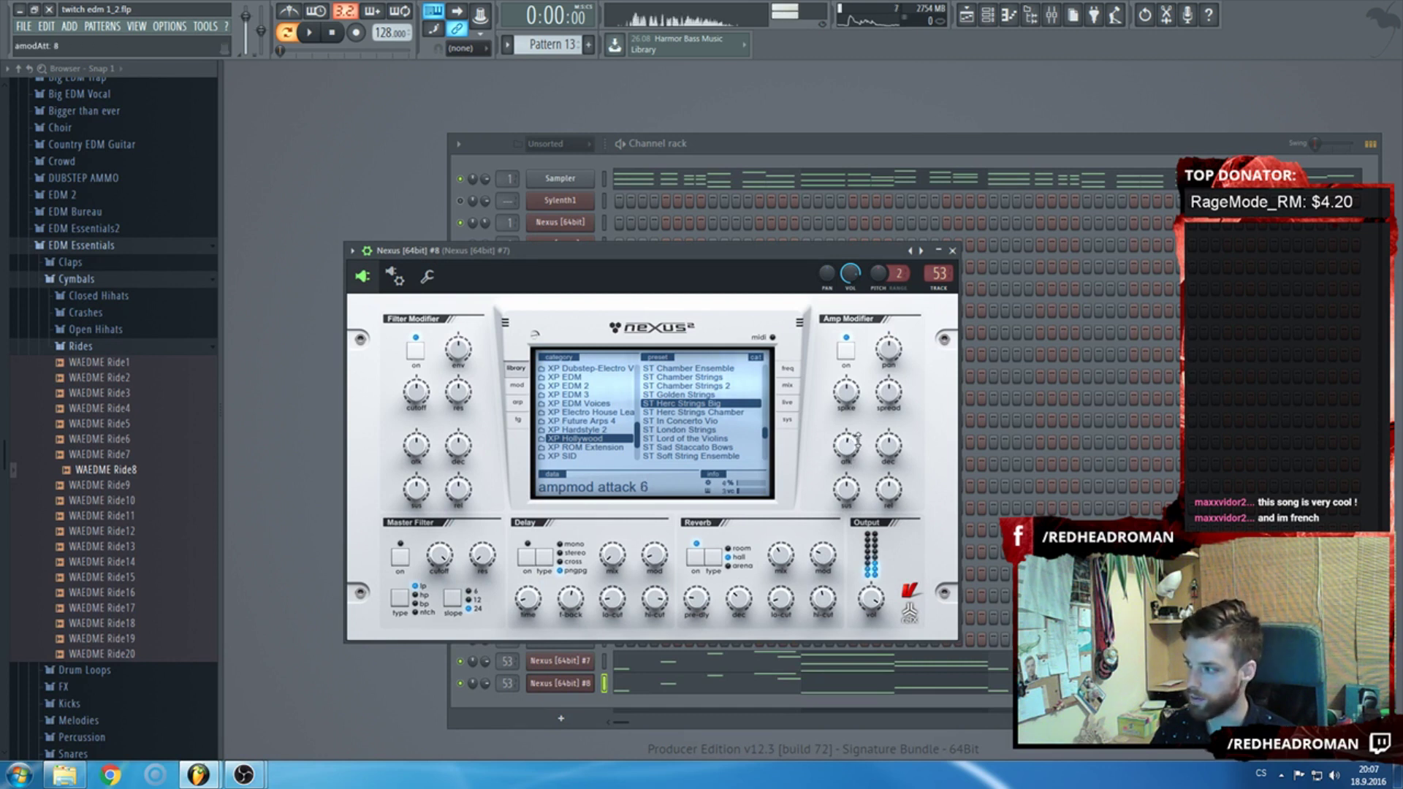
pyautogui.moveTo(861, 431); pyautogui.dragTo(849, 448)
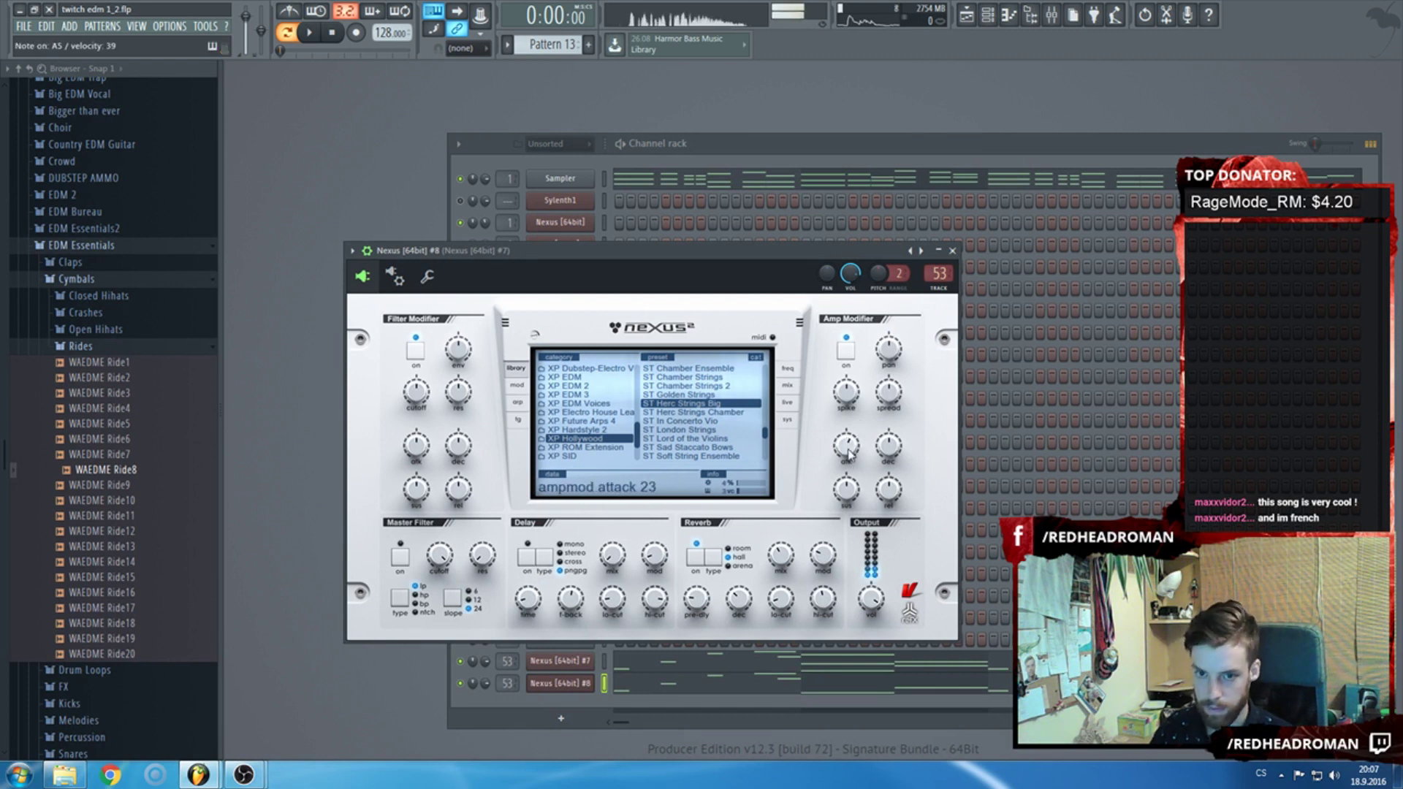
# Add A#4 and G5 to Nexus #8's first bar 2 chord in Pattern 13 and play the pattern.
pyautogui.click(748, 687)
pyautogui.press('space')
pyautogui.click(748, 691)
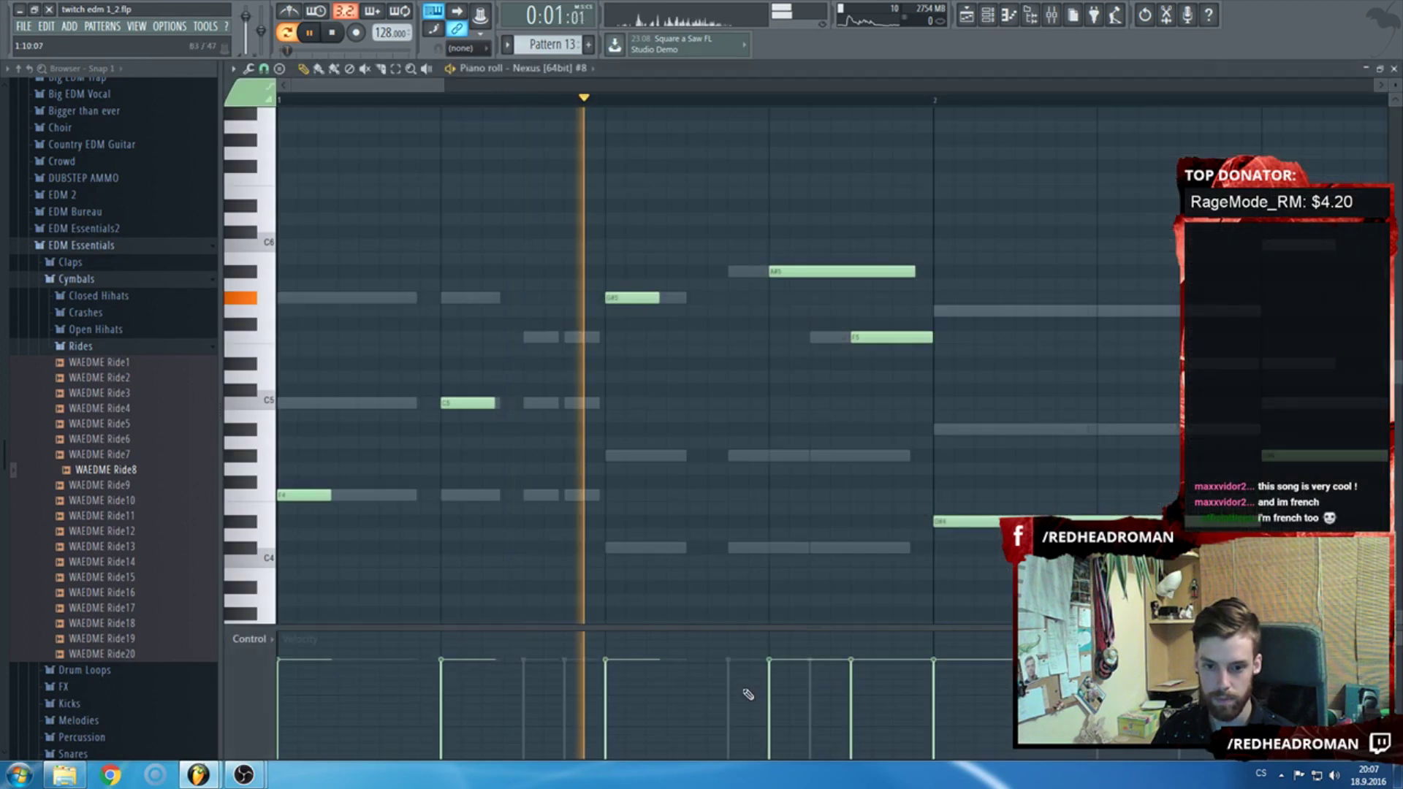
pyautogui.scroll(-1, 683, 511)
pyautogui.press('space')
pyautogui.click(741, 432)
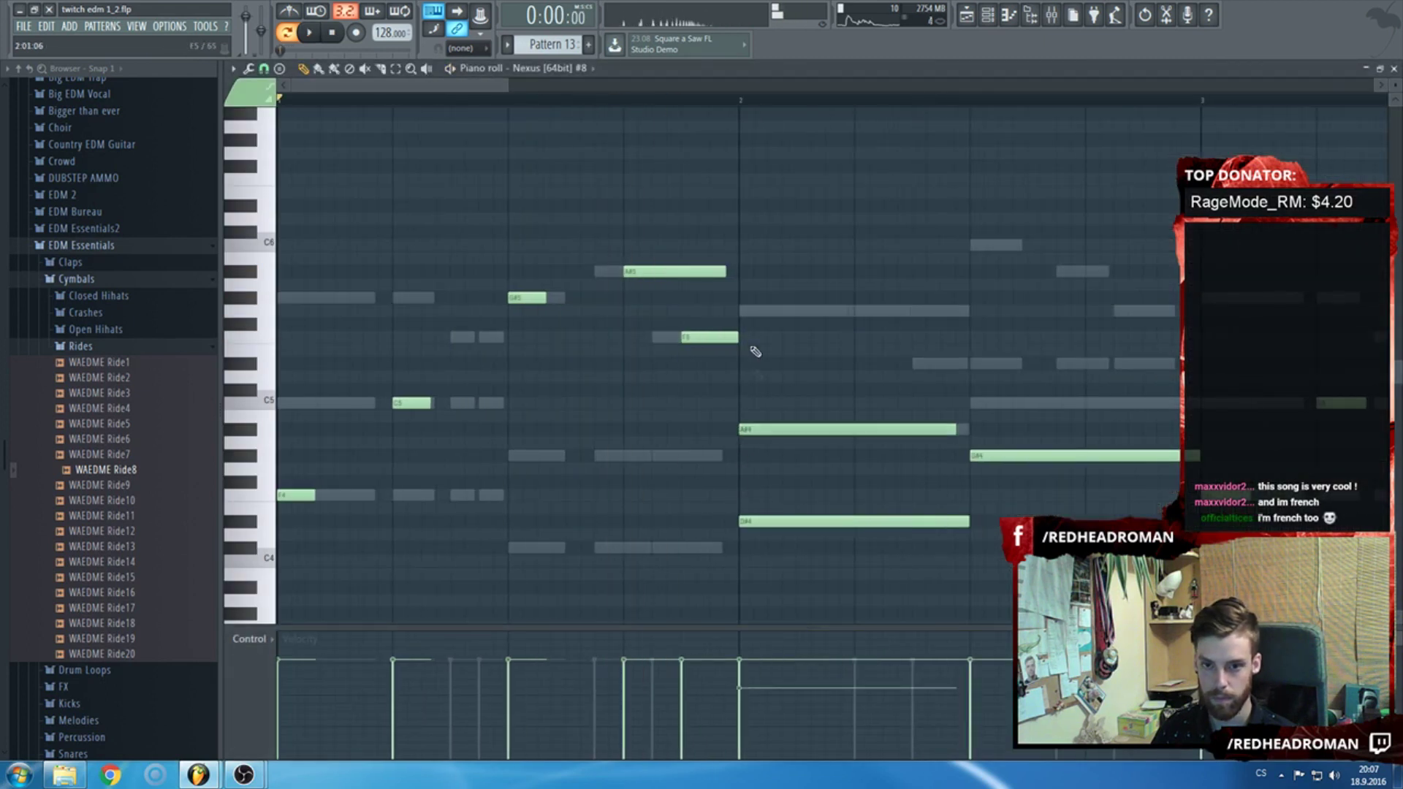
pyautogui.click(742, 311)
pyautogui.press('space')
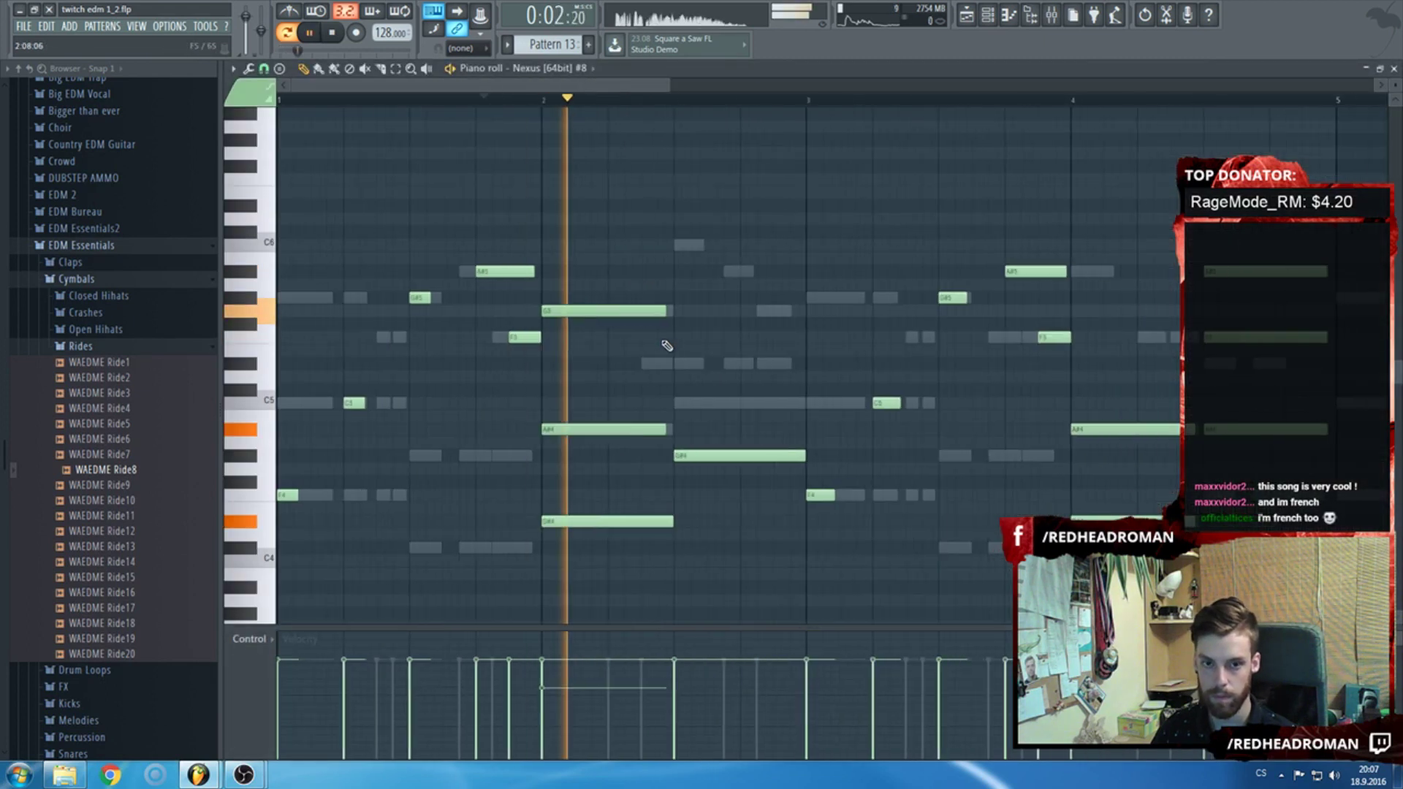
pyautogui.press('F7')
pyautogui.press('space')
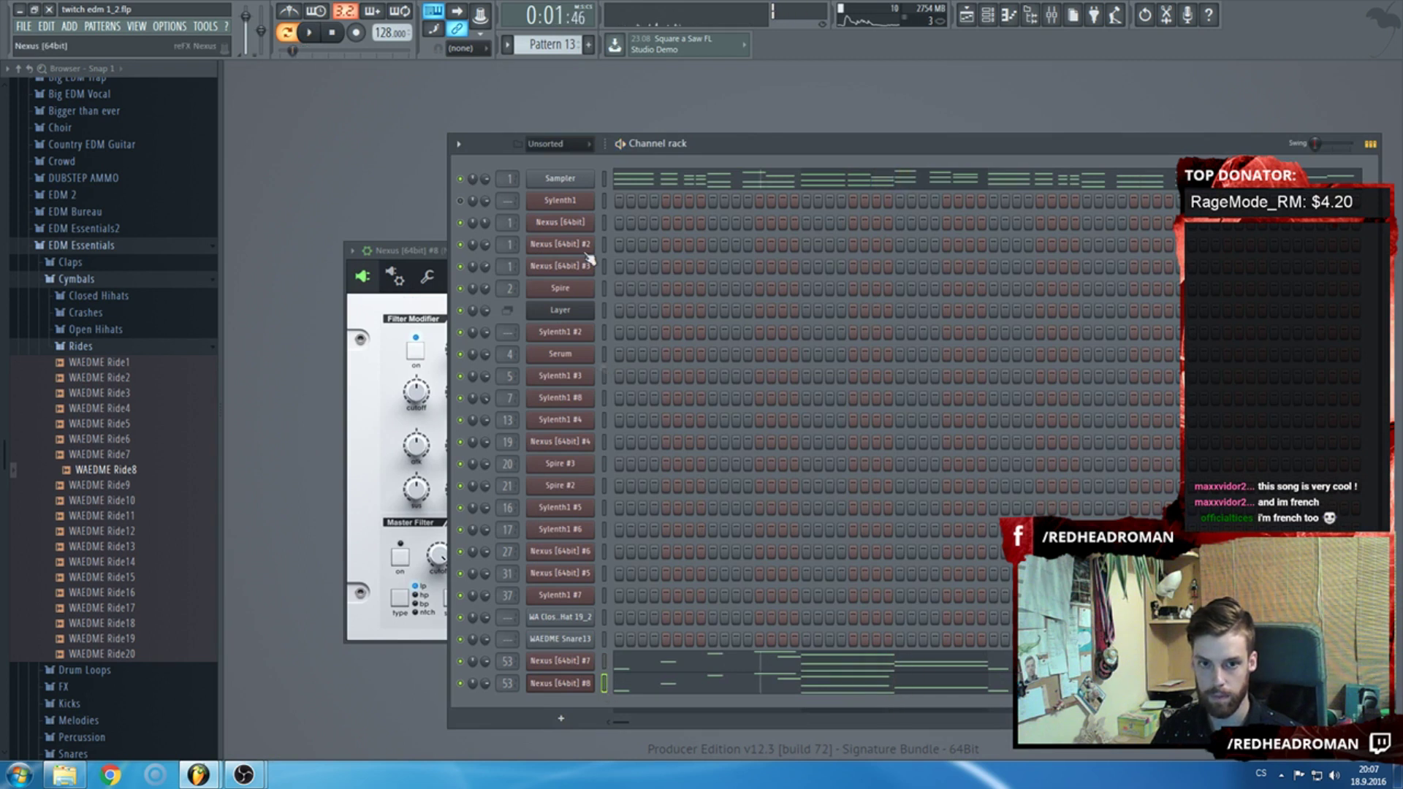
# Clone the Sampler channel and copy the Nexus #8 notes of Pattern 13 into Sampler #2.
pyautogui.rightClick(577, 178)
pyautogui.click(614, 310)
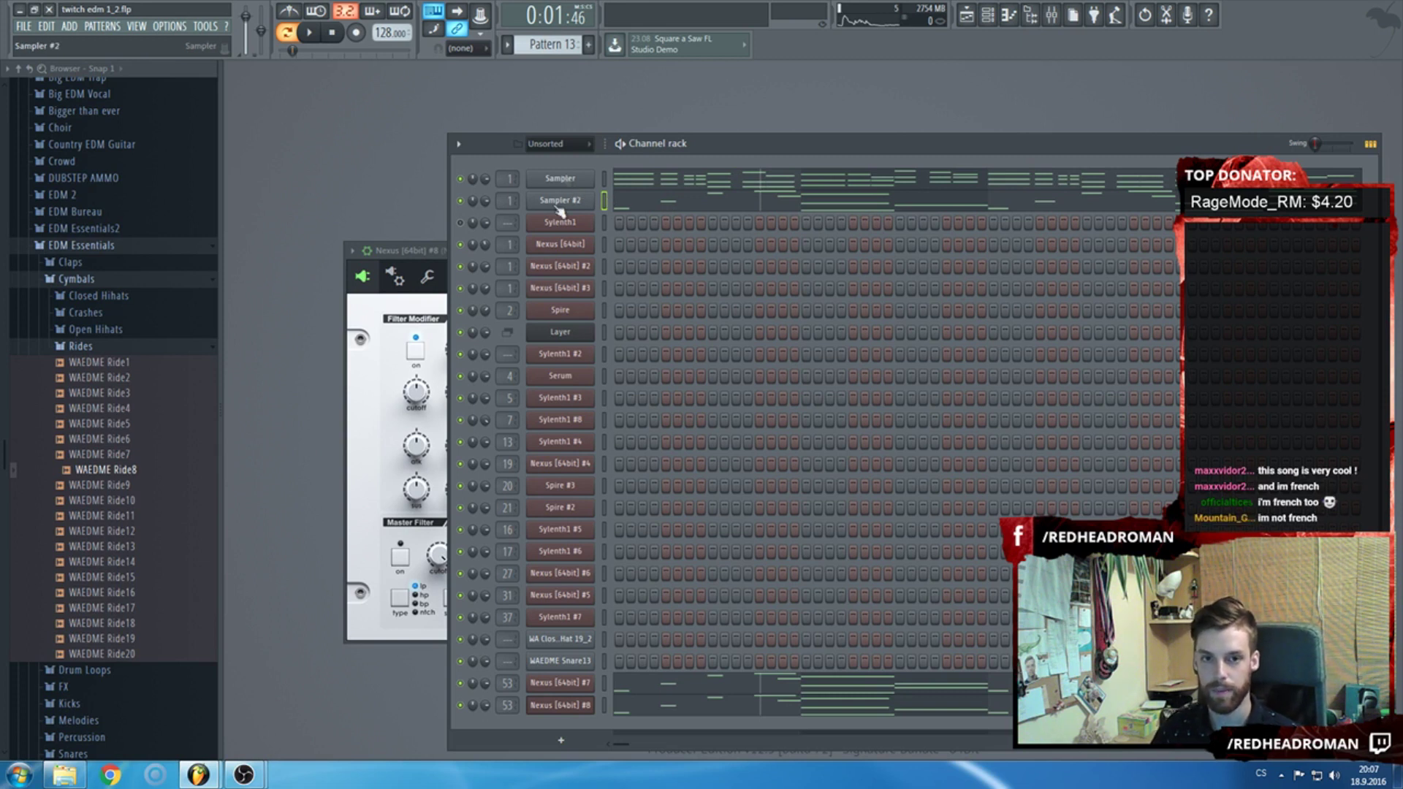
pyautogui.click(679, 210)
pyautogui.press('F7')
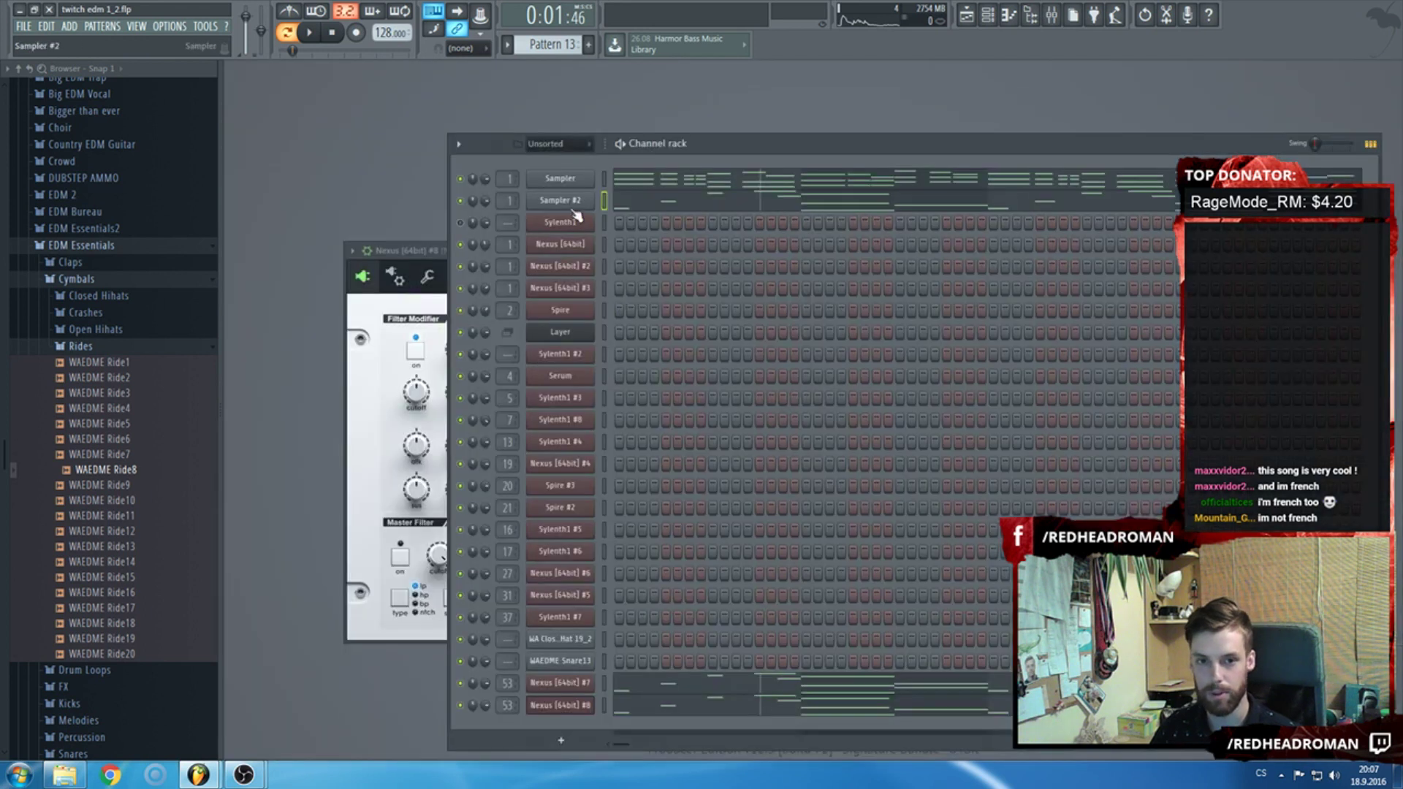
pyautogui.press('F7')
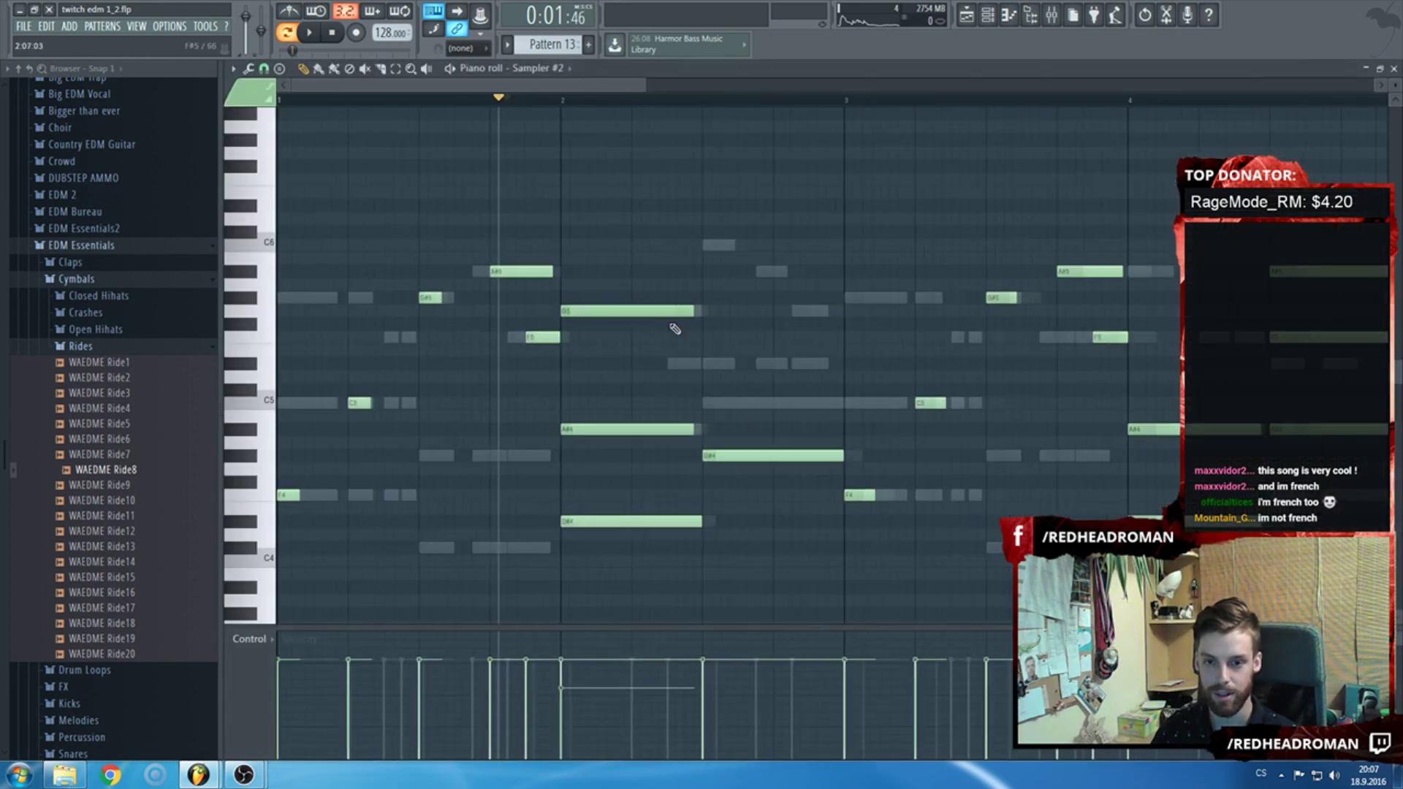
pyautogui.press('F7')
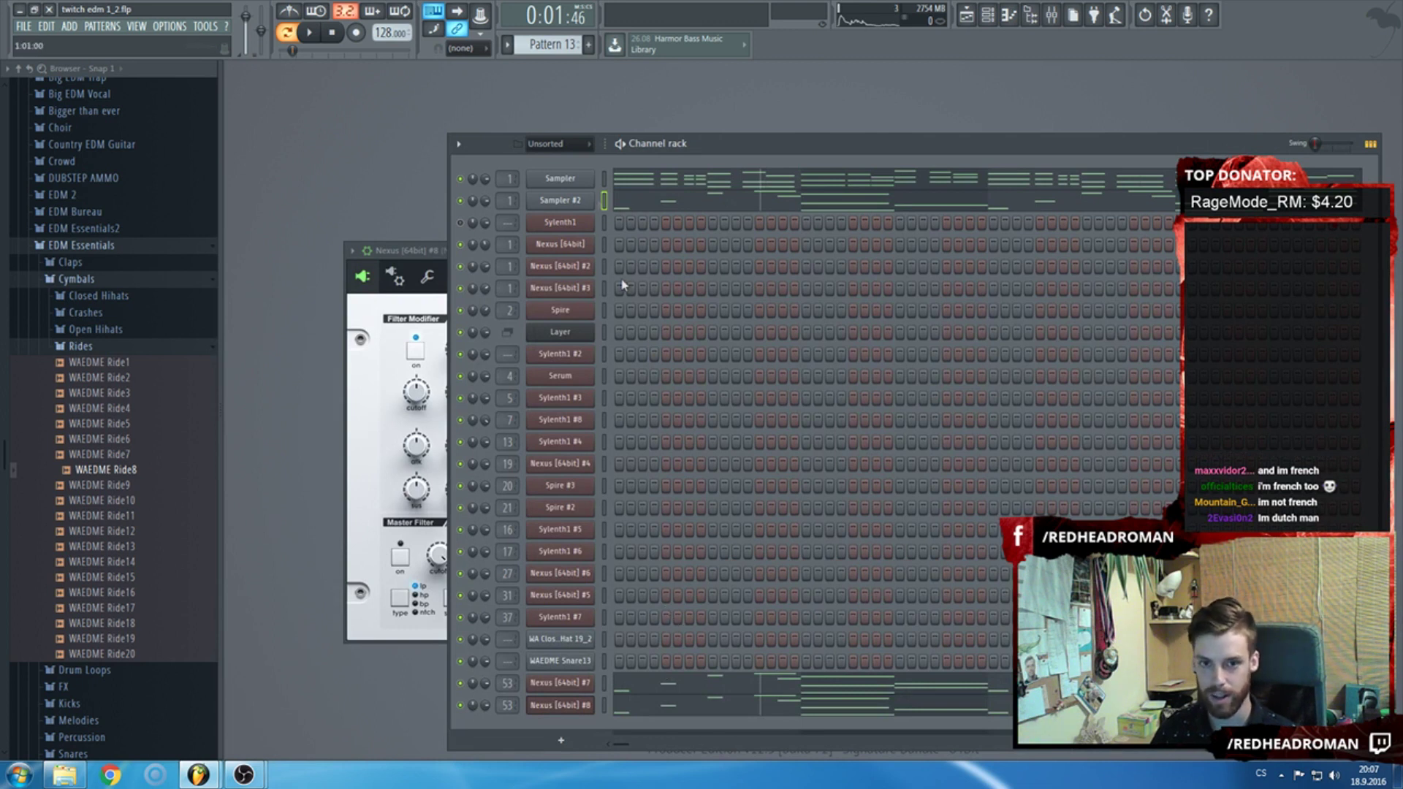
# Delete all bar 1 notes from Nexus #8 and play the pattern.
pyautogui.click(642, 709)
pyautogui.moveTo(287, 500); pyautogui.dragTo(577, 226)
pyautogui.press('F7')
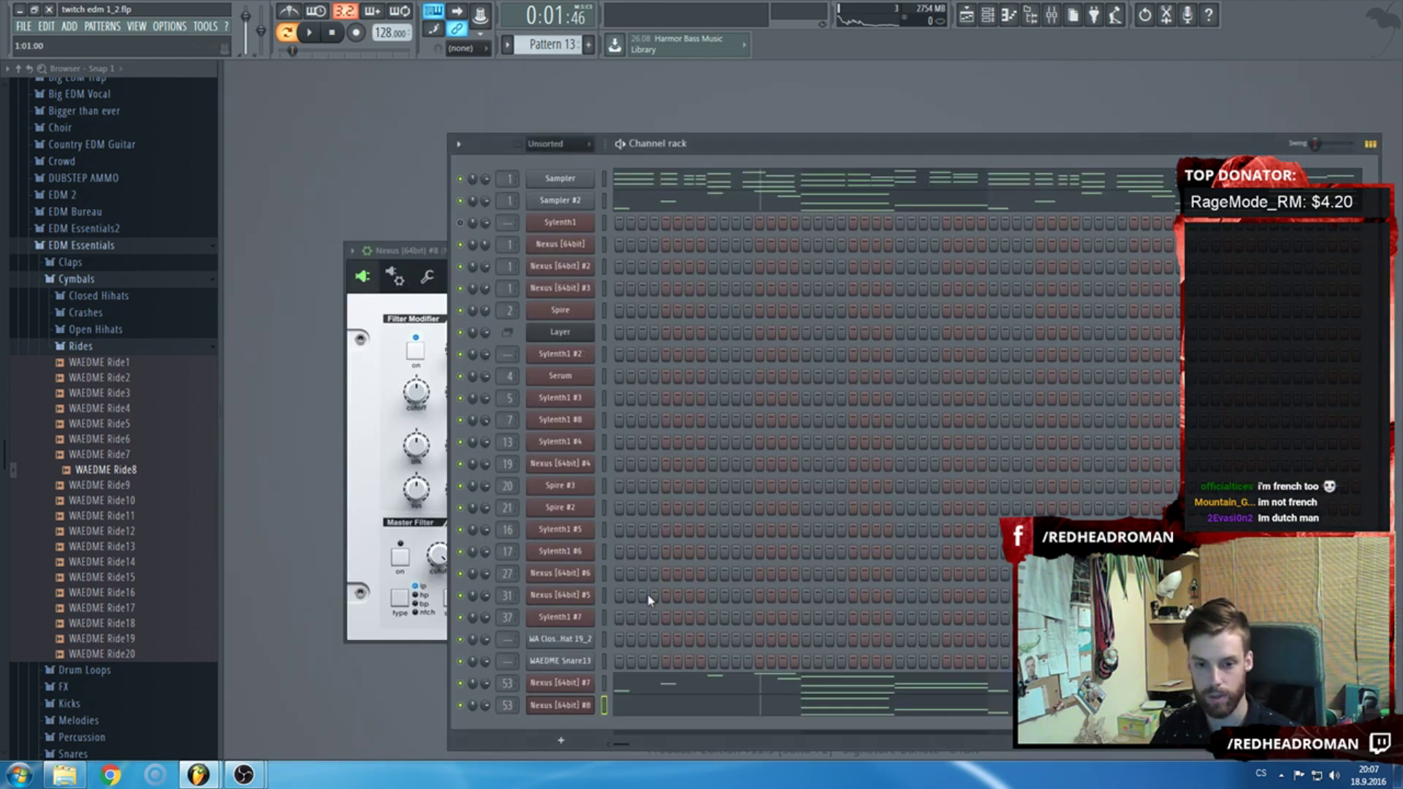
pyautogui.press('space')
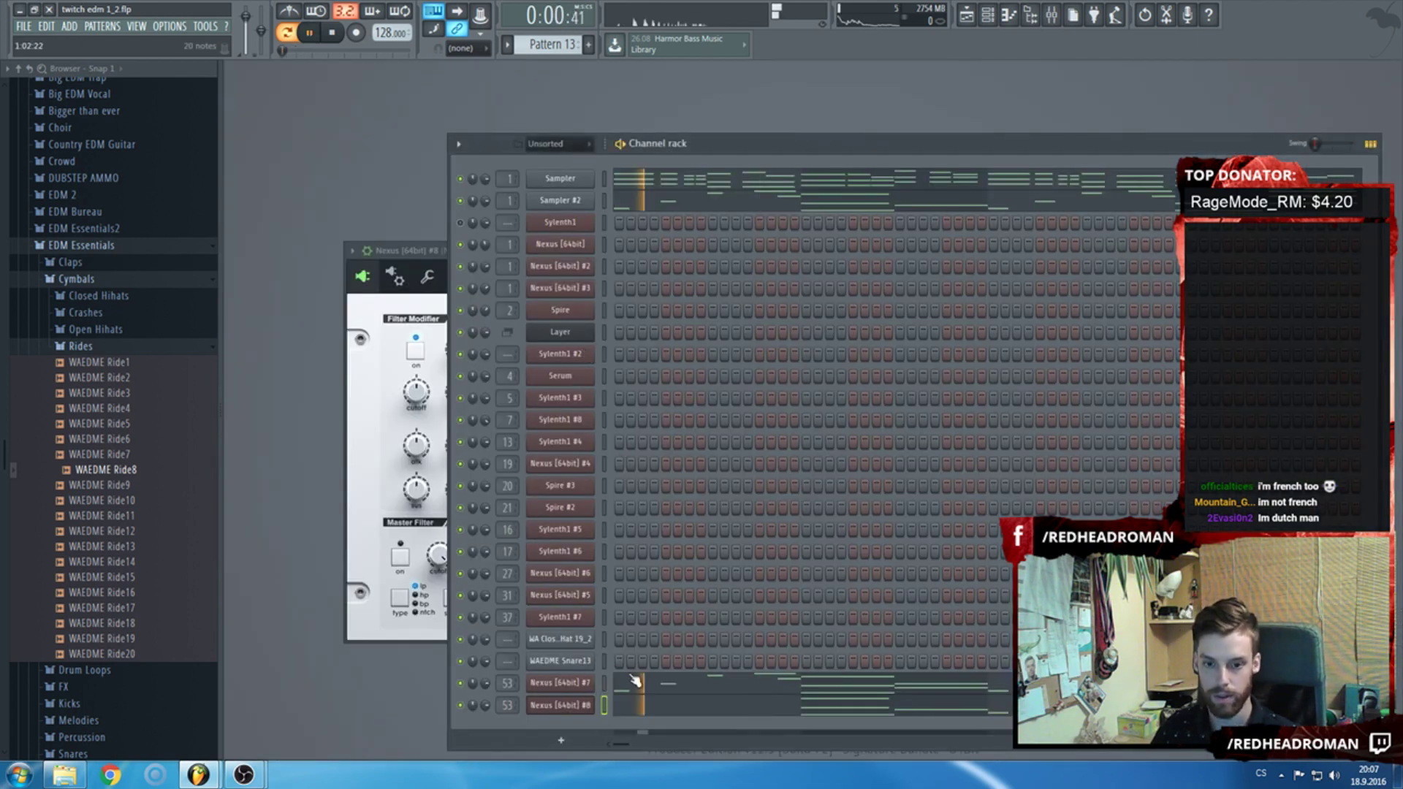
# Delete A#4 and G5 from Nexus #7's first bar 2 chord, keeping D#4.
pyautogui.click(784, 696)
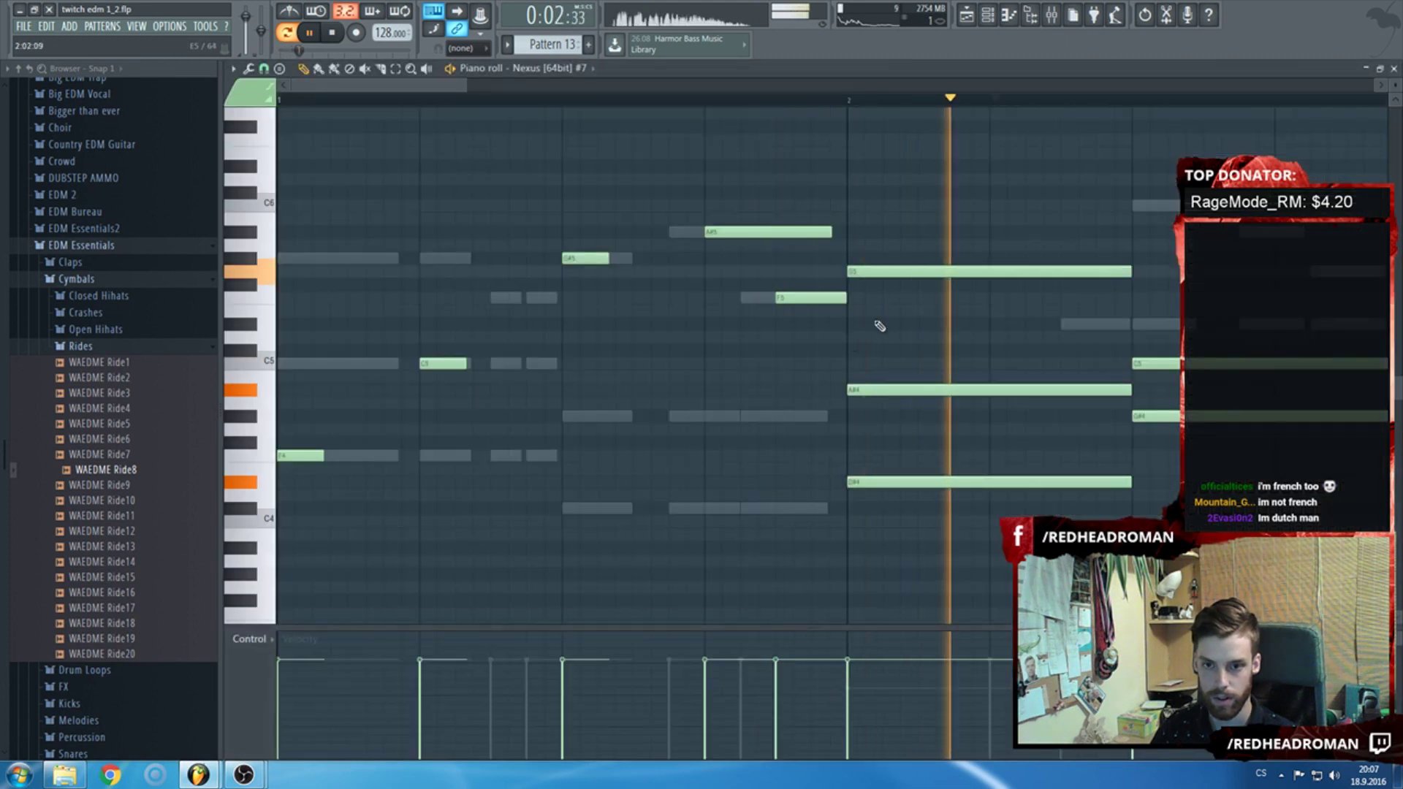
pyautogui.press('F7')
pyautogui.press('F7')
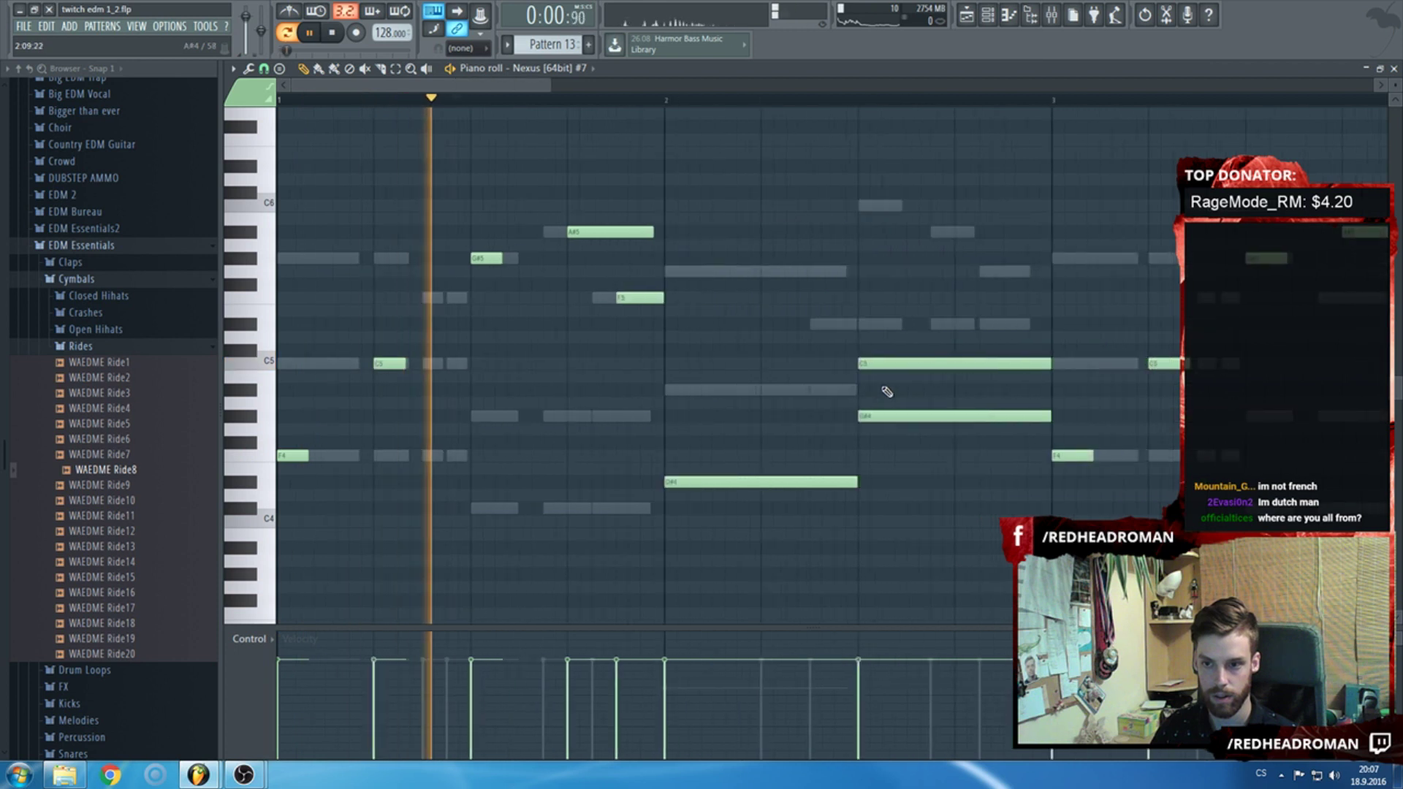
# Add D#5 above G#4 in Nexus #8's second bar 2 chord and delete all its bar 3 notes.
pyautogui.press('F7')
pyautogui.press('F7')
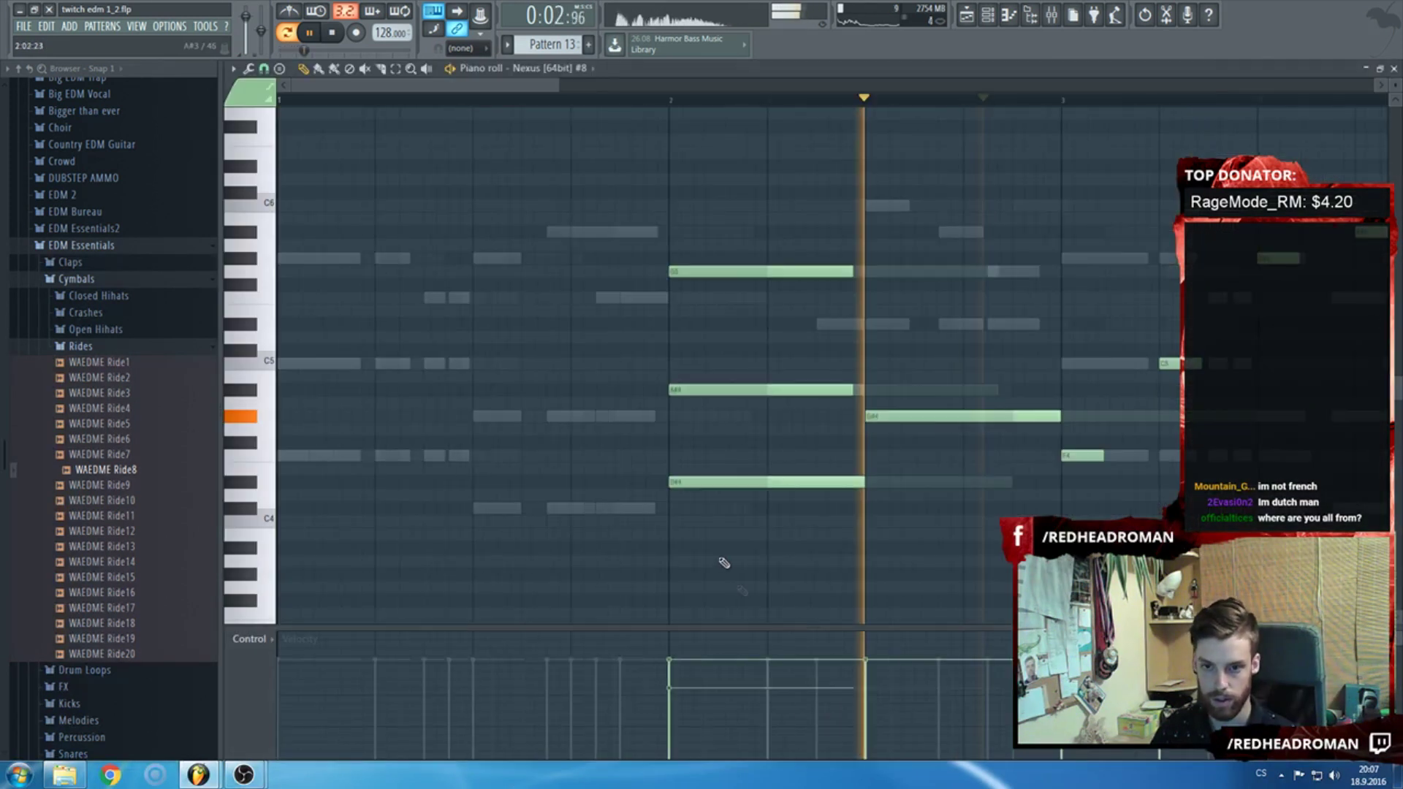
pyautogui.press('space')
pyautogui.scroll(-2, 843, 324)
pyautogui.press('space')
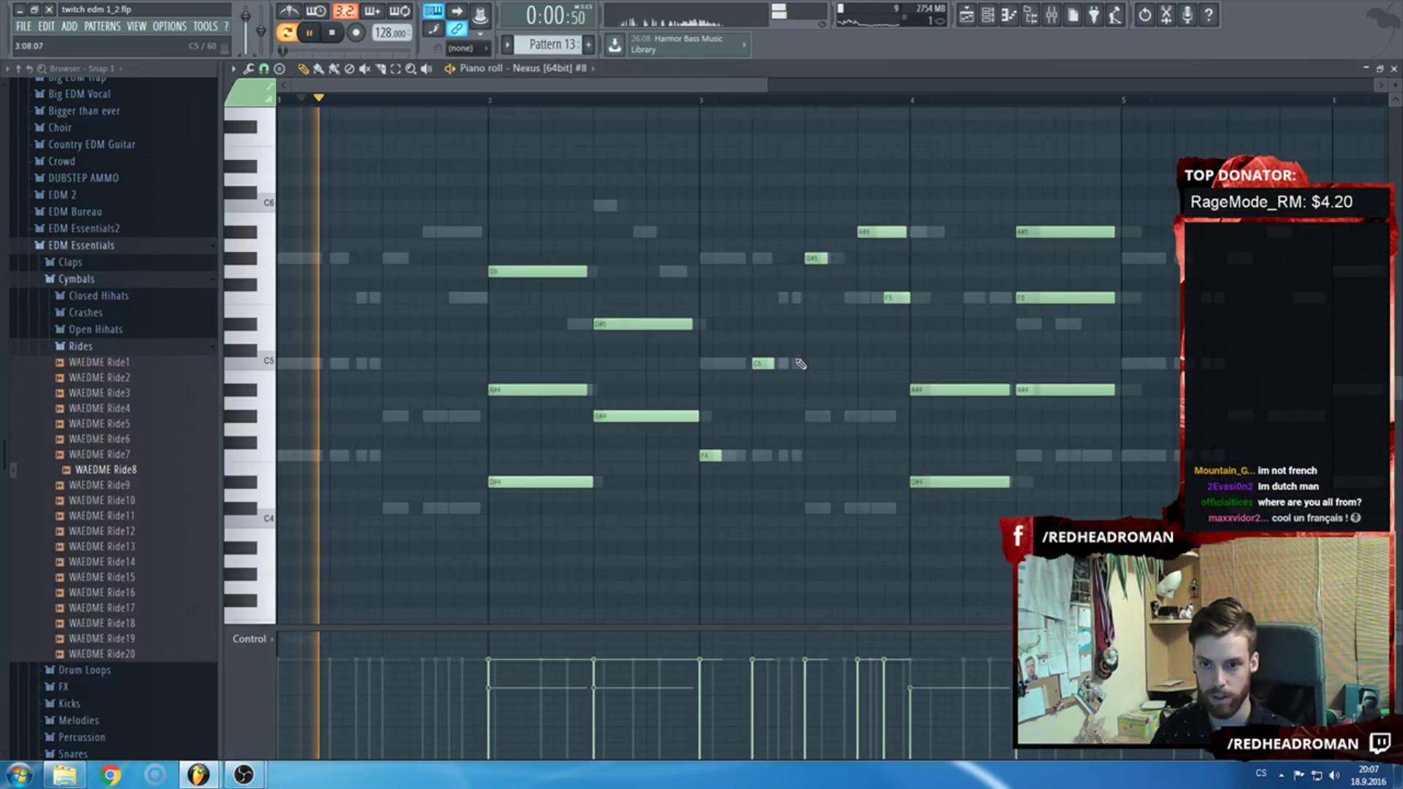
pyautogui.rightClick(815, 258)
pyautogui.rightClick(895, 298)
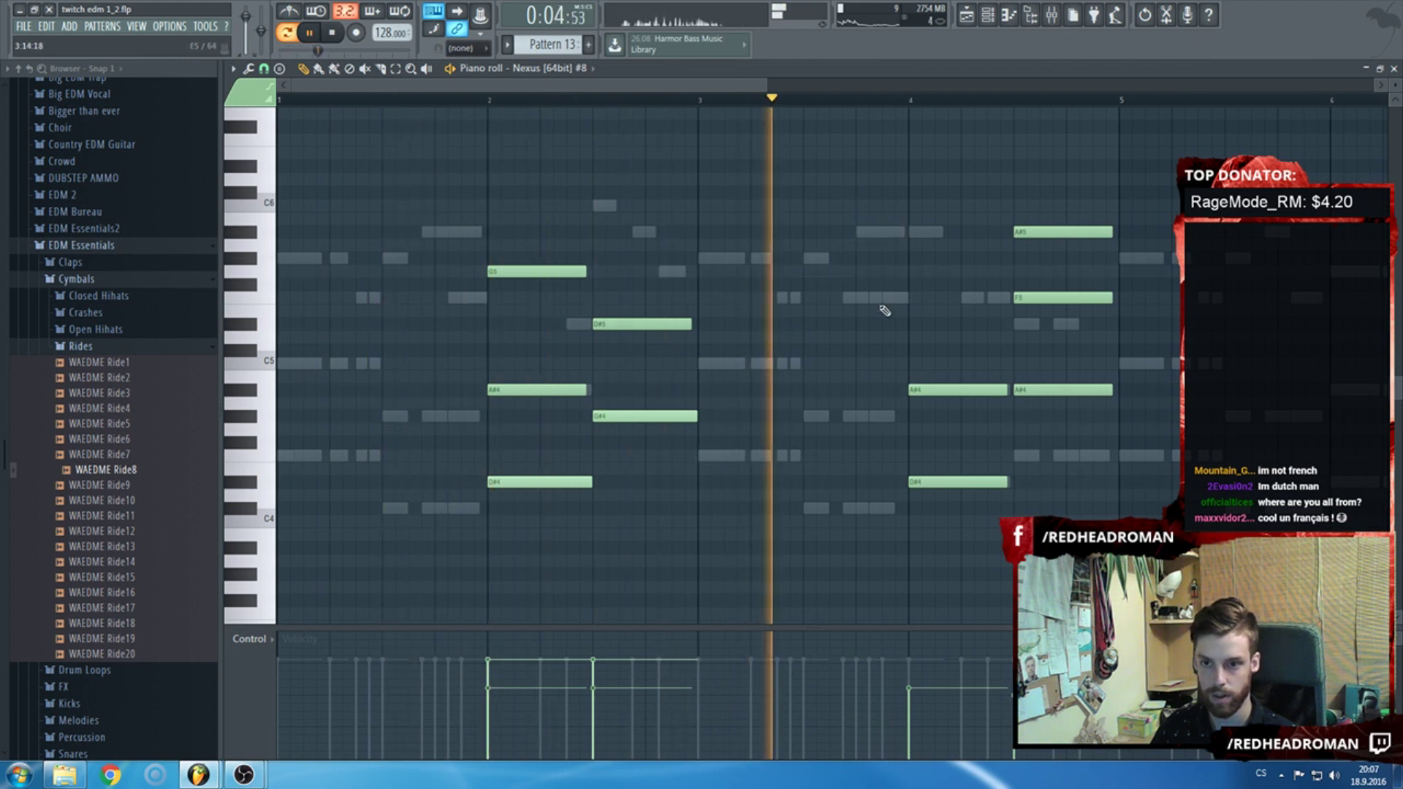
# Delete C5 from Nexus #7's second bar 2 chord, raise A#5 in its second bar 4 chord to C6, and play the pattern.
pyautogui.press('F7')
pyautogui.press('F7')
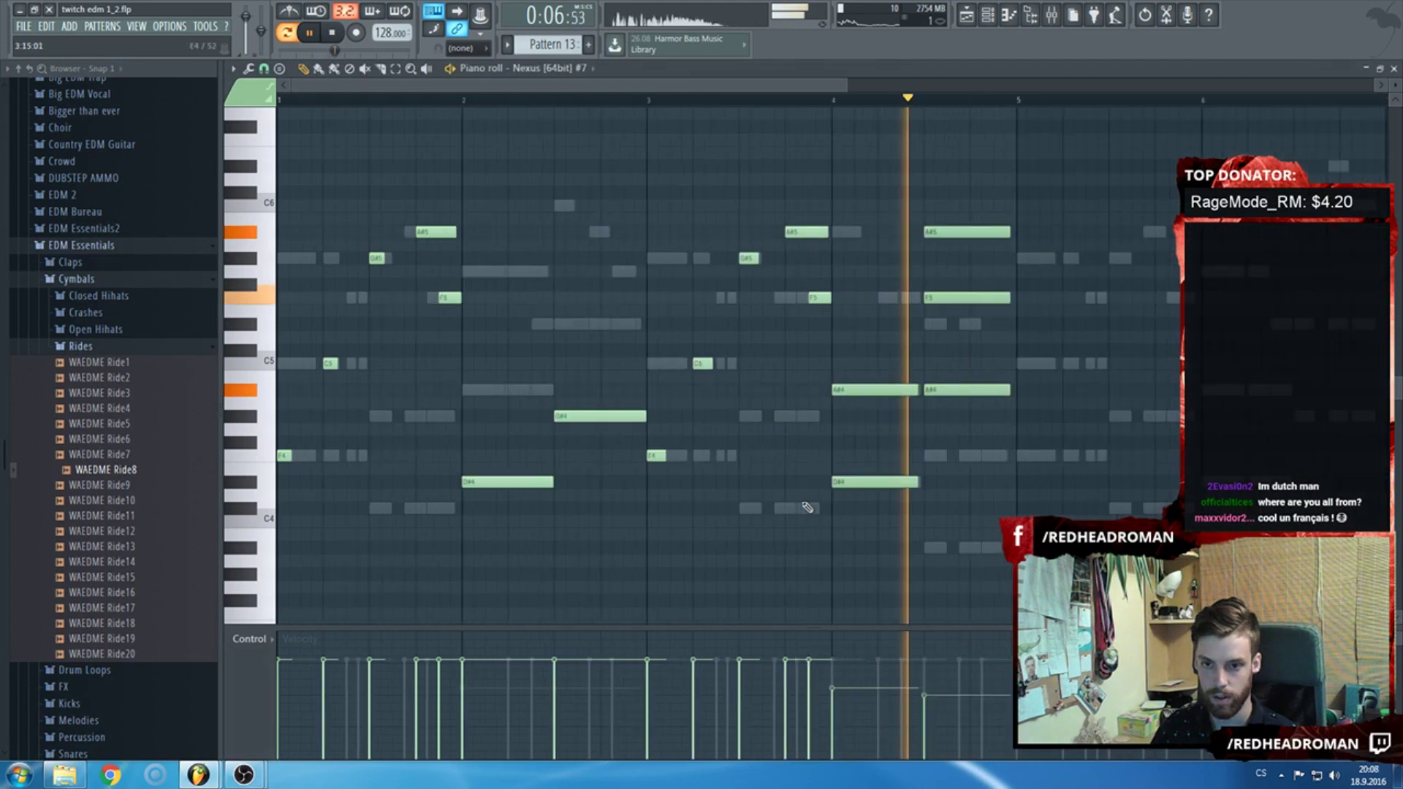
pyautogui.press('space')
pyautogui.moveTo(923, 235); pyautogui.dragTo(927, 199)
pyautogui.press('space')
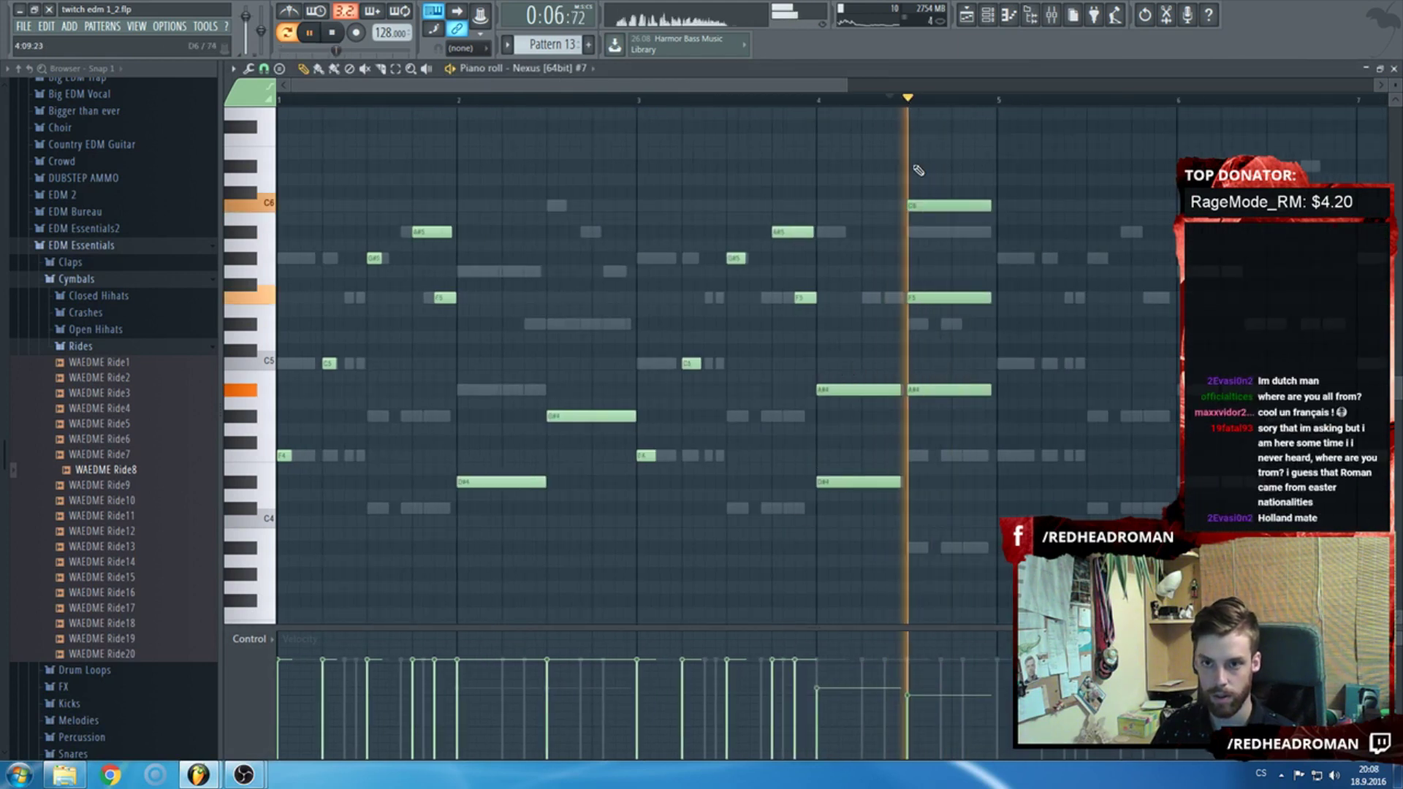
pyautogui.press('space')
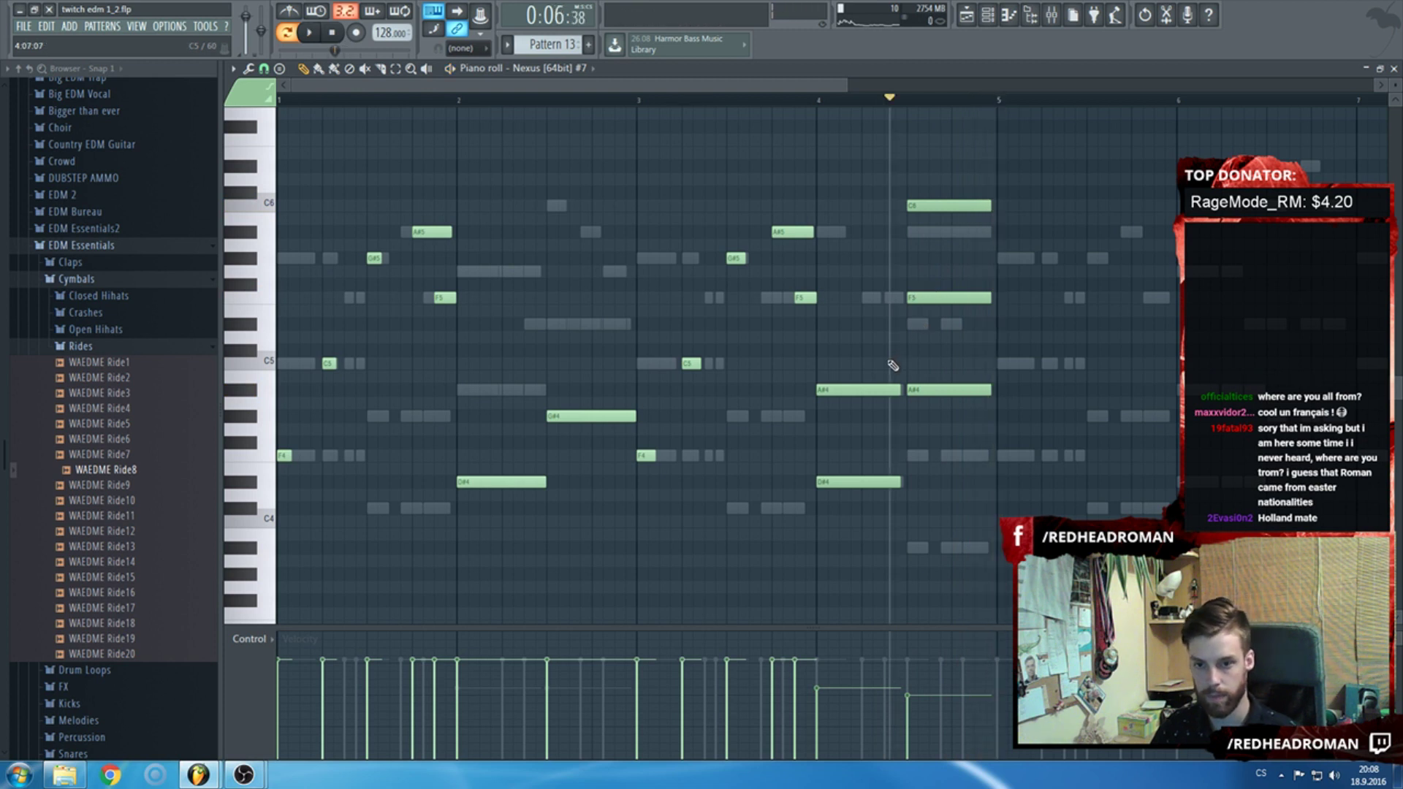
# Raise Nexus #8's bar 4 A#5 to C6 and reduce Nexus #7's bar 4 chords to single D#4 and A#4 notes.
pyautogui.press('F7')
pyautogui.press('F7')
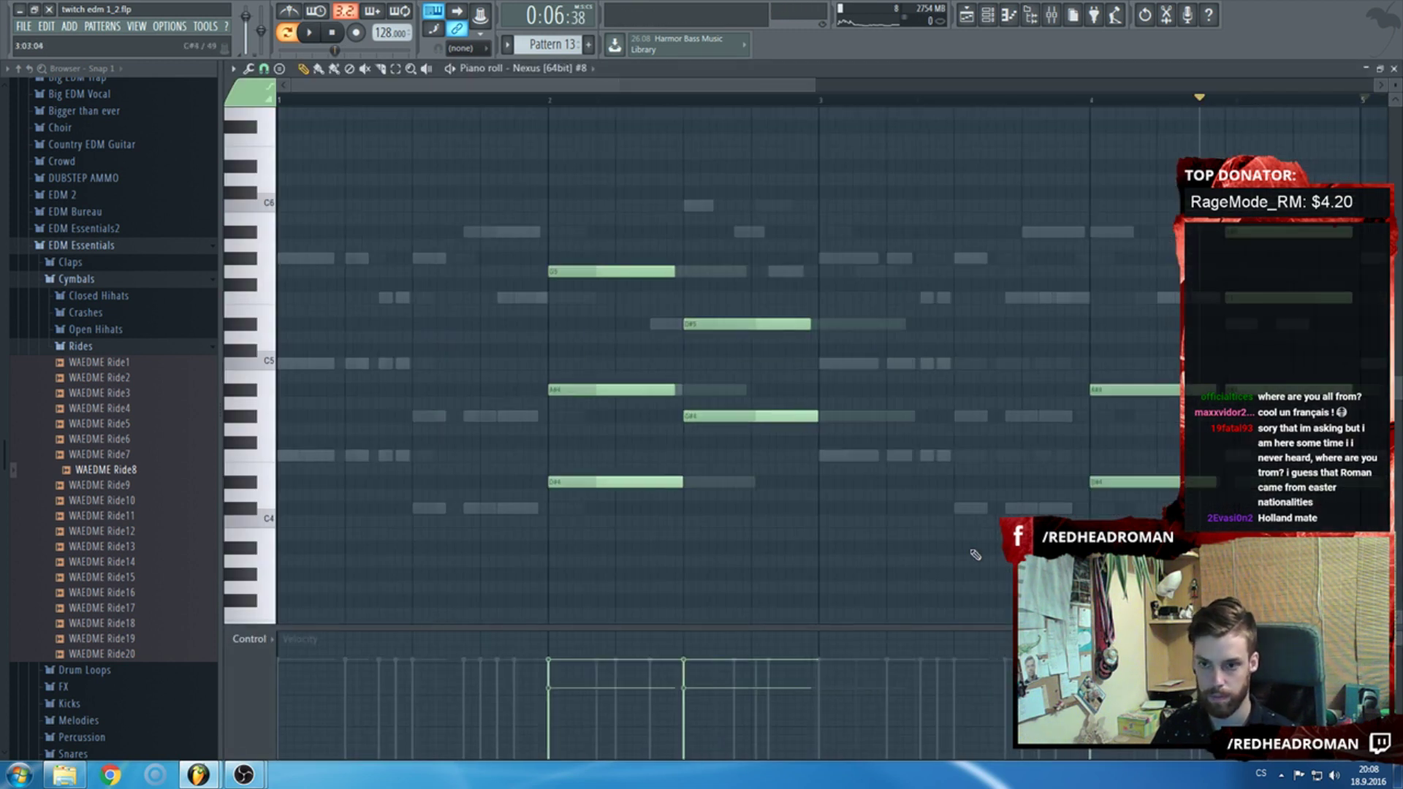
pyautogui.moveTo(999, 234); pyautogui.dragTo(997, 206)
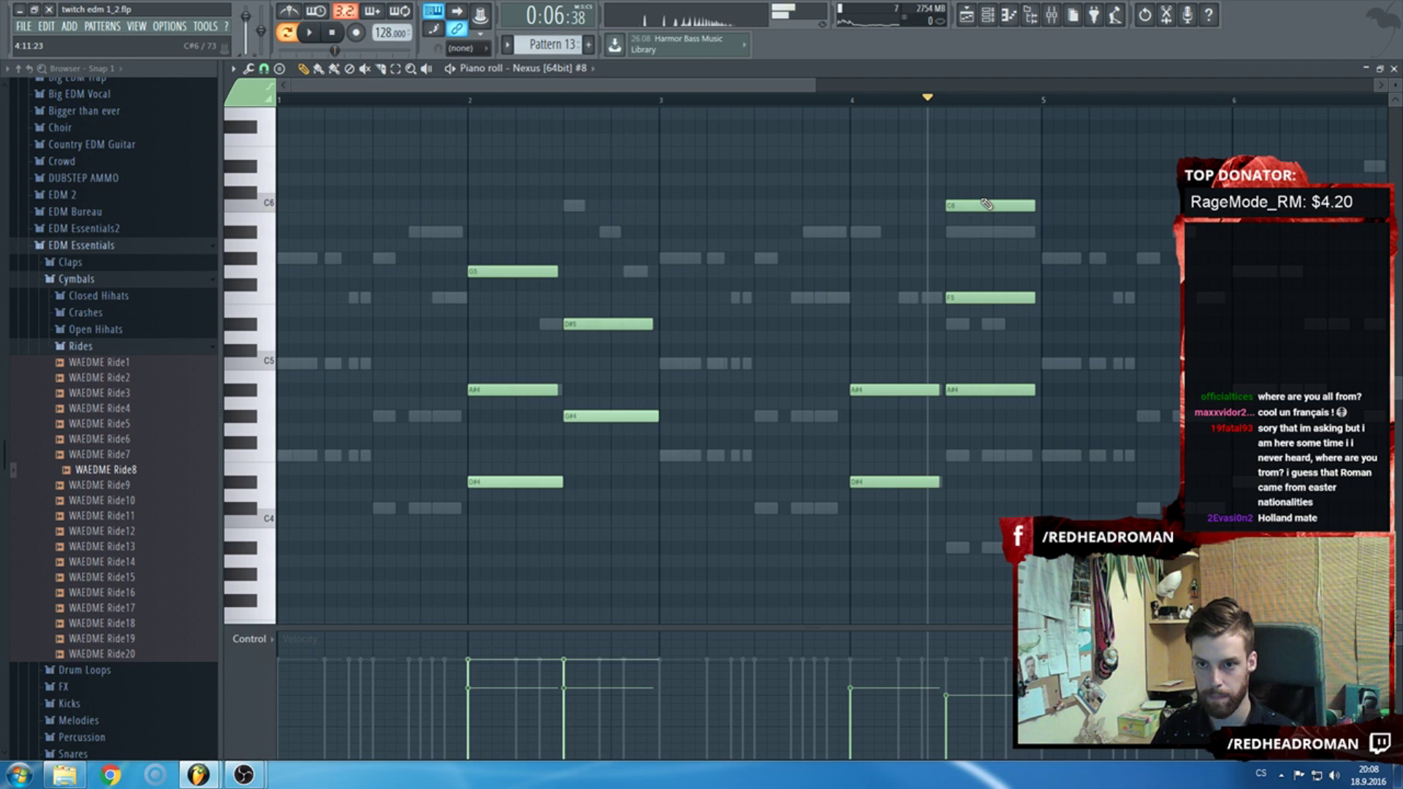
pyautogui.press('F7')
pyautogui.press('F7')
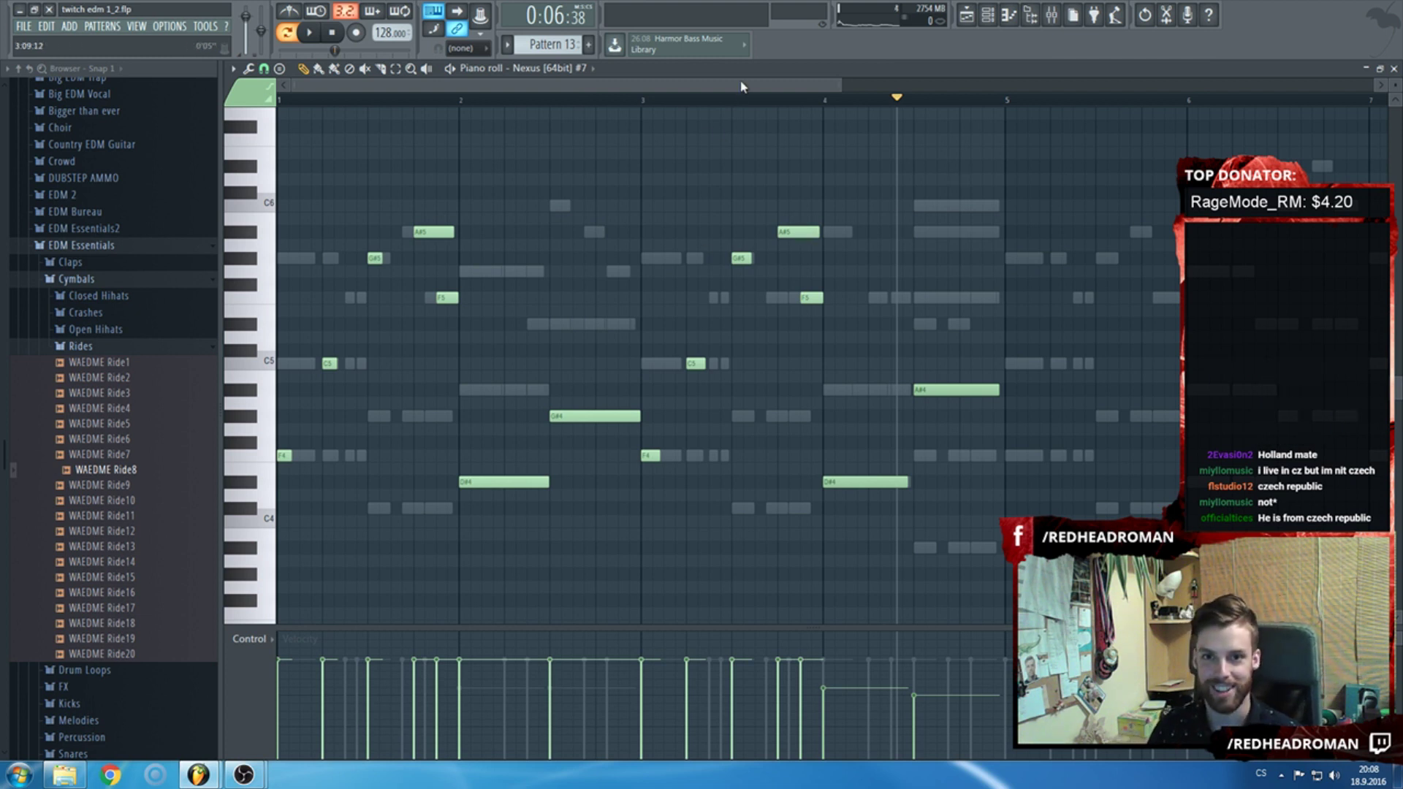
pyautogui.scroll(-2, 680, 263)
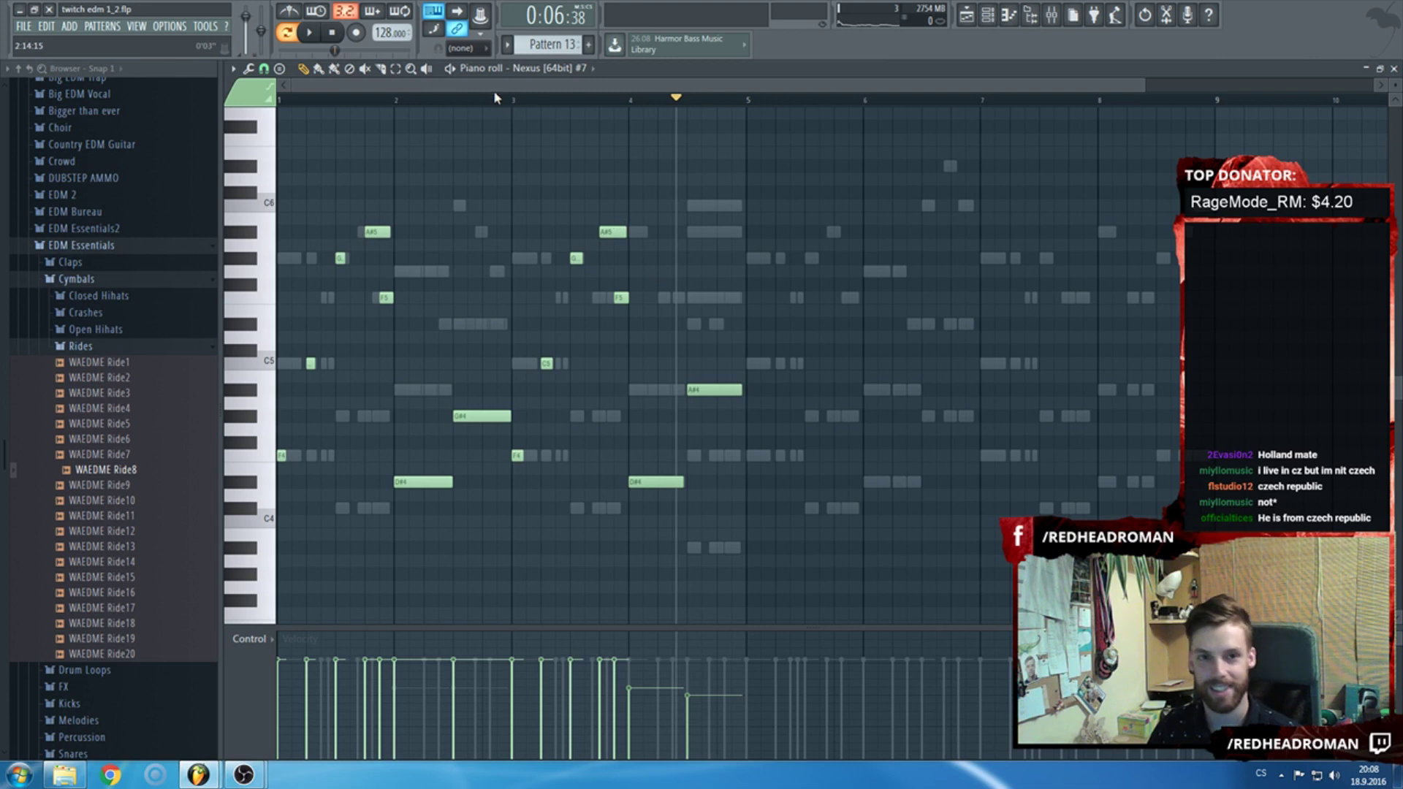
pyautogui.scroll(-10, 134, 350)
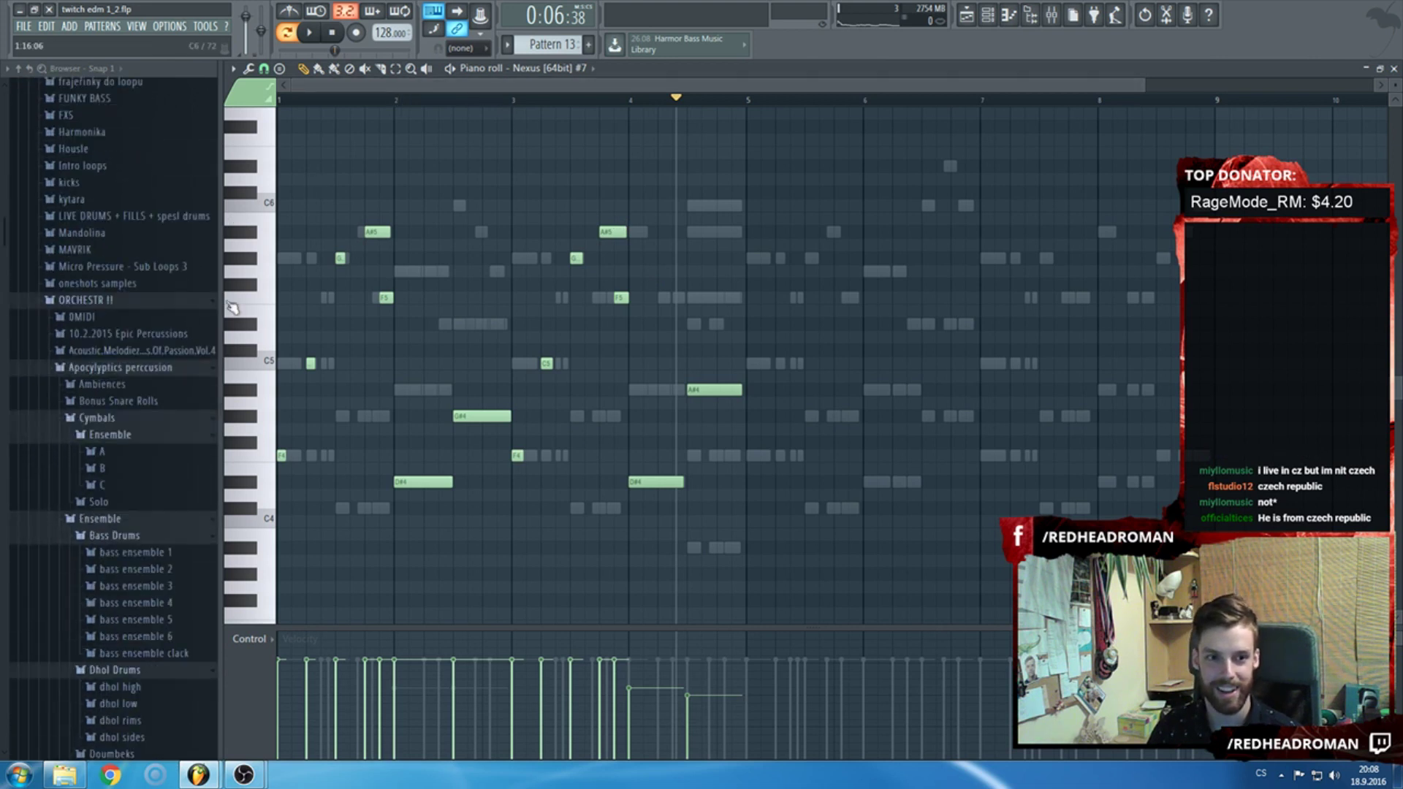
pyautogui.scroll(4, 320, 108)
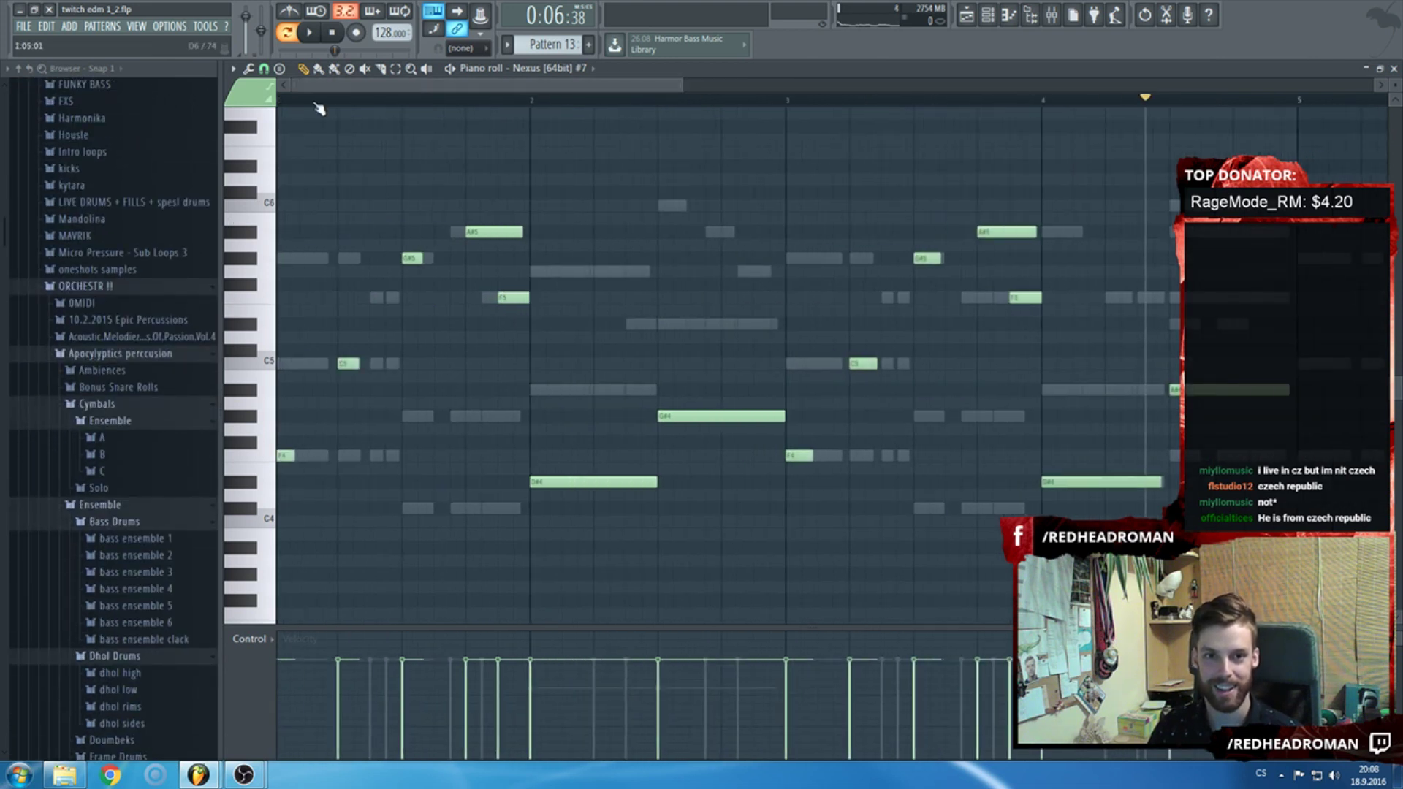
pyautogui.scroll(-2, 319, 109)
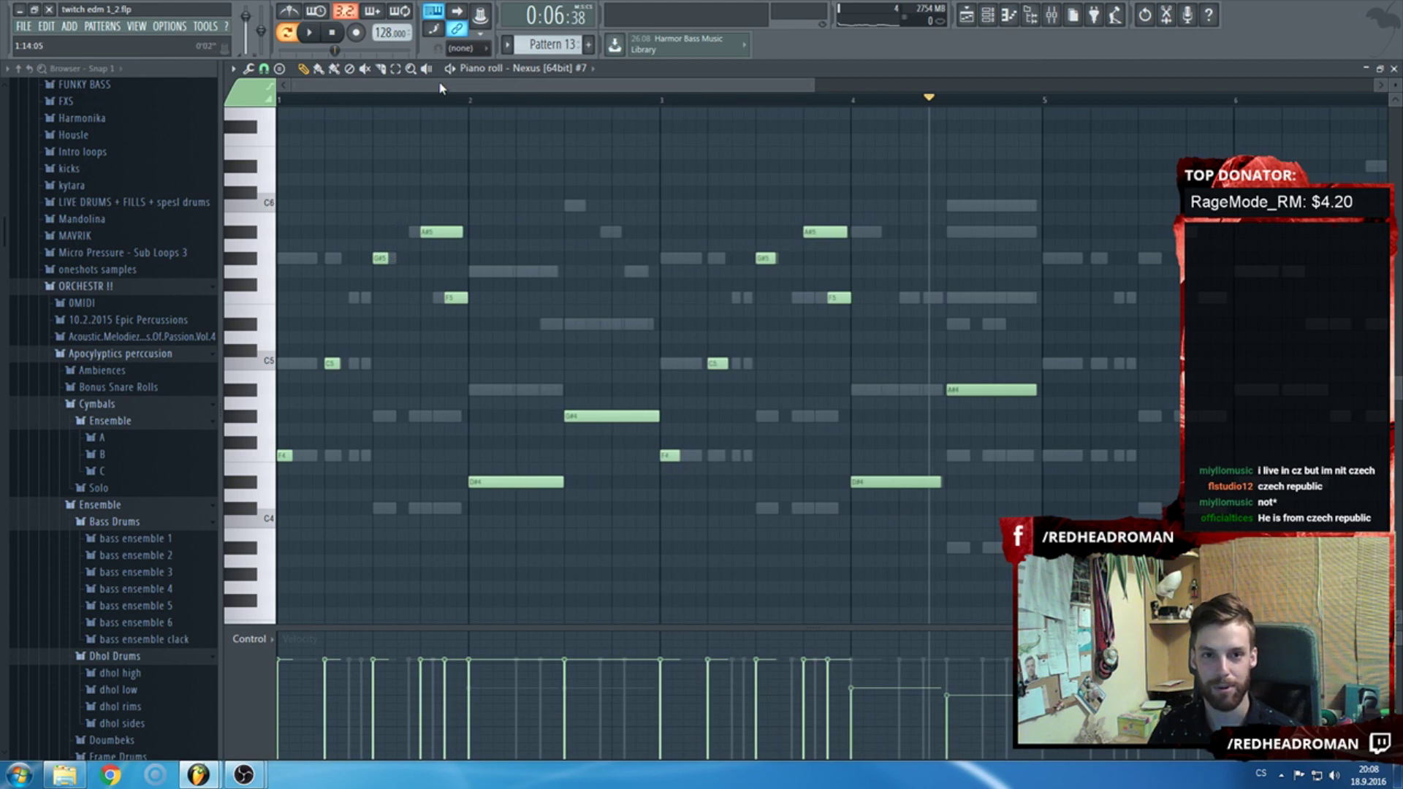
# Play the arrangement from just before bar 41 to hear the break with both string channels.
pyautogui.press('F7')
pyautogui.click(432, 250)
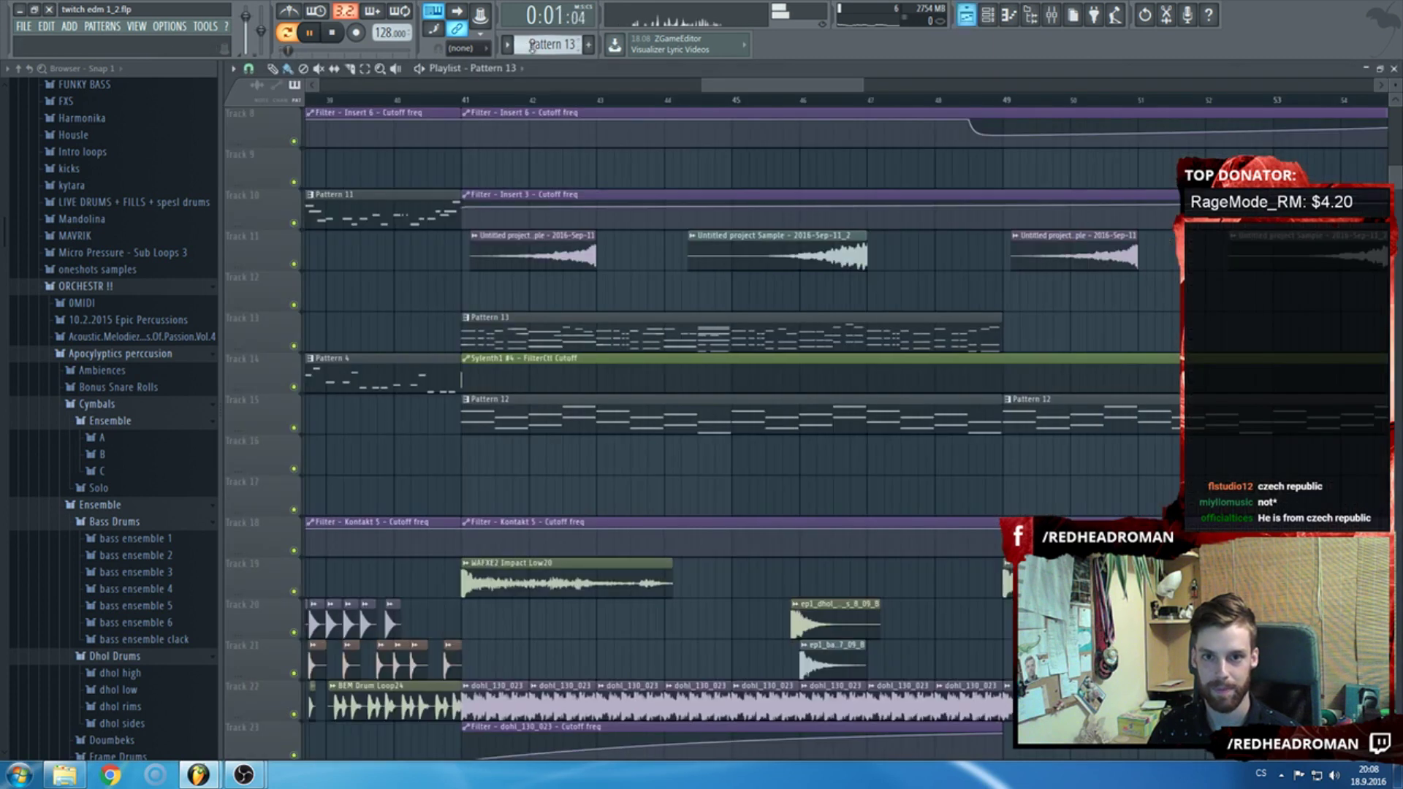
pyautogui.press('F5')
pyautogui.scroll(-1, 650, 312)
pyautogui.click(518, 98)
pyautogui.scroll(-2, 653, 142)
pyautogui.scroll(1, 652, 142)
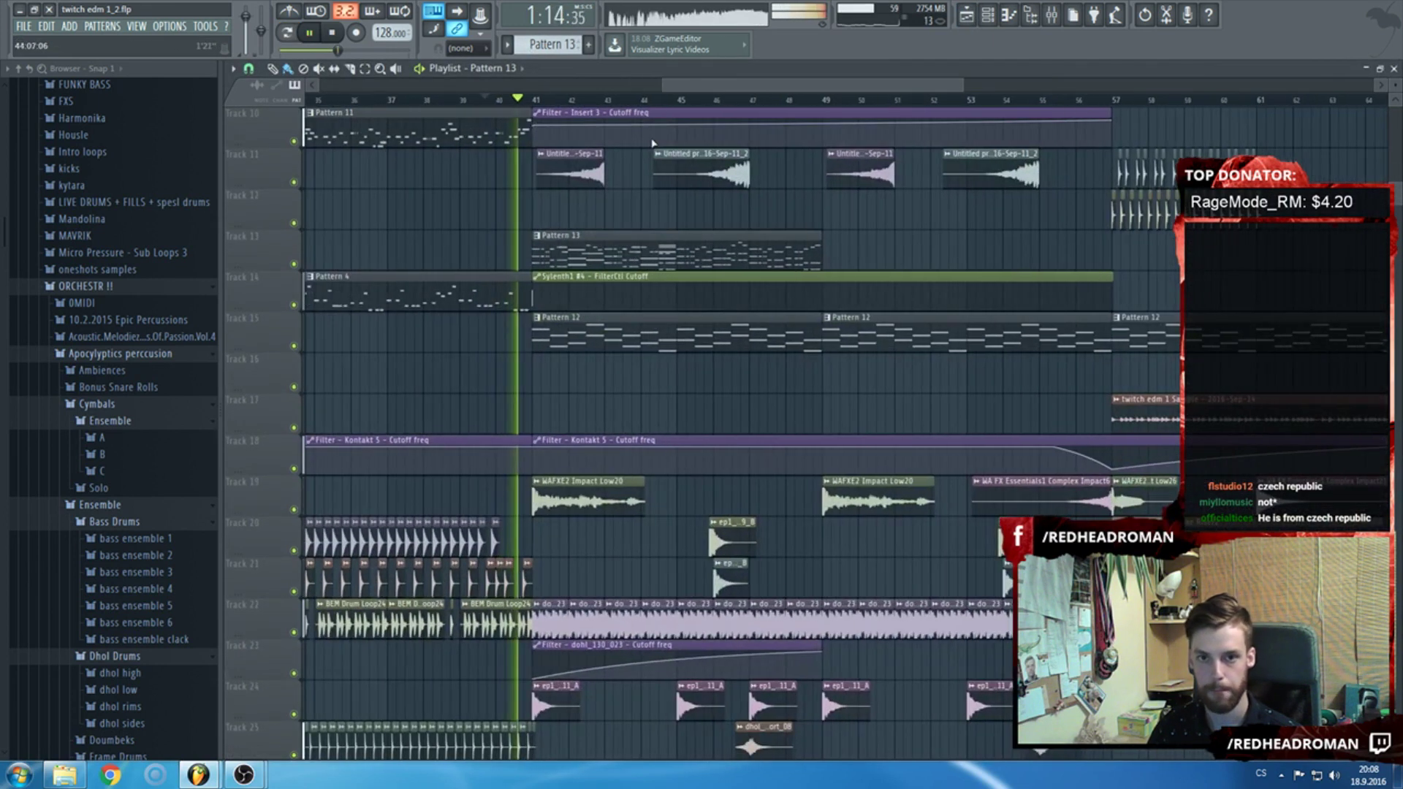
# Move the Nexus #8 notes out of Pattern 13 into Pattern 14.
pyautogui.press('F5')
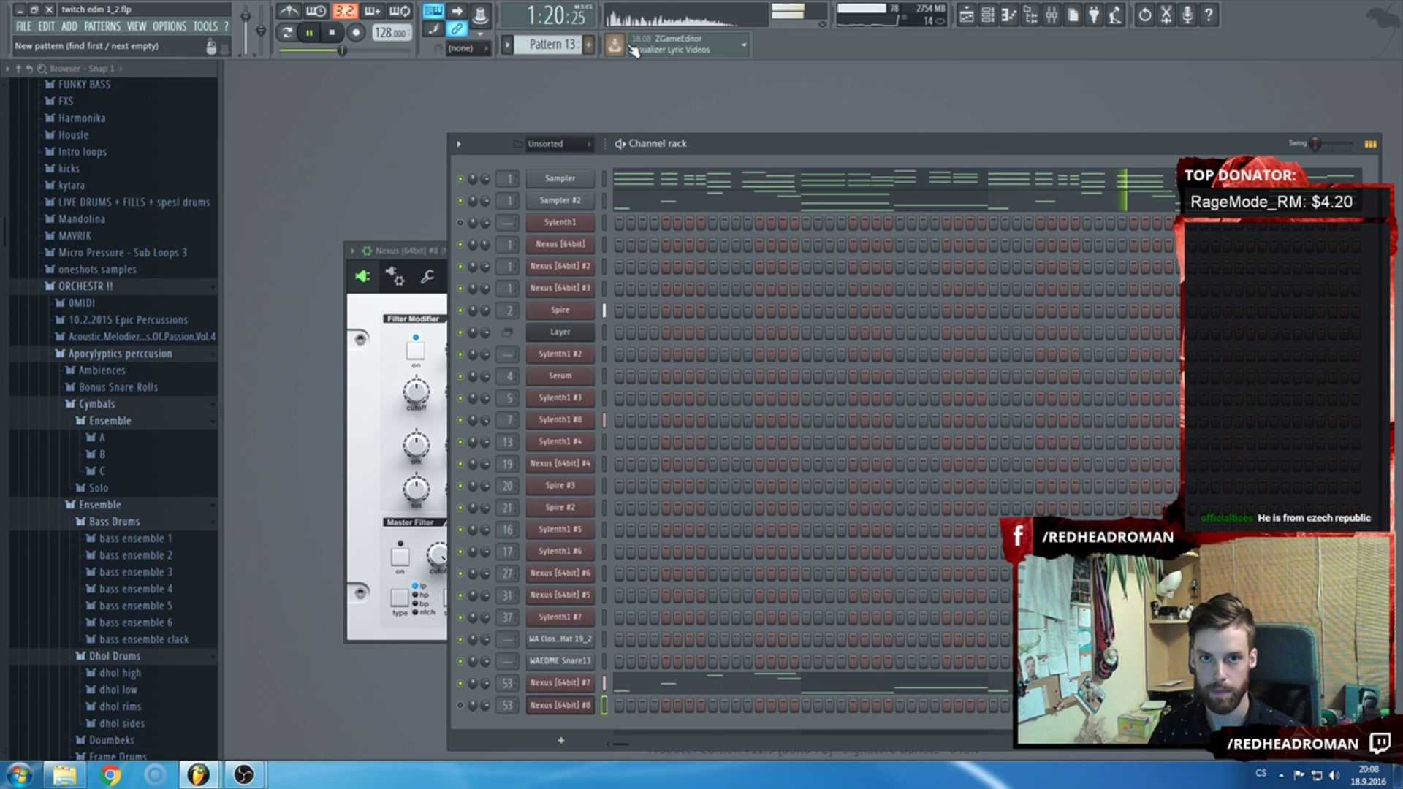
pyautogui.scroll(-1, 574, 45)
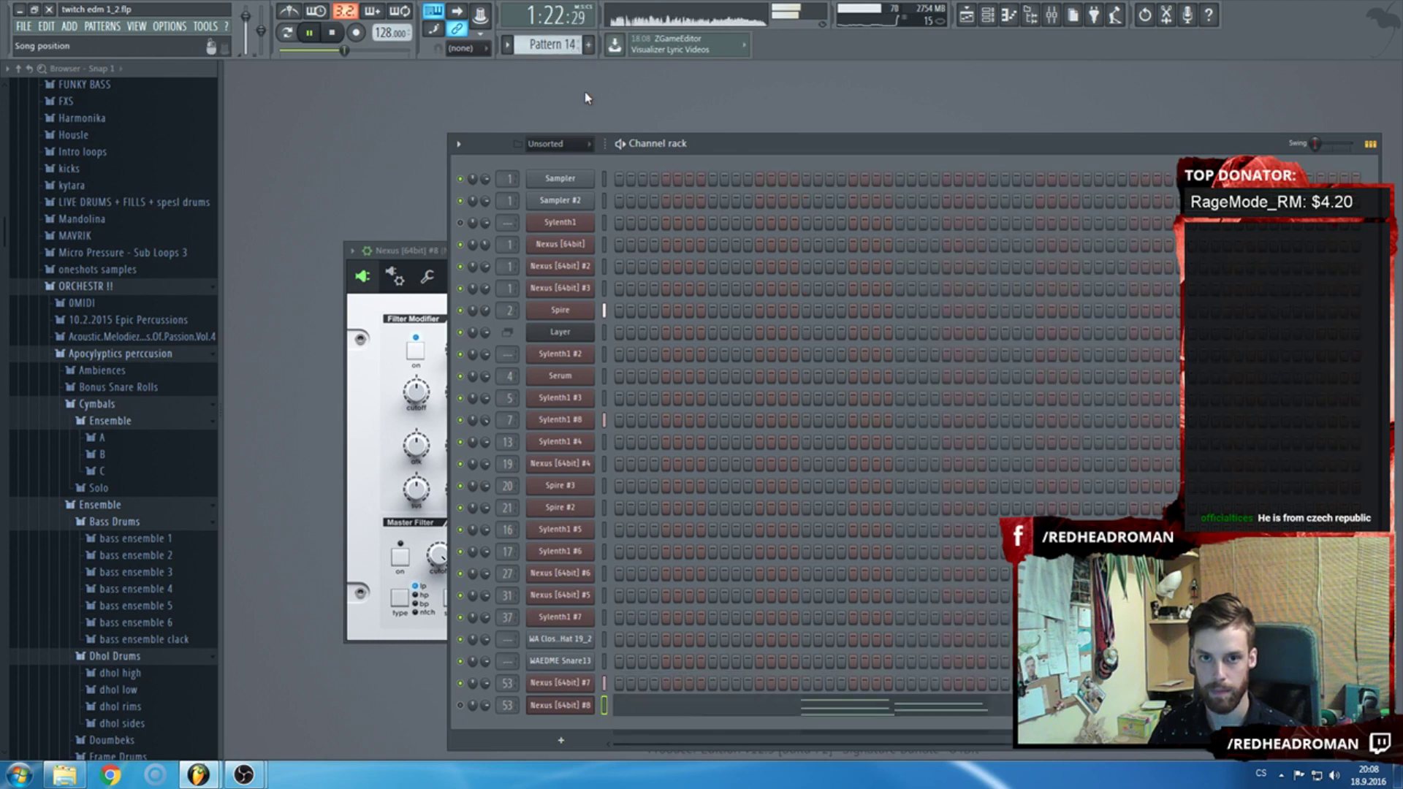
# Stop playback, place a Pattern 14 clip at bar 49 in the playlist and move it up to Track 12.
pyautogui.press('F5')
pyautogui.press('space')
pyautogui.click(768, 251)
pyautogui.scroll(2, 769, 250)
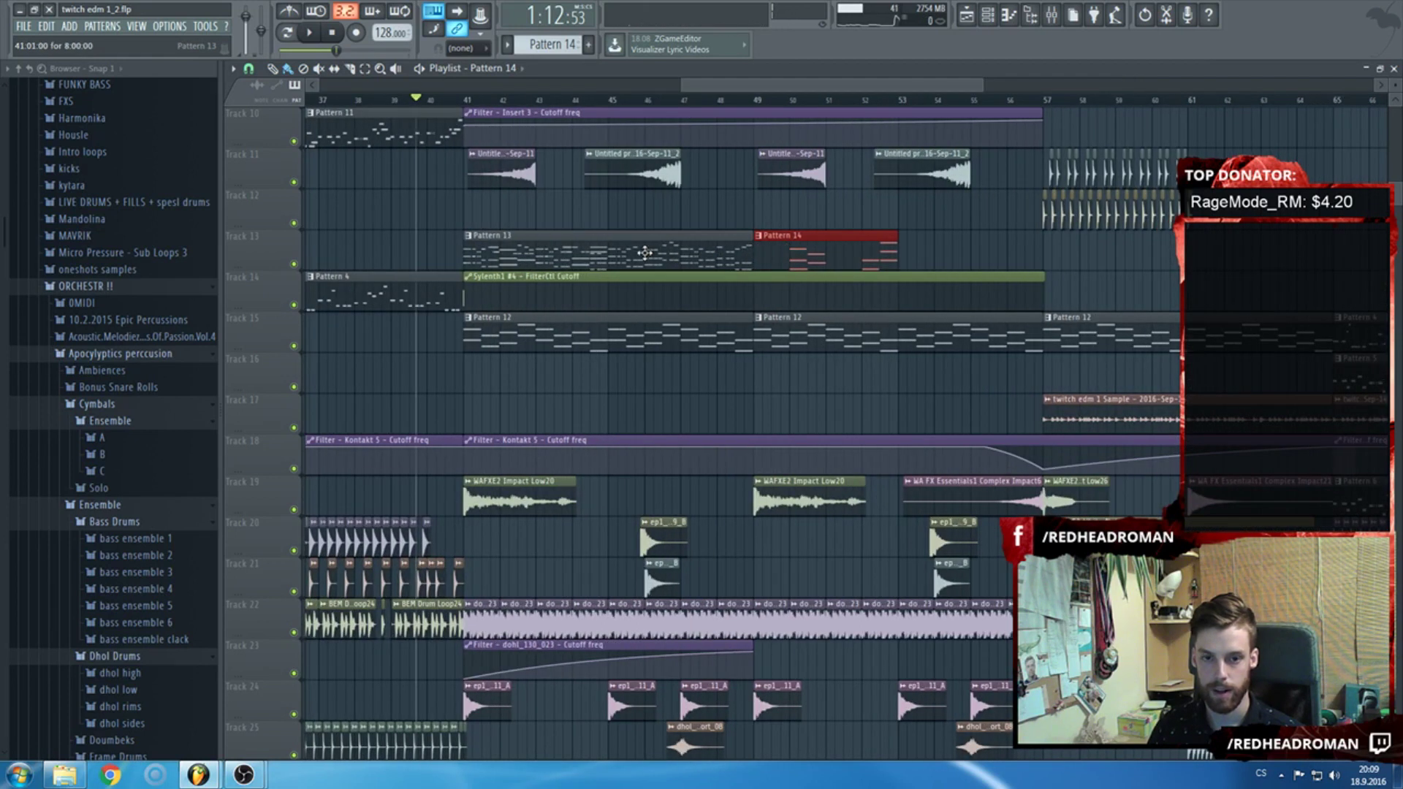
pyautogui.moveTo(782, 257); pyautogui.dragTo(784, 215)
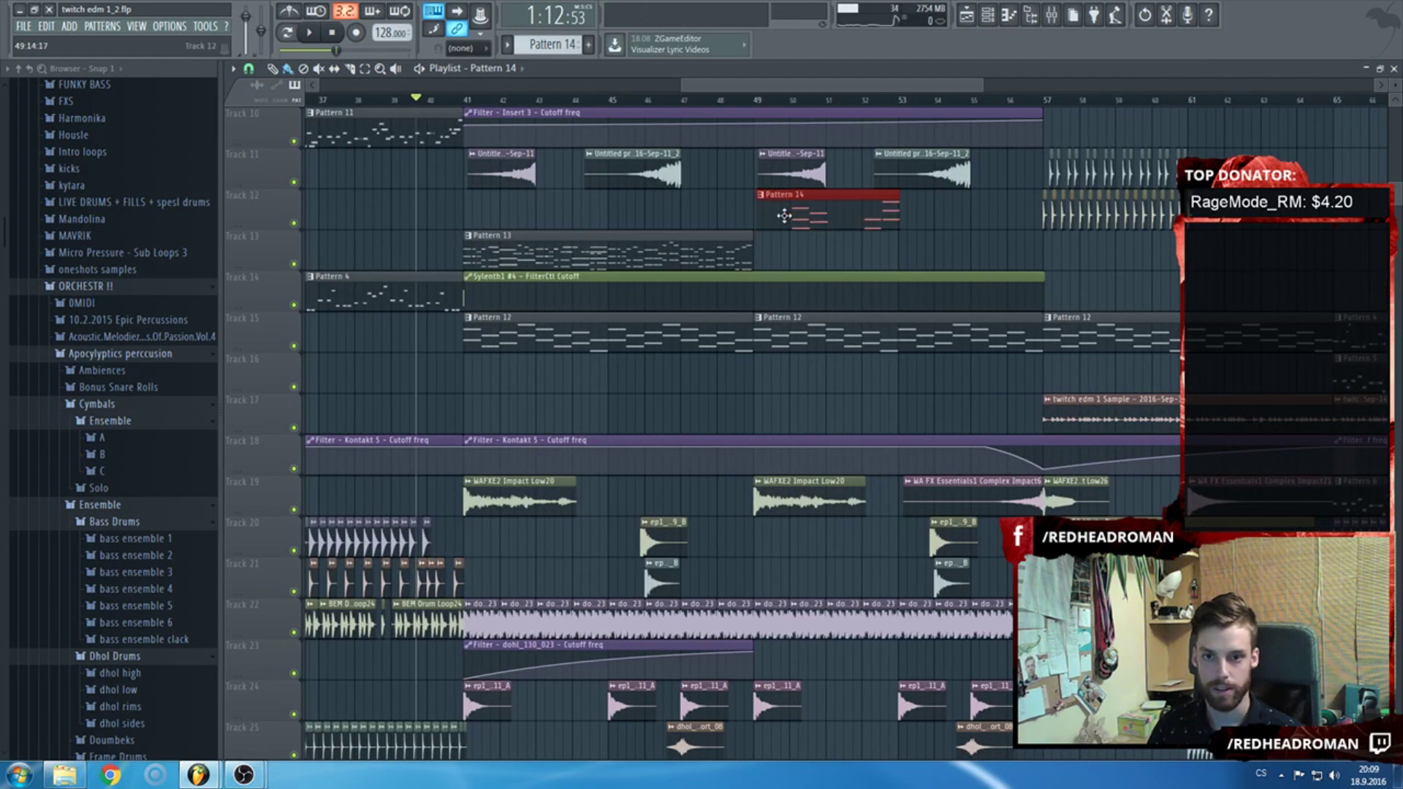
# Duplicate the four-bar Nexus #7 phrase in Pattern 13 into bars 5 to 8.
pyautogui.press('F5')
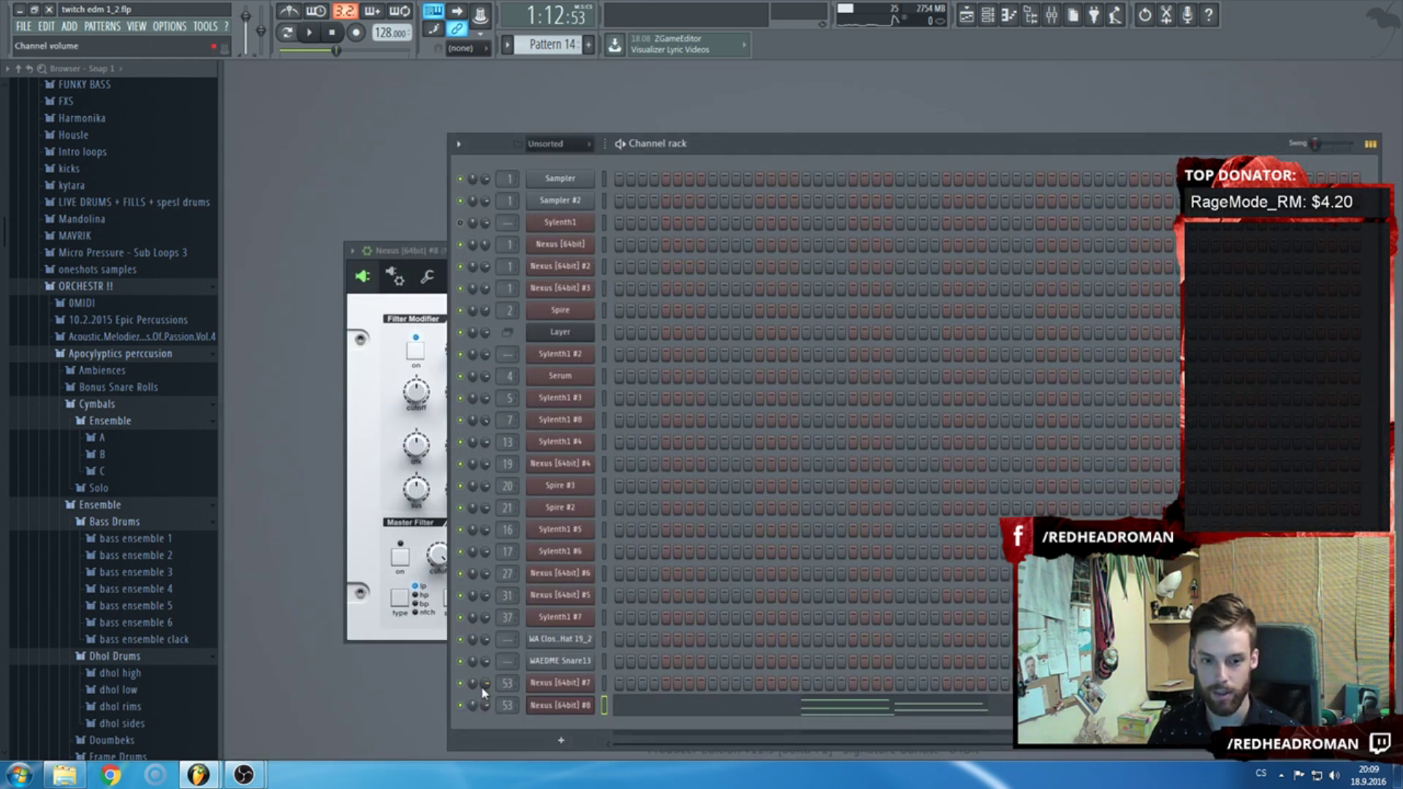
pyautogui.scroll(1, 562, 49)
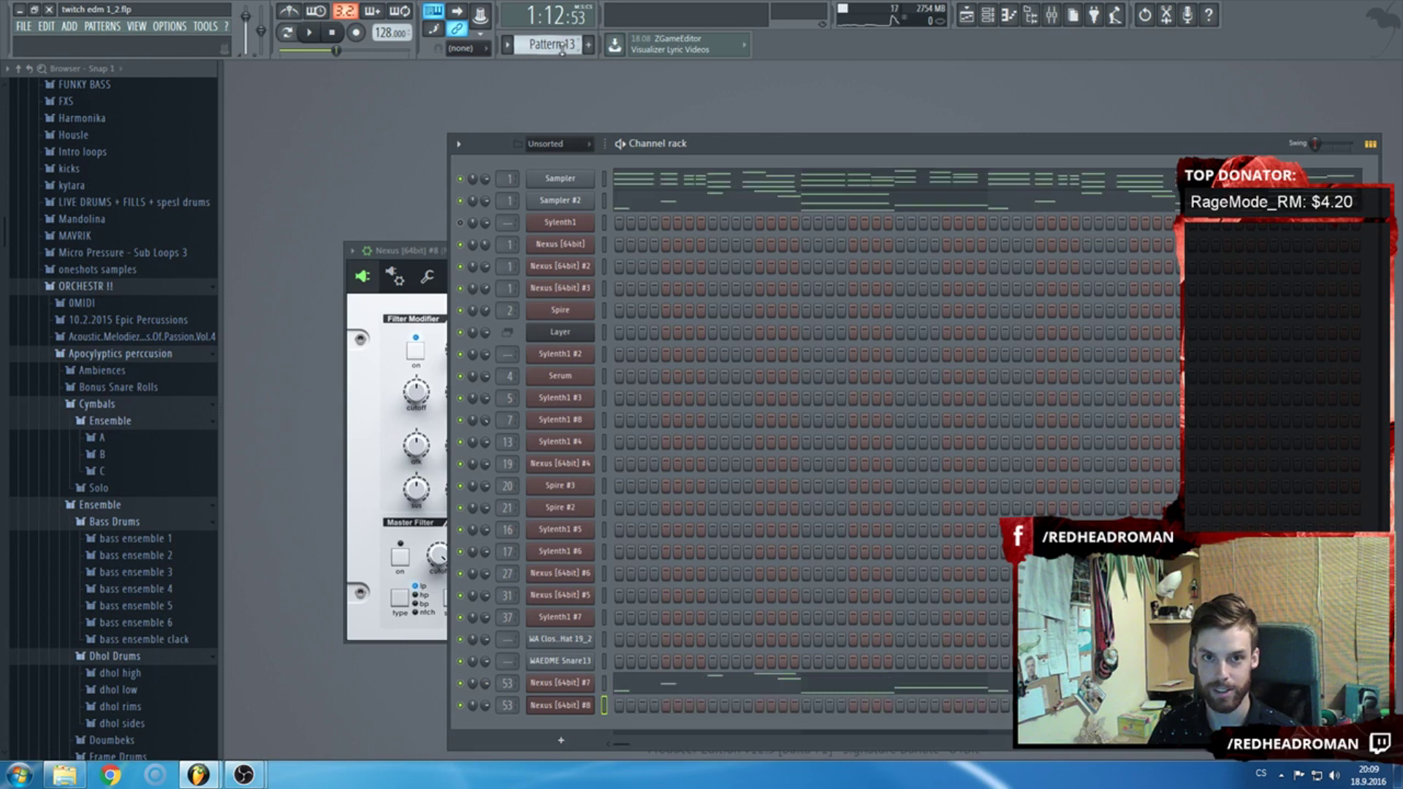
pyautogui.click(701, 683)
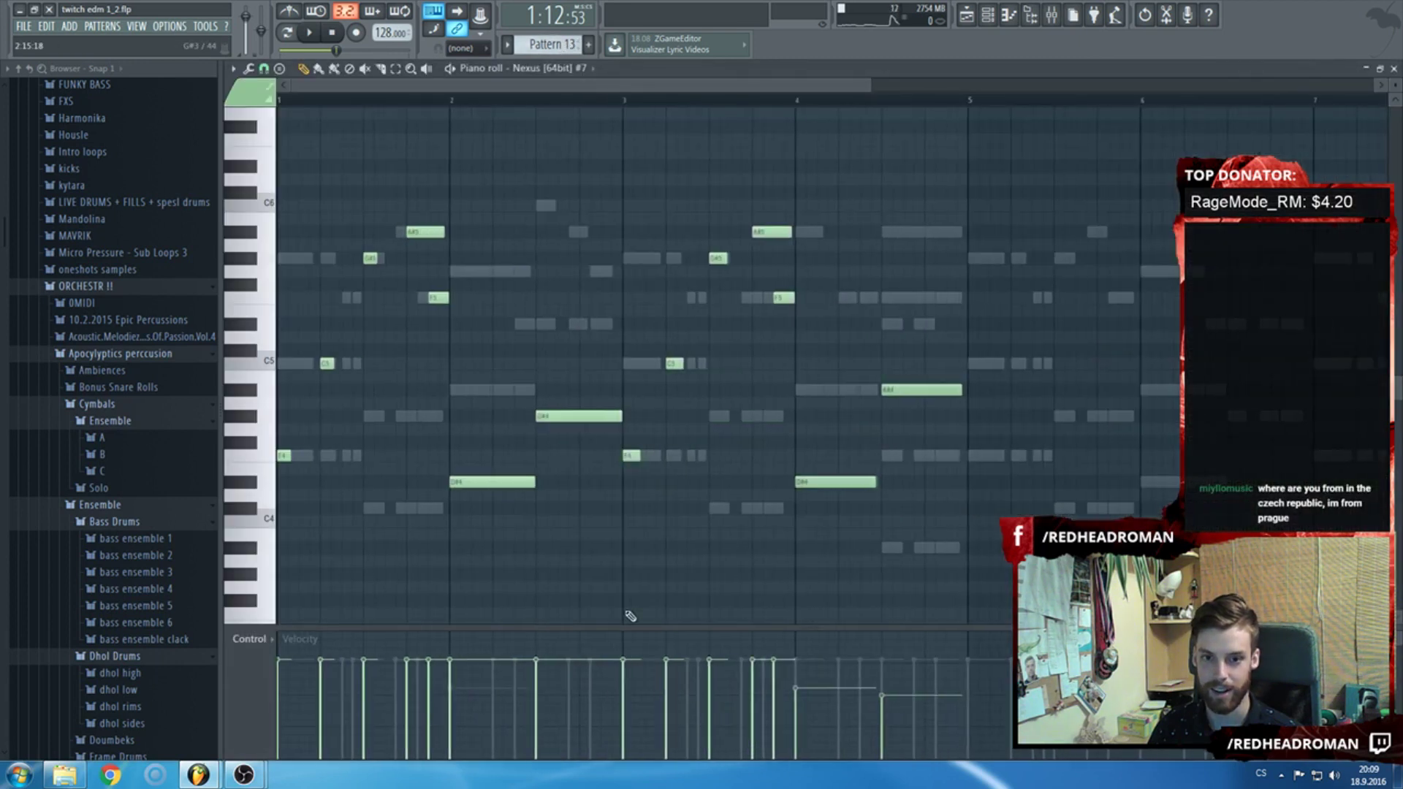
pyautogui.hotkey('ctrl', 'a')
pyautogui.moveTo(277, 455); pyautogui.dragTo(751, 458)
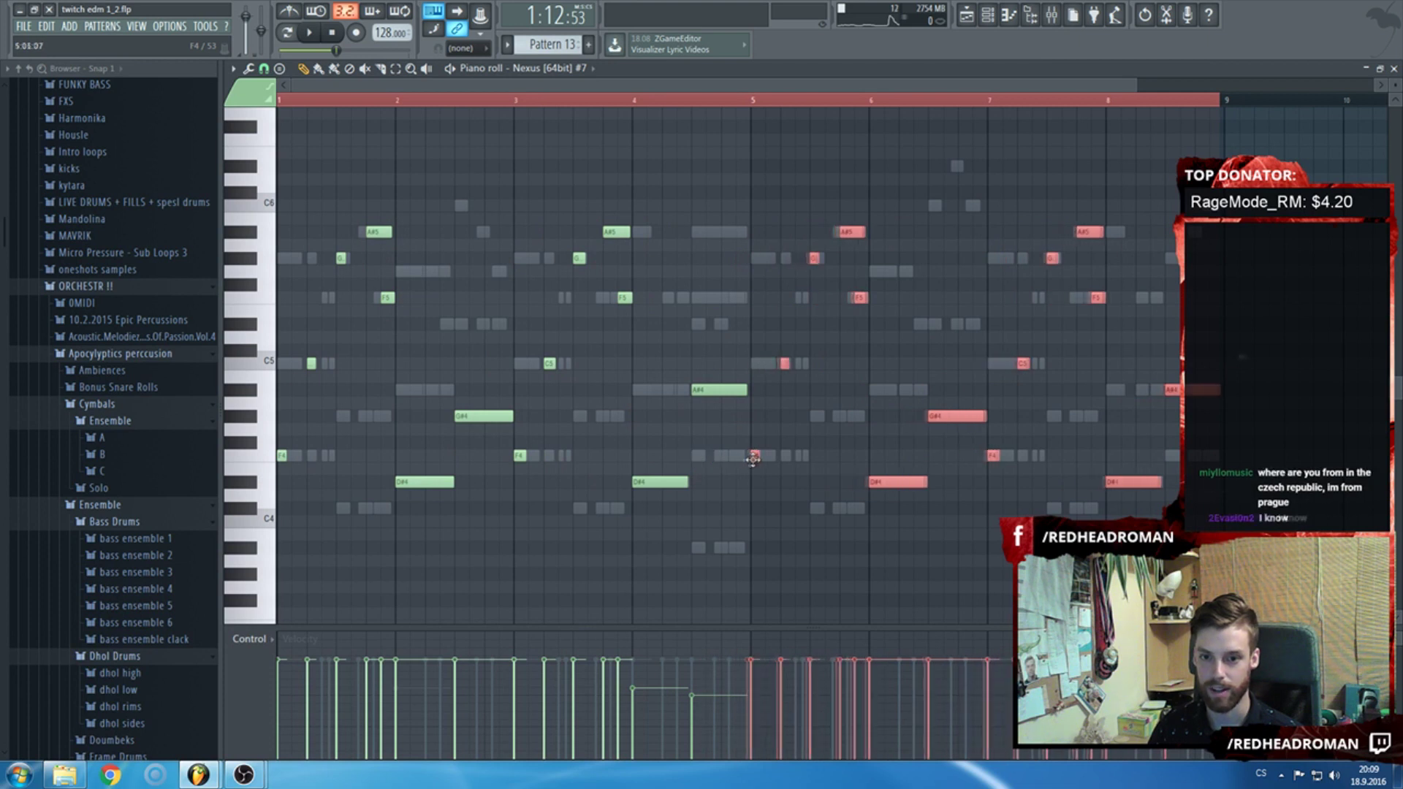
pyautogui.scroll(2, 914, 475)
pyautogui.click(973, 533)
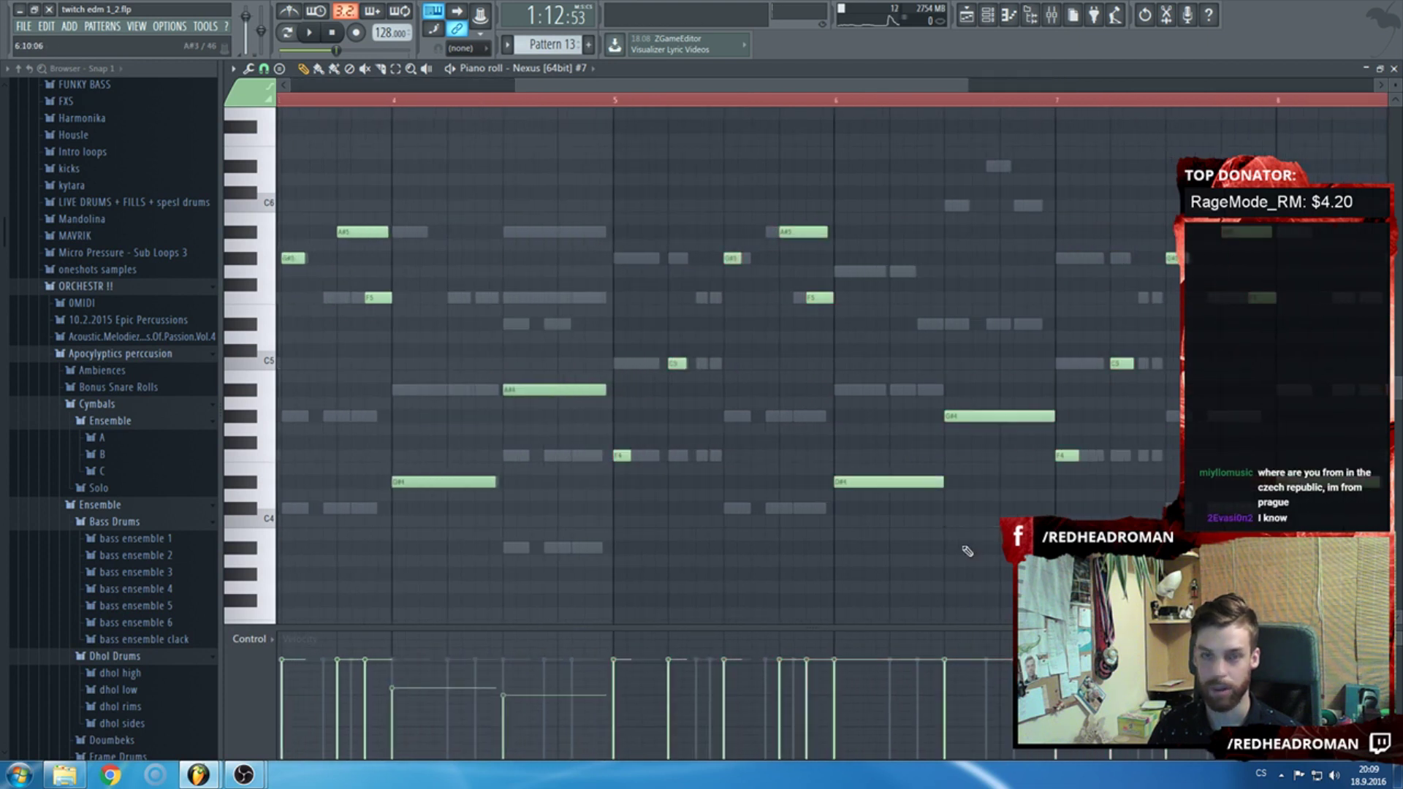
pyautogui.scroll(-1, 968, 551)
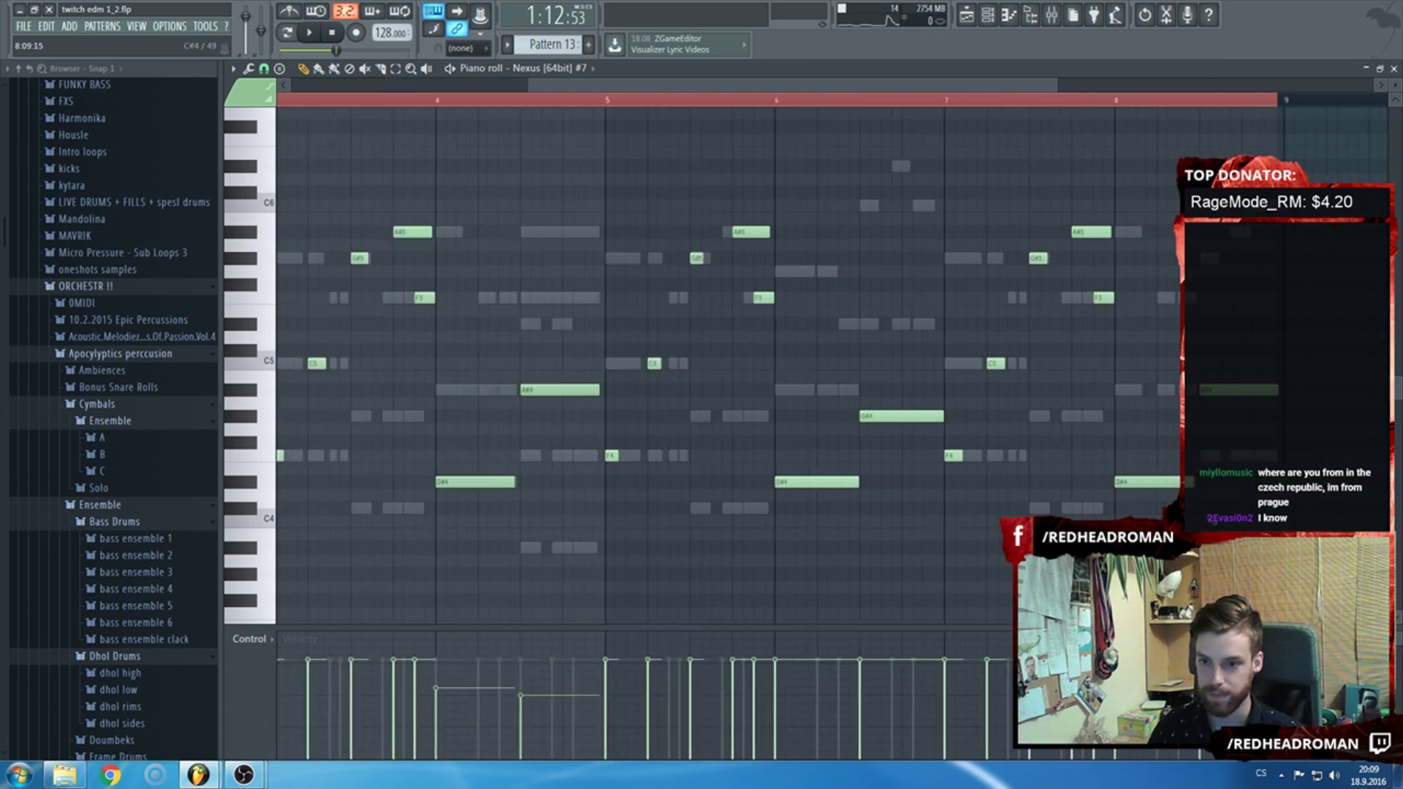
# Lower the final A#4 note in bar 8 of the Nexus #7 part to F4.
pyautogui.moveTo(1225, 390); pyautogui.dragTo(1227, 459)
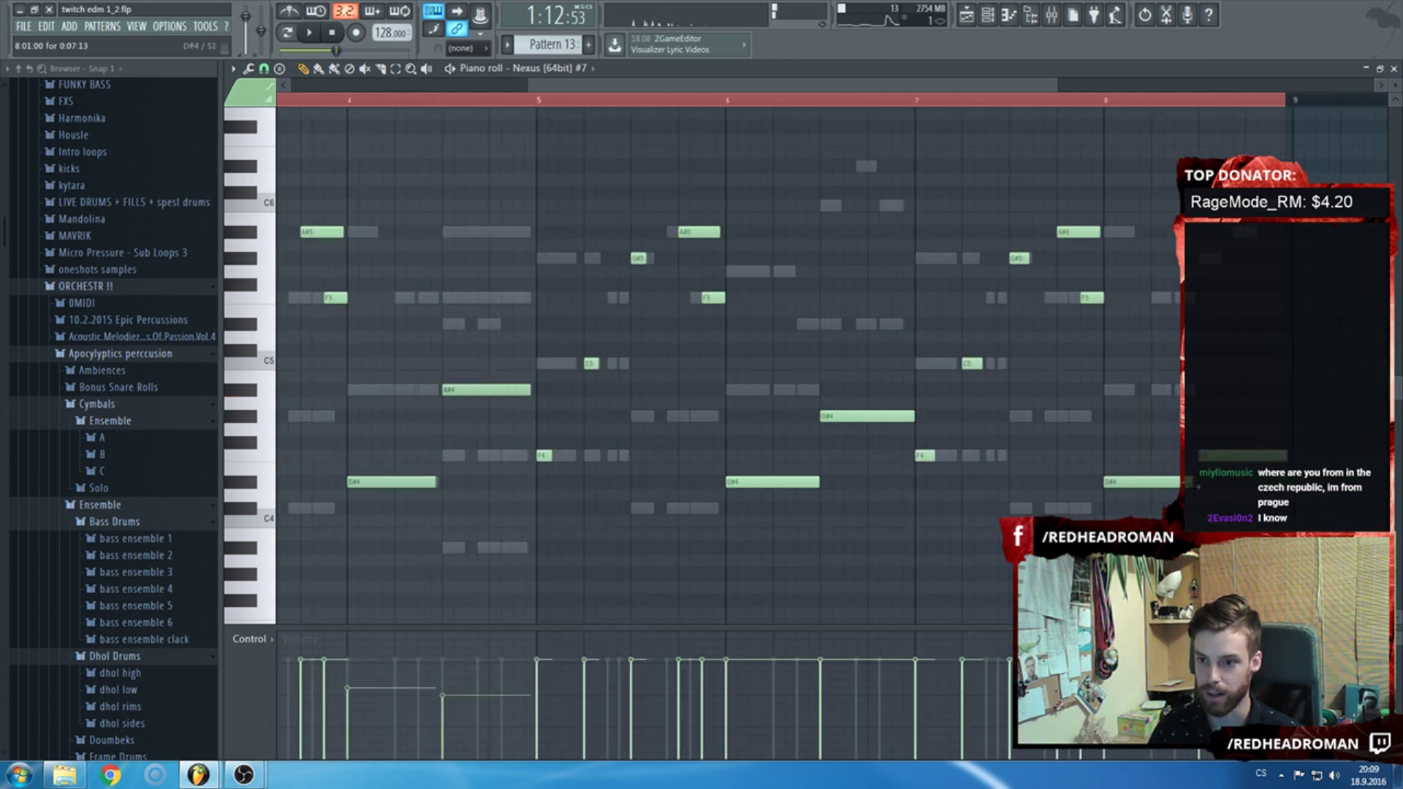
pyautogui.click(1150, 483)
pyautogui.click(1150, 483)
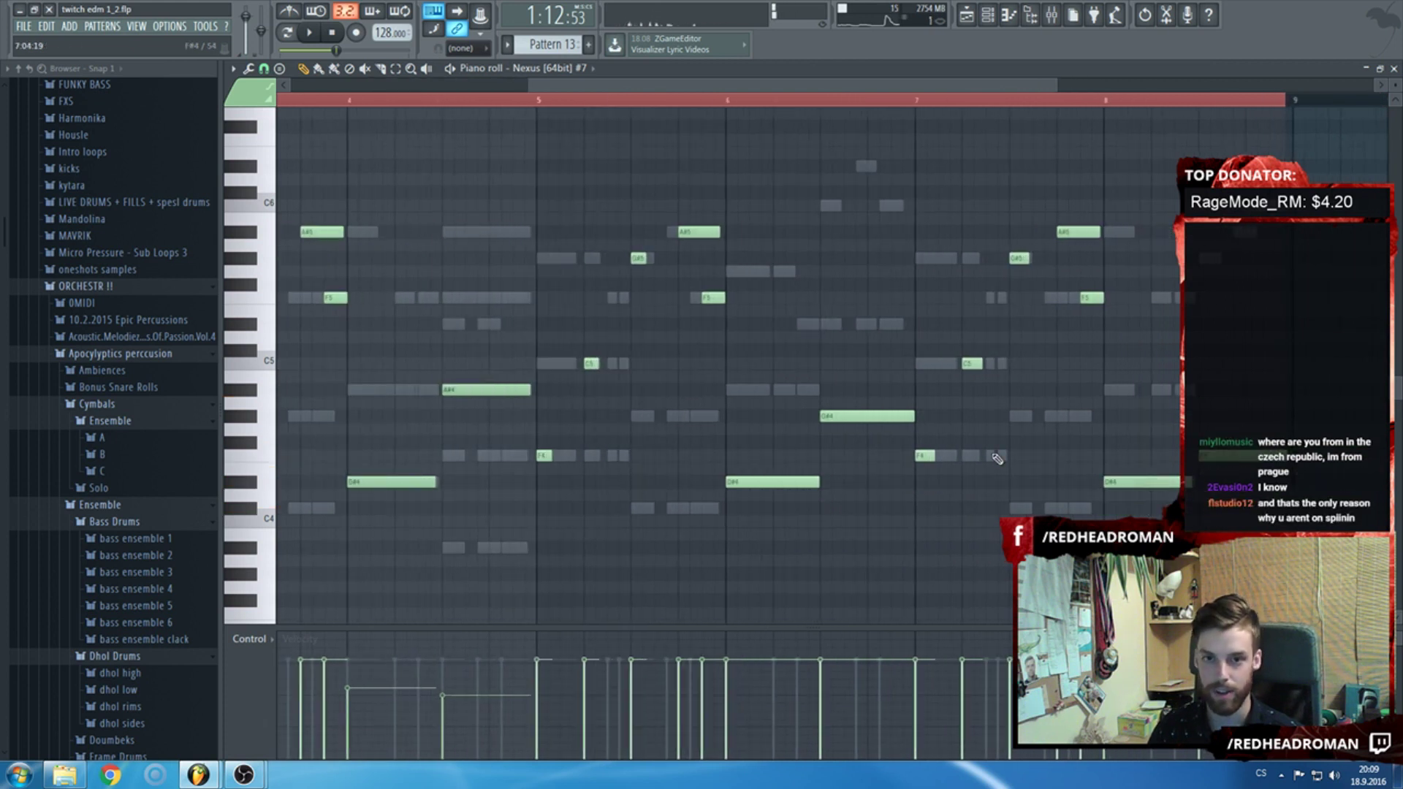
pyautogui.scroll(-1, 850, 433)
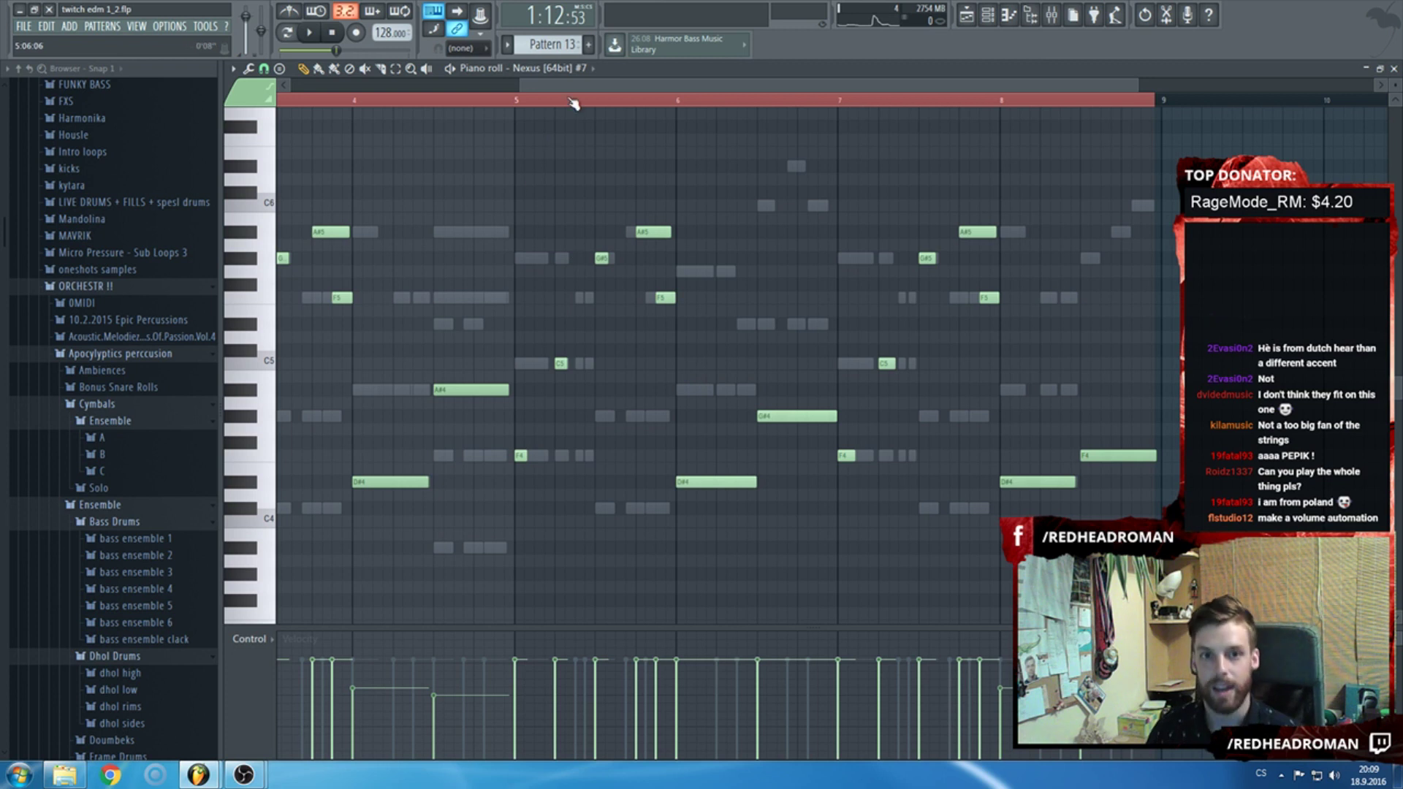
# Play the arrangement from bar 40 into the break to judge the extended Nexus #7 string part, and stop playback.
pyautogui.press('F7')
pyautogui.press('F5')
pyautogui.scroll(3, 494, 100)
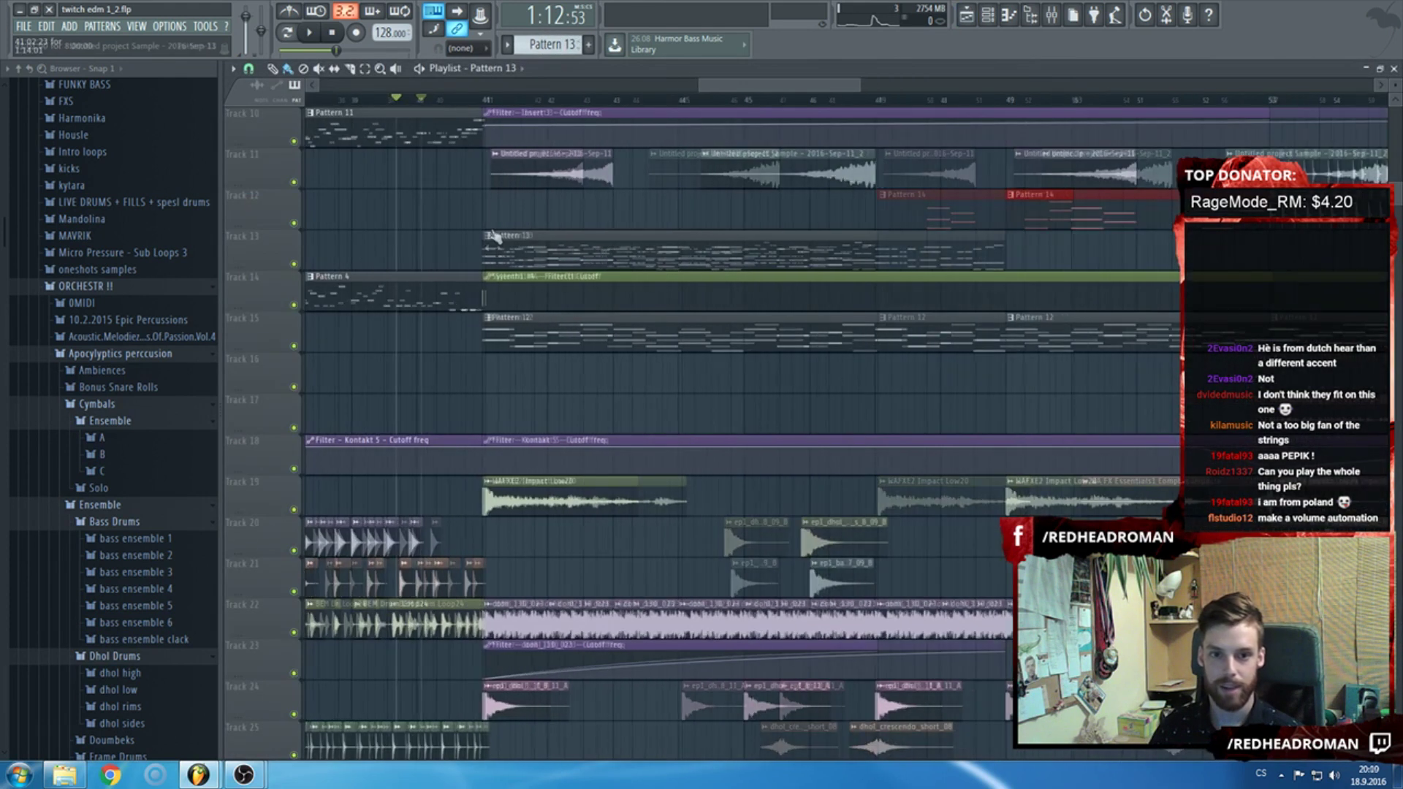
pyautogui.click(415, 99)
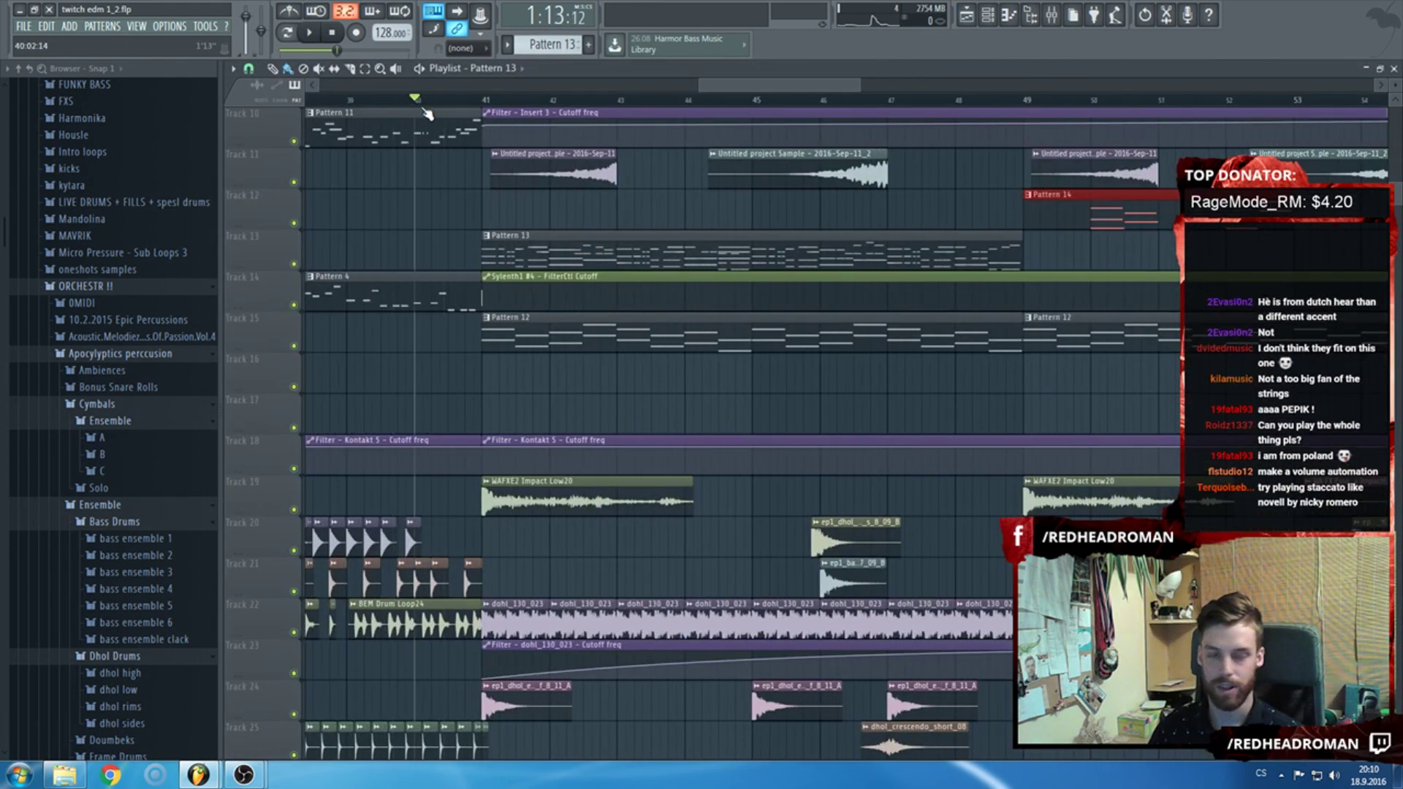
pyautogui.press('space')
pyautogui.scroll(-3, 762, 687)
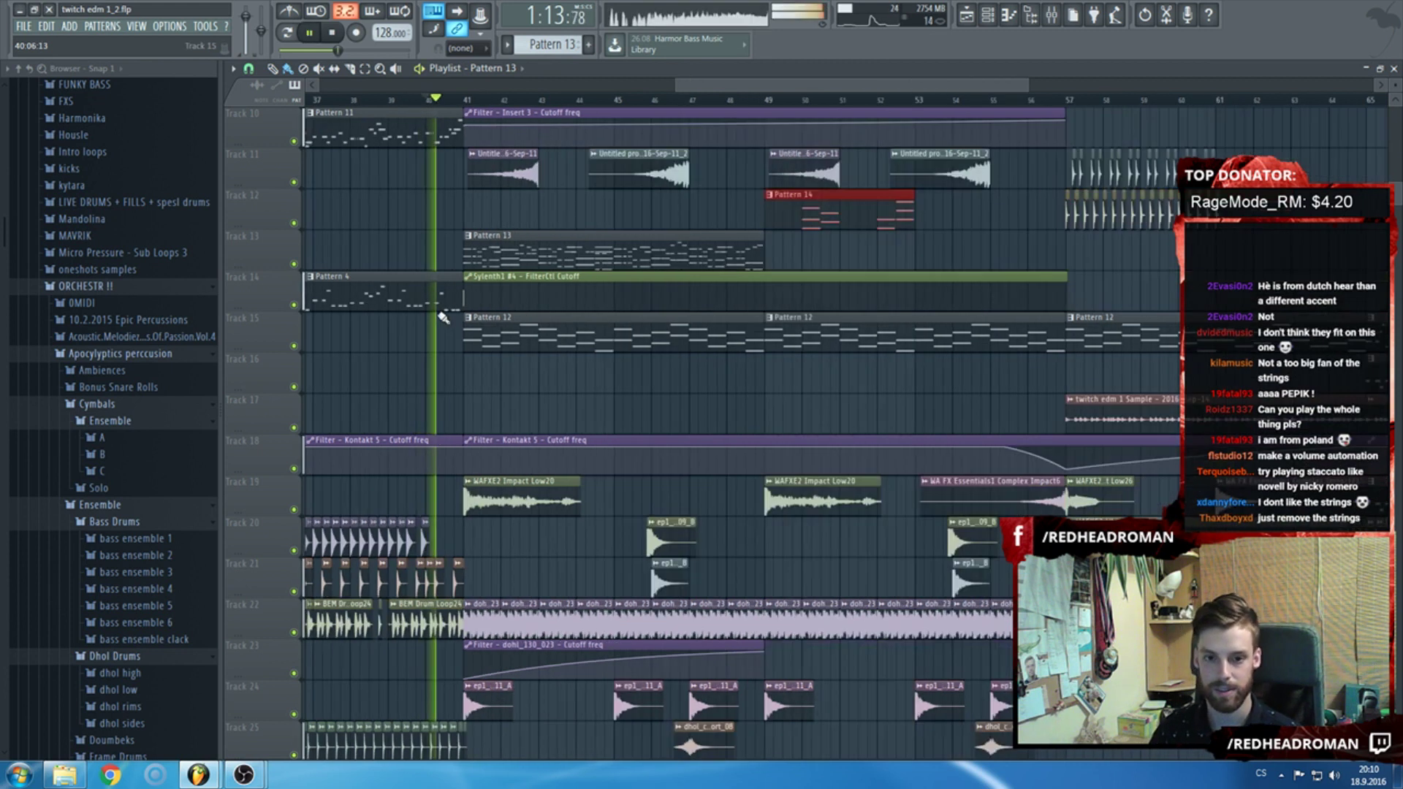
pyautogui.scroll(-3, 704, 682)
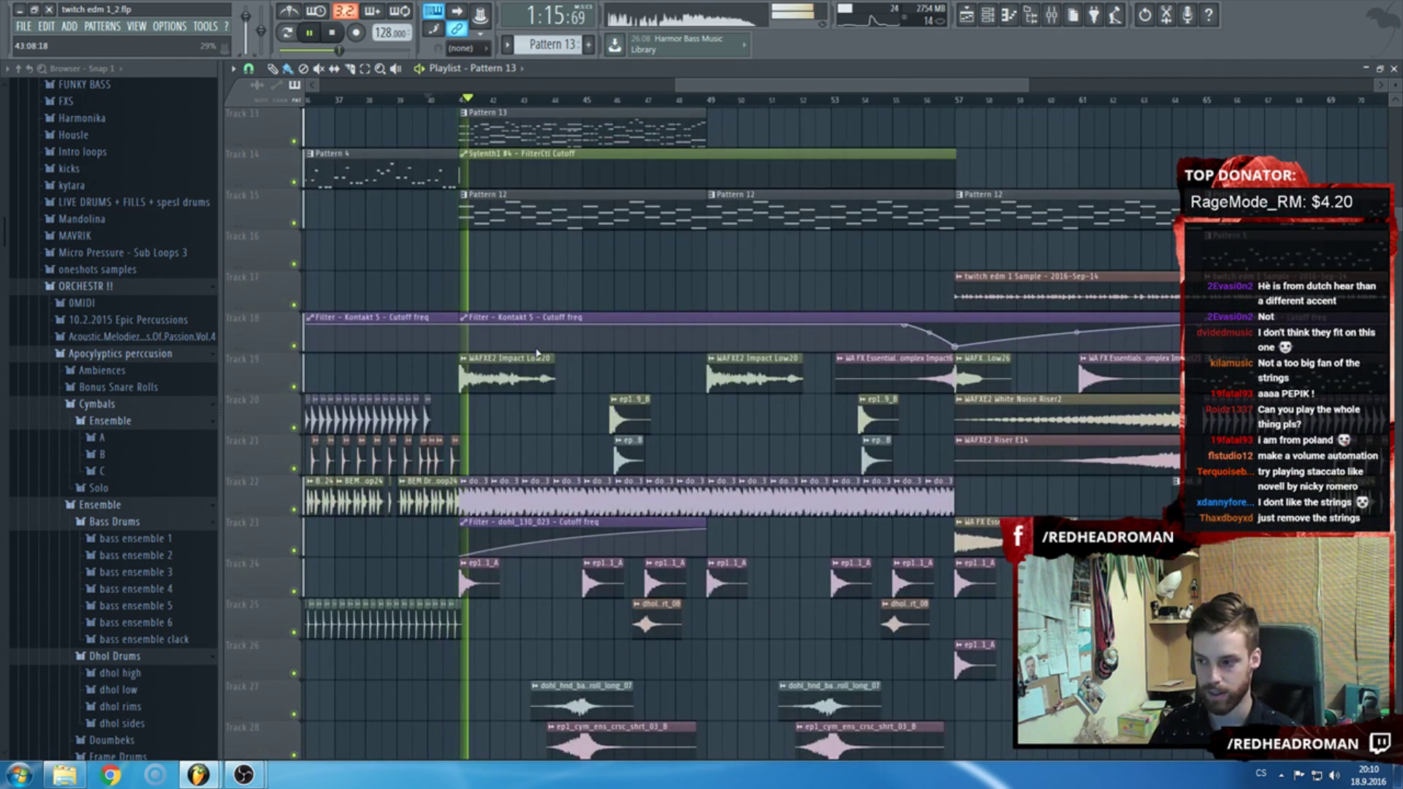
pyautogui.scroll(1, 559, 322)
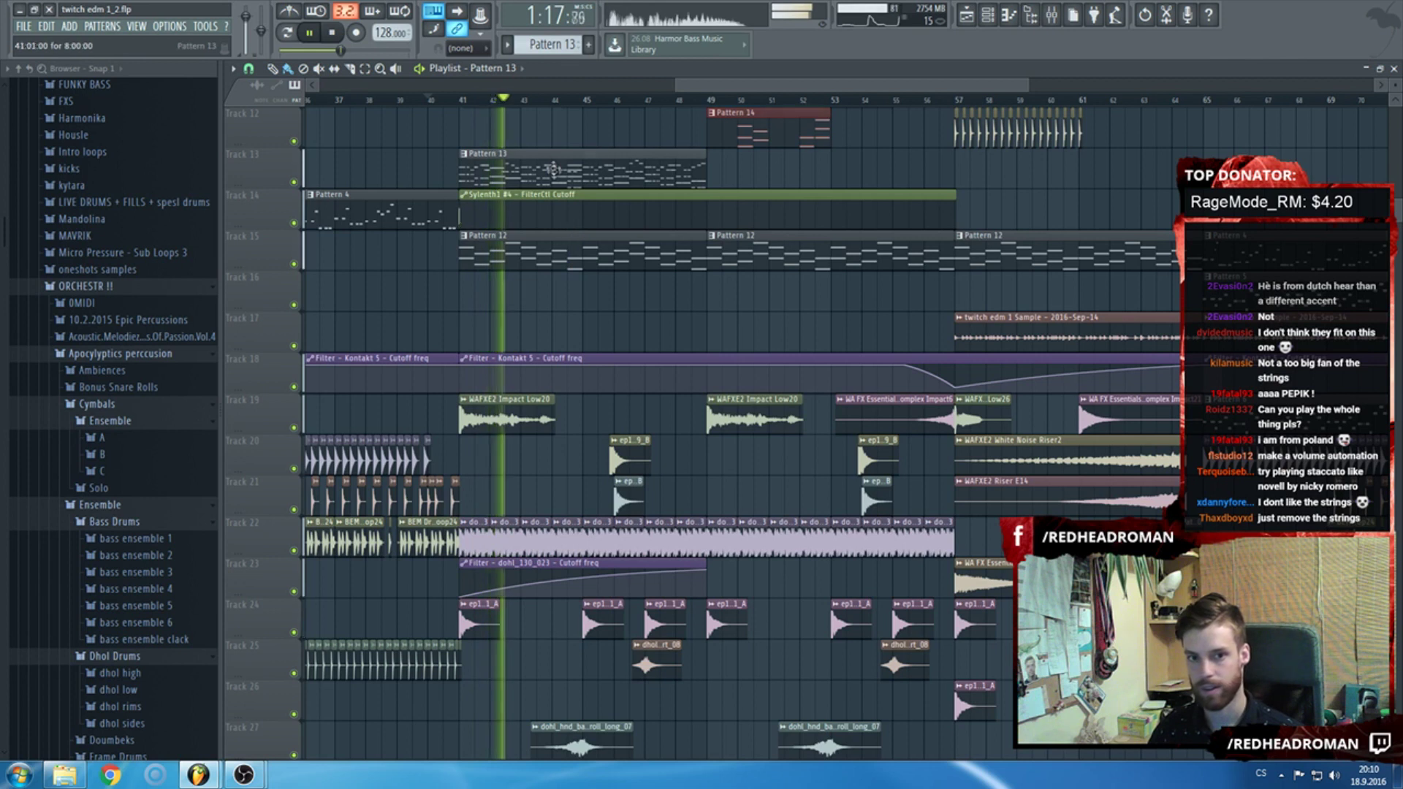
pyautogui.press('F6')
pyautogui.press('space')
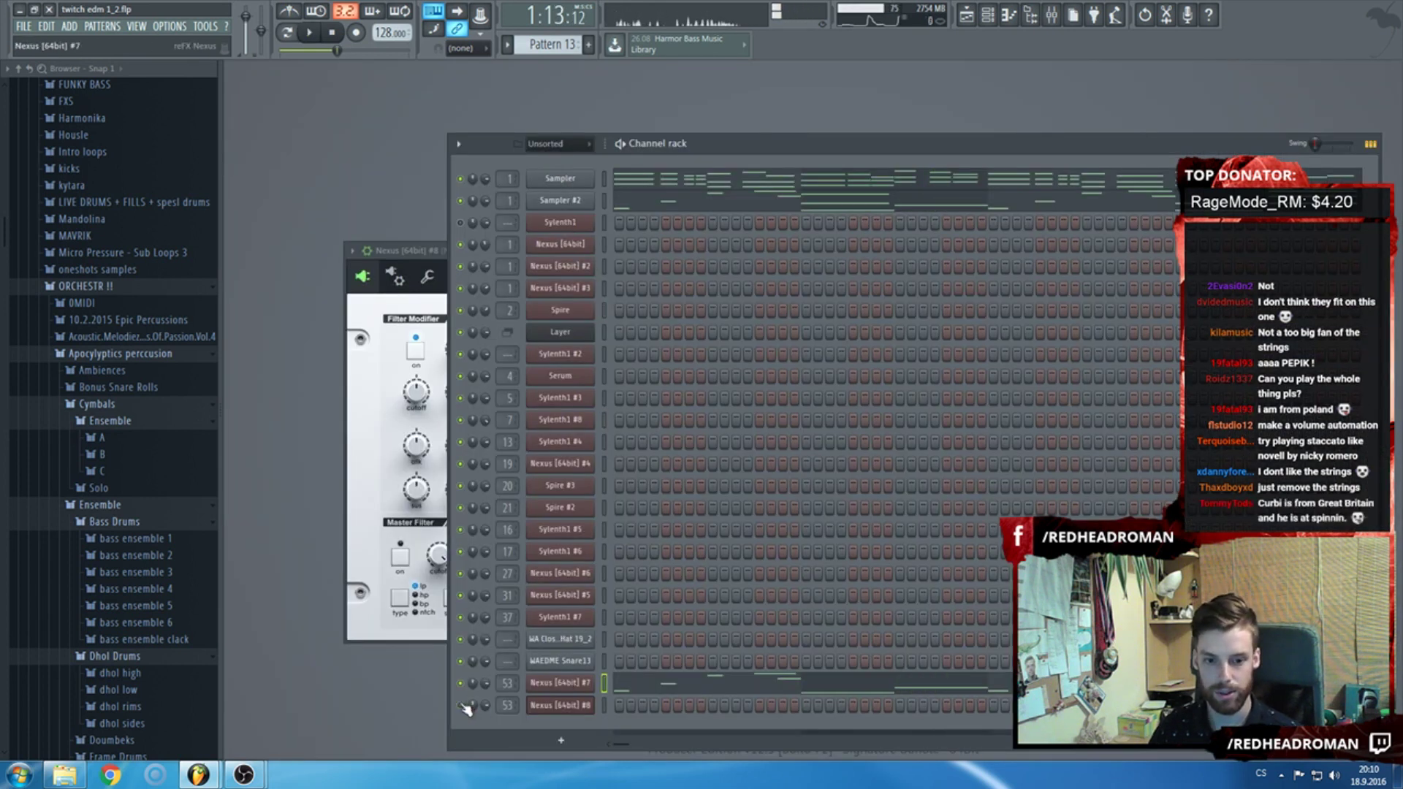
# Load the XP Hollywood preset ST True Staccato! 2 in Nexus #7.
pyautogui.click(564, 682)
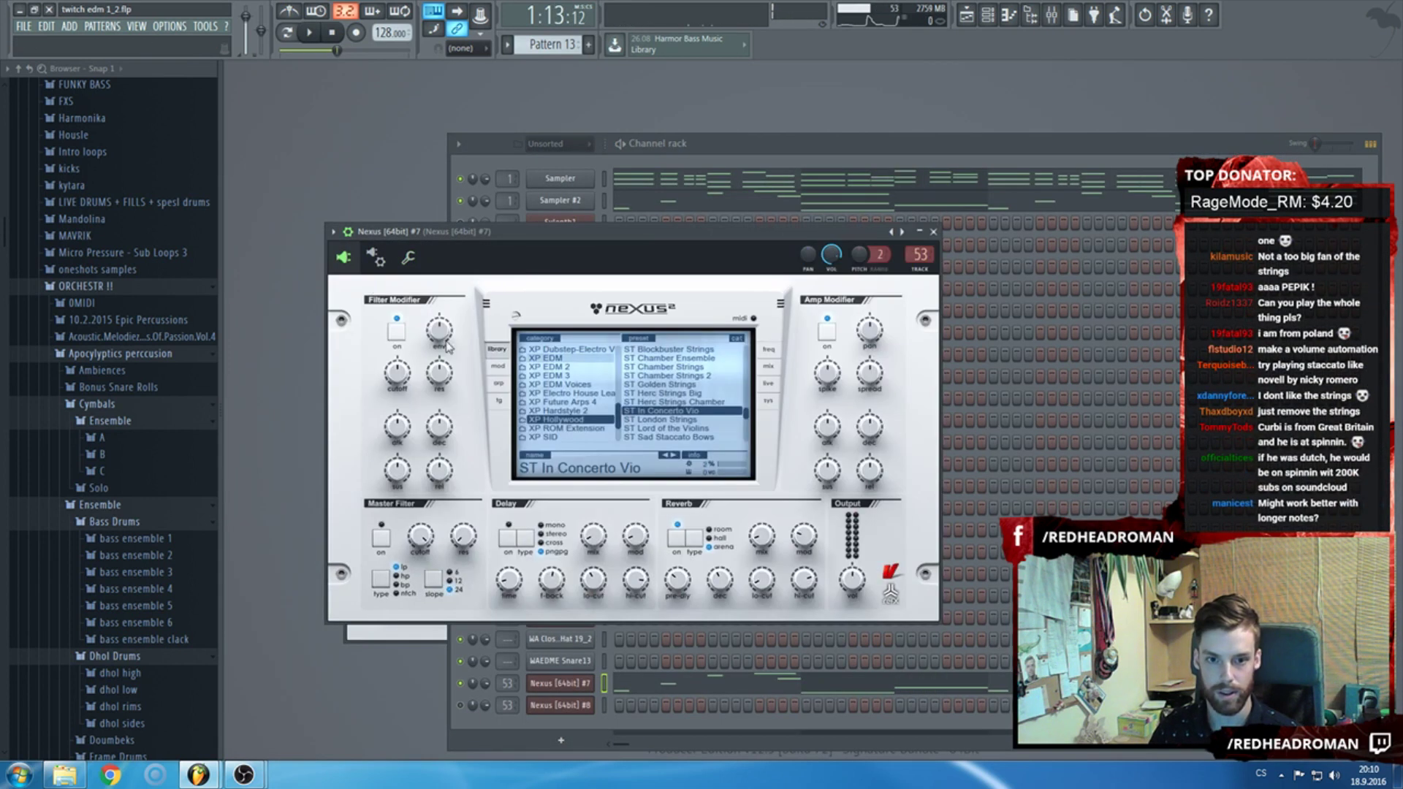
pyautogui.click(679, 421)
pyautogui.scroll(-2, 691, 428)
pyautogui.scroll(-3, 693, 429)
pyautogui.scroll(2, 693, 429)
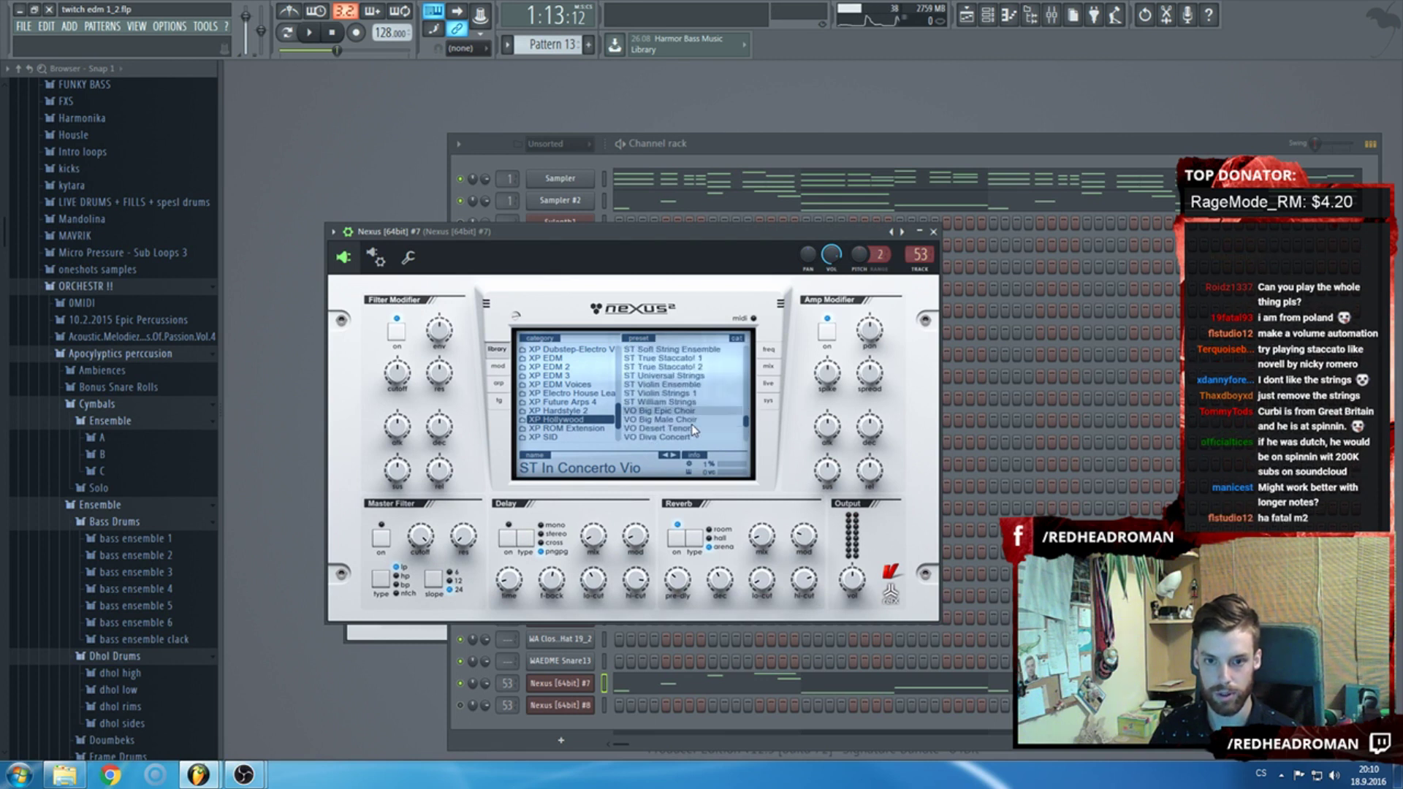
pyautogui.click(691, 367)
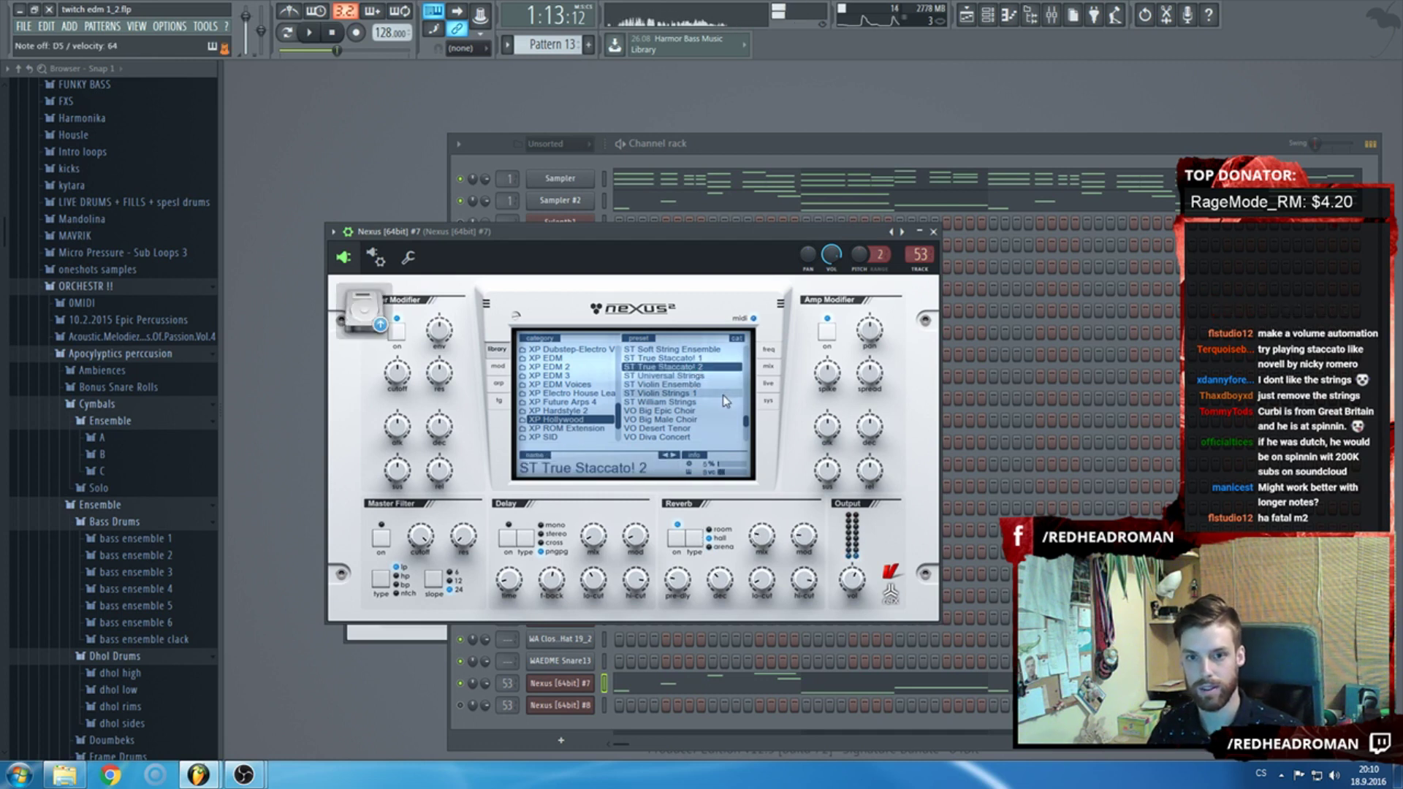
pyautogui.click(672, 358)
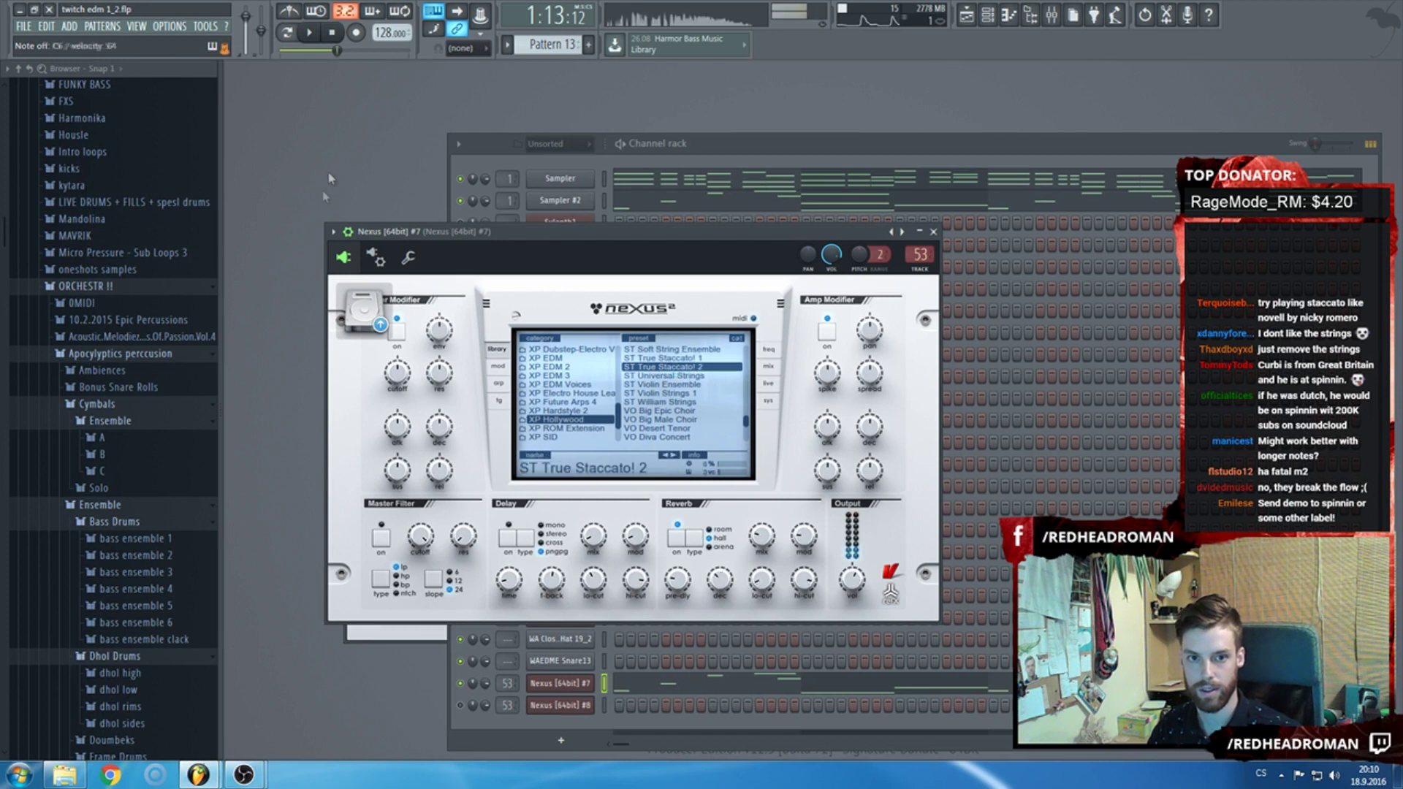
# Replace Nexus #7's notes in Pattern 13 with a copy of the Sampler channel's chords and open them in the piano roll.
pyautogui.click(578, 223)
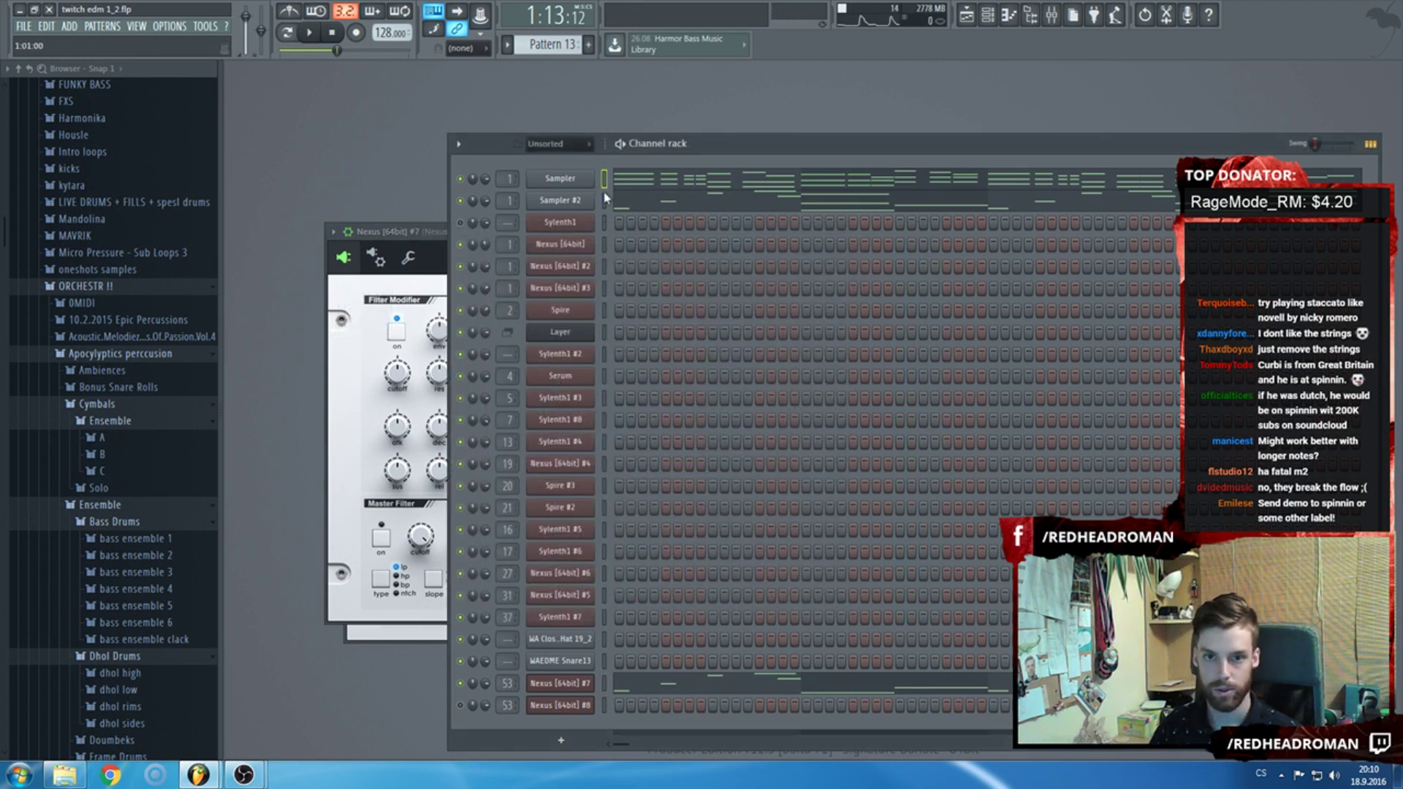
pyautogui.click(636, 683)
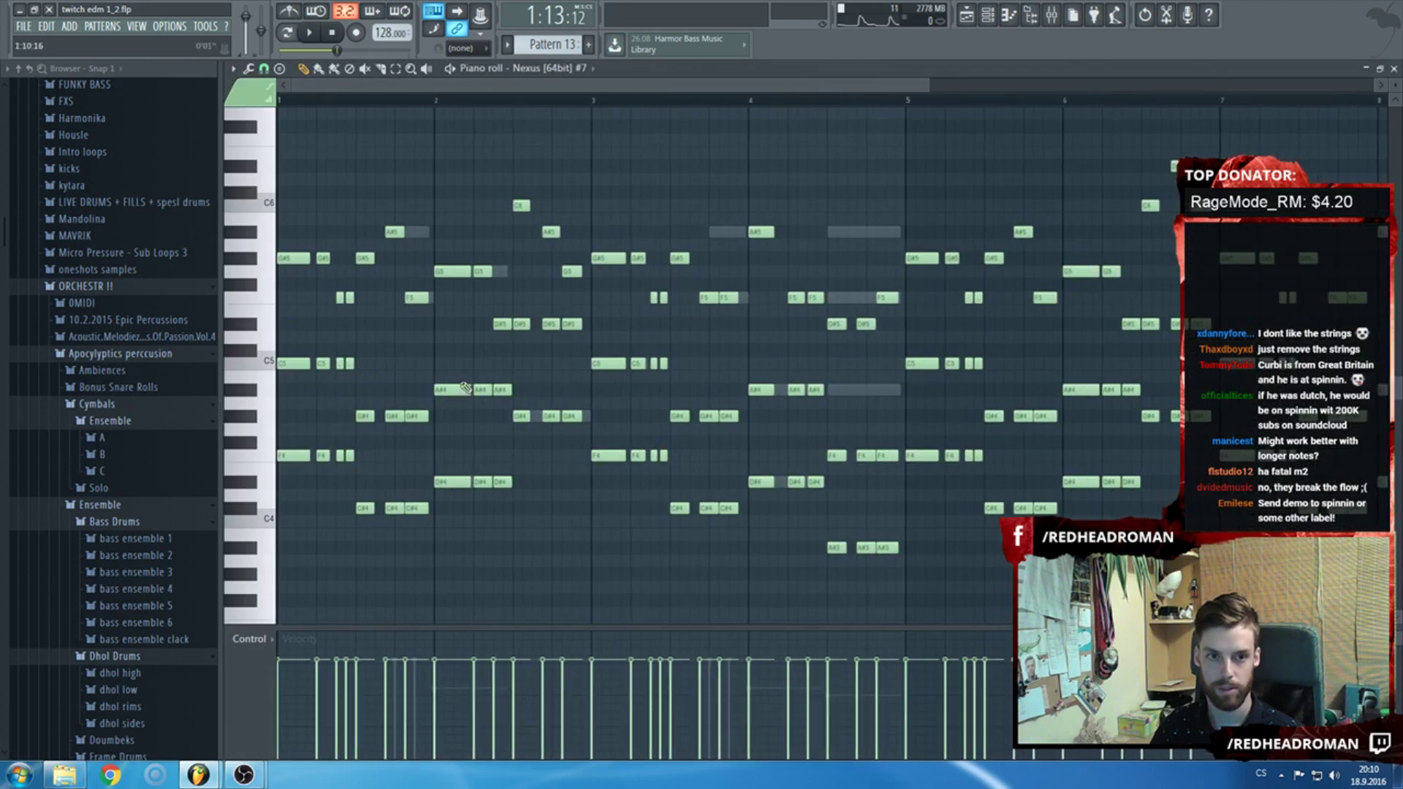
# Remove the short repeated chords on beat 2 of bars 1 and 2 in Nexus #7 while playing the pattern.
pyautogui.click(300, 38)
pyautogui.scroll(3, 365, 409)
pyautogui.moveTo(363, 486); pyautogui.dragTo(425, 219)
pyautogui.hotkey('alt', 'm')
pyautogui.press('space')
pyautogui.moveTo(700, 483); pyautogui.dragTo(763, 235)
pyautogui.hotkey('alt', 'm')
pyautogui.press('space')
pyautogui.press('space')
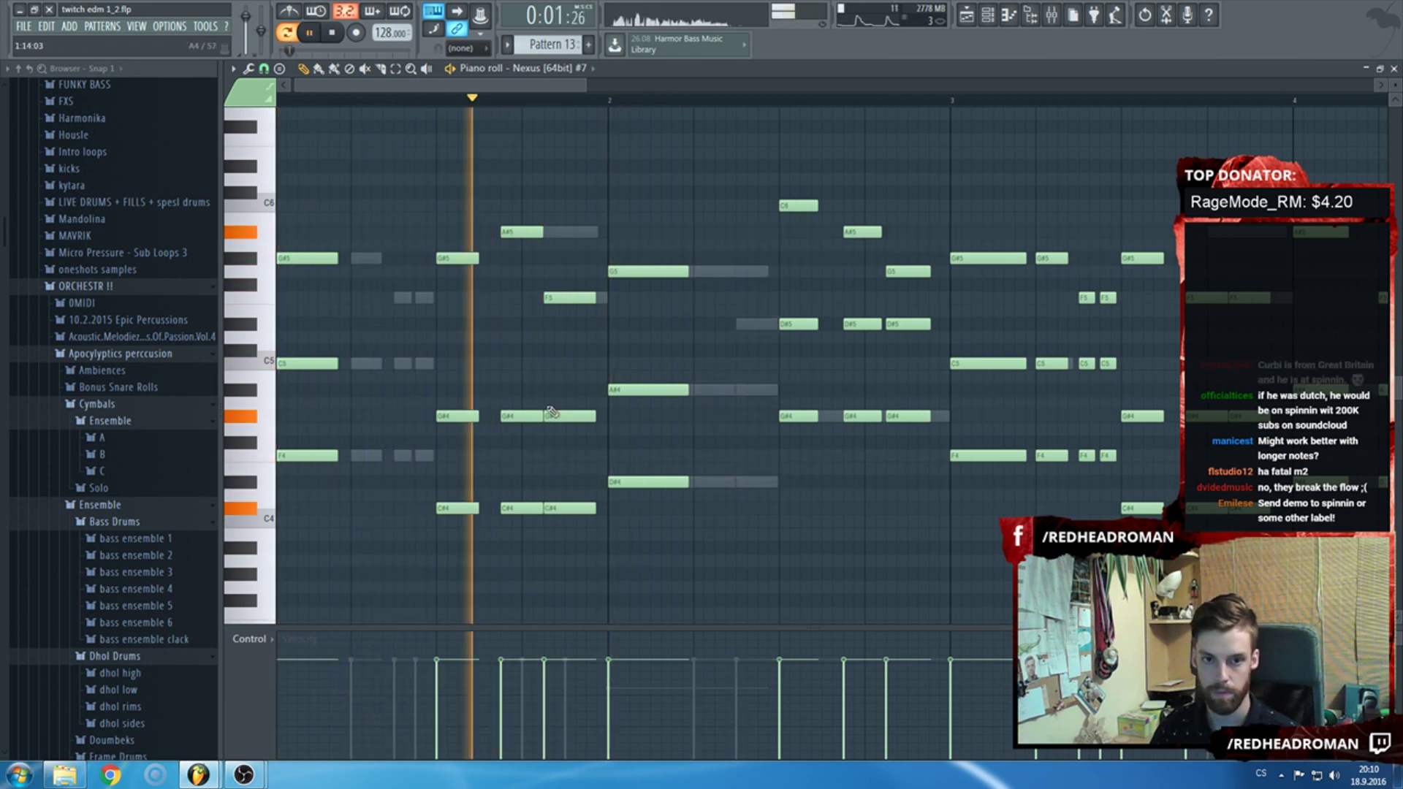
# Remove the first two chords from the second half of bar 1 and likewise from the second half of bar 2.
pyautogui.moveTo(544, 219); pyautogui.dragTo(543, 519)
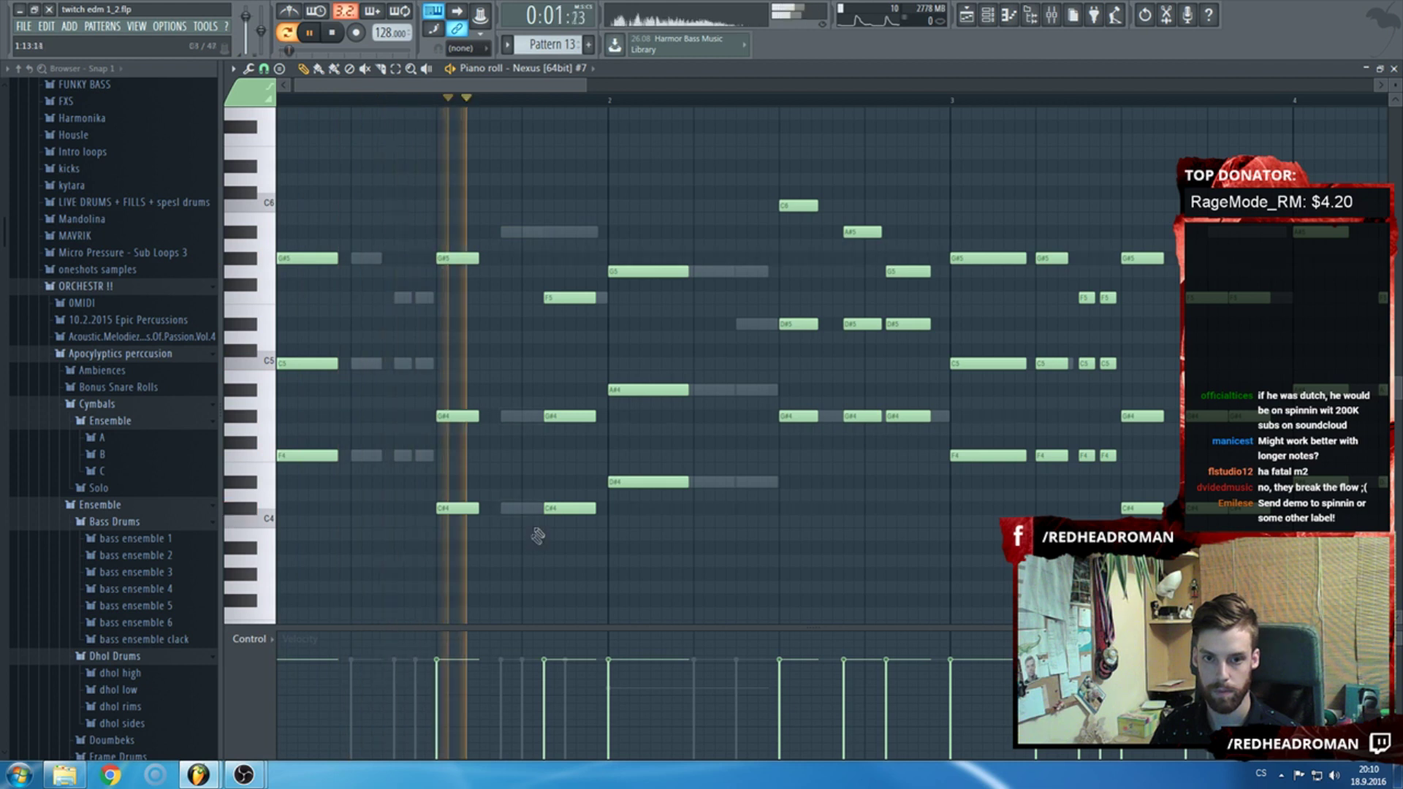
pyautogui.hotkey('alt', 'm')
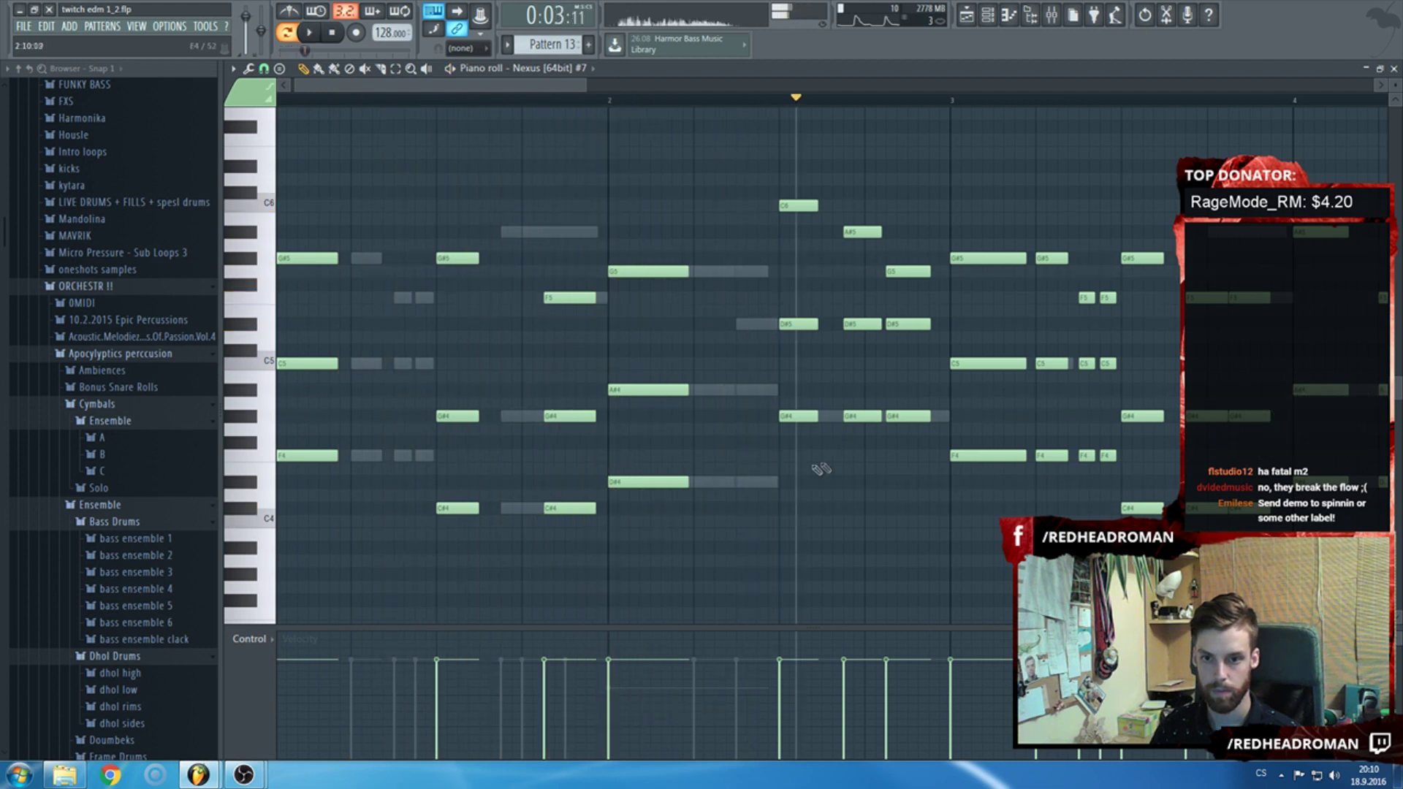
pyautogui.moveTo(457, 241); pyautogui.dragTo(483, 526)
pyautogui.hotkey('alt', 'm')
pyautogui.moveTo(787, 475); pyautogui.dragTo(867, 146)
pyautogui.hotkey('alt', 'm')
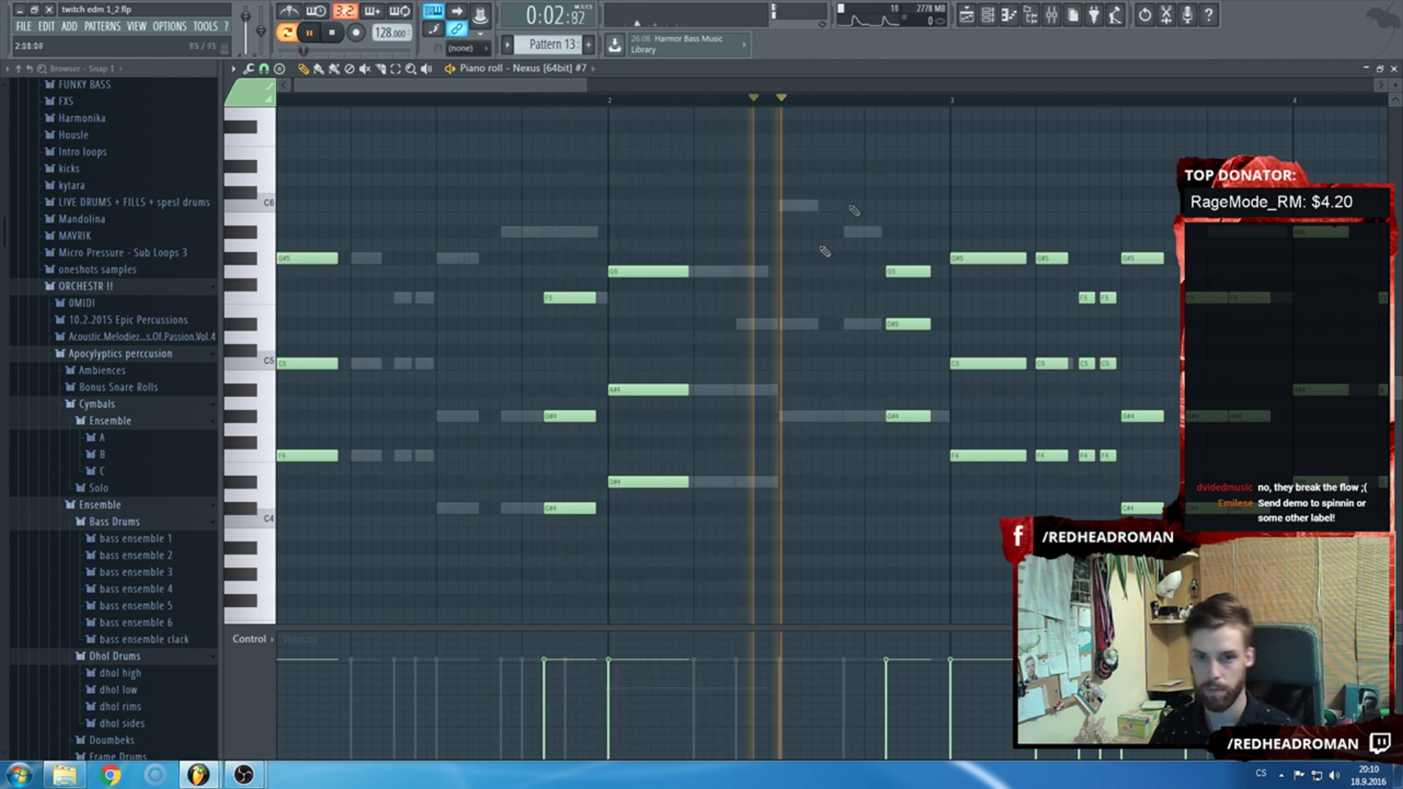
# Move the last chord of bar 1 back to the middle of the bar and raise its F5 to G#5.
pyautogui.press('space')
pyautogui.moveTo(558, 511); pyautogui.dragTo(559, 545)
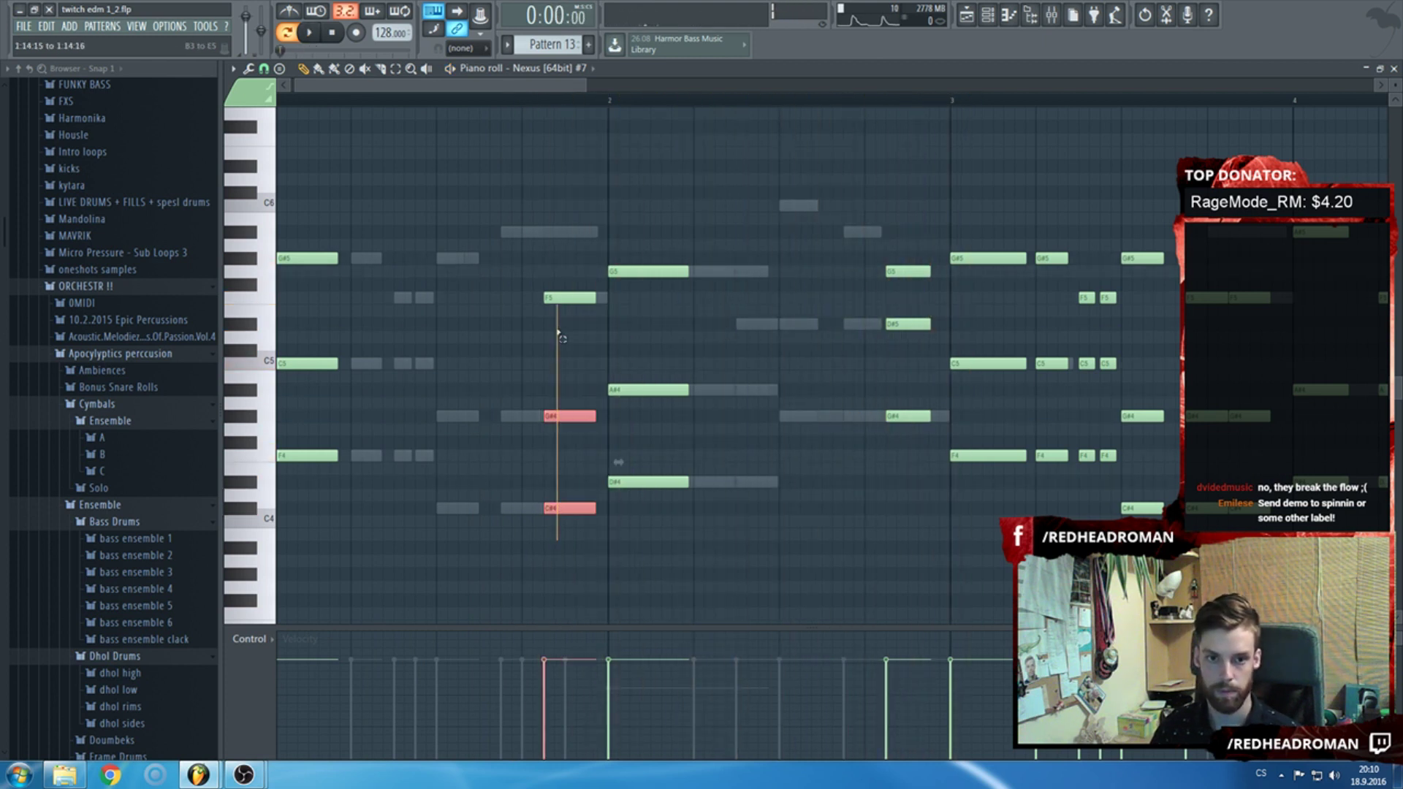
pyautogui.moveTo(557, 296); pyautogui.dragTo(456, 304)
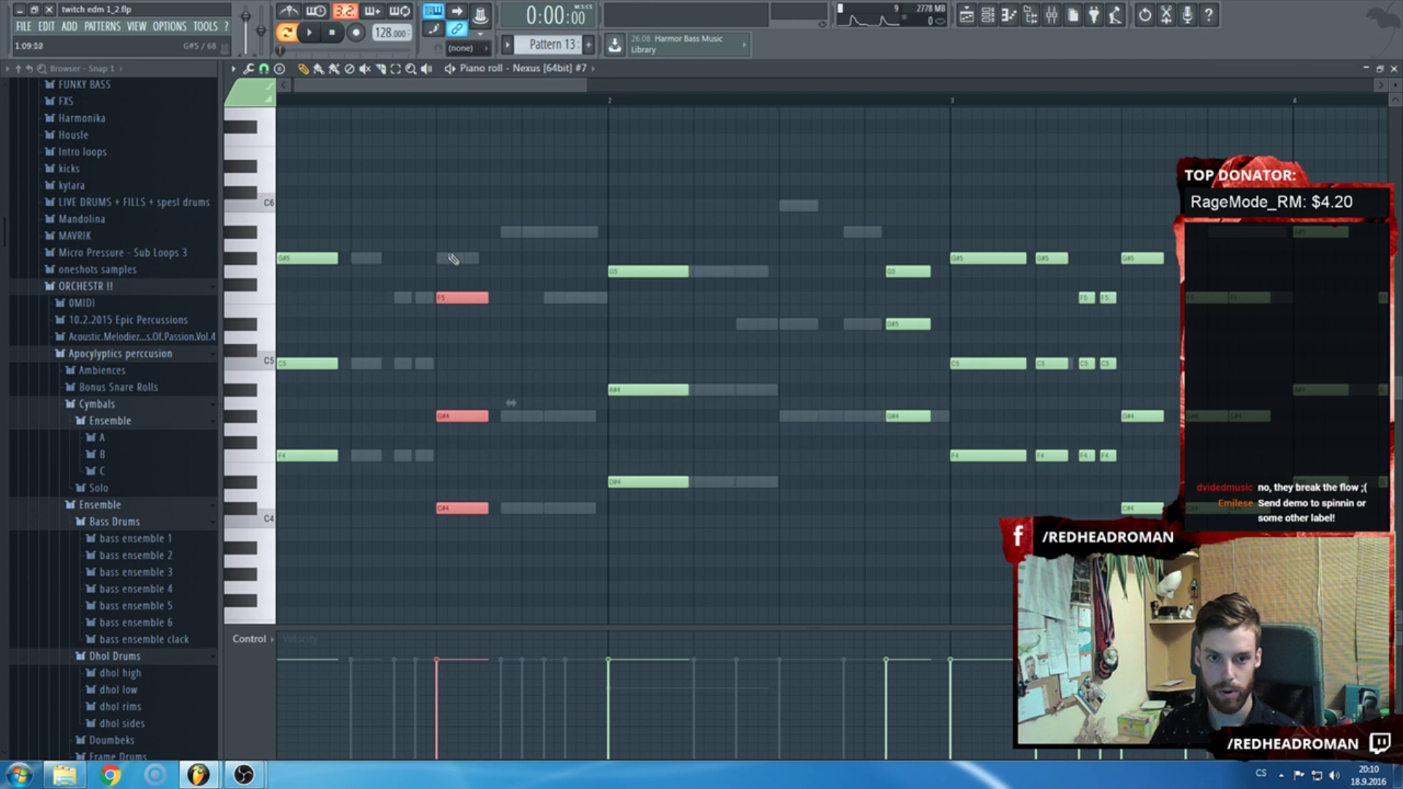
# Place a G#4, D#5 and C6 chord in the middle of bar 2 and remove that bar's last chord.
pyautogui.hscroll(3, 628, 409)
pyautogui.click(607, 418)
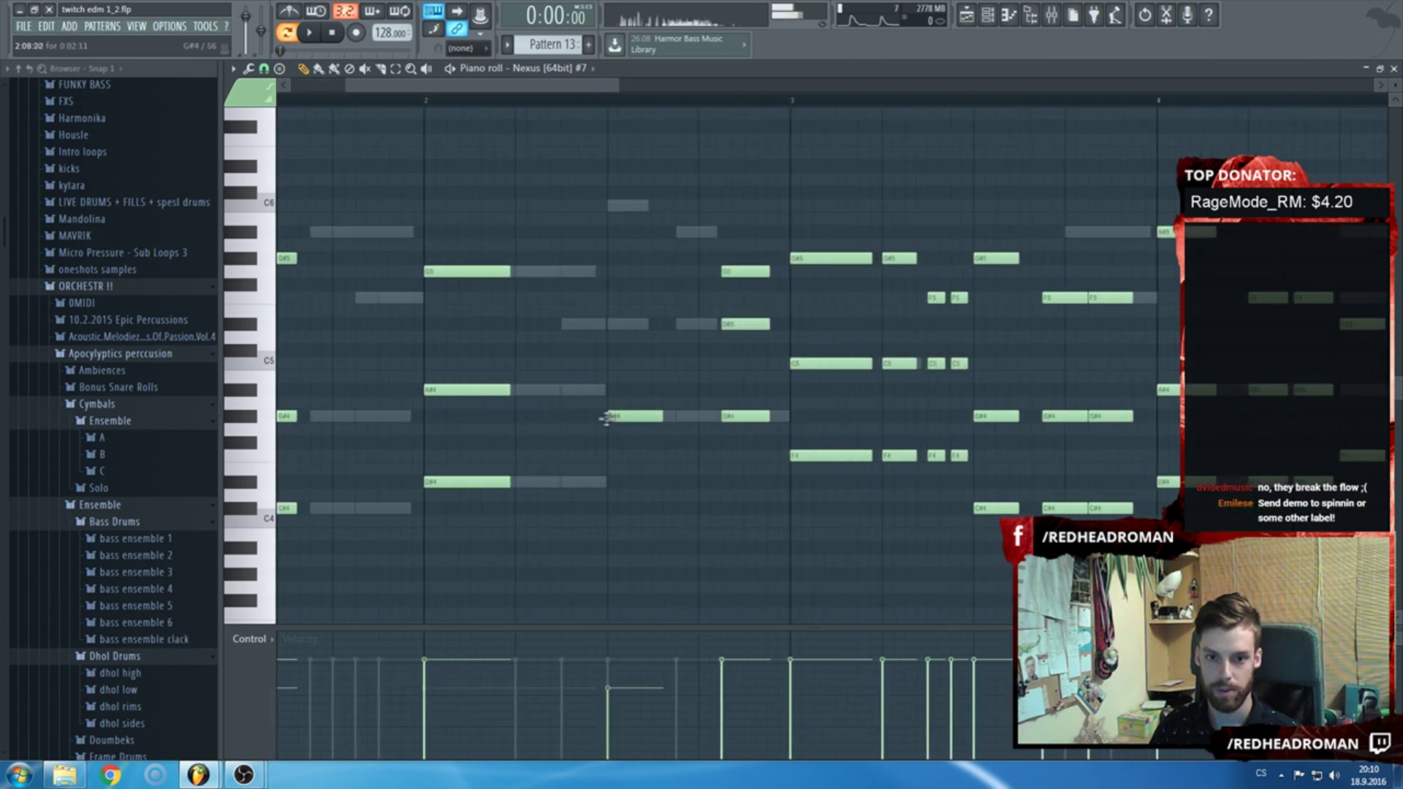
pyautogui.click(616, 208)
pyautogui.rightClick(723, 272)
pyautogui.rightClick(724, 324)
pyautogui.rightClick(723, 416)
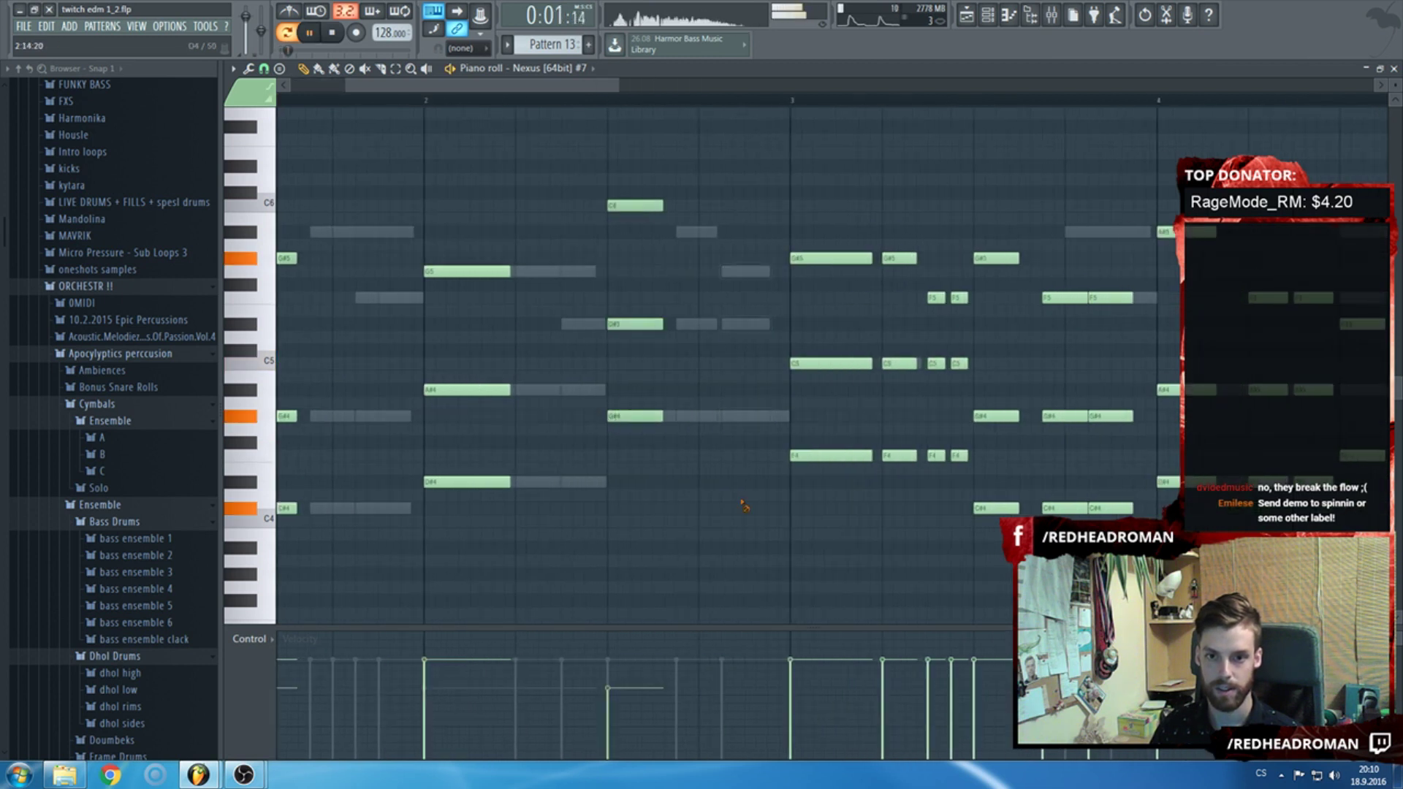
# Remove the repeated chords on beat 2 of bars 3 and 4 and the middle chord in bar 3's second half.
pyautogui.scroll(-3, 718, 431)
pyautogui.scroll(1, 718, 439)
pyautogui.moveTo(749, 286); pyautogui.dragTo(804, 504)
pyautogui.hotkey('alt', 'm')
pyautogui.moveTo(840, 322); pyautogui.dragTo(871, 559)
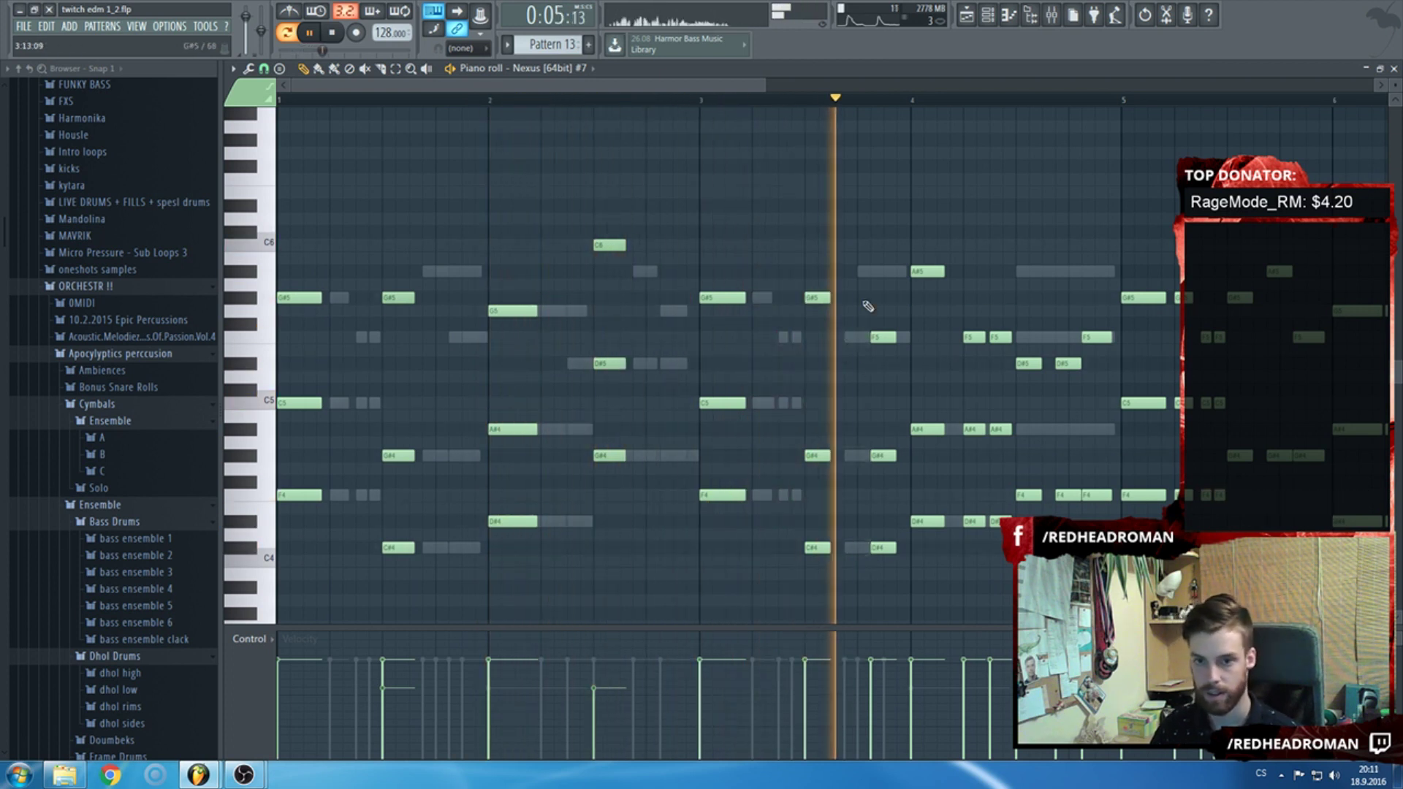
pyautogui.hotkey('alt', 'm')
pyautogui.moveTo(961, 305); pyautogui.dragTo(1020, 555)
pyautogui.hotkey('alt', 'm')
pyautogui.scroll(-2, 1006, 372)
pyautogui.press('space')
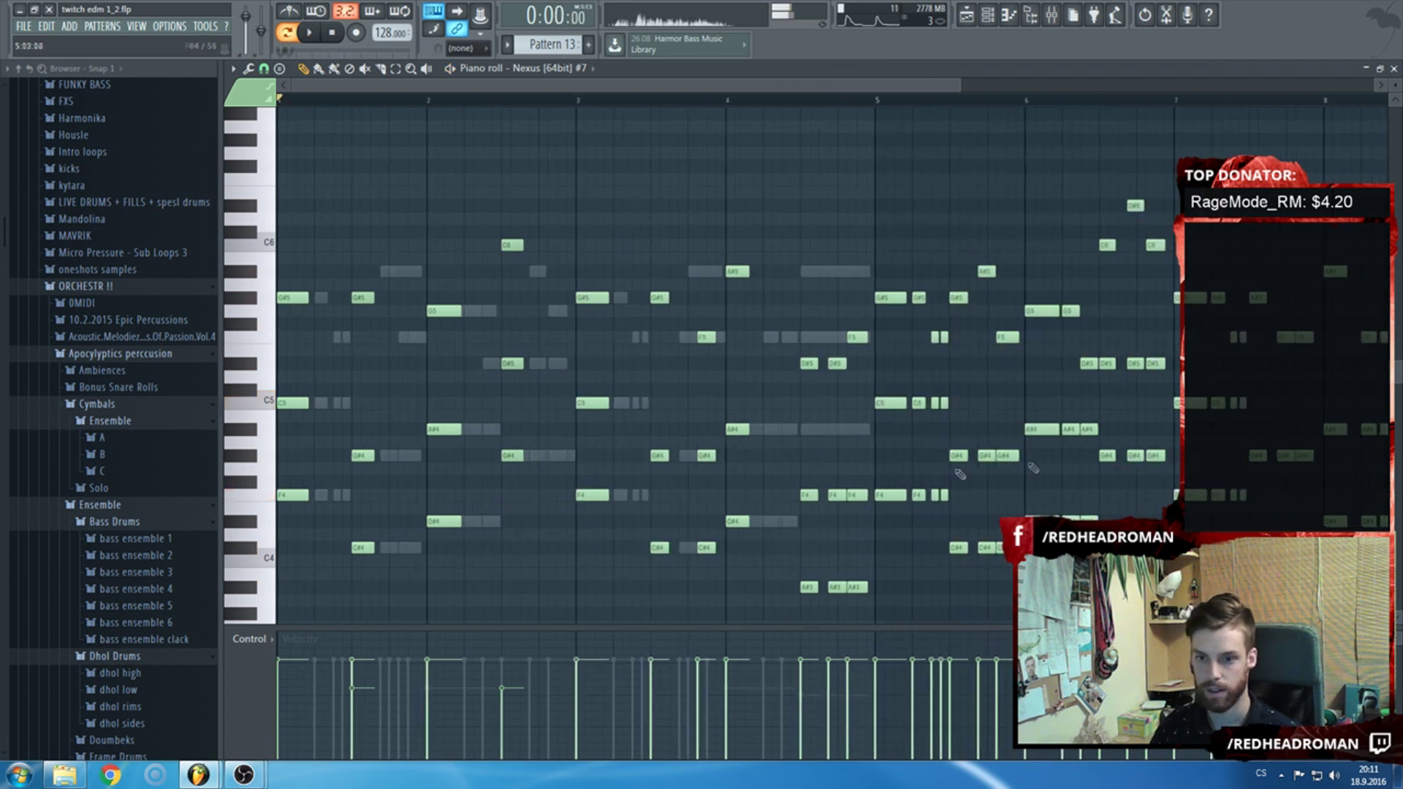
# Remove the short chords on beat 2 of bar 5 and the last two chords of that bar.
pyautogui.press('space')
pyautogui.moveTo(915, 528); pyautogui.dragTo(954, 291)
pyautogui.hotkey('alt', 'm')
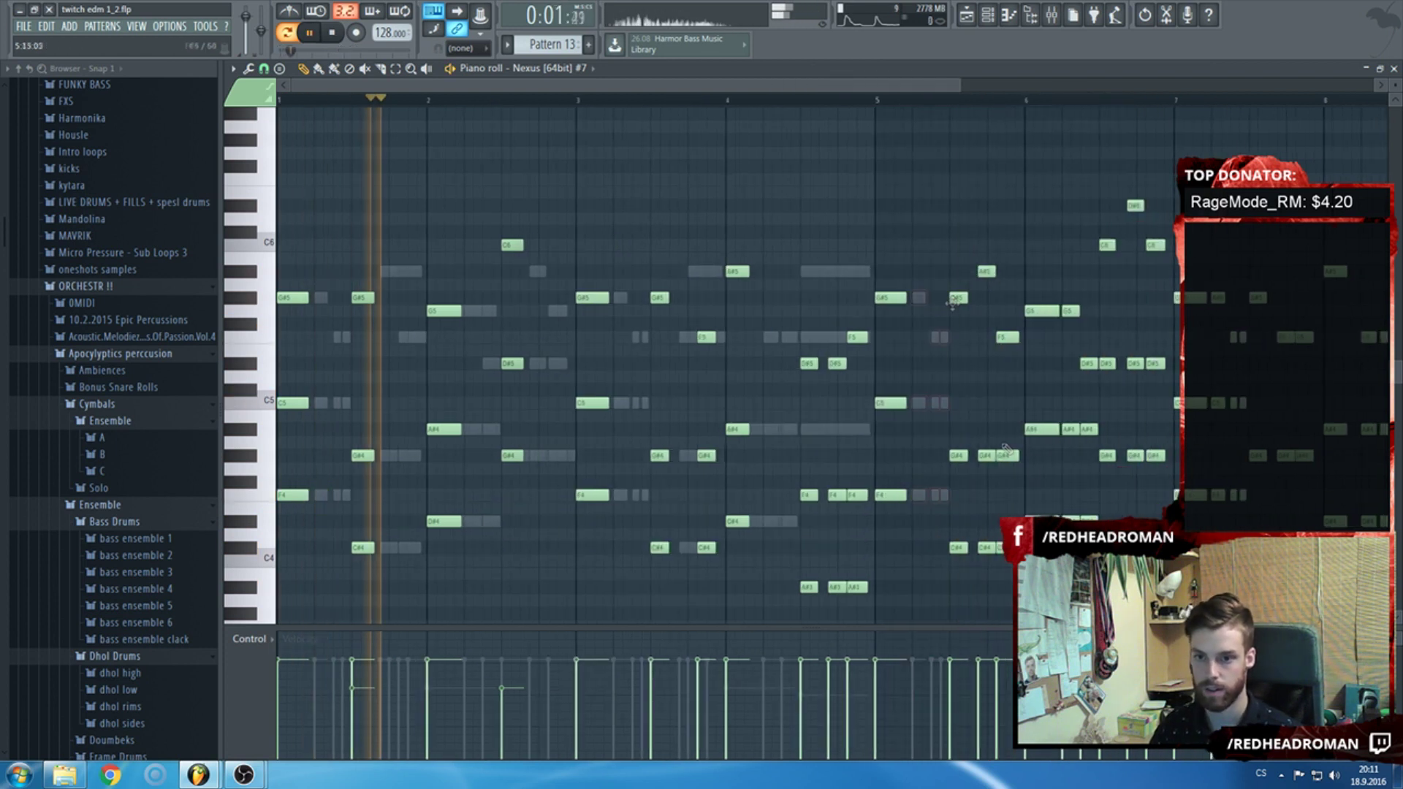
pyautogui.moveTo(979, 581); pyautogui.dragTo(1020, 250)
pyautogui.hotkey('alt', 'm')
# Remove the repeated notes on beat 2 of bar 6 and the middle chord in the bar's second half.
pyautogui.moveTo(1068, 346); pyautogui.dragTo(1097, 228)
pyautogui.hotkey('alt', 'm')
pyautogui.moveTo(1123, 486); pyautogui.dragTo(1146, 192)
pyautogui.hotkey('alt', 'm')
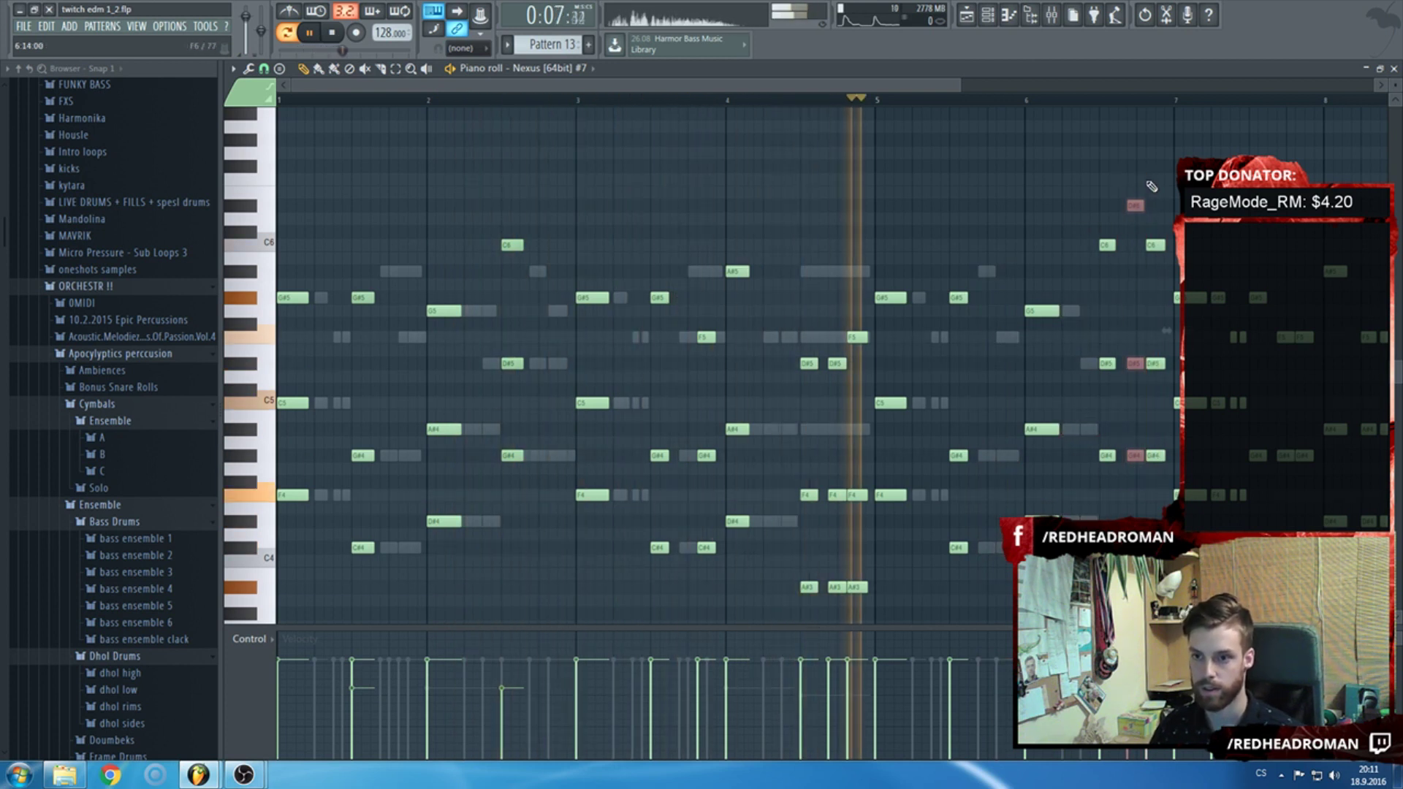
# Remove the short chords on beat 2 of bar 7 and the middle chord in its second half.
pyautogui.scroll(3, 1022, 313)
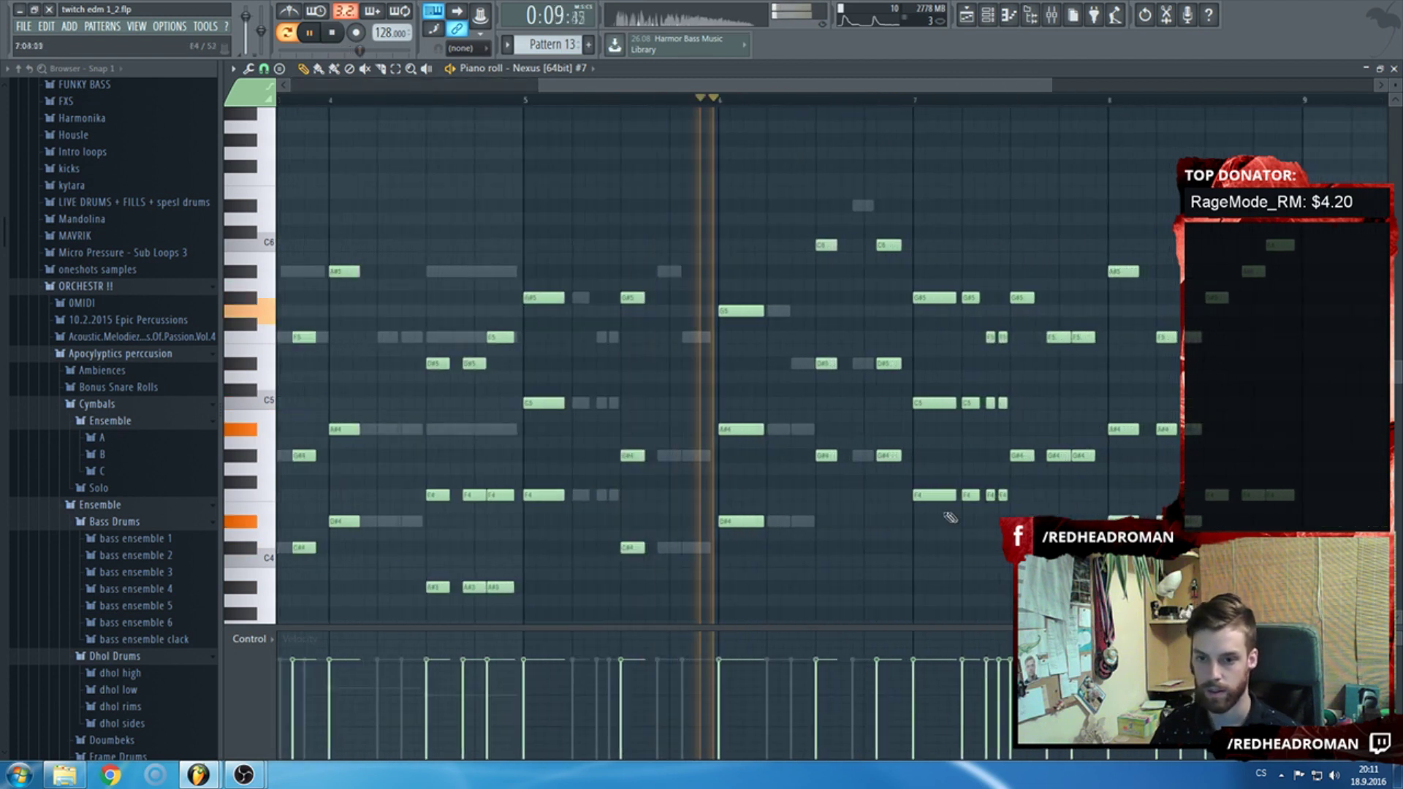
pyautogui.moveTo(963, 511); pyautogui.dragTo(982, 391)
pyautogui.hotkey('alt', 'm')
pyautogui.moveTo(1049, 511); pyautogui.dragTo(1060, 363)
pyautogui.hotkey('alt', 'm')
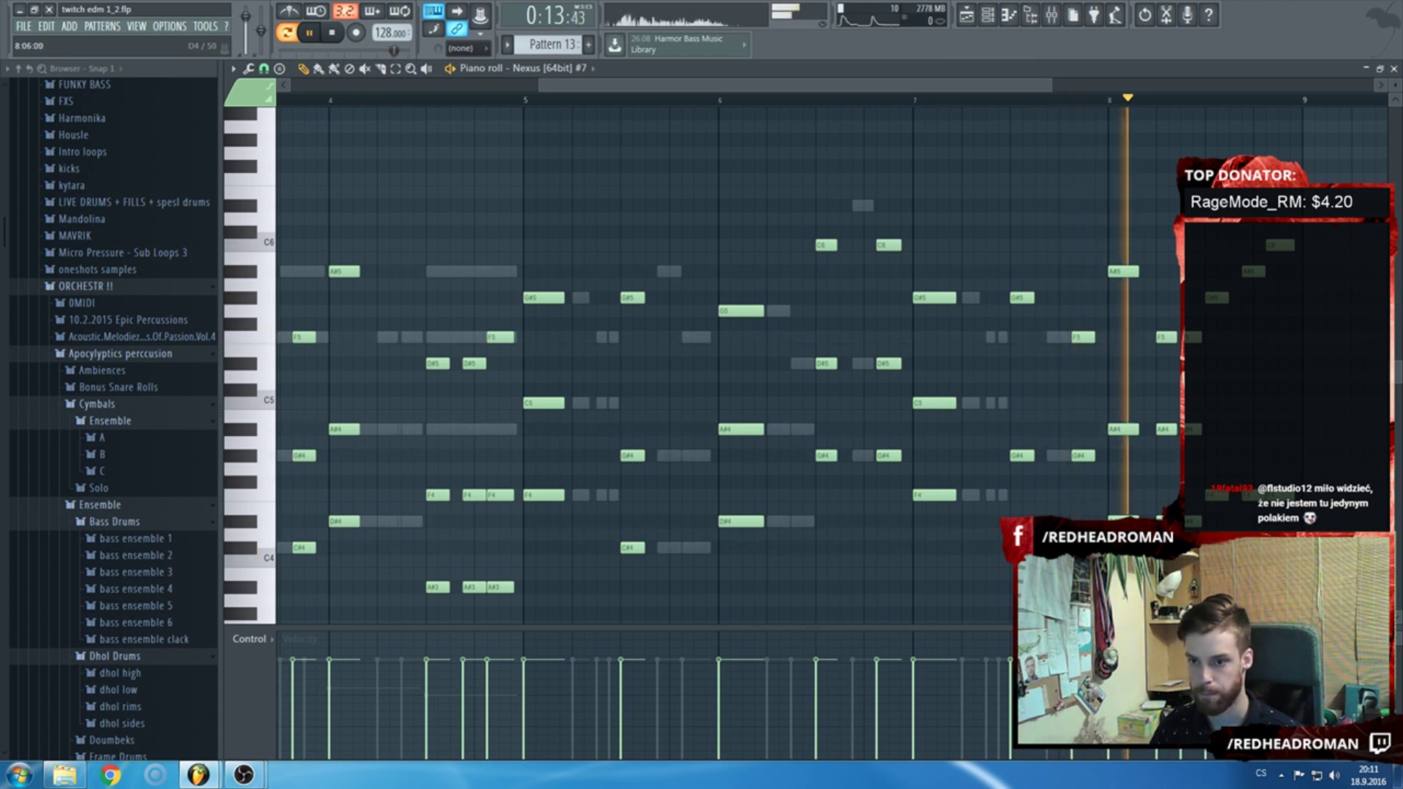
# Remove the short chord on beat 2 of bar 8 and load the ST In Concerto Vio preset on the Nexus #8 channel.
pyautogui.hotkey('alt', 'm')
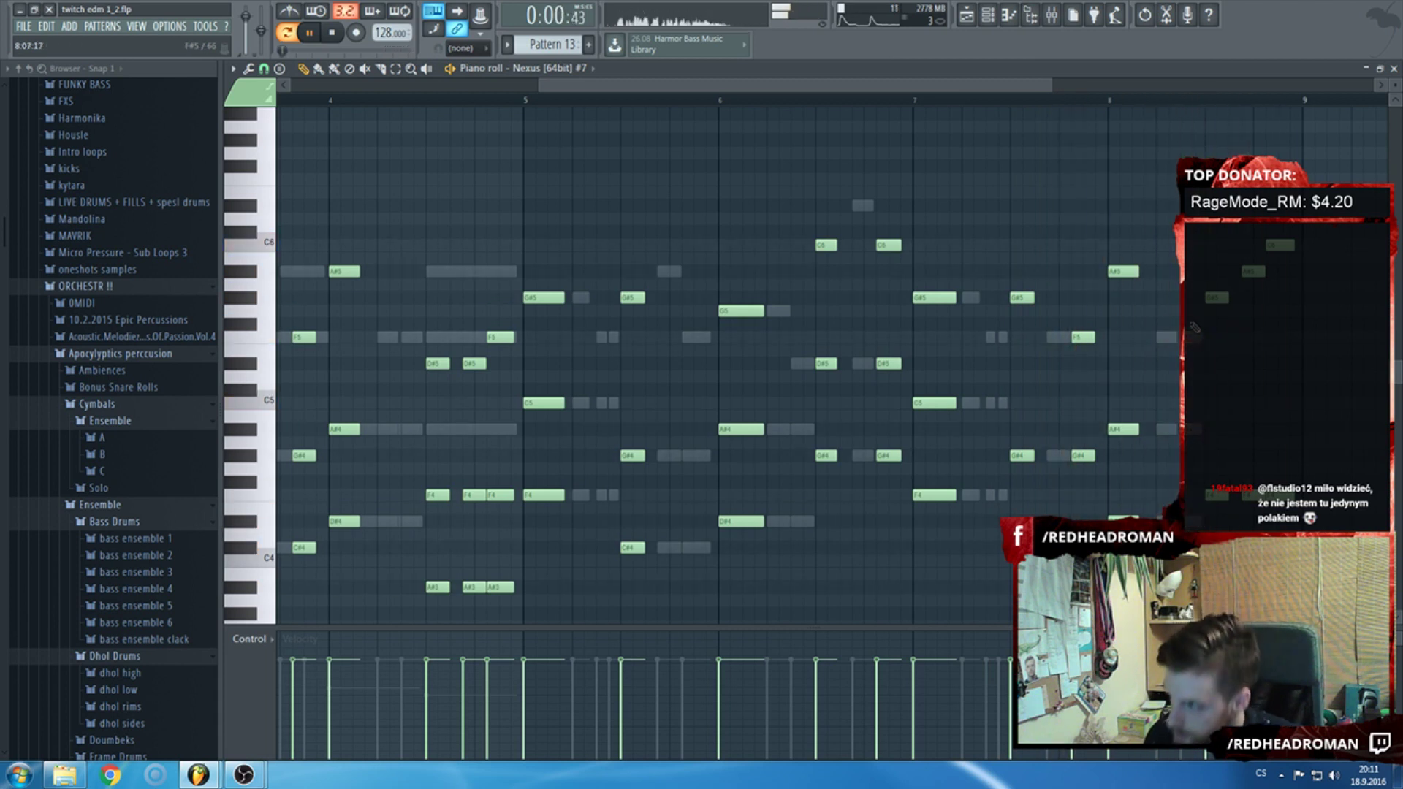
pyautogui.press('F7')
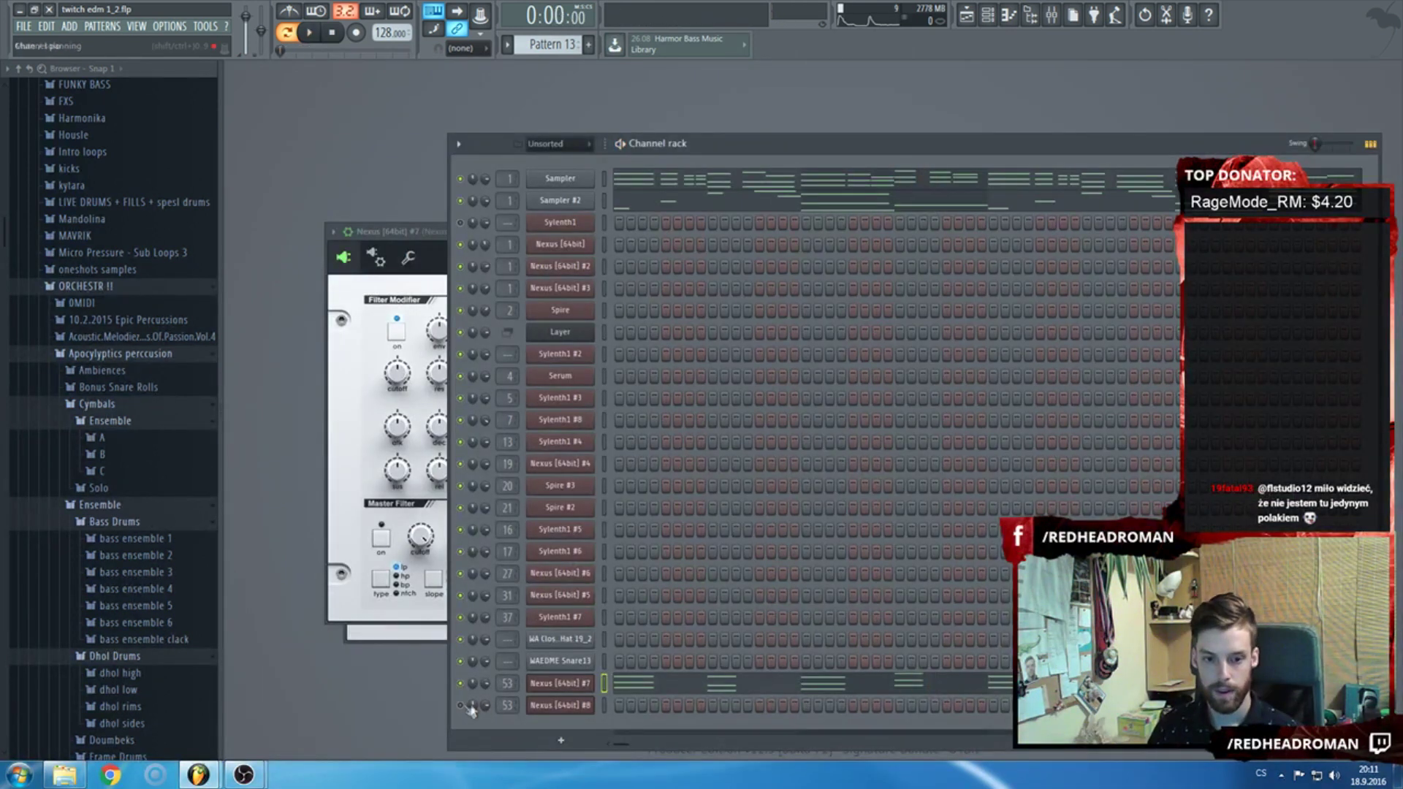
pyautogui.click(570, 706)
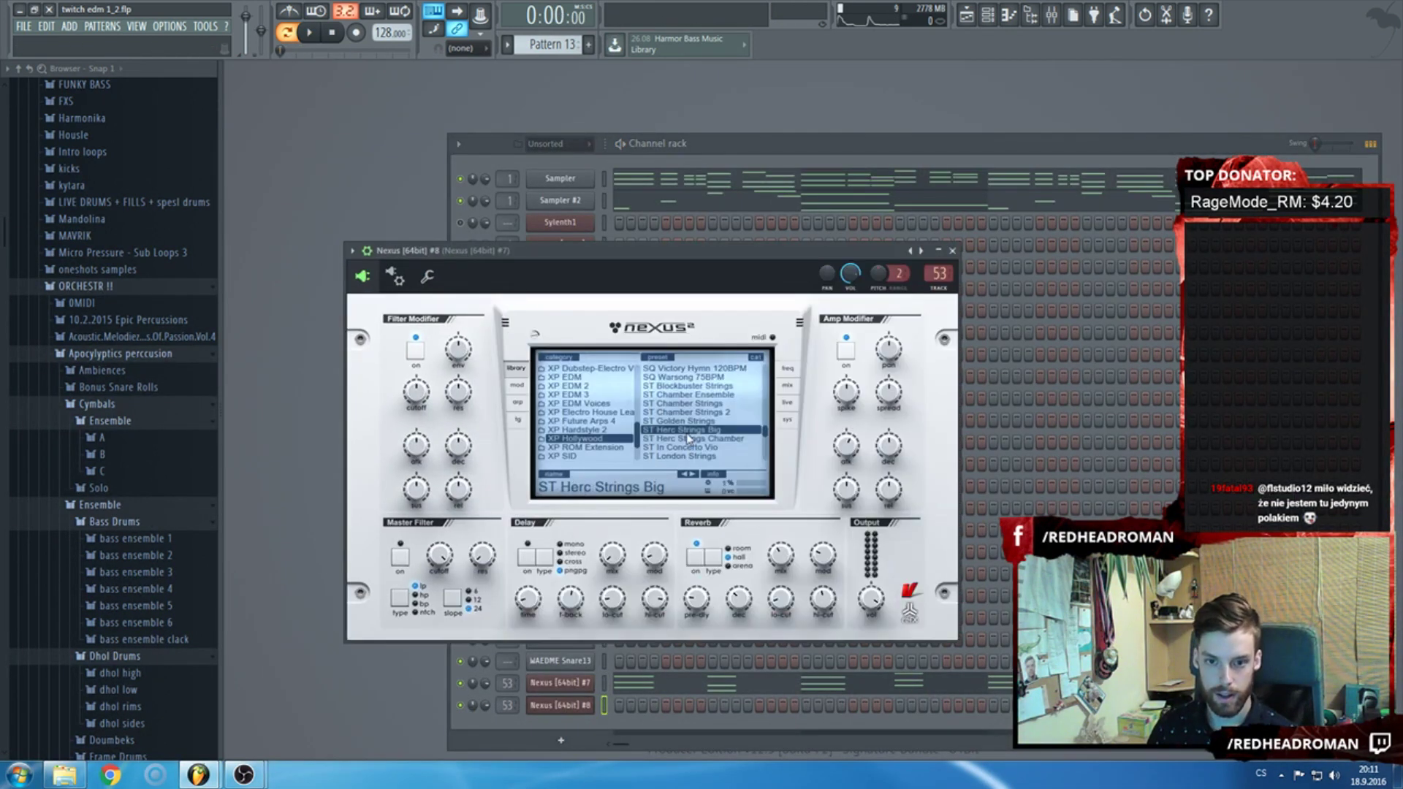
pyautogui.click(684, 422)
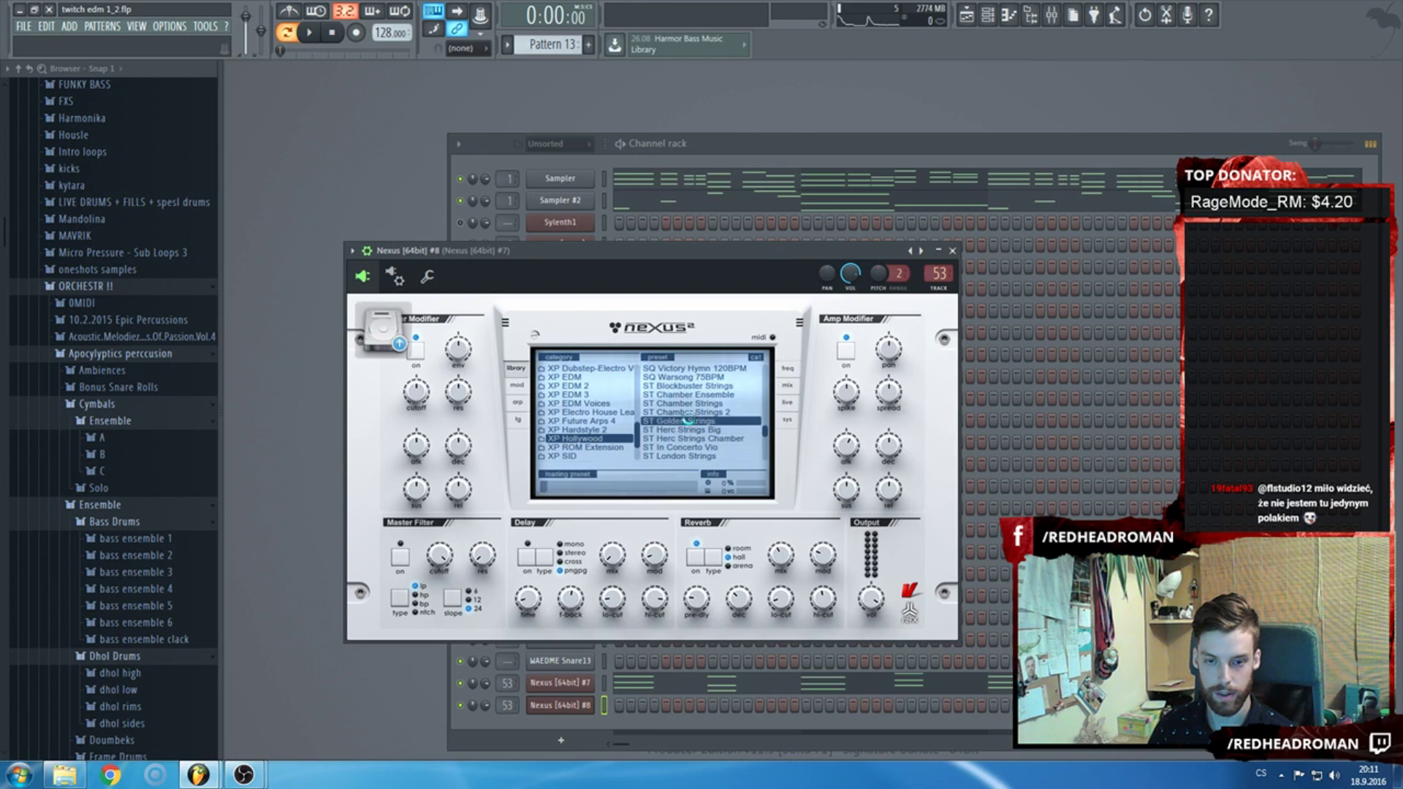
pyautogui.click(710, 457)
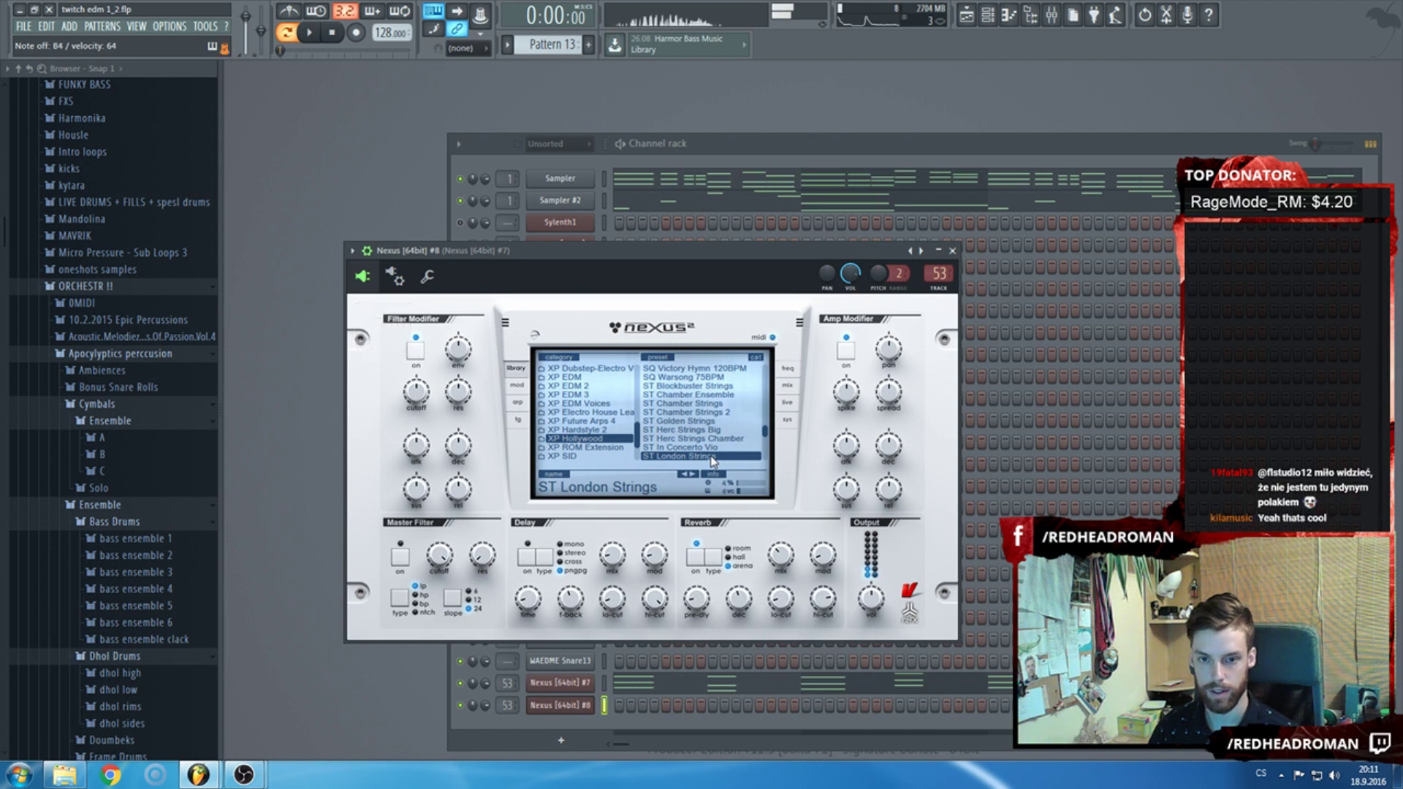
pyautogui.click(722, 448)
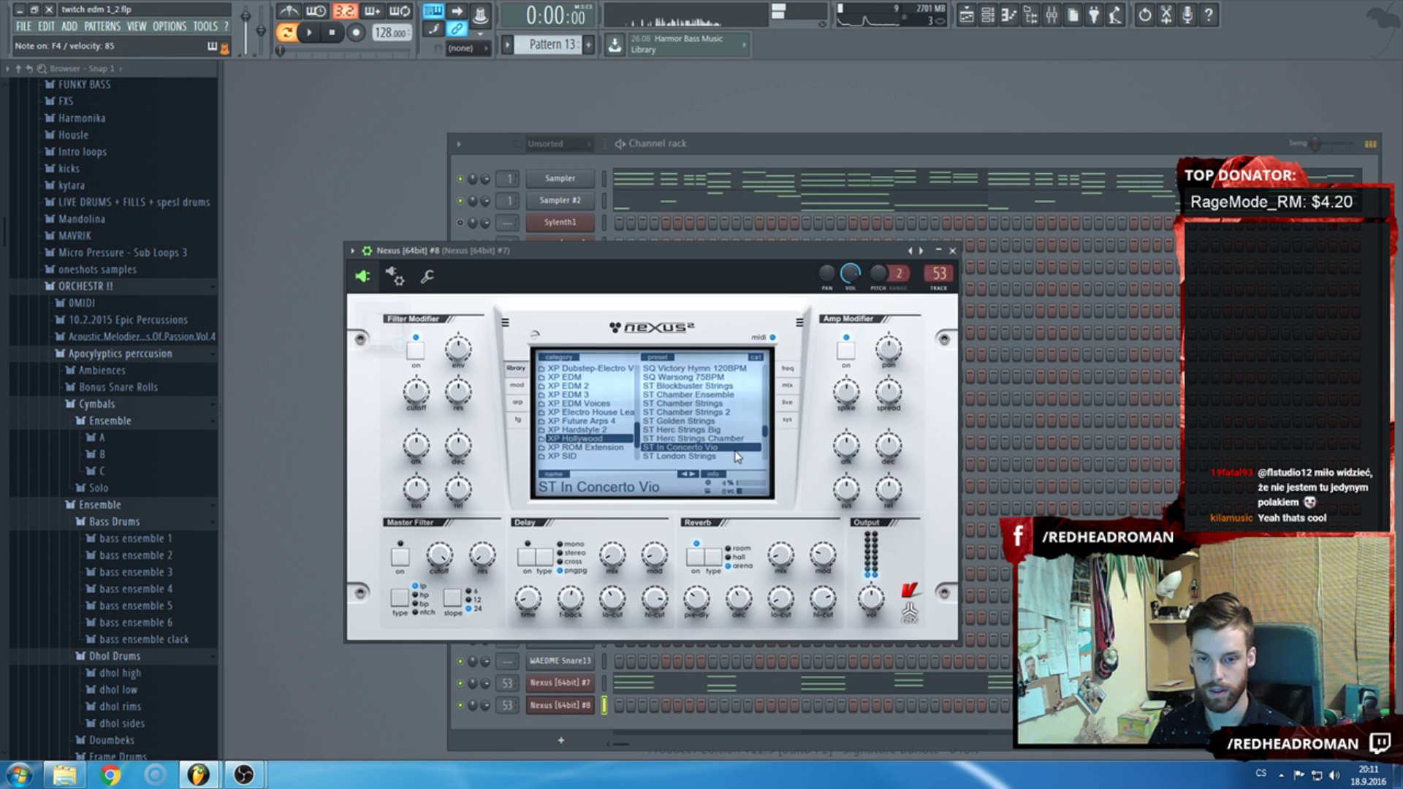
# Open the piano roll of Nexus #8 and draw a half-bar F4, C5 and G#5 chord at the start of bar 1.
pyautogui.press('F6')
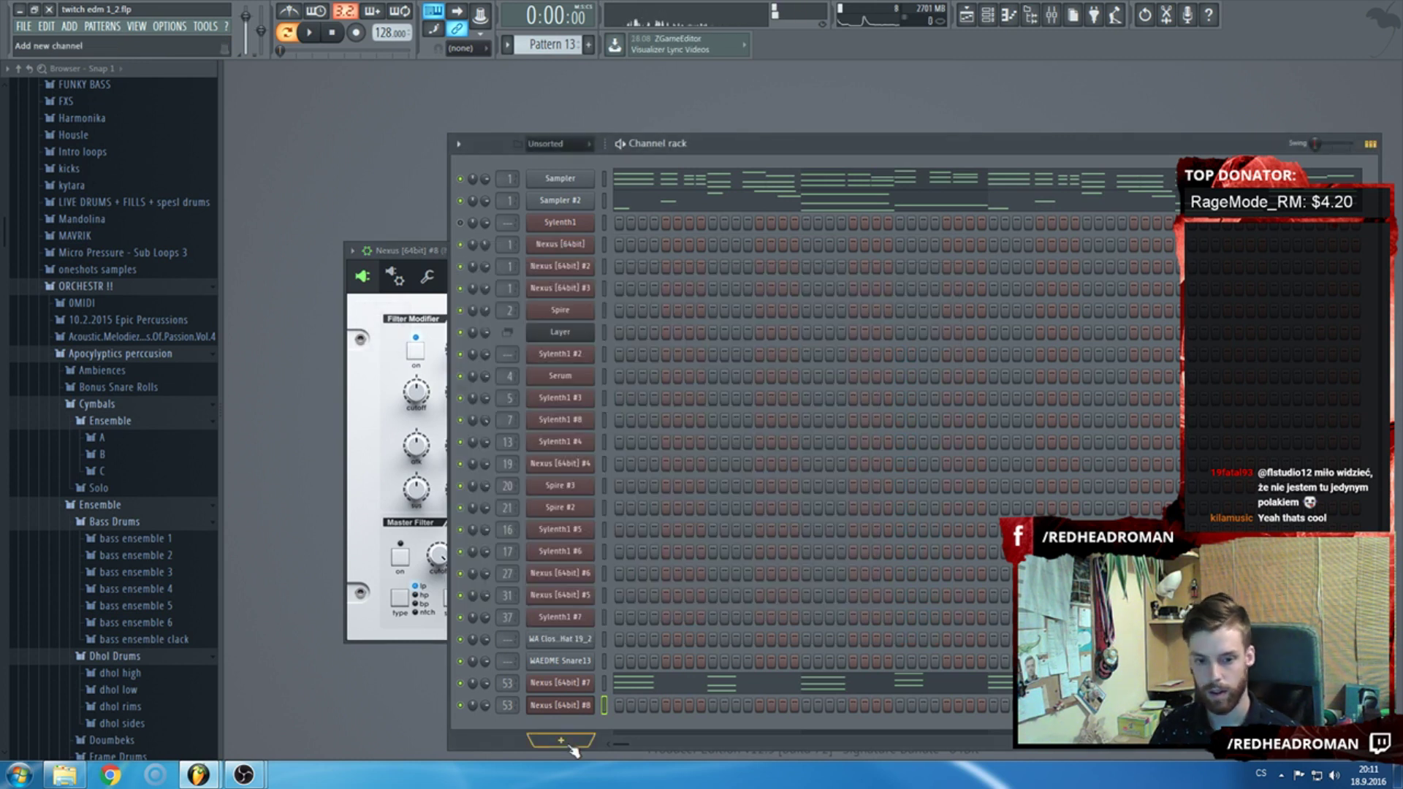
pyautogui.rightClick(577, 706)
pyautogui.click(649, 599)
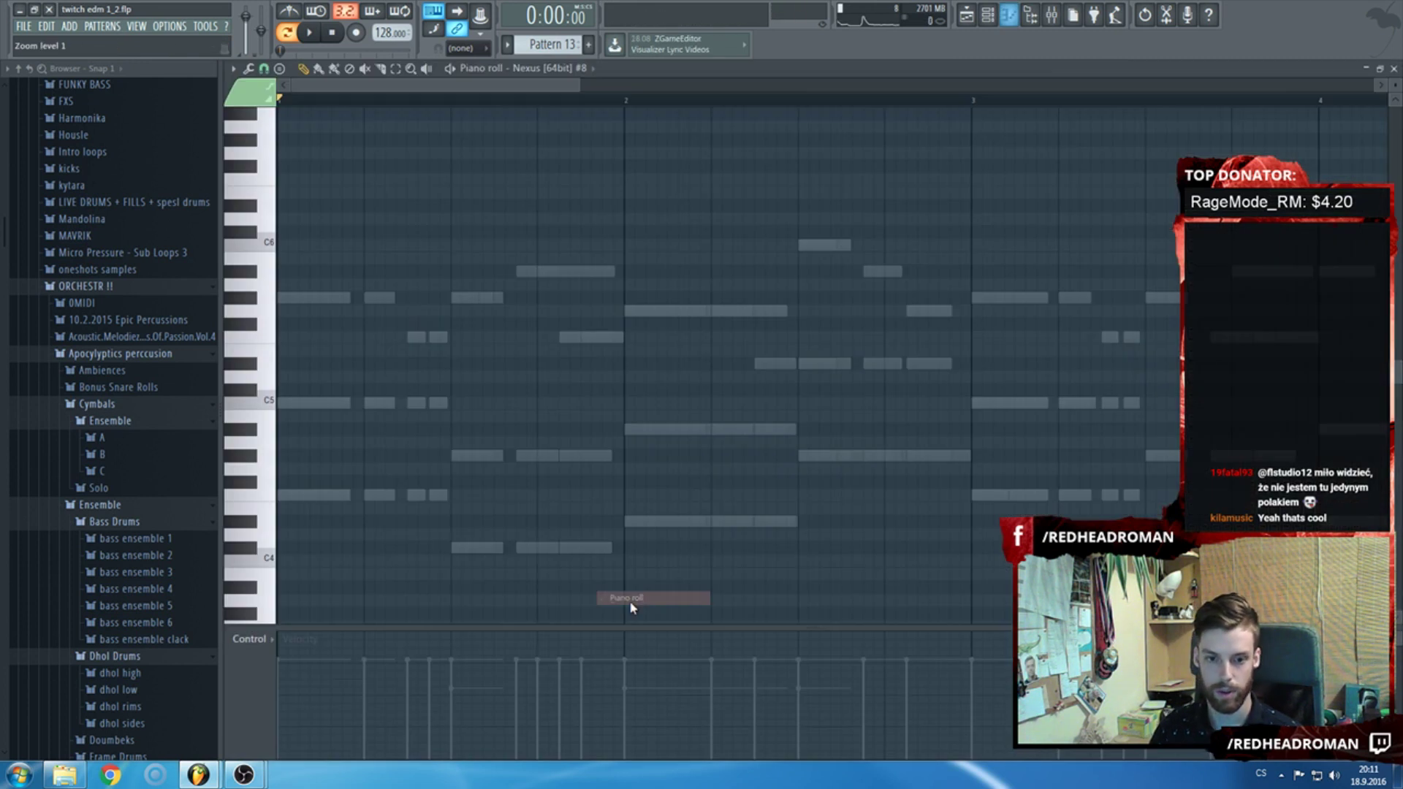
pyautogui.click(291, 484)
pyautogui.scroll(2, 284, 522)
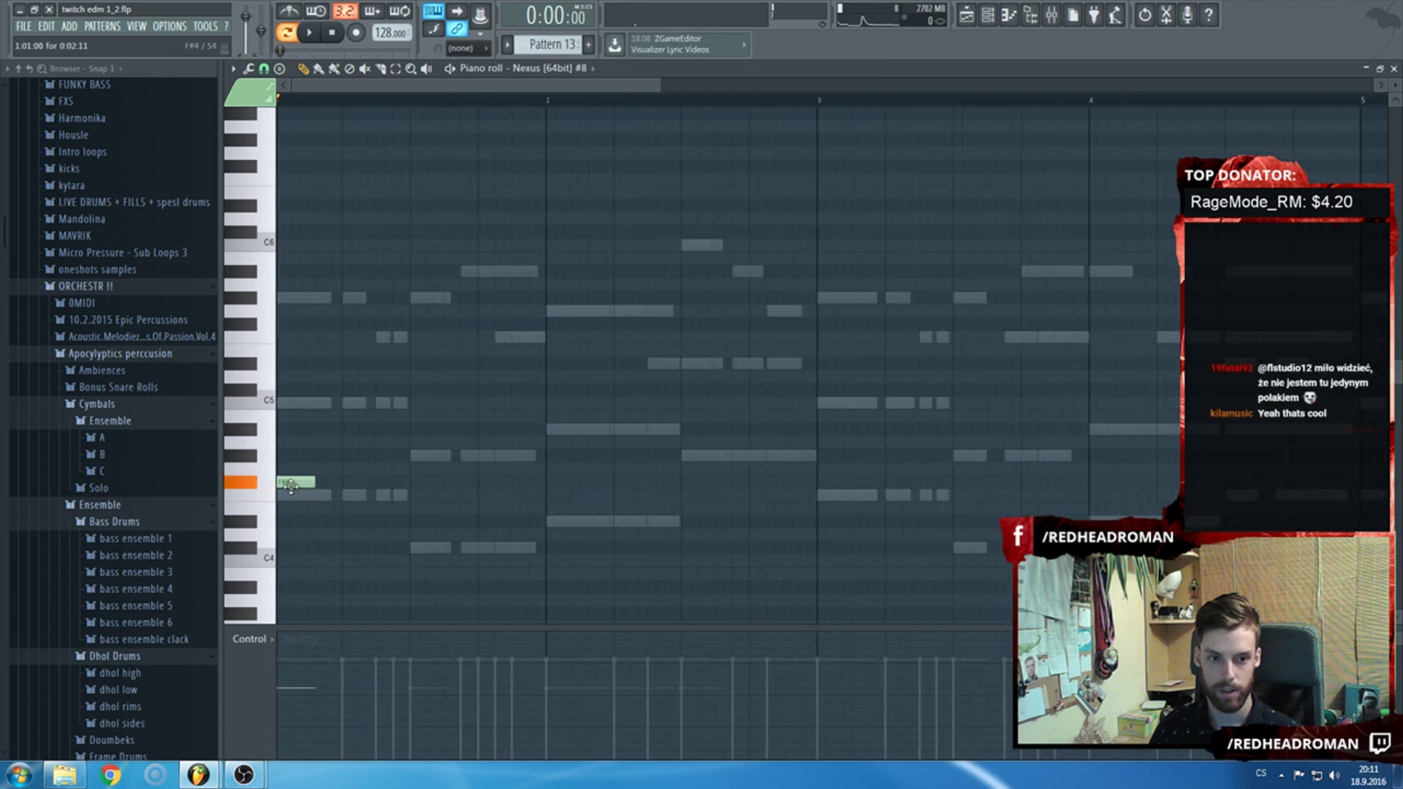
pyautogui.moveTo(293, 482); pyautogui.dragTo(313, 509)
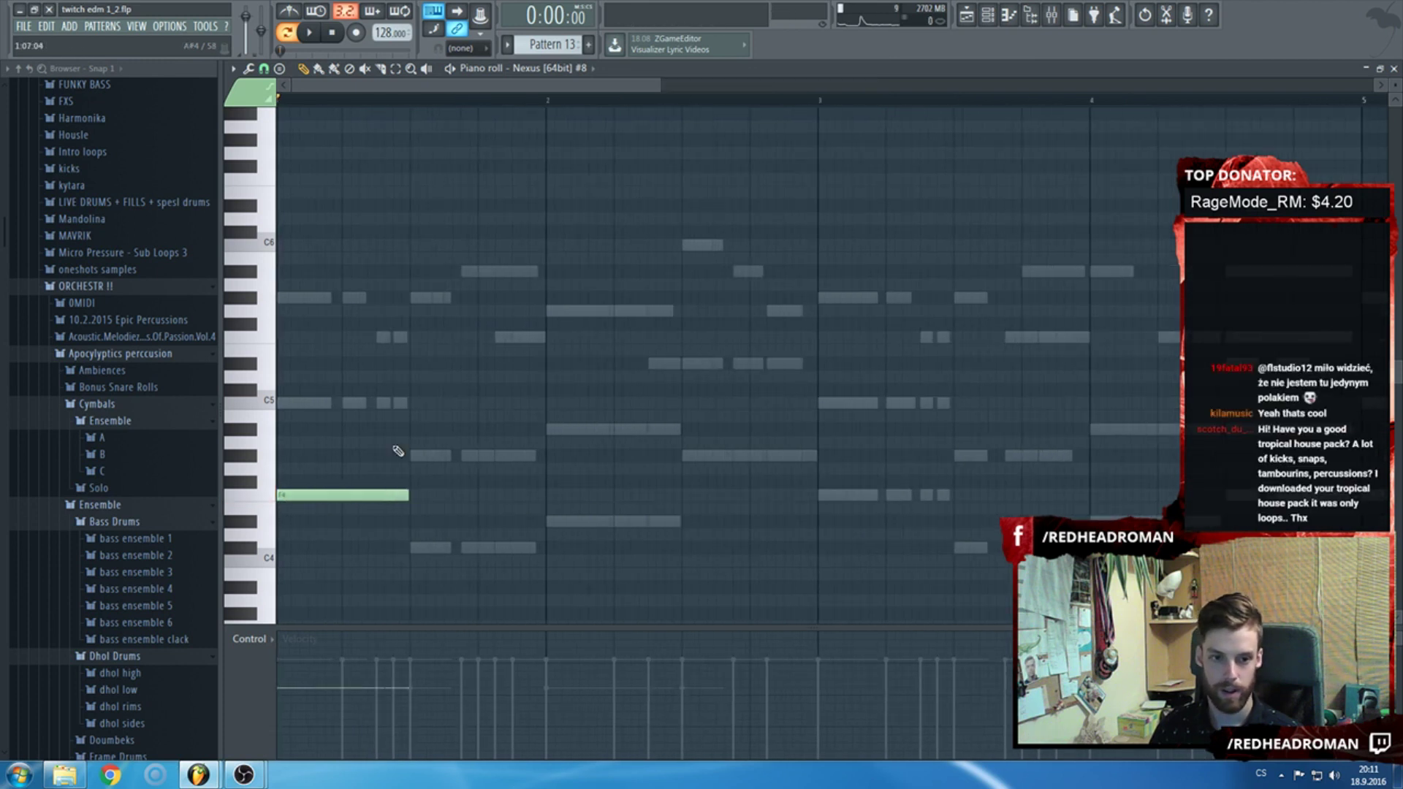
pyautogui.click(315, 403)
pyautogui.click(325, 299)
# Draw half-bar pairs C#4 and G#4 in the second half of bar 1, and D#4 and A#4 at the start of bar 2.
pyautogui.click(419, 548)
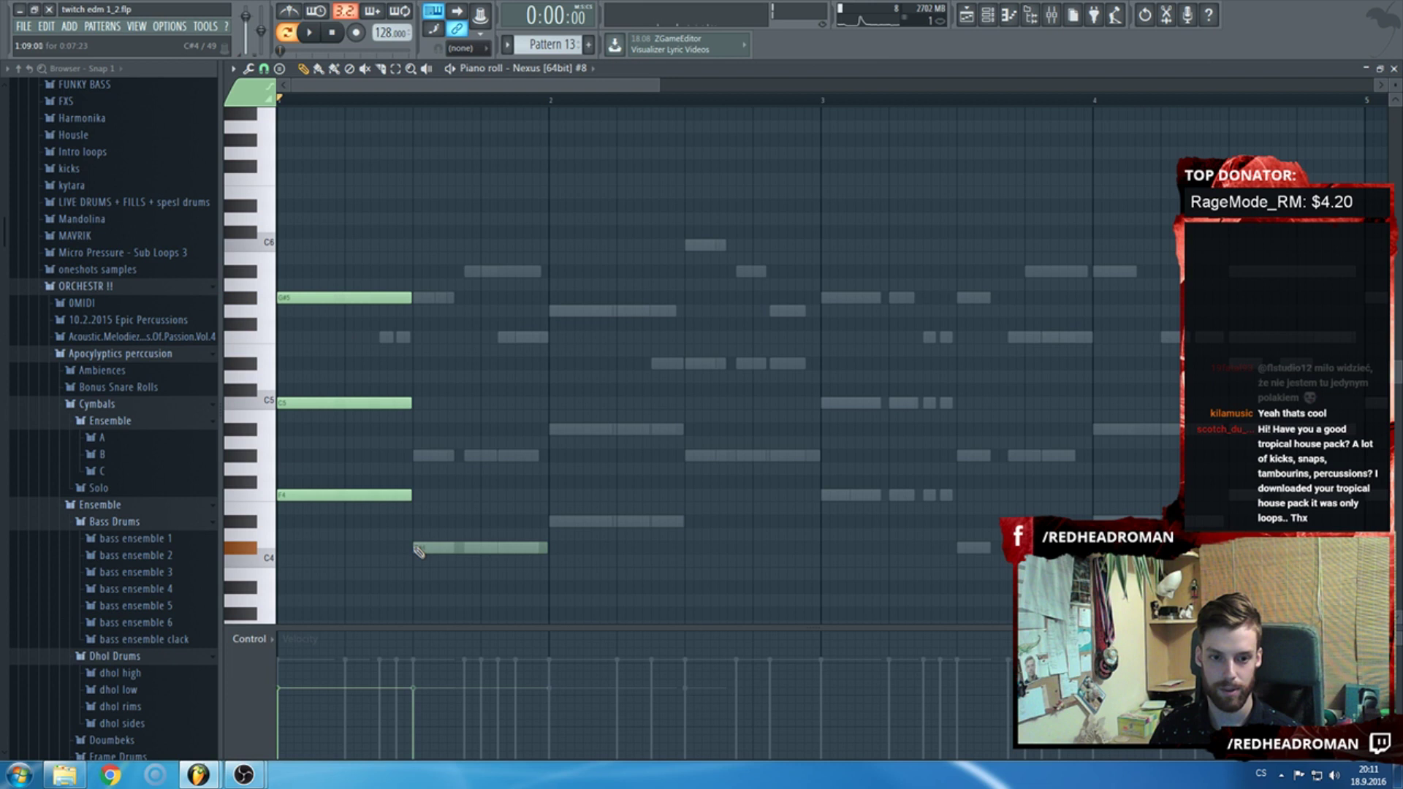
pyautogui.click(559, 521)
pyautogui.press('space')
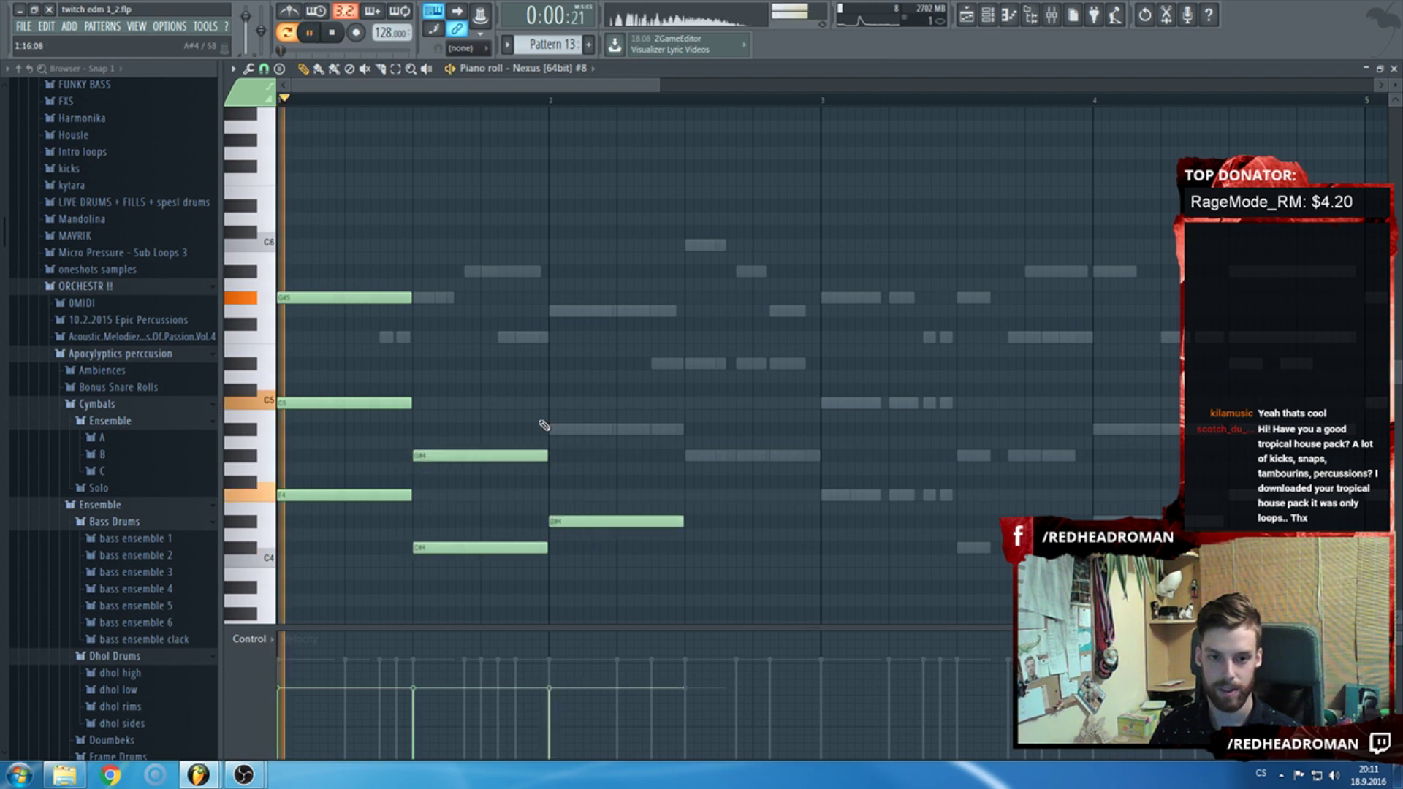
pyautogui.click(566, 429)
# Draw half-bar pairs G#4 and D#5 in the second half of bar 2, and F4 and C5 at the start of bar 3.
pyautogui.click(687, 455)
pyautogui.click(695, 364)
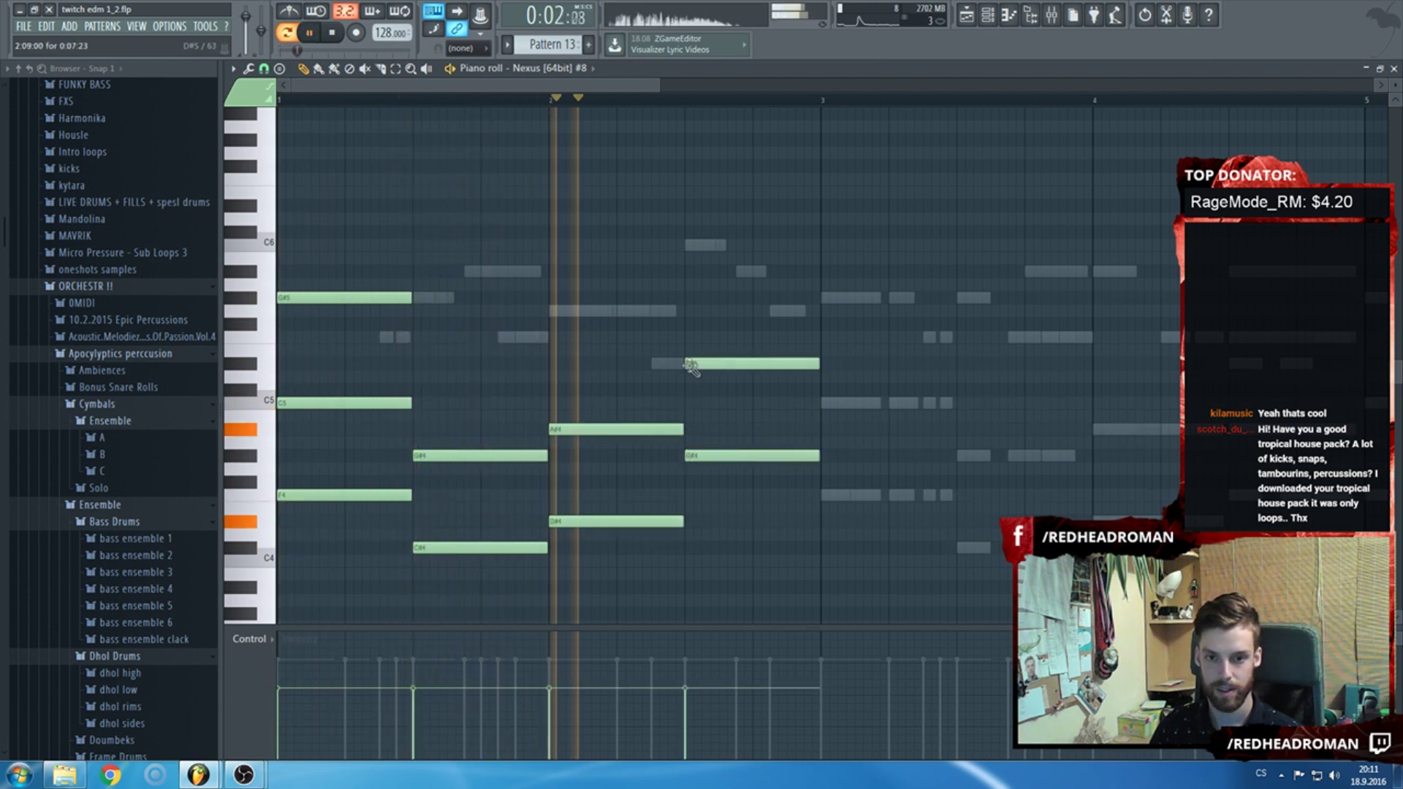
pyautogui.click(824, 495)
pyautogui.click(824, 403)
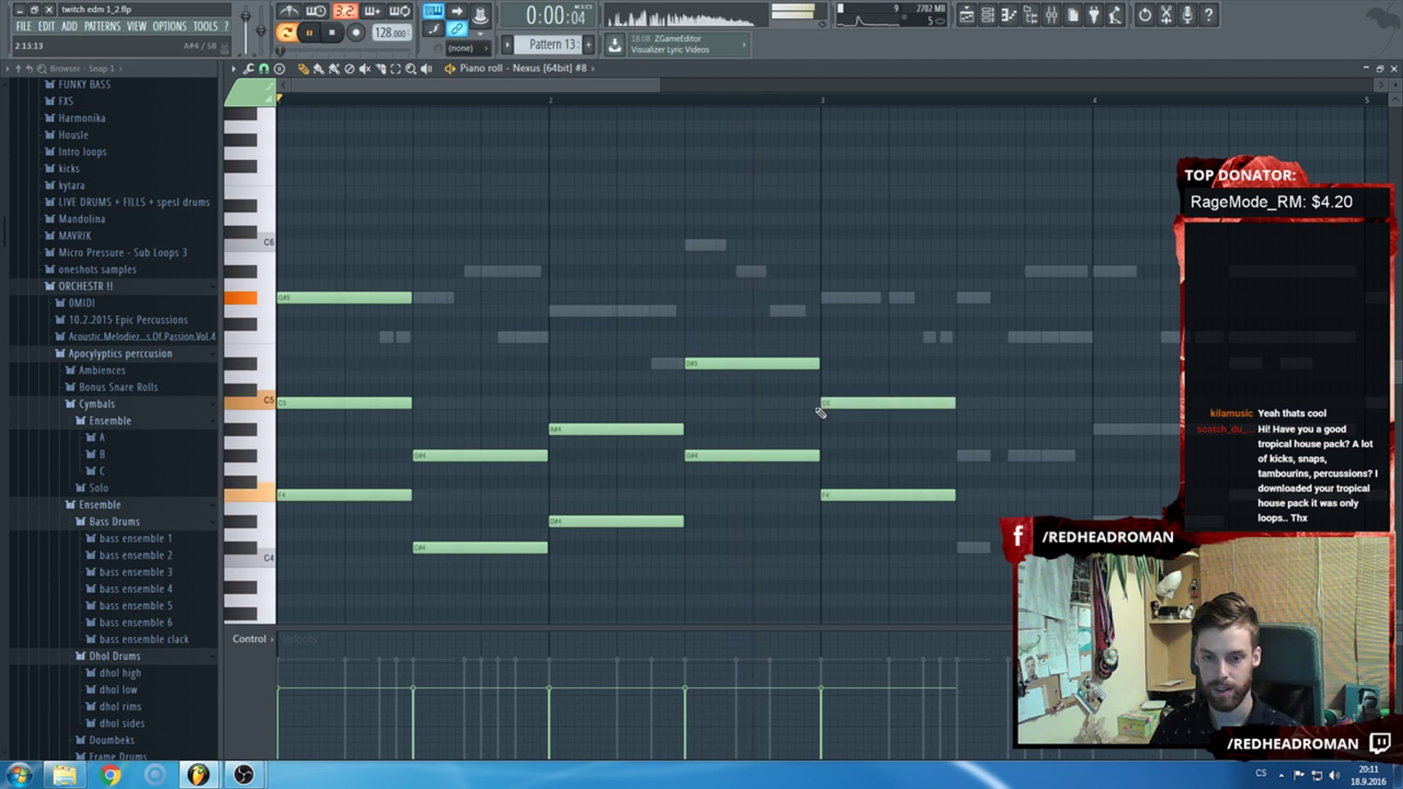
# Delete the note pairs in the second halves of bars 1 and 2.
pyautogui.rightClick(497, 455)
pyautogui.rightClick(481, 548)
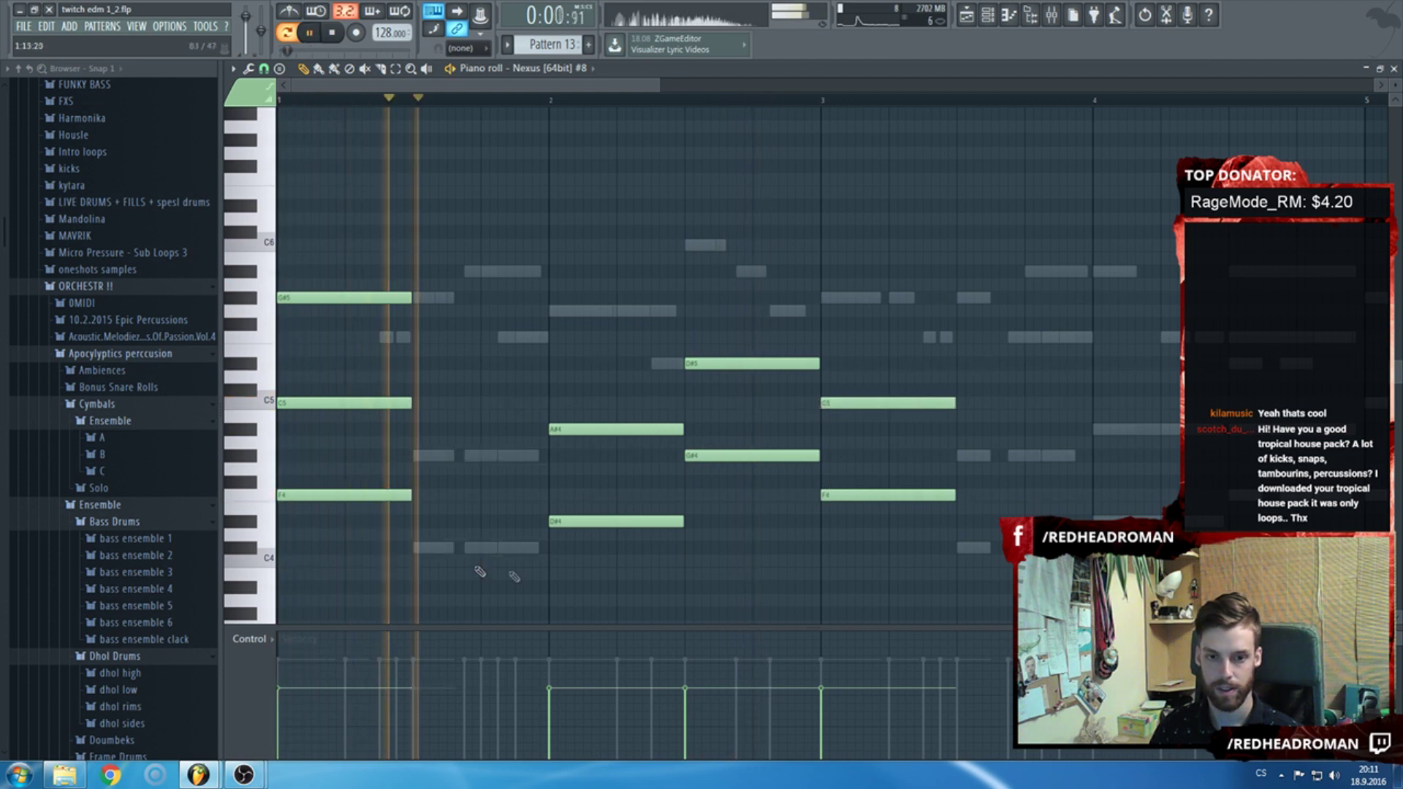
pyautogui.rightClick(764, 455)
pyautogui.rightClick(746, 363)
# Copy the D#4 and A#4 pair from bar 2 to the start of bar 4.
pyautogui.scroll(-1, 736, 300)
pyautogui.moveTo(821, 407); pyautogui.dragTo(1035, 435)
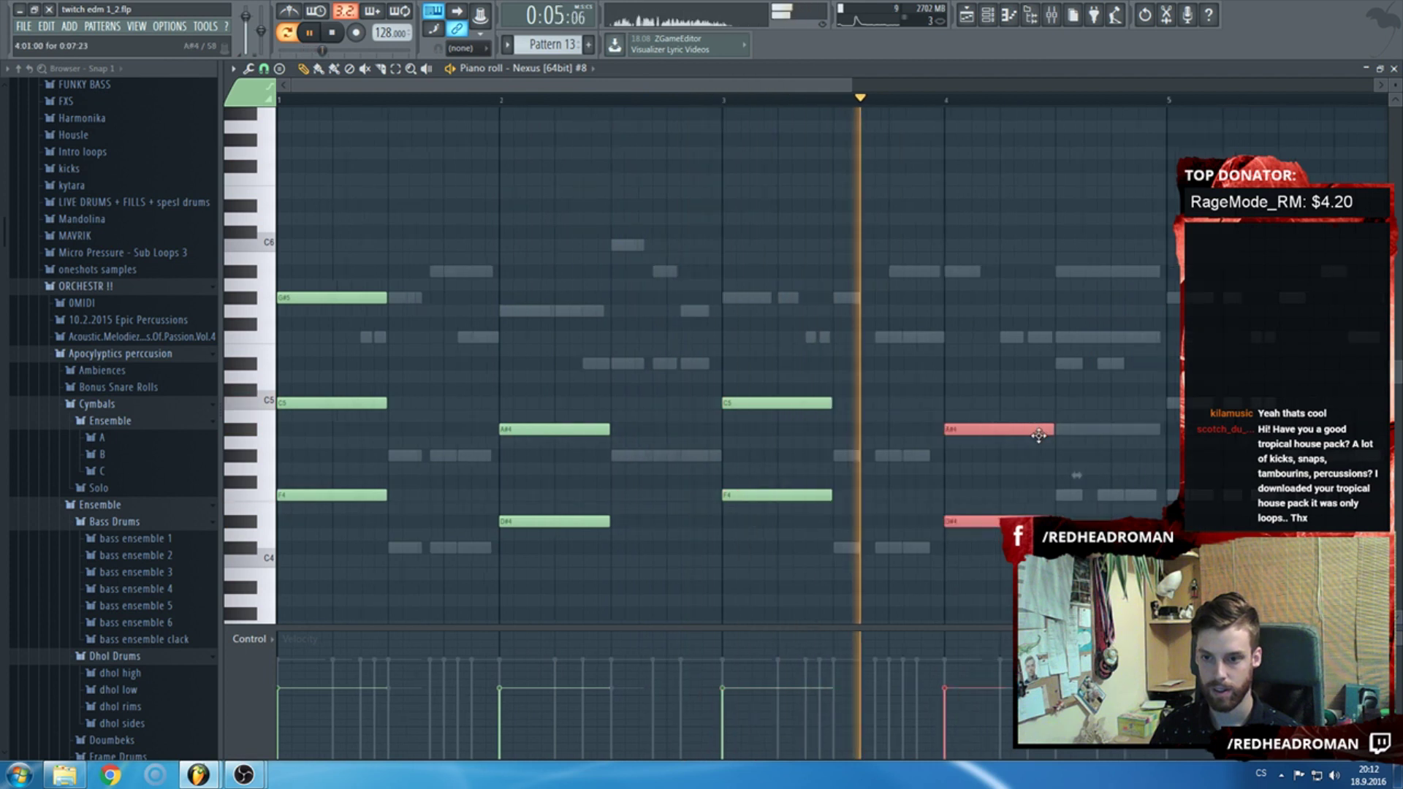
pyautogui.scroll(-1, 848, 378)
pyautogui.press('space')
# Draw A#5 and F5 as half-bar notes in the second half of bar 4, audition them and raise the A#5 to C6.
pyautogui.click(901, 273)
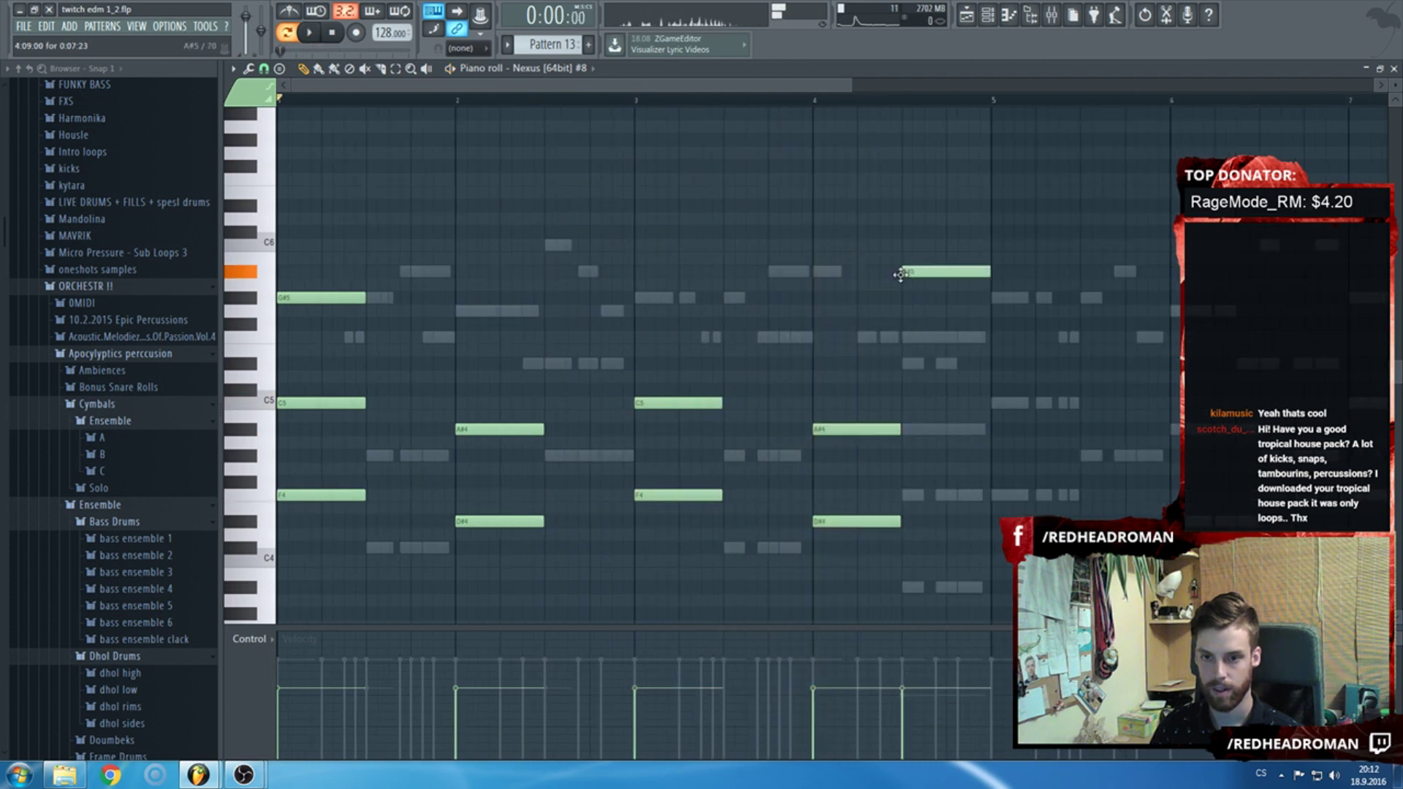
pyautogui.click(864, 99)
pyautogui.press('space')
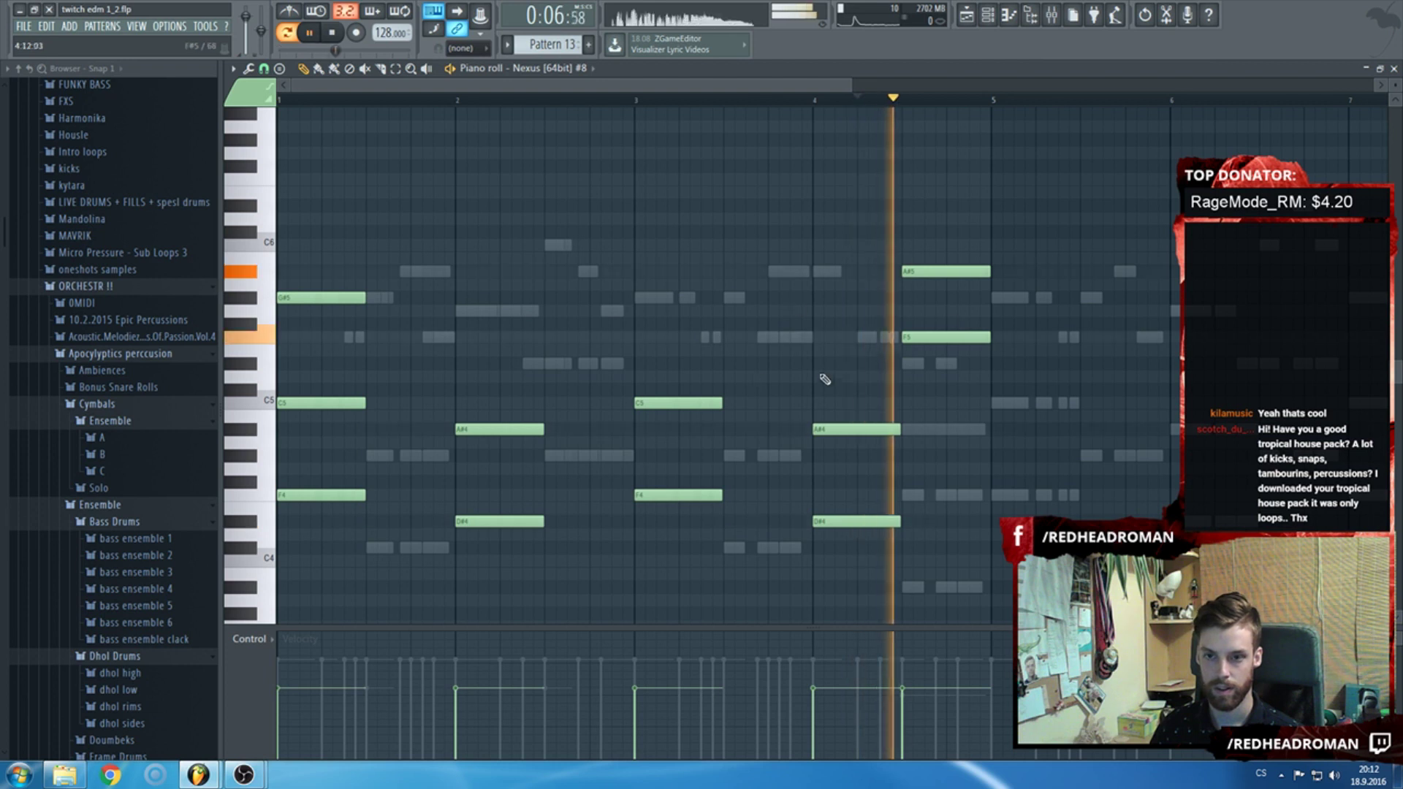
pyautogui.moveTo(934, 273); pyautogui.dragTo(934, 247)
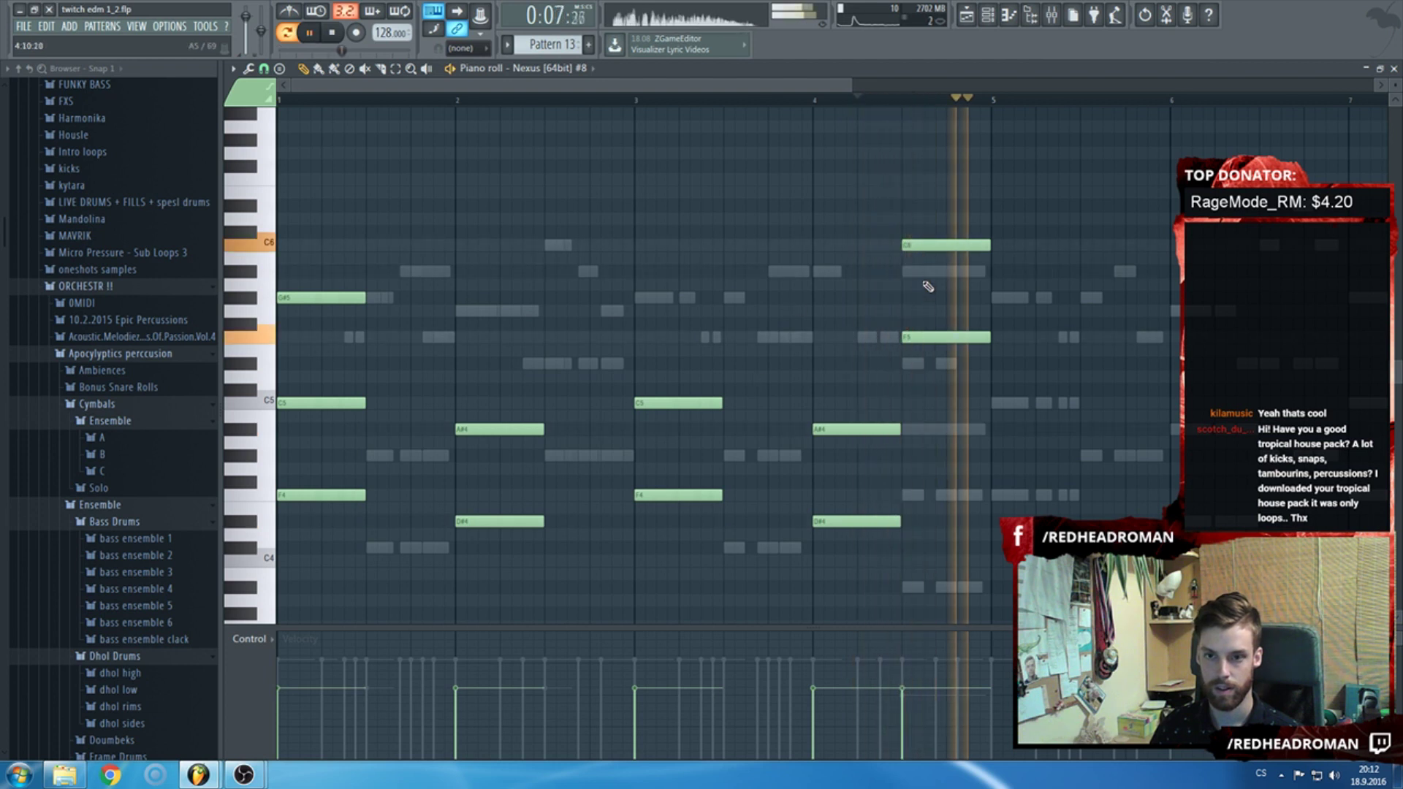
pyautogui.press('space')
# Duplicate the whole four-bar Nexus #8 part into bars 5 to 8 and play the pattern.
pyautogui.hotkey('ctrl', 'a')
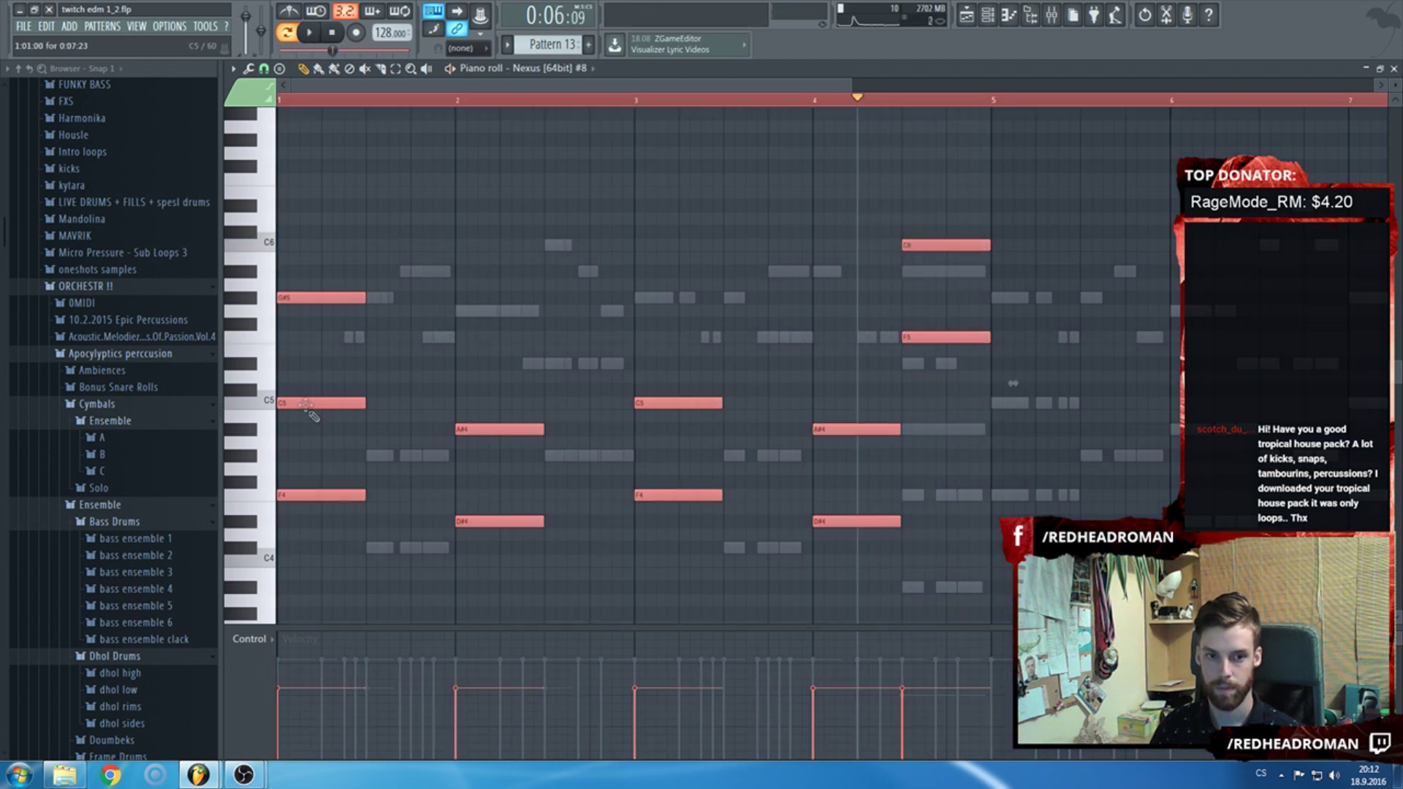
pyautogui.hotkey('ctrl', 'b')
pyautogui.press('space')
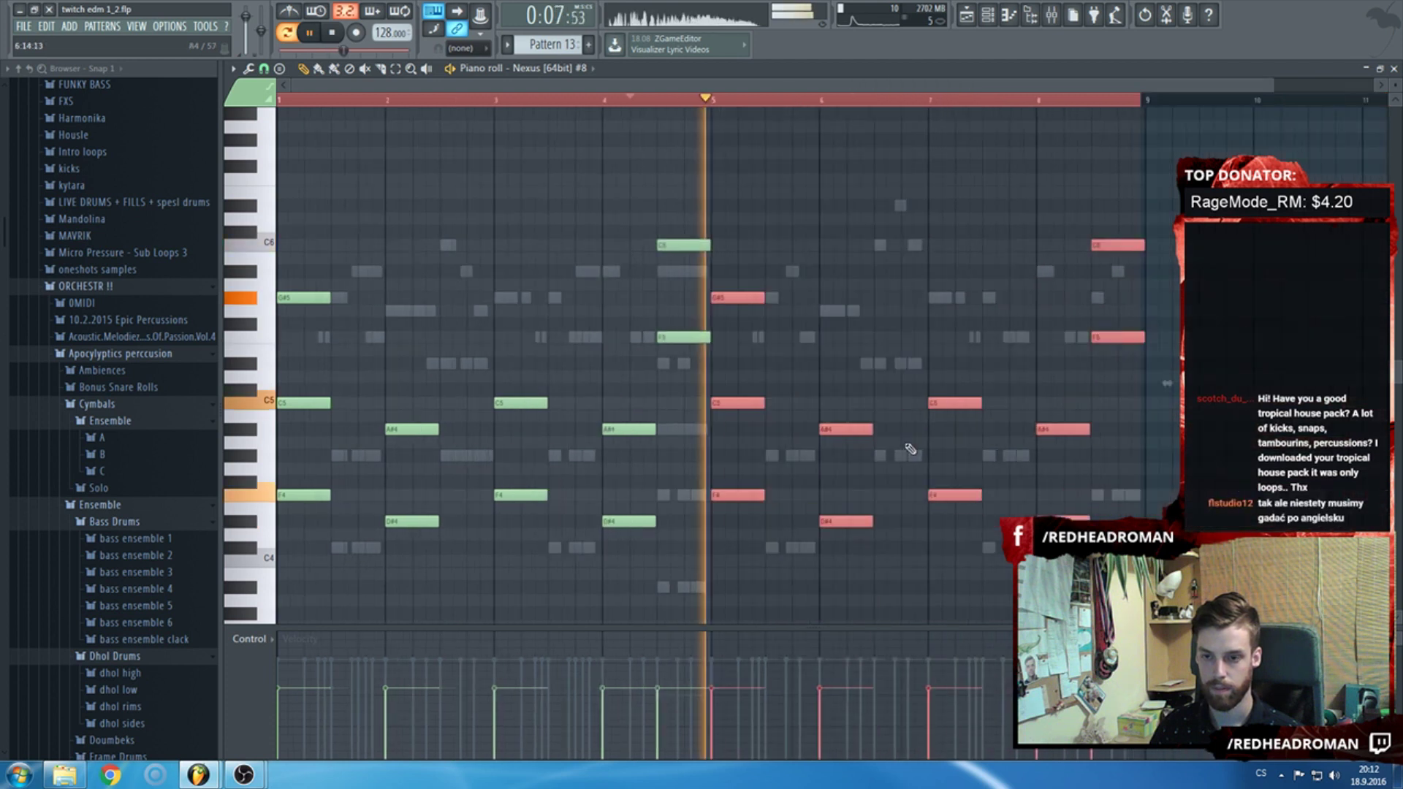
# Examine the Nexus #7 instrument and look through its XP Hollywood string presets during playback.
pyautogui.press('F7')
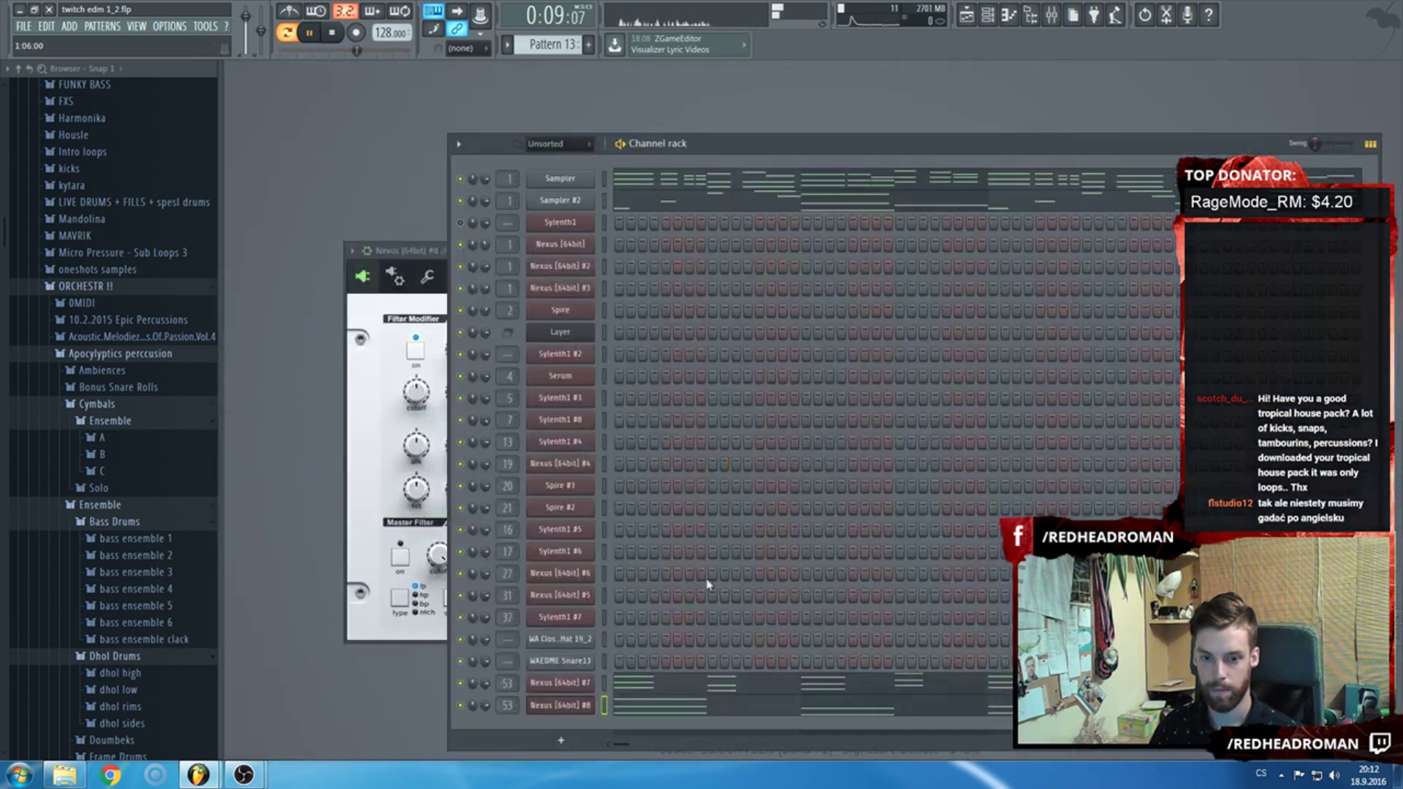
pyautogui.click(583, 683)
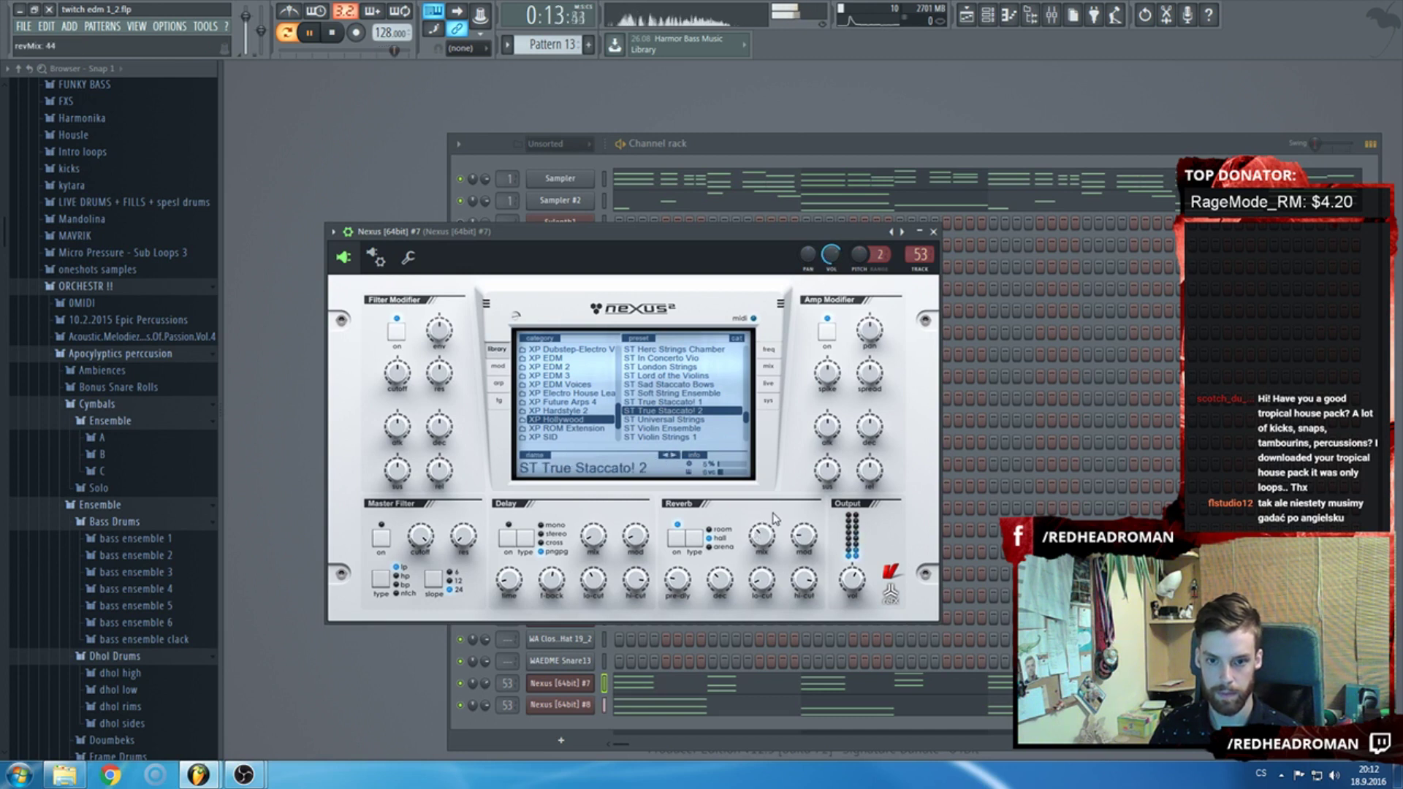
pyautogui.scroll(-3, 726, 420)
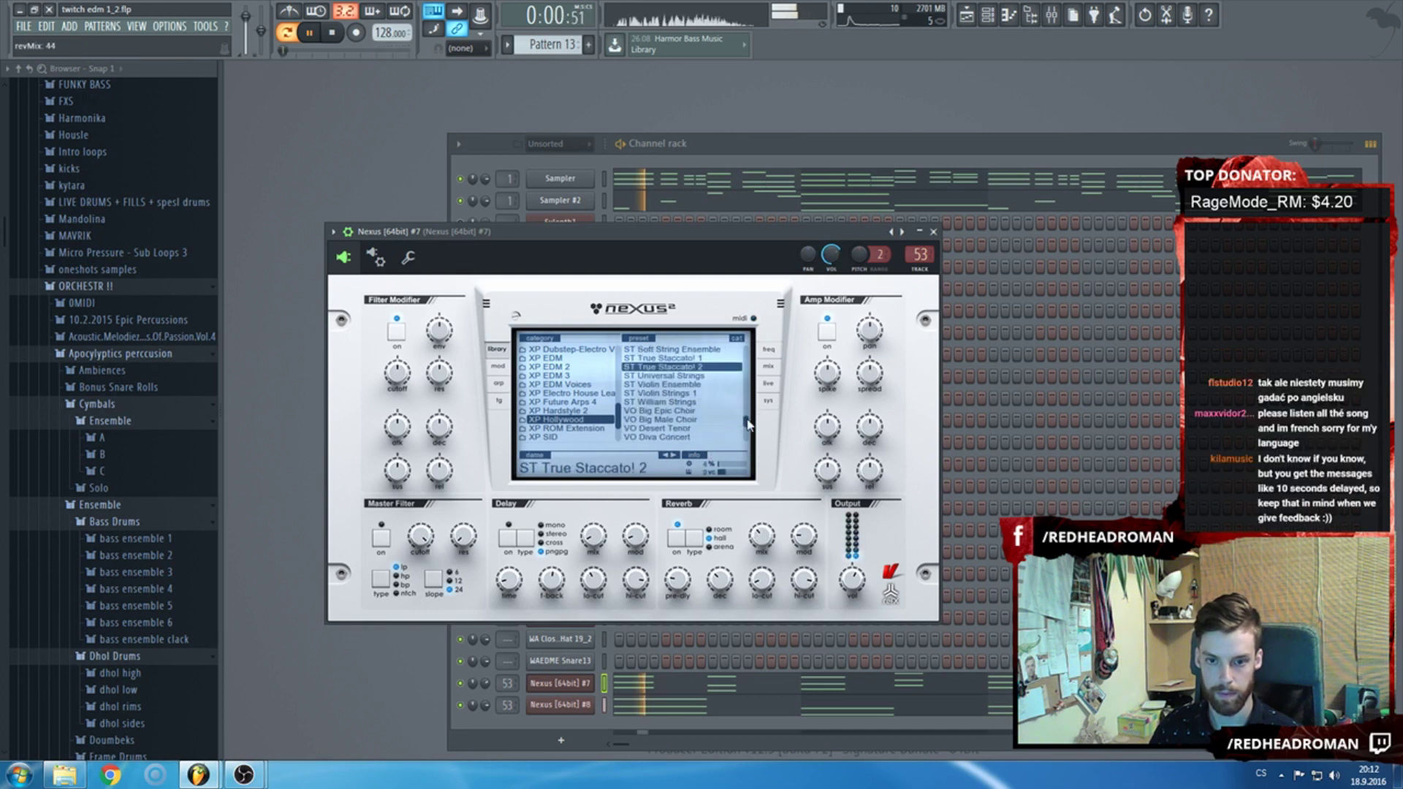
pyautogui.press('Escape')
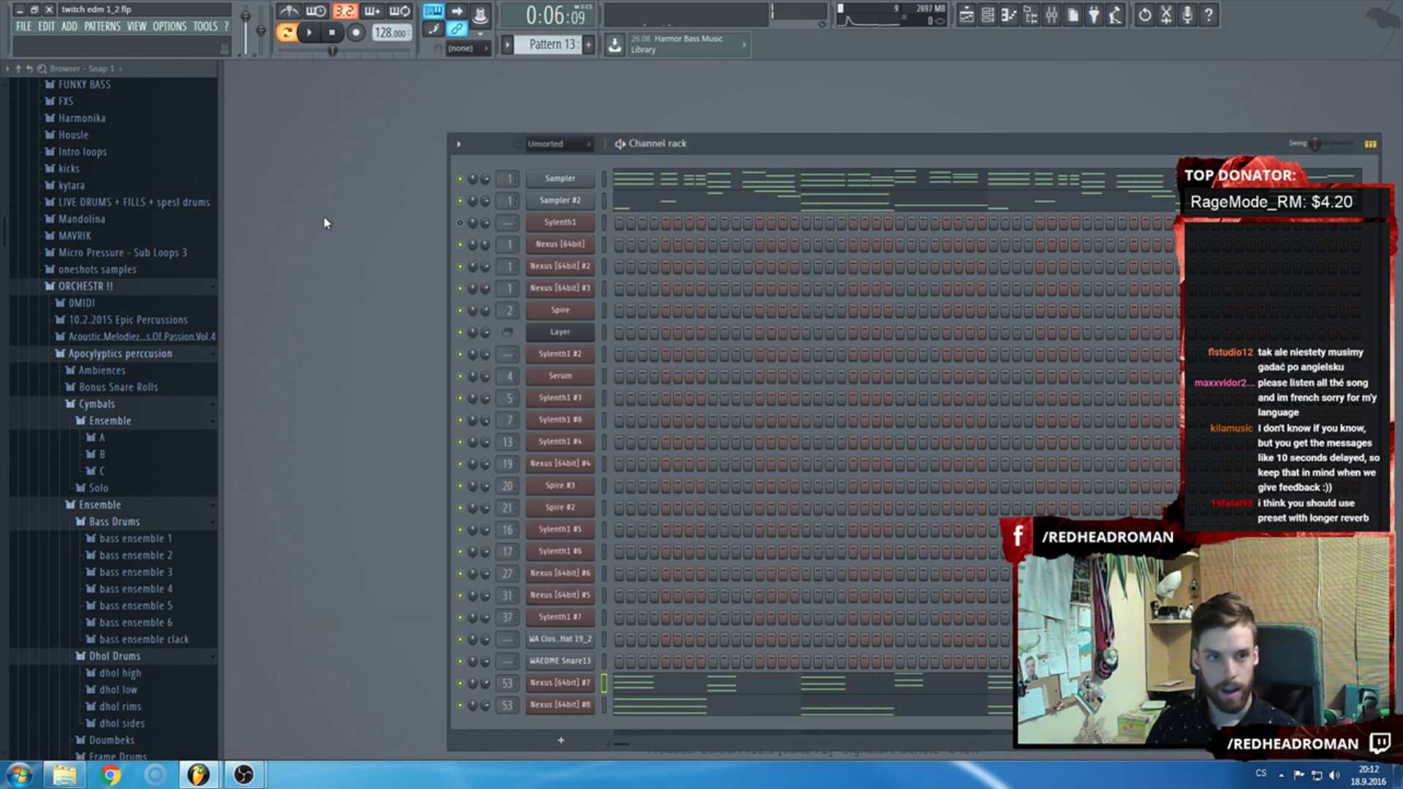
# Save the project and close the second FL Studio instance, which holds only a Sampler and a Kontakt 5 channel.
pyautogui.click(24, 27)
pyautogui.click(44, 89)
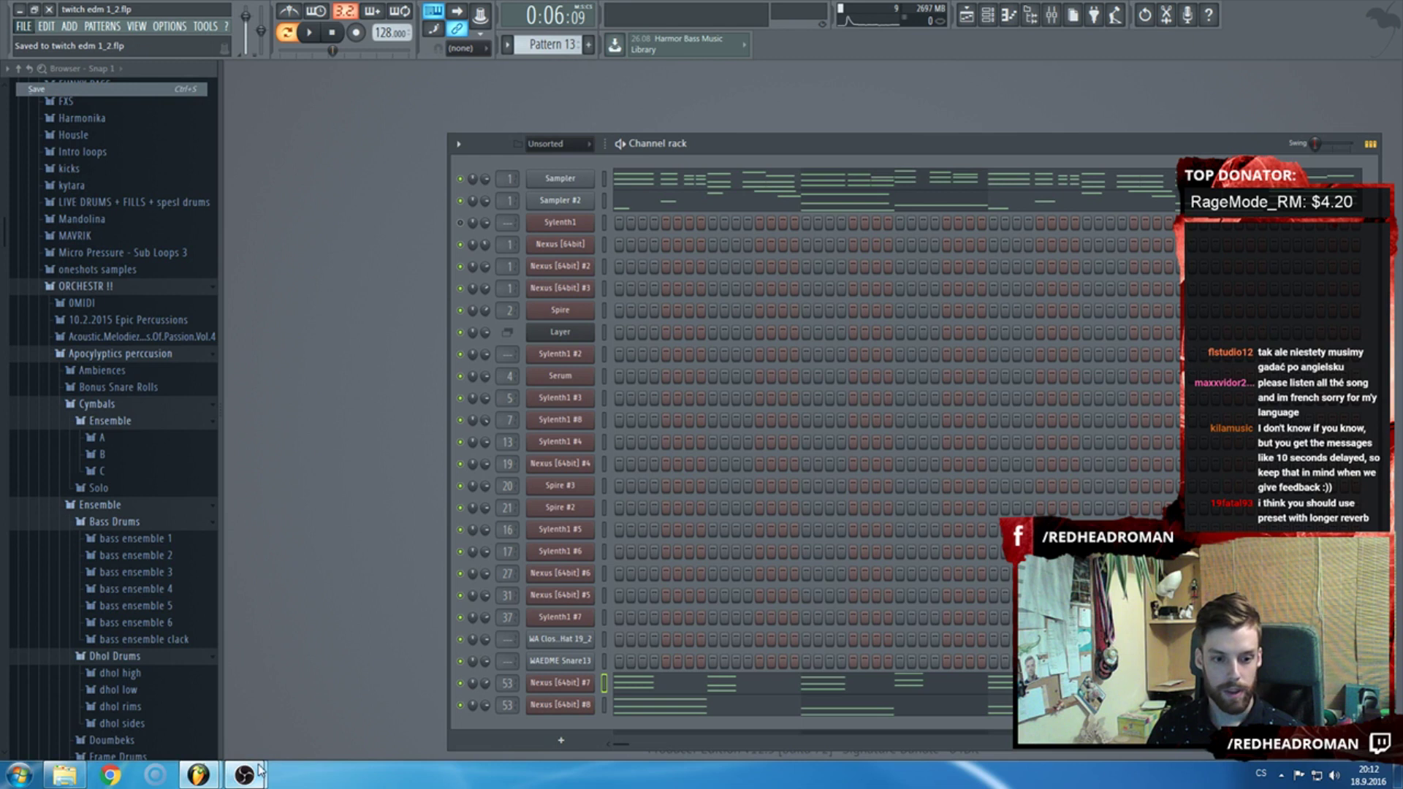
pyautogui.moveTo(229, 767)
pyautogui.click(278, 707)
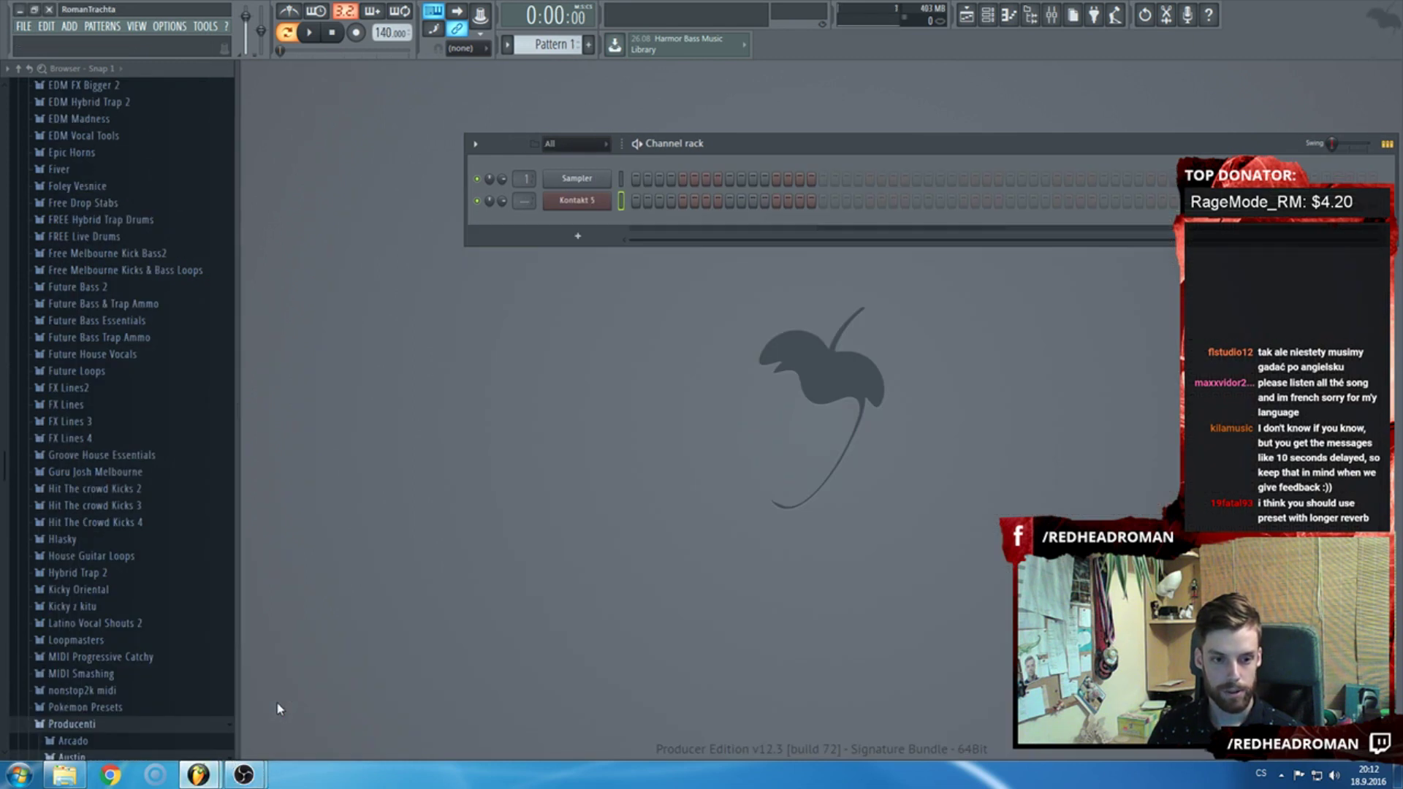
pyautogui.click(49, 9)
pyautogui.click(721, 426)
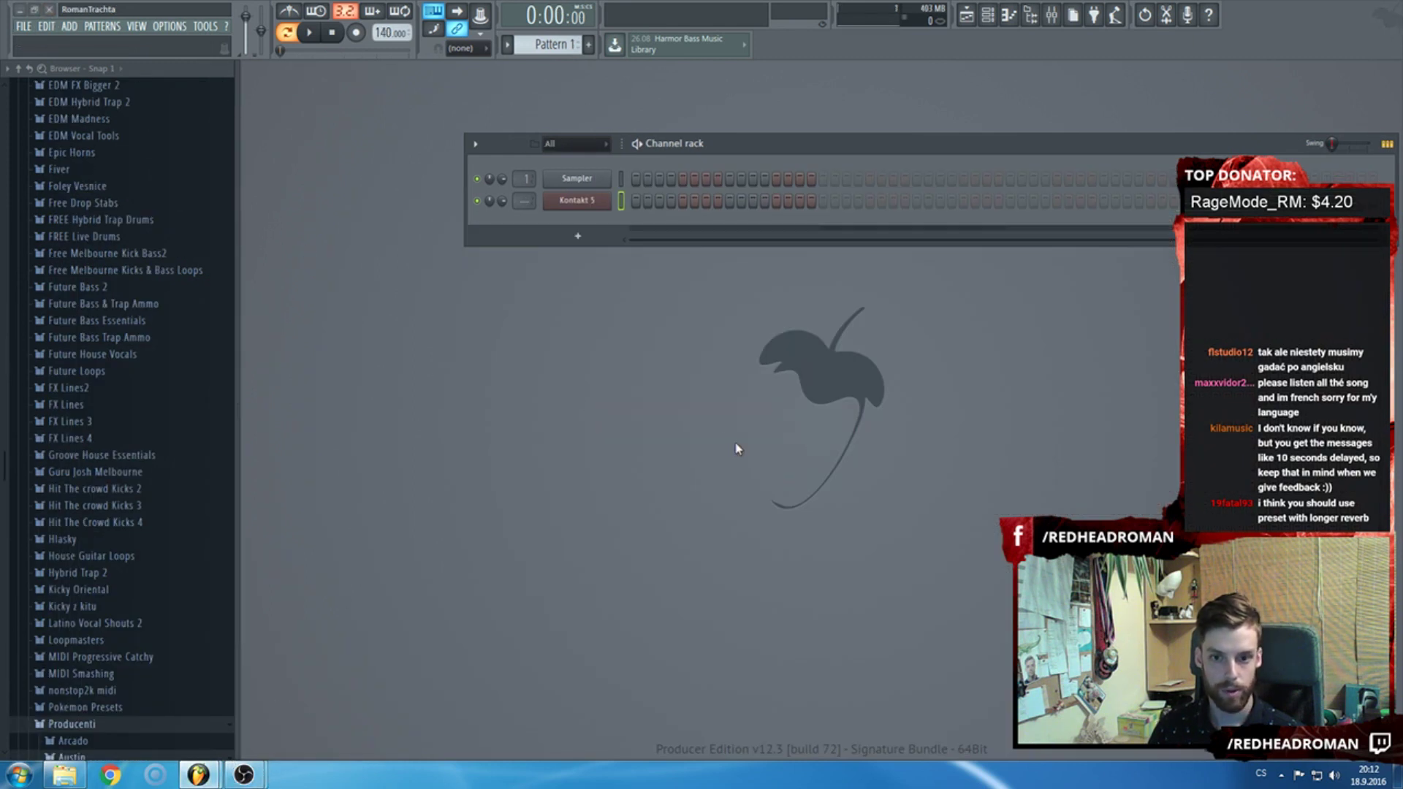
# Add a Kontakt 5 channel to the project and reposition its plugin window.
pyautogui.click(544, 742)
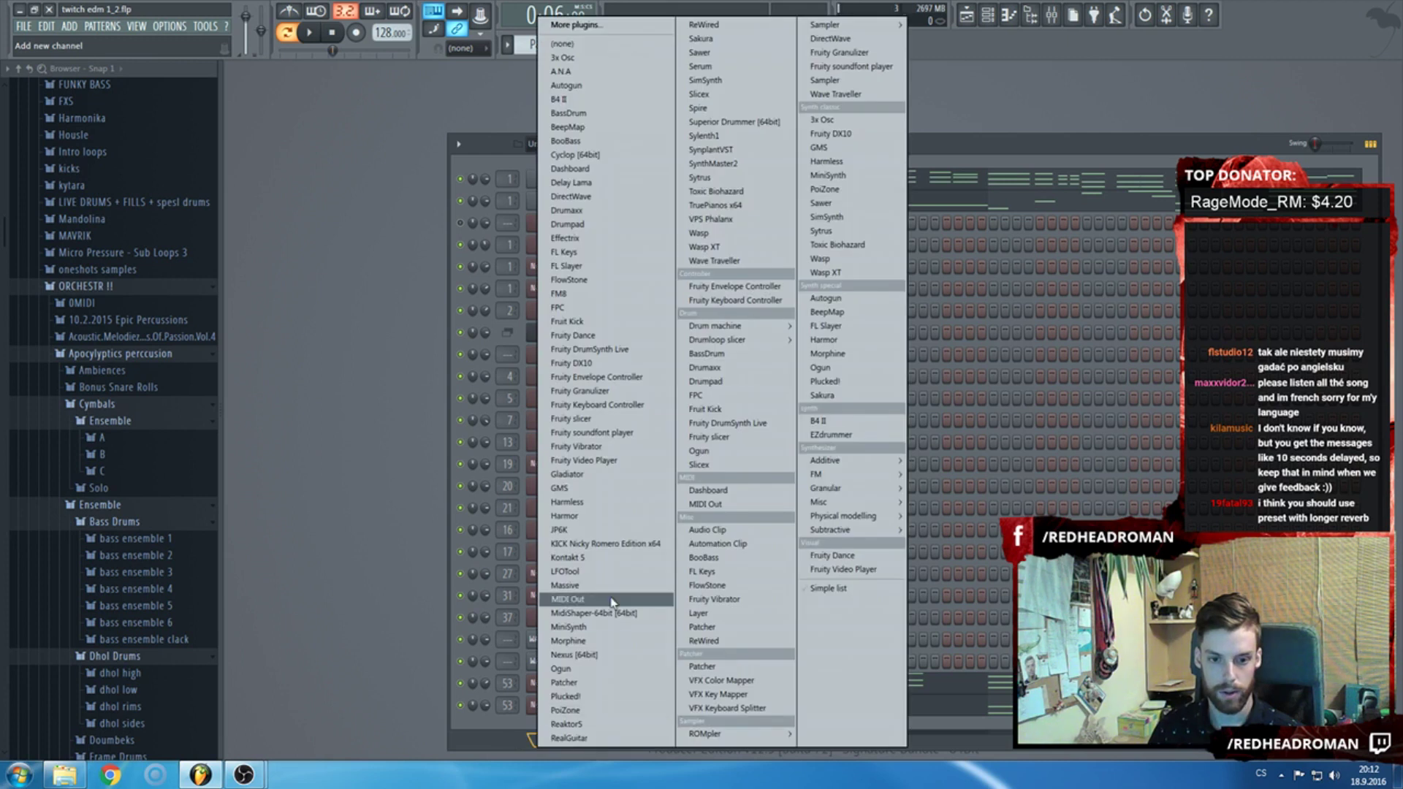
pyautogui.click(598, 559)
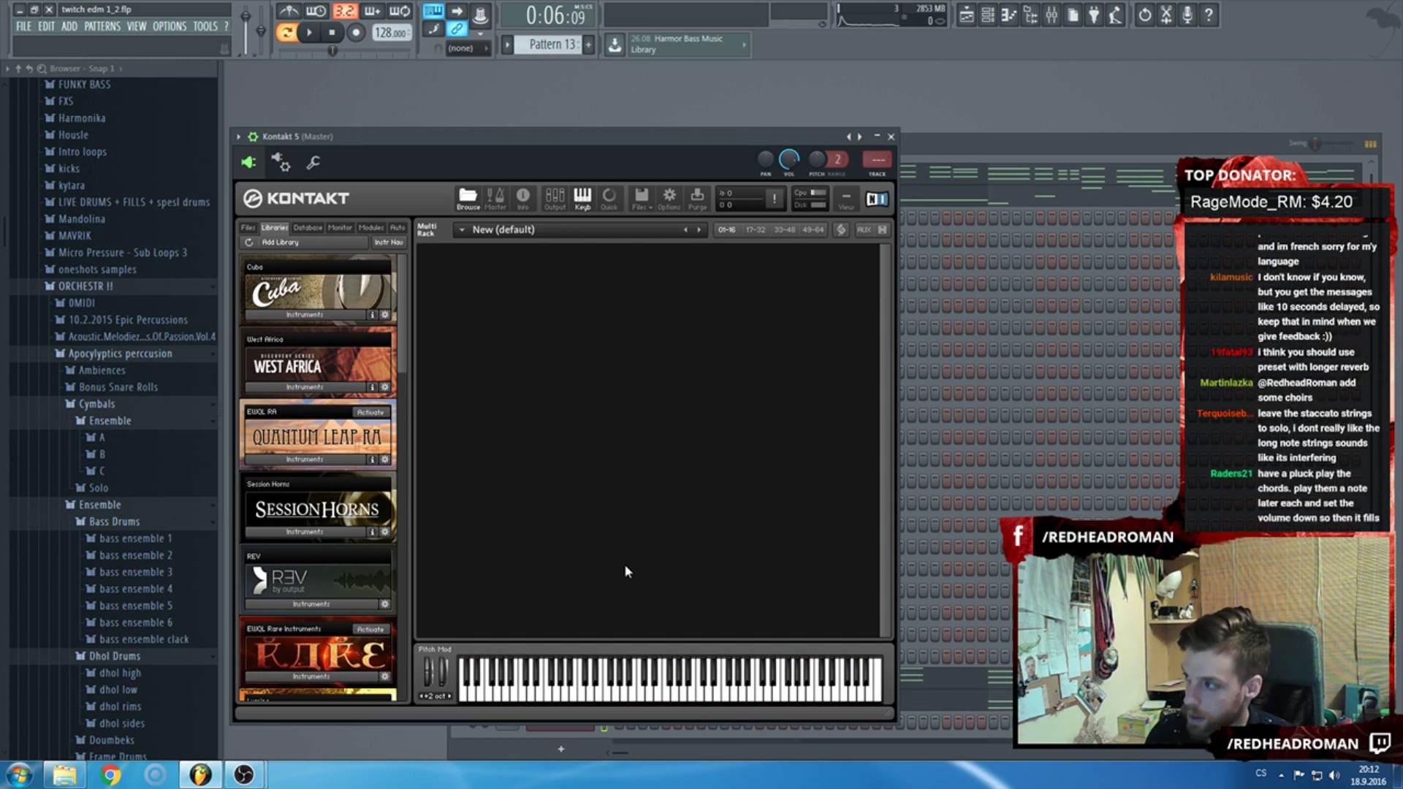
pyautogui.moveTo(407, 159); pyautogui.dragTo(465, 141)
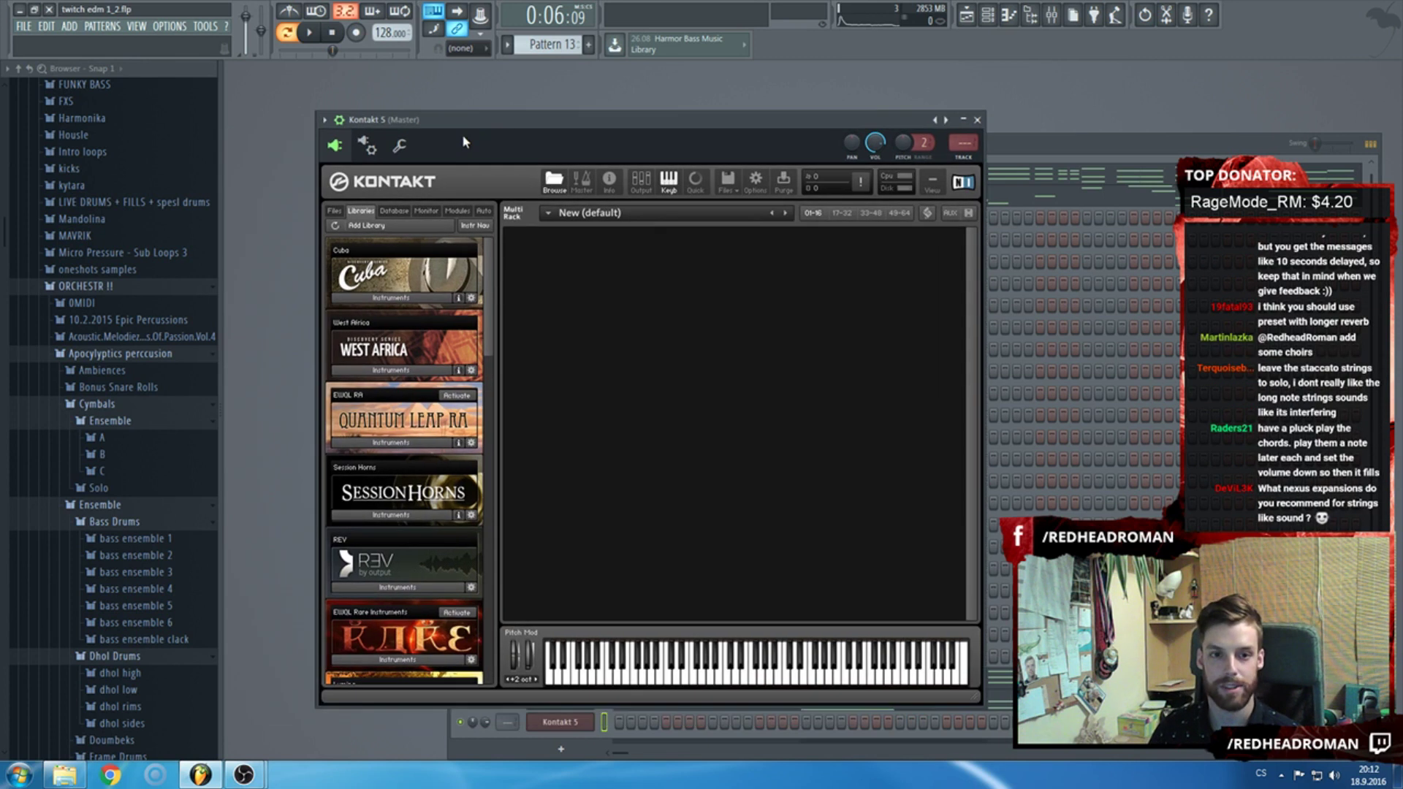
# Load the Brass Lo instrument from the Albion III Iceni library into Kontakt 5.
pyautogui.moveTo(493, 247); pyautogui.dragTo(514, 444)
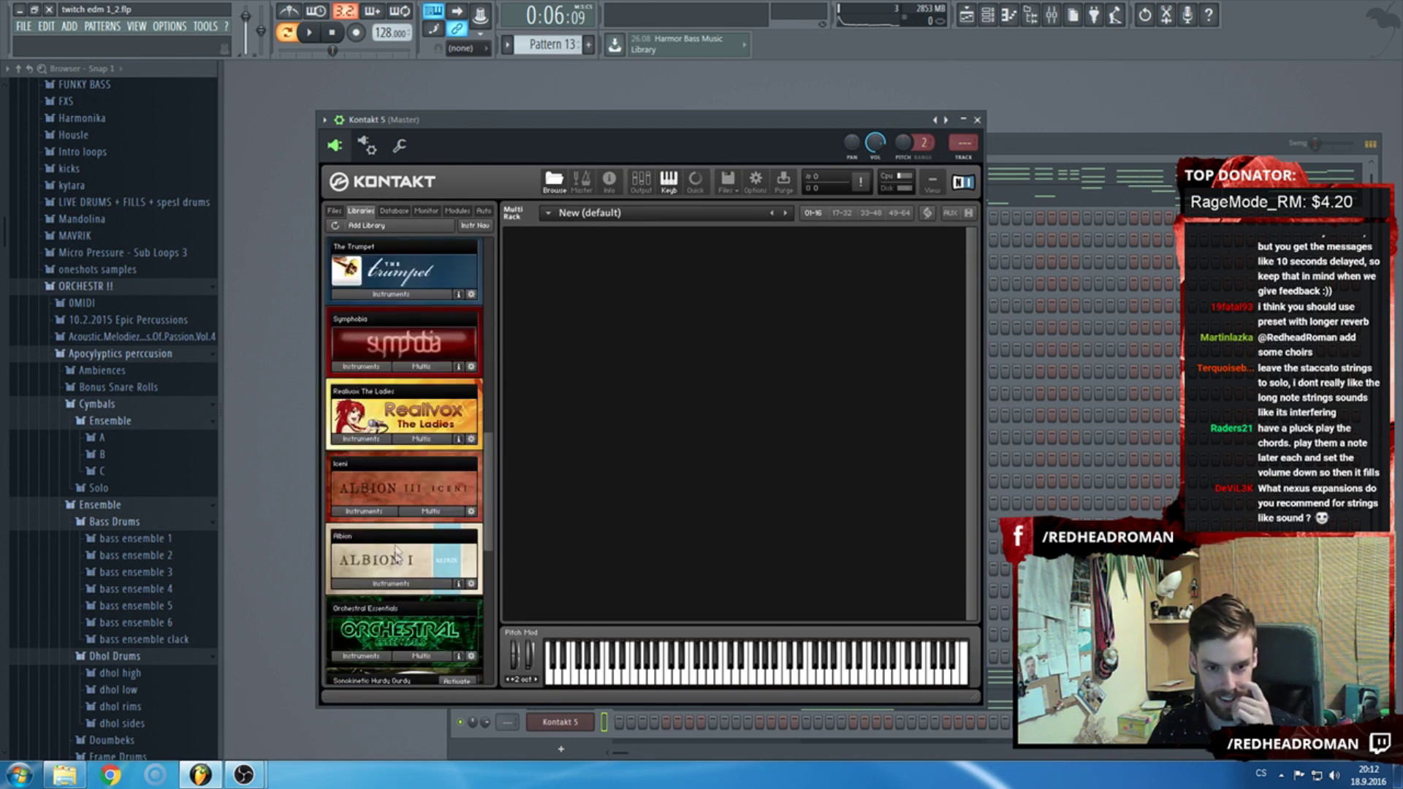
pyautogui.click(378, 512)
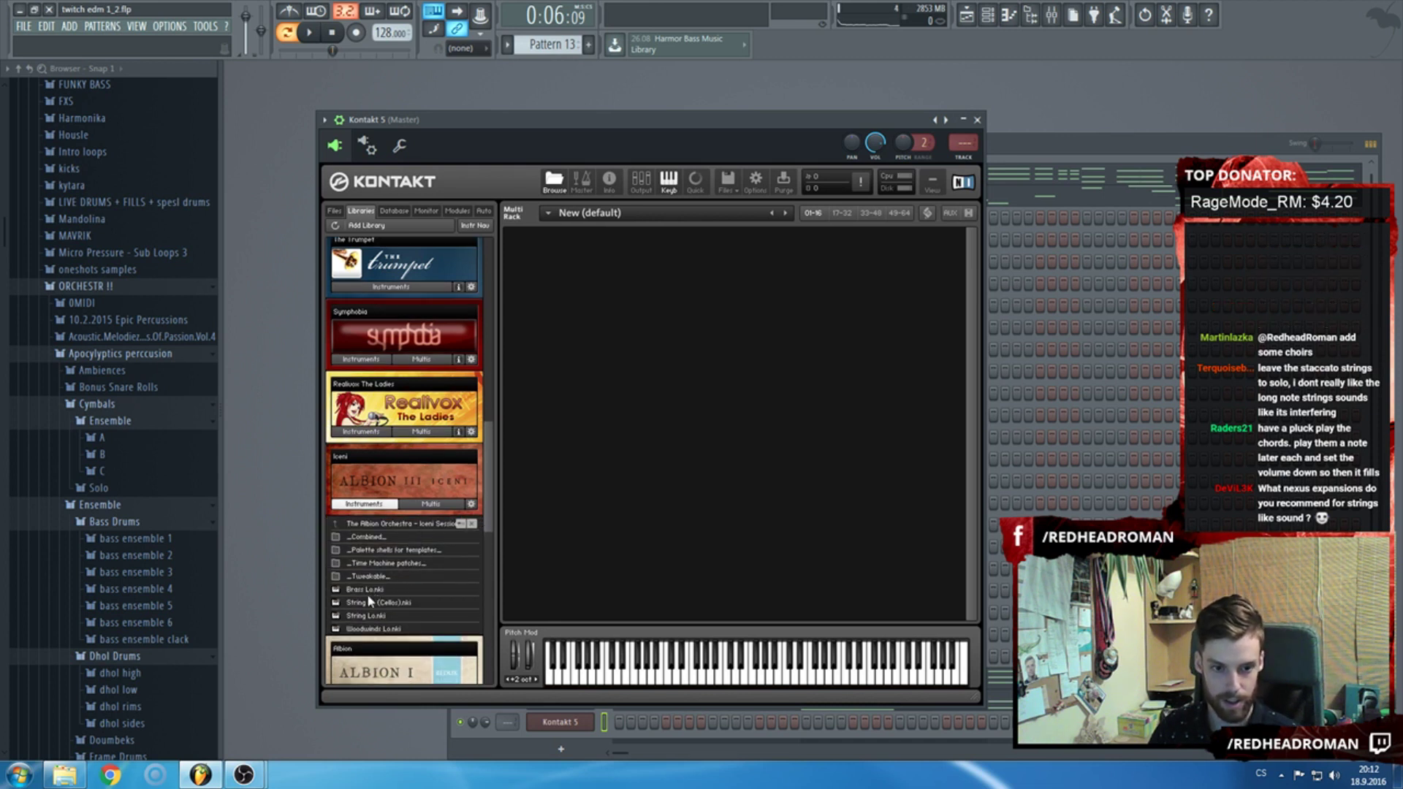
pyautogui.click(368, 591)
pyautogui.doubleClick(463, 588)
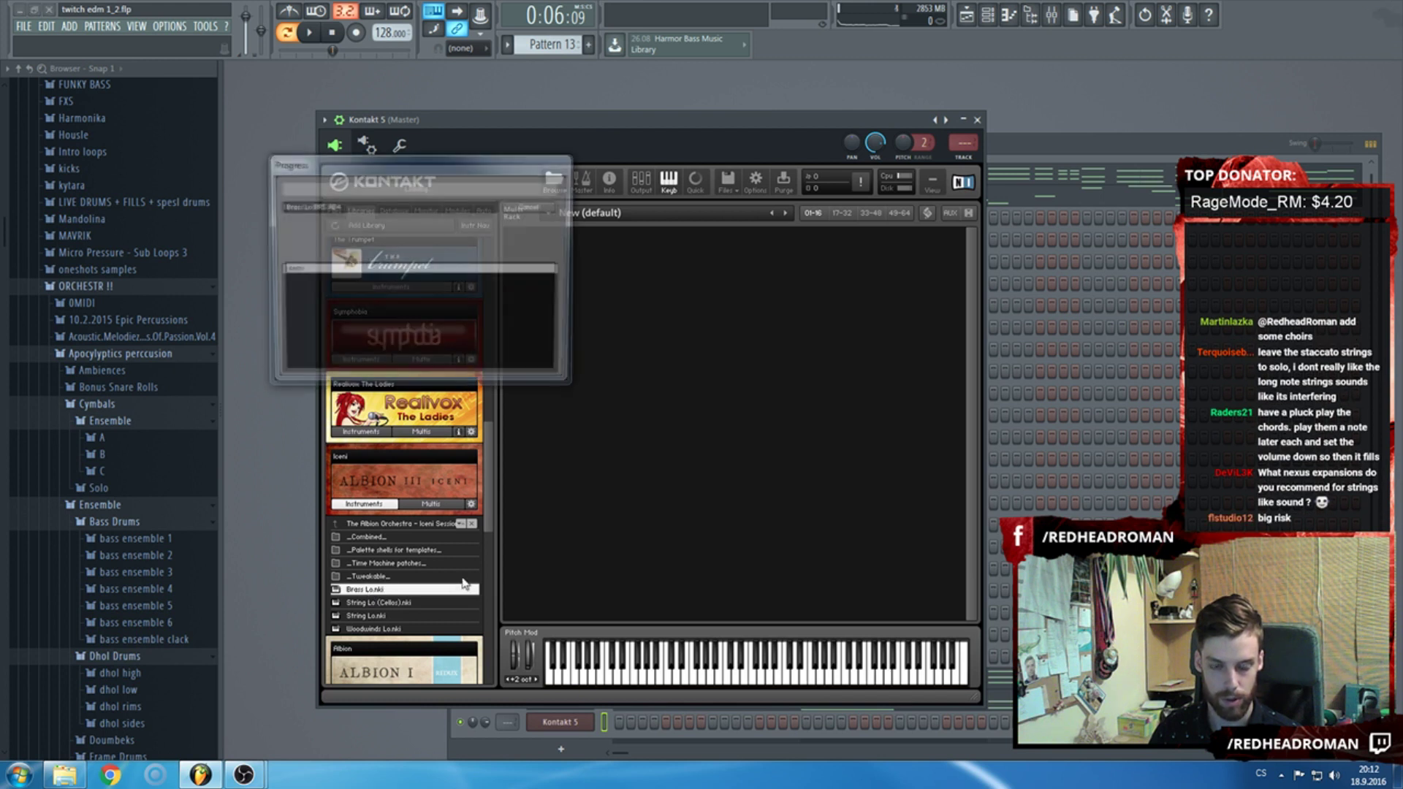
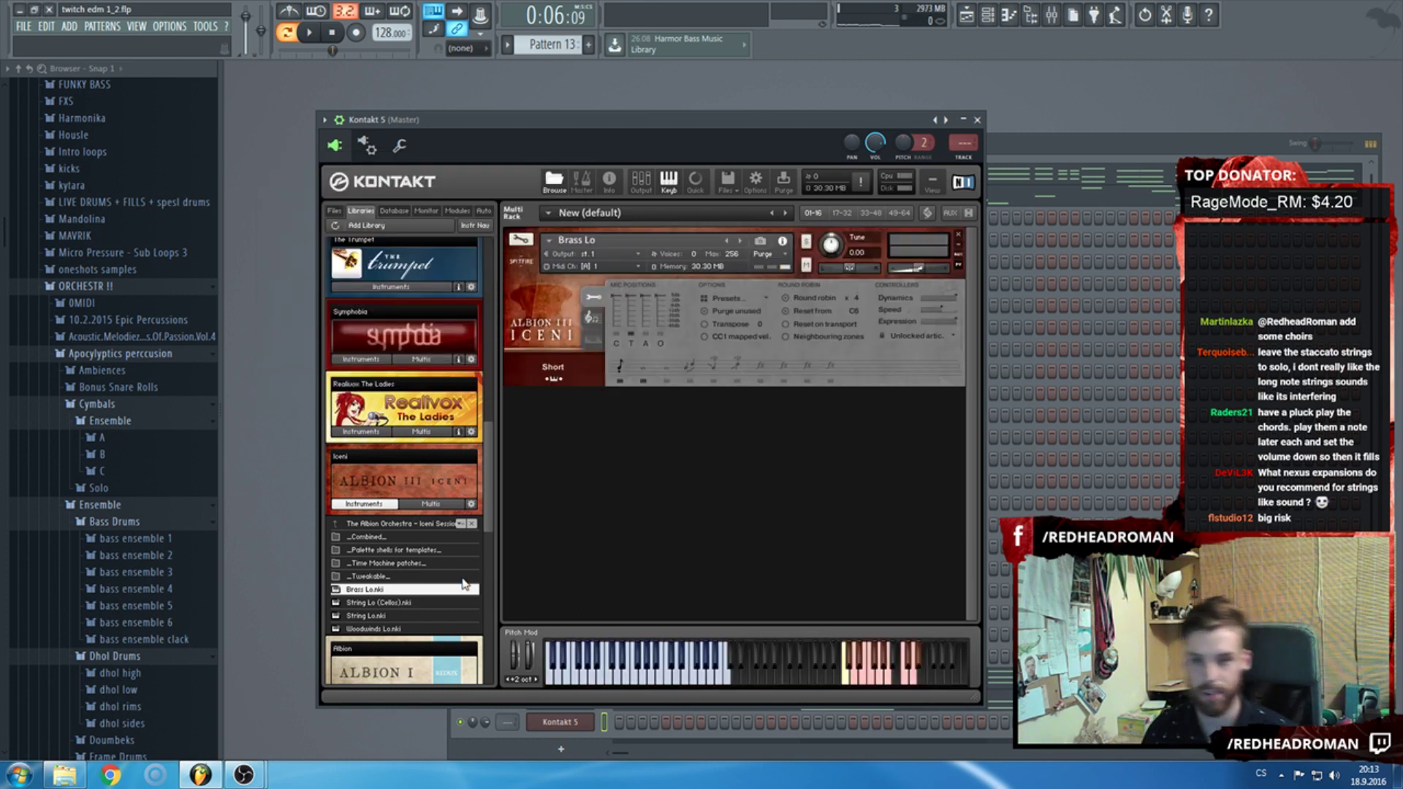
# Audition low notes of the Brass Lo instrument on Kontakt's keyboard and switch its articulation from Short to Long.
pyautogui.click(583, 678)
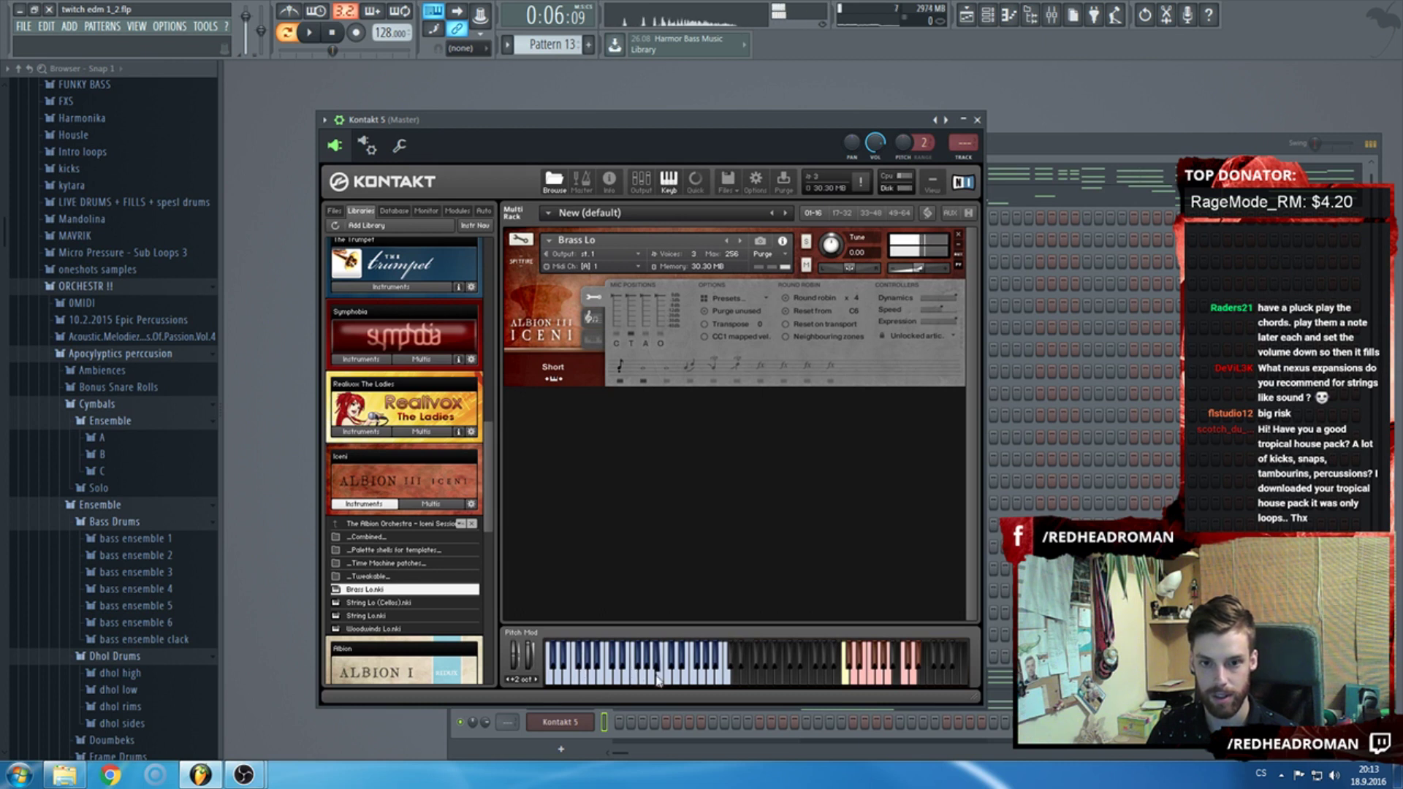
pyautogui.click(607, 654)
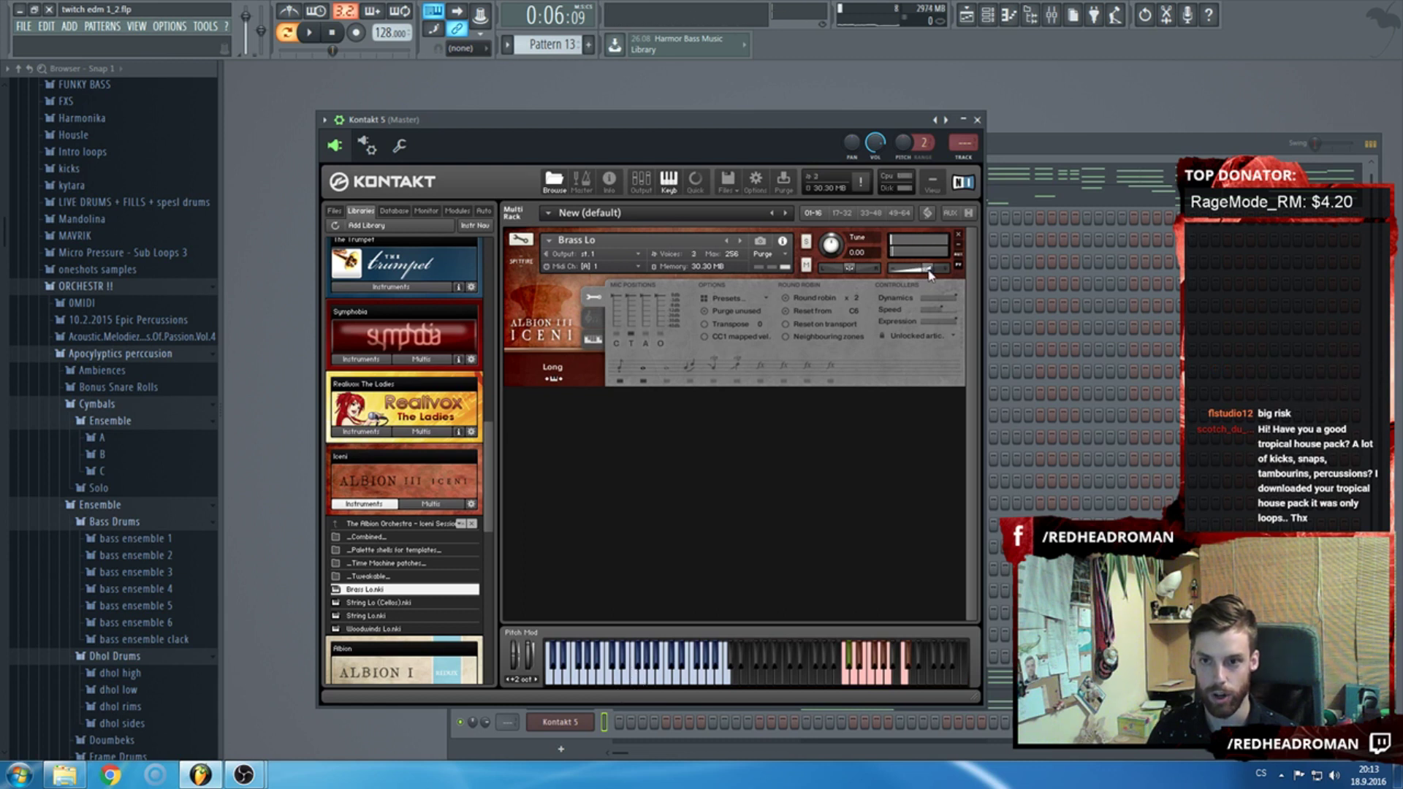
# Open the piano roll of the Kontakt 5 channel in Pattern 13 and place an F3 note at the start of bar 1.
pyautogui.press('F9')
pyautogui.click(1041, 145)
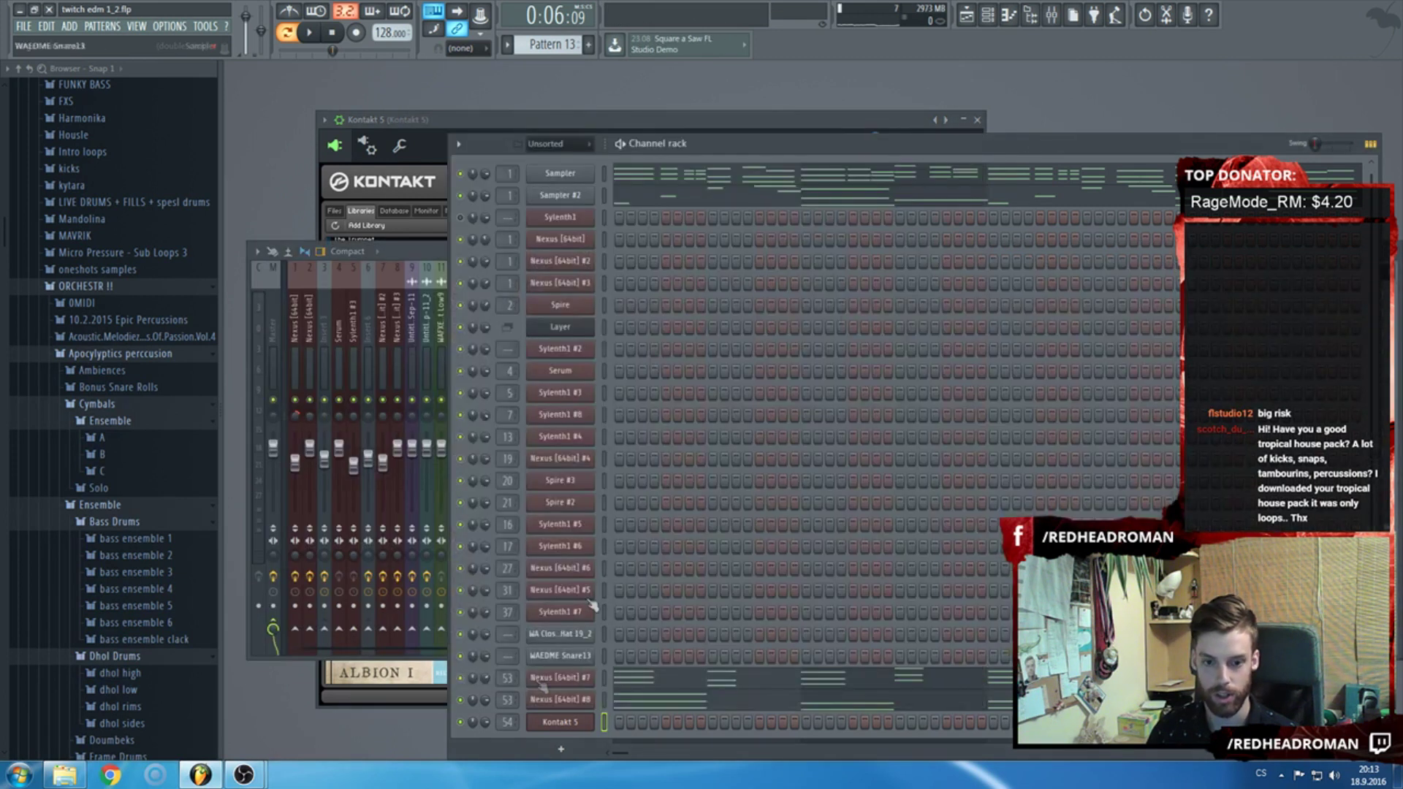
pyautogui.rightClick(549, 720)
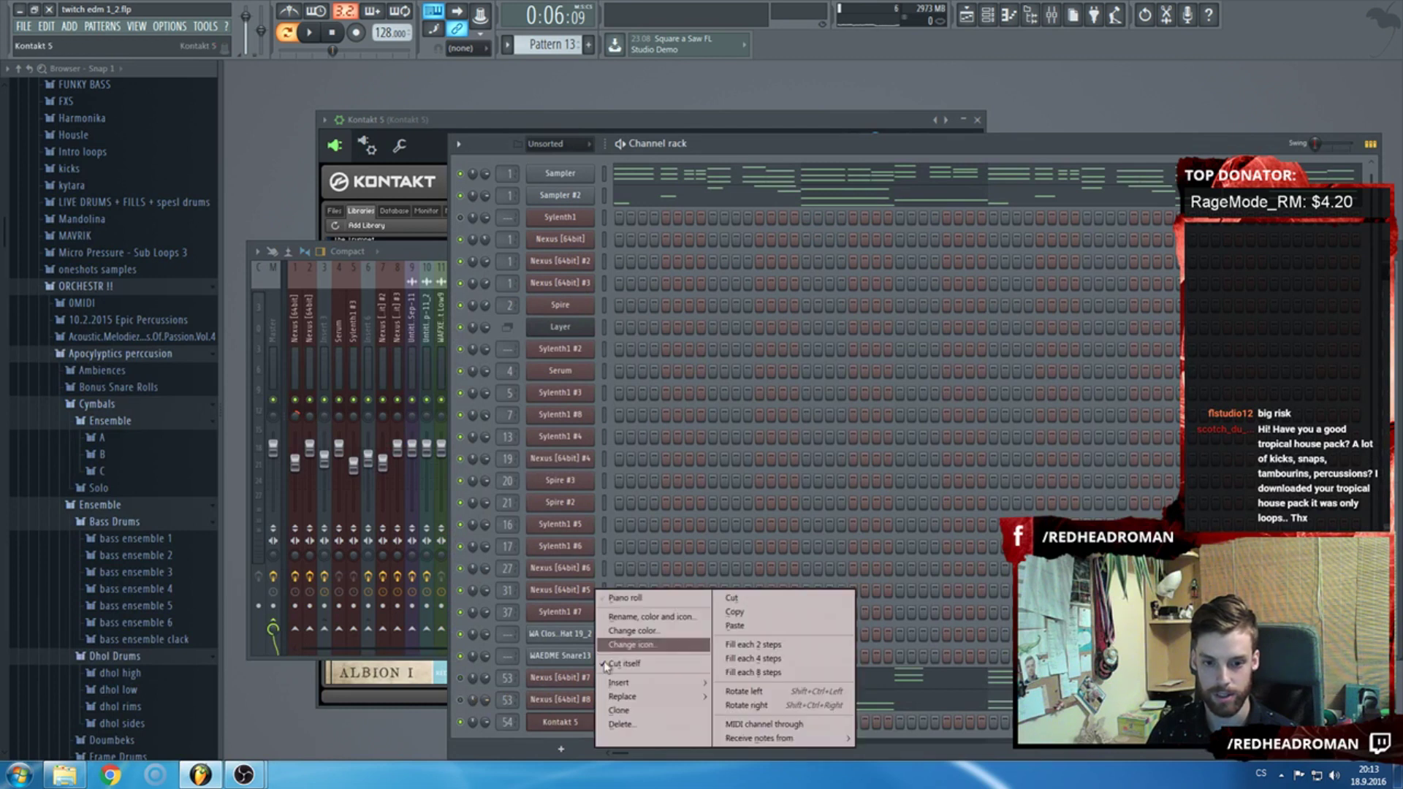
pyautogui.click(615, 596)
pyautogui.click(293, 496)
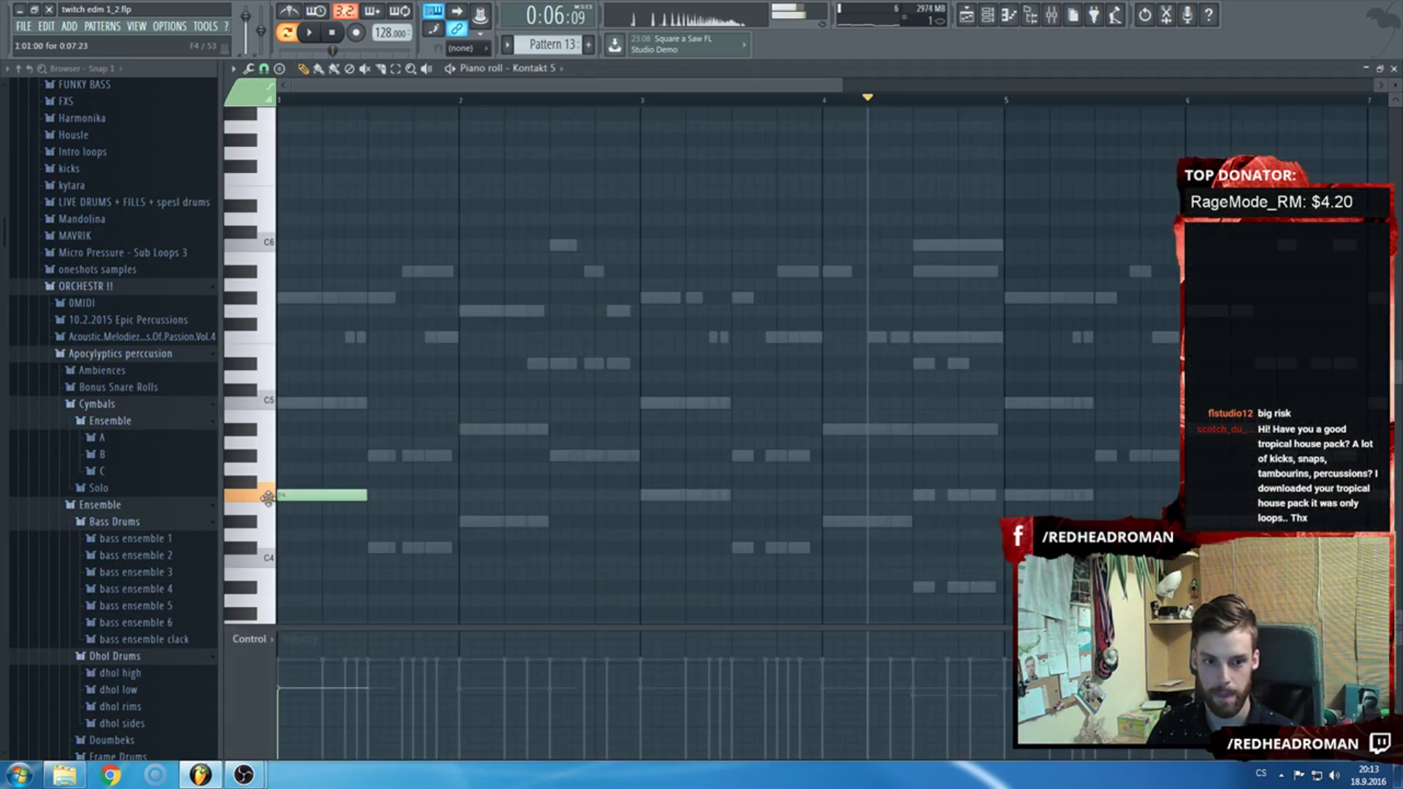
pyautogui.scroll(-5, 387, 424)
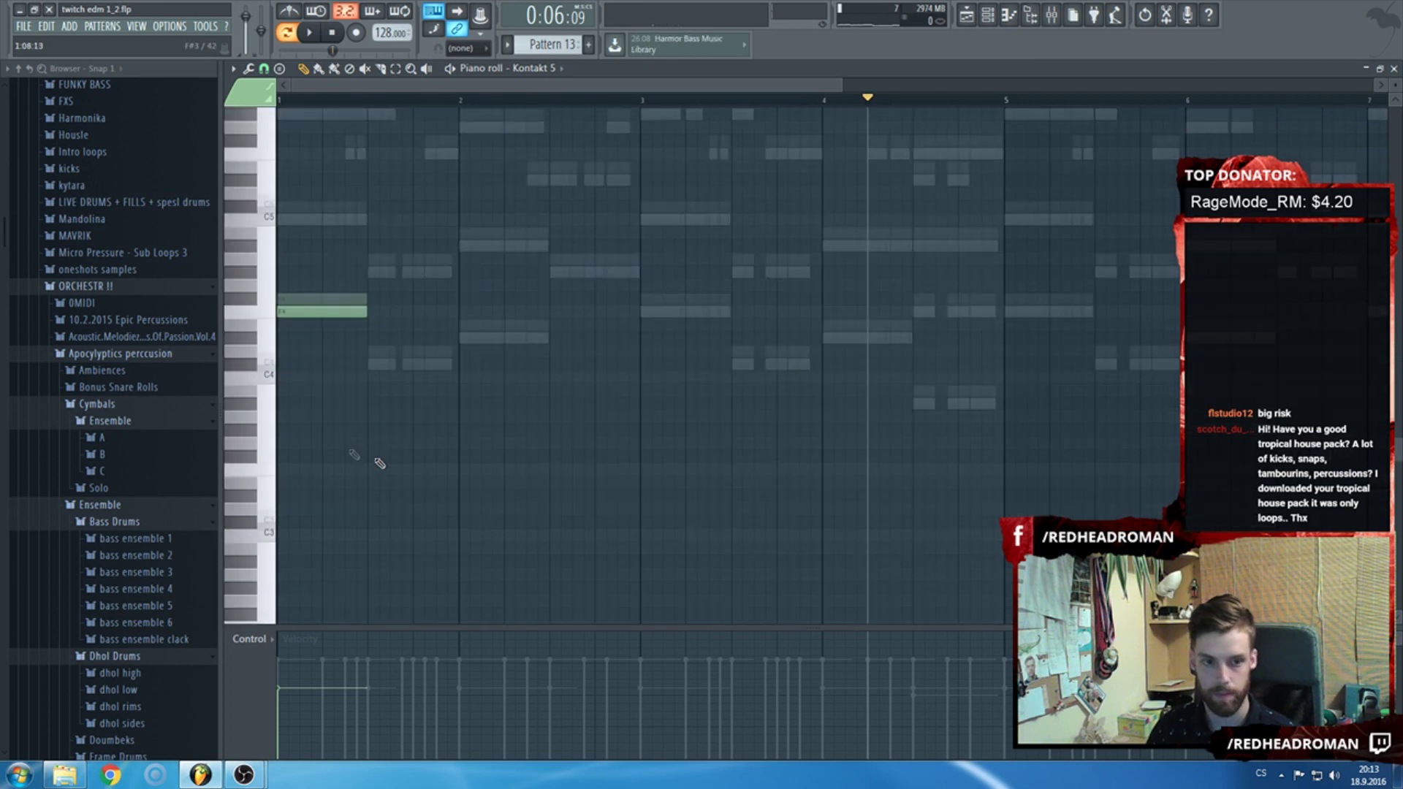
pyautogui.click(289, 456)
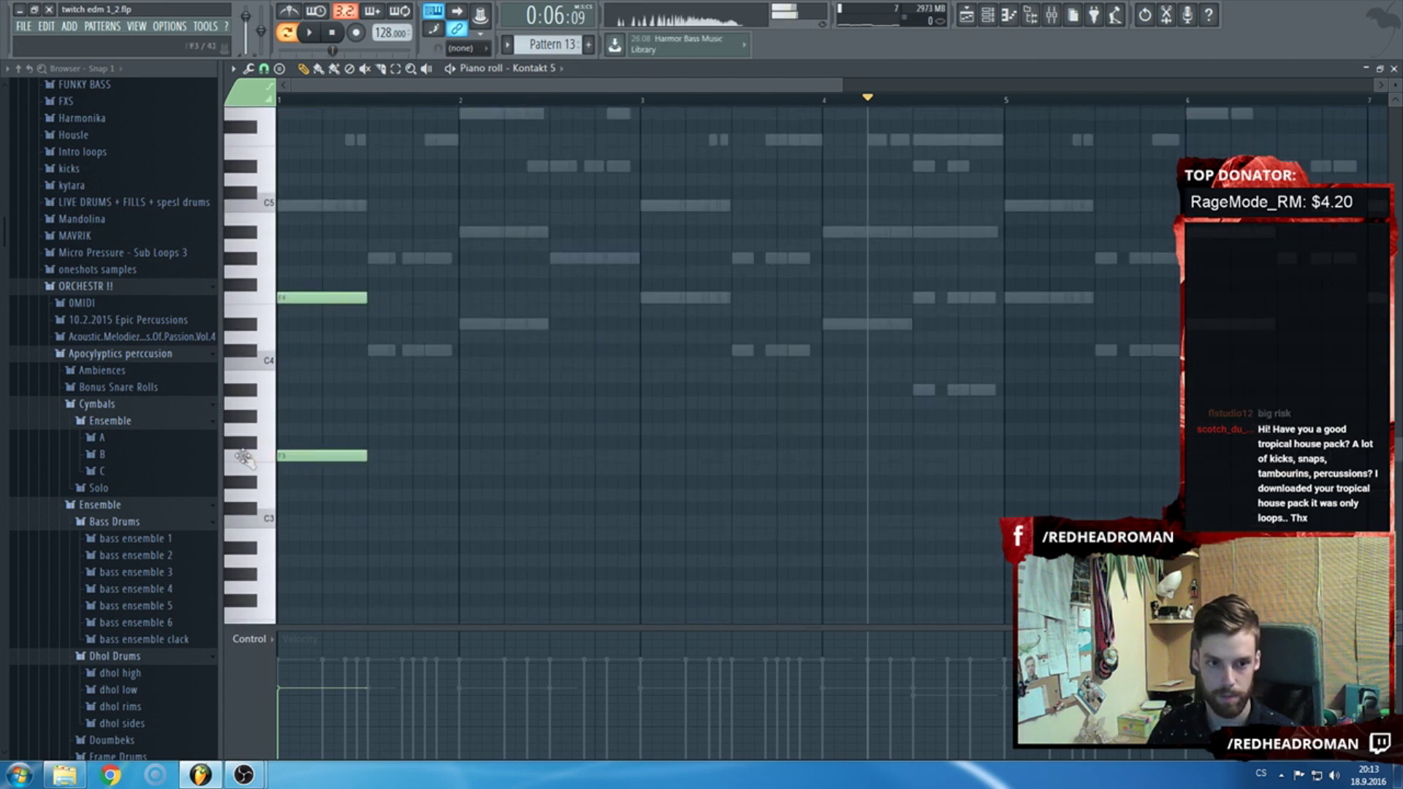
# Play the pattern and lengthen the F3 brass note so it fills the whole of bar 1.
pyautogui.press('space')
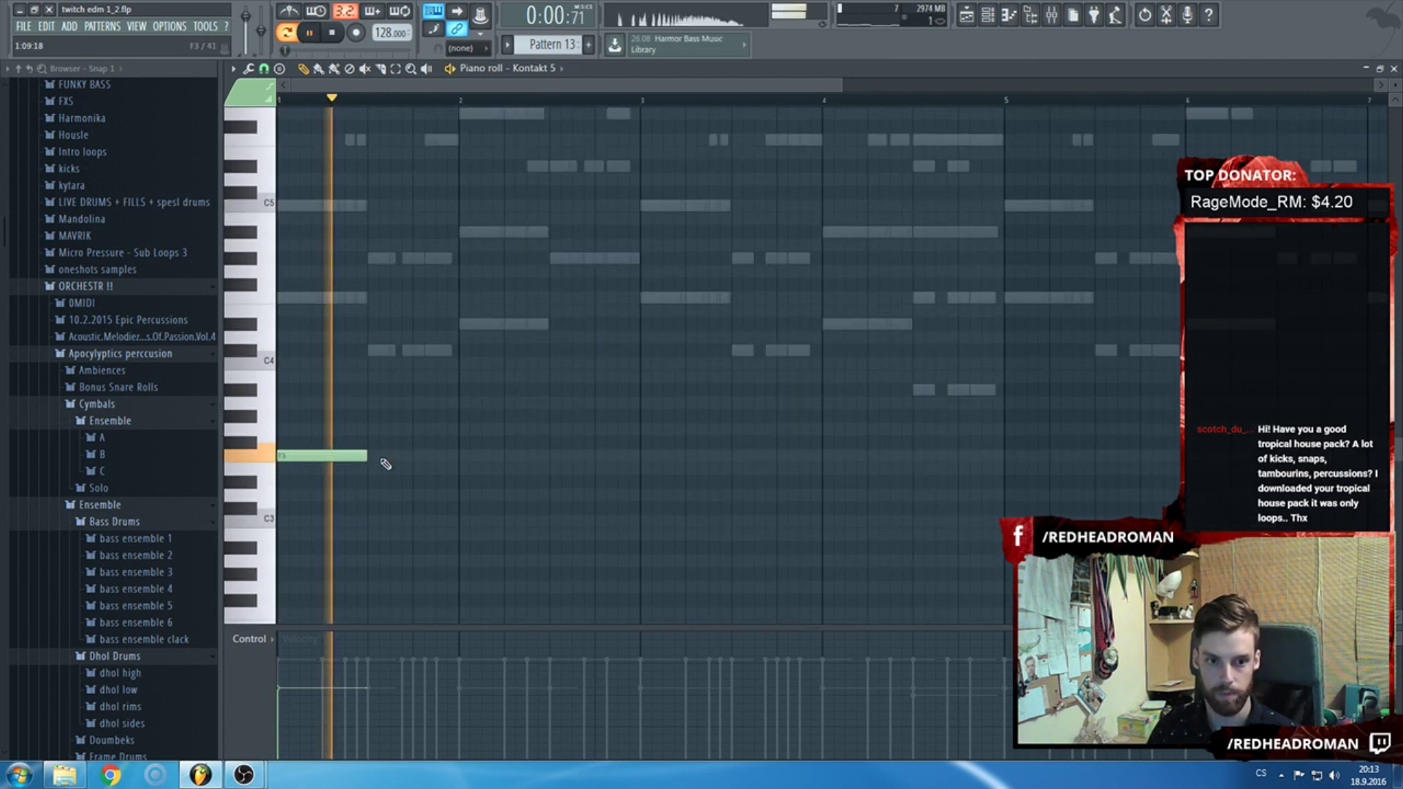
pyautogui.press('space')
pyautogui.moveTo(367, 456); pyautogui.dragTo(459, 459)
pyautogui.press('space')
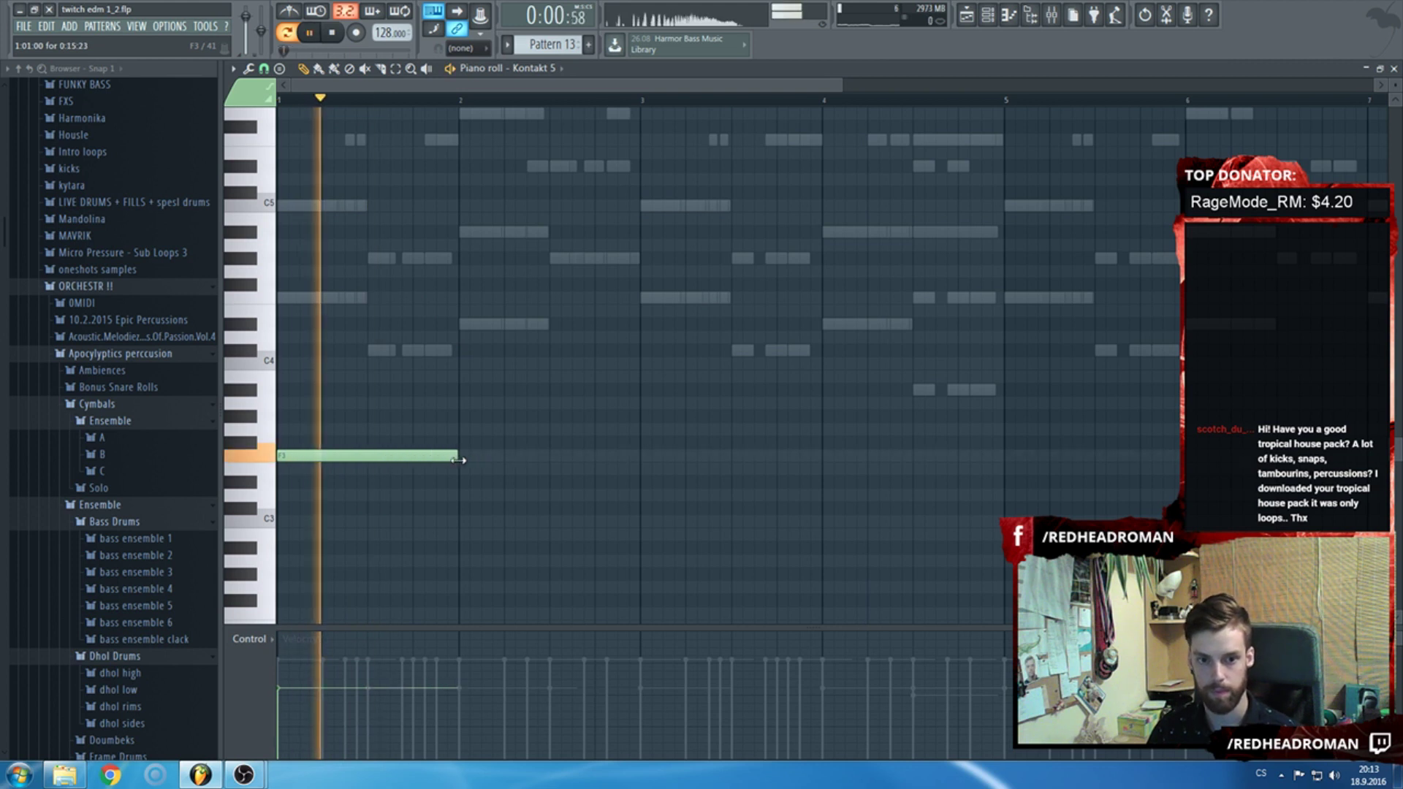
pyautogui.press('space')
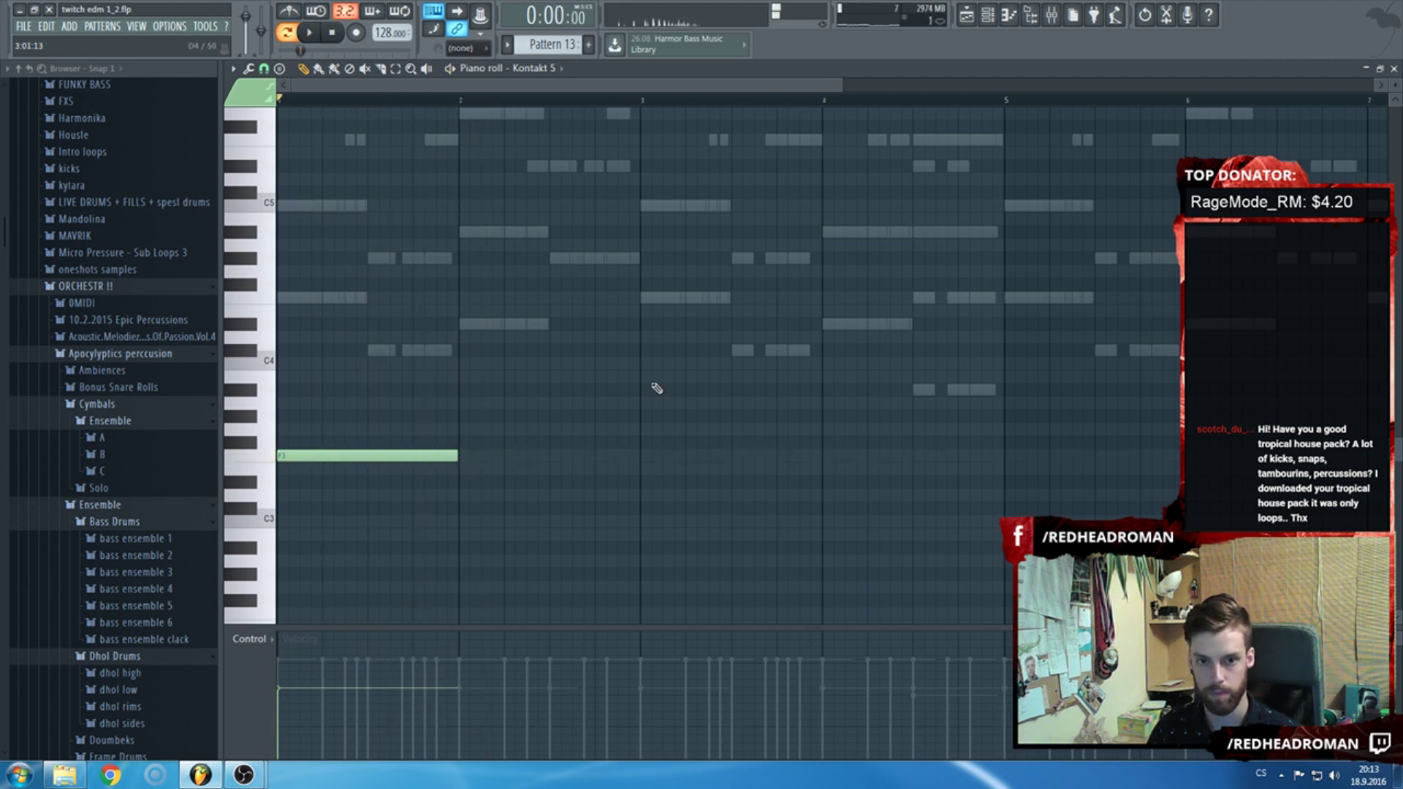
# Add a second one-bar F3 brass note at bar 3, play the pattern and close the piano roll.
pyautogui.click(650, 457)
pyautogui.moveTo(688, 453); pyautogui.dragTo(682, 456)
pyautogui.press('space')
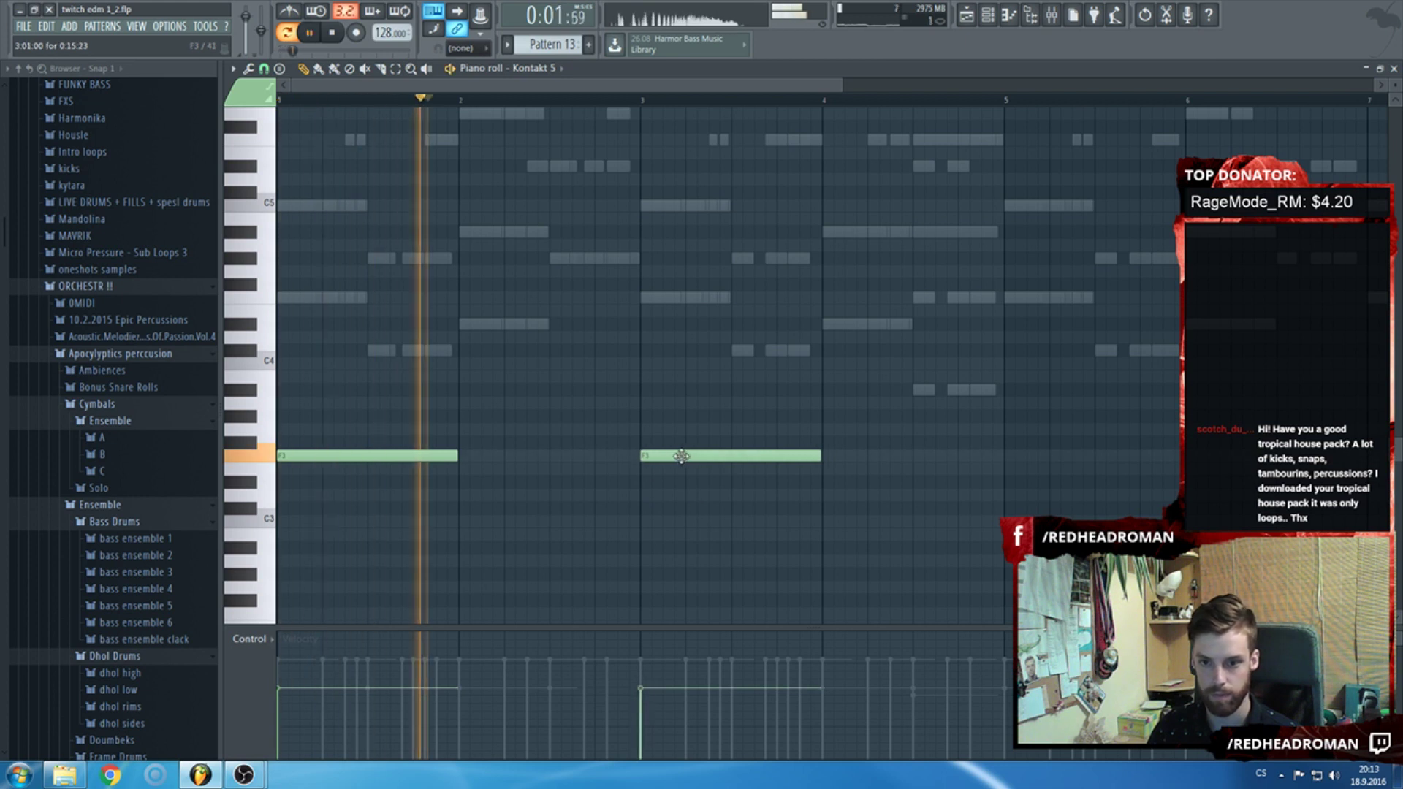
pyautogui.press('F7')
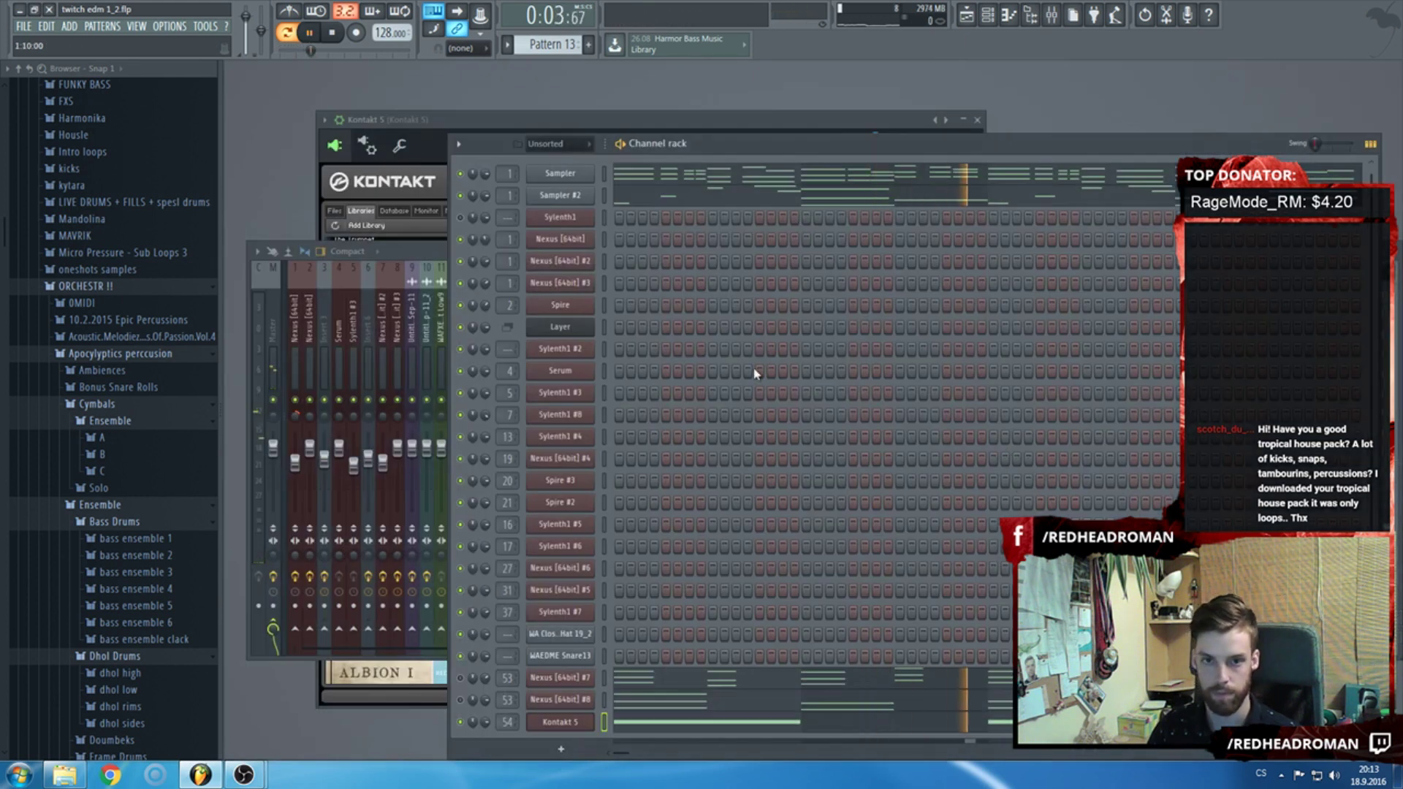
pyautogui.press('space')
# Play the playlist from bar 41 and add a second Pattern 13 clip at bar 49 on Track 13.
pyautogui.press('F5')
pyautogui.scroll(5, 877, 584)
pyautogui.keyDown('ctrl'); pyautogui.scroll(-3, 658, 439); pyautogui.keyUp('ctrl')
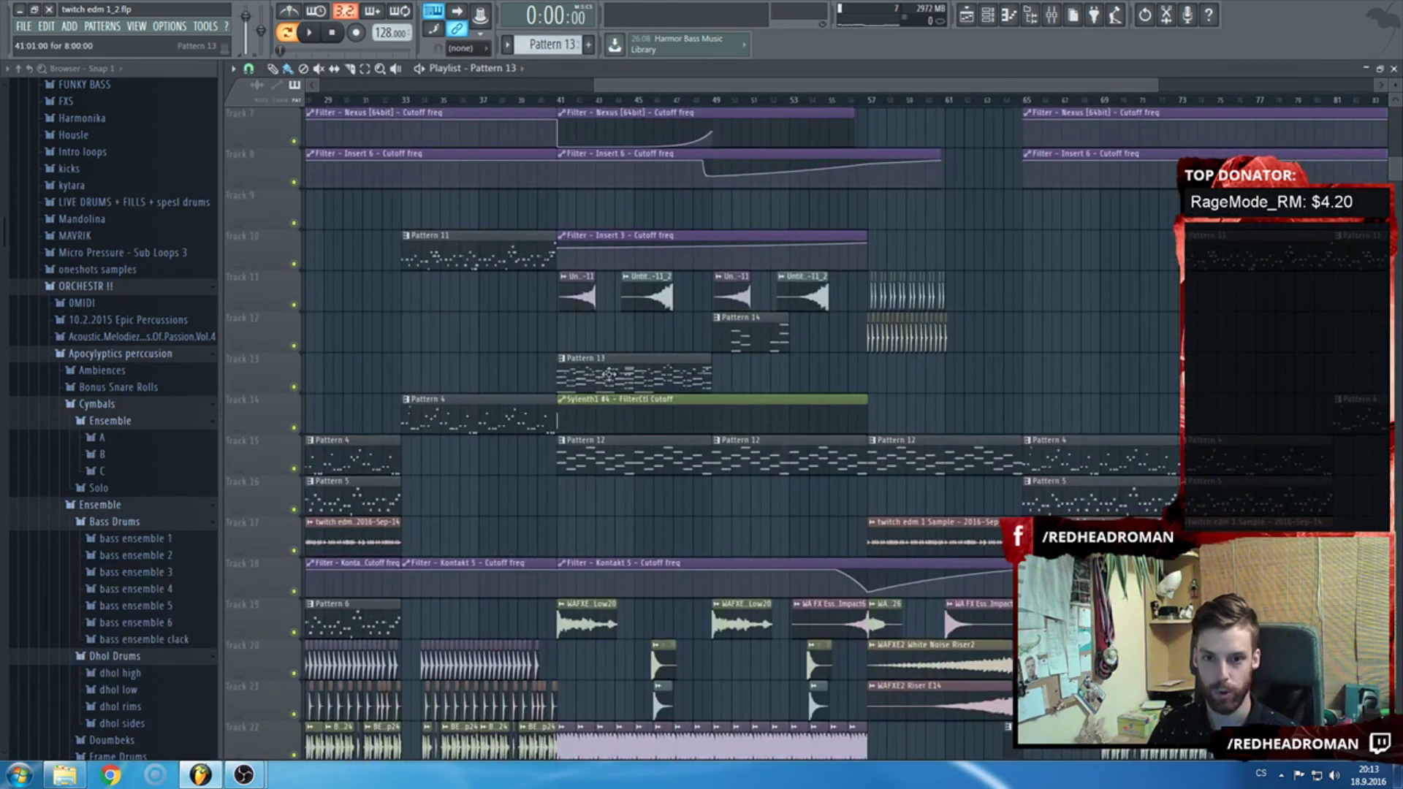
pyautogui.keyDown('ctrl'); pyautogui.scroll(2, 609, 374); pyautogui.keyUp('ctrl')
pyautogui.press('space')
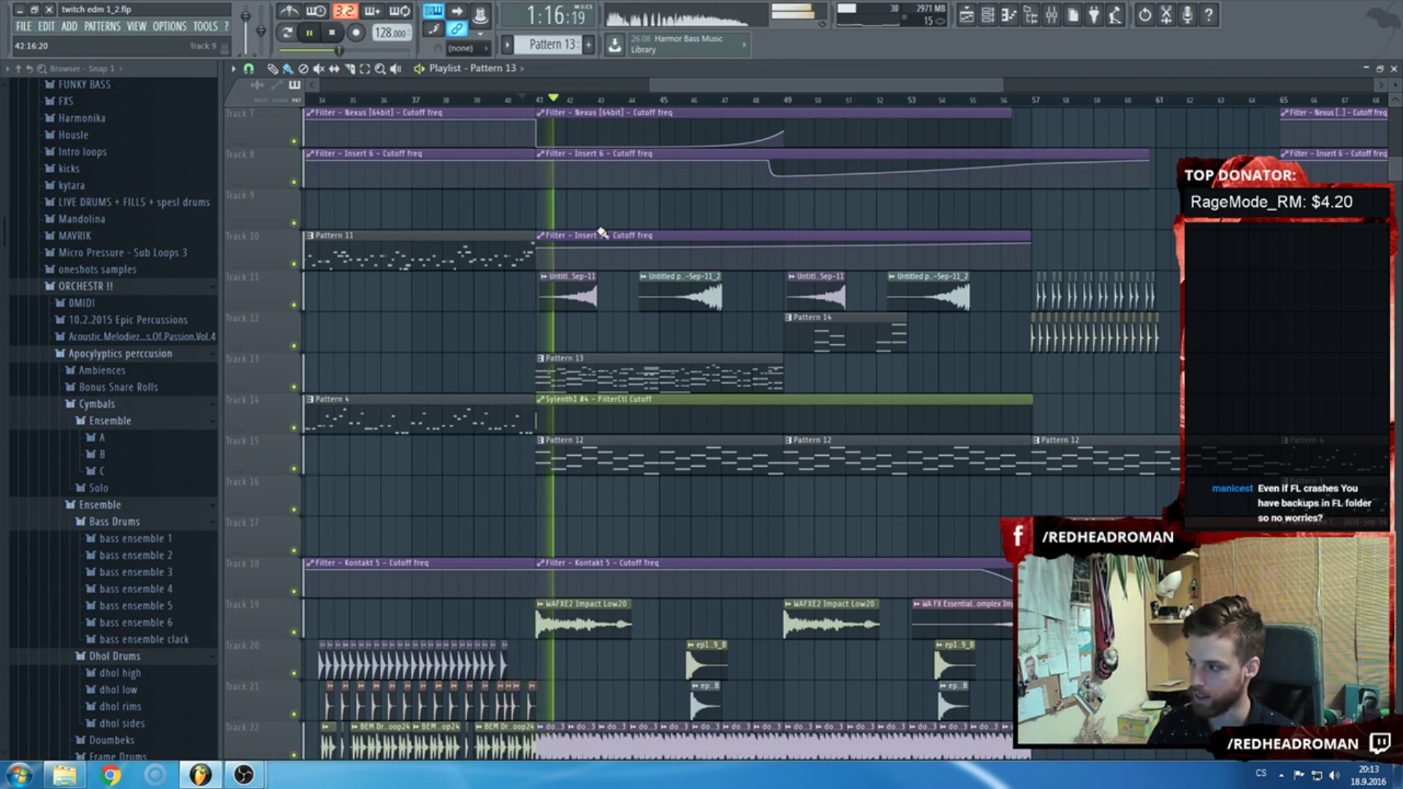
pyautogui.moveTo(805, 387); pyautogui.dragTo(847, 387)
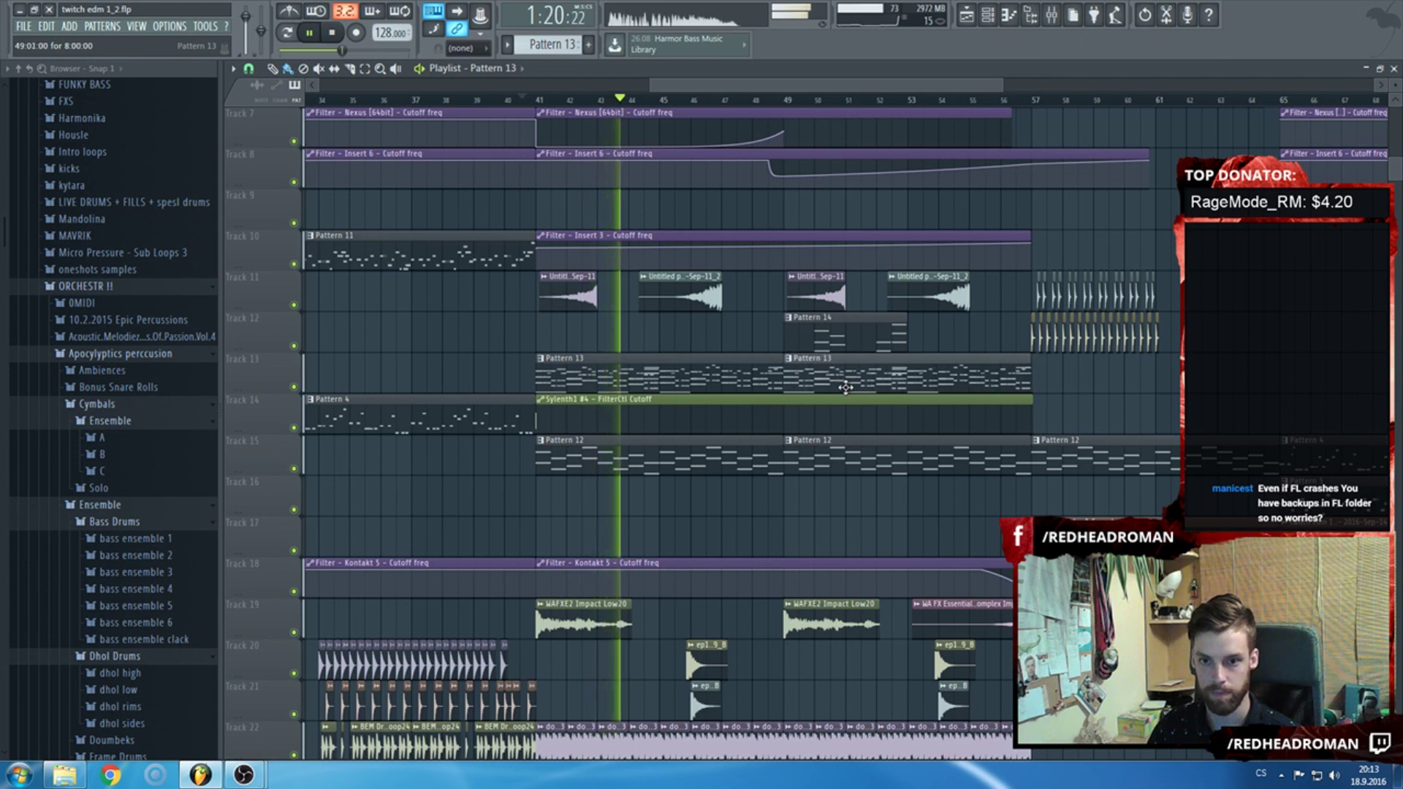
# Insert an empty track at Track 14, directly below the Pattern 13 clips, and leave the playlist.
pyautogui.rightClick(269, 422)
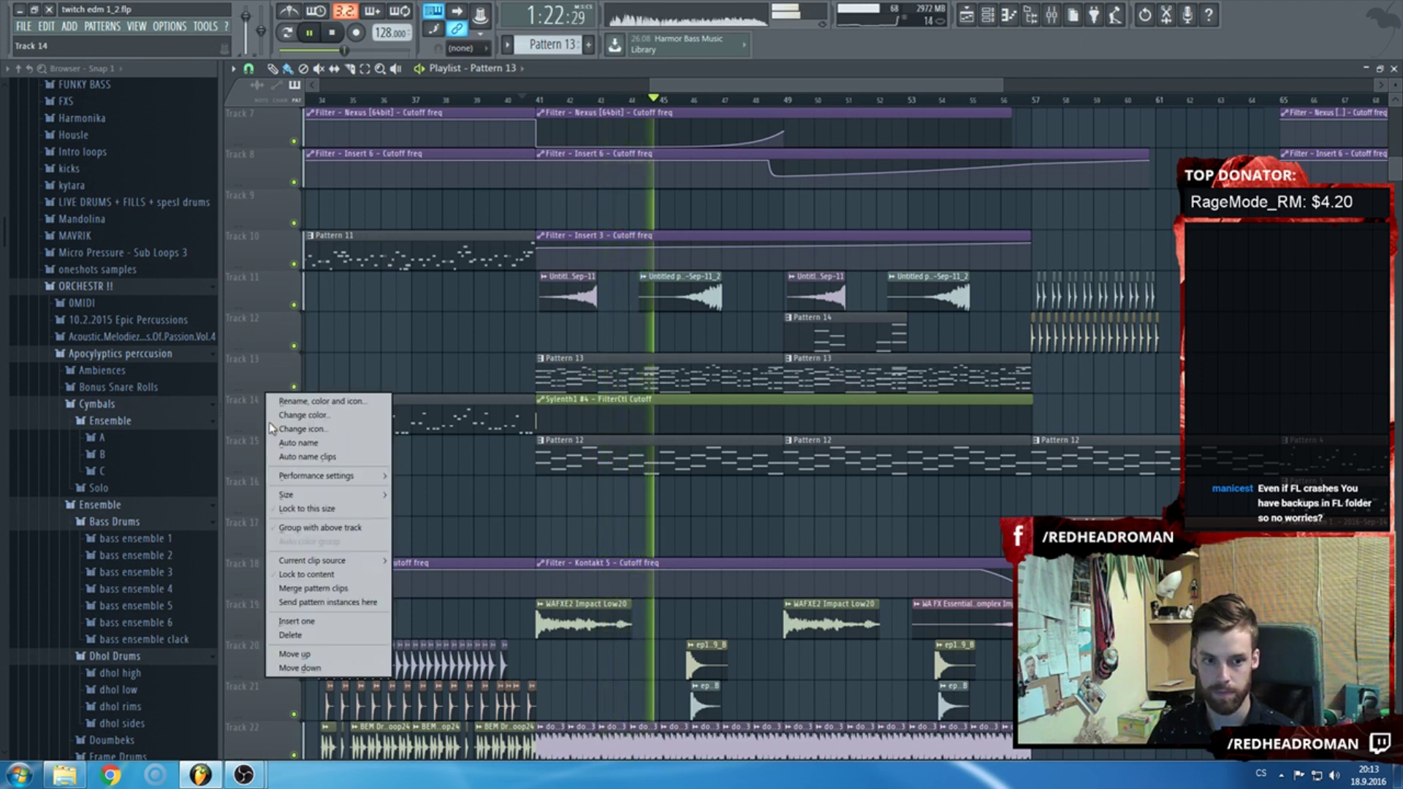
pyautogui.click(307, 622)
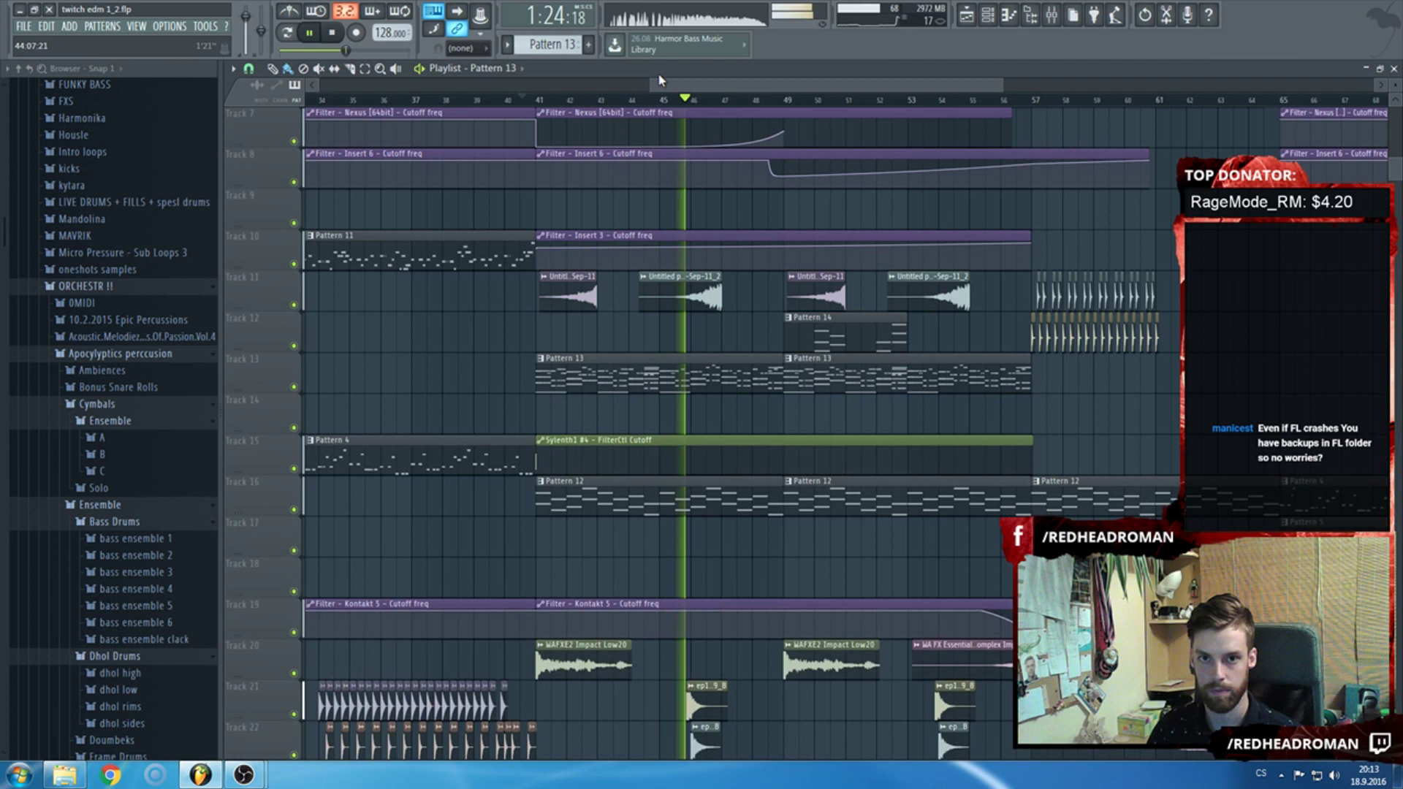
pyautogui.press('F5')
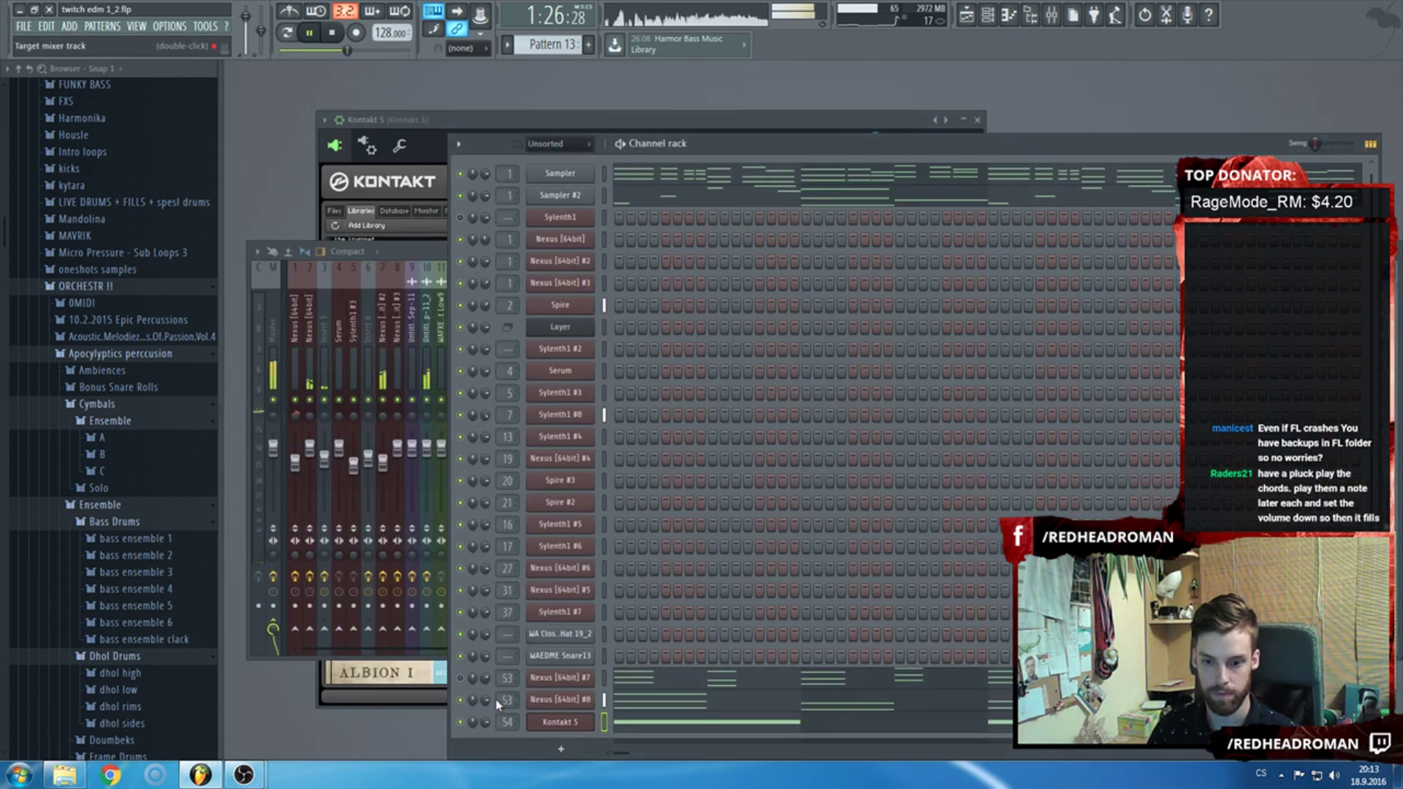
# Open the Nexus [64bit] #8 notes of Pattern 13 and lengthen the first chord to a full bar.
pyautogui.click(647, 704)
pyautogui.click(250, 68)
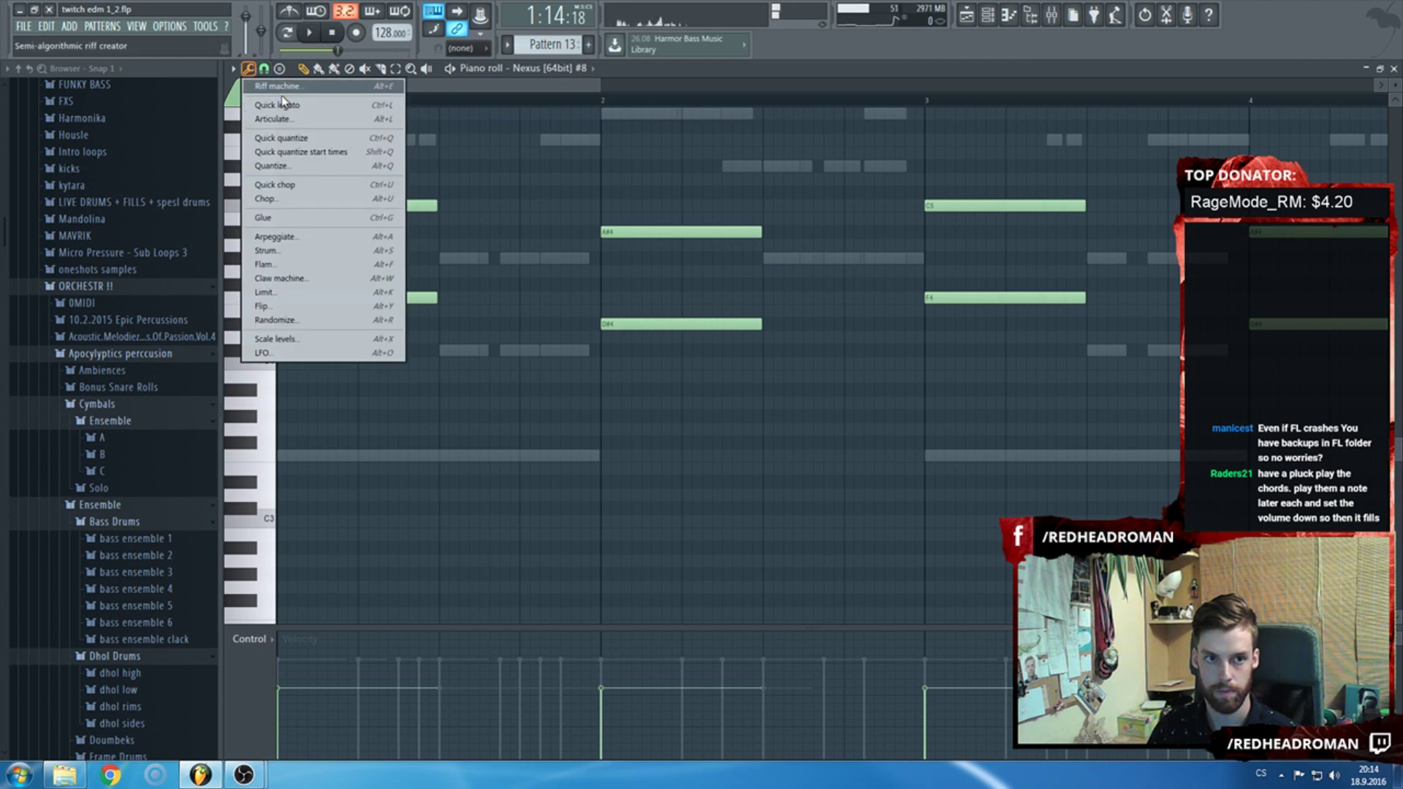
pyautogui.click(517, 76)
pyautogui.scroll(3, 517, 234)
pyautogui.hotkey('ctrl', 'v')
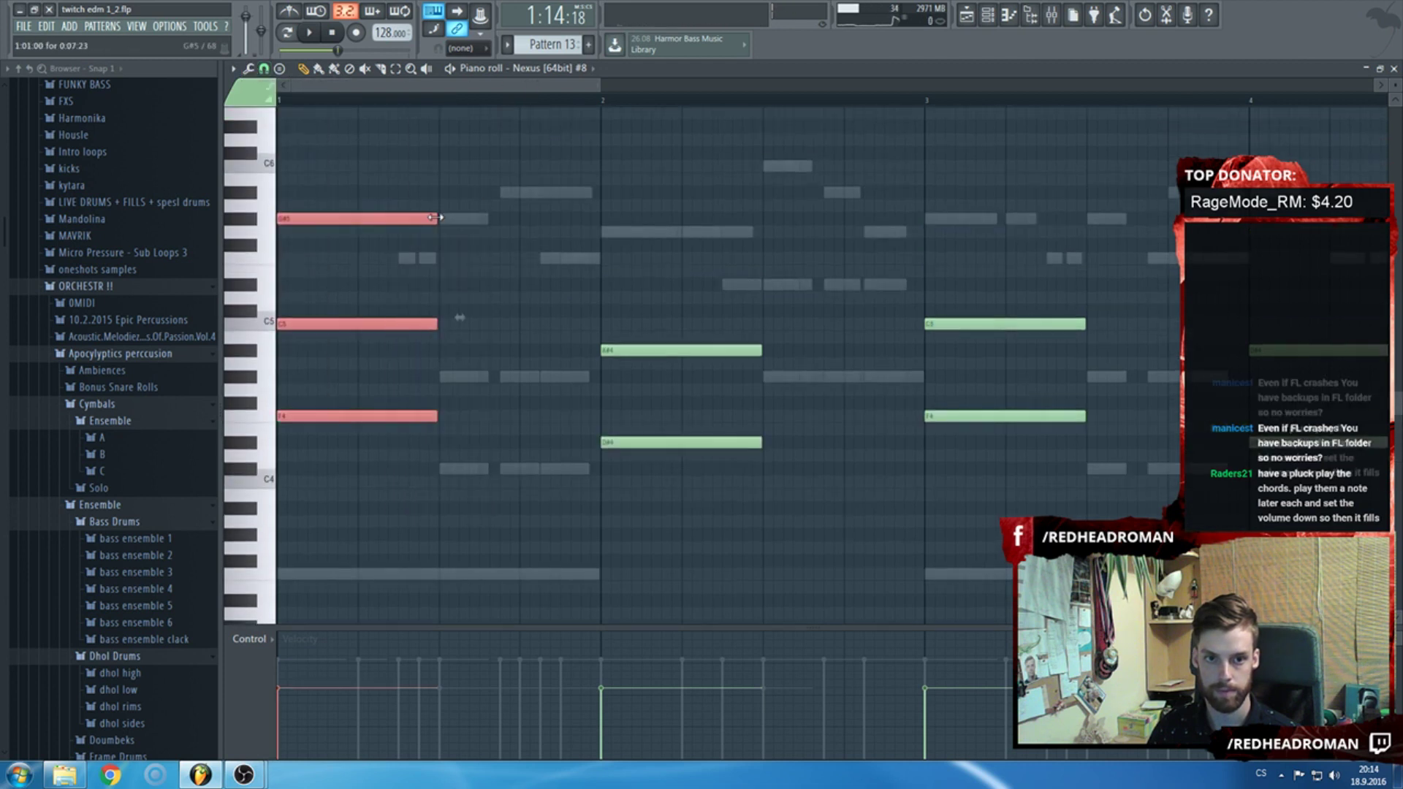
pyautogui.moveTo(437, 219); pyautogui.dragTo(550, 218)
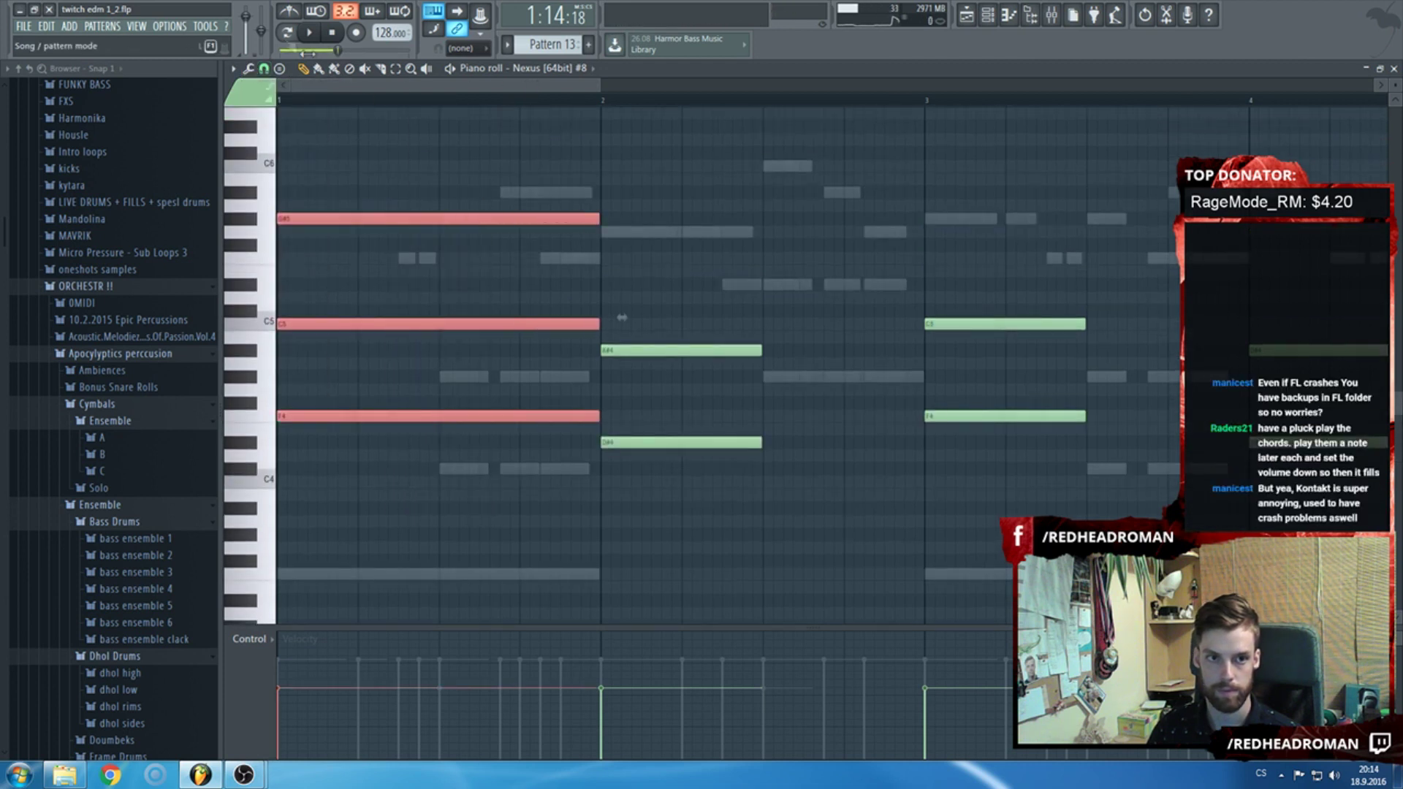
# Play the pattern and delete the G#5 note in bar 1 and the A#4 and D#4 notes in bar 2.
pyautogui.press('space')
pyautogui.scroll(-2, 505, 311)
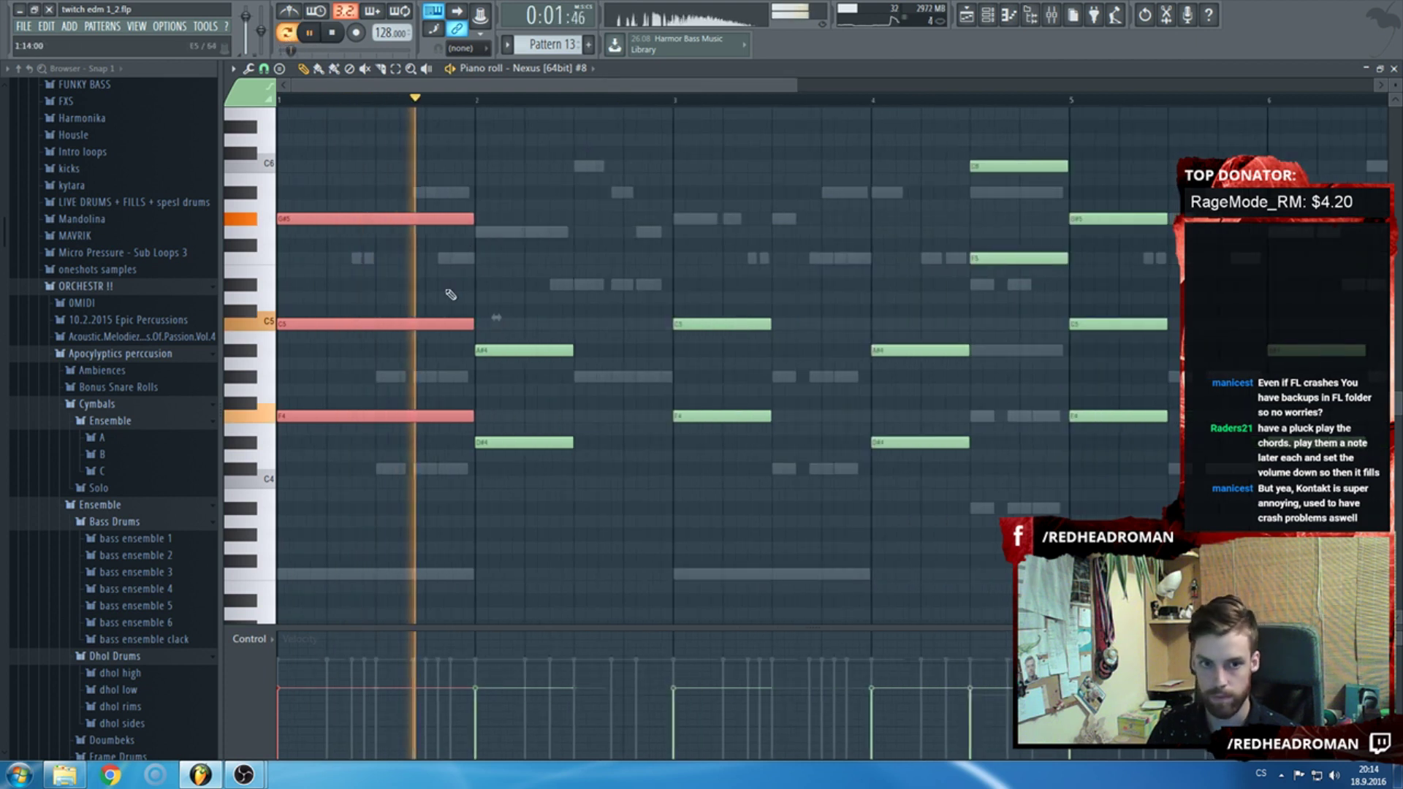
pyautogui.rightClick(439, 218)
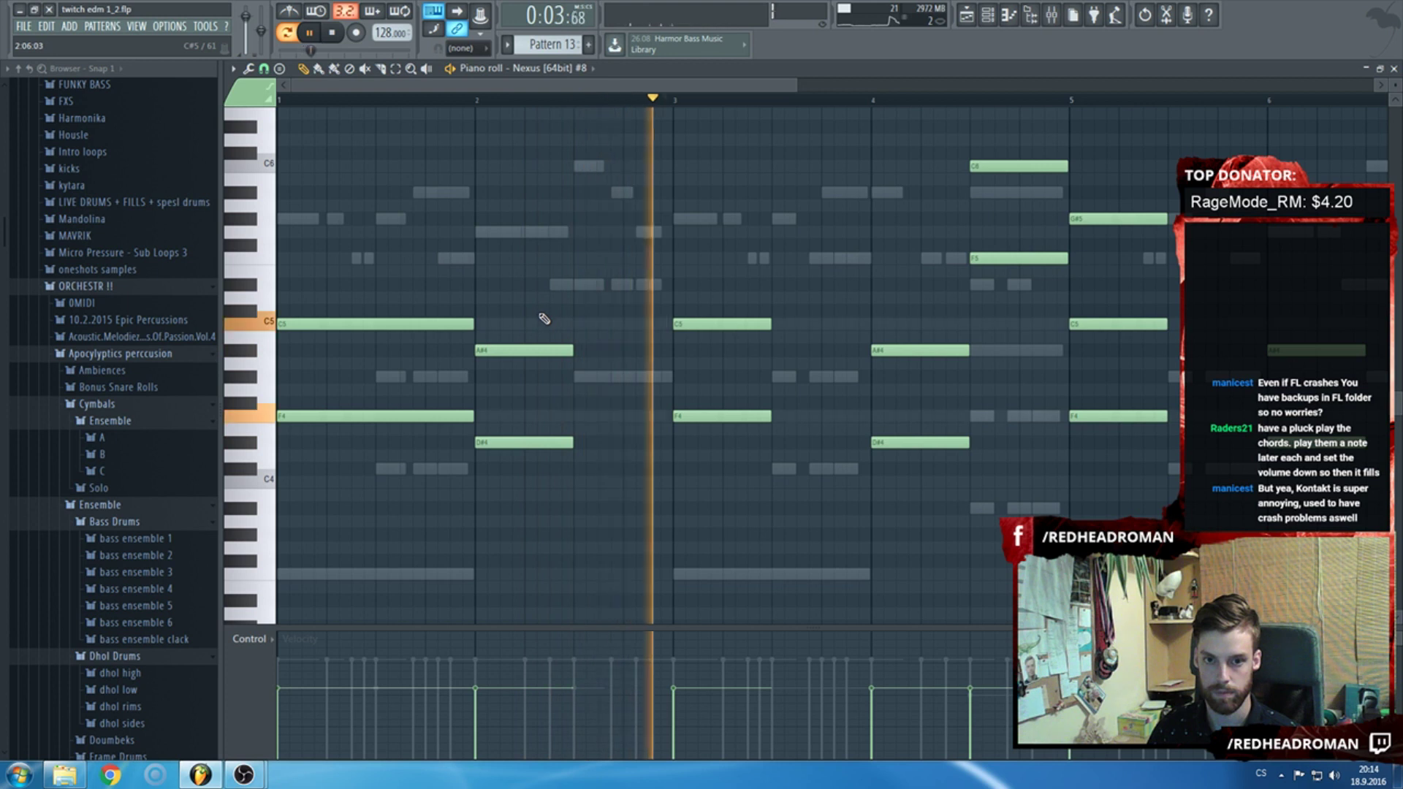
pyautogui.rightClick(545, 350)
pyautogui.rightClick(544, 442)
# Lengthen the C5 and F4 chord in bar 3 to a full bar and delete the A#4 and D#4 notes in bar 4.
pyautogui.moveTo(671, 455); pyautogui.dragTo(872, 321)
pyautogui.scroll(-2, 763, 316)
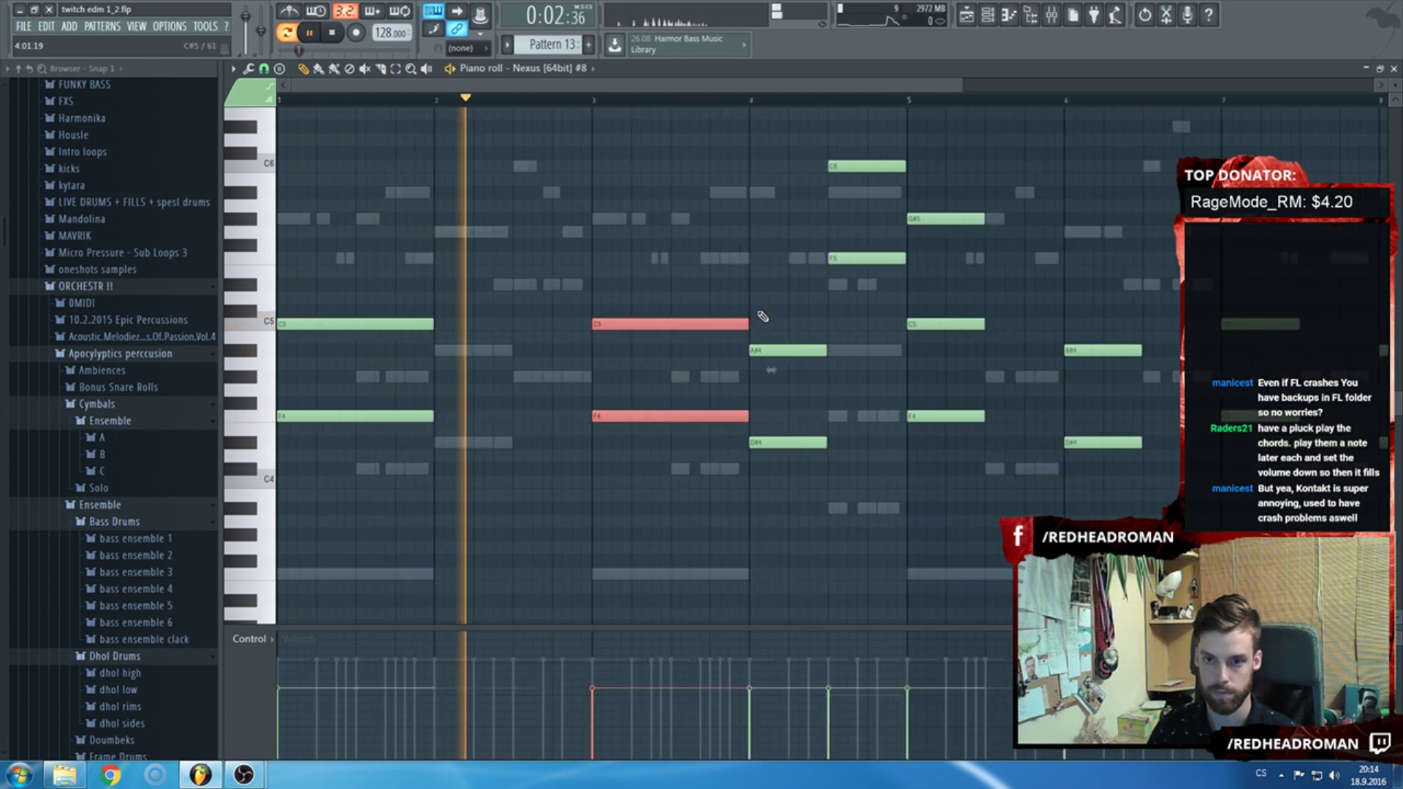
pyautogui.rightClick(771, 350)
pyautogui.rightClick(771, 443)
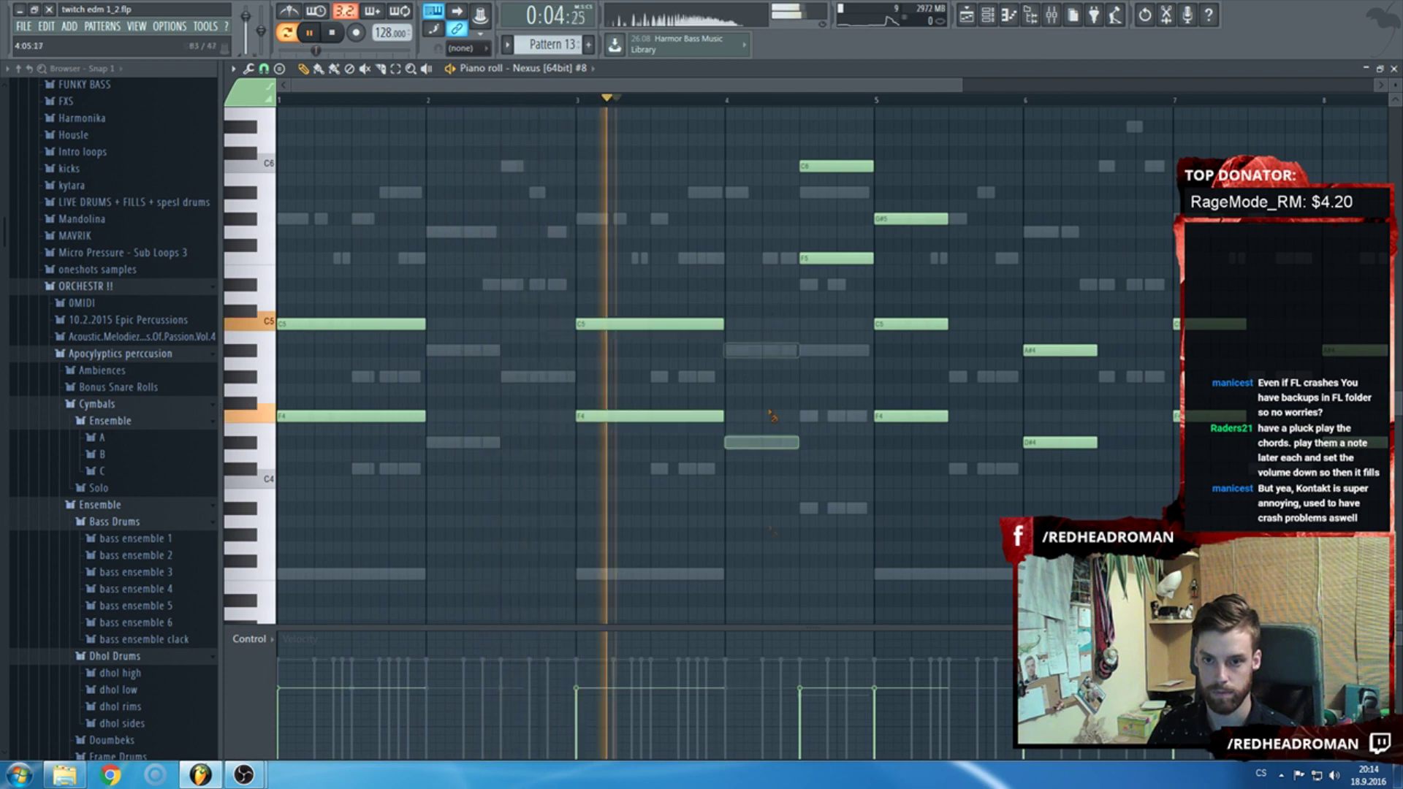
# Remove the extra notes in bars 4, 6 and 8, and lengthen the chords in bars 5 and 7 to full bars.
pyautogui.scroll(-1, 932, 190)
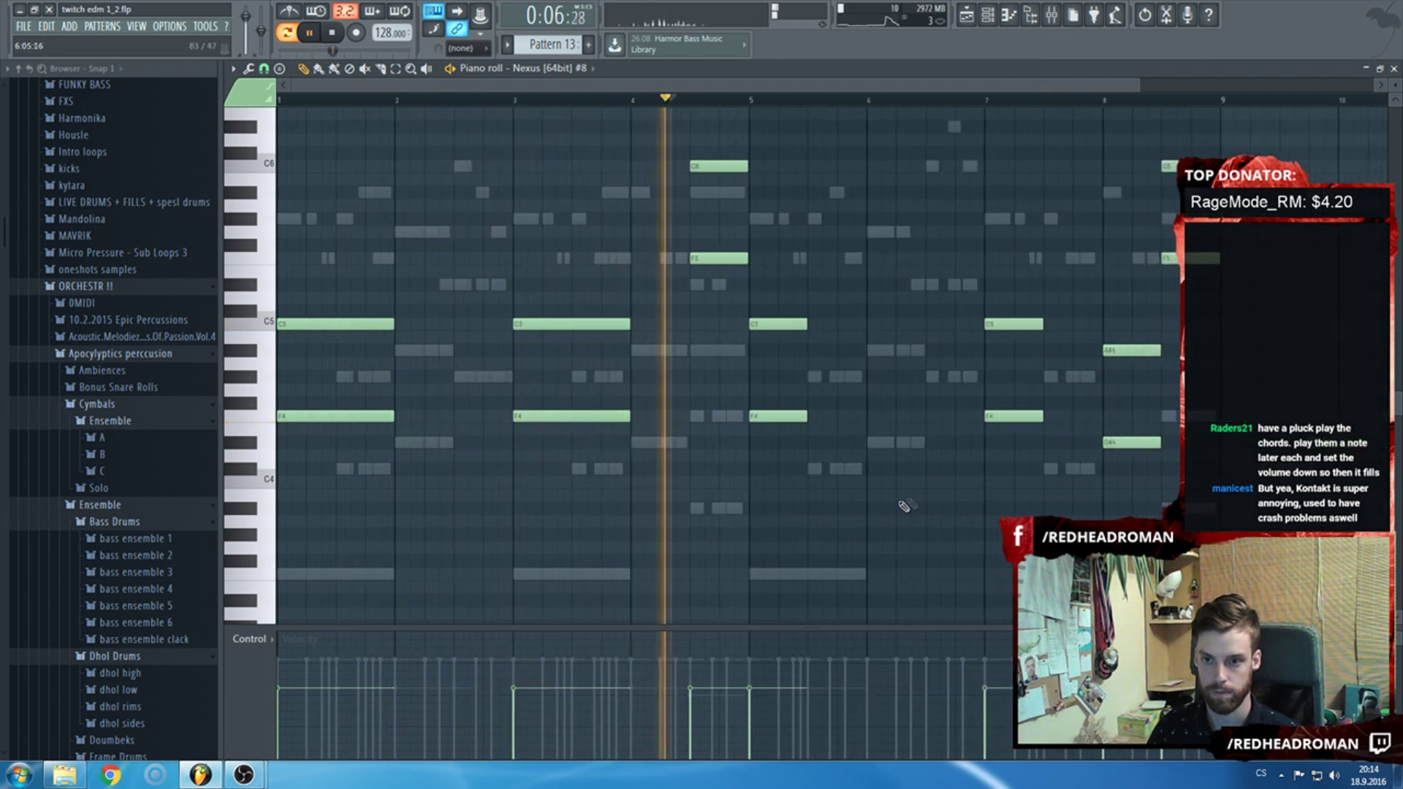
pyautogui.rightClick(1154, 442)
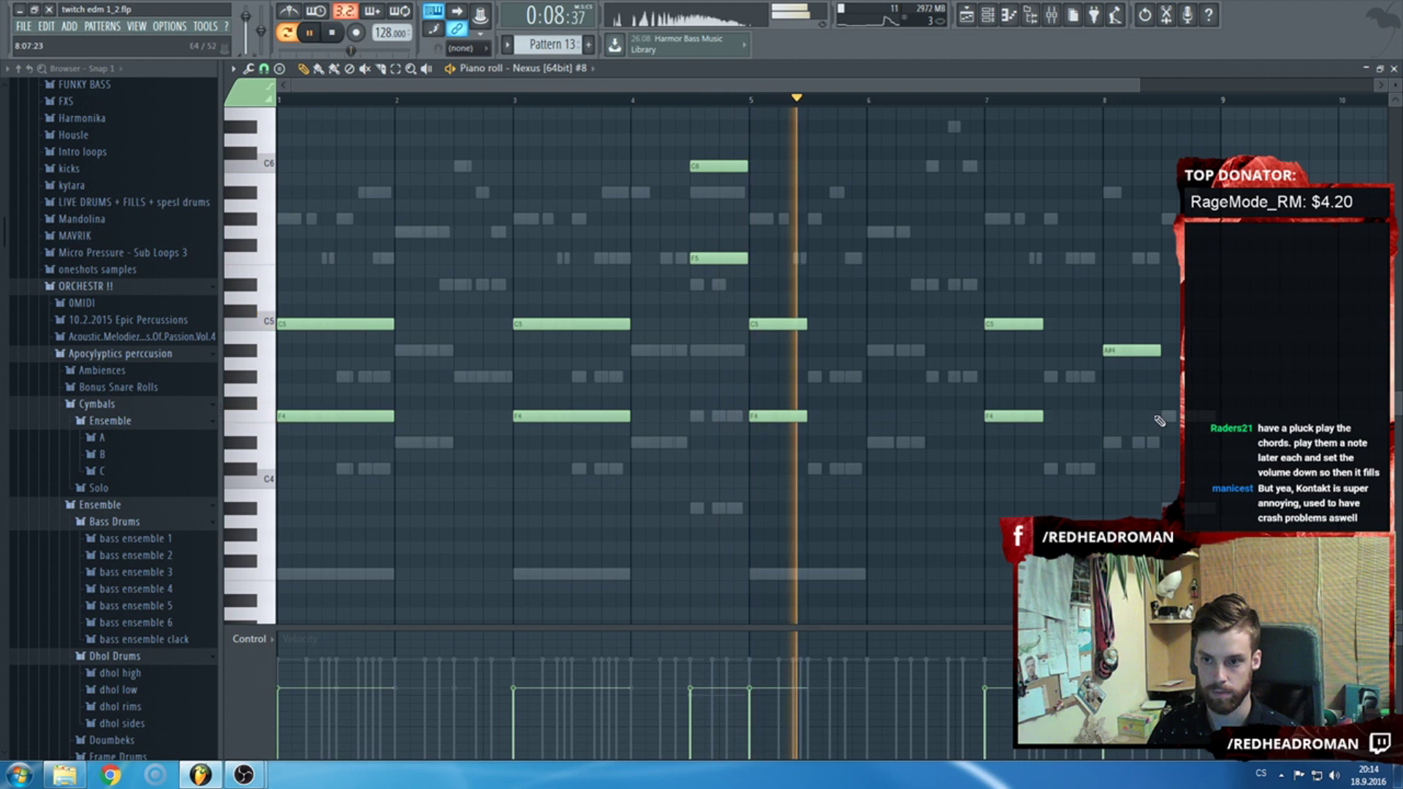
pyautogui.rightClick(1146, 351)
pyautogui.press('space')
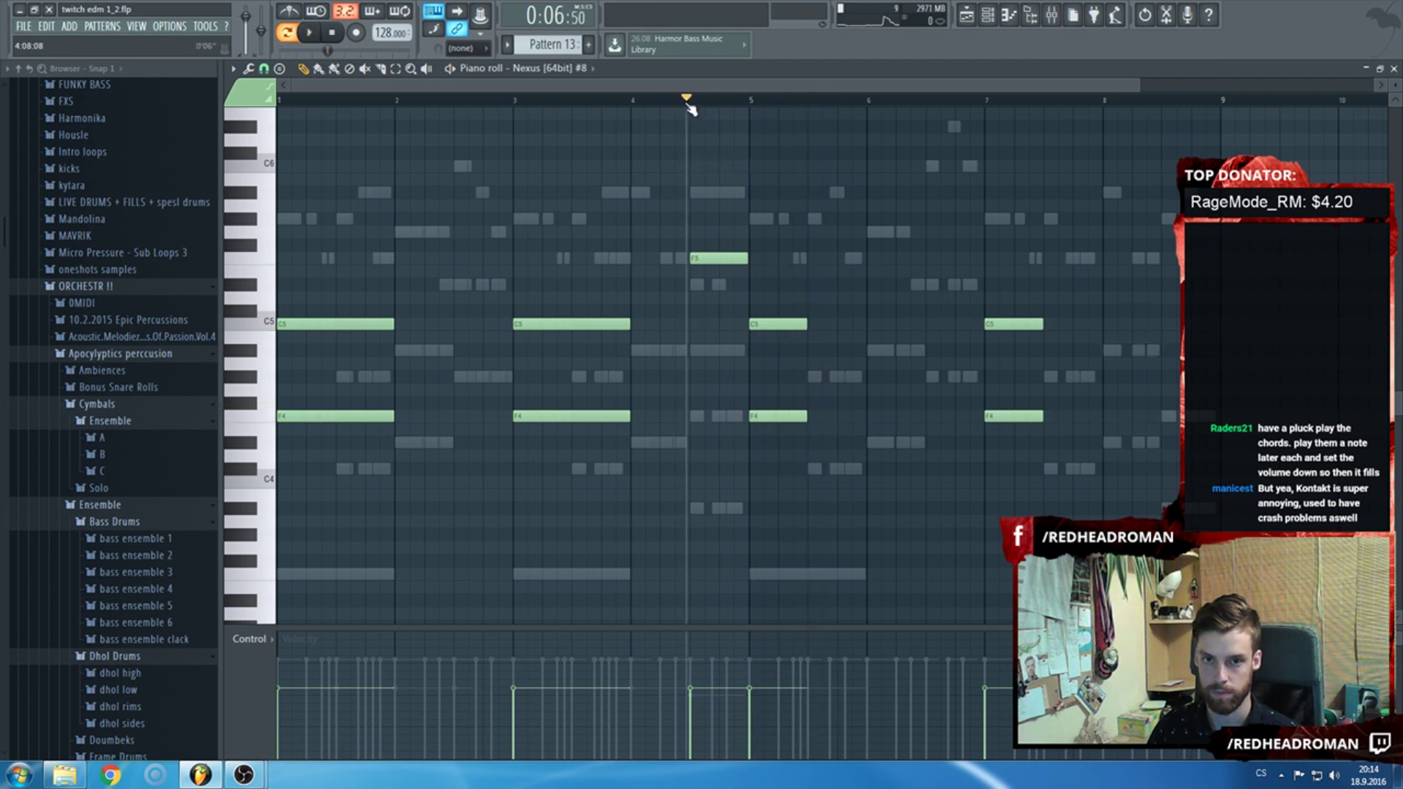
pyautogui.press('space')
pyautogui.moveTo(1052, 438); pyautogui.dragTo(808, 299)
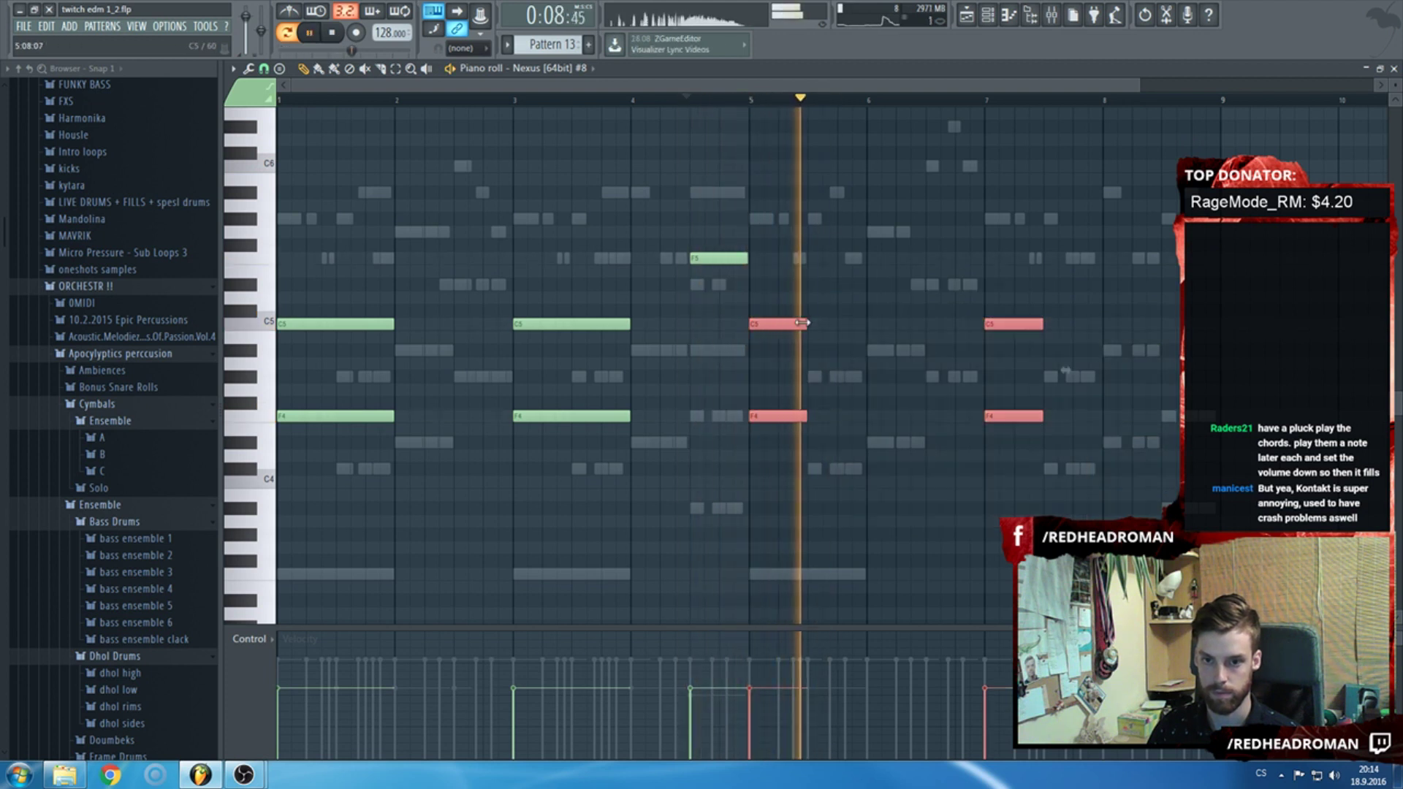
# Stop playback and move the Nexus [64bit] #8 notes from Pattern 13 to Pattern 14.
pyautogui.press('F7')
pyautogui.press('space')
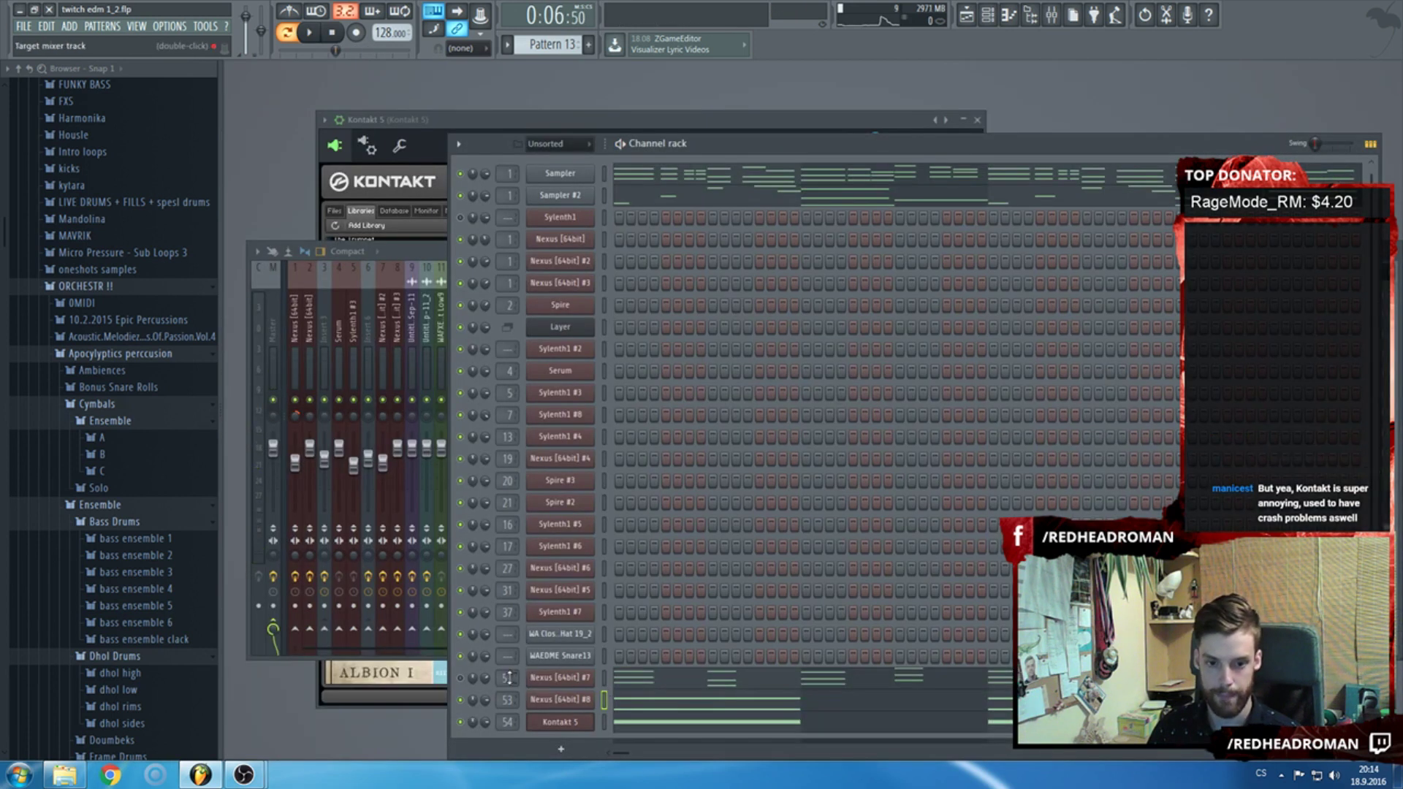
pyautogui.hotkey('ctrl', 'z')
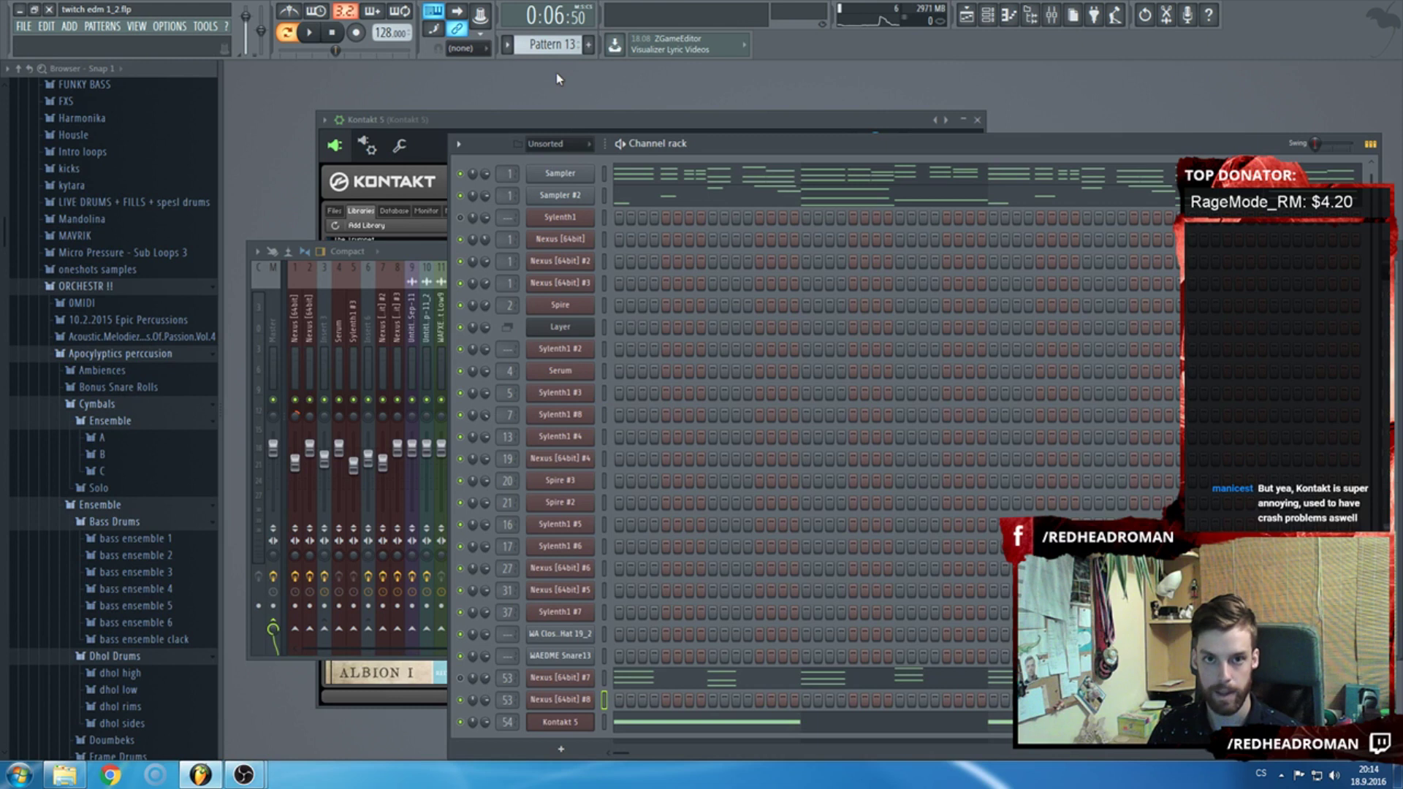
pyautogui.scroll(-1, 555, 55)
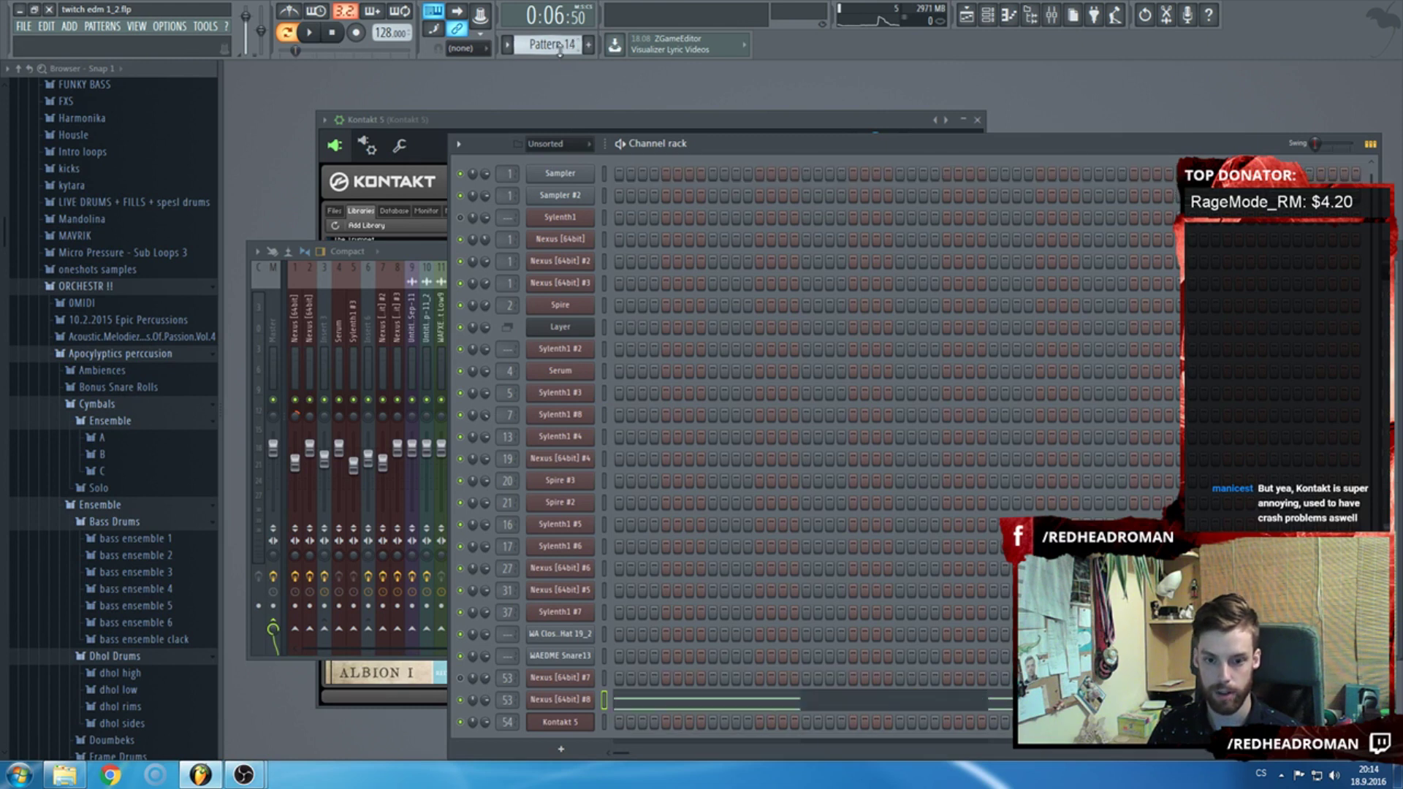
# Add a G#5 note above each of the four one-bar chords in Pattern 14 and listen to the result.
pyautogui.click(753, 704)
pyautogui.moveTo(1043, 355); pyautogui.dragTo(350, 317)
pyautogui.scroll(1, 528, 42)
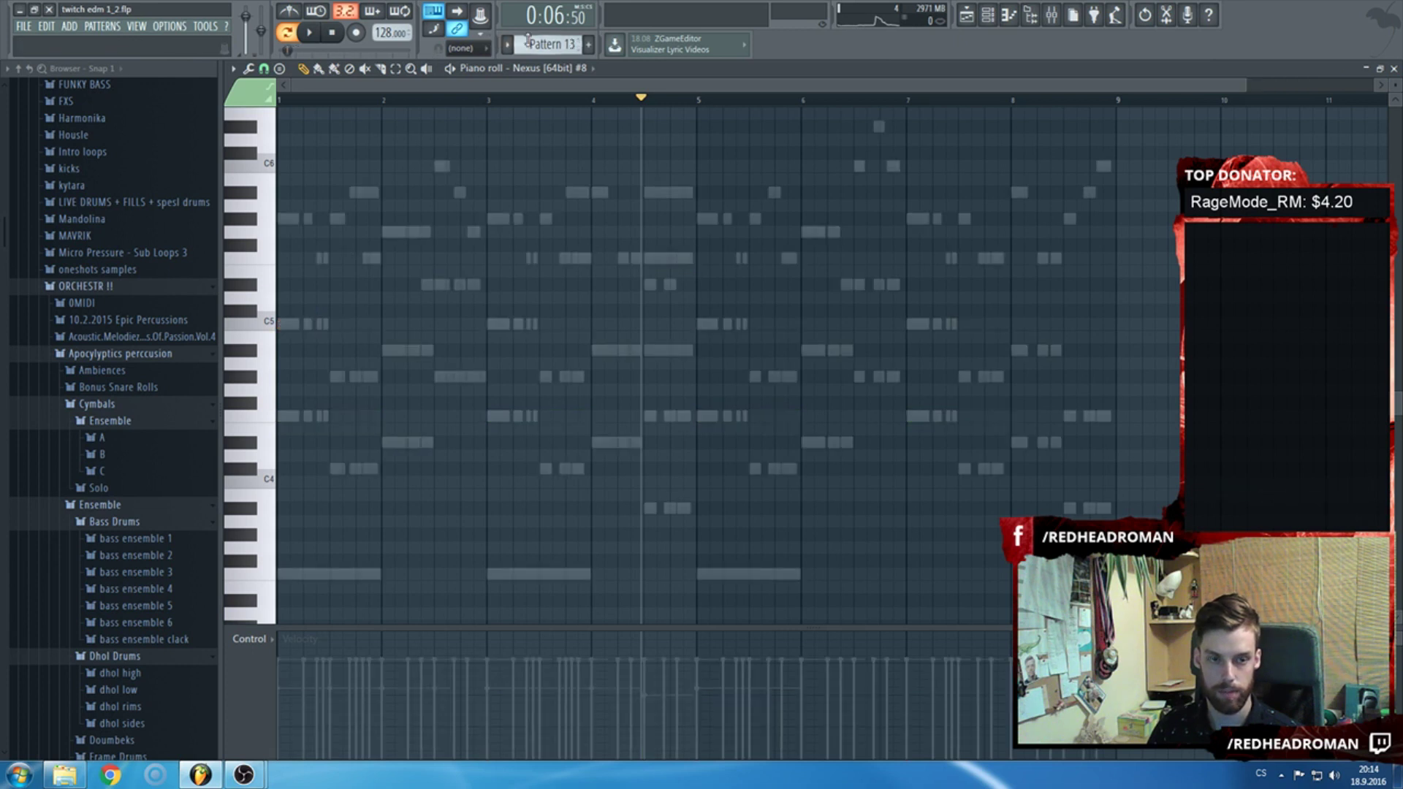
pyautogui.scroll(-1, 528, 40)
pyautogui.moveTo(1003, 355); pyautogui.dragTo(324, 217)
pyautogui.press('space')
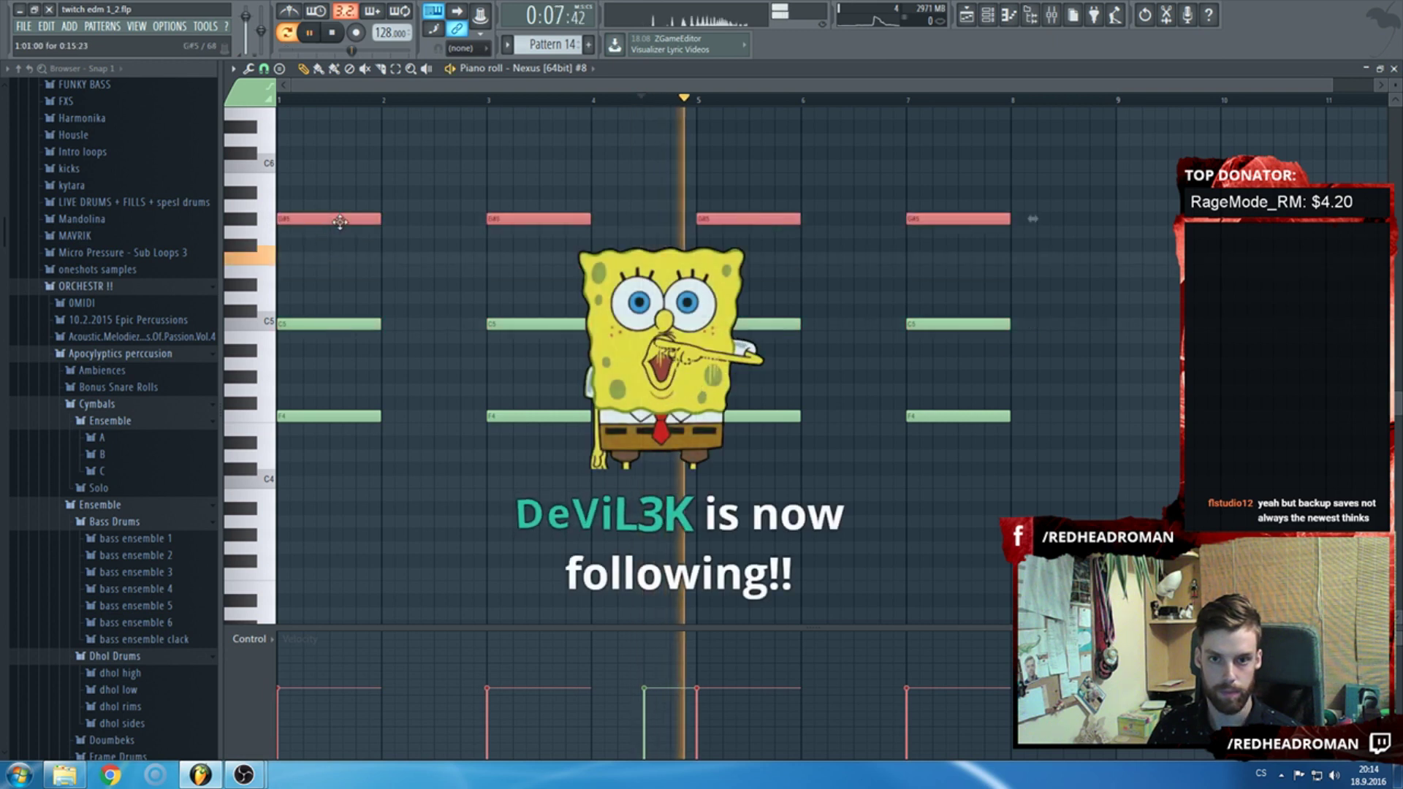
pyautogui.press('F7')
pyautogui.press('space')
# Move the Nexus [64bit] #7 notes out of Pattern 13 into a newly inserted Pattern 14 and check the playlist.
pyautogui.scroll(1, 550, 46)
pyautogui.press('F5')
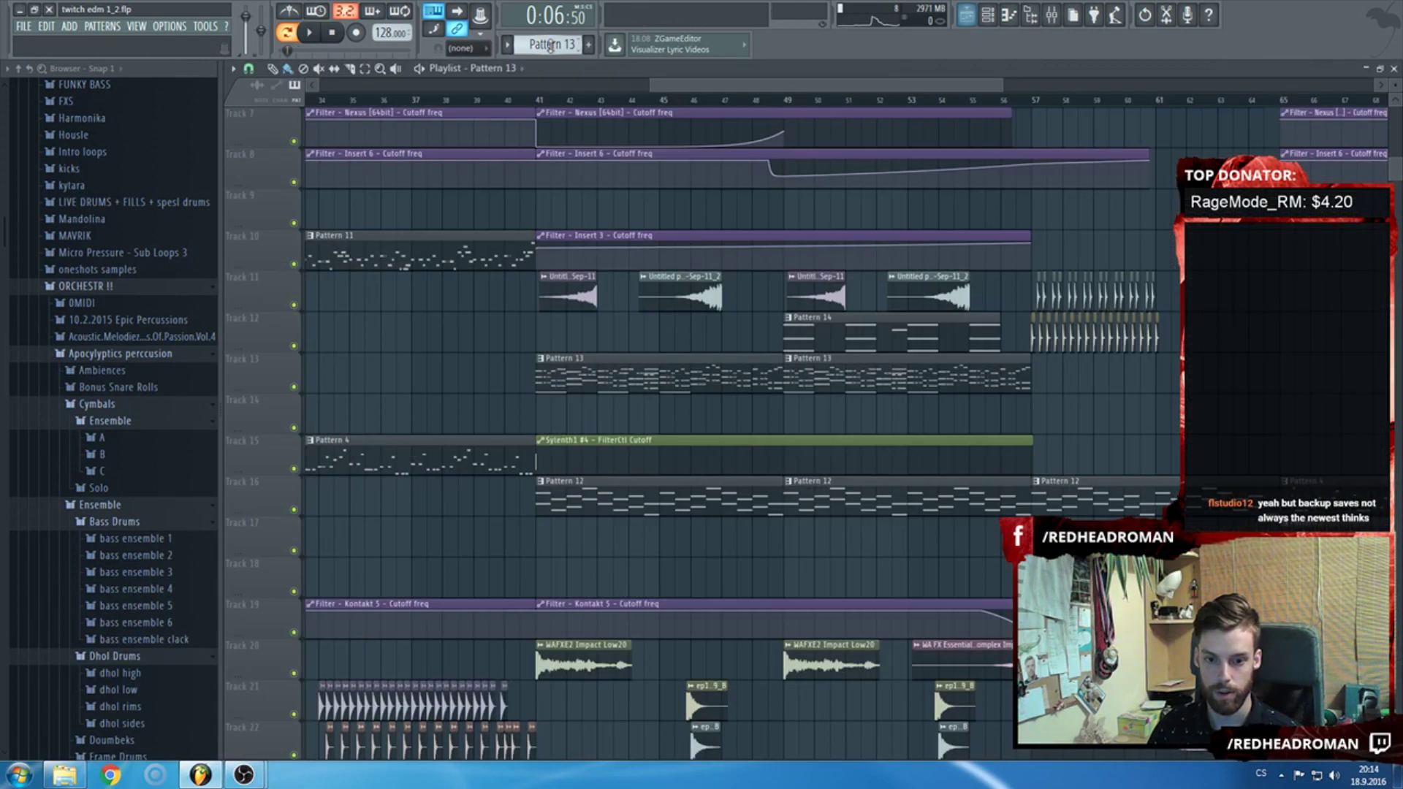
pyautogui.press('F5')
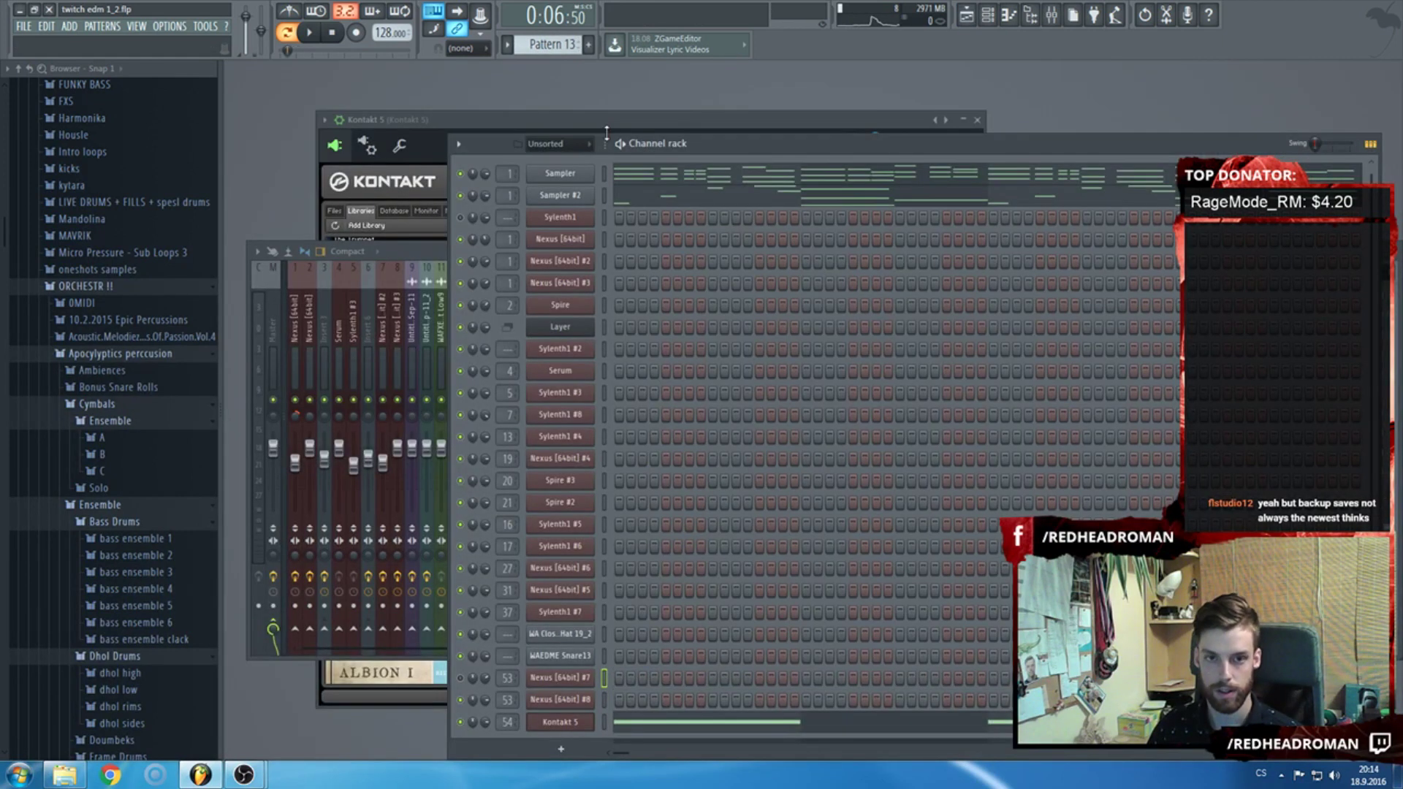
pyautogui.click(588, 45)
pyautogui.rightClick(584, 45)
pyautogui.click(687, 139)
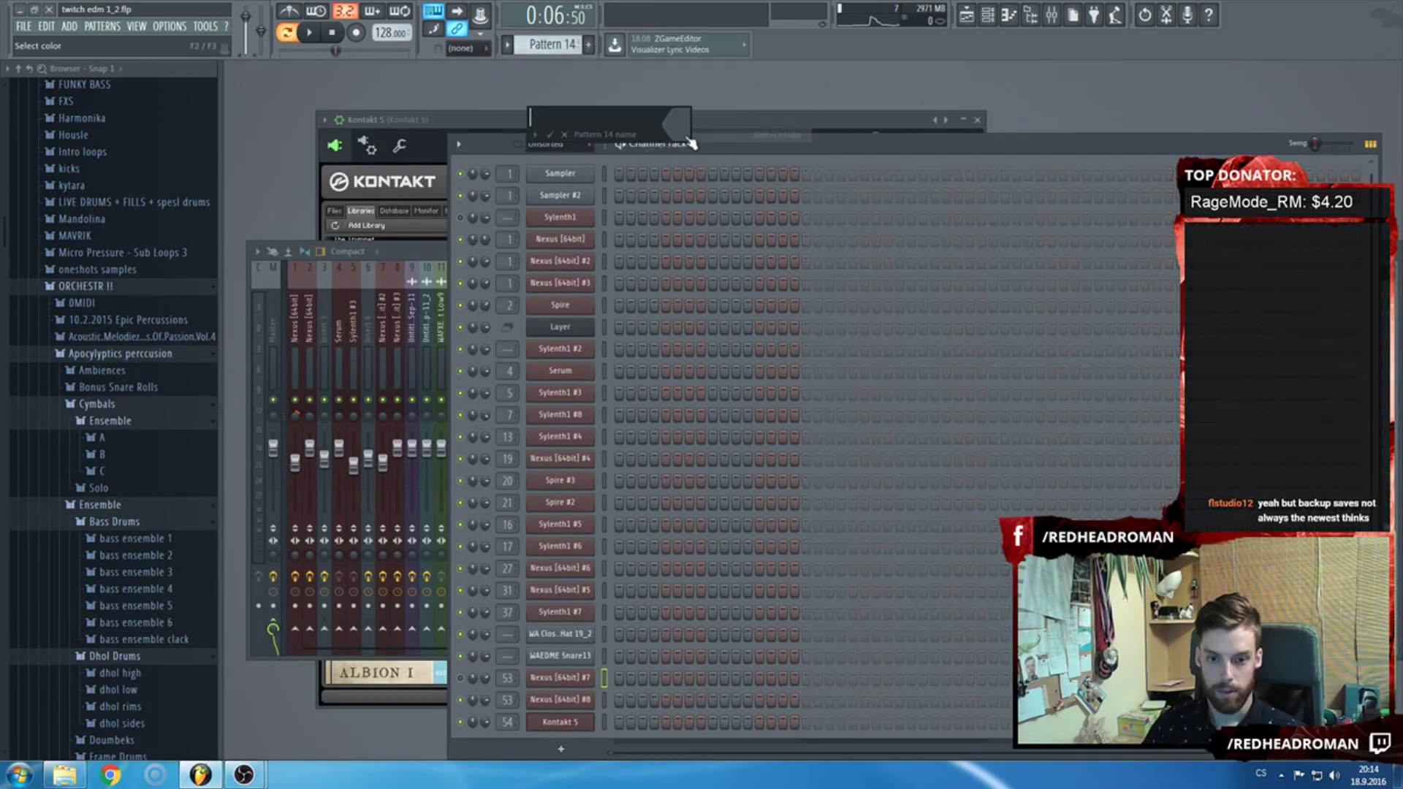
pyautogui.hotkey('ctrl', 'z')
pyautogui.press('F5')
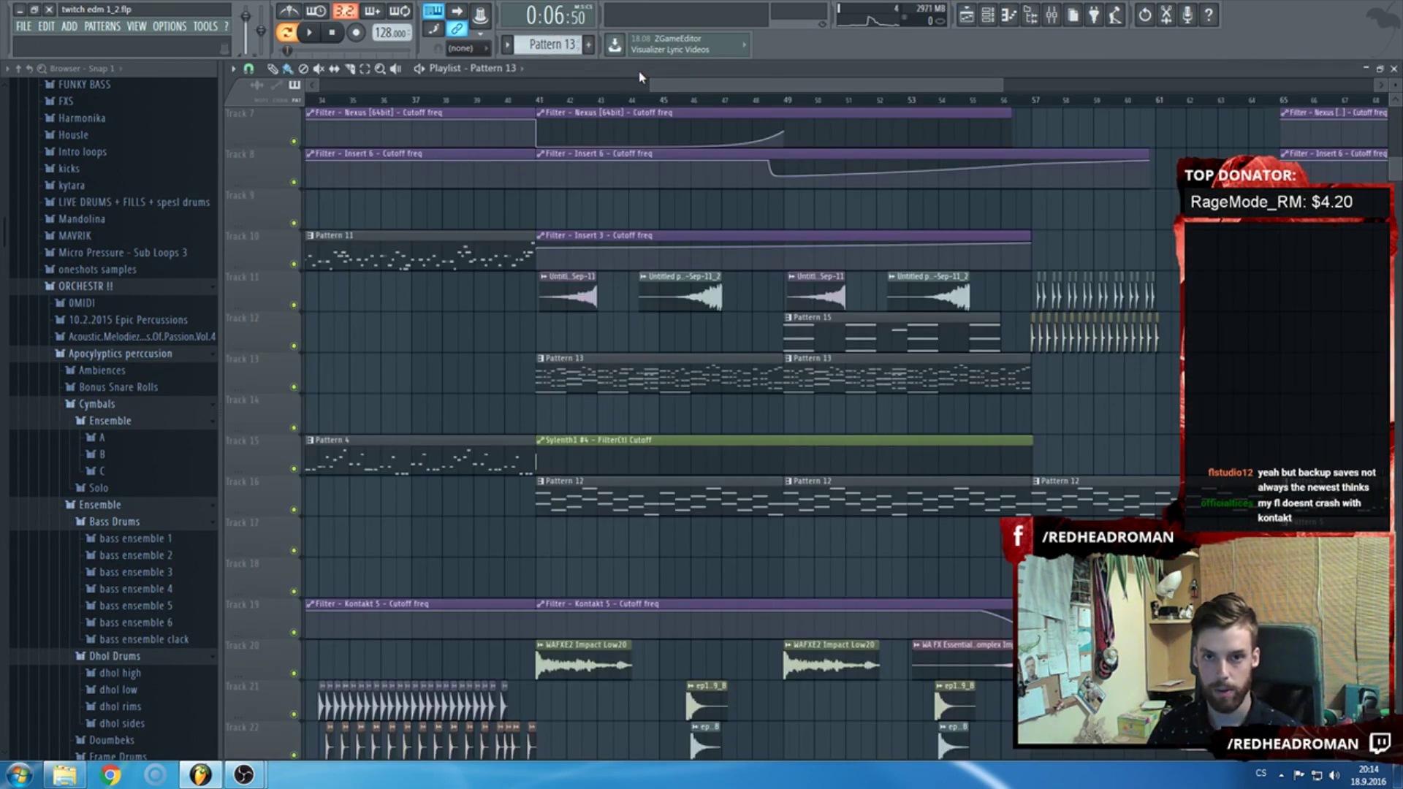
pyautogui.press('F5')
# Add Fruity Filter to slot 6 of the Kontakt 5 mixer track and create an automation clip for its Cutoff freq.
pyautogui.click(1056, 17)
pyautogui.click(1215, 398)
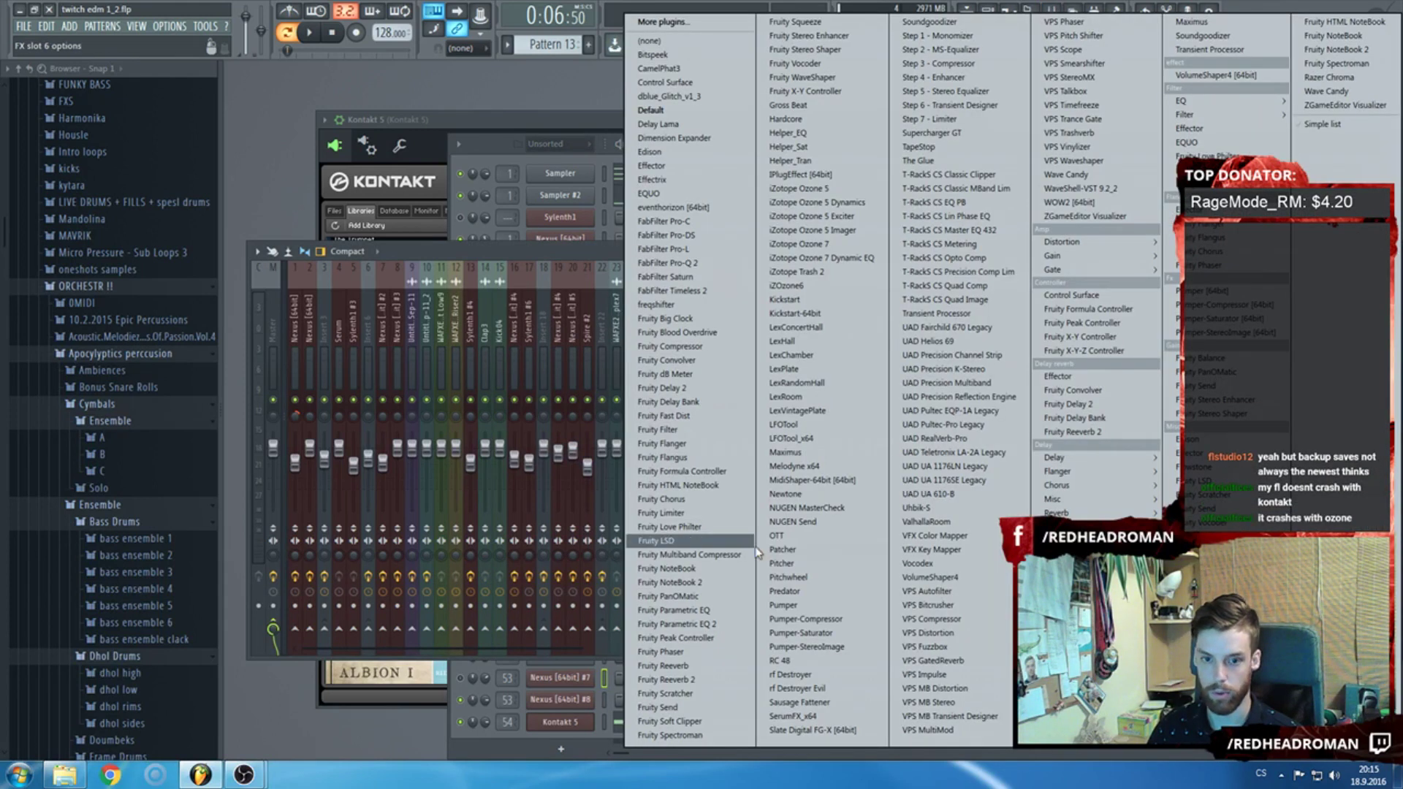
pyautogui.click(686, 431)
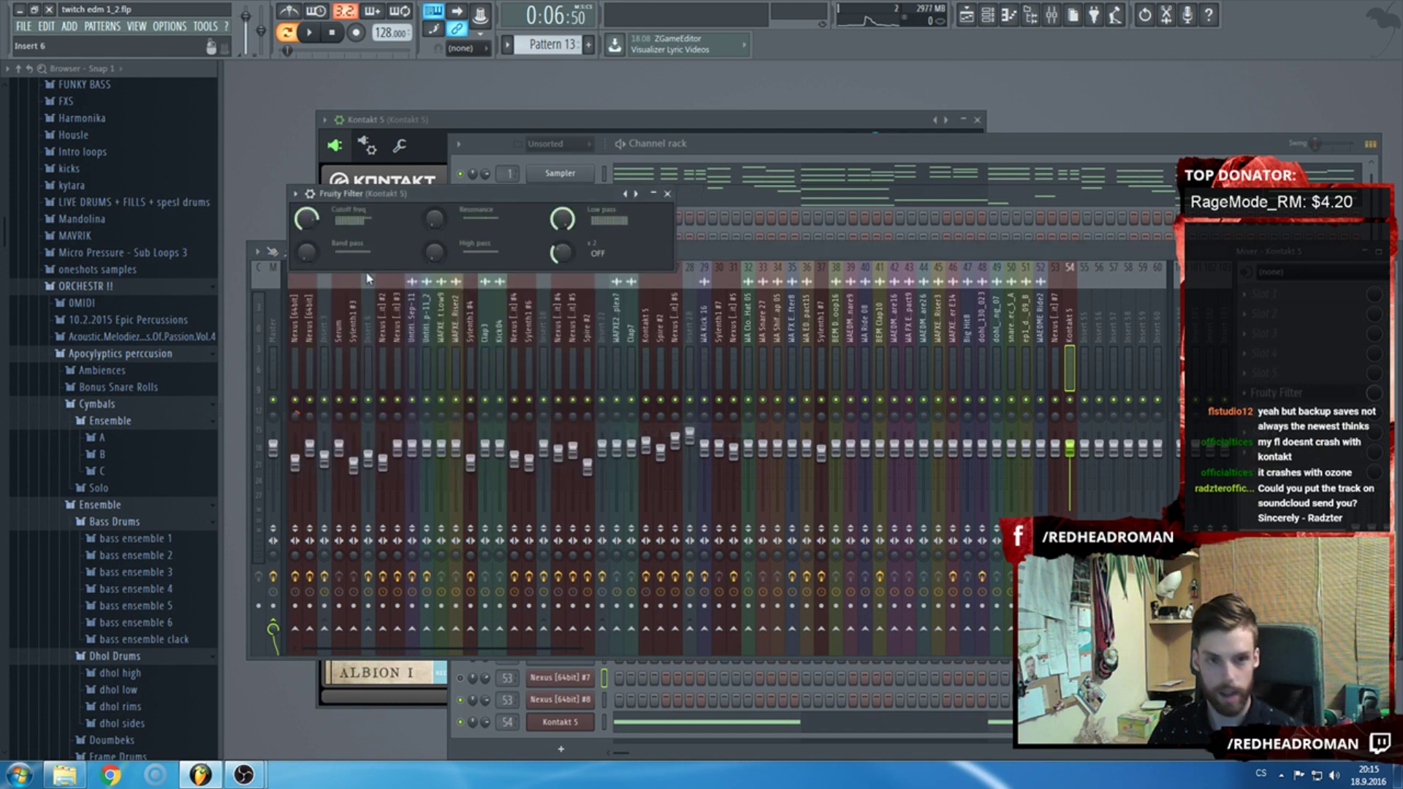
pyautogui.rightClick(316, 220)
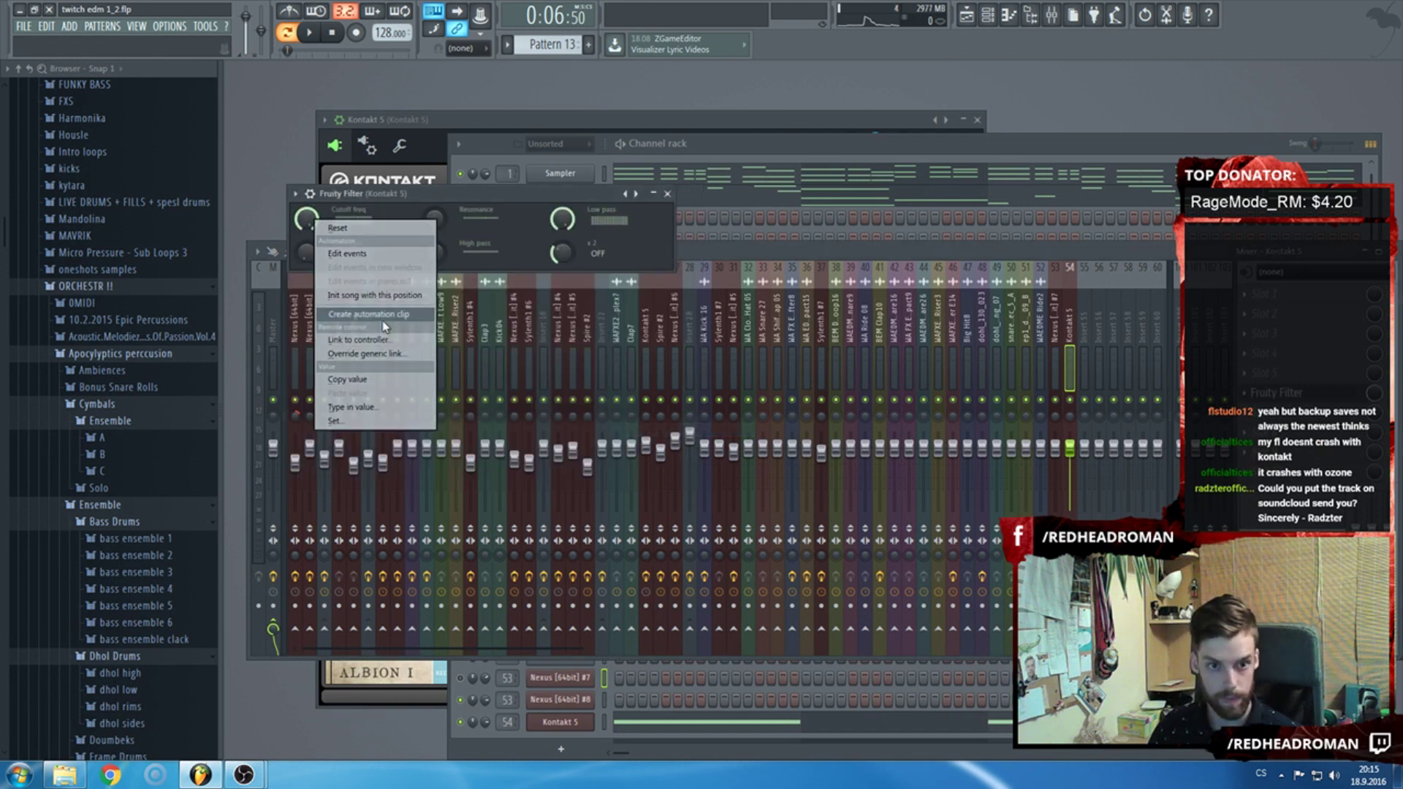
pyautogui.click(351, 335)
# Move the new Kontakt 5 cutoff automation clip from Track 9 to Track 14 in the playlist.
pyautogui.press('F5')
pyautogui.scroll(-6, 670, 349)
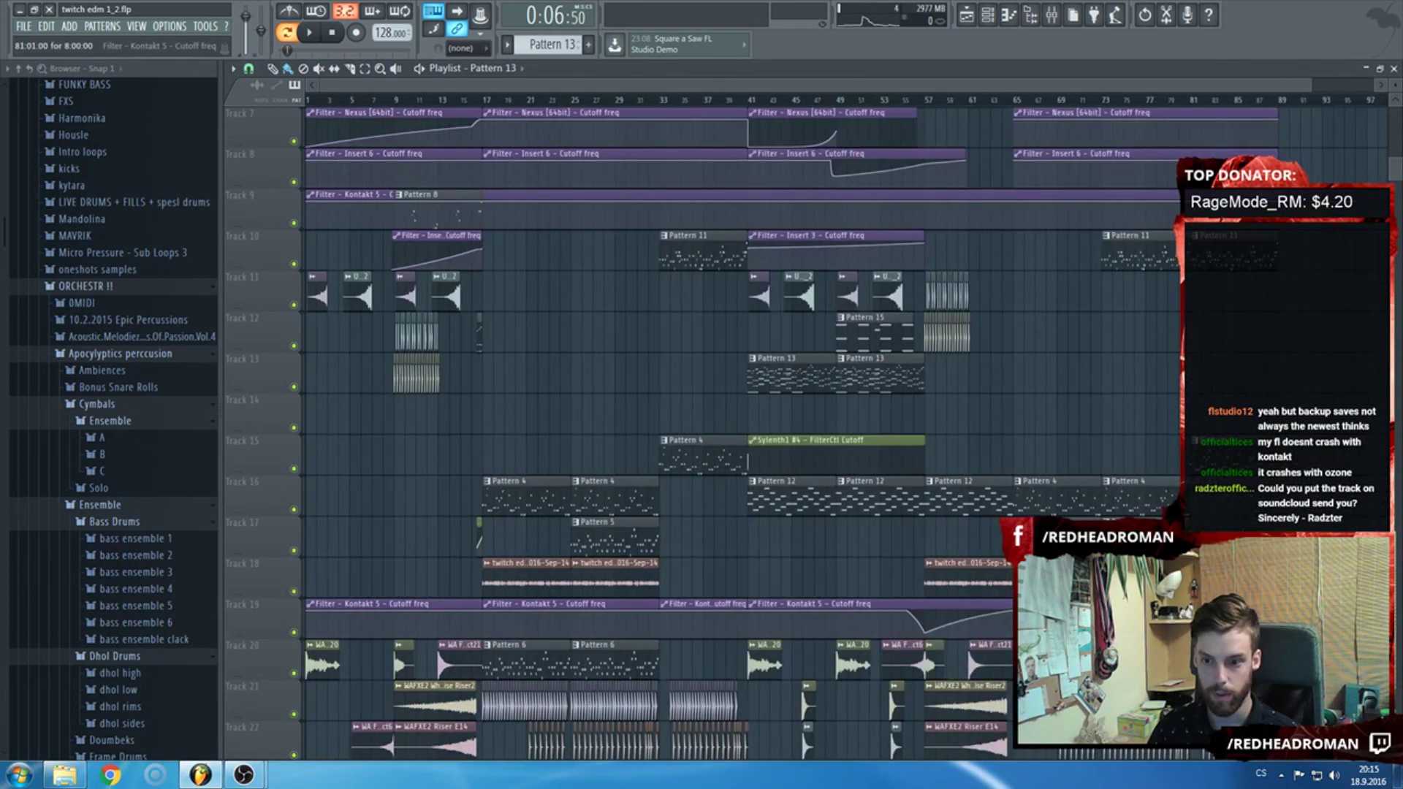
pyautogui.moveTo(324, 192); pyautogui.dragTo(640, 242)
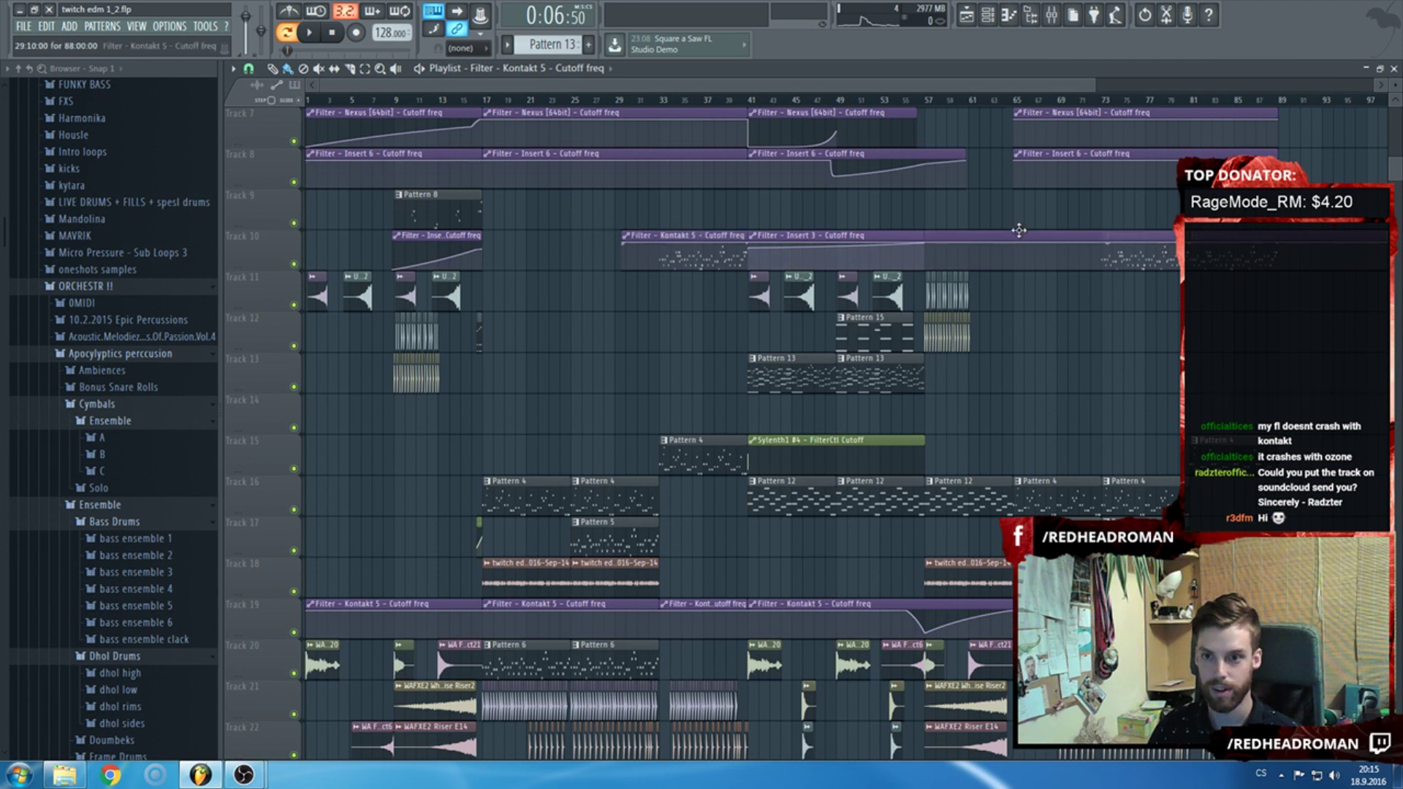
pyautogui.moveTo(1019, 230); pyautogui.dragTo(1230, 394)
# Insert an empty playlist track at Track 19, above the older Kontakt 5 cutoff clips.
pyautogui.scroll(-4, 731, 423)
pyautogui.rightClick(276, 439)
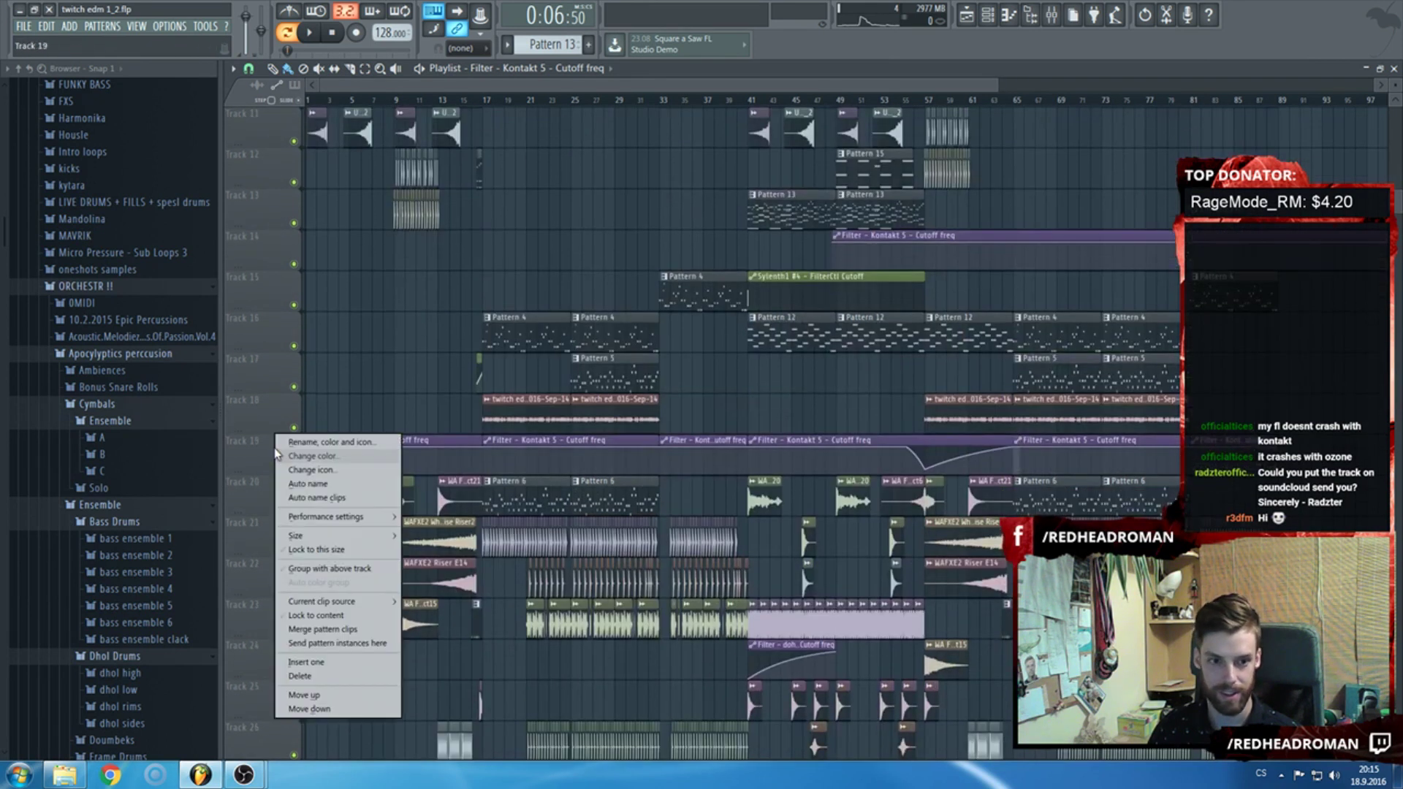
pyautogui.click(369, 662)
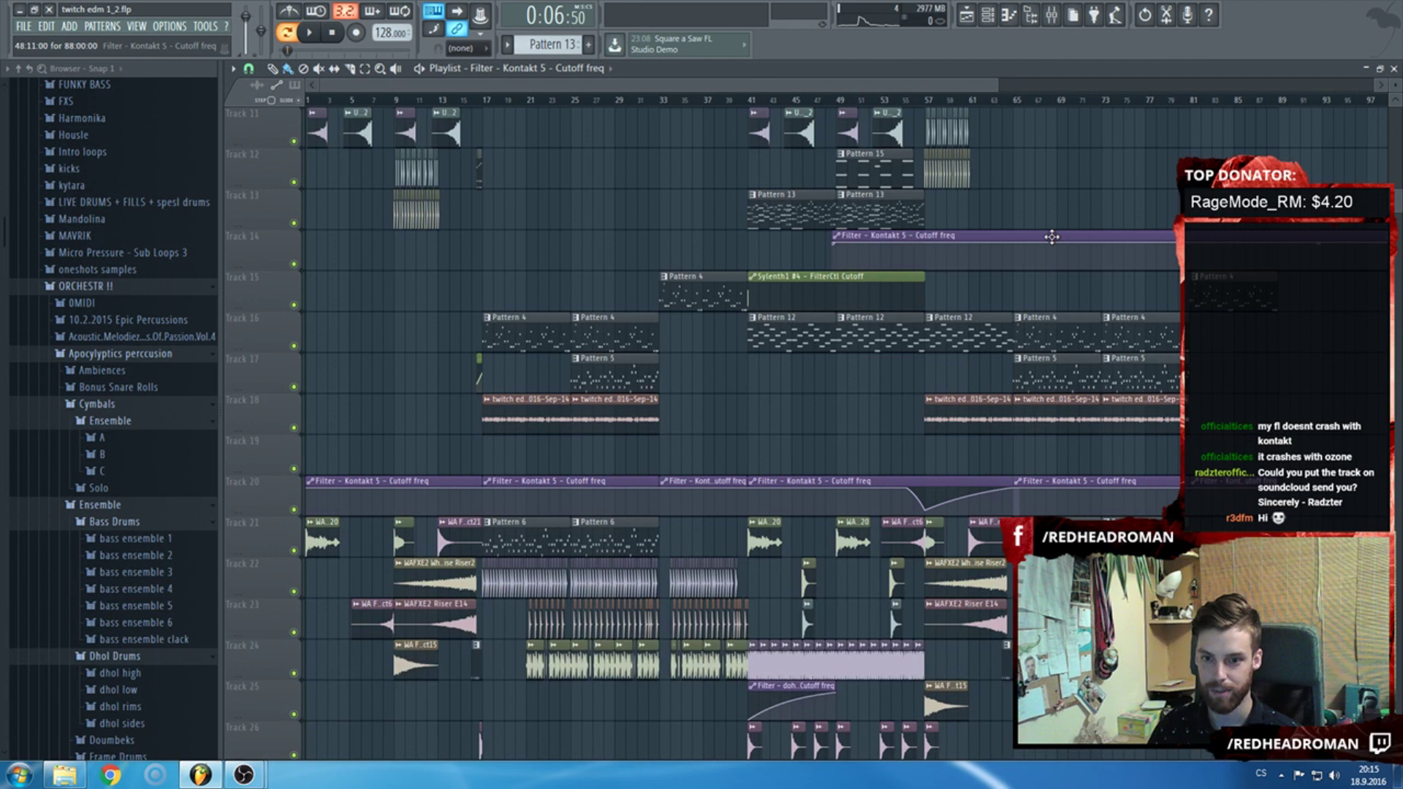
# Shift the cutoff automation clip on Track 14 back to the start of the song.
pyautogui.scroll(2, 1052, 236)
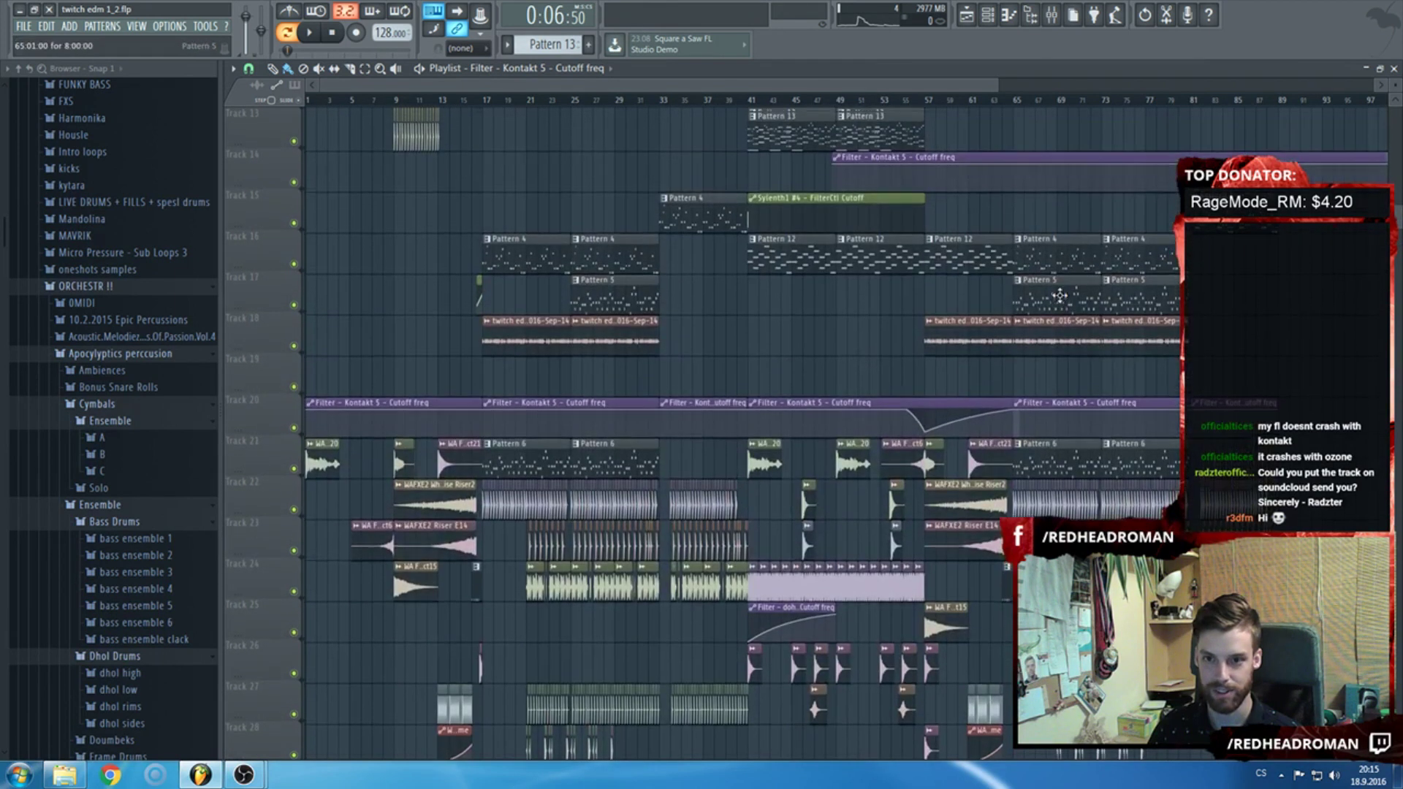
pyautogui.moveTo(1030, 324); pyautogui.dragTo(510, 325)
pyautogui.scroll(3, 739, 338)
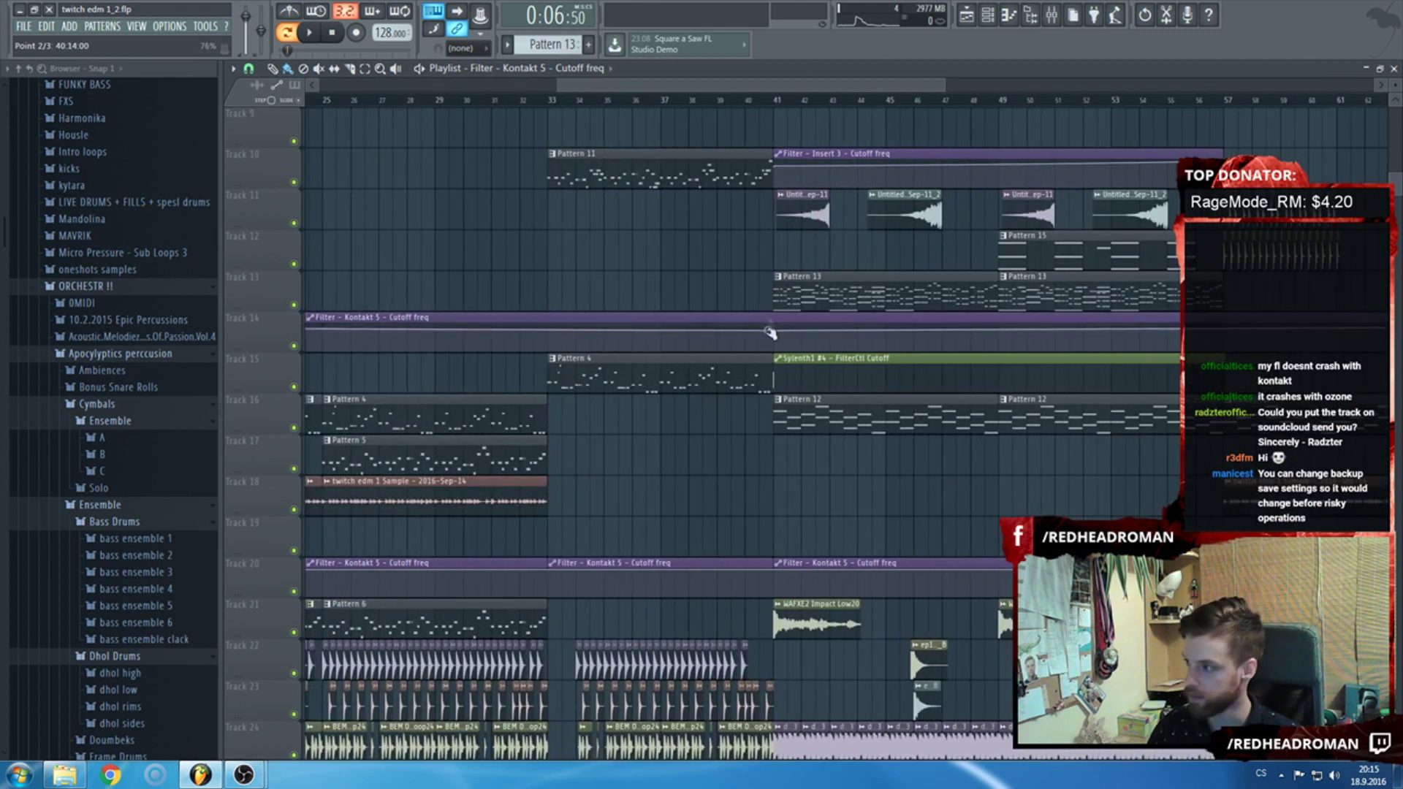
# Shape the Track 14 automation so the cutoff stays high until just before bar 41 and drops steeply there.
pyautogui.scroll(2, 811, 339)
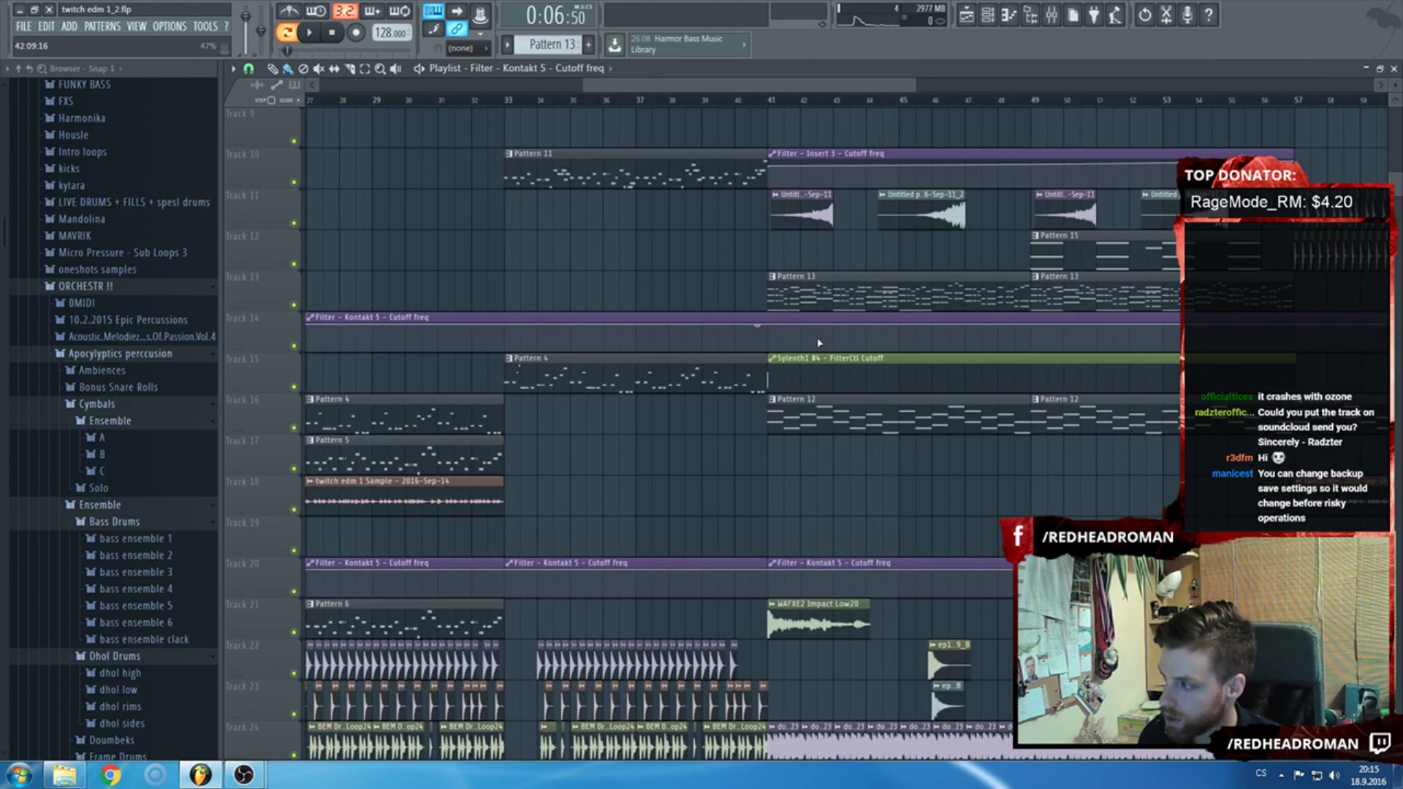
pyautogui.moveTo(764, 352); pyautogui.dragTo(766, 343)
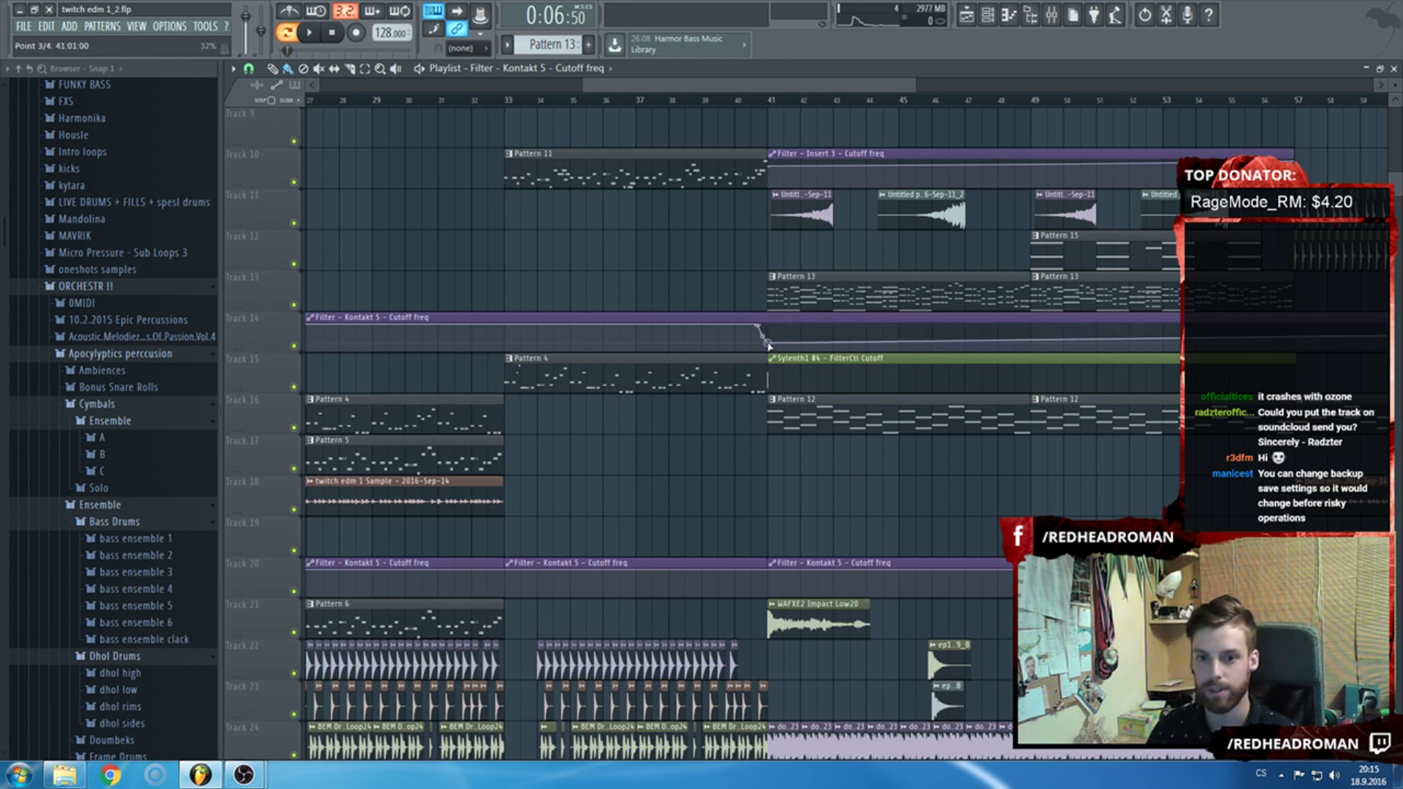
pyautogui.scroll(2, 790, 219)
# Make the cutoff rise gradually from a lower point at bar 41 to a high point at bar 57, playing the transition.
pyautogui.click(698, 99)
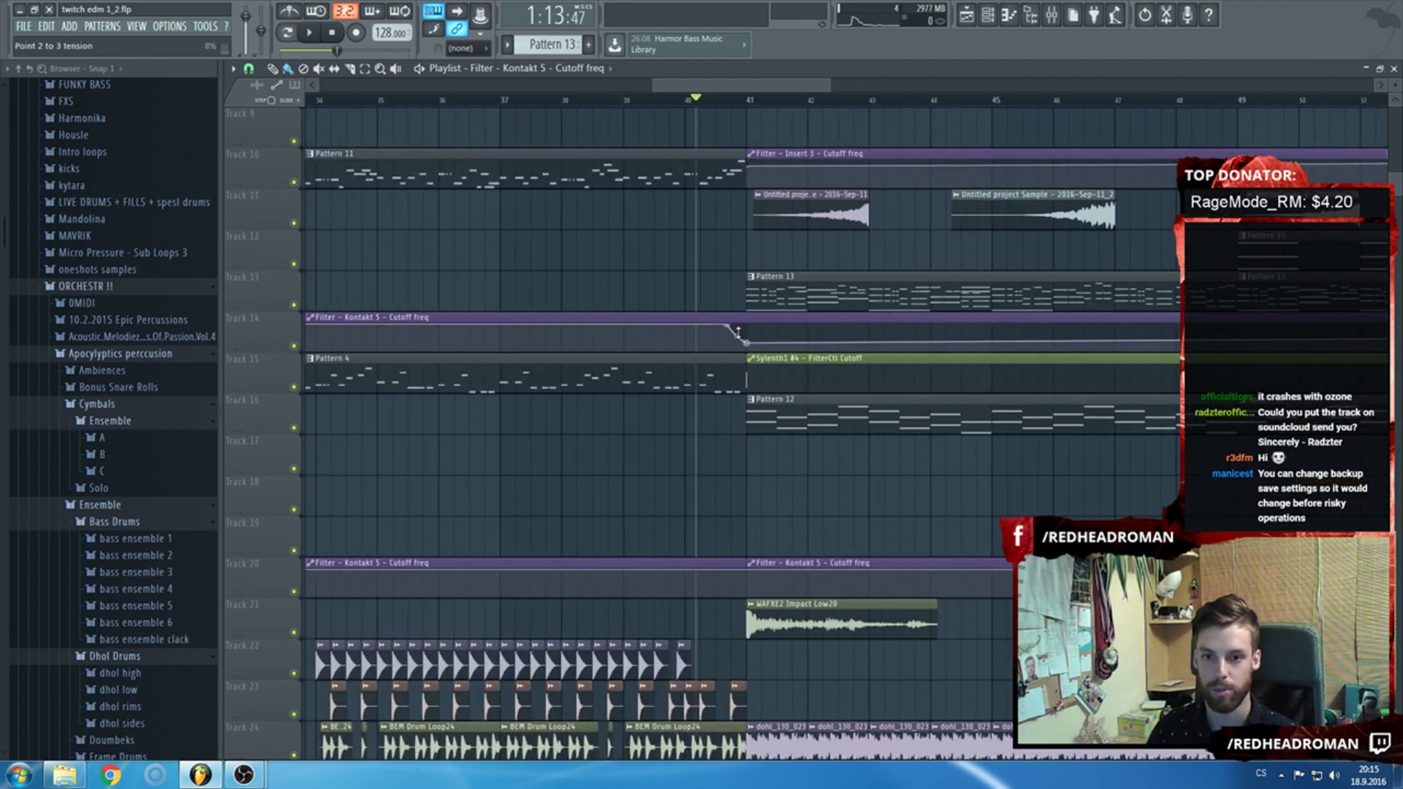
pyautogui.press('space')
pyautogui.scroll(-3, 738, 332)
pyautogui.moveTo(1007, 342); pyautogui.dragTo(994, 331)
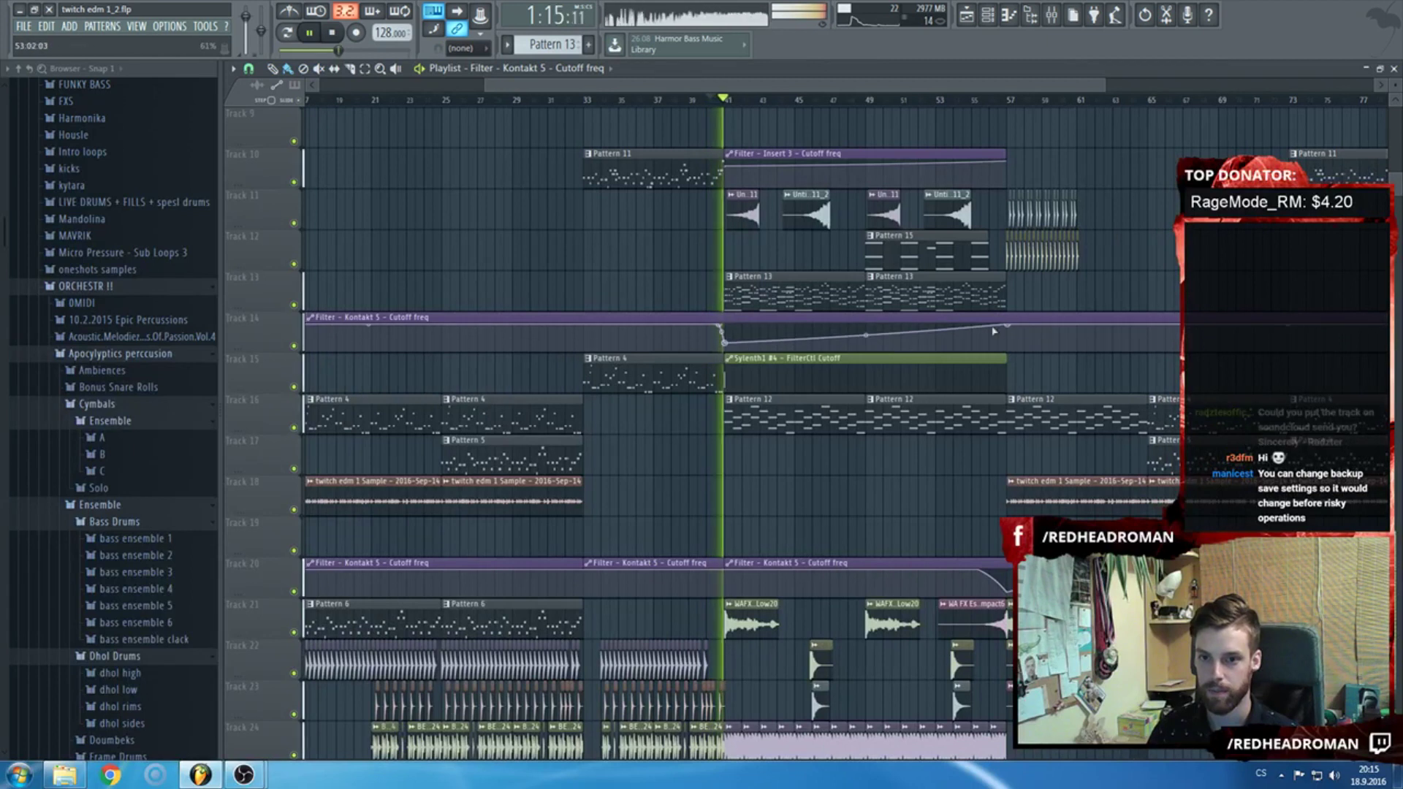
pyautogui.moveTo(723, 343); pyautogui.dragTo(726, 350)
pyautogui.press('space')
pyautogui.press('space')
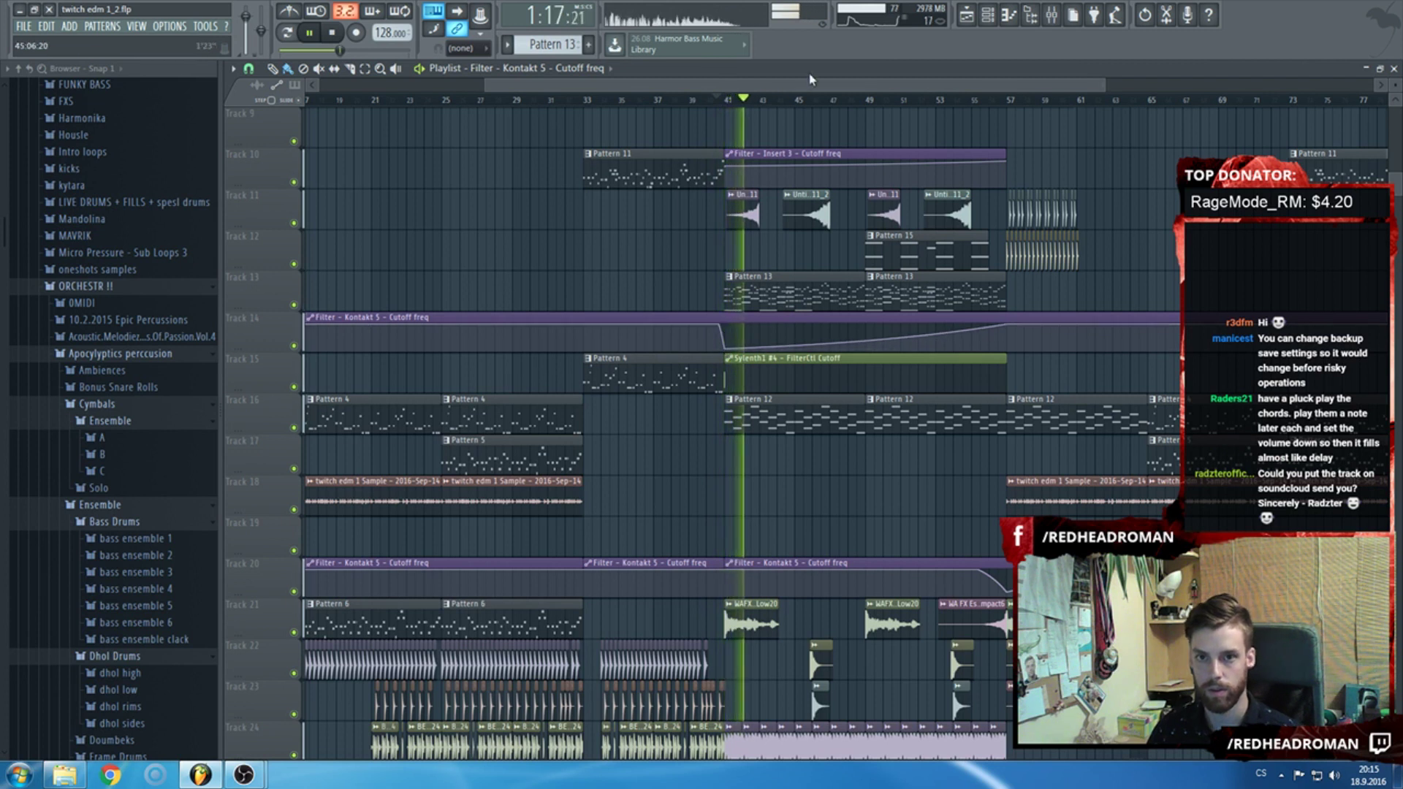
# Show only the Unsorted channels in the channel rack and switch to Pattern 14.
pyautogui.press('F5')
pyautogui.press('F6')
pyautogui.click(549, 145)
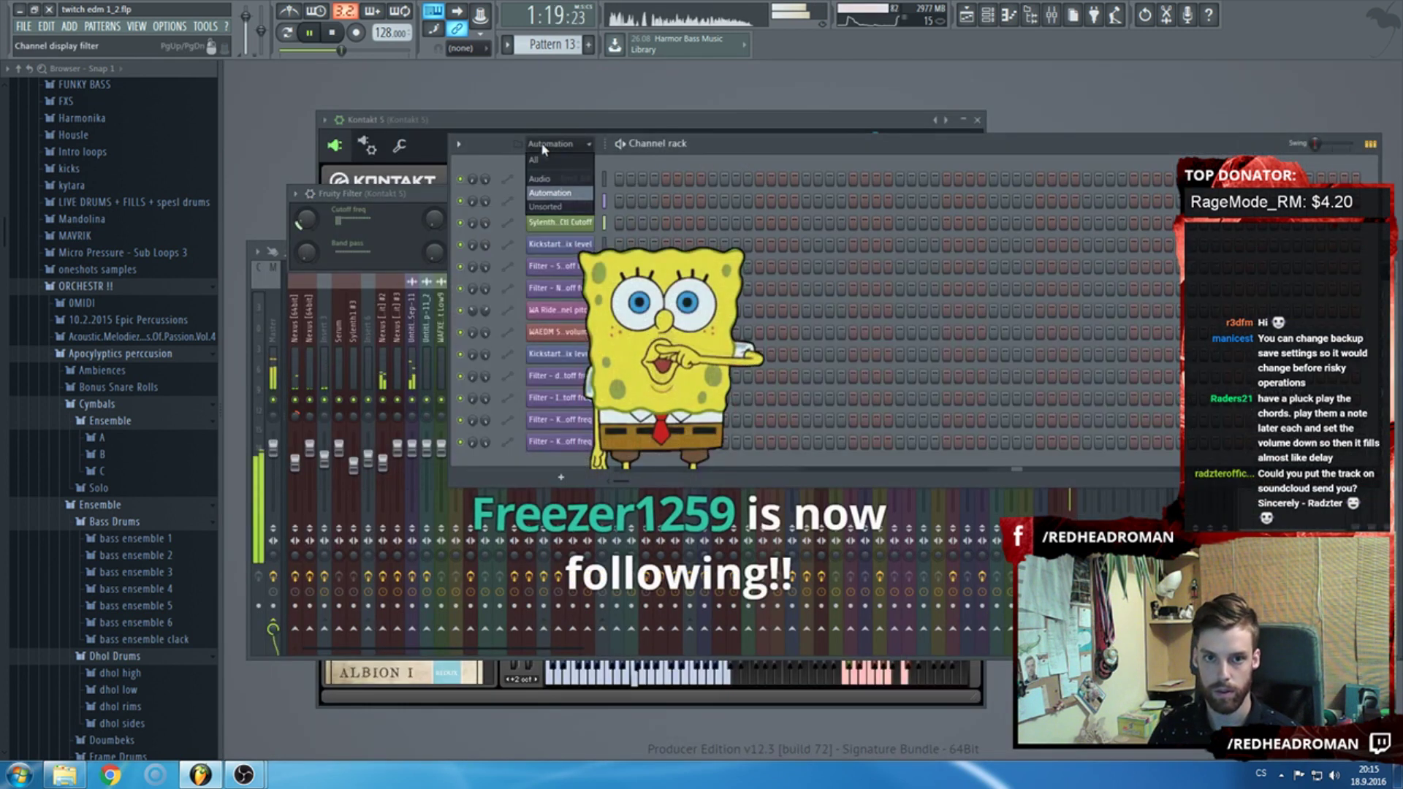
pyautogui.click(549, 207)
pyautogui.scroll(-1, 559, 45)
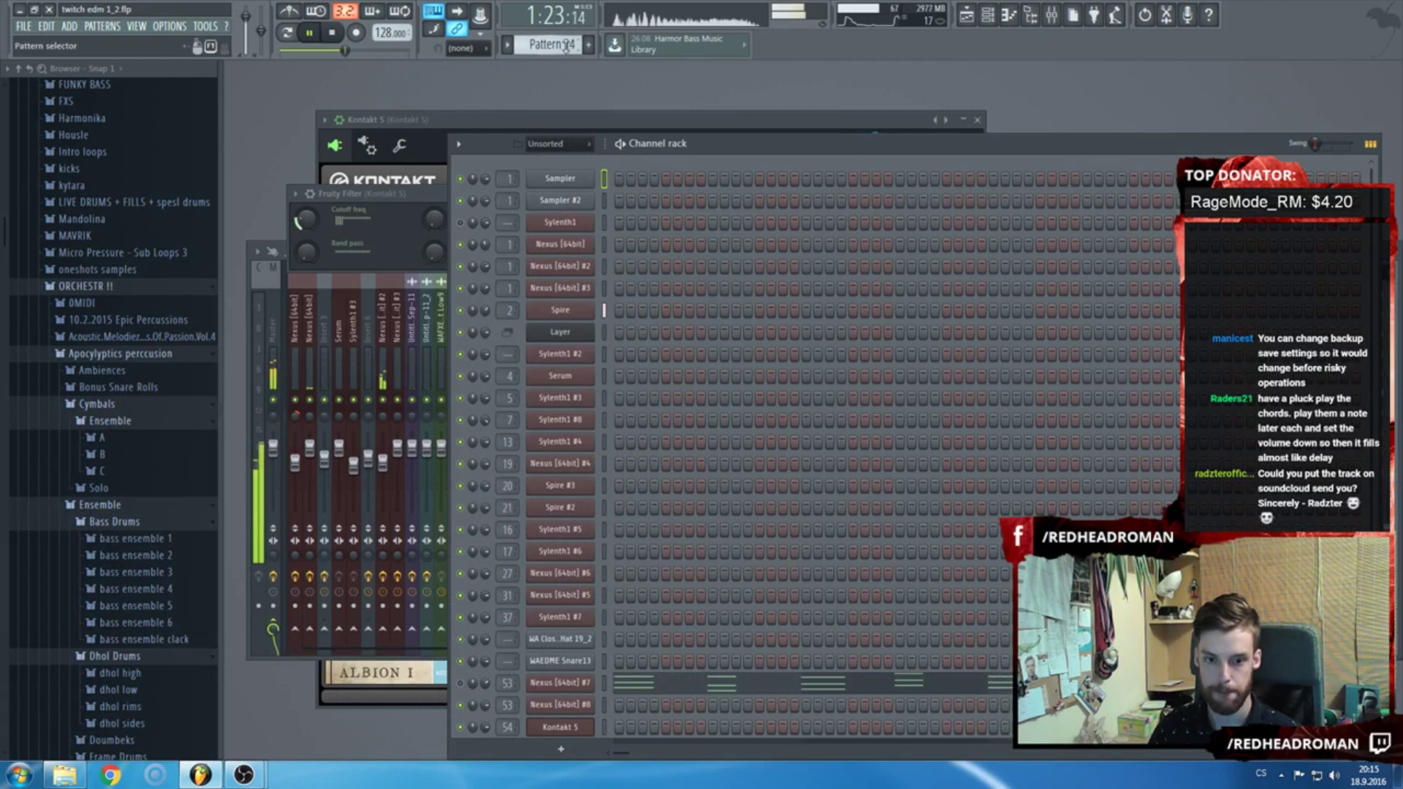
# Audition Patterns 14 and 15 and compare which chords the Nexus #7 and Nexus #8 channels play.
pyautogui.scroll(-1, 566, 45)
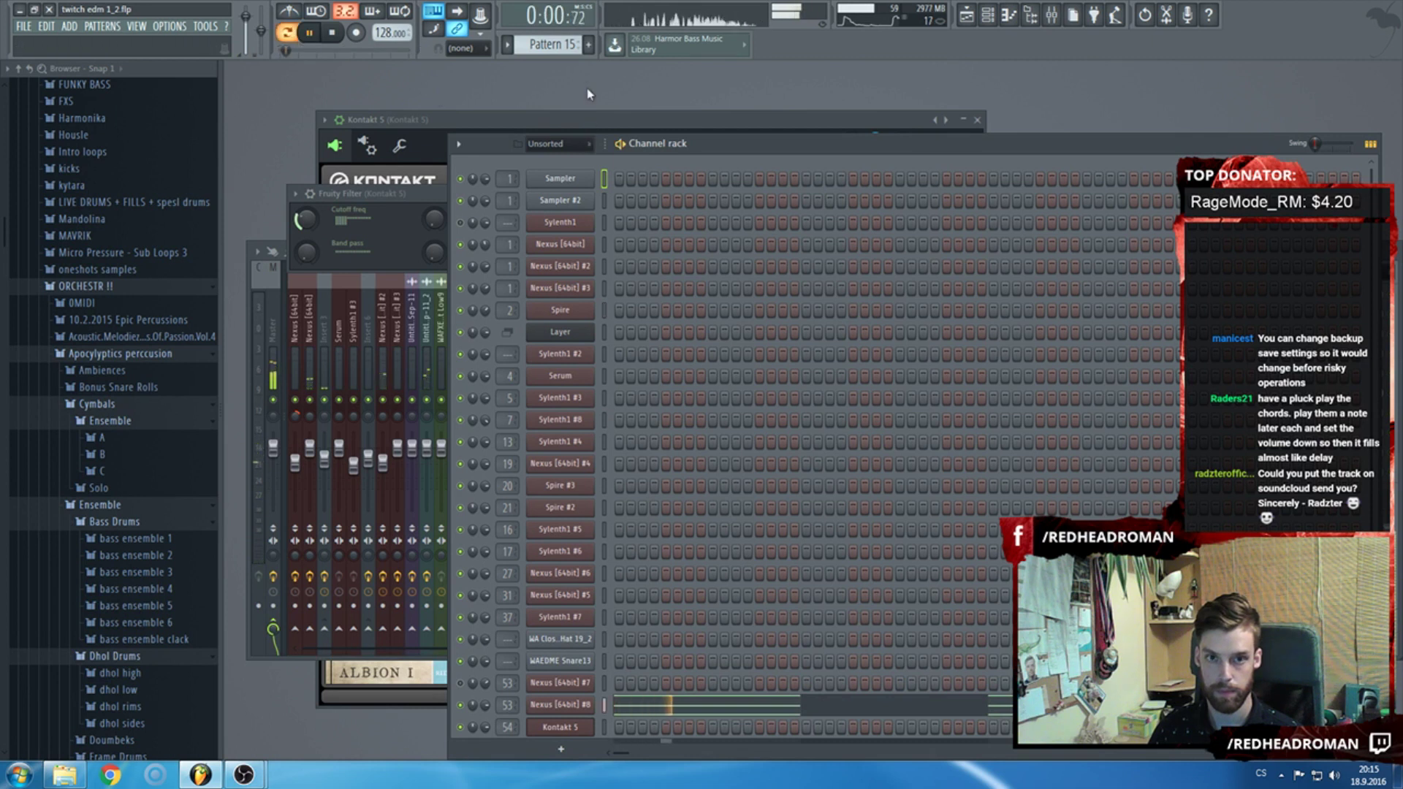
pyautogui.scroll(1, 570, 45)
pyautogui.click(603, 700)
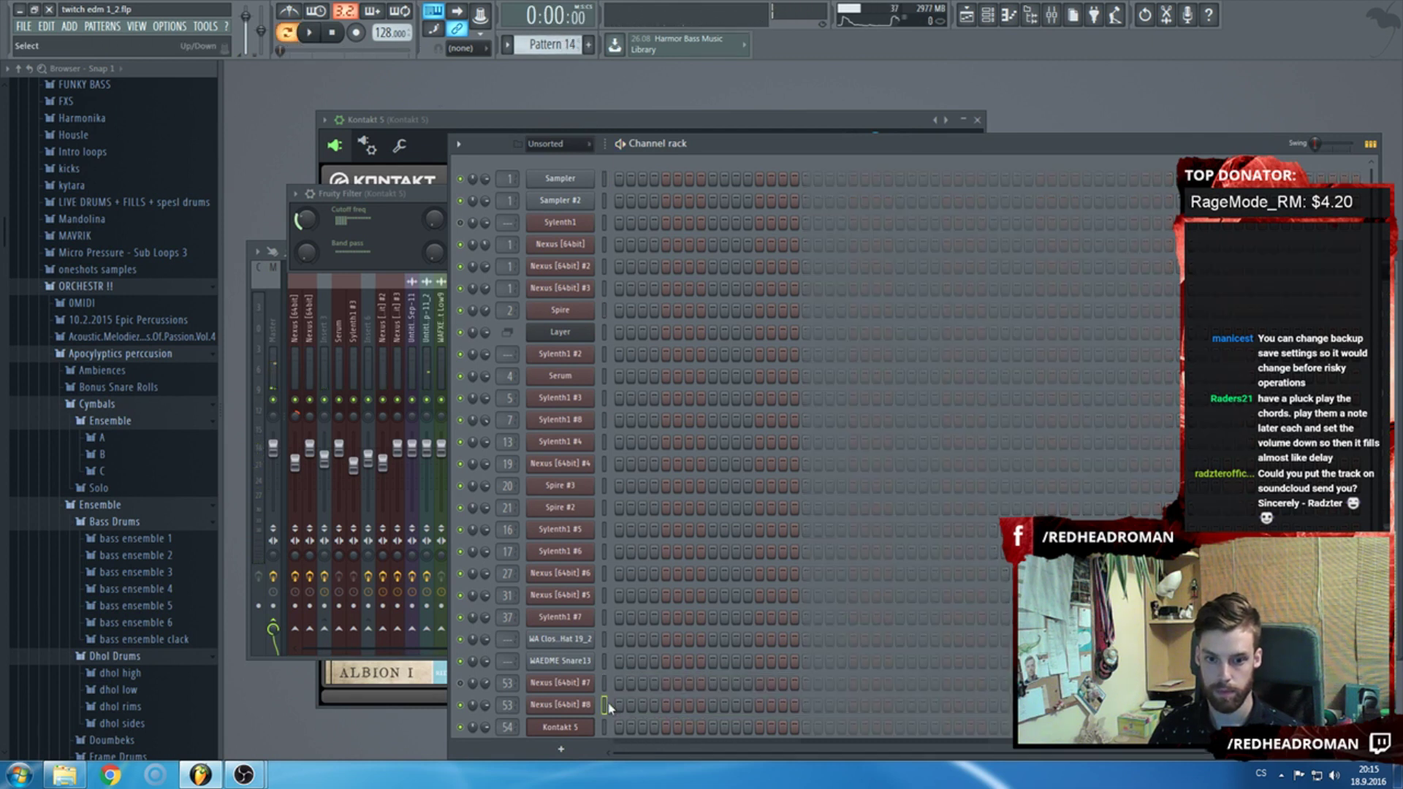
pyautogui.press('space')
pyautogui.press('space')
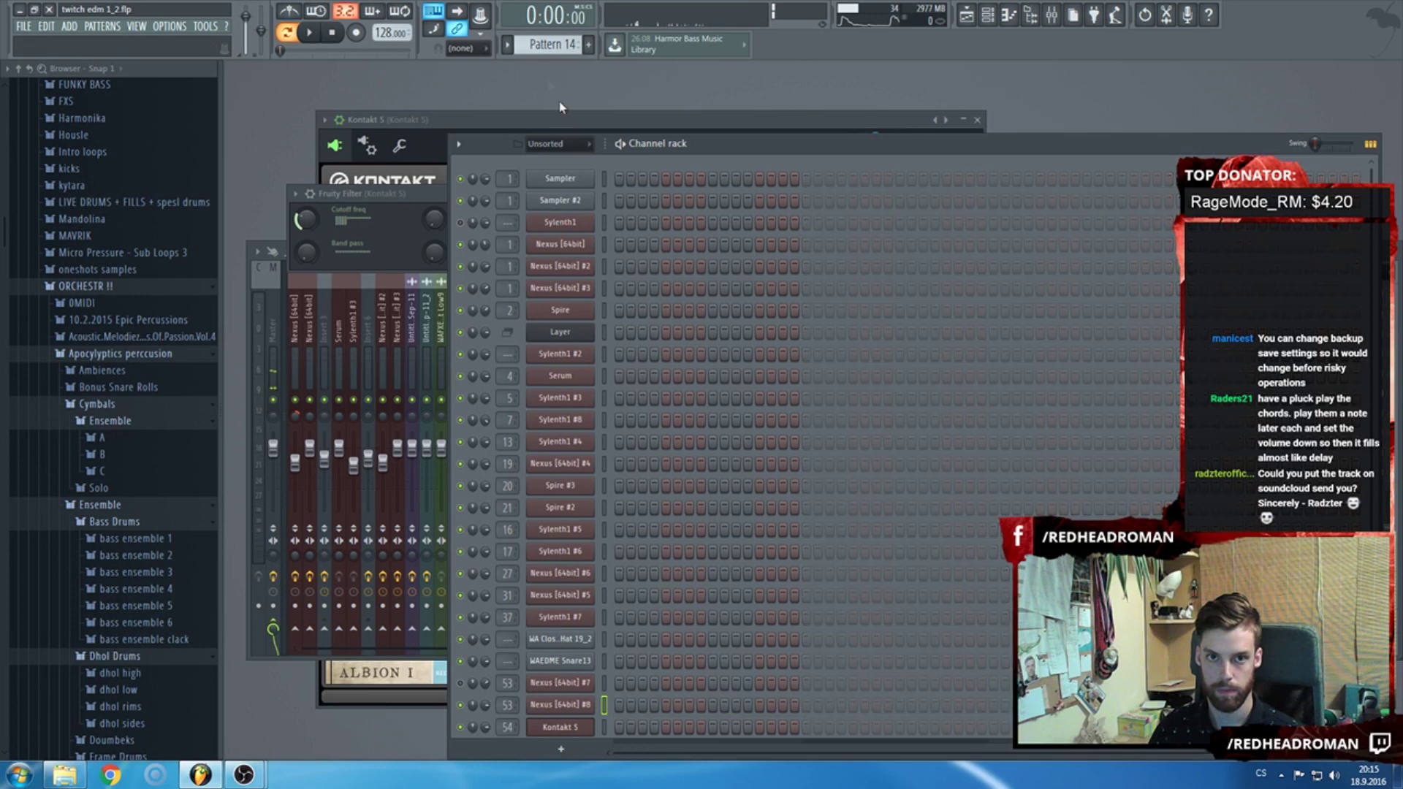
pyautogui.press('Up')
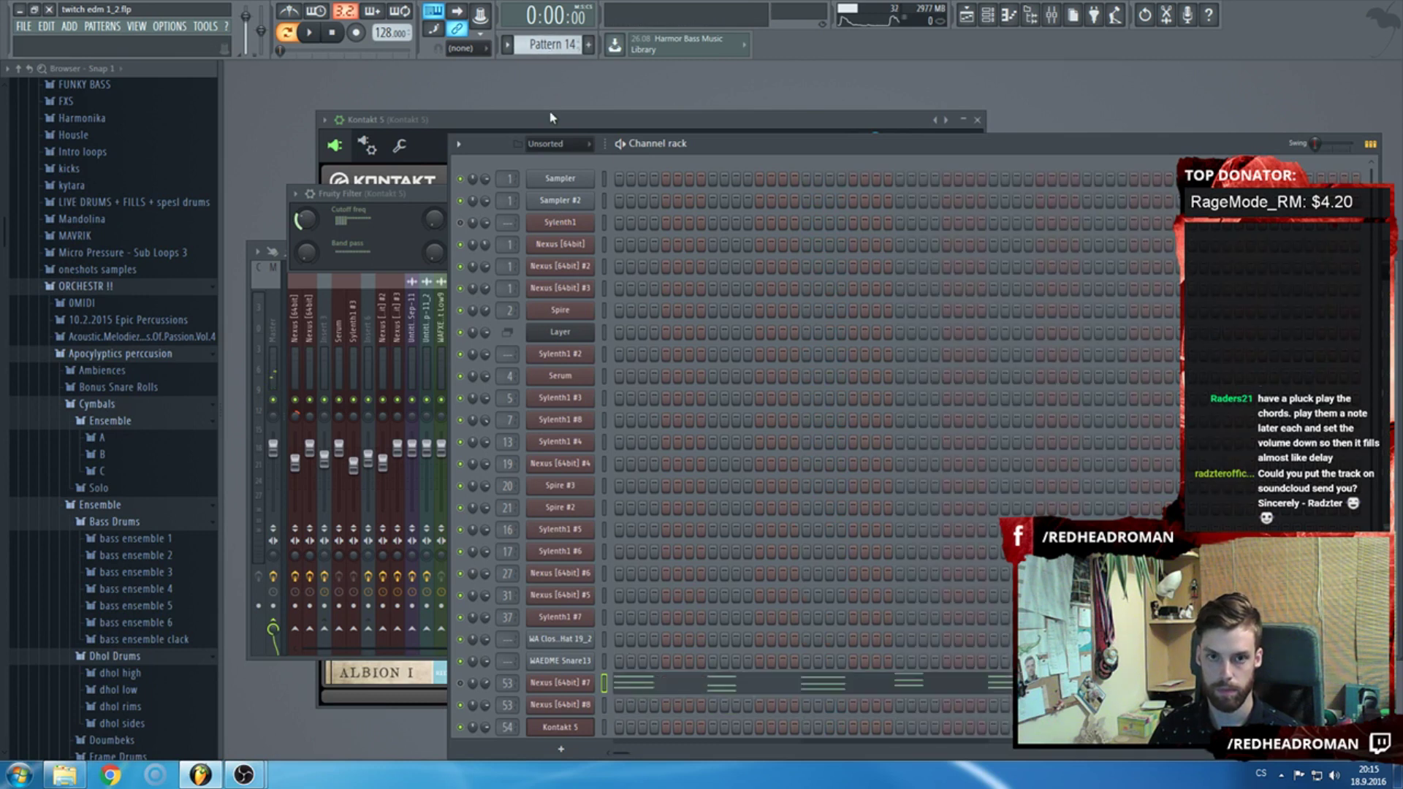
pyautogui.scroll(1, 550, 49)
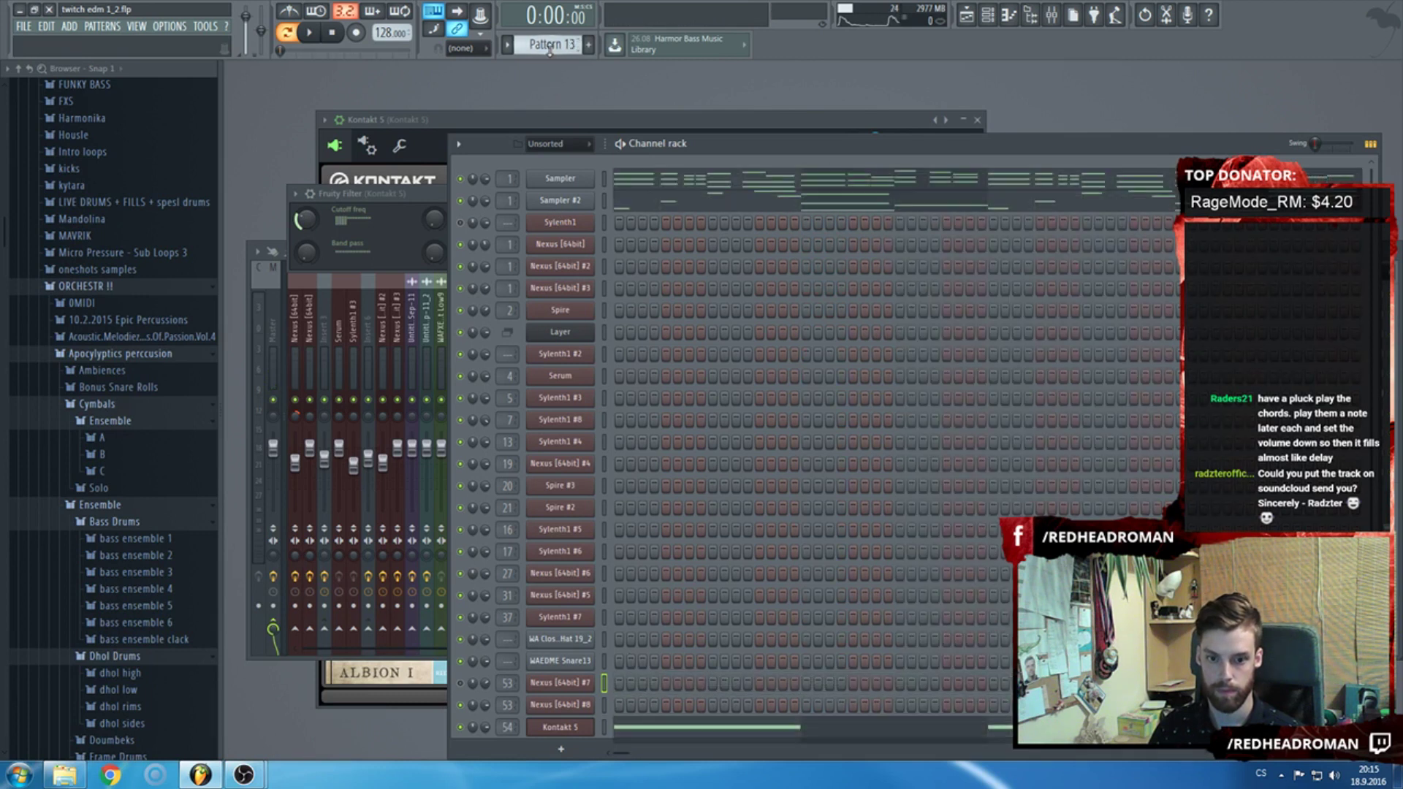
# Copy the Nexus #8 chords from Pattern 15 into Pattern 16 and delete the highest notes above F5.
pyautogui.scroll(-2, 549, 50)
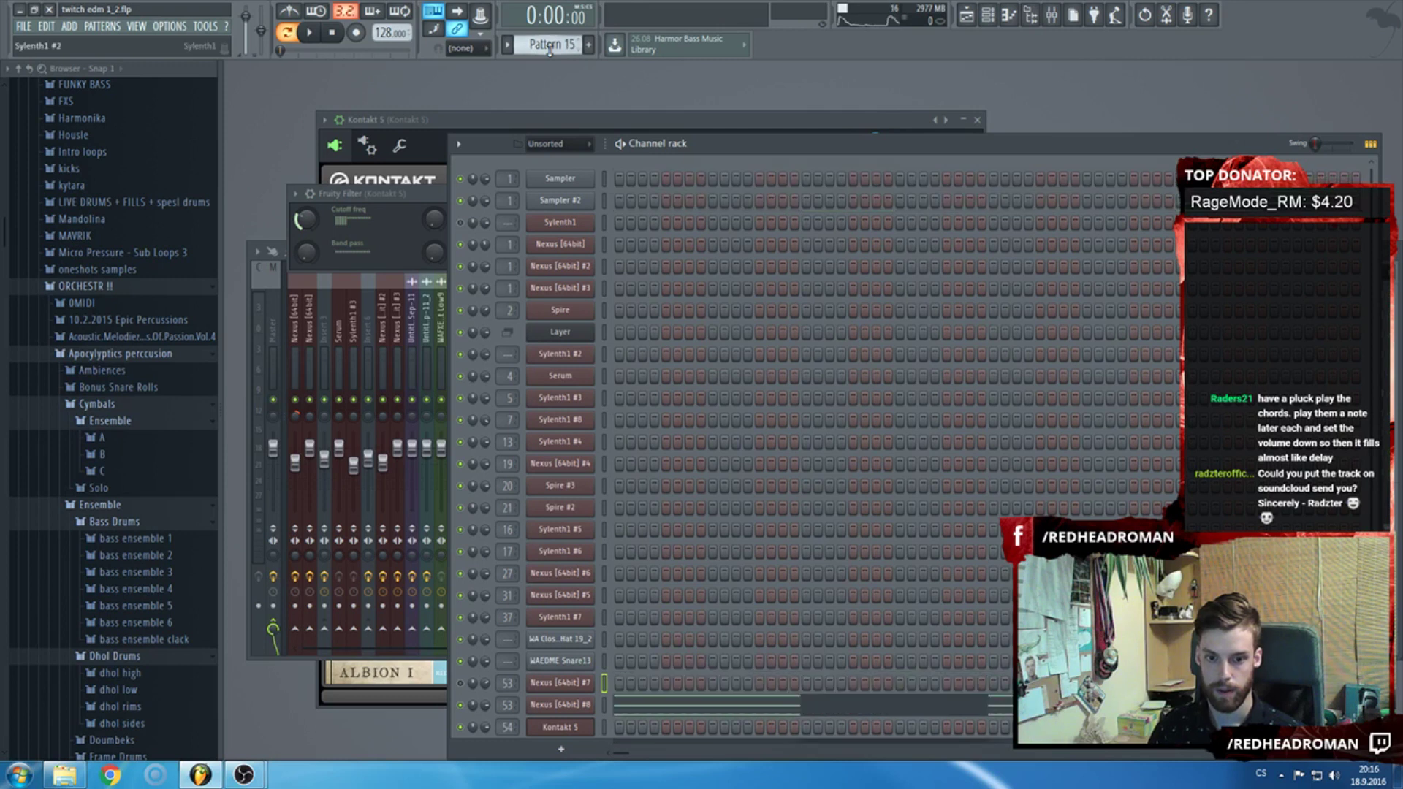
pyautogui.scroll(-1, 568, 48)
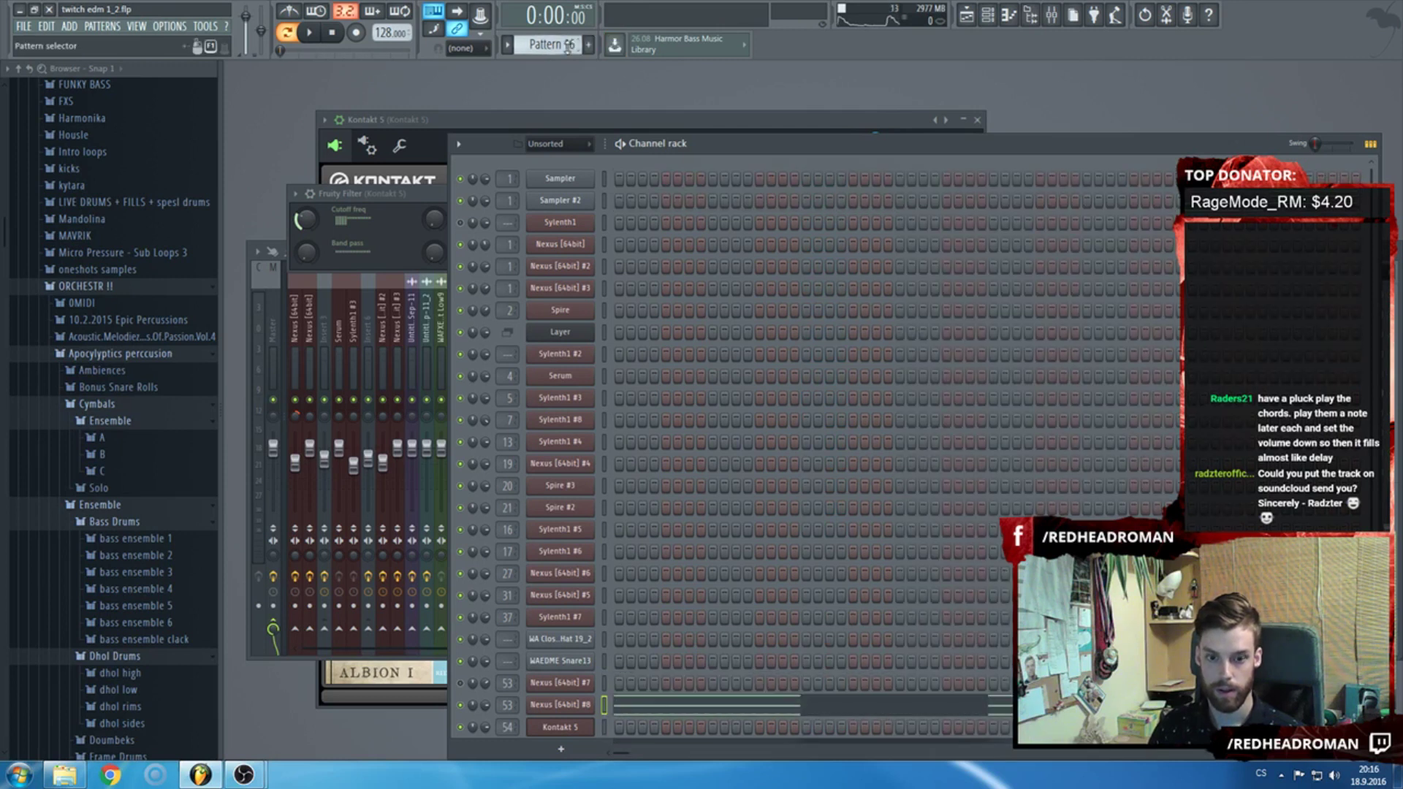
pyautogui.click(678, 703)
pyautogui.moveTo(1032, 242); pyautogui.dragTo(363, 193)
pyautogui.press('Delete')
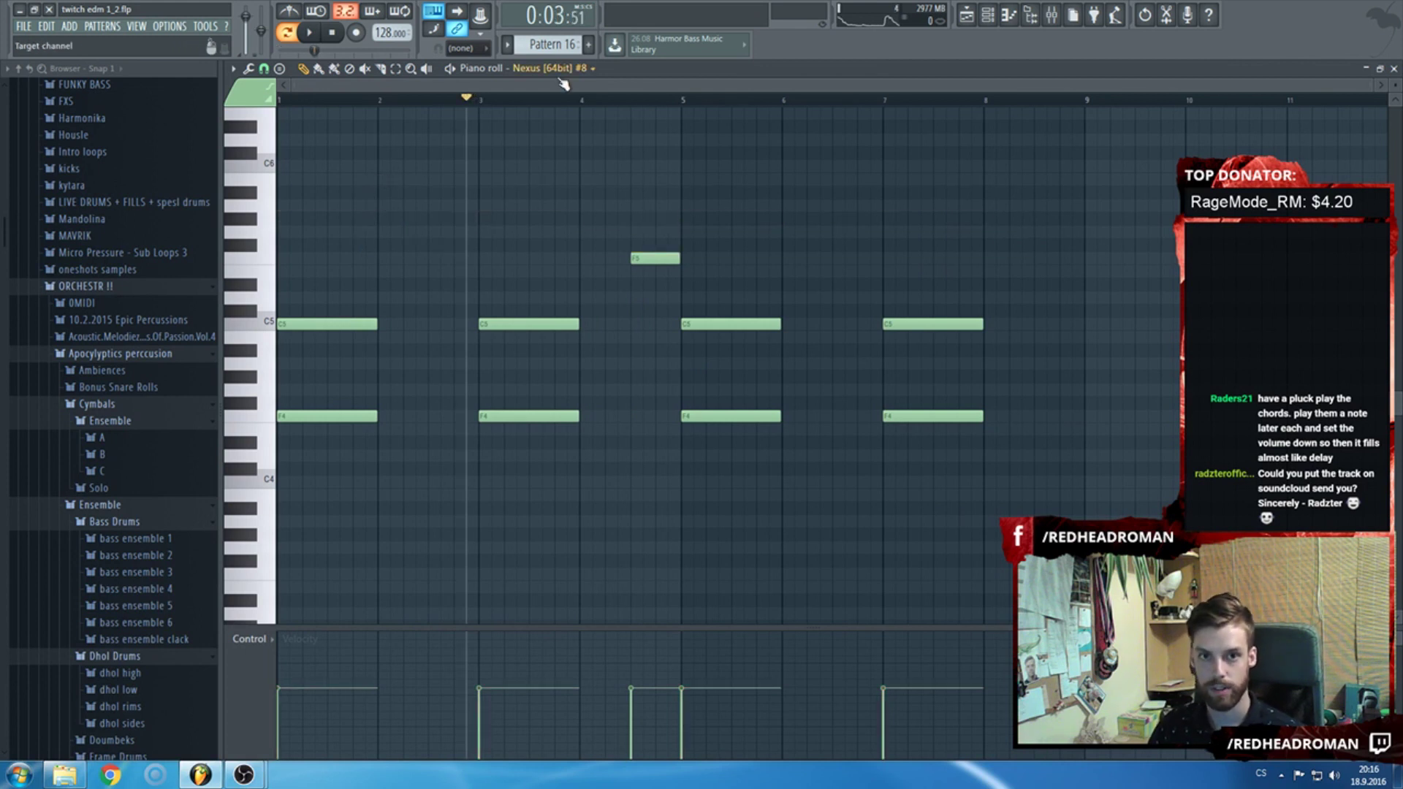
# Insert an empty playlist track at Track 14 and place Pattern 16 on it at bar 49.
pyautogui.press('F5')
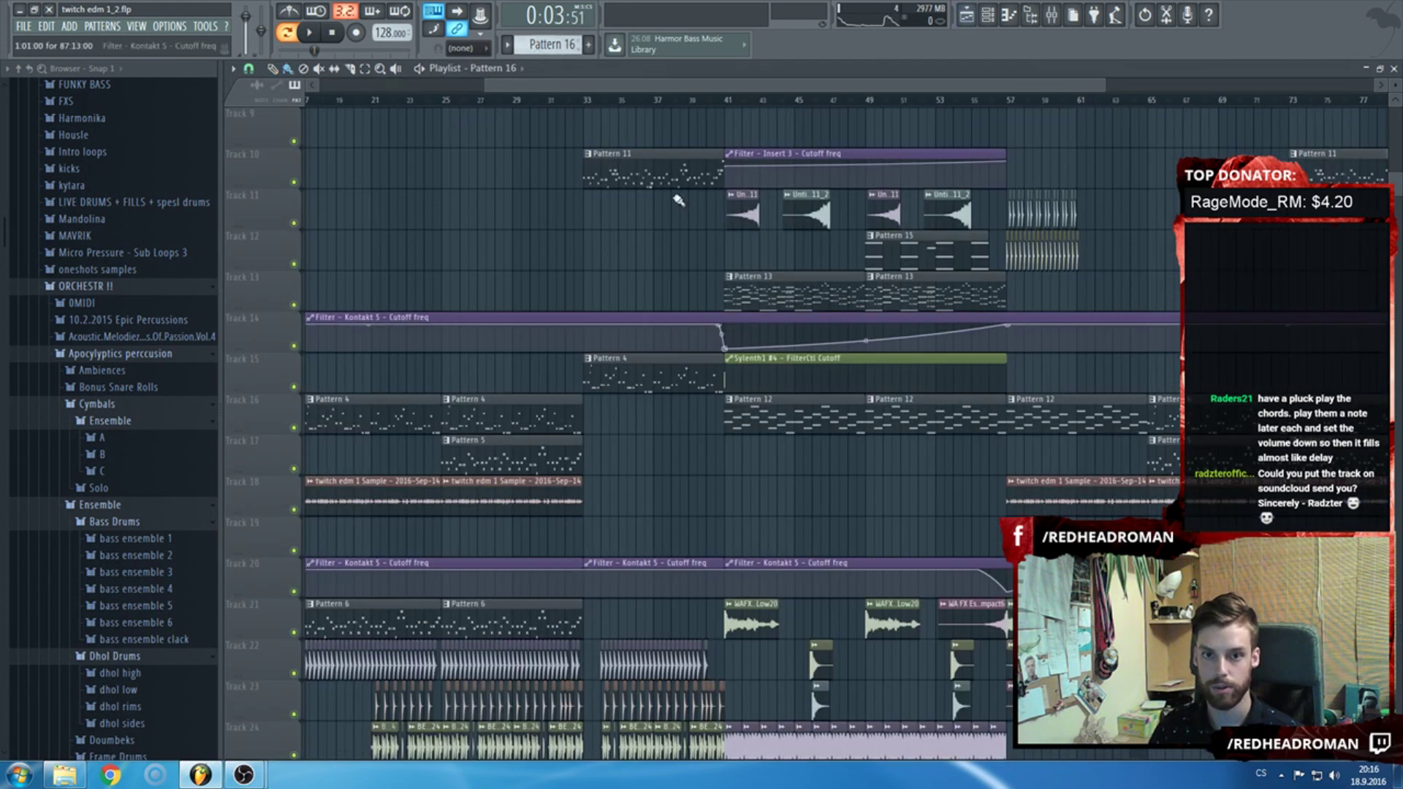
pyautogui.scroll(2, 906, 399)
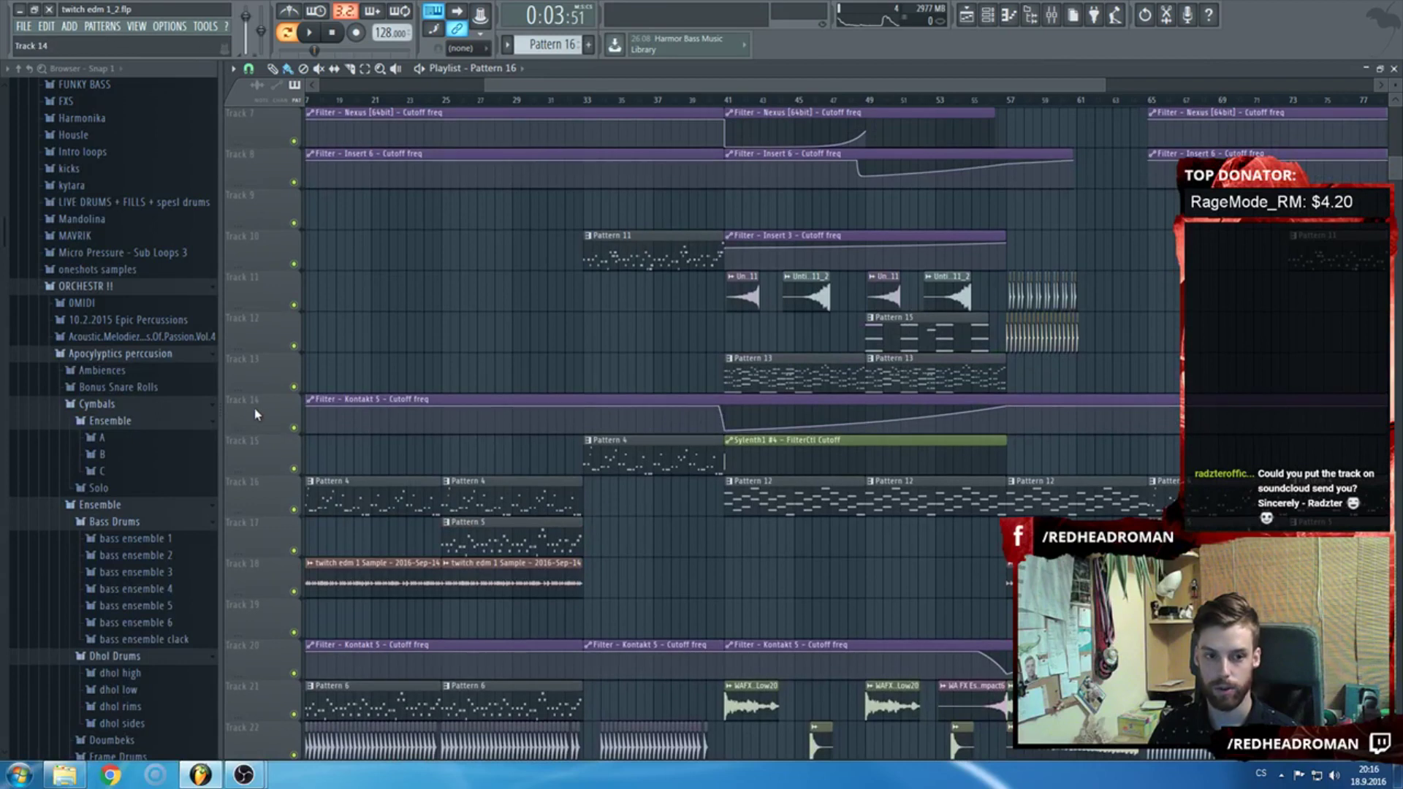
pyautogui.rightClick(255, 415)
pyautogui.click(320, 614)
pyautogui.scroll(2, 885, 473)
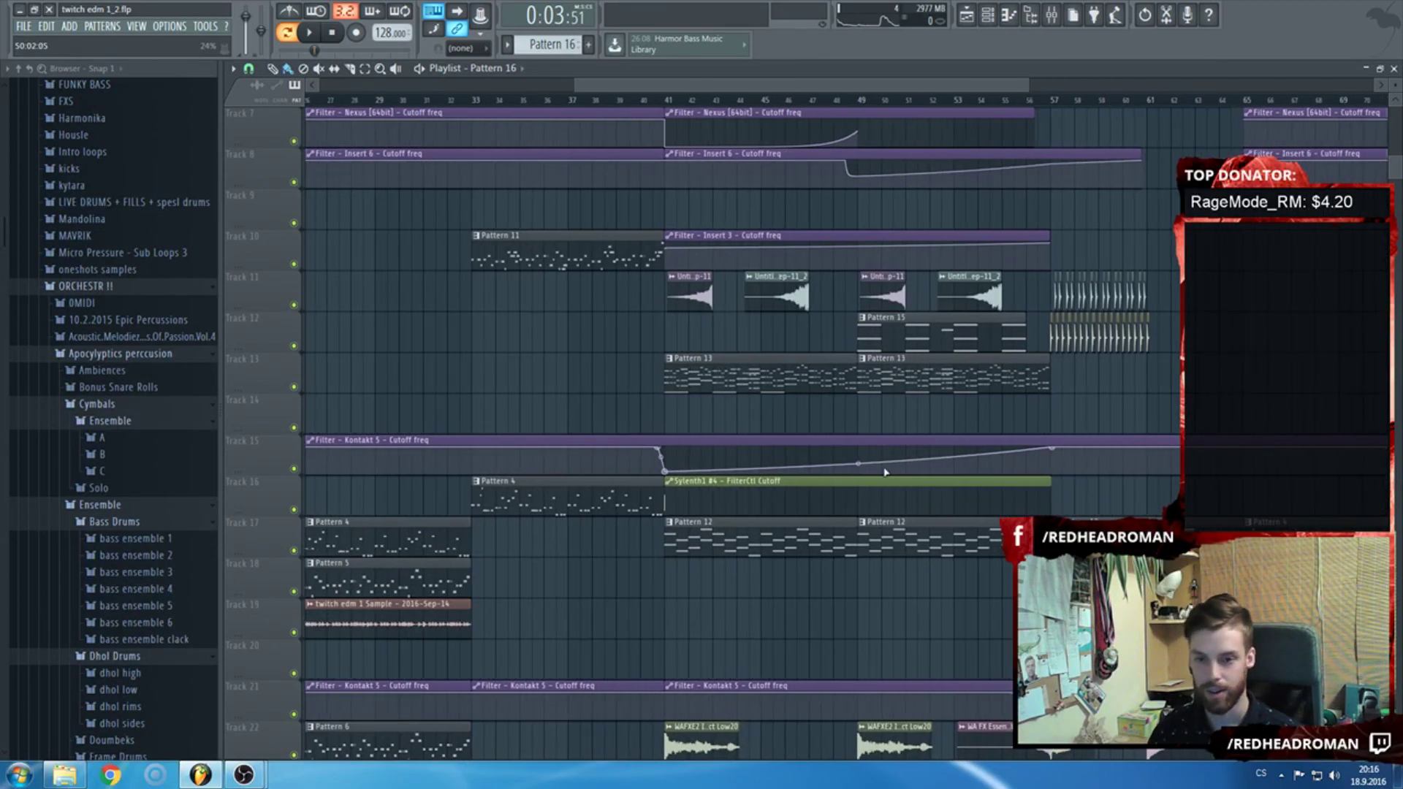
pyautogui.click(831, 428)
pyautogui.scroll(3, 862, 421)
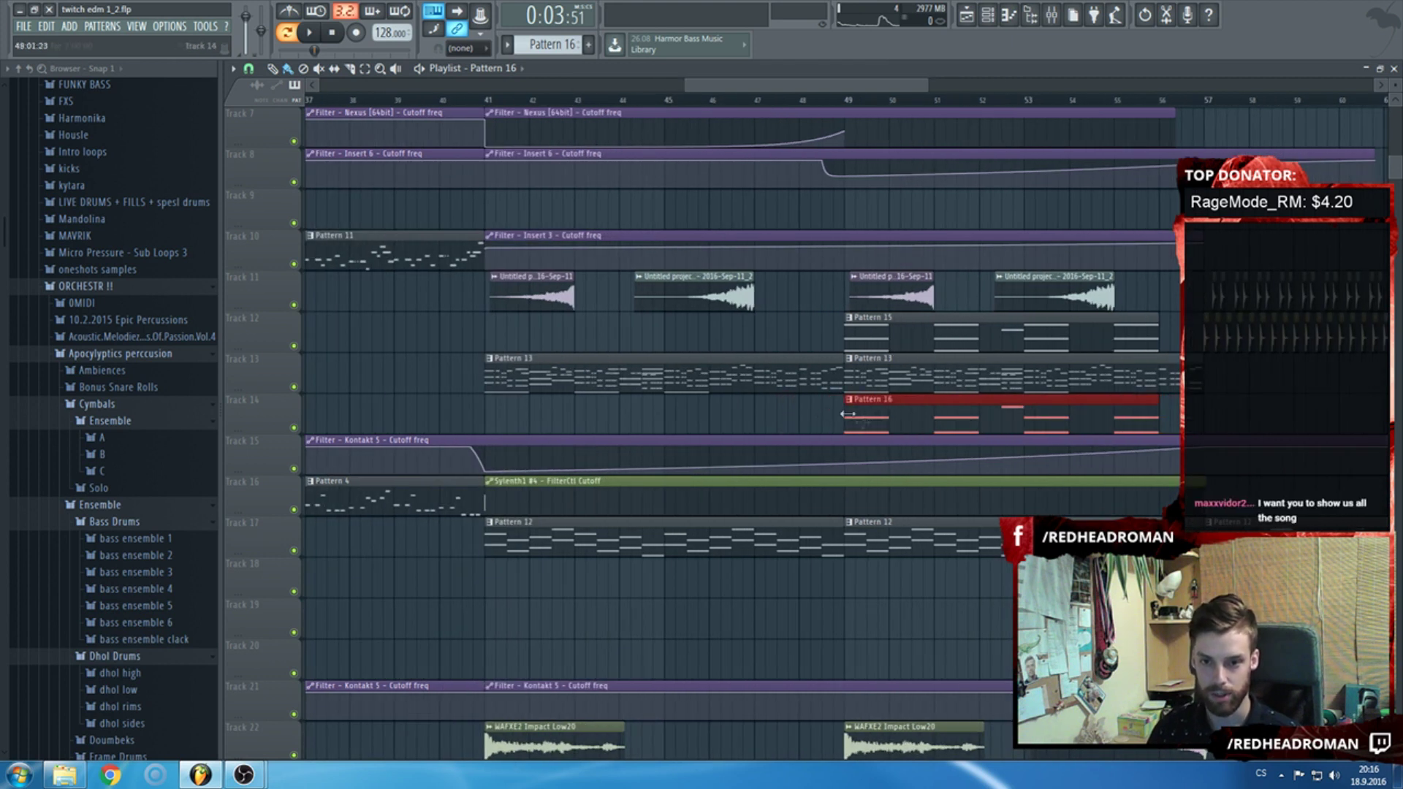
# Load ValhallaRoom in effect slot 4 of the Kontakt 5 mixer track with a 33.2 % mix and 6.69 s decay.
pyautogui.doubleClick(771, 385)
pyautogui.click(844, 729)
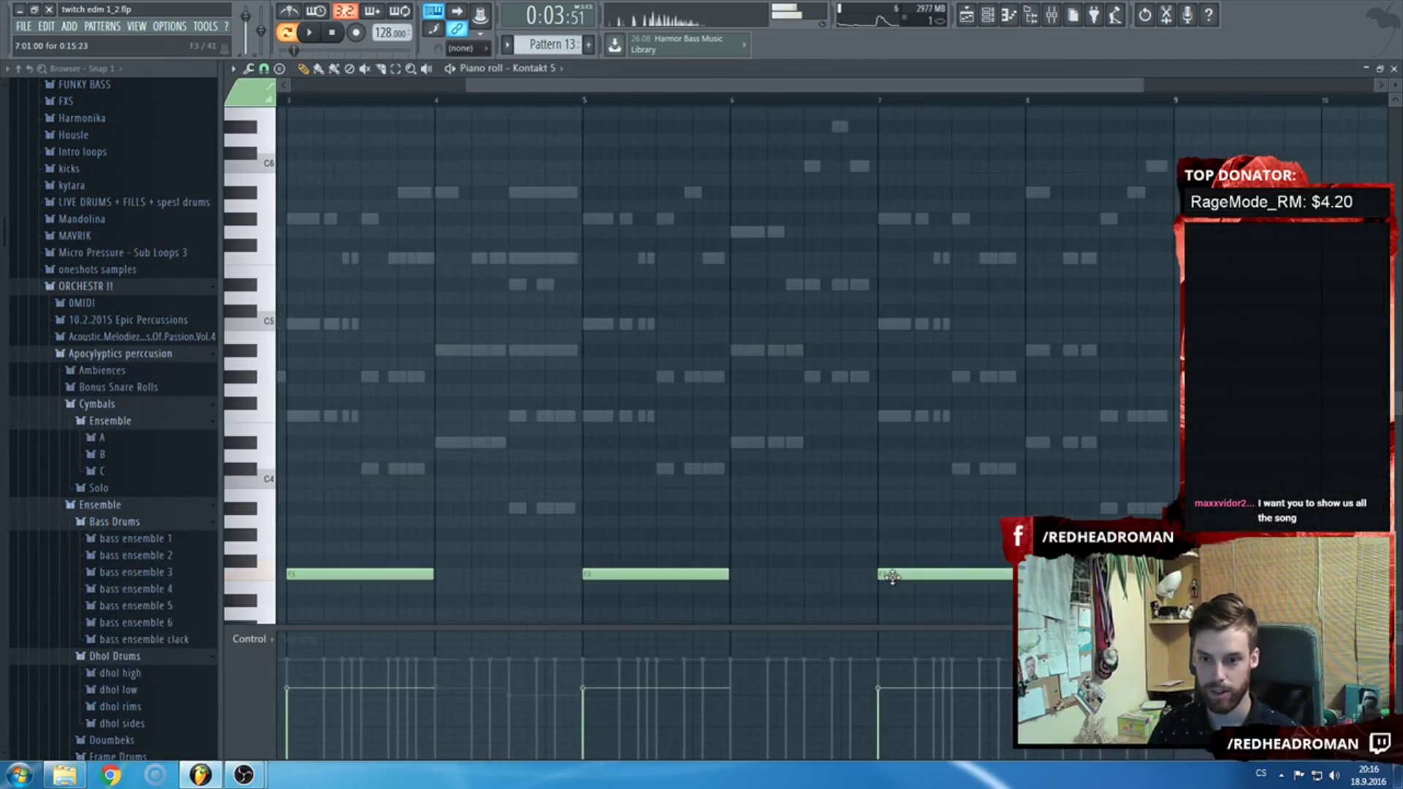
pyautogui.press('F7')
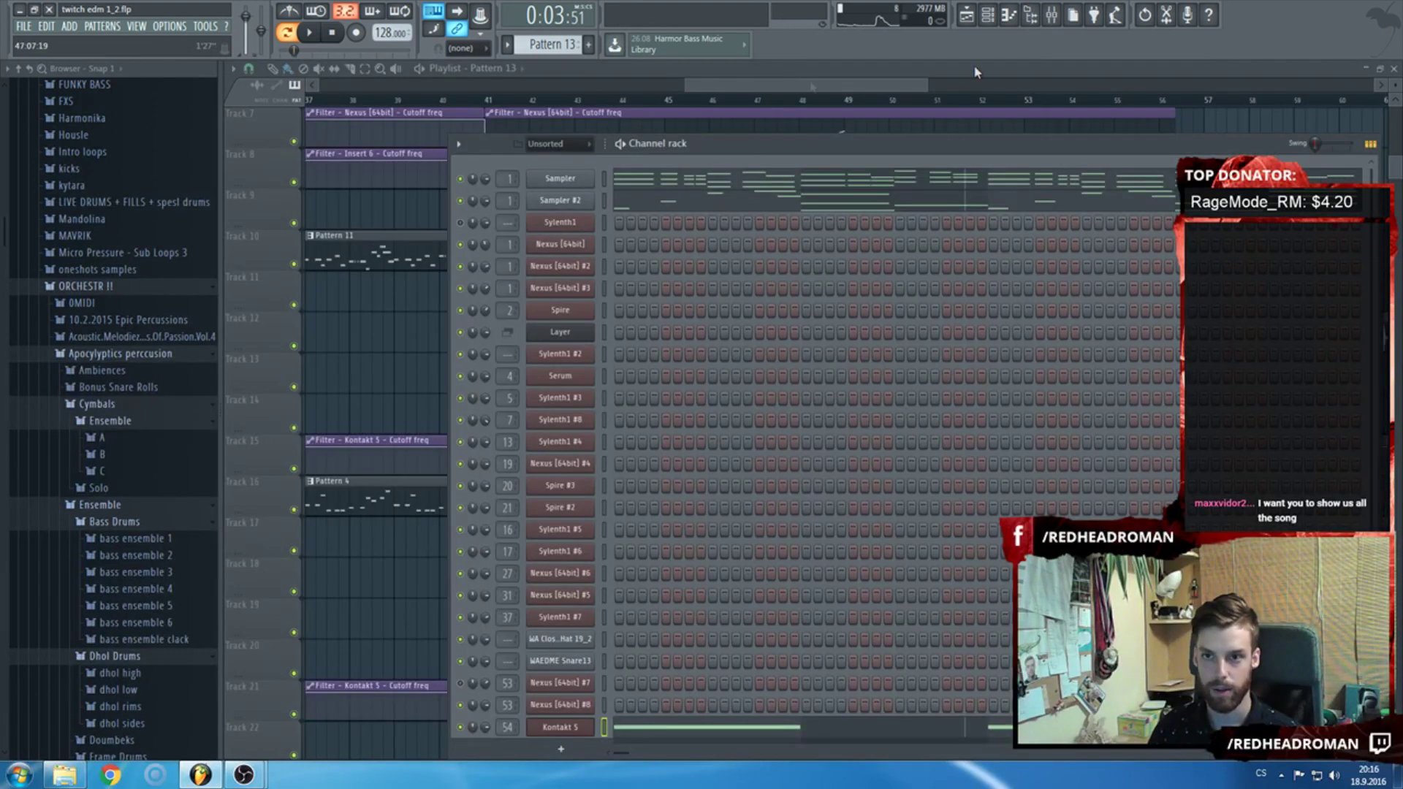
pyautogui.click(1049, 21)
pyautogui.click(1239, 335)
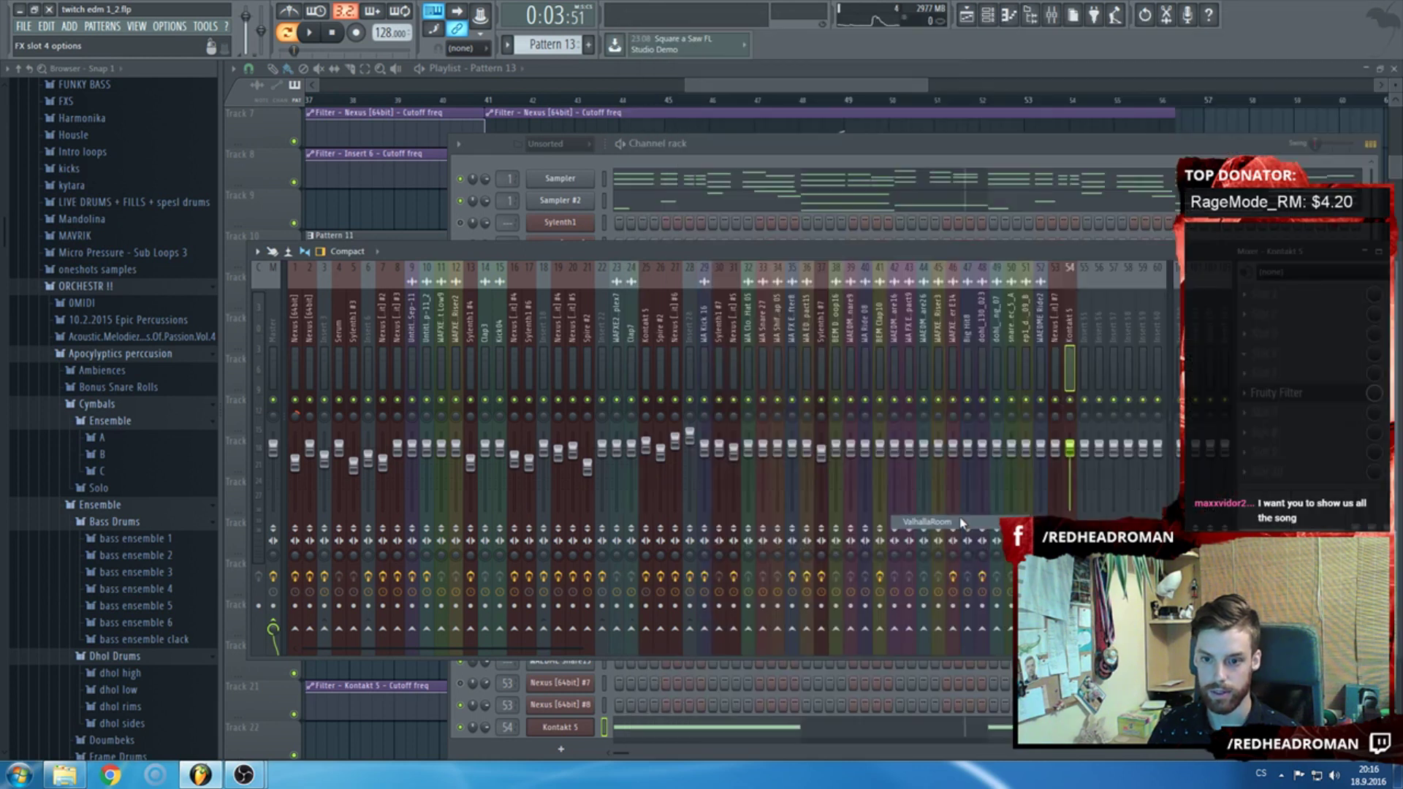
pyautogui.click(968, 522)
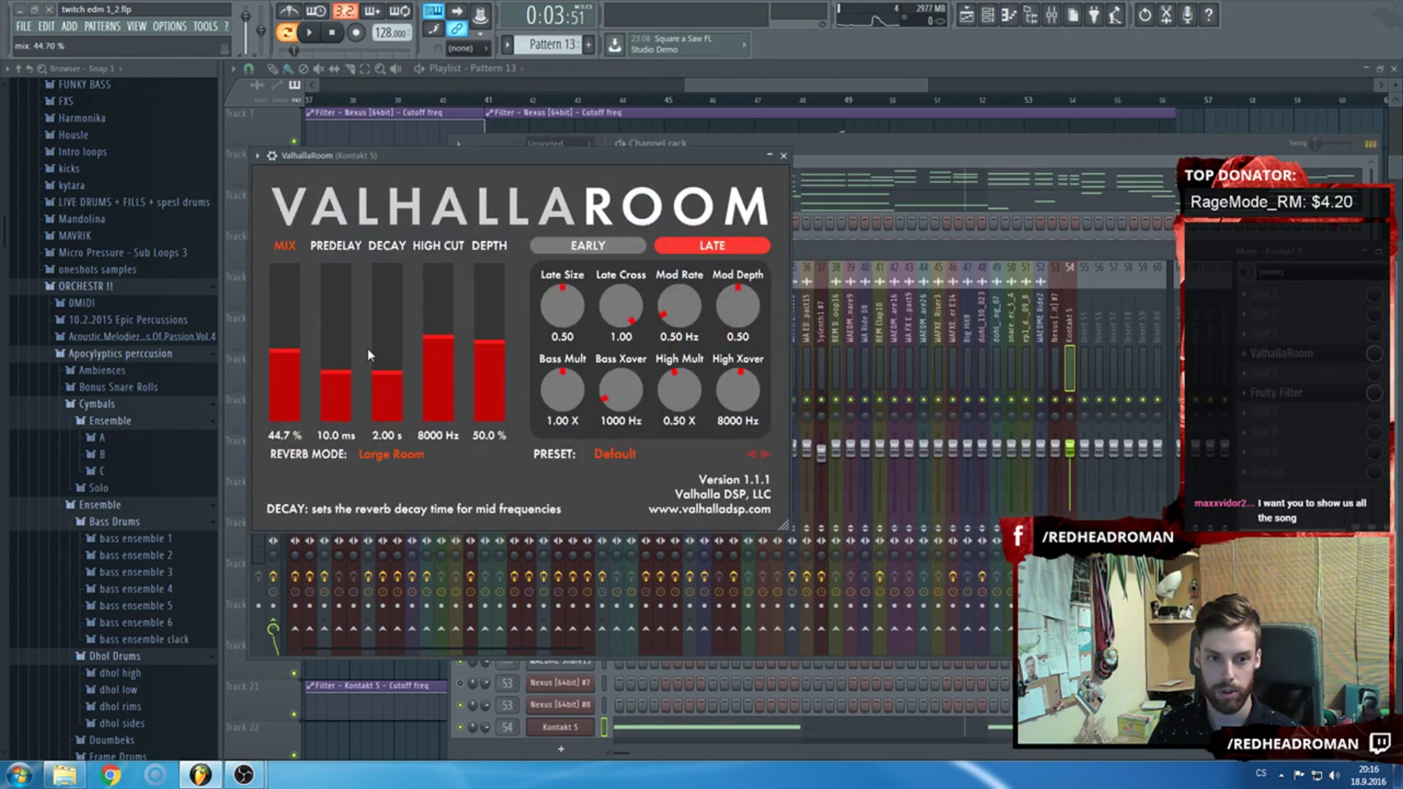
pyautogui.click(755, 87)
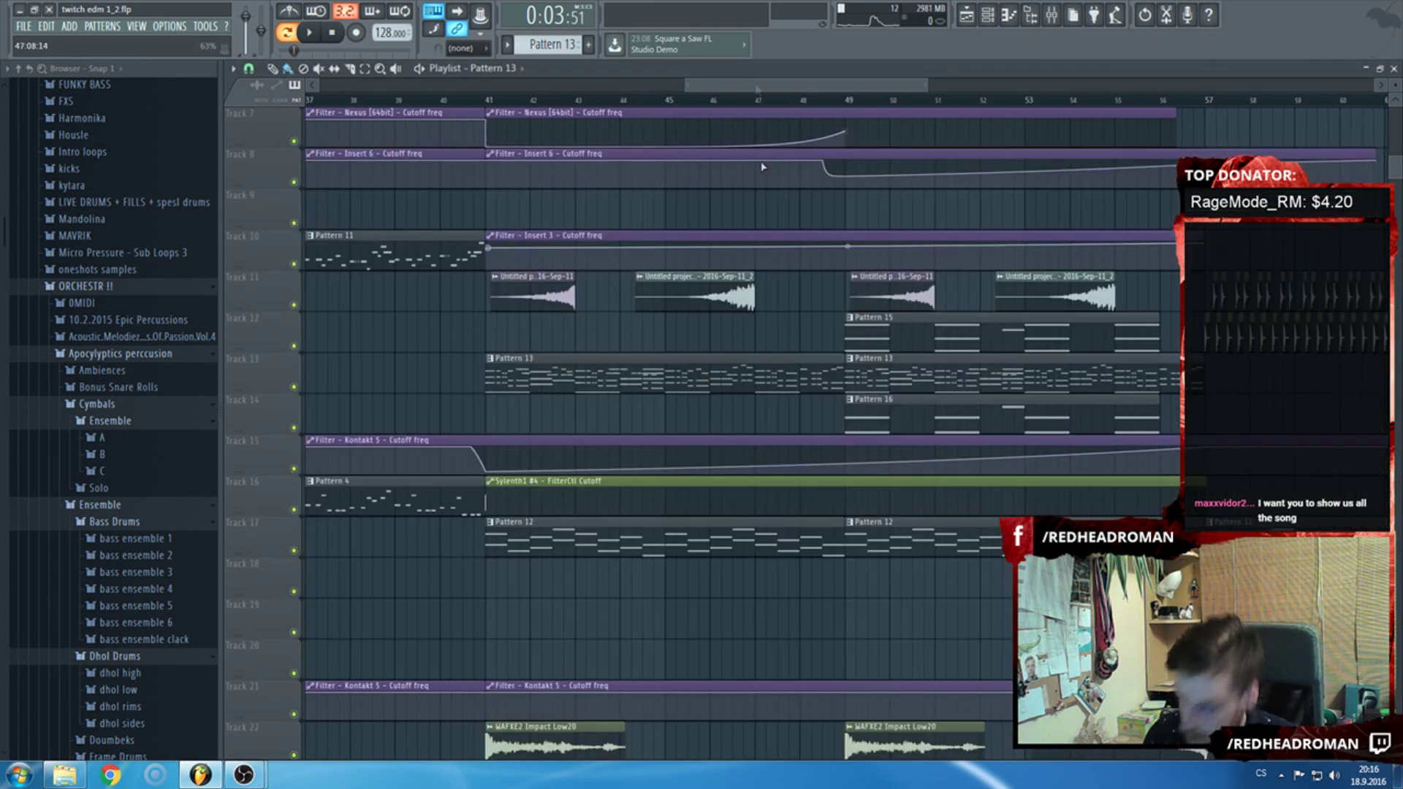
# Move the Pattern 16 clip on Track 14 back to bar 45 and shorten it to end shortly after bar 48.
pyautogui.scroll(-2, 525, 165)
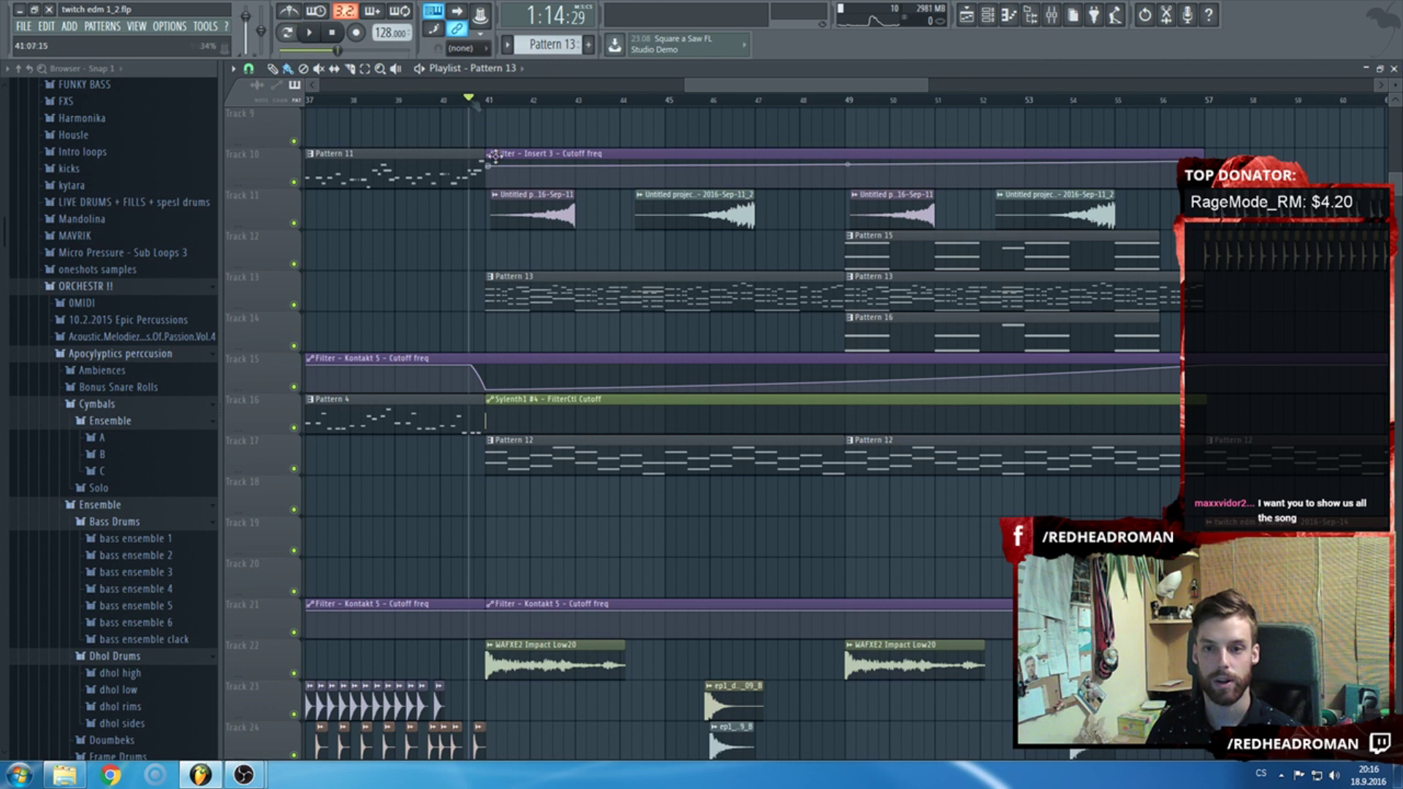
pyautogui.scroll(-2, 494, 156)
pyautogui.moveTo(763, 314); pyautogui.dragTo(674, 340)
pyautogui.press('space')
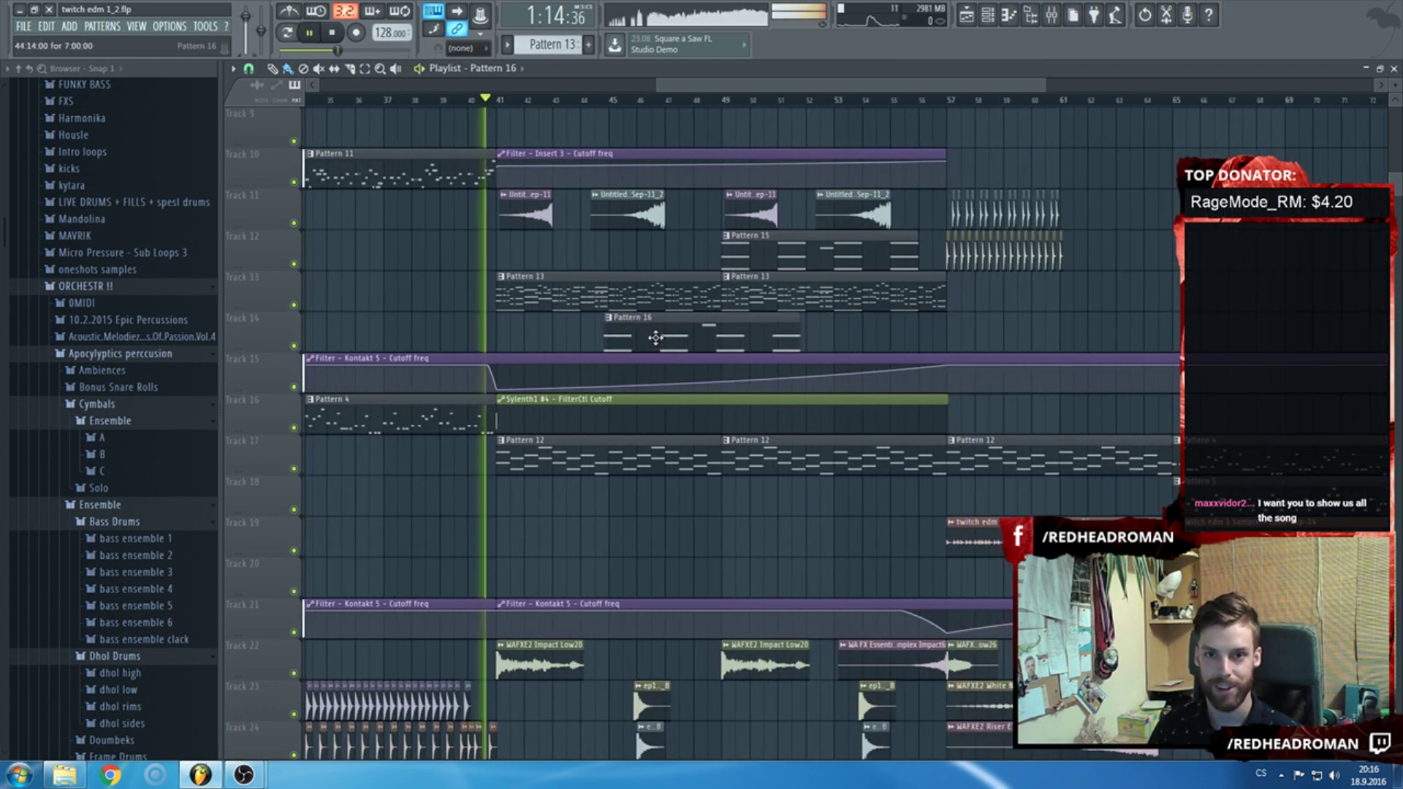
pyautogui.scroll(2, 585, 336)
pyautogui.moveTo(721, 333); pyautogui.dragTo(728, 333)
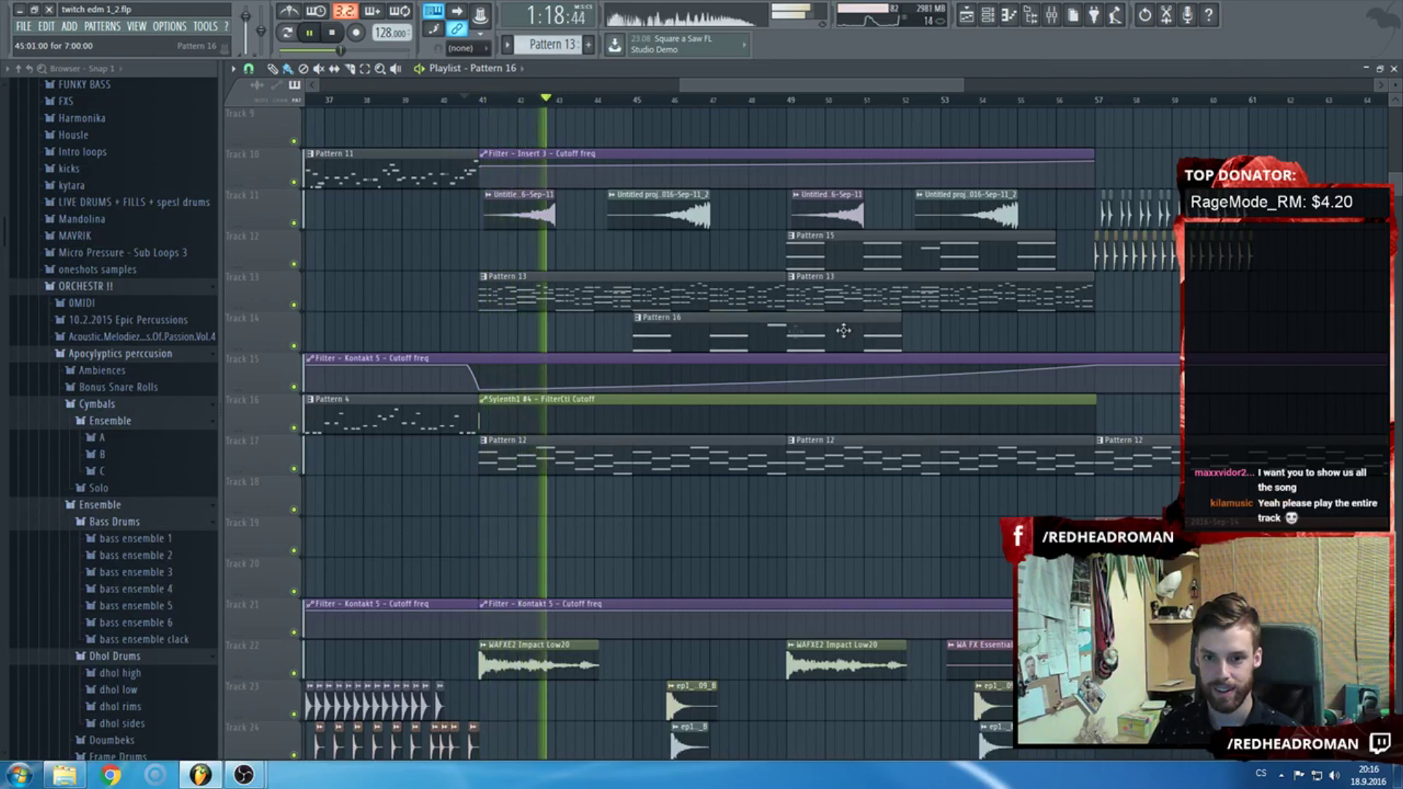
pyautogui.moveTo(896, 320); pyautogui.dragTo(757, 328)
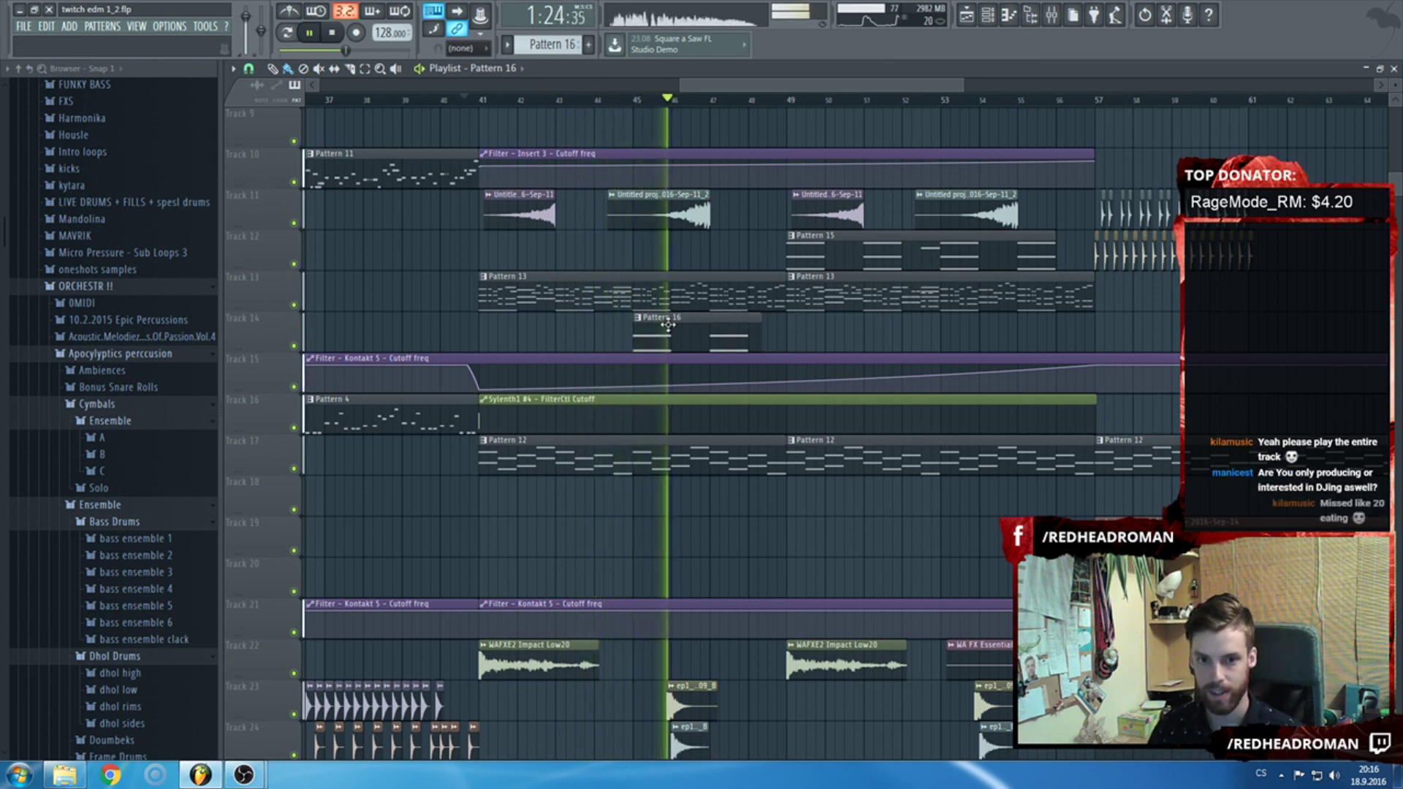
# Check the Nexus #8 instrument's preset and channel settings while the break plays.
pyautogui.doubleClick(709, 315)
pyautogui.click(560, 704)
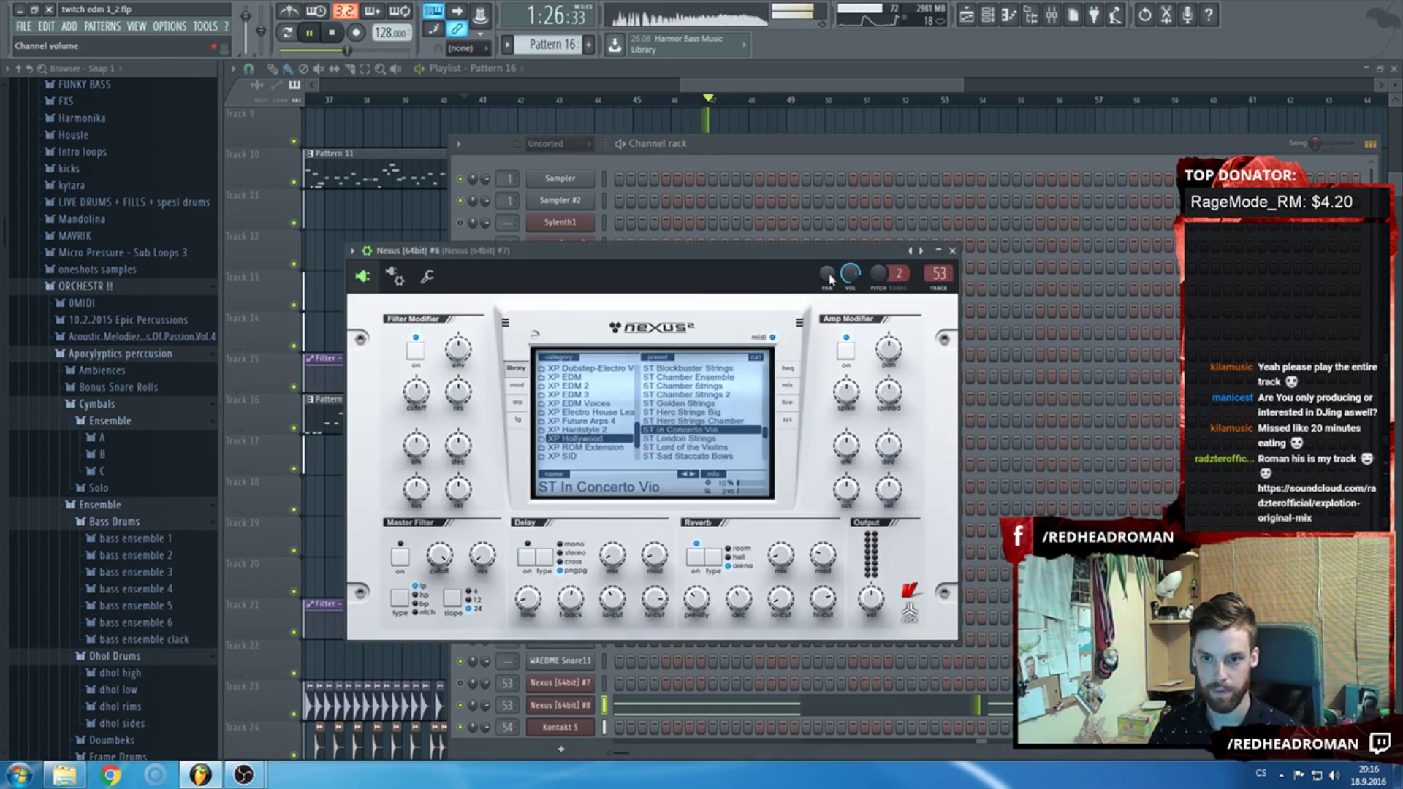
pyautogui.press('F12')
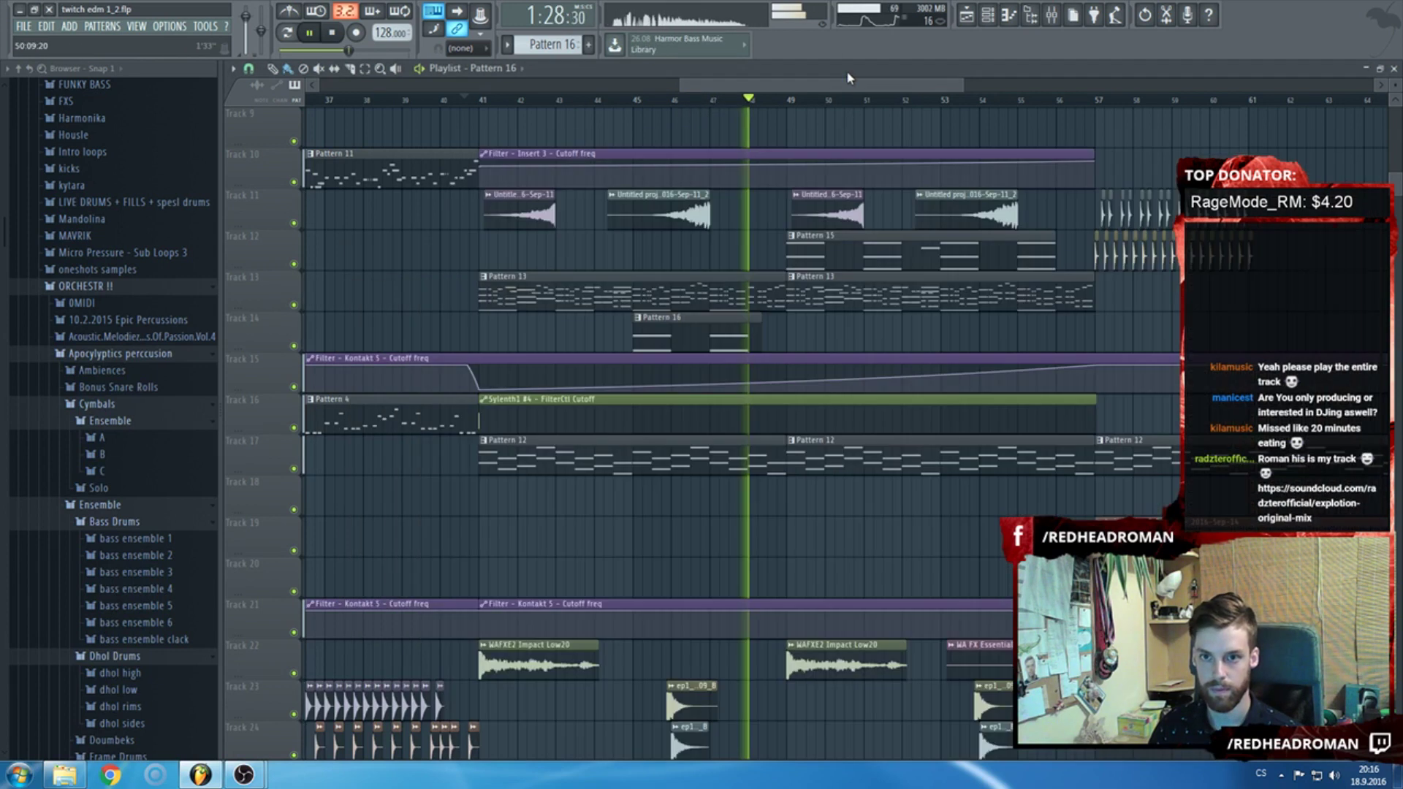
# Move the Pattern 15 clip from Track 12 down to Track 14 at bar 49, following Pattern 16.
pyautogui.scroll(2, 798, 345)
pyautogui.scroll(-2, 798, 345)
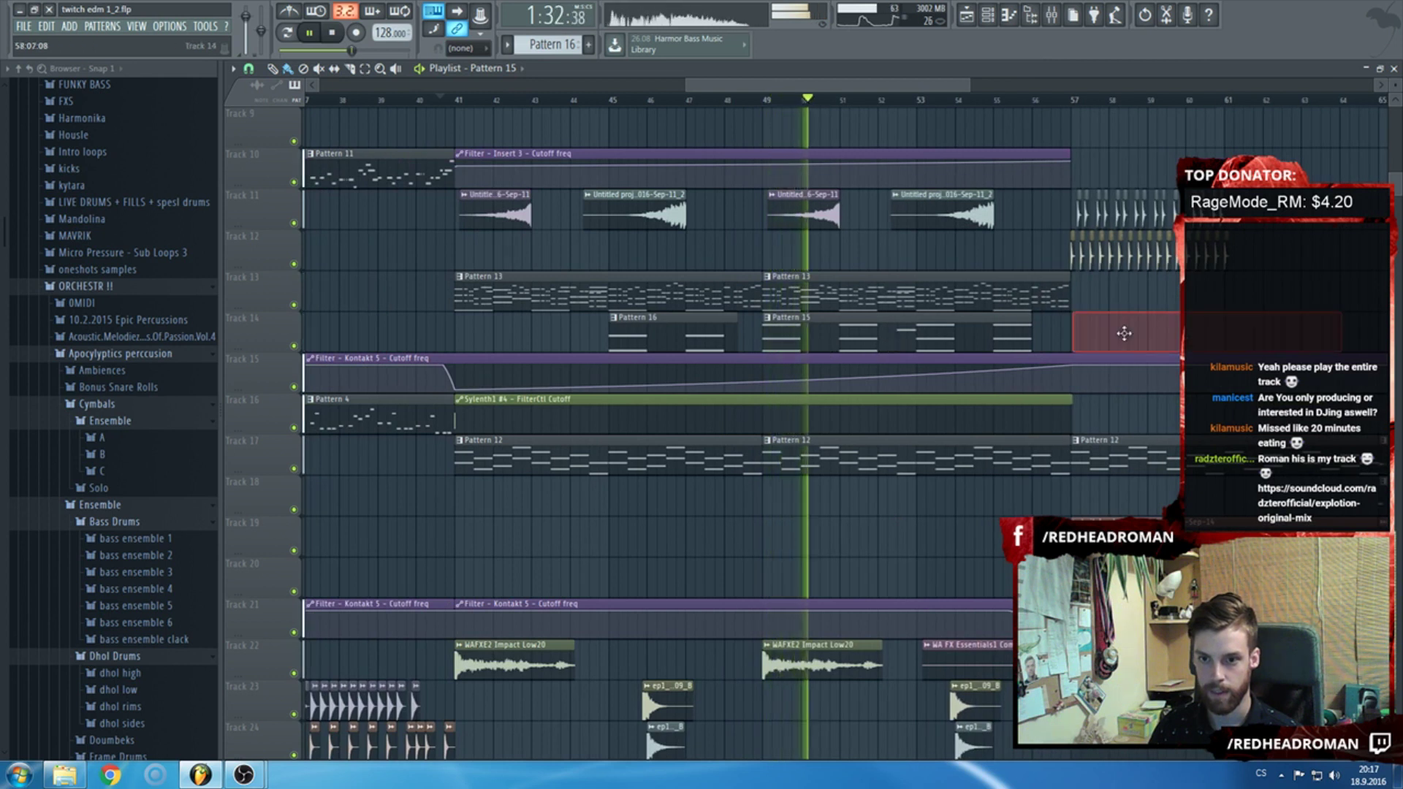
# Add a point near bar 56 to the Track 15 Kontakt 5 cutoff automation so it climbs more steeply into bar 57.
pyautogui.scroll(-1, 890, 332)
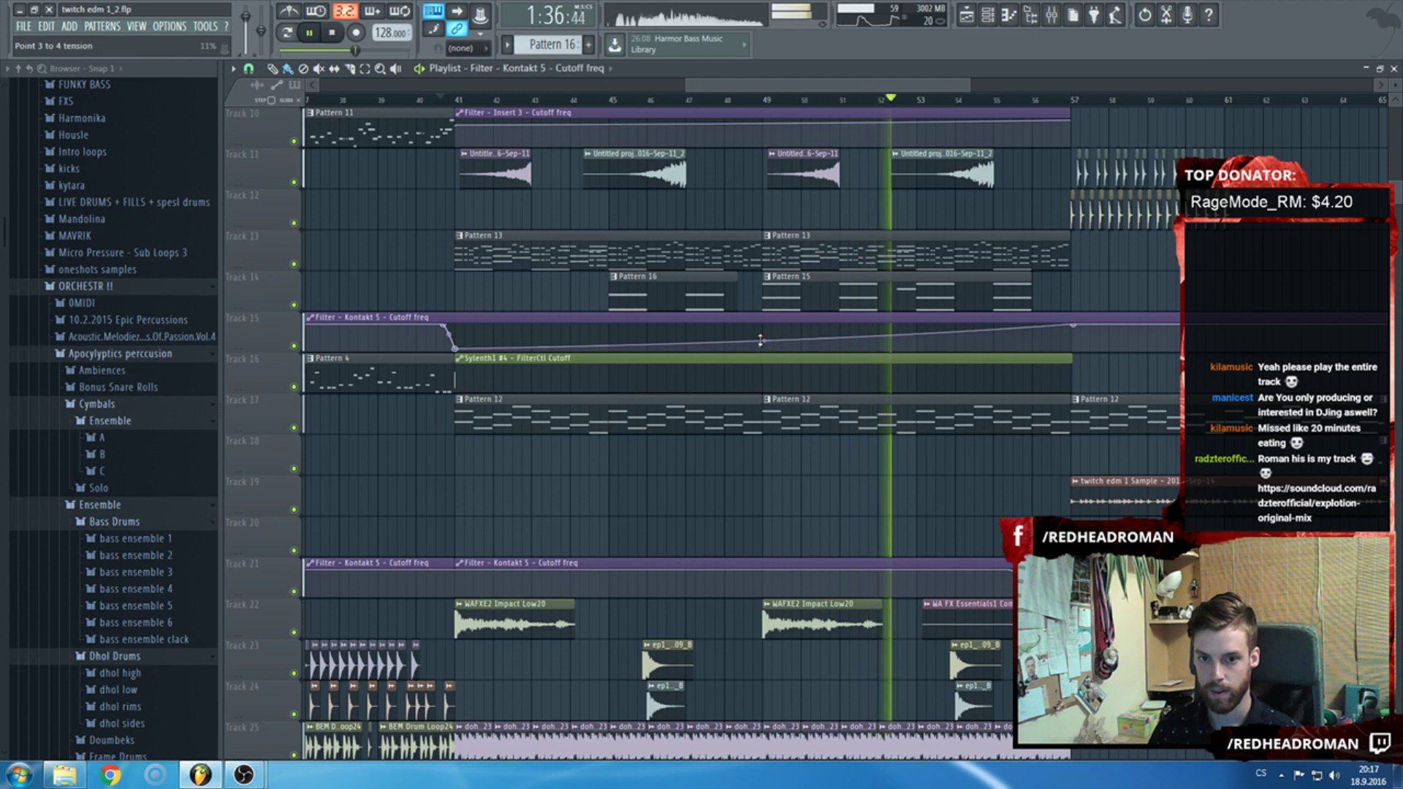
pyautogui.scroll(-1, 877, 338)
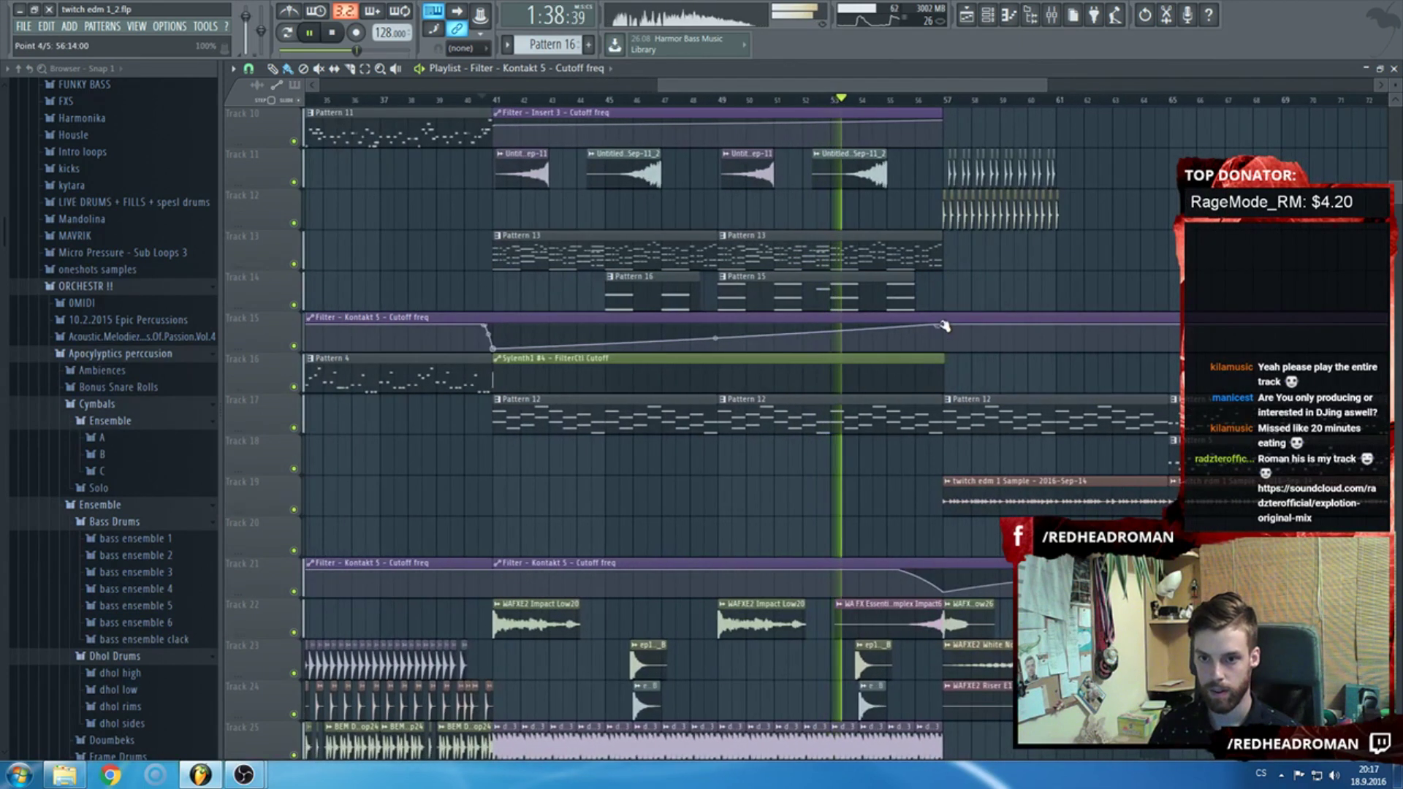
pyautogui.rightClick(920, 334)
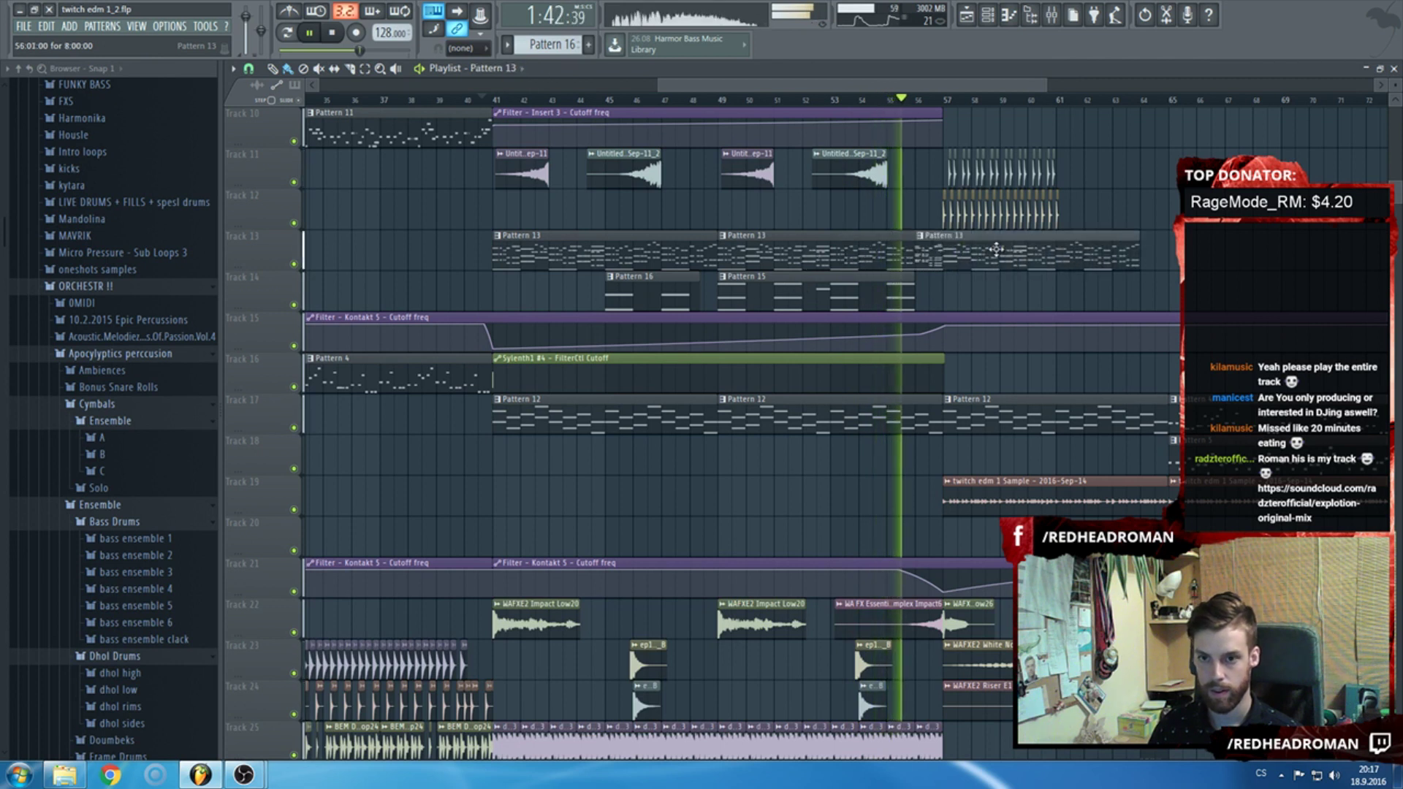
# Replay the end of the break from about bar 54, stop, and set the Nexus #8 channel volume to about 73%.
pyautogui.click(861, 102)
pyautogui.press('F5')
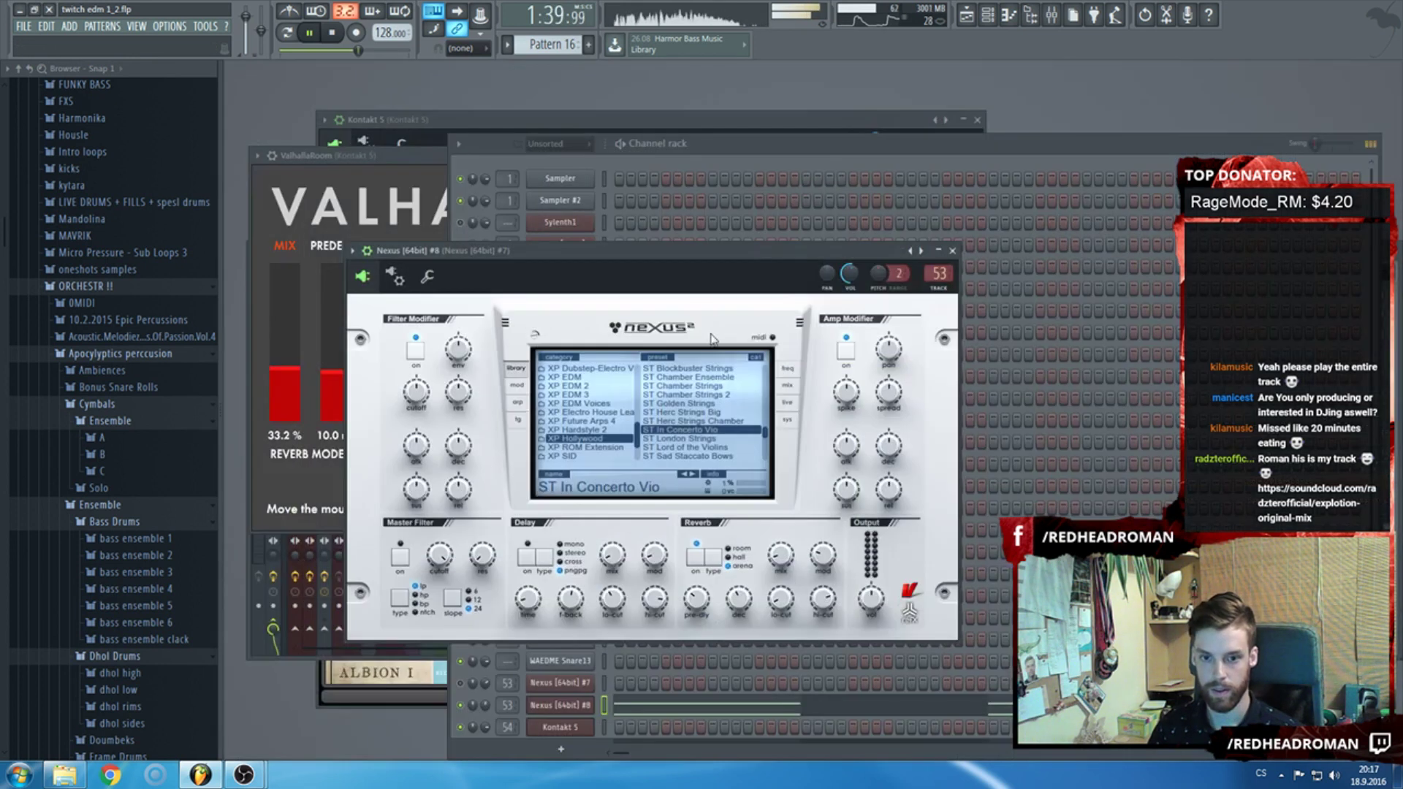
pyautogui.click(713, 172)
pyautogui.press('space')
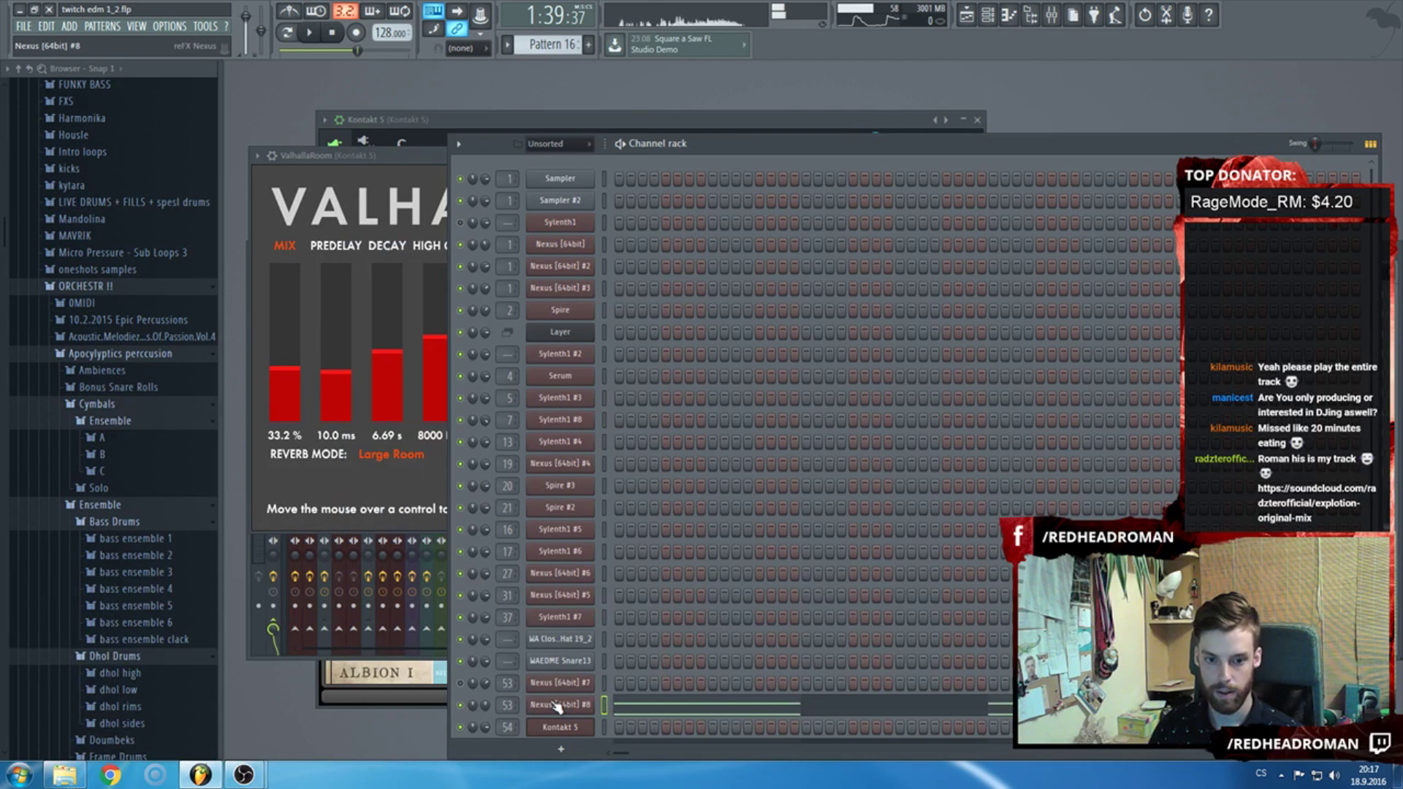
pyautogui.click(576, 706)
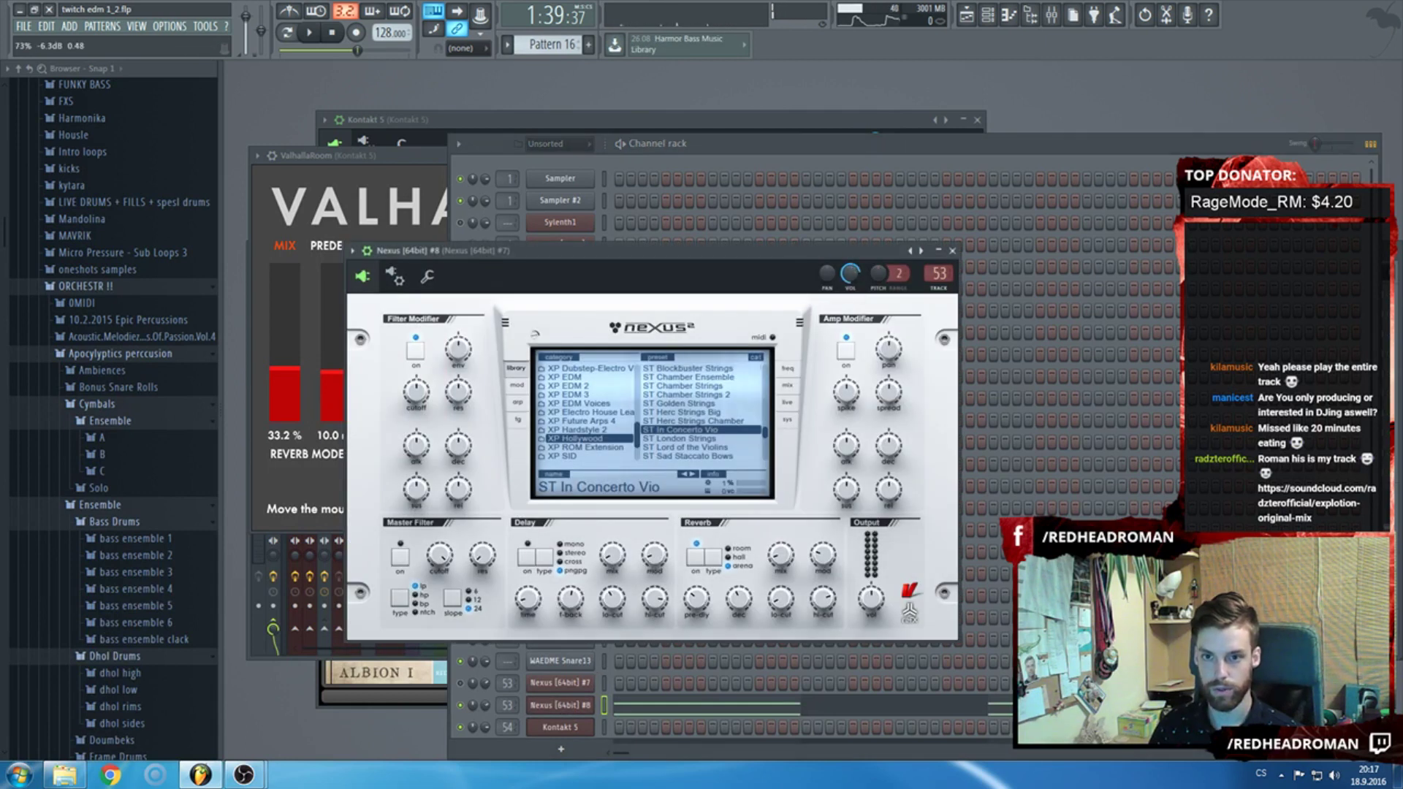
pyautogui.press('F5')
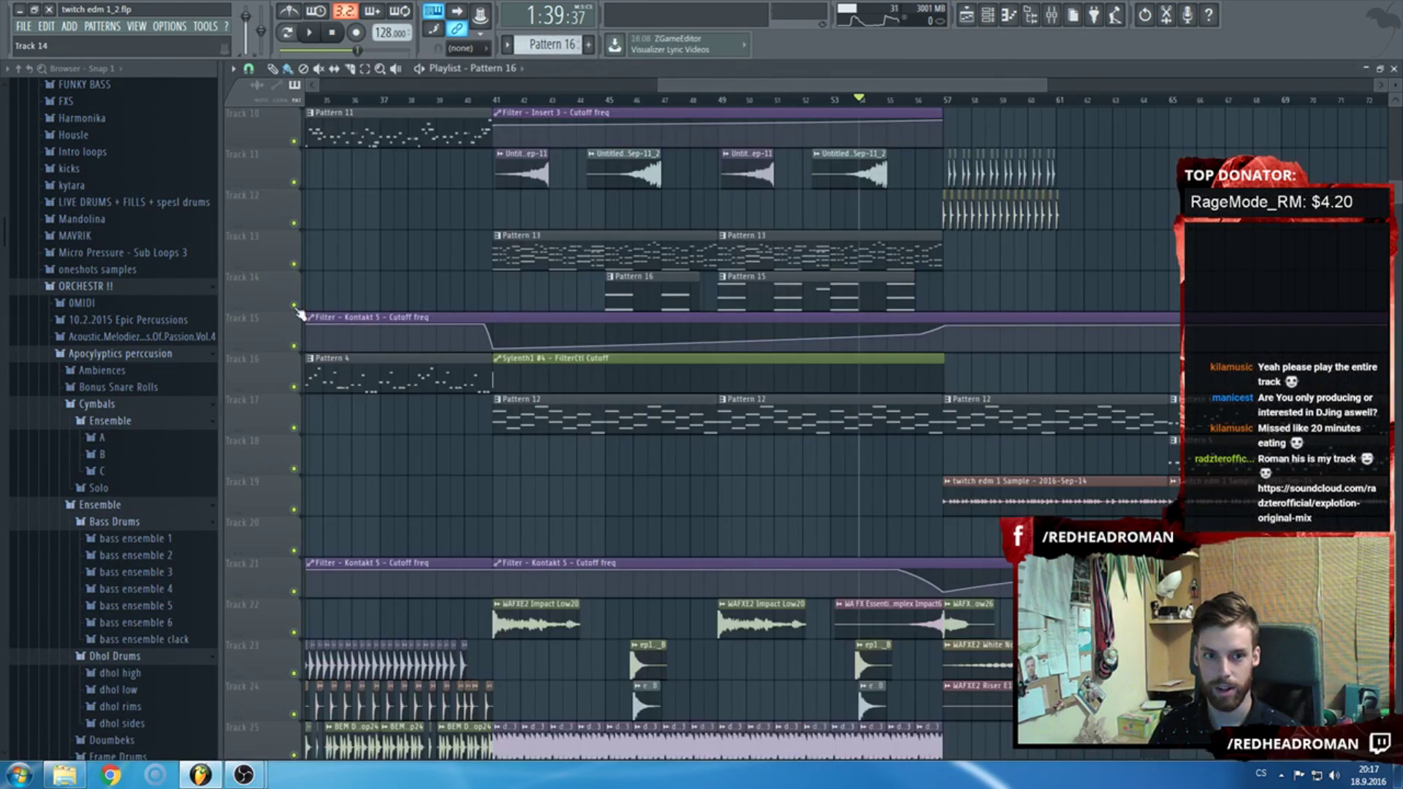
# Insert an empty playlist track above the Kontakt 5 cutoff automation and select the time range from bar 45 to bar 57.
pyautogui.rightClick(300, 313)
pyautogui.click(320, 540)
pyautogui.moveTo(612, 102); pyautogui.dragTo(934, 107)
# Add Fruity Balance to FX slot 5 of the Nexus #8 mixer track, insert 53.
pyautogui.press('F6')
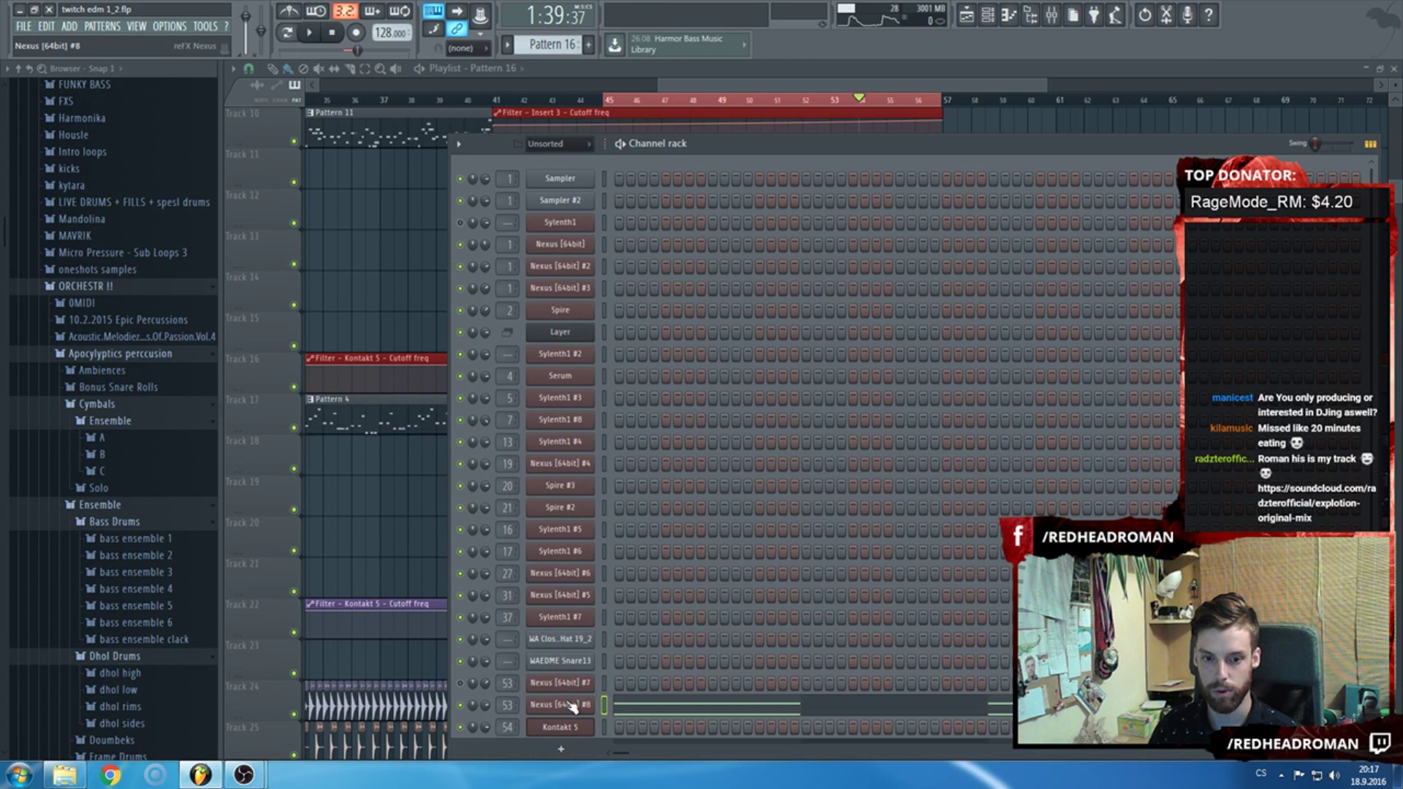
pyautogui.click(571, 705)
pyautogui.doubleClick(931, 265)
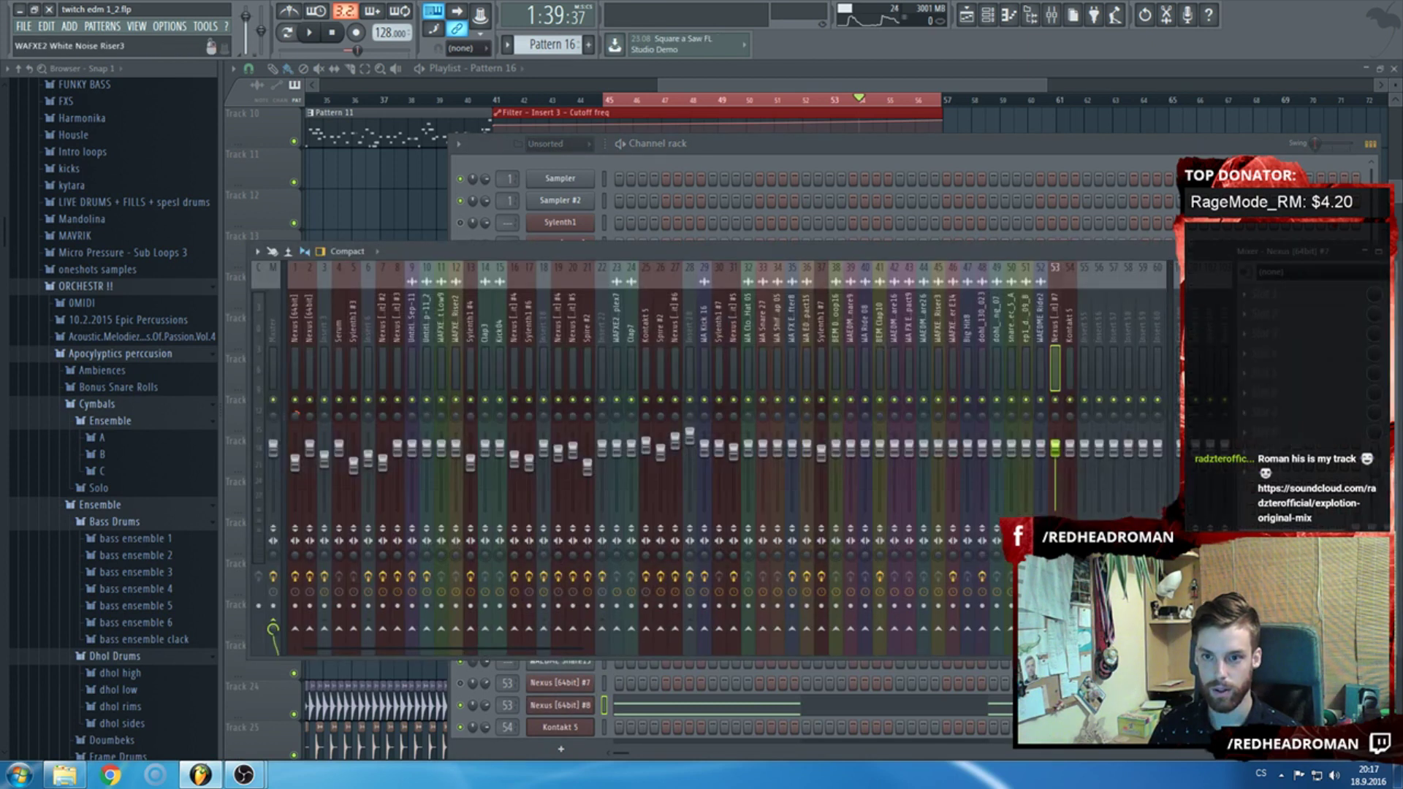
pyautogui.click(1298, 395)
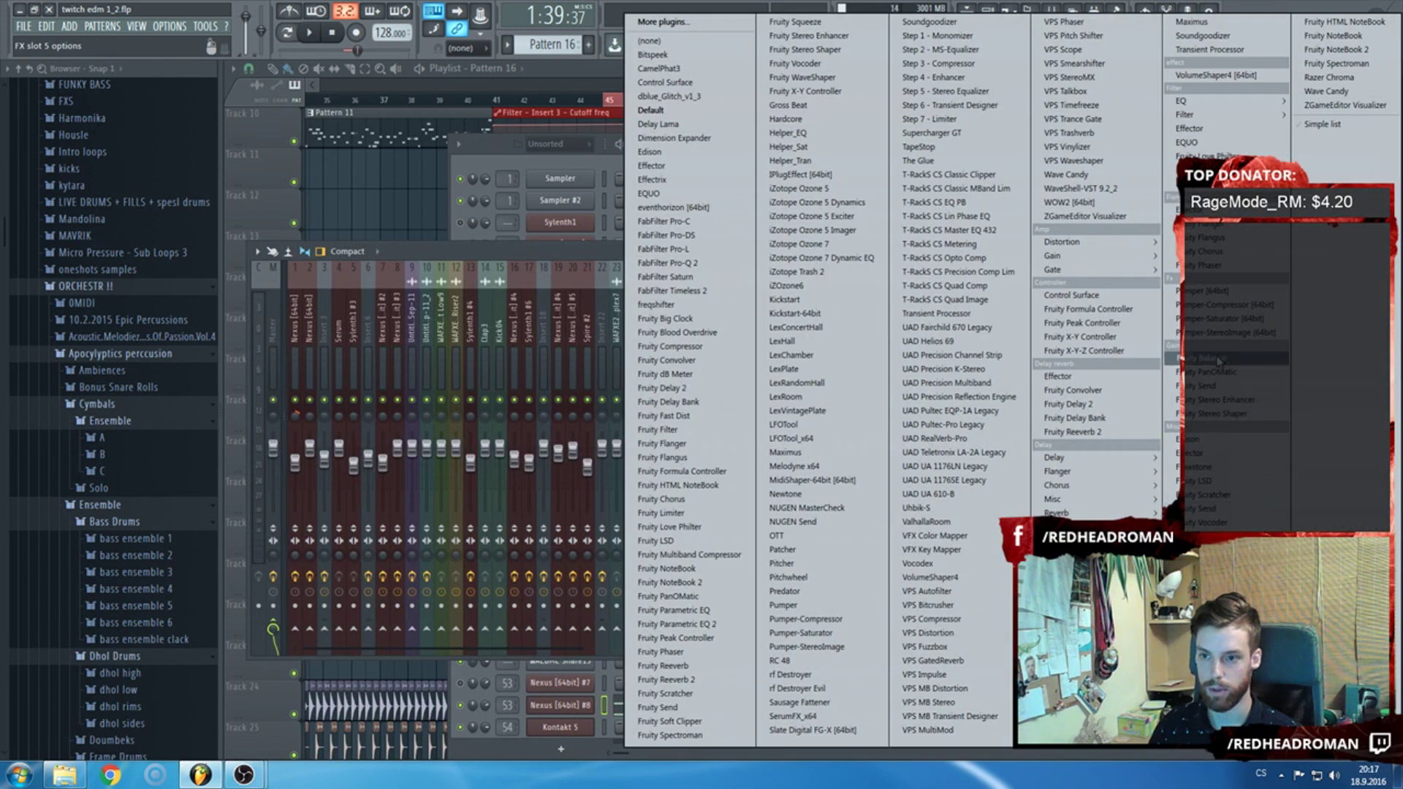
pyautogui.click(1219, 359)
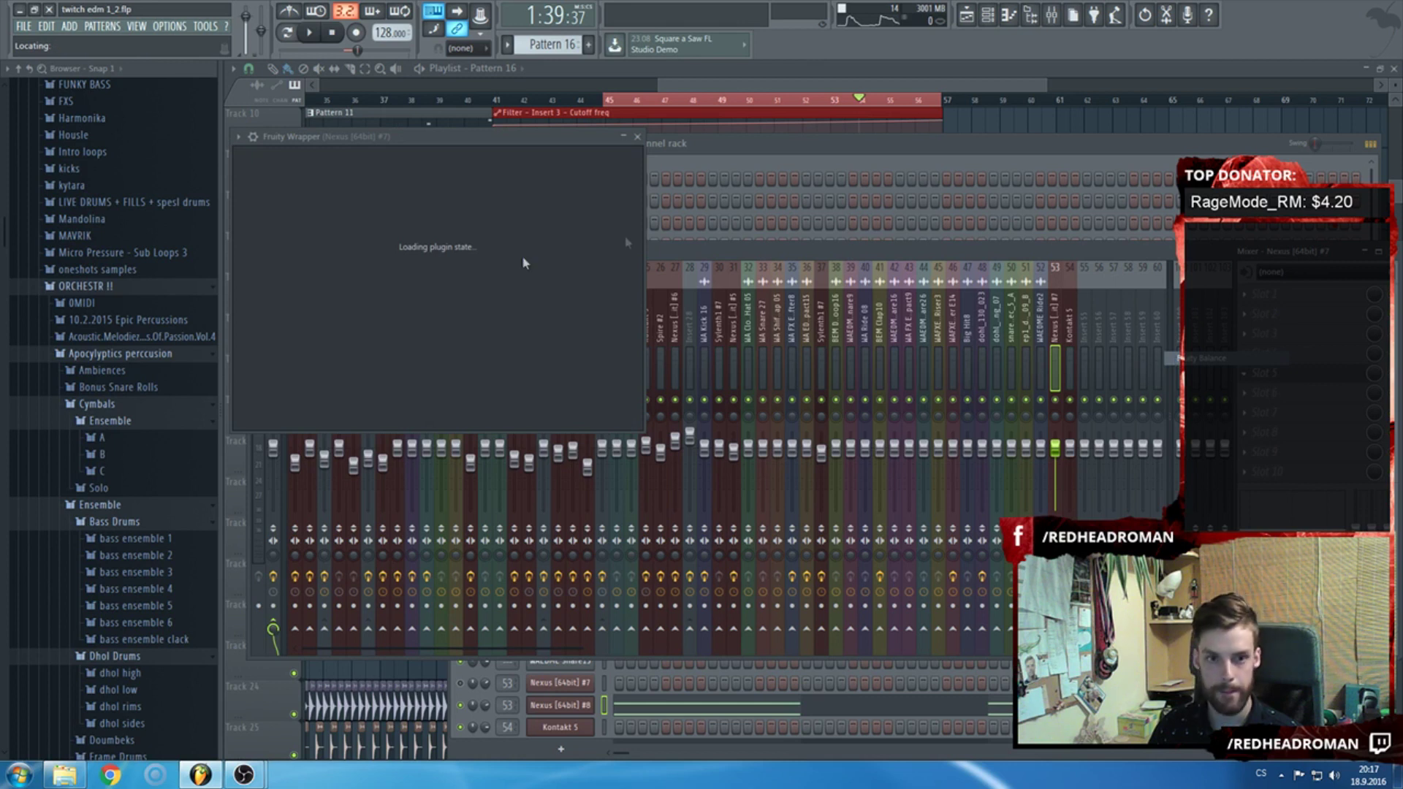
# Create a Fruity Balance volume automation clip over bars 45 to 57, lower its start point to make a rising ramp, and place it on Track 15.
pyautogui.rightClick(378, 162)
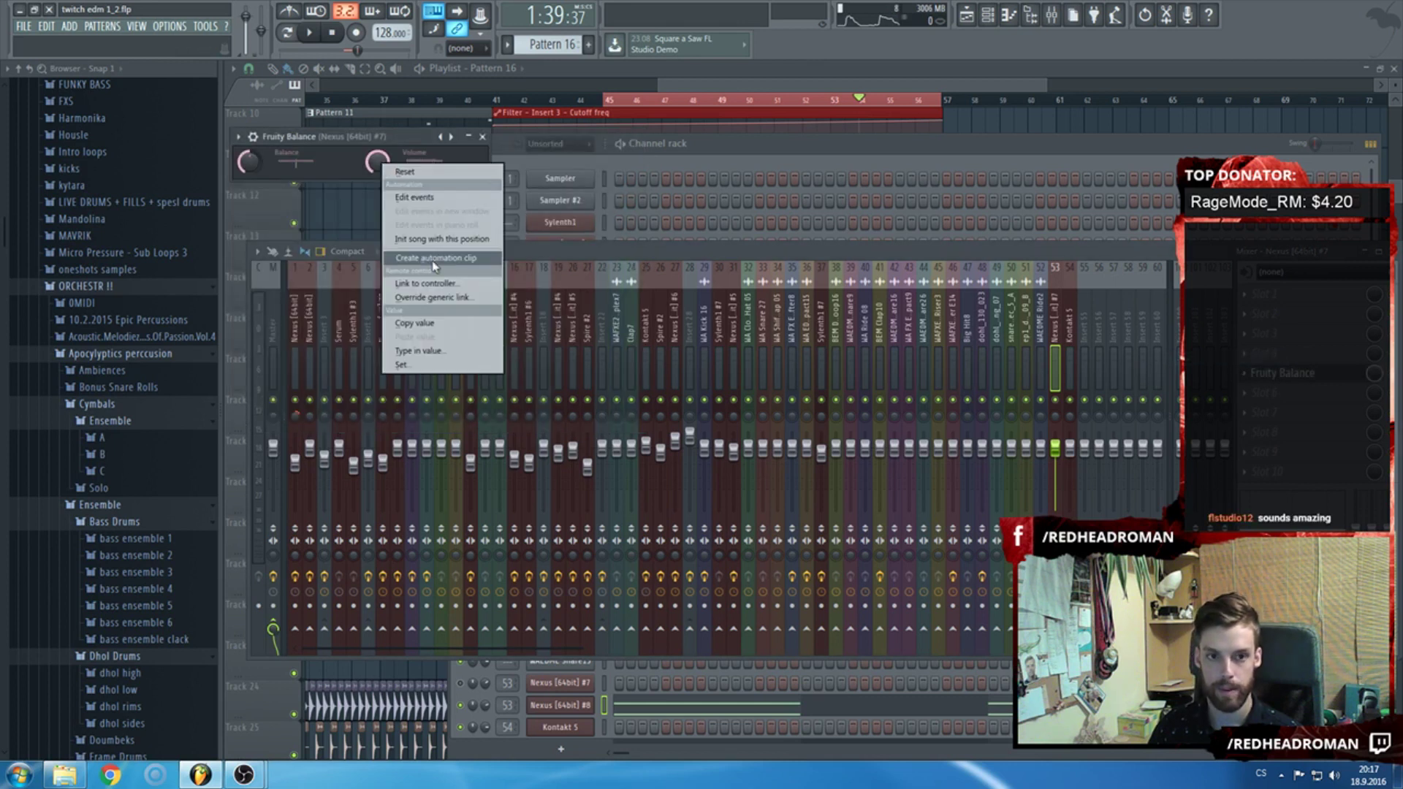
pyautogui.click(434, 264)
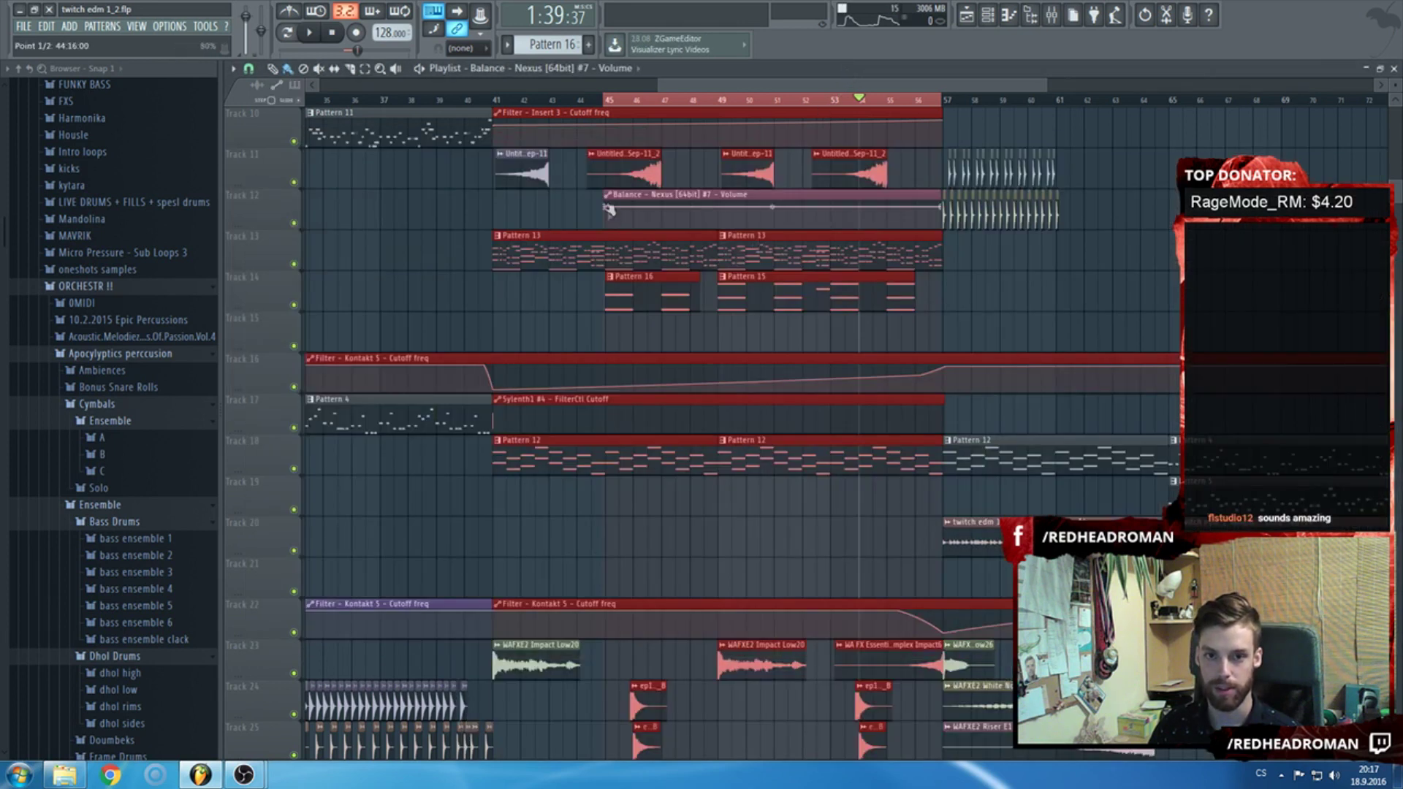
pyautogui.moveTo(609, 209); pyautogui.dragTo(607, 223)
pyautogui.moveTo(774, 194); pyautogui.dragTo(775, 331)
pyautogui.click(801, 151)
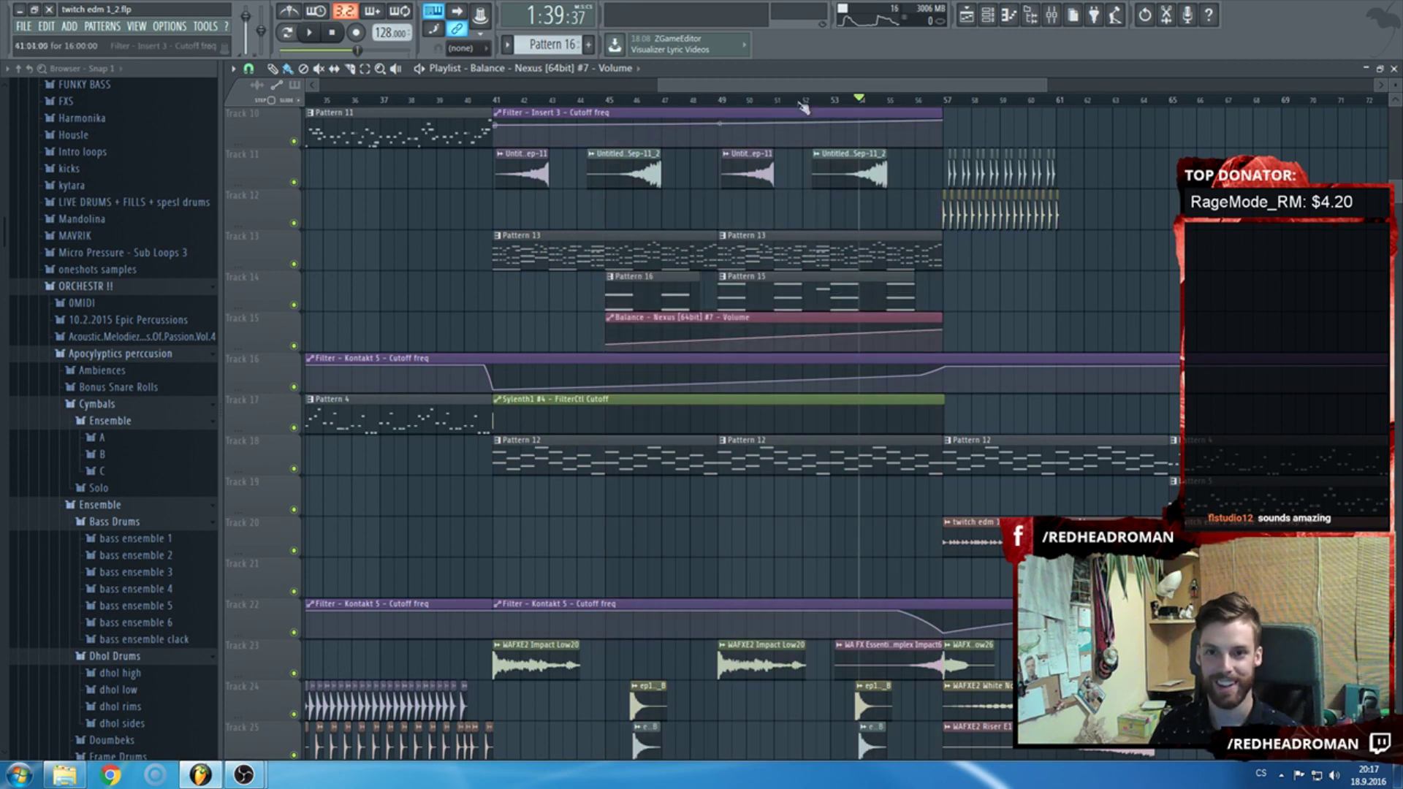
# Replay the break with the new volume automation and inspect the Nexus #8 instrument among the unsorted channels.
pyautogui.press('space')
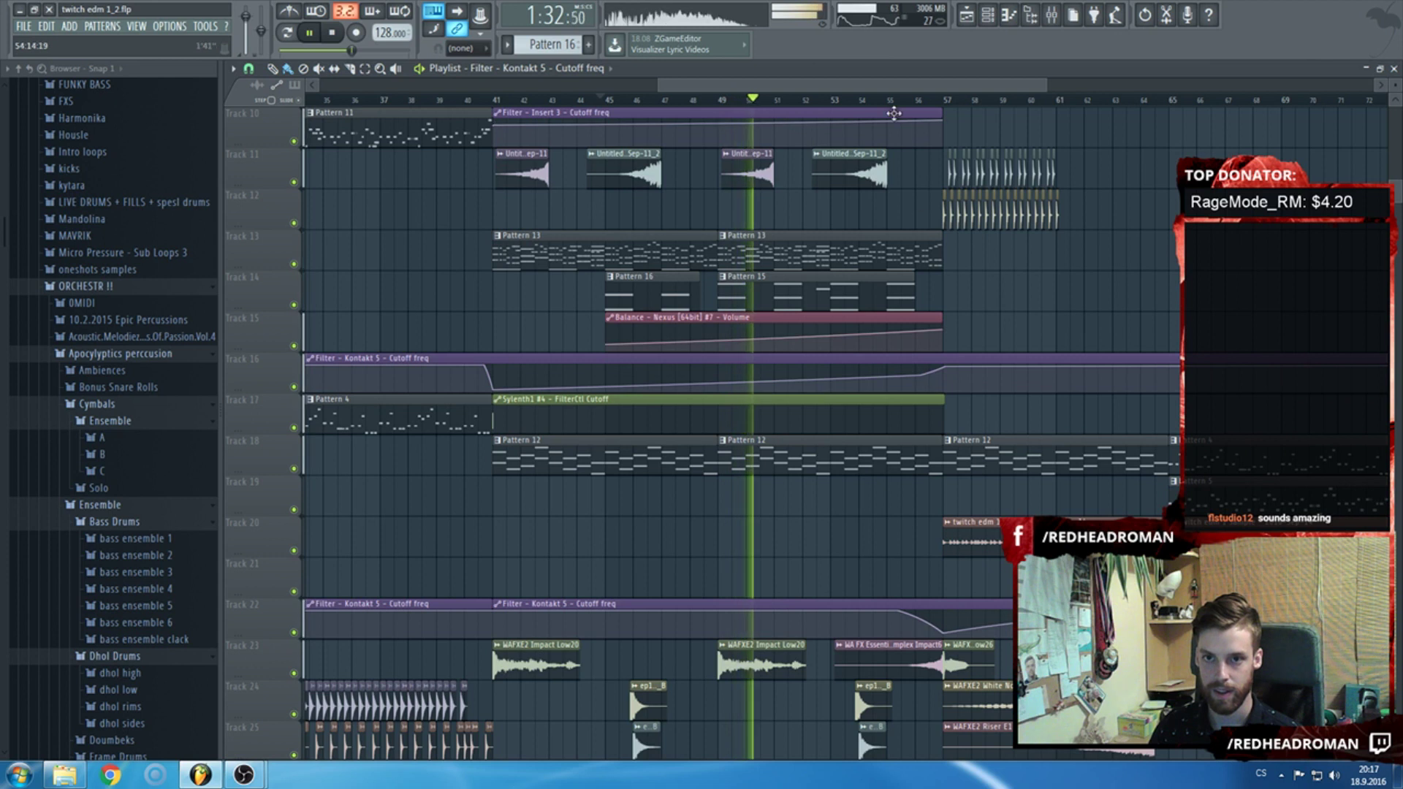
pyautogui.press('F5')
pyautogui.press('F6')
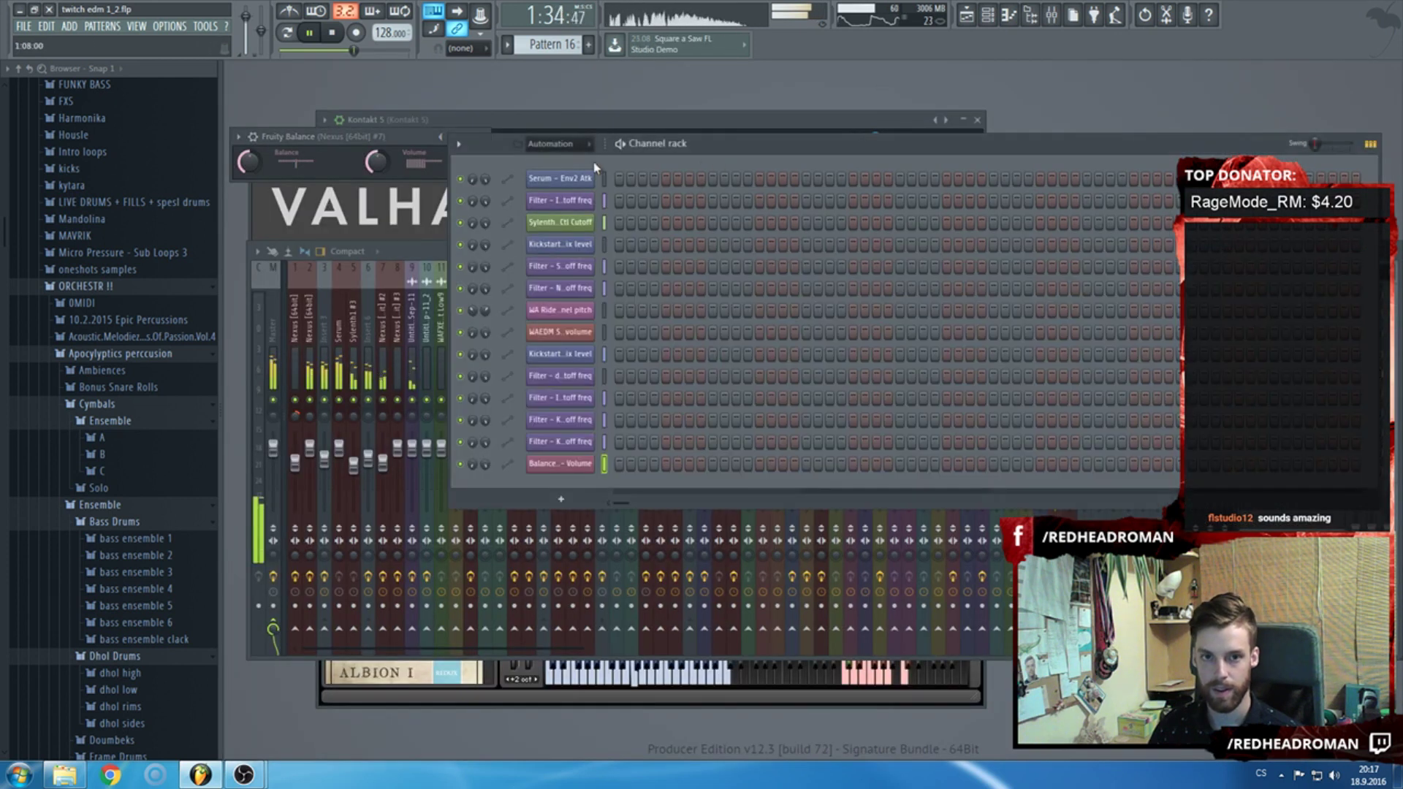
pyautogui.click(555, 143)
pyautogui.click(555, 207)
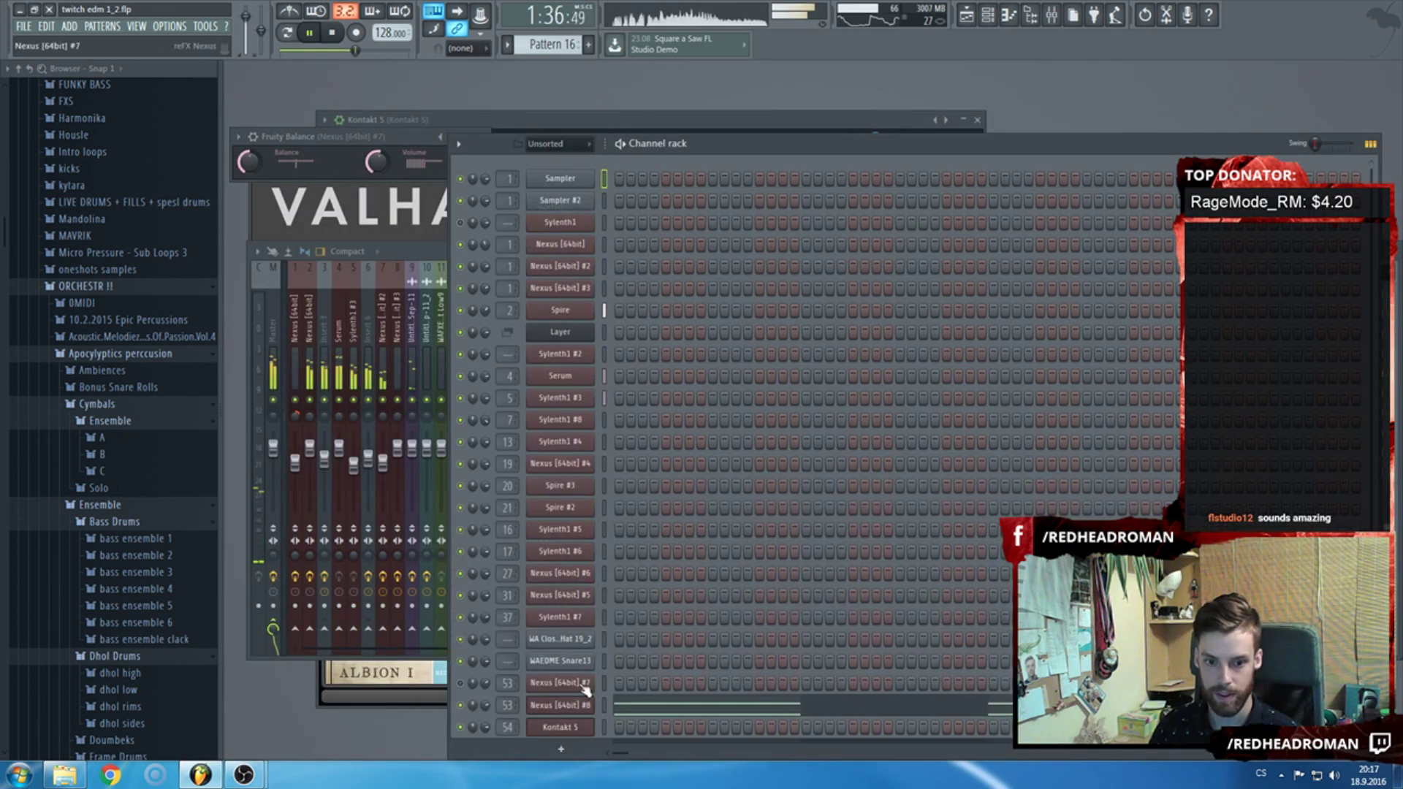
pyautogui.click(573, 711)
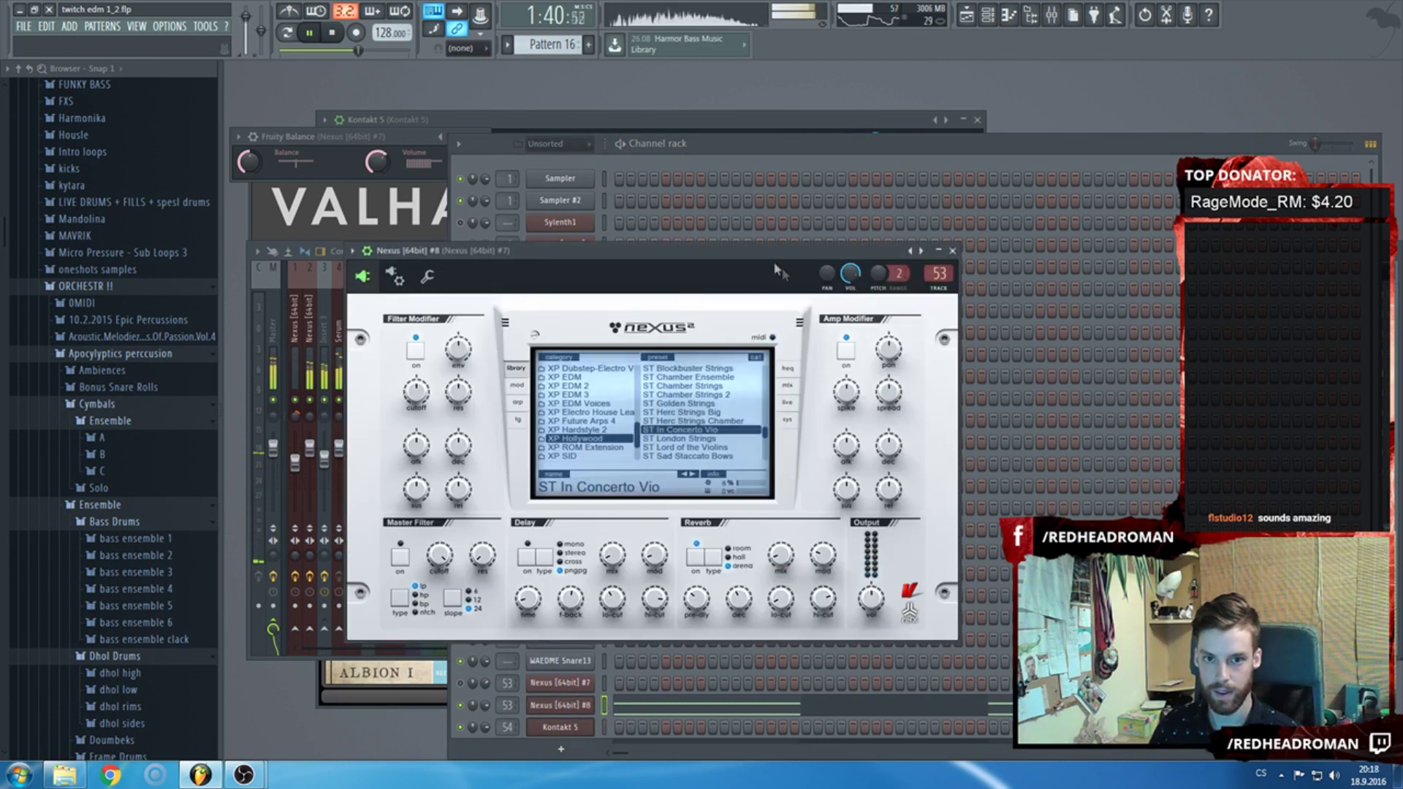
pyautogui.press('Escape')
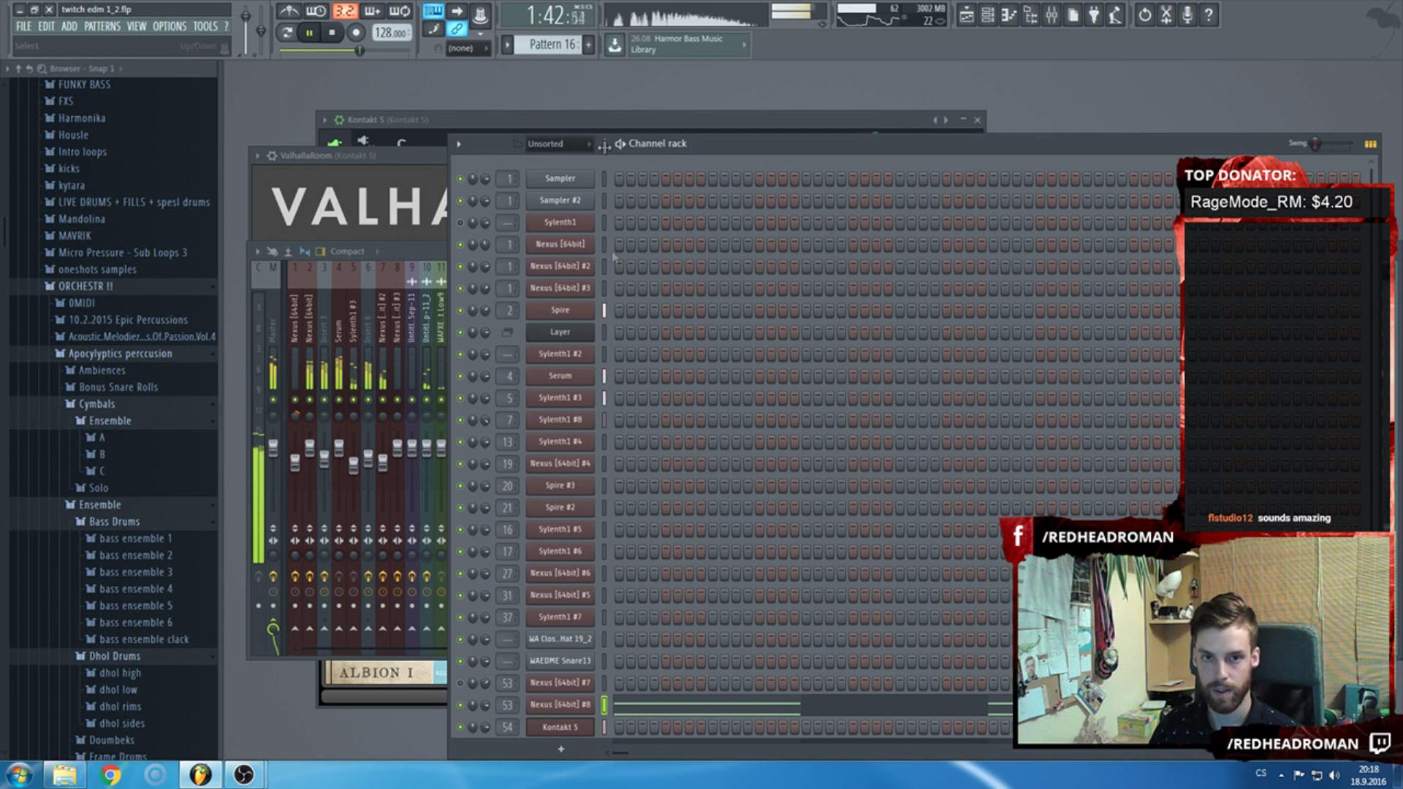
pyautogui.press('F5')
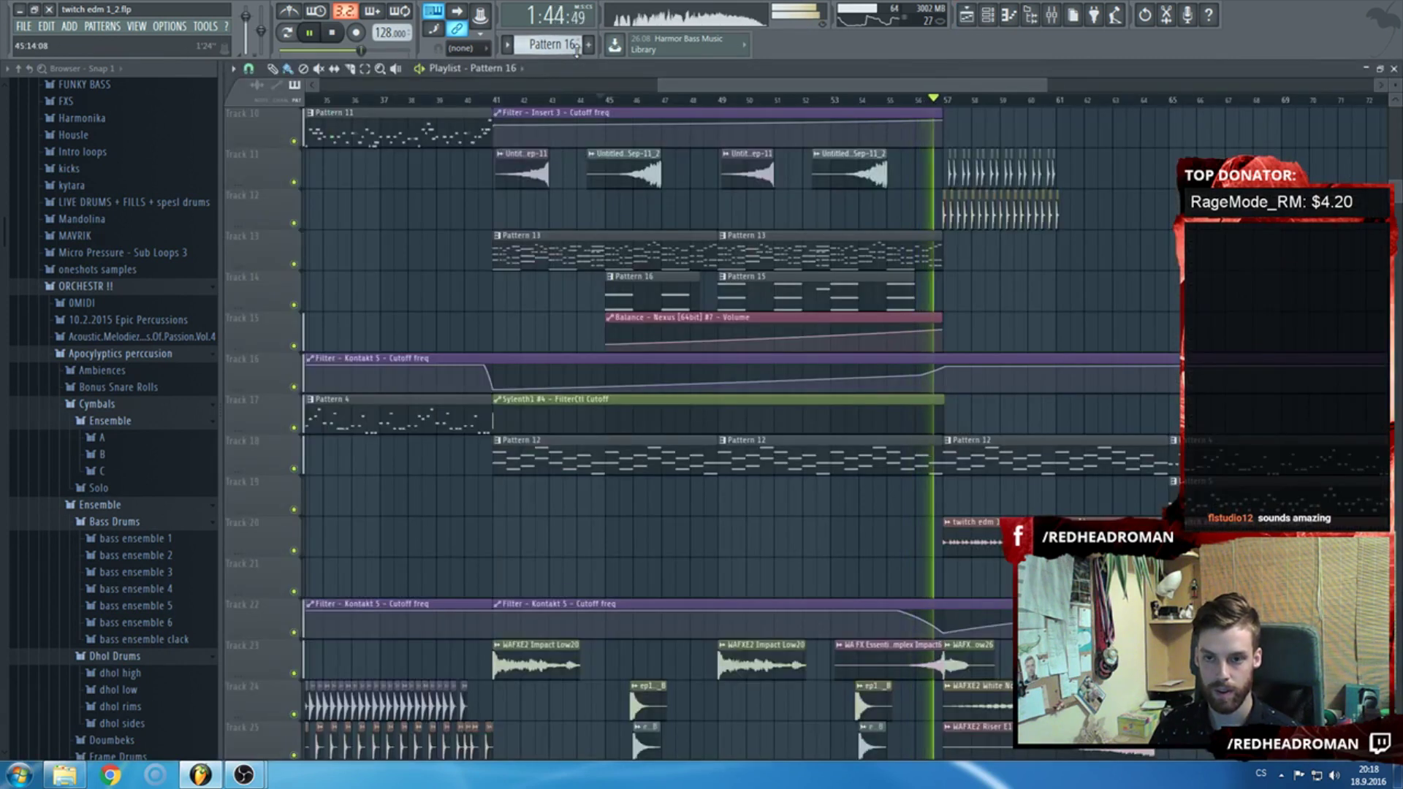
# Follow playback past bar 57 and examine the build-up clips on the lower tracks leading to bar 65.
pyautogui.scroll(-2, 951, 278)
pyautogui.click(1004, 280)
pyautogui.rightClick(1004, 280)
pyautogui.scroll(2, 907, 293)
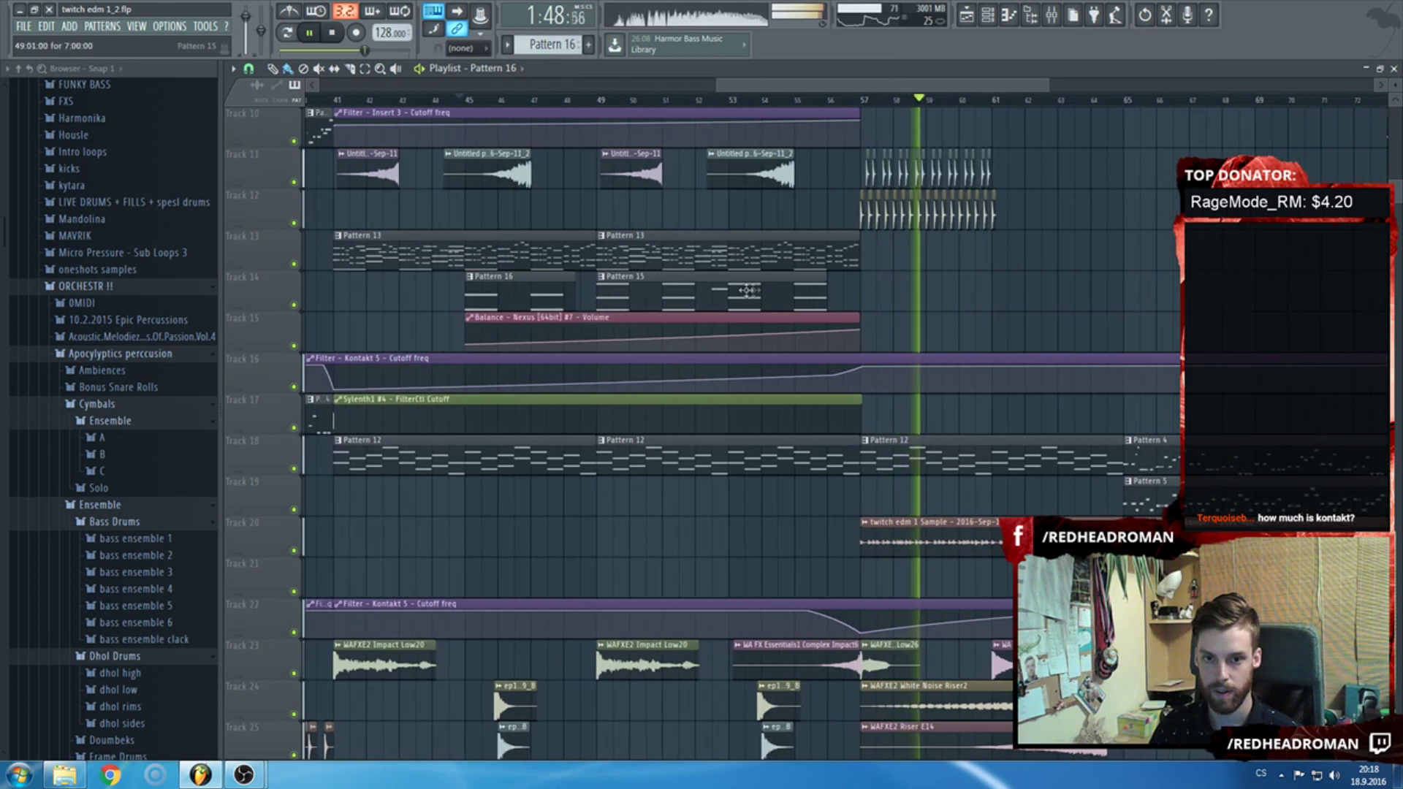
pyautogui.scroll(-3, 943, 307)
pyautogui.scroll(-2, 958, 303)
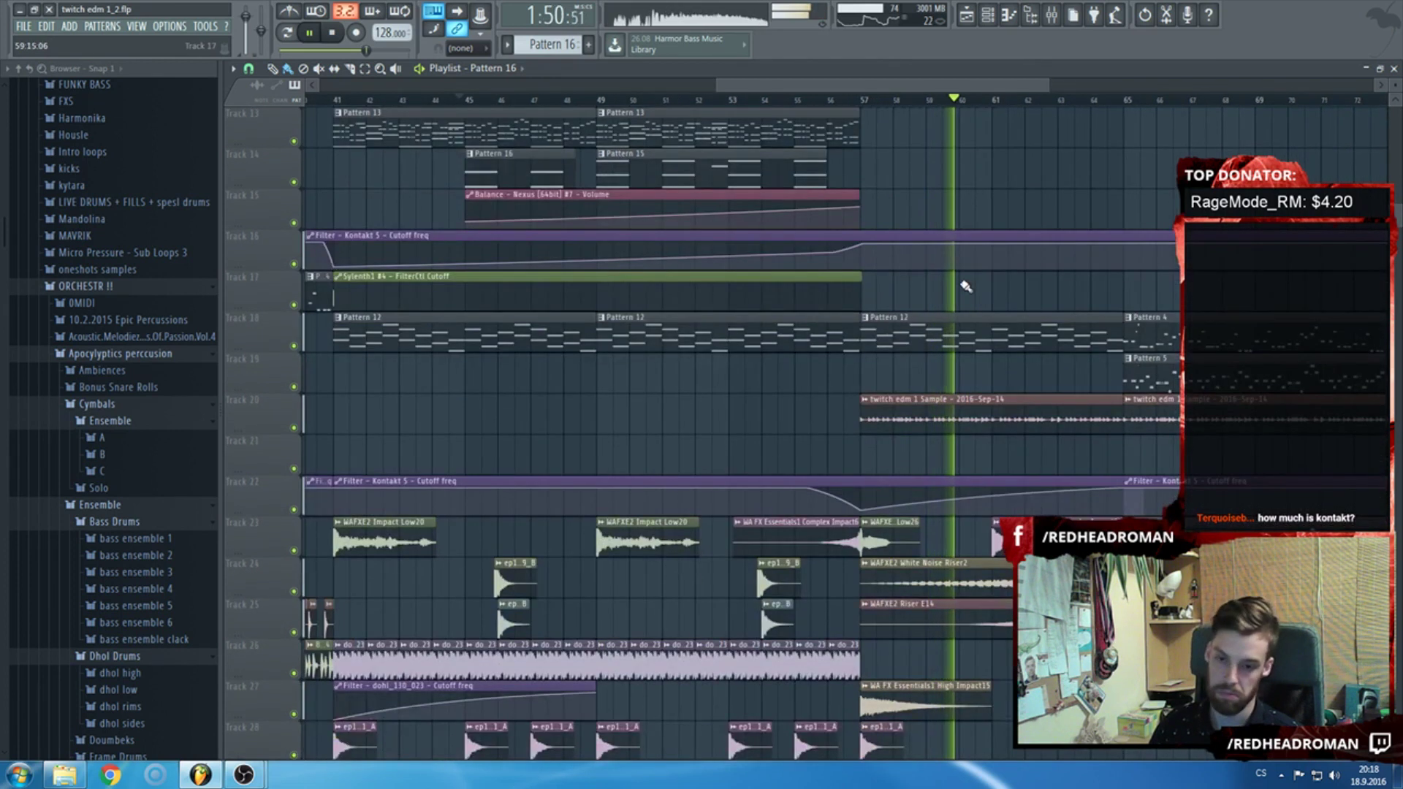
pyautogui.scroll(-3, 946, 300)
pyautogui.scroll(2, 945, 300)
pyautogui.scroll(-1, 945, 300)
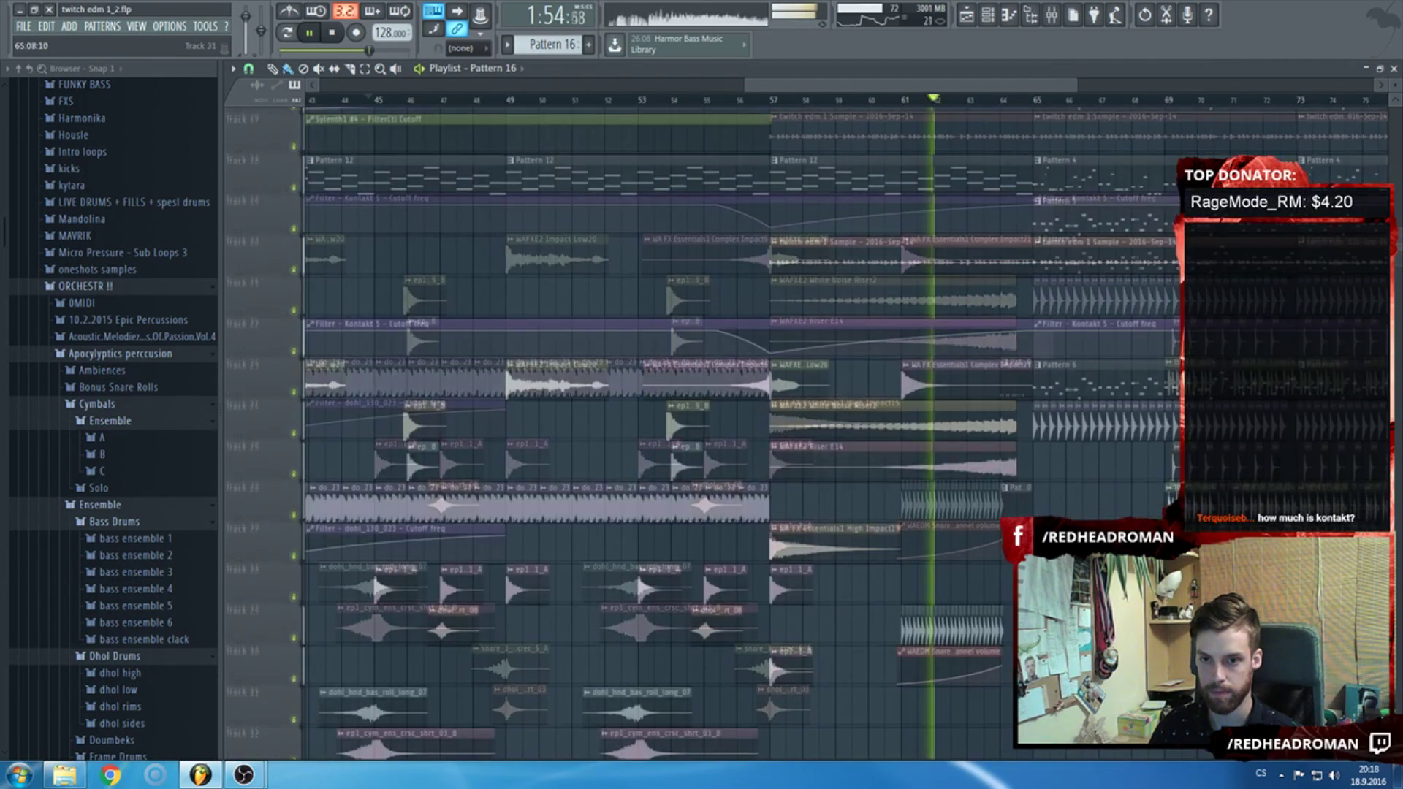
pyautogui.scroll(-2, 371, 567)
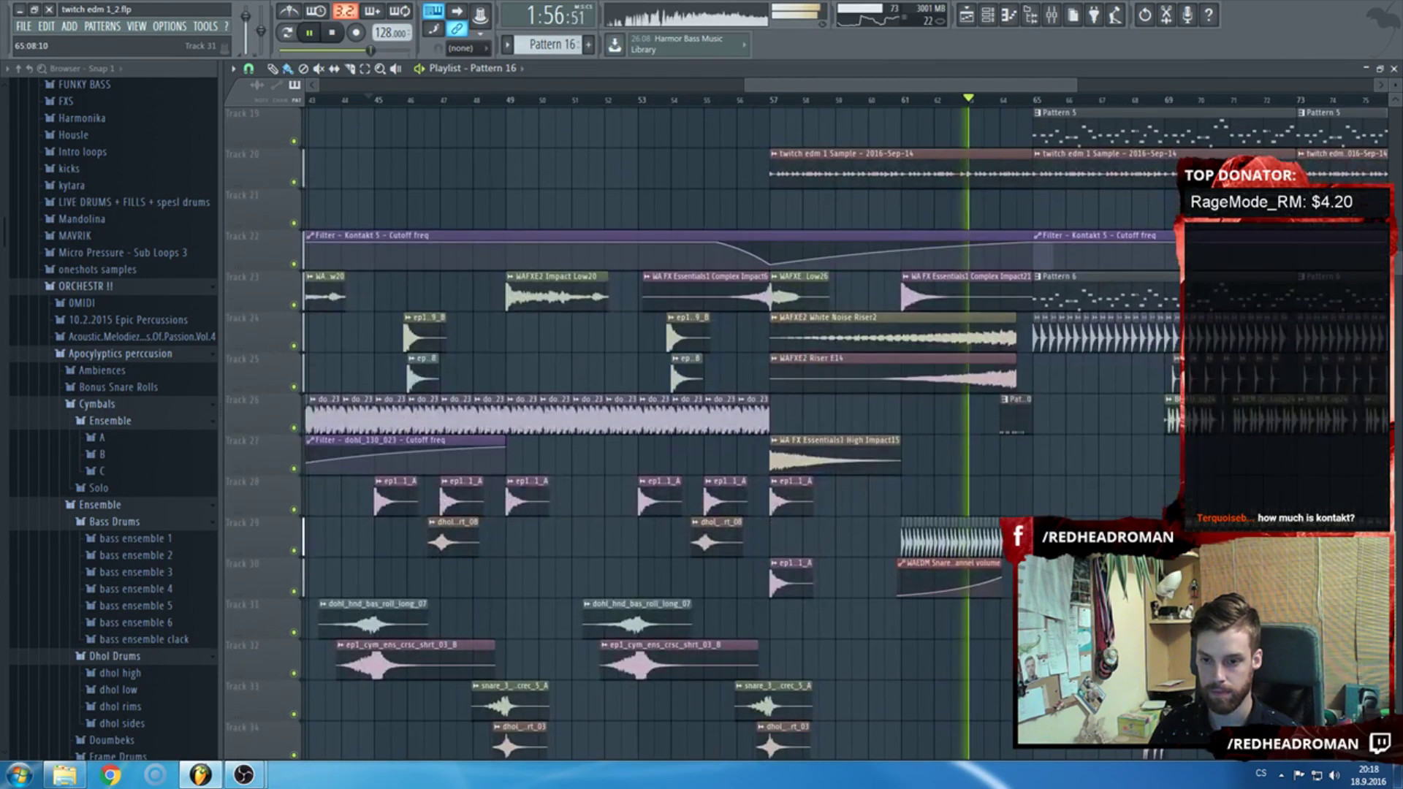
# Replay the end of the build-up from about bar 63 and delete the last WAEDM Snare26 hit at bar 64 on Track 29.
pyautogui.scroll(2, 1007, 486)
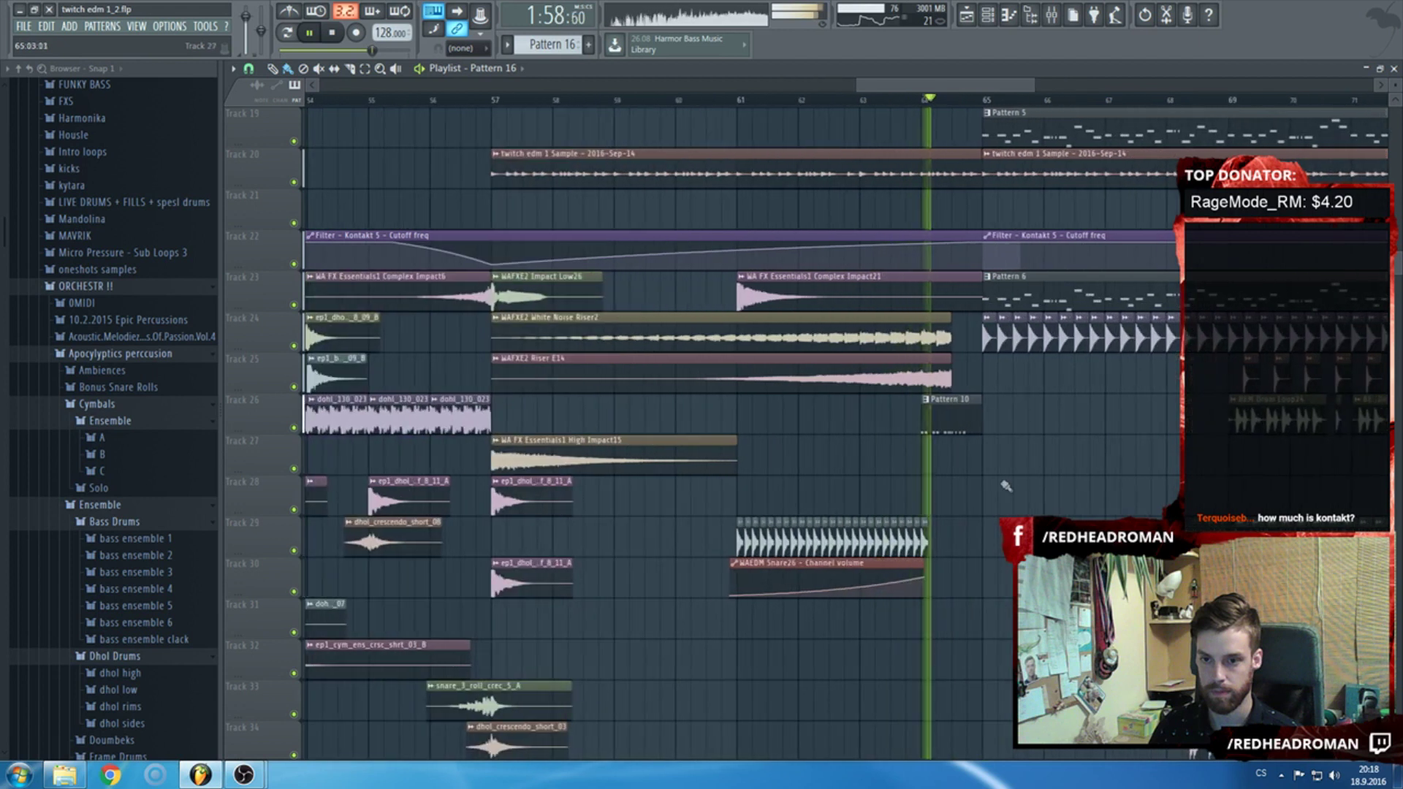
pyautogui.scroll(5, 936, 511)
pyautogui.press('space')
pyautogui.click(913, 532)
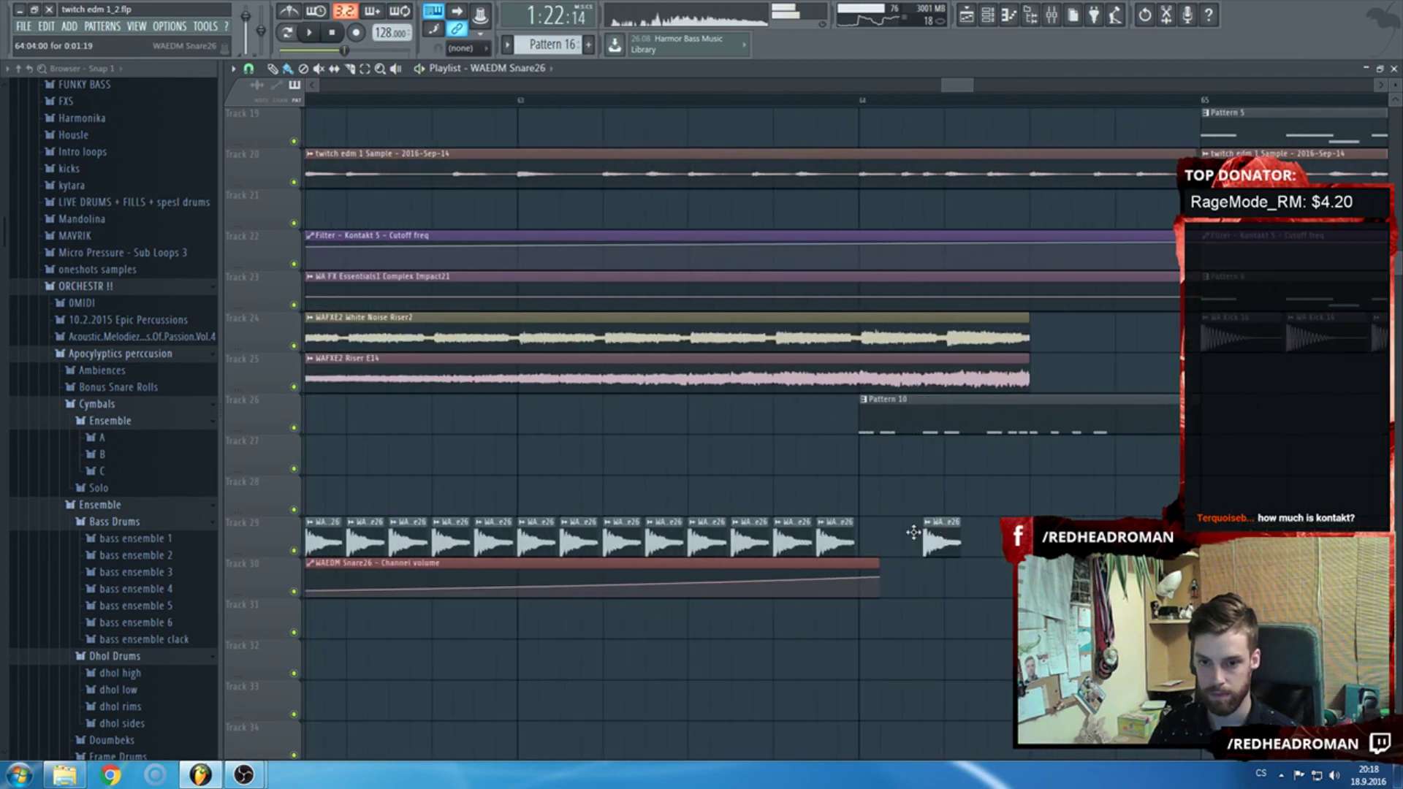
pyautogui.click(549, 101)
pyautogui.scroll(5, 860, 273)
pyautogui.scroll(-7, 932, 261)
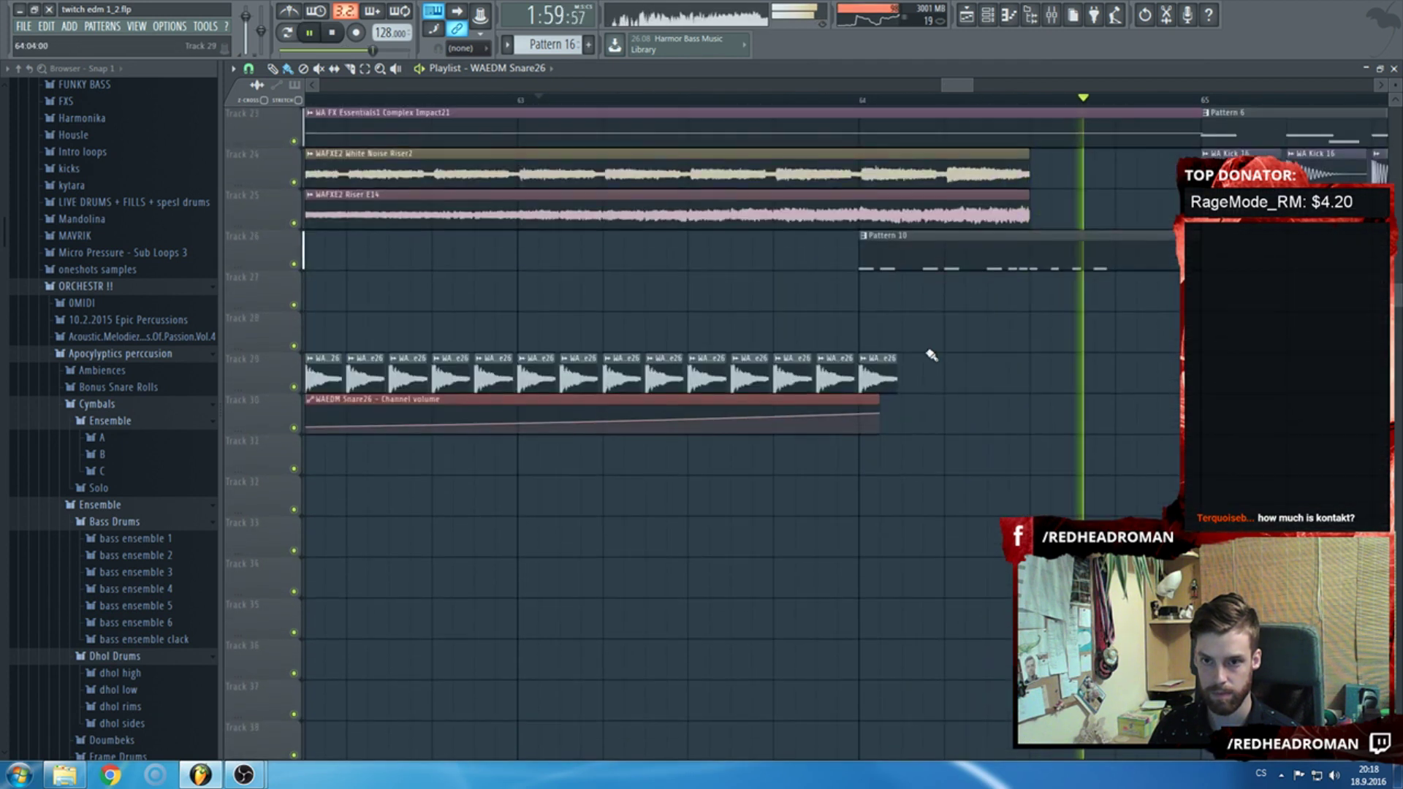
pyautogui.rightClick(877, 375)
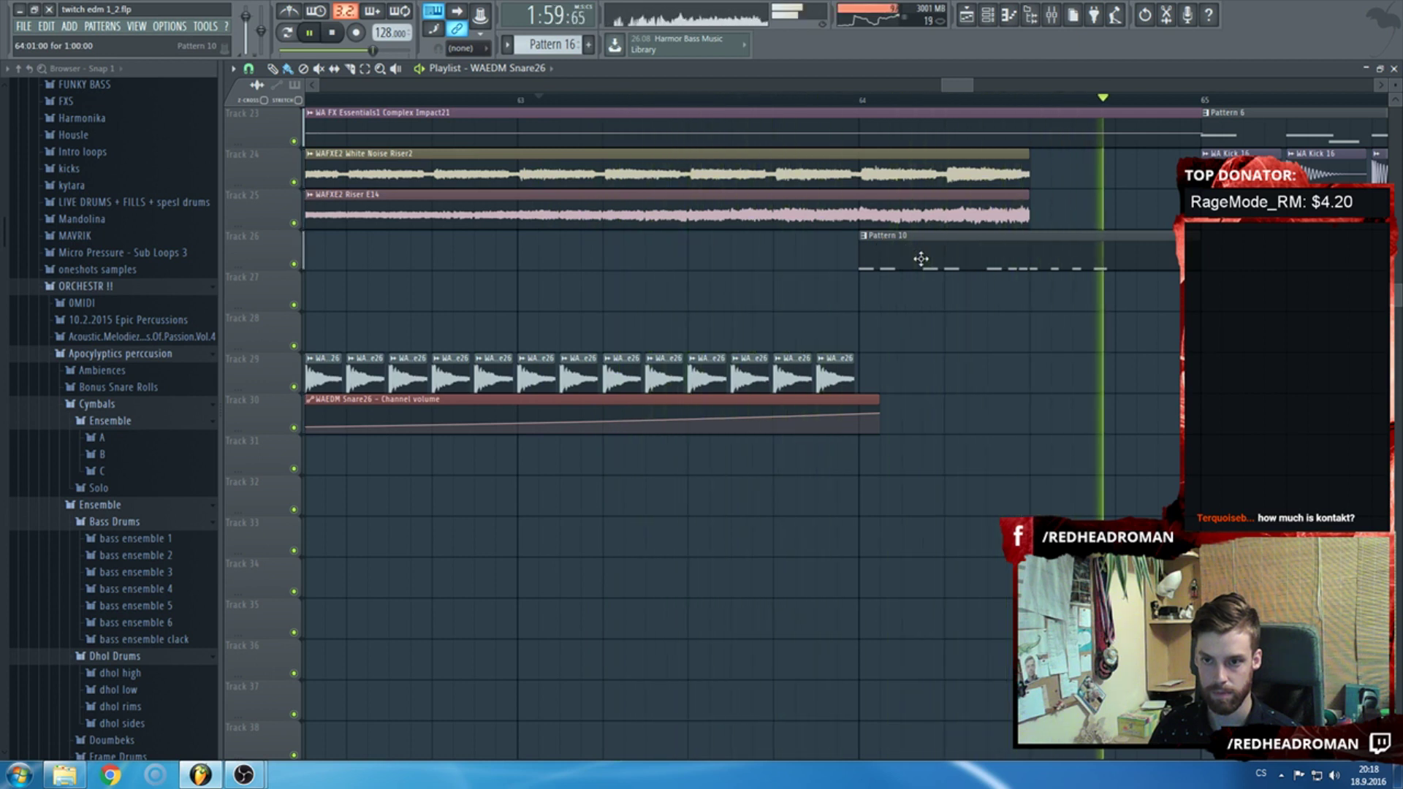
# Listen to the transition into the section at bar 65 and stop playback.
pyautogui.scroll(-2, 918, 260)
pyautogui.scroll(-2, 901, 302)
pyautogui.scroll(7, 623, 647)
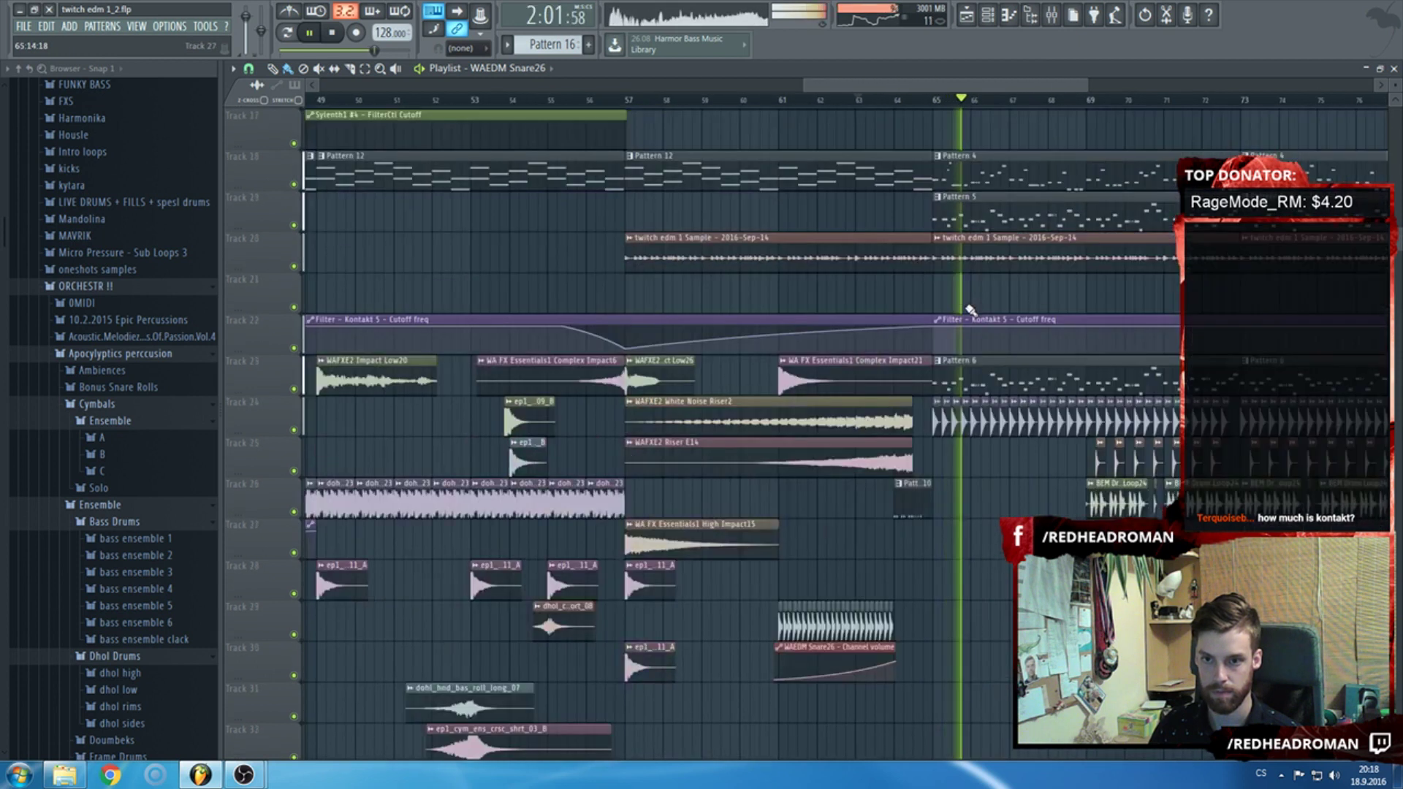
pyautogui.press('space')
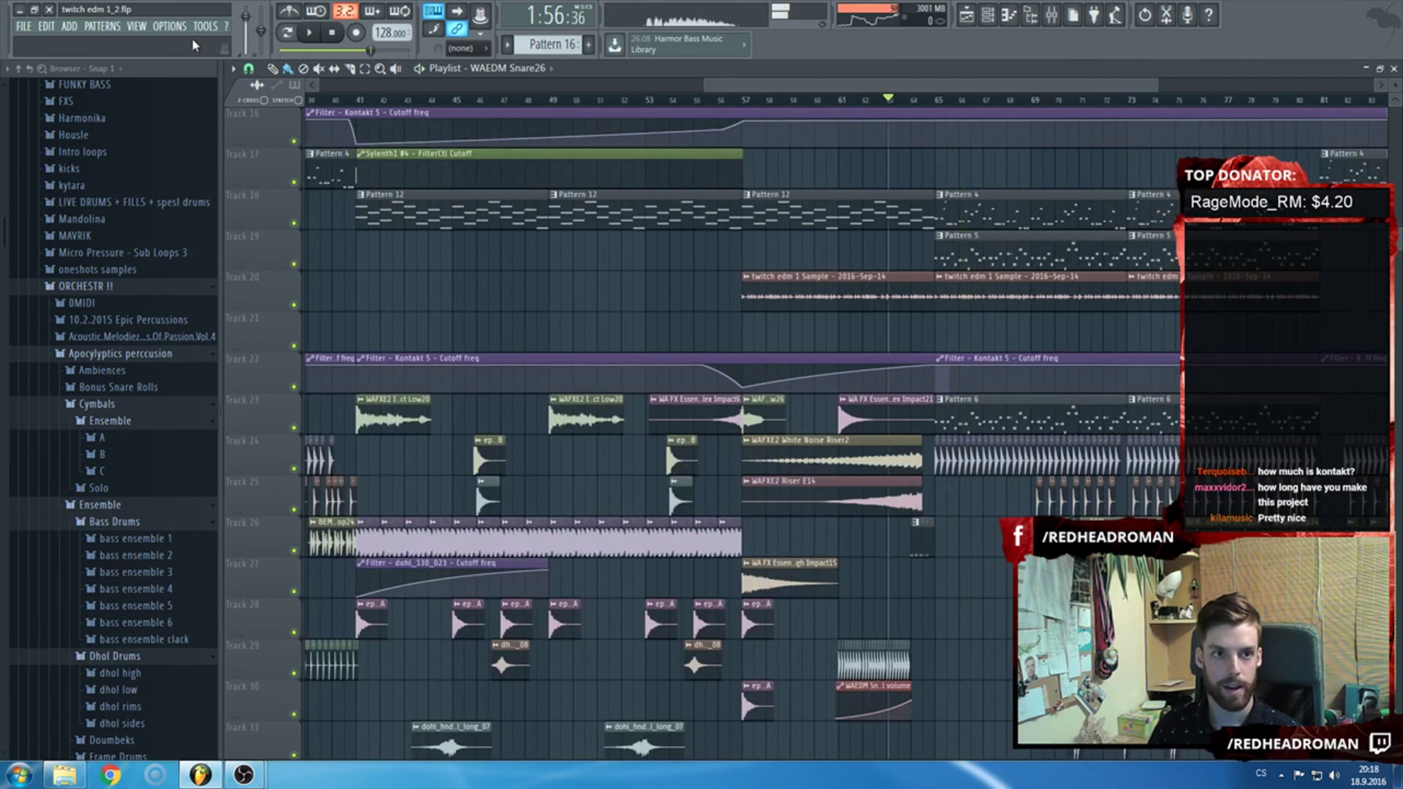
# Run the macro that switches smart disable for all plugins.
pyautogui.click(205, 26)
pyautogui.moveTo(307, 71)
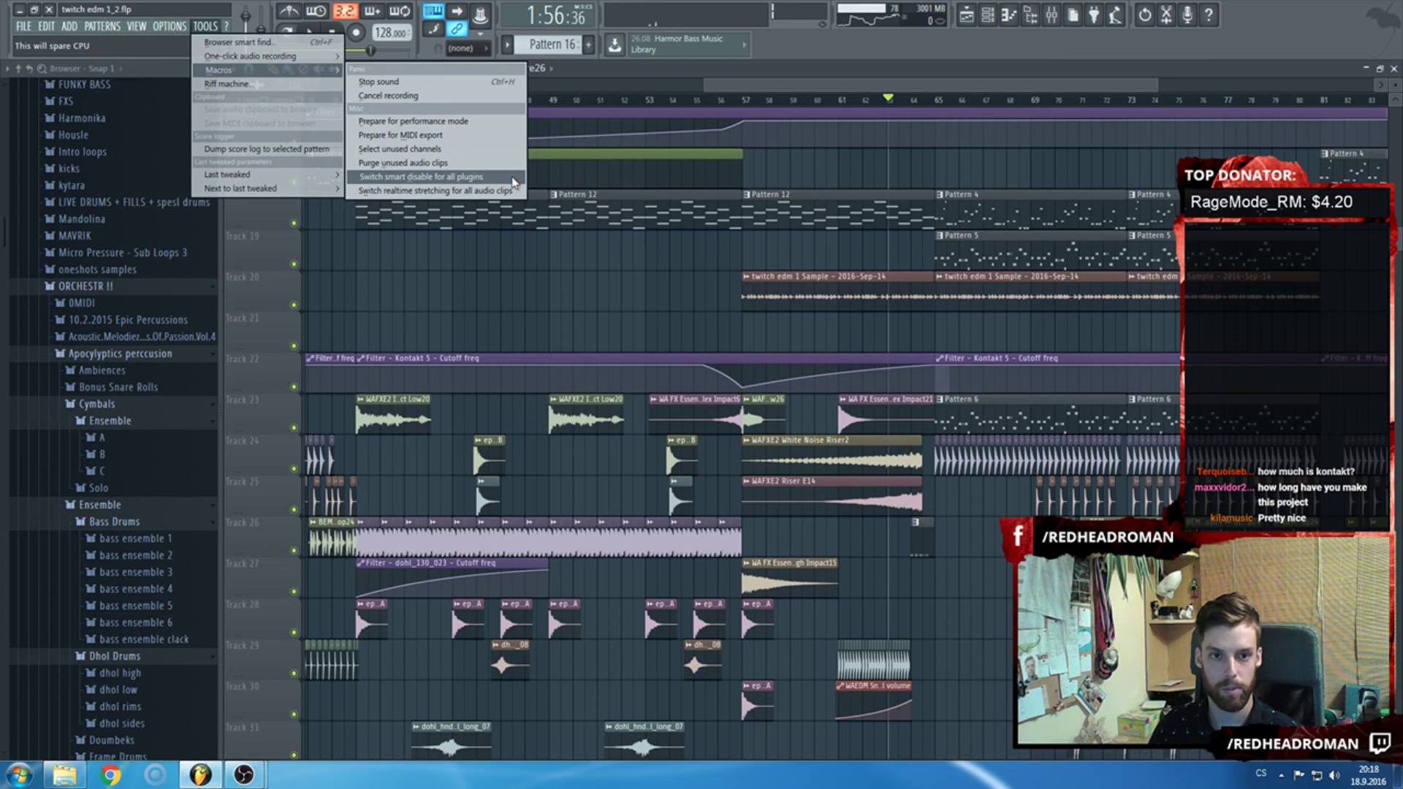
pyautogui.click(515, 181)
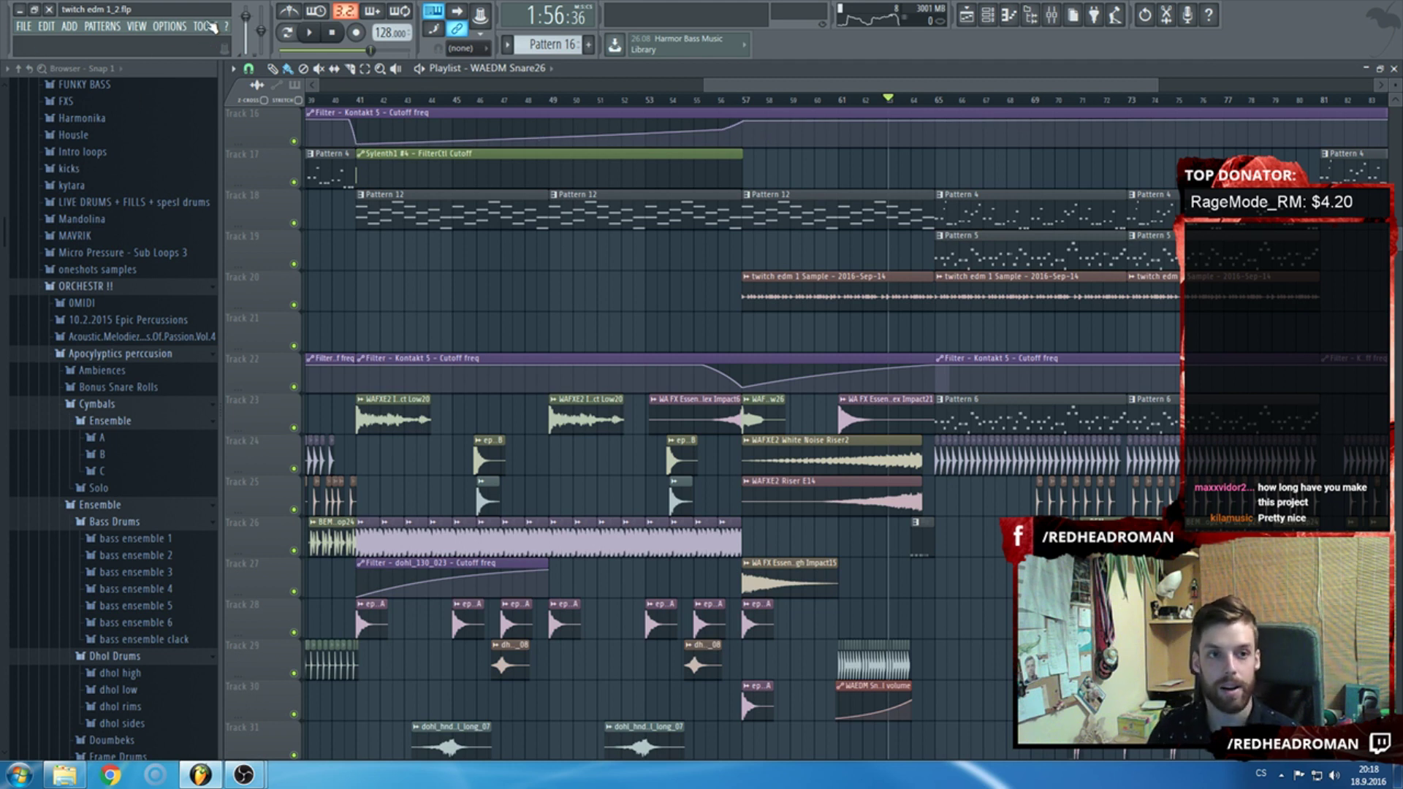
# Check the project's start date and total working time in the project info, and close the settings.
pyautogui.click(207, 27)
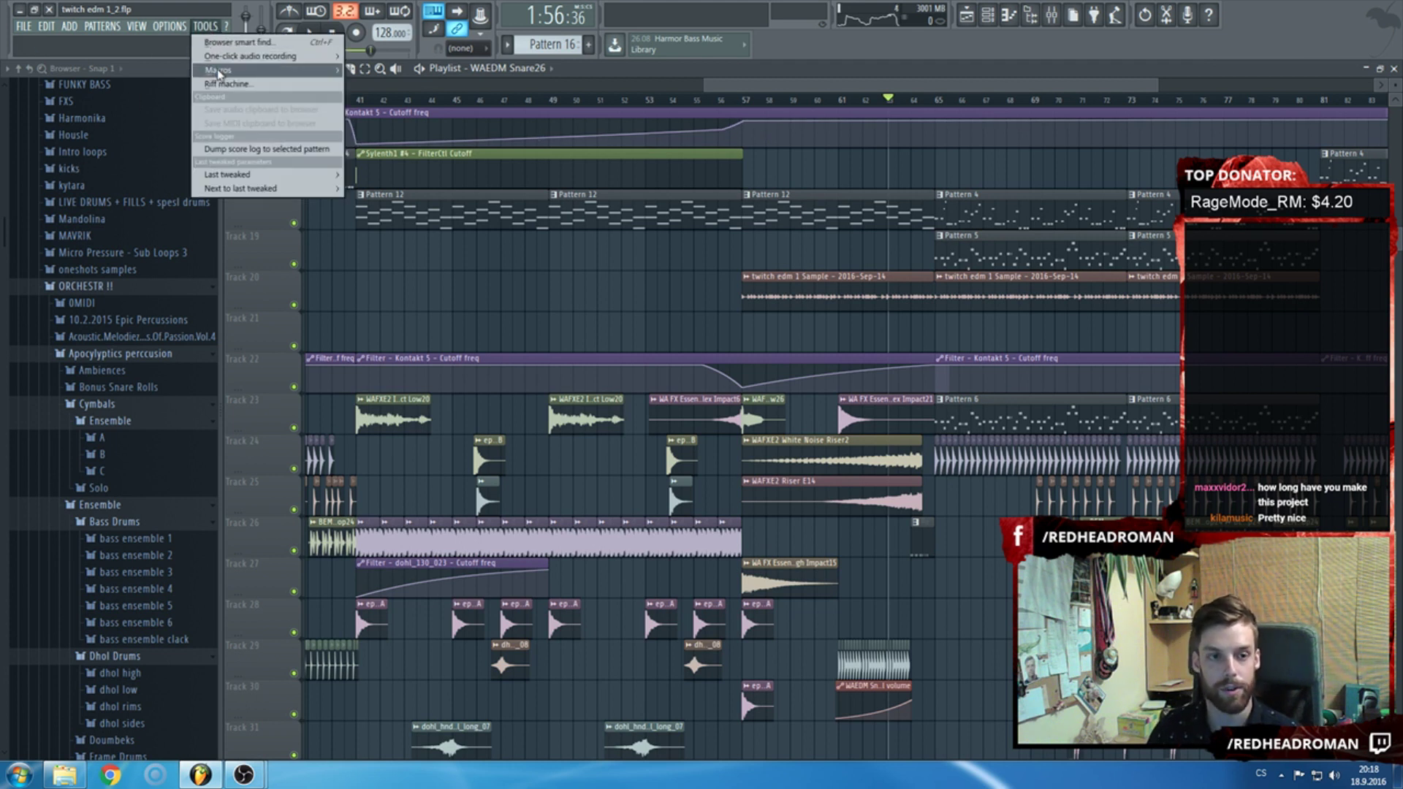
pyautogui.moveTo(218, 72)
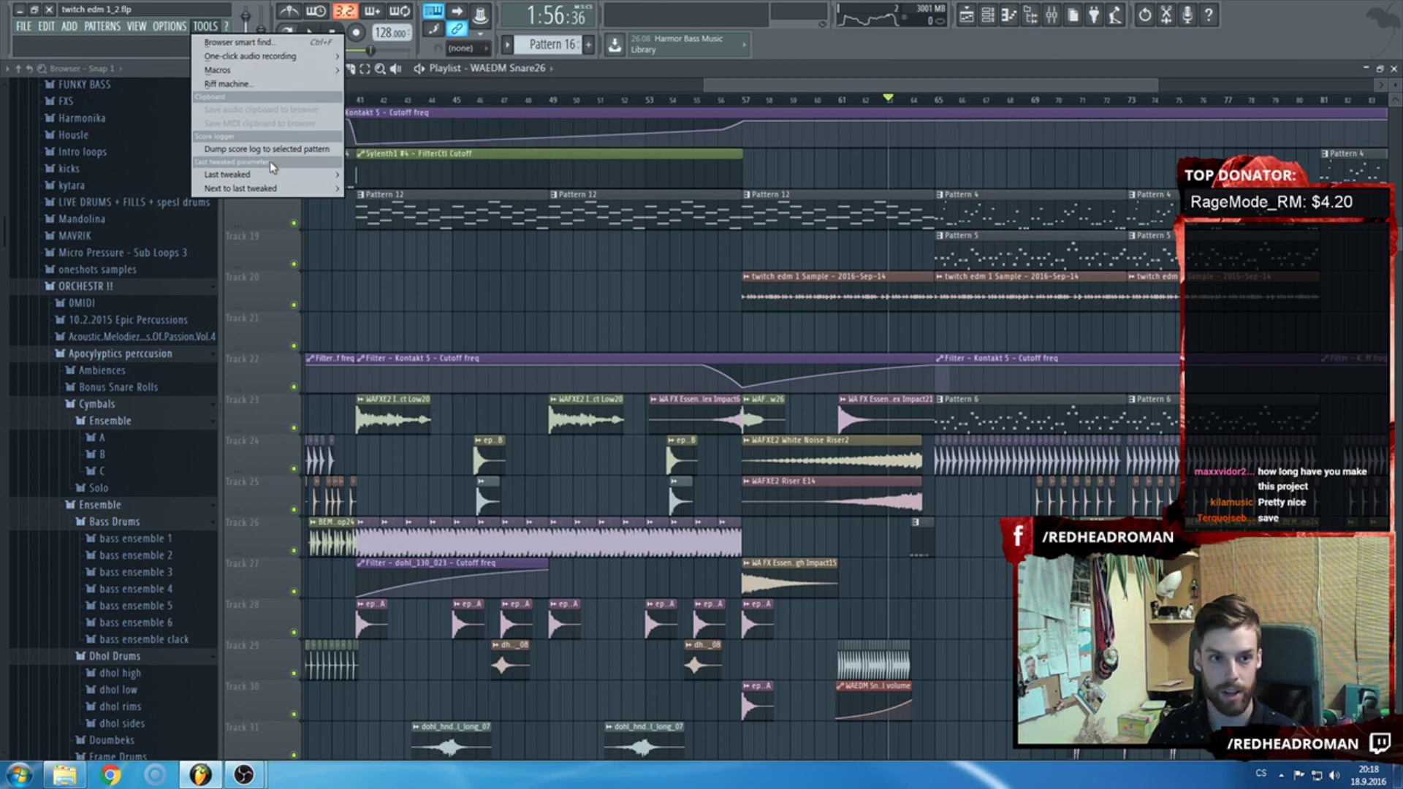
pyautogui.click(192, 73)
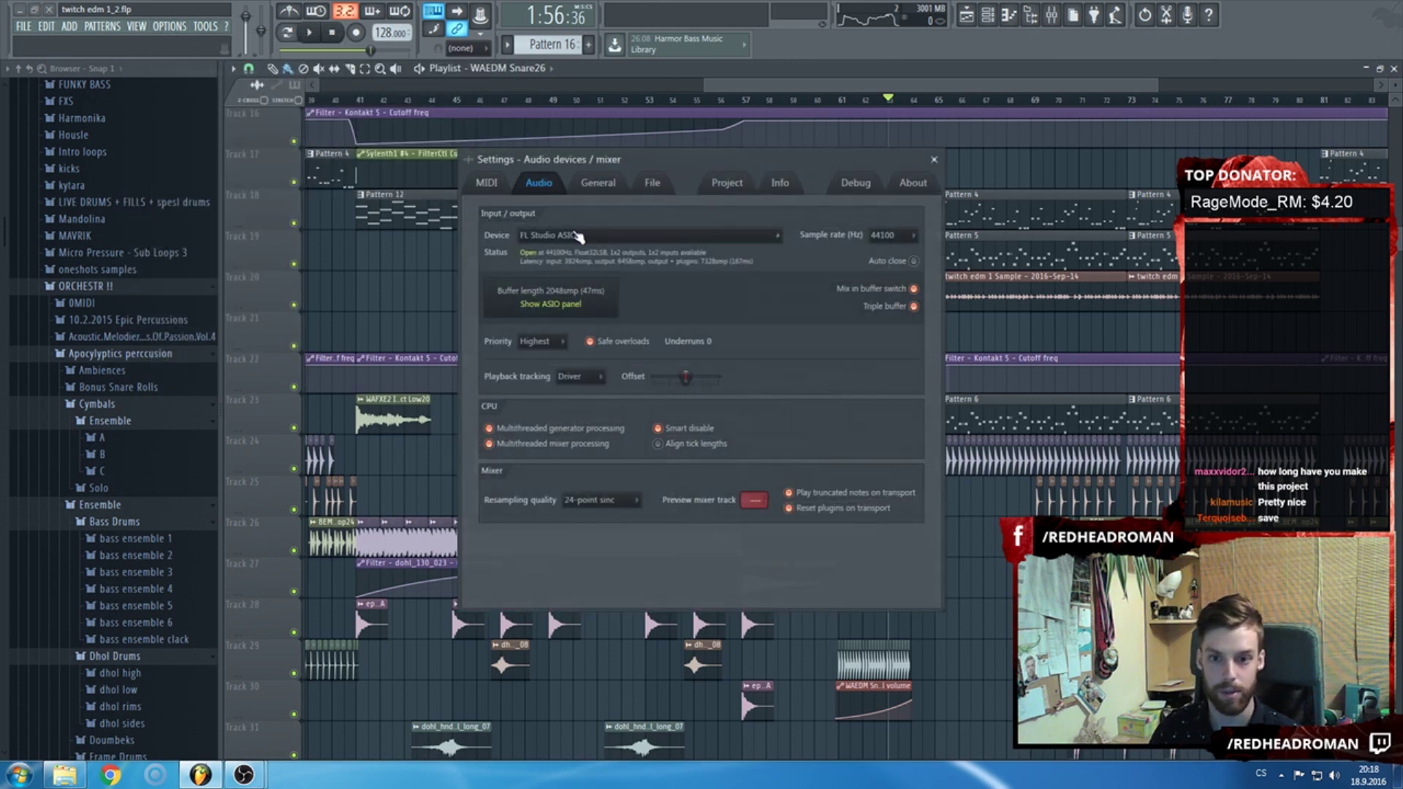
pyautogui.click(777, 179)
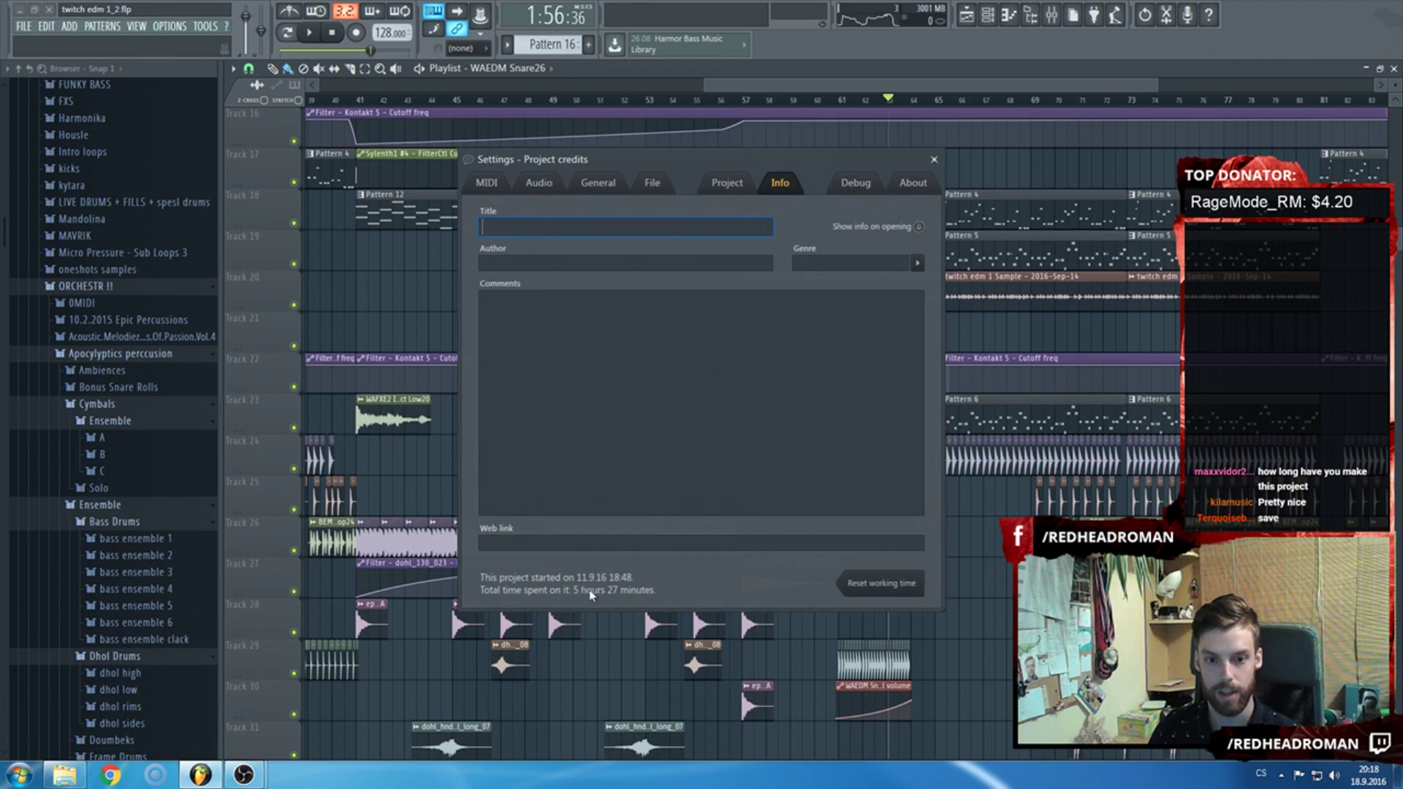
pyautogui.click(934, 159)
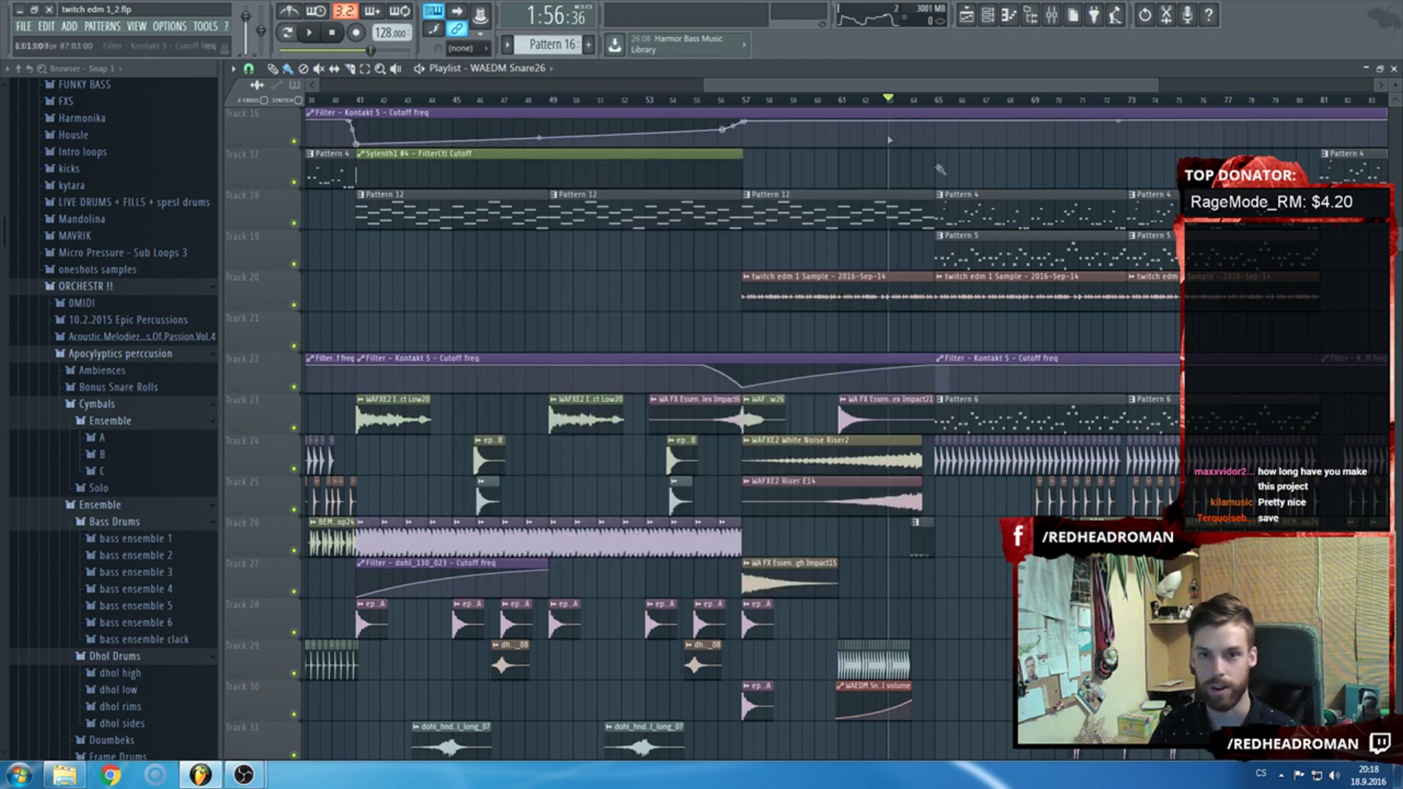
# Look over the whole arrangement from the lower tracks up to Track 3 and return the song position to the start.
pyautogui.scroll(-4, 823, 93)
pyautogui.scroll(-10, 131, 365)
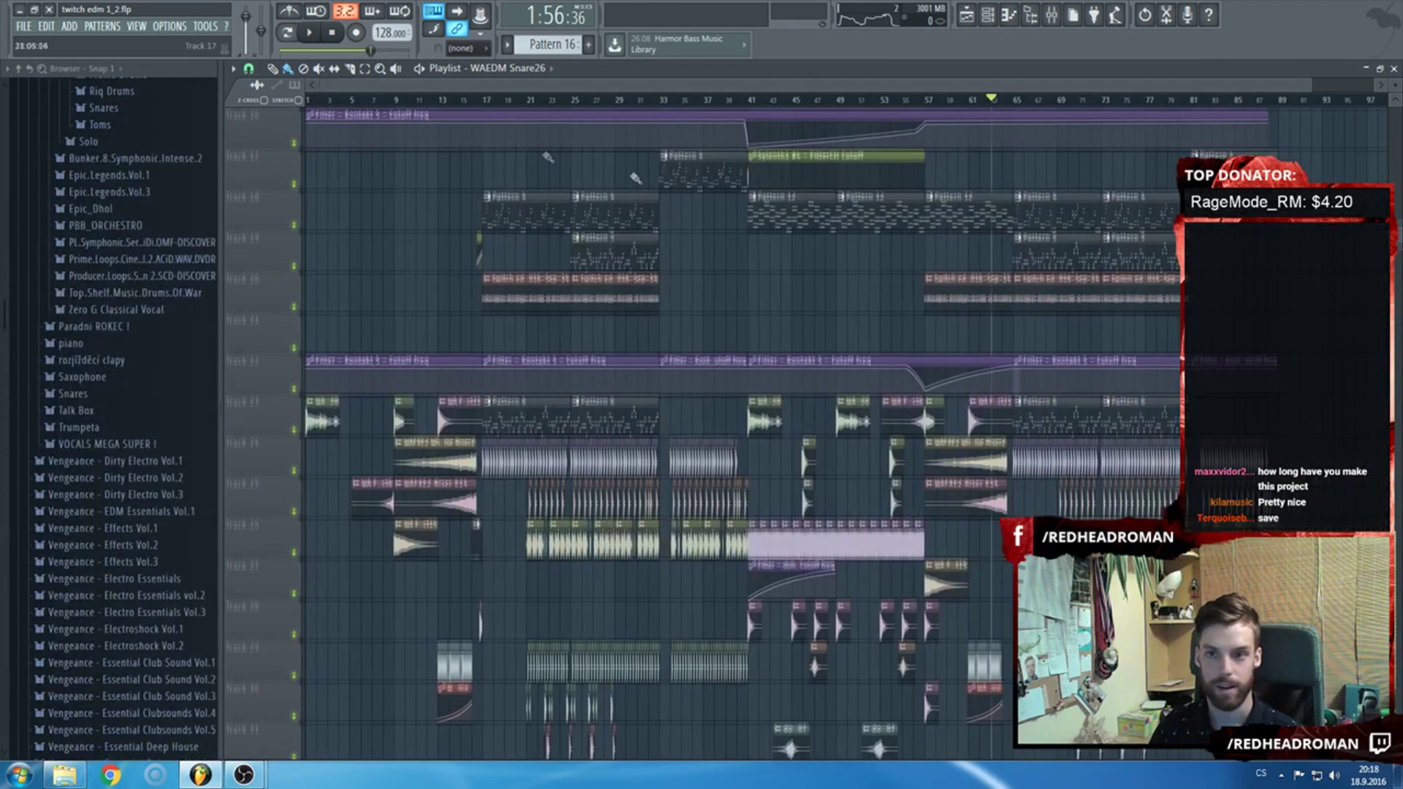
pyautogui.scroll(2, 304, 260)
pyautogui.scroll(9, 131, 365)
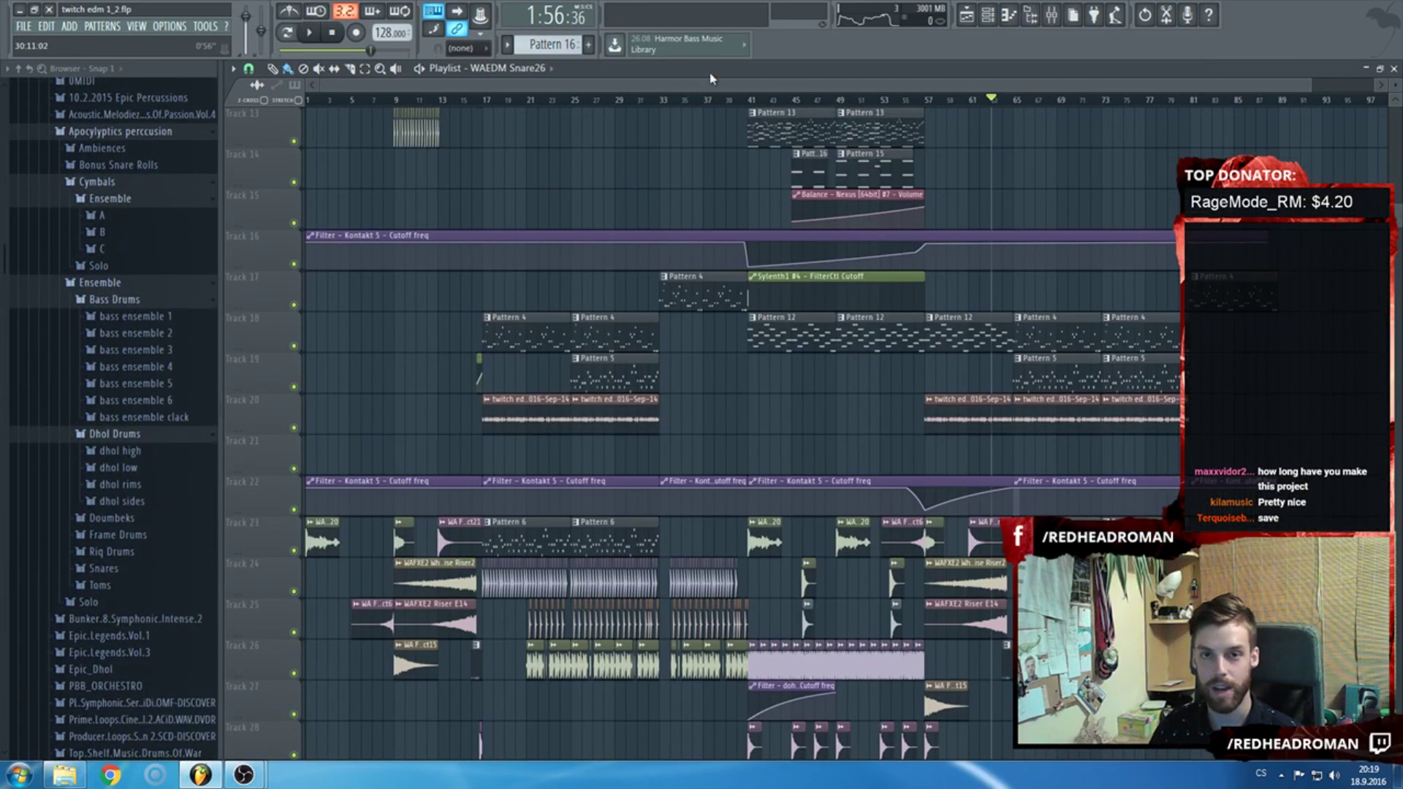
pyautogui.scroll(5, 690, 219)
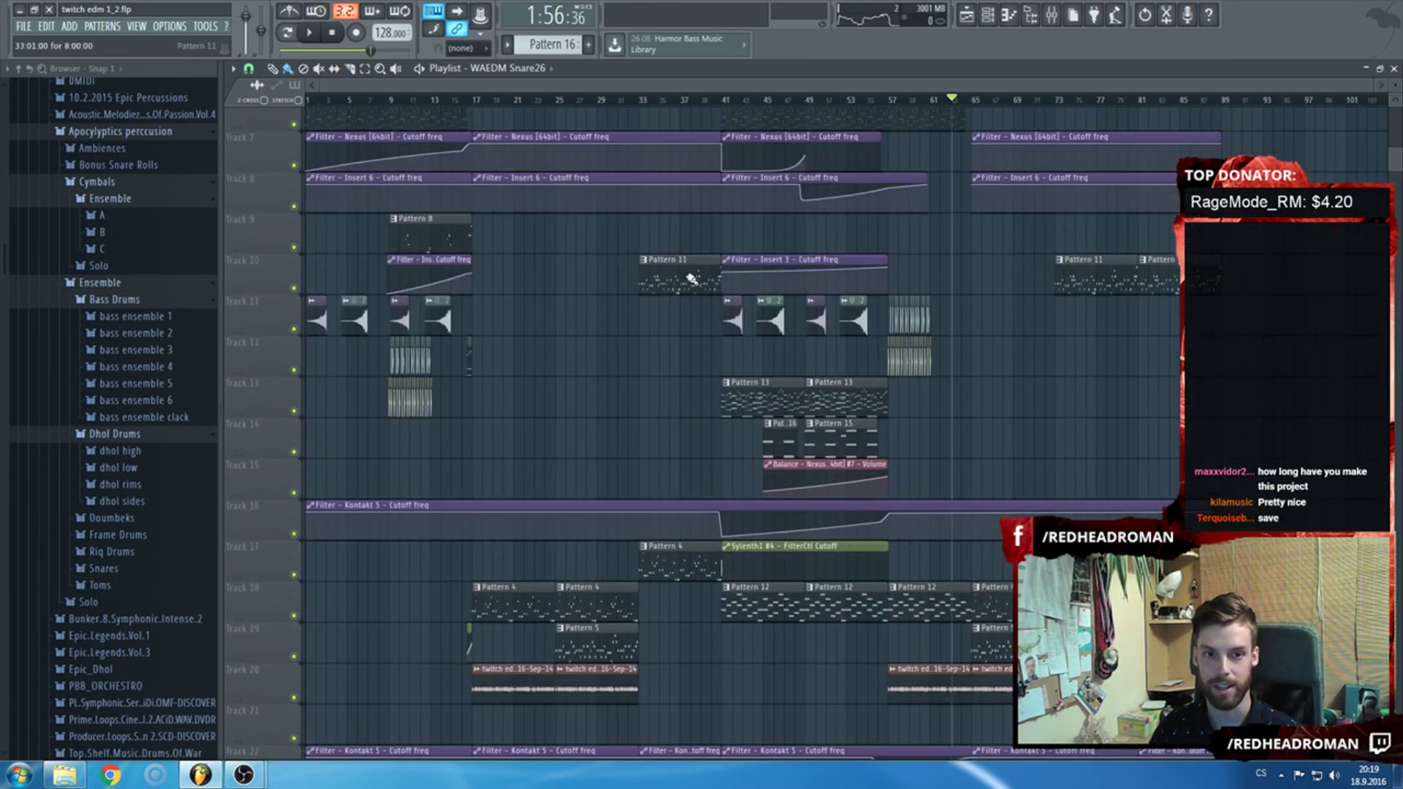
pyautogui.scroll(-1, 440, 121)
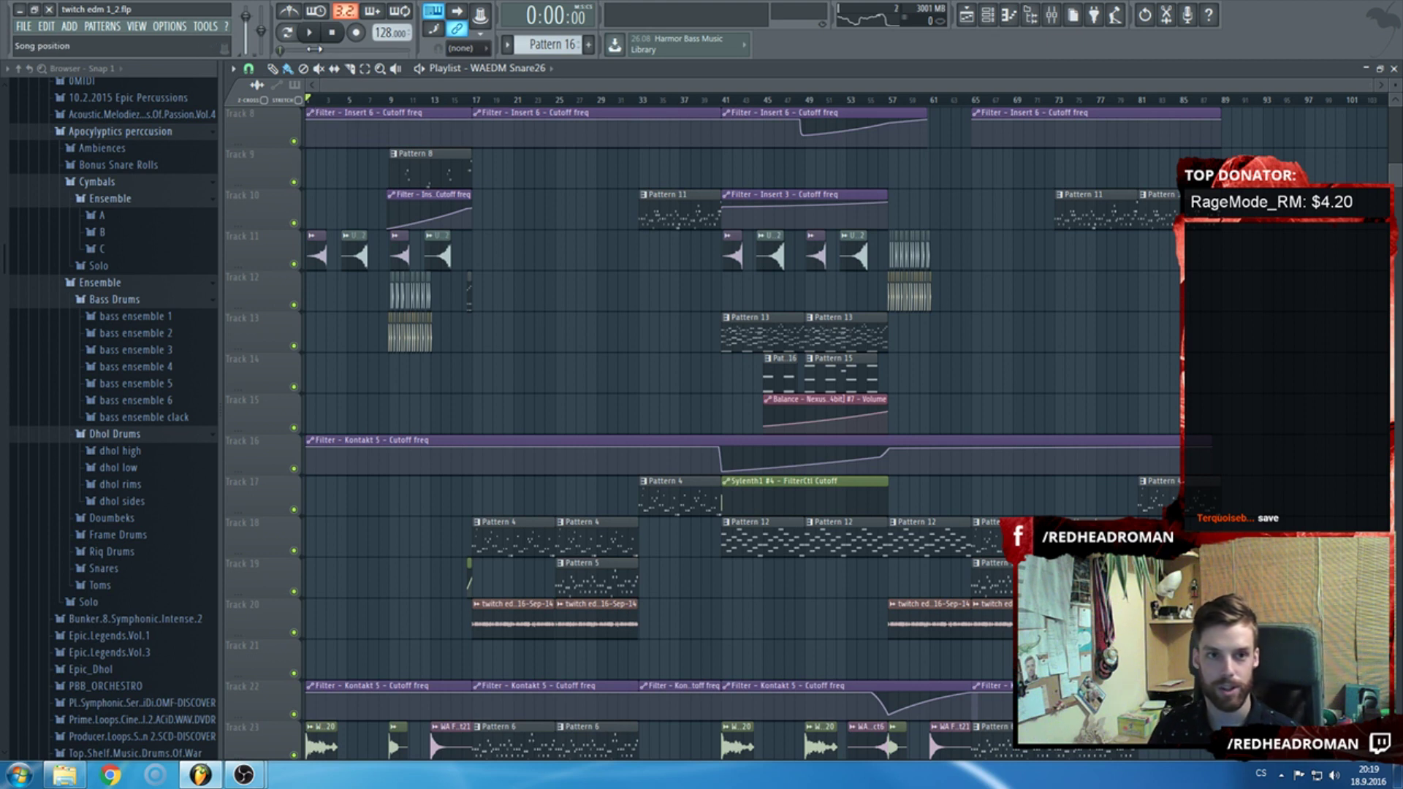
pyautogui.scroll(6, 362, 159)
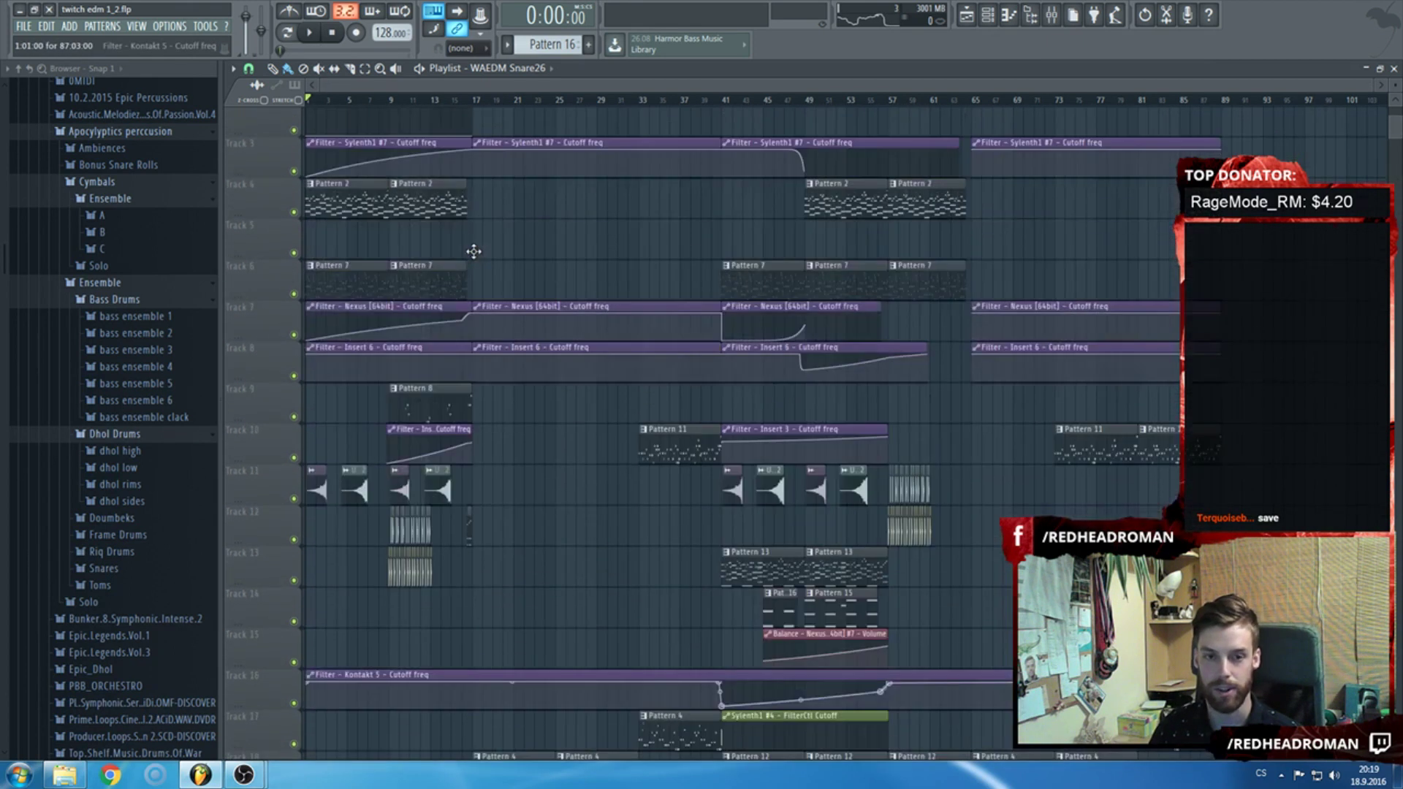
# Play the arrangement from the beginning and save the project.
pyautogui.click(311, 33)
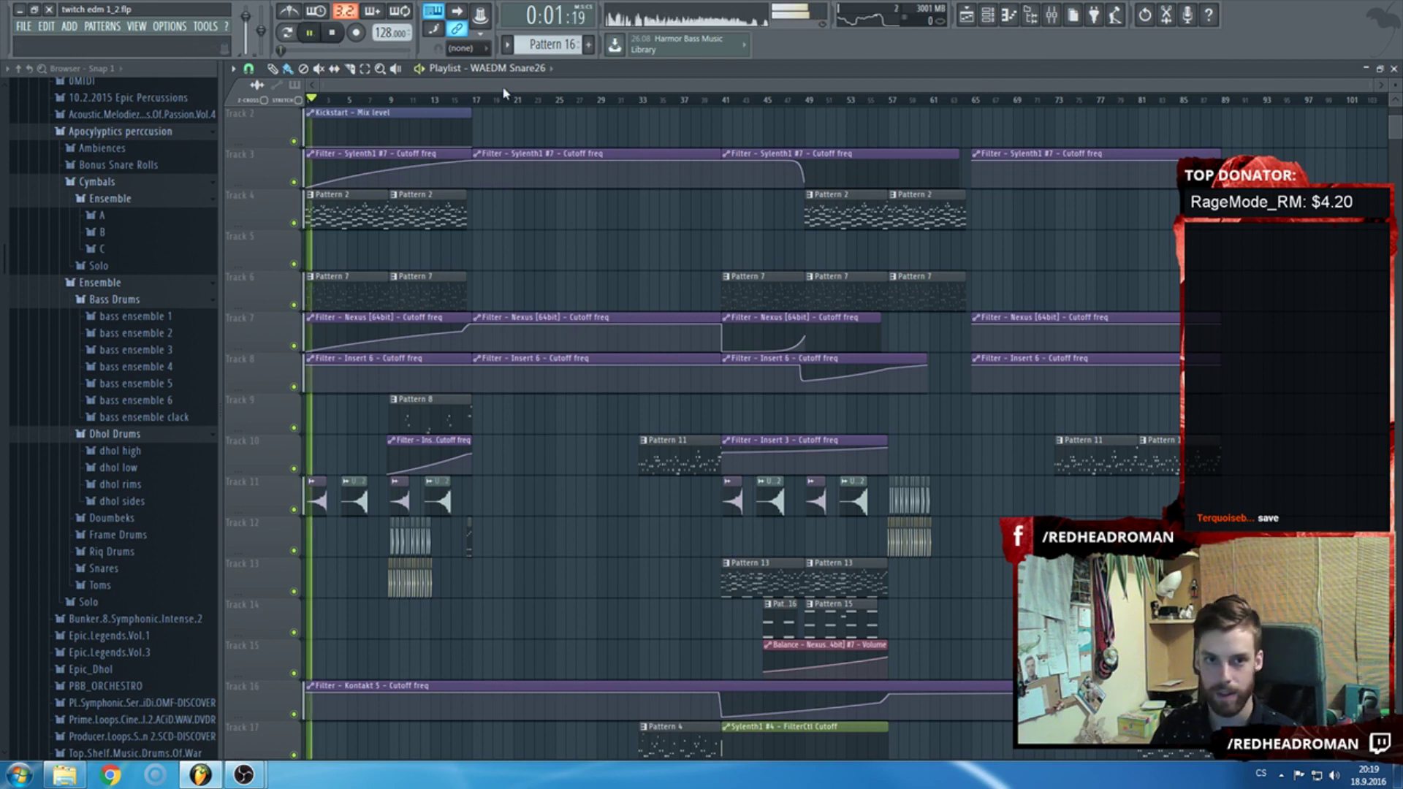
pyautogui.click(23, 26)
pyautogui.click(36, 88)
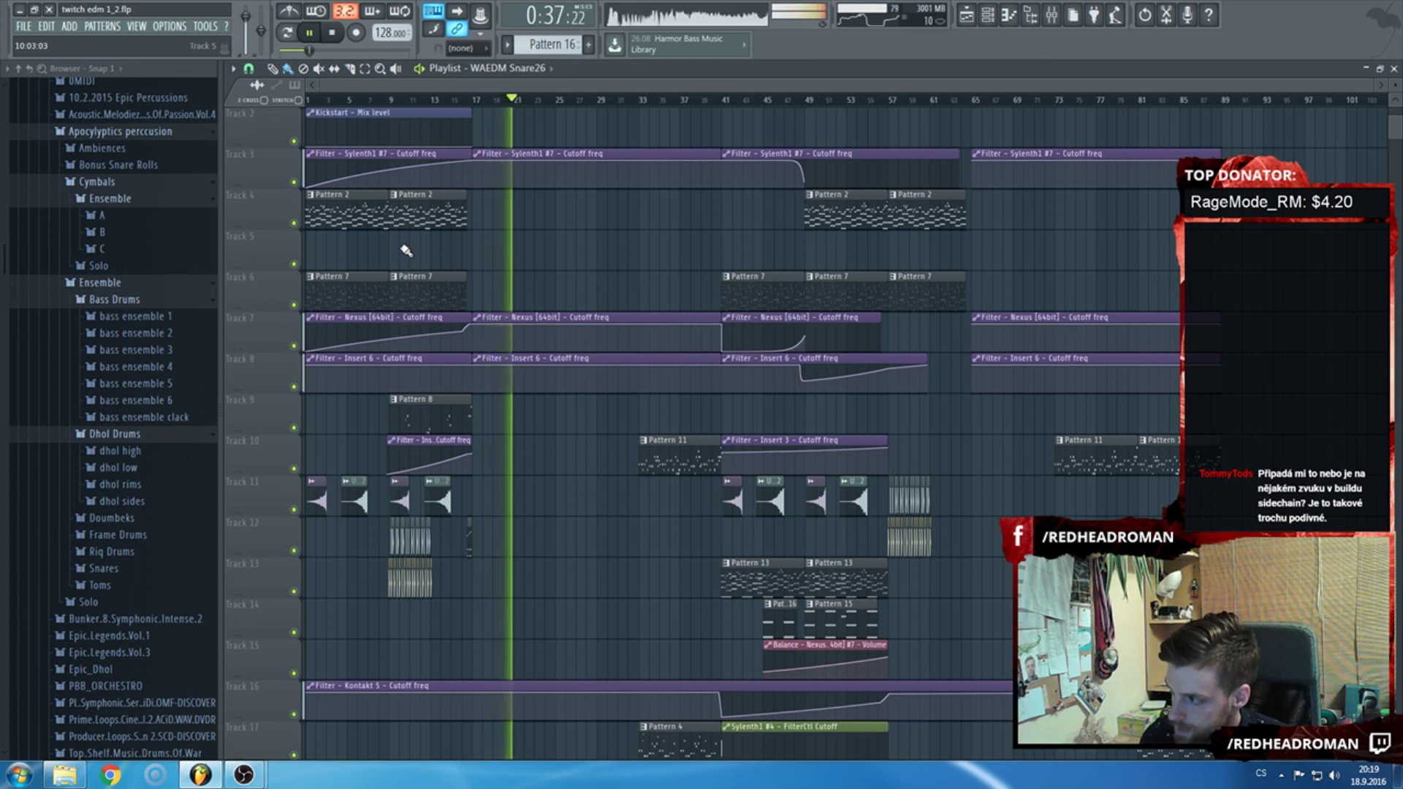
# Move the Kickstart mix level automation clip that begins at bar 41 on Track 39 so that it starts at bar 49.
pyautogui.scroll(-5, 432, 325)
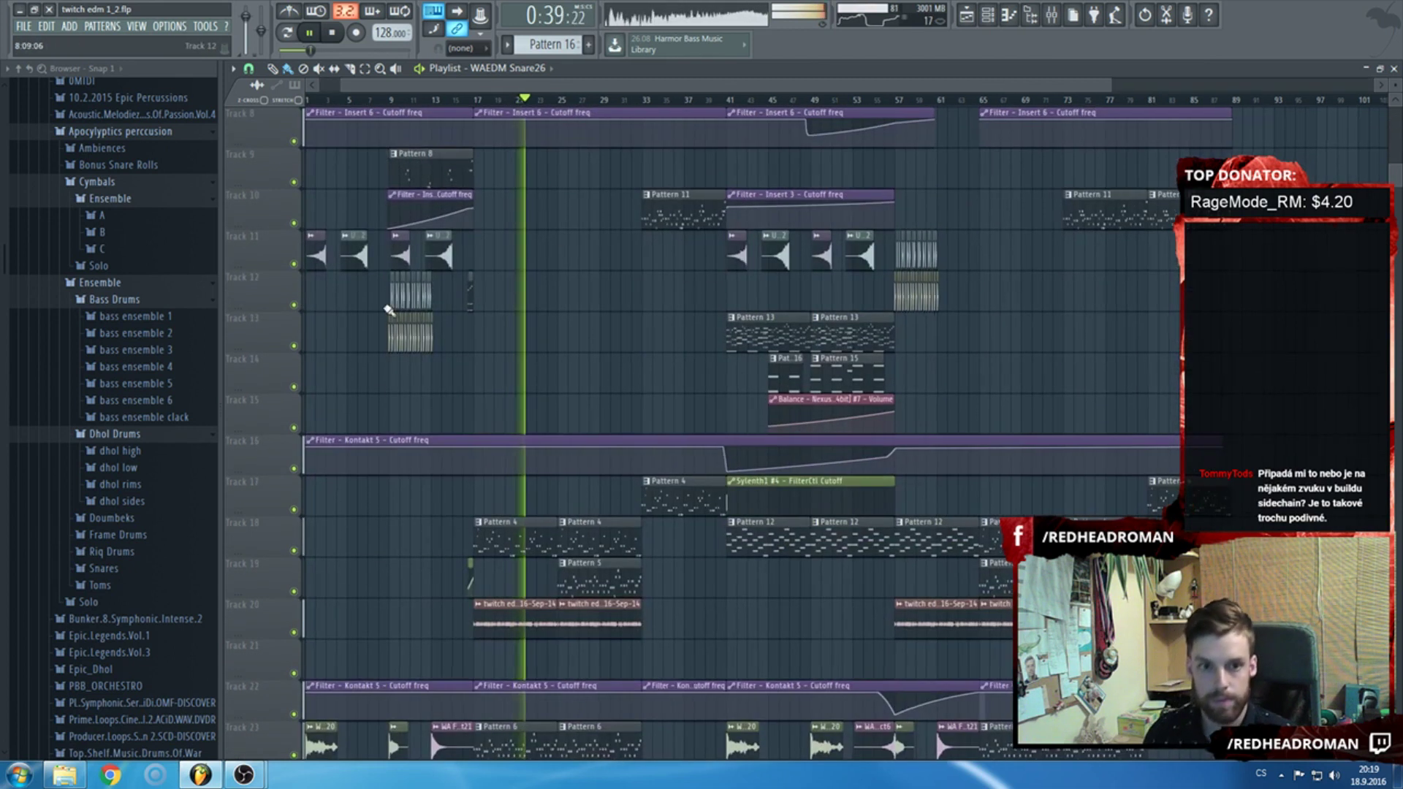
pyautogui.scroll(3, 454, 307)
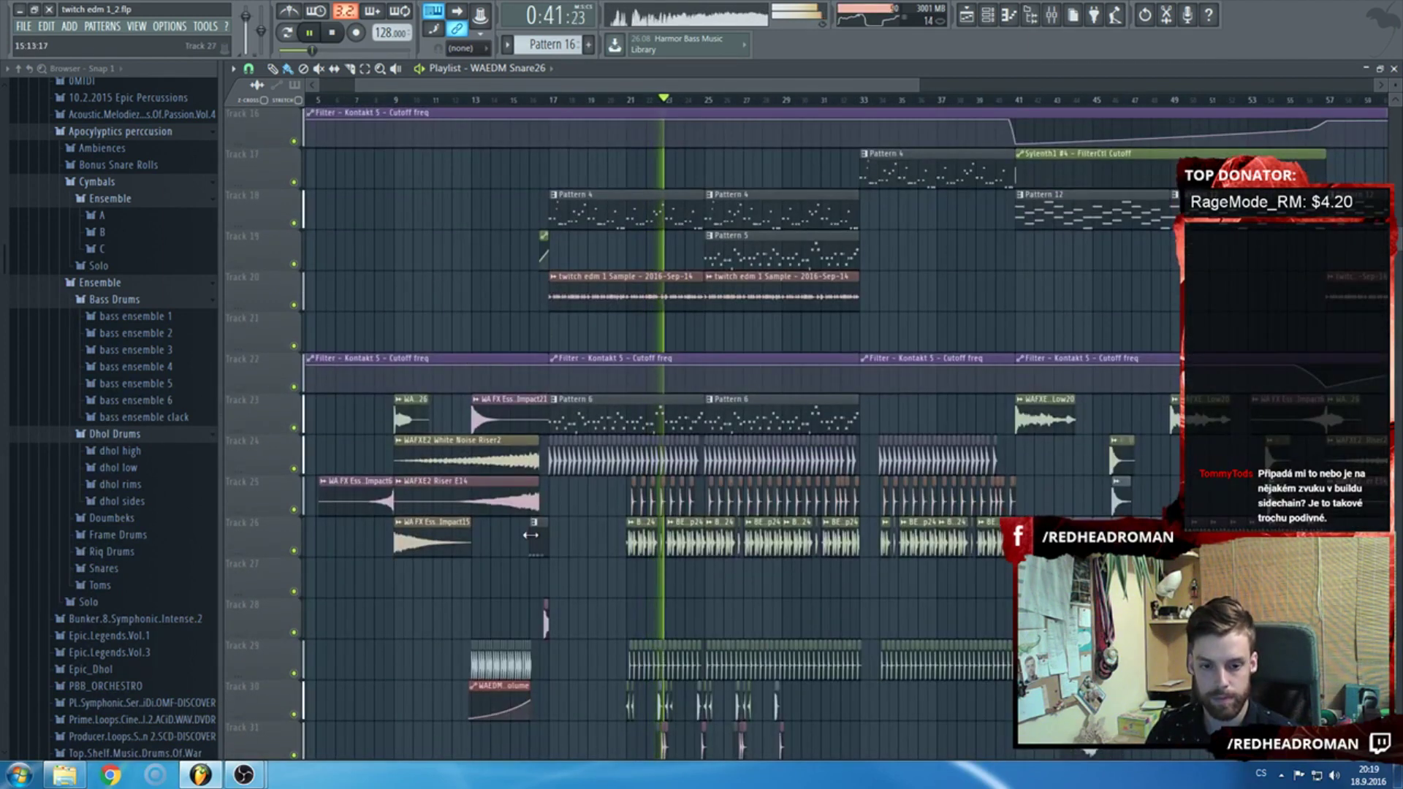
pyautogui.scroll(4, 548, 667)
pyautogui.scroll(-5, 548, 658)
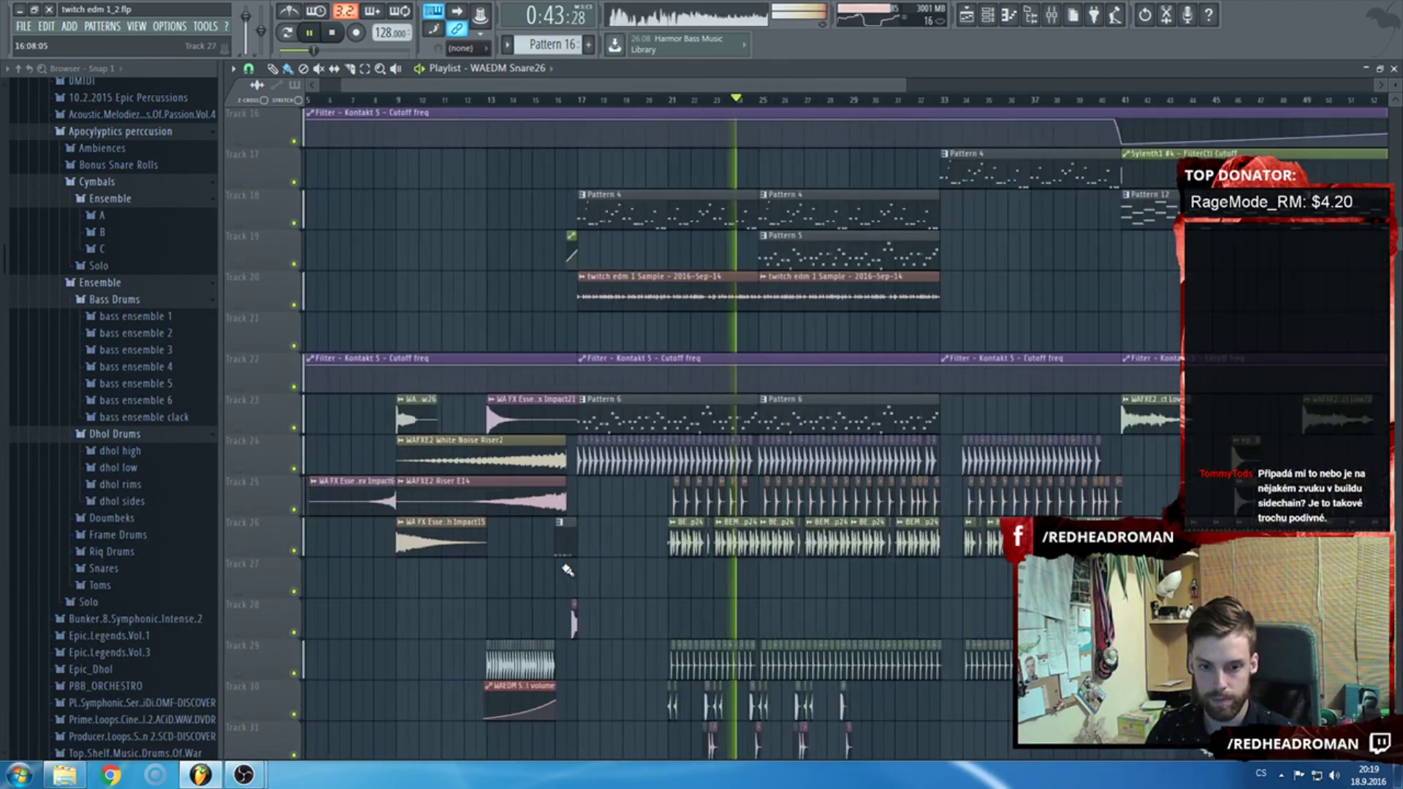
pyautogui.scroll(3, 643, 511)
pyautogui.scroll(-4, 653, 505)
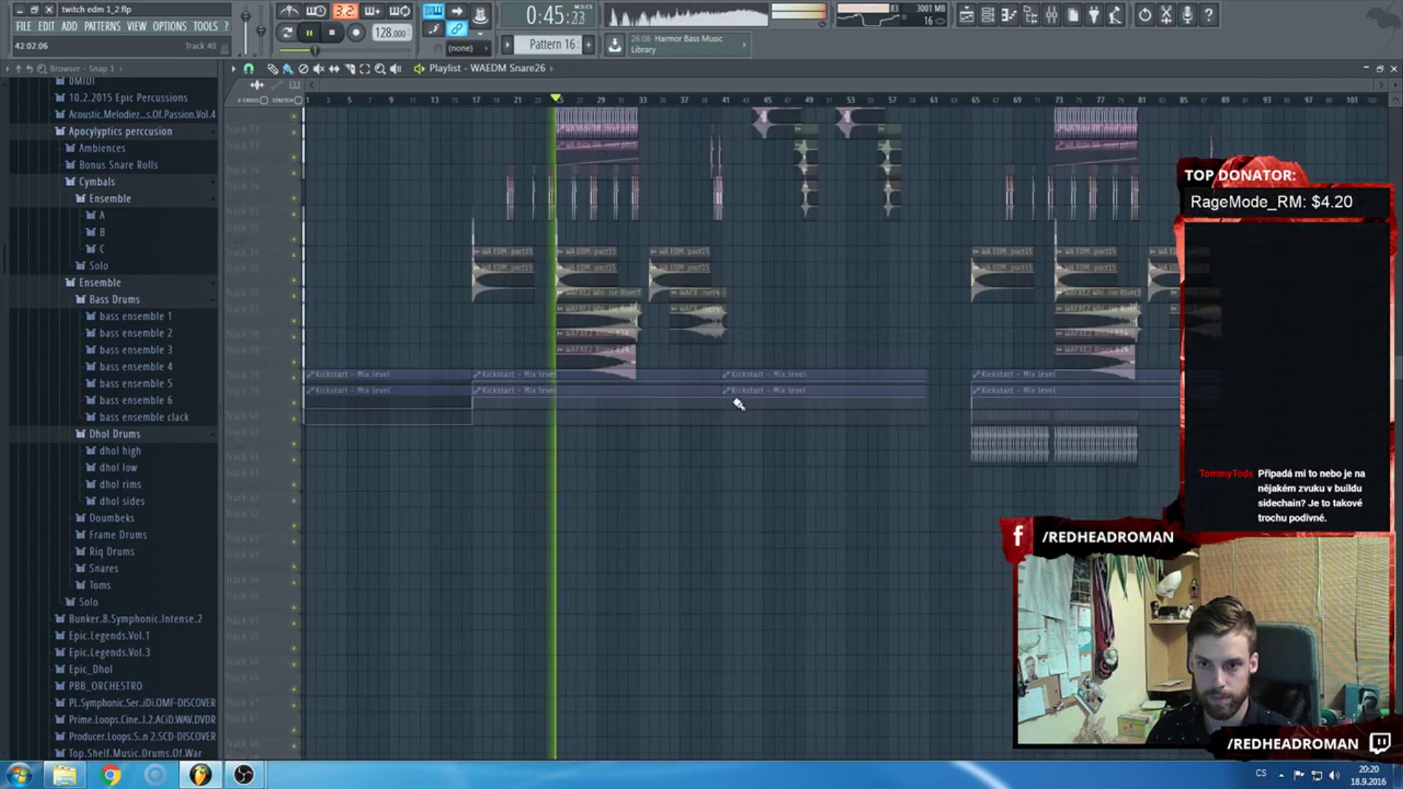
pyautogui.moveTo(766, 396); pyautogui.dragTo(847, 410)
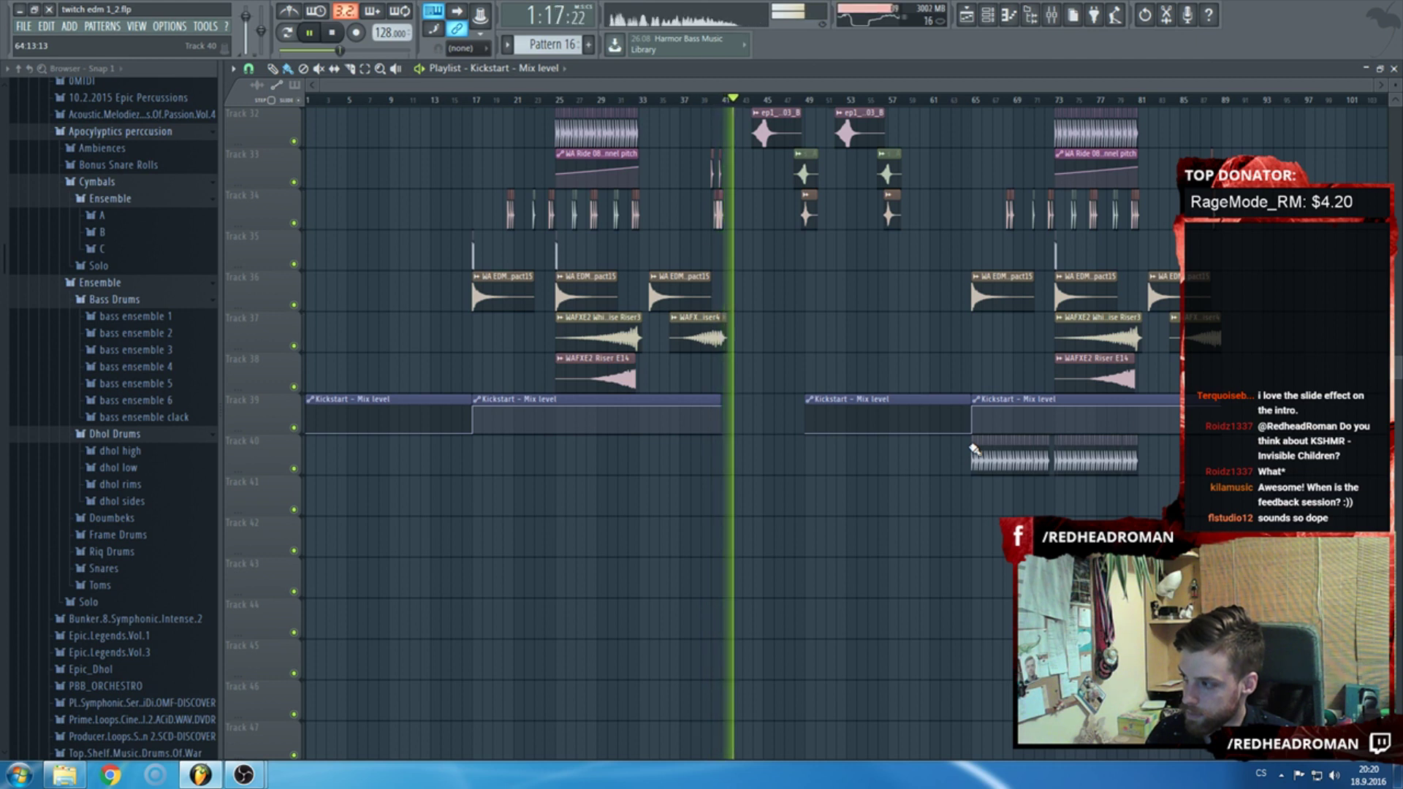
# Check the mixer levels while the break plays and close the mixer.
pyautogui.scroll(8, 969, 534)
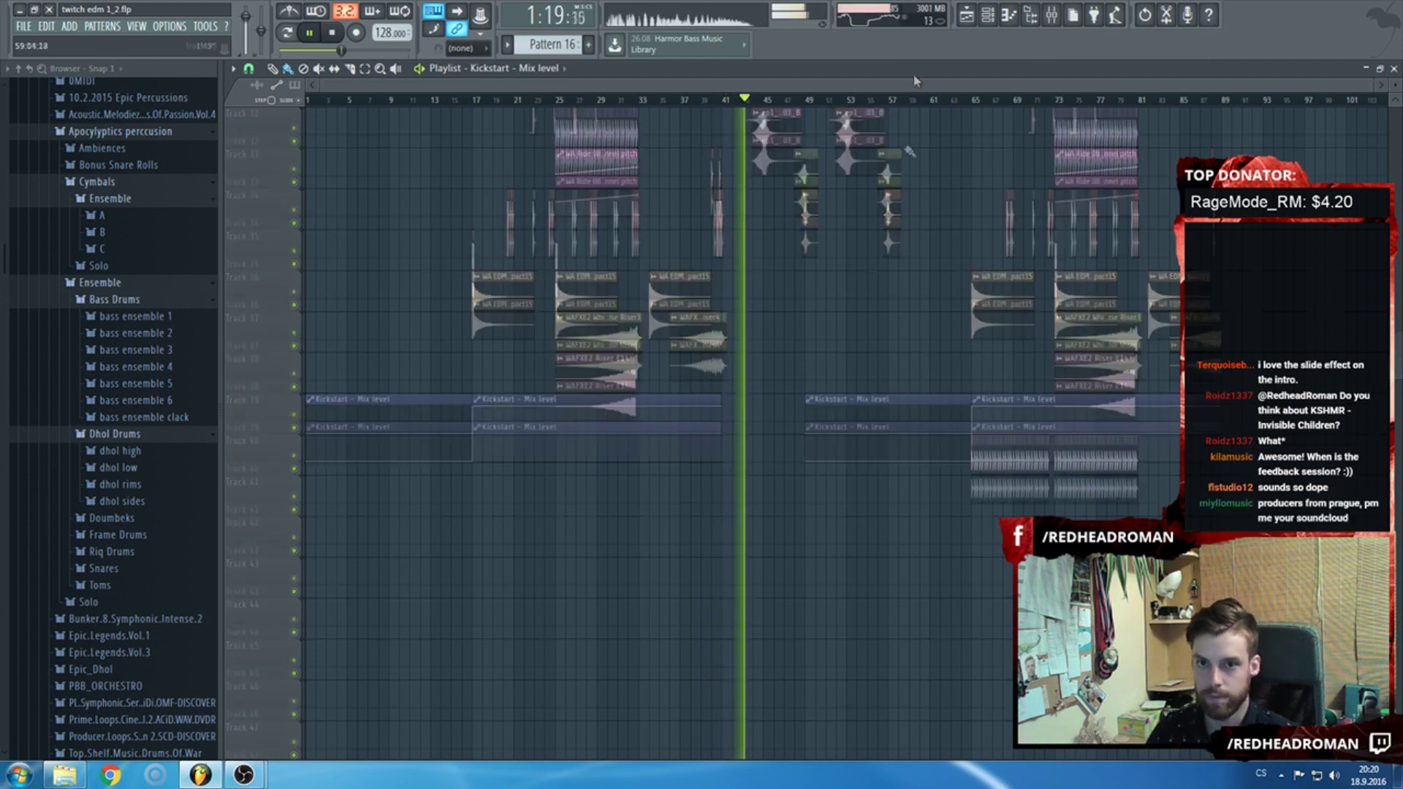
pyautogui.click(1052, 15)
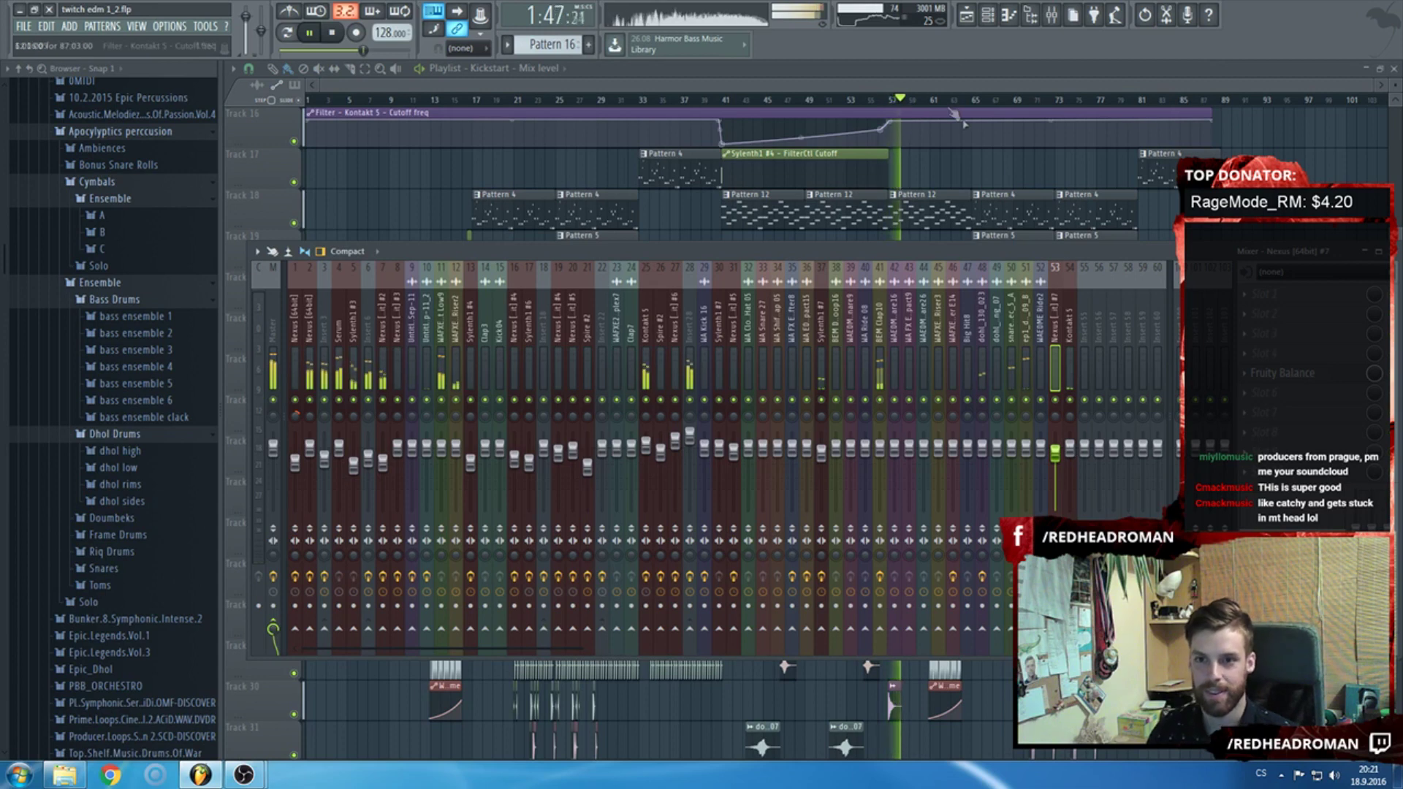
pyautogui.press('F9')
# Review the build-up clips and automation around bars 57 to 65 while listening to the transition into the following section.
pyautogui.scroll(3, 972, 366)
pyautogui.scroll(-1, 972, 380)
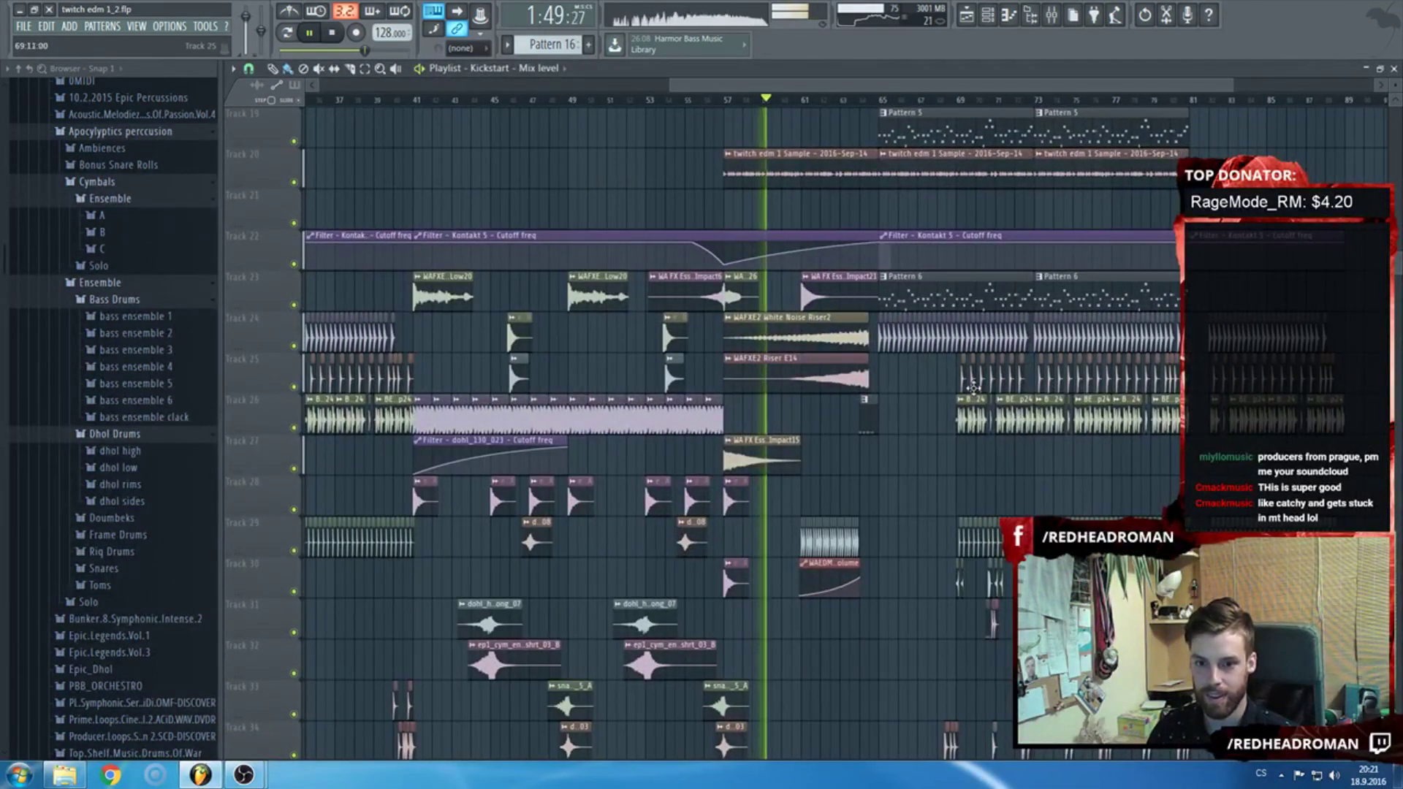
pyautogui.scroll(5, 936, 417)
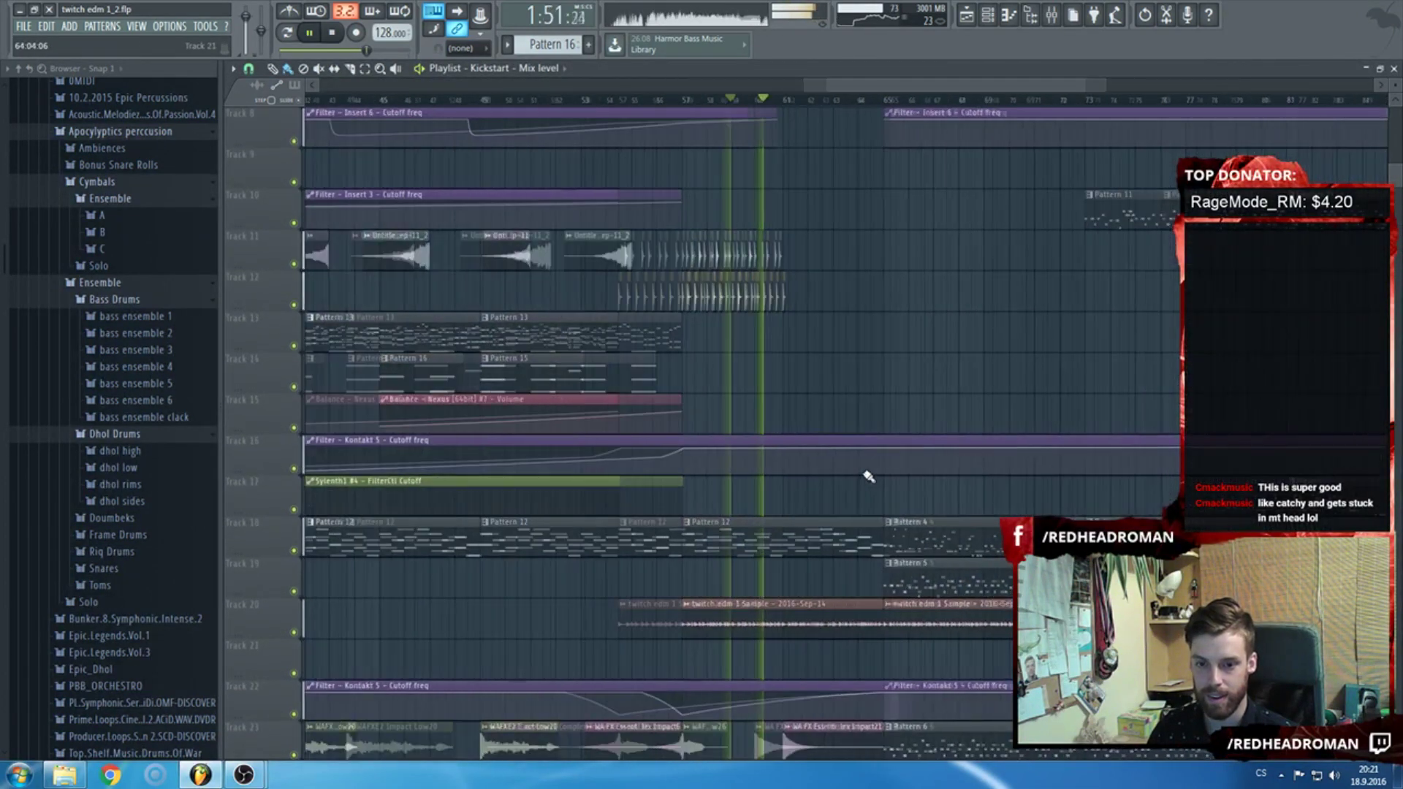
pyautogui.scroll(-6, 868, 476)
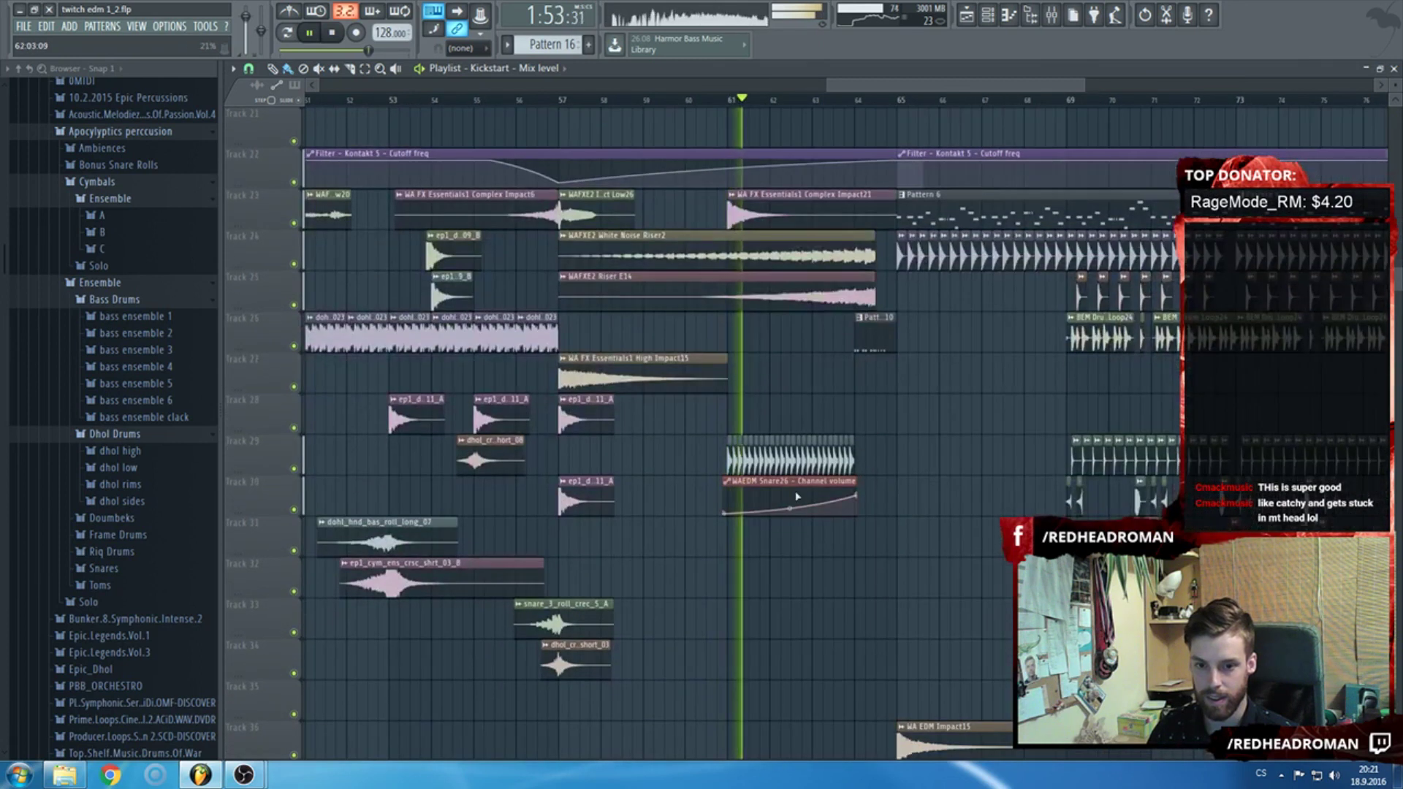
pyautogui.scroll(-3, 804, 508)
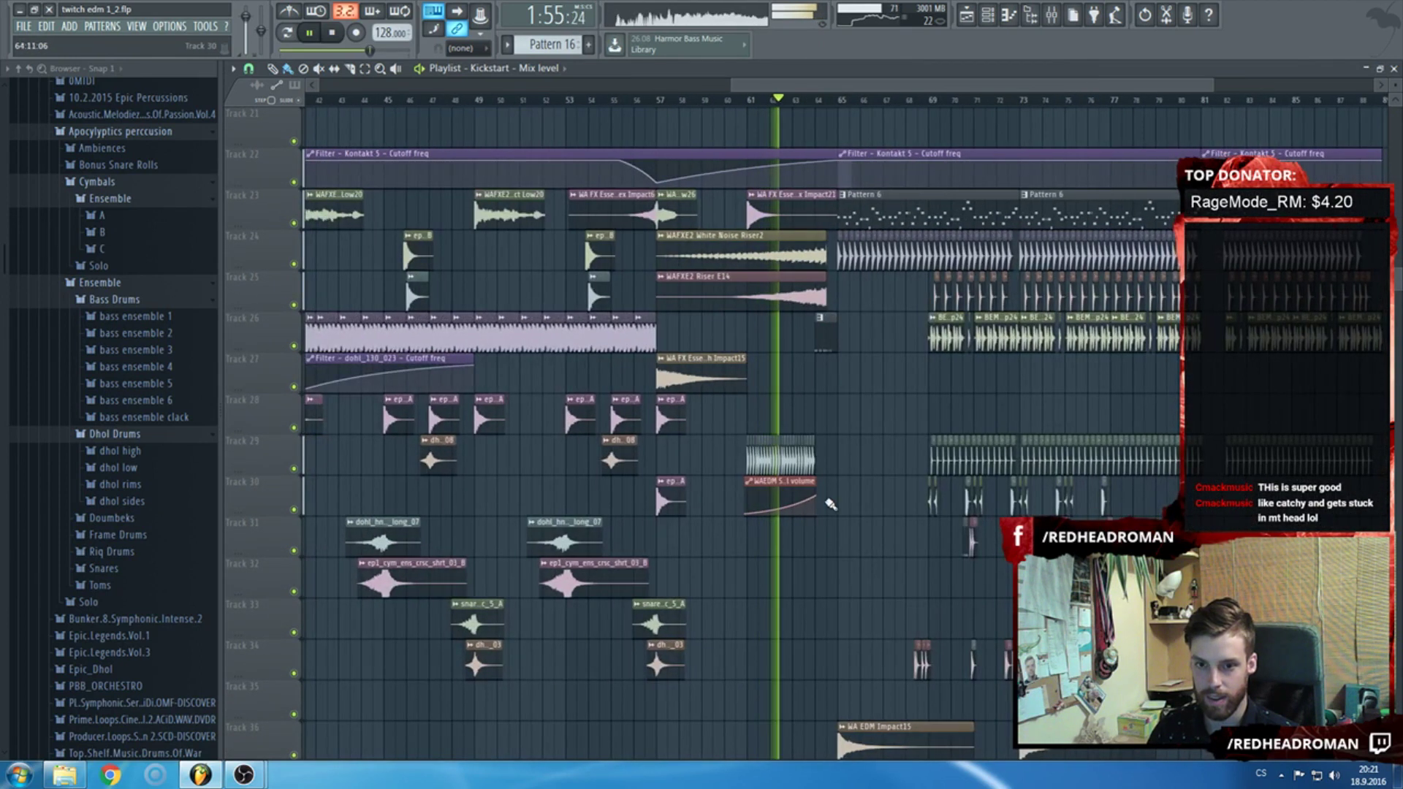
pyautogui.scroll(3, 840, 503)
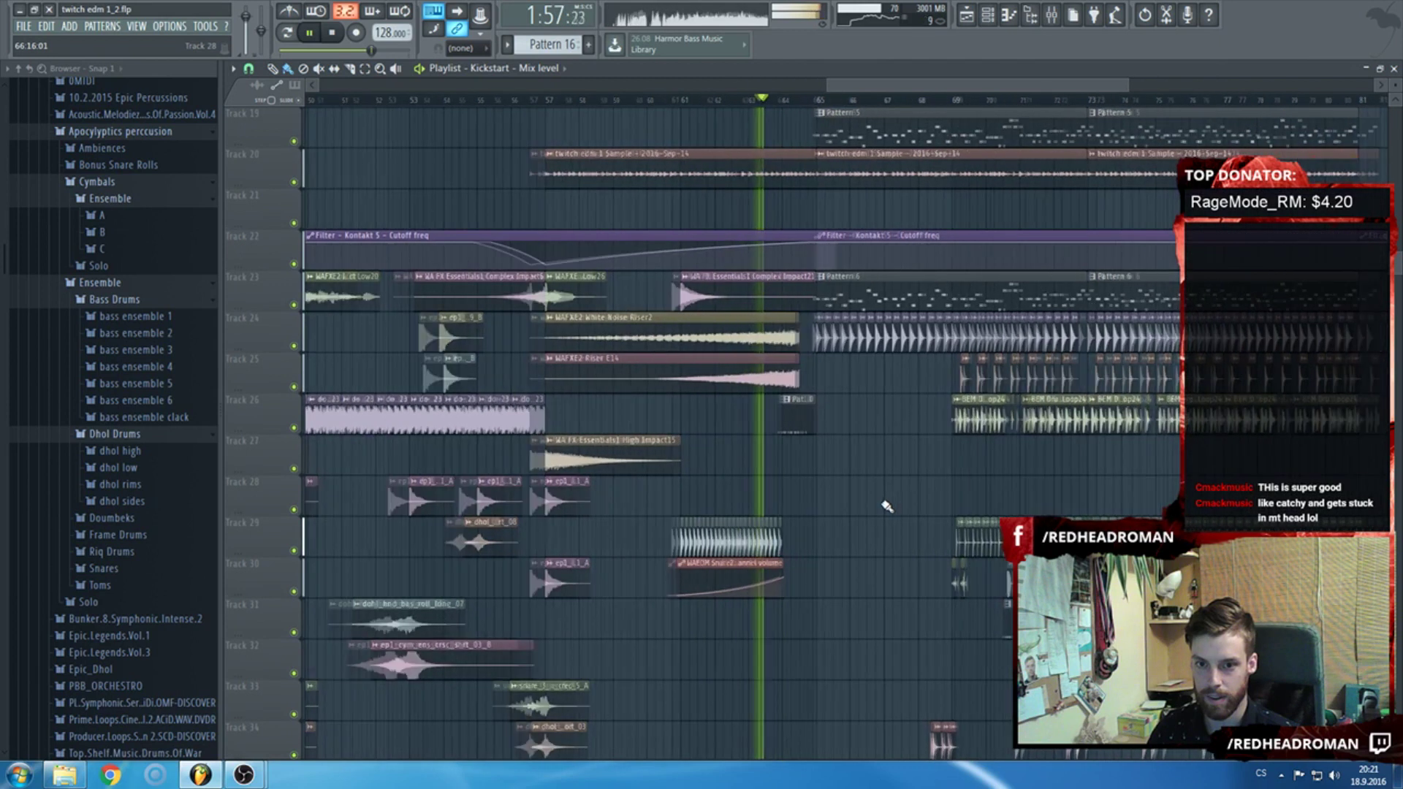
pyautogui.scroll(2, 887, 505)
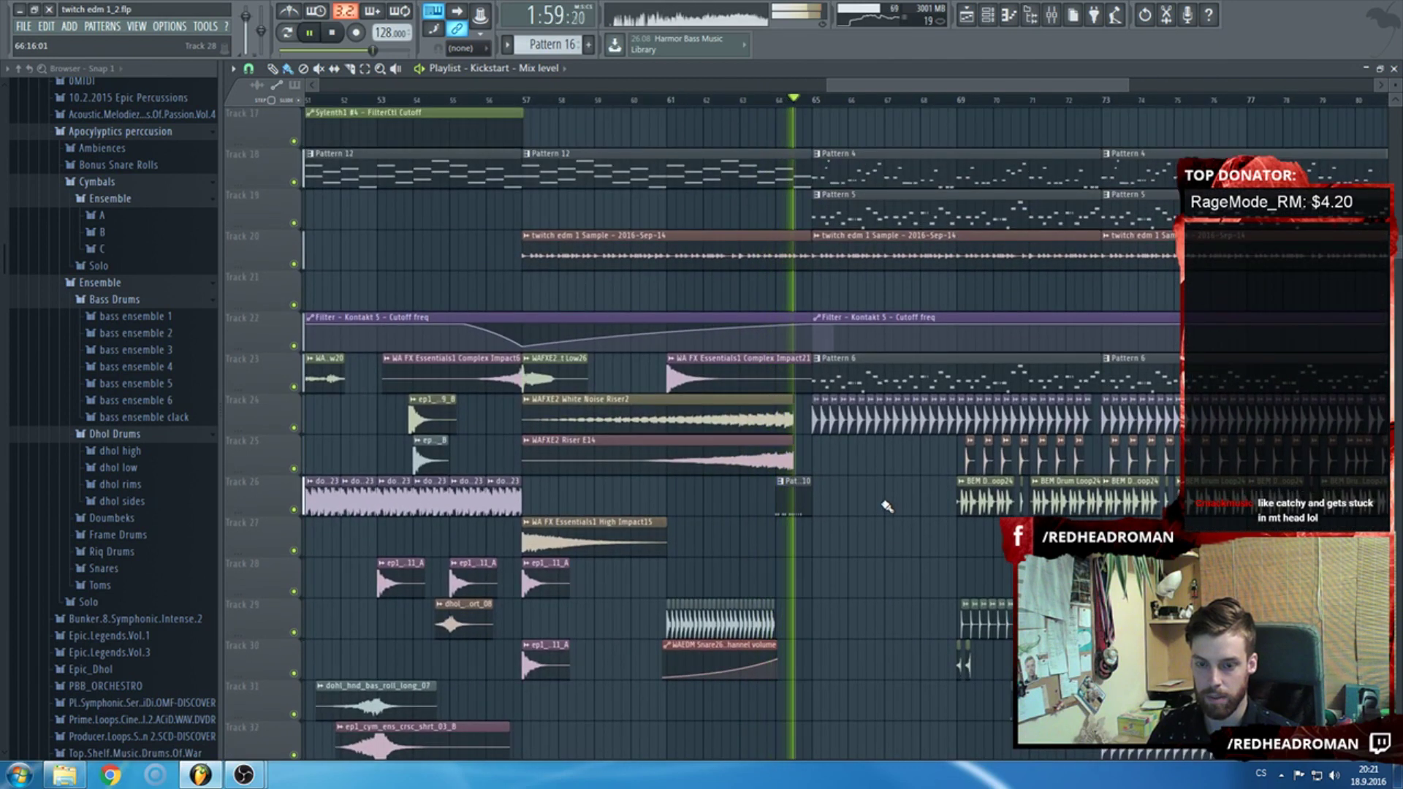
pyautogui.scroll(-1, 886, 506)
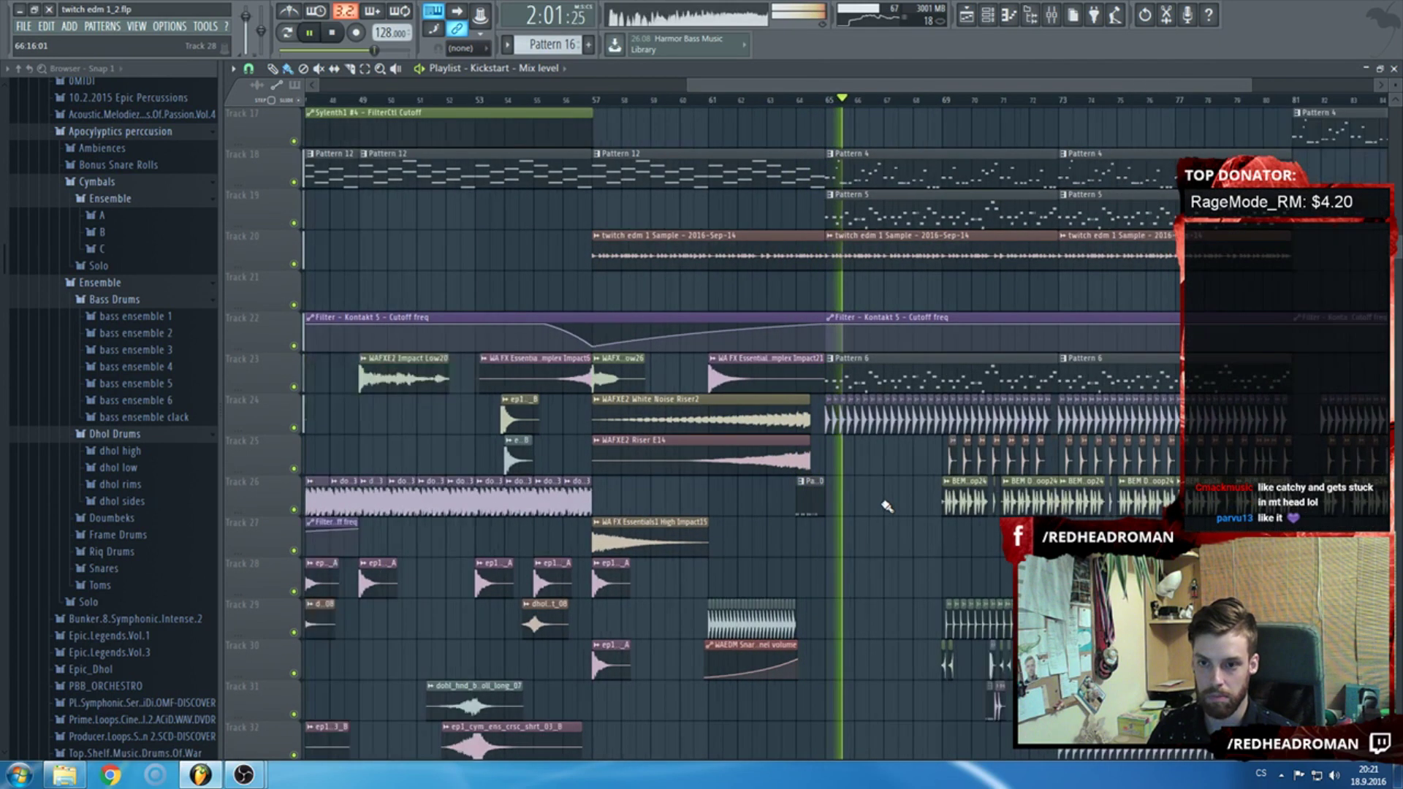
pyautogui.scroll(3, 887, 506)
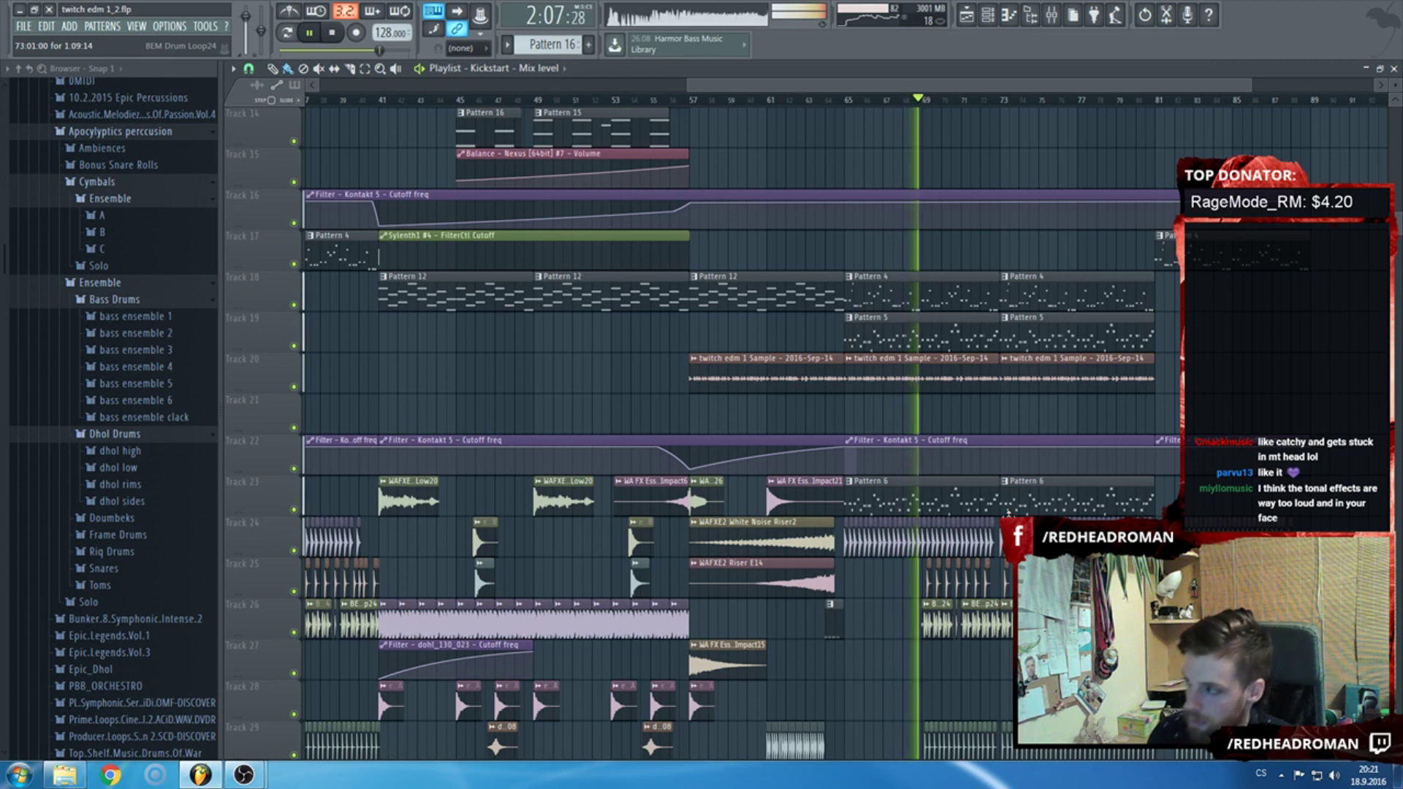
# Lower mixer tracks 9 and 10, used by the Untitled project Sample clips on Track 11, with track 10 at -4.4 dB.
pyautogui.scroll(5, 666, 337)
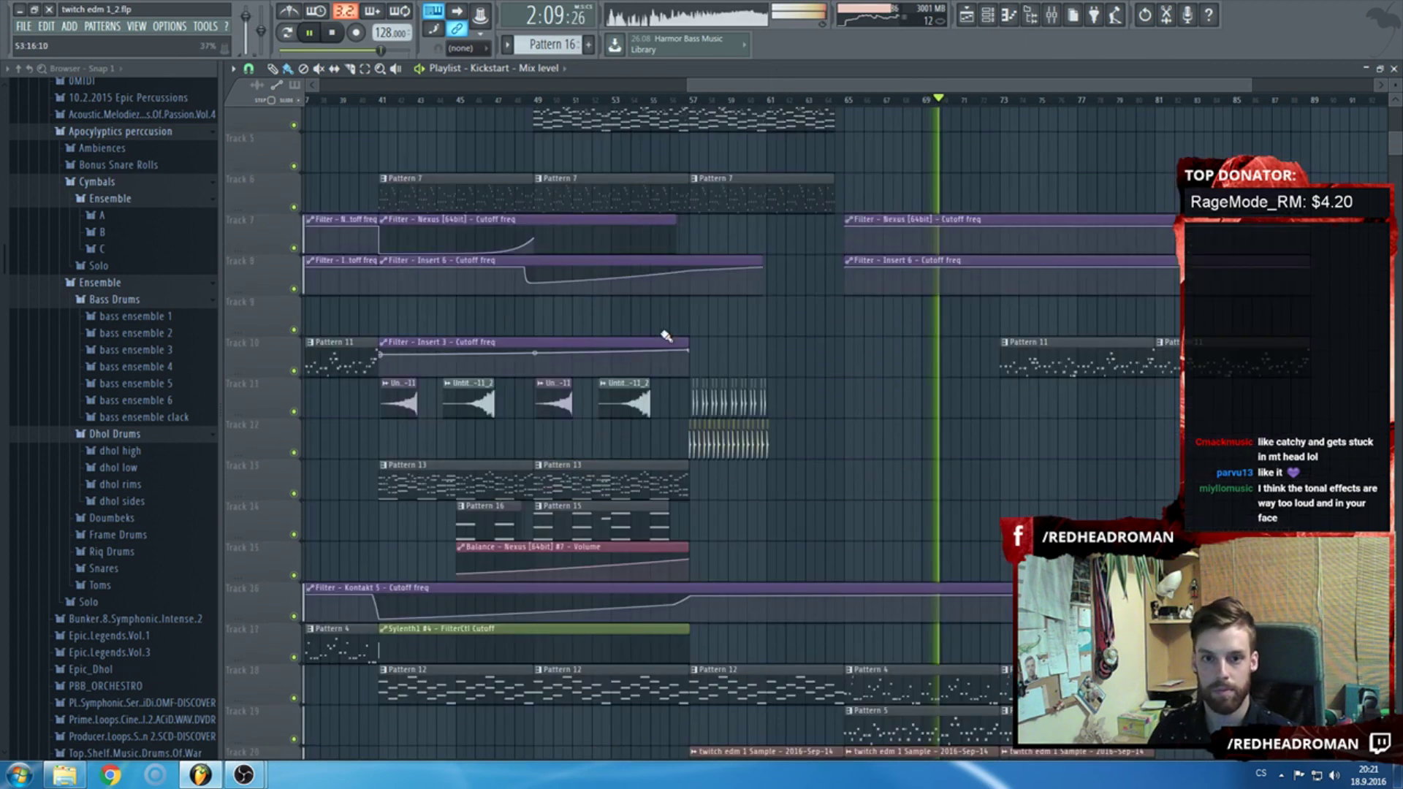
pyautogui.doubleClick(627, 411)
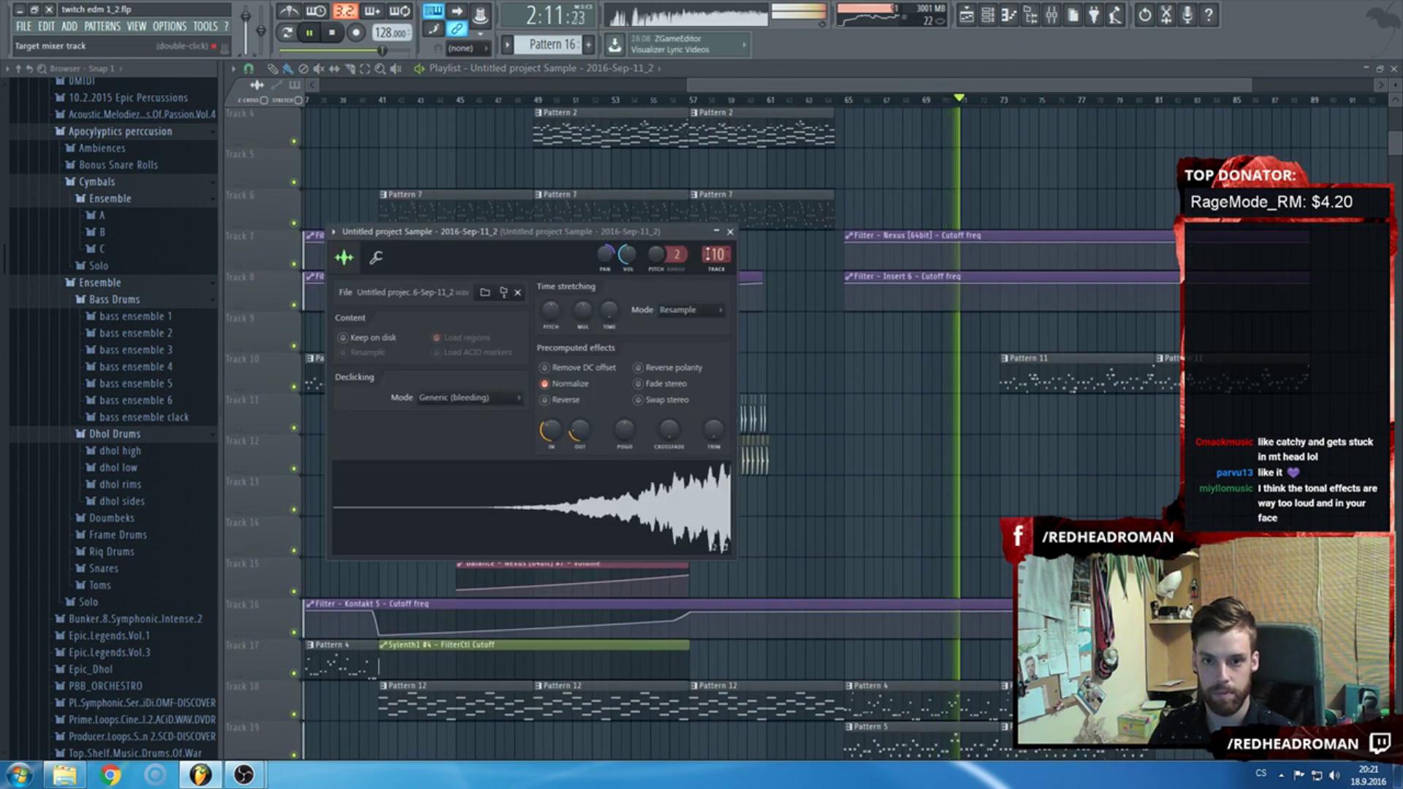
pyautogui.click(730, 232)
pyautogui.doubleClick(562, 409)
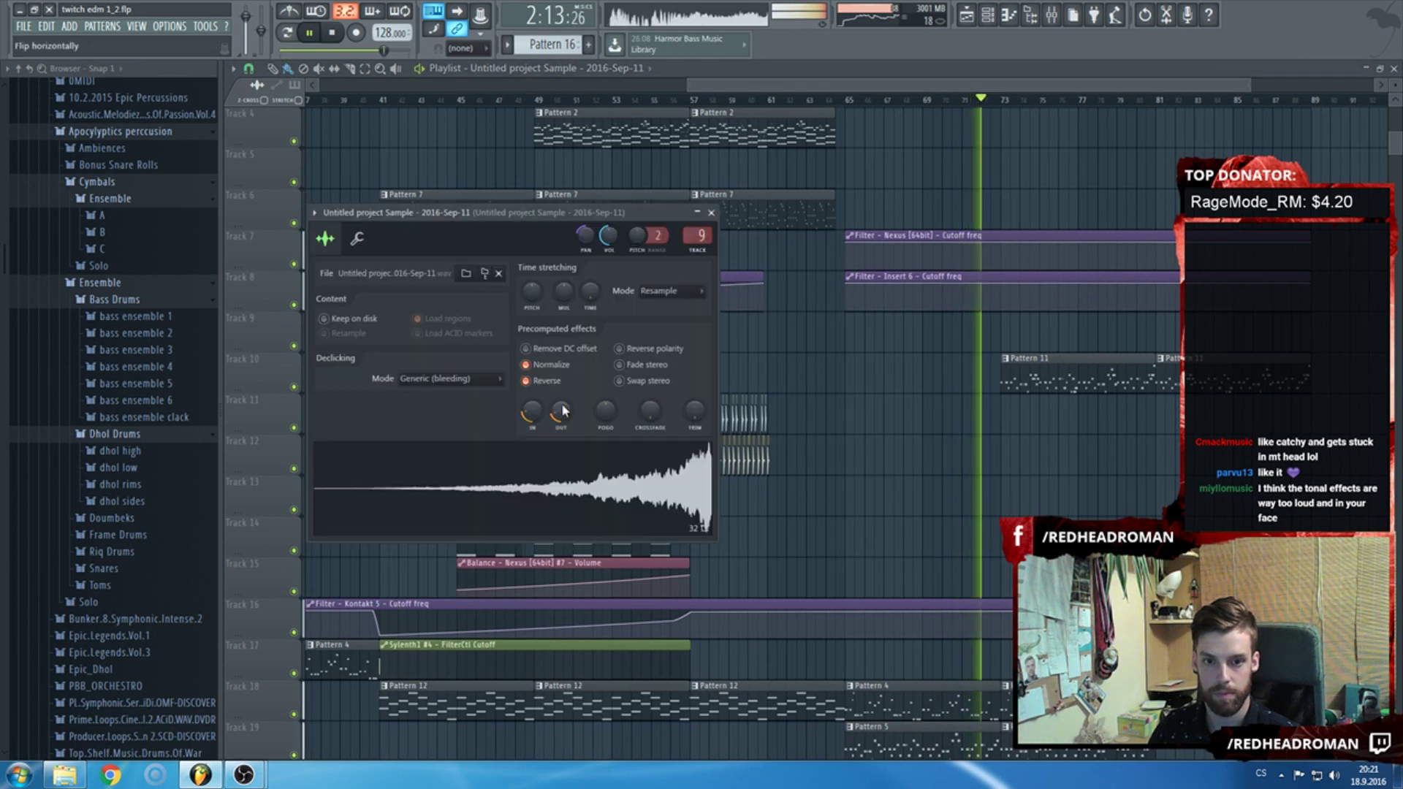
pyautogui.press('F9')
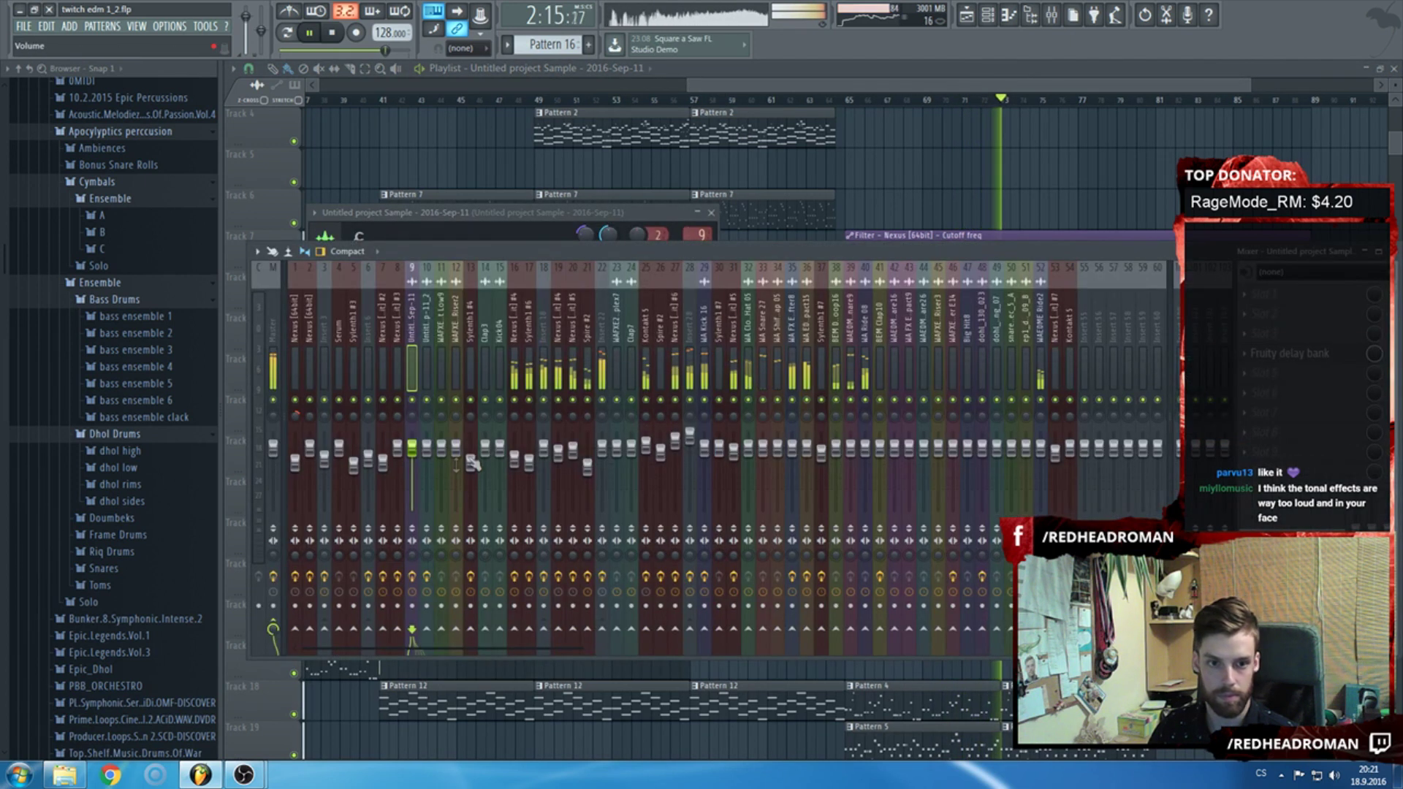
pyautogui.click(426, 456)
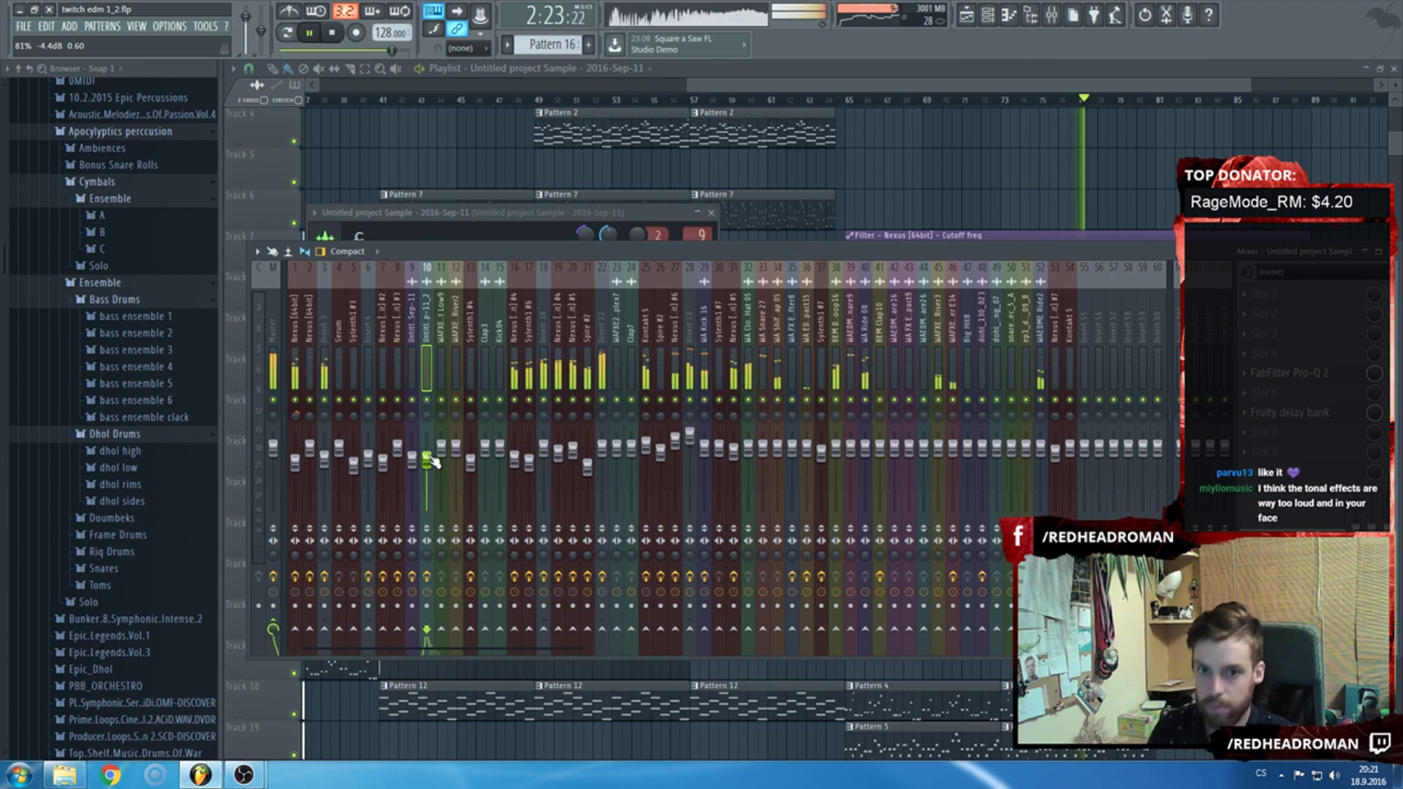
pyautogui.press('F9')
pyautogui.click(551, 219)
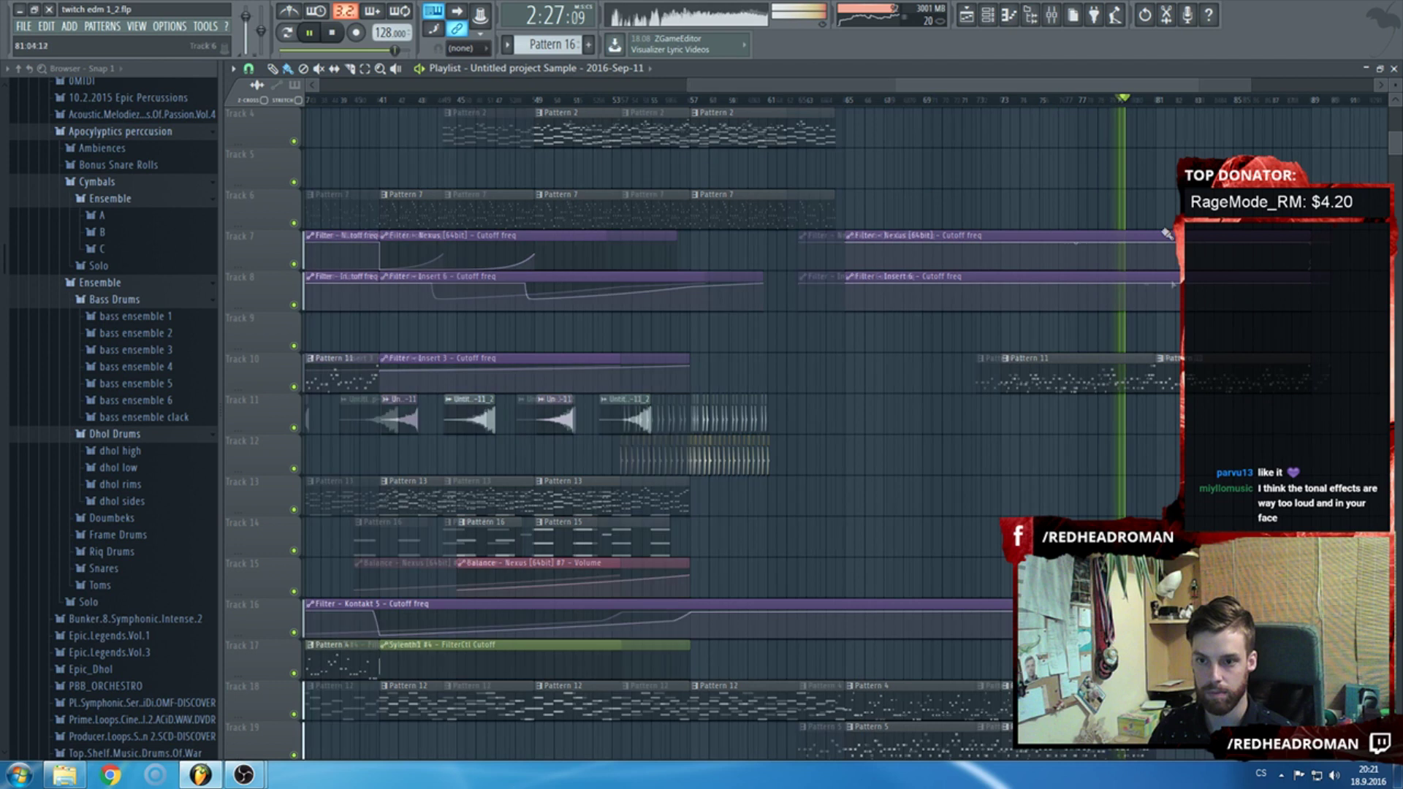
# Insert a new Pattern 12 and copy the Nexus [64bit] #2 and #3 notes from Pattern 11 into it.
pyautogui.scroll(3, 905, 375)
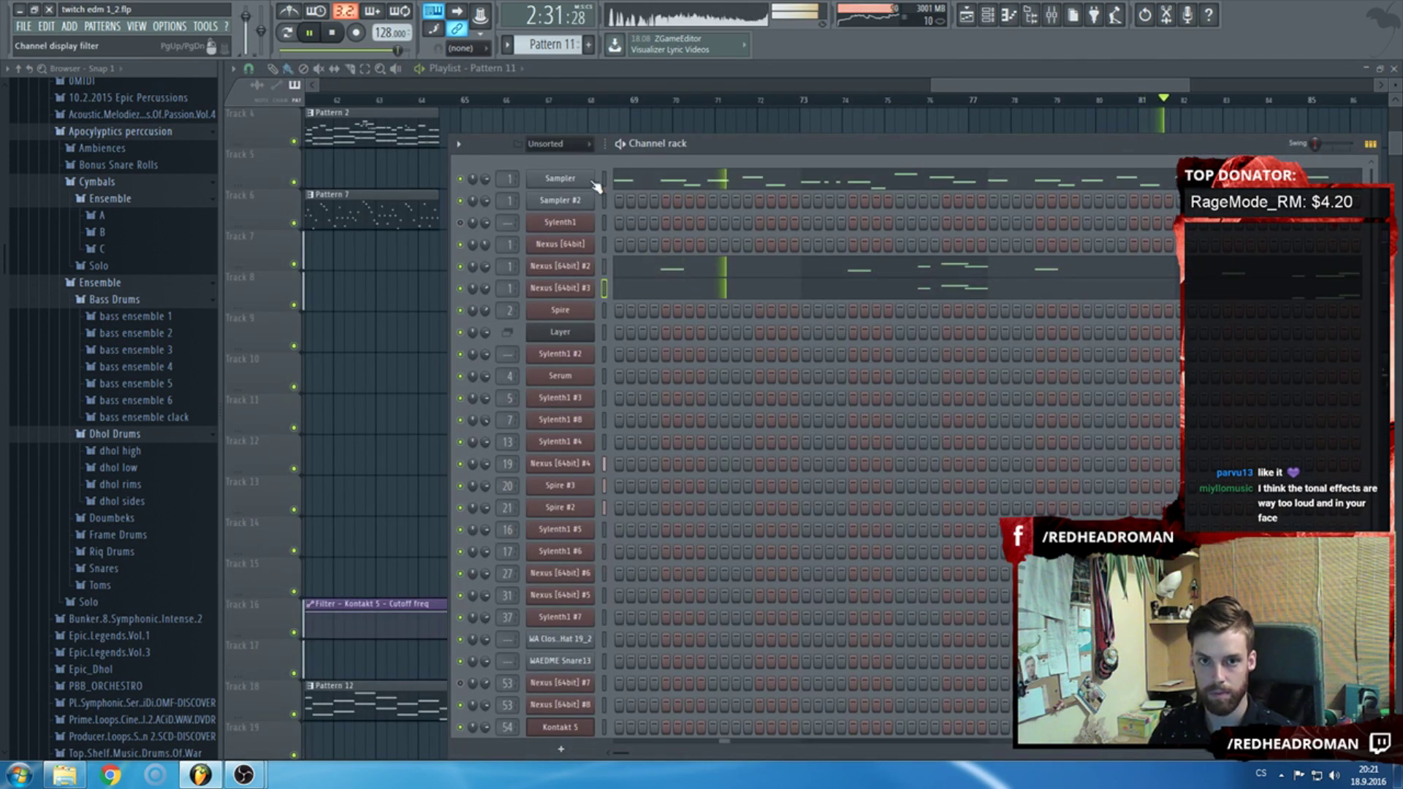
pyautogui.click(575, 47)
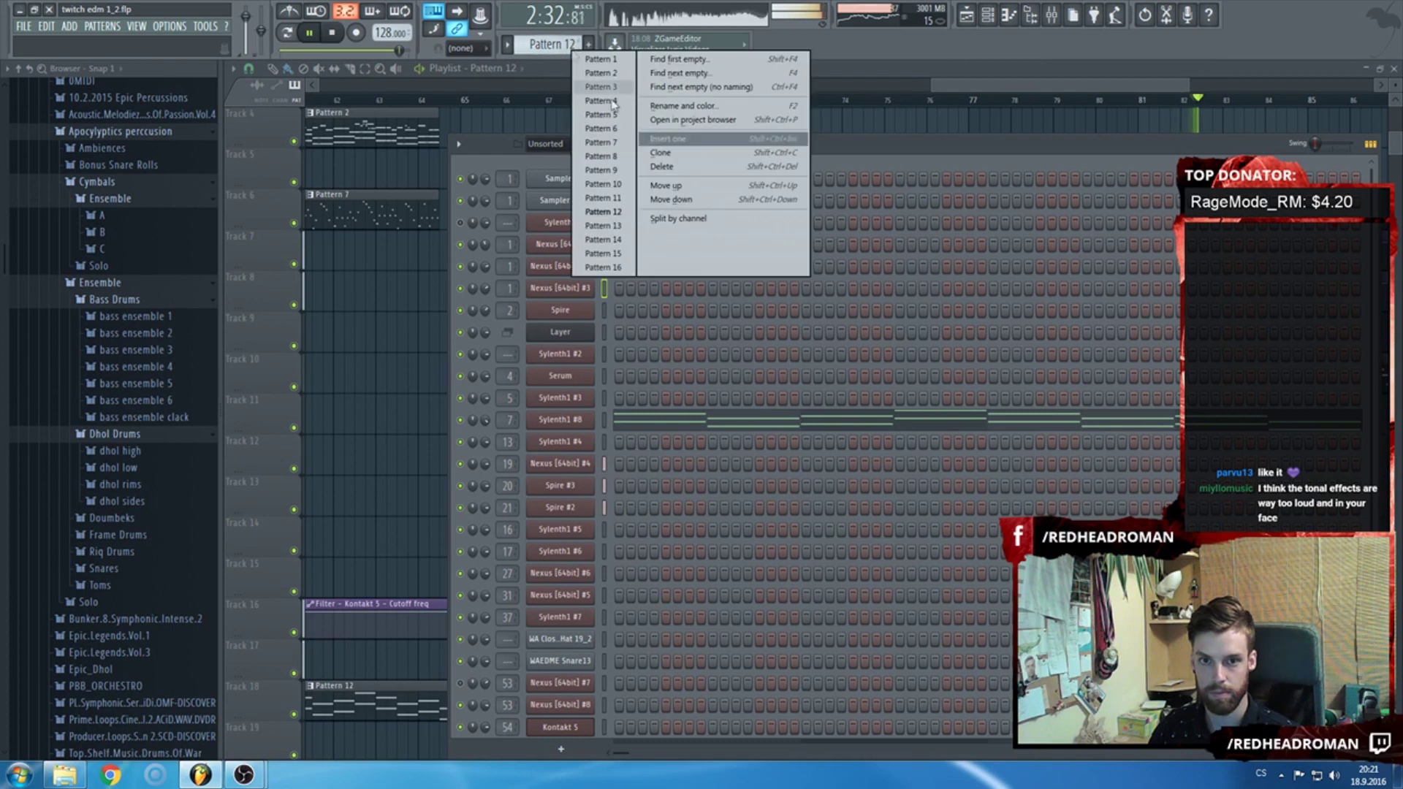
pyautogui.click(676, 144)
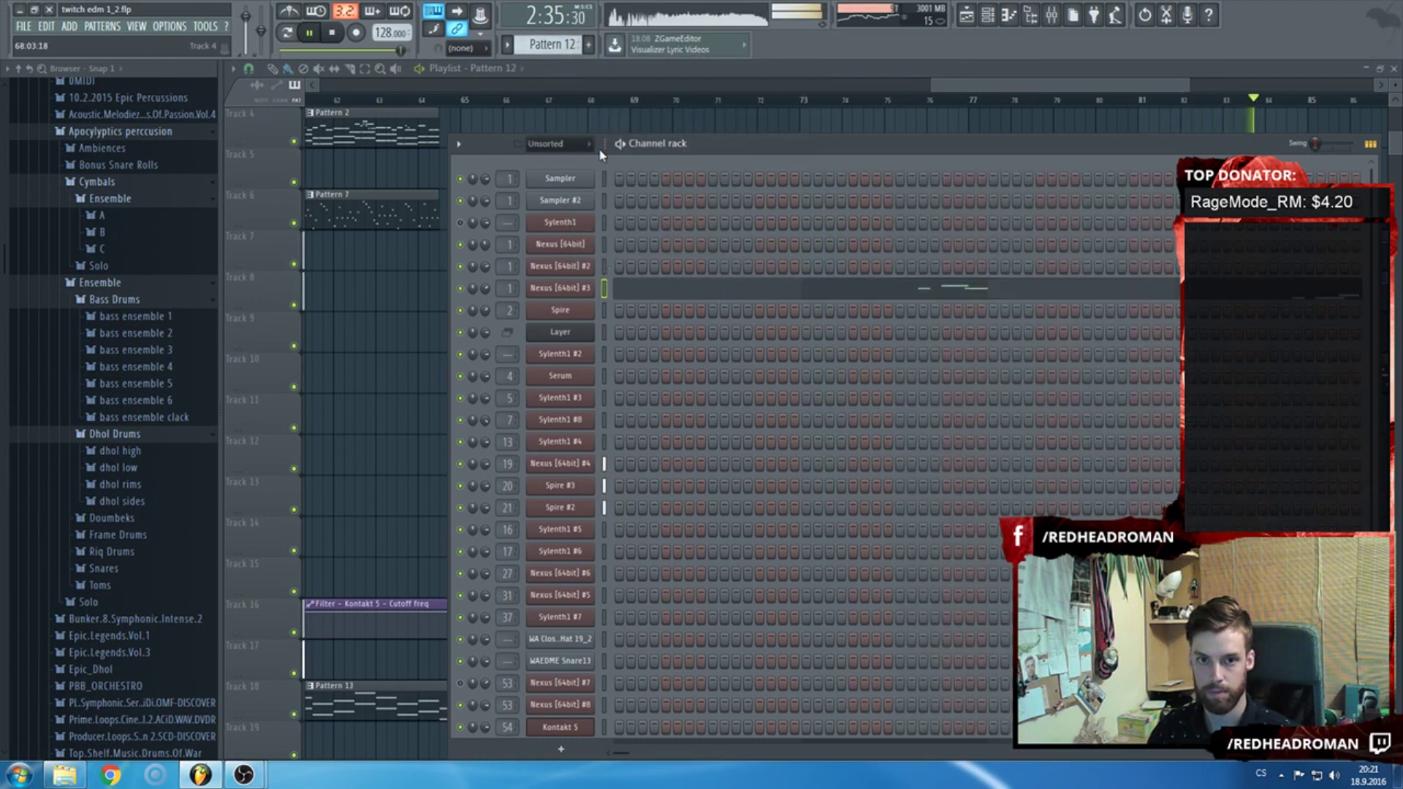
pyautogui.click(667, 282)
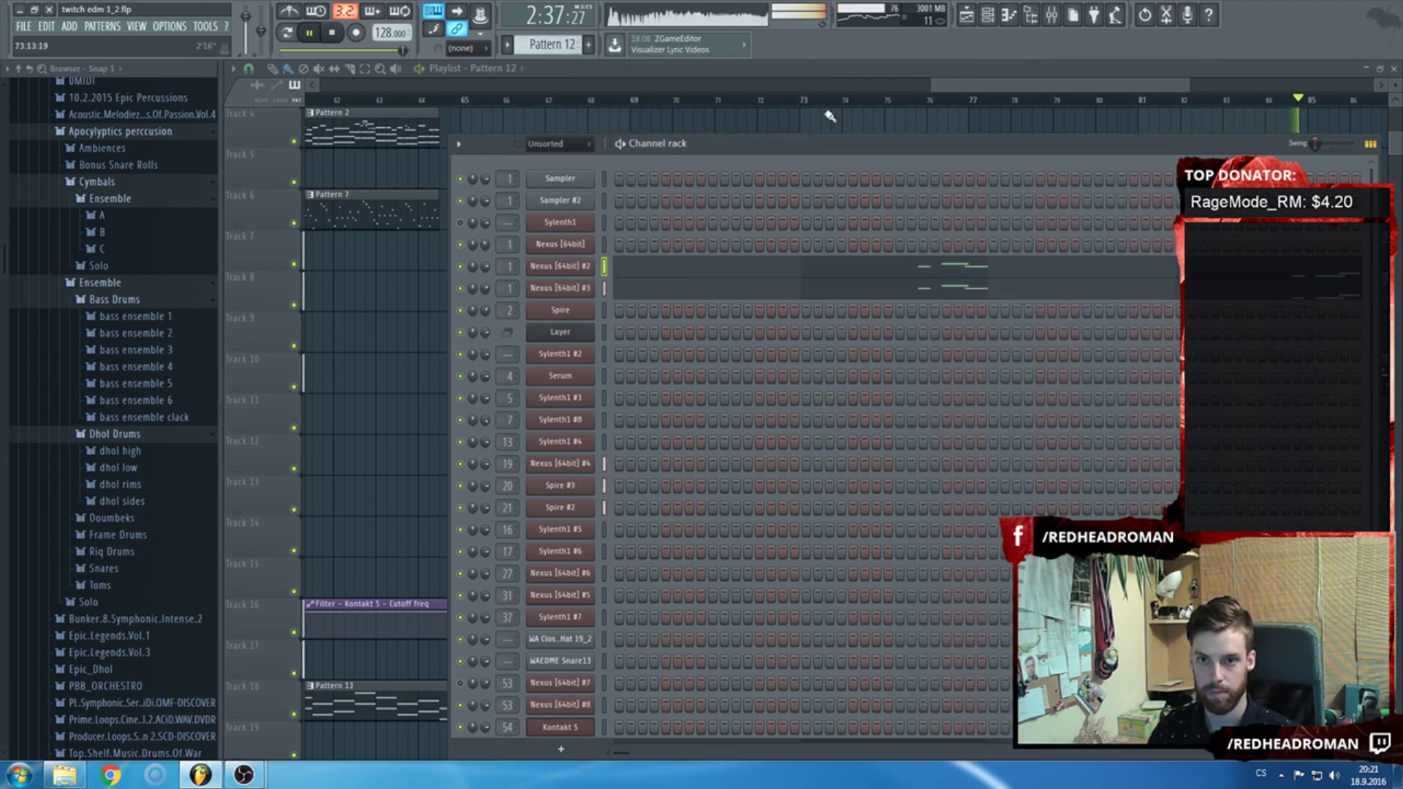
# Replace the Pattern 11 clip at bar 73 on Track 10 with Pattern 12 and stop playback.
pyautogui.press('F6')
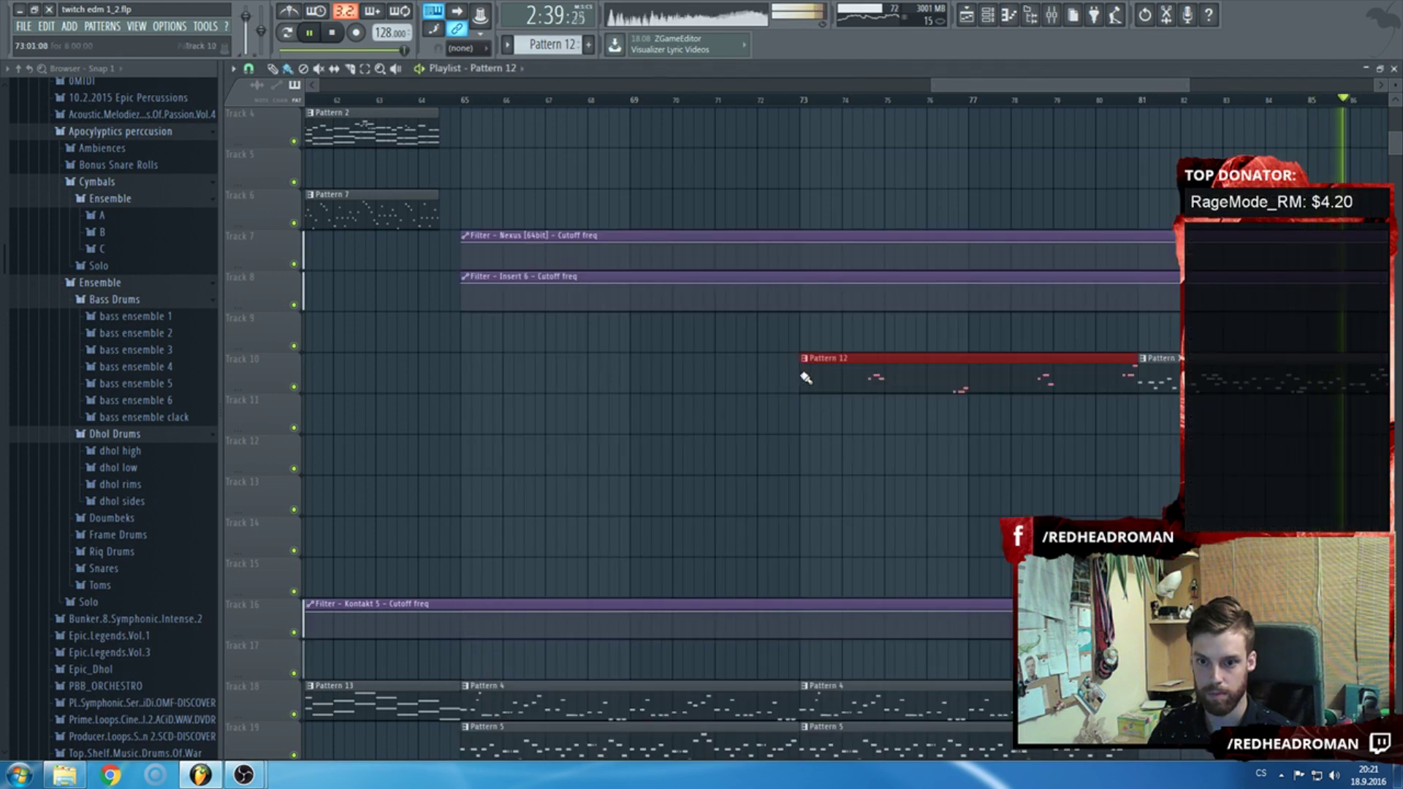
pyautogui.scroll(-3, 887, 394)
pyautogui.press('space')
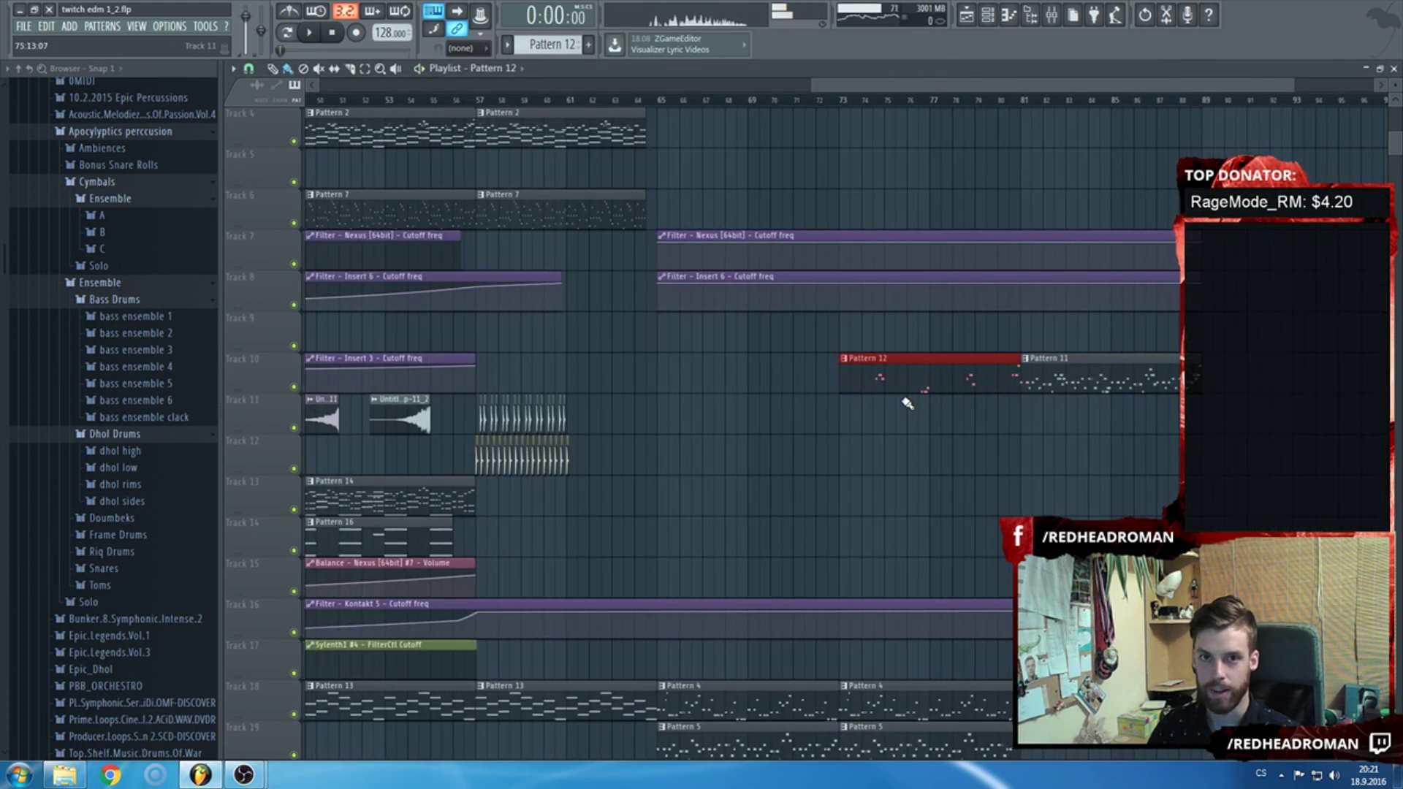
# Look over the break from bar 41 onward, around the Untitled project Sample clips on Track 11.
pyautogui.hscroll(-8, 907, 404)
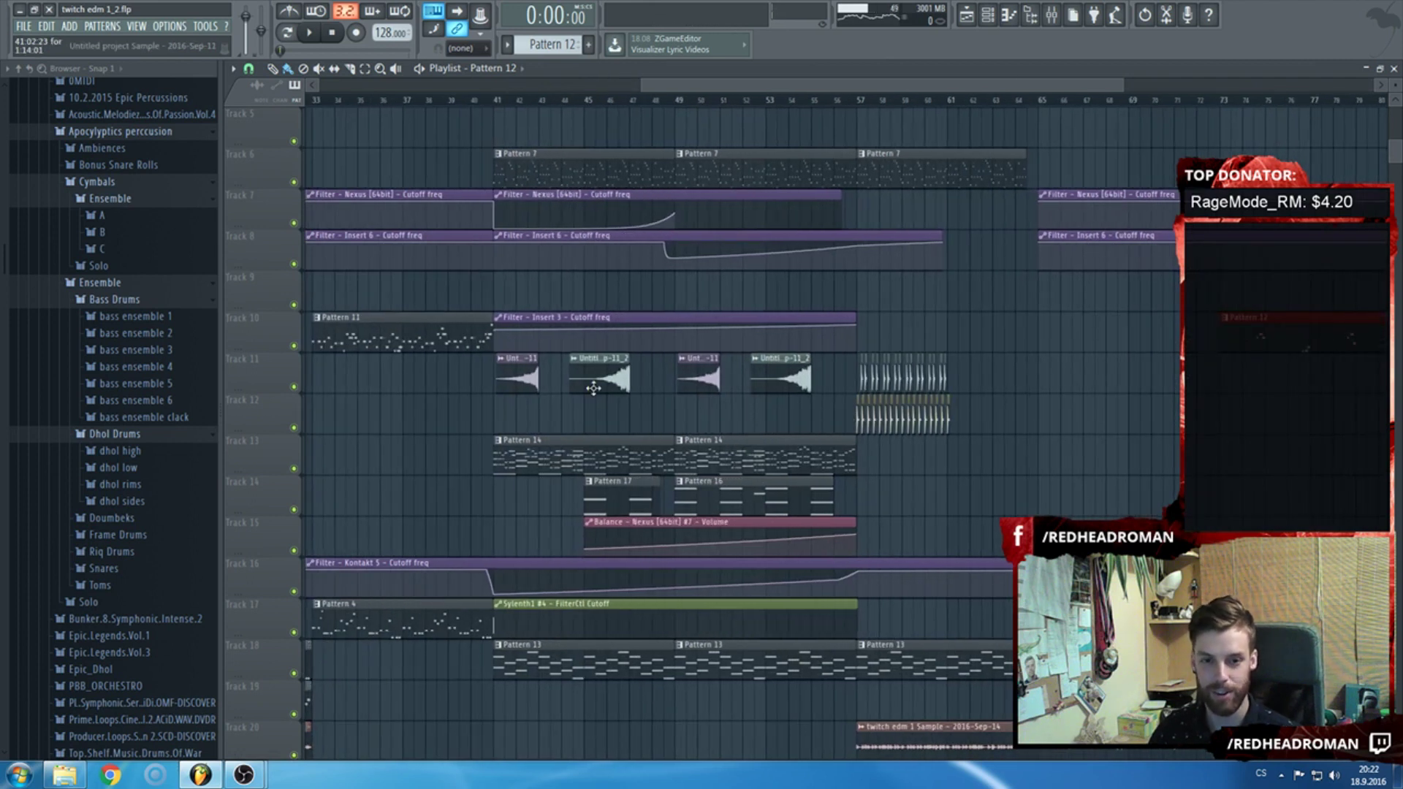
pyautogui.scroll(3, 529, 146)
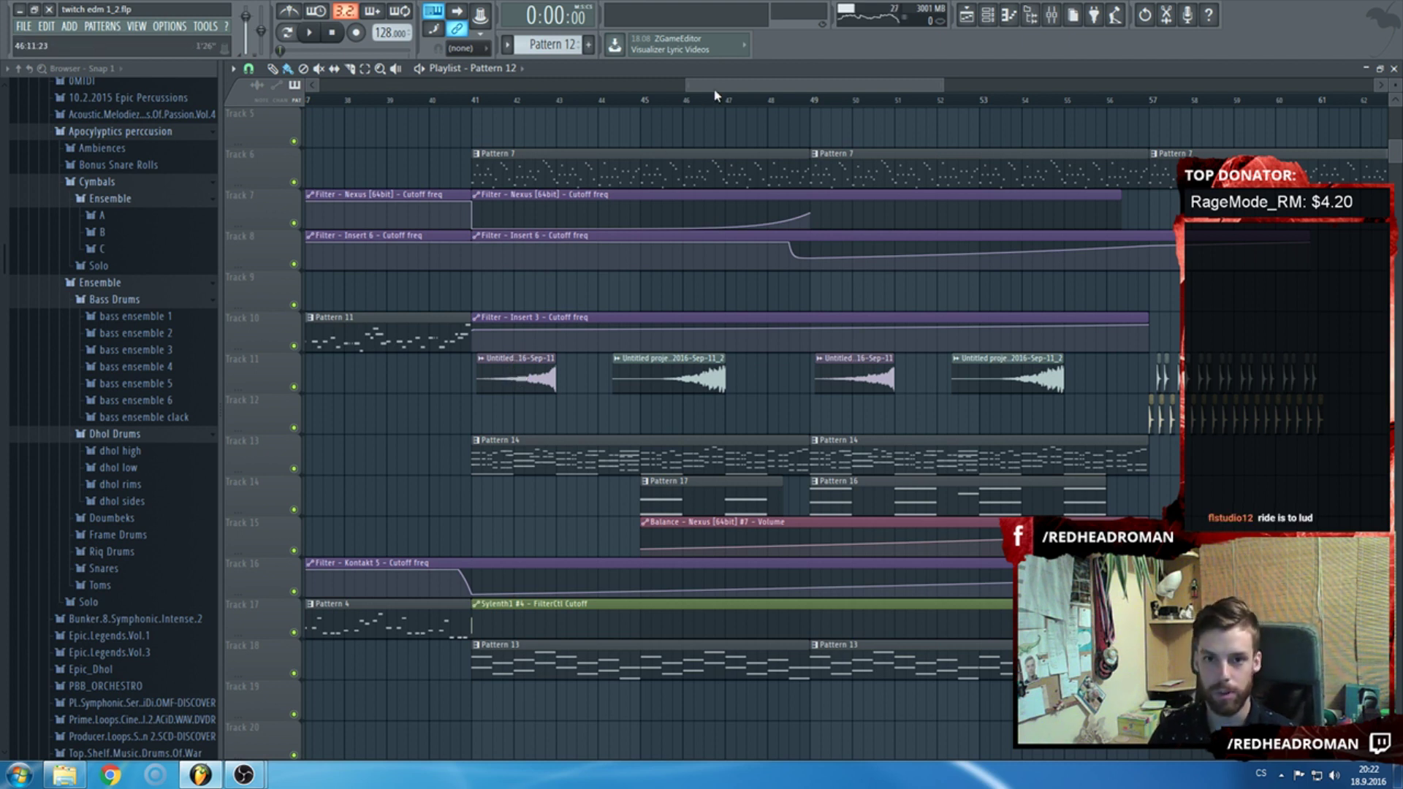
pyautogui.moveTo(715, 90); pyautogui.dragTo(708, 86)
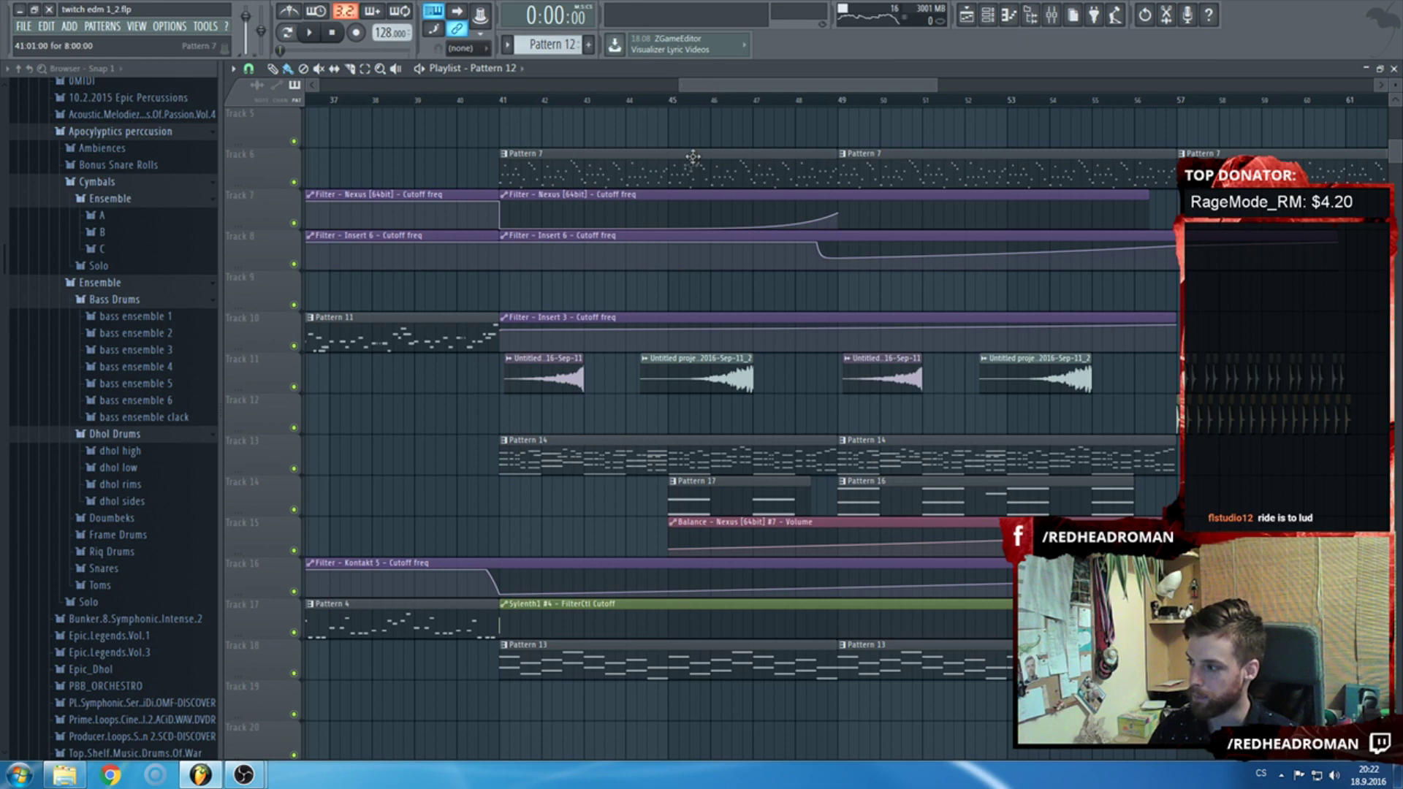
# Check the sampler settings of the WAEDME Ride8 clips on Track 40 and locate the WA Ride 08 clips on Track 32.
pyautogui.scroll(-10, 693, 155)
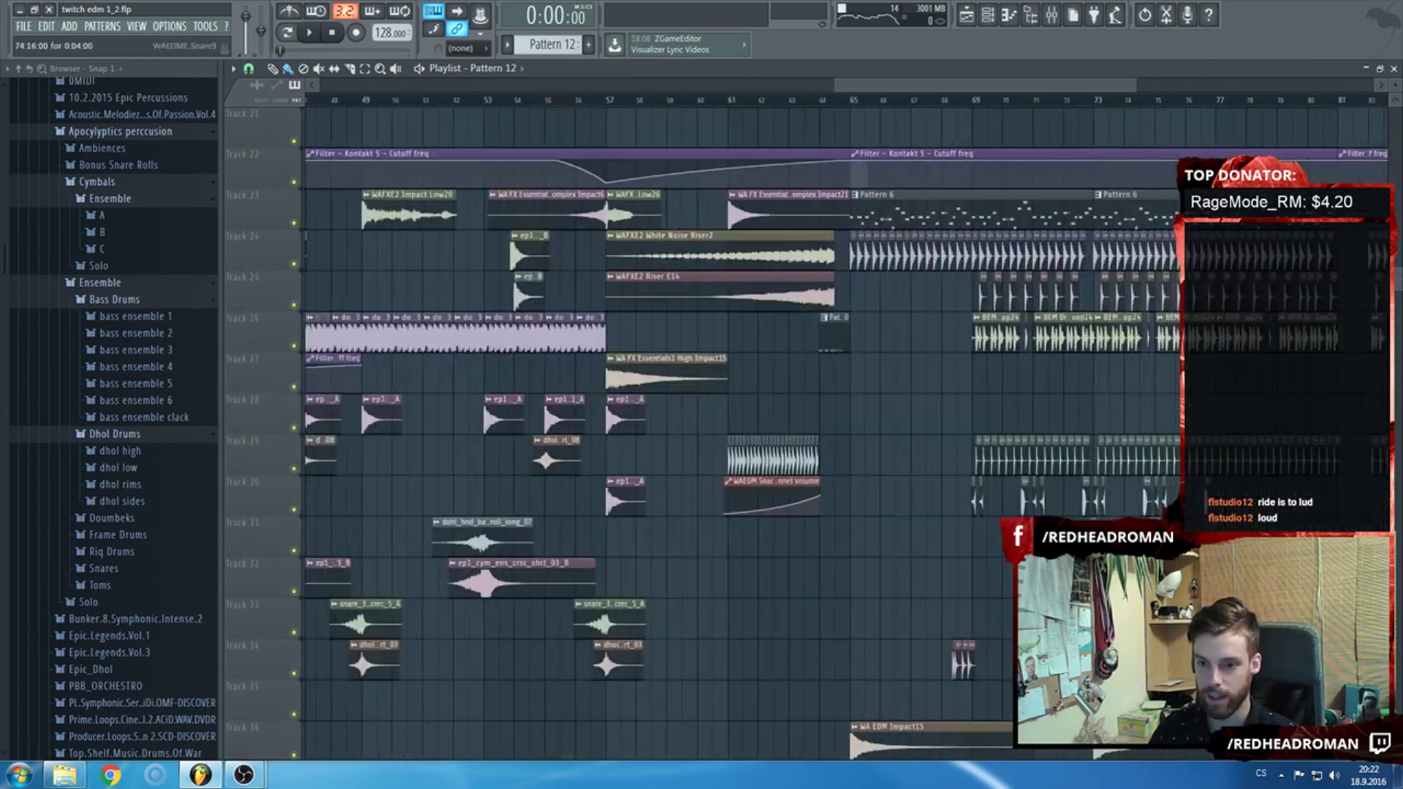
pyautogui.scroll(-4, 622, 374)
pyautogui.scroll(3, 621, 375)
pyautogui.click(687, 524)
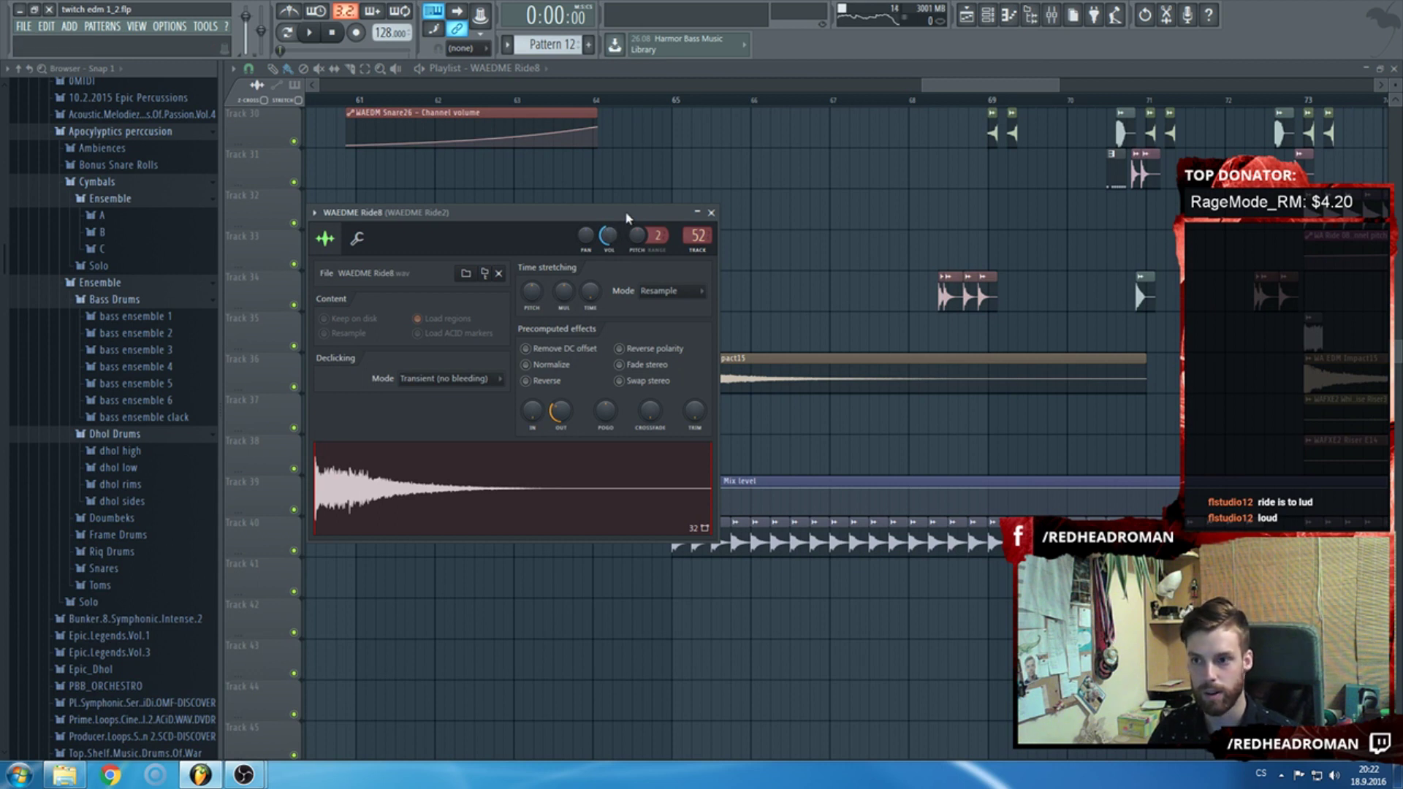
pyautogui.press('Escape')
pyautogui.scroll(-4, 731, 278)
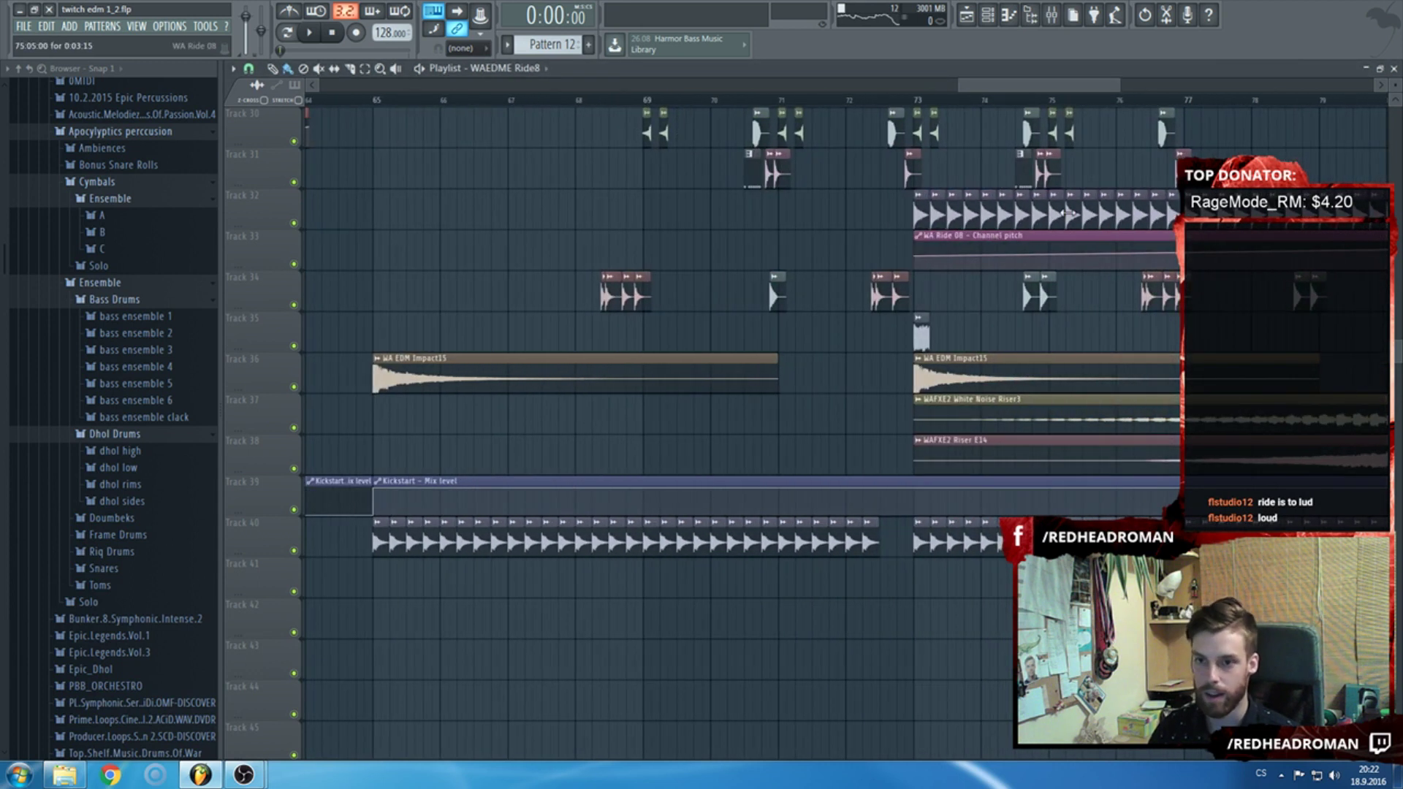
# Check the WA Ride 08 sampler settings and the level of its mixer track 40.
pyautogui.click(817, 273)
pyautogui.doubleClick(718, 255)
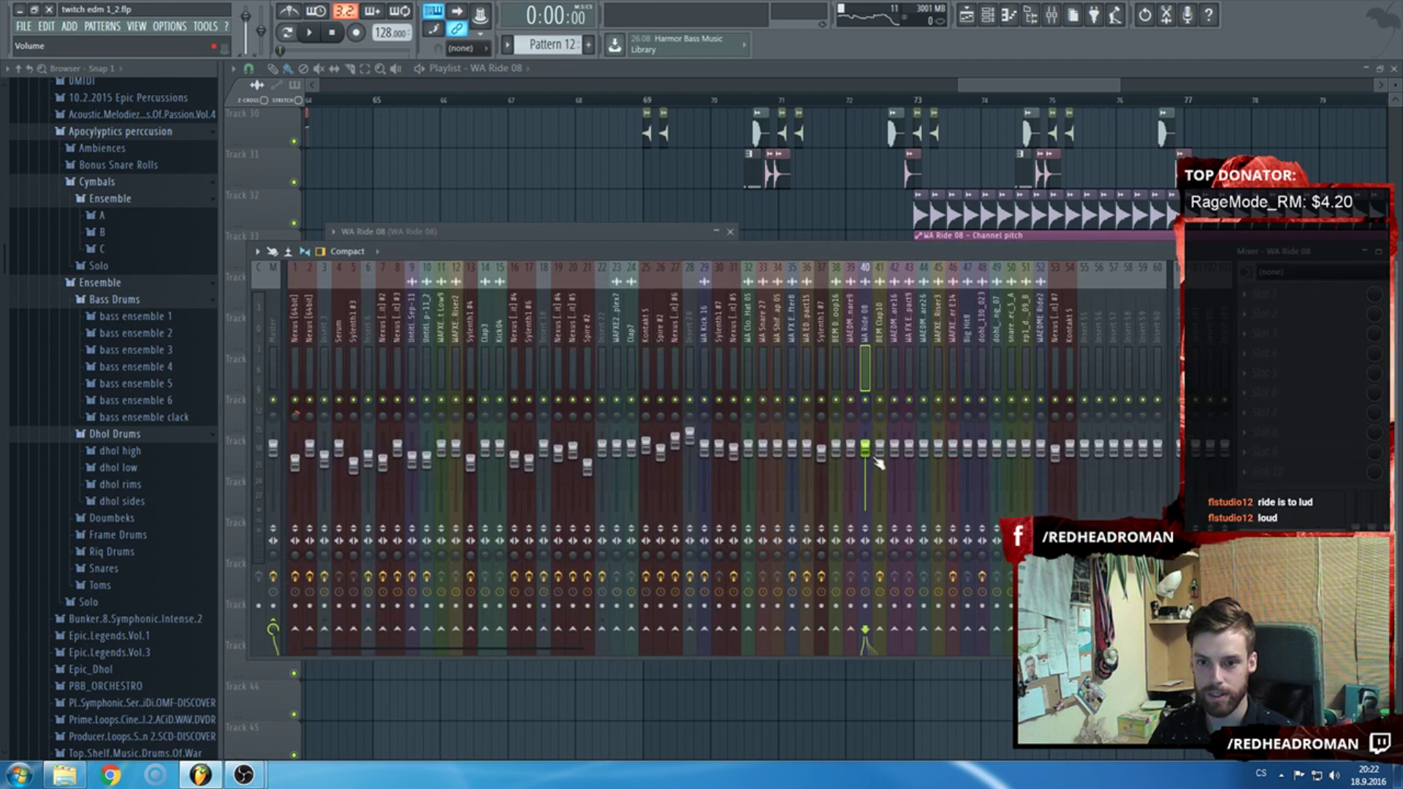
pyautogui.press('Escape')
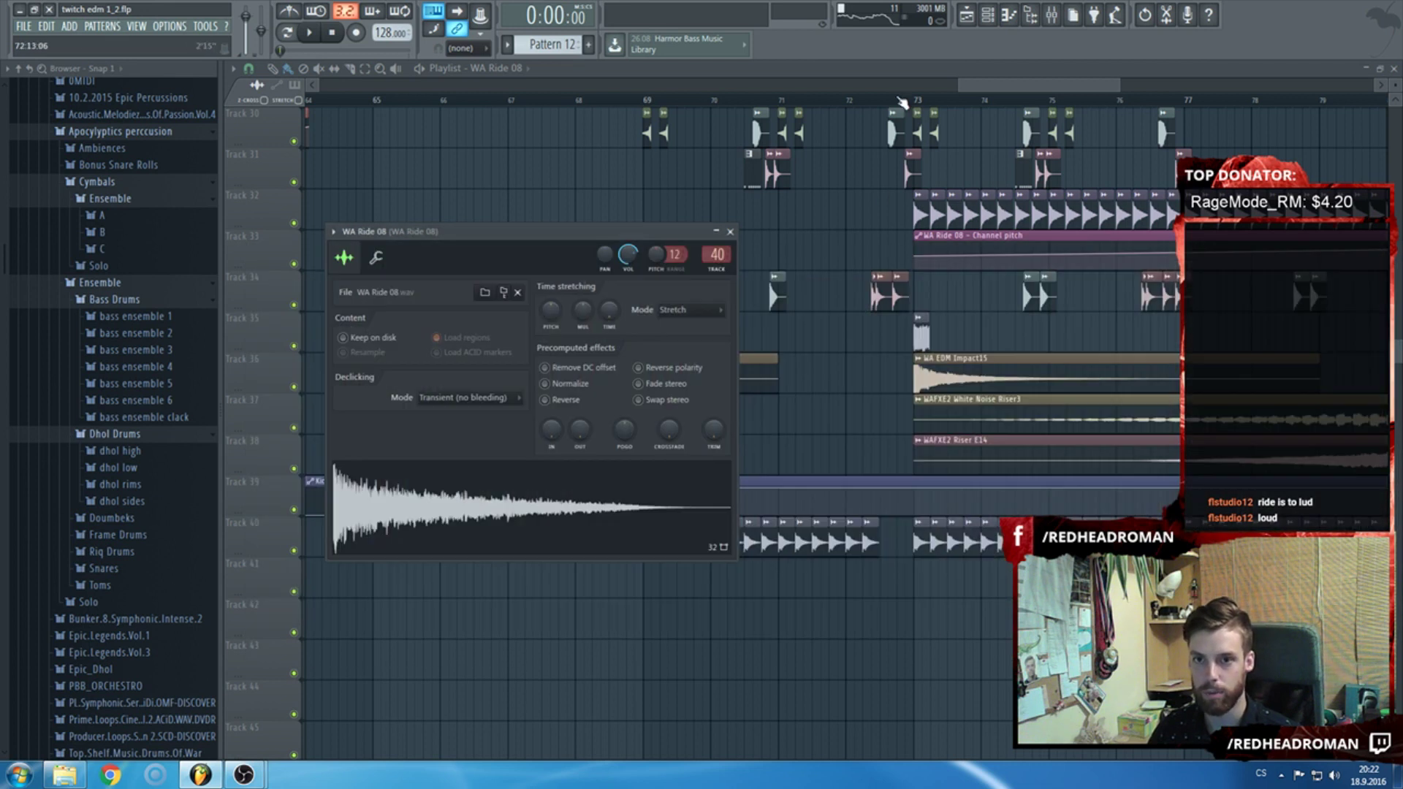
pyautogui.press('Escape')
# Look over the full arrangement from the Kontakt 5 cutoff automation on Track 22 down to the ride clips on Track 40.
pyautogui.scroll(8, 868, 495)
pyautogui.scroll(-5, 868, 495)
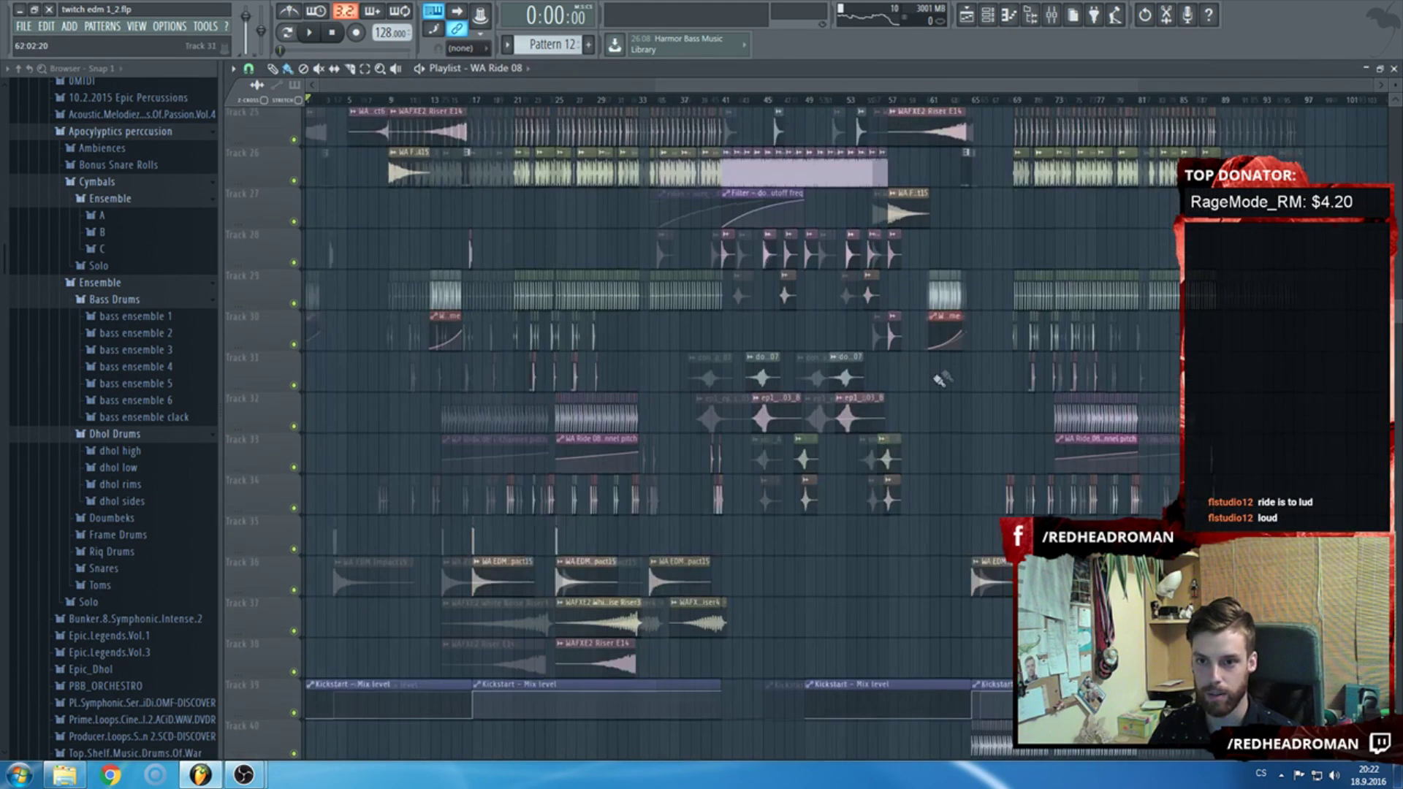
pyautogui.scroll(2, 780, 318)
pyautogui.scroll(4, 781, 319)
pyautogui.scroll(-2, 949, 397)
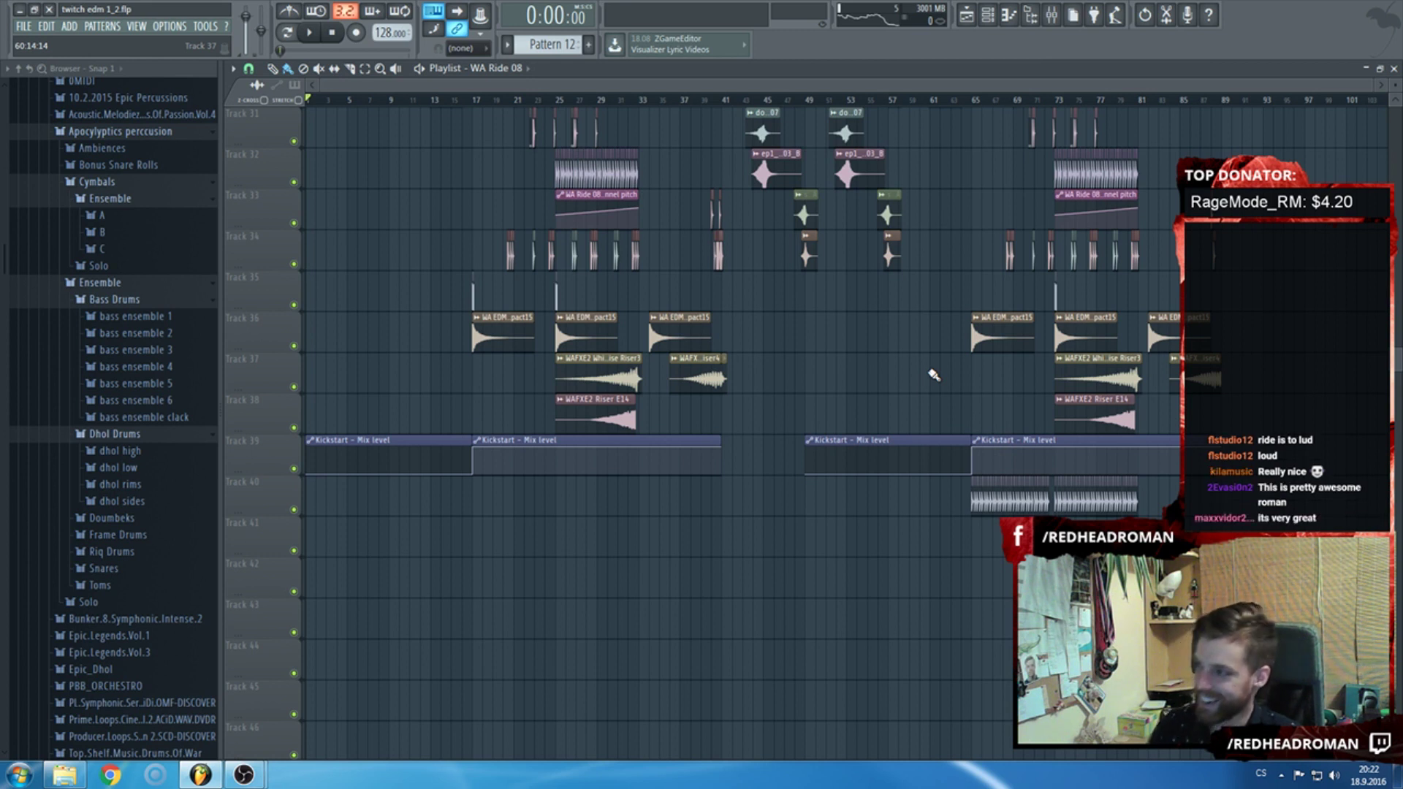
pyautogui.scroll(3, 840, 378)
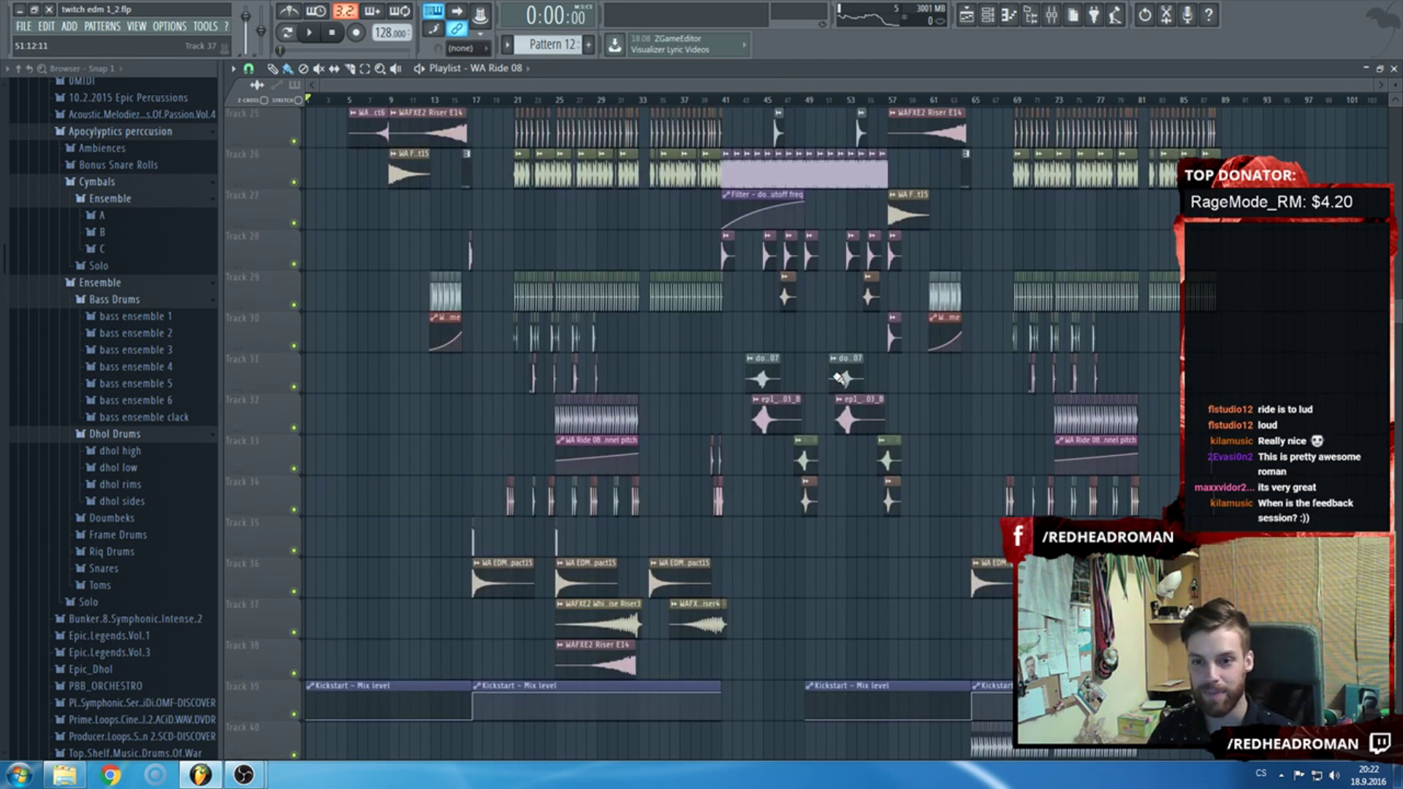
pyautogui.scroll(2, 841, 378)
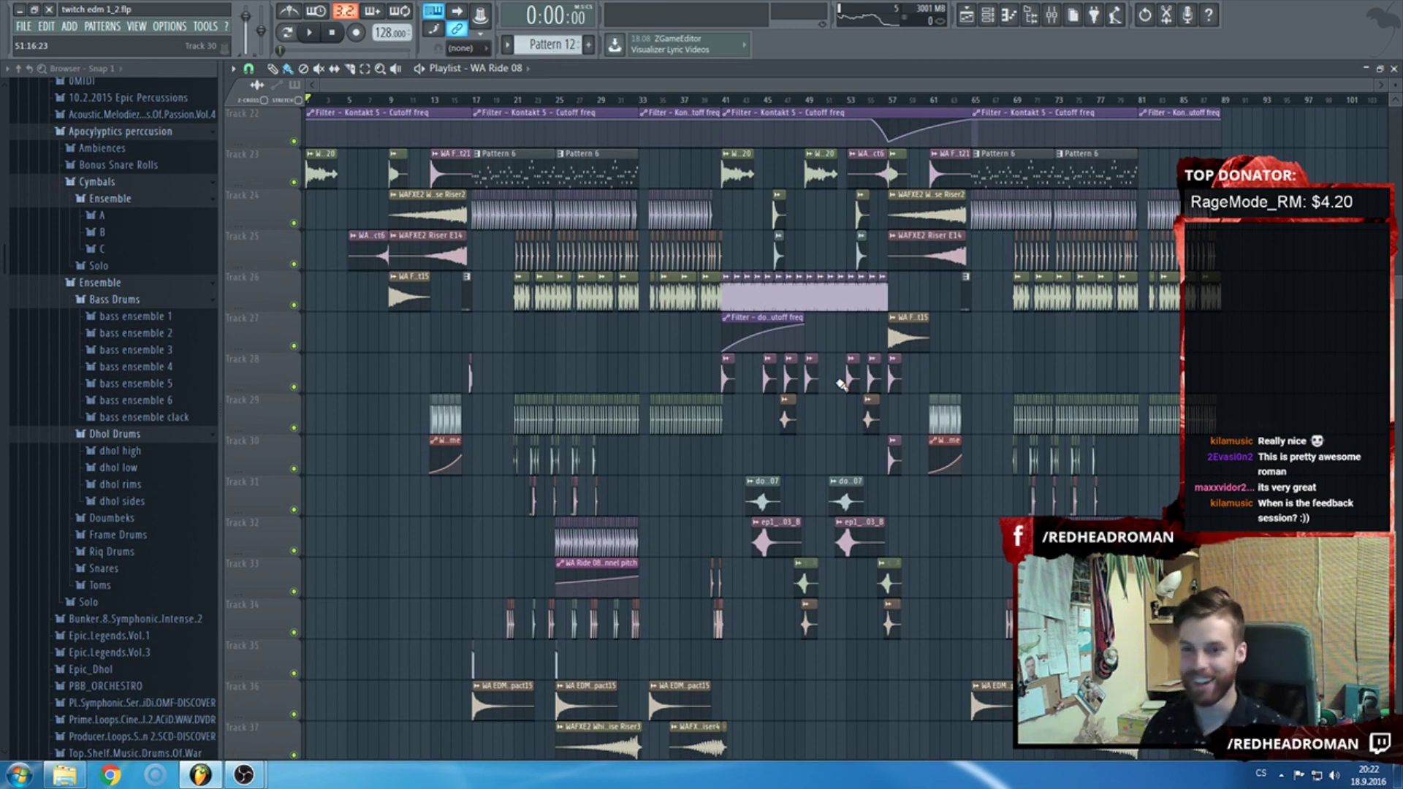
pyautogui.moveTo(929, 136); pyautogui.dragTo(929, 130)
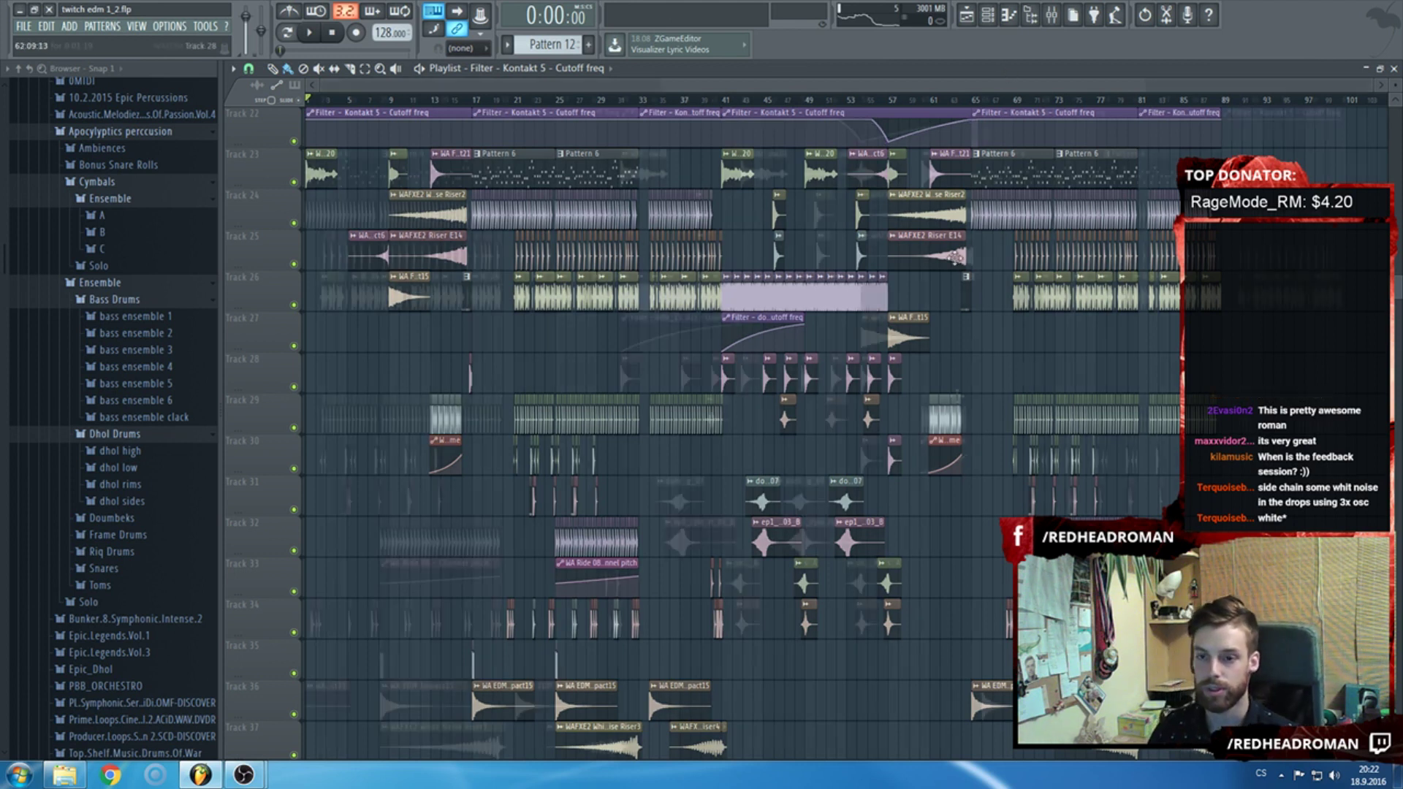
# Play the second drop from about bar 64 and set the WAEDME Ride8 channel volume to 36%.
pyautogui.scroll(5, 1007, 73)
pyautogui.scroll(6, 899, 463)
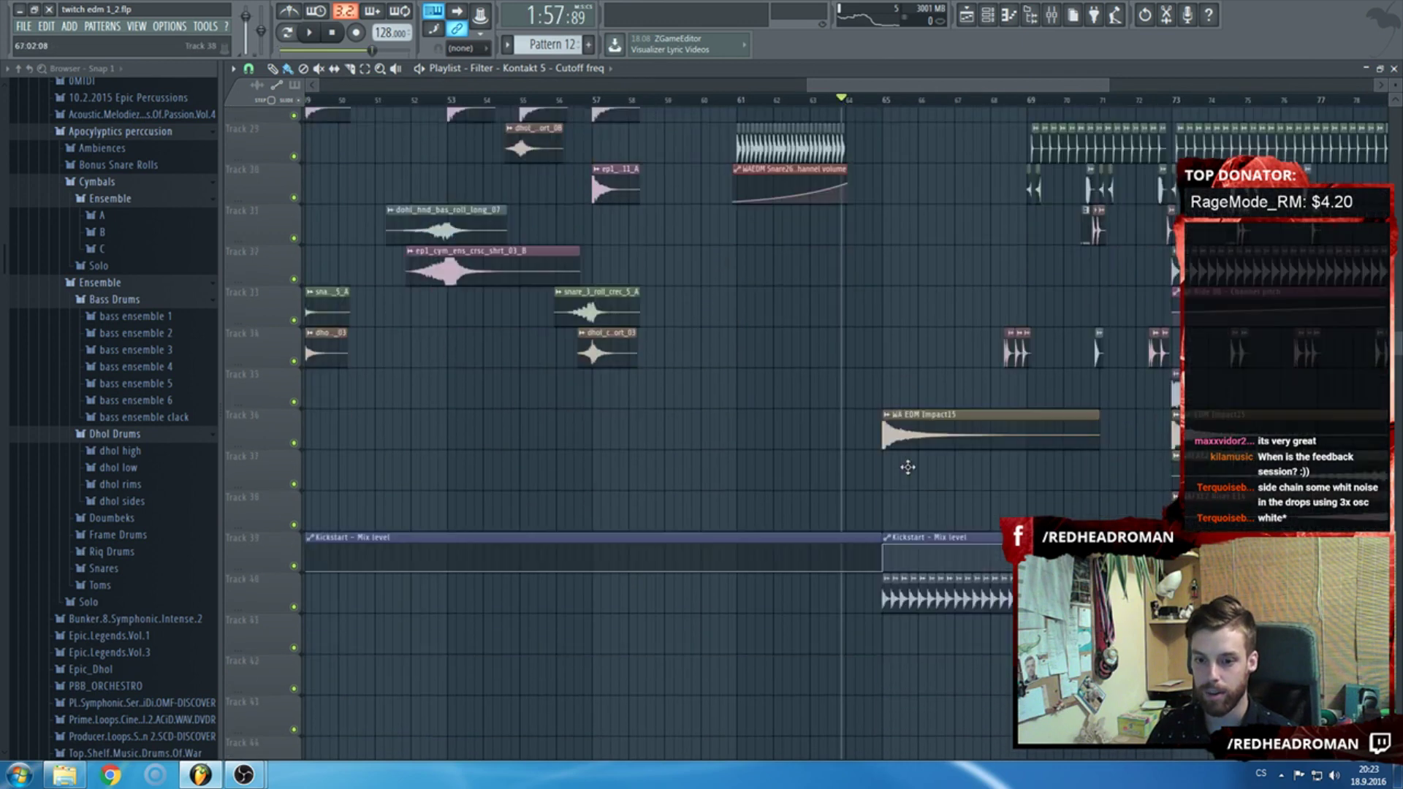
pyautogui.scroll(-2, 469, 607)
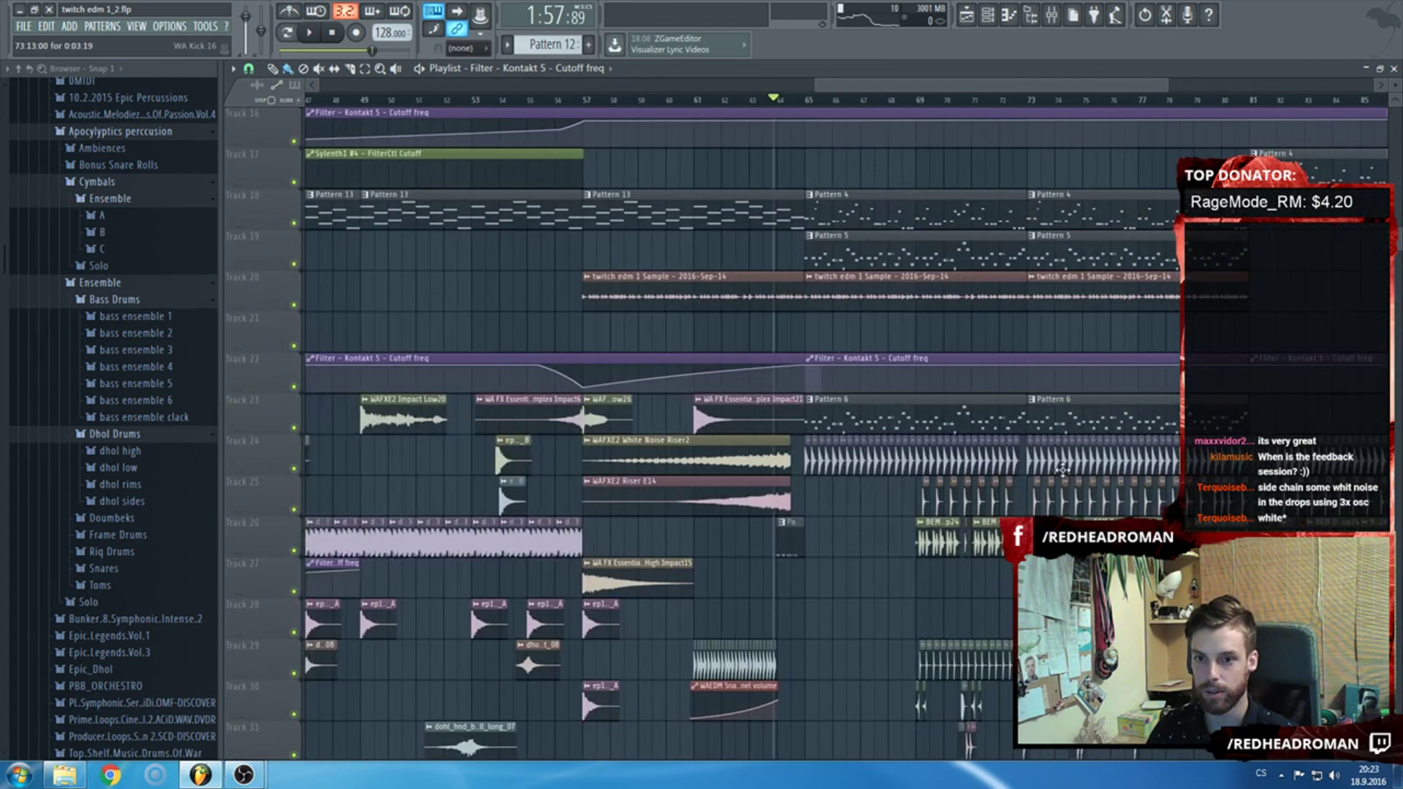
pyautogui.press('space')
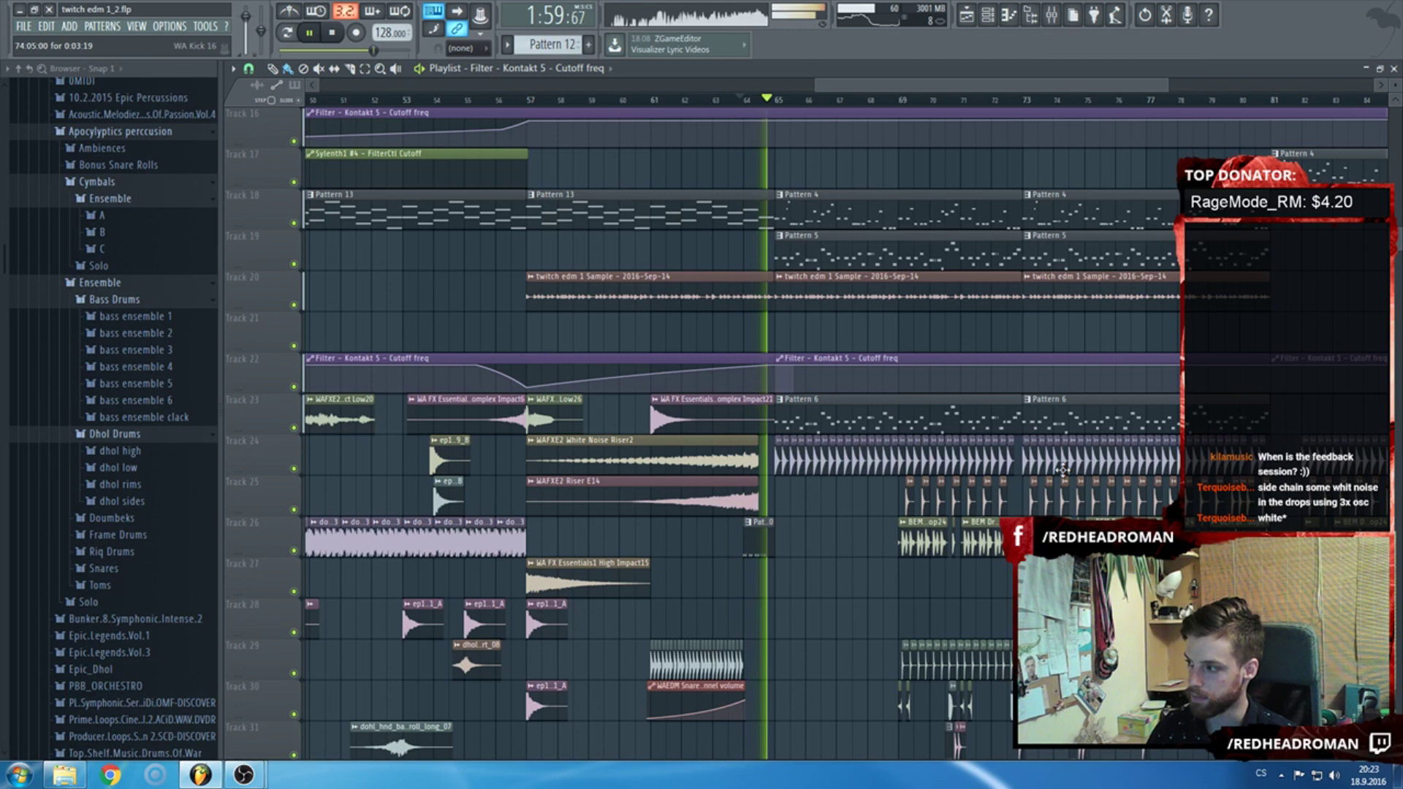
pyautogui.scroll(-1, 524, 685)
pyautogui.scroll(-12, 1063, 469)
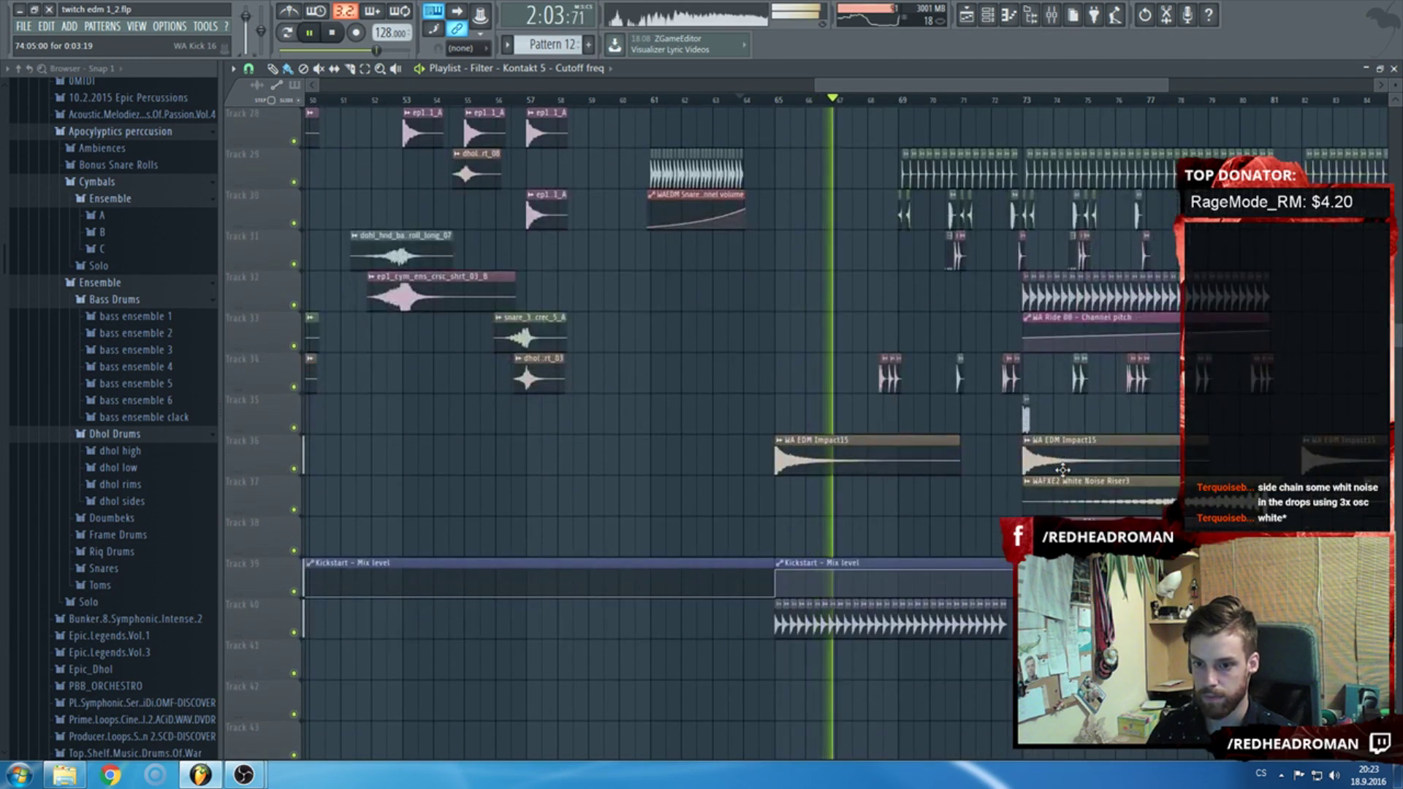
pyautogui.doubleClick(950, 630)
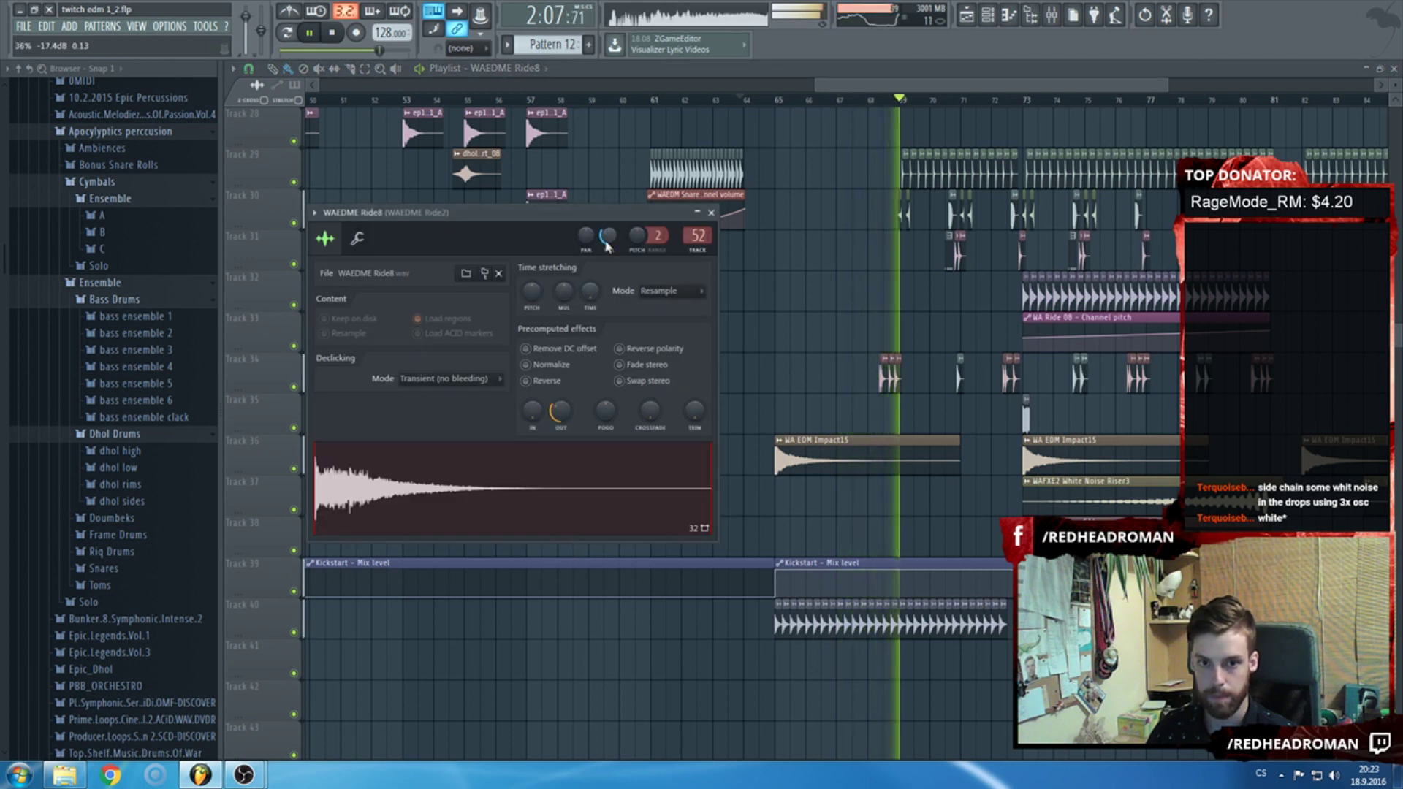
pyautogui.click(710, 215)
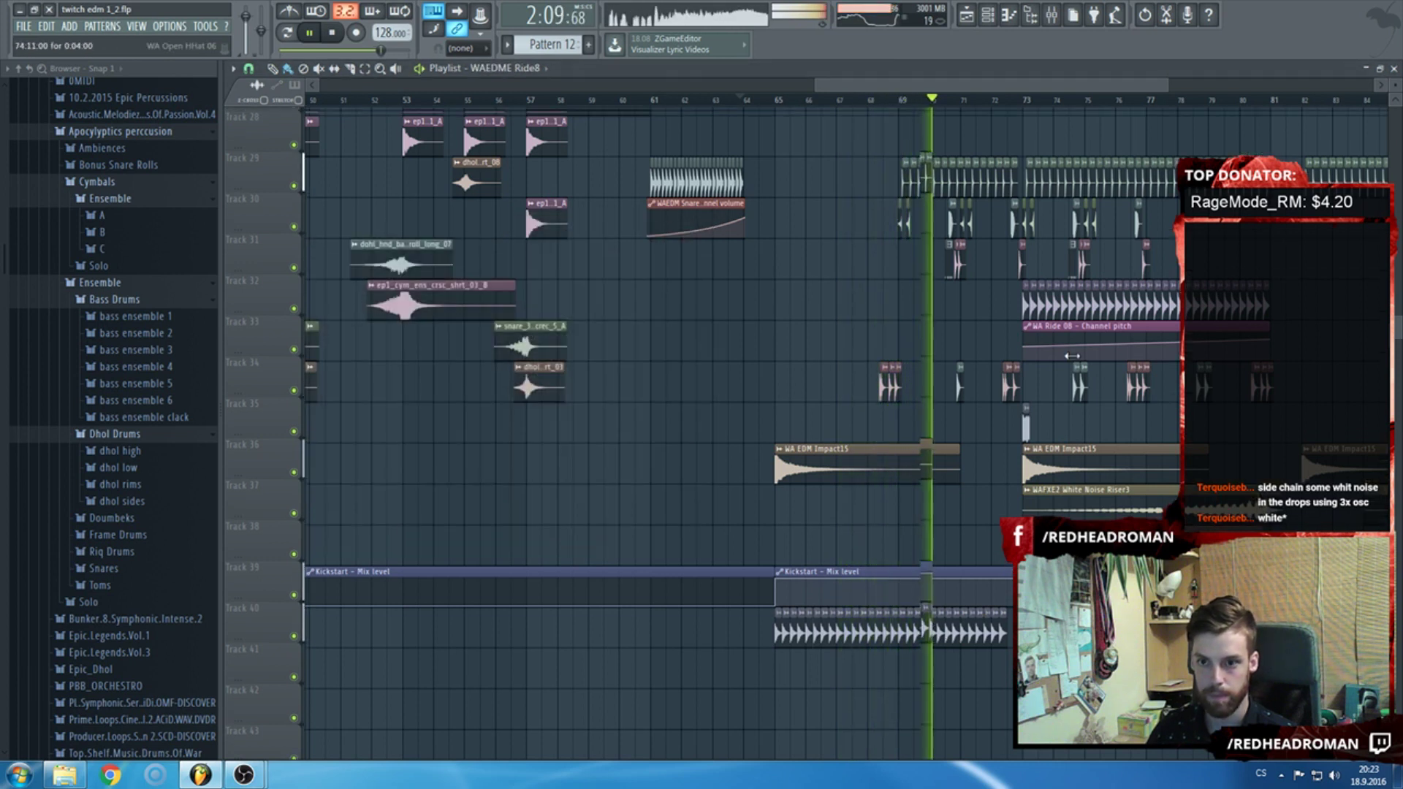
# Lower the WA Ride 08 fader on mixer track 40 while the second drop plays.
pyautogui.scroll(1, 657, 439)
pyautogui.doubleClick(1059, 336)
pyautogui.press('F9')
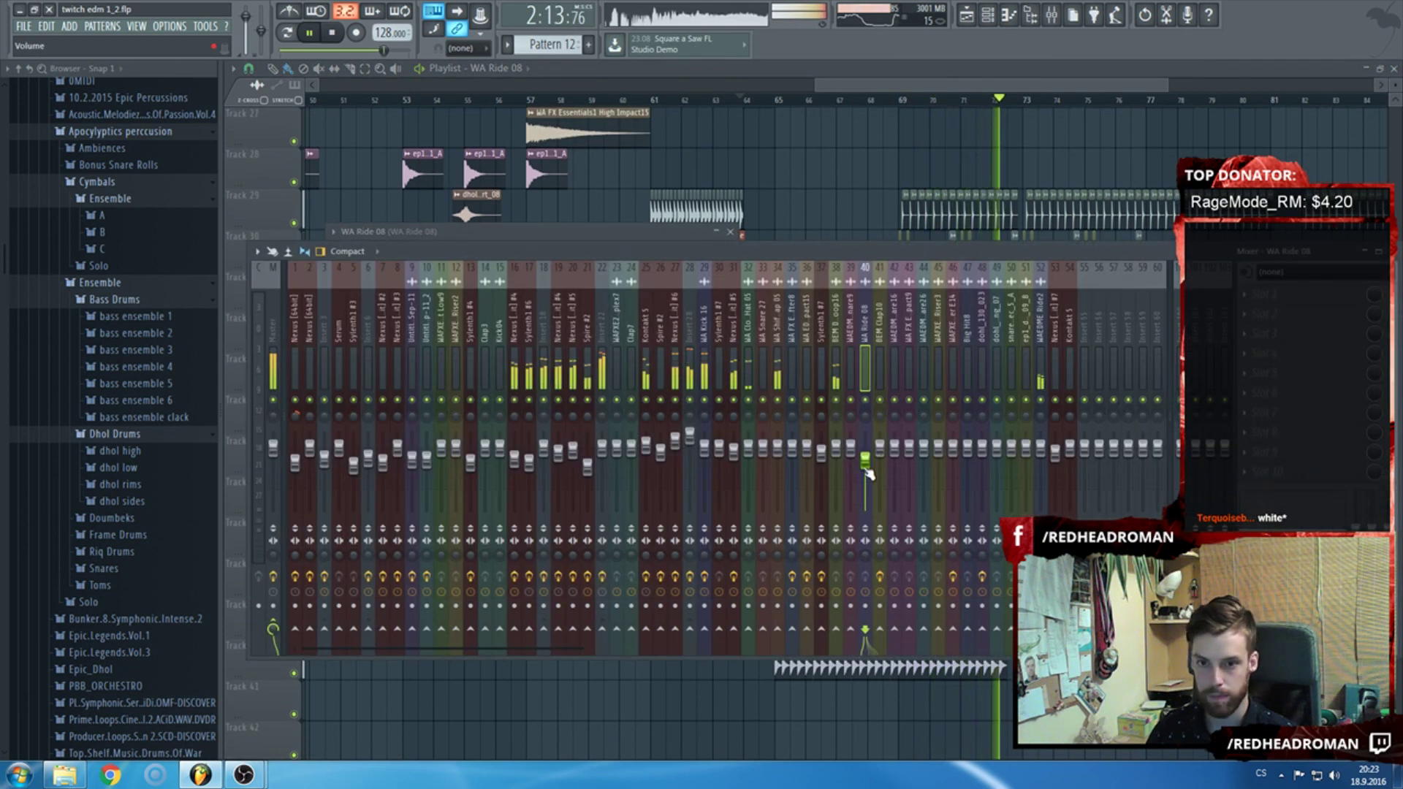
pyautogui.moveTo(867, 470); pyautogui.dragTo(867, 470)
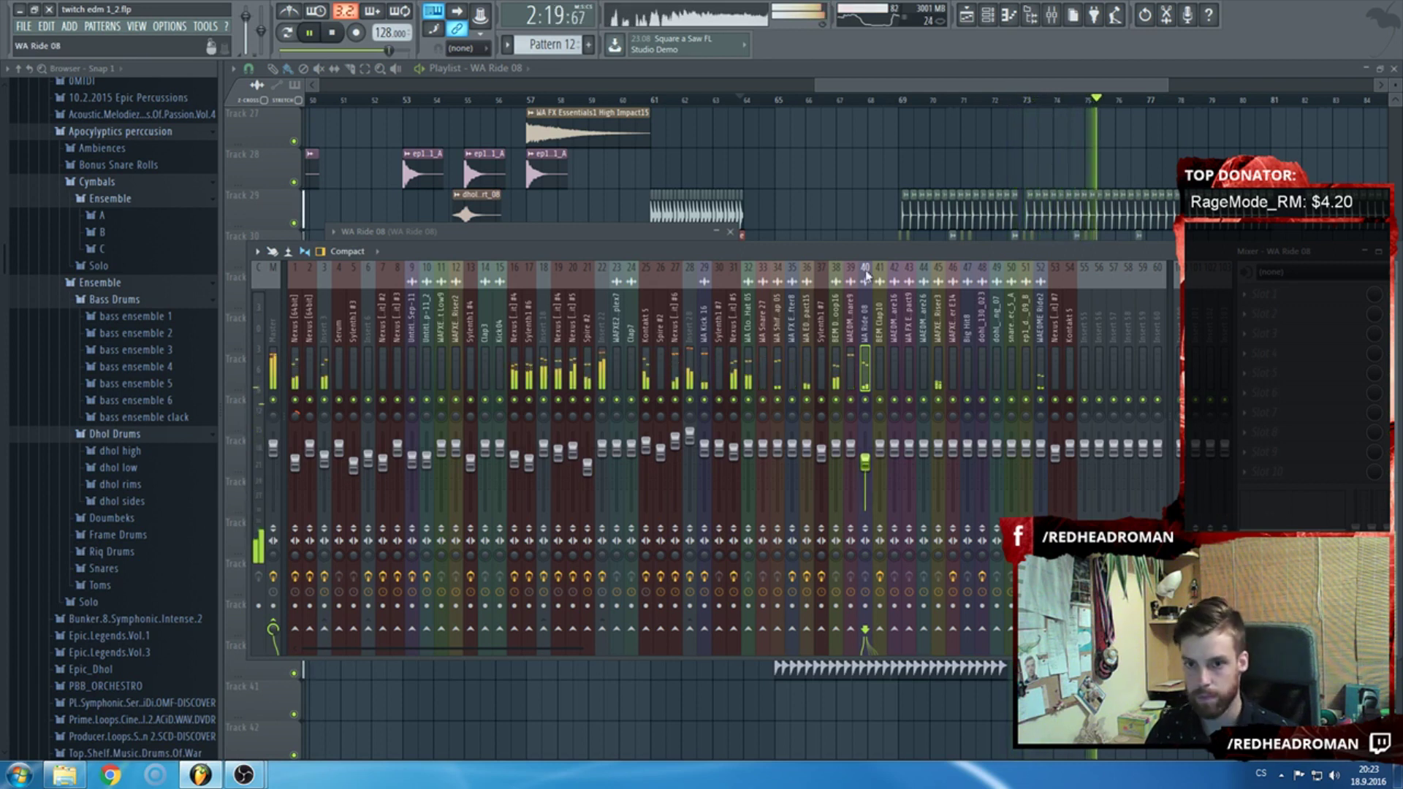
pyautogui.press('F9')
# Stop playback and copy the Nexus [64bit] #4 melody notes from Pattern 4 into the Sampler channel of Pattern 12.
pyautogui.scroll(6, 889, 257)
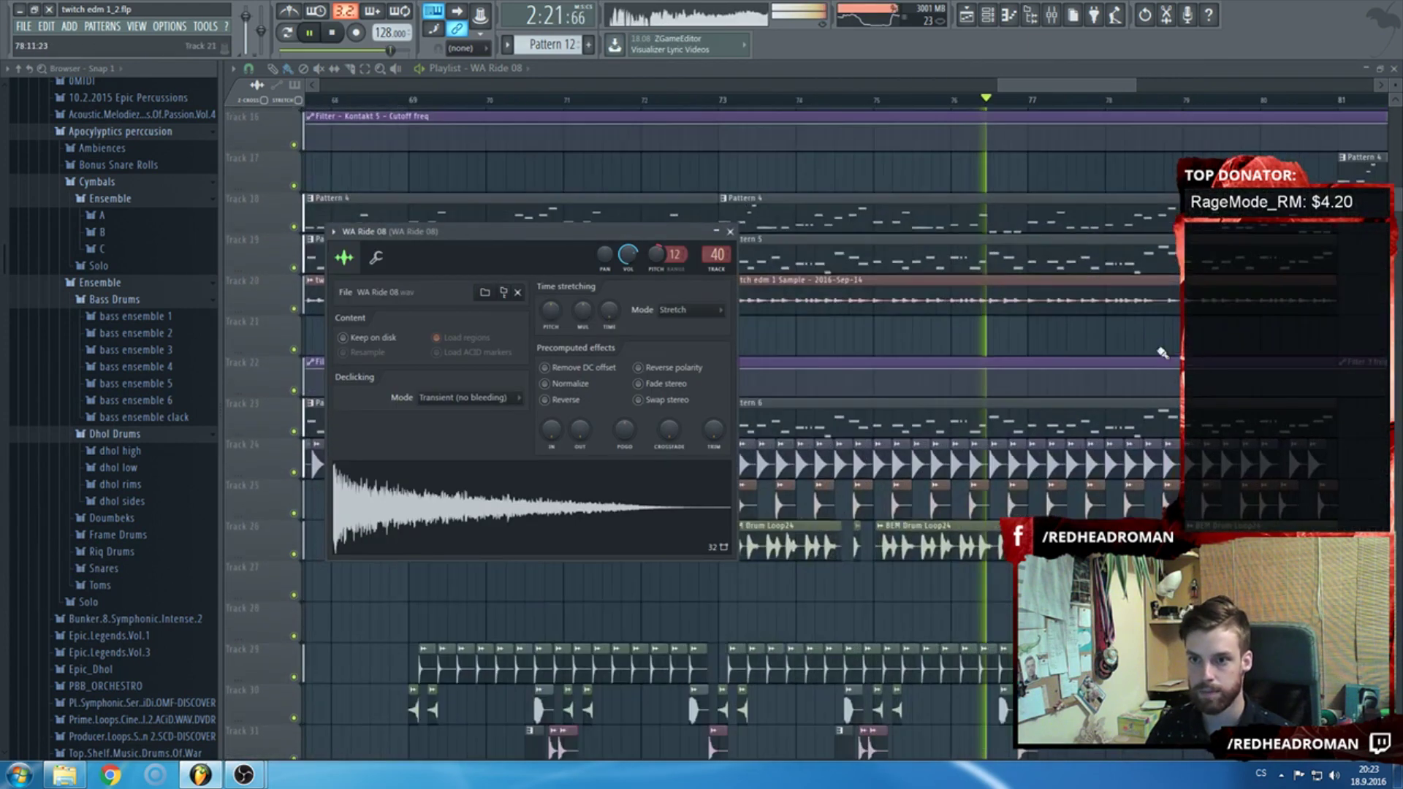
pyautogui.scroll(1, 1142, 351)
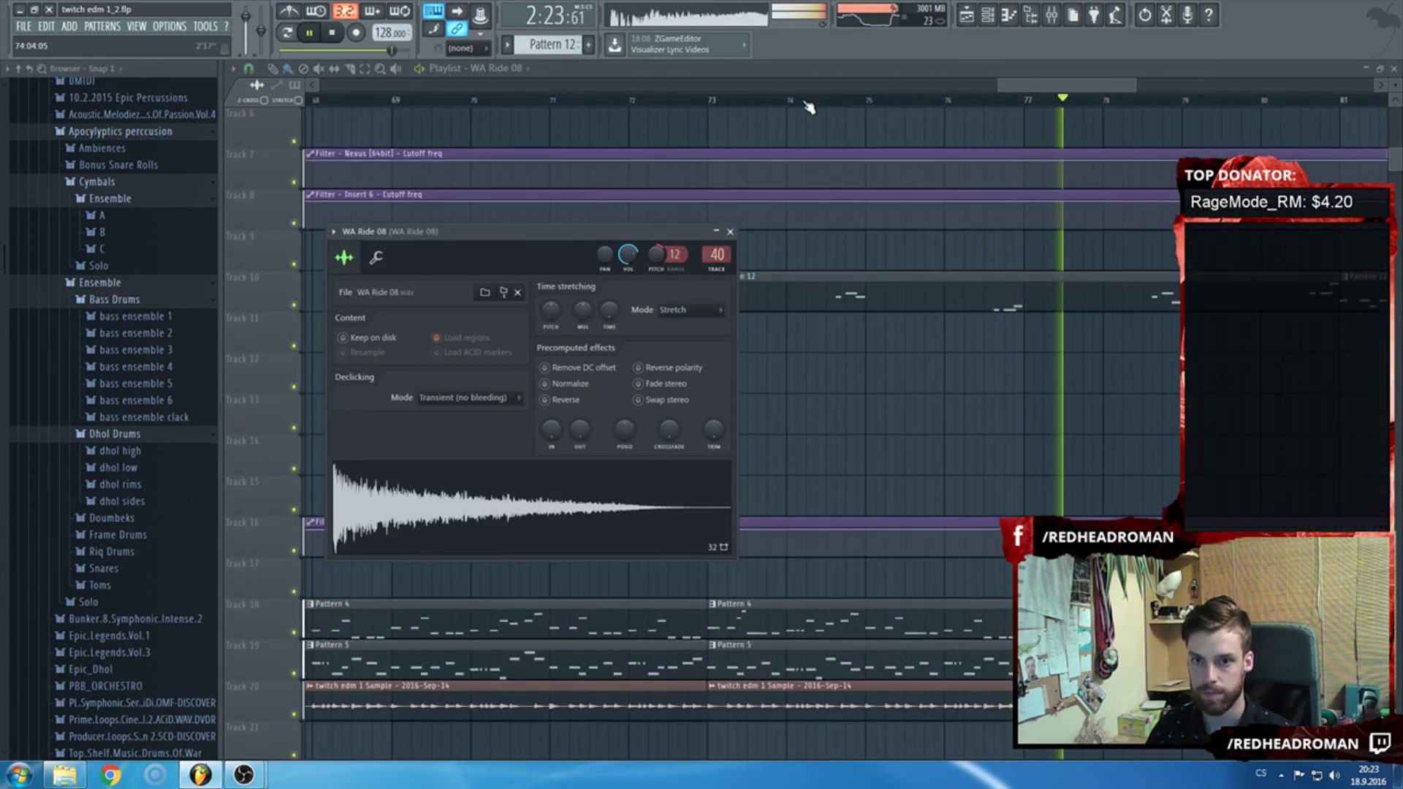
pyautogui.scroll(2, 836, 239)
pyautogui.press('space')
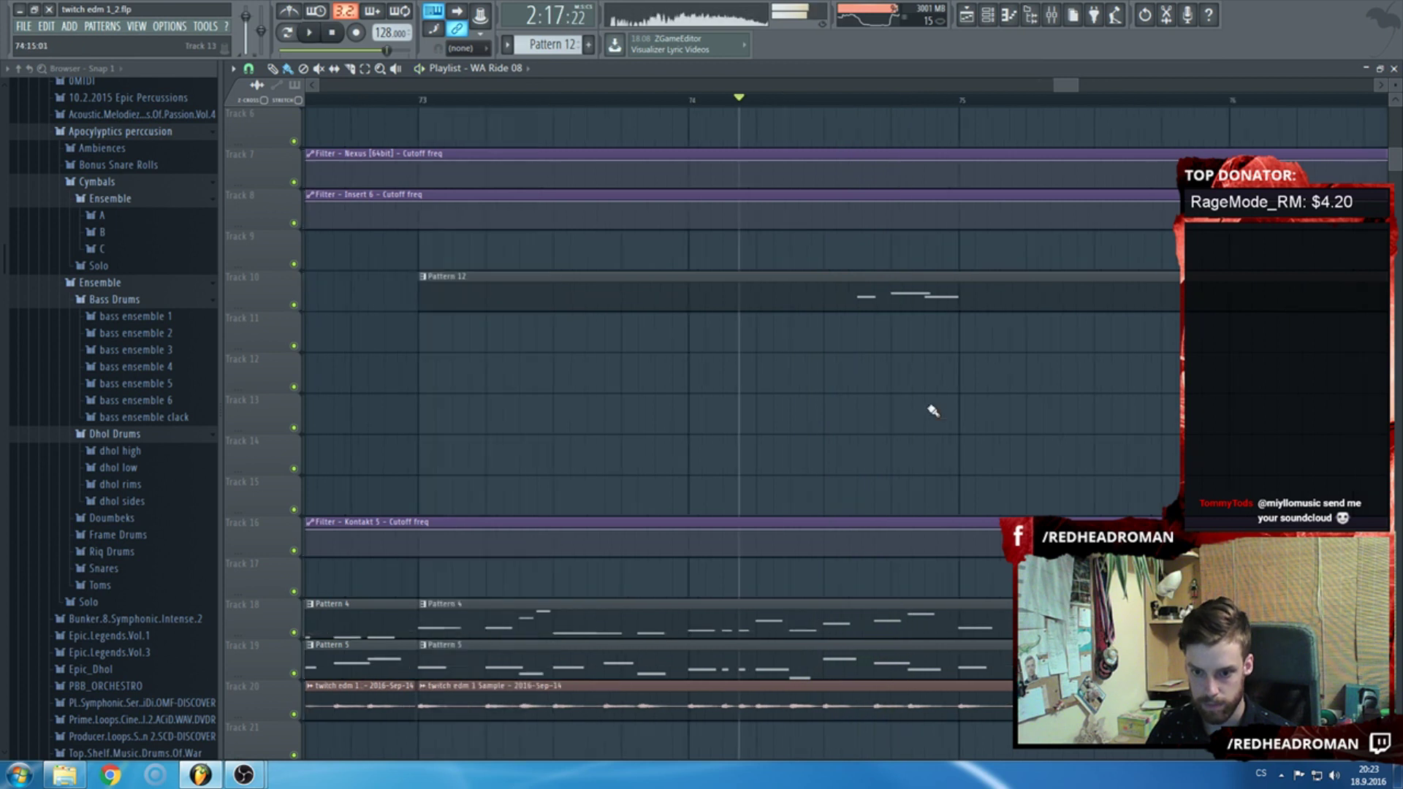
pyautogui.scroll(1, 950, 413)
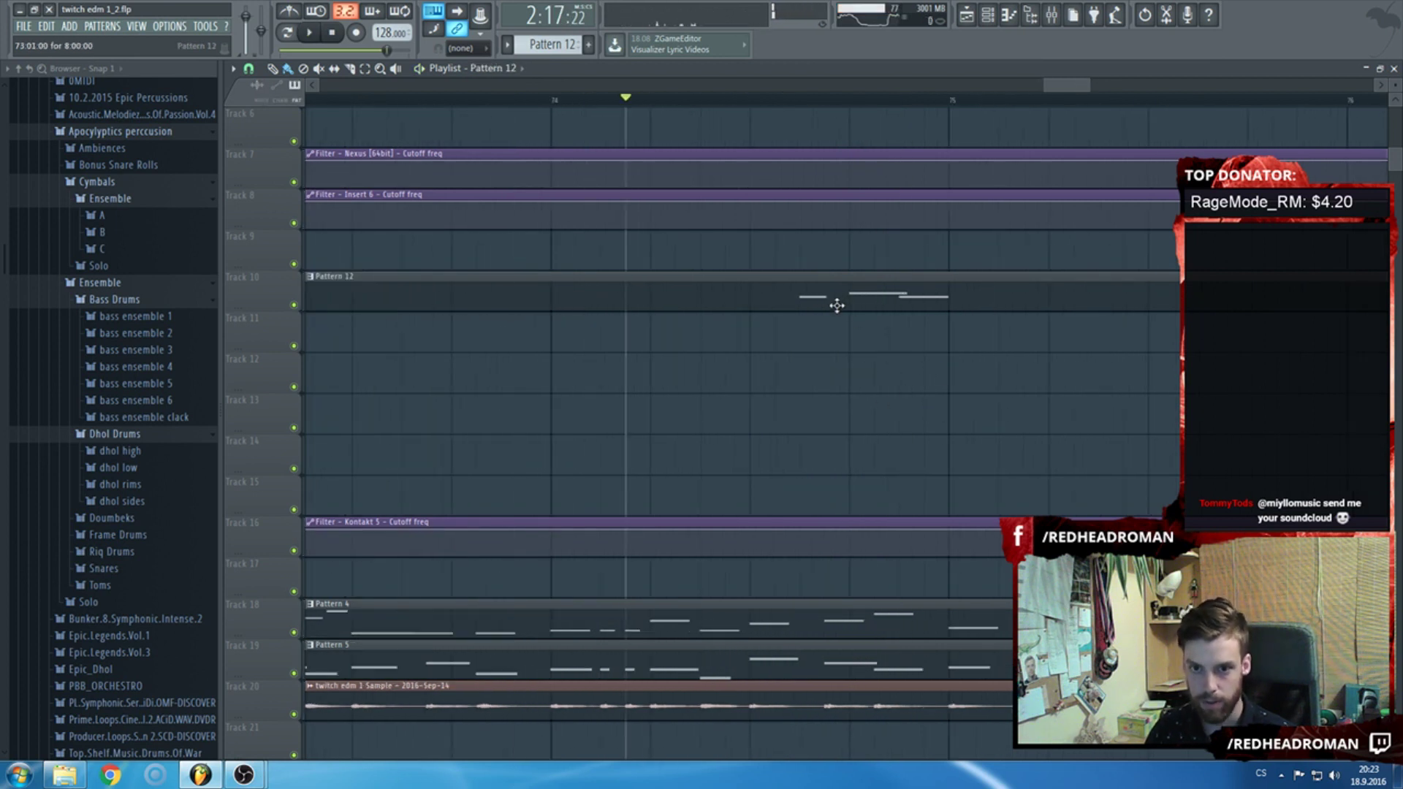
pyautogui.scroll(-2, 837, 304)
pyautogui.doubleClick(777, 623)
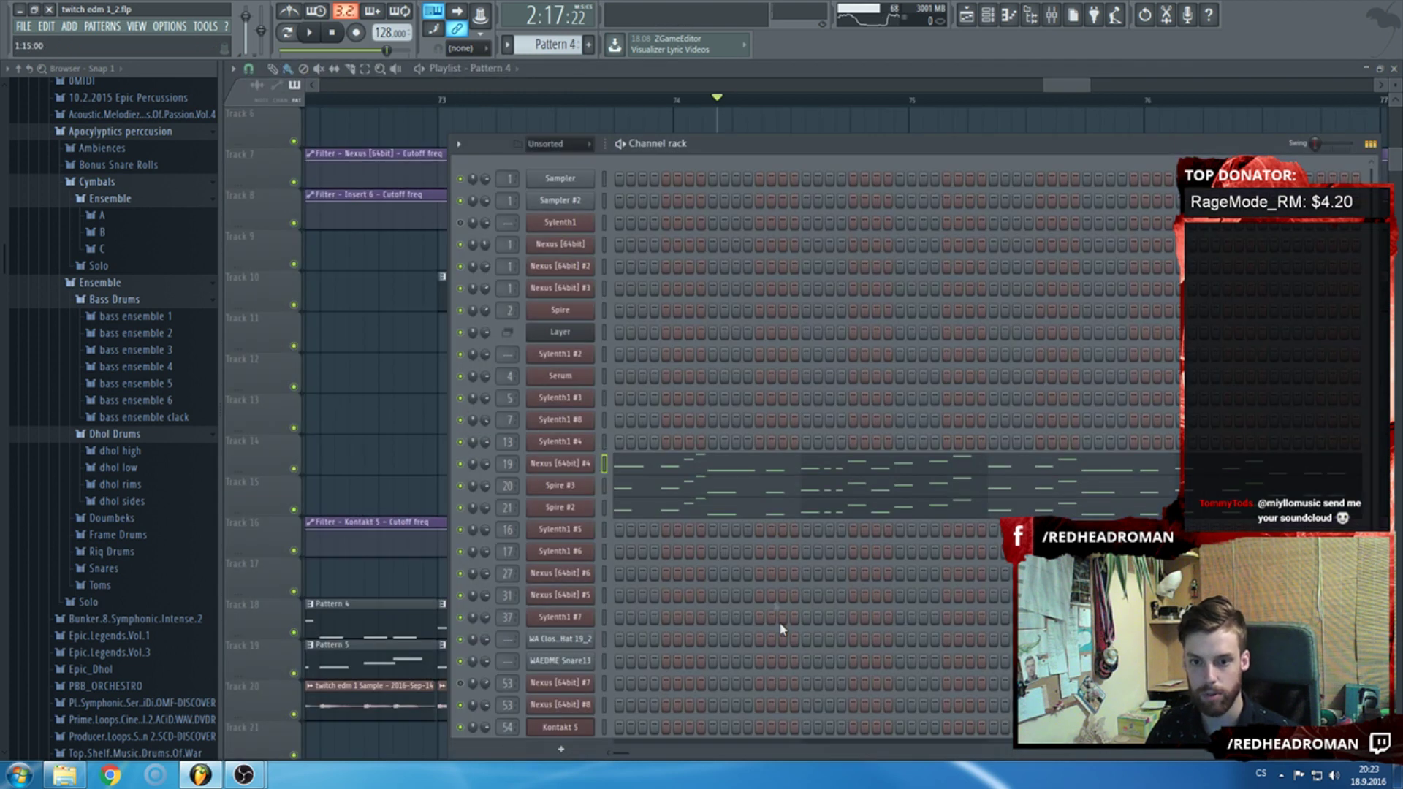
pyautogui.click(752, 78)
pyautogui.doubleClick(783, 278)
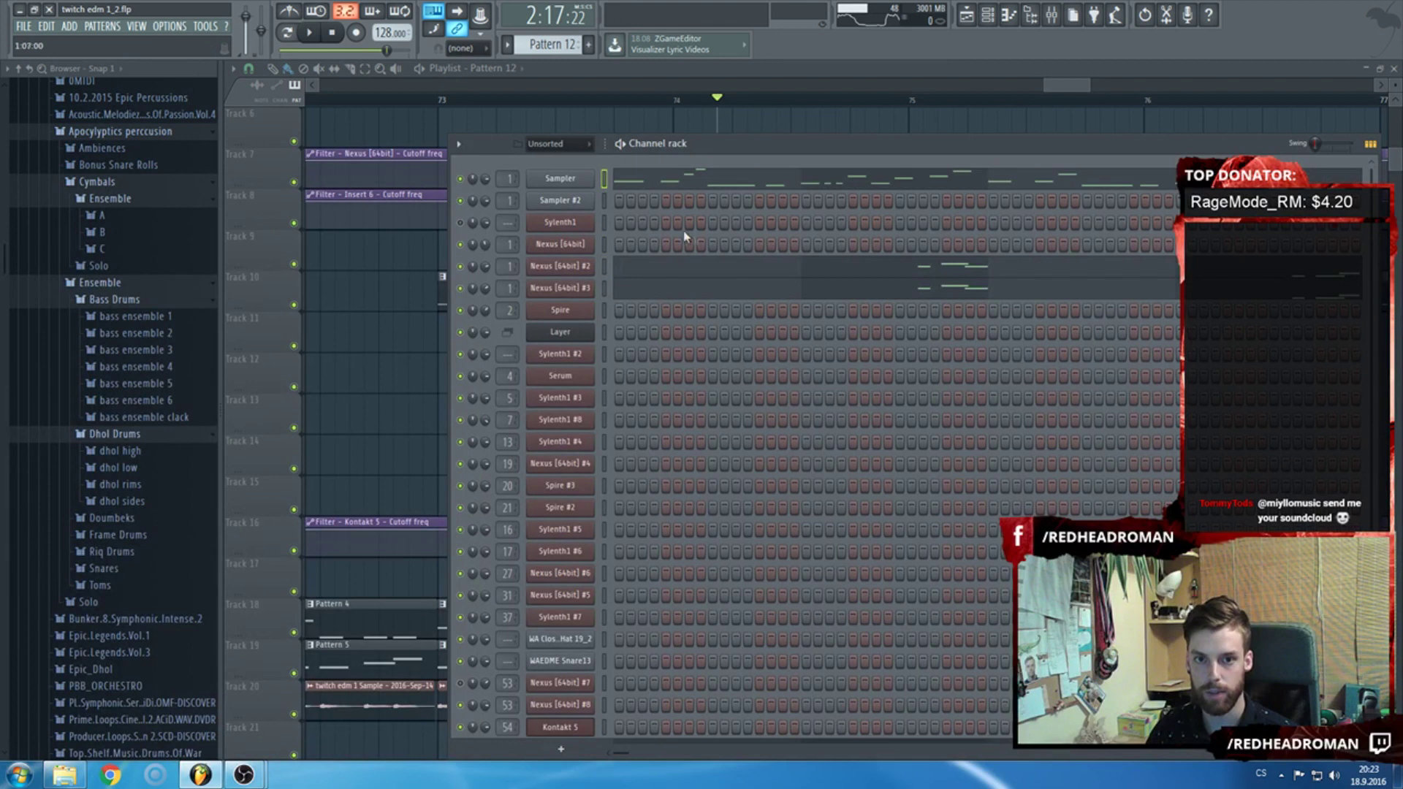
# Try starting the bar 2 A#5 note of Nexus [64bit] #2 earlier and lengthening it up to the C6 note.
pyautogui.click(715, 266)
pyautogui.scroll(3, 969, 417)
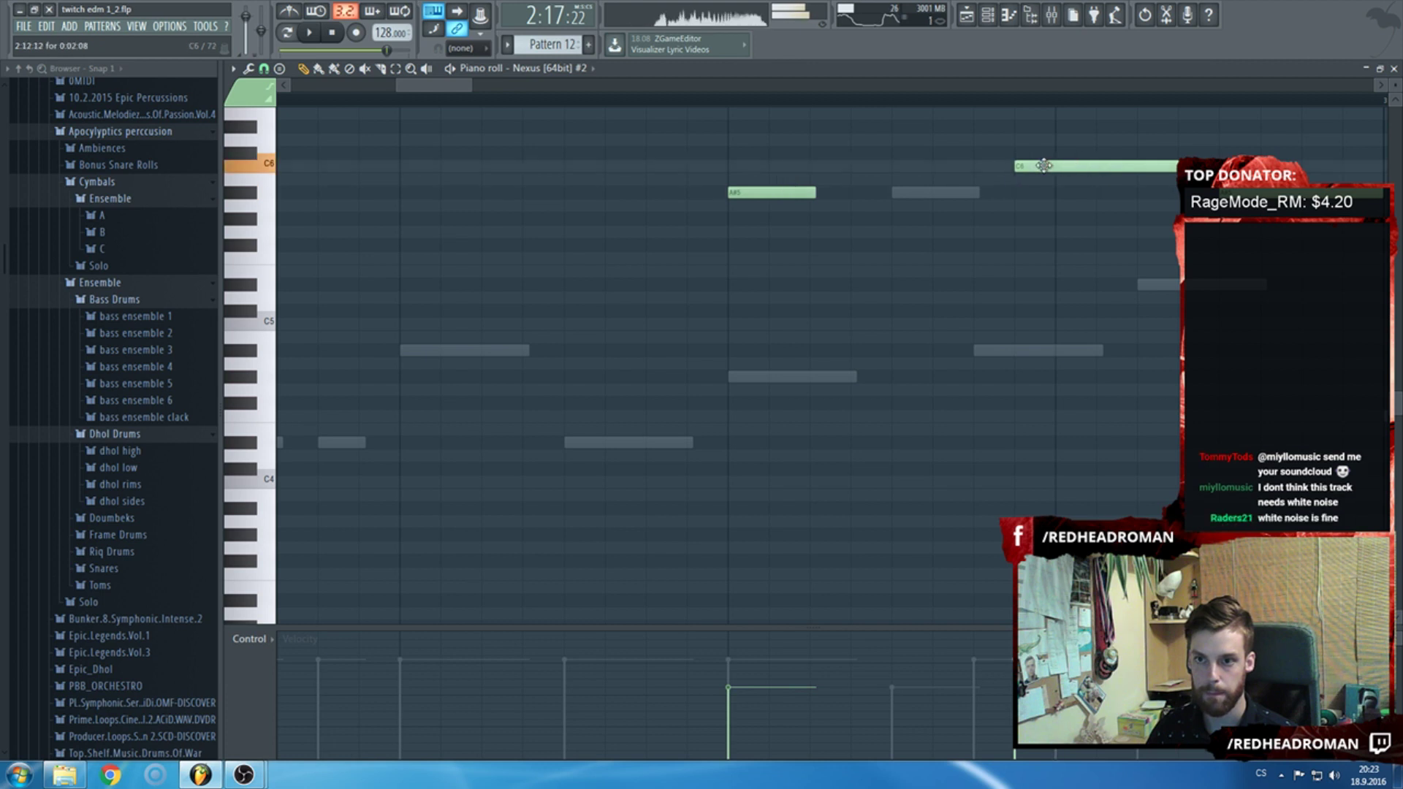
pyautogui.press('F7')
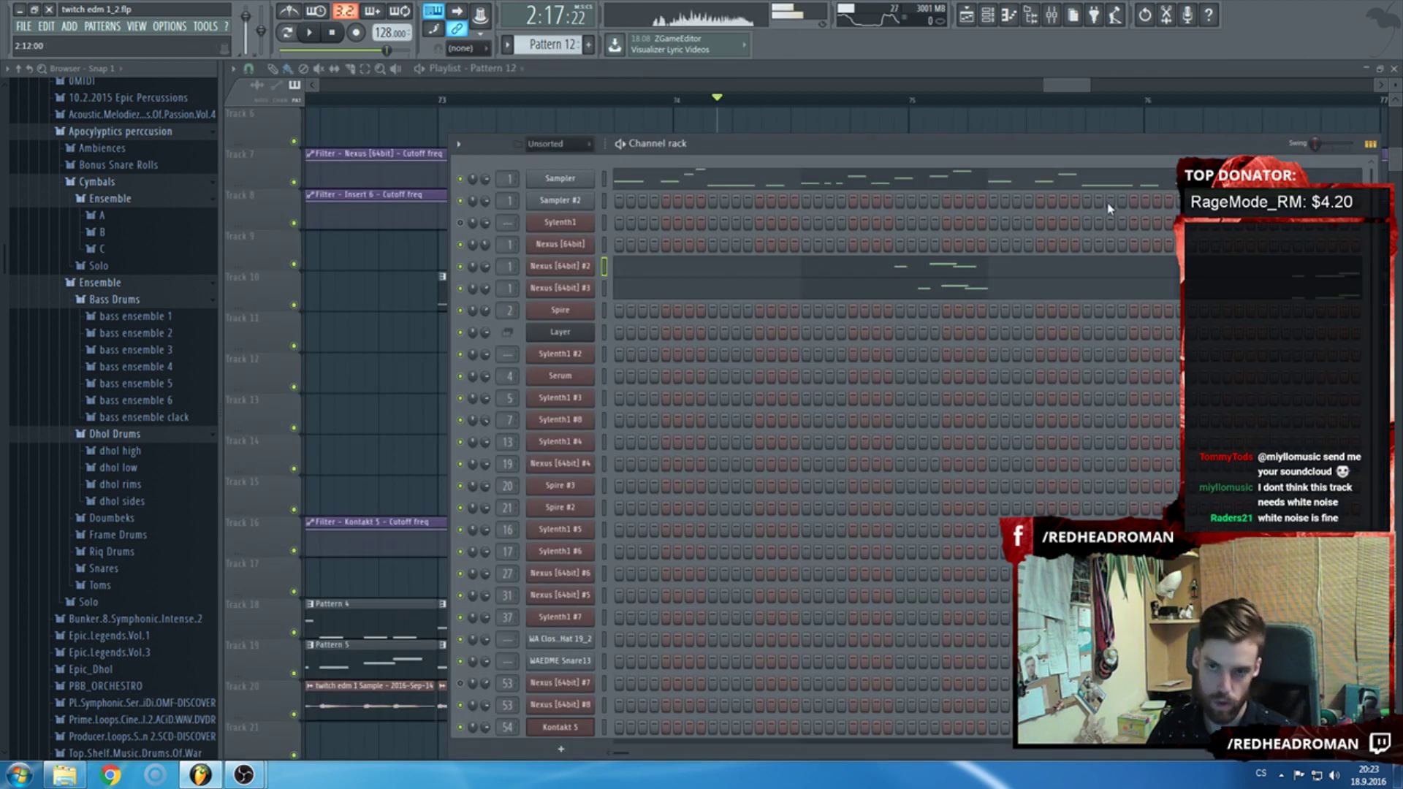
pyautogui.press('F7')
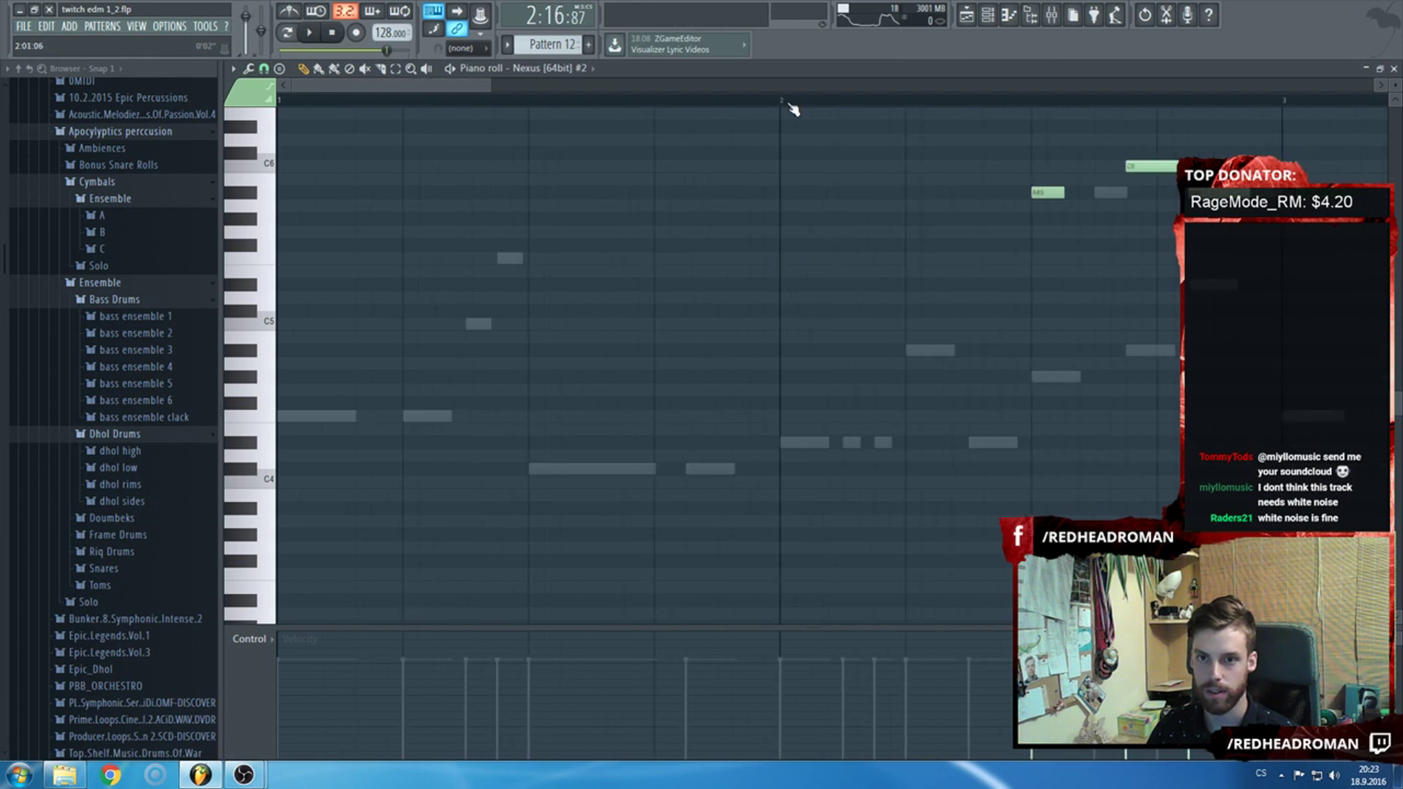
pyautogui.press('space')
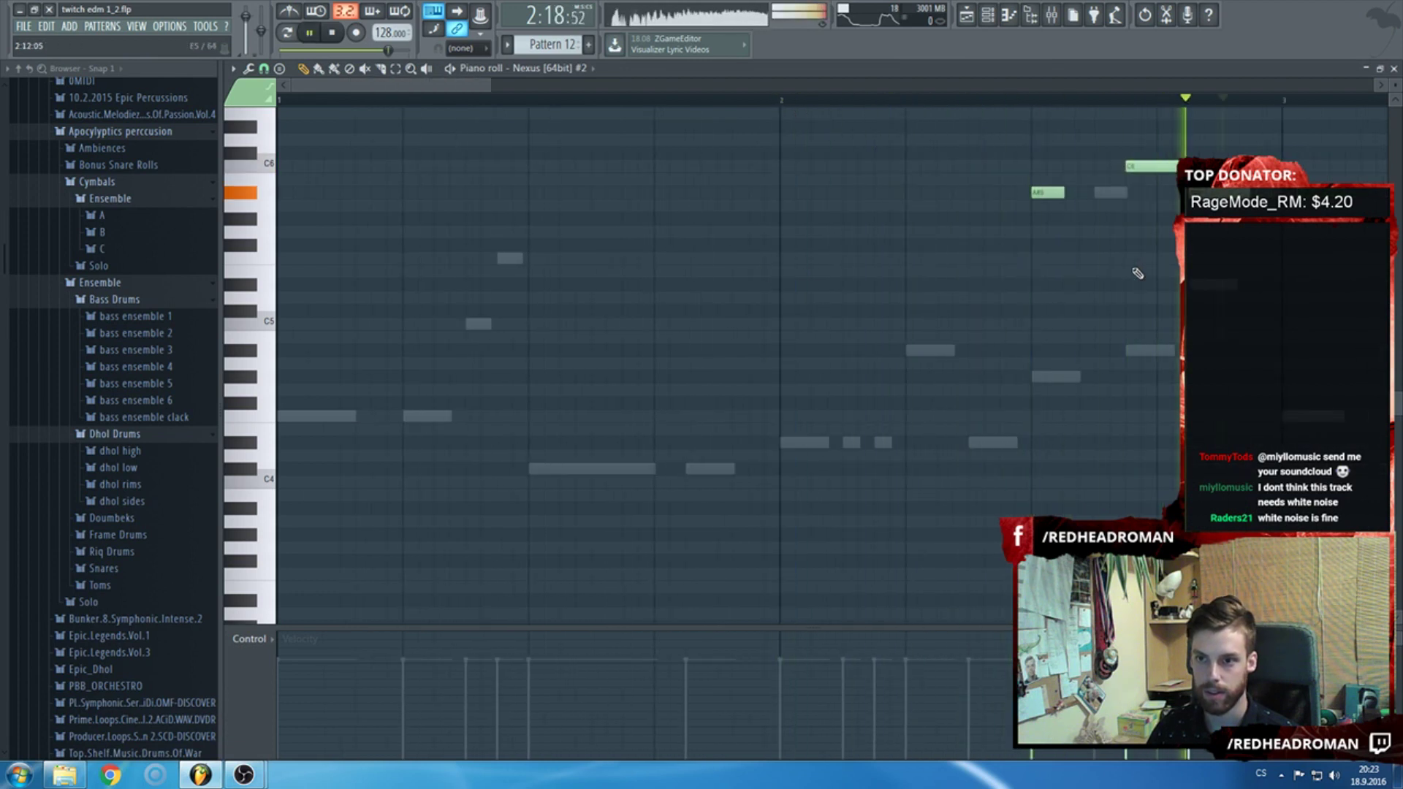
pyautogui.click(1098, 179)
pyautogui.rightClick(1098, 180)
pyautogui.moveTo(1065, 193); pyautogui.dragTo(1135, 194)
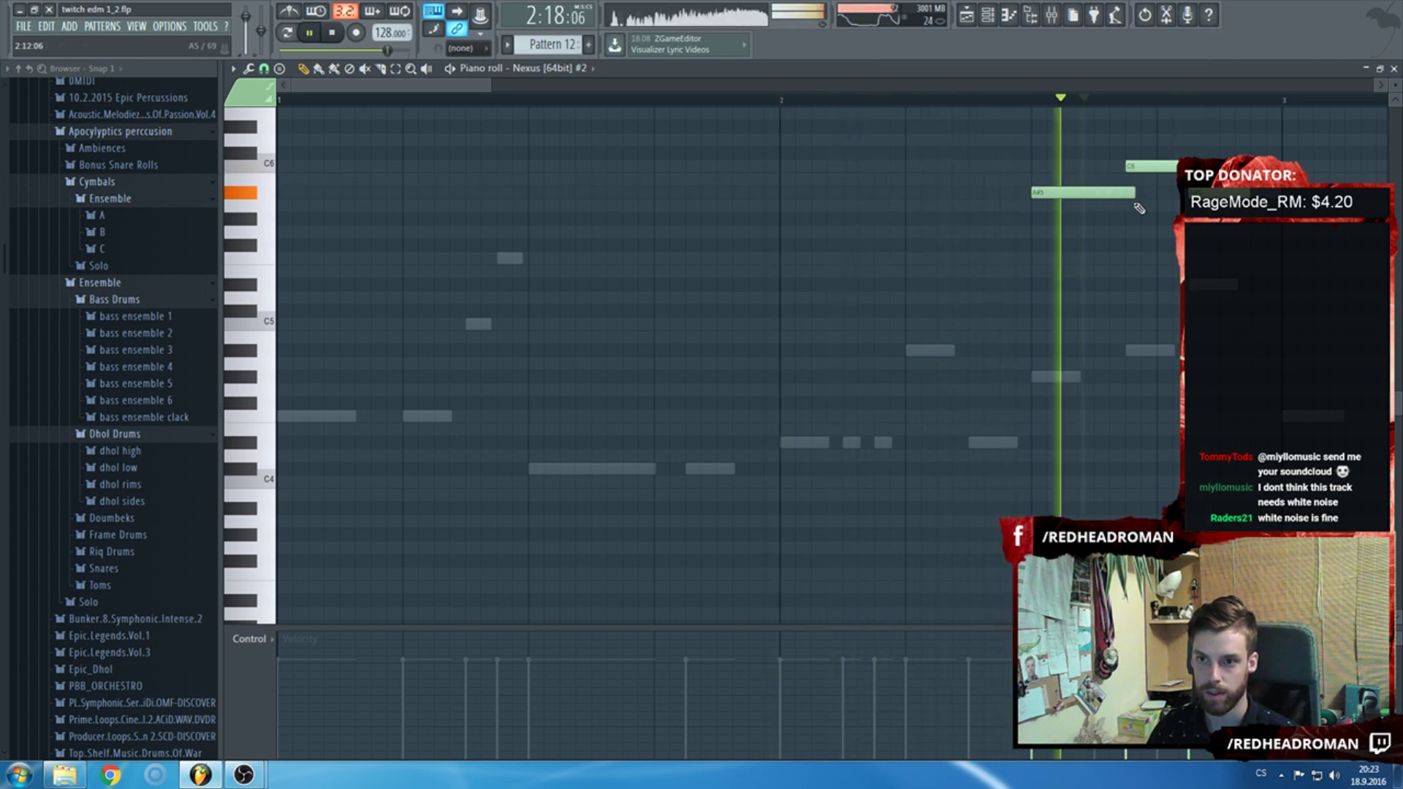
# Delete the short lead-in note of each phrase in bars 2, 4, 6 and 8 of Pattern 12's Nexus [64bit] #2 part.
pyautogui.hscroll(5, 793, 289)
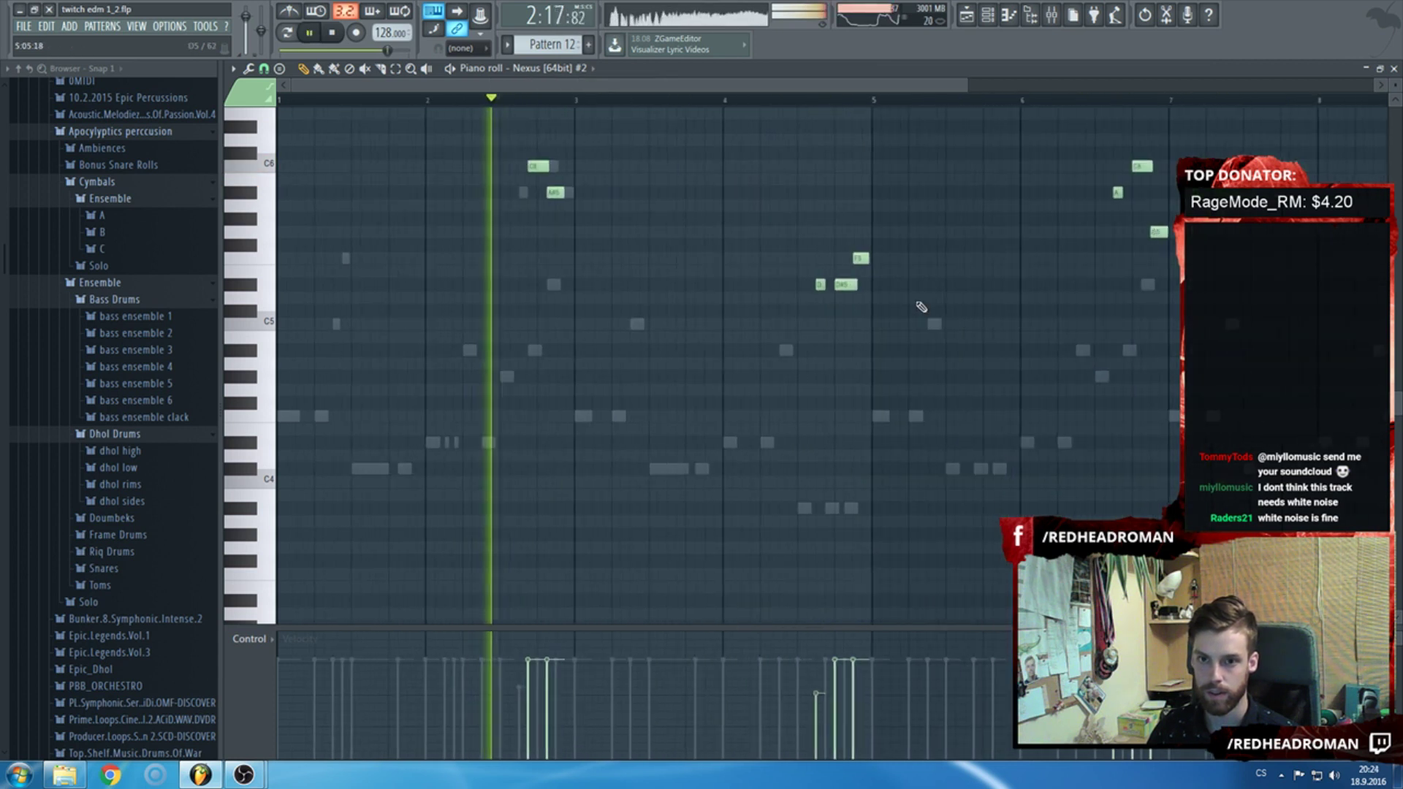
pyautogui.scroll(2, 800, 304)
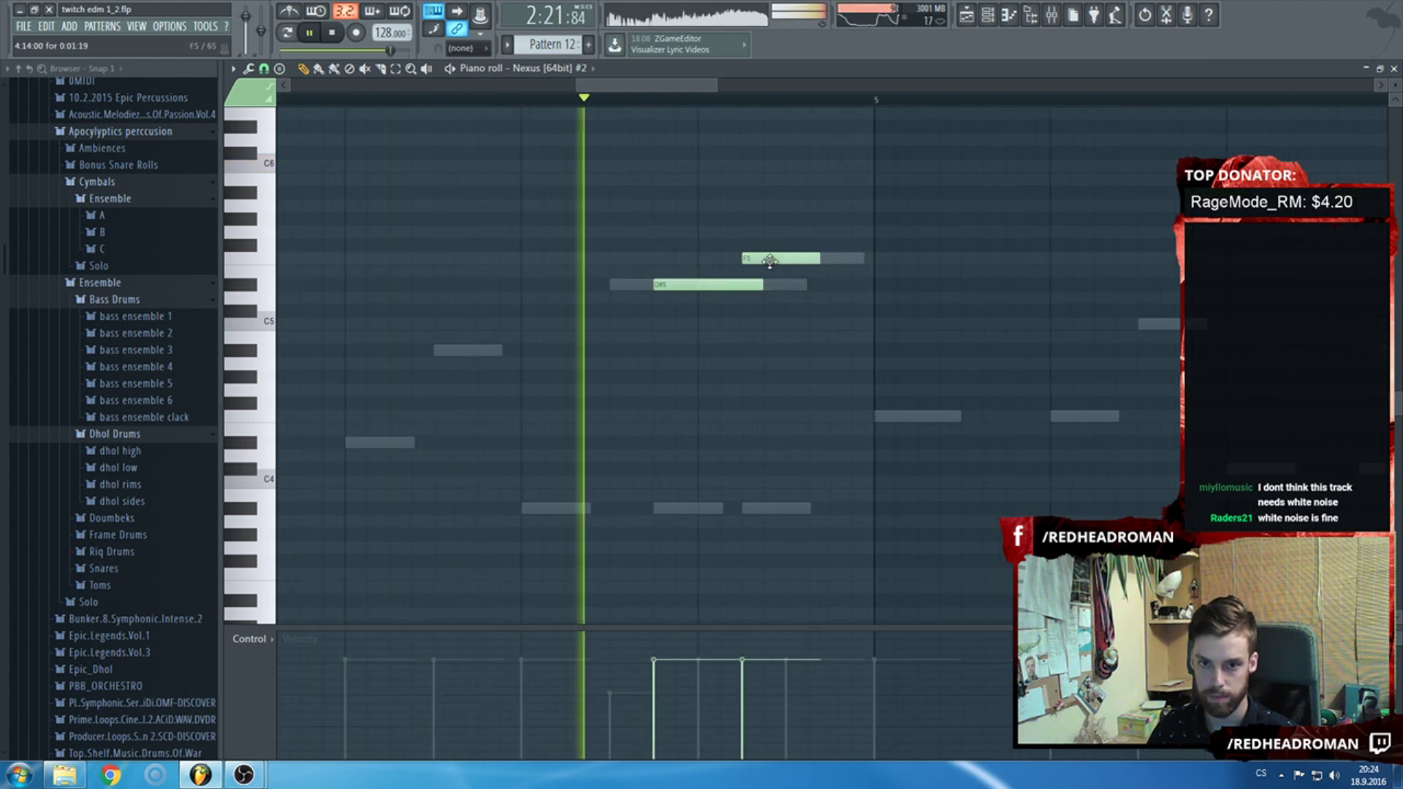
pyautogui.scroll(-2, 651, 328)
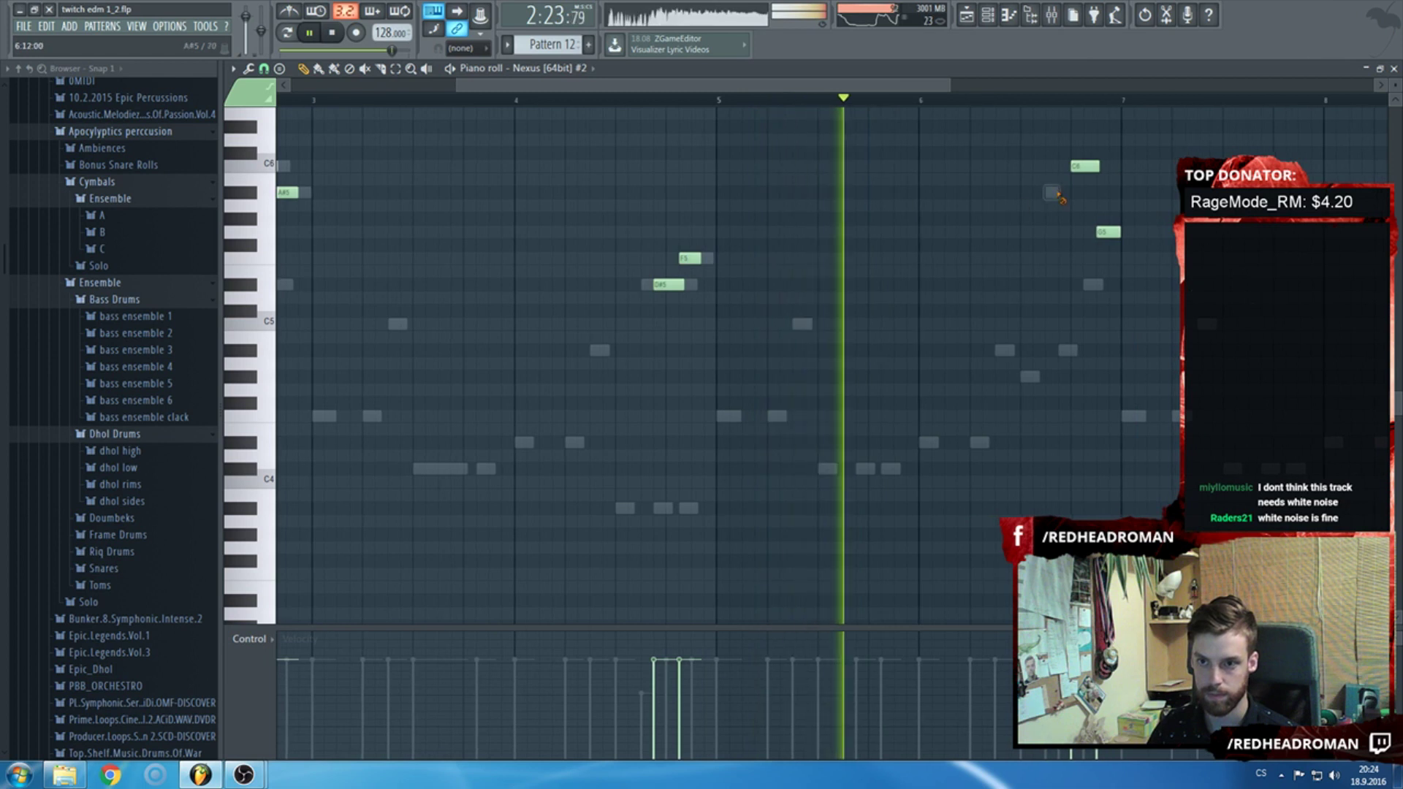
pyautogui.scroll(3, 934, 191)
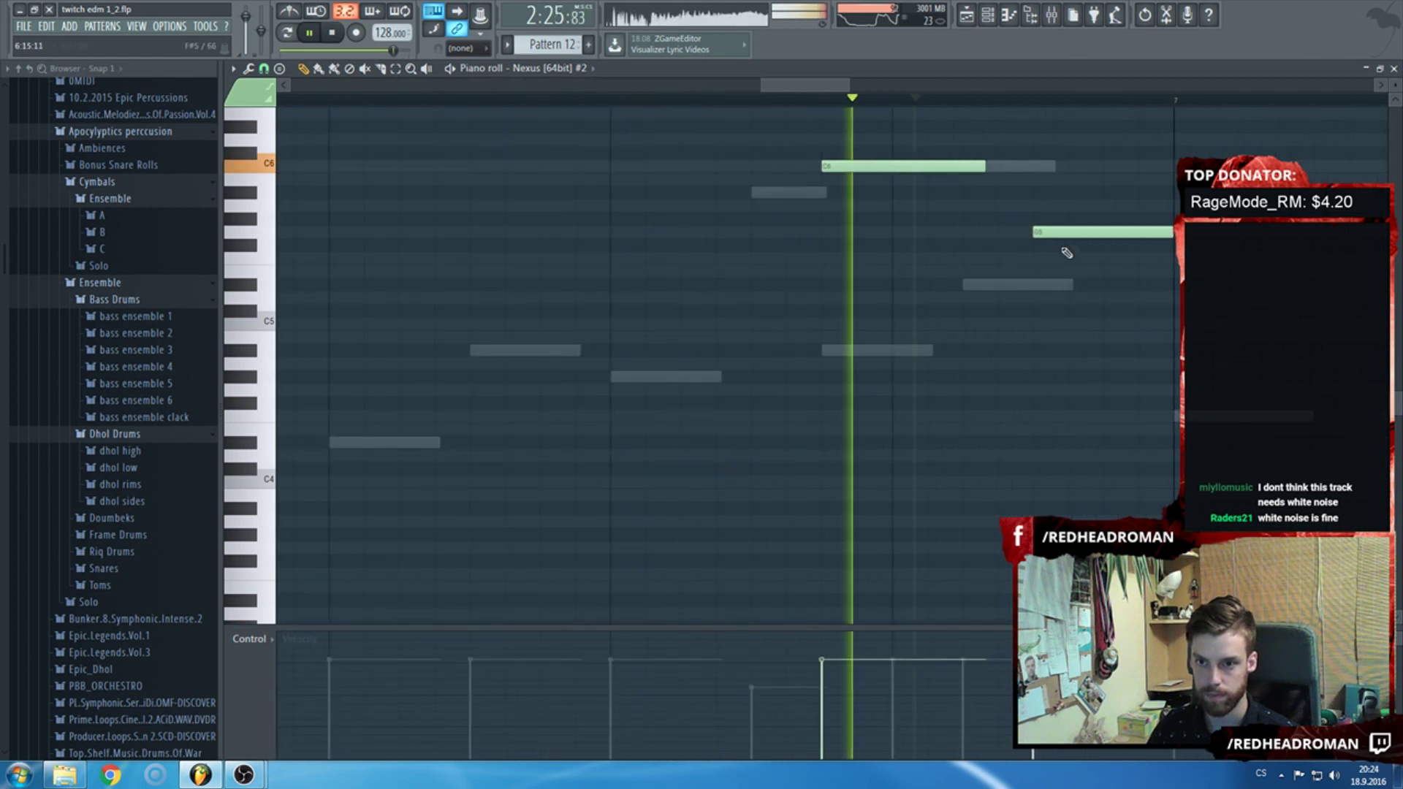
pyautogui.scroll(-3, 721, 292)
pyautogui.scroll(5, 980, 226)
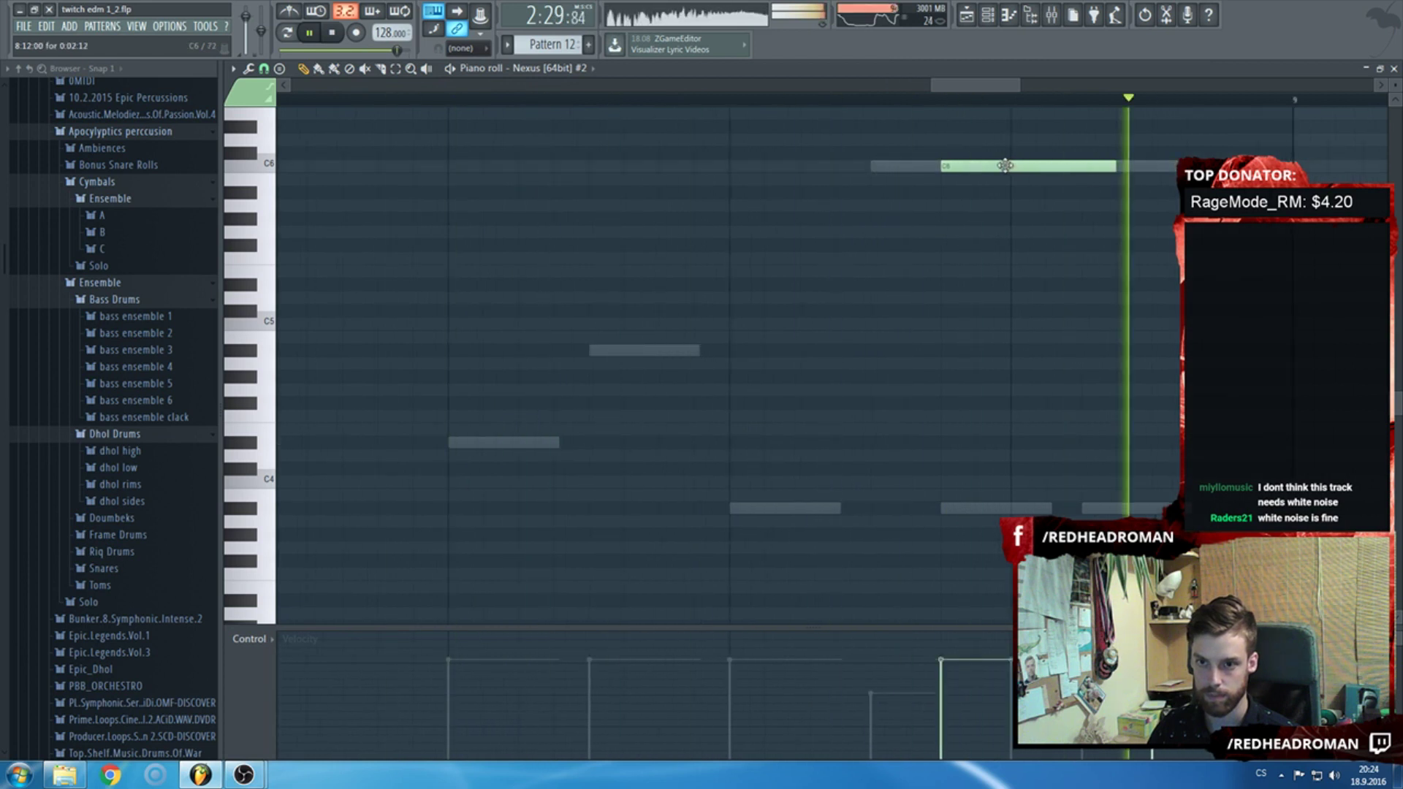
pyautogui.scroll(4, 1055, 234)
pyautogui.scroll(-4, 1152, 339)
pyautogui.scroll(2, 1161, 249)
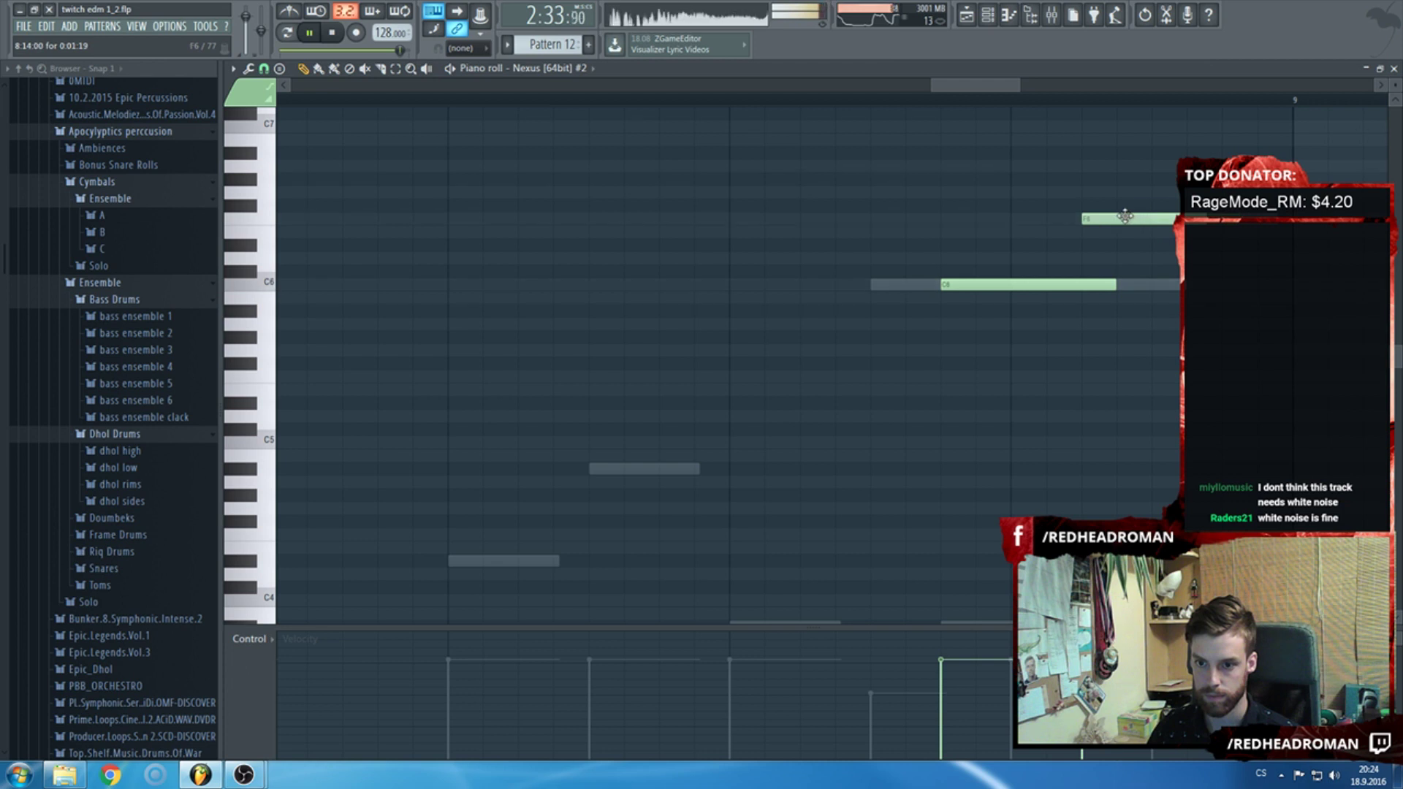
pyautogui.scroll(-1, 1126, 216)
pyautogui.press('F7')
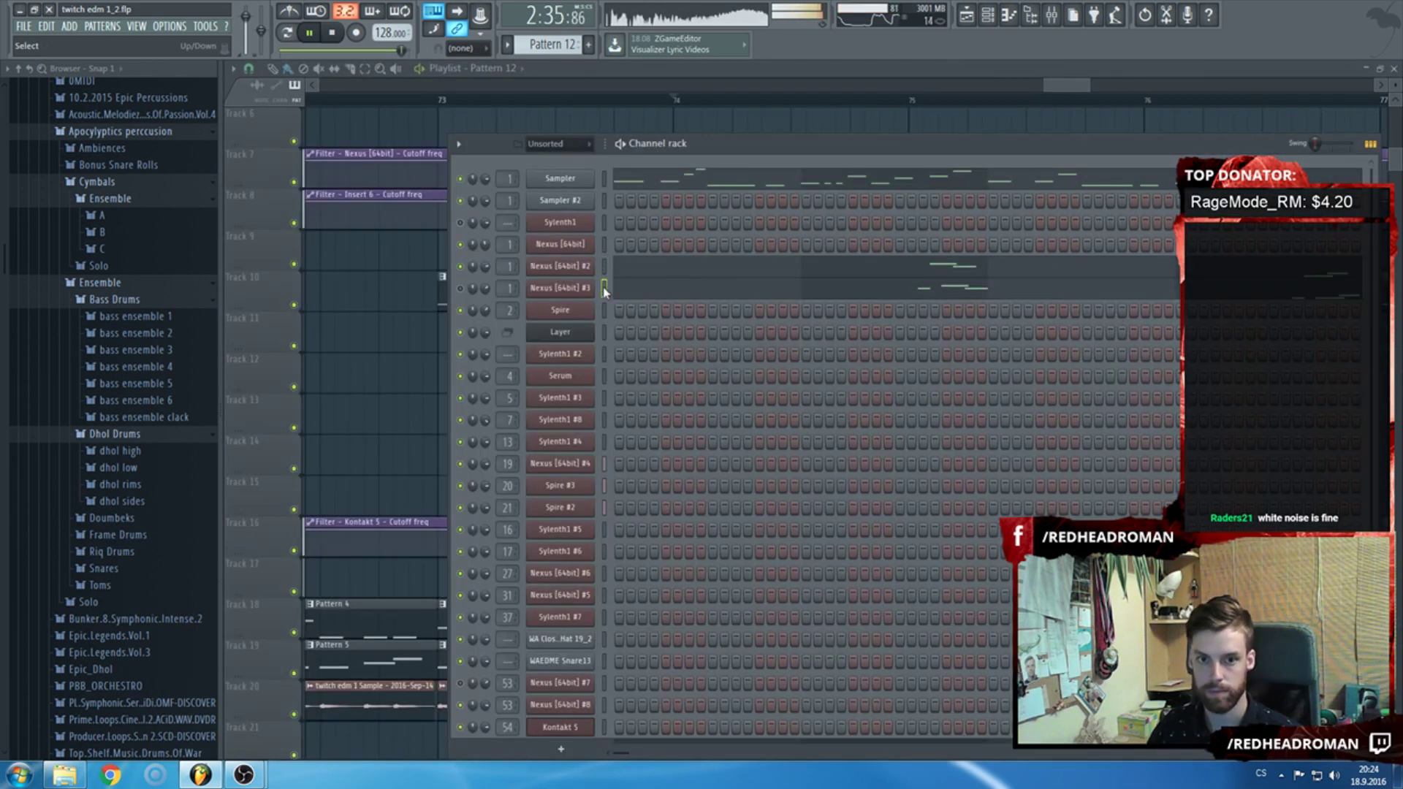
# Play the arrangement from about bar 73 to review the edited Pattern 12 clip on Track 10.
pyautogui.press('F6')
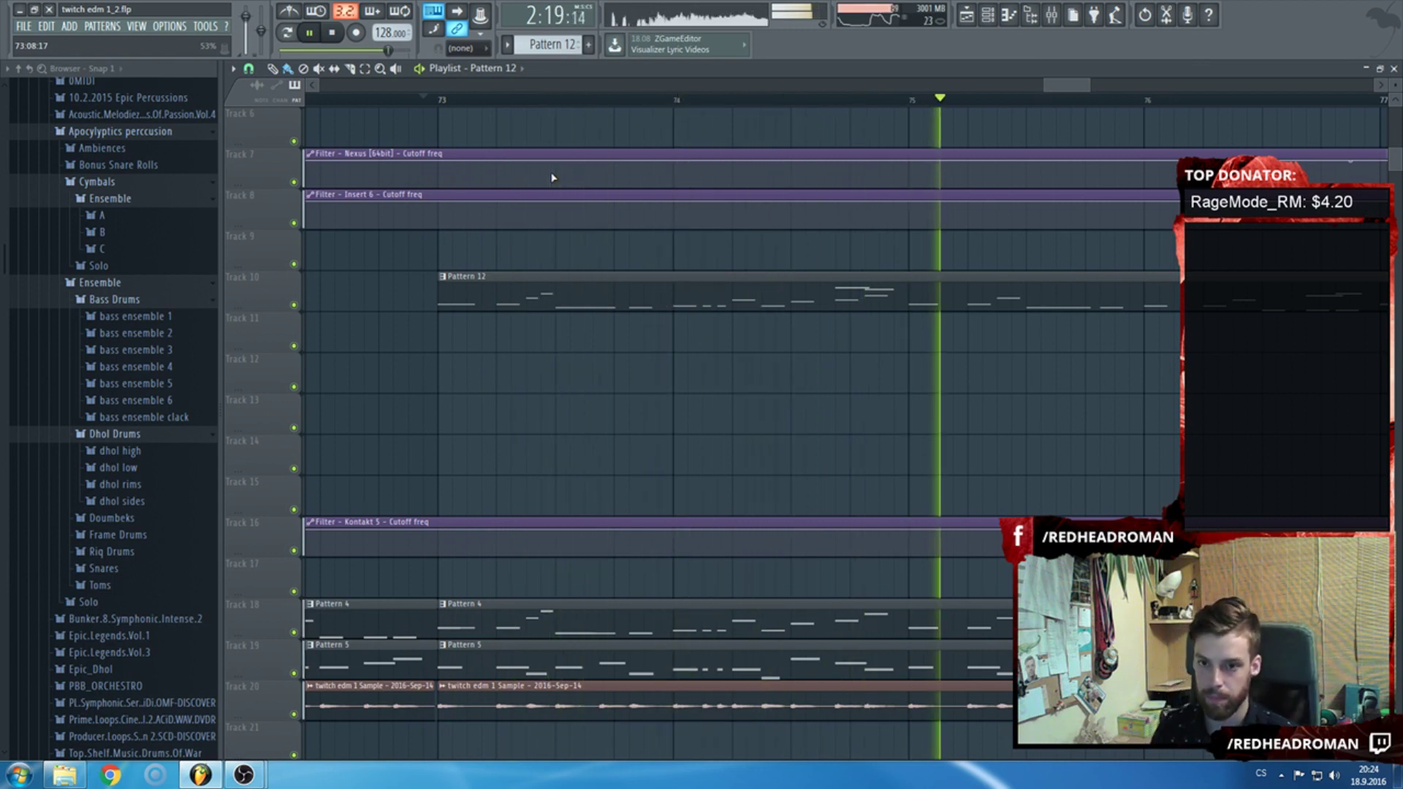
pyautogui.scroll(-3, 657, 358)
pyautogui.scroll(-1, 658, 354)
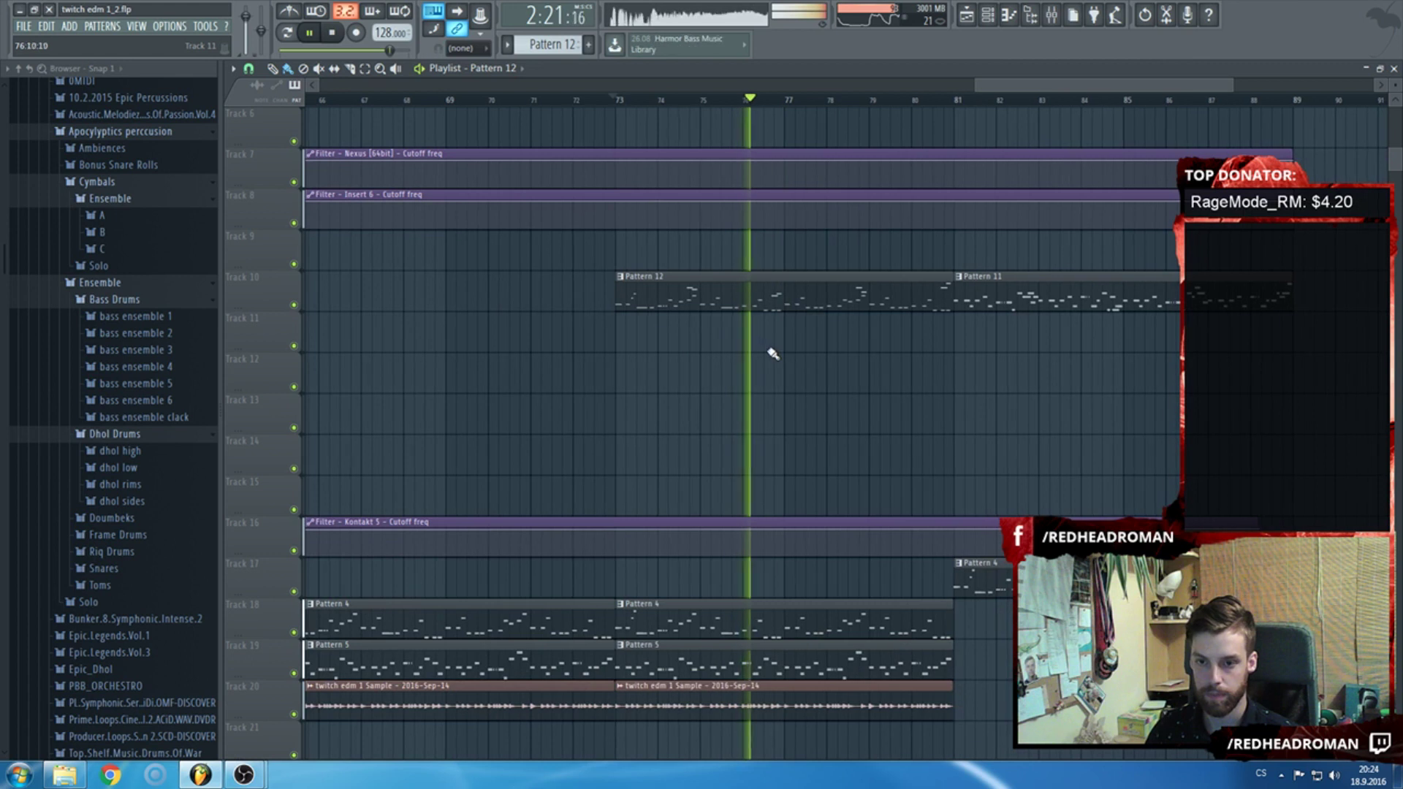
# Save the project file.
pyautogui.scroll(-2, 822, 319)
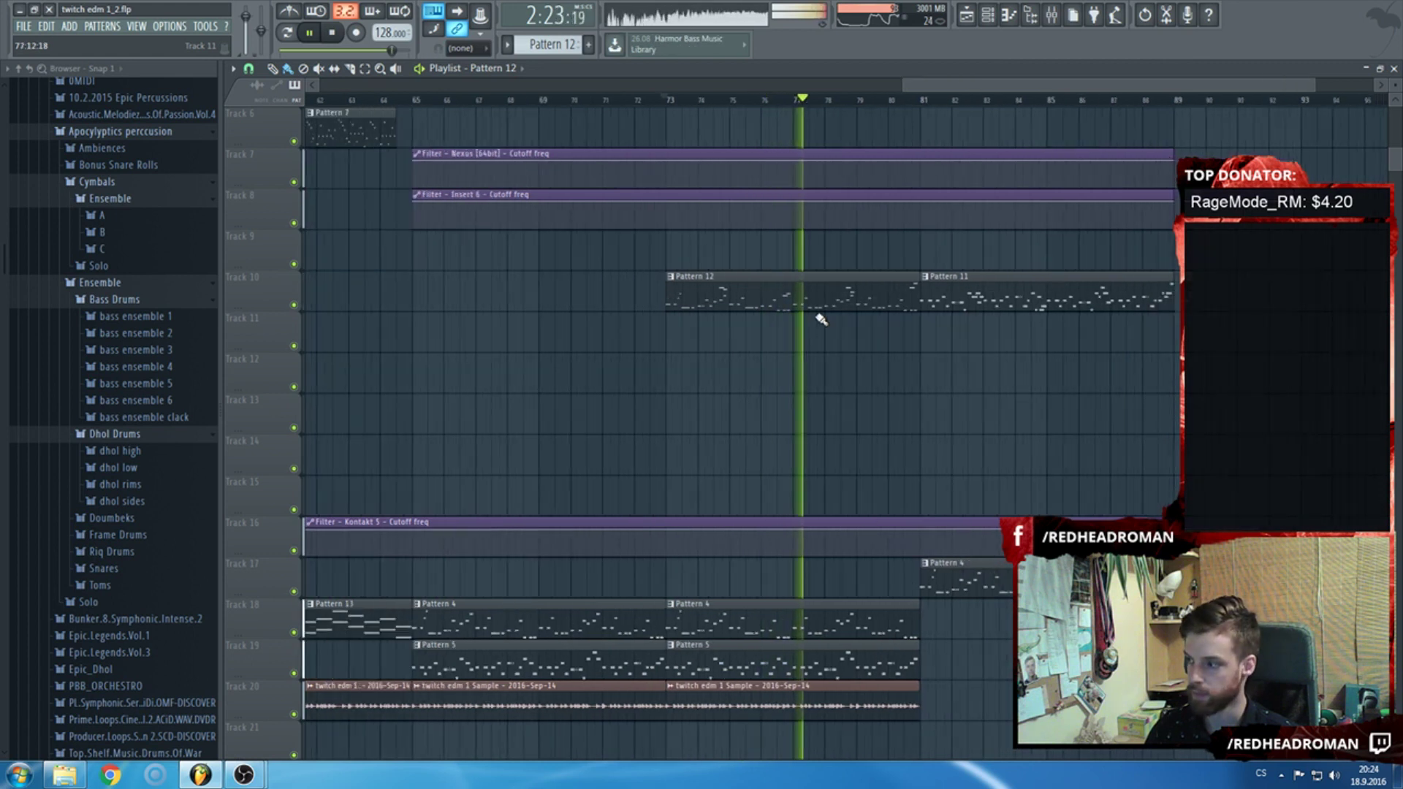
pyautogui.click(23, 26)
pyautogui.click(44, 88)
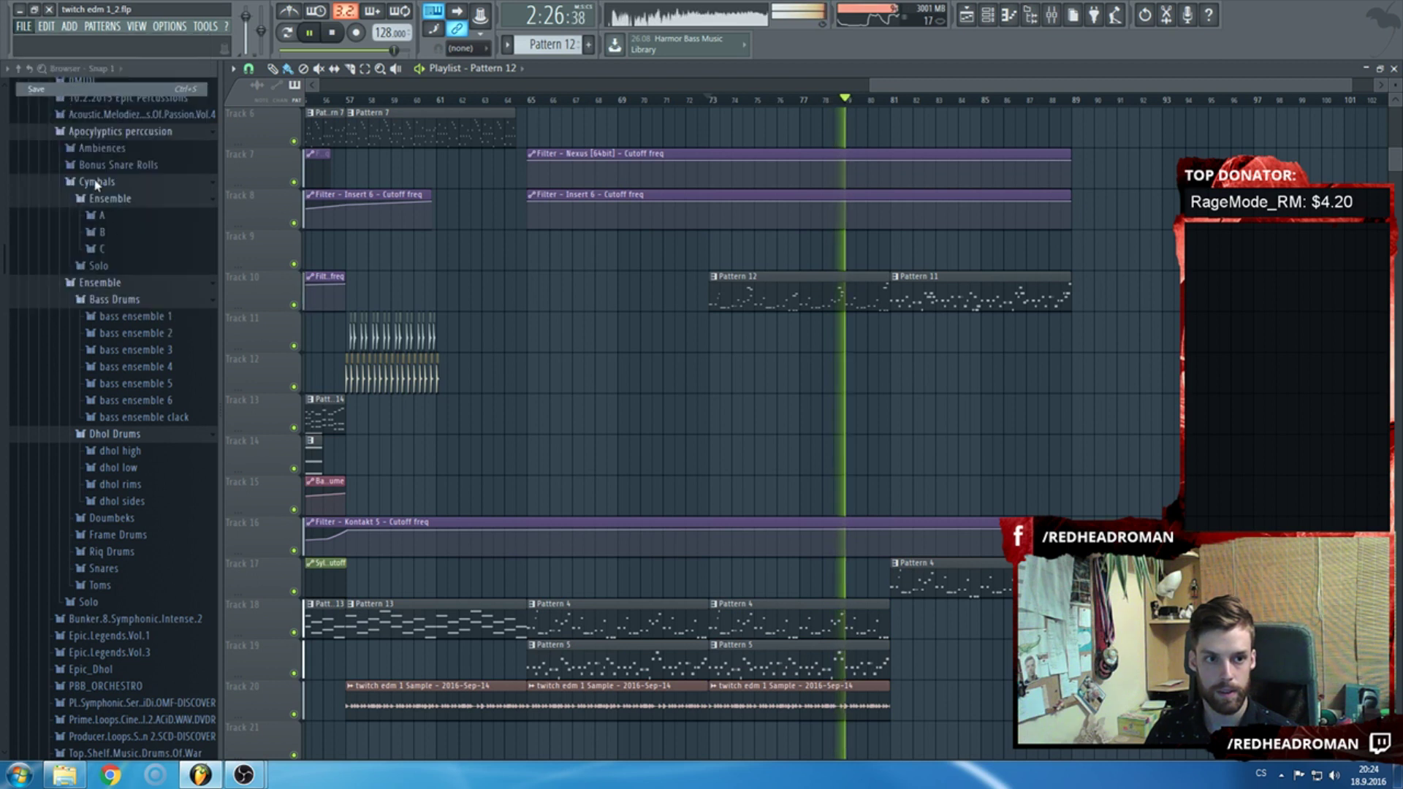
# Collapse the Cymbals and Apocylyptics perccusion sample folders in the browser.
pyautogui.click(97, 182)
pyautogui.click(120, 131)
pyautogui.scroll(5, 119, 232)
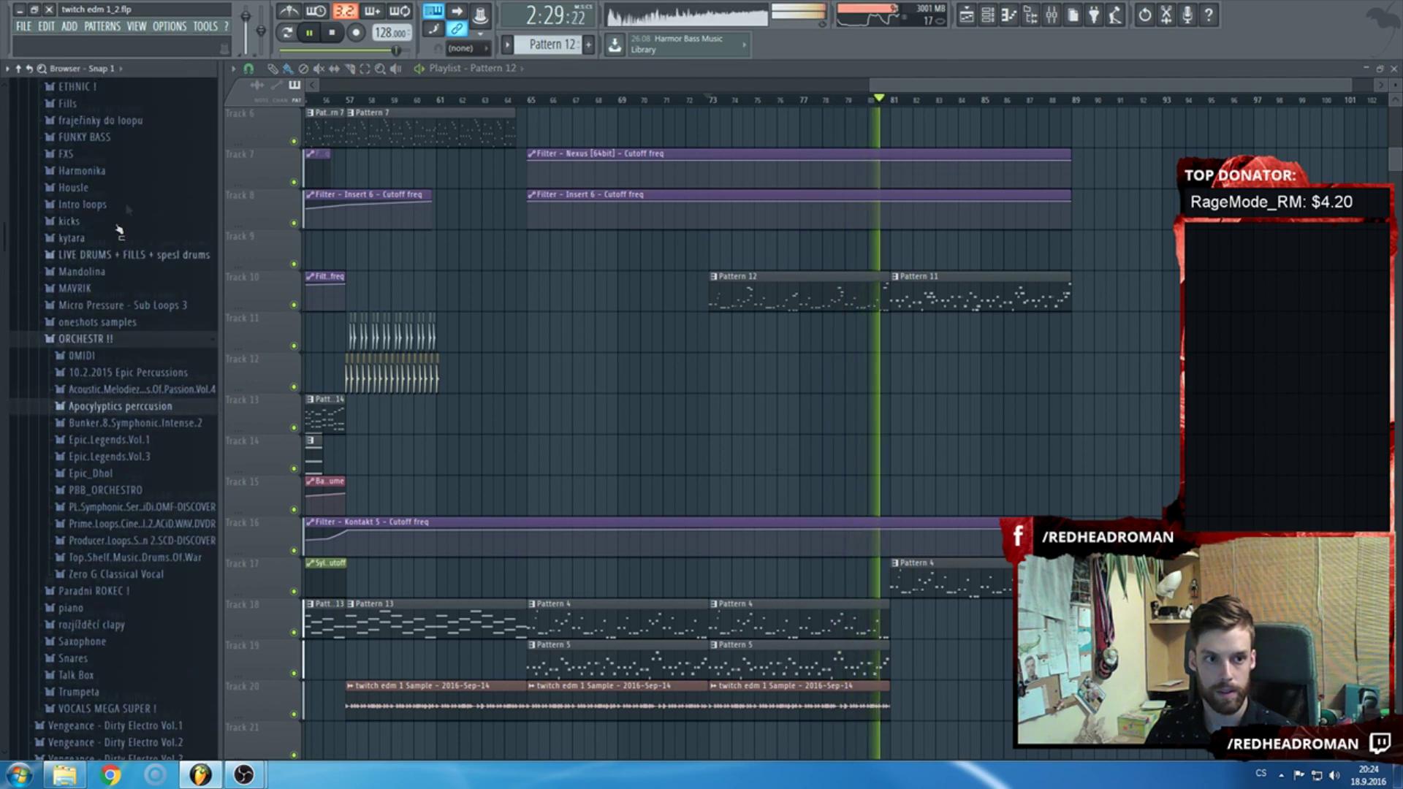
pyautogui.scroll(-15, 116, 315)
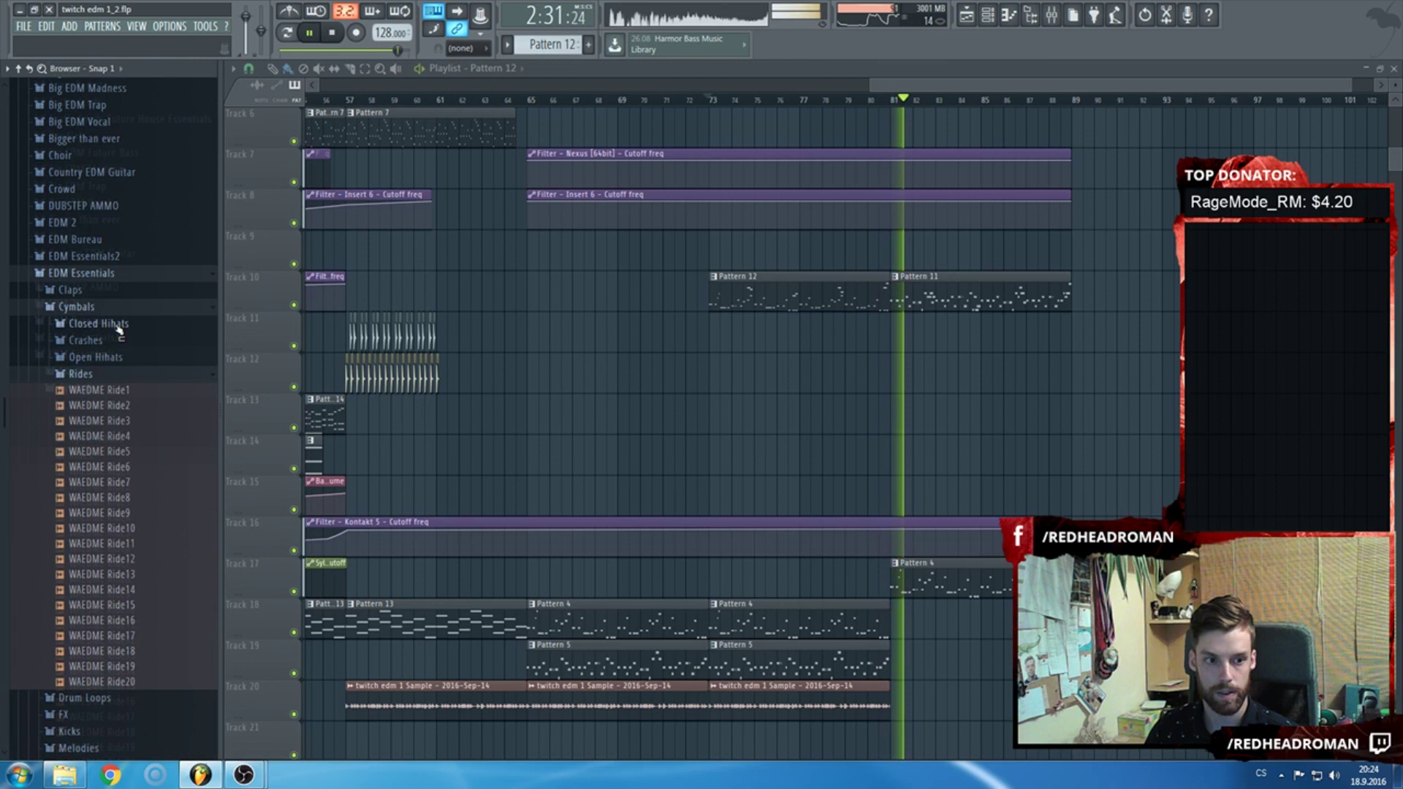
pyautogui.scroll(-2, 119, 330)
pyautogui.scroll(-4, 746, 103)
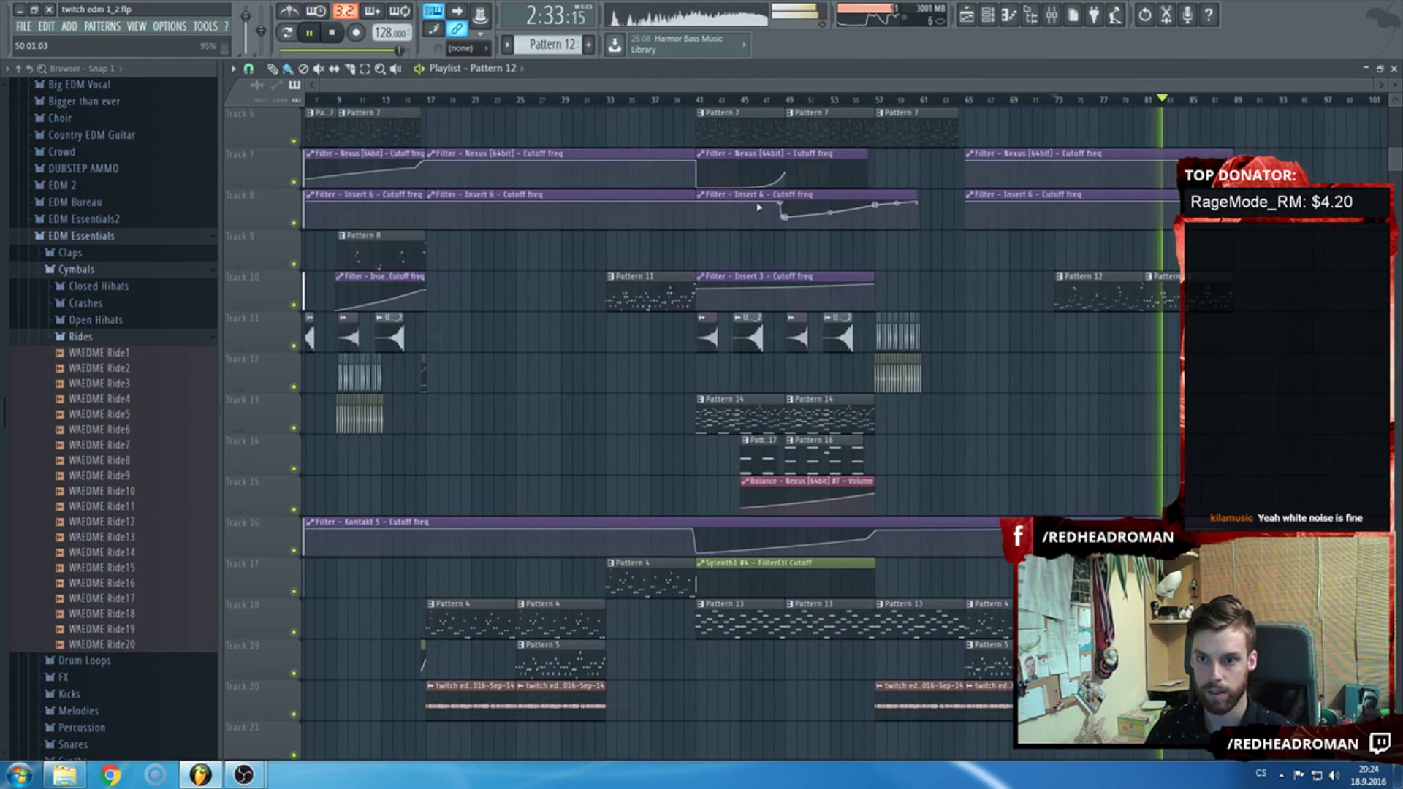
# Stop playback of the arrangement and save the project again.
pyautogui.scroll(-1, 758, 207)
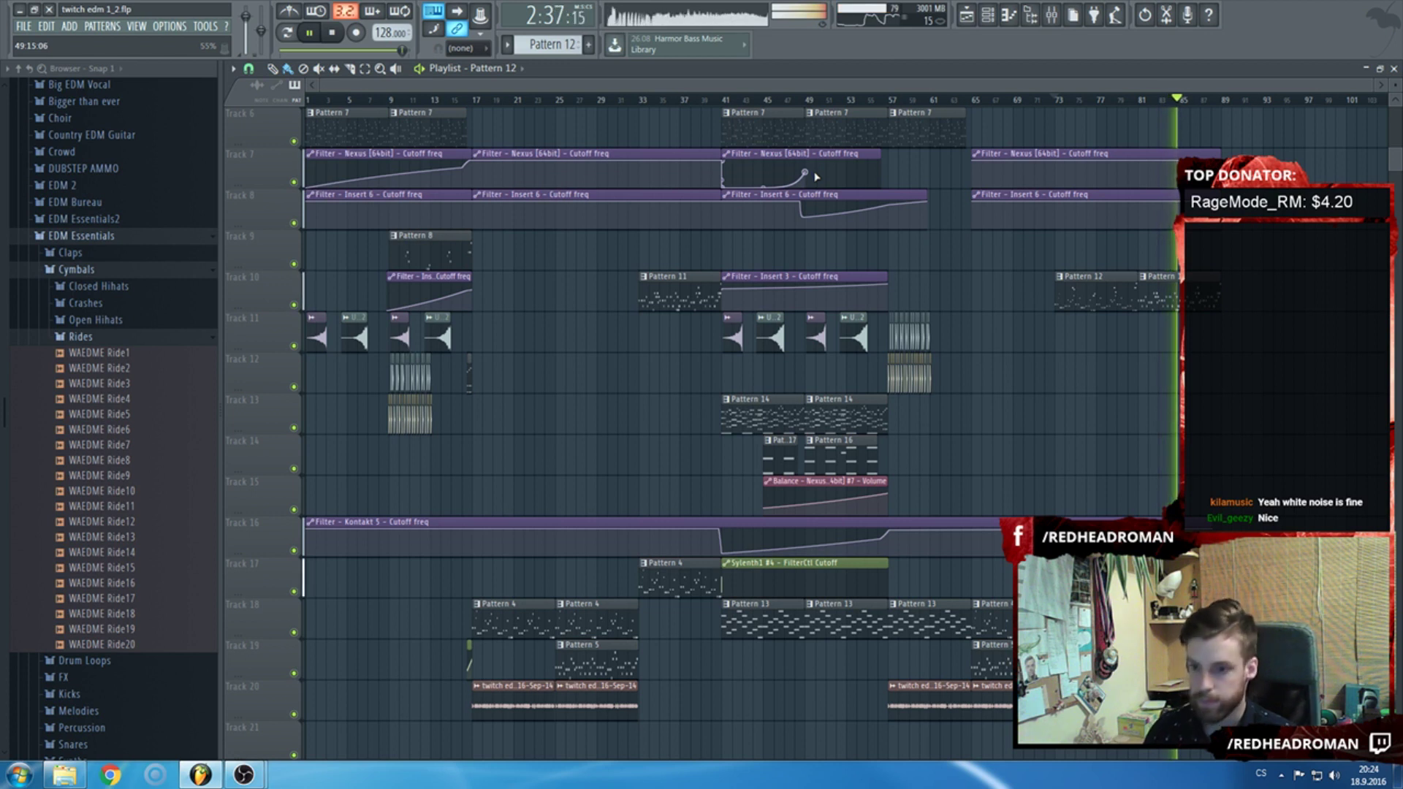
pyautogui.scroll(-1, 825, 192)
pyautogui.scroll(-1, 844, 218)
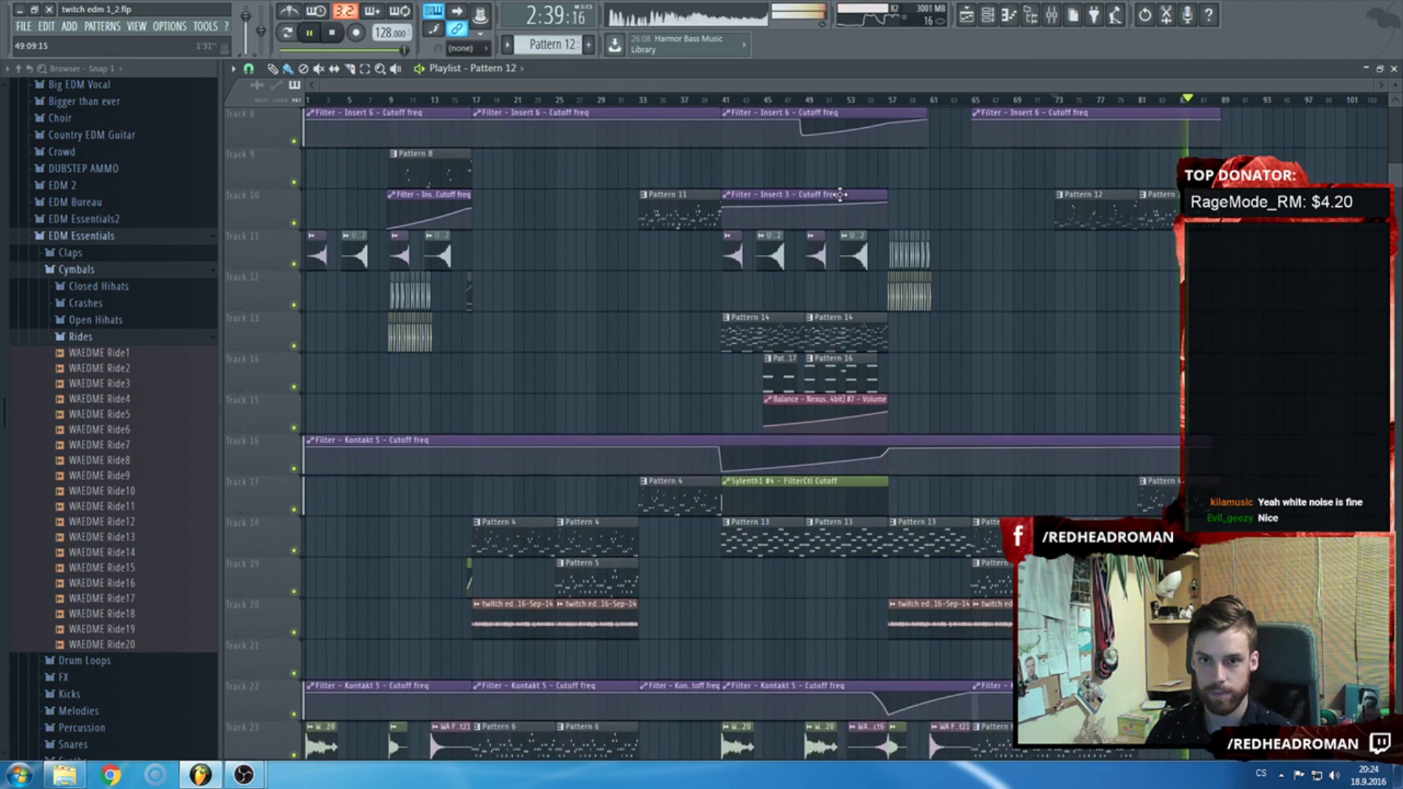
pyautogui.press('space')
pyautogui.hotkey('ctrl', 's')
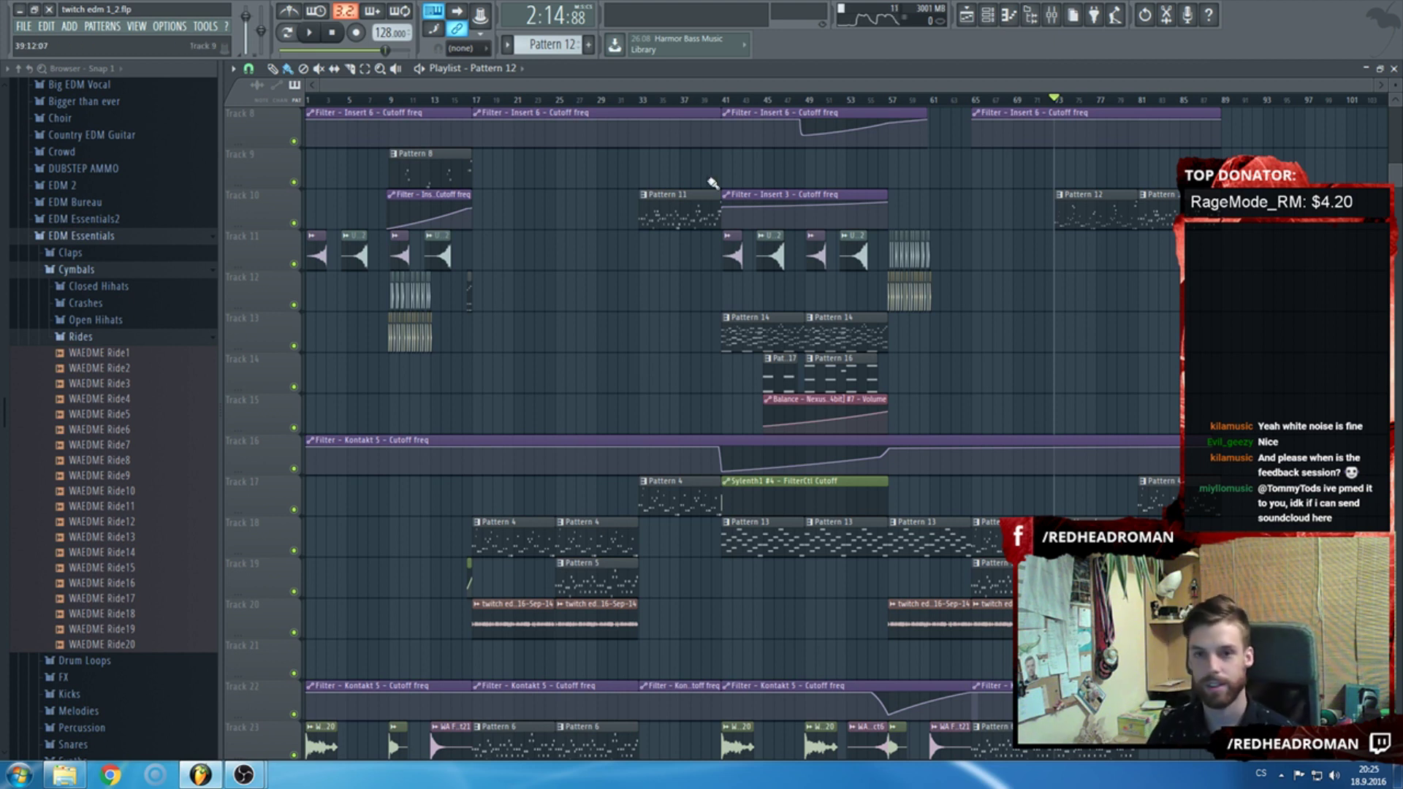
# Select the time range from bar 17 to bar 25 in the playlist and examine the first drop's clips.
pyautogui.scroll(3, 508, 307)
pyautogui.scroll(-5, 488, 365)
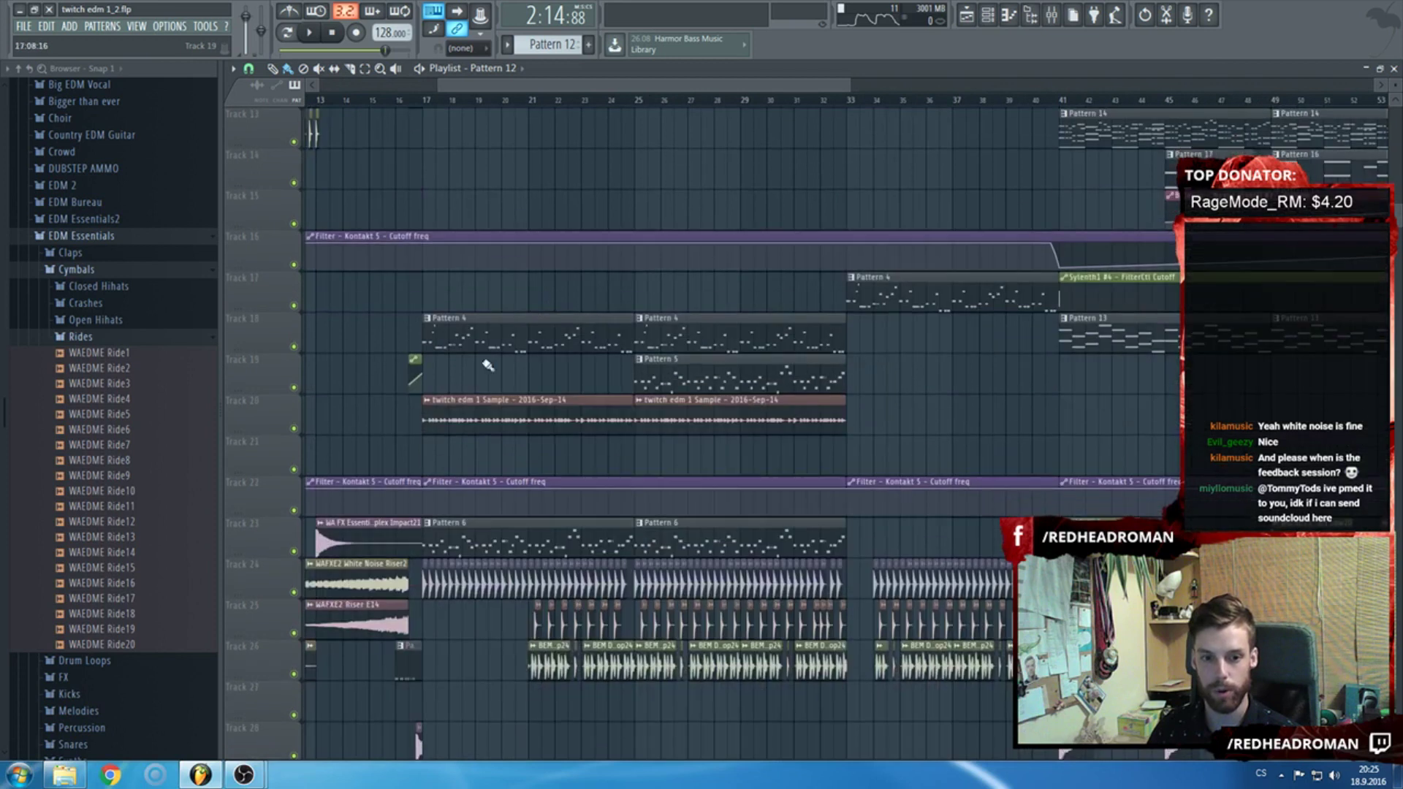
pyautogui.scroll(6, 412, 332)
pyautogui.scroll(-5, 410, 325)
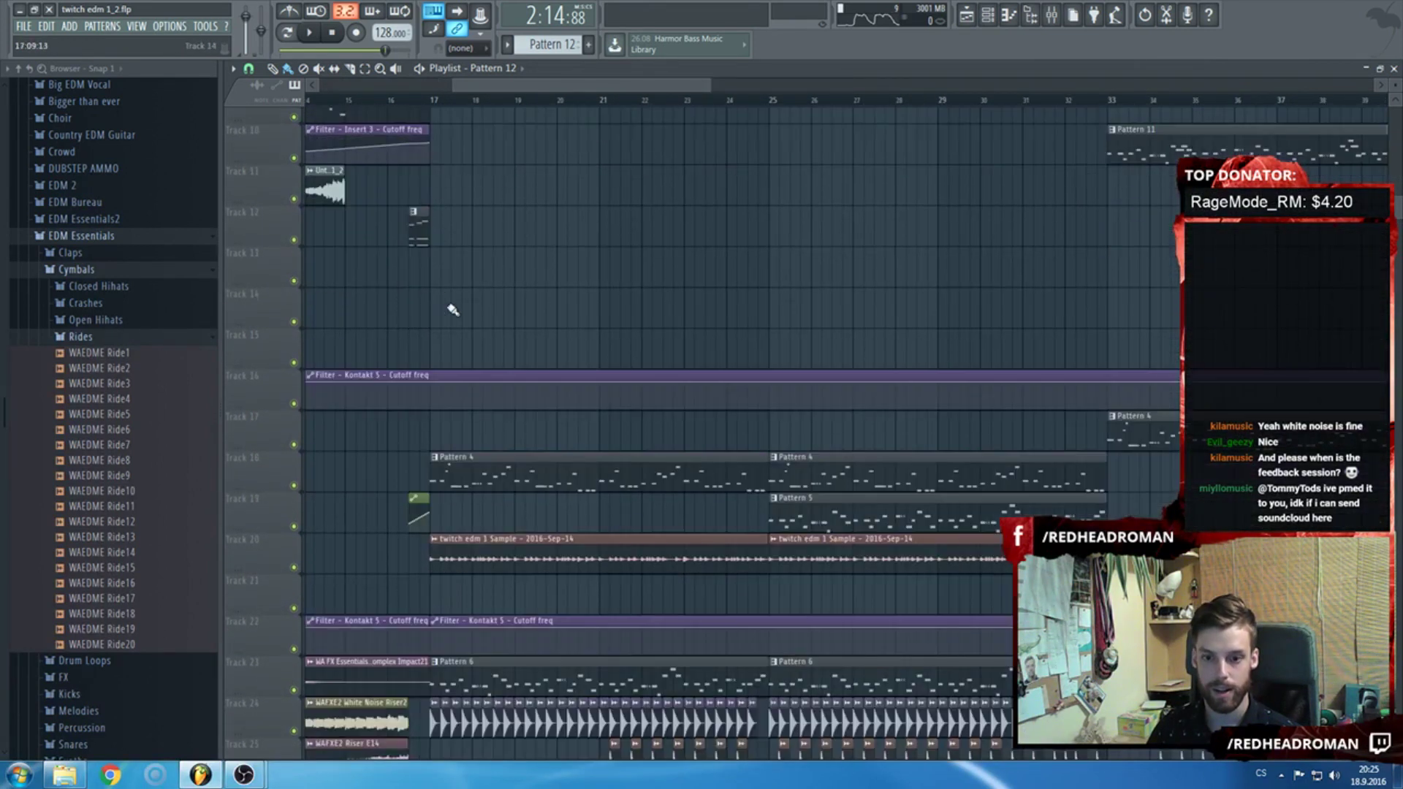
pyautogui.scroll(3, 423, 125)
pyautogui.moveTo(463, 112); pyautogui.dragTo(1084, 157)
pyautogui.scroll(11, 965, 329)
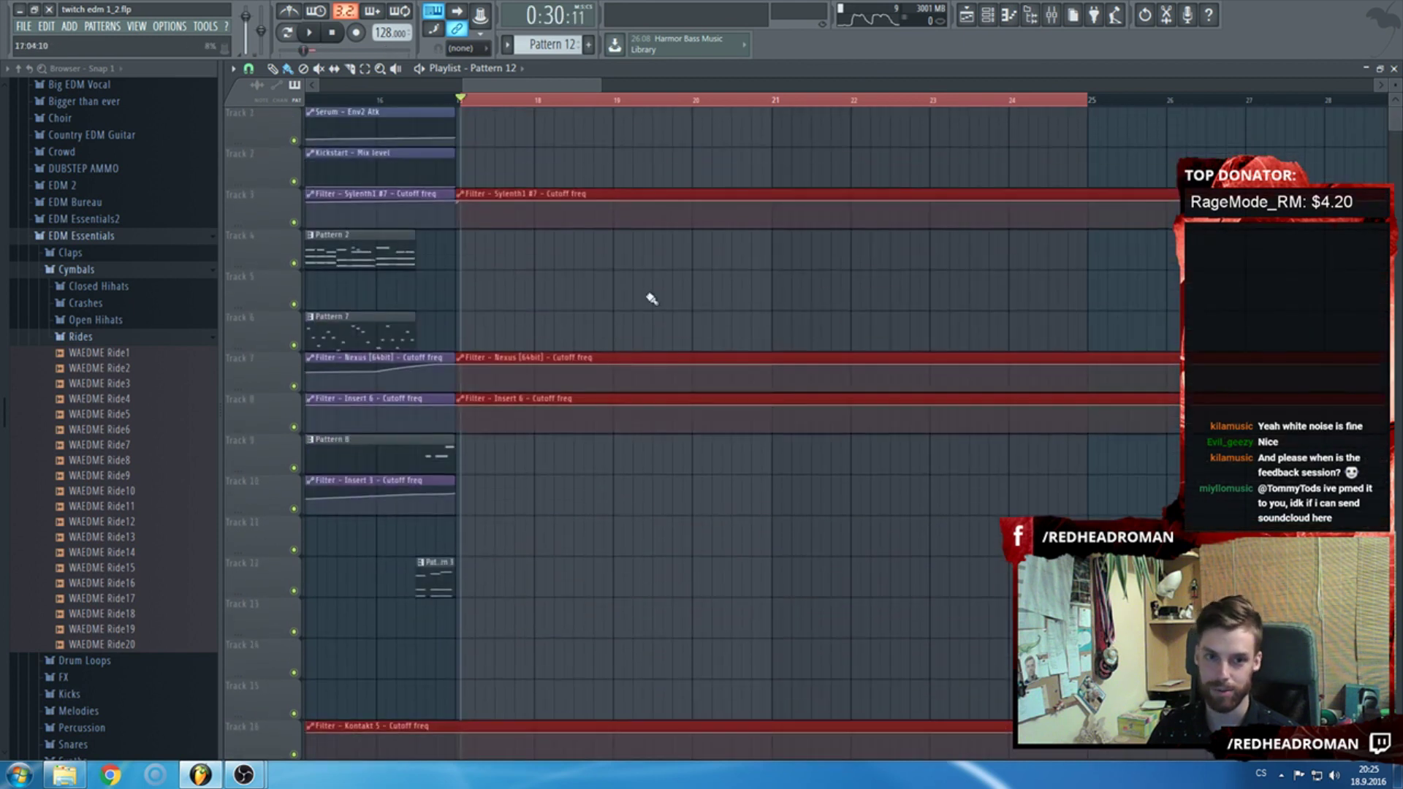
pyautogui.scroll(-3, 466, 111)
pyautogui.scroll(-15, 695, 344)
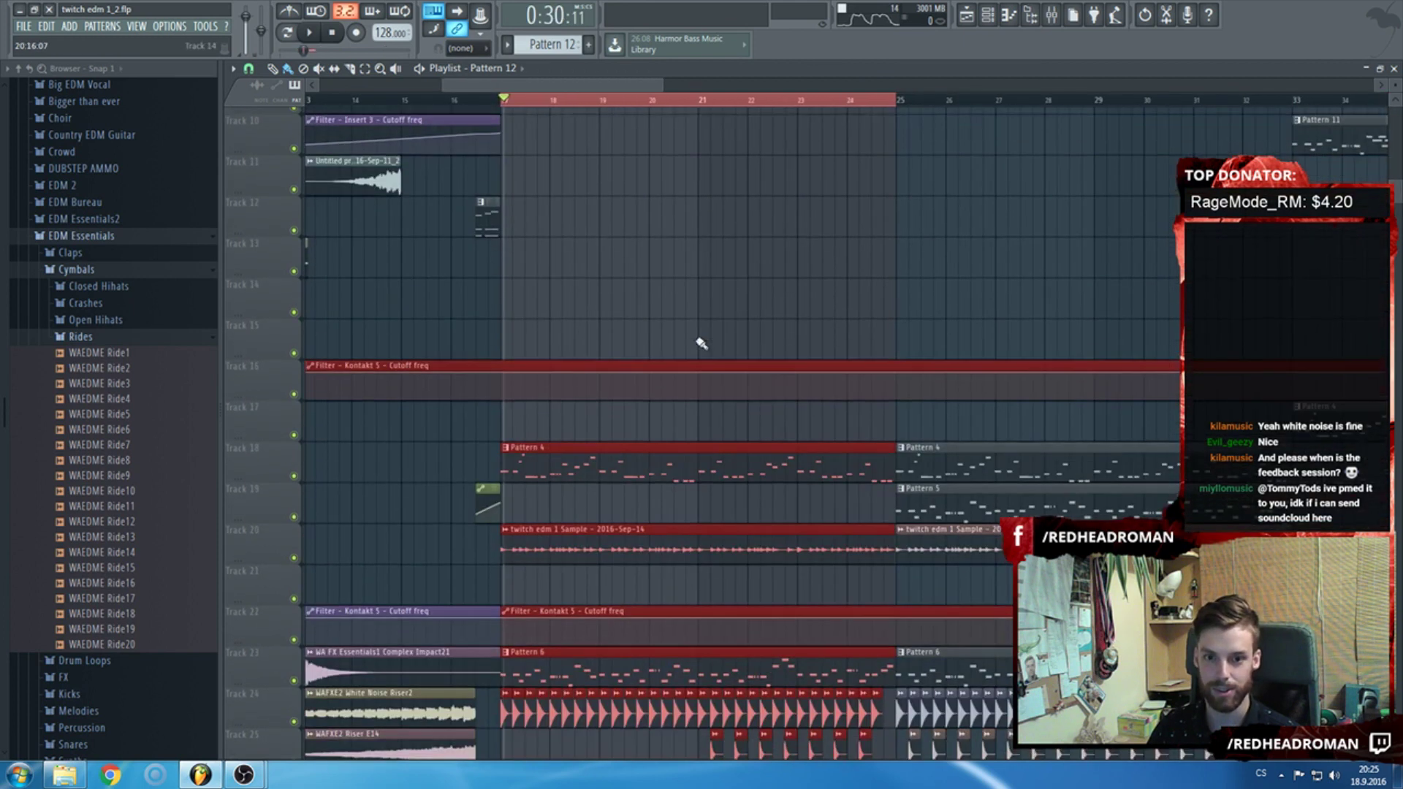
pyautogui.scroll(6, 717, 309)
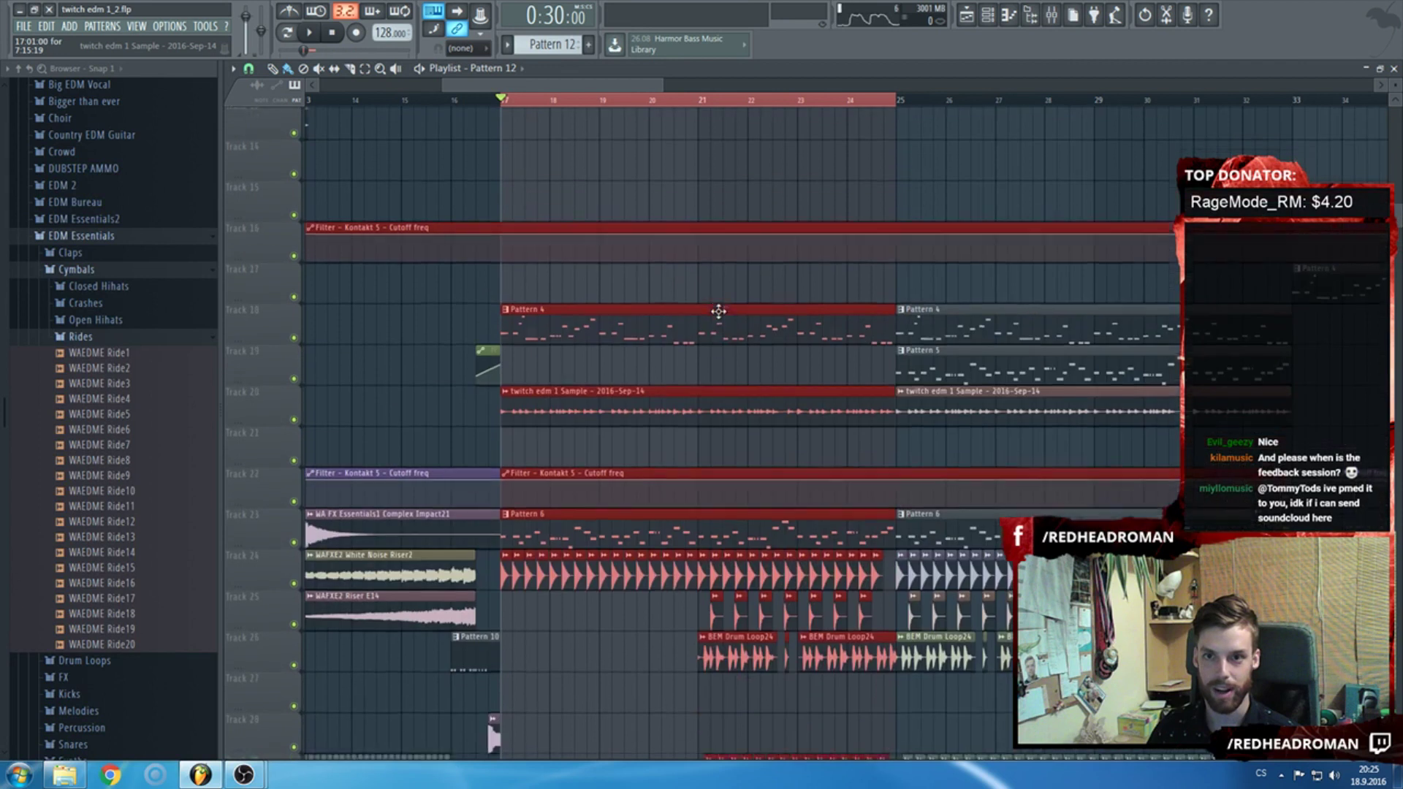
# Add FabFilter Pro-Q 2 to effect slot 3 of the Master mixer track with its default setting.
pyautogui.press('F9')
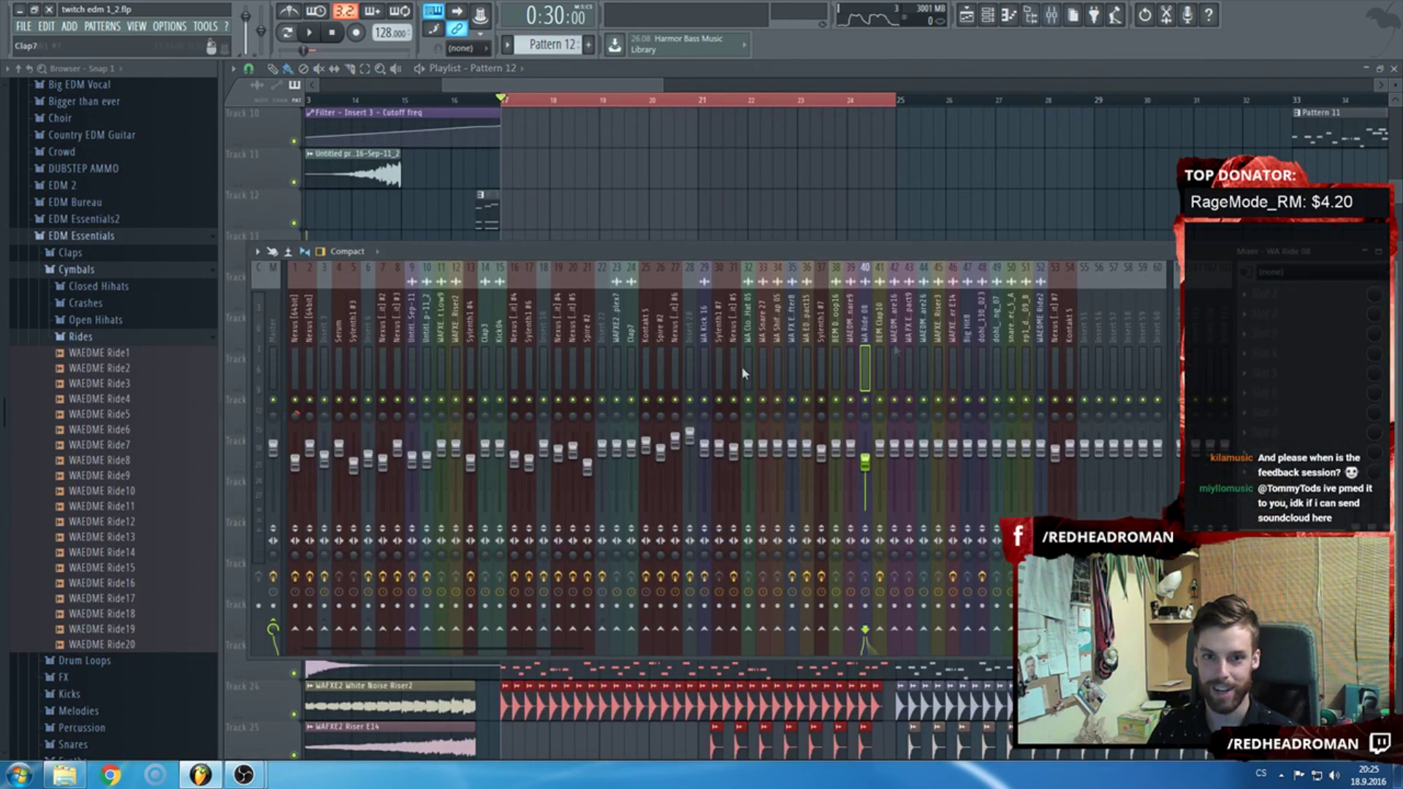
pyautogui.click(273, 323)
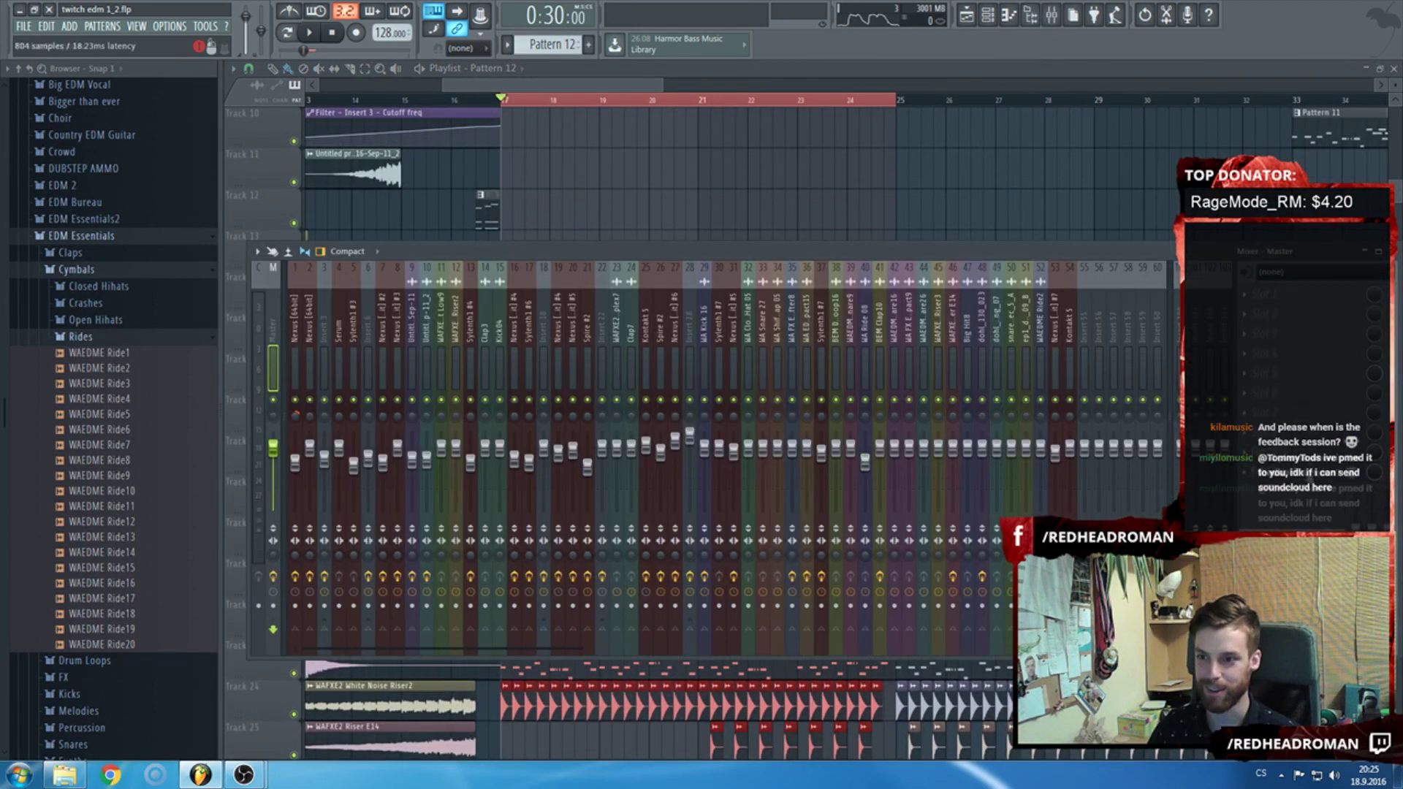
pyautogui.click(1282, 341)
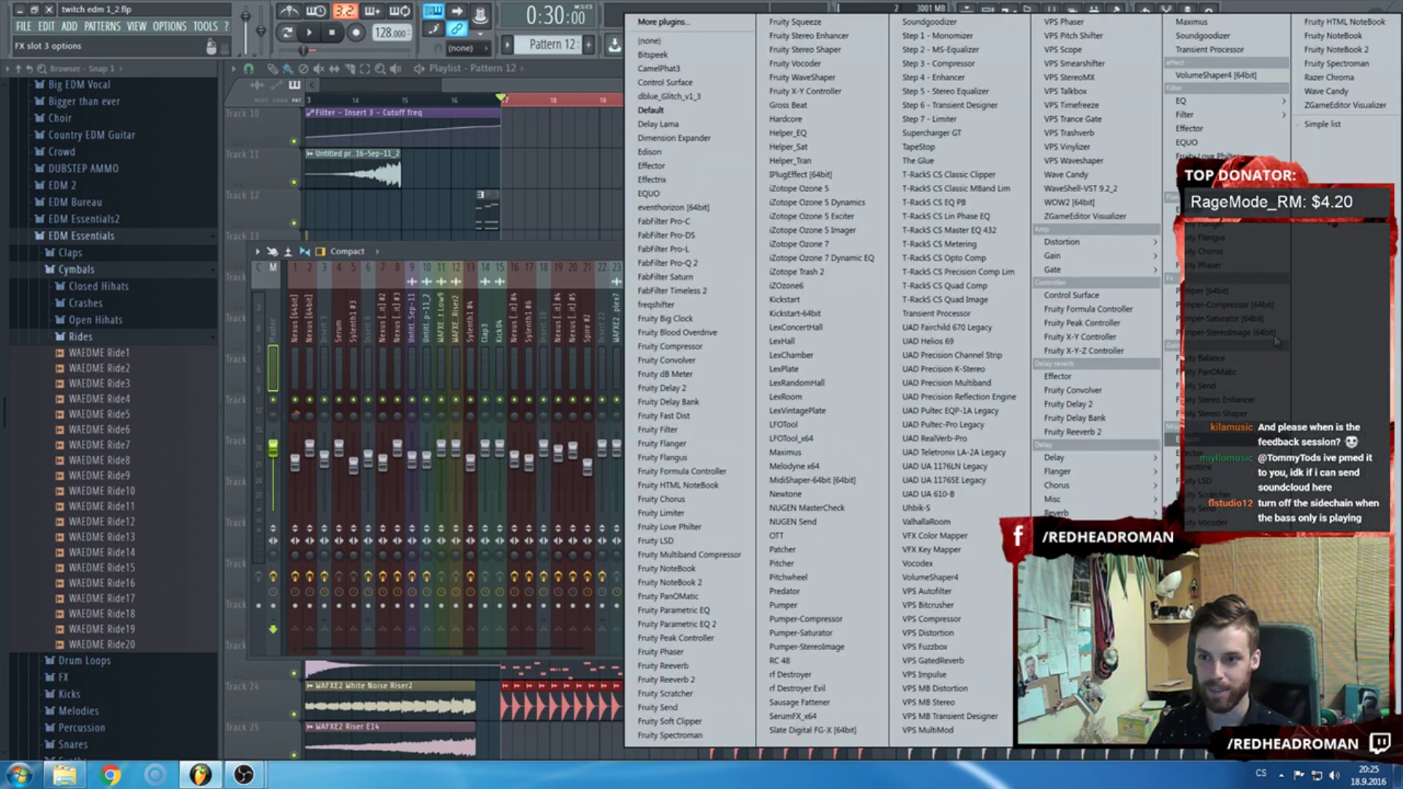
pyautogui.click(682, 265)
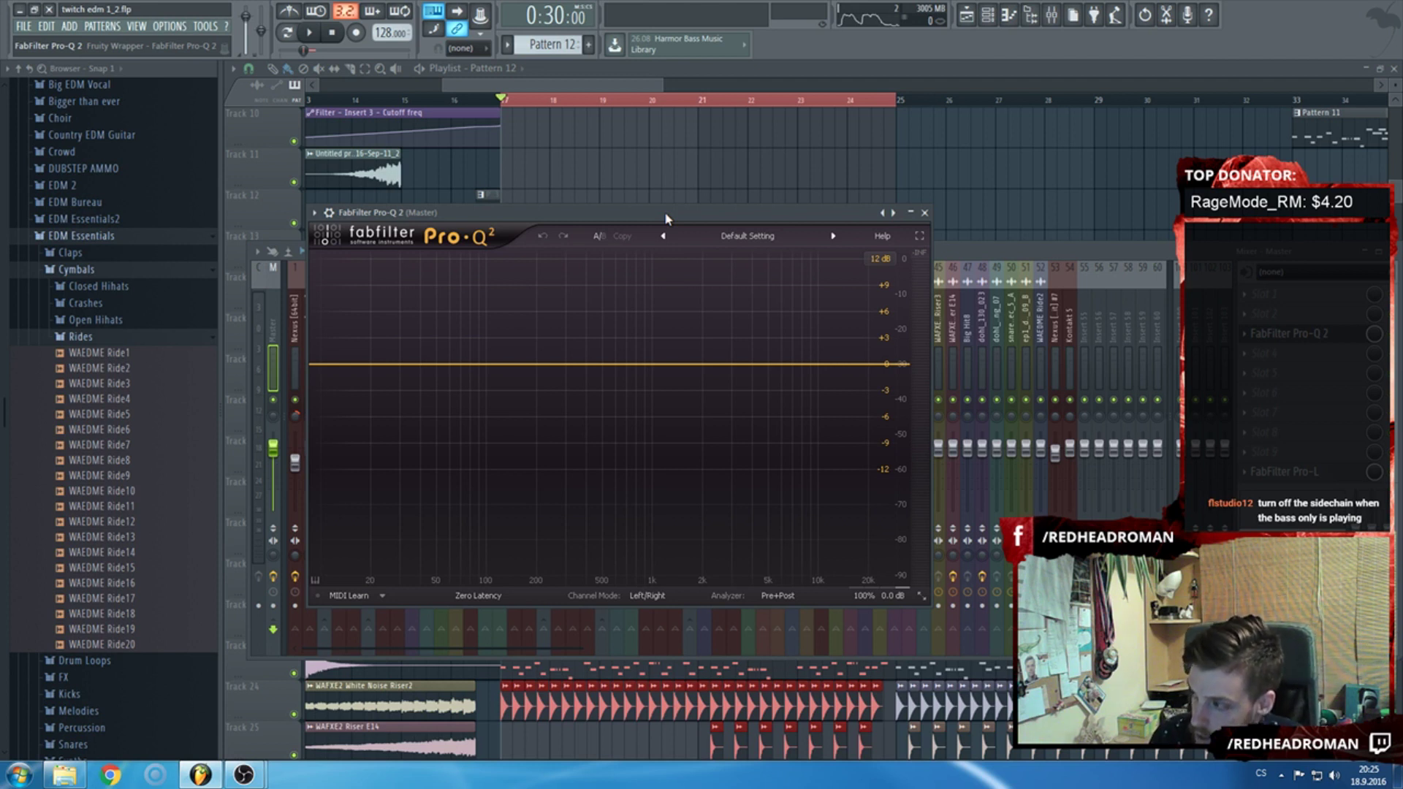
pyautogui.press('Escape')
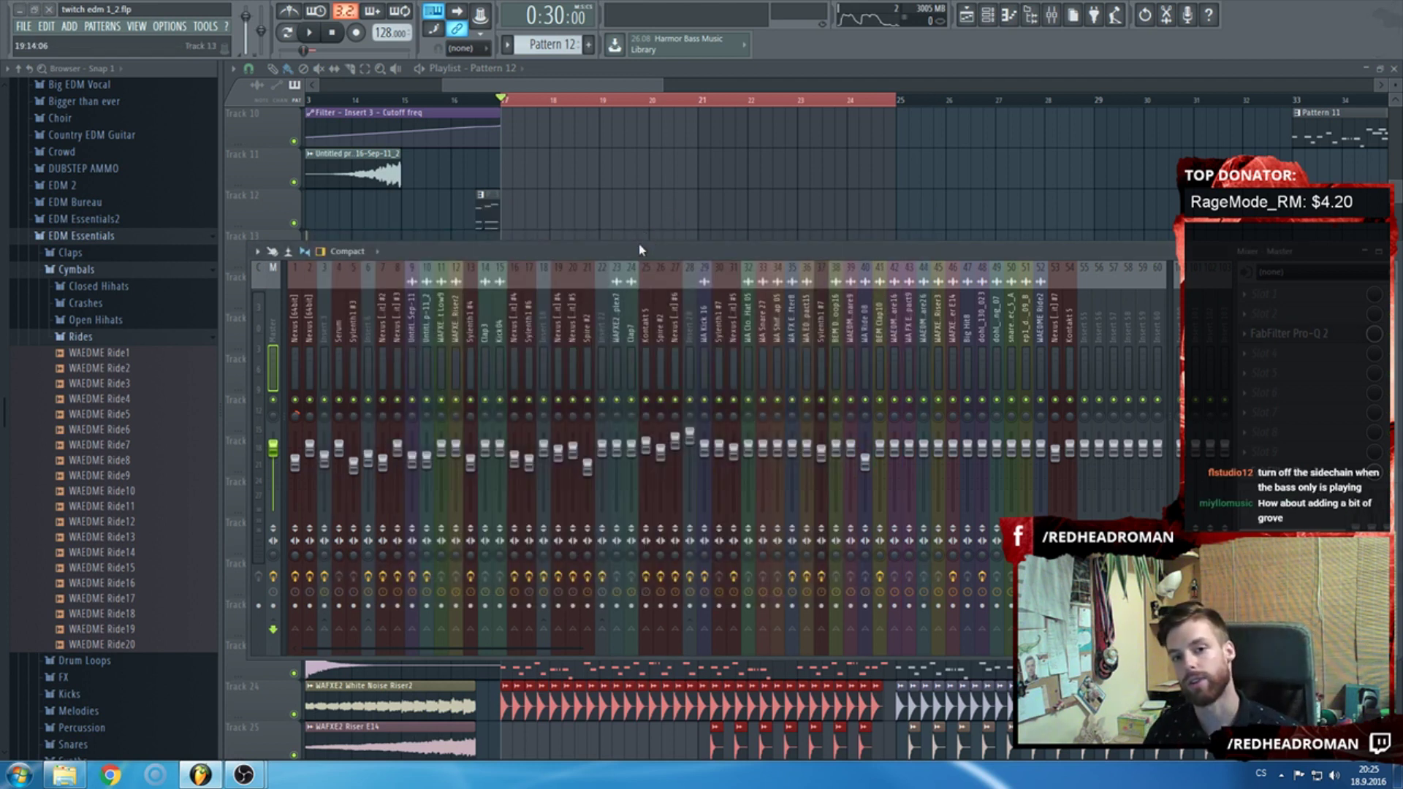
# Clear the playlist time selection and insert an empty track at Track 17, below the Filter - Kontakt 5 automation.
pyautogui.press('Escape')
pyautogui.scroll(-3, 592, 147)
pyautogui.scroll(-3, 592, 146)
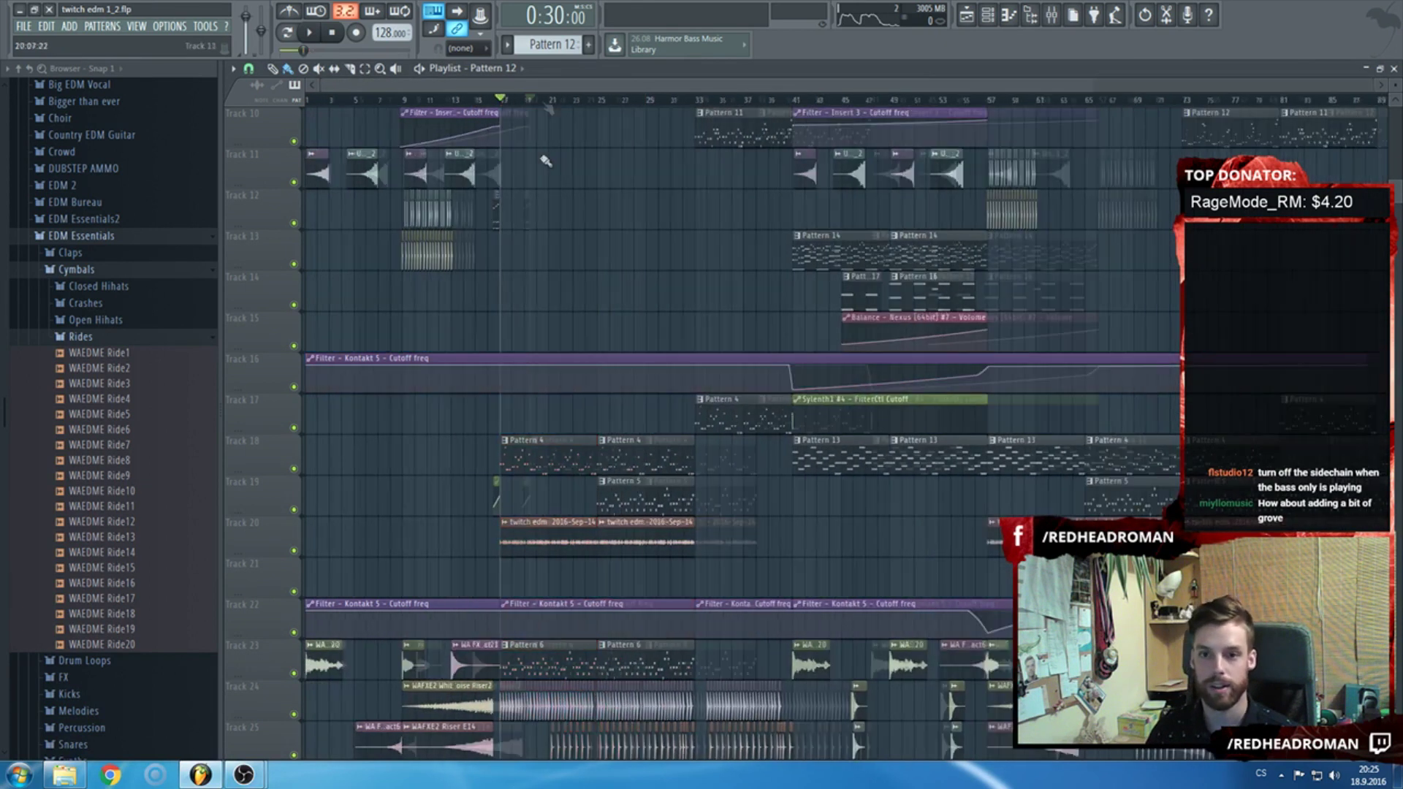
pyautogui.rightClick(279, 398)
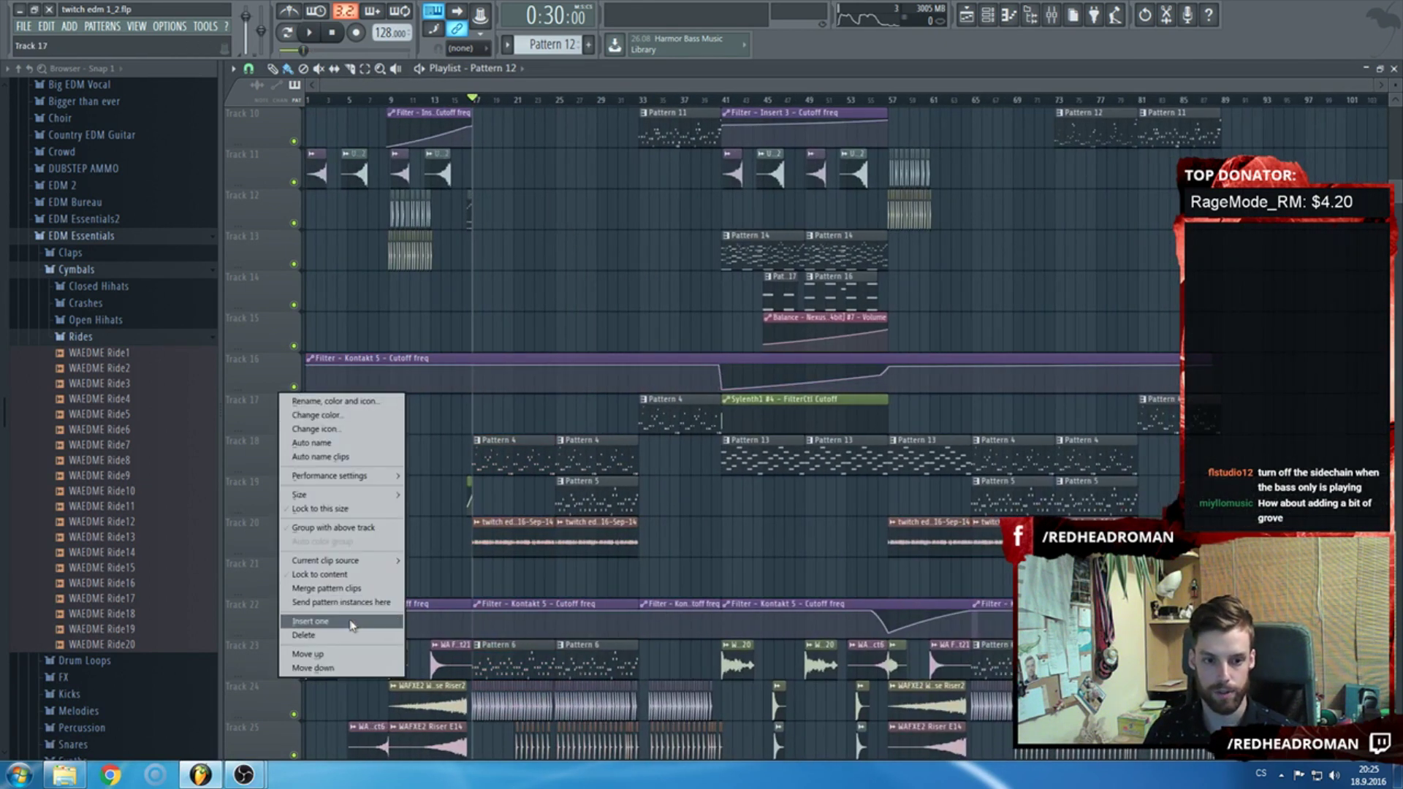
pyautogui.click(322, 620)
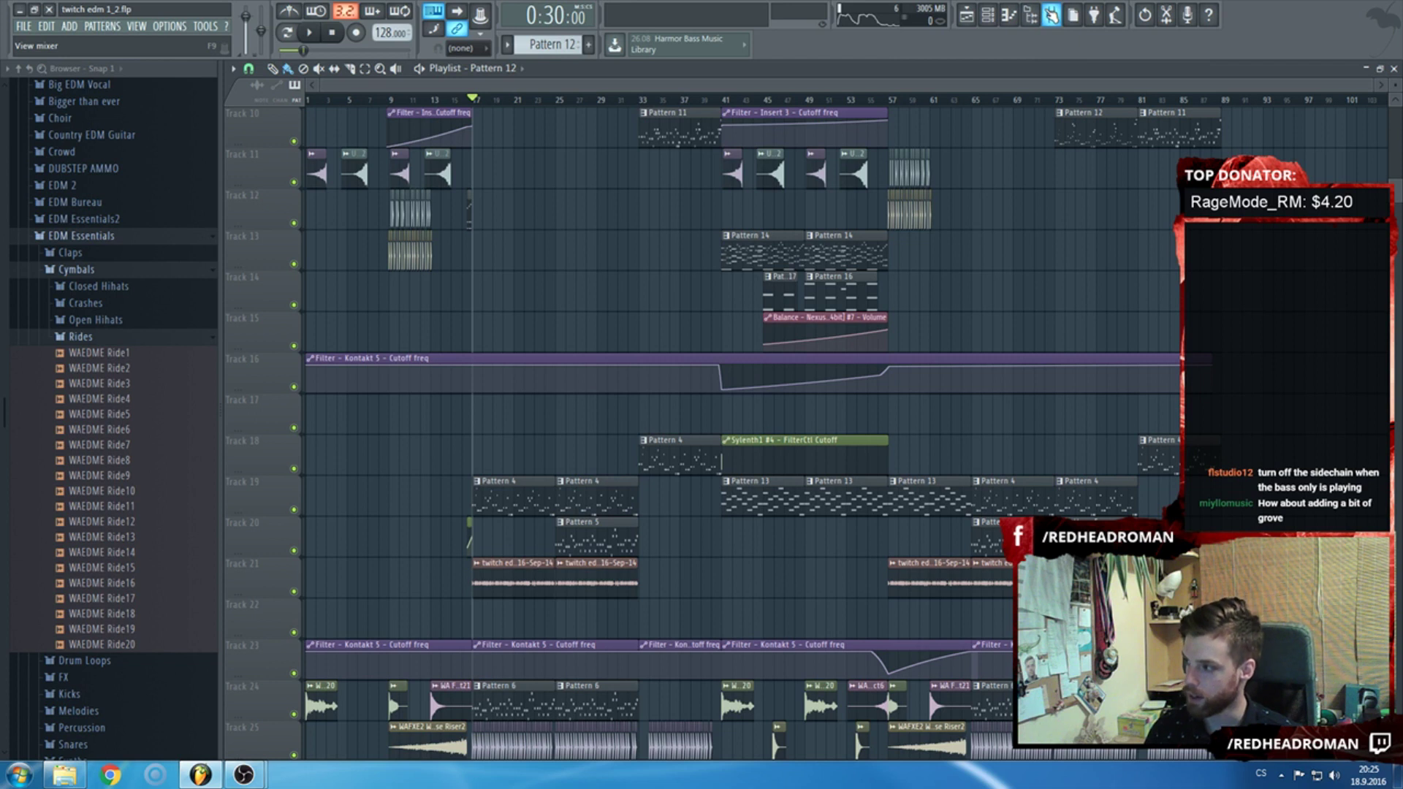
# Play from bar 17 and briefly solo the Spire #2 mixer track to check its sound.
pyautogui.press('F9')
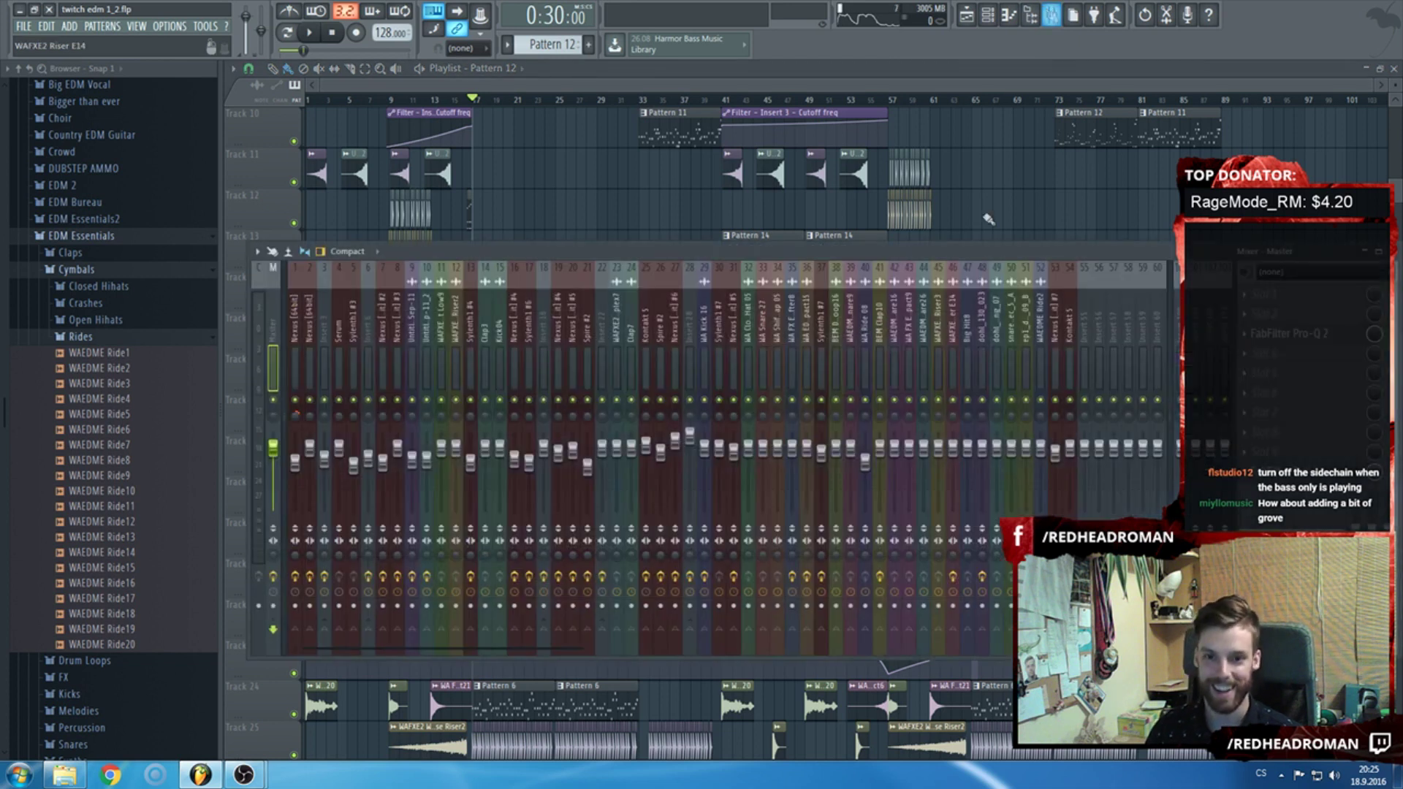
pyautogui.press('space')
pyautogui.rightClick(587, 401)
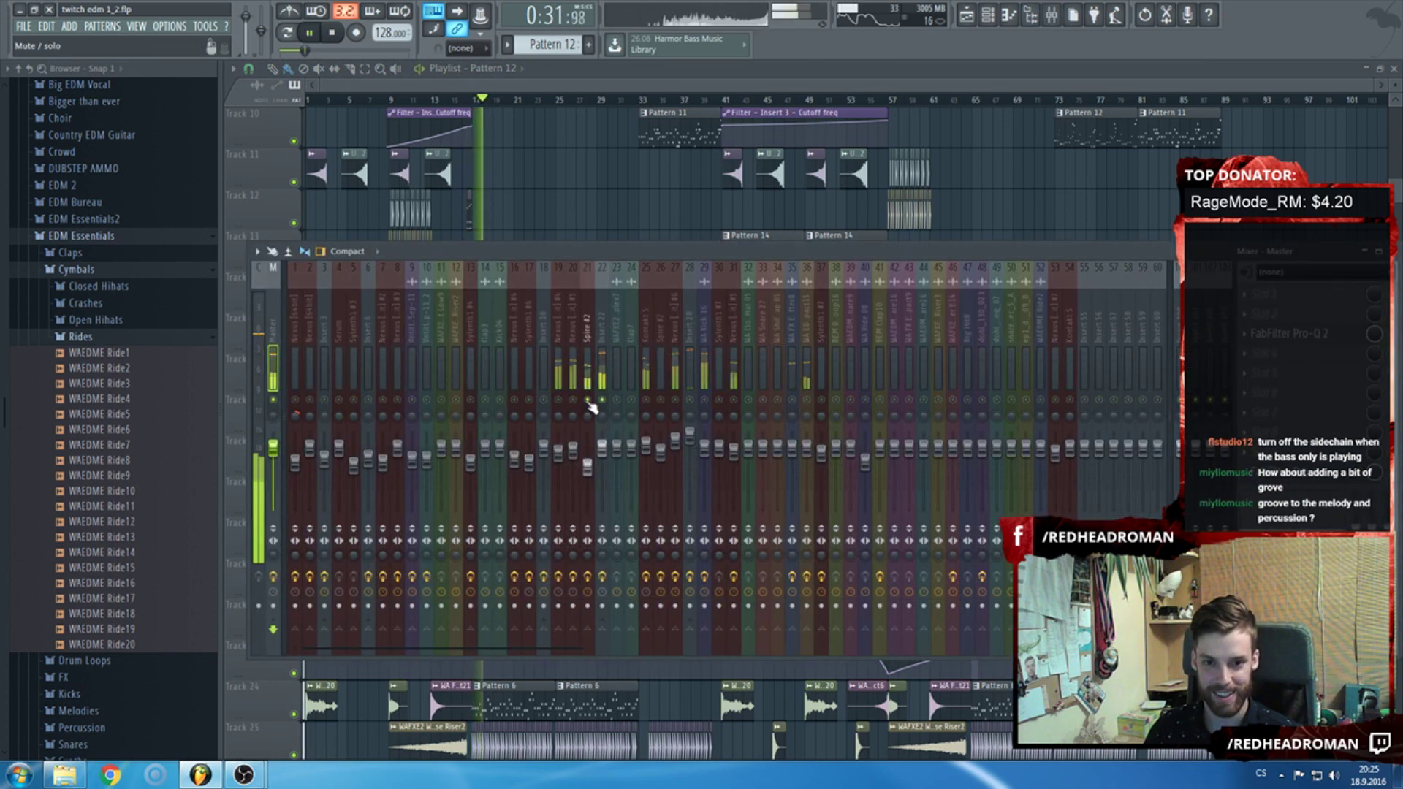
pyautogui.rightClick(588, 400)
# Stop playback and create an automation clip on Track 17 for the VolumeShaper4 mix level of Insert 22.
pyautogui.click(601, 329)
pyautogui.press('space')
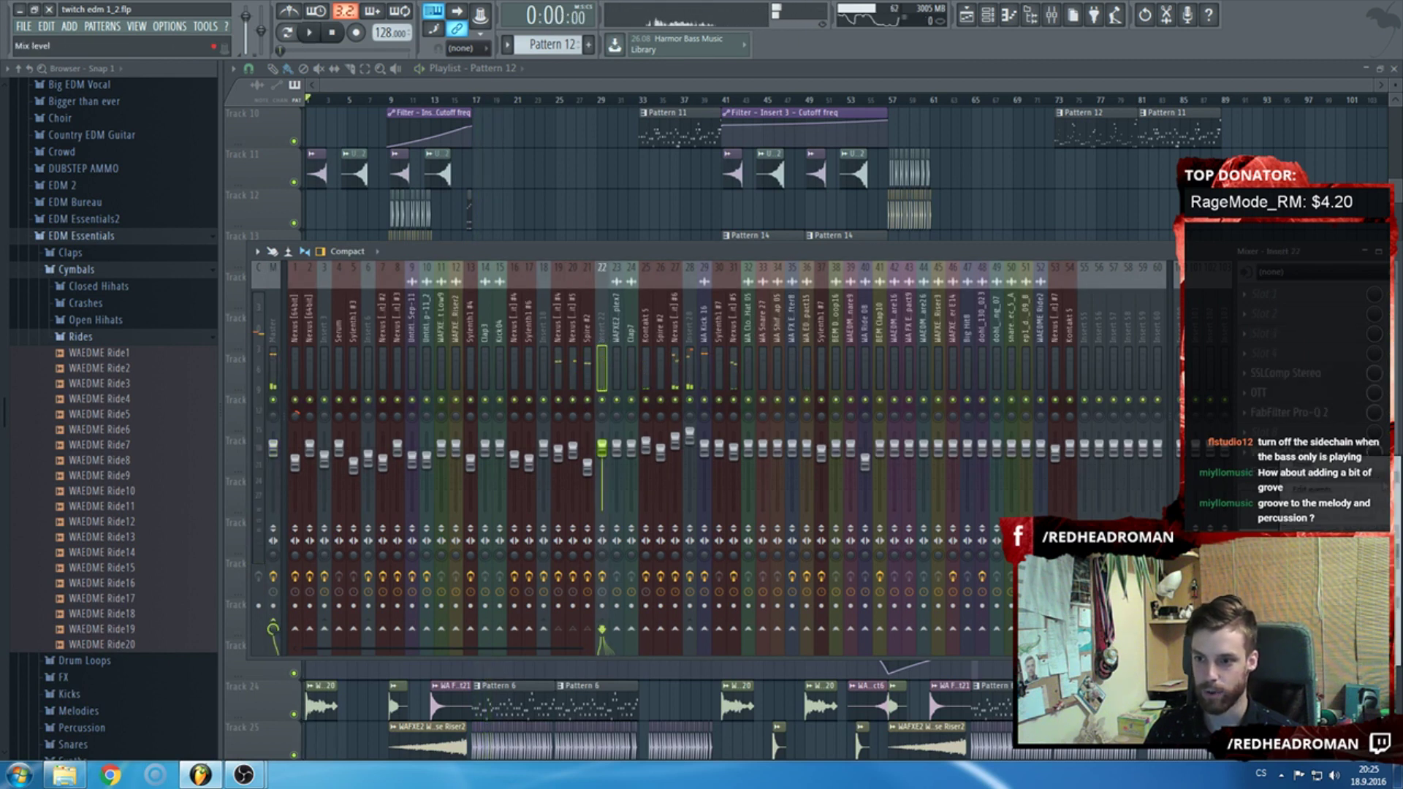
pyautogui.press('F9')
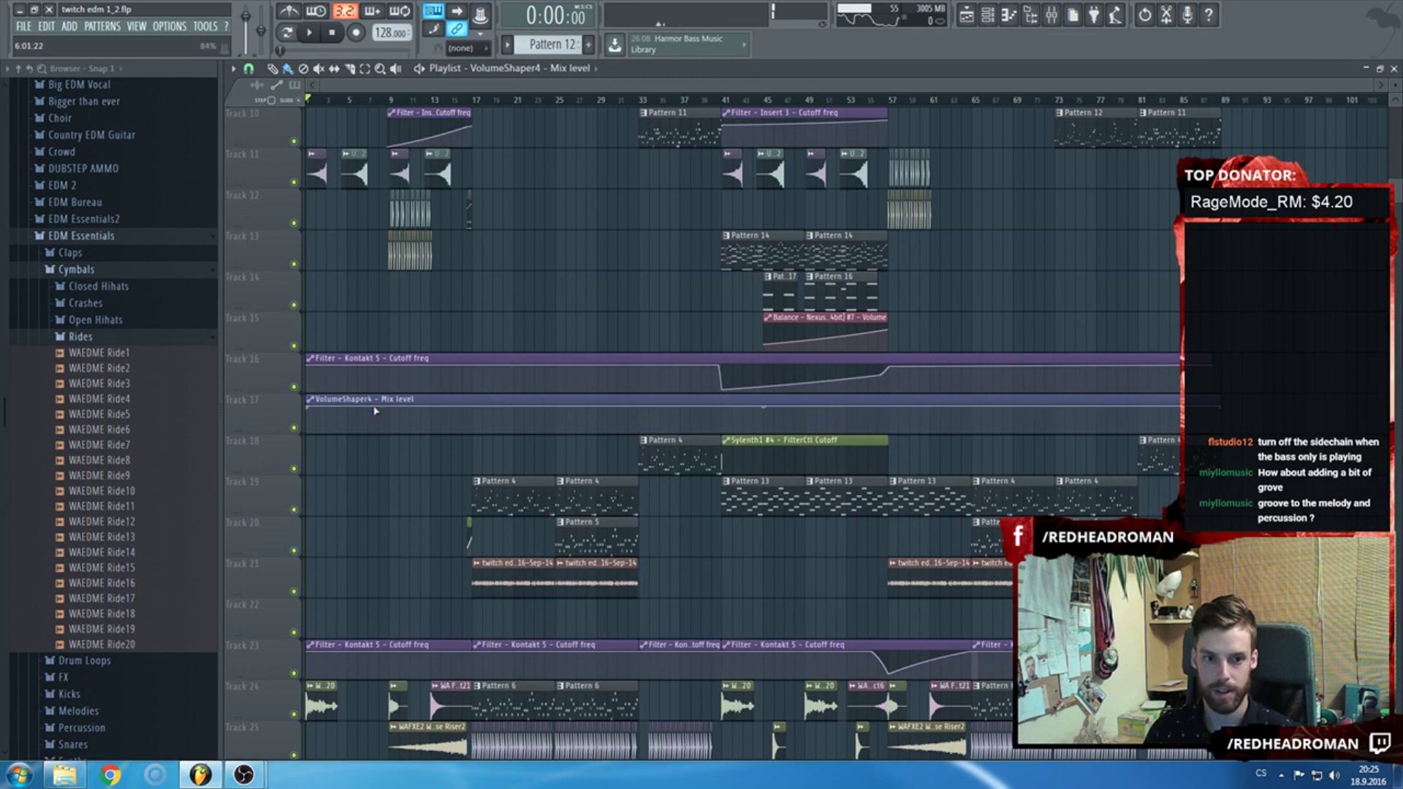
# Raise the starting point of the VolumeShaper4 mix level automation clip to its maximum.
pyautogui.scroll(-3, 304, 438)
pyautogui.keyDown('ctrl'); pyautogui.scroll(10, 555, 380); pyautogui.keyUp('ctrl')
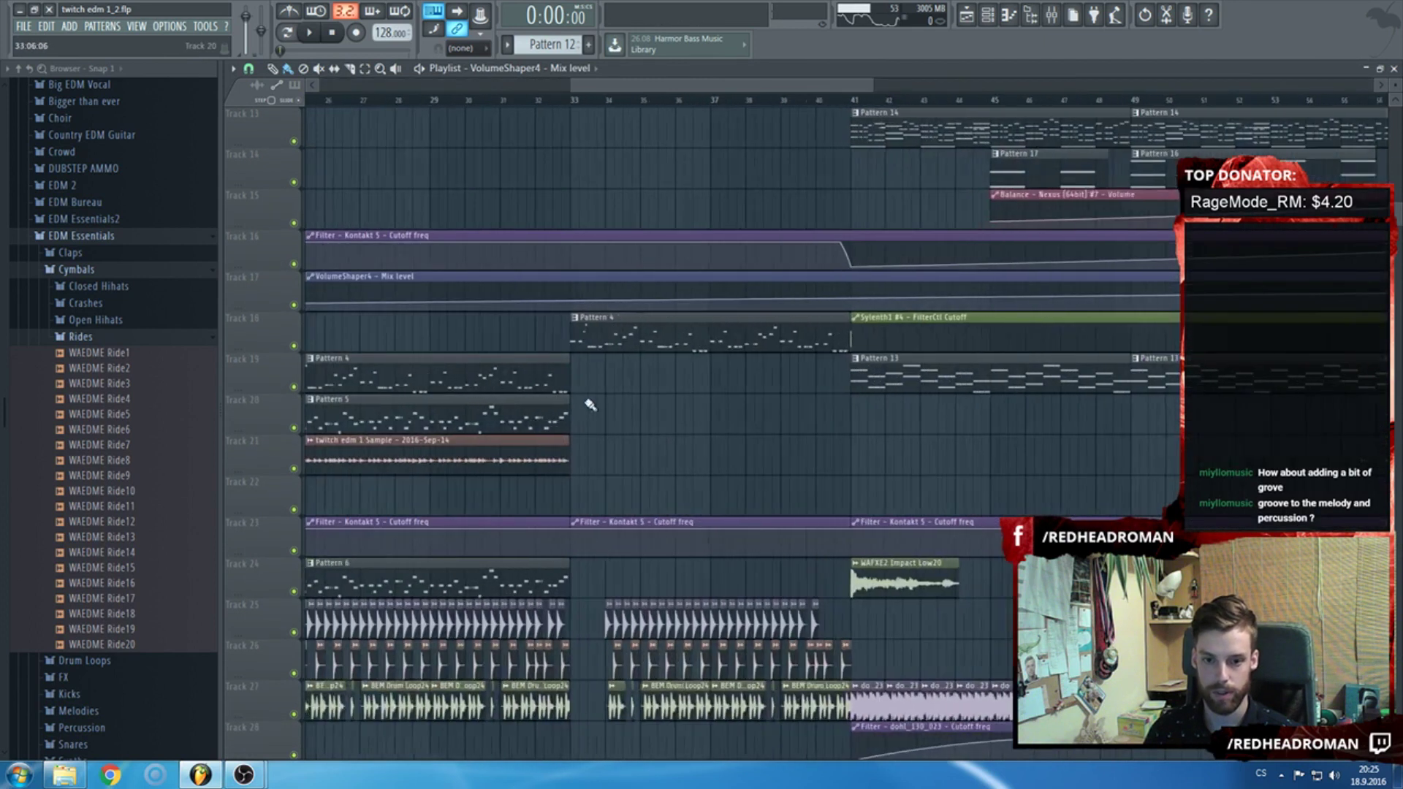
pyautogui.keyDown('ctrl'); pyautogui.scroll(-10, 584, 300); pyautogui.keyUp('ctrl')
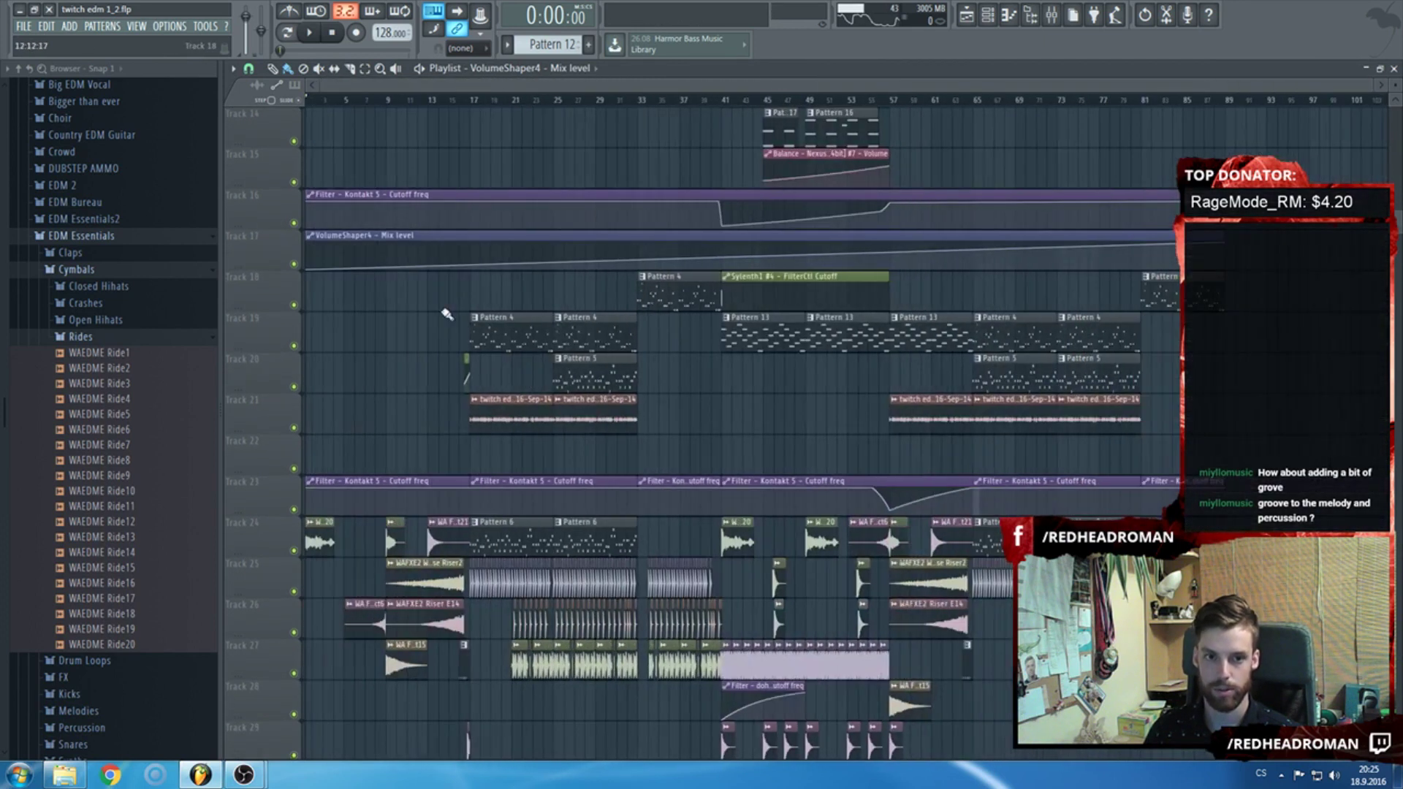
pyautogui.moveTo(314, 270); pyautogui.dragTo(315, 241)
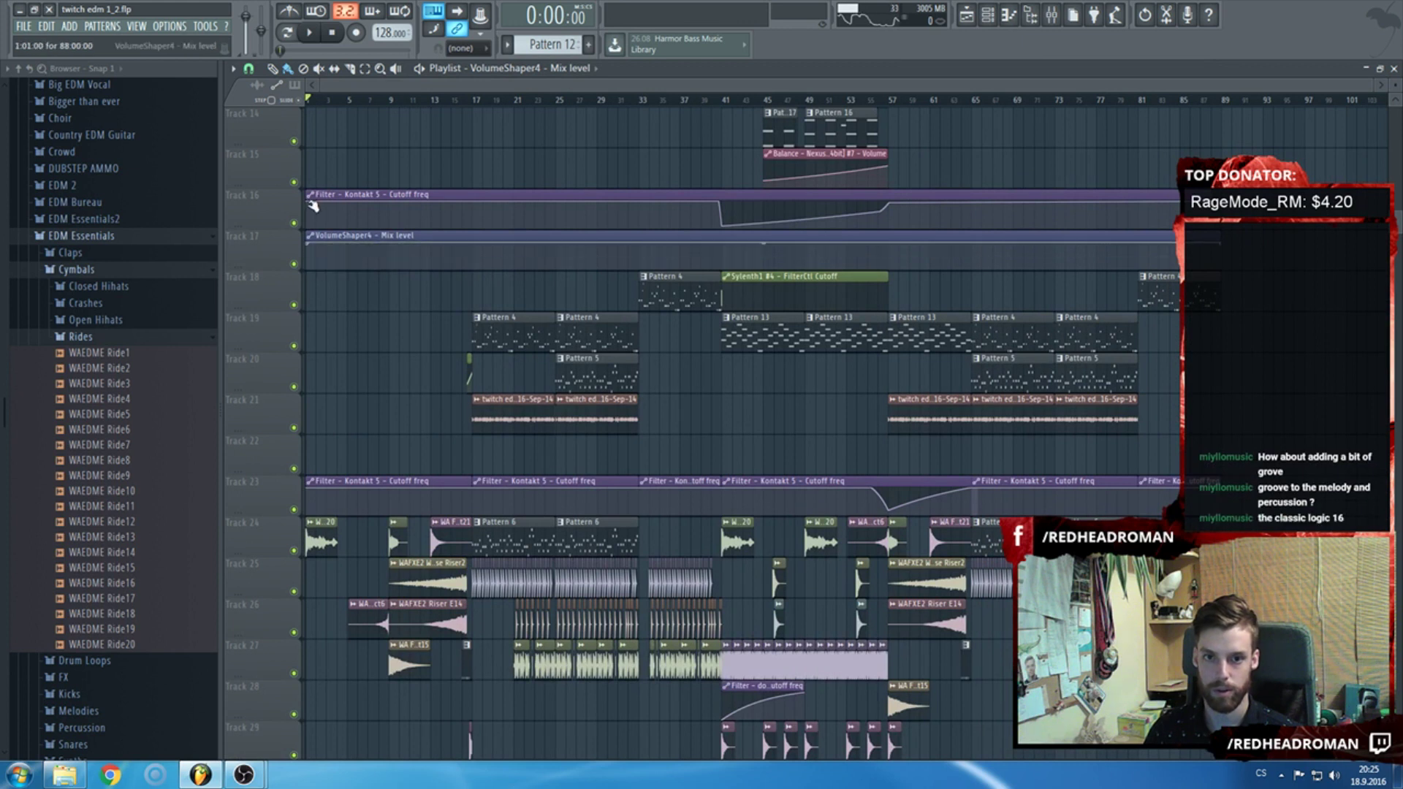
# Undo the misplaced Kontakt 5 cutoff point and drop the VolumeShaper4 mix level to minimum between bars 33 and 34.
pyautogui.keyDown('ctrl'); pyautogui.scroll(5, 761, 263); pyautogui.keyUp('ctrl')
pyautogui.scroll(1, 774, 262)
pyautogui.keyDown('ctrl'); pyautogui.scroll(3, 820, 257); pyautogui.keyUp('ctrl')
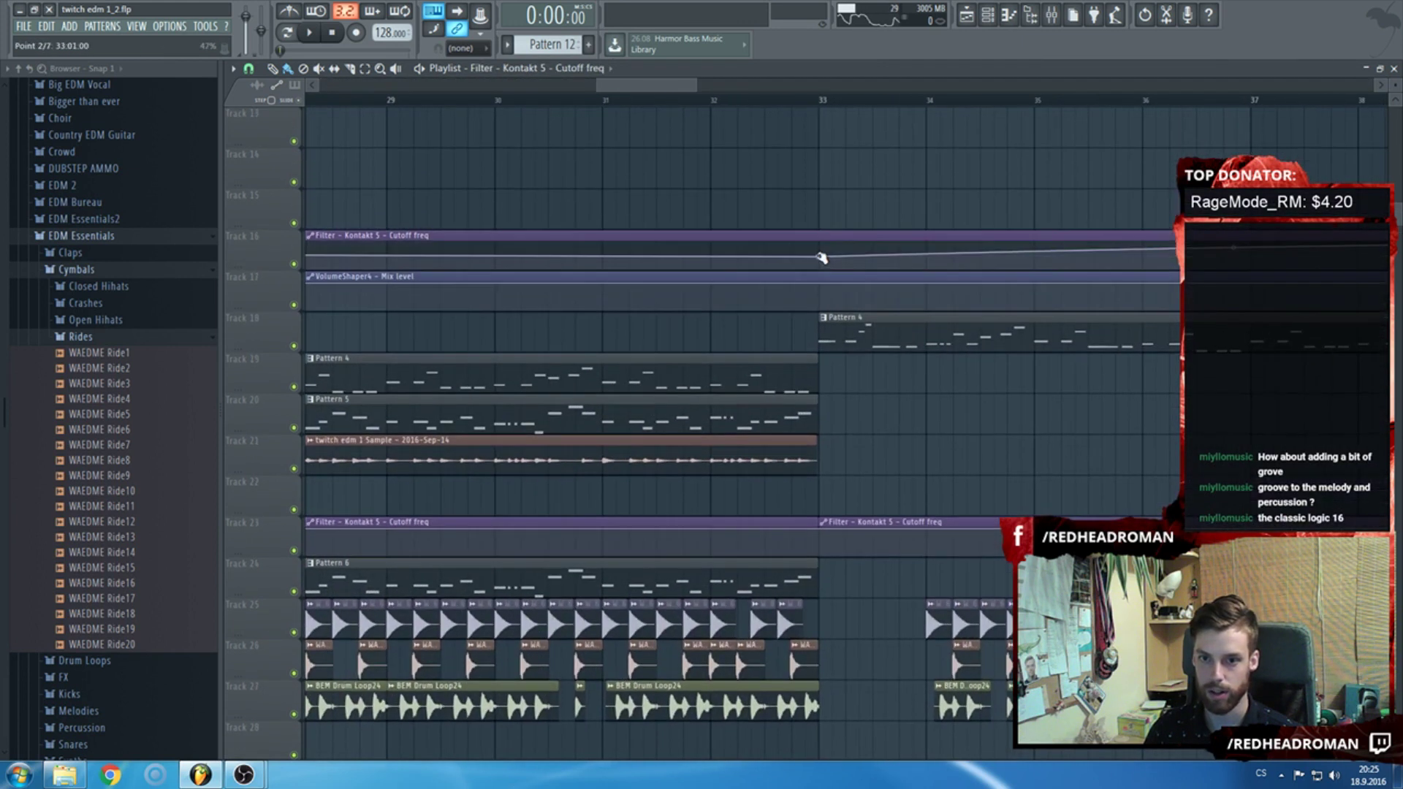
pyautogui.hotkey('ctrl', 'z')
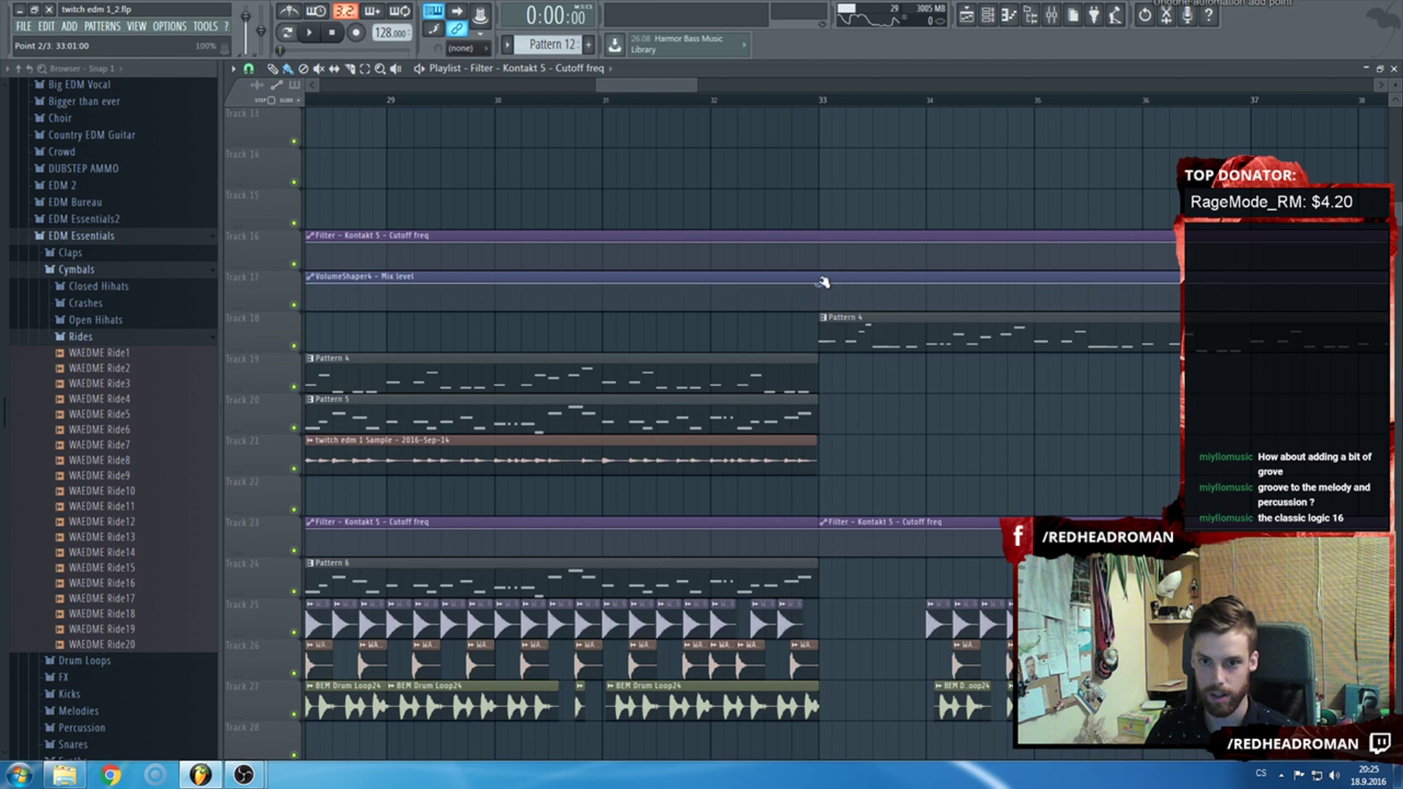
pyautogui.moveTo(824, 282); pyautogui.dragTo(794, 322)
pyautogui.moveTo(924, 310); pyautogui.dragTo(927, 285)
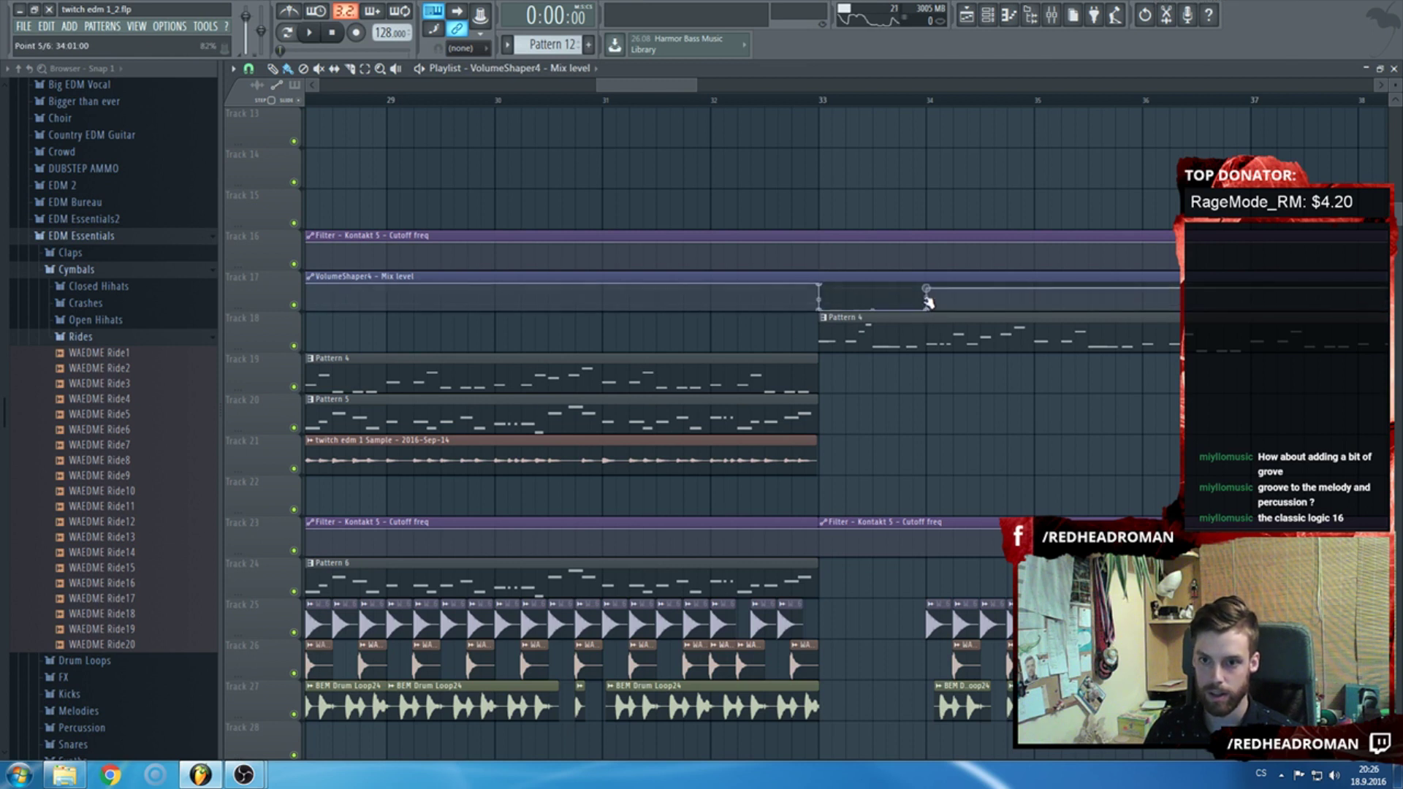
# Play the arrangement from about bar 32 to check the mix level dip, stop, and examine the matching section at bar 81.
pyautogui.click(738, 100)
pyautogui.press('space')
pyautogui.scroll(-6, 713, 232)
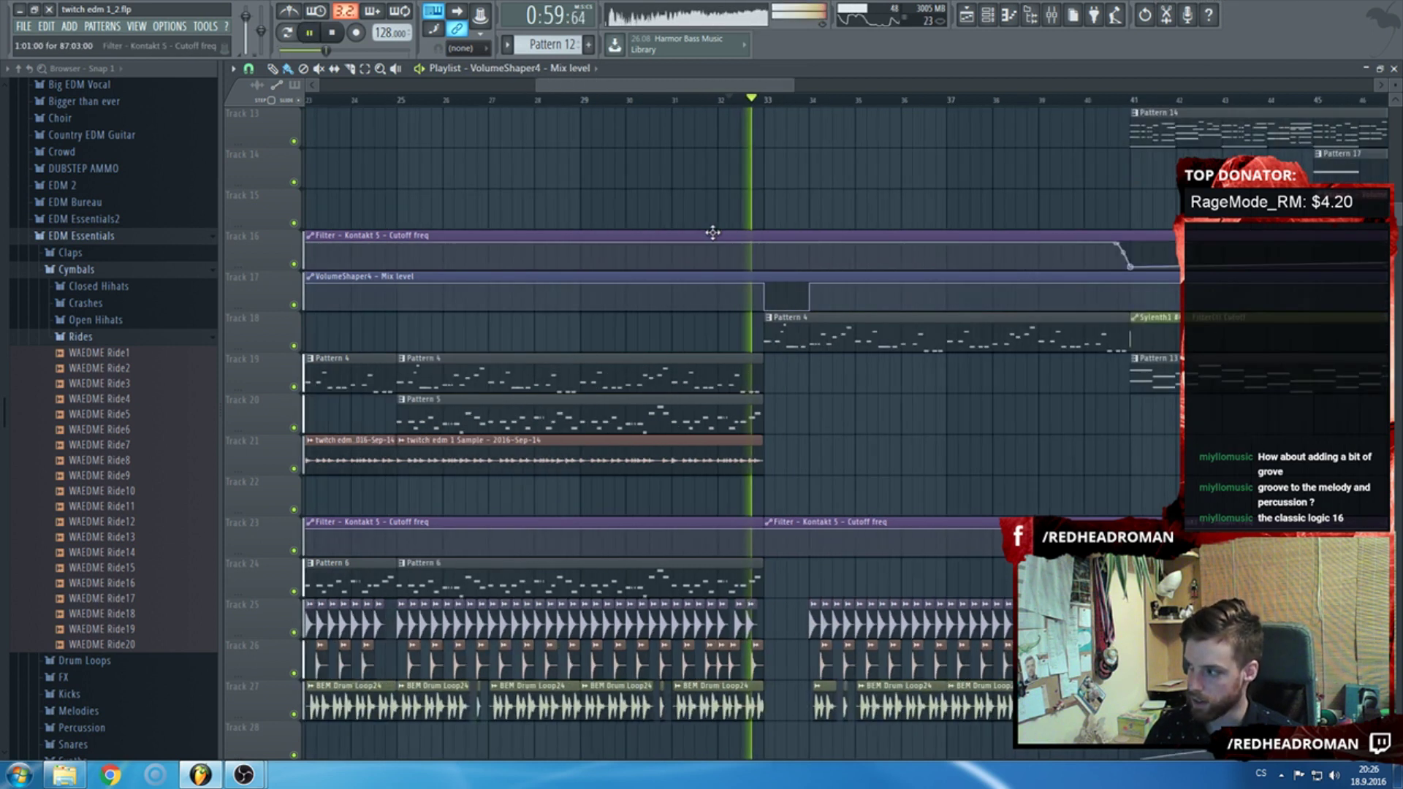
pyautogui.hscroll(6, 713, 233)
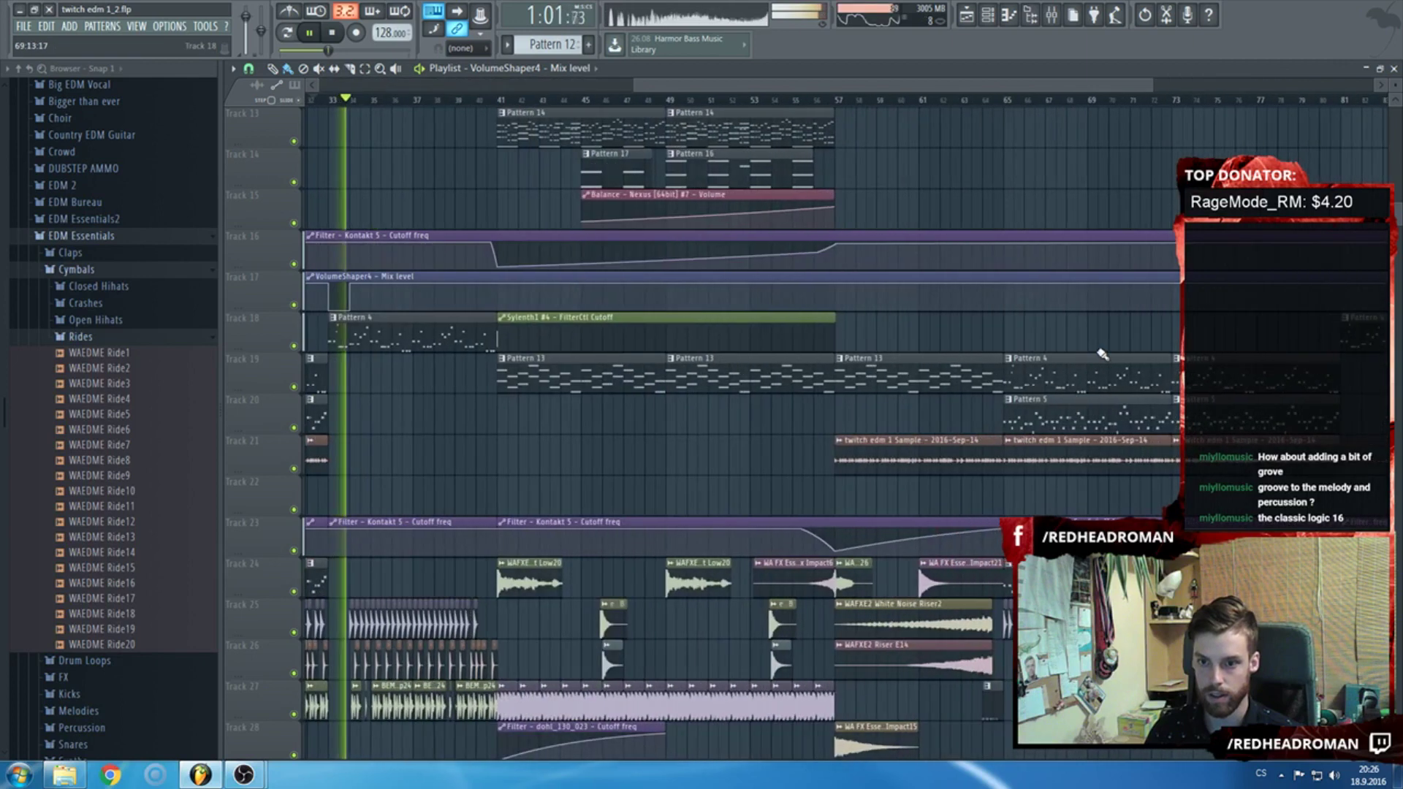
pyautogui.hscroll(-3, 713, 232)
pyautogui.press('space')
pyautogui.scroll(5, 961, 280)
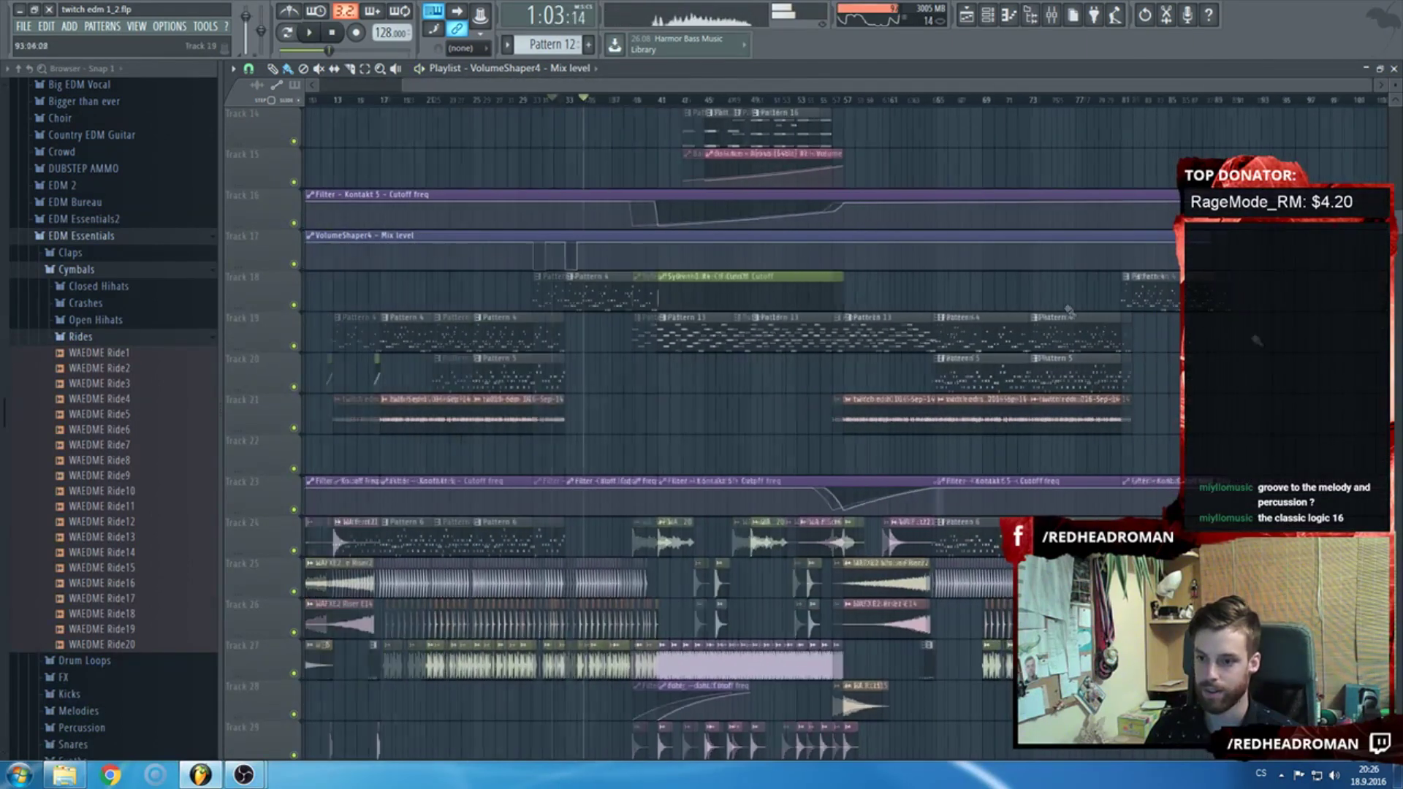
pyautogui.scroll(1, 962, 280)
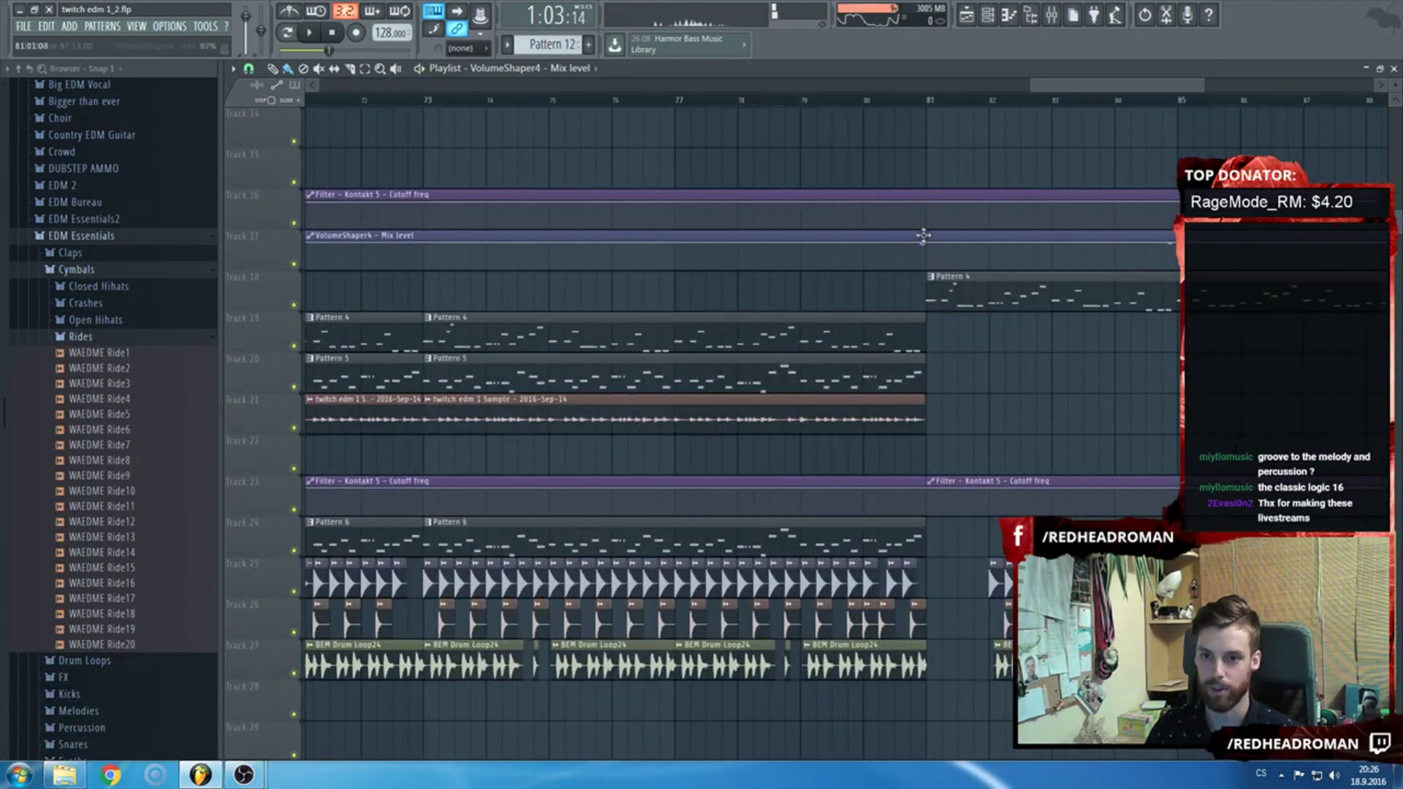
# Drop the VolumeShaper4 mix level automation to minimum between bars 81 and 82.
pyautogui.moveTo(927, 244); pyautogui.dragTo(904, 279)
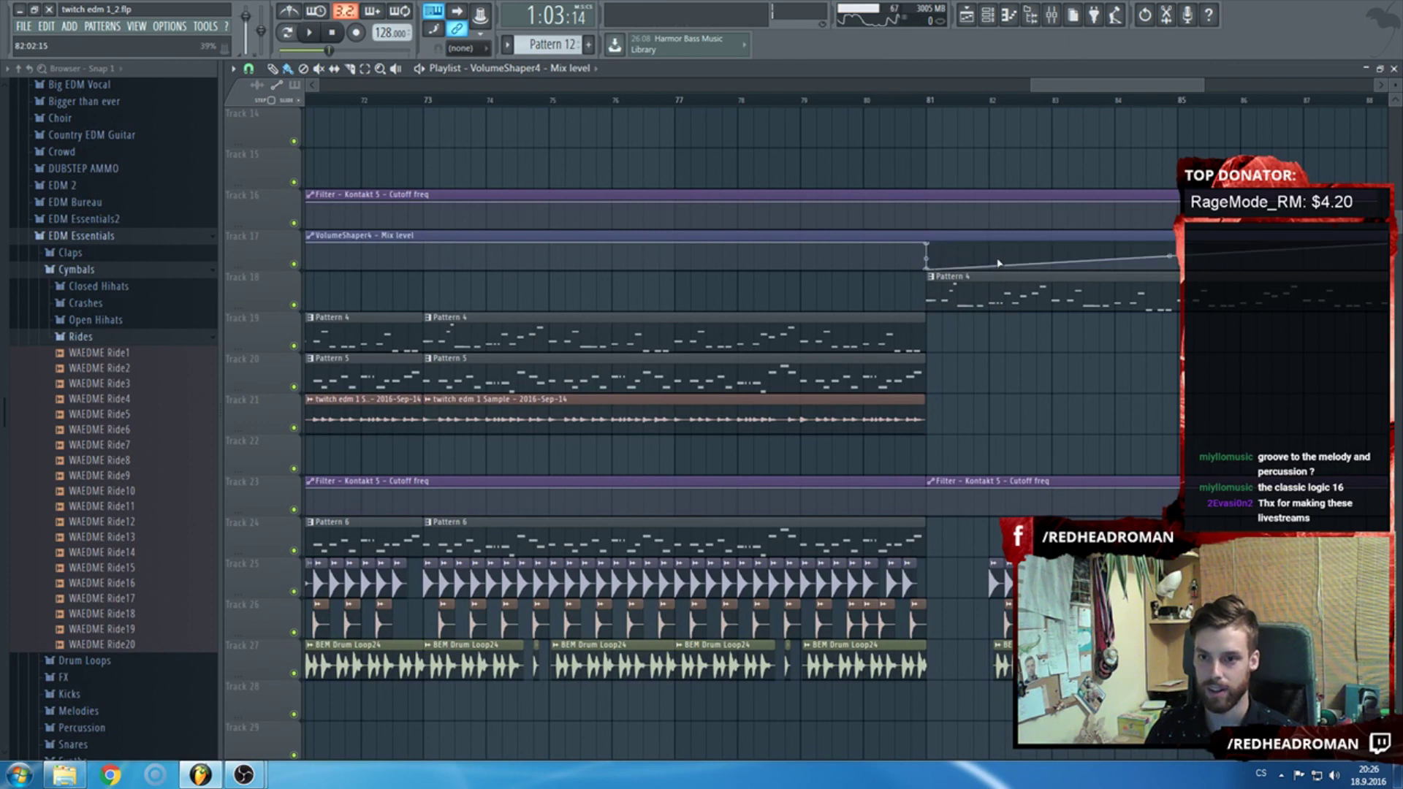
pyautogui.scroll(-6, 990, 270)
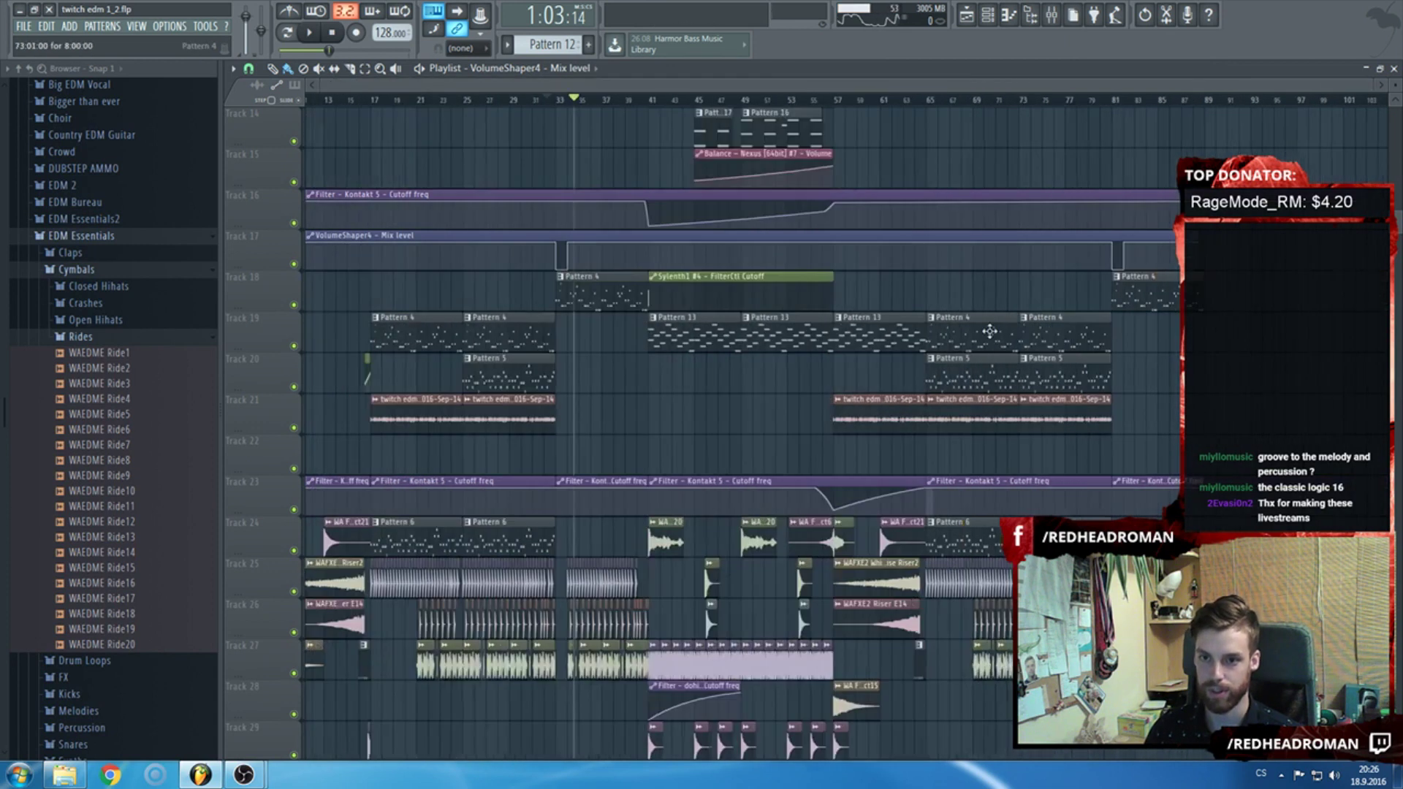
# Select bars 17 to 25 of the arrangement, and replace that with bars 25 to 33 as the playback range.
pyautogui.scroll(3, 506, 283)
pyautogui.scroll(2, 506, 284)
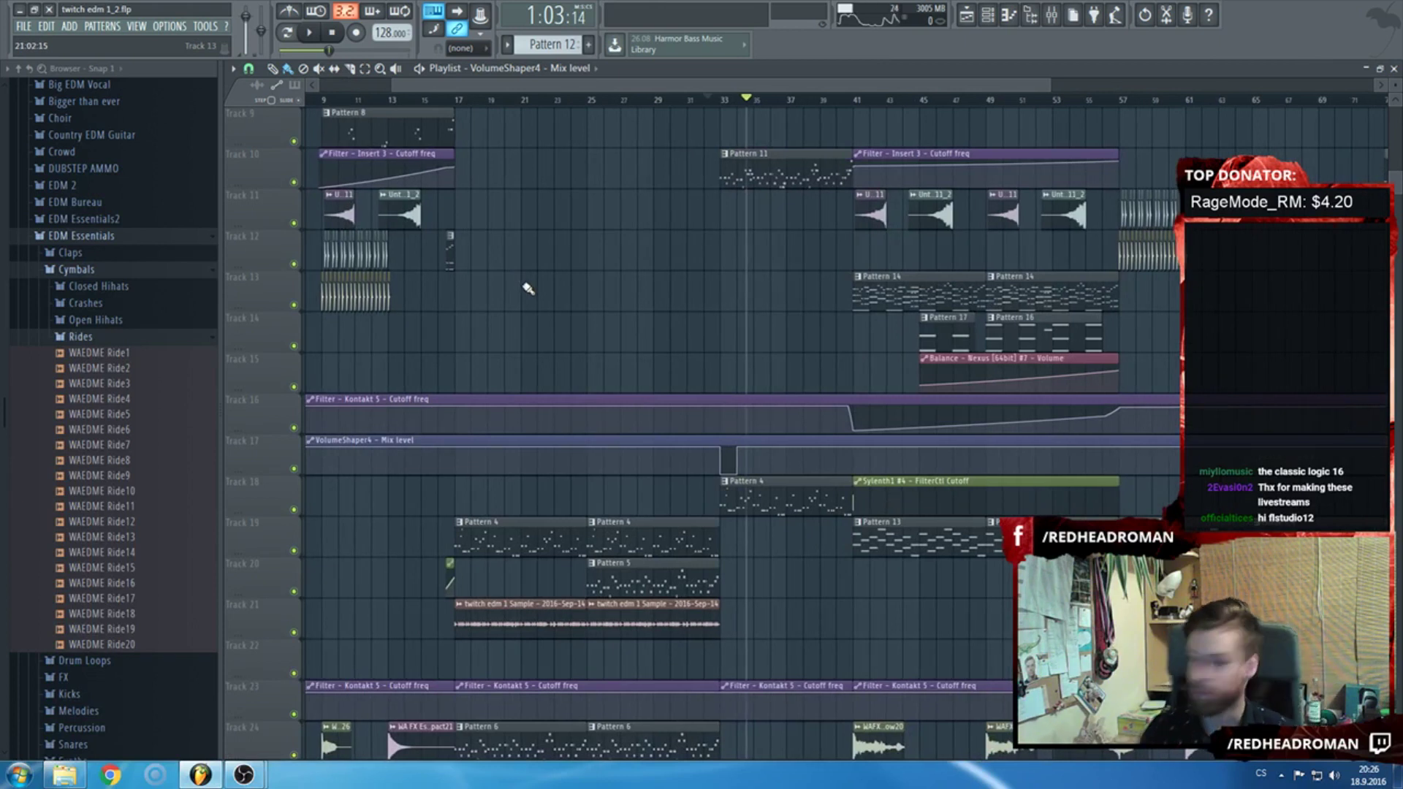
pyautogui.scroll(5, 522, 282)
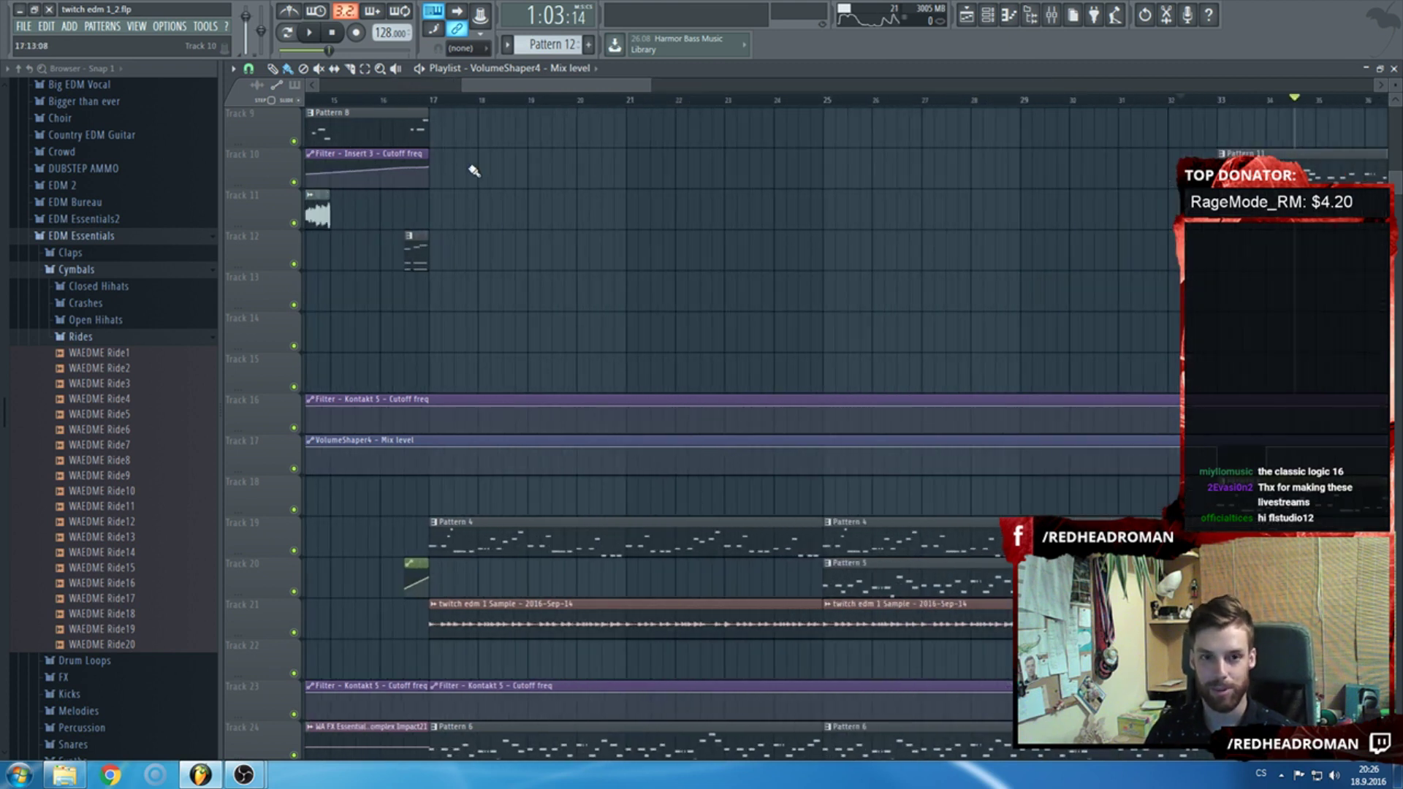
pyautogui.moveTo(434, 108); pyautogui.dragTo(825, 188)
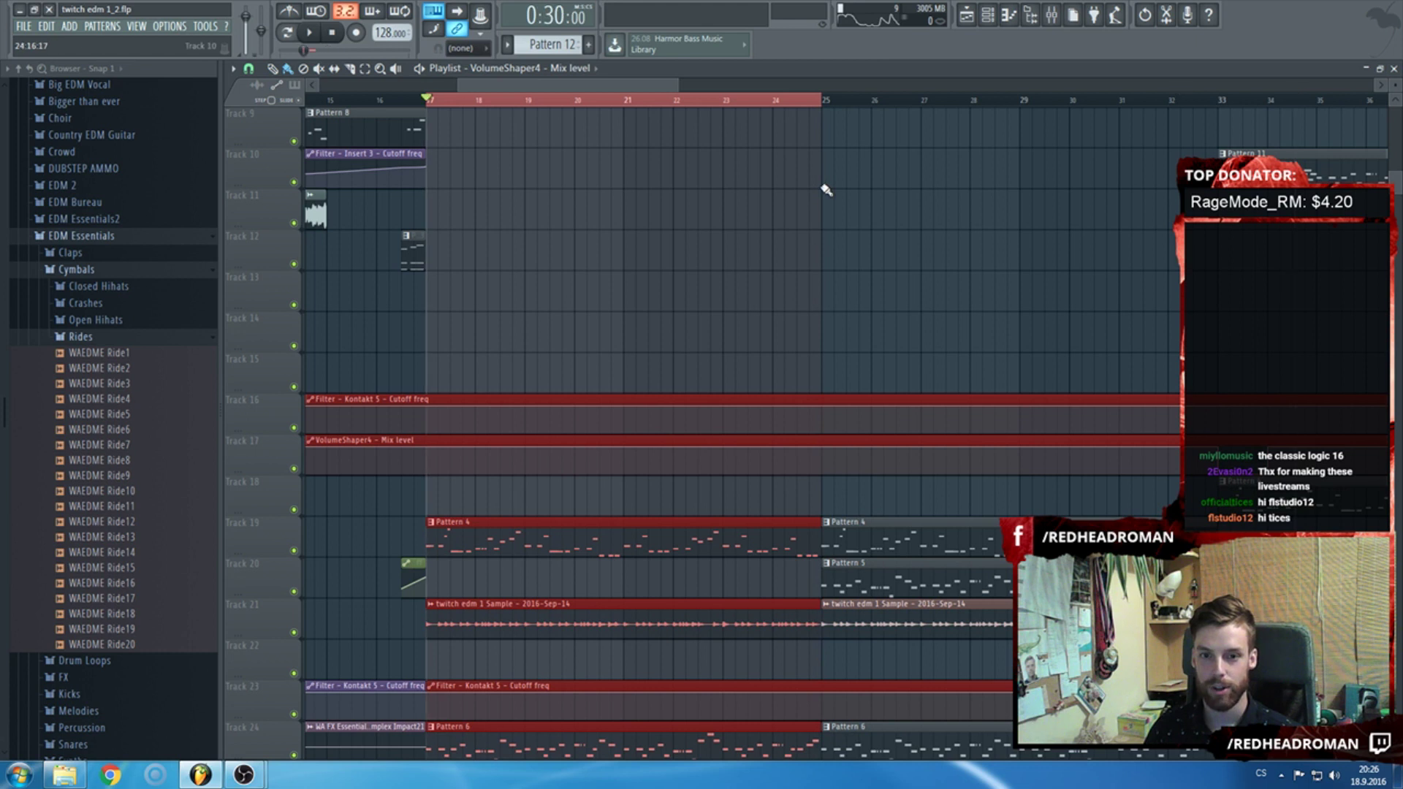
pyautogui.moveTo(825, 111); pyautogui.dragTo(1159, 160)
# Examine the playlist tracks around bars 17 to 33, from the upper filter automations down to the drum clips.
pyautogui.scroll(-3, 912, 400)
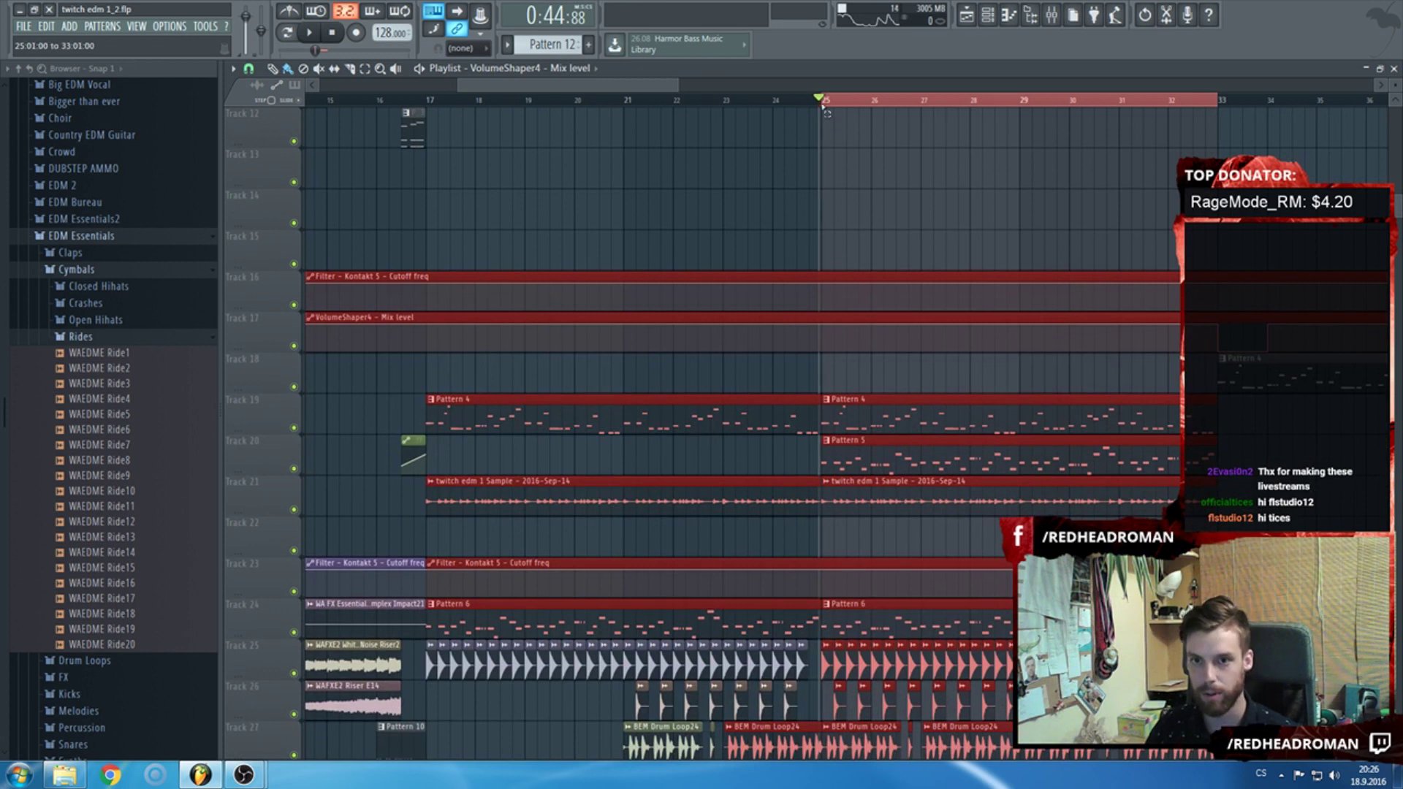
pyautogui.scroll(5, 966, 304)
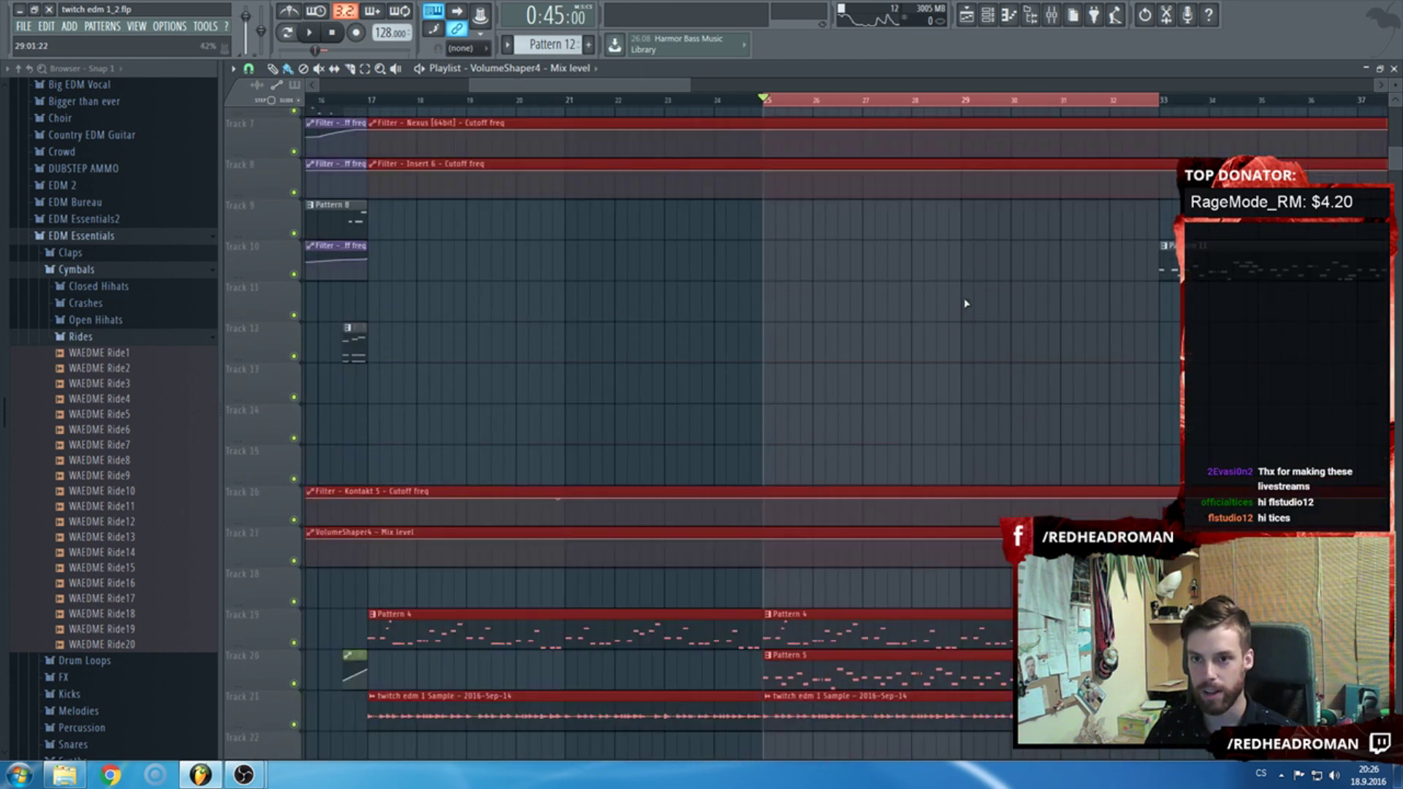
pyautogui.scroll(1, 965, 304)
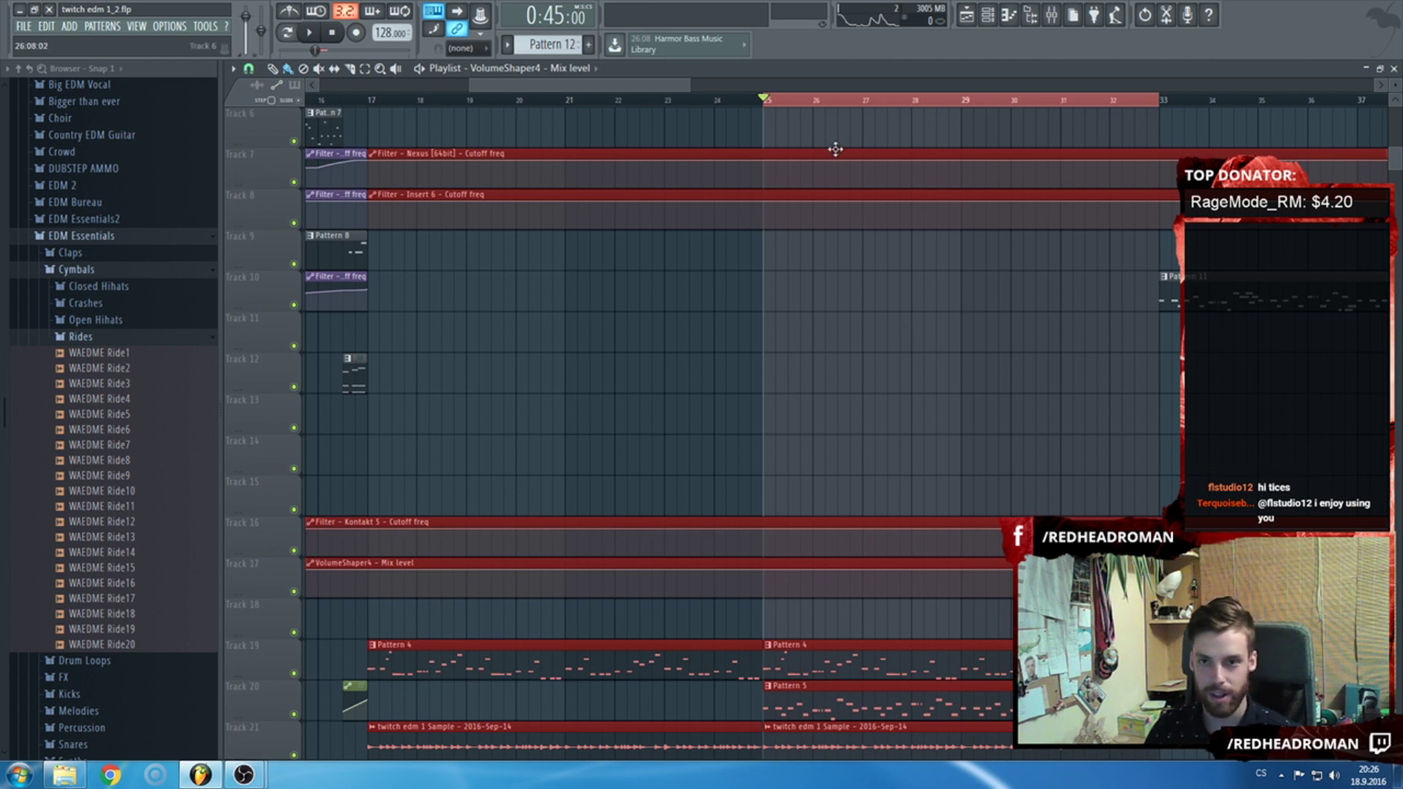
pyautogui.scroll(-4, 839, 307)
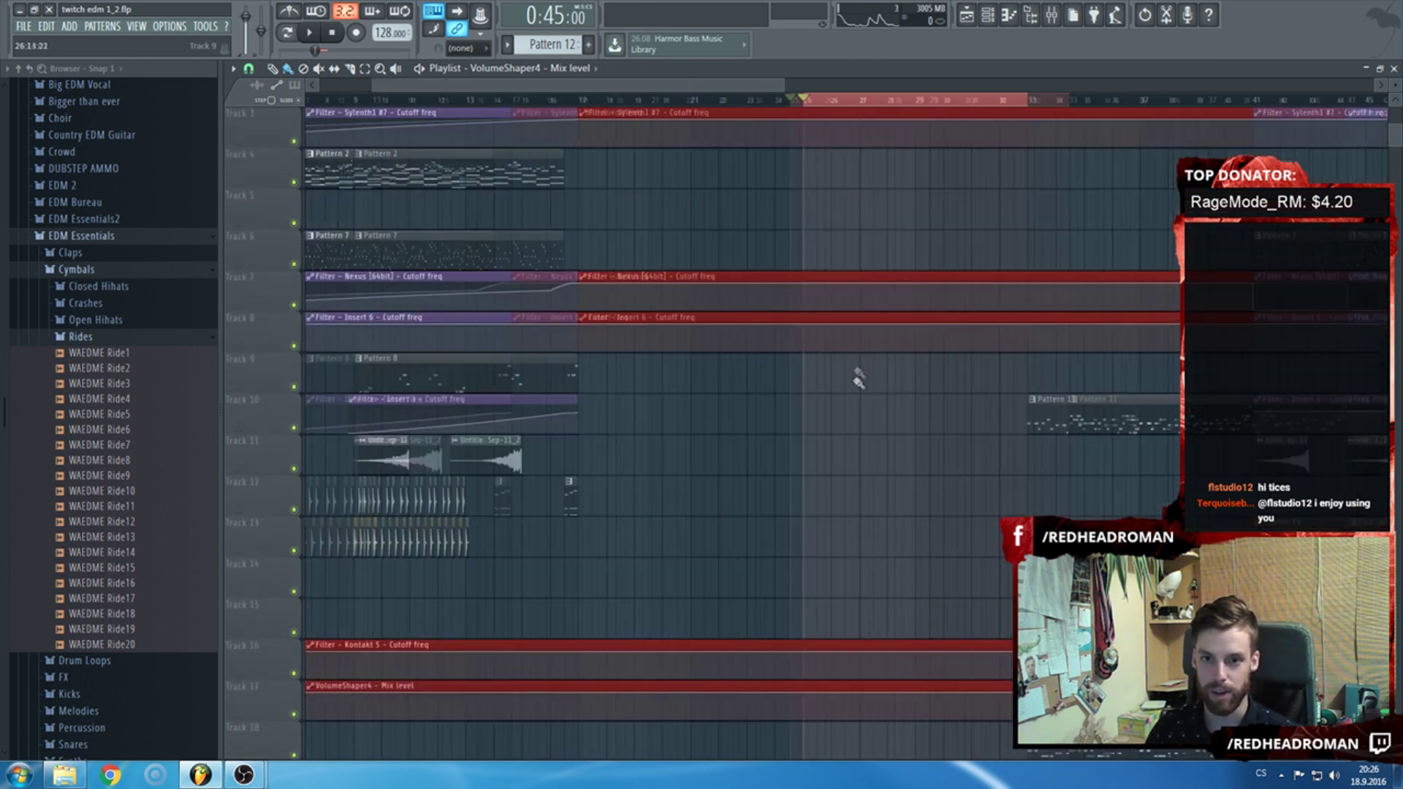
pyautogui.scroll(-2, 908, 400)
pyautogui.scroll(3, 985, 492)
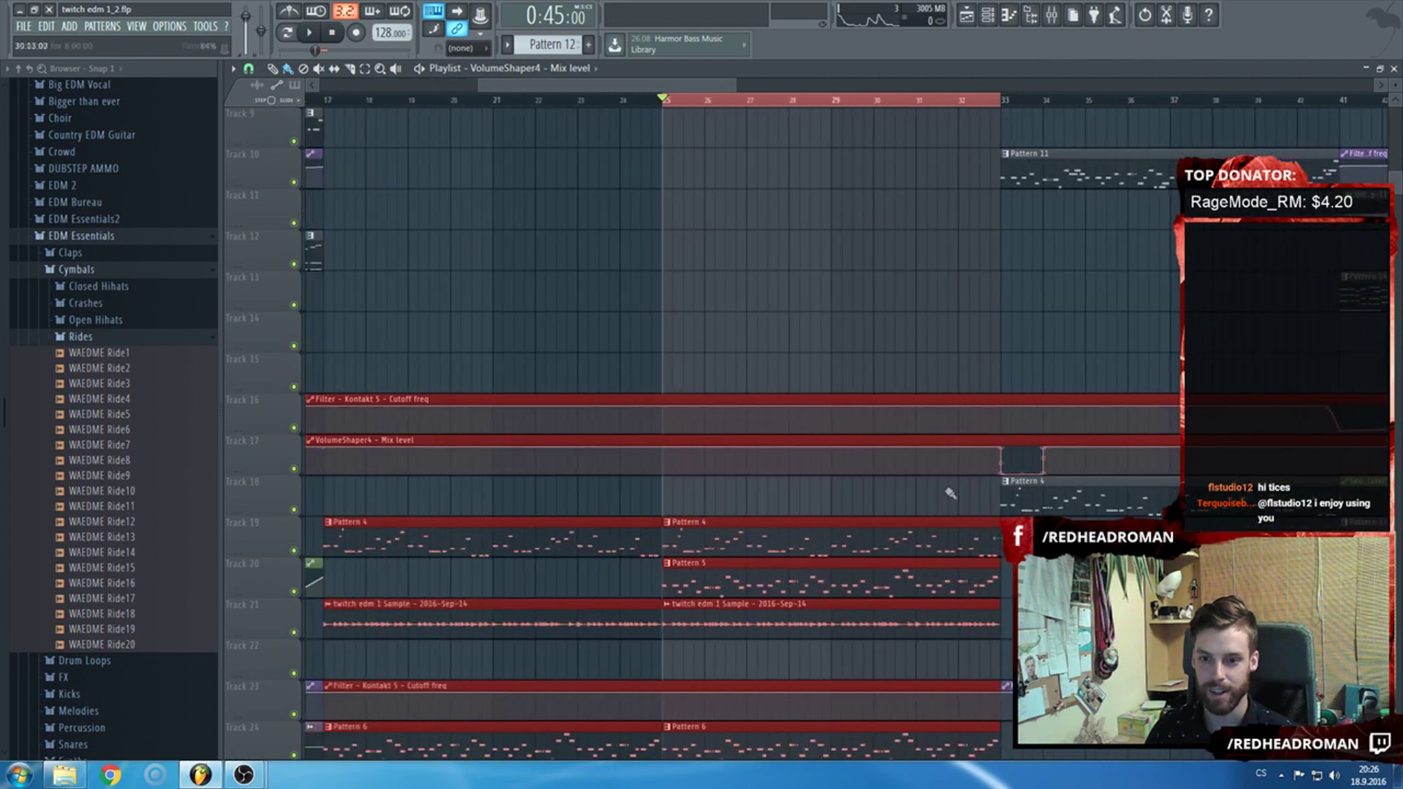
pyautogui.scroll(-3, 576, 410)
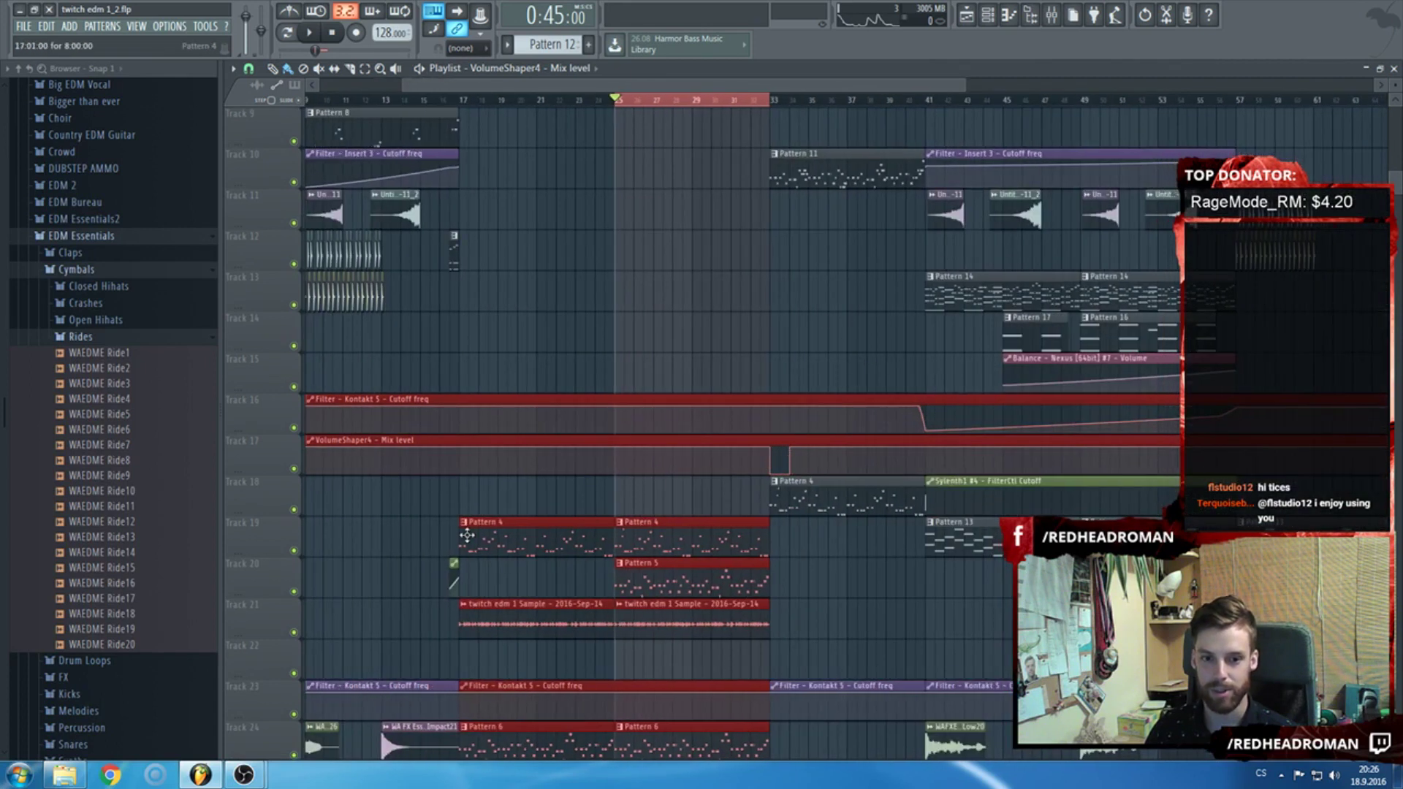
pyautogui.scroll(-3, 608, 548)
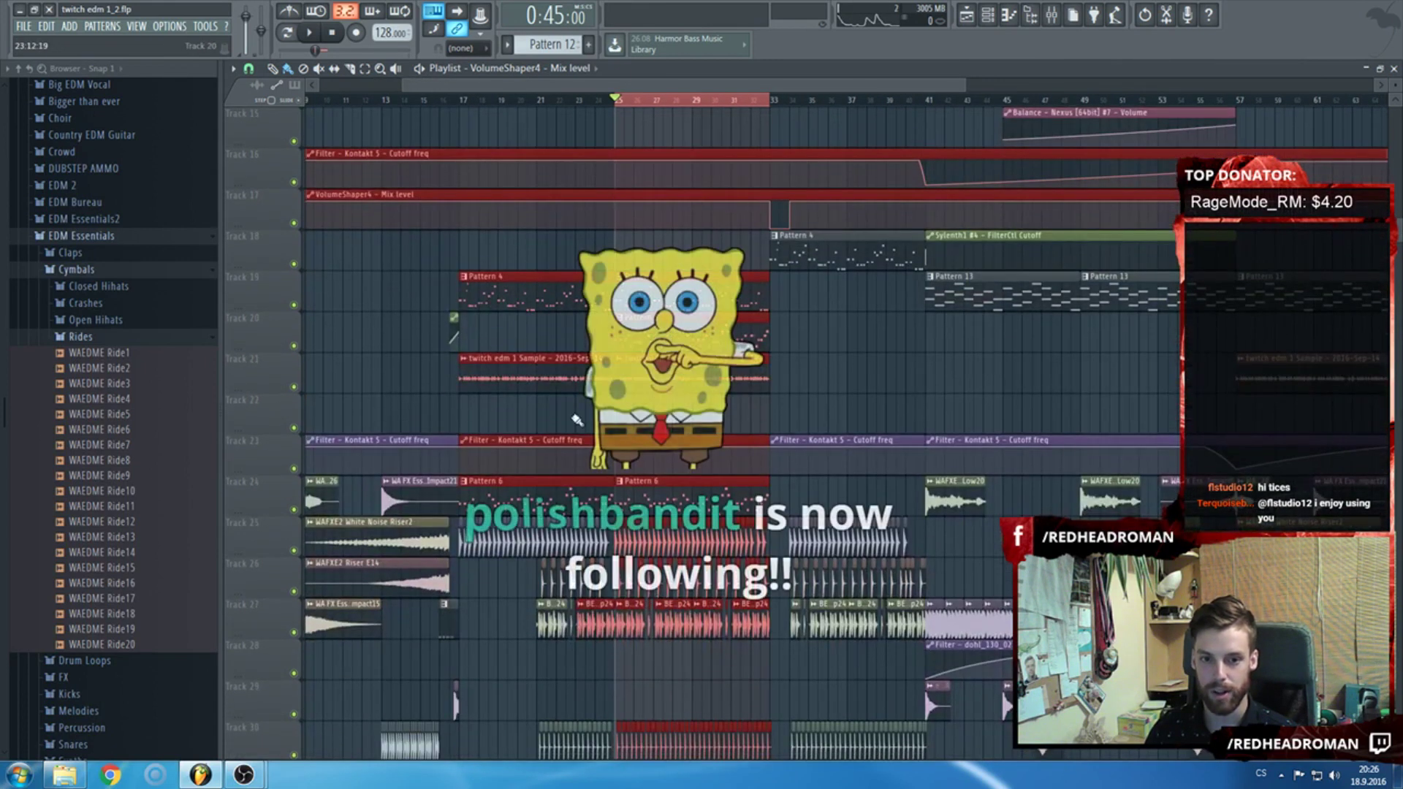
pyautogui.scroll(2, 542, 447)
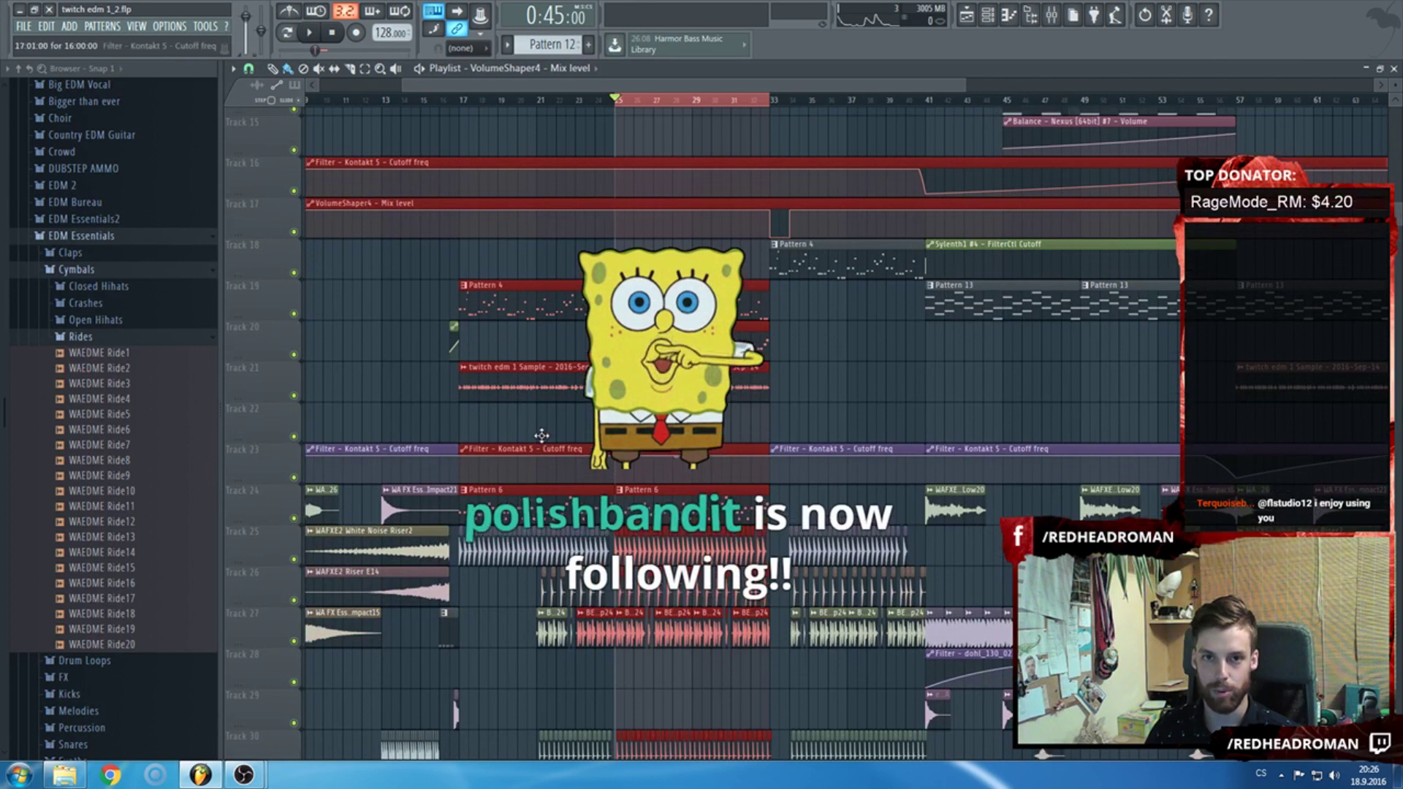
pyautogui.scroll(4, 543, 447)
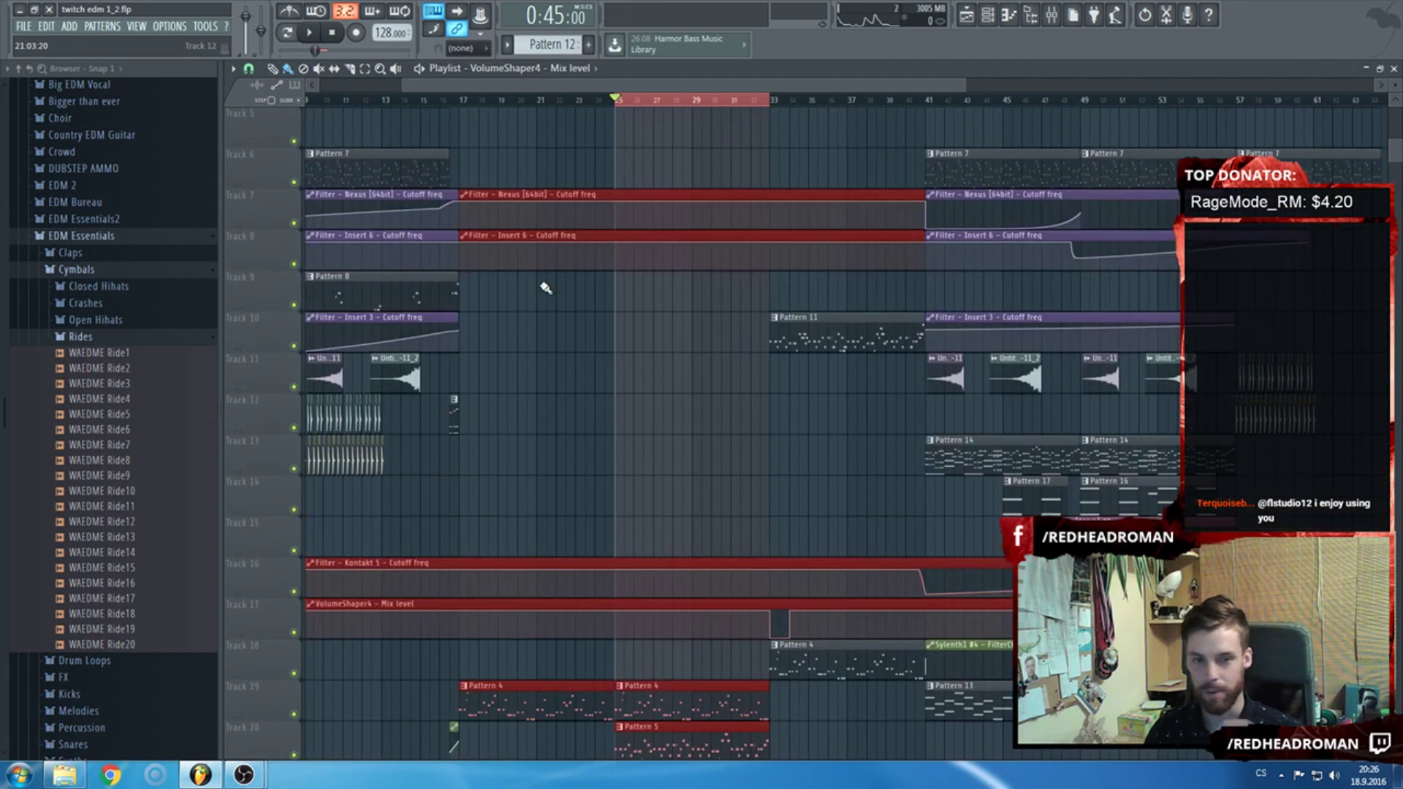
pyautogui.scroll(-4, 547, 290)
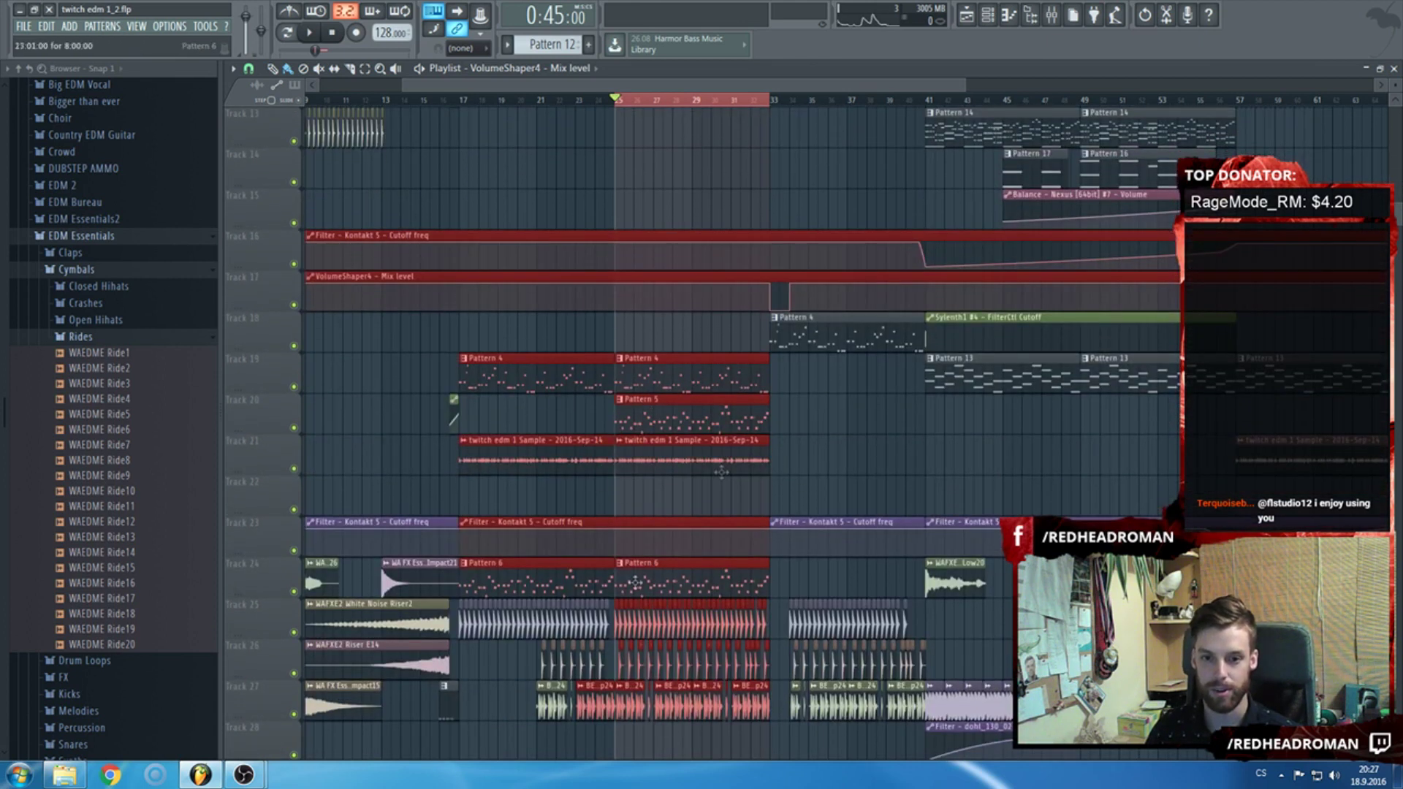
pyautogui.scroll(2, 721, 472)
pyautogui.scroll(-2, 722, 512)
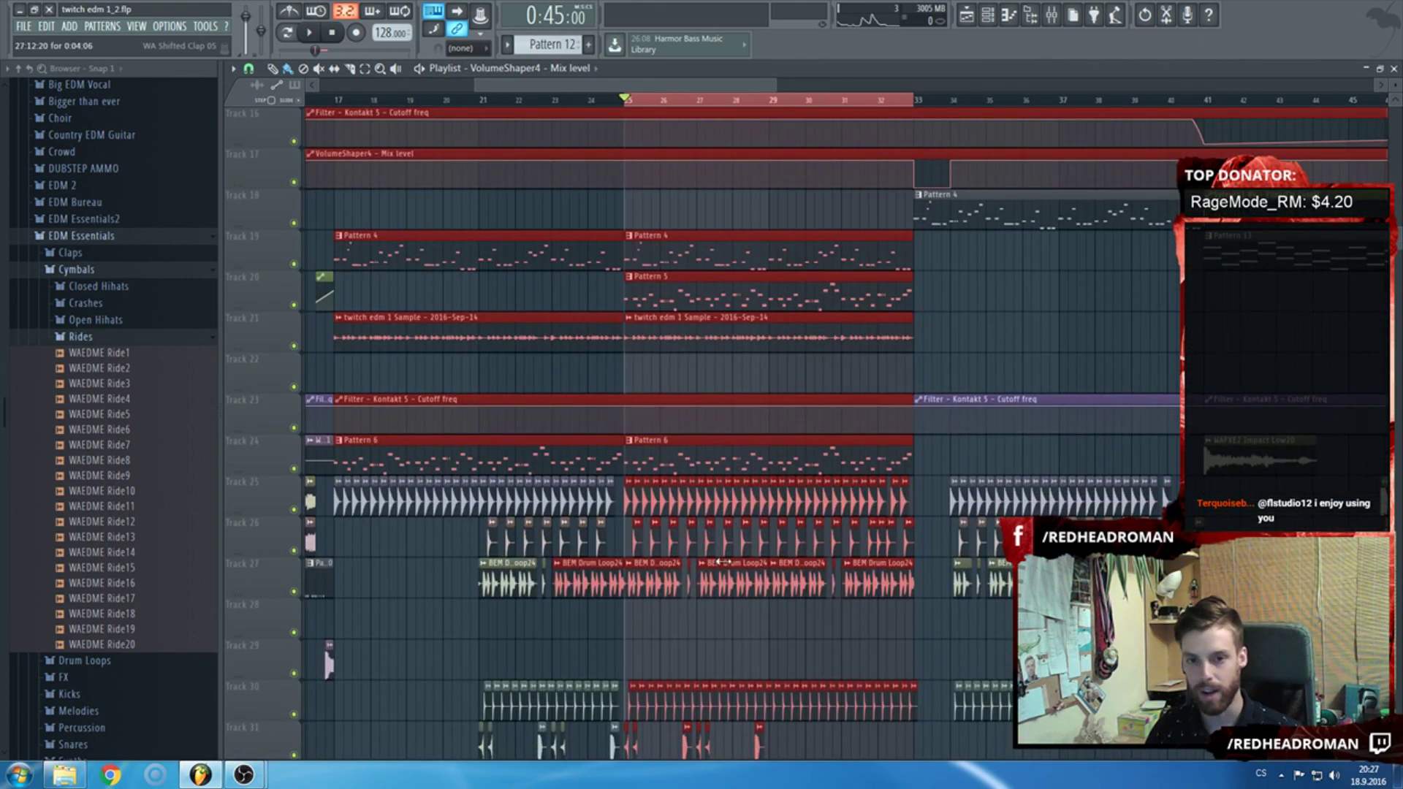
pyautogui.scroll(6, 727, 555)
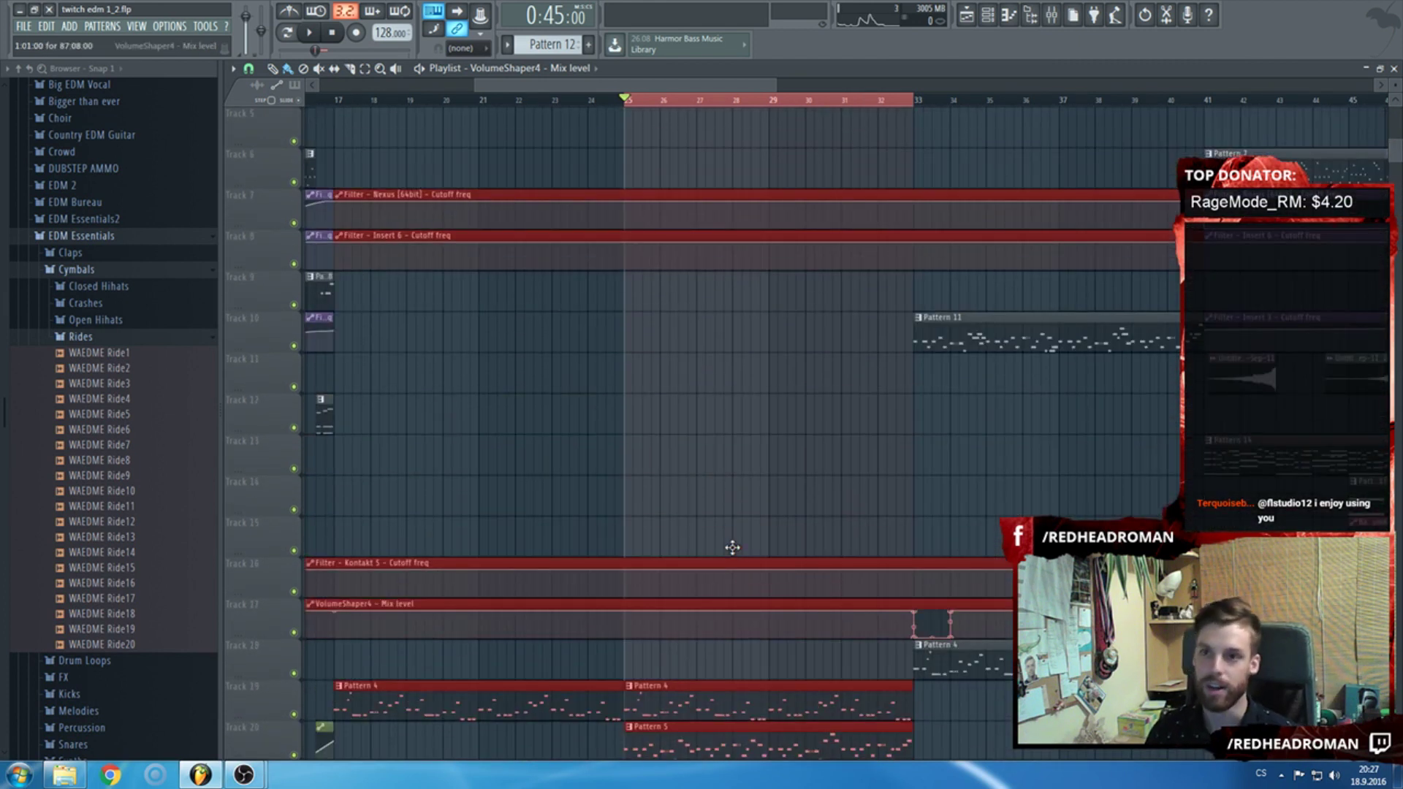
pyautogui.scroll(2, 687, 108)
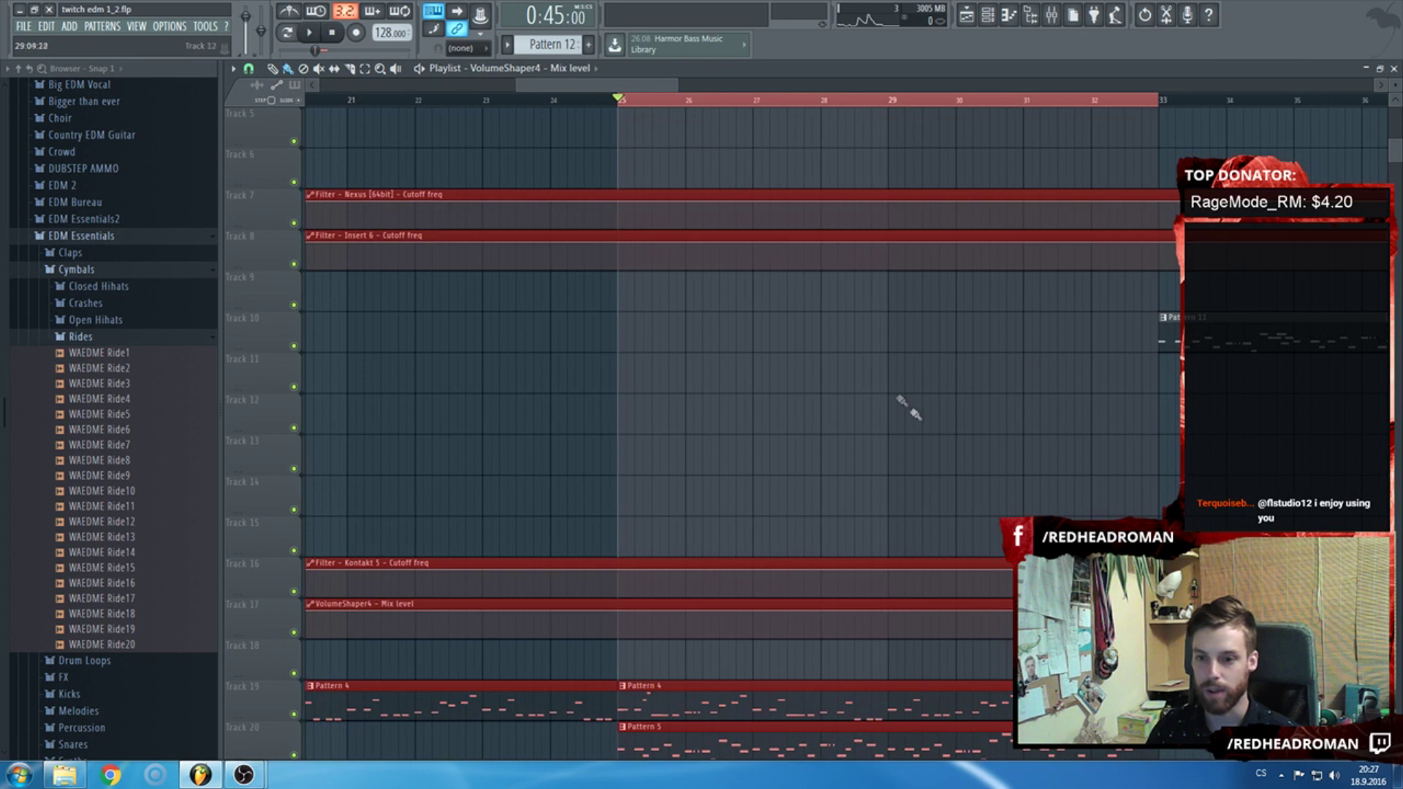
# Show the mixer and open the FabFilter Pro-Q 2 equalizer on the Master channel.
pyautogui.click(1052, 14)
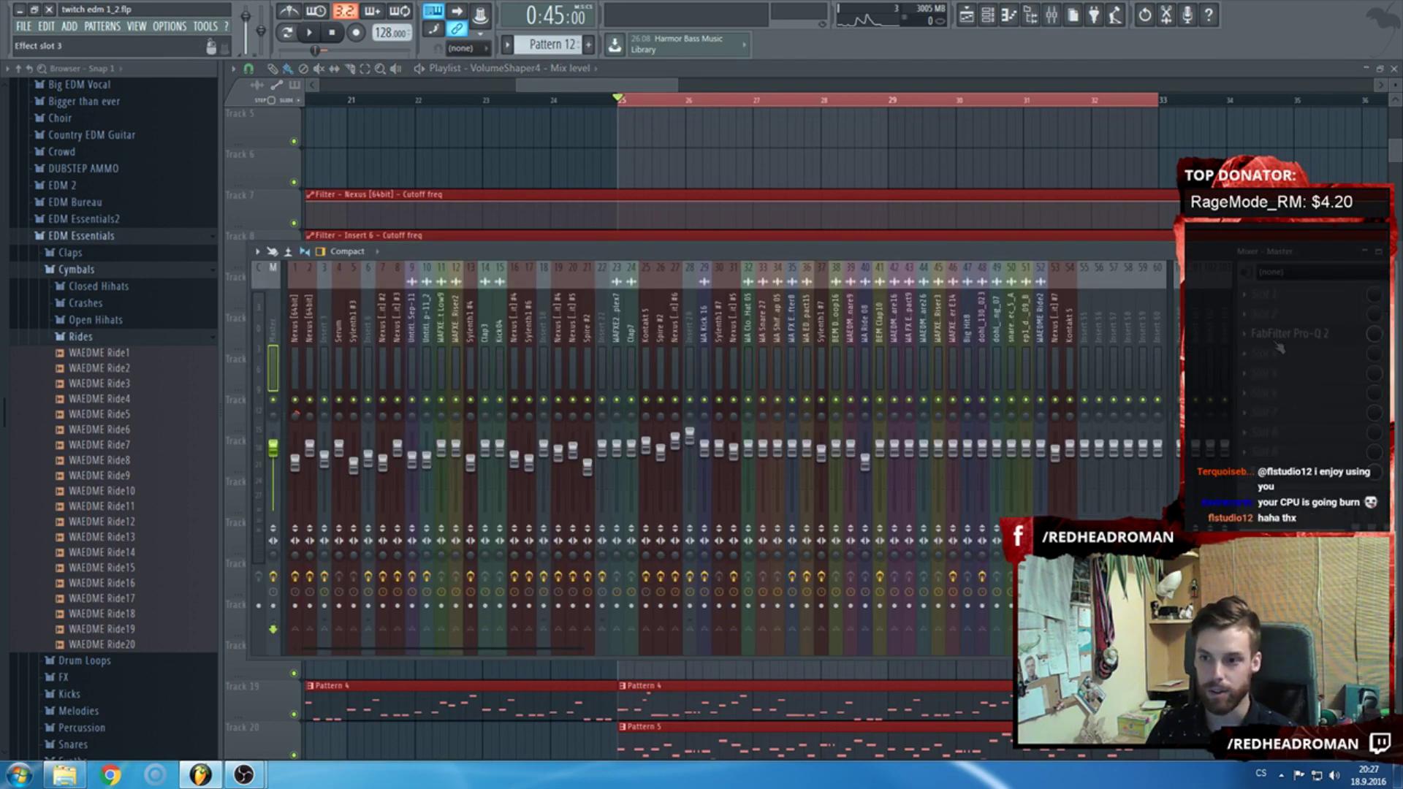
pyautogui.click(1282, 322)
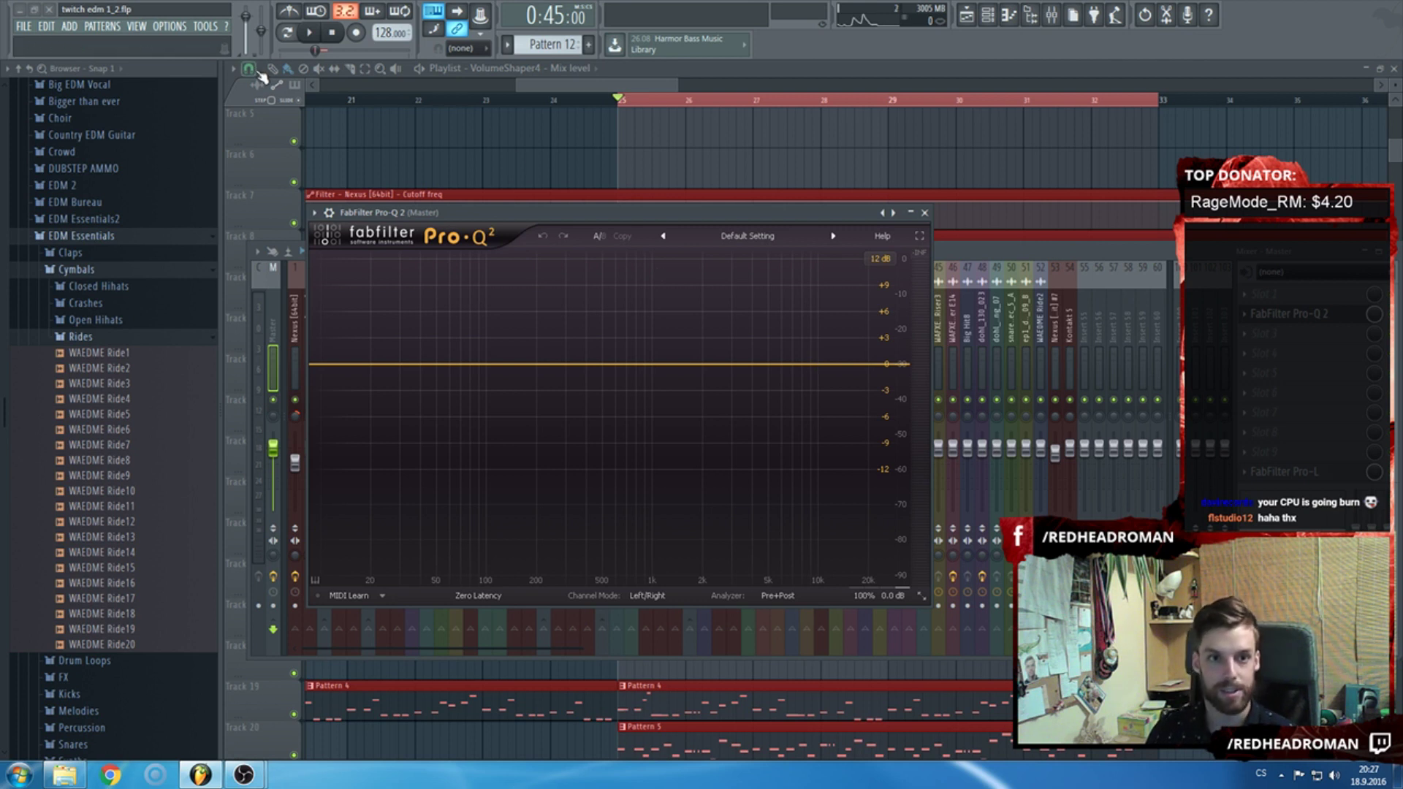
# Run the macro that switches smart disable for all plugins.
pyautogui.click(205, 27)
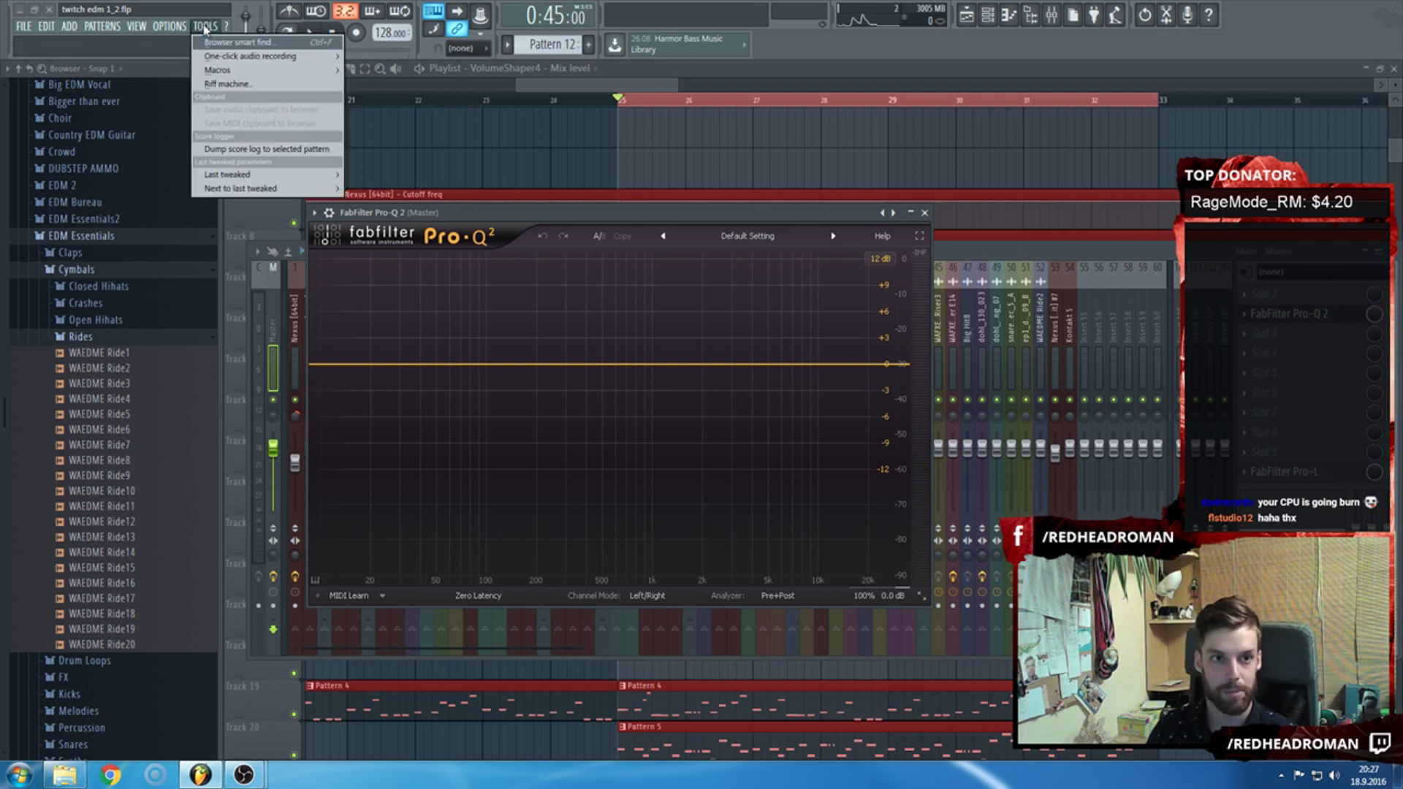
pyautogui.moveTo(217, 73)
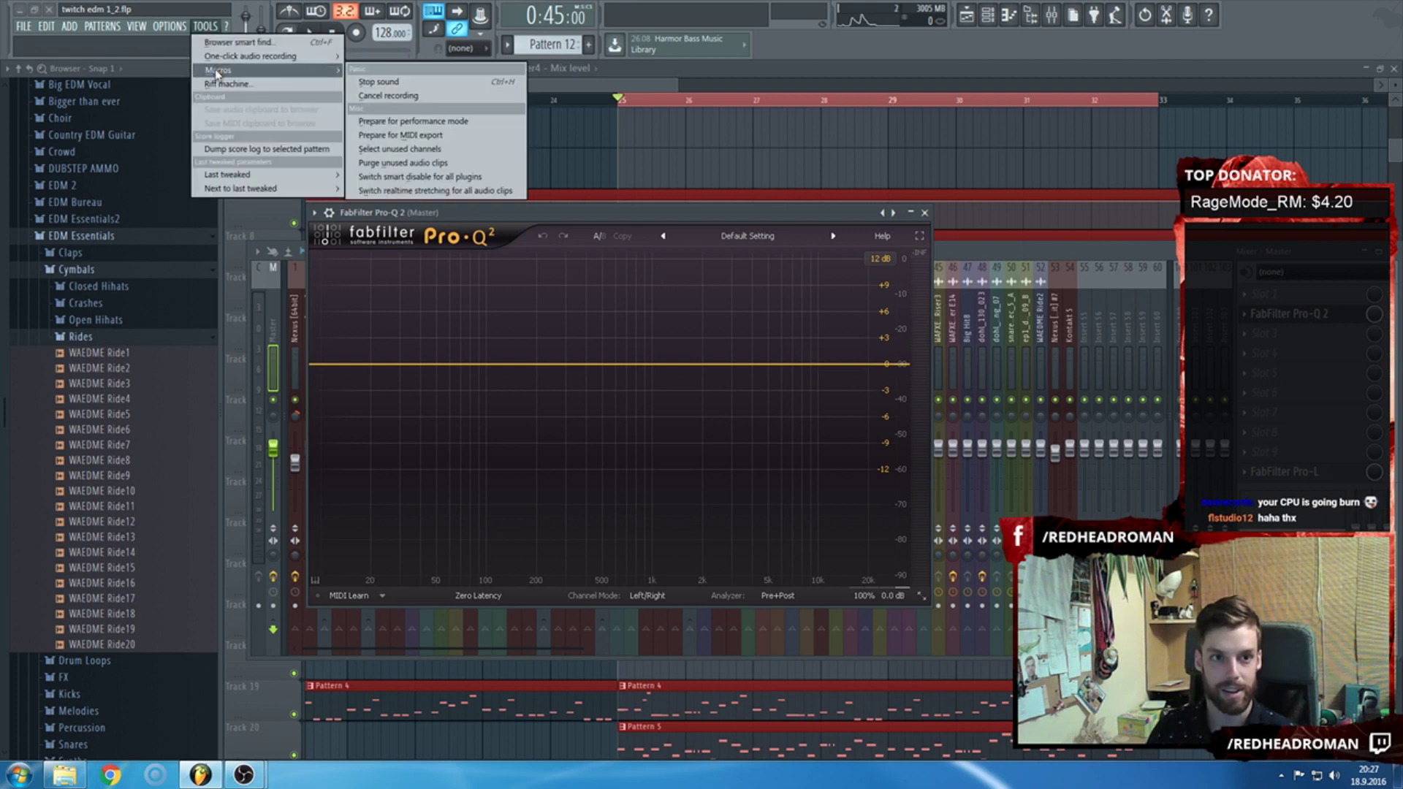
pyautogui.click(421, 177)
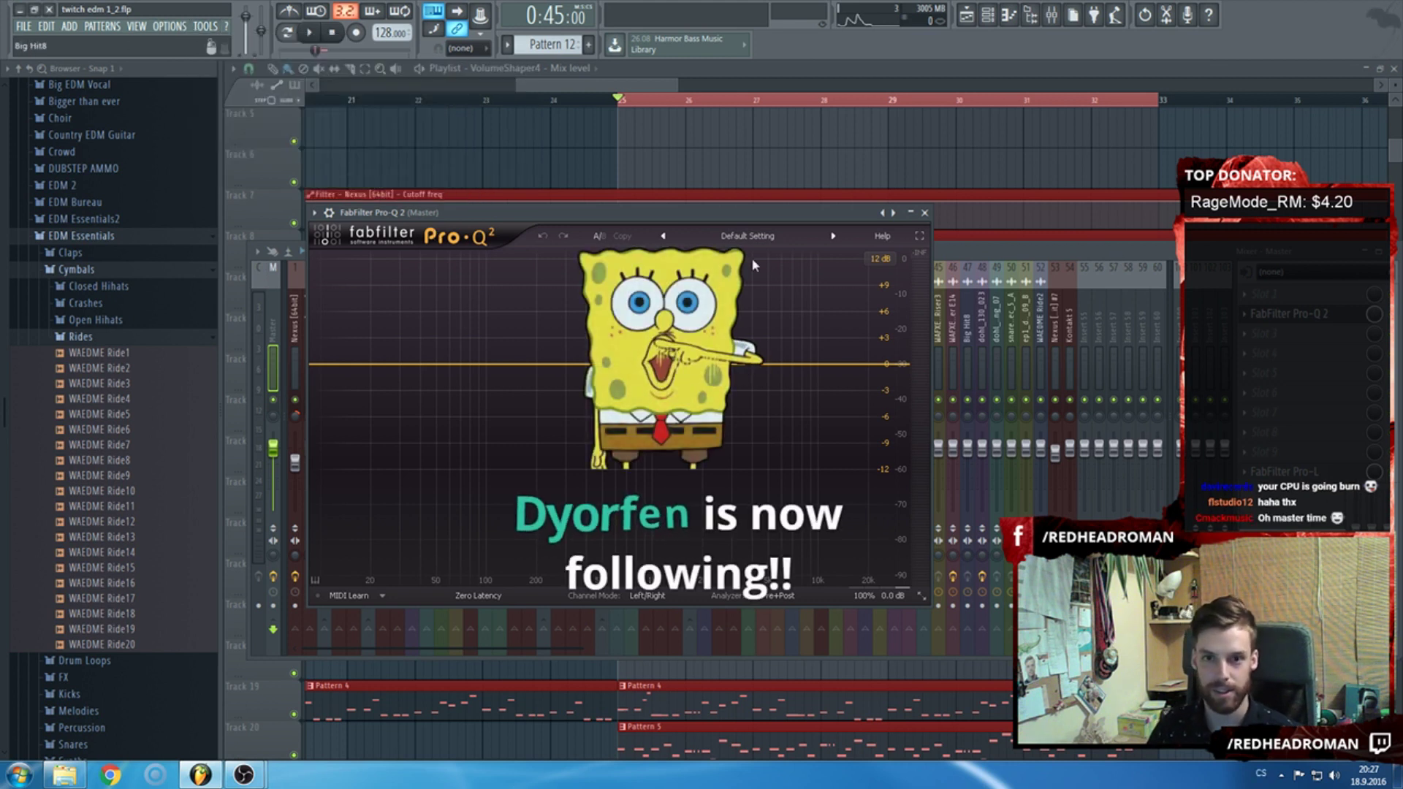
# Play the selected section and add a 72 dB/oct low cut at about 17 Hz to the master equalizer.
pyautogui.press('space')
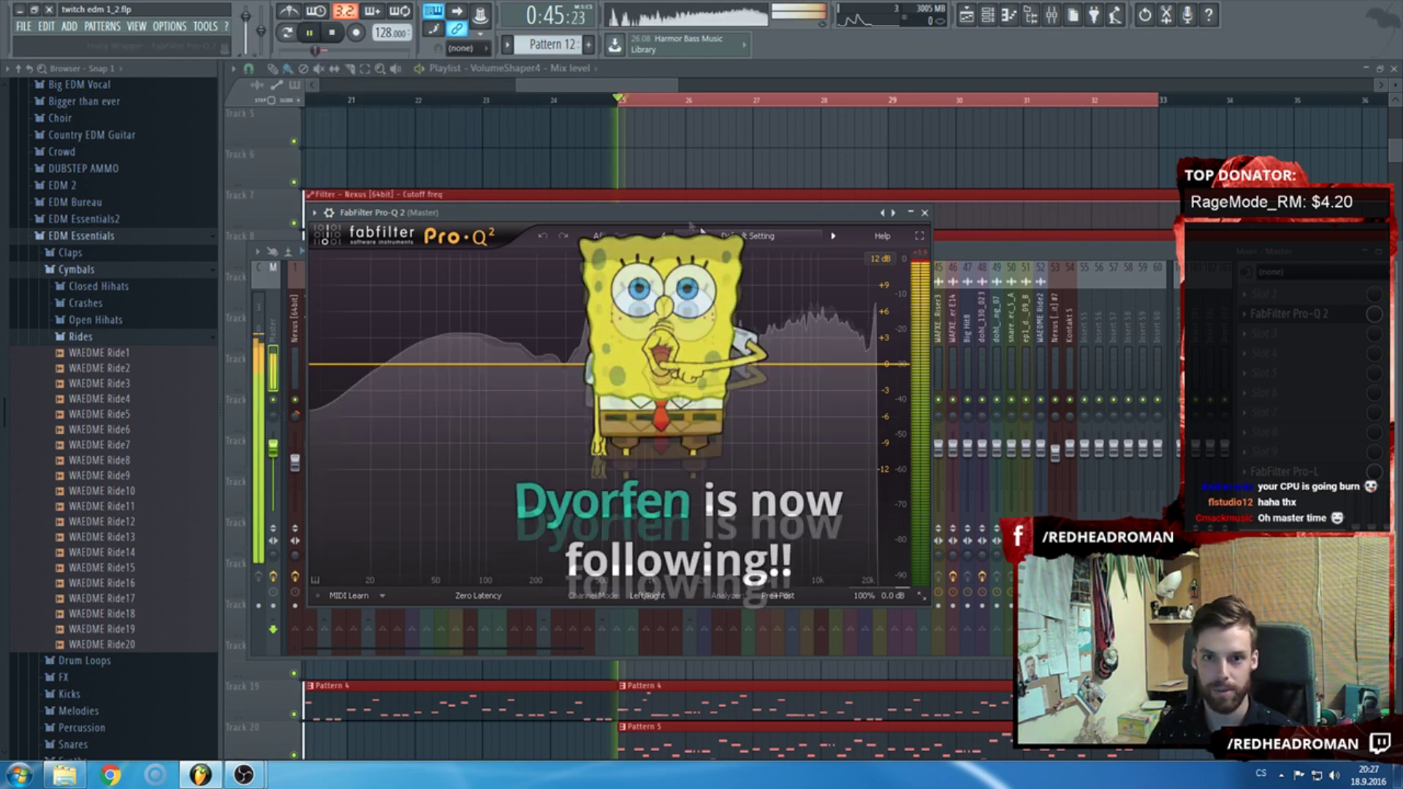
pyautogui.click(401, 363)
pyautogui.click(357, 525)
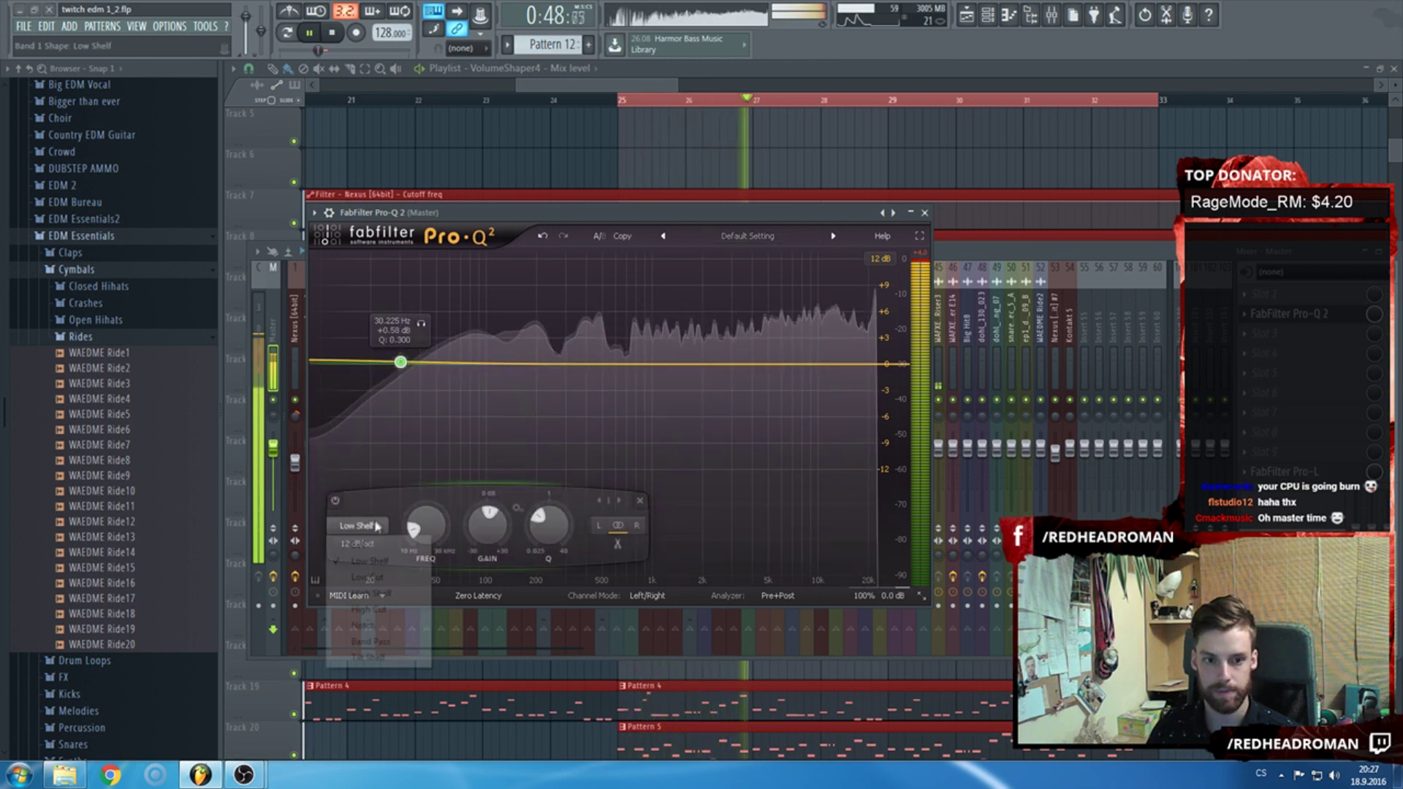
pyautogui.click(368, 577)
pyautogui.click(357, 543)
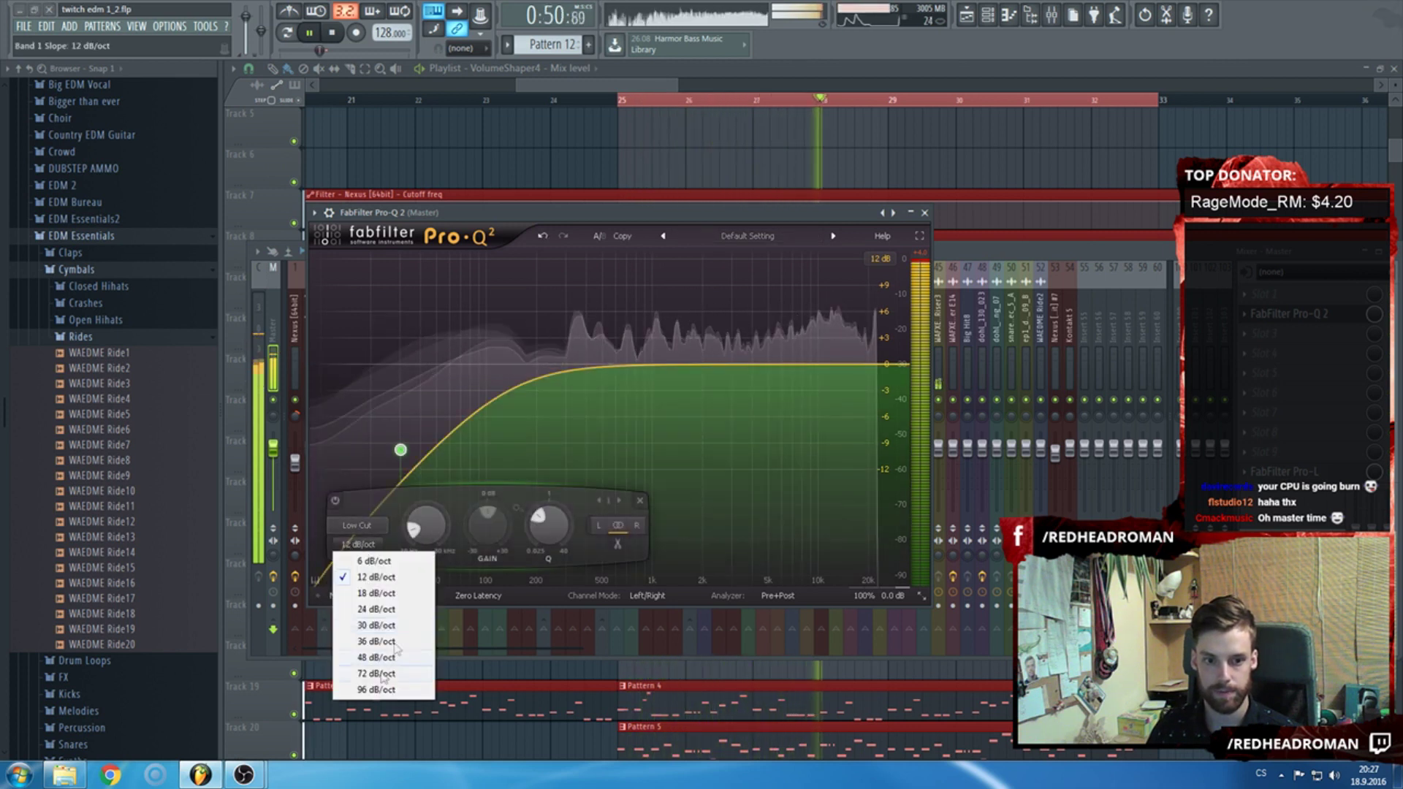
pyautogui.click(402, 609)
pyautogui.moveTo(401, 449); pyautogui.dragTo(358, 452)
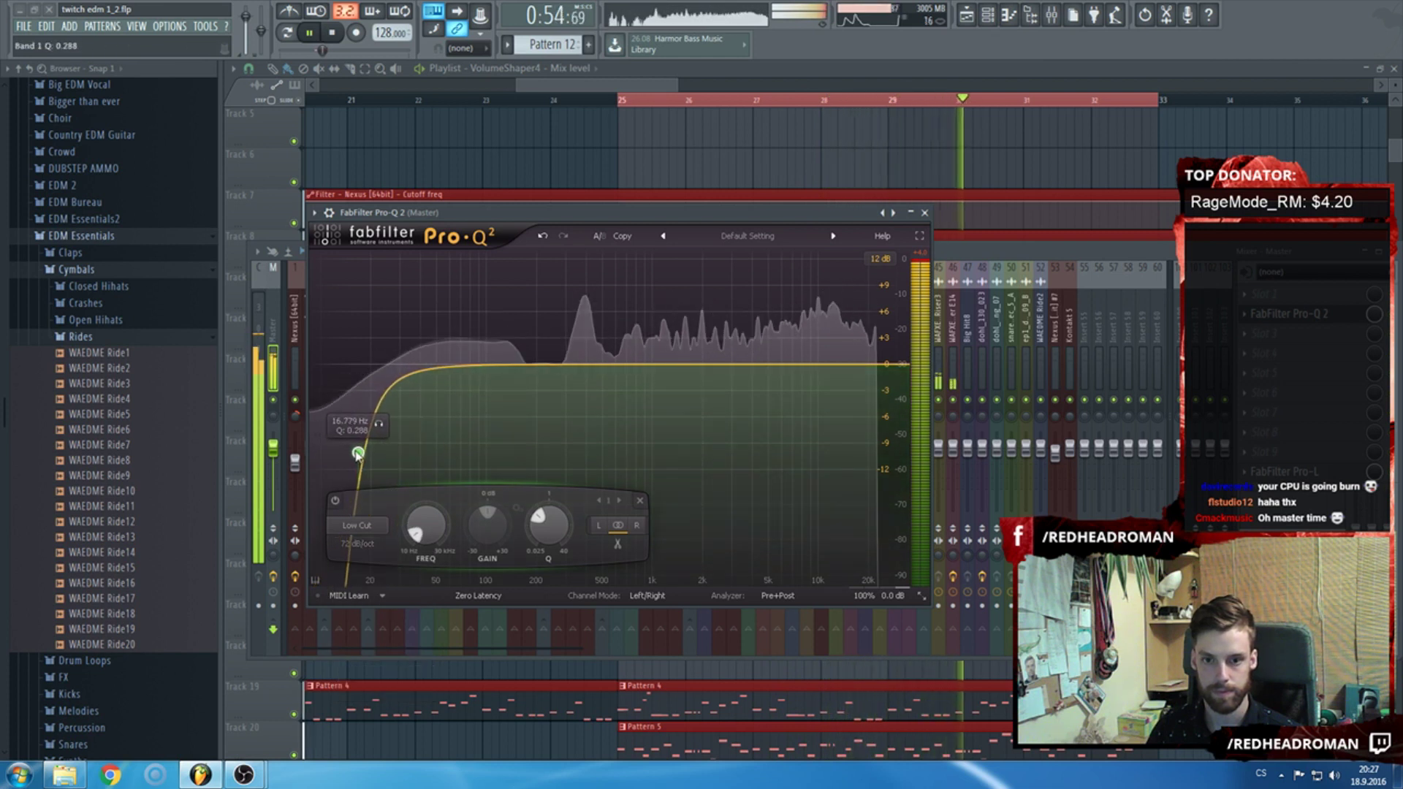
# Add two bell bands to the master equalizer, at about 206 Hz with +0.25 dB and about 3.2 kHz with +0.9 dB.
pyautogui.click(539, 363)
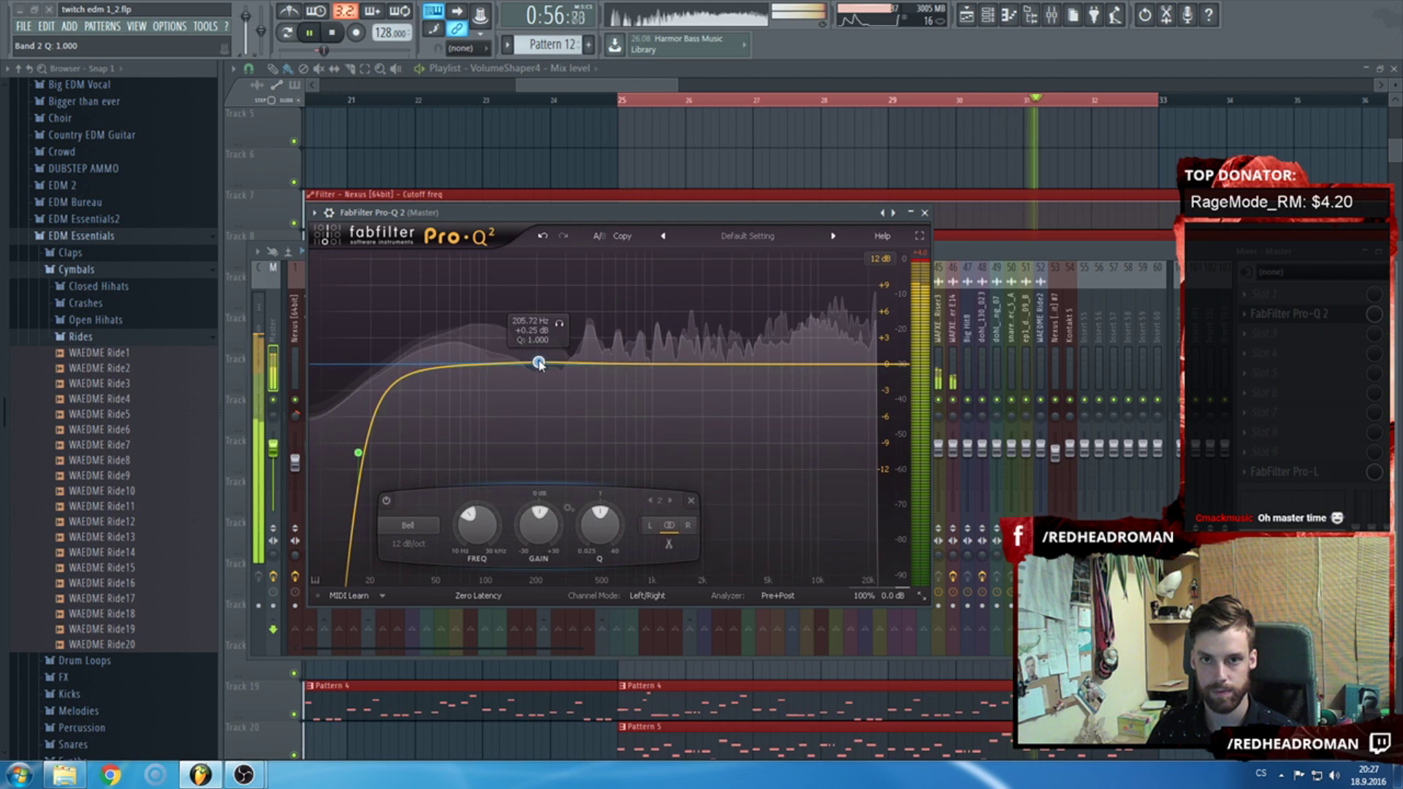
pyautogui.moveTo(728, 363); pyautogui.dragTo(739, 361)
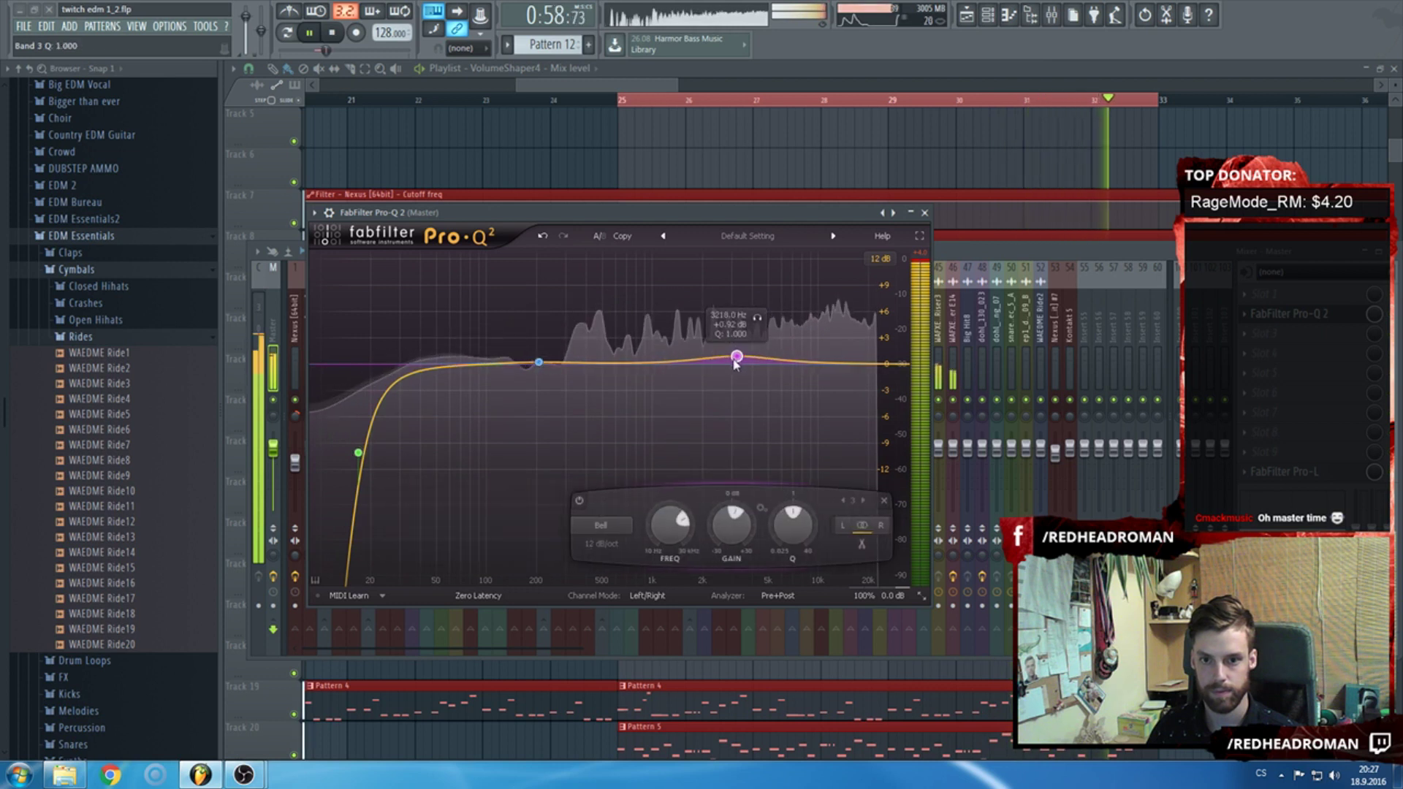
# Sweep the upper bell band in solo over repeated playback, settle it at about 5290 Hz with +0.42 dB, and stop playback.
pyautogui.click(760, 322)
pyautogui.moveTo(760, 323); pyautogui.dragTo(667, 333)
pyautogui.press('space')
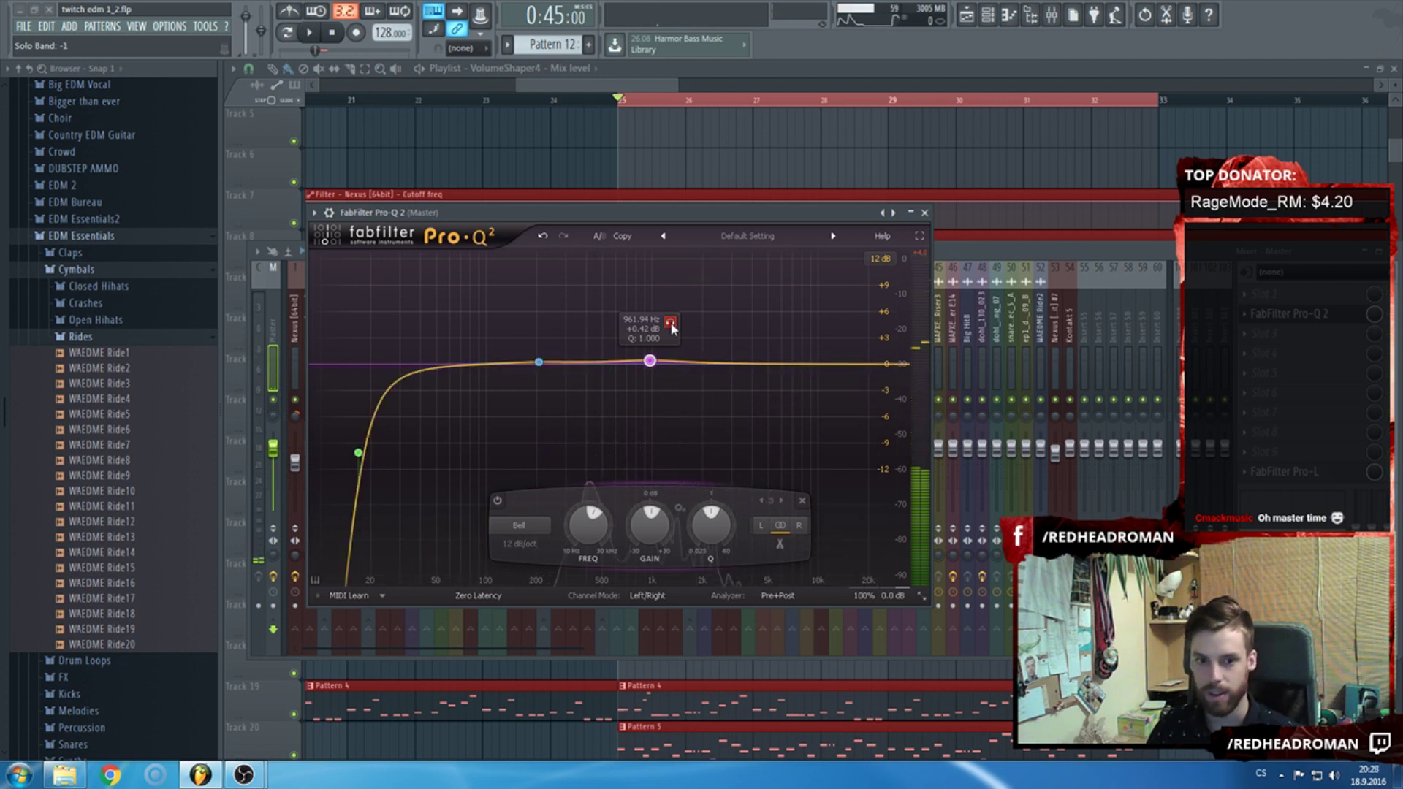
pyautogui.press('space')
pyautogui.moveTo(673, 329); pyautogui.dragTo(793, 330)
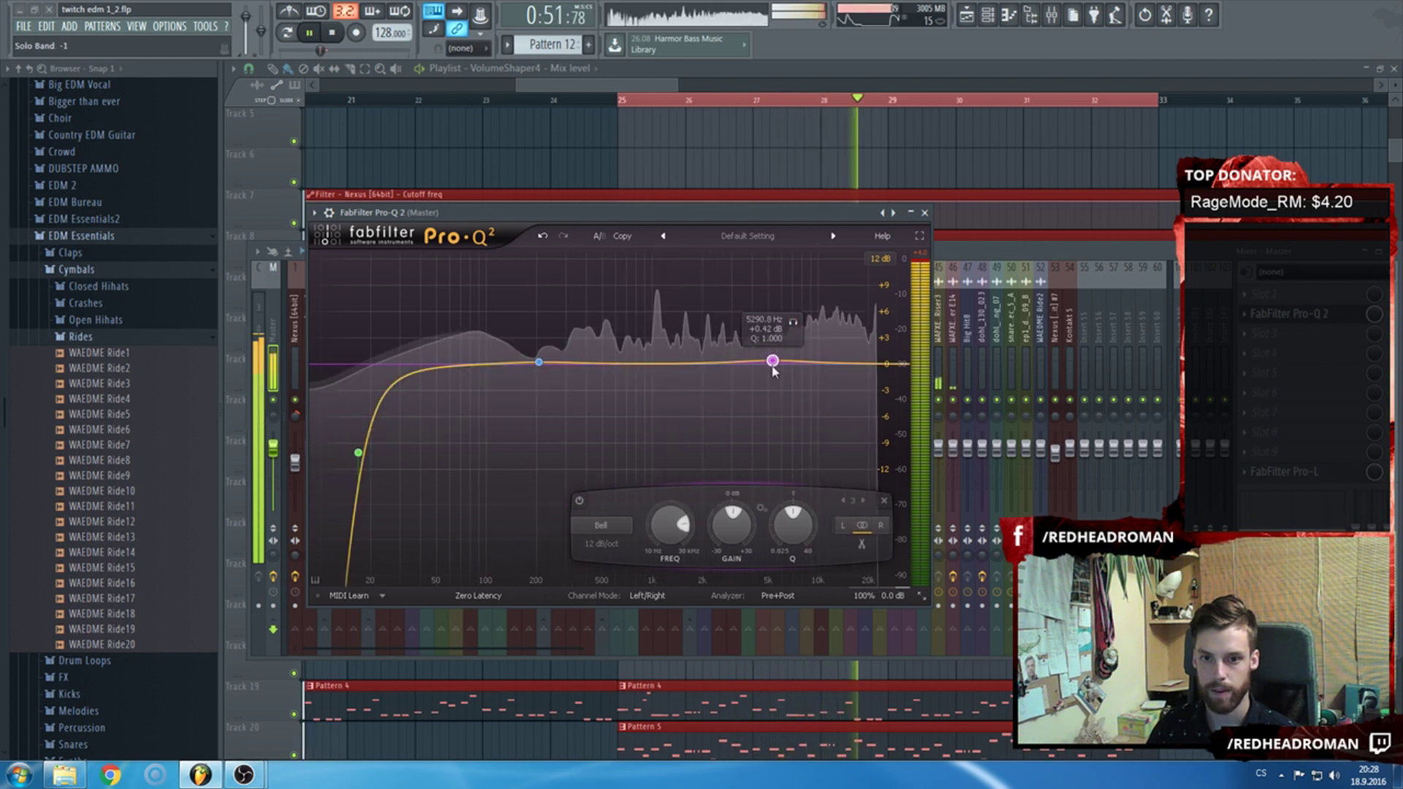
pyautogui.press('space')
# Close and reopen the Master channel's FabFilter Pro-Q 2 to review its low cut and bell bands.
pyautogui.click(925, 212)
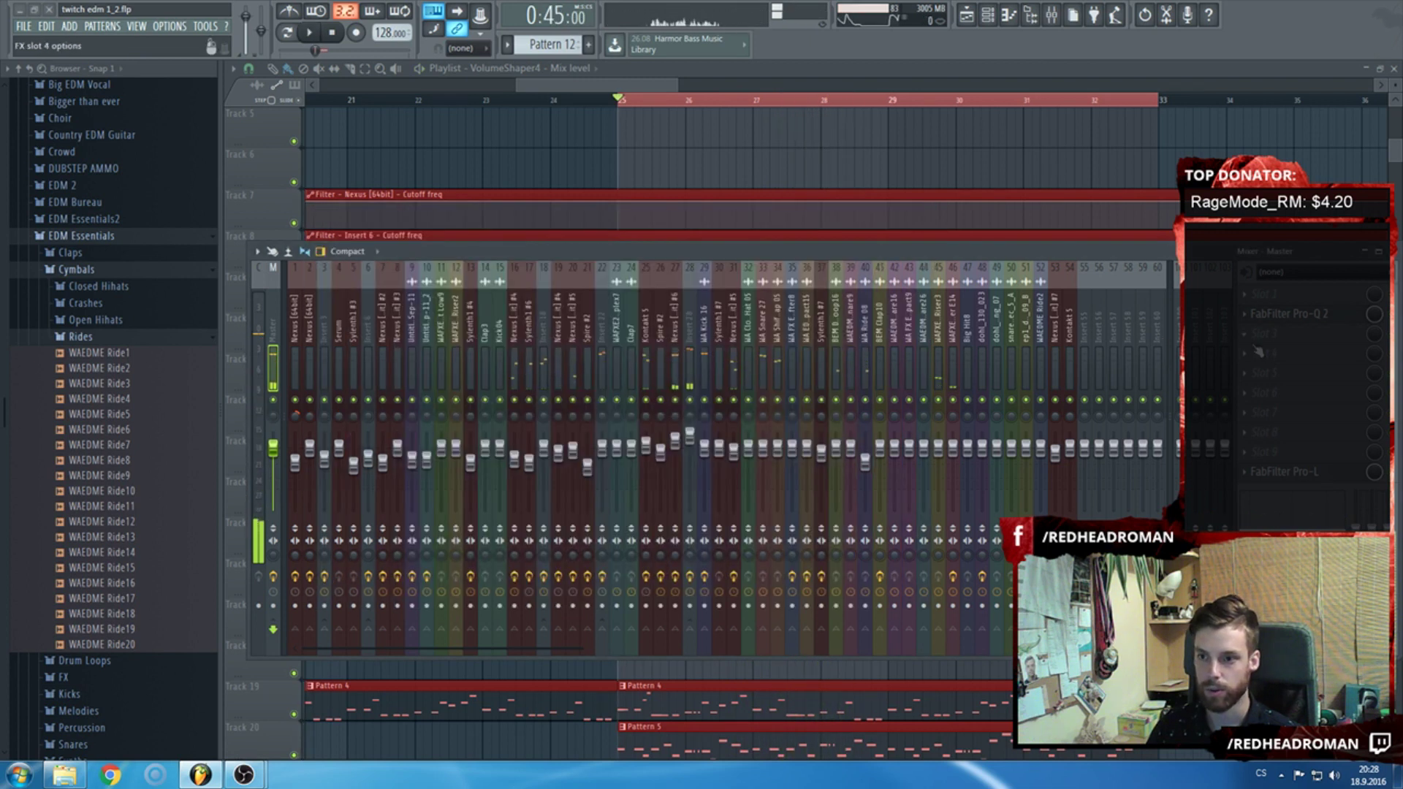
pyautogui.click(1286, 316)
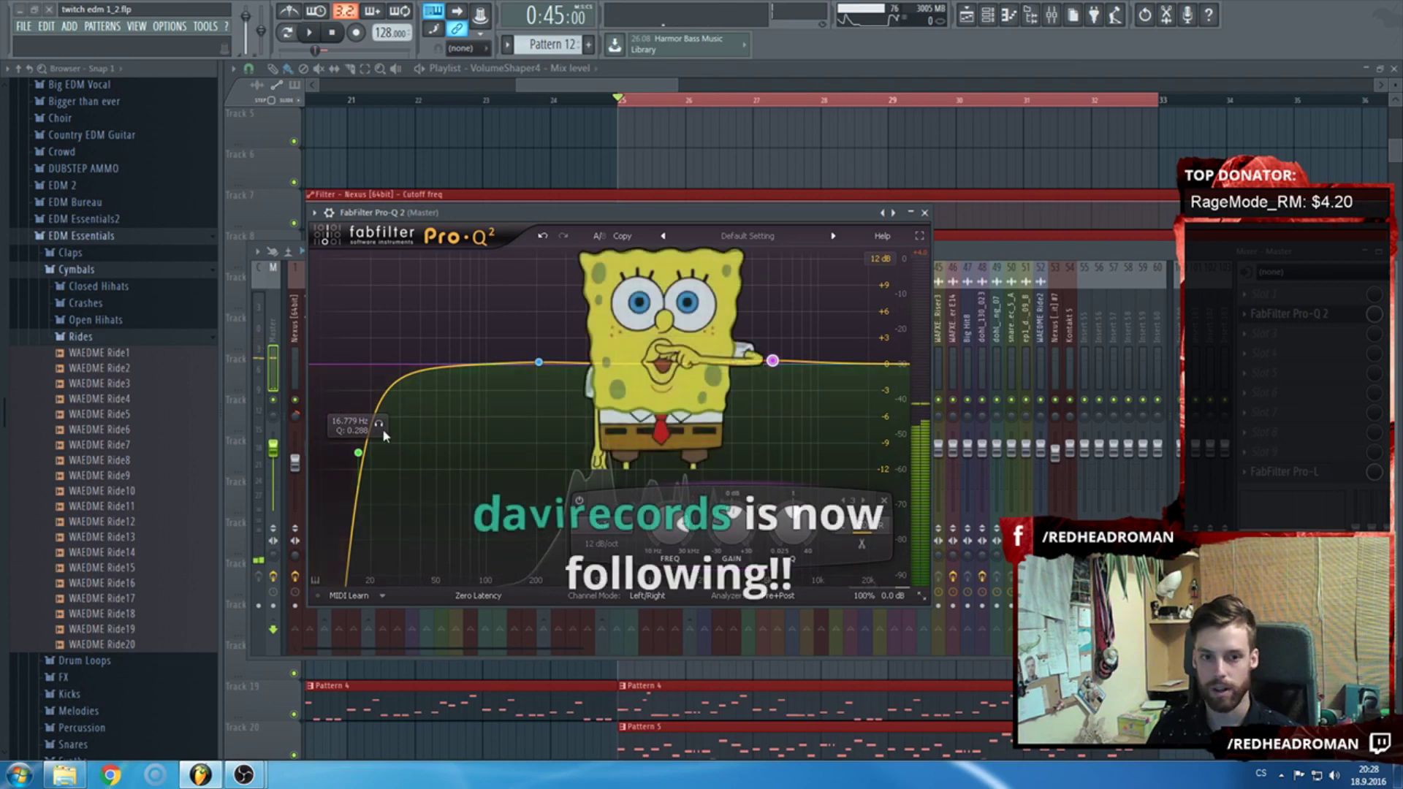
pyautogui.click(924, 213)
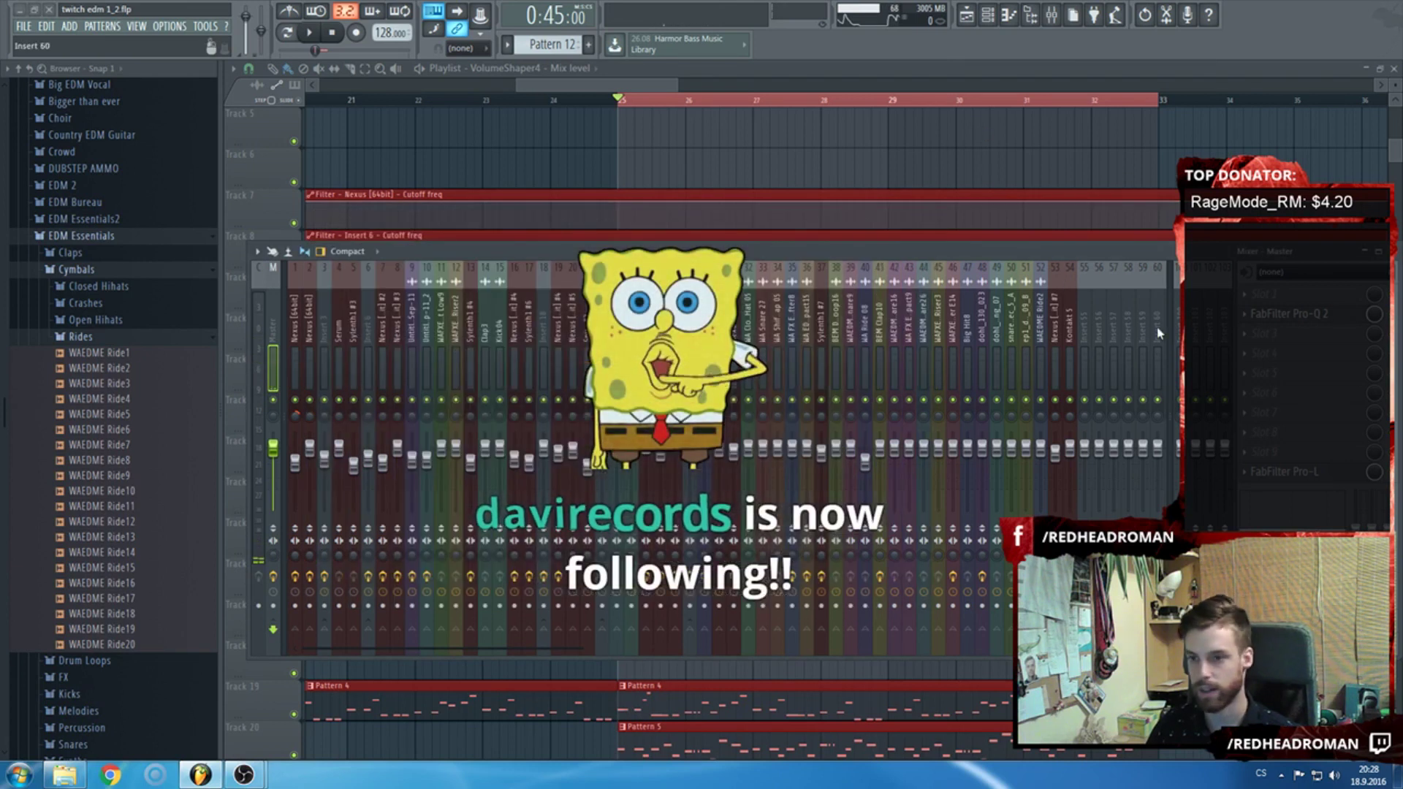
pyautogui.click(1288, 317)
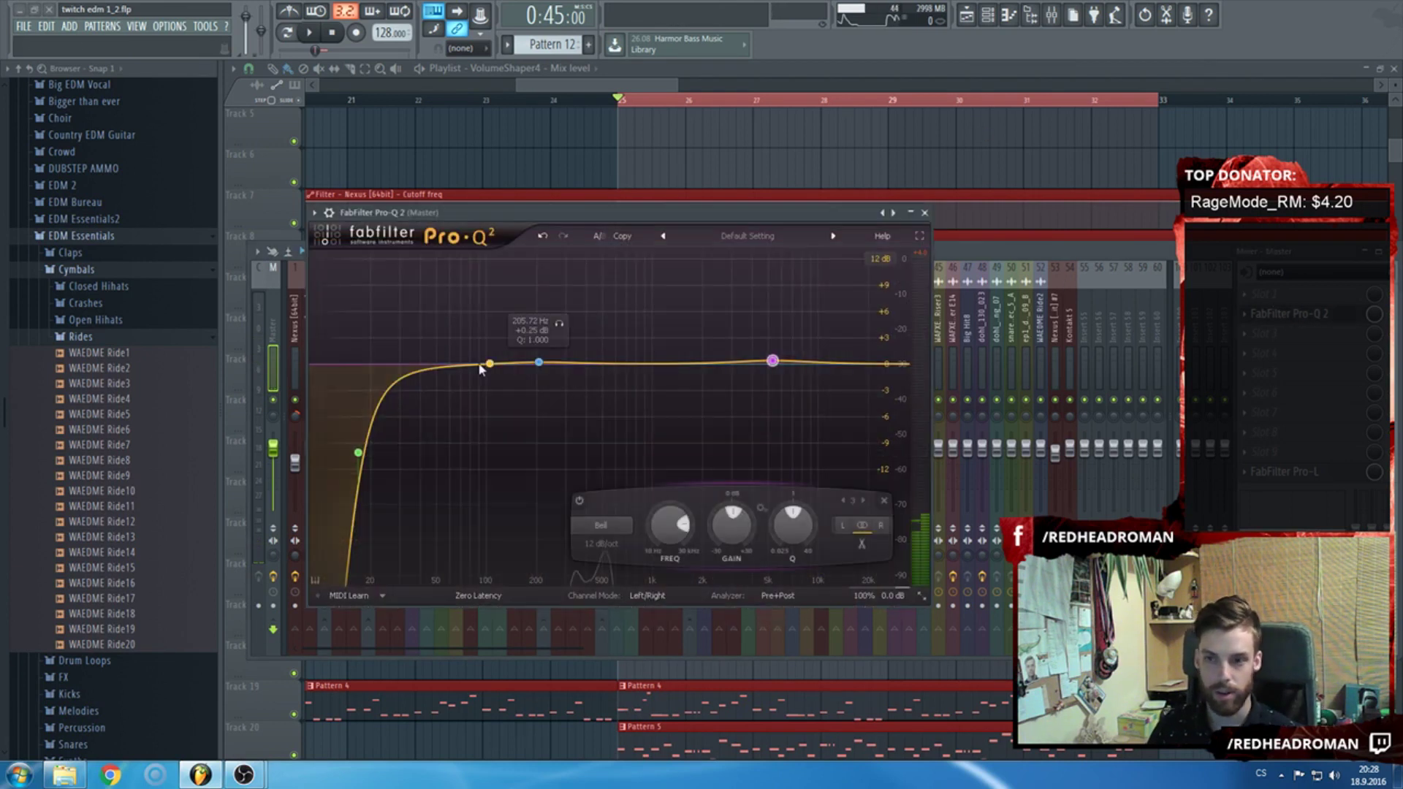
# Lower the master equalizer's low cut to about 14.7 Hz with a Q of about 0.274, and close the equalizer.
pyautogui.click(357, 453)
pyautogui.scroll(-3, 358, 454)
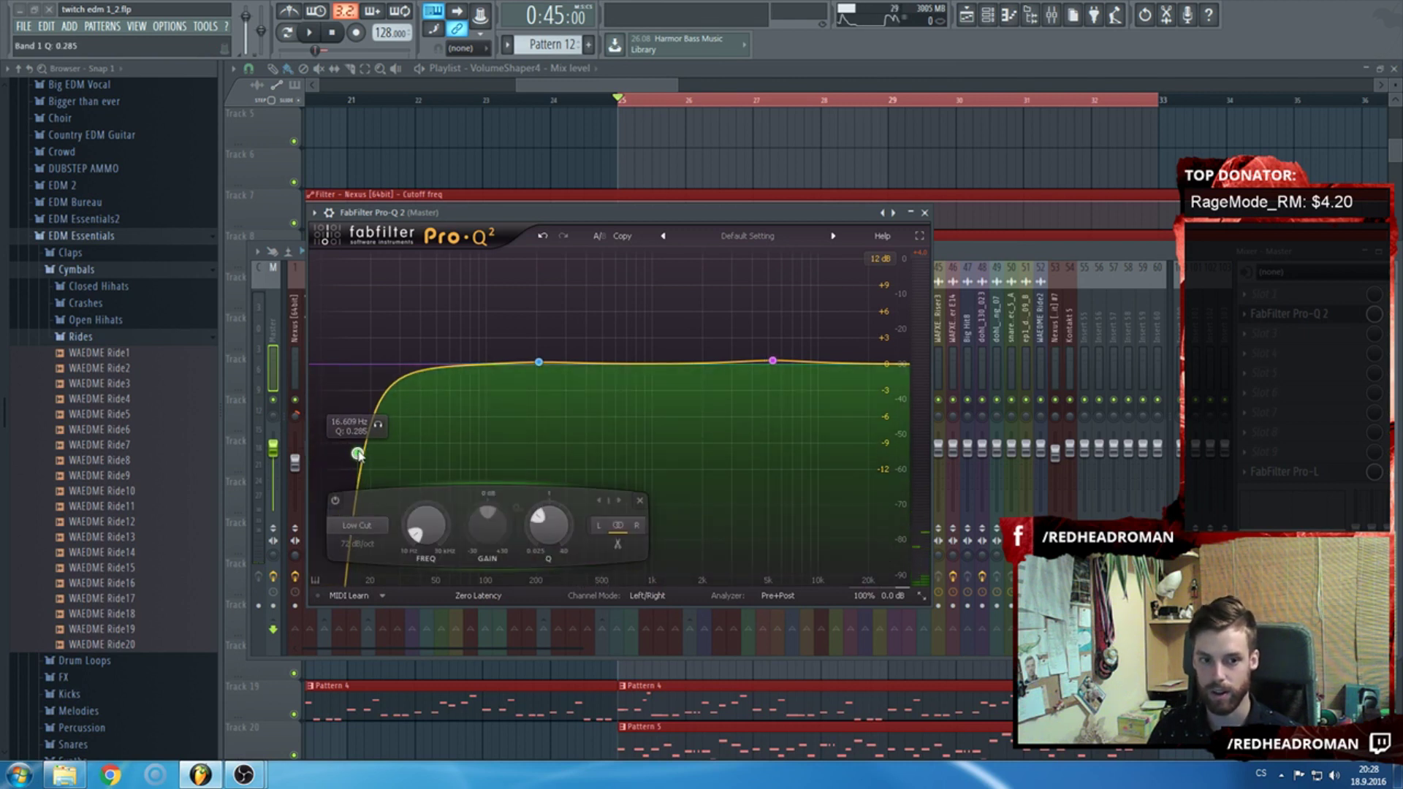
pyautogui.moveTo(357, 454); pyautogui.dragTo(355, 454)
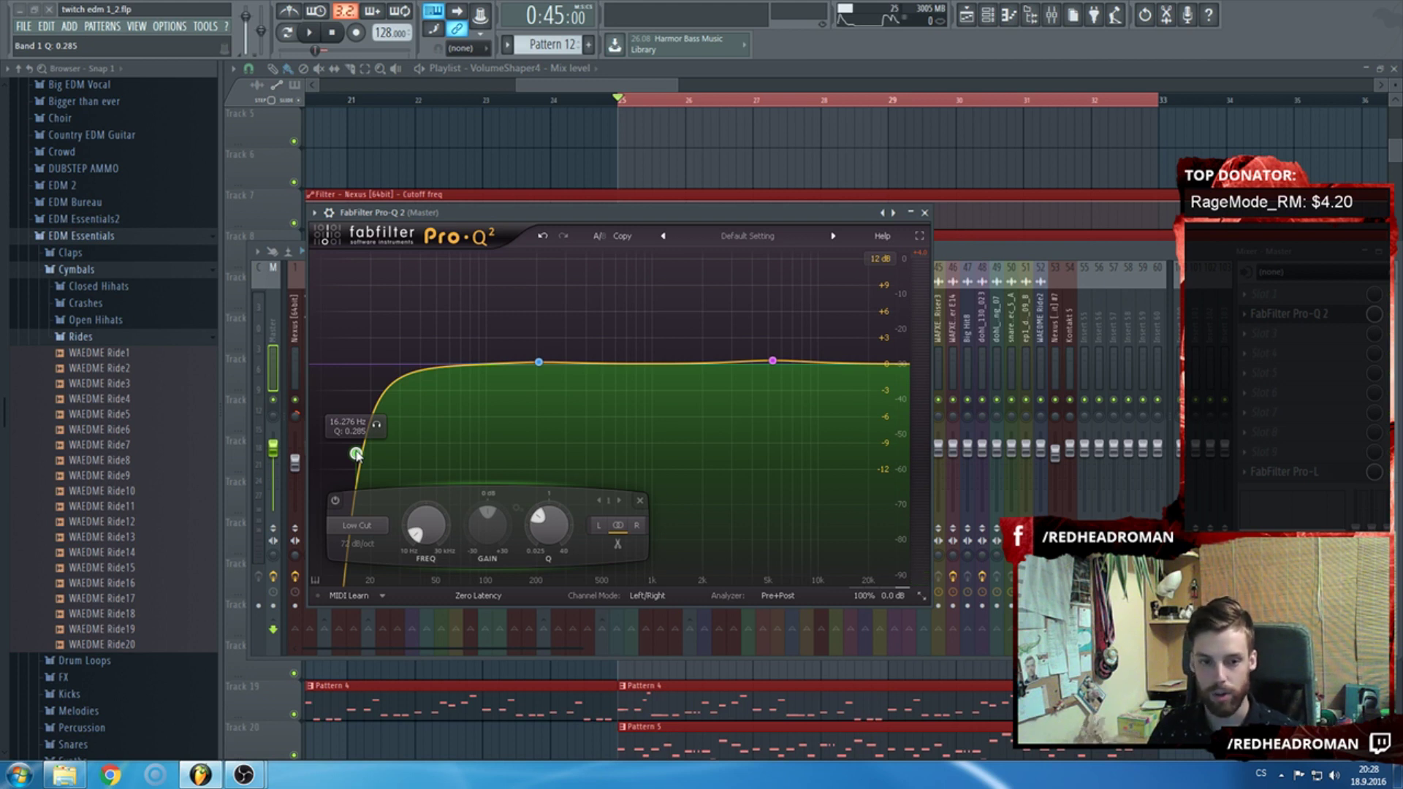
pyautogui.moveTo(357, 454); pyautogui.dragTo(351, 457)
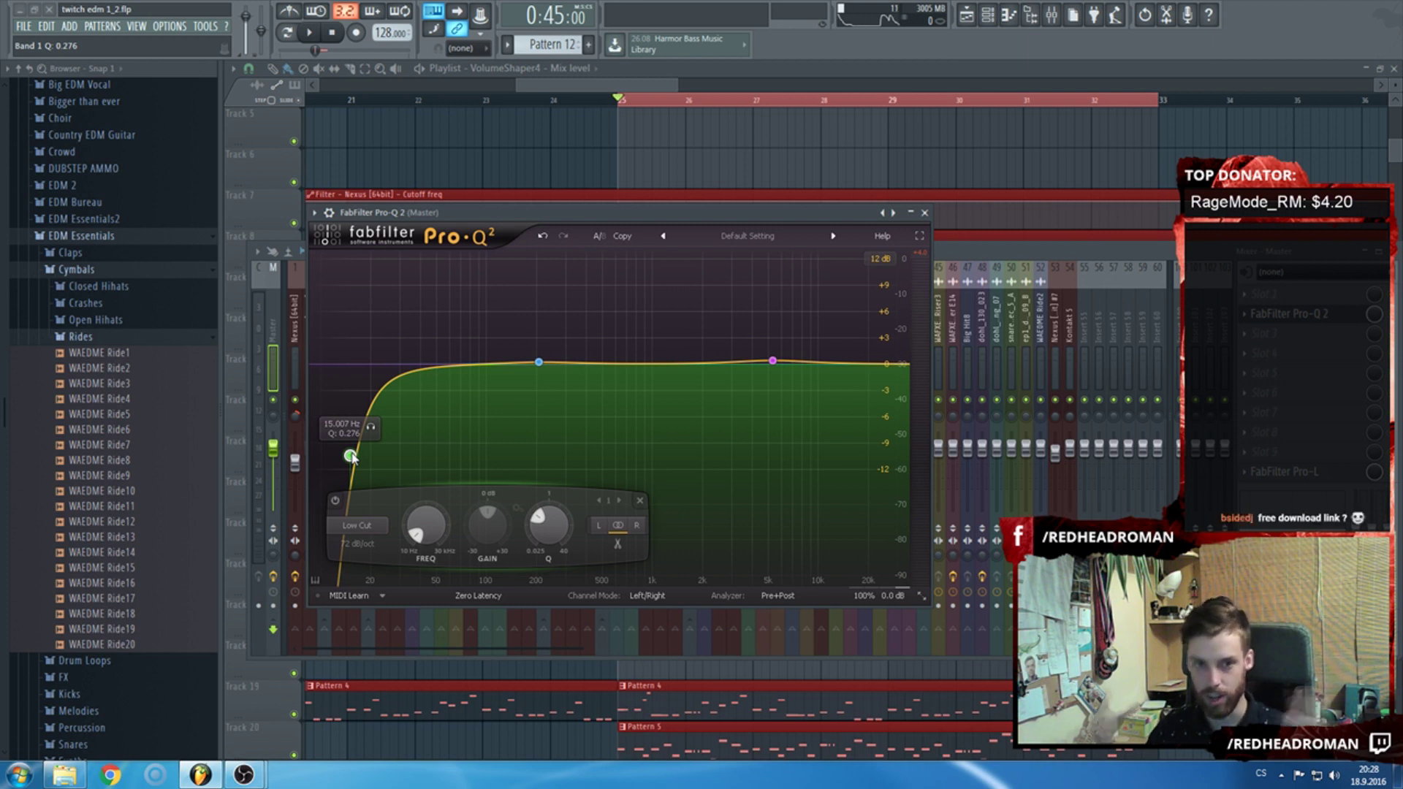
pyautogui.moveTo(351, 455); pyautogui.dragTo(348, 457)
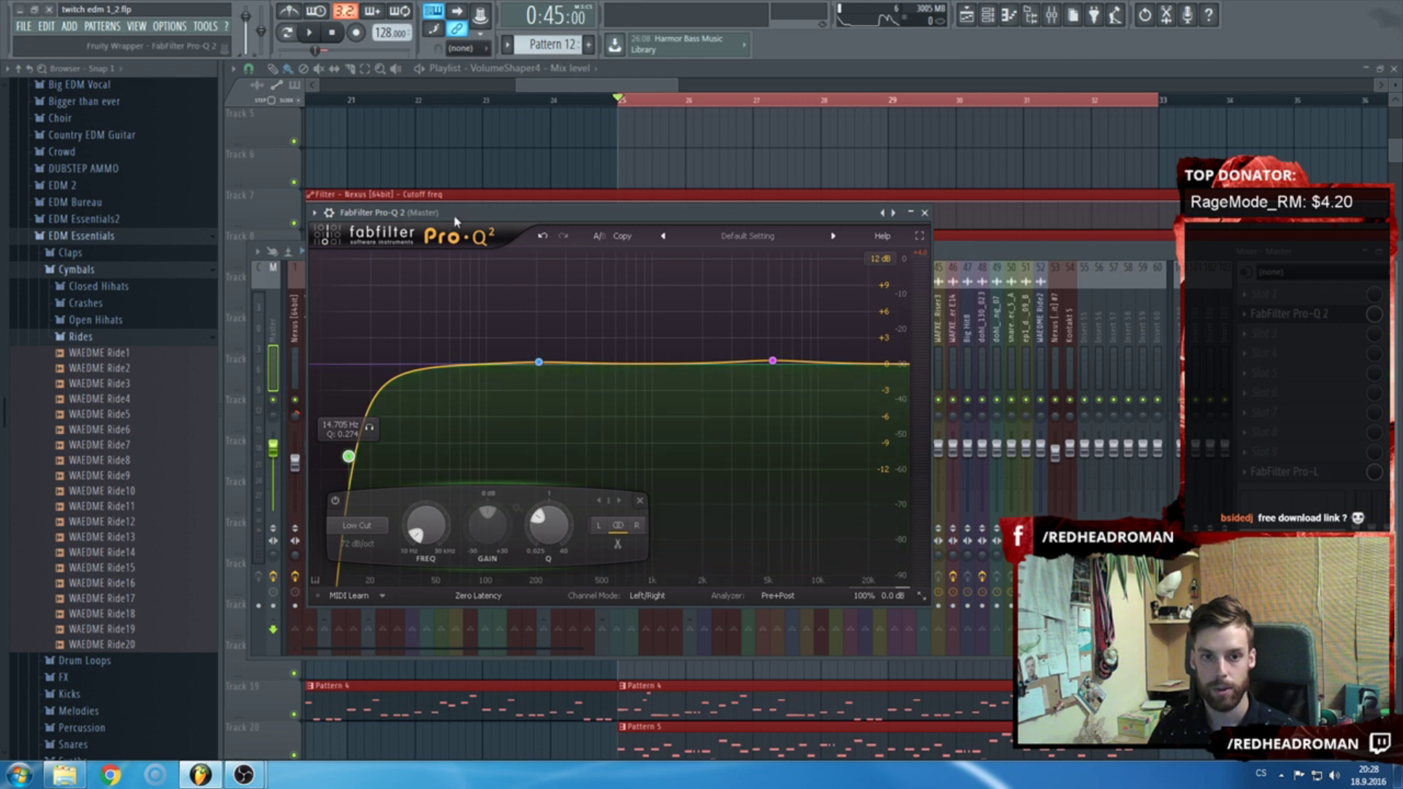
pyautogui.click(924, 212)
# Load iZotope Ozone 5 Imager in Master slot 4, with Stereoize on, band 1 width at -100% and the first crossover at 134 Hz.
pyautogui.click(1268, 366)
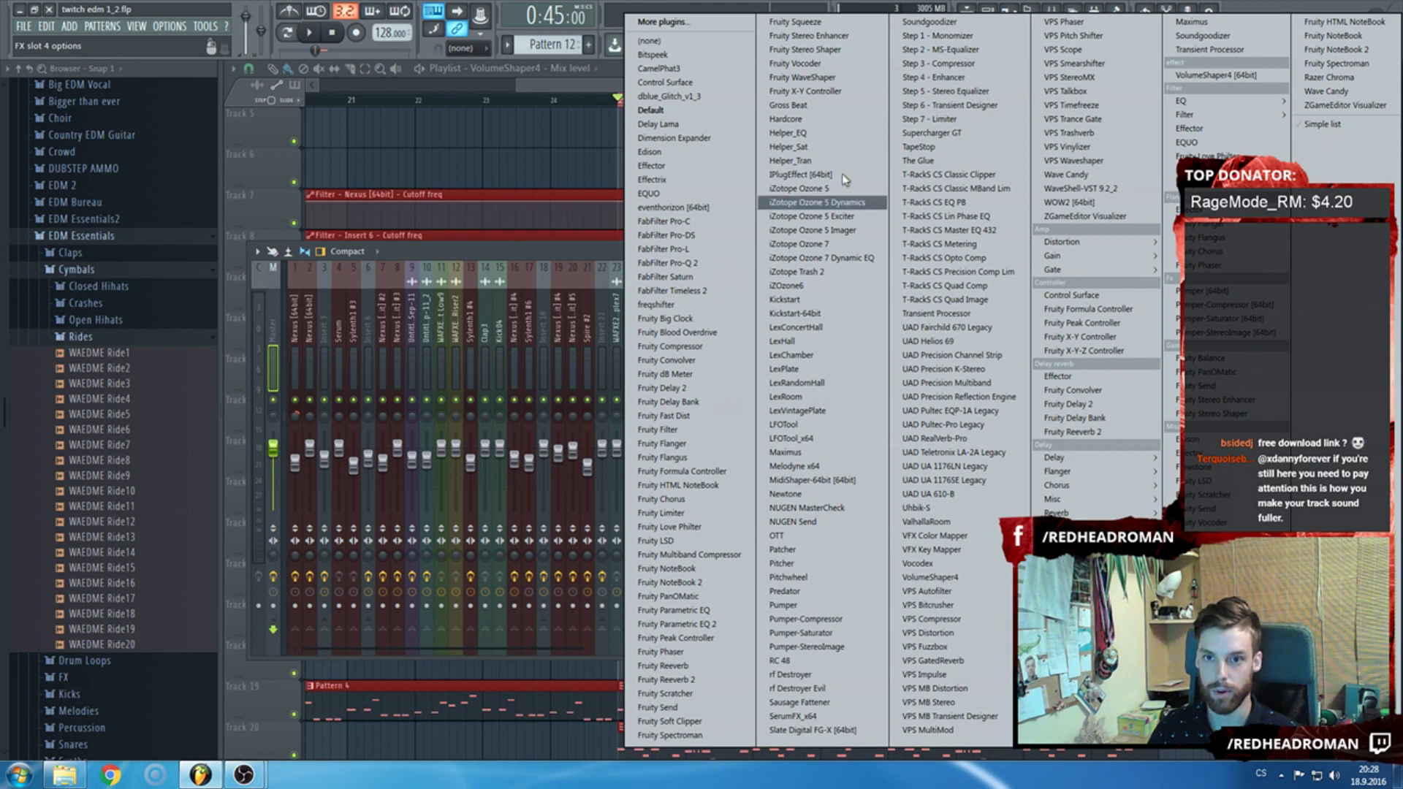
pyautogui.click(848, 231)
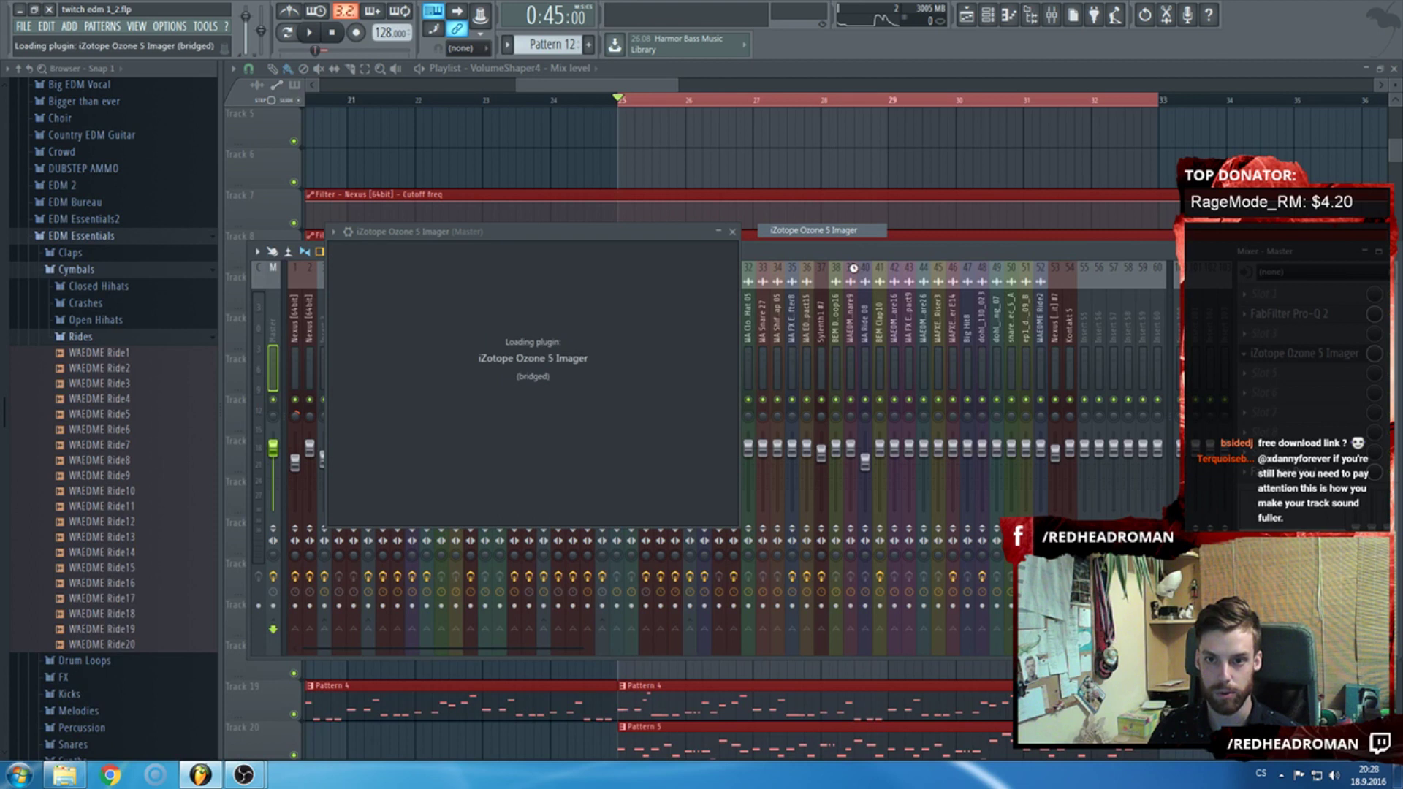
pyautogui.click(432, 559)
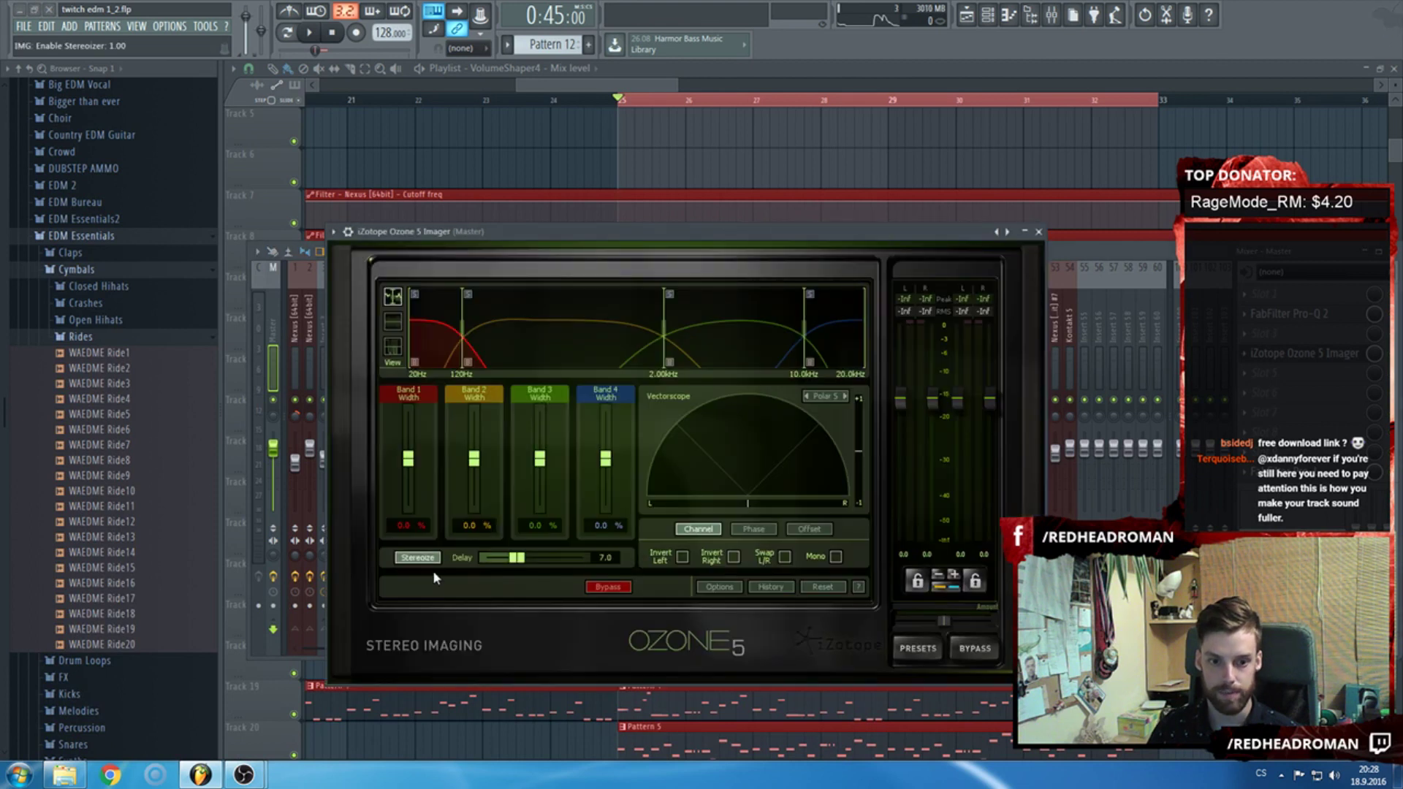
pyautogui.moveTo(408, 458); pyautogui.dragTo(399, 605)
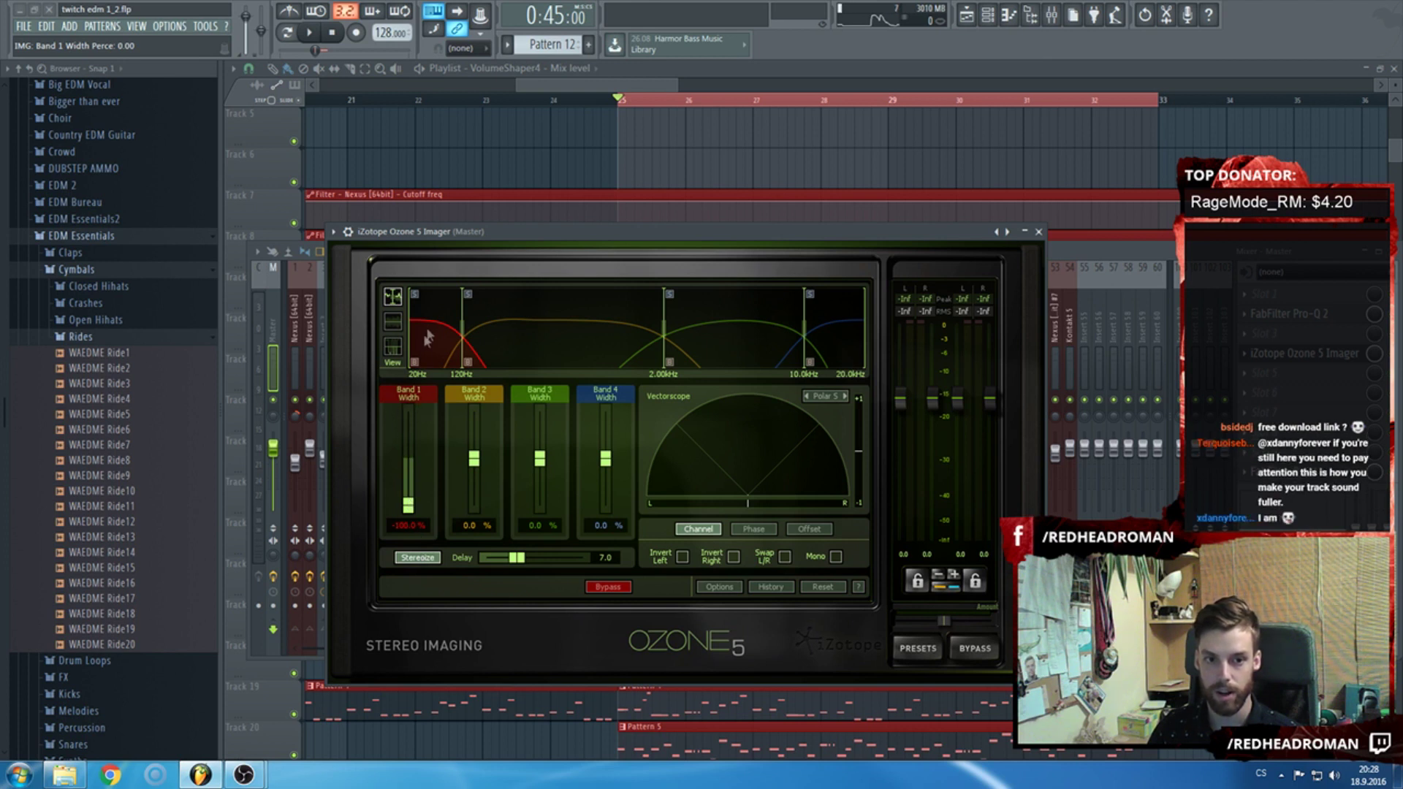
pyautogui.moveTo(462, 328); pyautogui.dragTo(468, 330)
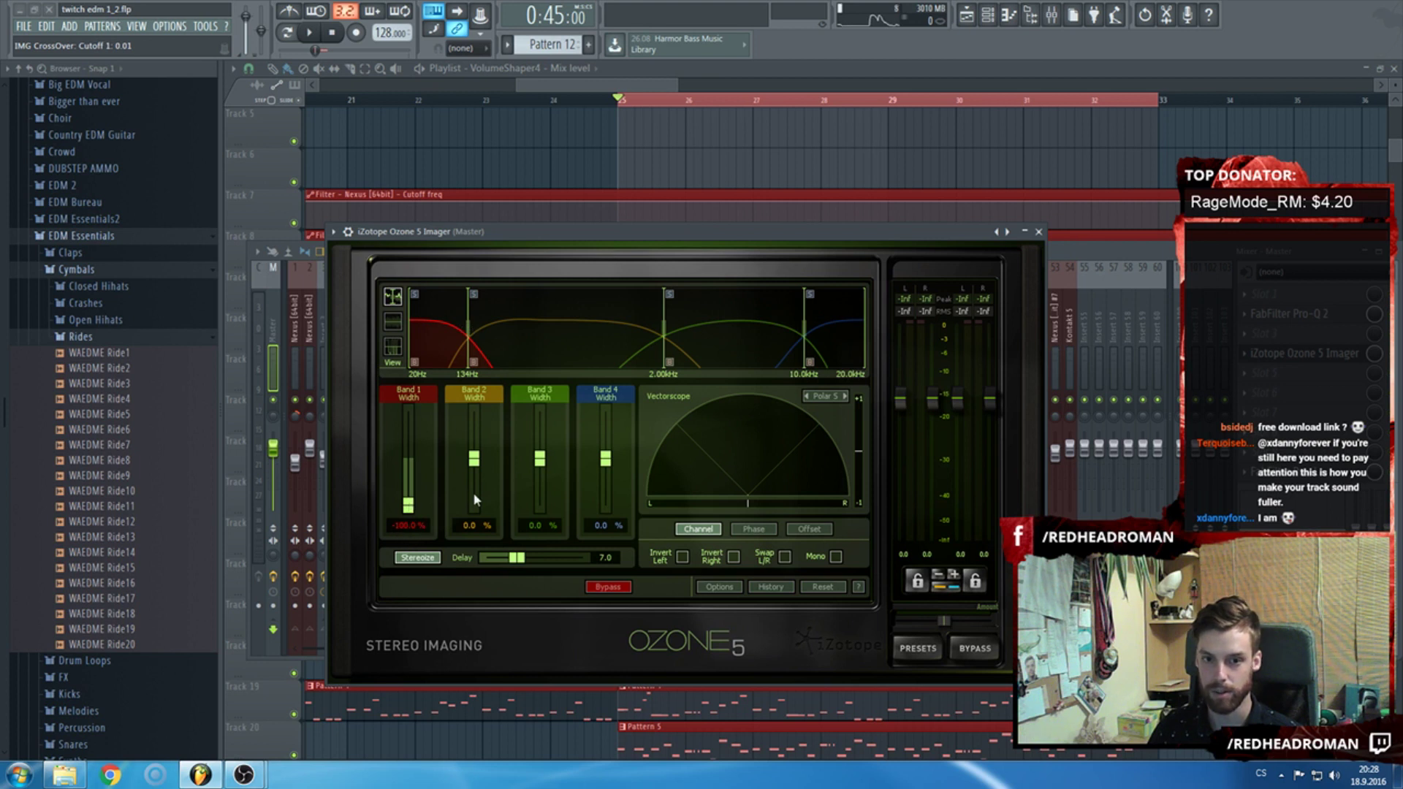
pyautogui.click(1039, 232)
# Replace the Ozone 5 Imager in the Master channel's effect slot 4 with Step 1 - Monomizer and open its window.
pyautogui.click(1245, 354)
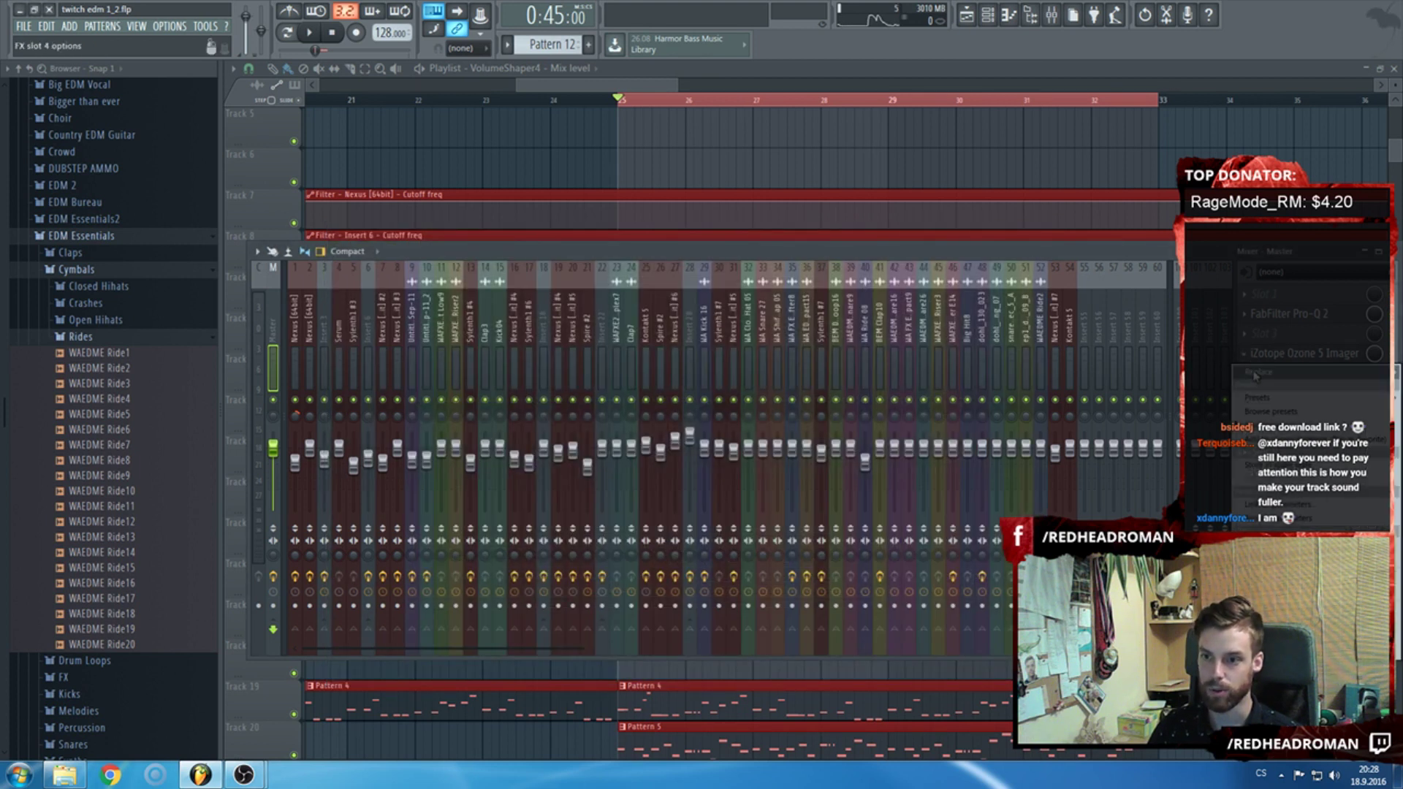
pyautogui.moveTo(1254, 376)
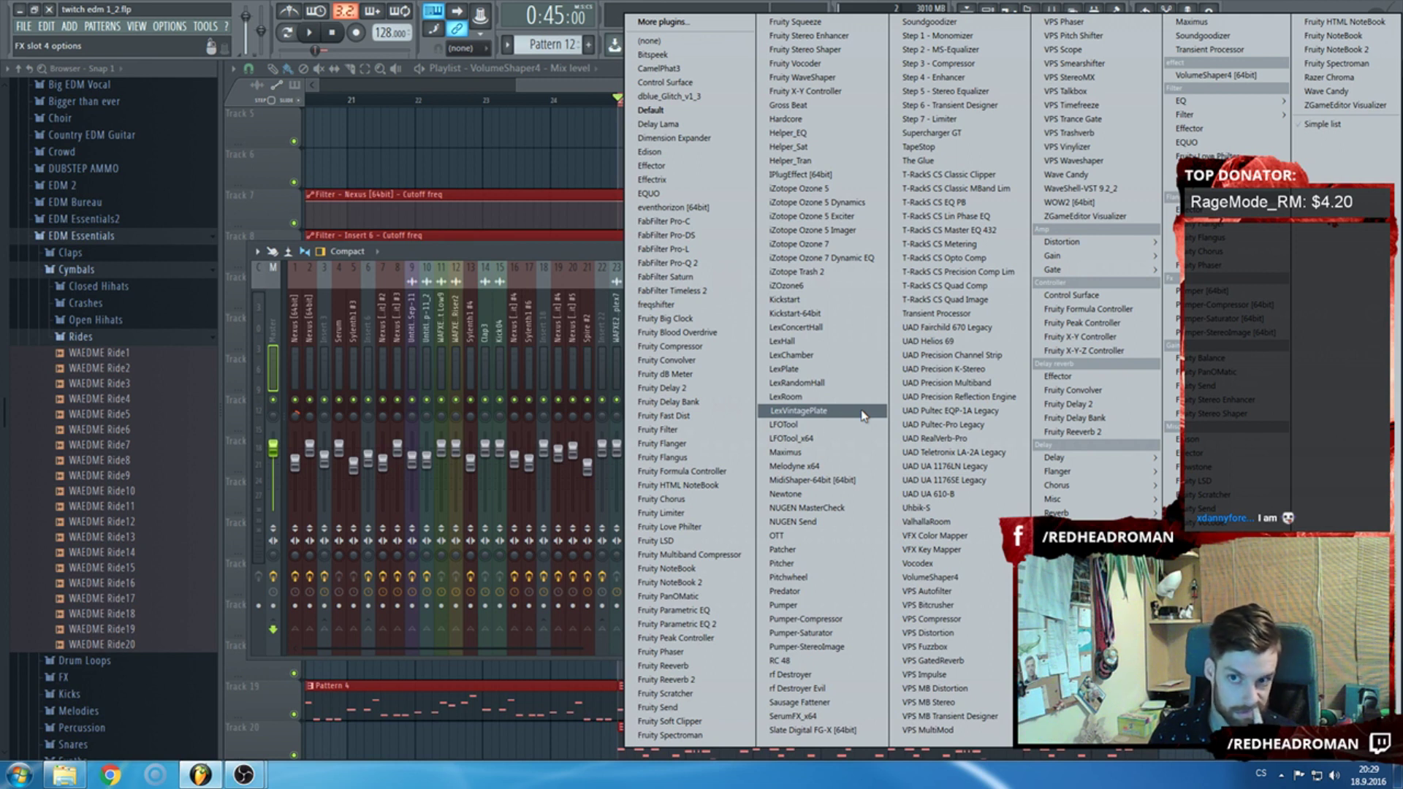
pyautogui.click(939, 35)
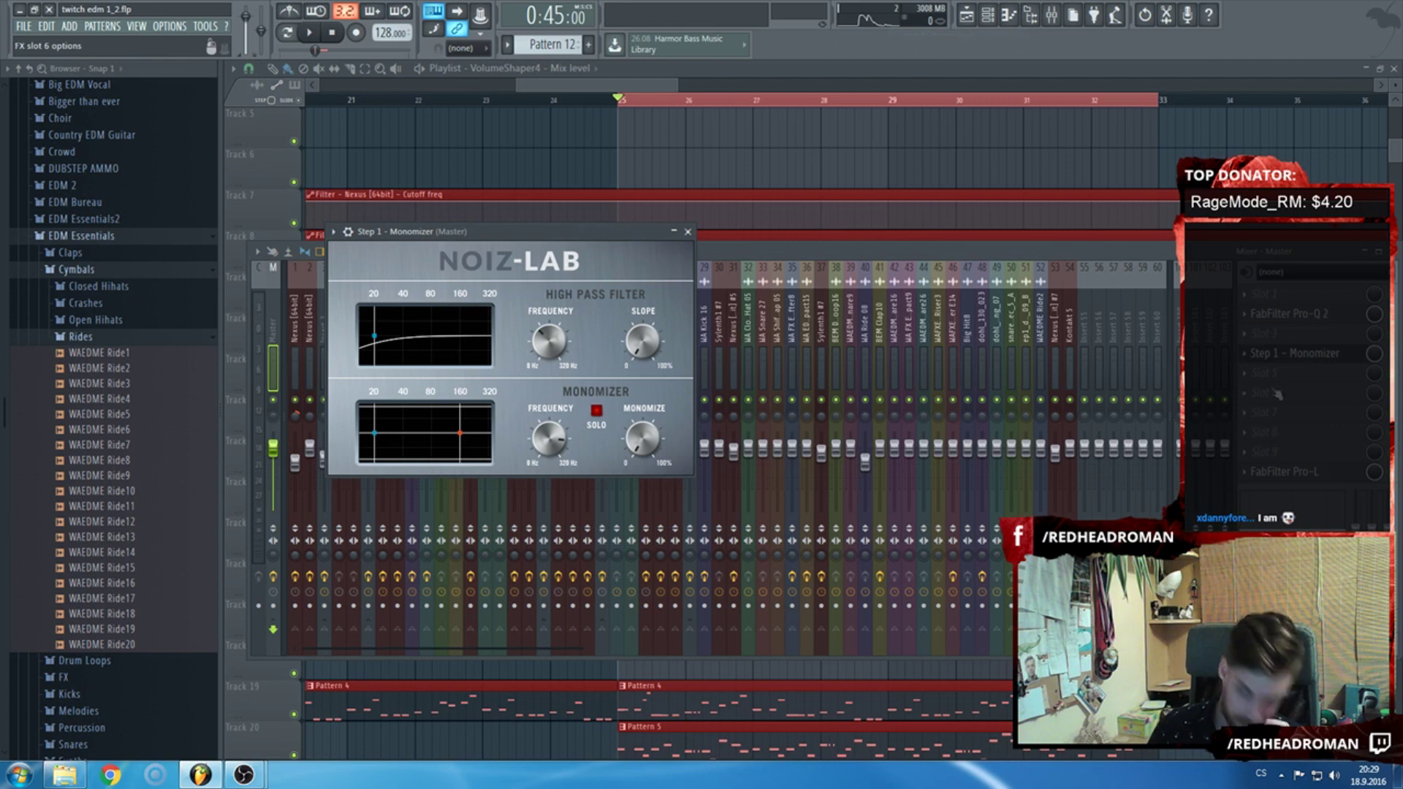
pyautogui.click(1291, 371)
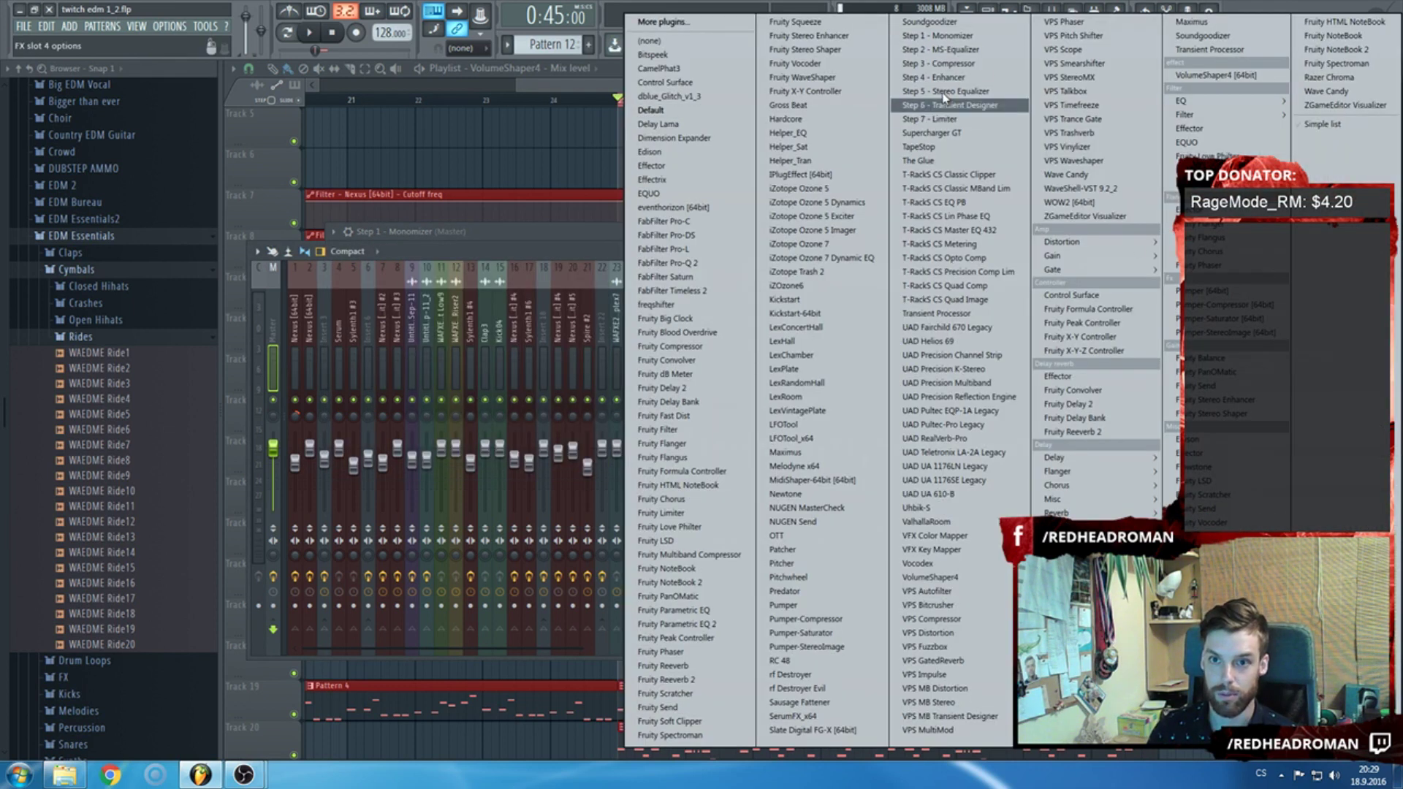
pyautogui.click(565, 252)
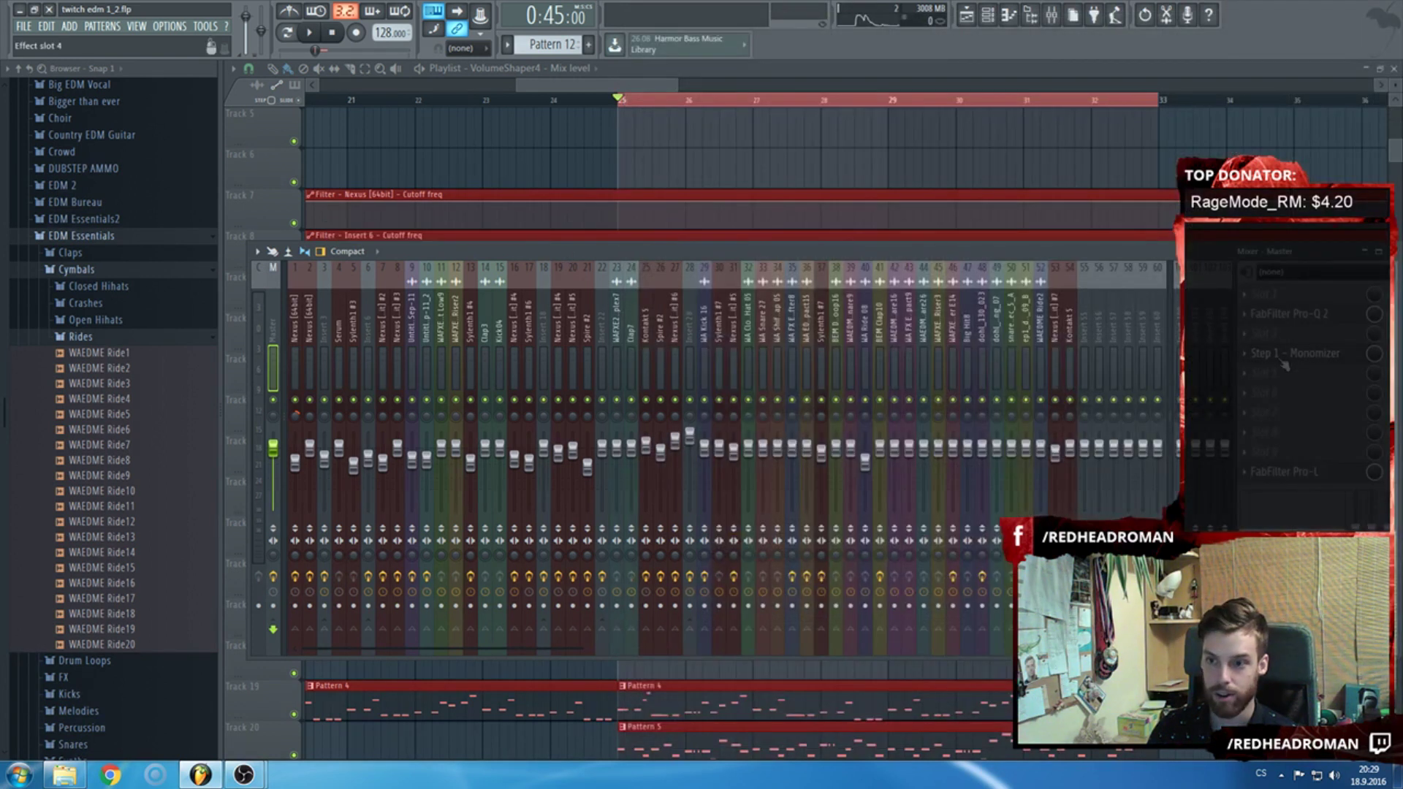
pyautogui.click(1304, 357)
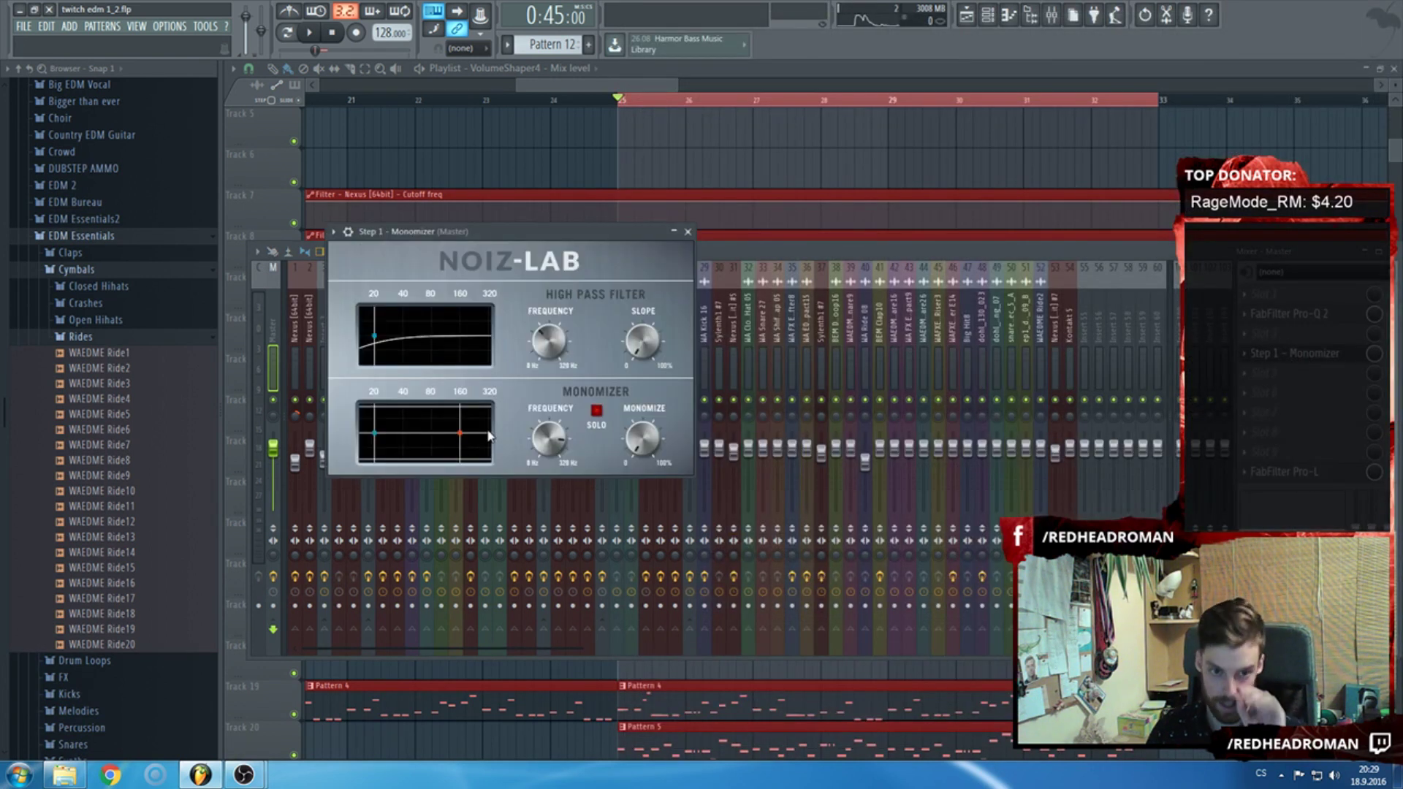
# Solo the Monomizer section, set its amount to 100% and its frequency to just under 80 Hz while checking playback, and close the plugin.
pyautogui.click(597, 410)
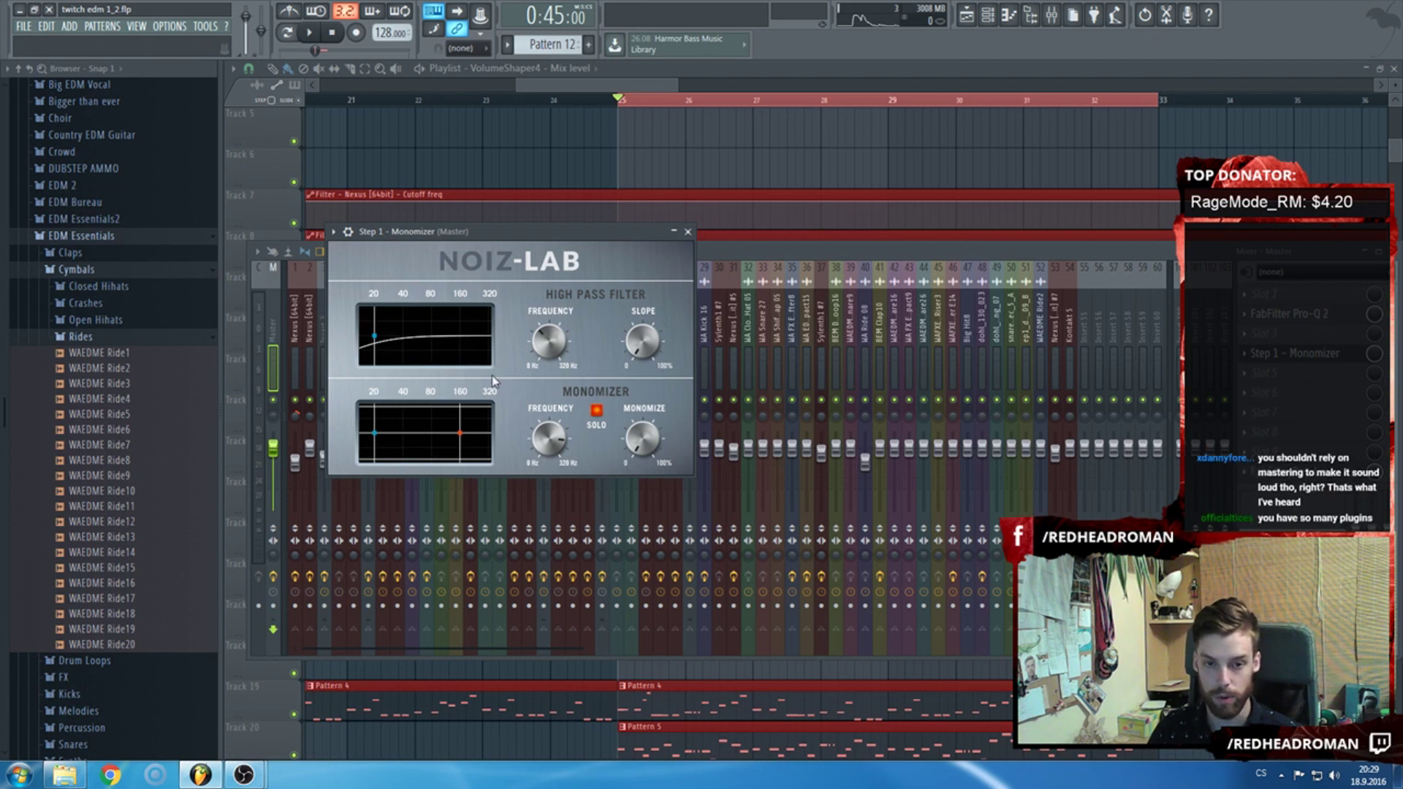
pyautogui.moveTo(543, 442)
pyautogui.mouseDown()
pyautogui.moveTo(585, 443)
pyautogui.moveTo(552, 451)
pyautogui.mouseUp()
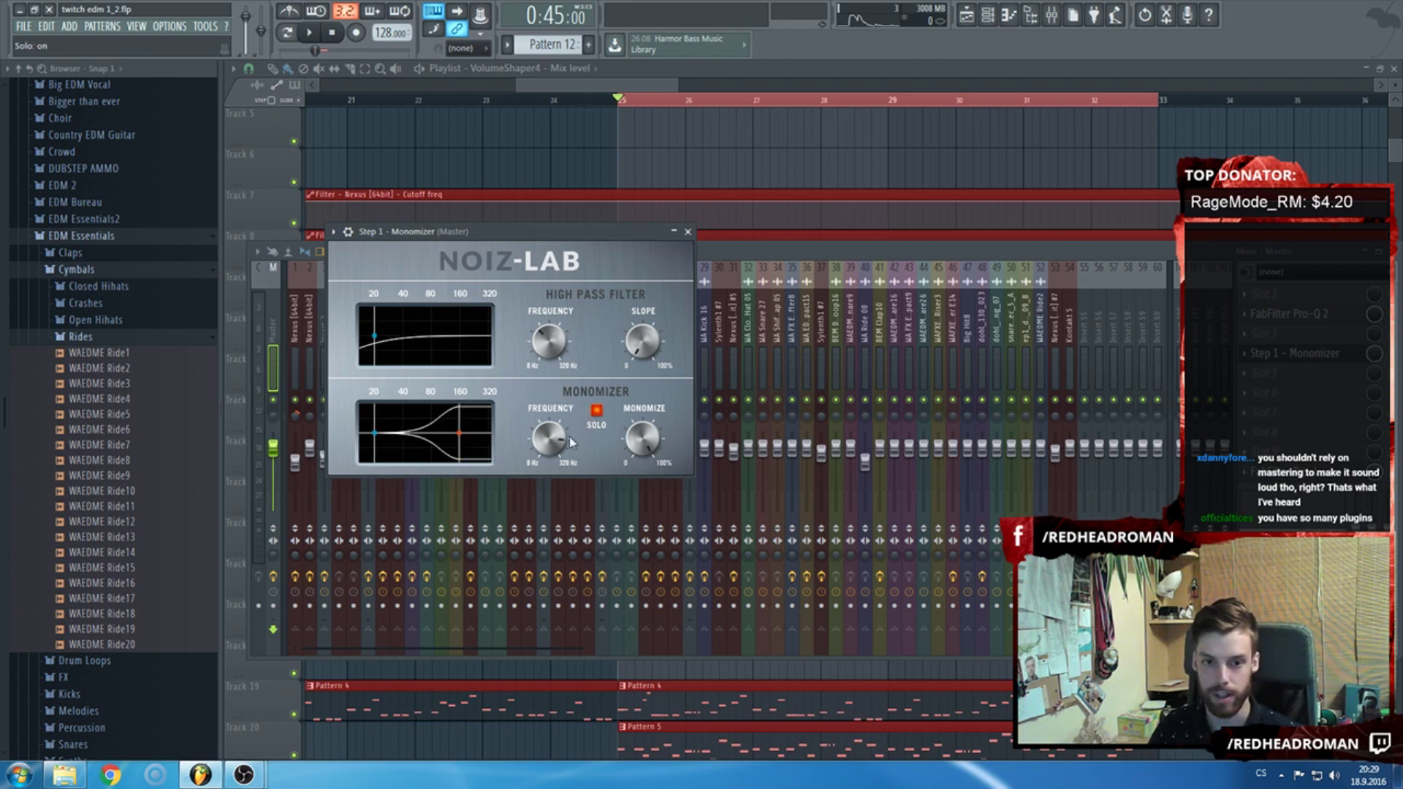
pyautogui.press('space')
pyautogui.moveTo(544, 441); pyautogui.dragTo(545, 479)
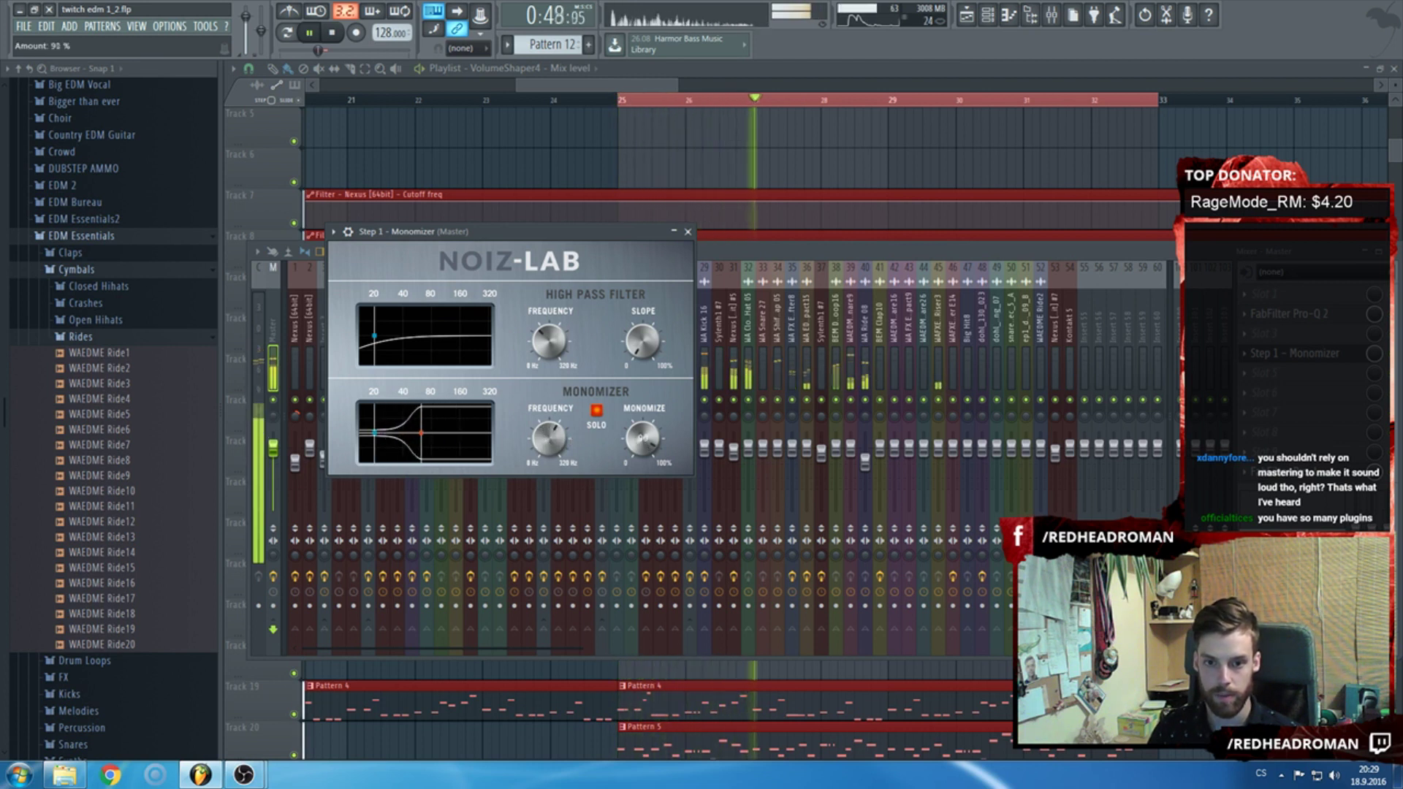
pyautogui.press('space')
pyautogui.moveTo(644, 411); pyautogui.dragTo(645, 399)
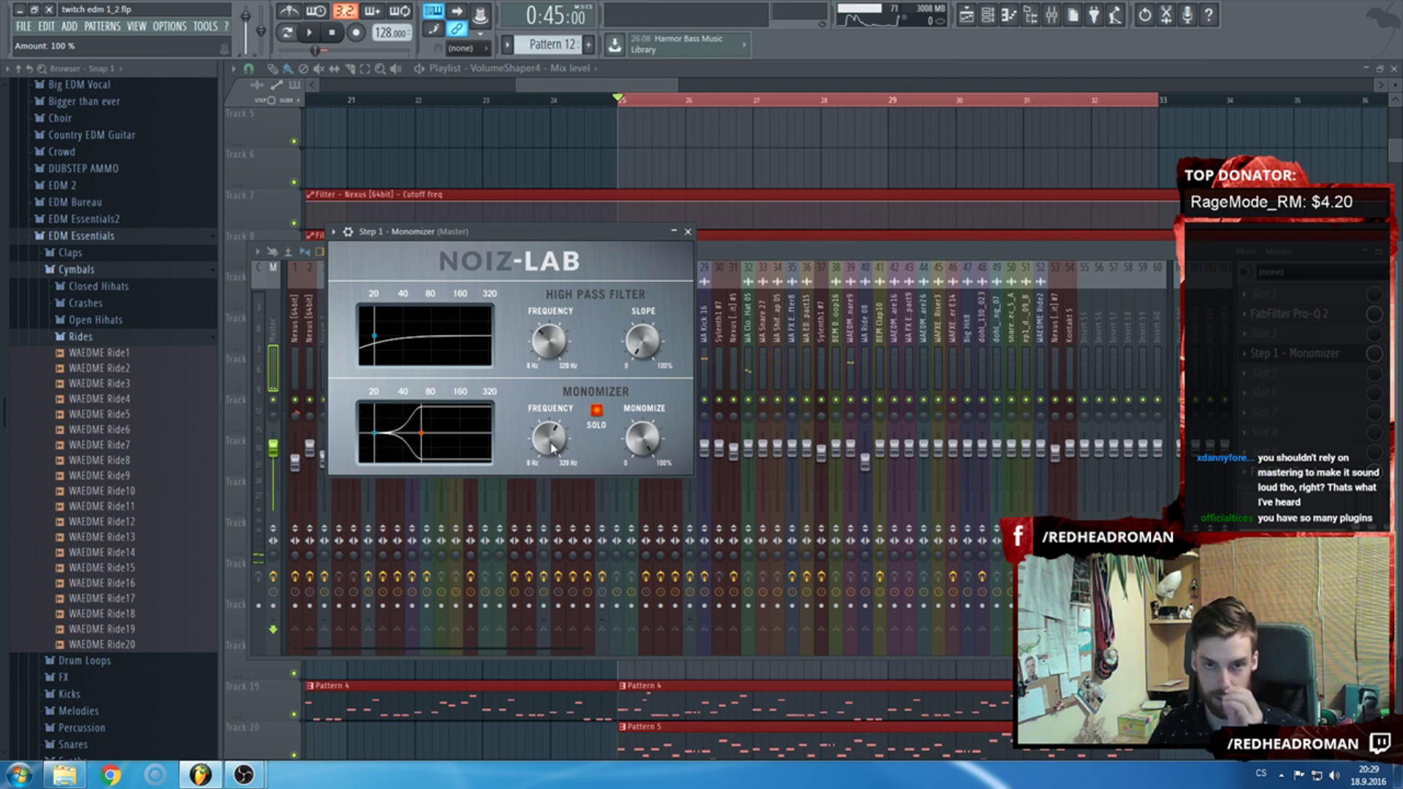
pyautogui.click(687, 231)
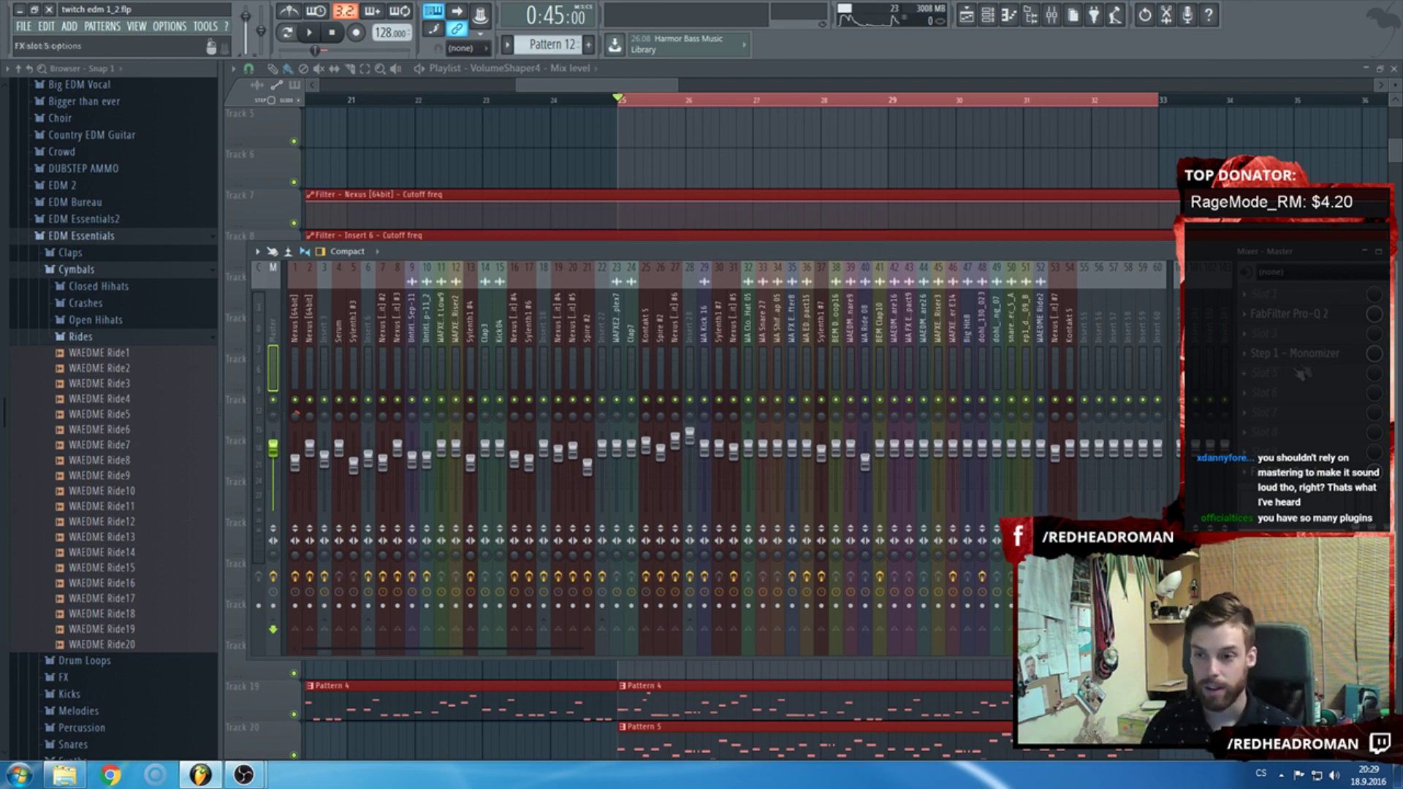
# Move the Monomizer up to the Master channel's effect slot 3 and load UAD Precision Multiband in slot 6.
pyautogui.moveTo(1308, 356); pyautogui.dragTo(1304, 335)
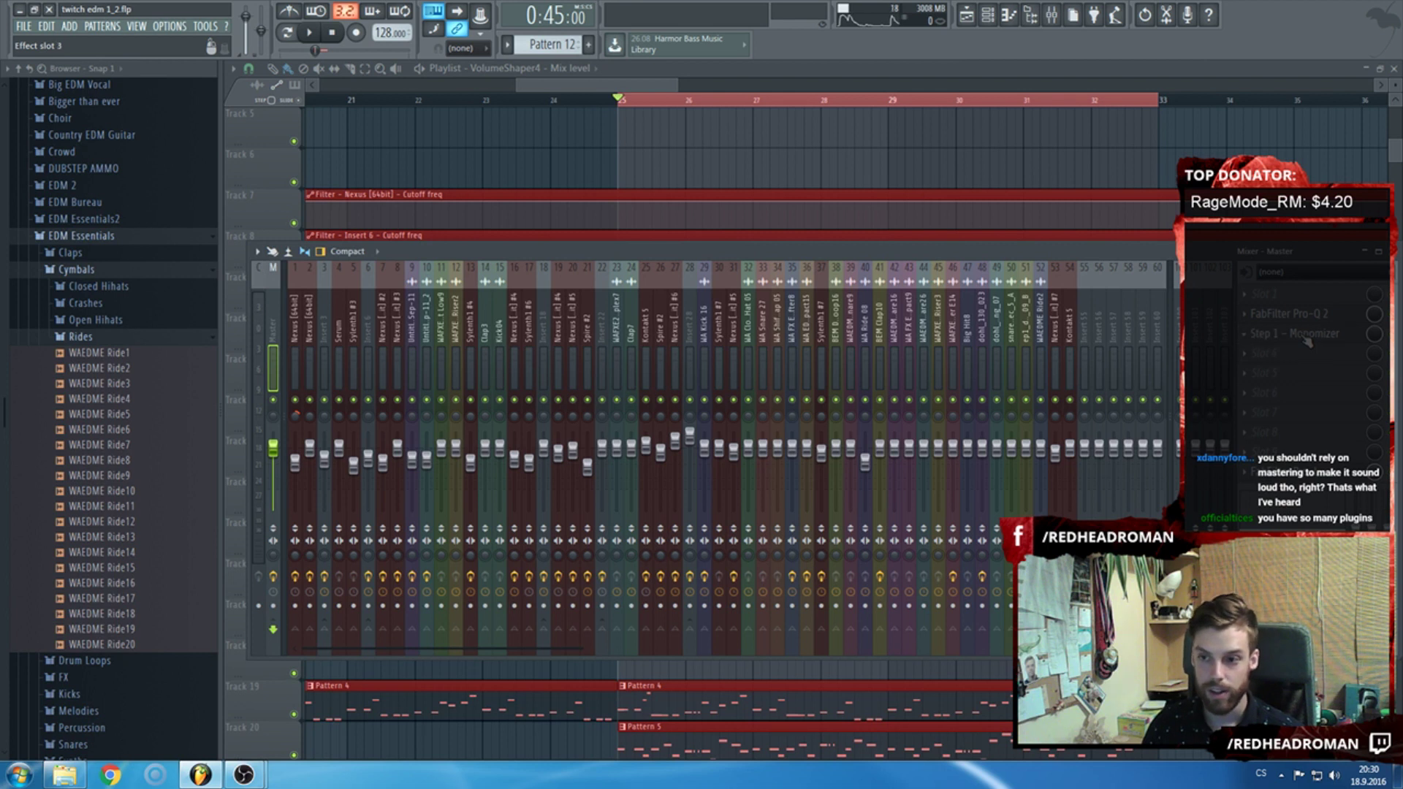
pyautogui.click(1263, 393)
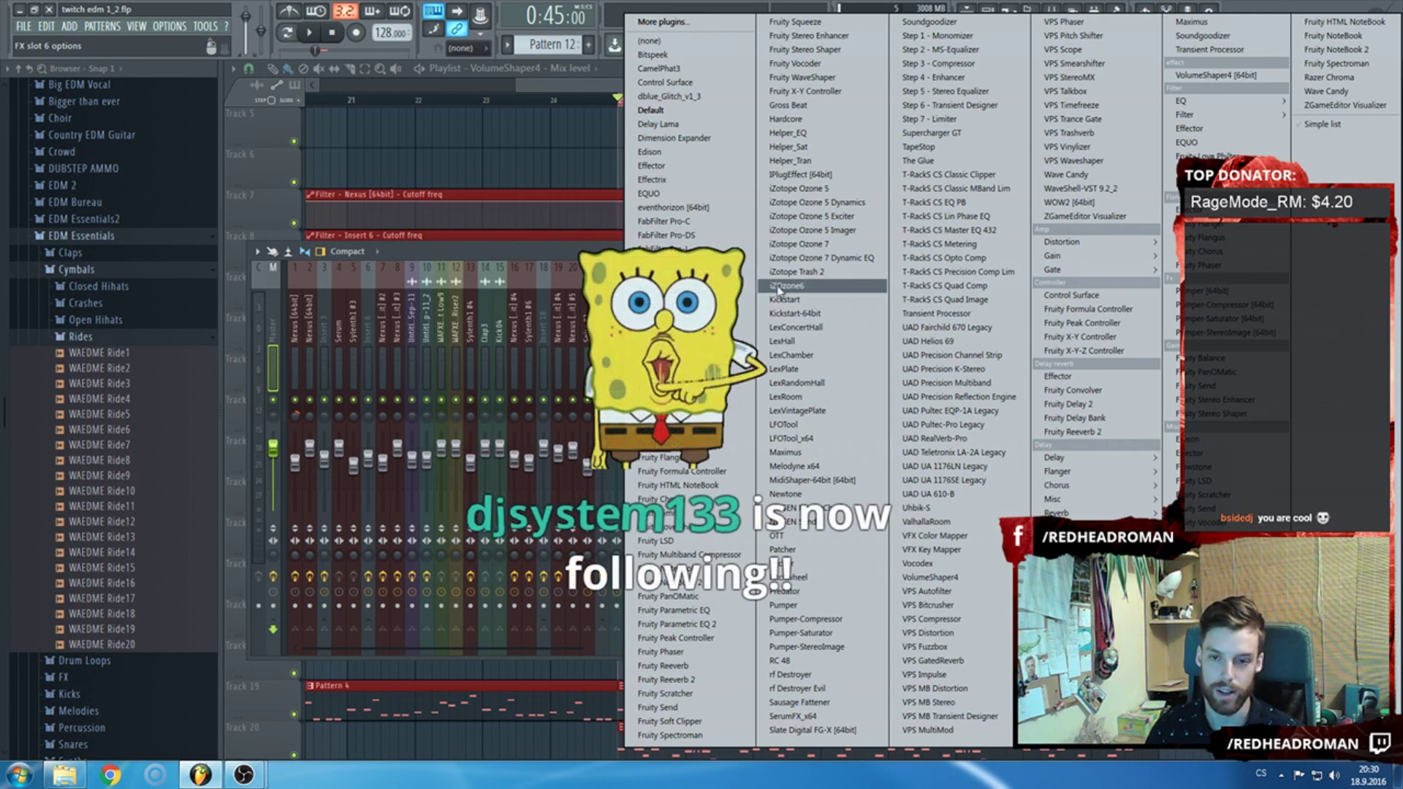
pyautogui.click(978, 392)
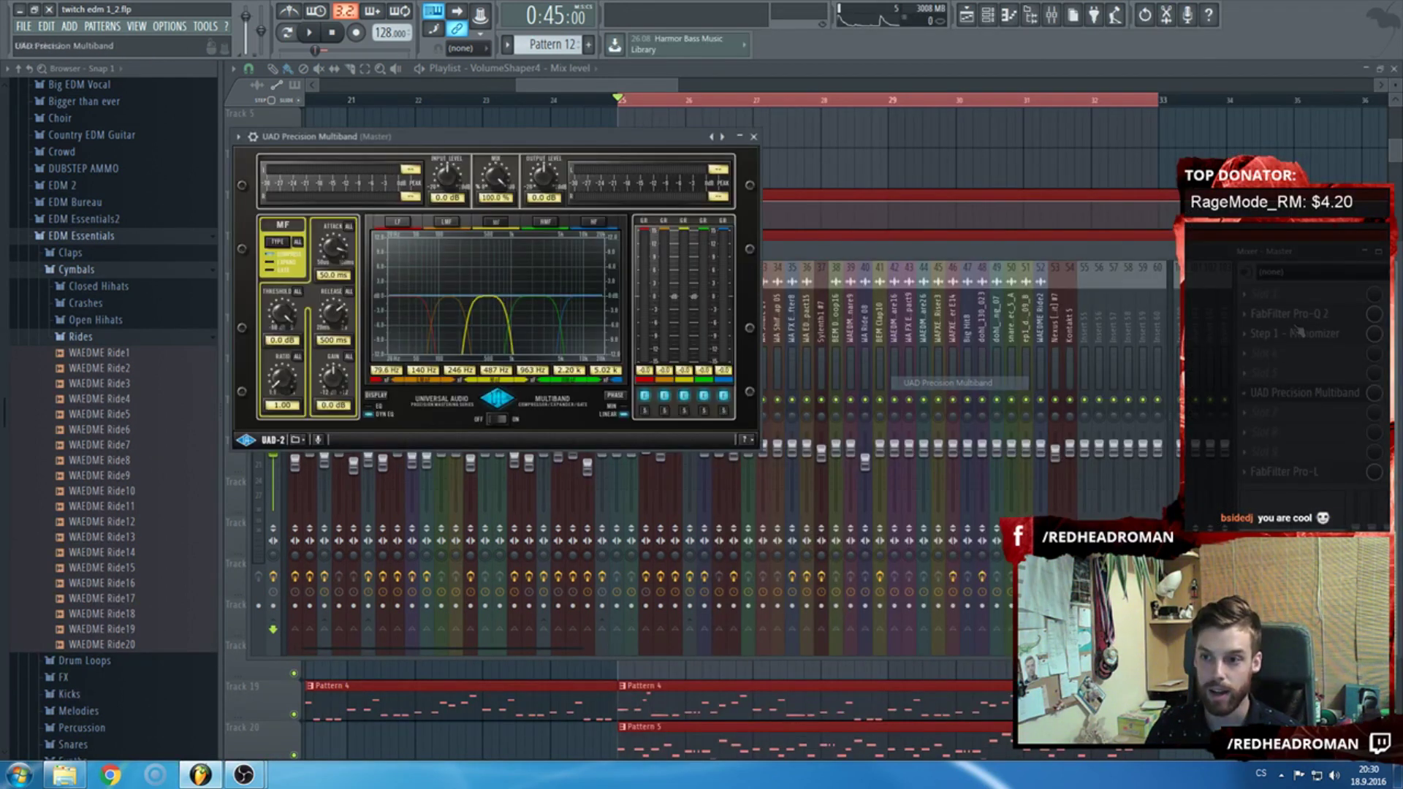
# Review the Master channel's equalizer and Monomizer settings, and reposition the UAD Precision Multiband window.
pyautogui.click(1294, 315)
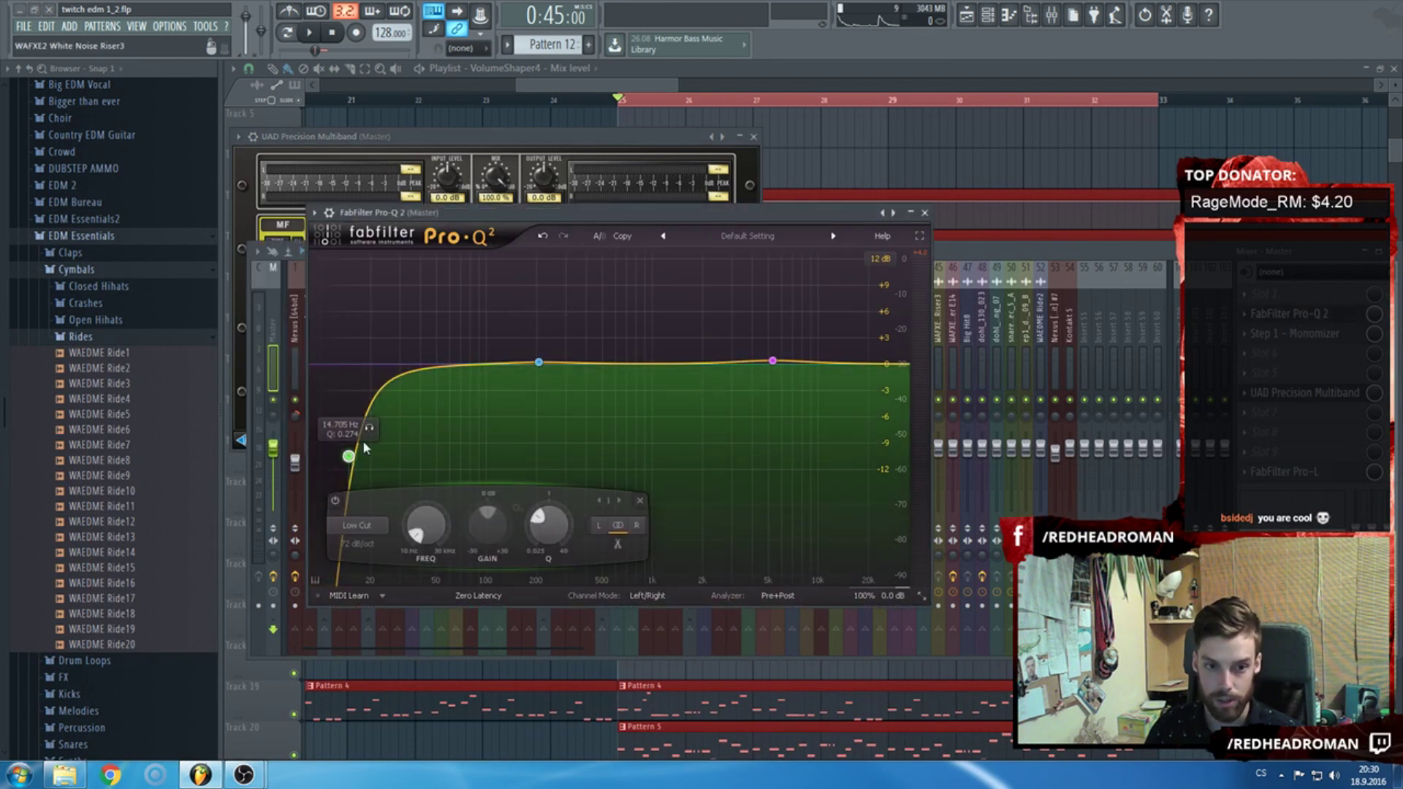
pyautogui.click(925, 213)
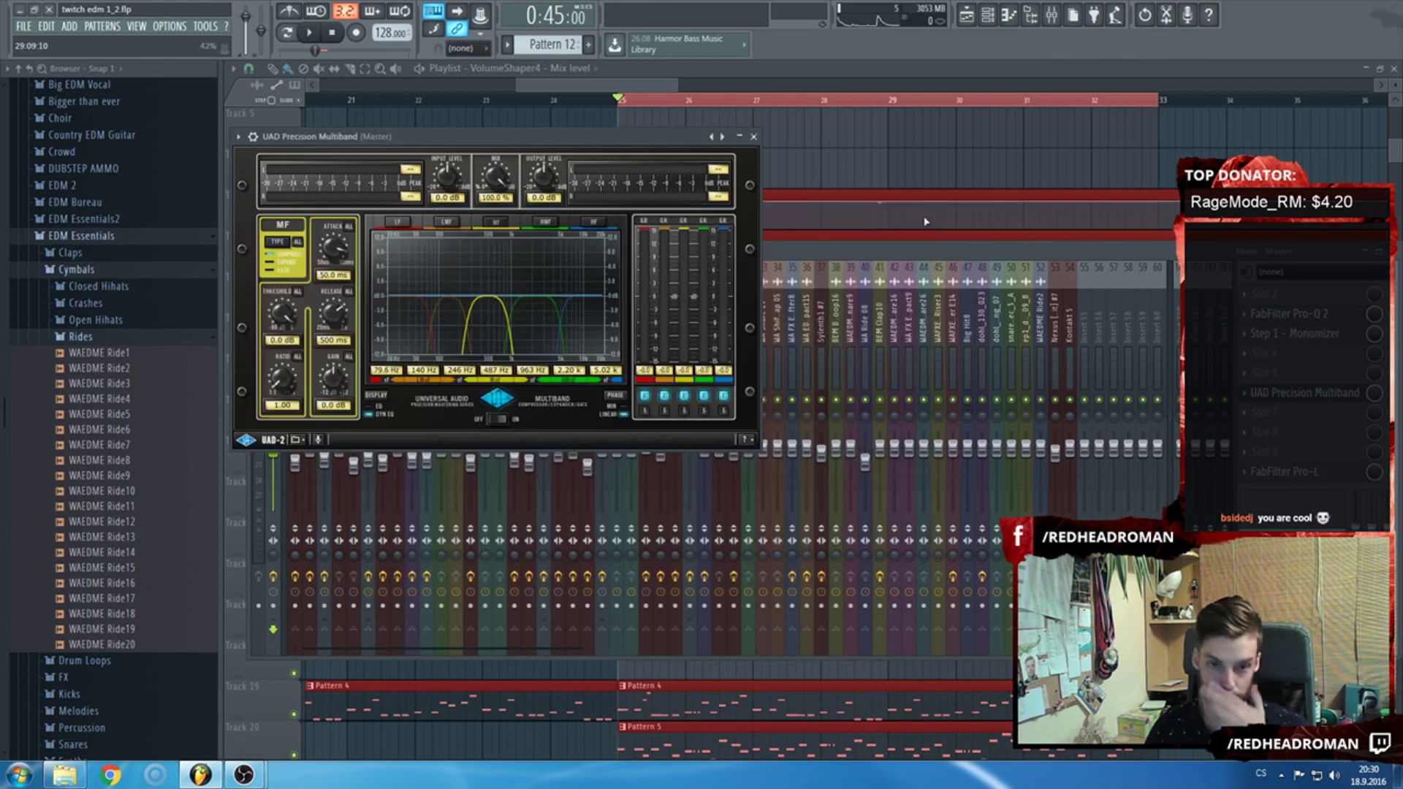
pyautogui.click(1293, 334)
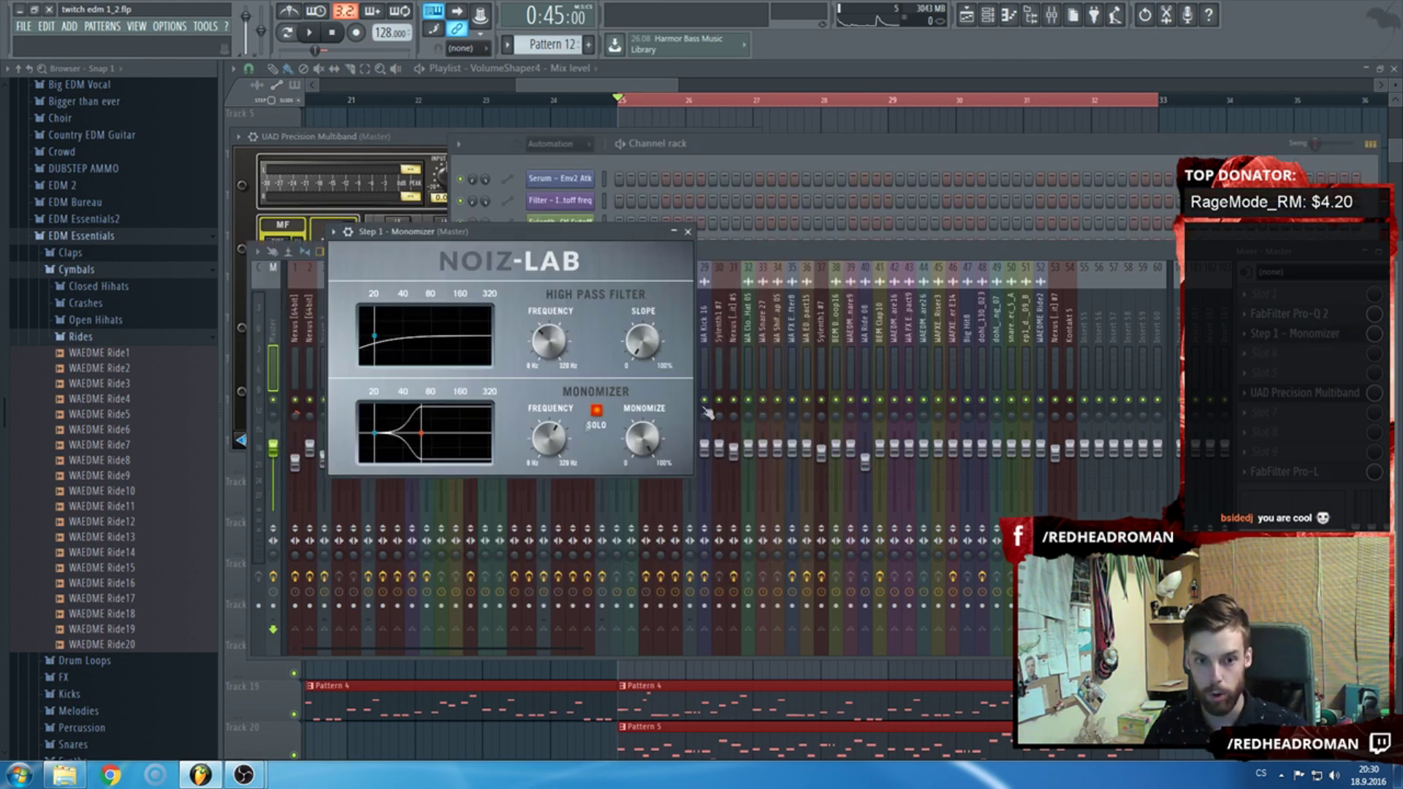
pyautogui.click(687, 232)
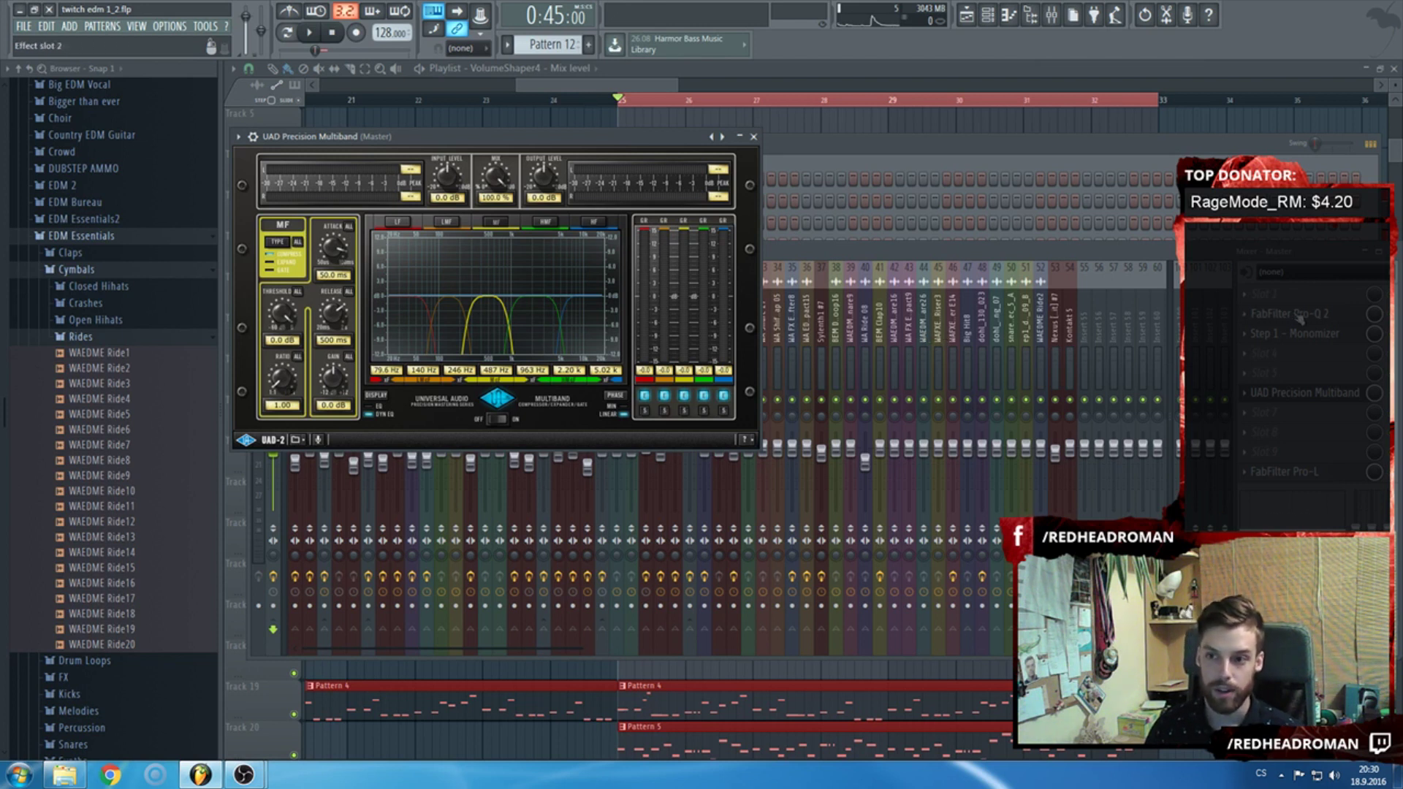
pyautogui.click(1250, 314)
pyautogui.click(926, 213)
pyautogui.moveTo(578, 136); pyautogui.dragTo(729, 175)
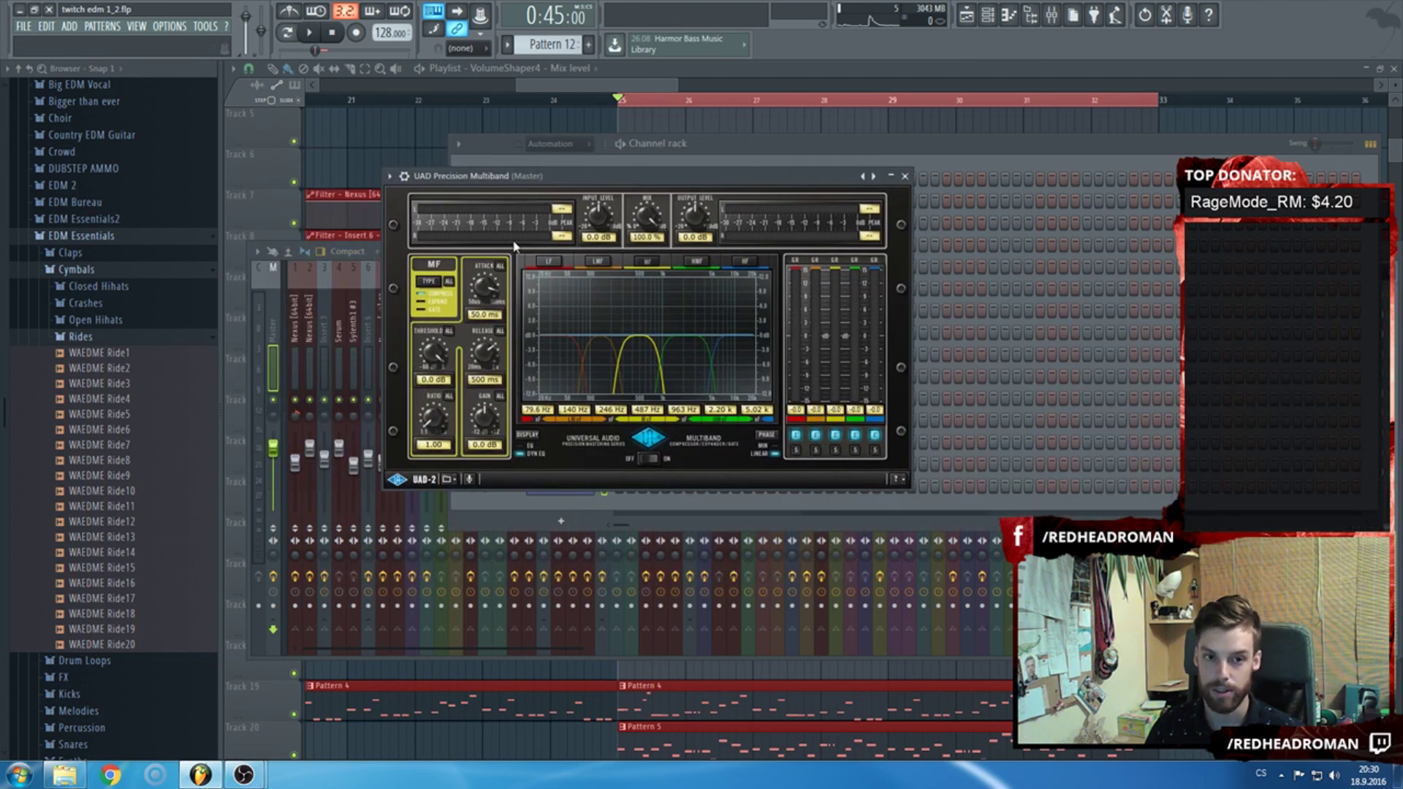
pyautogui.click(262, 307)
pyautogui.click(556, 232)
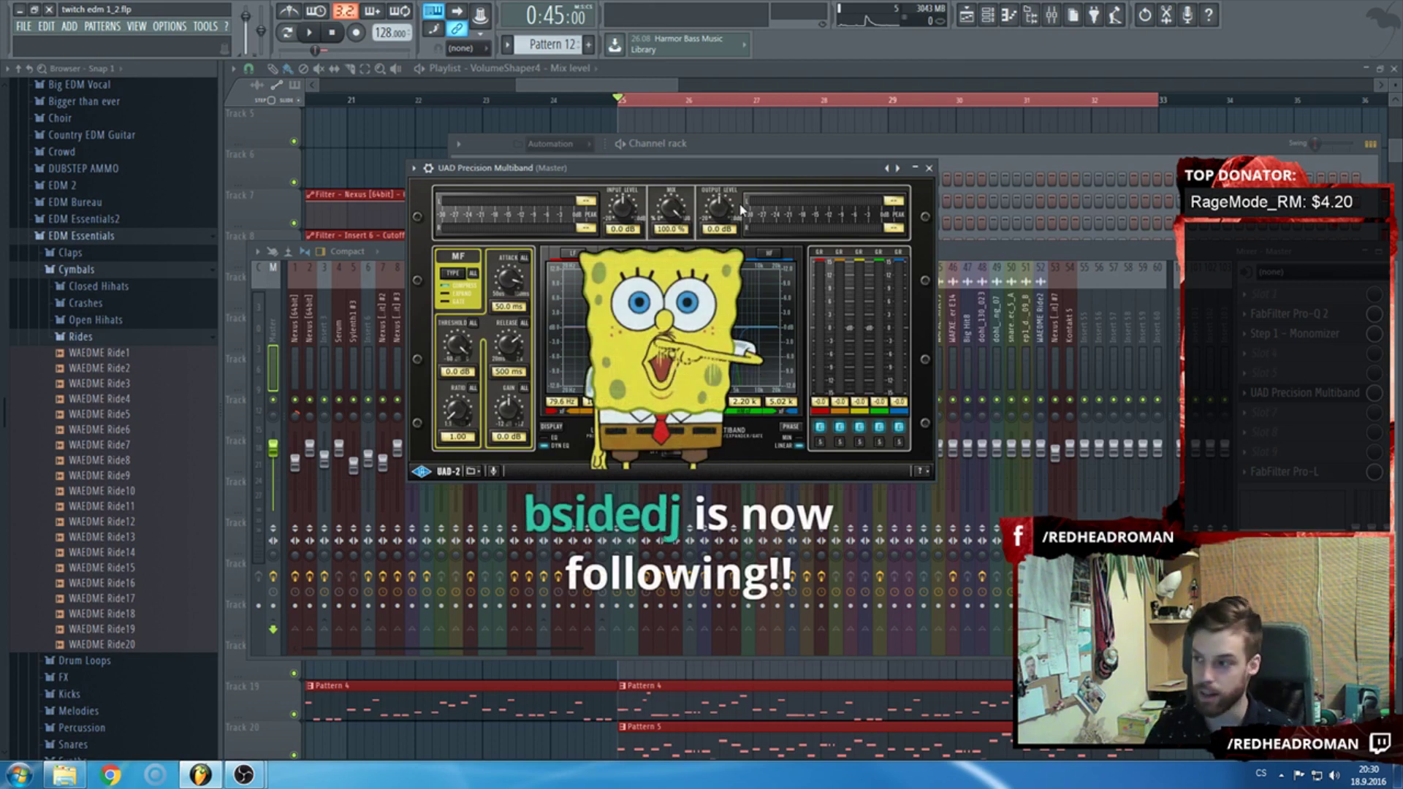
# Load VPS Scope in the Master channel's effect slot 7 and close its window.
pyautogui.click(1274, 417)
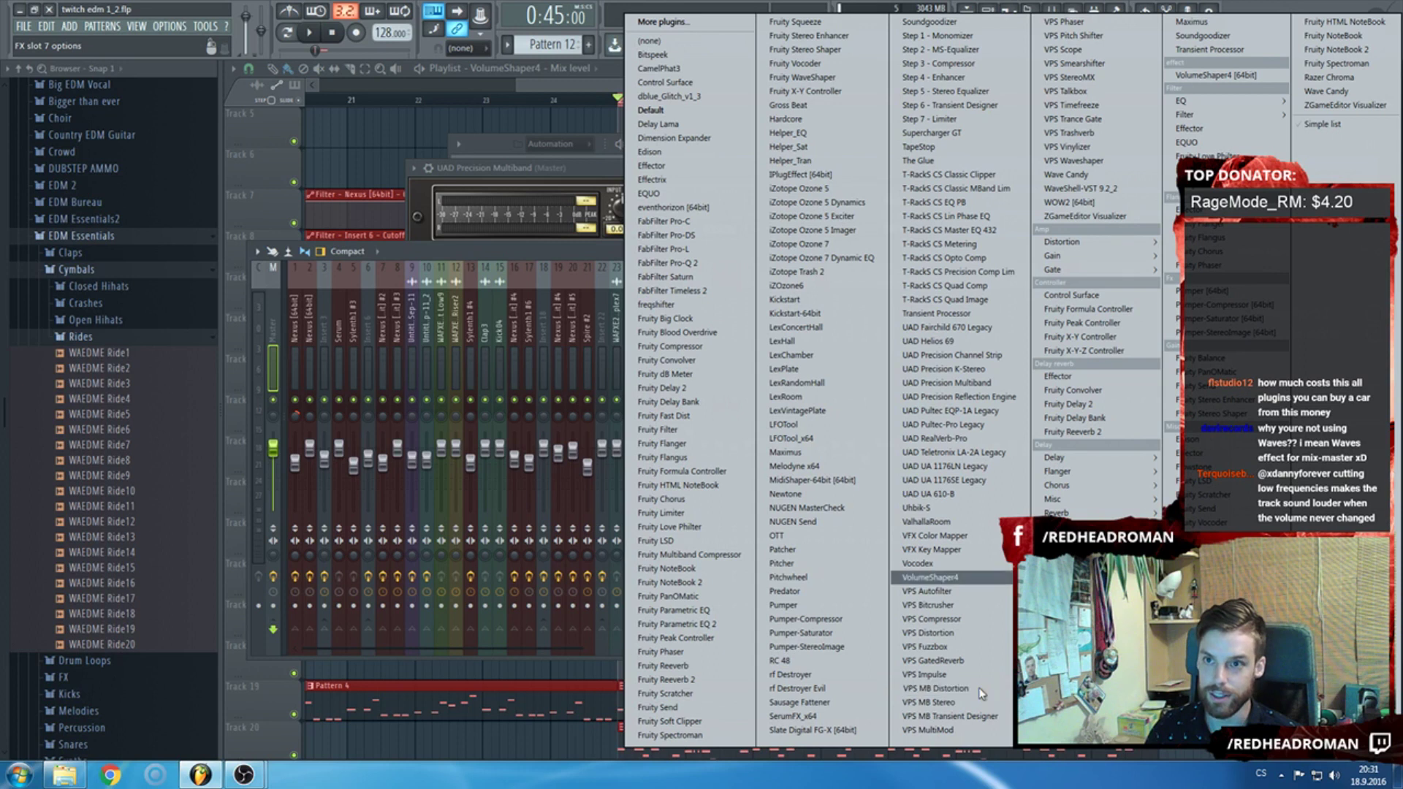
pyautogui.click(1096, 51)
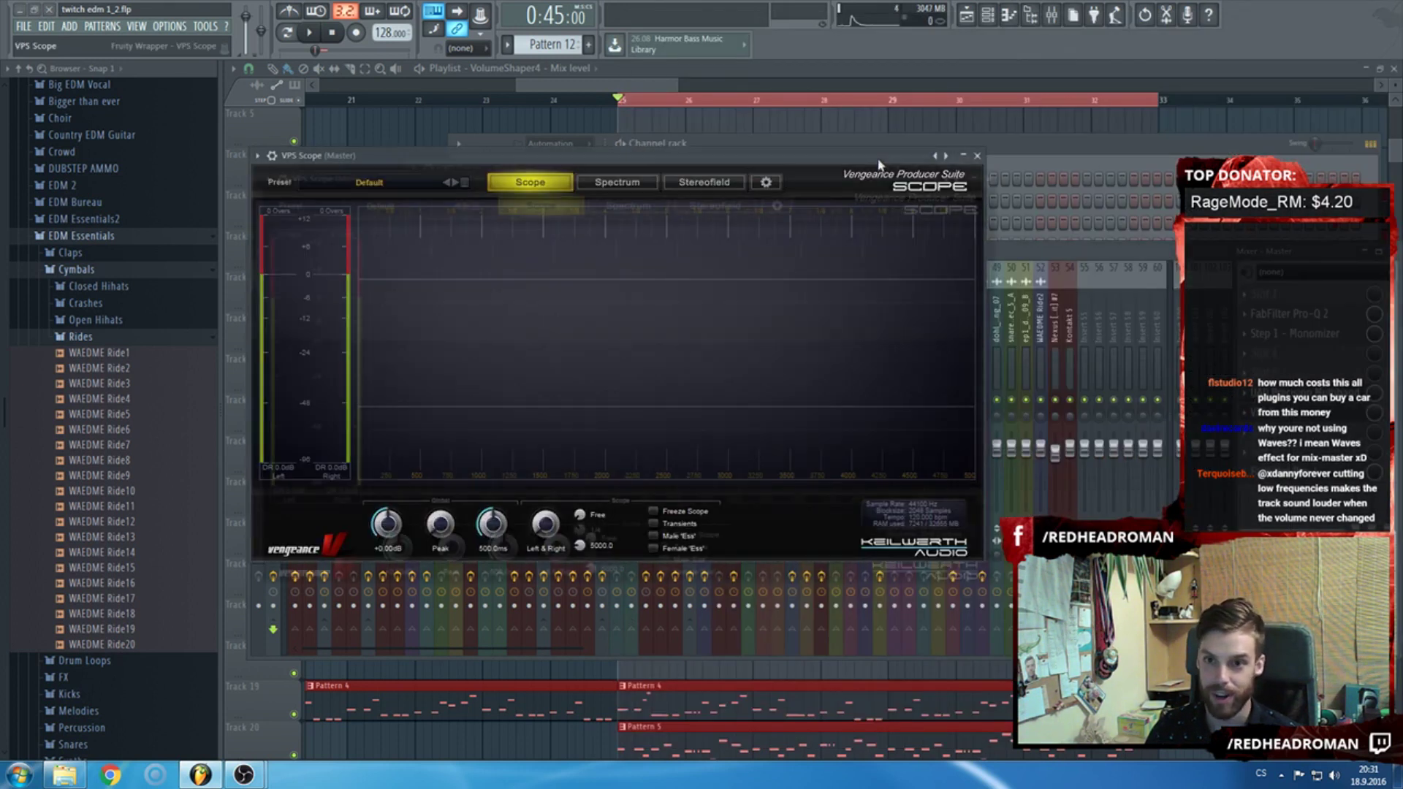
pyautogui.moveTo(971, 160); pyautogui.dragTo(993, 202)
pyautogui.click(995, 199)
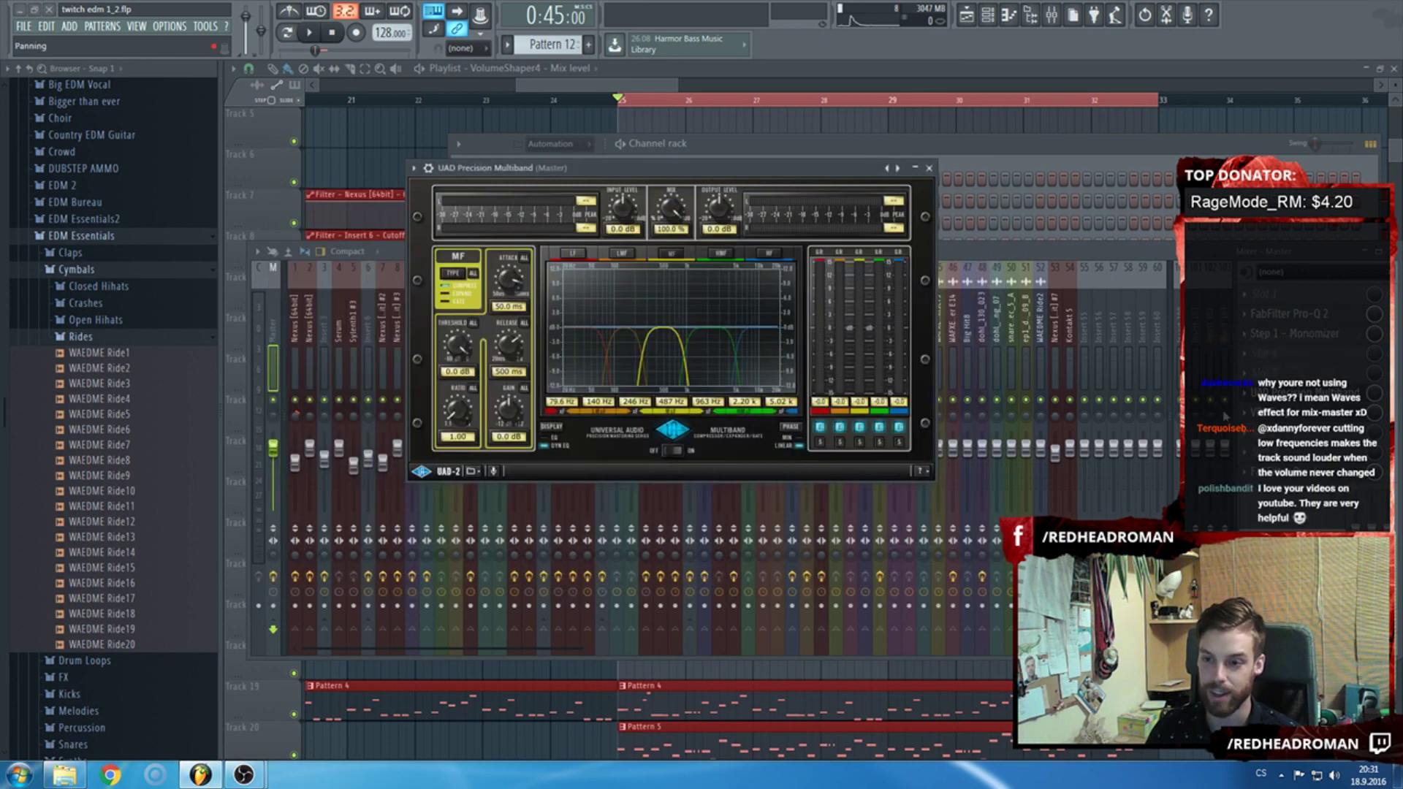
# Browse the available plugins for the Master channel's effect slot 7 without choosing one, and reopen VPS Scope.
pyautogui.click(1242, 416)
pyautogui.click(1242, 433)
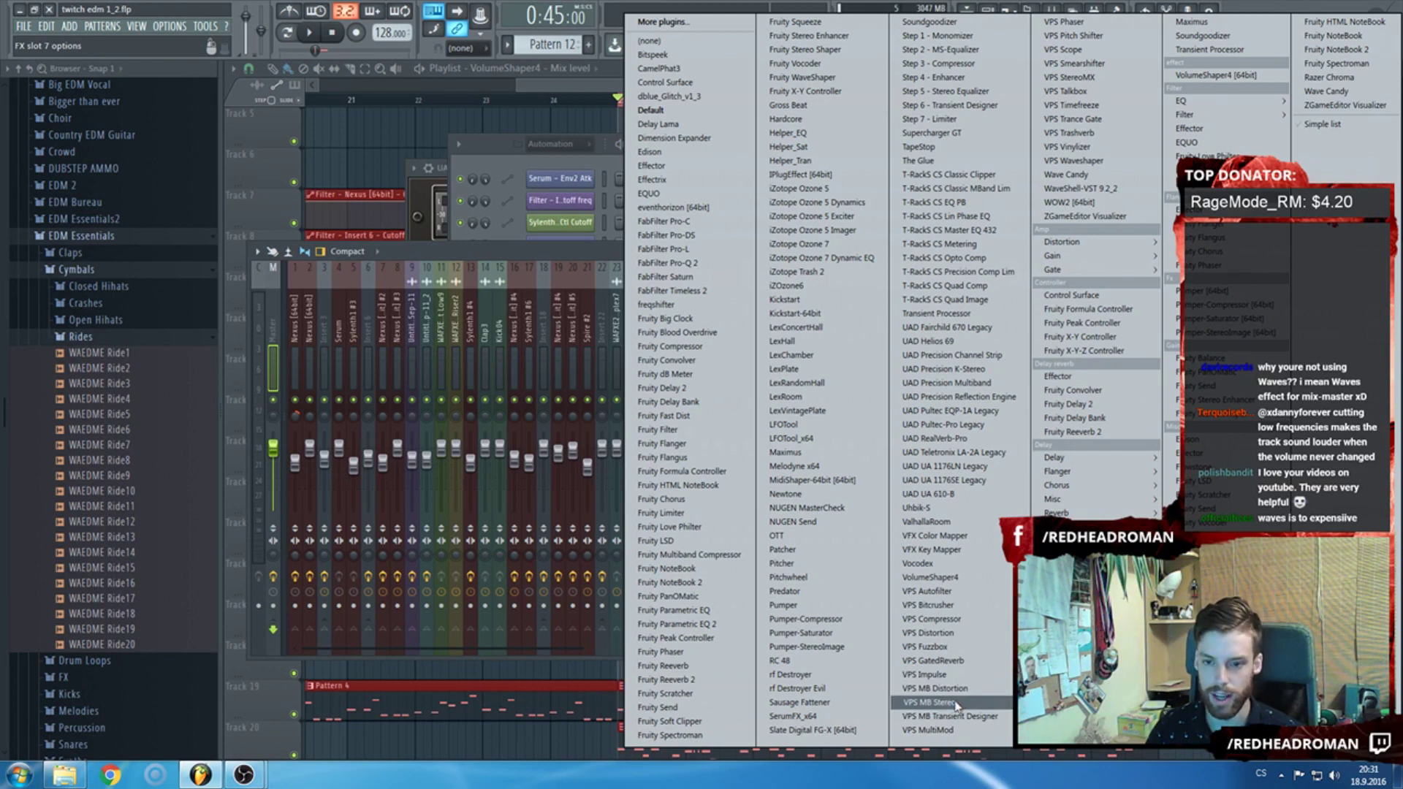
pyautogui.click(563, 253)
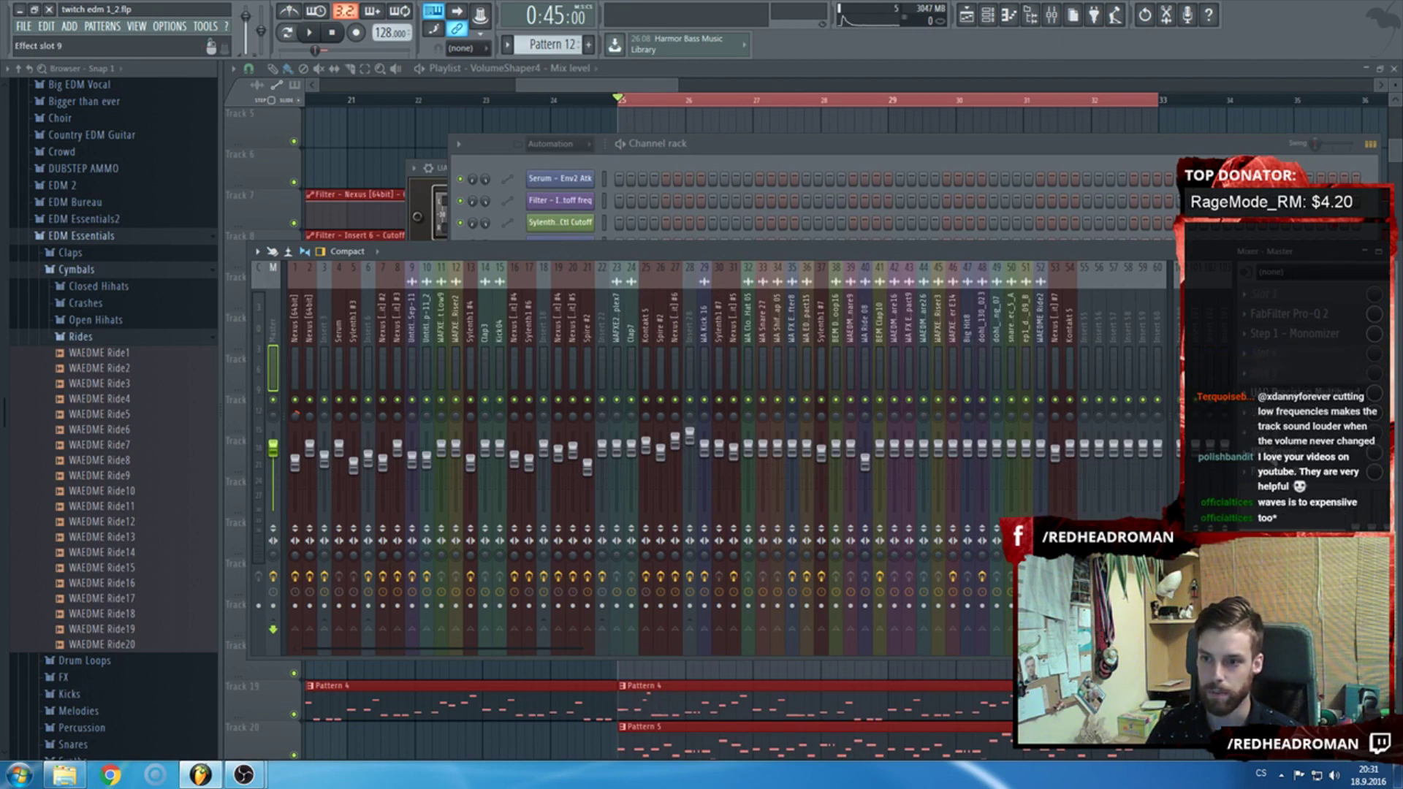
pyautogui.click(1301, 451)
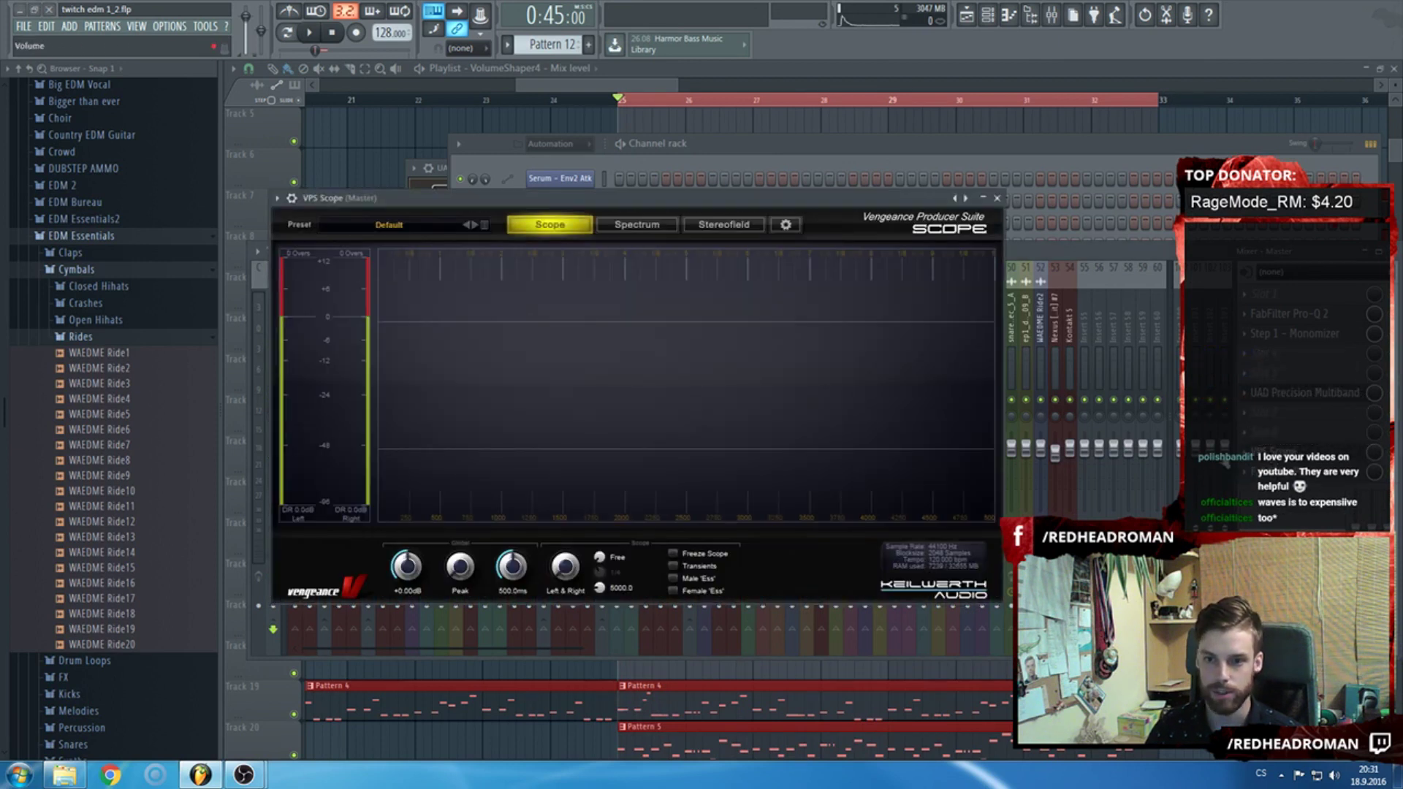
# Close VPS Scope and open UAD Precision Multiband from the Master channel's effect chain.
pyautogui.click(997, 198)
pyautogui.click(1305, 393)
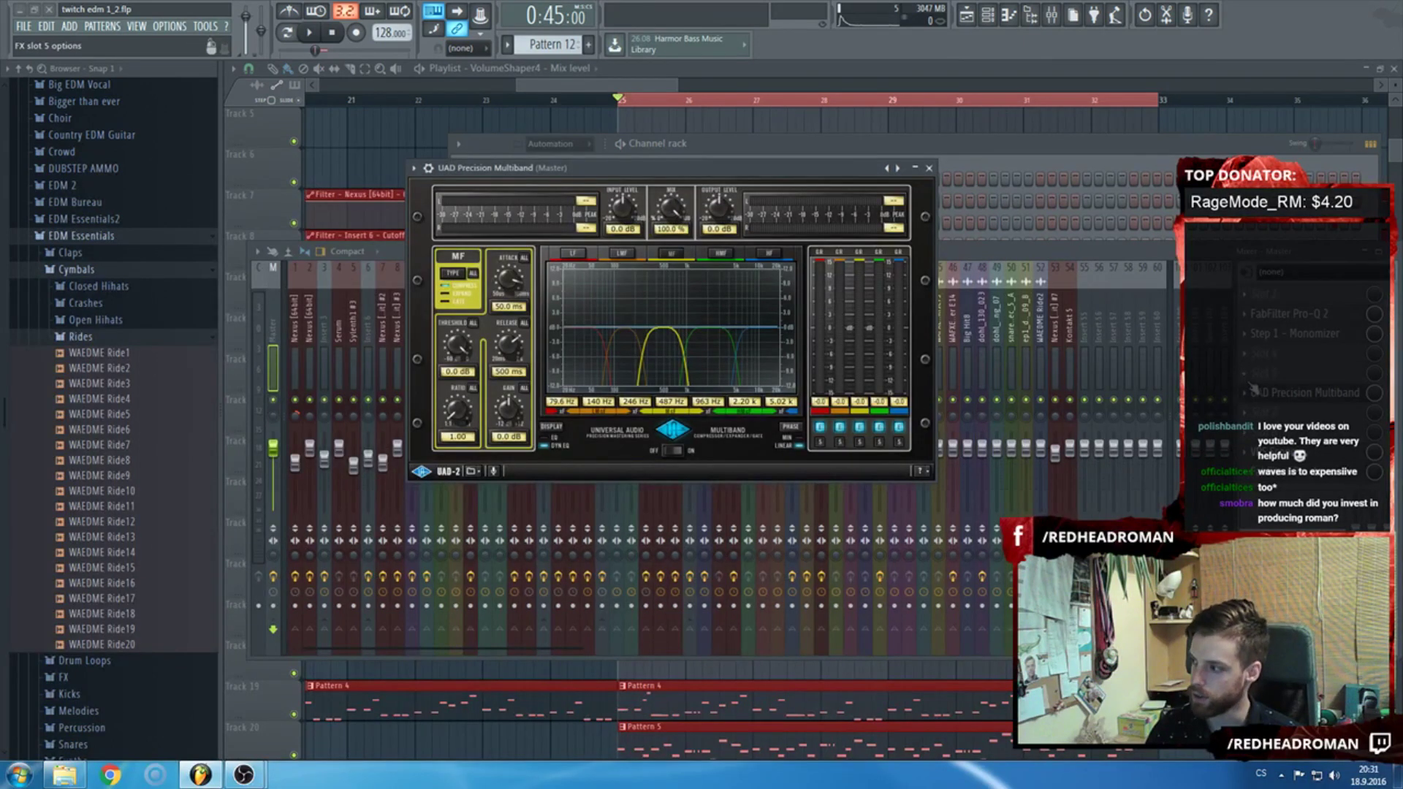
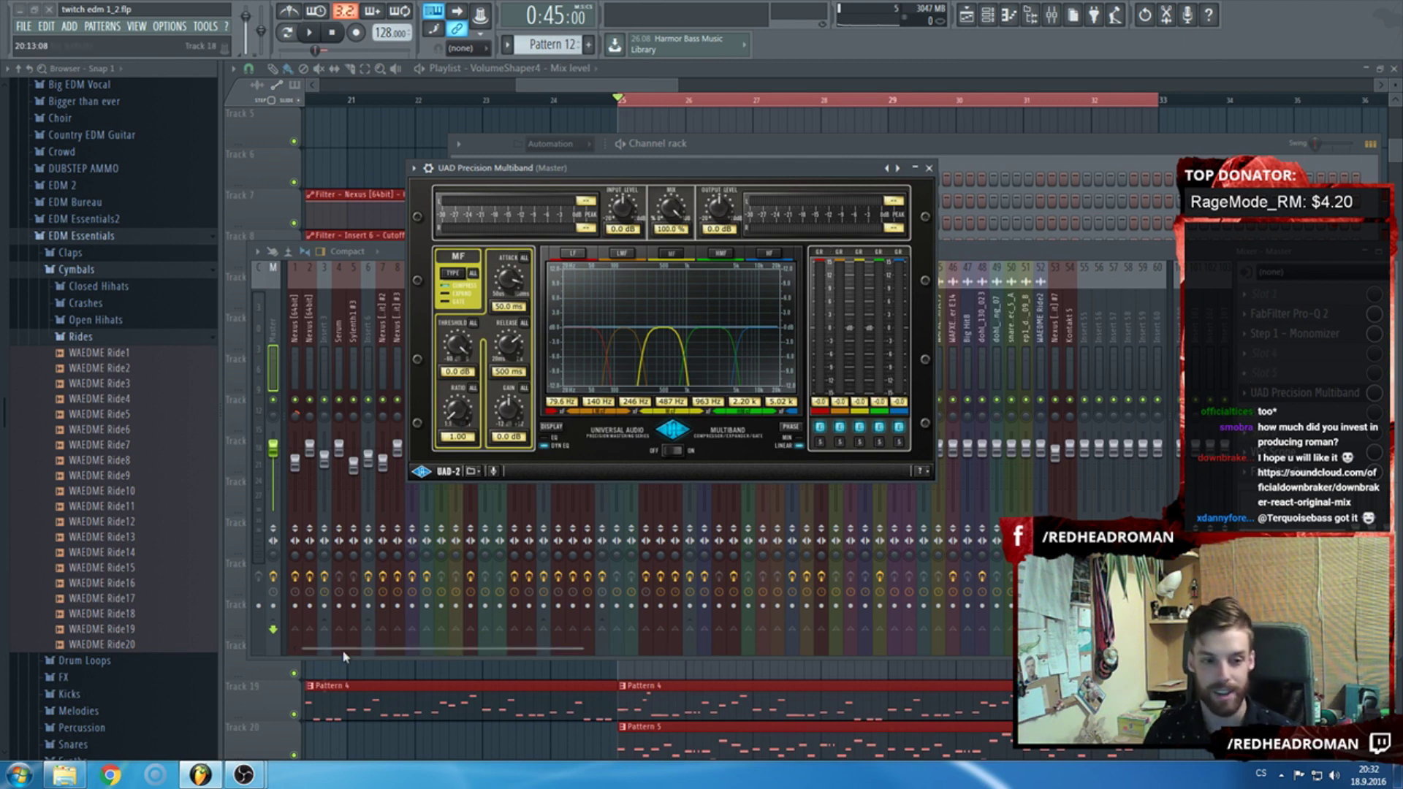
pyautogui.click(17, 775)
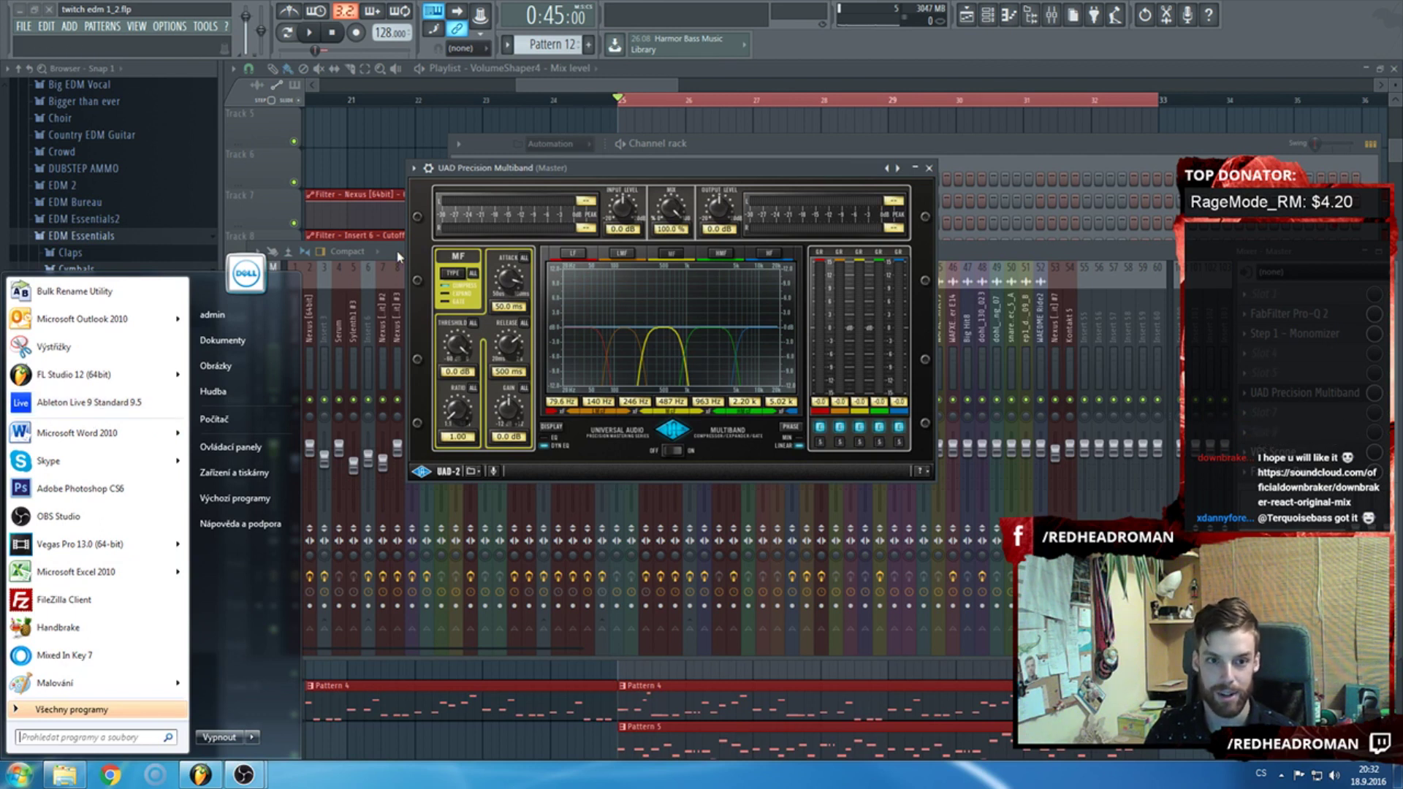
pyautogui.click(344, 686)
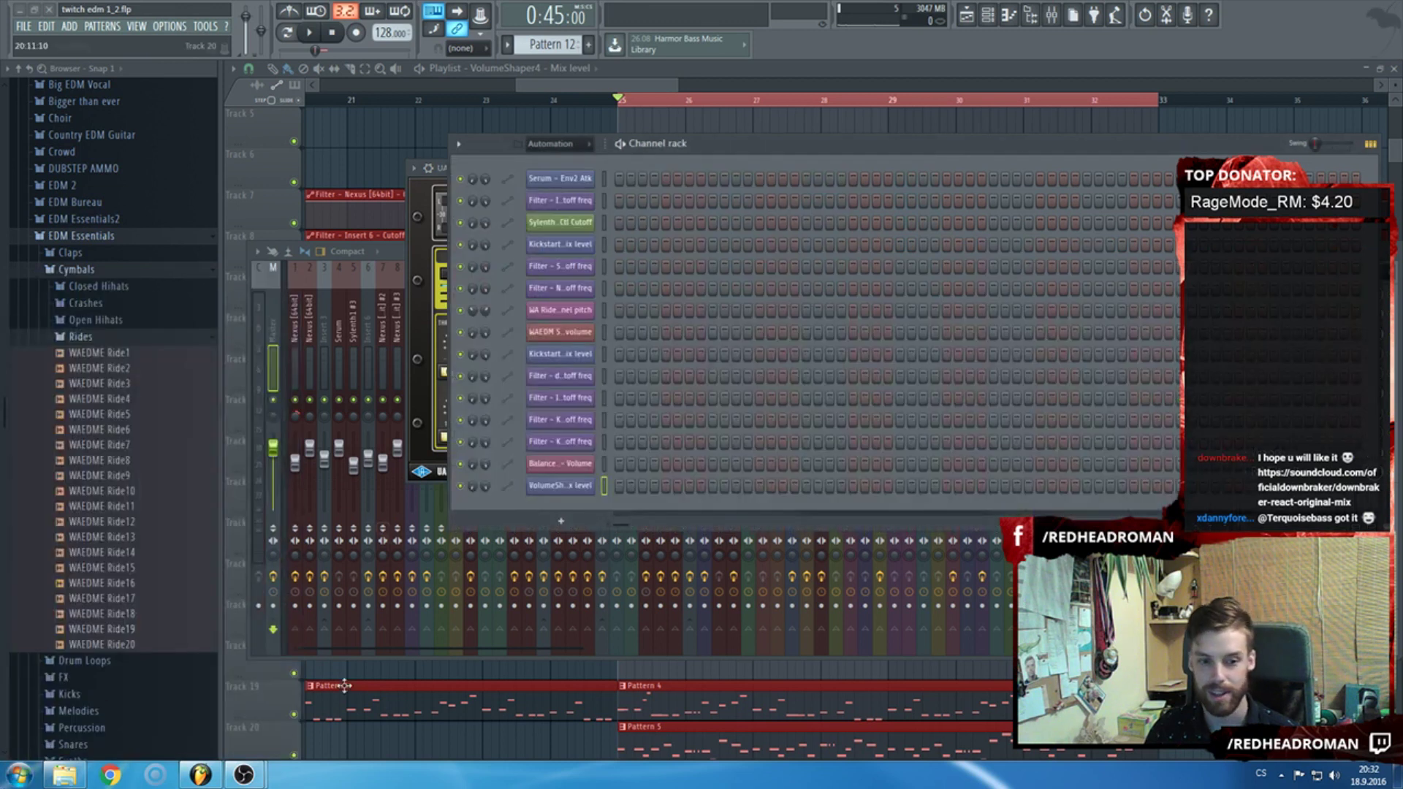
pyautogui.click(201, 774)
pyautogui.click(201, 775)
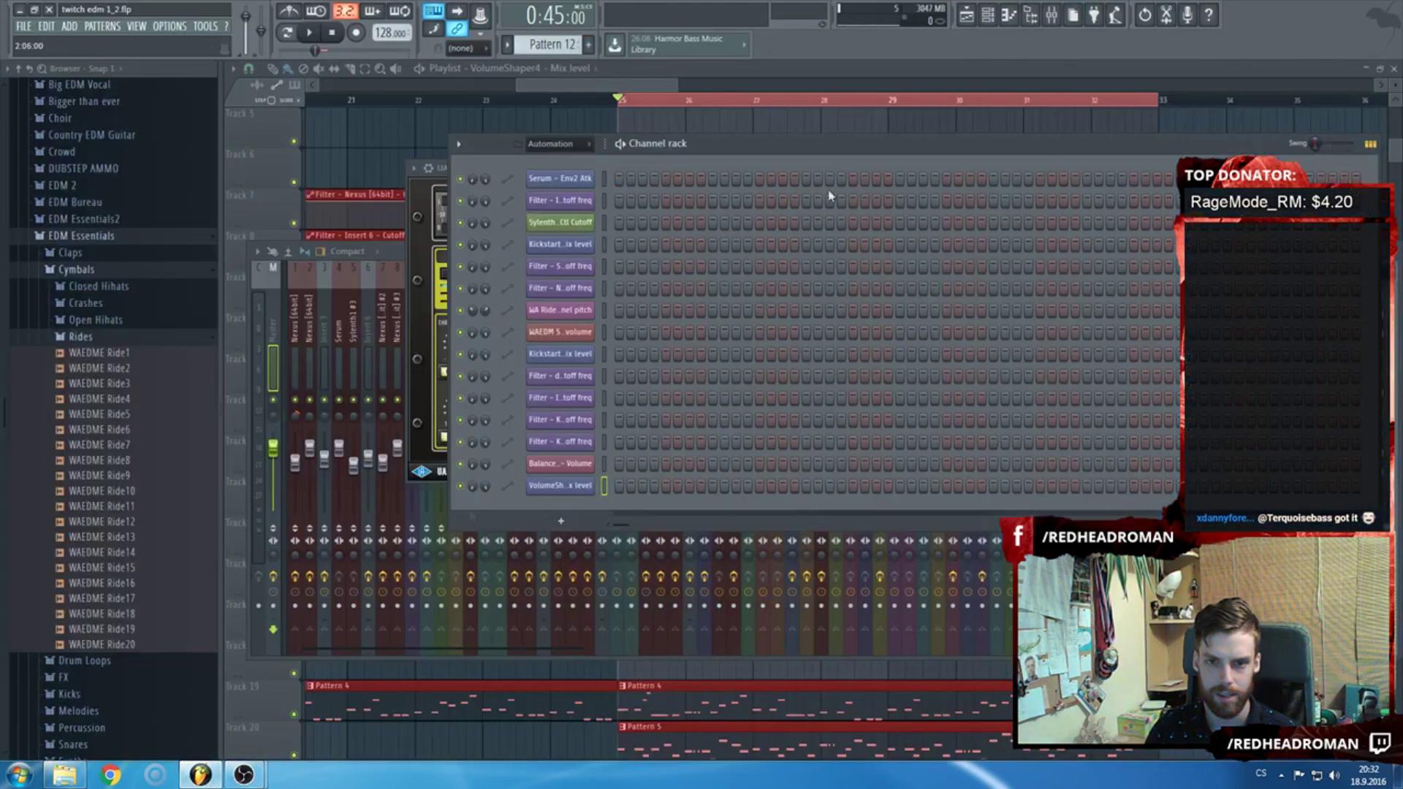
pyautogui.click(388, 251)
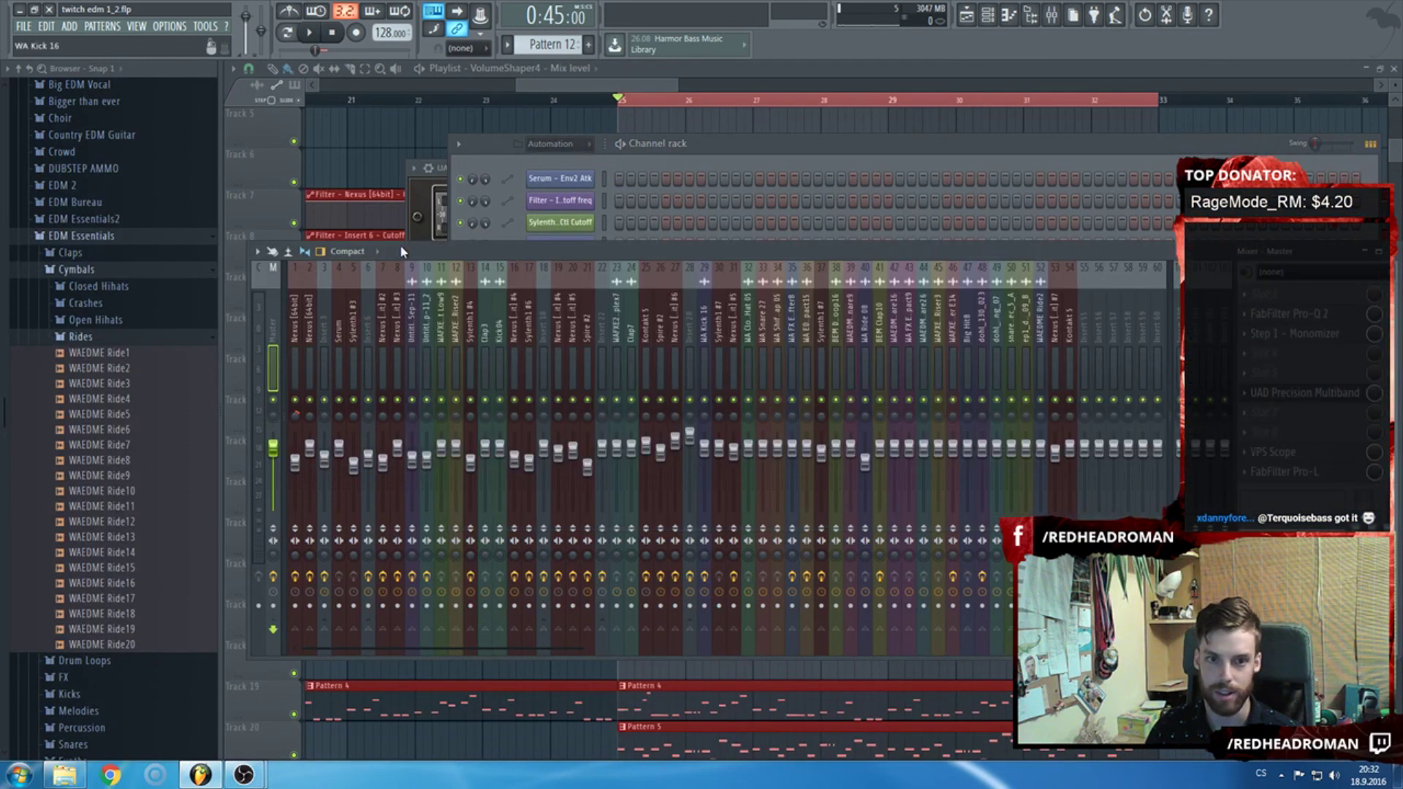
# Bring UAD Precision Multiband back up and load its "Master WA" preset.
pyautogui.click(1301, 395)
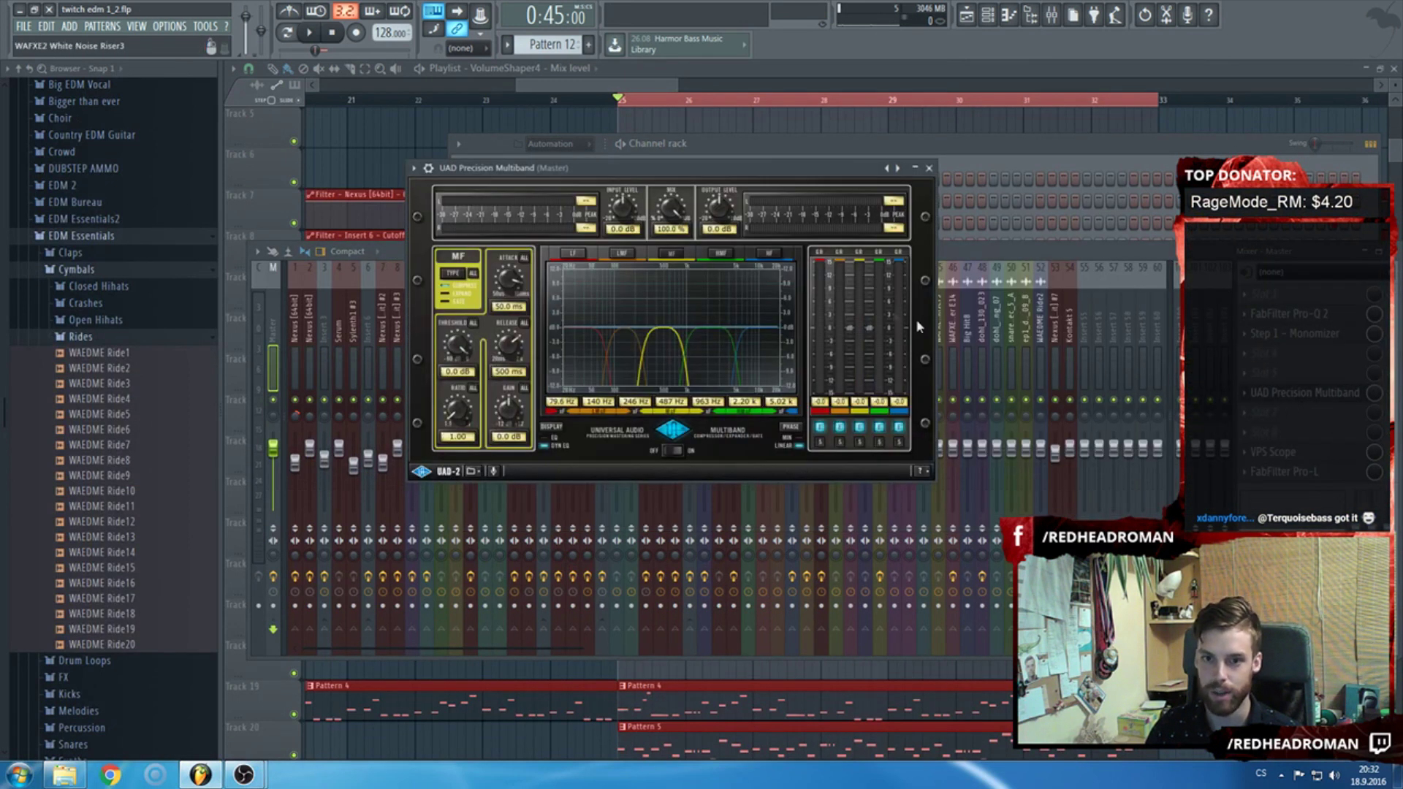
pyautogui.rightClick(887, 168)
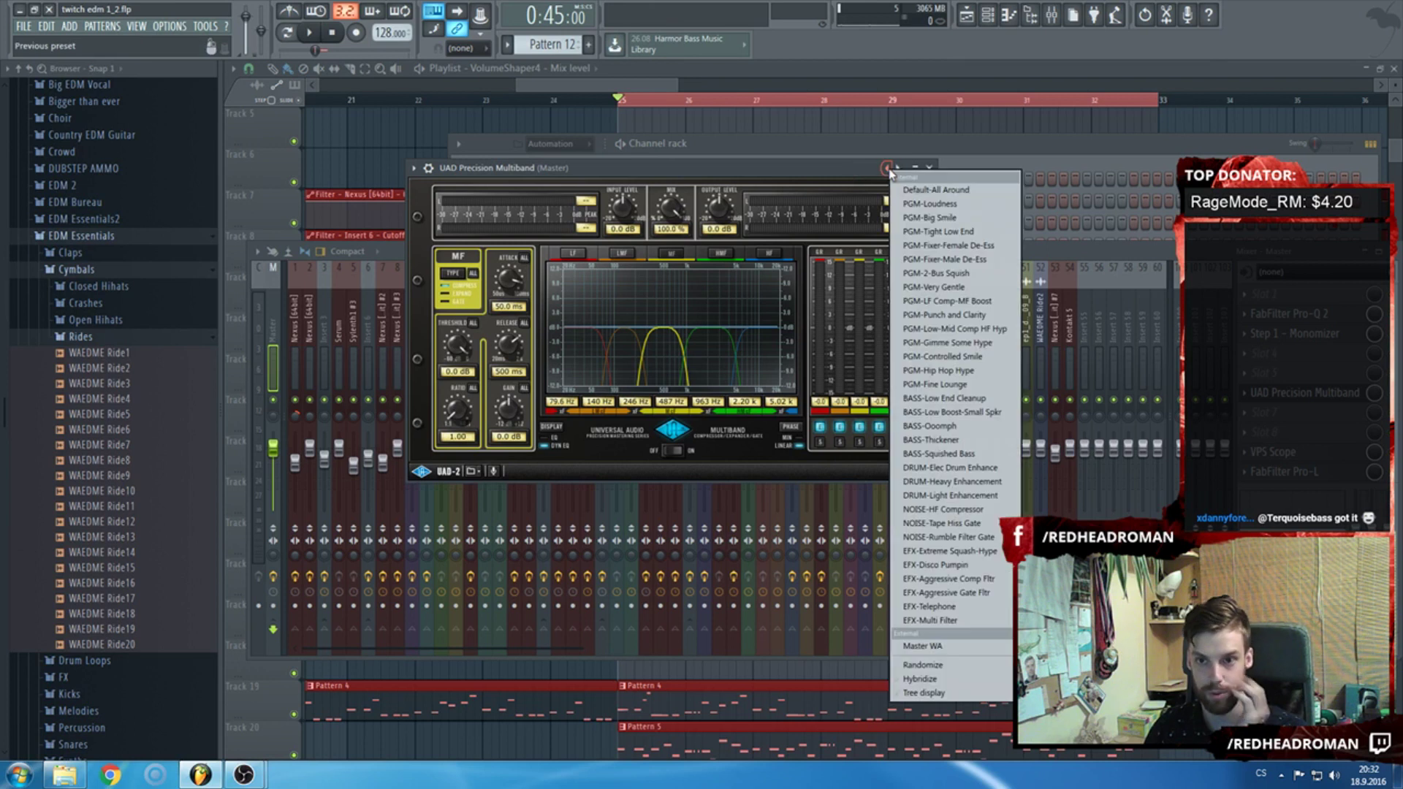
pyautogui.click(935, 643)
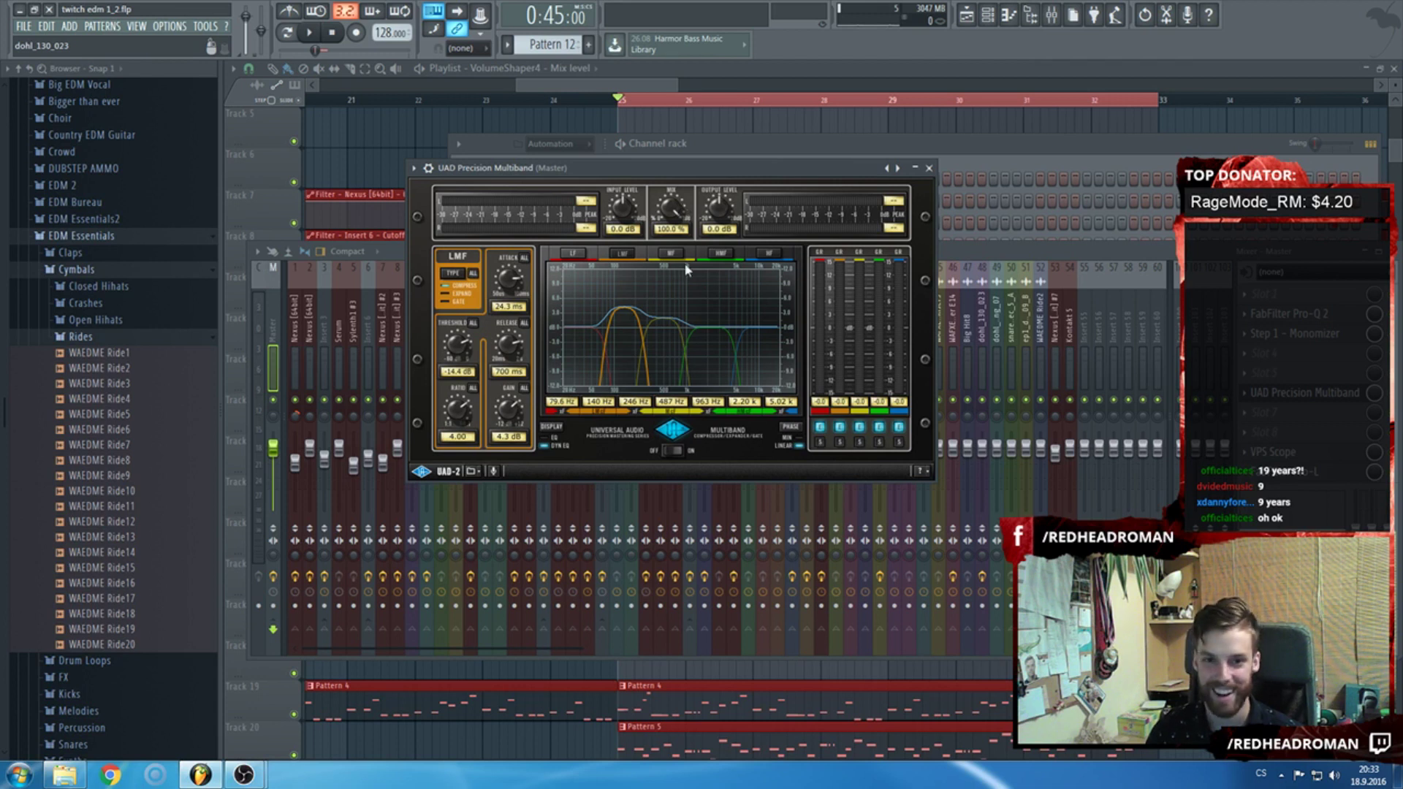
# Play the drop through the multiband preset and check the Monomizer's settings on the Master channel.
pyautogui.moveTo(680, 212); pyautogui.dragTo(661, 278)
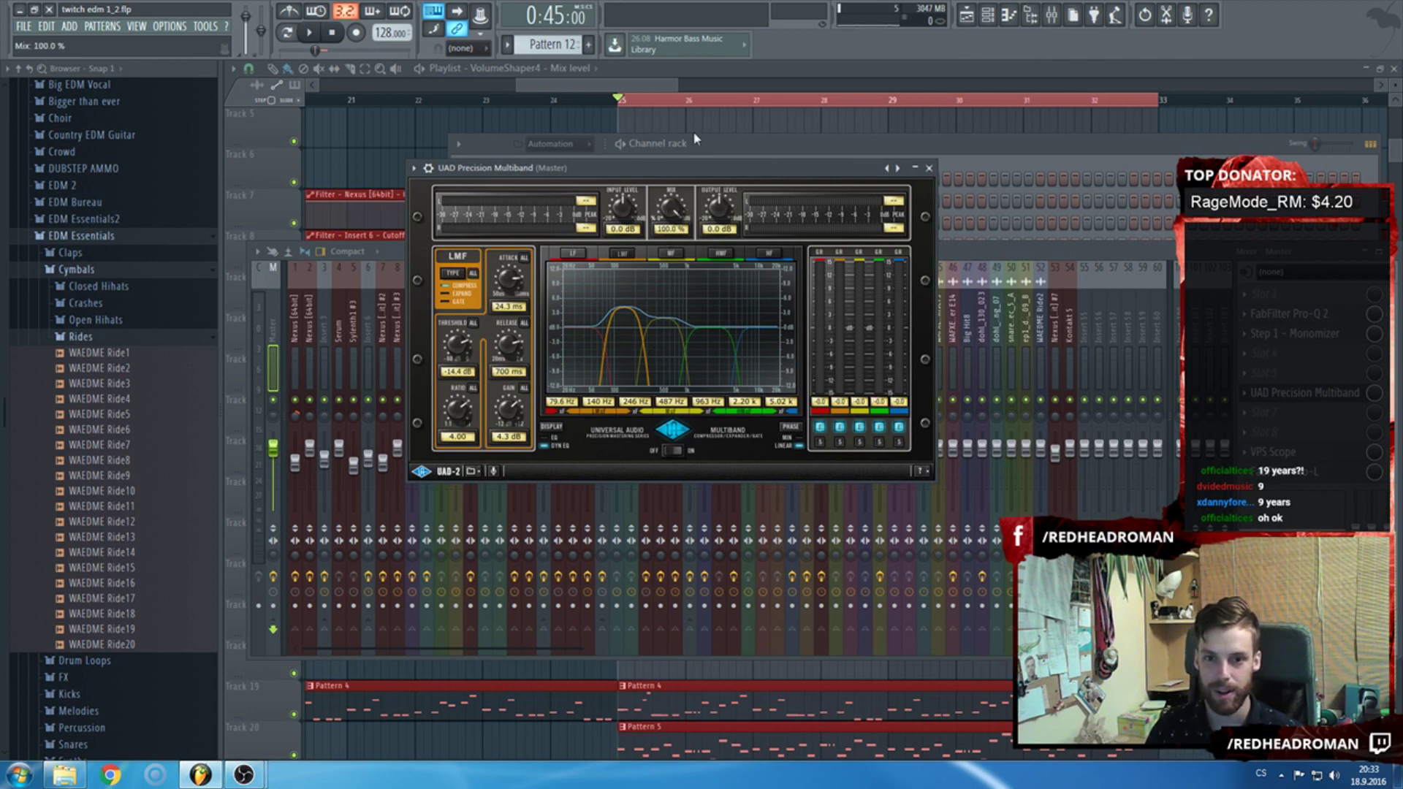
pyautogui.click(915, 169)
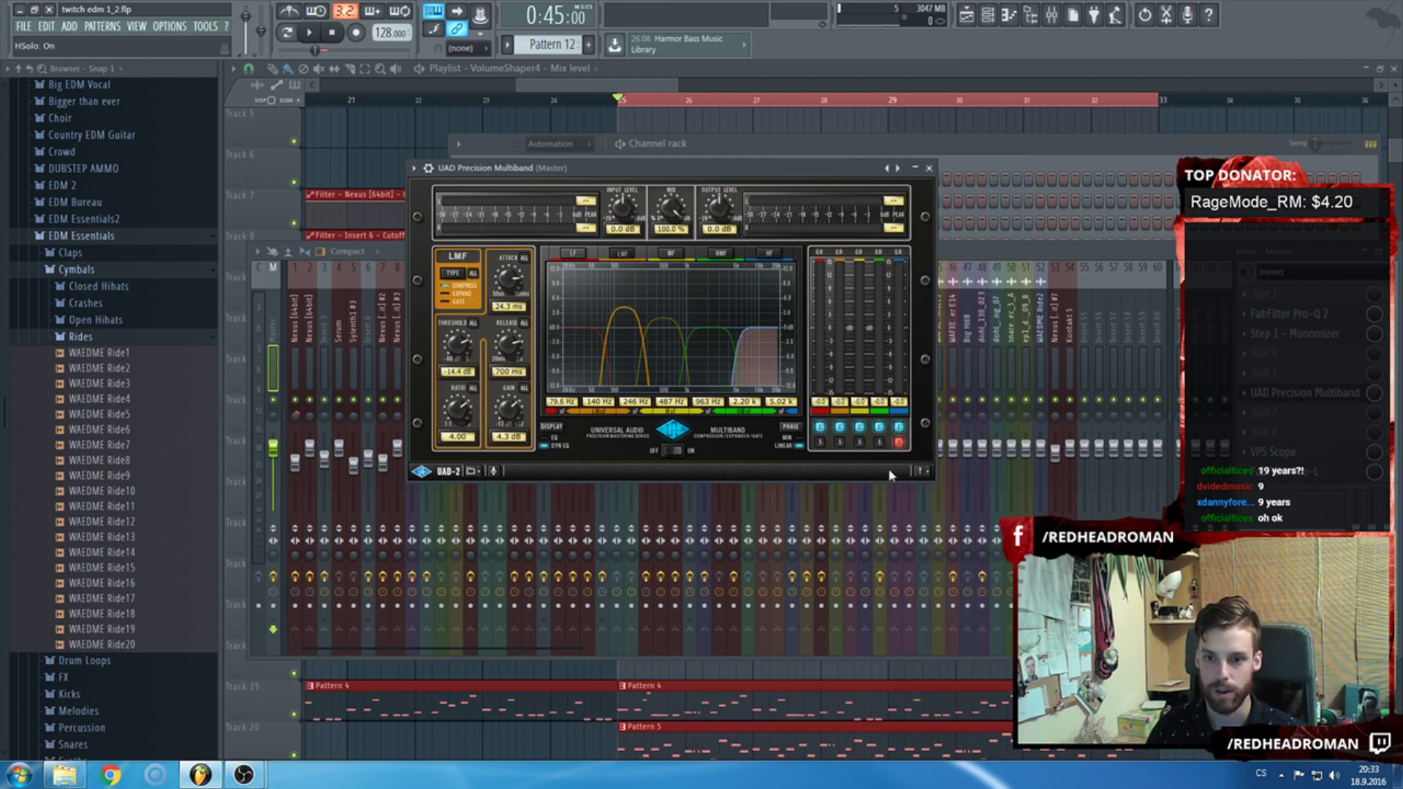
pyautogui.press('space')
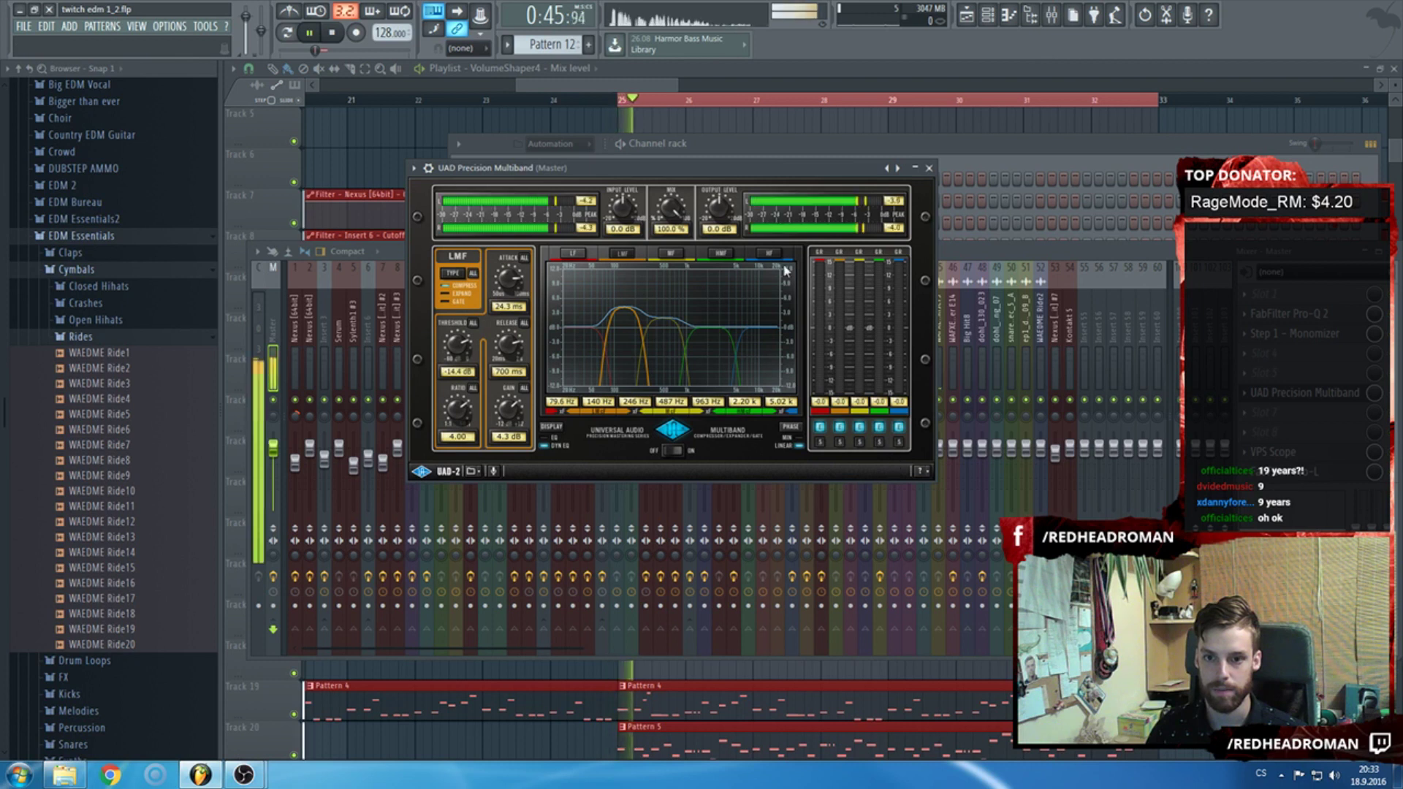
pyautogui.click(1294, 334)
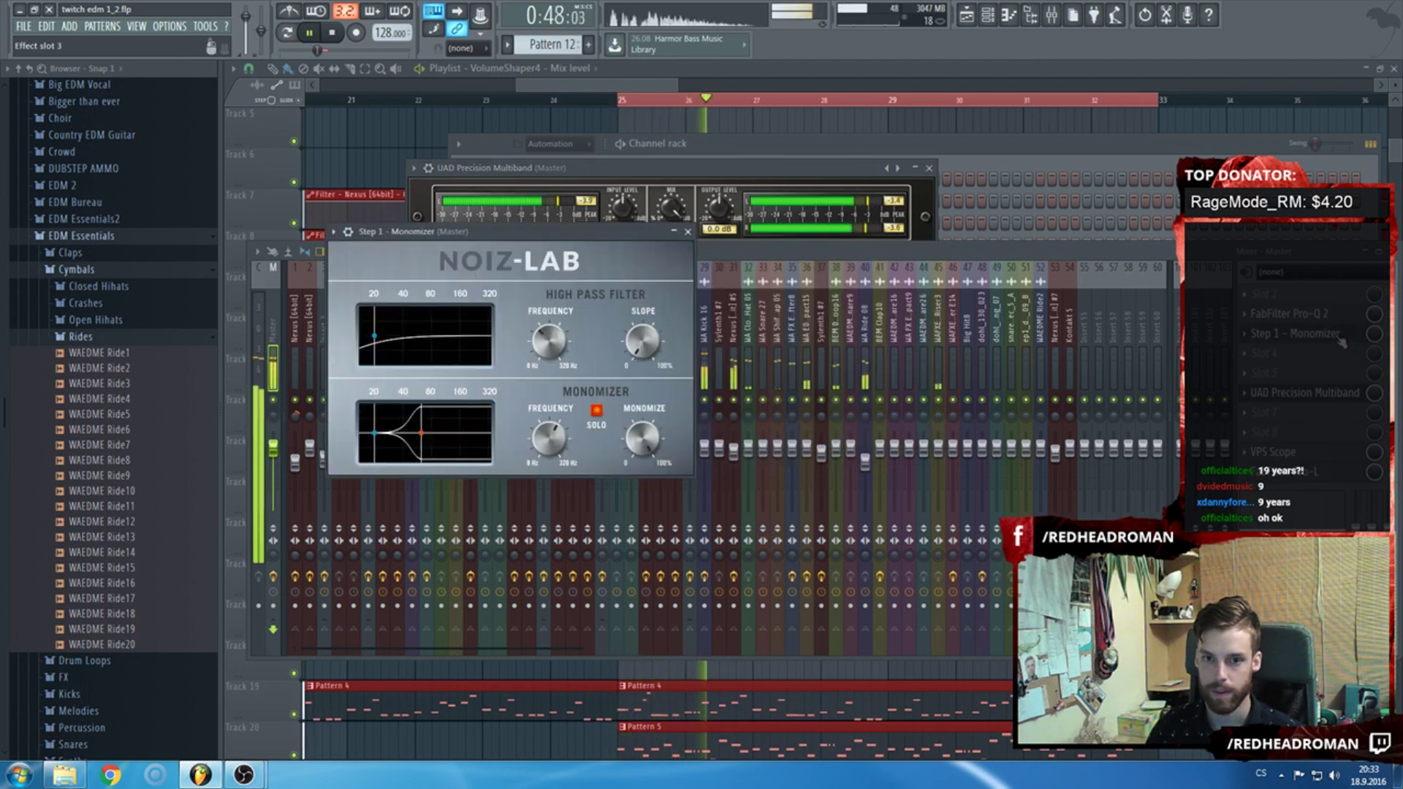
pyautogui.click(687, 232)
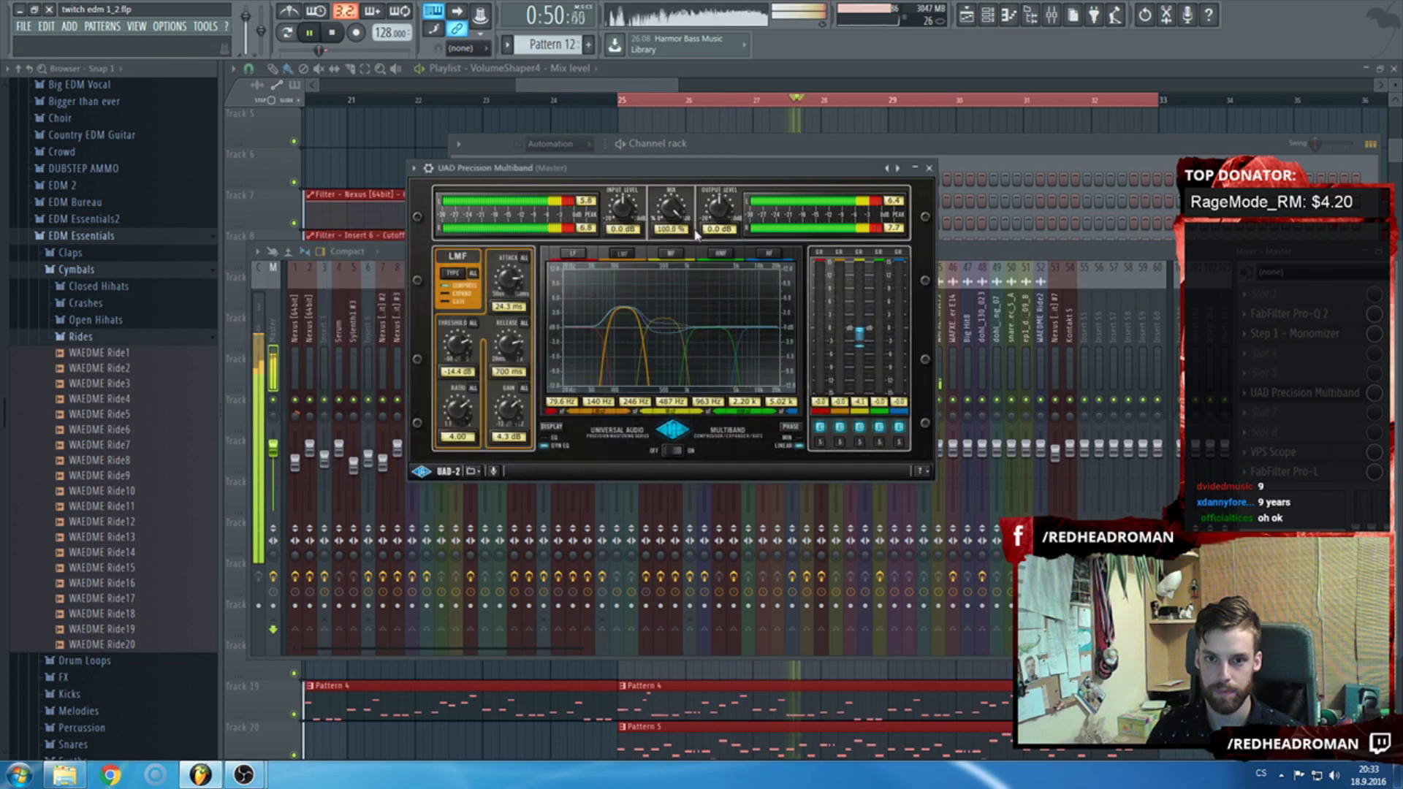
# Stop playback, select the HMF band in the multiband compressor and solo only that band.
pyautogui.click(899, 442)
pyautogui.press('space')
pyautogui.click(740, 385)
pyautogui.click(879, 442)
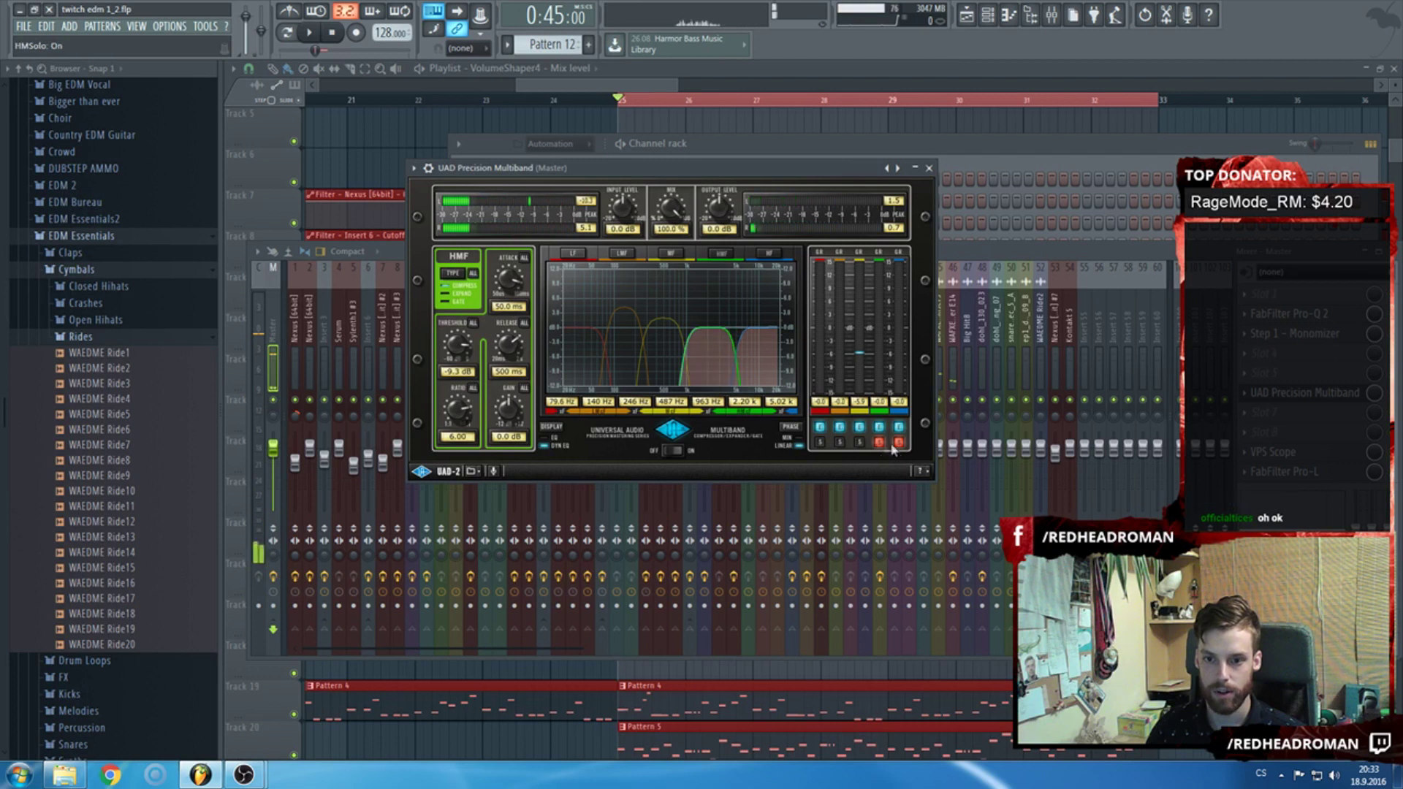
pyautogui.click(899, 442)
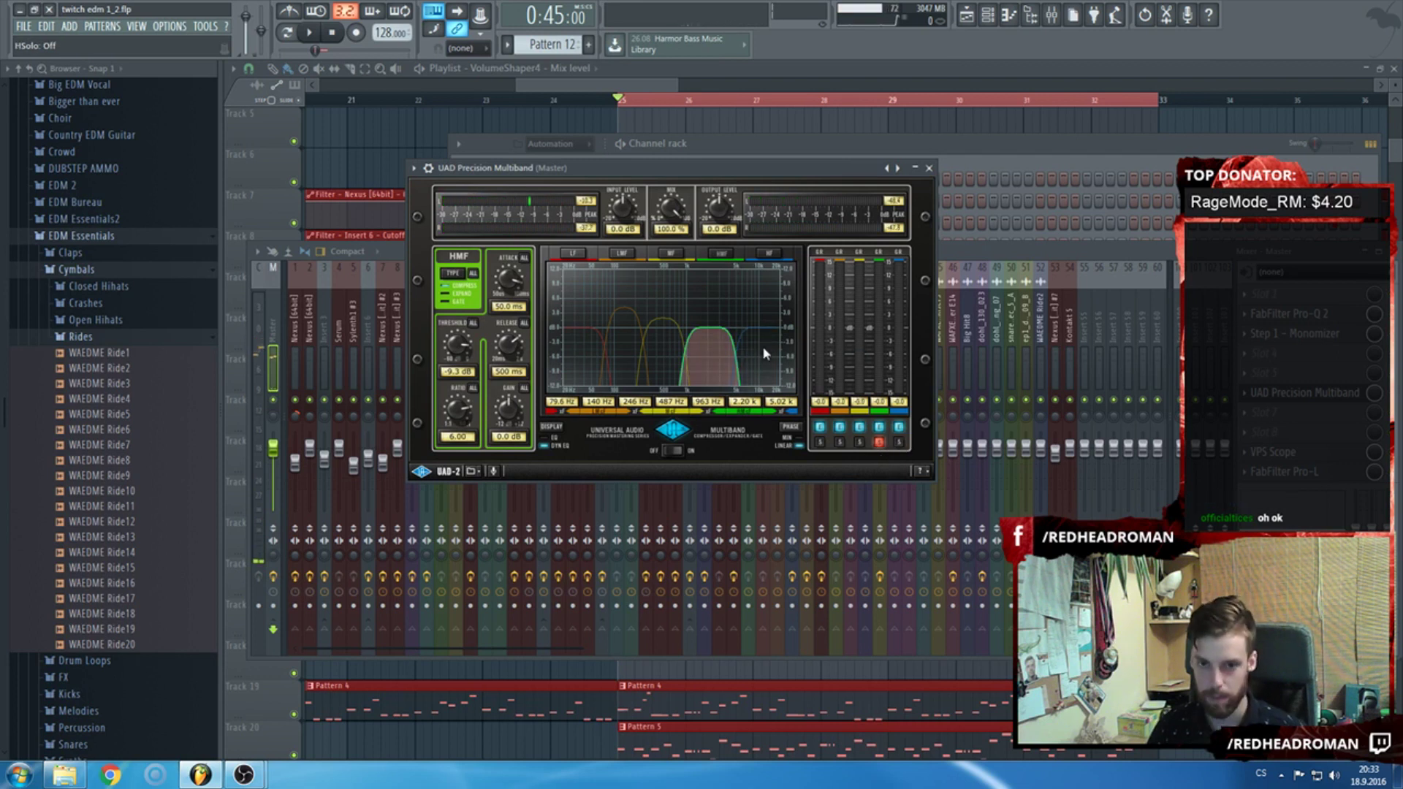
# During playback, set the HMF band to attack 29.4 ms, release 301 ms, ratio 3.86, threshold -21.6 dB and gain 0.5 dB.
pyautogui.press('space')
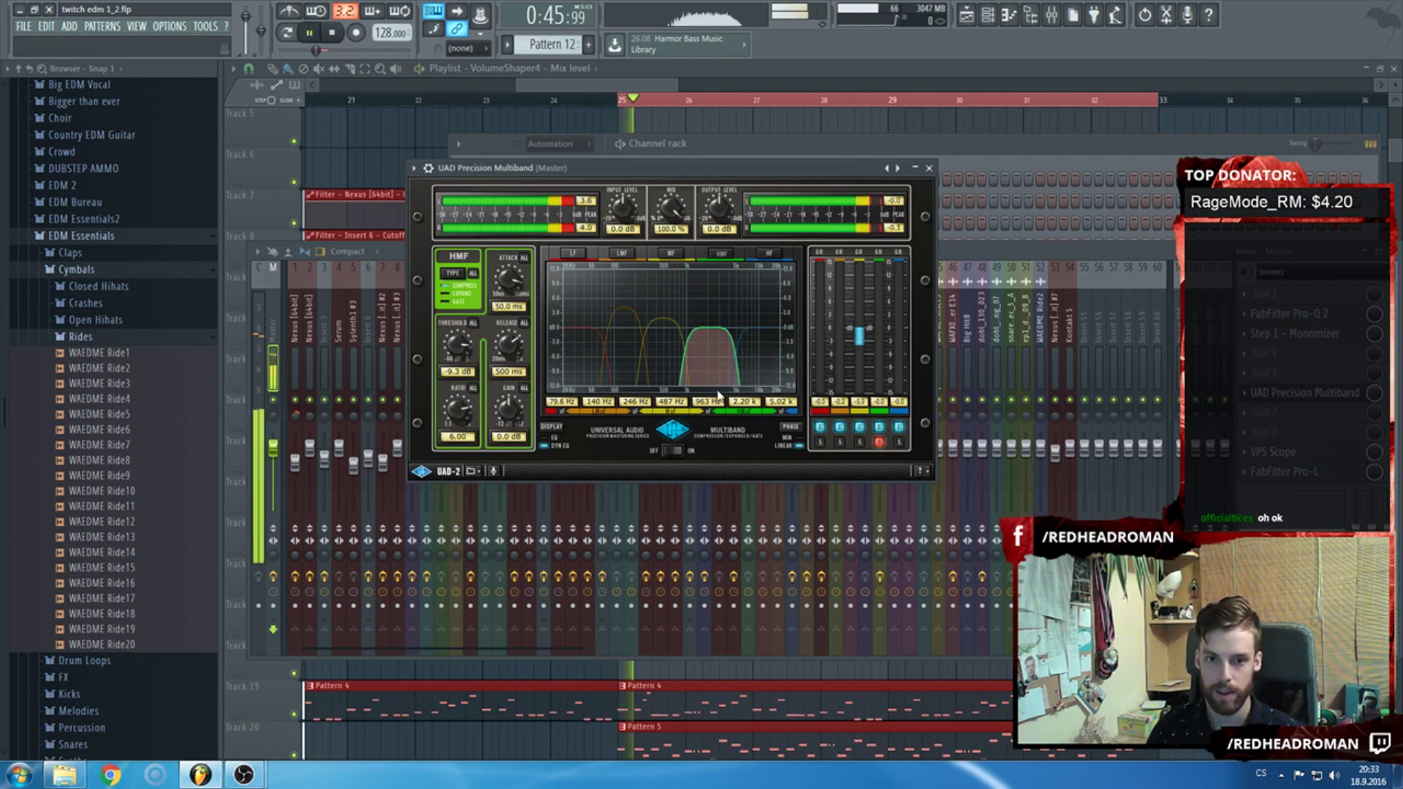
pyautogui.moveTo(499, 376); pyautogui.dragTo(510, 394)
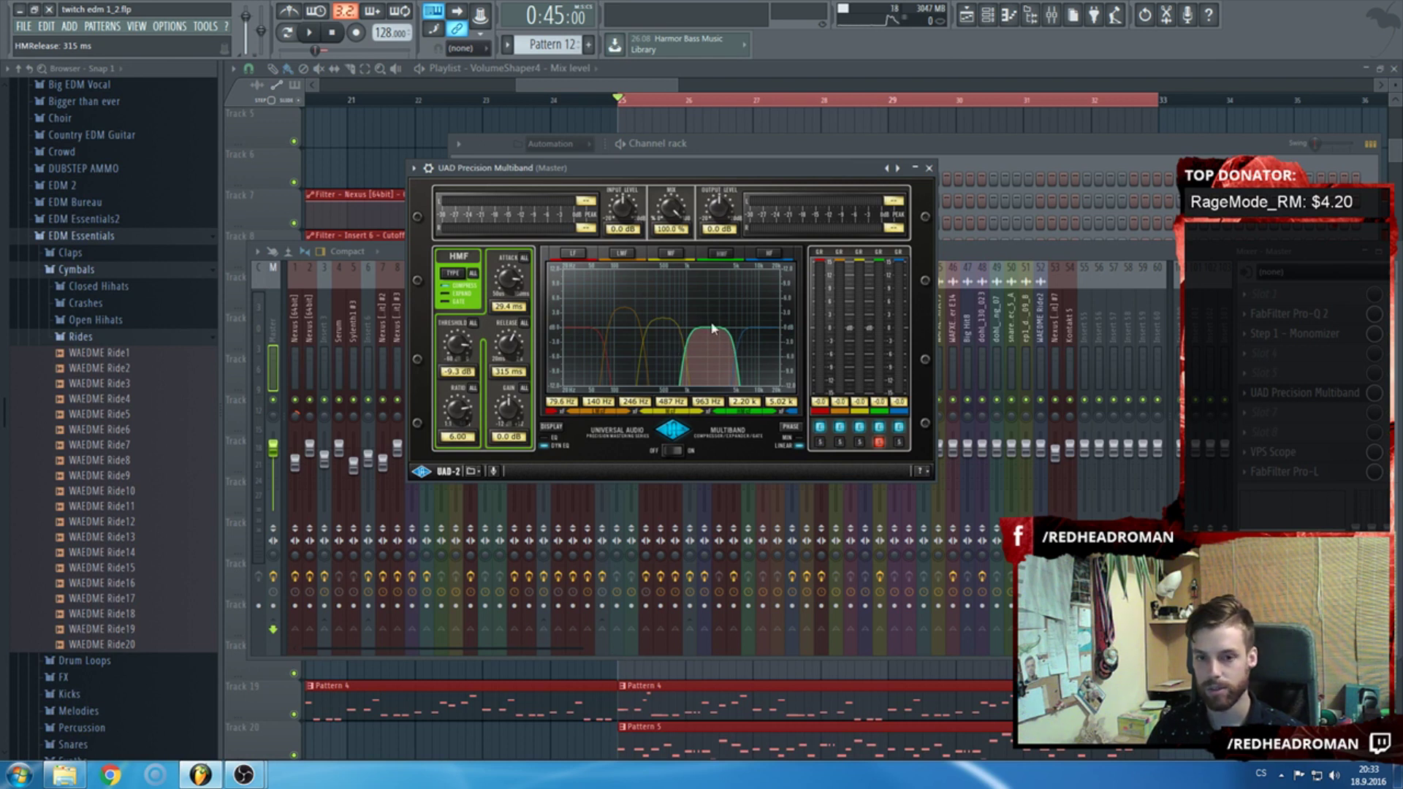
pyautogui.press('space')
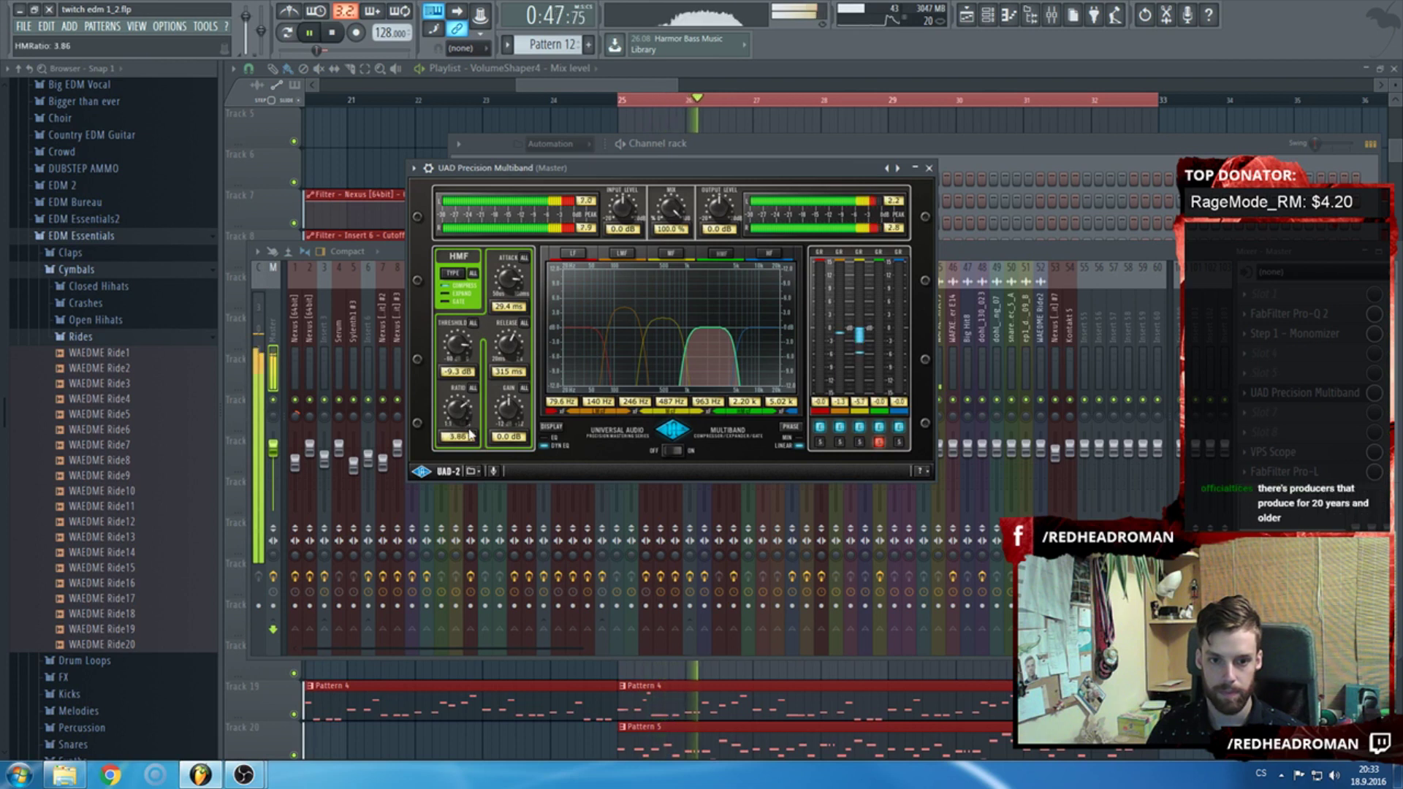
pyautogui.moveTo(470, 417); pyautogui.dragTo(456, 349)
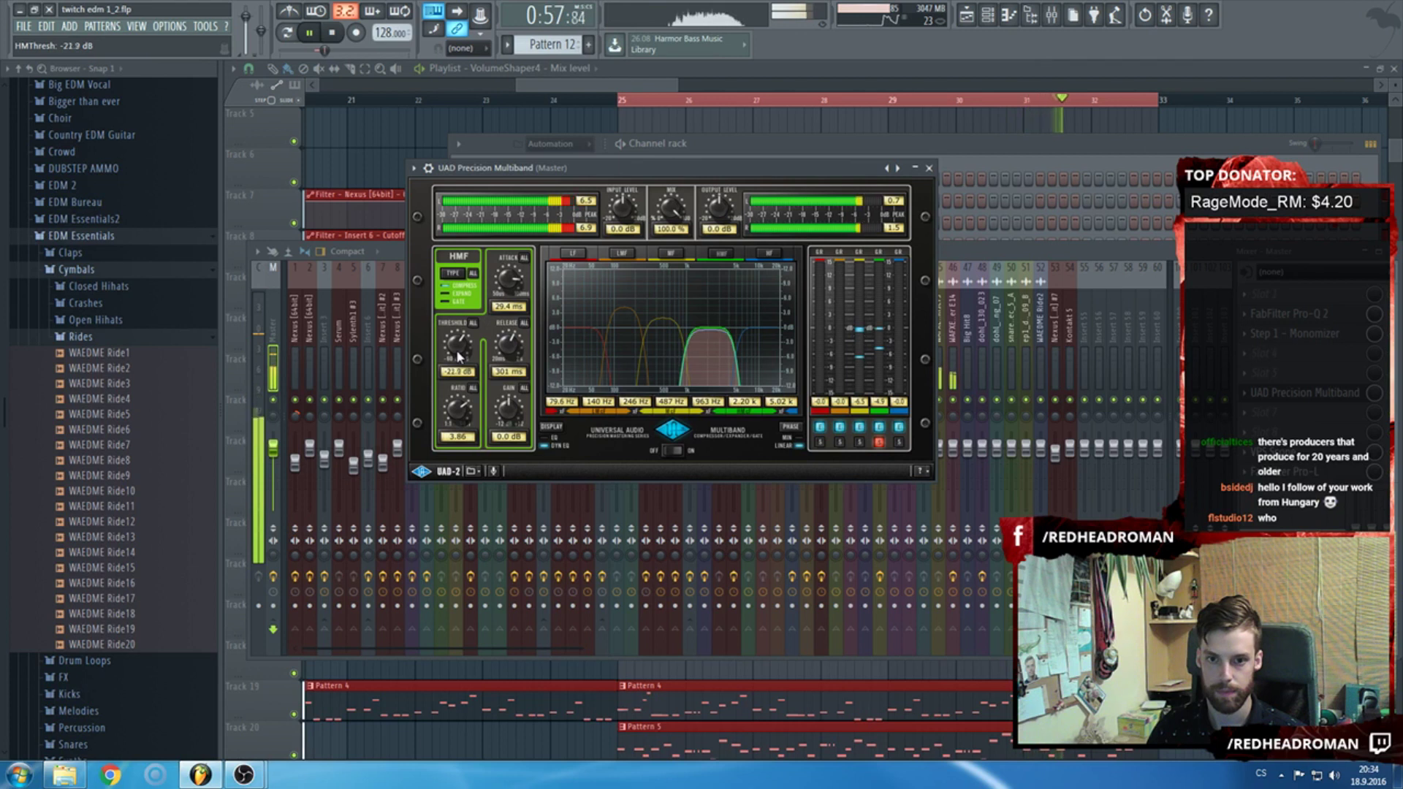
pyautogui.moveTo(518, 409); pyautogui.dragTo(518, 406)
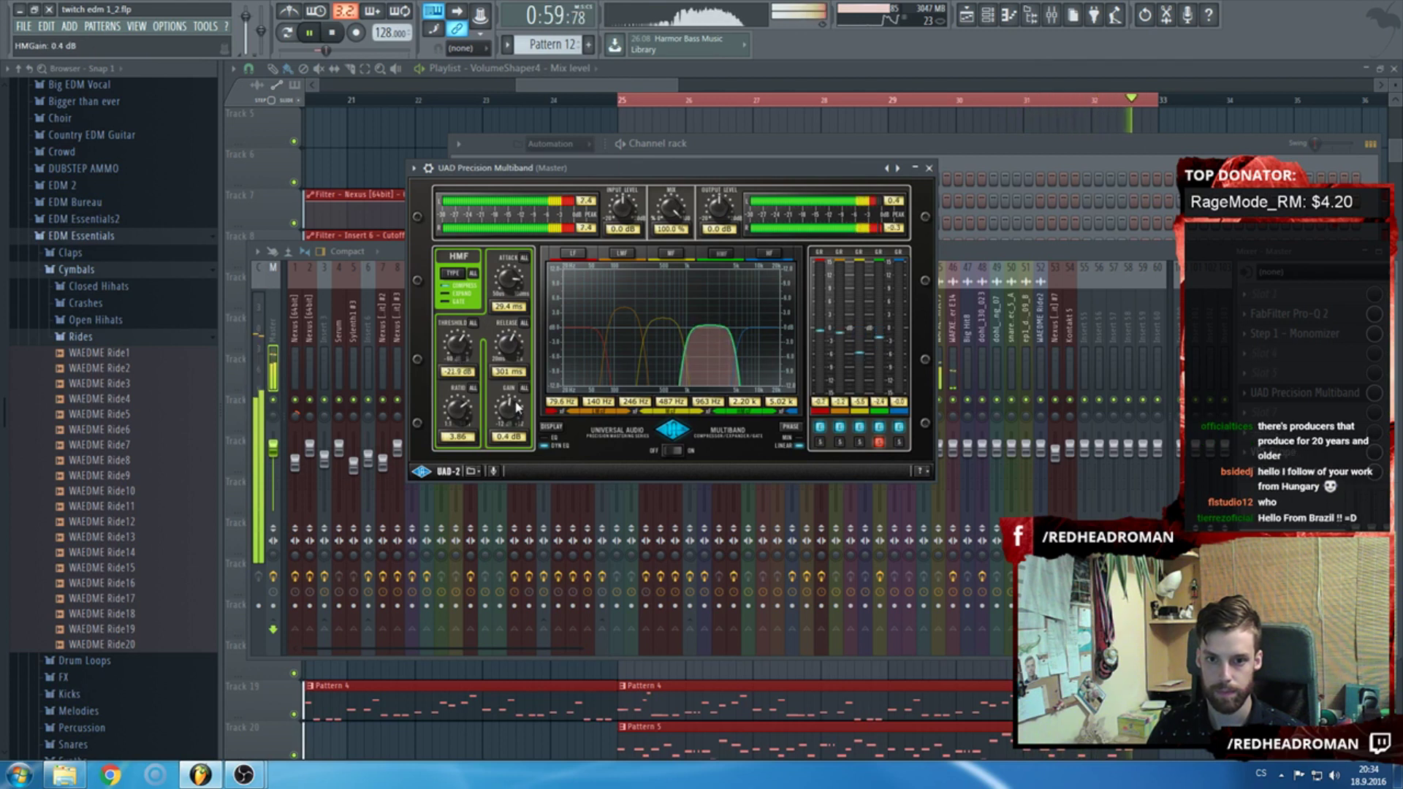
pyautogui.moveTo(448, 336); pyautogui.dragTo(447, 335)
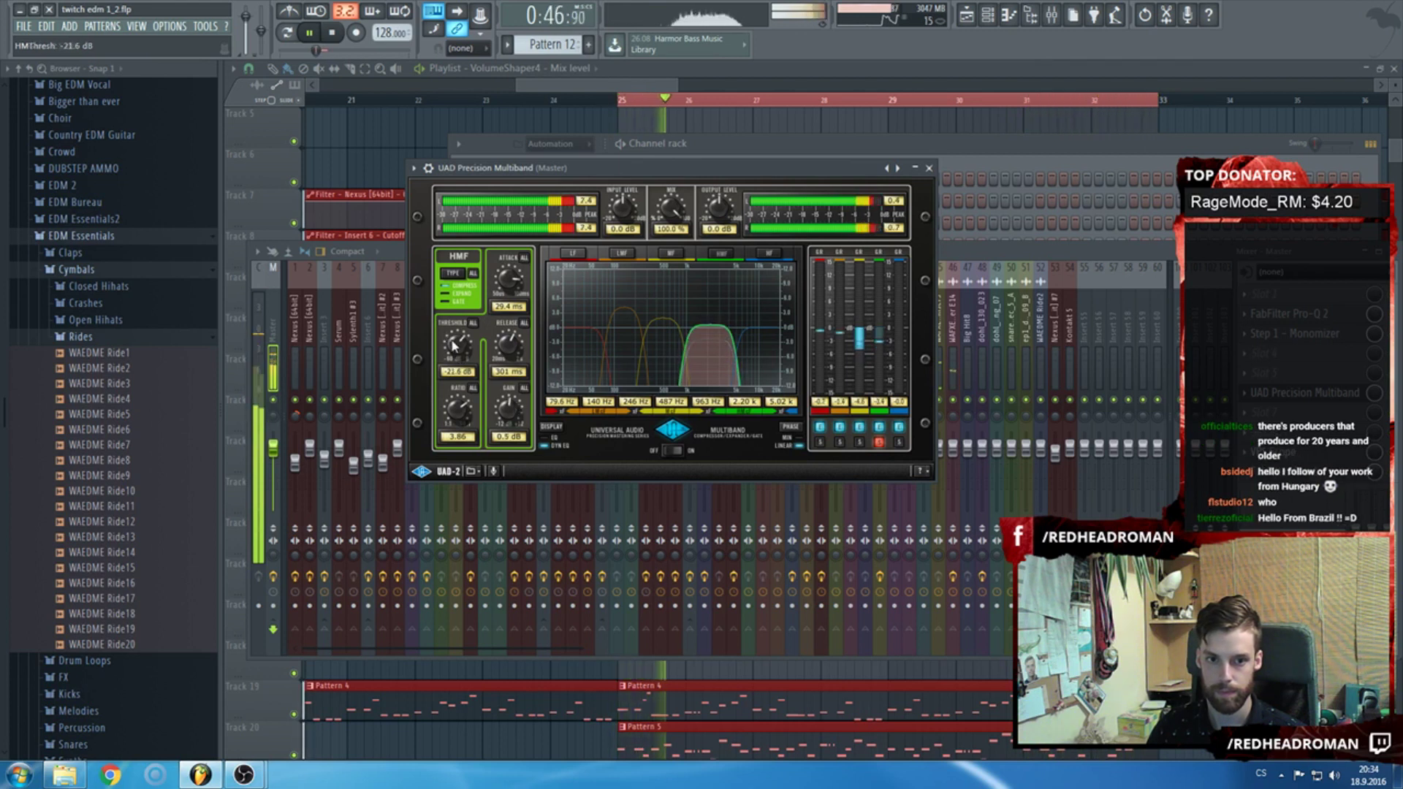
# Switch the solo to the MF band and set its attack to 17.9 ms, ratio to 3.40 and threshold to -17.7 dB.
pyautogui.click(860, 442)
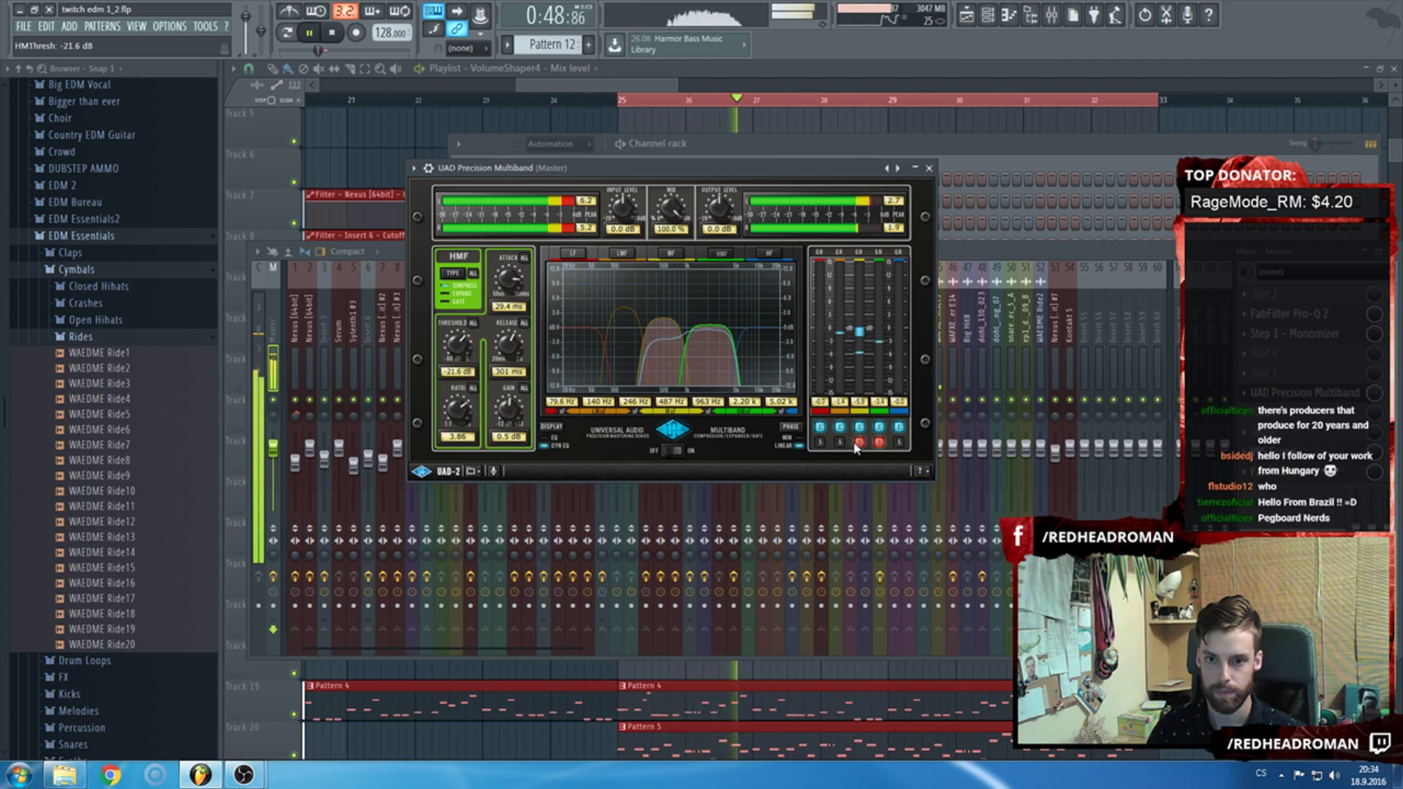
pyautogui.click(879, 442)
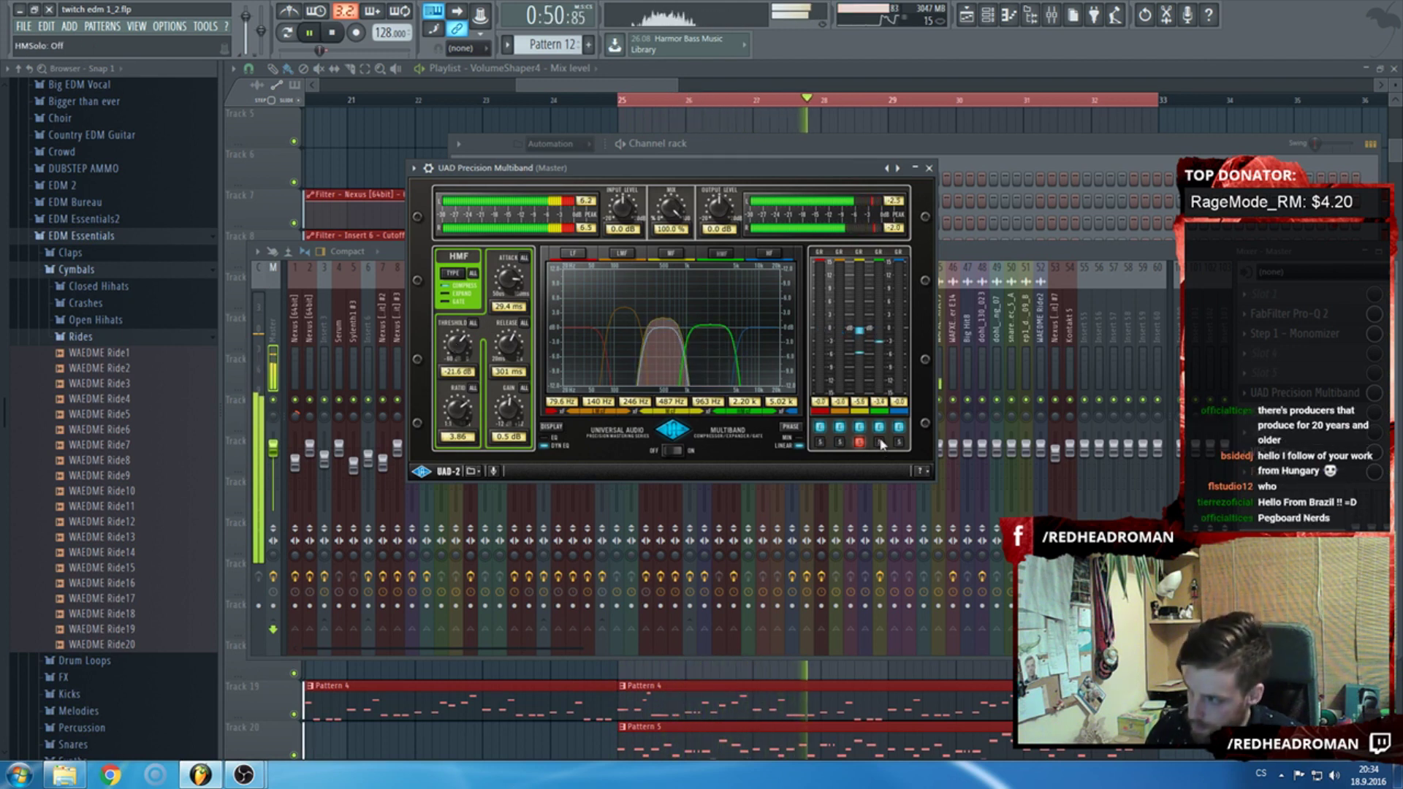
pyautogui.click(661, 344)
pyautogui.moveTo(481, 418); pyautogui.dragTo(508, 372)
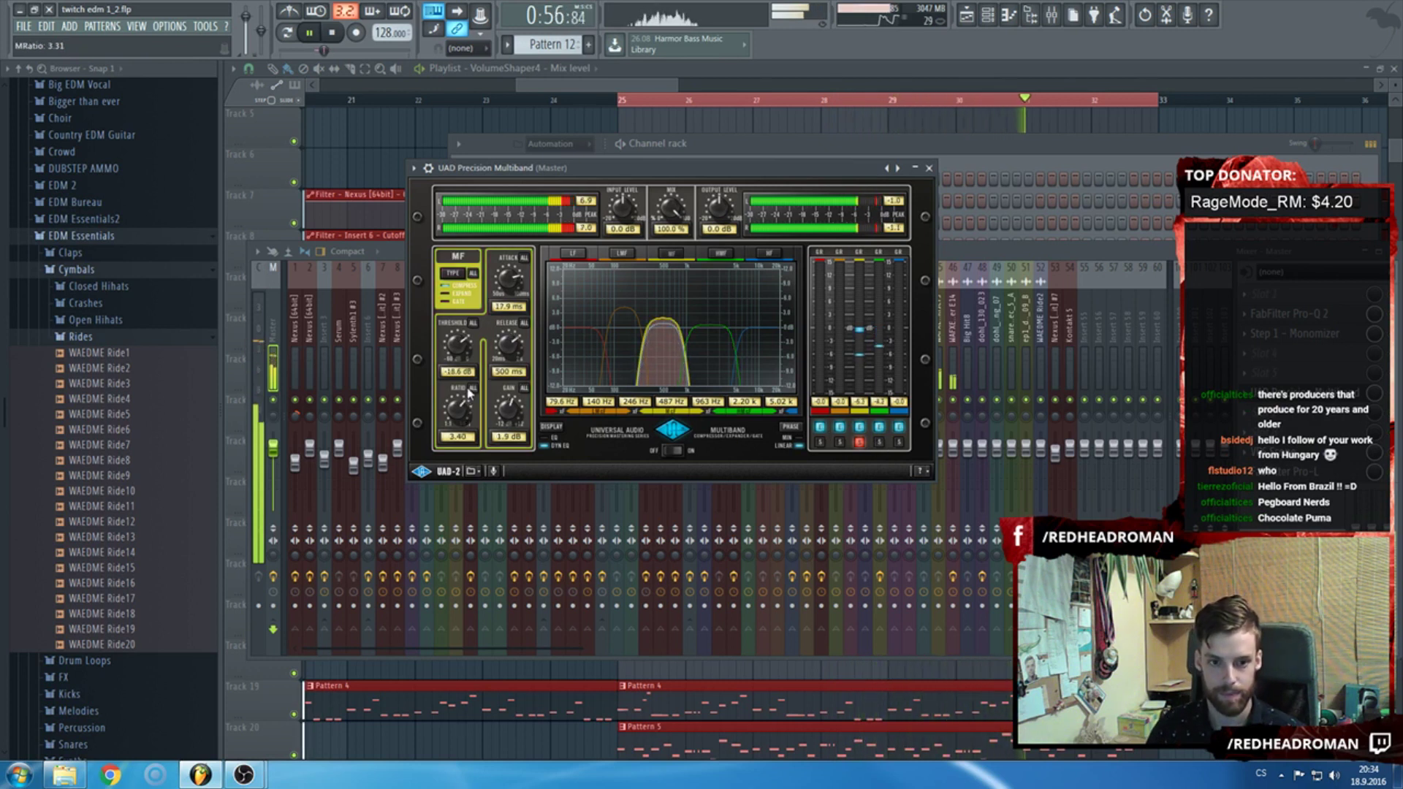
pyautogui.moveTo(668, 380); pyautogui.dragTo(671, 387)
# Solo only the LMF band and set its attack to 17.9 ms, release to 543 ms and threshold to -23.7 dB.
pyautogui.click(627, 377)
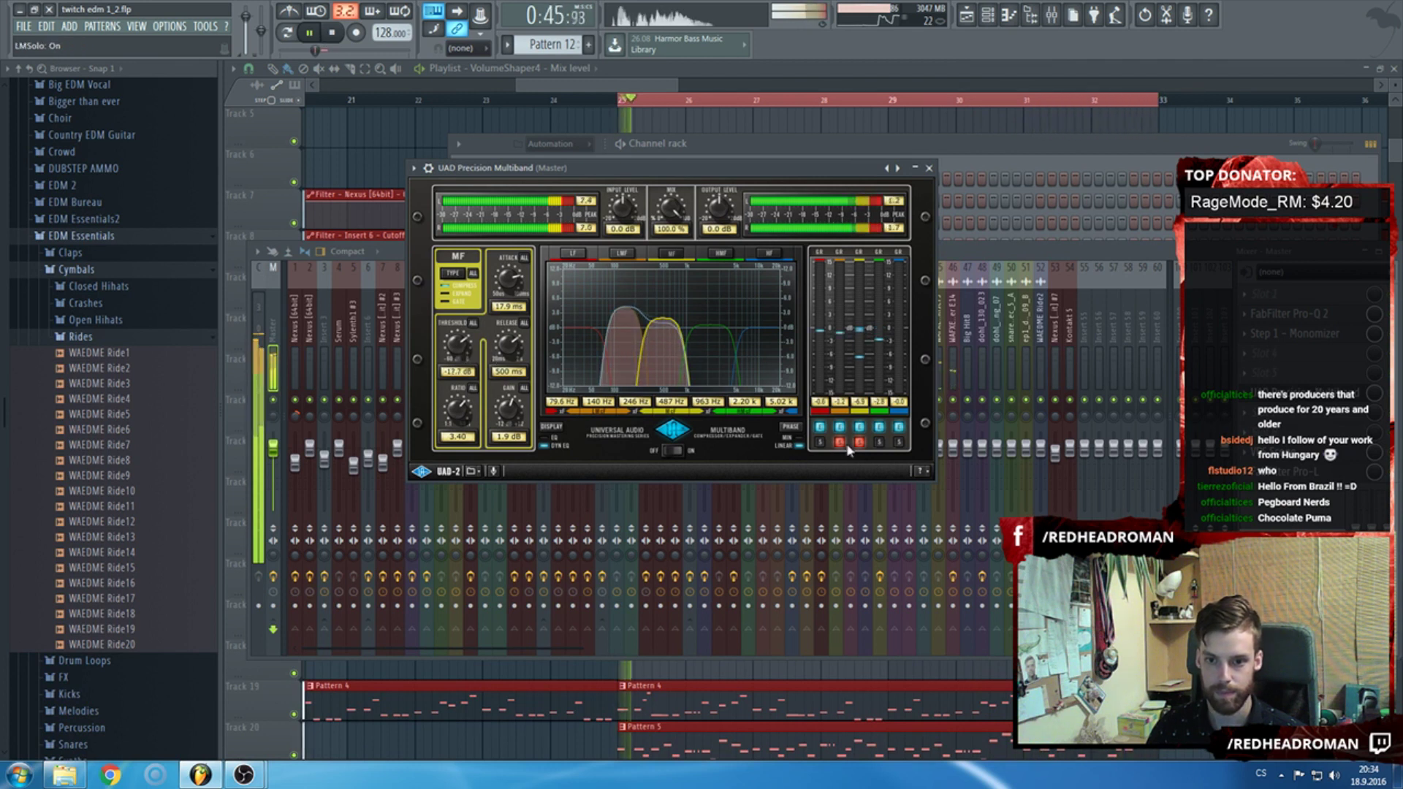
pyautogui.press('space')
pyautogui.click(618, 333)
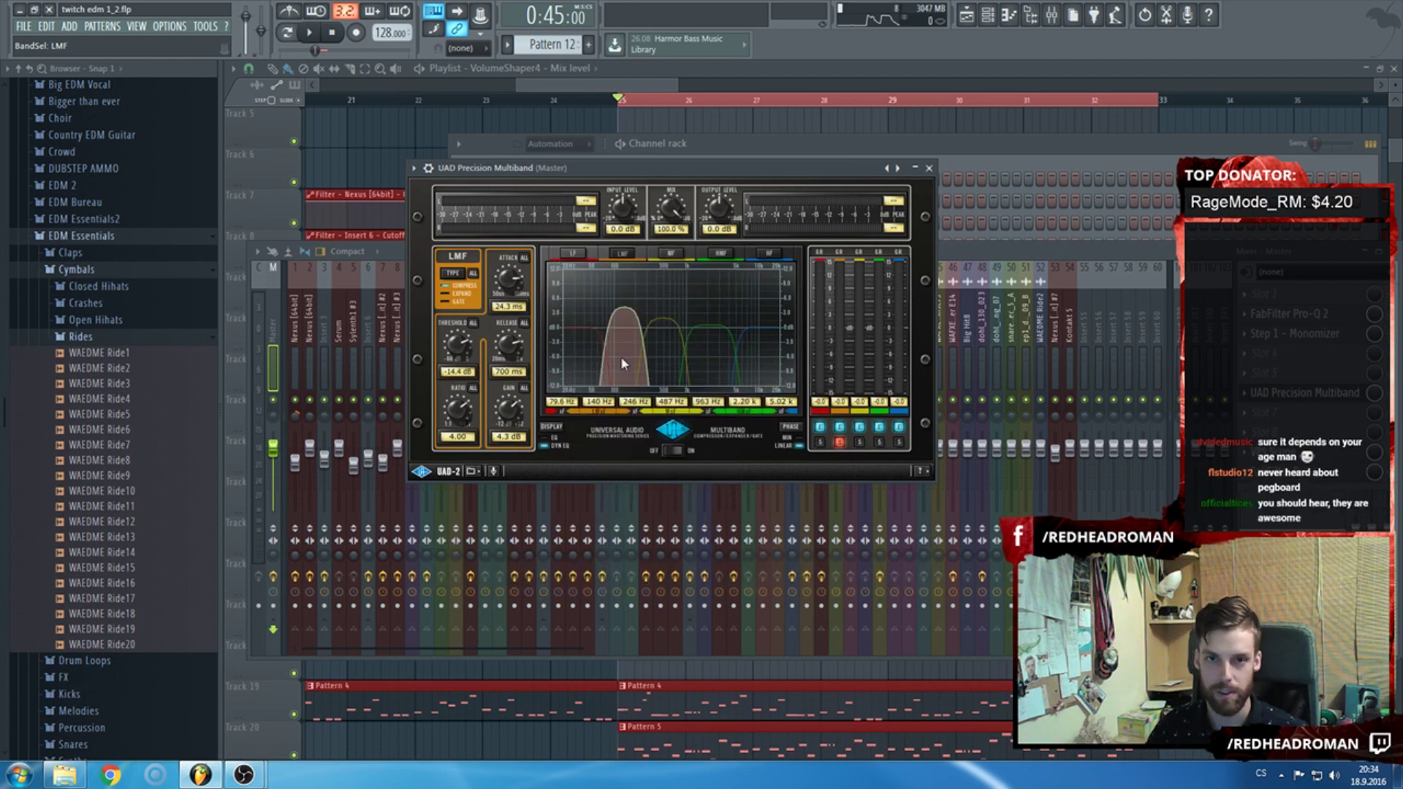
pyautogui.press('space')
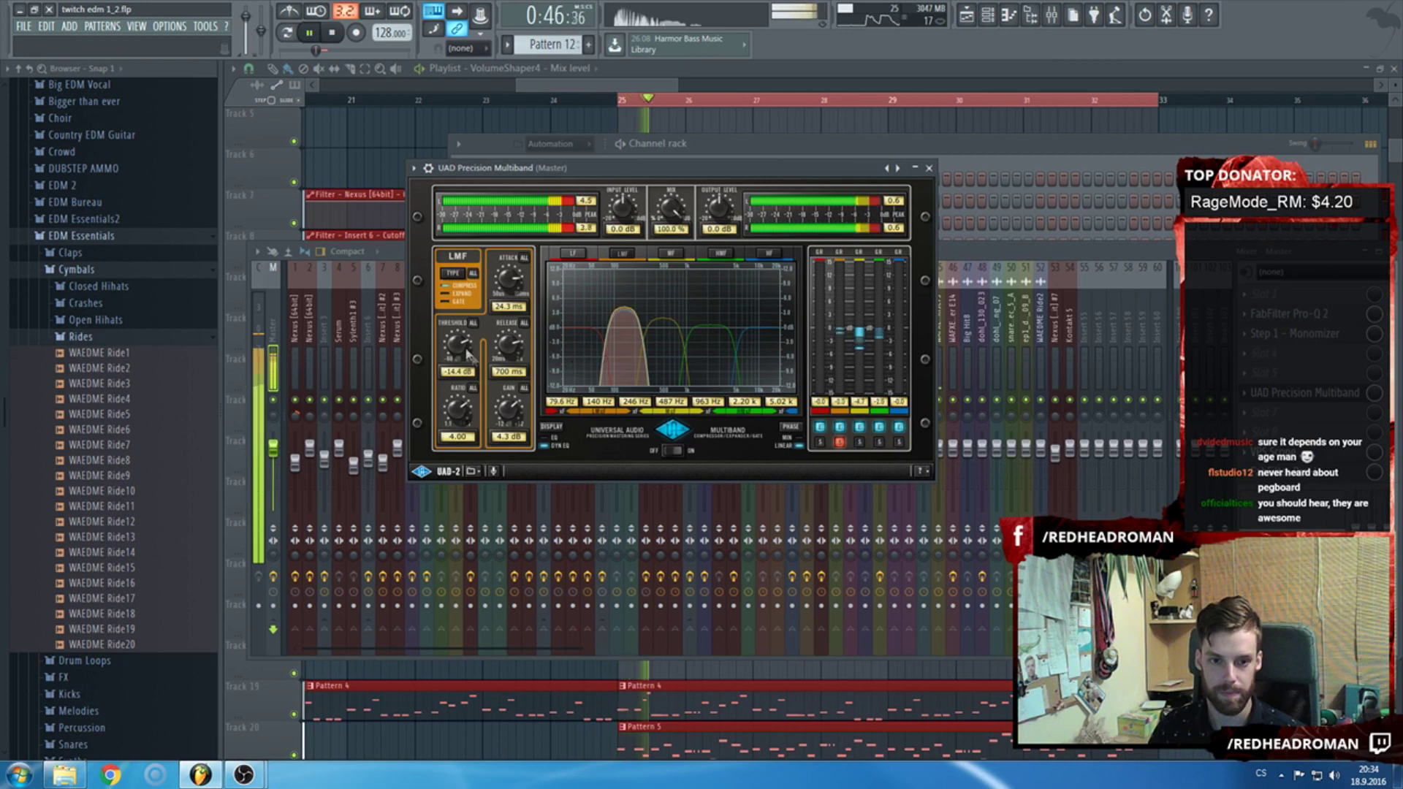
pyautogui.moveTo(461, 351); pyautogui.dragTo(509, 358)
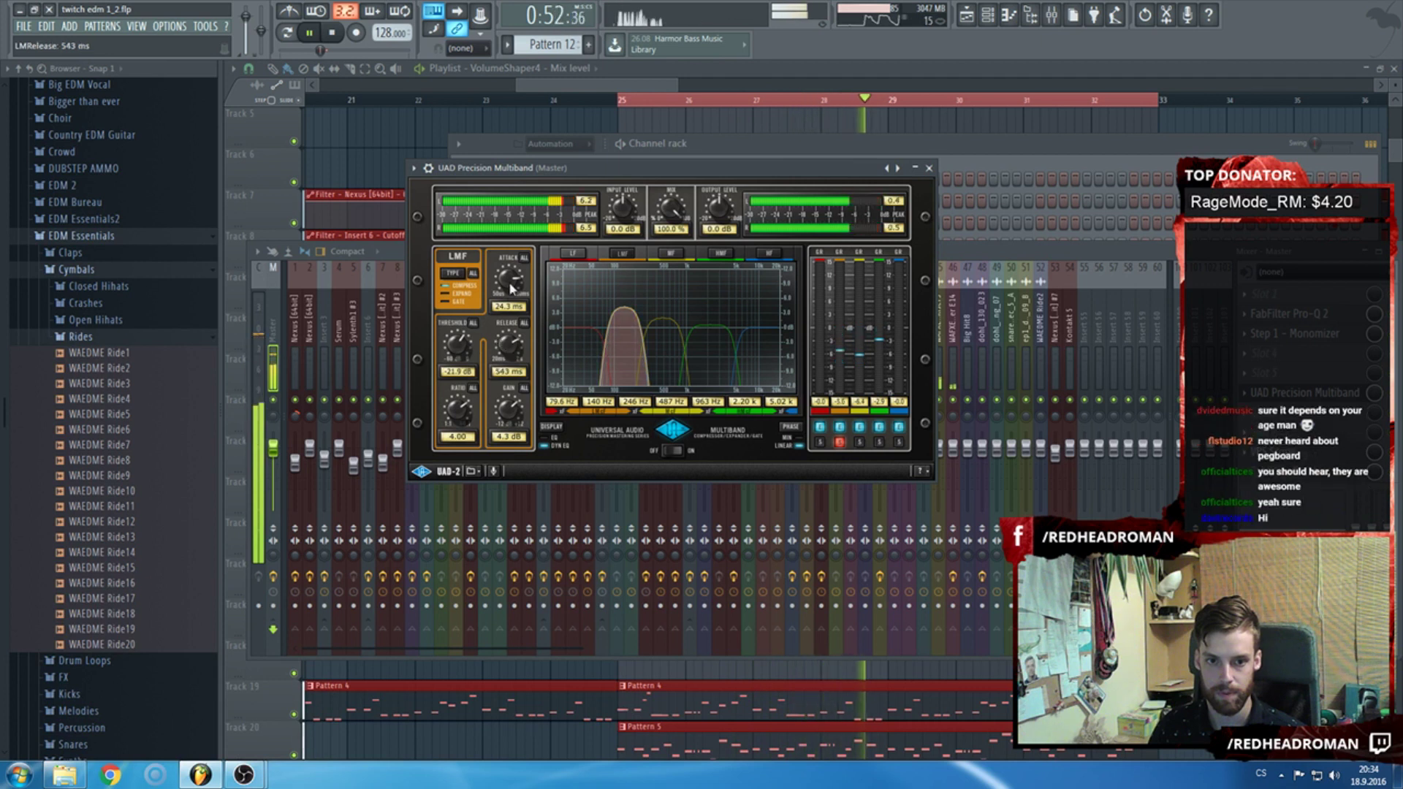
pyautogui.moveTo(510, 289); pyautogui.dragTo(510, 299)
pyautogui.moveTo(460, 345); pyautogui.dragTo(460, 354)
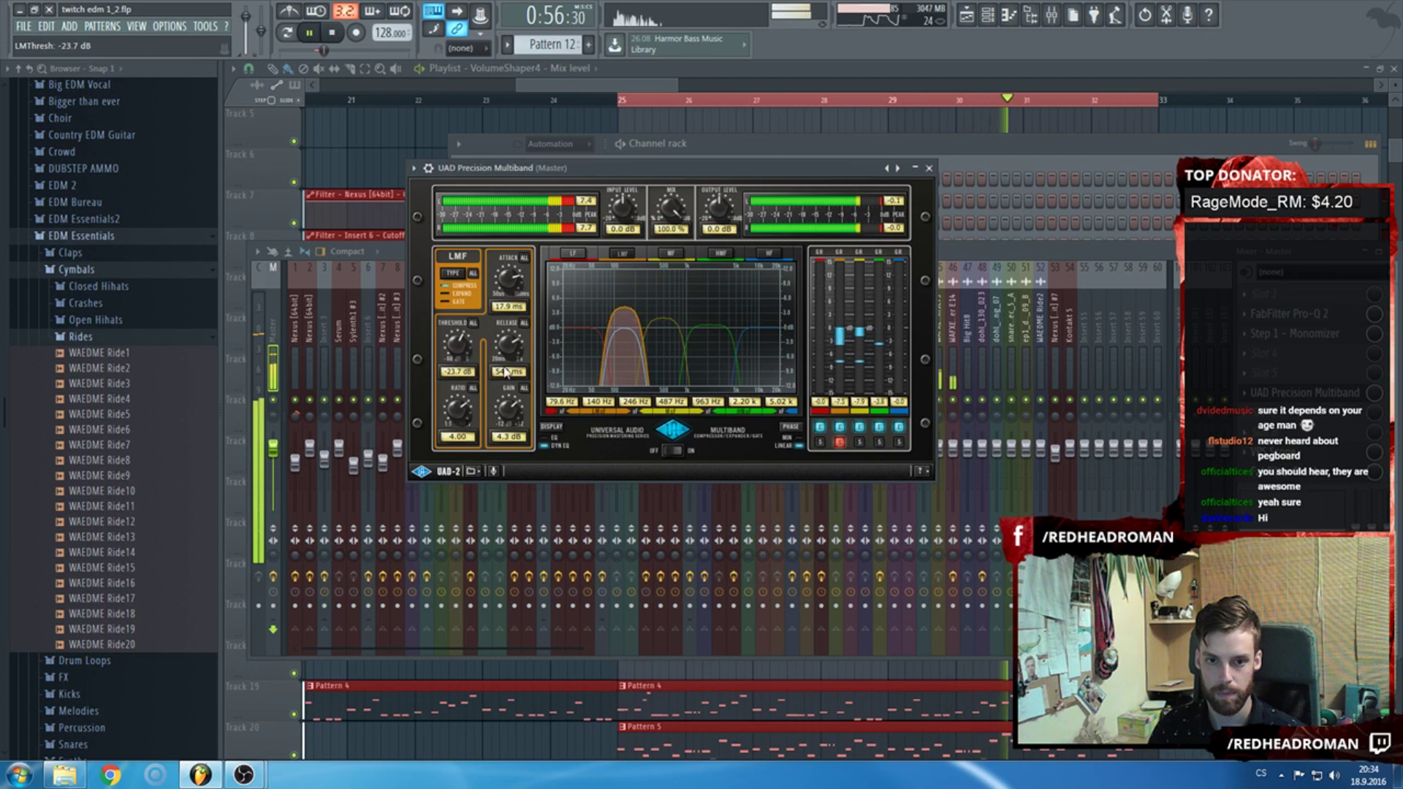
# Turn off the LMF solo and set the band's gain to 5.0 dB and its threshold to -23.1 dB.
pyautogui.click(840, 441)
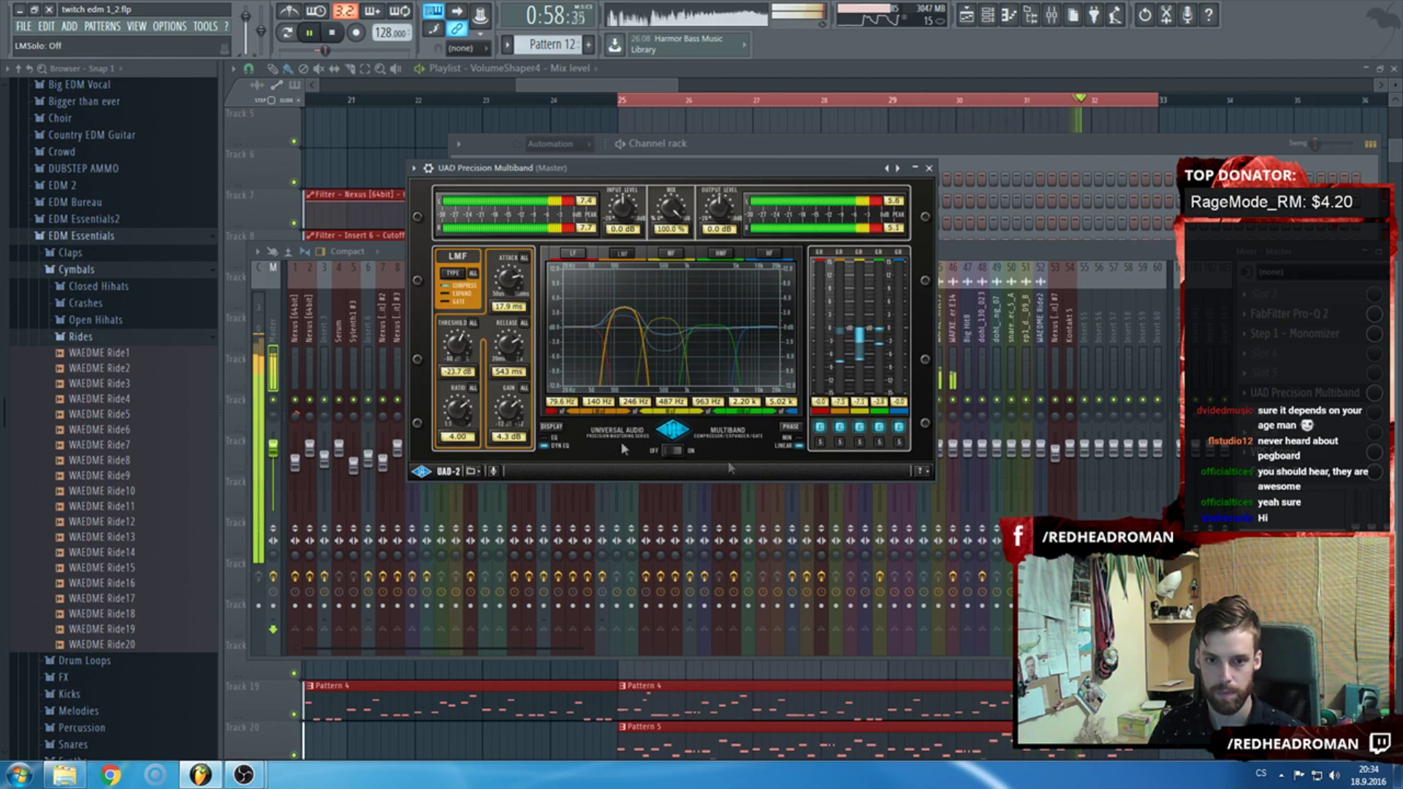
pyautogui.moveTo(509, 409); pyautogui.dragTo(510, 404)
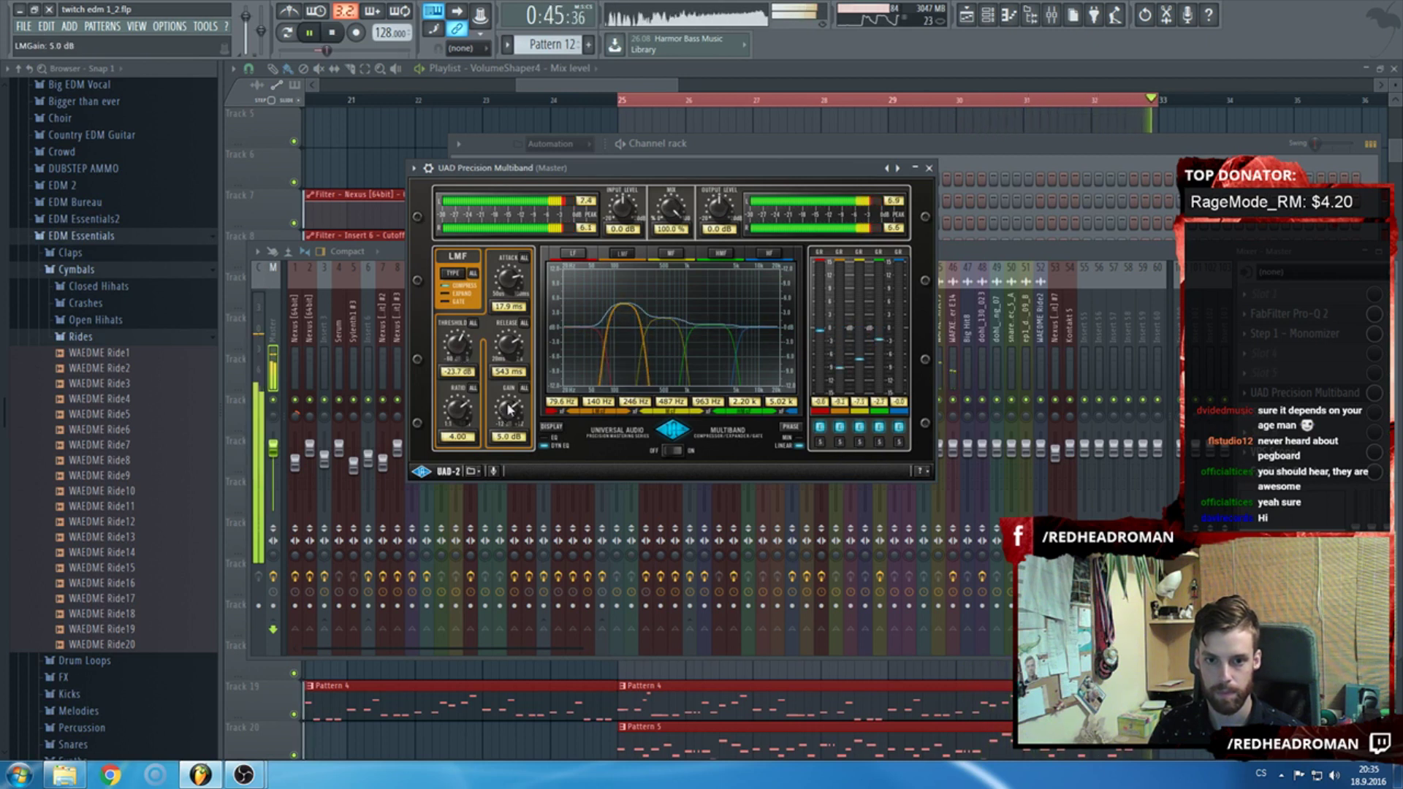
pyautogui.moveTo(468, 358); pyautogui.dragTo(468, 355)
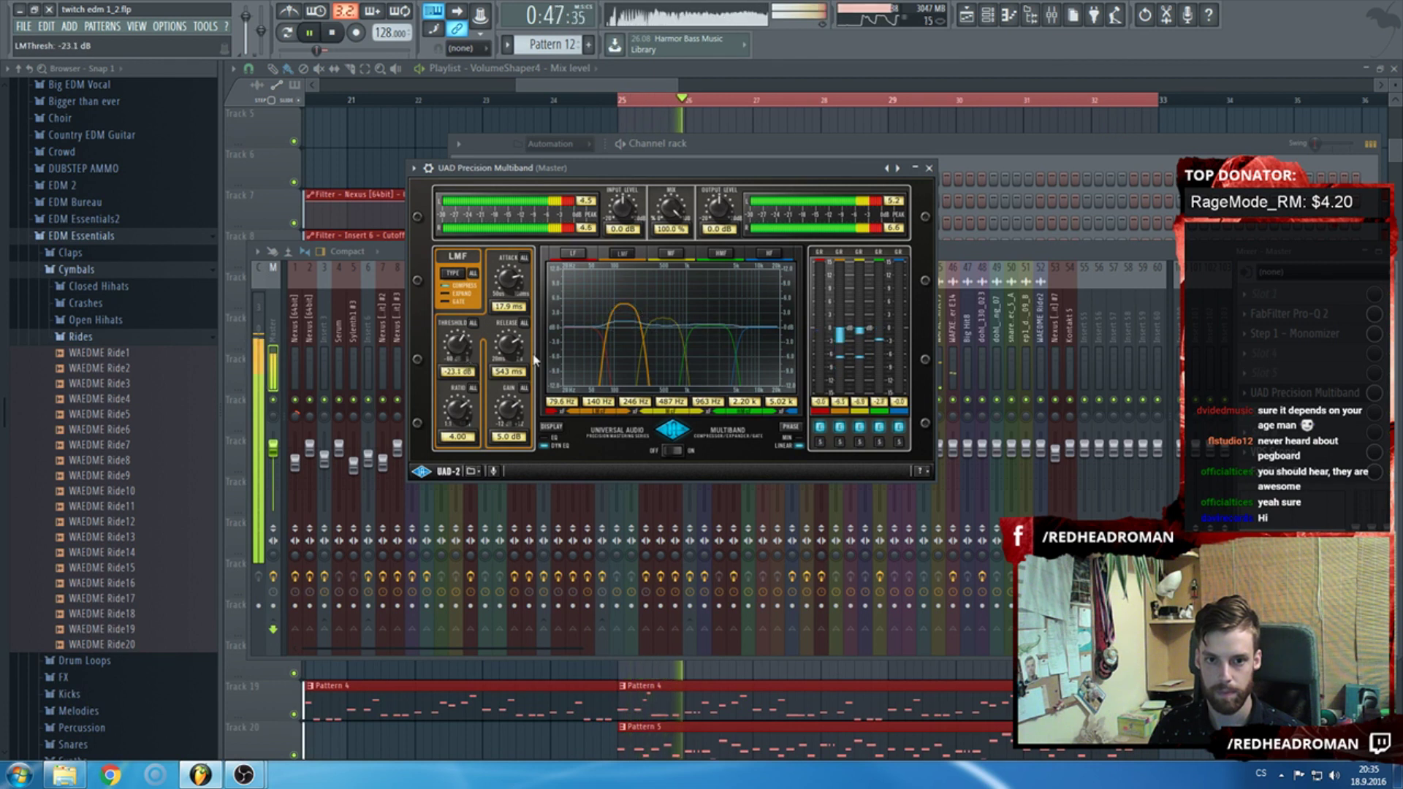
# Sweep the multiband's Mix down and back to 100% to compare dry and compressed sound, and close the plugin window.
pyautogui.moveTo(704, 227); pyautogui.dragTo(663, 581)
pyautogui.moveTo(670, 210); pyautogui.dragTo(763, 20)
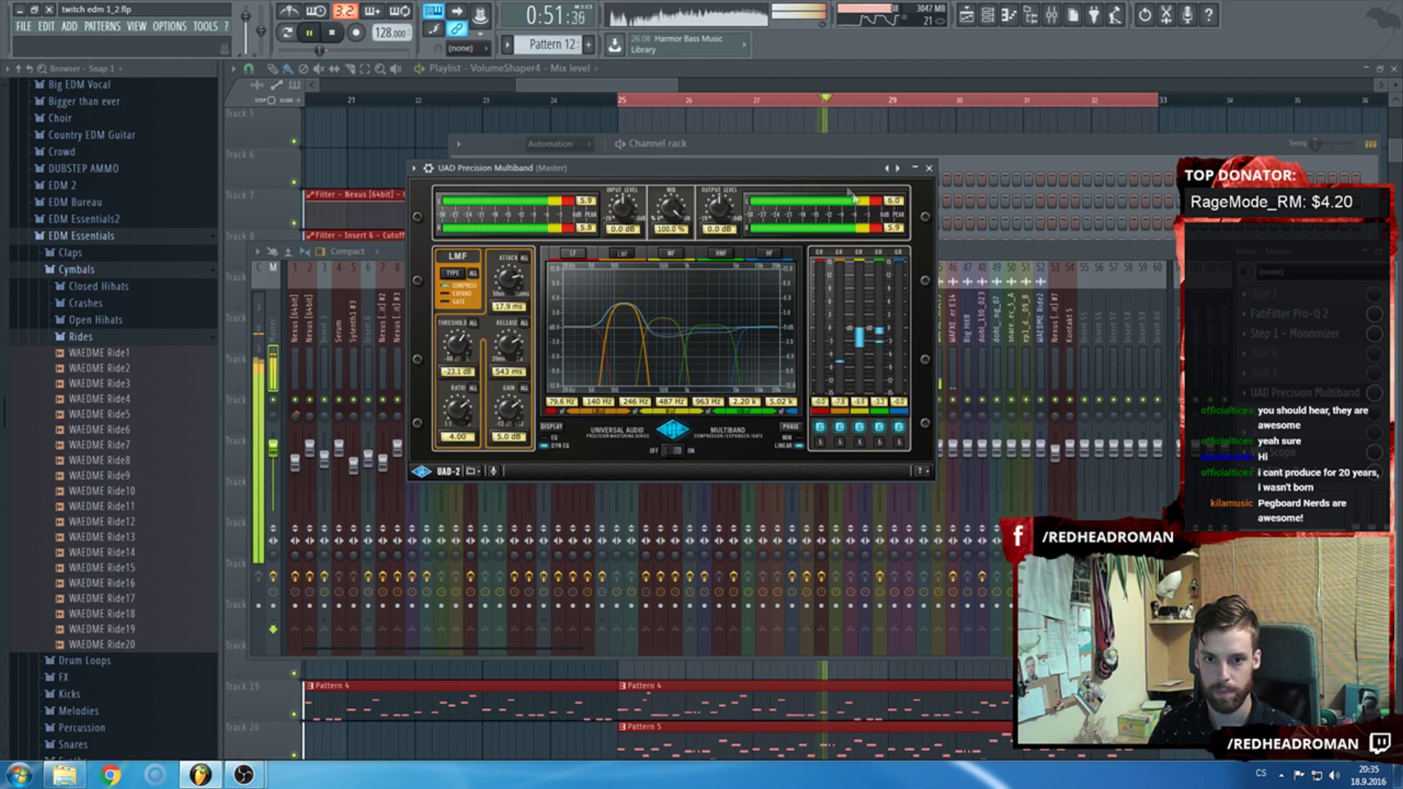
pyautogui.click(929, 169)
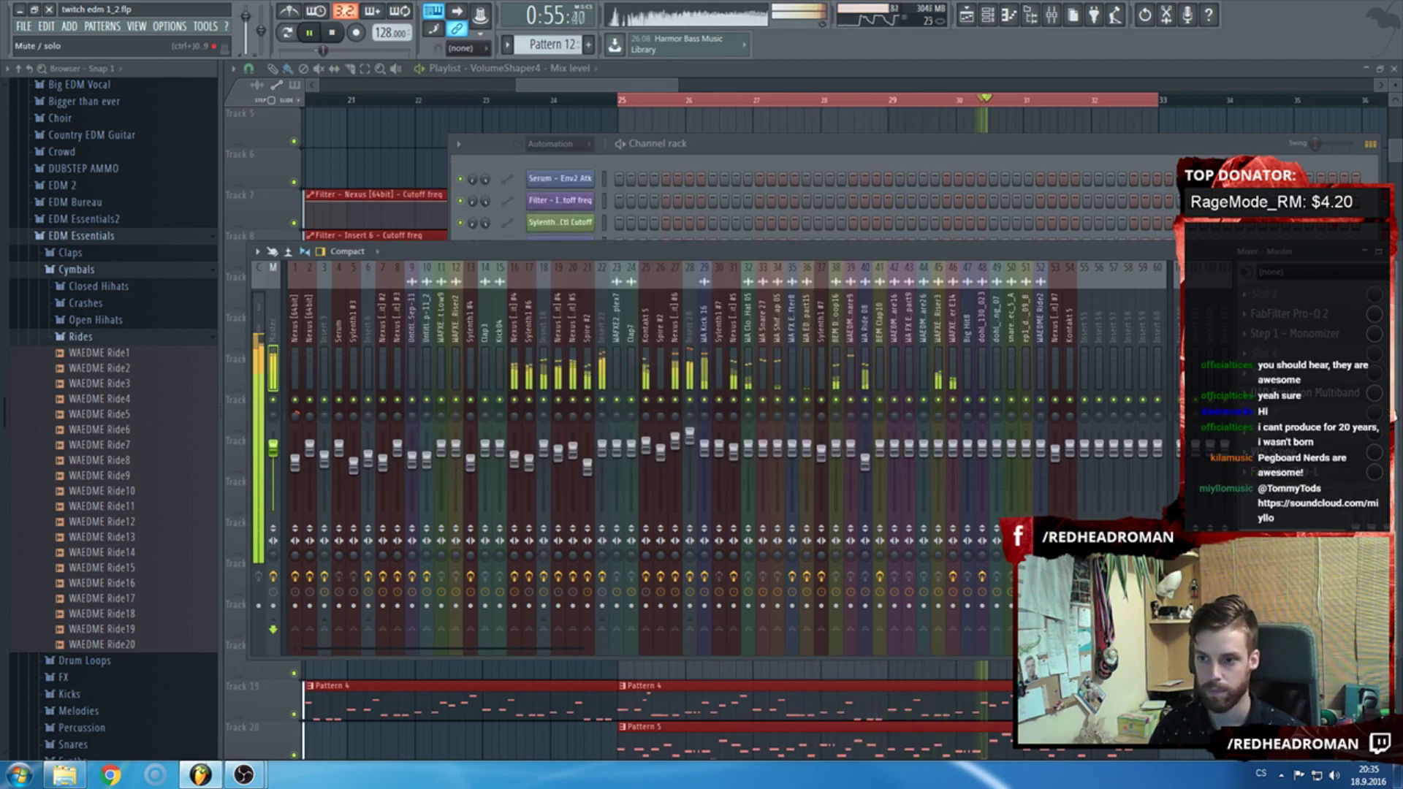
# Reopen the Master's UAD Precision Multiband to check its input and output levels, stop playback and close the plugin.
pyautogui.click(1329, 400)
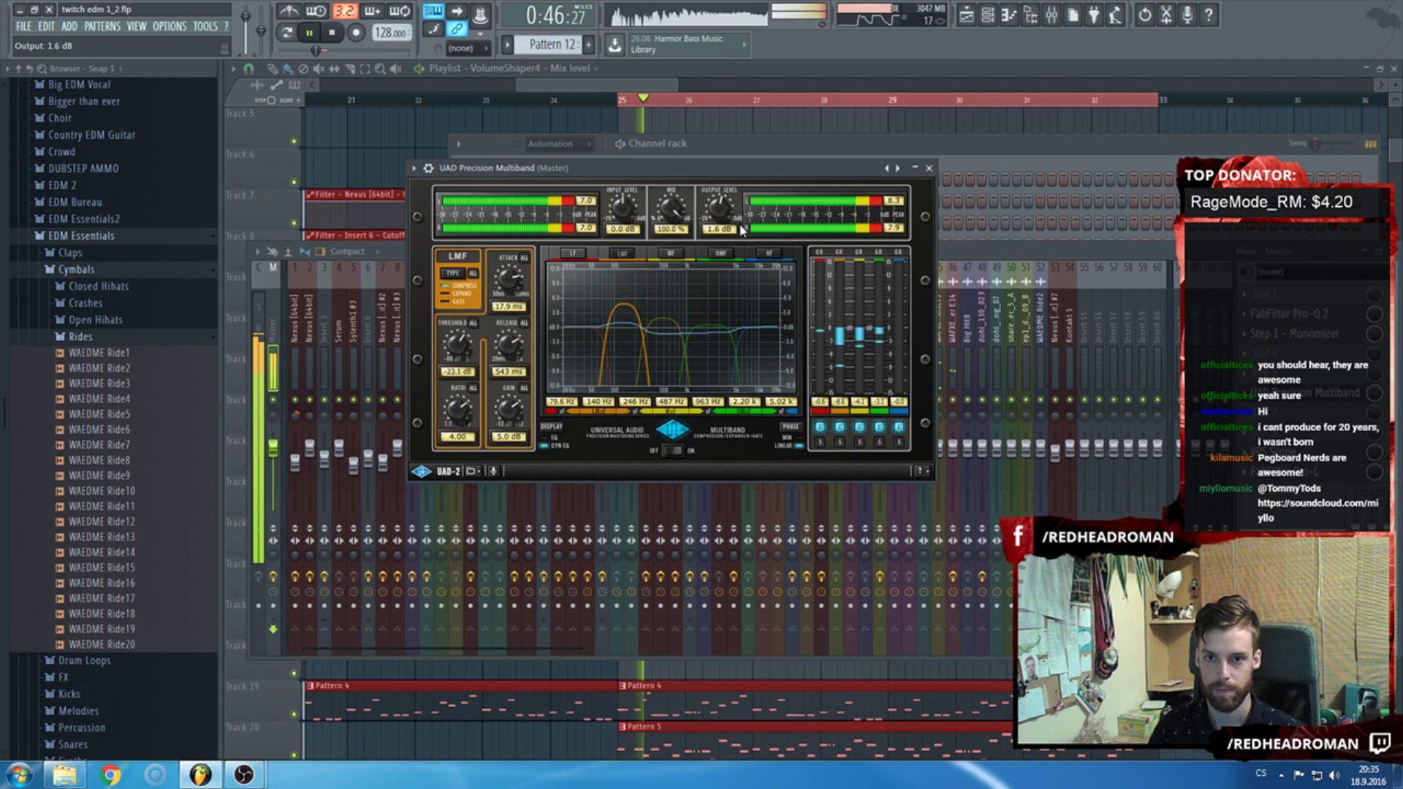
pyautogui.press('space')
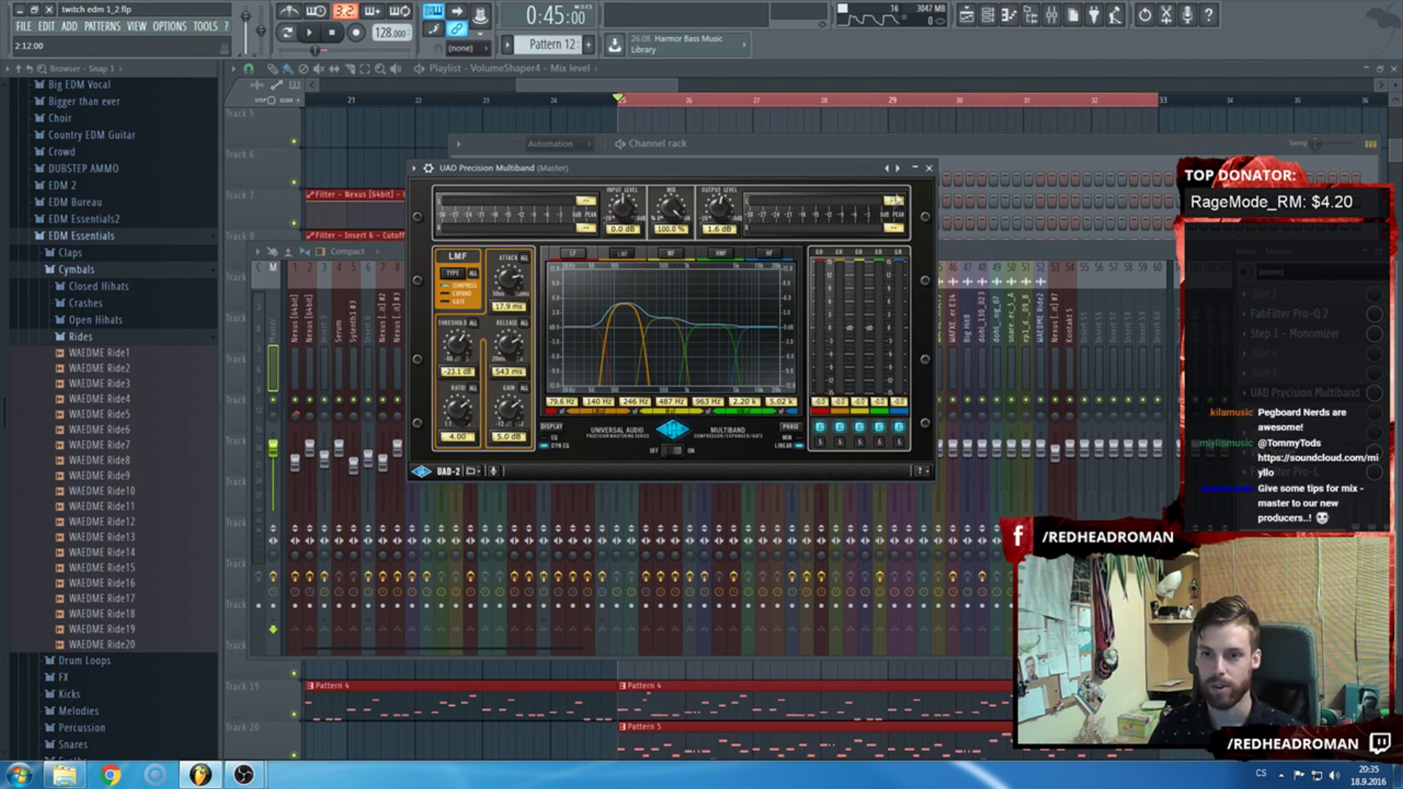
pyautogui.click(929, 168)
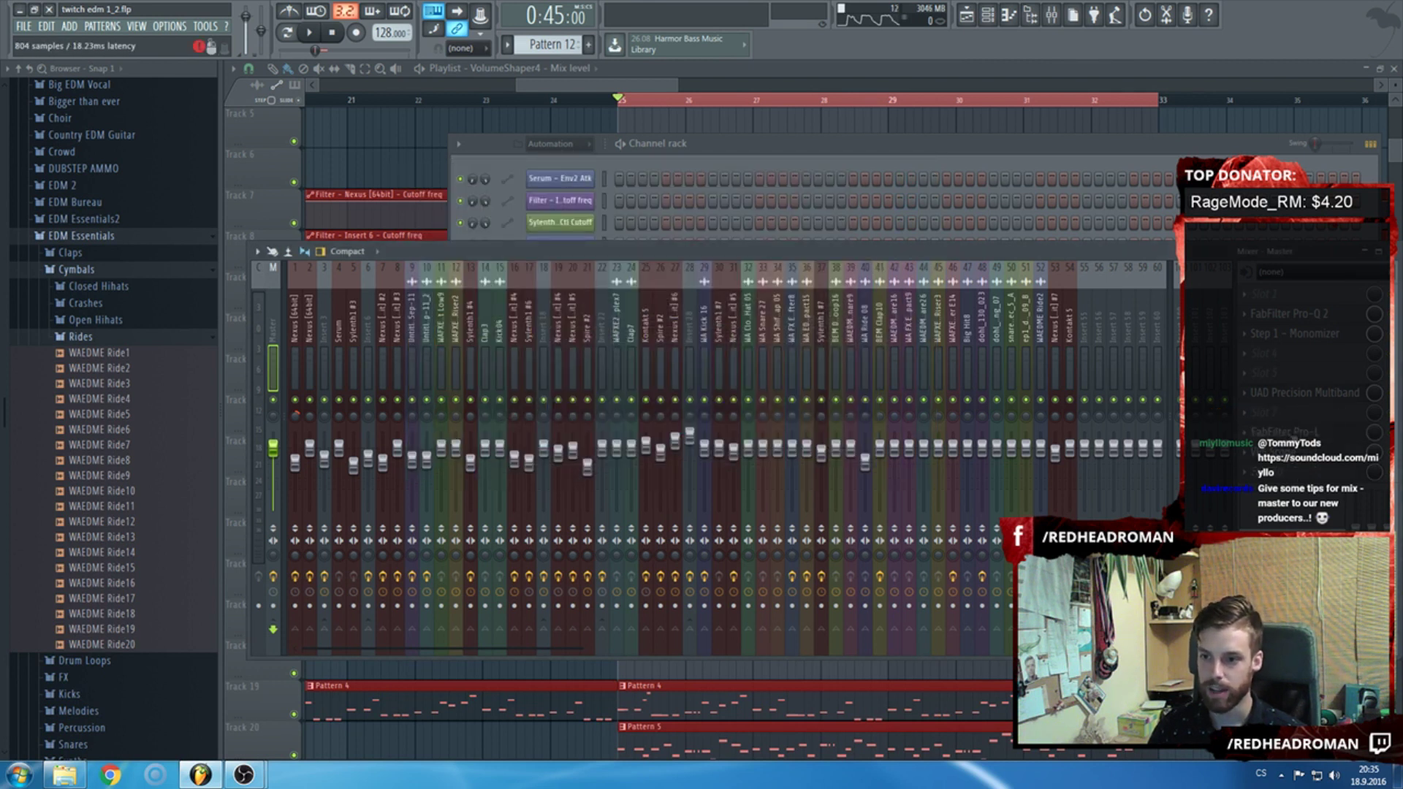
# Load eventhorizon into effect slot 8 of the Master, set its ceiling to -0.6 dB and move its window slightly.
pyautogui.click(1321, 451)
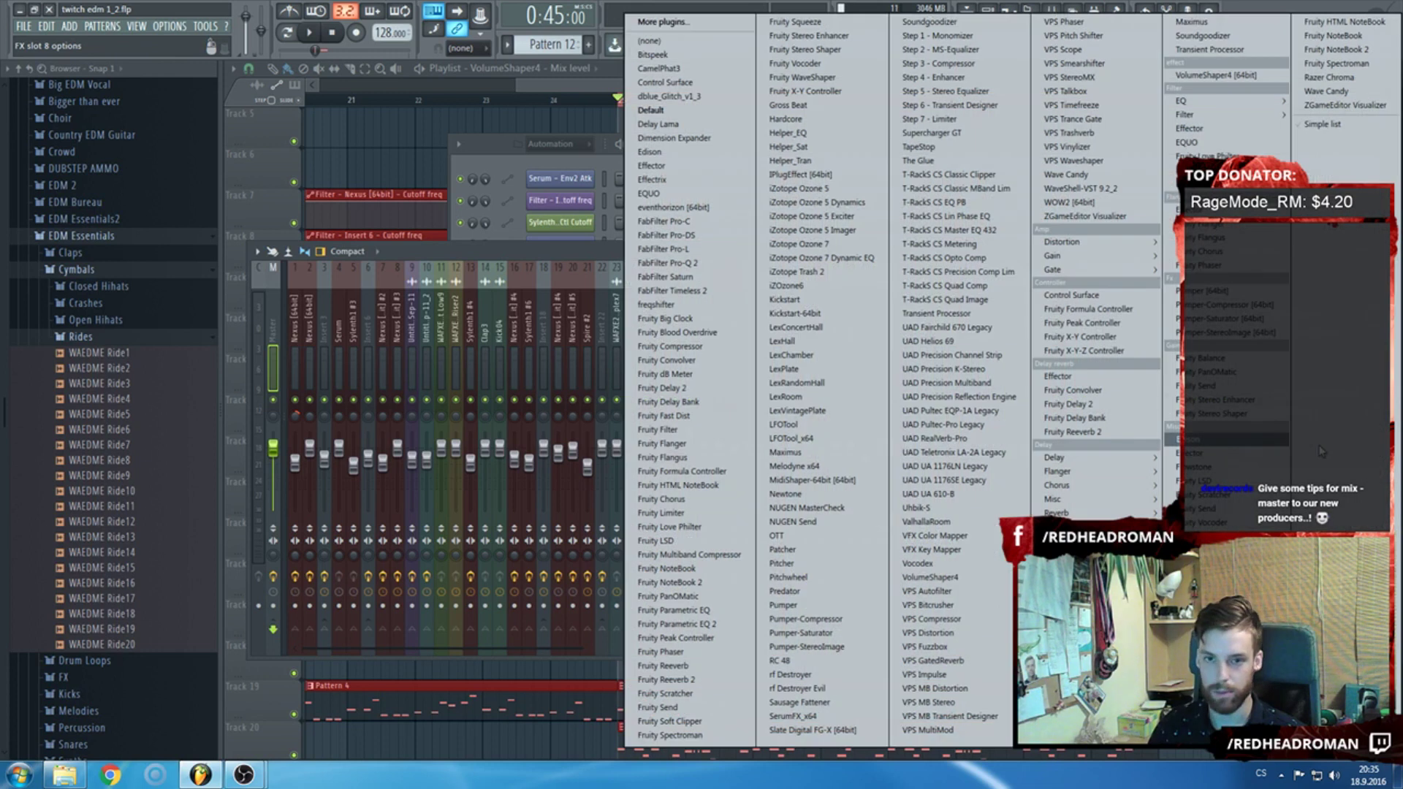
pyautogui.click(710, 210)
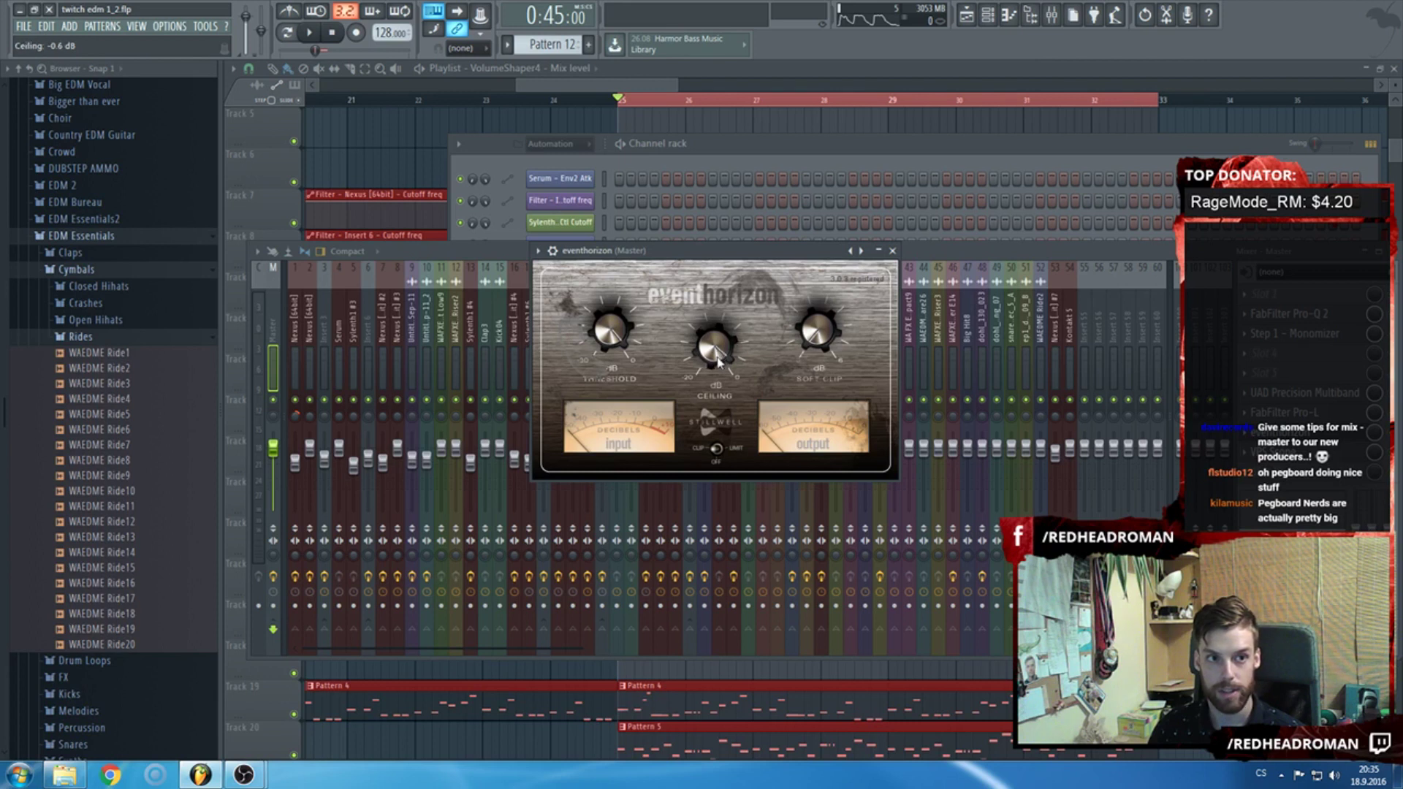
pyautogui.scroll(2, 720, 359)
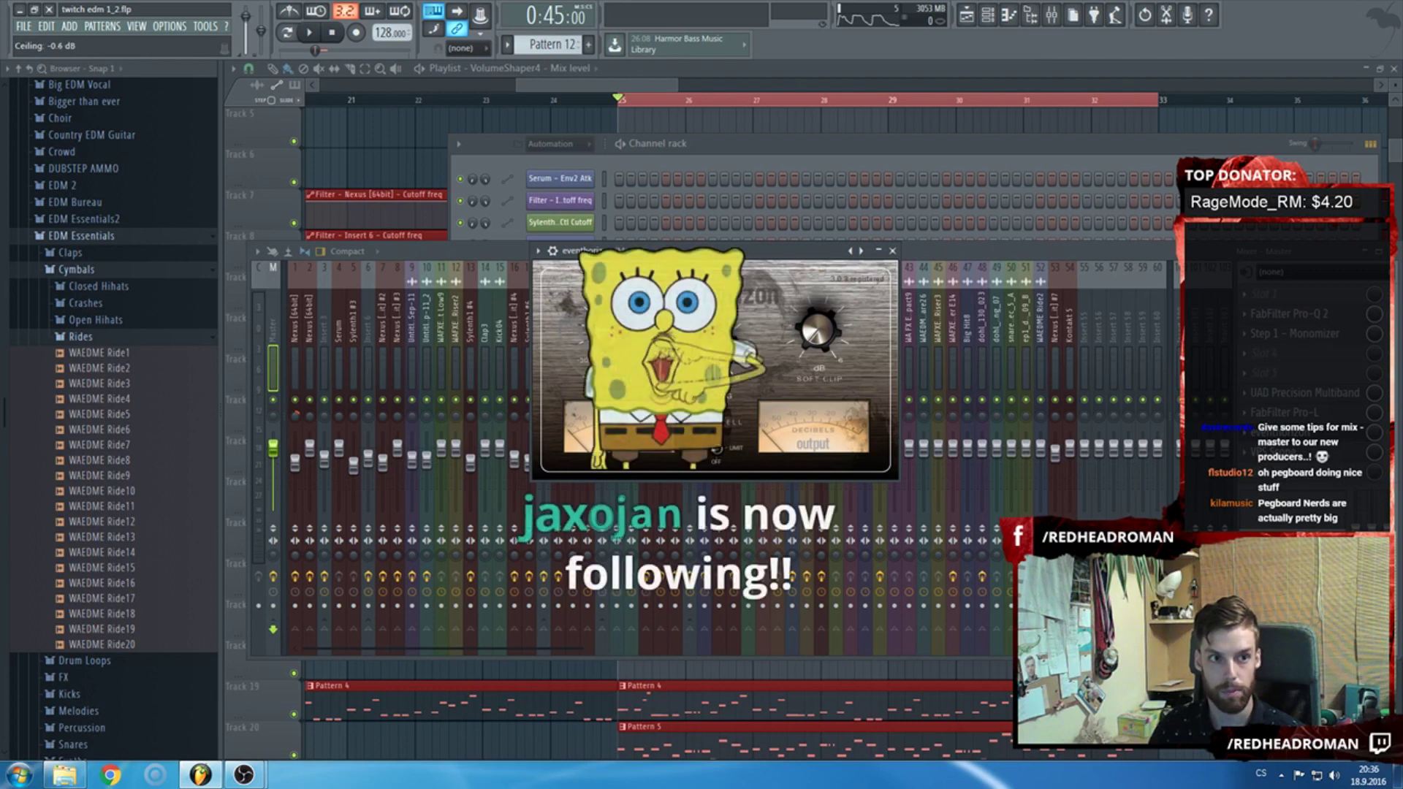
pyautogui.scroll(1, 713, 347)
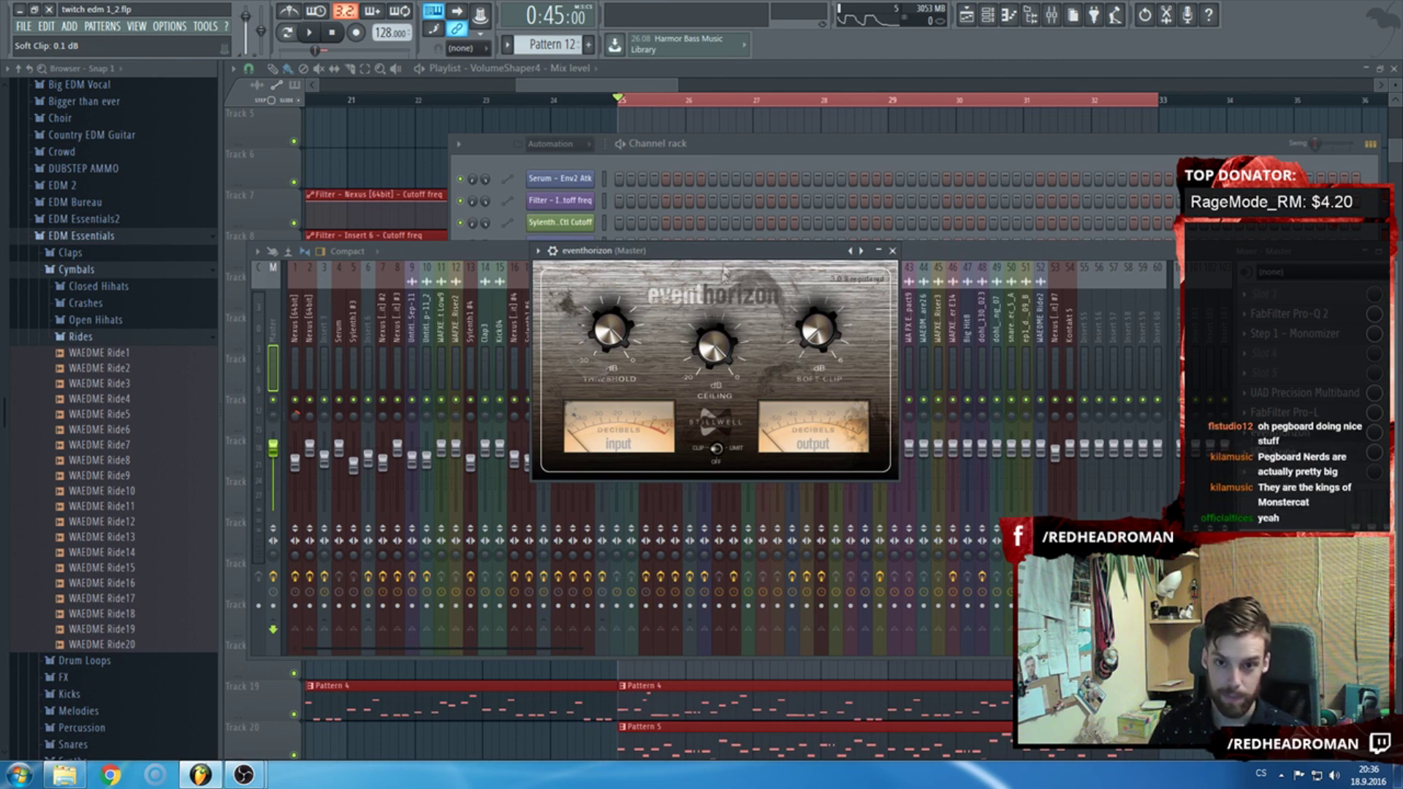
pyautogui.moveTo(724, 252); pyautogui.dragTo(761, 245)
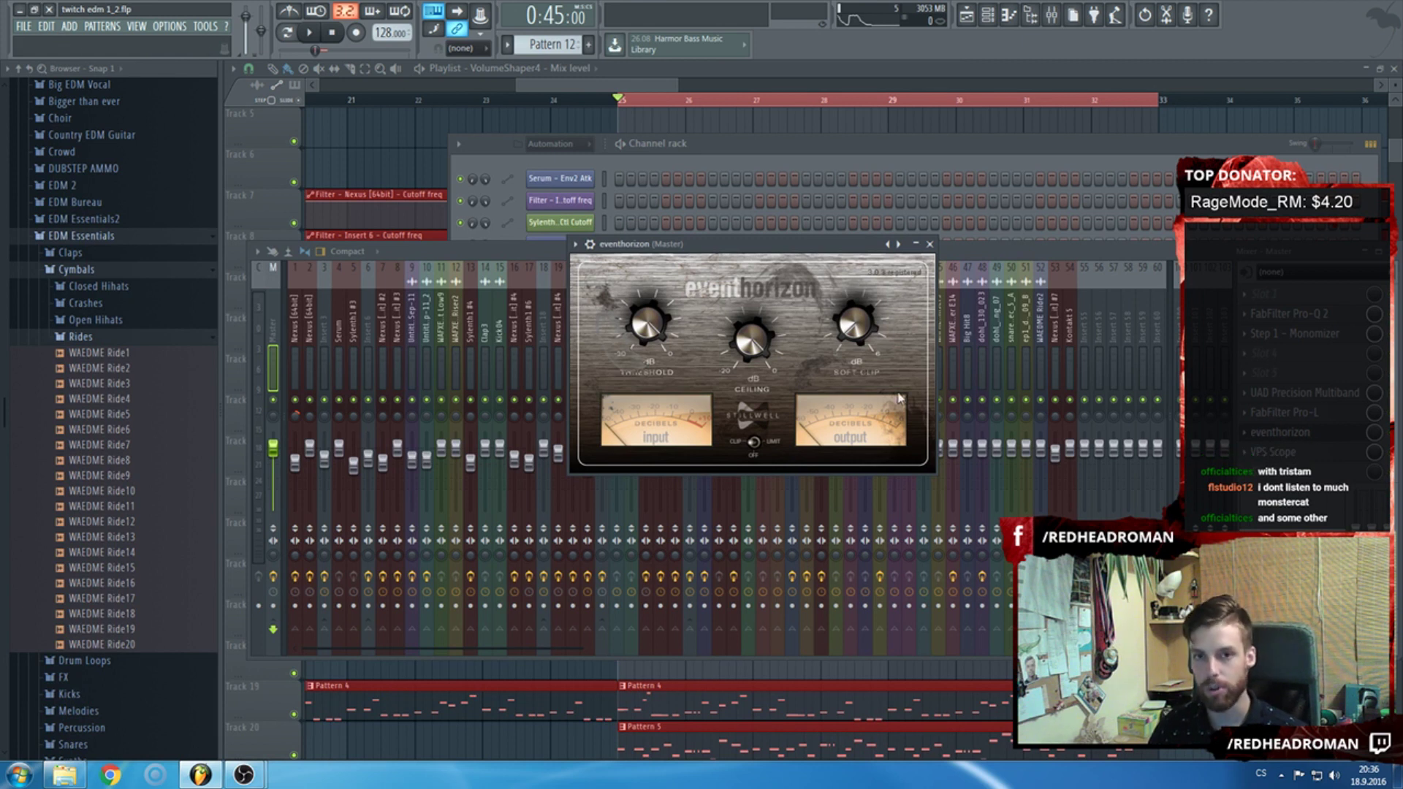
# Play the loop, set eventhorizon's soft clip to 0.5 dB and threshold to -0.7 dB by ear, and close the plugin.
pyautogui.press('space')
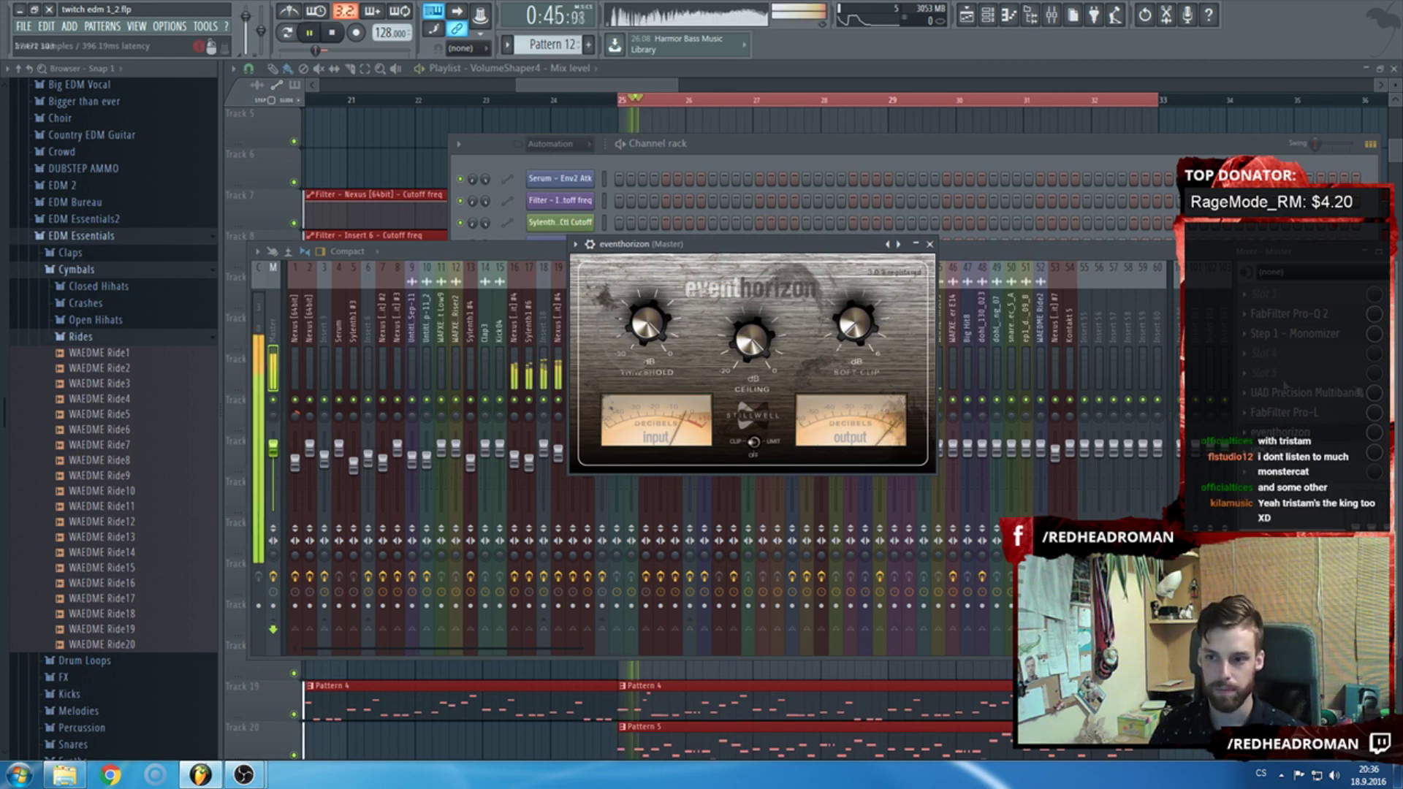
pyautogui.click(1290, 431)
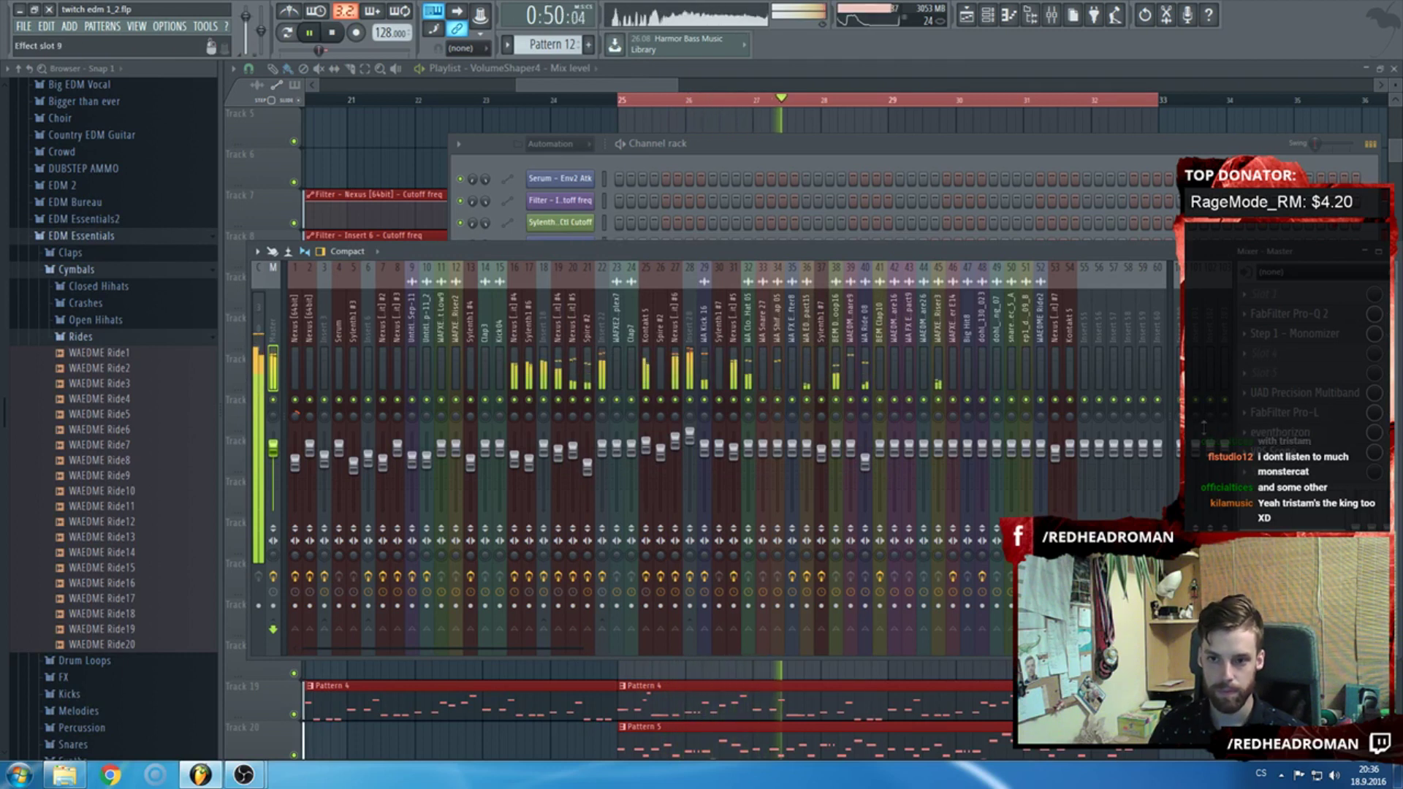
pyautogui.click(1320, 442)
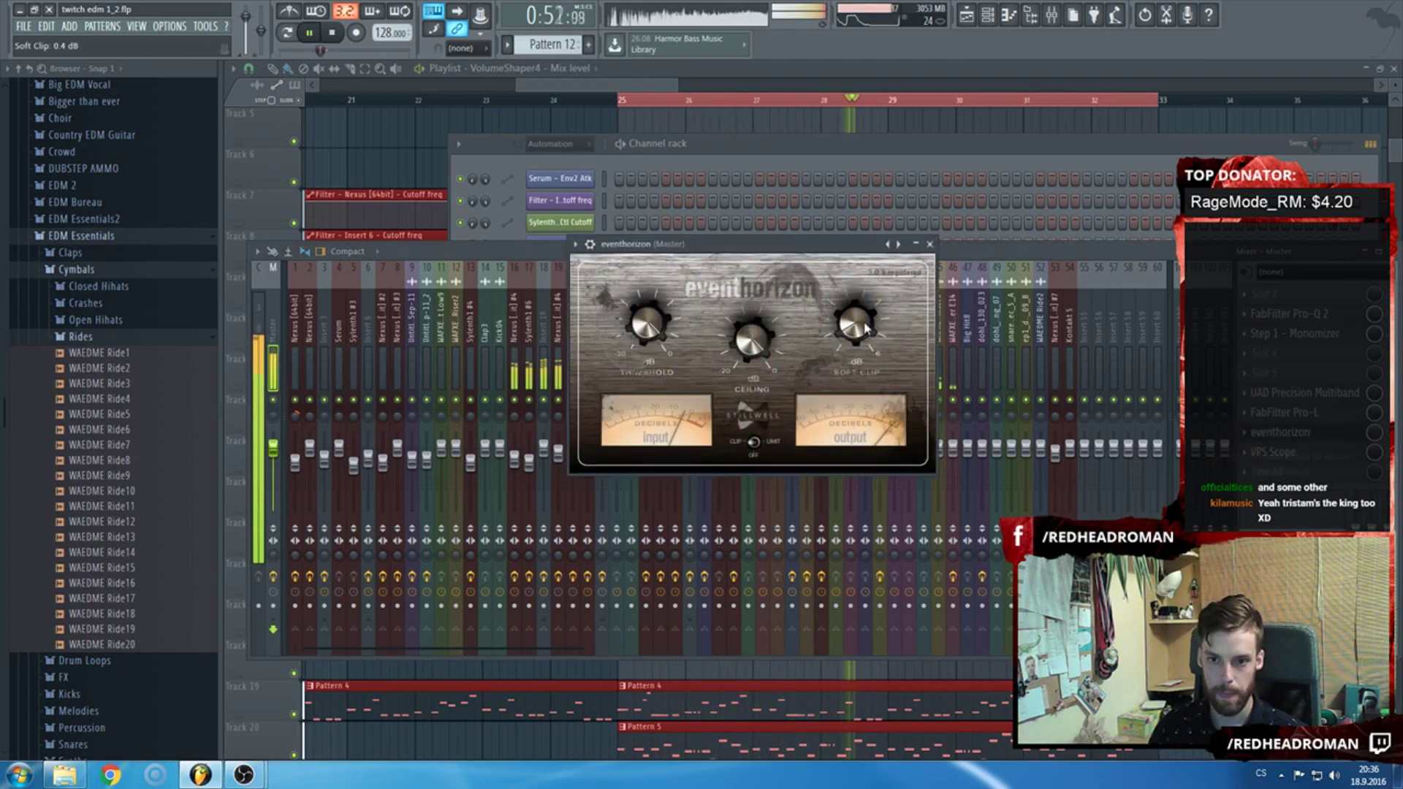
pyautogui.moveTo(867, 329); pyautogui.dragTo(893, 256)
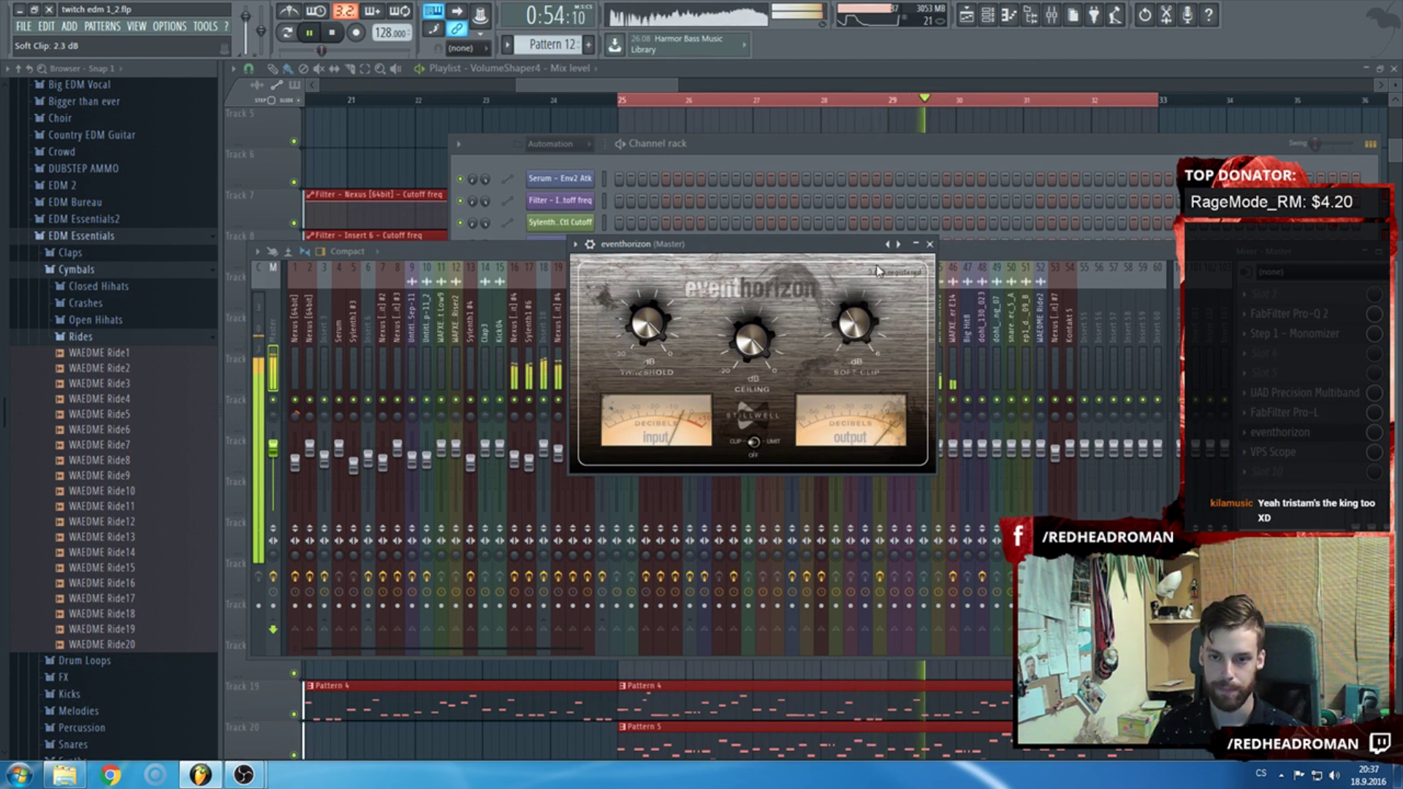
pyautogui.moveTo(854, 325); pyautogui.dragTo(877, 428)
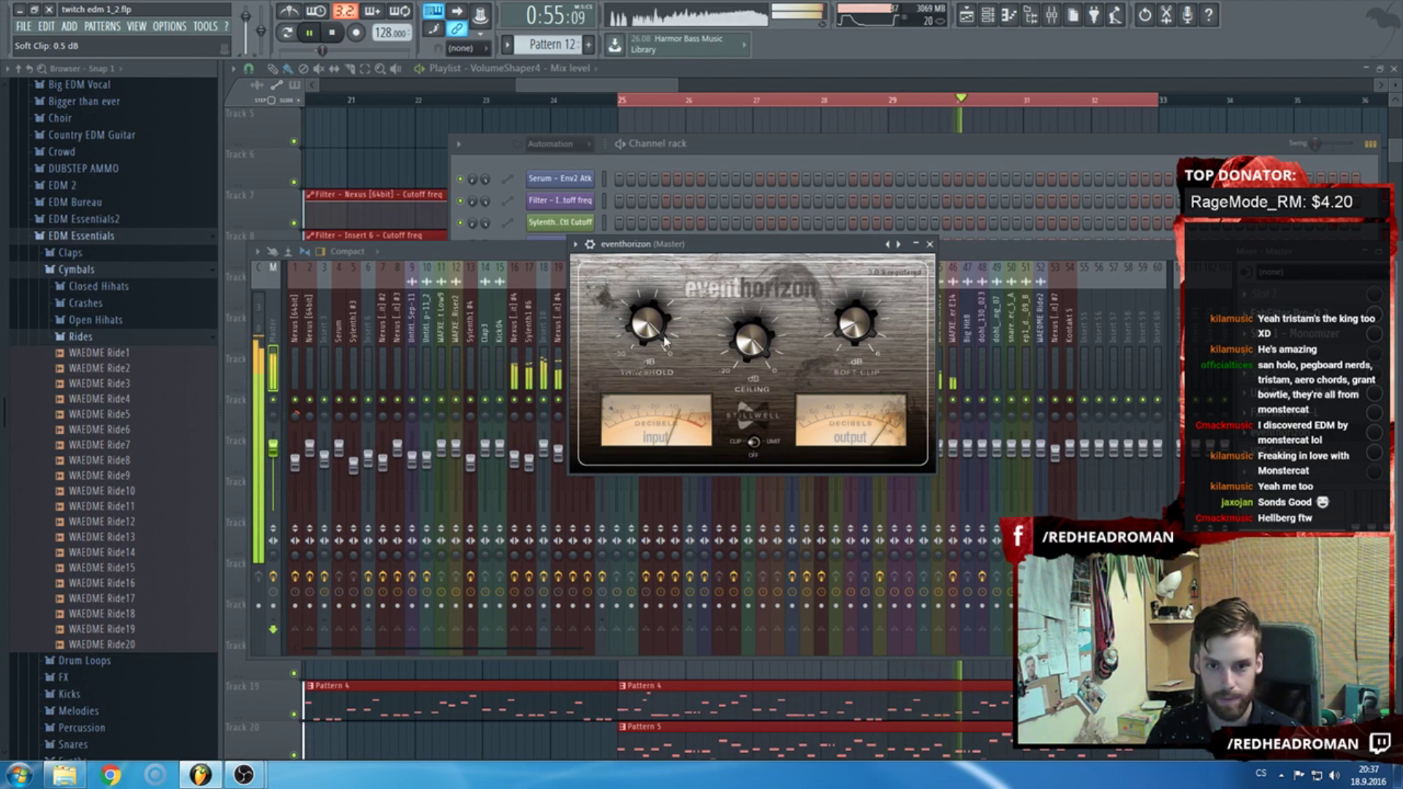
pyautogui.scroll(-1, 660, 338)
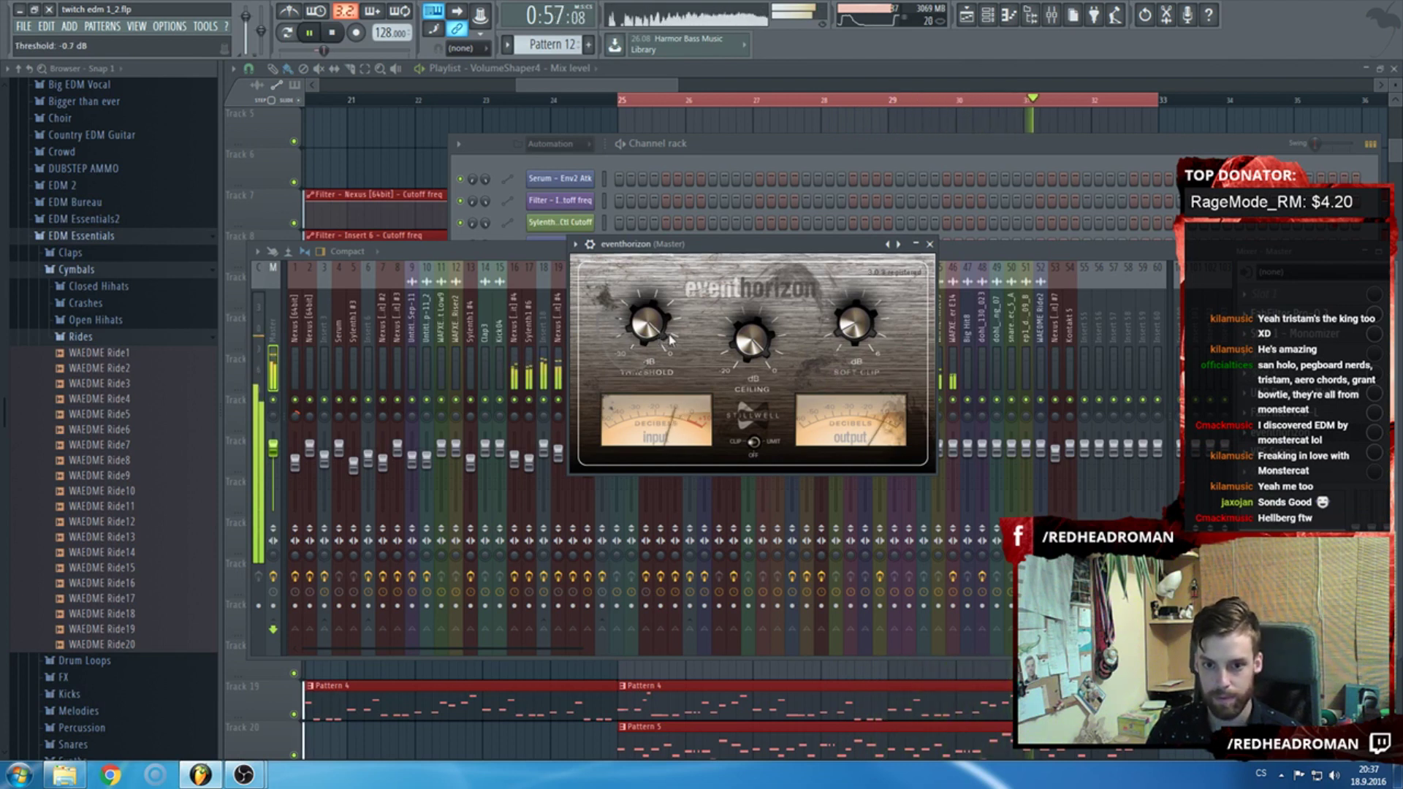
pyautogui.click(930, 244)
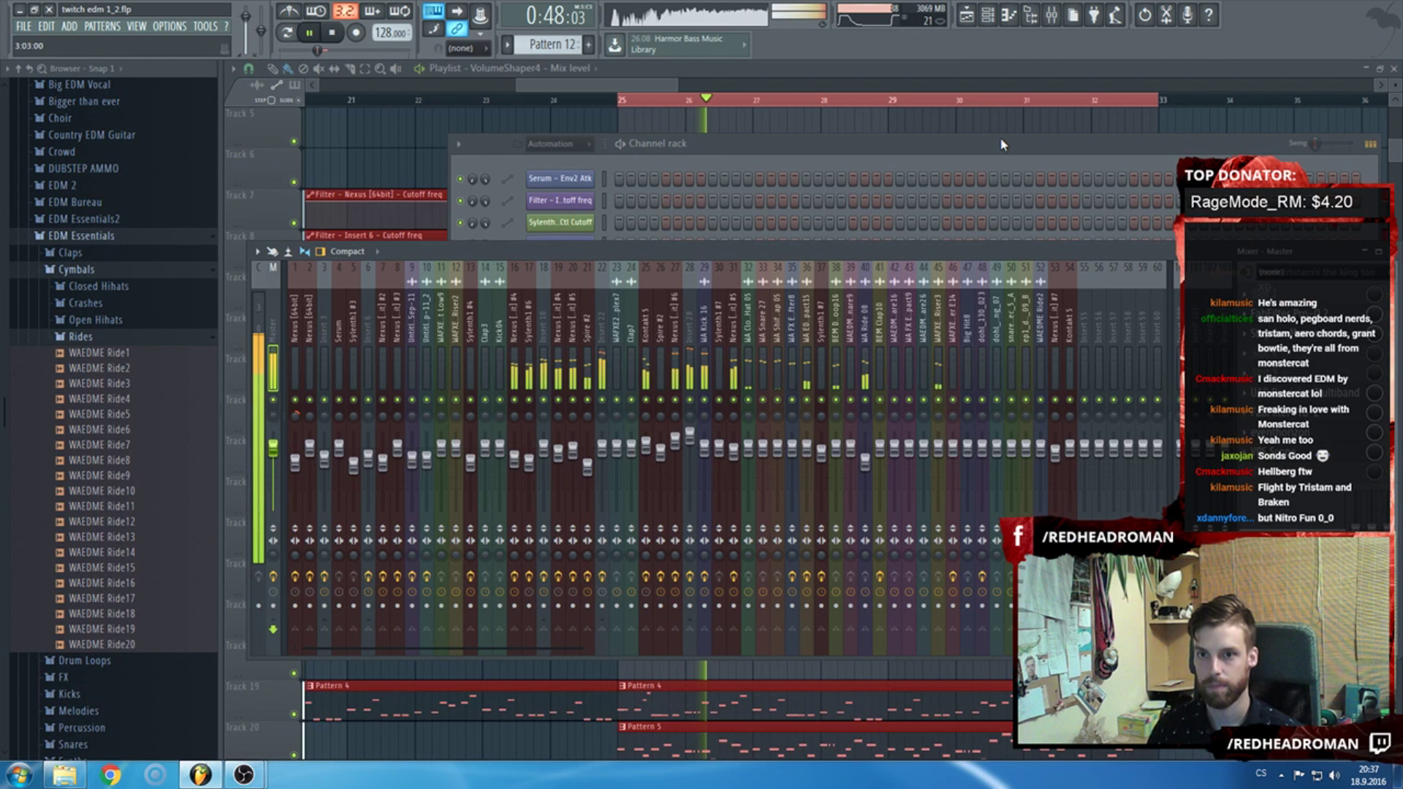
# Stop playback, clear the playlist's time selection and make Pattern 12 the active playlist source, showing the whole arrangement.
pyautogui.click(969, 101)
pyautogui.press('space')
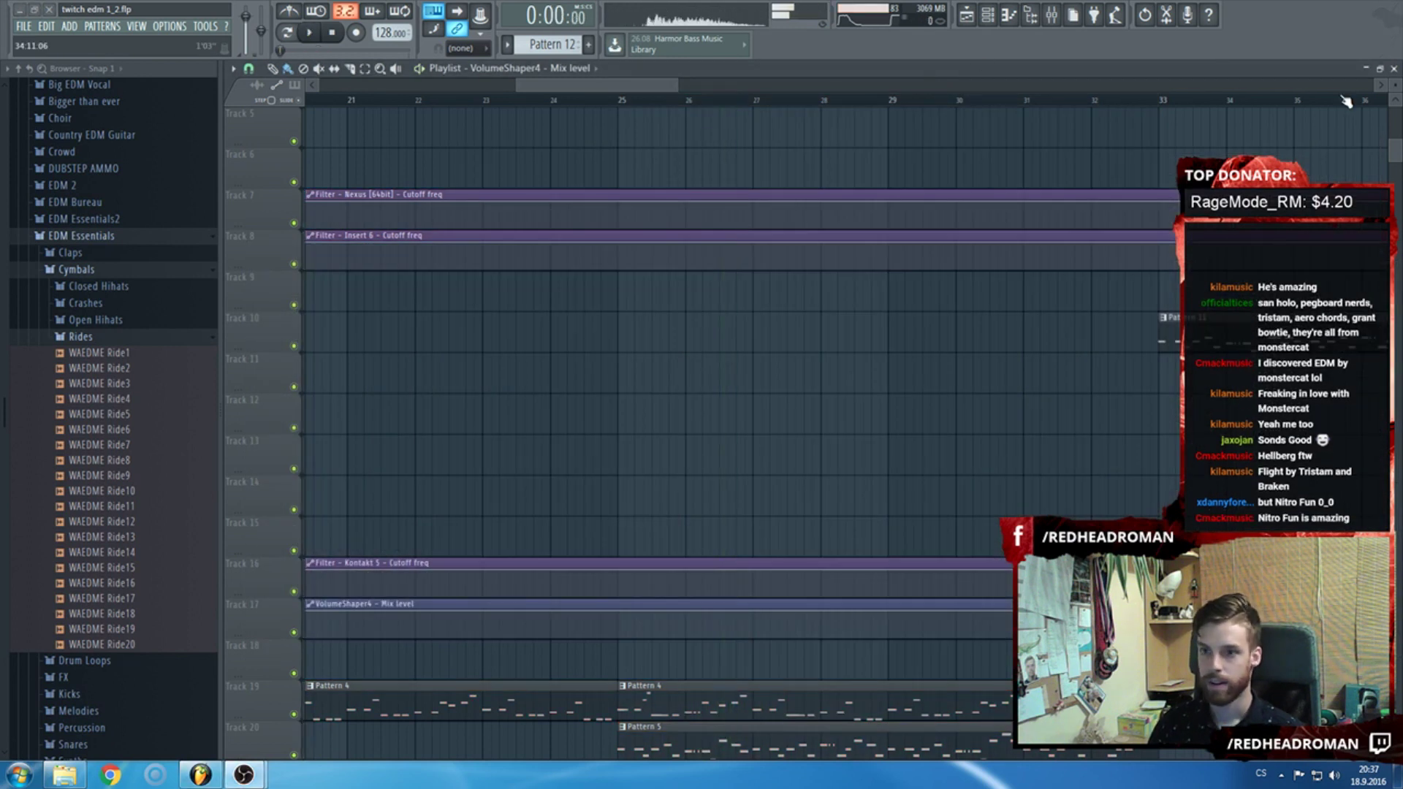
pyautogui.click(552, 43)
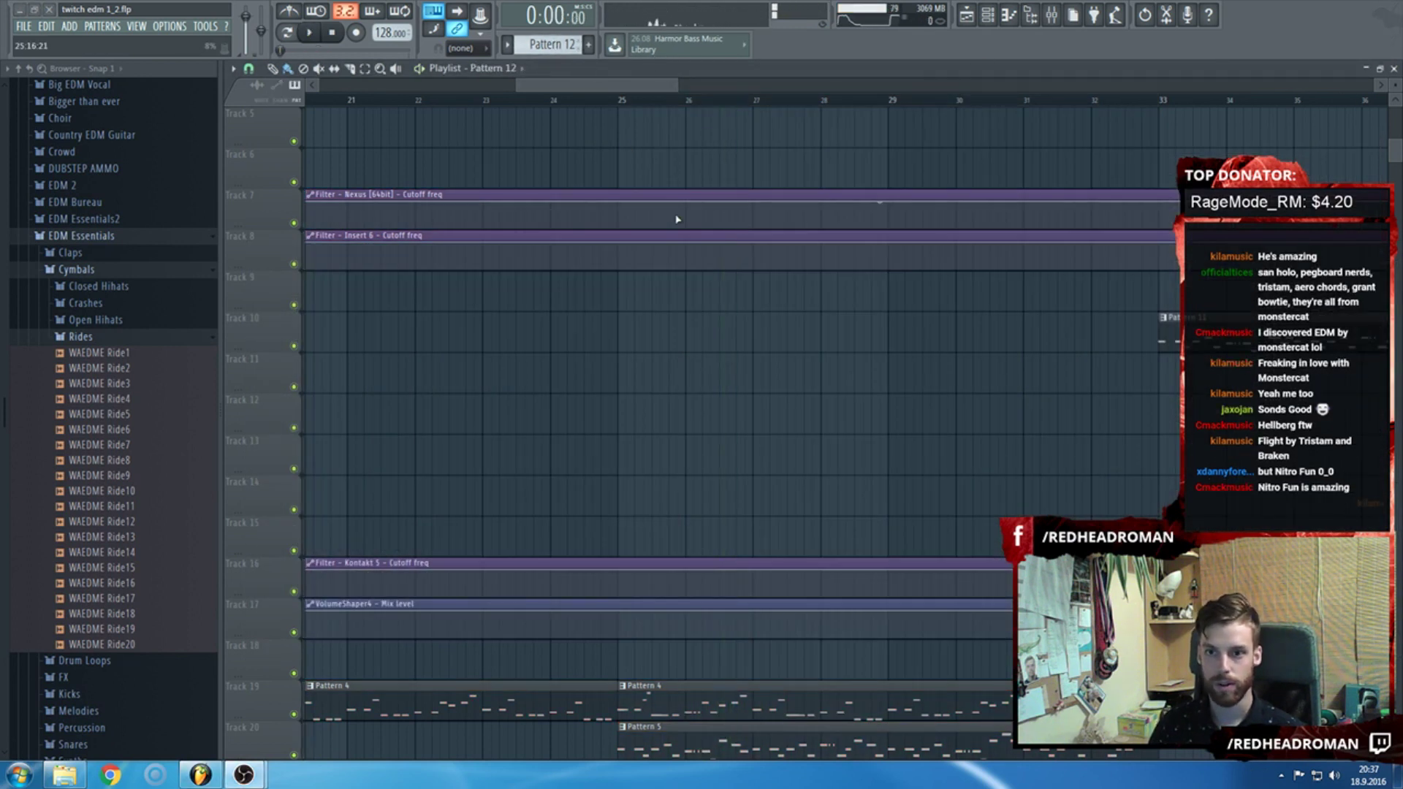
pyautogui.scroll(-5, 647, 137)
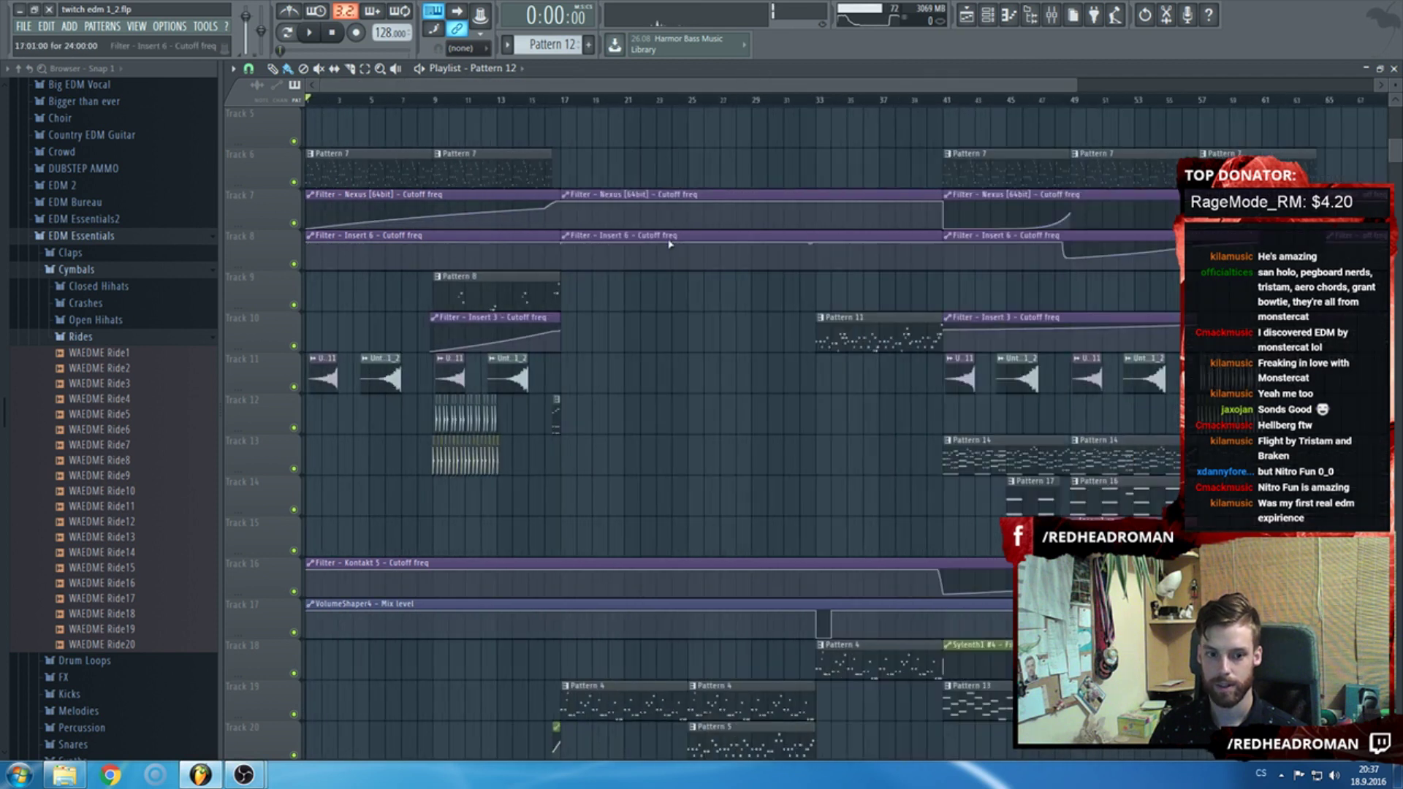
pyautogui.scroll(-10, 739, 247)
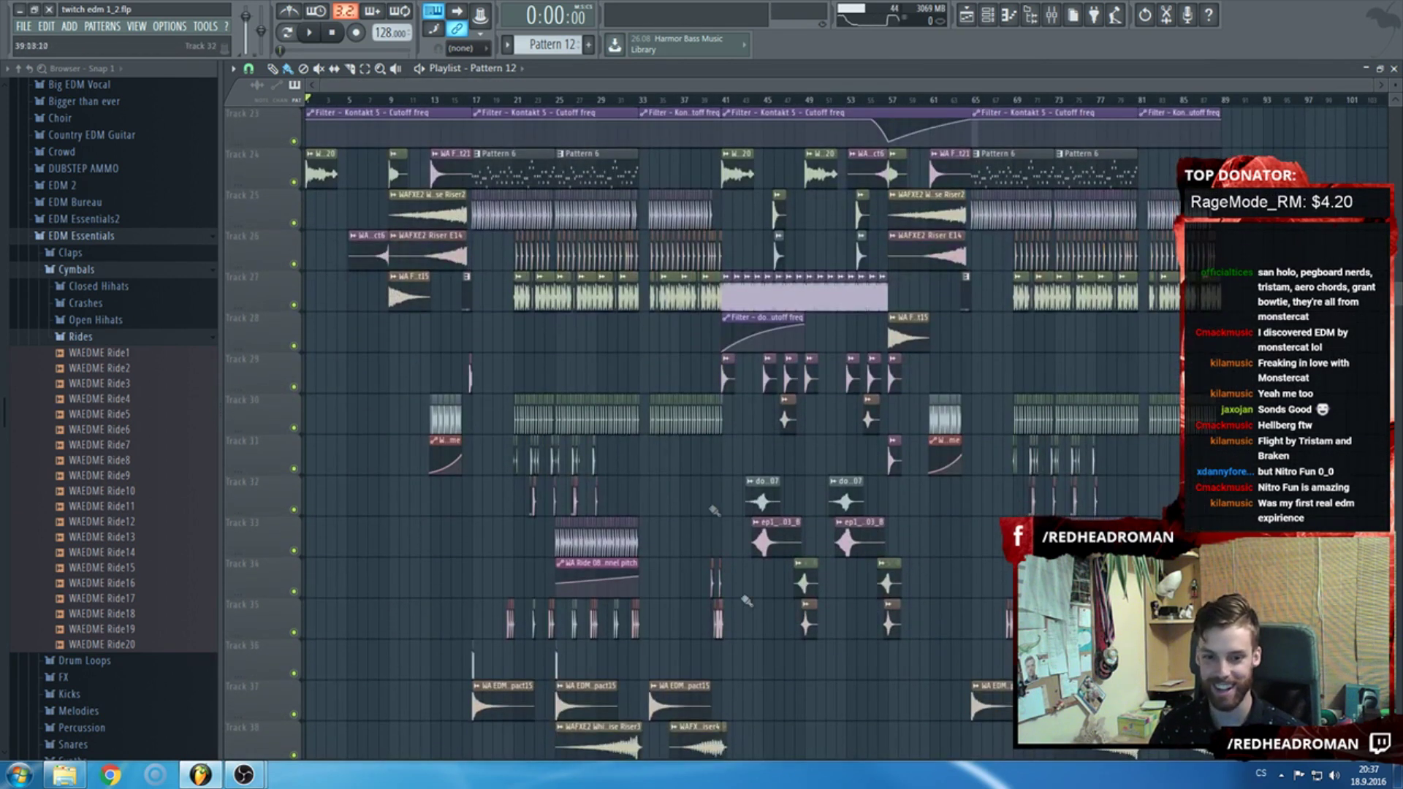
pyautogui.click(1052, 15)
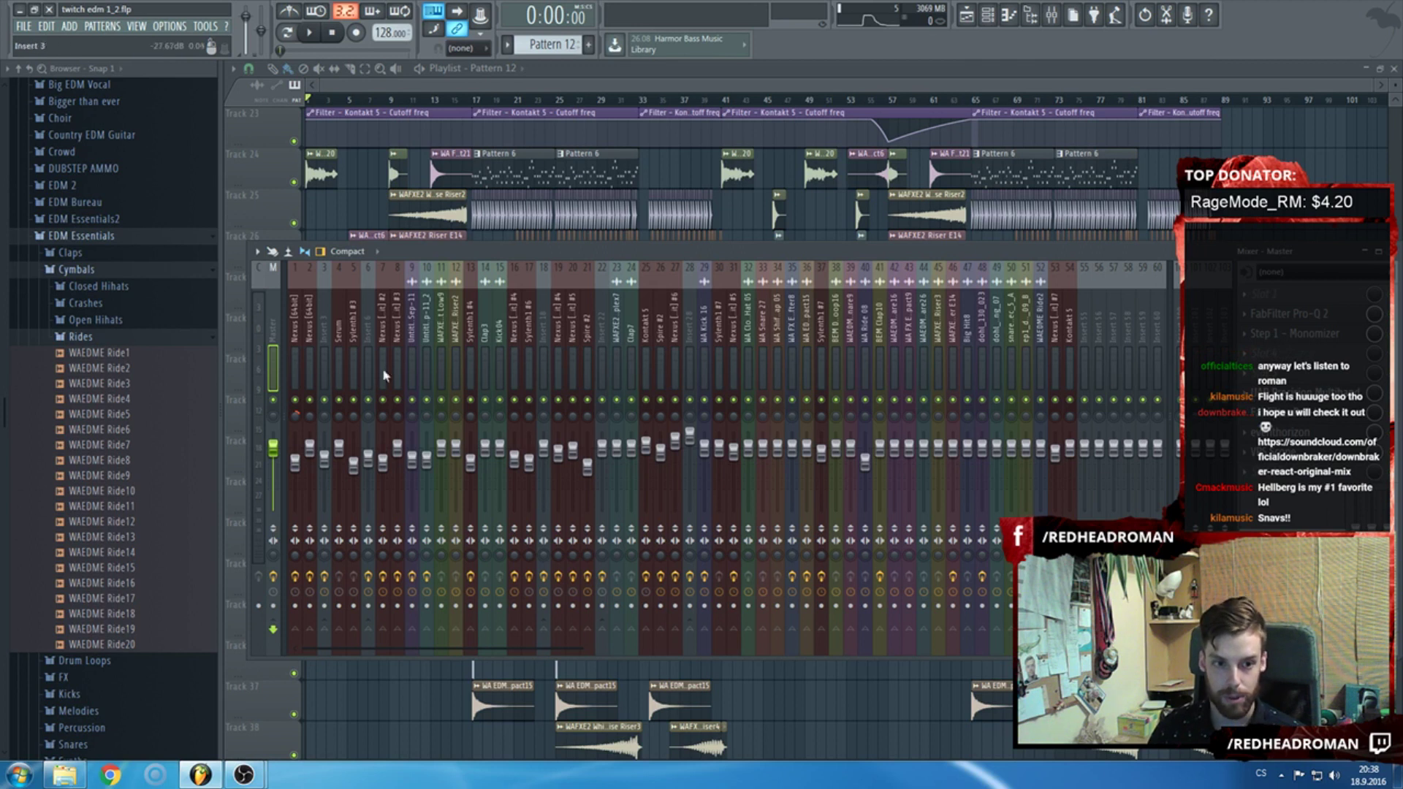
pyautogui.moveTo(246, 361); pyautogui.dragTo(253, 361)
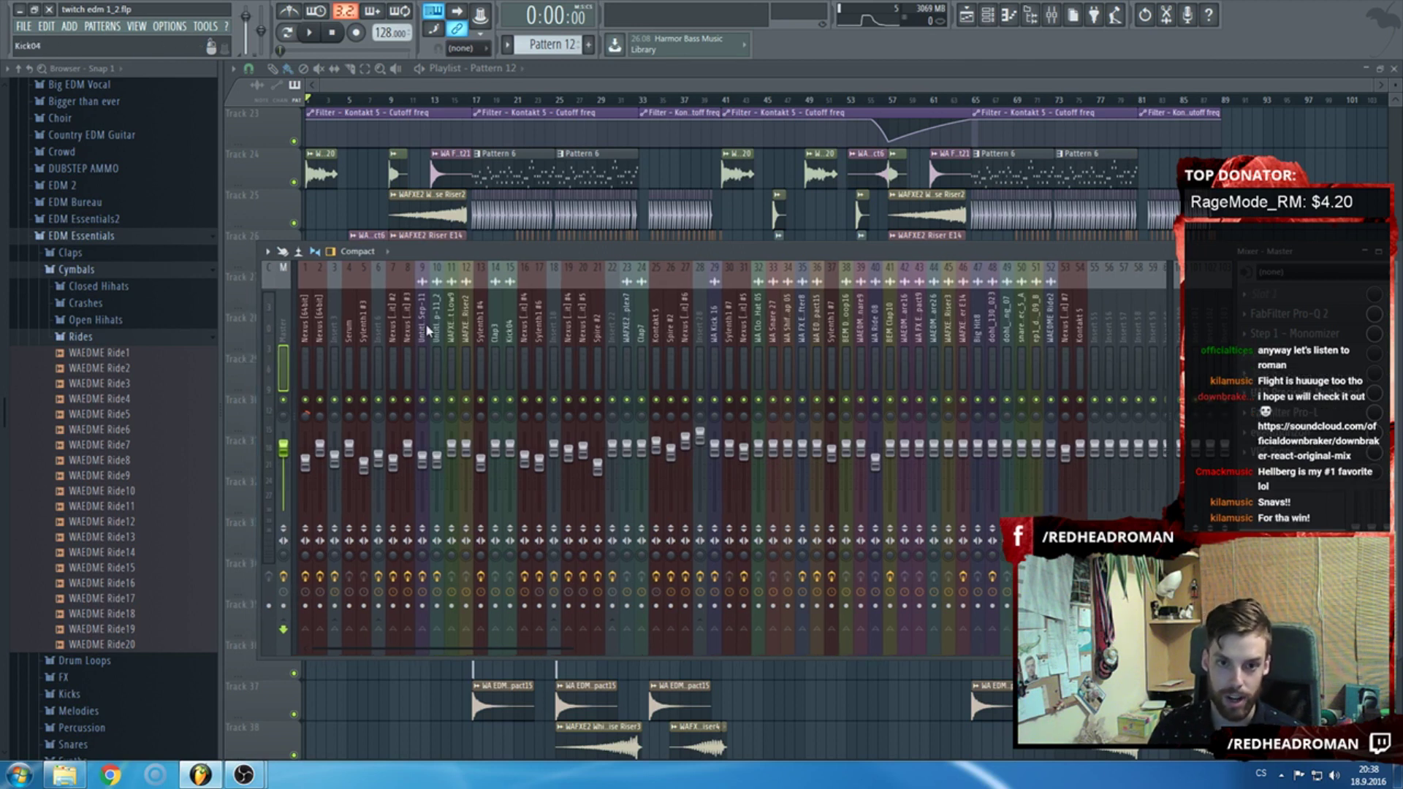
pyautogui.moveTo(590, 259)
pyautogui.mouseDown()
pyautogui.moveTo(558, 265)
pyautogui.moveTo(571, 265)
pyautogui.mouseUp()
pyautogui.press('F9')
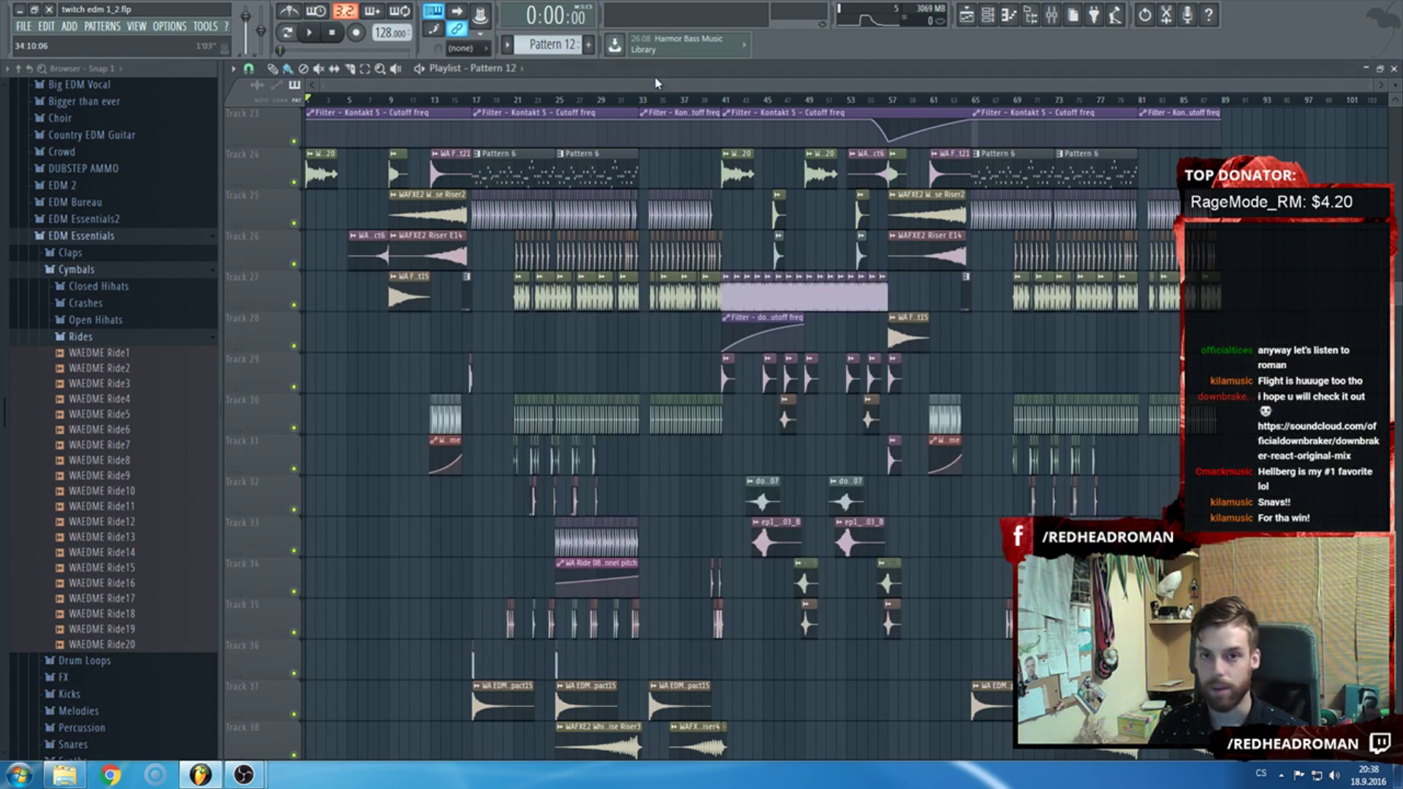
# Move the song position in the playlist to the start of bar 17, where the first Pattern 4 clip begins.
pyautogui.scroll(3, 525, 254)
pyautogui.scroll(5, 525, 255)
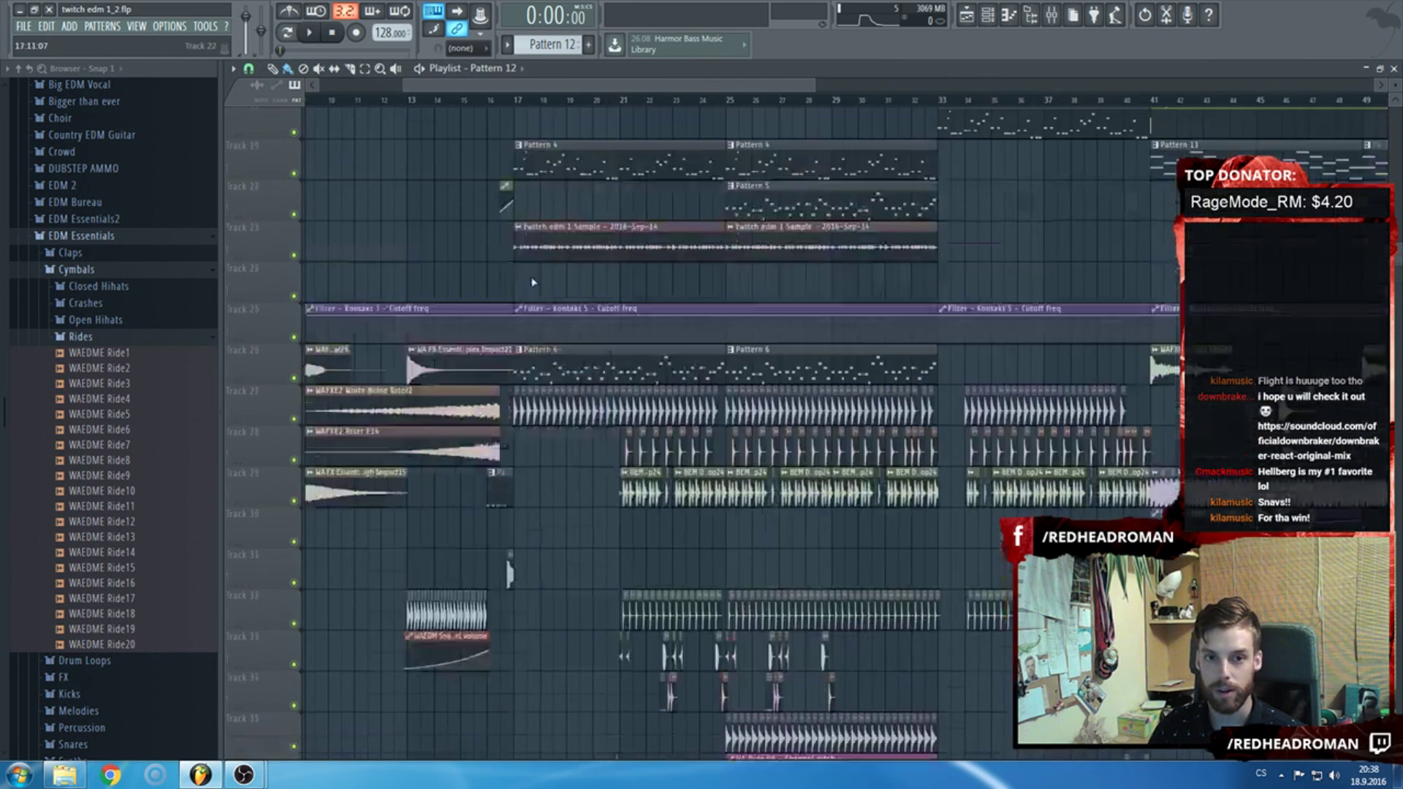
pyautogui.click(502, 103)
pyautogui.scroll(-4, 525, 368)
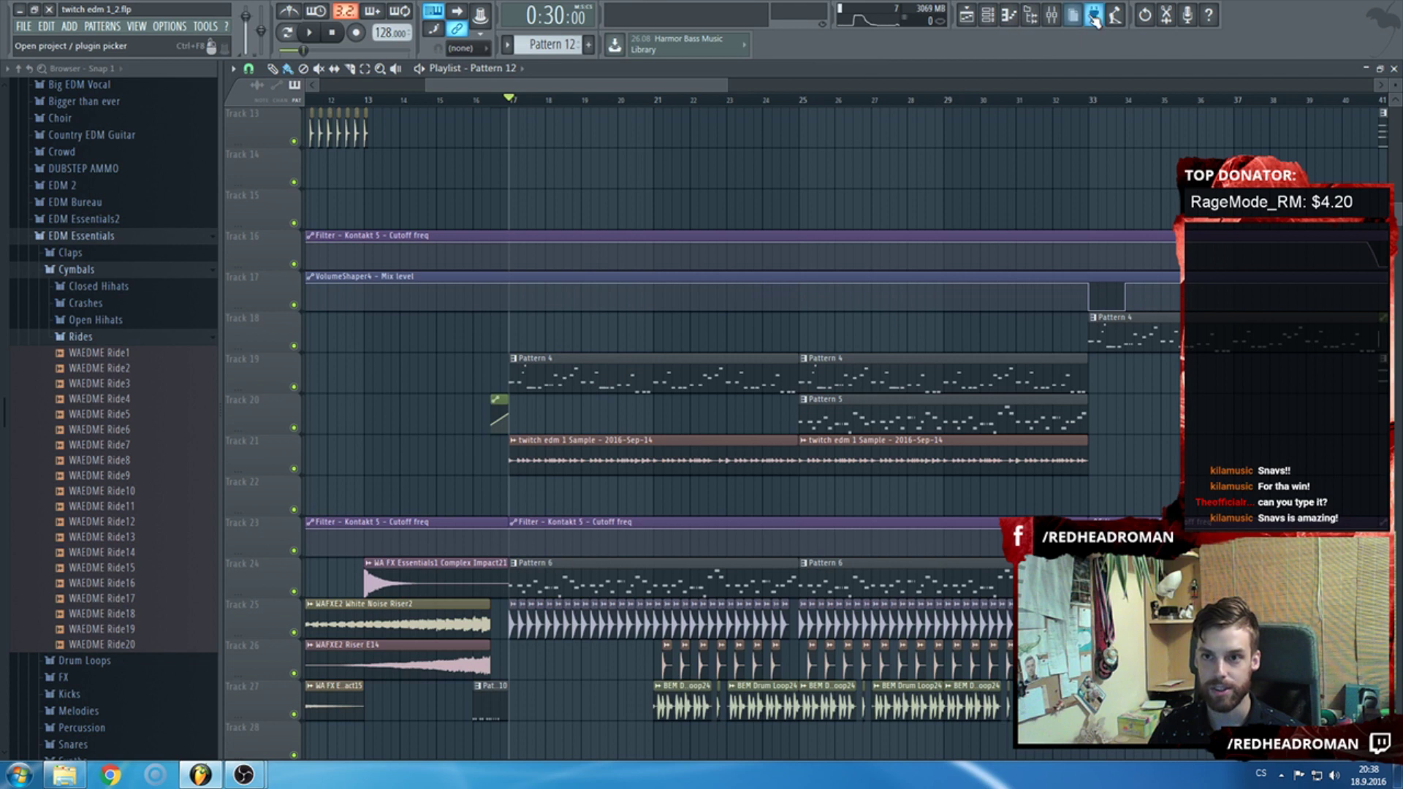
pyautogui.press('F9')
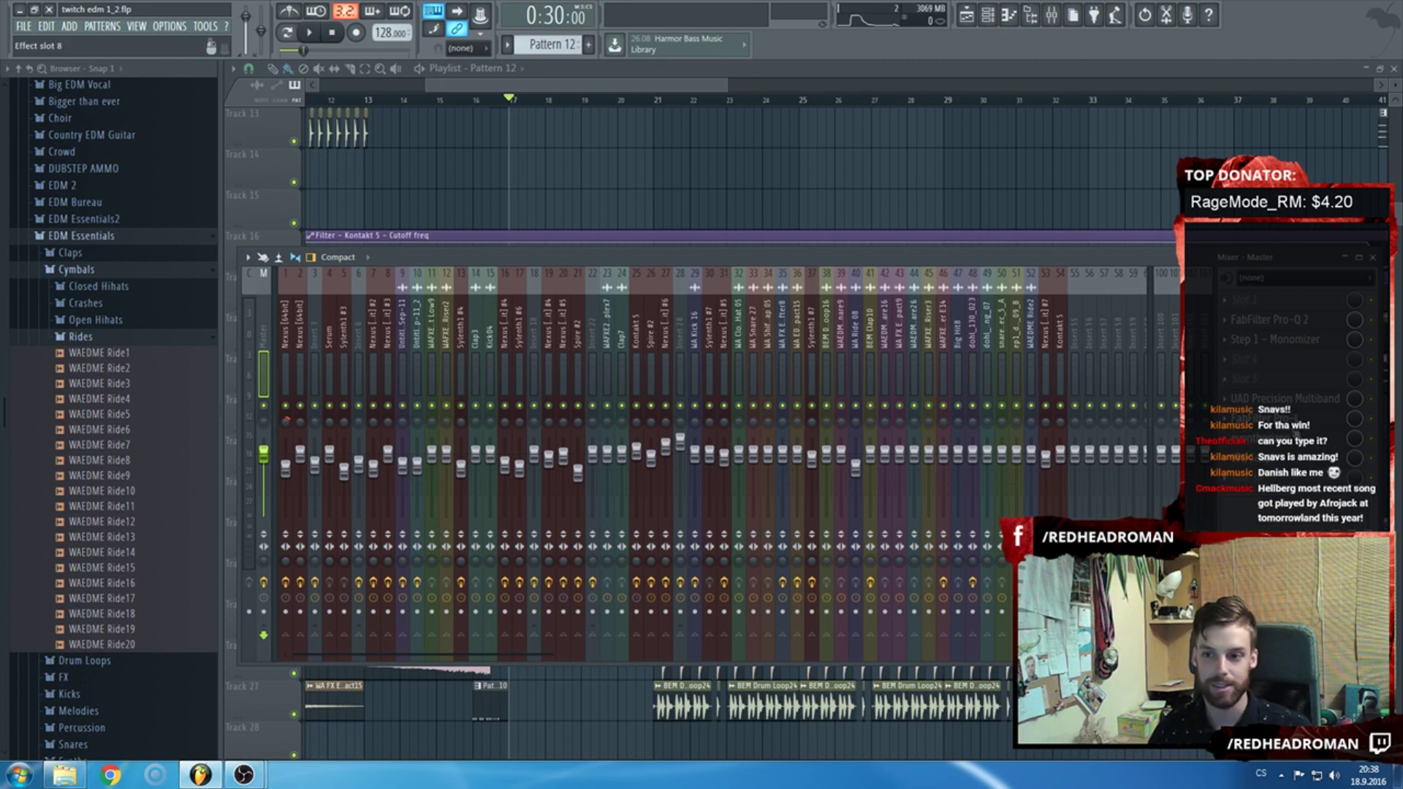
pyautogui.press('F9')
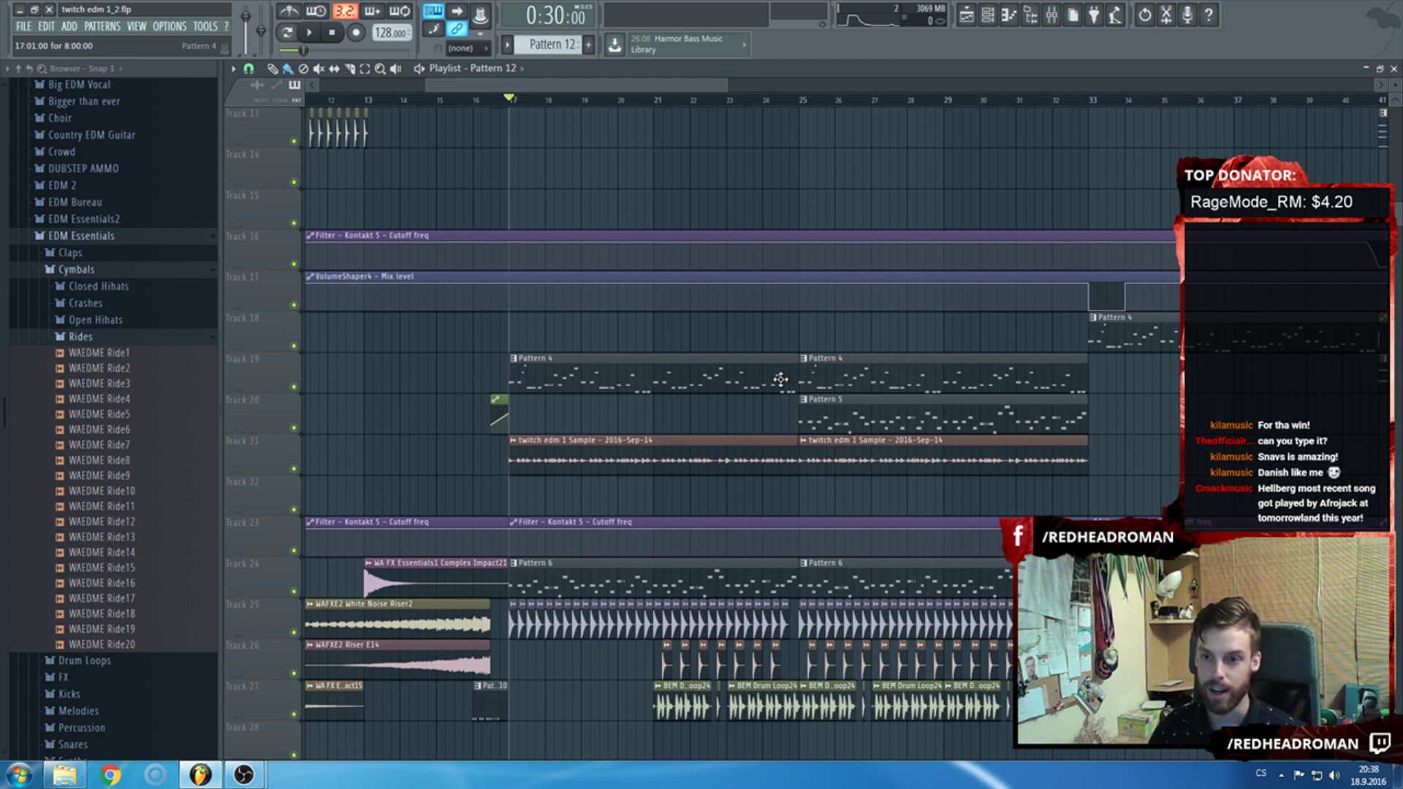
pyautogui.scroll(-3, 673, 377)
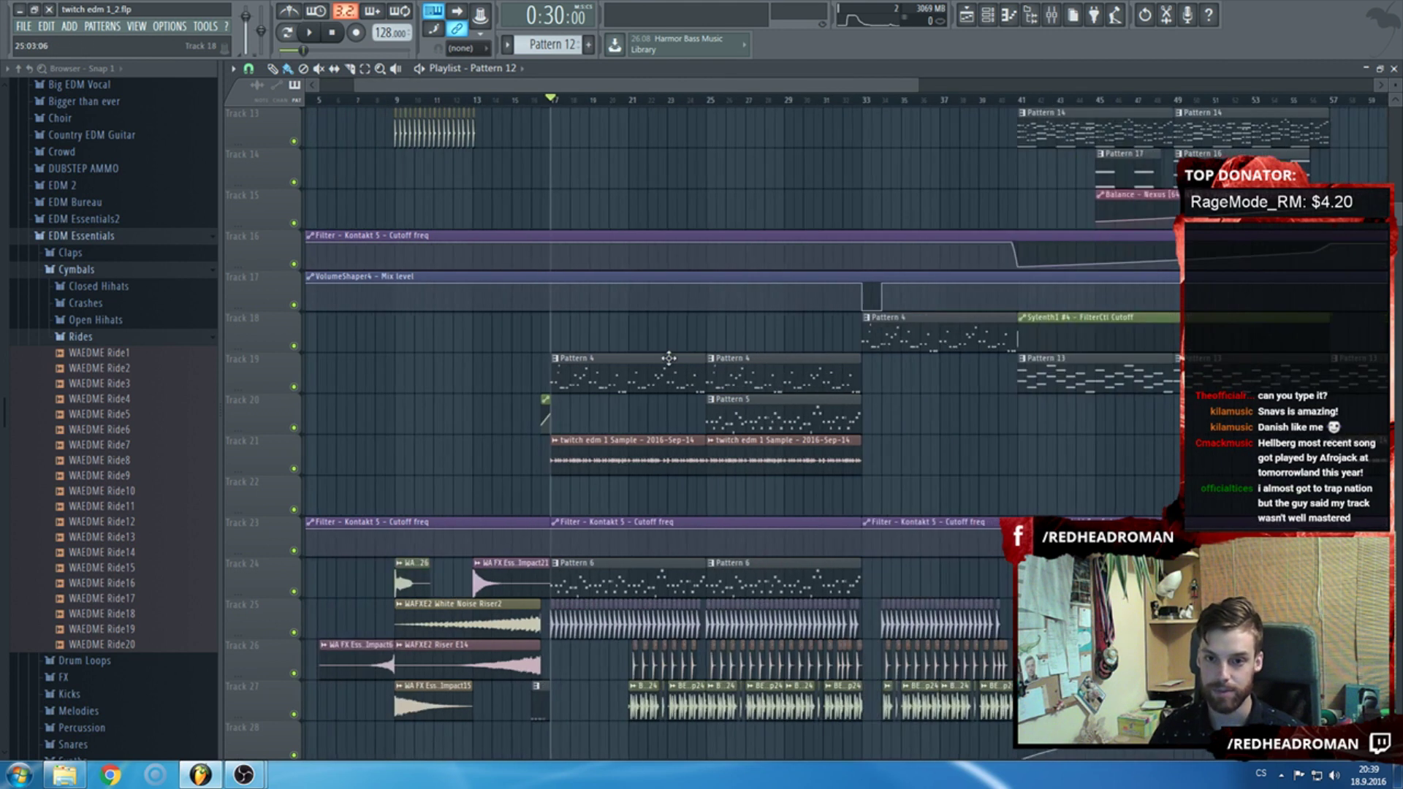
pyautogui.scroll(3, 798, 334)
pyautogui.scroll(4, 448, 313)
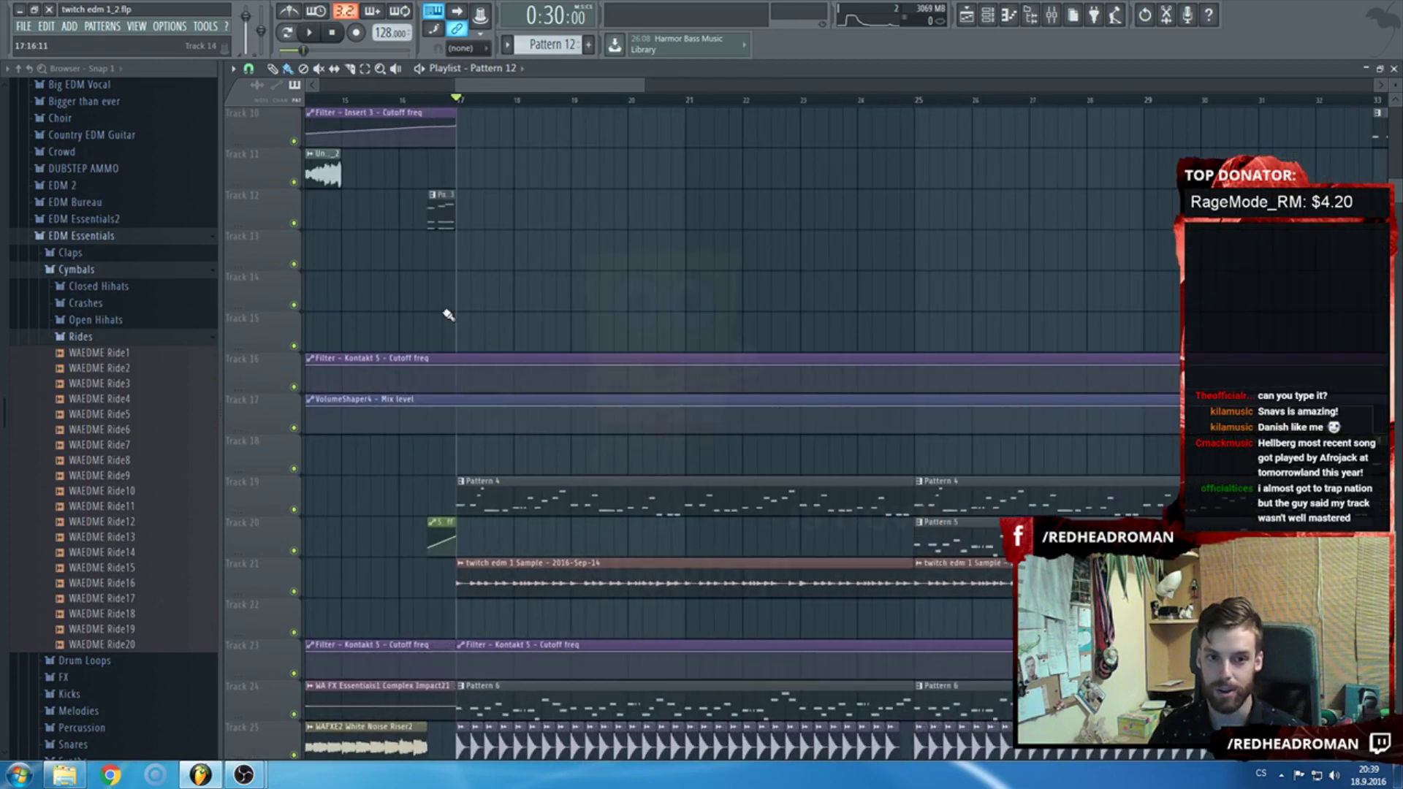
pyautogui.scroll(4, 658, 439)
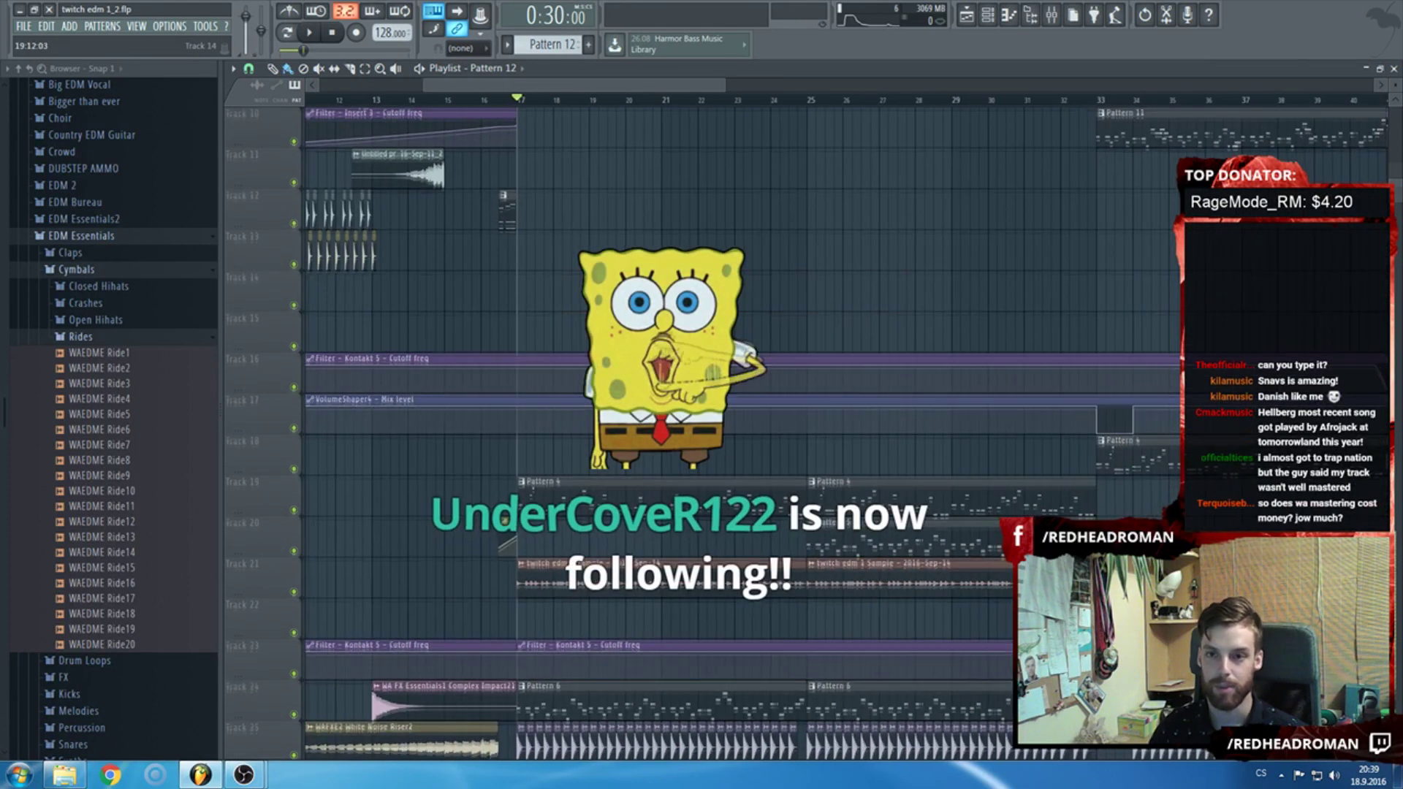
pyautogui.scroll(-2, 658, 439)
pyautogui.scroll(-3, 681, 306)
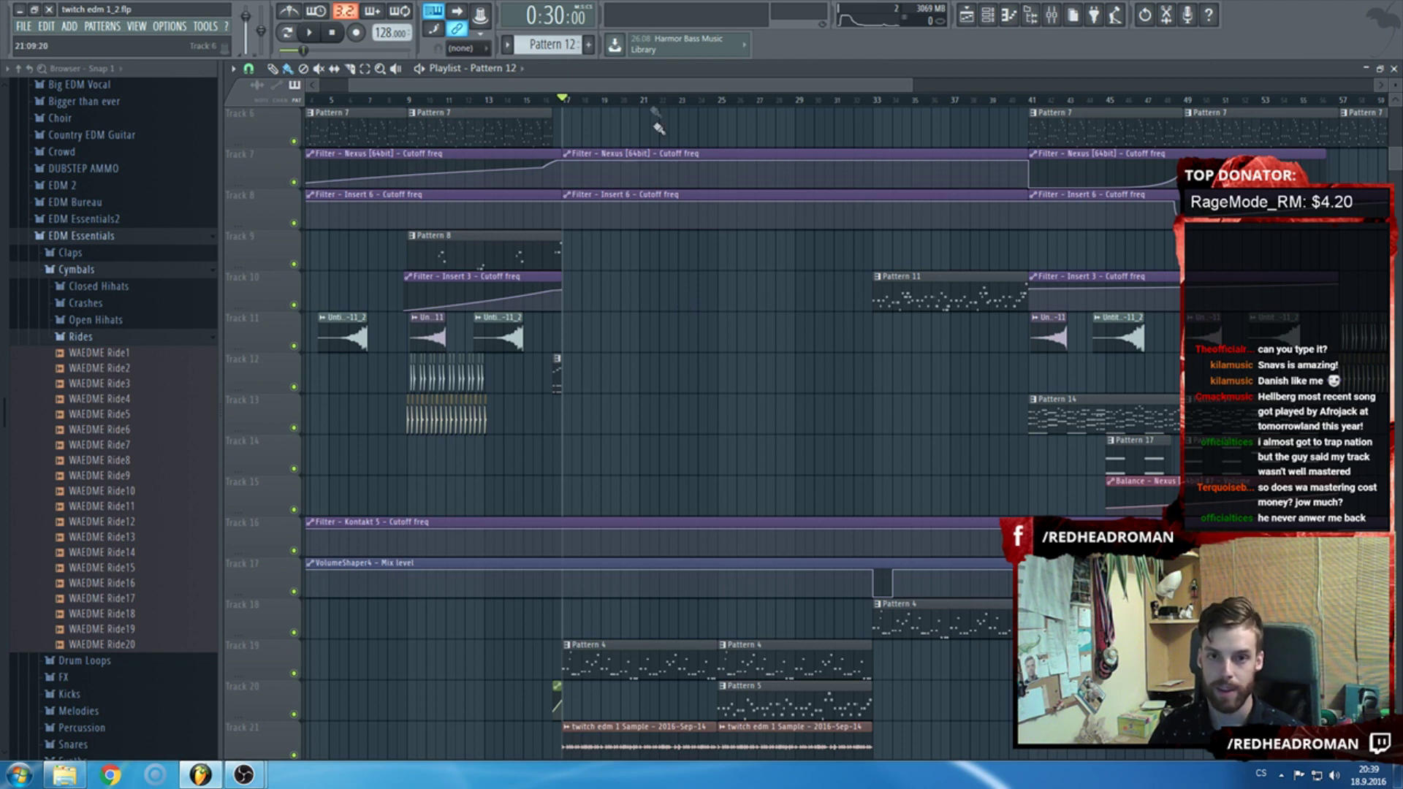
pyautogui.scroll(4, 572, 290)
pyautogui.scroll(1, 599, 314)
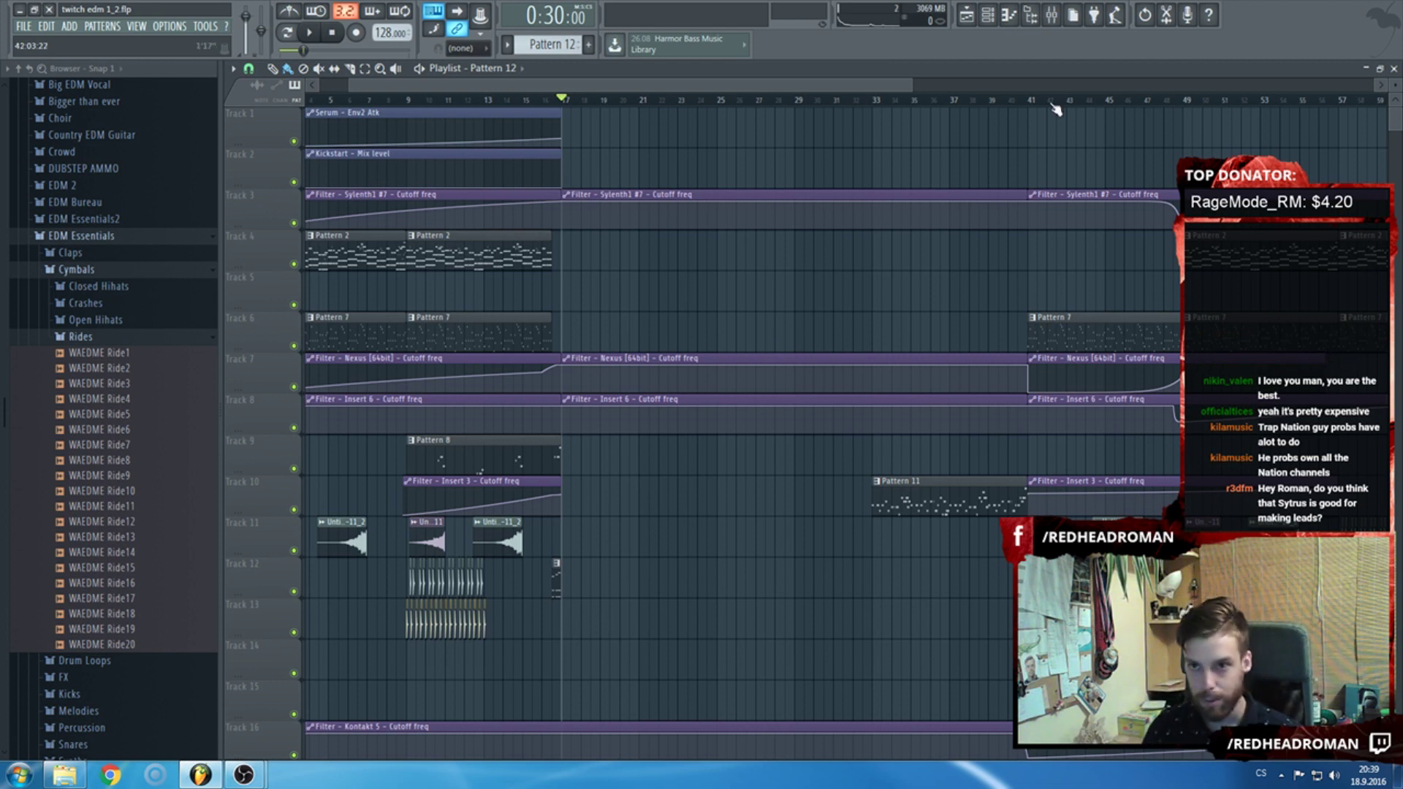
pyautogui.click(1052, 15)
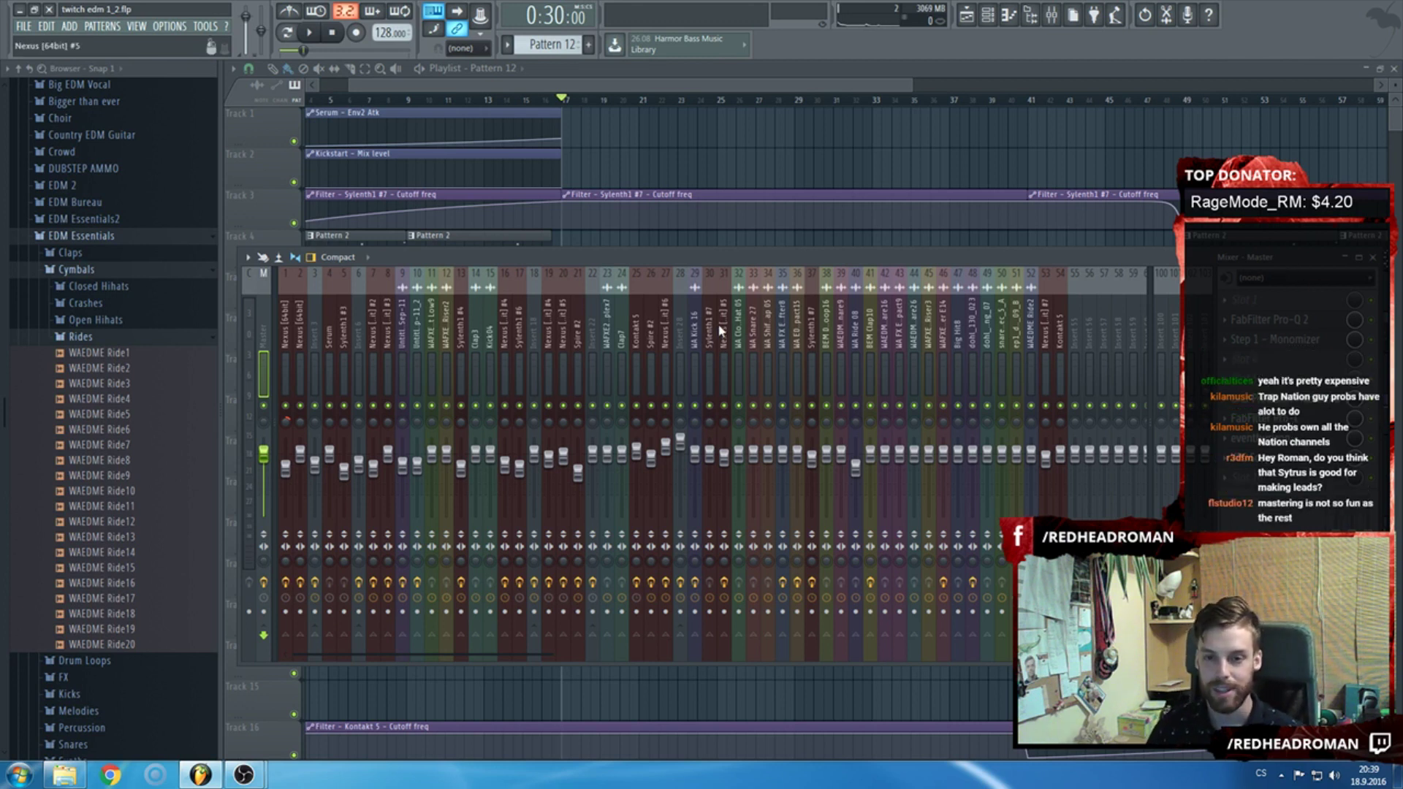
pyautogui.click(1373, 257)
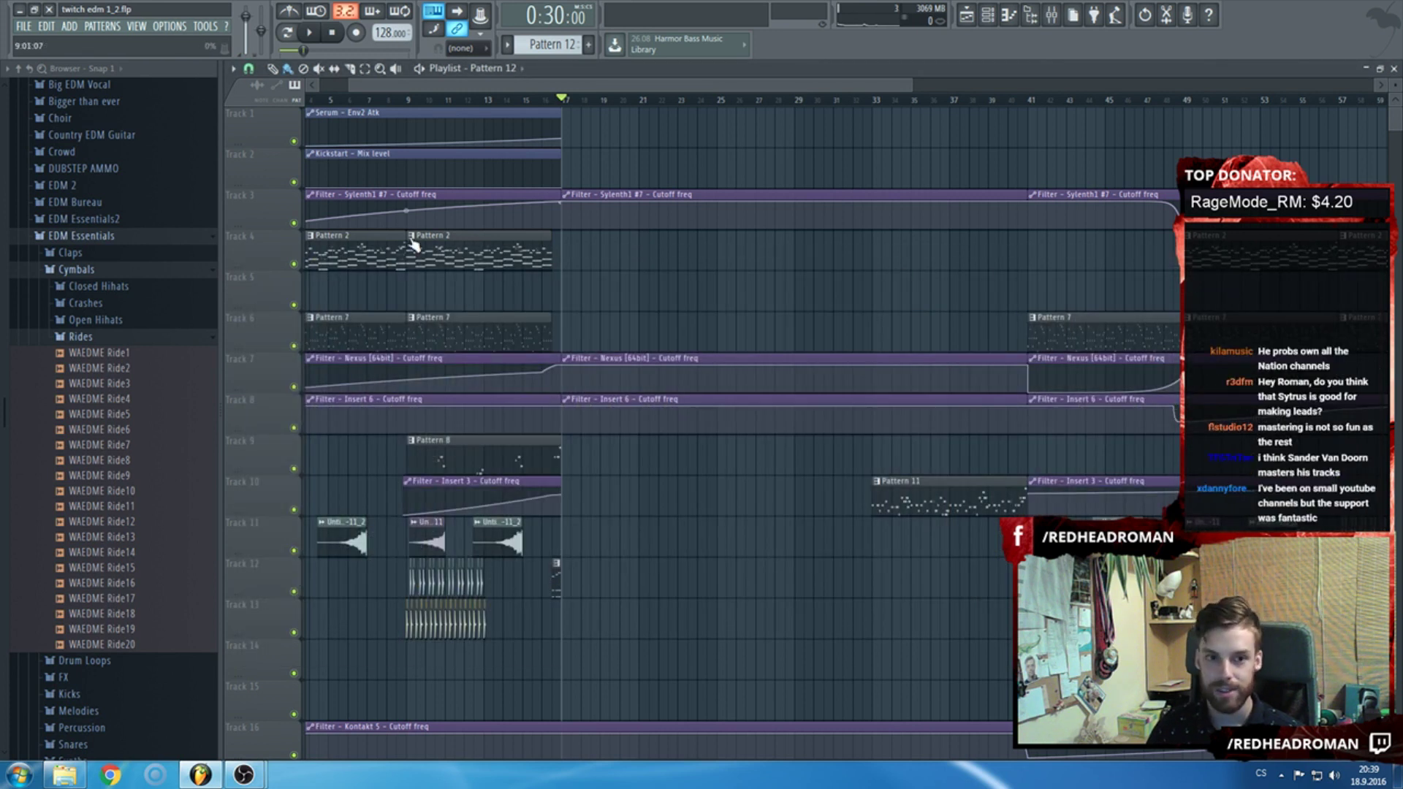
# Select the Filter - Sylenth1 #7 cutoff frequency automation clip on Track 3 as the active playlist source.
pyautogui.click(497, 206)
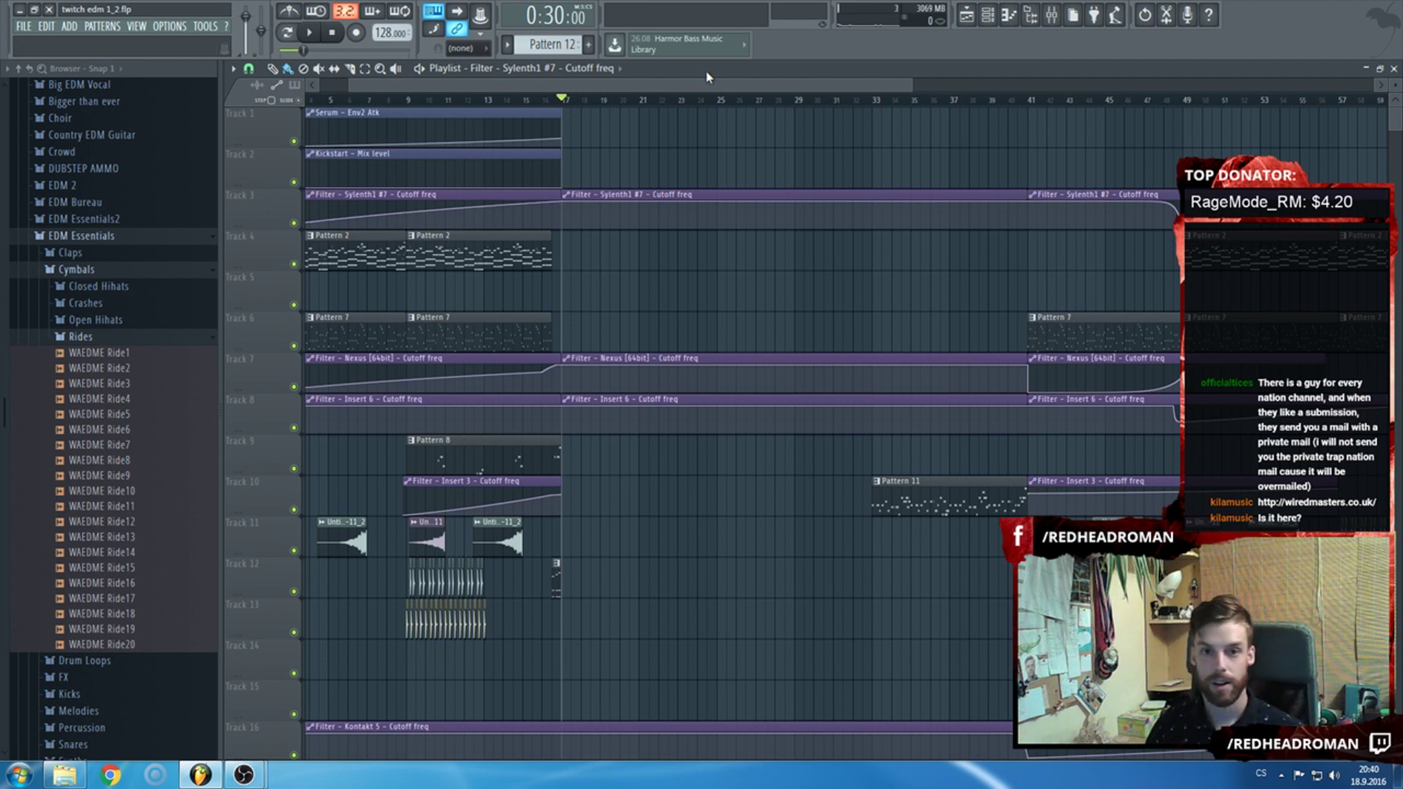
pyautogui.scroll(-1, 730, 244)
pyautogui.keyDown('ctrl'); pyautogui.scroll(-3, 730, 243); pyautogui.keyUp('ctrl')
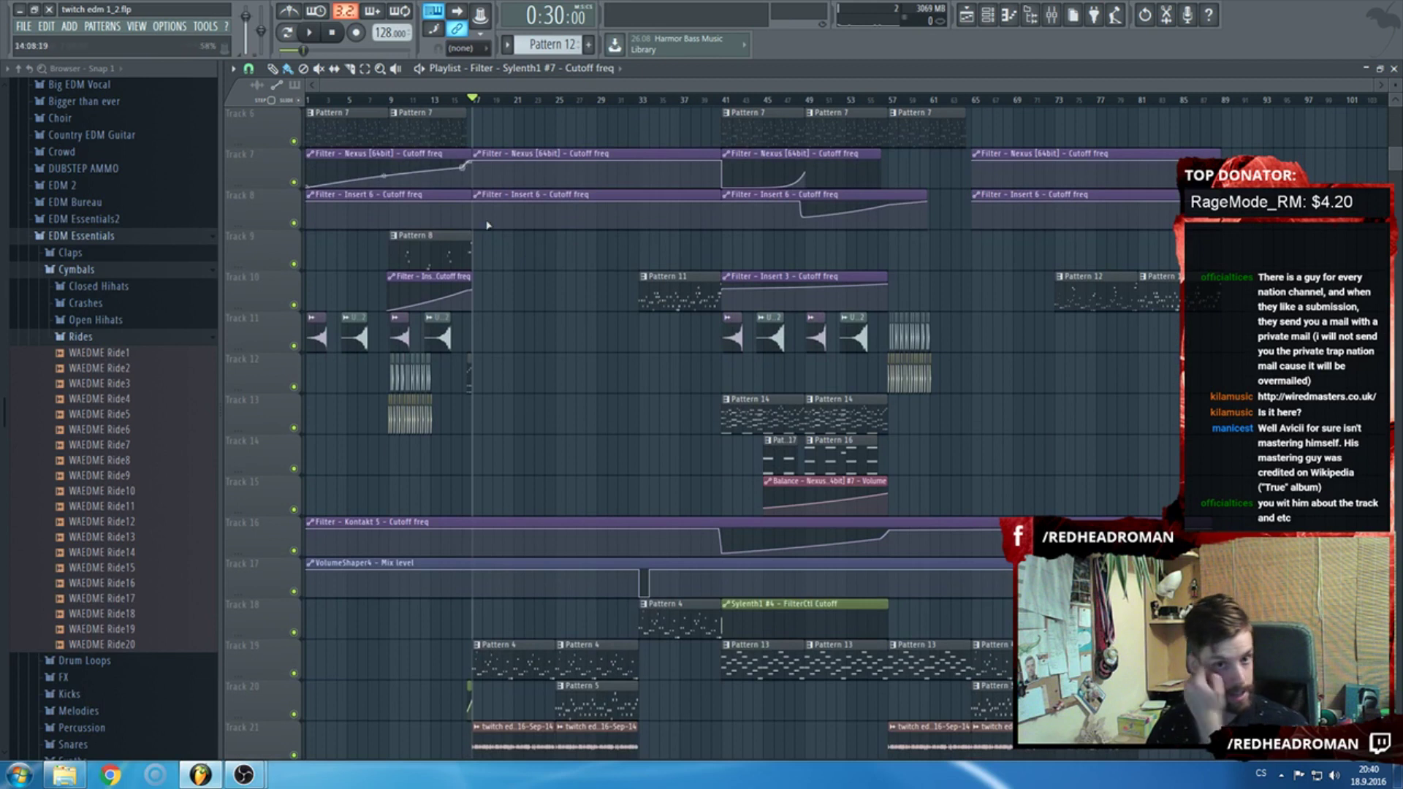
# Select all clips in the playlist and save the project under its current name.
pyautogui.scroll(1, 618, 250)
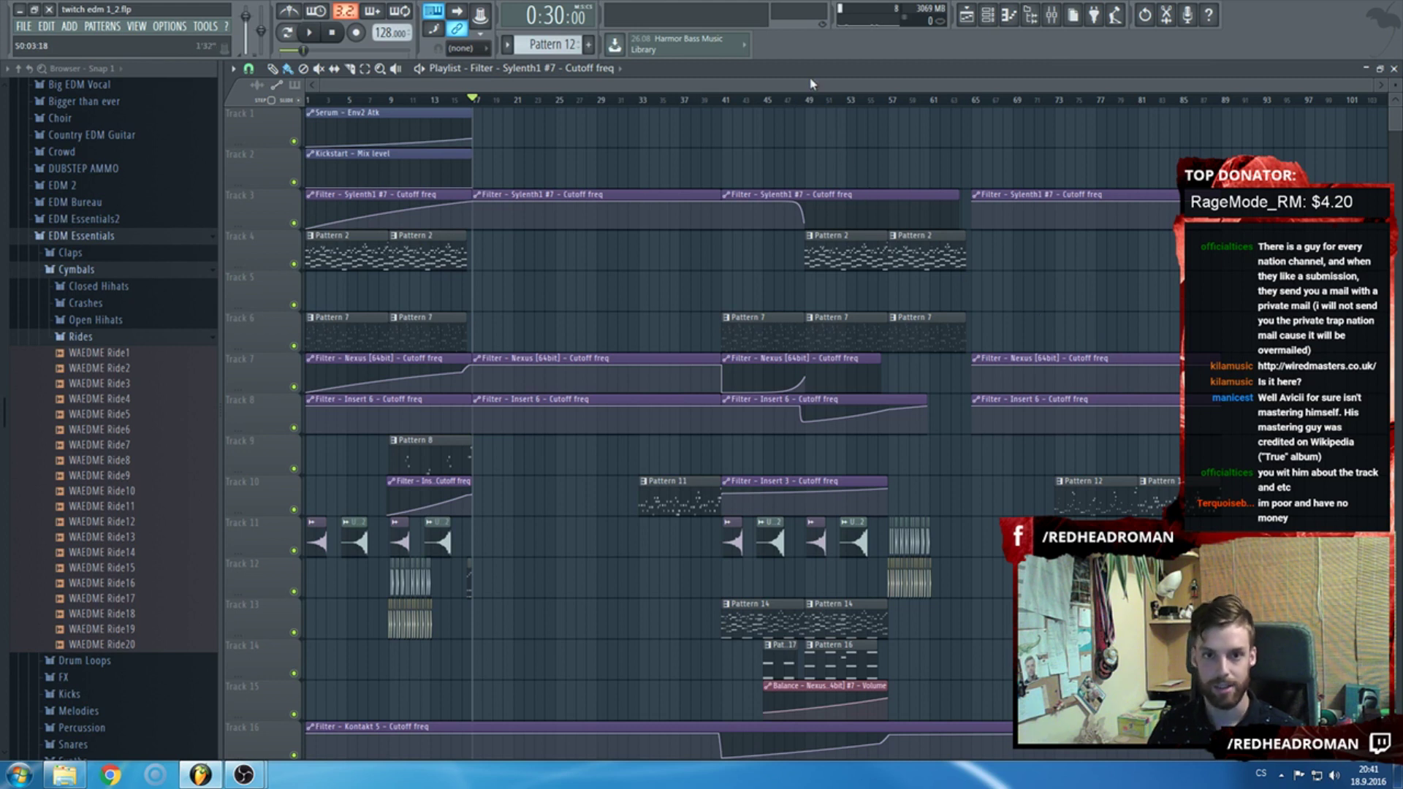
pyautogui.hotkey('ctrl', 'a')
pyautogui.click(24, 26)
pyautogui.click(41, 89)
# Render the selected arrangement to the desktop (Plocha) as an MP3 file named Twitch EDM Done.
pyautogui.click(25, 25)
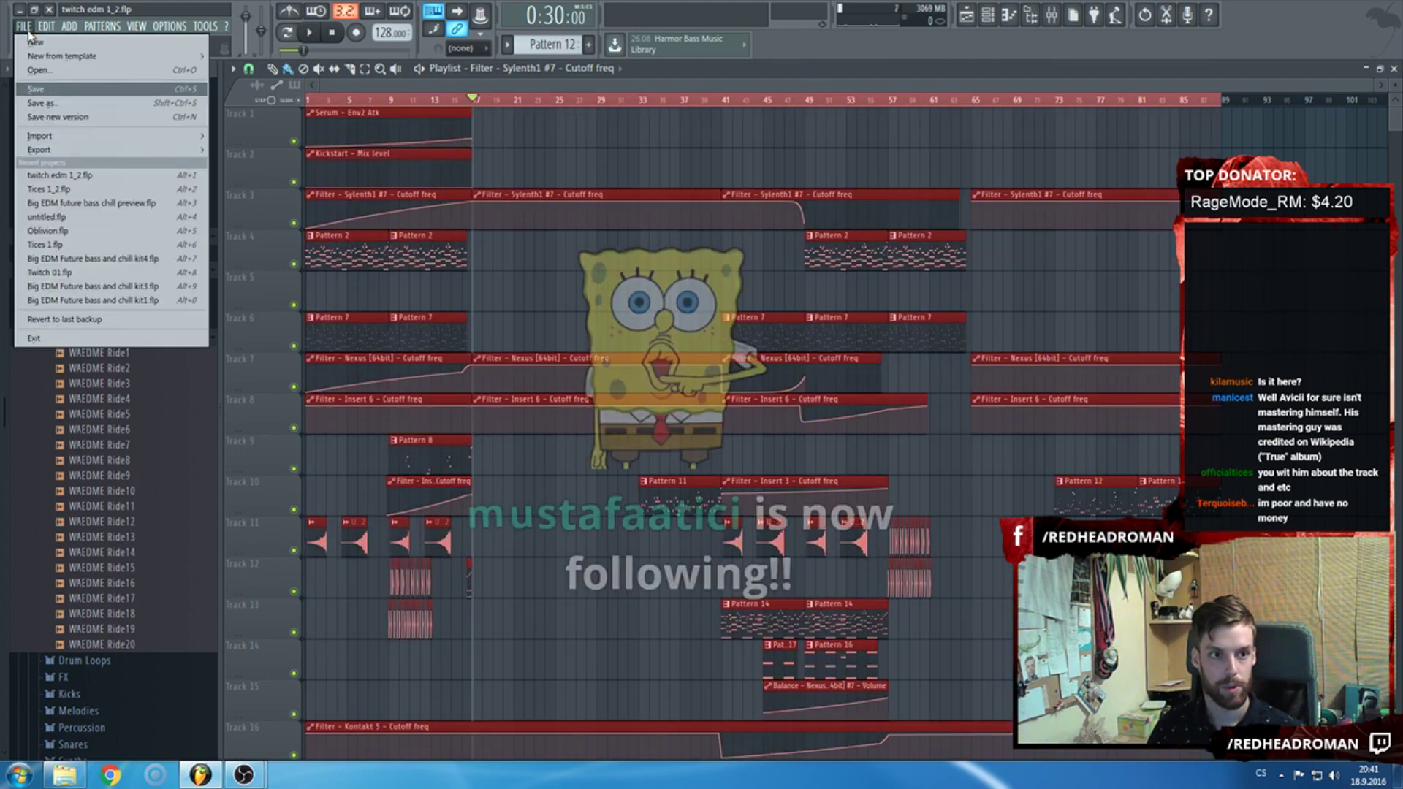
pyautogui.click(43, 103)
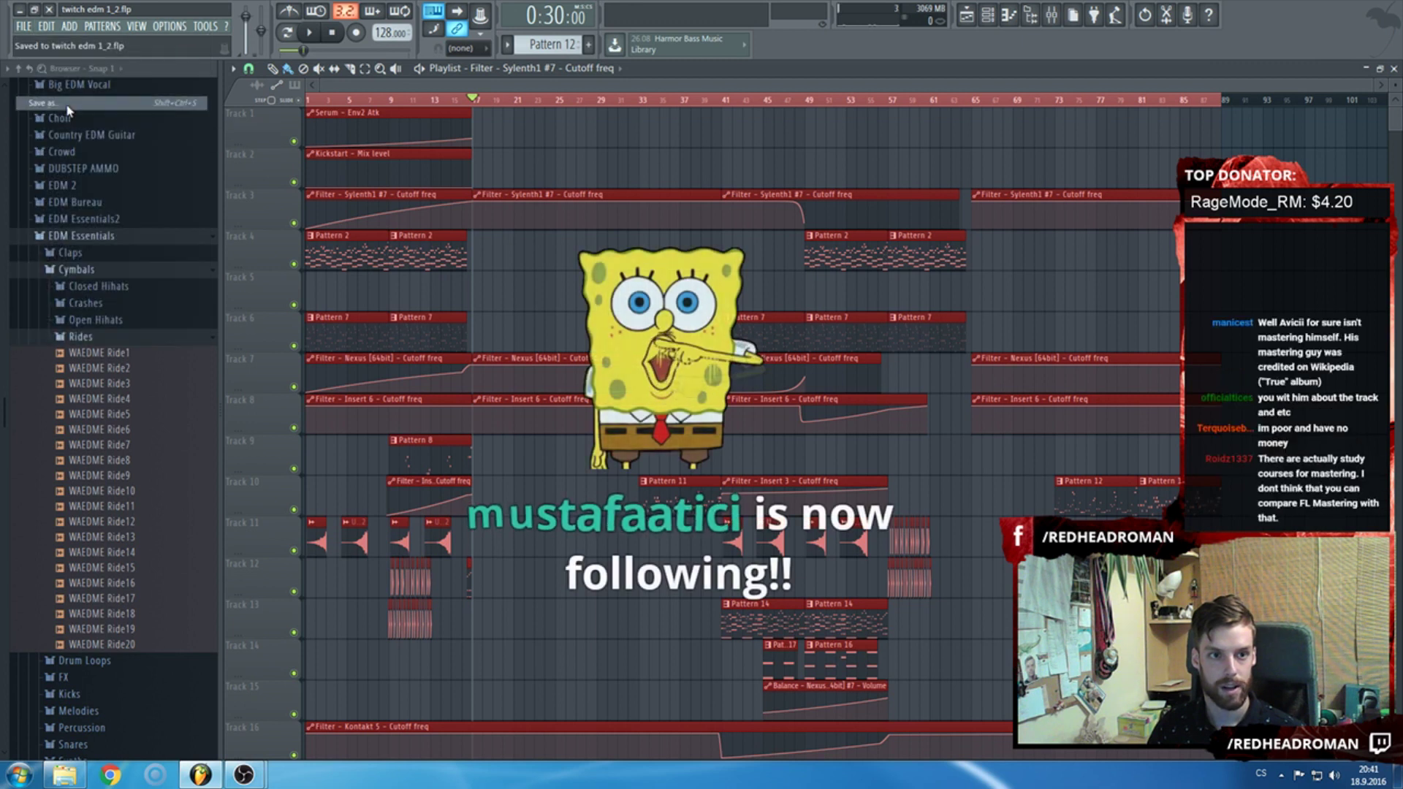
pyautogui.scroll(10, 73, 183)
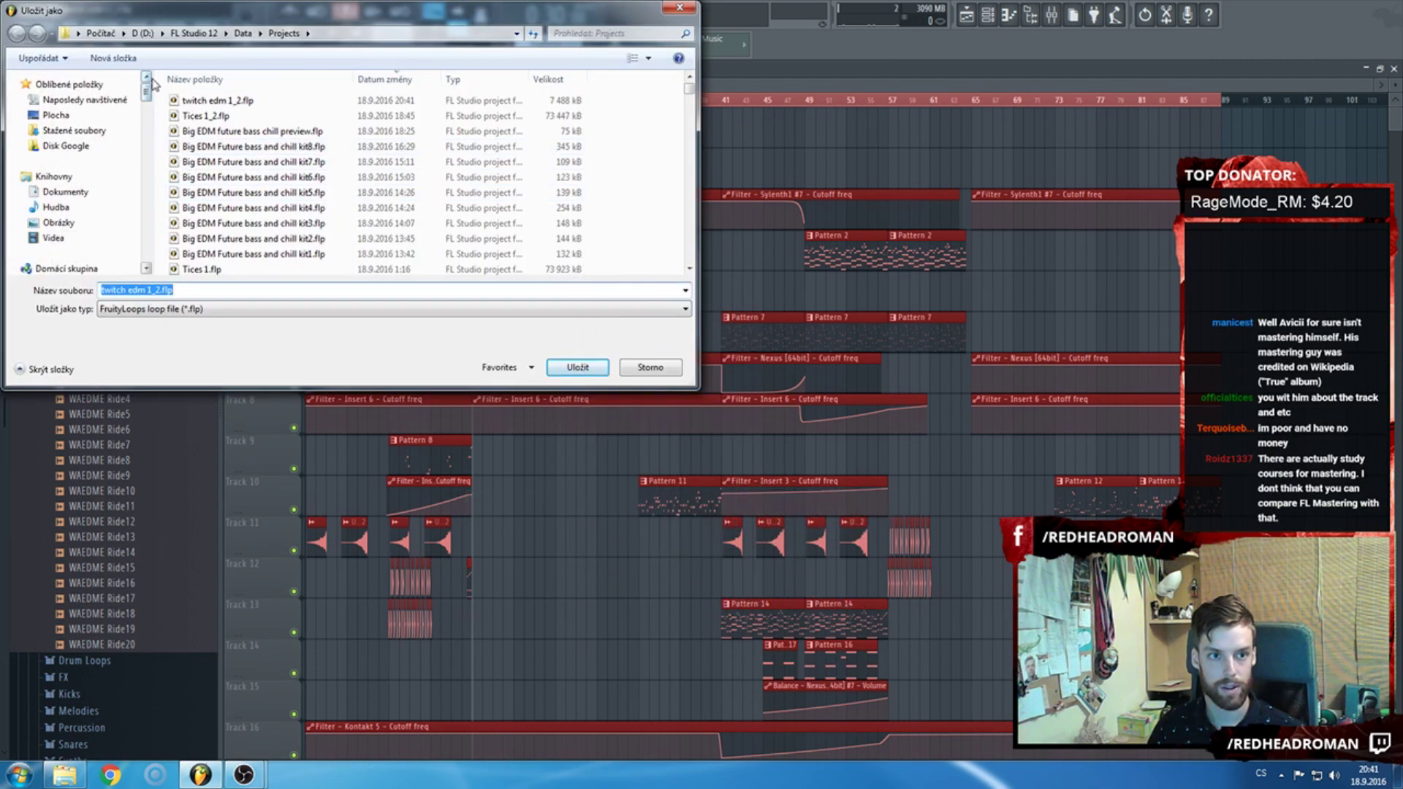
pyautogui.click(56, 115)
pyautogui.click(224, 289)
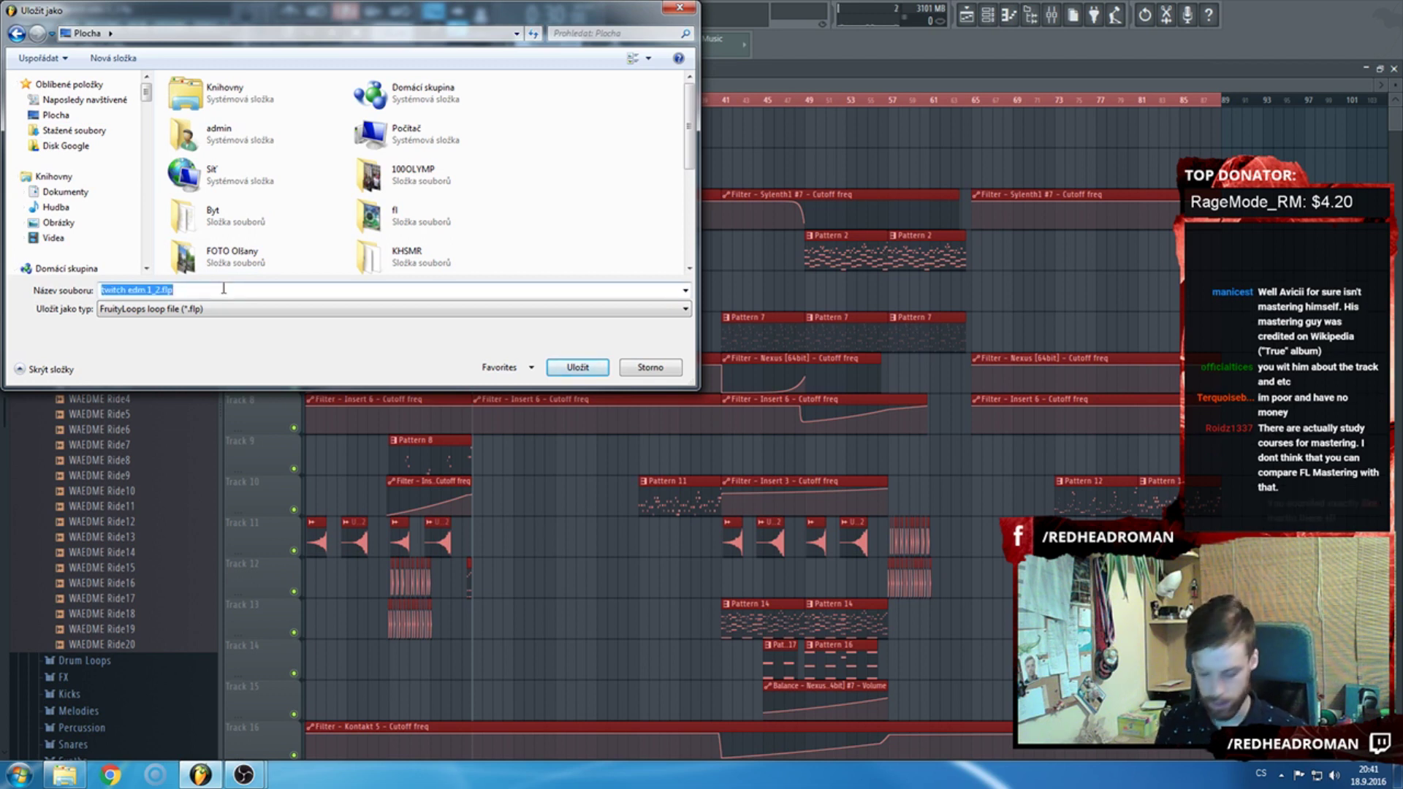
pyautogui.write('Twitch ')
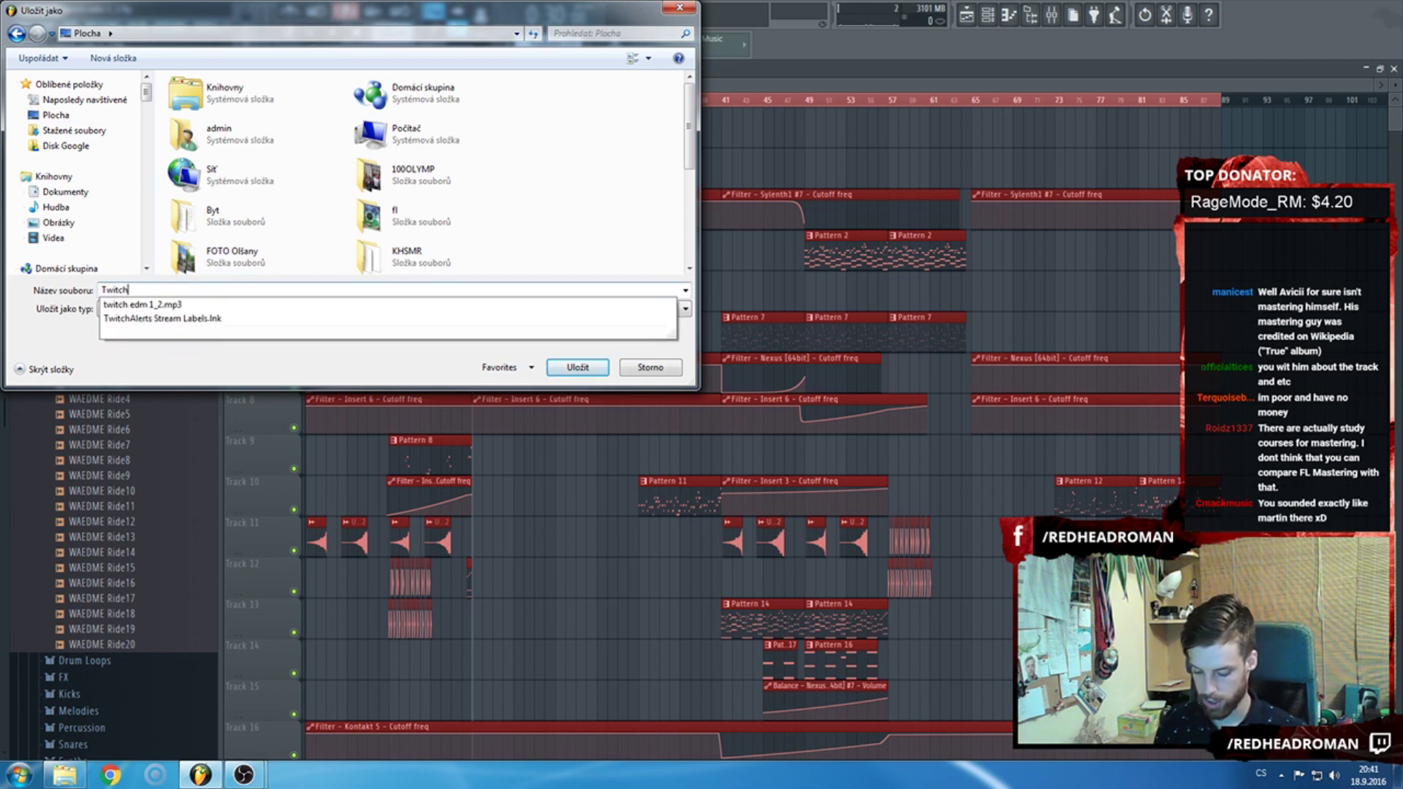
pyautogui.write('EDM Done')
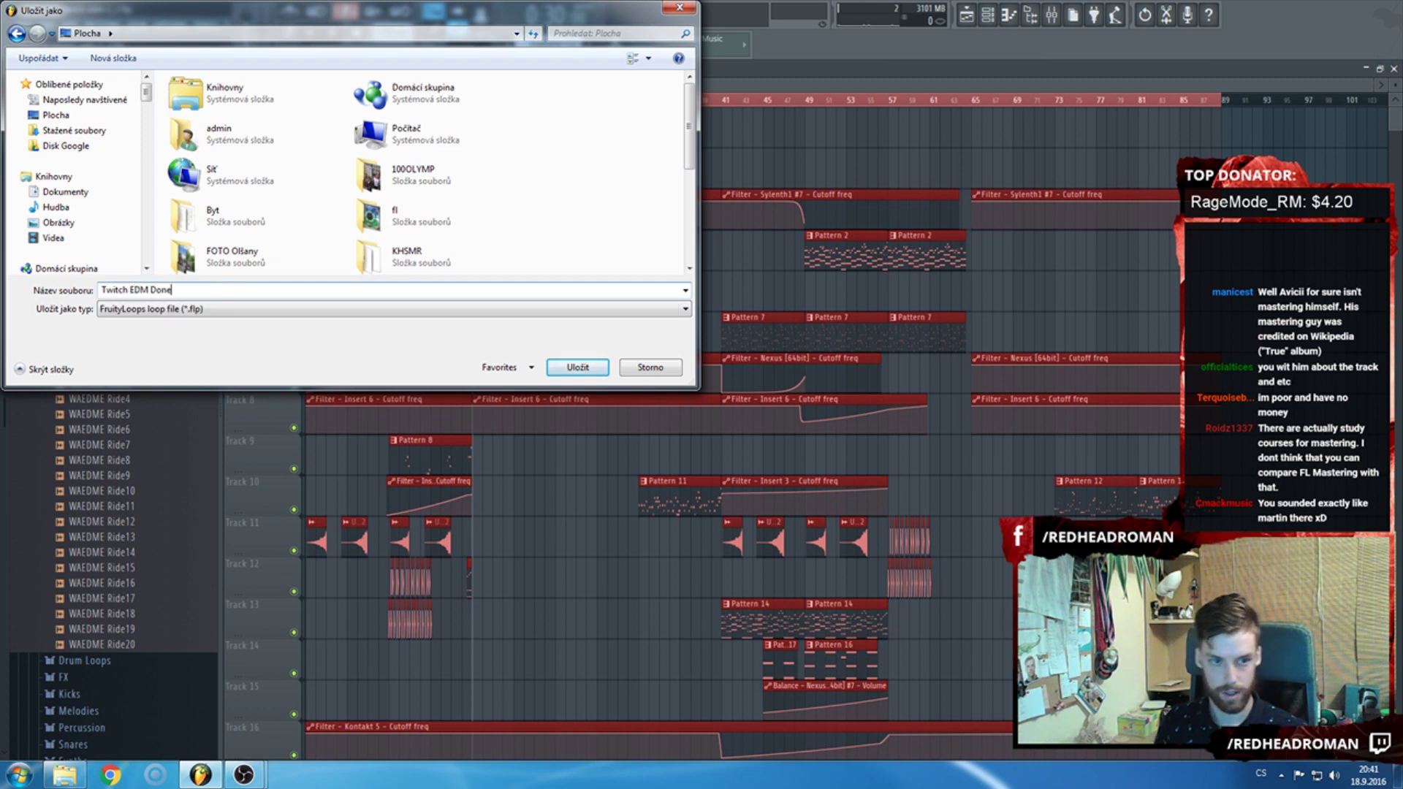
pyautogui.click(209, 310)
pyautogui.click(228, 360)
pyautogui.press('Return')
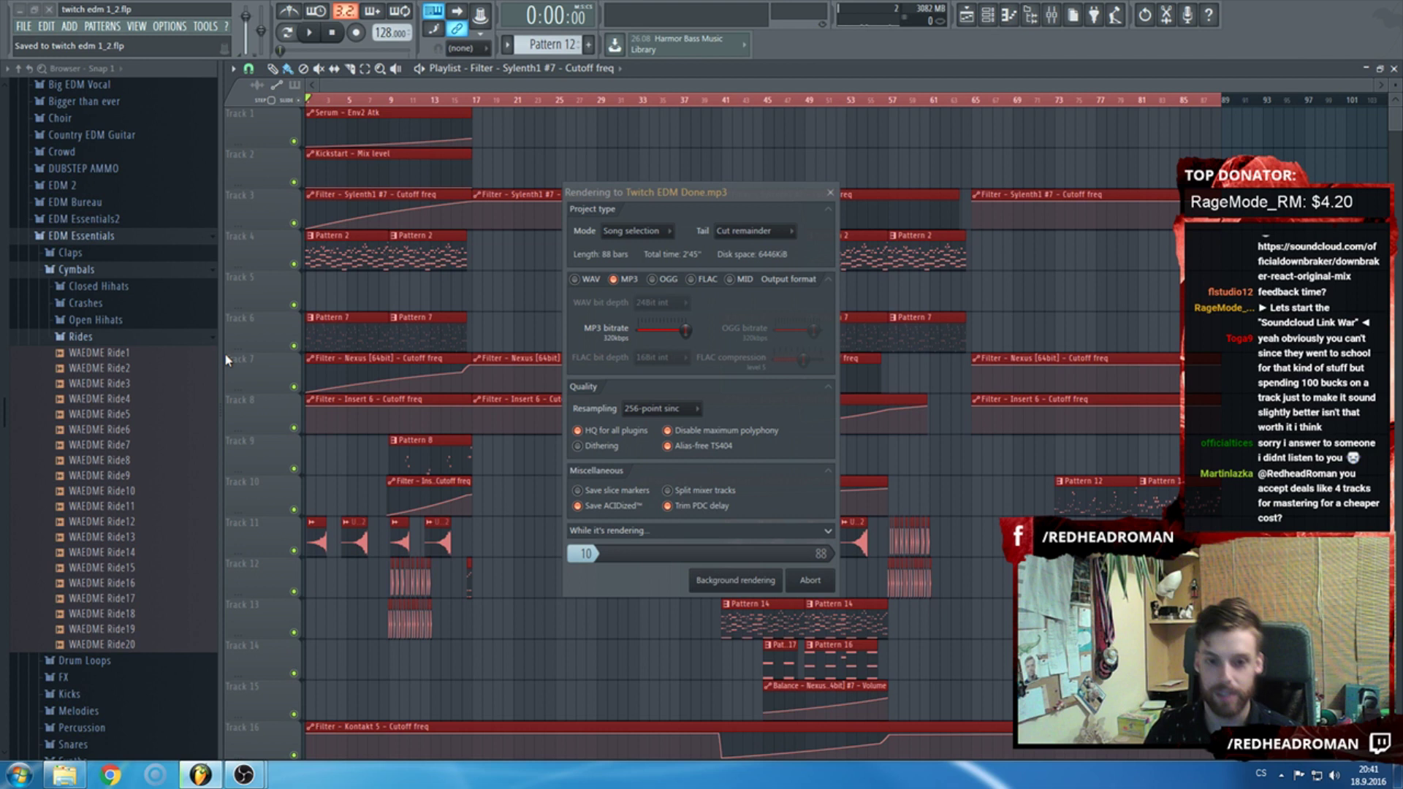
# Switch to Chrome while the MP3 renders.
pyautogui.click(105, 782)
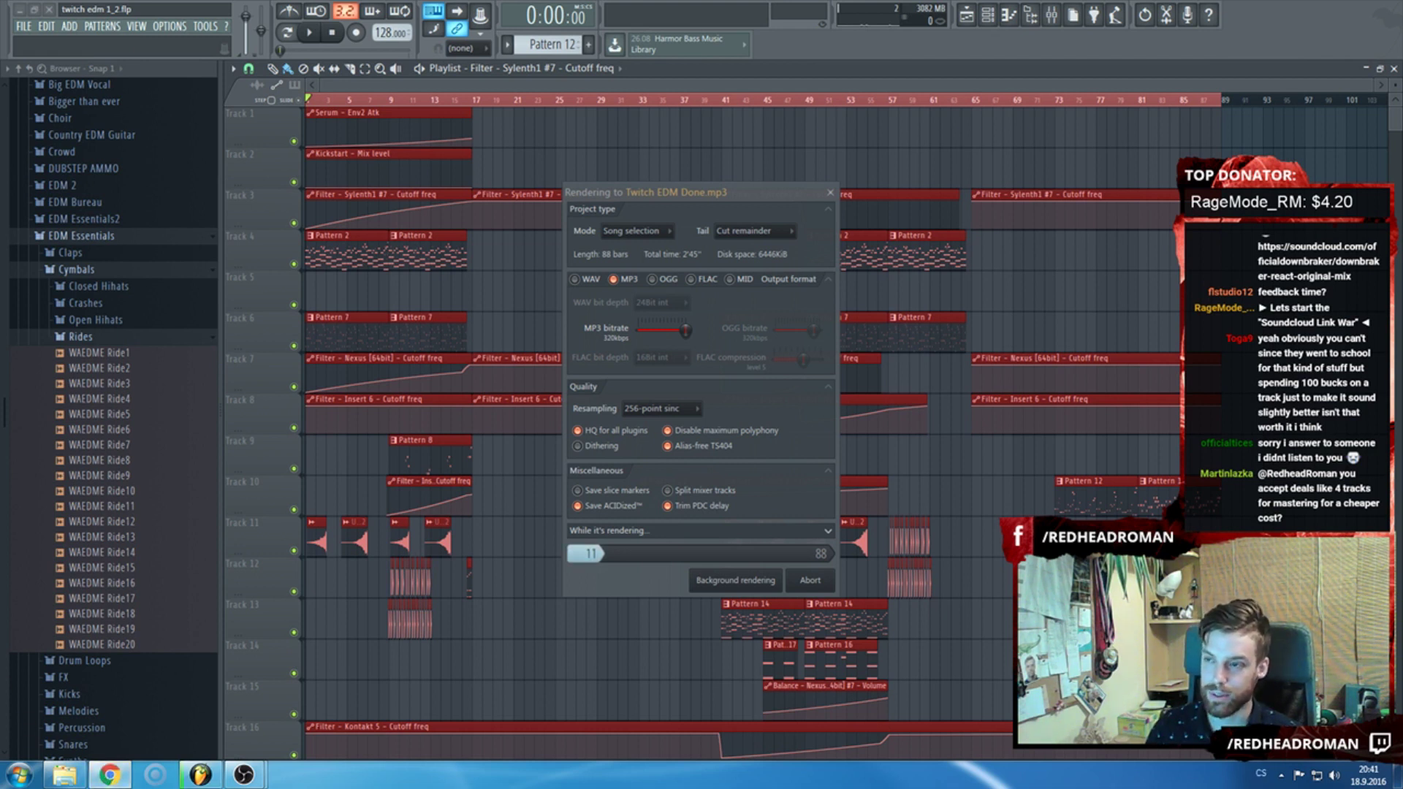